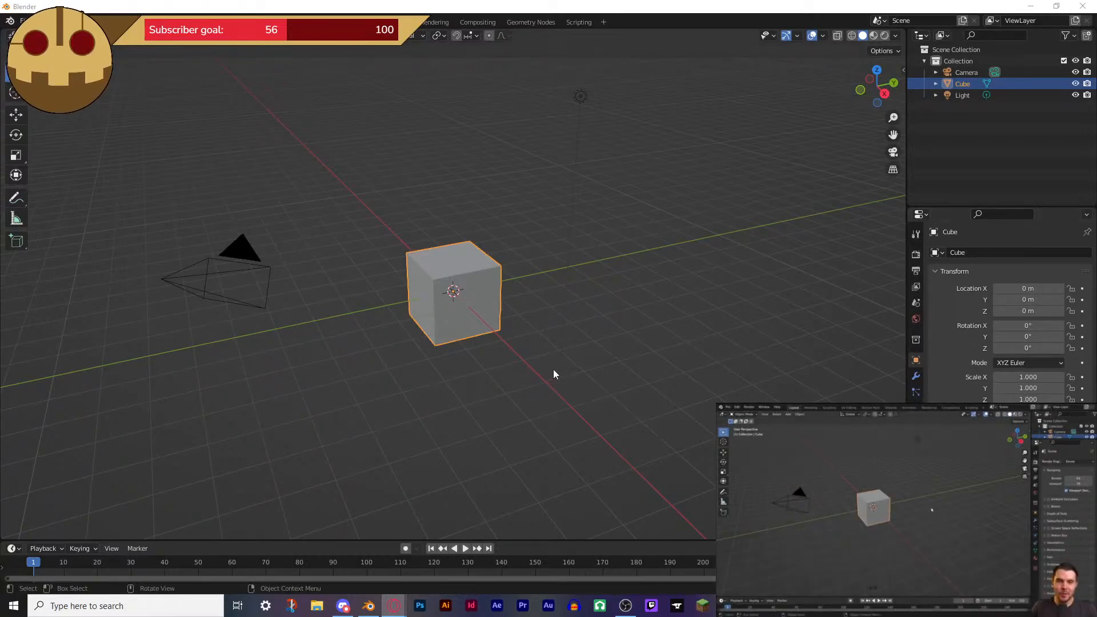
# - Deselect the cube and set the tutorial video's playback quality to 720p
pyautogui.click(572, 347)
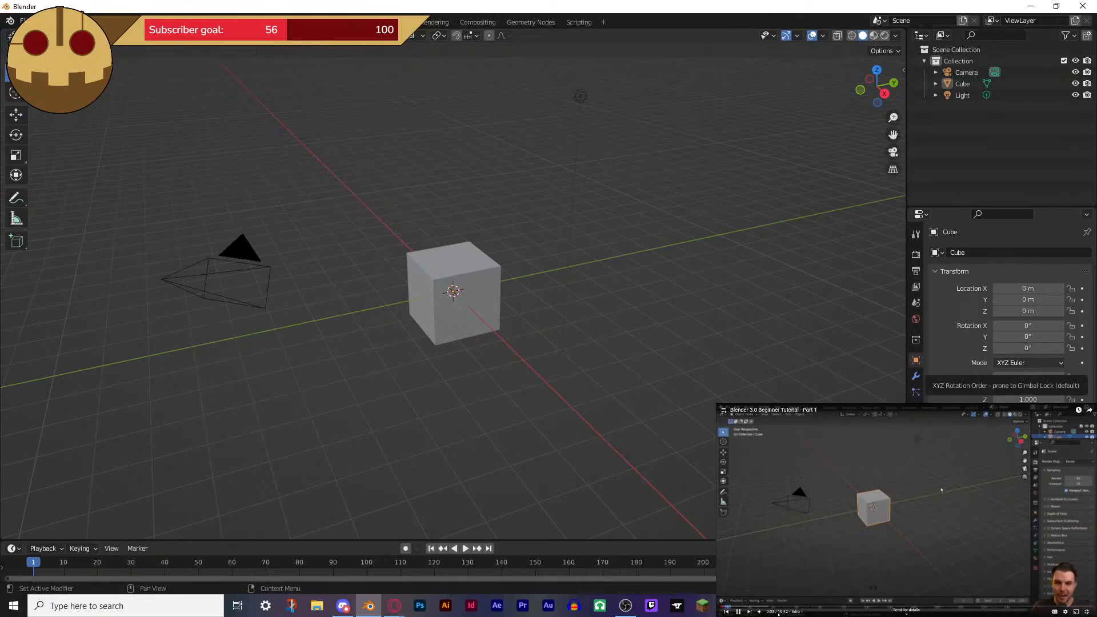
pyautogui.click(1065, 612)
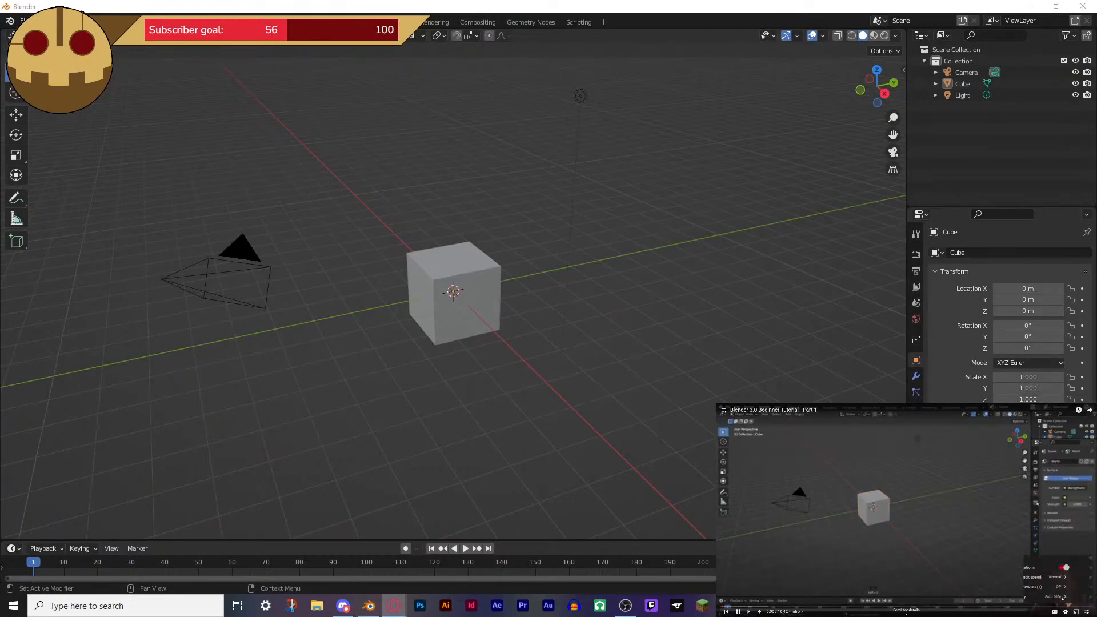
pyautogui.click(1062, 597)
pyautogui.click(1058, 557)
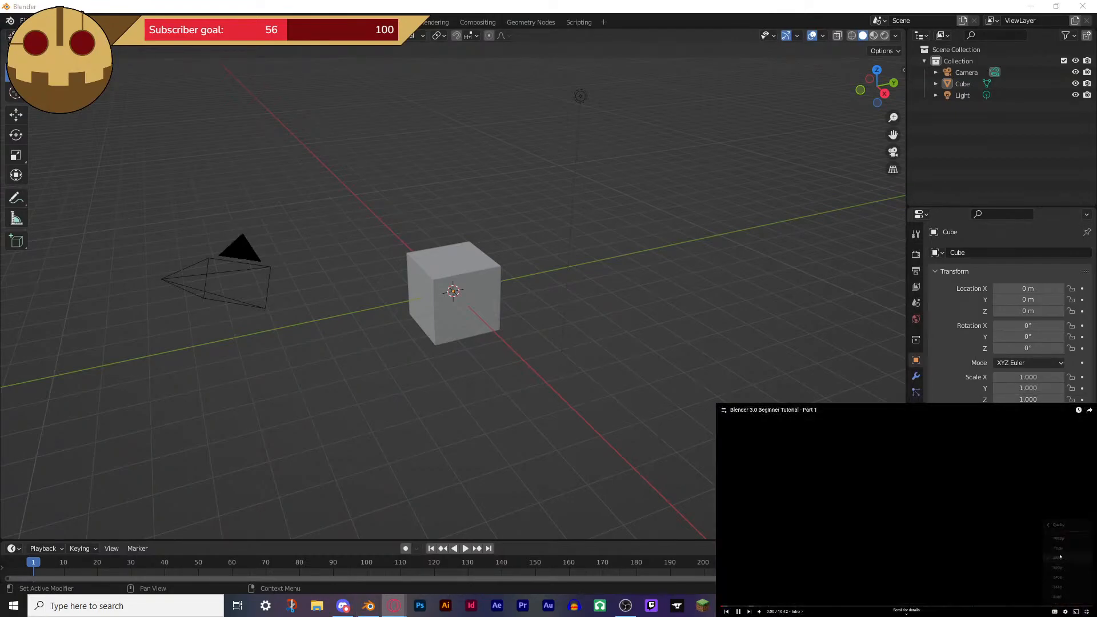
pyautogui.click(1065, 613)
pyautogui.click(1062, 596)
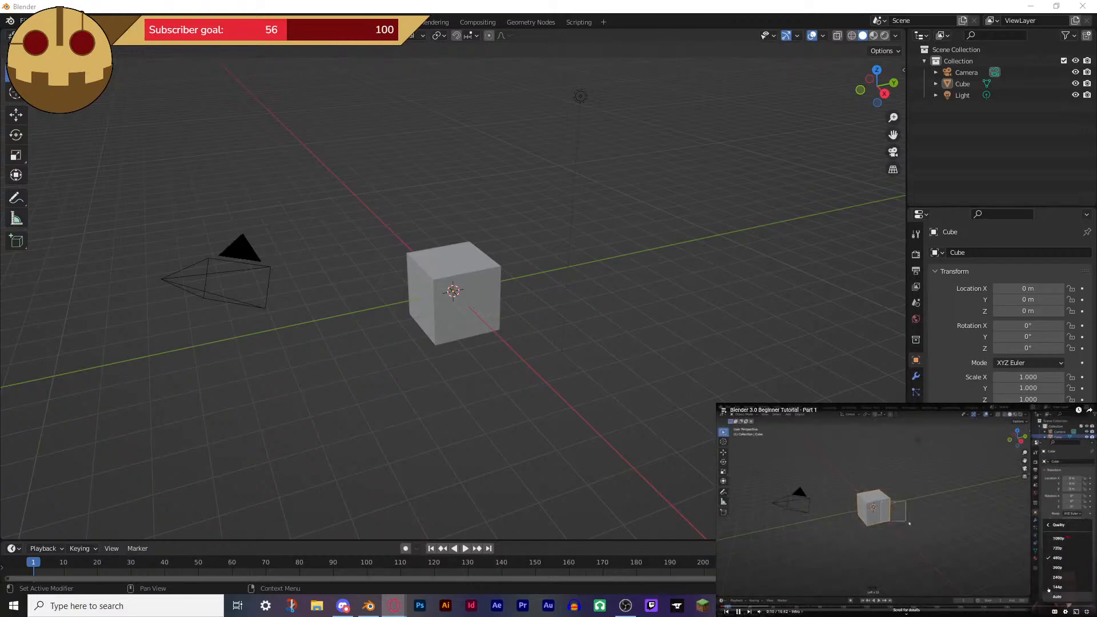
pyautogui.click(1058, 548)
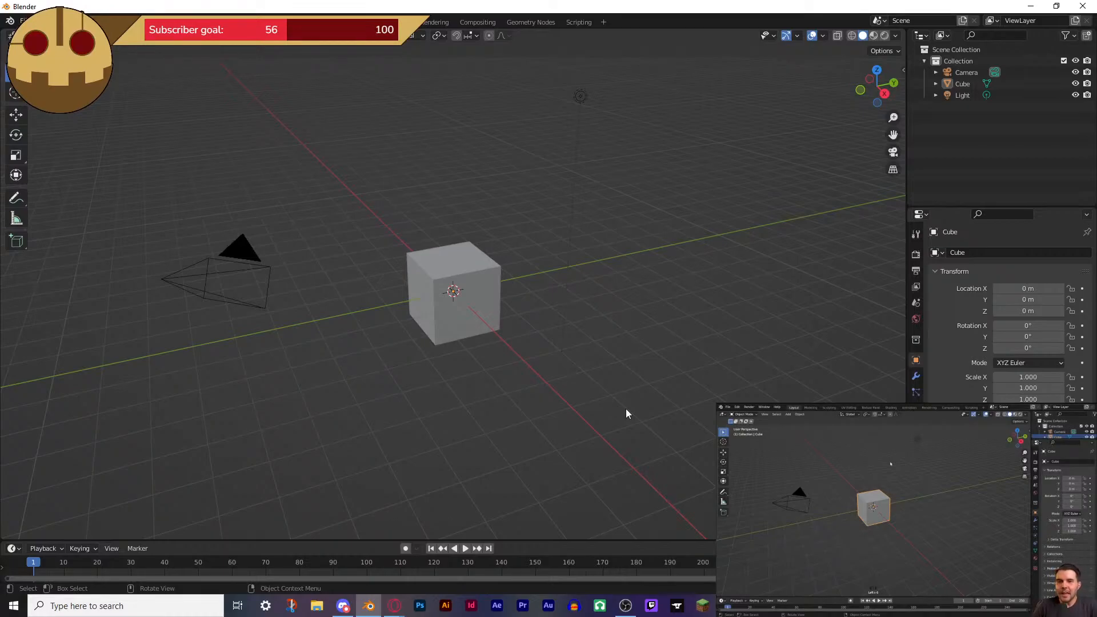
# - Select the cube, the light and the camera one after another, and clear the selection
pyautogui.click(10, 23)
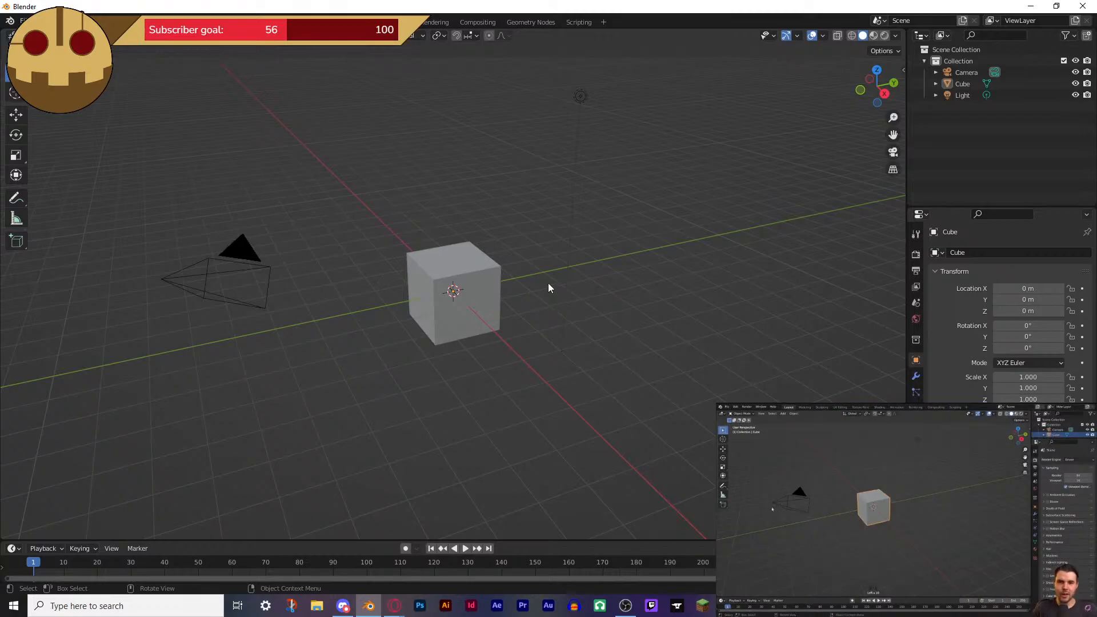
pyautogui.click(461, 265)
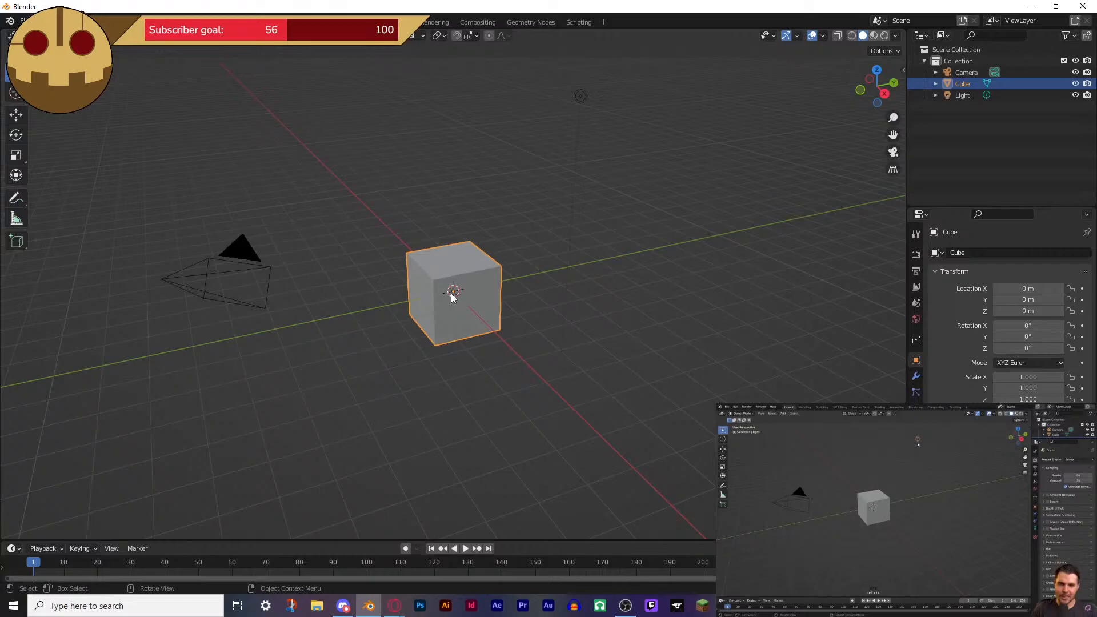
pyautogui.click(581, 97)
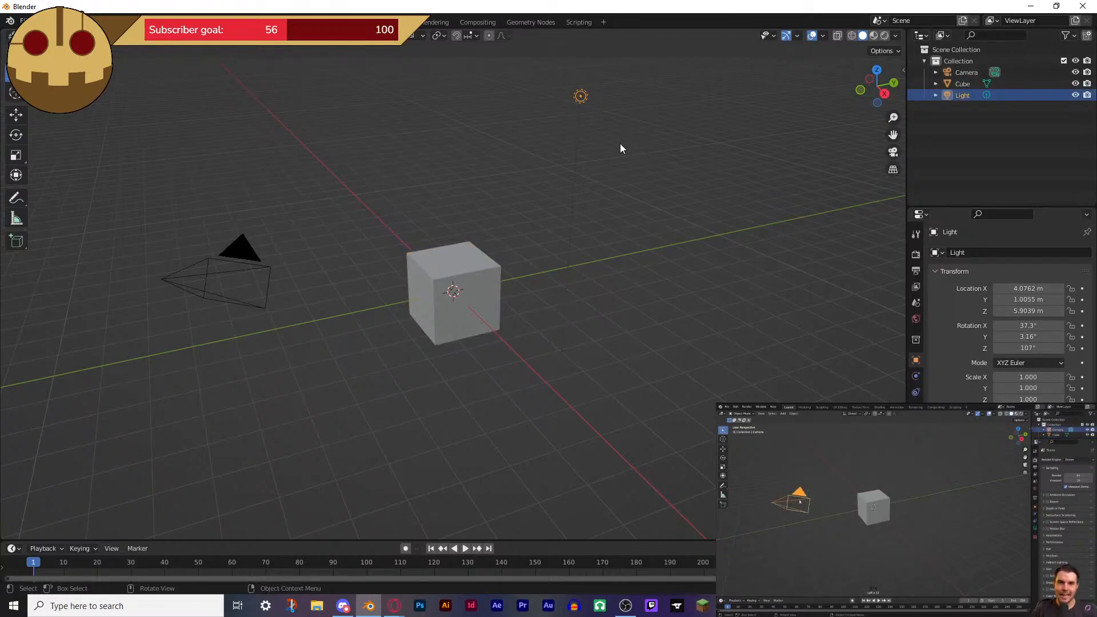
pyautogui.click(245, 262)
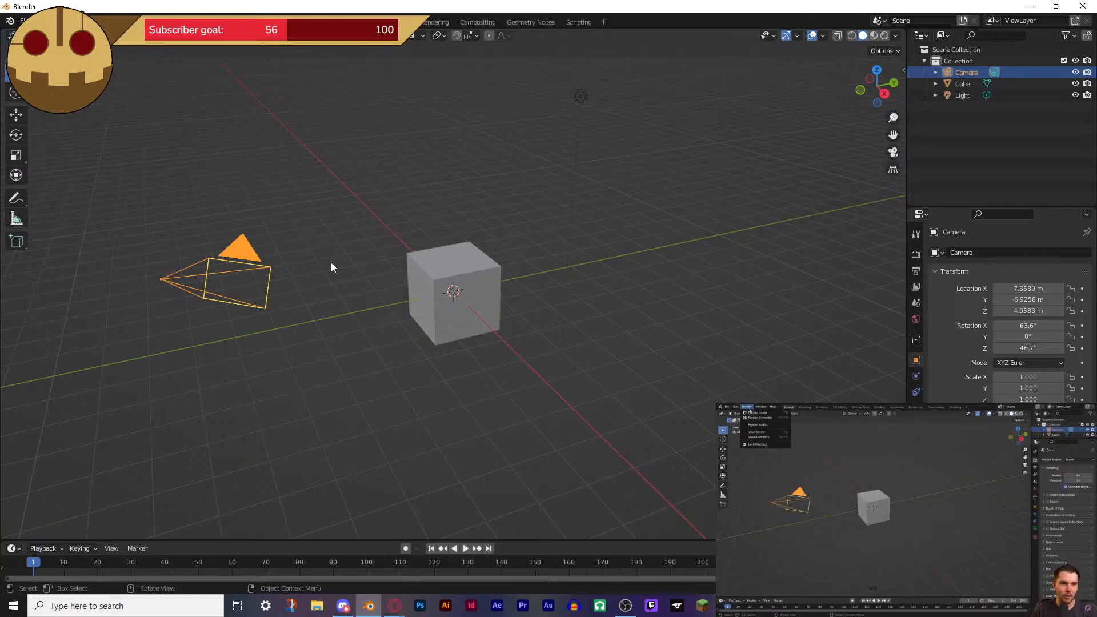
pyautogui.click(342, 253)
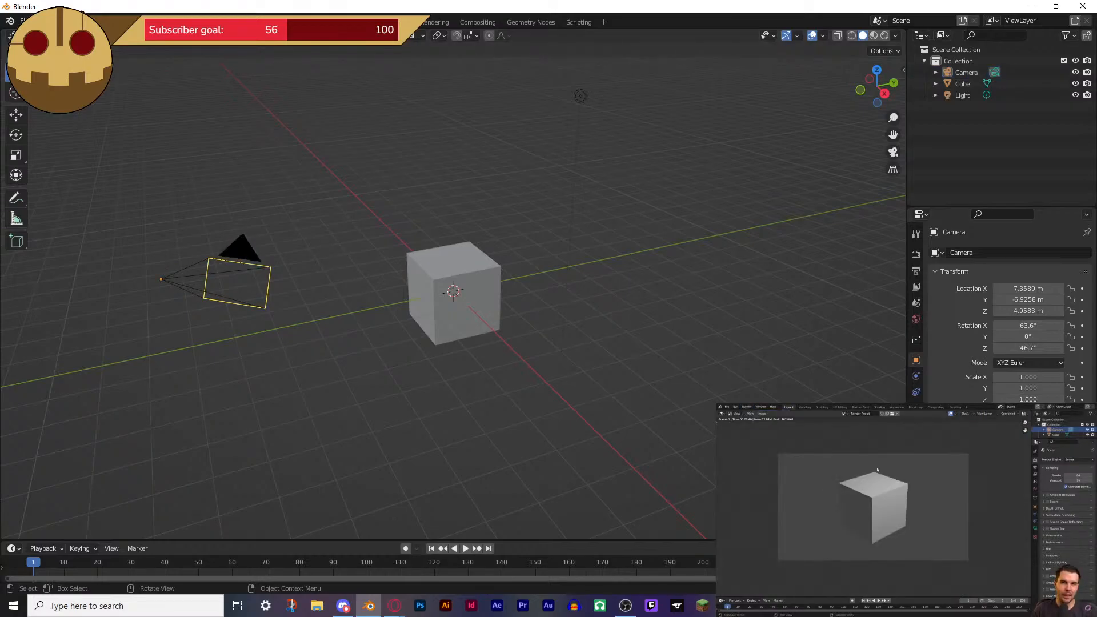
# - Render a still image of the scene from the camera and close the render result
pyautogui.click(69, 22)
pyautogui.click(86, 34)
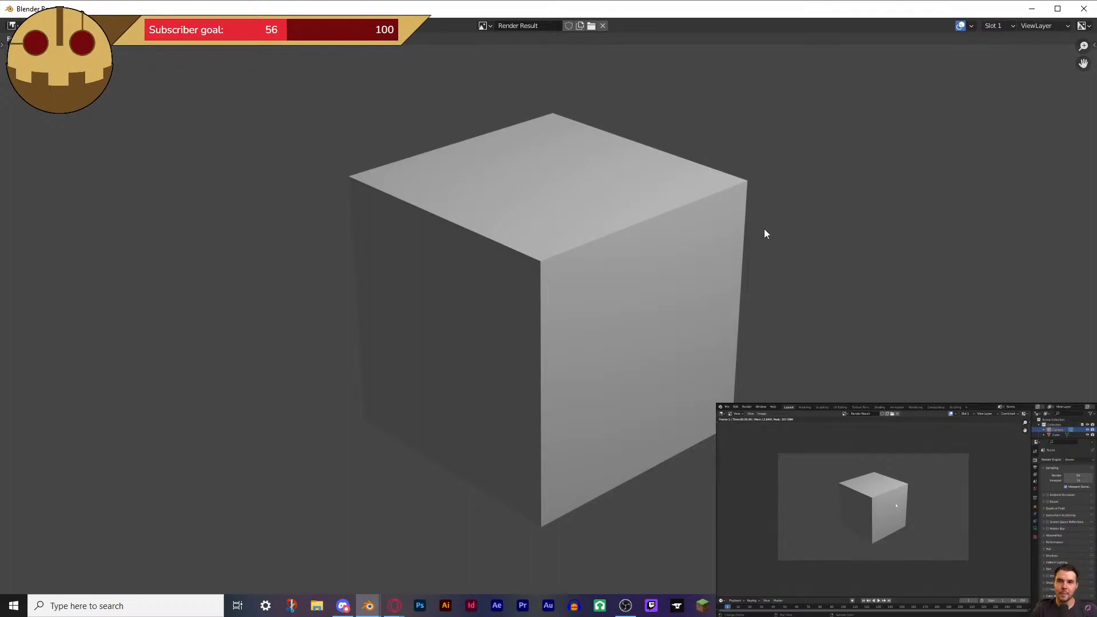
pyautogui.click(1082, 8)
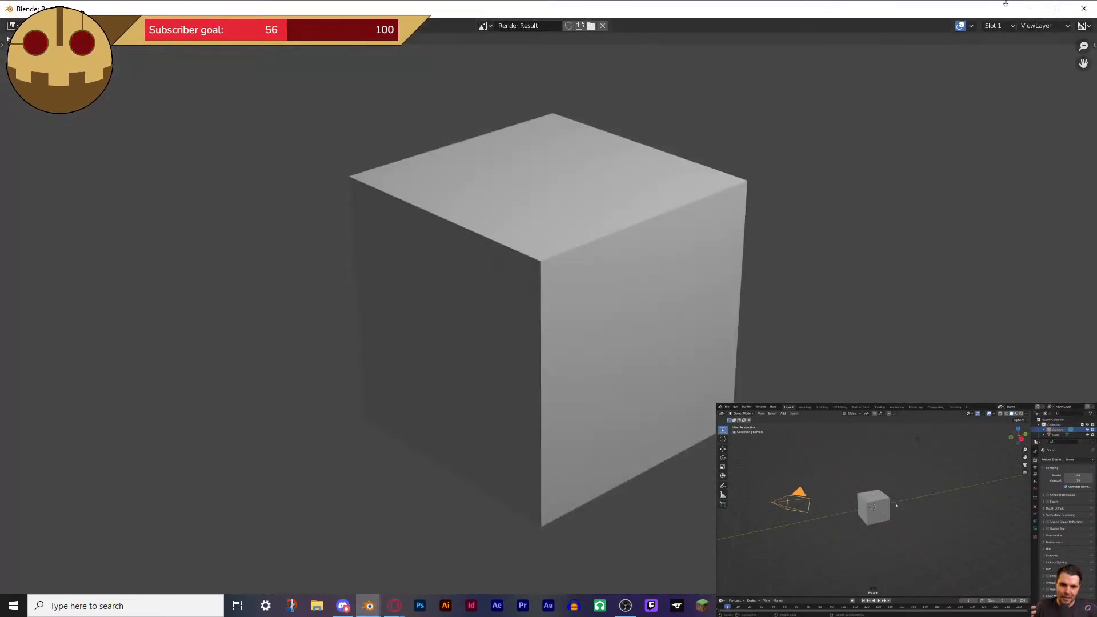
pyautogui.press('Escape')
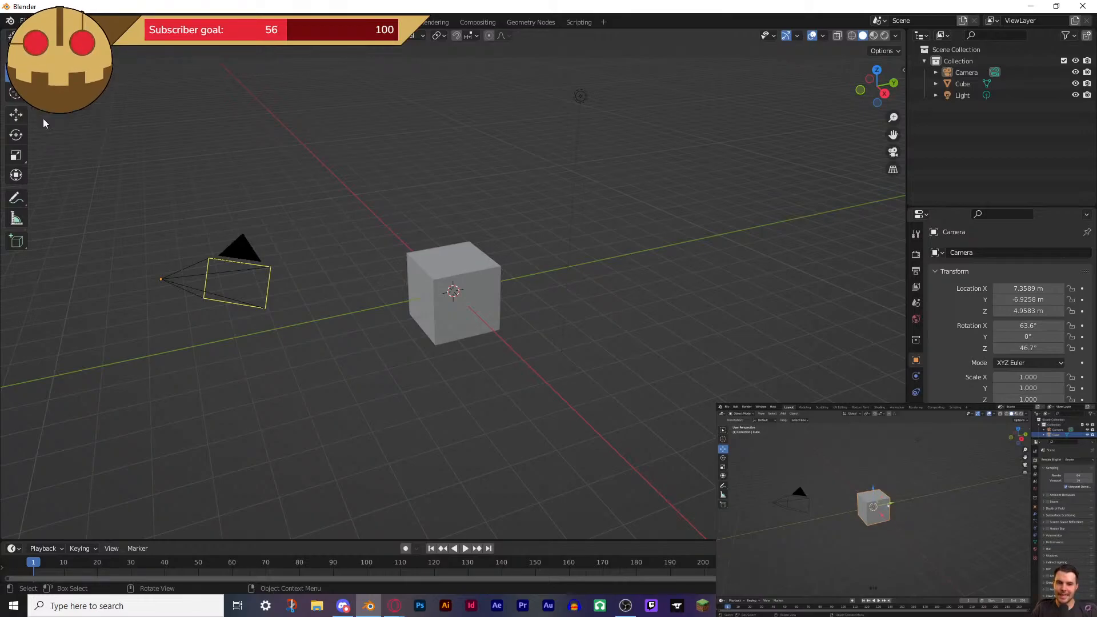
# - Select the cube and activate the Move tool
pyautogui.click(445, 283)
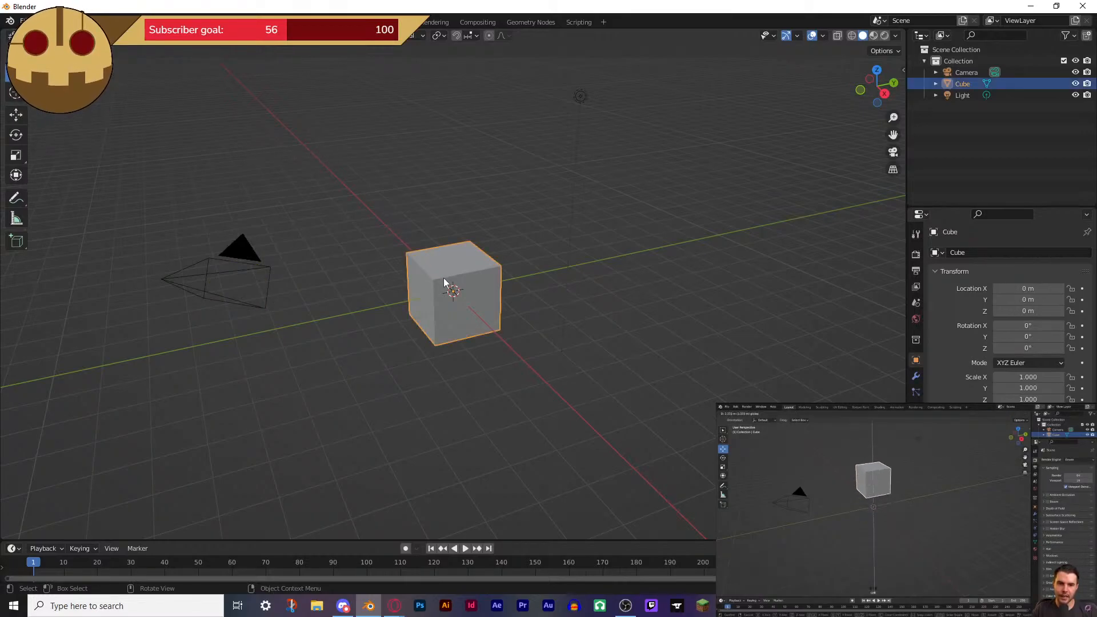
pyautogui.press('g')
pyautogui.rightClick(388, 120)
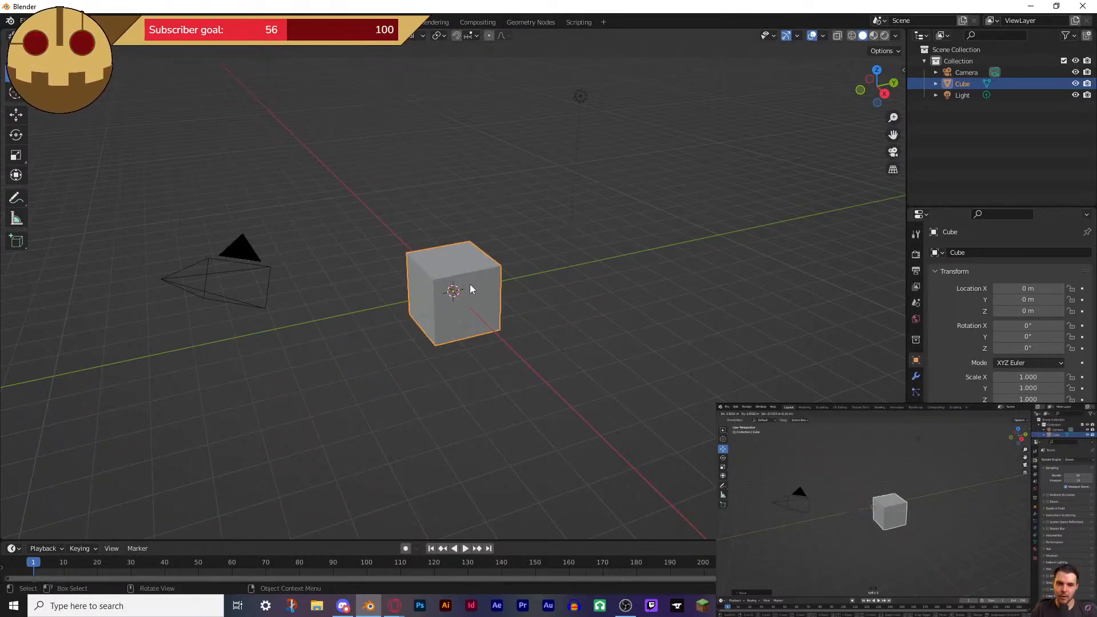
pyautogui.hotkey('shift', 'space')
pyautogui.press('g')
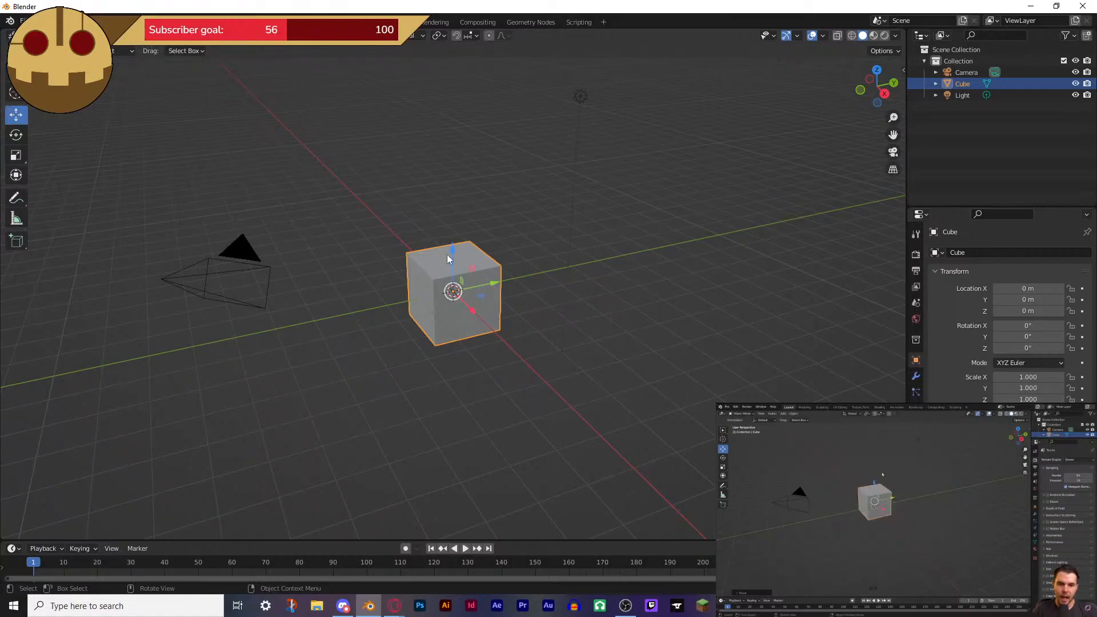
# - Grab the cube for a free move and cancel the movement
pyautogui.press('g')
pyautogui.press('Escape')
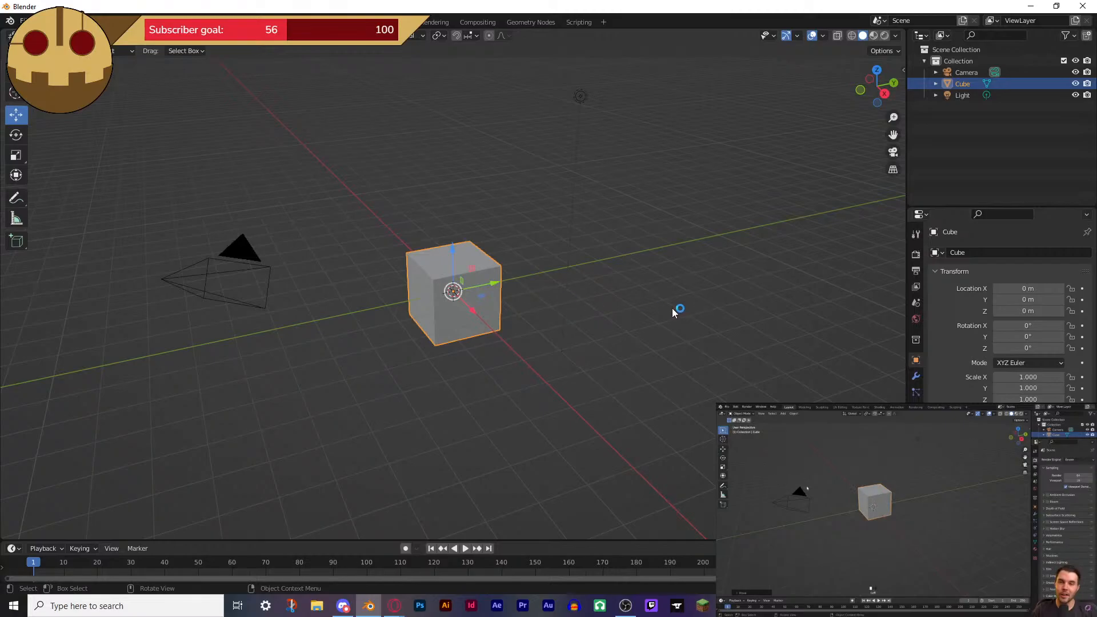
pyautogui.rightClick(664, 311)
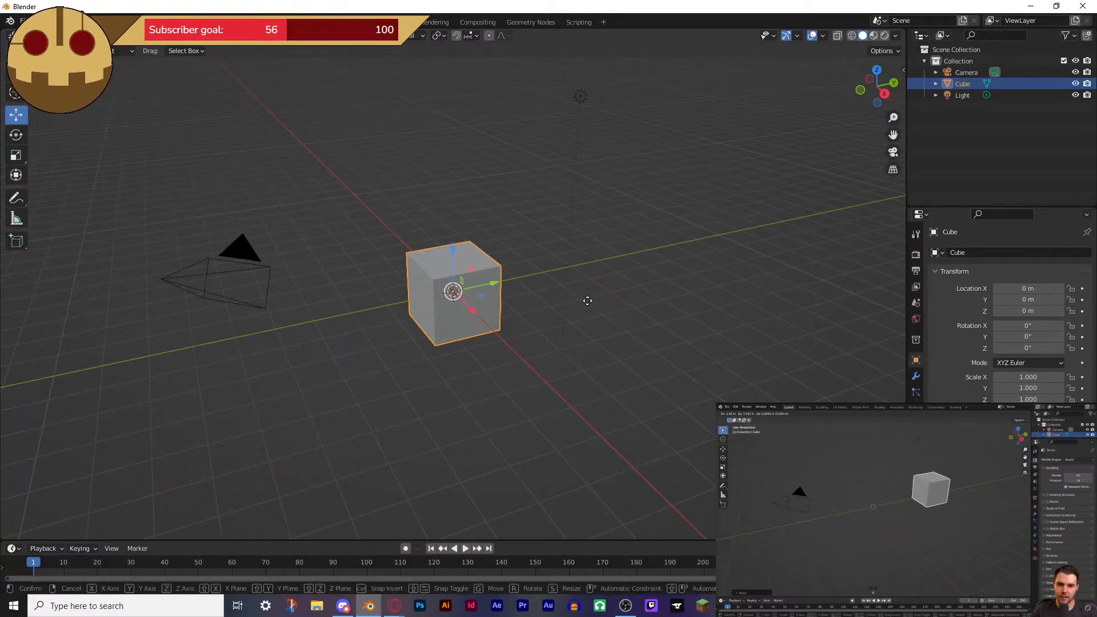
pyautogui.press('g')
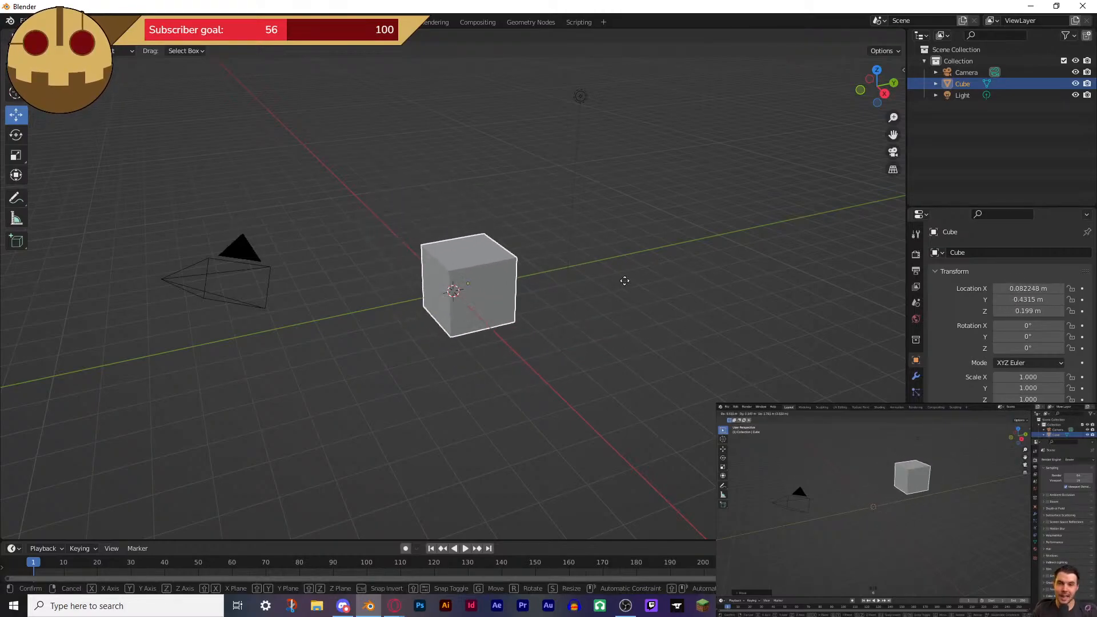
pyautogui.rightClick(622, 289)
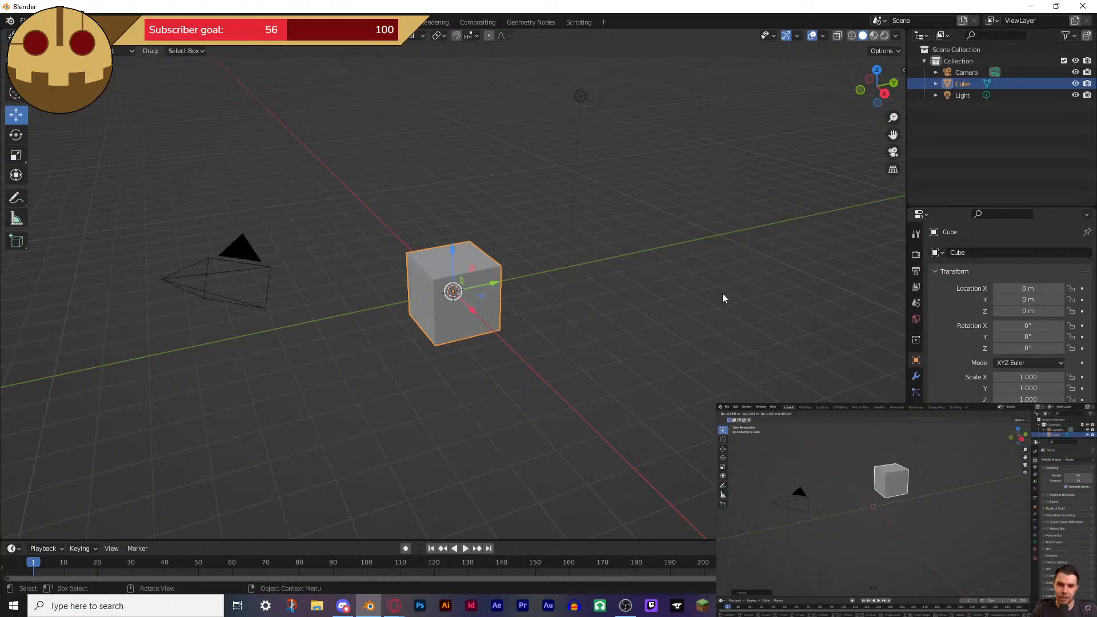
# - Move the cube freely to about X 1.17, Y 6.00, Z 2.71 m, undo, move it to about X -3.39, Y -4.29, Z 2.75 m, and undo
pyautogui.moveTo(453, 291); pyautogui.dragTo(661, 182)
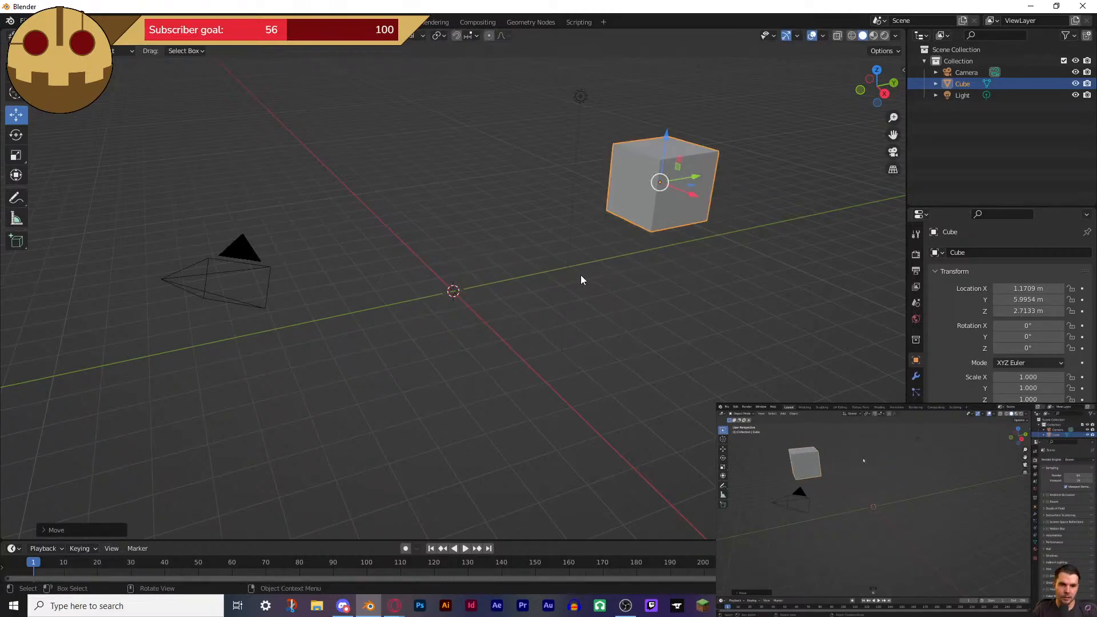
pyautogui.hotkey('ctrl', 'z')
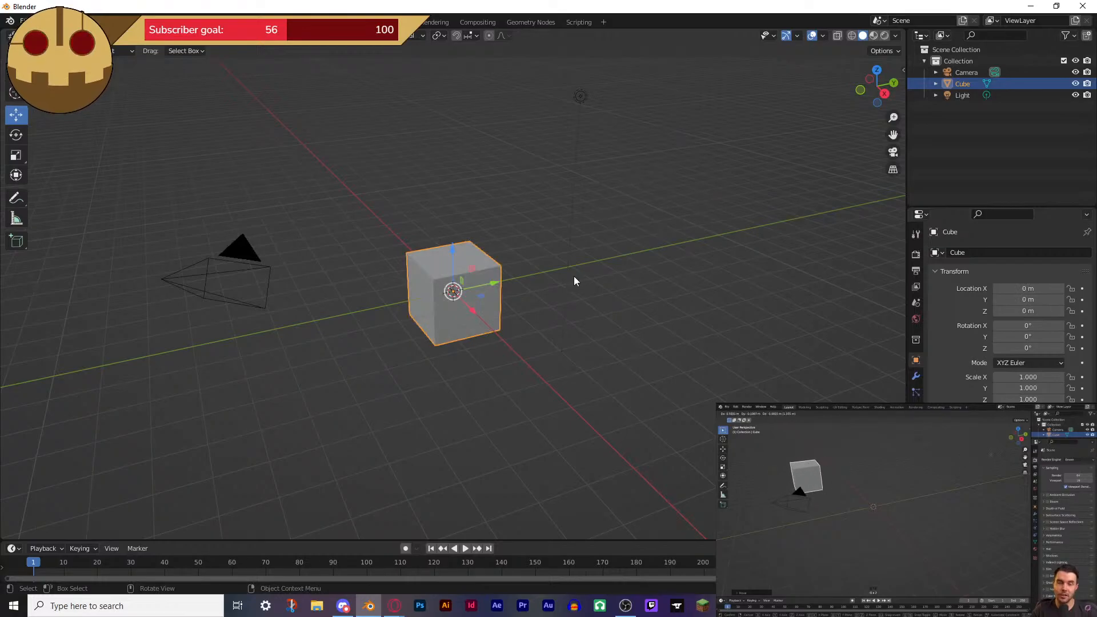
pyautogui.press('g')
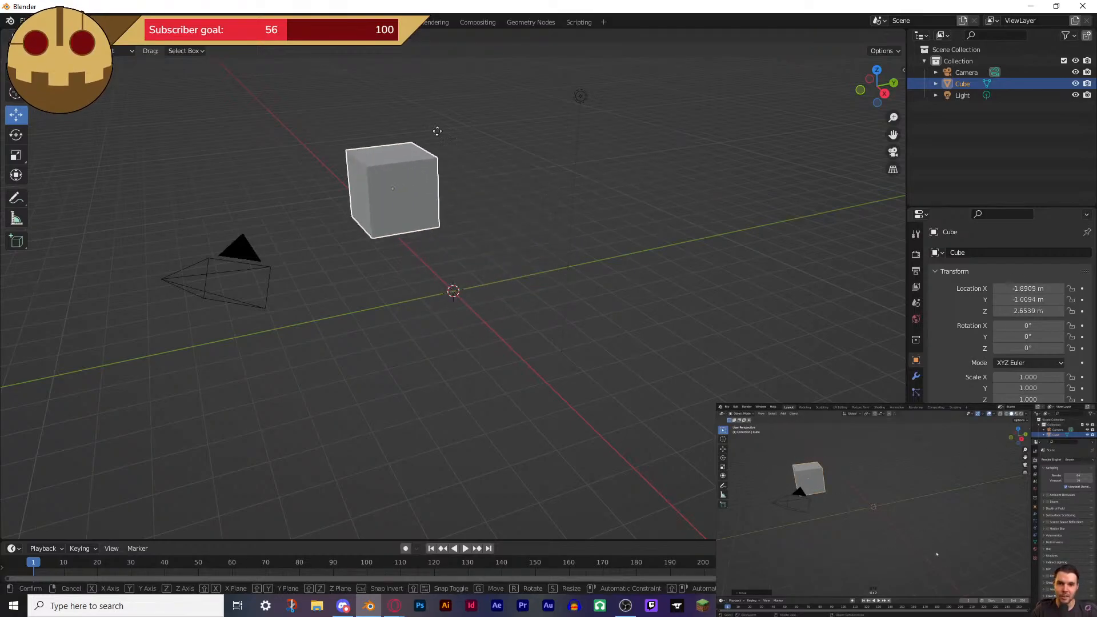
pyautogui.click(351, 139)
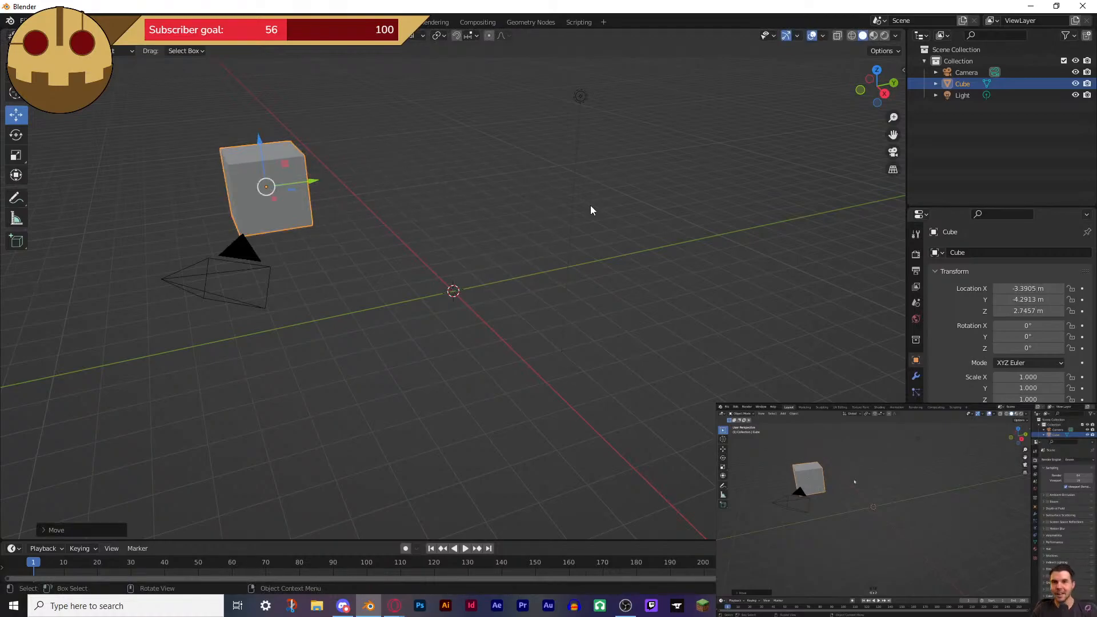
pyautogui.hotkey('ctrl', 'z')
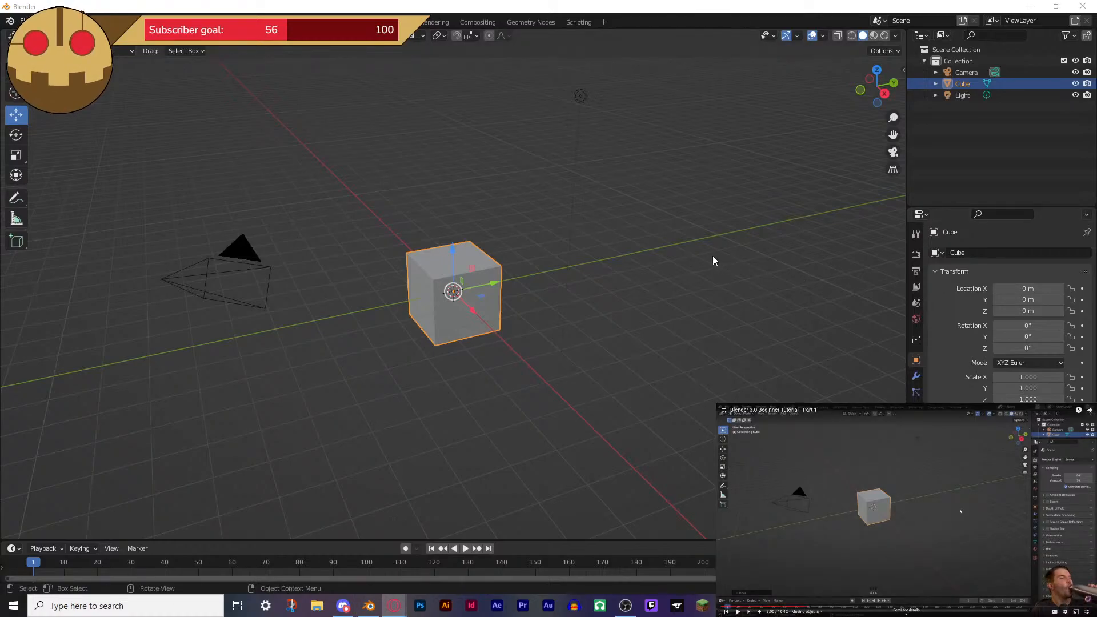
# - Deselect the cube, activate the Rotate tool and select the cube again
pyautogui.click(672, 255)
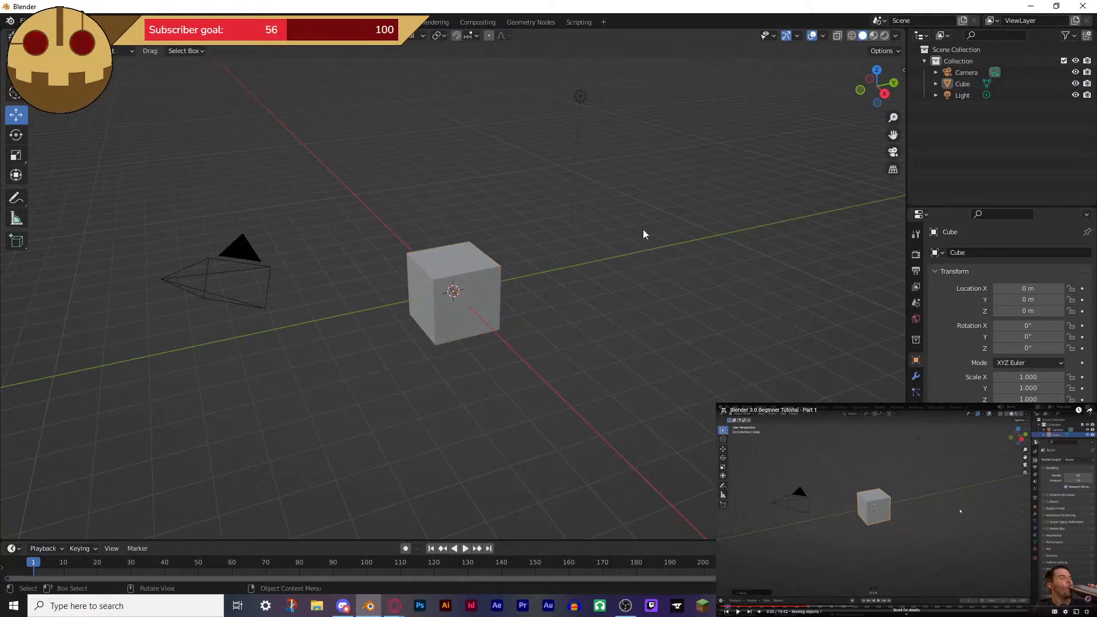
pyautogui.hotkey('shift', 'space')
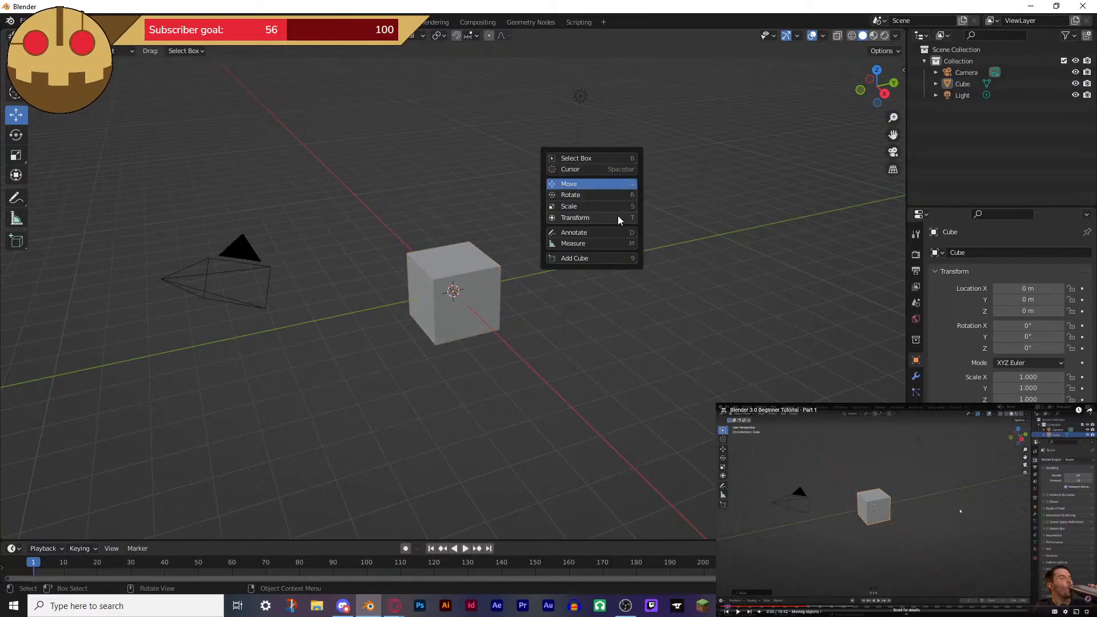
pyautogui.click(592, 195)
pyautogui.click(498, 274)
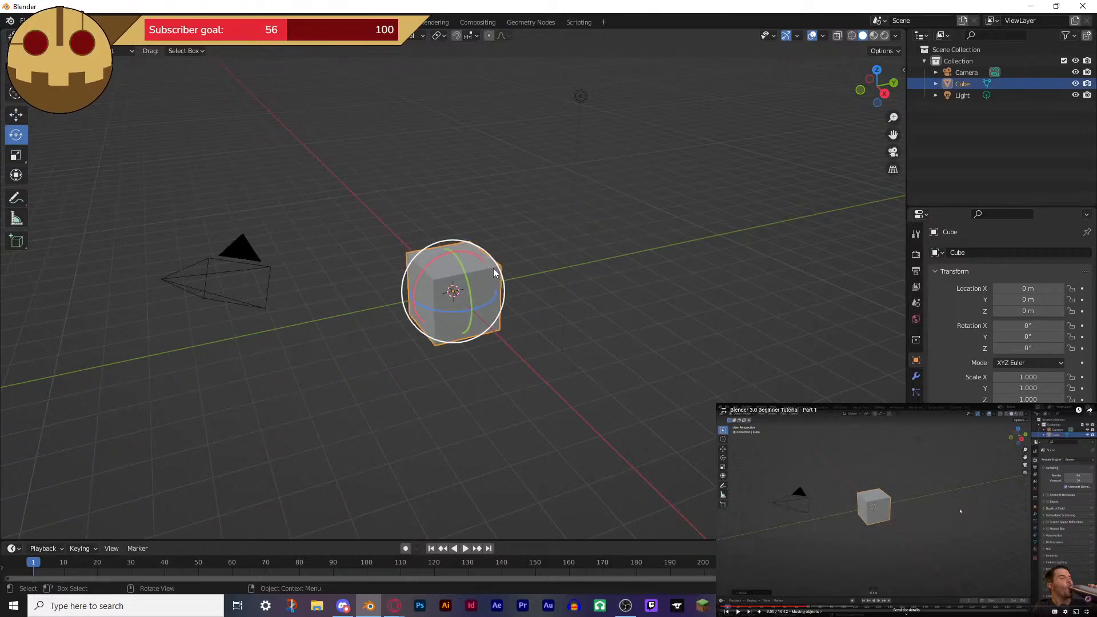
# - Switch the active tool to Move, Scale and Transform in turn, and return to the Move tool
pyautogui.hotkey('shift', 'space')
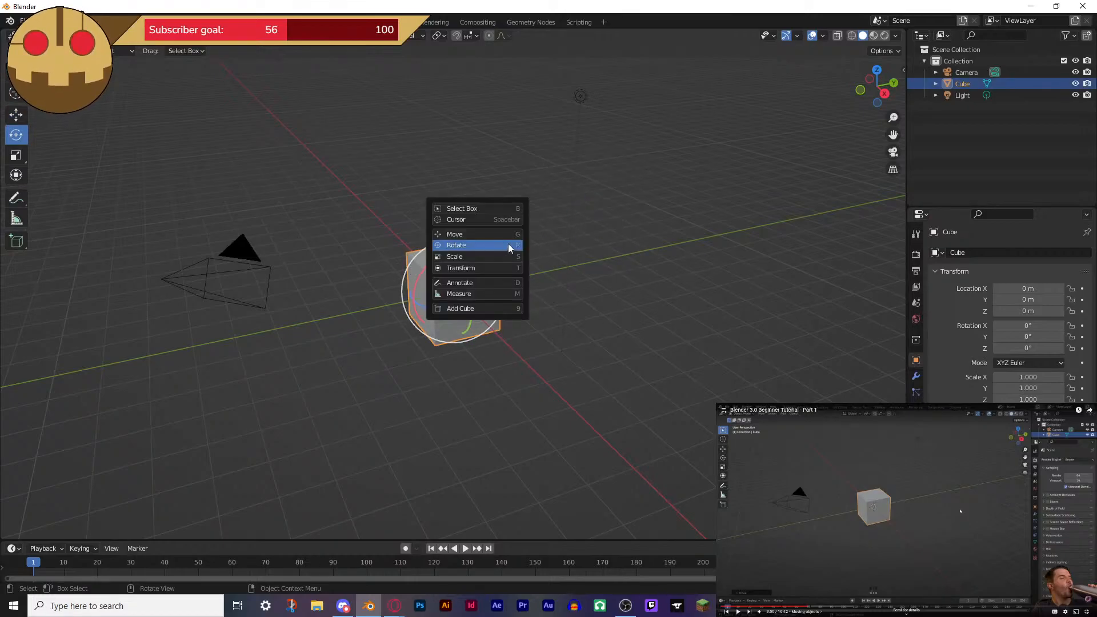
pyautogui.click(488, 232)
pyautogui.hotkey('shift', 'space')
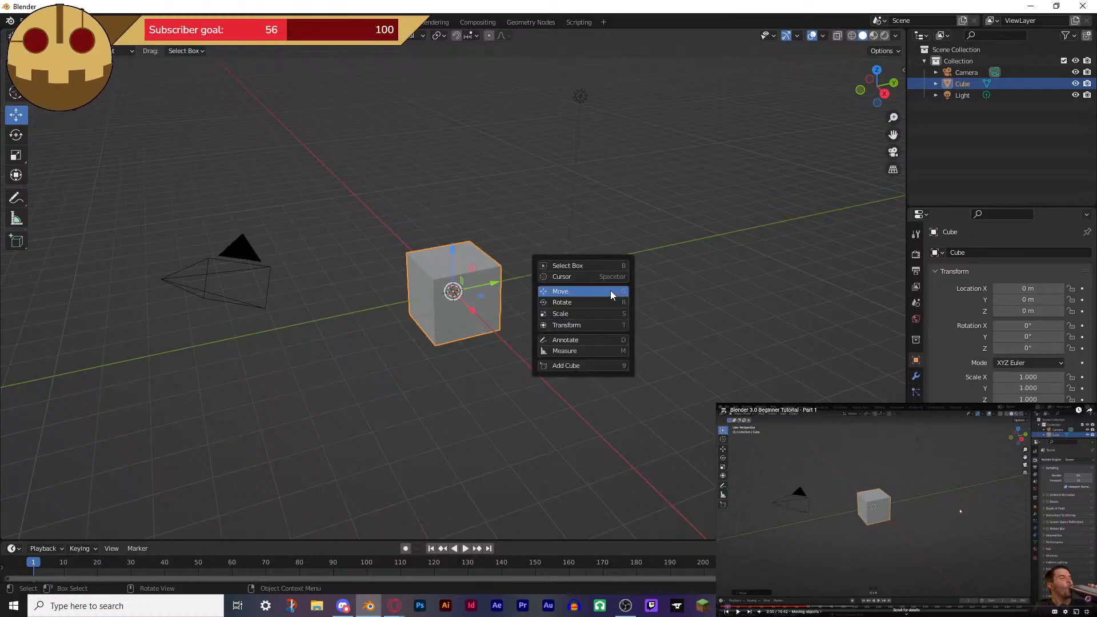
pyautogui.click(615, 315)
pyautogui.hotkey('shift', 'space')
pyautogui.press('t')
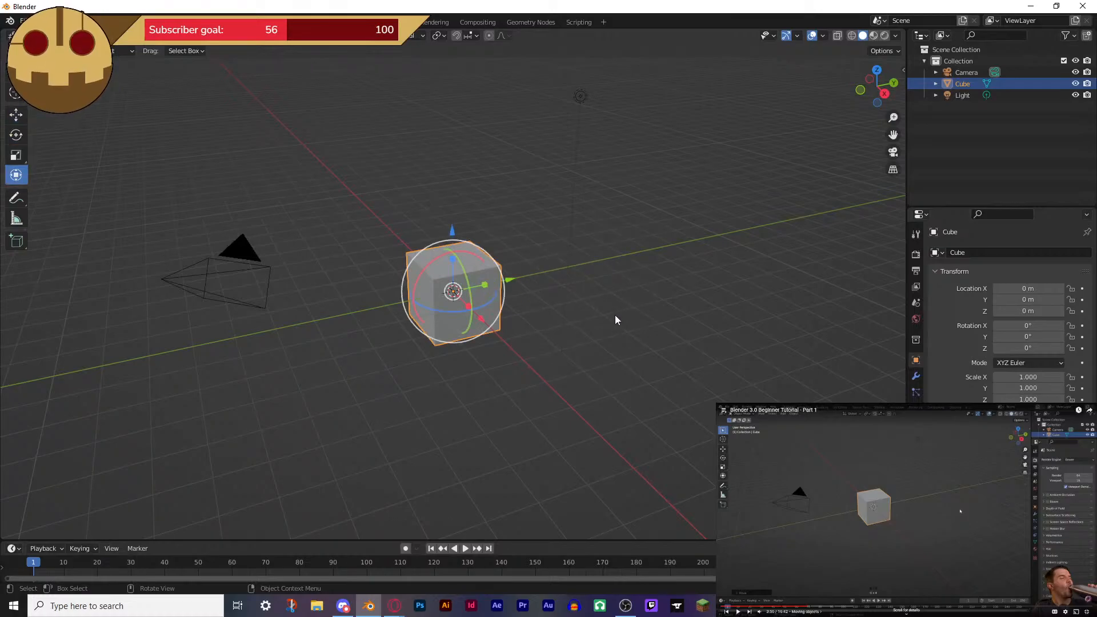
pyautogui.hotkey('shift', 'space')
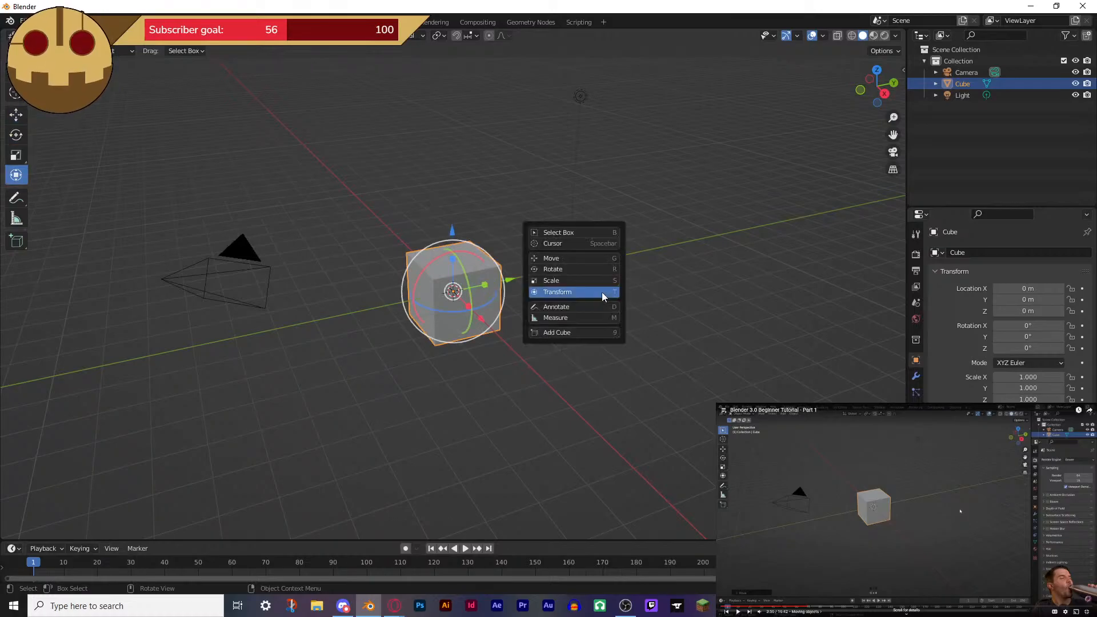
pyautogui.click(585, 256)
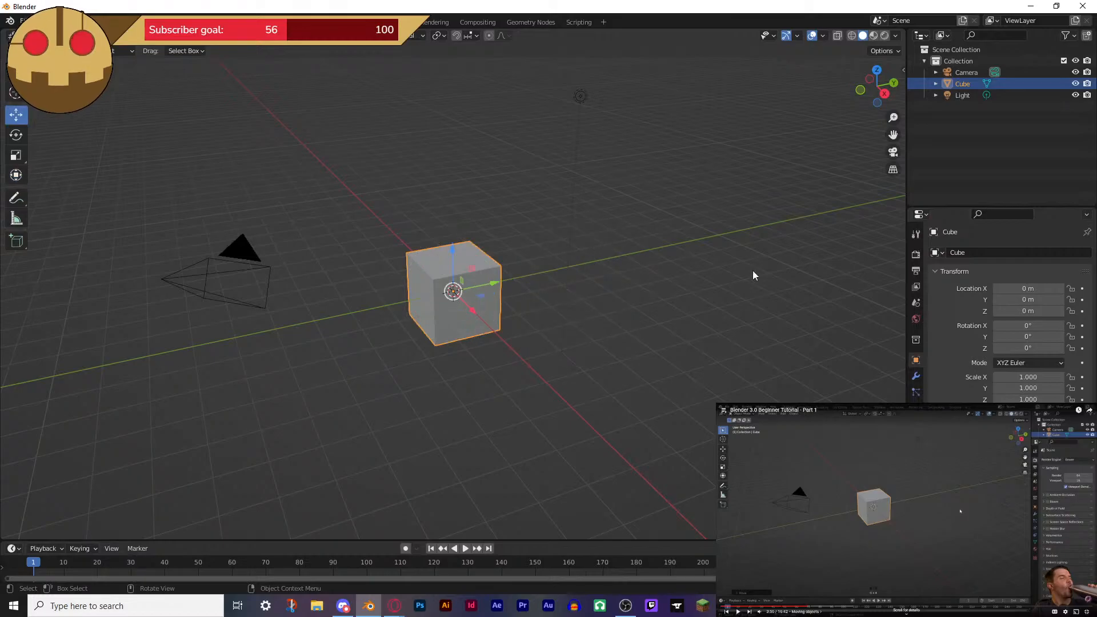
# - Clear the selection and try the Delete command with no object selected
pyautogui.click(738, 324)
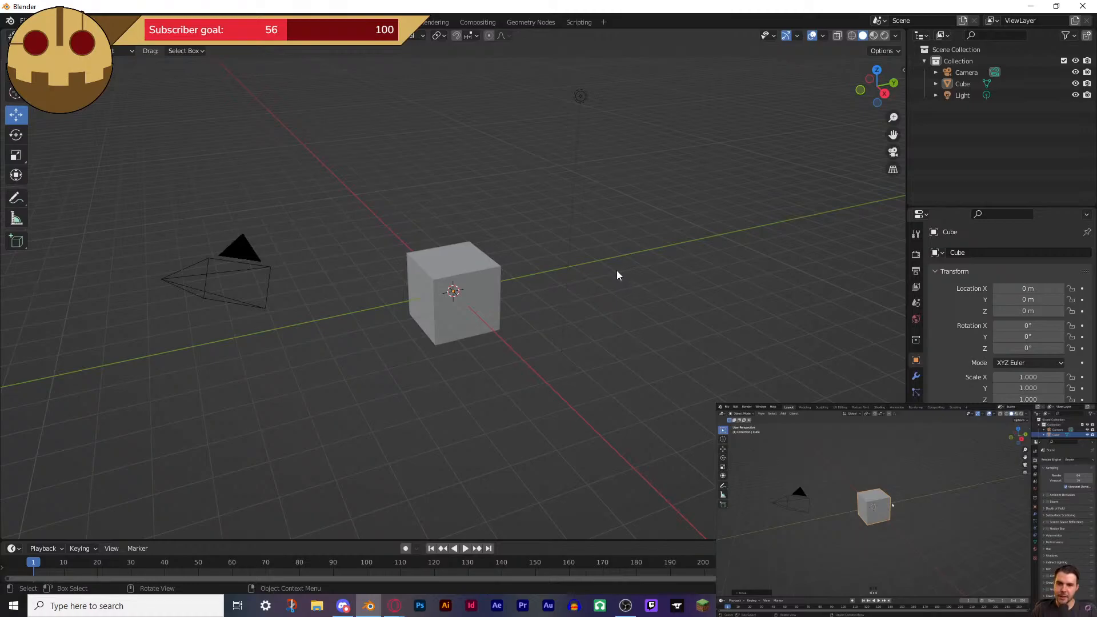
pyautogui.press('x')
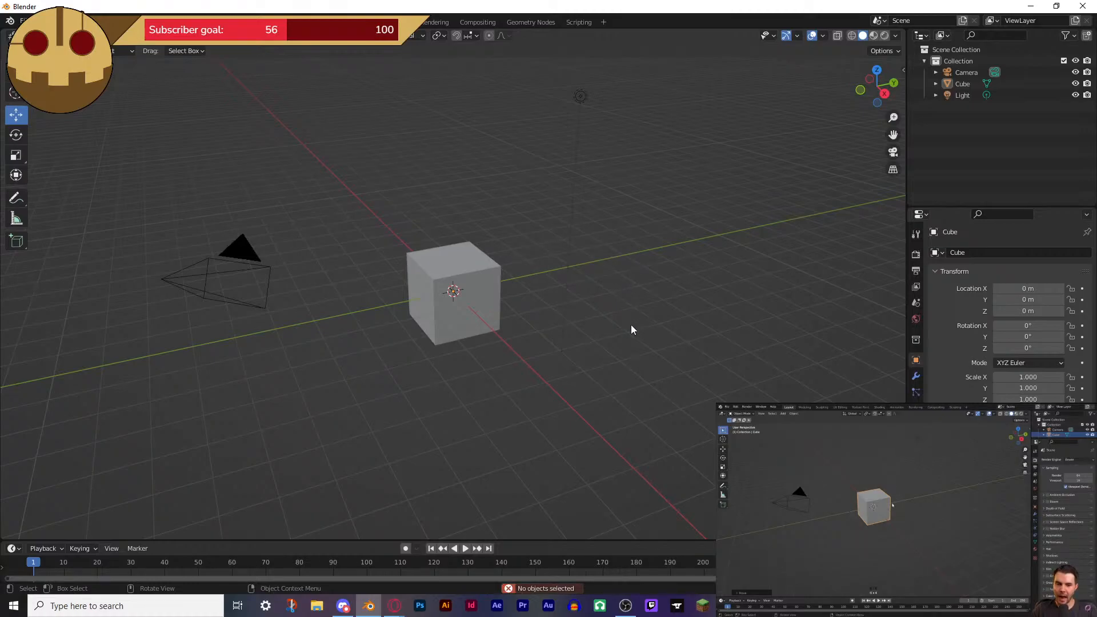
# - Select the cube, try moving it along X and along Z, and finish with a distance of 0 along Z
pyautogui.click(484, 273)
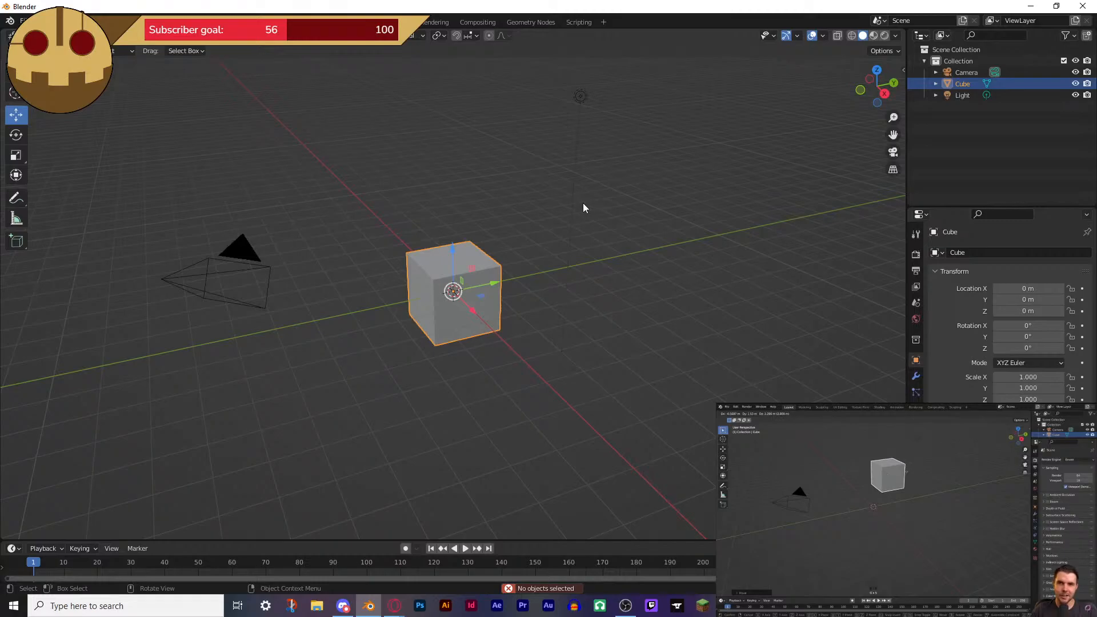
pyautogui.press('g')
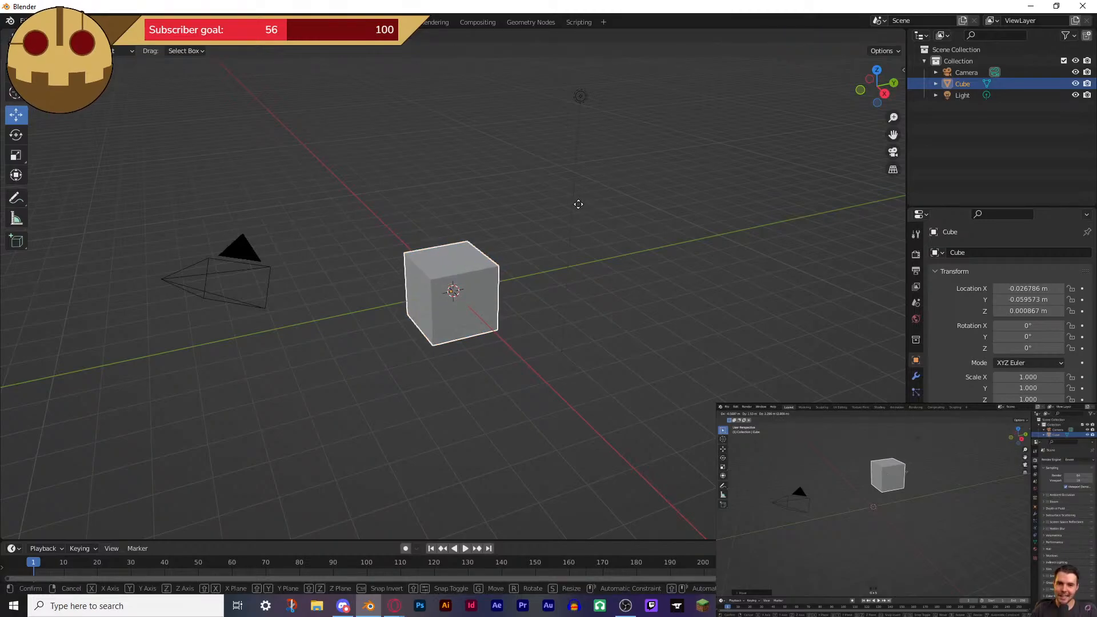
pyautogui.press('x')
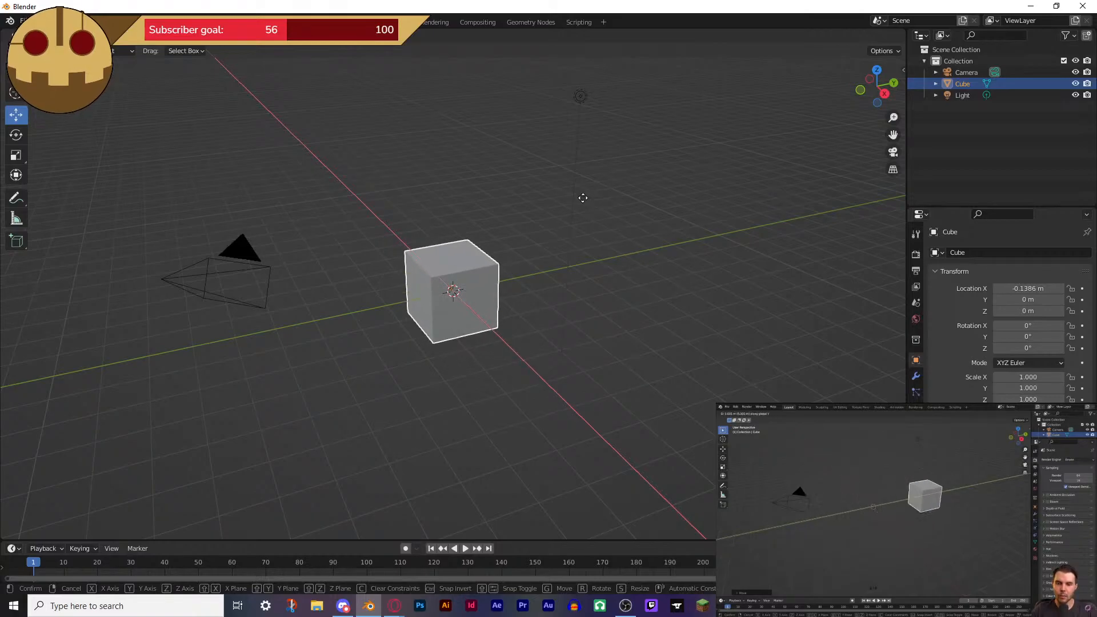
pyautogui.press('z')
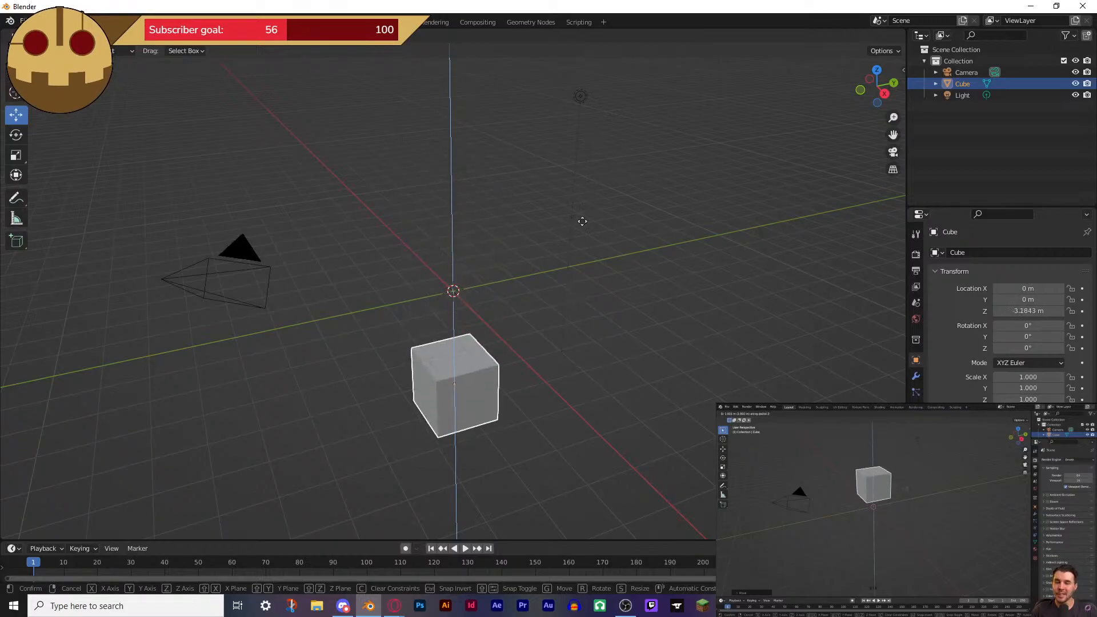
pyautogui.press('0')
pyautogui.press('Return')
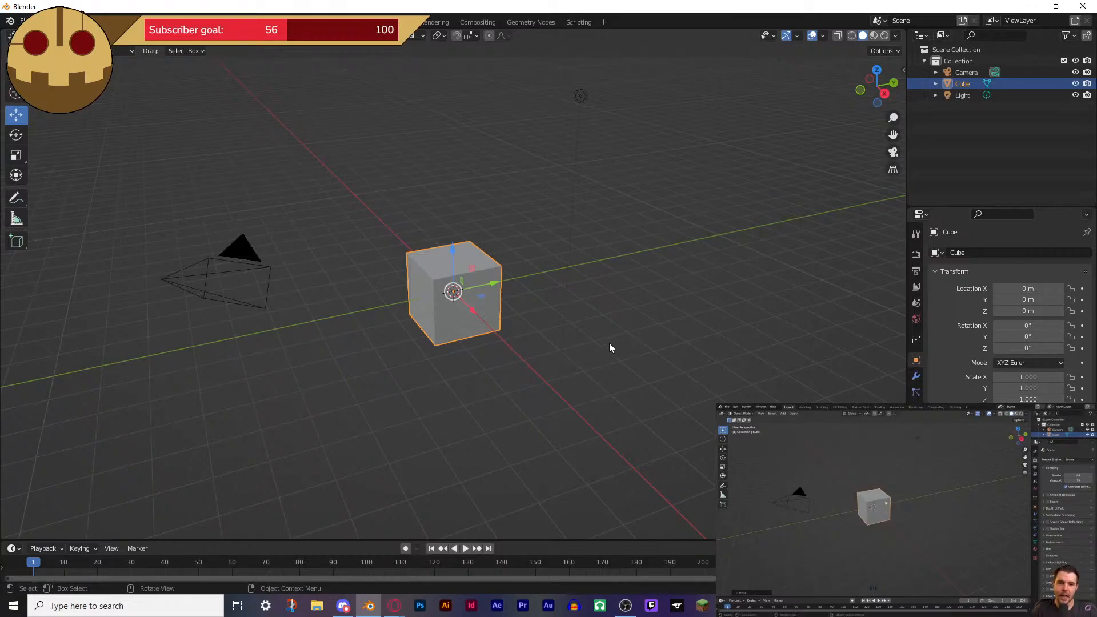
# - Pause the Blender 3.0 Beginner Tutorial video and deselect the cube in the Blender viewport
pyautogui.click(962, 497)
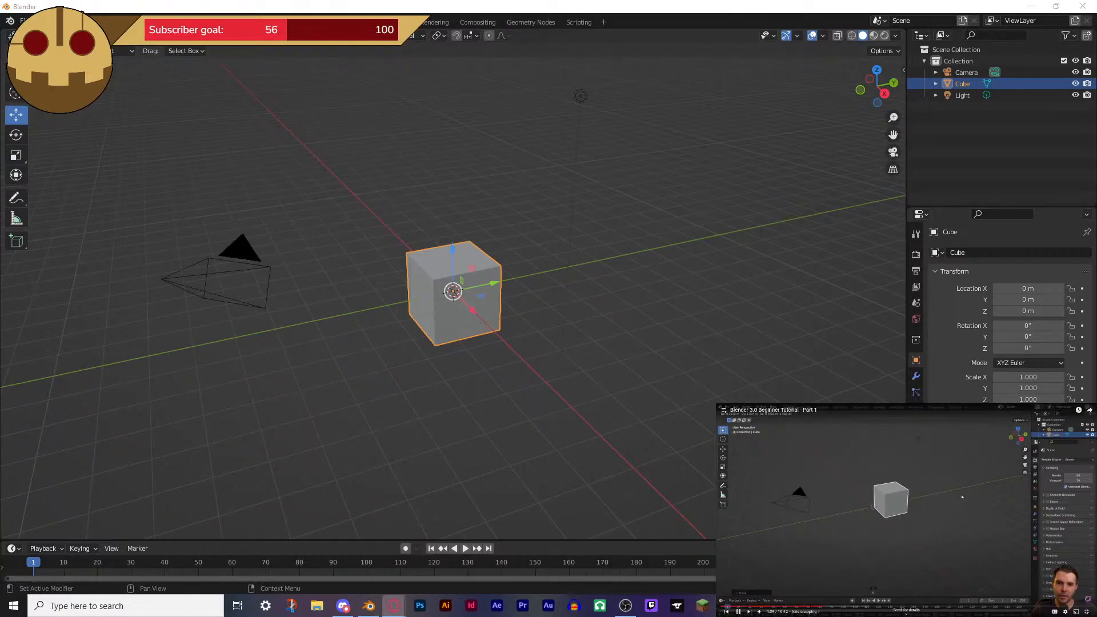
pyautogui.click(961, 496)
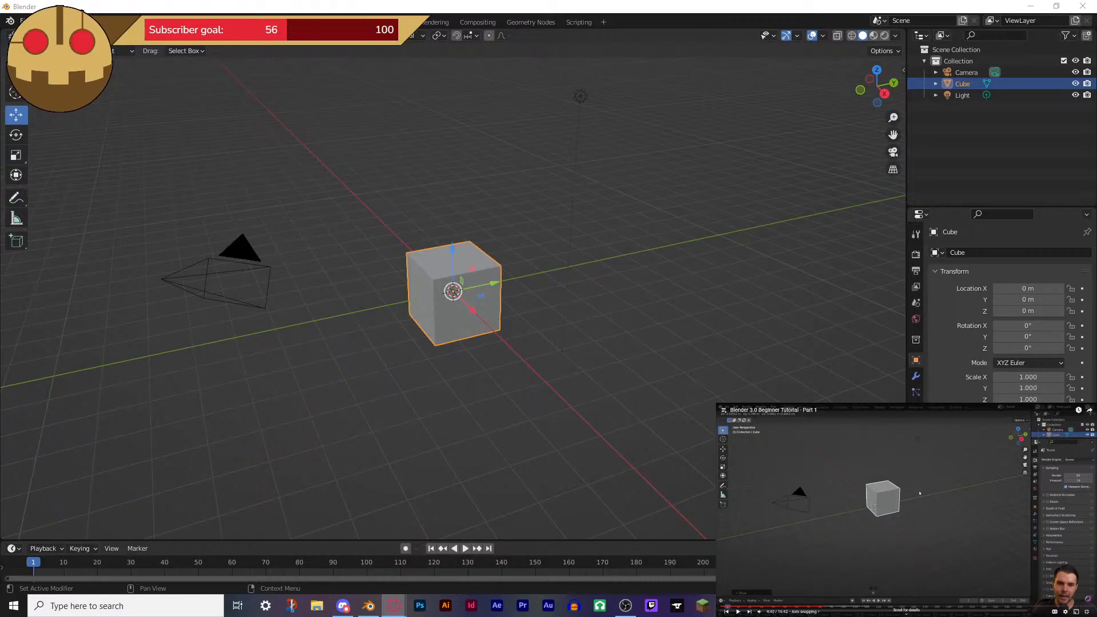
pyautogui.click(648, 277)
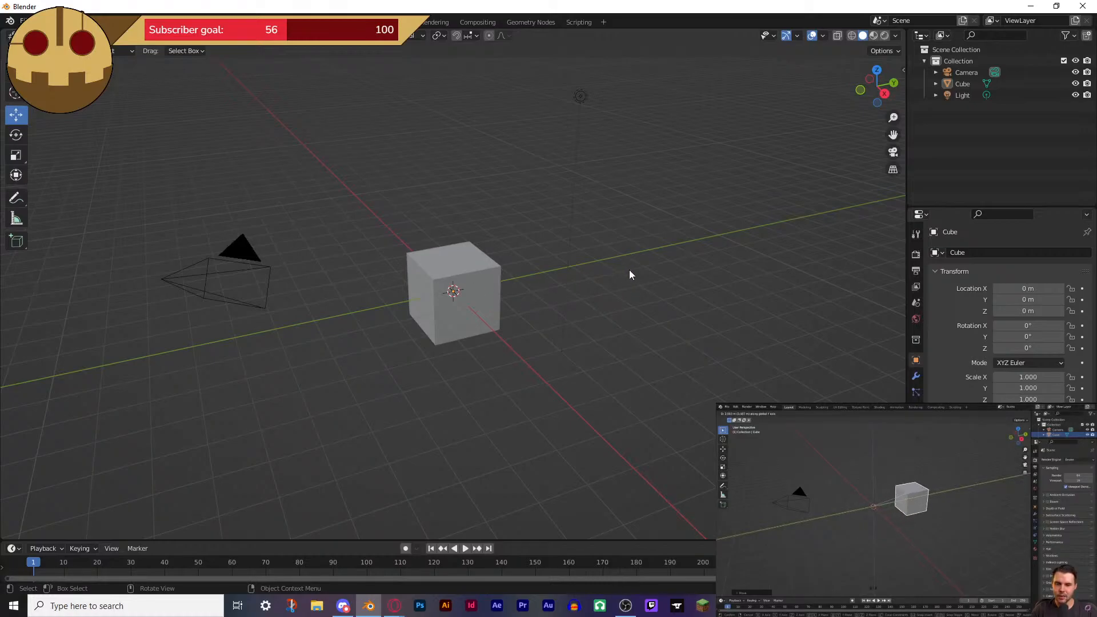
# - Select and move the cube, switching the constraint between the Z, X and Y axes, and place it along X at about -8.61 m
pyautogui.click(496, 276)
pyautogui.press('g')
pyautogui.press('z')
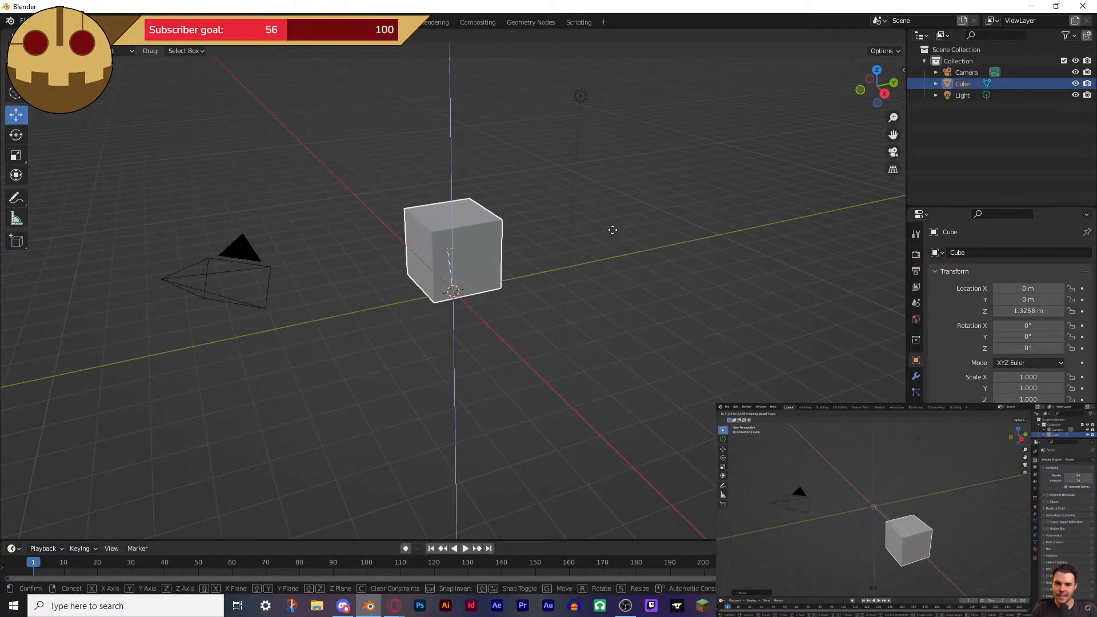
pyautogui.press('x')
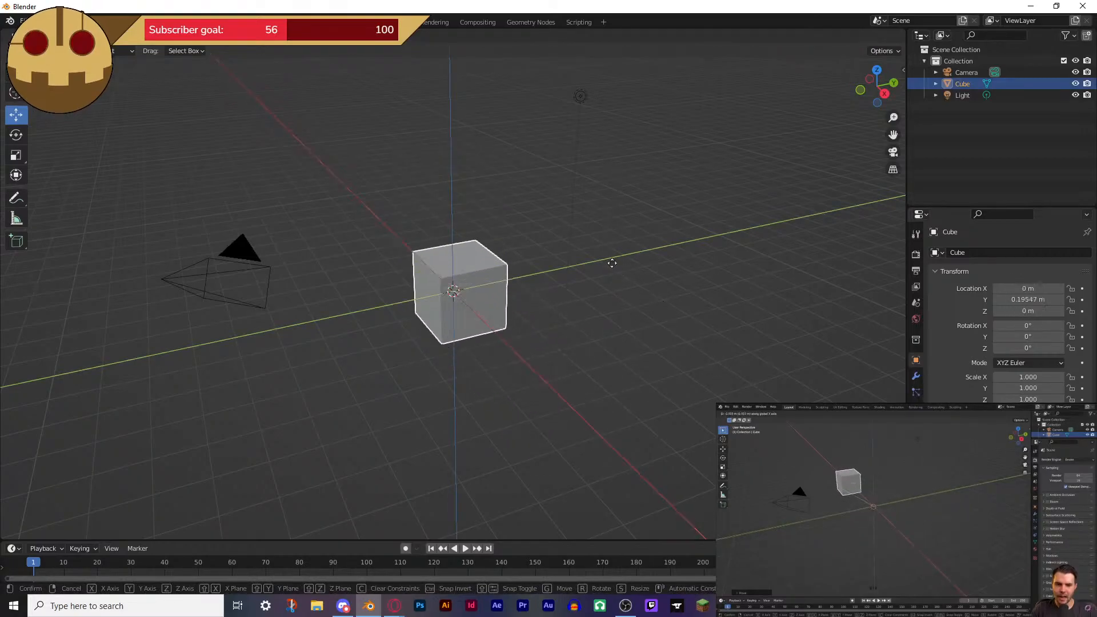
pyautogui.press('y')
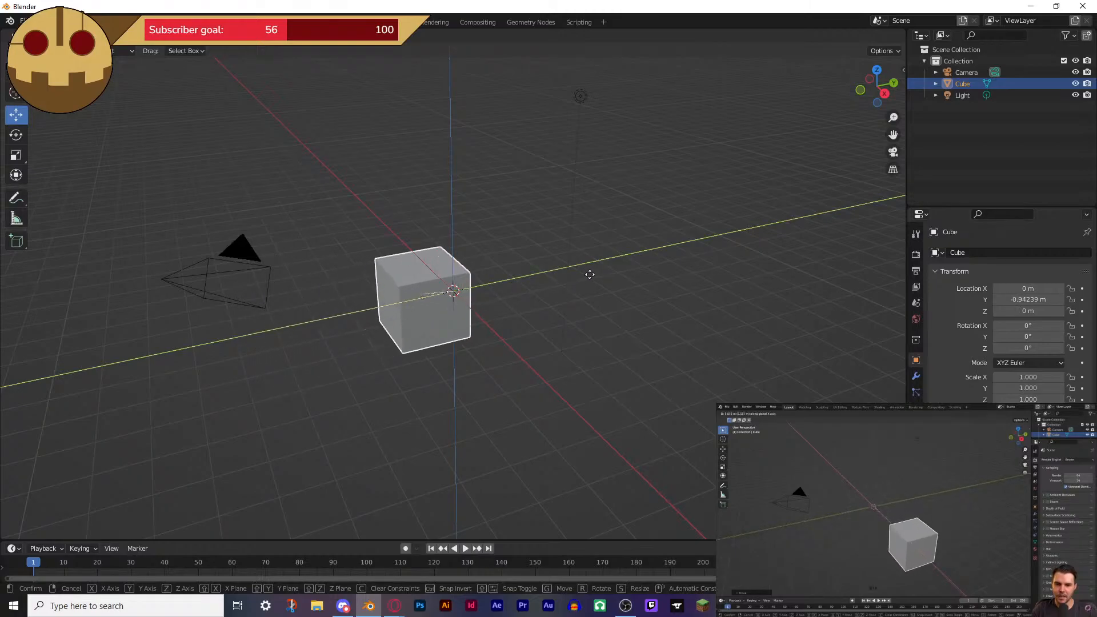
pyautogui.press('x')
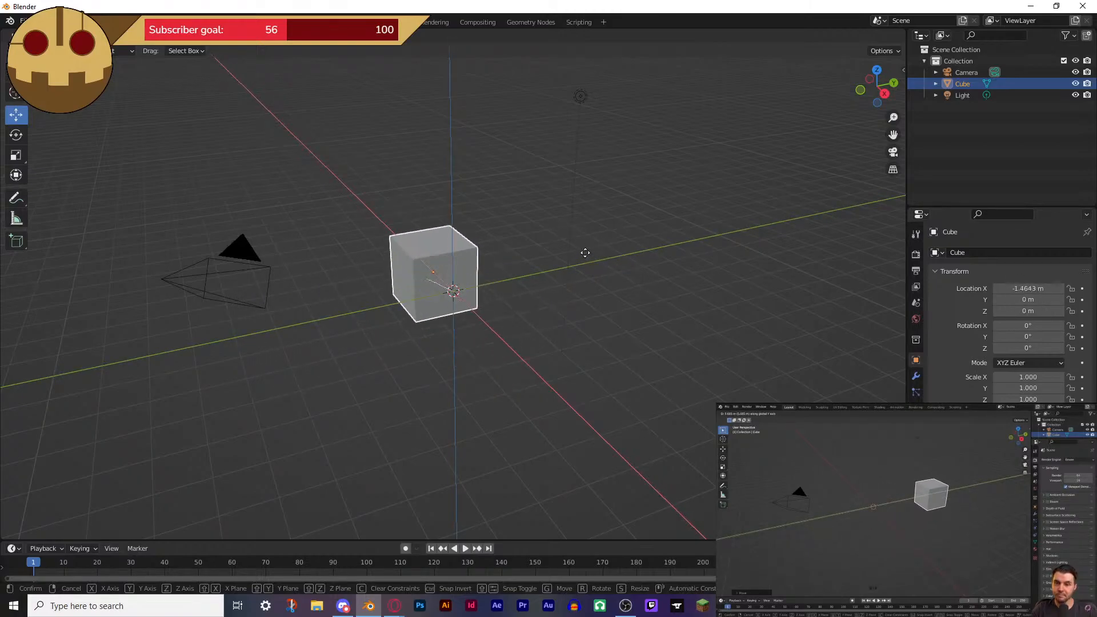
pyautogui.press('z')
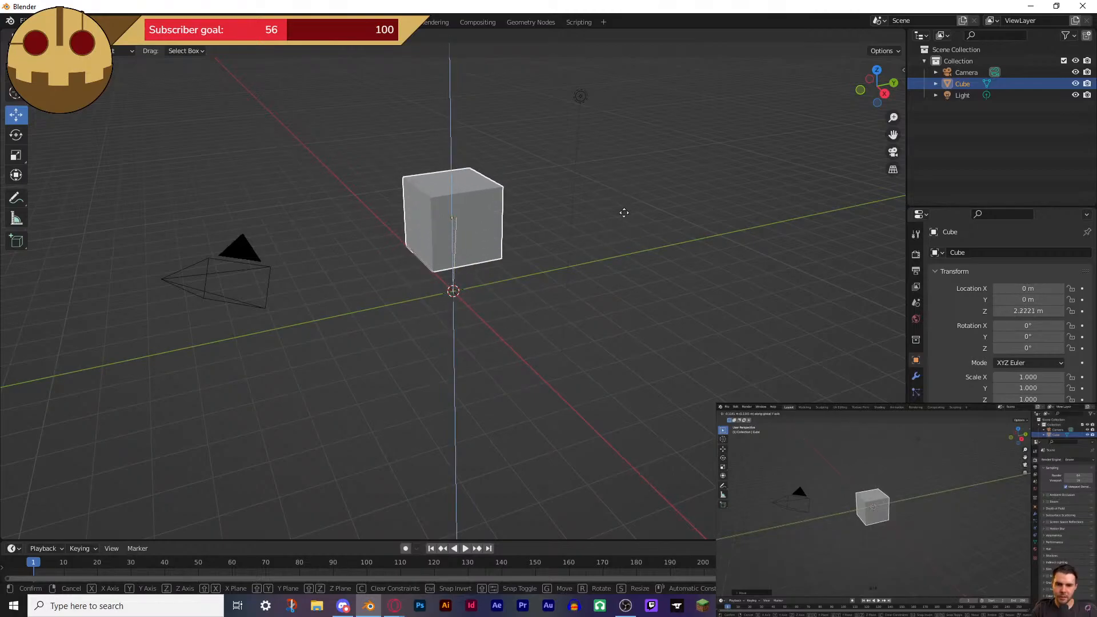
pyautogui.press('x')
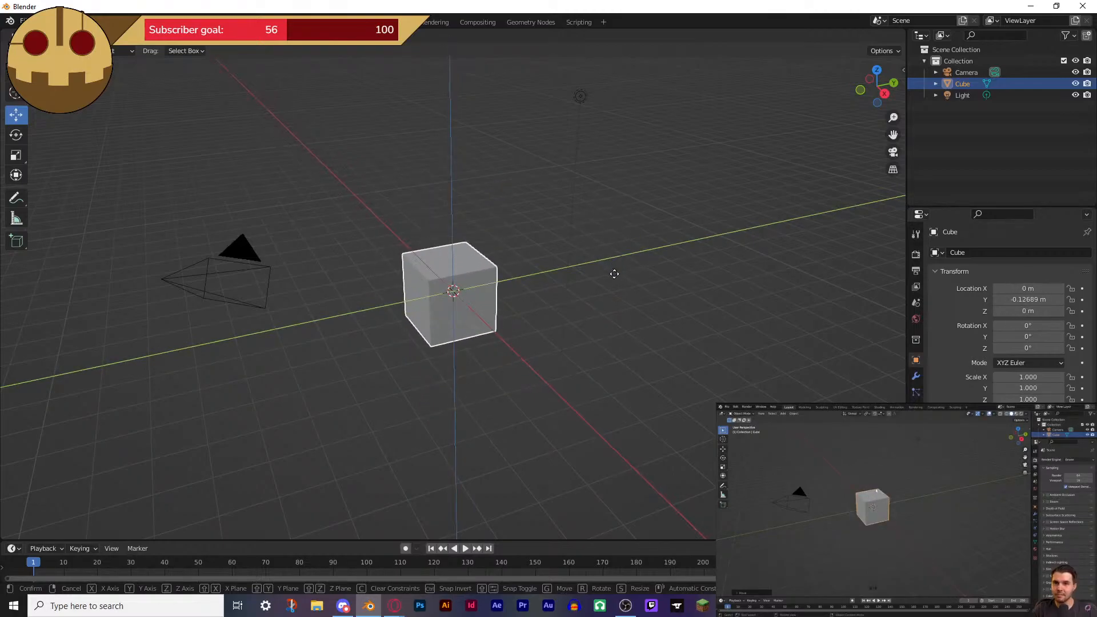
pyautogui.click(517, 199)
# - Raise the cube along Z to about 2.92 m and undo both the Z and X moves
pyautogui.moveTo(516, 200)
pyautogui.mouseDown(button='middle')
pyautogui.moveTo(521, 166)
pyautogui.moveTo(520, 223)
pyautogui.moveTo(514, 194)
pyautogui.mouseUp(button='middle')
pyautogui.press('g')
pyautogui.press('z')
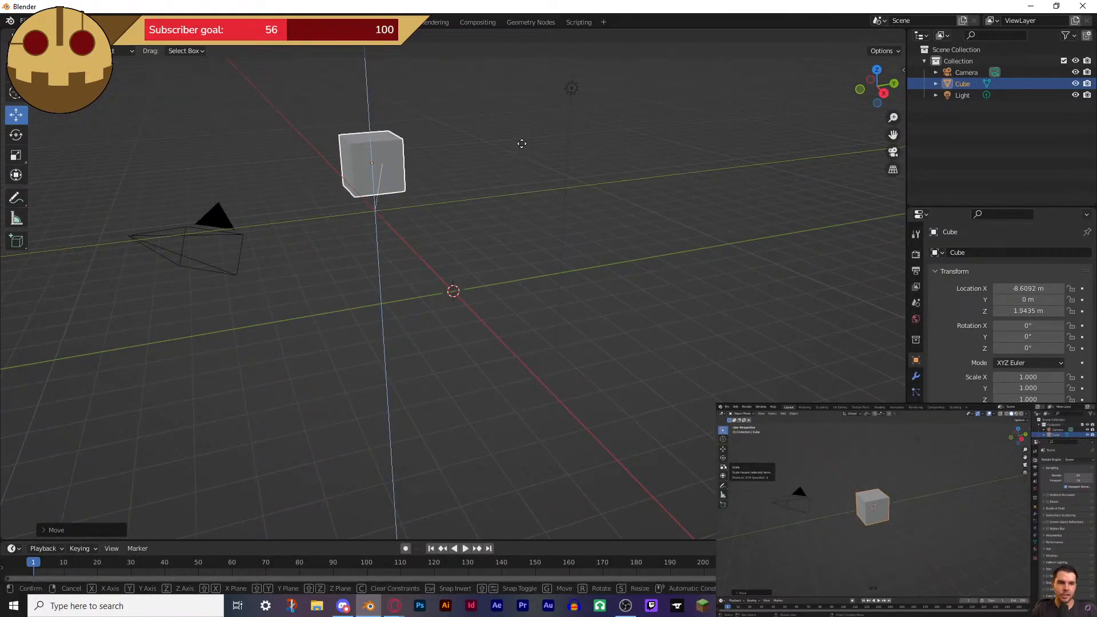
pyautogui.click(517, 132)
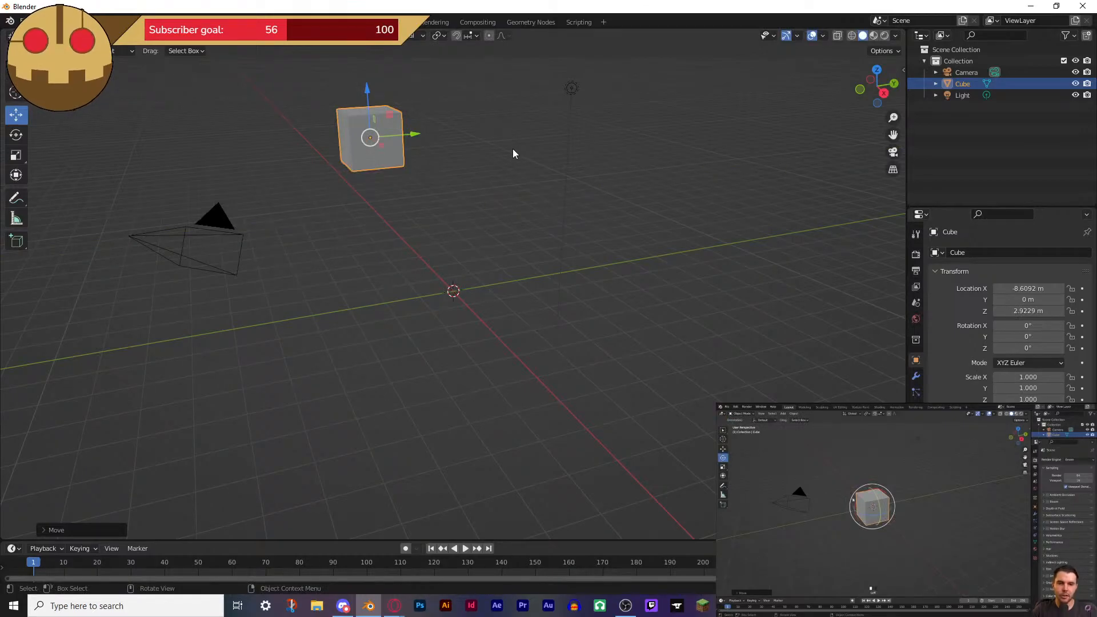
pyautogui.hotkey('ctrl', 'z')
pyautogui.hotkey('ctrl', 'z')
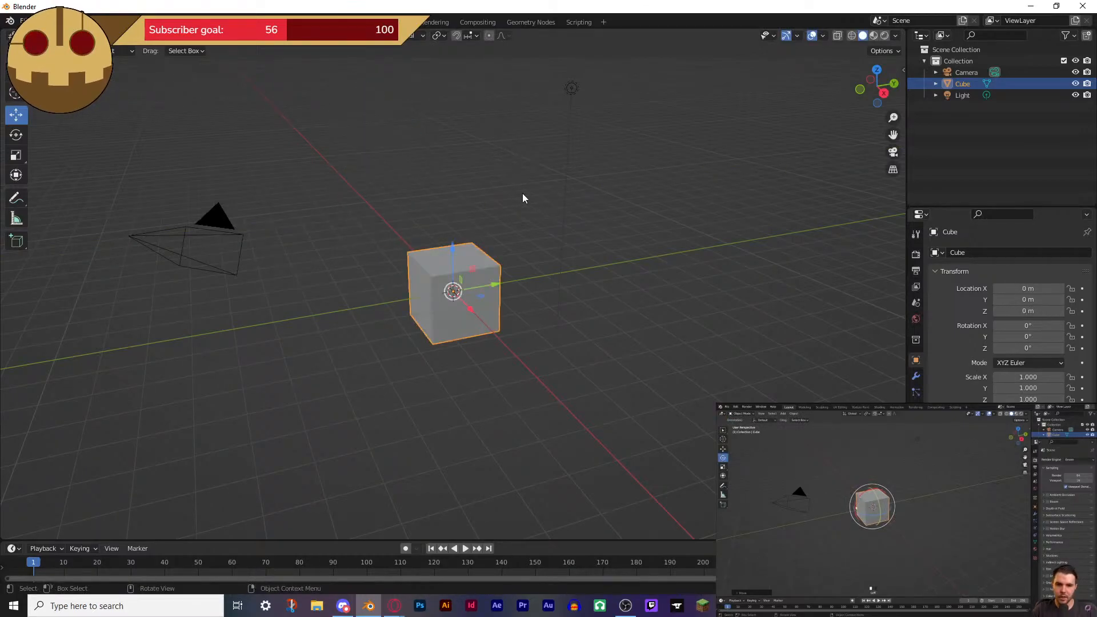
# - Activate the Rotate tool, turn the cube about its Y axis to about 49°, and cancel the rotation
pyautogui.hotkey('shift', 'space')
pyautogui.click(633, 265)
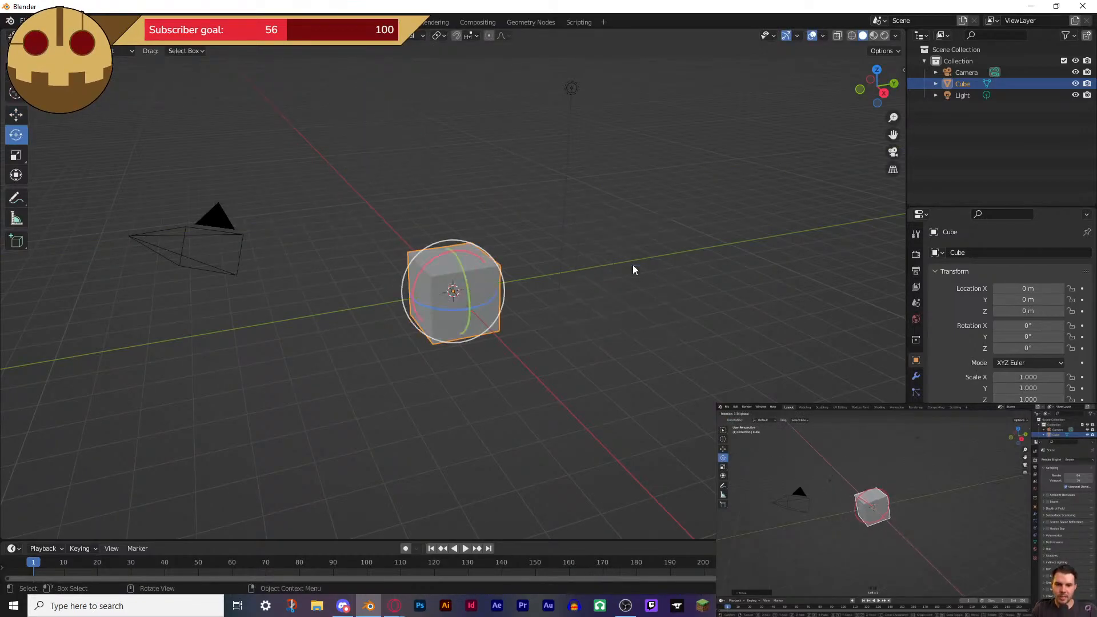
pyautogui.moveTo(455, 259); pyautogui.dragTo(478, 267)
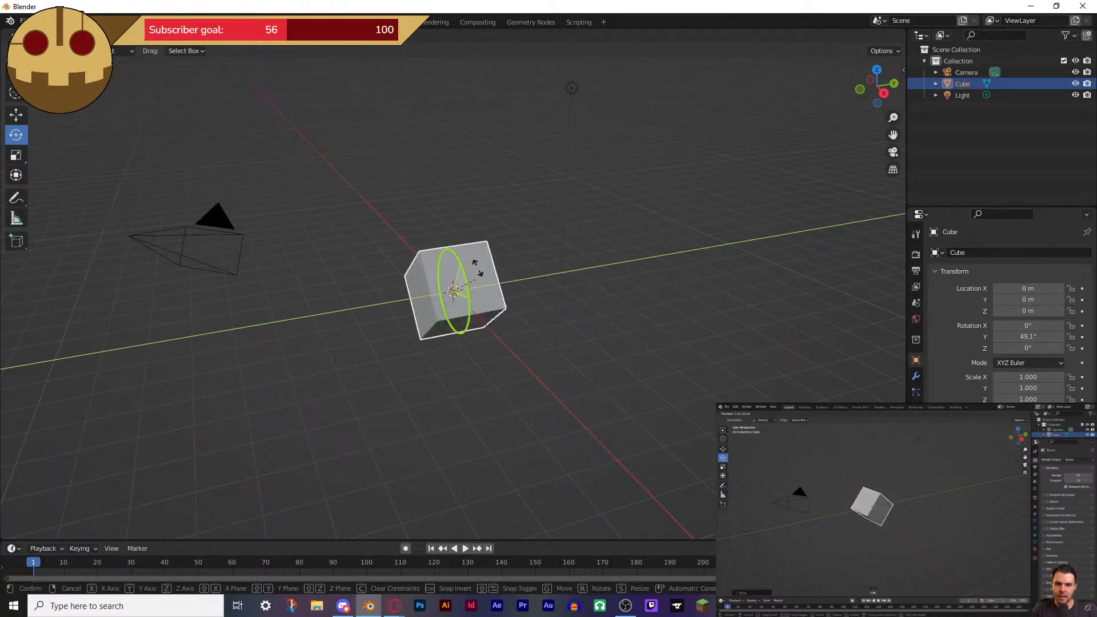
pyautogui.press('Escape')
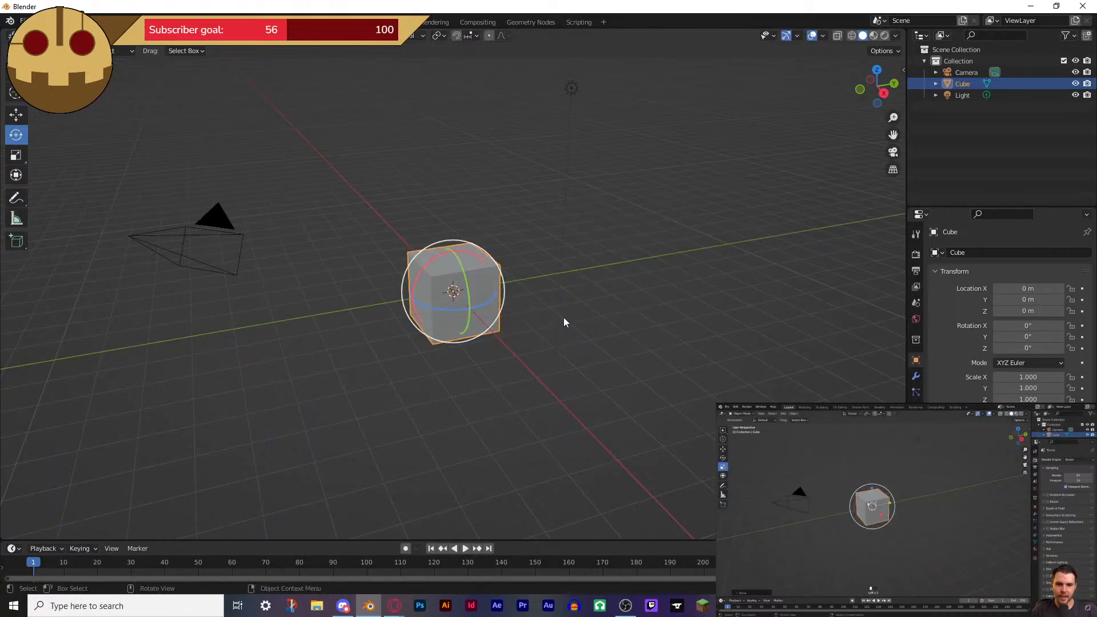
# - Switch to the Cursor tool, rotate the cube freely to about X 59°, Y -33°, Z 14°, and undo the rotation
pyautogui.hotkey('shift', 'space')
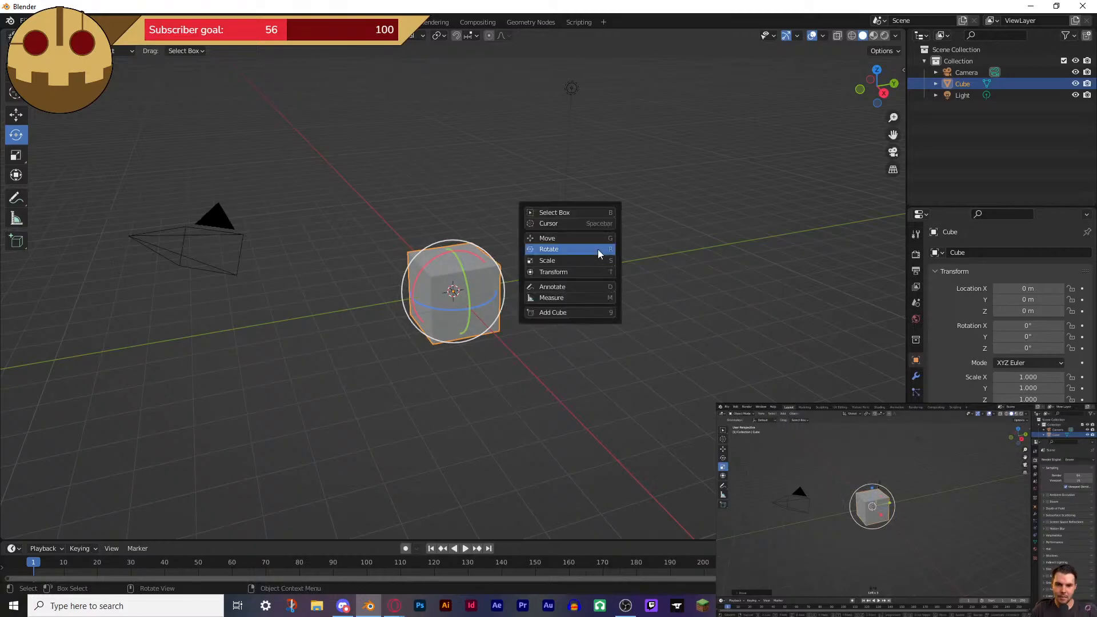
pyautogui.hotkey('shift', 'space')
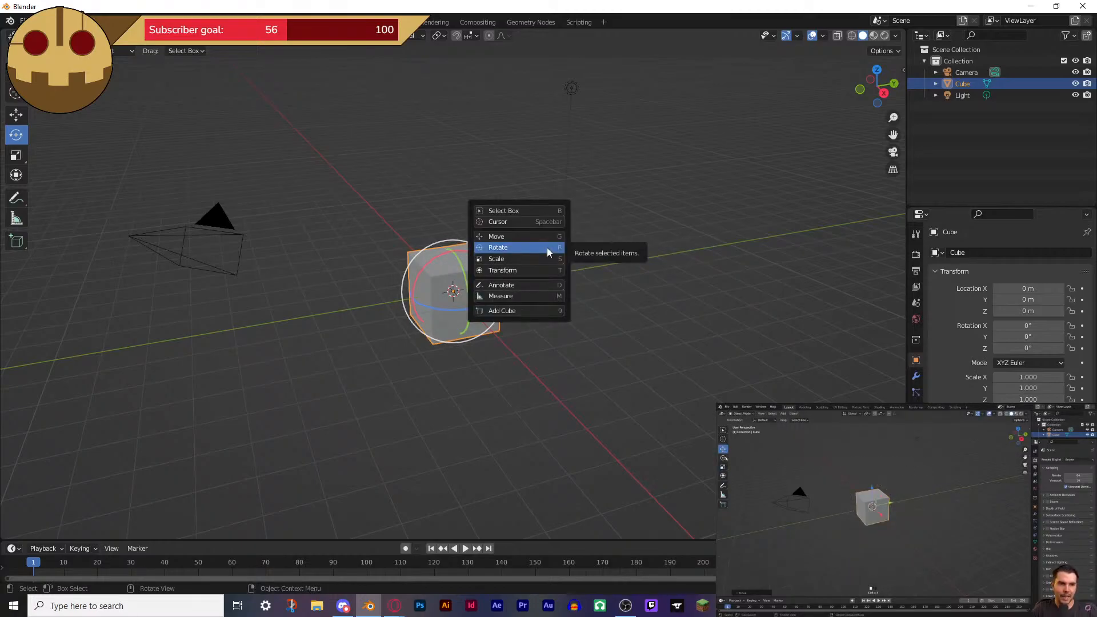
pyautogui.press('r')
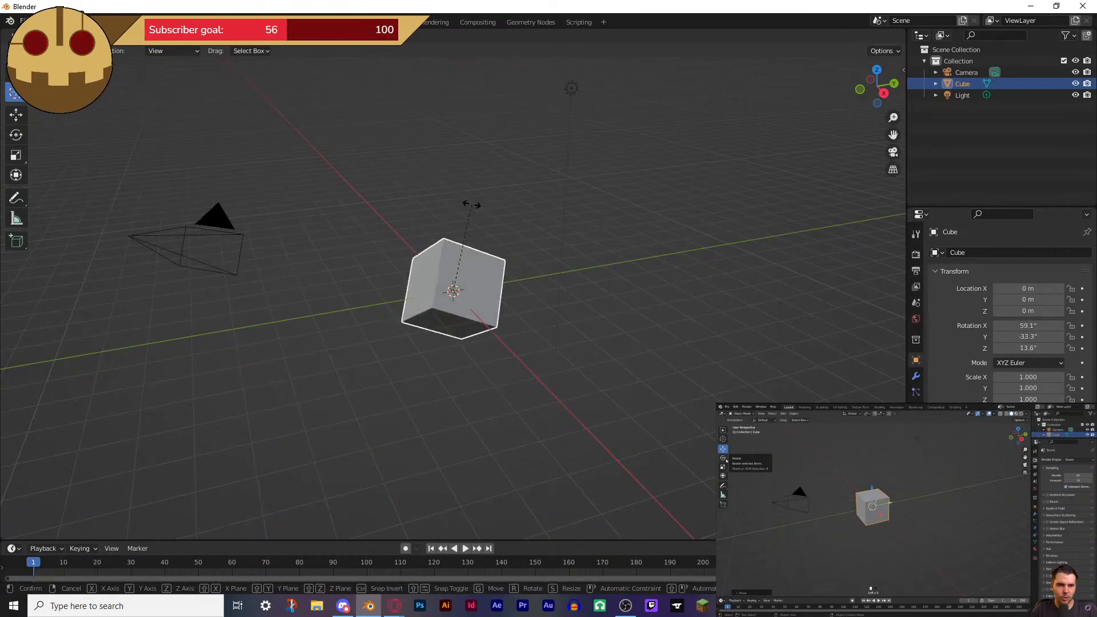
pyautogui.click(478, 220)
pyautogui.hotkey('ctrl', 'z')
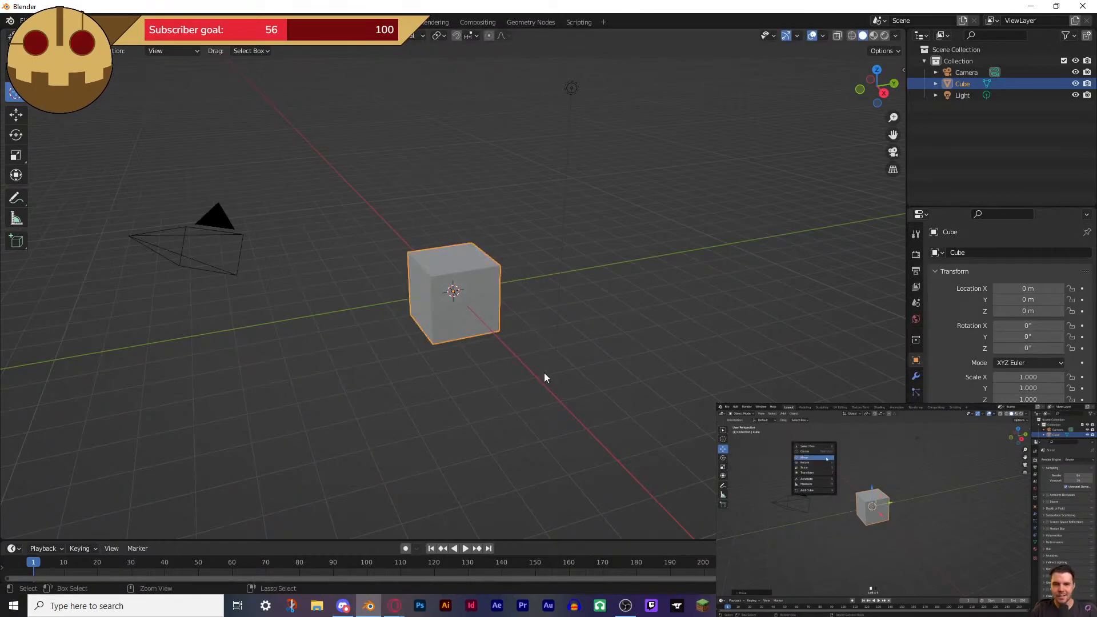
# - Play the timeline animation briefly, stop it and return to frame 1
pyautogui.hotkey('shift', 'space')
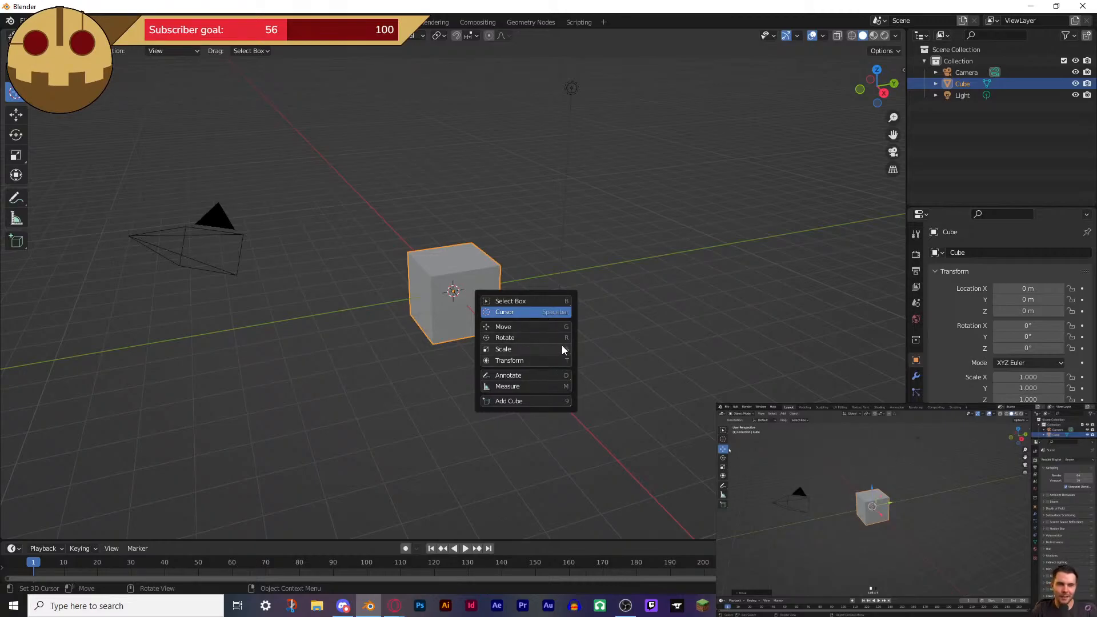
pyautogui.press('space')
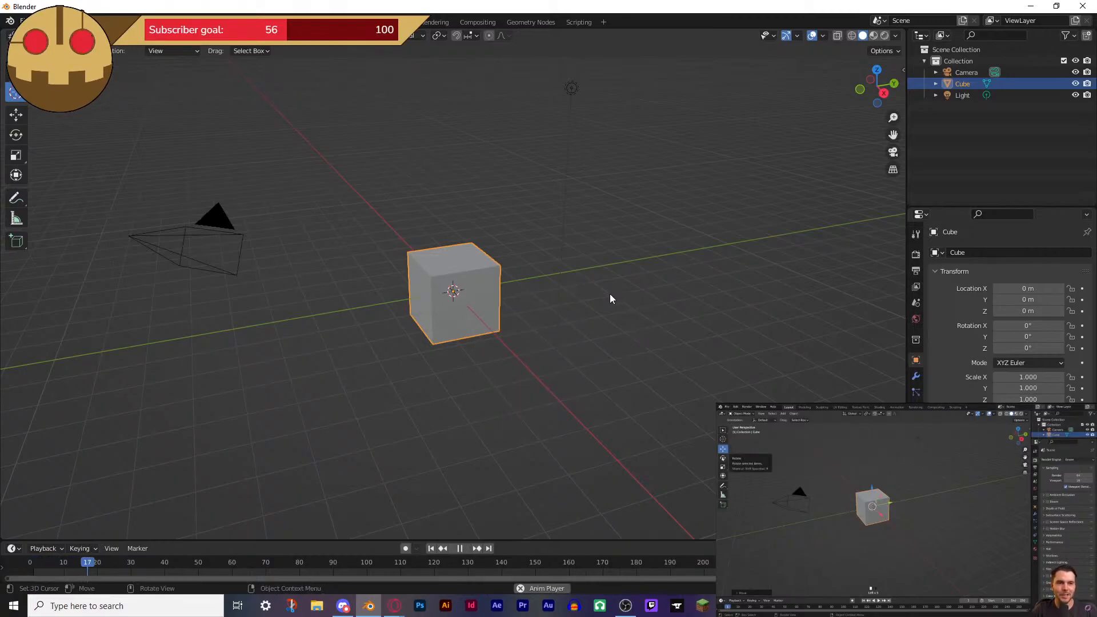
pyautogui.click(428, 549)
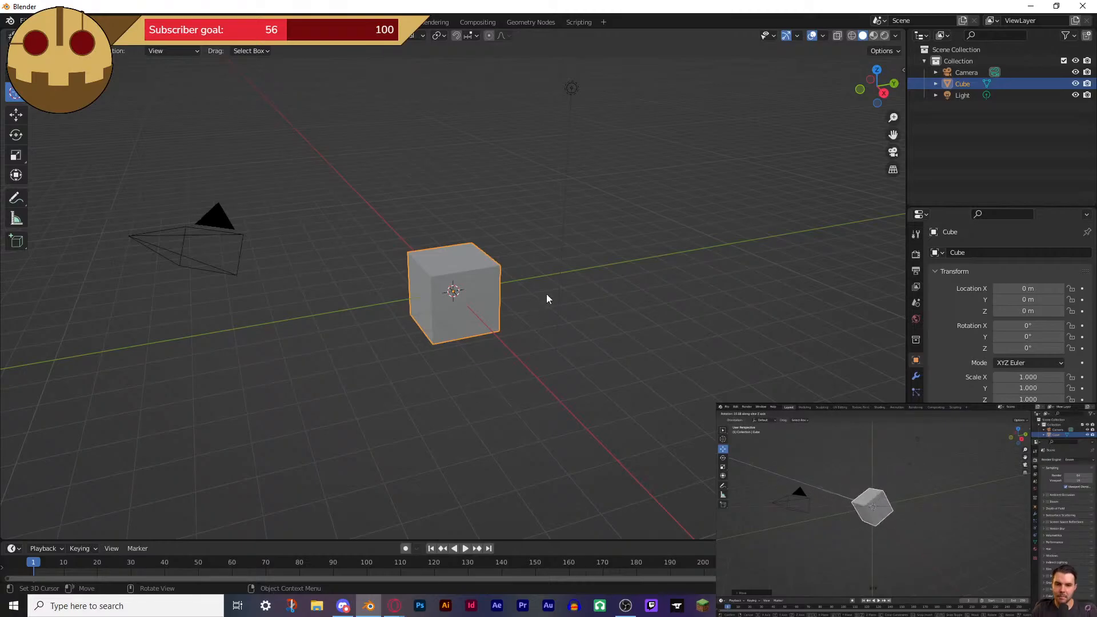
# - Switch the active tool to Scale and back to Move
pyautogui.hotkey('shift', 'space')
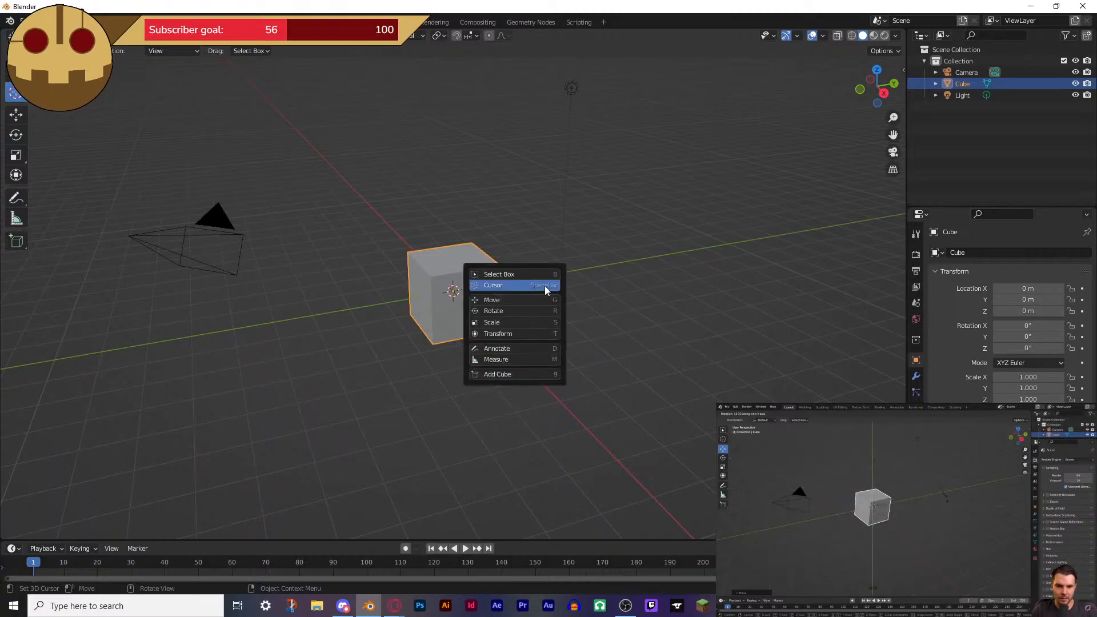
pyautogui.click(516, 323)
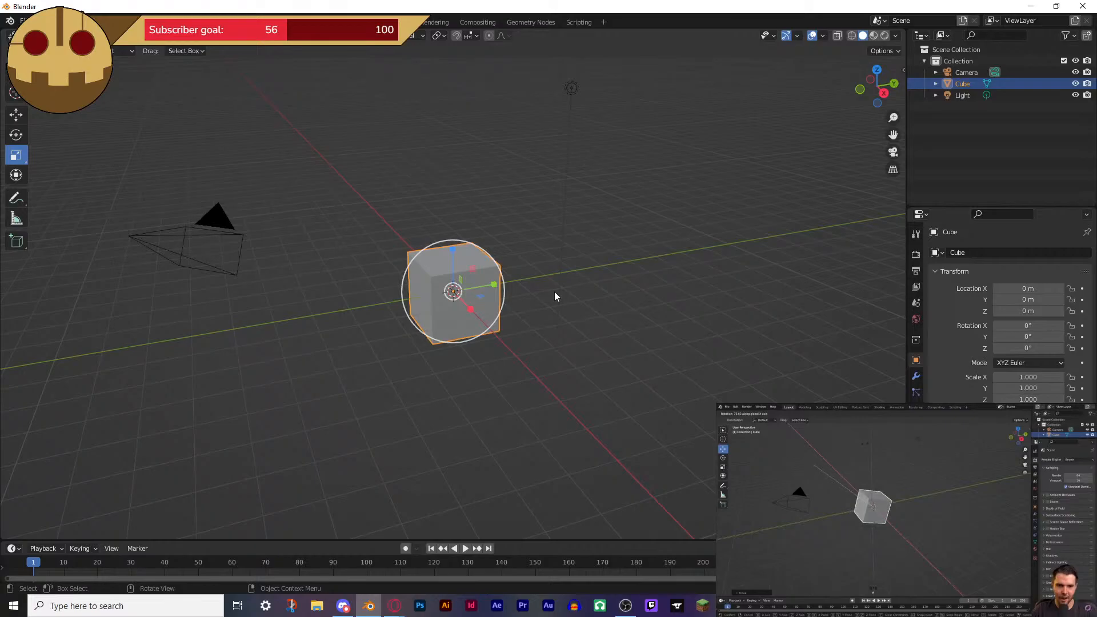
pyautogui.hotkey('shift', 'space')
pyautogui.click(545, 269)
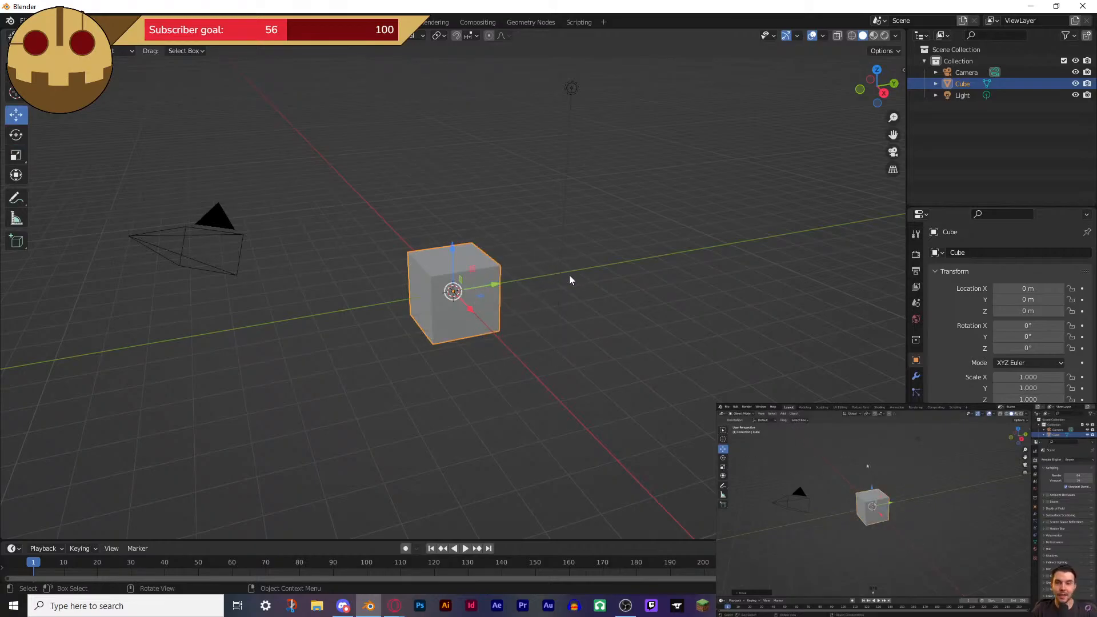
# - Reselect the cube, try scaling it along X to about 3.27 and along Y to about 2.41, and cancel the scaling
pyautogui.click(586, 282)
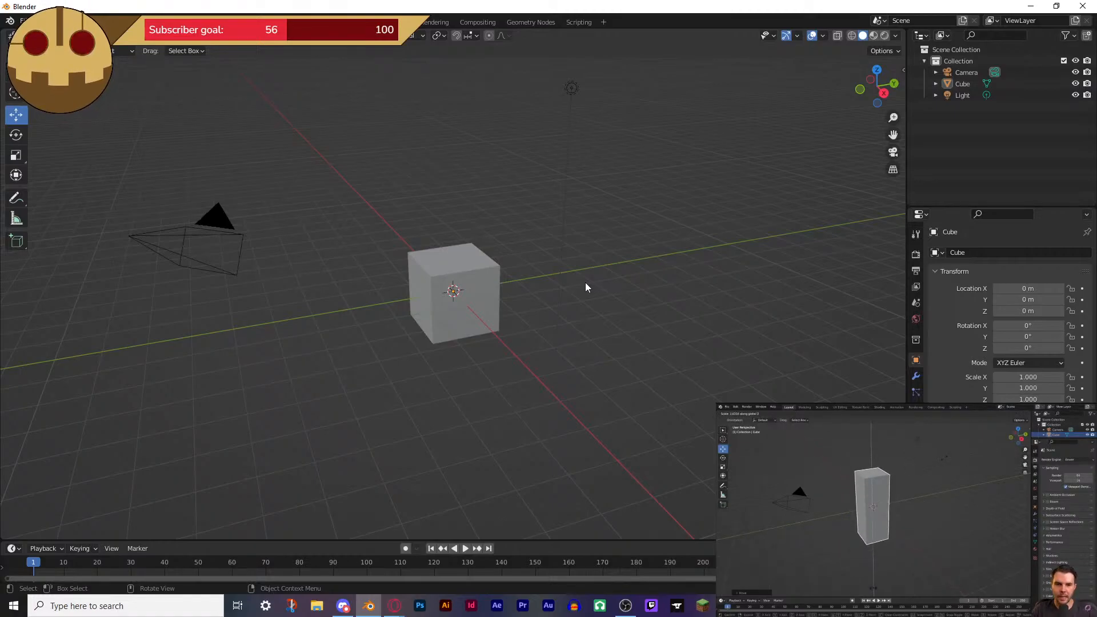
pyautogui.click(468, 286)
pyautogui.press('s')
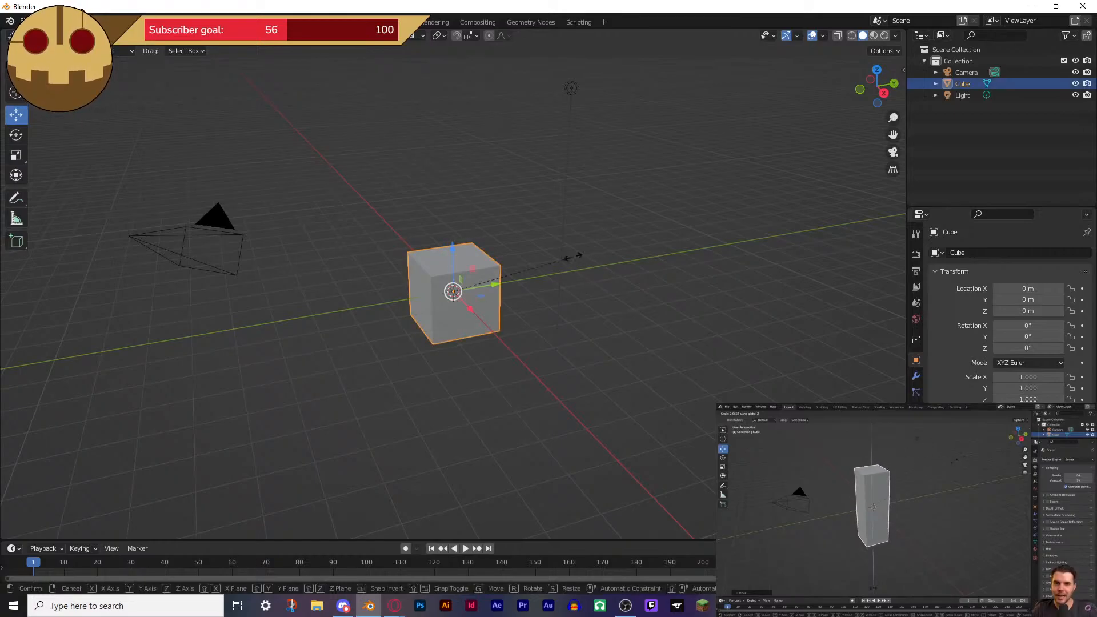
pyautogui.press('x')
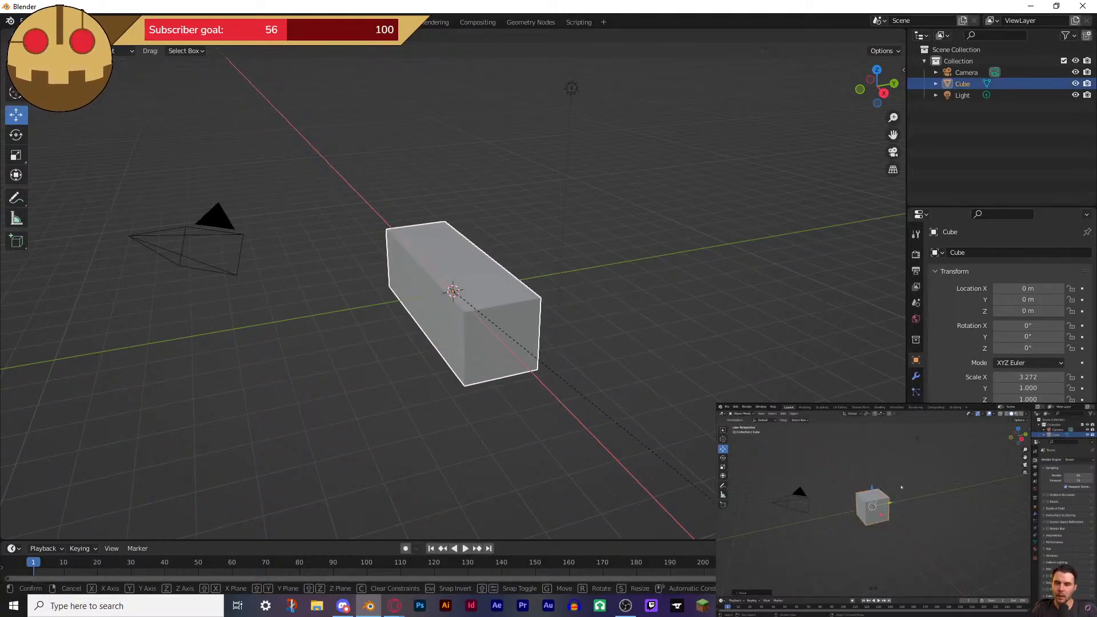
pyautogui.press('y')
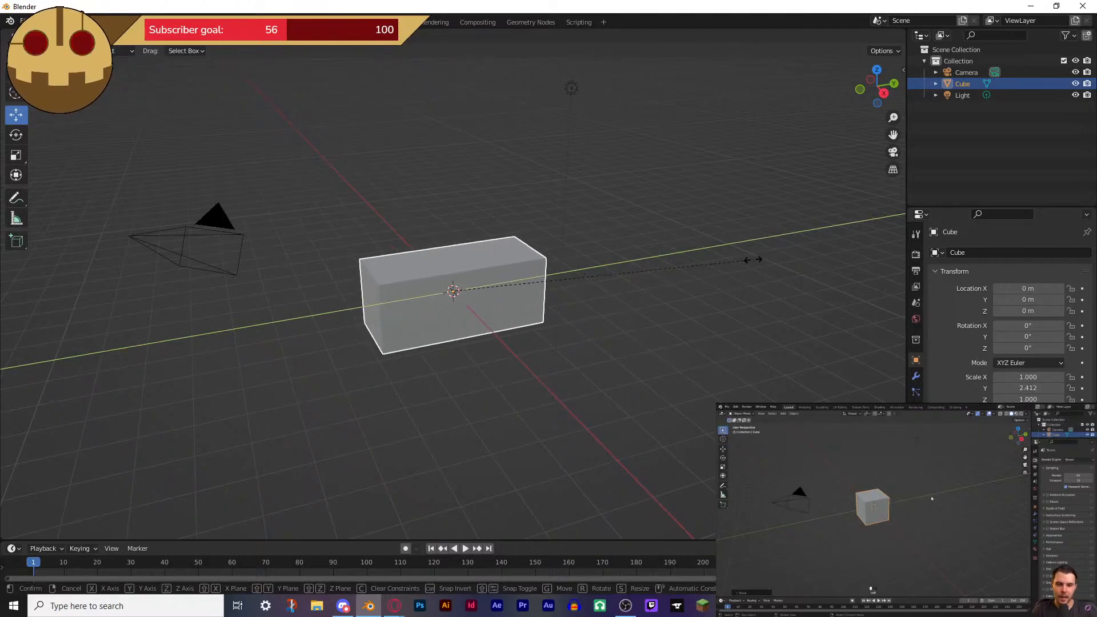
pyautogui.press('Escape')
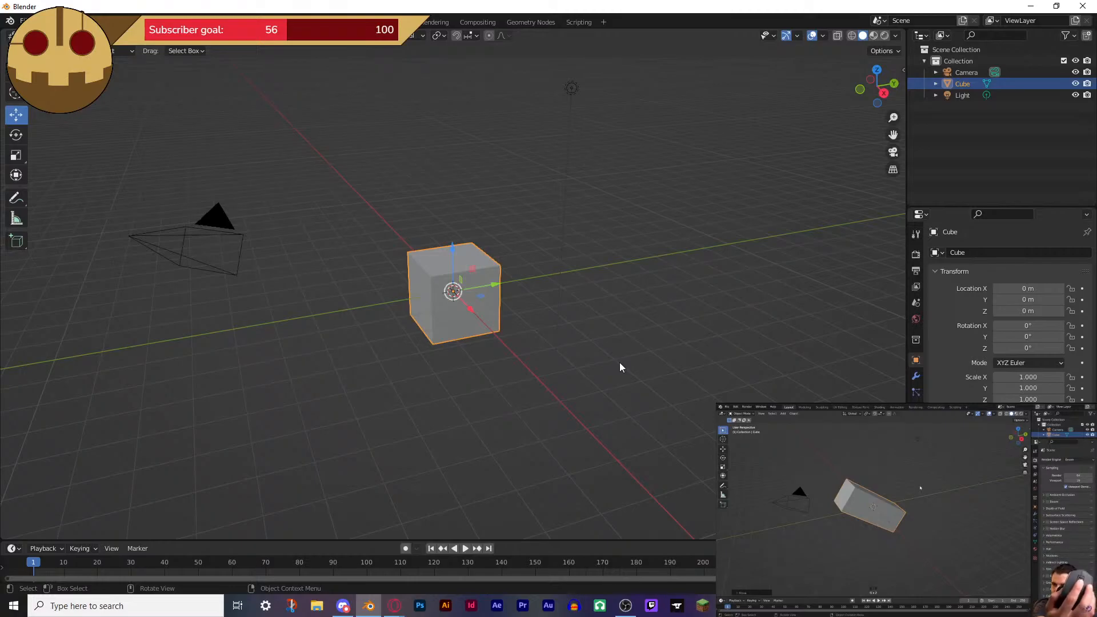
# - Orbit the view around the cube to look at it from different angles
pyautogui.moveTo(625, 287); pyautogui.dragTo(643, 271, button='middle')
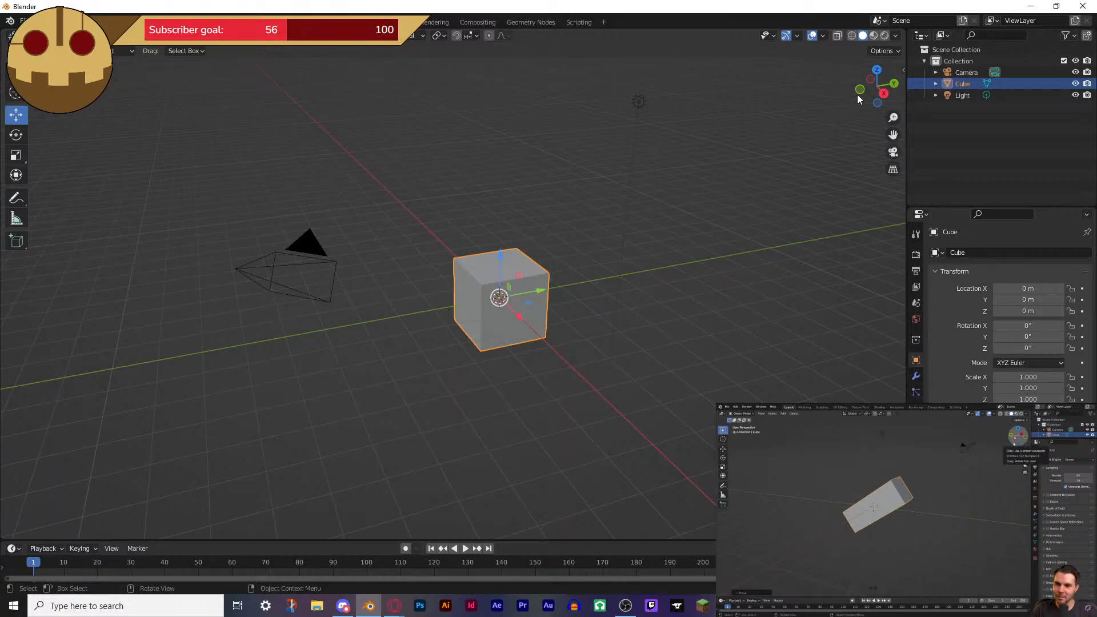
pyautogui.moveTo(869, 86); pyautogui.dragTo(312, 84)
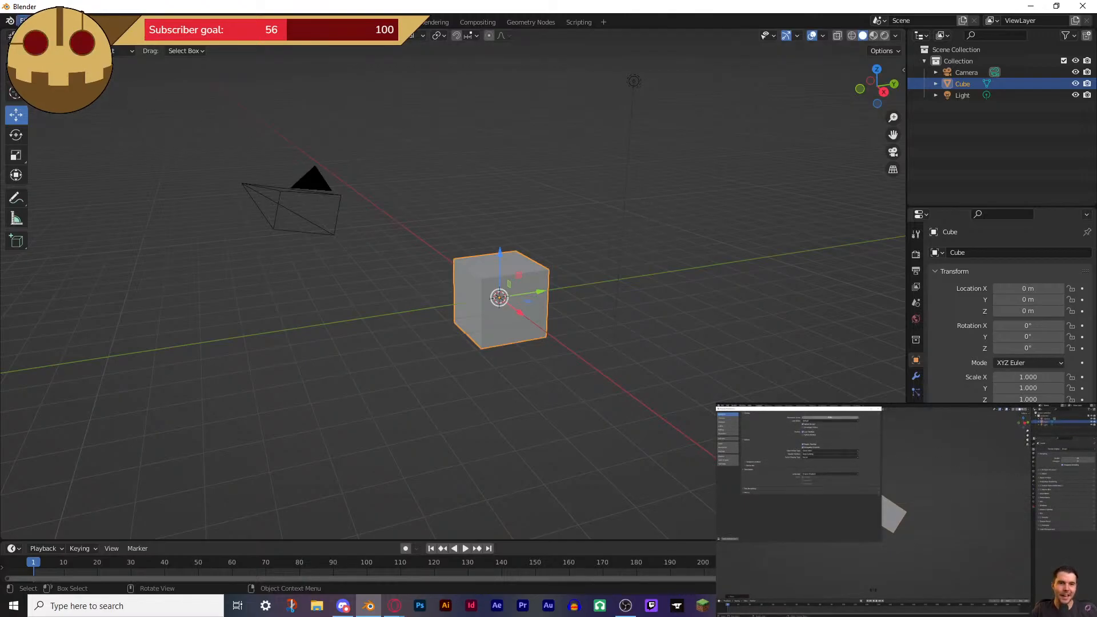
# - Increase the interface's resolution scale in the preferences
pyautogui.click(23, 20)
pyautogui.moveTo(53, 204)
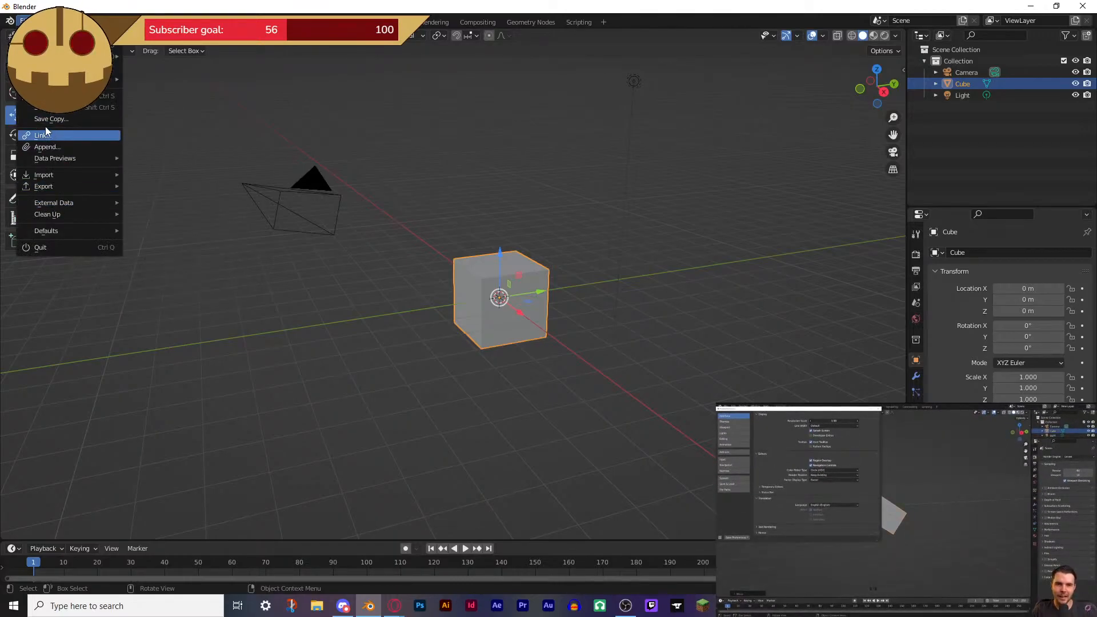
pyautogui.click(43, 21)
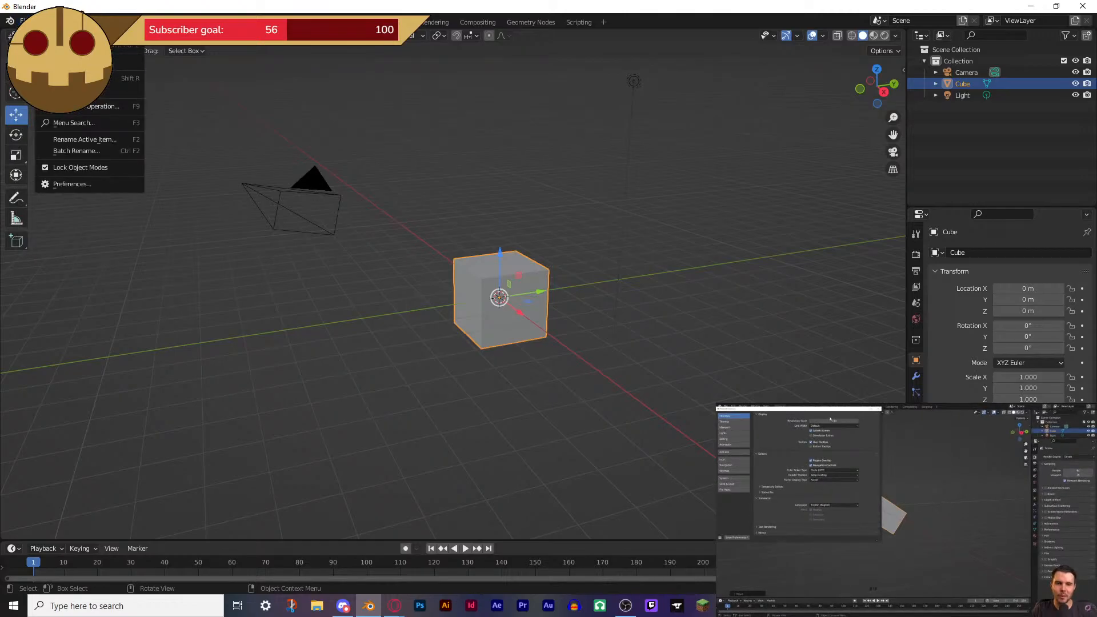
pyautogui.click(67, 185)
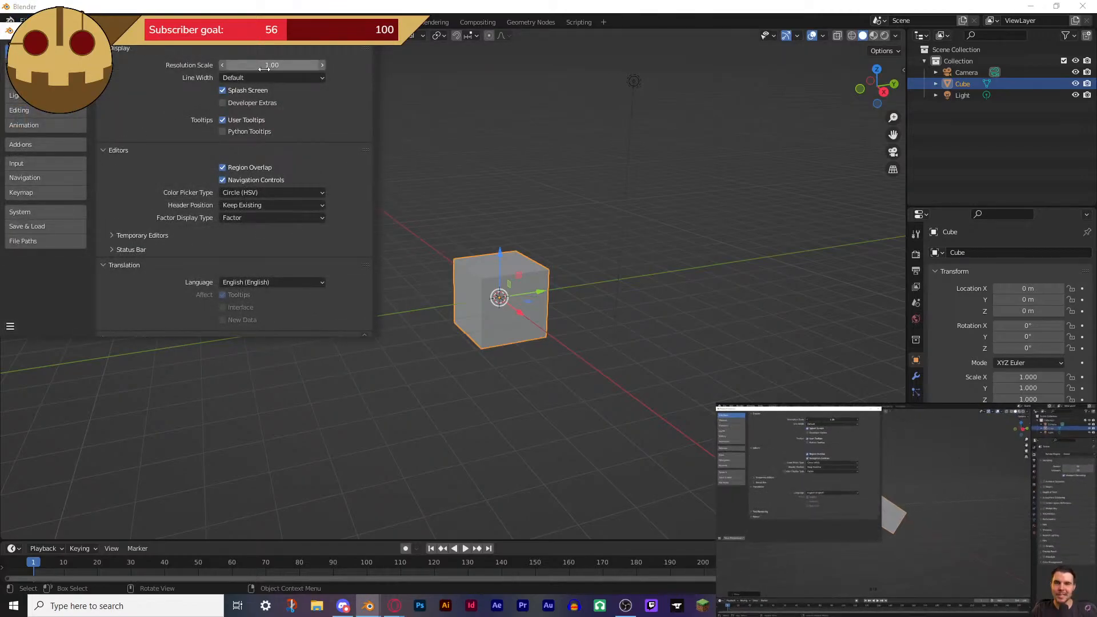
pyautogui.moveTo(264, 67)
pyautogui.mouseDown()
pyautogui.moveTo(292, 67)
pyautogui.moveTo(264, 69)
pyautogui.mouseUp()
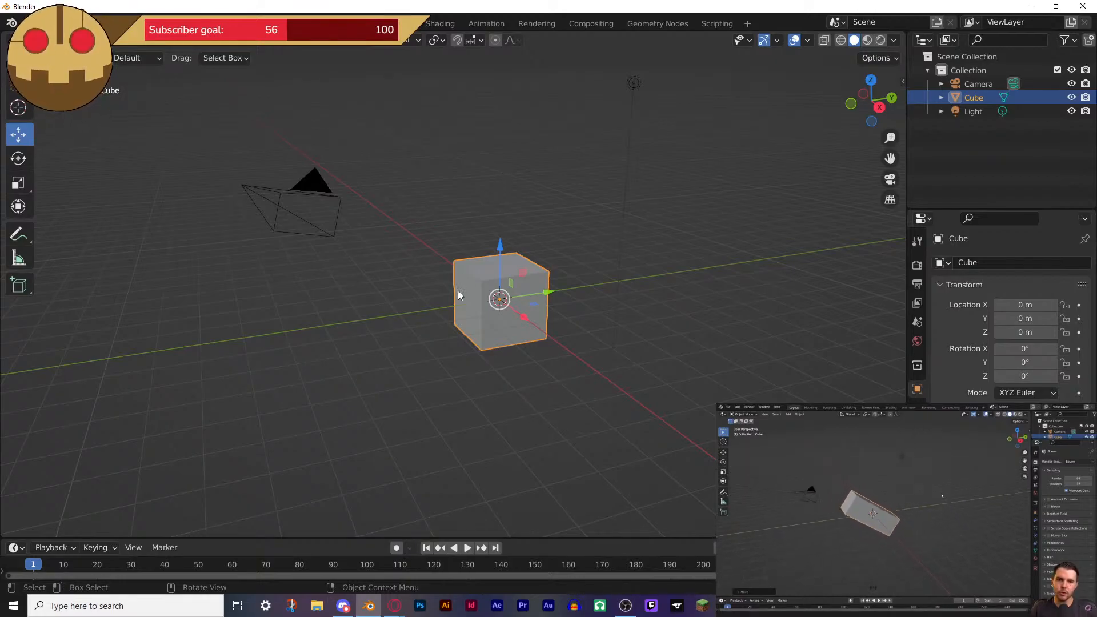
# - Practise orbiting, panning and zooming around the scene, and frame the view on the selected cube
pyautogui.moveTo(457, 307); pyautogui.dragTo(538, 297, button='middle')
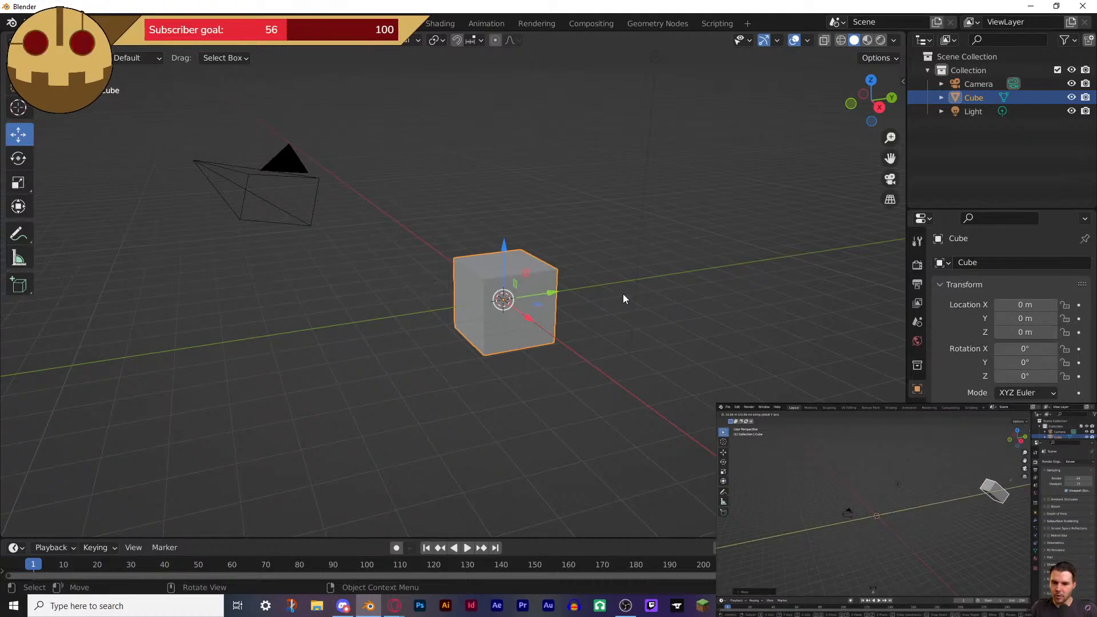
pyautogui.click(909, 501)
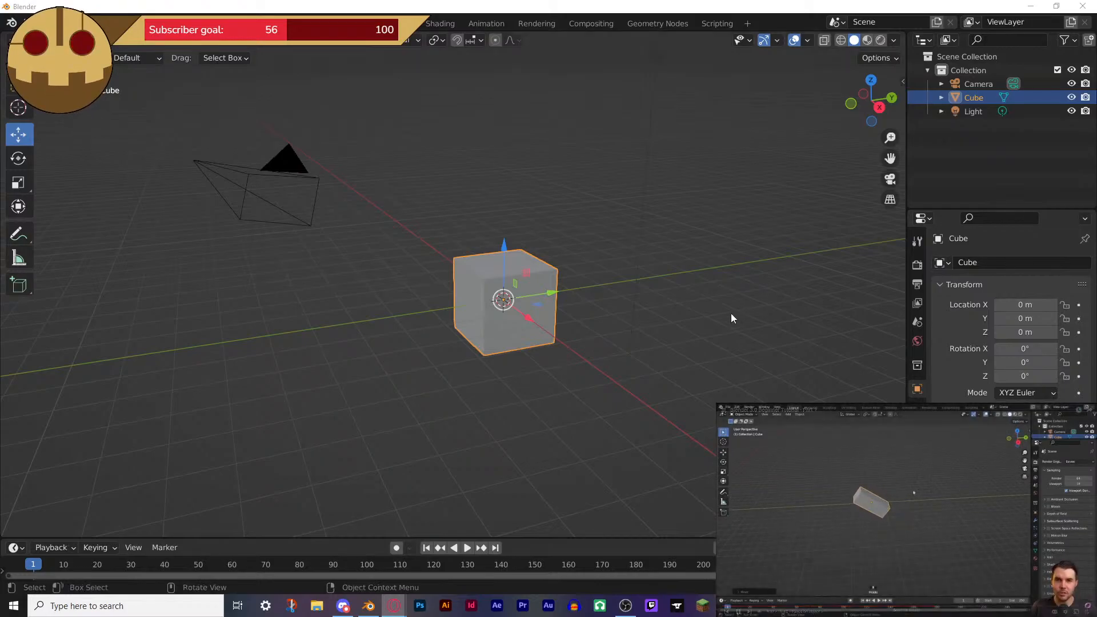
pyautogui.scroll(-5, 595, 270)
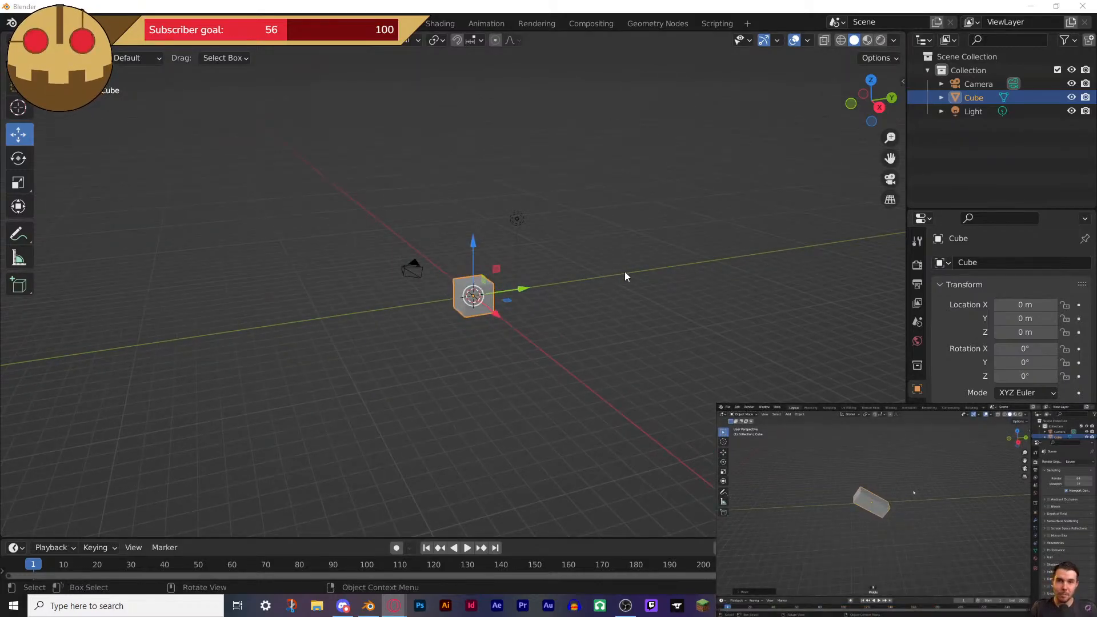
pyautogui.moveTo(730, 265); pyautogui.dragTo(644, 243, button='middle')
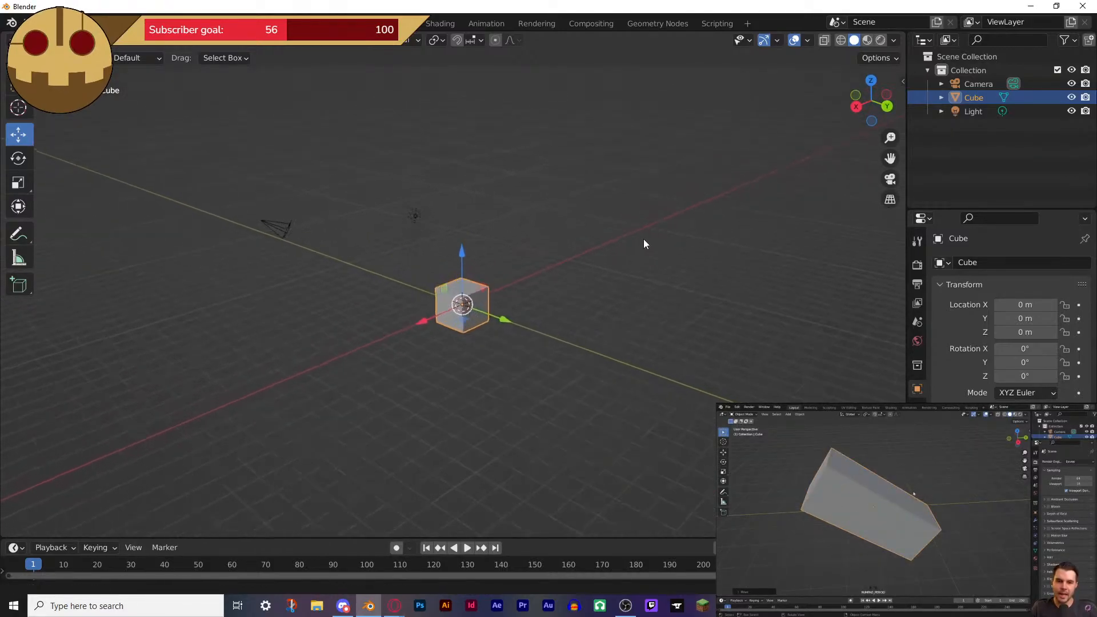
pyautogui.keyDown('shift'); pyautogui.moveTo(726, 257); pyautogui.dragTo(466, 260, button='middle'); pyautogui.keyUp('shift')
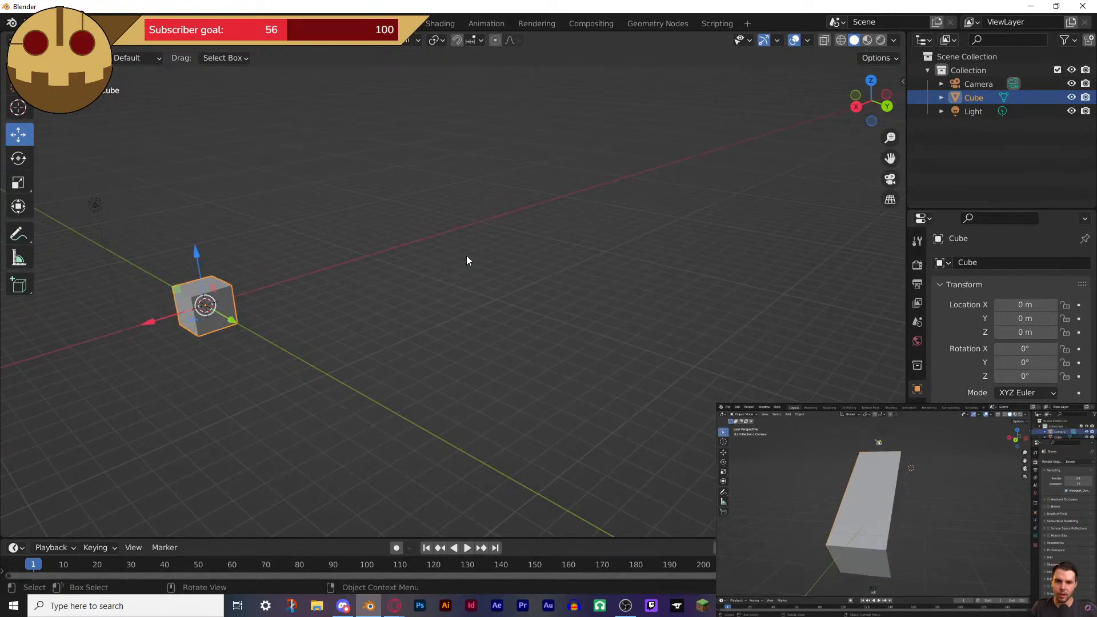
pyautogui.press('KP_Decimal')
pyautogui.scroll(-10, 488, 241)
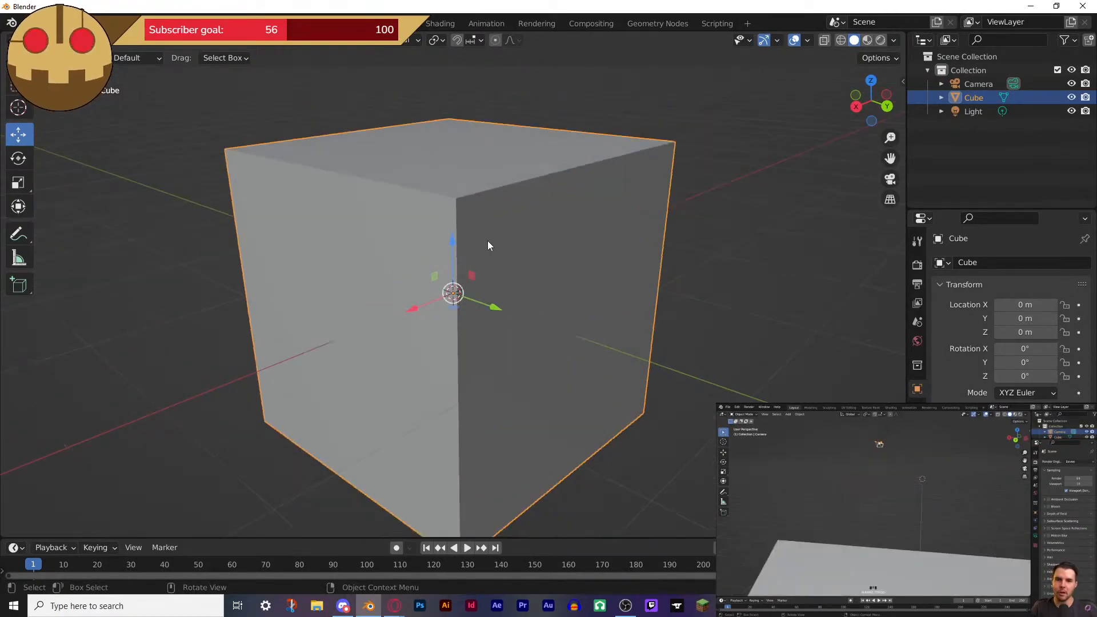
pyautogui.scroll(4, 485, 238)
pyautogui.moveTo(485, 231); pyautogui.dragTo(554, 228, button='middle')
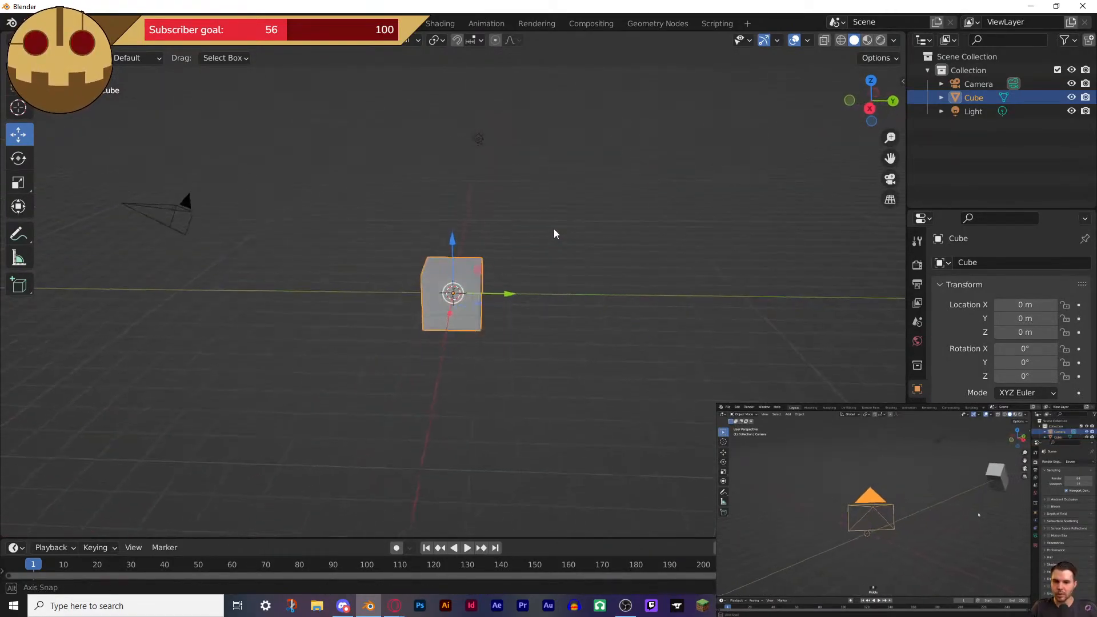
# - Select the camera, frame the view on it, and toggle looking through the camera on and off
pyautogui.click(188, 205)
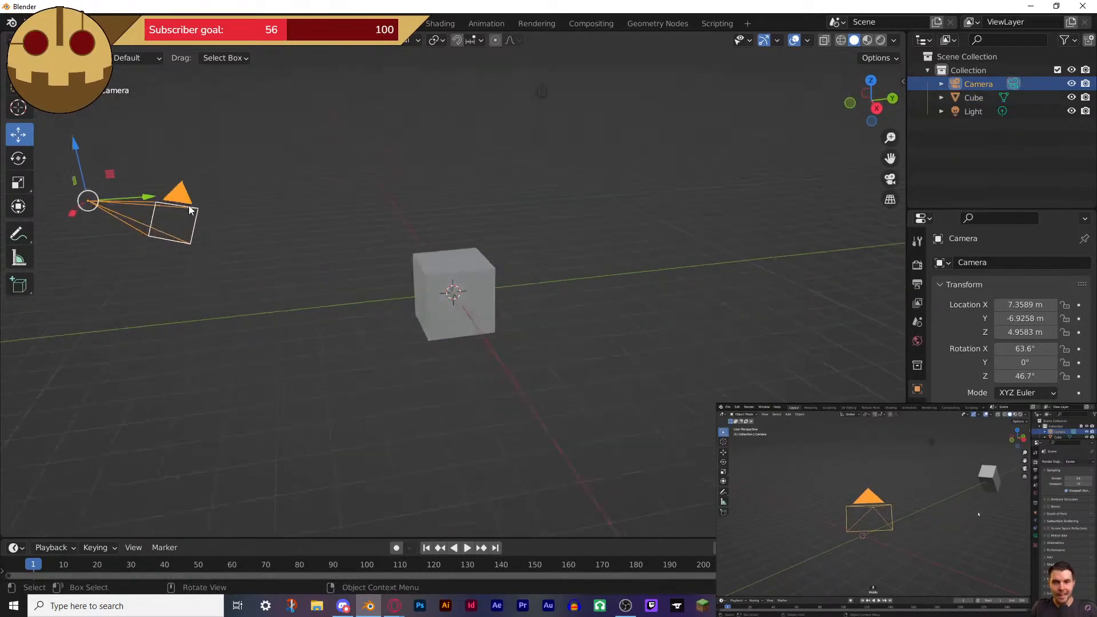
pyautogui.press('KP_0')
pyautogui.press('KP_0')
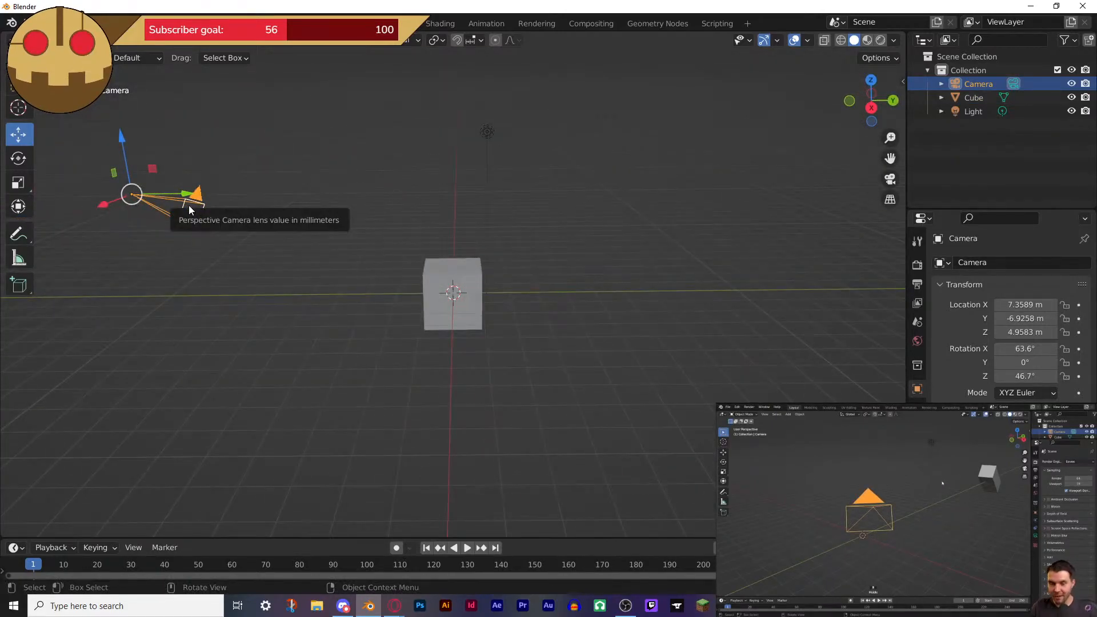
pyautogui.press('KP_0')
pyautogui.press('KP_0')
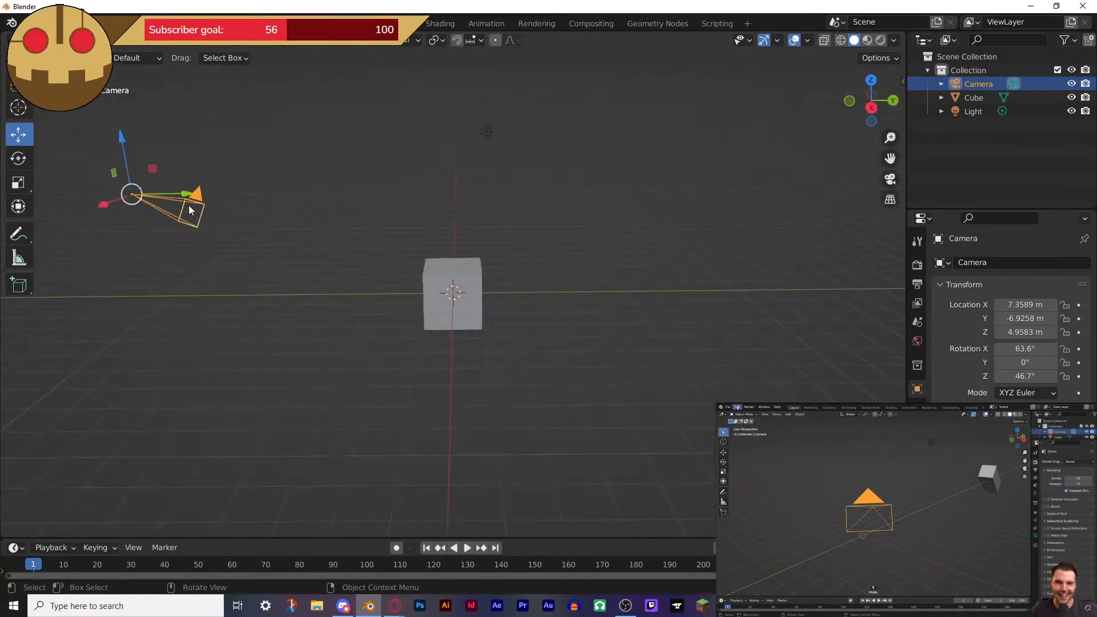
pyautogui.press('KP_Decimal')
pyautogui.press('KP_0')
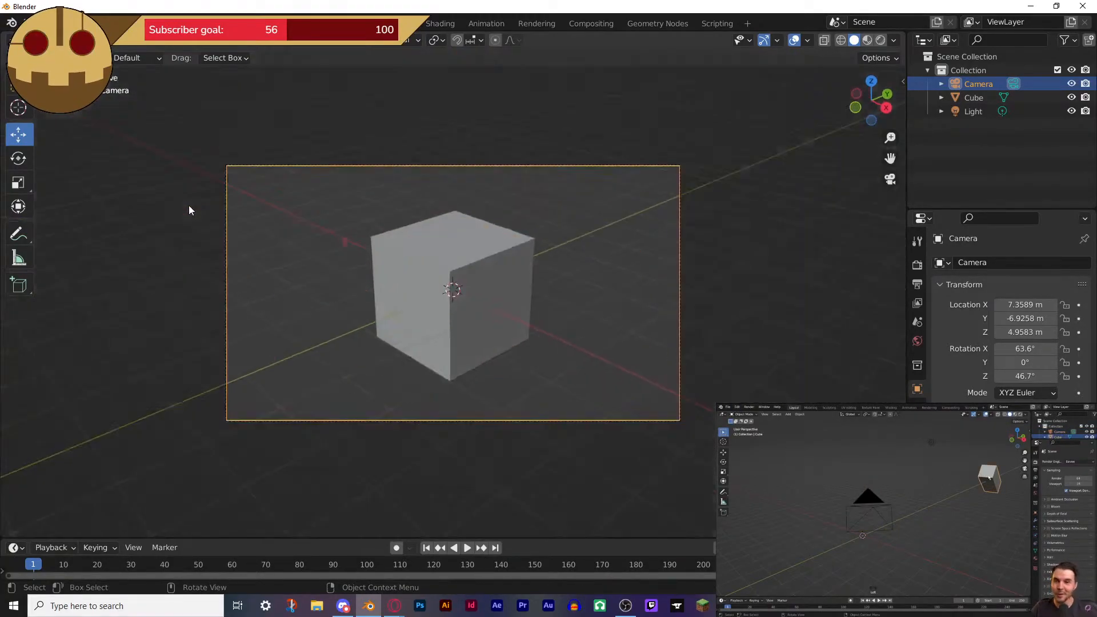
pyautogui.press('KP_0')
# - Select the cube, frame the view on it, and zoom out to an angled perspective
pyautogui.click(769, 364)
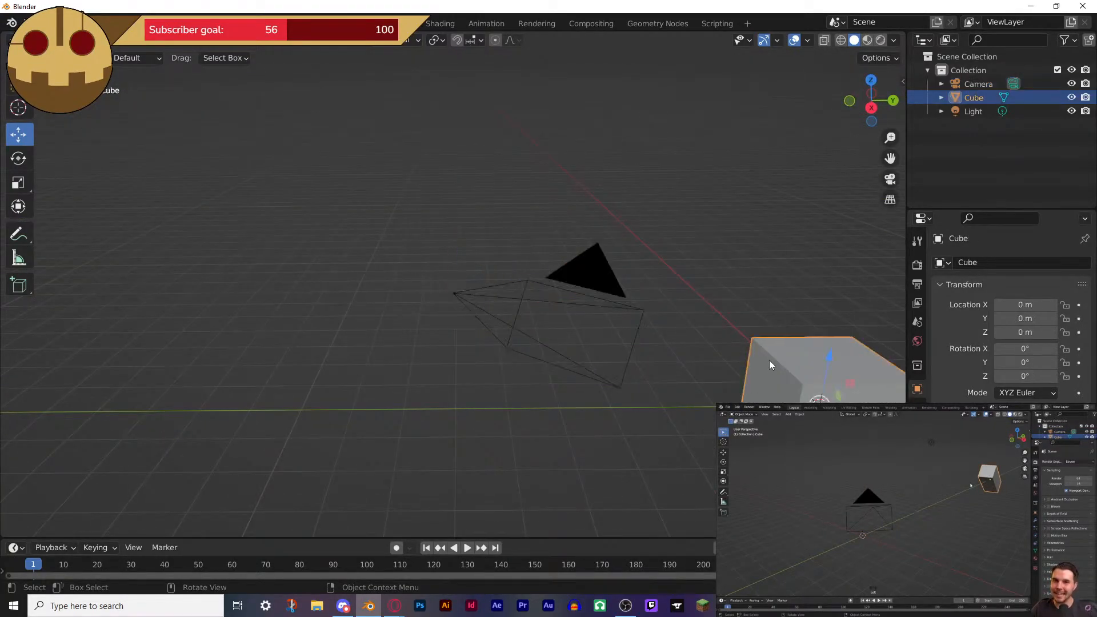
pyautogui.press('KP_Decimal')
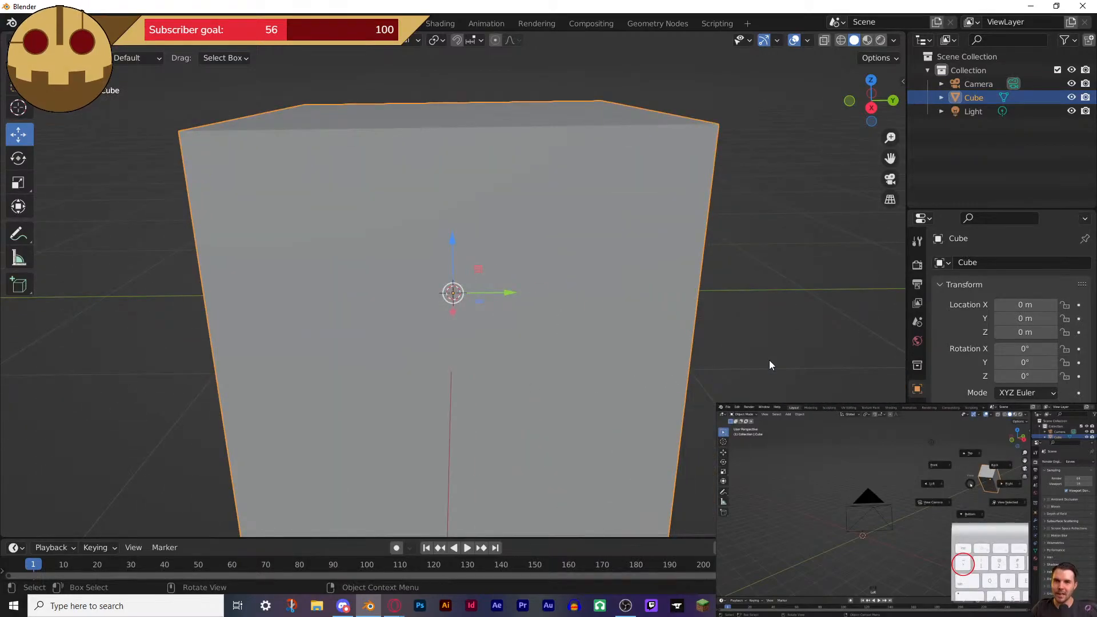
pyautogui.scroll(-5, 769, 364)
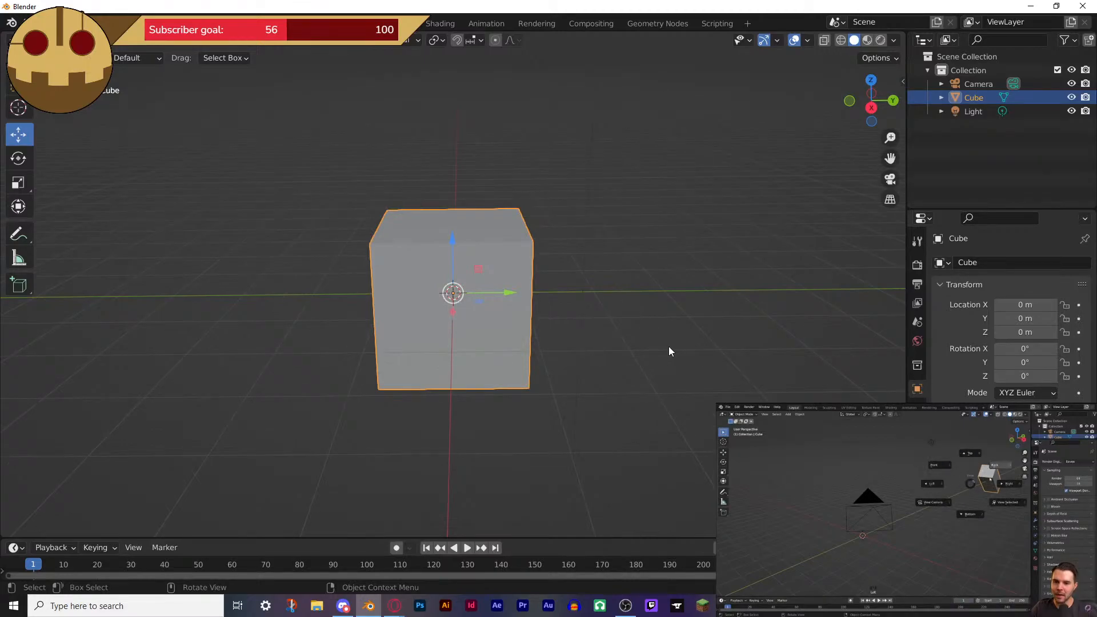
pyautogui.moveTo(615, 317)
pyautogui.mouseDown(button='middle')
pyautogui.moveTo(674, 333)
pyautogui.moveTo(629, 337)
pyautogui.moveTo(614, 328)
pyautogui.moveTo(625, 303)
pyautogui.moveTo(621, 312)
pyautogui.mouseUp(button='middle')
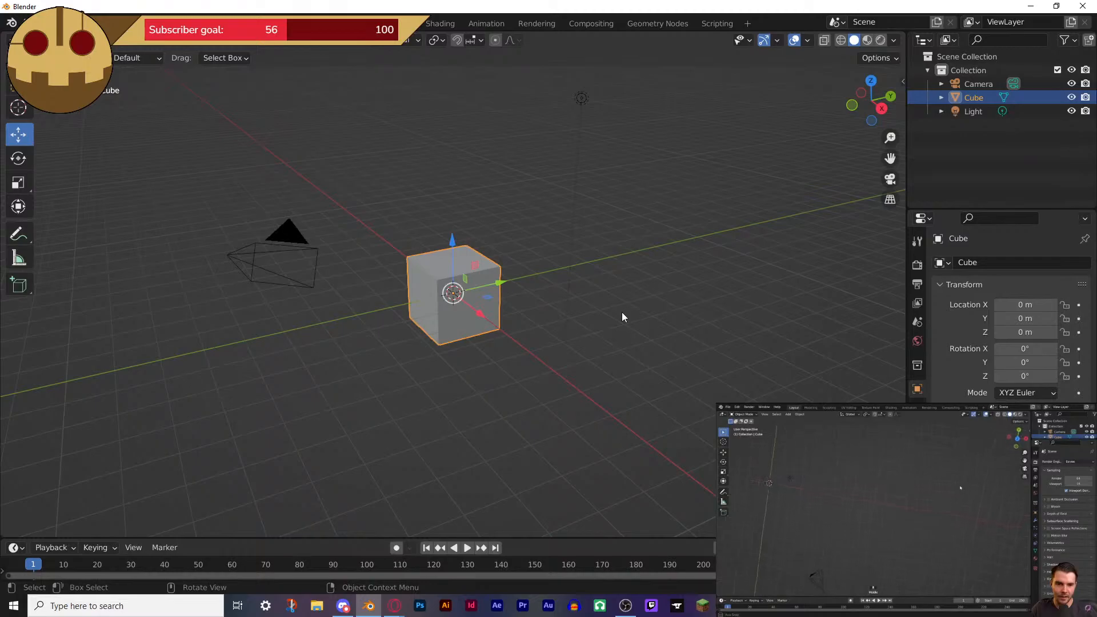
# - Look at the cube from the top view, orbit back to perspective, and pause and resume the tutorial video
pyautogui.click(873, 82)
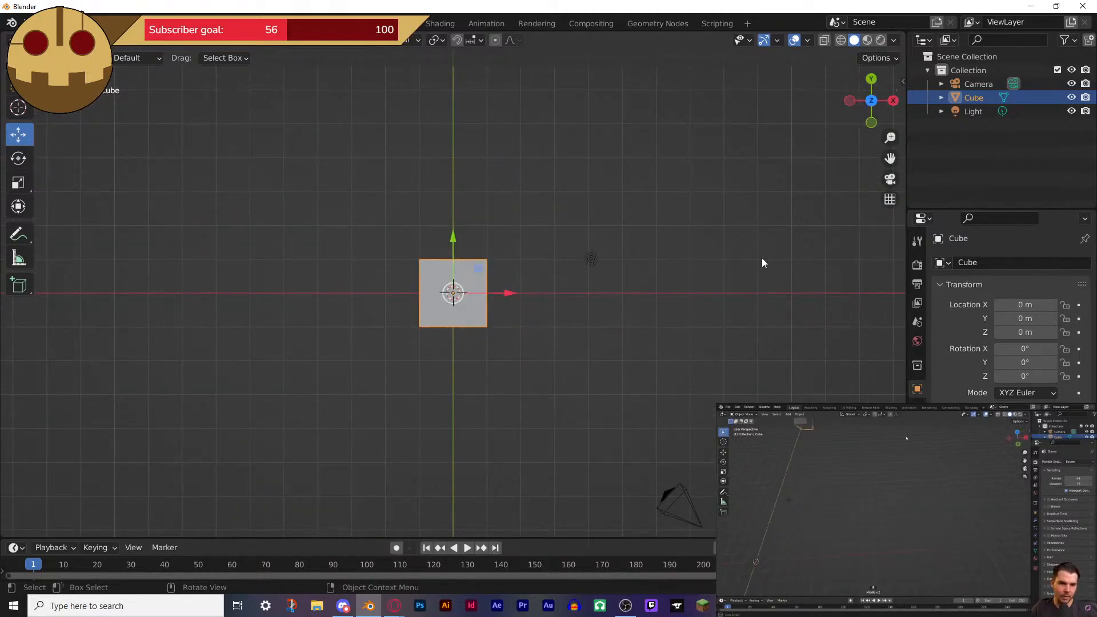
pyautogui.moveTo(763, 260); pyautogui.dragTo(564, 203, button='middle')
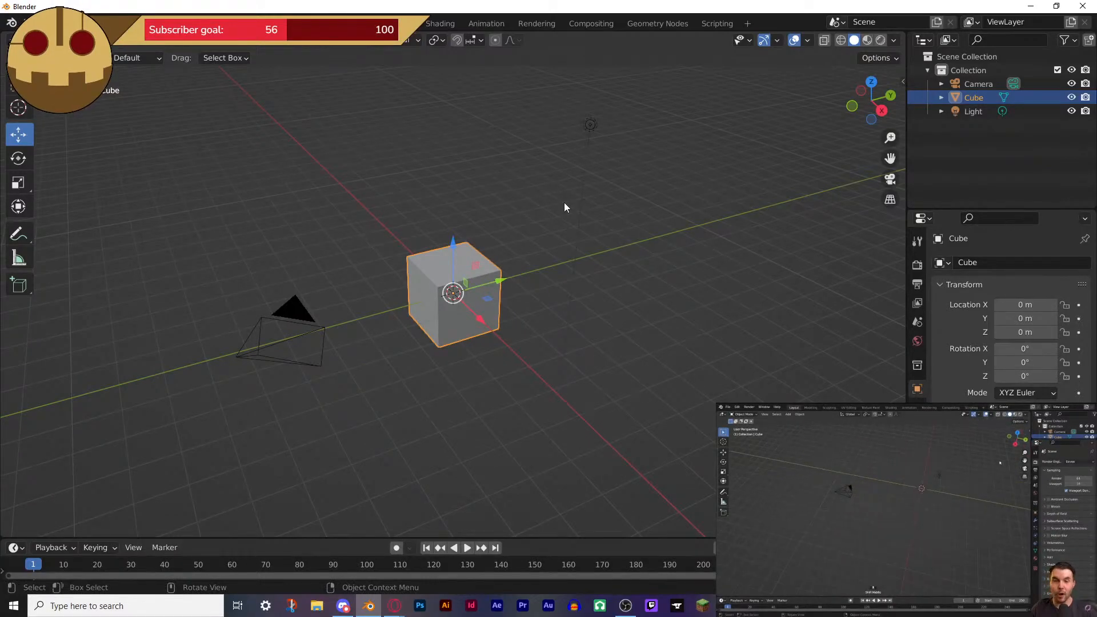
pyautogui.click(891, 497)
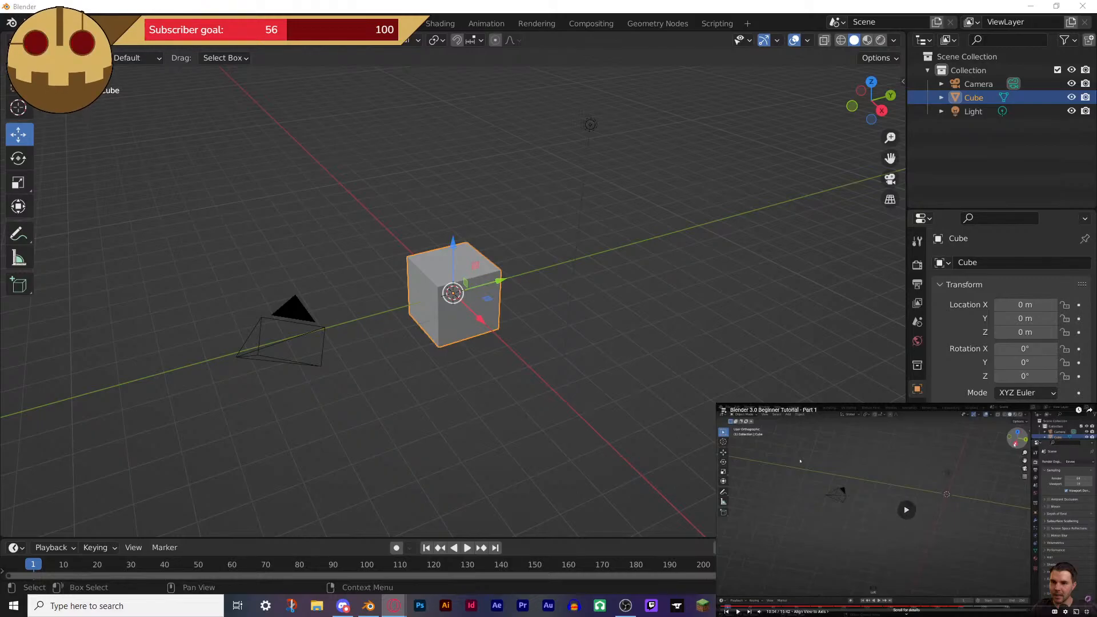
pyautogui.click(800, 461)
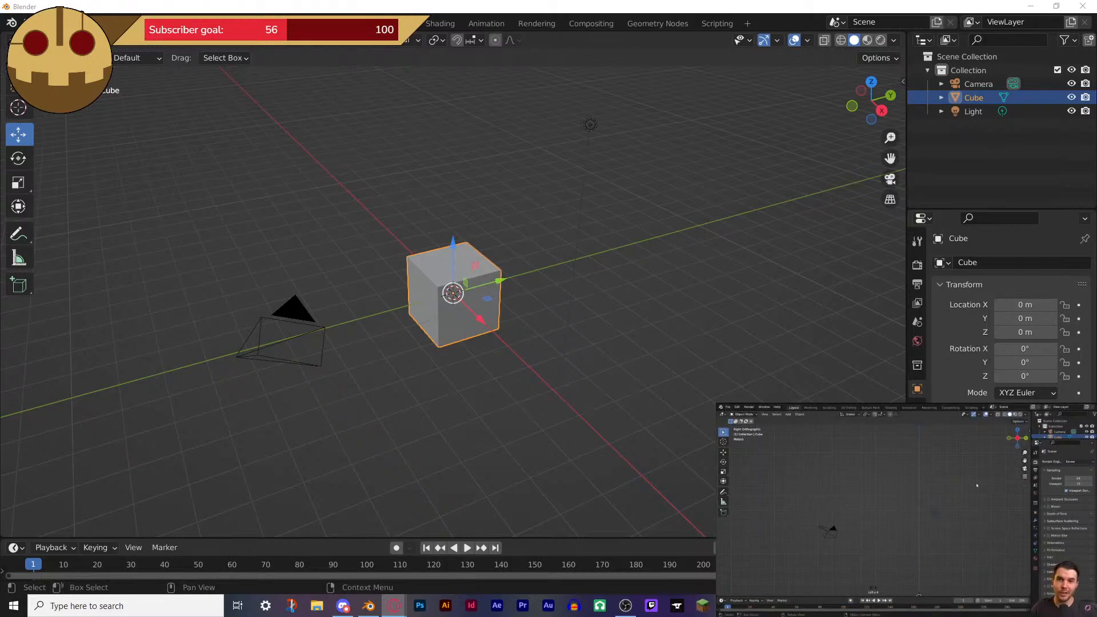
# - Deselect the cube and cycle twice through the front, right and top orthographic views
pyautogui.click(684, 175)
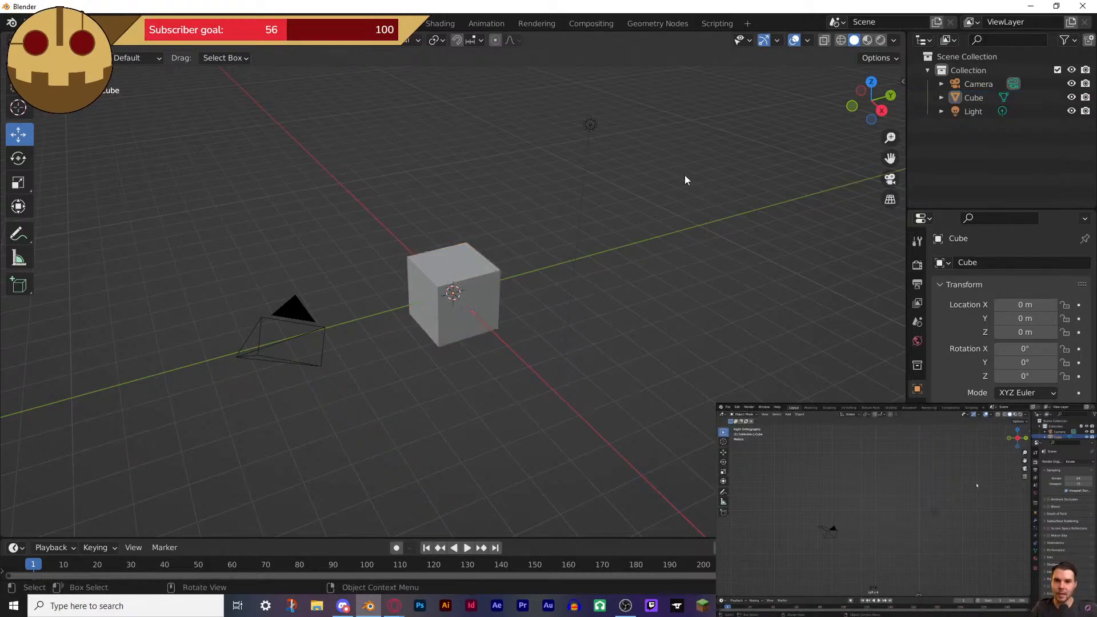
pyautogui.press('KP_1')
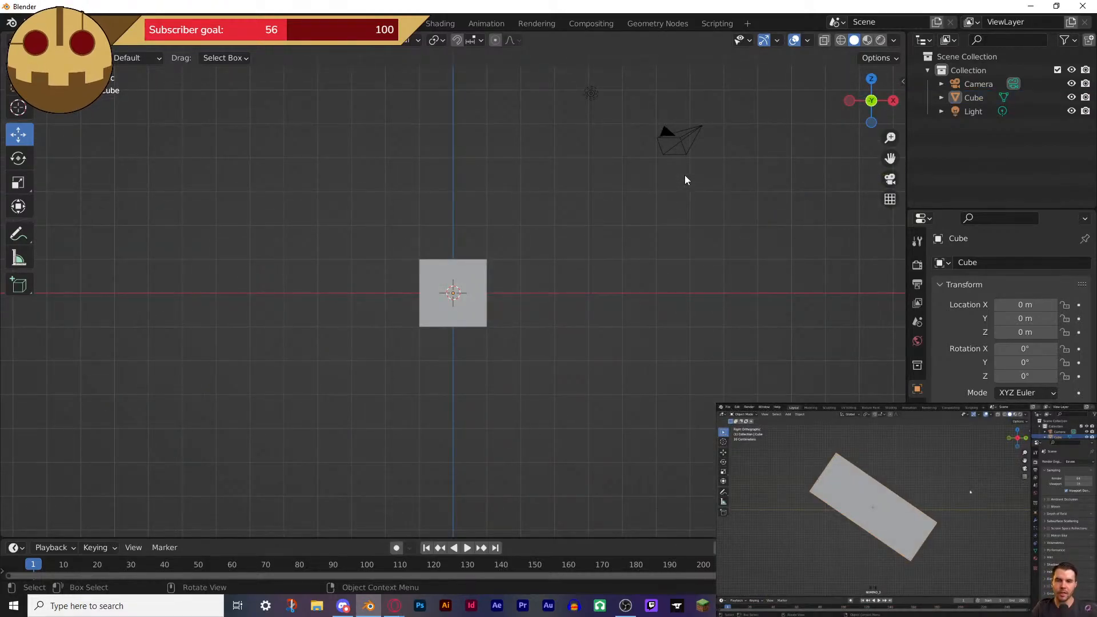
pyautogui.press('KP_3')
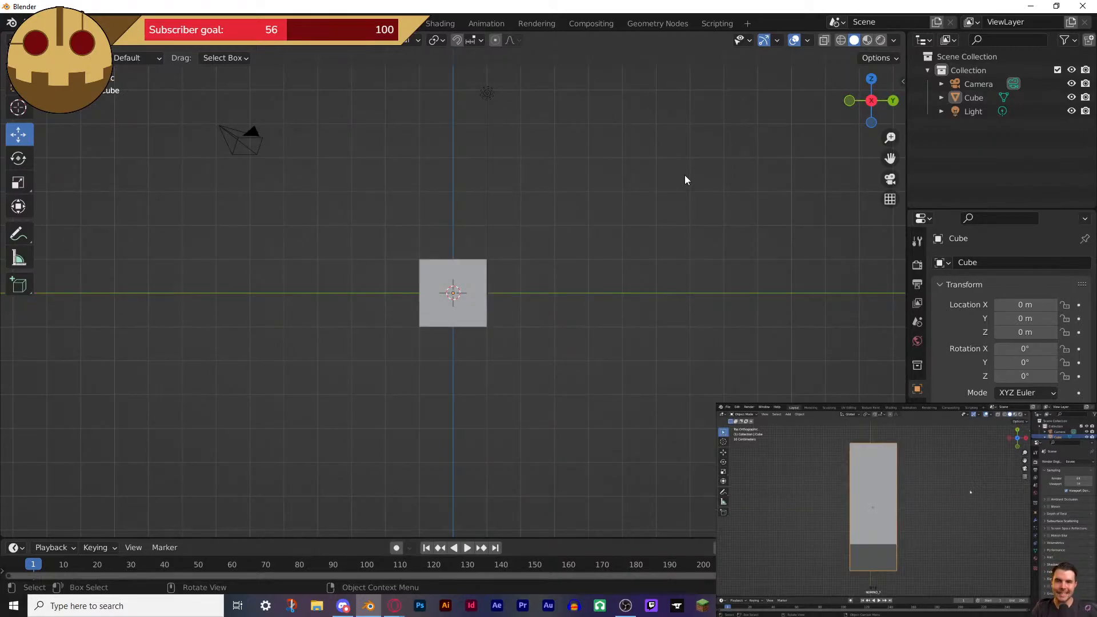
pyautogui.press('KP_7')
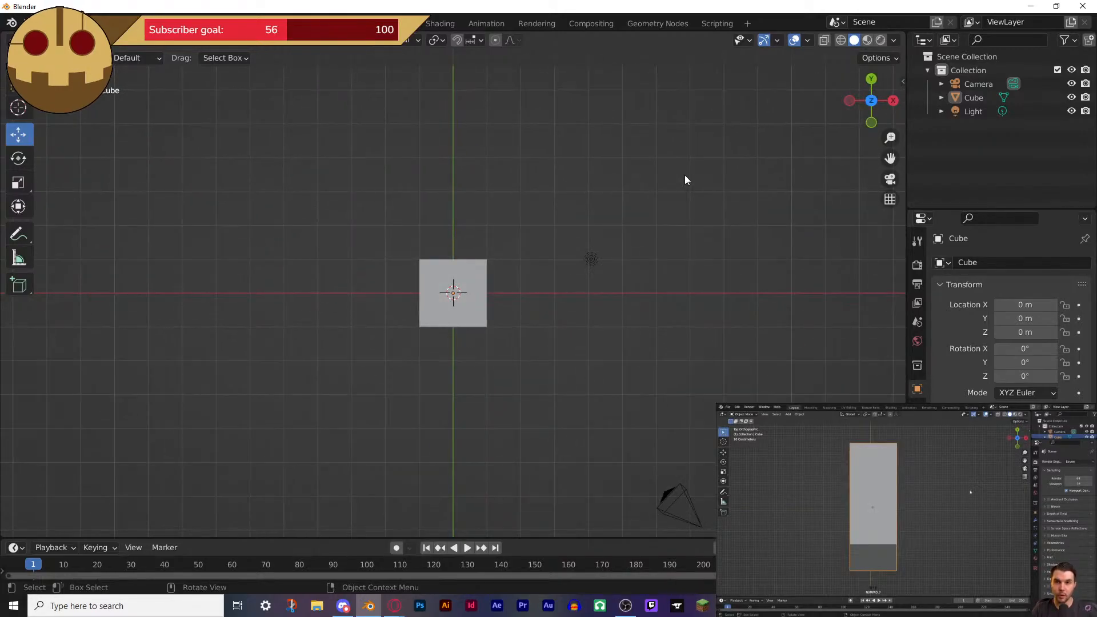
pyautogui.press('KP_1')
pyautogui.press('KP_3')
pyautogui.press('KP_7')
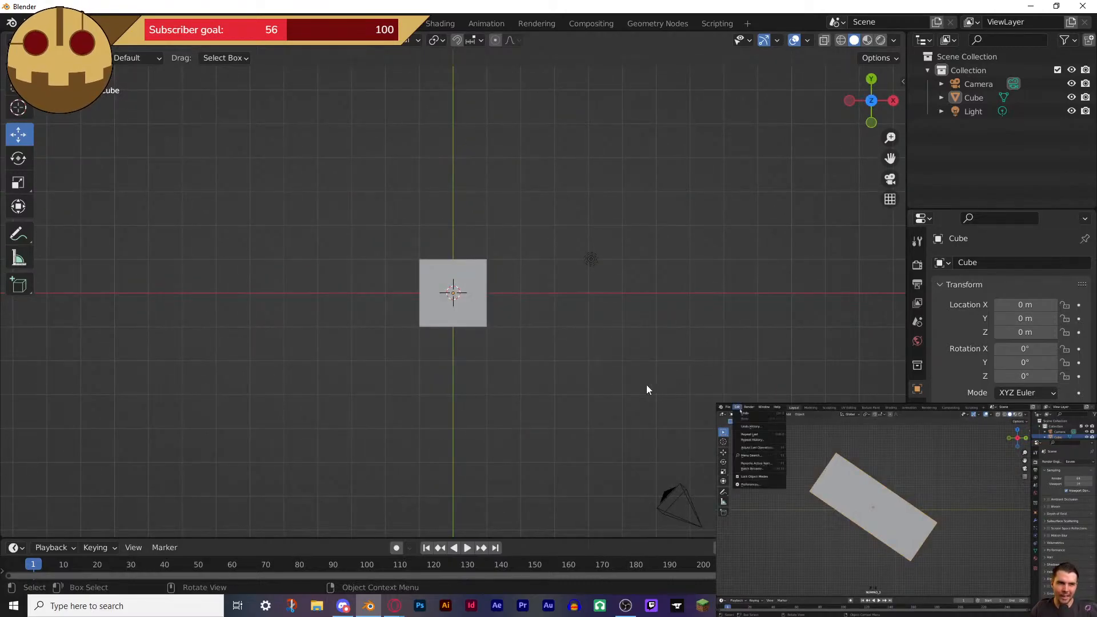
# - Orbit out of the top view and switch again between the front, top and right views, ending on the right view
pyautogui.moveTo(647, 387); pyautogui.dragTo(526, 273, button='middle')
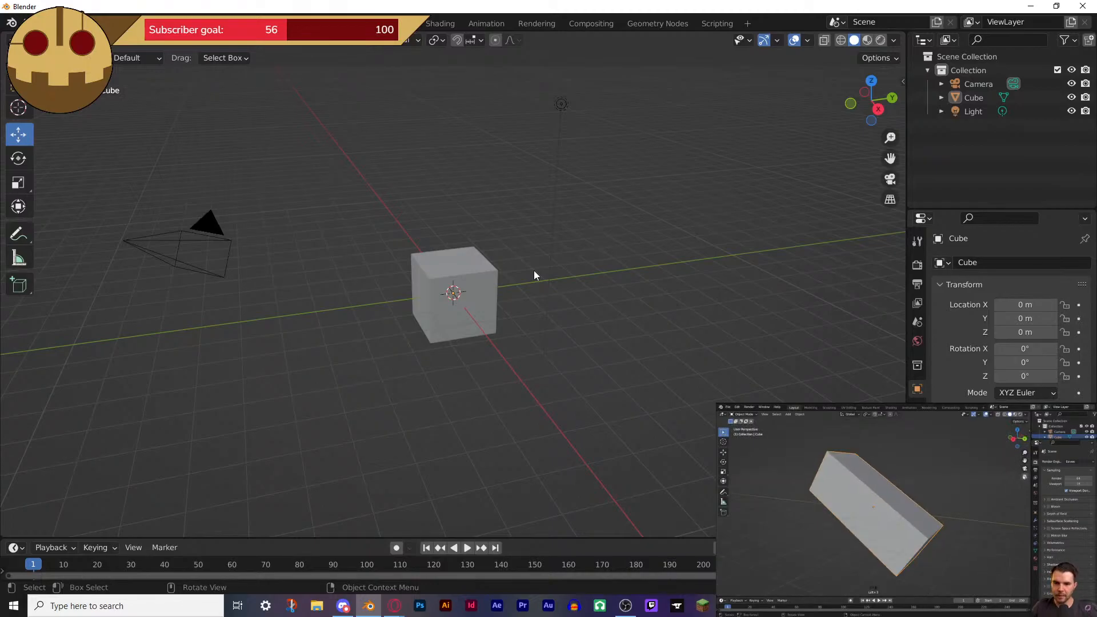
pyautogui.press('KP_3')
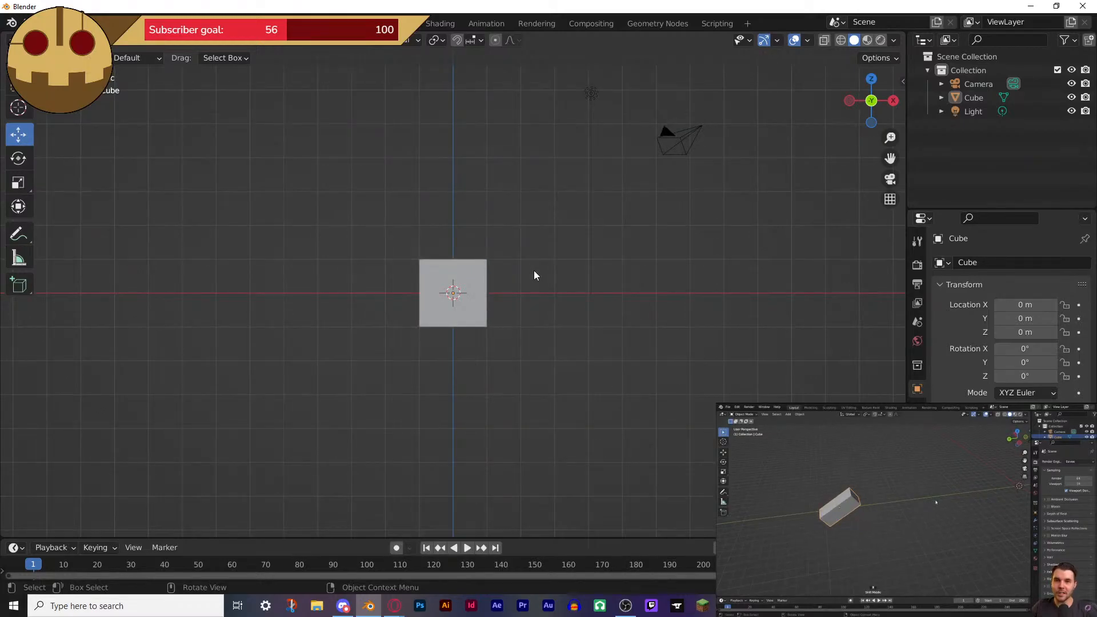
pyautogui.press('KP_7')
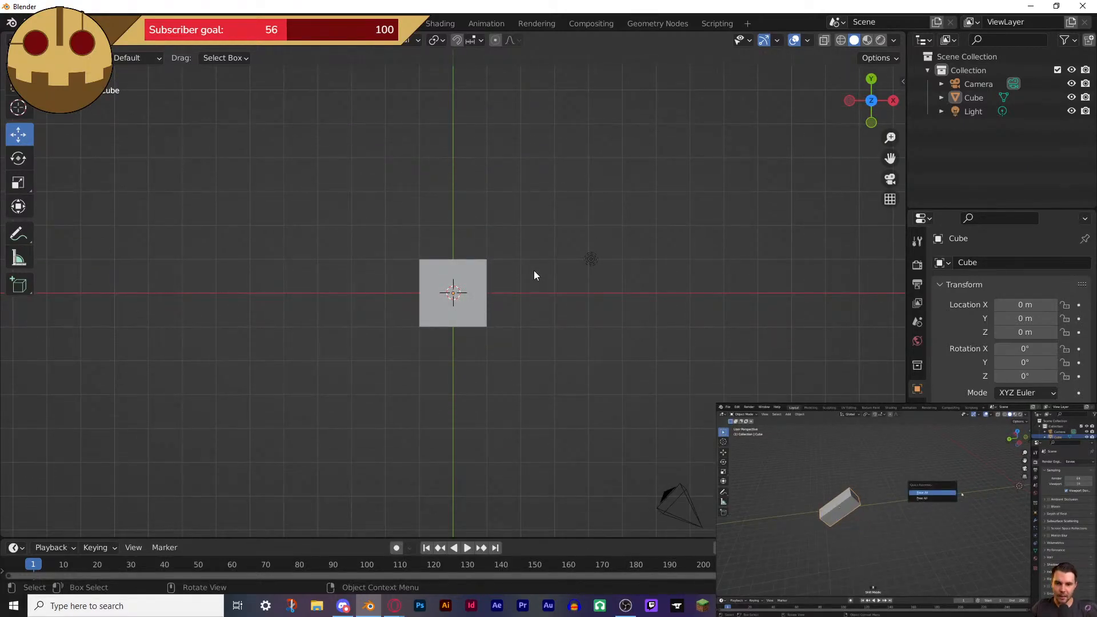
pyautogui.press('KP_1')
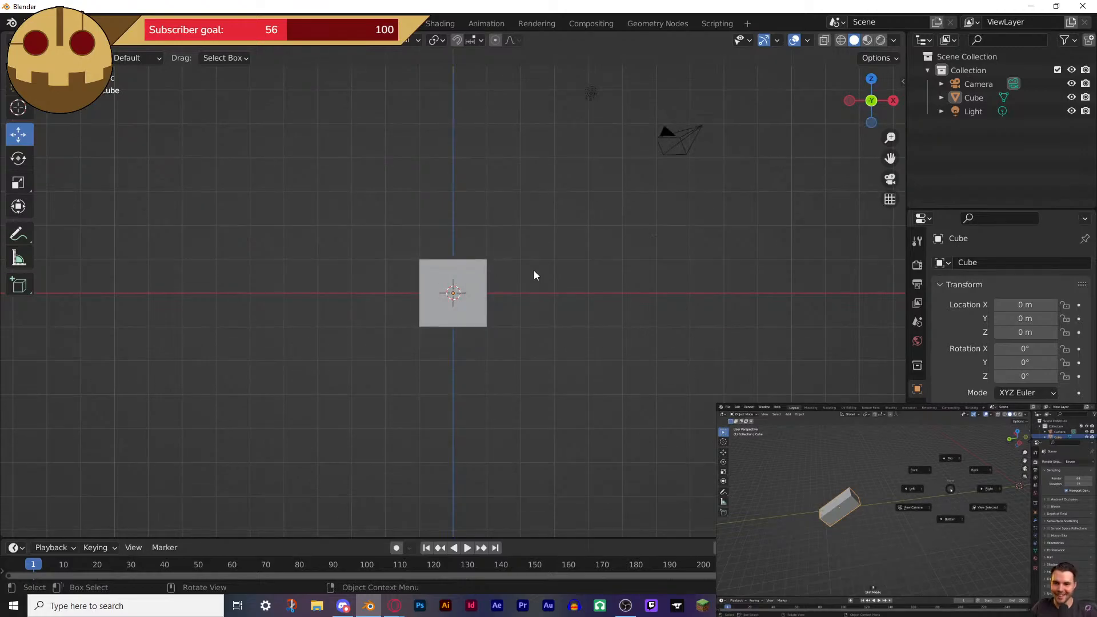
pyautogui.press('KP_3')
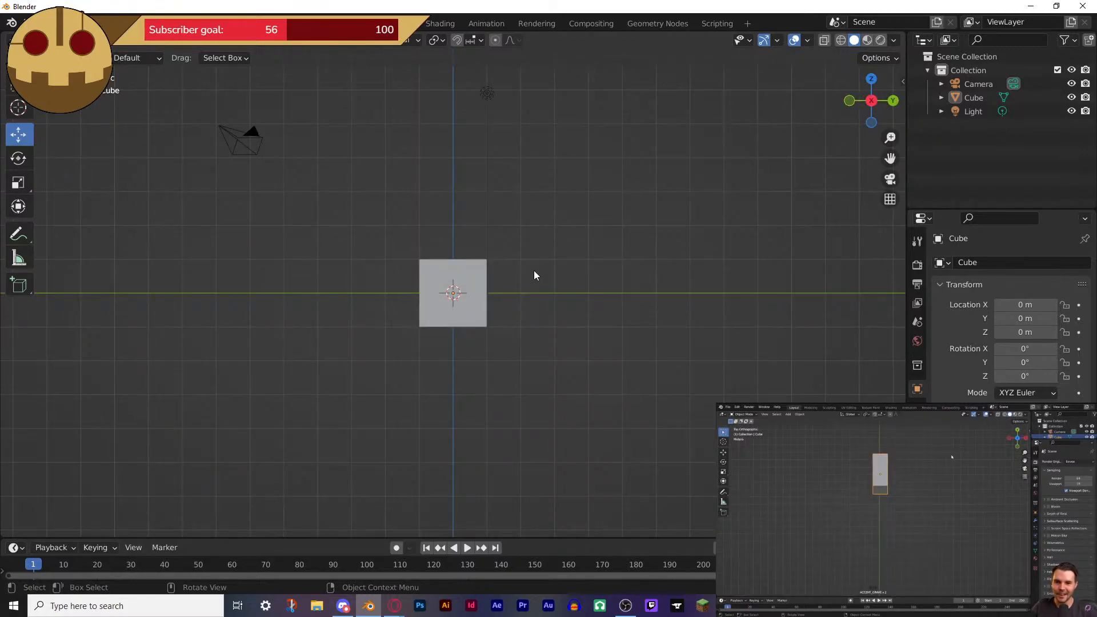
# - Orbit out of the right view and toggle repeatedly between orthographic and perspective projection, ending in perspective
pyautogui.moveTo(534, 269); pyautogui.dragTo(563, 314, button='middle')
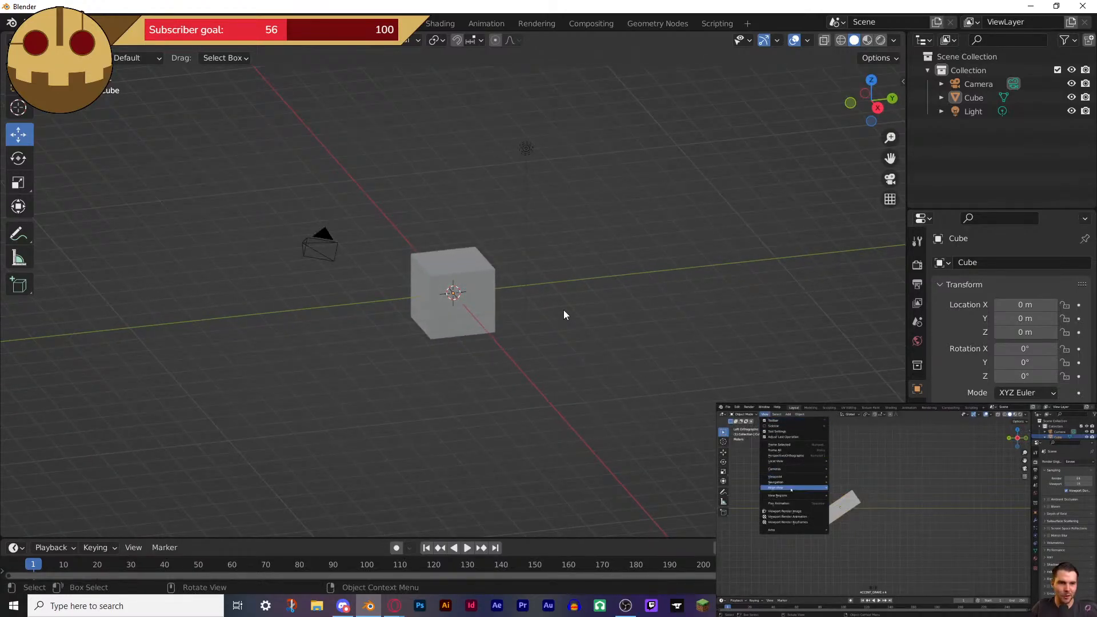
pyautogui.press('KP_5')
pyautogui.press('KP_5')
pyautogui.press('KP_5')
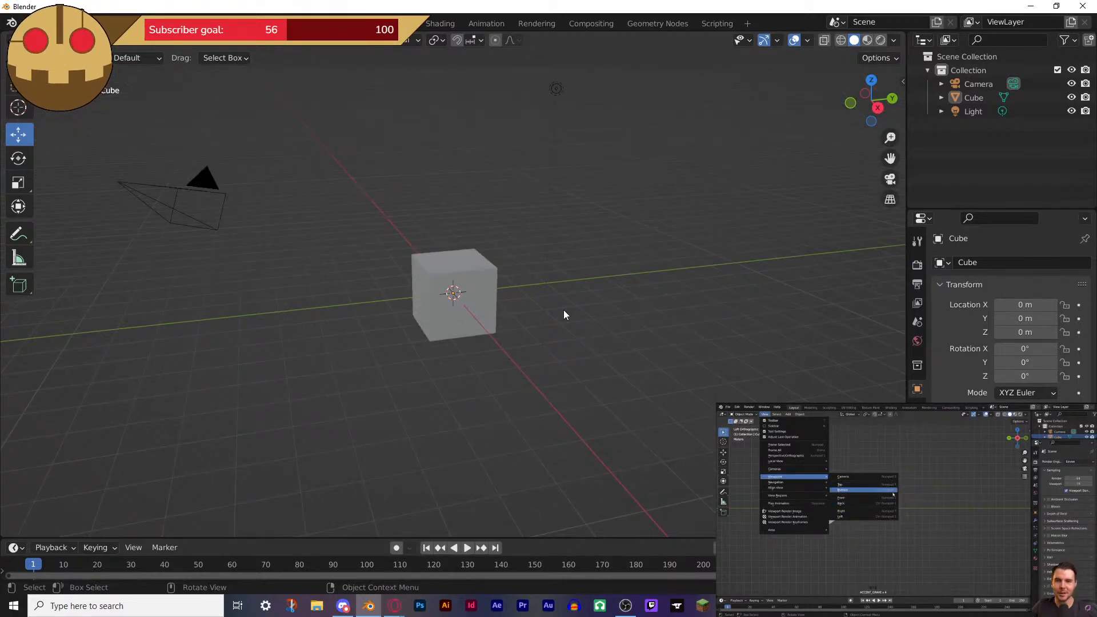
pyautogui.press('KP_5')
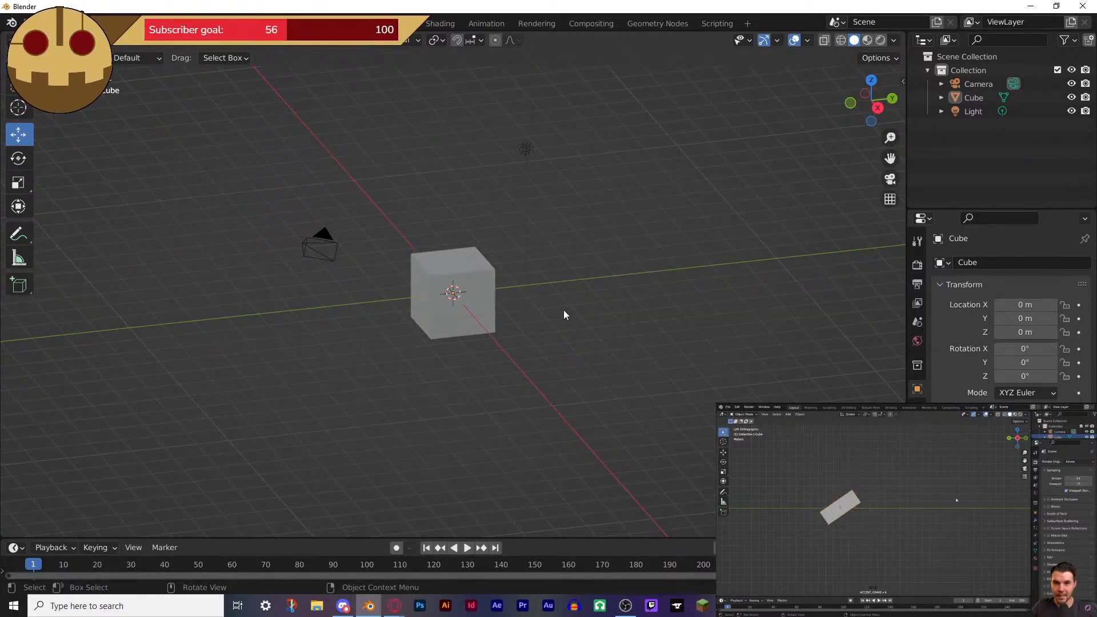
pyautogui.press('KP_5')
pyautogui.press('KP_5')
pyautogui.press('KP_5')
pyautogui.press('KP_5')
pyautogui.press('KP_5')
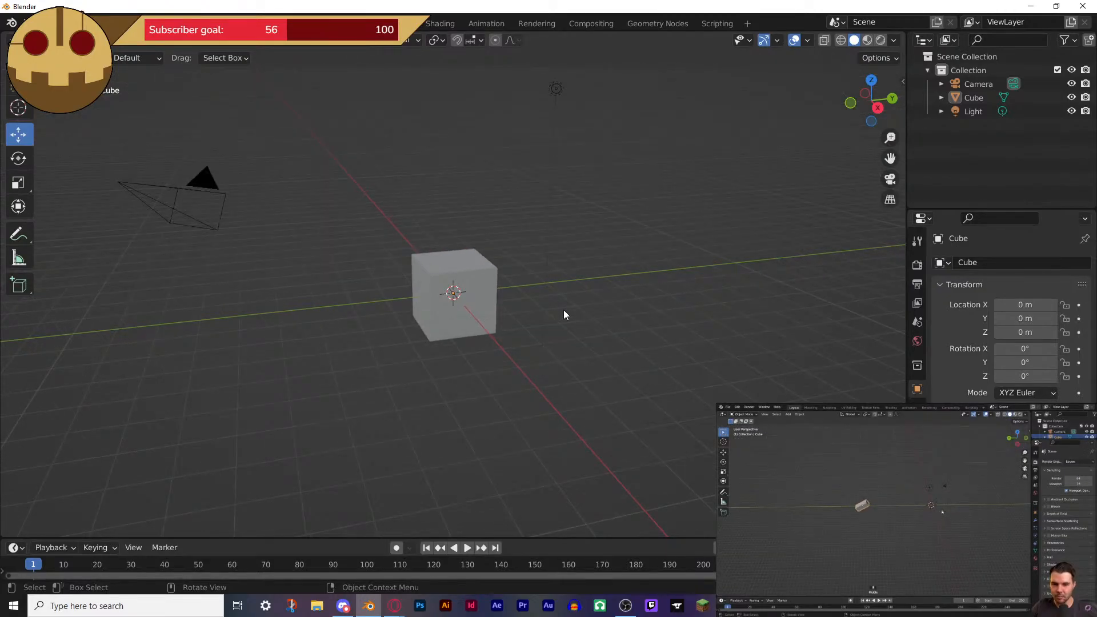
pyautogui.press('KP_5')
pyautogui.press('KP_5')
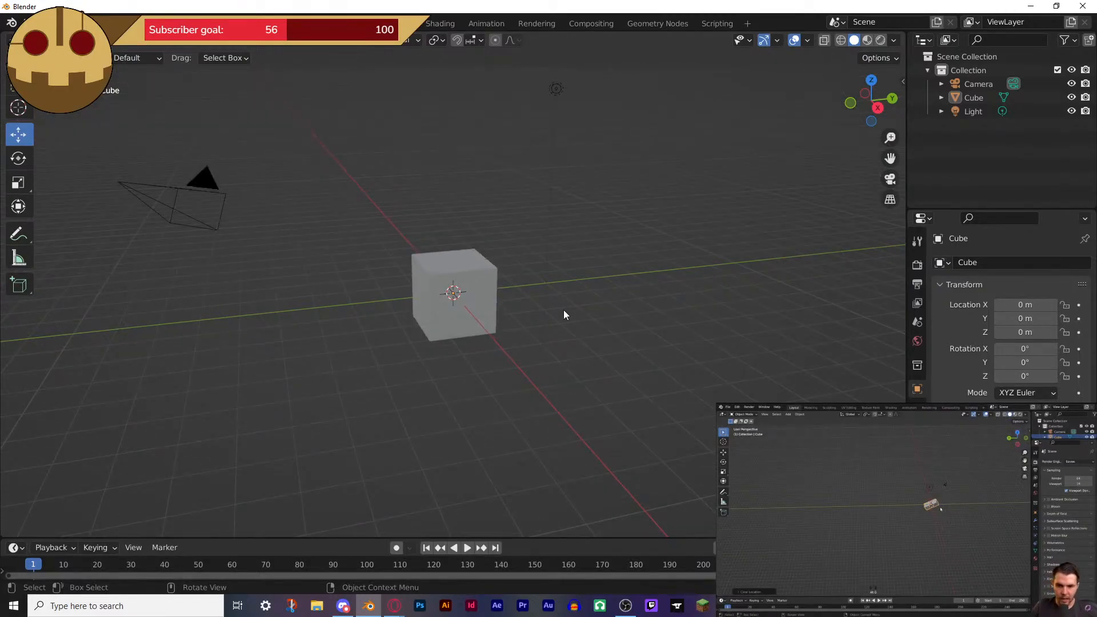
# - Orbit around the cube, snap the viewport to axis-aligned views including the right view, and return to an angled perspective
pyautogui.moveTo(498, 262); pyautogui.dragTo(512, 265, button='middle')
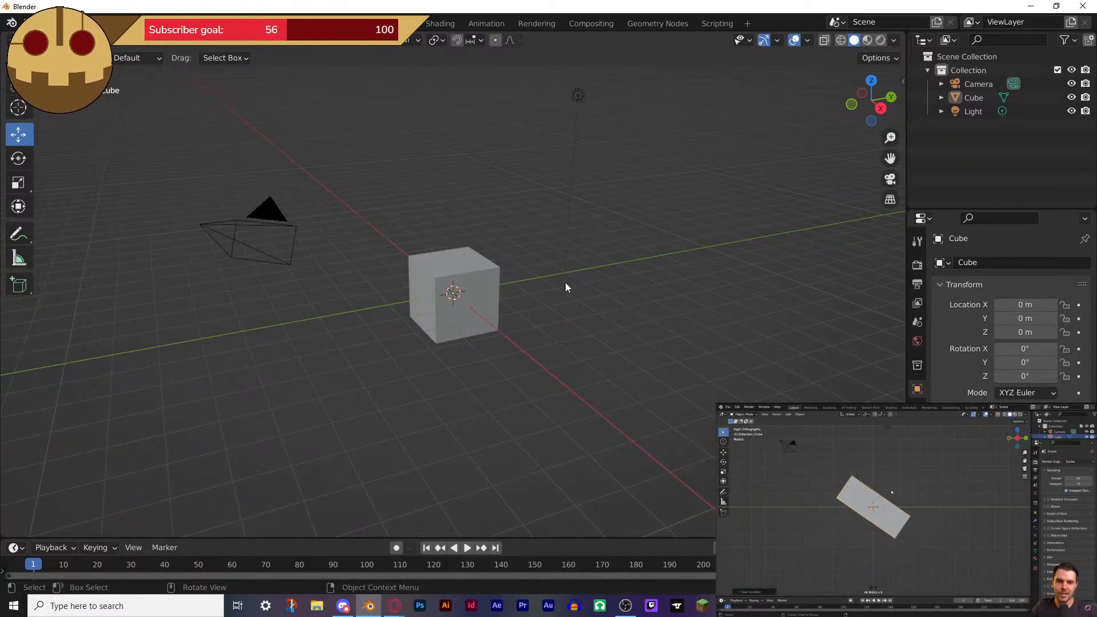
pyautogui.keyDown('alt'); pyautogui.moveTo(601, 338); pyautogui.dragTo(666, 271, button='middle'); pyautogui.keyUp('alt')
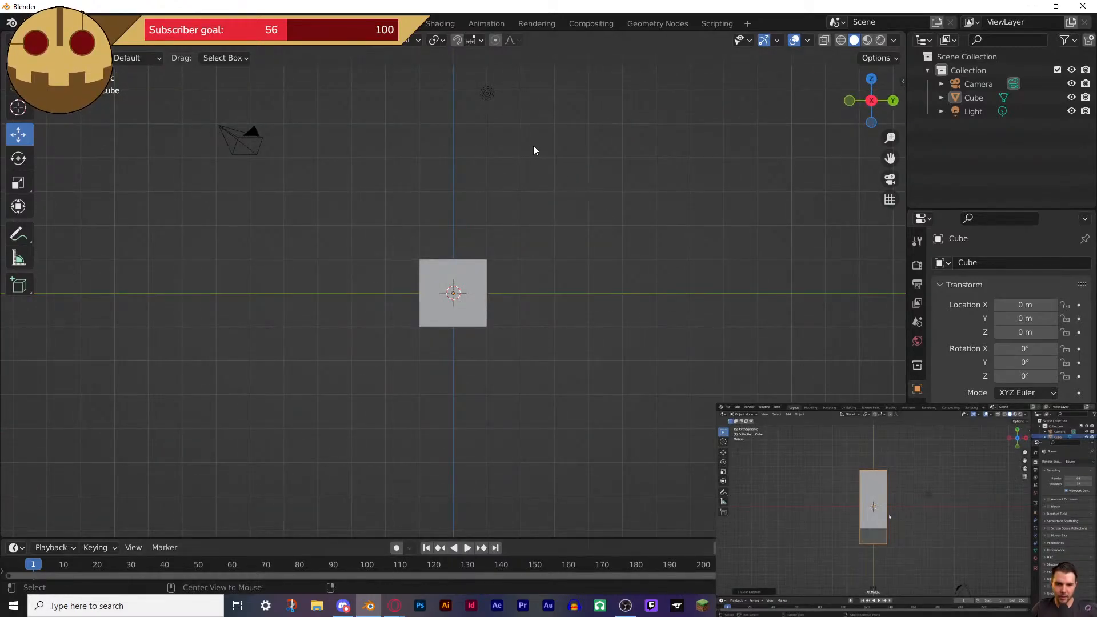
pyautogui.keyDown('alt'); pyautogui.moveTo(534, 149); pyautogui.dragTo(539, 219, button='middle'); pyautogui.keyUp('alt')
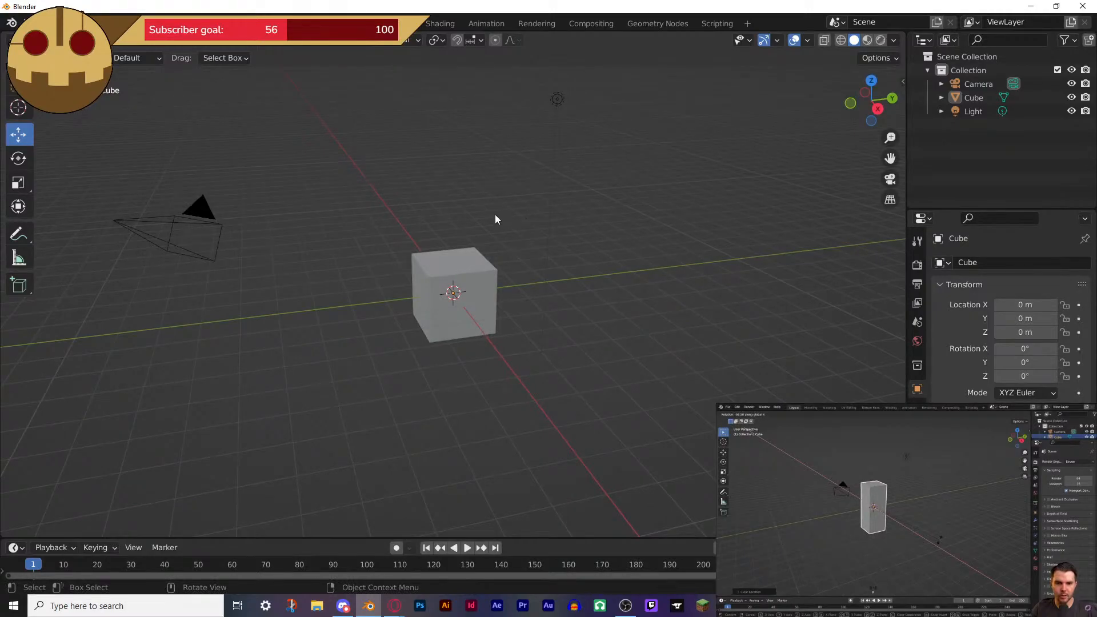
pyautogui.moveTo(495, 214); pyautogui.dragTo(527, 226, button='middle')
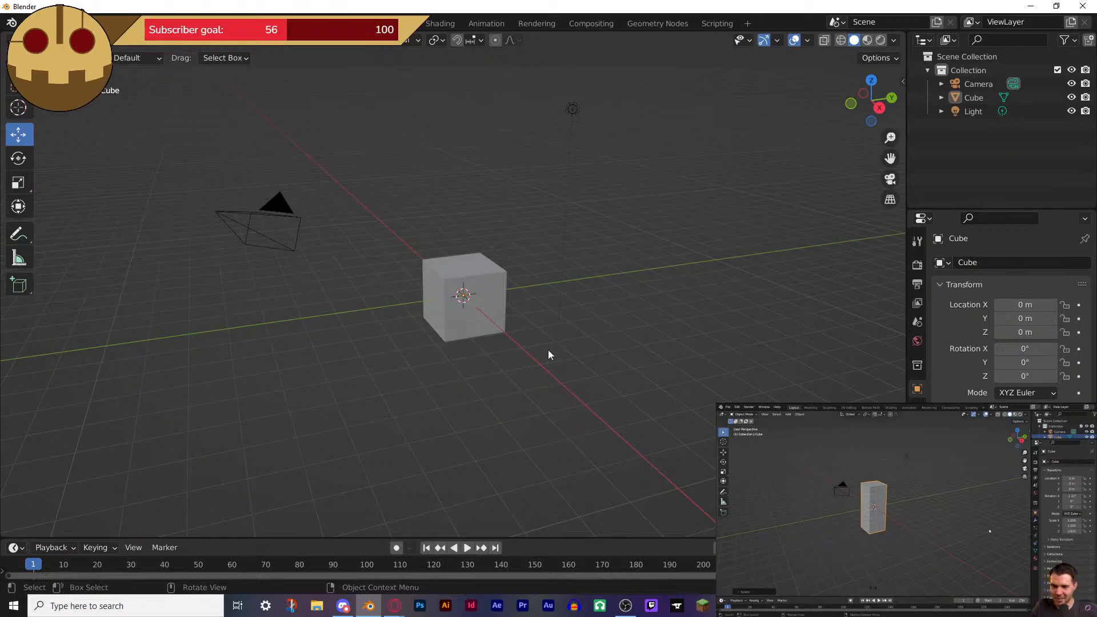
# - Select the cube to view its modifier properties, and select the camera to examine its lens settings
pyautogui.click(485, 288)
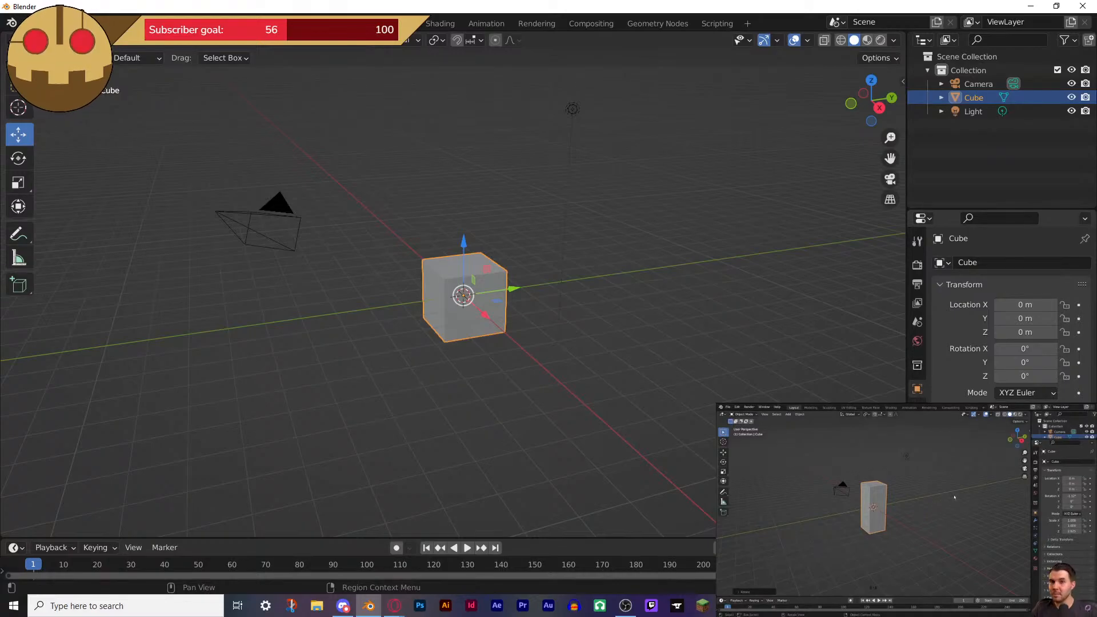
pyautogui.click(918, 241)
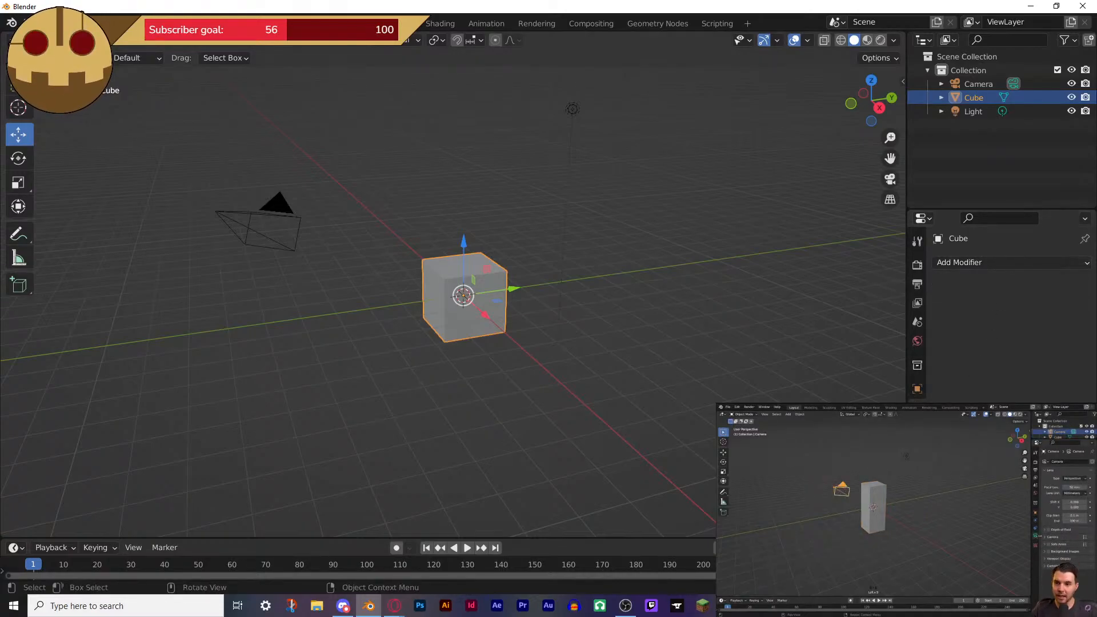
pyautogui.click(290, 216)
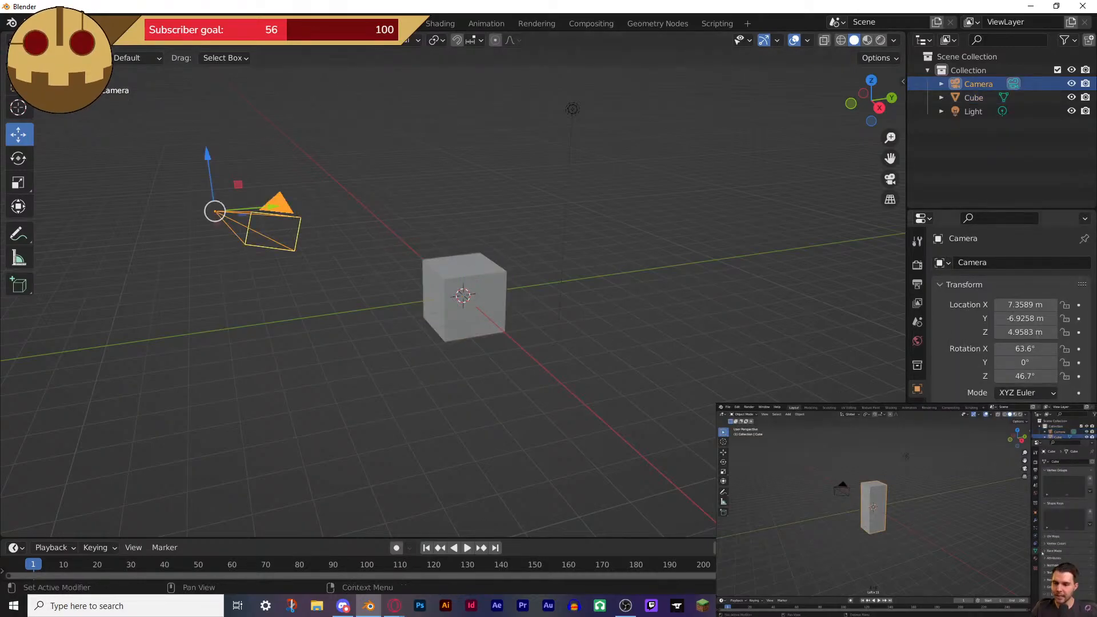
pyautogui.click(917, 445)
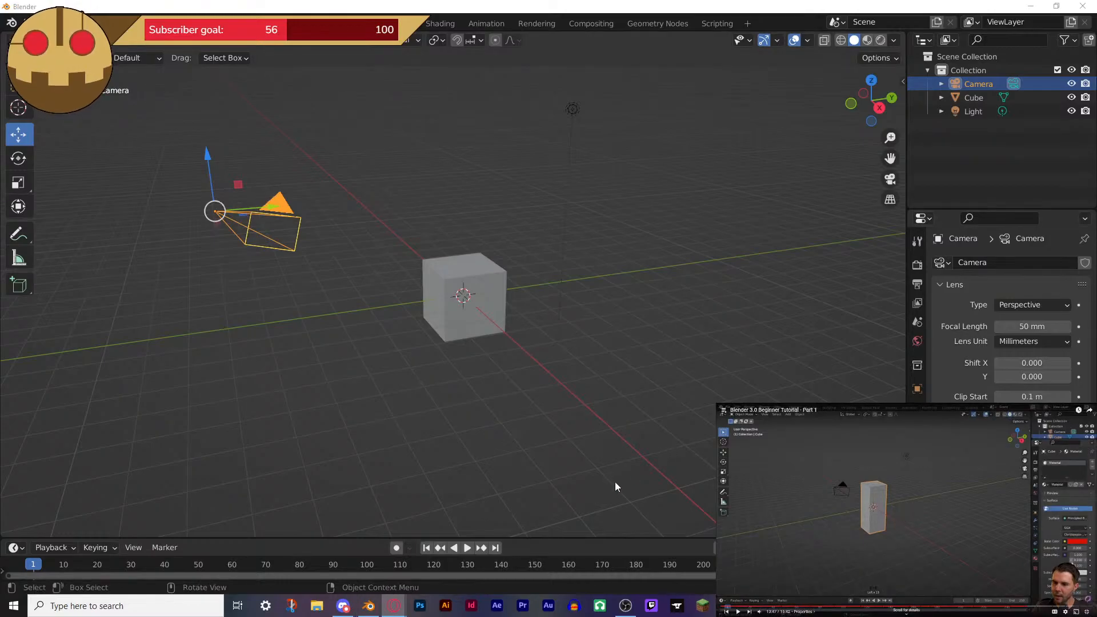
# - Switch to OBS and move the tutorial video overlay to the lower-left corner of the stream scene
pyautogui.click(626, 606)
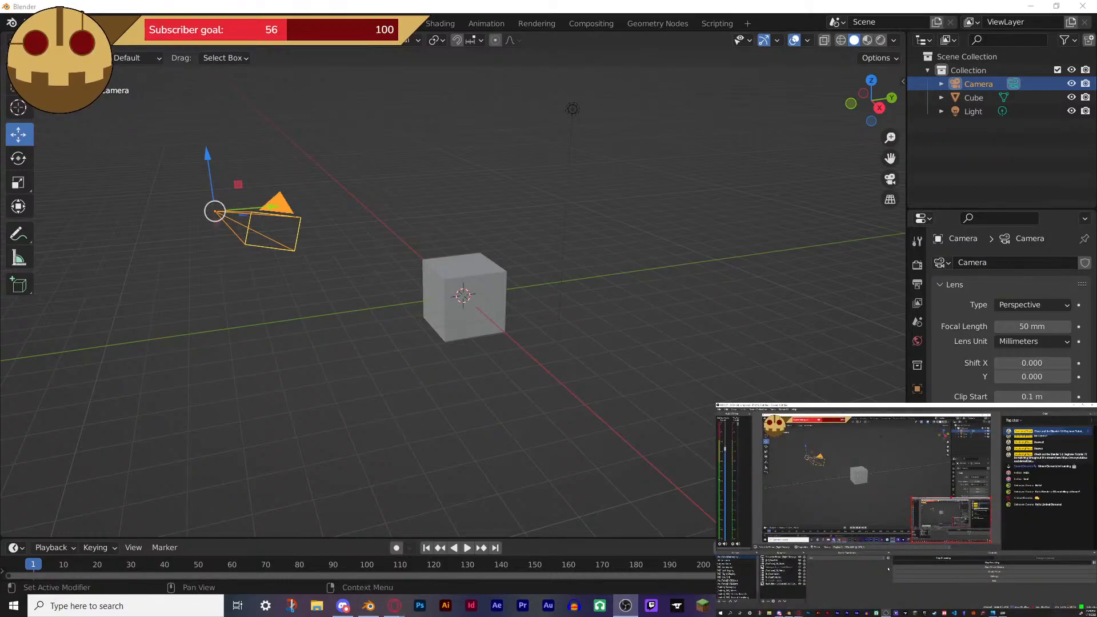
pyautogui.moveTo(857, 405); pyautogui.dragTo(141, 404)
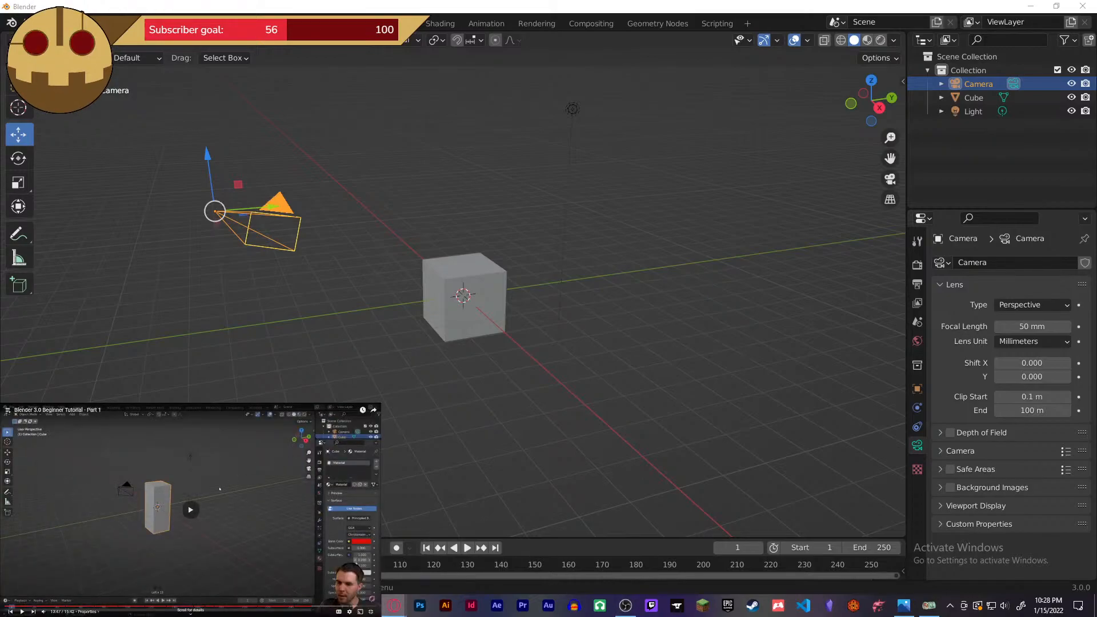
# - Deselect the camera, select the cube, and set its material's base color to red with saturation 0.981 and value 0.800
pyautogui.click(765, 260)
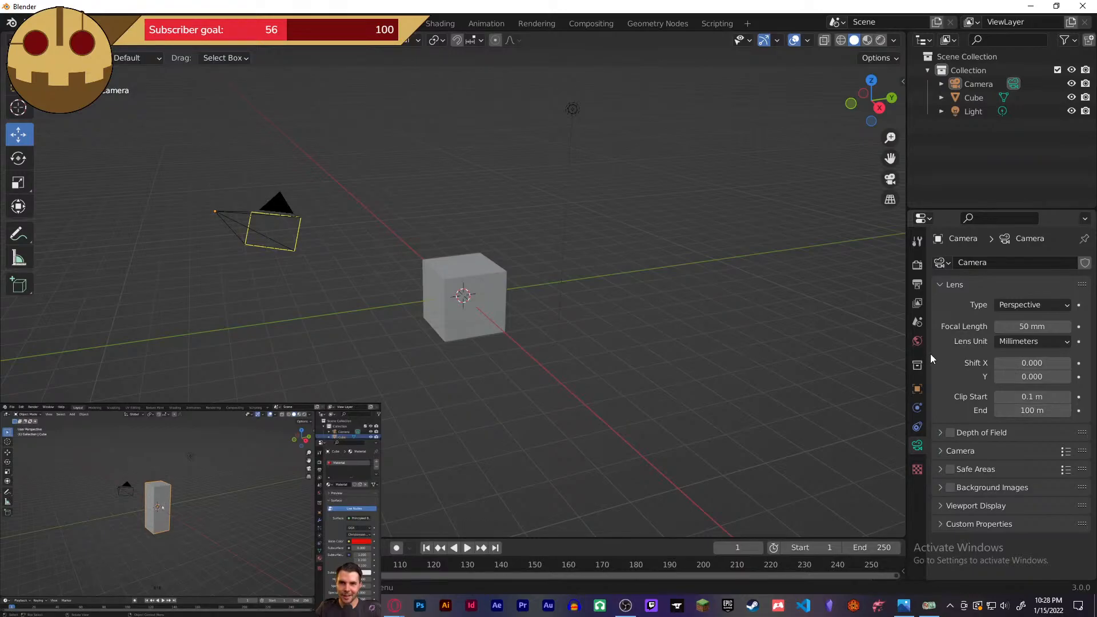
pyautogui.click(463, 274)
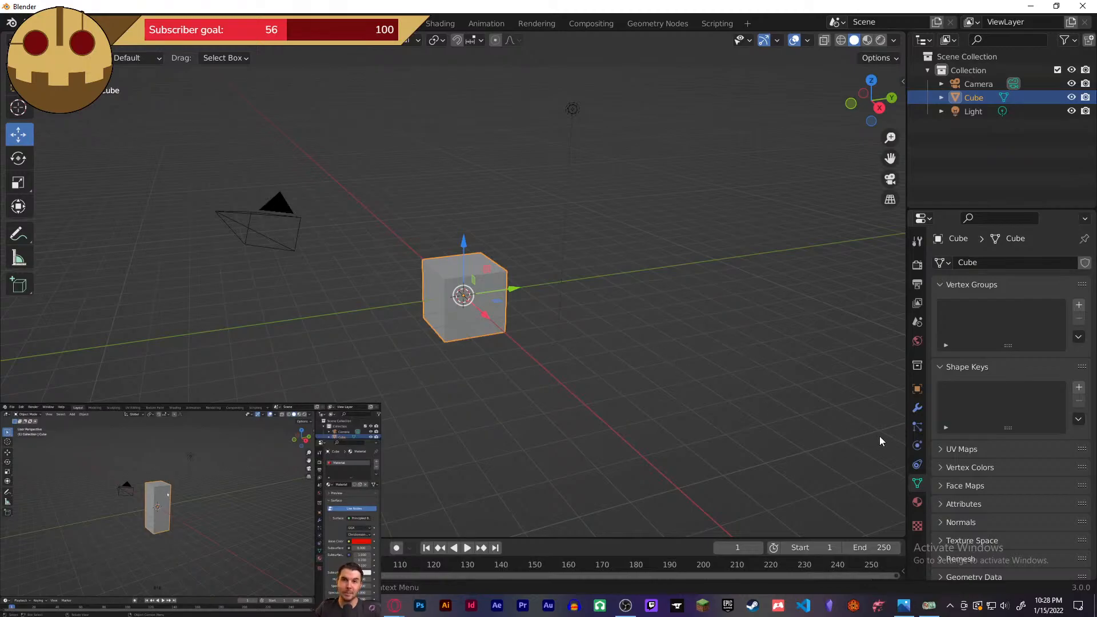
pyautogui.click(919, 502)
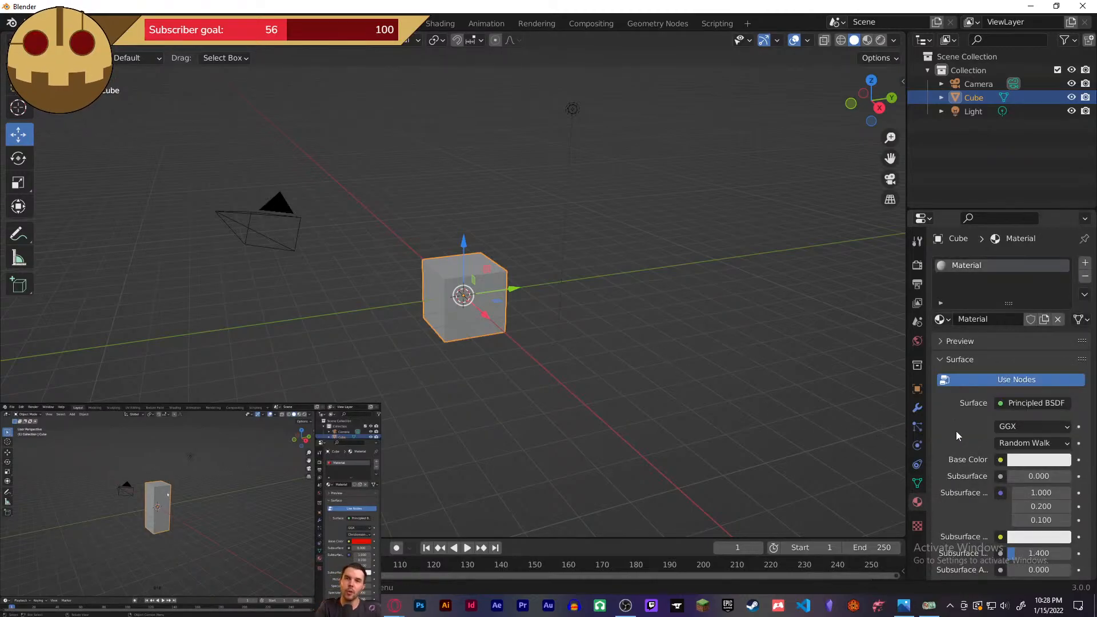
pyautogui.scroll(-3, 955, 433)
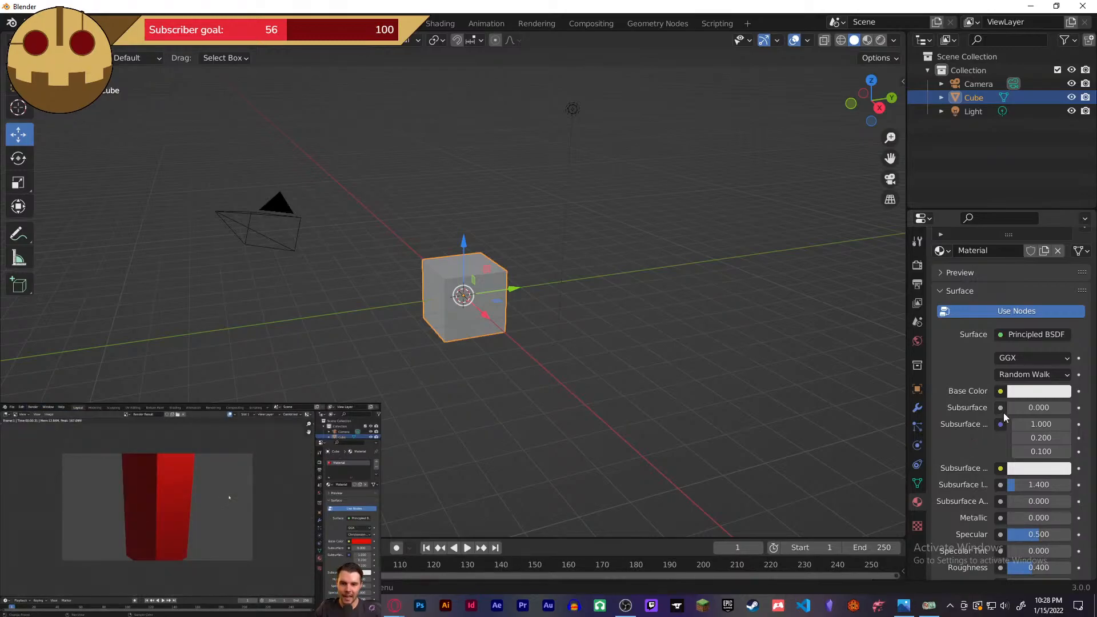
pyautogui.click(1026, 391)
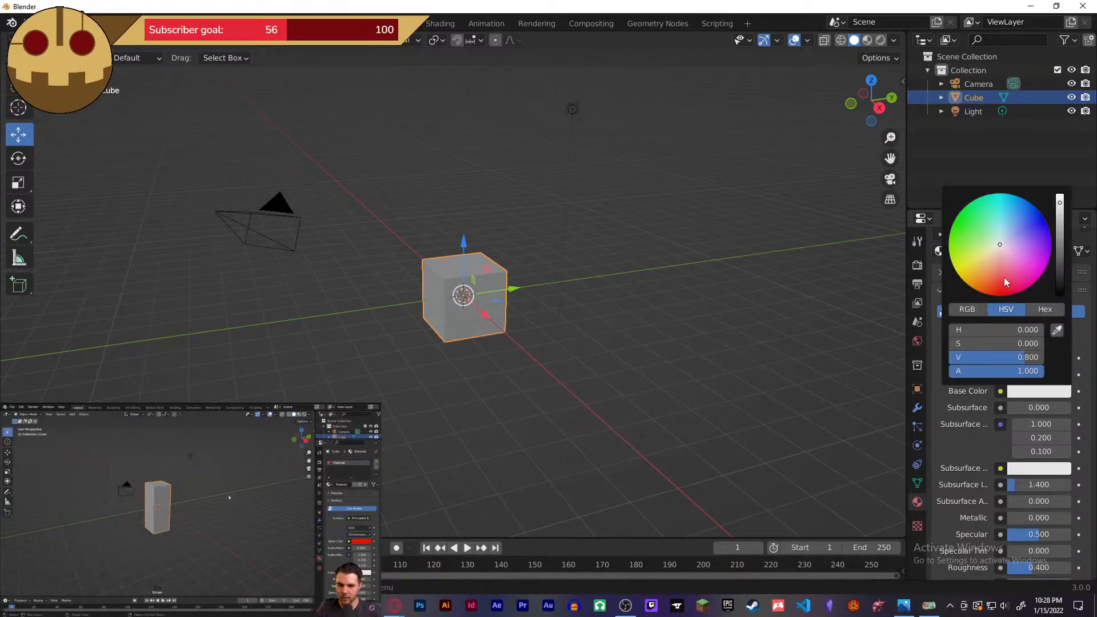
pyautogui.moveTo(1003, 277); pyautogui.dragTo(999, 288)
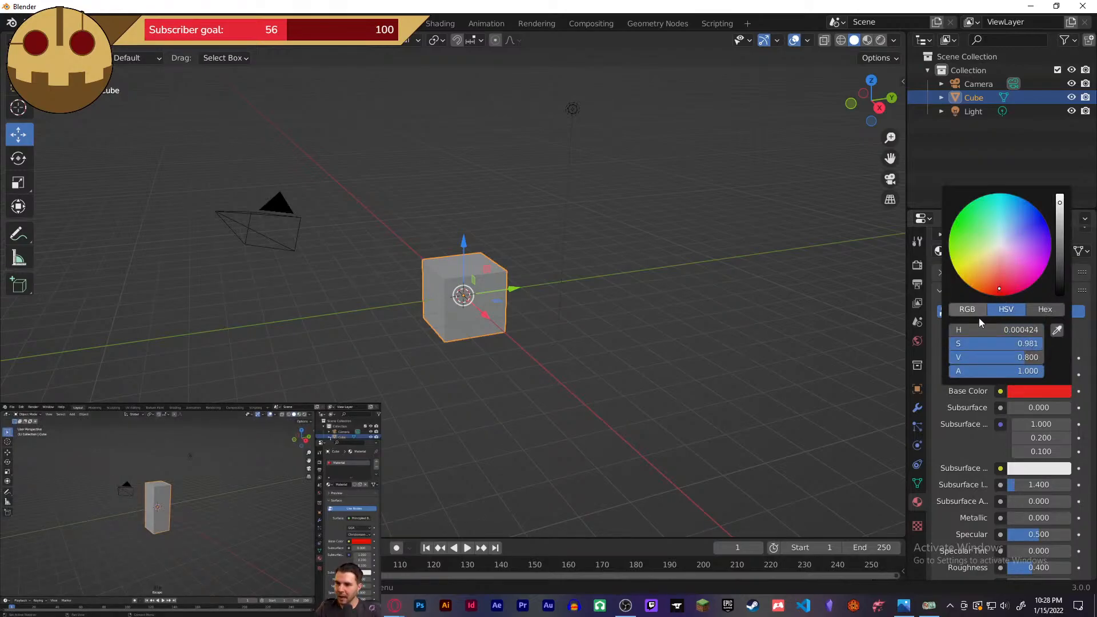
# - Close the color picker, keep the cube selected, render the scene, and close the render result window
pyautogui.click(499, 228)
pyautogui.click(478, 263)
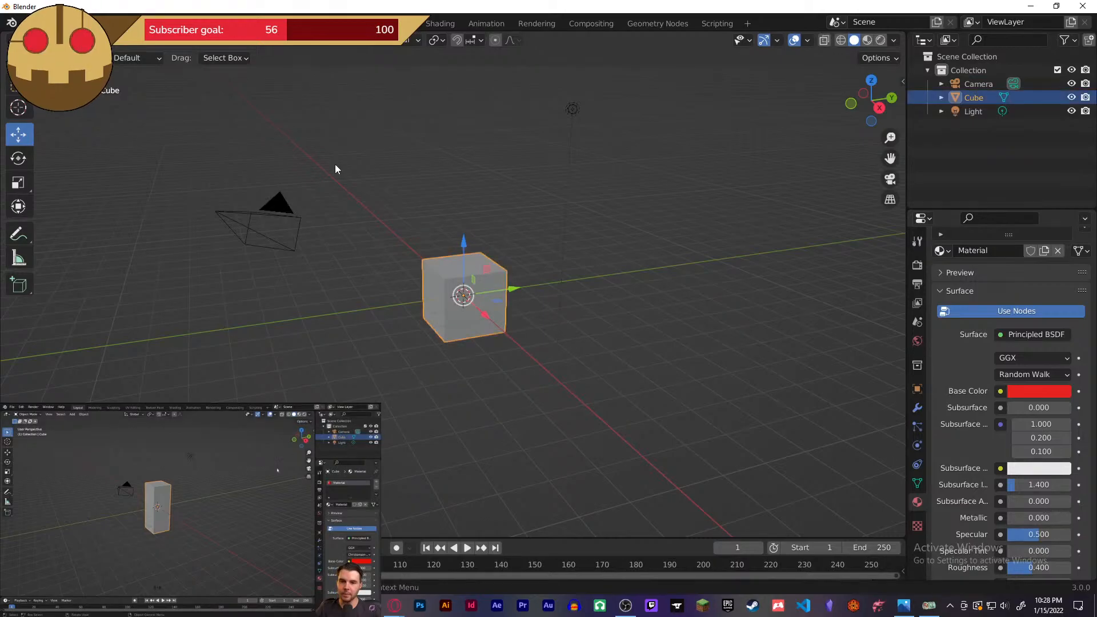
pyautogui.press('F12')
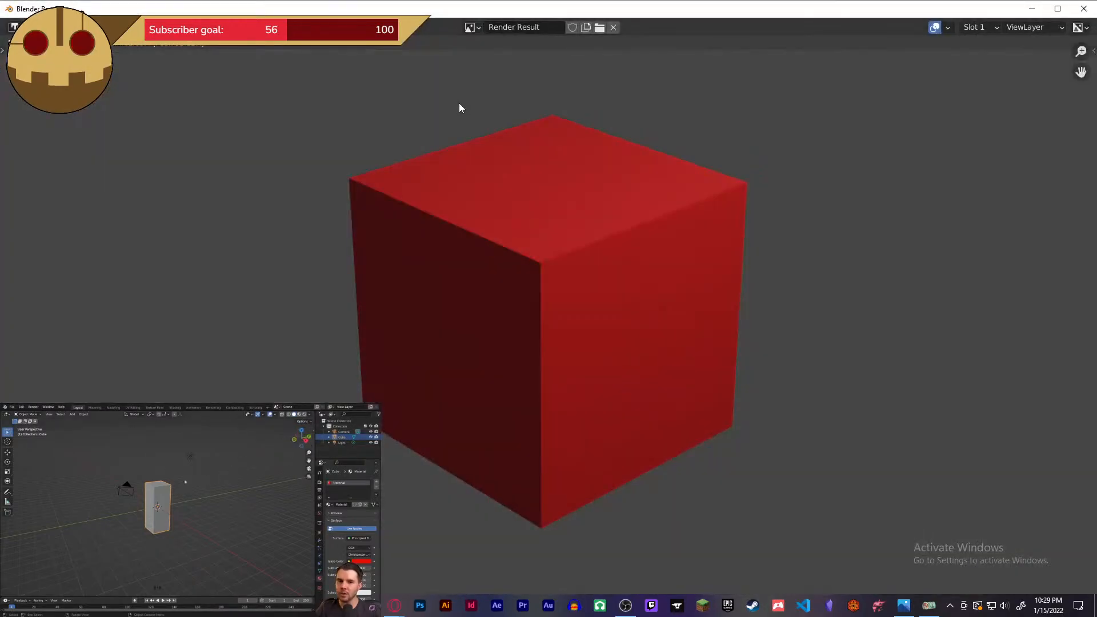
pyautogui.click(1085, 8)
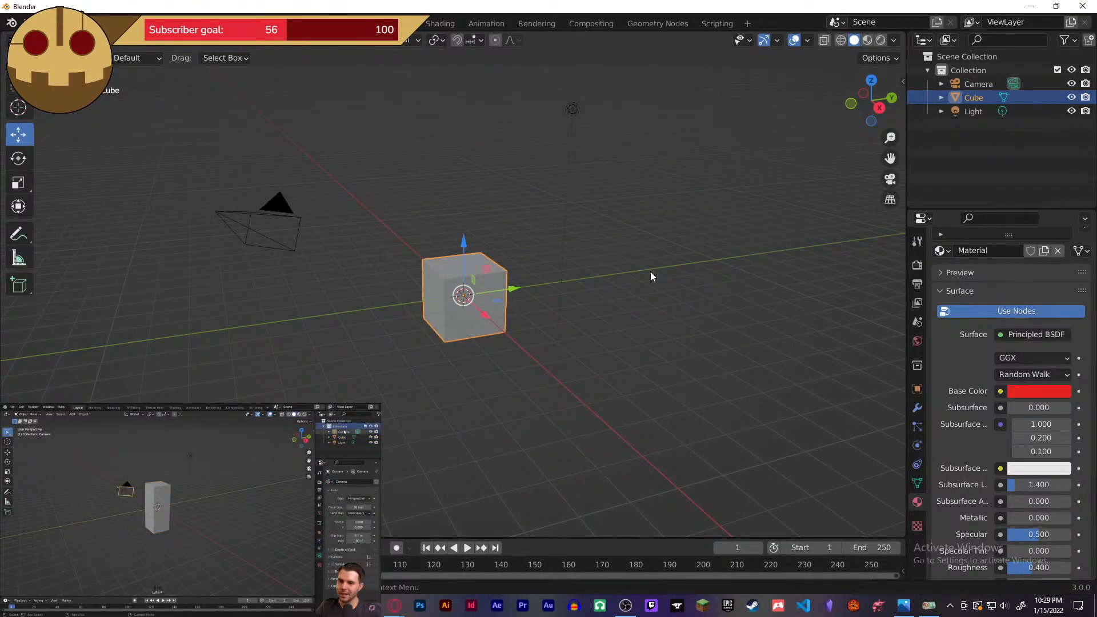
# - Add a keyframe to the material's base color and remove it again
pyautogui.click(1078, 391)
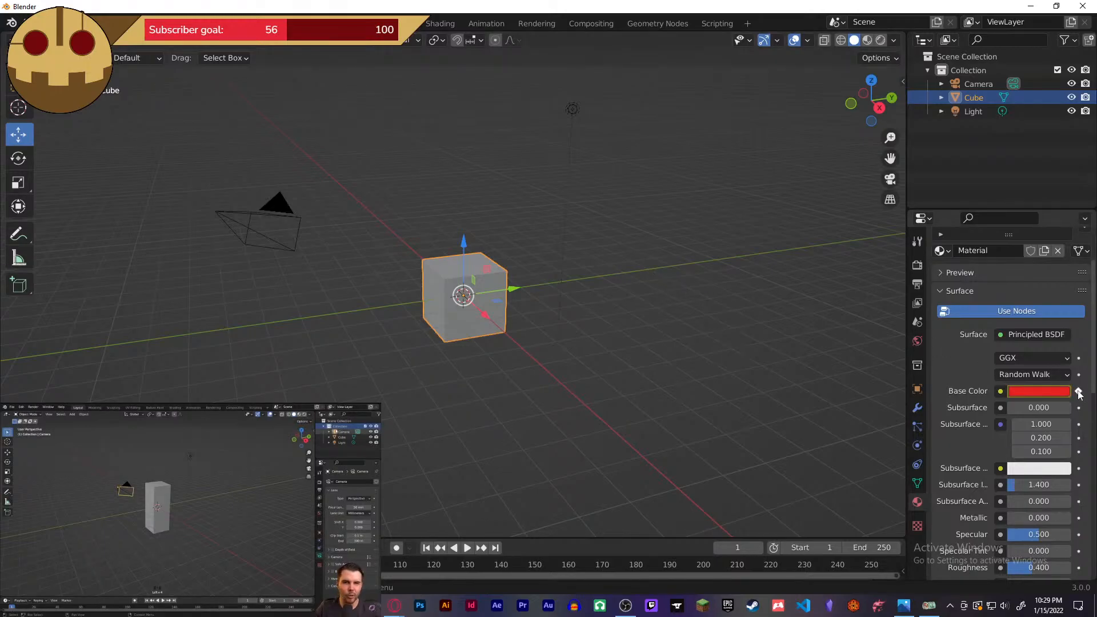
pyautogui.click(1078, 392)
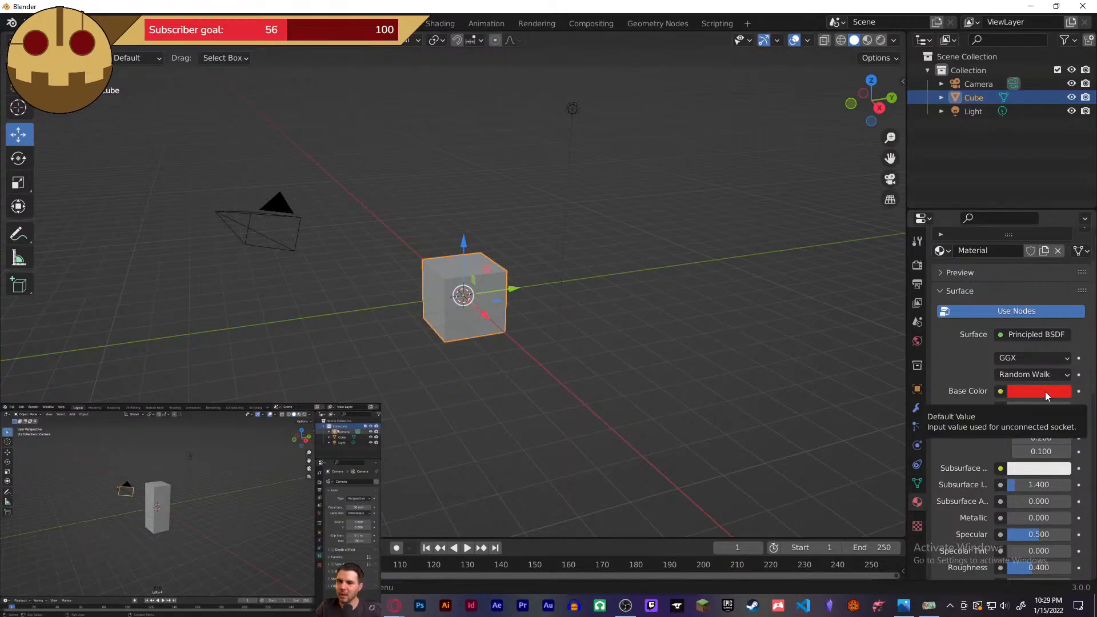
# - Rename the cube object in the scene collection to Cube Red and deselect it
pyautogui.doubleClick(977, 97)
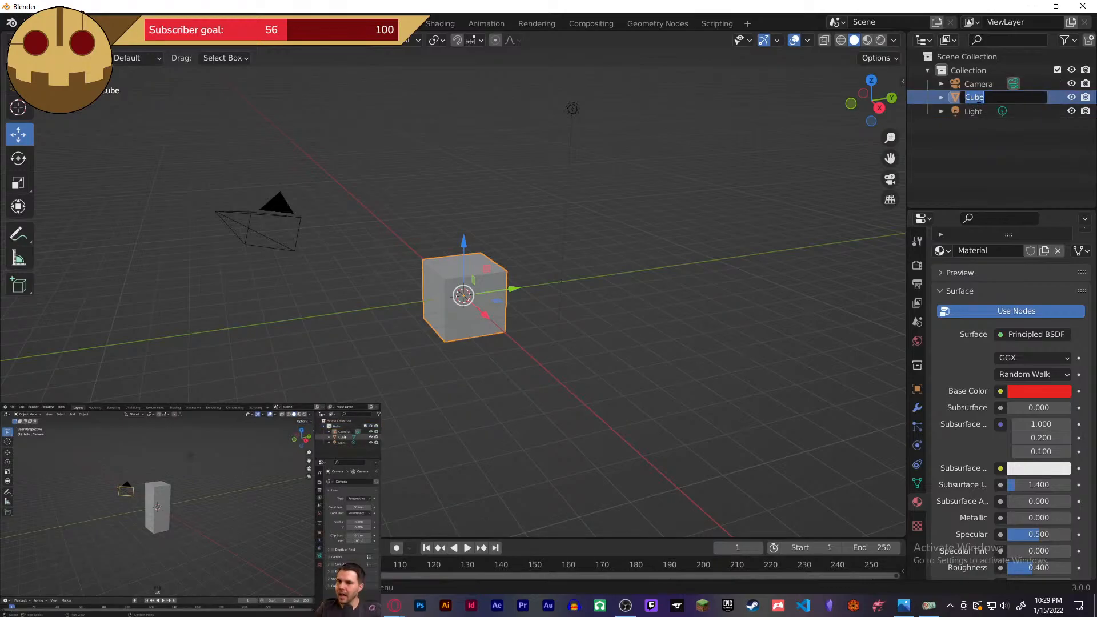
pyautogui.click(986, 97)
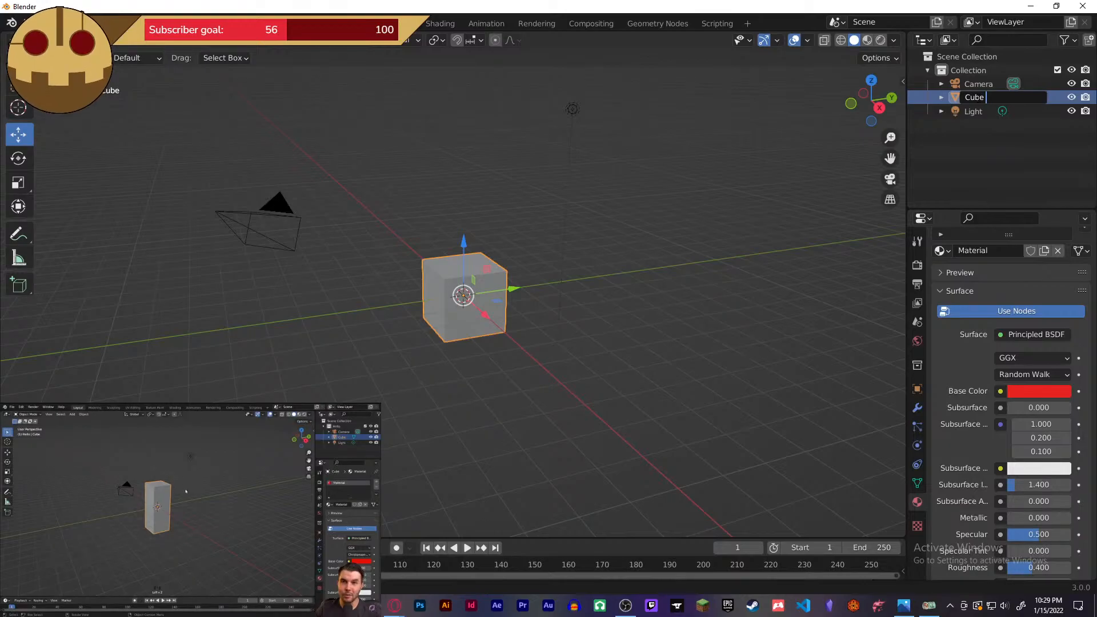
pyautogui.write('Red')
pyautogui.press('Return')
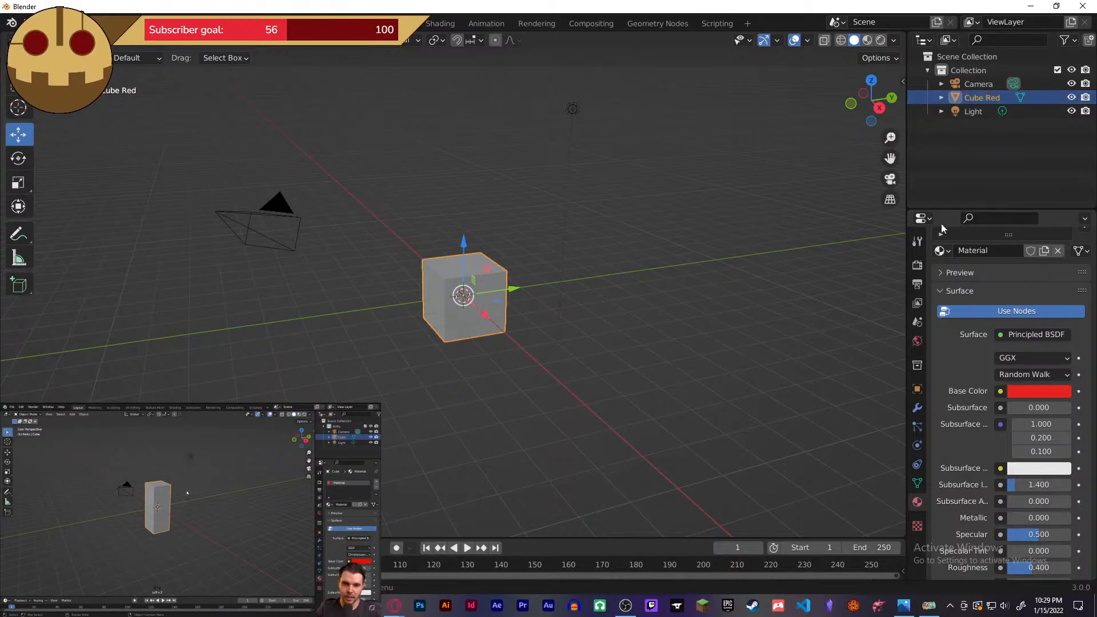
pyautogui.click(981, 159)
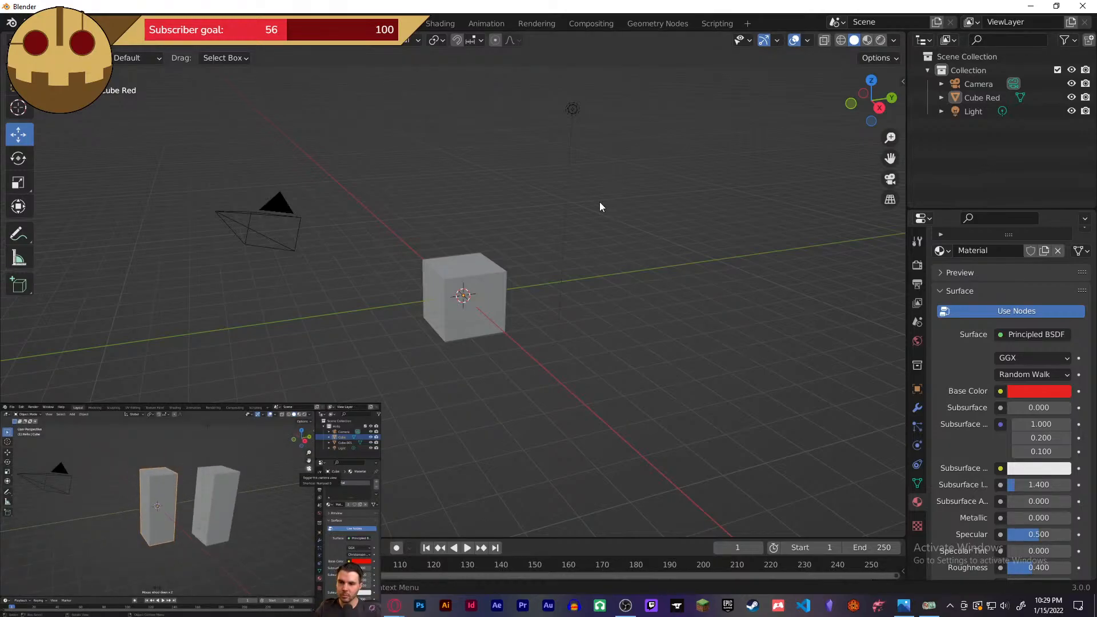
# - Toggle repeatedly between the camera view and the user perspective, ending in perspective
pyautogui.press('KP_0')
pyautogui.press('KP_0')
pyautogui.press('KP_0')
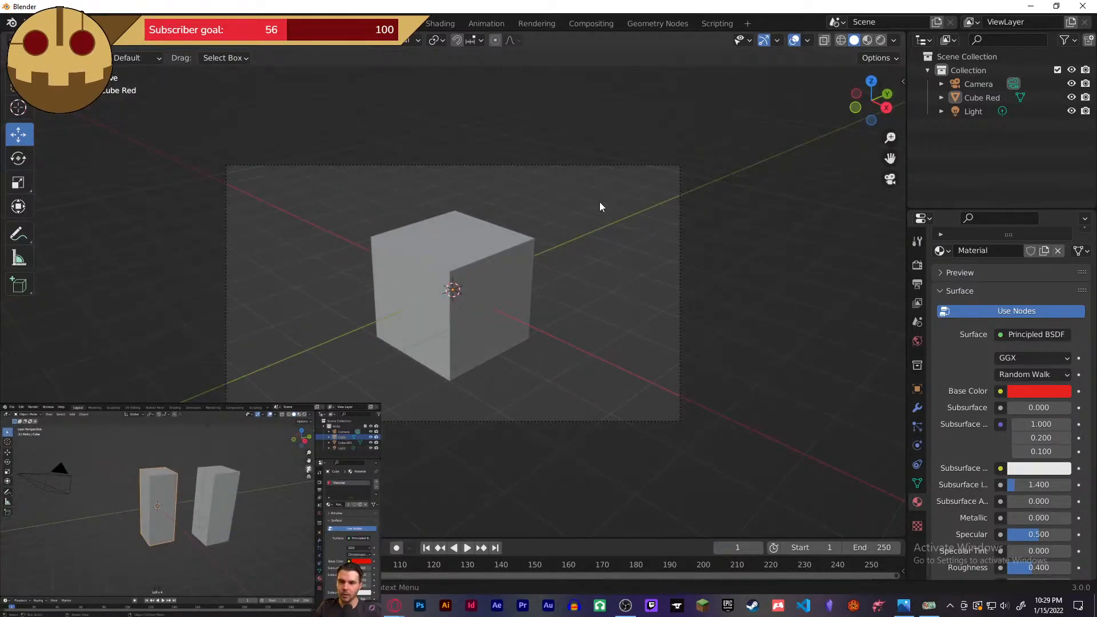
pyautogui.press('KP_0')
pyautogui.press('KP_0')
pyautogui.press('KP_0')
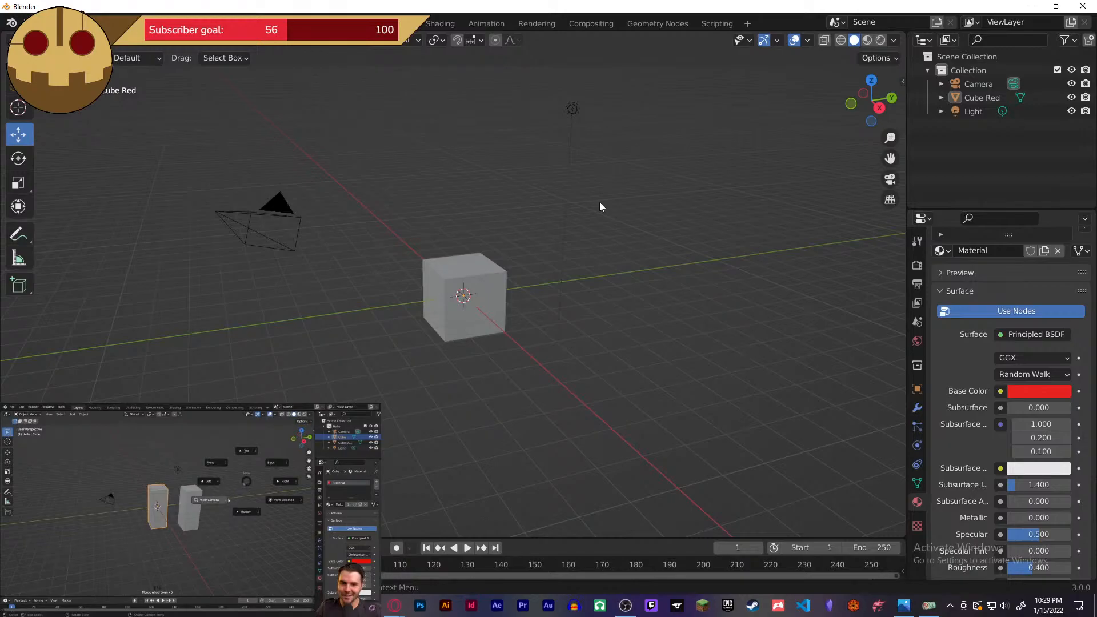
# - Examine the view directions offered in the View pie menu, and dismiss it without choosing one
pyautogui.press('`')
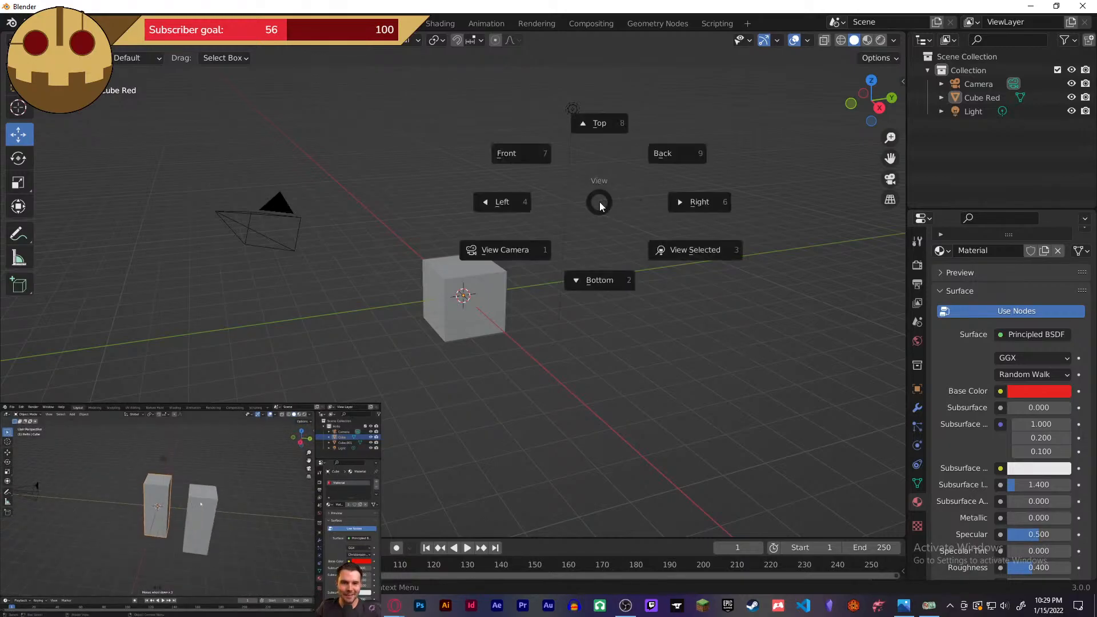
pyautogui.click(598, 206)
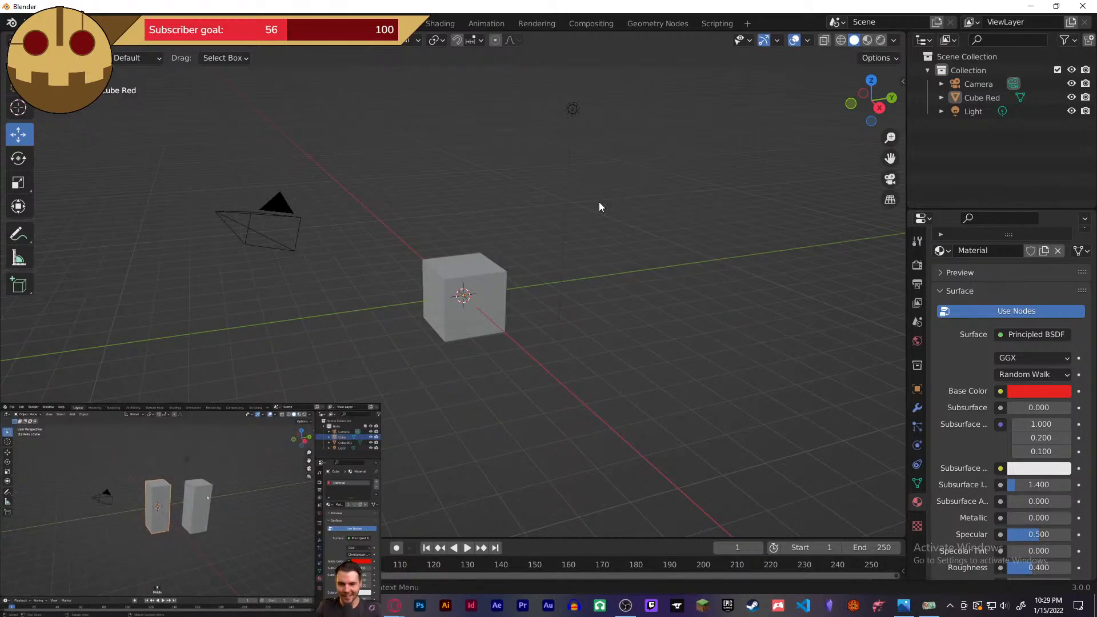
pyautogui.press('`')
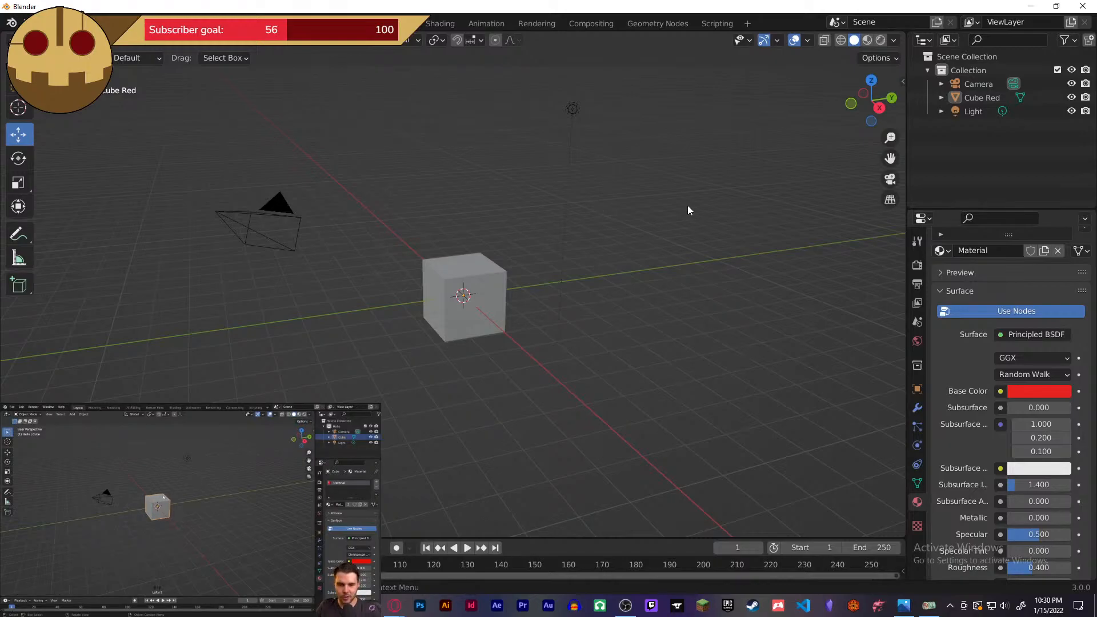
# - Delete the Cube Red object from the scene
pyautogui.click(471, 267)
pyautogui.press('x')
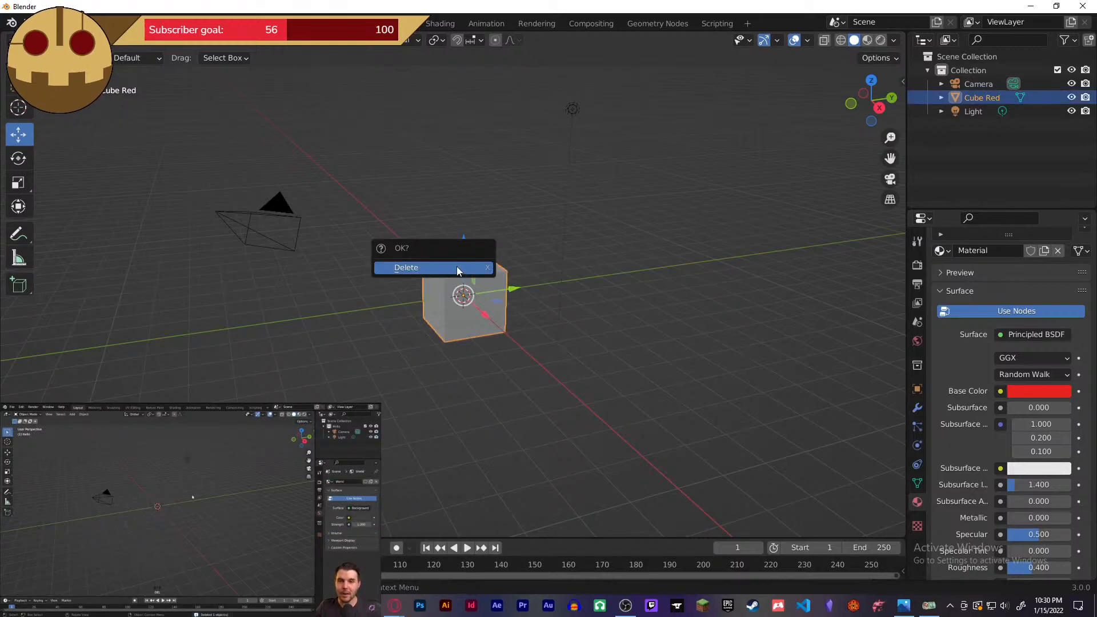
pyautogui.click(457, 269)
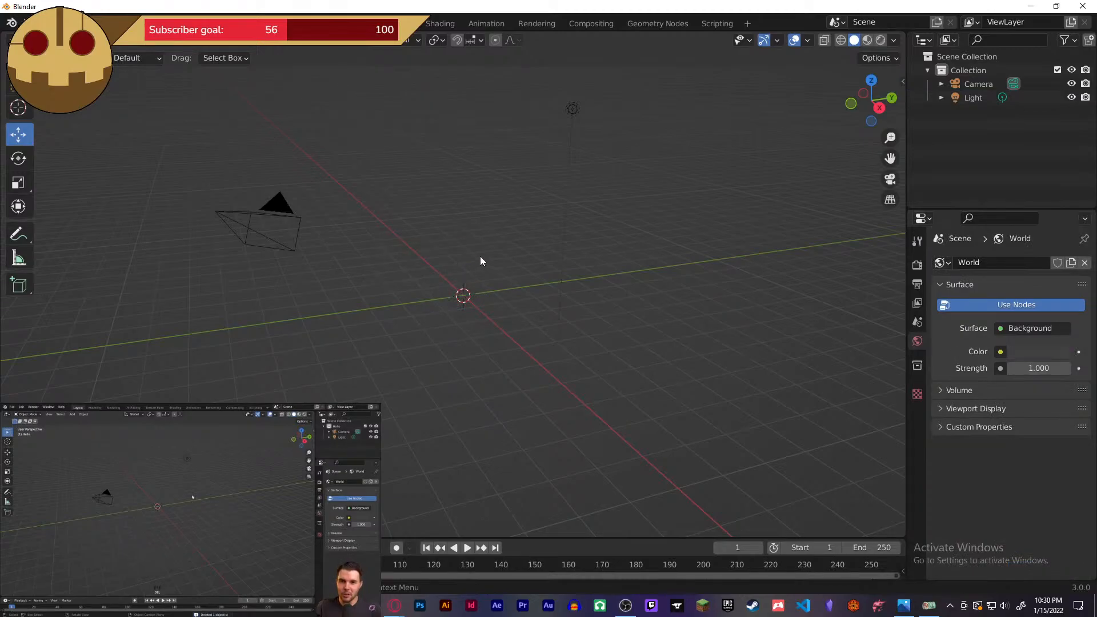
# - Try activating the Add Cube tool, and return to the Move tool without placing anything
pyautogui.hotkey('shift', 'space')
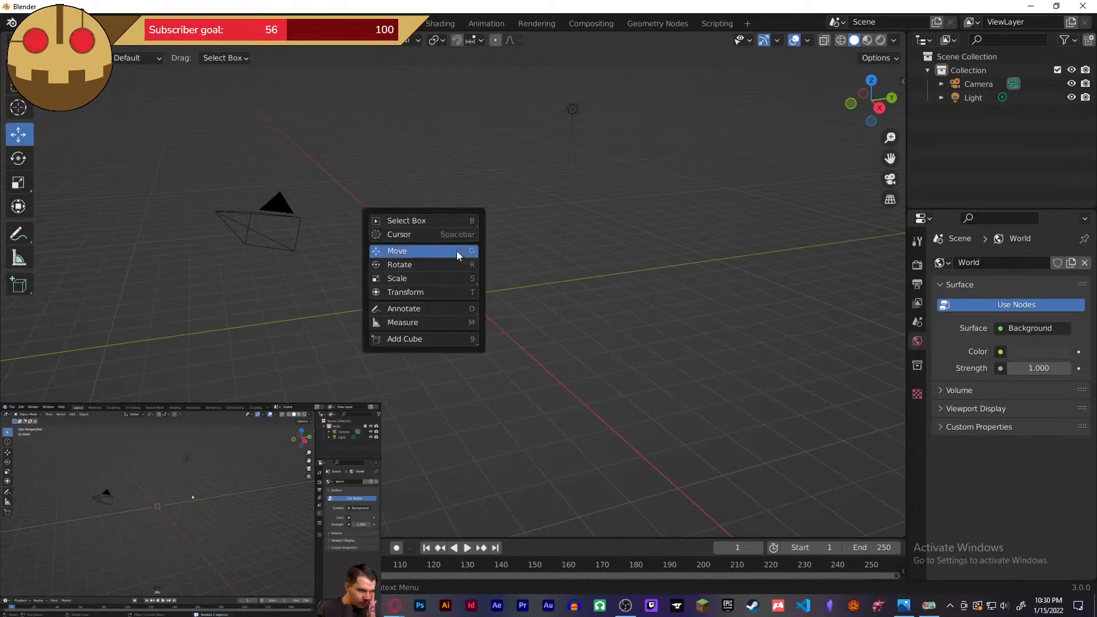
pyautogui.click(410, 338)
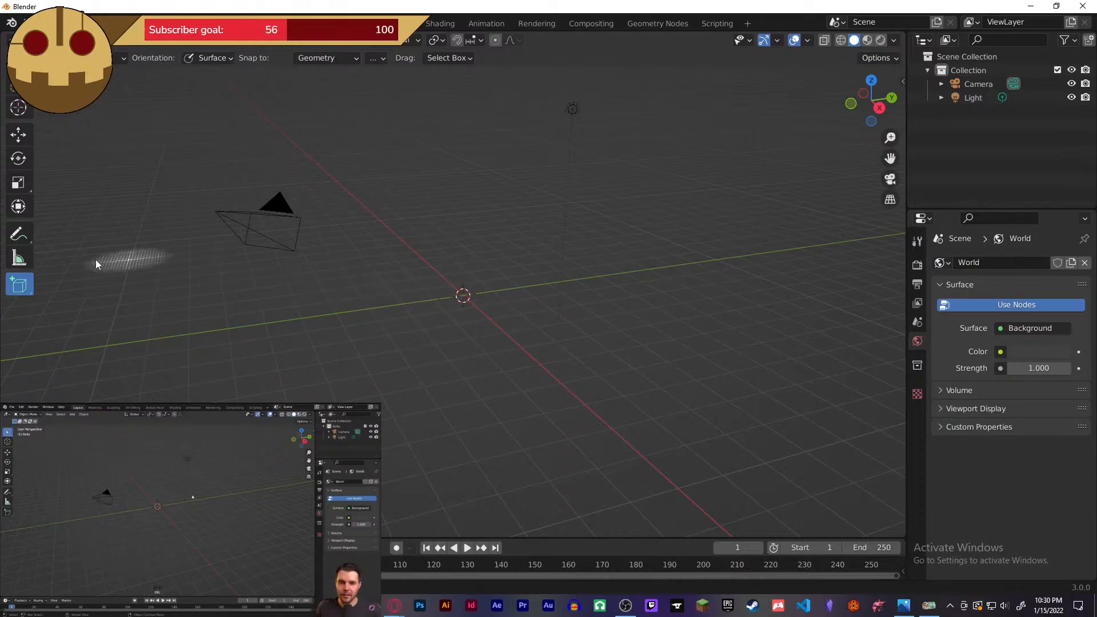
pyautogui.click(13, 85)
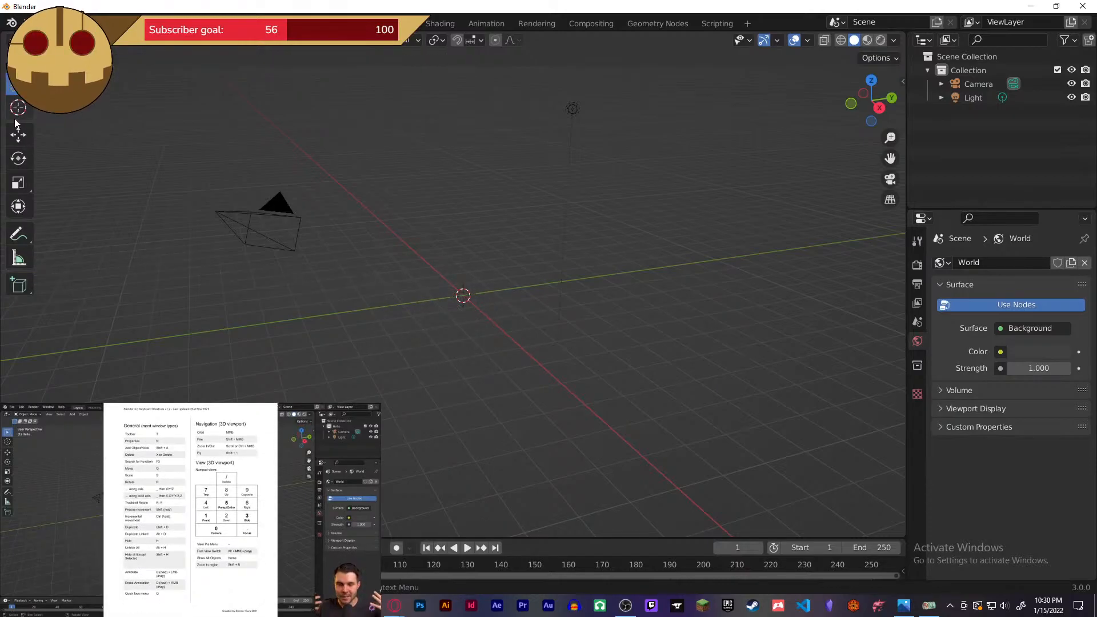
pyautogui.click(17, 134)
pyautogui.click(20, 283)
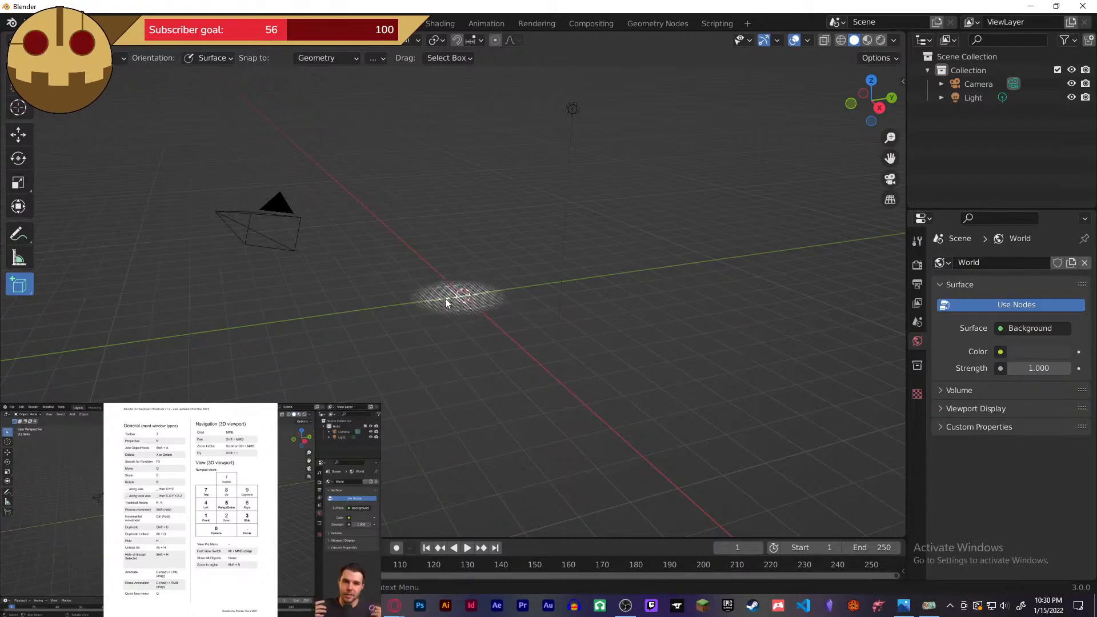
pyautogui.click(18, 134)
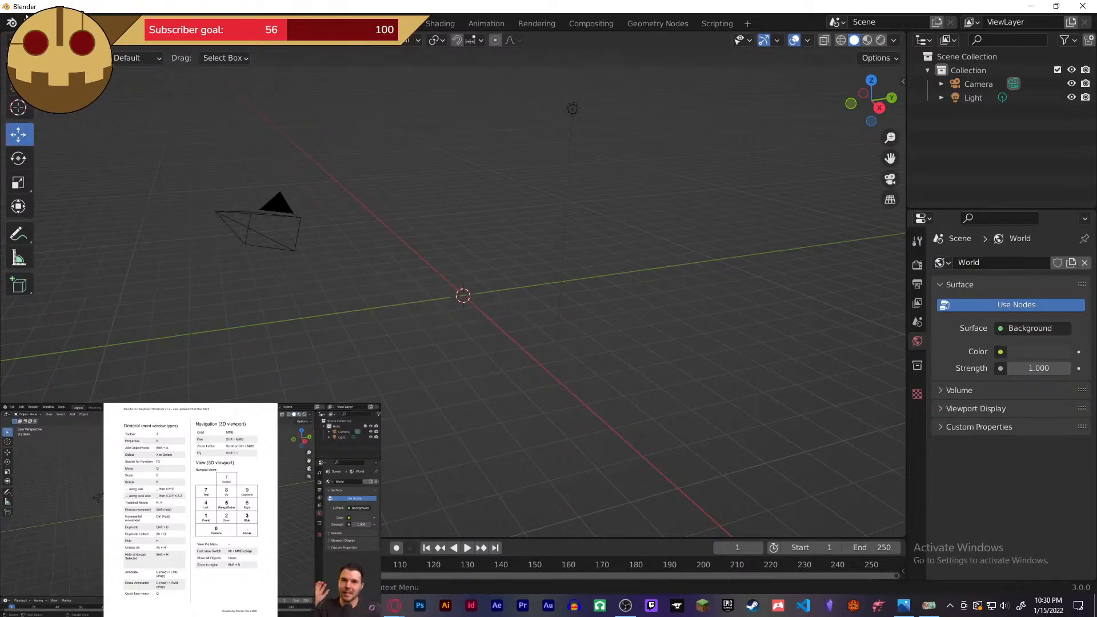
pyautogui.click(24, 23)
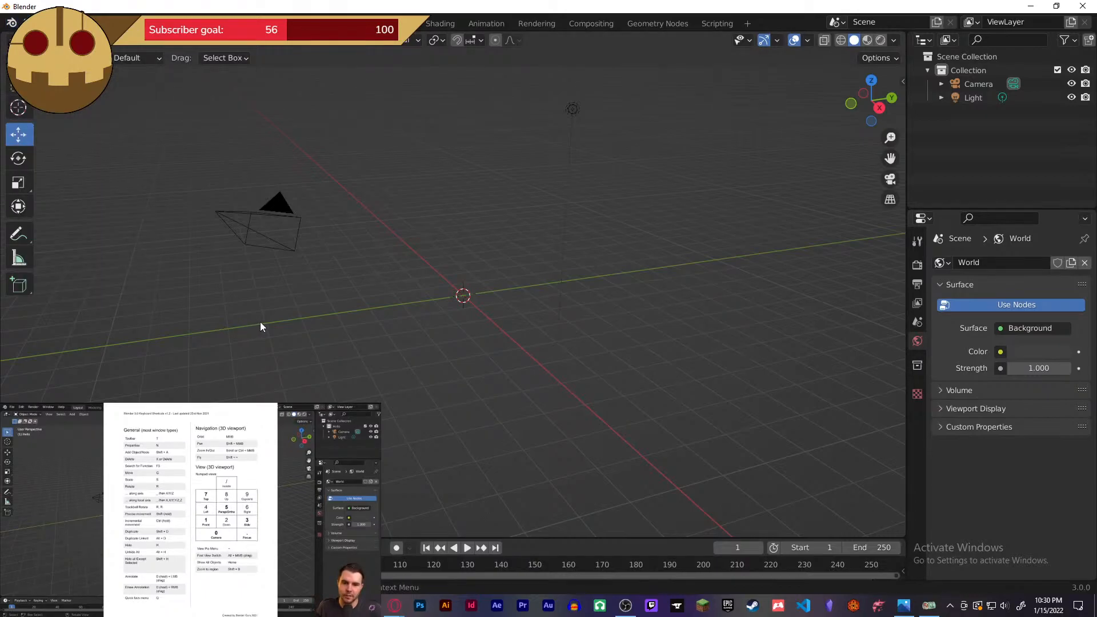
# - Undo the deletion of the Cube Red object and deselect it
pyautogui.hotkey('ctrl', 'z')
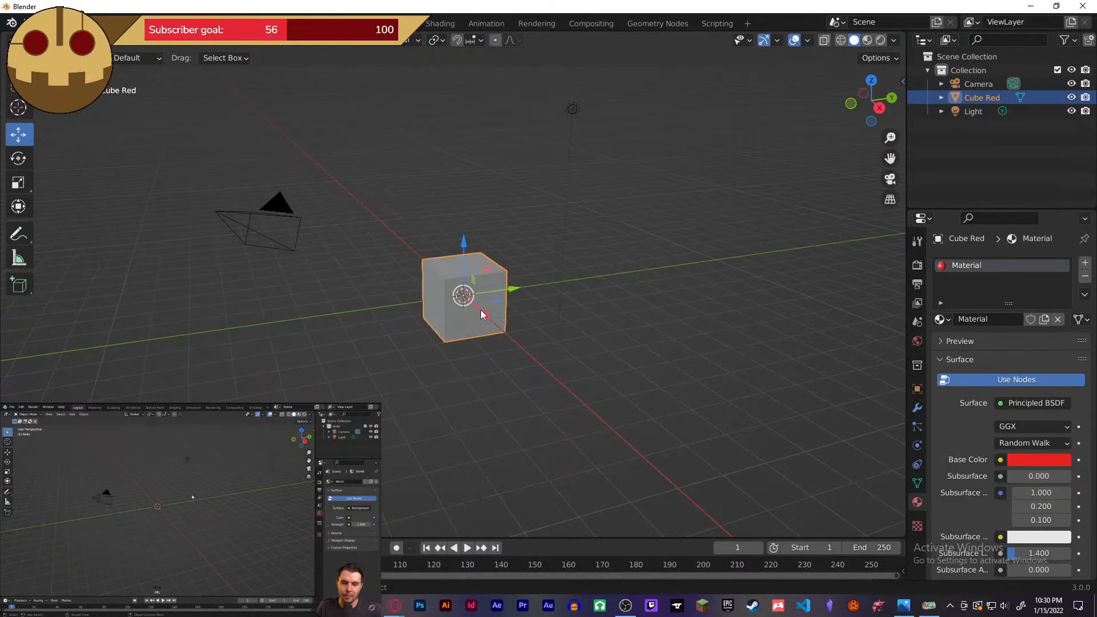
pyautogui.click(446, 364)
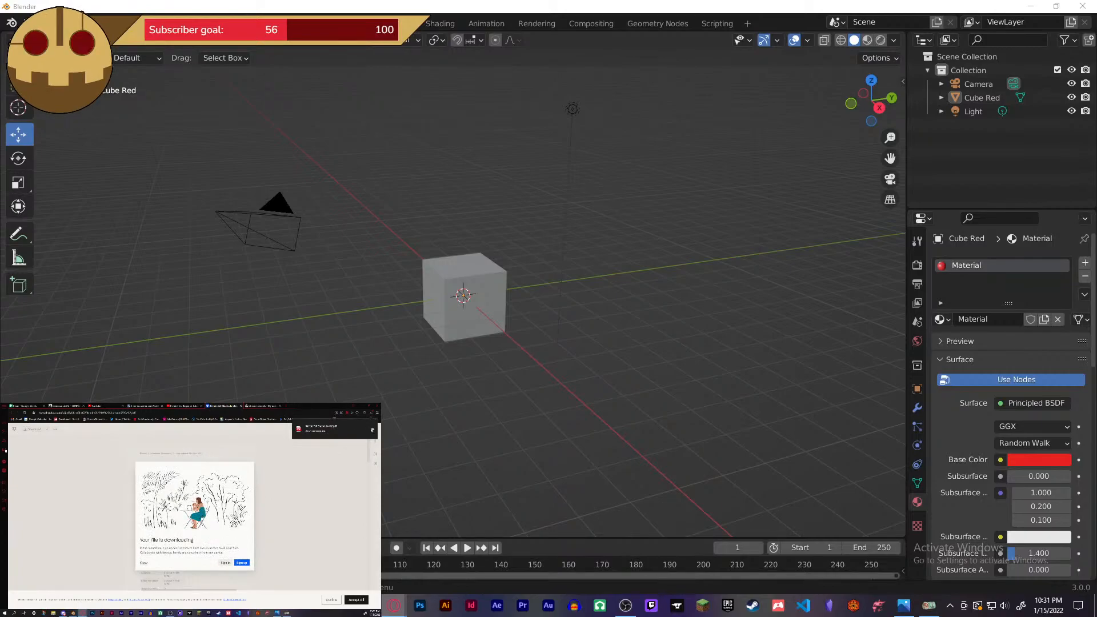
# - Open the downloaded Blender 3.0 Shortcuts v1.2.pdf, skim its keyboard shortcut tables, and put away the document and the Downloads folder
pyautogui.click(372, 430)
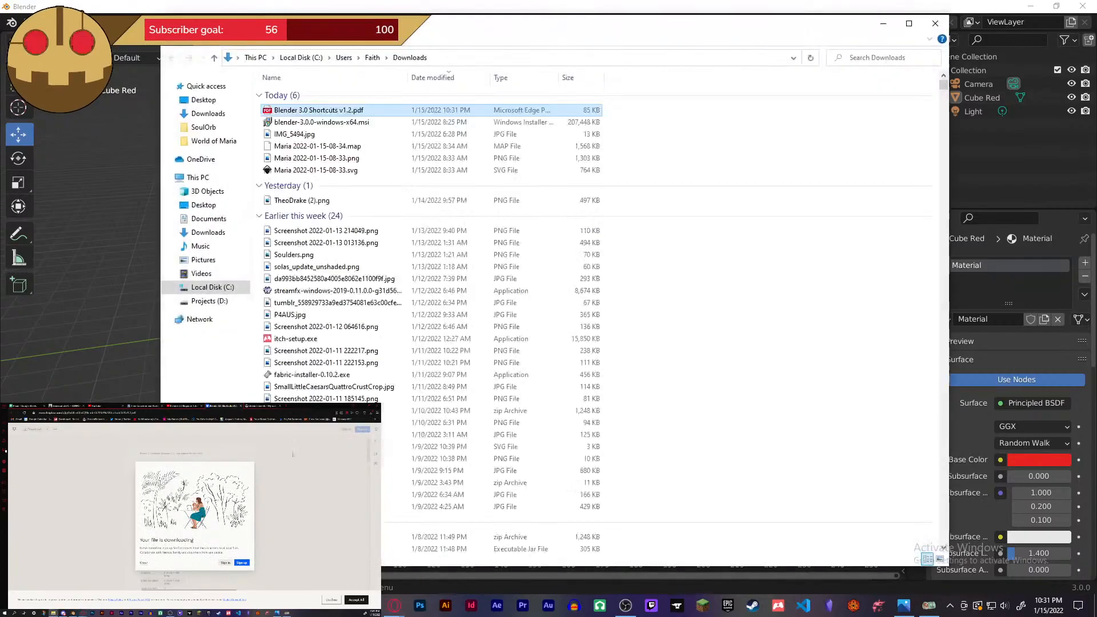
pyautogui.doubleClick(559, 114)
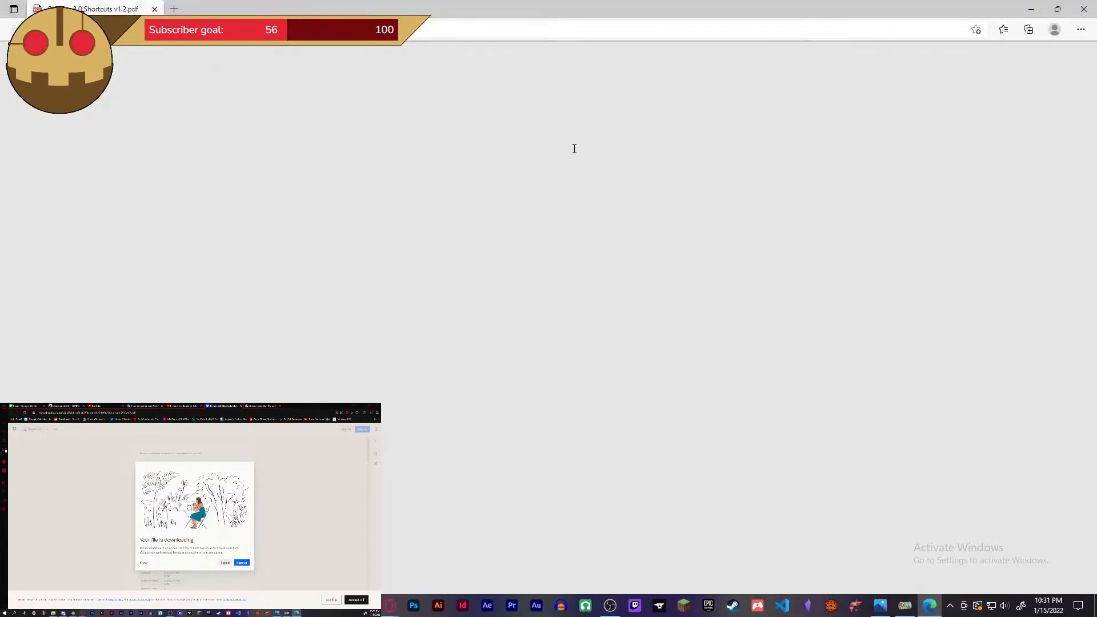
pyautogui.scroll(-3, 626, 250)
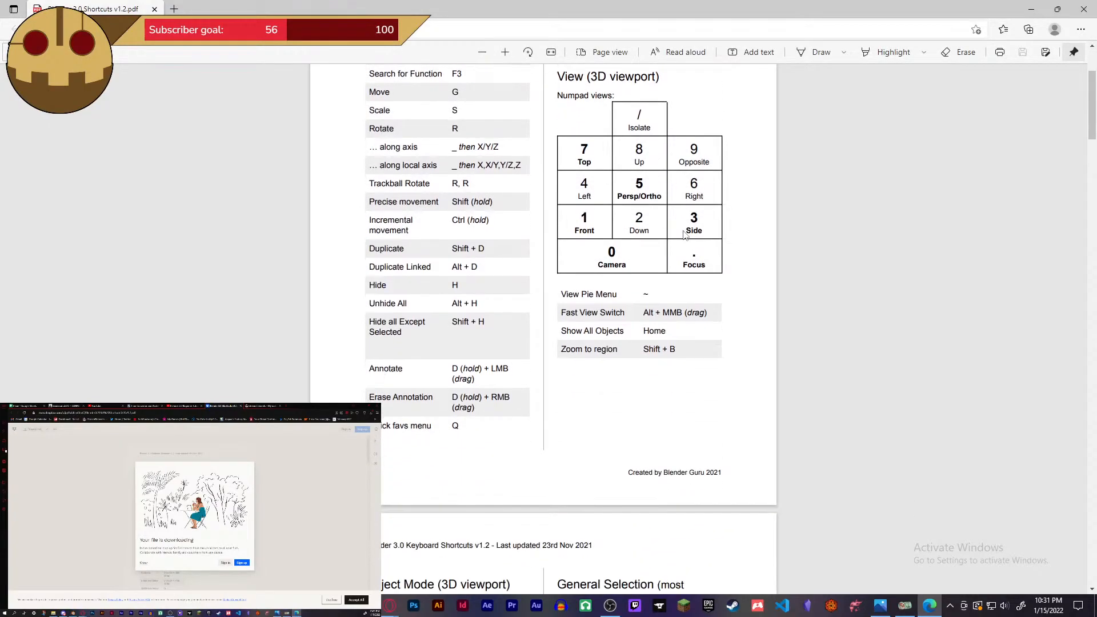
pyautogui.scroll(3, 843, 280)
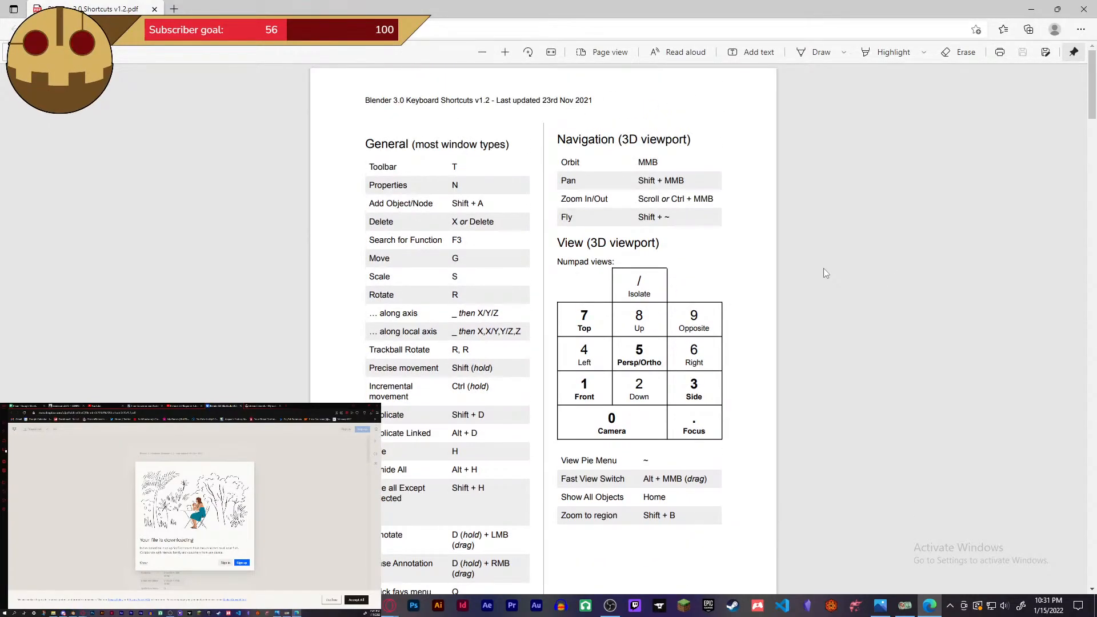
pyautogui.middleClick(824, 269)
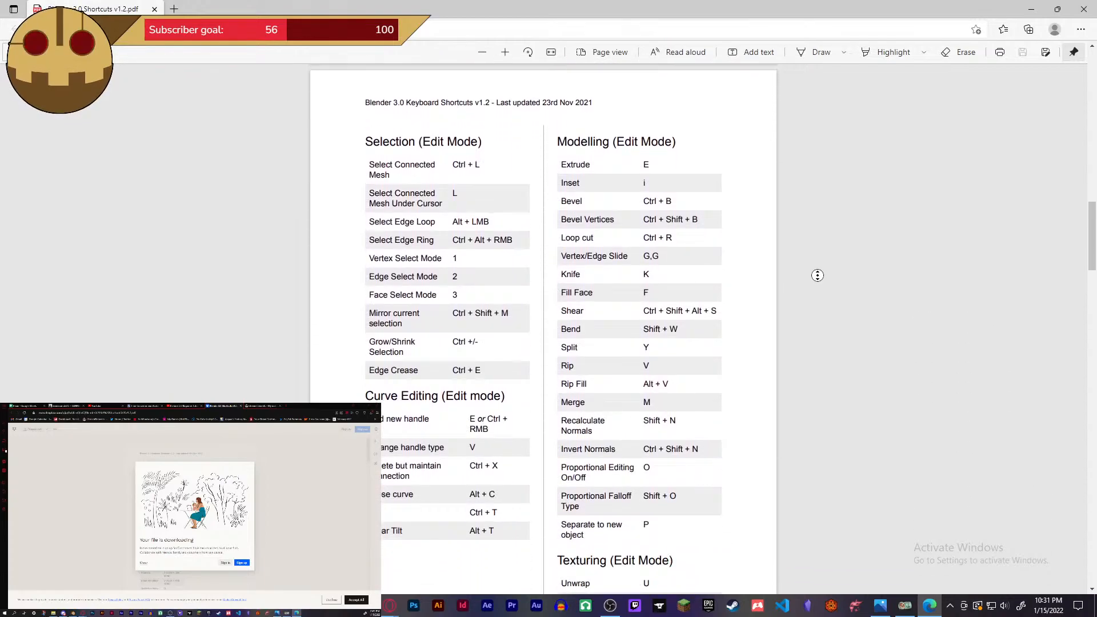
pyautogui.click(1031, 9)
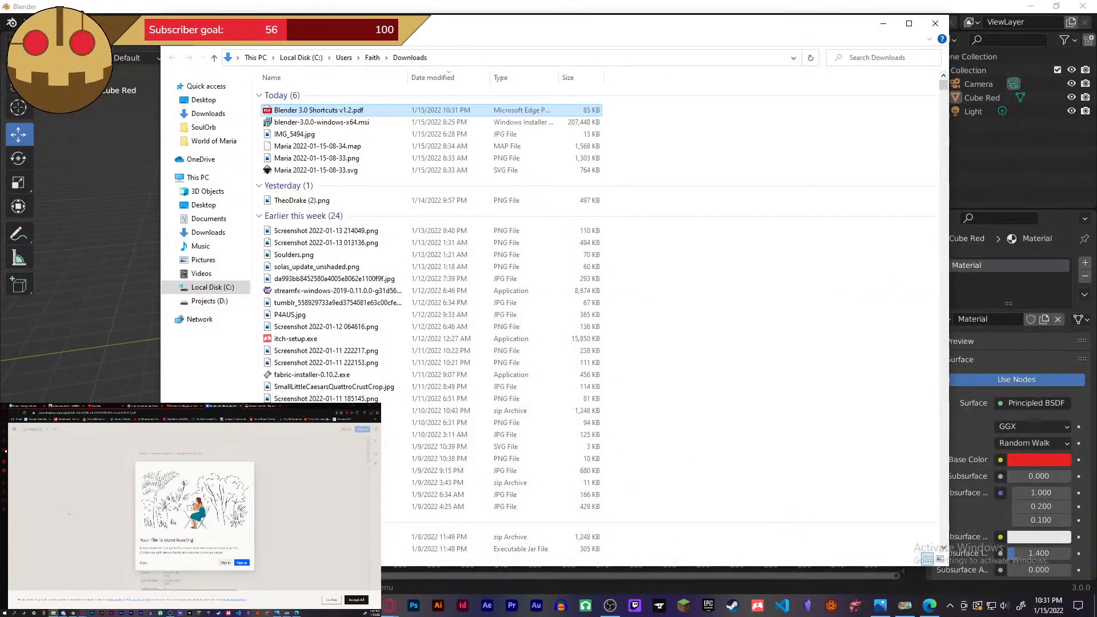
pyautogui.click(935, 23)
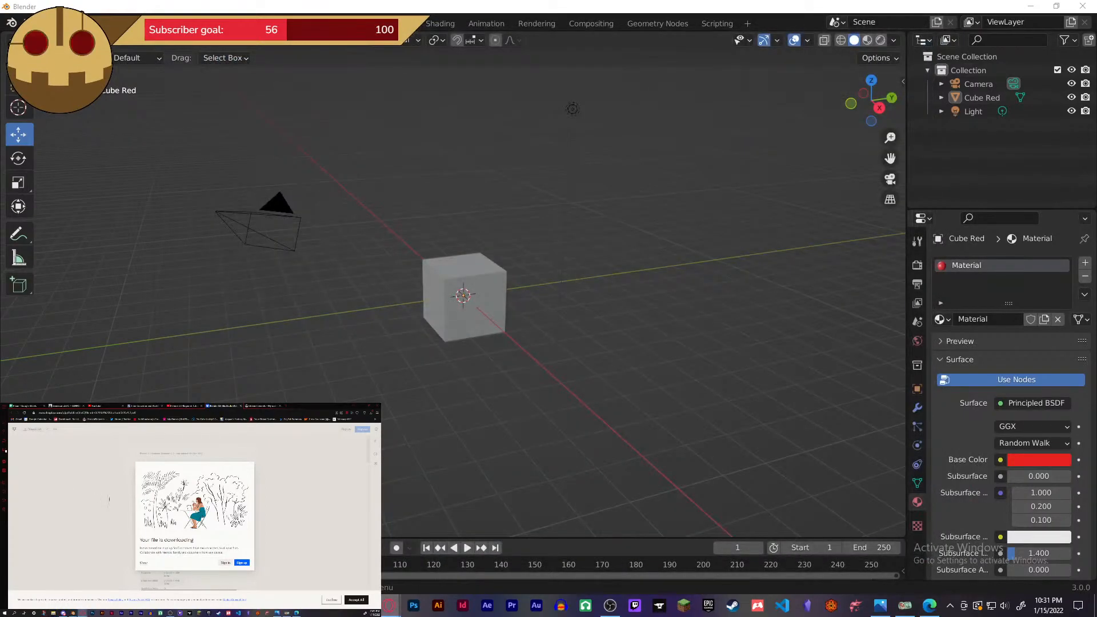
# - Close the file download page in the browser and show the Blender 3.0 beginner tutorial video in full screen
pyautogui.click(241, 406)
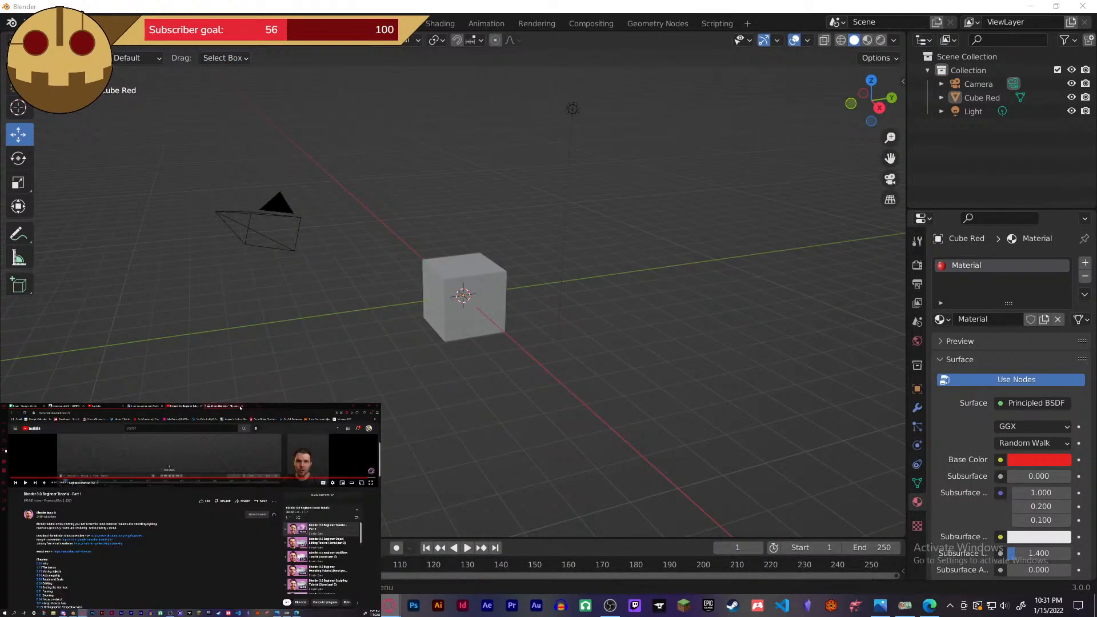
pyautogui.scroll(5, 159, 528)
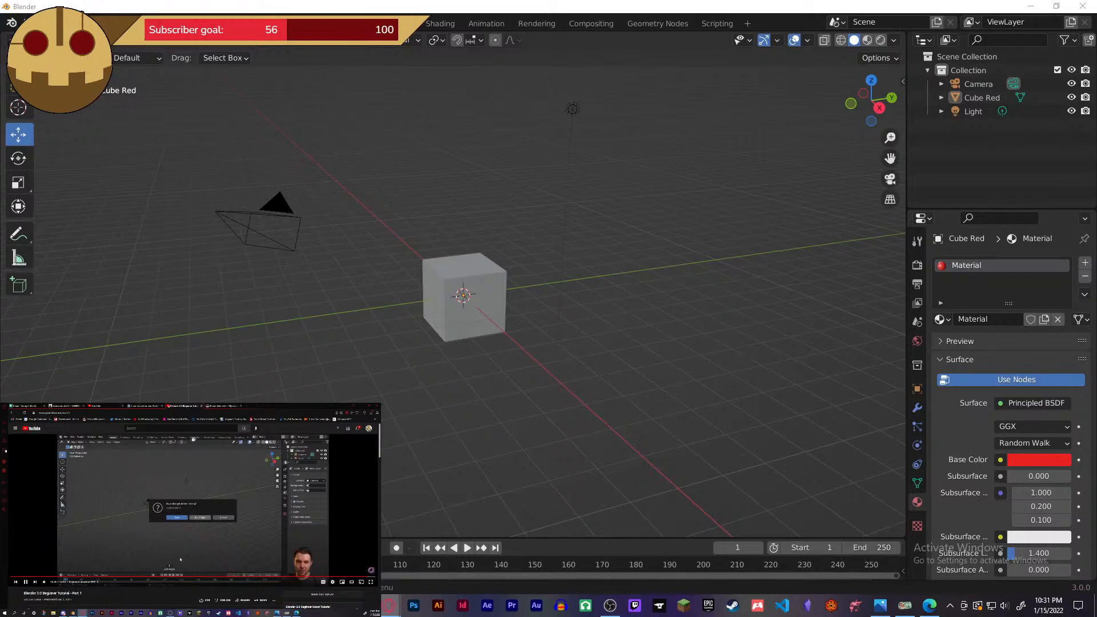
pyautogui.click(371, 582)
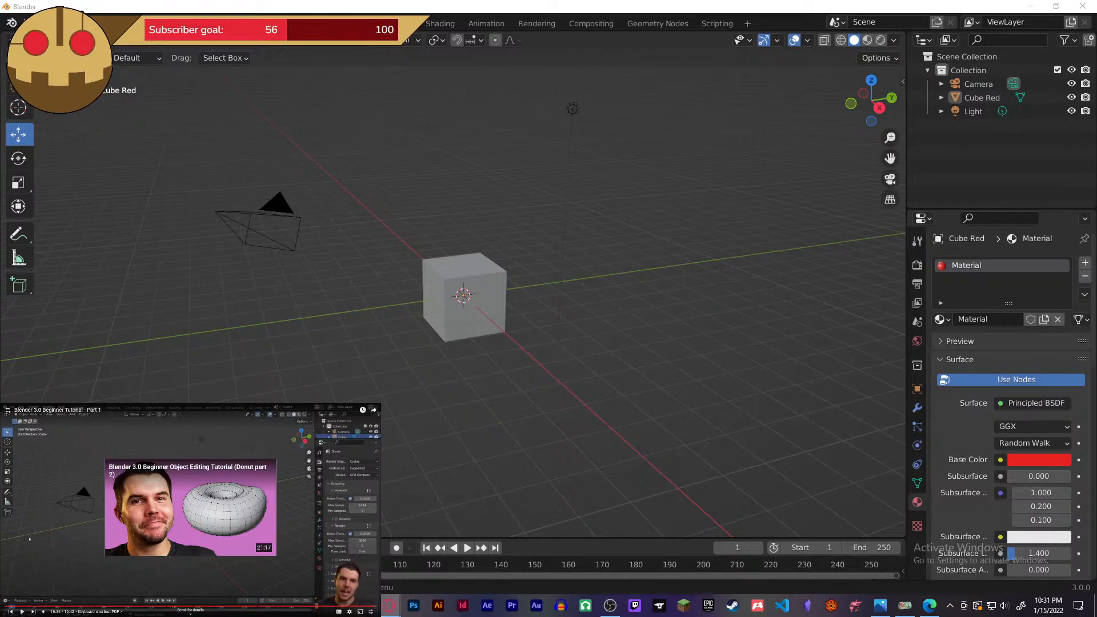
# - Switch back to Blender and delete the Cube Red object
pyautogui.click(492, 282)
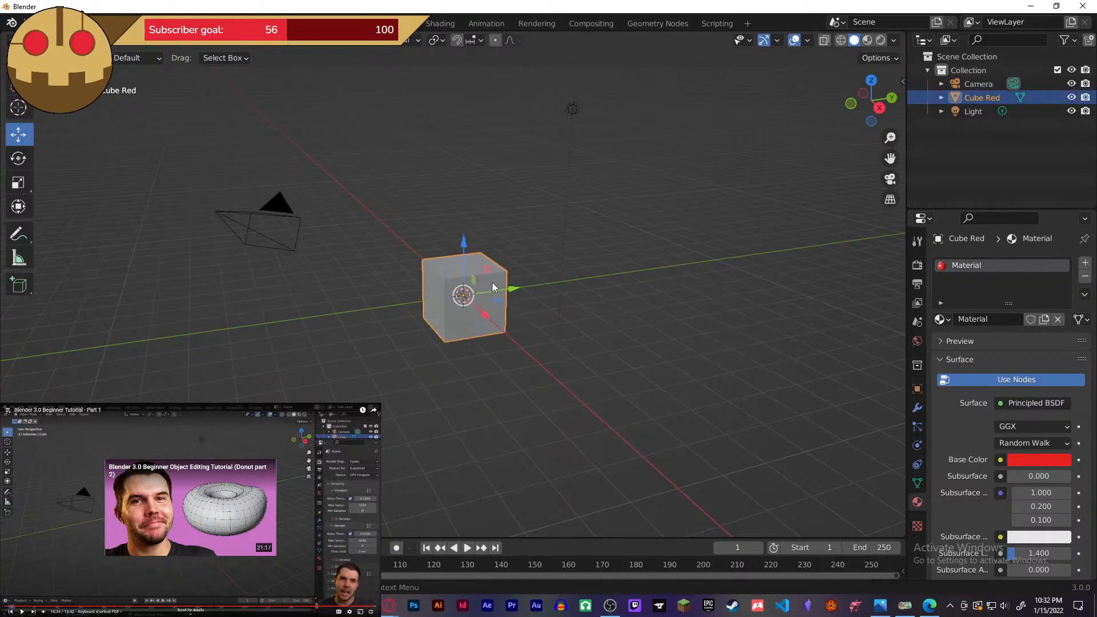
pyautogui.press('Delete')
pyautogui.click(26, 23)
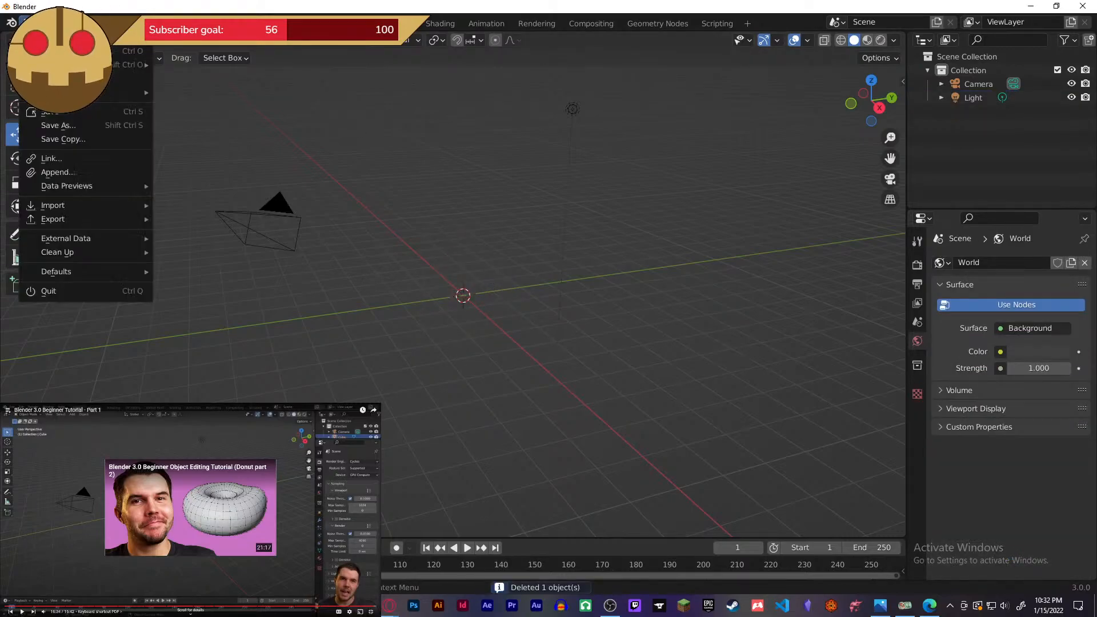
pyautogui.moveTo(58, 37)
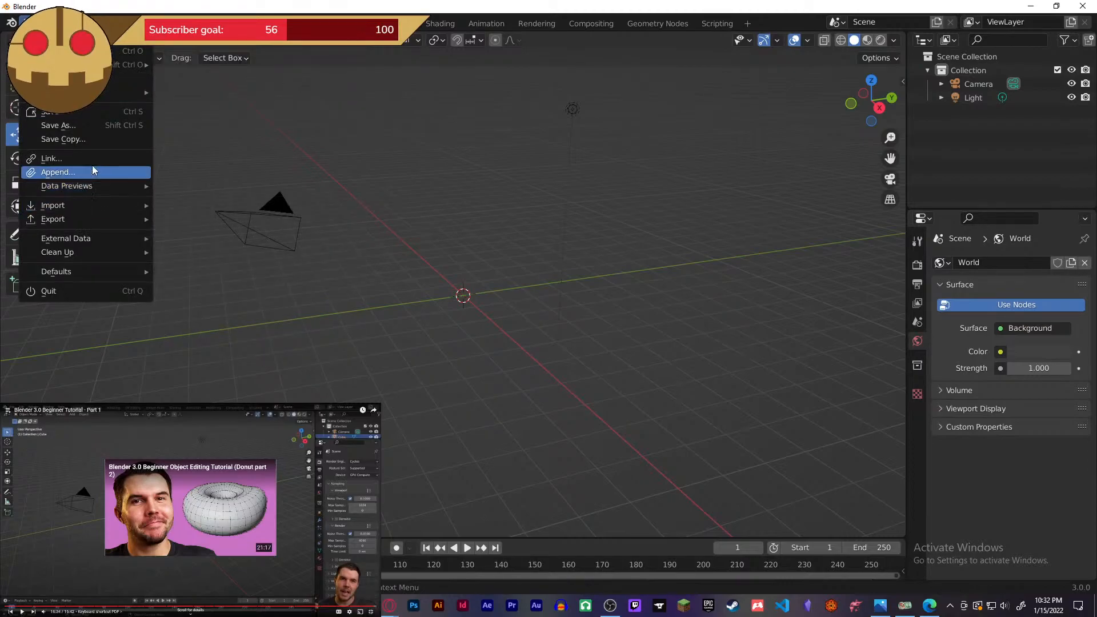
pyautogui.moveTo(117, 23)
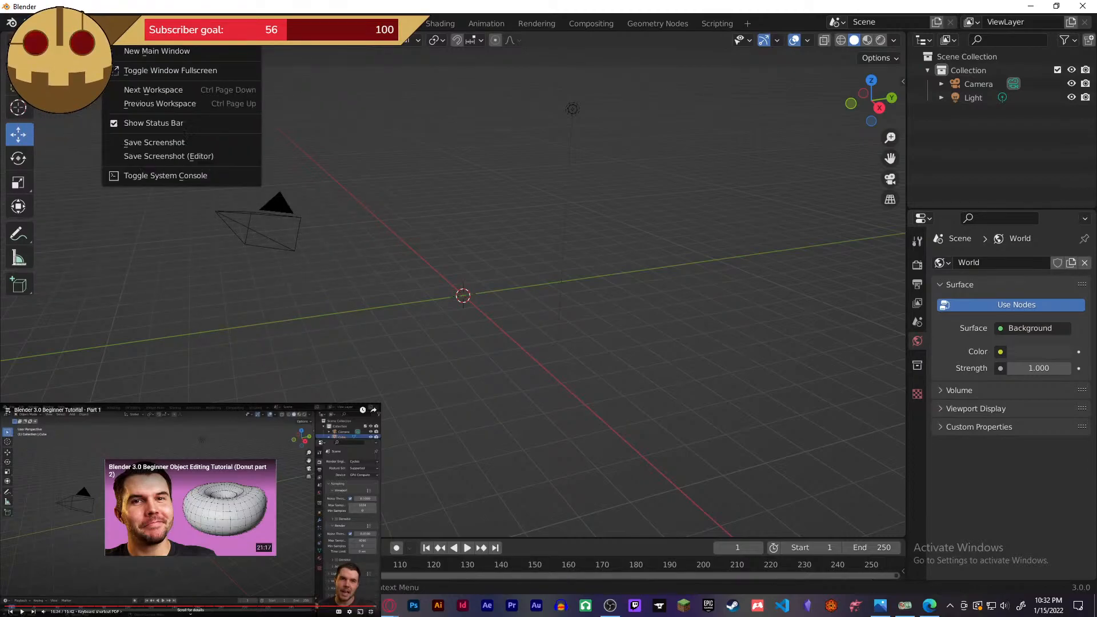
pyautogui.press('Escape')
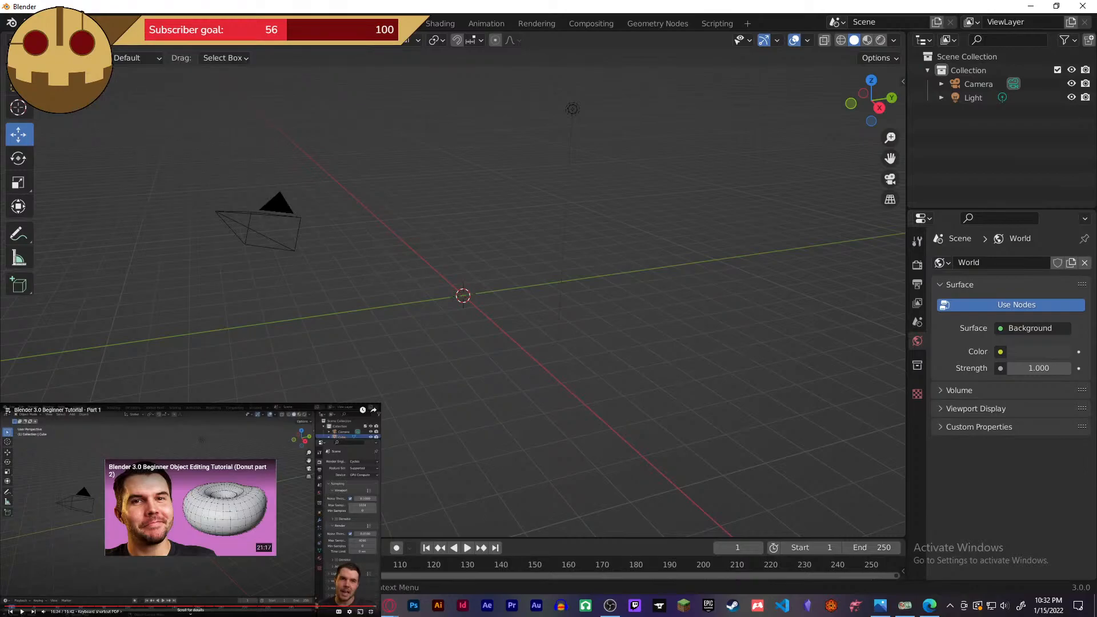
pyautogui.rightClick(462, 303)
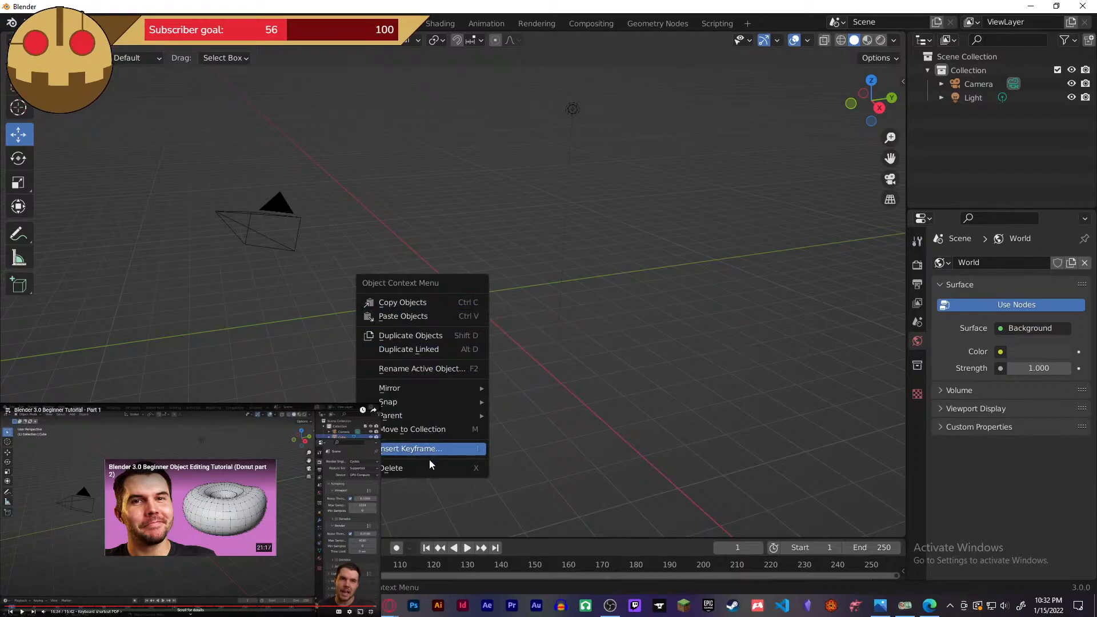
# - Start and stop the timeline playback, and return to the first frame
pyautogui.hotkey('shift', 'space')
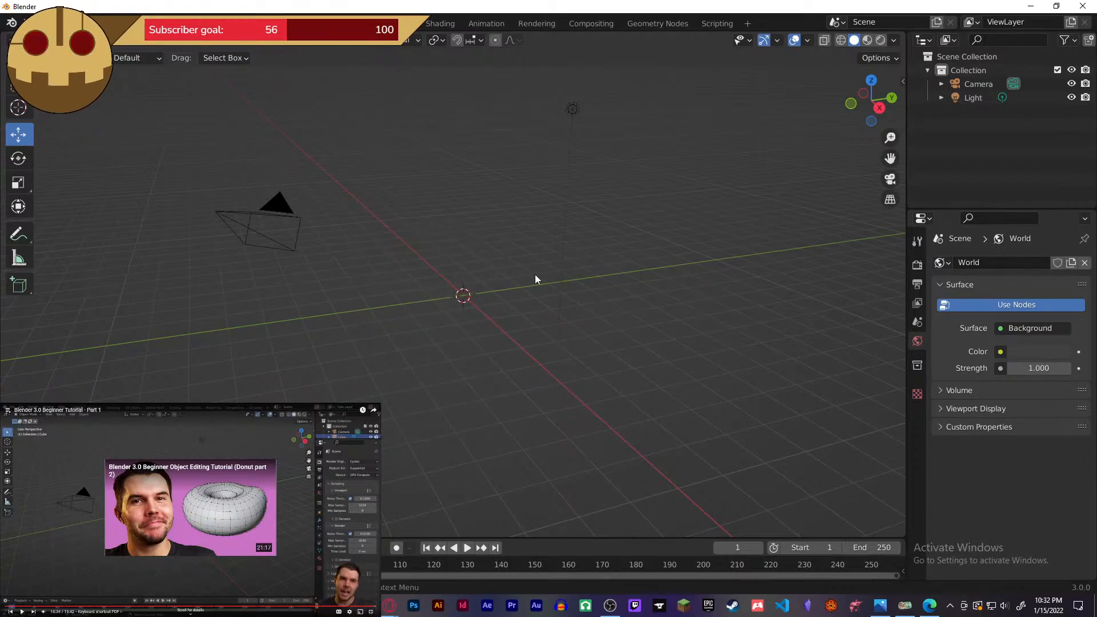
pyautogui.press('space')
pyautogui.press('space')
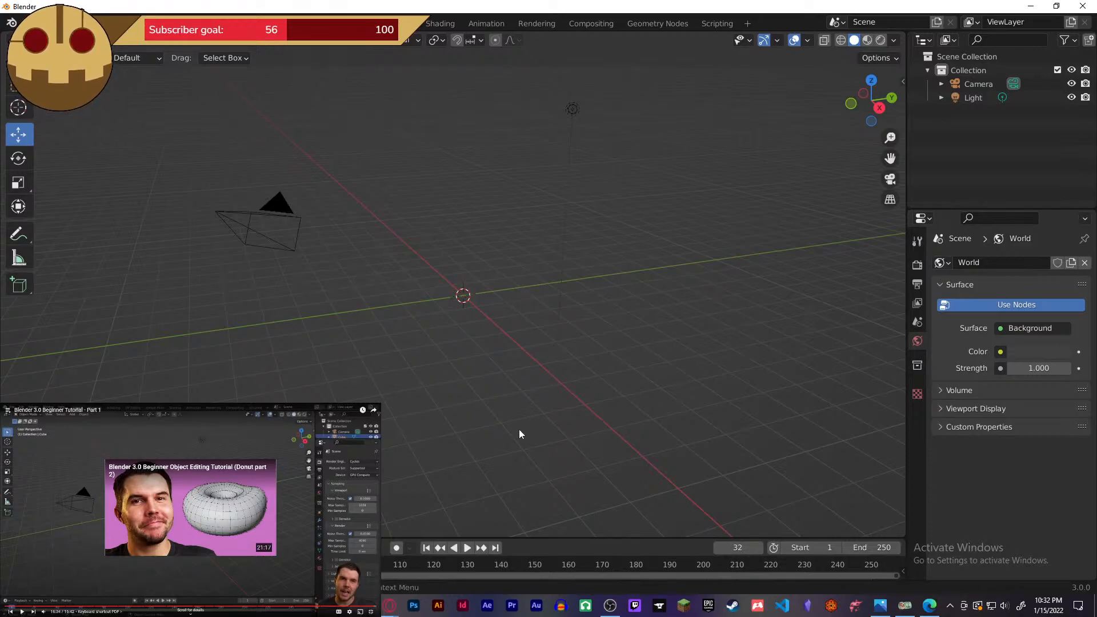
pyautogui.click(426, 547)
pyautogui.hotkey('shift', 'space')
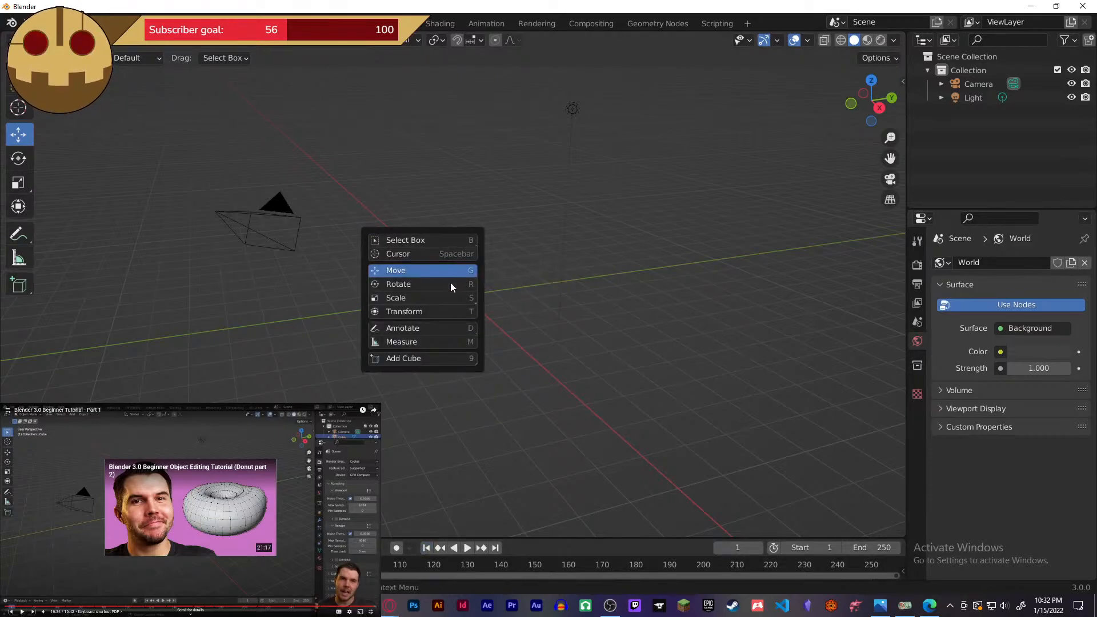
pyautogui.rightClick(501, 275)
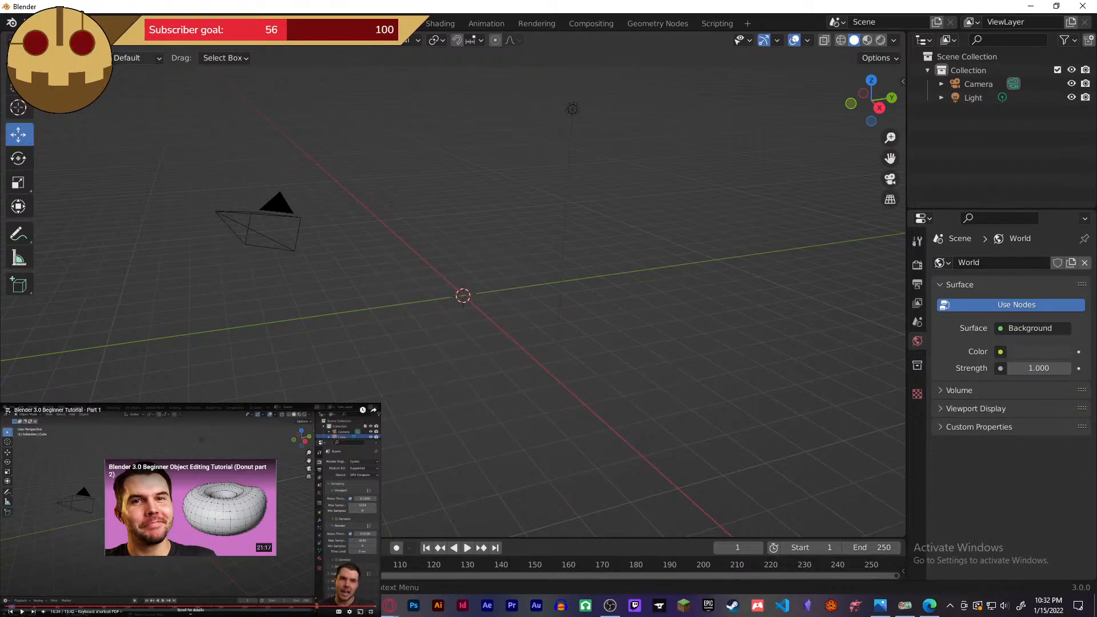
pyautogui.click(27, 23)
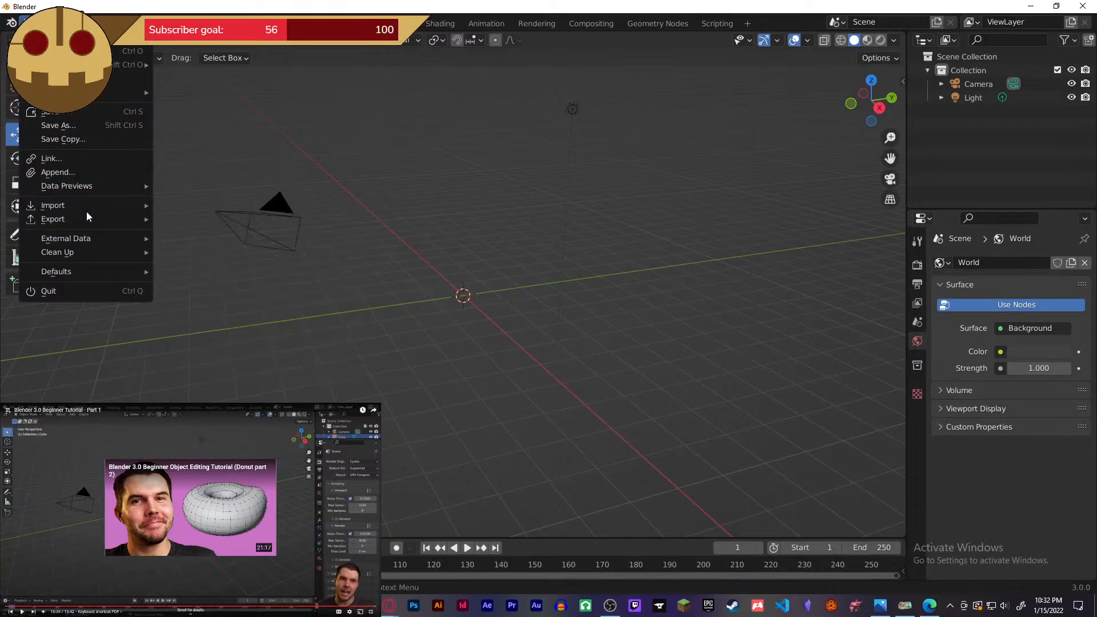
pyautogui.moveTo(87, 211)
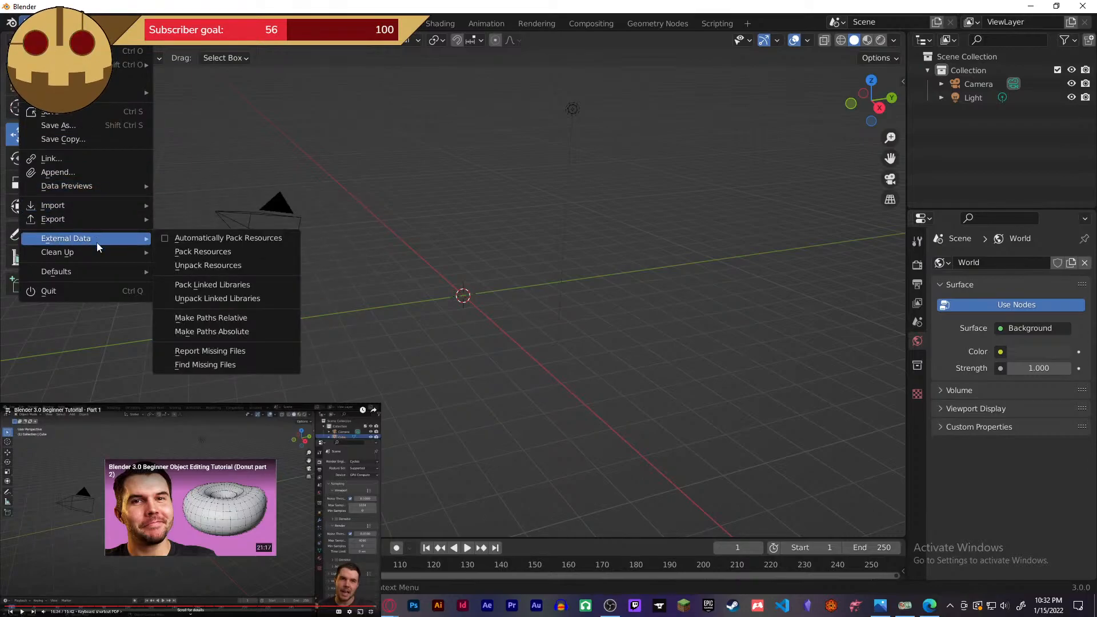
pyautogui.moveTo(90, 251)
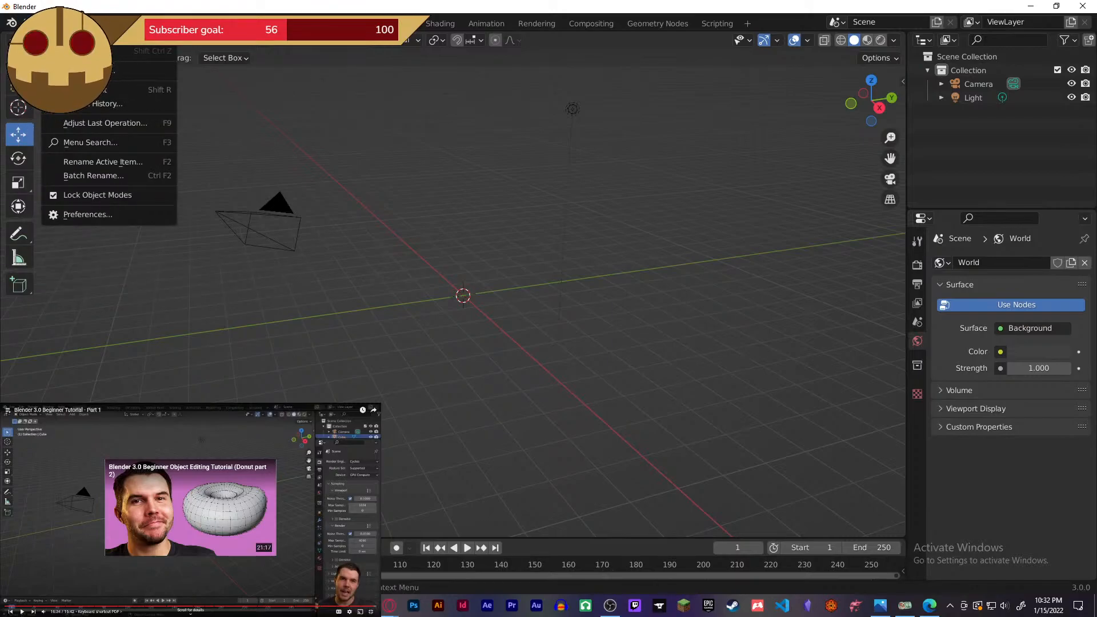
pyautogui.moveTo(80, 23)
pyautogui.press('Escape')
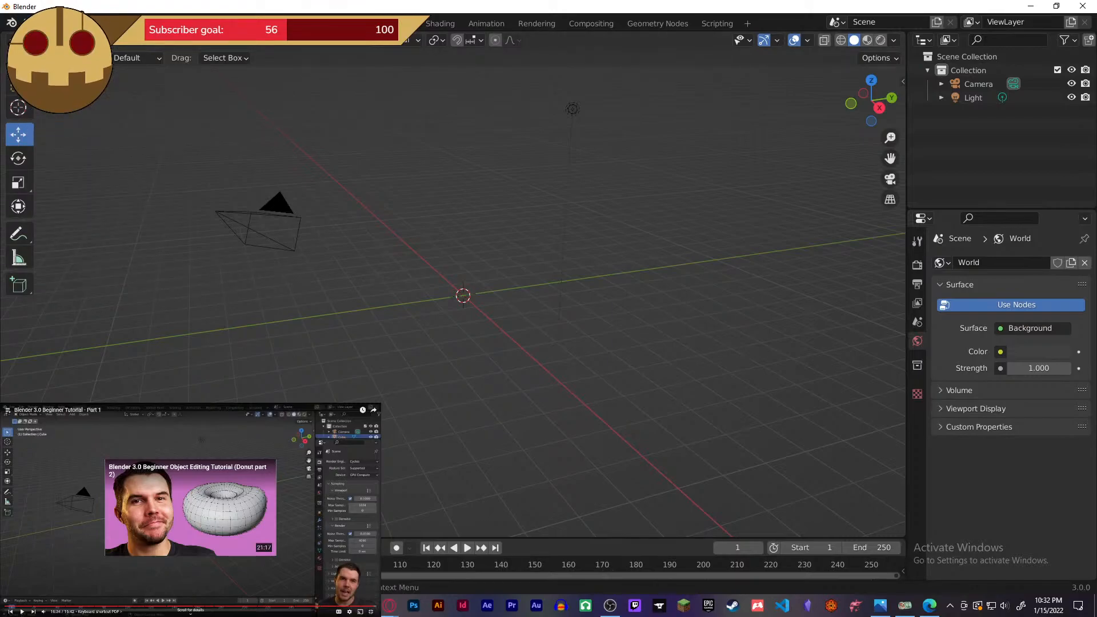
pyautogui.click(52, 23)
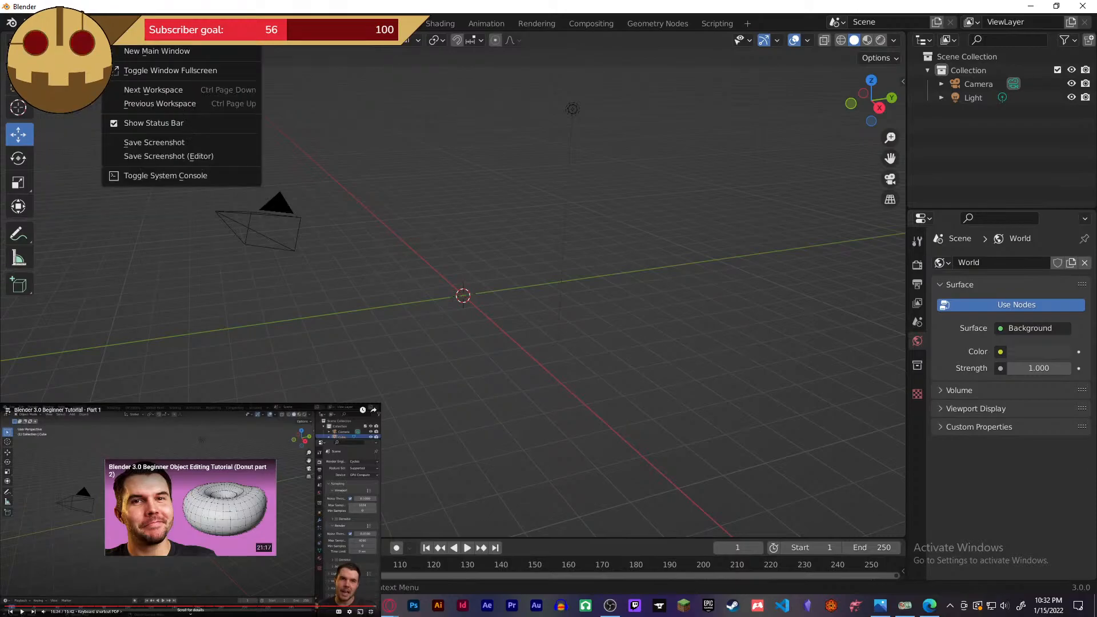
pyautogui.moveTo(148, 23)
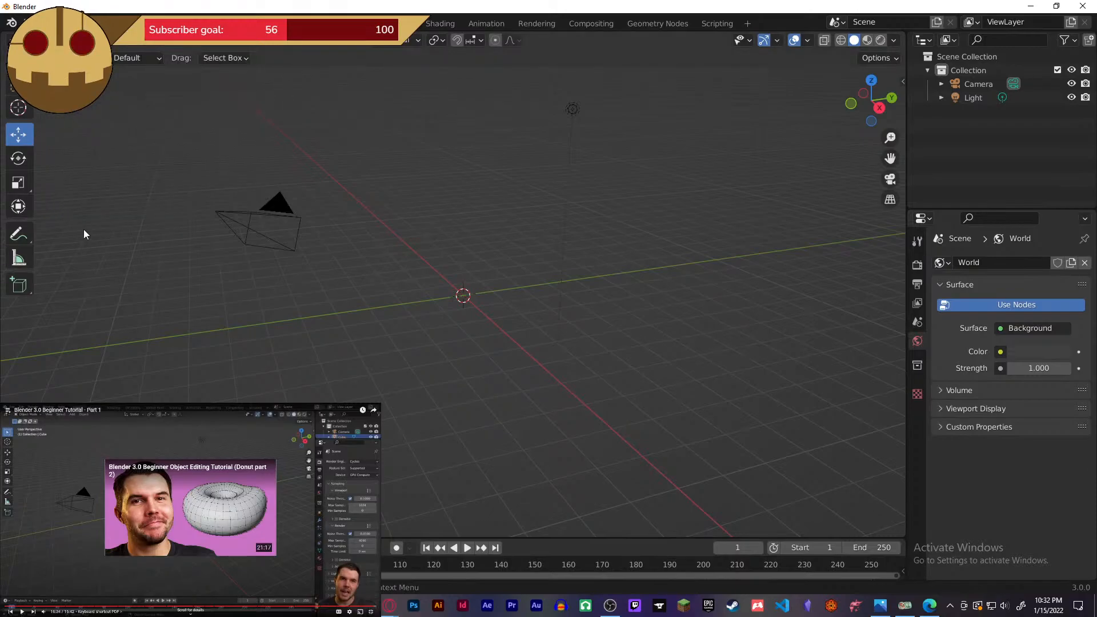
# - Add a Monkey mesh at the scene origin and view its face up close
pyautogui.click(192, 40)
pyautogui.moveTo(211, 56)
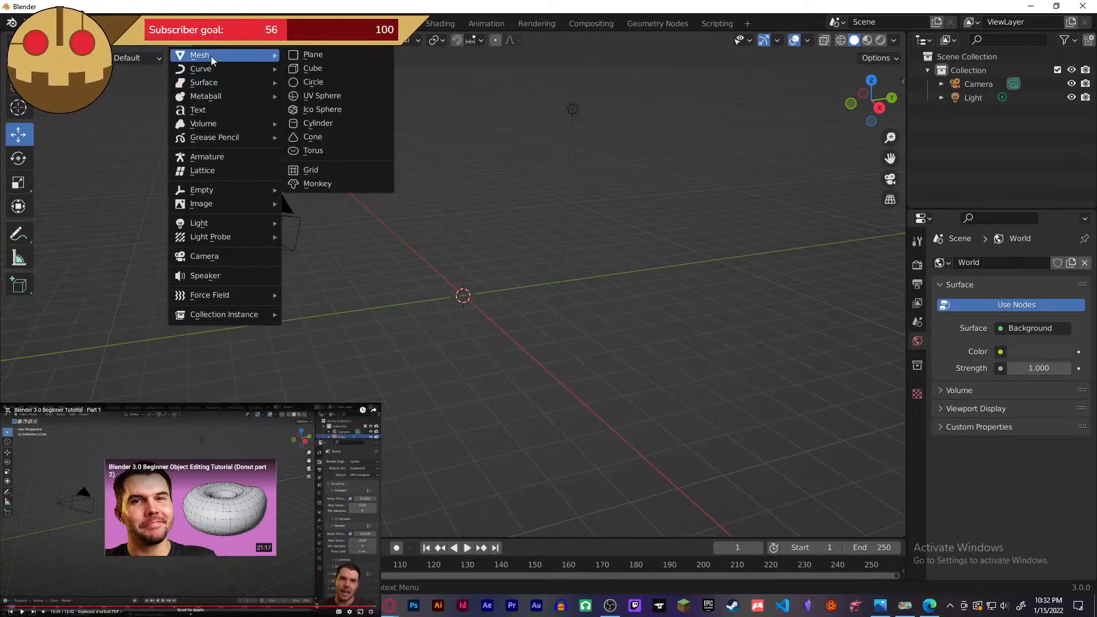
pyautogui.click(320, 184)
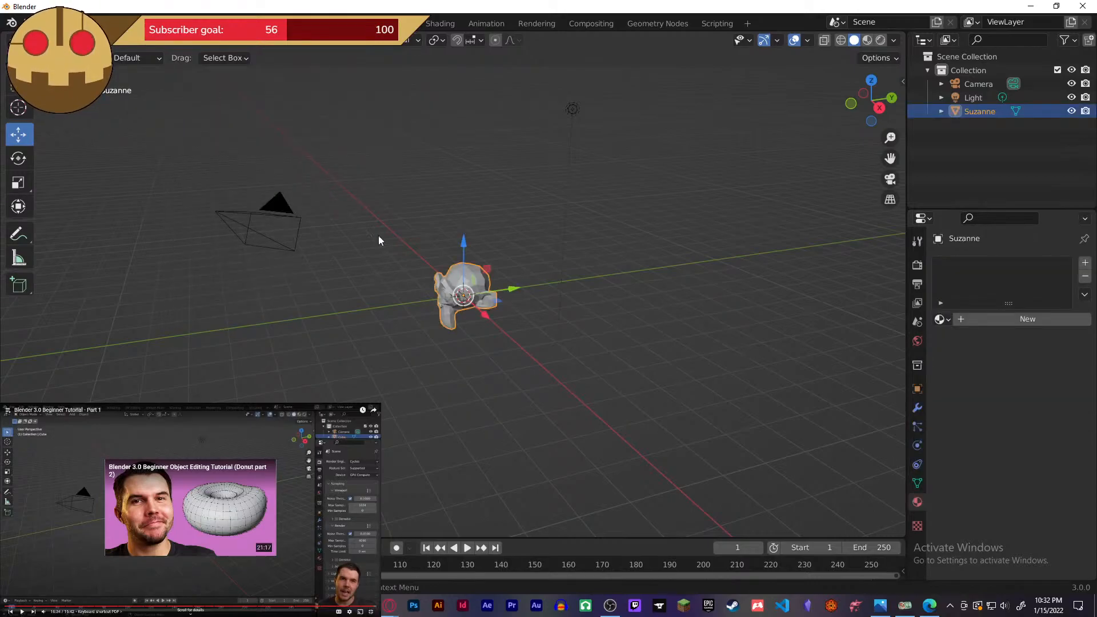
pyautogui.scroll(6, 455, 366)
pyautogui.moveTo(455, 366); pyautogui.dragTo(550, 347, button='middle')
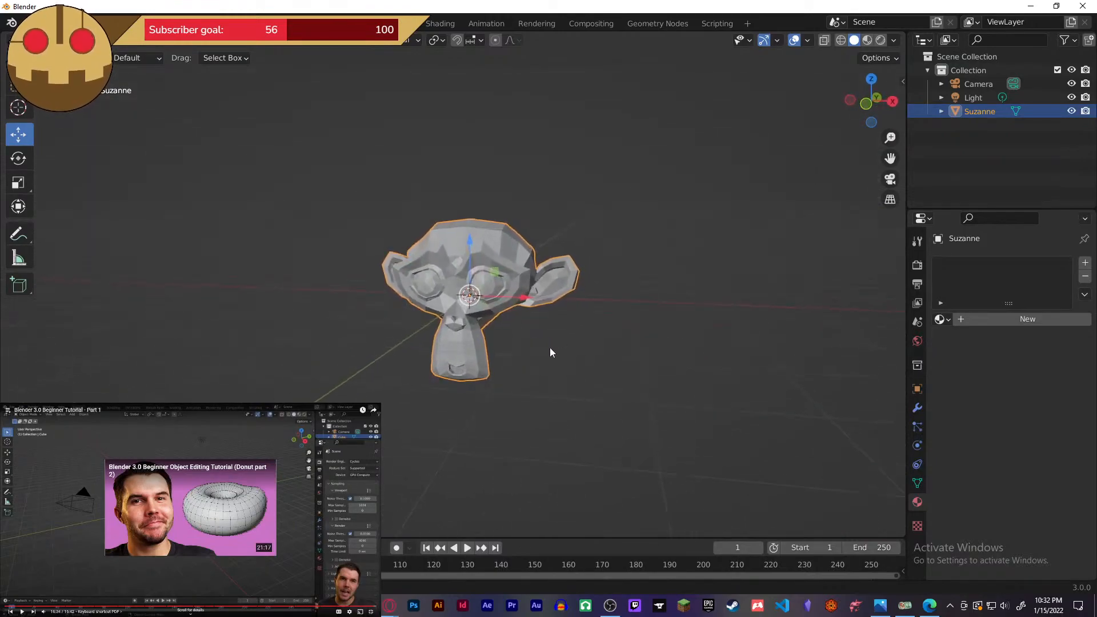
# - Look through the monkey's object, modifier, particle, physics, constraint, mesh data, material and texture properties
pyautogui.click(918, 388)
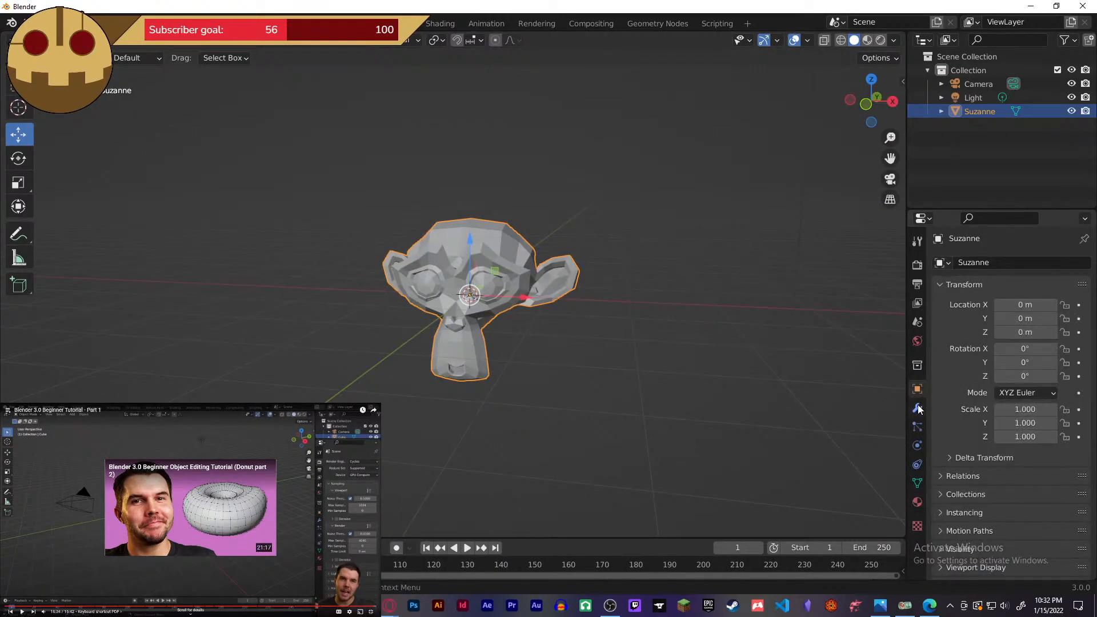
pyautogui.click(918, 407)
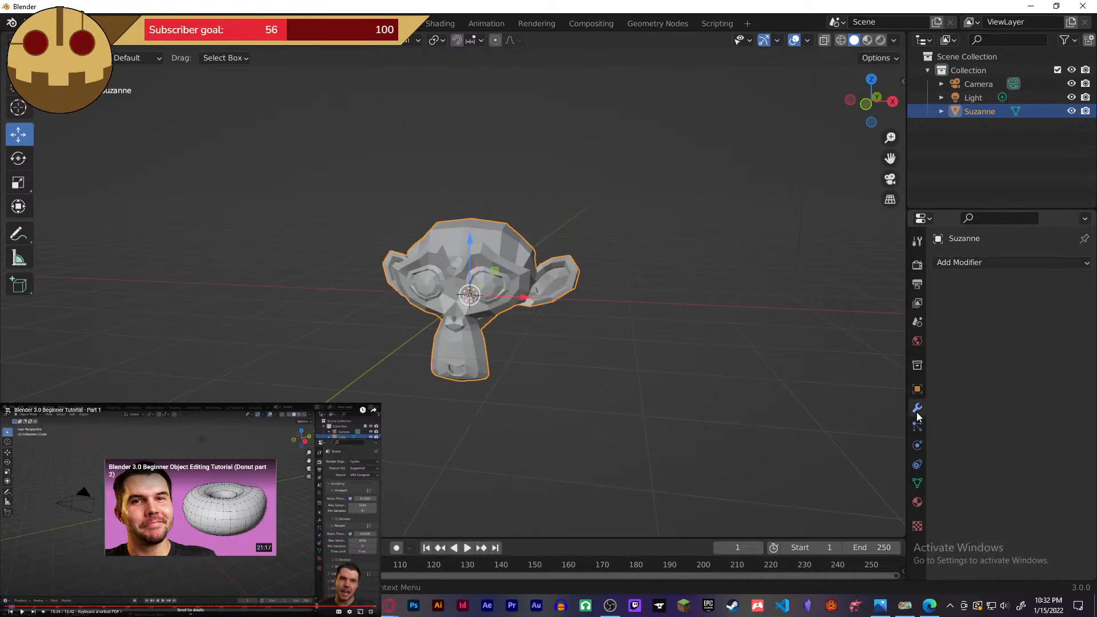
pyautogui.click(980, 263)
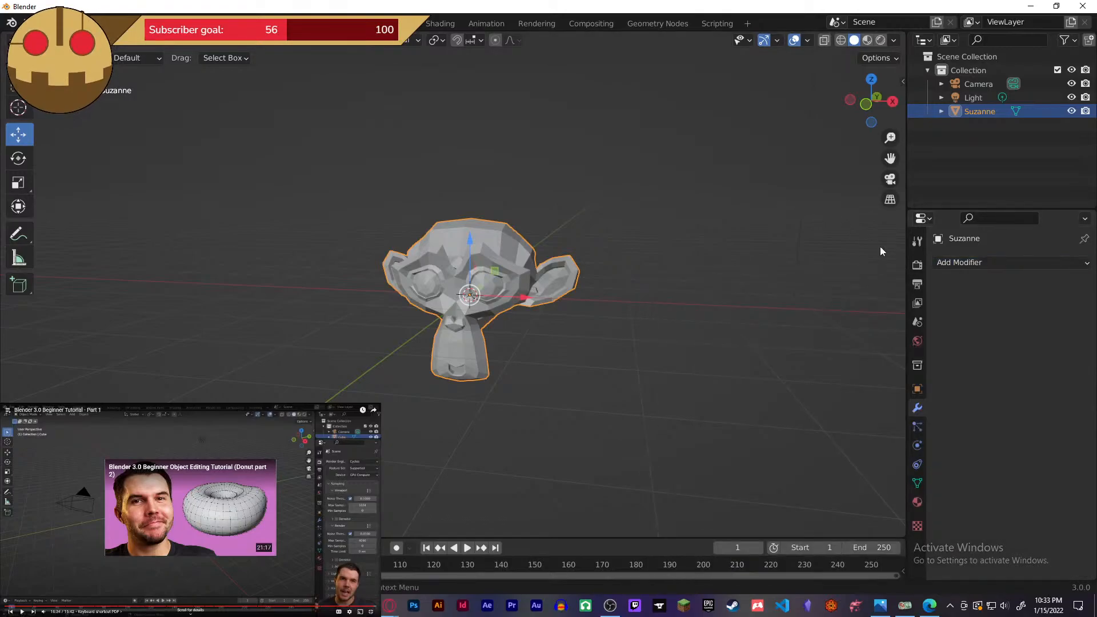
pyautogui.click(917, 426)
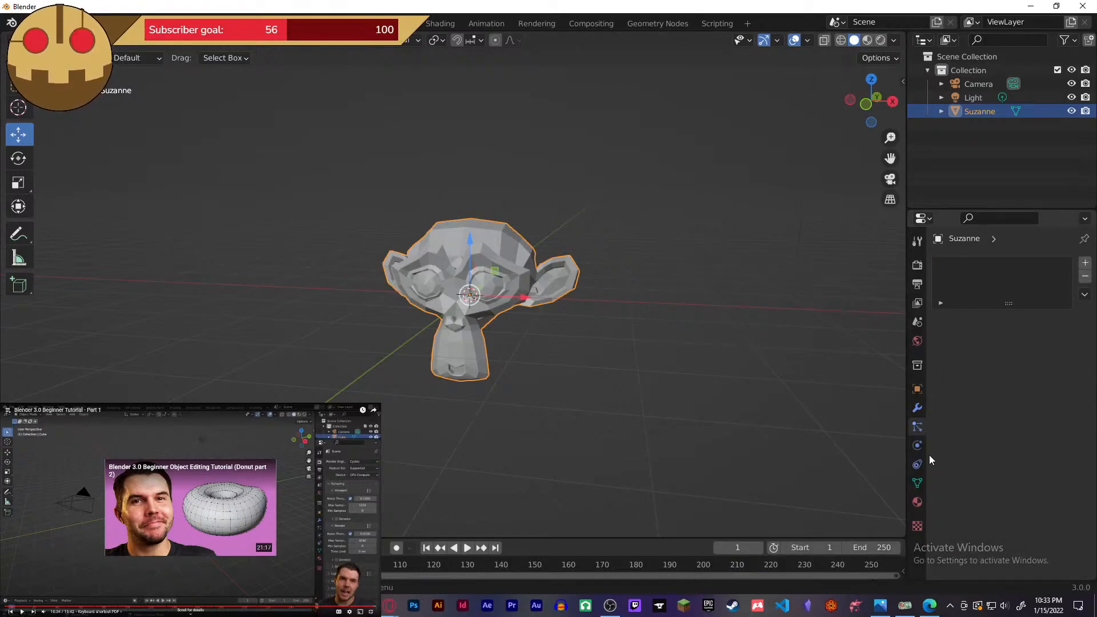
pyautogui.click(917, 464)
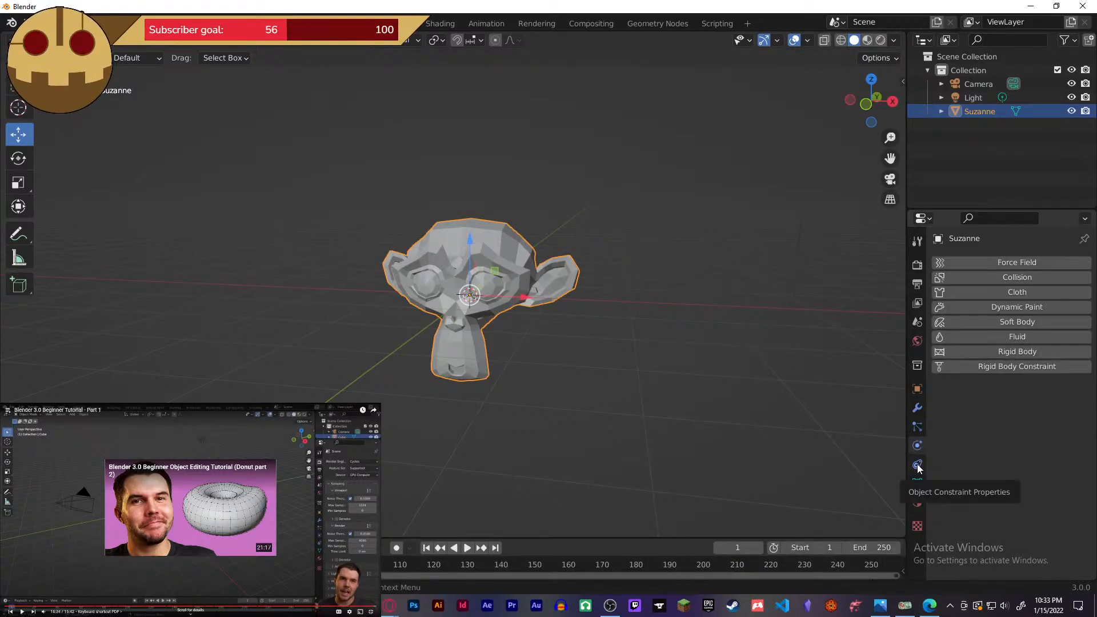
pyautogui.click(917, 465)
pyautogui.click(918, 484)
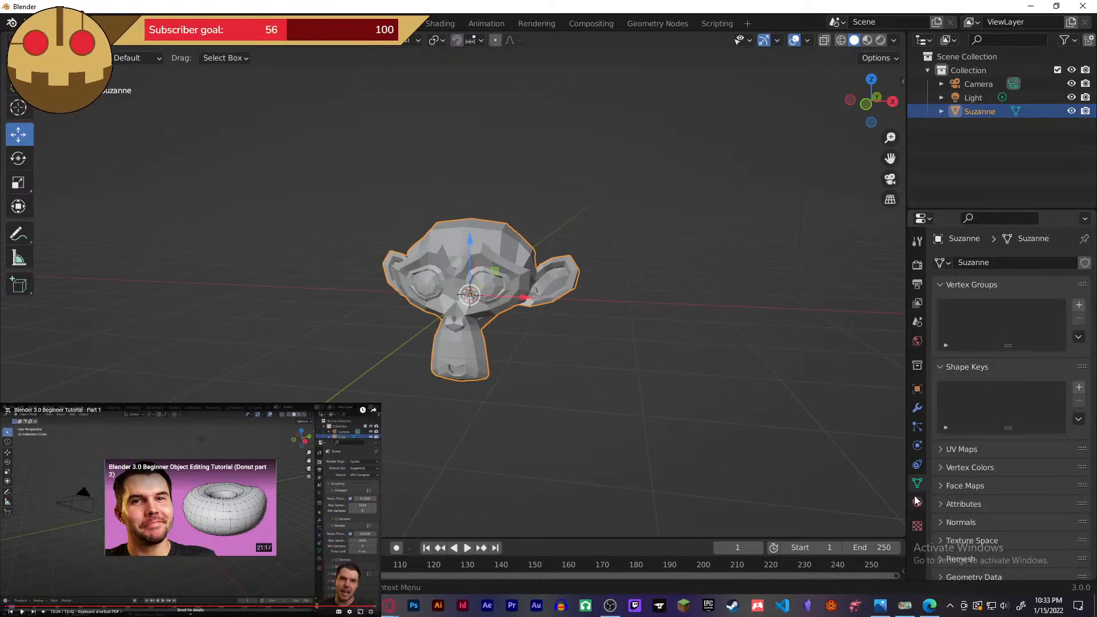
pyautogui.click(917, 502)
pyautogui.click(917, 525)
pyautogui.click(917, 446)
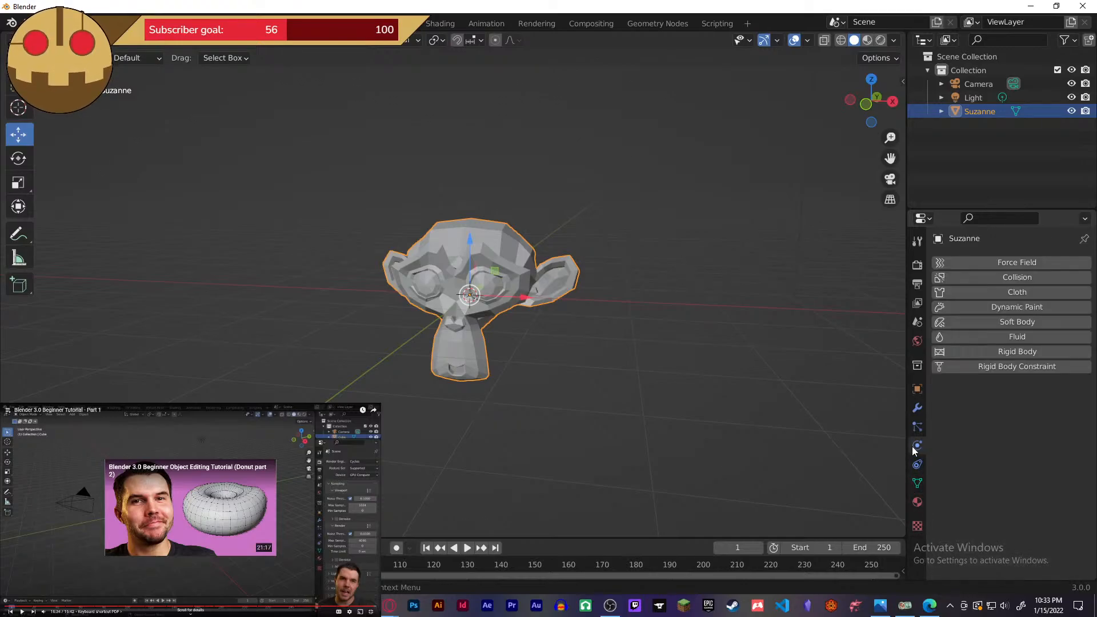
pyautogui.click(917, 426)
pyautogui.click(917, 408)
# - Try an Explode modifier on the monkey with timeline playback, and remove the modifier at the first frame
pyautogui.click(969, 265)
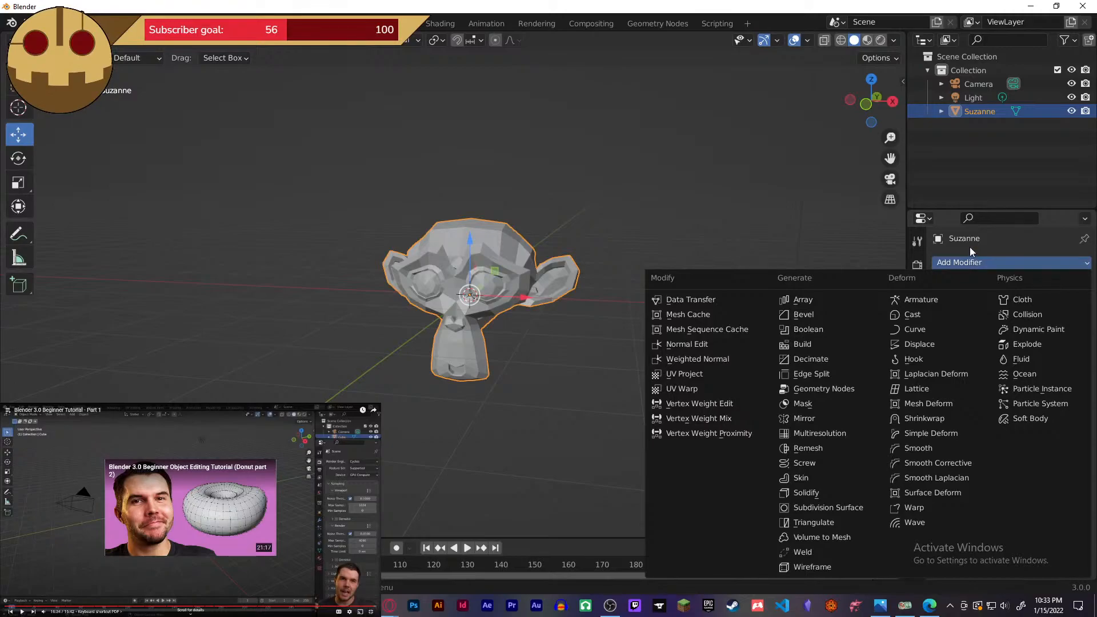
pyautogui.click(971, 248)
pyautogui.click(969, 262)
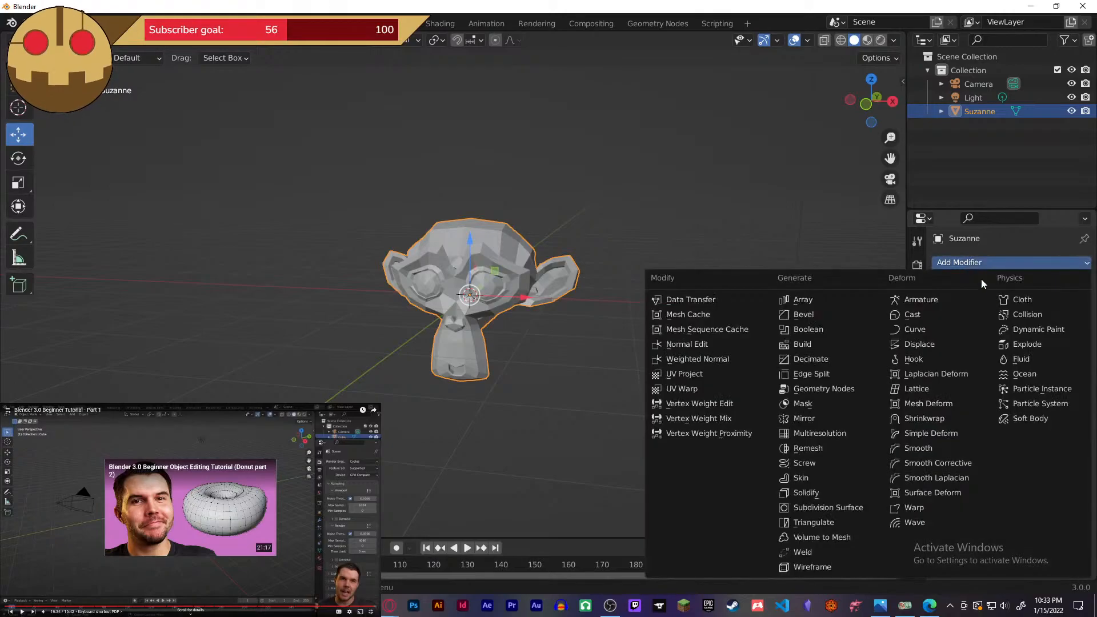
pyautogui.click(1037, 347)
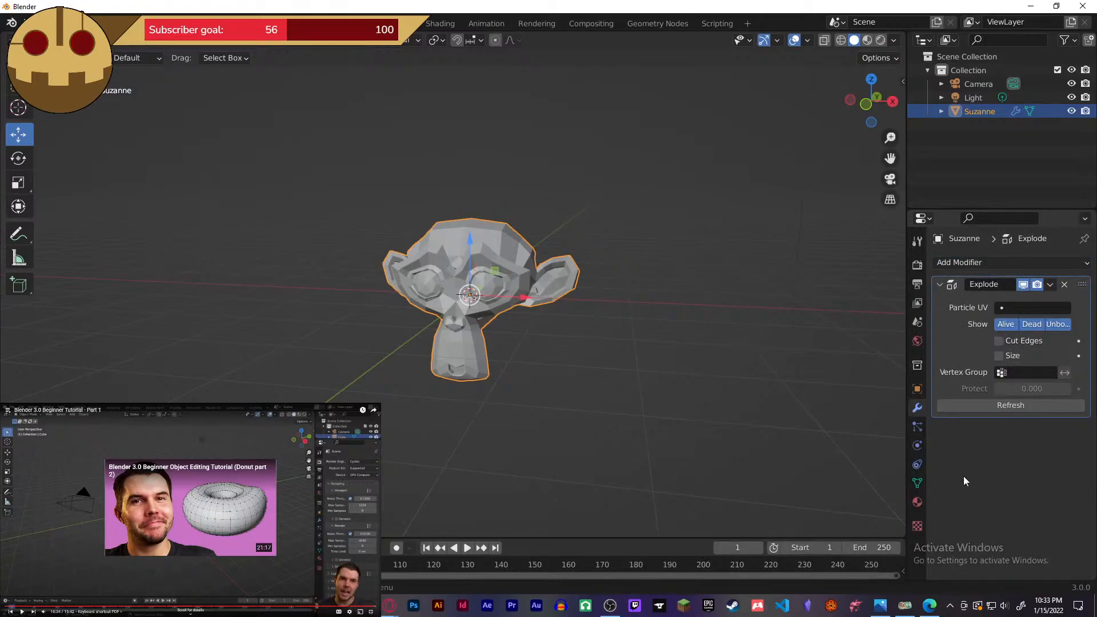
pyautogui.press('space')
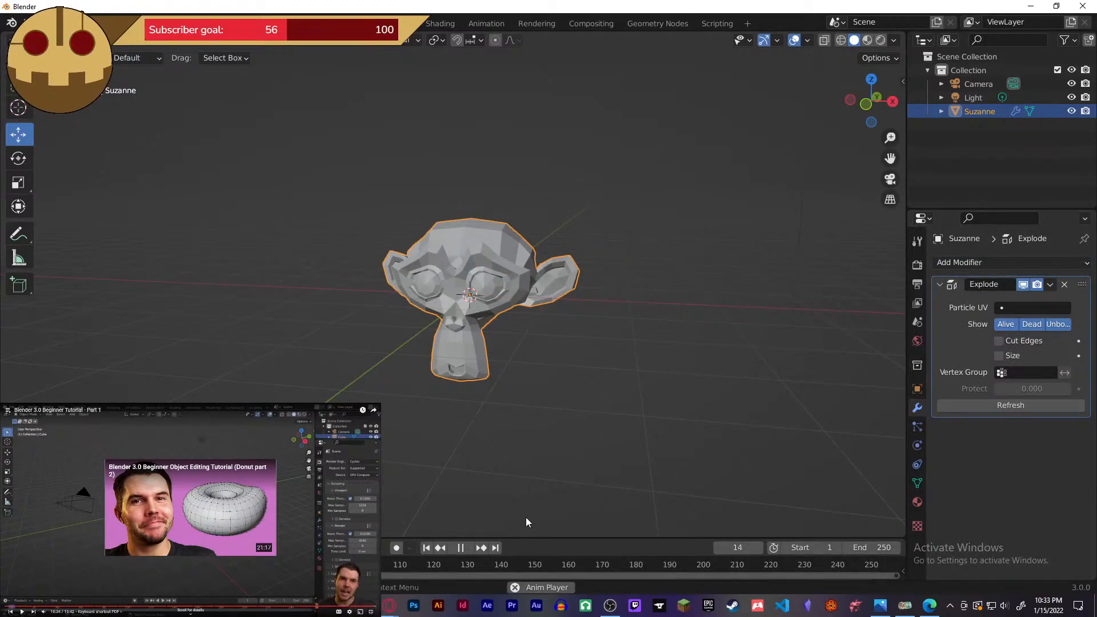
pyautogui.click(427, 549)
pyautogui.click(1064, 284)
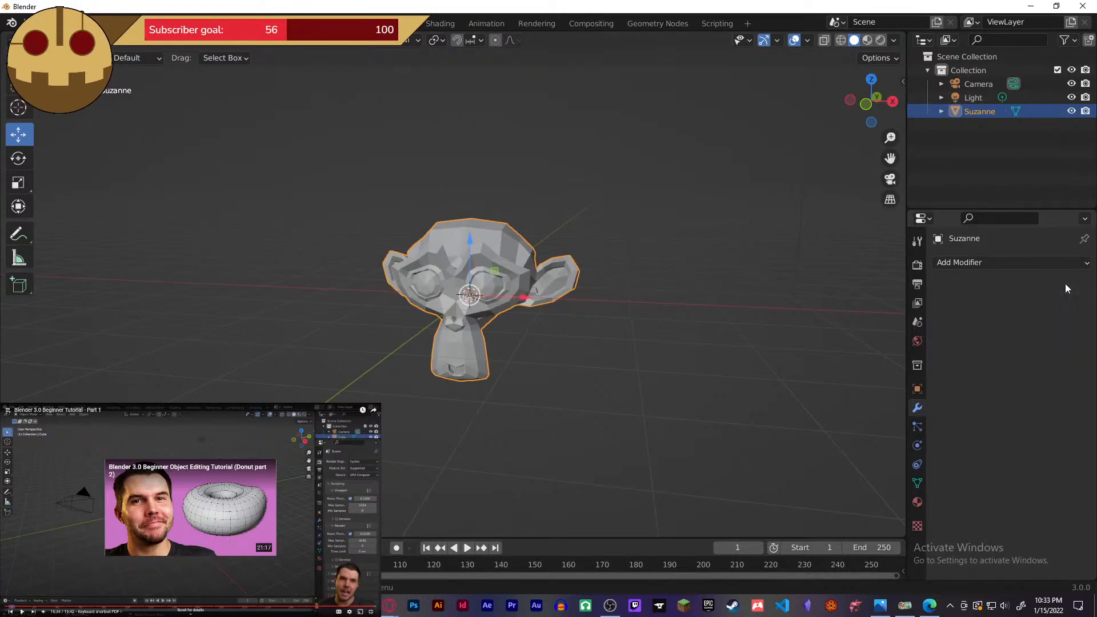
# - Review the available modifiers and examine the scene, view layer, output, render, tool, collection and object-related property categories
pyautogui.click(973, 263)
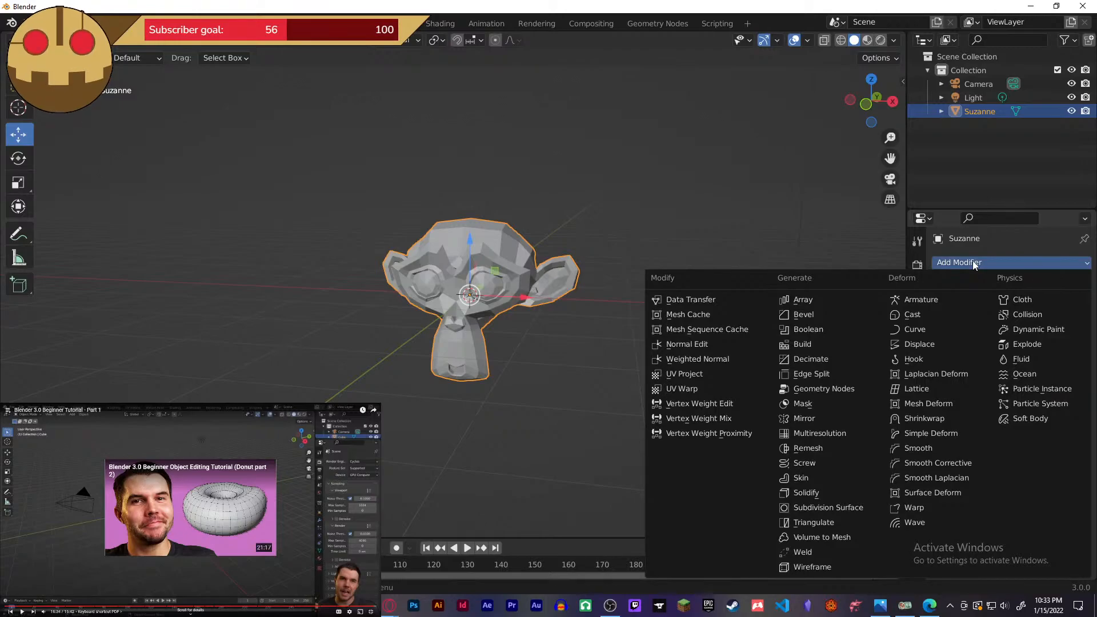
pyautogui.click(972, 261)
pyautogui.click(917, 323)
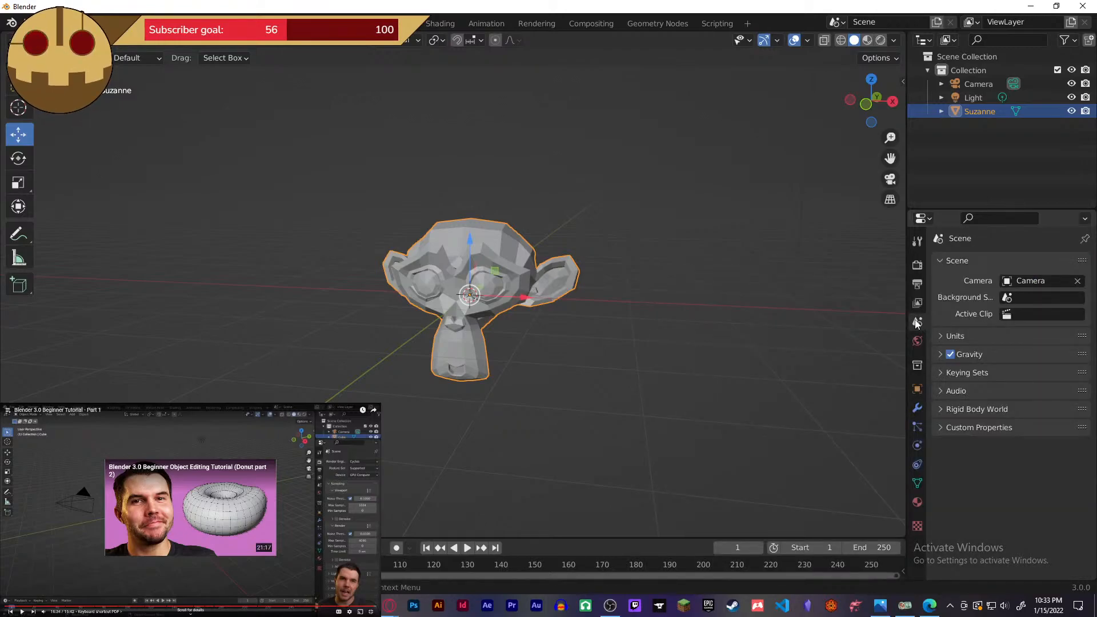
pyautogui.click(919, 304)
pyautogui.click(919, 285)
pyautogui.click(917, 266)
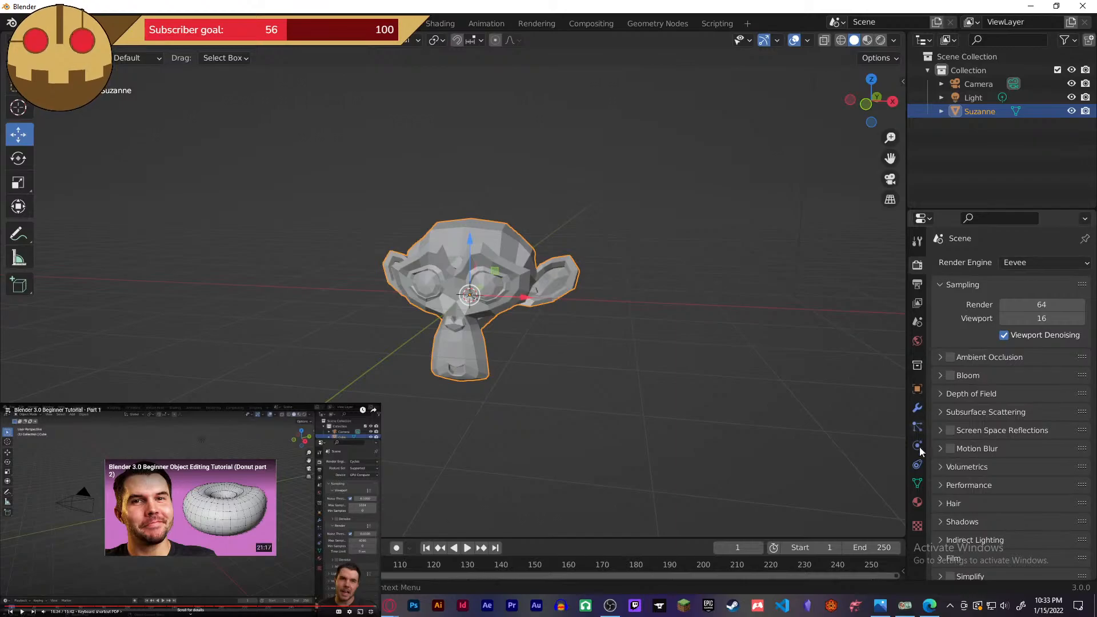
pyautogui.click(917, 241)
pyautogui.click(918, 304)
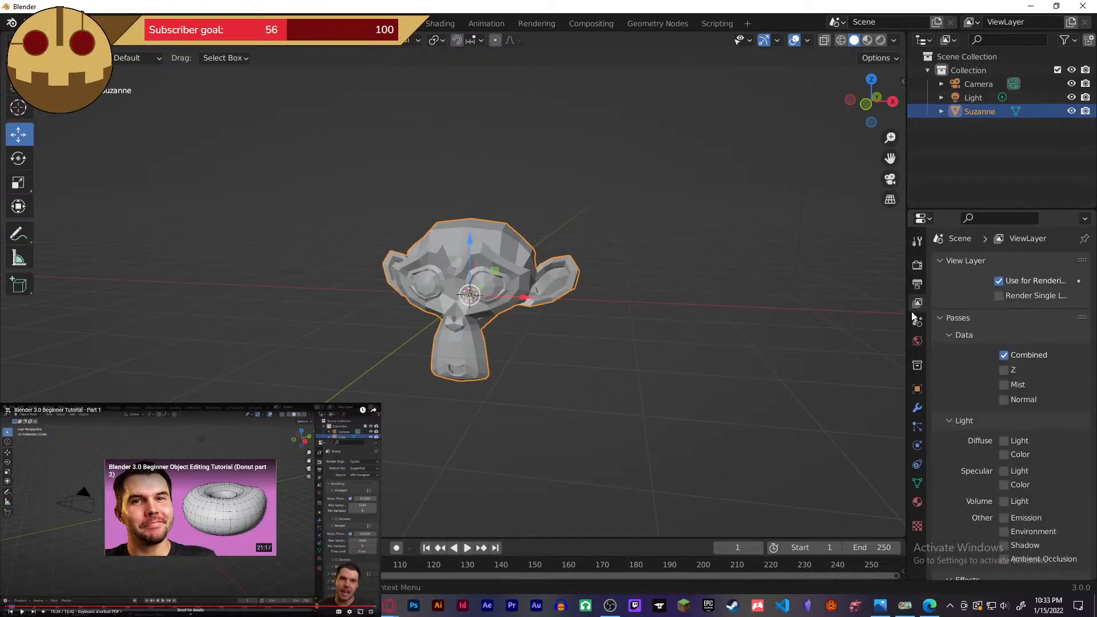
pyautogui.click(918, 322)
pyautogui.click(917, 365)
pyautogui.click(917, 389)
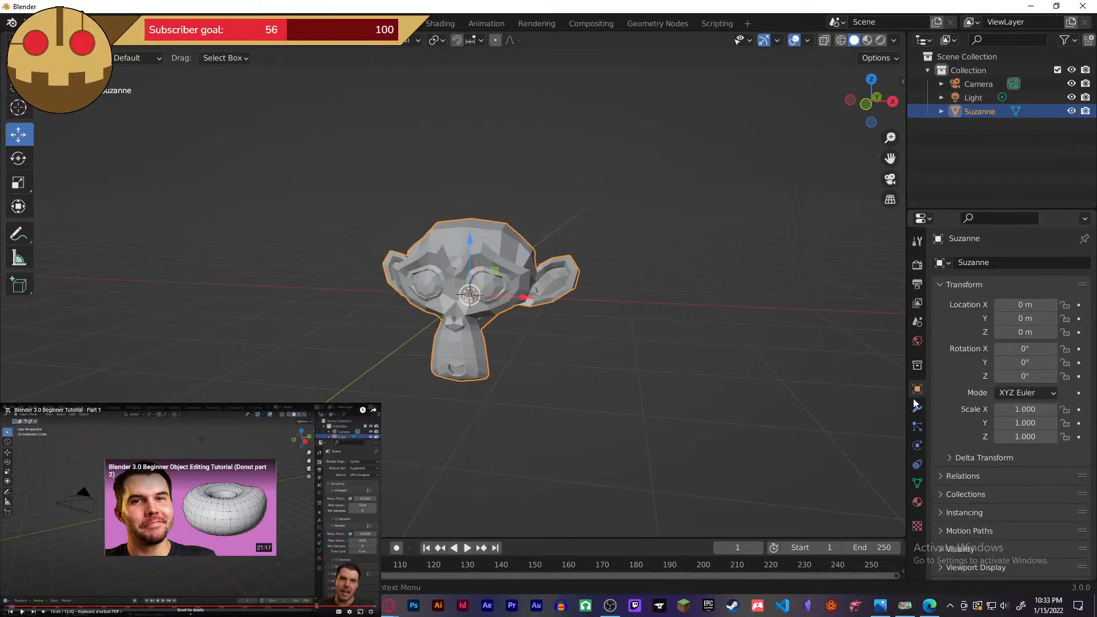
pyautogui.click(916, 407)
pyautogui.click(918, 427)
pyautogui.click(918, 447)
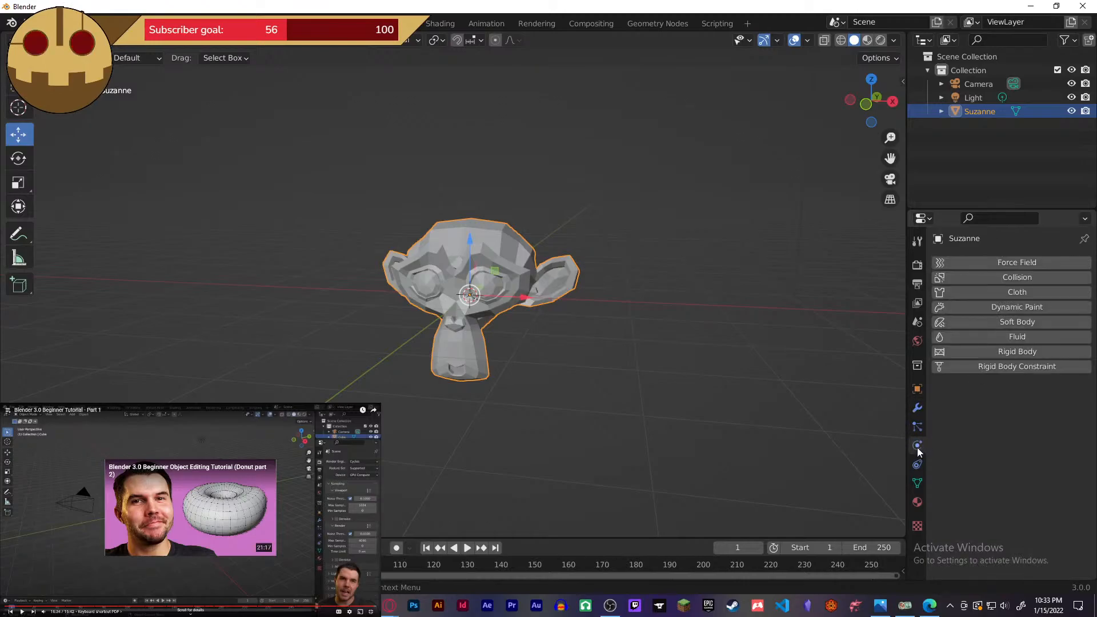
pyautogui.click(917, 465)
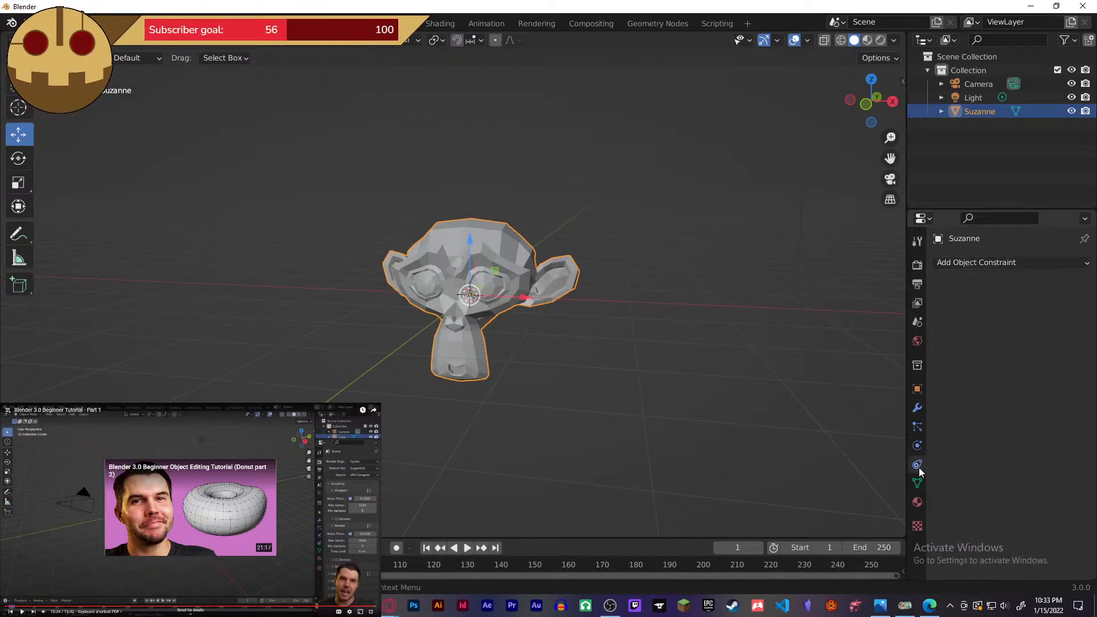
pyautogui.click(918, 484)
pyautogui.click(917, 501)
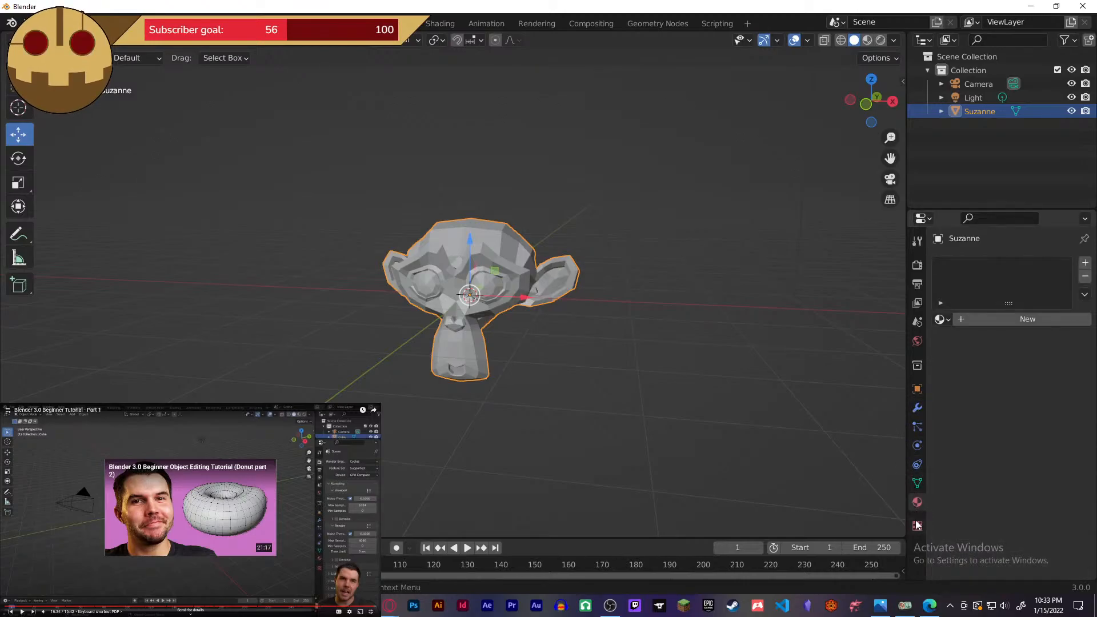
pyautogui.click(917, 526)
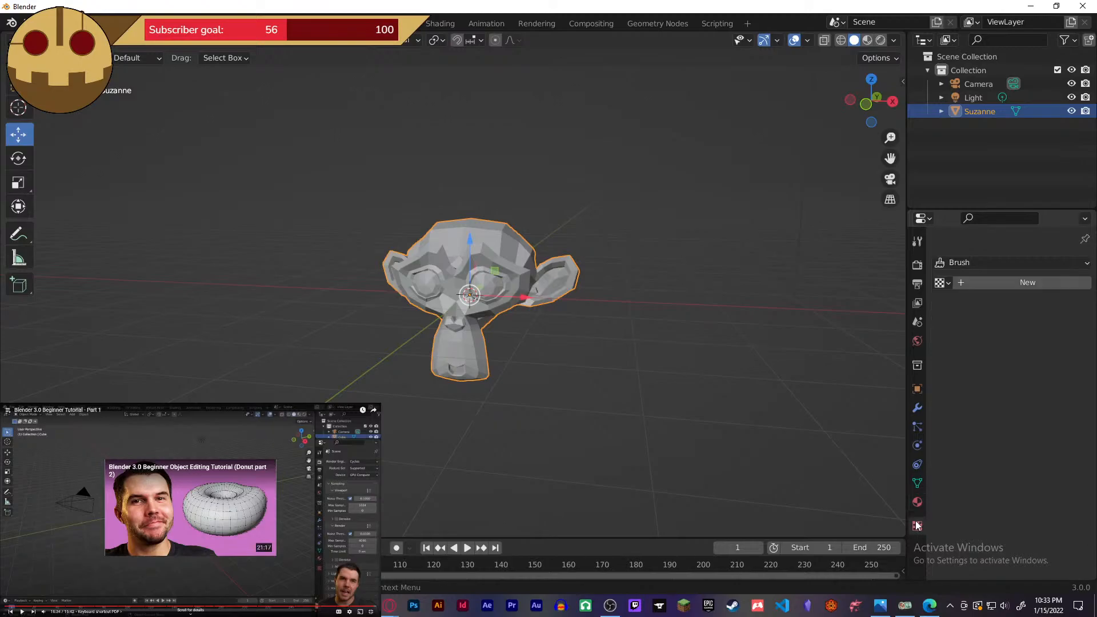
# - Delete the monkey mesh from the scene
pyautogui.click(917, 389)
pyautogui.press('Delete')
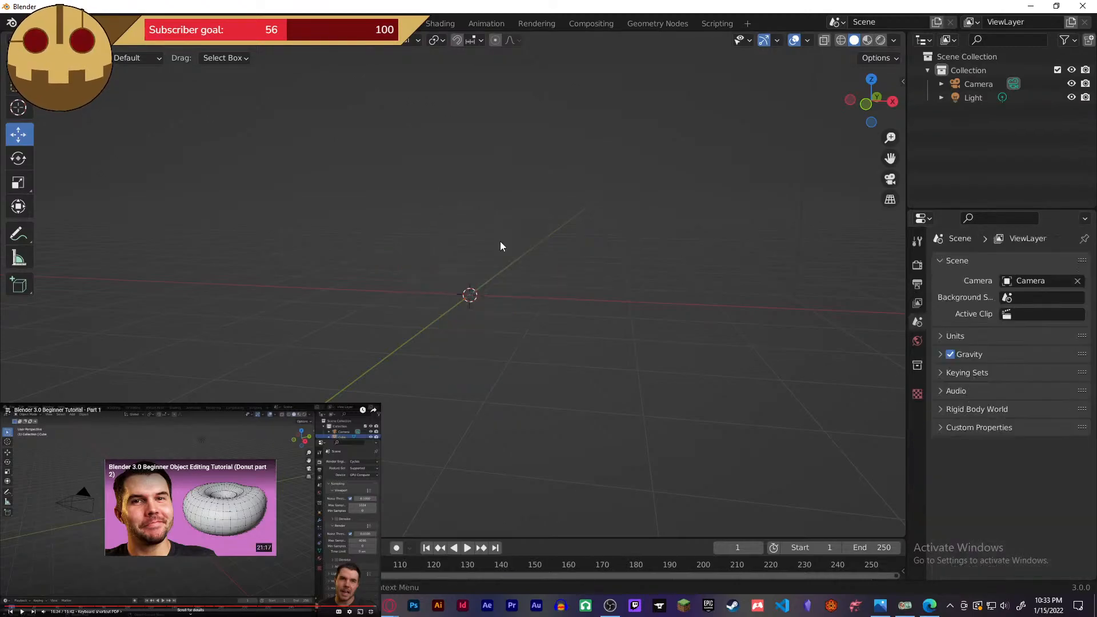
# - Add a cube mesh at the centre of the scene
pyautogui.moveTo(501, 246); pyautogui.dragTo(519, 242, button='middle')
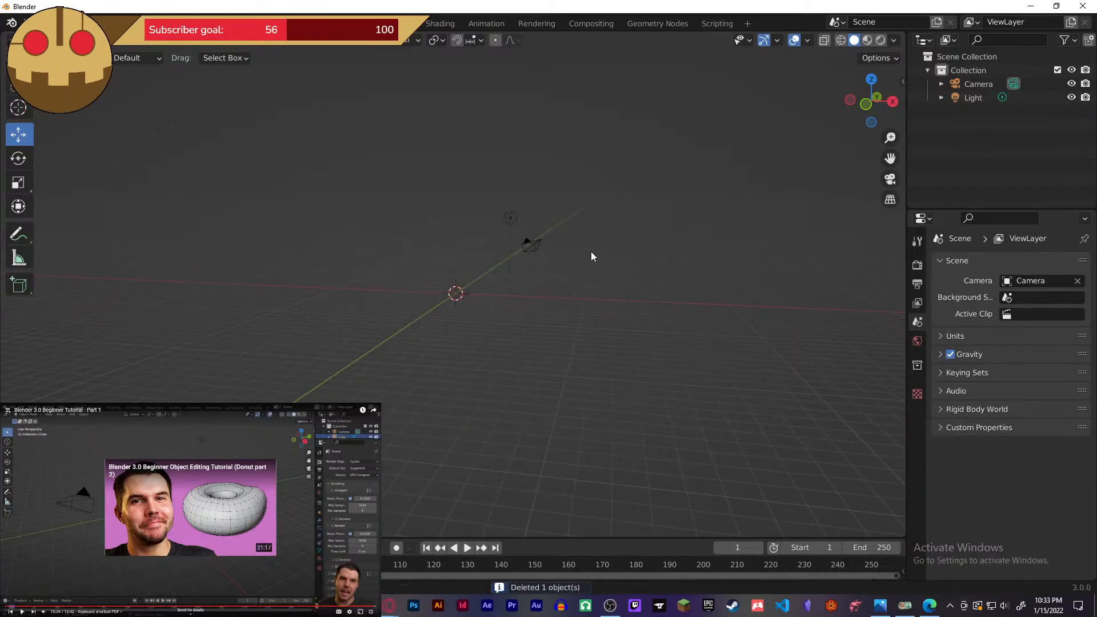
pyautogui.moveTo(591, 254); pyautogui.dragTo(415, 214, button='middle')
pyautogui.click(179, 40)
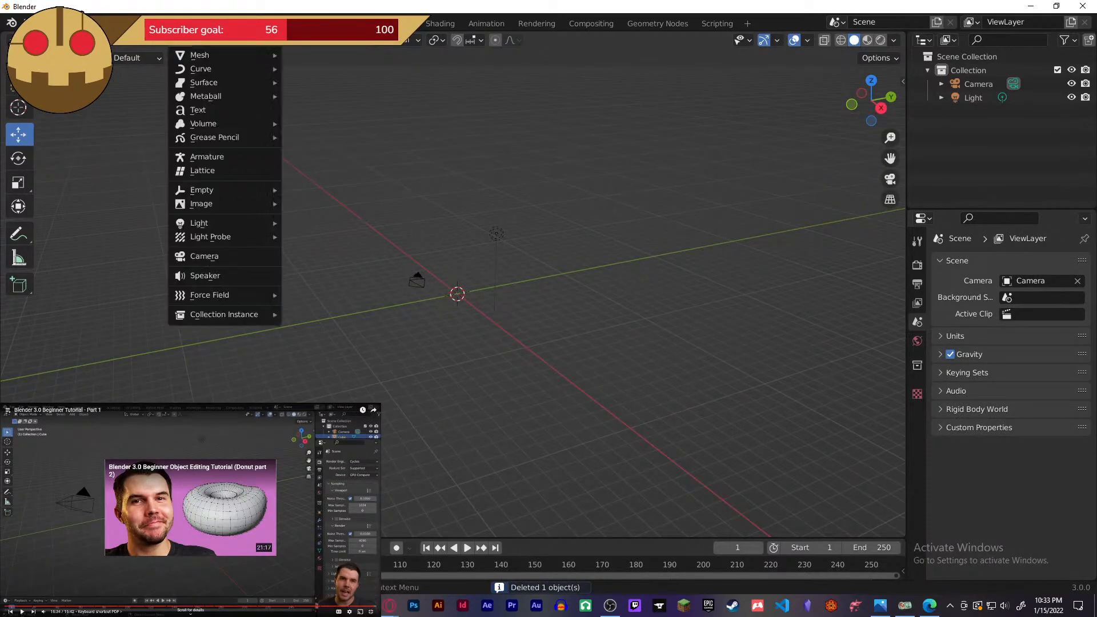
pyautogui.moveTo(188, 54)
pyautogui.click(313, 70)
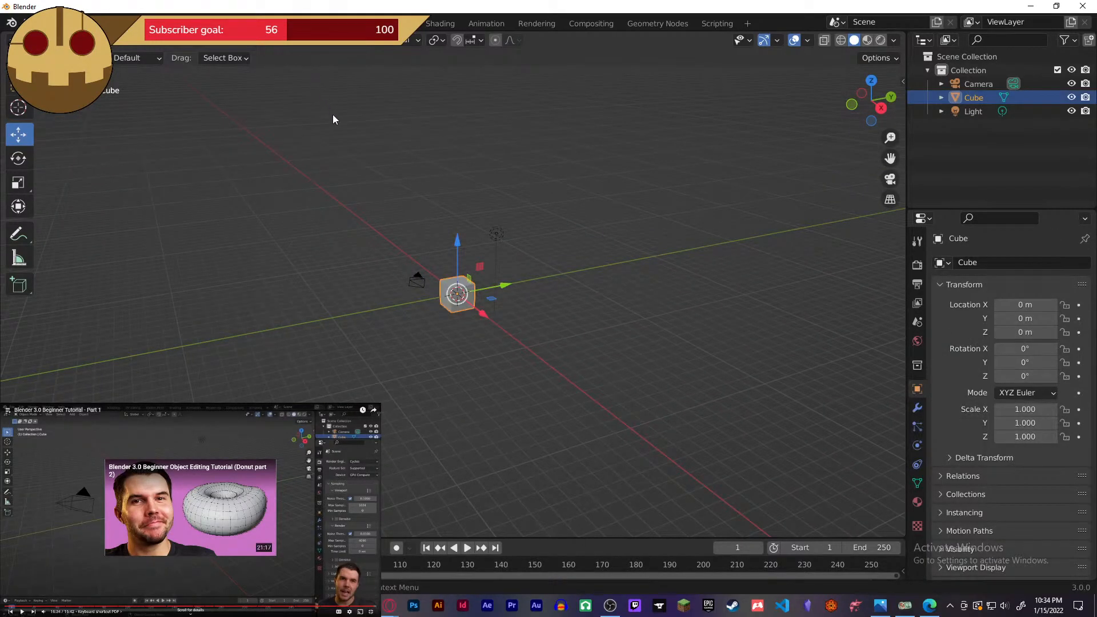
pyautogui.scroll(4, 461, 324)
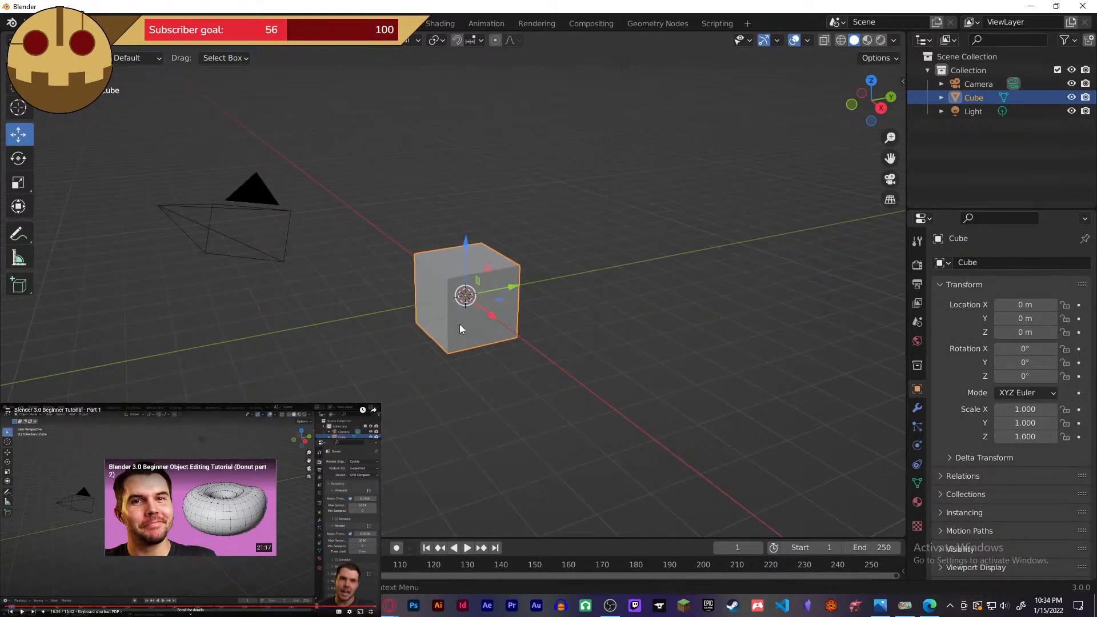
pyautogui.keyDown('shift'); pyautogui.moveTo(461, 179); pyautogui.dragTo(483, 220, button='middle'); pyautogui.keyUp('shift')
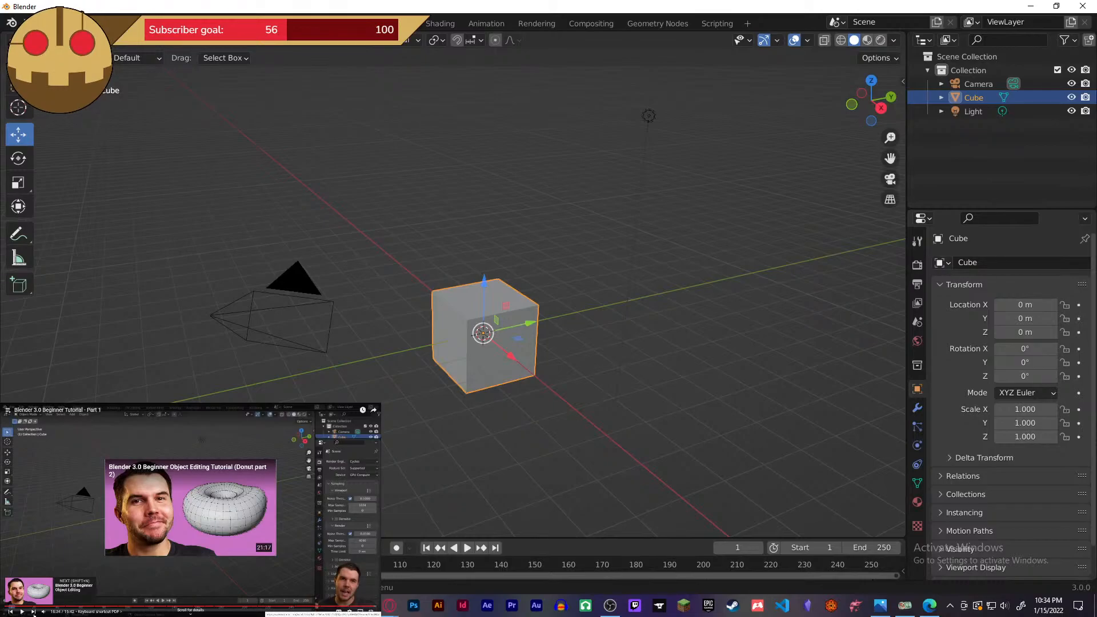
# - Advance to the next tutorial video and start a new file without saving the current scene
pyautogui.click(34, 612)
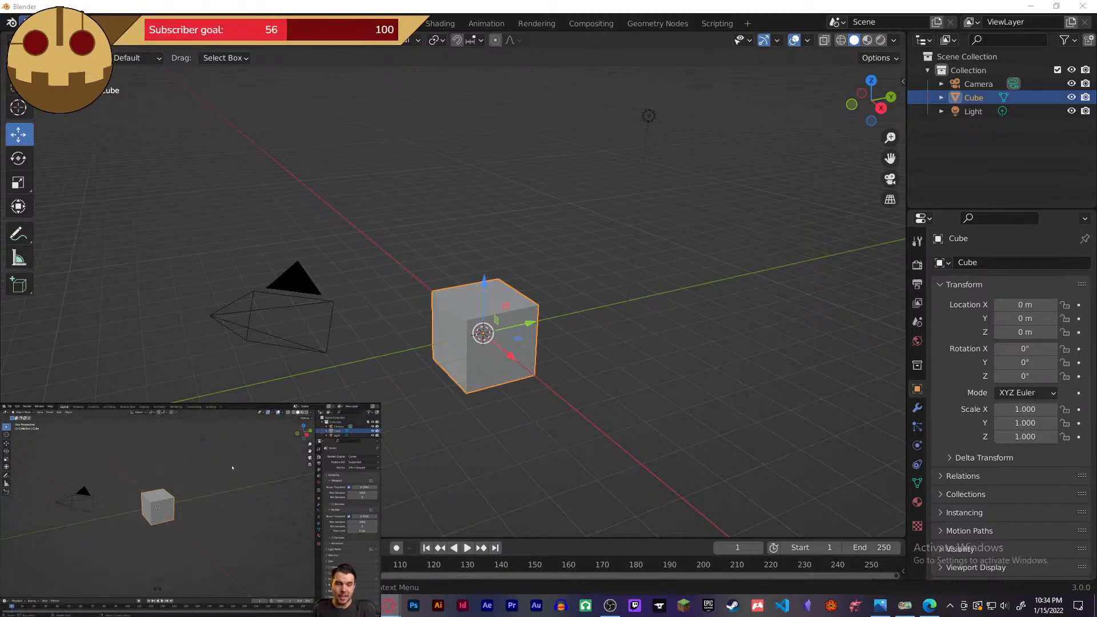
pyautogui.click(25, 22)
pyautogui.moveTo(58, 37)
pyautogui.click(219, 46)
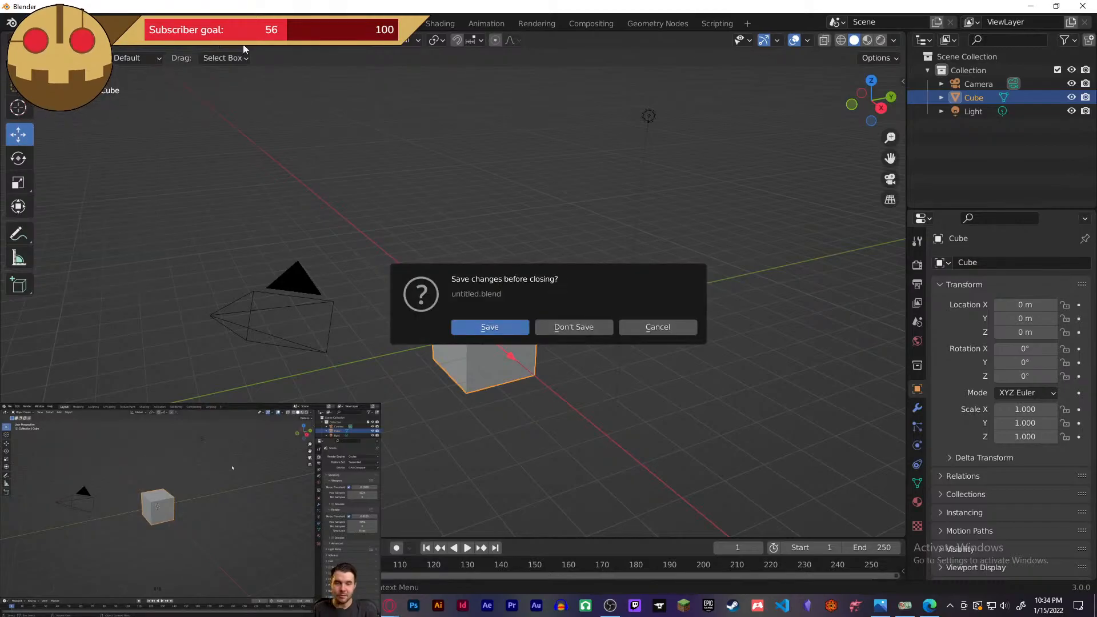
pyautogui.click(549, 330)
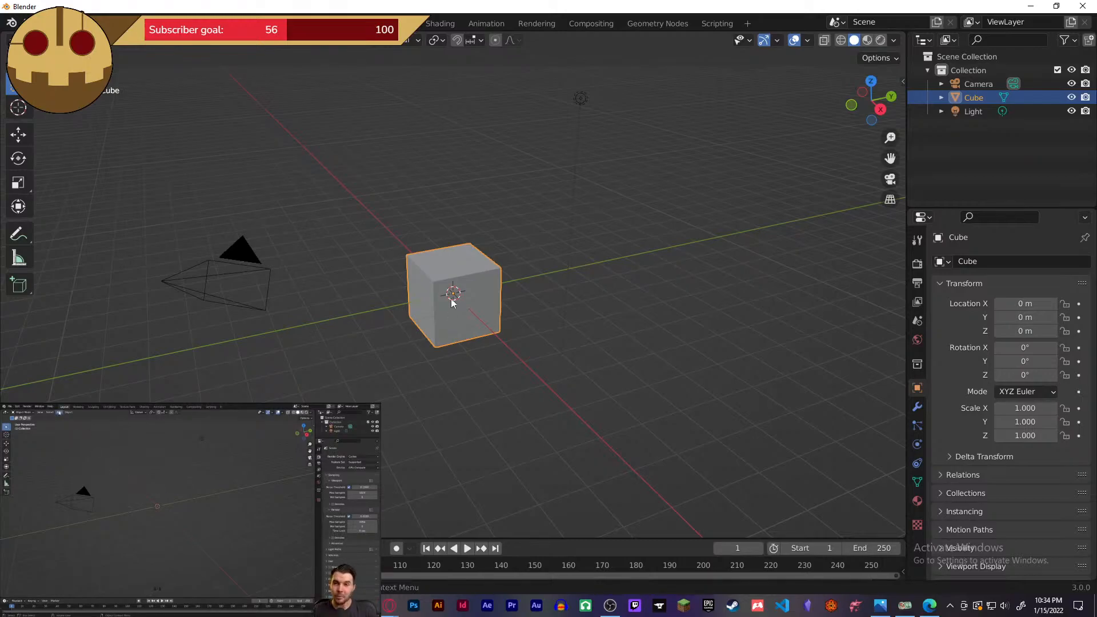
# - Delete the default cube and look through the mesh and metaball types available to add
pyautogui.press('Delete')
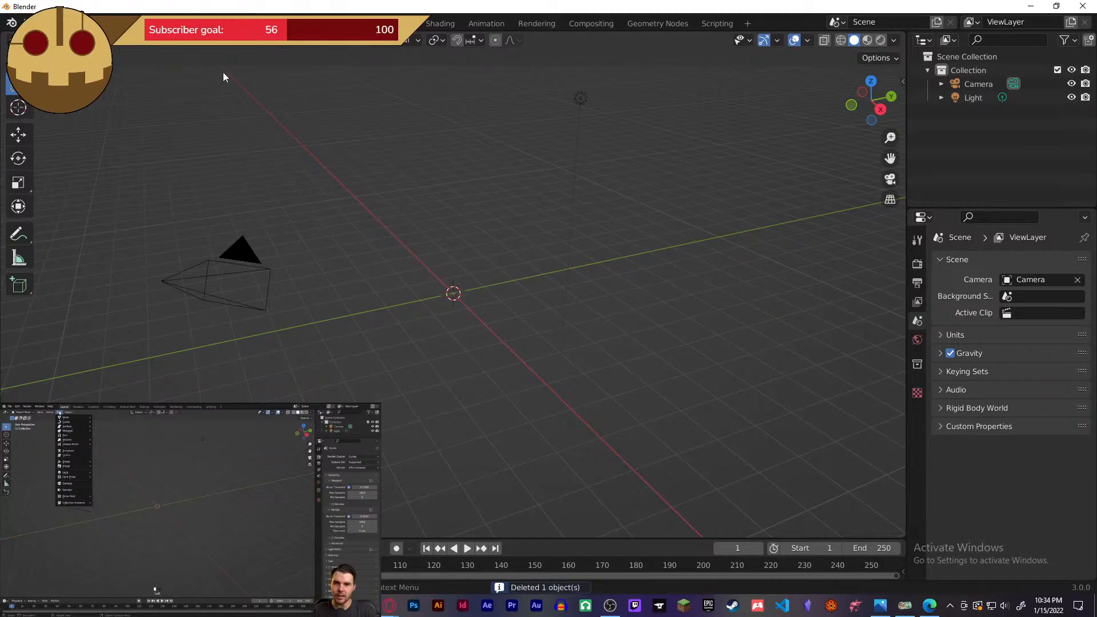
pyautogui.hotkey('shift', 'a')
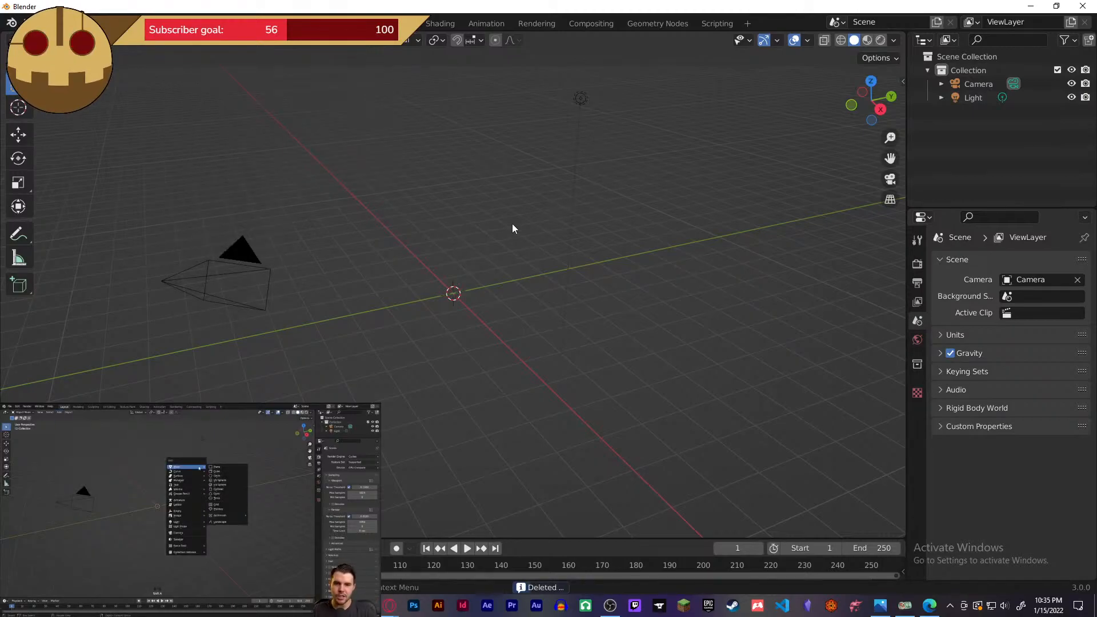
pyautogui.hotkey('shift', 'a')
pyautogui.moveTo(507, 224)
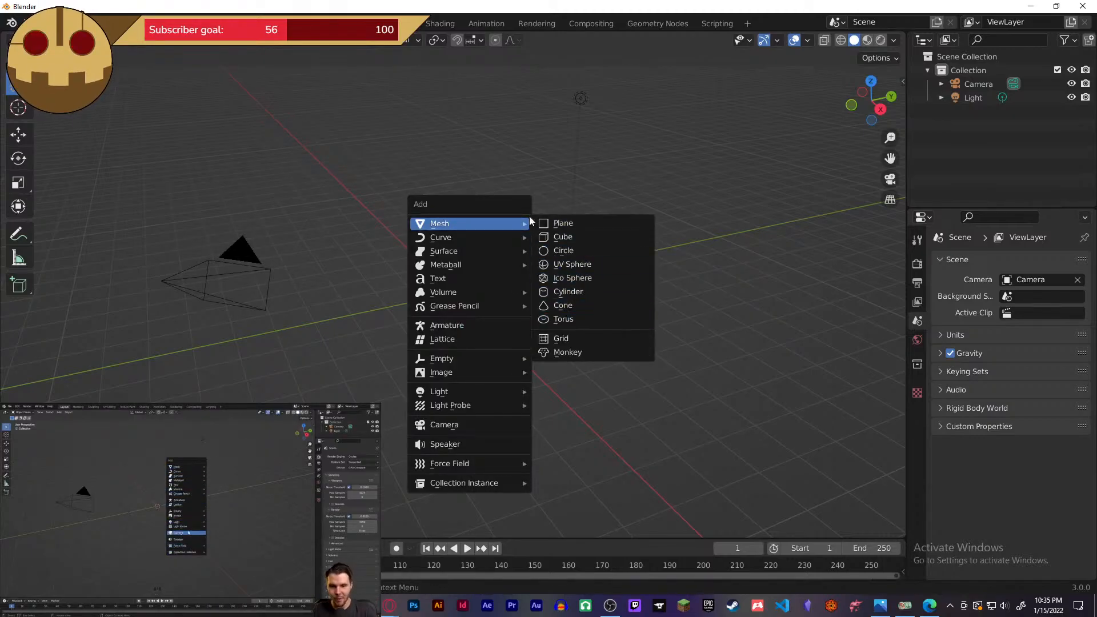
pyautogui.moveTo(462, 306)
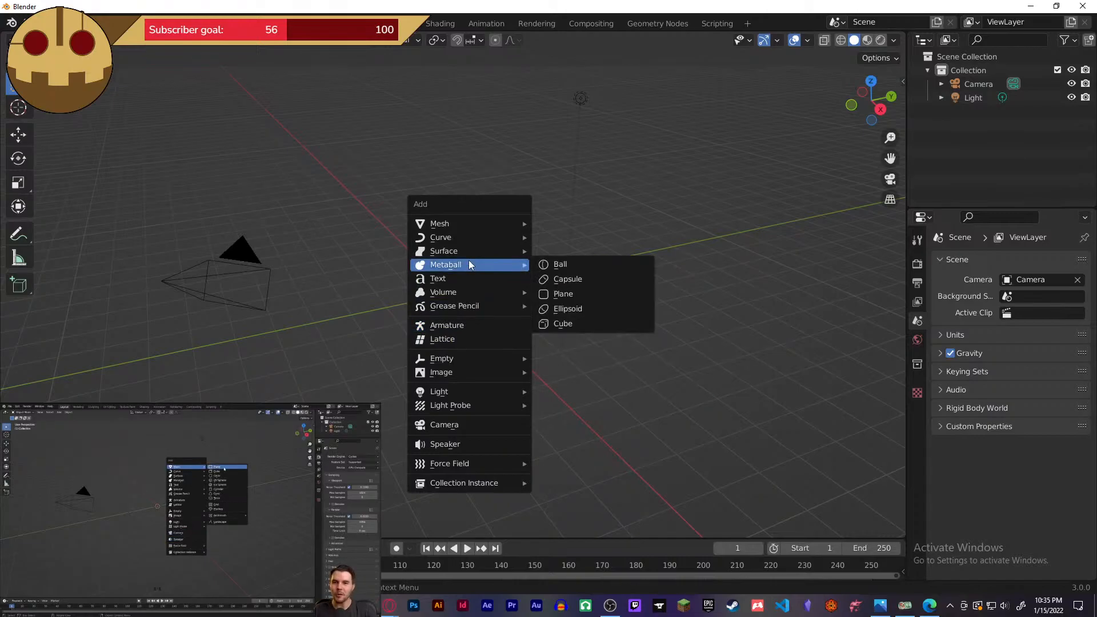
pyautogui.moveTo(471, 225)
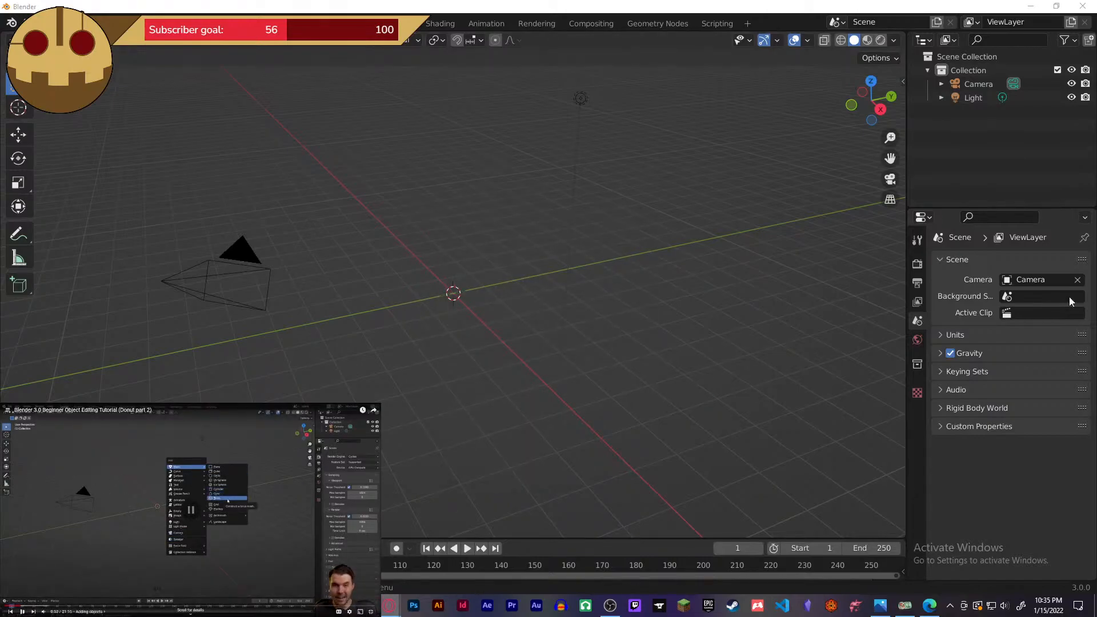
# - Browse the force field, grease pencil and mesh object types, and add a torus mesh
pyautogui.hotkey('shift', 'a')
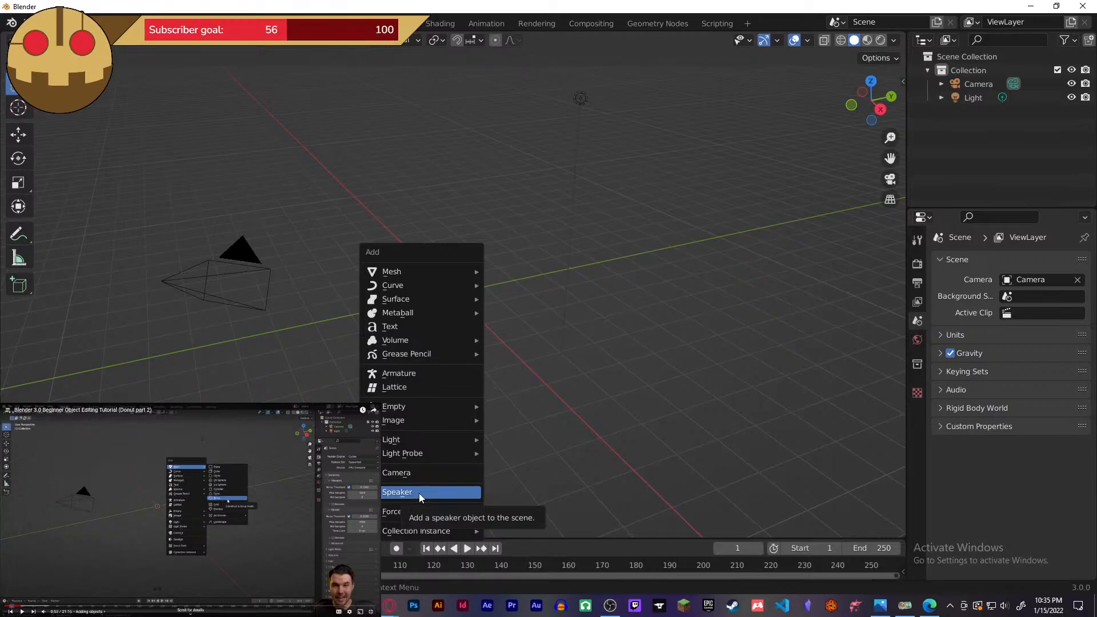
pyautogui.moveTo(421, 516)
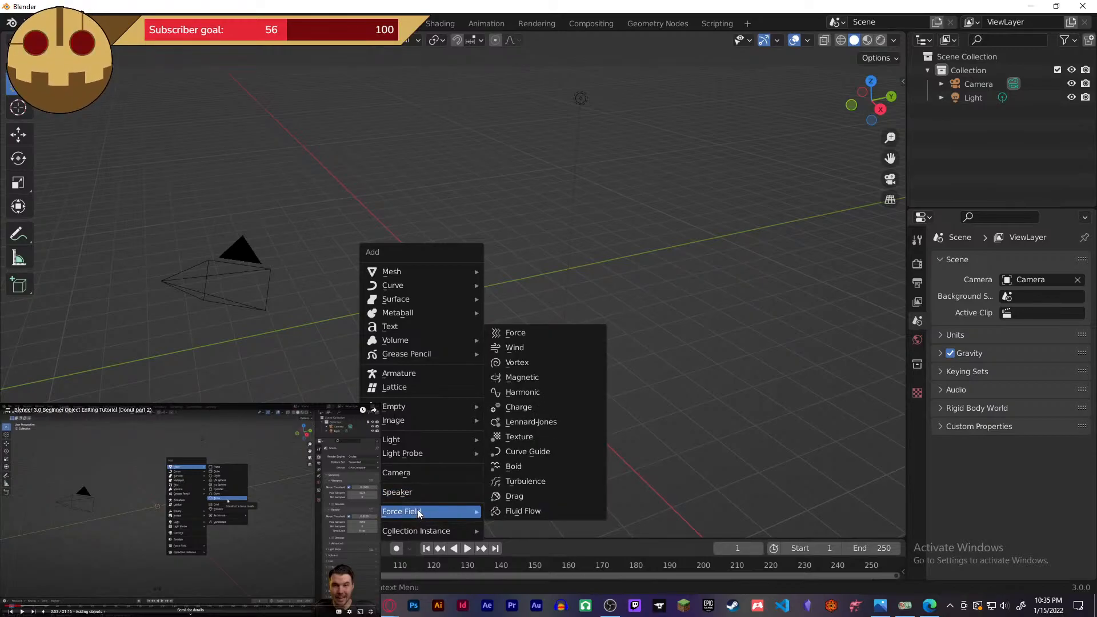
pyautogui.moveTo(408, 318)
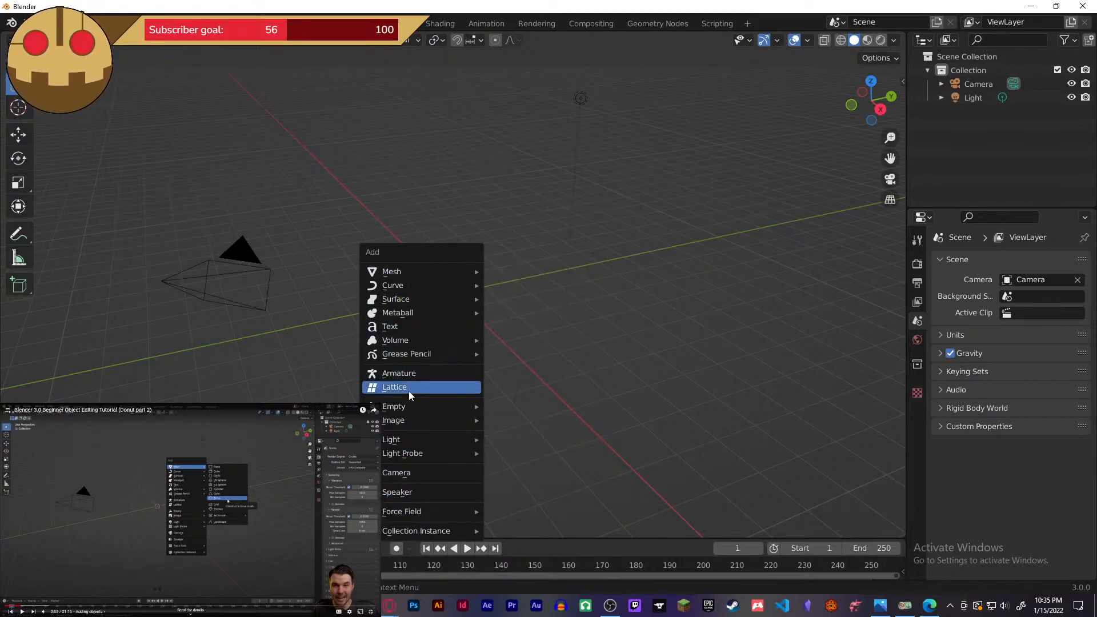
pyautogui.moveTo(412, 355)
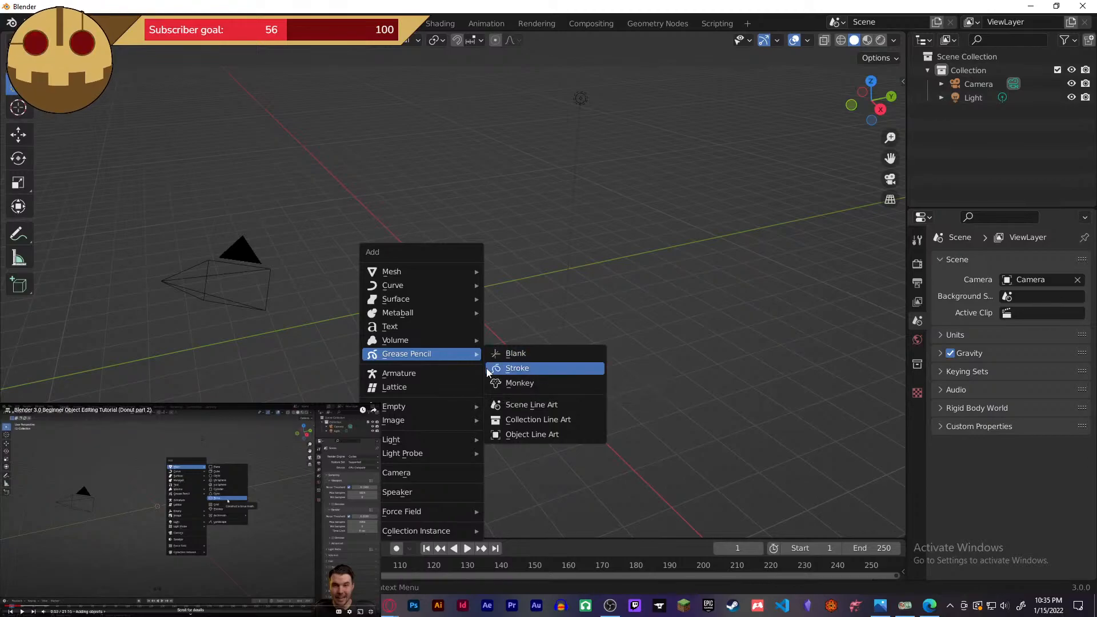
pyautogui.moveTo(433, 272)
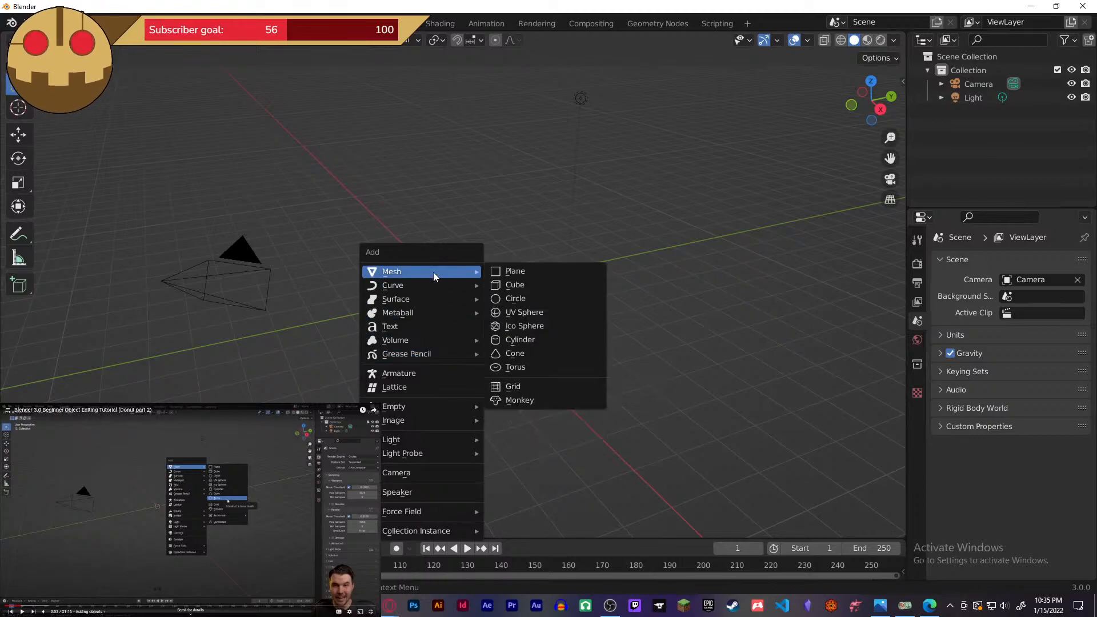
pyautogui.click(520, 371)
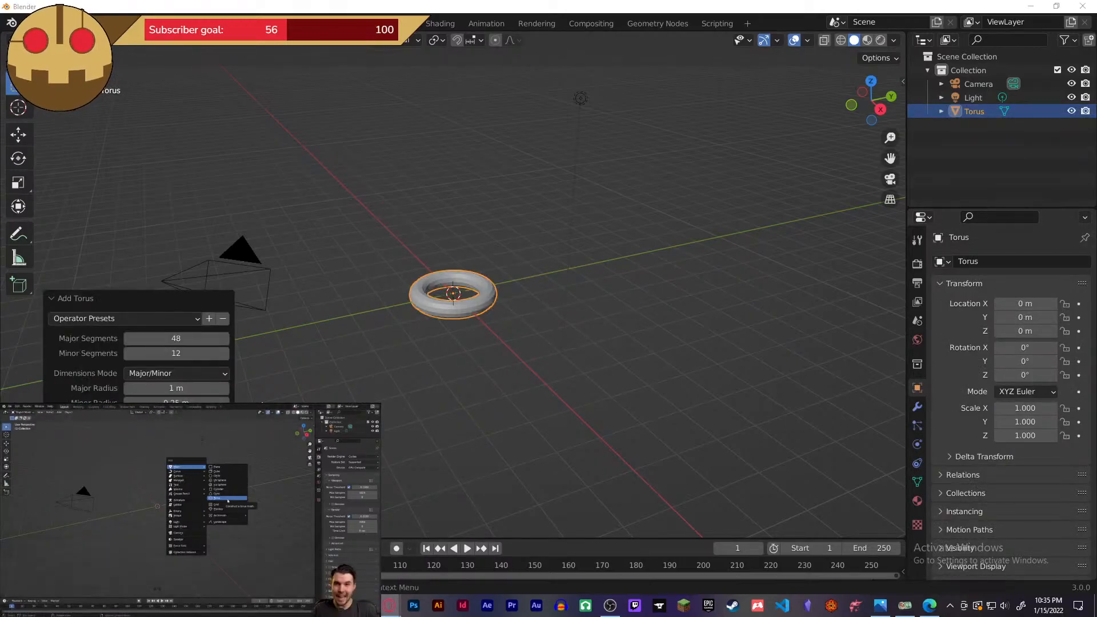
# - Deselect everything, reselect the torus and delete it from the scene
pyautogui.hotkey('alt', 'a')
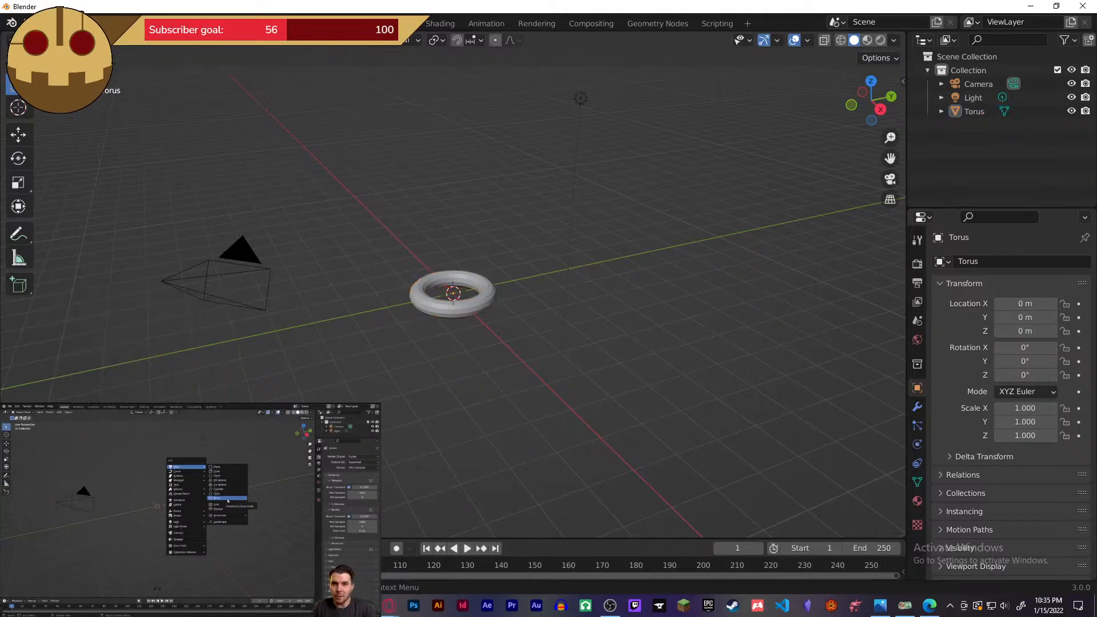
pyautogui.click(472, 286)
pyautogui.press('Delete')
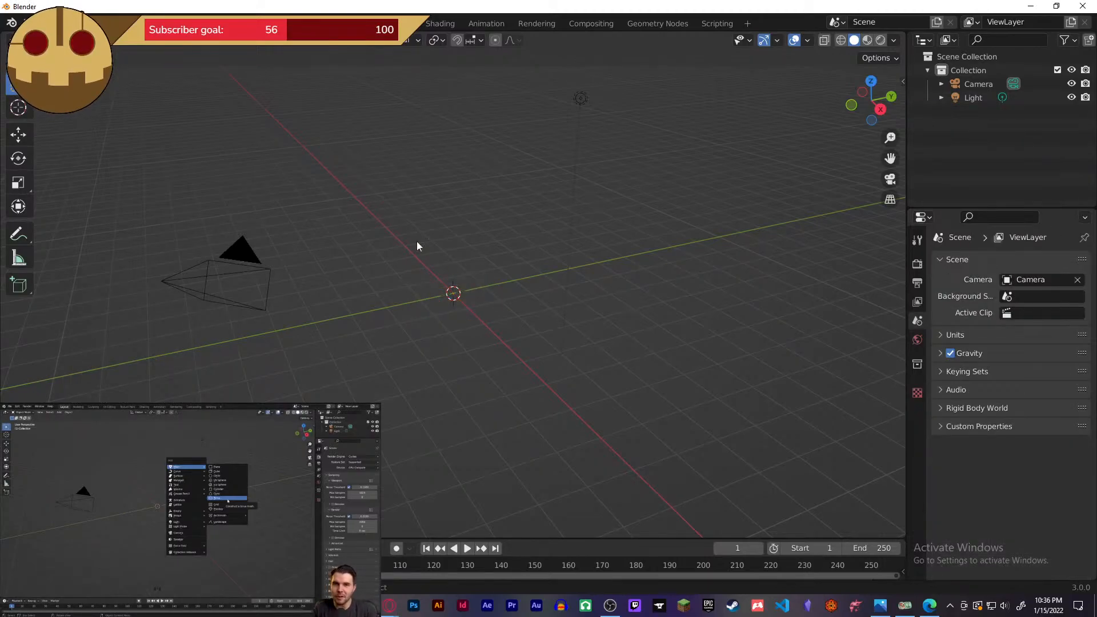
# - Add a torus mesh at the 3D cursor as the base shape of the donut
pyautogui.hotkey('ctrl', 'a')
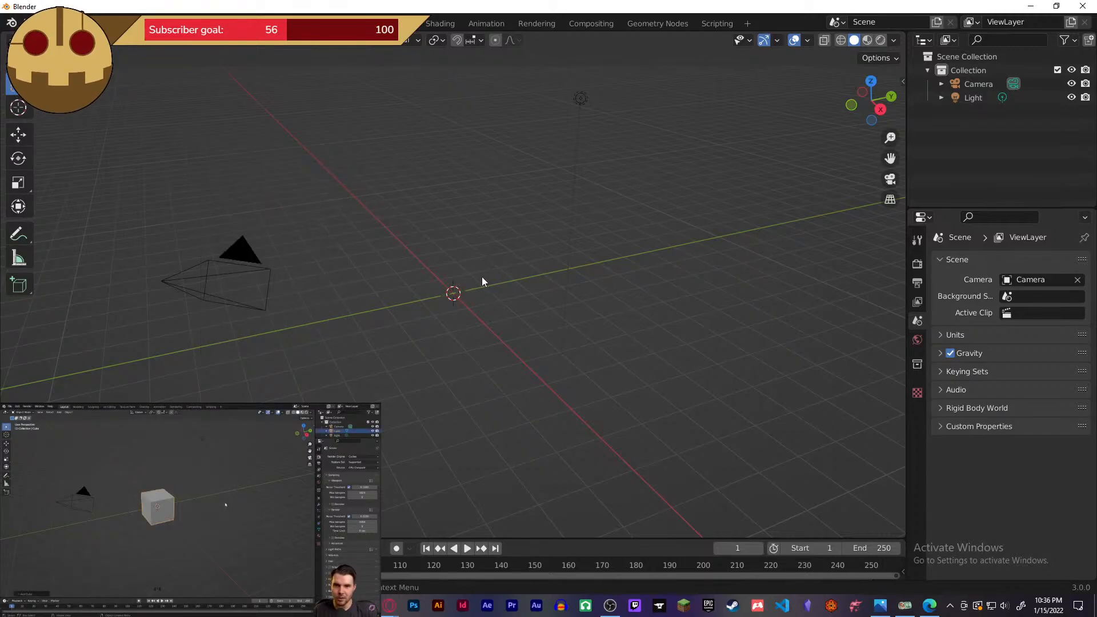
pyautogui.hotkey('ctrl', 'a')
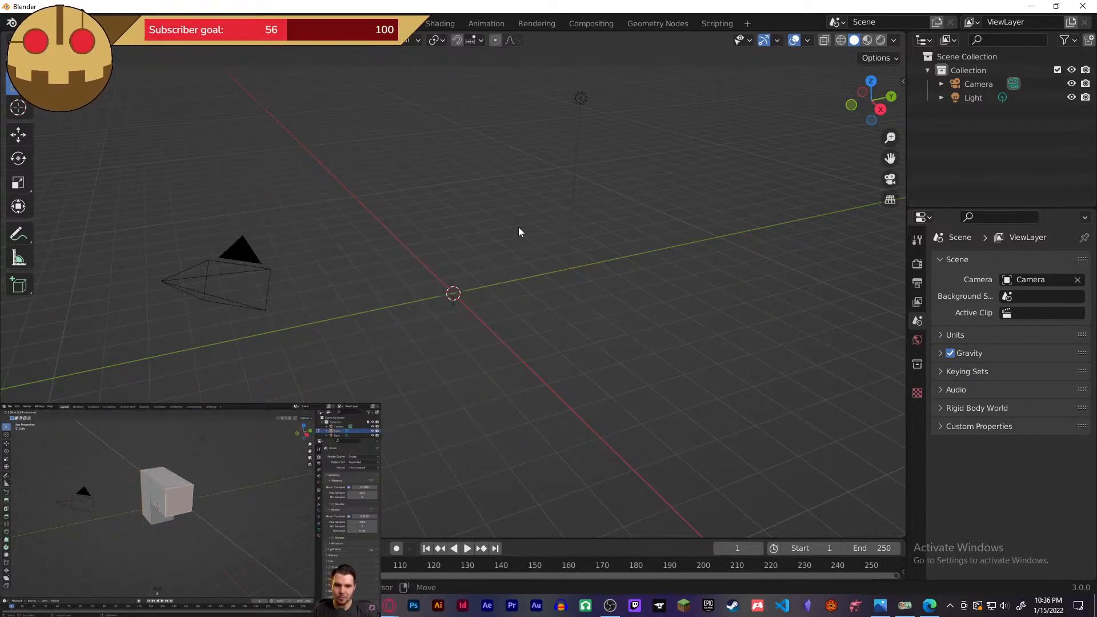
pyautogui.hotkey('shift', 'a')
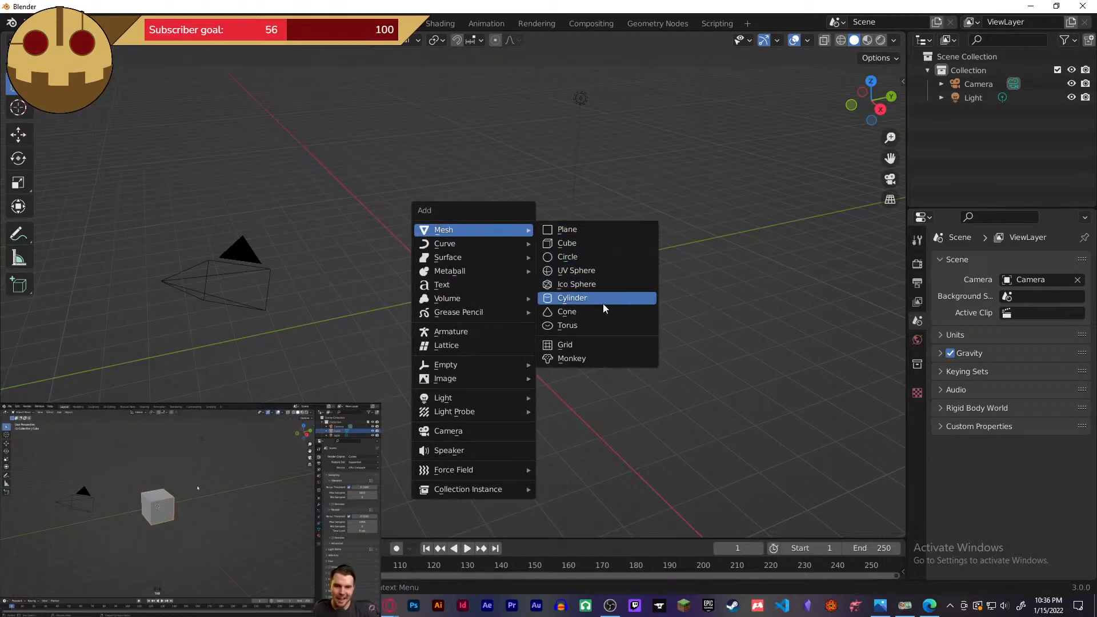
pyautogui.click(595, 325)
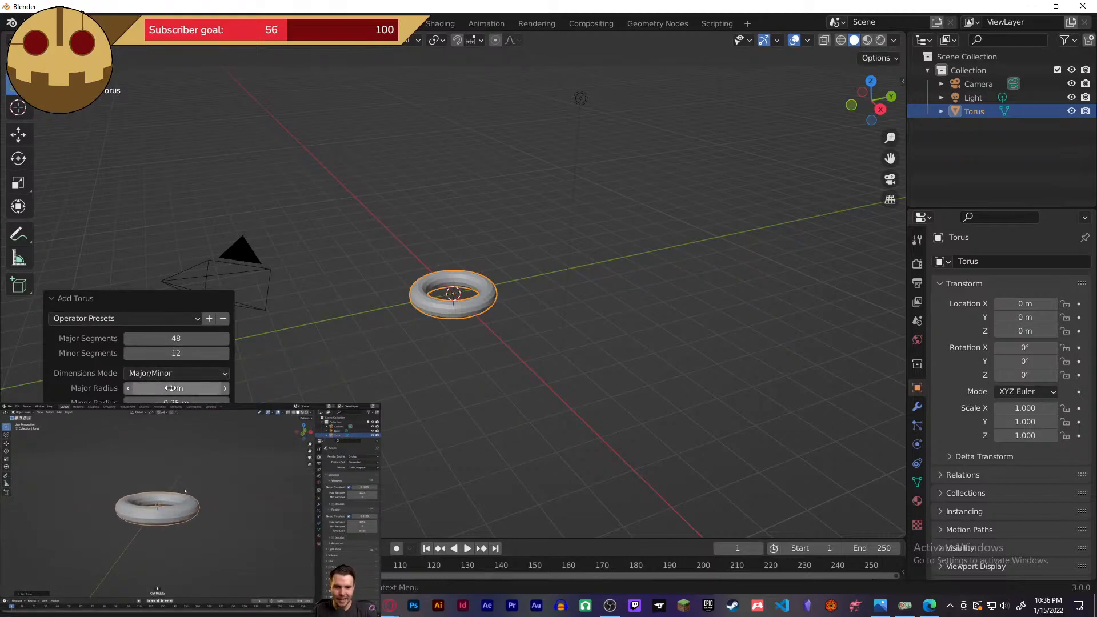
# - Set the new torus's major radius to 0.68 m
pyautogui.moveTo(176, 388)
pyautogui.mouseDown()
pyautogui.moveTo(205, 388)
pyautogui.moveTo(174, 389)
pyautogui.mouseUp()
pyautogui.scroll(-1, 463, 307)
pyautogui.scroll(4, 463, 308)
pyautogui.scroll(-1, 463, 307)
pyautogui.scroll(1, 463, 308)
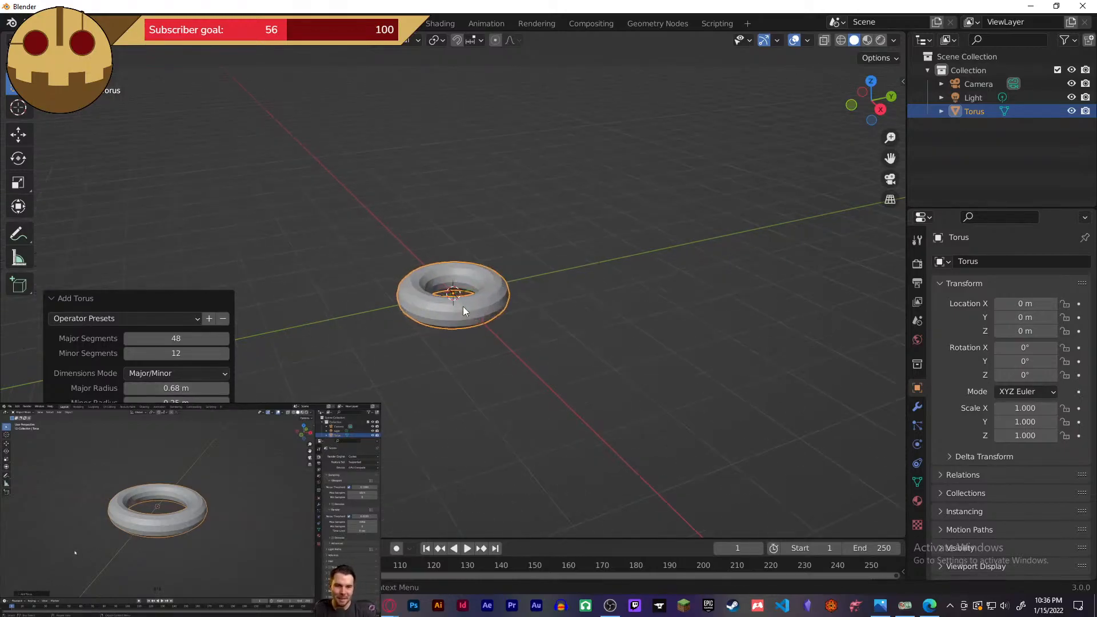
pyautogui.scroll(7, 460, 314)
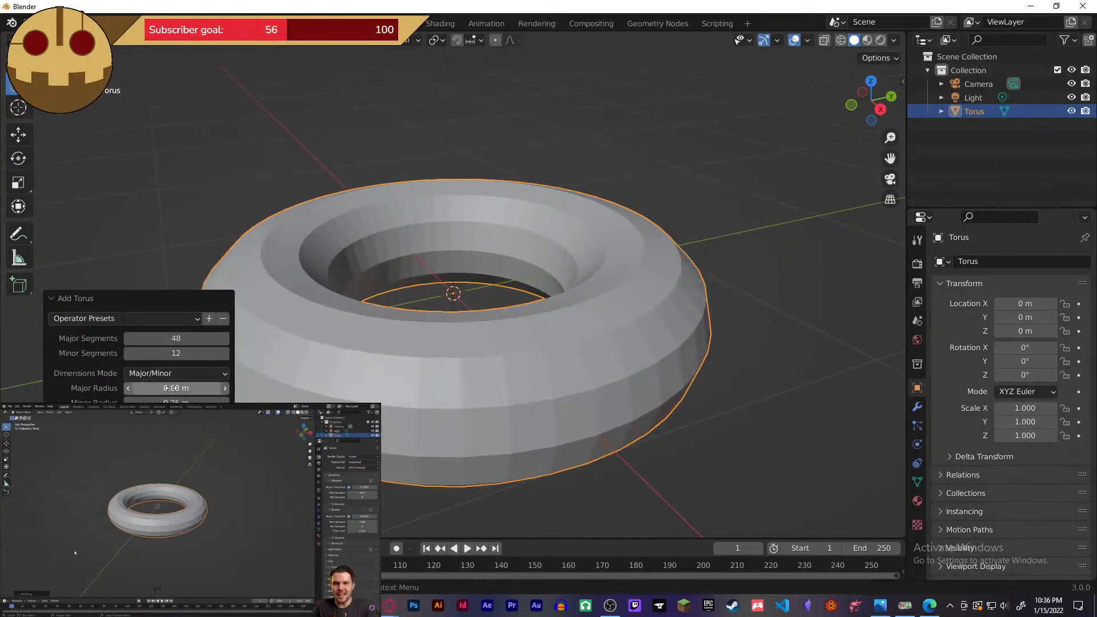
# - Set the torus's major radius to 0.34 m and its minor radius to 0.07 m
pyautogui.moveTo(175, 388); pyautogui.dragTo(139, 402)
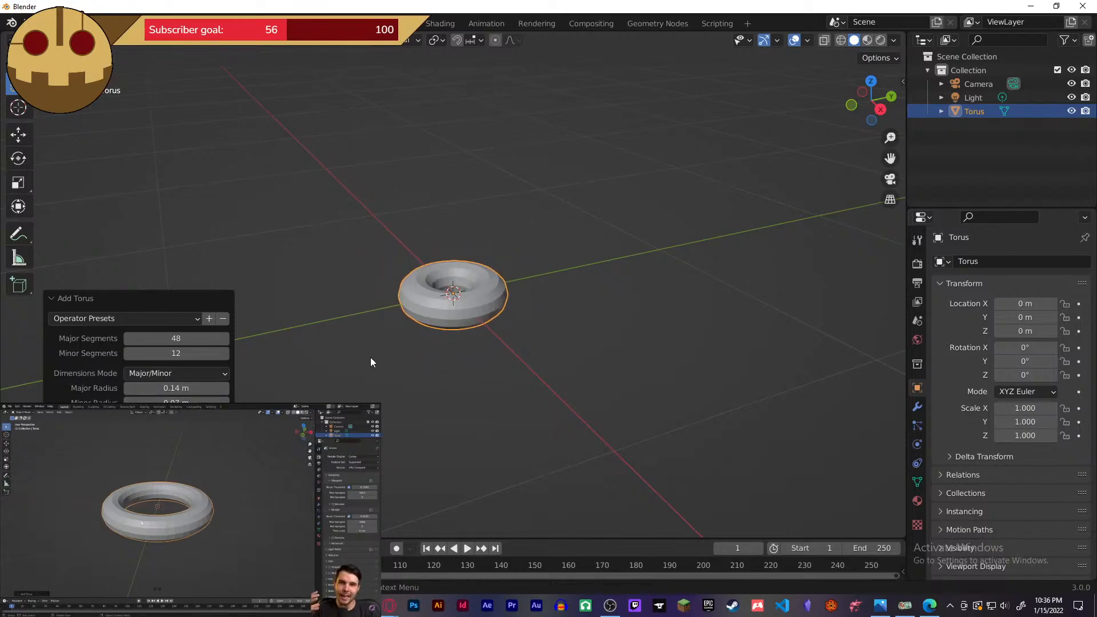
pyautogui.scroll(5, 374, 358)
pyautogui.moveTo(226, 387); pyautogui.dragTo(190, 388)
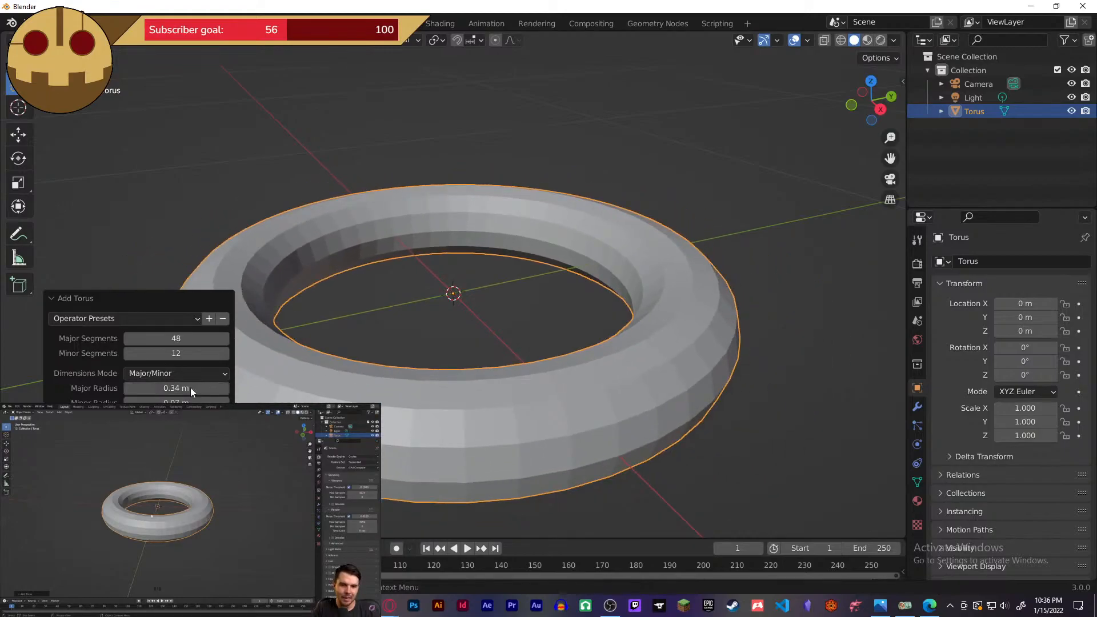
pyautogui.scroll(-4, 420, 310)
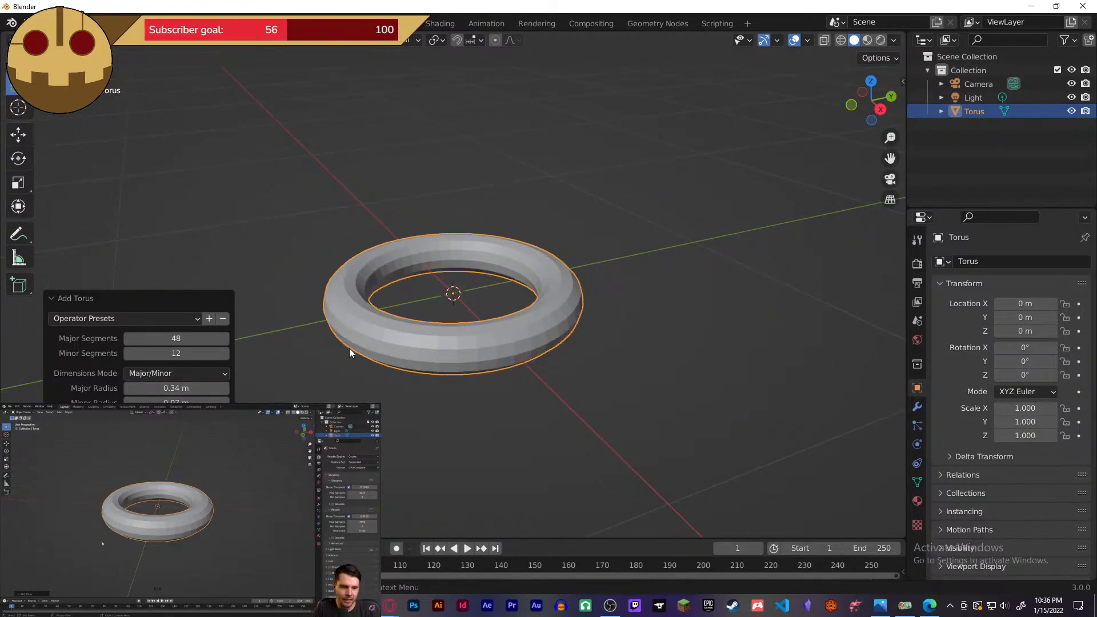
# - Thicken the torus by setting its minor radius to 0.22 m, deselect everything and select the torus again
pyautogui.moveTo(171, 401); pyautogui.dragTo(212, 401)
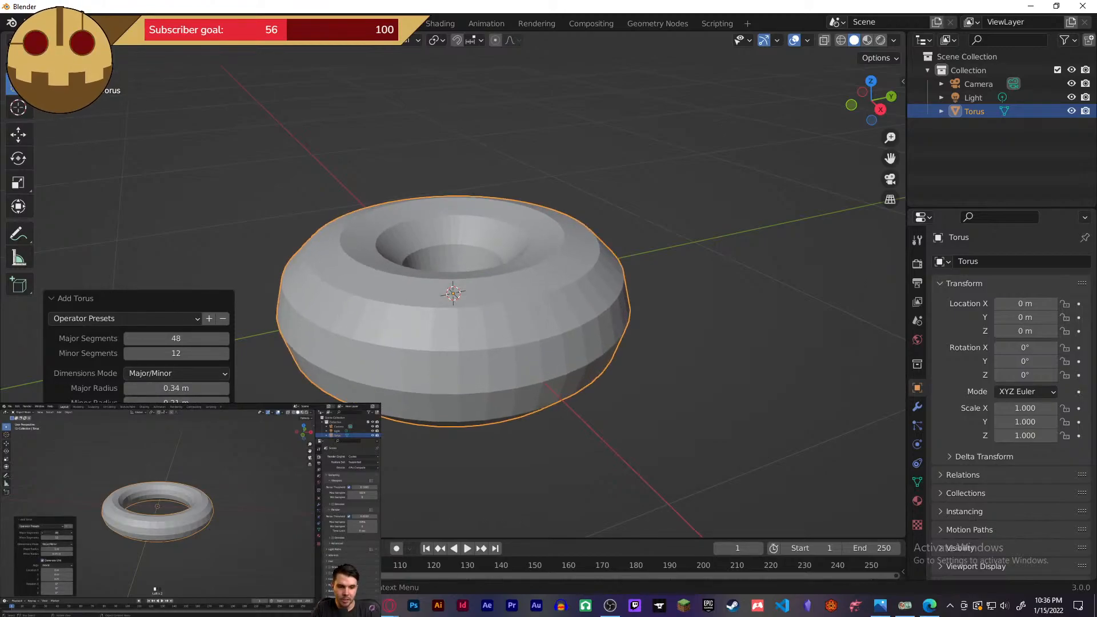
pyautogui.moveTo(176, 401); pyautogui.dragTo(183, 401)
pyautogui.scroll(-2, 442, 377)
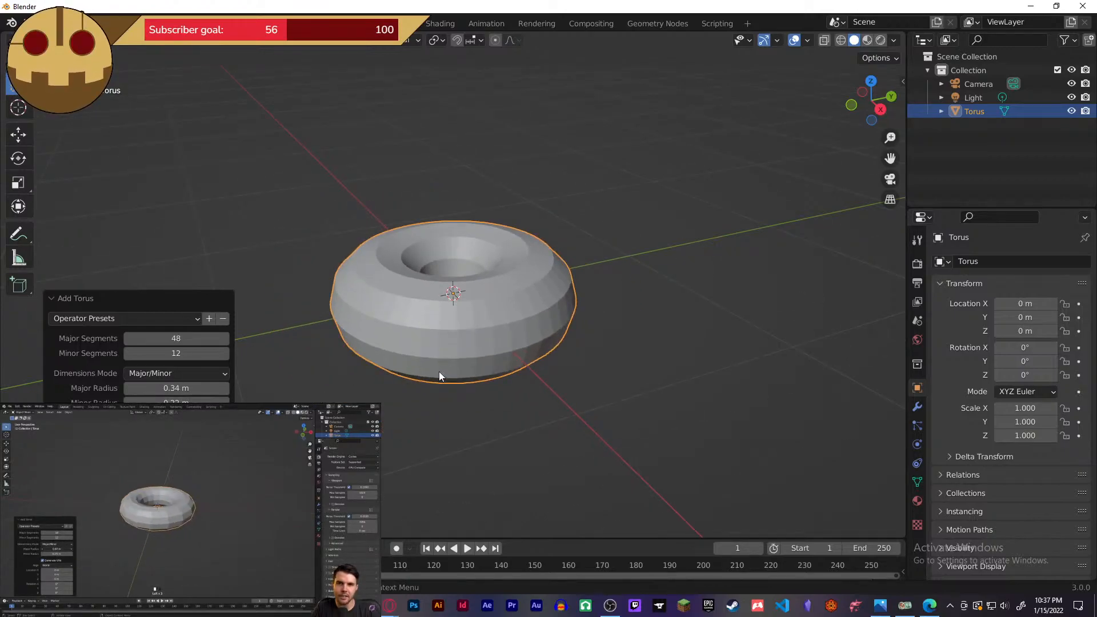
pyautogui.scroll(-1, 434, 376)
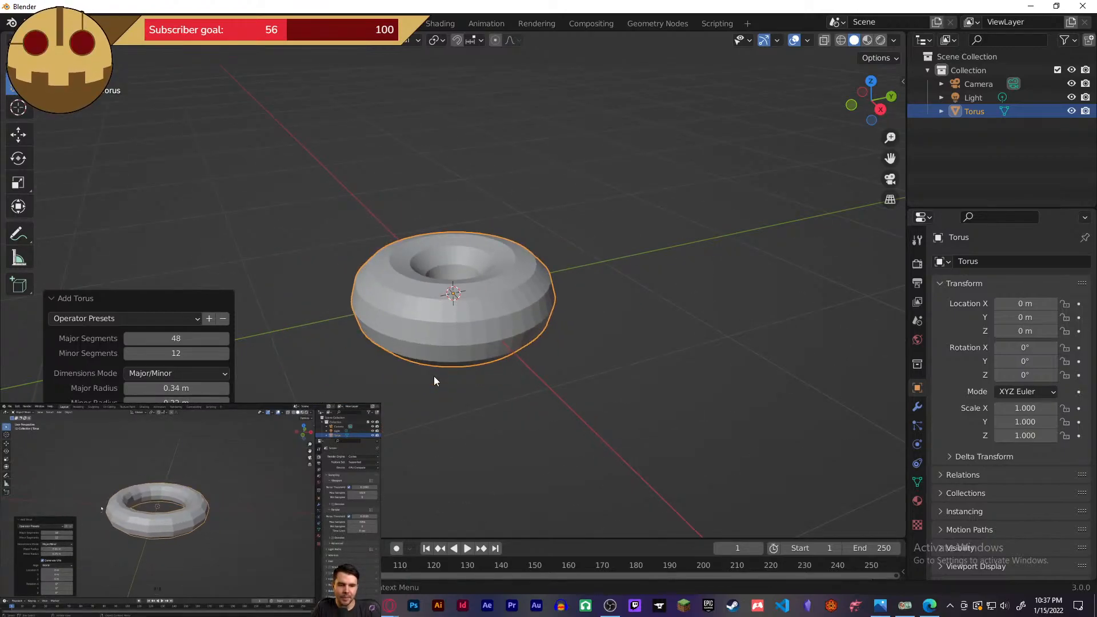
pyautogui.scroll(2, 434, 377)
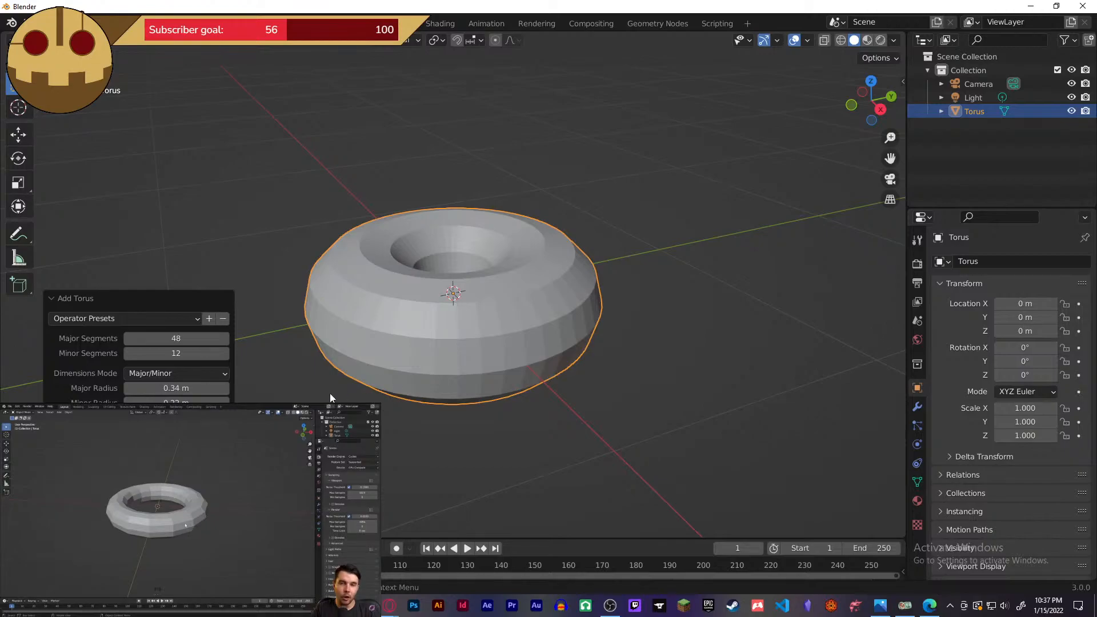
pyautogui.hotkey('alt', 'a')
pyautogui.click(413, 368)
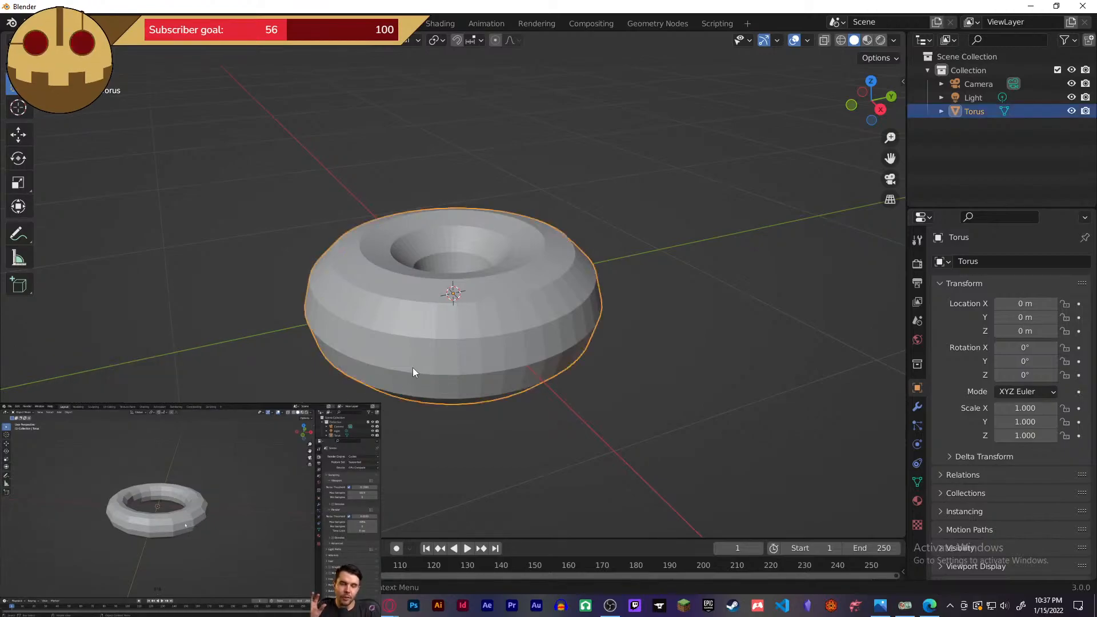
# - Select the existing torus and delete it from the scene
pyautogui.hotkey('alt', 'a')
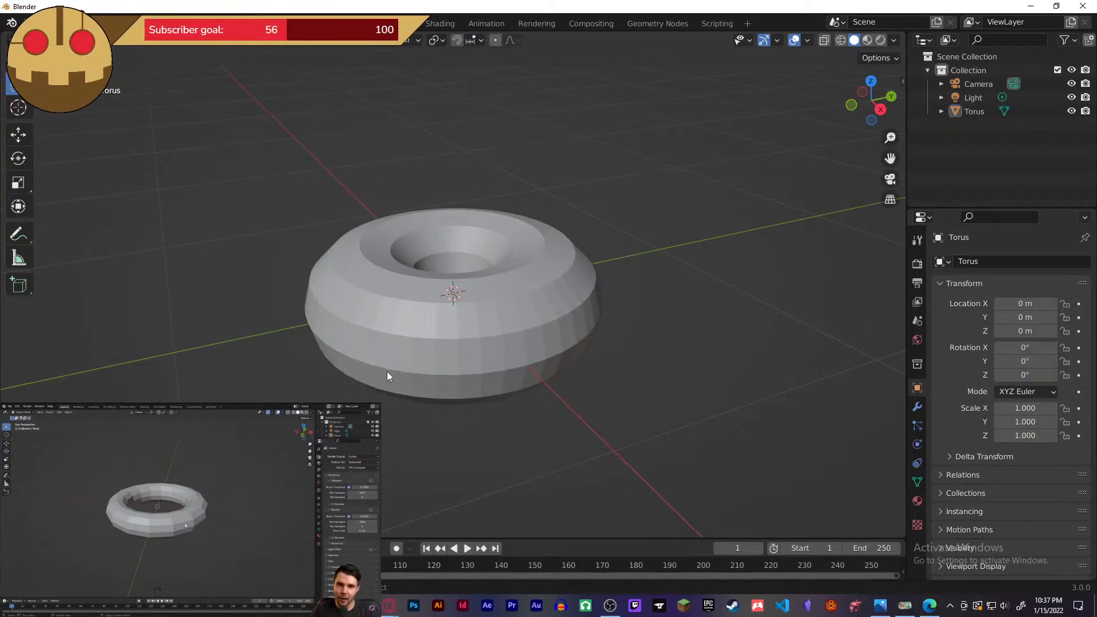
pyautogui.click(386, 371)
pyautogui.press('Delete')
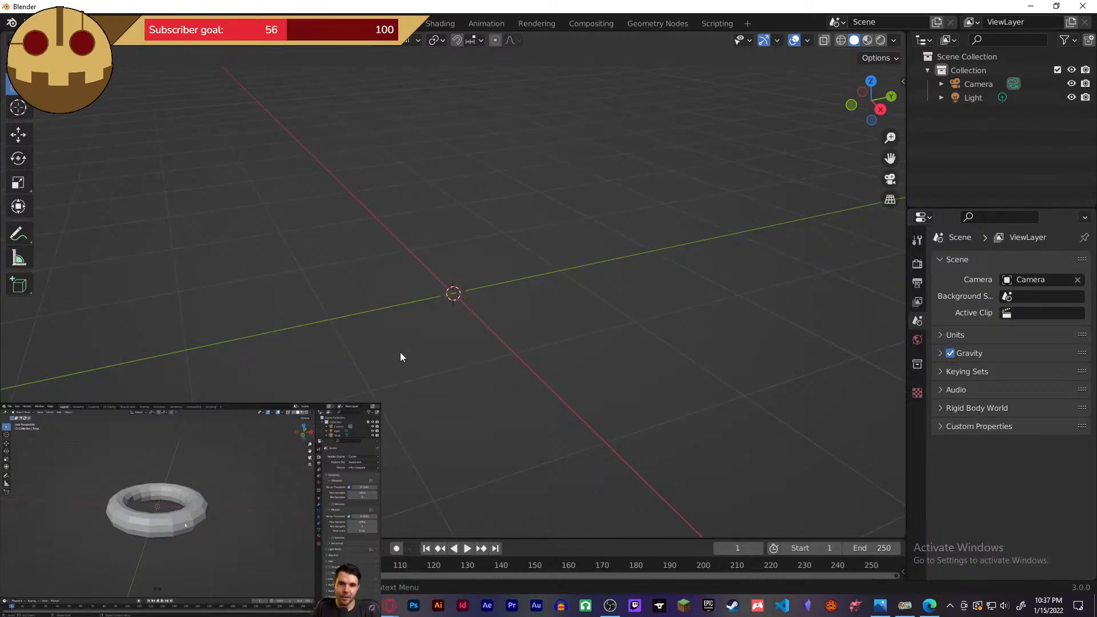
# - Add a new torus mesh at the 3D cursor
pyautogui.scroll(-8, 397, 350)
pyautogui.scroll(3, 396, 349)
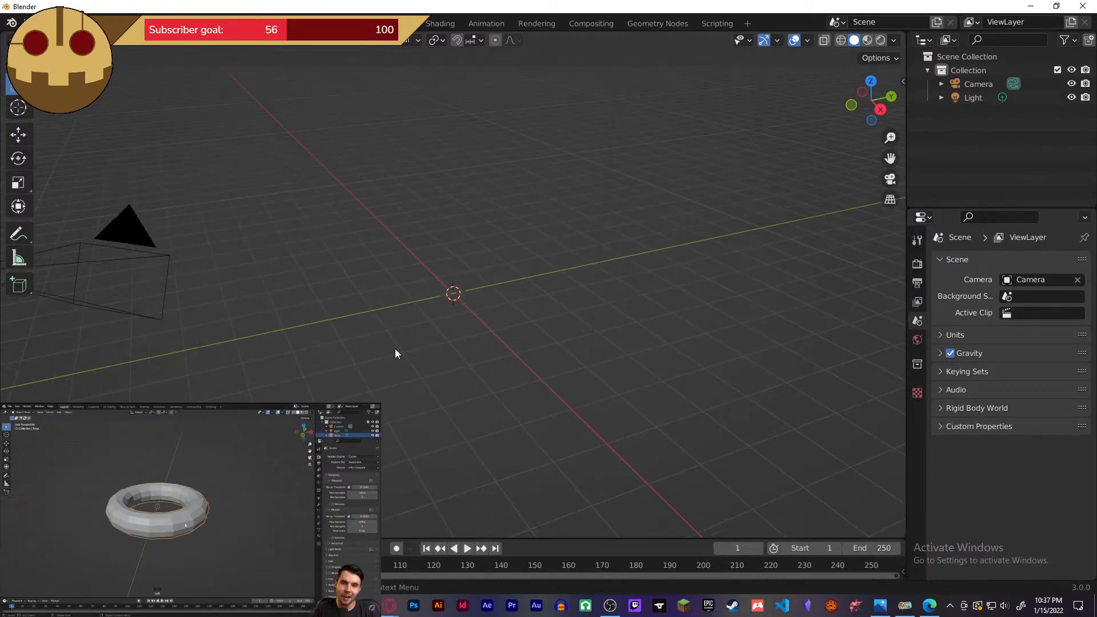
pyautogui.hotkey('shift', 'a')
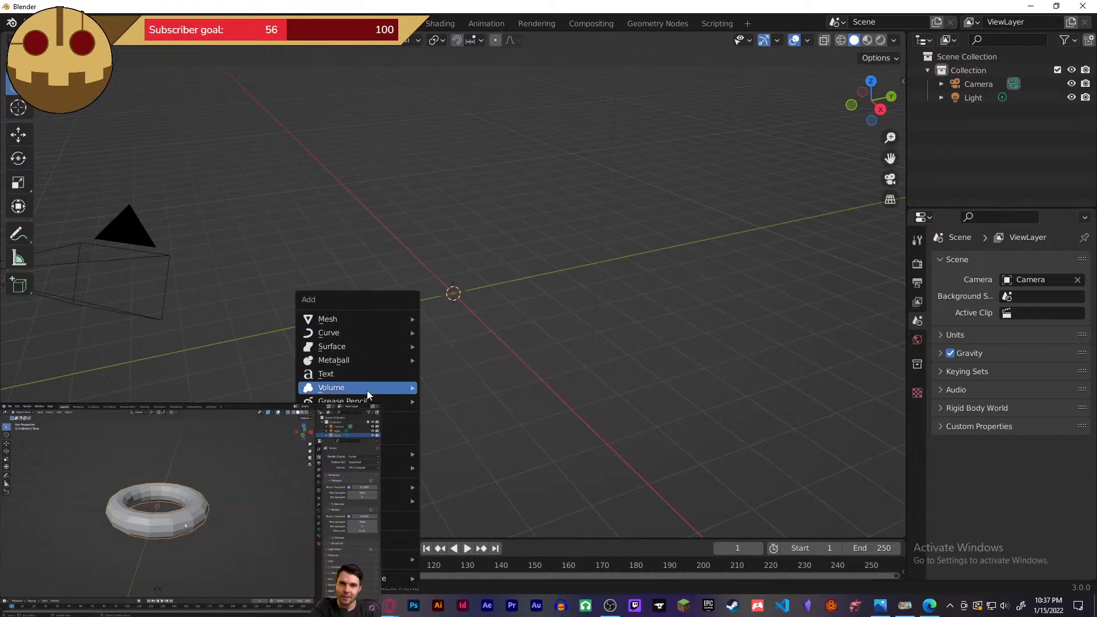
pyautogui.moveTo(370, 320)
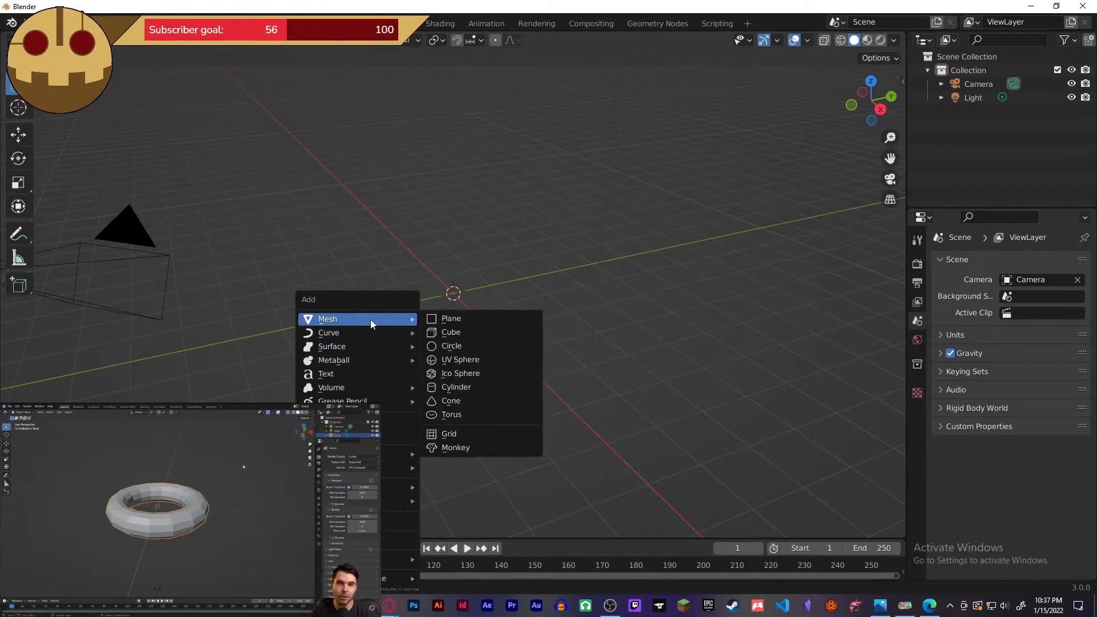
pyautogui.click(457, 414)
pyautogui.scroll(8, 472, 326)
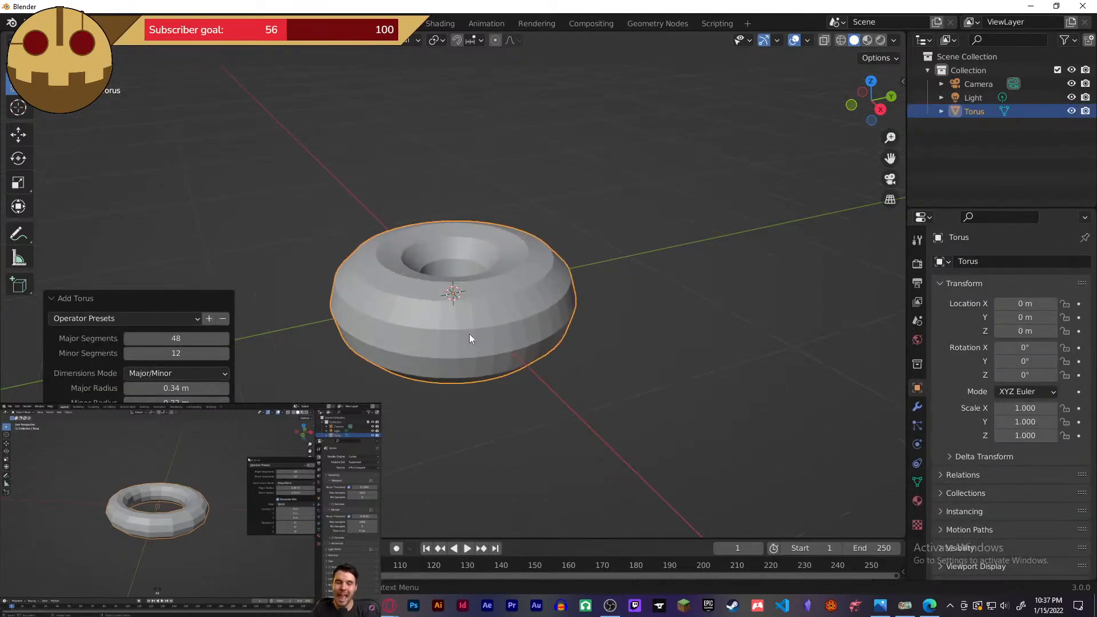
pyautogui.scroll(-1, 469, 335)
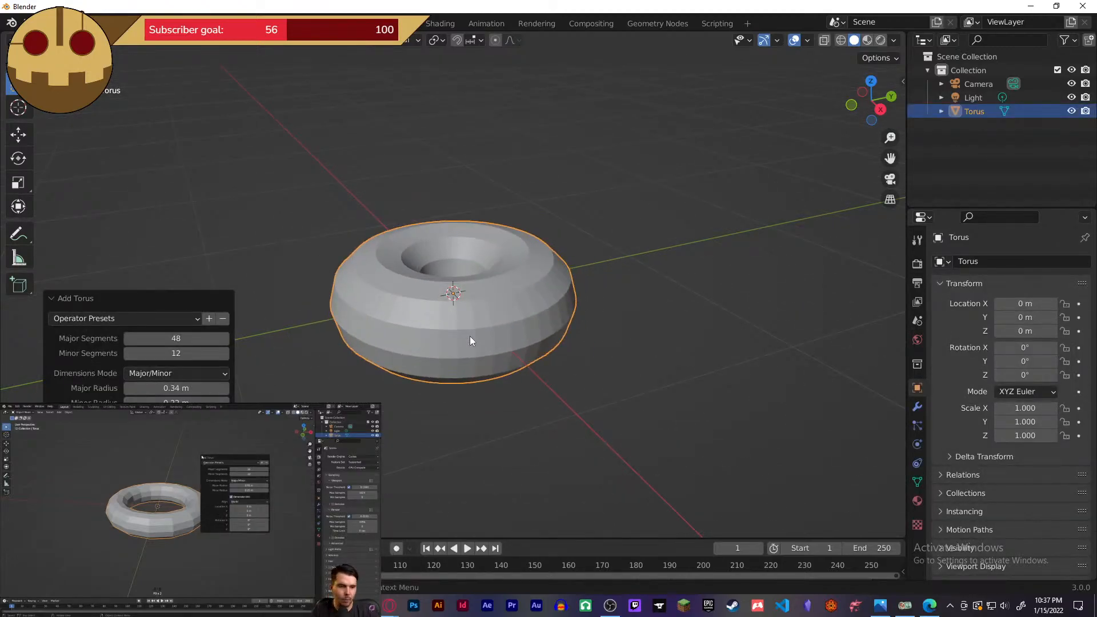
# - Deselect the torus, try to reopen its creation settings, and delete it
pyautogui.click(682, 288)
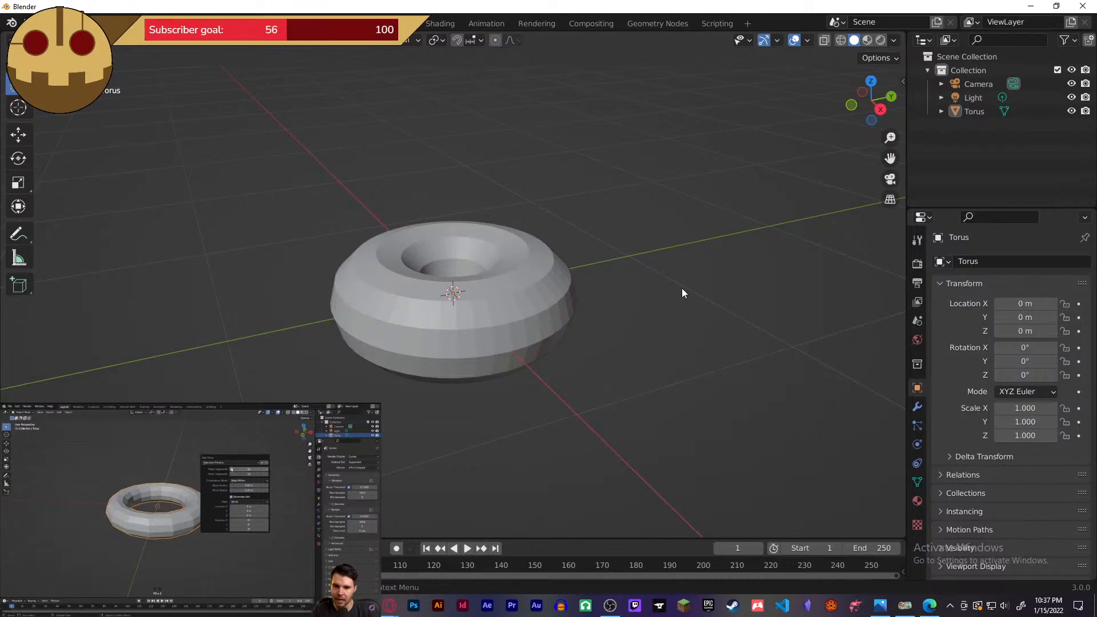
pyautogui.press('F9')
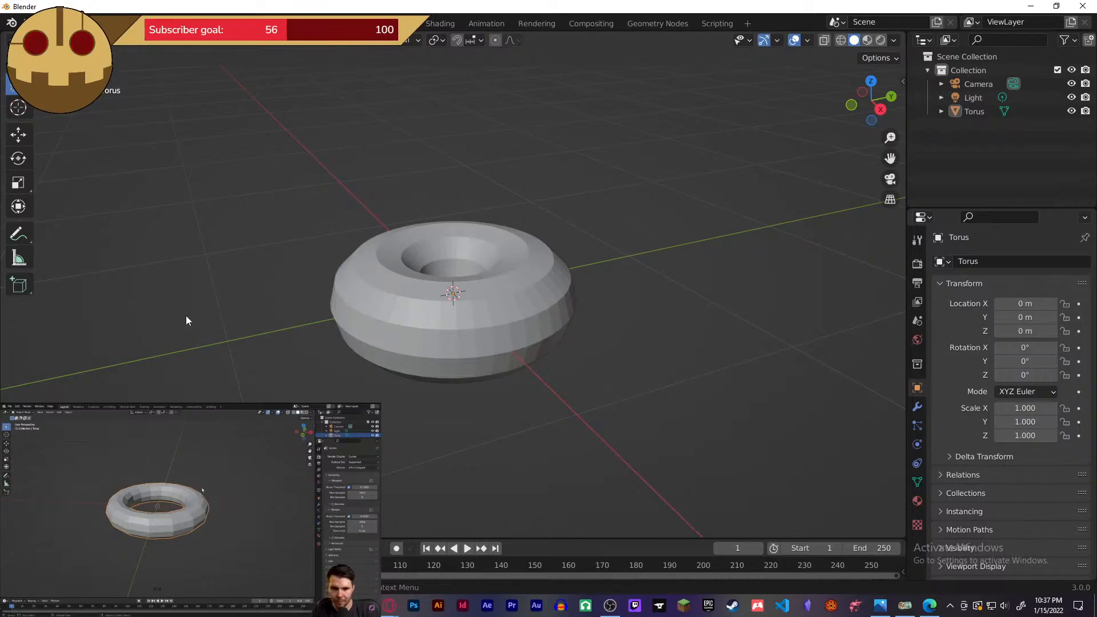
pyautogui.press('F9')
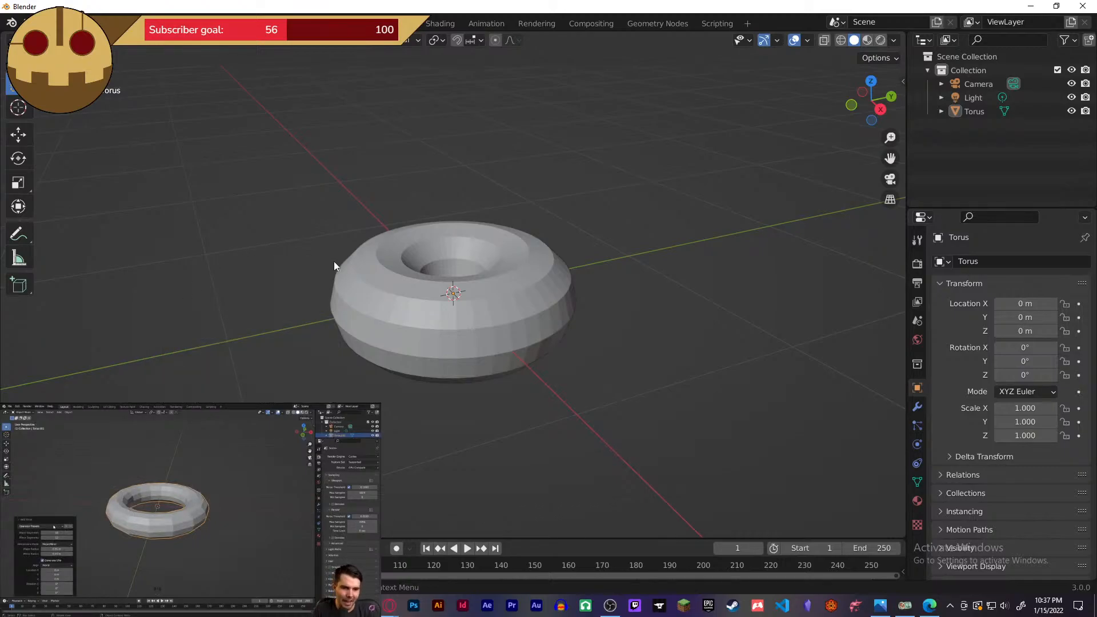
pyautogui.click(521, 313)
pyautogui.press('Delete')
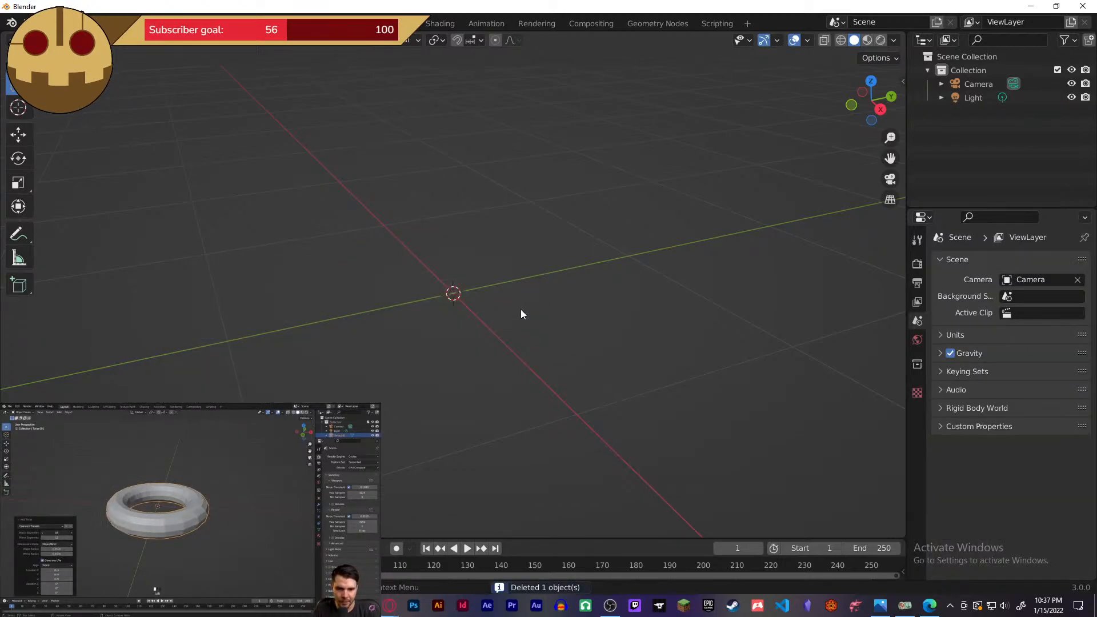
# - Add a fresh torus mesh at the 3D cursor, keeping its creation settings open for adjustment
pyautogui.hotkey('shift', 'a')
pyautogui.moveTo(541, 310)
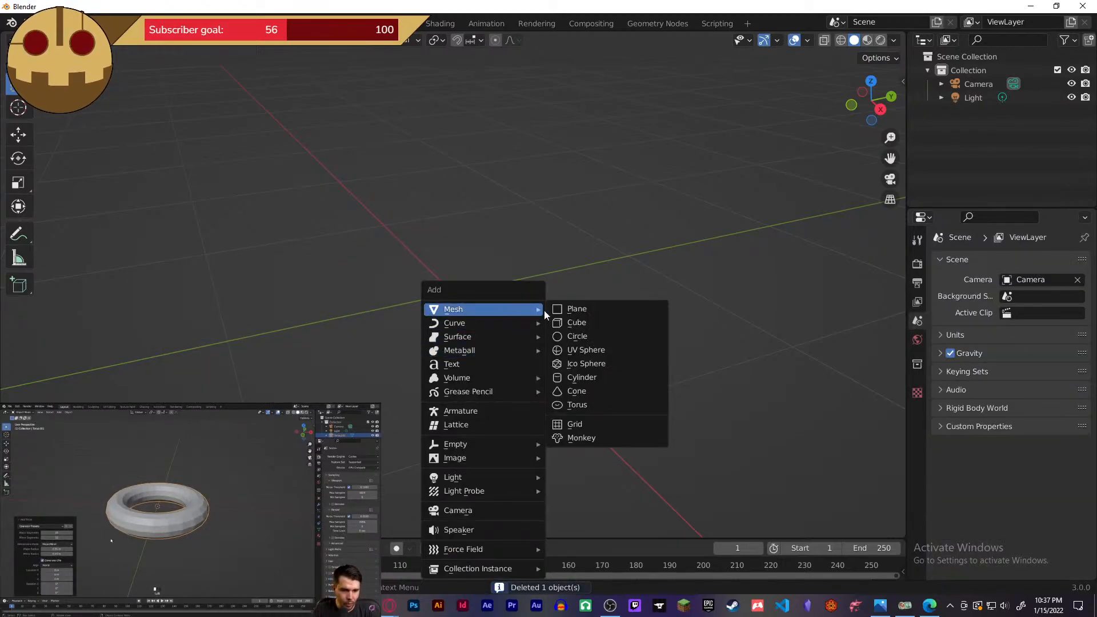
pyautogui.click(576, 391)
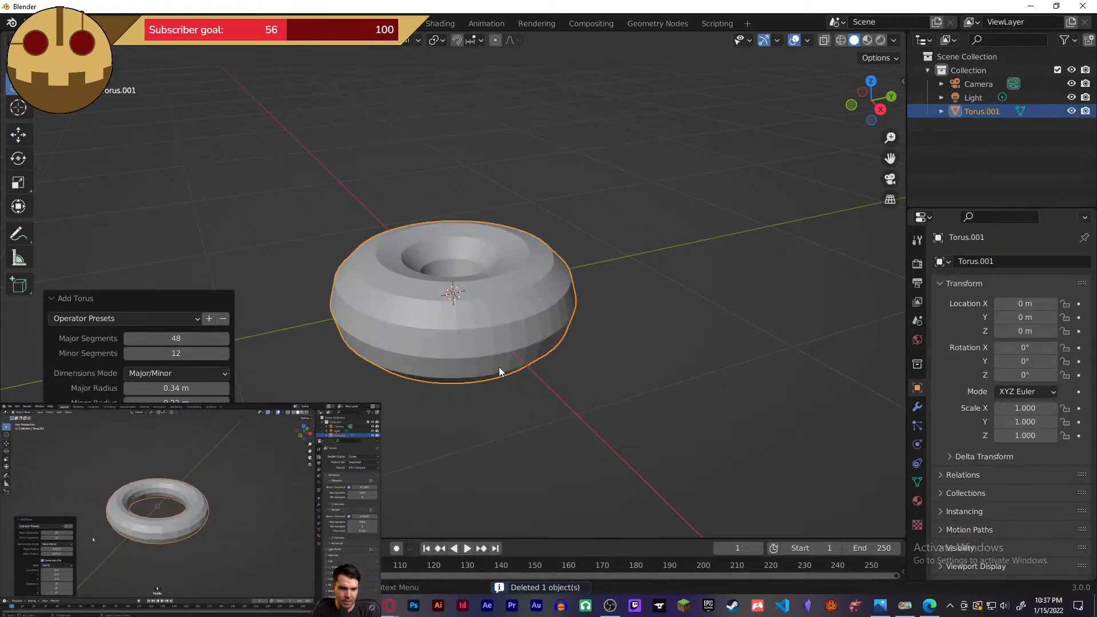
pyautogui.scroll(-3, 489, 366)
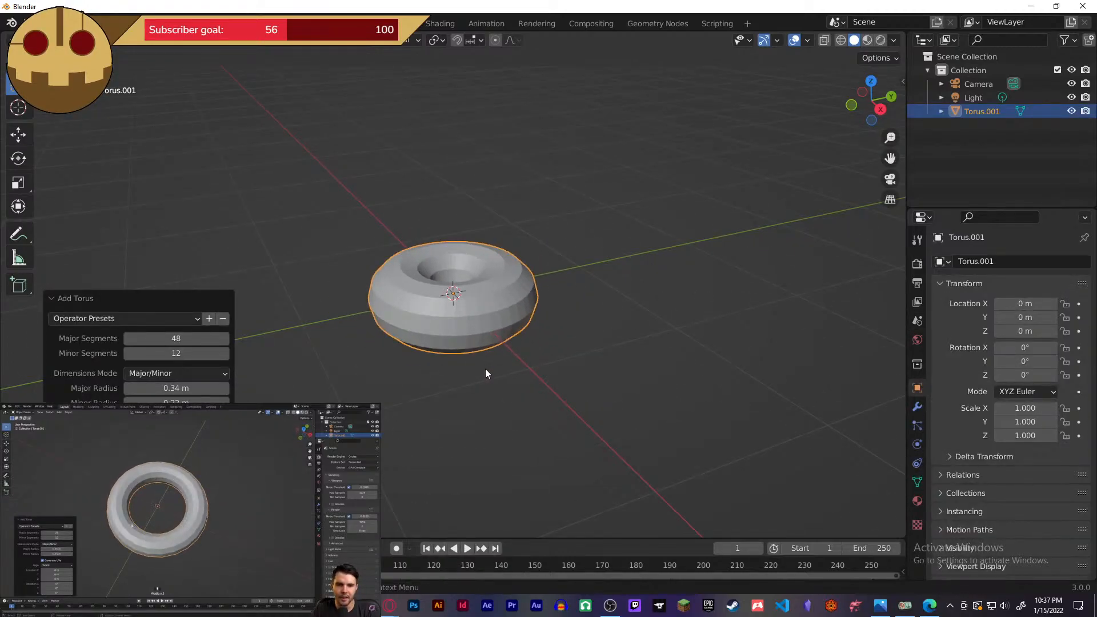
pyautogui.scroll(3, 485, 370)
pyautogui.scroll(-5, 487, 368)
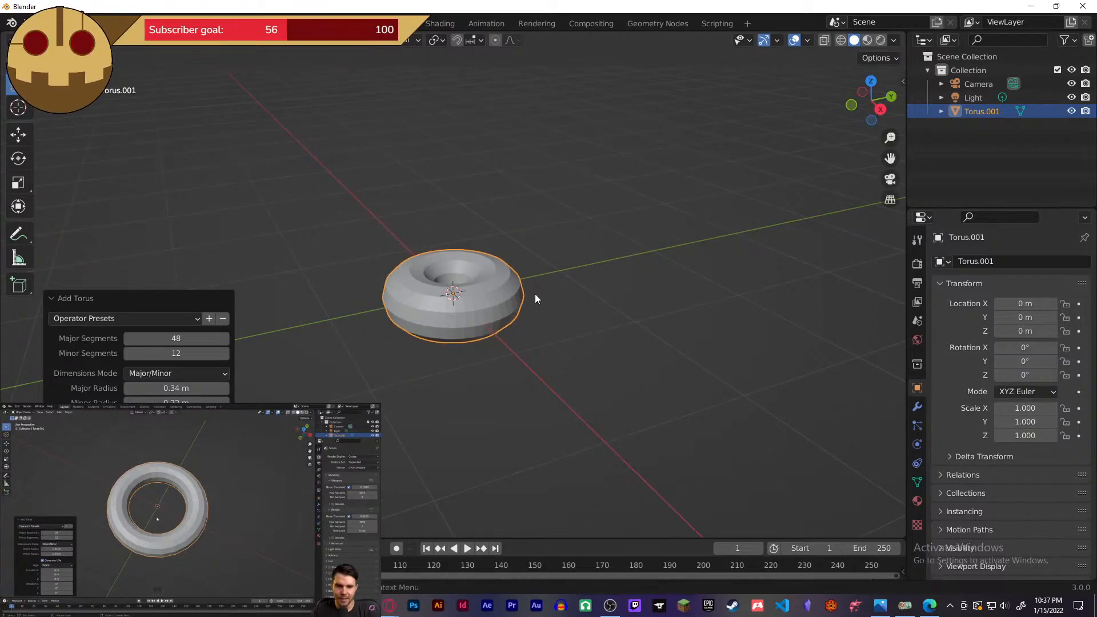
pyautogui.moveTo(534, 294); pyautogui.dragTo(429, 300, button='middle')
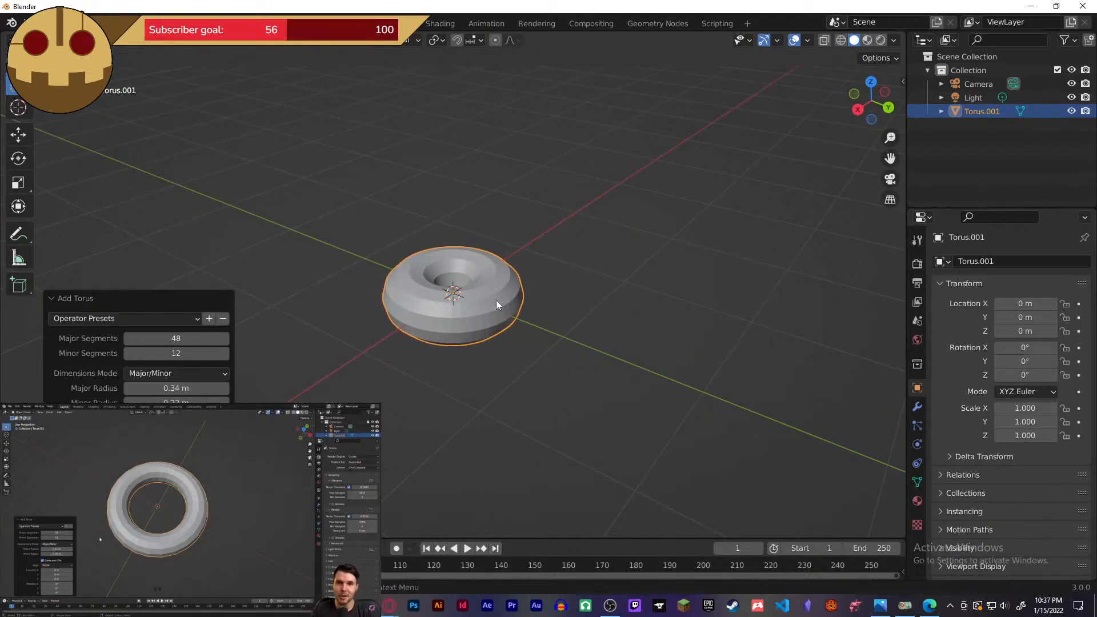
pyautogui.scroll(4, 496, 300)
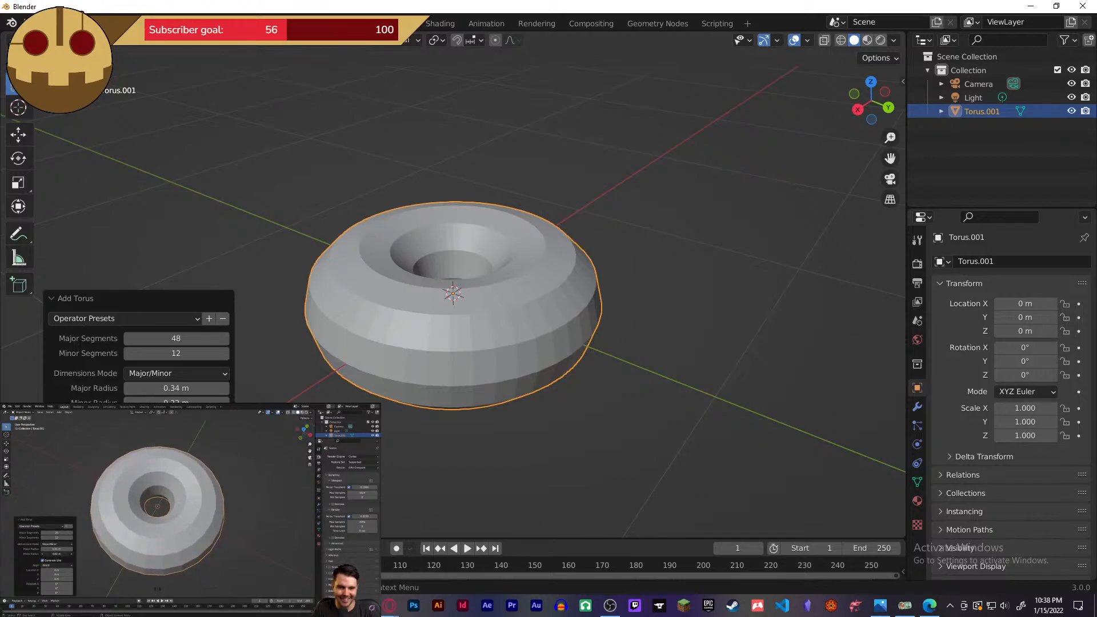
# - Set the torus's minor radius to 0.23 m, with 24 major segments and 12 minor segments
pyautogui.moveTo(176, 403)
pyautogui.mouseDown()
pyautogui.moveTo(212, 403)
pyautogui.moveTo(173, 402)
pyautogui.mouseUp()
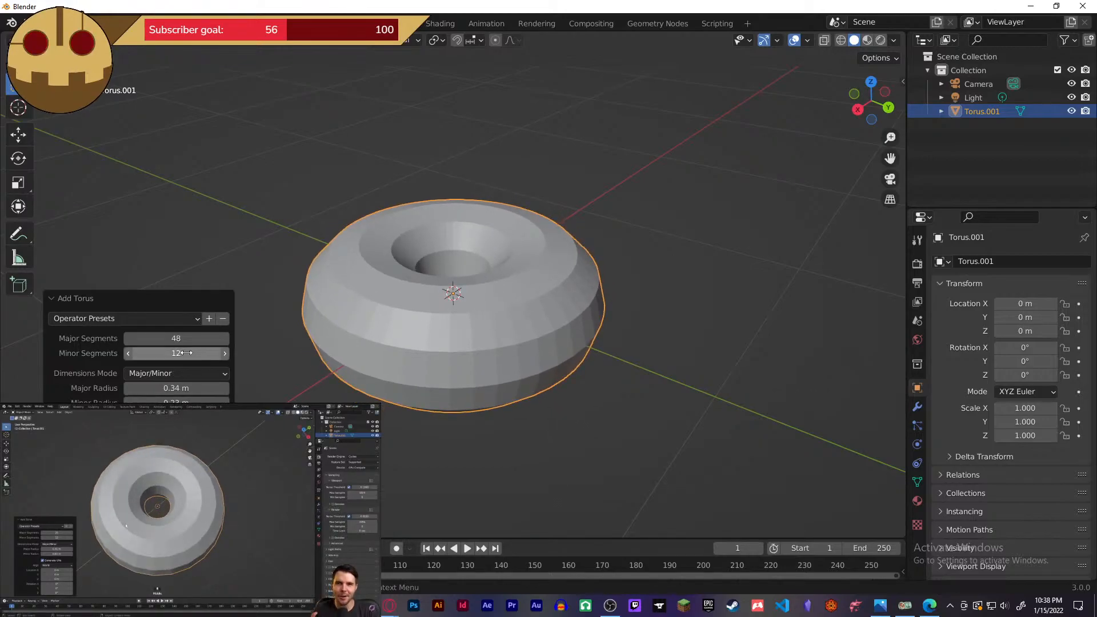
pyautogui.moveTo(176, 339)
pyautogui.mouseDown()
pyautogui.moveTo(138, 338)
pyautogui.moveTo(178, 353)
pyautogui.moveTo(182, 339)
pyautogui.mouseUp()
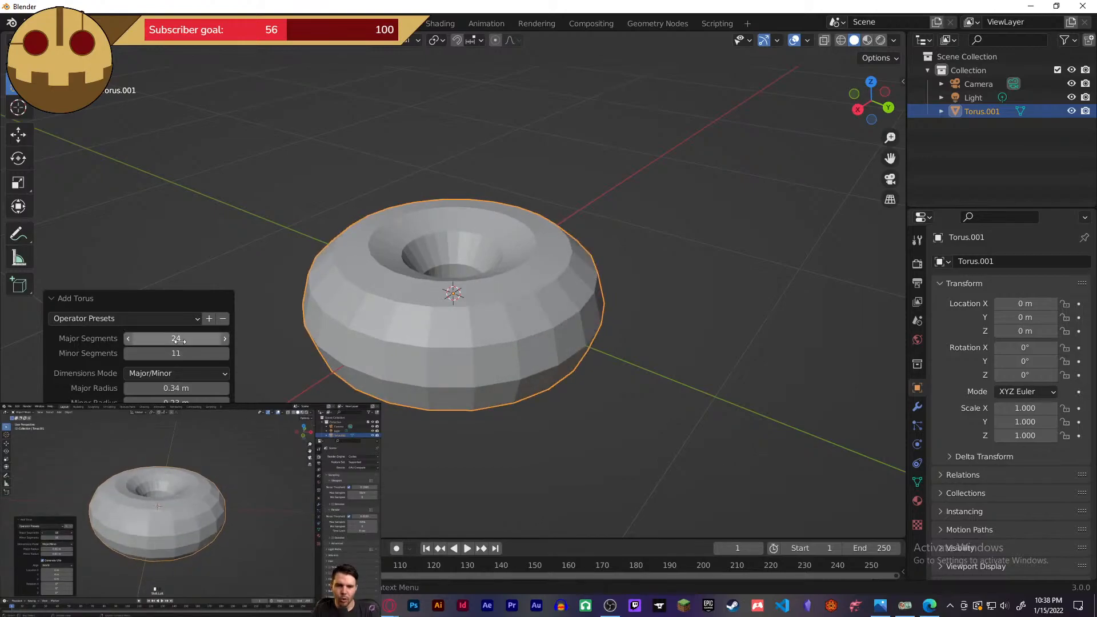
pyautogui.moveTo(176, 353); pyautogui.dragTo(178, 353)
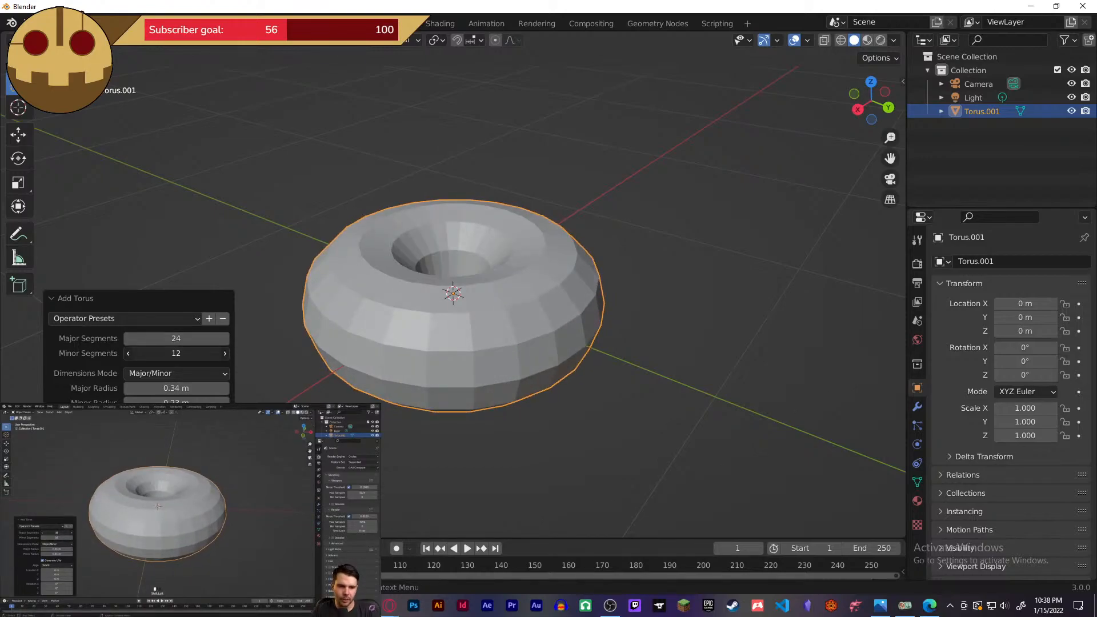
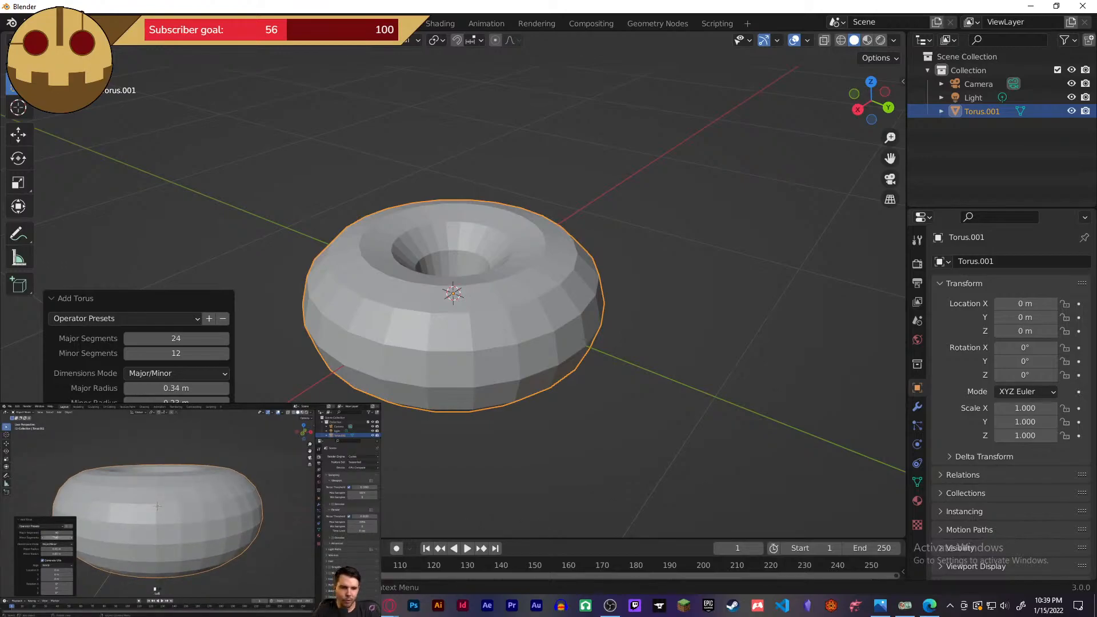
# - Try 30 major and 15 minor segments on the torus, and settle on 40 major and 16 minor segments
pyautogui.click(188, 339)
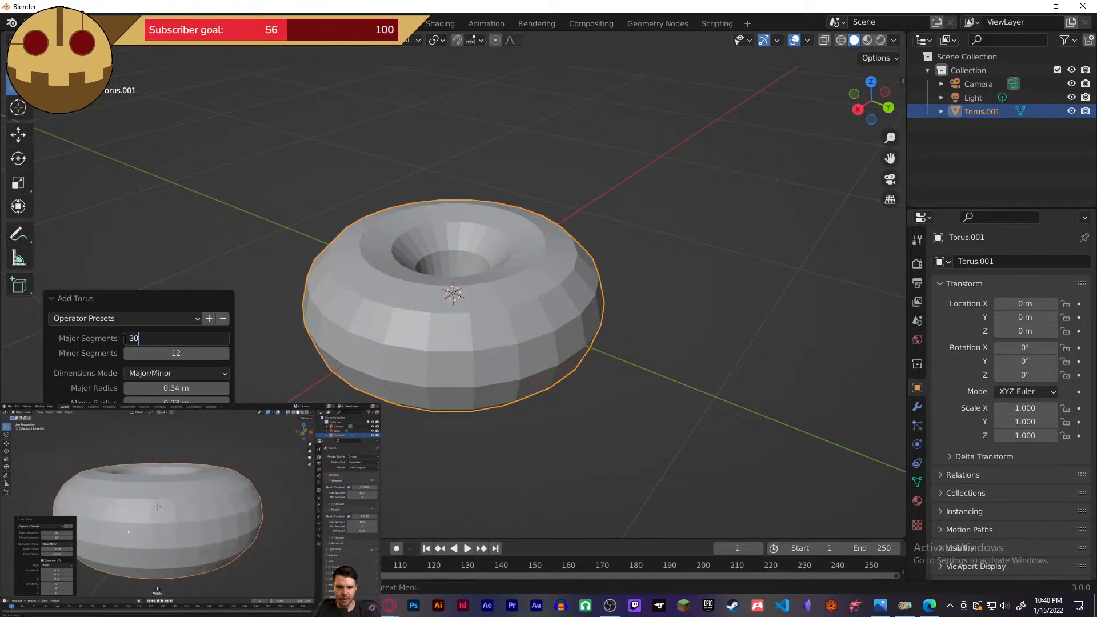
pyautogui.write('30')
pyautogui.press('Return')
pyautogui.moveTo(182, 354); pyautogui.dragTo(204, 353)
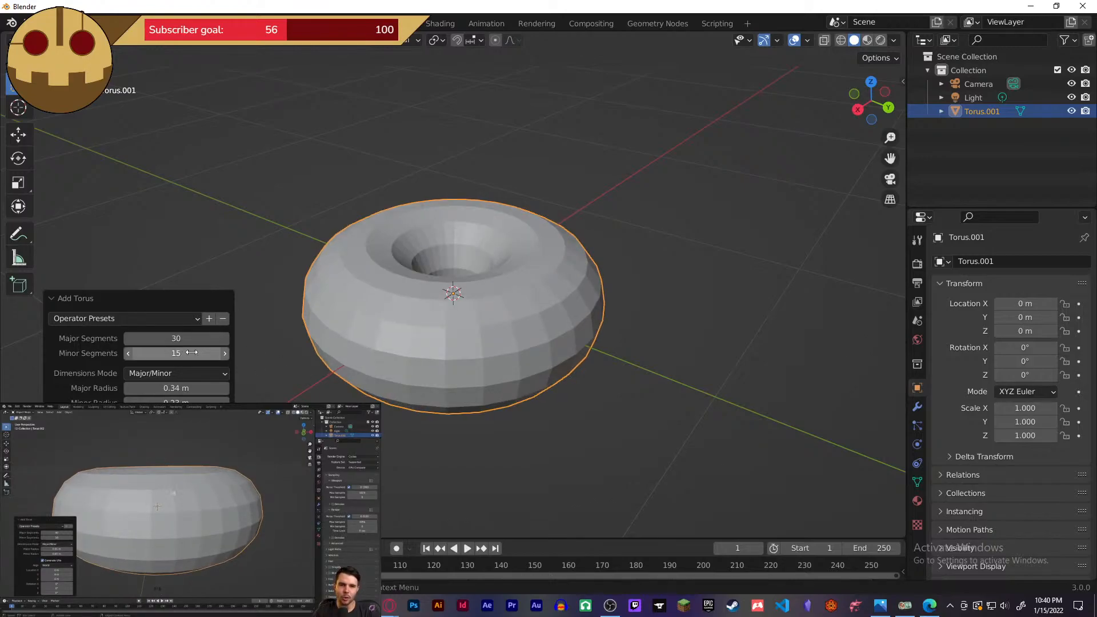
pyautogui.moveTo(204, 354); pyautogui.dragTo(168, 354)
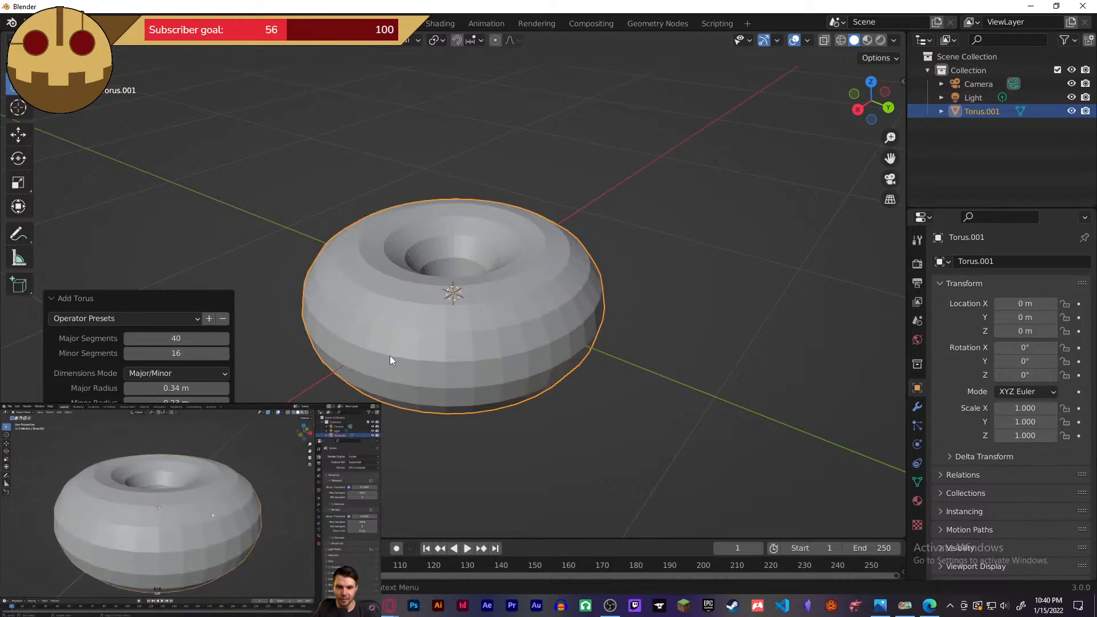
# - Select the torus, render a test image through the camera and close the render window
pyautogui.click(427, 410)
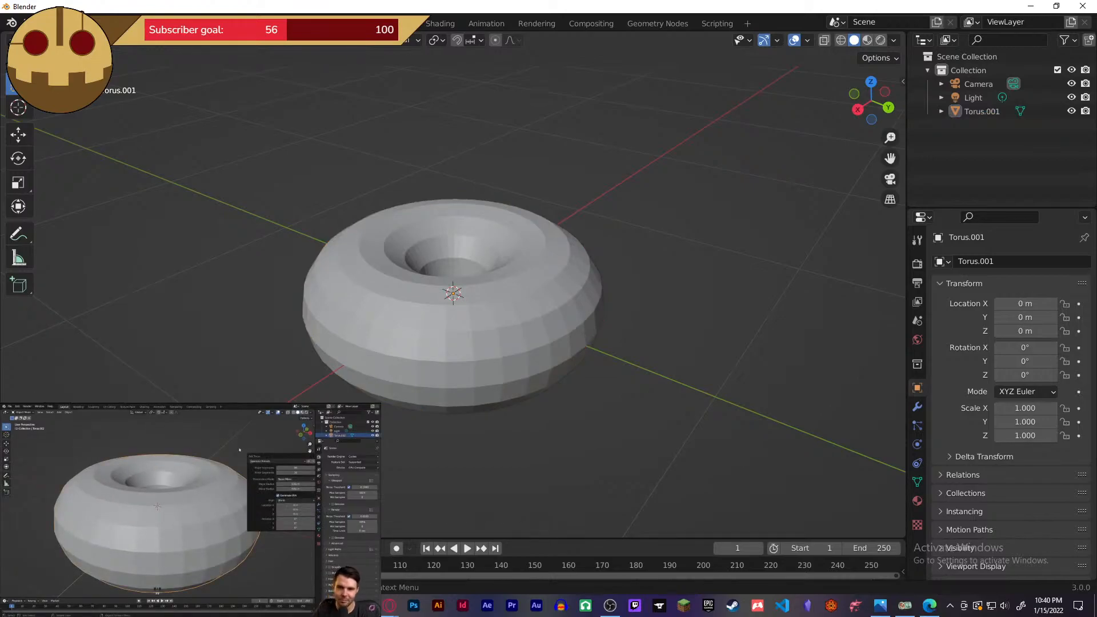
pyautogui.moveTo(428, 410); pyautogui.dragTo(343, 457, button='middle')
pyautogui.moveTo(421, 436); pyautogui.dragTo(420, 395, button='middle')
pyautogui.click(436, 329)
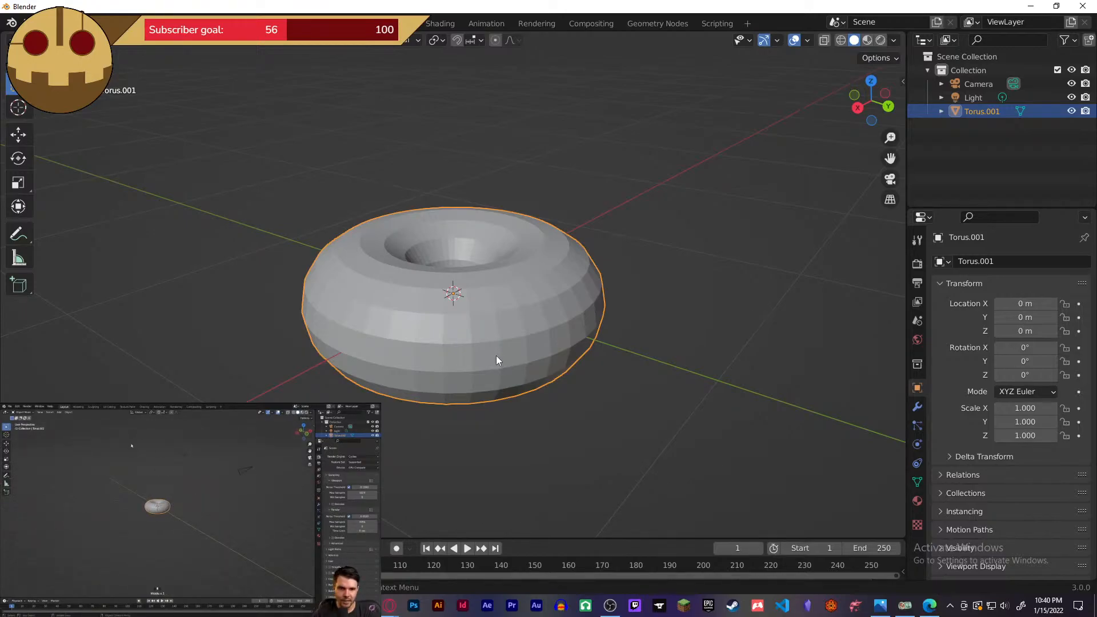
pyautogui.press('F12')
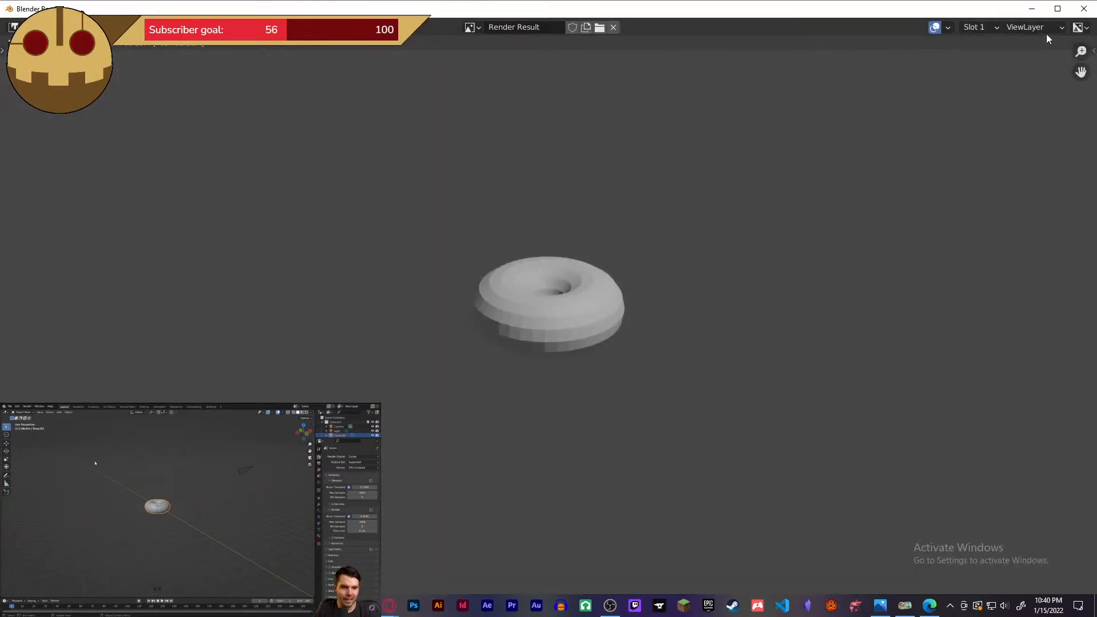
pyautogui.click(1084, 9)
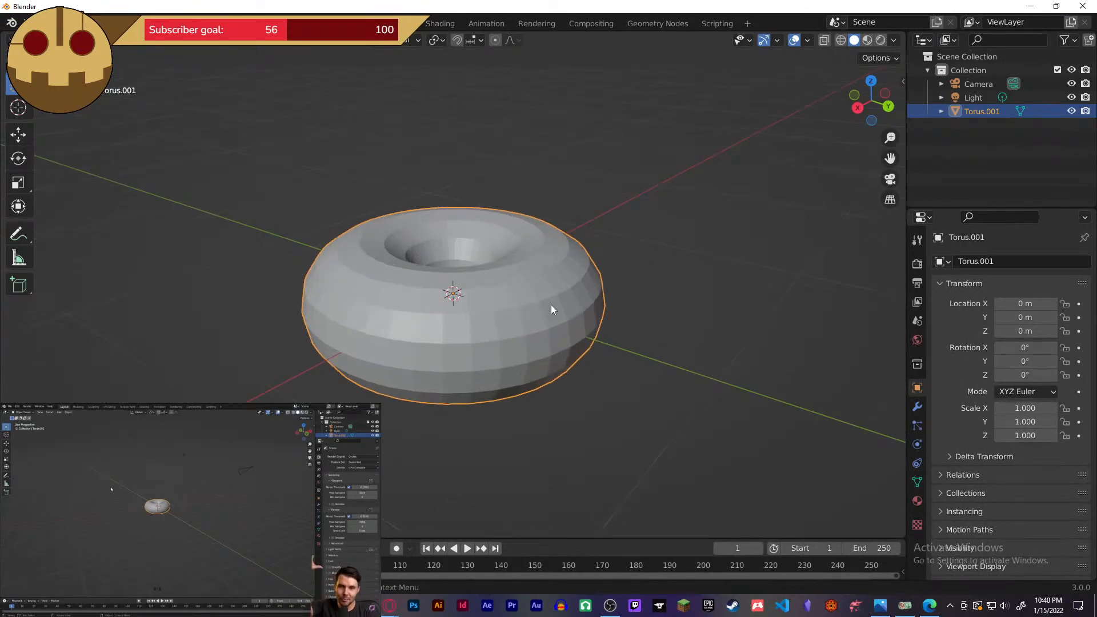
# - Move the torus up along the Z axis by about 0.155 m
pyautogui.scroll(1, 551, 304)
pyautogui.scroll(-4, 535, 303)
pyautogui.scroll(1, 533, 301)
pyautogui.scroll(1, 533, 300)
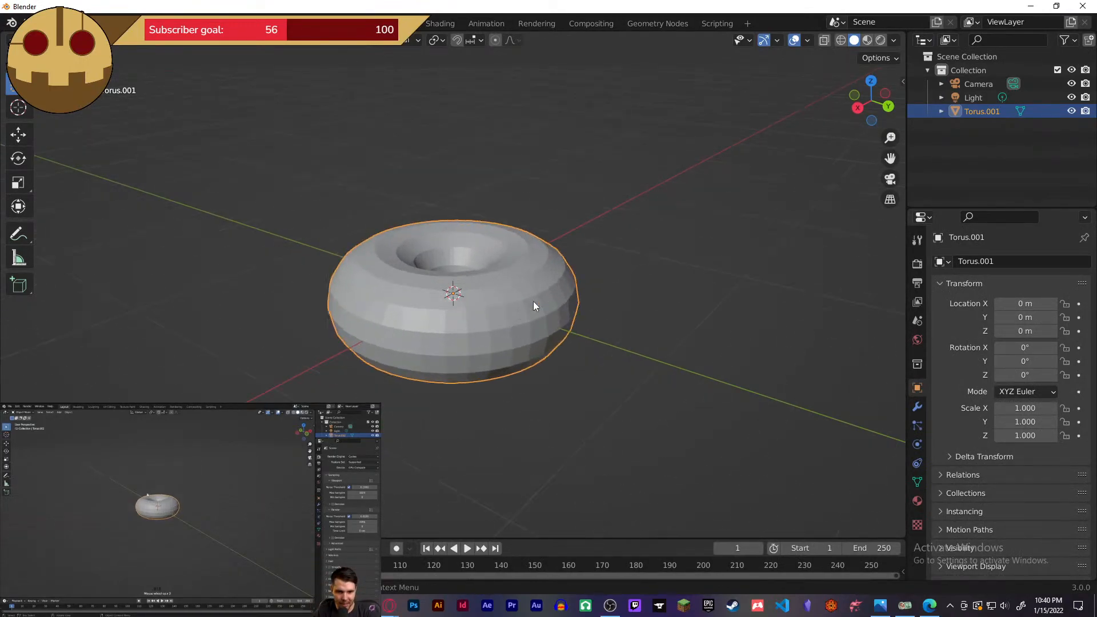
pyautogui.press('g')
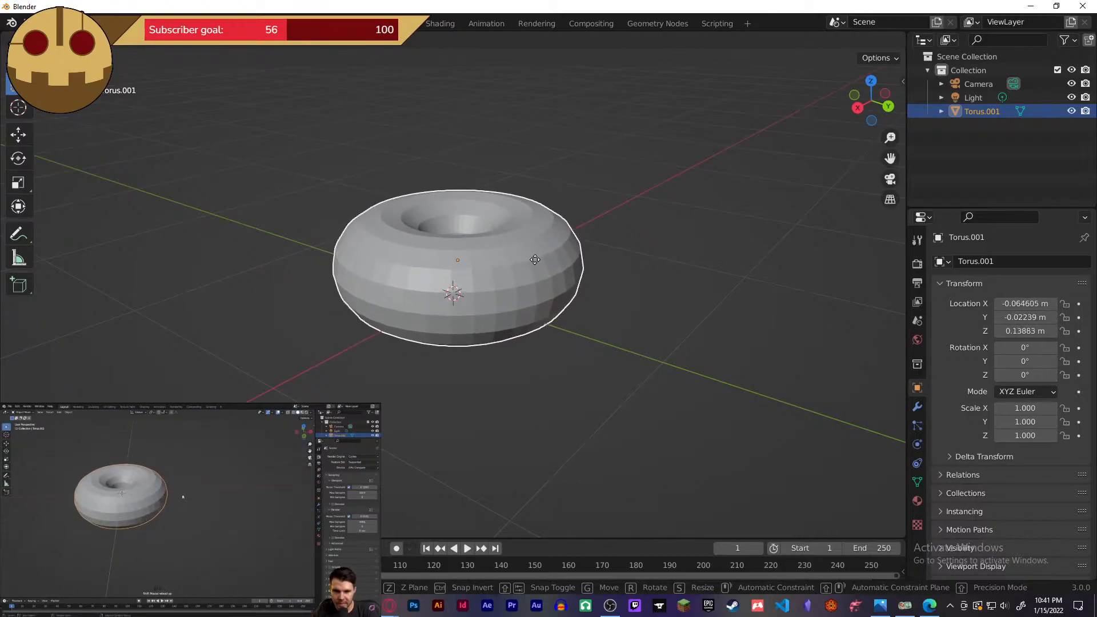
pyautogui.press('y')
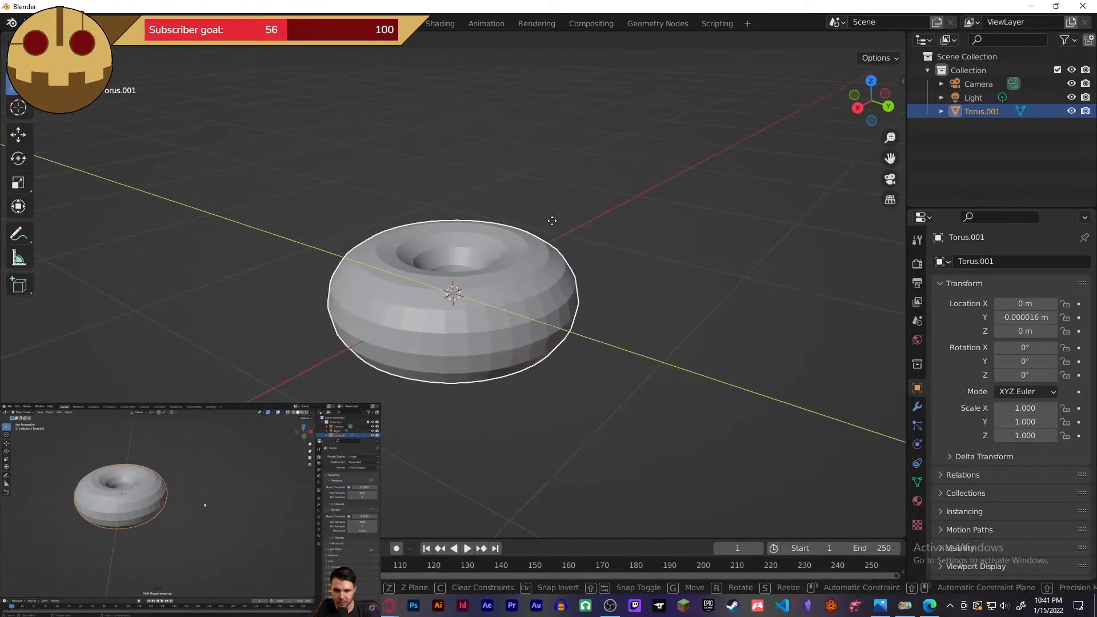
pyautogui.press('z')
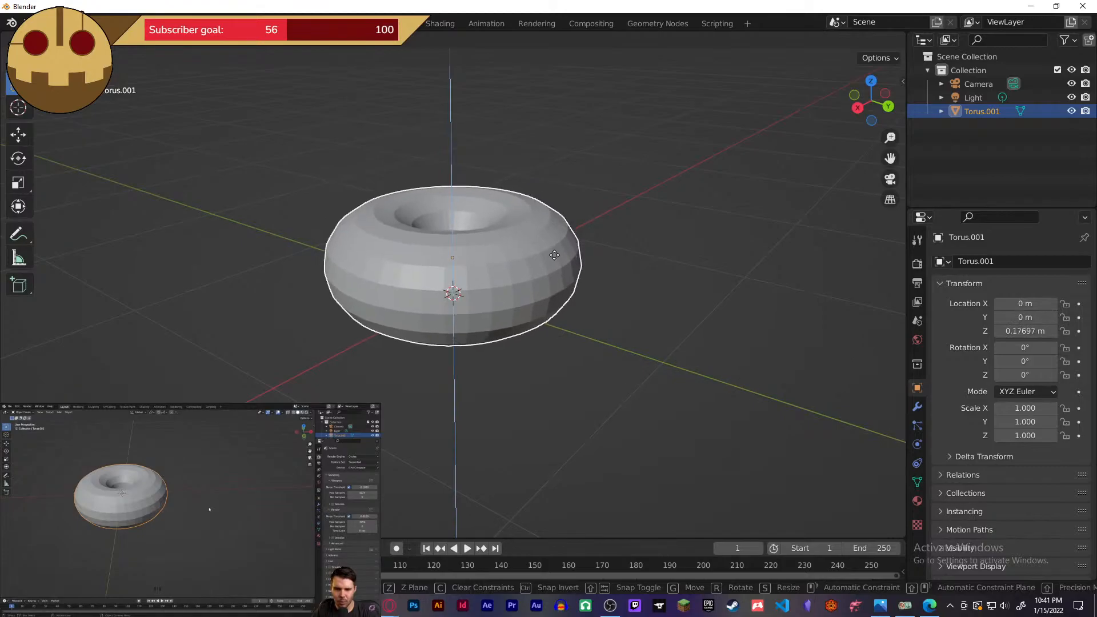
pyautogui.click(556, 259)
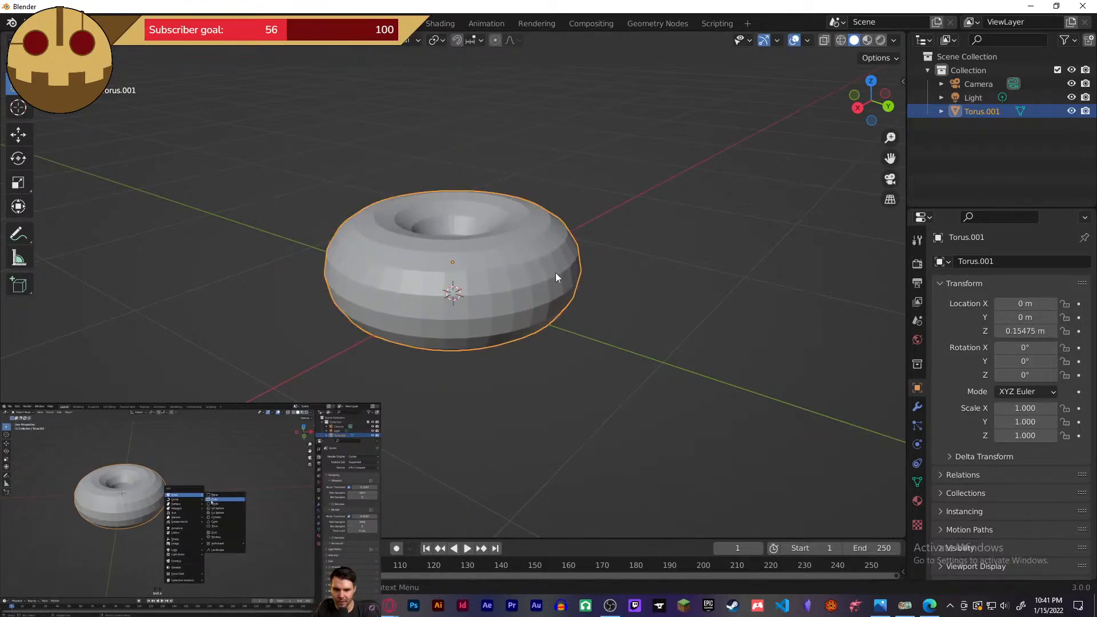
# - Deselect the torus, view it from directly above and select it again
pyautogui.click(549, 369)
pyautogui.moveTo(619, 313); pyautogui.dragTo(610, 417, button='middle')
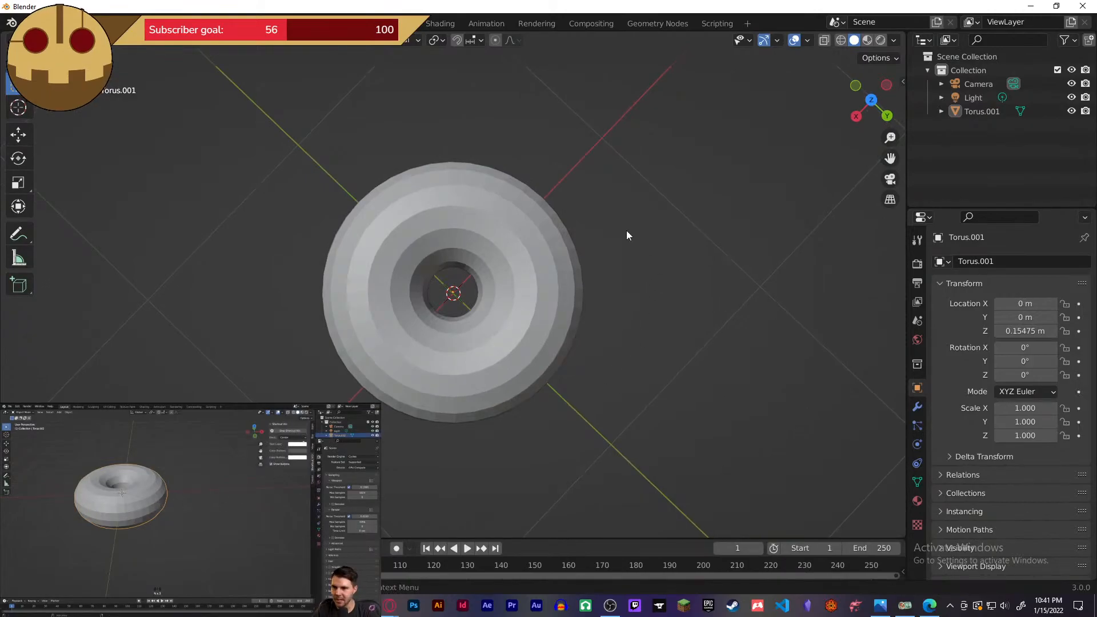
pyautogui.click(456, 372)
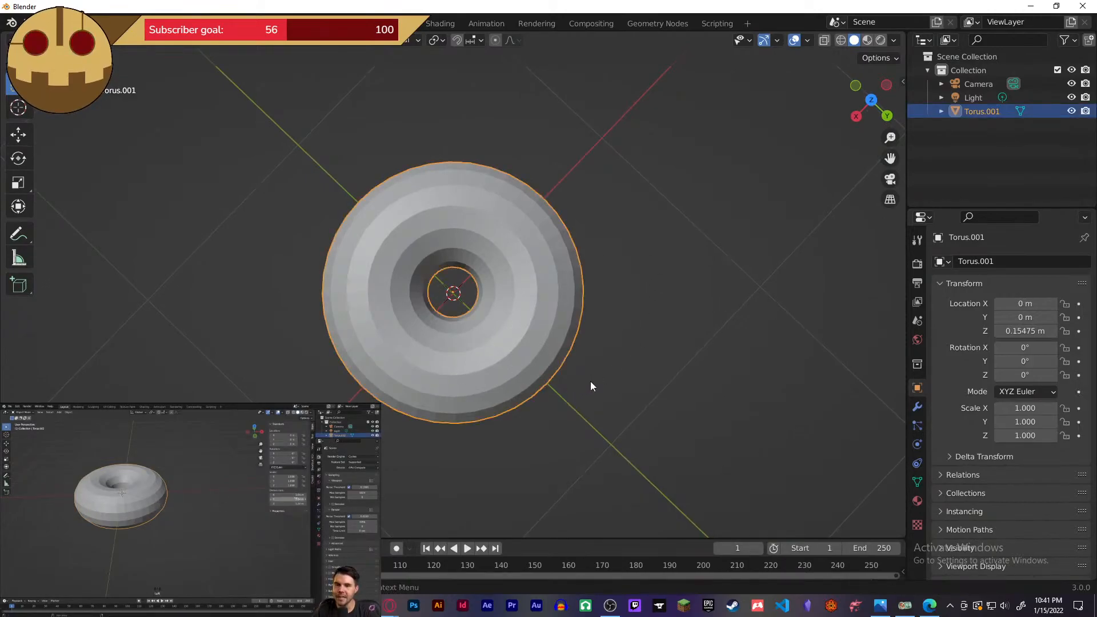
# - Display the torus's transform values and clear its location back to the world origin
pyautogui.moveTo(590, 382); pyautogui.dragTo(569, 320, button='middle')
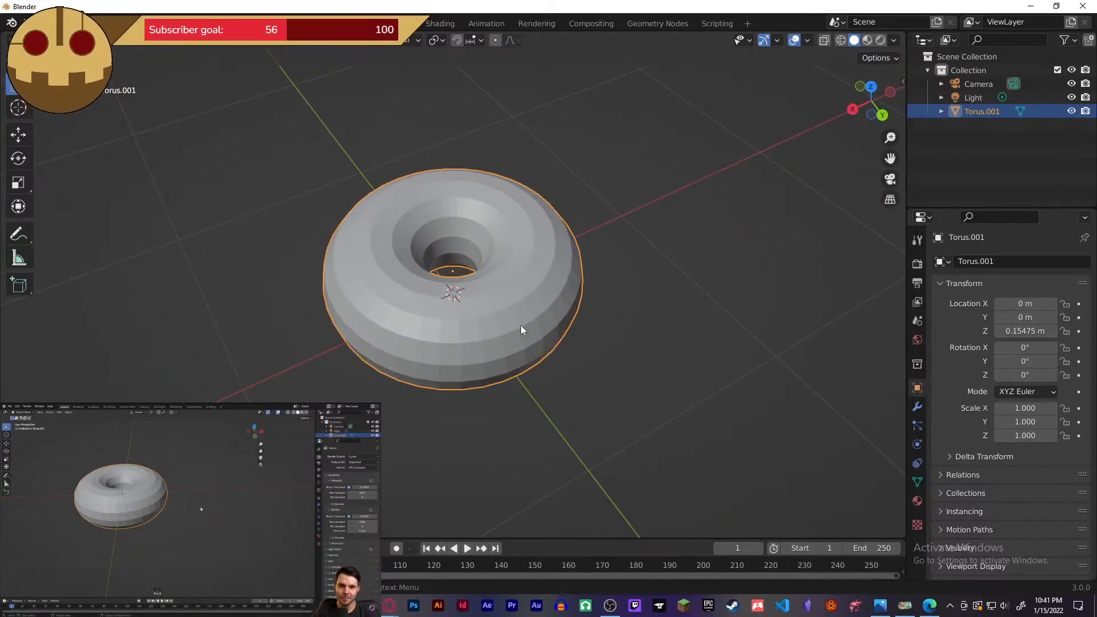
pyautogui.press('n')
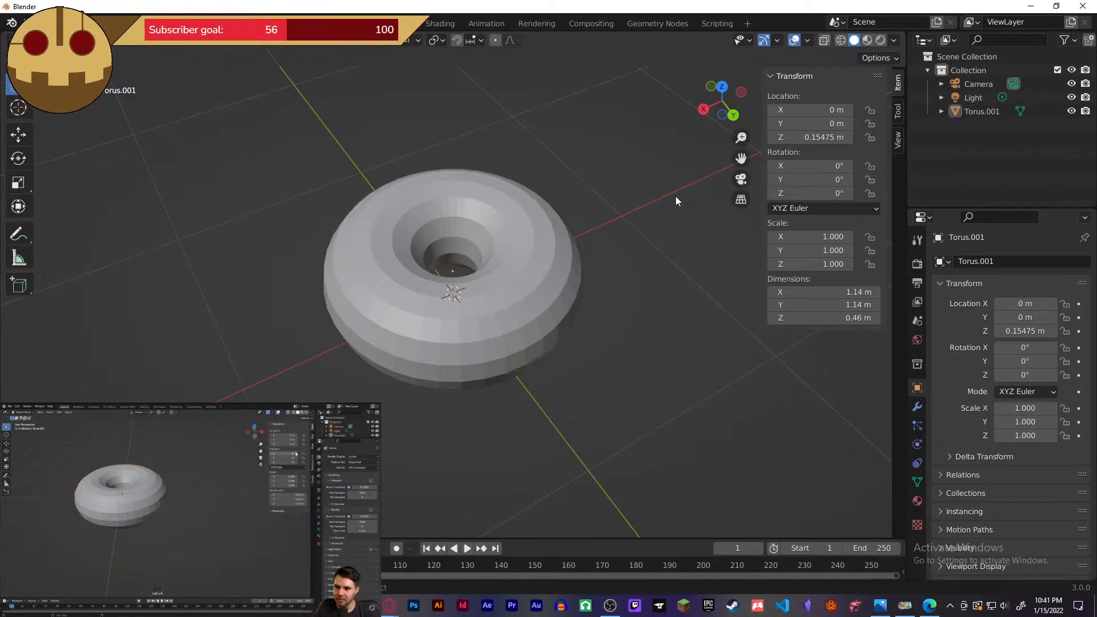
pyautogui.hotkey('alt', 'a')
pyautogui.press('a')
pyautogui.hotkey('alt', 'g')
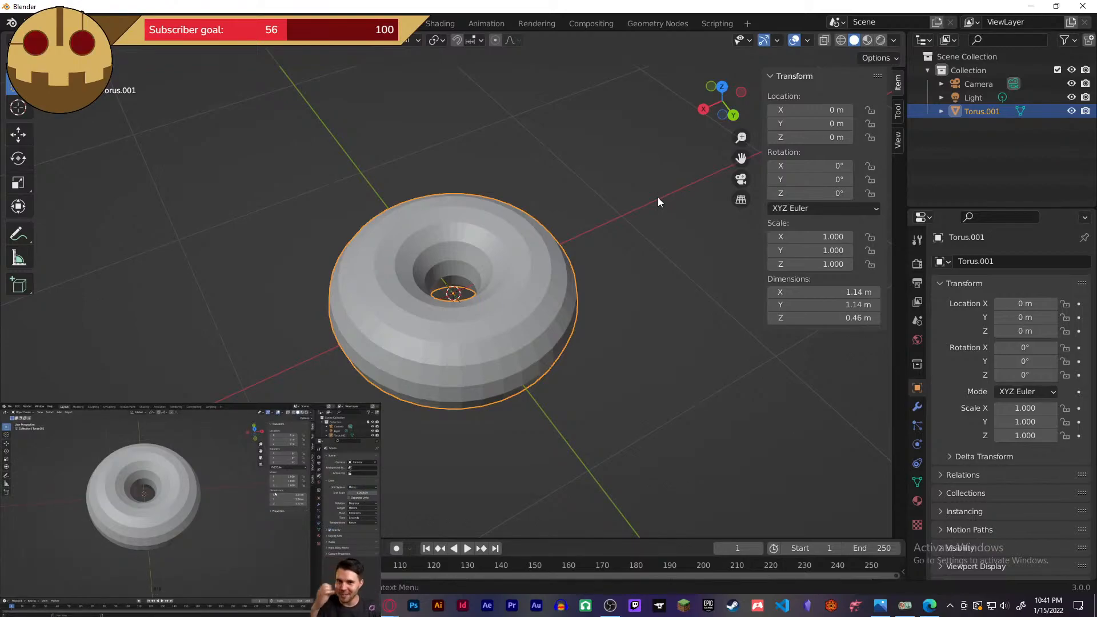
pyautogui.press('n')
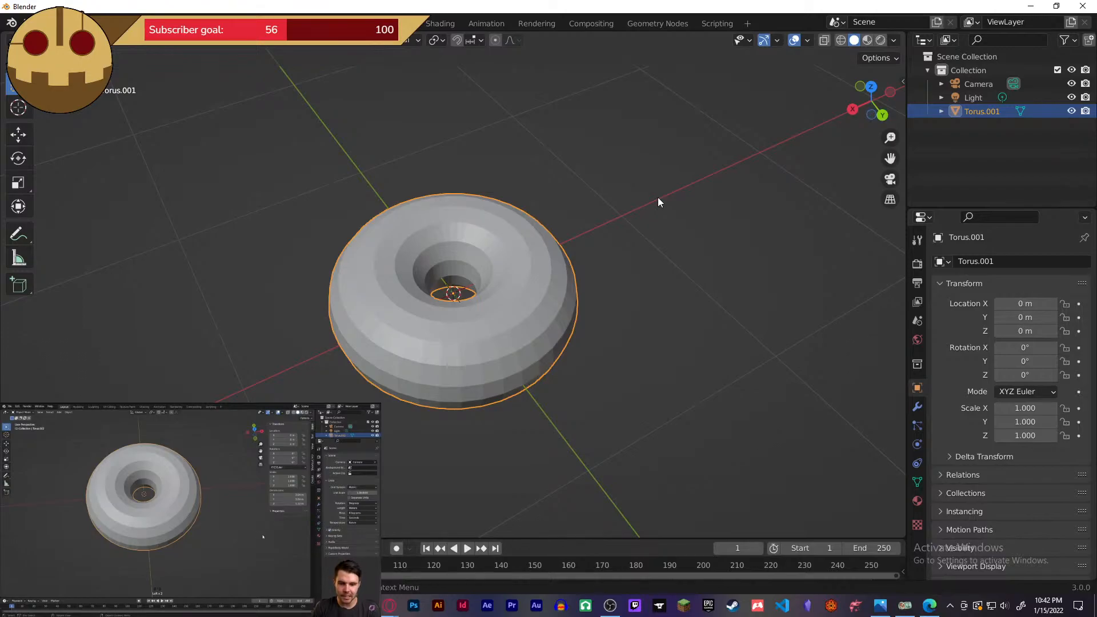
# - Scale the torus down uniformly to 0.100, checking the size in its transform values
pyautogui.press('n')
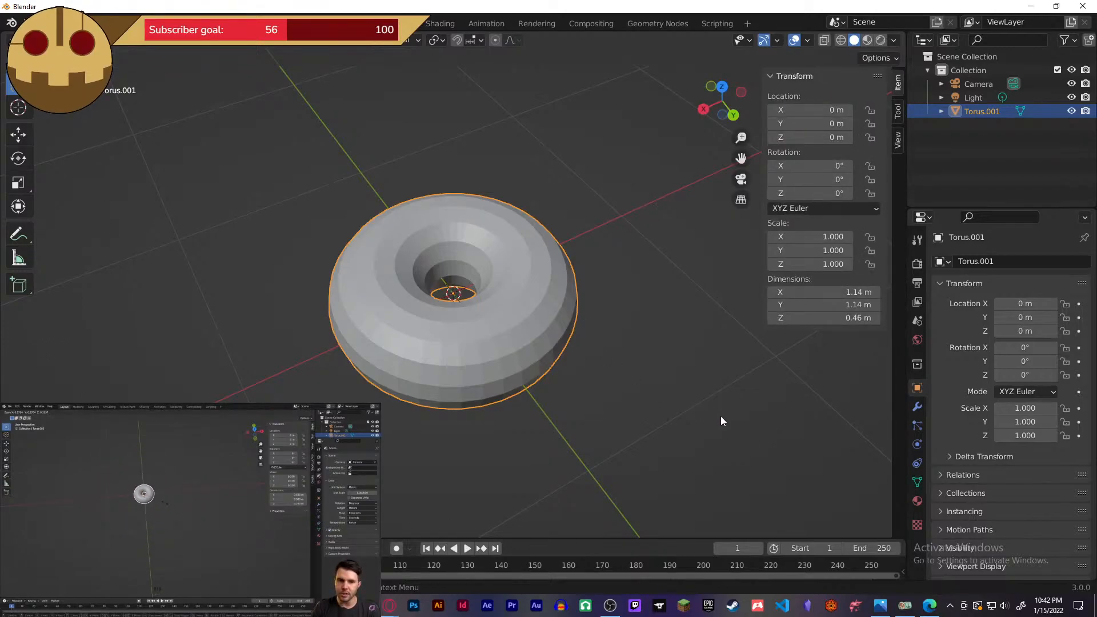
pyautogui.press('s')
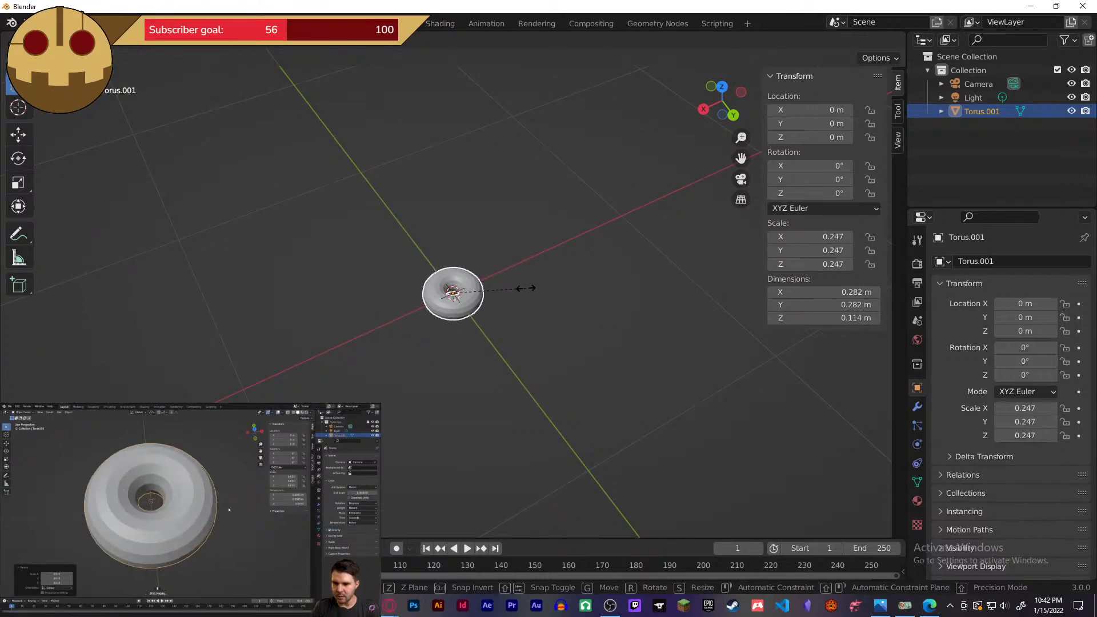
pyautogui.click(480, 281)
pyautogui.scroll(12, 479, 283)
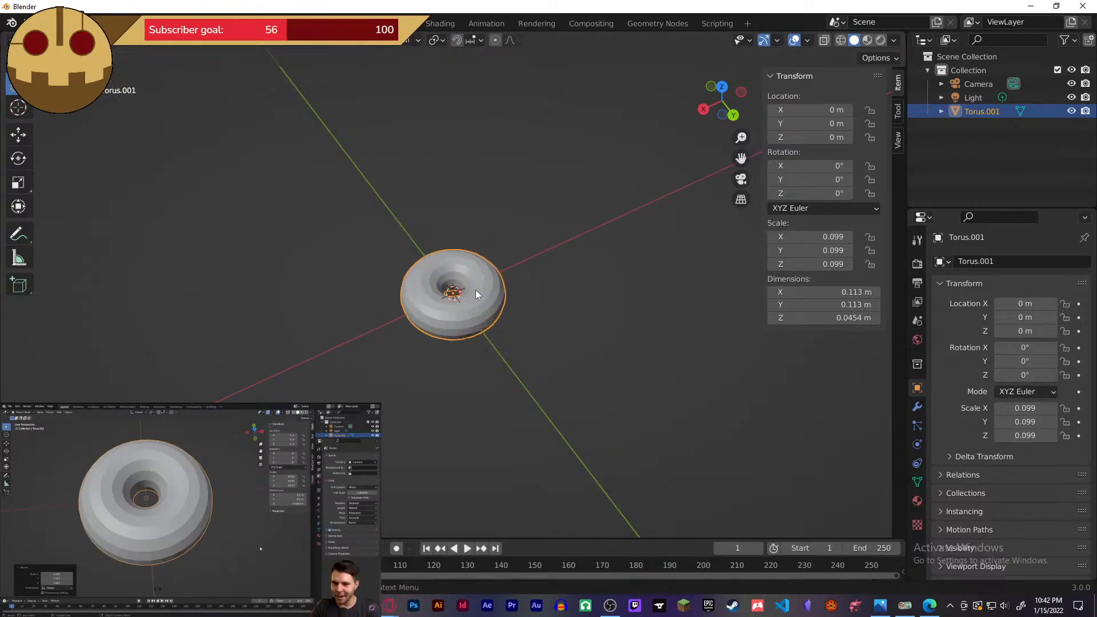
pyautogui.scroll(3, 475, 290)
pyautogui.moveTo(595, 392); pyautogui.dragTo(630, 352, button='middle')
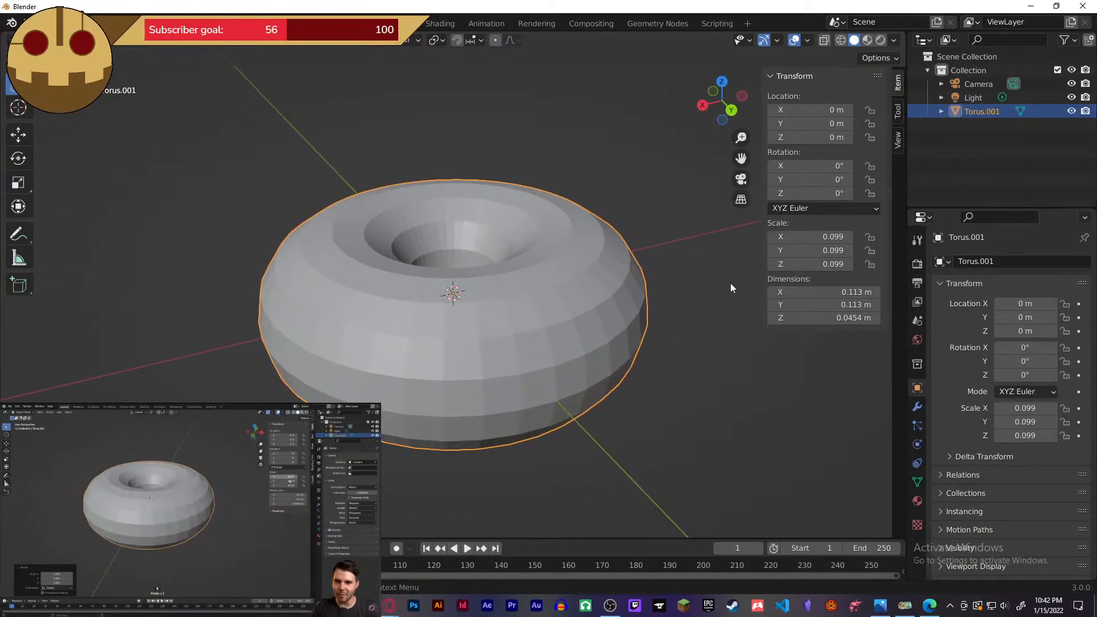
pyautogui.press('s')
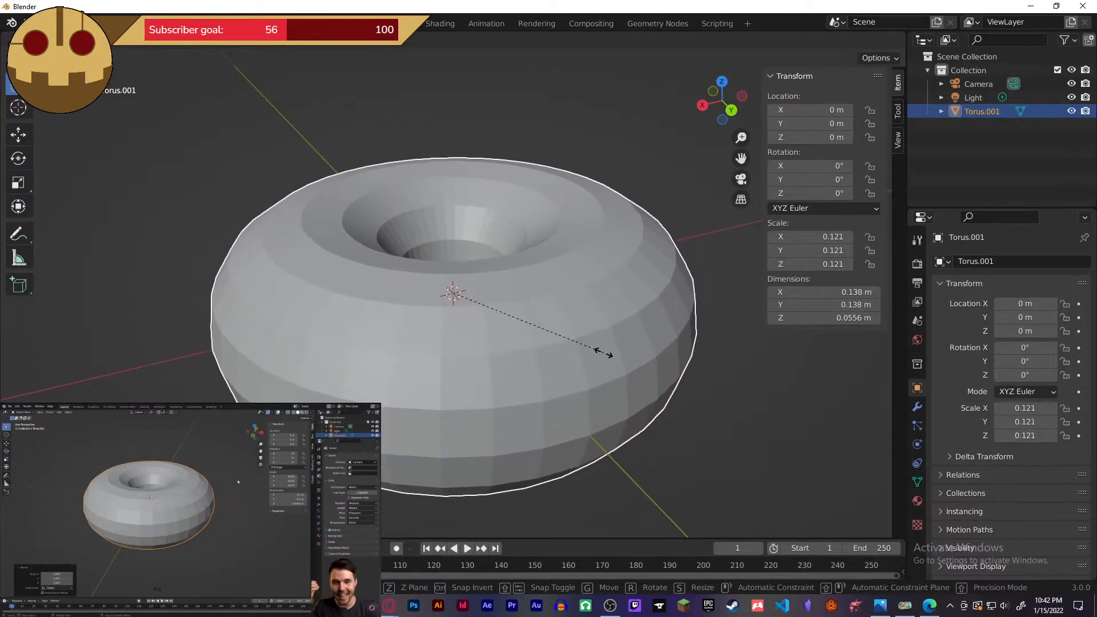
pyautogui.click(585, 314)
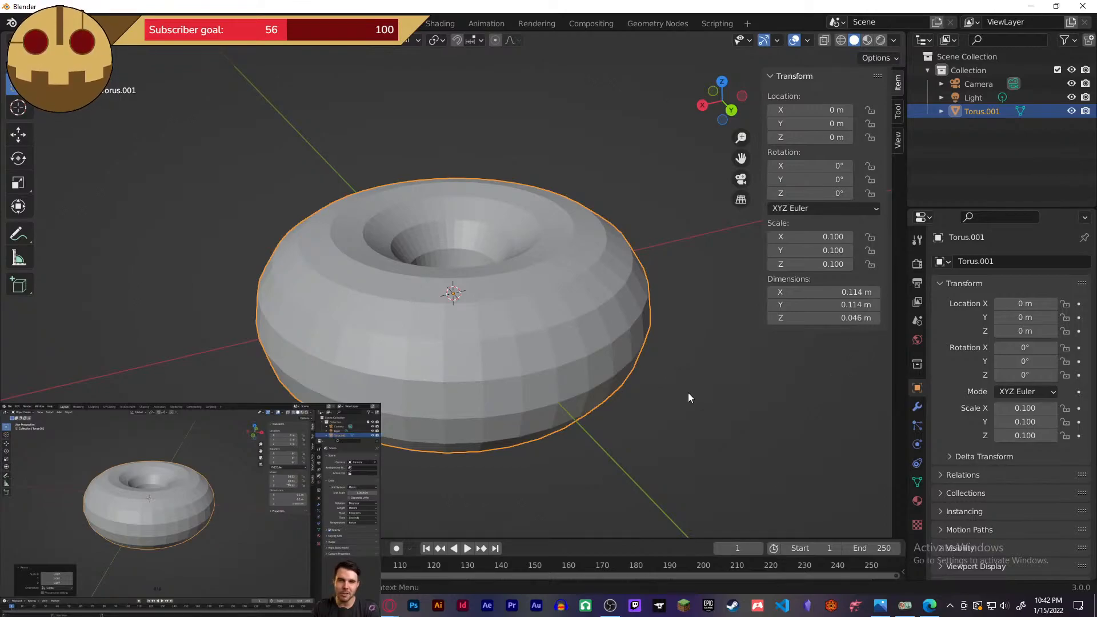
# - Apply the torus's scale
pyautogui.moveTo(691, 392); pyautogui.dragTo(661, 400, button='middle')
pyautogui.moveTo(672, 387)
pyautogui.mouseDown(button='middle')
pyautogui.moveTo(678, 324)
pyautogui.moveTo(685, 410)
pyautogui.moveTo(685, 398)
pyautogui.mouseUp(button='middle')
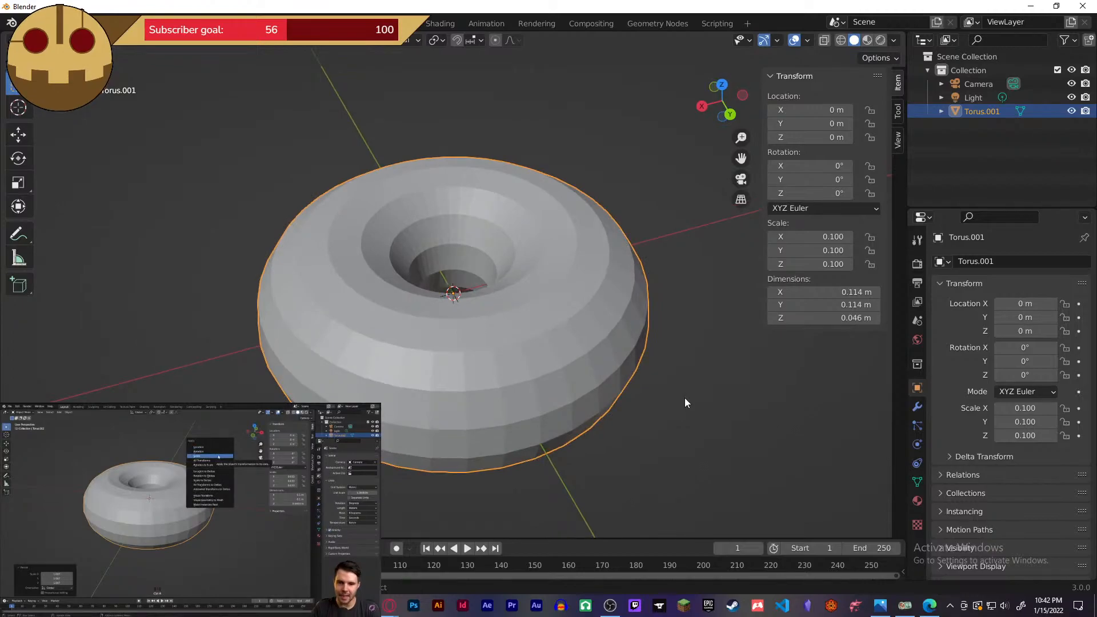
pyautogui.hotkey('ctrl', 'a')
pyautogui.click(670, 423)
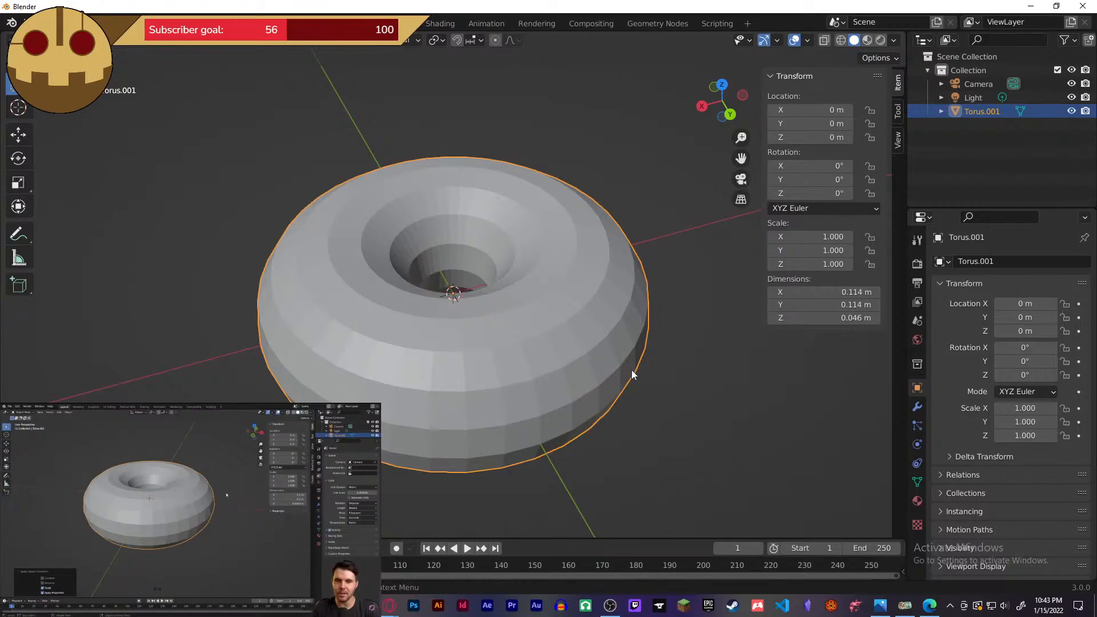
# - Shade the torus smooth and deselect it
pyautogui.moveTo(688, 377); pyautogui.dragTo(726, 407, button='middle')
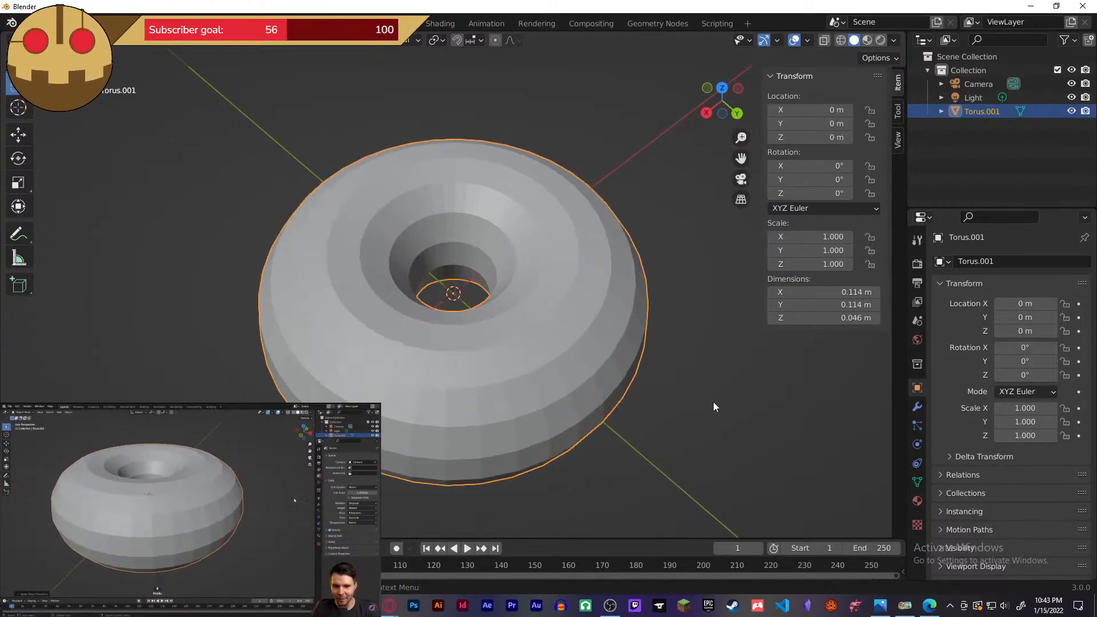
pyautogui.scroll(-4, 706, 411)
pyautogui.moveTo(702, 416); pyautogui.dragTo(702, 352, button='middle')
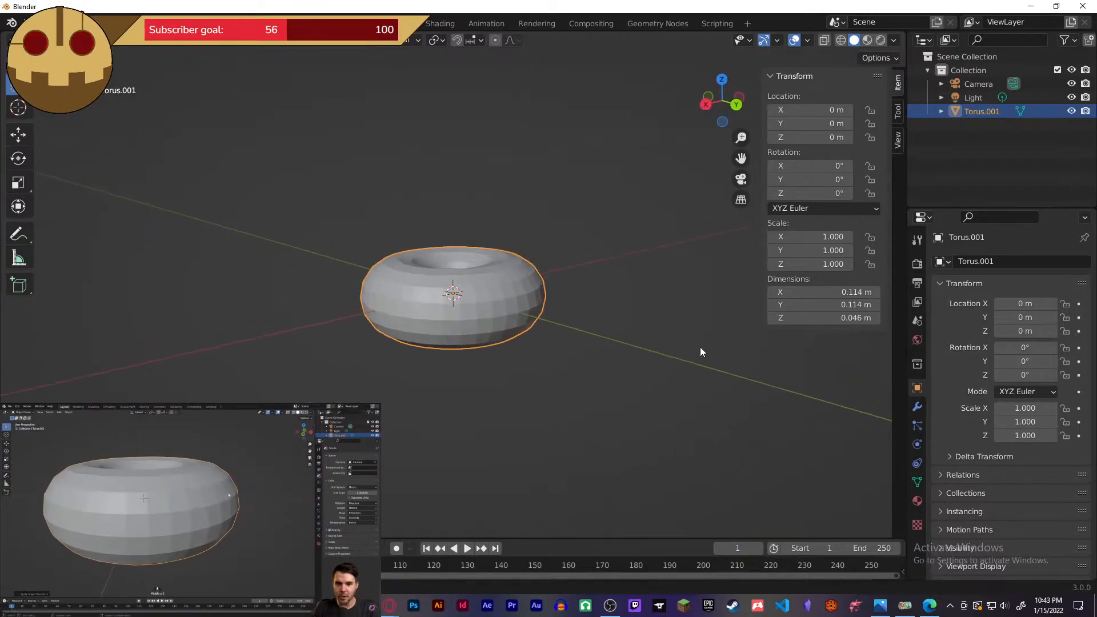
pyautogui.scroll(2, 701, 348)
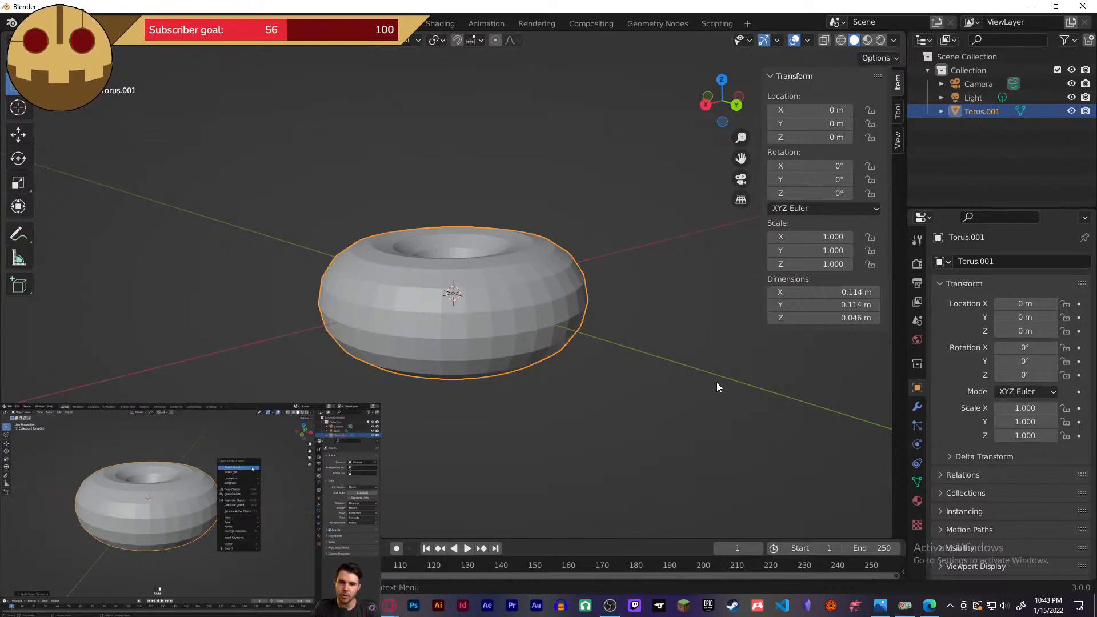
pyautogui.rightClick(554, 313)
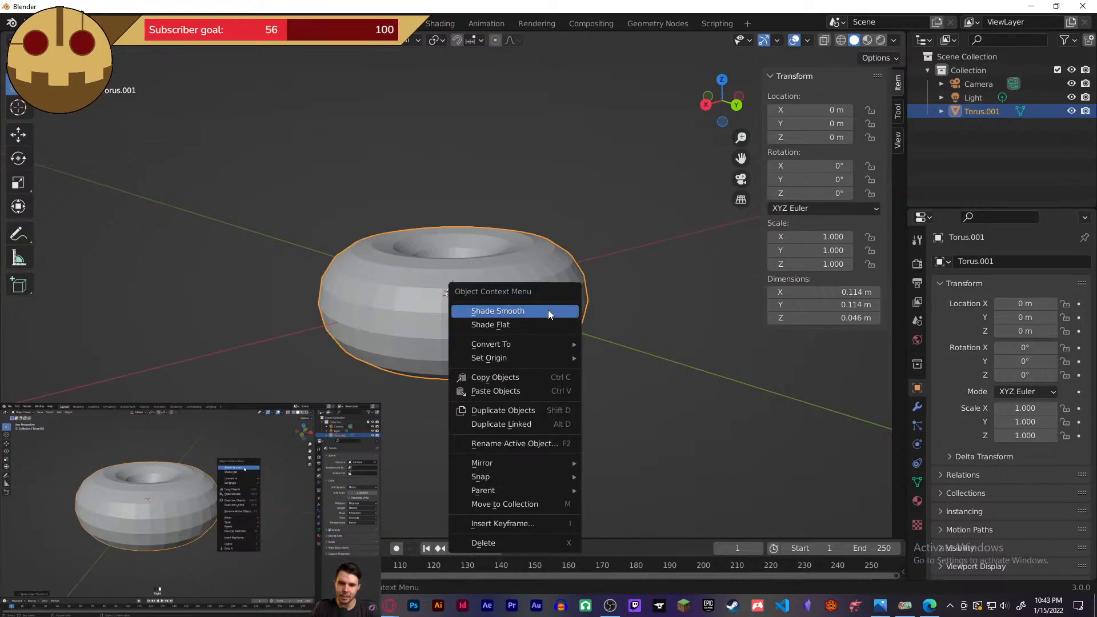
pyautogui.click(548, 312)
pyautogui.moveTo(601, 268); pyautogui.dragTo(634, 242, button='middle')
pyautogui.click(627, 316)
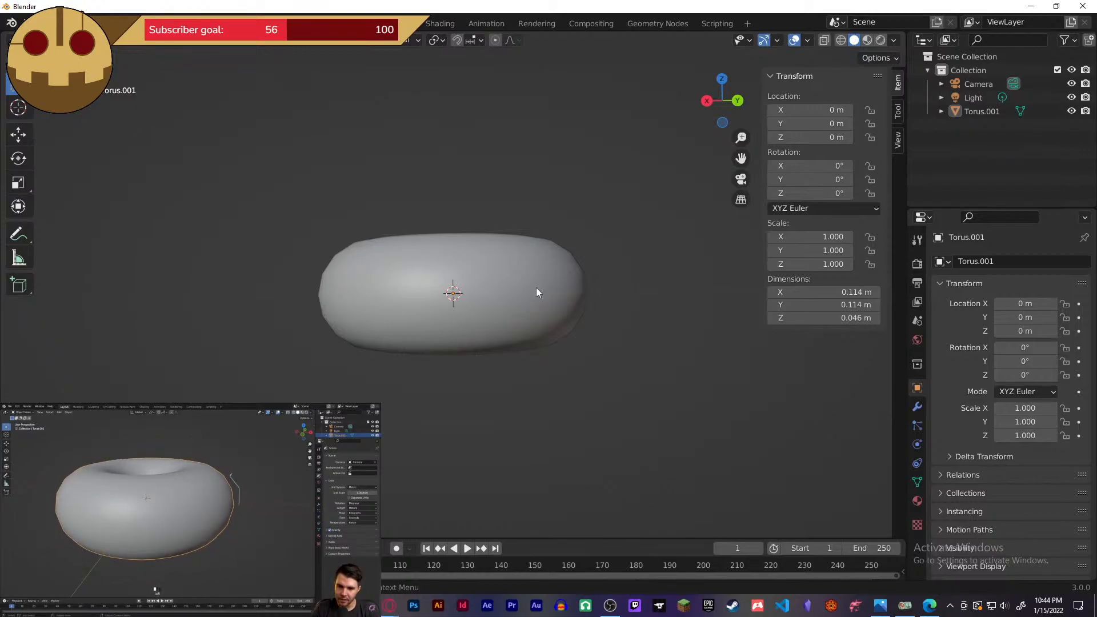
# - Examine the smooth-shaded torus's silhouette from several angles and check its mesh in Edit Mode
pyautogui.moveTo(536, 287); pyautogui.dragTo(587, 311, button='middle')
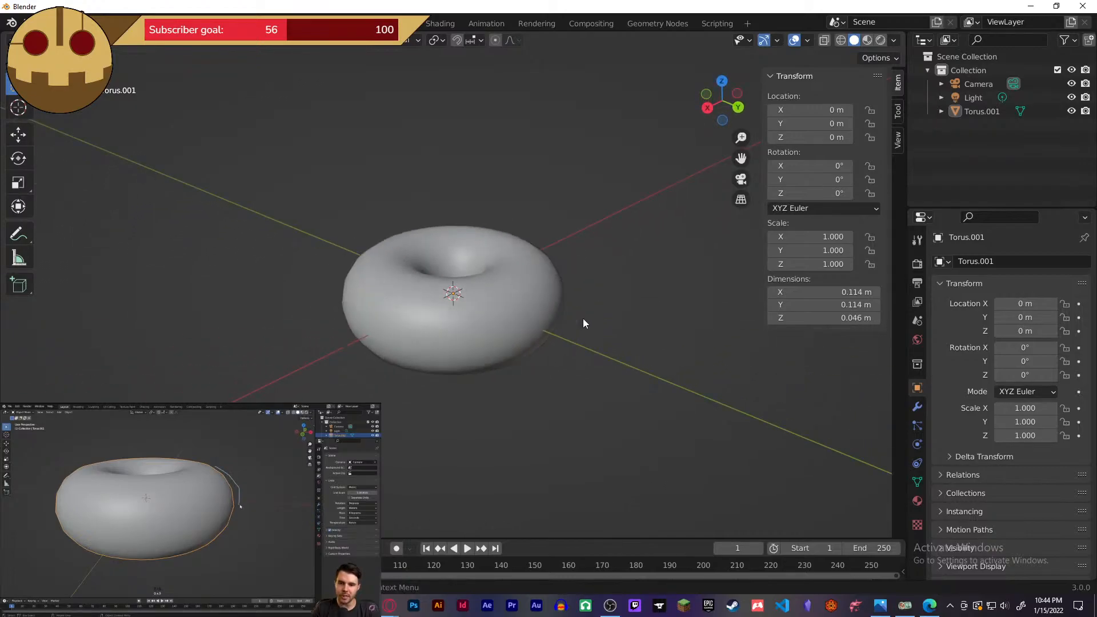
pyautogui.scroll(3, 582, 320)
pyautogui.click(582, 325)
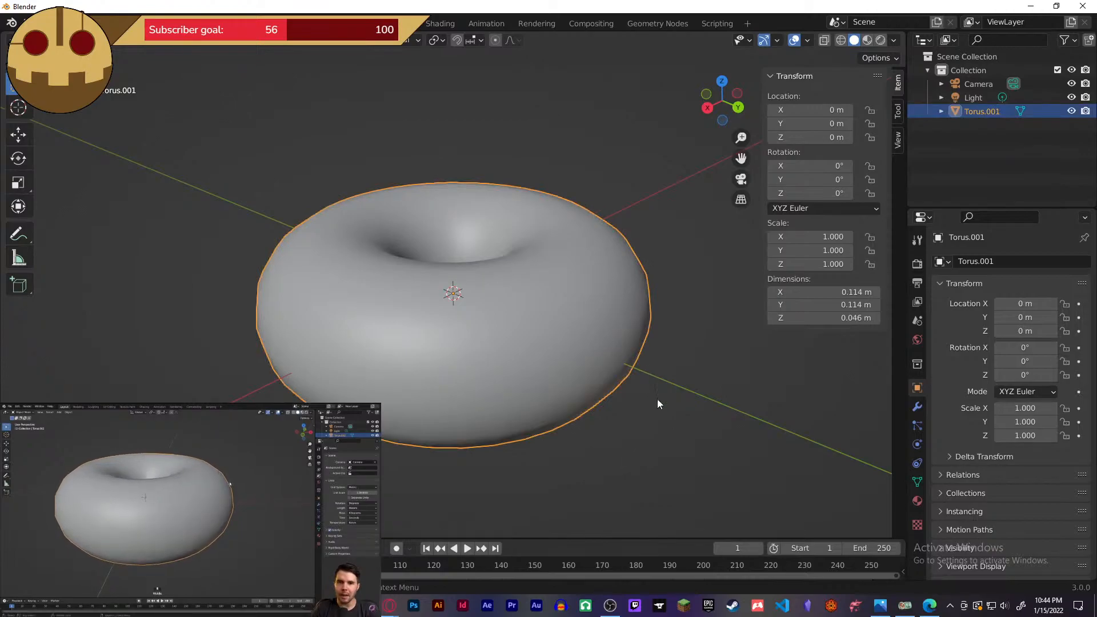
pyautogui.moveTo(657, 398); pyautogui.dragTo(721, 363, button='middle')
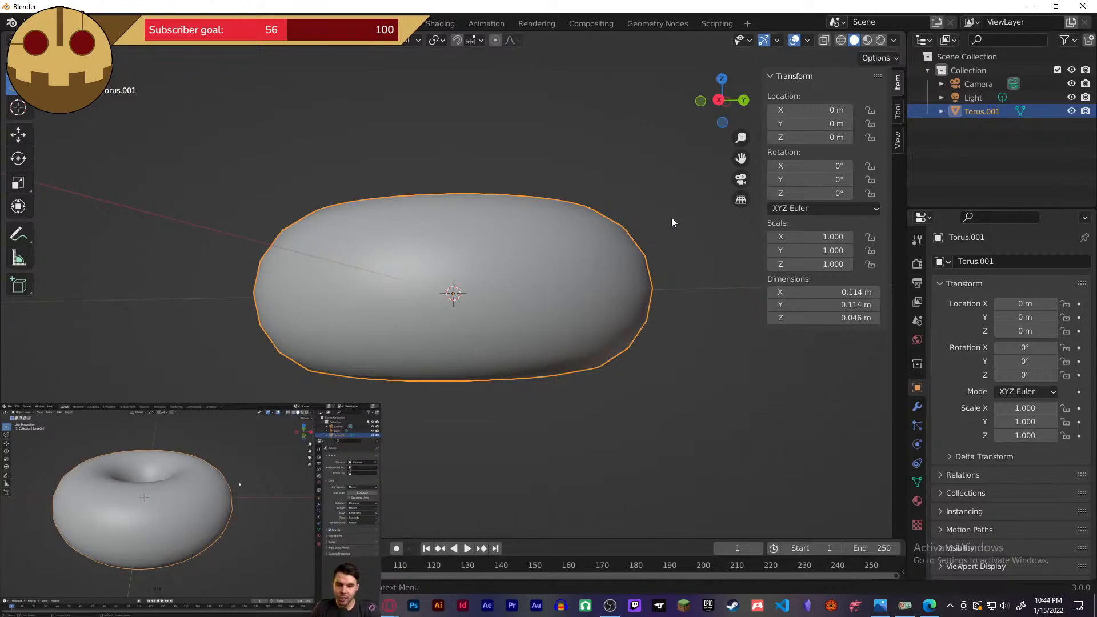
pyautogui.moveTo(672, 221); pyautogui.dragTo(636, 285, button='middle')
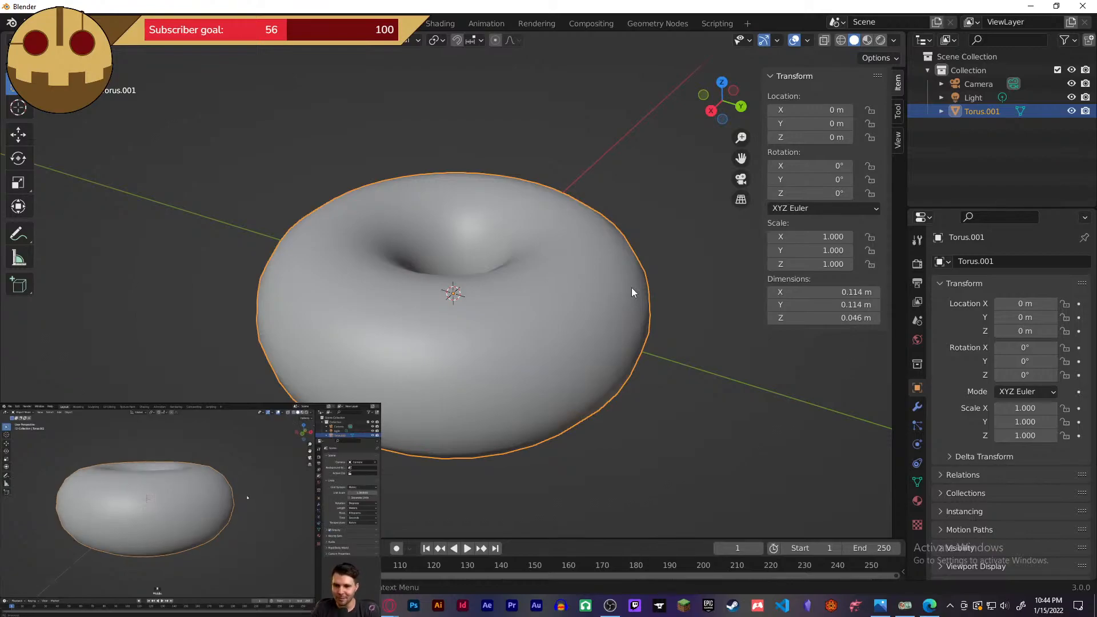
pyautogui.press('Tab')
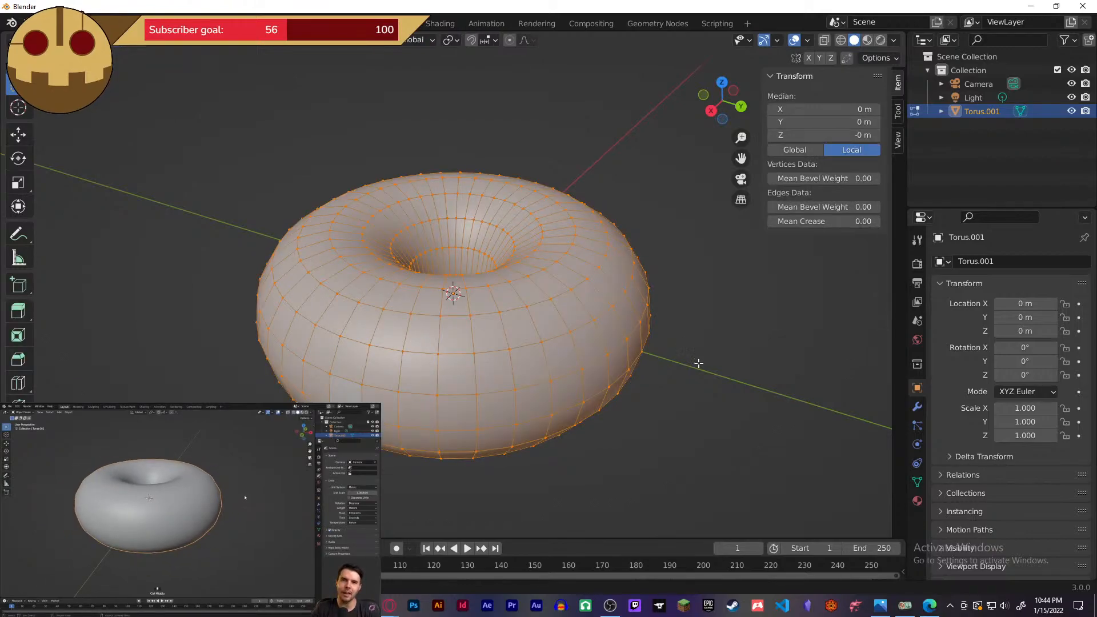
pyautogui.press('Tab')
pyautogui.moveTo(718, 398); pyautogui.dragTo(711, 372, button='middle')
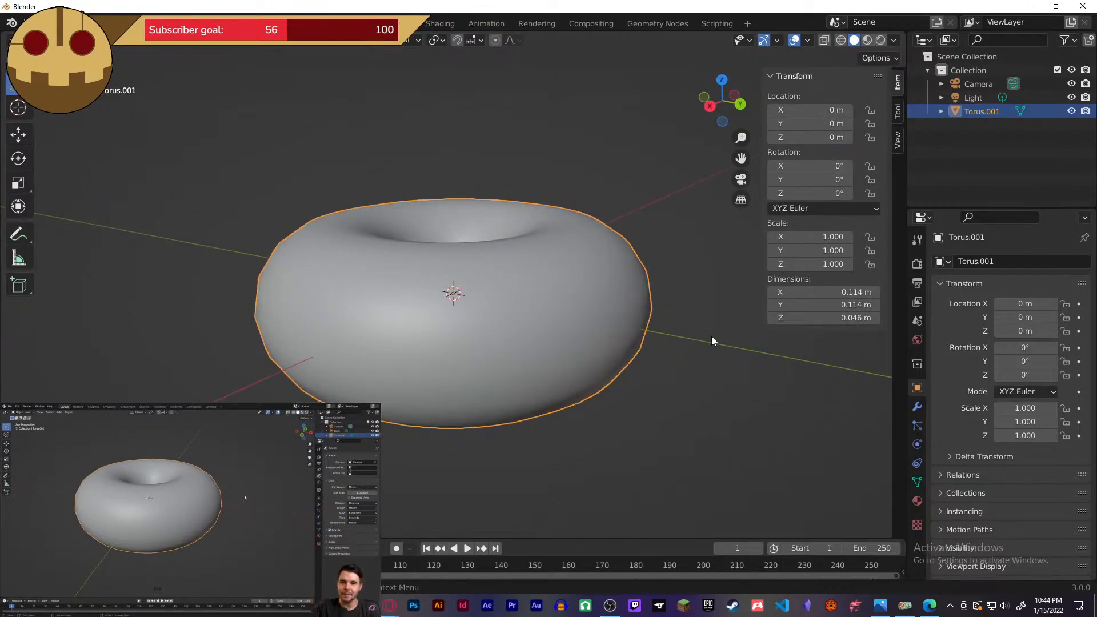
pyautogui.moveTo(711, 340); pyautogui.dragTo(702, 357, button='middle')
# - Try an annotation stroke across the torus in red, undo the annotation and return to the selection tool
pyautogui.click(19, 234)
pyautogui.moveTo(372, 209)
pyautogui.mouseDown()
pyautogui.moveTo(338, 264)
pyautogui.moveTo(387, 236)
pyautogui.mouseUp()
pyautogui.hotkey('ctrl', 'z')
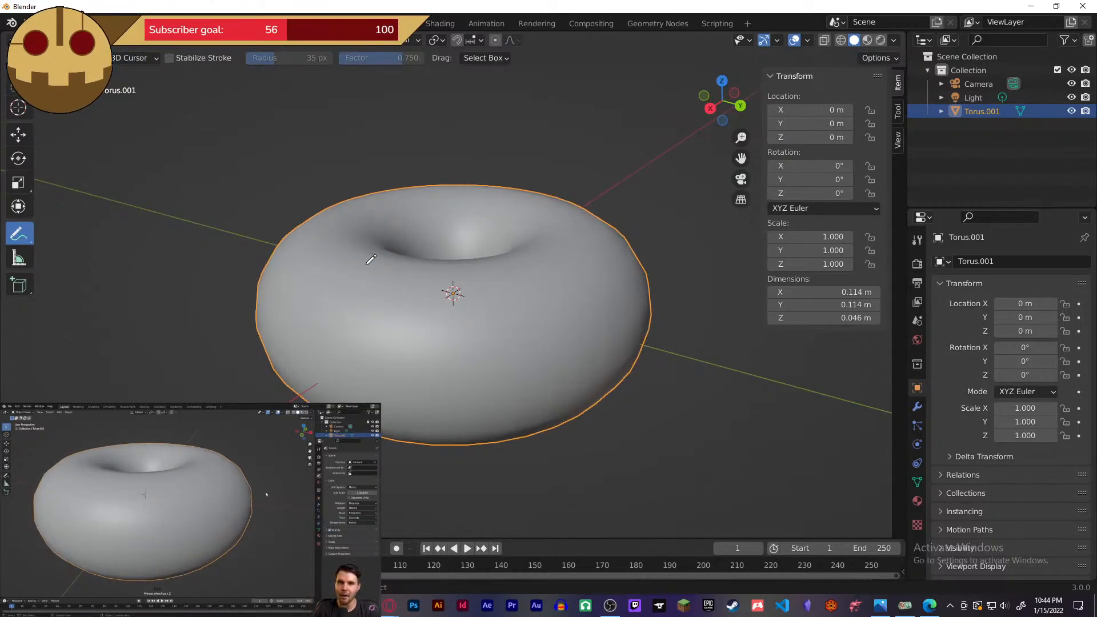
pyautogui.moveTo(291, 180); pyautogui.dragTo(341, 272)
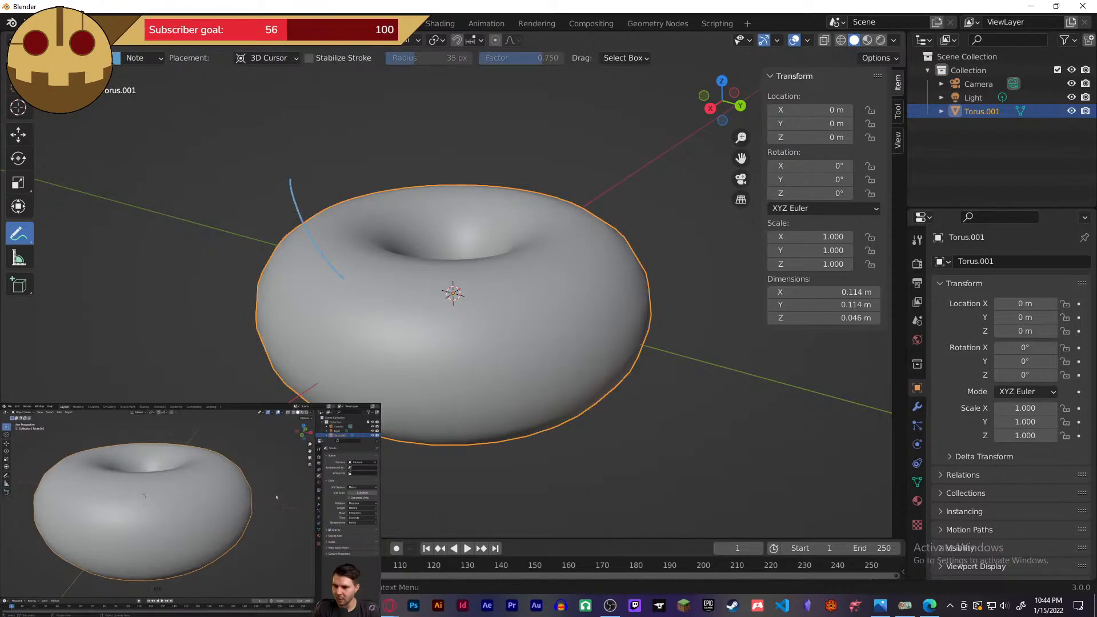
pyautogui.click(116, 57)
pyautogui.moveTo(132, 116)
pyautogui.mouseDown()
pyautogui.moveTo(135, 164)
pyautogui.moveTo(136, 155)
pyautogui.mouseUp()
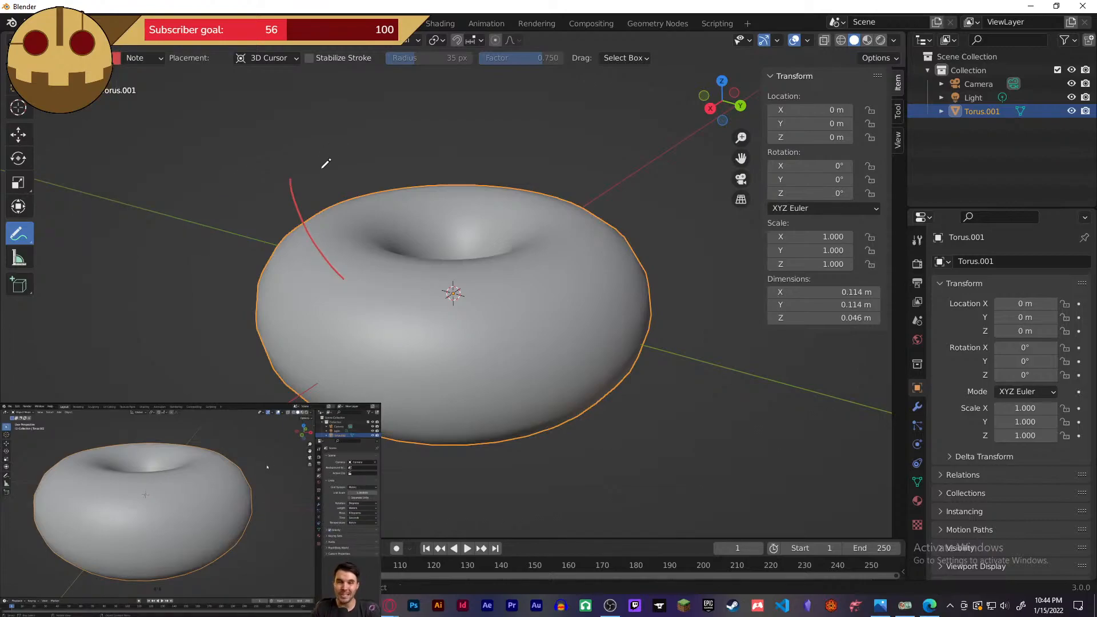
pyautogui.hotkey('ctrl', 'z')
pyautogui.click(115, 61)
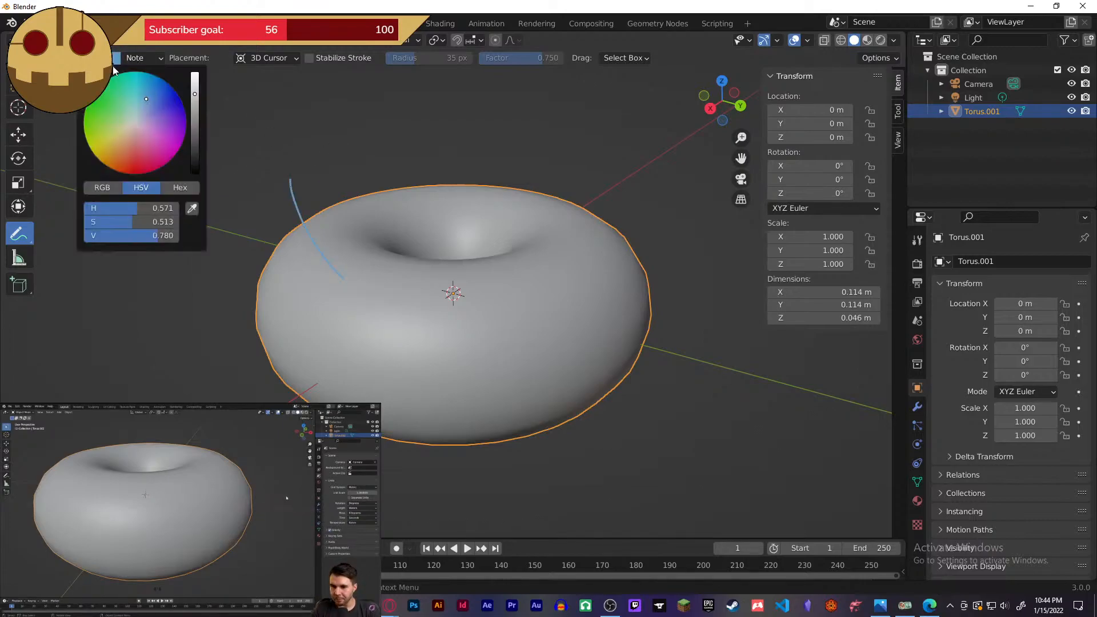
pyautogui.hotkey('ctrl', 'z')
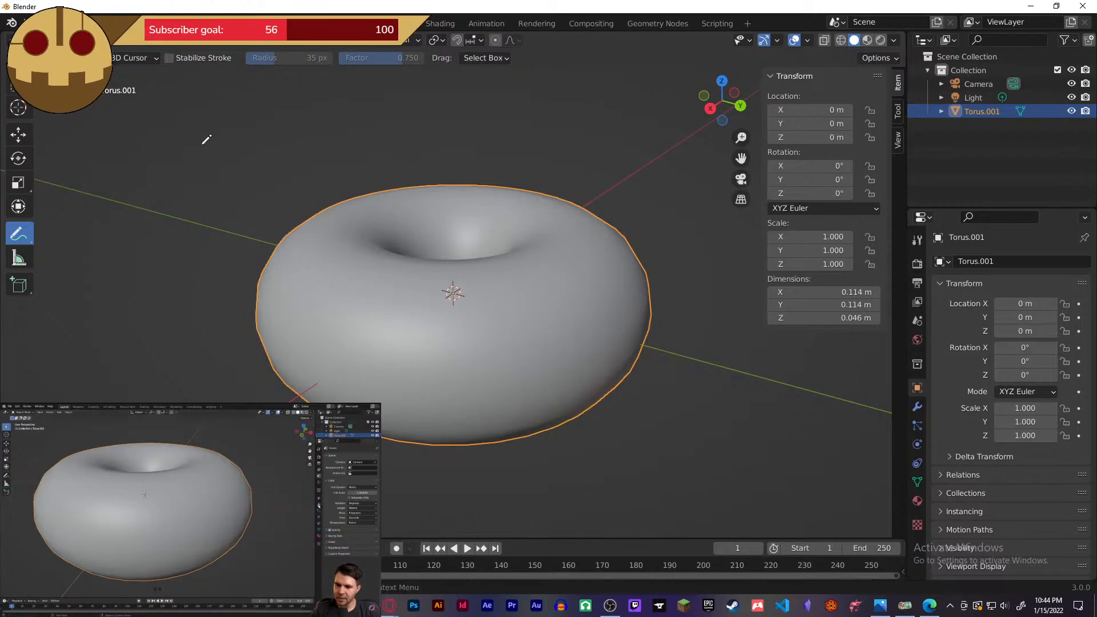
pyautogui.click(20, 134)
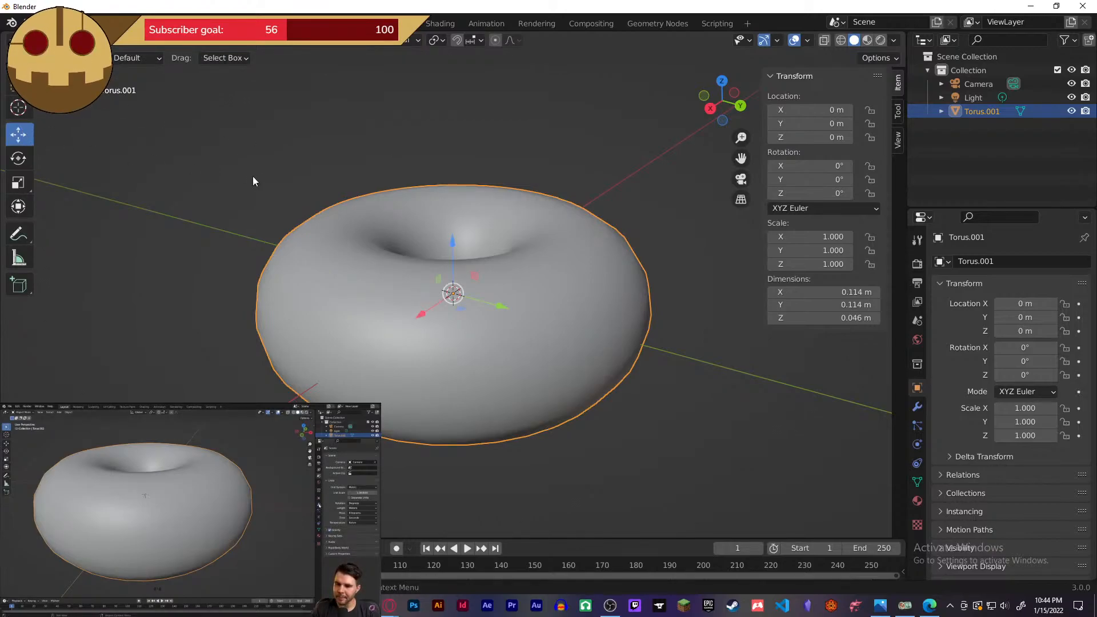
pyautogui.click(144, 151)
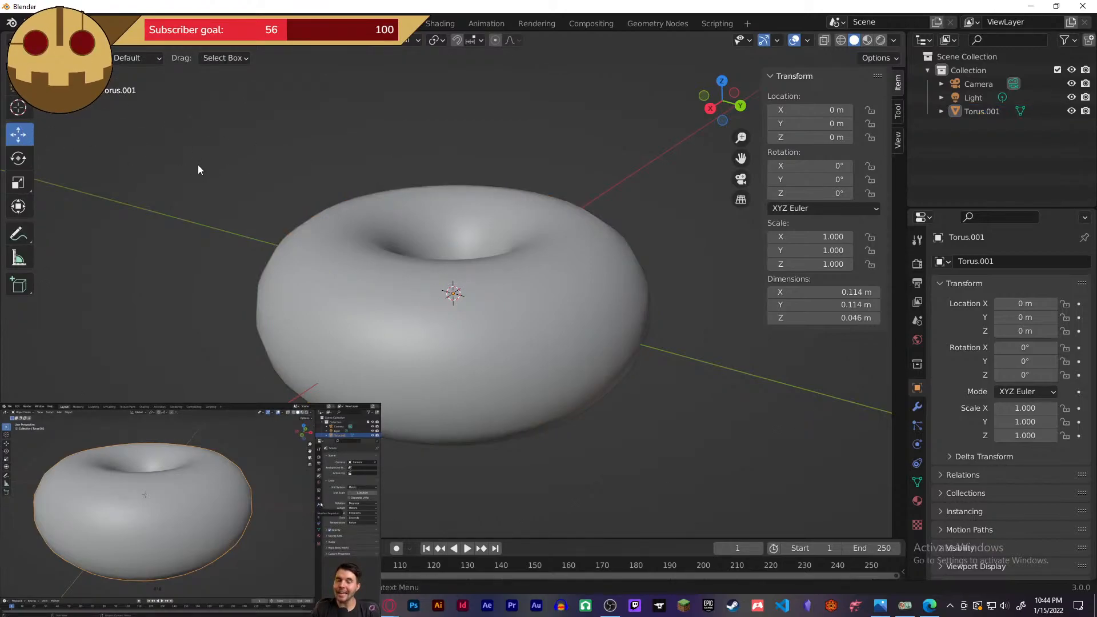
pyautogui.click(14, 87)
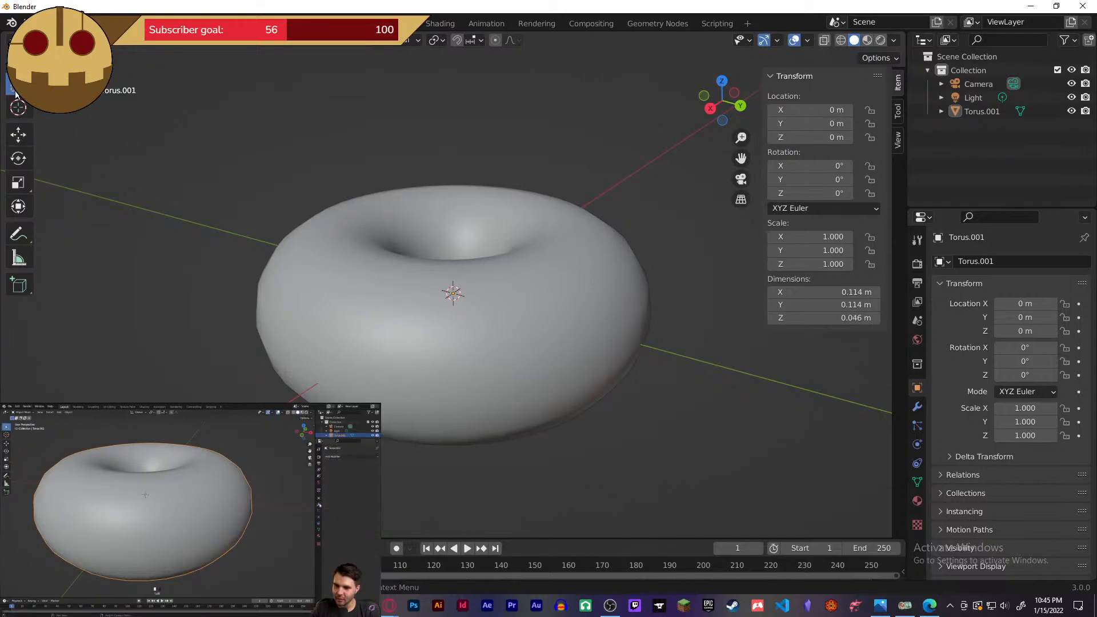
# - Add a Subdivision Surface modifier to the torus and inspect its outline up close
pyautogui.click(917, 407)
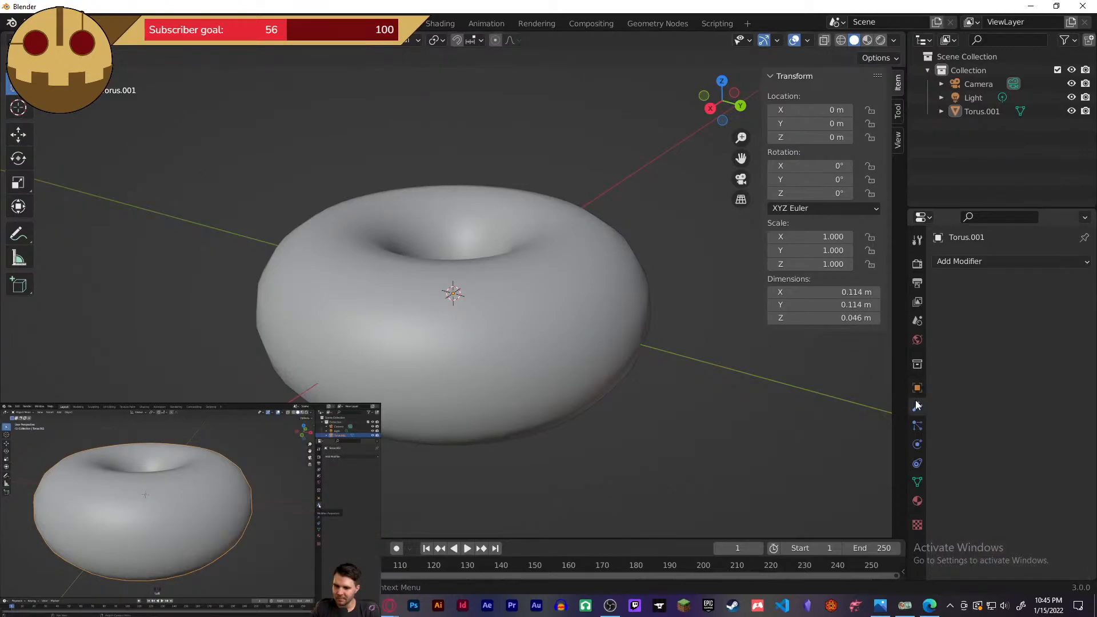
pyautogui.click(981, 262)
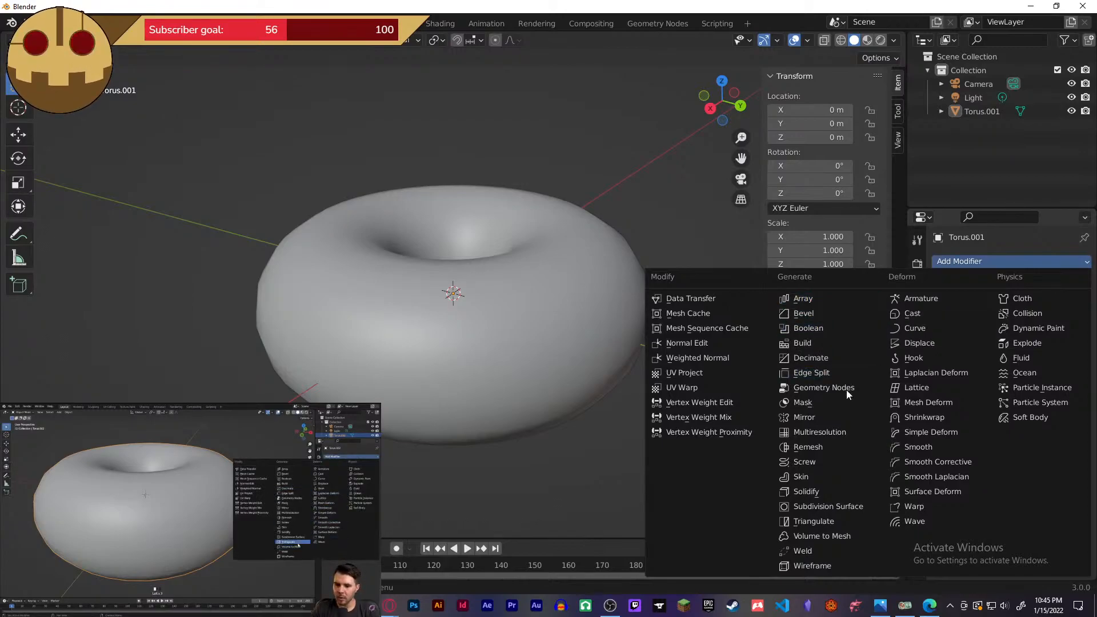
pyautogui.click(828, 507)
pyautogui.moveTo(619, 396); pyautogui.dragTo(632, 351, button='middle')
pyautogui.scroll(2, 632, 348)
pyautogui.scroll(3, 632, 349)
pyautogui.scroll(-3, 629, 355)
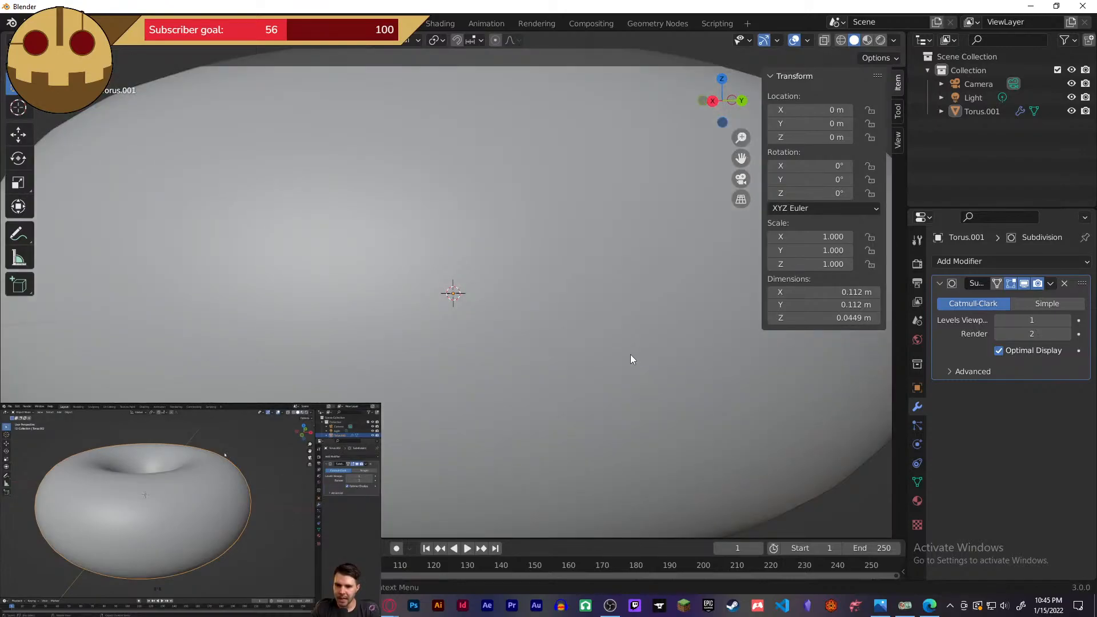
pyautogui.moveTo(684, 343); pyautogui.dragTo(746, 342, button='middle')
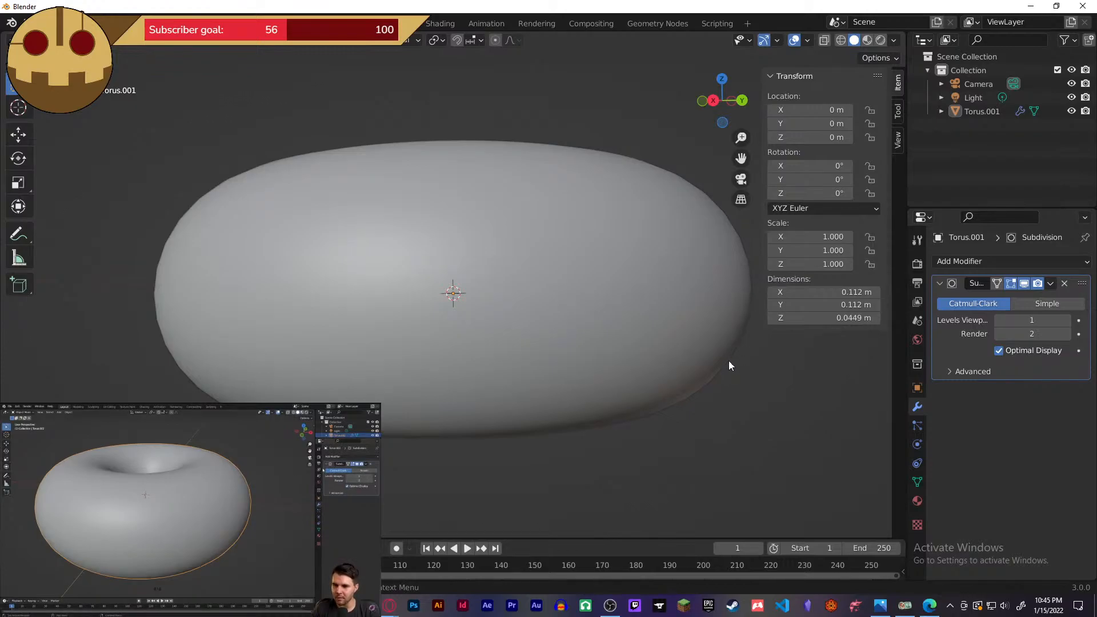
# - Widen the properties editor so the modifier header is fully readable, and select the torus
pyautogui.moveTo(729, 362)
pyautogui.mouseDown(button='middle')
pyautogui.moveTo(732, 394)
pyautogui.moveTo(745, 377)
pyautogui.moveTo(727, 371)
pyautogui.mouseUp(button='middle')
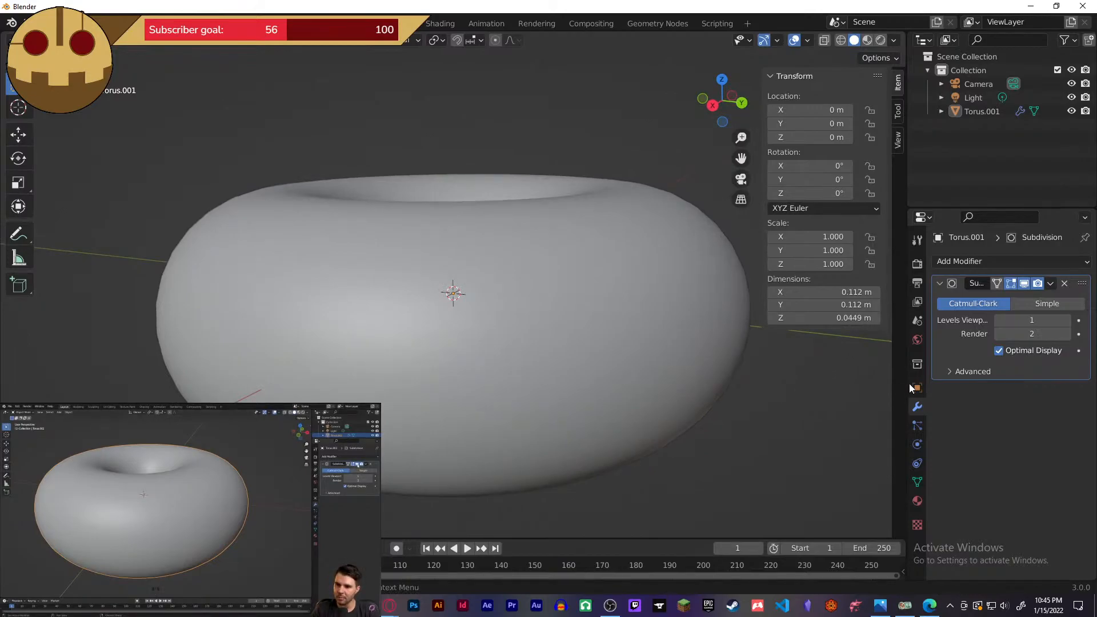
pyautogui.moveTo(926, 337); pyautogui.dragTo(875, 340)
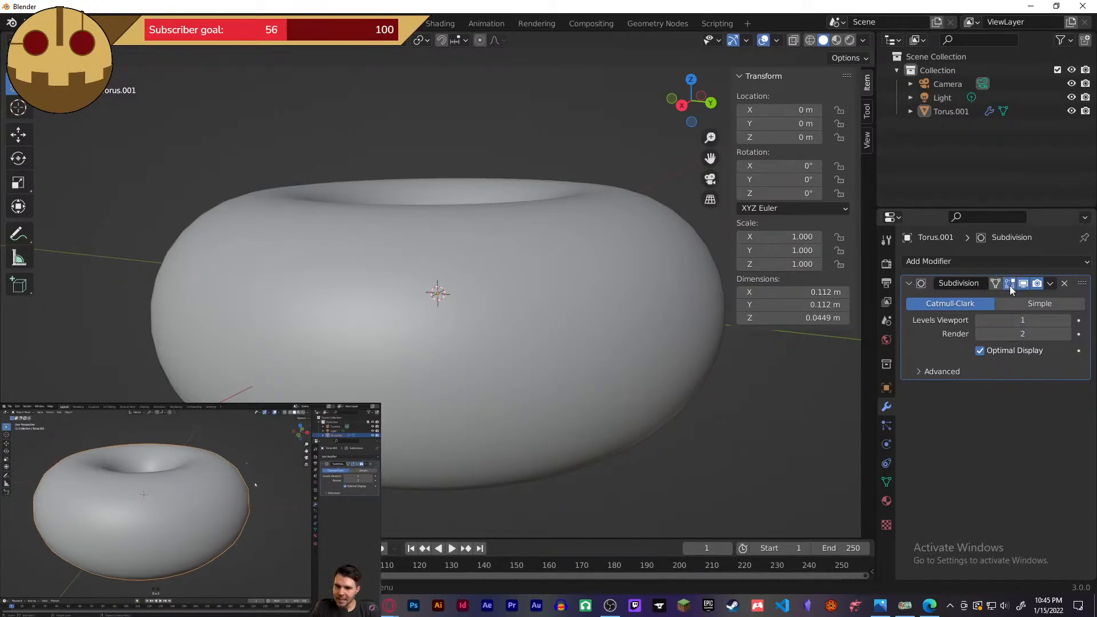
pyautogui.click(666, 375)
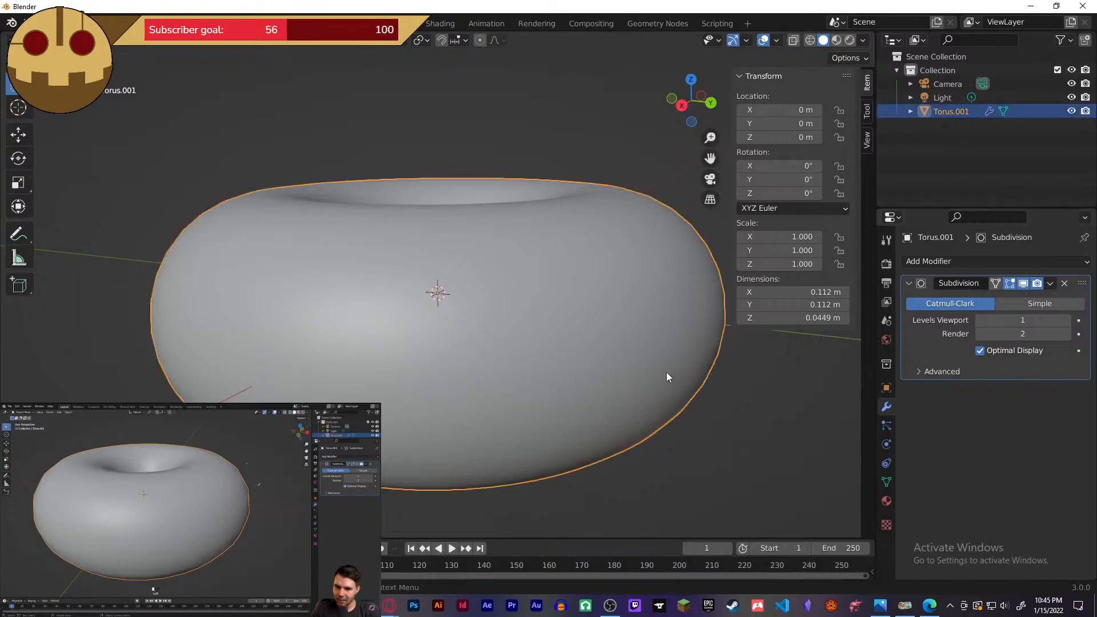
pyautogui.click(1010, 288)
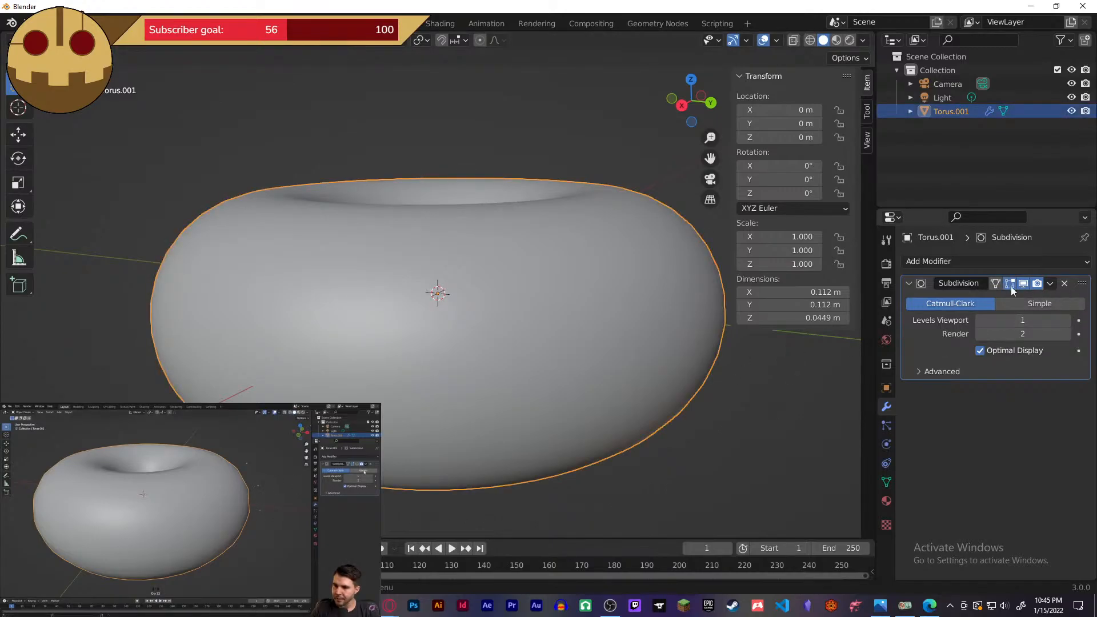
# - Remove the torus's Subdivision modifier and add a fresh Subdivision Surface modifier
pyautogui.click(1065, 284)
pyautogui.click(979, 259)
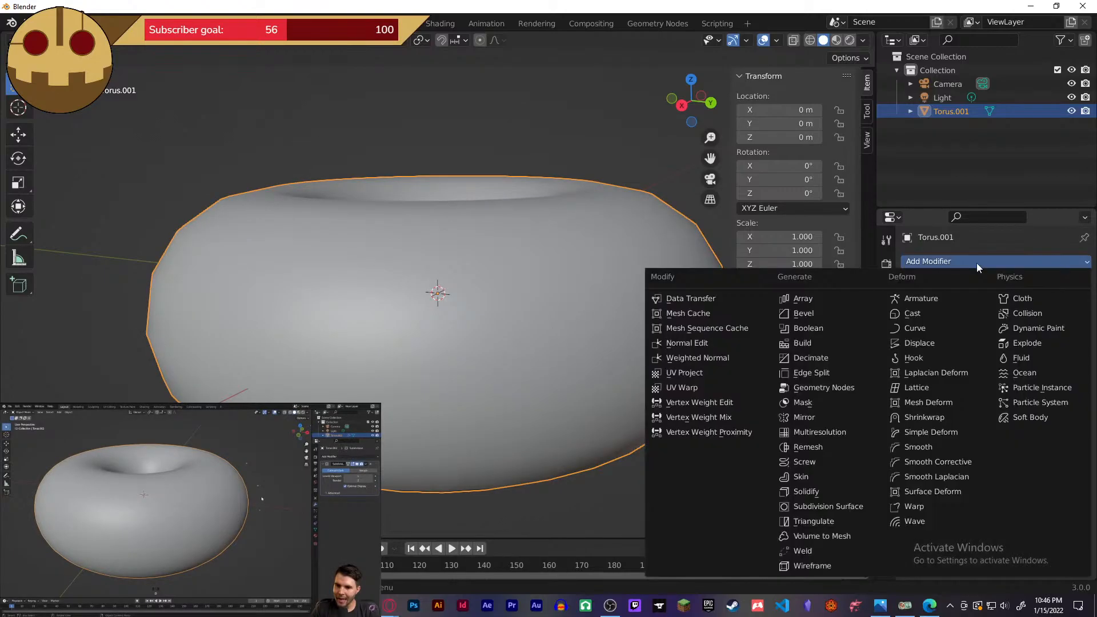
pyautogui.click(824, 507)
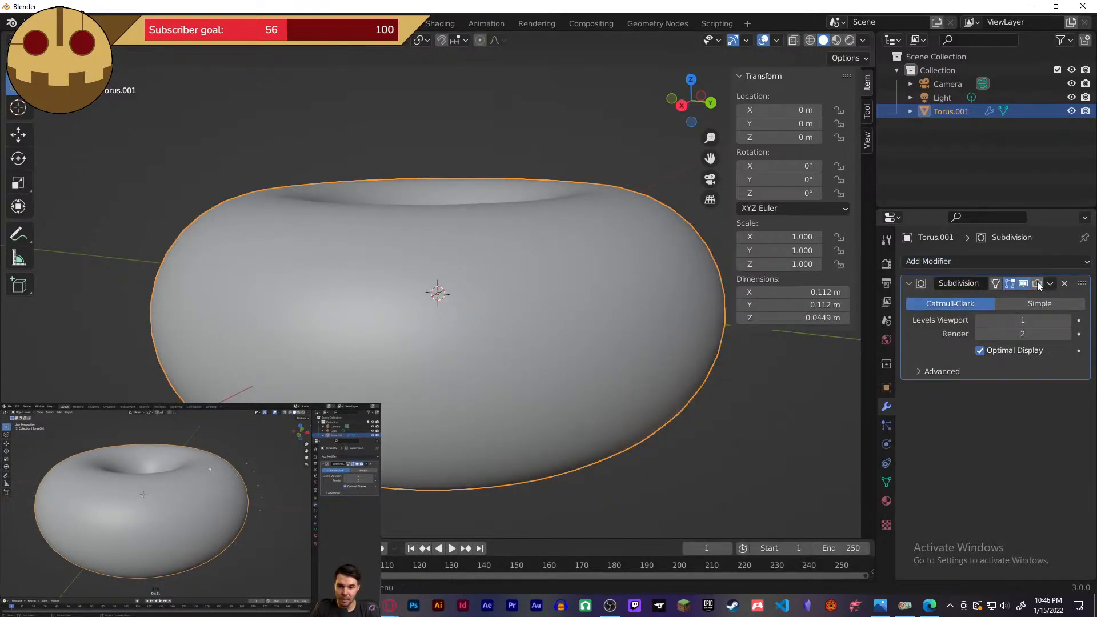
# - Compare the torus with the Subdivision modifier's viewport display switched off and on, leaving it on
pyautogui.click(1022, 284)
pyautogui.click(1021, 285)
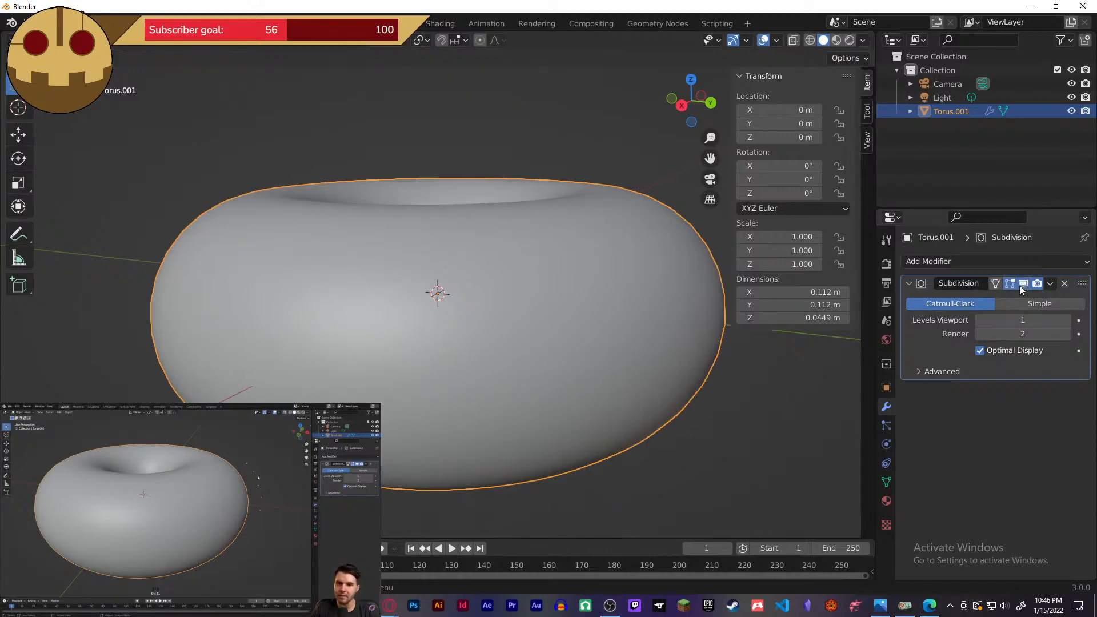
pyautogui.click(1019, 286)
pyautogui.click(1019, 286)
pyautogui.click(1020, 285)
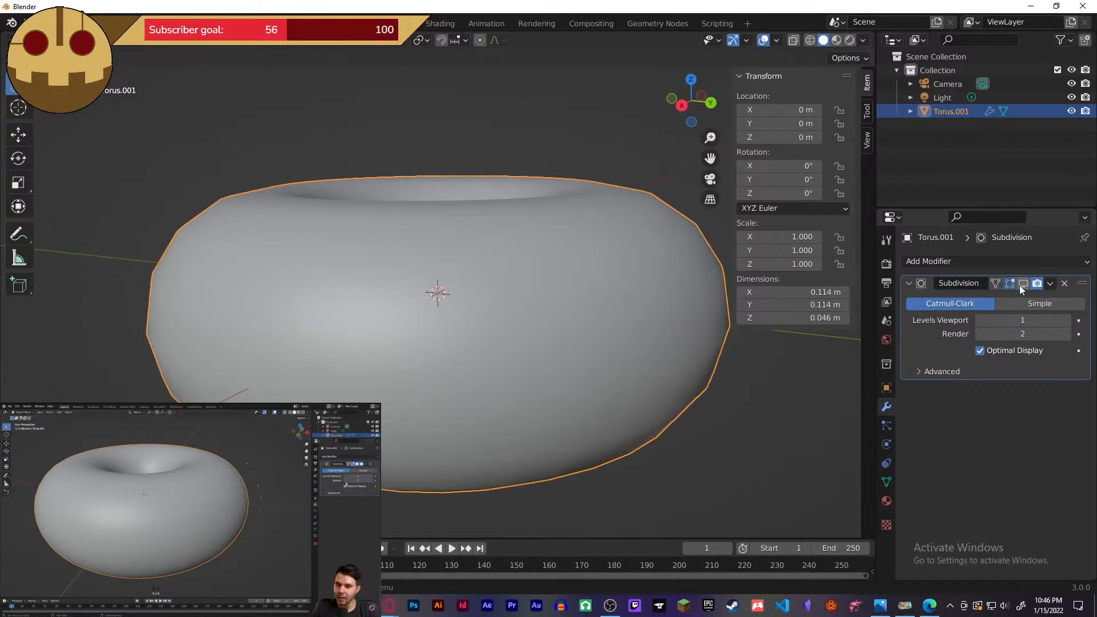
pyautogui.click(1020, 286)
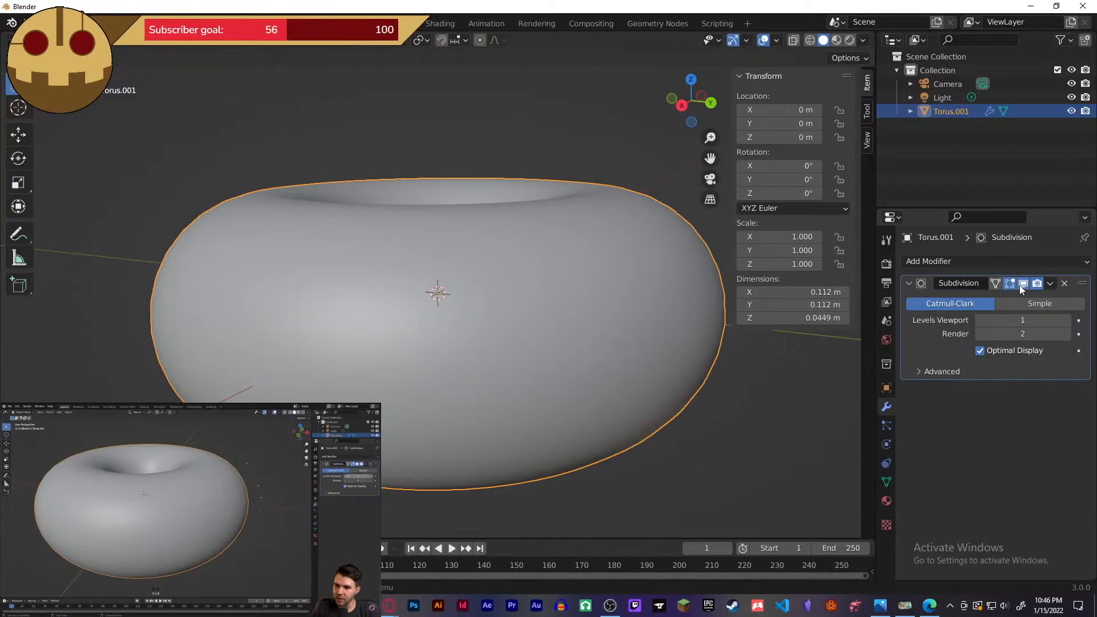
# - Try viewport subdivision levels 2 and 0, comparing the torus with the modifier display off and on, and return the level to 1
pyautogui.click(1068, 320)
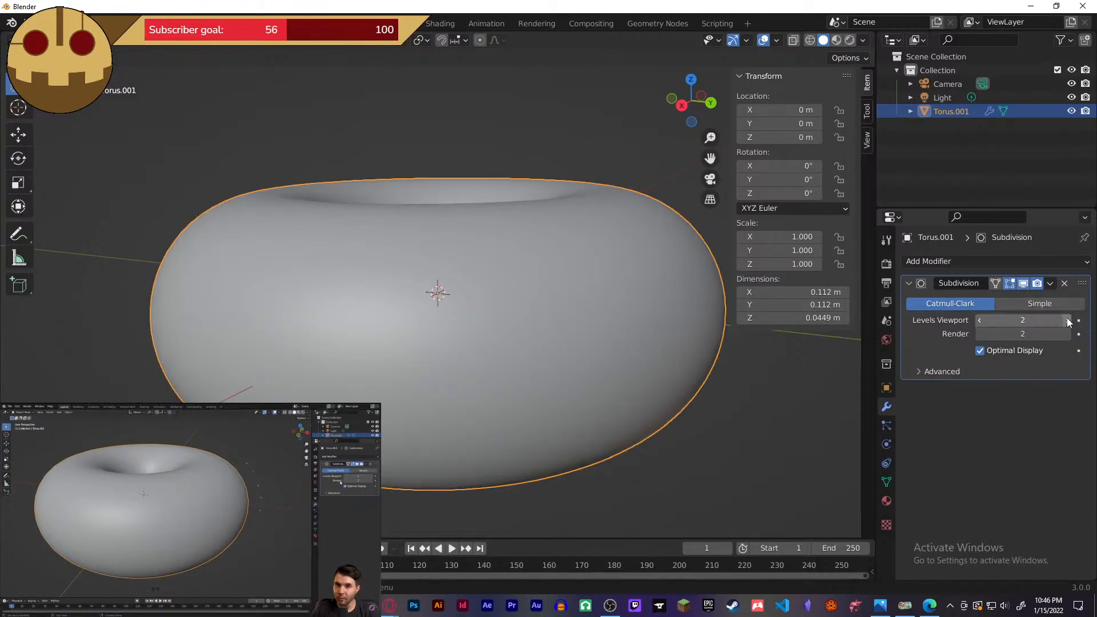
pyautogui.click(1023, 284)
pyautogui.click(1023, 284)
pyautogui.click(1023, 283)
pyautogui.click(1023, 284)
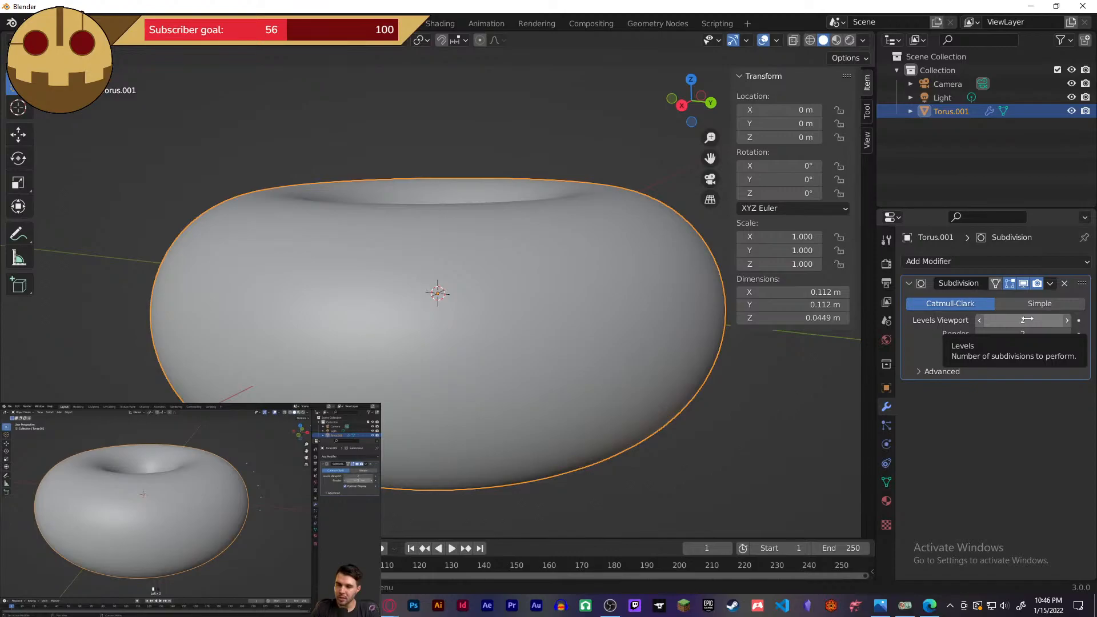
pyautogui.click(979, 321)
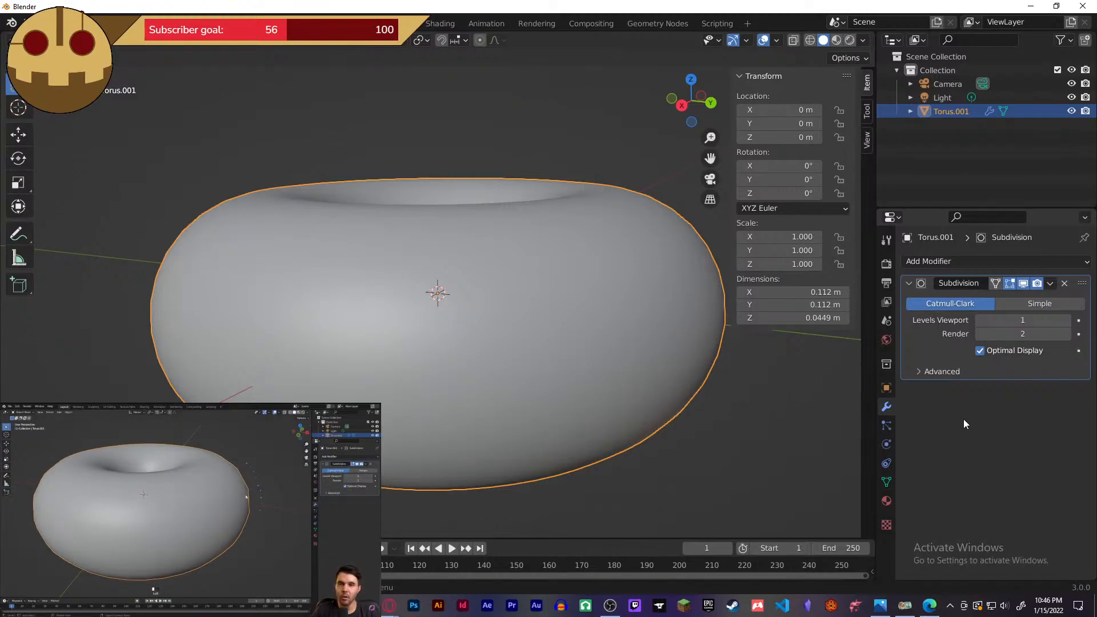
pyautogui.click(980, 321)
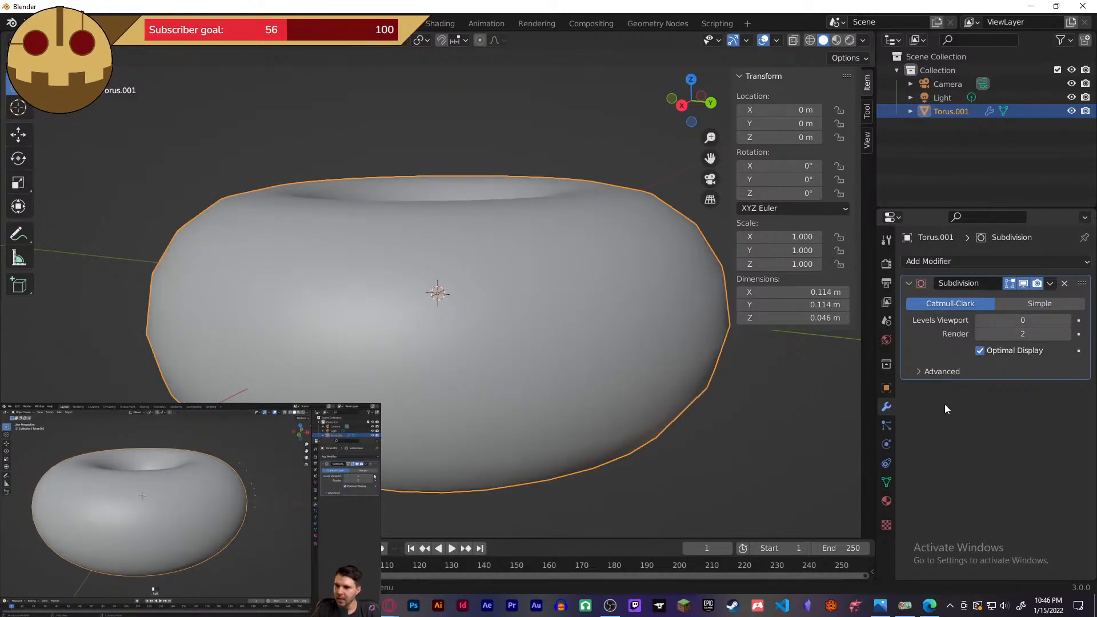
pyautogui.click(1067, 321)
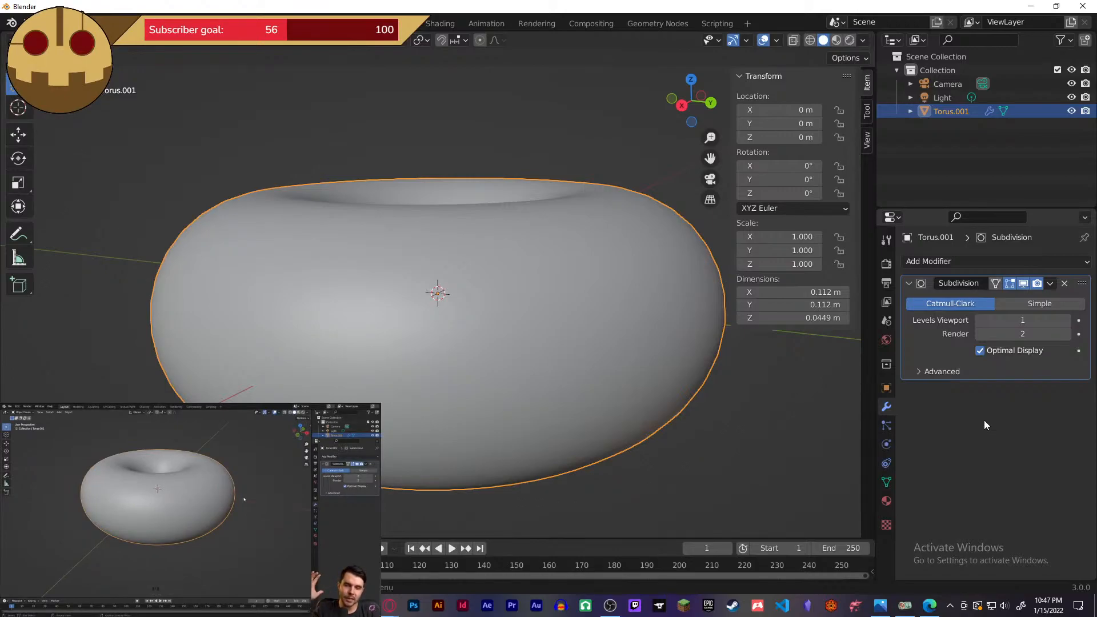
# - Enlarge the properties editor upward into the outliner, keeping the torus selected
pyautogui.click(721, 442)
pyautogui.moveTo(720, 443); pyautogui.dragTo(740, 405, button='middle')
pyautogui.click(608, 371)
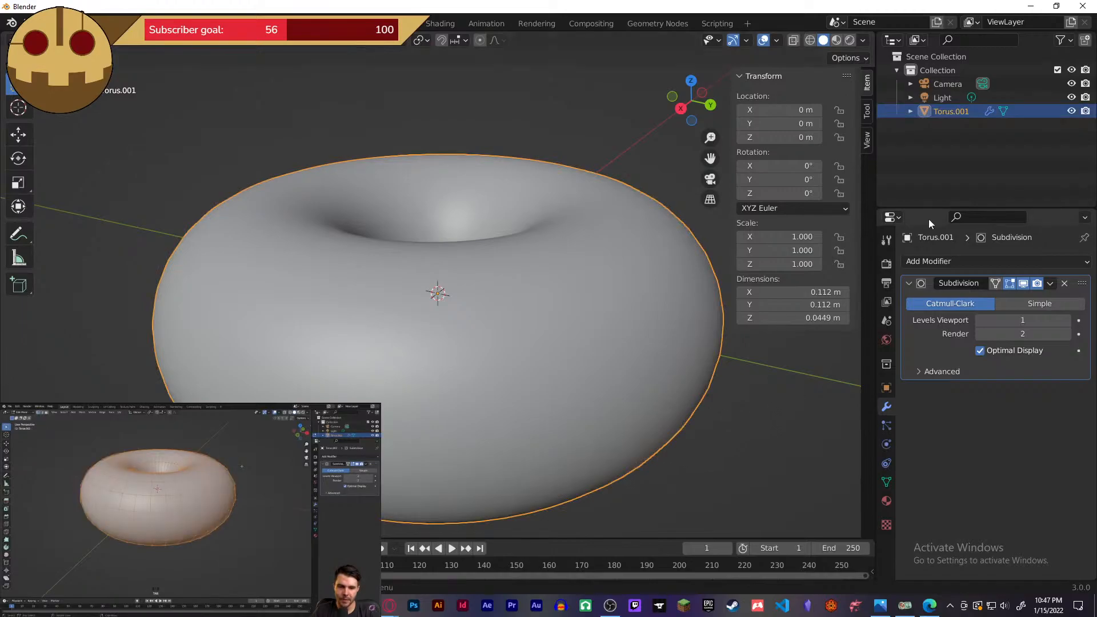
pyautogui.moveTo(962, 209); pyautogui.dragTo(963, 146)
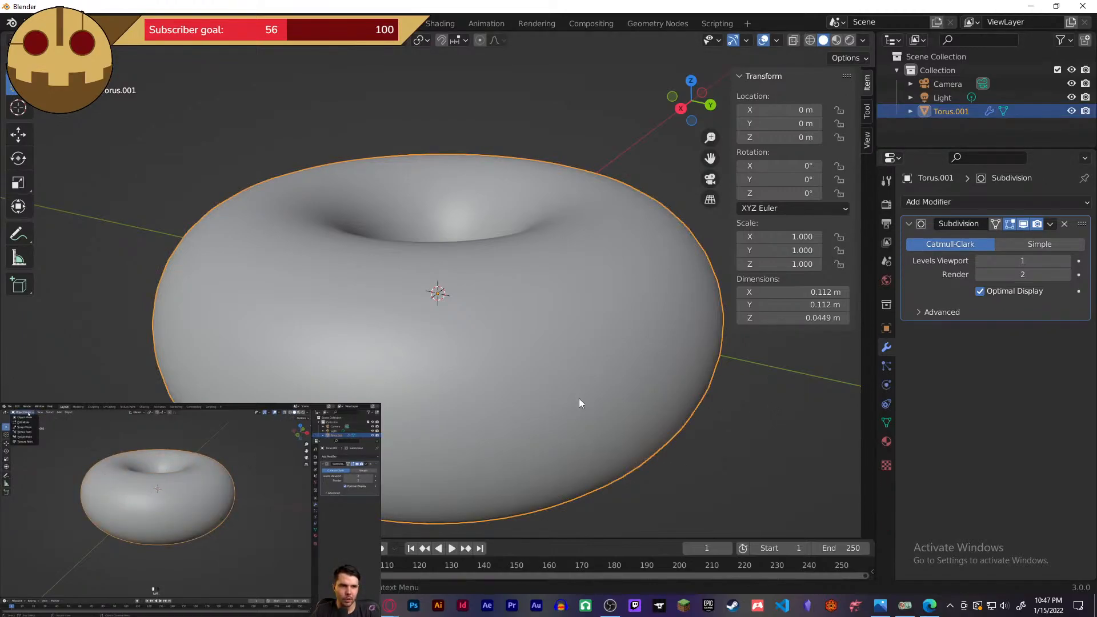
pyautogui.moveTo(578, 399); pyautogui.dragTo(684, 427, button='middle')
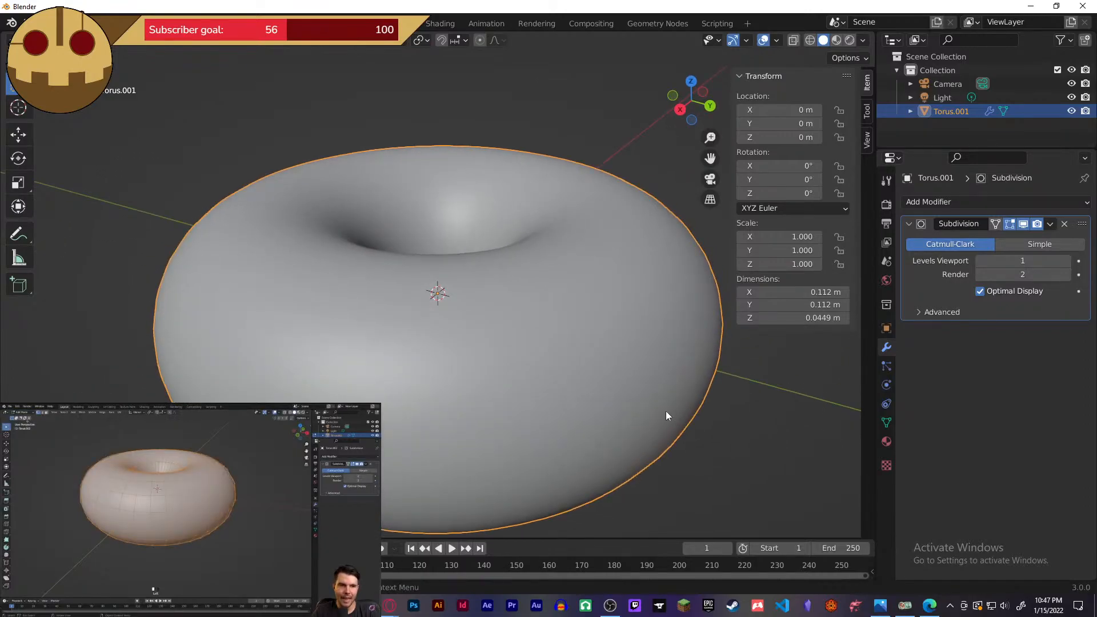
# - Turn snapping on and switch the torus from Object Mode to Edit Mode
pyautogui.press('Tab')
pyautogui.press('Tab')
pyautogui.hotkey('shift', 'Tab')
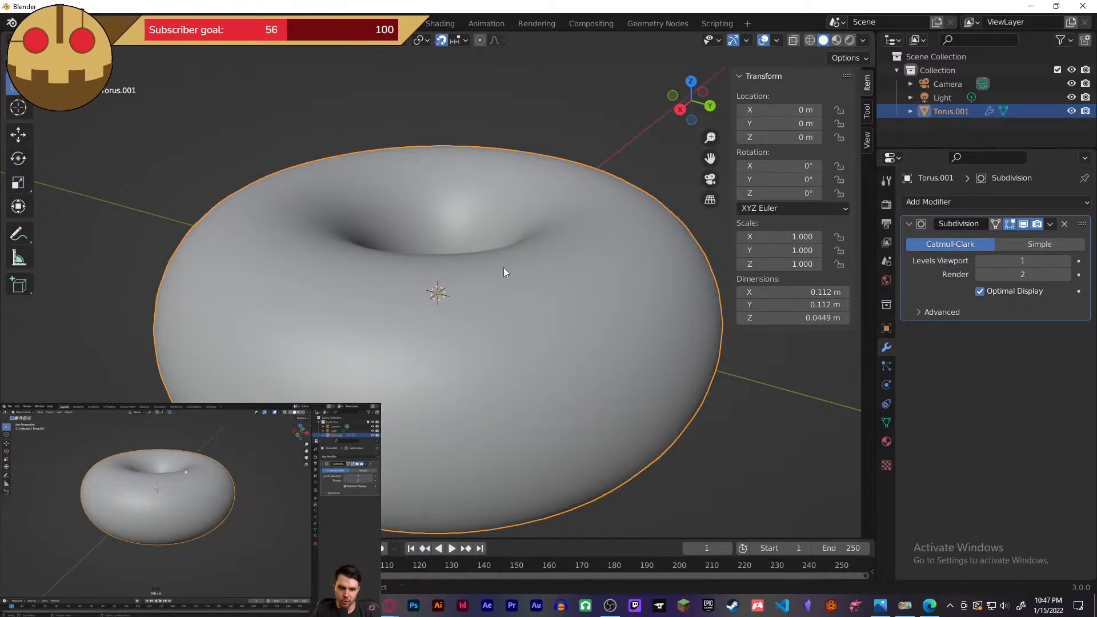
pyautogui.hotkey('ctrl', 'Tab')
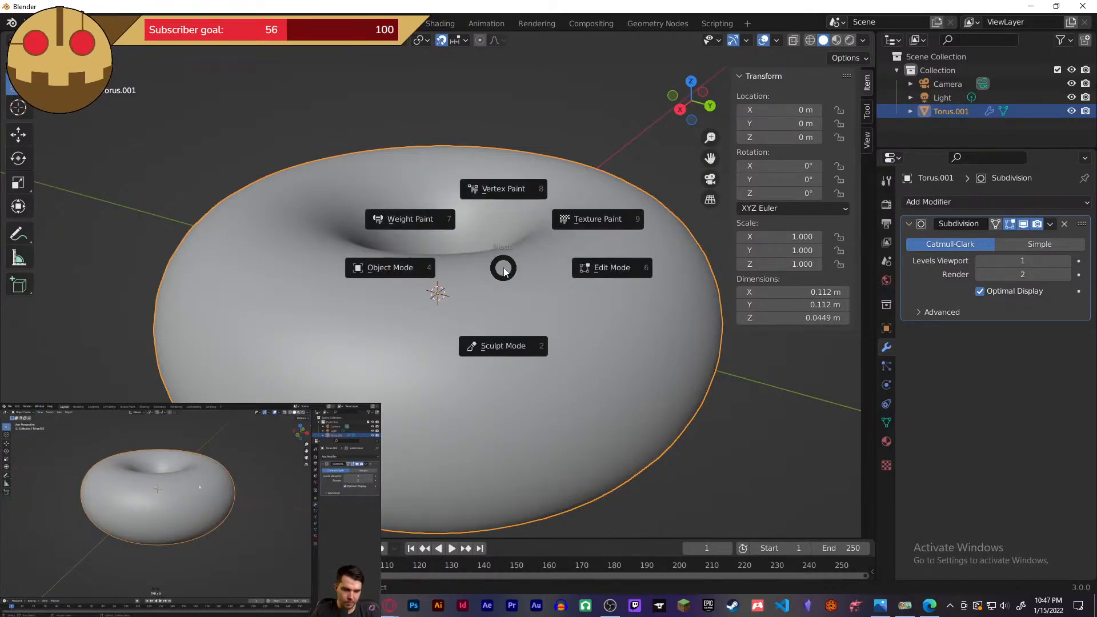
pyautogui.click(533, 281)
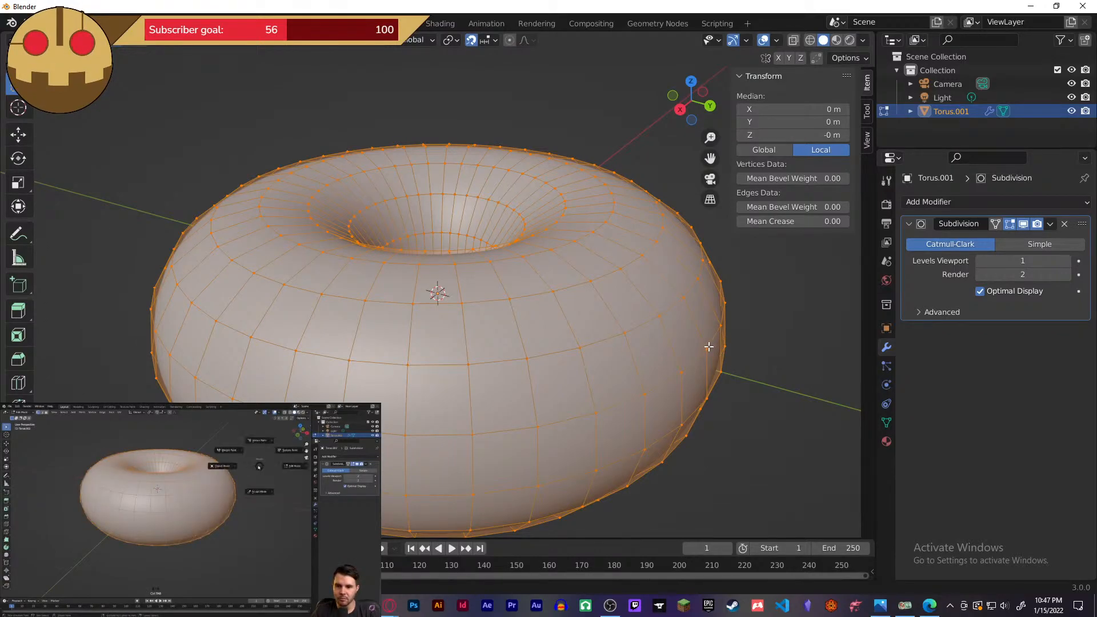
pyautogui.press('Tab')
pyautogui.press('Tab')
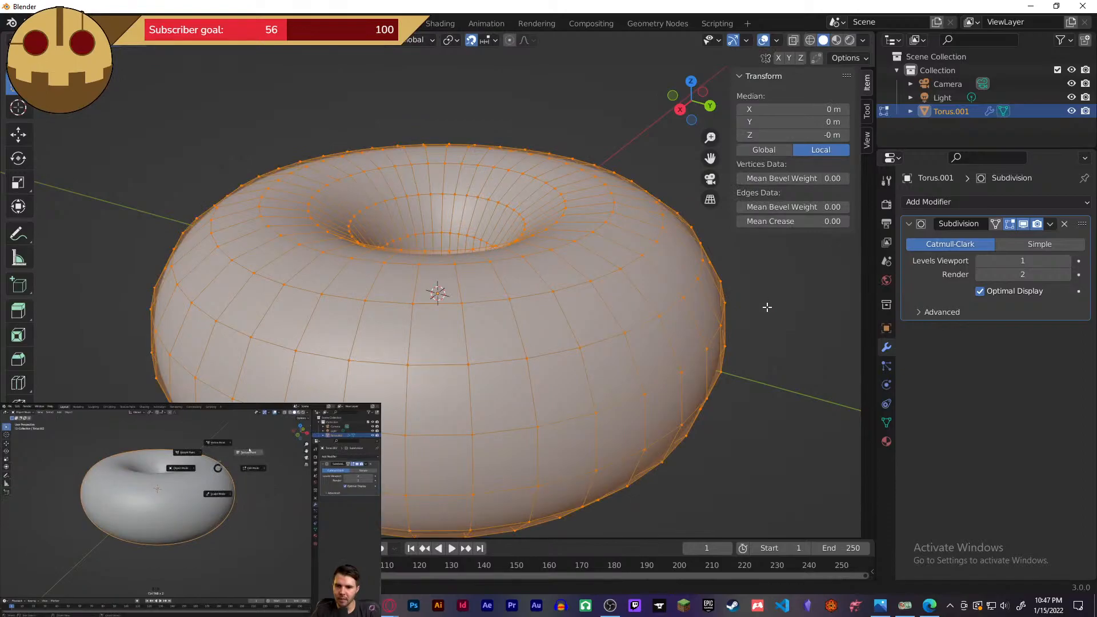
# - Check the torus's mesh from above and below, and deselect all of its vertices
pyautogui.moveTo(767, 307); pyautogui.dragTo(766, 404, button='middle')
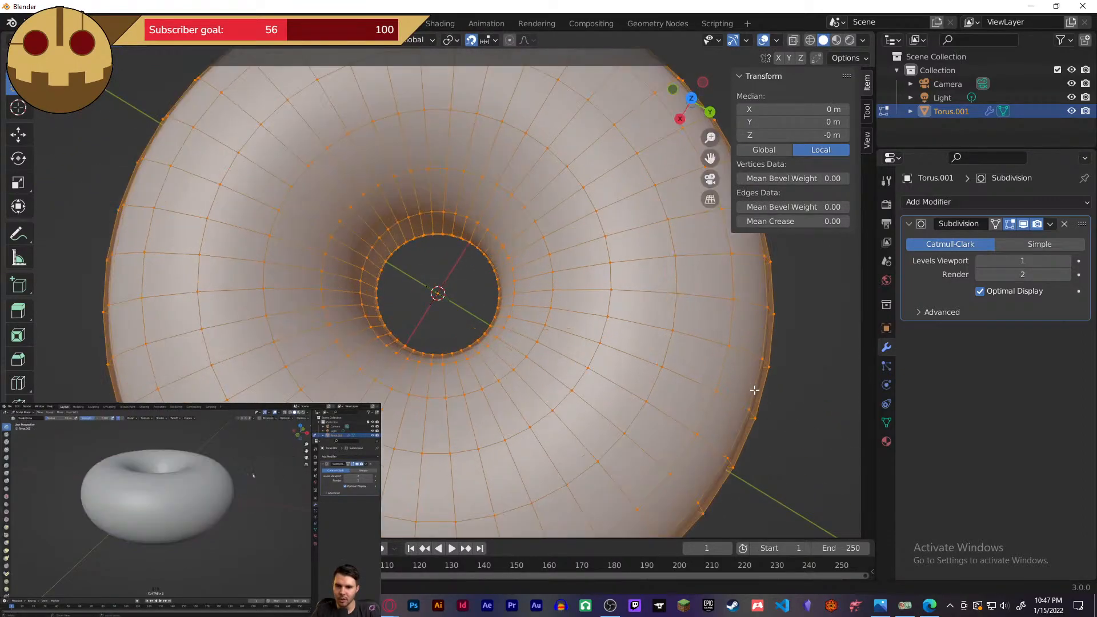
pyautogui.scroll(-2, 730, 370)
pyautogui.scroll(1, 732, 374)
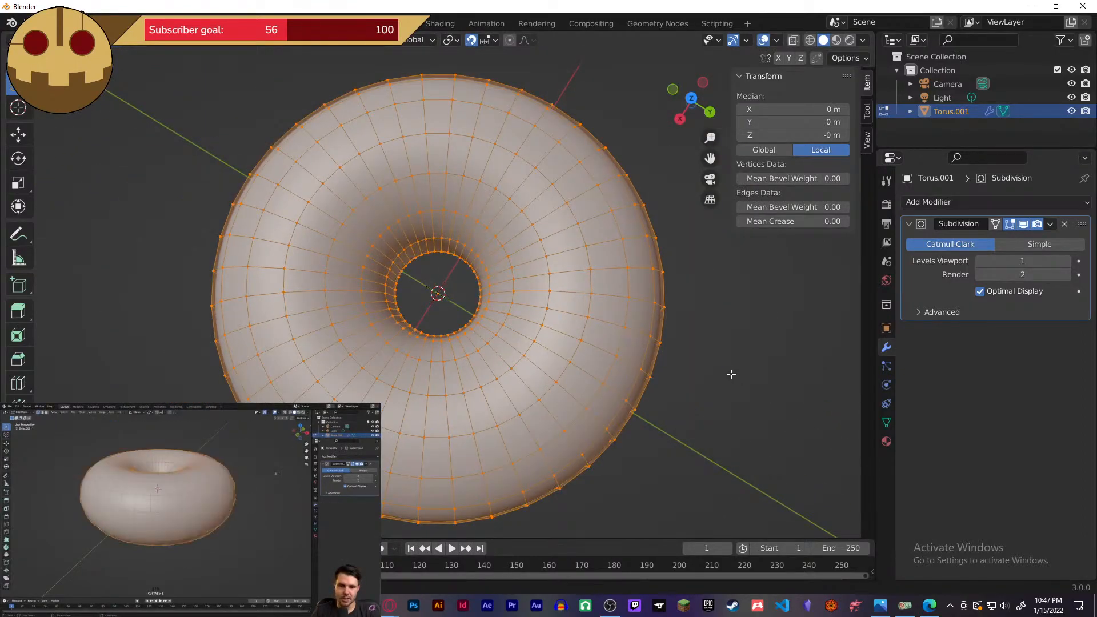
pyautogui.moveTo(726, 391); pyautogui.dragTo(613, 259, button='middle')
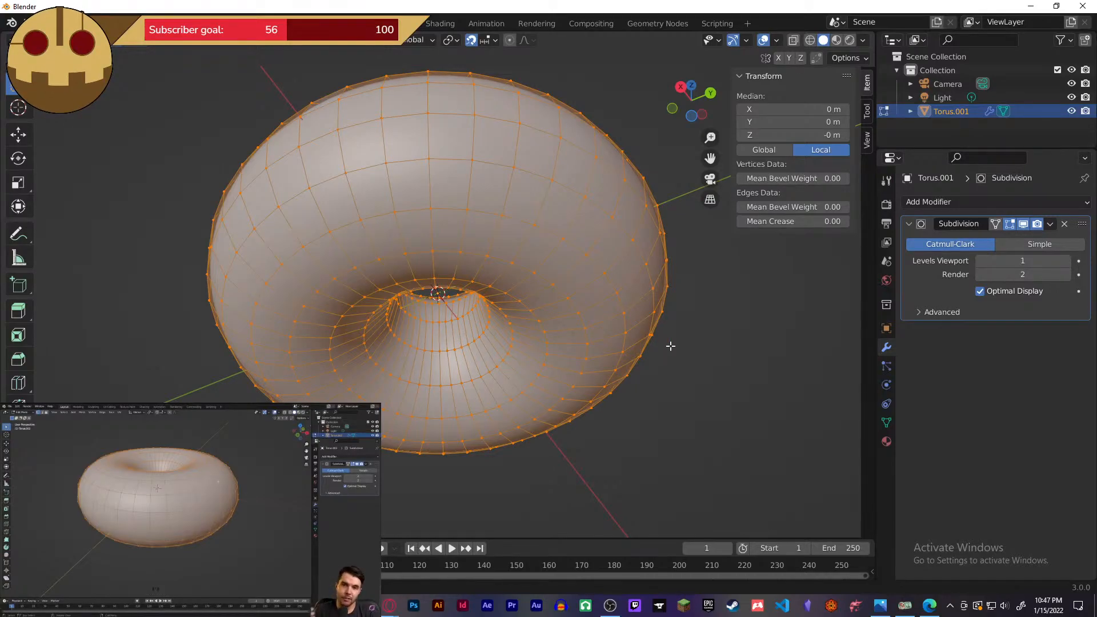
pyautogui.moveTo(730, 326); pyautogui.dragTo(758, 476, button='middle')
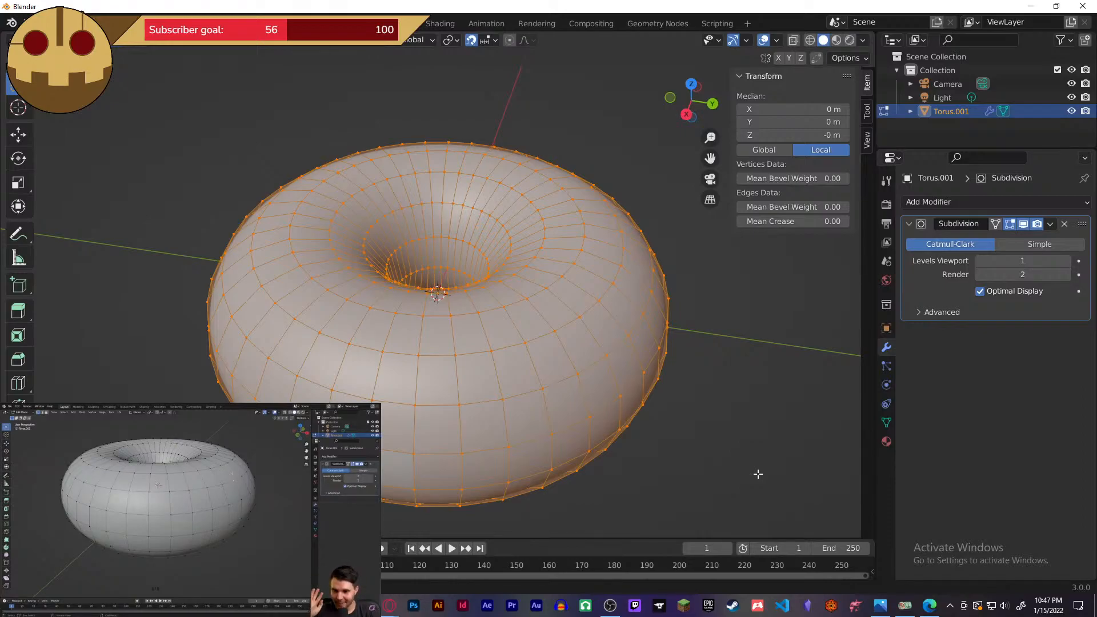
pyautogui.scroll(2, 757, 475)
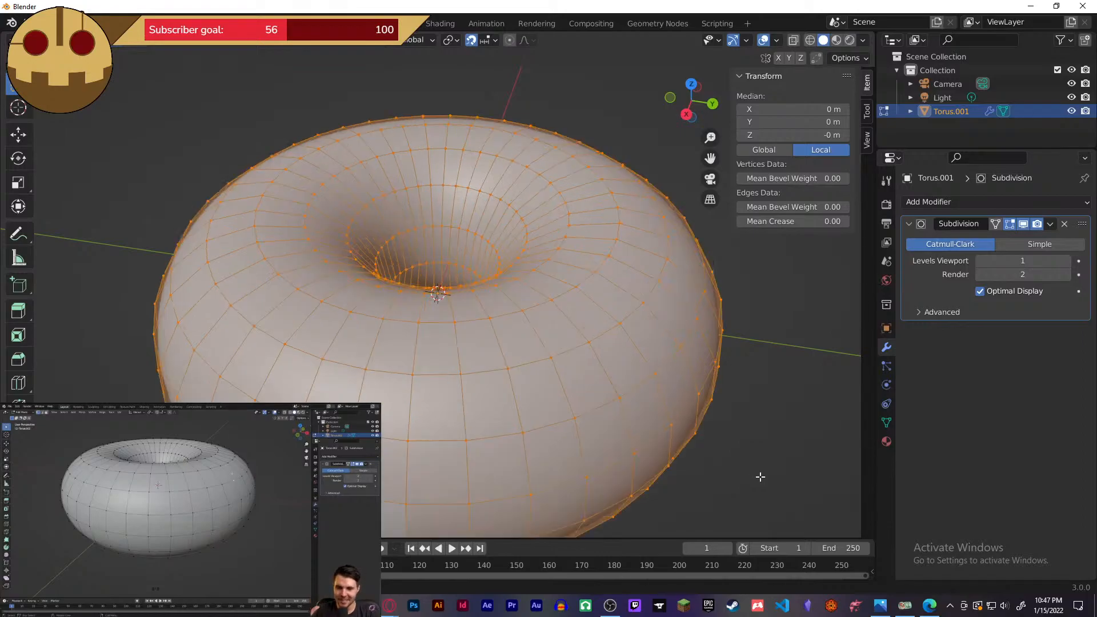
pyautogui.hotkey('alt', 'a')
# - Examine the torus's vertex grid from the side and from above
pyautogui.moveTo(772, 390); pyautogui.dragTo(764, 338, button='middle')
pyautogui.scroll(-2, 763, 337)
pyautogui.scroll(-1, 763, 337)
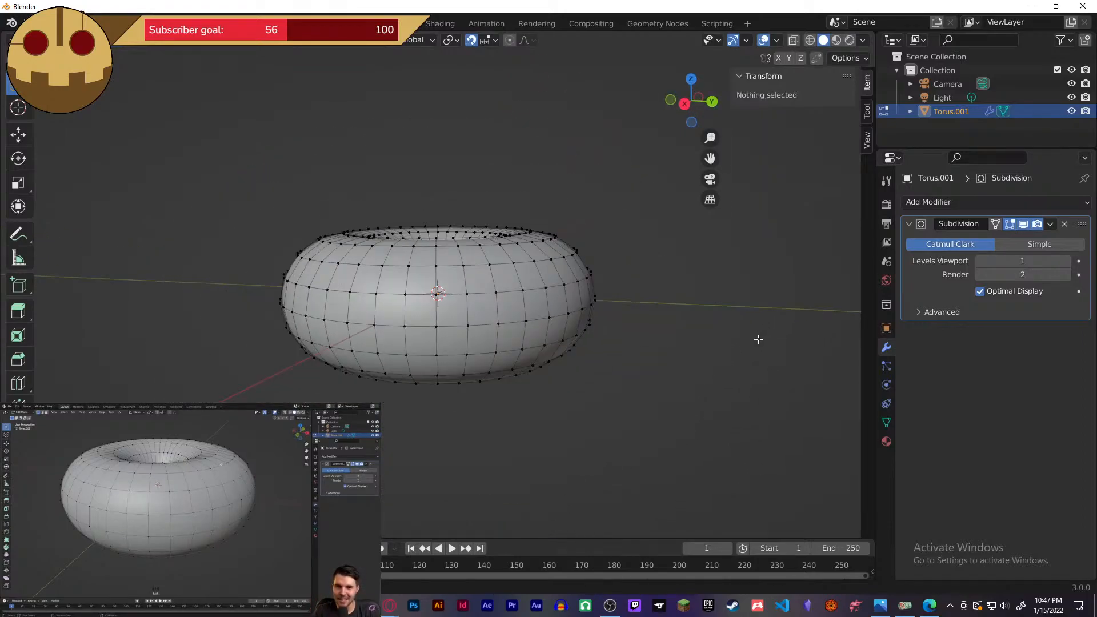
pyautogui.scroll(3, 690, 332)
pyautogui.scroll(-1, 689, 332)
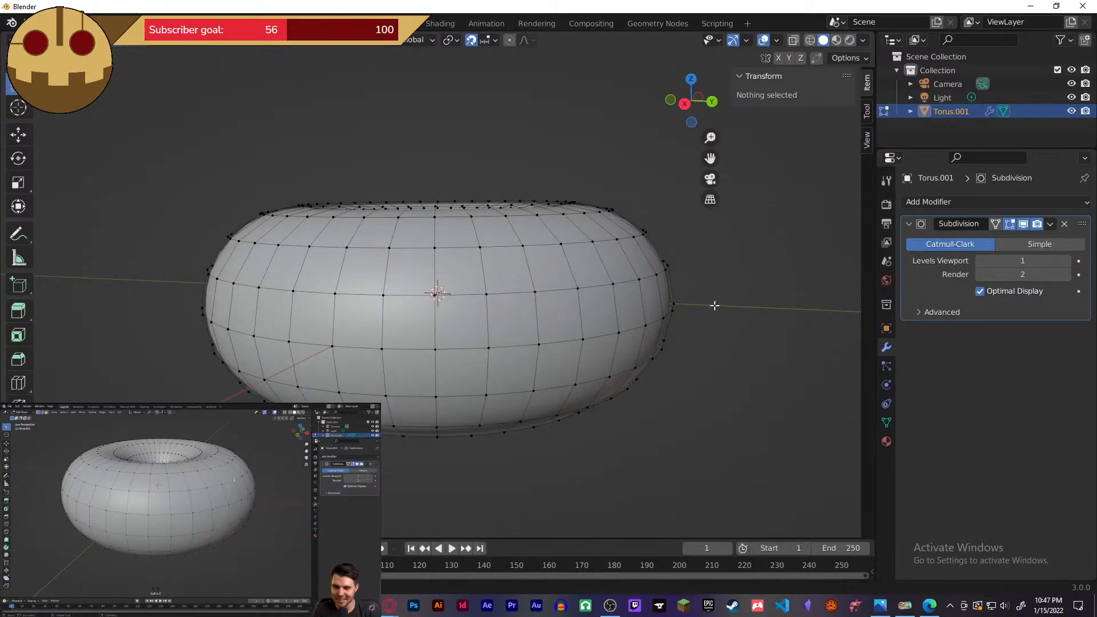
pyautogui.moveTo(714, 306); pyautogui.dragTo(772, 355, button='middle')
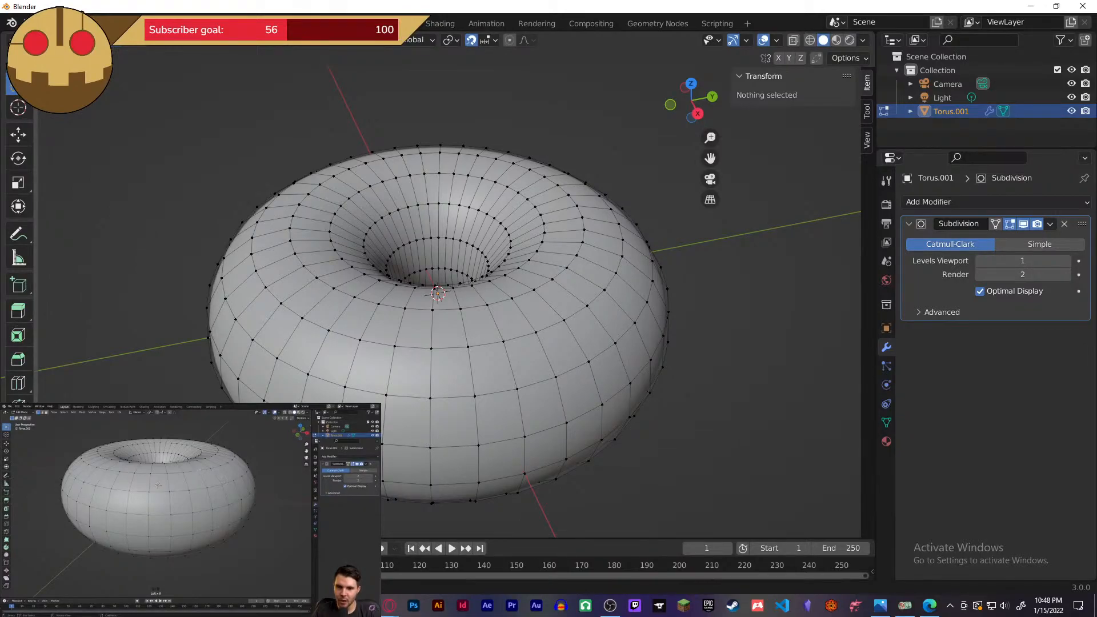
pyautogui.scroll(-2, 23, 366)
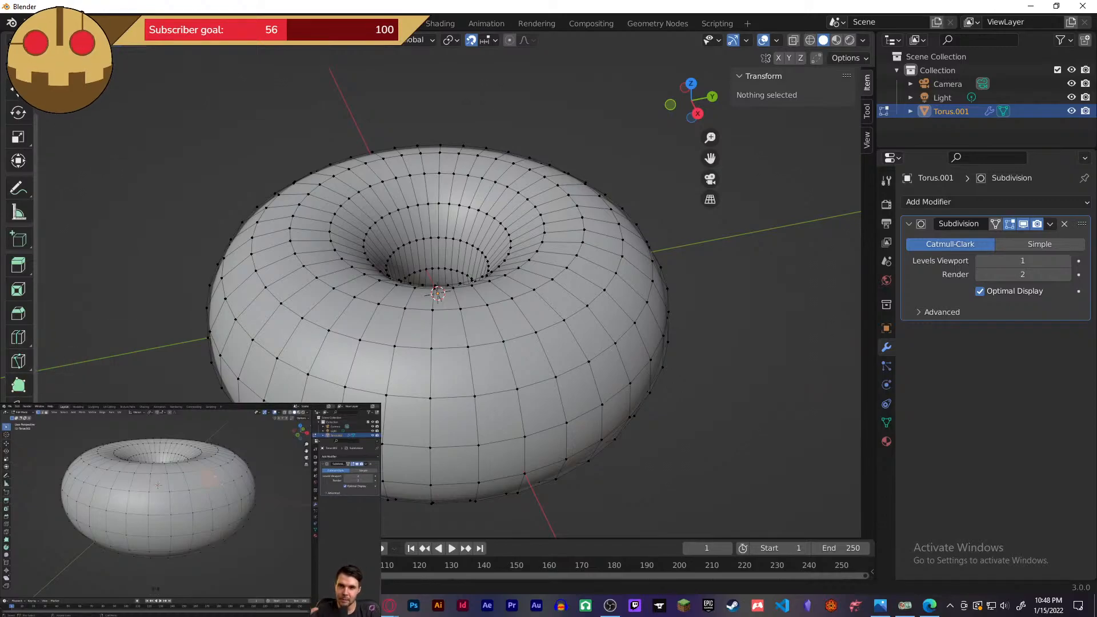
pyautogui.scroll(-1, 16, 350)
pyautogui.scroll(3, 16, 395)
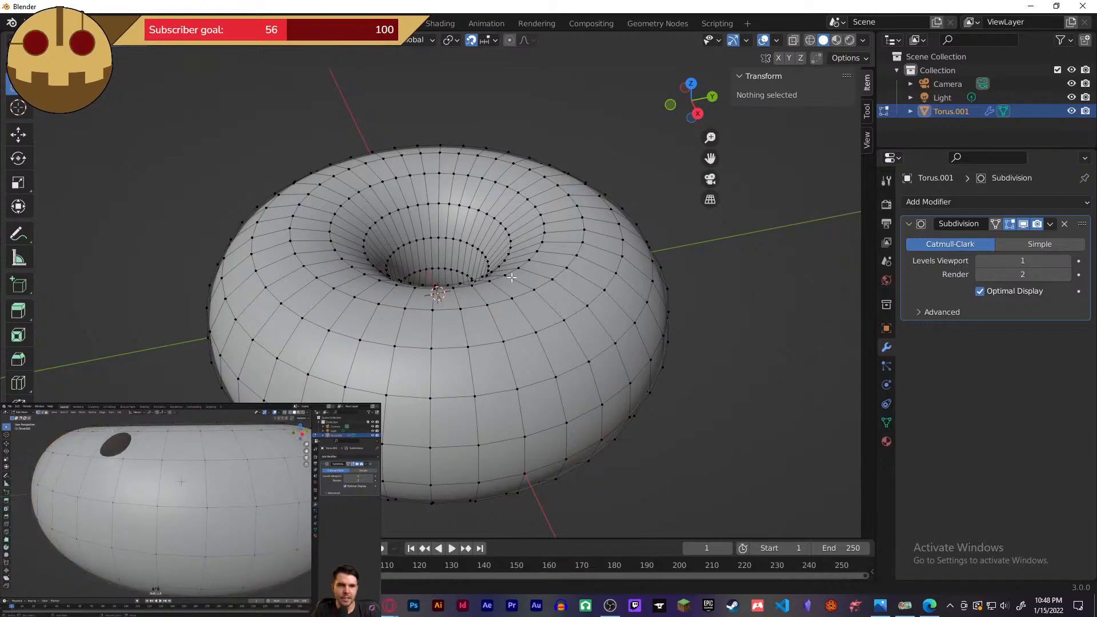
# - Try selecting the corner vertices of one face on the torus's outer side, and undo the selection
pyautogui.moveTo(182, 490)
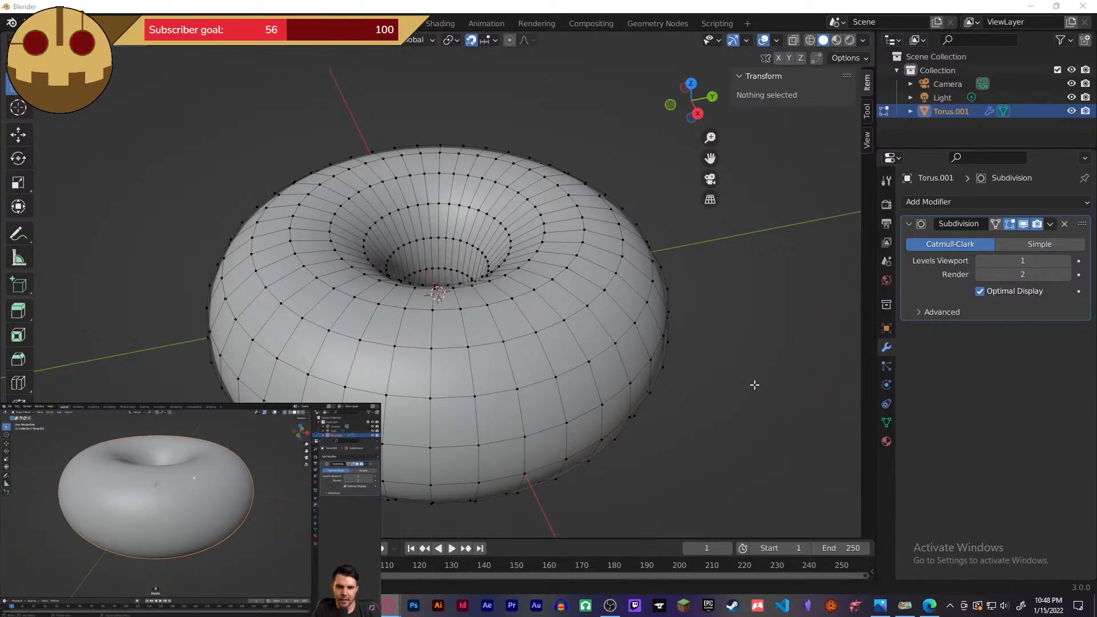
pyautogui.click(502, 341)
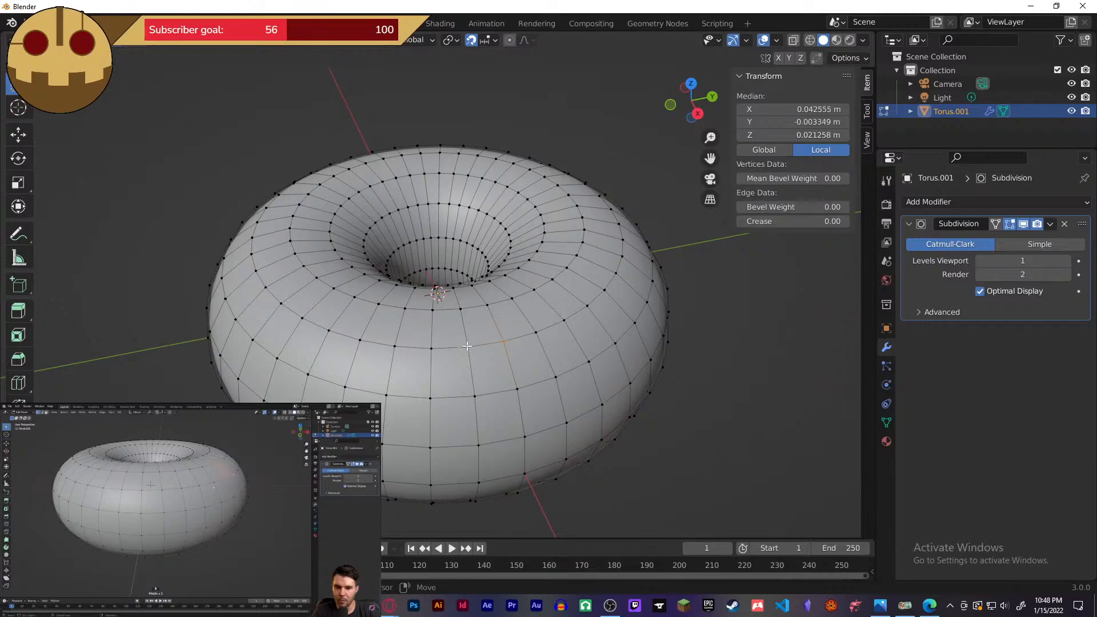
pyautogui.keyDown('shift'); pyautogui.click(474, 394); pyautogui.keyUp('shift')
pyautogui.keyDown('shift'); pyautogui.click(516, 392); pyautogui.keyUp('shift')
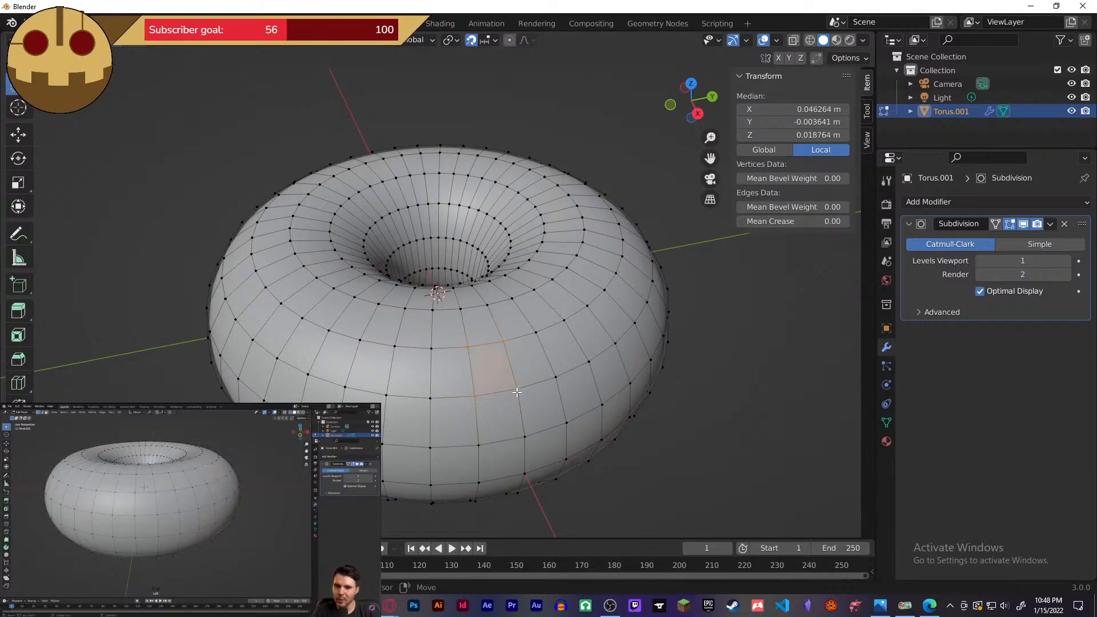
pyautogui.hotkey('ctrl', 'z')
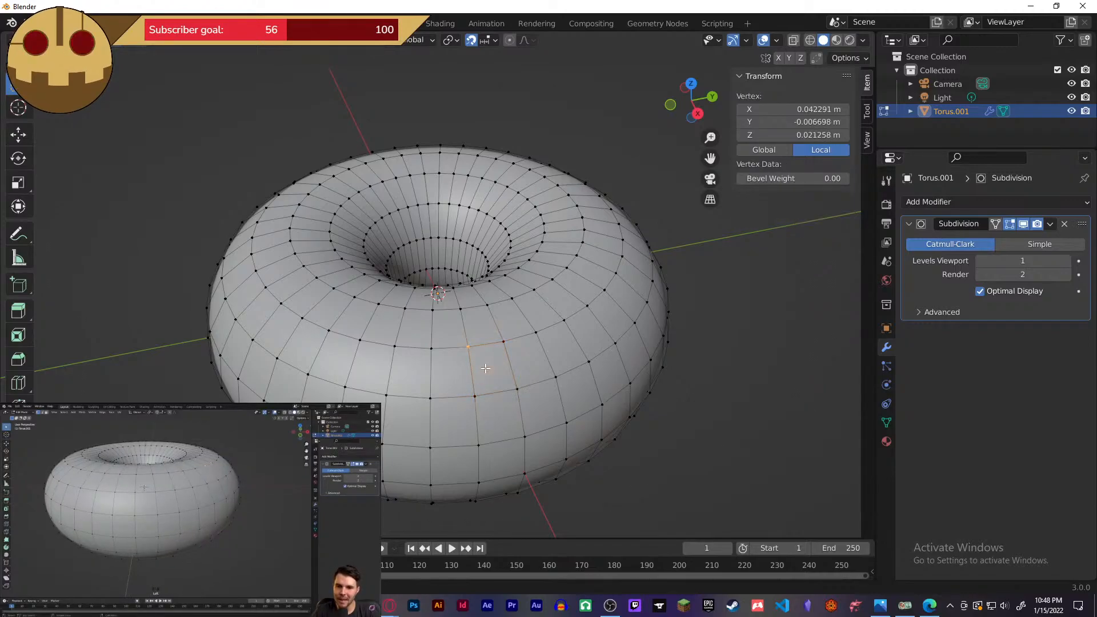
# - Undo the vertex selection on the torus and turn on proportional editing
pyautogui.hotkey('ctrl', 'z')
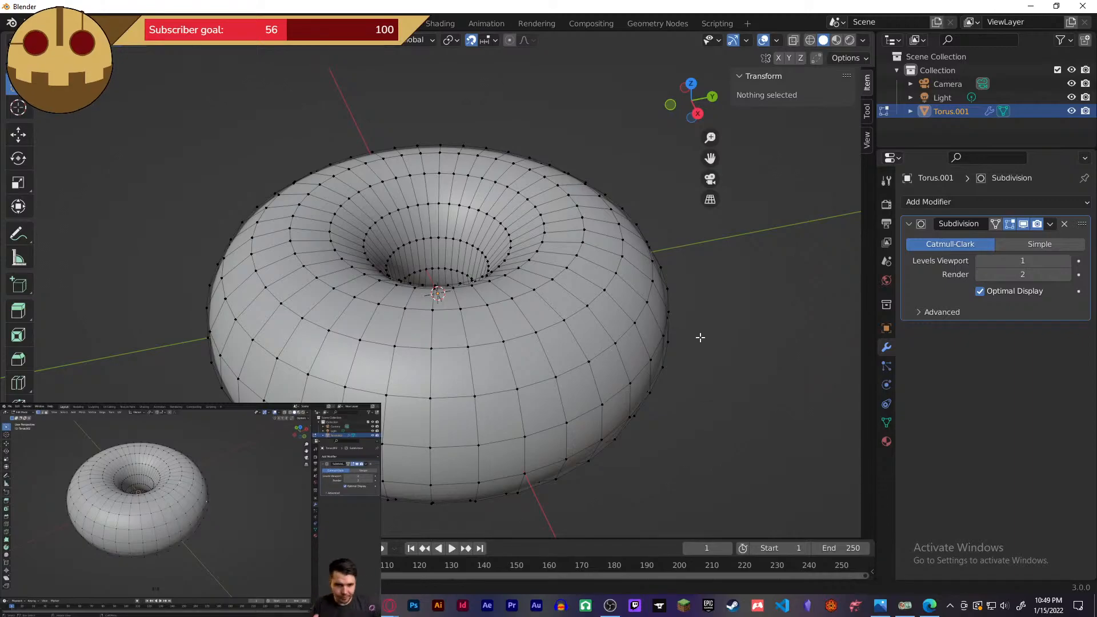
pyautogui.moveTo(700, 338); pyautogui.dragTo(710, 421, button='middle')
pyautogui.scroll(-1, 711, 422)
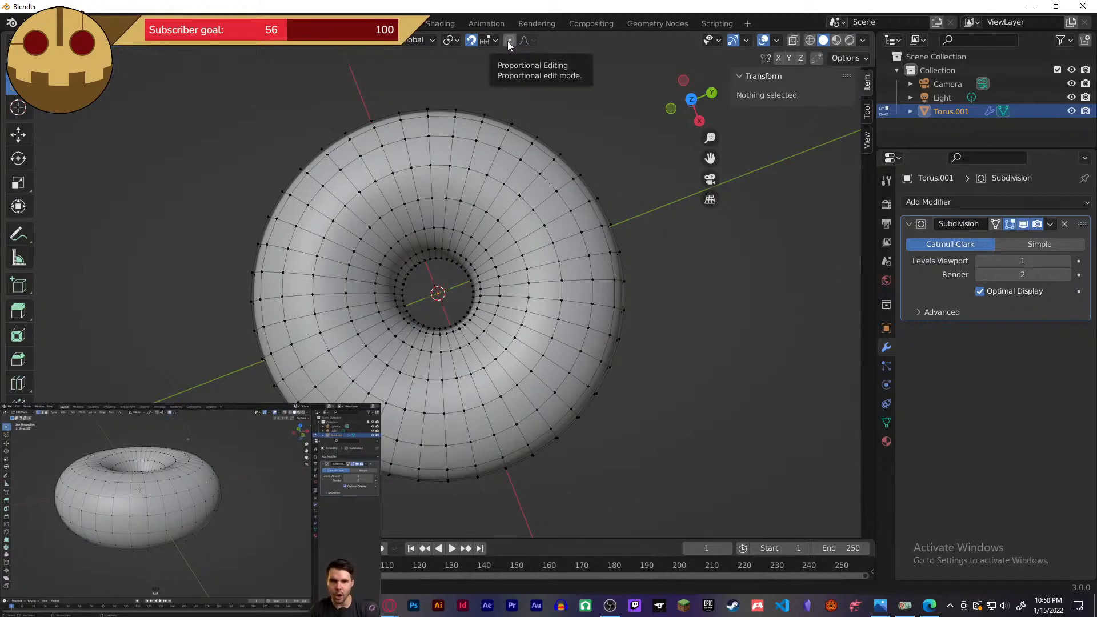
pyautogui.press('o')
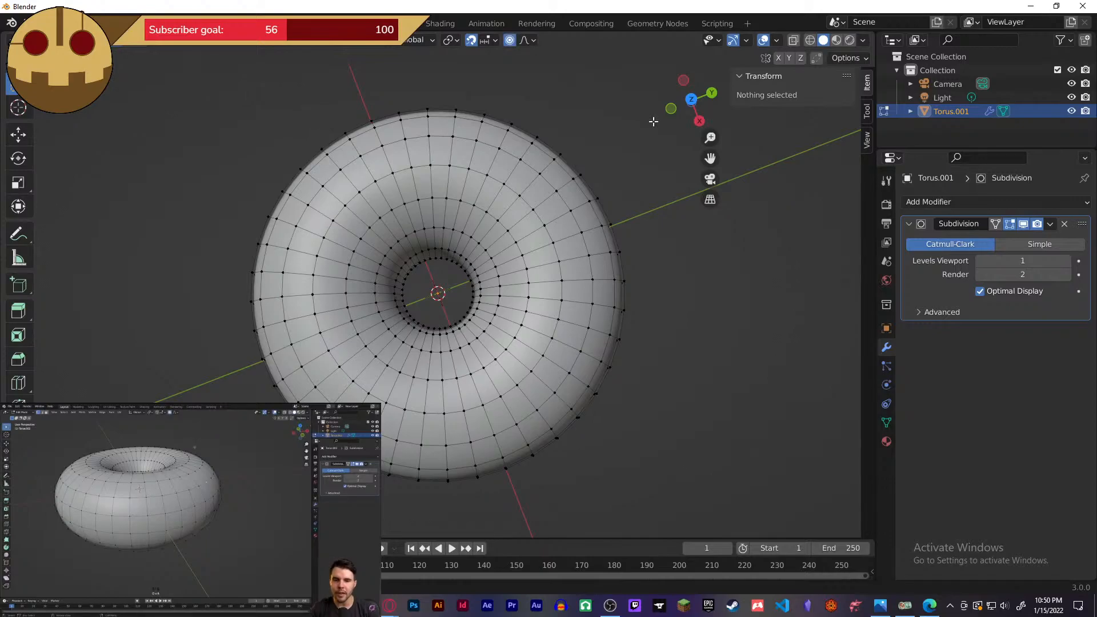
pyautogui.press('o')
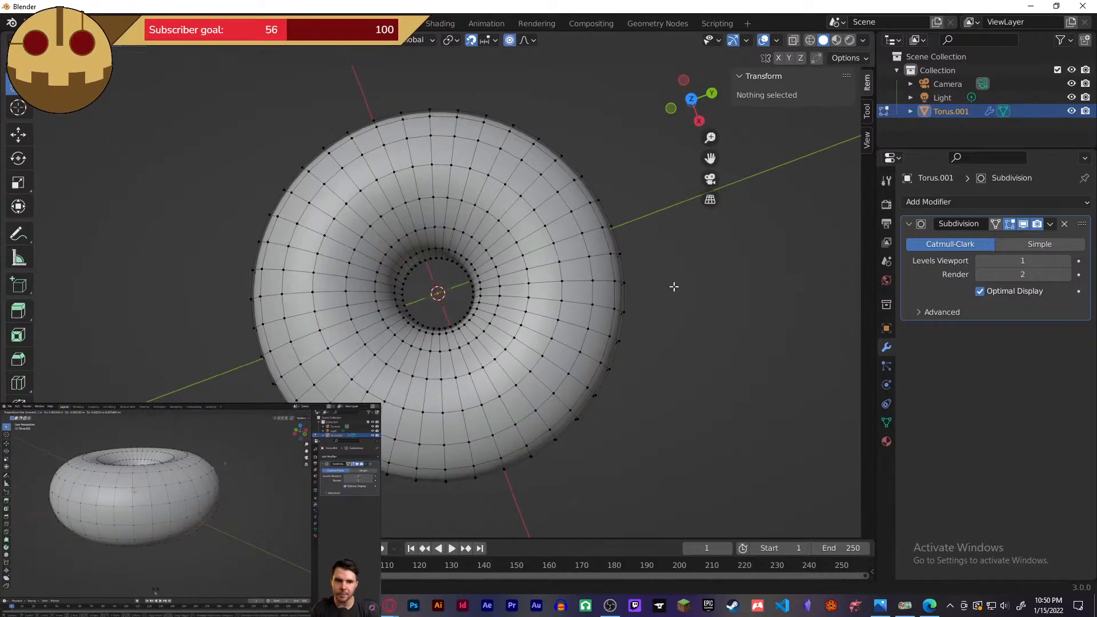
# - Try to move a single vertex on the torus's upper outer side with proportional editing
pyautogui.moveTo(674, 287); pyautogui.dragTo(568, 203, button='middle')
pyautogui.click(533, 283)
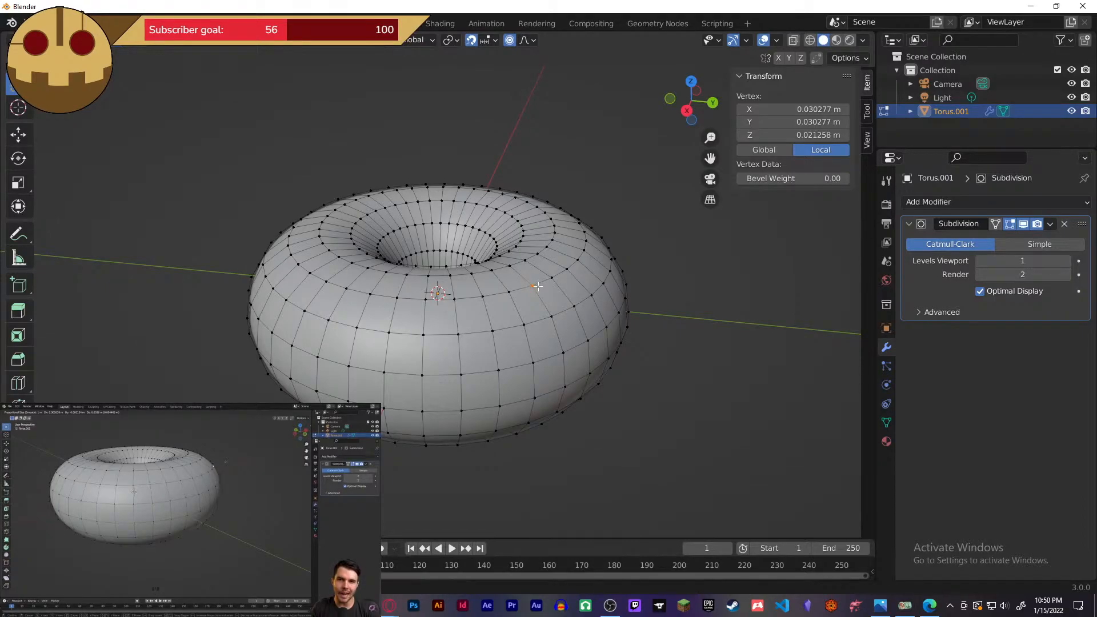
pyautogui.press('g')
pyautogui.click(645, 111)
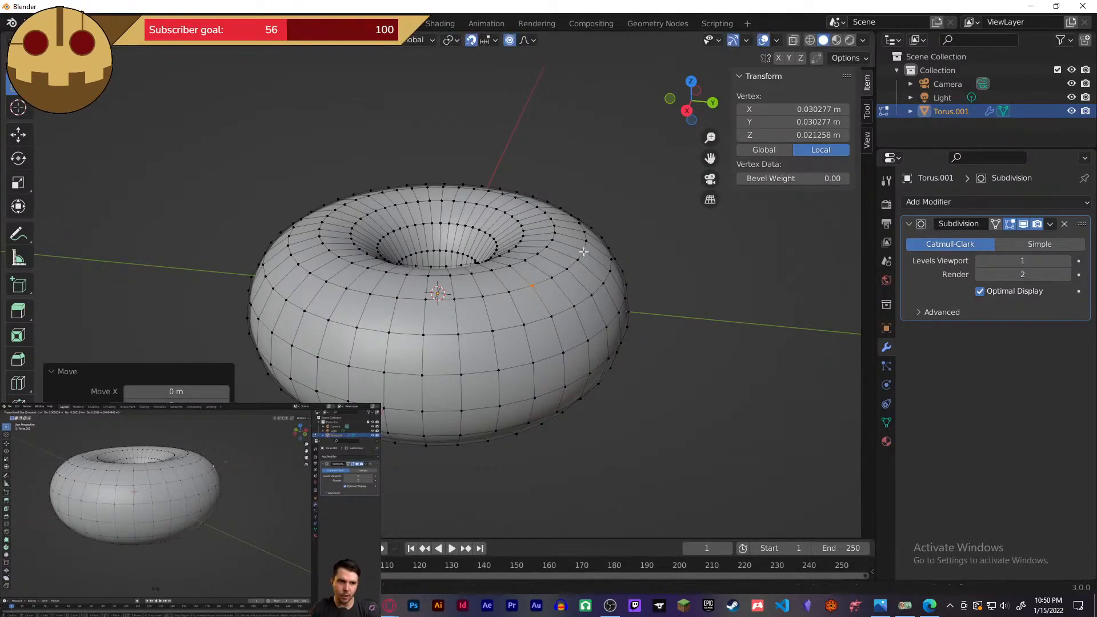
# - Select another vertex on the torus's outer side and try to move it with a reduced proportional influence radius
pyautogui.scroll(1, 583, 322)
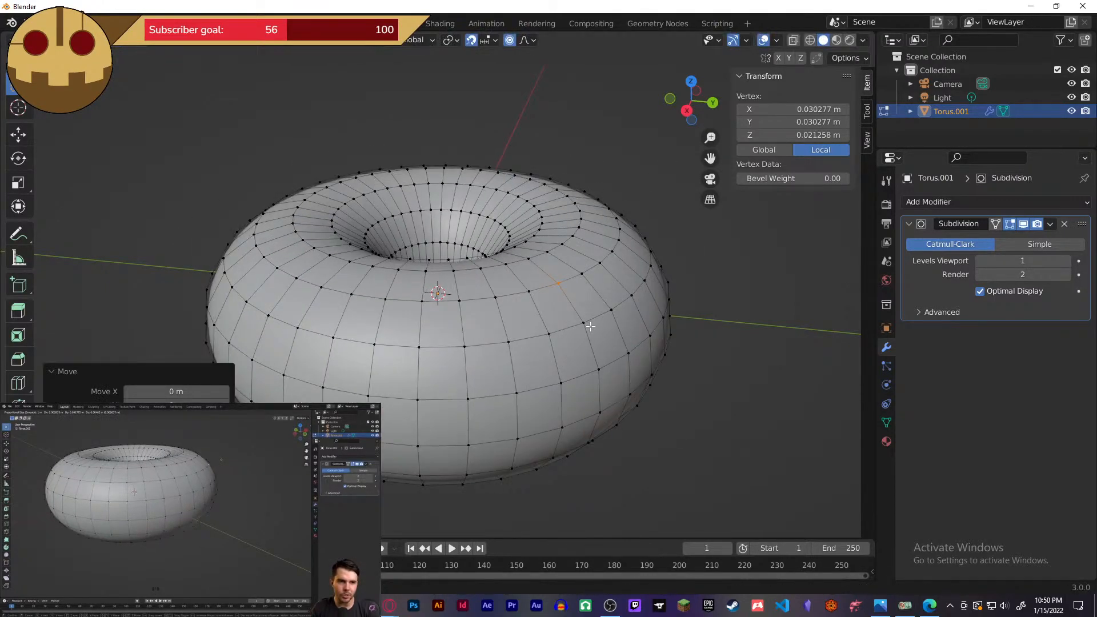
pyautogui.moveTo(590, 327); pyautogui.dragTo(637, 400, button='middle')
pyautogui.click(638, 406)
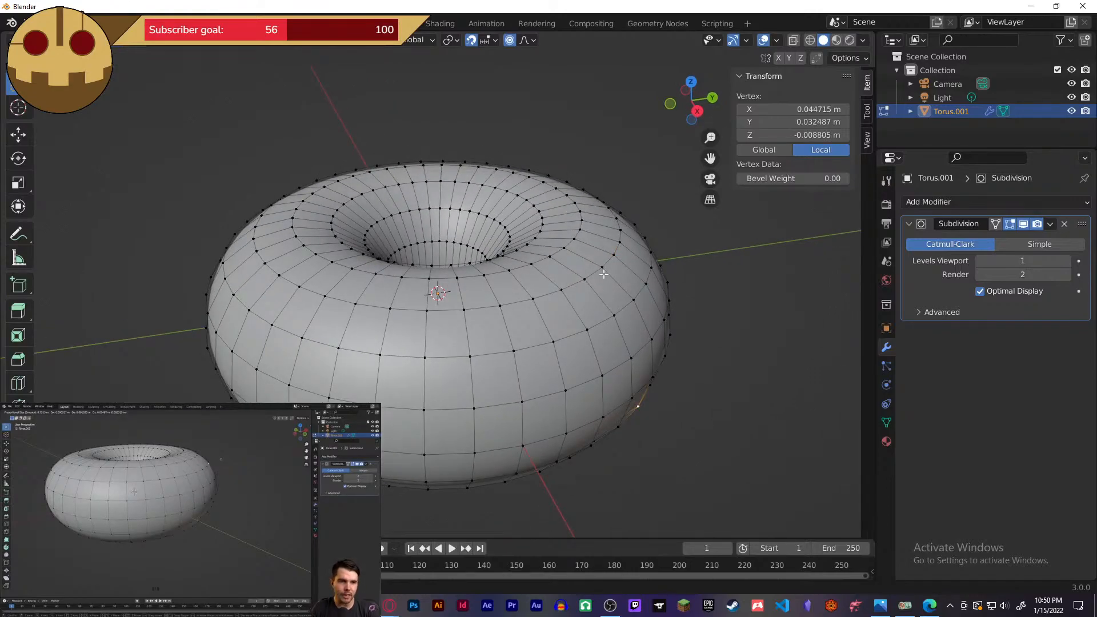
pyautogui.click(614, 315)
pyautogui.press('g')
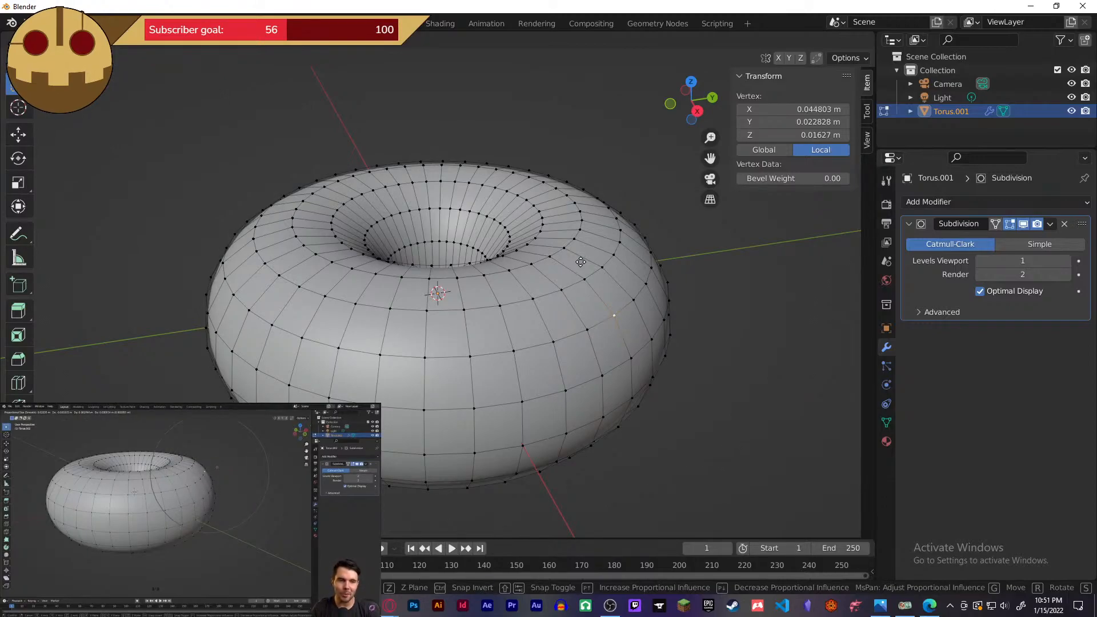
pyautogui.scroll(10, 583, 265)
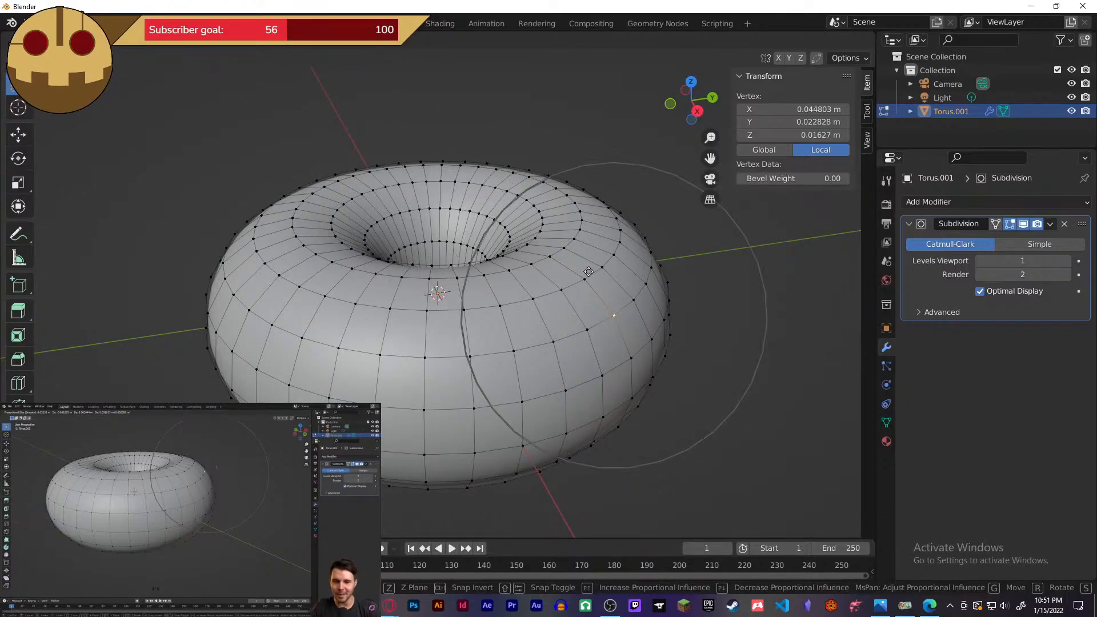
pyautogui.scroll(5, 589, 271)
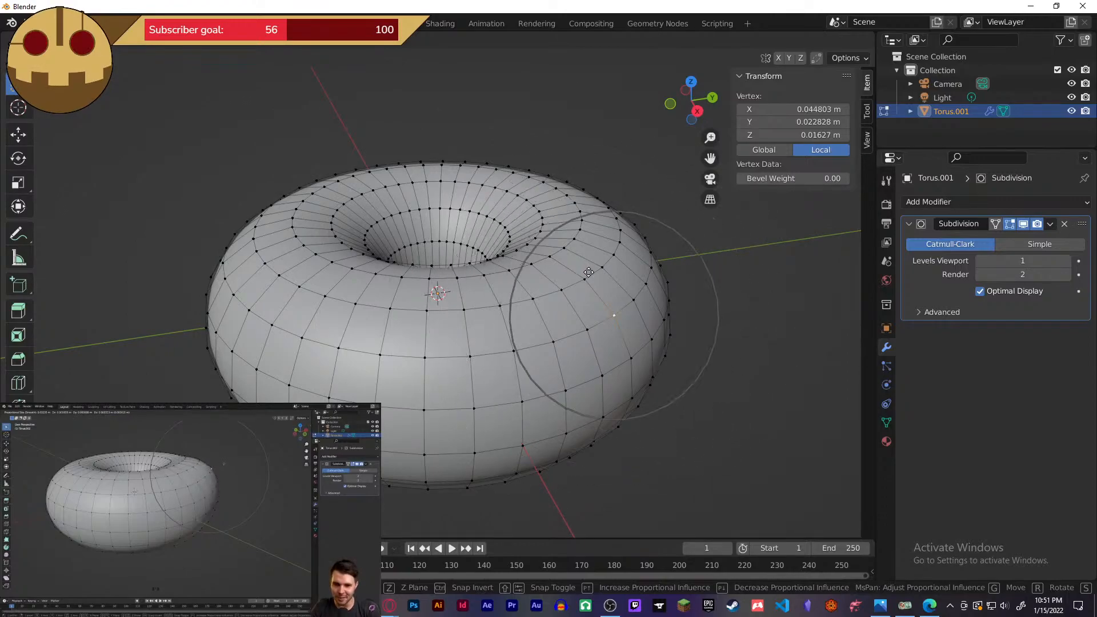
pyautogui.click(607, 300)
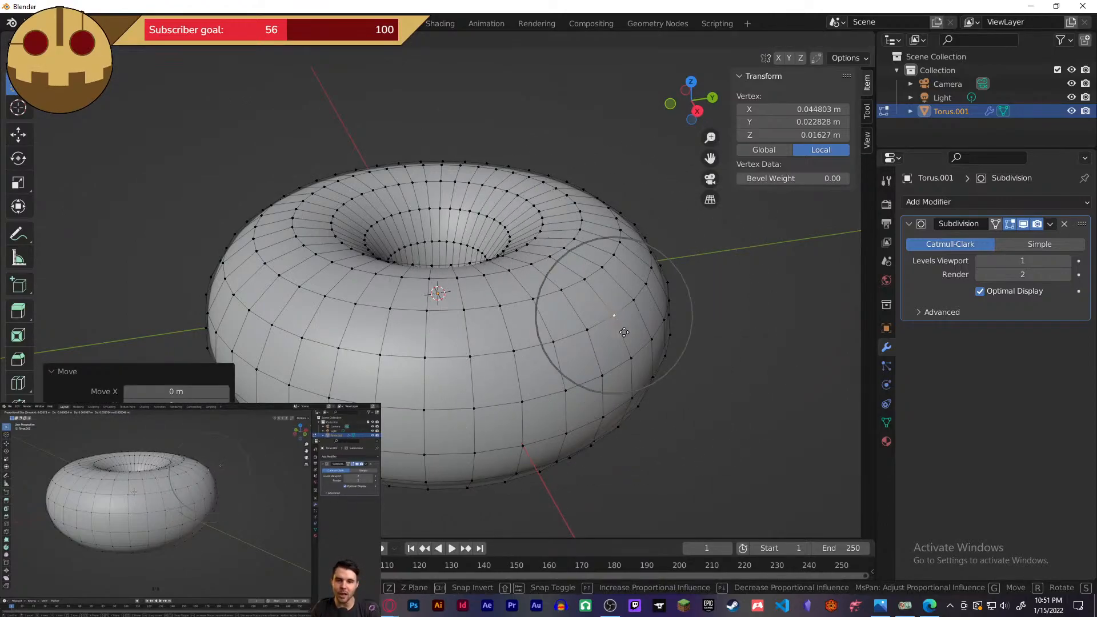
pyautogui.click(620, 315)
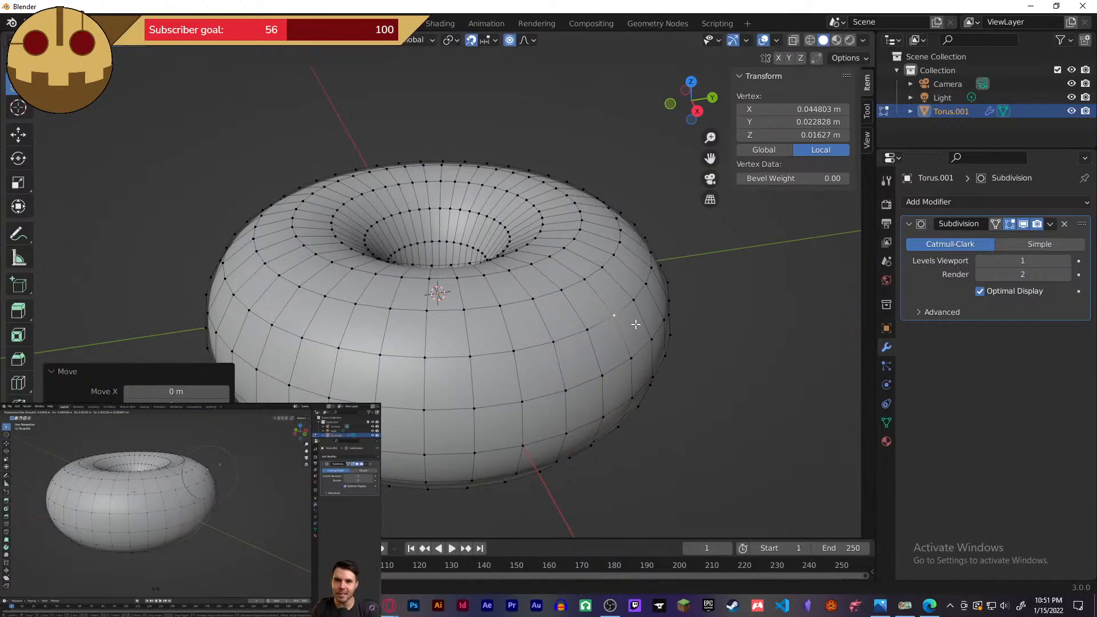
# - Activate the Move tool and try to raise the selected vertex along the Z axis
pyautogui.hotkey('shift', 'space')
pyautogui.press('g')
pyautogui.hotkey('shift', 'space')
pyautogui.press('g')
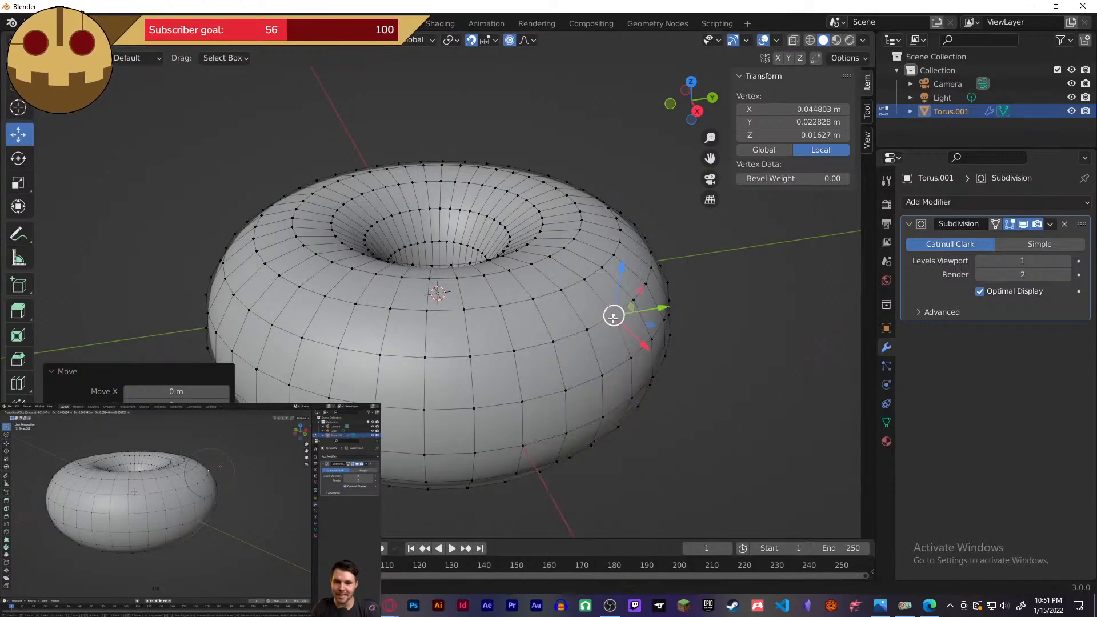
pyautogui.moveTo(623, 270); pyautogui.dragTo(627, 188)
pyautogui.moveTo(693, 421); pyautogui.dragTo(637, 315, button='middle')
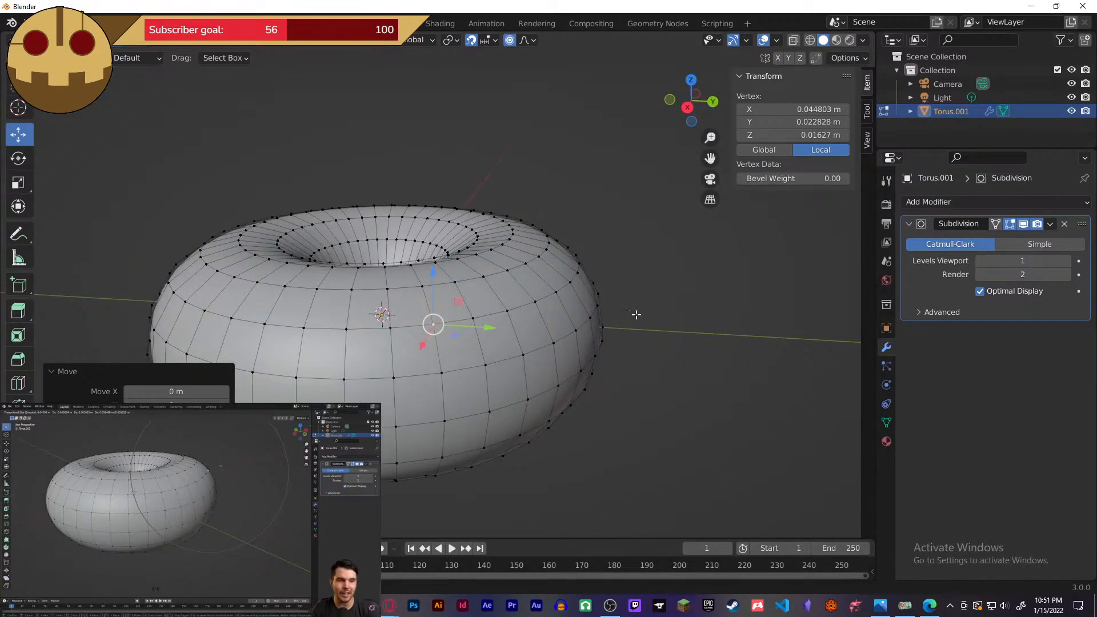
# - Add the other three corner vertices of the adjacent face to the selection and try to move the face along Z
pyautogui.keyDown('shift'); pyautogui.click(390, 327); pyautogui.keyUp('shift')
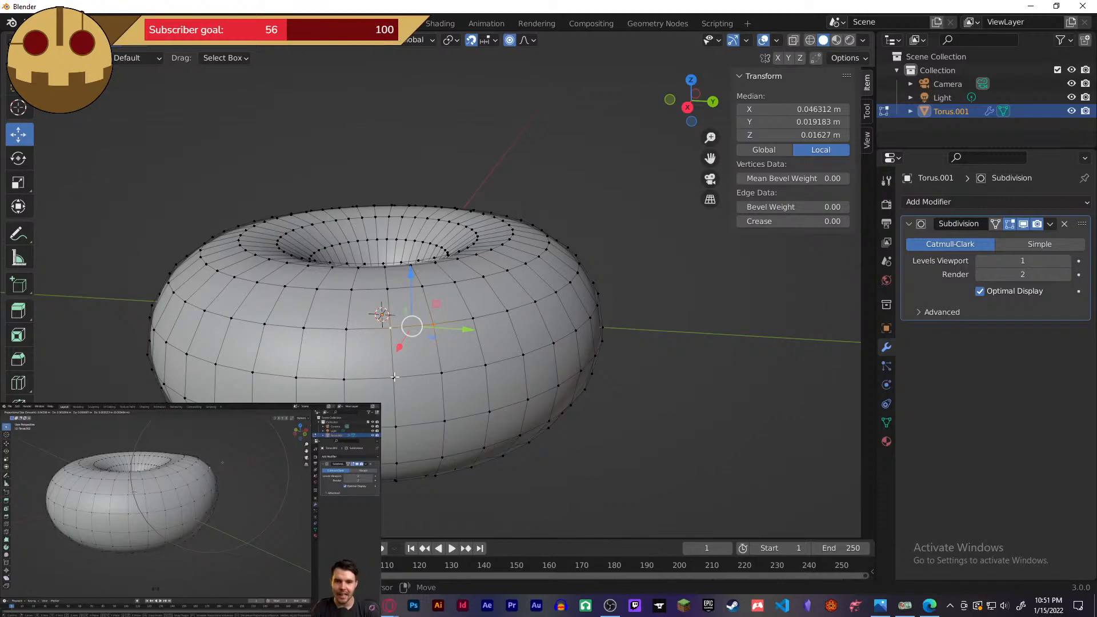
pyautogui.keyDown('shift'); pyautogui.click(394, 378); pyautogui.keyUp('shift')
pyautogui.keyDown('shift'); pyautogui.click(441, 374); pyautogui.keyUp('shift')
pyautogui.press('g')
pyautogui.press('z')
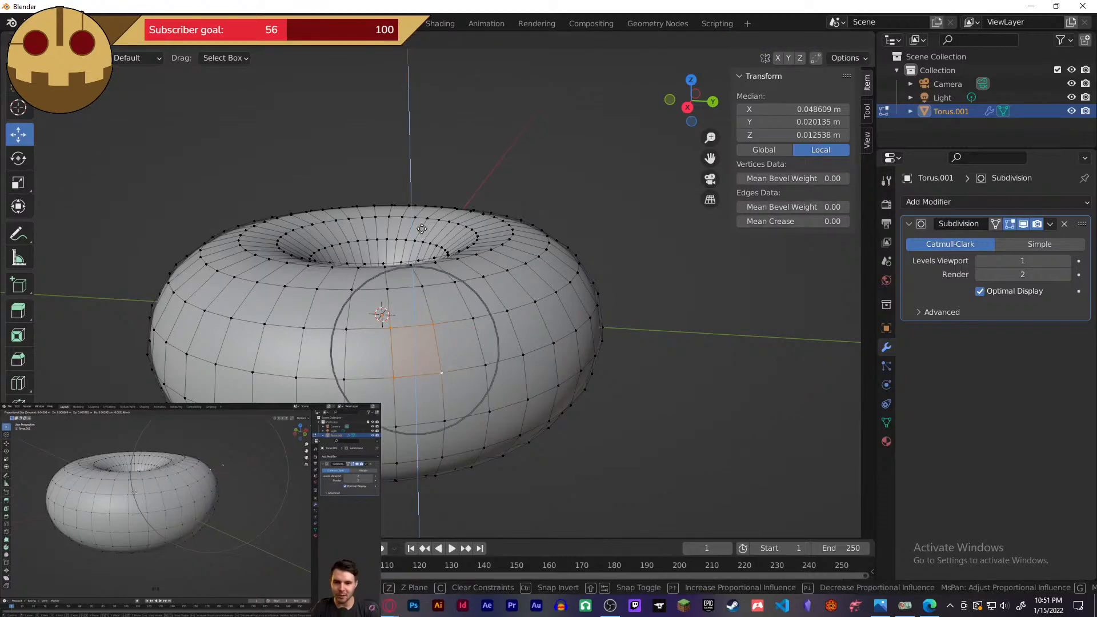
pyautogui.click(389, 70)
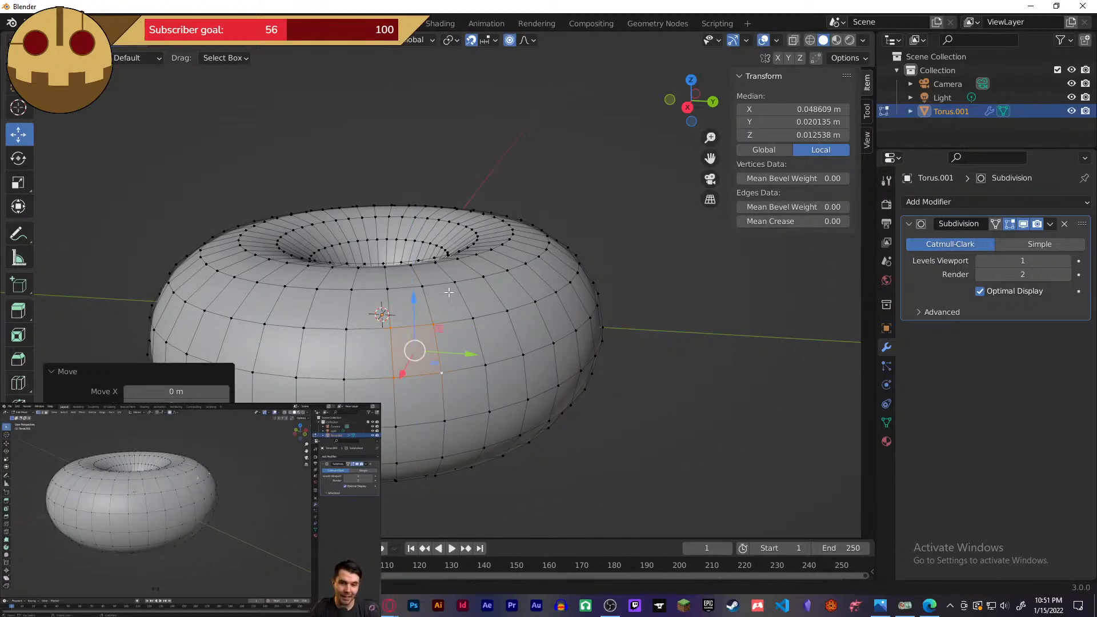
# - Switch proportional editing off and back on, and try again to raise the selected face along Z
pyautogui.press('o')
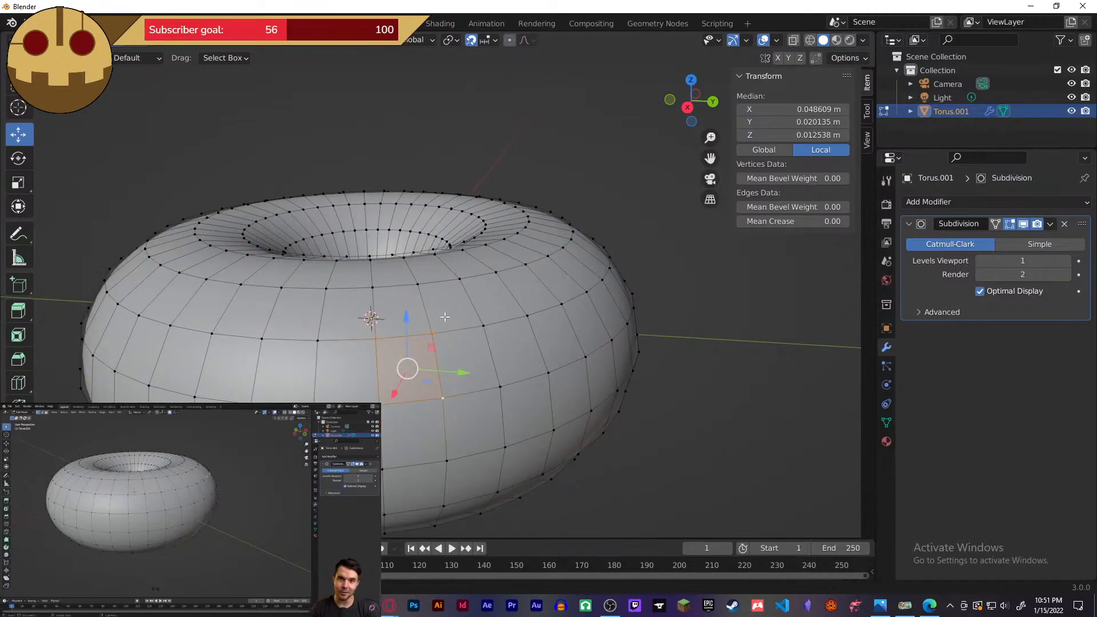
pyautogui.press('o')
pyautogui.moveTo(447, 323); pyautogui.dragTo(468, 310, button='middle')
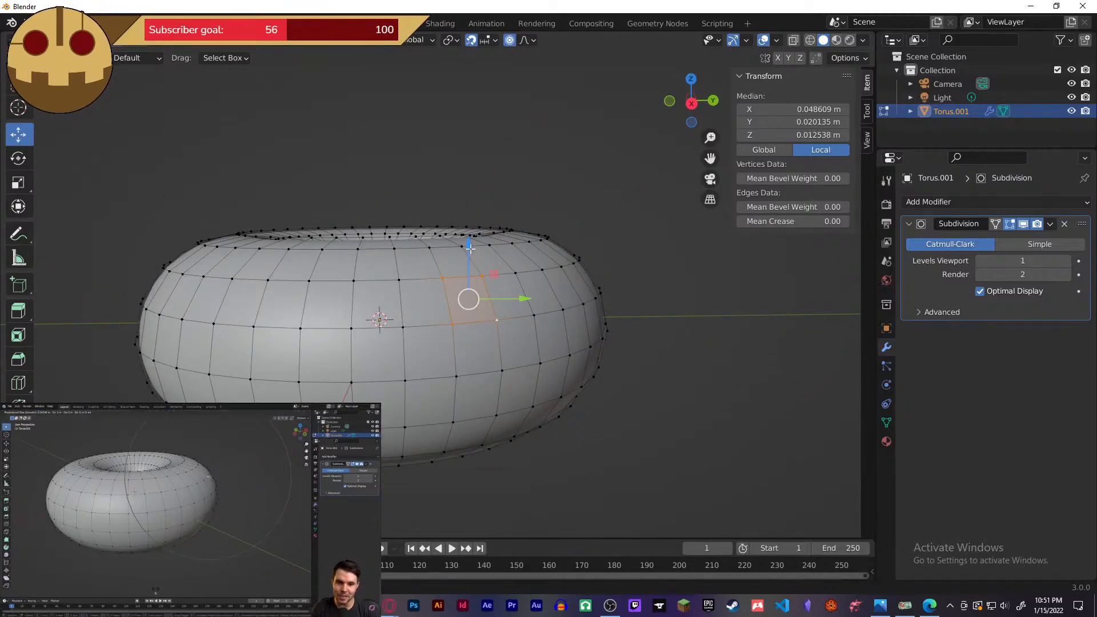
pyautogui.moveTo(469, 246); pyautogui.dragTo(468, 235)
pyautogui.moveTo(478, 157); pyautogui.dragTo(480, 113)
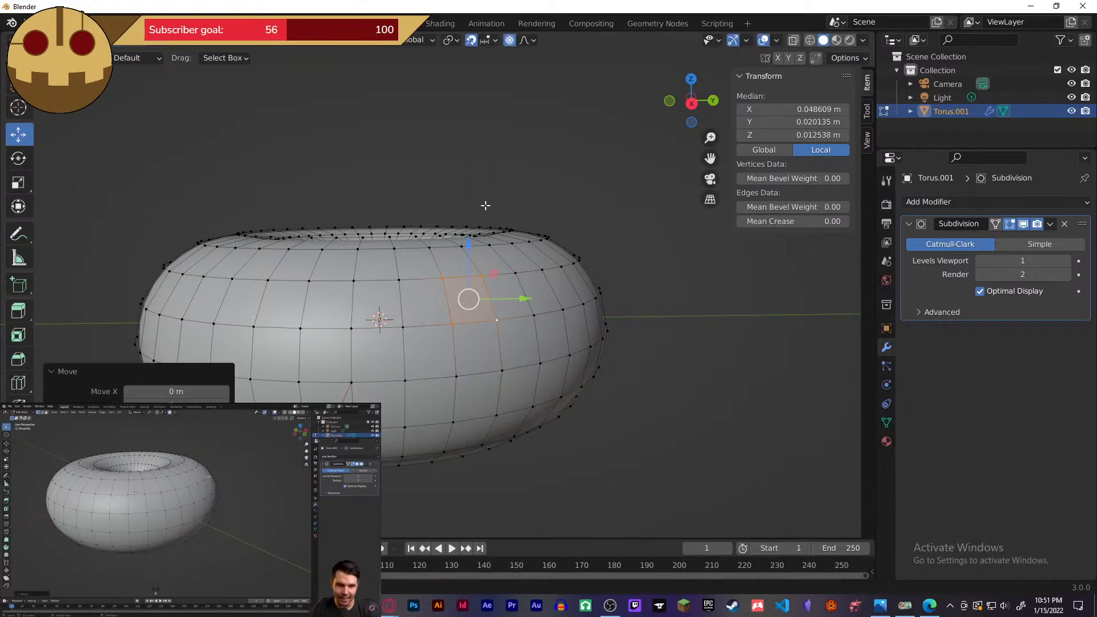
# - Turn off proportional editing and try to move the selected face up and down along Z
pyautogui.press('o')
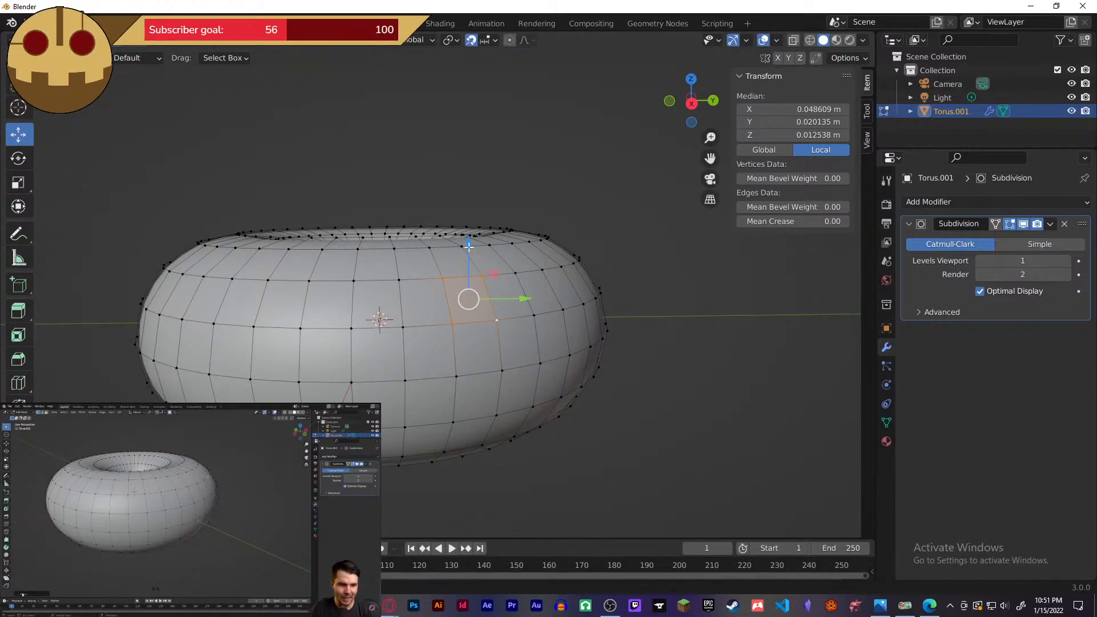
pyautogui.moveTo(469, 247); pyautogui.dragTo(469, 192)
pyautogui.moveTo(470, 327); pyautogui.dragTo(453, 416)
pyautogui.moveTo(467, 69); pyautogui.dragTo(474, 99)
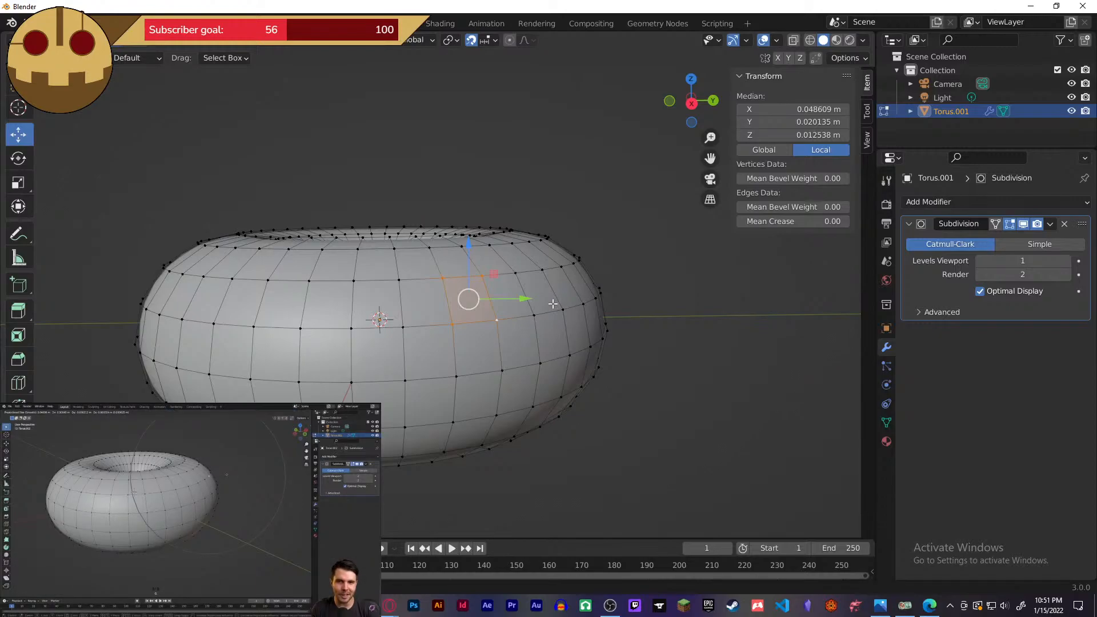
# - Select only the face's upper corner vertex, try to raise it along Z, and cancel the move
pyautogui.click(500, 319)
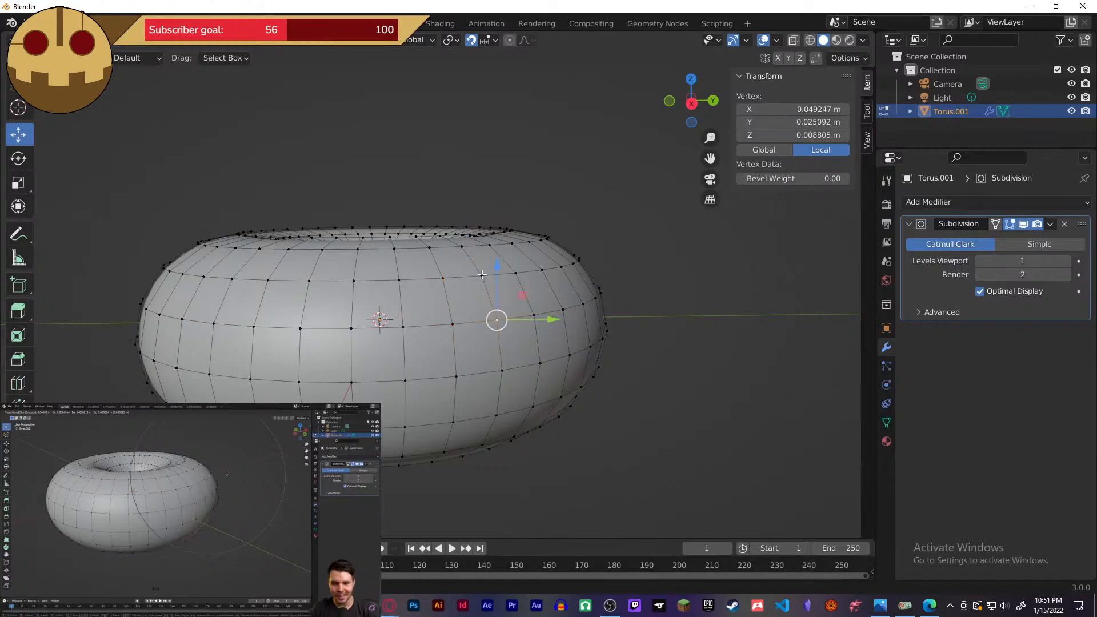
pyautogui.click(482, 276)
pyautogui.moveTo(482, 227); pyautogui.dragTo(482, 185)
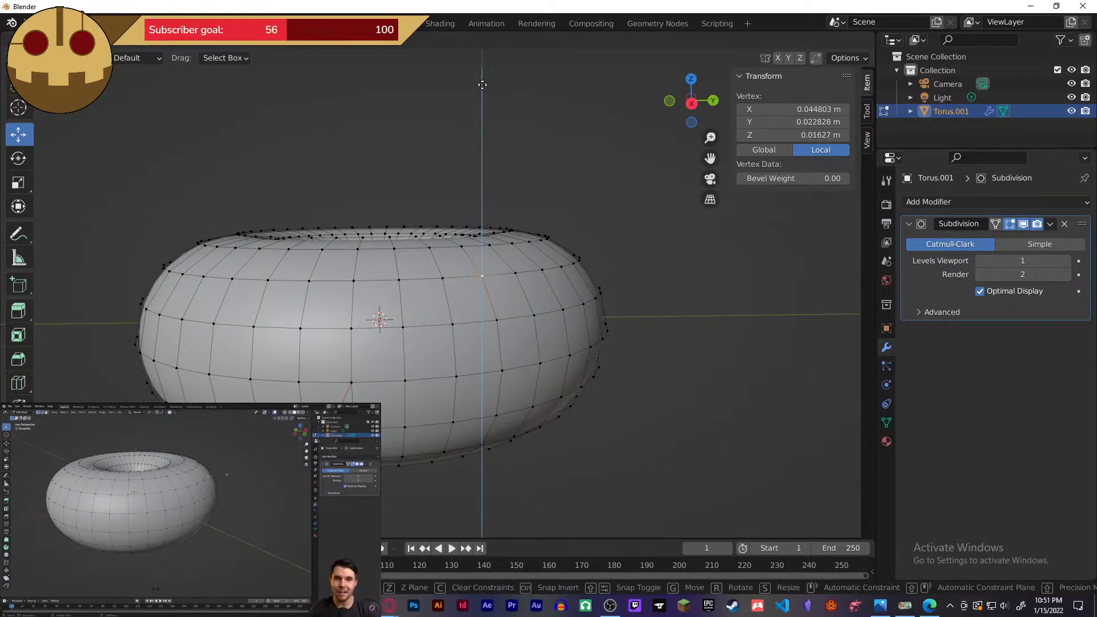
pyautogui.rightClick(486, 283)
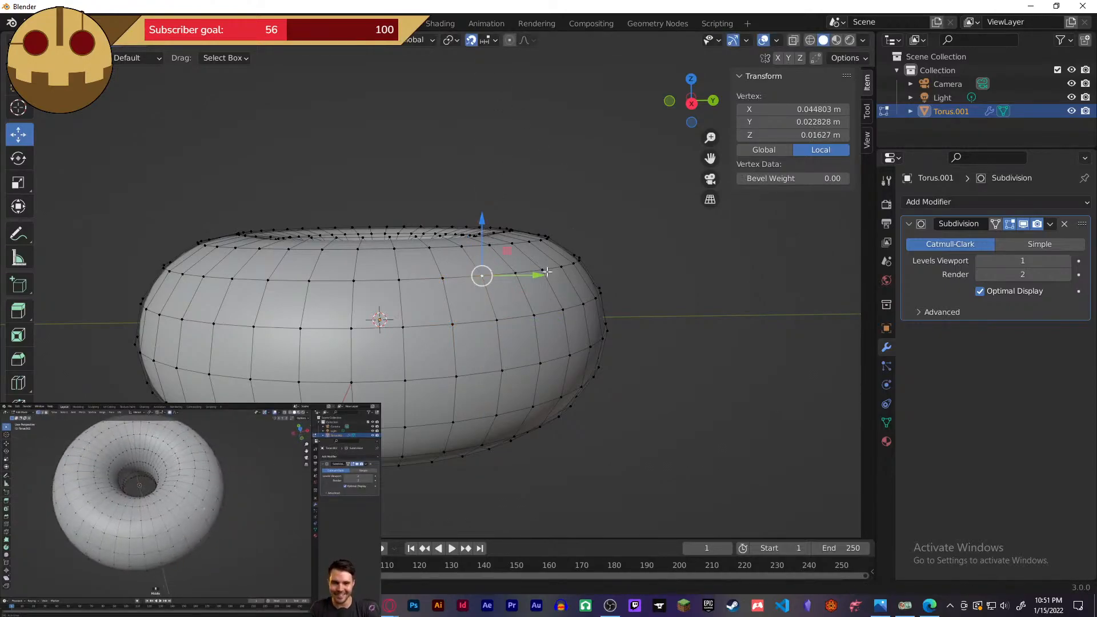
pyautogui.scroll(5, 526, 298)
pyautogui.scroll(-5, 523, 297)
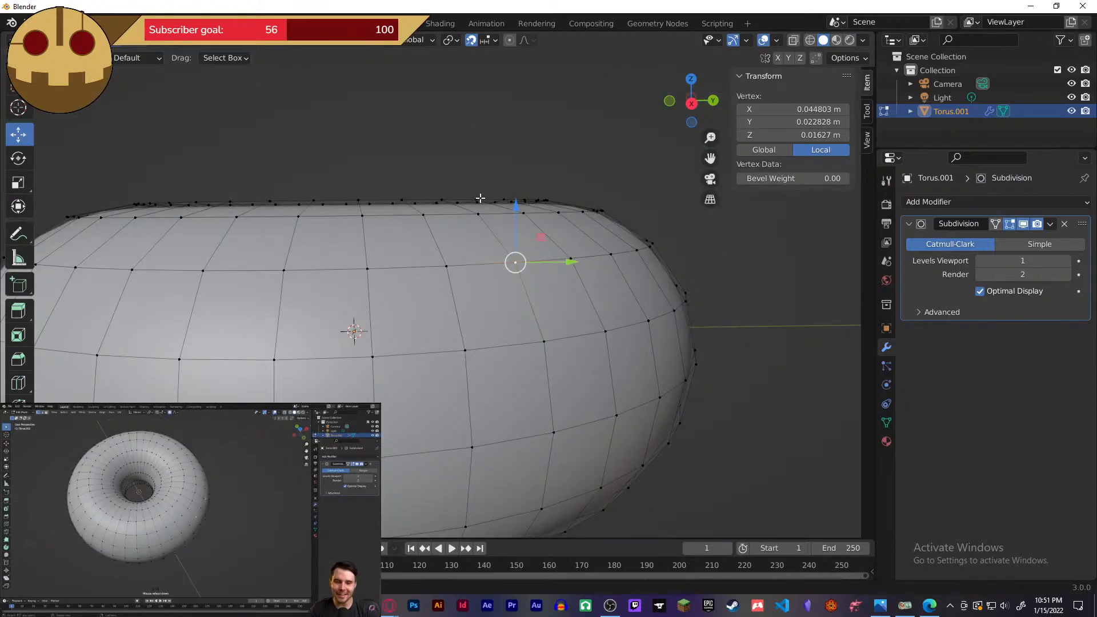
# - Hide the transform sidebar and try to move the selected vertex on the torus along the Z axis
pyautogui.press('n')
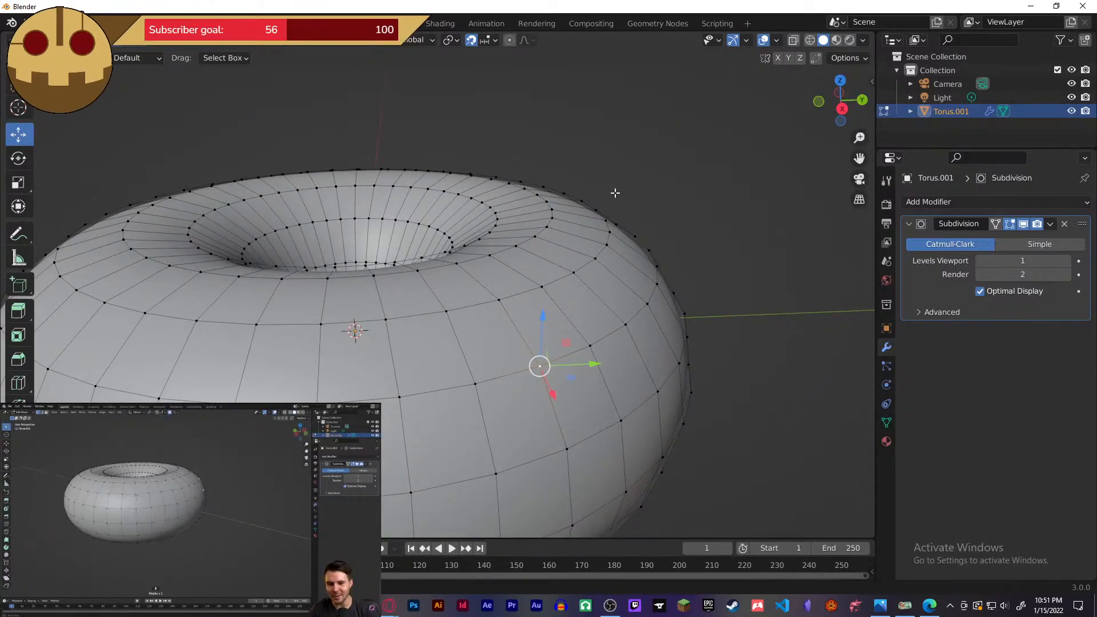
pyautogui.press('g')
pyautogui.press('z')
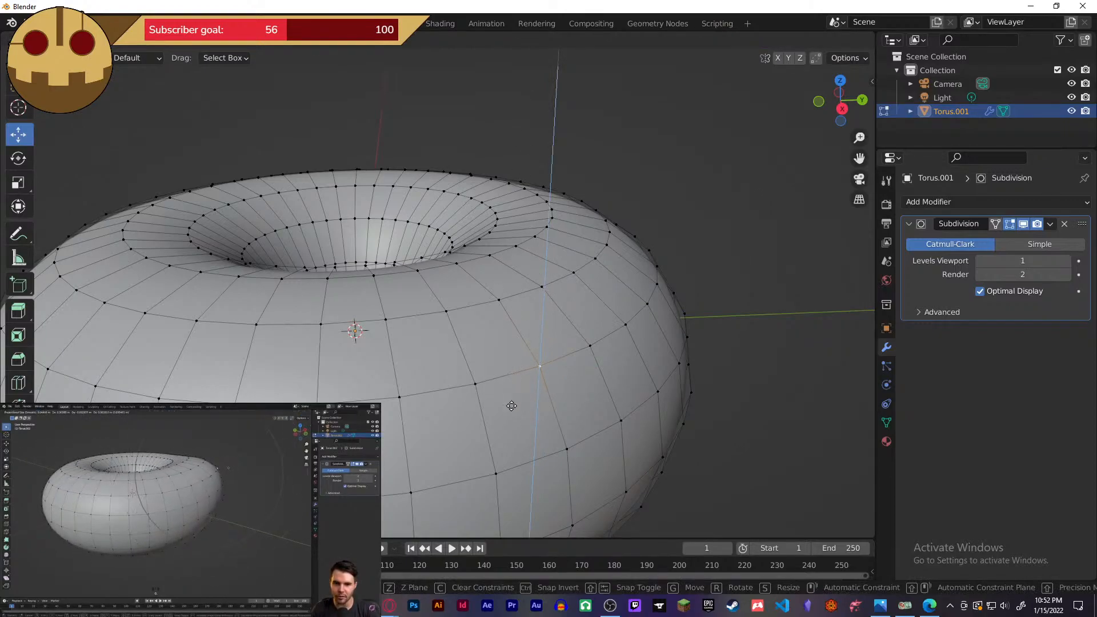
pyautogui.click(512, 405)
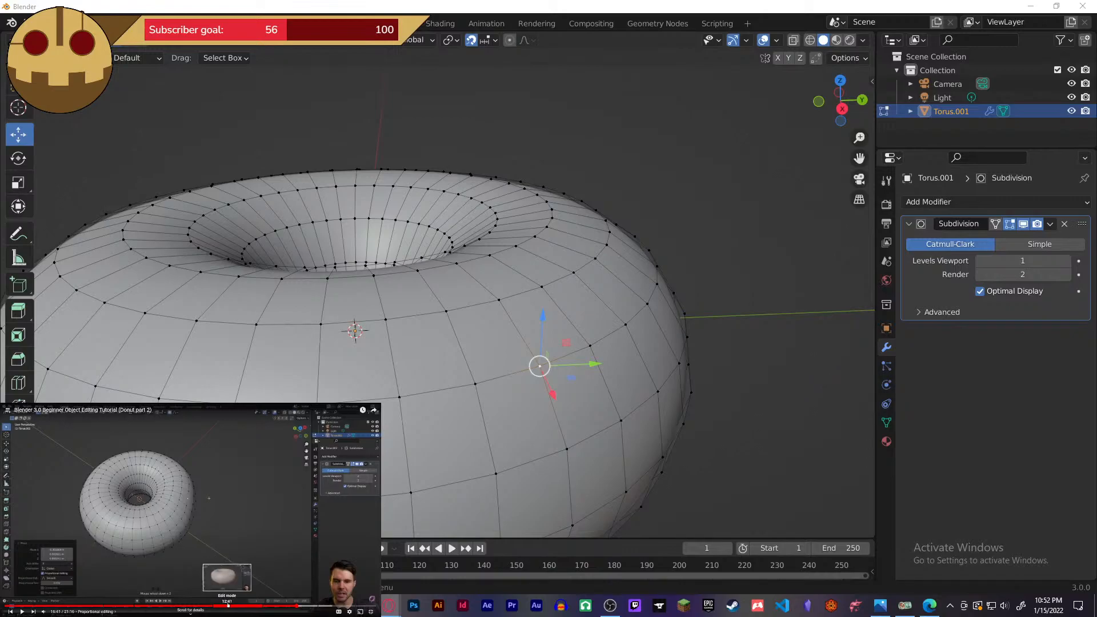
# - Select a vertex on the torus's outer upper side and try to move it along the Z axis and freely
pyautogui.scroll(-2, 678, 357)
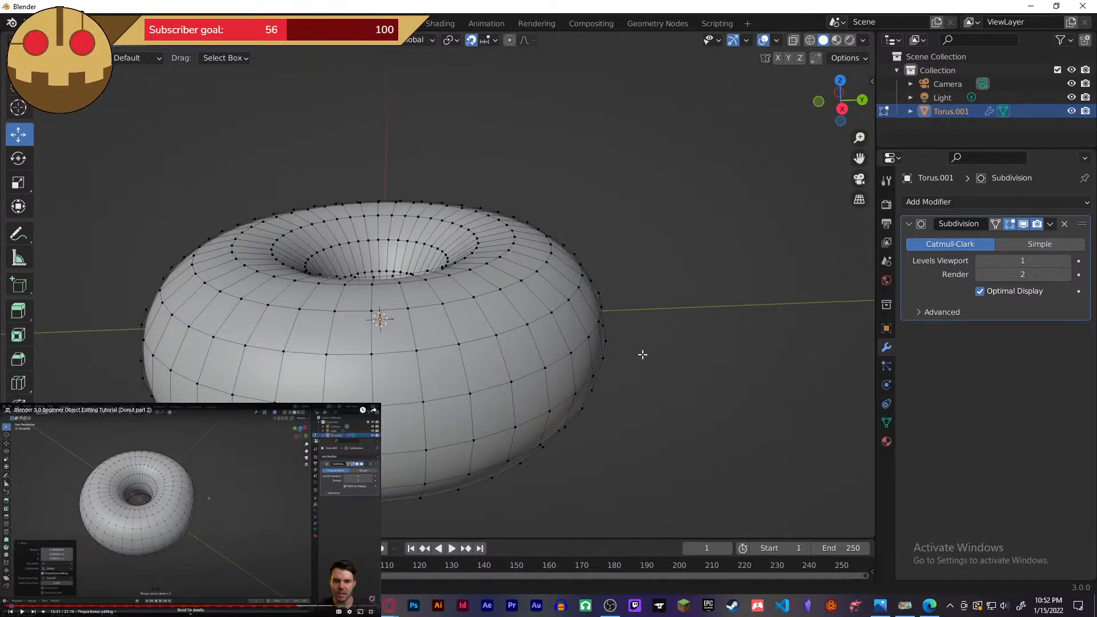
pyautogui.click(495, 327)
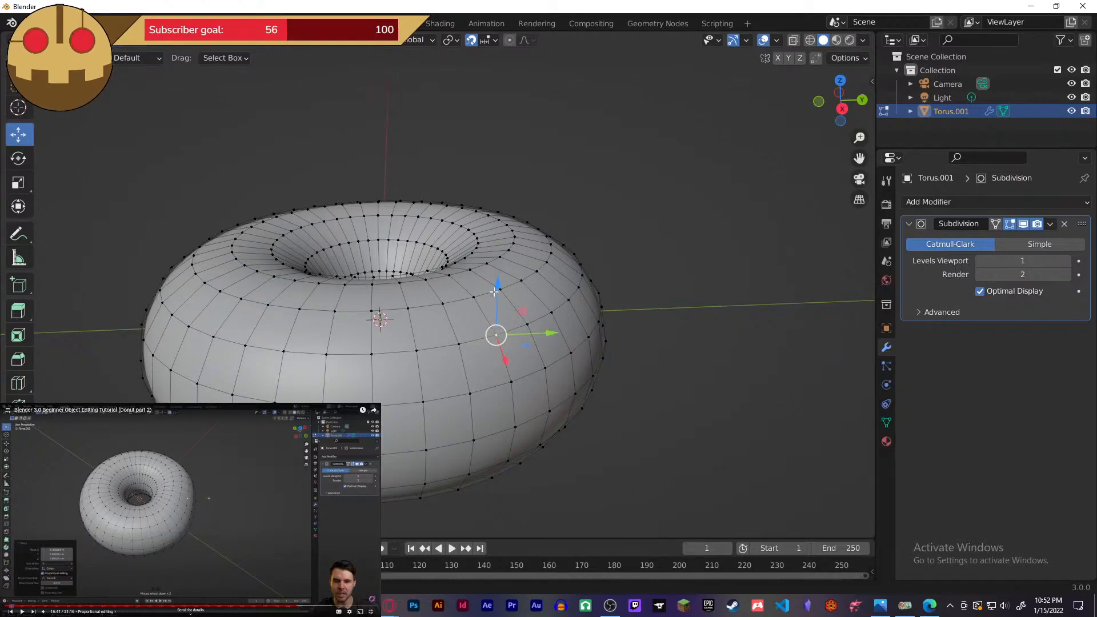
pyautogui.press('g')
pyautogui.press('z')
pyautogui.rightClick(511, 161)
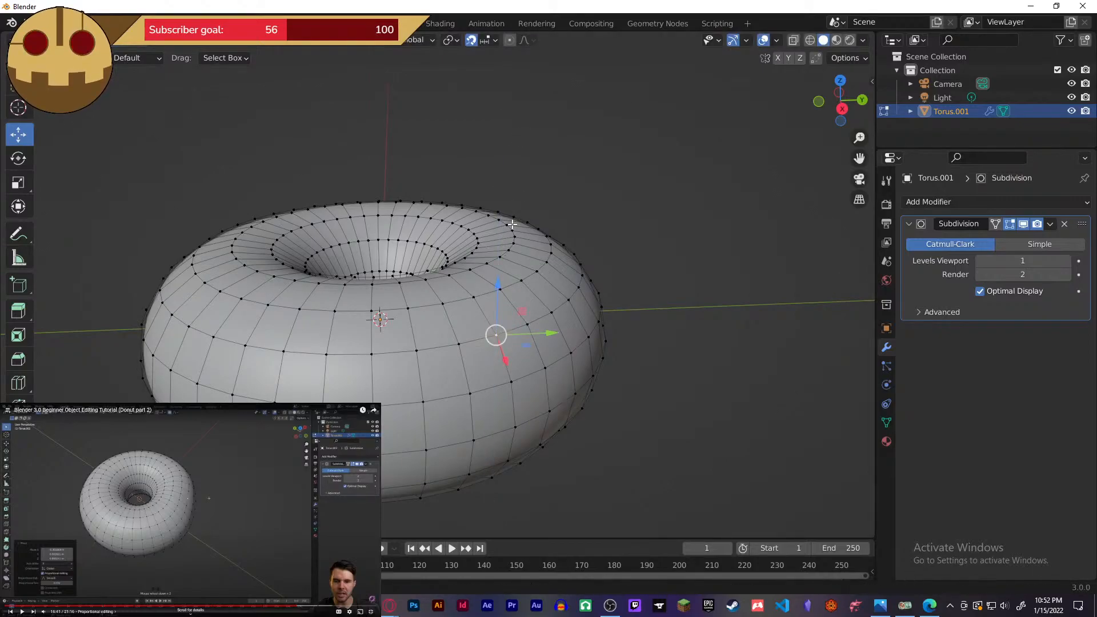
pyautogui.press('g')
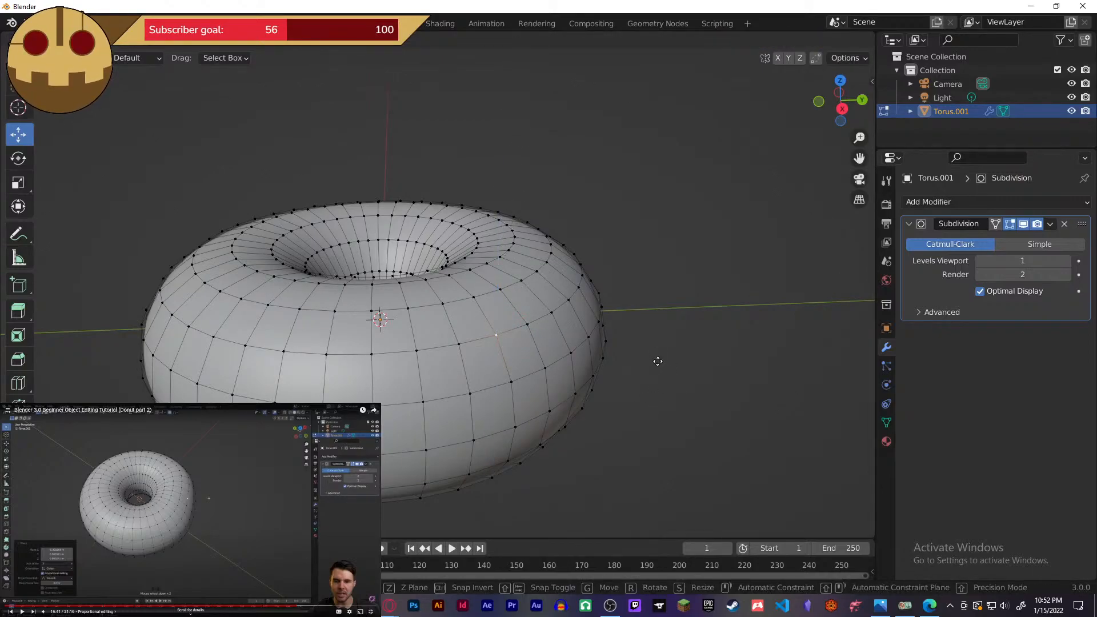
pyautogui.rightClick(611, 221)
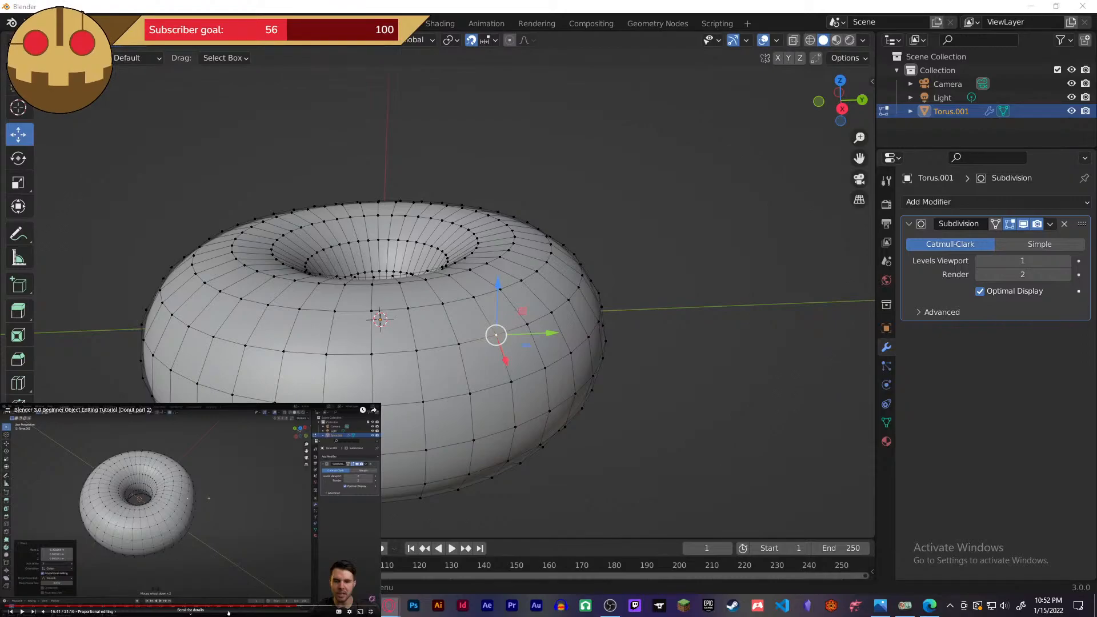
# - Jump the tutorial video back to its Edit mode chapter and play from there
pyautogui.press('j')
pyautogui.press('j')
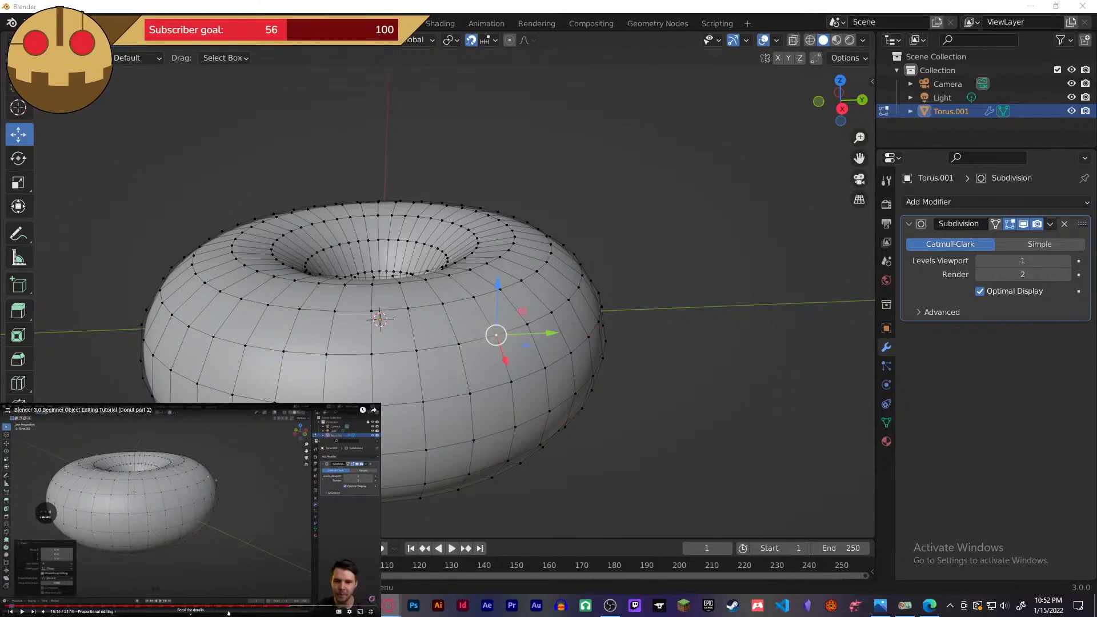
pyautogui.press('k')
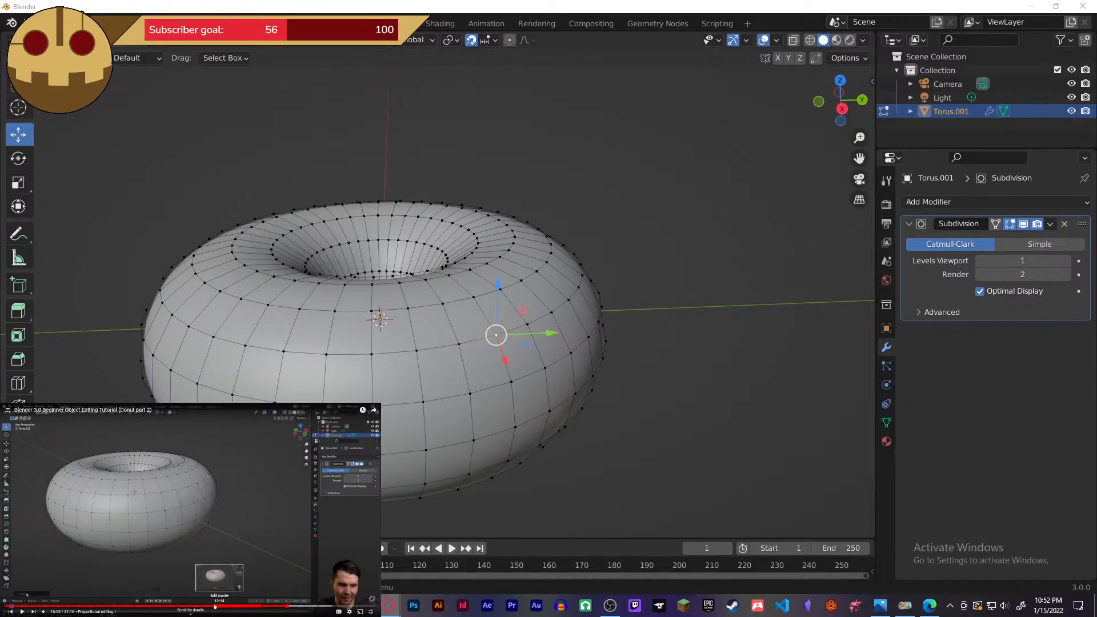
pyautogui.click(215, 608)
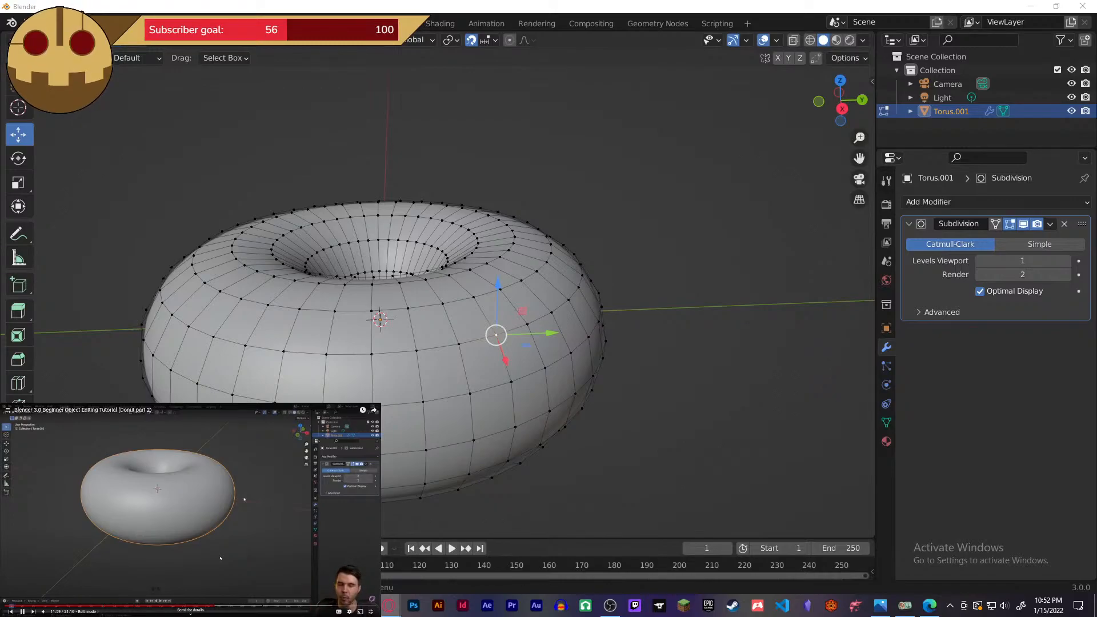
pyautogui.press('l')
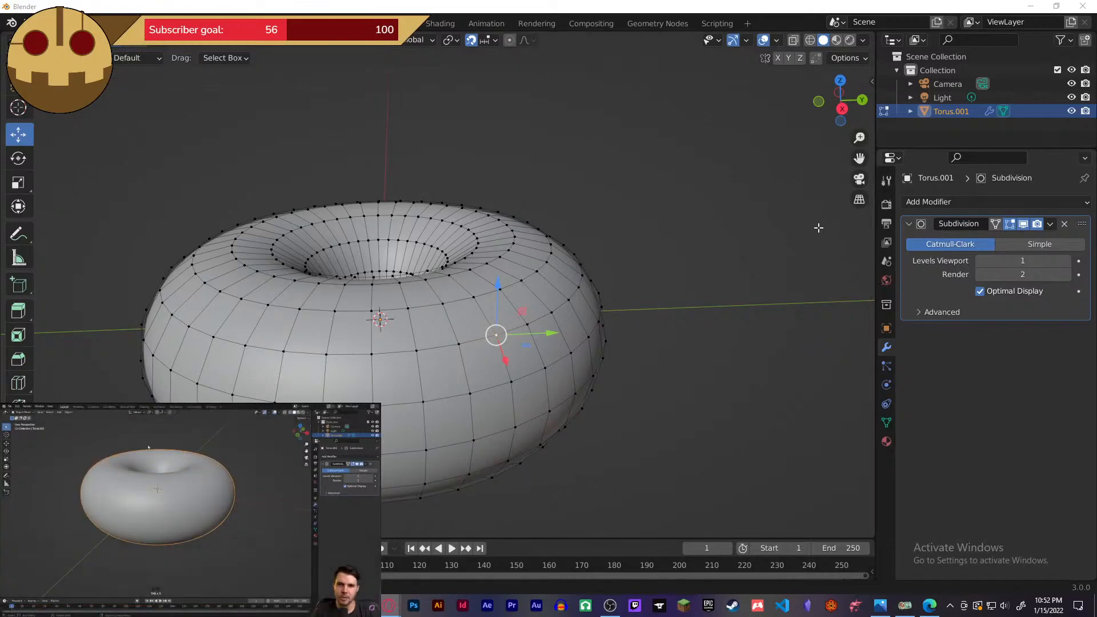
# - Toggle the torus to Object Mode and back to Edit Mode, and try to move an outer-side vertex freely
pyautogui.click(654, 151)
pyautogui.press('Tab')
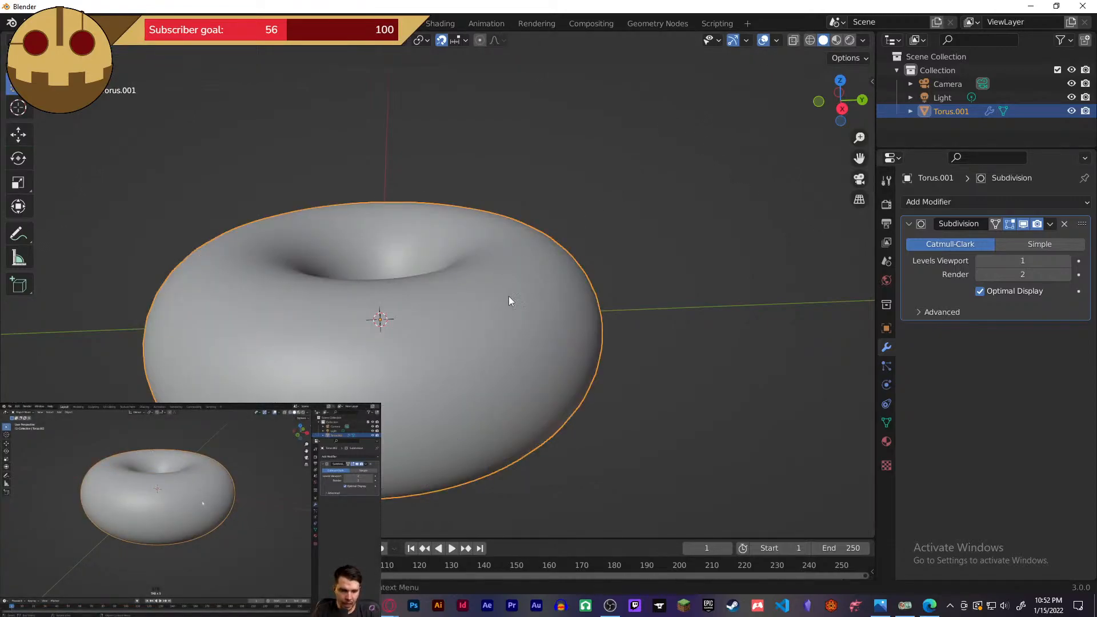
pyautogui.press('Tab')
pyautogui.click(528, 324)
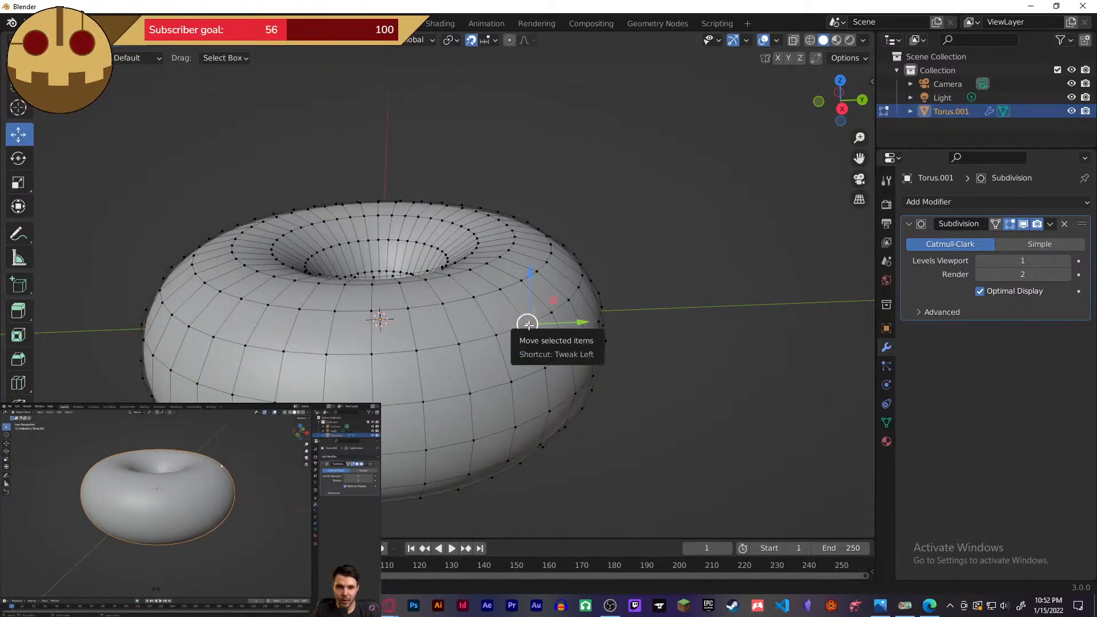
pyautogui.press('g')
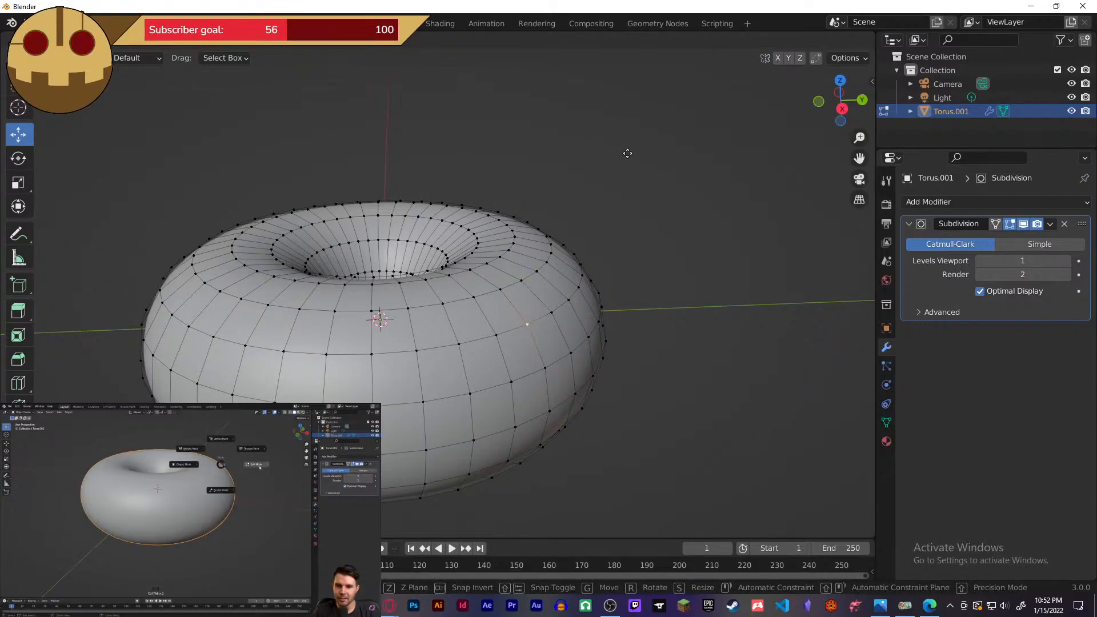
pyautogui.click(636, 134)
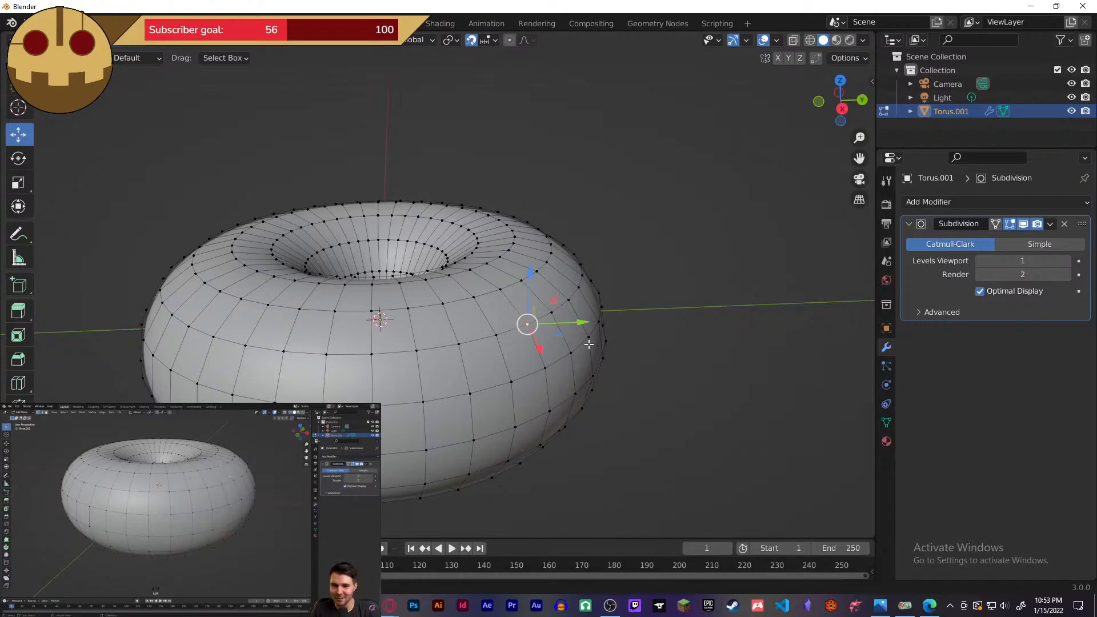
# - Select a different vertex on the torus's outer side, display its coordinates in the sidebar, and clear the selection
pyautogui.click(638, 253)
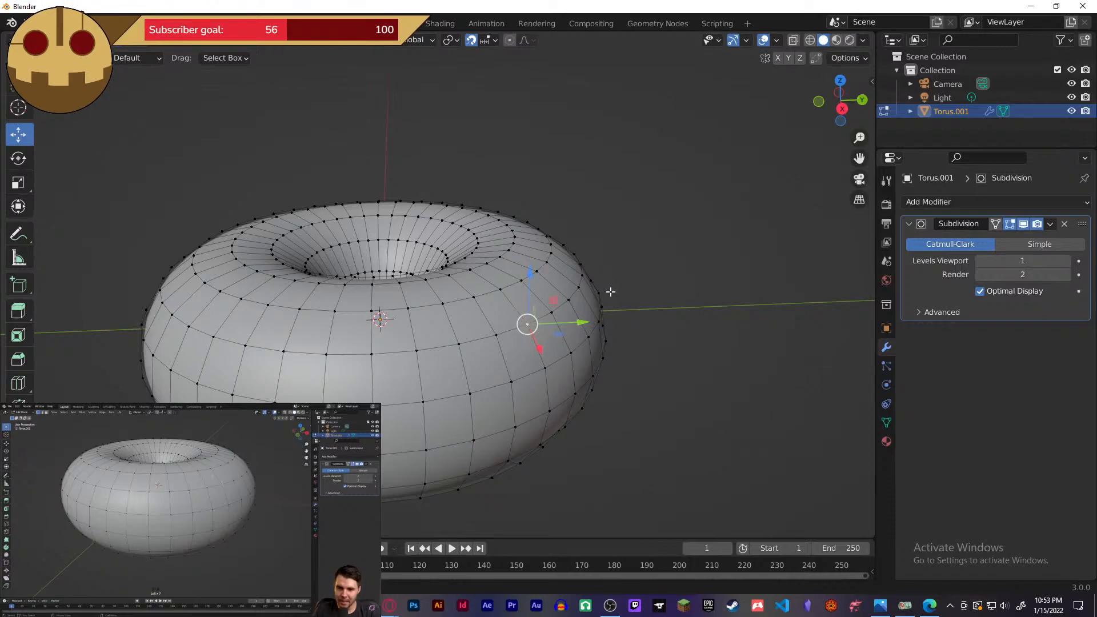
pyautogui.hotkey('shift', 'a')
pyautogui.click(724, 232)
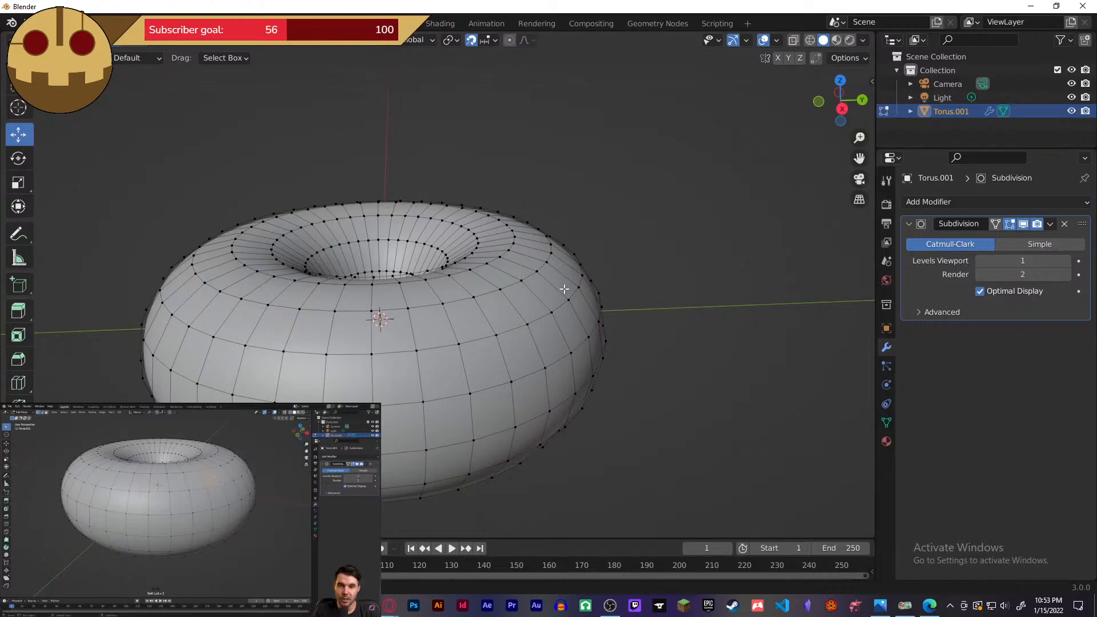
pyautogui.click(416, 330)
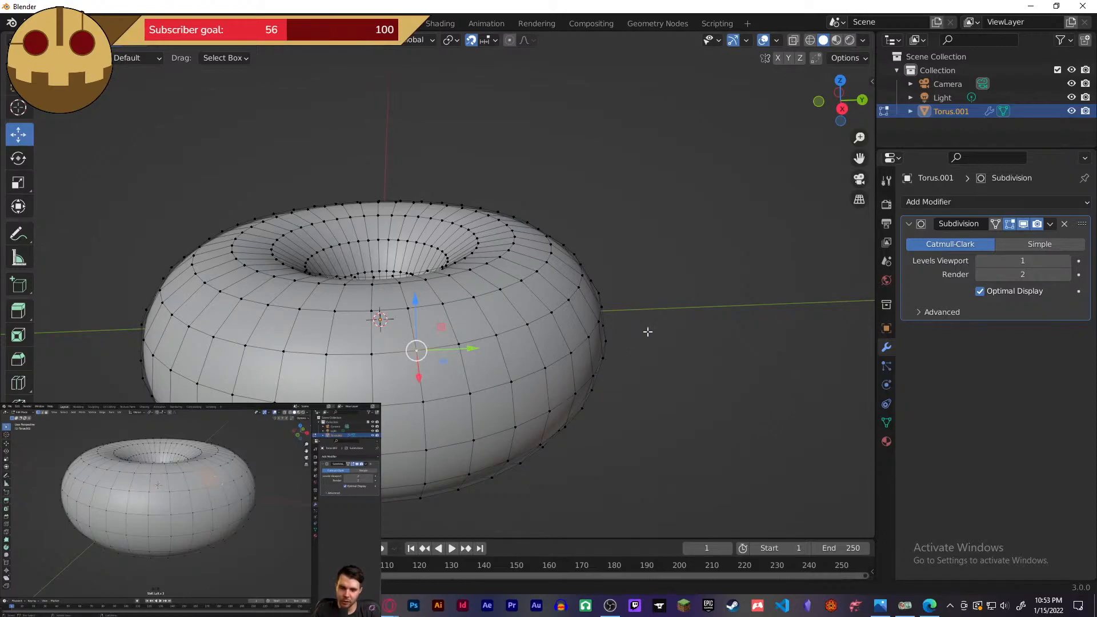
pyautogui.moveTo(648, 331); pyautogui.dragTo(796, 235, button='middle')
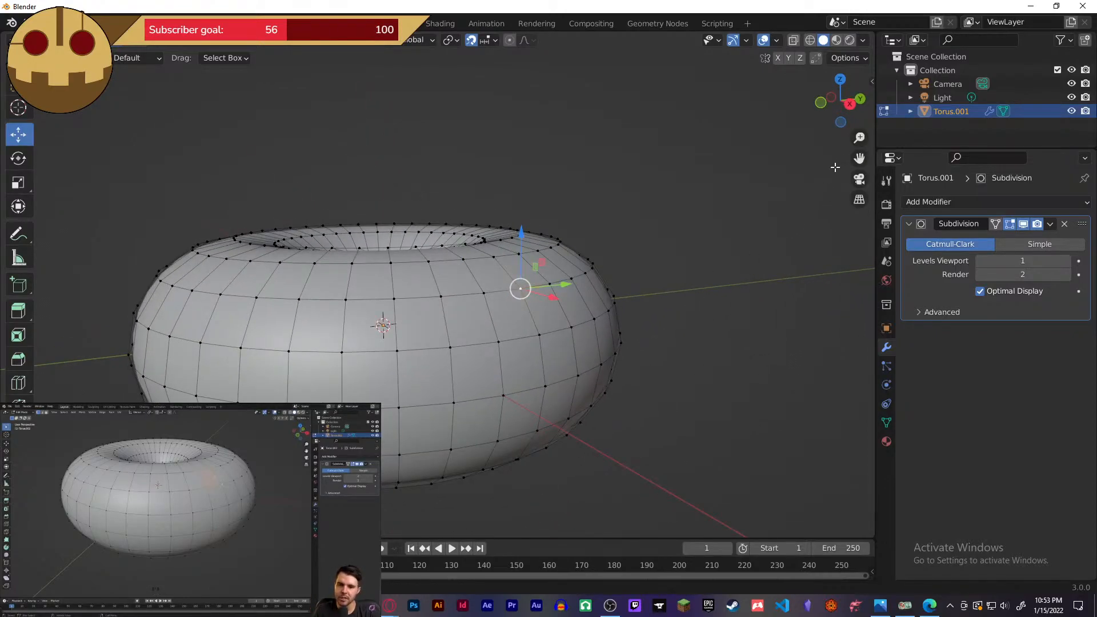
pyautogui.press('n')
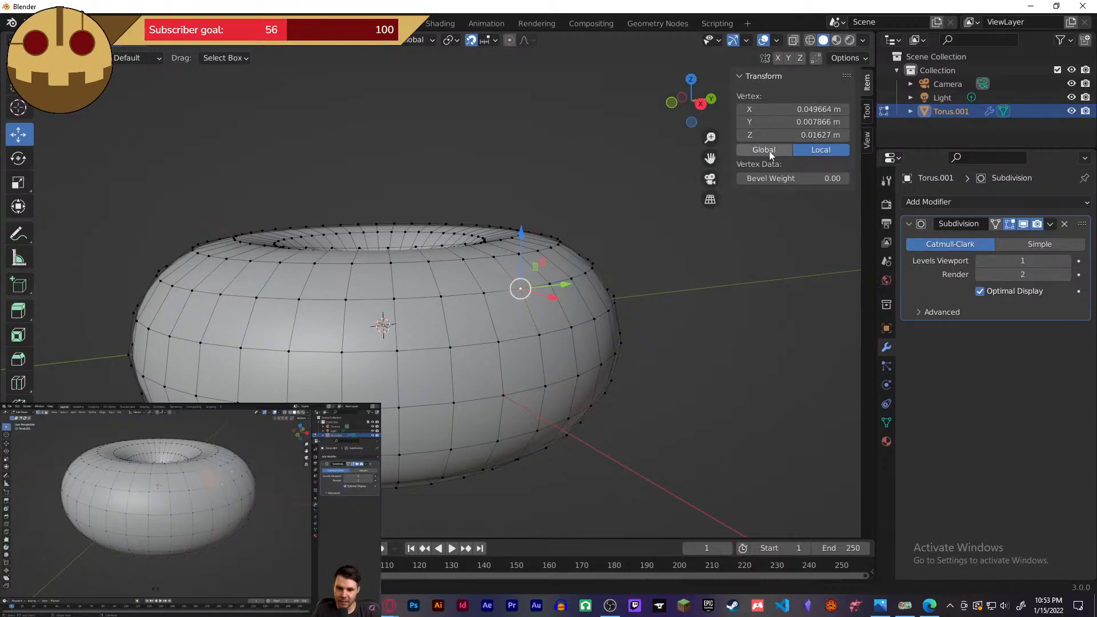
pyautogui.click(652, 314)
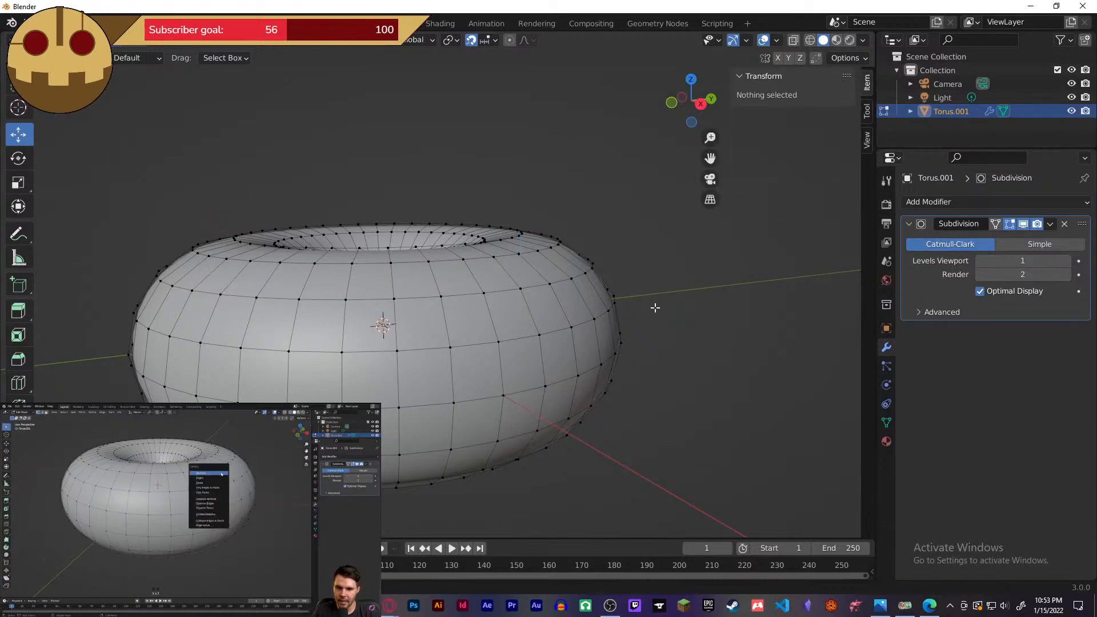
# - View the torus in Object Mode, return to Edit Mode, and try to move an upper outer vertex along the Z axis
pyautogui.press('Tab')
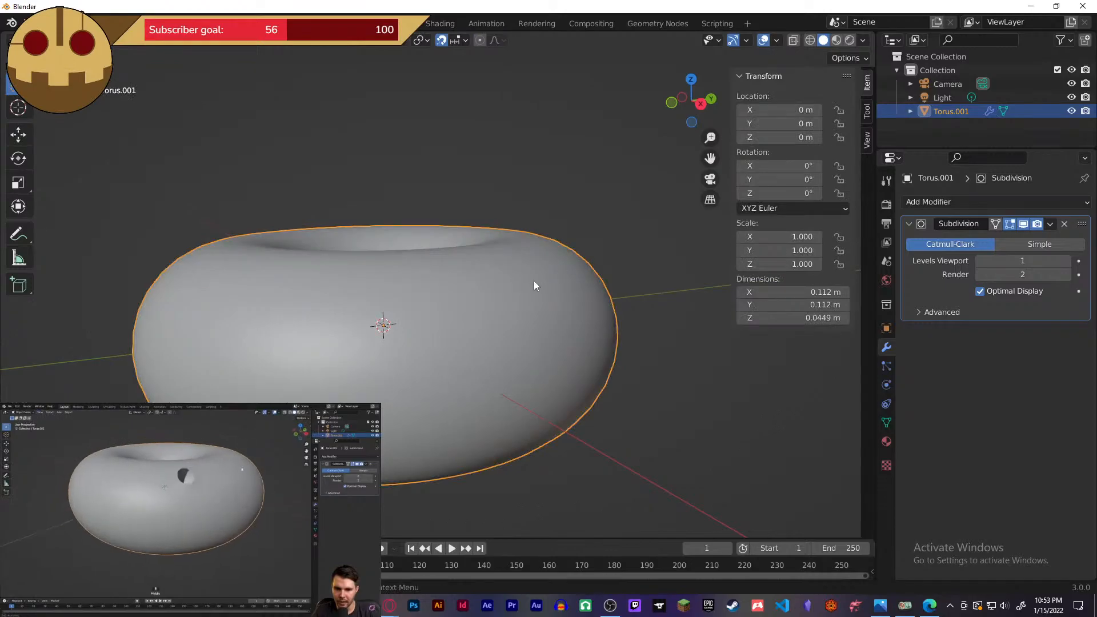
pyautogui.moveTo(691, 360); pyautogui.dragTo(643, 364, button='middle')
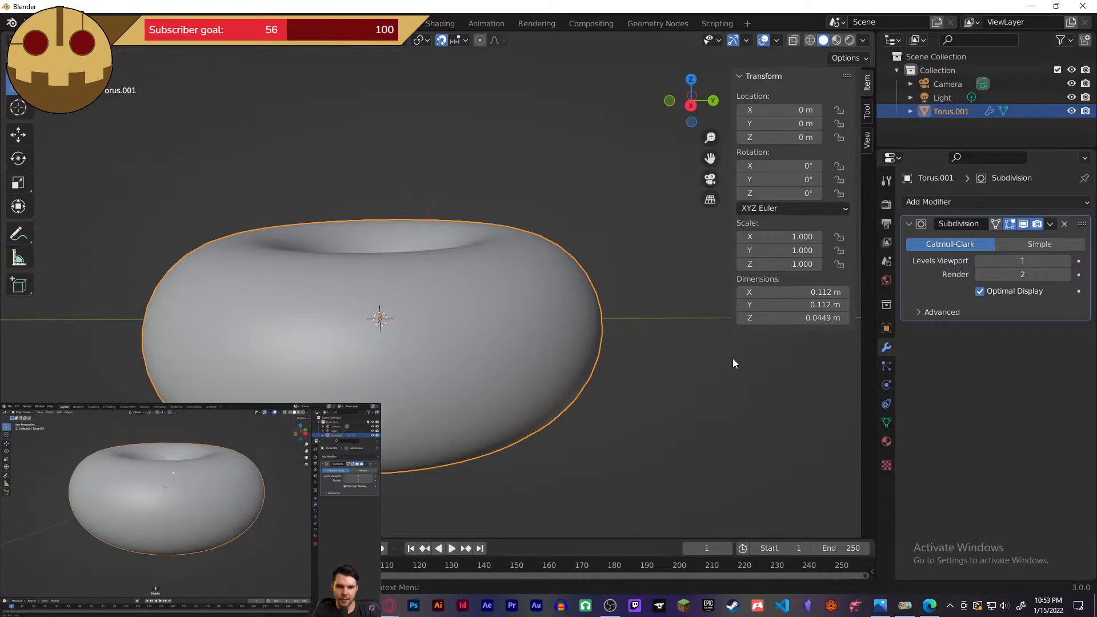
pyautogui.press('Tab')
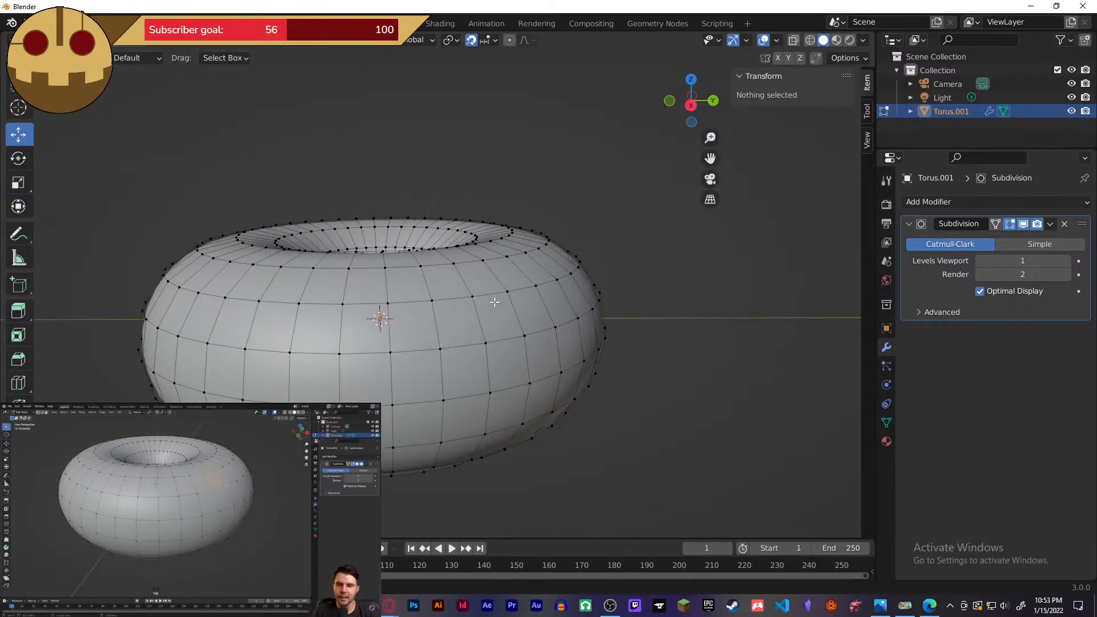
pyautogui.click(473, 296)
pyautogui.press('g')
pyautogui.press('z')
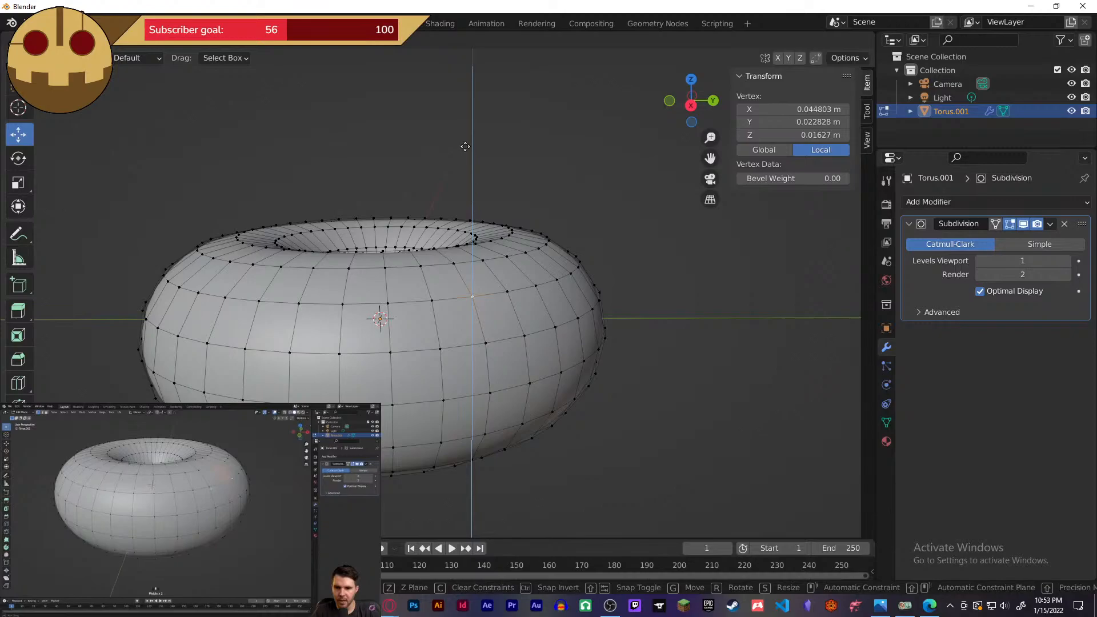
pyautogui.click(476, 61)
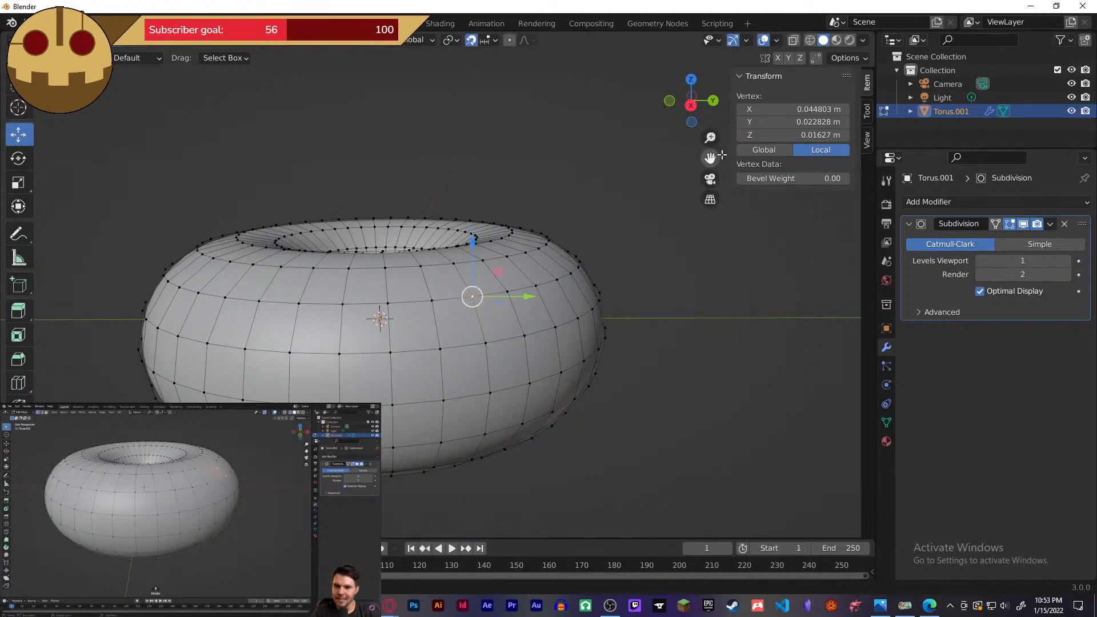
# - Raise the selected vertex along the Z axis to 1.0163 m and undo the move
pyautogui.moveTo(802, 132)
pyautogui.mouseDown()
pyautogui.moveTo(823, 134)
pyautogui.moveTo(802, 133)
pyautogui.mouseUp()
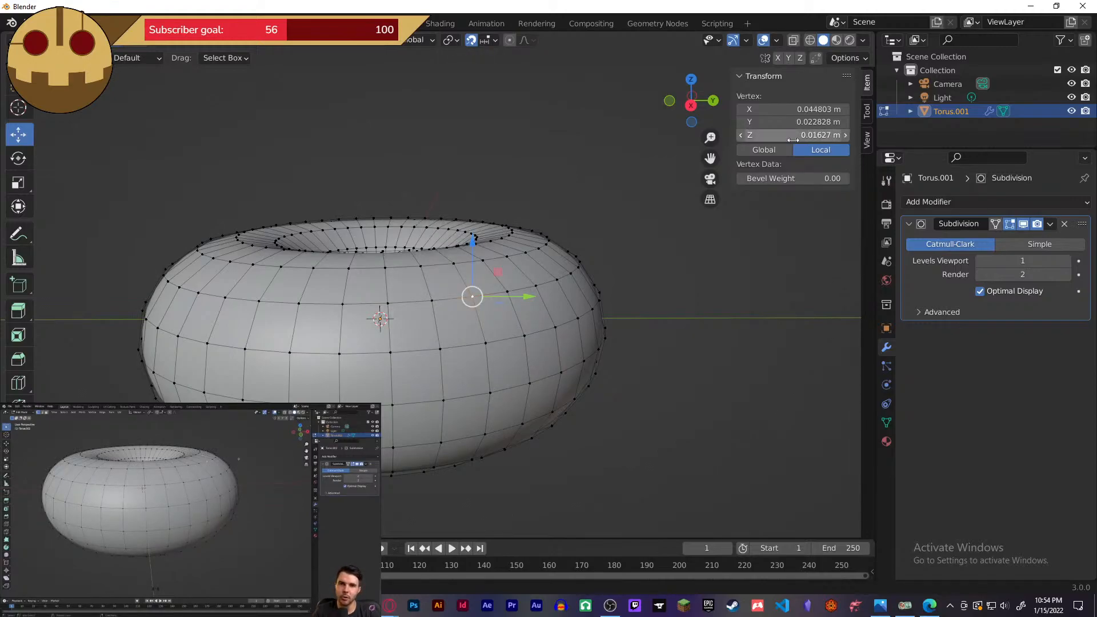
pyautogui.scroll(-1, 456, 218)
pyautogui.scroll(-3, 454, 221)
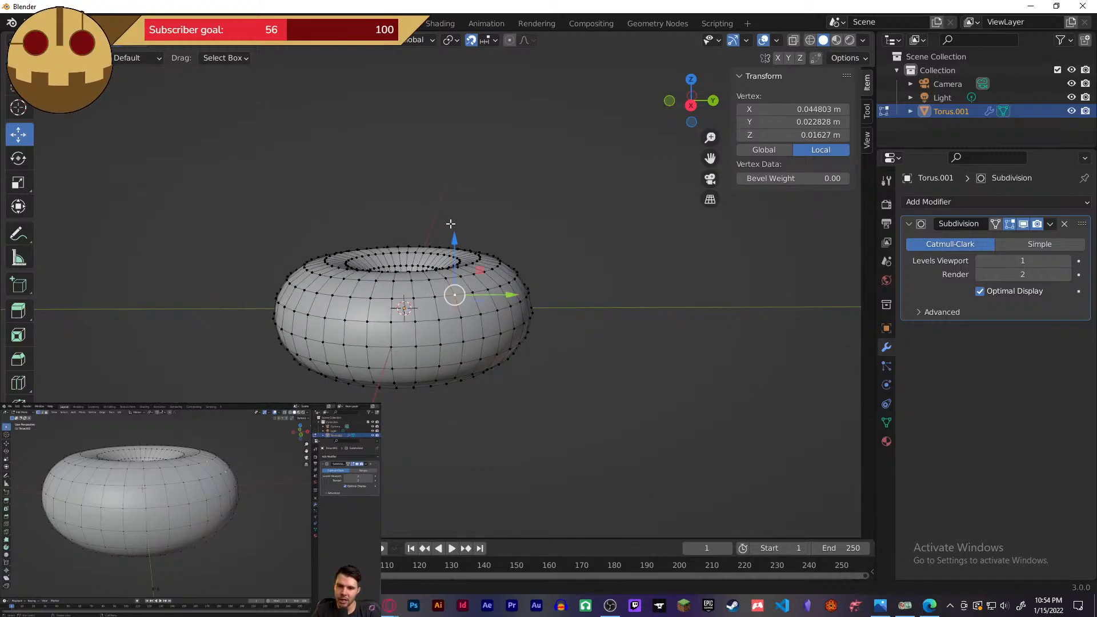
pyautogui.scroll(-2, 453, 224)
pyautogui.press('g')
pyautogui.press('z')
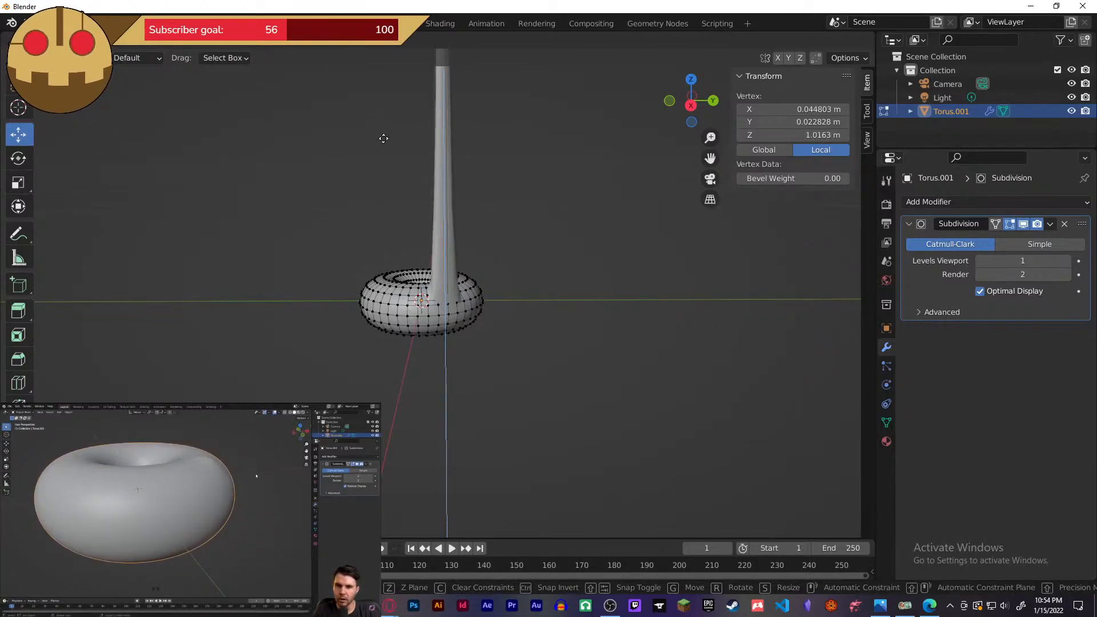
pyautogui.click(488, 497)
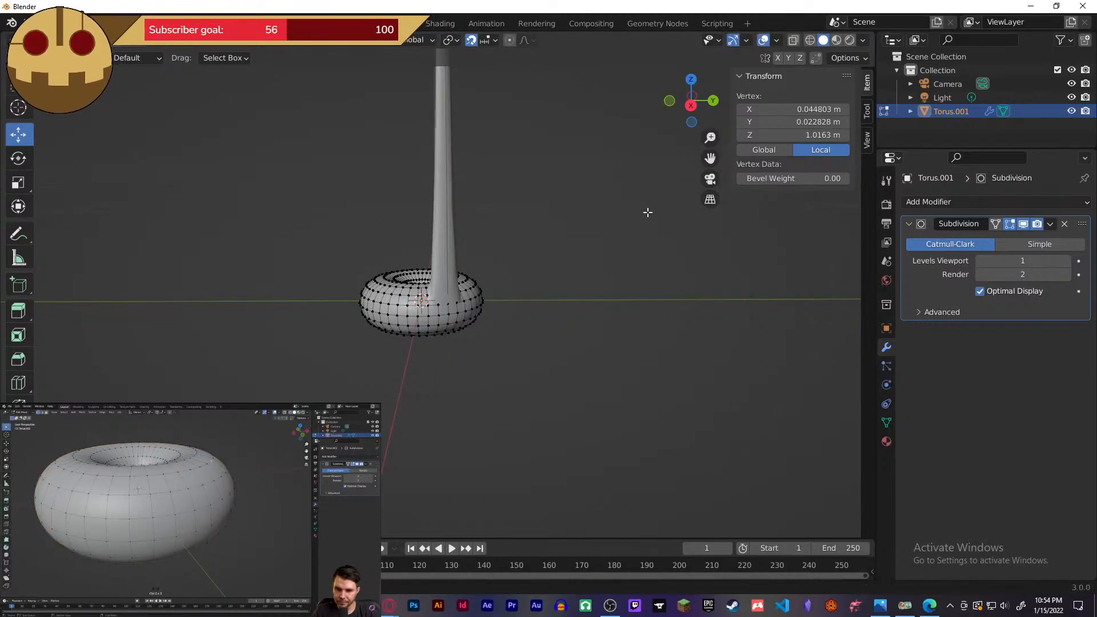
pyautogui.hotkey('ctrl', 'z')
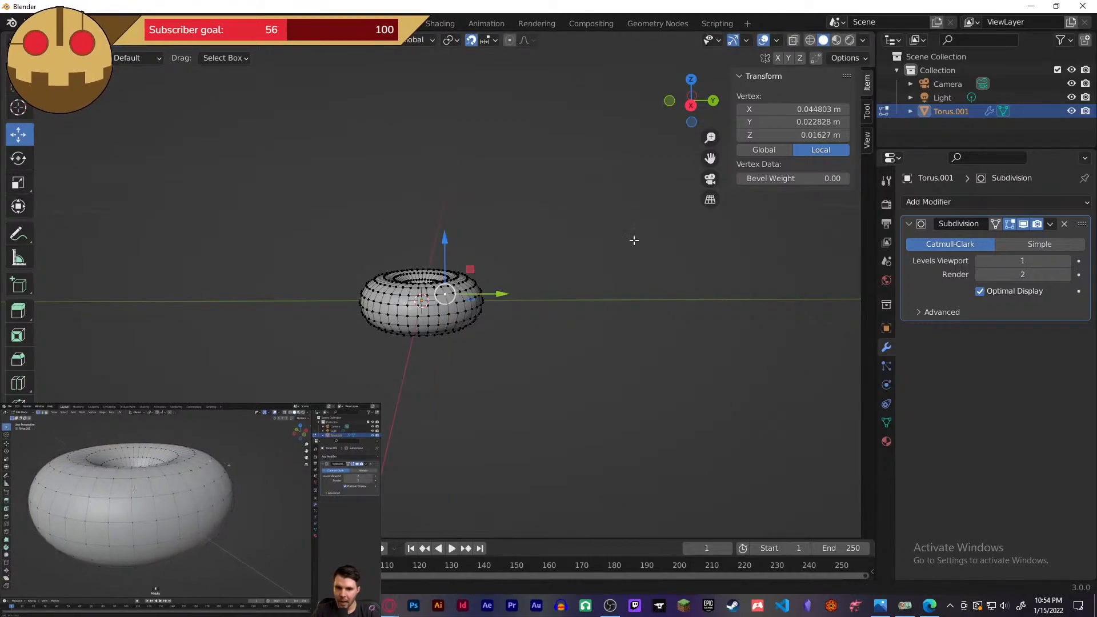
# - Pause the tutorial video
pyautogui.scroll(6, 502, 318)
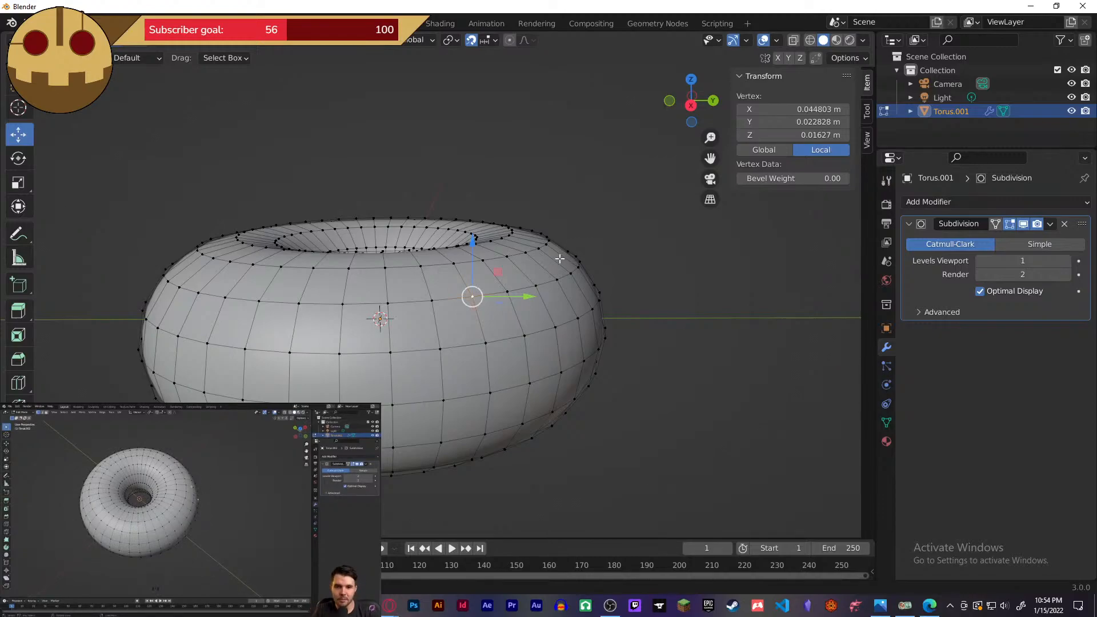
pyautogui.moveTo(107, 484)
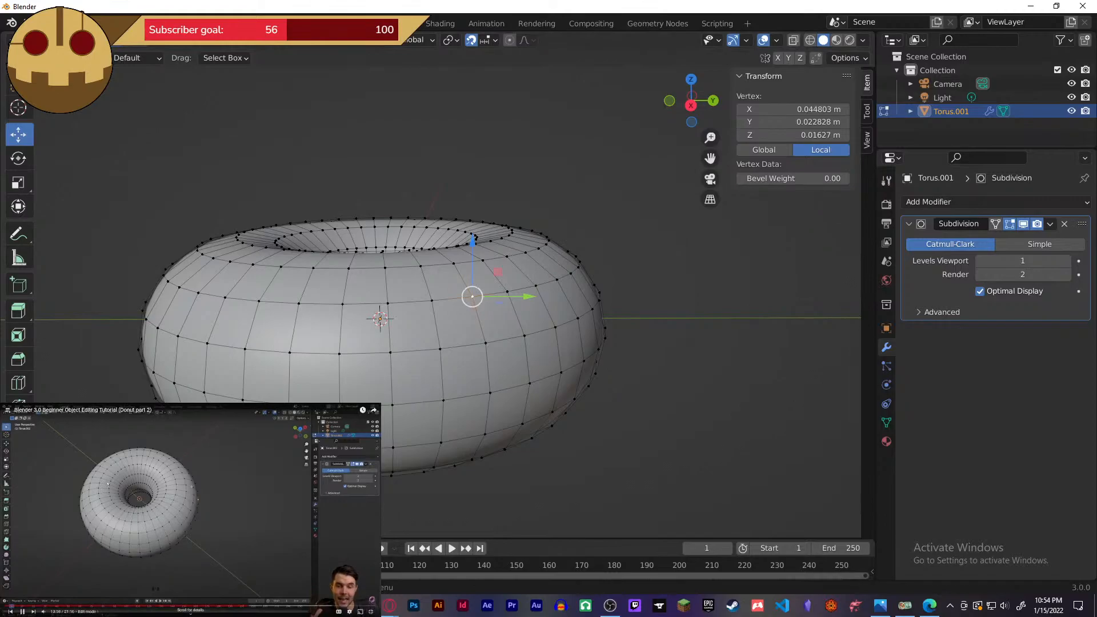
pyautogui.click(56, 486)
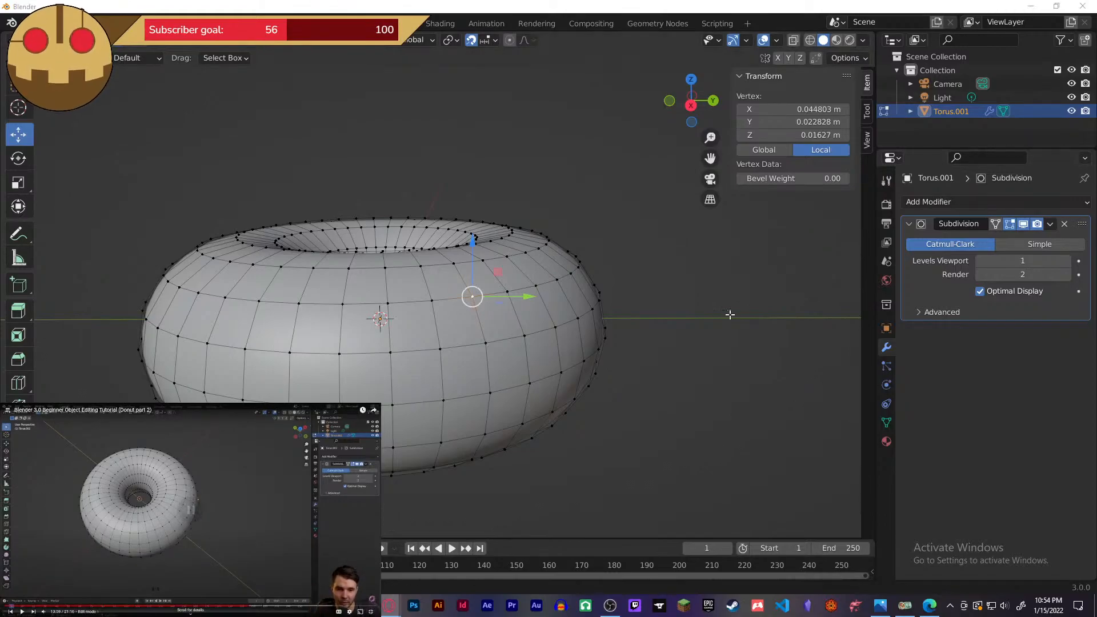
# - Clear the selection and start a new scene without saving the current changes
pyautogui.click(143, 147)
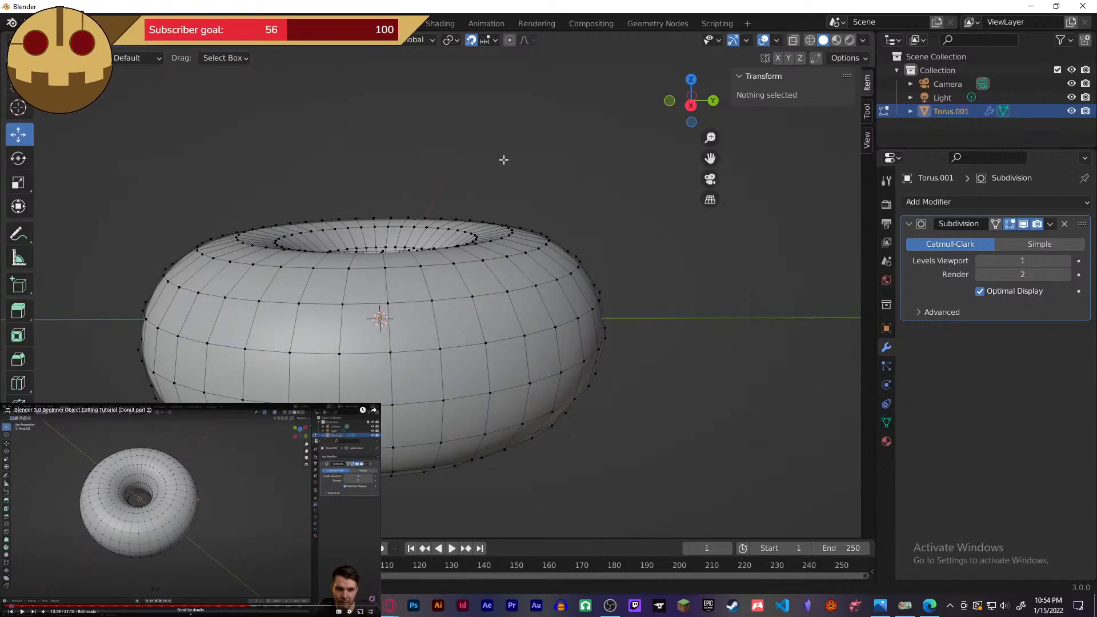
pyautogui.click(26, 23)
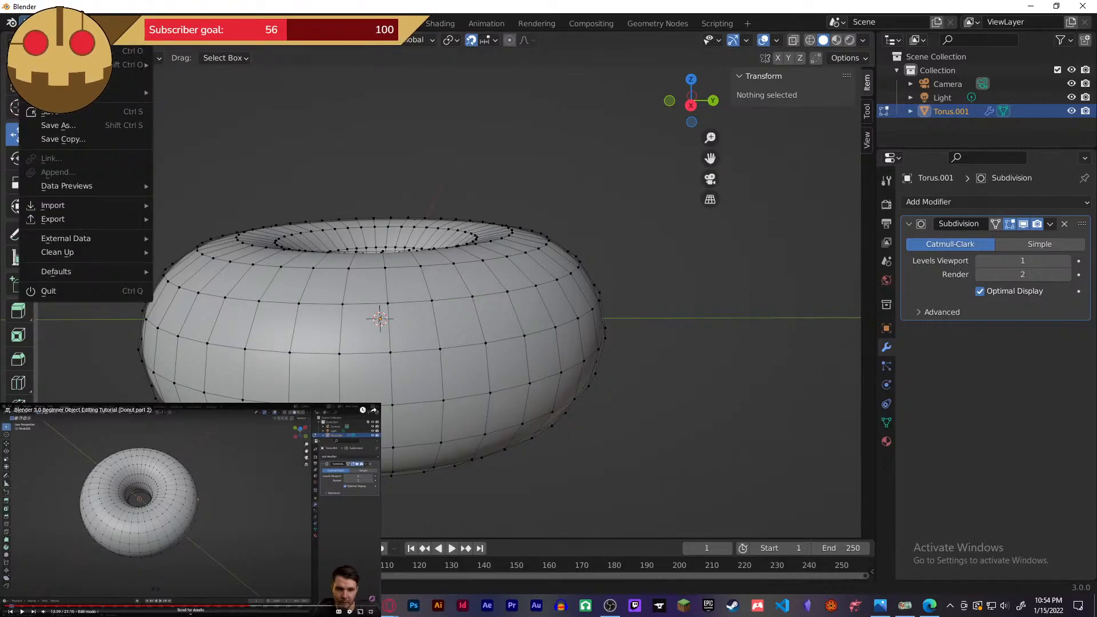
pyautogui.moveTo(51, 37)
pyautogui.click(201, 47)
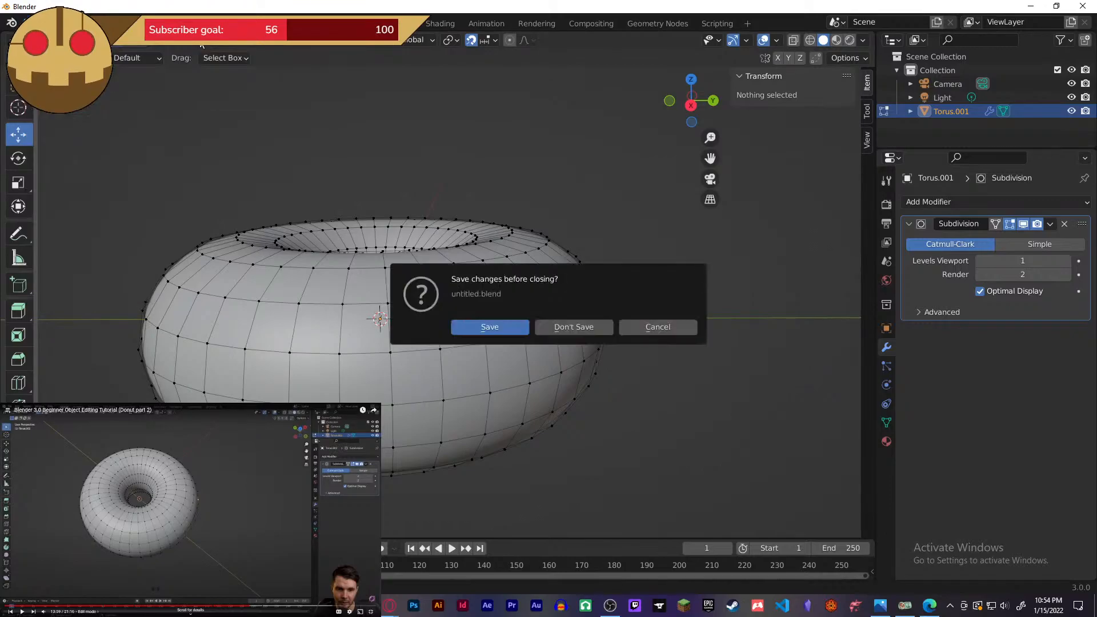
pyautogui.click(575, 327)
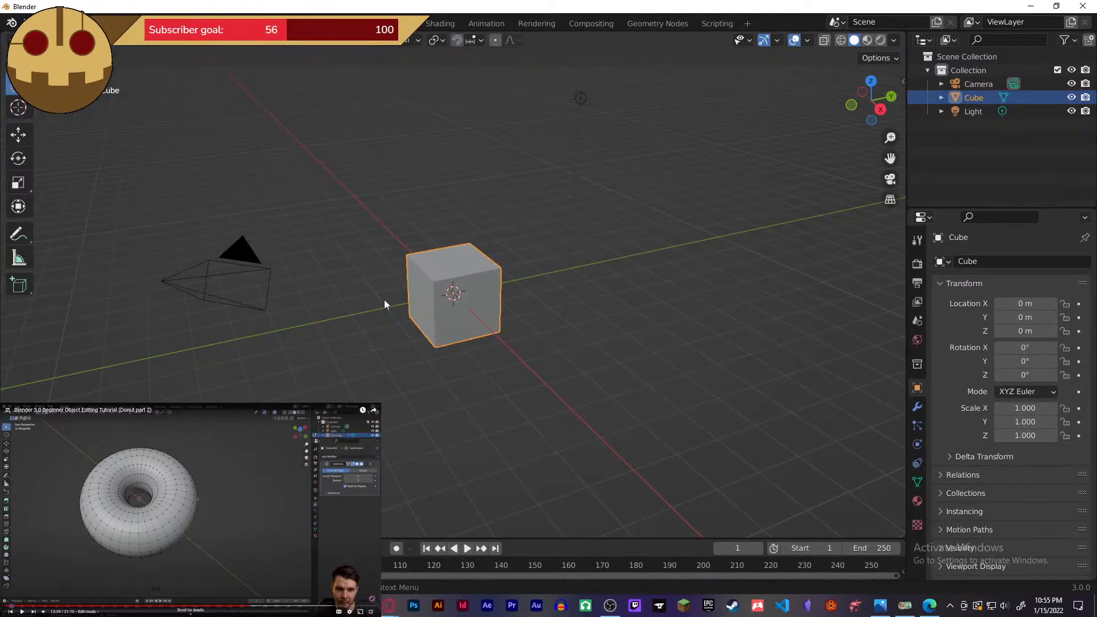
# - Delete the default cube and add a torus mesh at the scene origin
pyautogui.press('Delete')
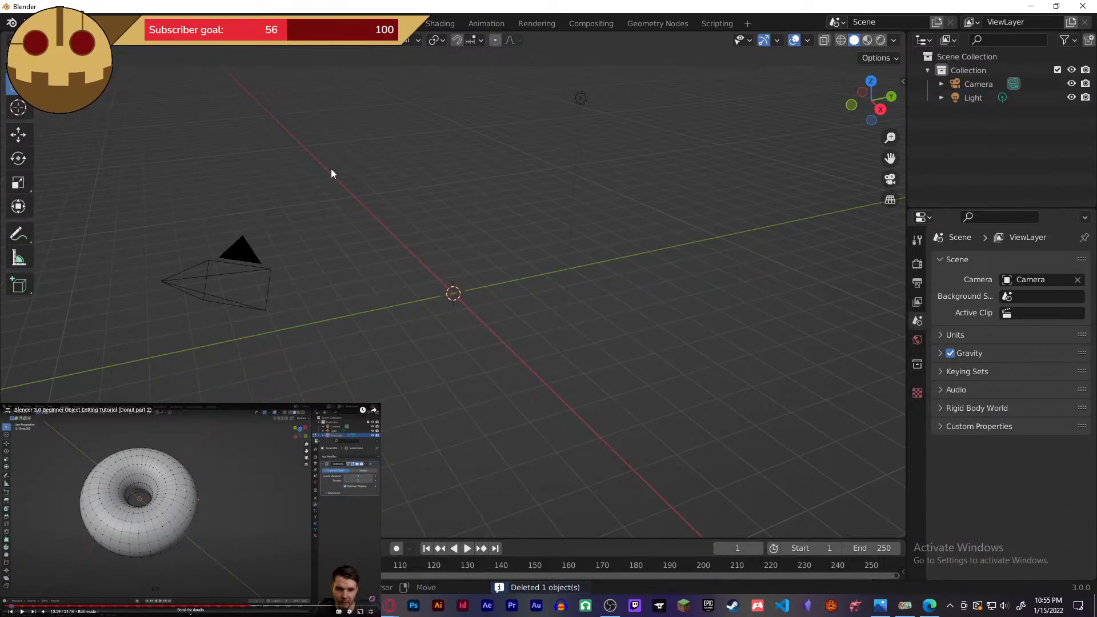
pyautogui.hotkey('shift', 'a')
pyautogui.moveTo(308, 169)
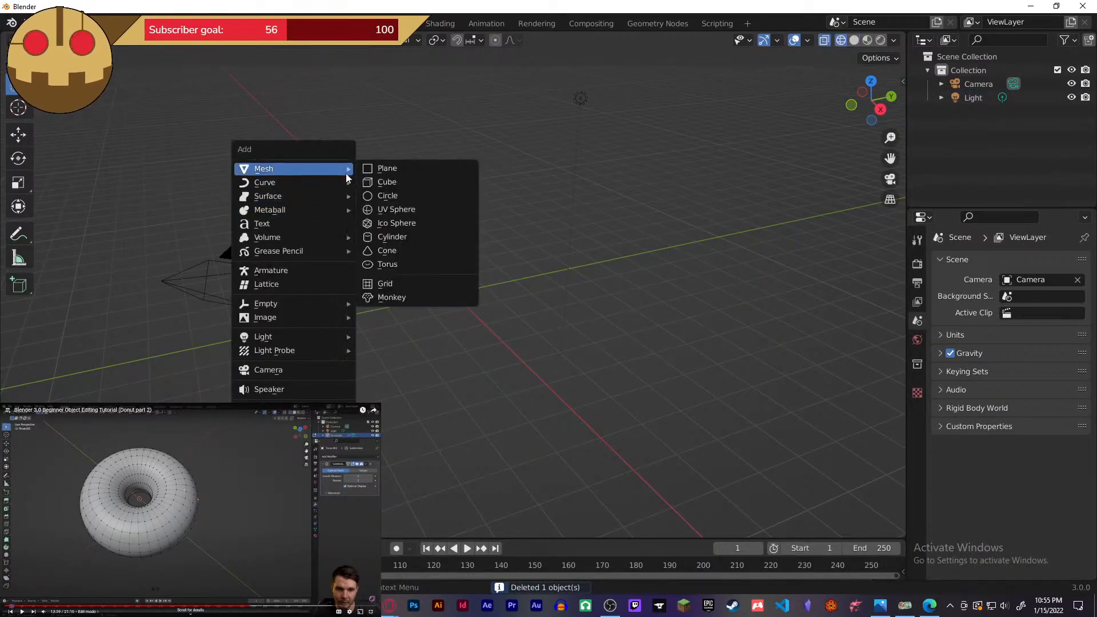
pyautogui.click(412, 266)
pyautogui.scroll(5, 486, 306)
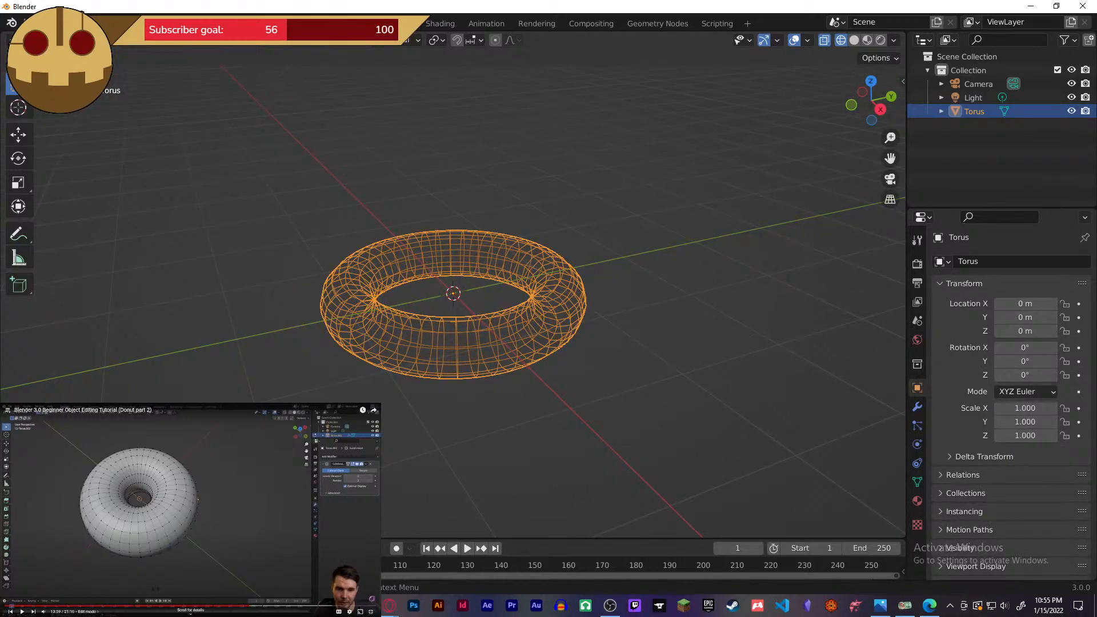
pyautogui.click(74, 525)
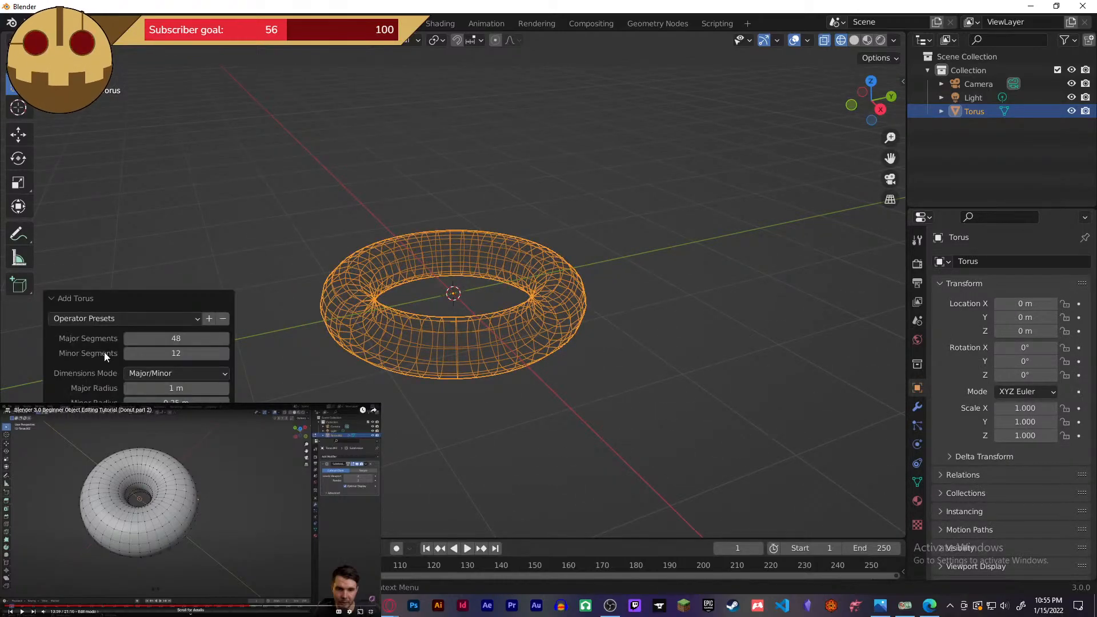
pyautogui.click(520, 308)
pyautogui.click(492, 397)
pyautogui.click(432, 337)
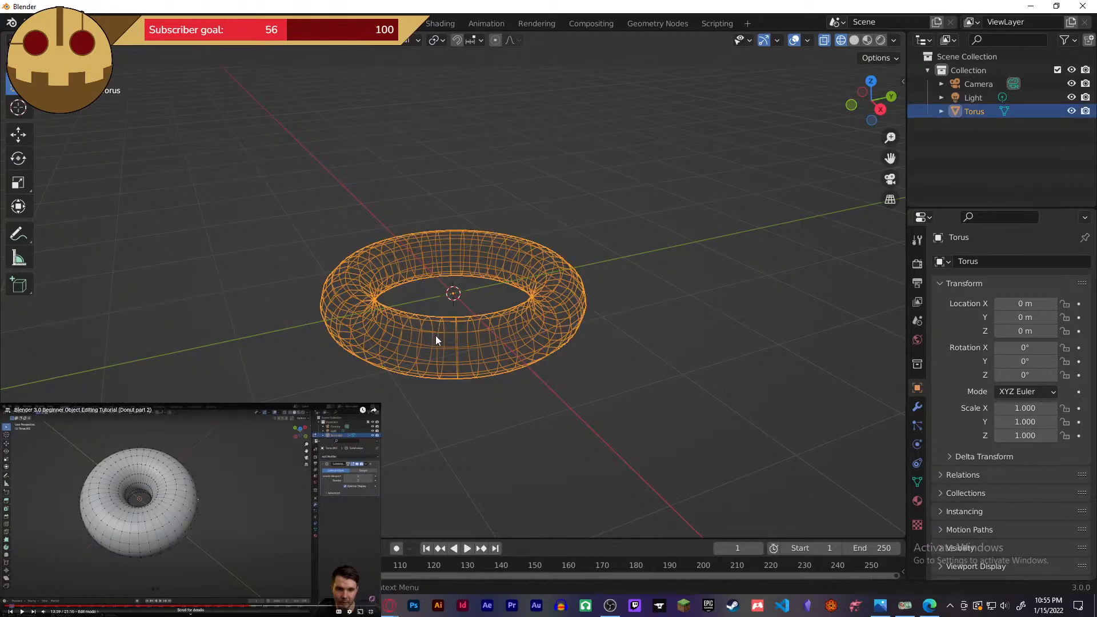
# - Switch to solid shading and give the torus 0.88 m major radius, 0.72 m minor radius, 40 major segments and 16 minor segments
pyautogui.click(855, 41)
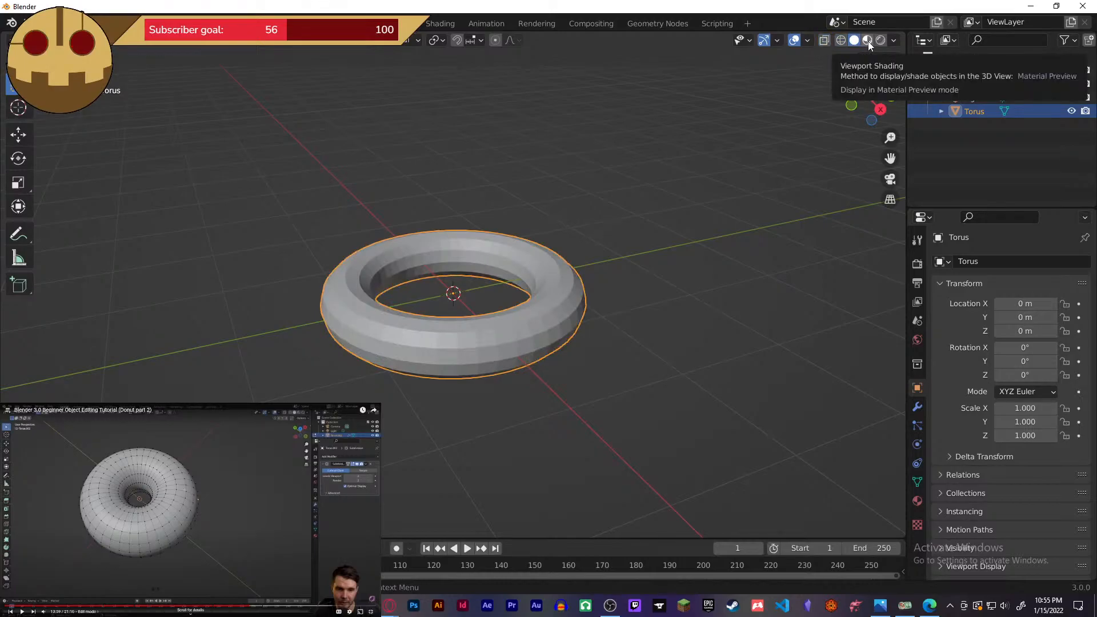
pyautogui.press('F9')
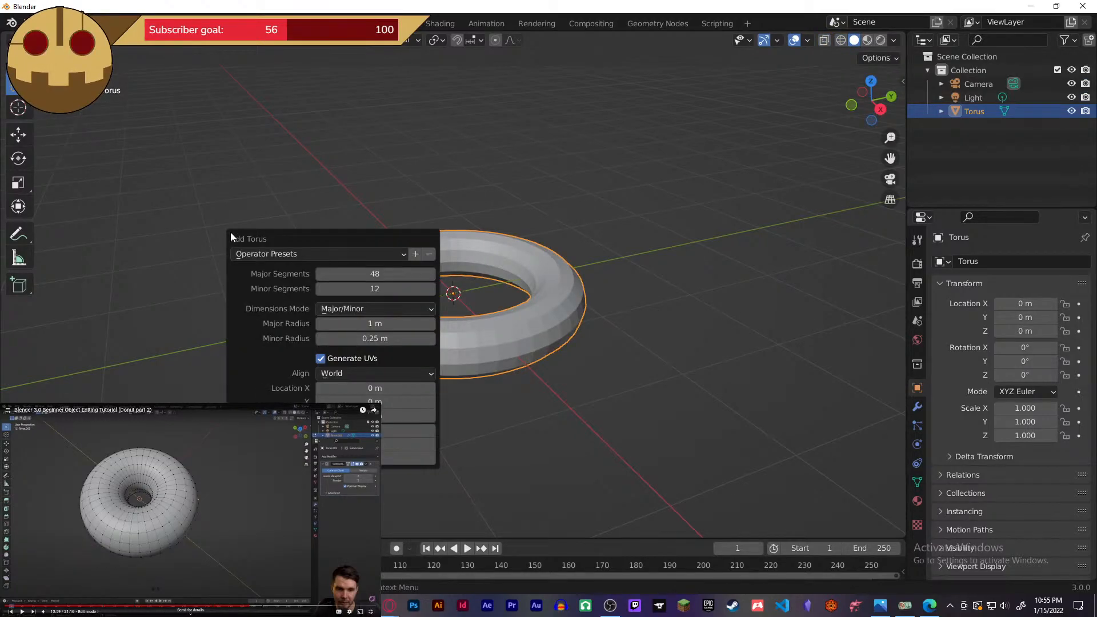
pyautogui.moveTo(295, 241); pyautogui.dragTo(129, 234)
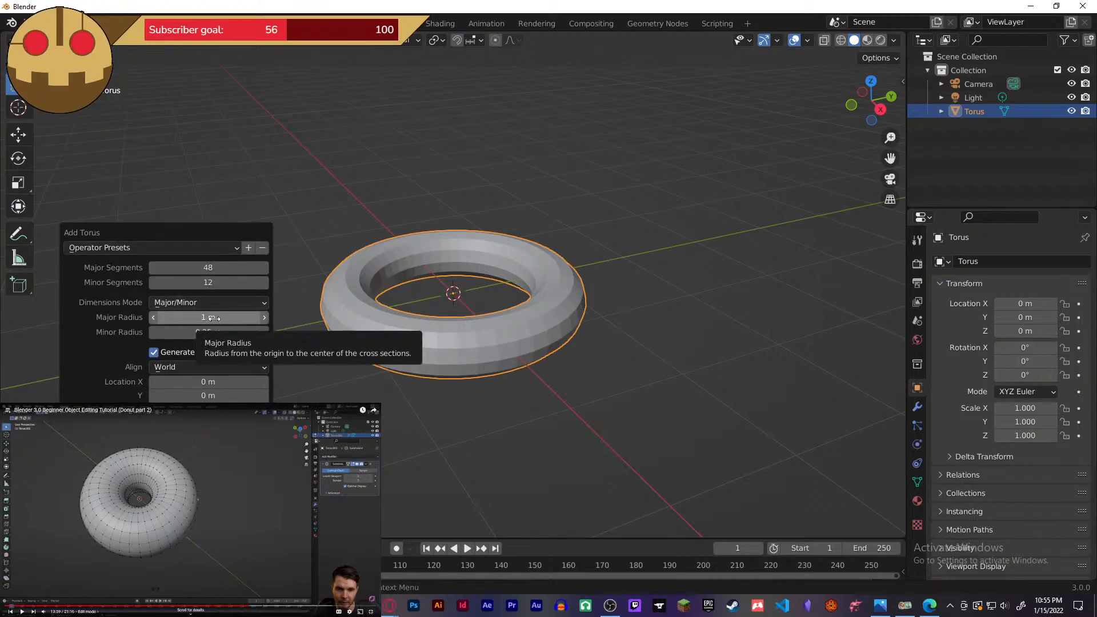
pyautogui.moveTo(212, 318)
pyautogui.mouseDown()
pyautogui.moveTo(222, 318)
pyautogui.moveTo(194, 317)
pyautogui.moveTo(246, 332)
pyautogui.moveTo(210, 339)
pyautogui.mouseUp()
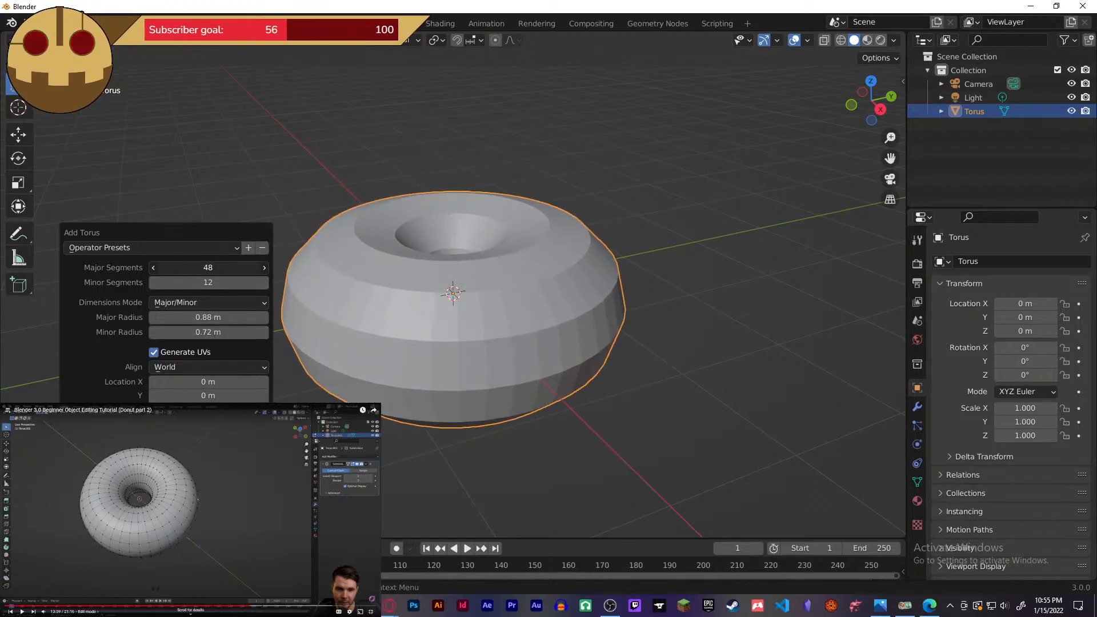
pyautogui.moveTo(208, 268); pyautogui.dragTo(215, 283)
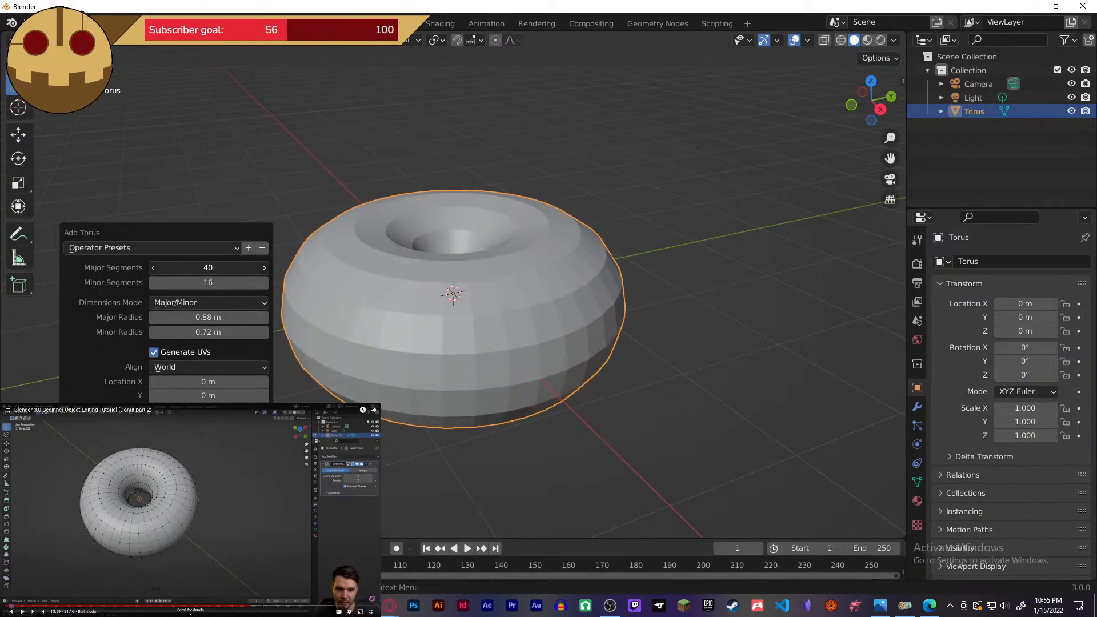
pyautogui.click(433, 329)
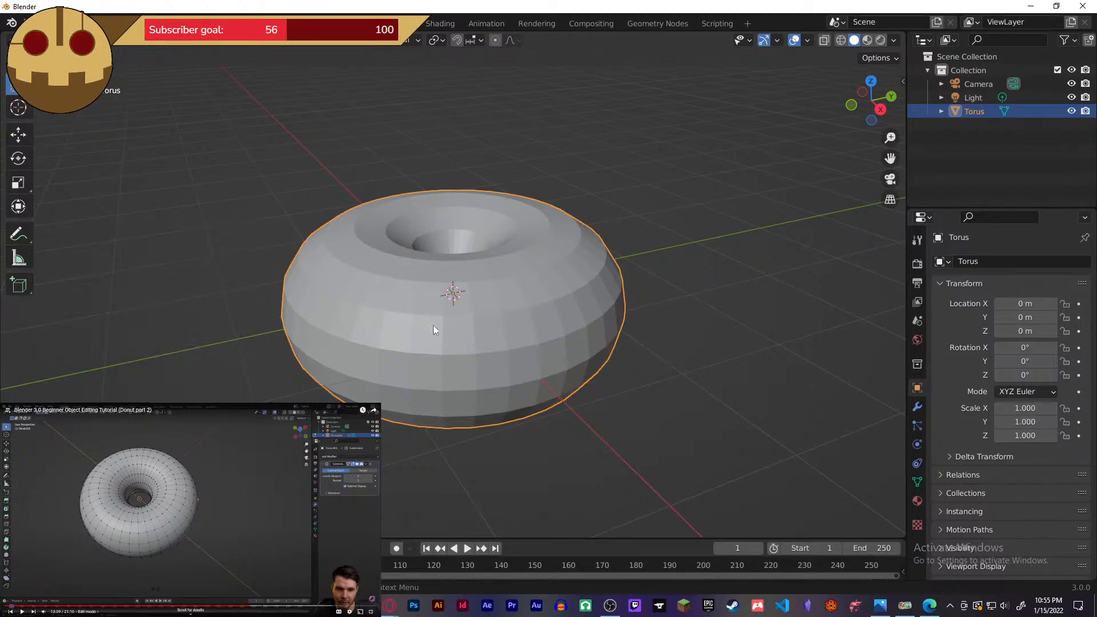
pyautogui.moveTo(433, 330); pyautogui.dragTo(519, 375, button='middle')
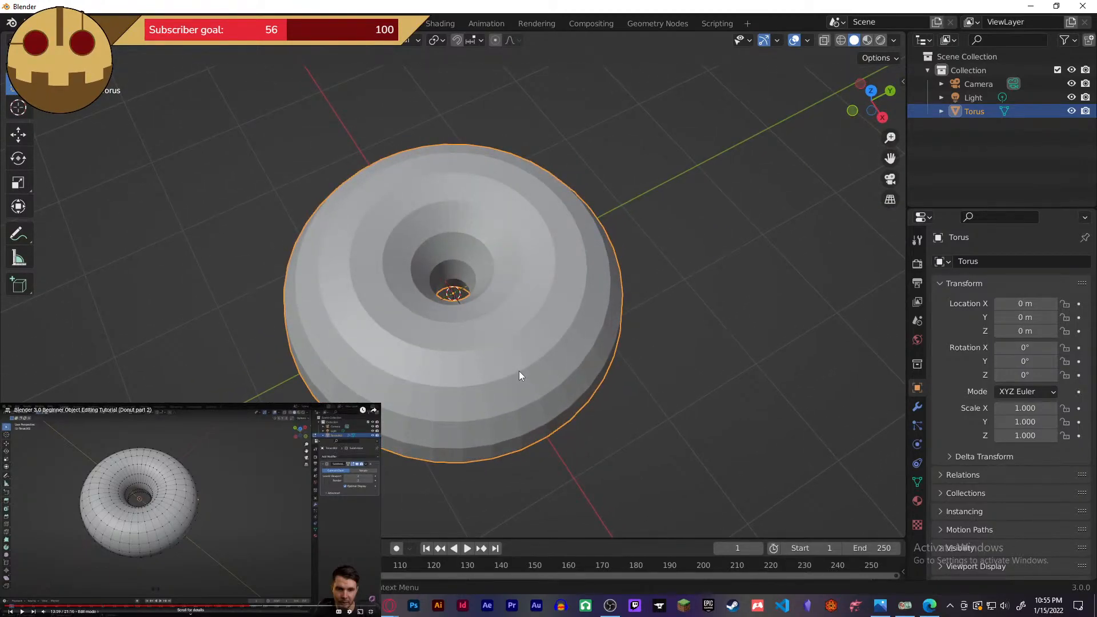
# - Readjust the new torus to a major radius of 1 m and a minor radius of 0.64 m
pyautogui.press('F9')
pyautogui.press('F9')
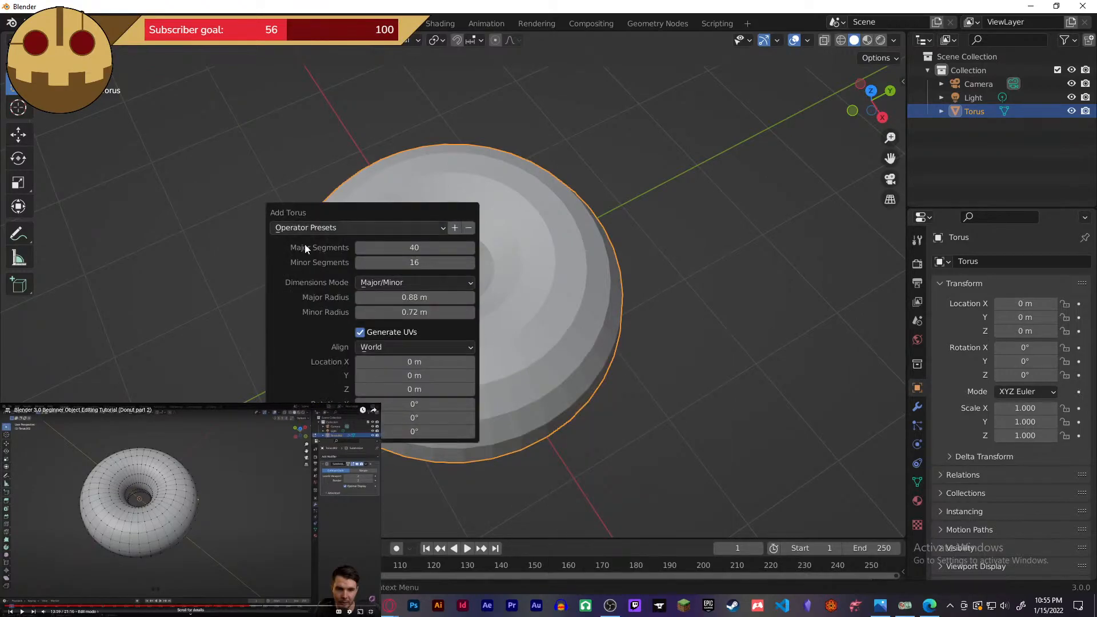
pyautogui.moveTo(364, 218); pyautogui.dragTo(151, 243)
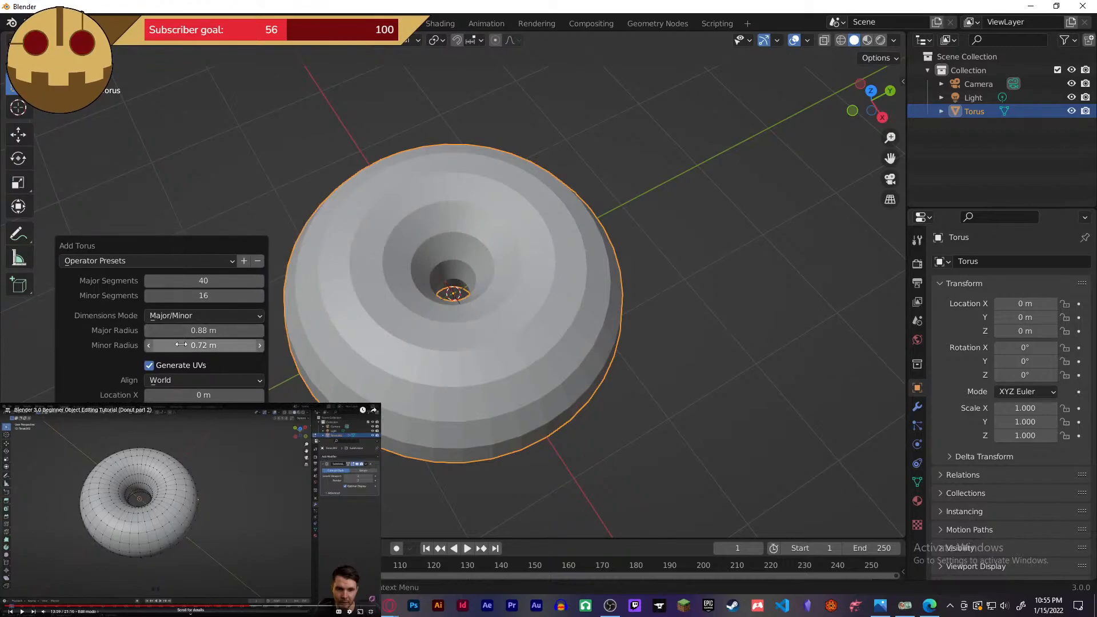
pyautogui.moveTo(204, 331)
pyautogui.mouseDown()
pyautogui.moveTo(189, 330)
pyautogui.moveTo(220, 330)
pyautogui.moveTo(196, 345)
pyautogui.mouseUp()
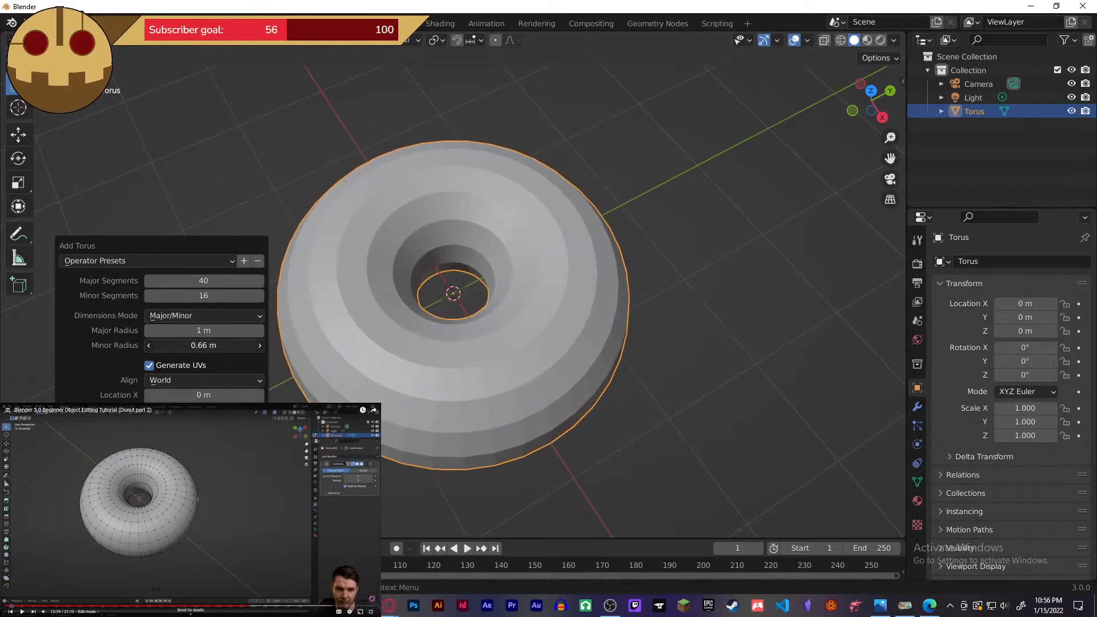
pyautogui.moveTo(523, 403); pyautogui.dragTo(513, 328, button='middle')
# - Show the object's transform values and set the torus's X dimension to 0.1 m
pyautogui.press('n')
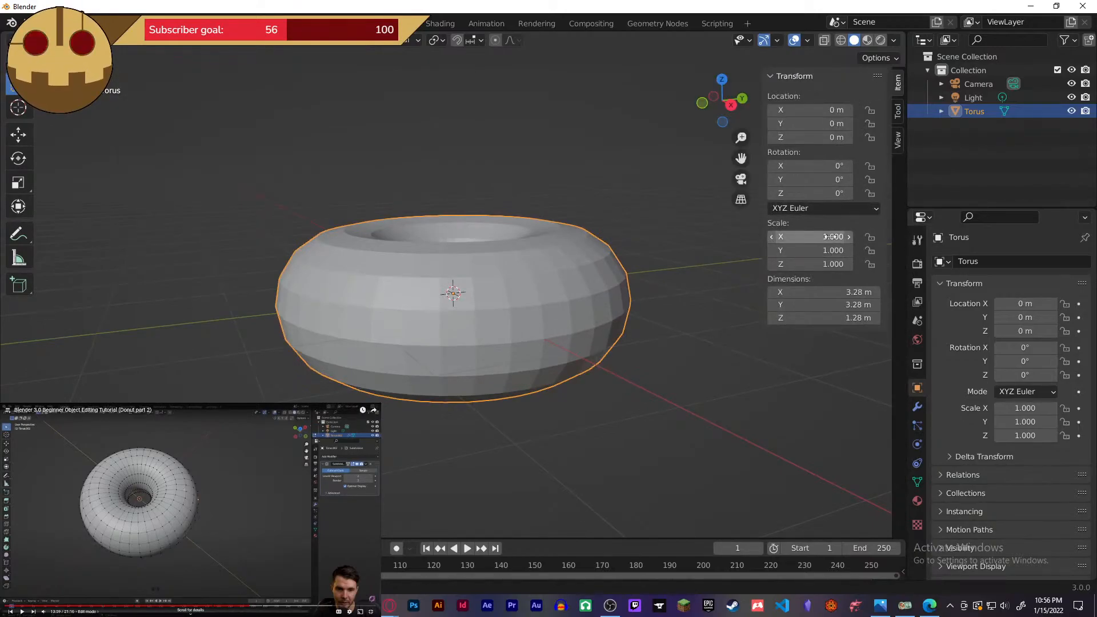
pyautogui.doubleClick(834, 291)
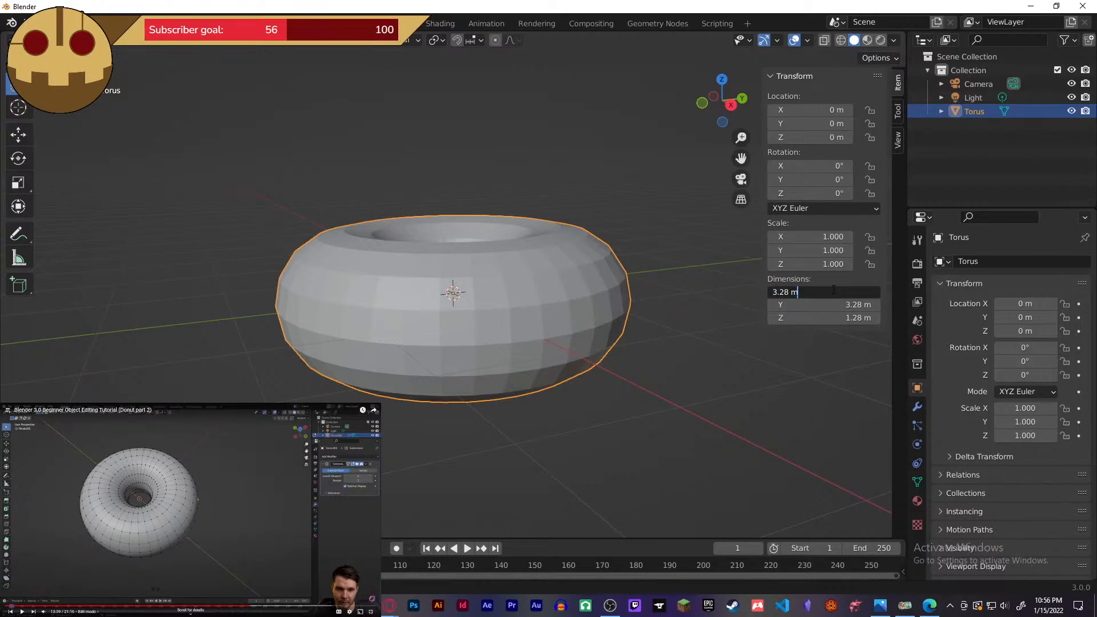
pyautogui.write('0.1')
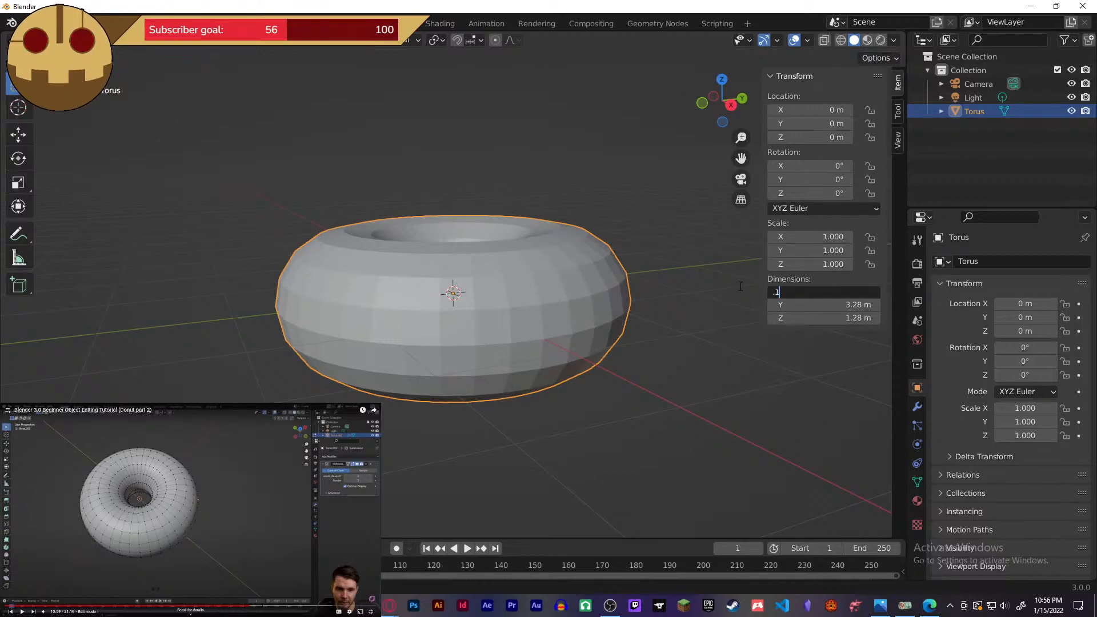
pyautogui.press('Return')
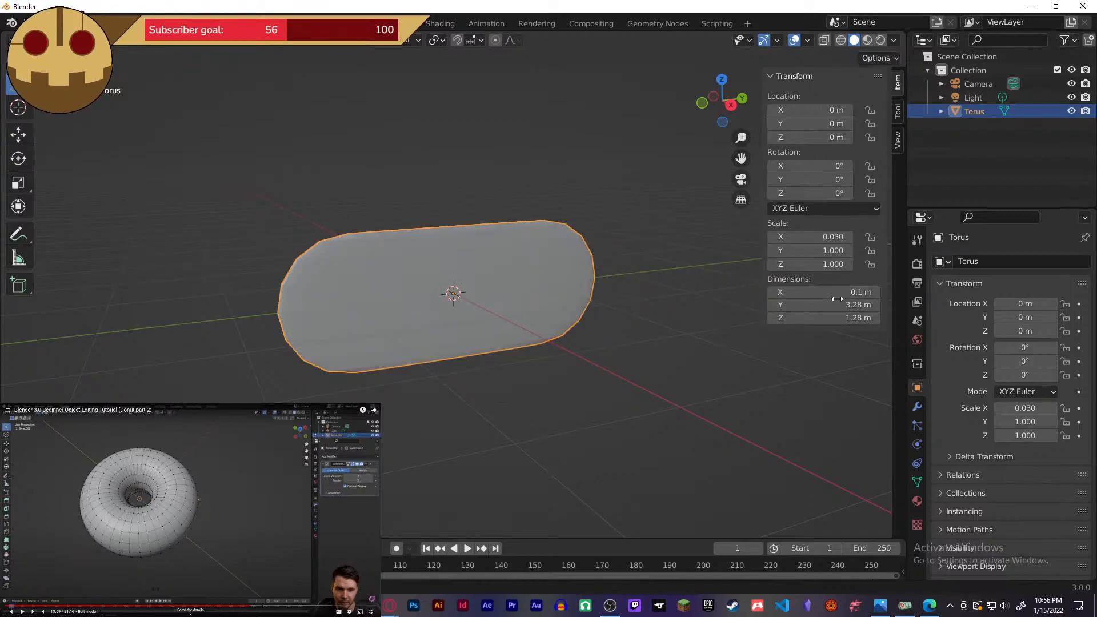
# - Set the torus's Y dimension to 0.1 m
pyautogui.doubleClick(833, 304)
pyautogui.write('6.28')
pyautogui.press('Return')
pyautogui.moveTo(823, 305); pyautogui.dragTo(760, 304)
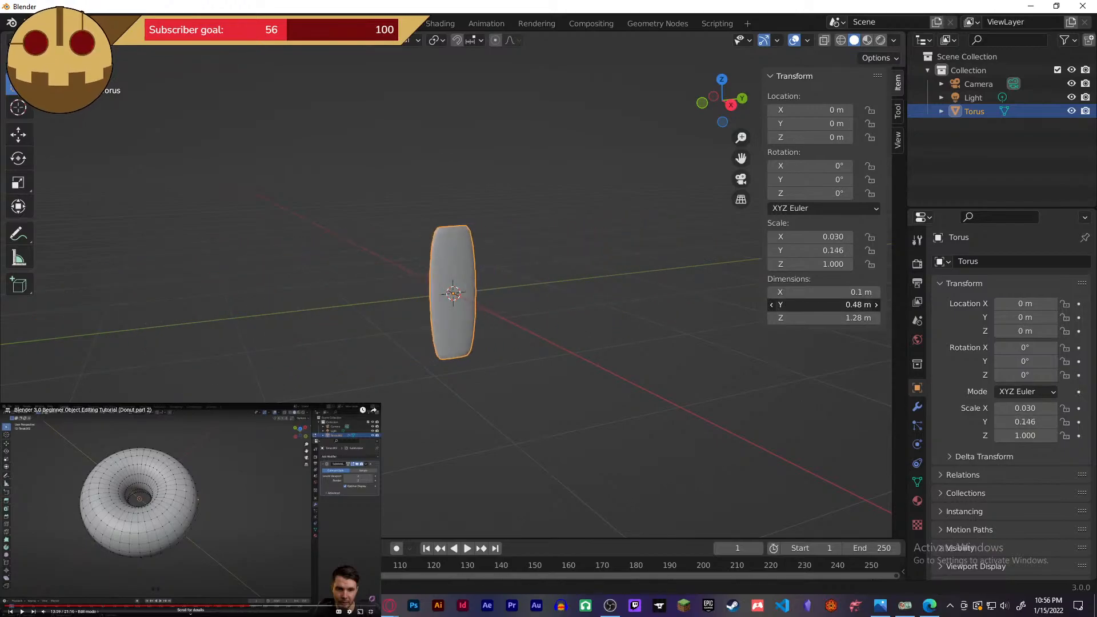
pyautogui.click(853, 306)
pyautogui.write('0.1')
pyautogui.press('Return')
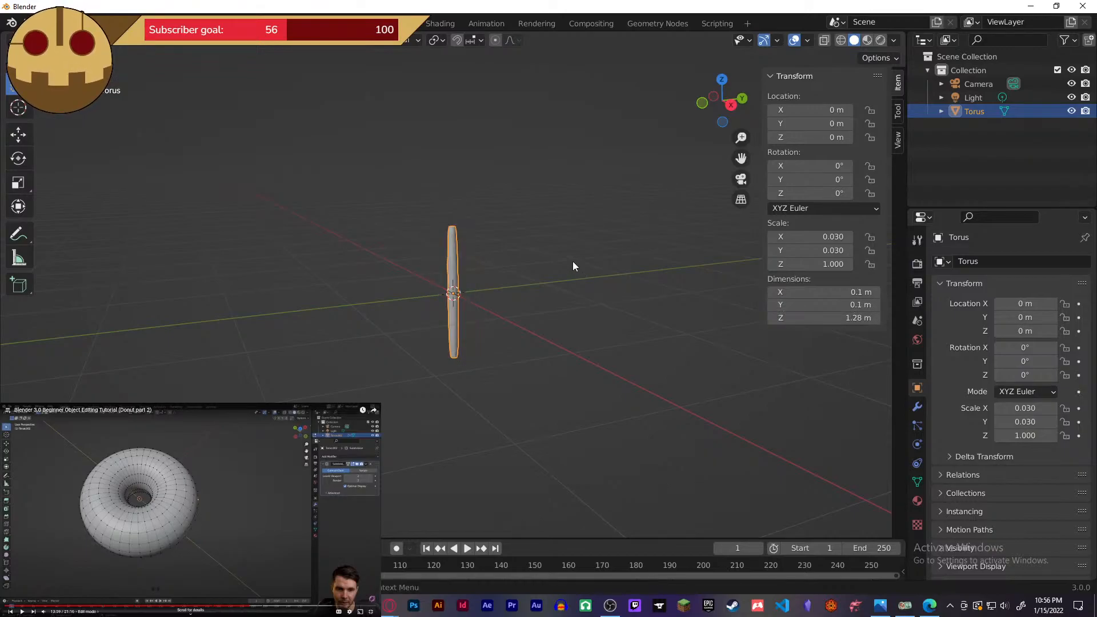
# - Set the torus's Z dimension to 0.1 m
pyautogui.moveTo(572, 262); pyautogui.dragTo(559, 335, button='middle')
pyautogui.scroll(3, 559, 335)
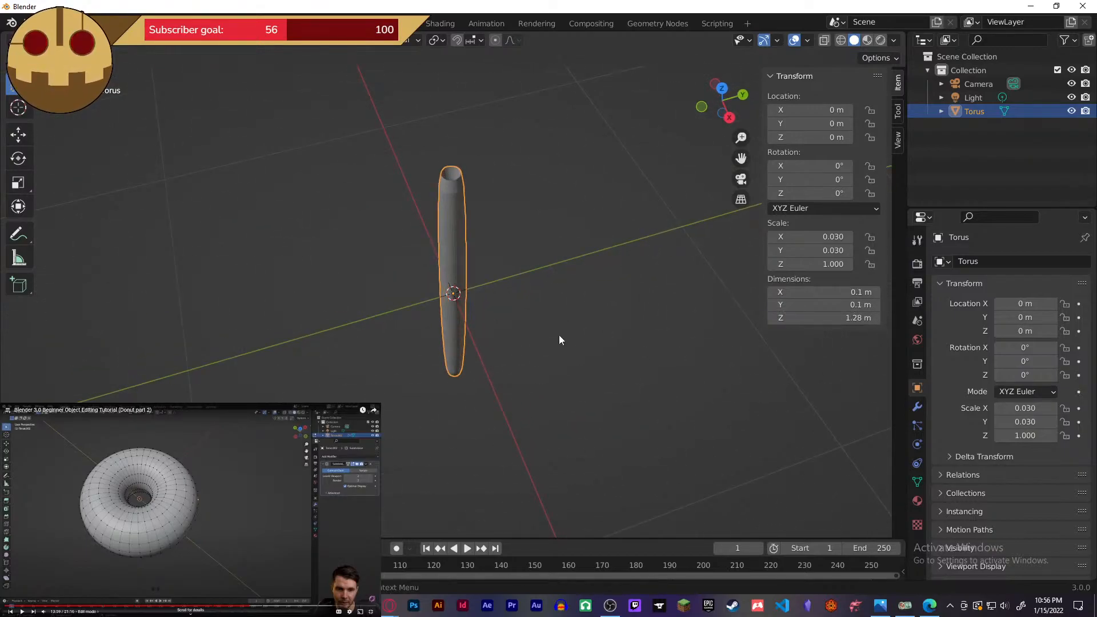
pyautogui.scroll(2, 559, 339)
pyautogui.click(857, 317)
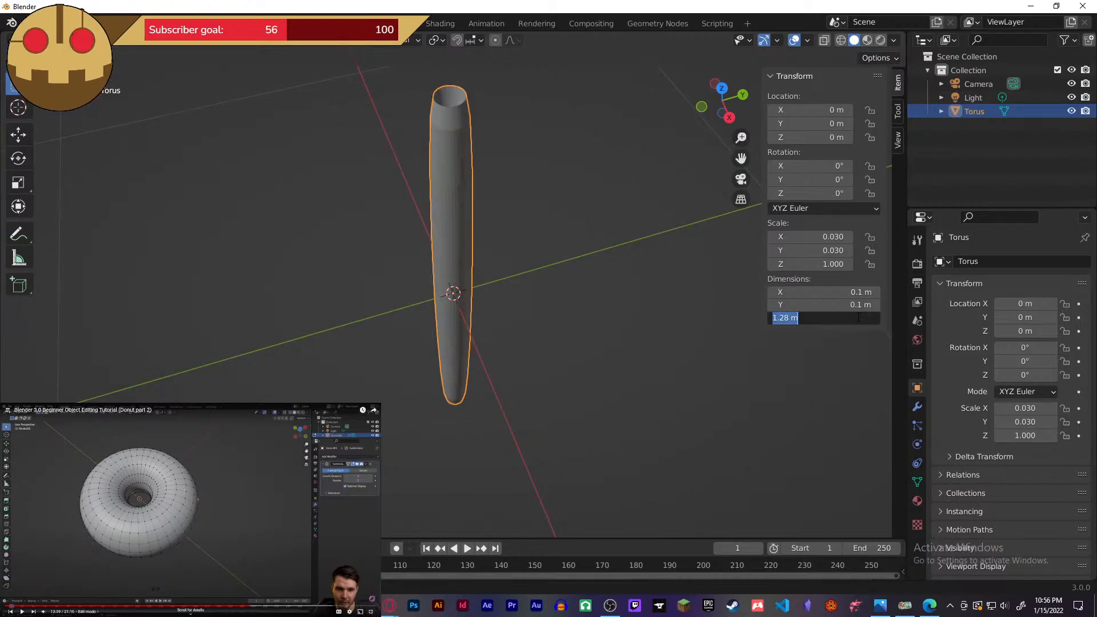
pyautogui.write('0.1')
pyautogui.press('Return')
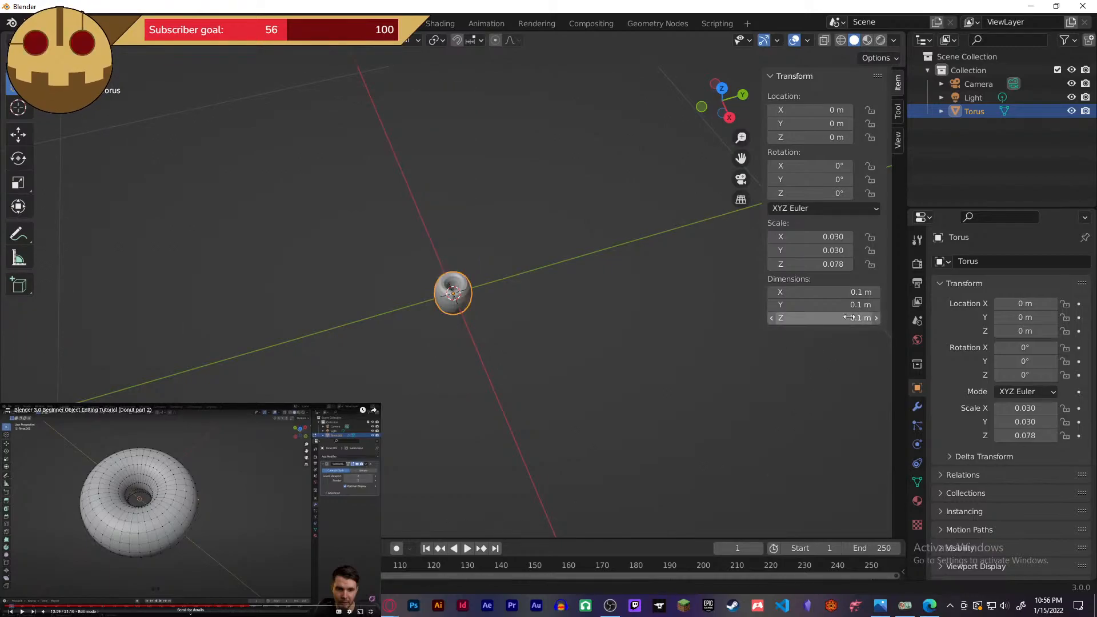
# - Try to flatten the torus by adjusting its Z dimension
pyautogui.scroll(6, 463, 330)
pyautogui.moveTo(491, 352); pyautogui.dragTo(531, 281, button='middle')
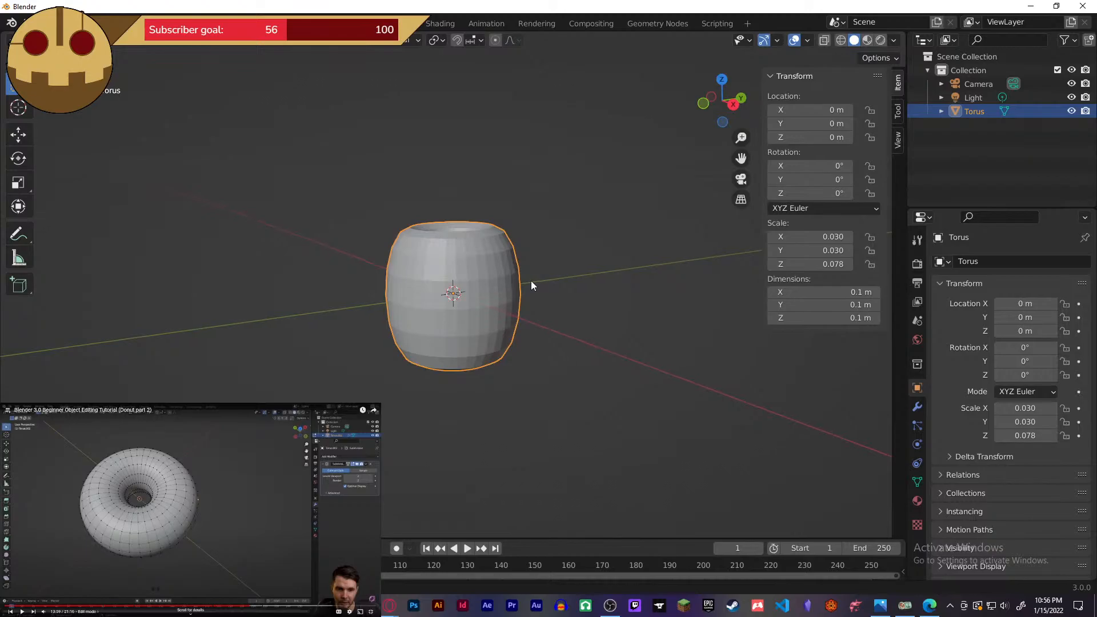
pyautogui.click(823, 318)
pyautogui.write('0.3')
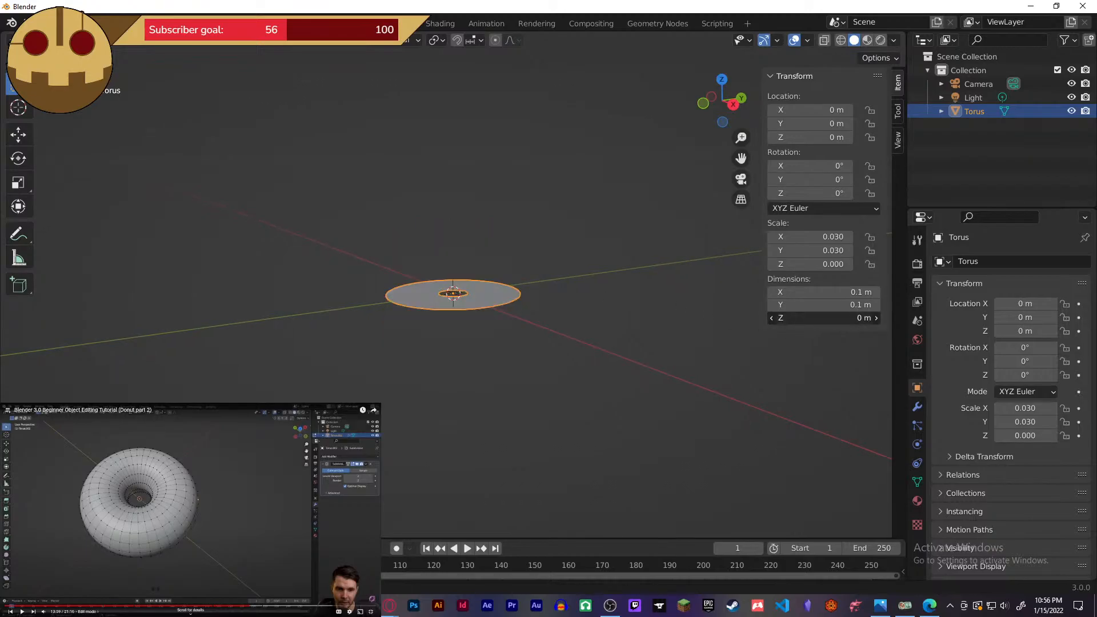
pyautogui.press('Return')
pyautogui.moveTo(823, 317); pyautogui.dragTo(800, 318)
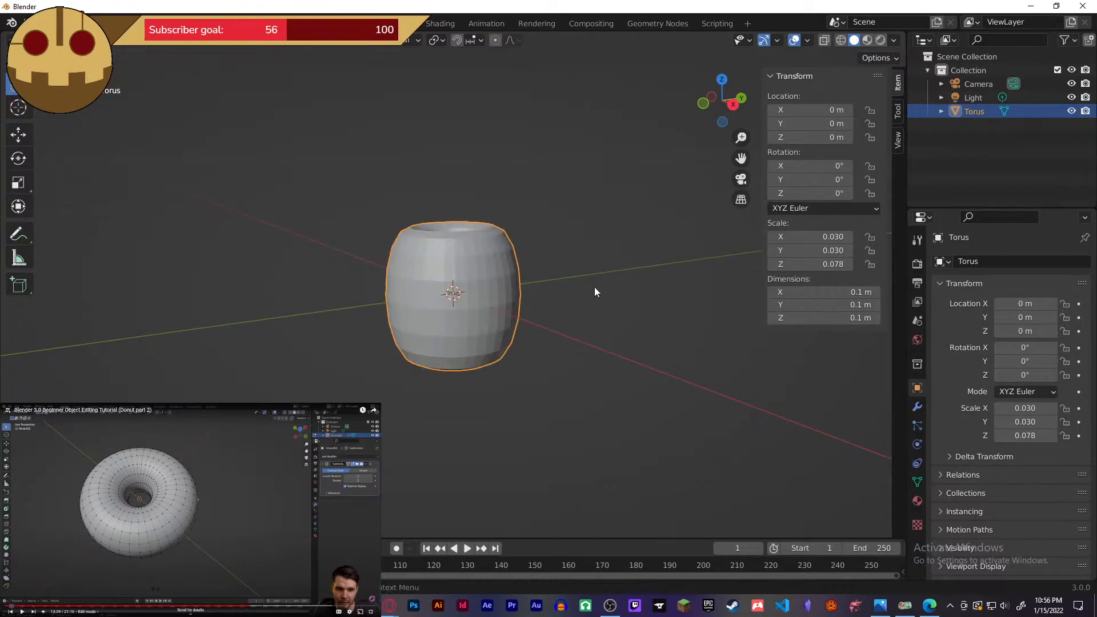
# - Scale the torus along the Z axis to a height of about 0.04 m
pyautogui.press('r')
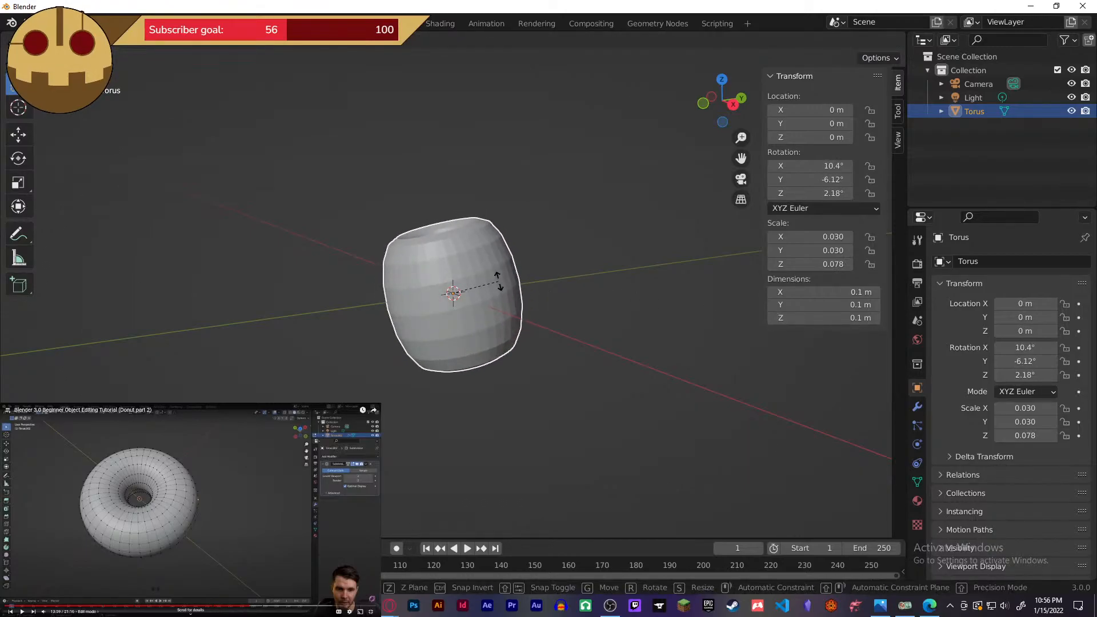
pyautogui.press('Escape')
pyautogui.press('s')
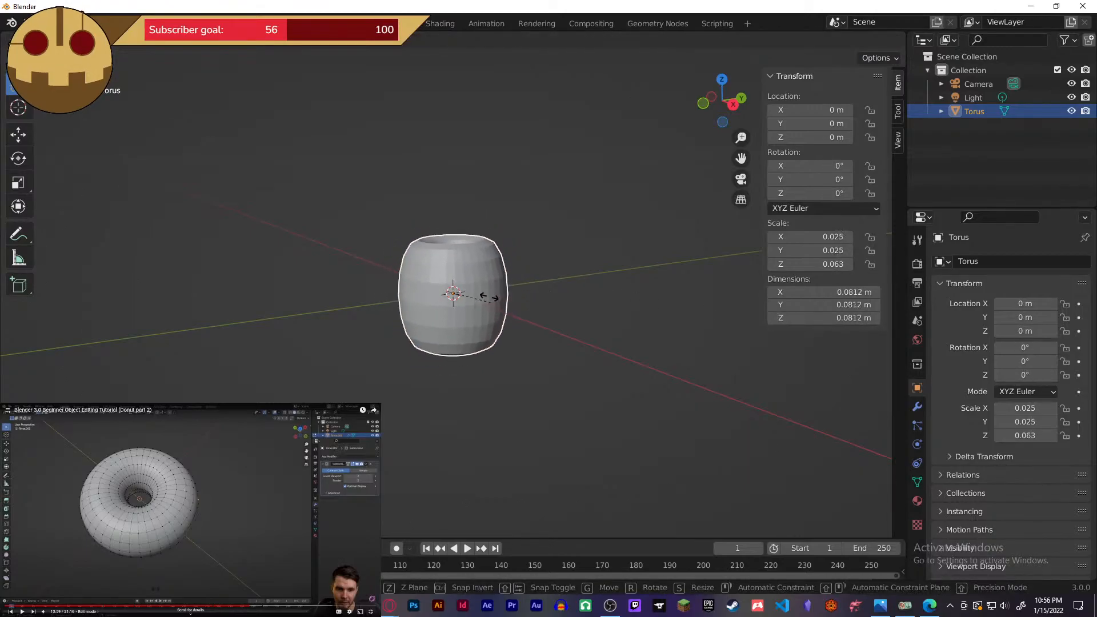
pyautogui.press('z')
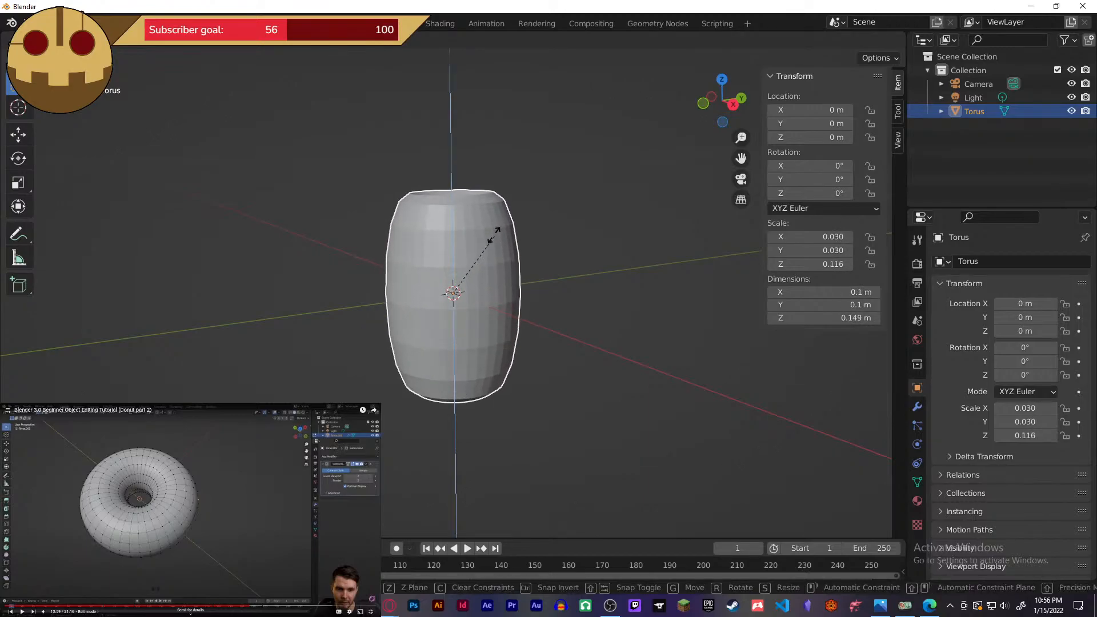
pyautogui.click(469, 305)
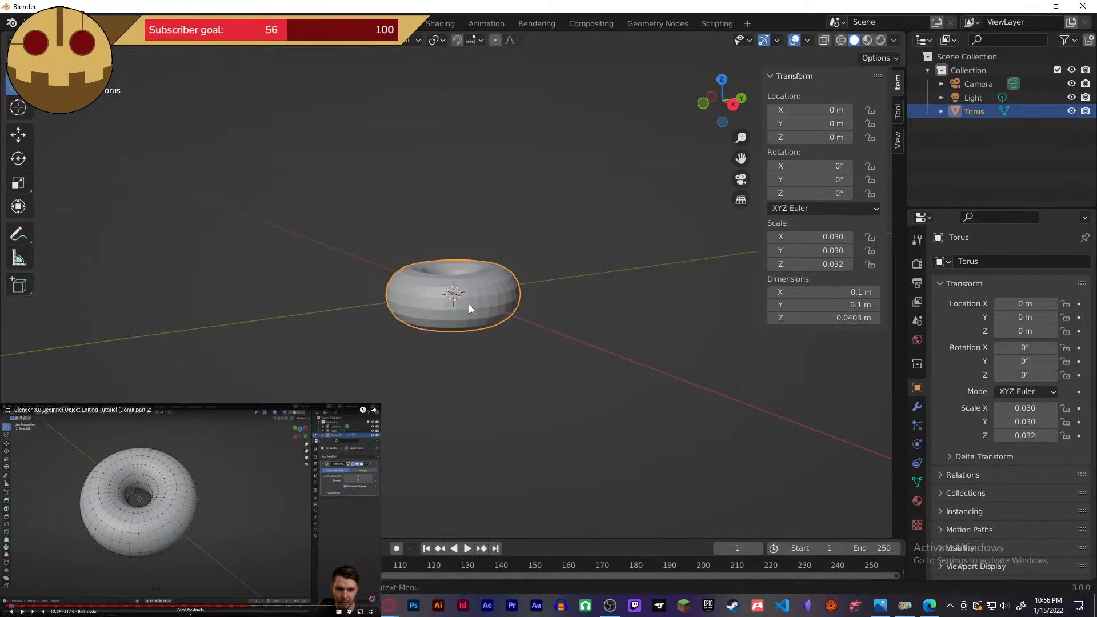
# - In Edit Mode, try pulling a single vertex on the torus's upper outer surface upward with Move, and undo the move
pyautogui.press('KP_Decimal')
pyautogui.scroll(-3, 557, 354)
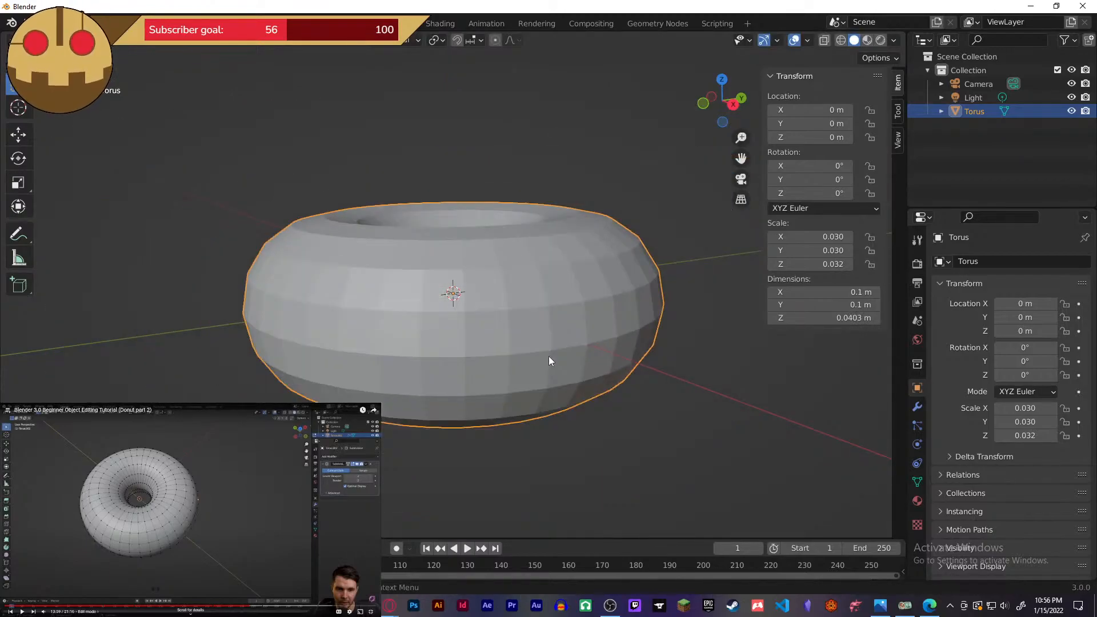
pyautogui.moveTo(609, 196); pyautogui.dragTo(606, 221, button='middle')
pyautogui.moveTo(648, 327); pyautogui.dragTo(608, 341, button='middle')
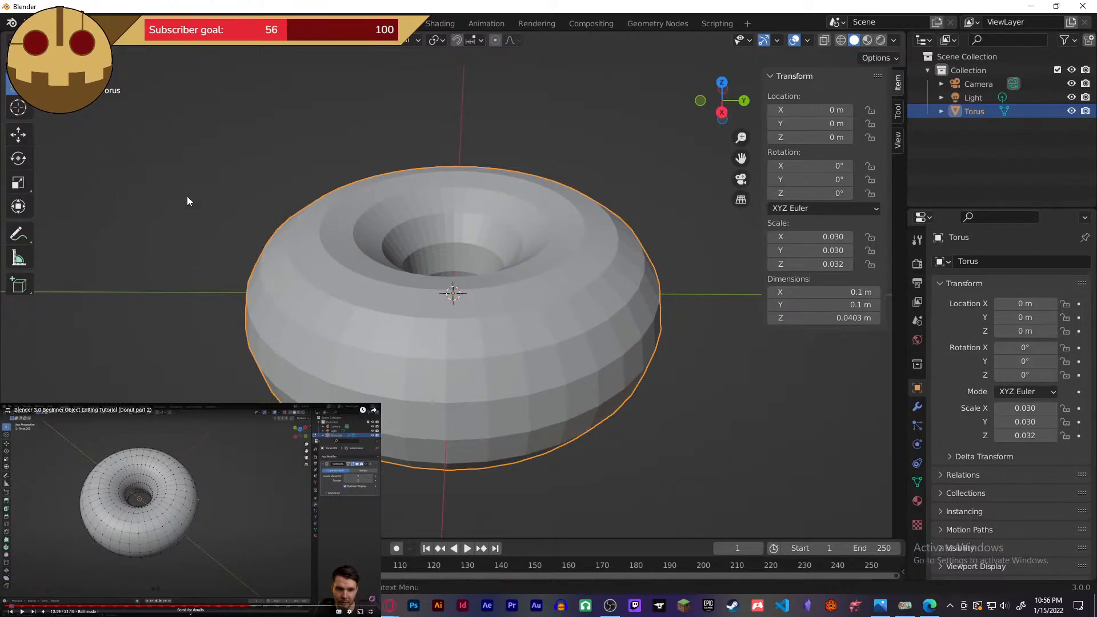
pyautogui.press('Tab')
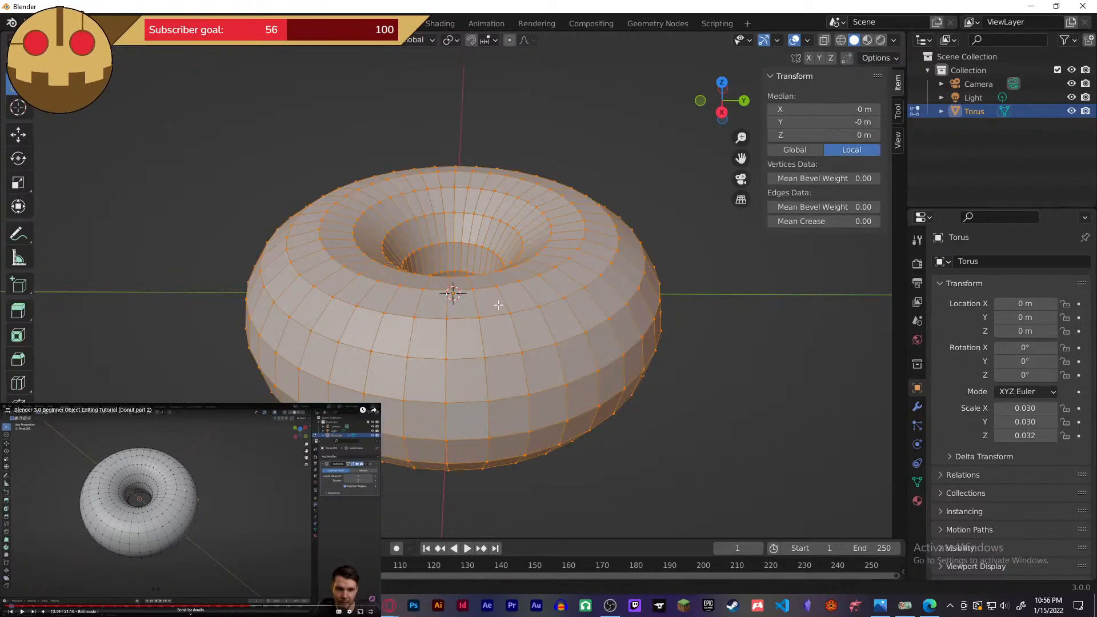
pyautogui.click(477, 319)
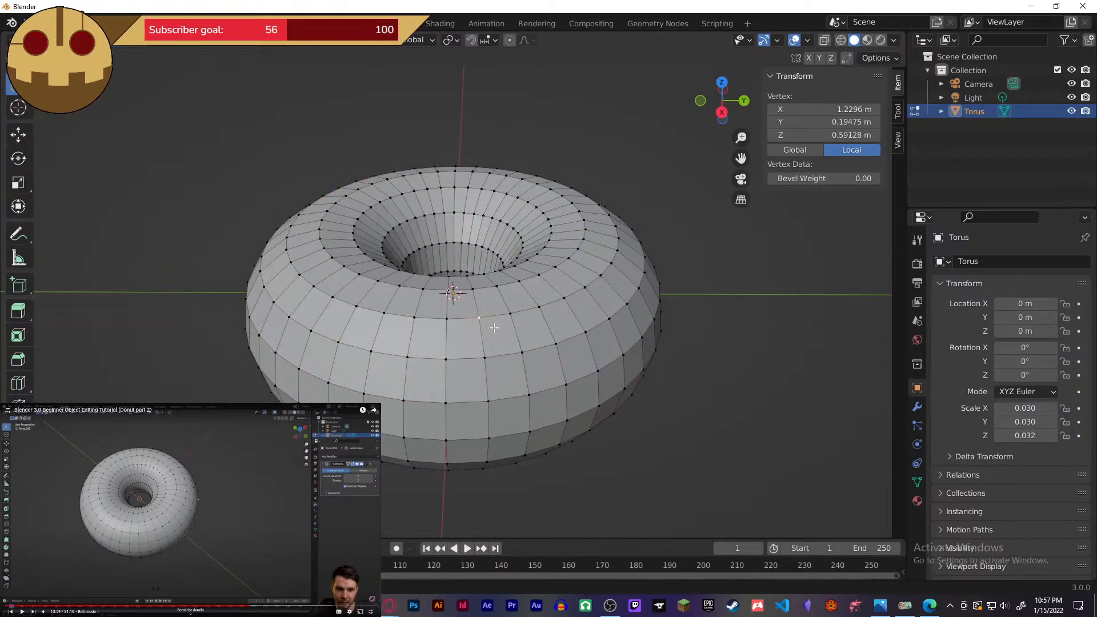
pyautogui.press('g')
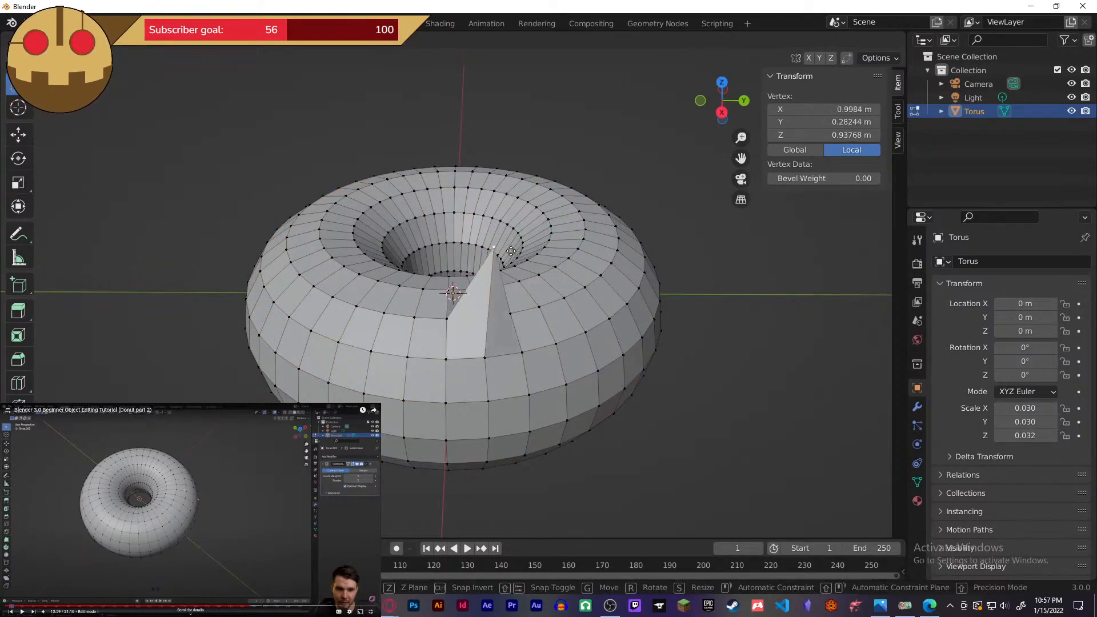
pyautogui.click(599, 193)
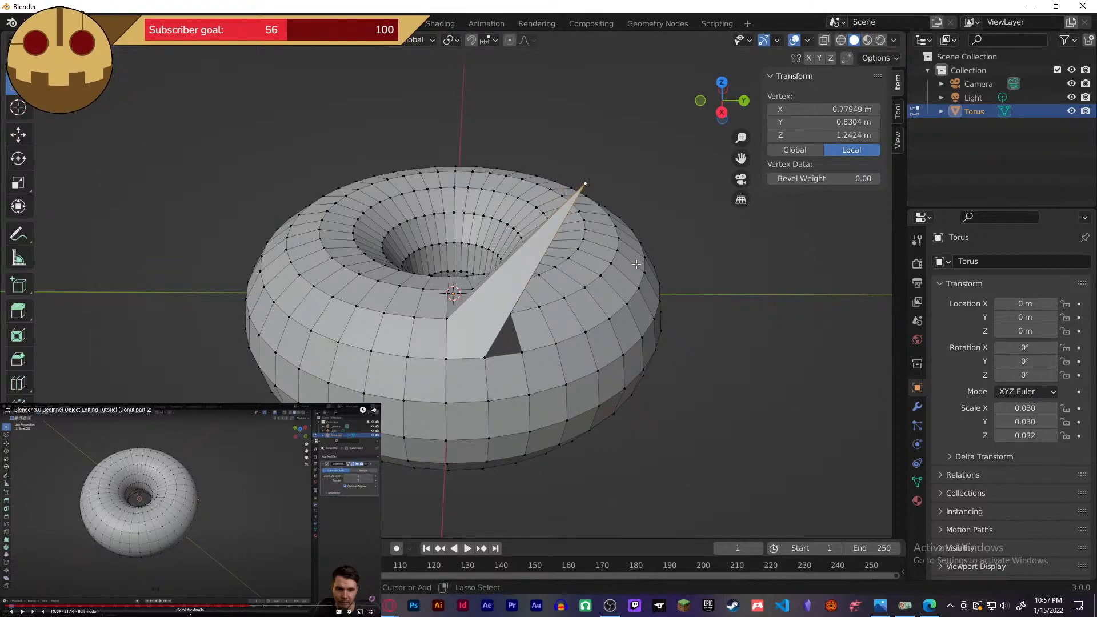
pyautogui.hotkey('ctrl', 'z')
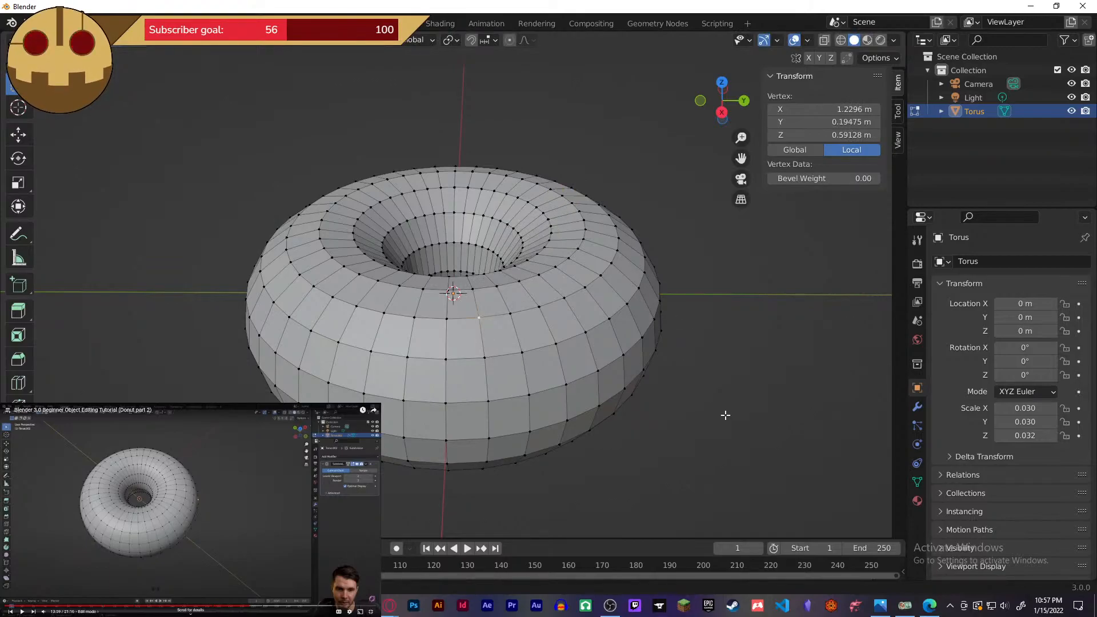
pyautogui.moveTo(726, 414)
pyautogui.mouseDown(button='middle')
pyautogui.moveTo(696, 411)
pyautogui.moveTo(732, 375)
pyautogui.moveTo(721, 353)
pyautogui.moveTo(720, 401)
pyautogui.mouseUp(button='middle')
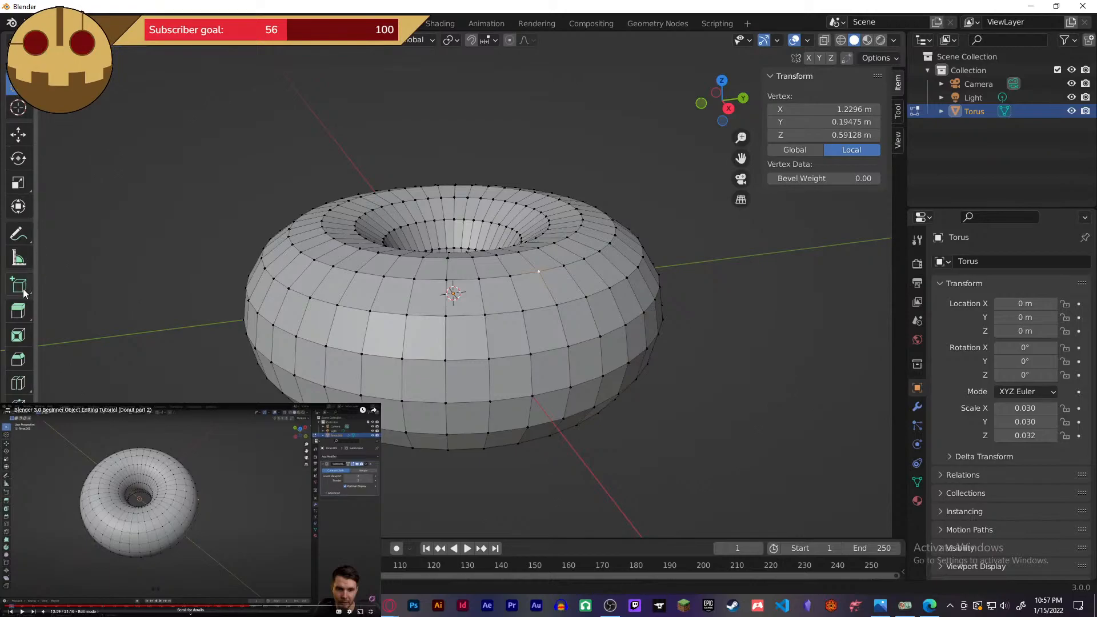
pyautogui.scroll(-2, 23, 292)
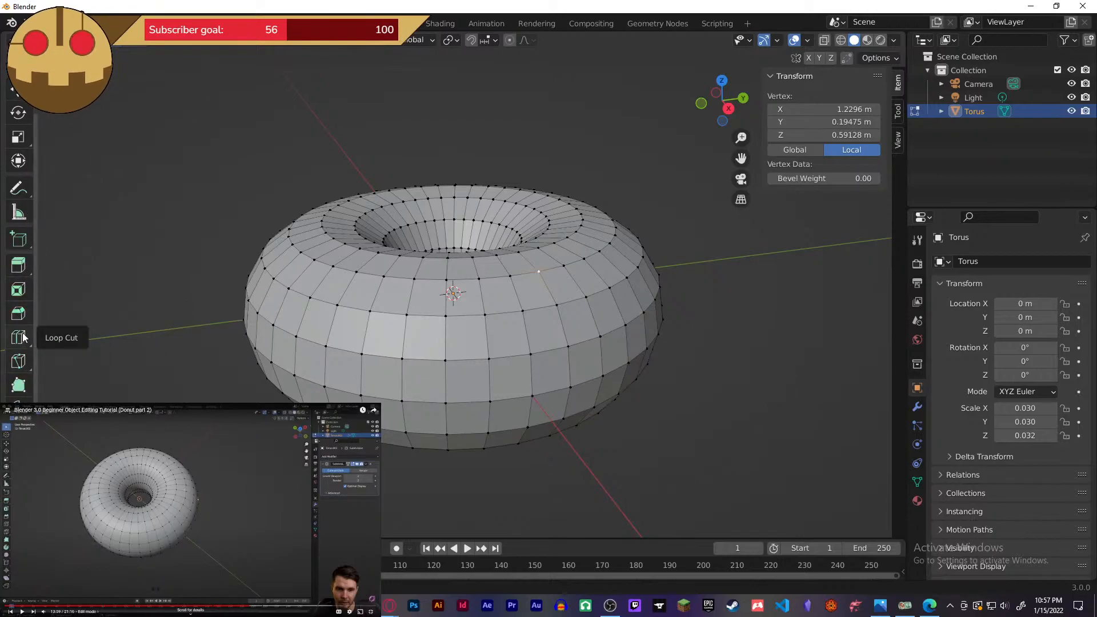
pyautogui.scroll(2, 15, 387)
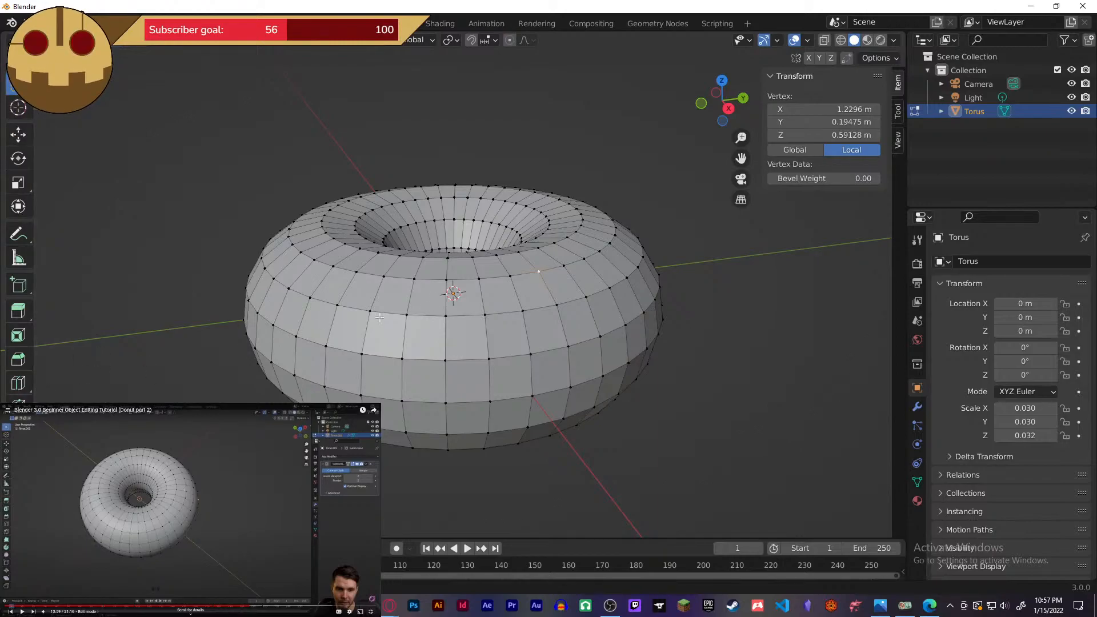
pyautogui.moveTo(638, 276); pyautogui.dragTo(636, 247, button='middle')
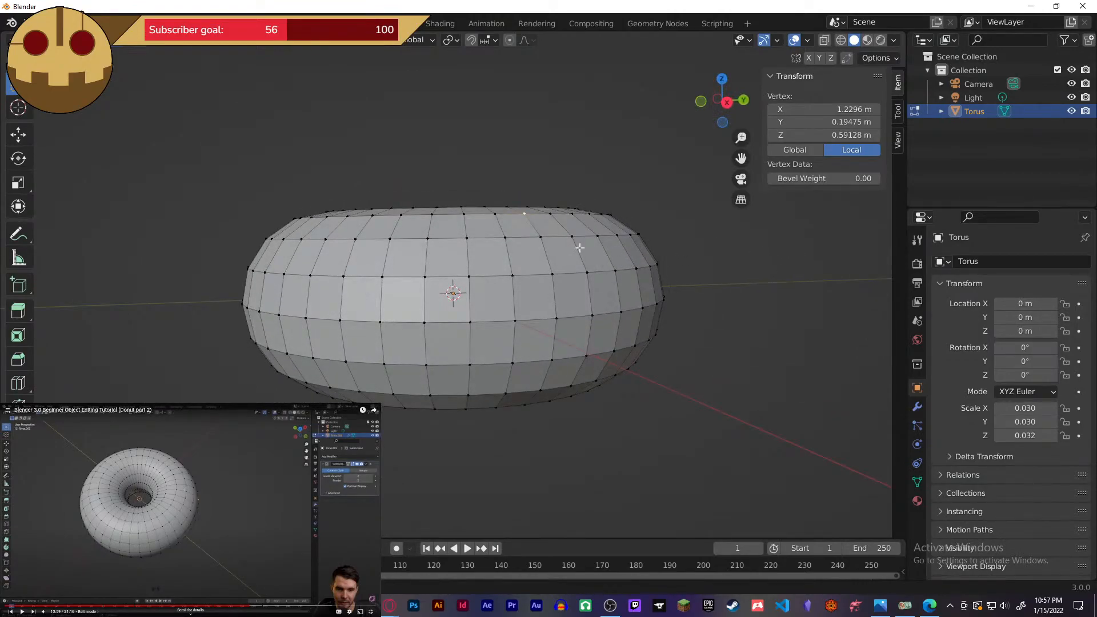
# - Return to Object Mode, add a Subdivision Surface modifier to the torus and shade it smooth
pyautogui.press('Tab')
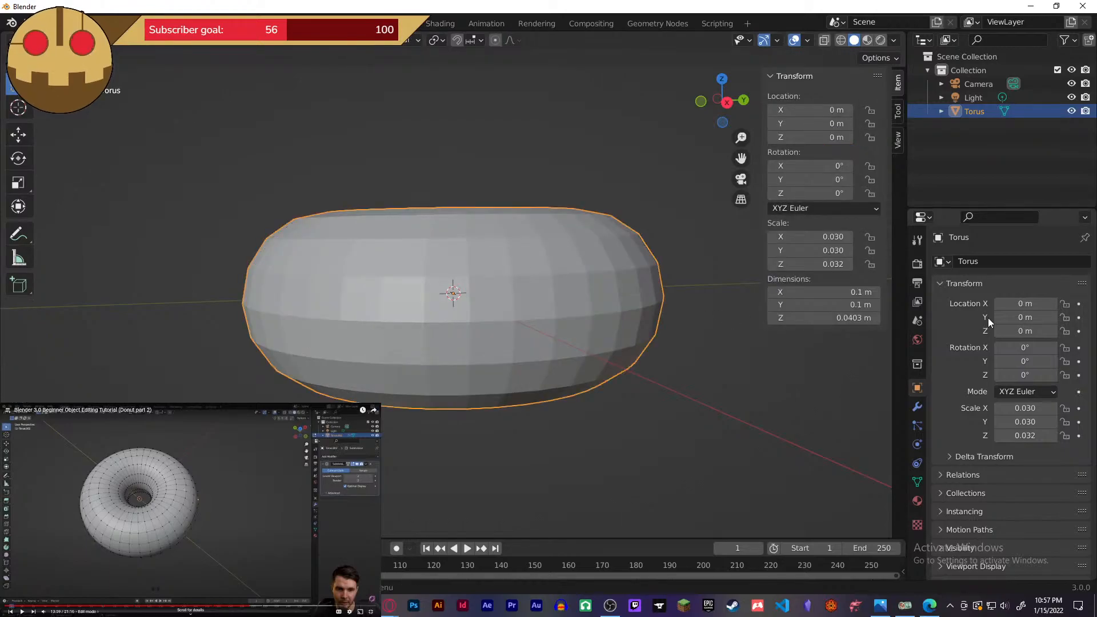
pyautogui.click(917, 406)
pyautogui.click(981, 262)
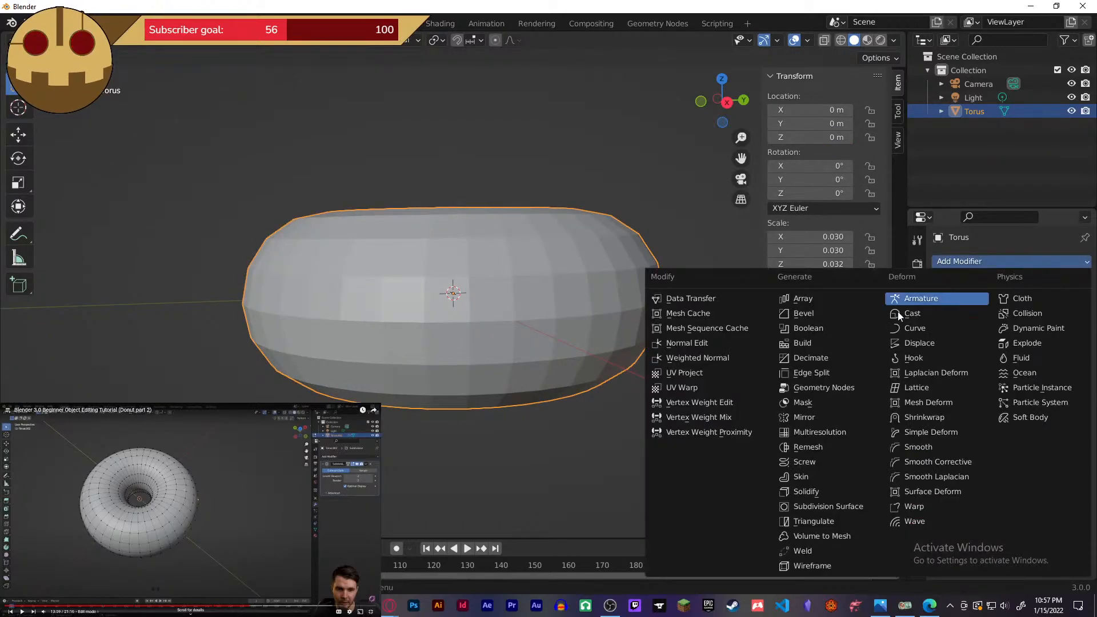
pyautogui.click(827, 507)
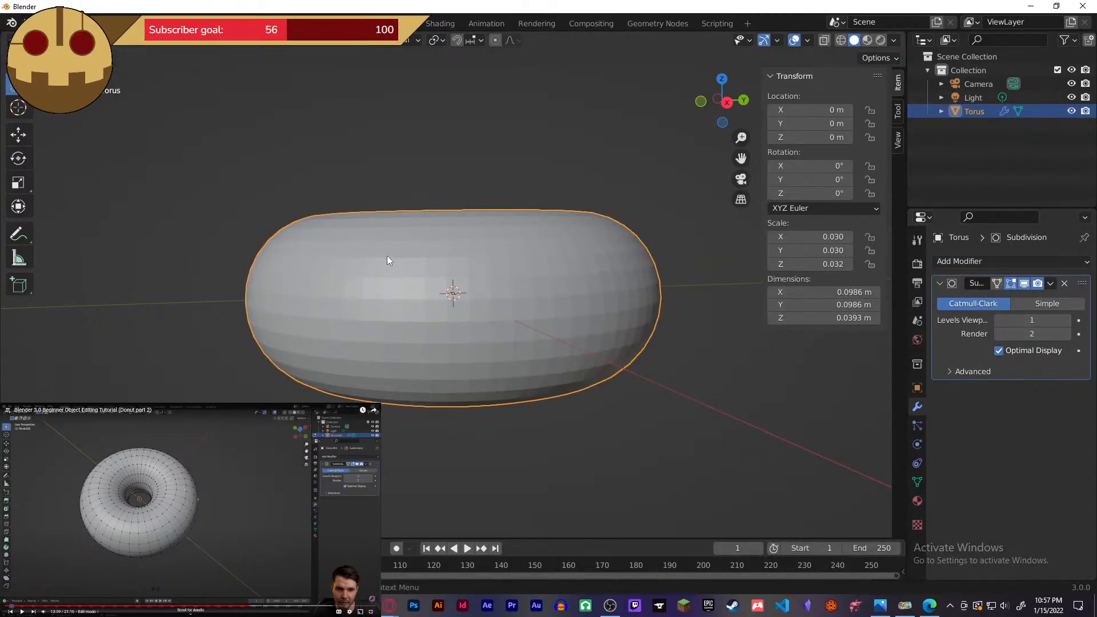
pyautogui.rightClick(495, 282)
pyautogui.click(536, 283)
# - Enter Edit Mode on the smoothed torus and try moving a single vertex on its outer side
pyautogui.press('Tab')
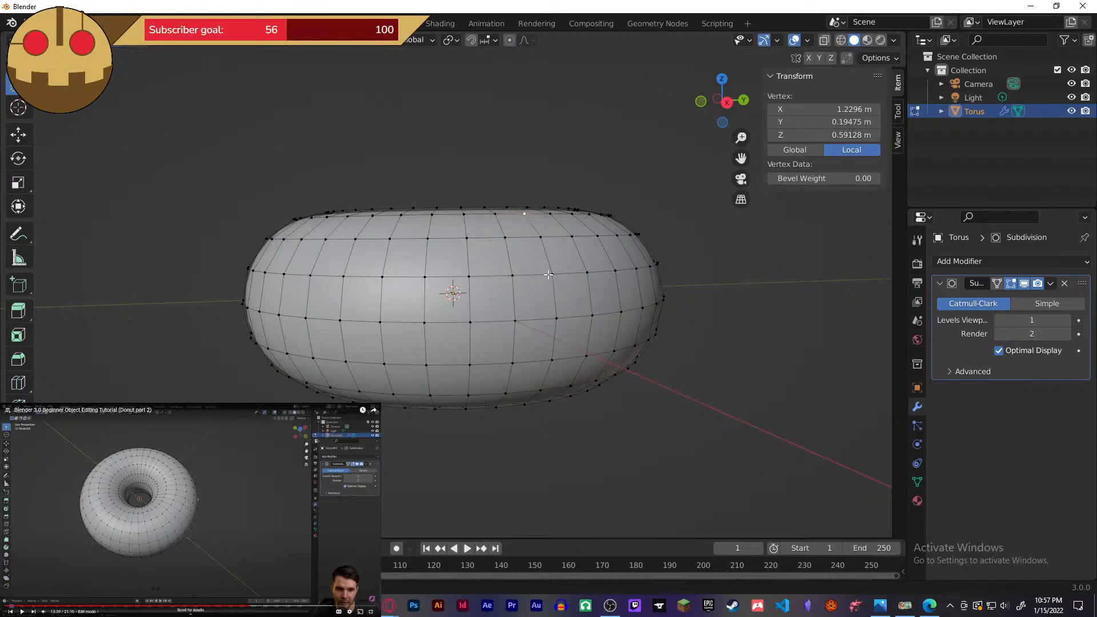
pyautogui.press('g')
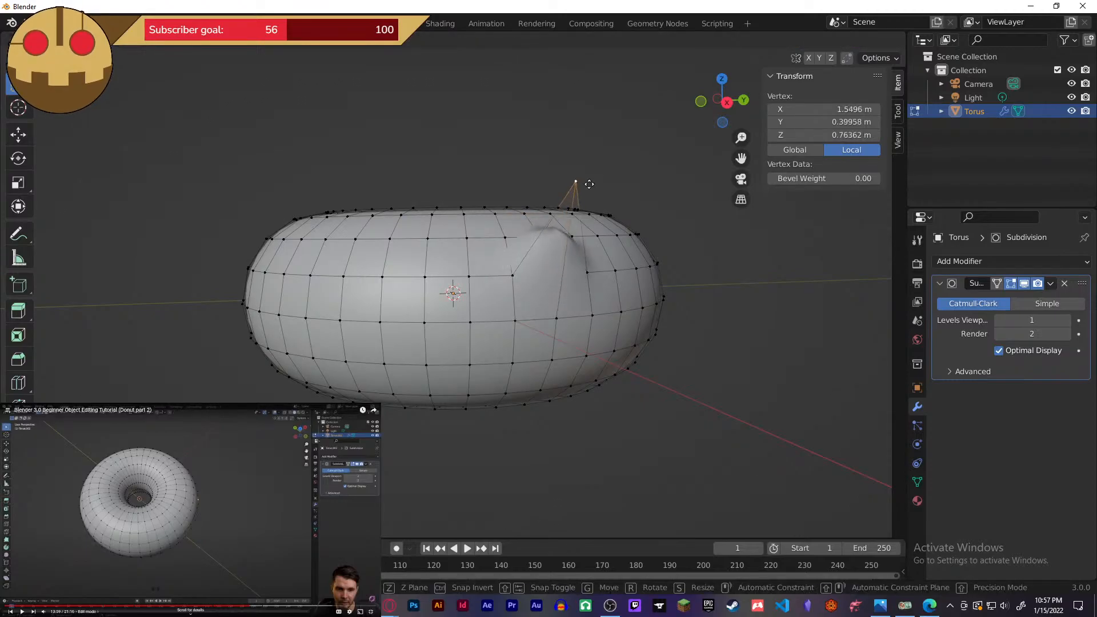
pyautogui.rightClick(562, 269)
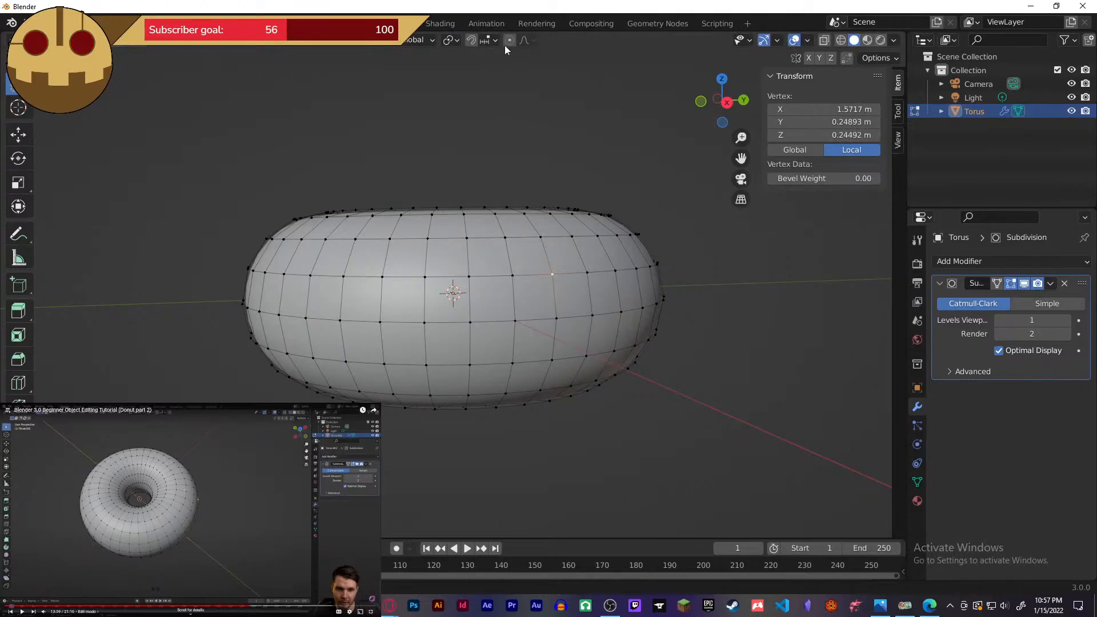
# - Enable proportional editing and try moving the selected outer vertex with a reduced influence radius
pyautogui.press('g')
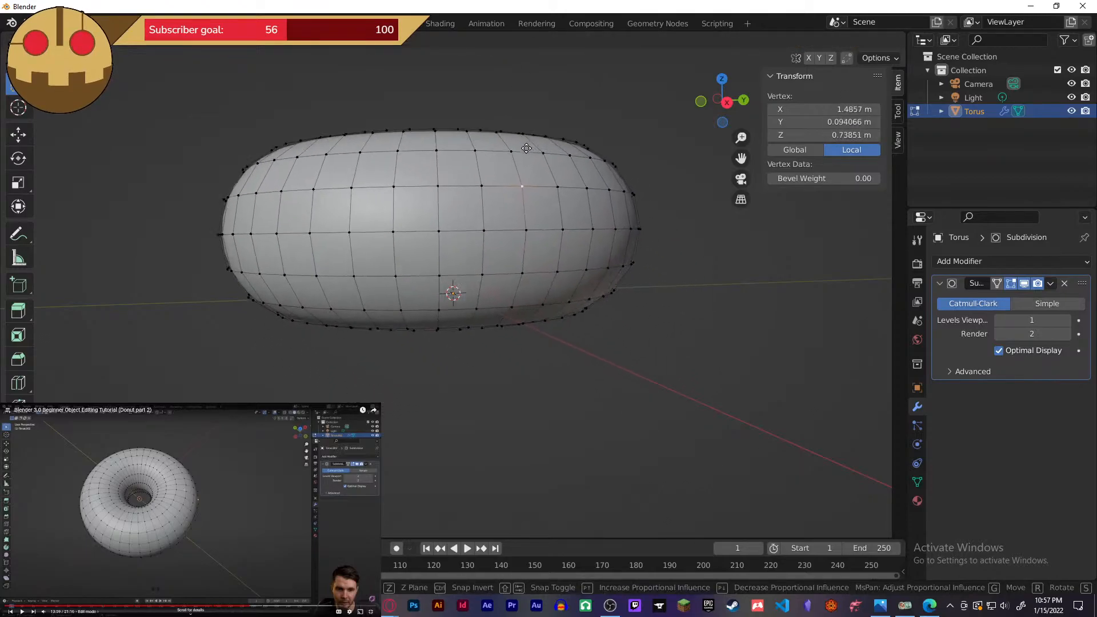
pyautogui.rightClick(655, 131)
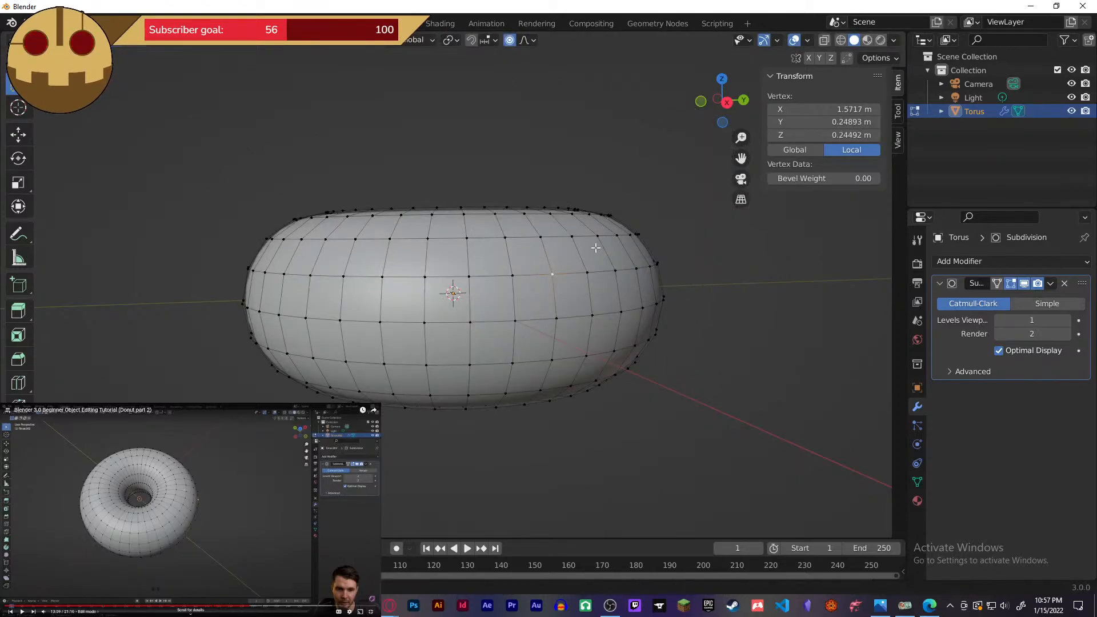
pyautogui.rightClick(609, 148)
pyautogui.press('g')
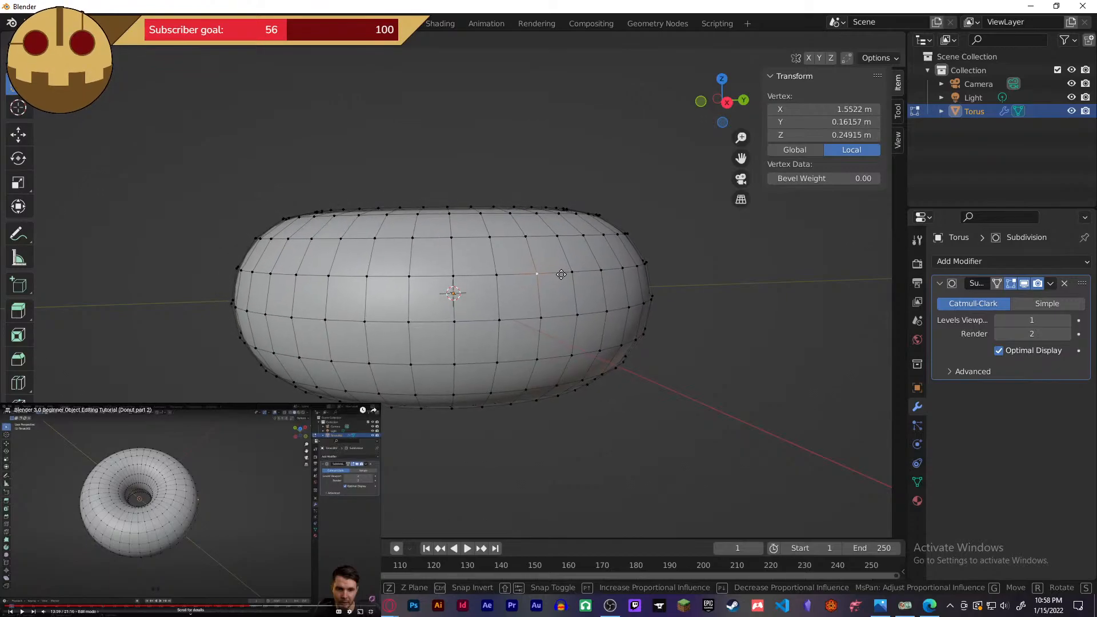
pyautogui.scroll(8, 551, 283)
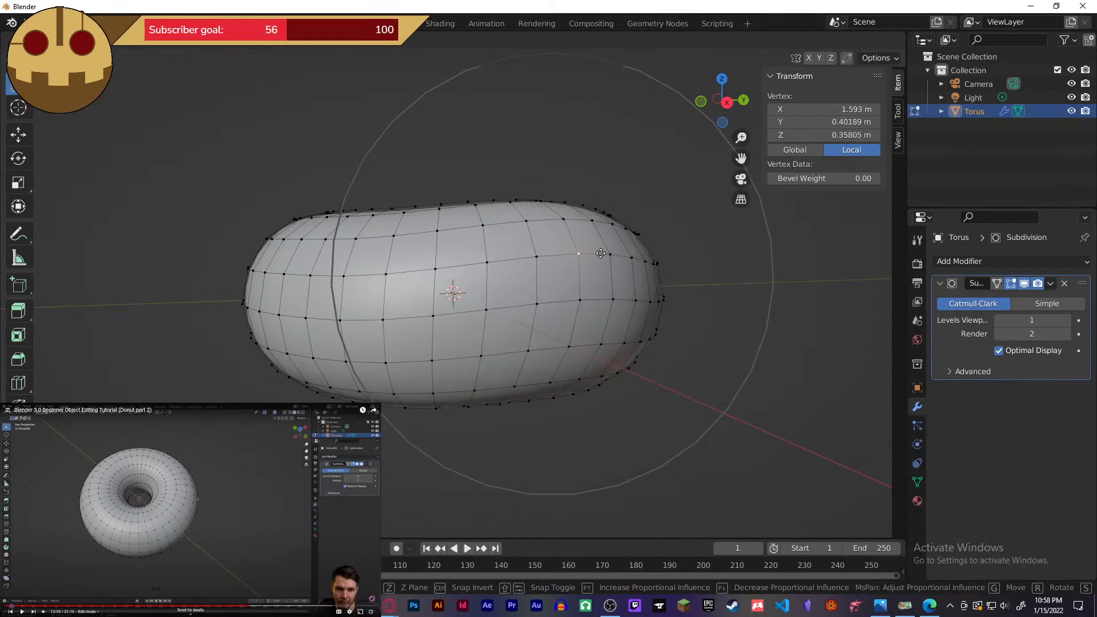
pyautogui.click(585, 264)
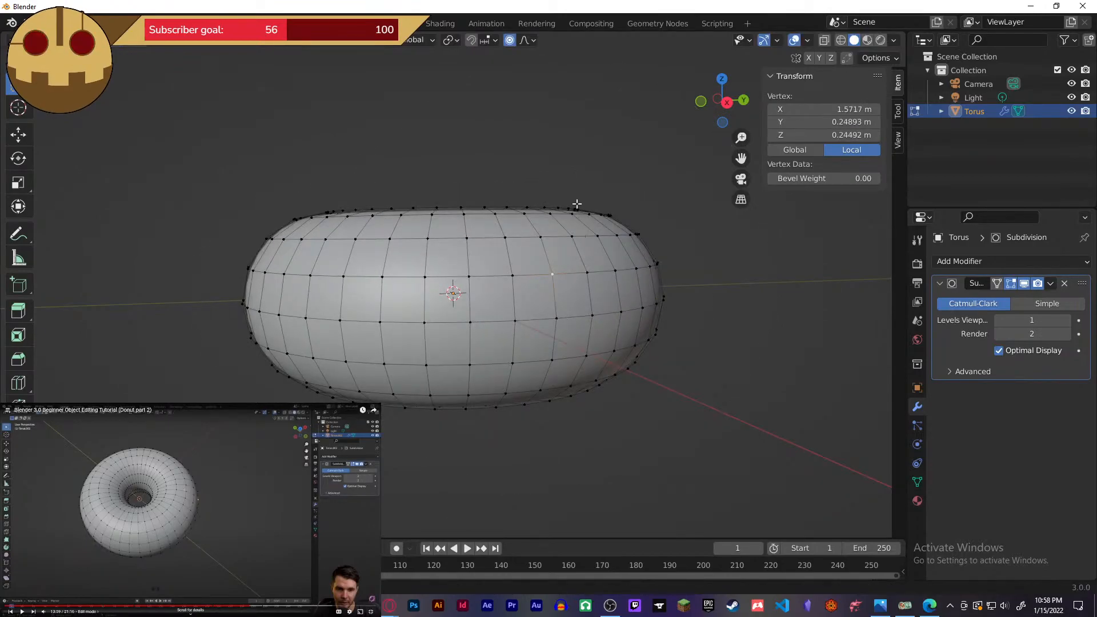
# - Move a vertex on the torus's outer side with proportional editing to about X 1.22, Y 1.06, Z 0.33 m
pyautogui.moveTo(577, 204); pyautogui.dragTo(574, 237, button='middle')
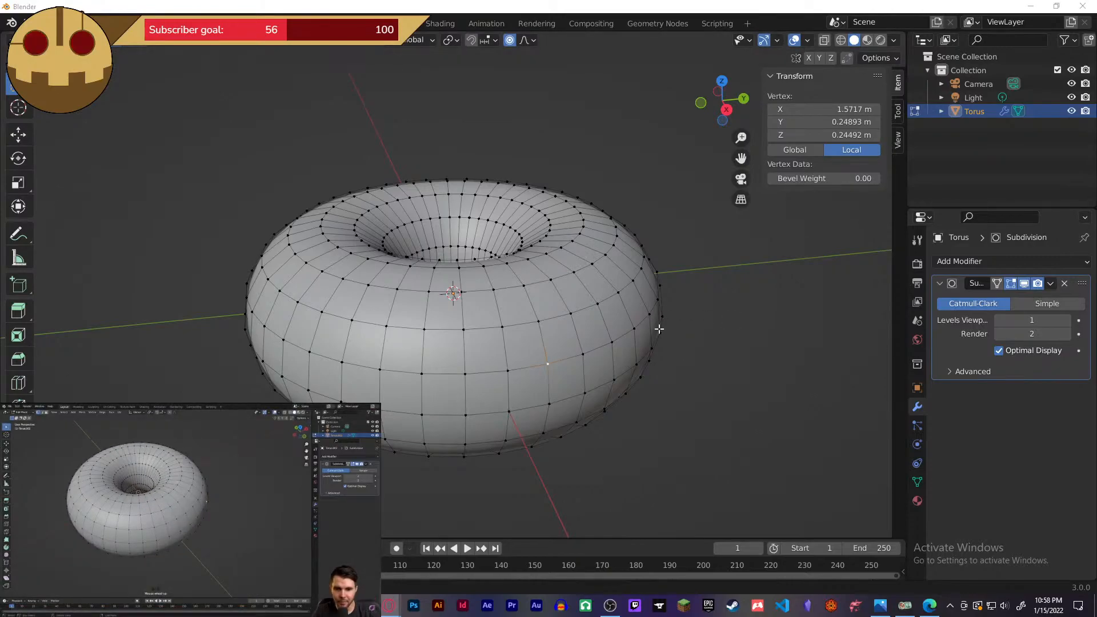
pyautogui.moveTo(657, 324); pyautogui.dragTo(680, 307, button='middle')
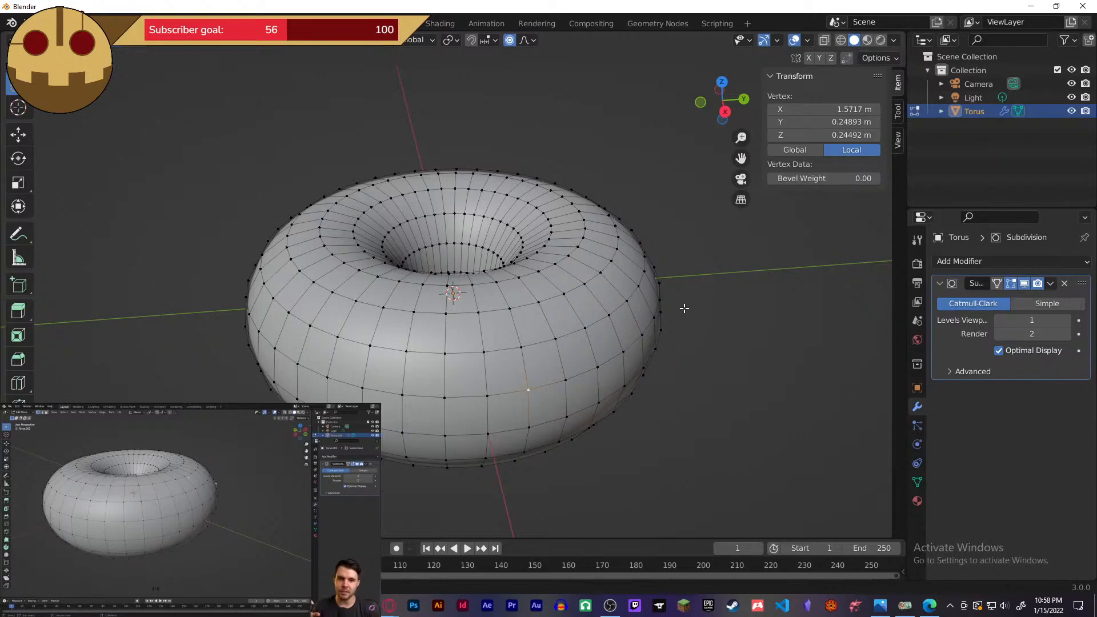
pyautogui.click(685, 309)
pyautogui.moveTo(688, 351)
pyautogui.mouseDown(button='middle')
pyautogui.moveTo(688, 363)
pyautogui.moveTo(673, 328)
pyautogui.moveTo(592, 306)
pyautogui.moveTo(621, 313)
pyautogui.moveTo(629, 297)
pyautogui.moveTo(614, 367)
pyautogui.moveTo(634, 419)
pyautogui.moveTo(681, 379)
pyautogui.moveTo(661, 323)
pyautogui.moveTo(688, 387)
pyautogui.moveTo(671, 359)
pyautogui.mouseUp(button='middle')
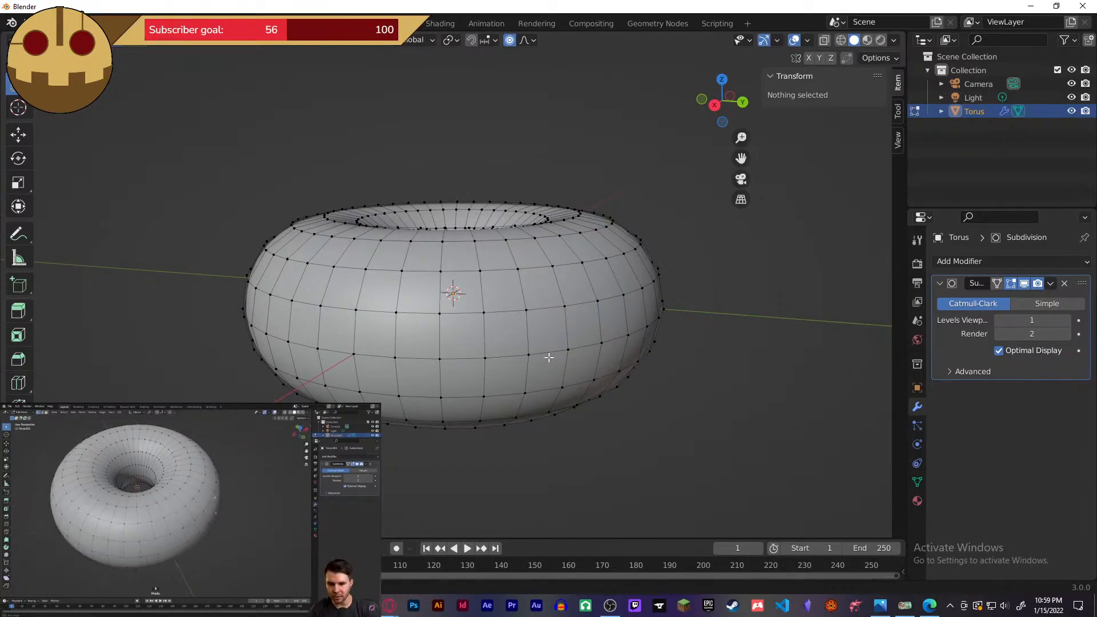
pyautogui.click(526, 310)
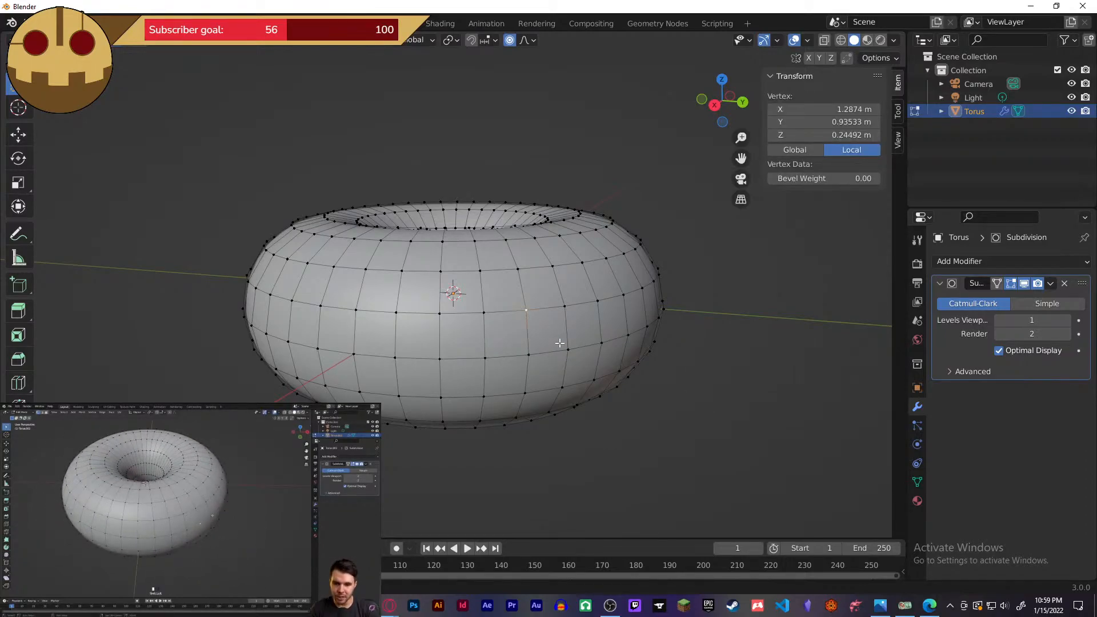
pyautogui.press('g')
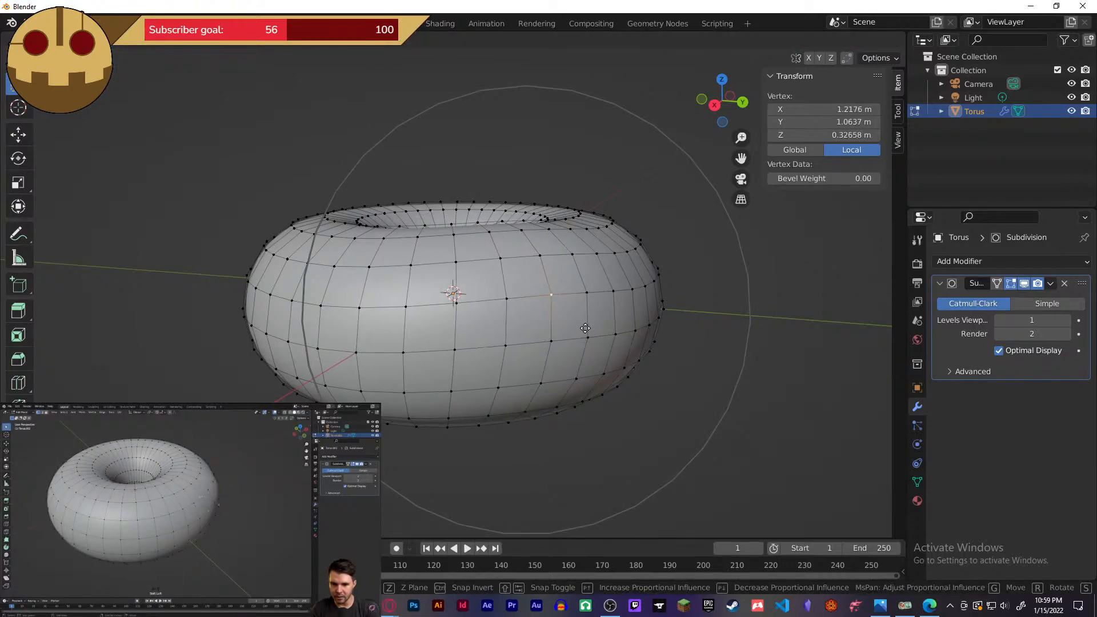
pyautogui.click(586, 329)
# - Move a vertex on another outer side of the torus proportionally to about X 1.03, Y -1.22, Z 0.07 m
pyautogui.moveTo(596, 349); pyautogui.dragTo(682, 332, button='middle')
pyautogui.click(392, 358)
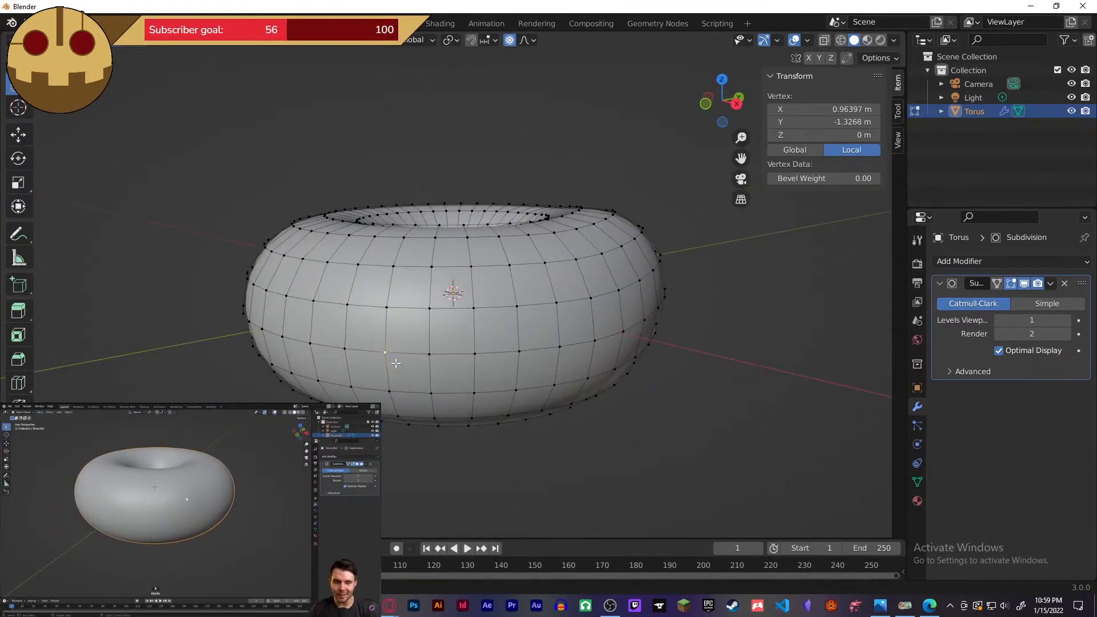
pyautogui.press('g')
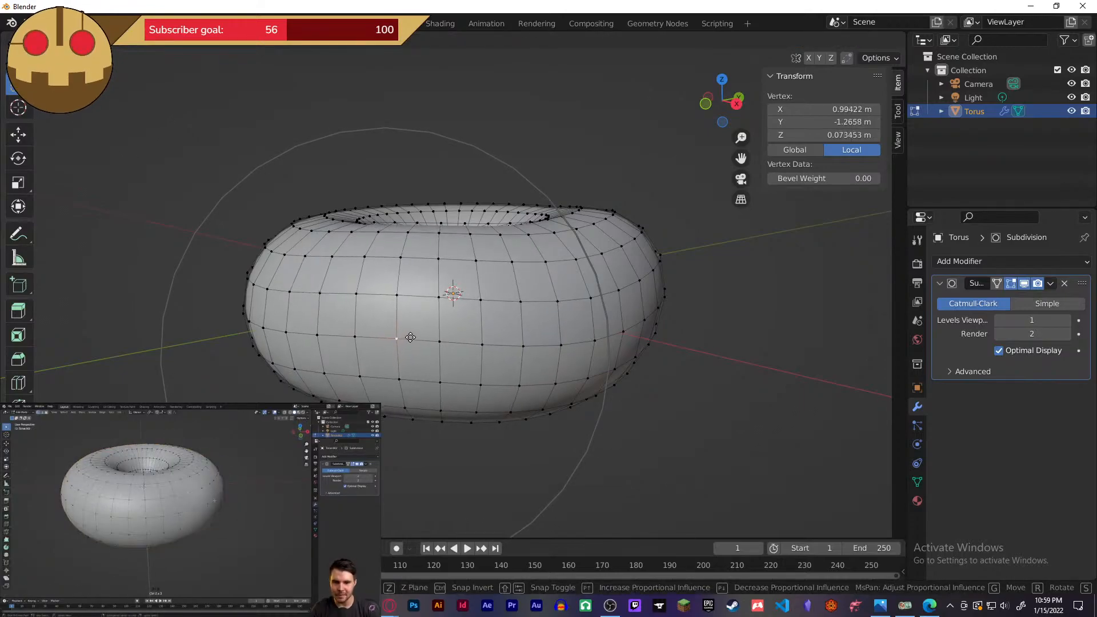
pyautogui.press('y')
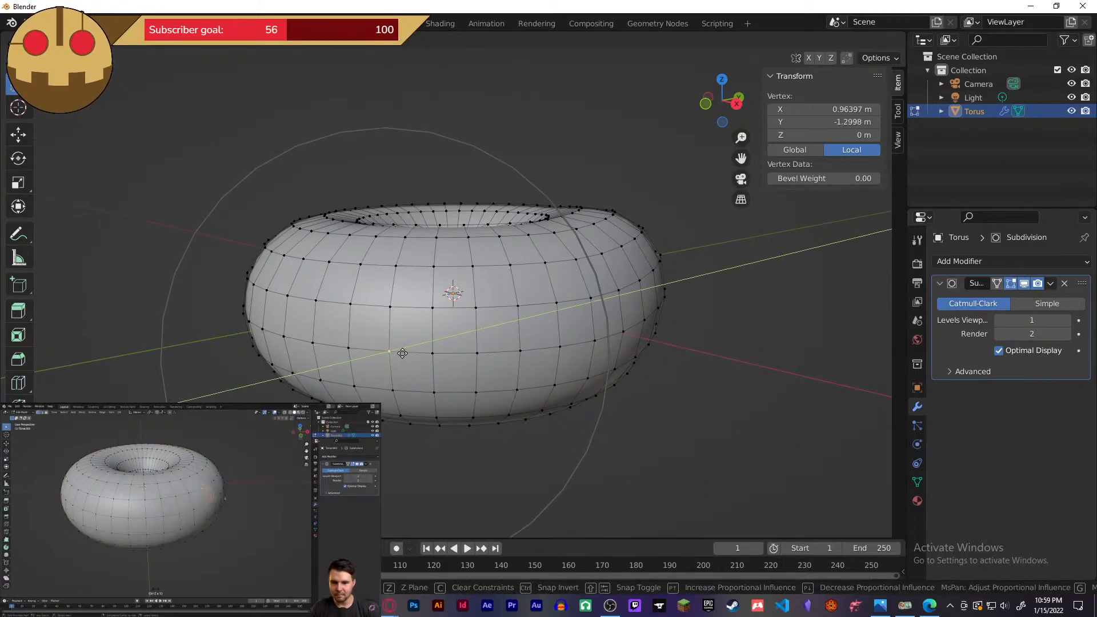
pyautogui.press('y')
pyautogui.click(417, 338)
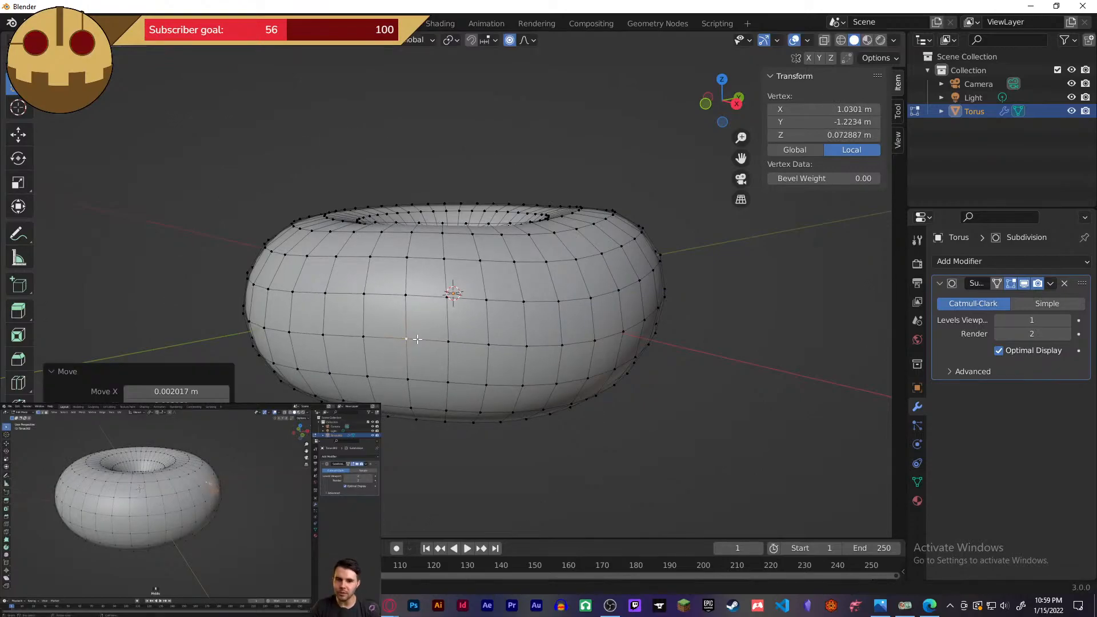
# - Move the selected vertex inward proportionally to about X 0.80, Y -1.10, Z 0.18 m
pyautogui.moveTo(660, 282); pyautogui.dragTo(646, 382, button='middle')
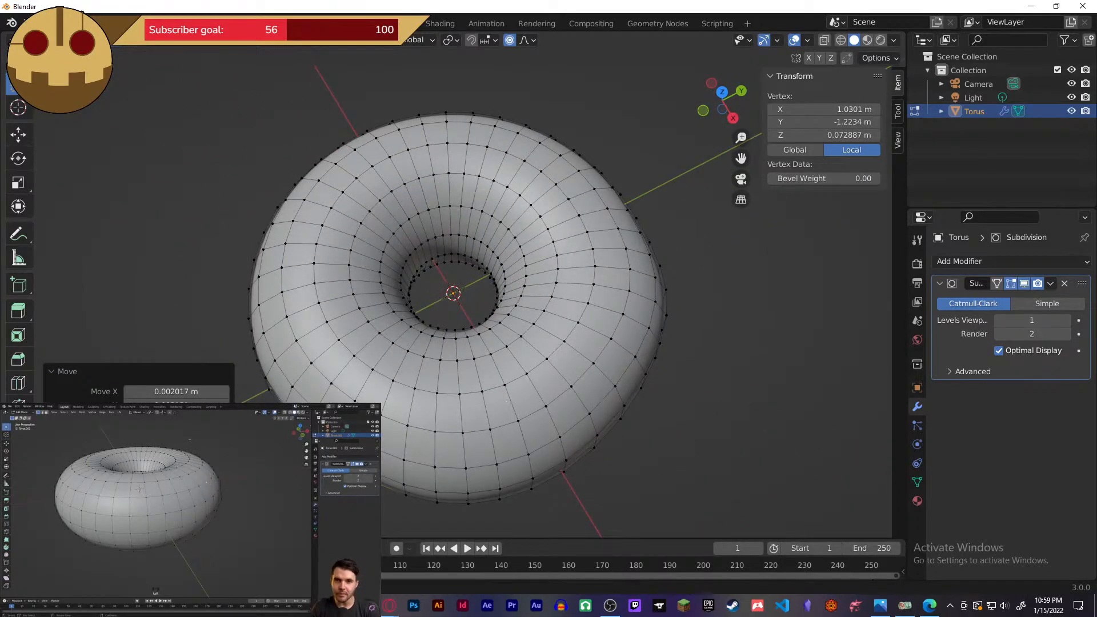
pyautogui.press('g')
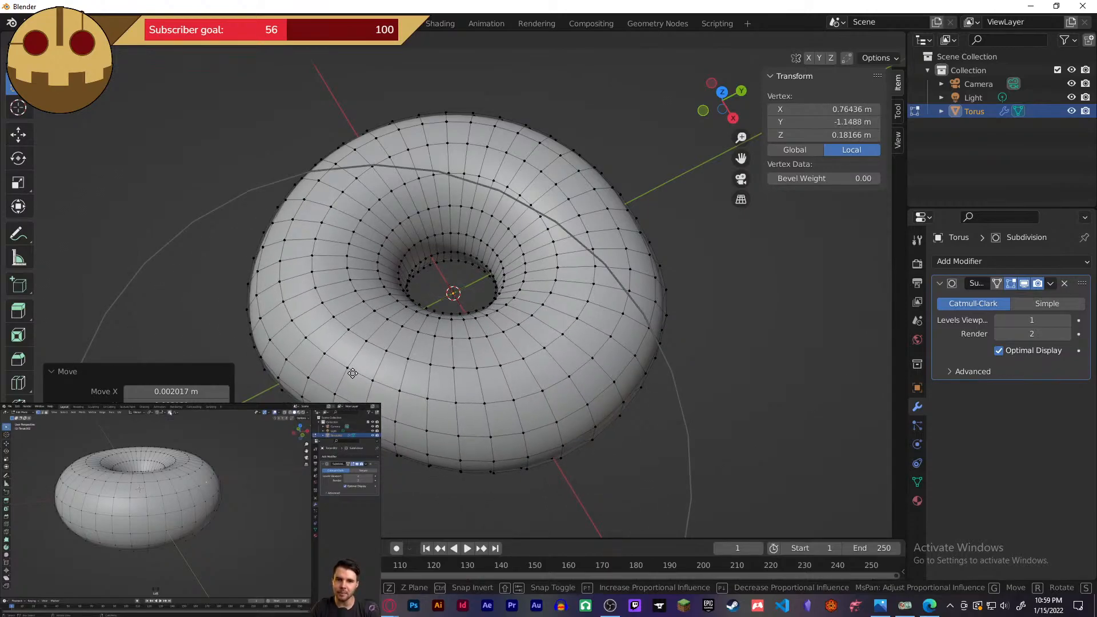
pyautogui.click(408, 375)
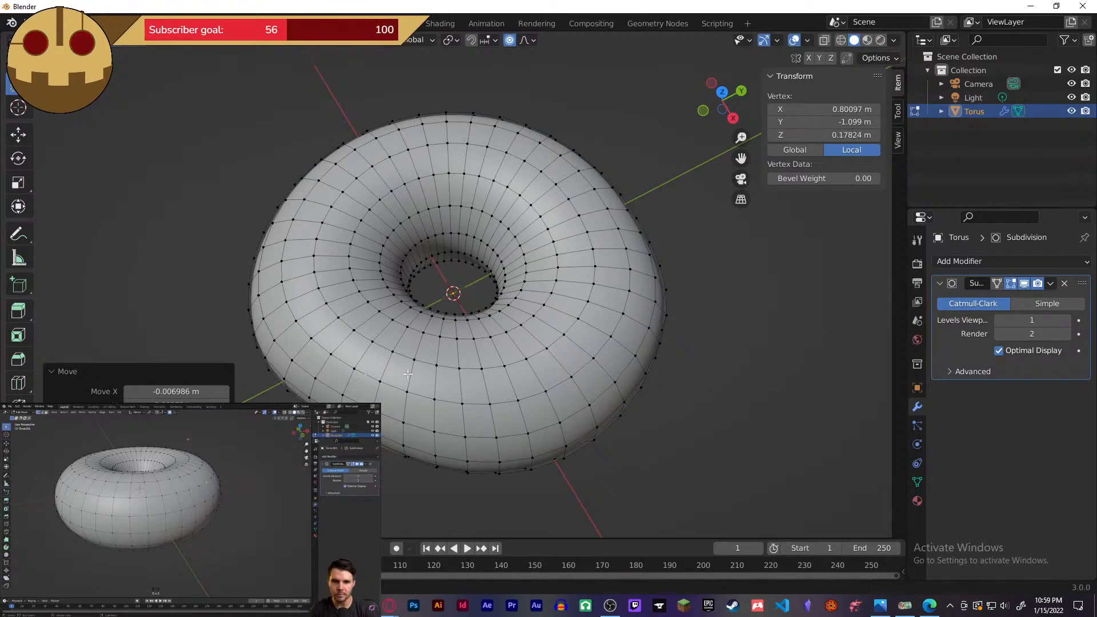
# - Move the outer vertex on the torus's +X, +Y side inward proportionally to about X 1.11, Y 0.86, Z 0.35 m
pyautogui.moveTo(699, 355); pyautogui.dragTo(445, 365, button='middle')
pyautogui.click(437, 372)
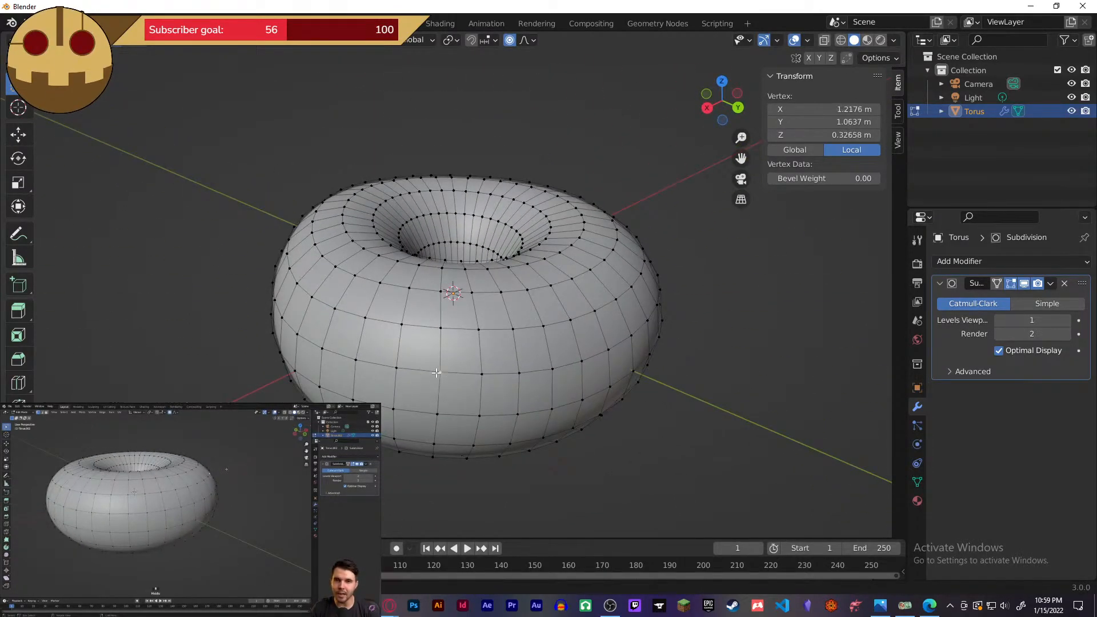
pyautogui.moveTo(533, 324); pyautogui.dragTo(566, 355, button='middle')
pyautogui.press('g')
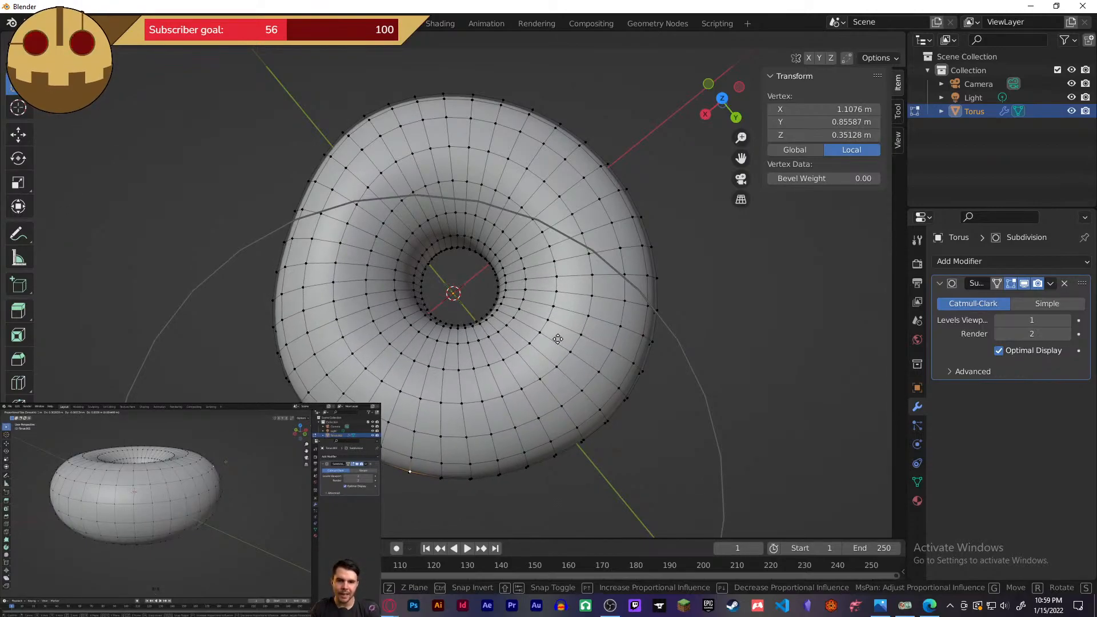
pyautogui.click(557, 339)
# - Move an outer vertex on the torus's -X, +Y side proportionally to about X -1.06, Y 1.01, Z 0.27 m
pyautogui.moveTo(631, 429); pyautogui.dragTo(417, 414, button='middle')
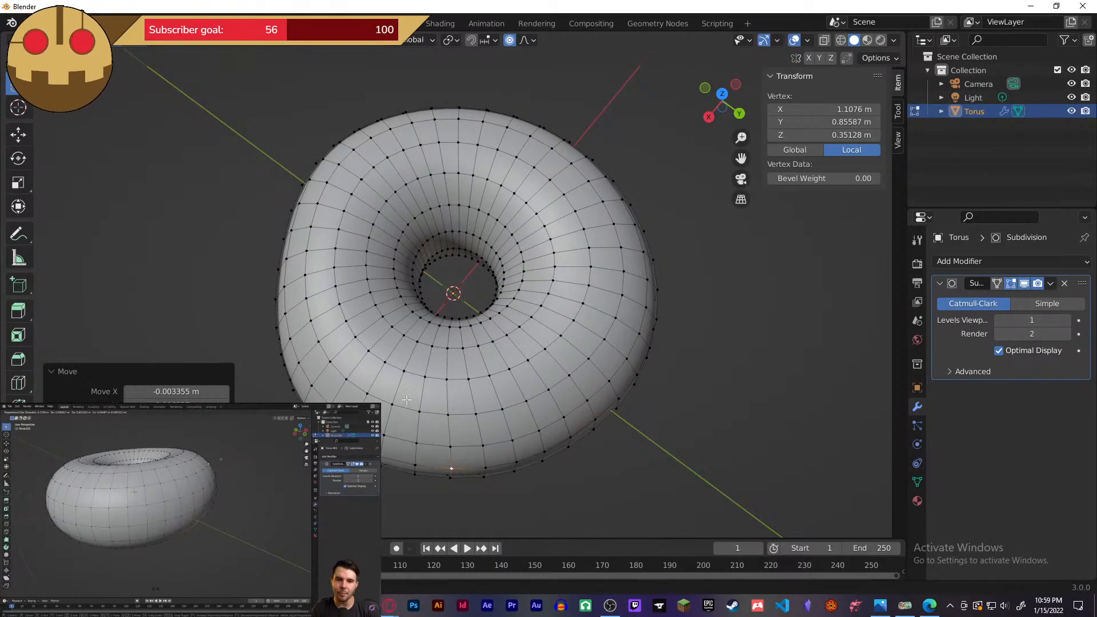
pyautogui.moveTo(563, 475); pyautogui.dragTo(566, 400, button='middle')
pyautogui.click(506, 360)
pyautogui.press('g')
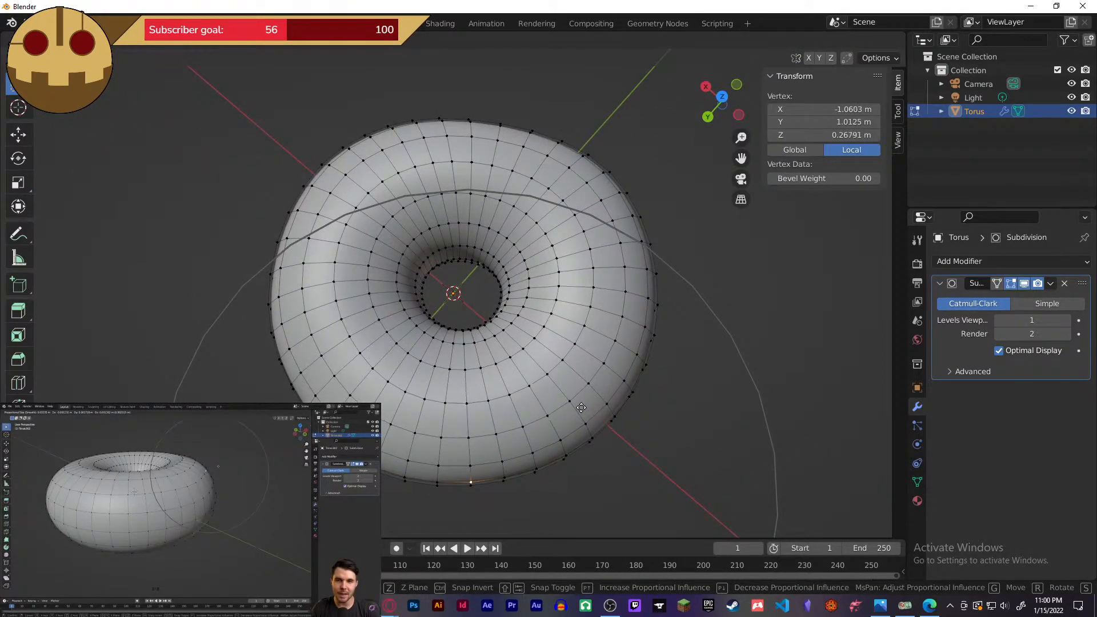
pyautogui.click(581, 408)
# - Move an outer vertex on the -X, -Y side inward and adjust its height proportionally, to about X -1.02, Y -1.00, Z 0.31 m
pyautogui.moveTo(578, 396); pyautogui.dragTo(517, 434, button='middle')
pyautogui.click(511, 372)
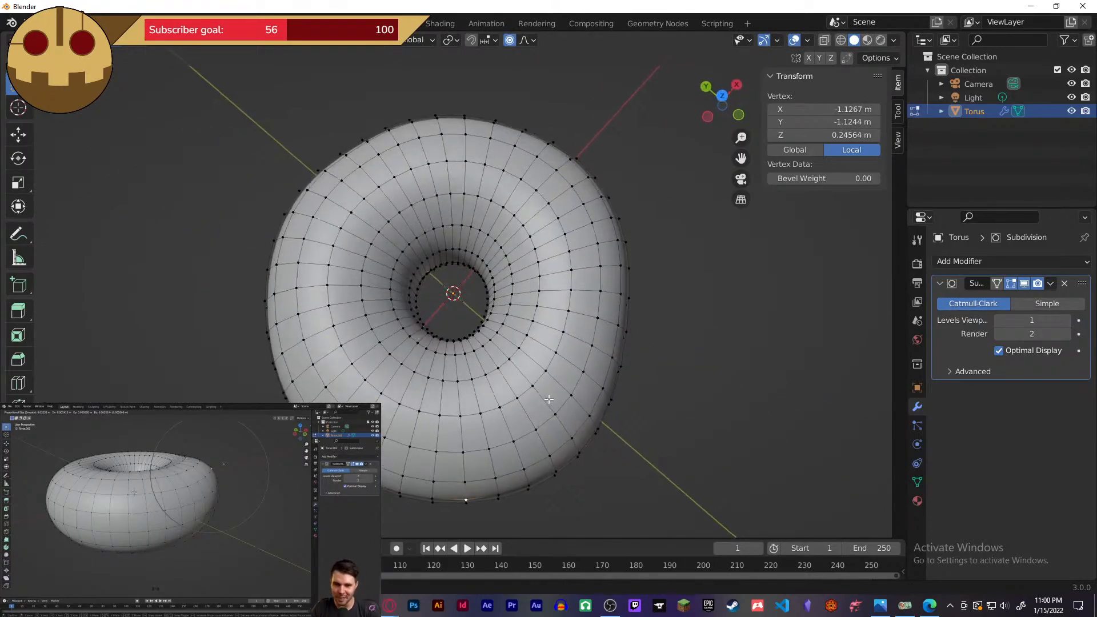
pyautogui.press('g')
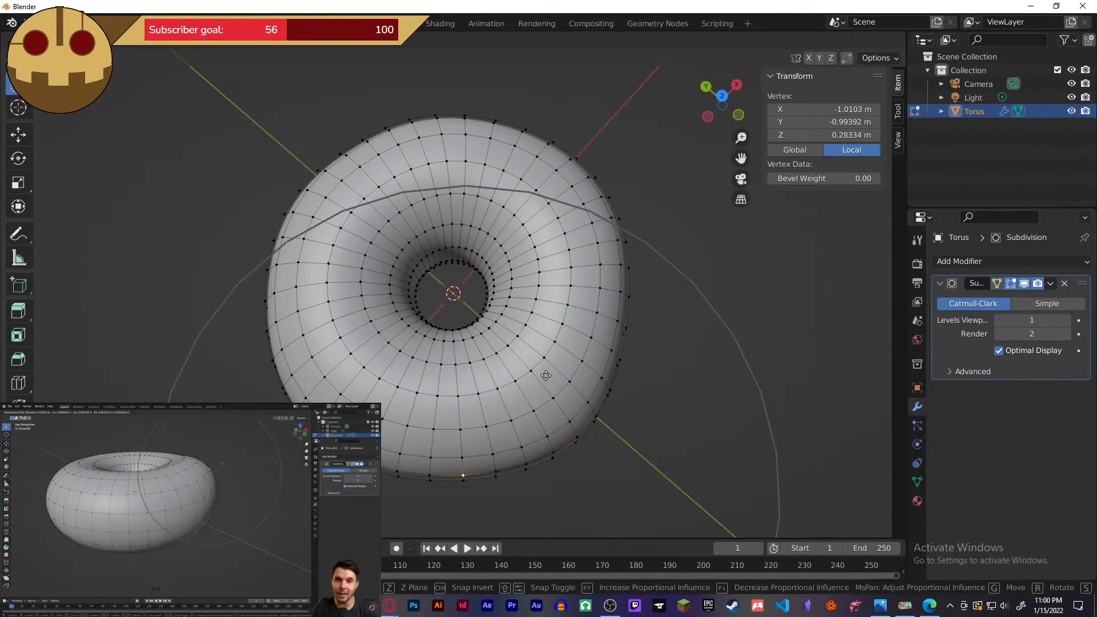
pyautogui.click(546, 378)
pyautogui.moveTo(546, 378); pyautogui.dragTo(582, 273, button='middle')
pyautogui.press('g')
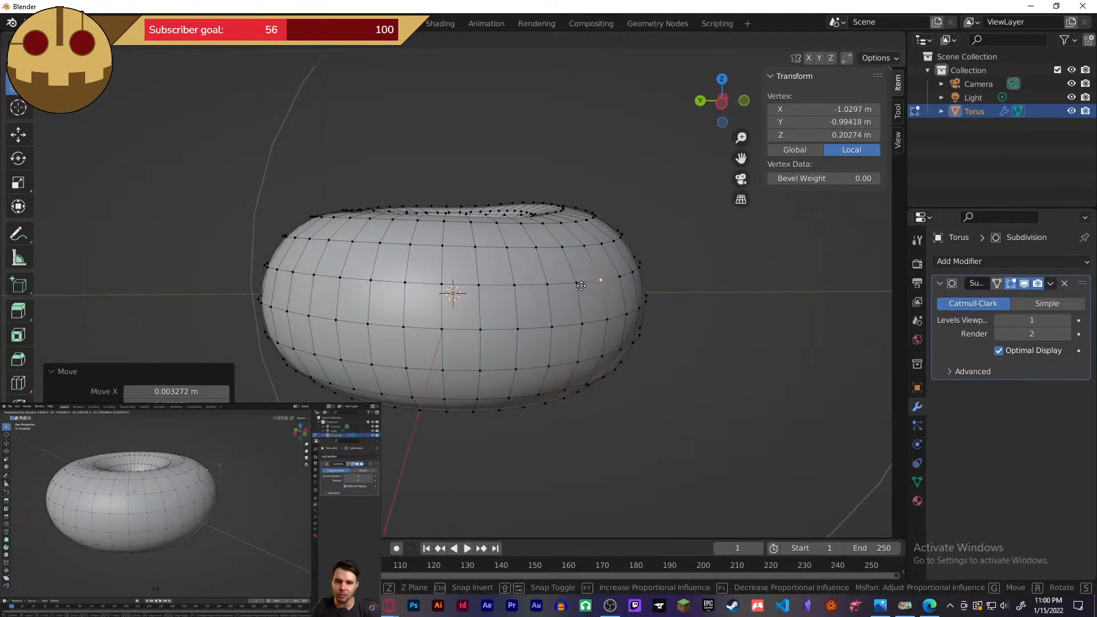
pyautogui.click(581, 269)
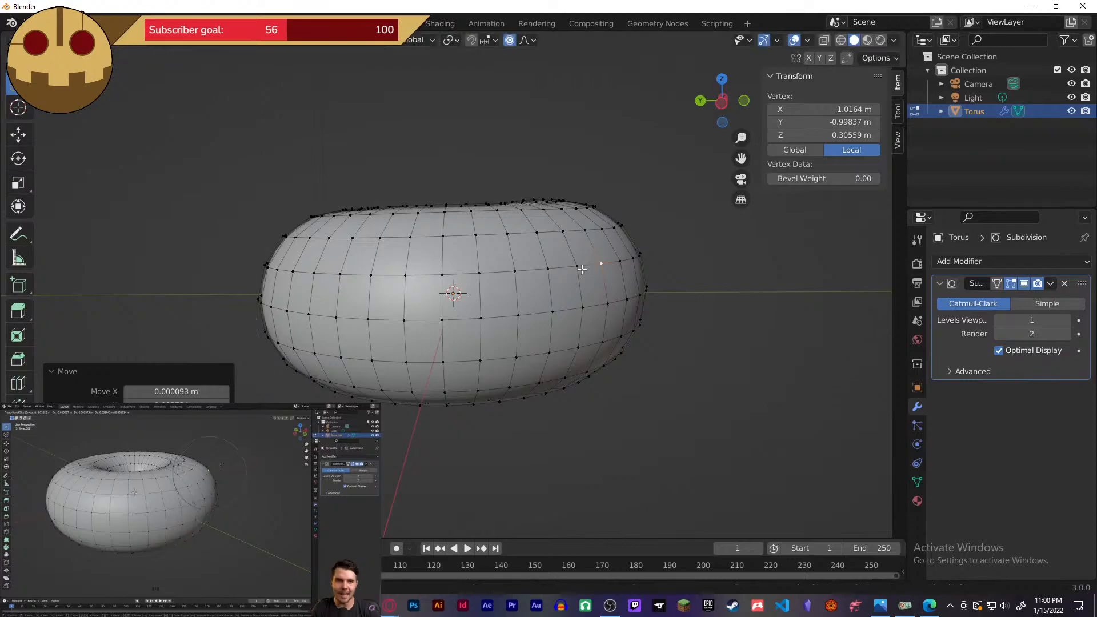
# - Move an outer vertex on the torus's +Y side proportionally to about X -0.47, Y 1.47, Z 0.18 m
pyautogui.moveTo(547, 321); pyautogui.dragTo(461, 410, button='middle')
pyautogui.press('g')
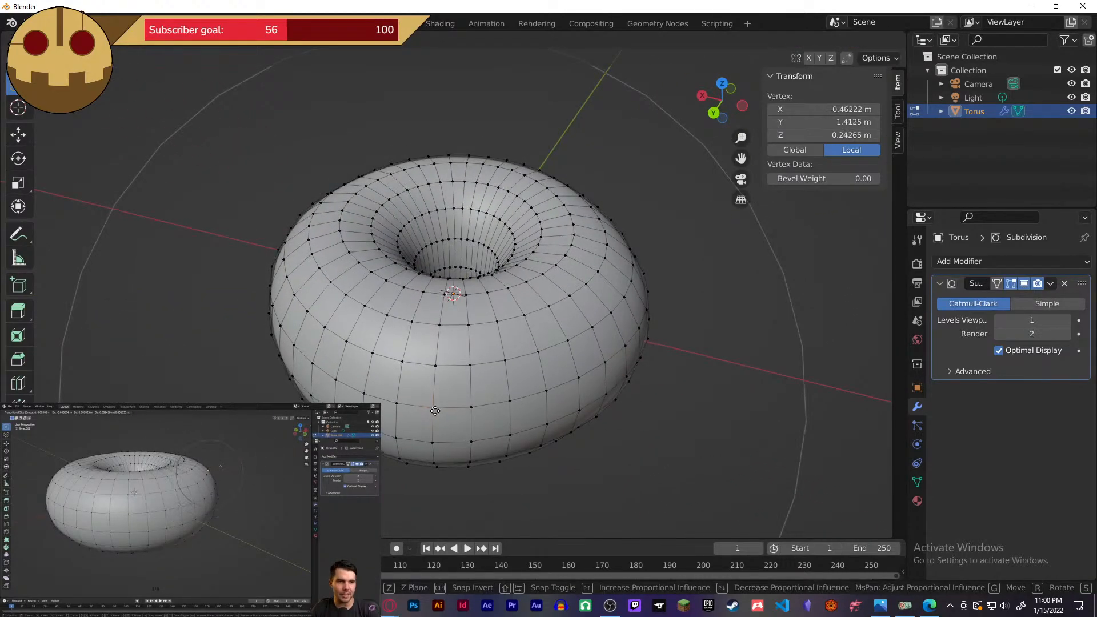
pyautogui.click(433, 423)
pyautogui.moveTo(433, 422); pyautogui.dragTo(575, 445, button='middle')
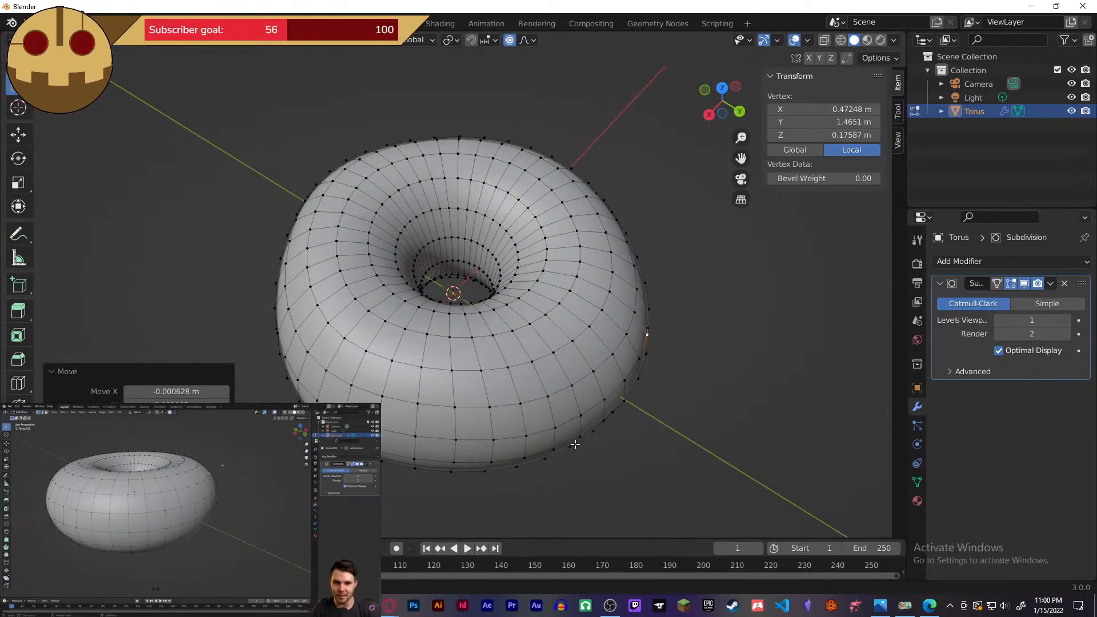
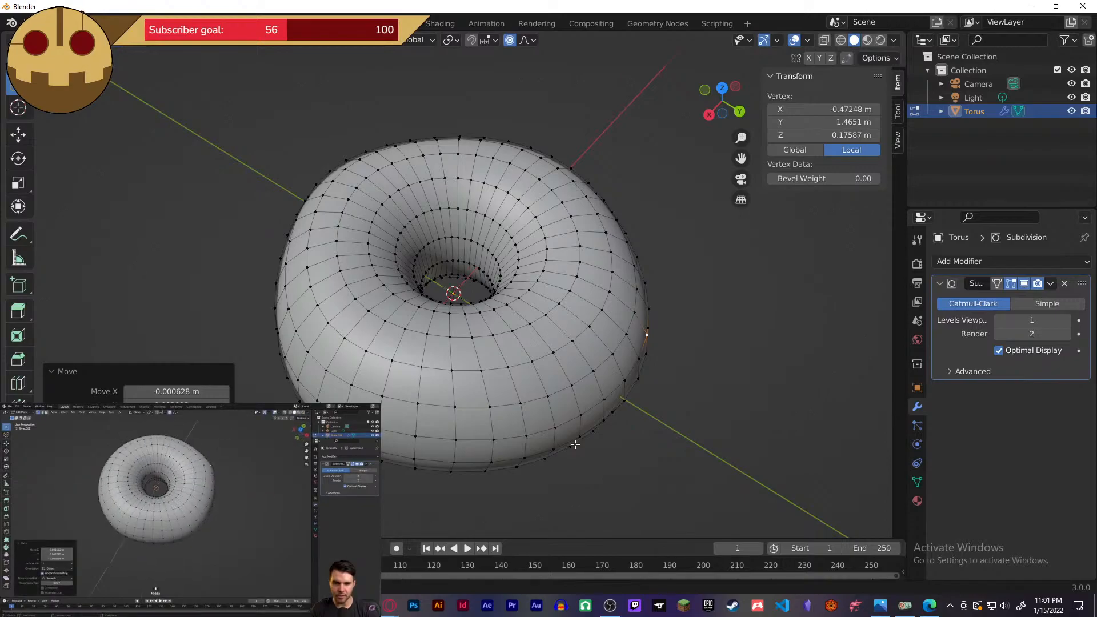
# - Move an outer vertex on the -X side, trying X and Y axis constraints, and place it freely at about X -1.51, Y 0.64, Z -0.04 m
pyautogui.moveTo(575, 444); pyautogui.dragTo(466, 338, button='middle')
pyautogui.press('g')
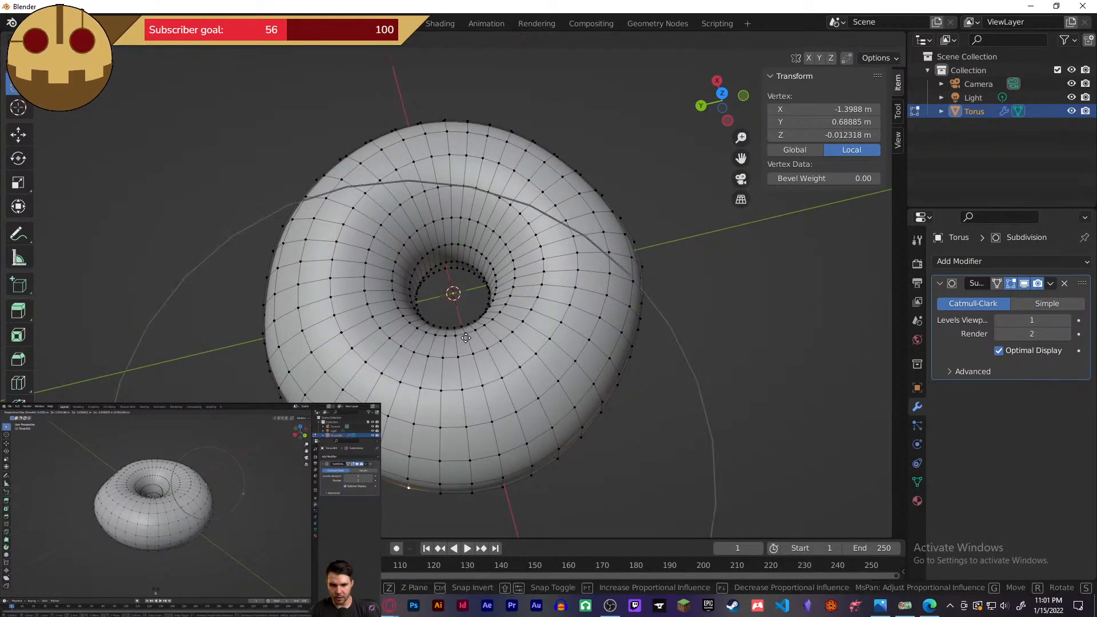
pyautogui.press('x')
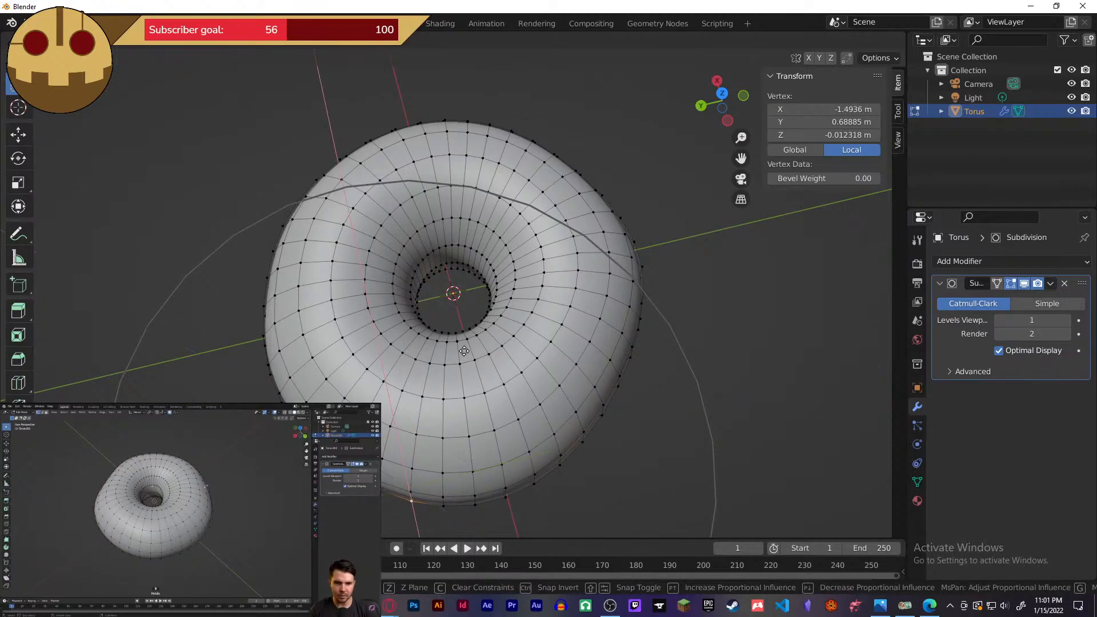
pyautogui.press('y')
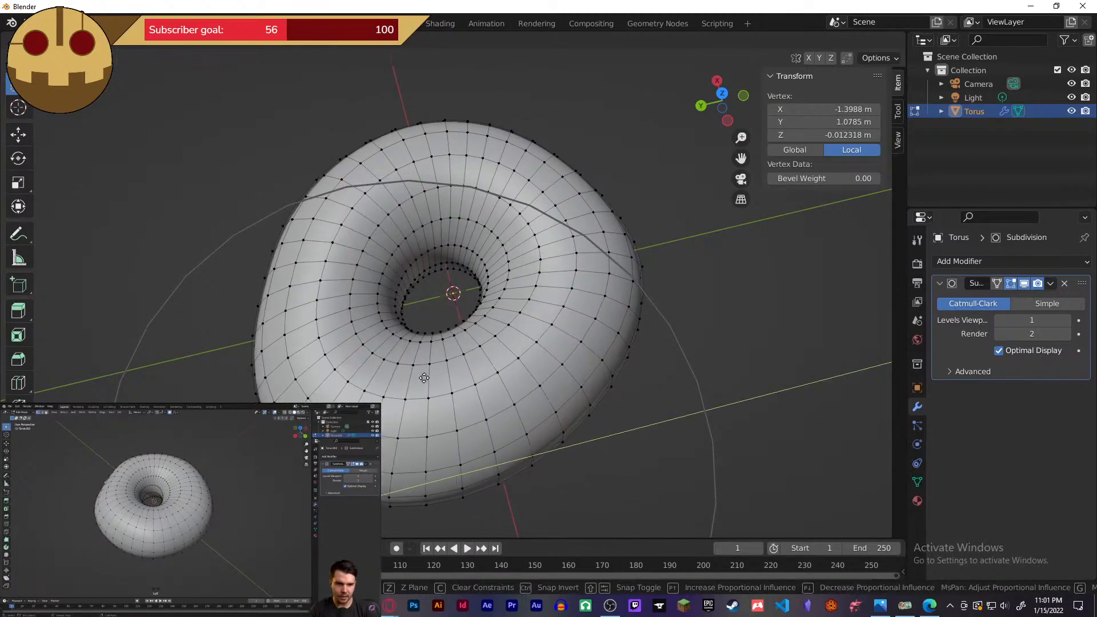
pyautogui.hotkey('shift', 'z')
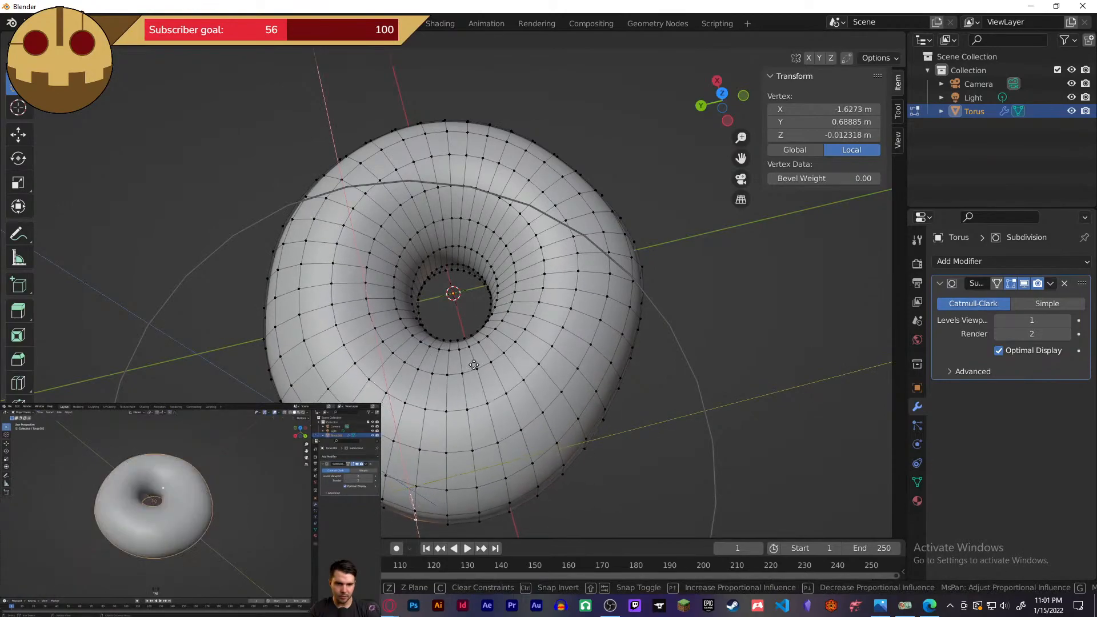
pyautogui.press('c')
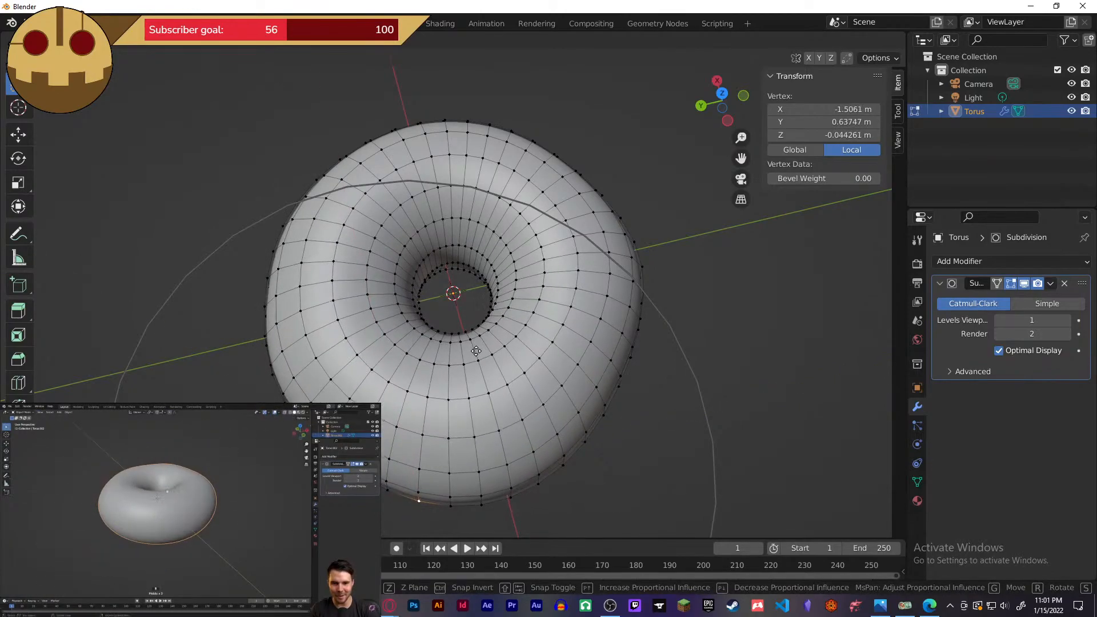
pyautogui.click(475, 356)
# - Select an upper outer vertex on the -X side and examine the donut's shape from the front, right and top views
pyautogui.moveTo(475, 355); pyautogui.dragTo(633, 344, button='middle')
pyautogui.click(631, 347)
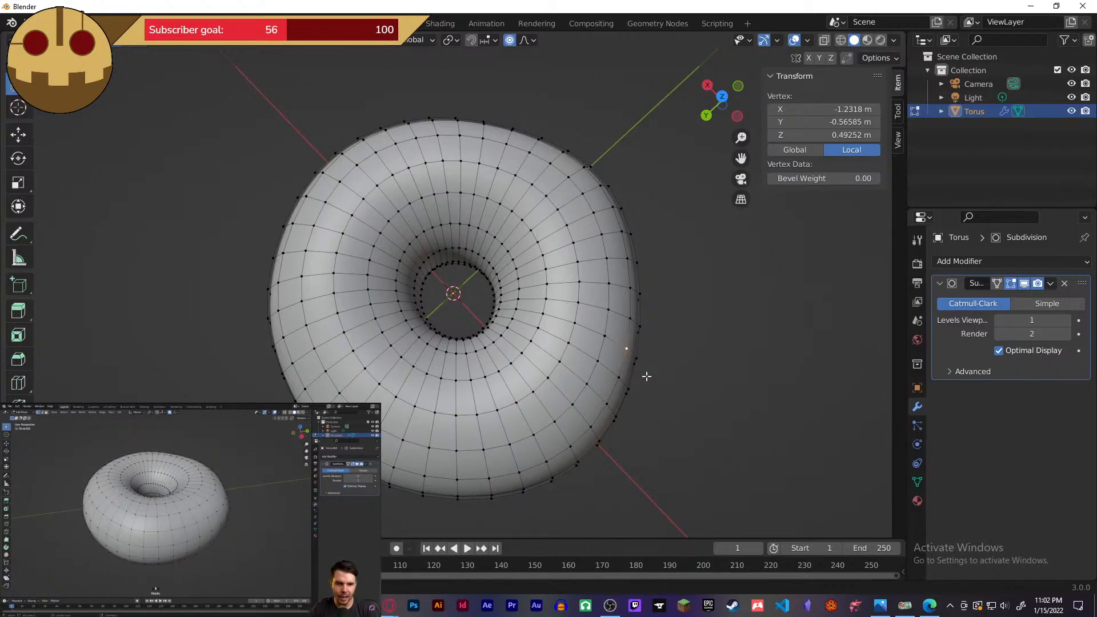
pyautogui.press('KP_1')
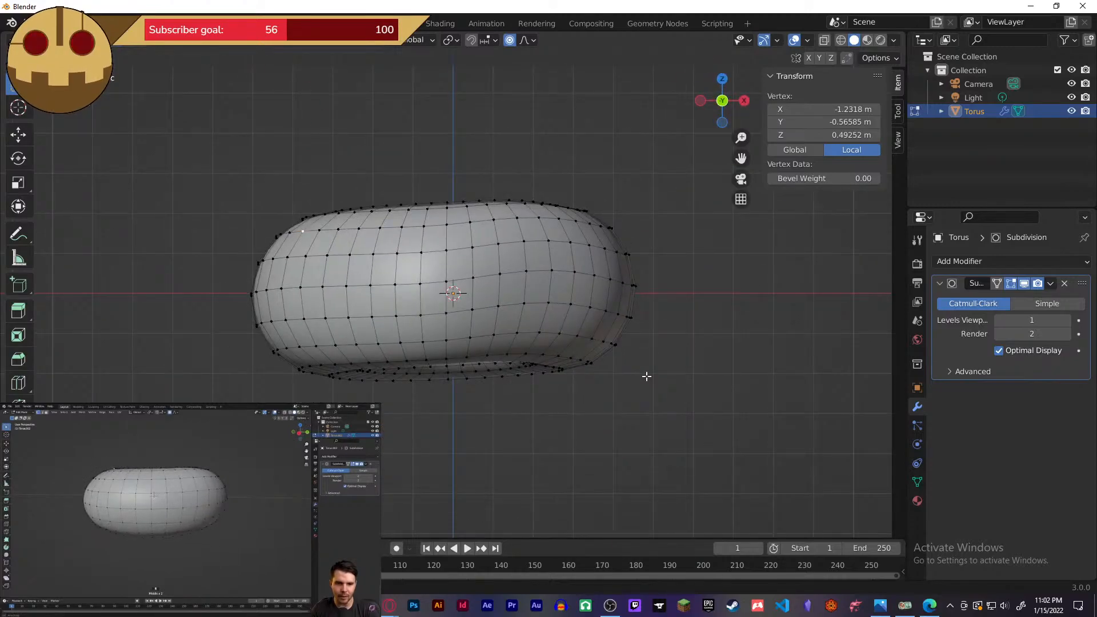
pyautogui.press('KP_3')
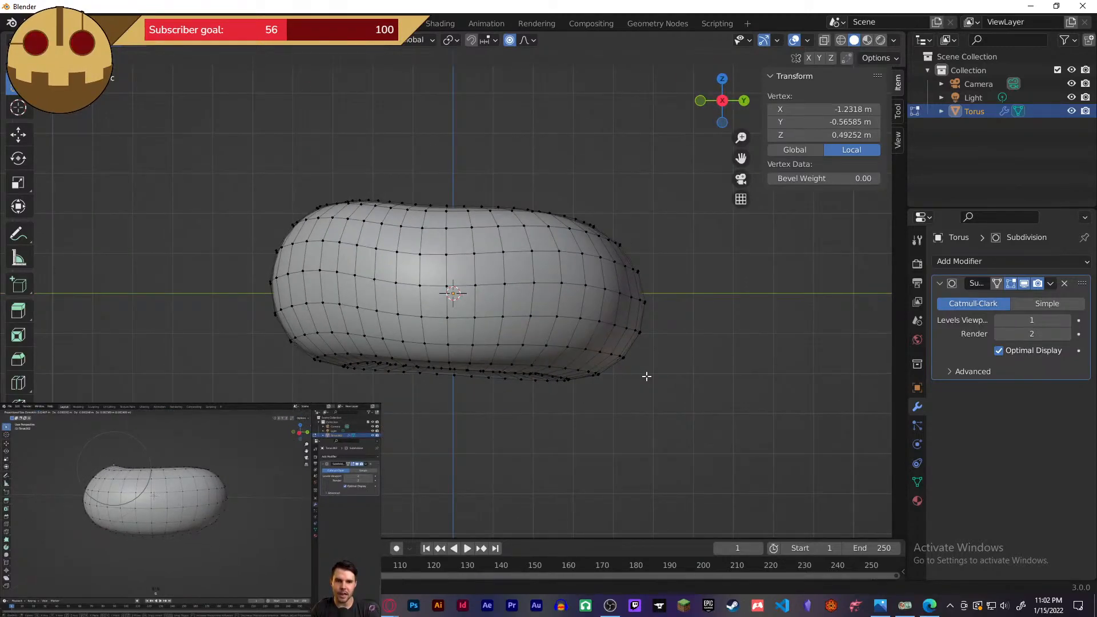
pyautogui.press('KP_7')
pyautogui.press('KP_3')
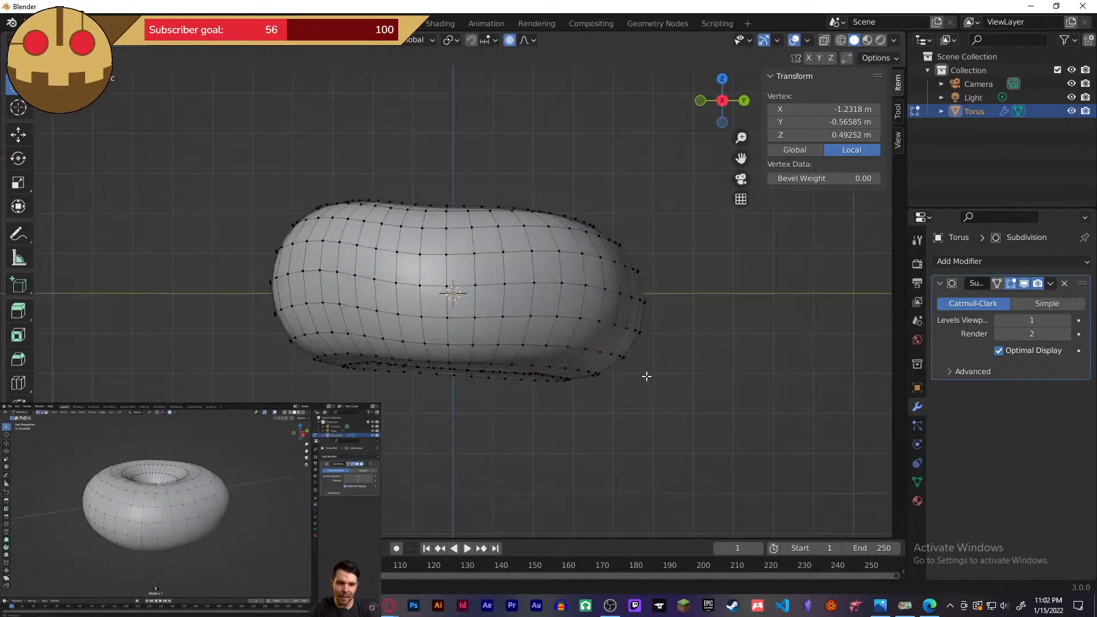
pyautogui.press('KP_1')
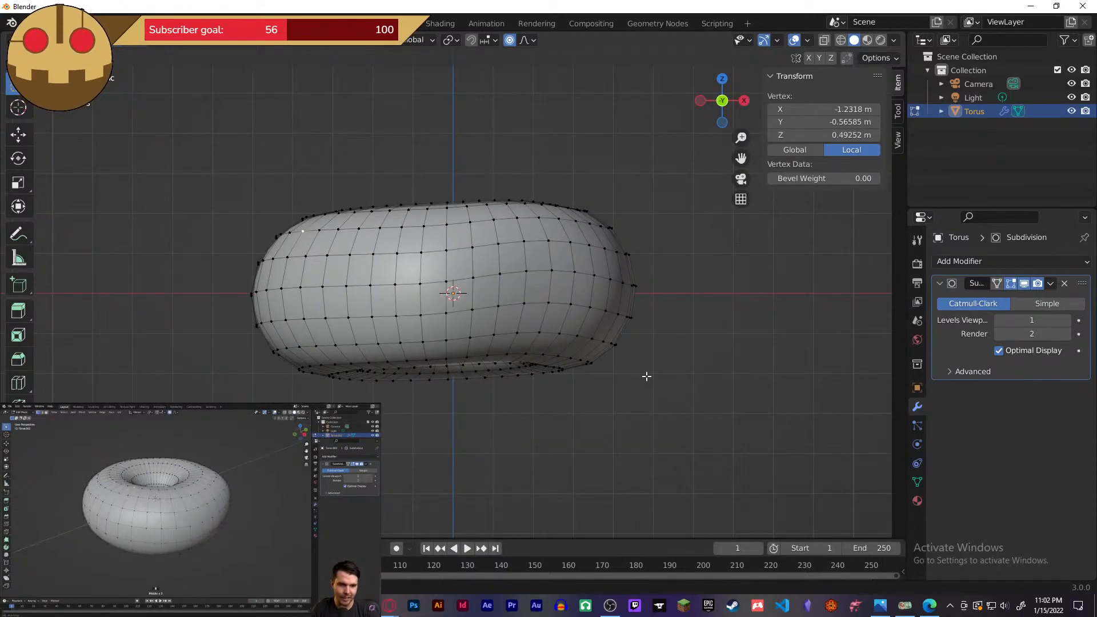
pyautogui.moveTo(648, 375); pyautogui.dragTo(72, 374, button='middle')
pyautogui.moveTo(543, 369); pyautogui.dragTo(546, 347, button='middle')
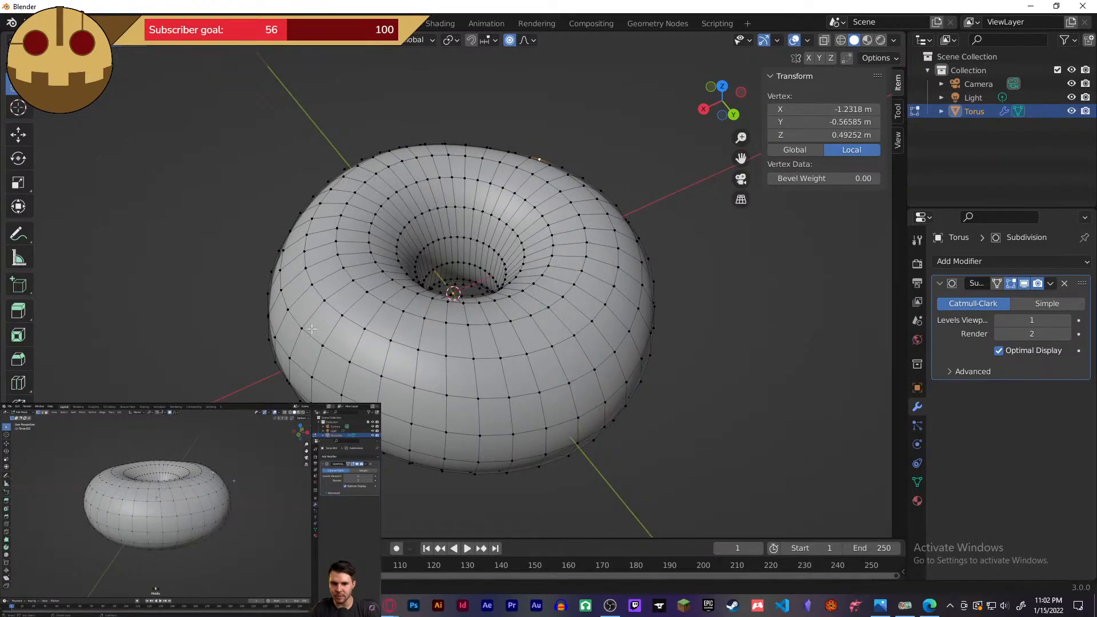
# - Shrink the mesh proportionally around an upper vertex on the +X side, placing it at about X 1.08, Y 0.56, Z 0.48 m
pyautogui.moveTo(312, 329); pyautogui.dragTo(291, 243, button='middle')
pyautogui.click(289, 242)
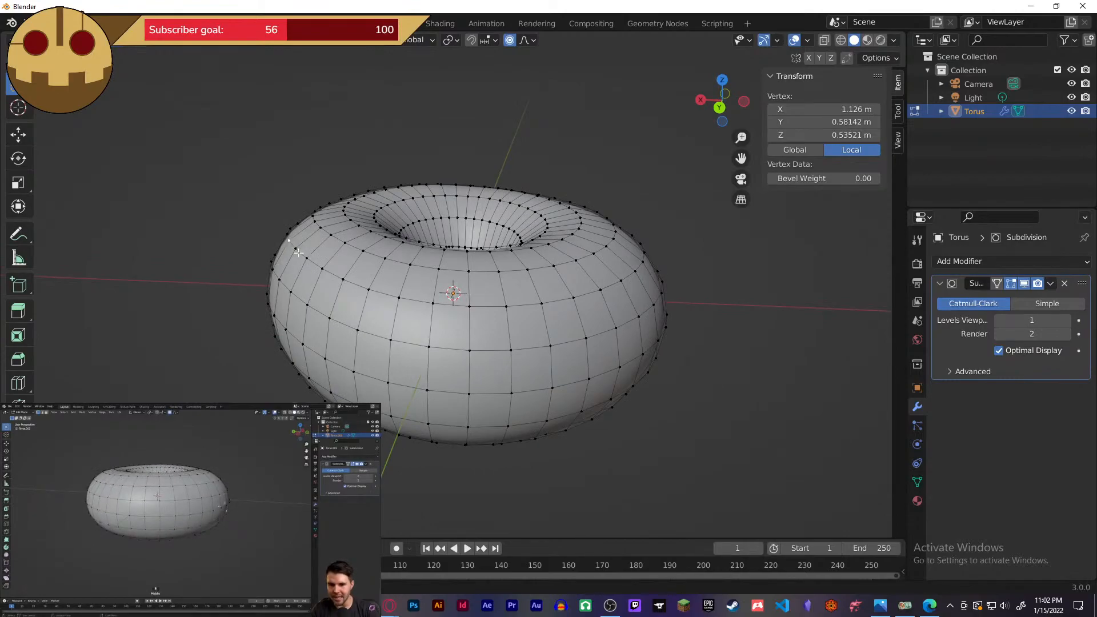
pyautogui.press('g')
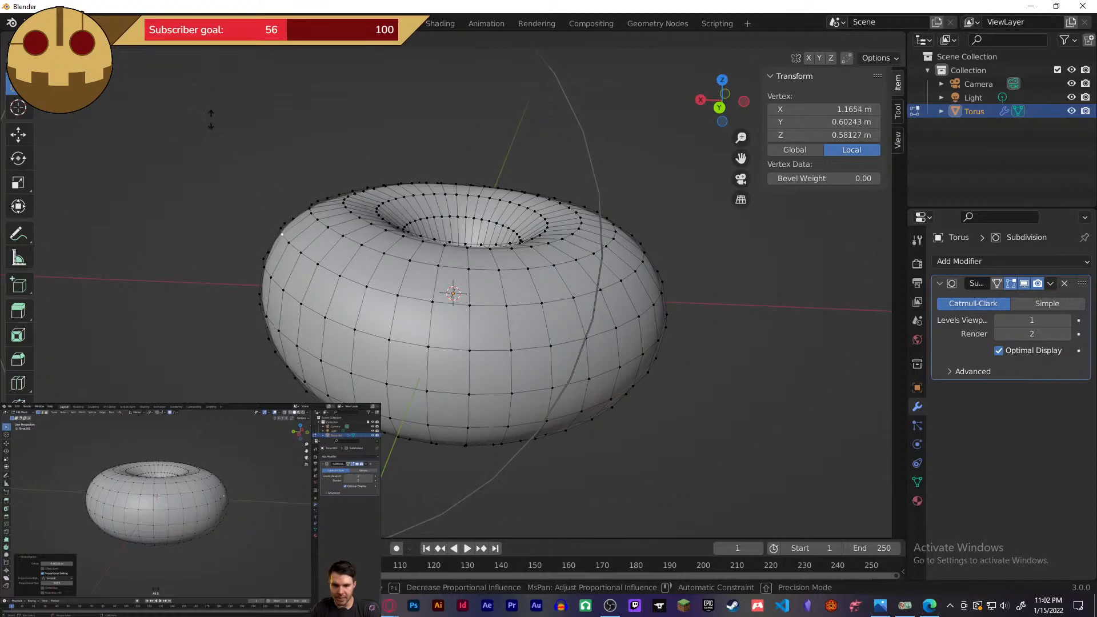
pyautogui.click(418, 421)
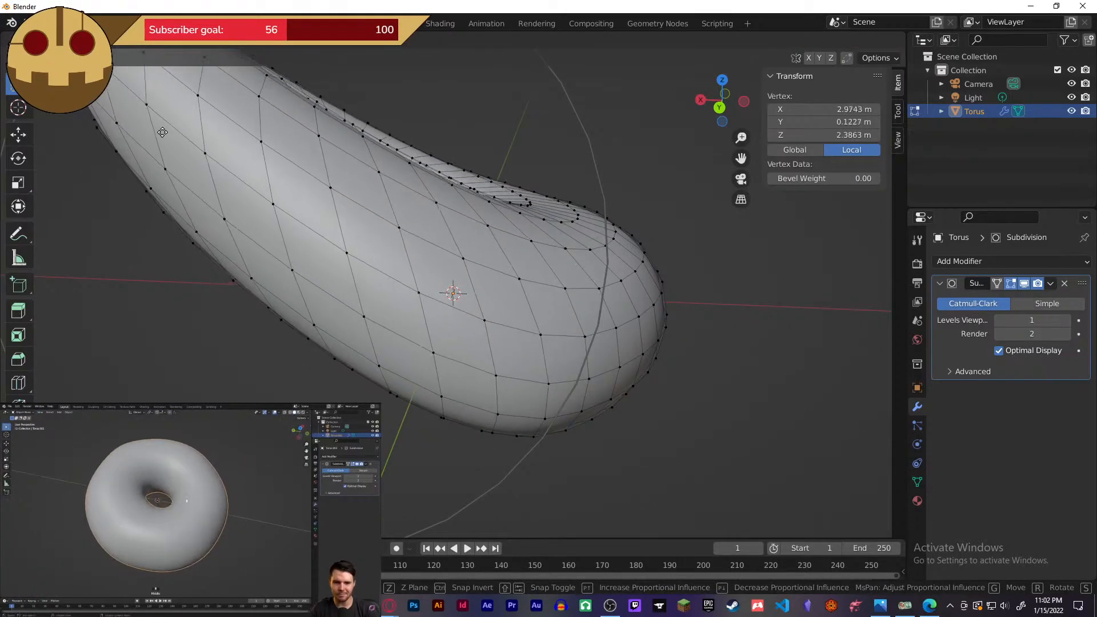
pyautogui.press('Escape')
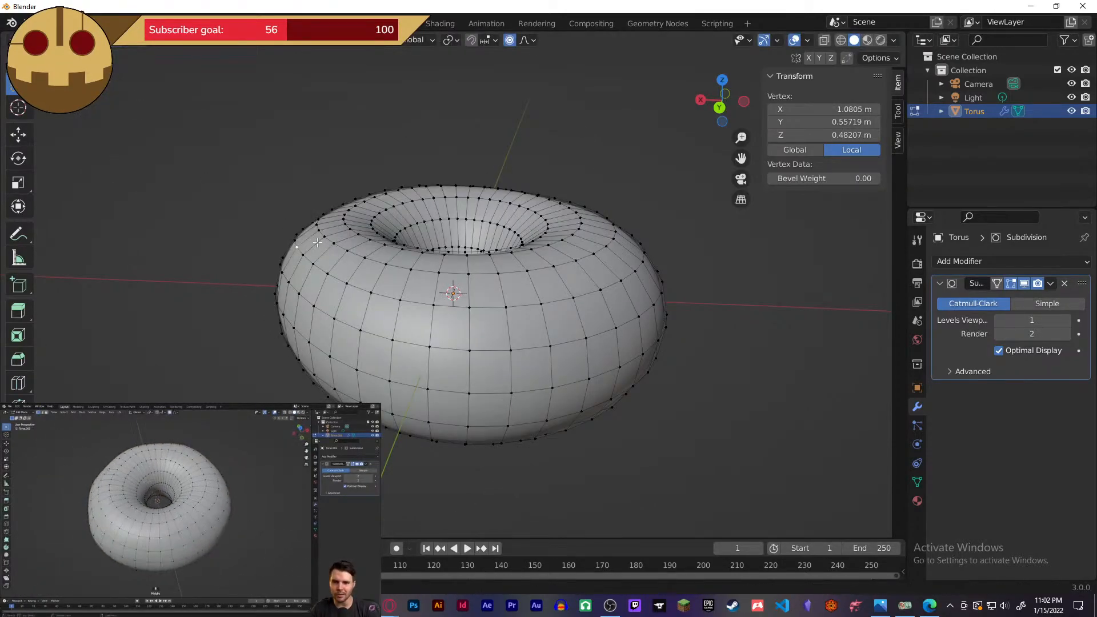
# - Apply Shrink/Fatten to the selected upper vertex with a much smaller proportional influence radius, and clear the selection
pyautogui.moveTo(332, 254); pyautogui.dragTo(410, 259, button='middle')
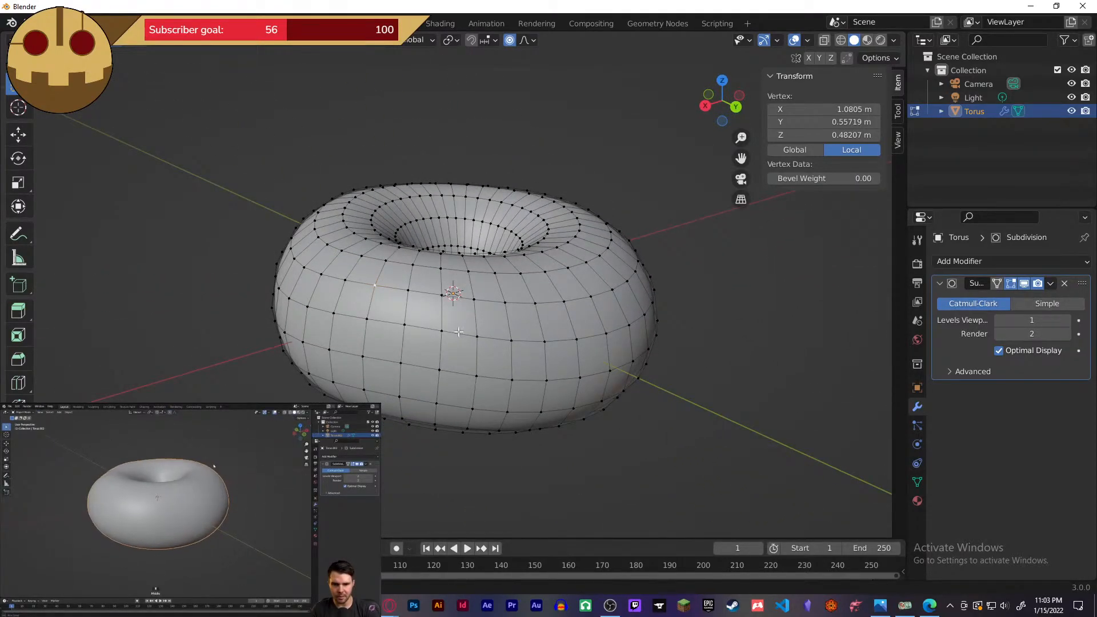
pyautogui.moveTo(459, 332); pyautogui.dragTo(521, 310, button='middle')
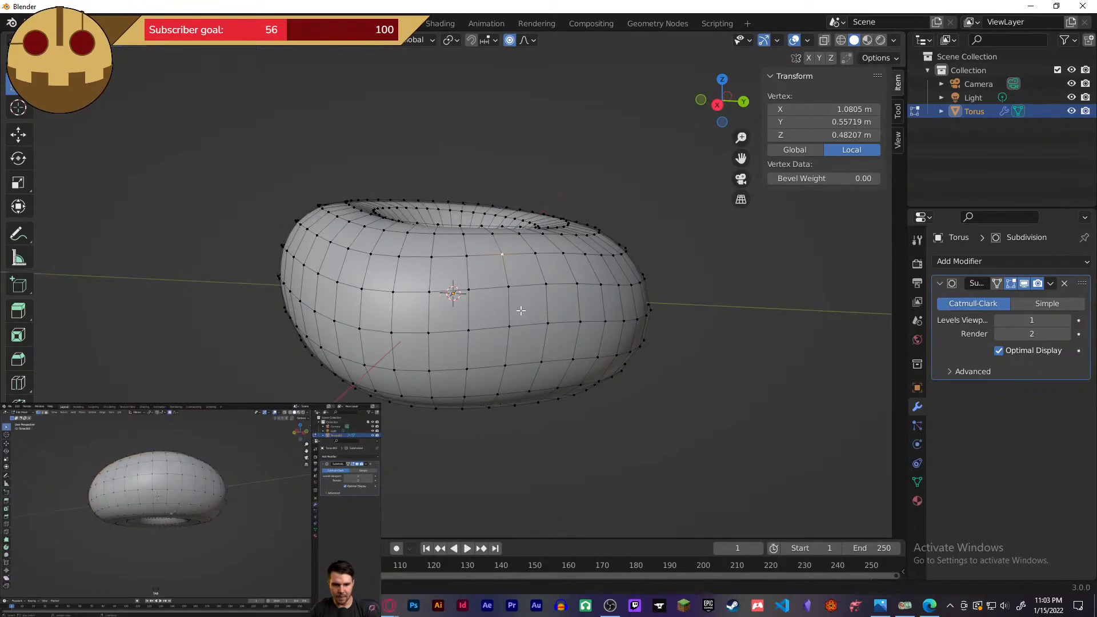
pyautogui.hotkey('alt', 'w')
pyautogui.click(521, 311)
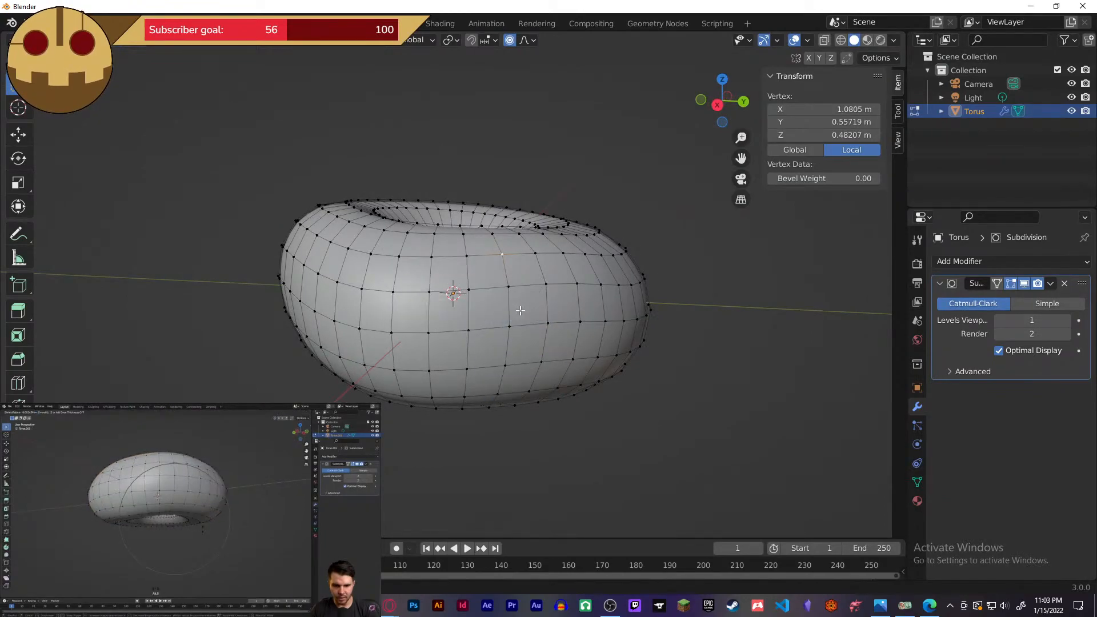
pyautogui.press('g')
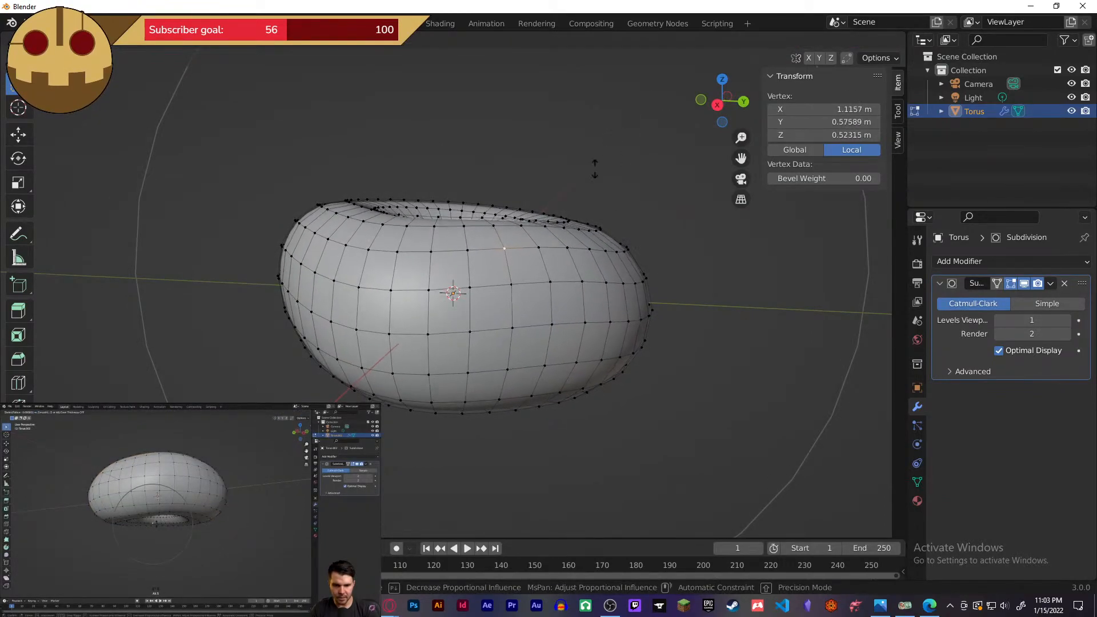
pyautogui.scroll(8, 583, 177)
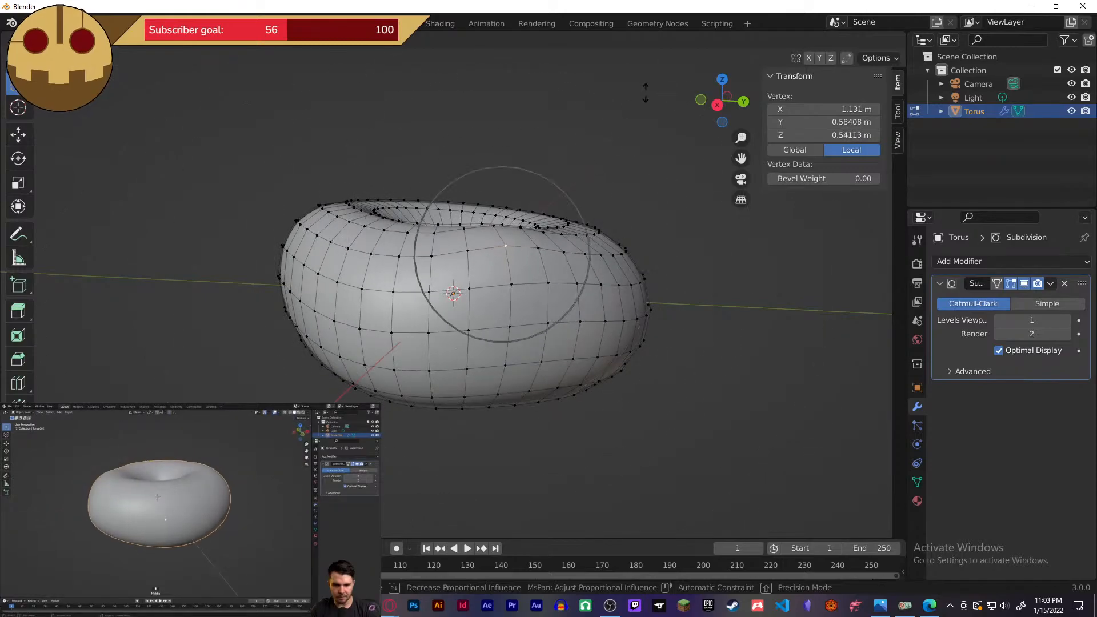
pyautogui.scroll(2, 645, 97)
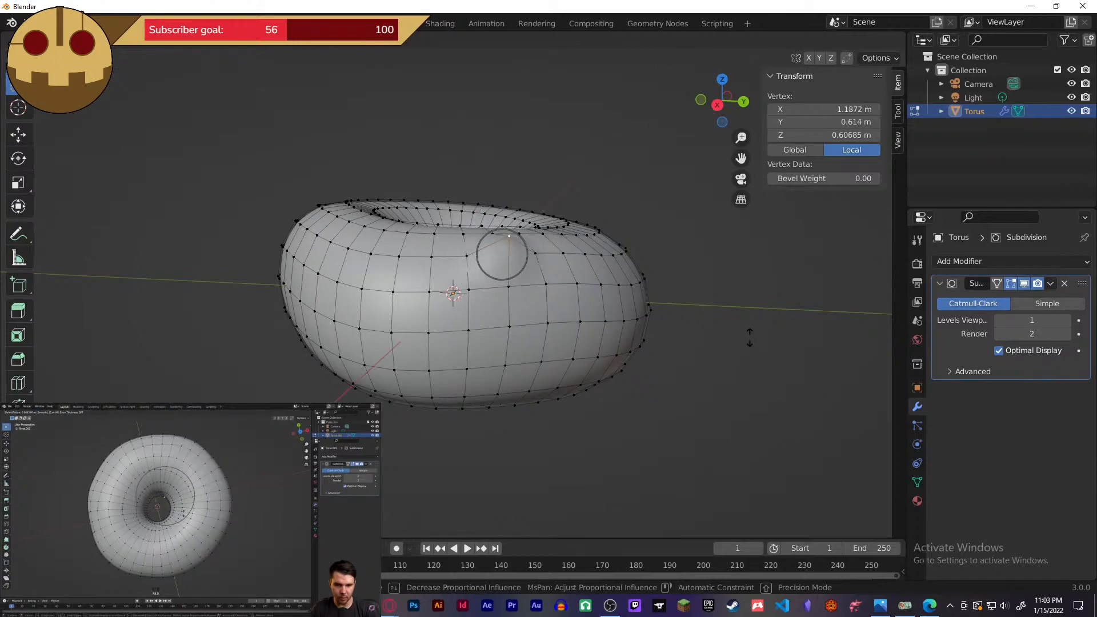
pyautogui.click(666, 199)
pyautogui.moveTo(657, 213); pyautogui.dragTo(652, 255, button='middle')
pyautogui.click(652, 294)
# - Inspect the donut from below and above, return to Object Mode and deselect the torus
pyautogui.moveTo(652, 294); pyautogui.dragTo(611, 308, button='middle')
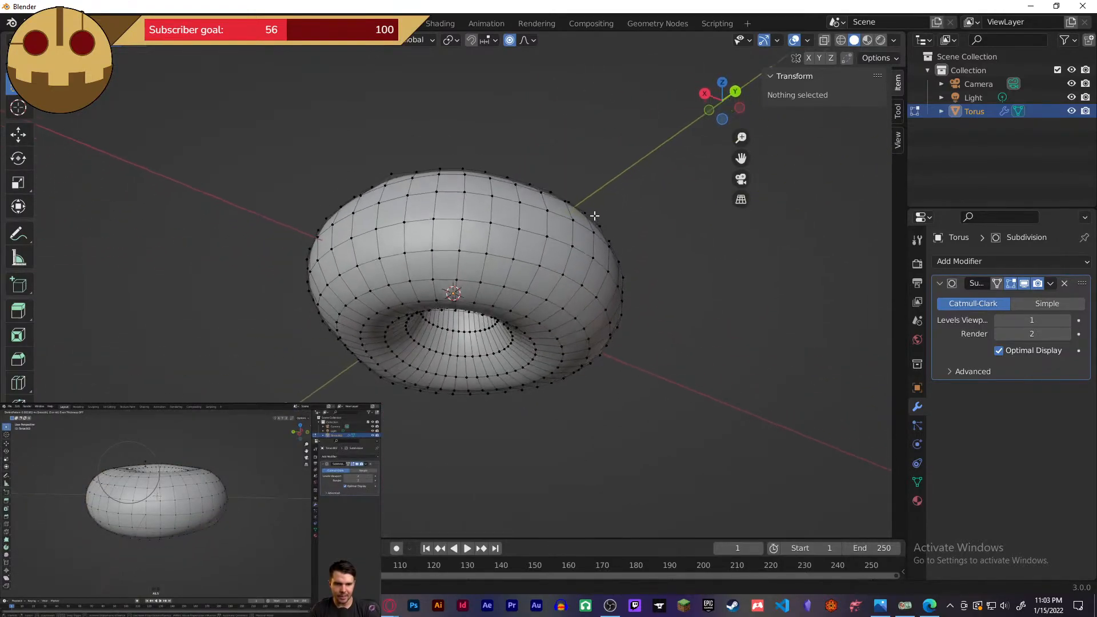
pyautogui.moveTo(595, 216); pyautogui.dragTo(617, 319, button='middle')
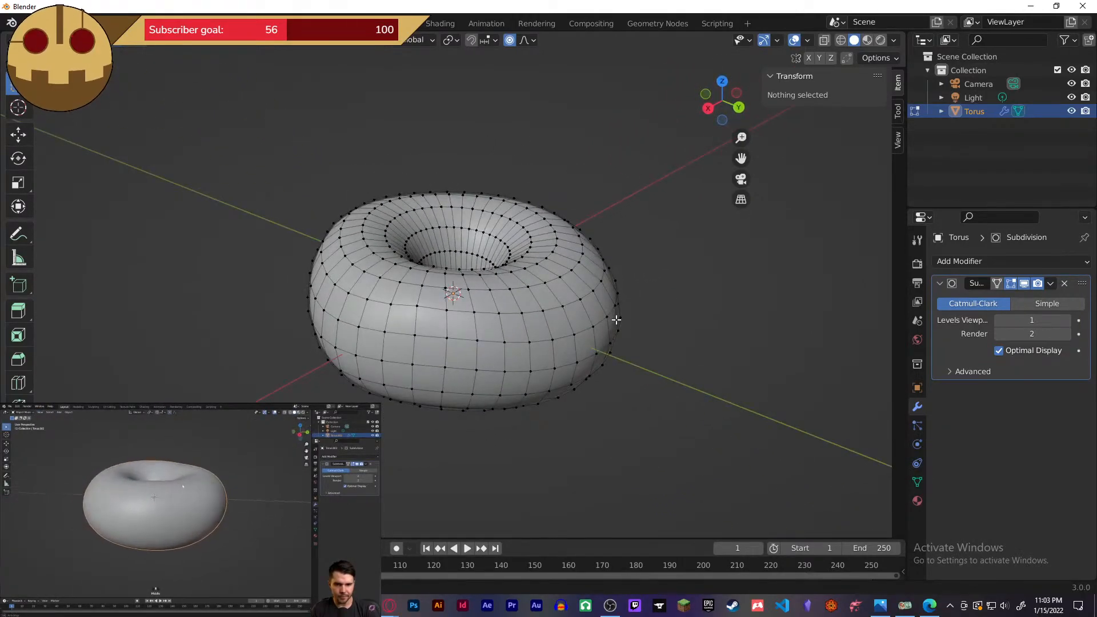
pyautogui.press('Tab')
pyautogui.click(723, 326)
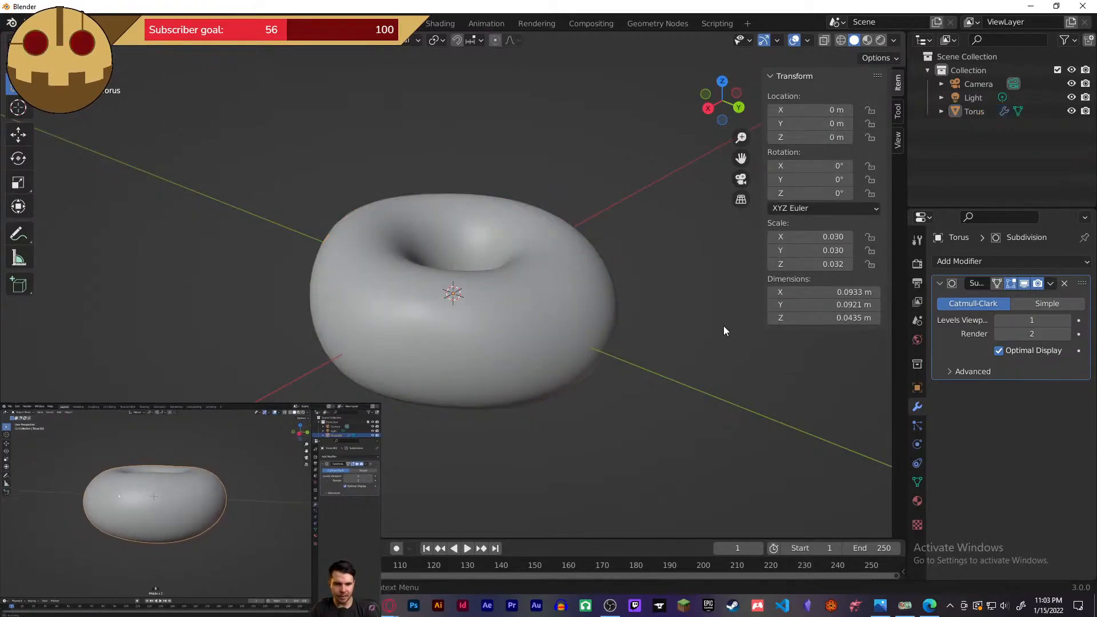
# - Enter Edit Mode on the torus and examine the donut's mesh from above and below
pyautogui.moveTo(724, 326); pyautogui.dragTo(663, 354, button='middle')
pyautogui.press('Tab')
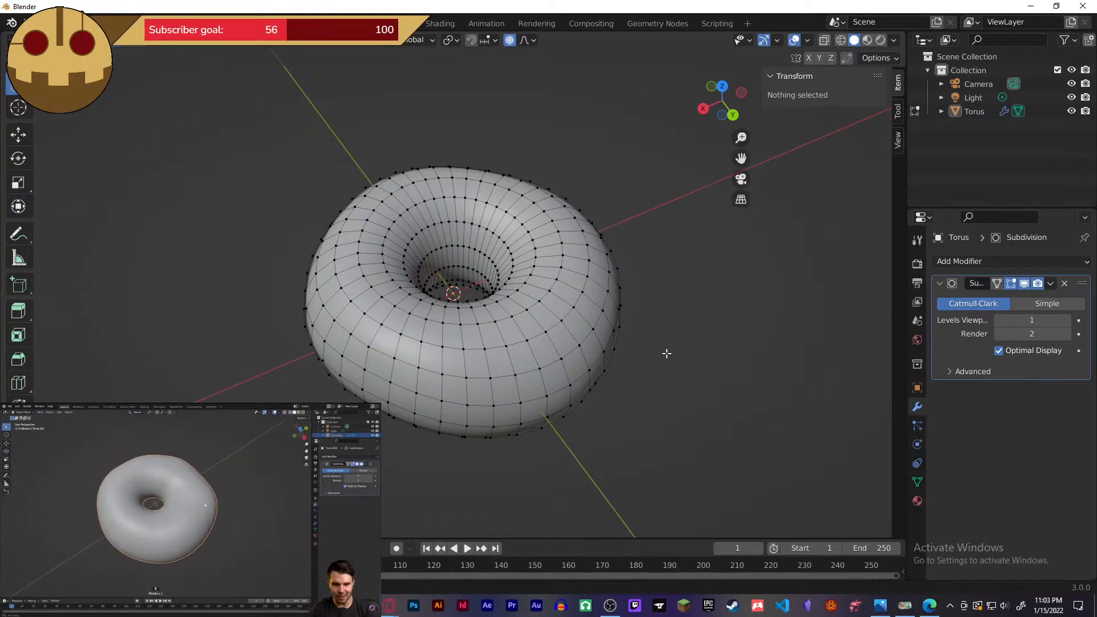
pyautogui.moveTo(671, 328); pyautogui.dragTo(667, 393, button='middle')
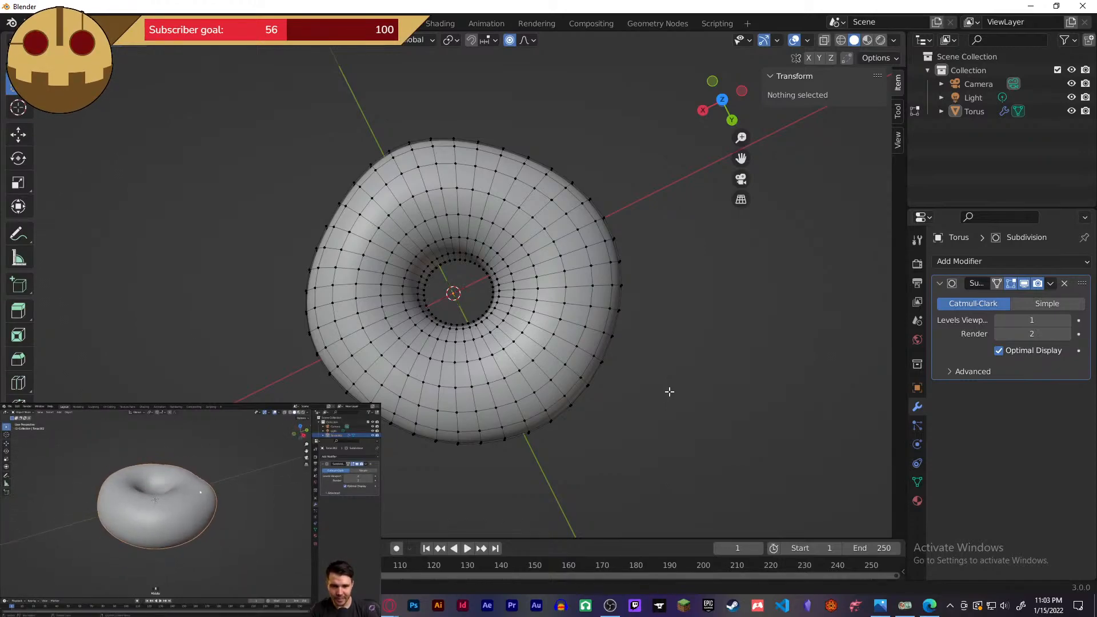
pyautogui.moveTo(666, 387)
pyautogui.mouseDown(button='middle')
pyautogui.moveTo(657, 247)
pyautogui.moveTo(671, 290)
pyautogui.moveTo(671, 265)
pyautogui.moveTo(667, 413)
pyautogui.moveTo(661, 346)
pyautogui.moveTo(661, 385)
pyautogui.moveTo(661, 370)
pyautogui.mouseUp(button='middle')
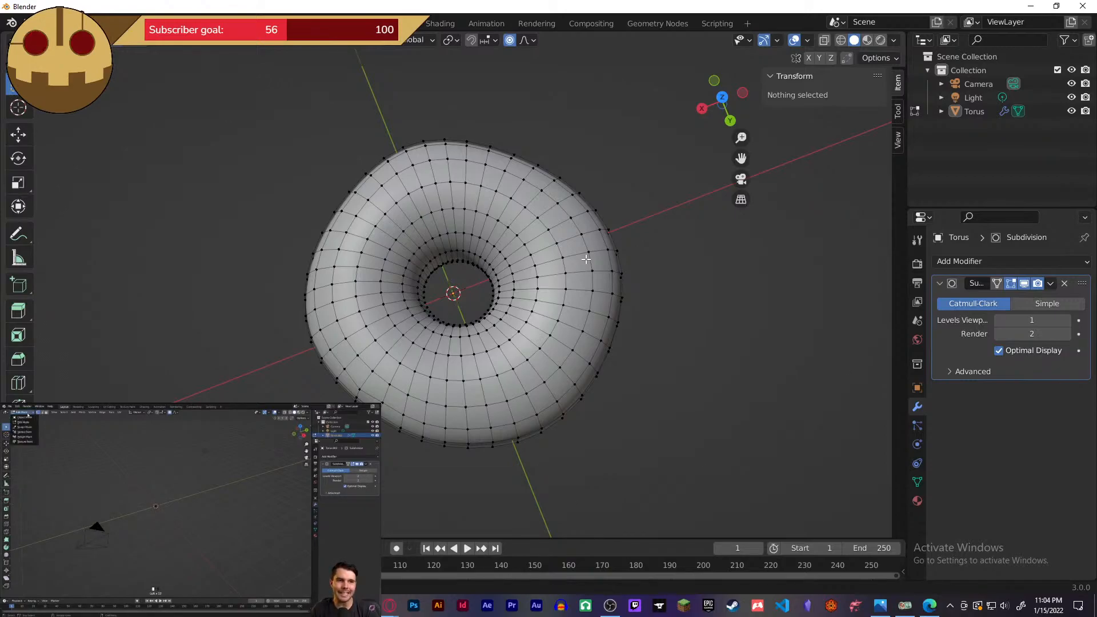
pyautogui.moveTo(587, 259); pyautogui.dragTo(923, 167, button='middle')
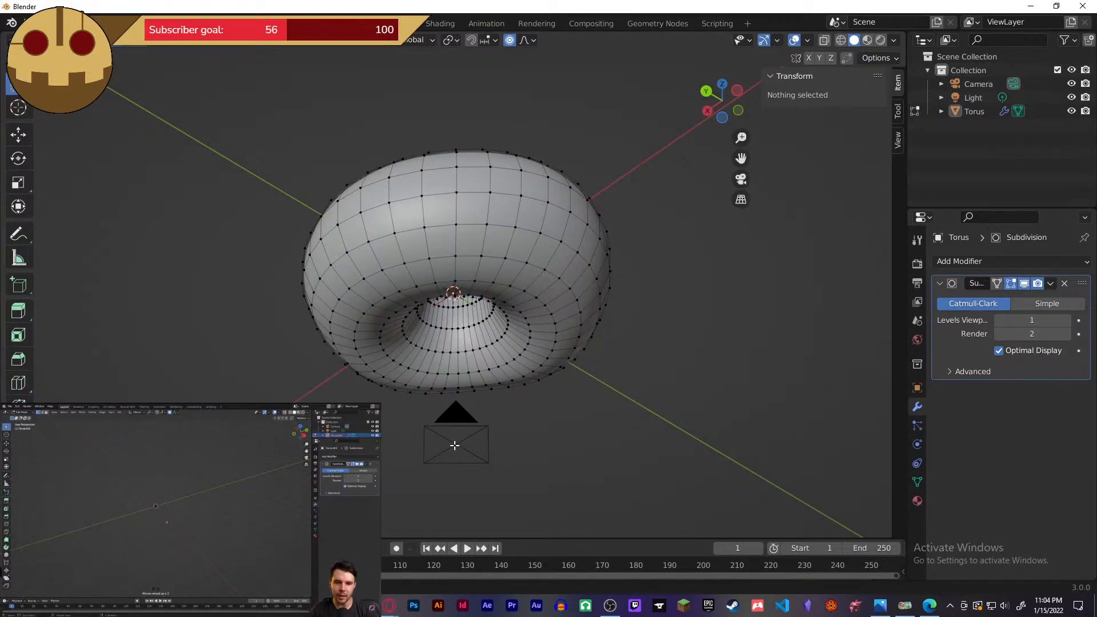
pyautogui.moveTo(455, 446); pyautogui.dragTo(614, 399, button='middle')
# - View the scene through the camera, render a still image of the donut, and close the render result
pyautogui.press('KP_0')
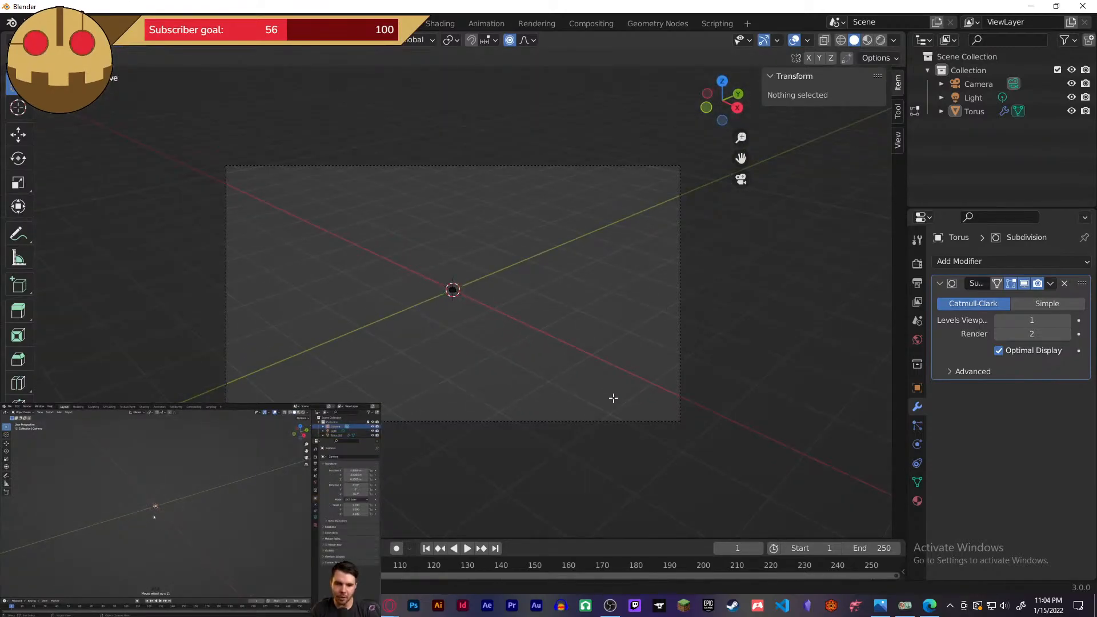
pyautogui.scroll(5, 523, 336)
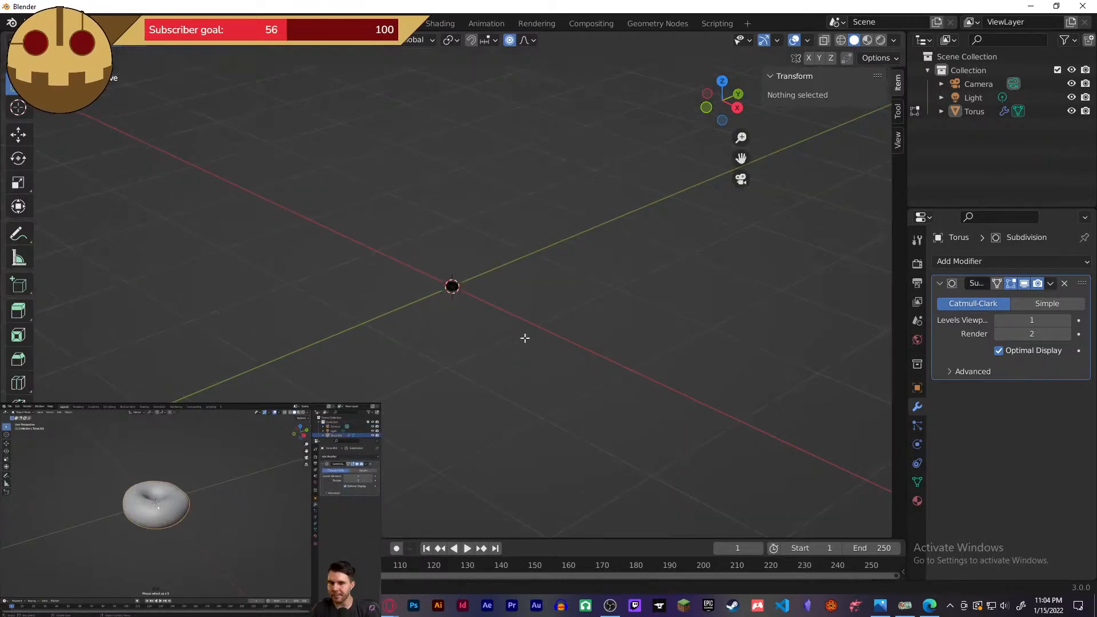
pyautogui.scroll(-5, 520, 312)
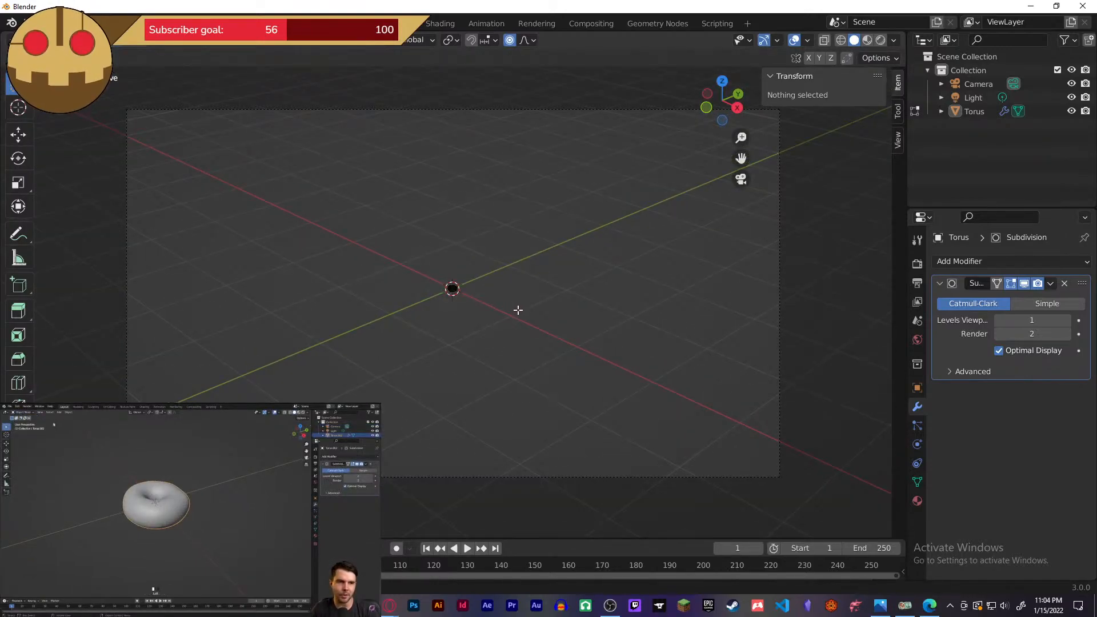
pyautogui.press('KP_0')
pyautogui.press('F12')
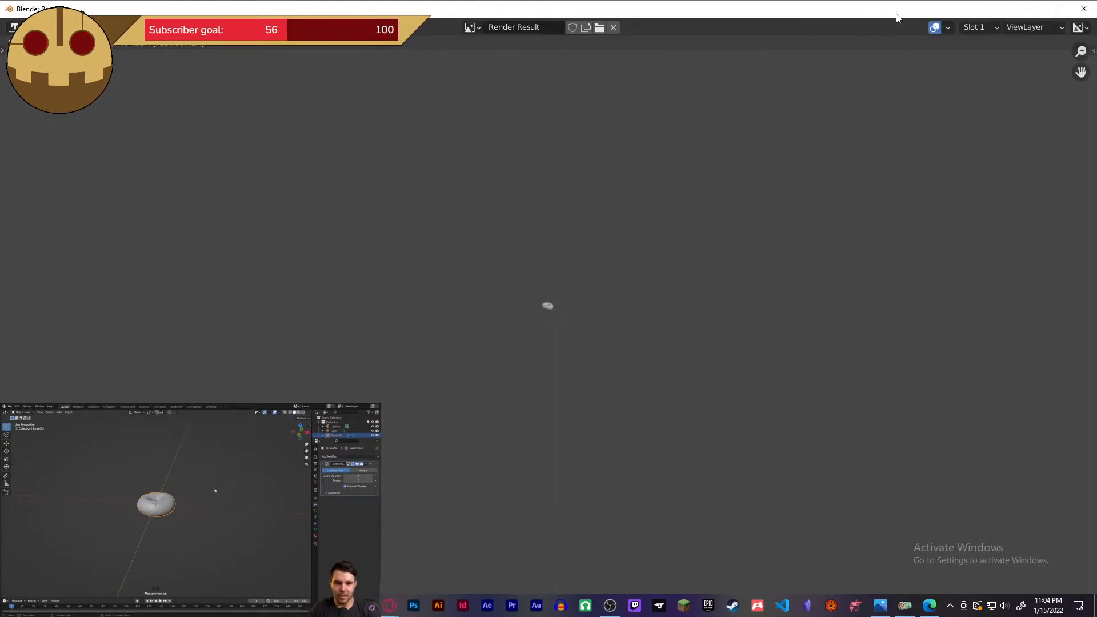
pyautogui.click(1084, 8)
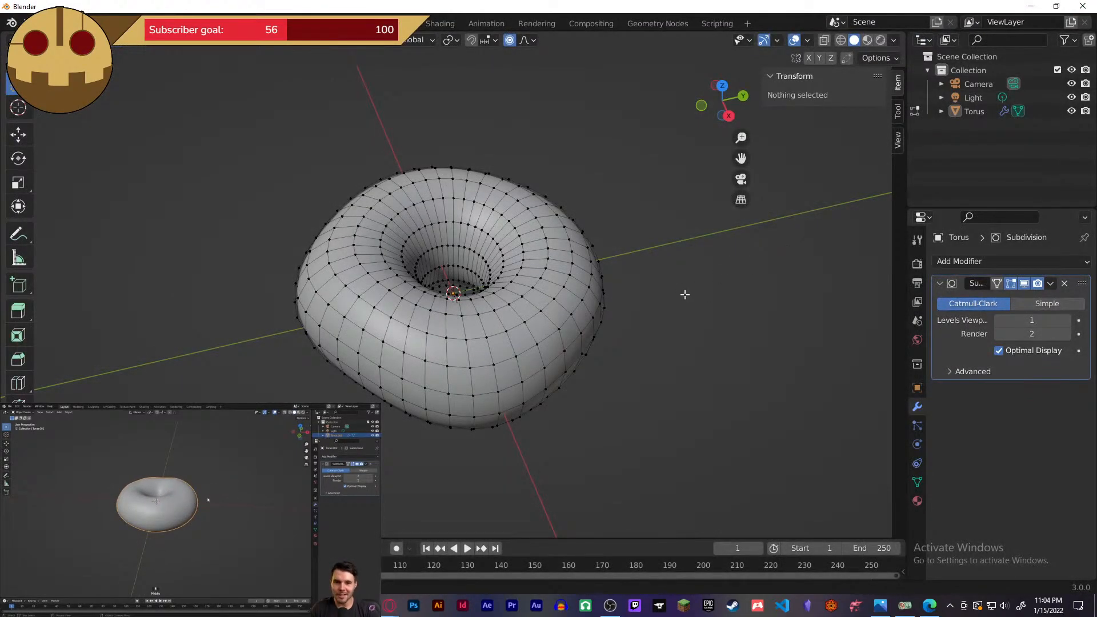
# - Select the torus in Object Mode and apply Select Random to its vertices in Edit Mode
pyautogui.press('Tab')
pyautogui.scroll(-5, 684, 297)
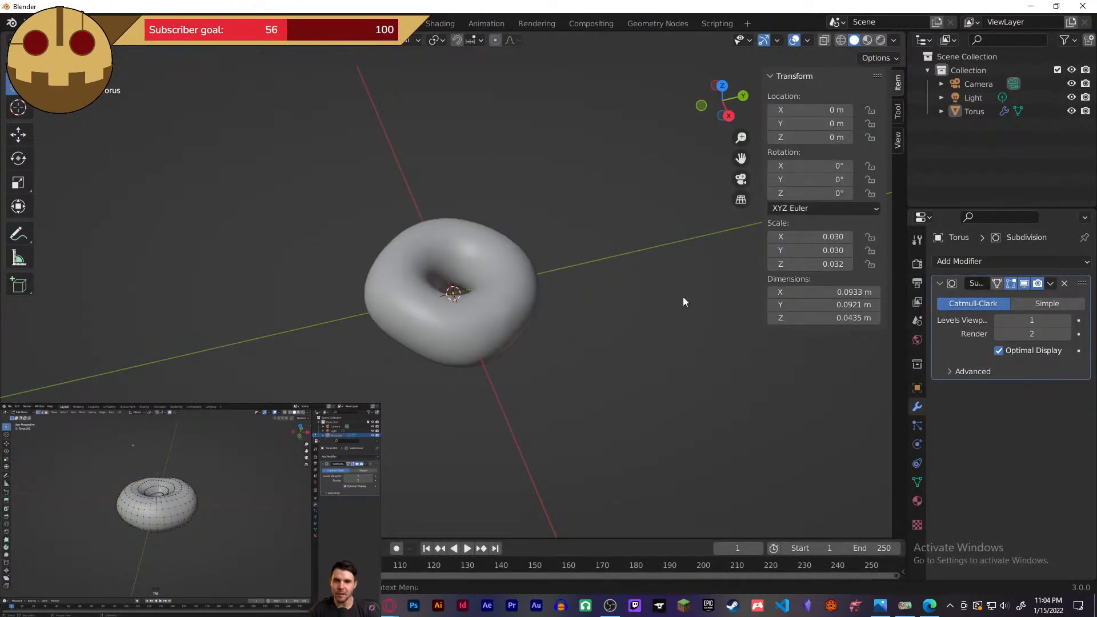
pyautogui.moveTo(682, 291); pyautogui.dragTo(682, 322, button='middle')
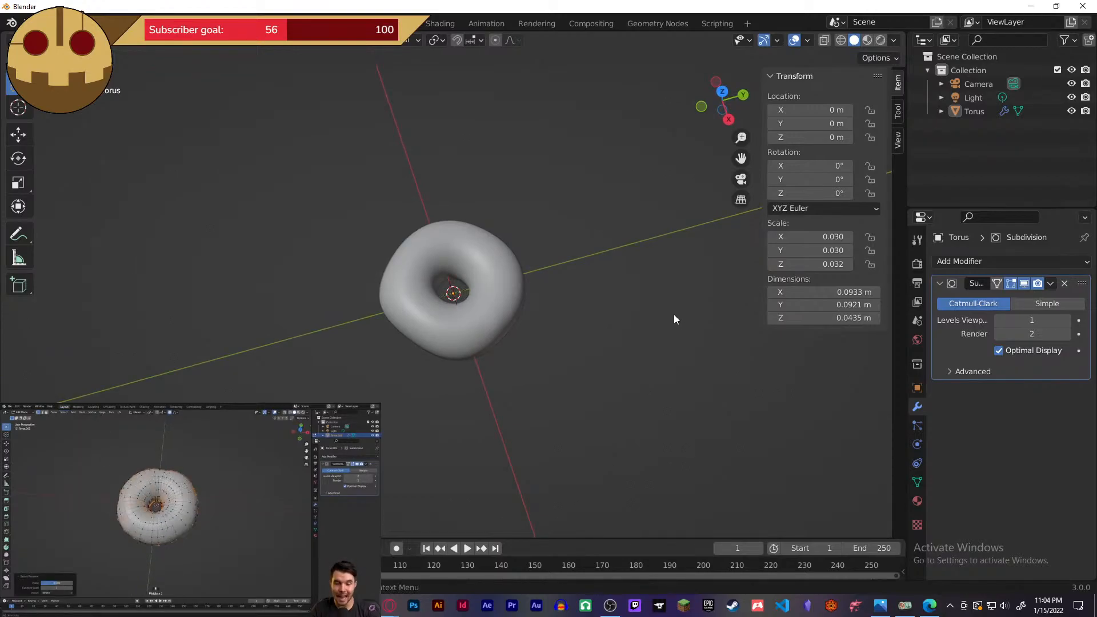
pyautogui.click(489, 307)
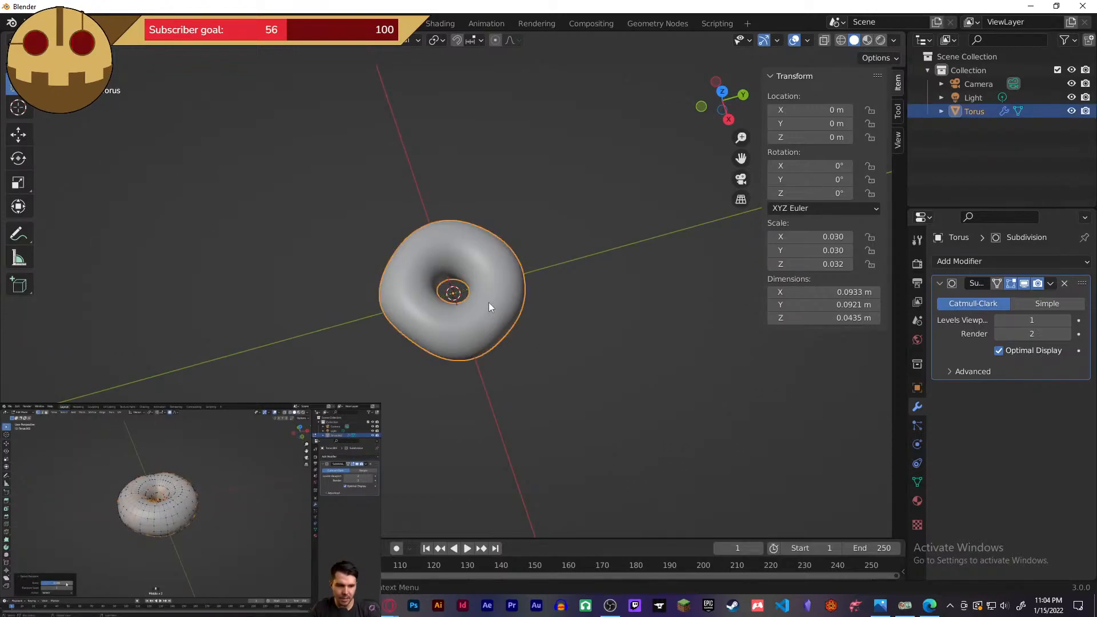
pyautogui.press('Tab')
pyautogui.click(198, 40)
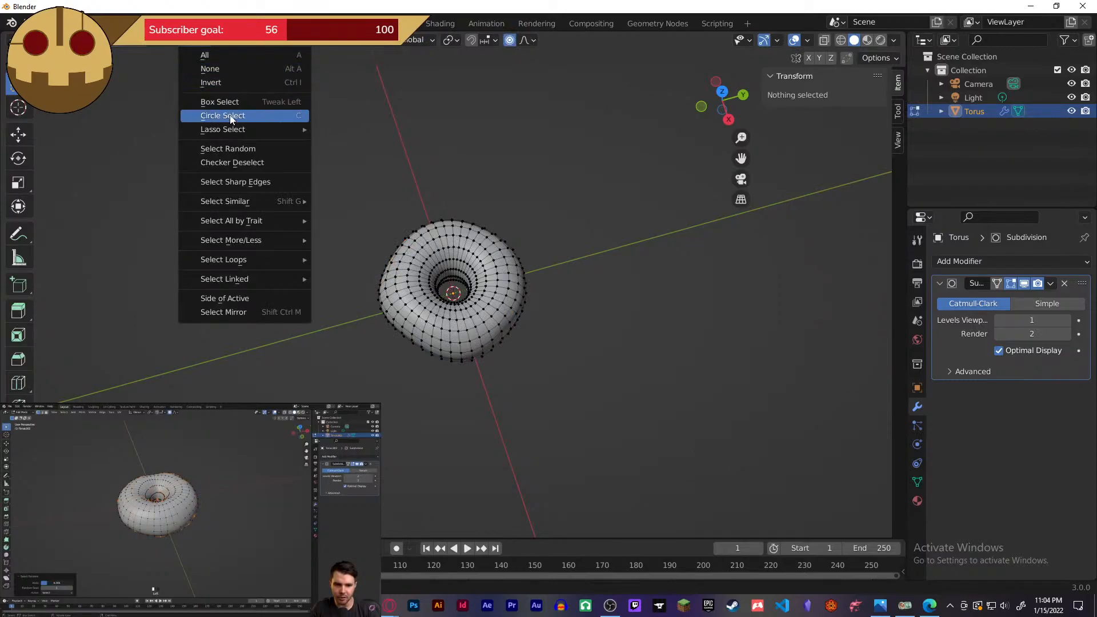
pyautogui.click(256, 152)
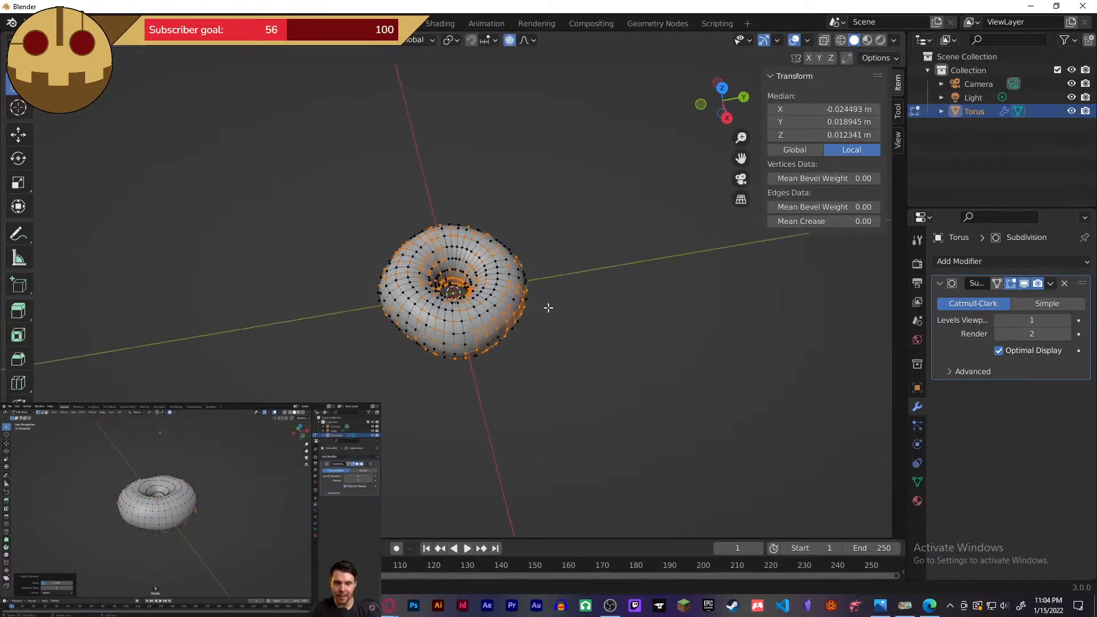
# - Apply Shrink/Fatten with proportional editing to the random vertices, pushing them far outward to a median of about X 0.296, Y 0.156 m
pyautogui.moveTo(548, 306); pyautogui.dragTo(314, 297, button='middle')
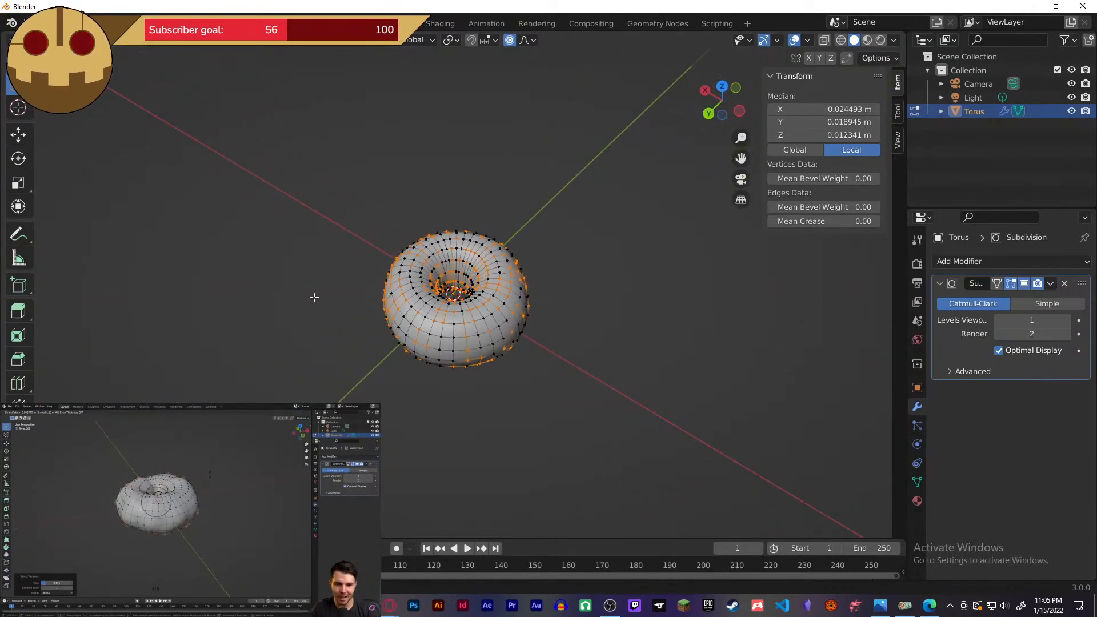
pyautogui.press('s')
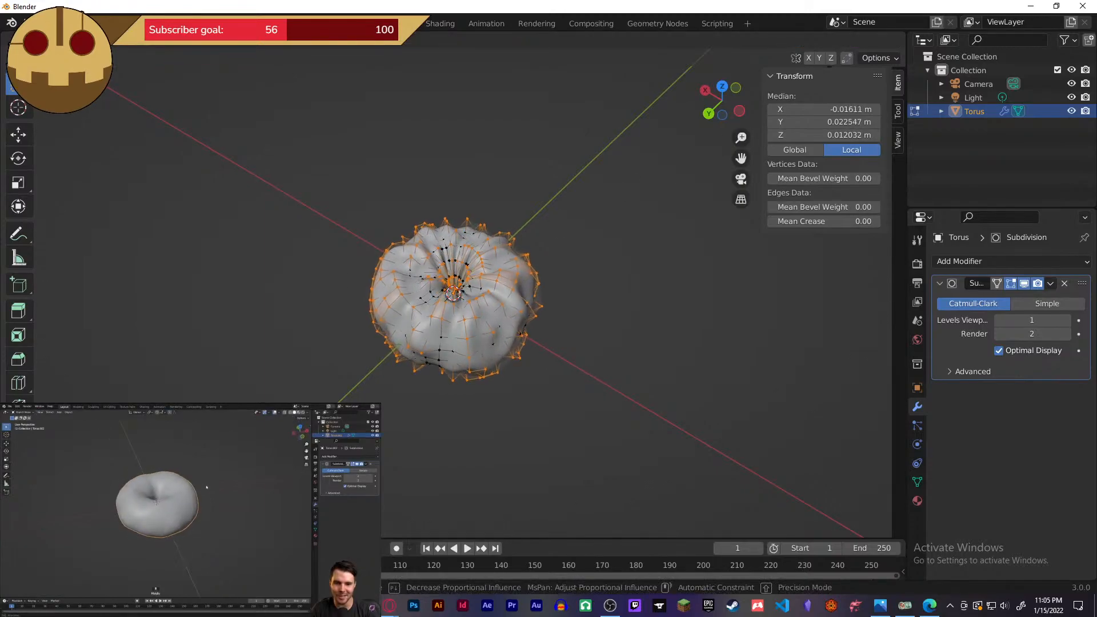
pyautogui.scroll(5, 800, 449)
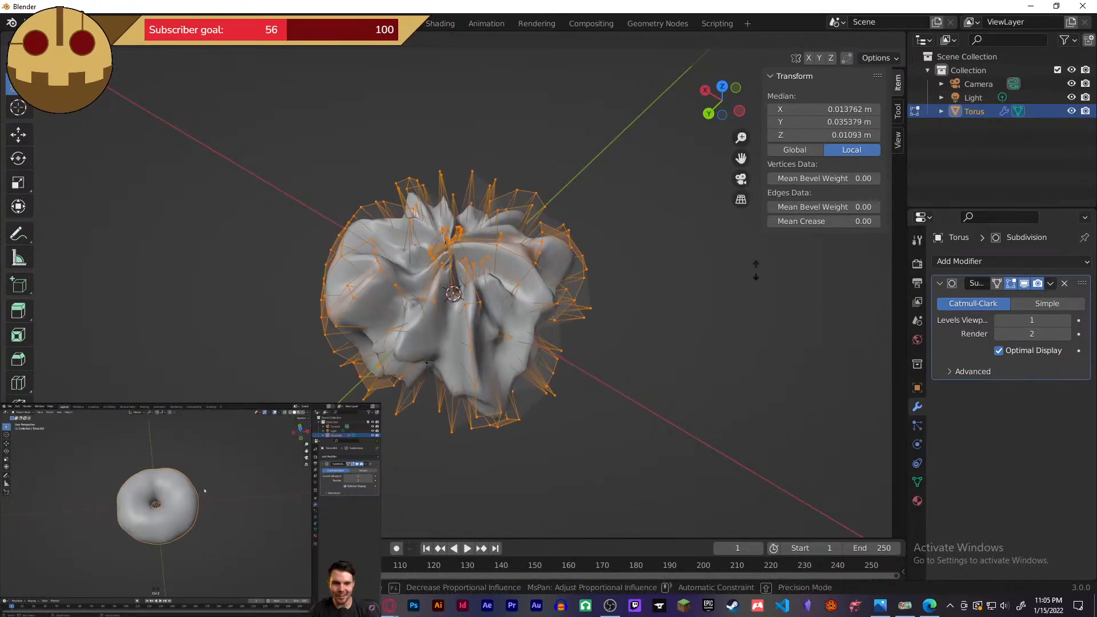
pyautogui.scroll(3, 714, 286)
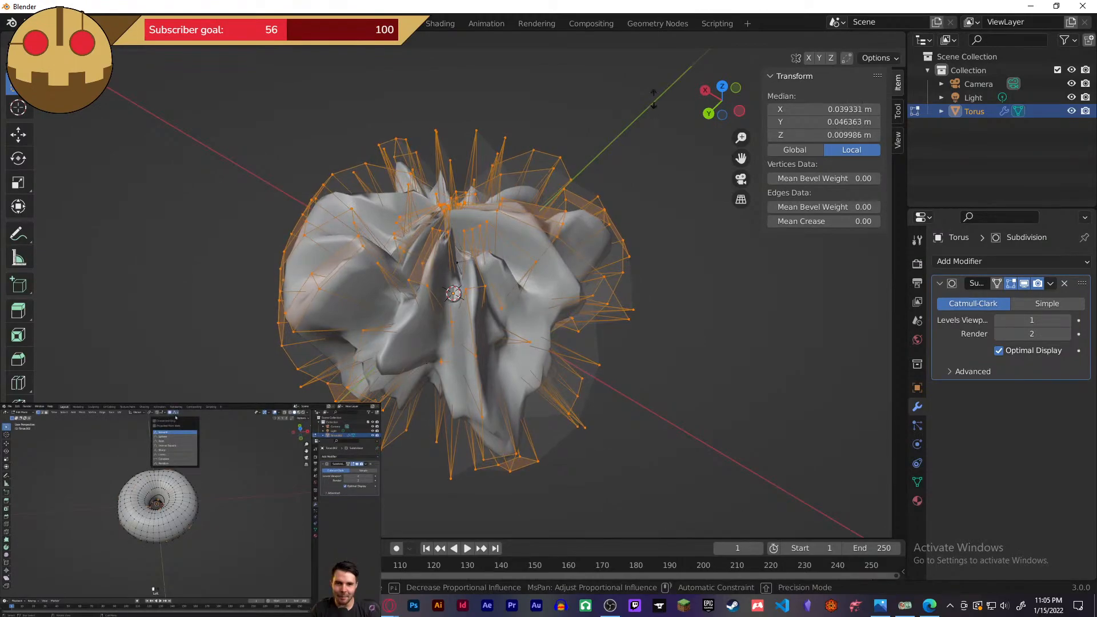
pyautogui.scroll(3, 653, 98)
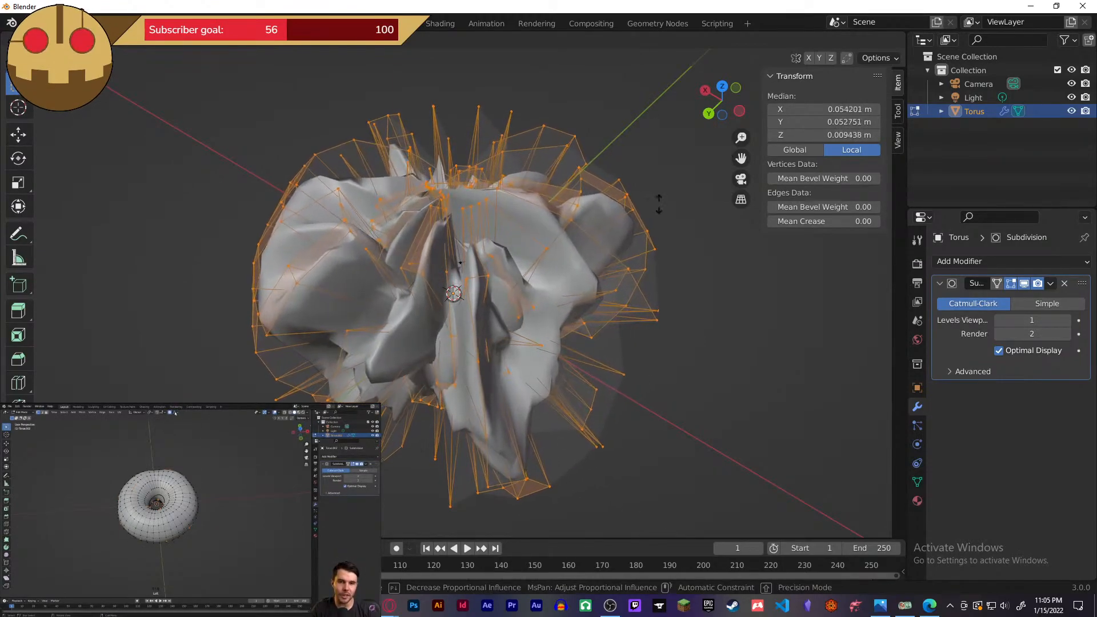
pyautogui.scroll(5, 666, 142)
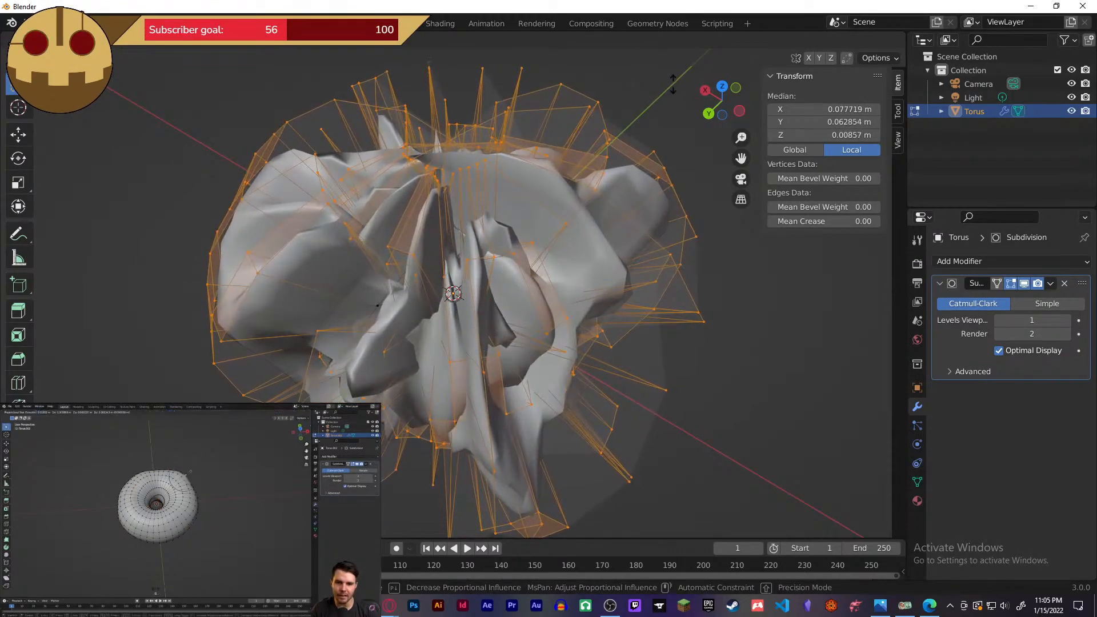
pyautogui.scroll(6, 666, 83)
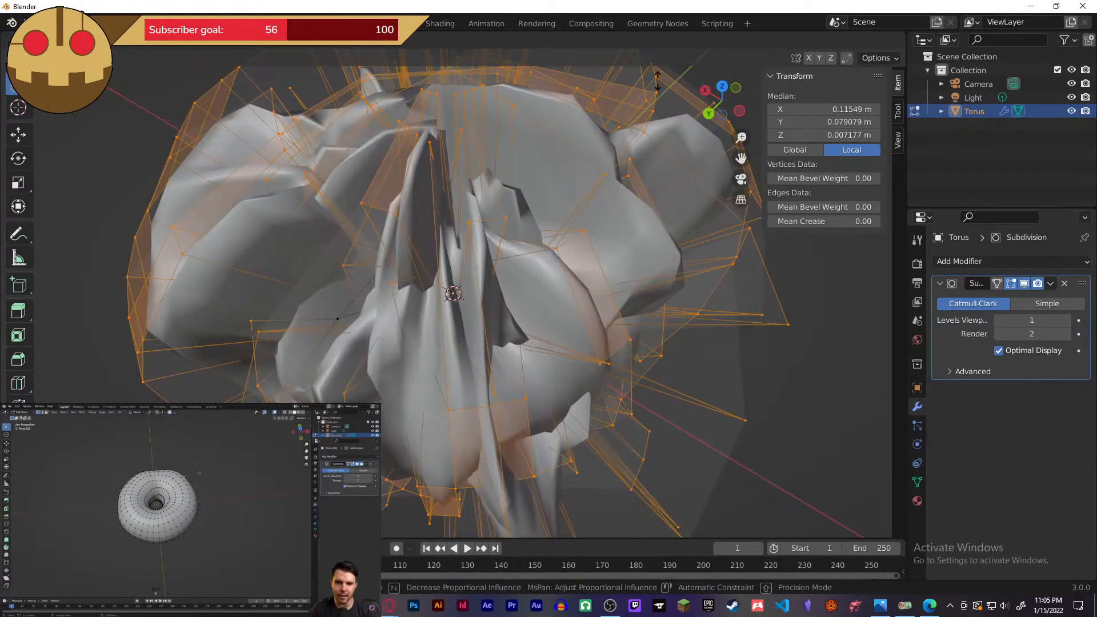
pyautogui.scroll(5, 657, 82)
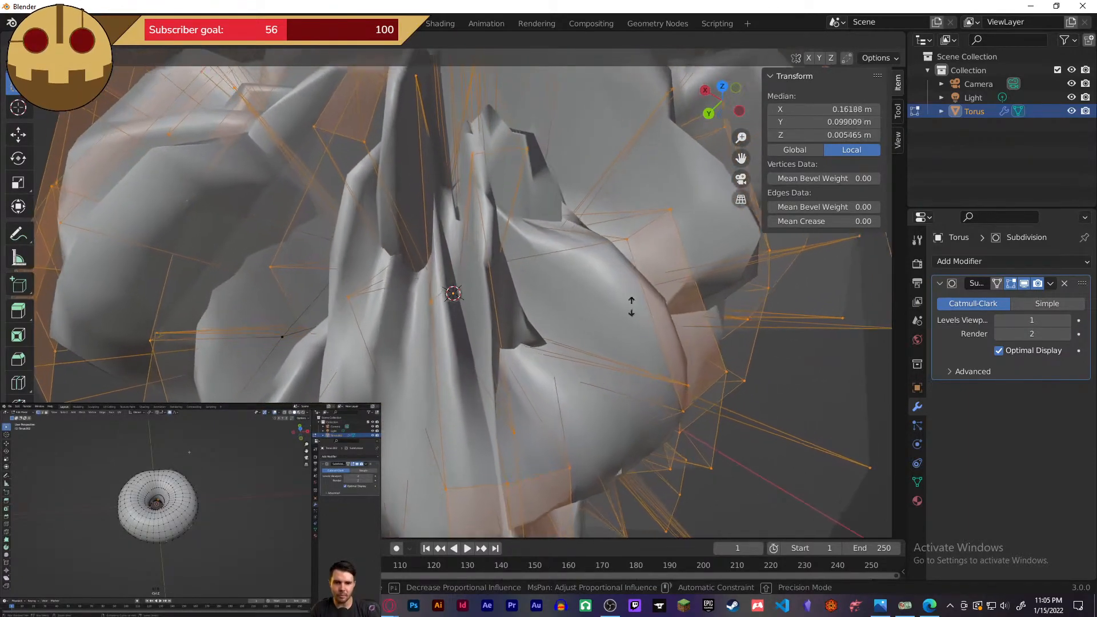
pyautogui.scroll(5, 631, 306)
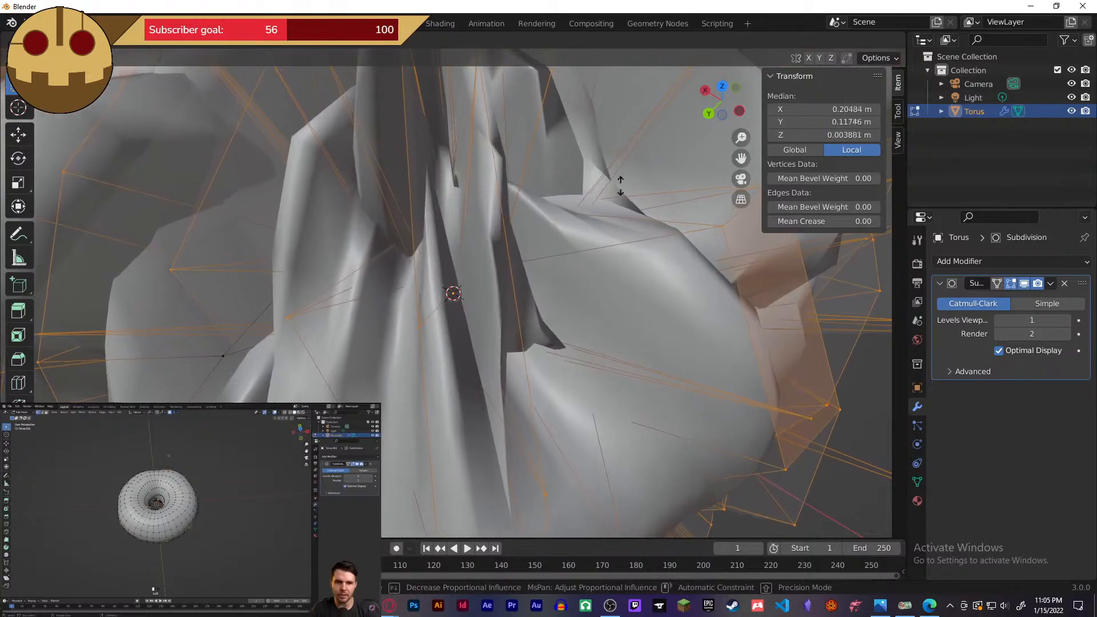
pyautogui.scroll(5, 647, 436)
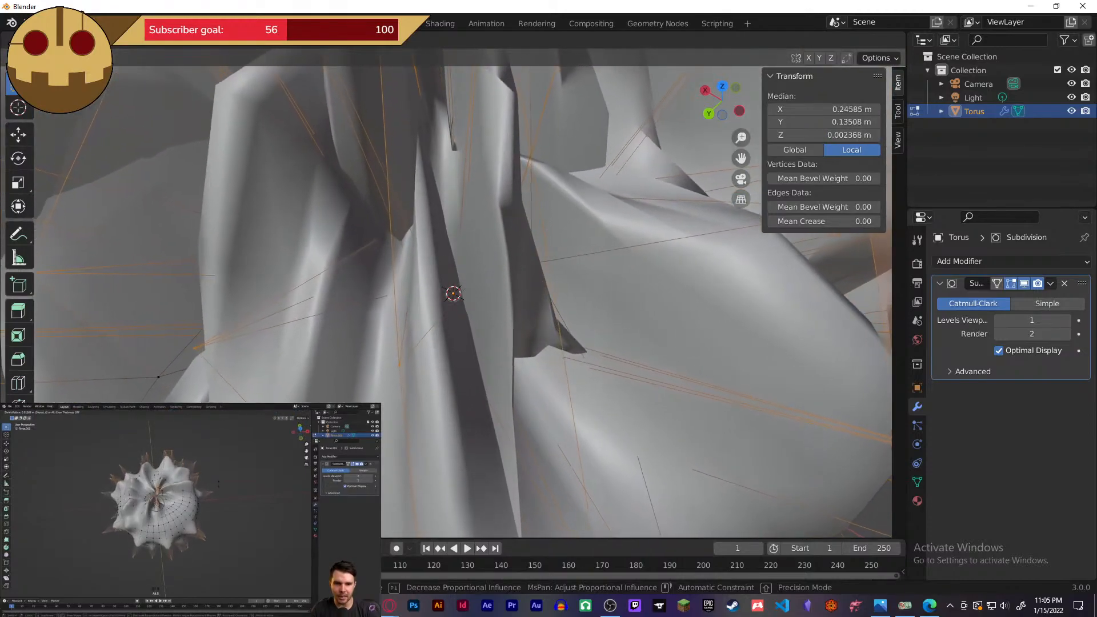
pyautogui.scroll(5, 761, 360)
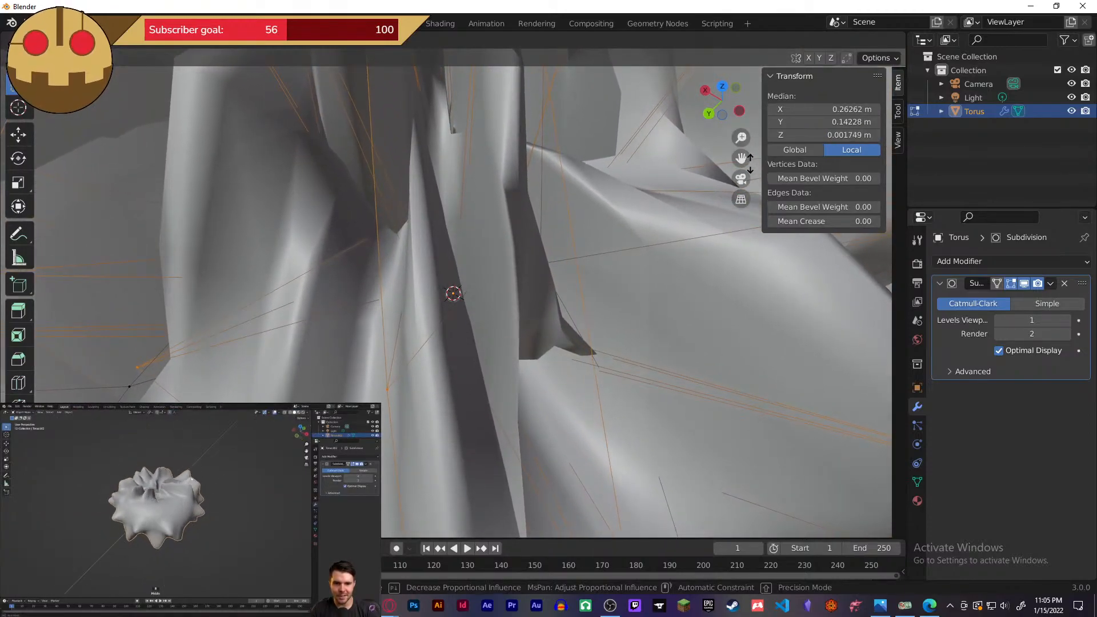
pyautogui.scroll(4, 742, 165)
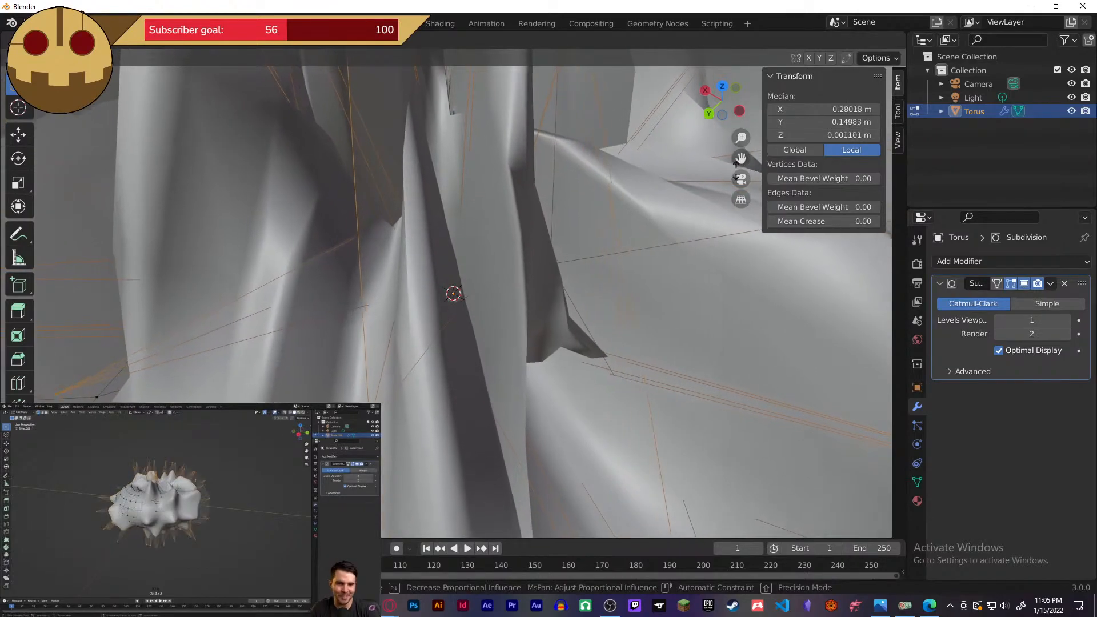
pyautogui.click(642, 281)
# - Examine the whole deformed mesh from above, below and the sides
pyautogui.scroll(-3, 622, 313)
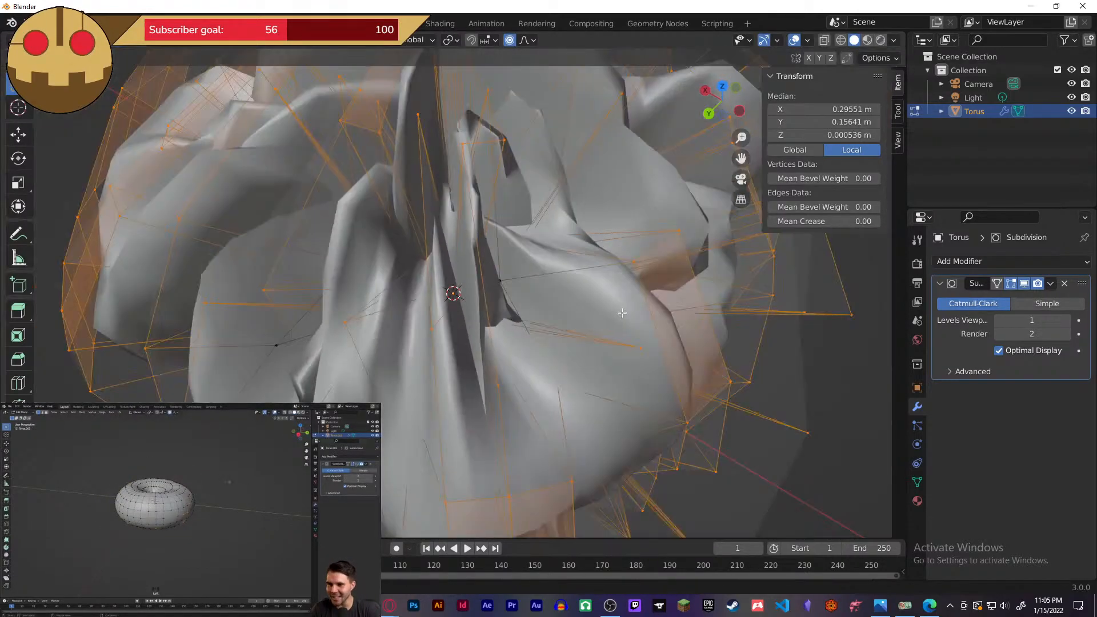
pyautogui.scroll(-3, 621, 312)
pyautogui.moveTo(592, 399); pyautogui.dragTo(594, 342, button='middle')
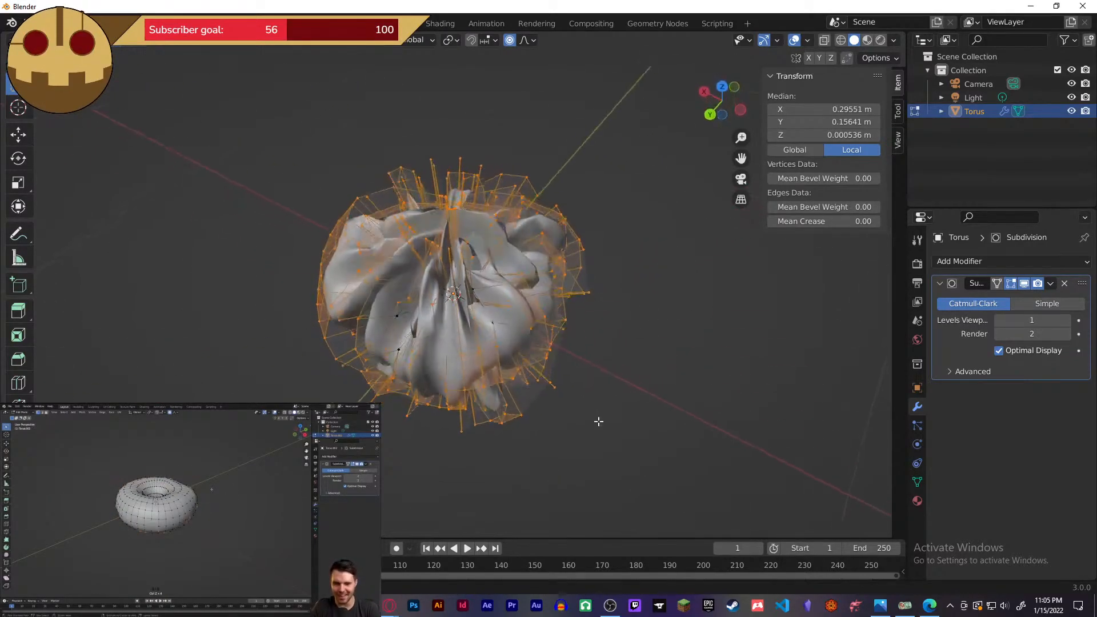
pyautogui.moveTo(598, 421); pyautogui.dragTo(615, 5, button='middle')
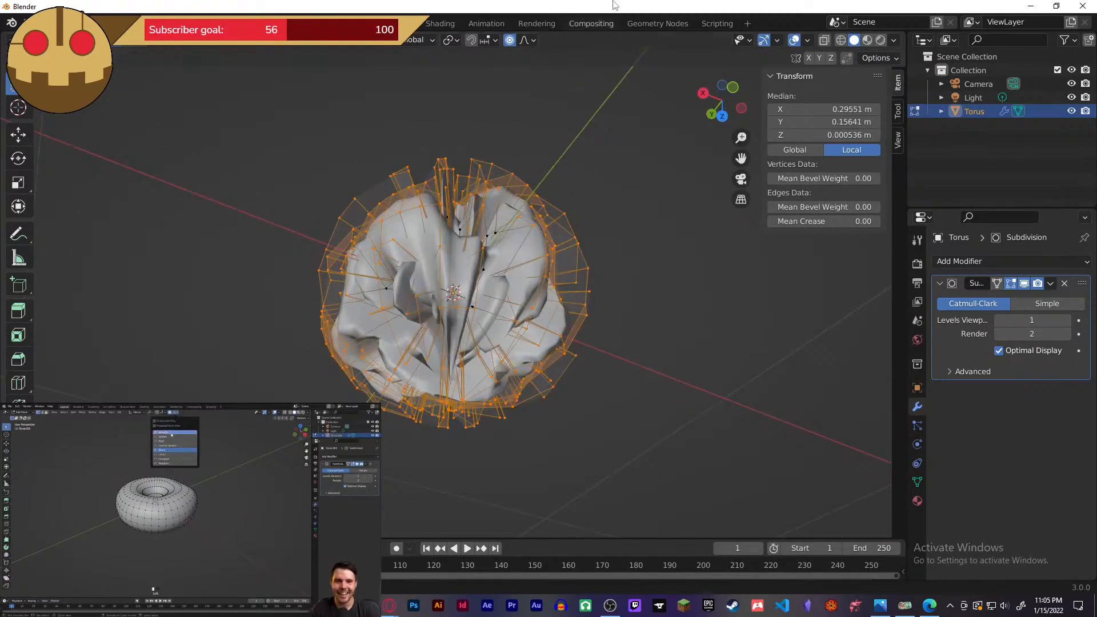
pyautogui.moveTo(591, 166); pyautogui.dragTo(566, 88, button='middle')
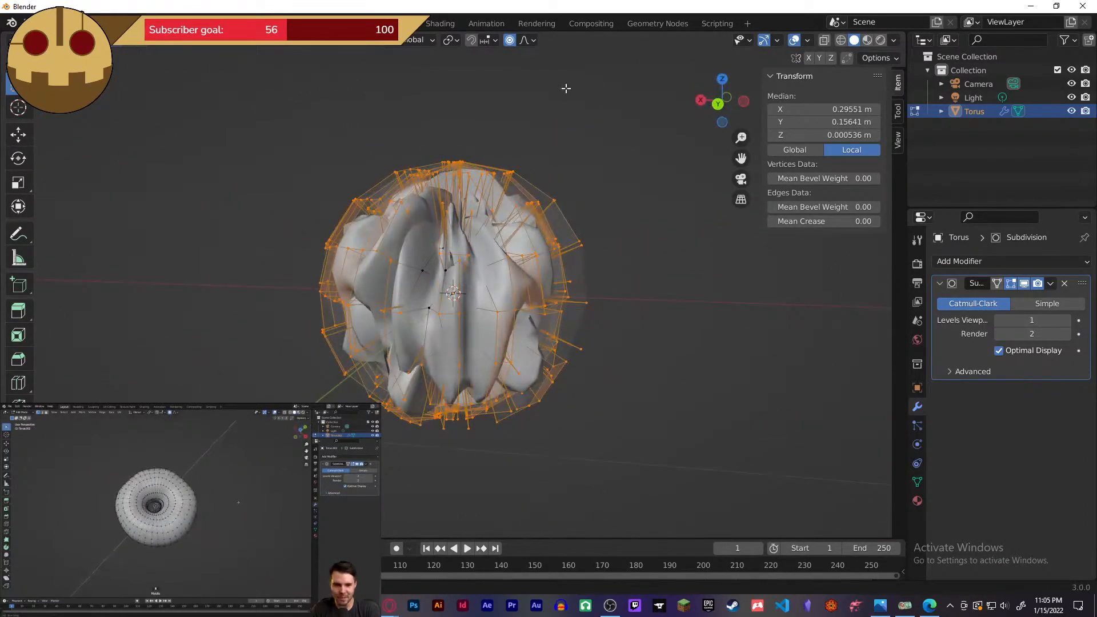
pyautogui.moveTo(529, 128); pyautogui.dragTo(605, 153, button='middle')
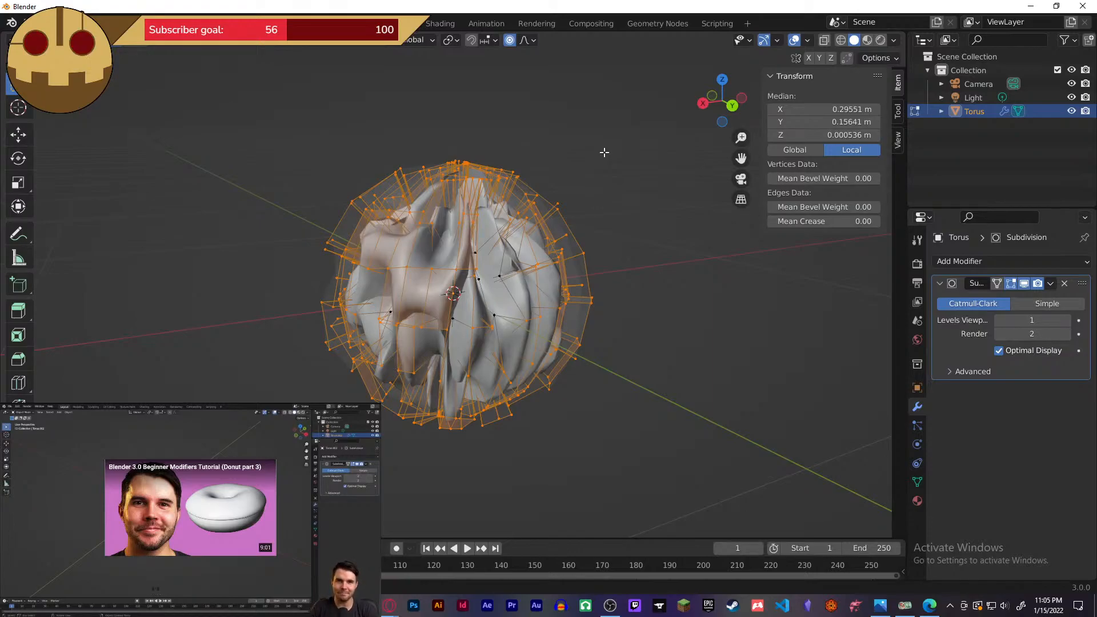
# - Clear the vertex selection and pause the tutorial video
pyautogui.hotkey('alt', 'a')
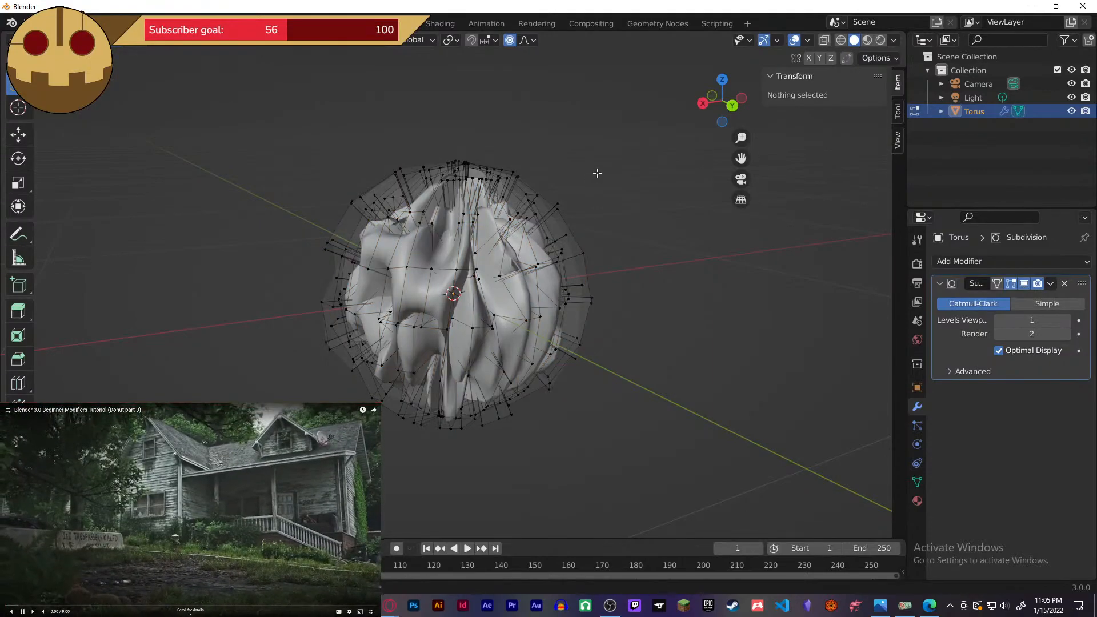
pyautogui.click(151, 519)
pyautogui.moveTo(690, 324); pyautogui.dragTo(687, 340, button='middle')
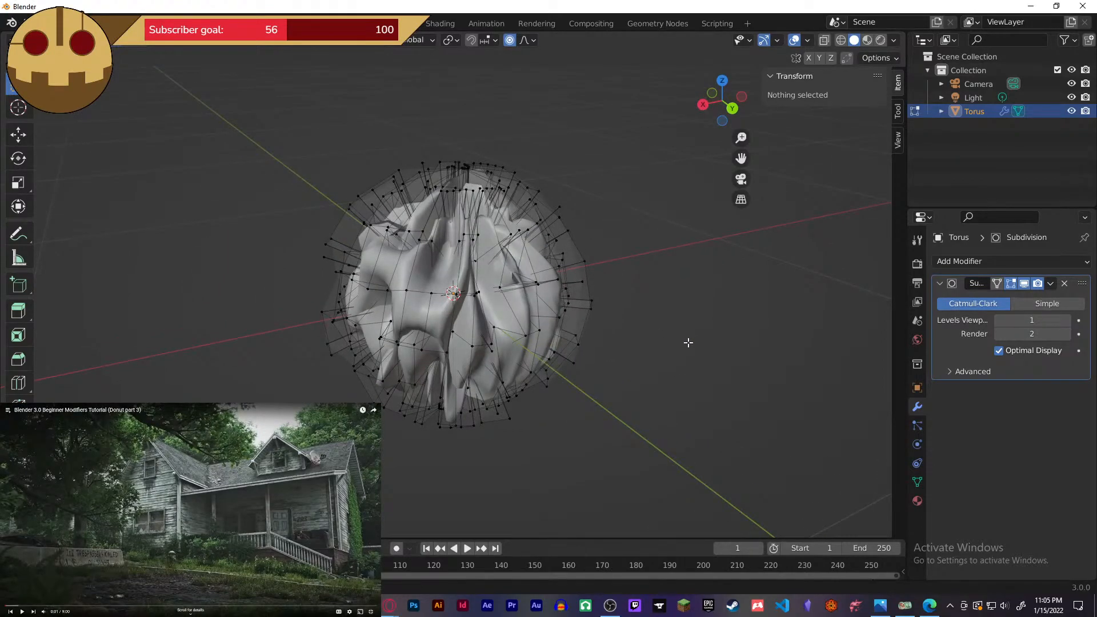
# - Return to Object Mode, view the deformed torus from another side, and select it
pyautogui.press('Tab')
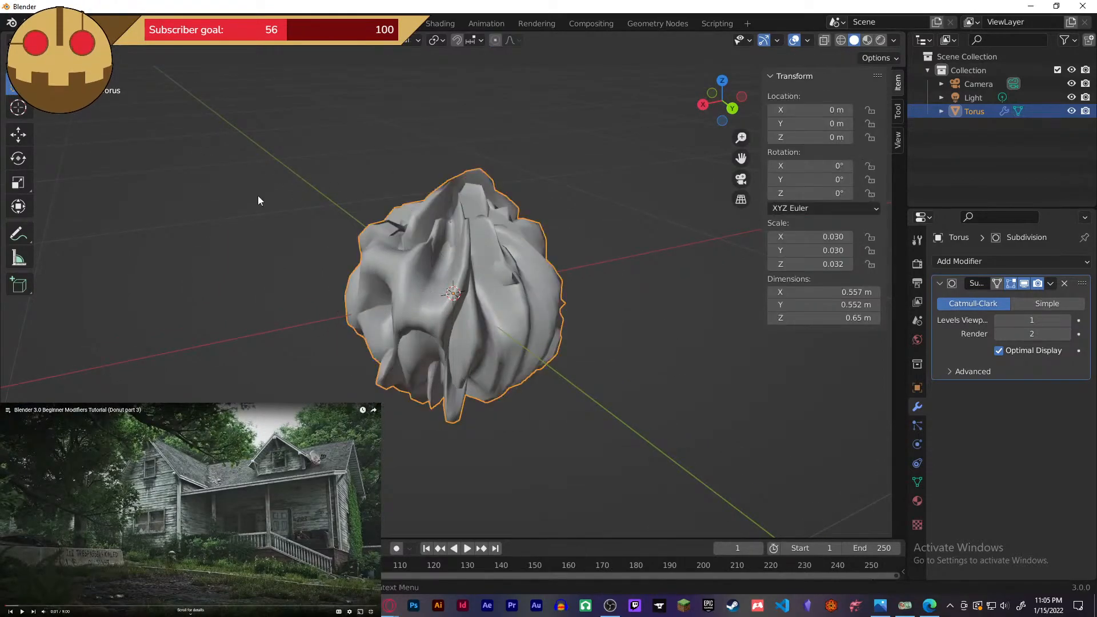
pyautogui.click(624, 278)
pyautogui.moveTo(623, 283); pyautogui.dragTo(172, 269, button='middle')
pyautogui.click(461, 301)
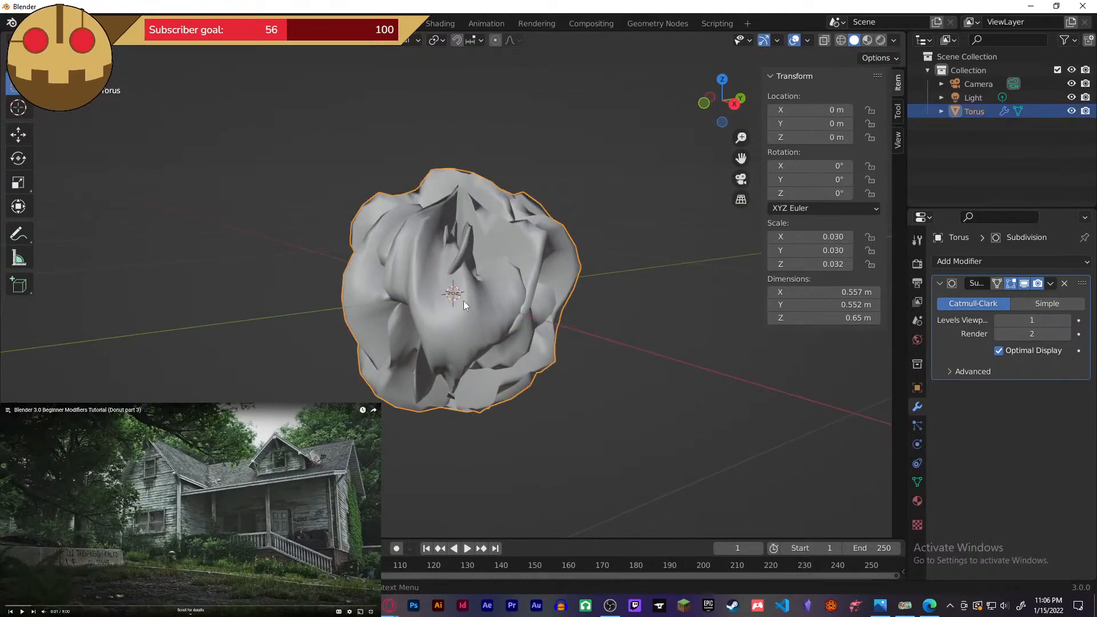
pyautogui.scroll(6, 500, 290)
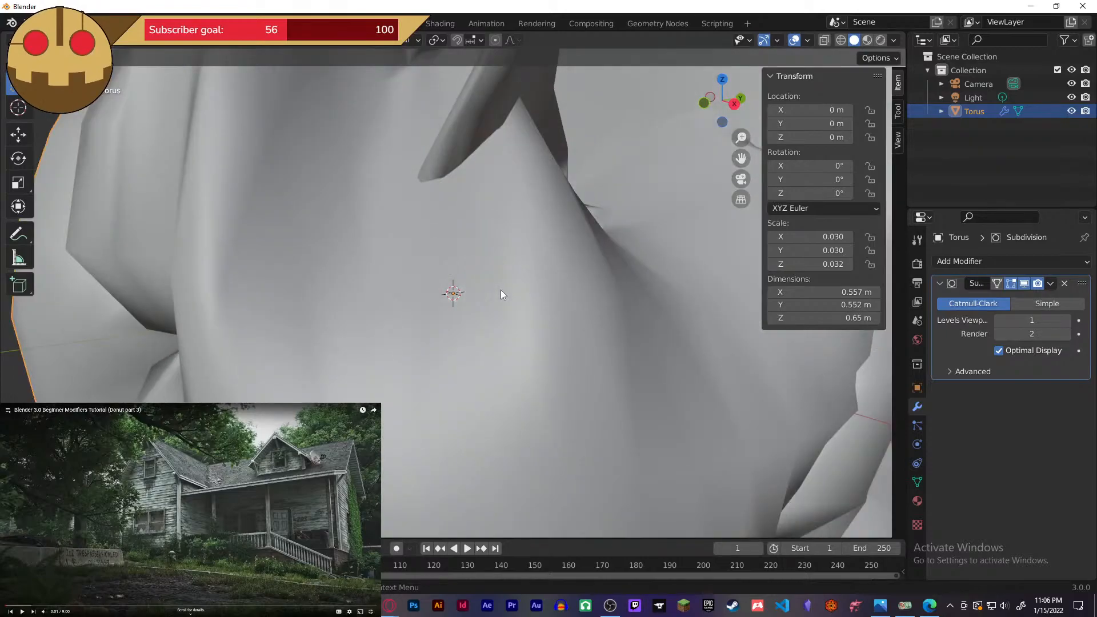
pyautogui.scroll(-3, 501, 290)
pyautogui.scroll(-1, 498, 292)
pyautogui.scroll(1, 499, 291)
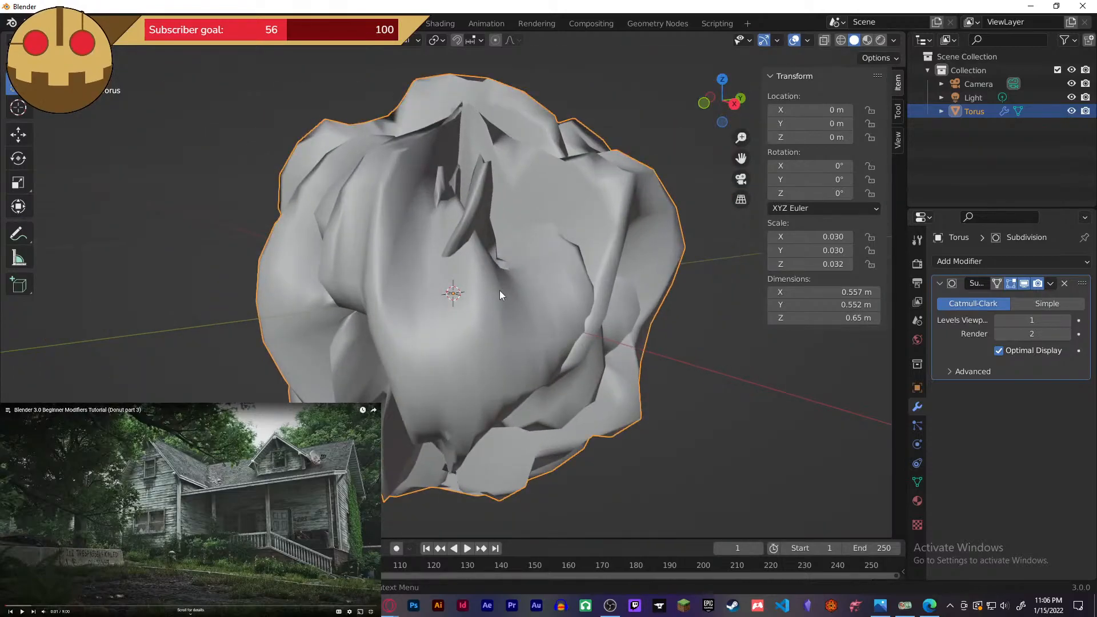
pyautogui.scroll(-1, 499, 290)
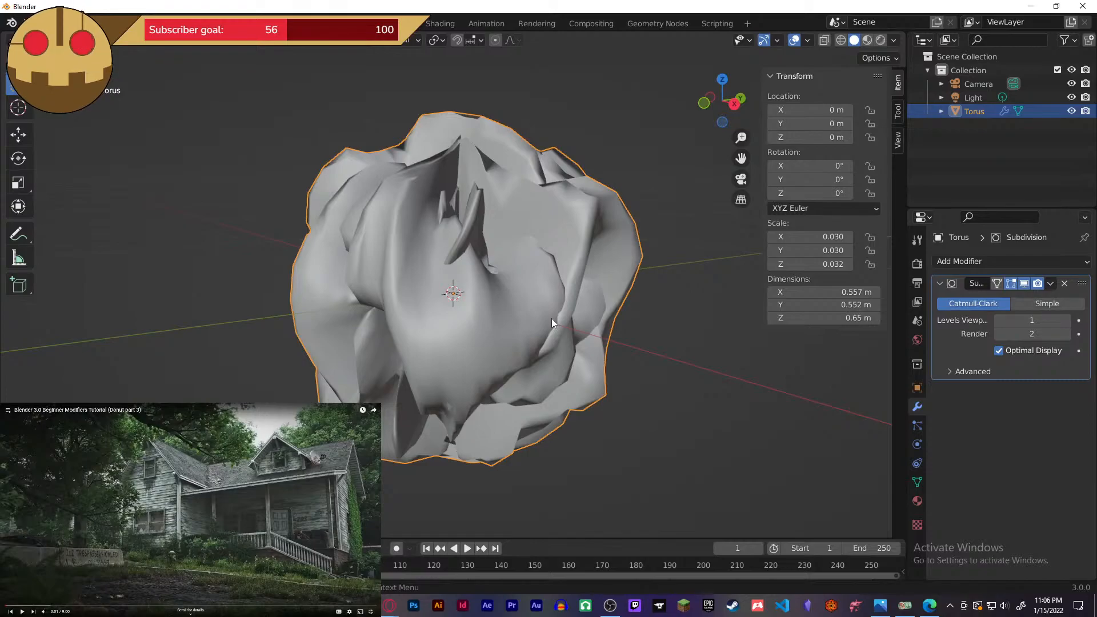
pyautogui.scroll(2, 529, 307)
pyautogui.scroll(-2, 530, 306)
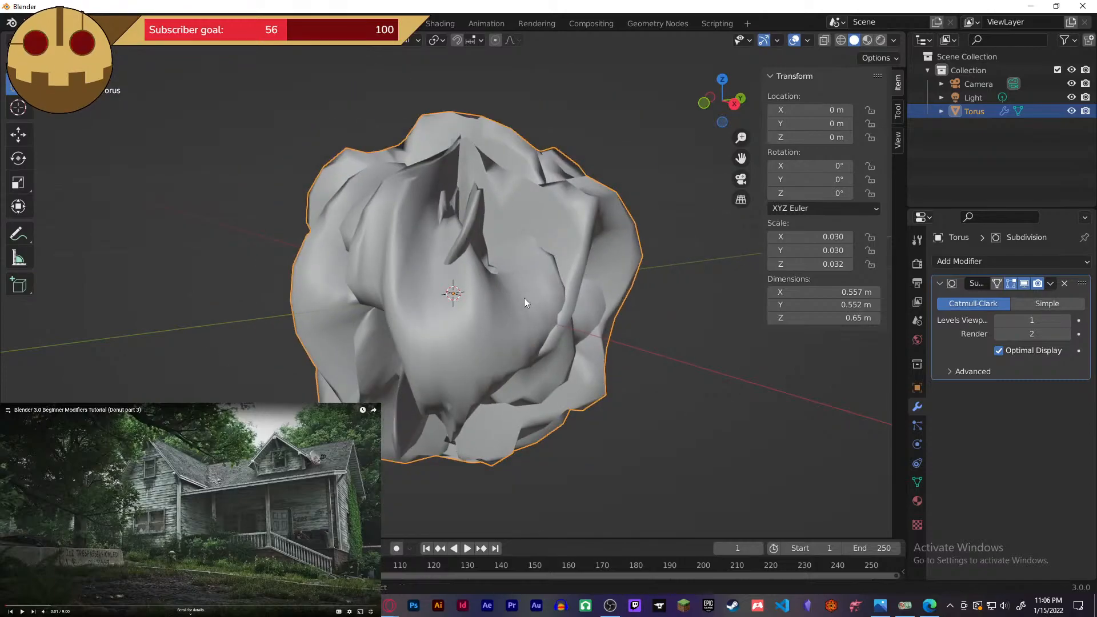
# - Enter Edit Mode on the torus and undo the extreme Shrink/Fatten deformation
pyautogui.hotkey('alt', 'a')
pyautogui.press('a')
pyautogui.press('Tab')
pyautogui.press('a')
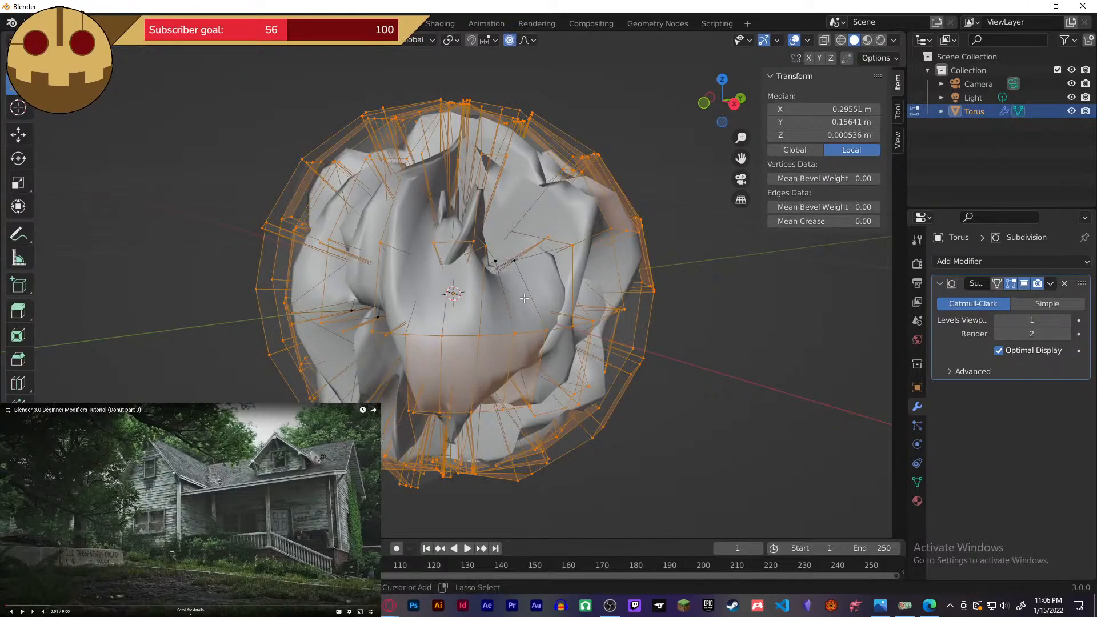
pyautogui.hotkey('ctrl', 'z')
pyautogui.scroll(5, 517, 315)
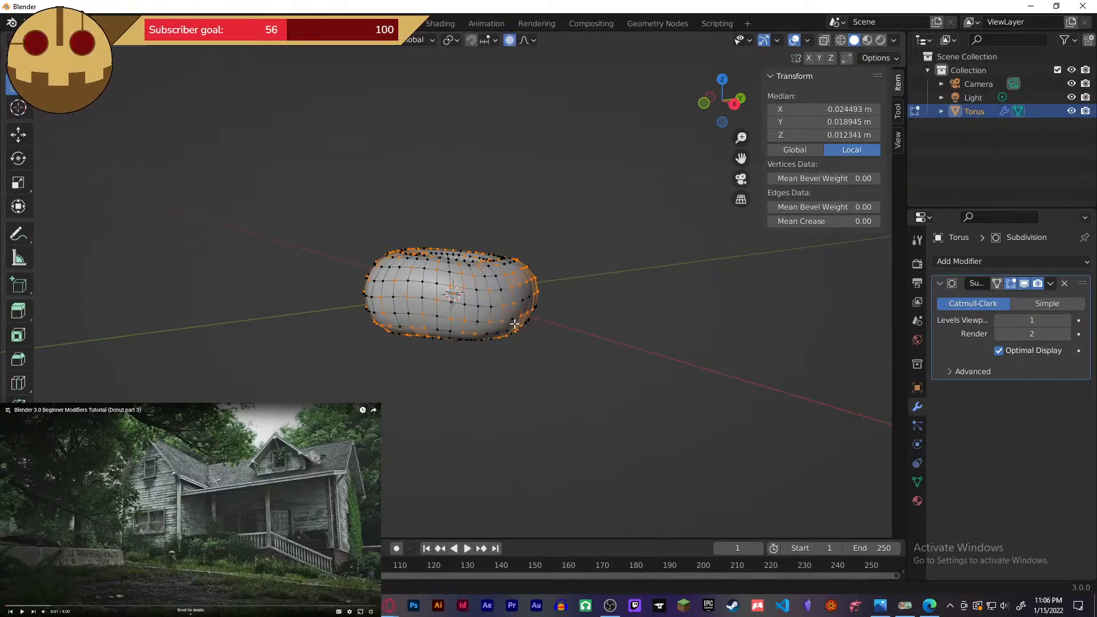
# - Clear the vertex selection, return to Object Mode, and resume the tutorial video
pyautogui.hotkey('alt', 'a')
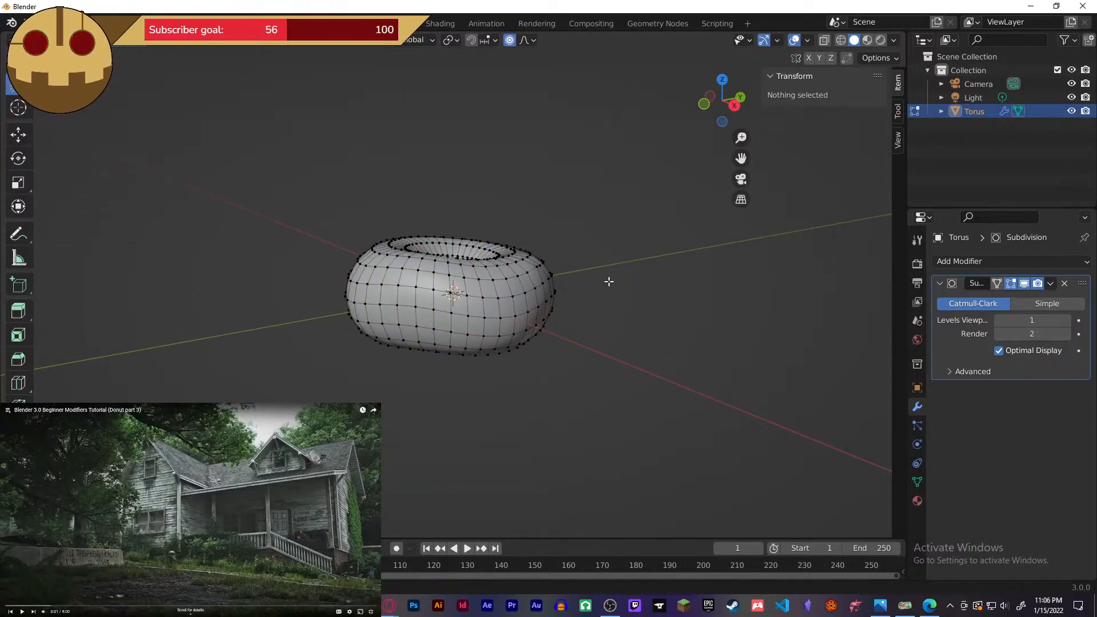
pyautogui.press('Tab')
pyautogui.click(124, 525)
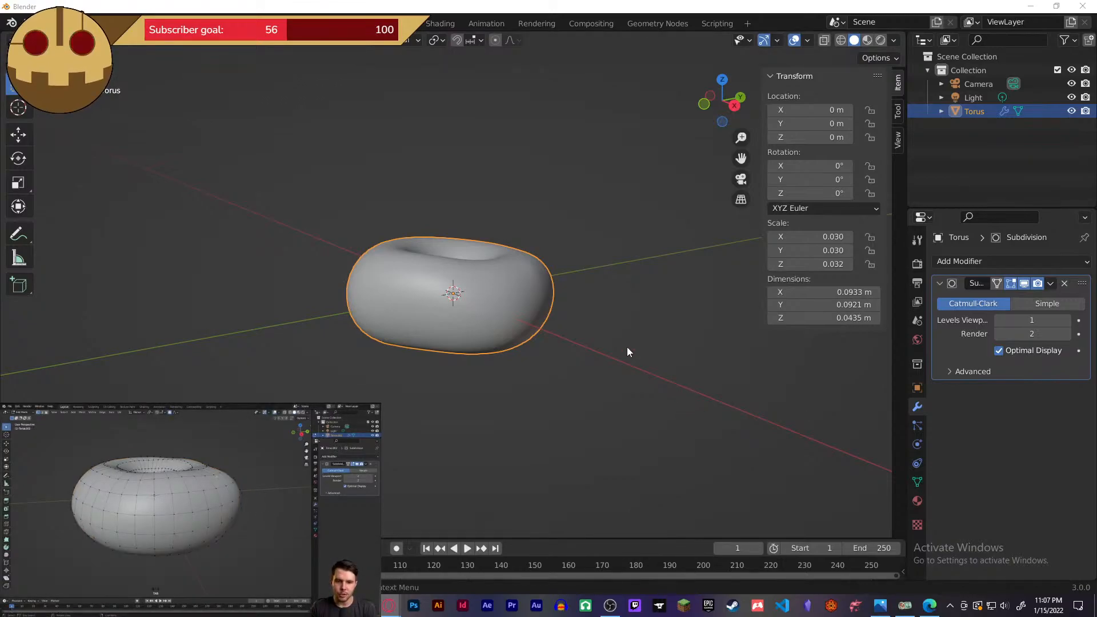
# - Reopen the torus in Edit Mode and box-select its upper-half vertices from the top view
pyautogui.click(607, 313)
pyautogui.moveTo(607, 314); pyautogui.dragTo(600, 354, button='middle')
pyautogui.press('Tab')
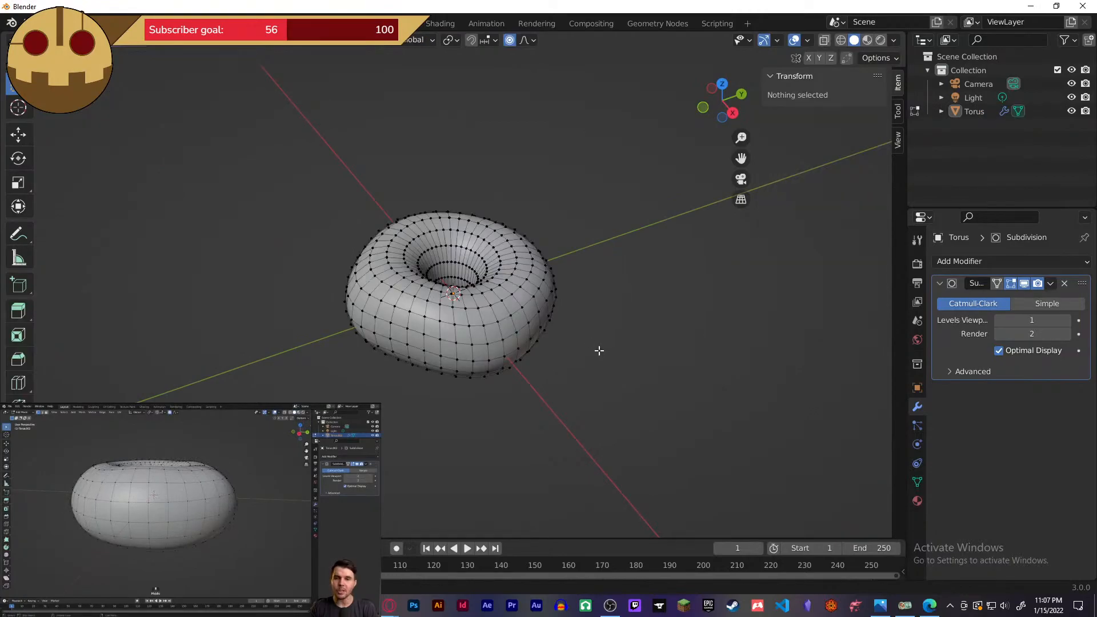
pyautogui.moveTo(627, 297); pyautogui.dragTo(629, 381, button='middle')
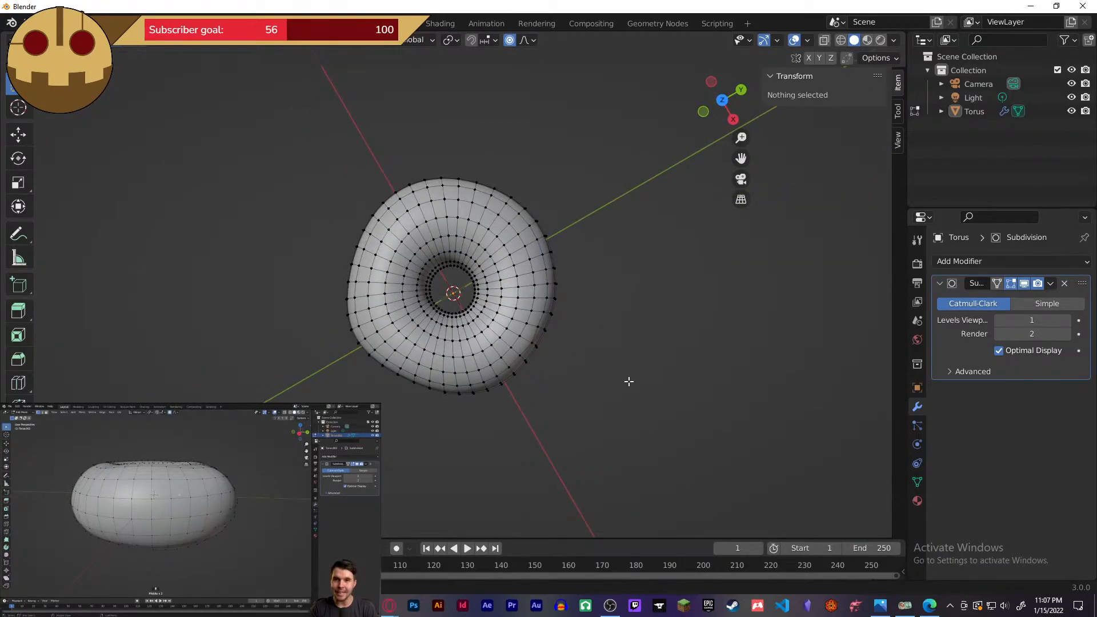
pyautogui.press('KP_7')
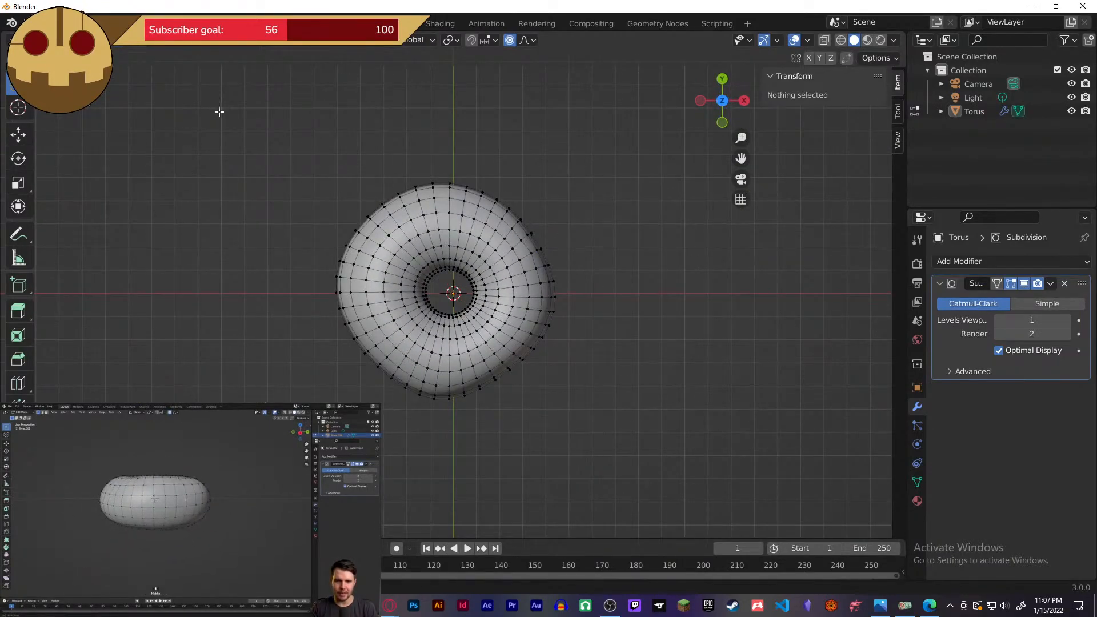
pyautogui.moveTo(219, 112); pyautogui.dragTo(742, 520)
pyautogui.moveTo(694, 464); pyautogui.dragTo(656, 392, button='middle')
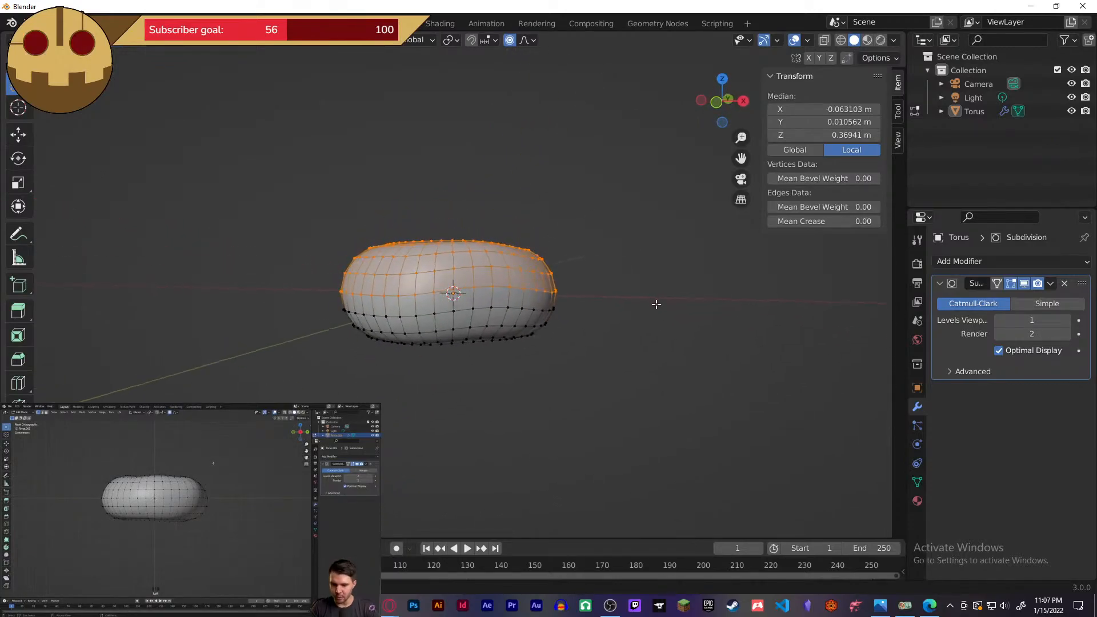
pyautogui.moveTo(656, 304); pyautogui.dragTo(675, 317, button='middle')
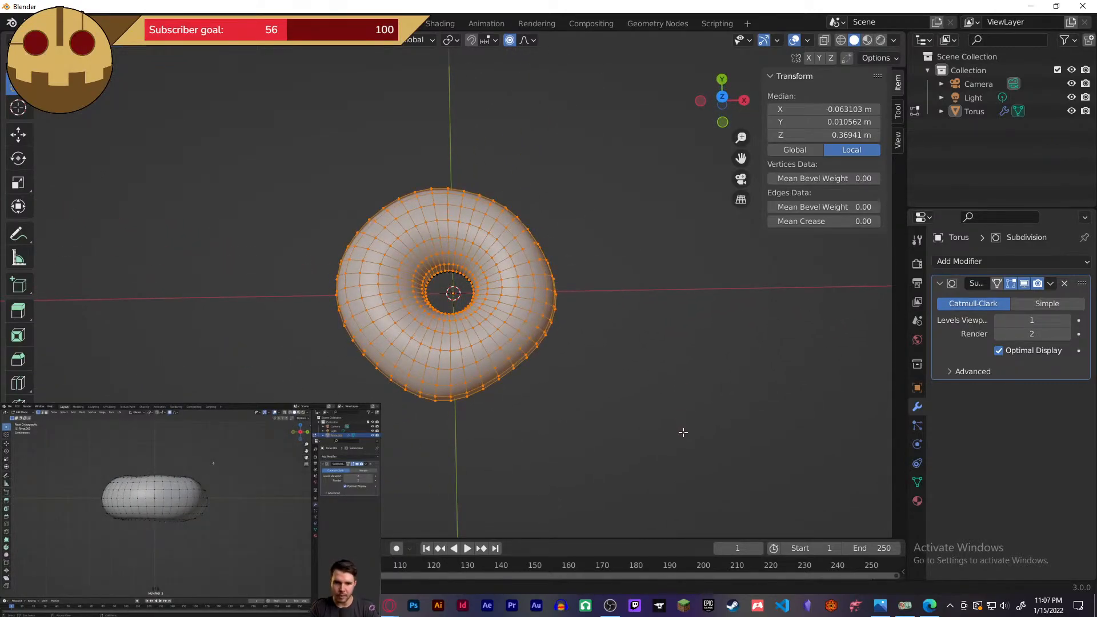
pyautogui.moveTo(683, 433); pyautogui.dragTo(685, 319, button='middle')
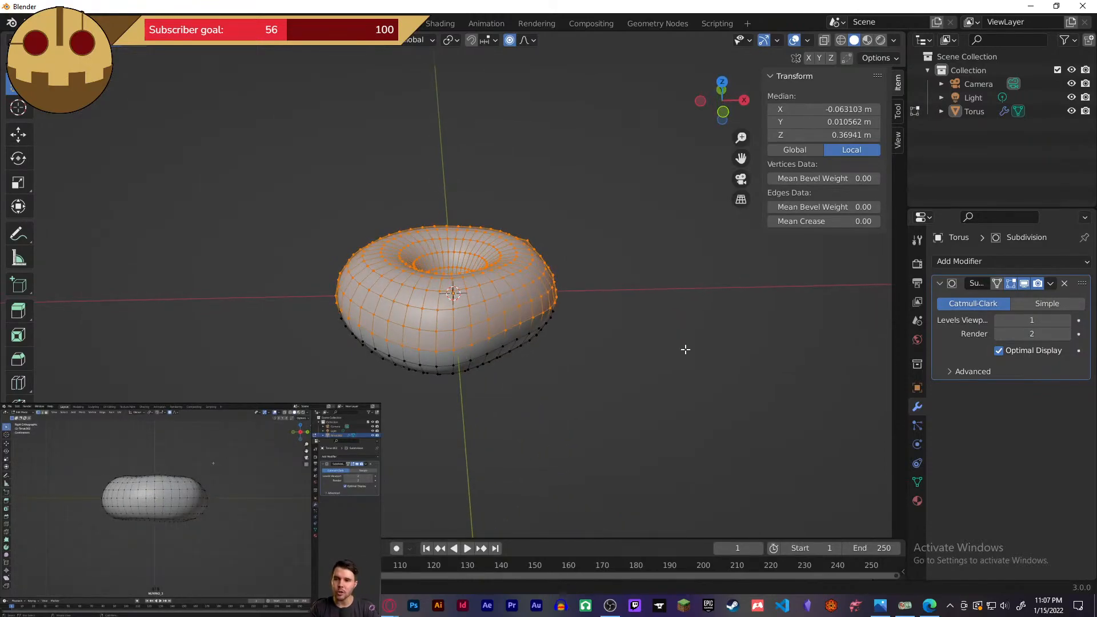
# - Try scaling up the selected upper half with proportional editing, to a median Z of about 1.192 m
pyautogui.press('g')
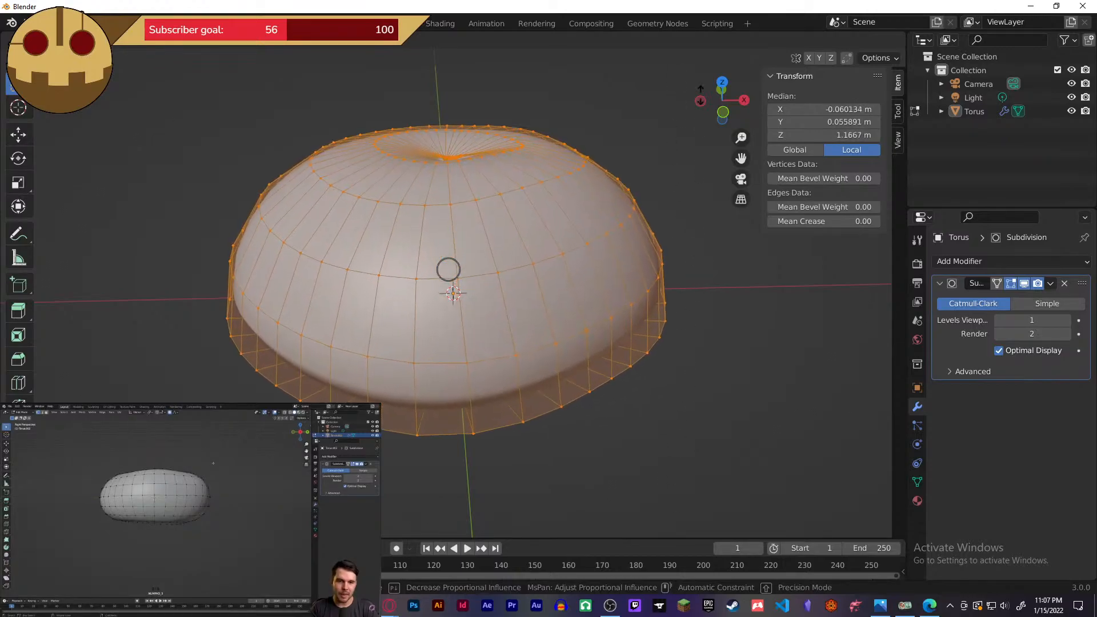
pyautogui.click(448, 269)
pyautogui.moveTo(652, 479); pyautogui.dragTo(656, 260, button='middle')
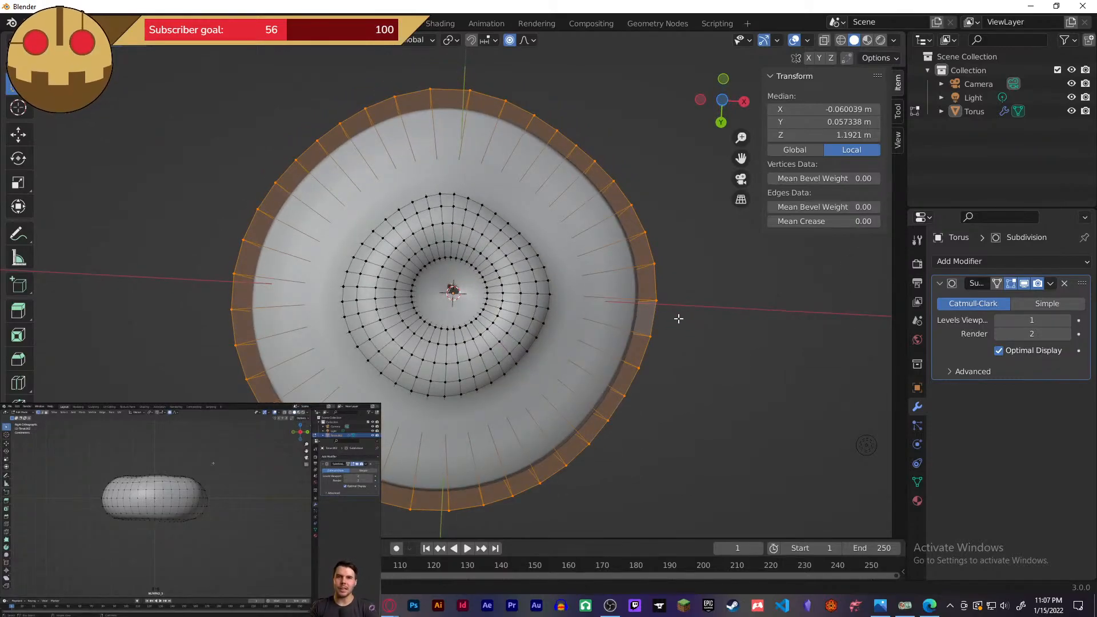
pyautogui.press('KP_7')
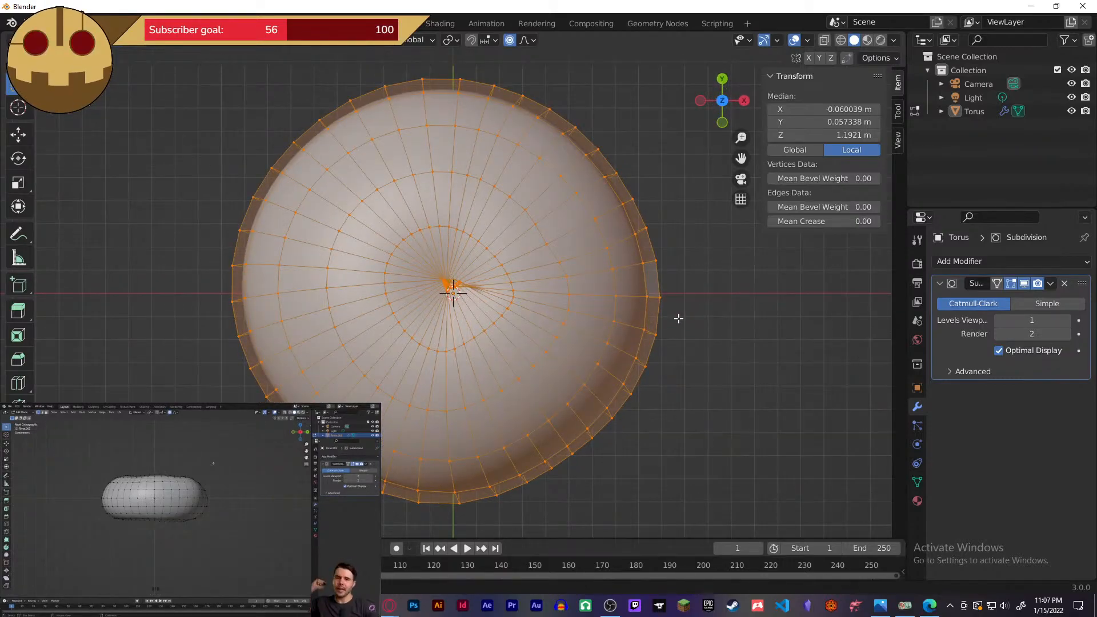
# - View the mesh from below in orthographic projection and box-select the unscaled ring of vertices on the underside
pyautogui.moveTo(671, 368); pyautogui.dragTo(670, 69, button='middle')
pyautogui.press('KP_5')
pyautogui.press('KP_5')
pyautogui.press('KP_5')
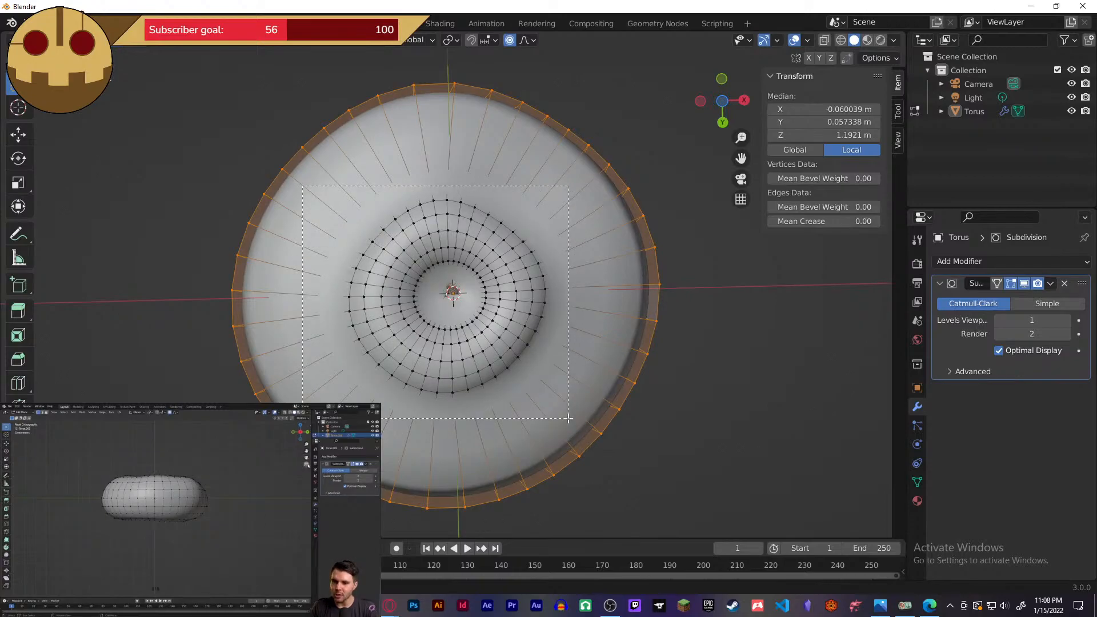
pyautogui.moveTo(568, 419); pyautogui.dragTo(580, 413)
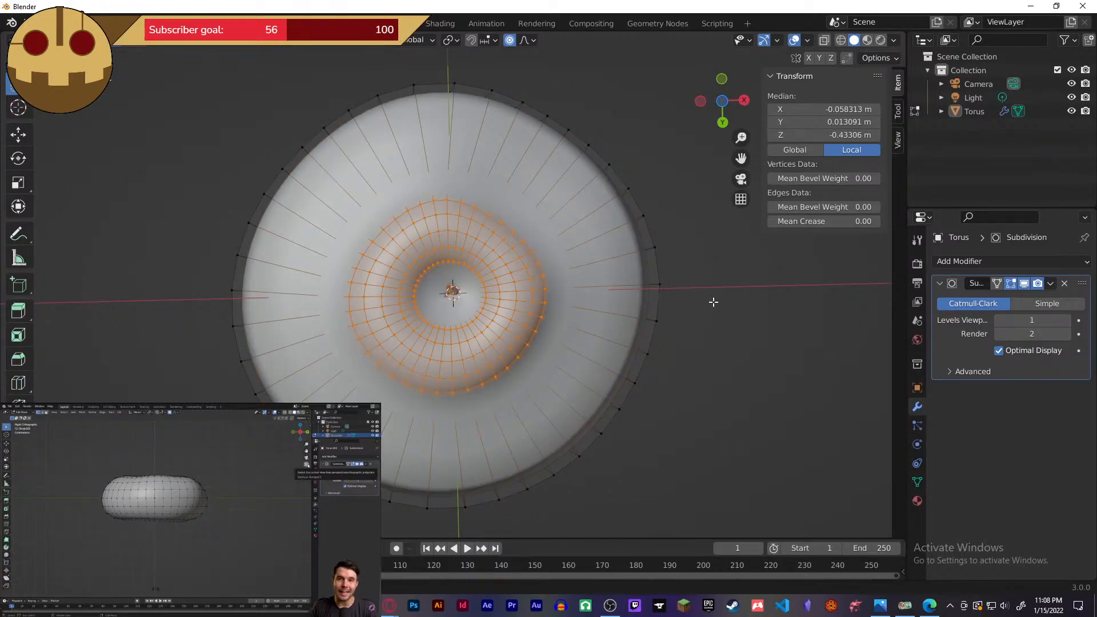
# - Try scaling and moving the underside vertices, to a median Z of about -0.303 m
pyautogui.moveTo(713, 302); pyautogui.dragTo(711, 471, button='middle')
pyautogui.press('g')
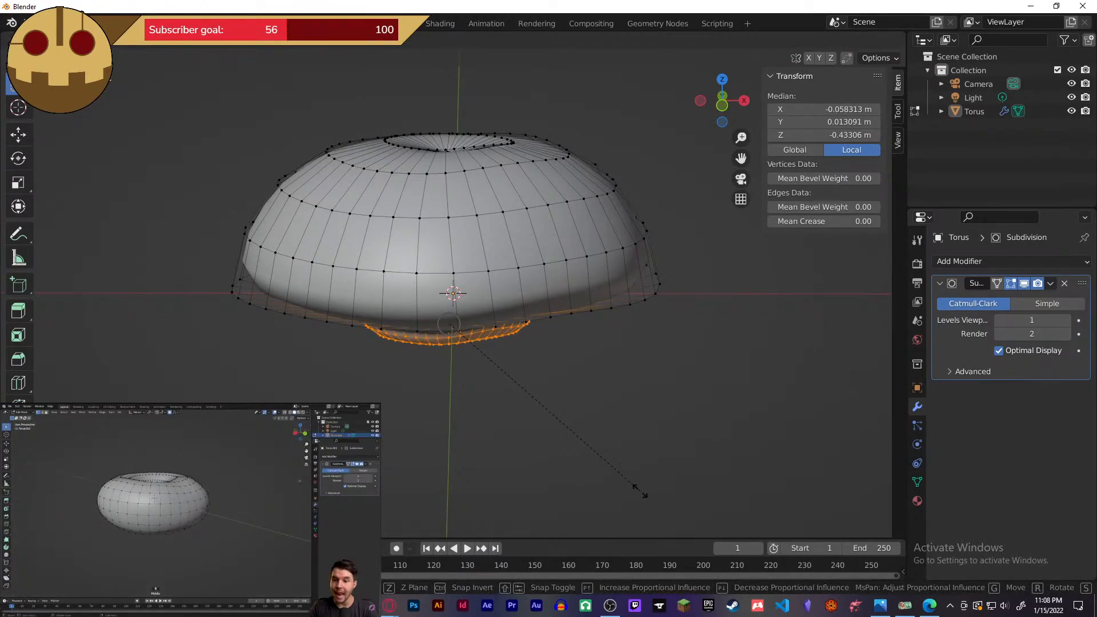
pyautogui.click(632, 489)
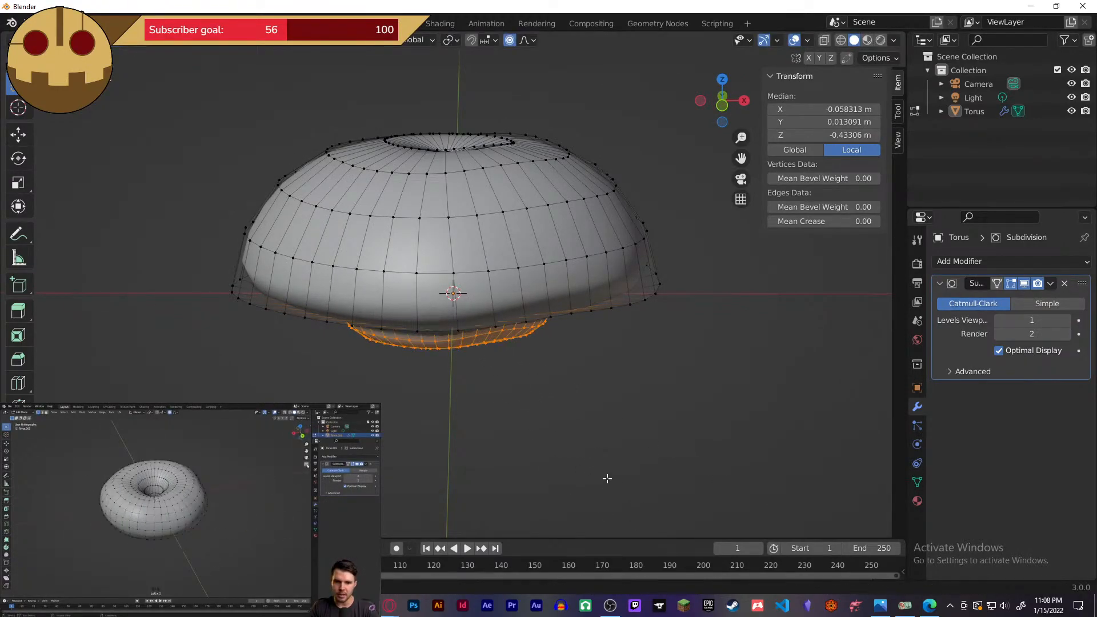
pyautogui.press('g')
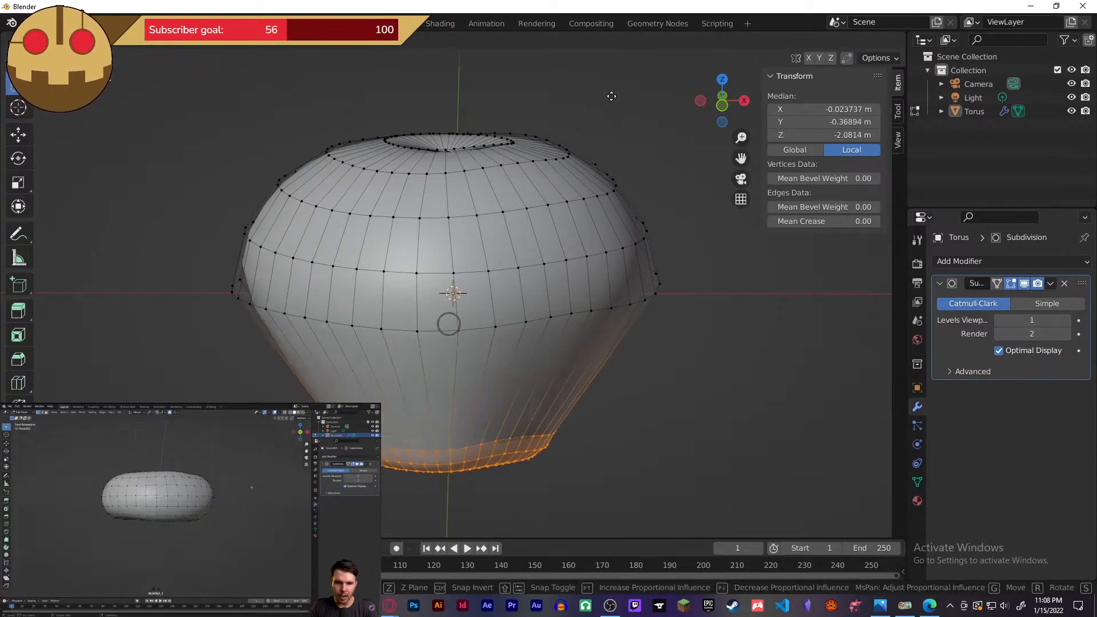
pyautogui.click(614, 469)
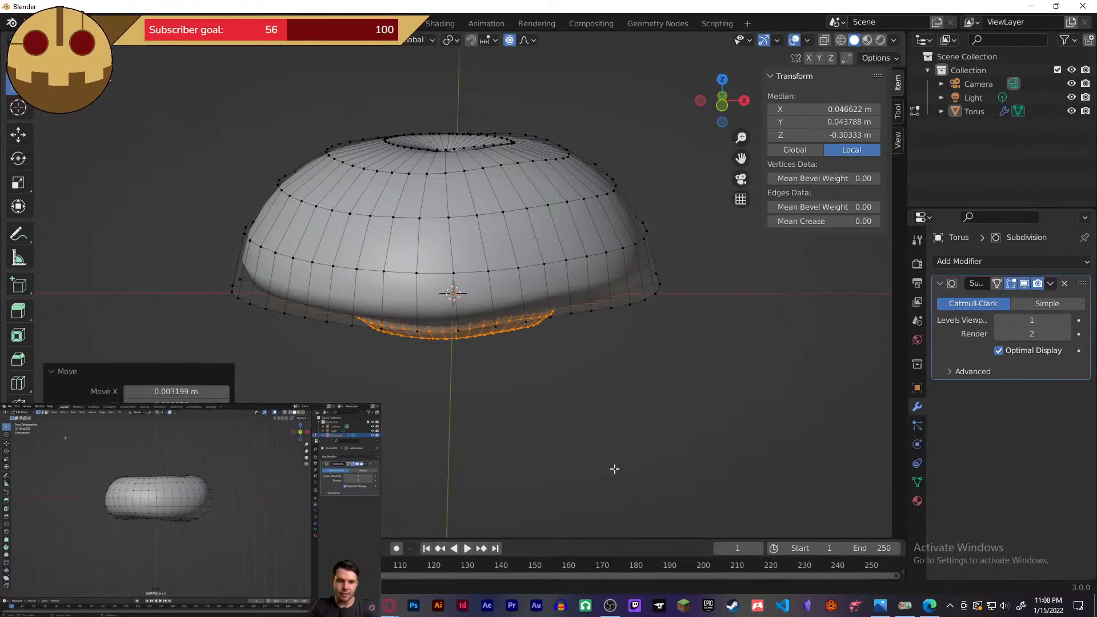
# - Undo the underside edits and the upper-half scaling, back to the original torus with its upper half selected
pyautogui.moveTo(624, 459); pyautogui.dragTo(629, 410, button='middle')
pyautogui.press('ctrl+KP_Add')
pyautogui.hotkey('ctrl', 'i')
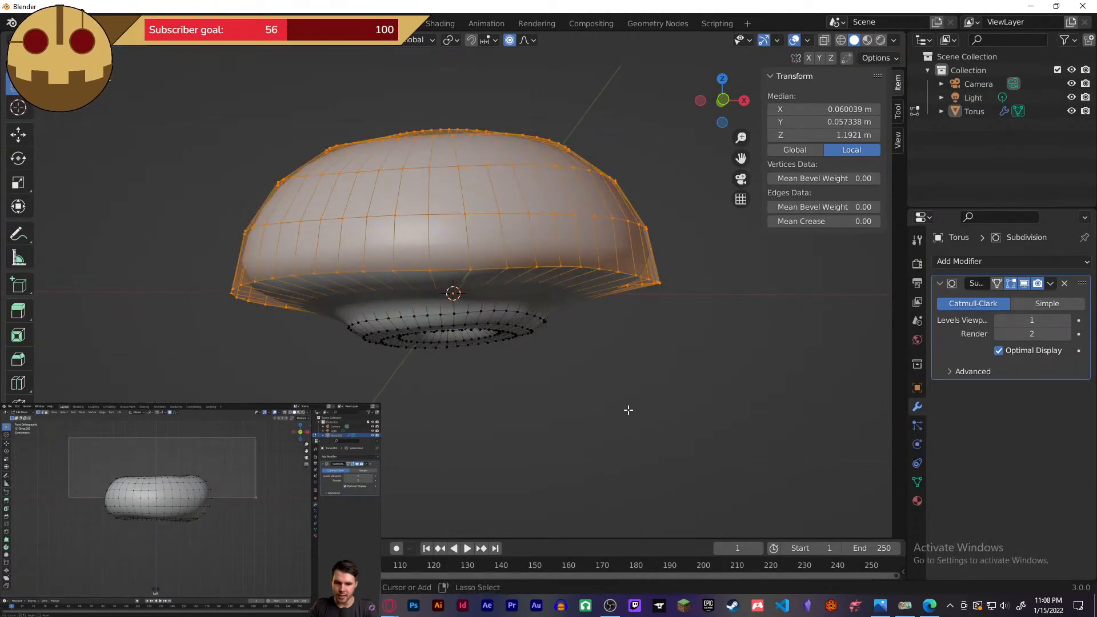
pyautogui.hotkey('ctrl', 'z')
# - Show the mesh in see-through wireframe from the front and deselect the lowest vertex ring of the upper-half selection
pyautogui.moveTo(666, 274); pyautogui.dragTo(657, 299, button='middle')
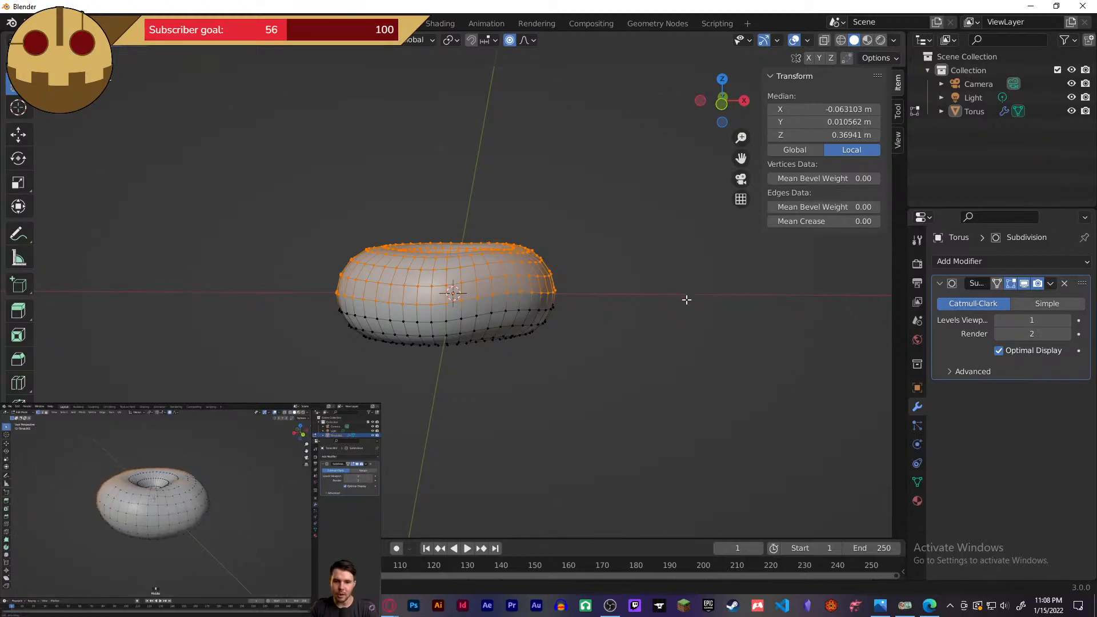
pyautogui.moveTo(686, 300); pyautogui.dragTo(688, 282, button='middle')
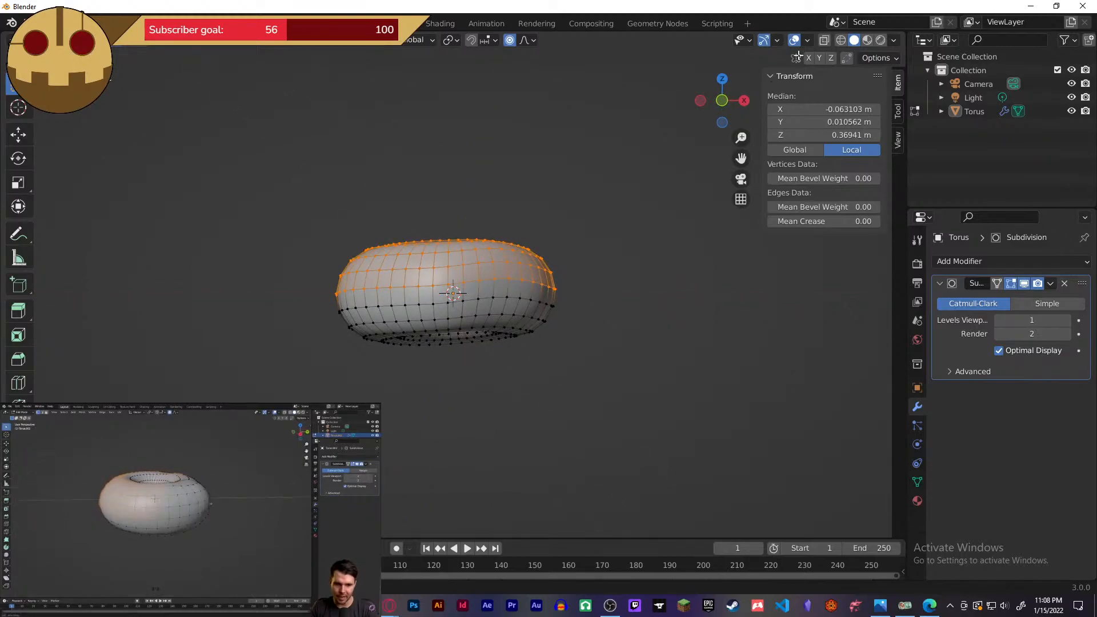
pyautogui.click(824, 40)
pyautogui.press('KP_1')
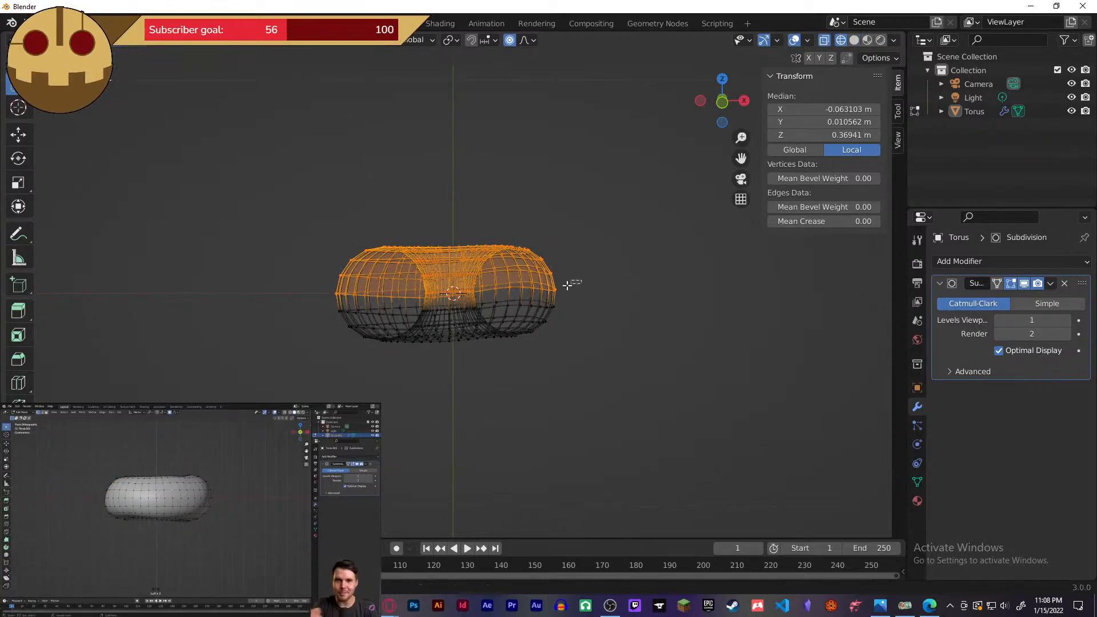
pyautogui.keyDown('ctrl'); pyautogui.moveTo(583, 280); pyautogui.dragTo(290, 320); pyautogui.keyUp('ctrl')
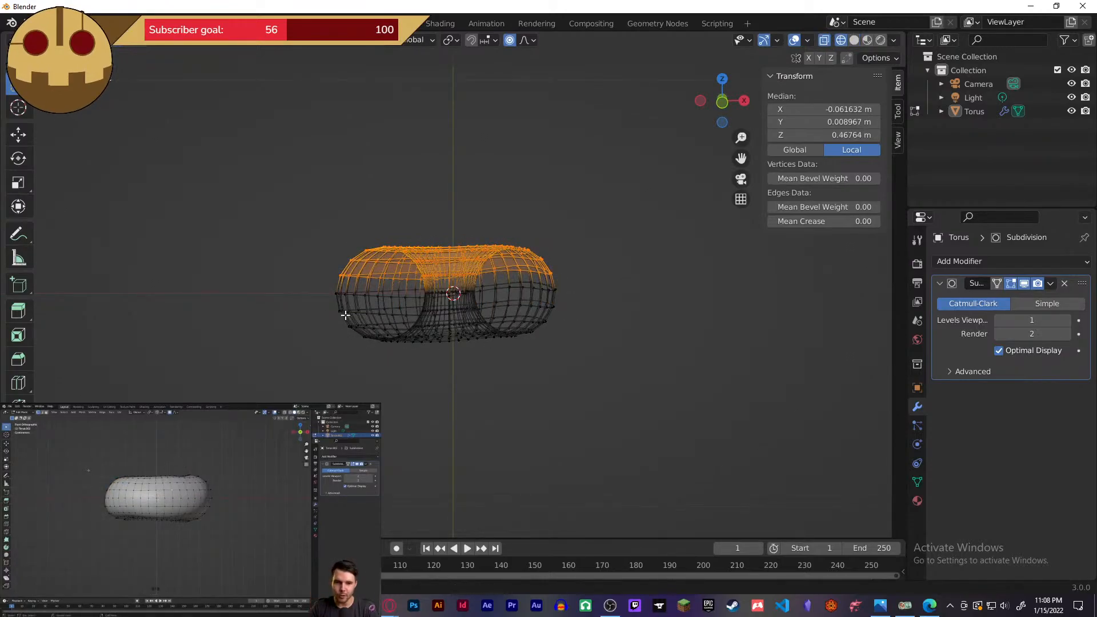
pyautogui.moveTo(451, 311); pyautogui.dragTo(512, 323, button='middle')
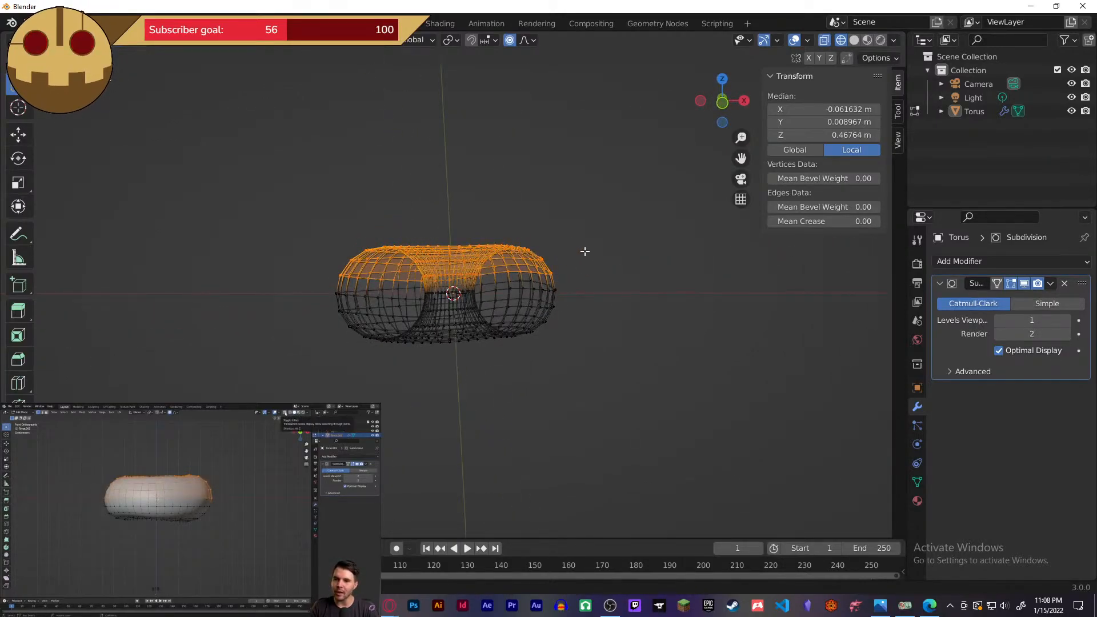
# - Compare the wireframe with X-ray on and off, and return the viewport to solid shading
pyautogui.click(854, 40)
pyautogui.click(841, 40)
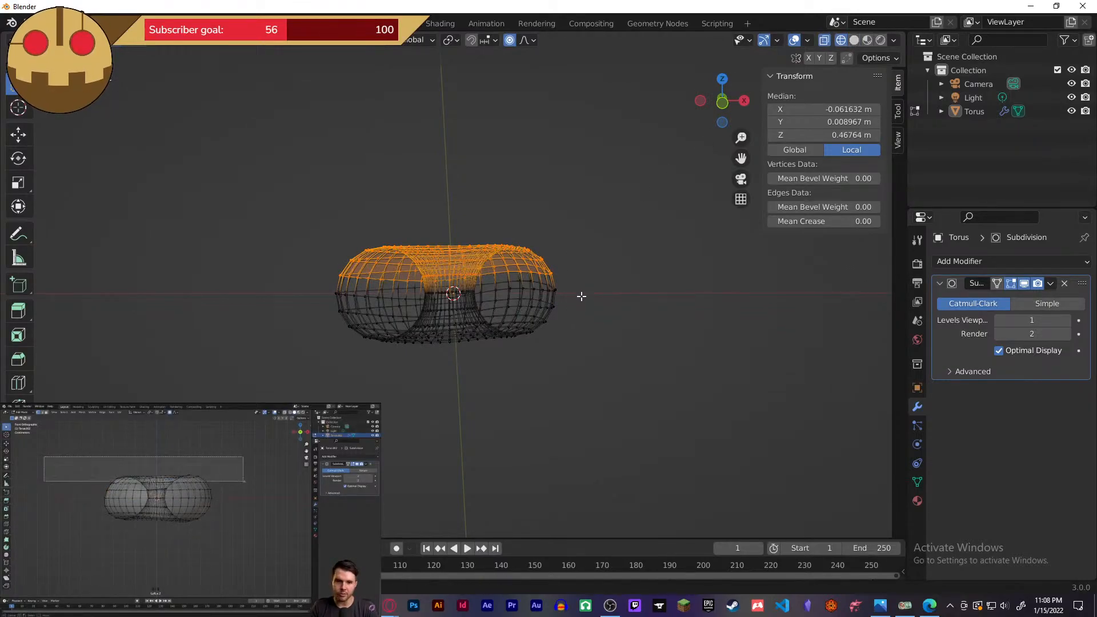
pyautogui.hotkey('alt', 'z')
pyautogui.hotkey('alt', 'z')
pyautogui.hotkey('alt', 'z')
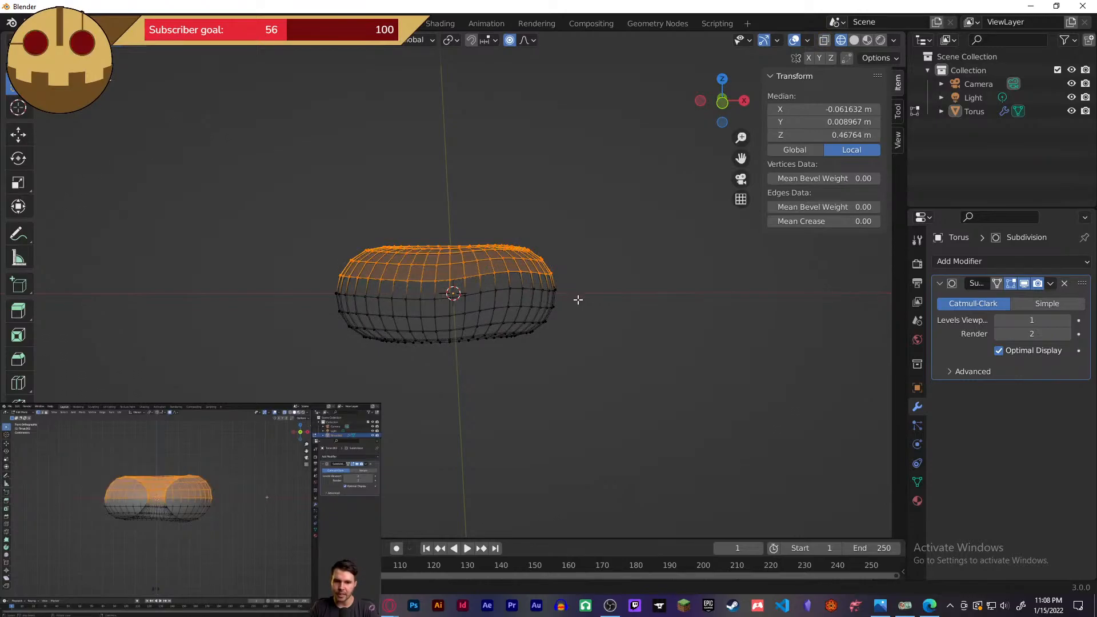
pyautogui.hotkey('alt', 'z')
pyautogui.moveTo(599, 247)
pyautogui.mouseDown(button='middle')
pyautogui.moveTo(602, 465)
pyautogui.moveTo(613, 319)
pyautogui.moveTo(600, 240)
pyautogui.moveTo(568, 249)
pyautogui.moveTo(573, 317)
pyautogui.mouseUp(button='middle')
pyautogui.click(853, 40)
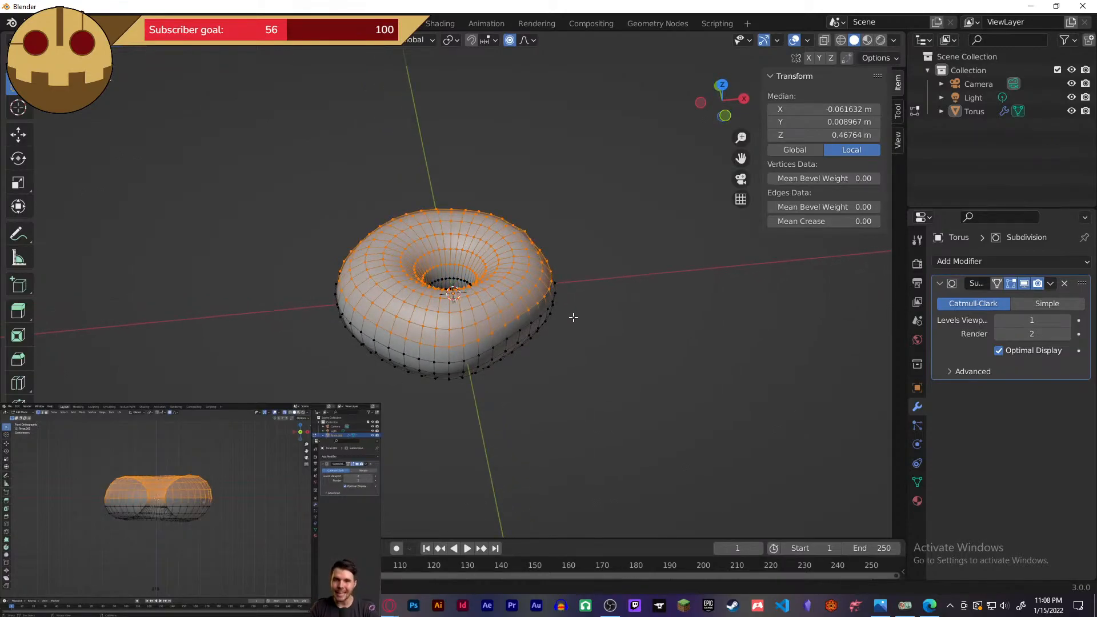
# - Try lifting a copy of the torus's upper half straight up along Z, to a median Z of about 2.44 m
pyautogui.moveTo(589, 267); pyautogui.dragTo(593, 272, button='middle')
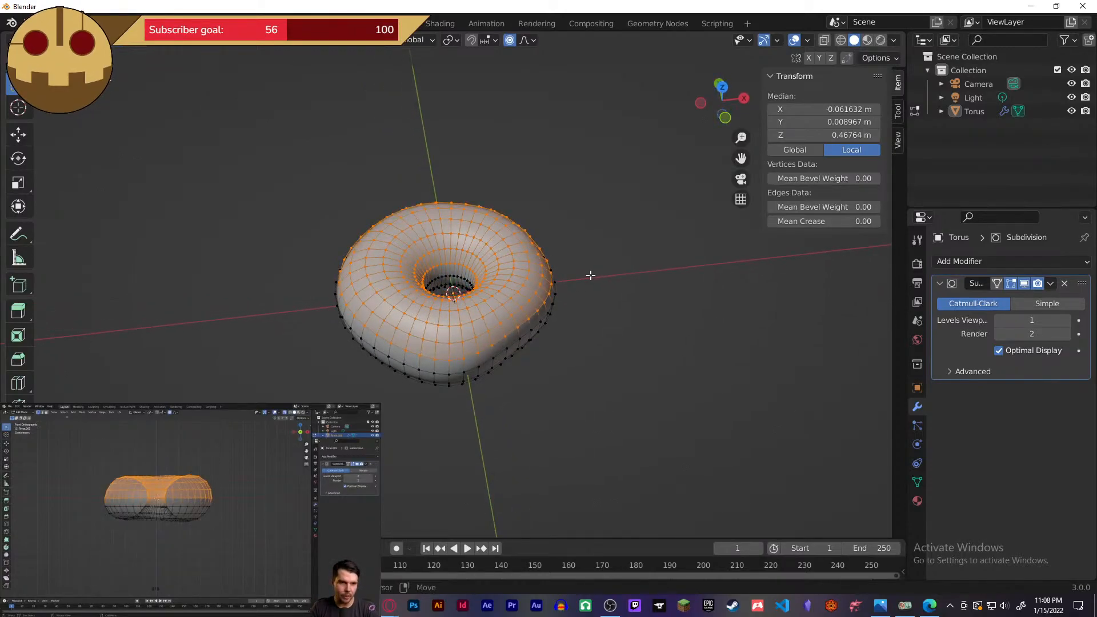
pyautogui.press('g')
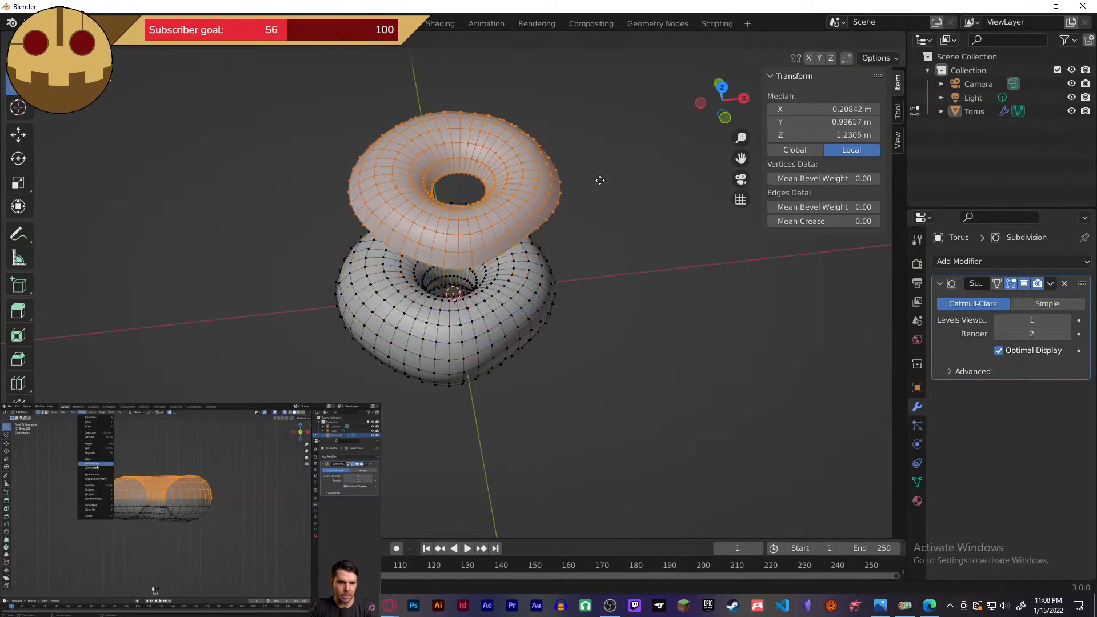
pyautogui.press('z')
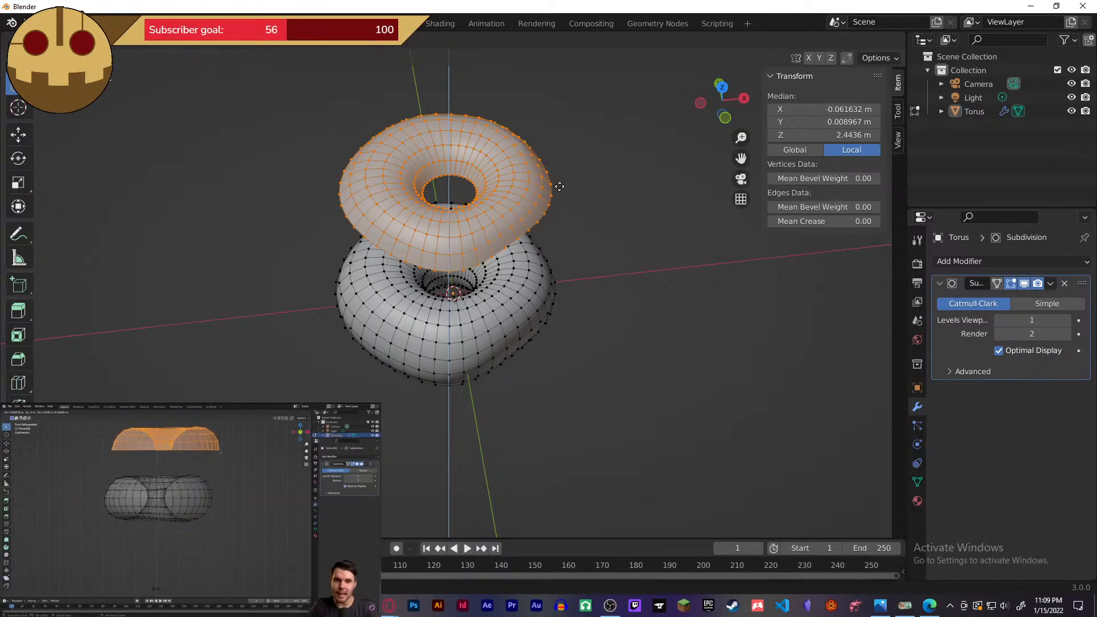
pyautogui.click(577, 210)
pyautogui.moveTo(587, 314); pyautogui.dragTo(508, 299, button='middle')
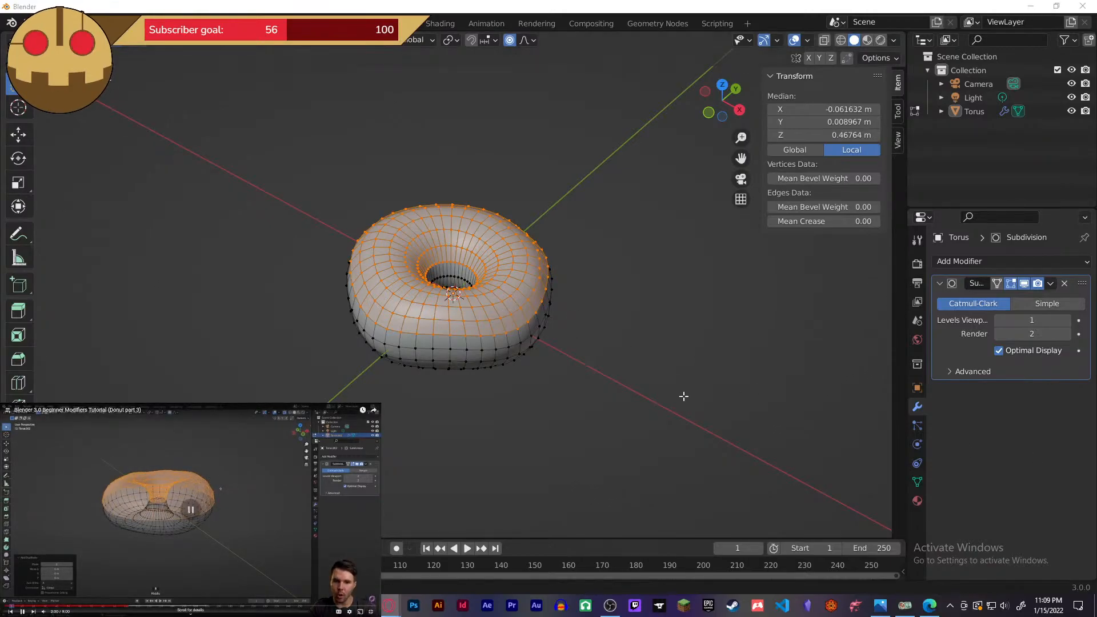
# - Clear the selection and box-select the torus's upper half from near the front with X-ray enabled, checking it from several sides
pyautogui.moveTo(684, 397)
pyautogui.mouseDown(button='middle')
pyautogui.moveTo(578, 382)
pyautogui.moveTo(590, 366)
pyautogui.mouseUp(button='middle')
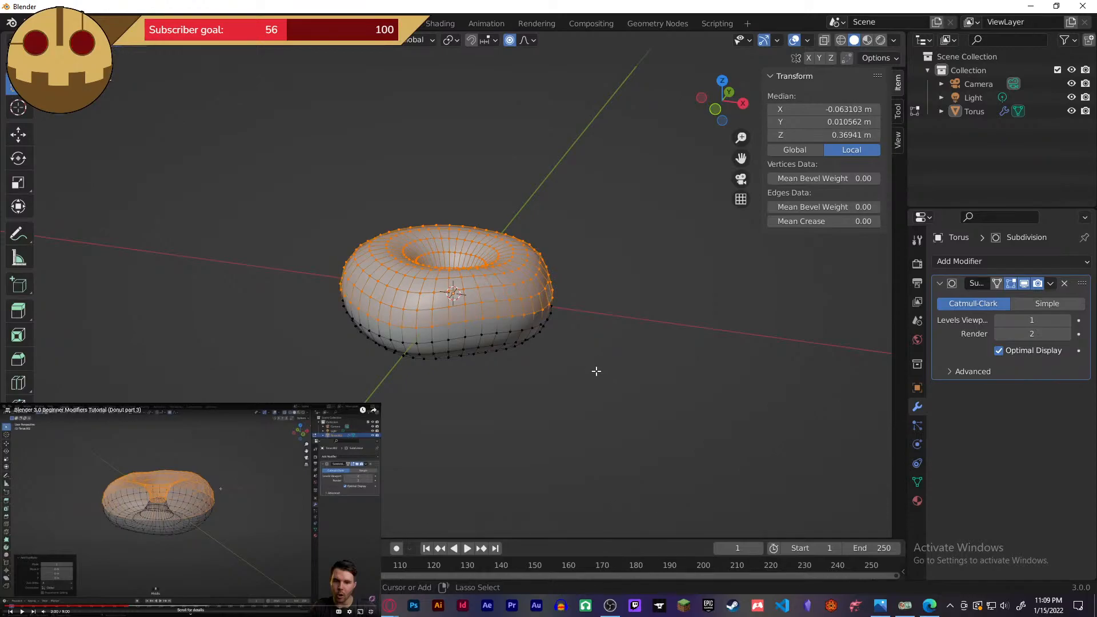
pyautogui.press('KP_1')
pyautogui.hotkey('alt', 'a')
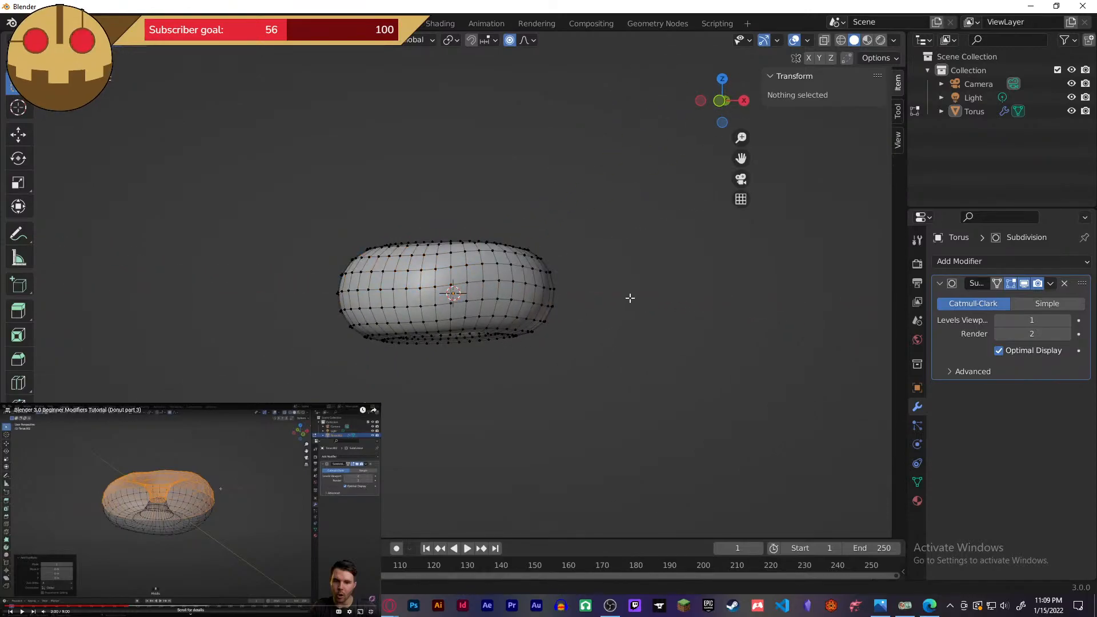
pyautogui.moveTo(630, 298)
pyautogui.mouseDown(button='middle')
pyautogui.moveTo(644, 367)
pyautogui.moveTo(646, 307)
pyautogui.mouseUp(button='middle')
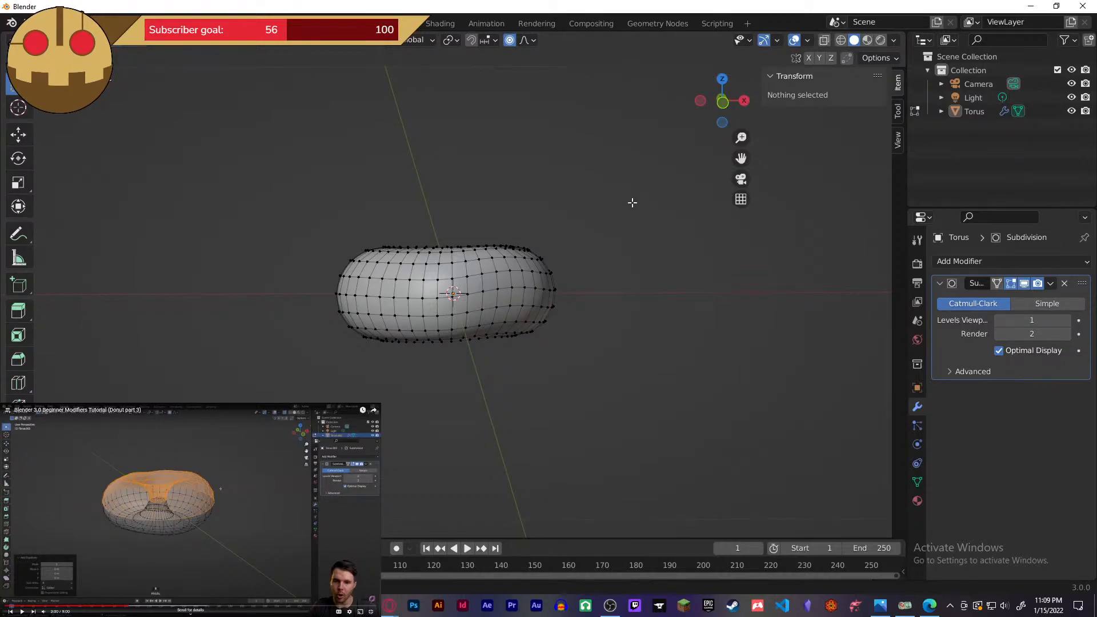
pyautogui.hotkey('alt', 'z')
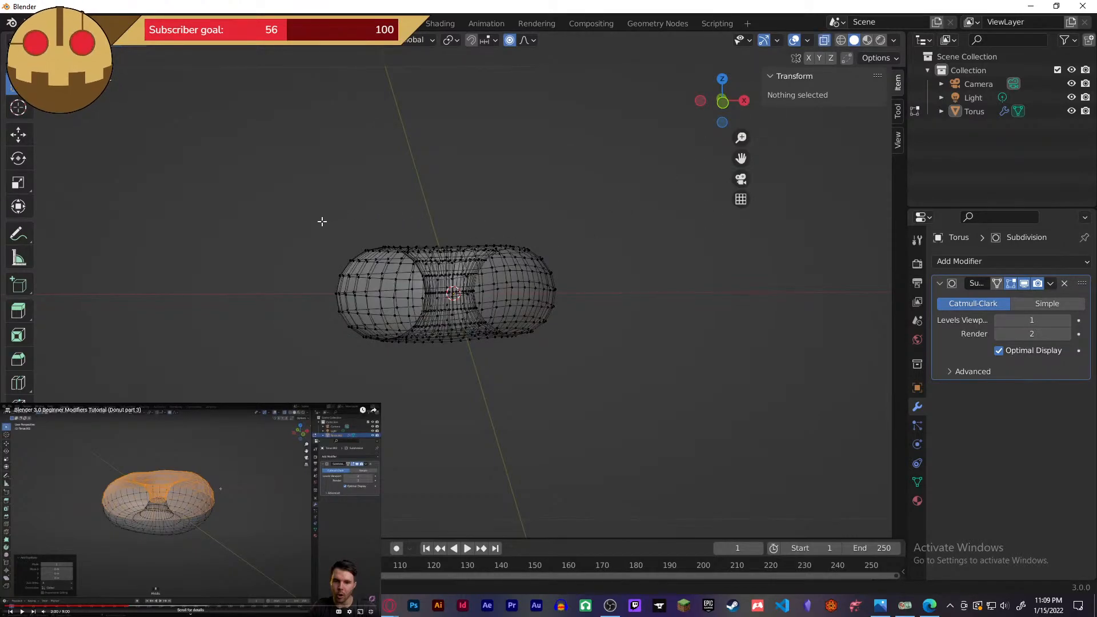
pyautogui.moveTo(312, 207); pyautogui.dragTo(576, 301)
pyautogui.moveTo(580, 274); pyautogui.dragTo(436, 304, button='middle')
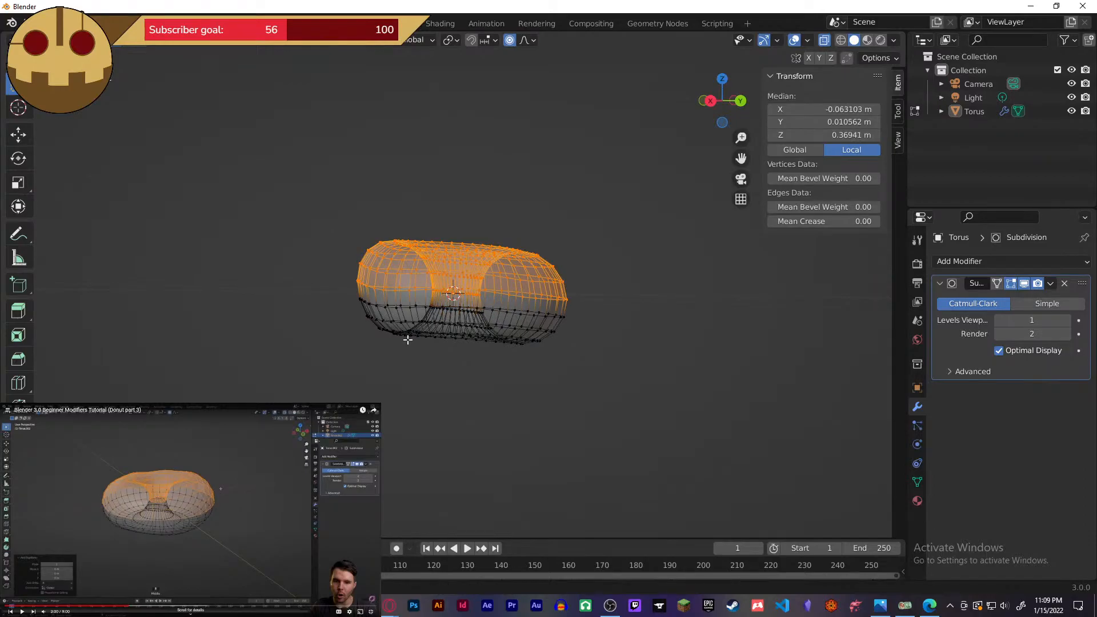
pyautogui.moveTo(408, 339); pyautogui.dragTo(631, 344, button='middle')
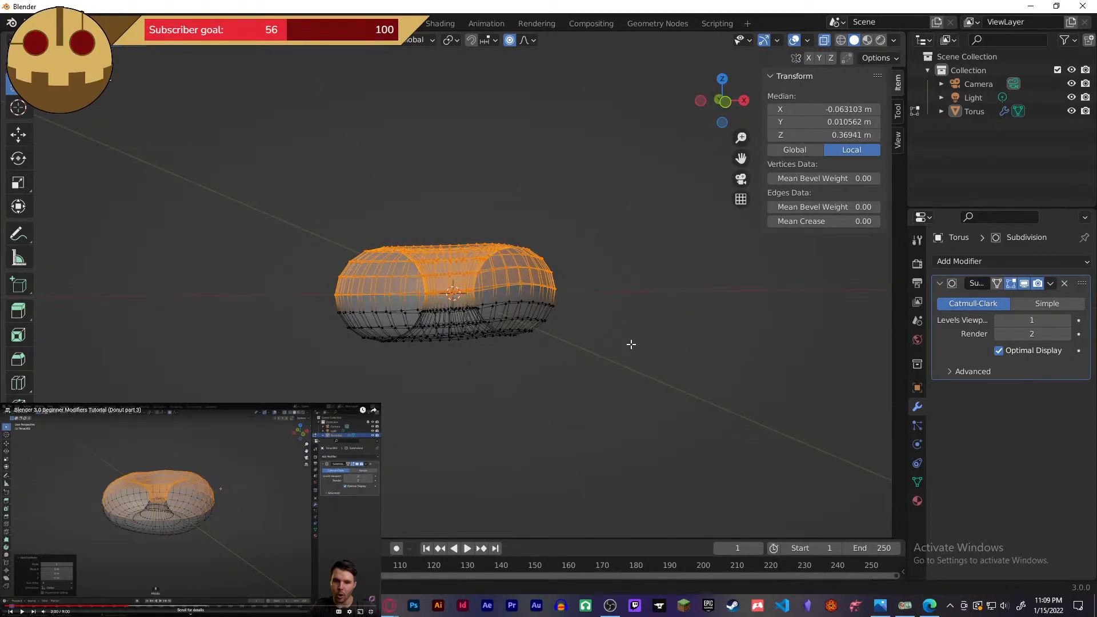
# - Reselect the torus's upper-half vertices with a box selection in the exact front view and check them from behind
pyautogui.press('KP_1')
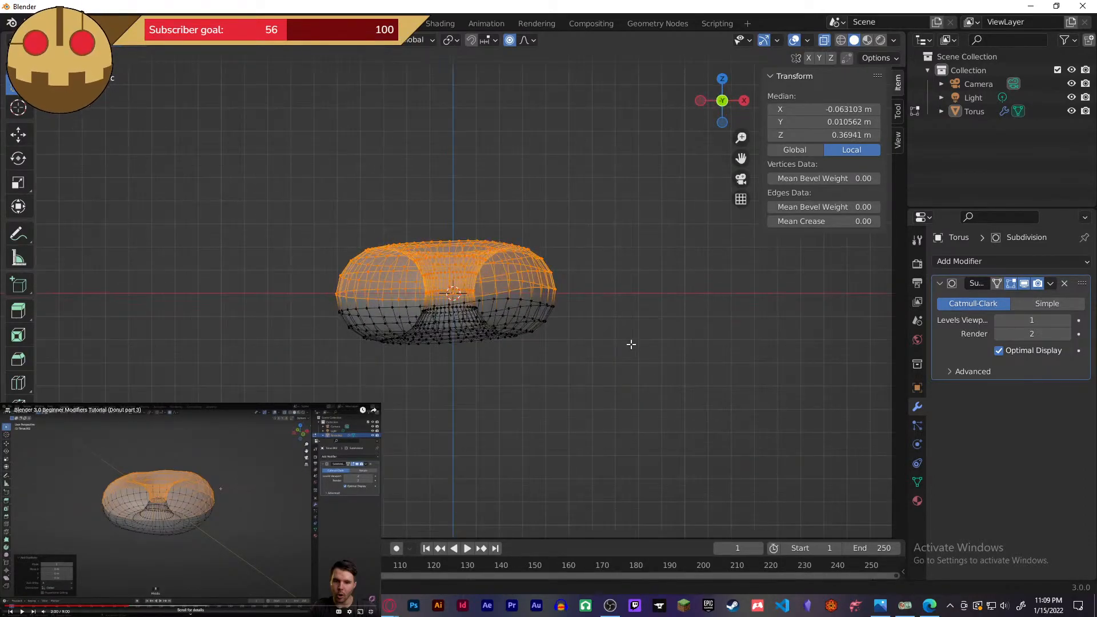
pyautogui.click(620, 312)
pyautogui.moveTo(309, 194); pyautogui.dragTo(578, 297)
pyautogui.moveTo(580, 288); pyautogui.dragTo(266, 284, button='middle')
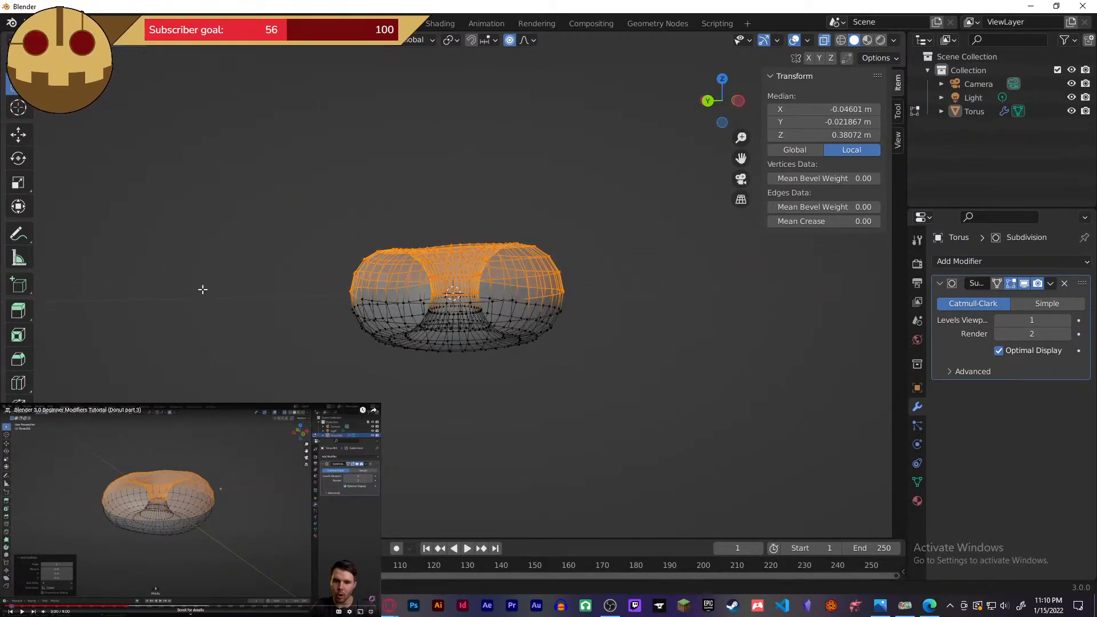
# - Clear the selection, disable X-ray and box-select only the torus's visible upper vertices from the top view
pyautogui.hotkey('alt', 'a')
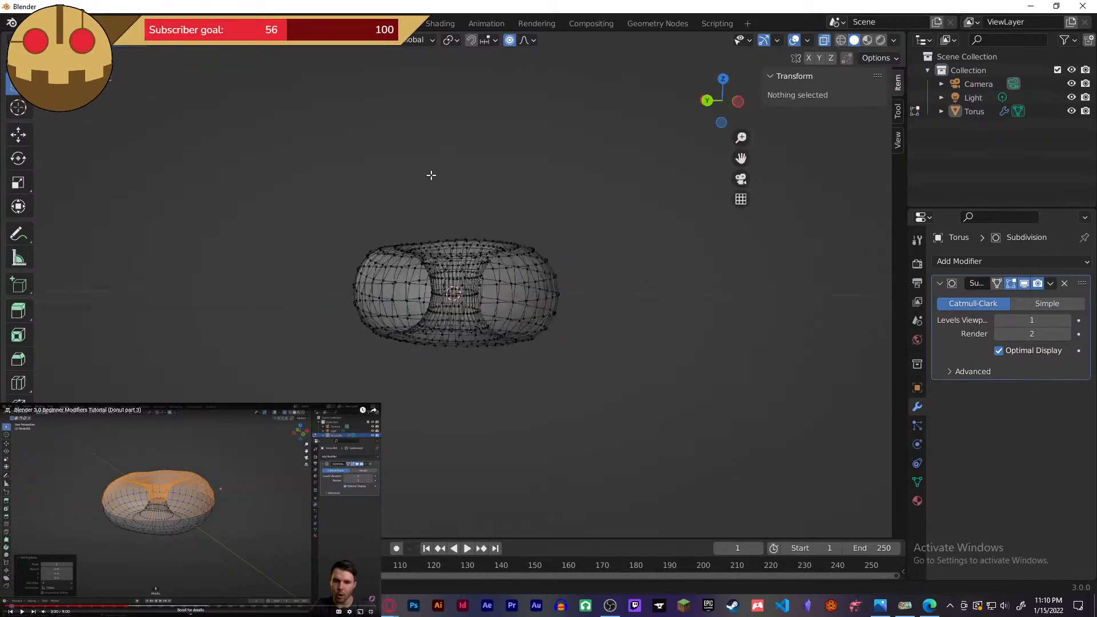
pyautogui.press('KP_7')
pyautogui.moveTo(290, 124); pyautogui.dragTo(644, 455)
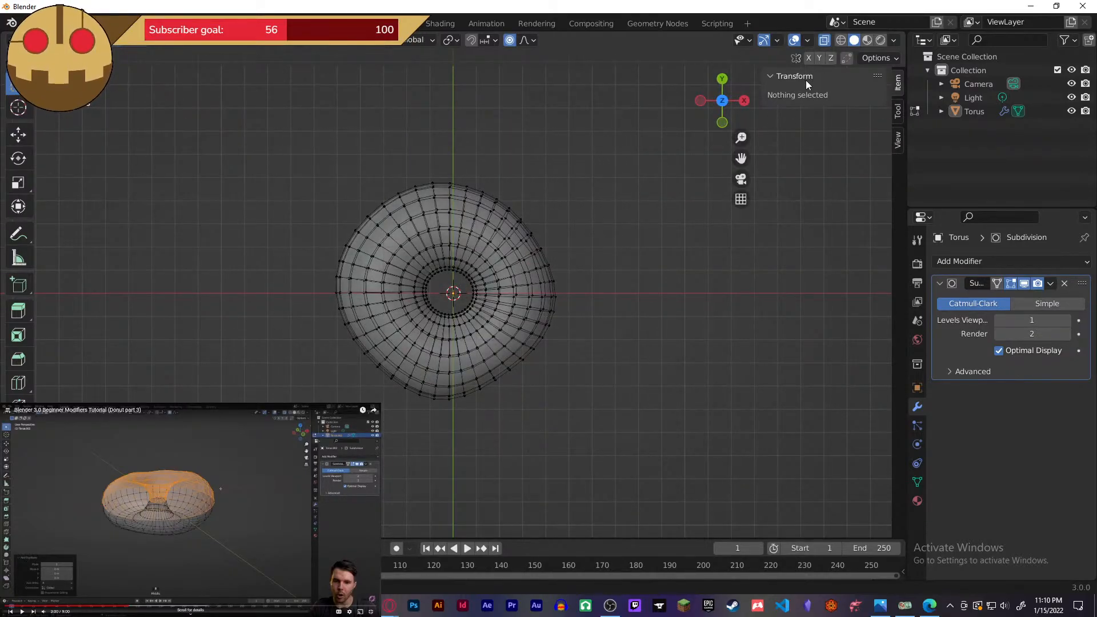
pyautogui.hotkey('alt', 'z')
pyautogui.moveTo(286, 101); pyautogui.dragTo(535, 382)
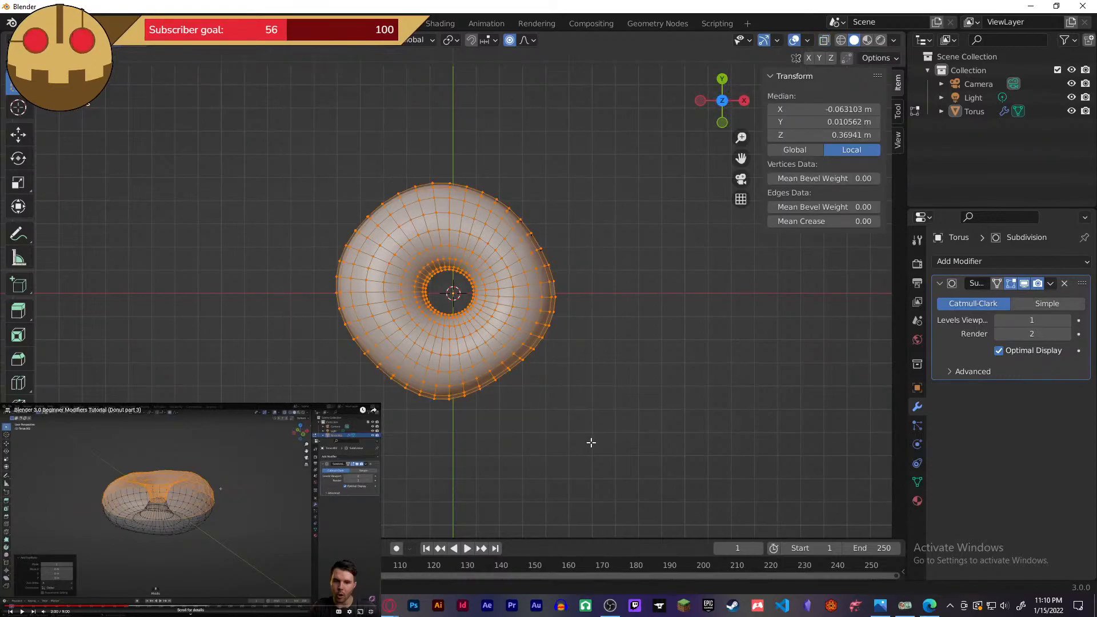
pyautogui.moveTo(595, 443); pyautogui.dragTo(710, 324, button='middle')
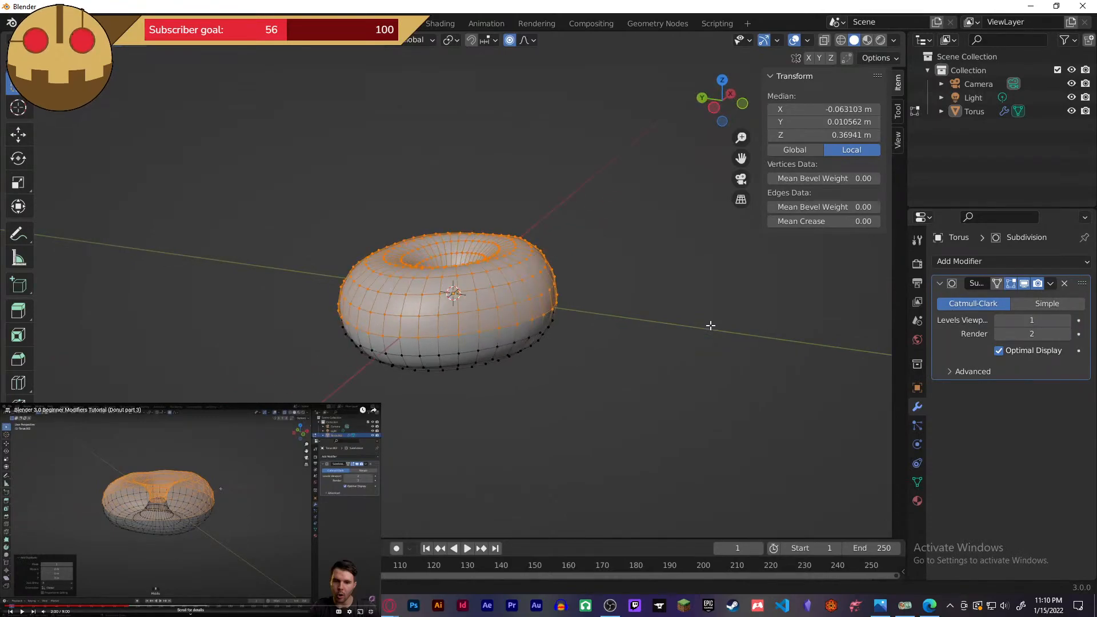
pyautogui.moveTo(516, 365); pyautogui.dragTo(642, 380, button='middle')
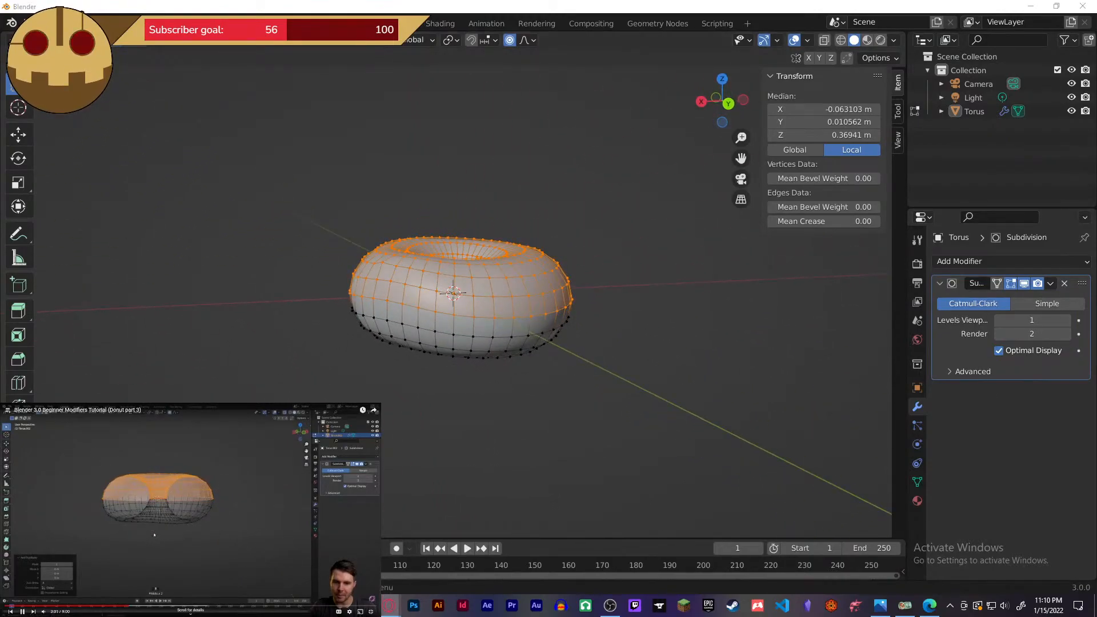
pyautogui.moveTo(791, 325); pyautogui.dragTo(763, 351, button='middle')
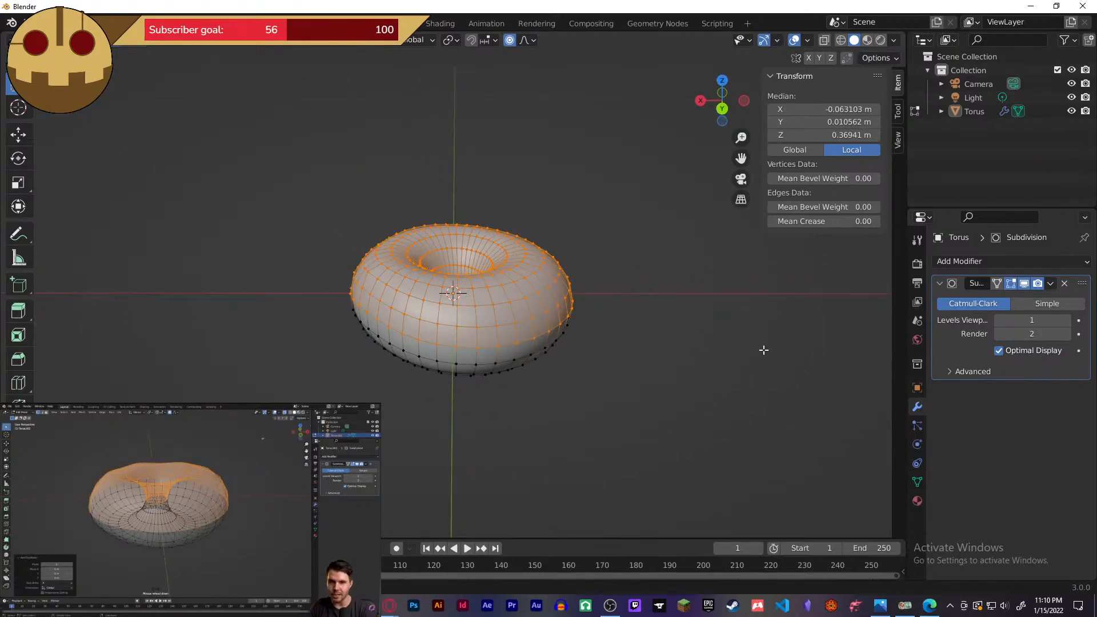
# - Duplicate the selected upper half in place and separate the selection into its own object
pyautogui.hotkey('shift', 'd')
pyautogui.click(757, 285)
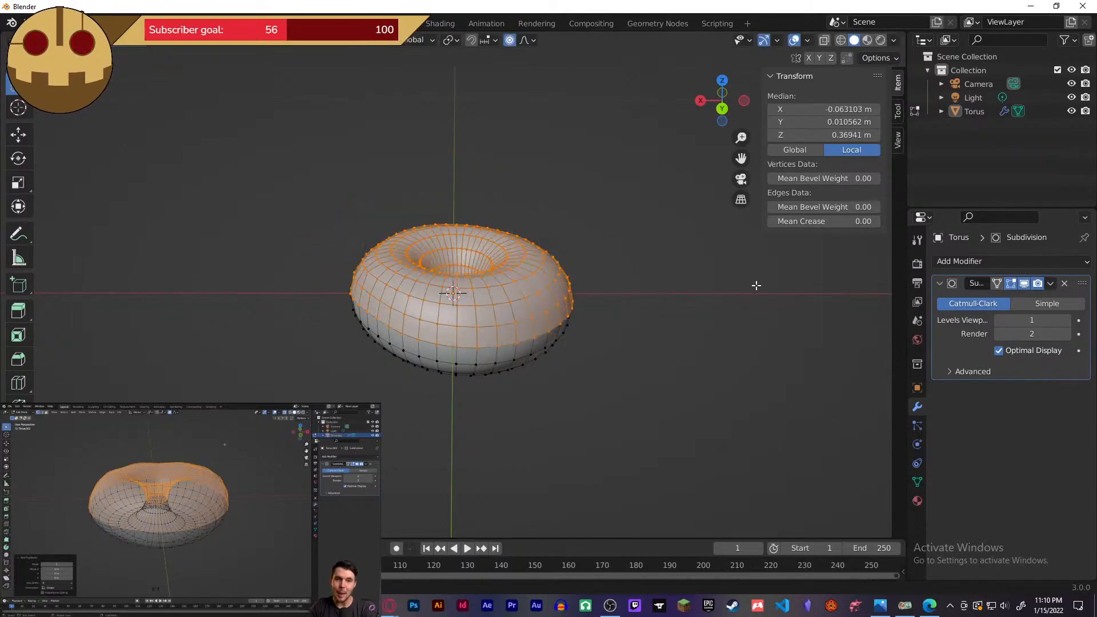
pyautogui.press('p')
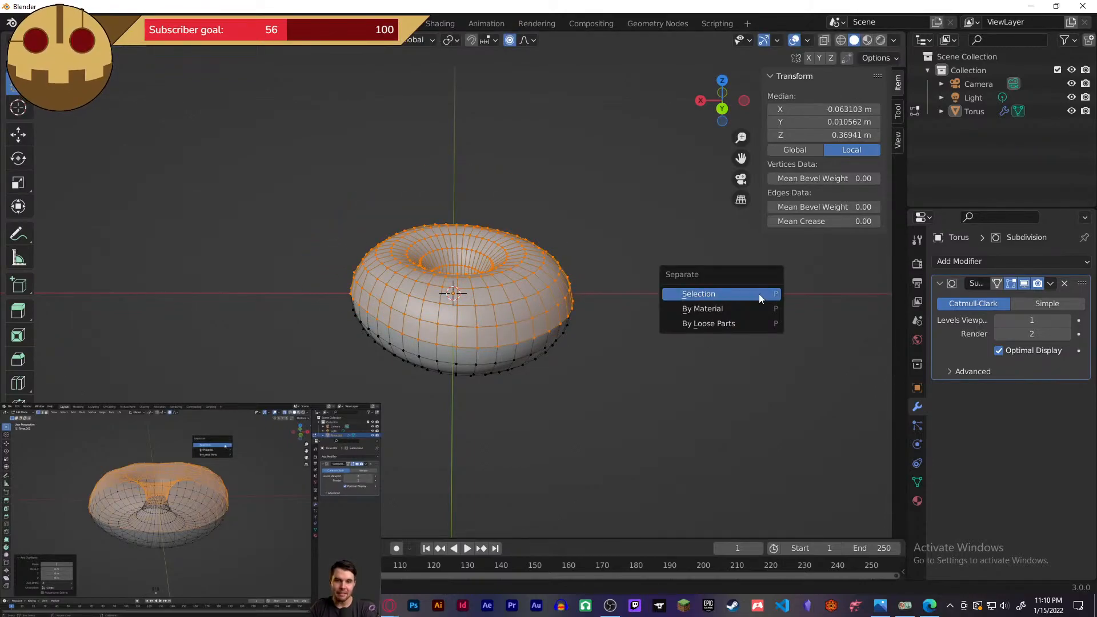
pyautogui.click(760, 294)
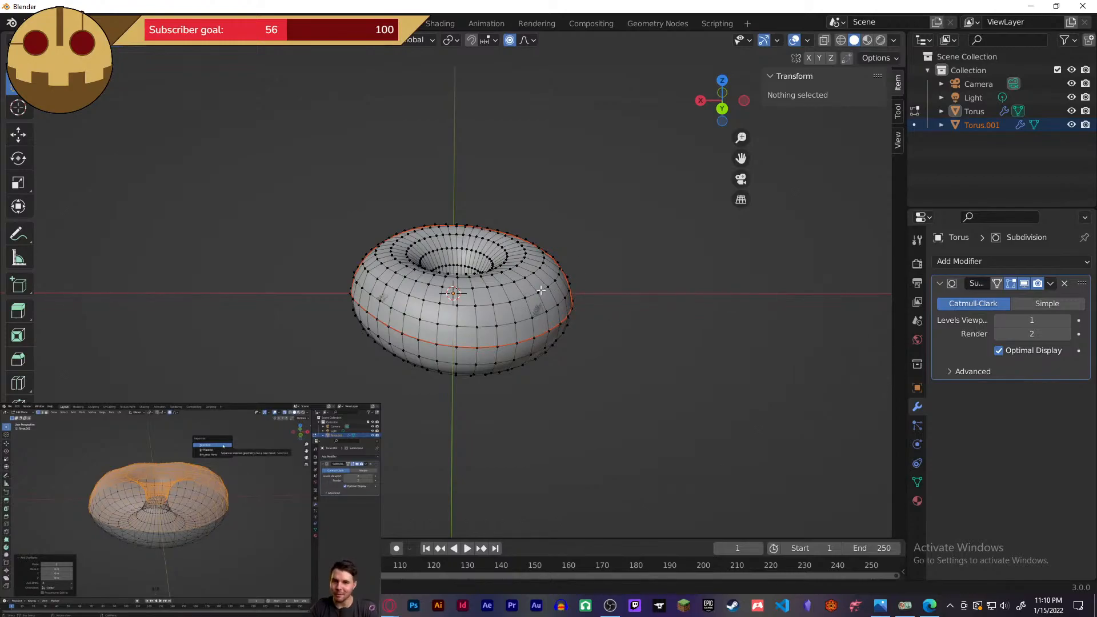
# - Try to select the separated upper-half object and a vertex on the mesh, toggling out of and back into Edit Mode
pyautogui.click(974, 127)
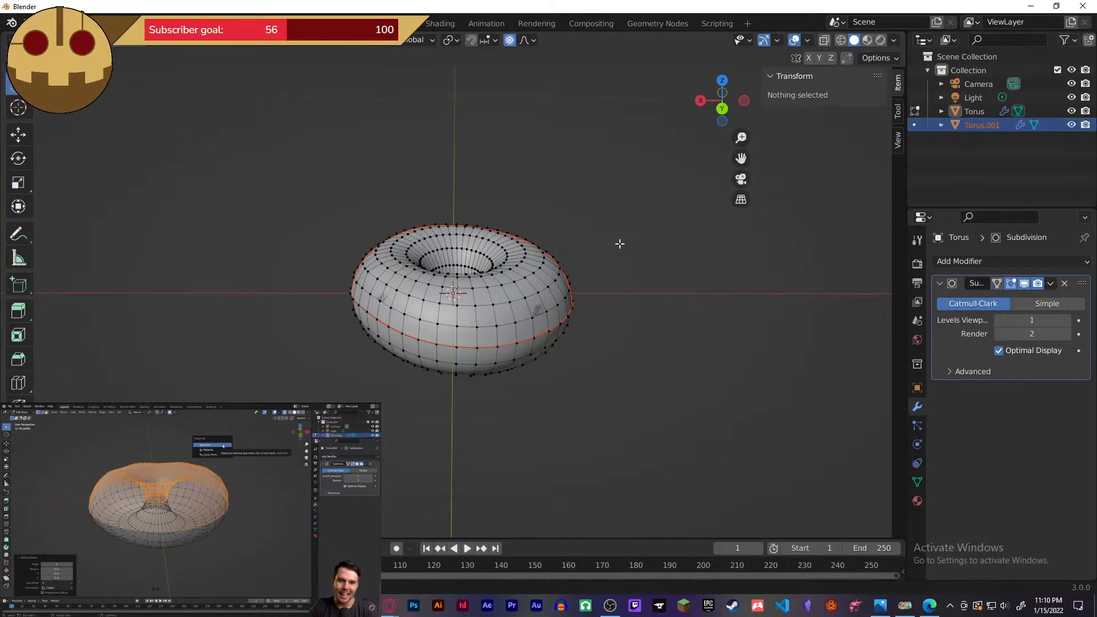
pyautogui.click(555, 263)
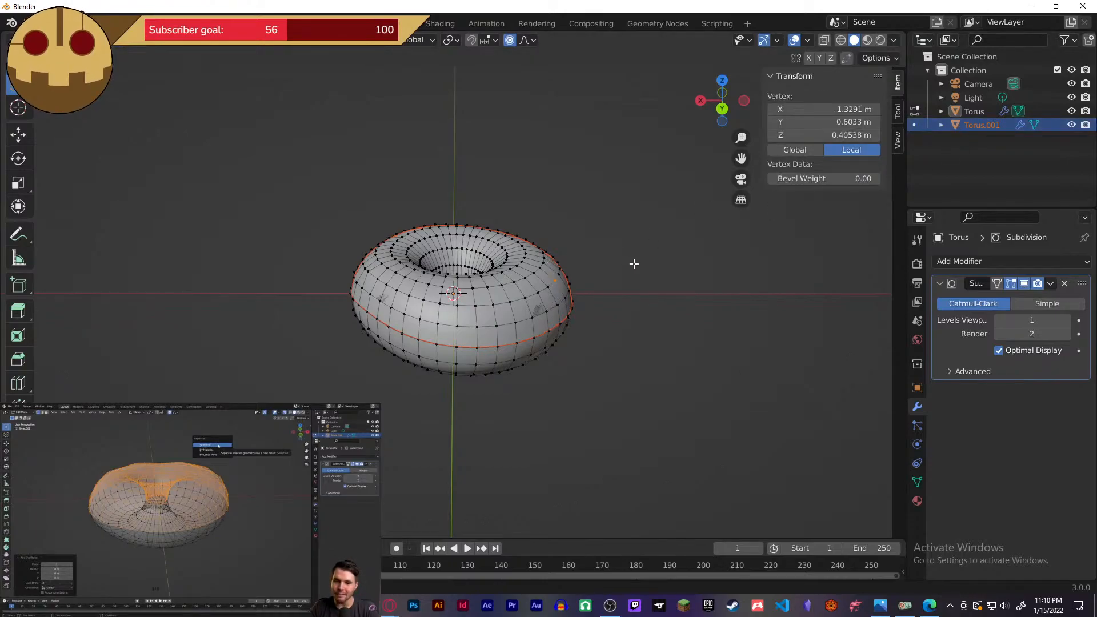
pyautogui.click(686, 287)
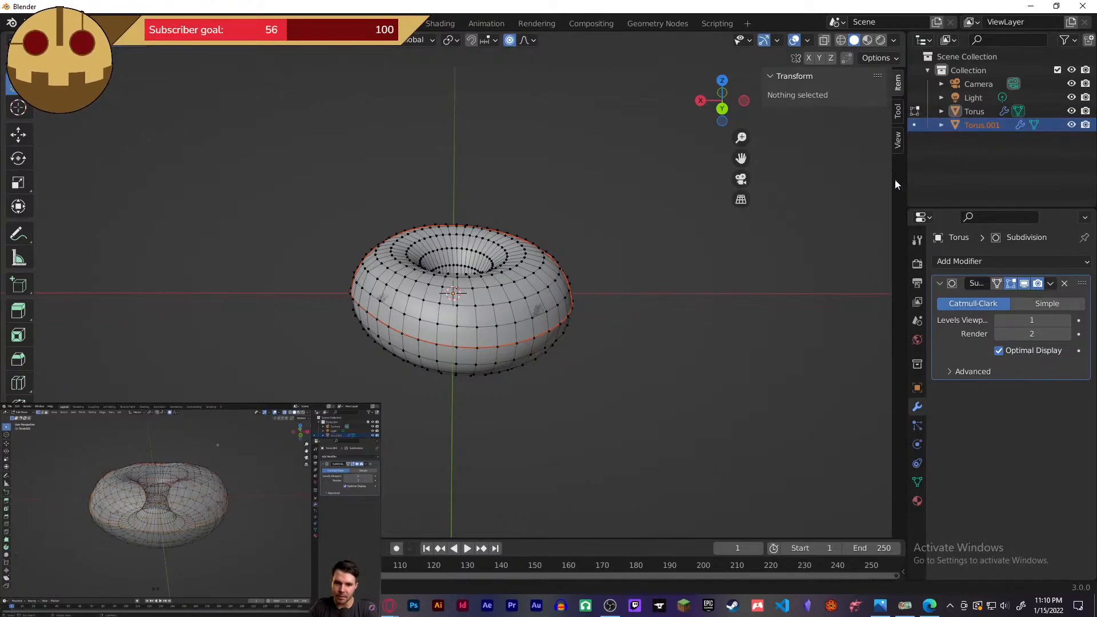
pyautogui.press('Tab')
pyautogui.press('Tab')
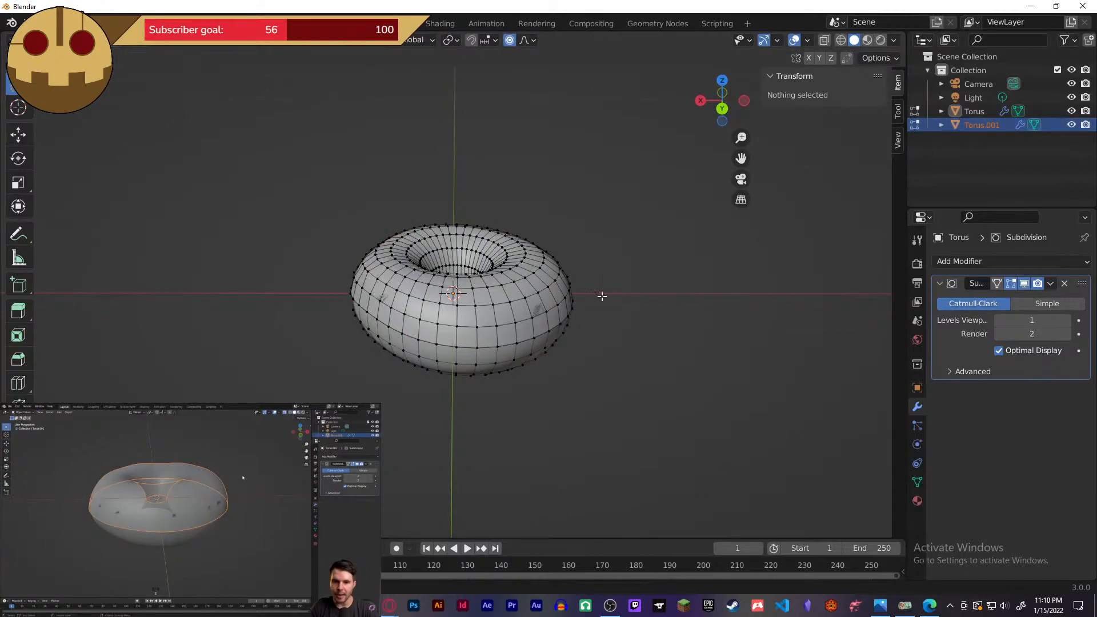
pyautogui.click(541, 308)
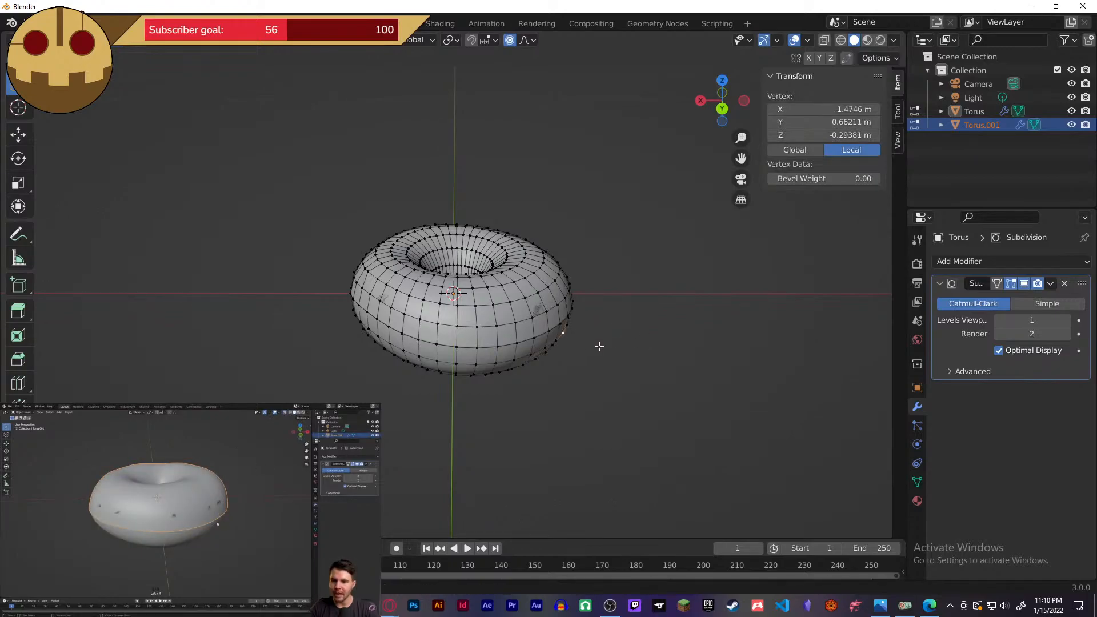
# - Undo the recent vertex selections and mode changes, back to Object Mode with the separated upper half selected
pyautogui.hotkey('ctrl', 'z')
pyautogui.hotkey('ctrl', 'z')
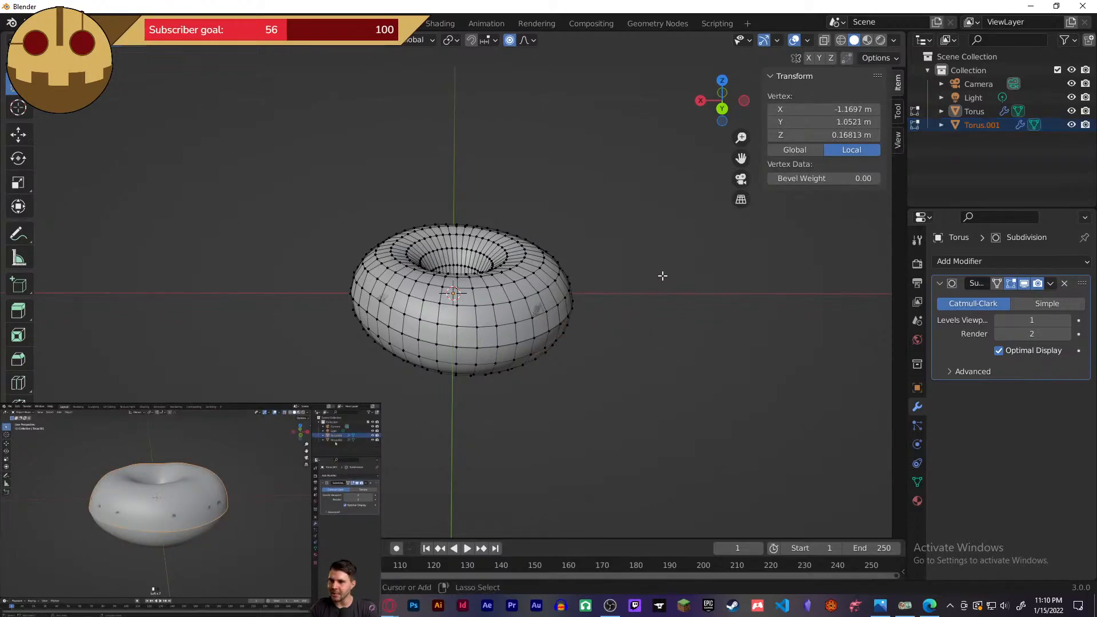
pyautogui.hotkey('ctrl', 'z')
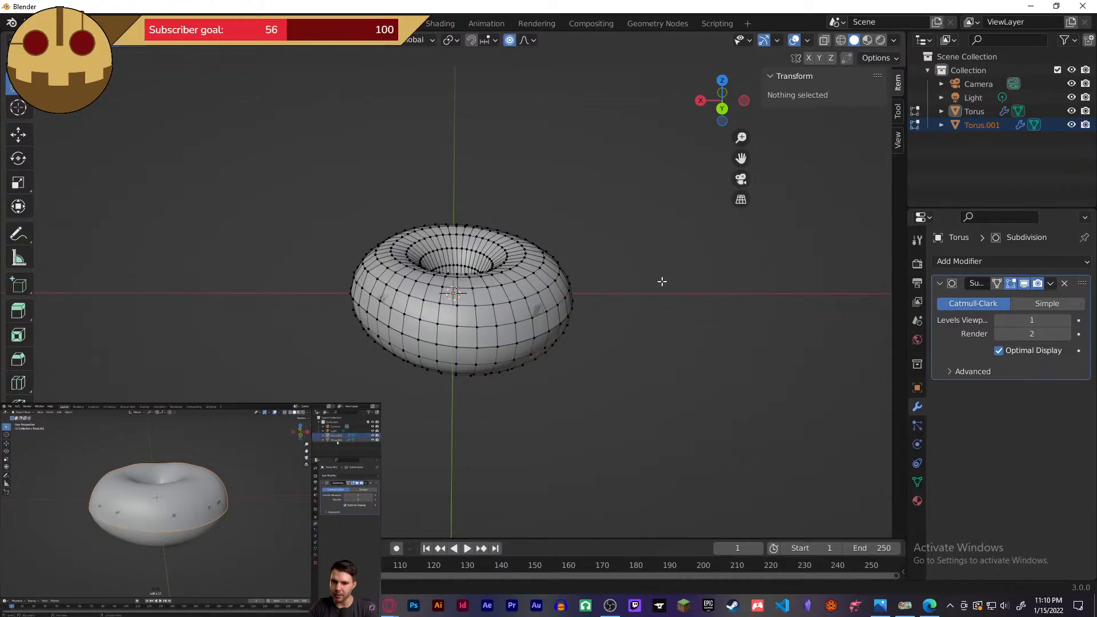
pyautogui.hotkey('ctrl', 'z')
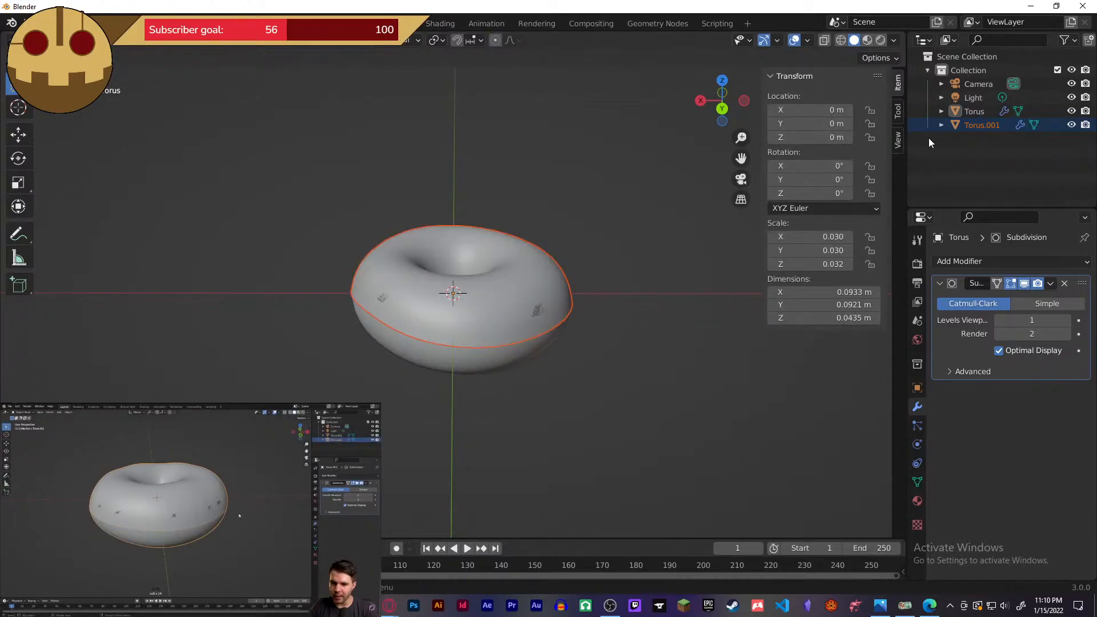
# - Test lifting the separated upper-half object above the donut, cancel the move and delete that object
pyautogui.hotkey('shift', 'd')
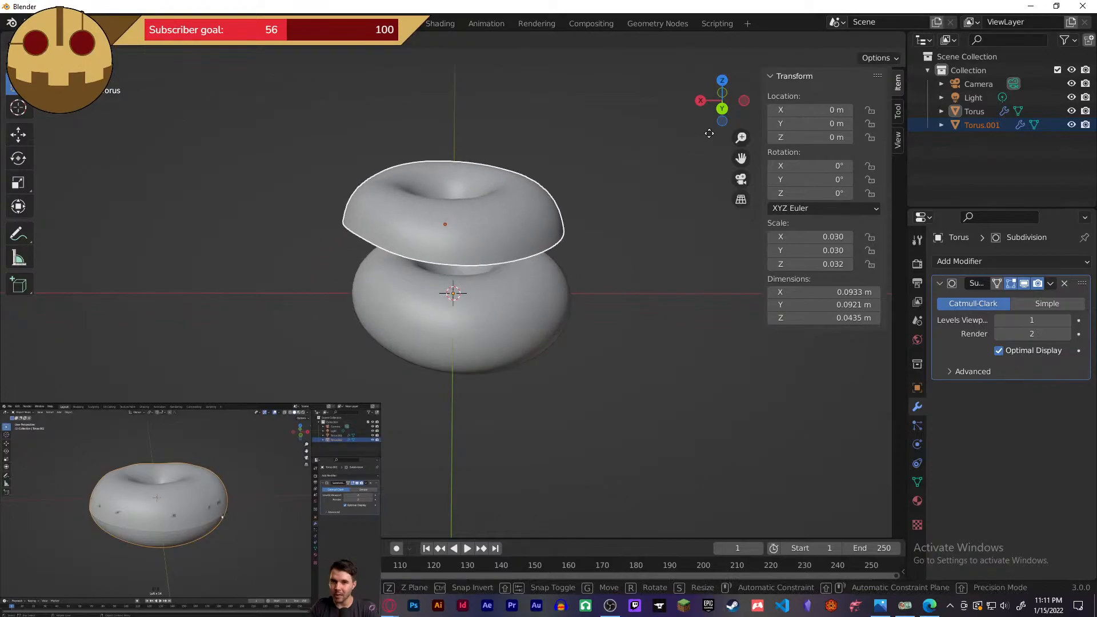
pyautogui.rightClick(722, 120)
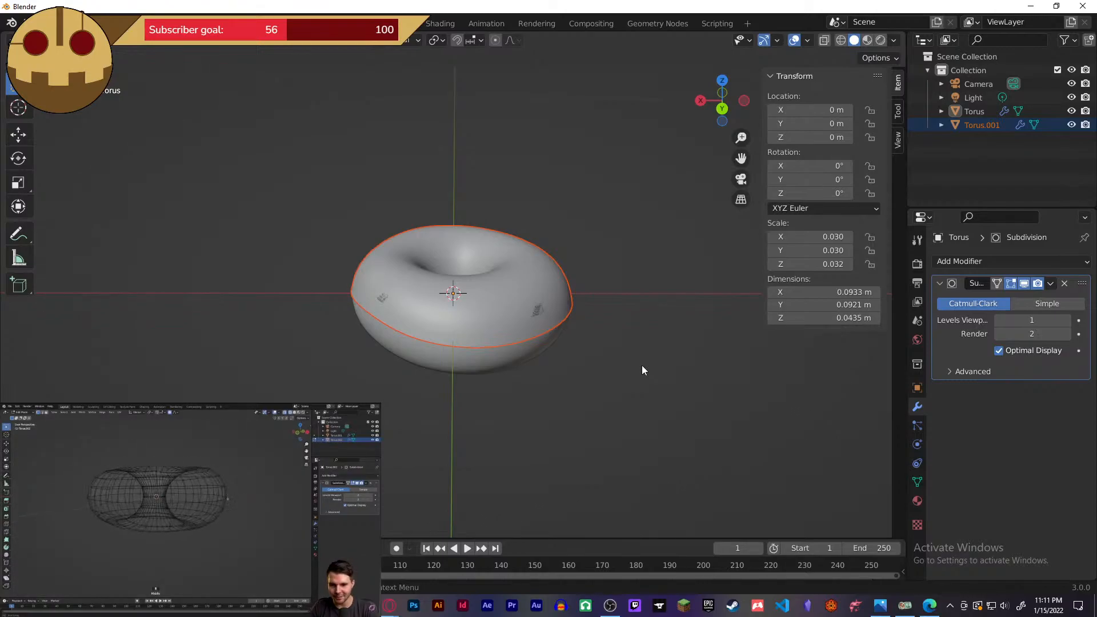
pyautogui.moveTo(645, 341); pyautogui.dragTo(623, 275, button='middle')
pyautogui.press('Delete')
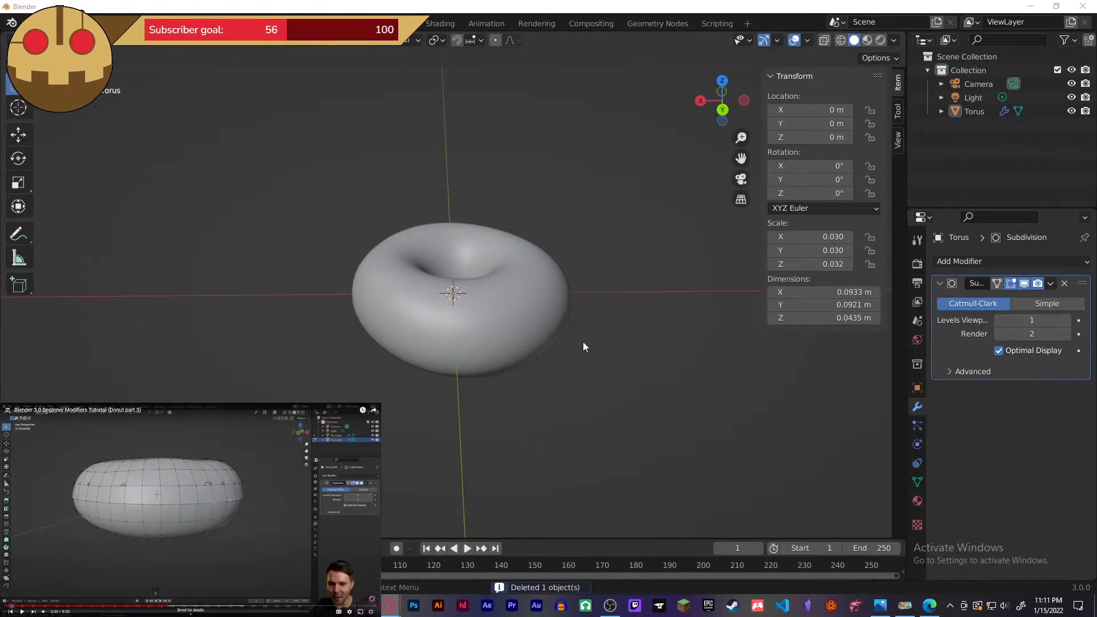
# - Enter Edit Mode on the remaining torus and box-select its visible upper vertices from the top view
pyautogui.press('Tab')
pyautogui.moveTo(610, 233); pyautogui.dragTo(619, 257, button='middle')
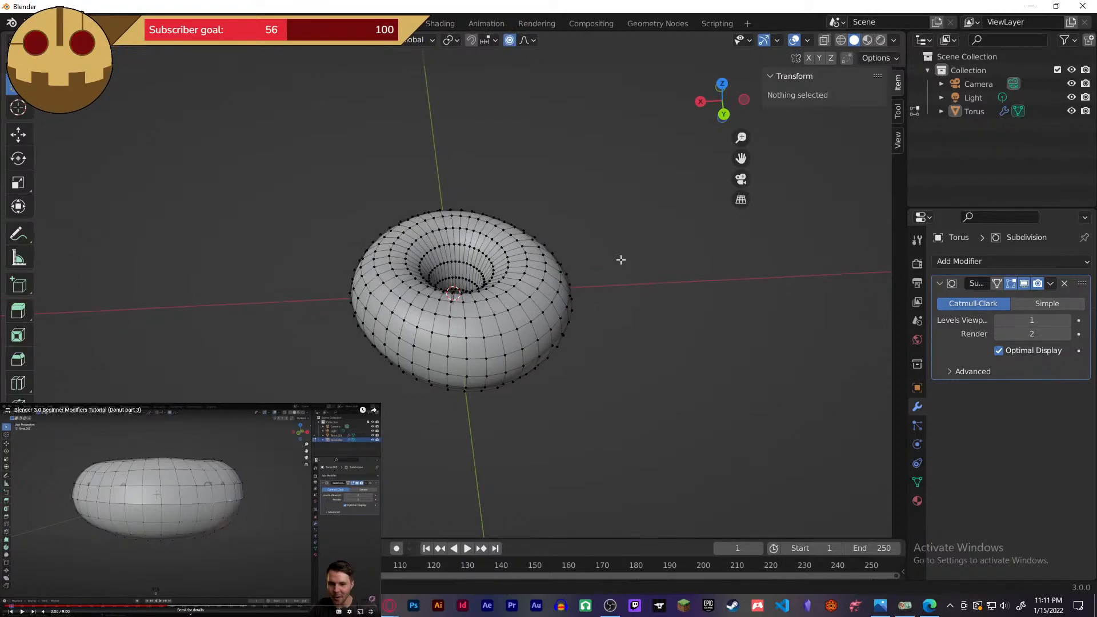
pyautogui.press('KP_7')
pyautogui.moveTo(336, 150); pyautogui.dragTo(573, 408)
pyautogui.moveTo(312, 117); pyautogui.dragTo(619, 443)
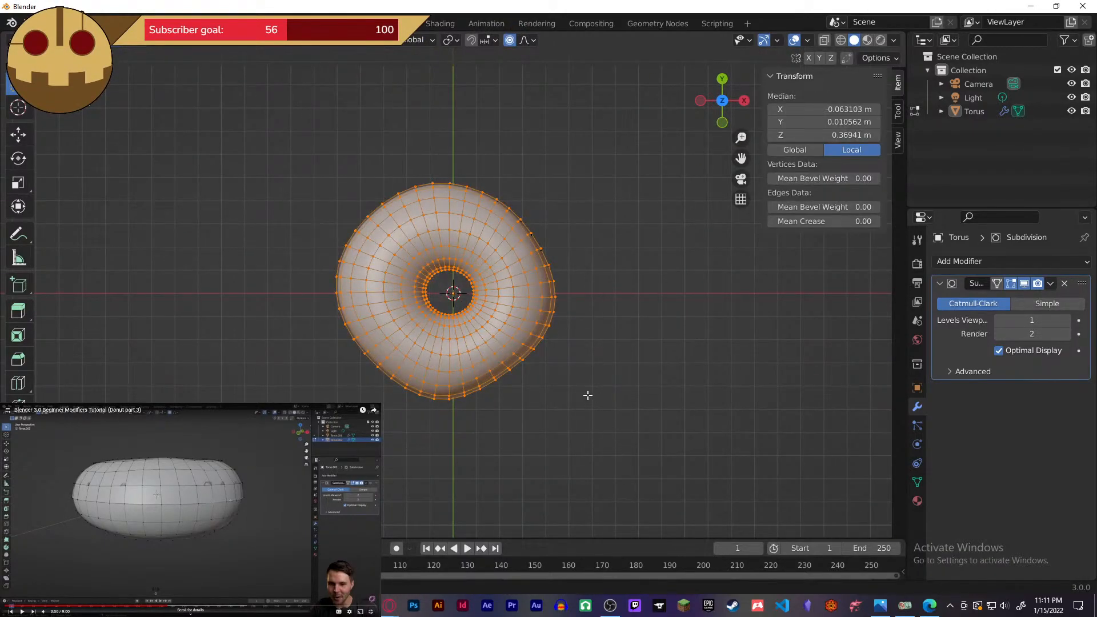
pyautogui.moveTo(593, 385); pyautogui.dragTo(576, 258, button='middle')
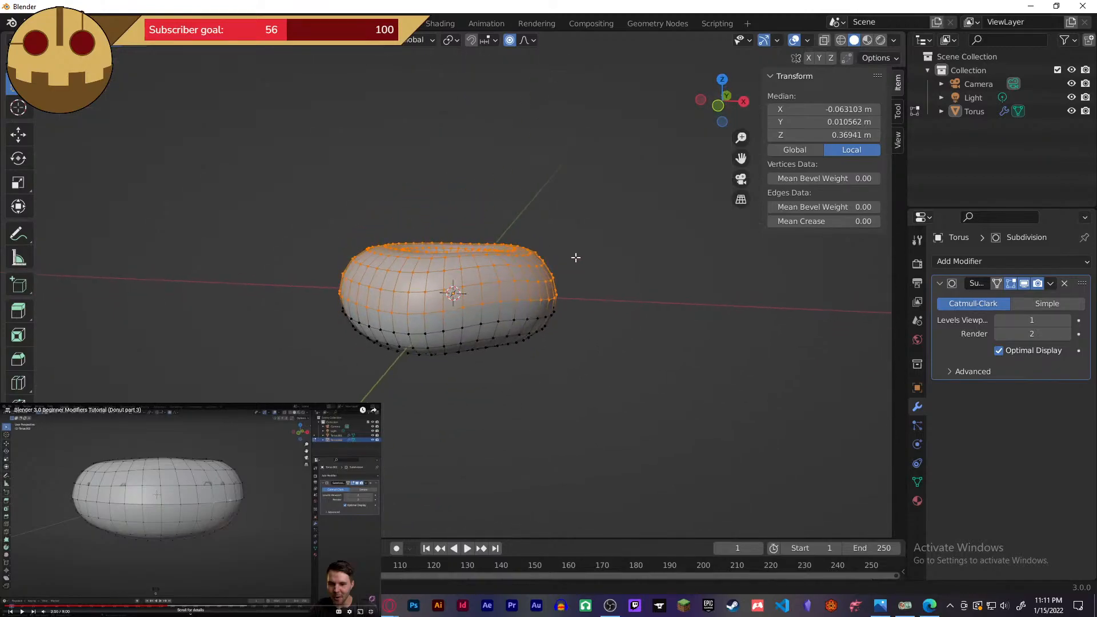
# - Duplicate the selected upper half of the torus in place, deselect all vertices and return to Object Mode
pyautogui.hotkey('shift', 'd')
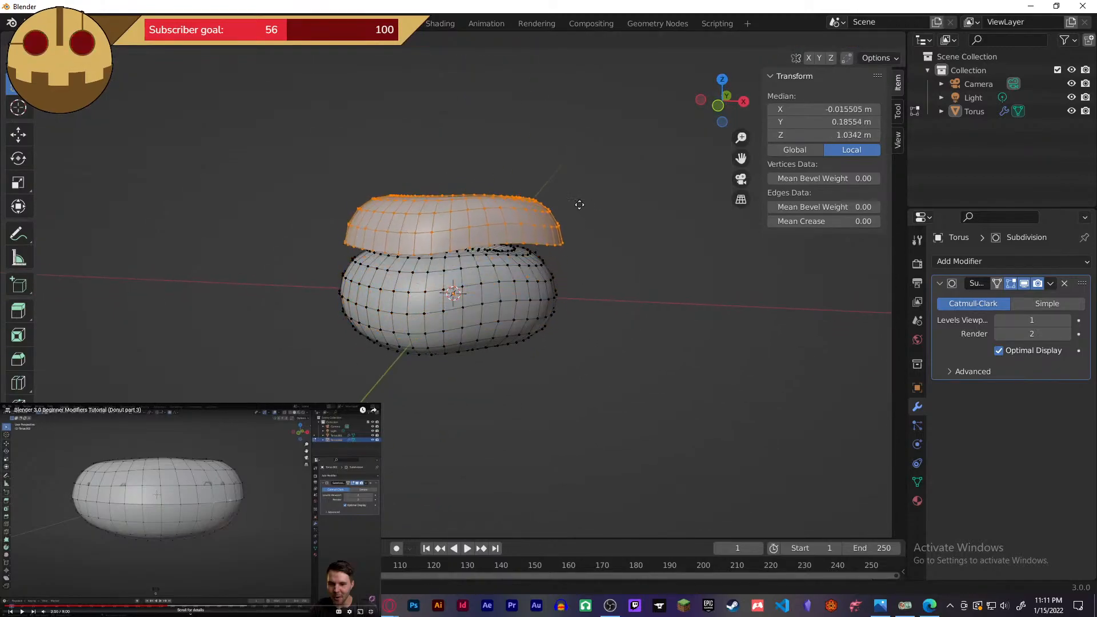
pyautogui.rightClick(579, 196)
pyautogui.hotkey('alt', 'a')
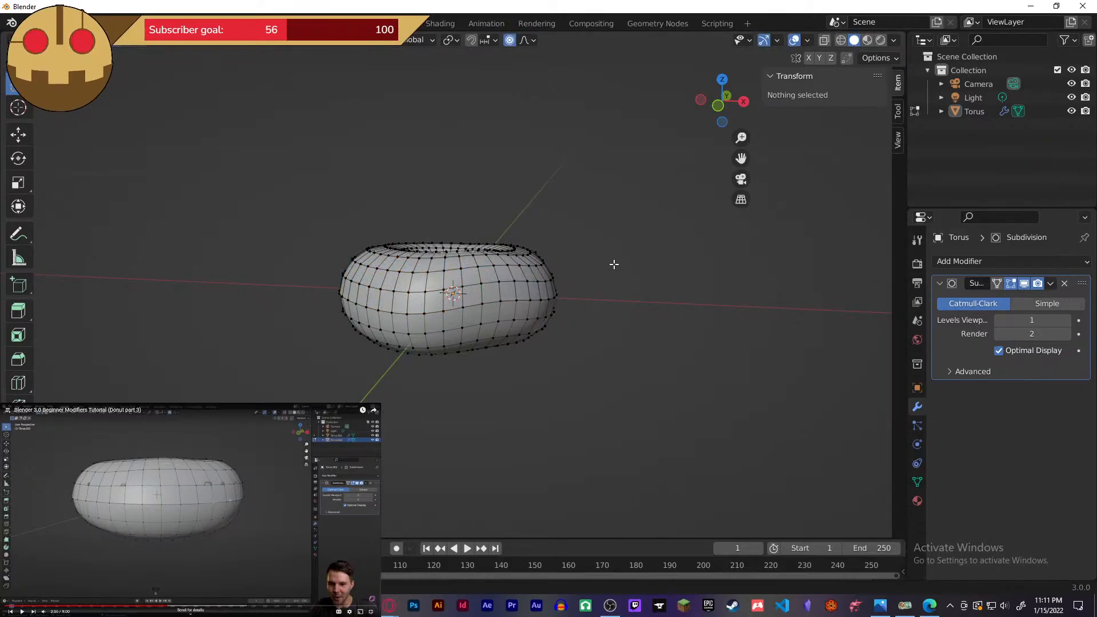
pyautogui.moveTo(615, 262); pyautogui.dragTo(619, 280, button='middle')
pyautogui.press('Tab')
# - In Edit Mode, pick one vertex of the duplicated upper half and select all geometry linked to it
pyautogui.scroll(4, 600, 296)
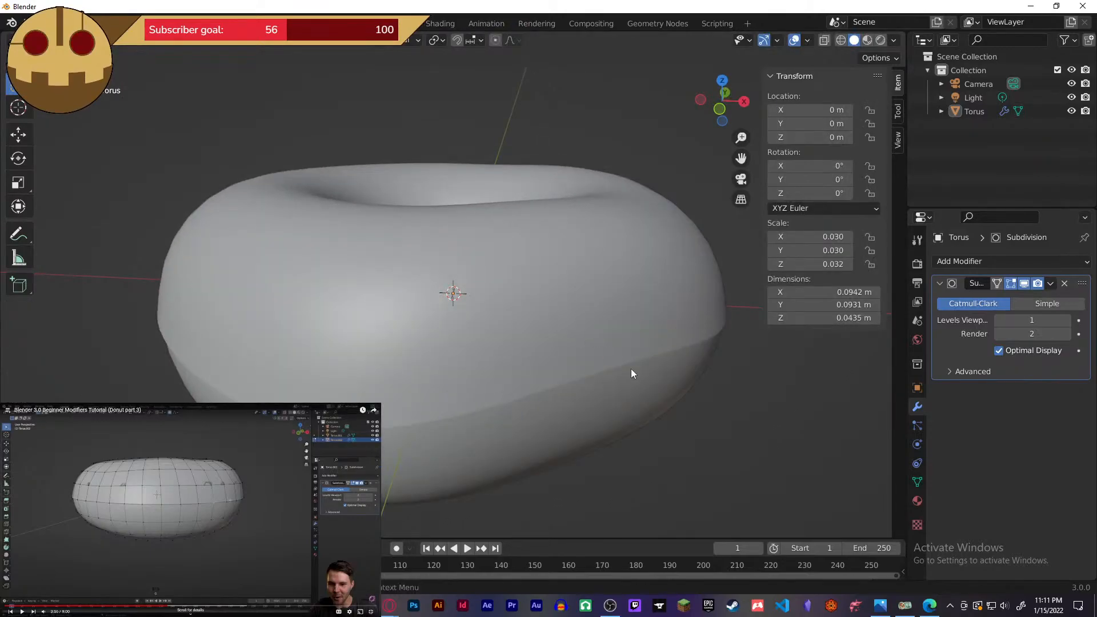
pyautogui.moveTo(633, 372); pyautogui.dragTo(631, 421, button='middle')
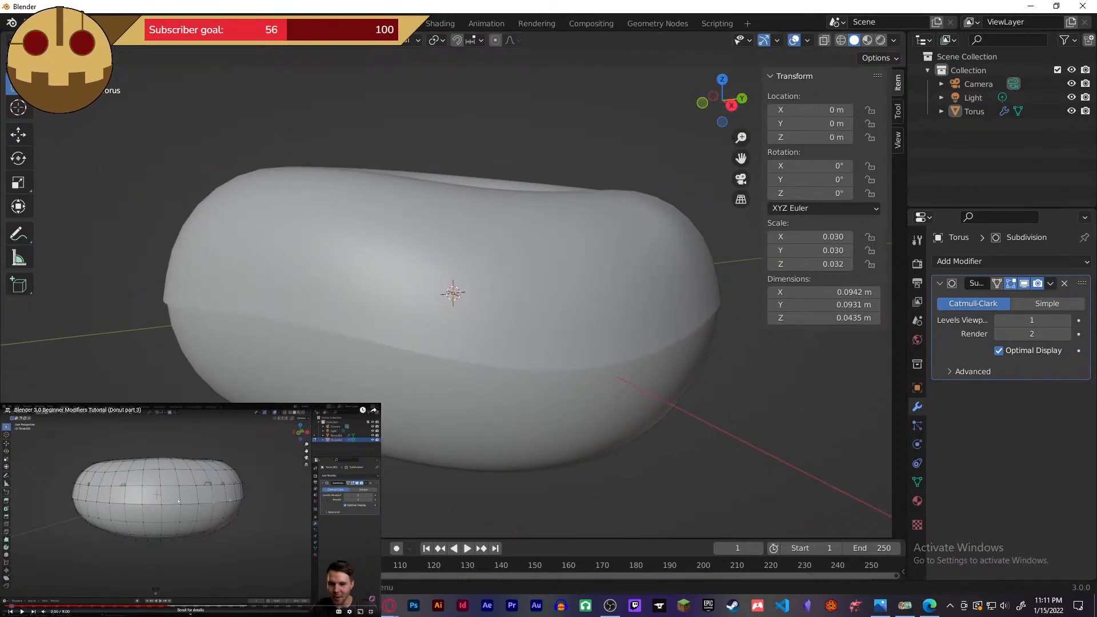
pyautogui.scroll(-3, 686, 370)
pyautogui.scroll(-1, 671, 372)
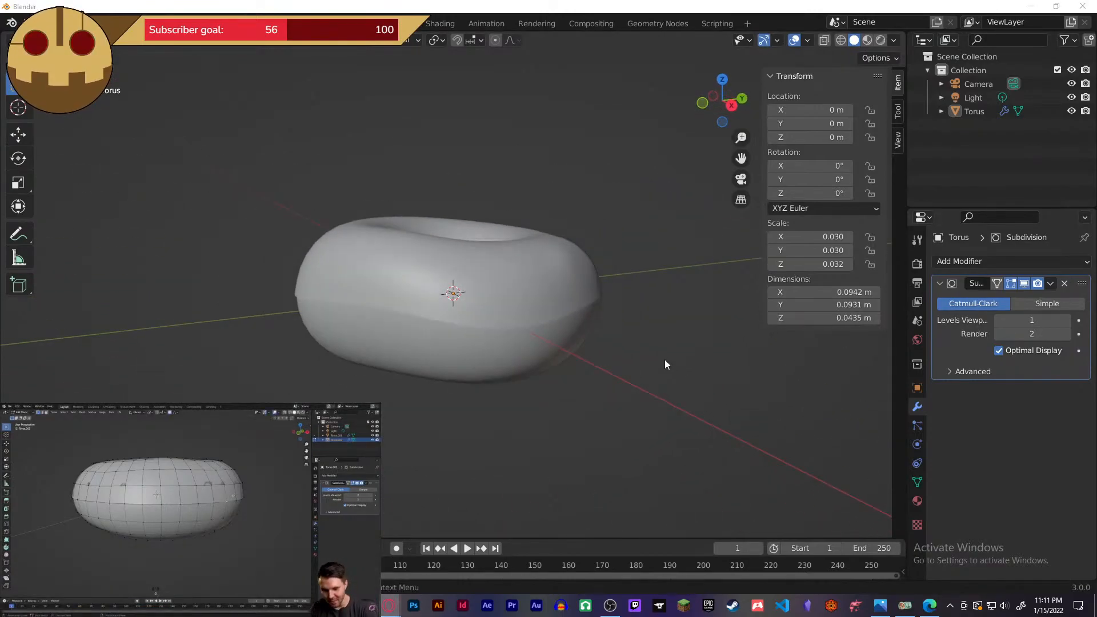
pyautogui.moveTo(664, 362); pyautogui.dragTo(707, 357, button='middle')
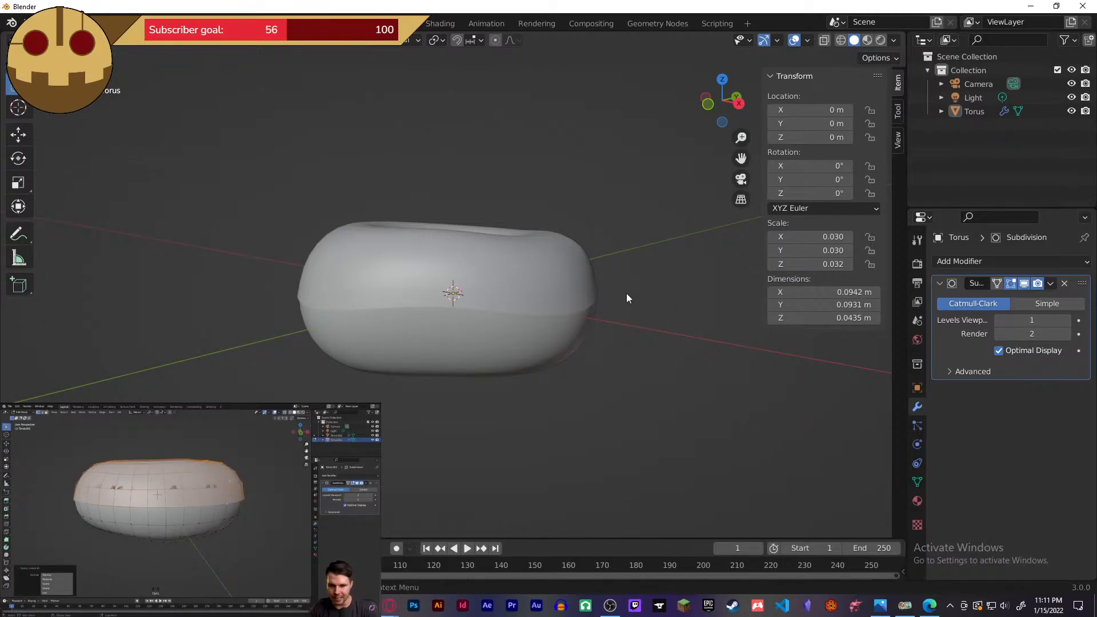
pyautogui.press('Tab')
pyautogui.click(499, 312)
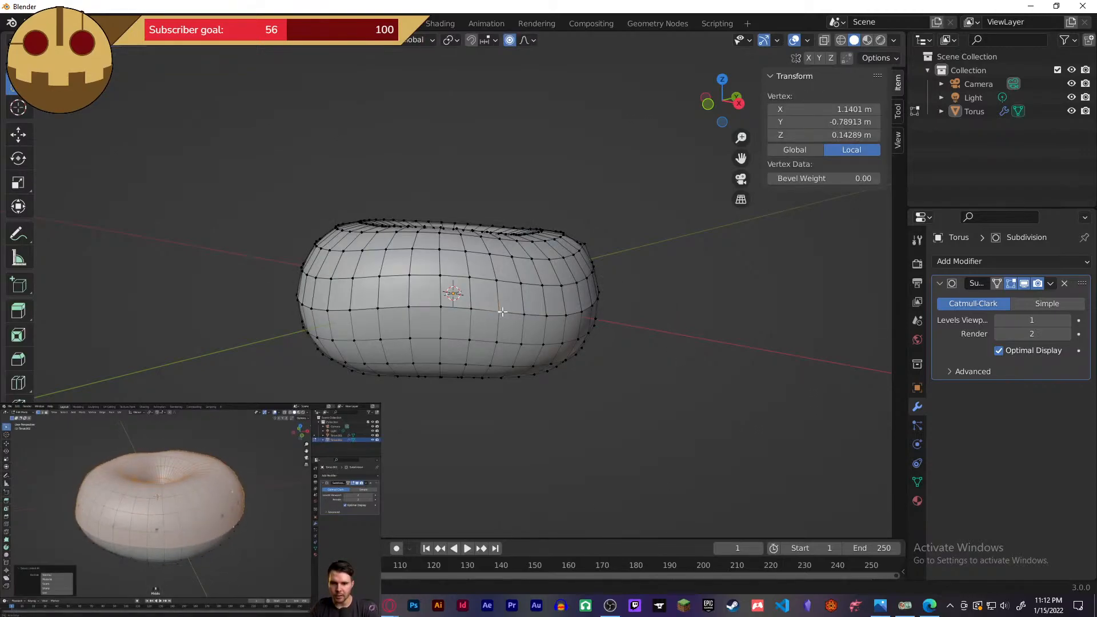
pyautogui.hotkey('ctrl', 'l')
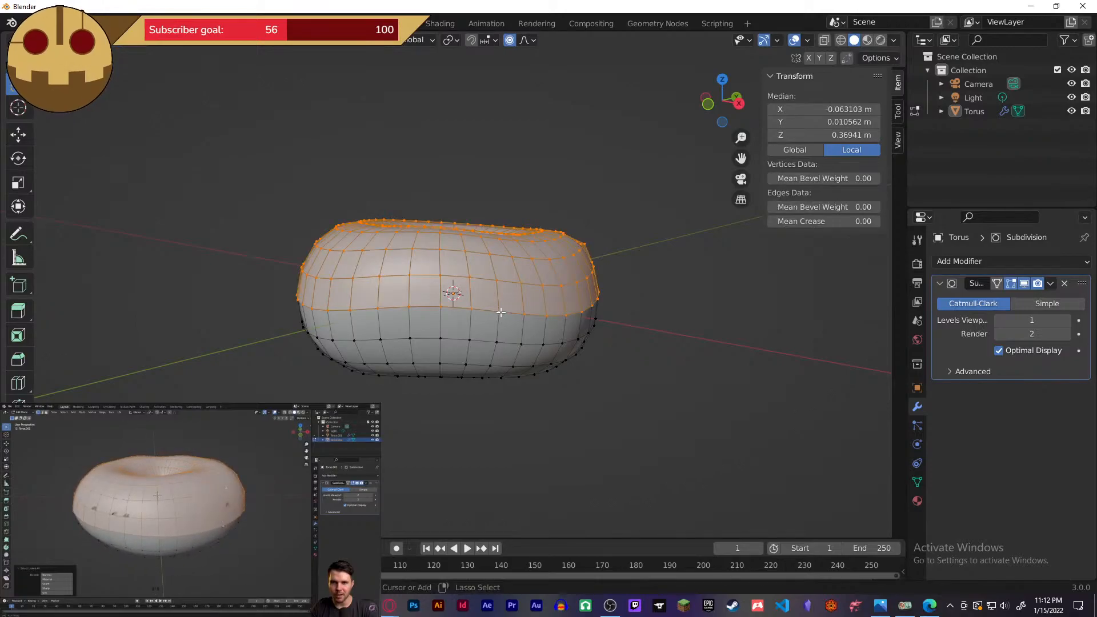
# - Separate the selected upper half into its own object and return to Object Mode
pyautogui.moveTo(649, 294); pyautogui.dragTo(644, 323, button='middle')
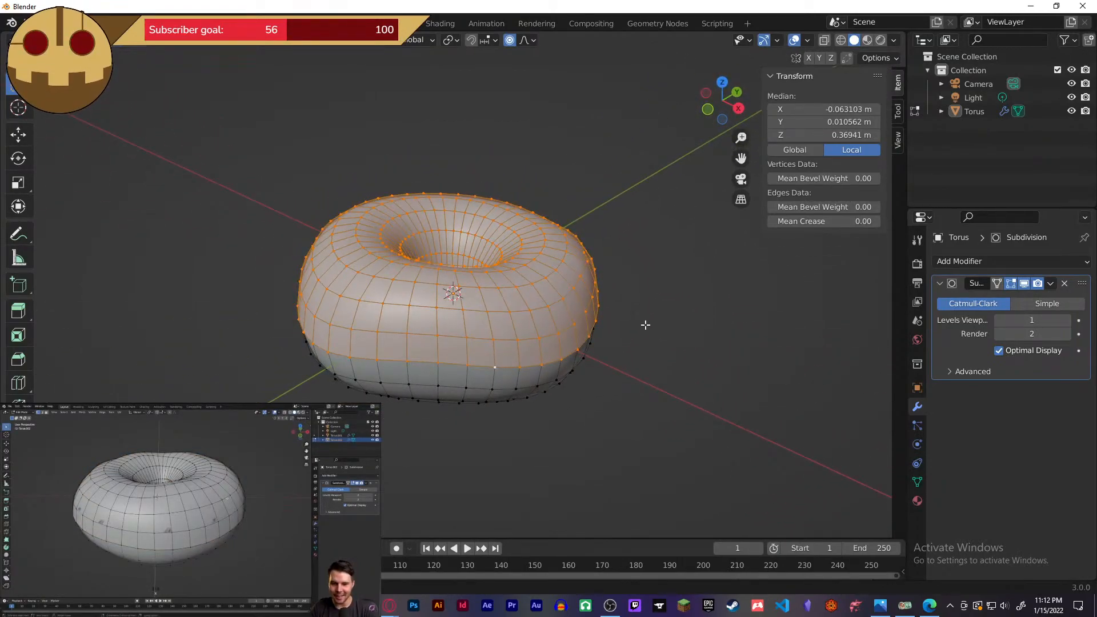
pyautogui.press('p')
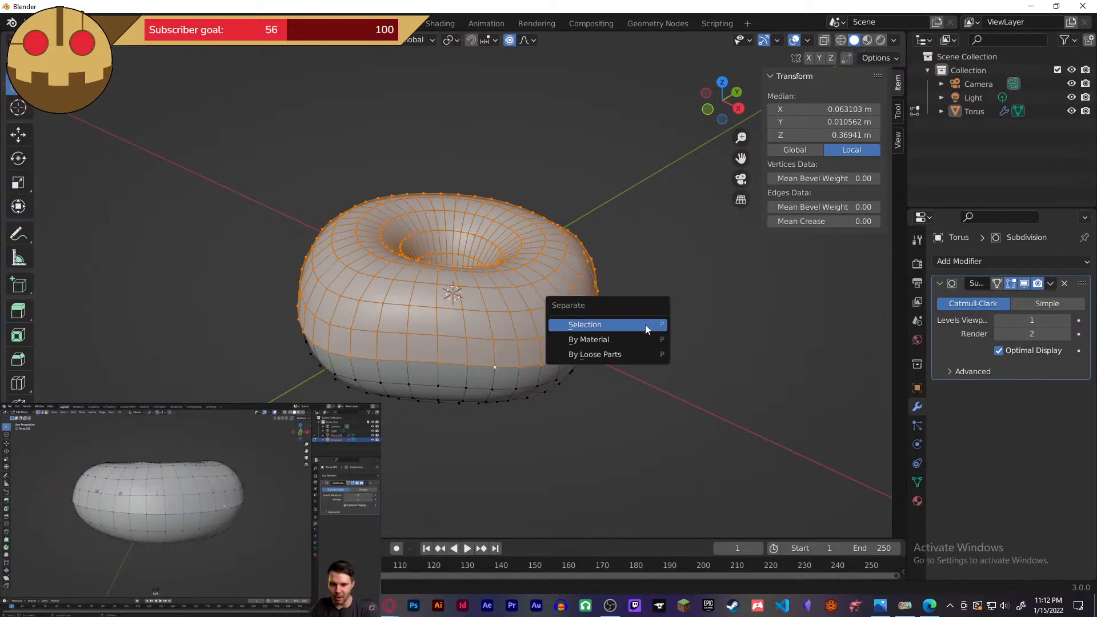
pyautogui.click(646, 325)
pyautogui.moveTo(640, 322); pyautogui.dragTo(644, 289, button='middle')
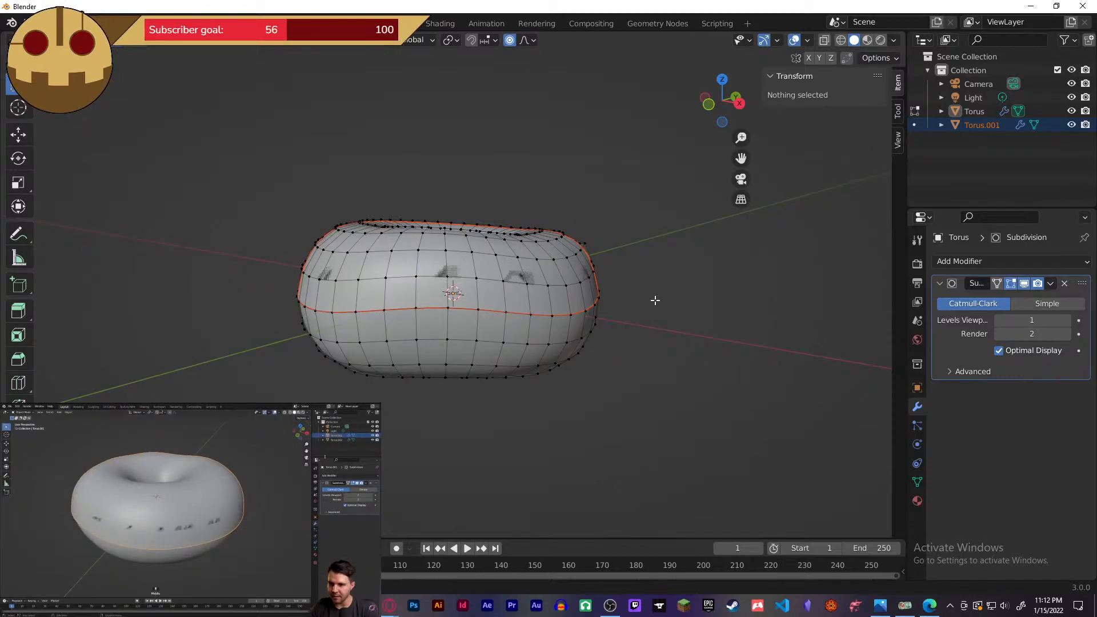
pyautogui.press('Tab')
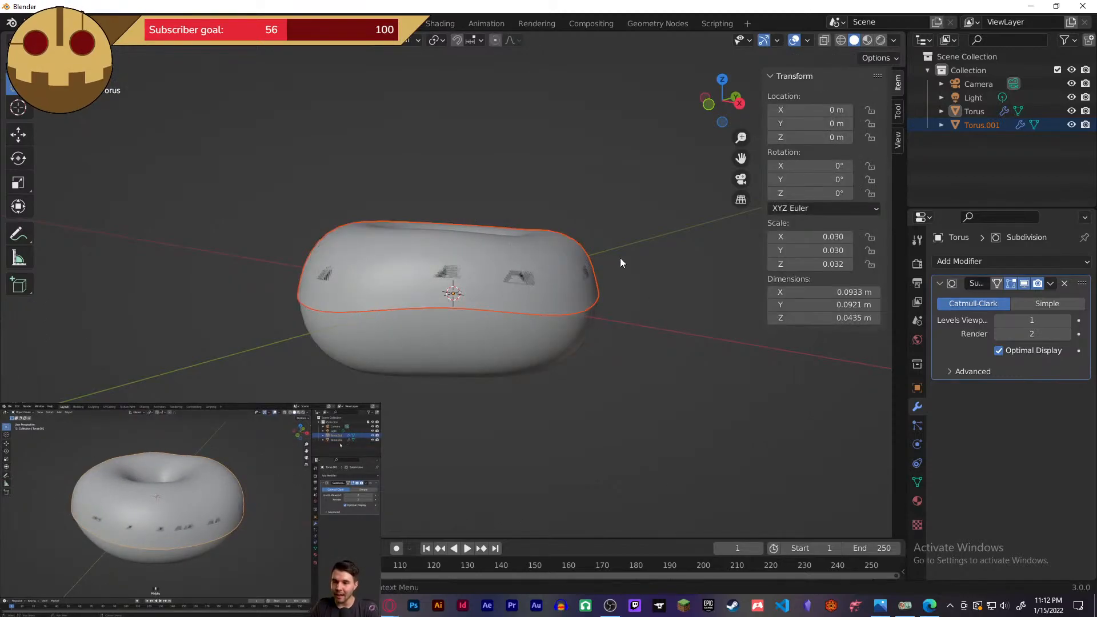
# - Select the separated upper-half object and test moving it, cancelling the move
pyautogui.click(969, 127)
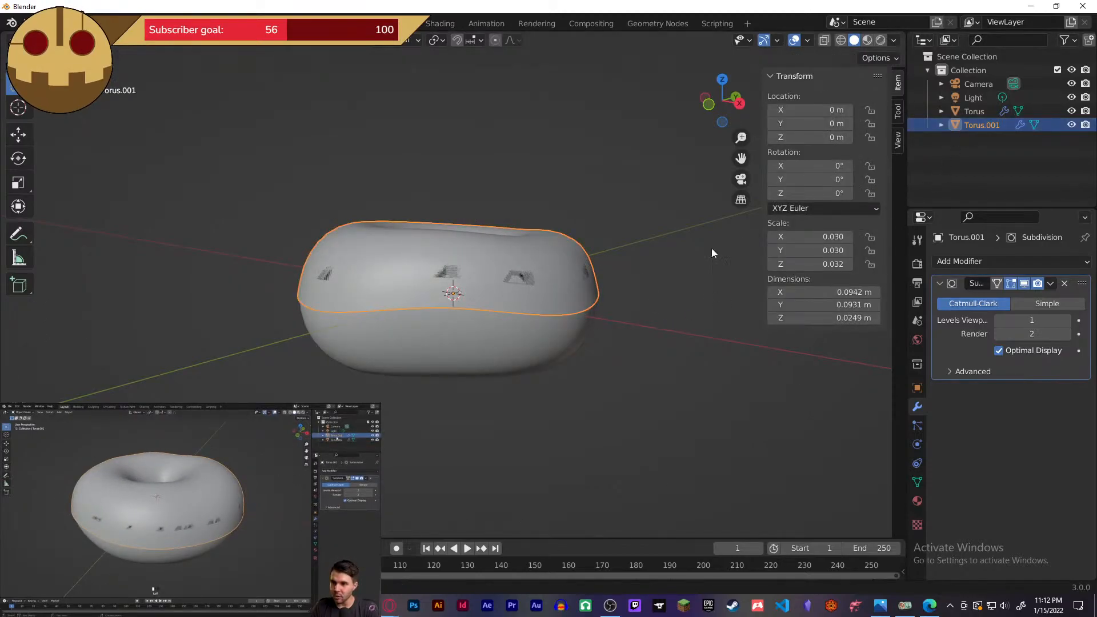
pyautogui.press('g')
pyautogui.press('Escape')
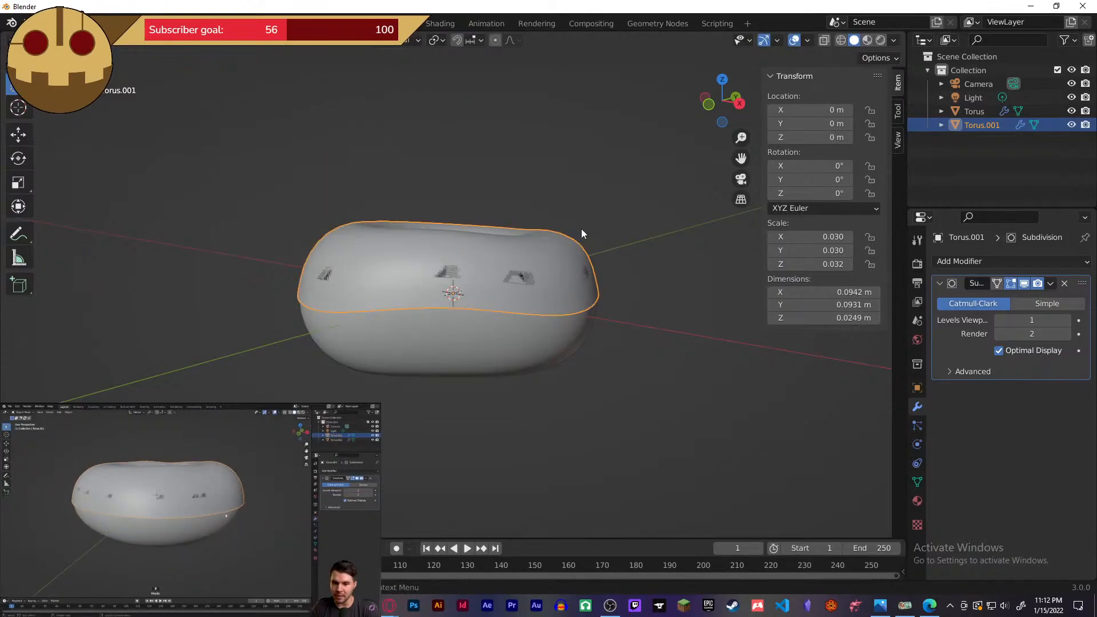
# - Rename the Torus object as Donut and the Torus.001 object as Icing
pyautogui.doubleClick(971, 111)
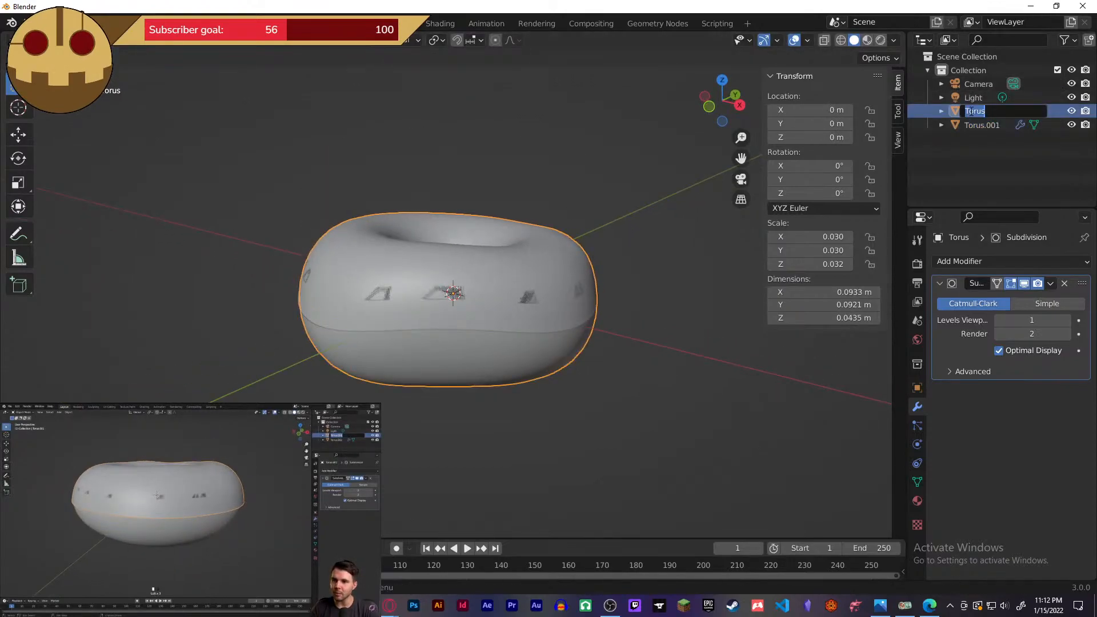
pyautogui.write('Donut')
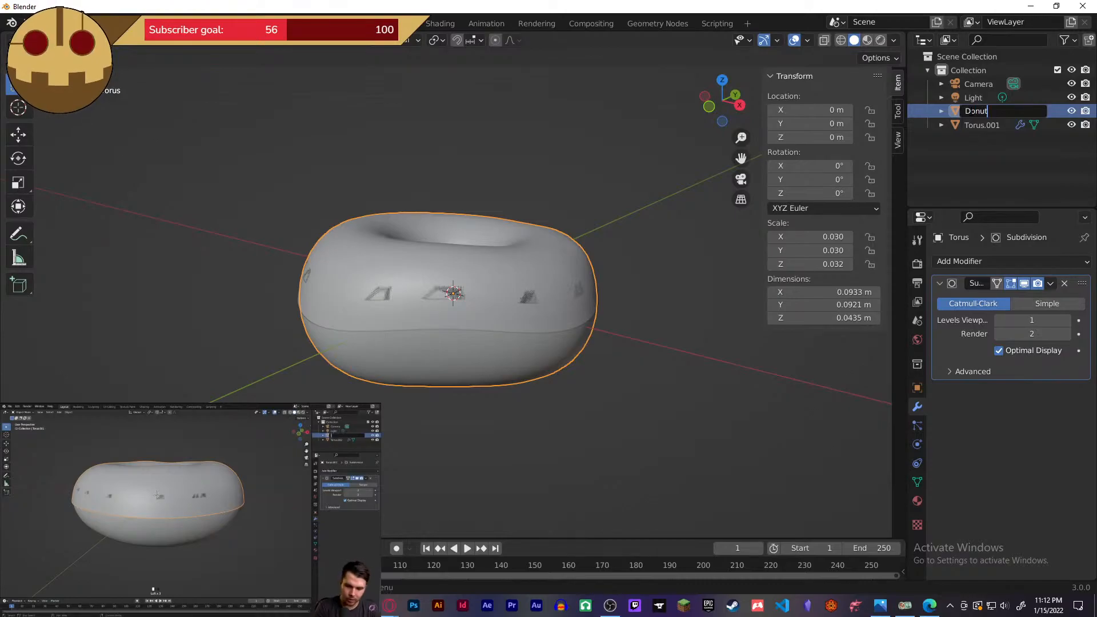
pyautogui.press('Return')
pyautogui.doubleClick(980, 124)
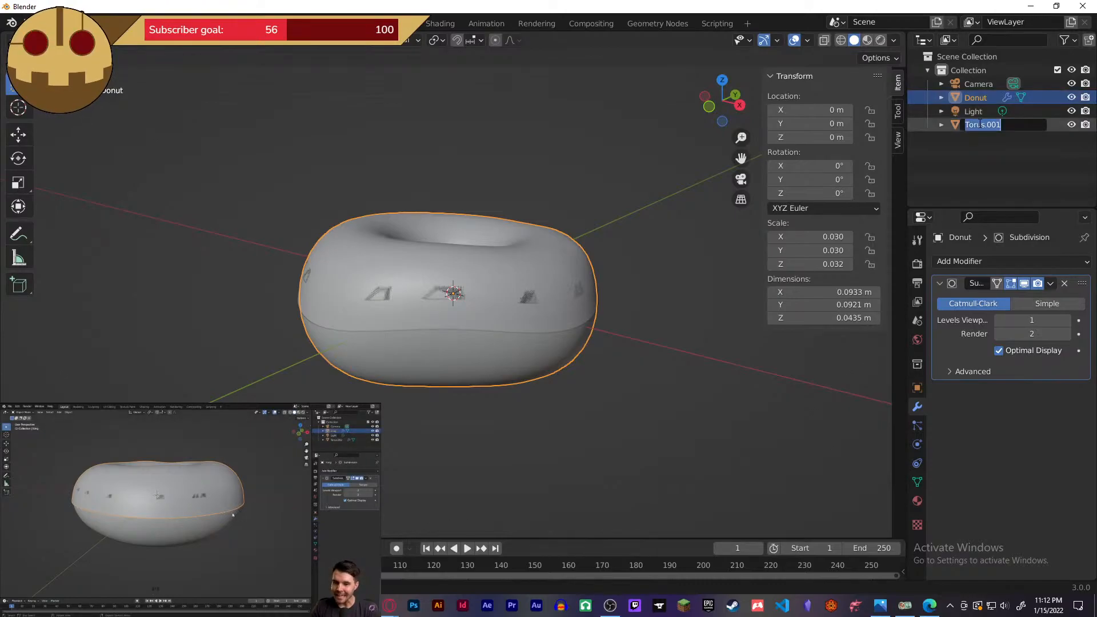
pyautogui.write('Icing')
pyautogui.press('Return')
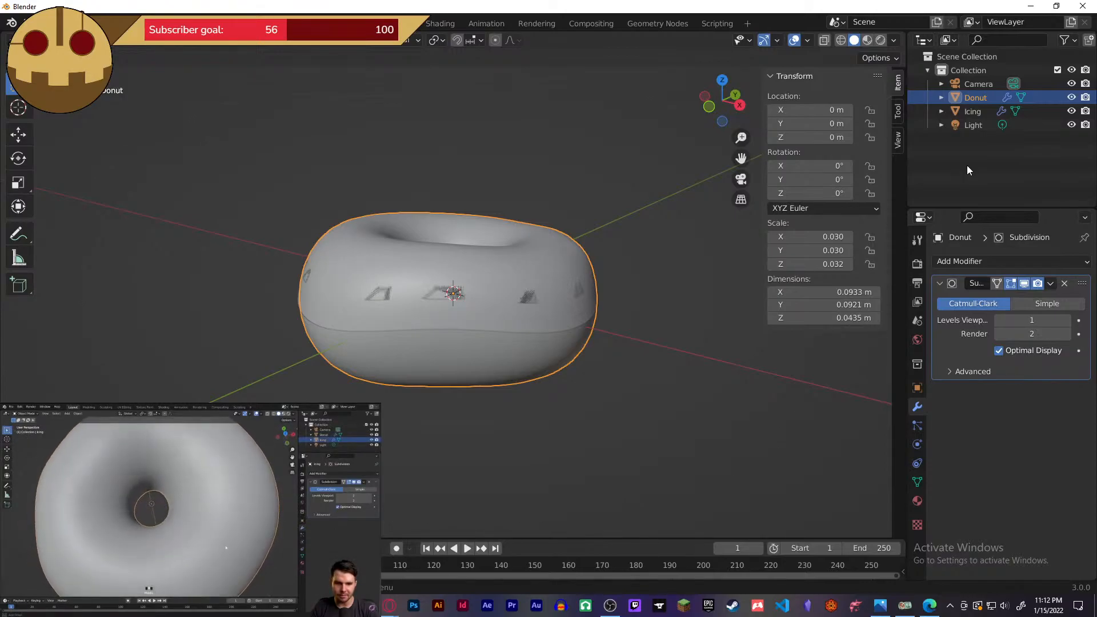
# - Select the Icing object and add a Solidify modifier to it
pyautogui.click(981, 110)
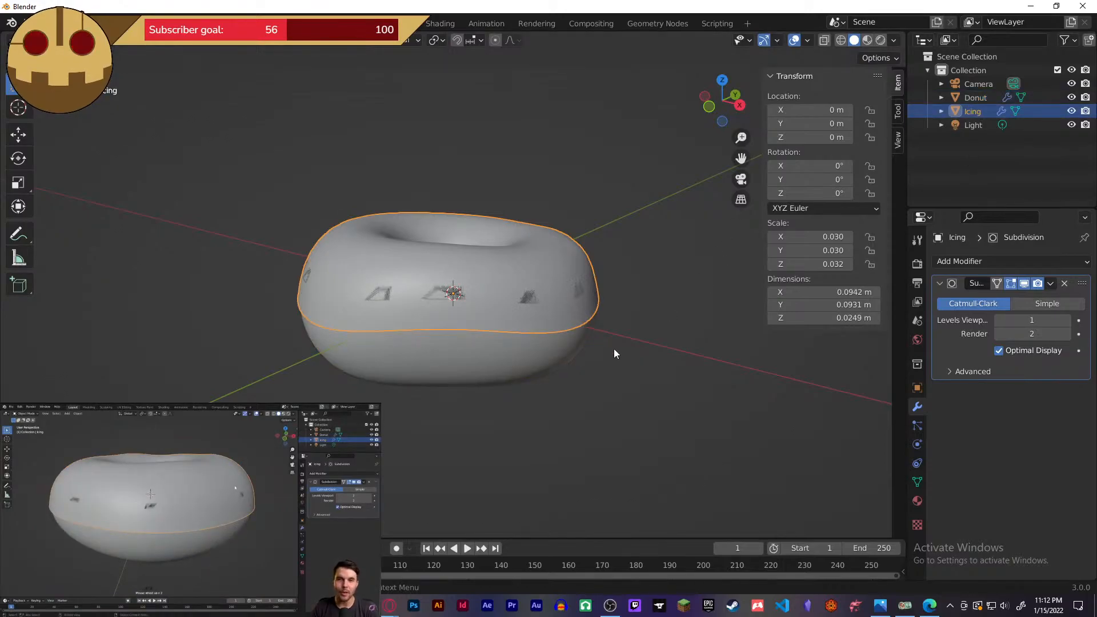
pyautogui.moveTo(614, 353)
pyautogui.mouseDown(button='middle')
pyautogui.moveTo(612, 366)
pyautogui.moveTo(622, 354)
pyautogui.mouseUp(button='middle')
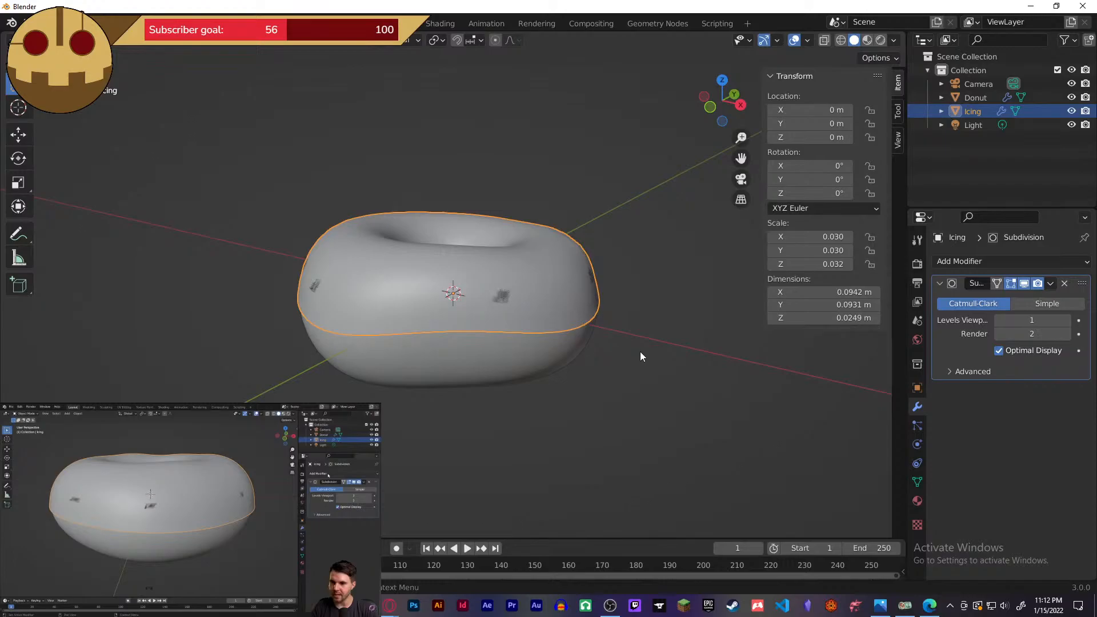
pyautogui.click(976, 265)
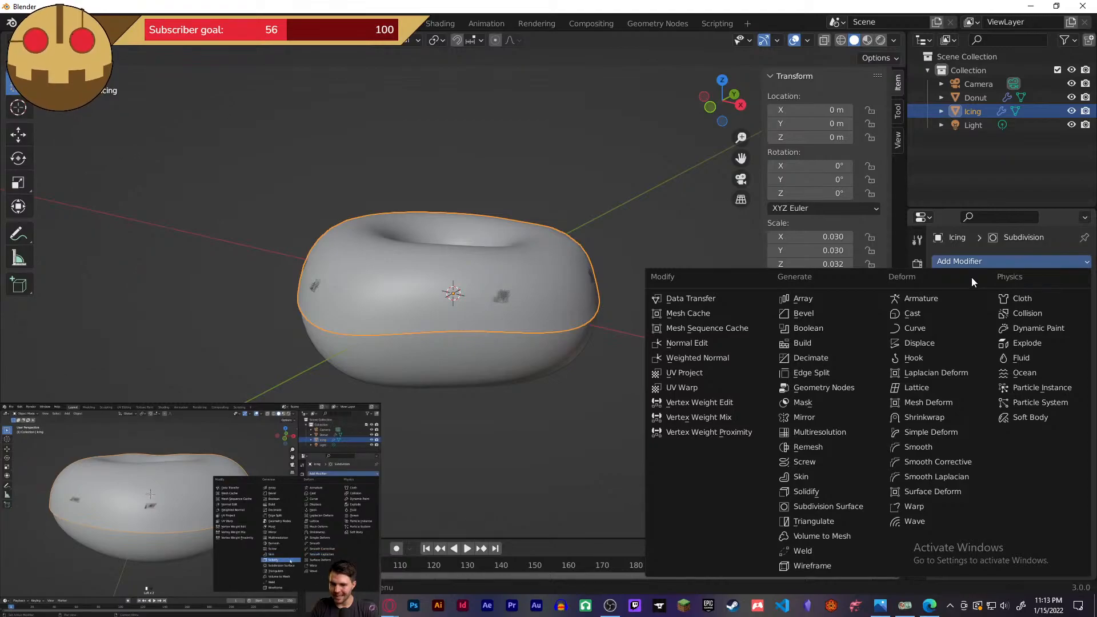
pyautogui.click(823, 491)
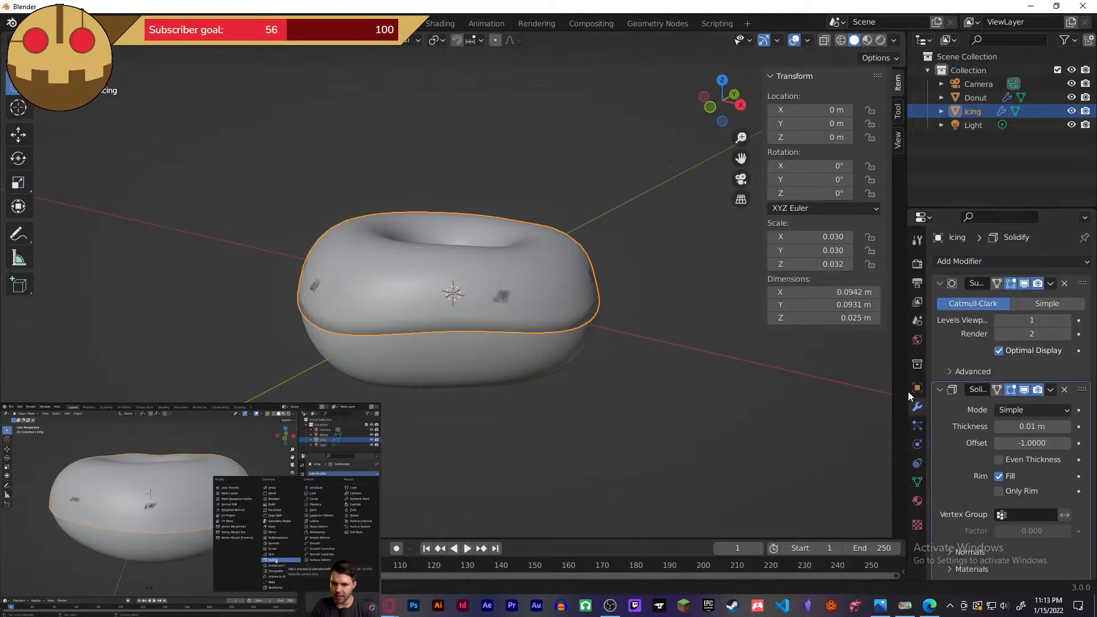
pyautogui.scroll(-2, 940, 375)
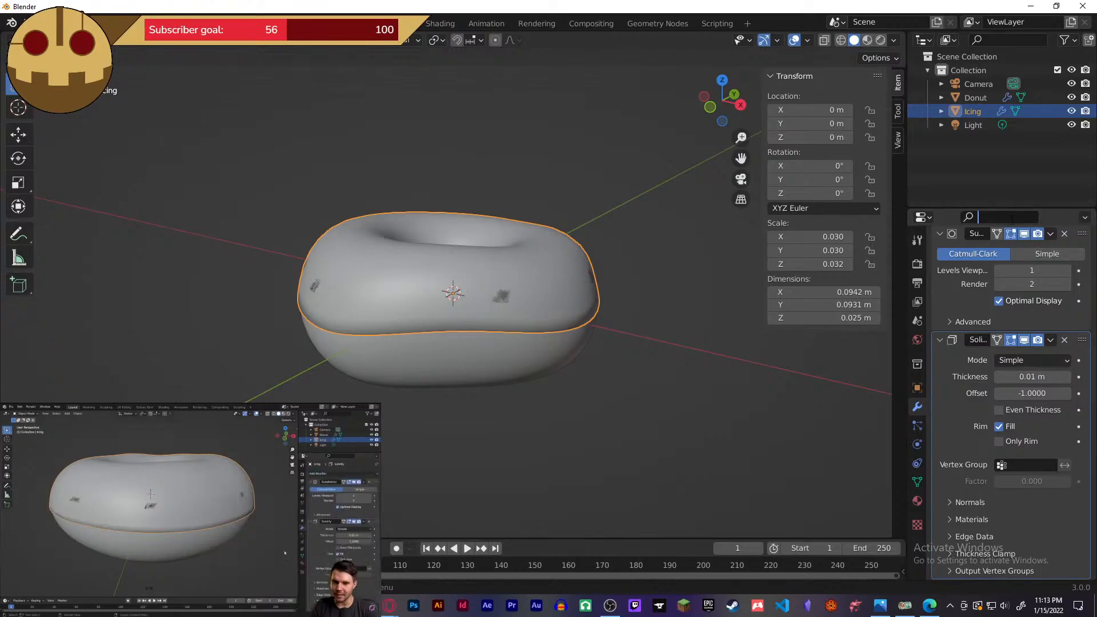
pyautogui.scroll(2, 1036, 251)
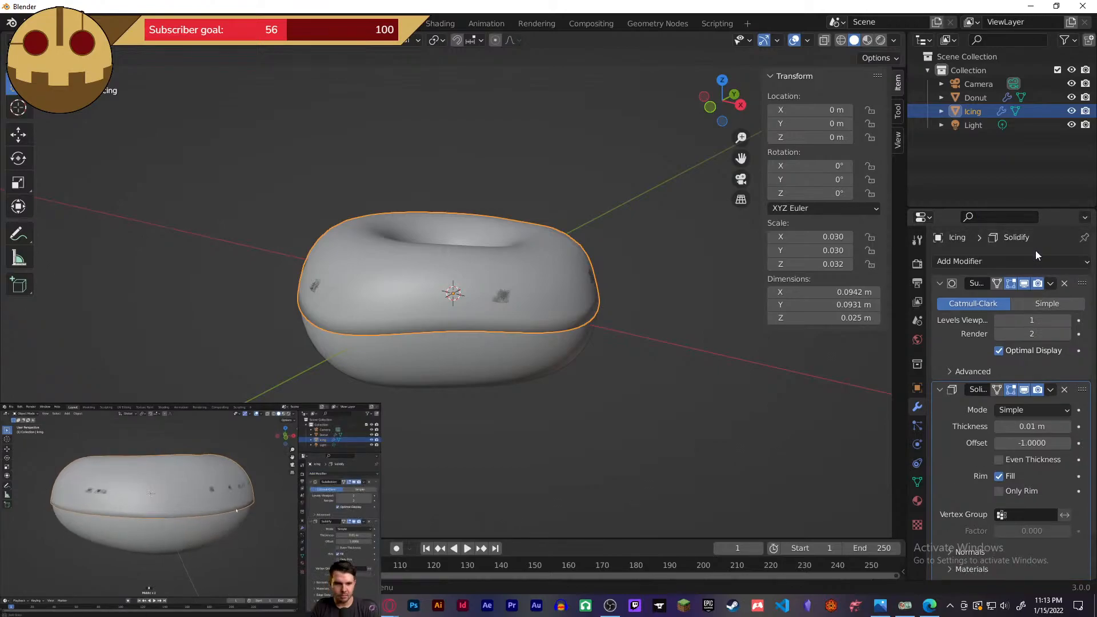
pyautogui.scroll(-2, 1028, 267)
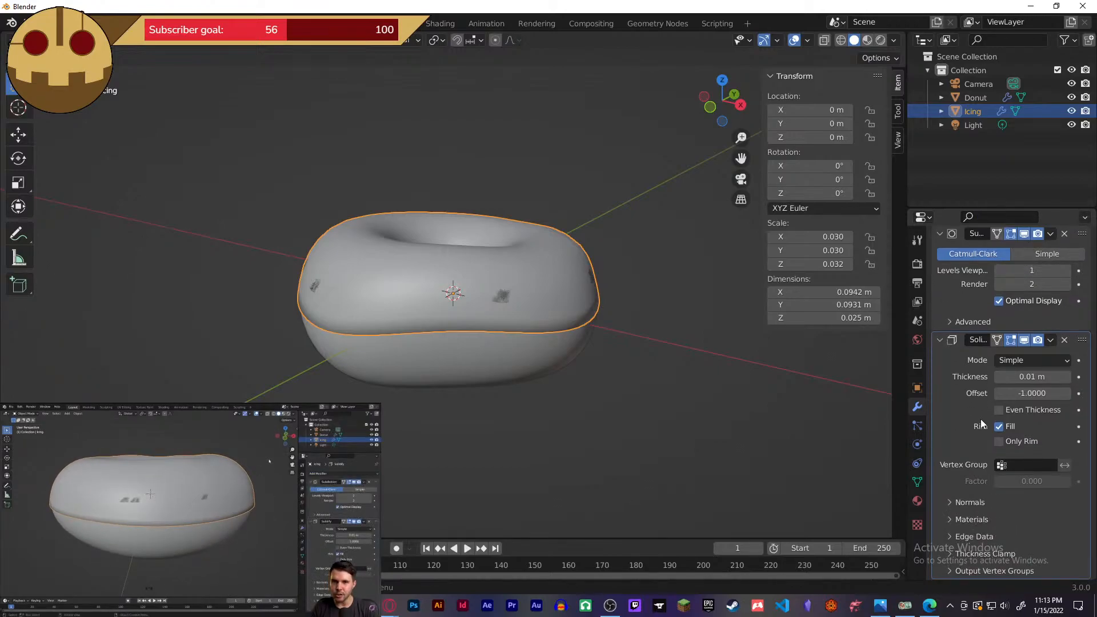
# - Check the icing's shell from the side in wireframe shading and return to solid shading
pyautogui.moveTo(606, 370); pyautogui.dragTo(629, 381, button='middle')
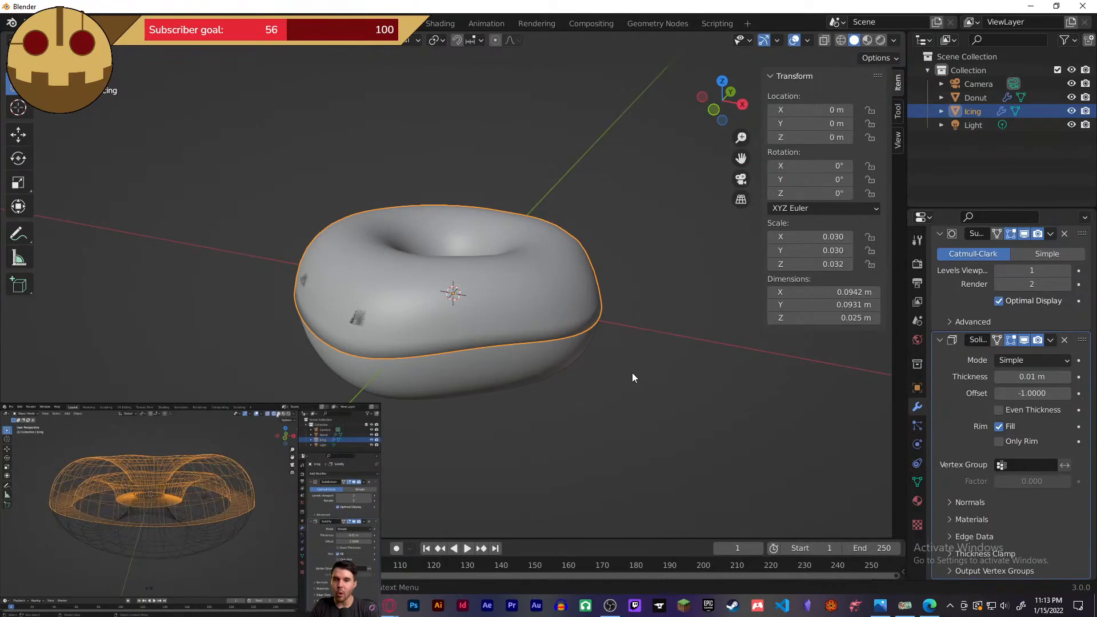
pyautogui.press('z')
pyautogui.click(515, 370)
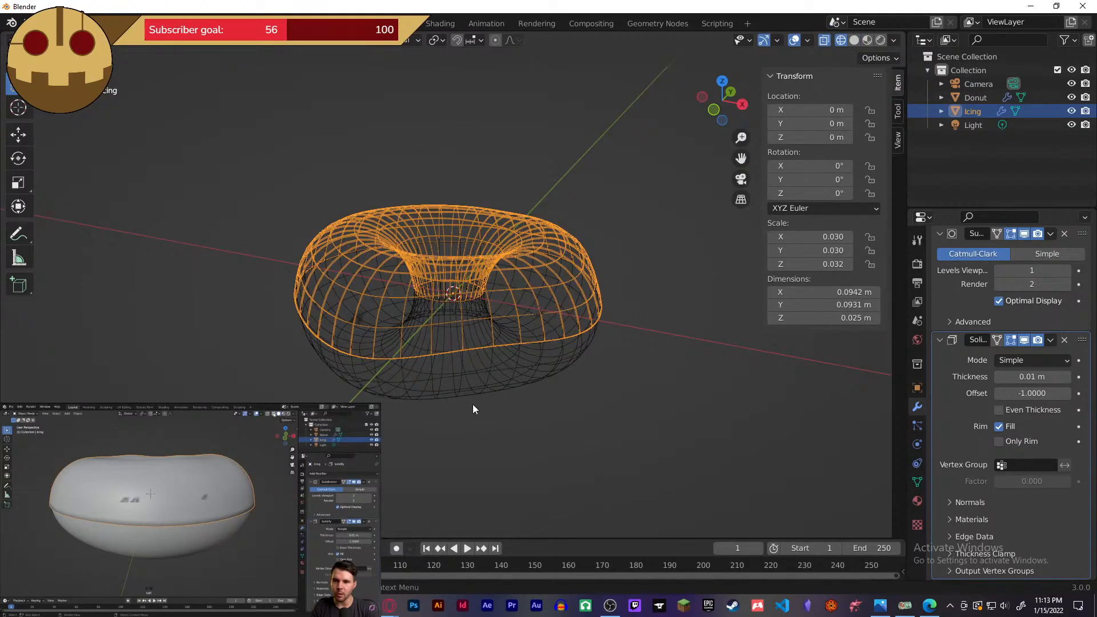
pyautogui.moveTo(619, 368); pyautogui.dragTo(636, 338, button='middle')
pyautogui.press('z')
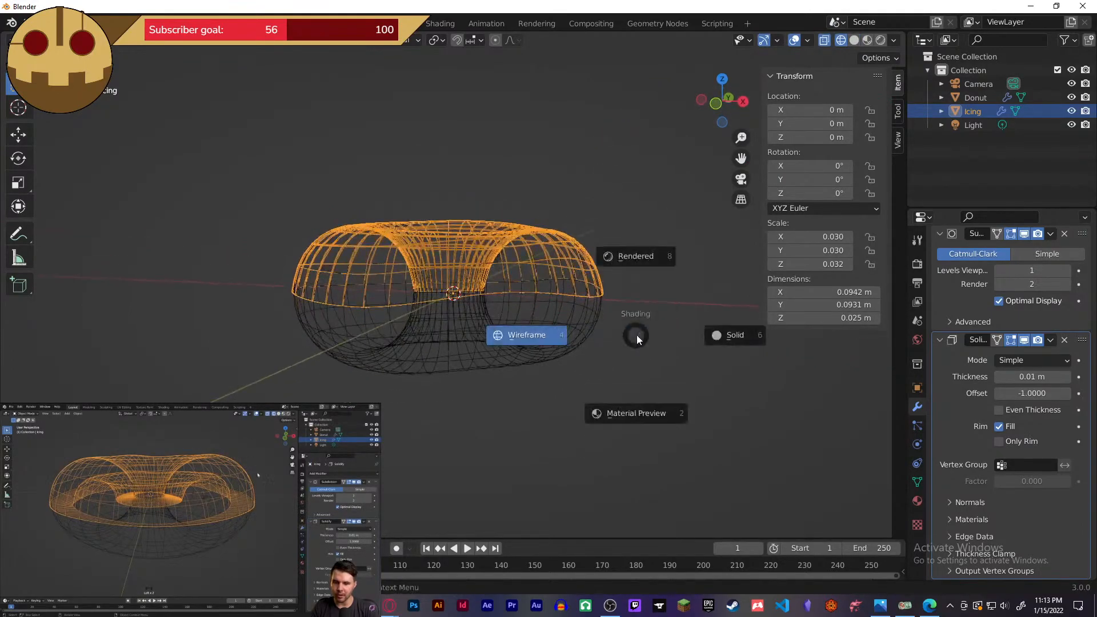
pyautogui.click(717, 336)
# - Switch the viewport to wireframe shading and look closely at the icing's shell from the side
pyautogui.moveTo(666, 309); pyautogui.dragTo(649, 342, button='middle')
pyautogui.press('z')
pyautogui.click(518, 341)
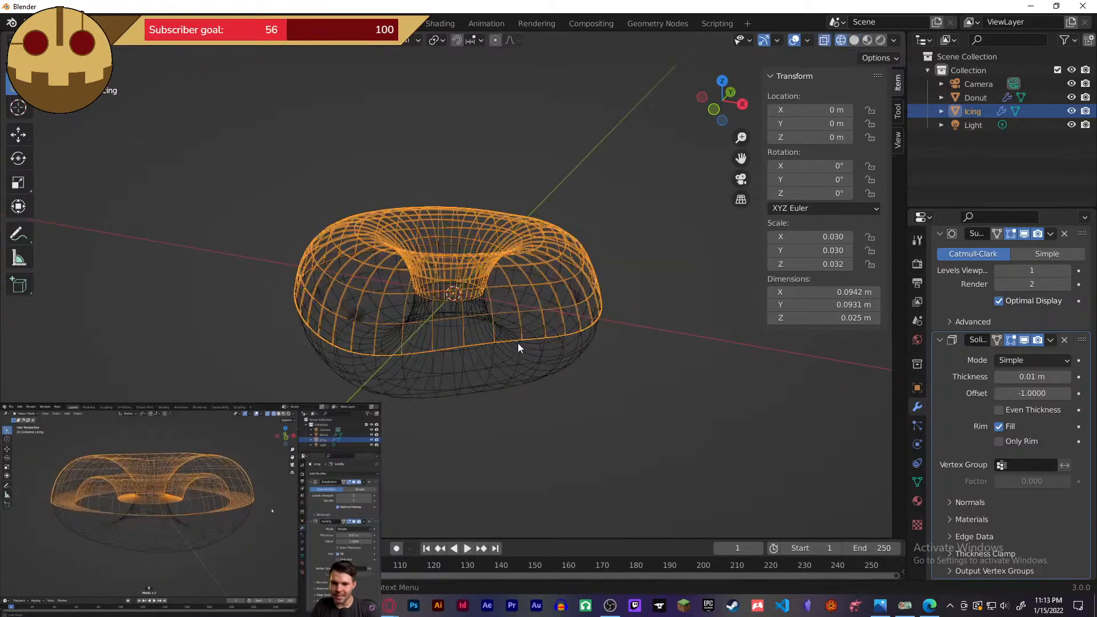
pyautogui.moveTo(510, 439); pyautogui.dragTo(500, 399, button='middle')
pyautogui.scroll(1, 501, 399)
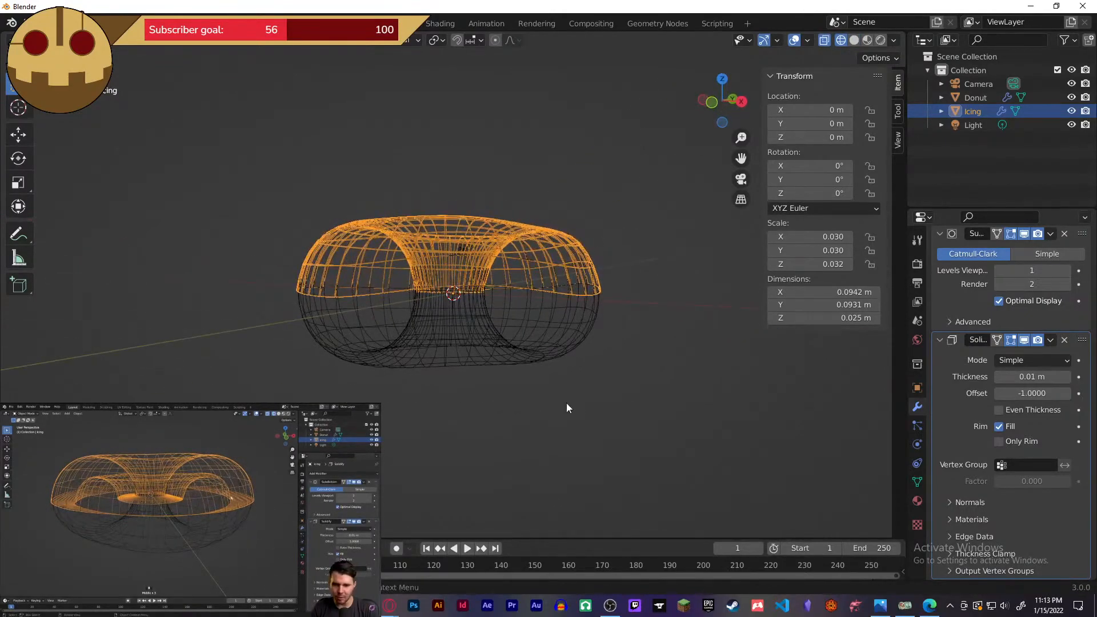
pyautogui.scroll(3, 585, 400)
pyautogui.moveTo(586, 400); pyautogui.dragTo(742, 396, button='middle')
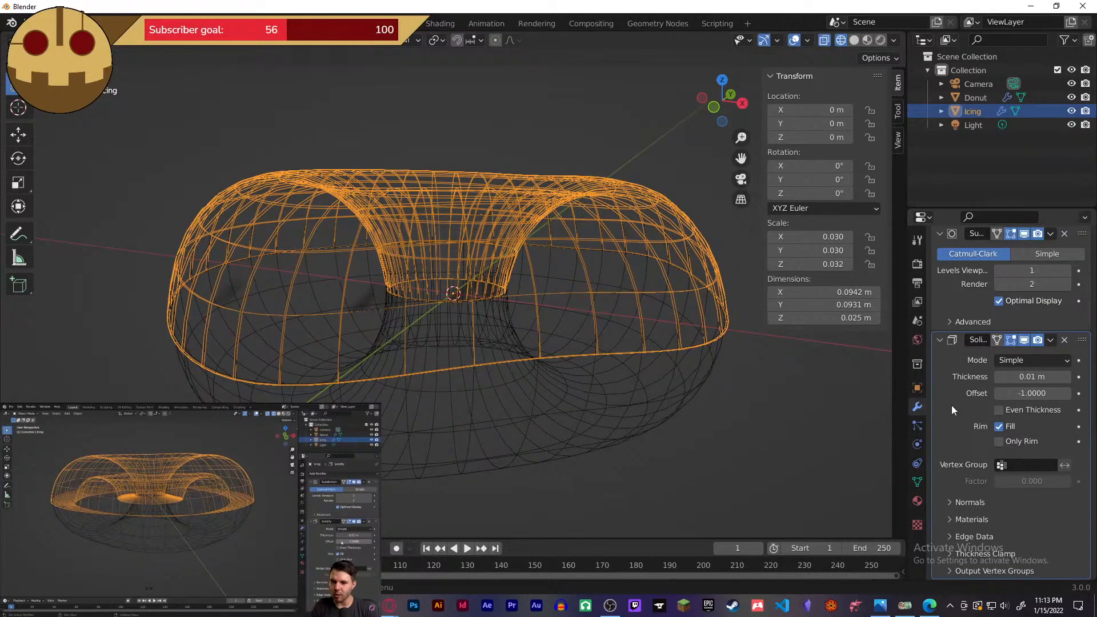
# - Reselect the Icing object and set its Solidify modifier's Offset to 1.0000
pyautogui.click(567, 272)
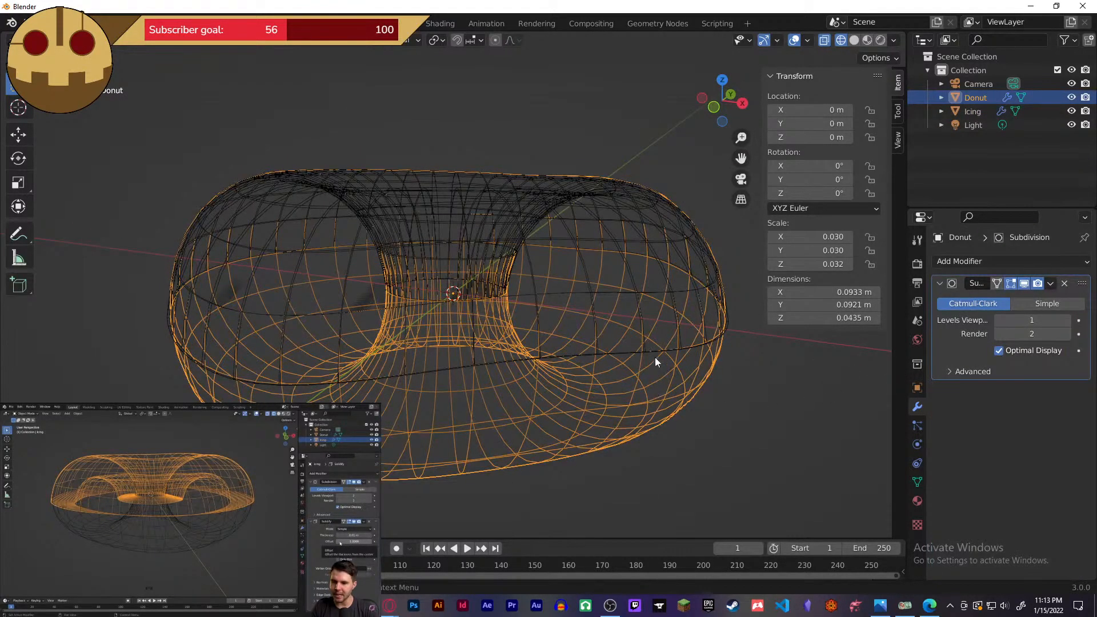
pyautogui.click(656, 360)
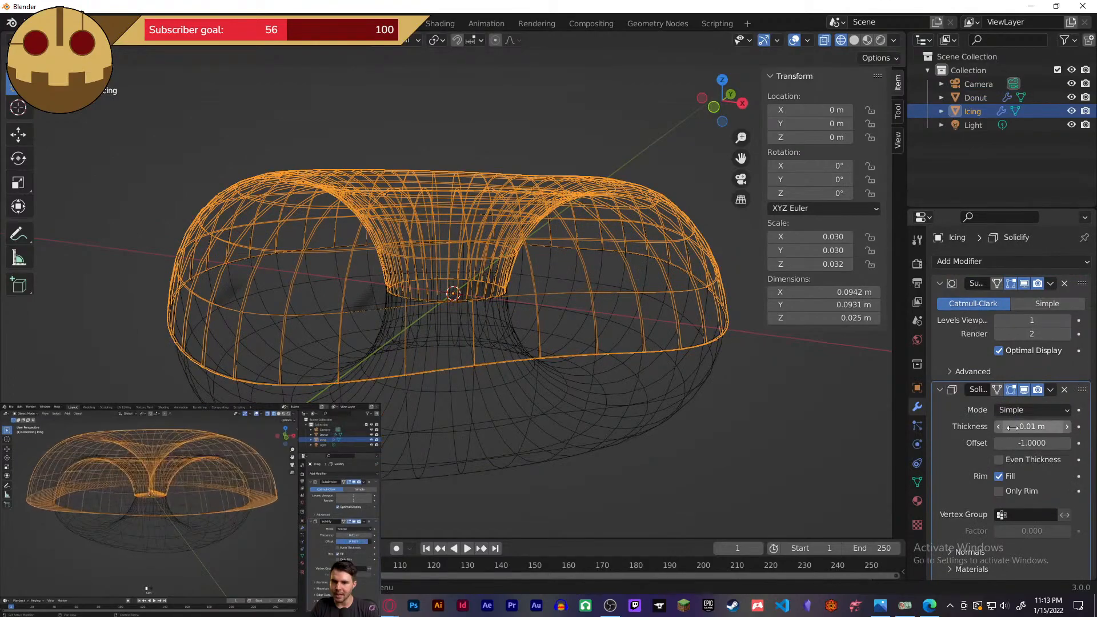
pyautogui.moveTo(1017, 444); pyautogui.dragTo(1071, 443)
pyautogui.moveTo(705, 434); pyautogui.dragTo(735, 397, button='middle')
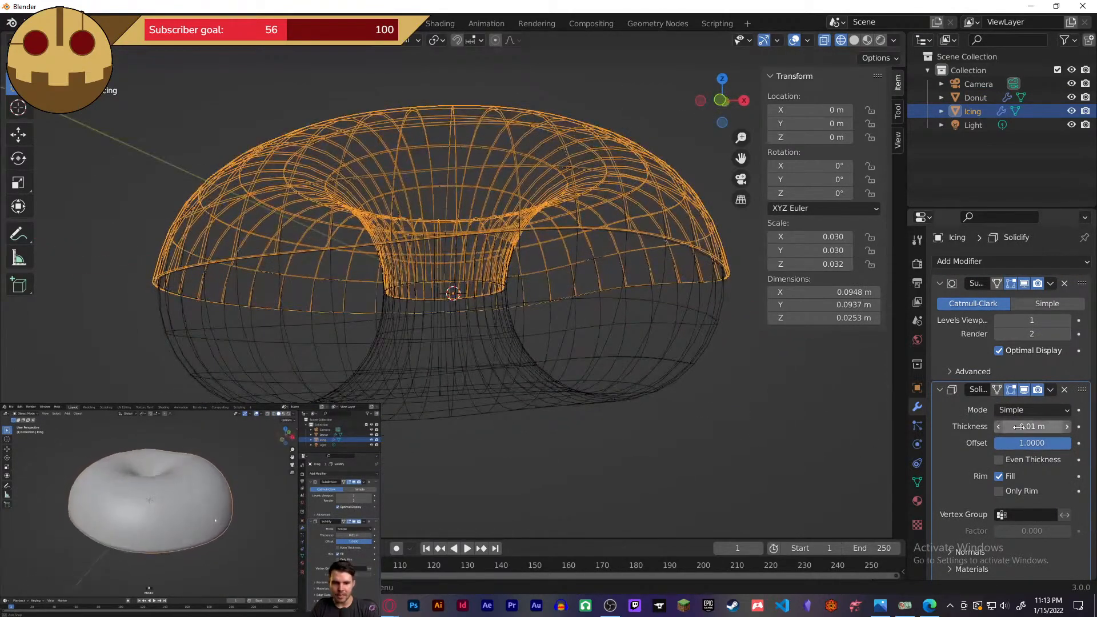
pyautogui.moveTo(1040, 443); pyautogui.dragTo(1073, 443)
pyautogui.moveTo(539, 379); pyautogui.dragTo(540, 455, button='middle')
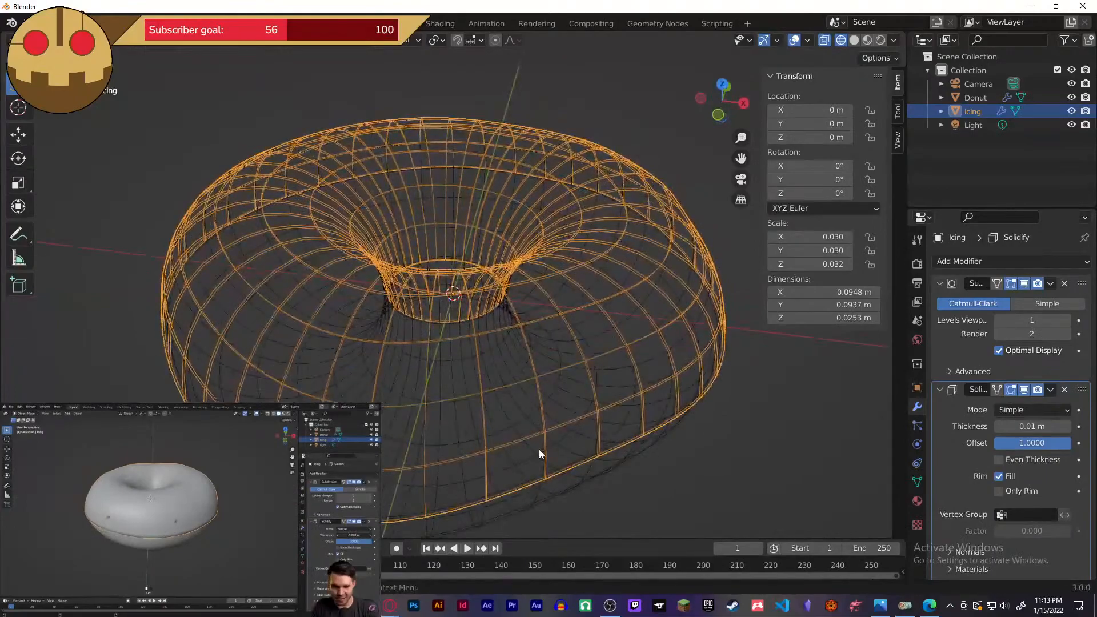
# - Switch the viewport back to solid shading and reselect the Icing object from a side view
pyautogui.press('z')
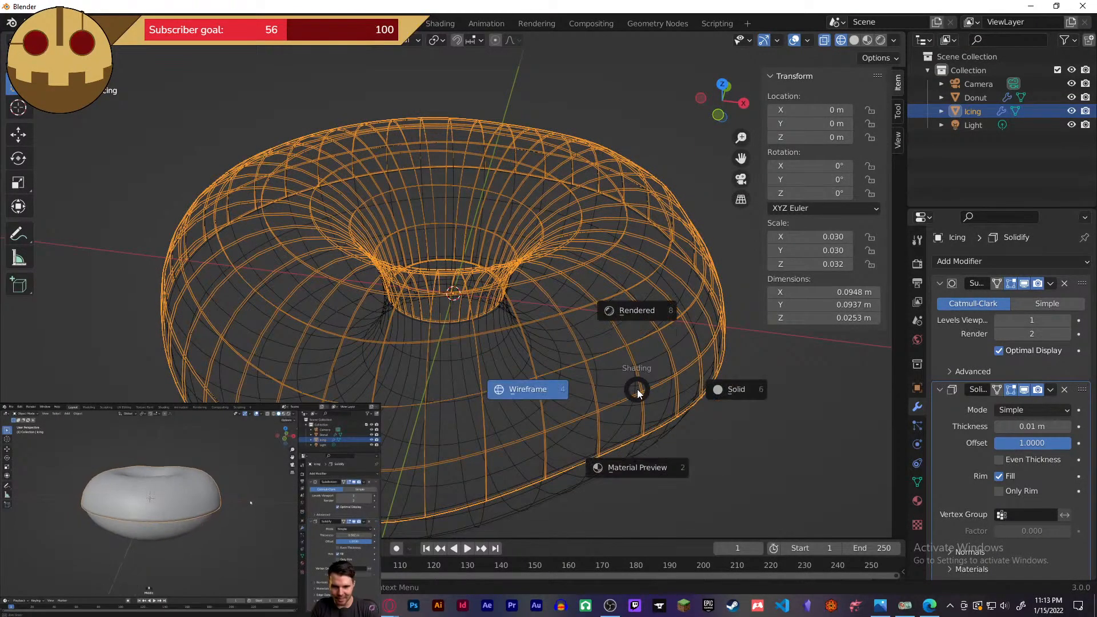
pyautogui.click(721, 390)
pyautogui.moveTo(721, 390)
pyautogui.mouseDown(button='middle')
pyautogui.moveTo(715, 396)
pyautogui.moveTo(675, 321)
pyautogui.moveTo(738, 360)
pyautogui.moveTo(743, 401)
pyautogui.moveTo(648, 281)
pyautogui.moveTo(642, 373)
pyautogui.moveTo(634, 297)
pyautogui.moveTo(575, 311)
pyautogui.moveTo(543, 276)
pyautogui.moveTo(566, 344)
pyautogui.moveTo(616, 378)
pyautogui.mouseUp(button='middle')
pyautogui.click(742, 377)
pyautogui.click(644, 255)
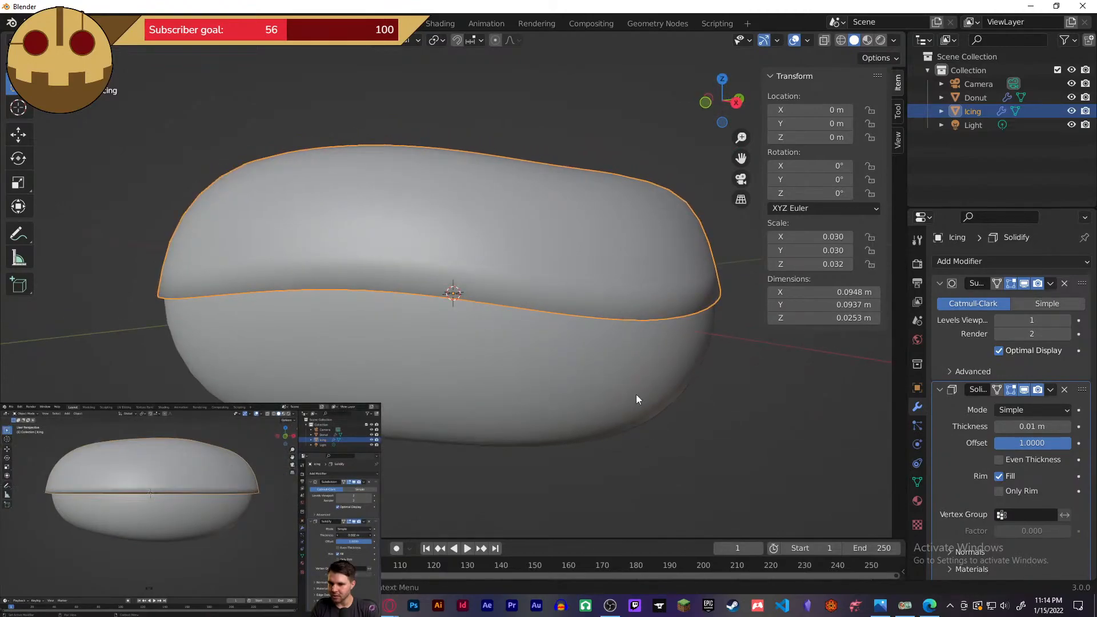
# - Try Solidify thicknesses of 0.6 m and 0.006 m on the icing and compare the shell from several angles
pyautogui.moveTo(1032, 426); pyautogui.dragTo(1095, 426)
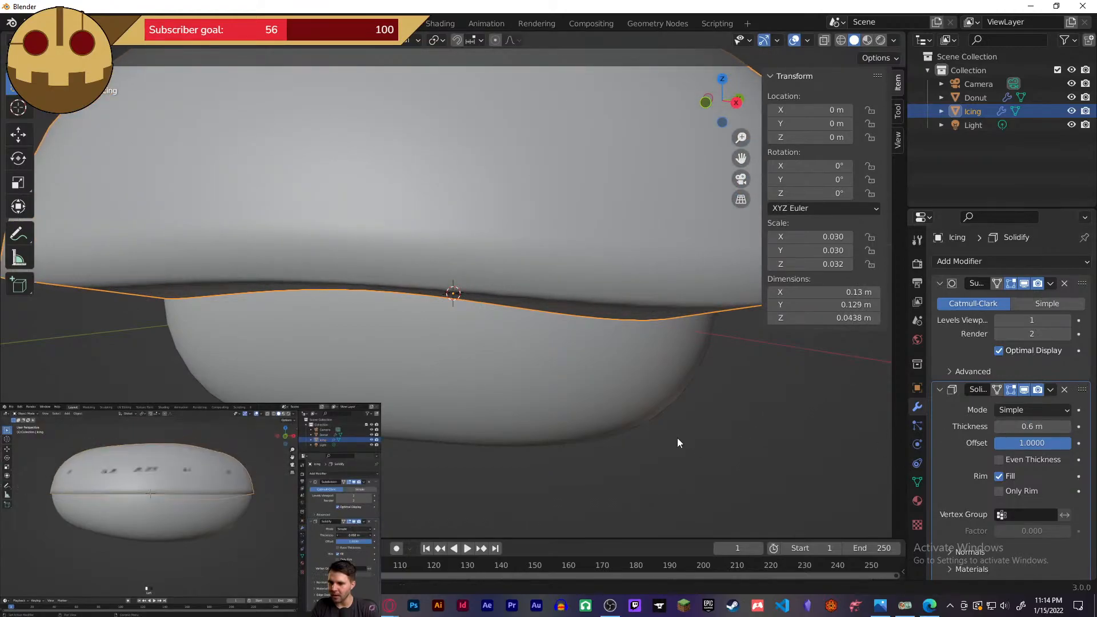
pyautogui.moveTo(677, 438); pyautogui.dragTo(500, 471, button='middle')
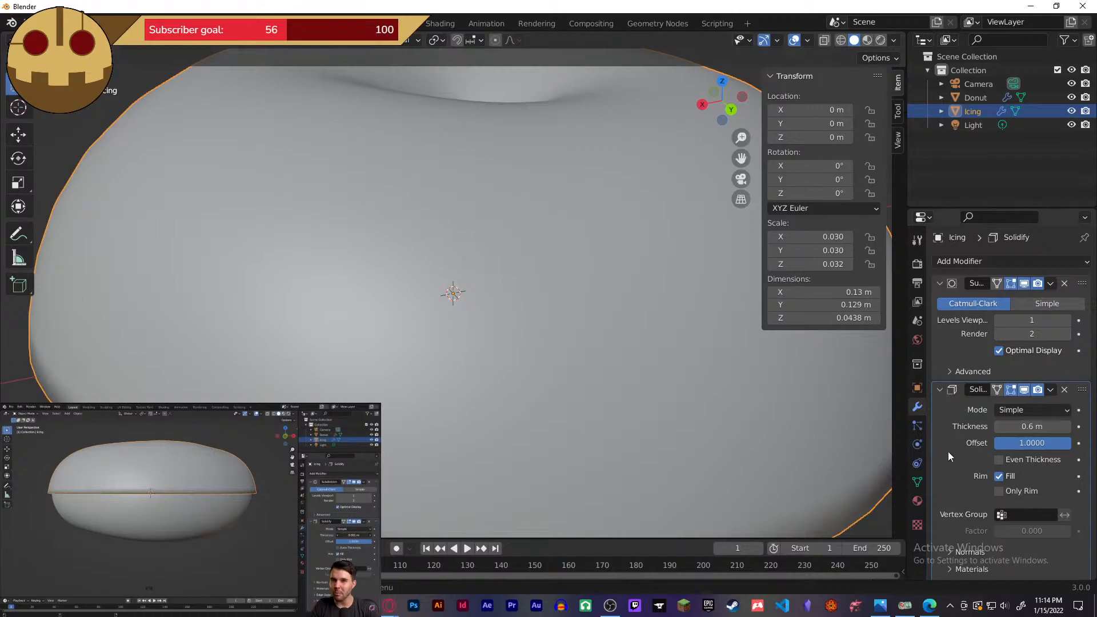
pyautogui.moveTo(1035, 426); pyautogui.dragTo(998, 426)
pyautogui.moveTo(833, 466); pyautogui.dragTo(815, 410, button='middle')
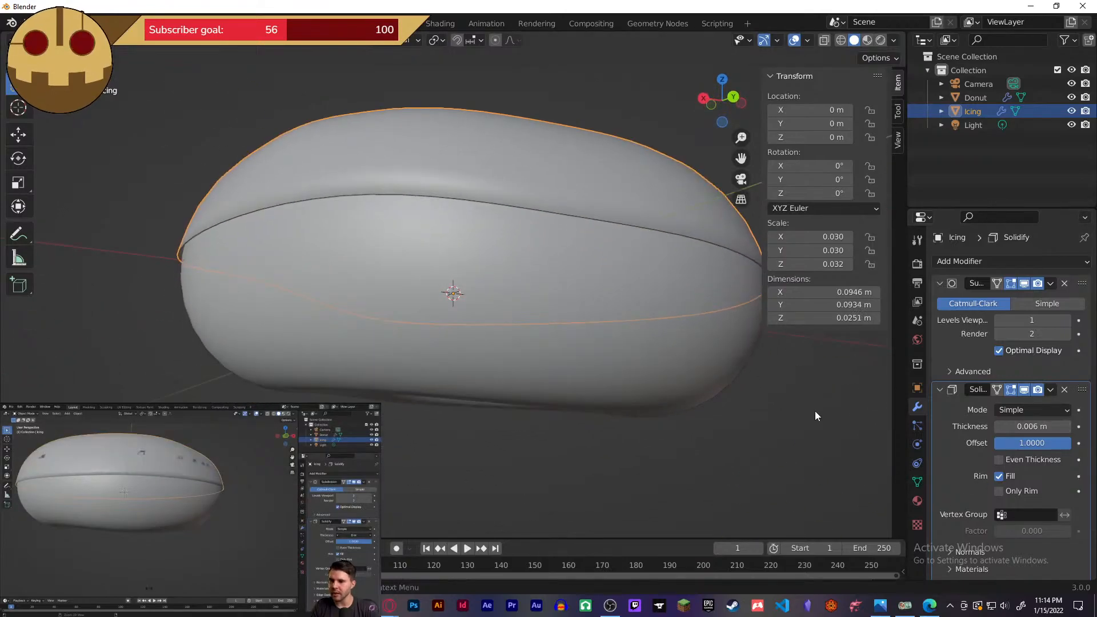
pyautogui.click(809, 409)
pyautogui.moveTo(741, 407); pyautogui.dragTo(714, 455, button='middle')
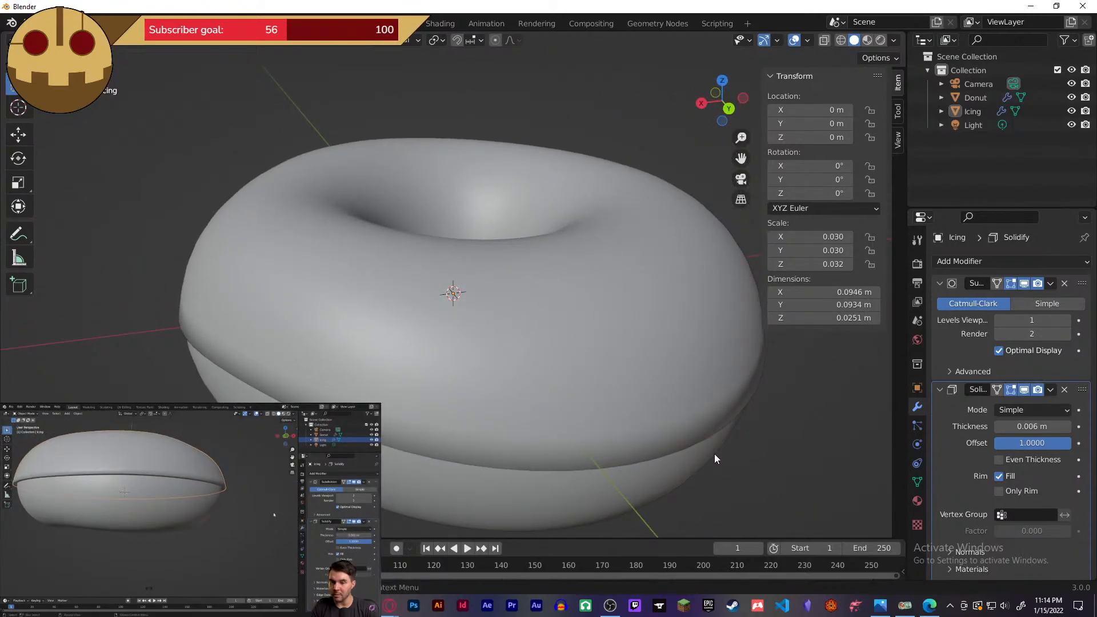
pyautogui.scroll(-4, 604, 395)
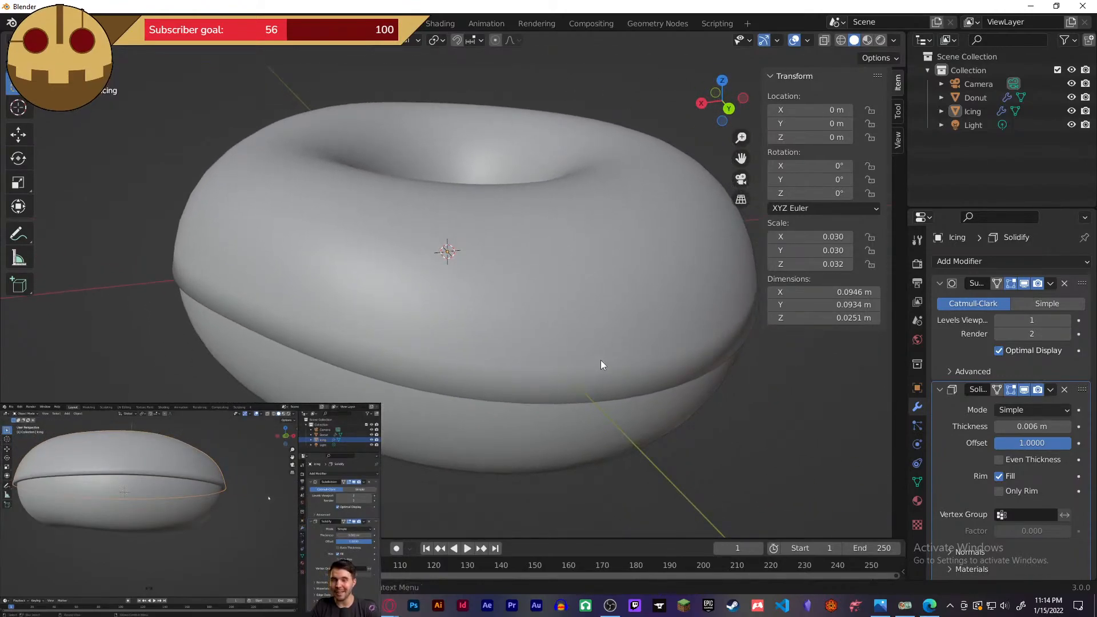
pyautogui.scroll(1, 603, 362)
pyautogui.moveTo(612, 365); pyautogui.dragTo(649, 365, button='middle')
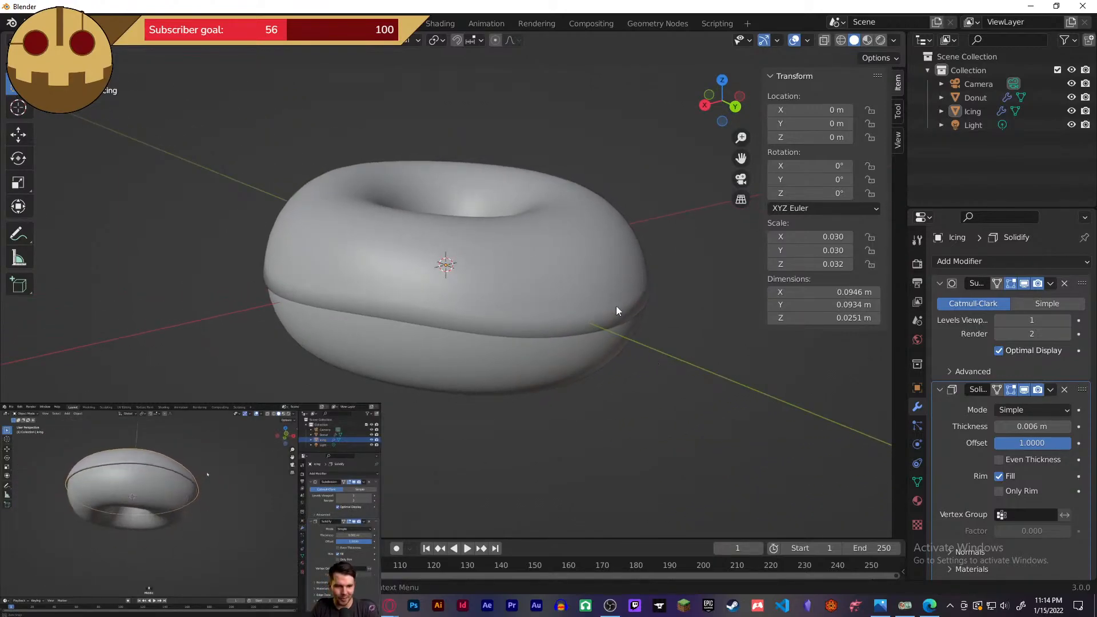
# - Reselect the Icing object and set its Solidify Thickness to 0.041 m, cancelling a trial move of the icing
pyautogui.click(557, 230)
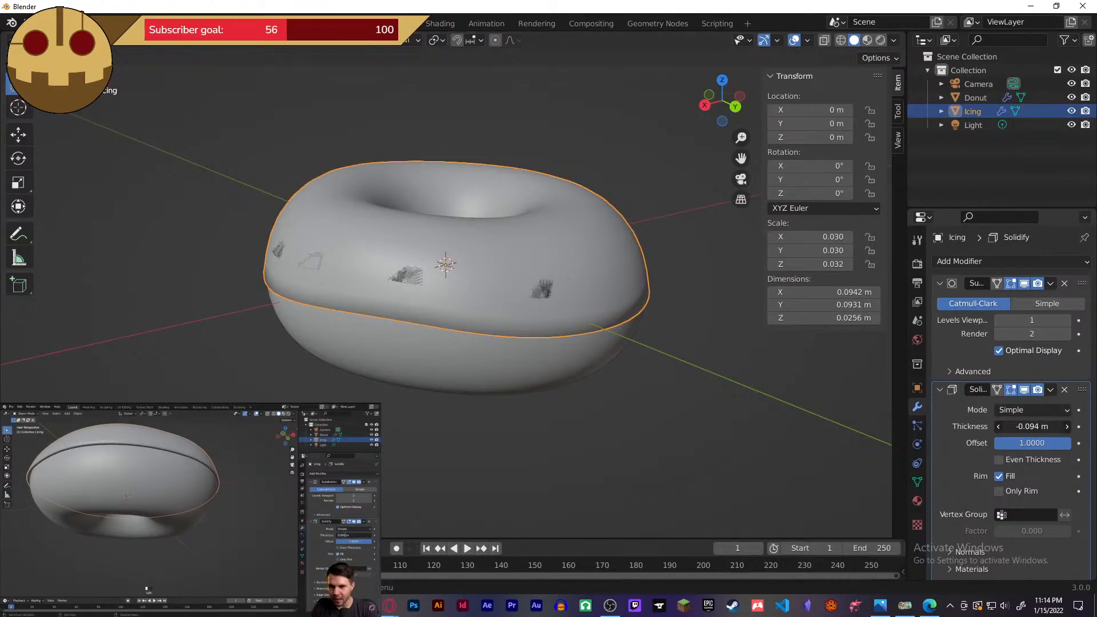
pyautogui.moveTo(1032, 427); pyautogui.dragTo(1023, 422)
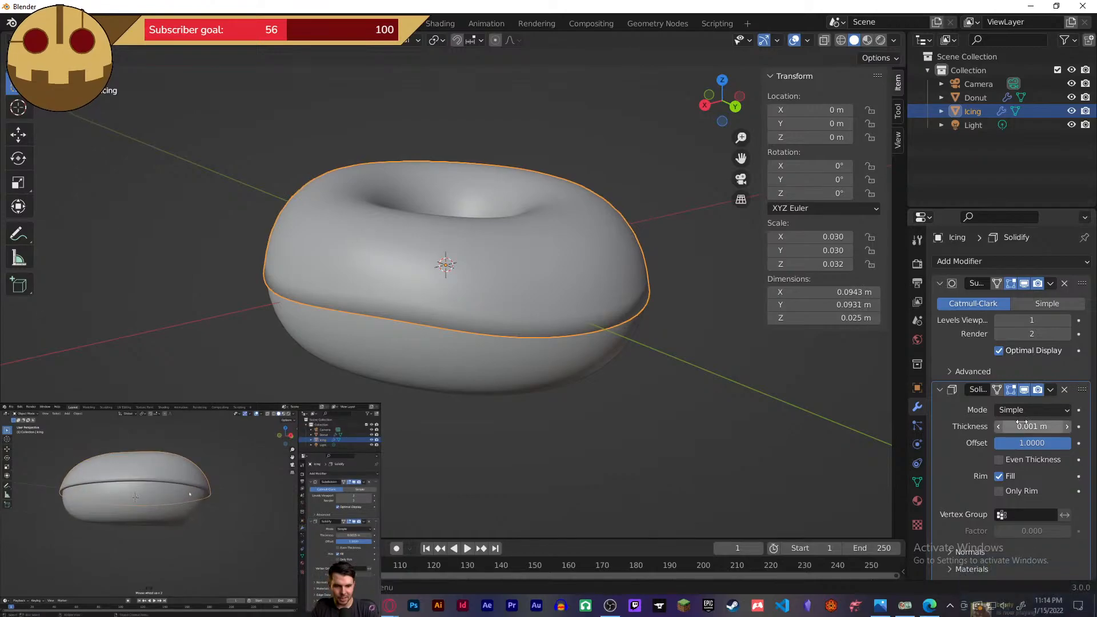
pyautogui.moveTo(795, 426); pyautogui.dragTo(785, 382, button='middle')
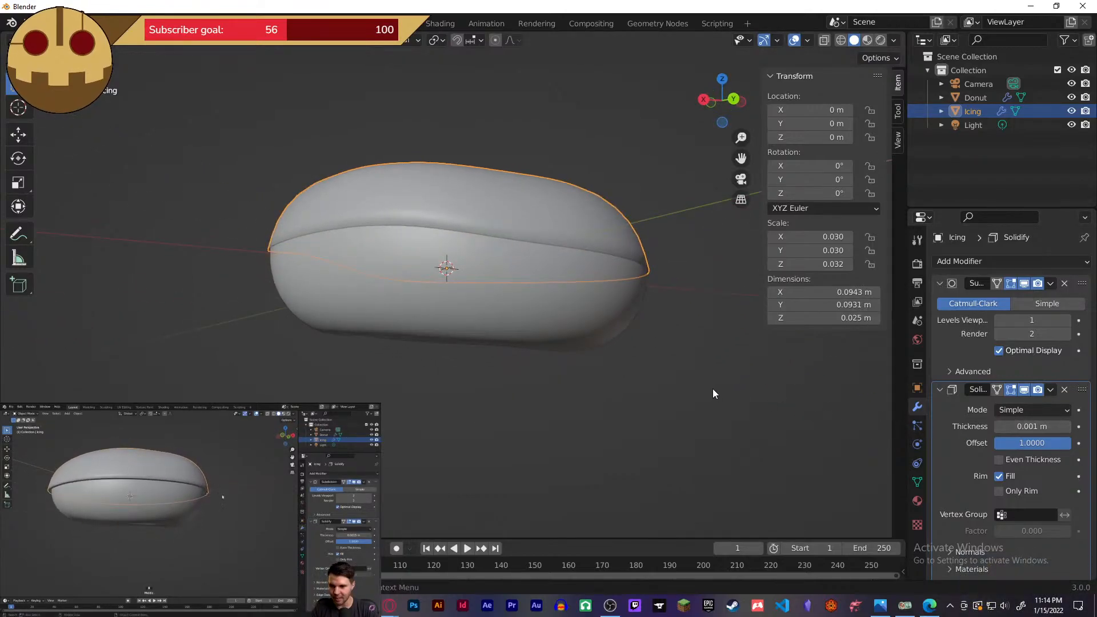
pyautogui.scroll(-1, 712, 389)
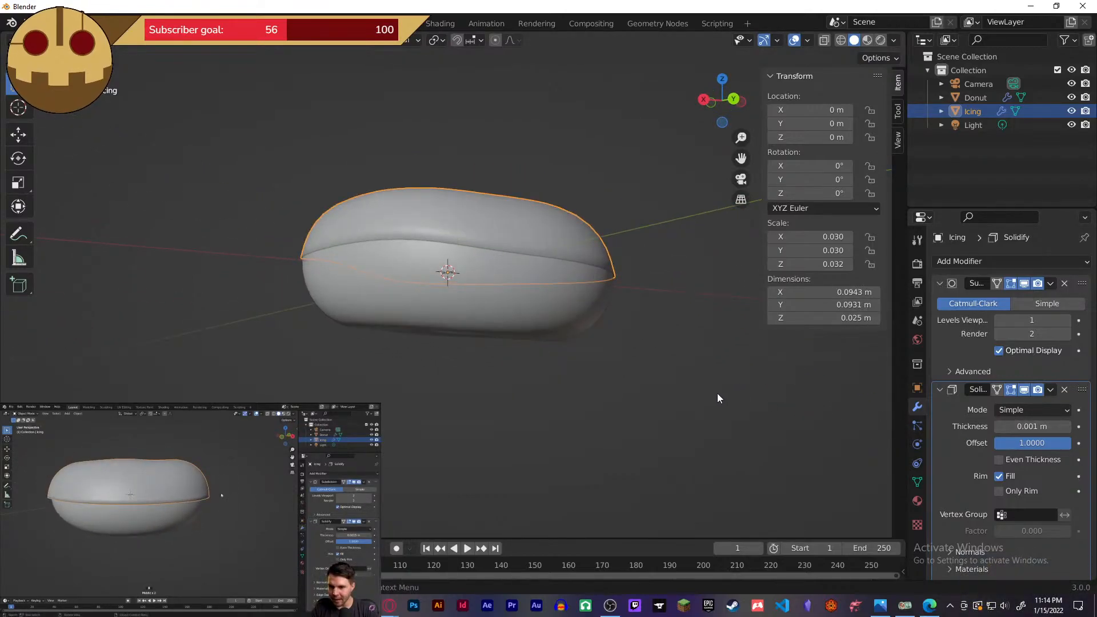
pyautogui.moveTo(1026, 426)
pyautogui.mouseDown()
pyautogui.moveTo(1075, 426)
pyautogui.moveTo(1005, 426)
pyautogui.mouseUp()
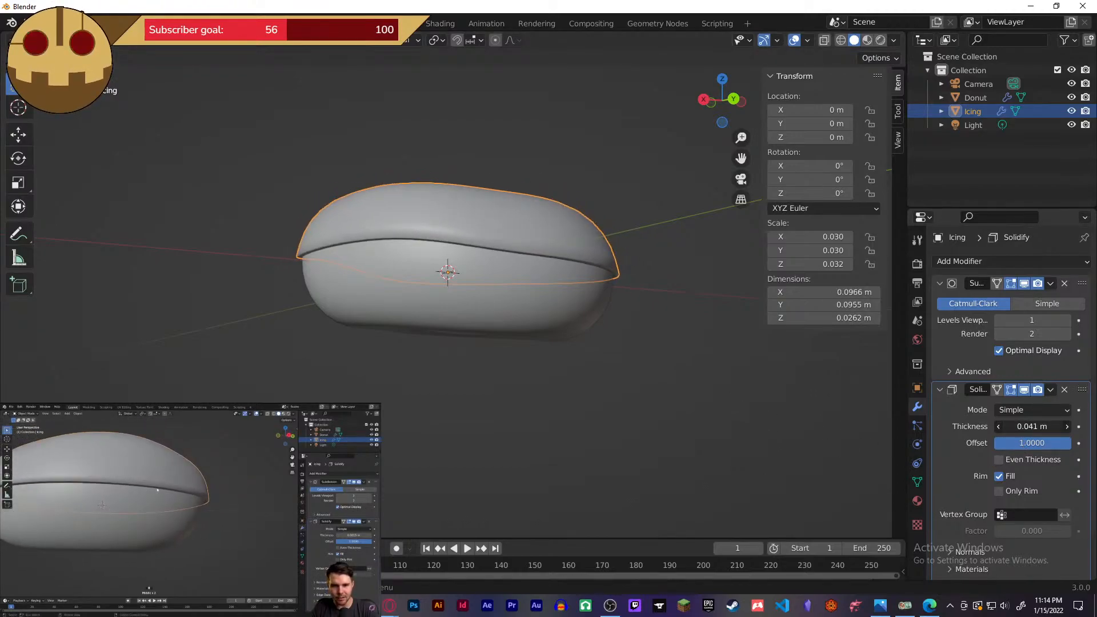
pyautogui.moveTo(698, 408); pyautogui.dragTo(685, 386, button='middle')
pyautogui.scroll(2, 649, 404)
pyautogui.press('g')
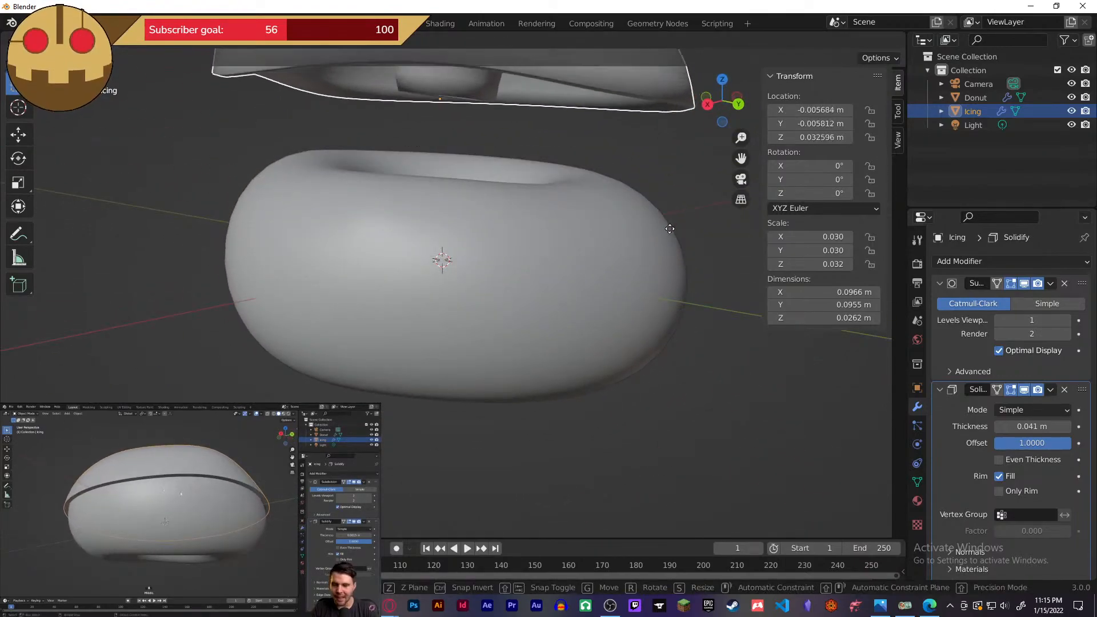
pyautogui.rightClick(674, 251)
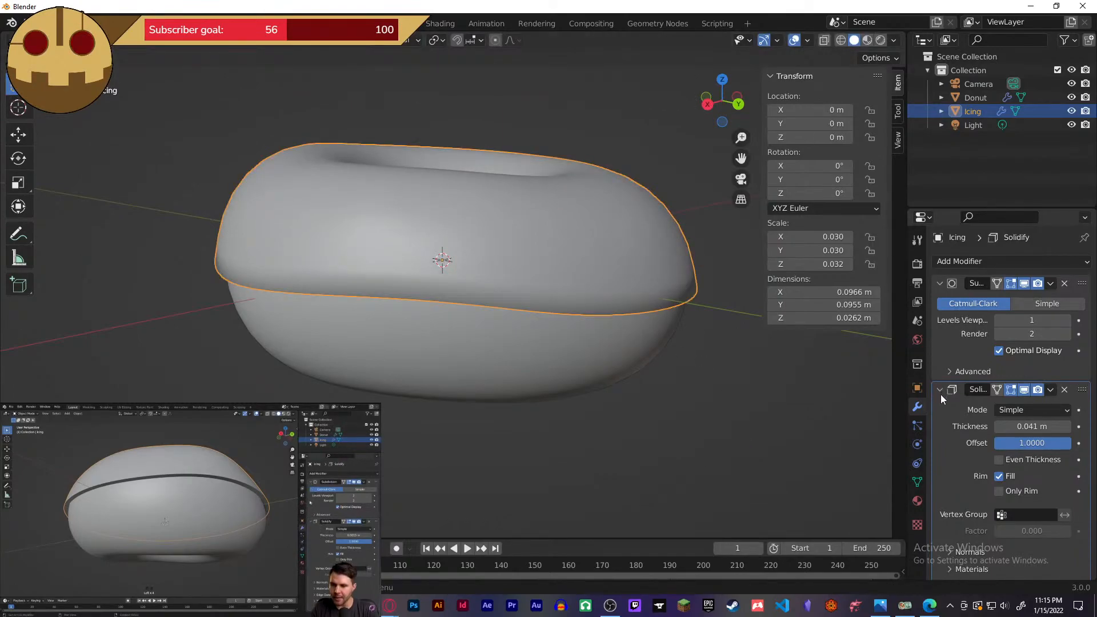
# - Reorder the icing's modifiers so that Solidify comes before Subdivision, and check the rim from below and the side
pyautogui.moveTo(1083, 392); pyautogui.dragTo(1086, 292)
pyautogui.moveTo(692, 399); pyautogui.dragTo(717, 425, button='middle')
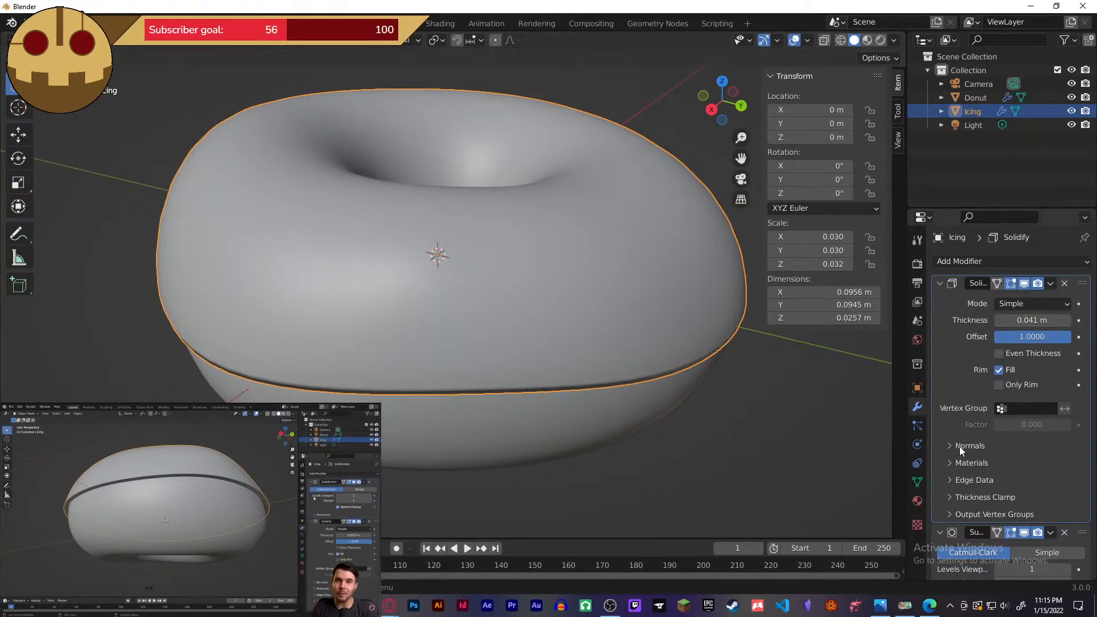
pyautogui.scroll(-2, 959, 446)
pyautogui.scroll(2, 959, 448)
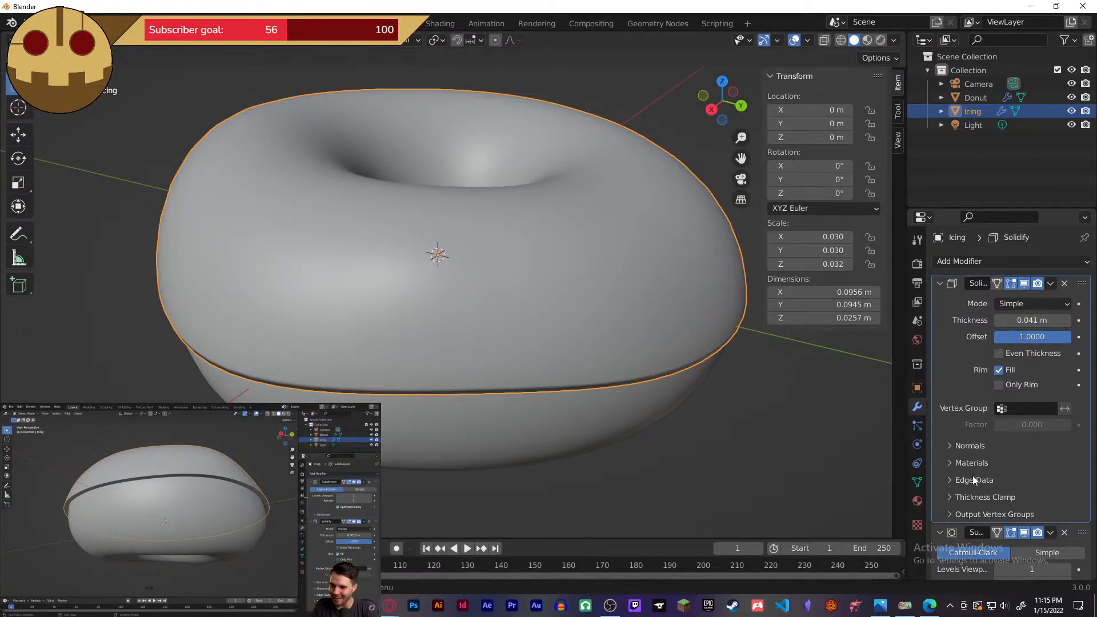
pyautogui.moveTo(584, 456); pyautogui.dragTo(432, 324, button='middle')
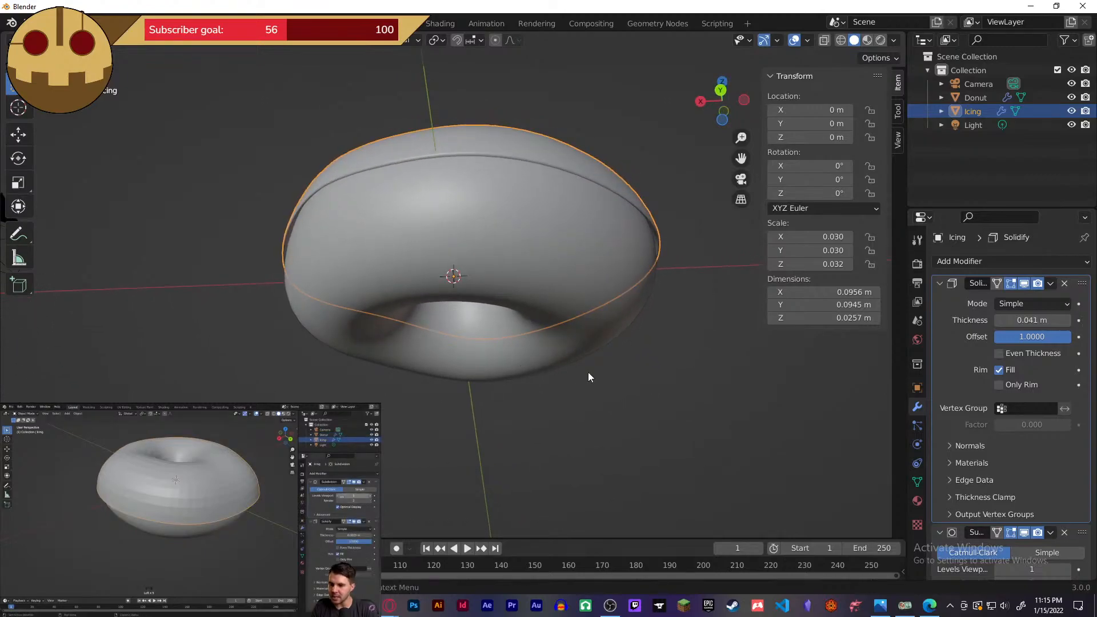
pyautogui.moveTo(642, 396); pyautogui.dragTo(697, 450, button='middle')
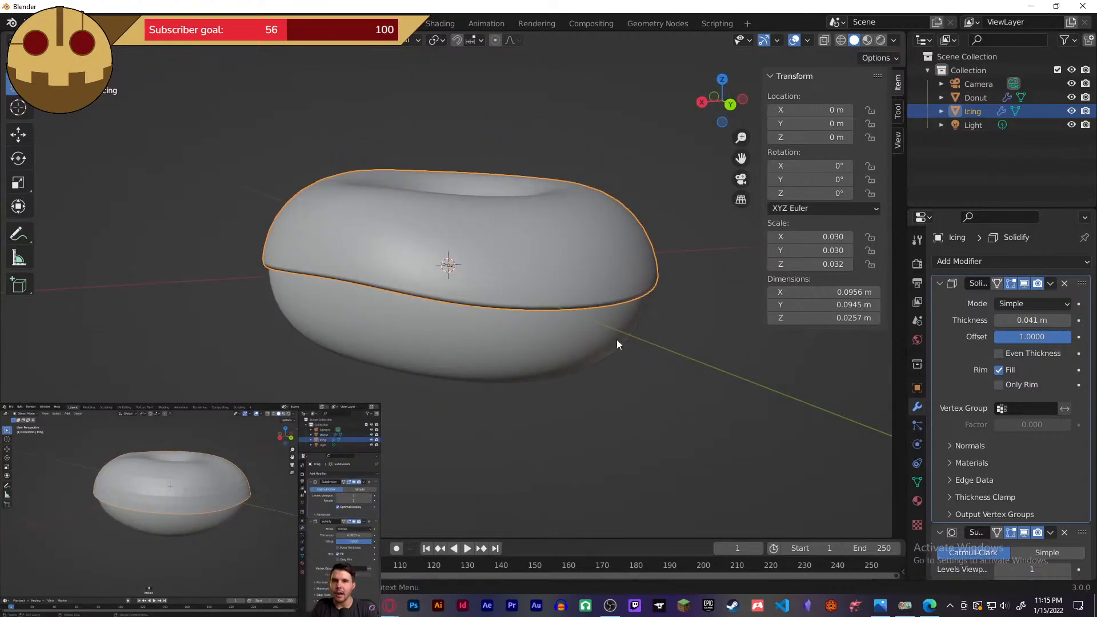
# - Try flat shading on the icing and restore smooth shading
pyautogui.rightClick(571, 294)
pyautogui.click(558, 308)
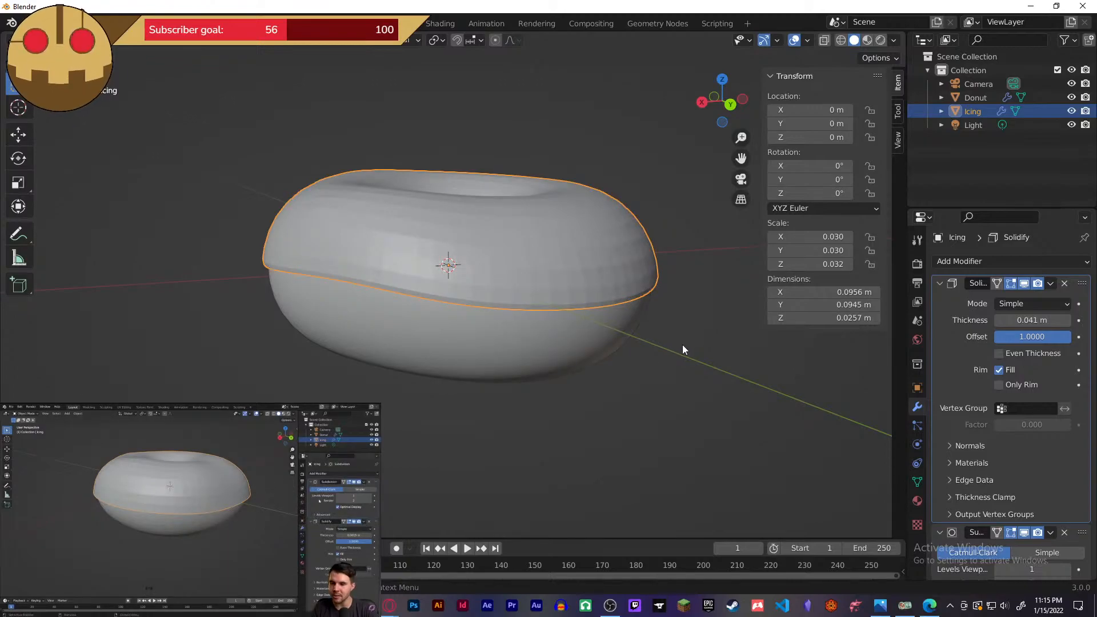
pyautogui.moveTo(682, 350); pyautogui.dragTo(691, 377, button='middle')
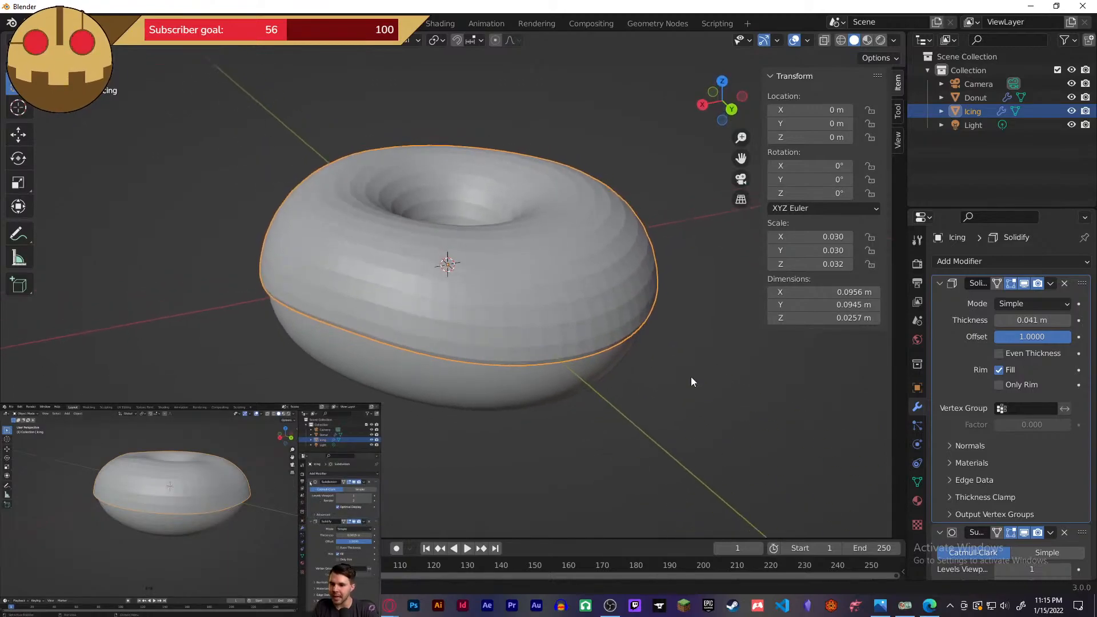
pyautogui.rightClick(595, 314)
pyautogui.click(589, 303)
# - Try the Solidify modifier with Only Rim enabled and with Rim Fill disabled, checking the icing's underside, and restore both options
pyautogui.moveTo(730, 424); pyautogui.dragTo(743, 395, button='middle')
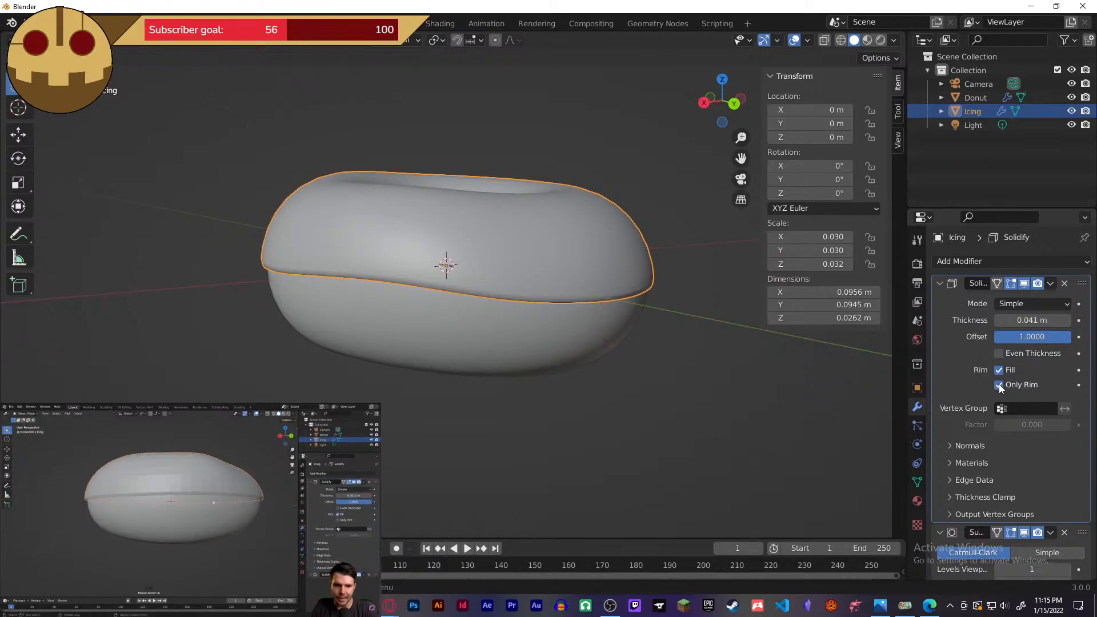
pyautogui.moveTo(752, 369); pyautogui.dragTo(753, 241, button='middle')
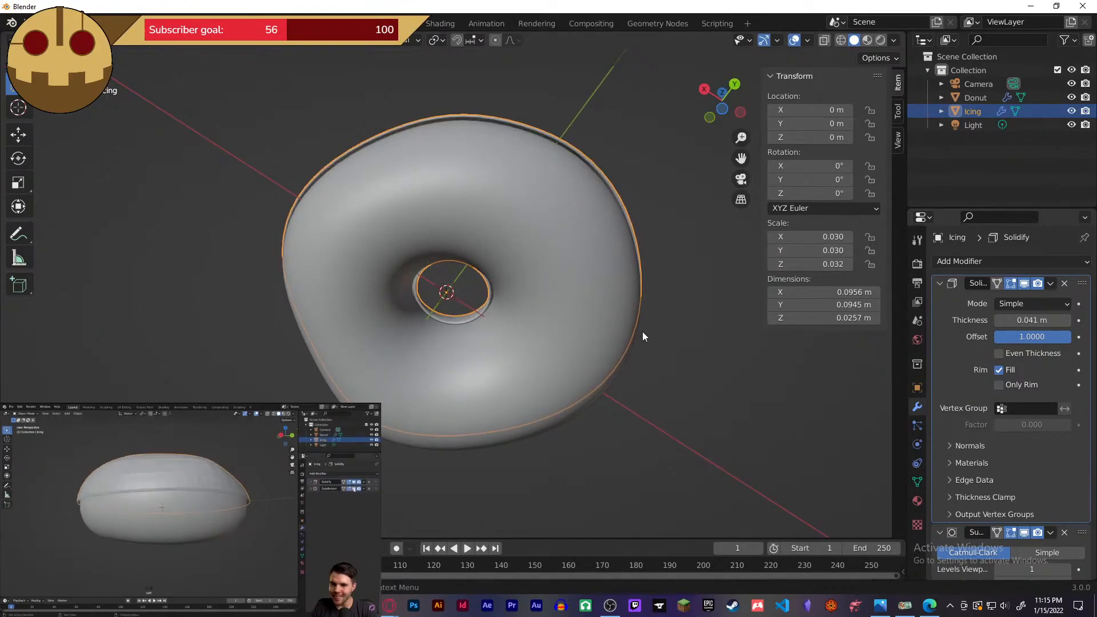
pyautogui.moveTo(642, 336); pyautogui.dragTo(641, 454, button='middle')
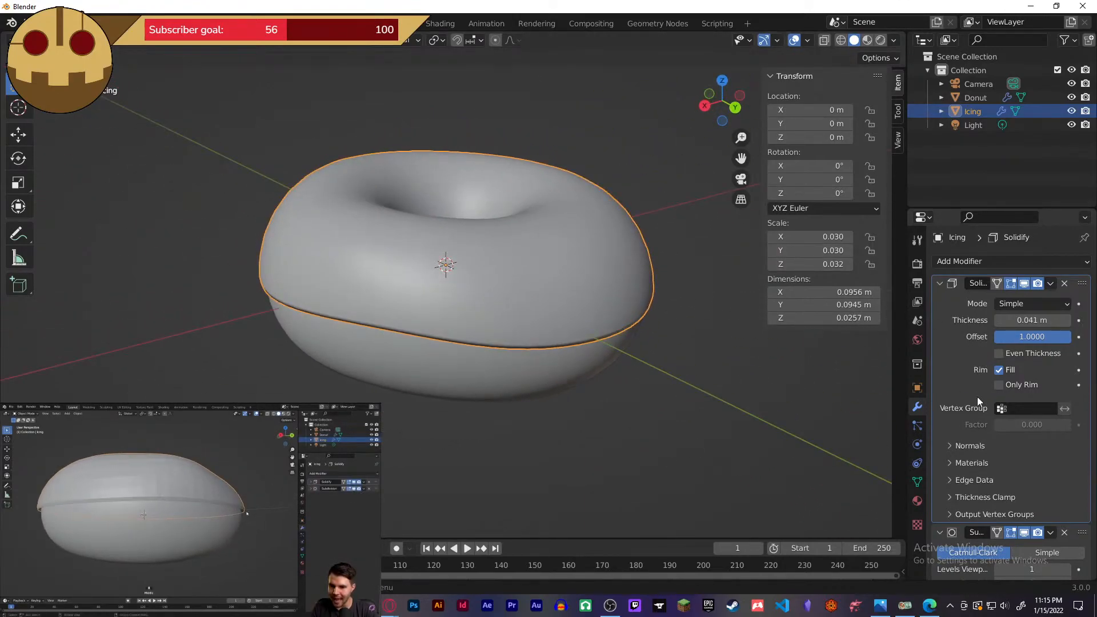
pyautogui.click(999, 370)
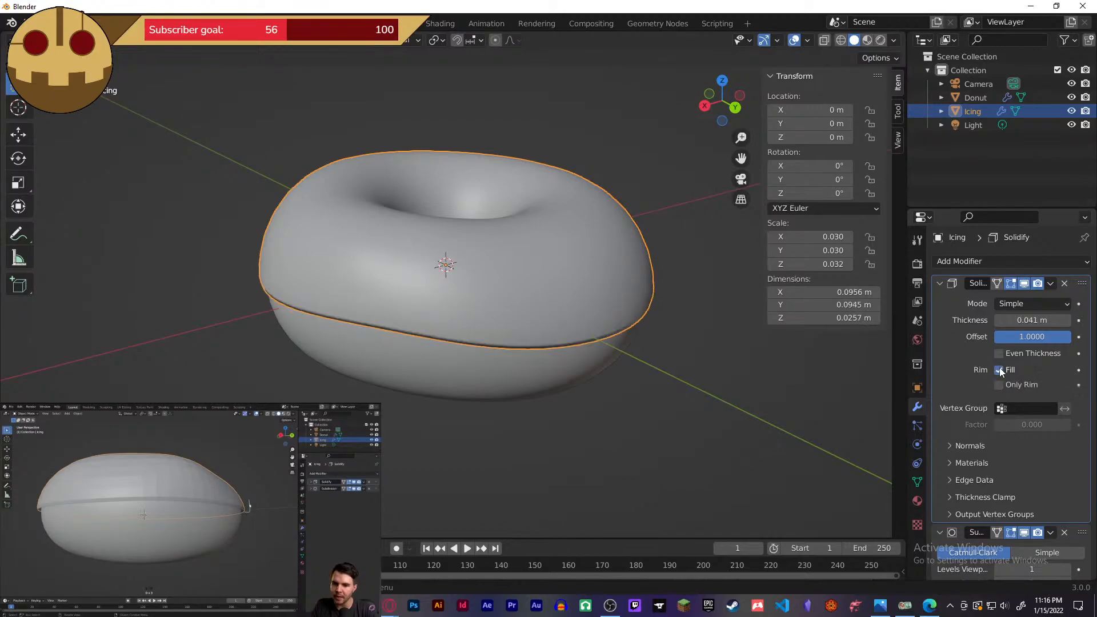
pyautogui.moveTo(763, 408); pyautogui.dragTo(763, 309, button='middle')
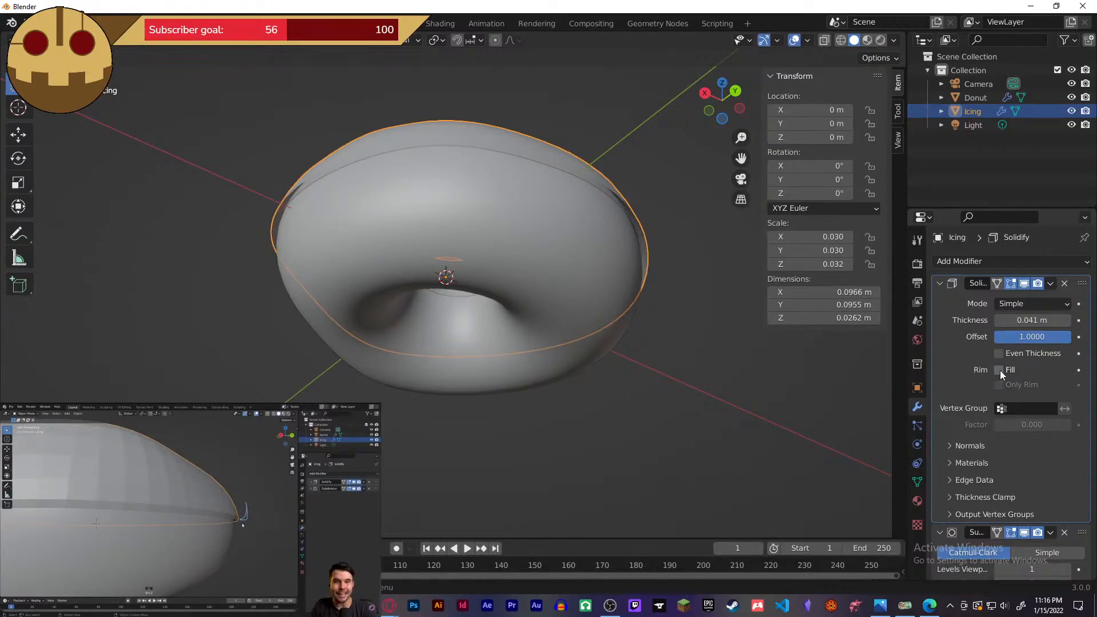
pyautogui.moveTo(771, 372); pyautogui.dragTo(725, 456, button='middle')
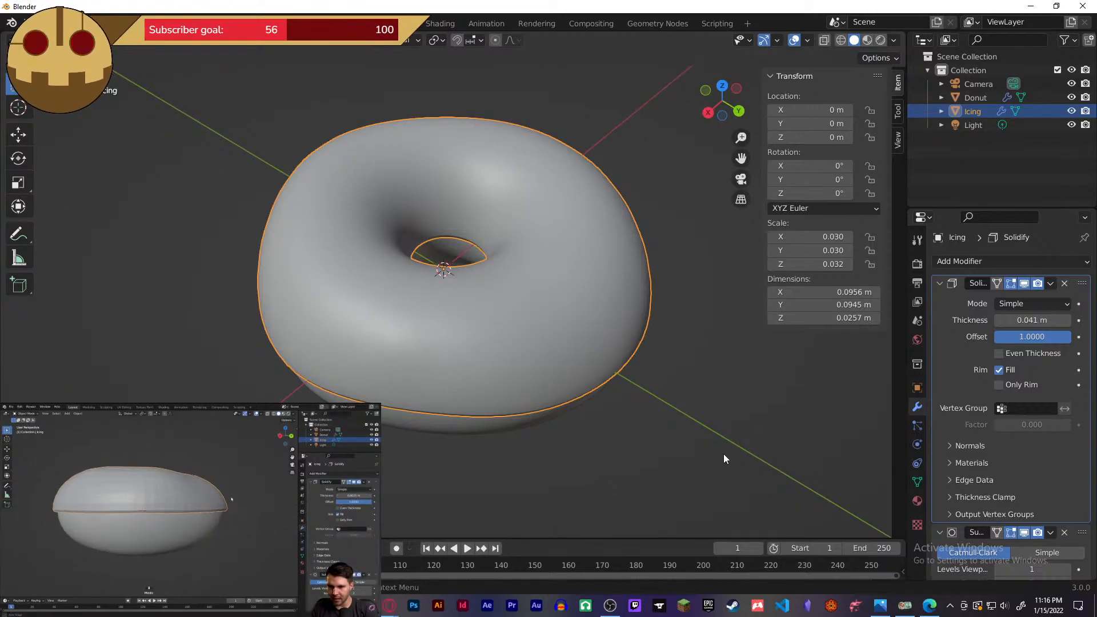
# - Try a Solidify Thickness of 1.271 m on the icing and undo the change
pyautogui.moveTo(515, 408); pyautogui.dragTo(530, 275, button='middle')
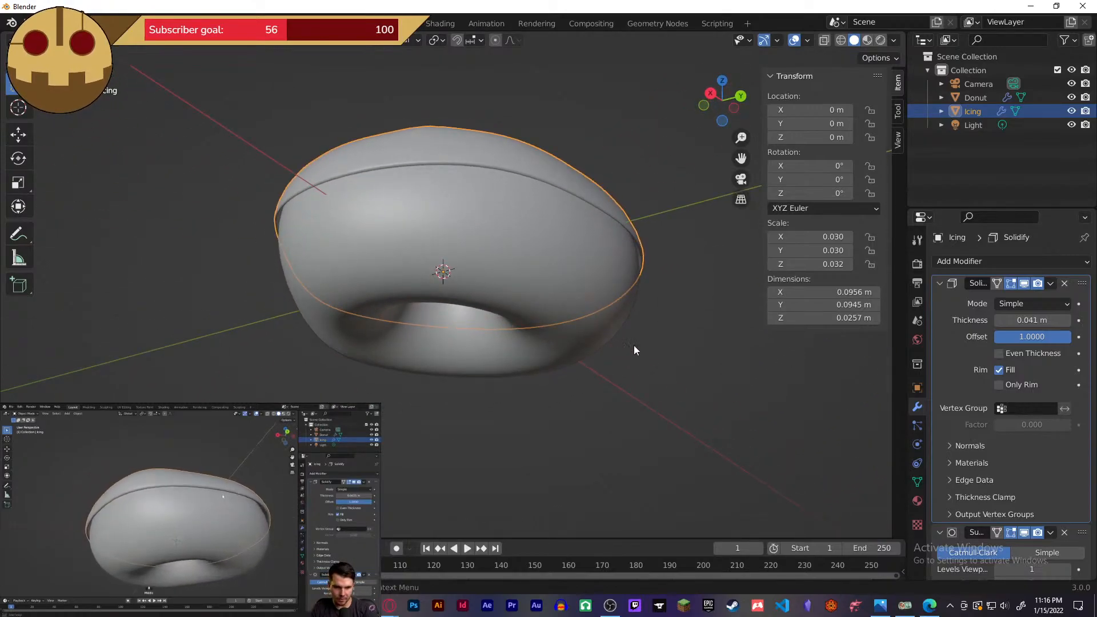
pyautogui.moveTo(1032, 320); pyautogui.dragTo(1091, 320)
pyautogui.scroll(-4, 546, 392)
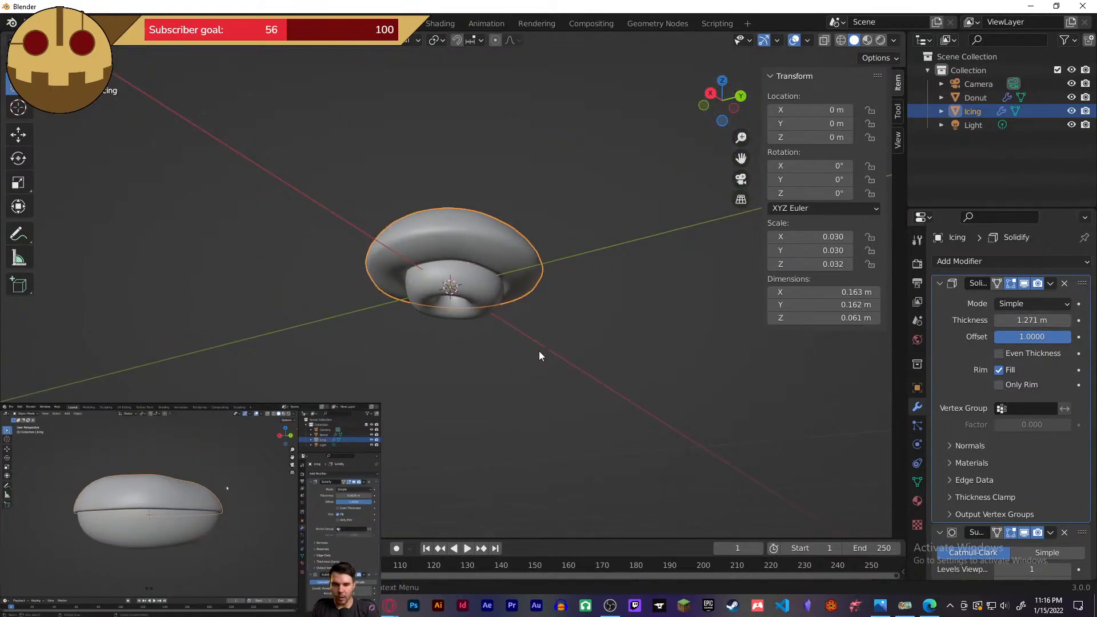
pyautogui.moveTo(539, 353); pyautogui.dragTo(546, 395, button='middle')
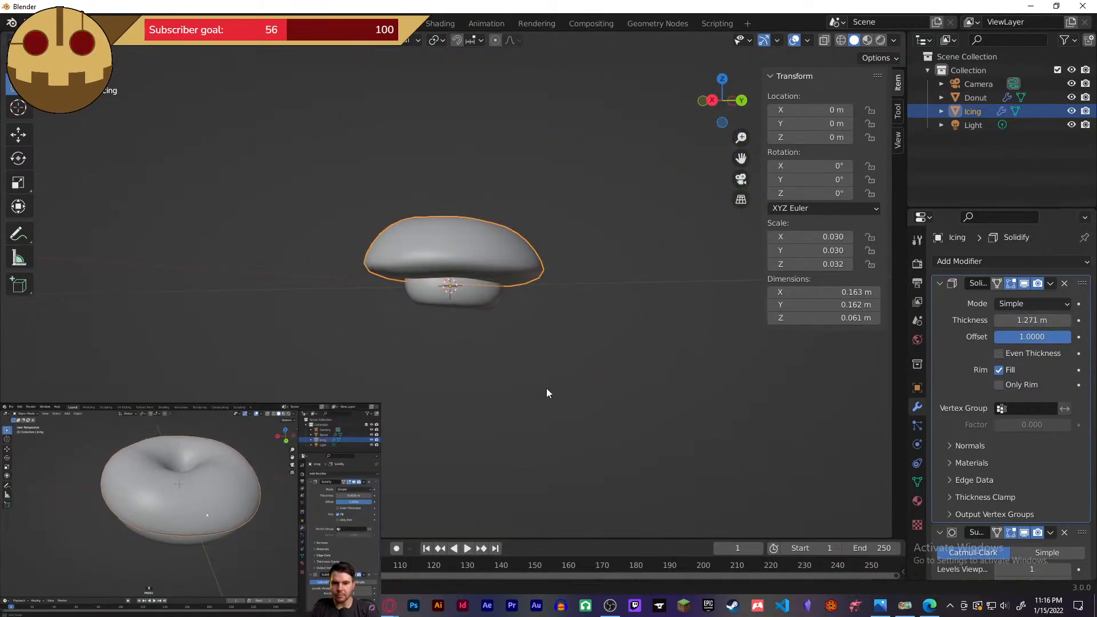
pyautogui.hotkey('ctrl', 'z')
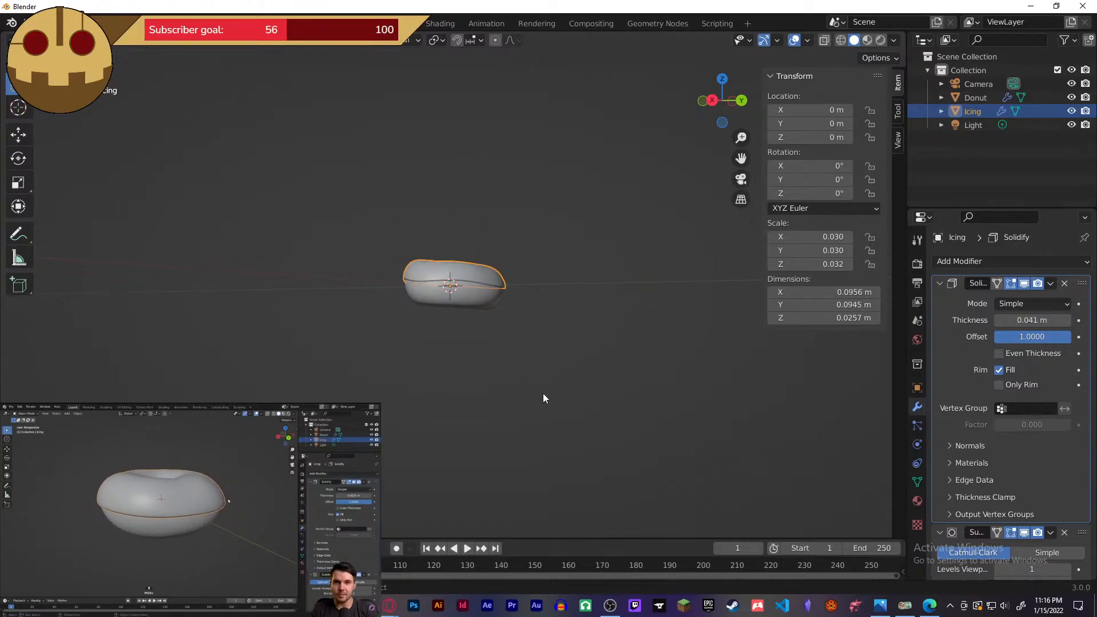
# - Examine the thickened icing's edge from several sides and pause the tutorial video
pyautogui.scroll(5, 546, 369)
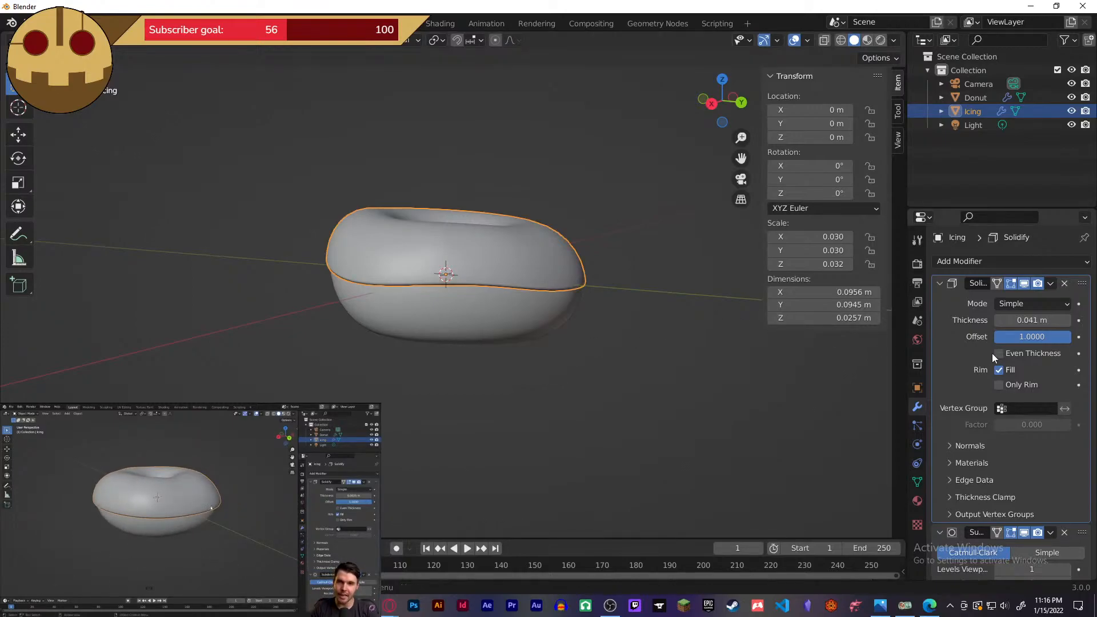
pyautogui.moveTo(1032, 321); pyautogui.dragTo(1033, 321)
pyautogui.scroll(1, 610, 337)
pyautogui.moveTo(609, 361); pyautogui.dragTo(653, 369, button='middle')
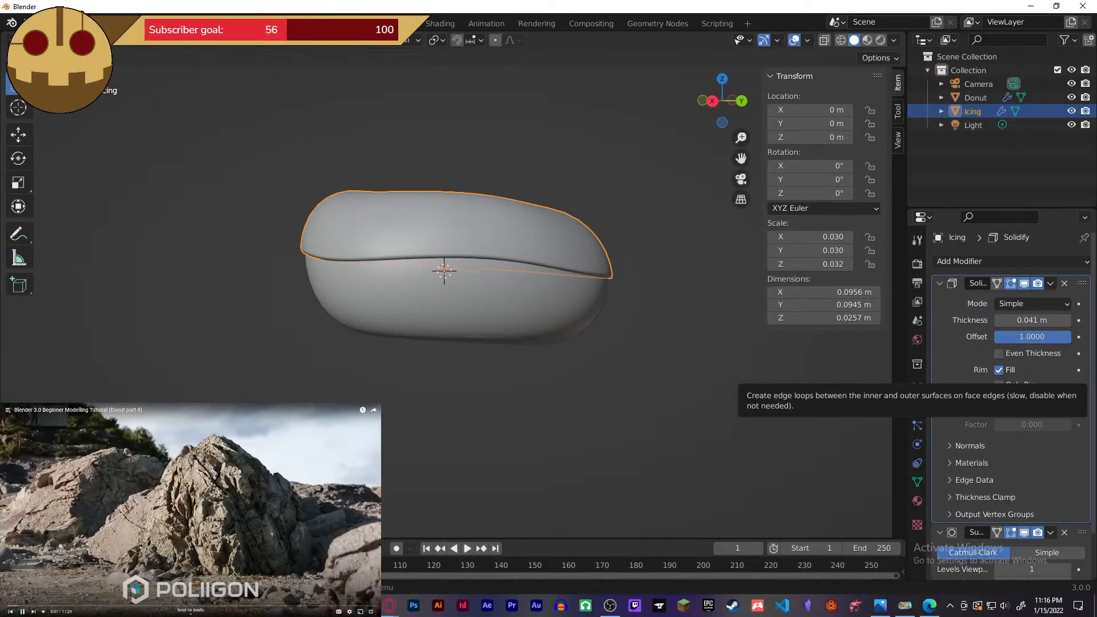
pyautogui.moveTo(656, 329); pyautogui.dragTo(557, 335, button='middle')
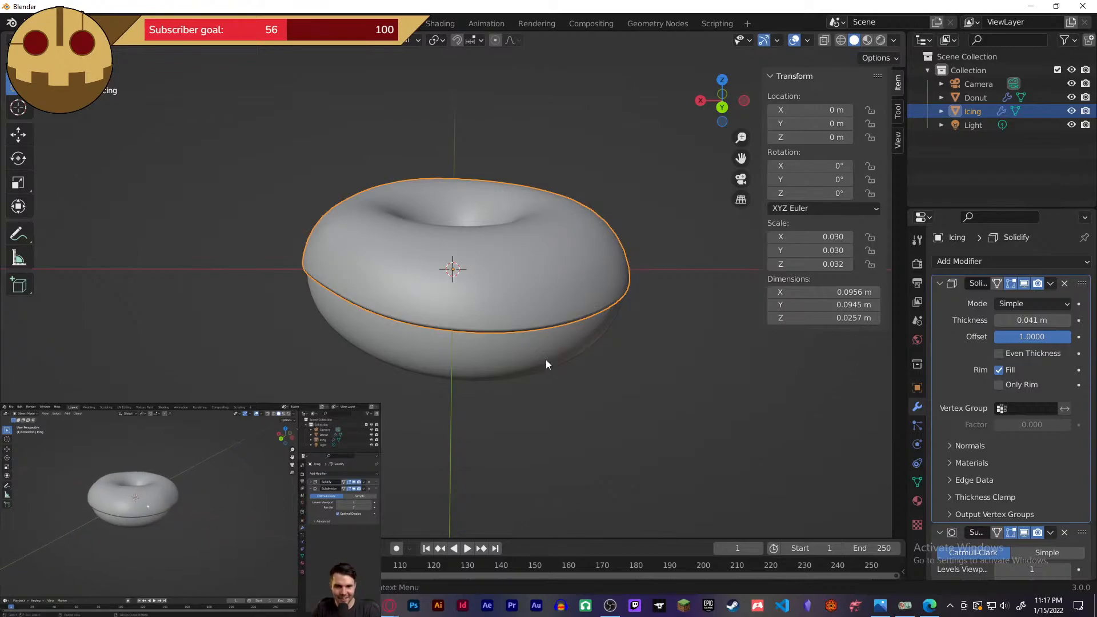
pyautogui.click(194, 466)
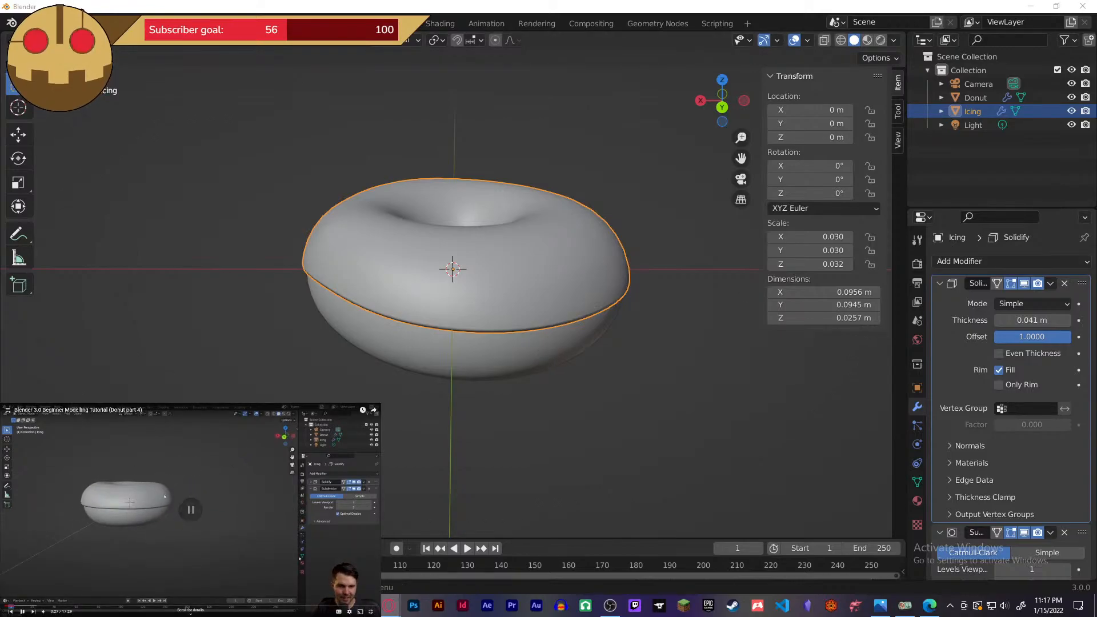
# - Leave the full-screen tutorial and go back through the donut series to the Part 1 video page
pyautogui.press('Escape')
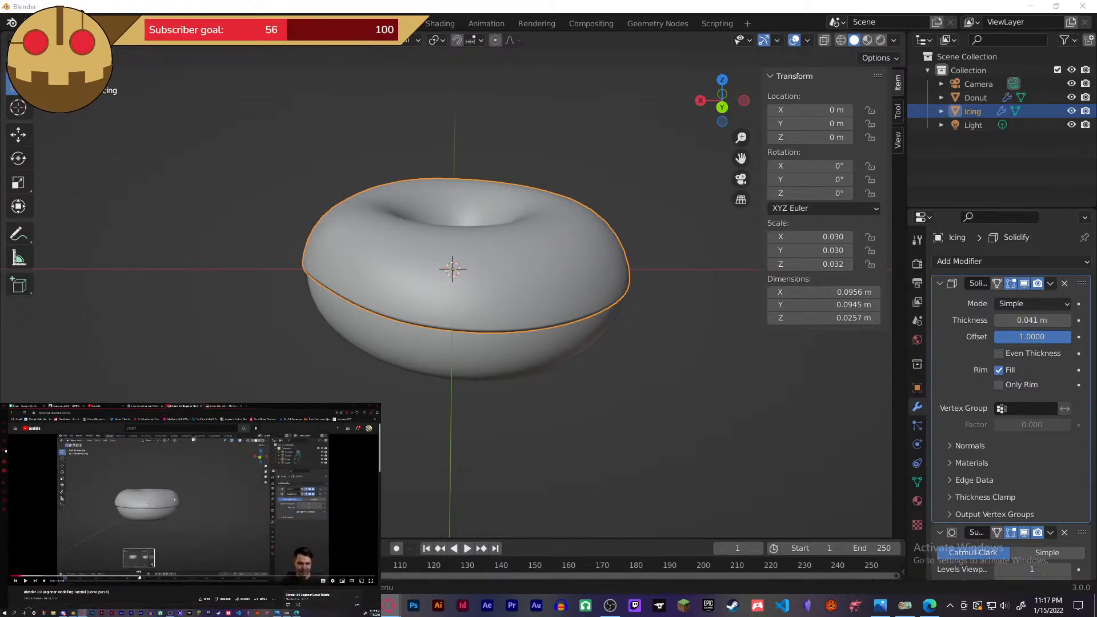
pyautogui.scroll(-2, 50, 479)
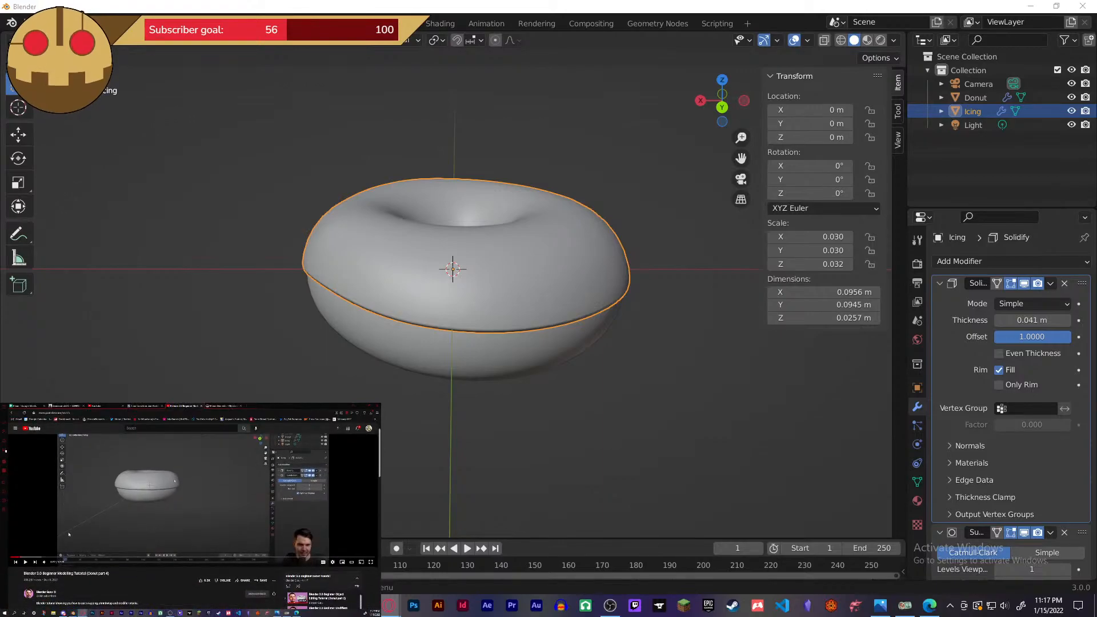
pyautogui.click(12, 413)
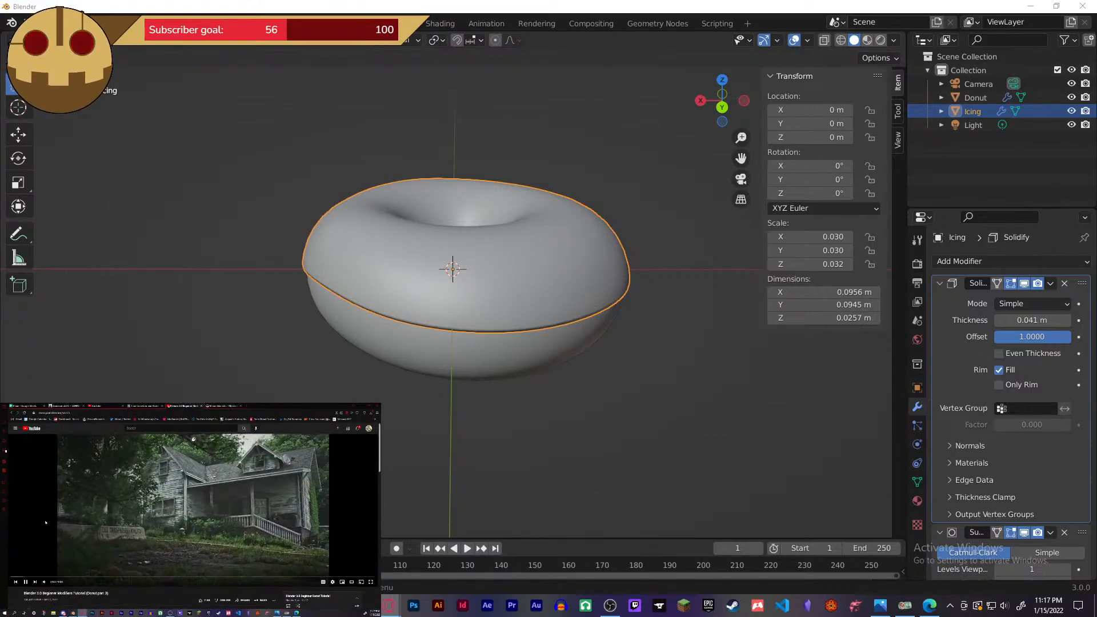
pyautogui.scroll(-1, 193, 457)
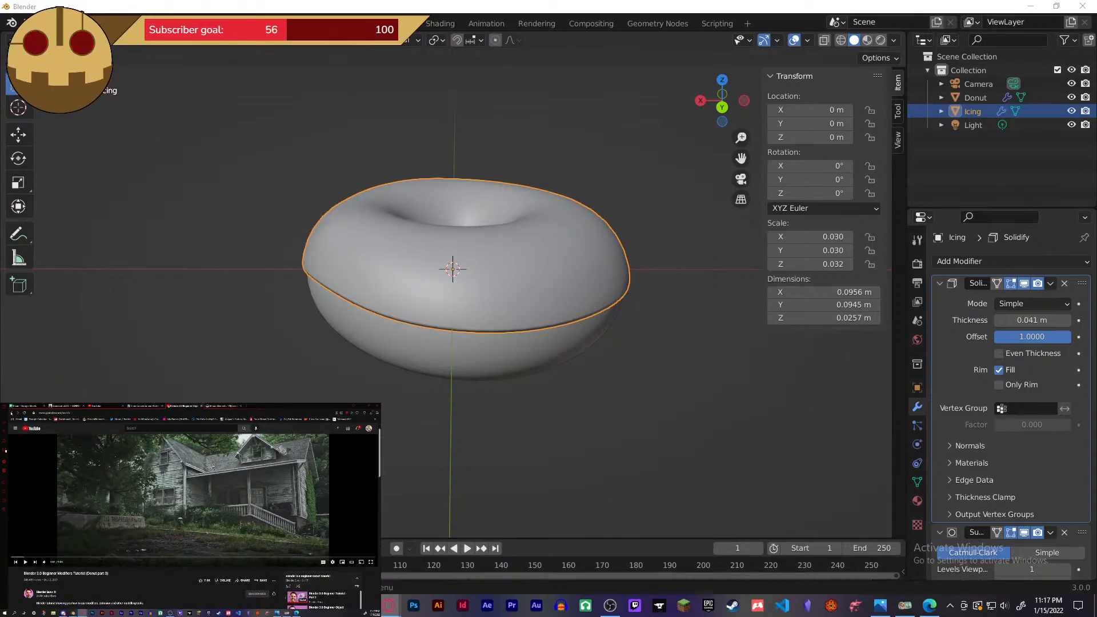
pyautogui.click(10, 413)
pyautogui.click(58, 512)
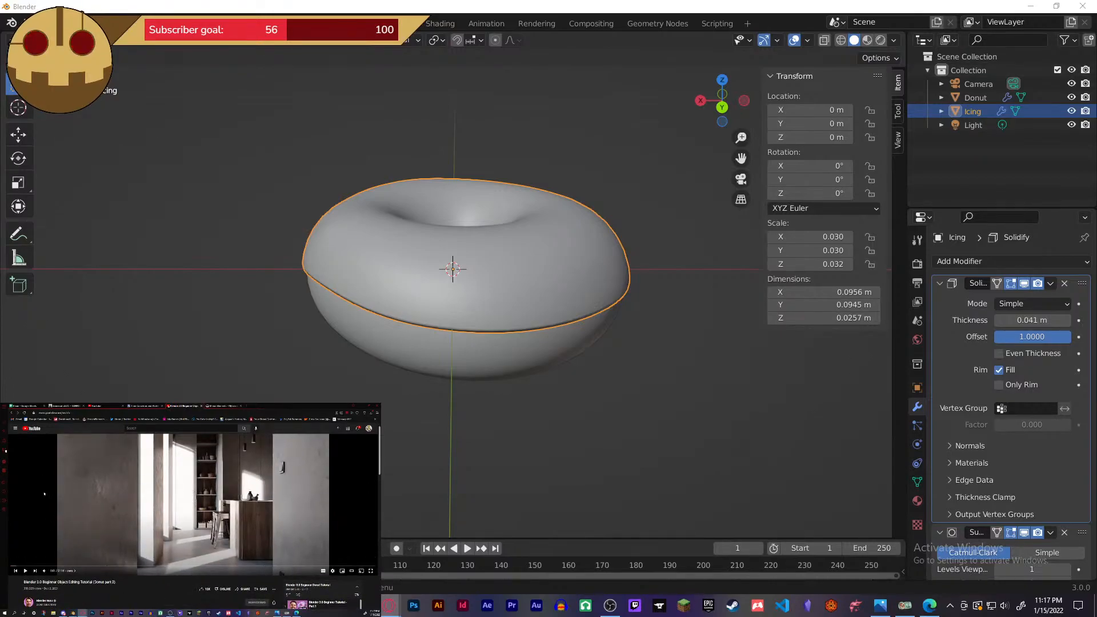
pyautogui.hotkey('alt', 'Left')
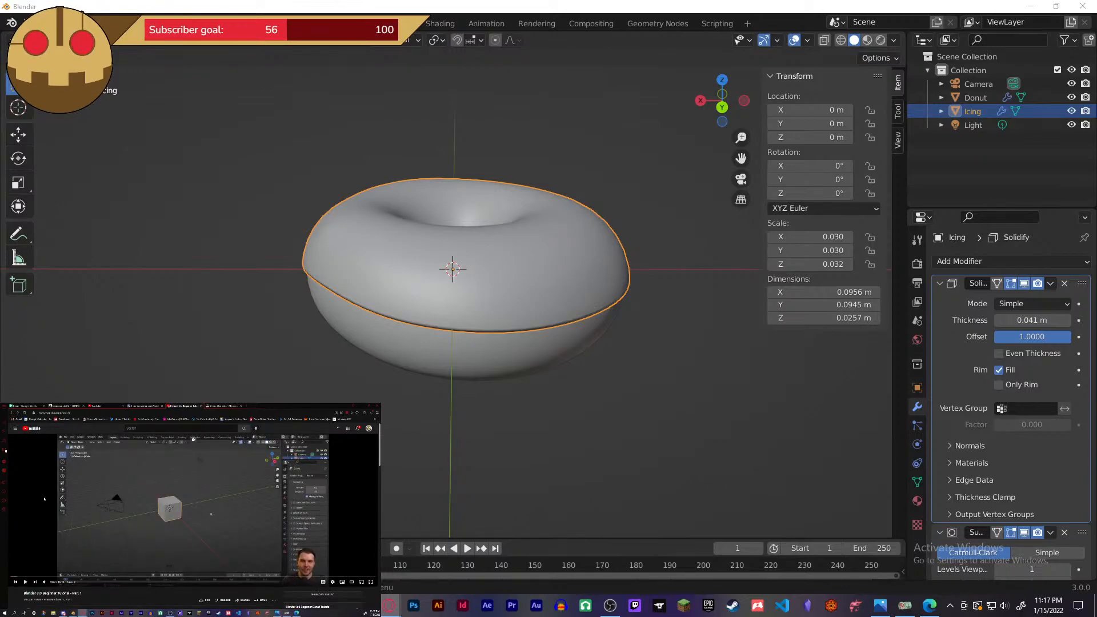
pyautogui.scroll(-5, 35, 482)
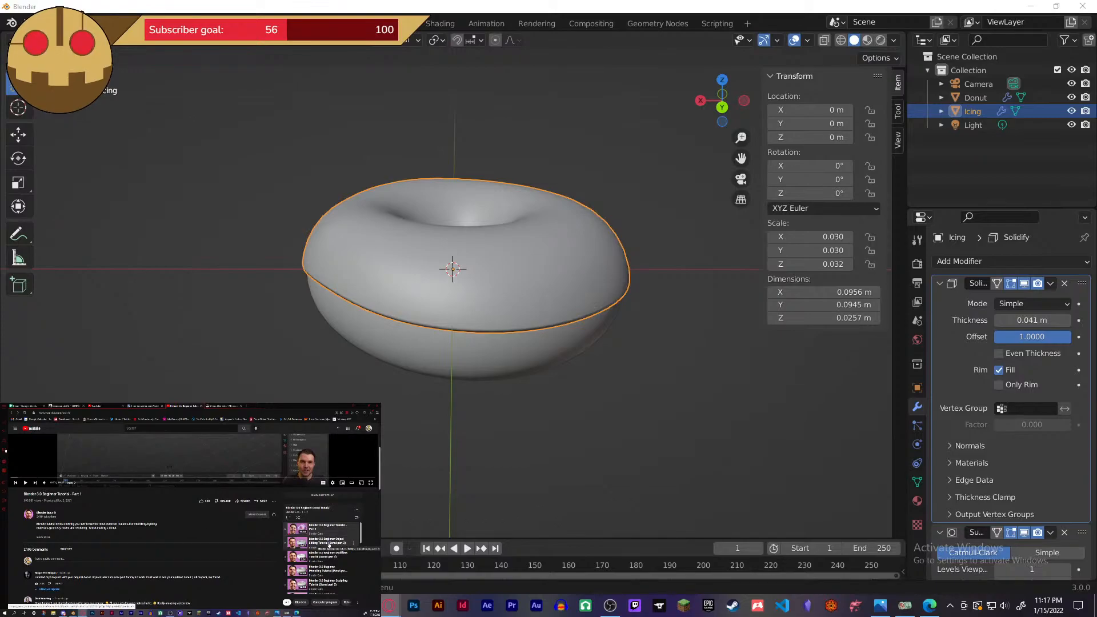
# - Step through parts 2 and 3 of the tutorial playlist to the part 4 modelling video and show it full screen
pyautogui.click(329, 546)
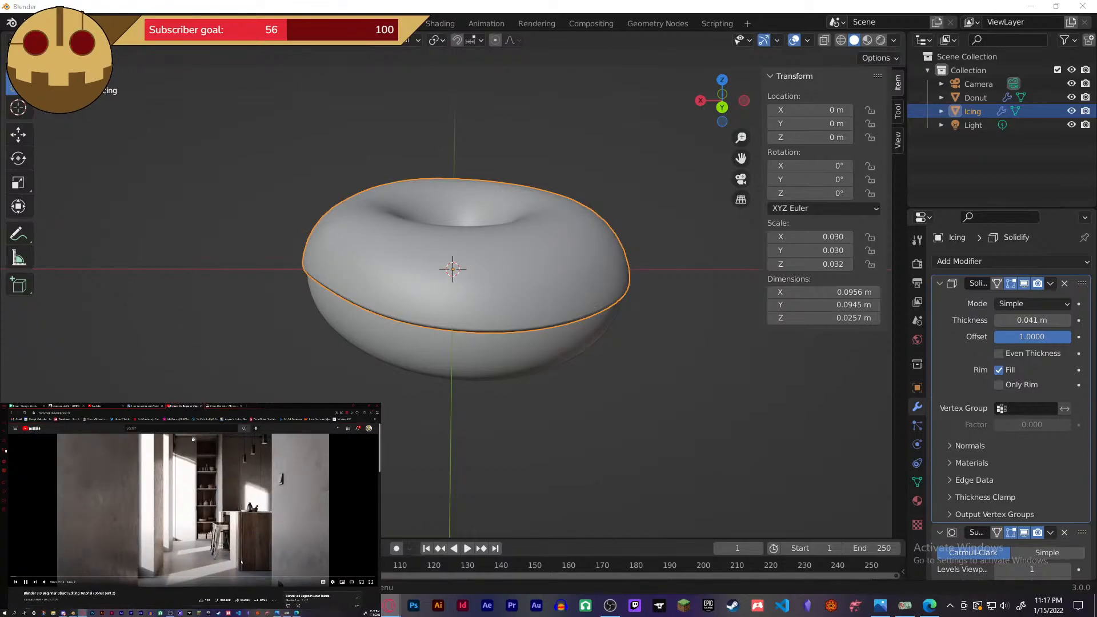
pyautogui.scroll(-5, 275, 543)
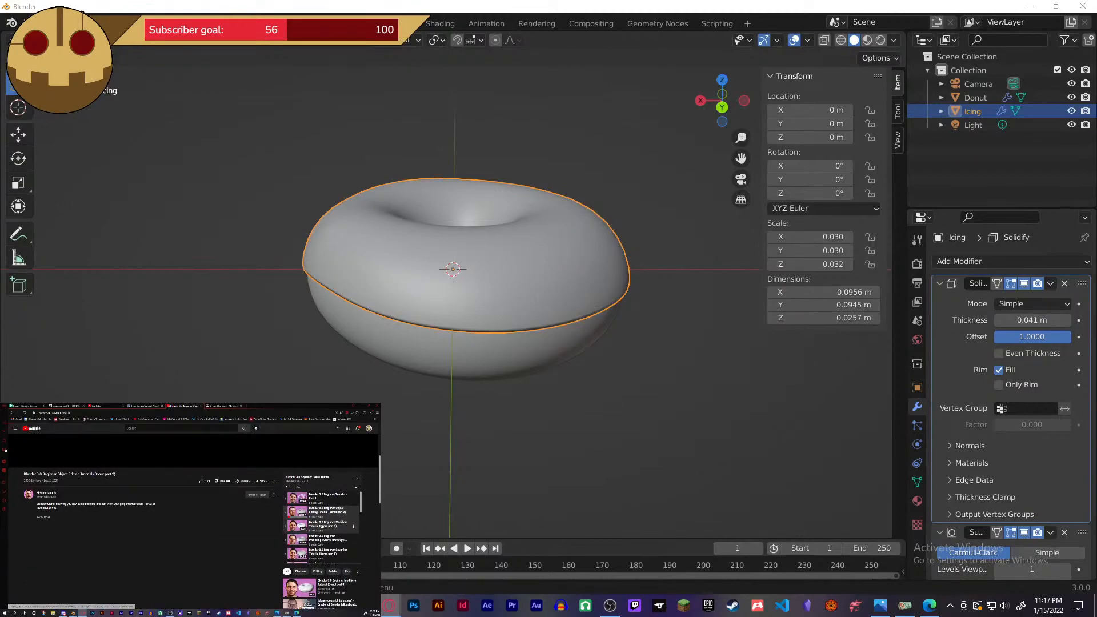
pyautogui.click(321, 525)
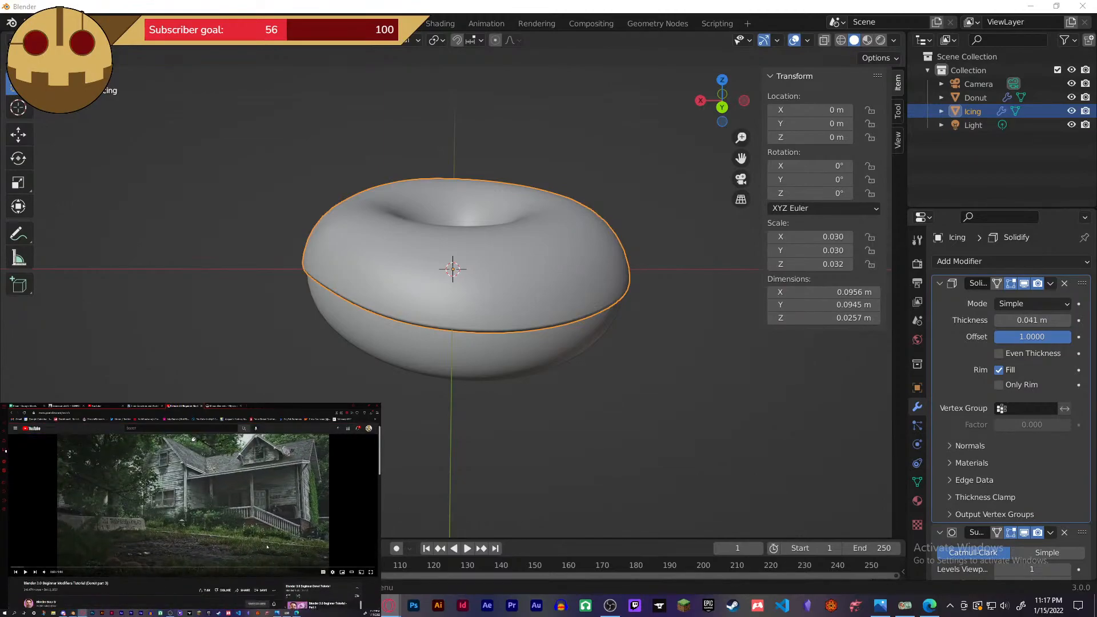
pyautogui.scroll(-5, 267, 547)
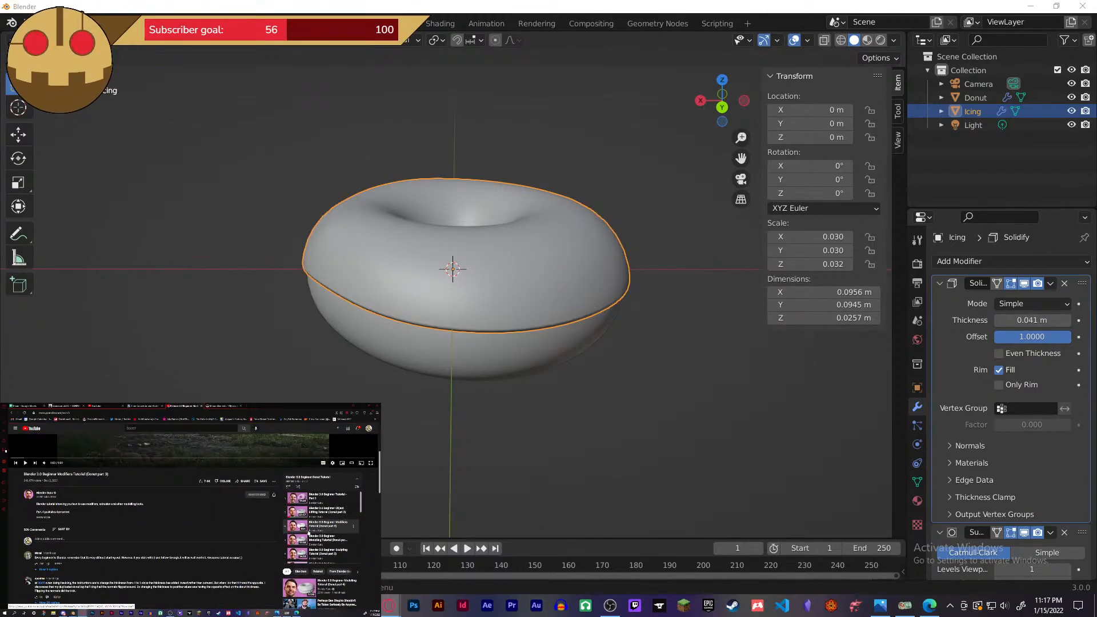
pyautogui.click(313, 543)
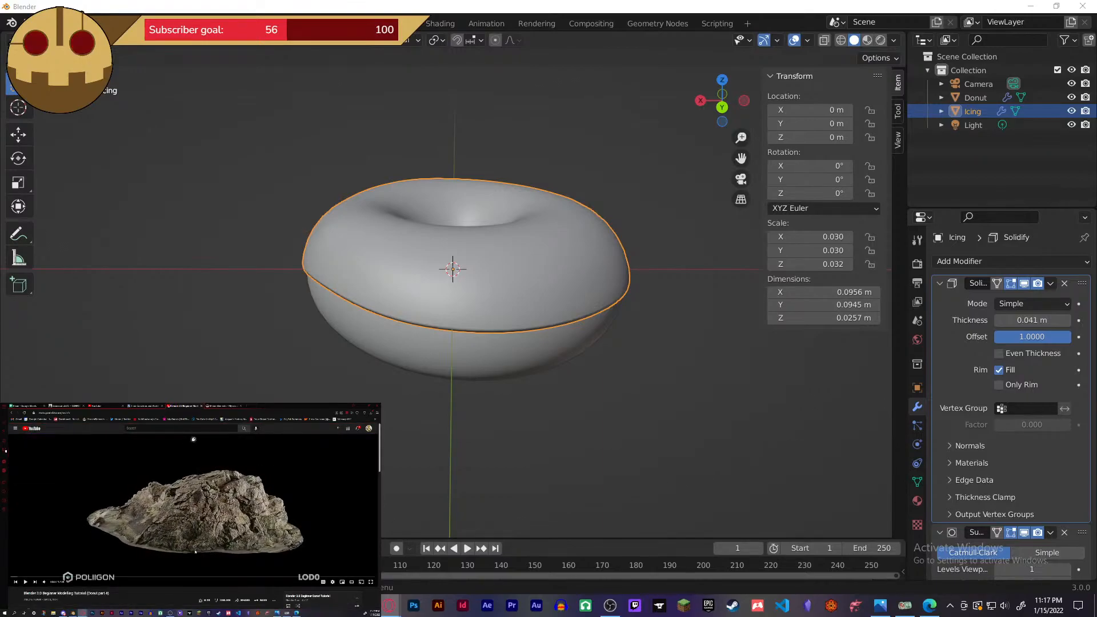
pyautogui.scroll(-2, 195, 551)
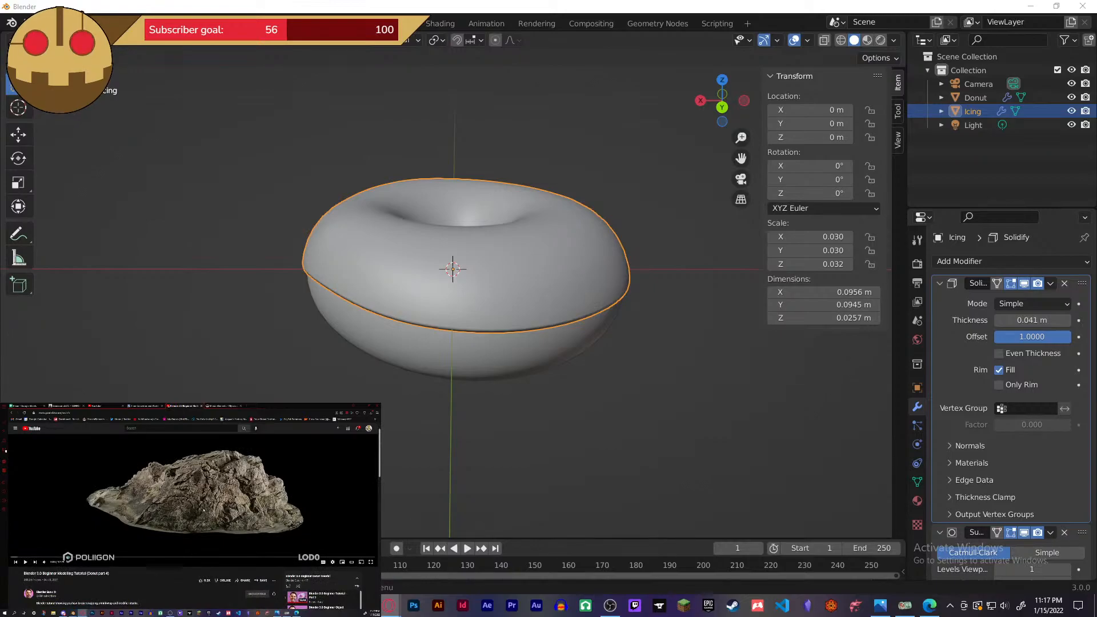
pyautogui.click(372, 563)
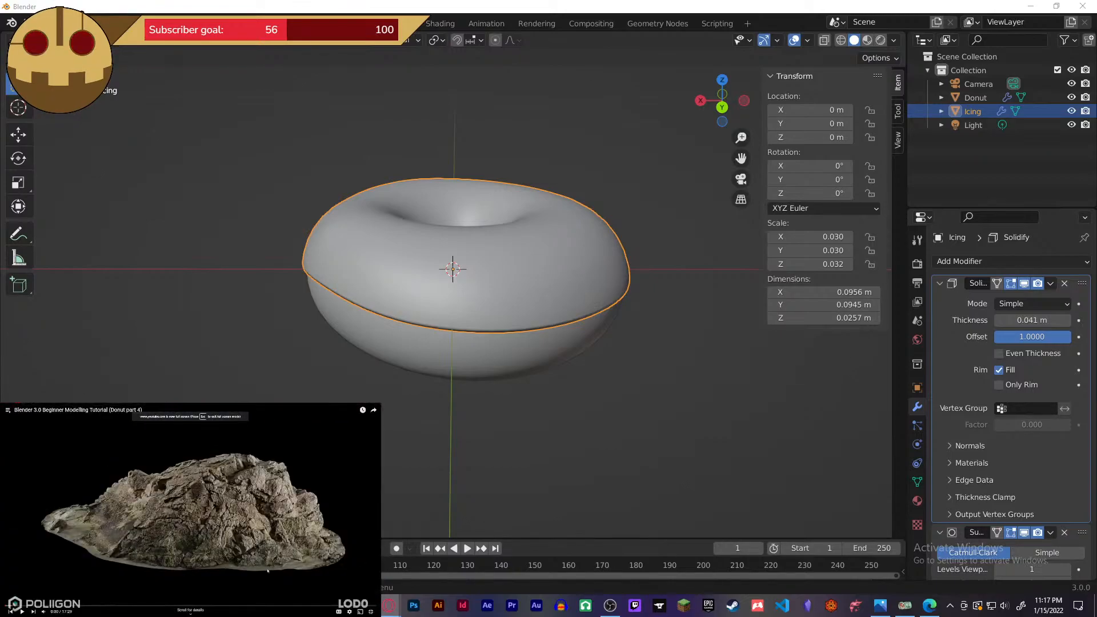
# - Skip ahead in the part 4 video, then rewind it to near the beginning and let it play
pyautogui.press('Right')
pyautogui.press('Right')
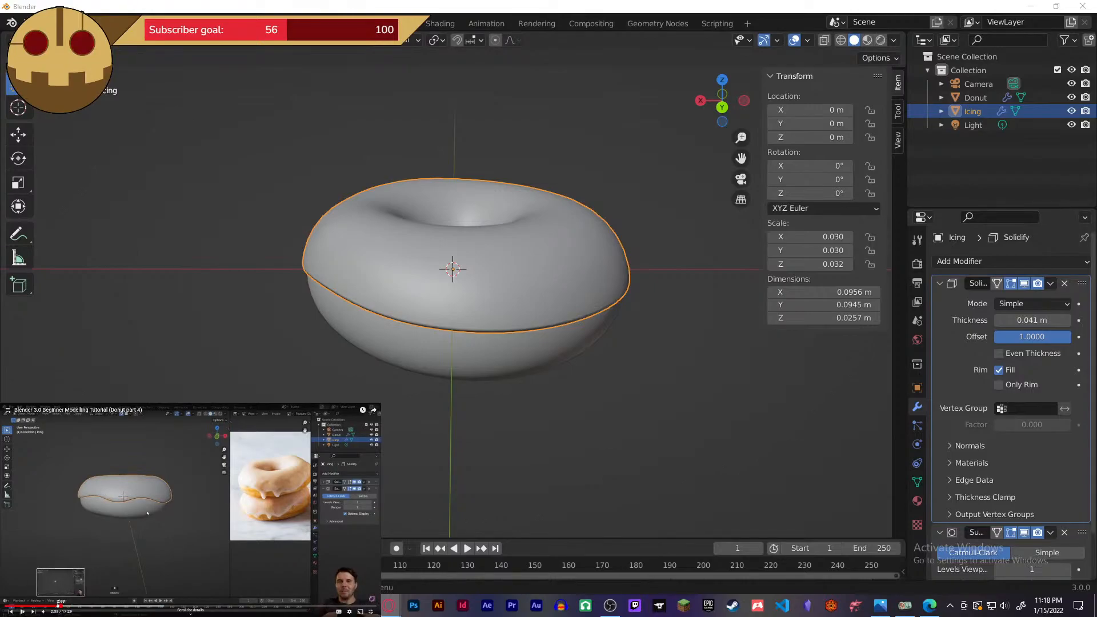
pyautogui.click(47, 605)
pyautogui.click(39, 606)
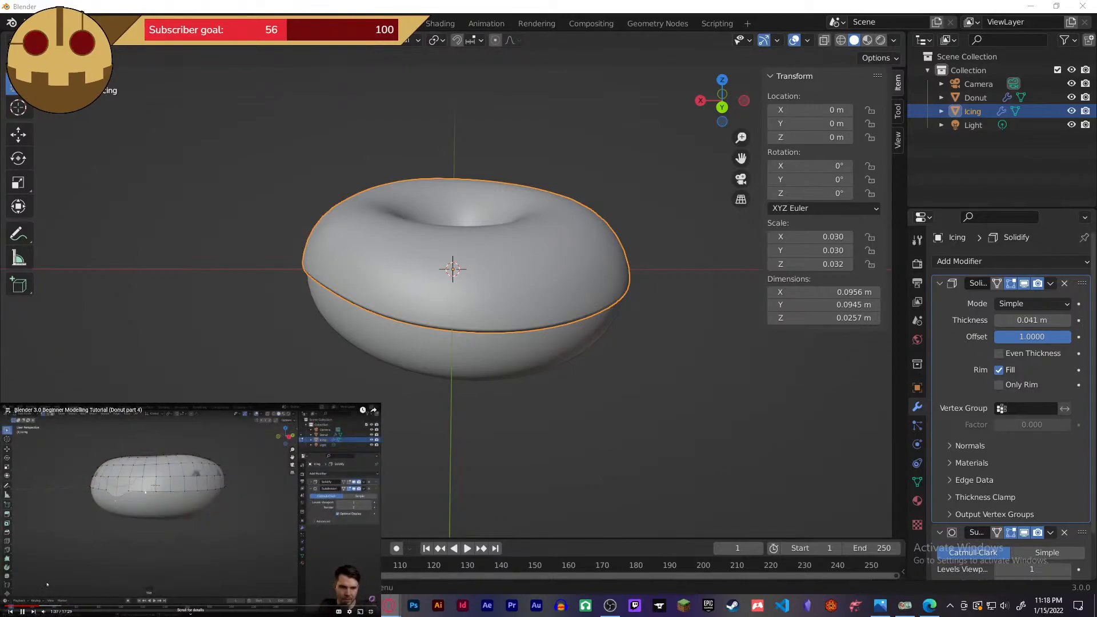
pyautogui.click(23, 605)
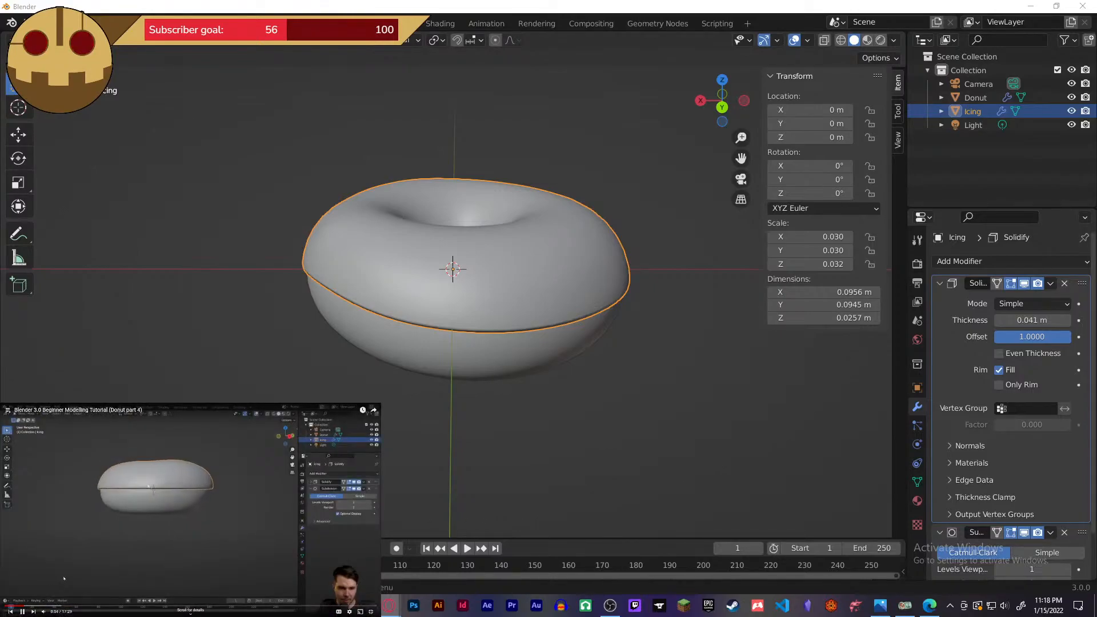
pyautogui.click(16, 605)
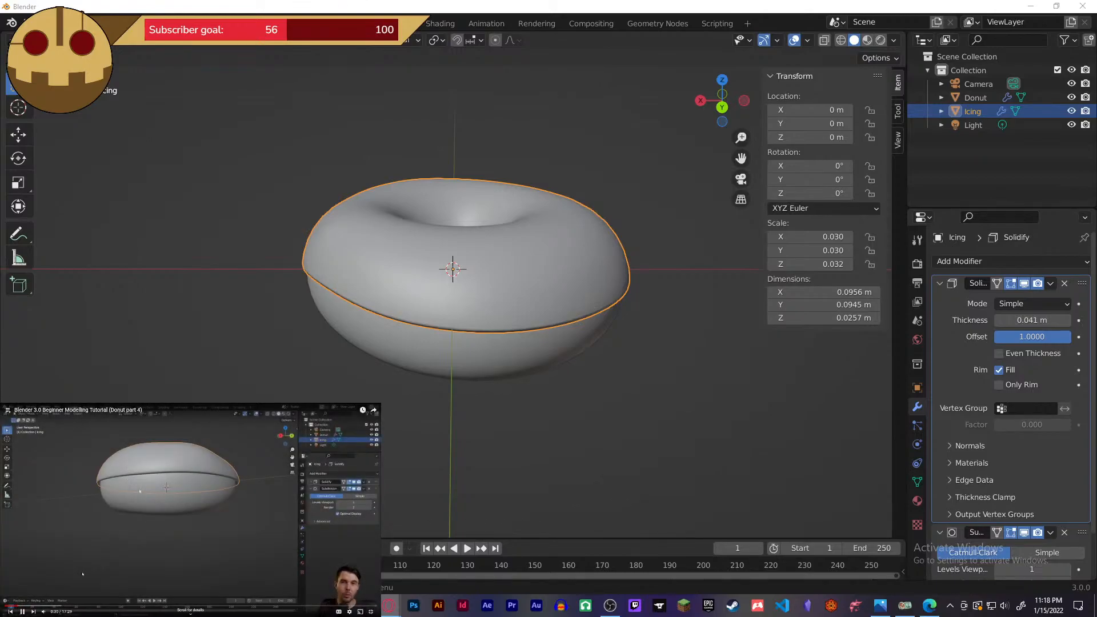
# - Inspect the icing and donut in wireframe shading from a lower angle, then return to solid shading and view them from above
pyautogui.click(581, 237)
pyautogui.click(582, 275)
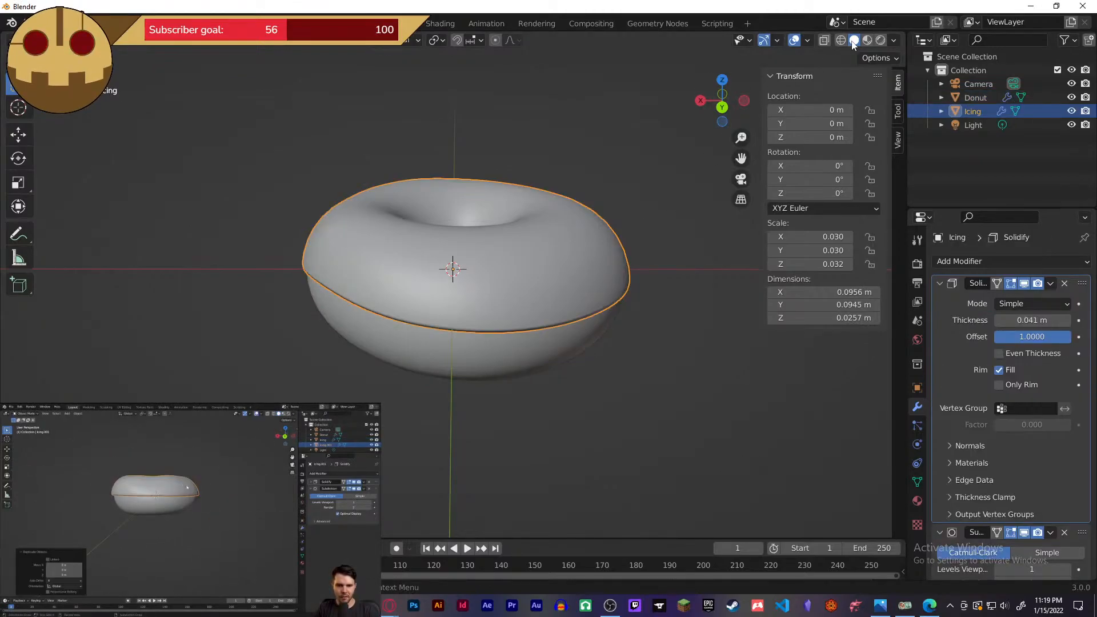
pyautogui.press('z')
pyautogui.click(596, 158)
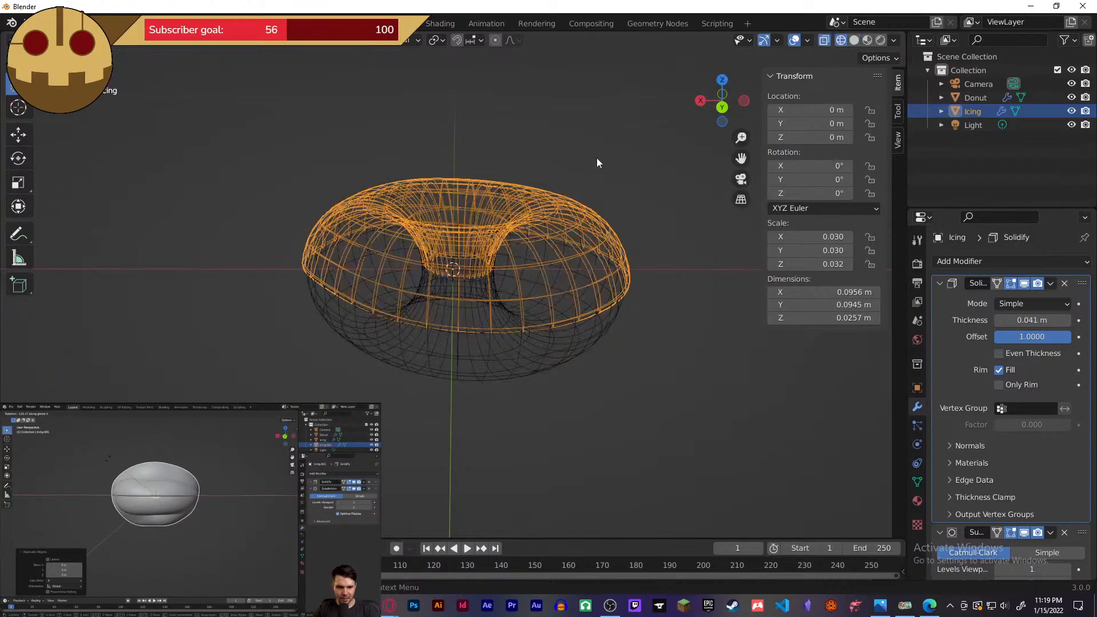
pyautogui.moveTo(653, 256); pyautogui.dragTo(681, 228, button='middle')
pyautogui.press('z')
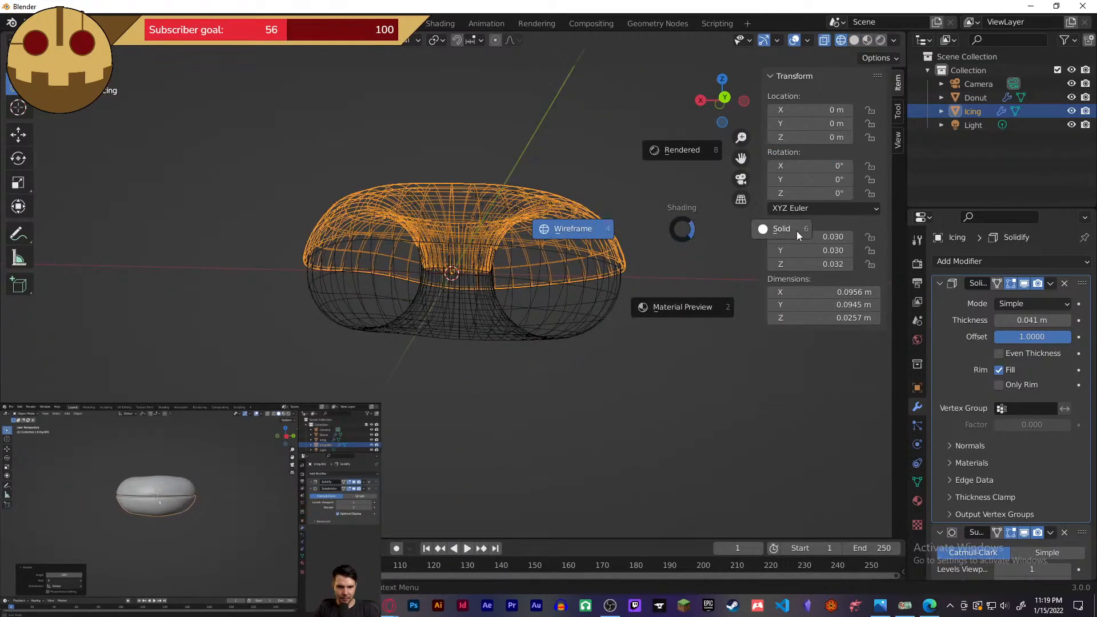
pyautogui.click(797, 231)
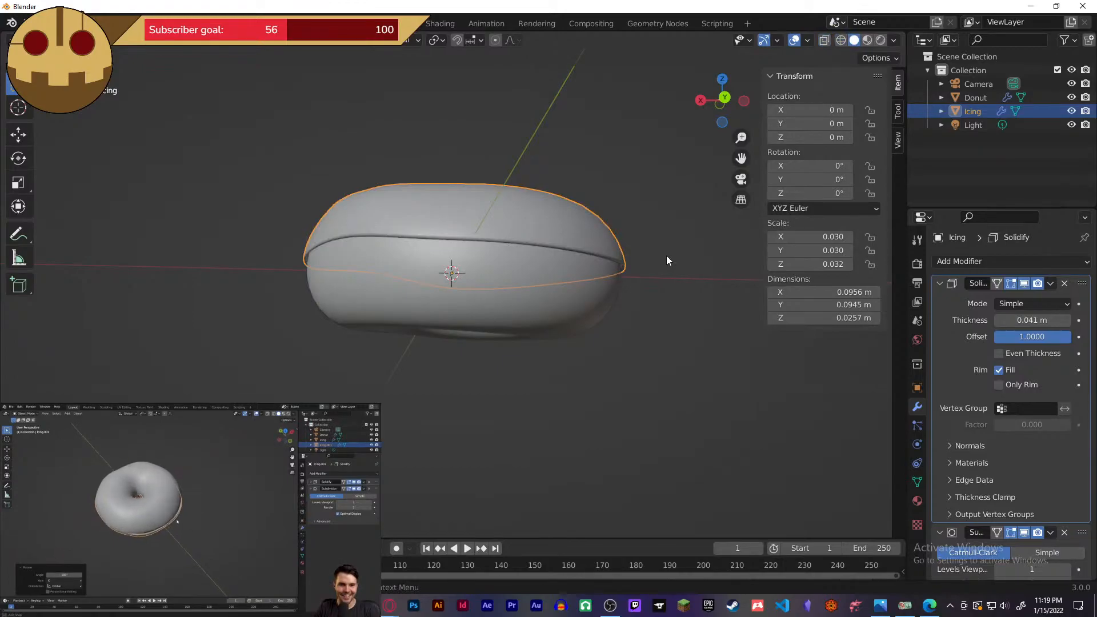
pyautogui.moveTo(673, 218); pyautogui.dragTo(685, 247, button='middle')
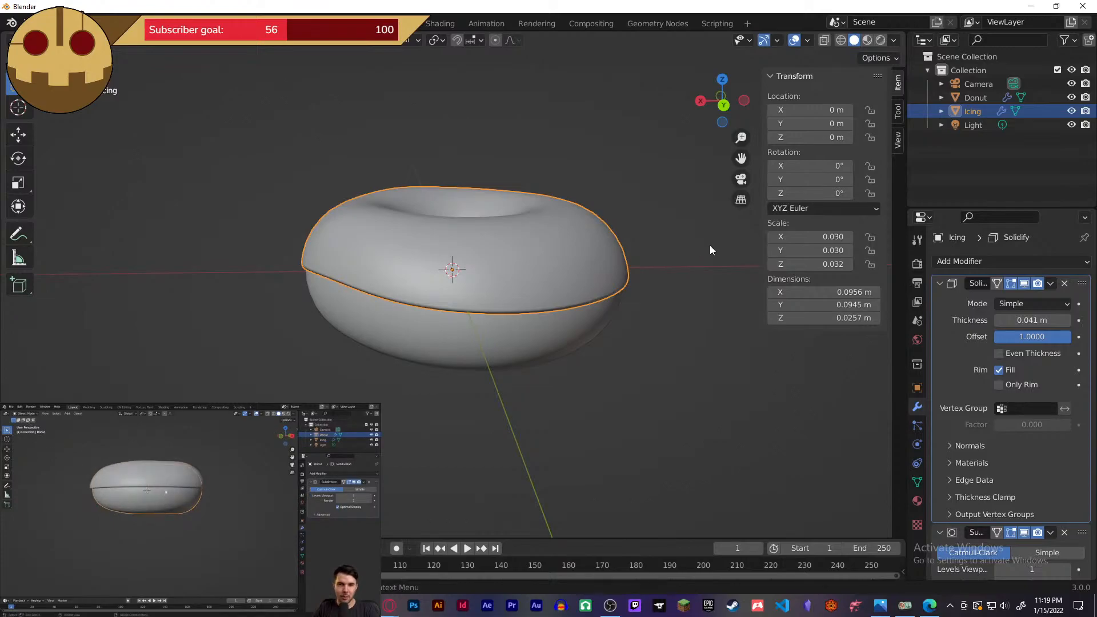
pyautogui.moveTo(686, 282)
pyautogui.mouseDown(button='middle')
pyautogui.moveTo(682, 131)
pyautogui.moveTo(670, 286)
pyautogui.mouseUp(button='middle')
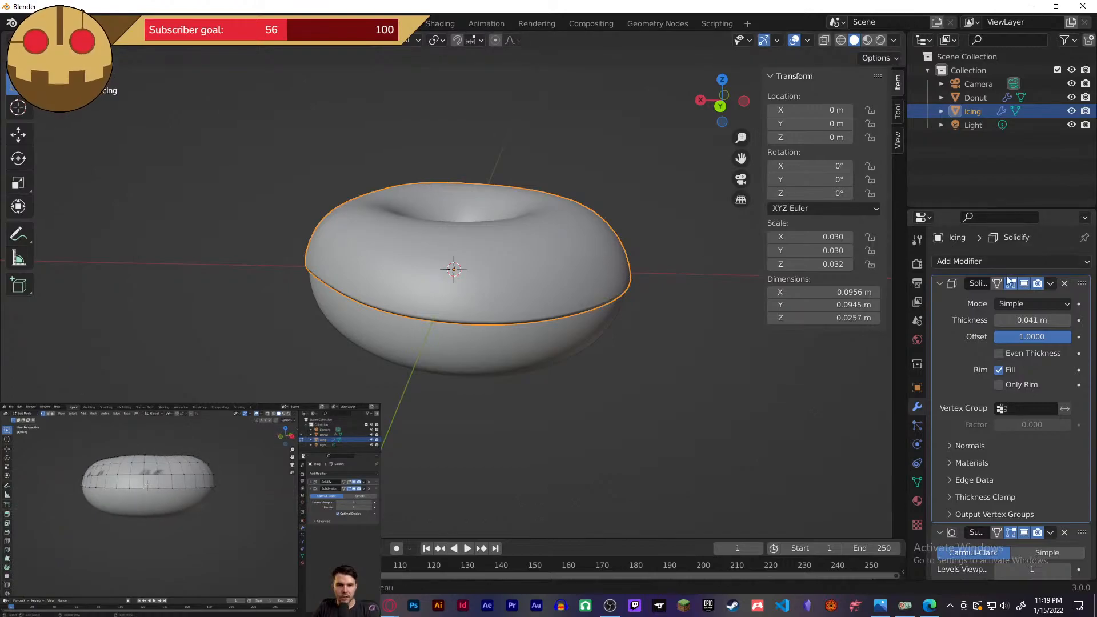
# - Try pulling a single vertex on the icing's front rim down to about Z -0.346 m in Edit Mode with a small proportional influence
pyautogui.click(584, 284)
pyautogui.click(568, 256)
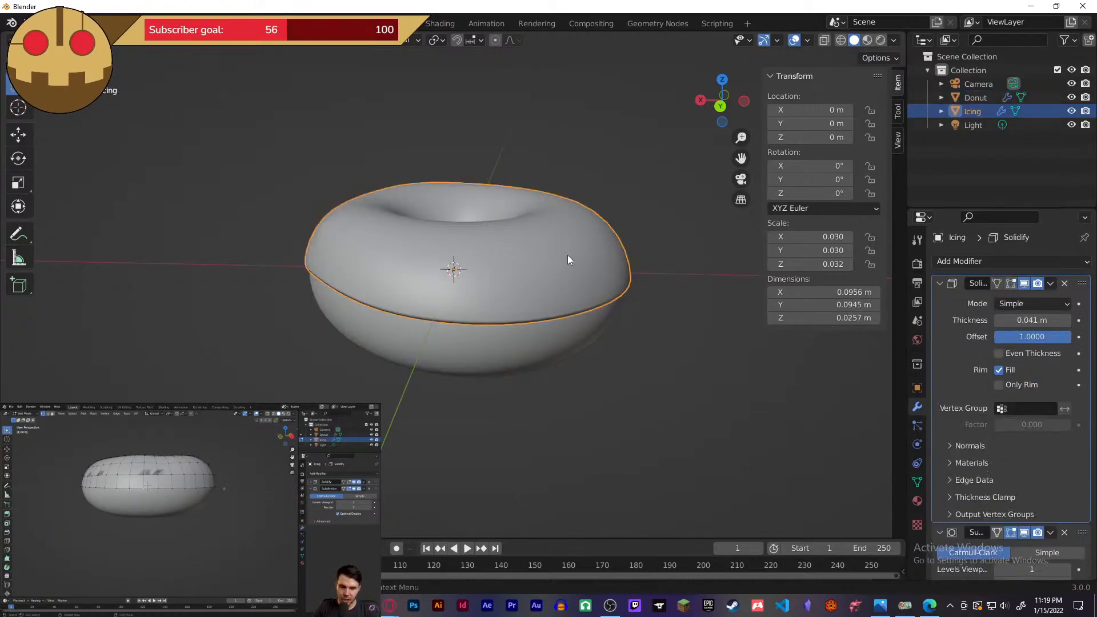
pyautogui.press('Tab')
pyautogui.scroll(2, 657, 317)
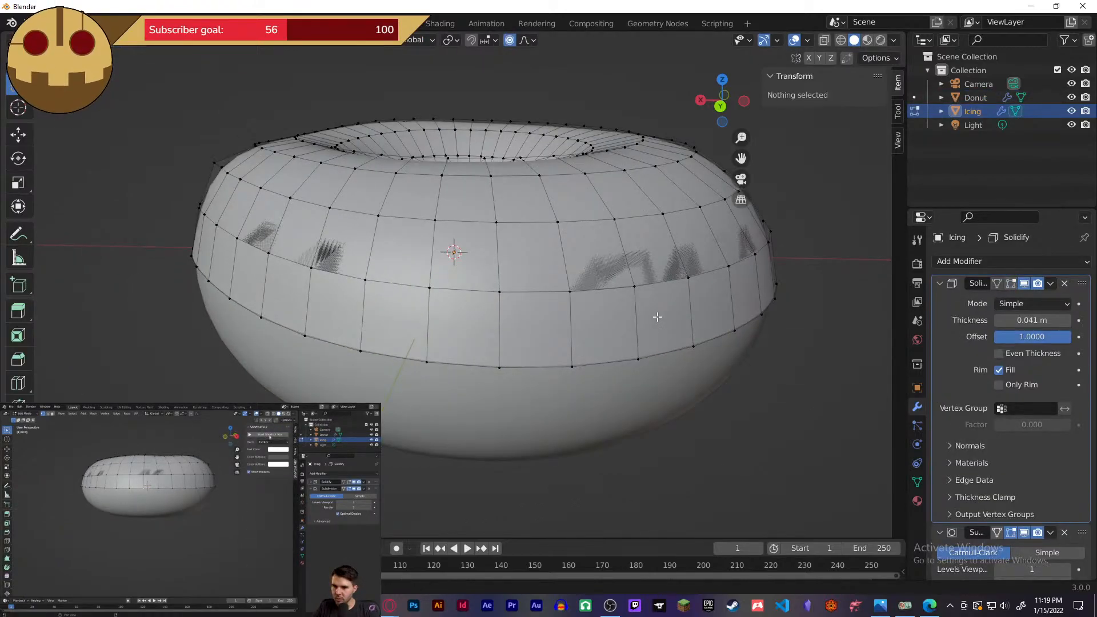
pyautogui.moveTo(657, 318)
pyautogui.mouseDown(button='middle')
pyautogui.moveTo(676, 306)
pyautogui.moveTo(664, 322)
pyautogui.mouseUp(button='middle')
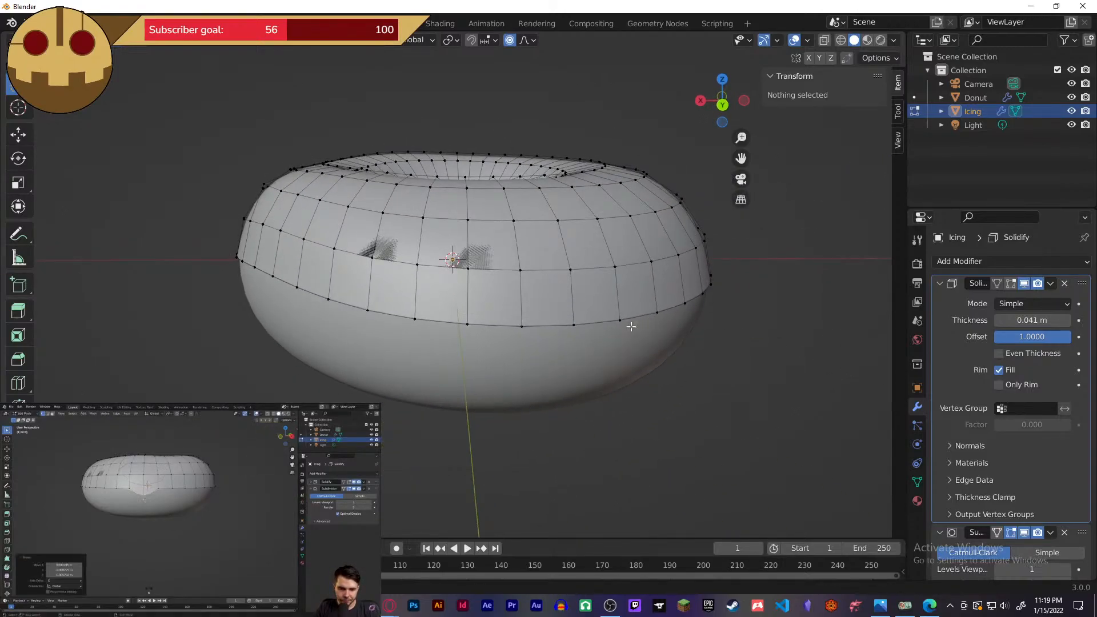
pyautogui.click(524, 336)
pyautogui.press('g')
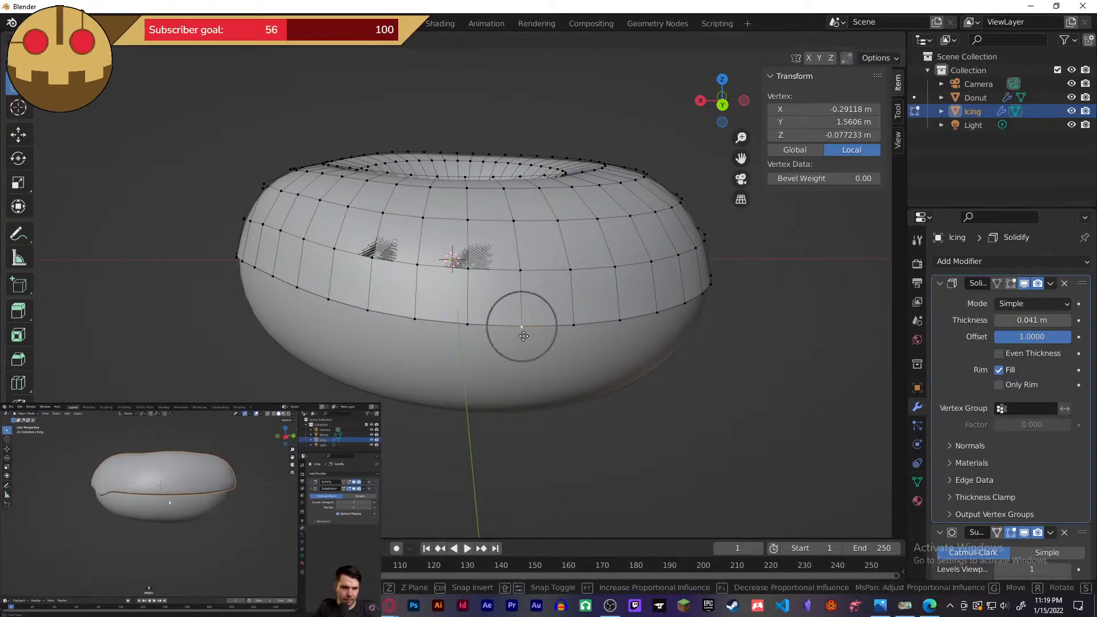
pyautogui.click(522, 398)
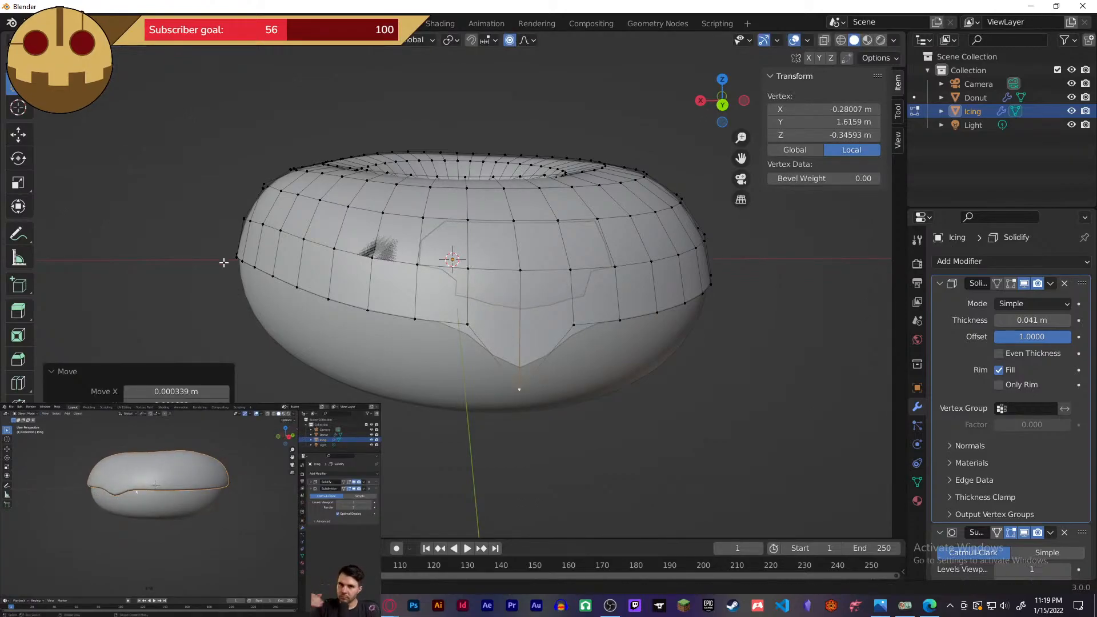
# - Examine the pulled-down rim from the side in Object Mode, return to Edit Mode and undo the vertex move
pyautogui.hotkey('alt', 'a')
pyautogui.press('Tab')
pyautogui.moveTo(437, 387); pyautogui.dragTo(614, 345, button='middle')
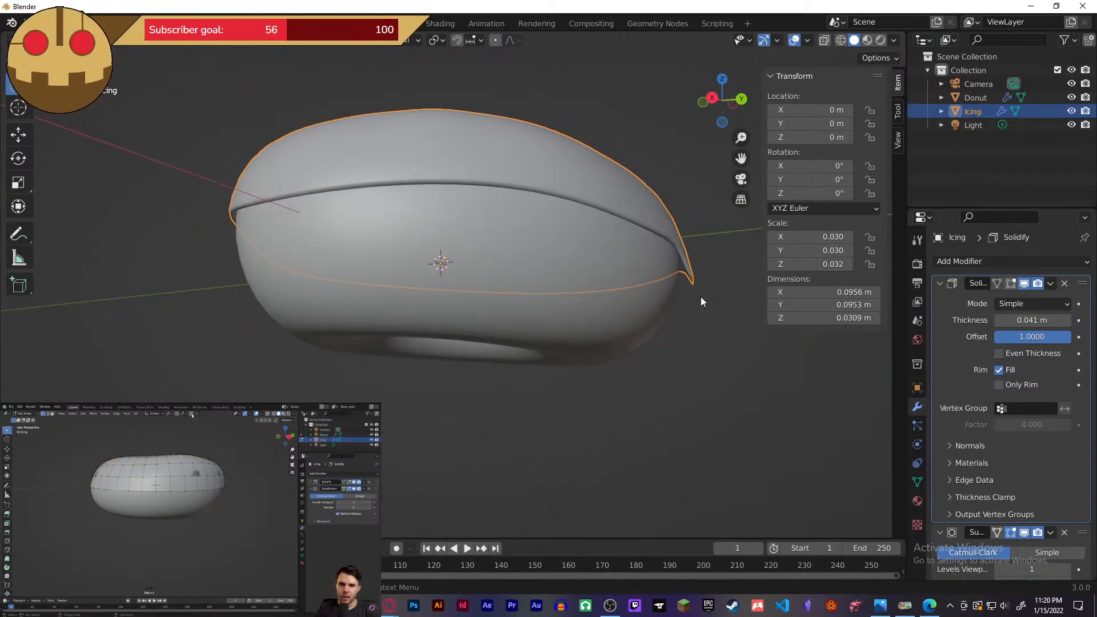
pyautogui.press('Tab')
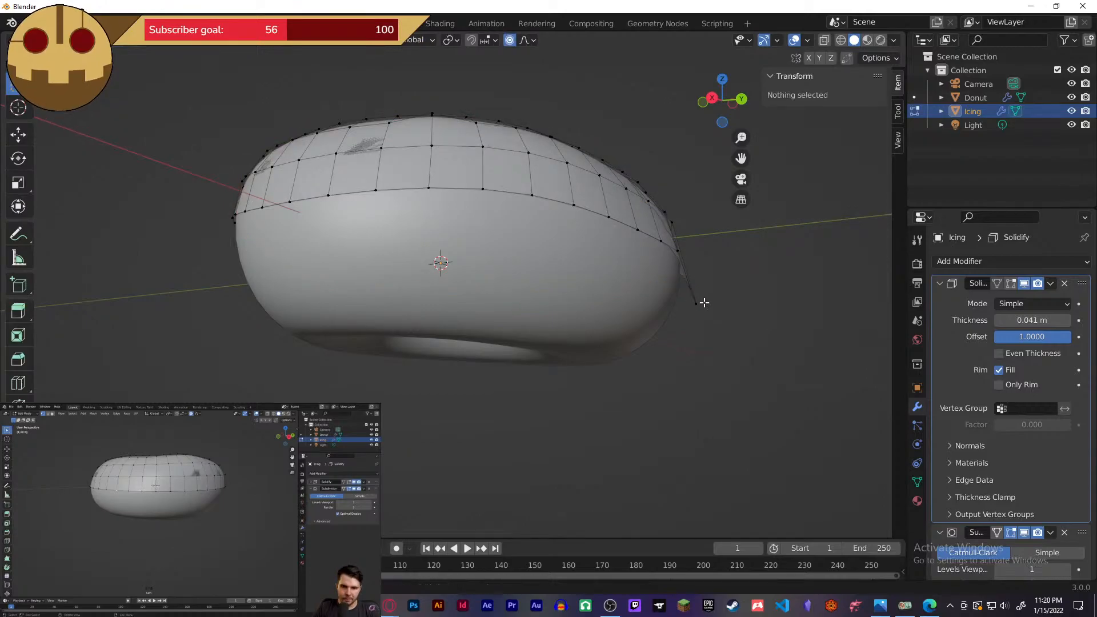
pyautogui.click(717, 305)
pyautogui.moveTo(681, 255); pyautogui.dragTo(627, 312, button='middle')
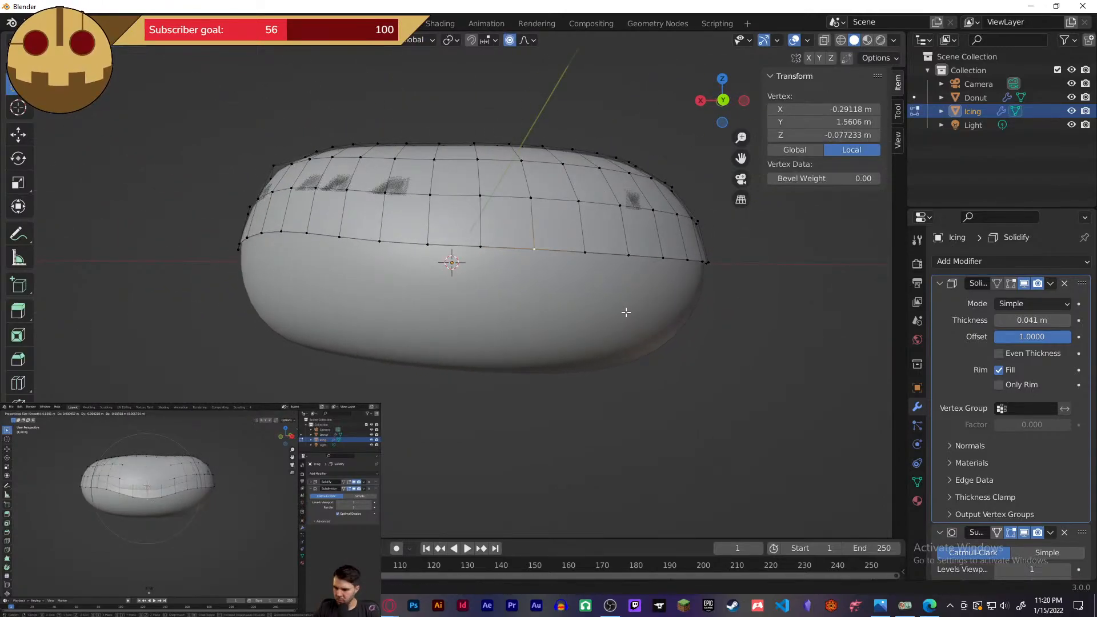
# - Try pulling the selected rim vertex of the icing down with a larger proportional influence and check the shape in Object Mode
pyautogui.press('g')
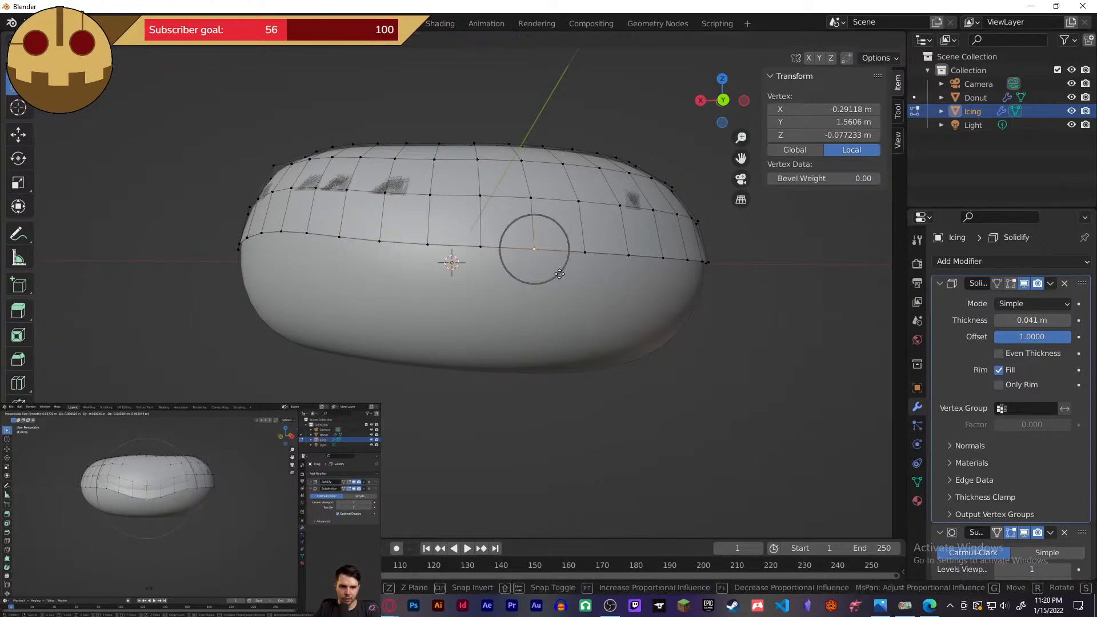
pyautogui.scroll(-12, 562, 293)
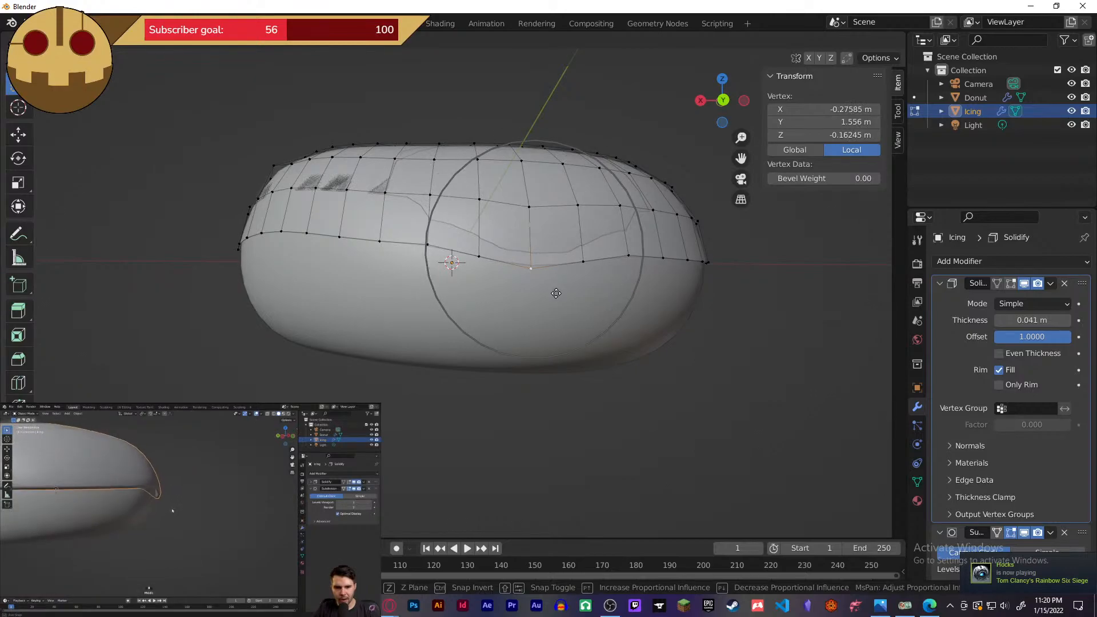
pyautogui.scroll(-3, 557, 300)
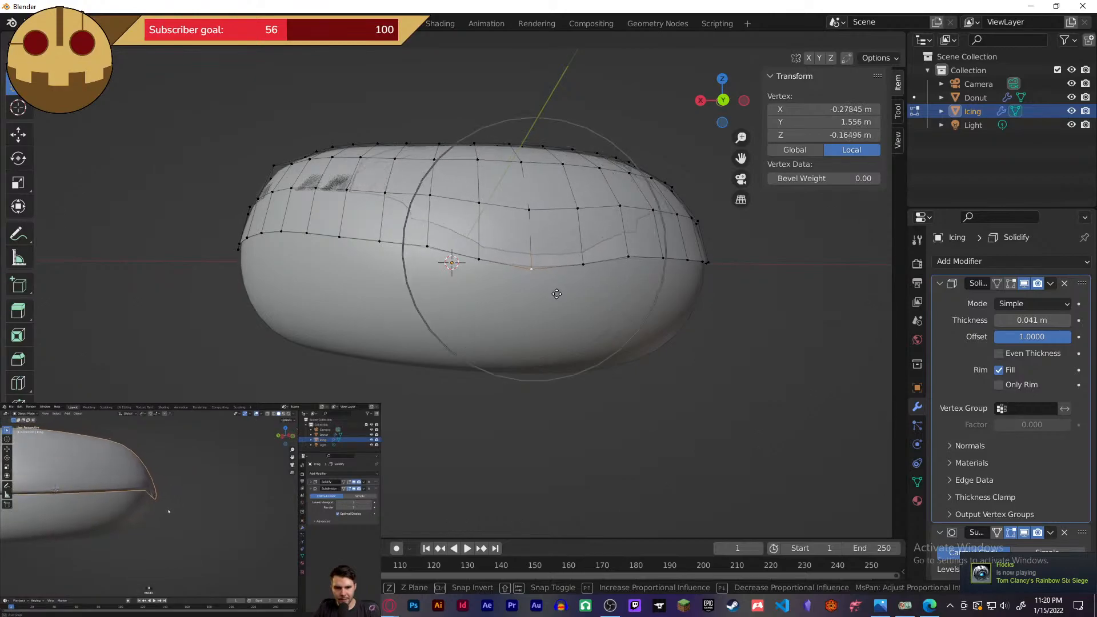
pyautogui.click(560, 323)
pyautogui.press('Tab')
pyautogui.moveTo(680, 375); pyautogui.dragTo(666, 345, button='middle')
pyautogui.press('Tab')
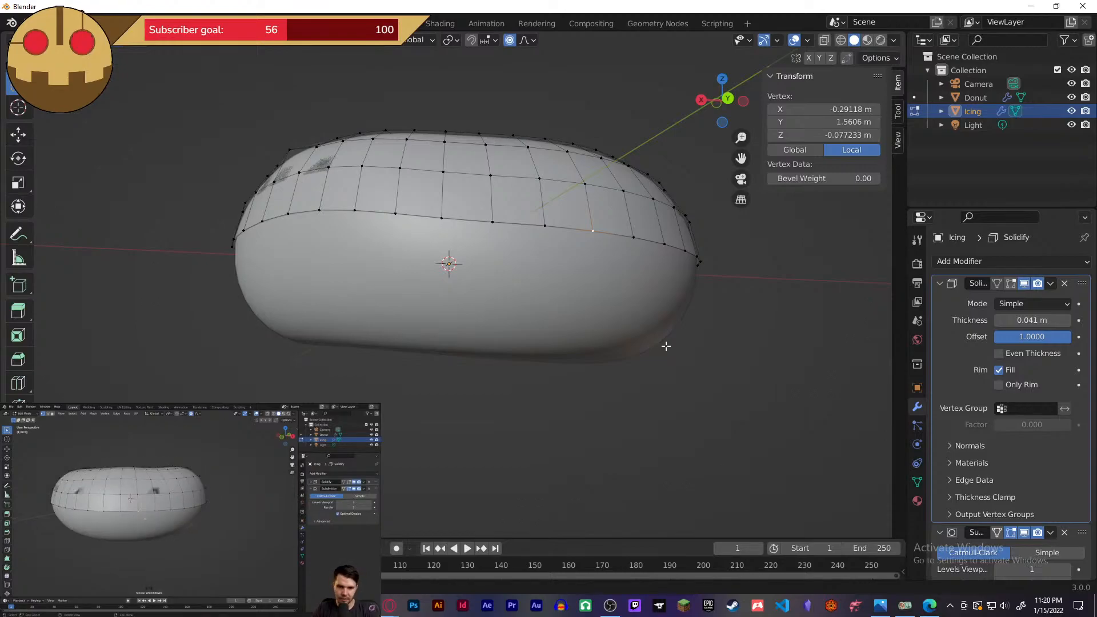
# - Turn on snapping and try moving the selected vertex on the icing's rim by a small amount
pyautogui.click(469, 40)
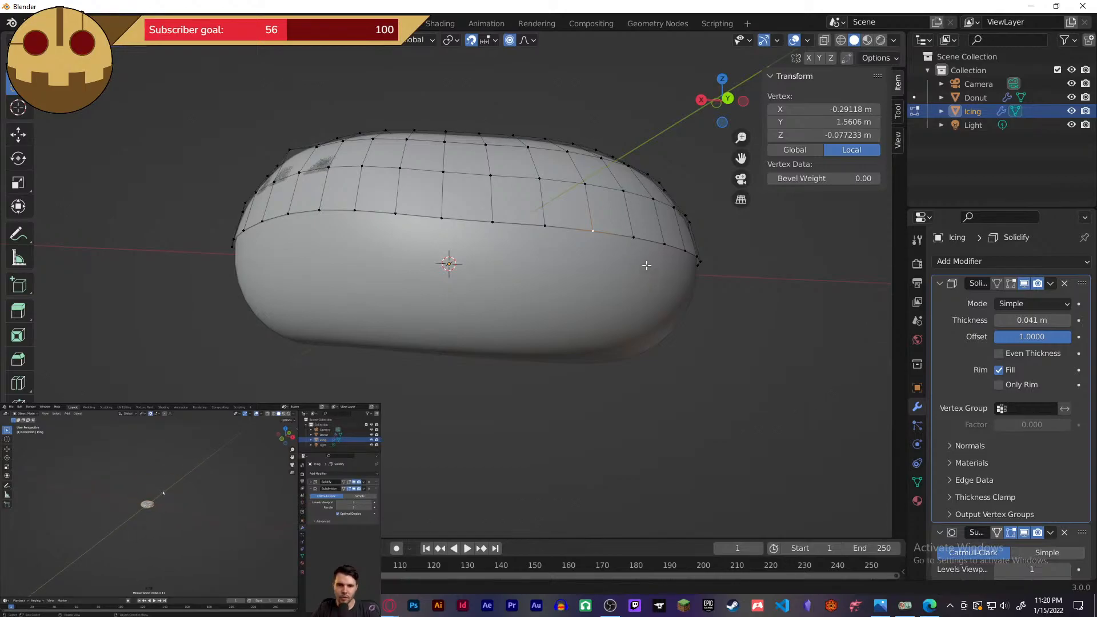
pyautogui.scroll(4, 670, 290)
pyautogui.scroll(-3, 676, 294)
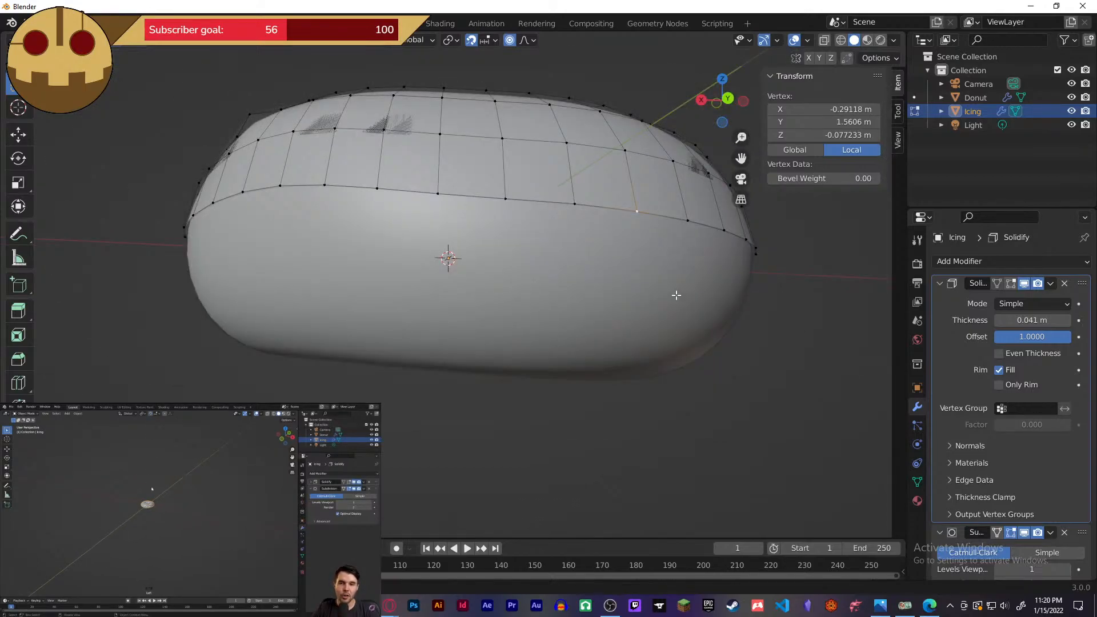
pyautogui.scroll(1, 676, 293)
pyautogui.keyDown('shift'); pyautogui.moveTo(735, 296); pyautogui.dragTo(691, 288, button='middle'); pyautogui.keyUp('shift')
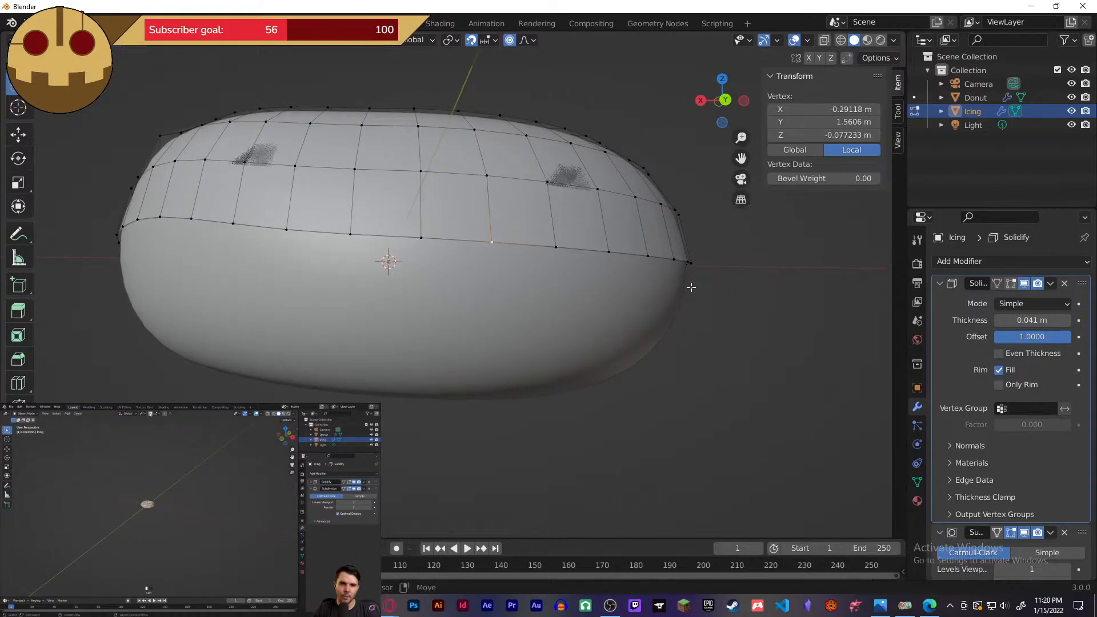
pyautogui.press('g')
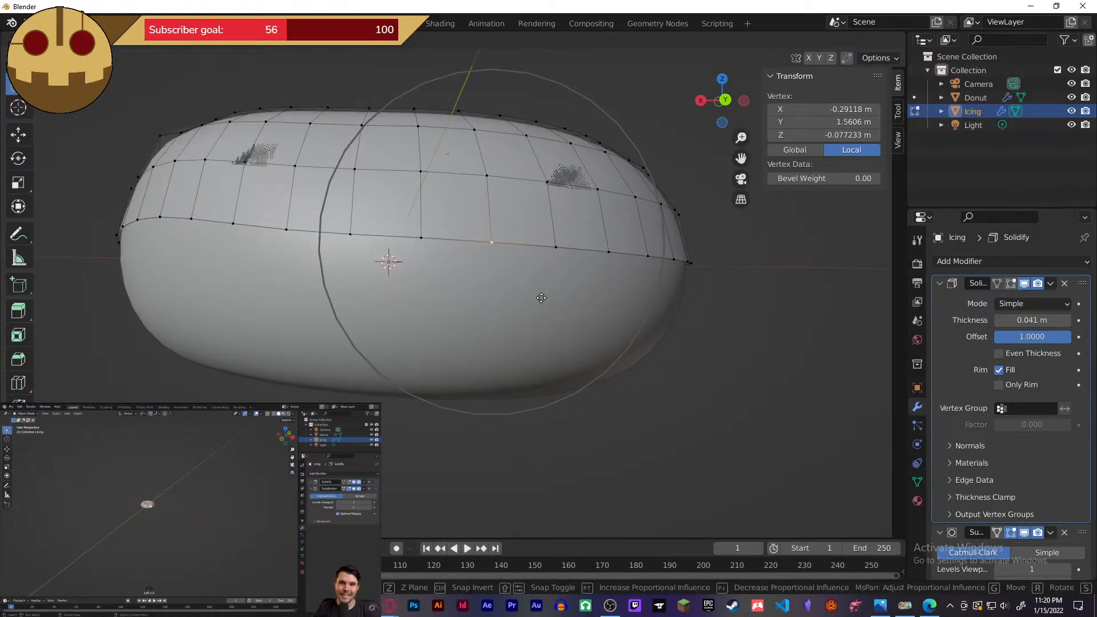
pyautogui.click(520, 270)
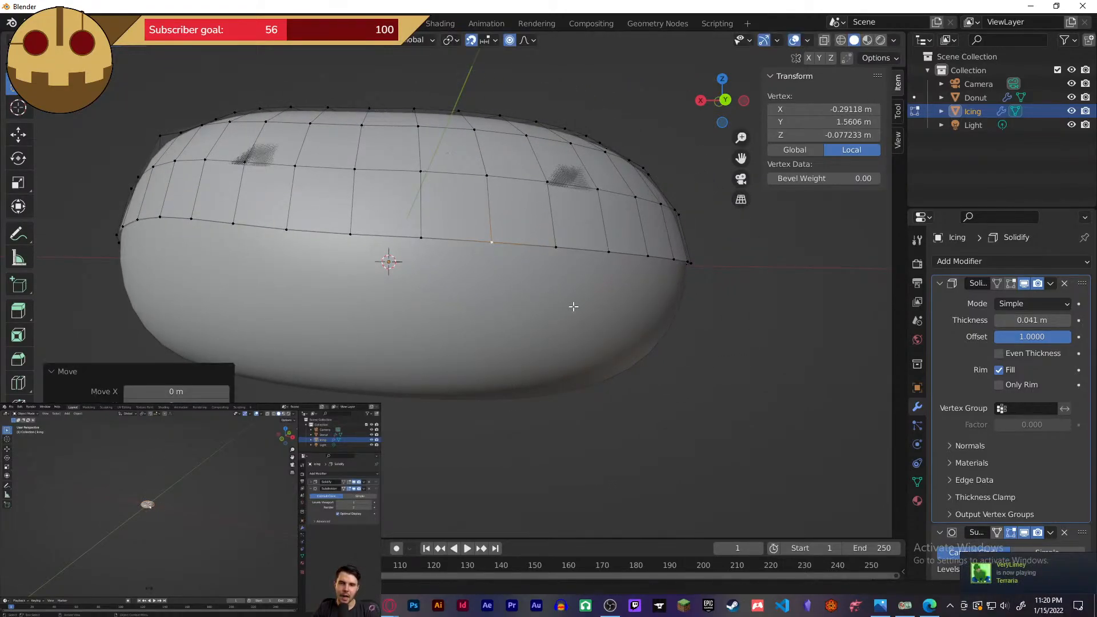
pyautogui.press('g')
pyautogui.click(494, 257)
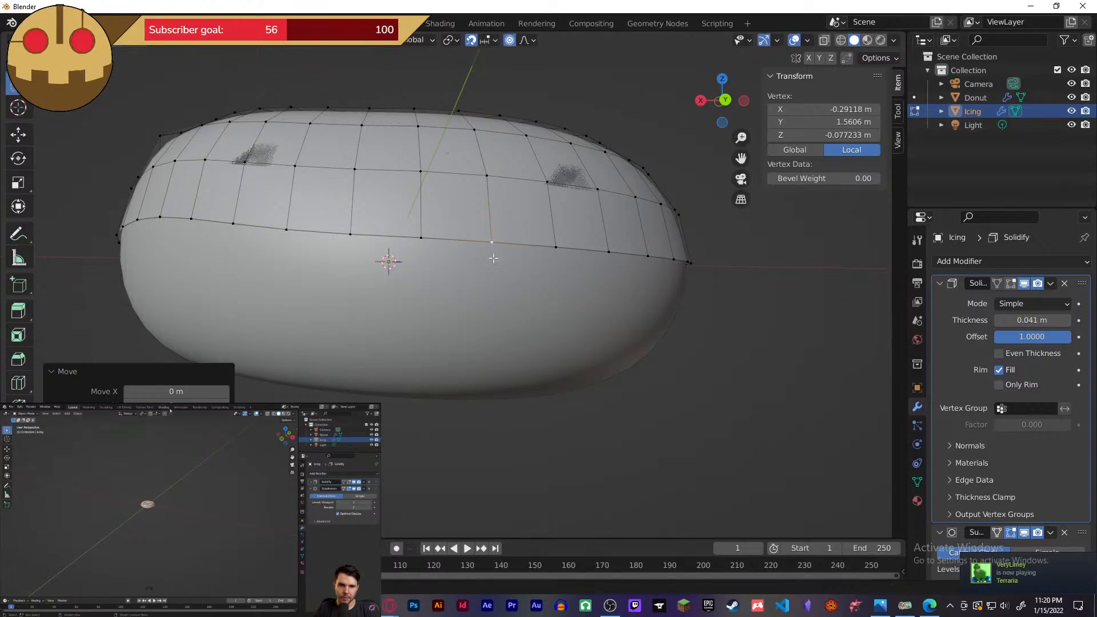
# - Try a snapped move of the rim vertex with a smaller proportional influence, cancel it, and turn snapping off
pyautogui.scroll(-1, 550, 320)
pyautogui.scroll(-4, 550, 319)
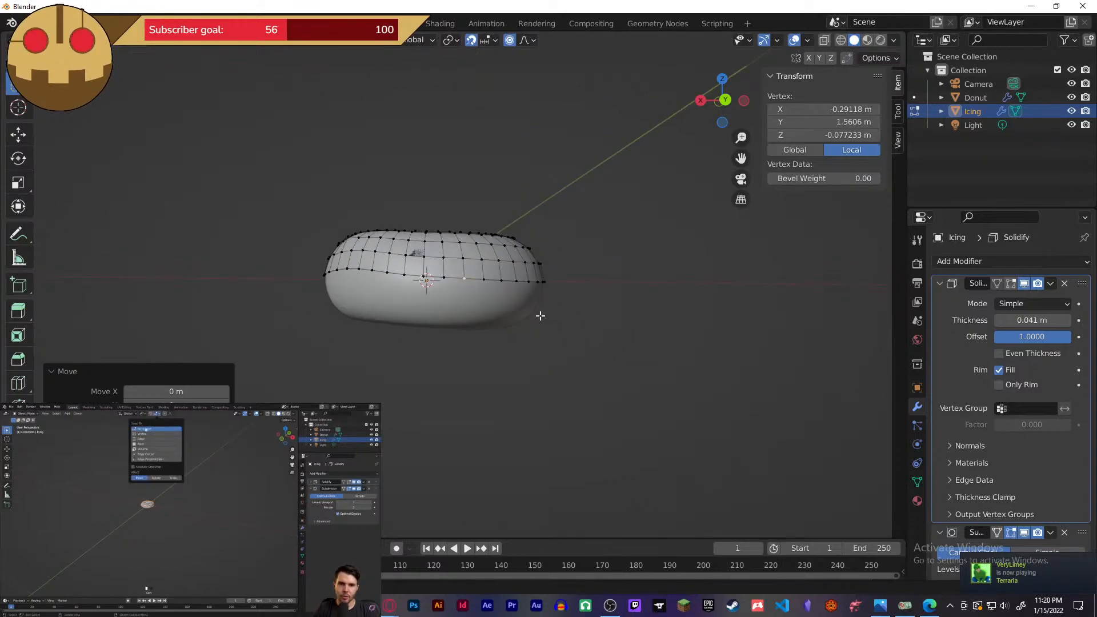
pyautogui.press('g')
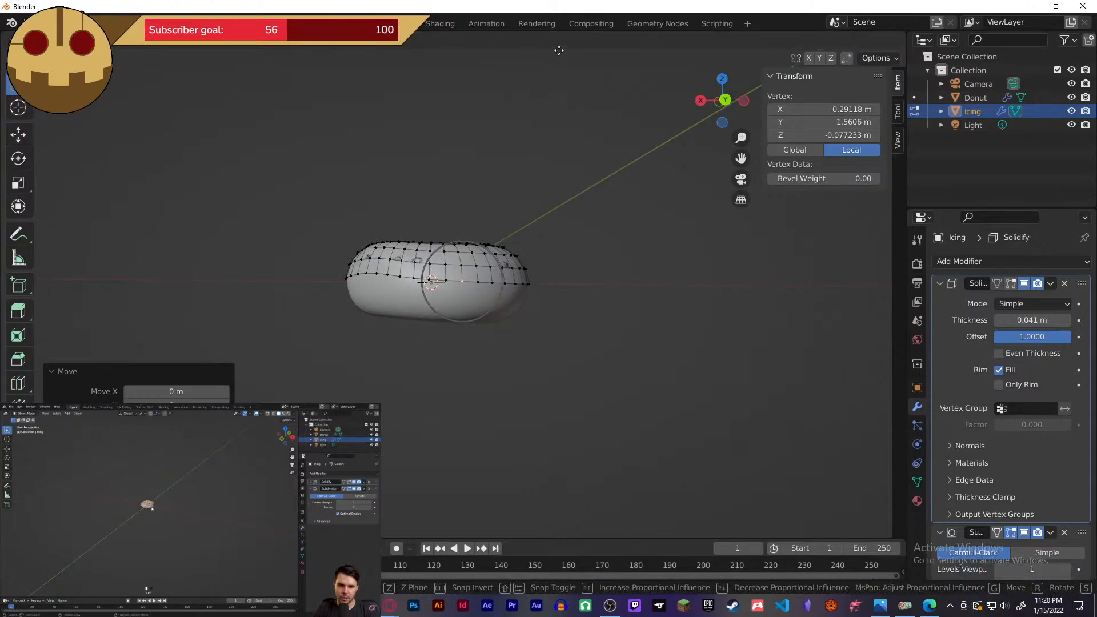
pyautogui.scroll(4, 520, 362)
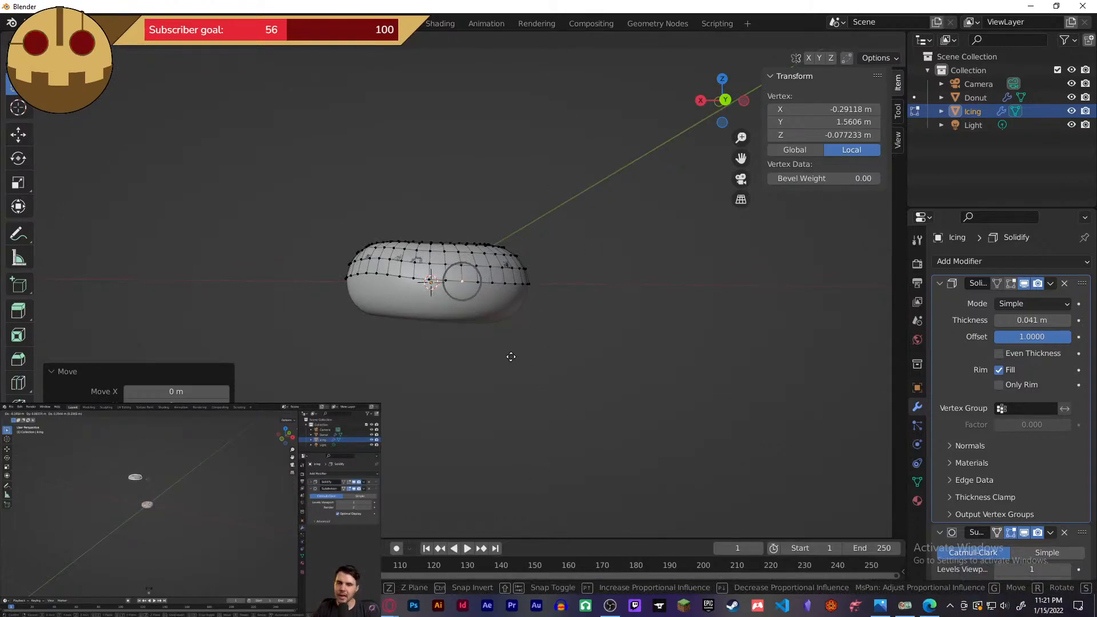
pyautogui.scroll(2, 511, 356)
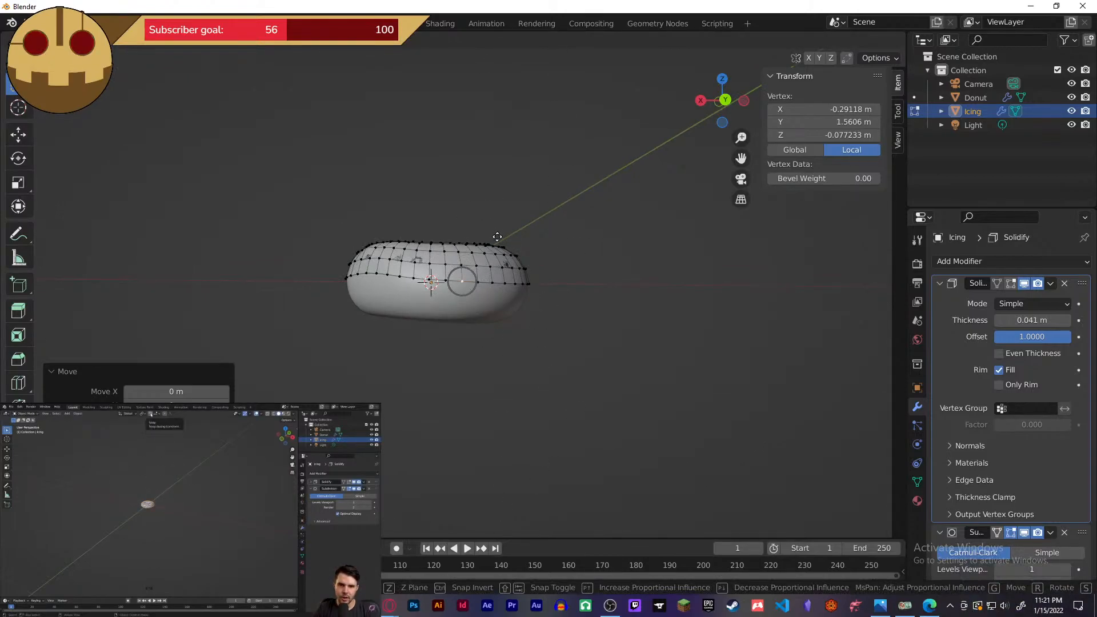
pyautogui.rightClick(538, 90)
pyautogui.rightClick(544, 162)
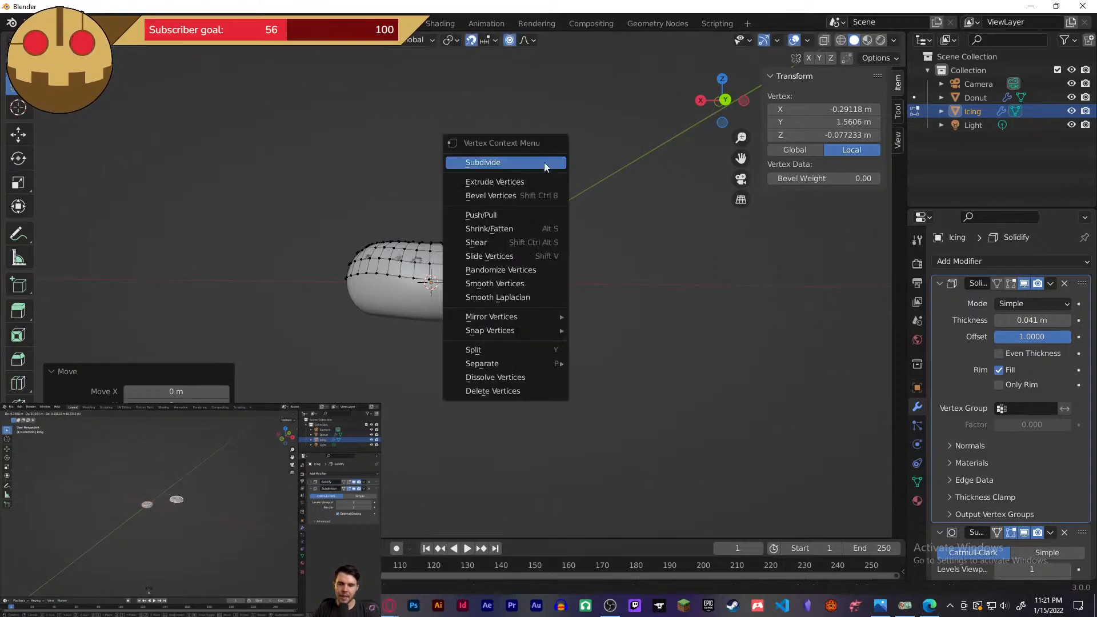
pyautogui.click(469, 41)
# - Turn snapping back on and pull the selected rim vertex down to about Z -0.167 m with a small proportional influence
pyautogui.scroll(6, 480, 345)
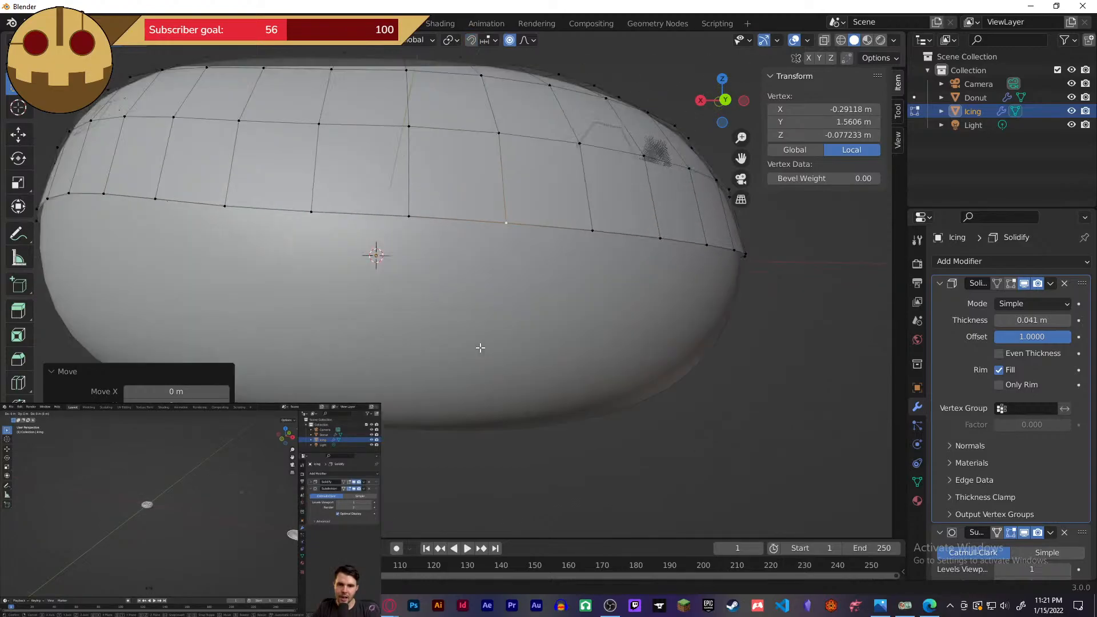
pyautogui.scroll(-2, 480, 348)
pyautogui.click(470, 41)
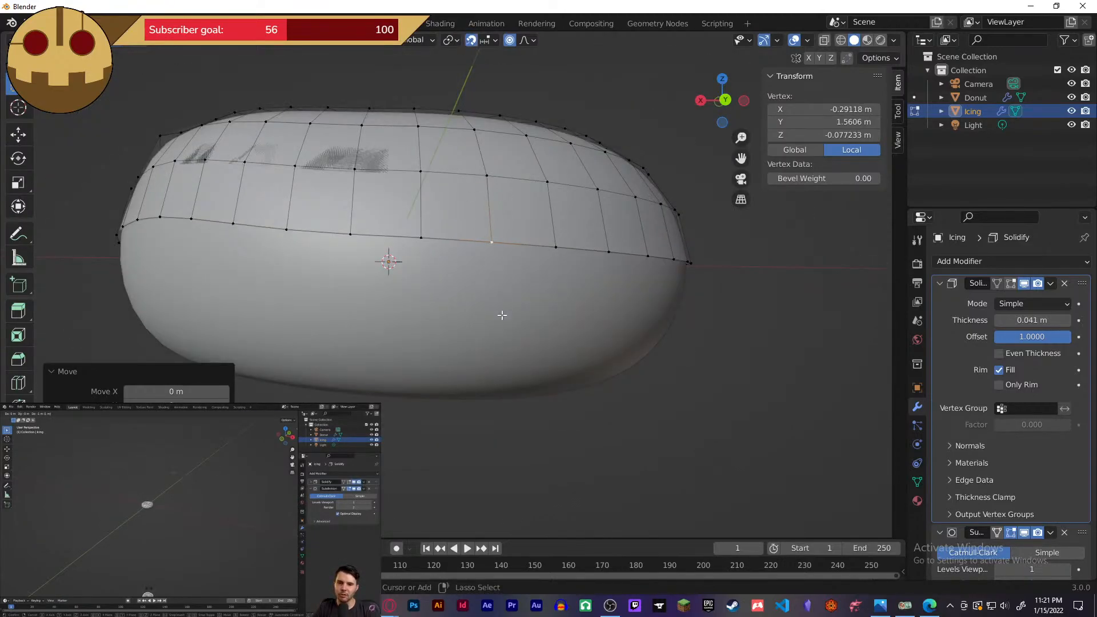
pyautogui.press('g')
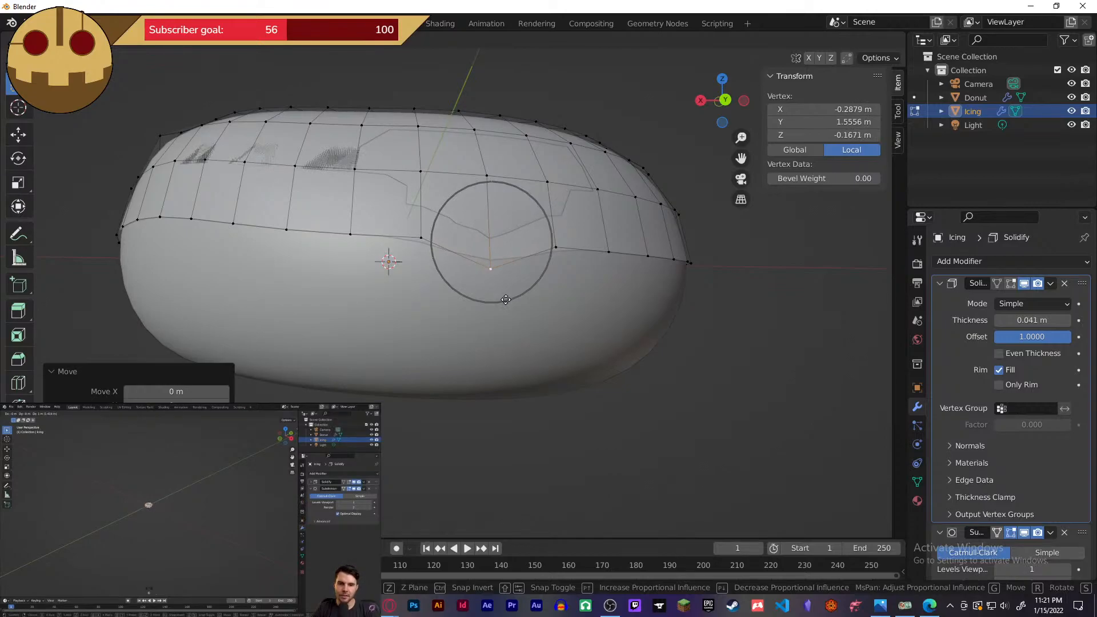
pyautogui.click(506, 300)
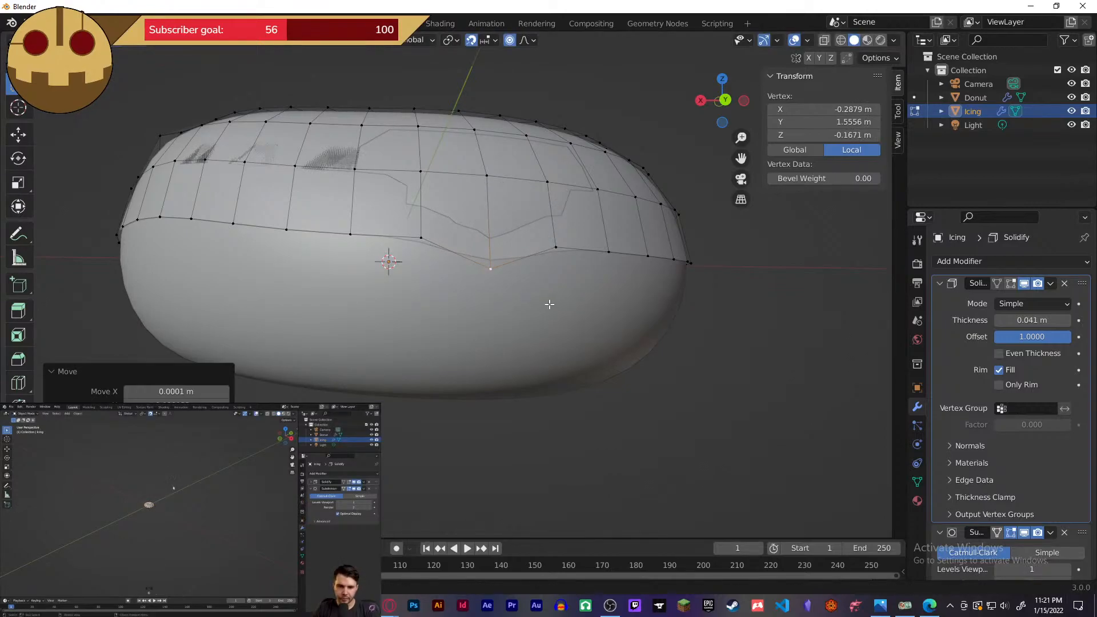
# - Examine the lowered rim vertex from both sides, check the snapping options, and compare the icing in Object and Edit Mode
pyautogui.press('Tab')
pyautogui.press('Tab')
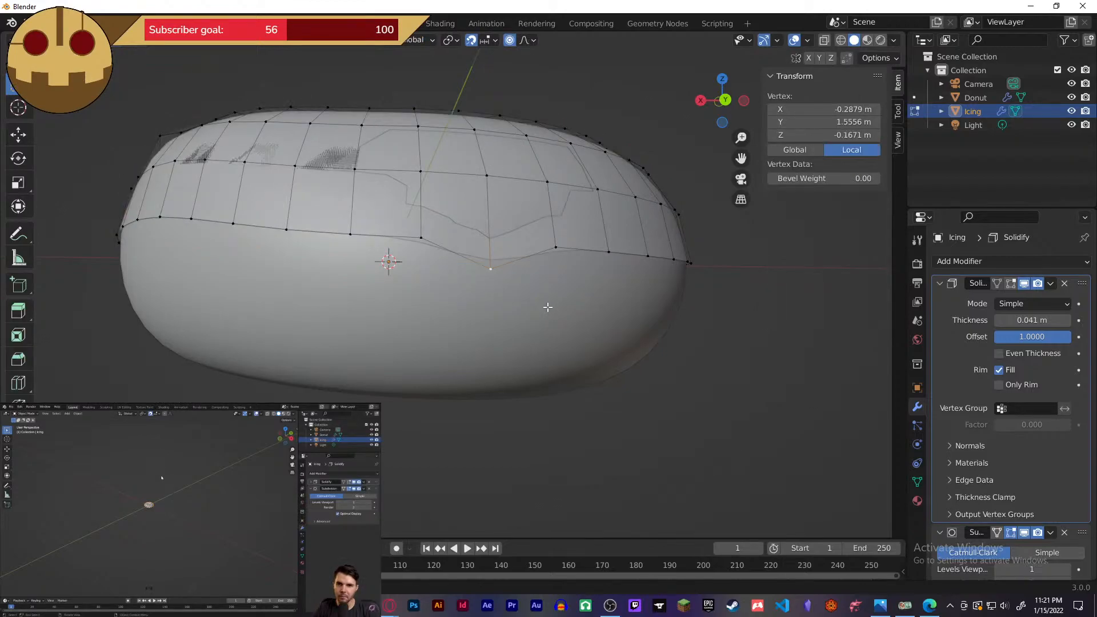
pyautogui.moveTo(543, 307); pyautogui.dragTo(573, 319, button='middle')
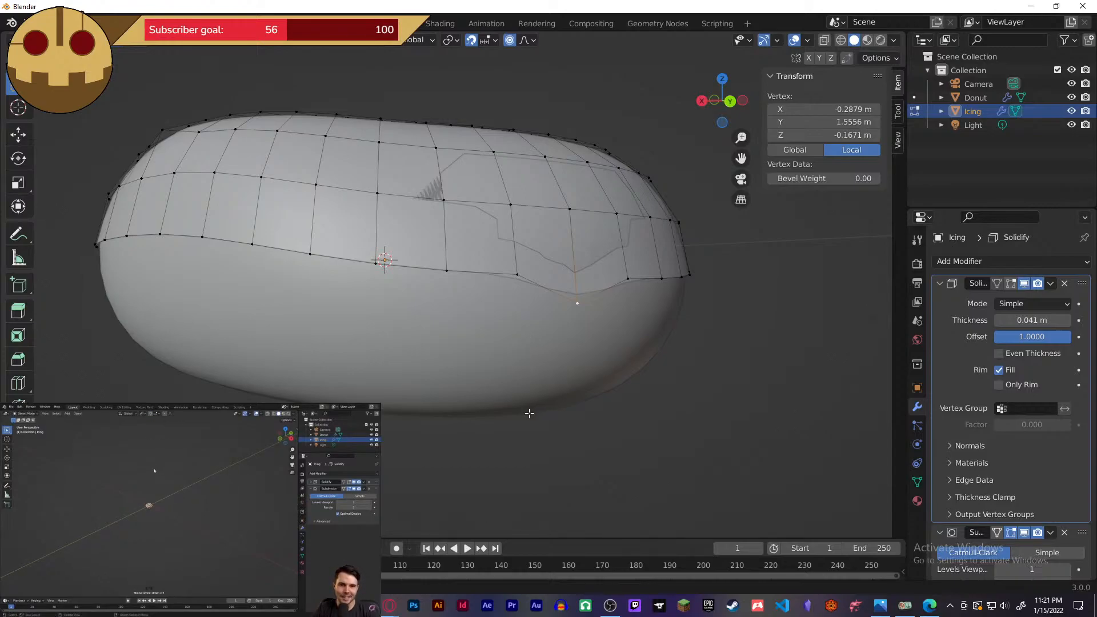
pyautogui.moveTo(515, 401); pyautogui.dragTo(457, 343, button='middle')
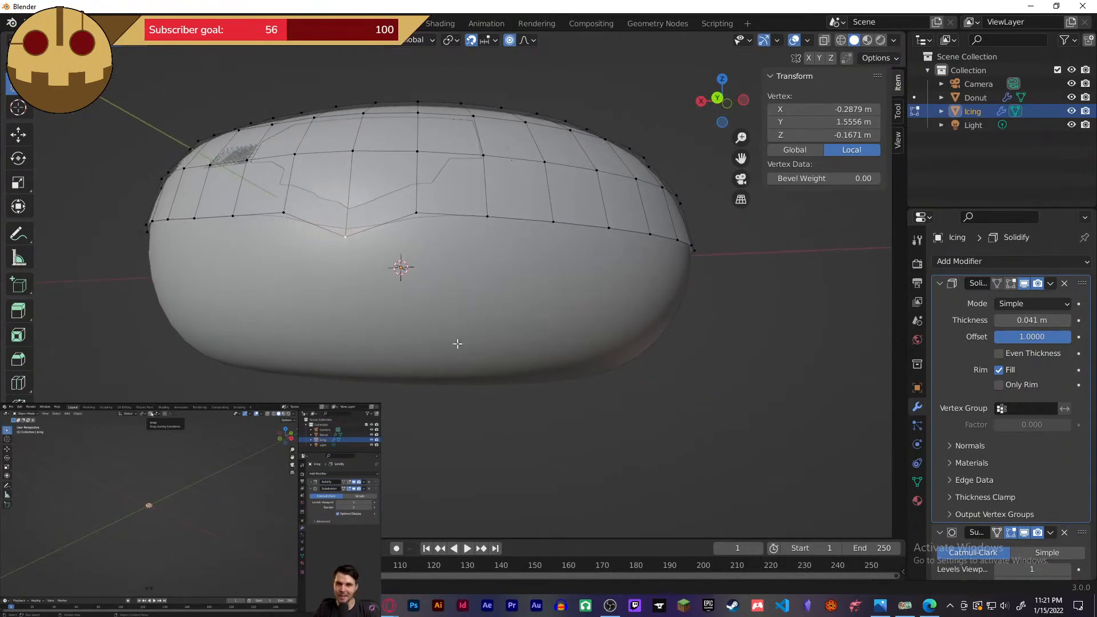
pyautogui.click(486, 39)
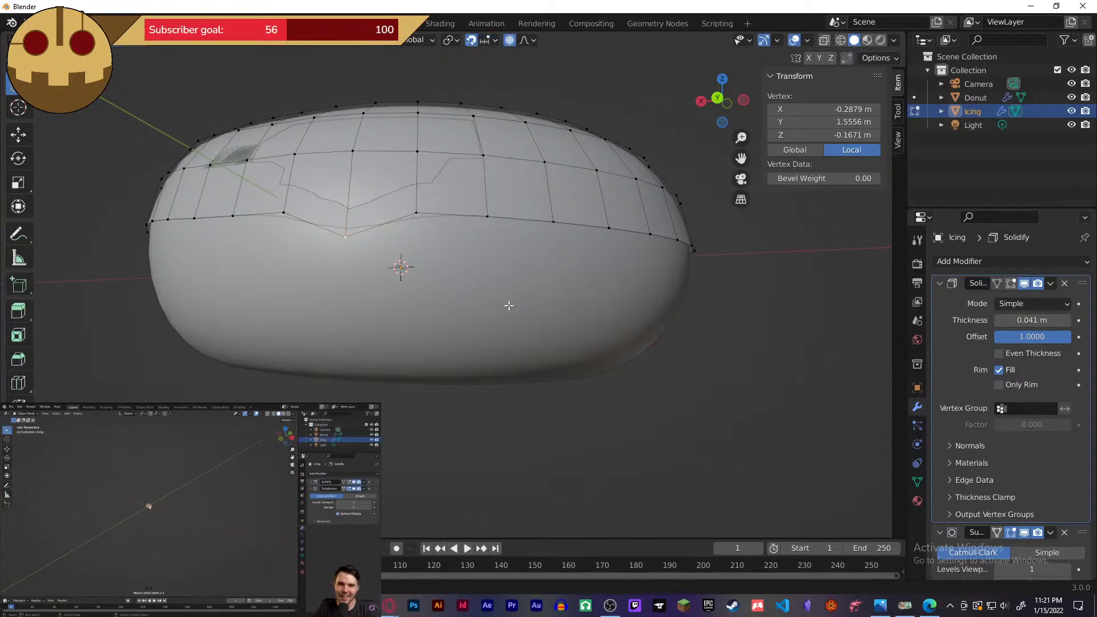
pyautogui.press('Tab')
pyautogui.press('Tab')
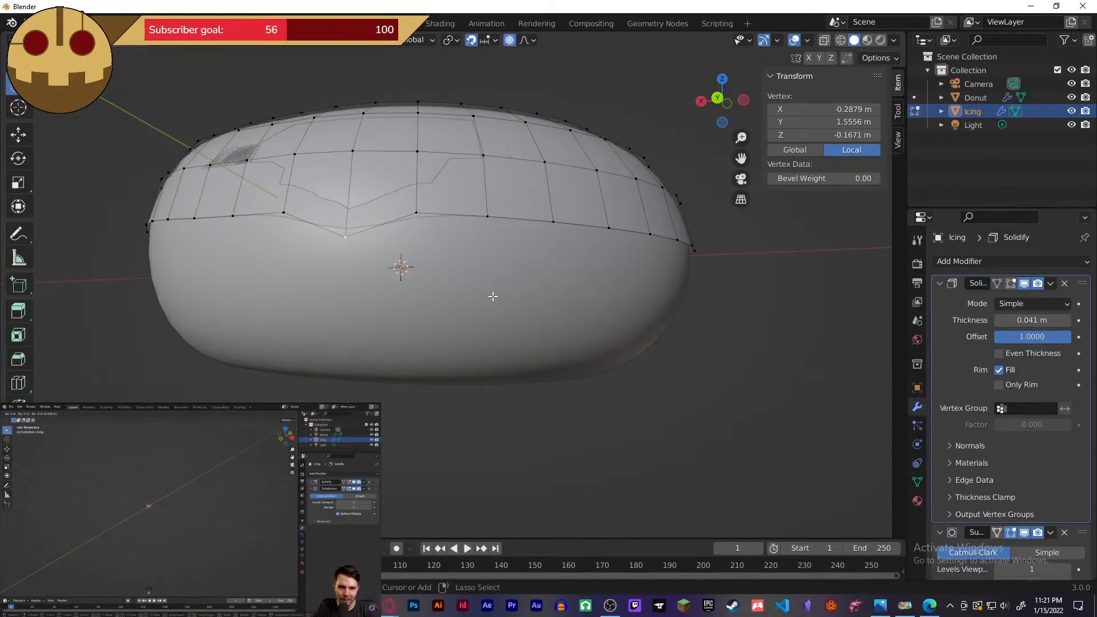
# - Try moving the lowered rim vertex once more with snapping on, and undo the vertex moves
pyautogui.press('g')
pyautogui.click(492, 296)
pyautogui.moveTo(492, 296); pyautogui.dragTo(465, 333, button='middle')
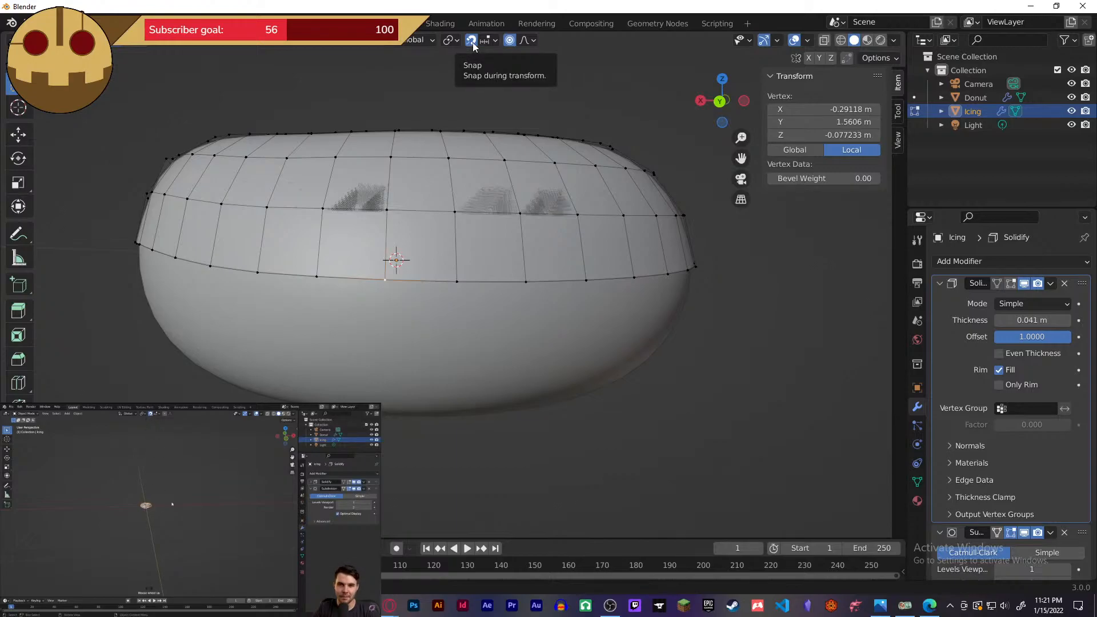
pyautogui.click(488, 41)
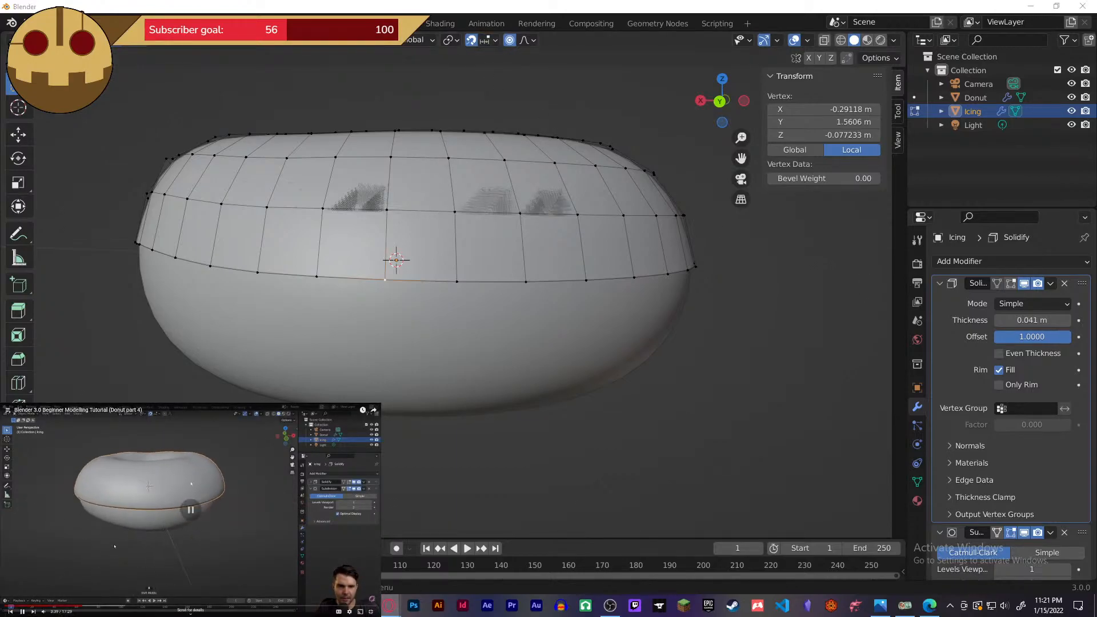
pyautogui.press('Left')
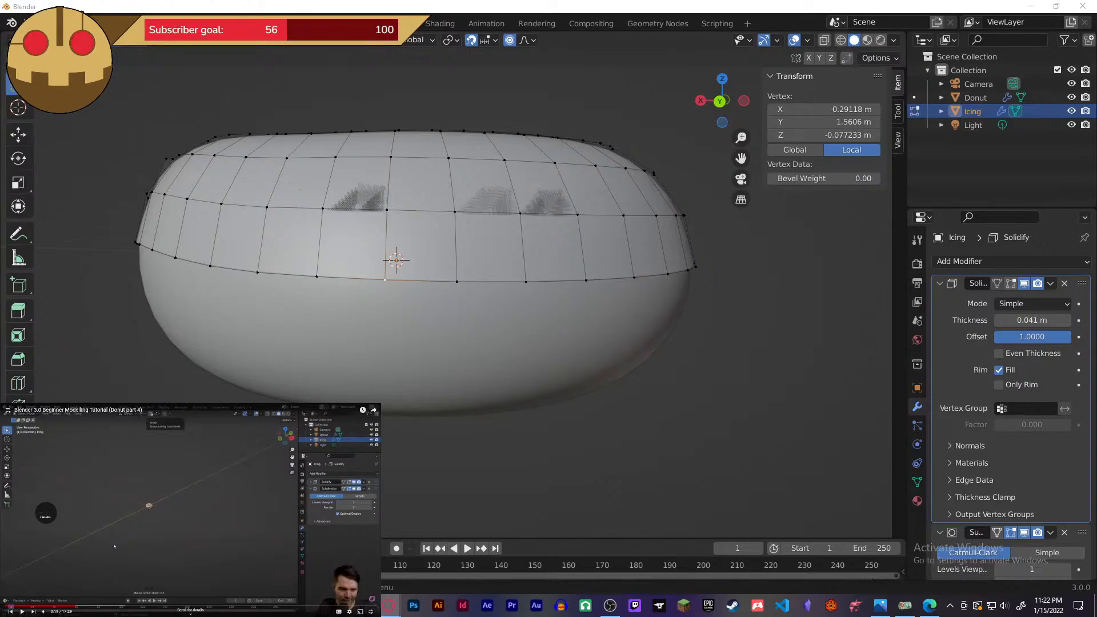
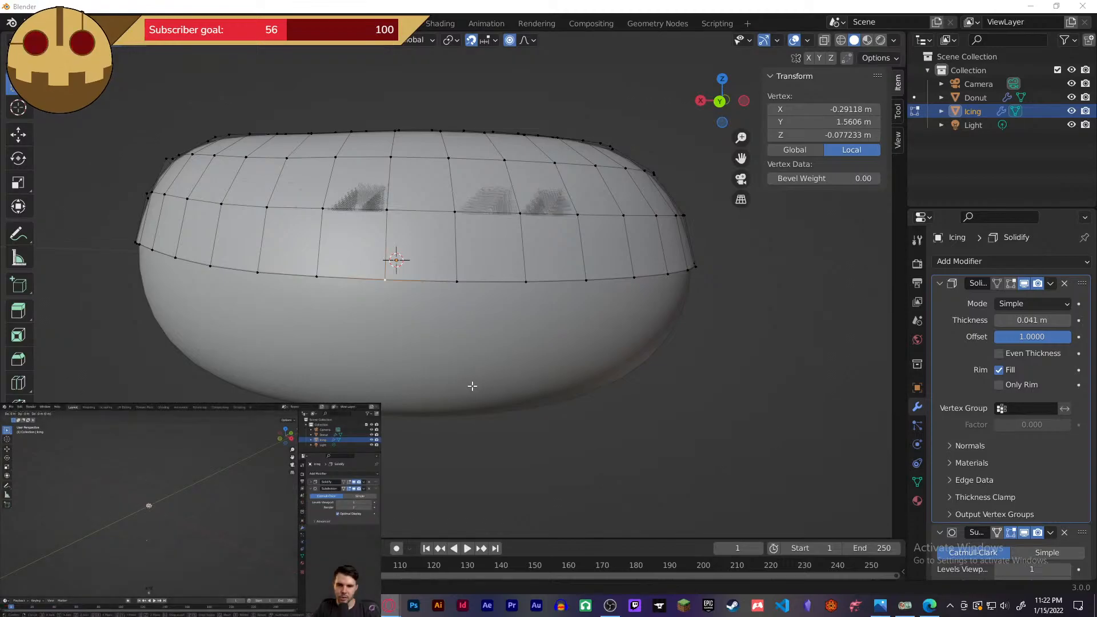
pyautogui.click(498, 385)
pyautogui.click(458, 280)
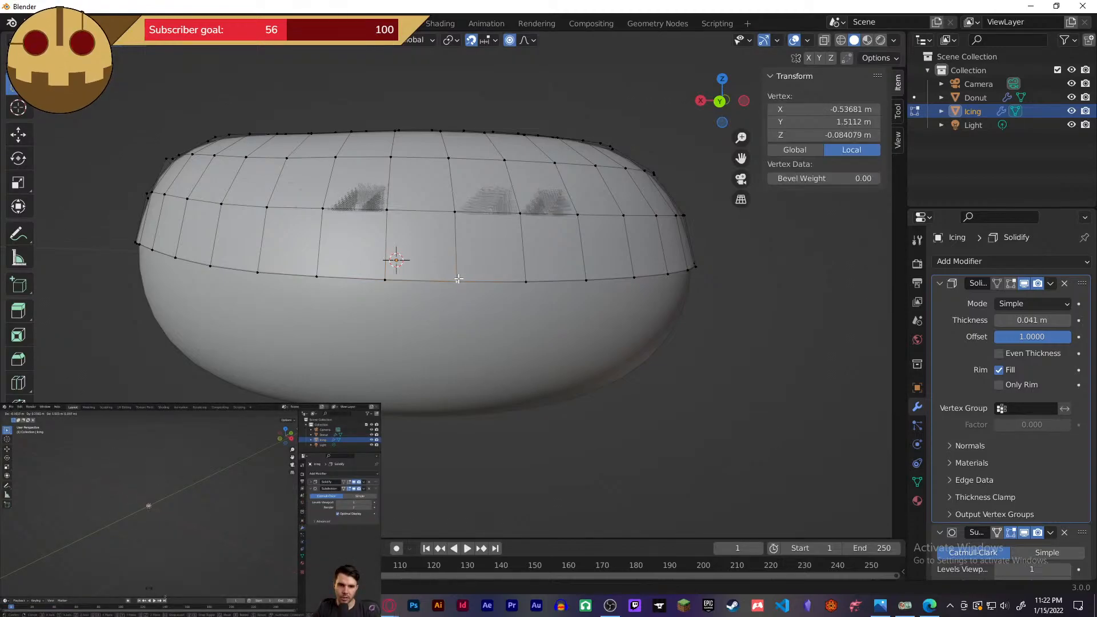
pyautogui.press('g')
pyautogui.click(465, 238)
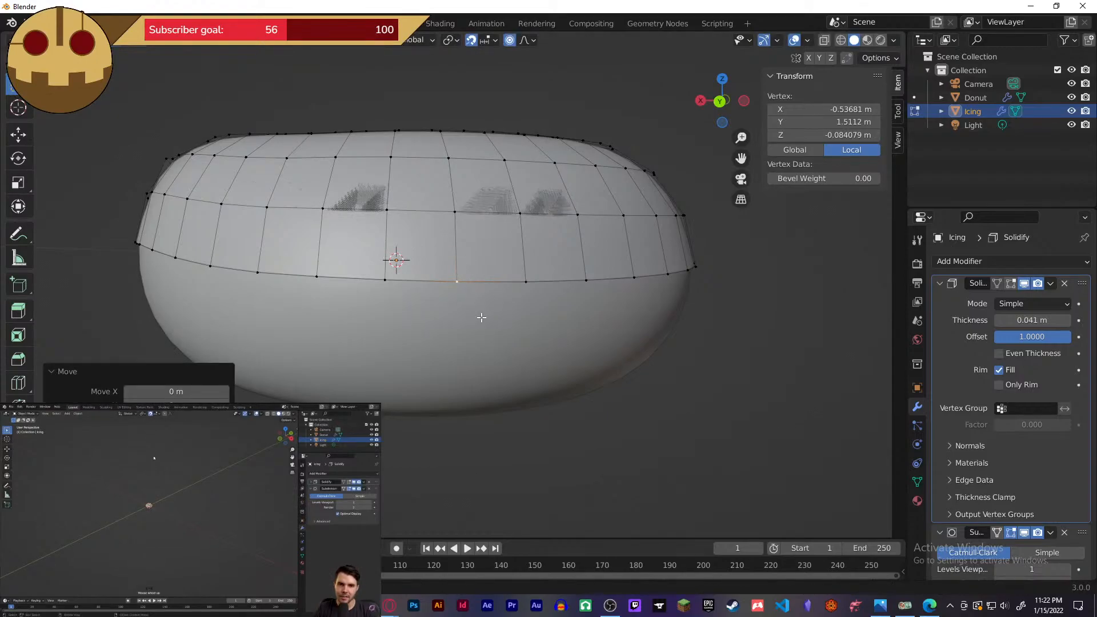
pyautogui.click(471, 41)
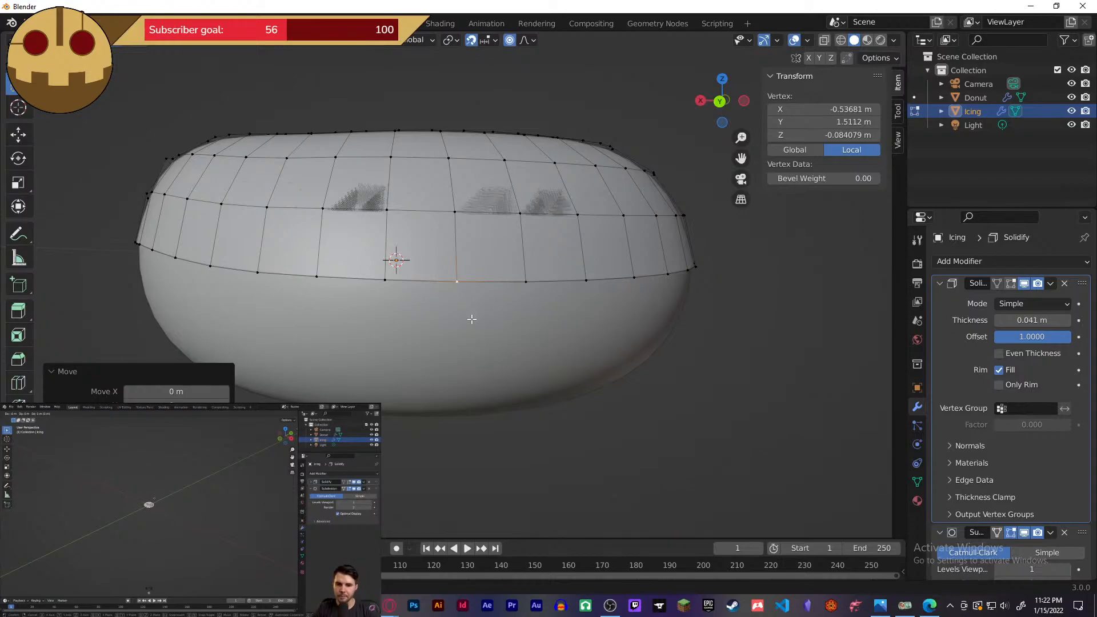
pyautogui.press('g')
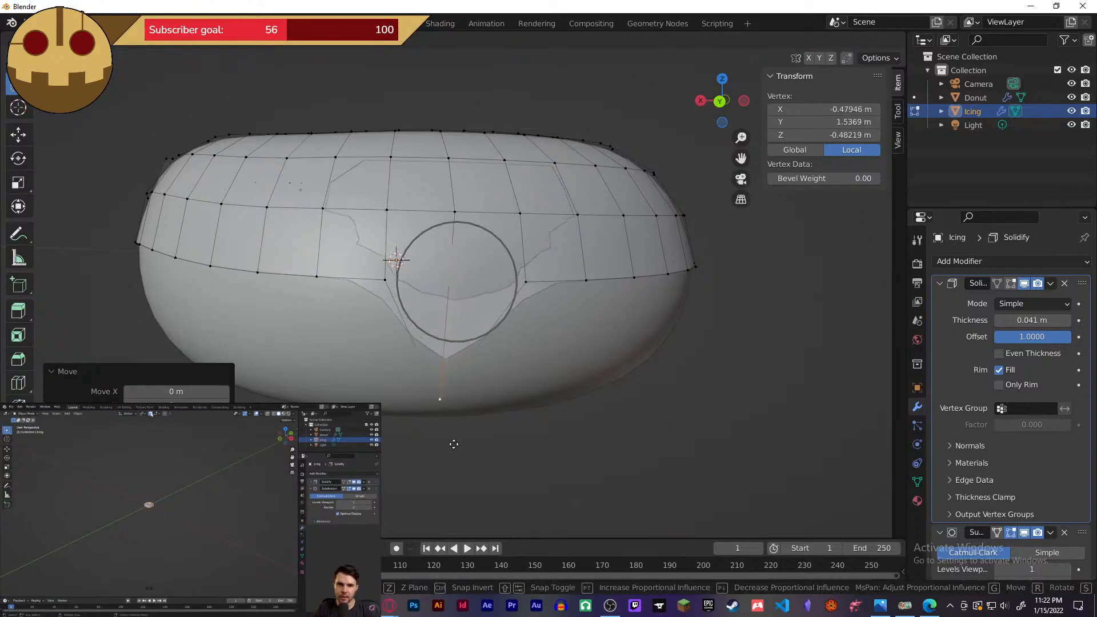
pyautogui.click(530, 513)
pyautogui.moveTo(559, 468); pyautogui.dragTo(666, 441, button='middle')
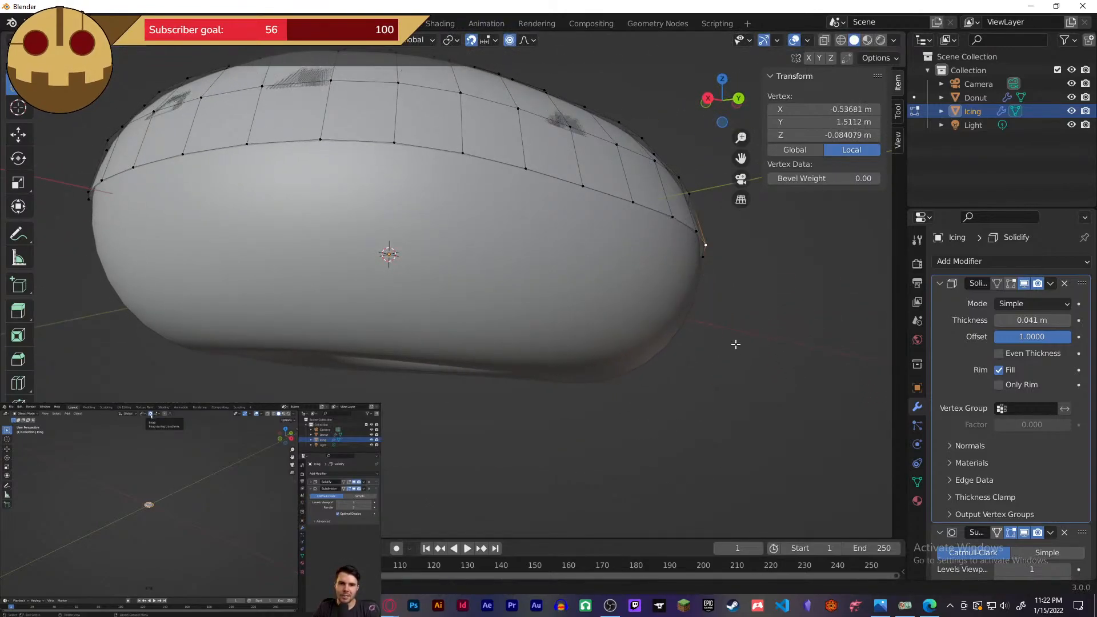
pyautogui.moveTo(735, 344); pyautogui.dragTo(627, 357, button='middle')
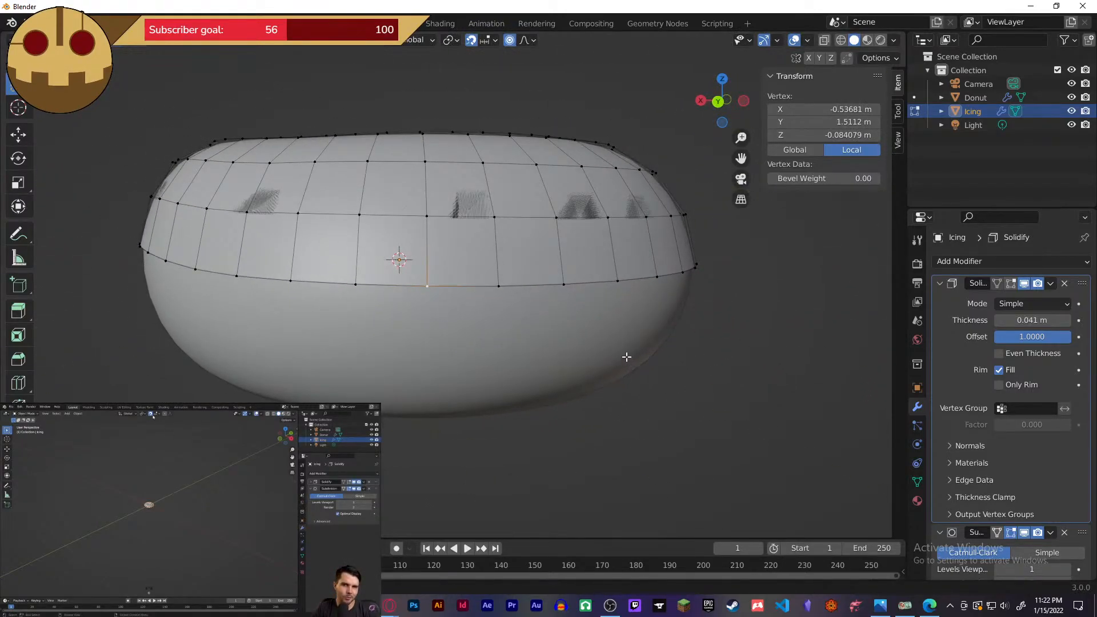
# - Set the transform snapping target to Face and clear the vertex selection
pyautogui.click(489, 40)
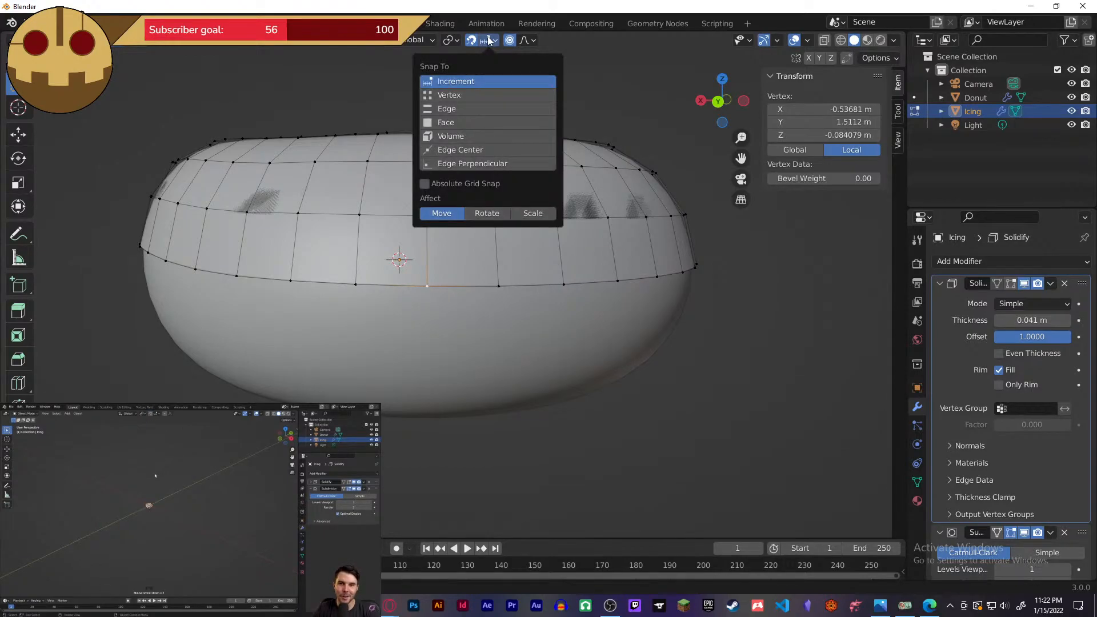
pyautogui.click(477, 42)
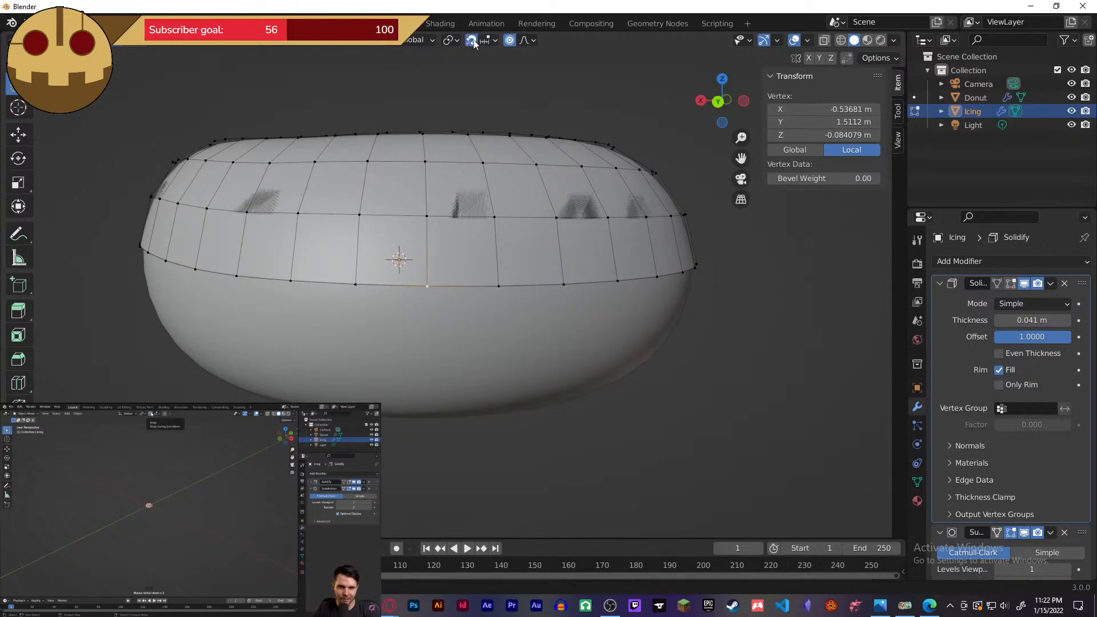
pyautogui.click(489, 41)
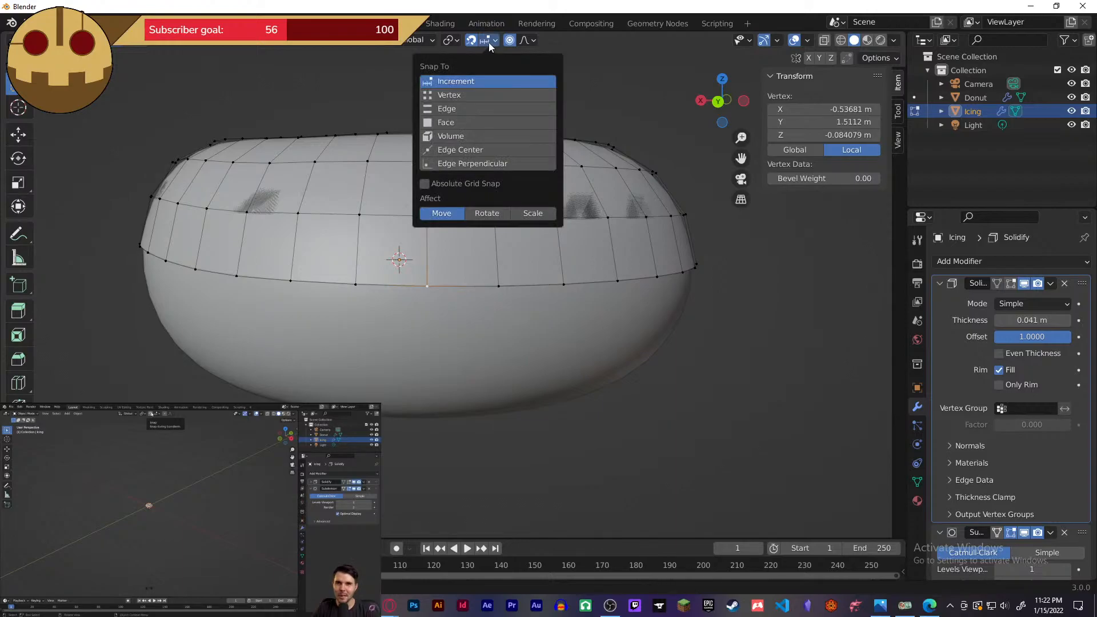
pyautogui.click(458, 122)
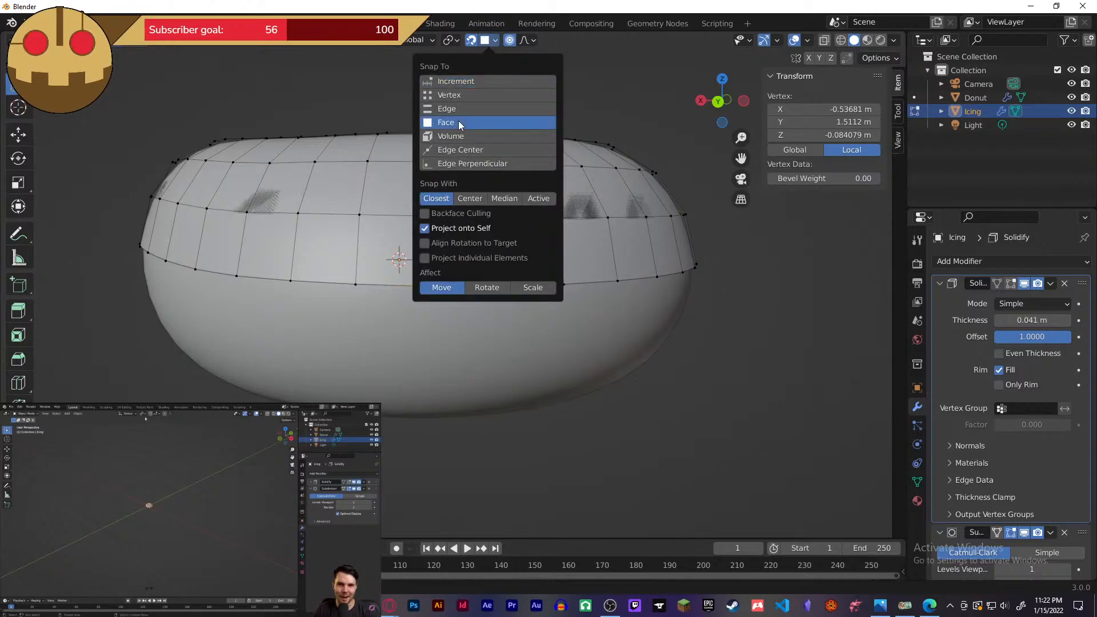
pyautogui.click(641, 120)
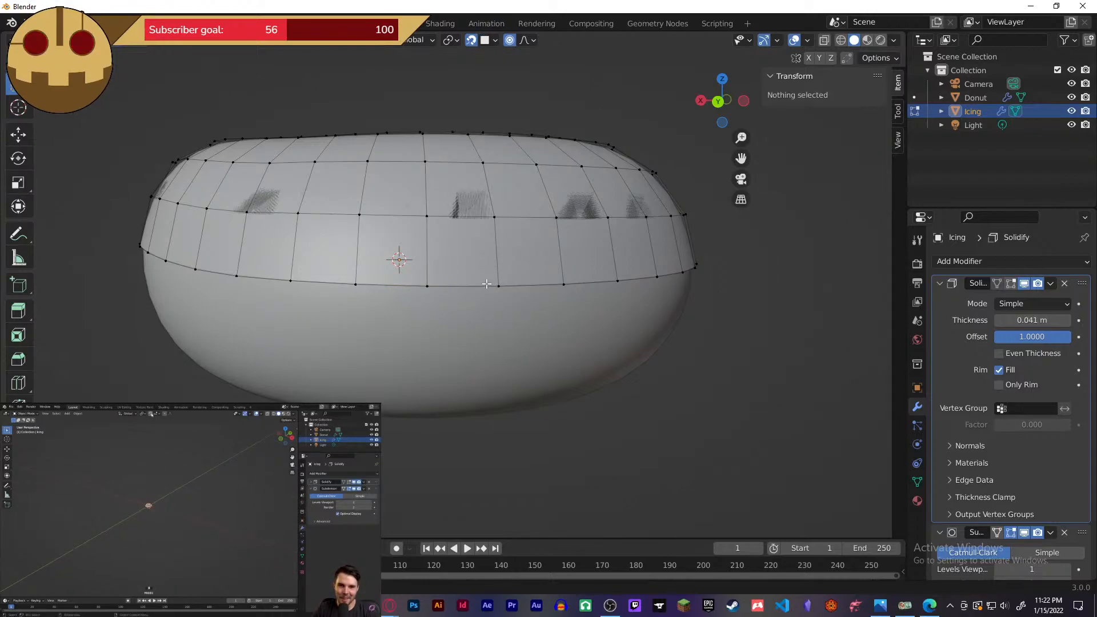
# - Pull a vertex on the icing's lower edge down over the donut to local Z about -0.198 m, using a wider proportional falloff
pyautogui.click(429, 286)
pyautogui.press('g')
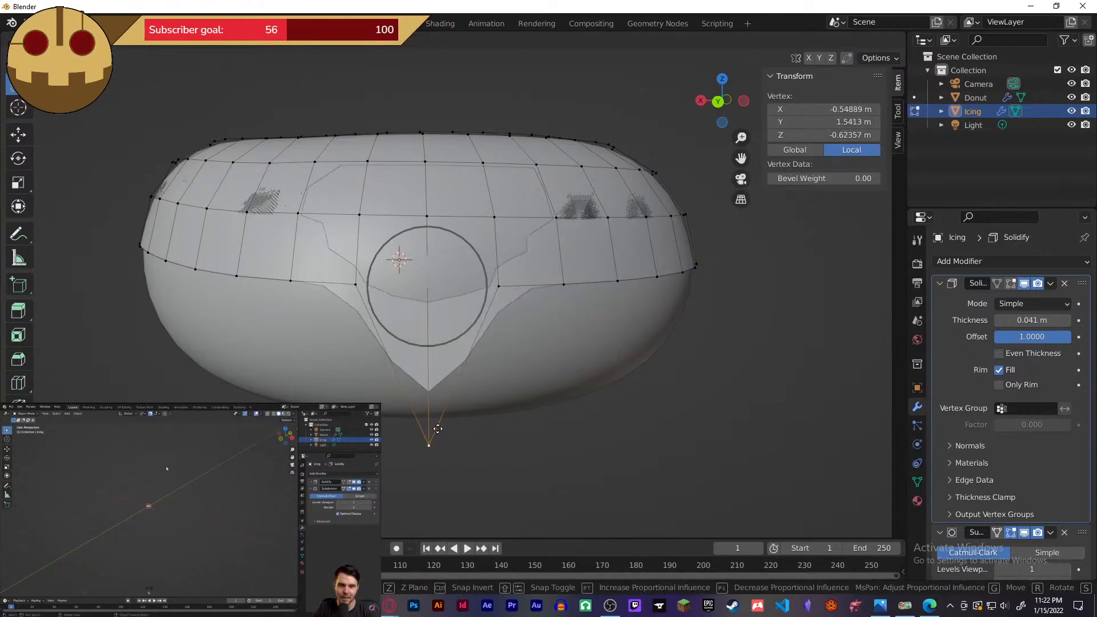
pyautogui.press('z')
pyautogui.moveTo(479, 292); pyautogui.dragTo(449, 304, button='middle')
pyautogui.middleClick(449, 304)
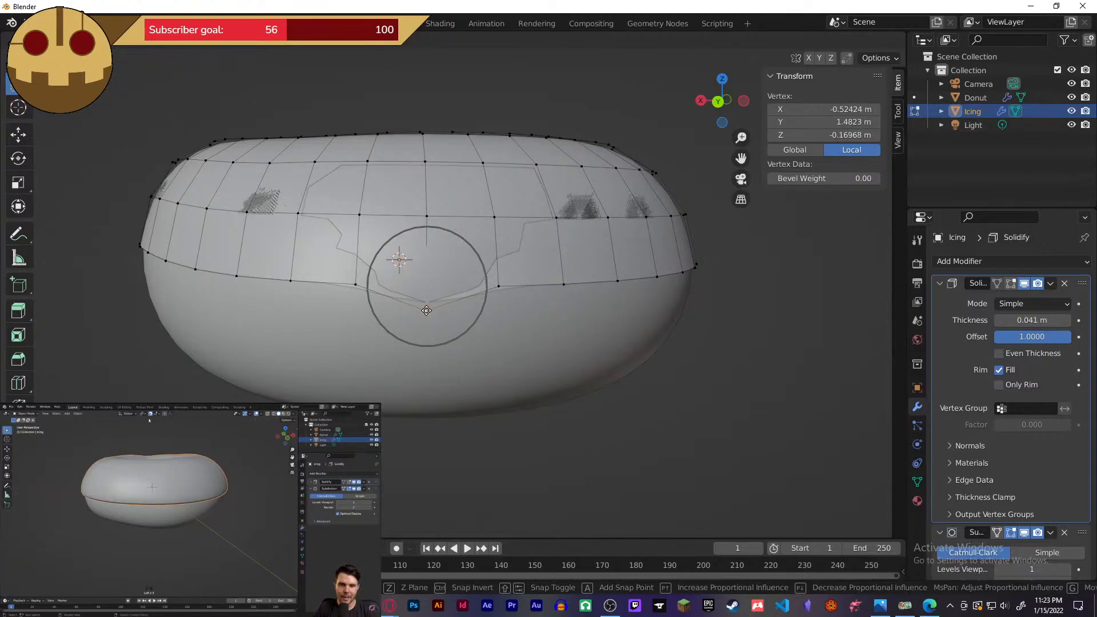
pyautogui.scroll(-5, 425, 294)
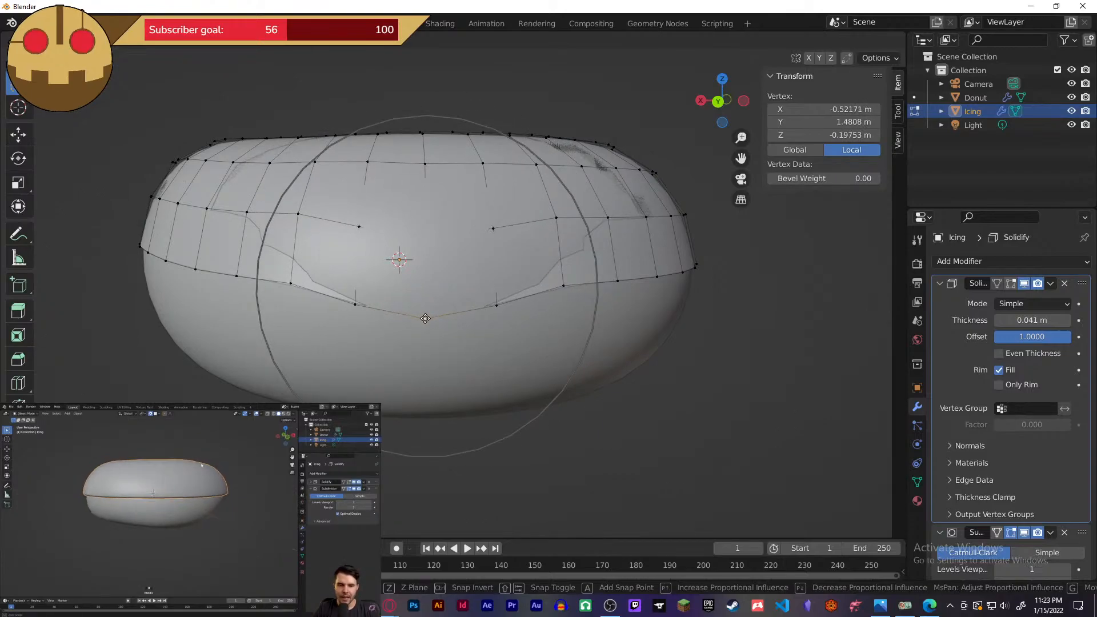
pyautogui.click(426, 320)
pyautogui.moveTo(553, 375); pyautogui.dragTo(617, 389, button='middle')
pyautogui.press('Tab')
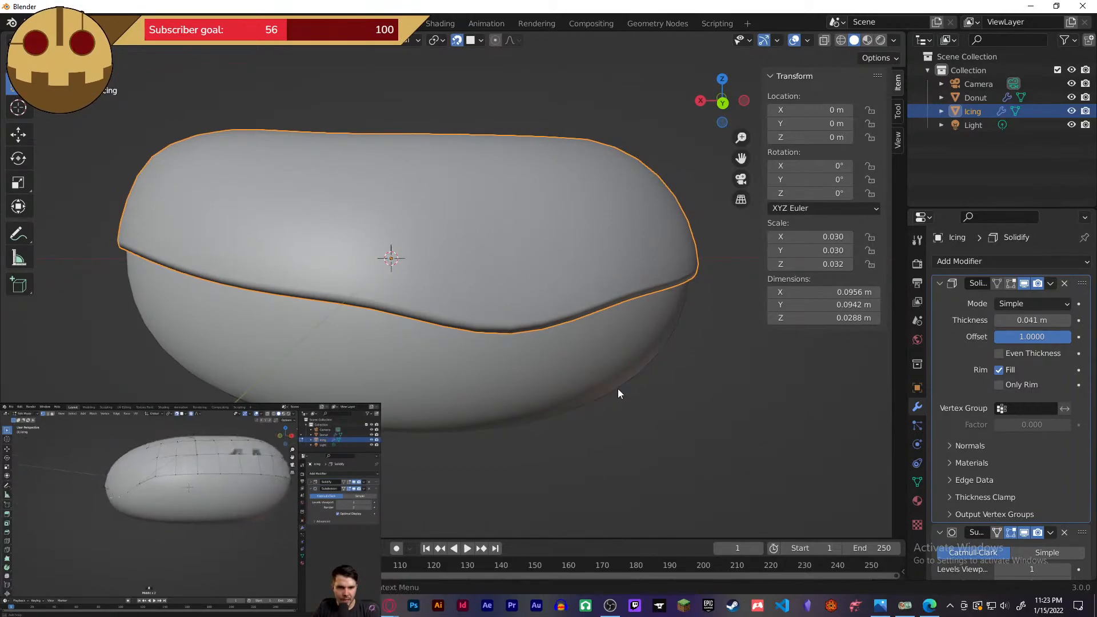
# - Return to editing the icing mesh and undo the last vertex move
pyautogui.press('Tab')
pyautogui.press('g')
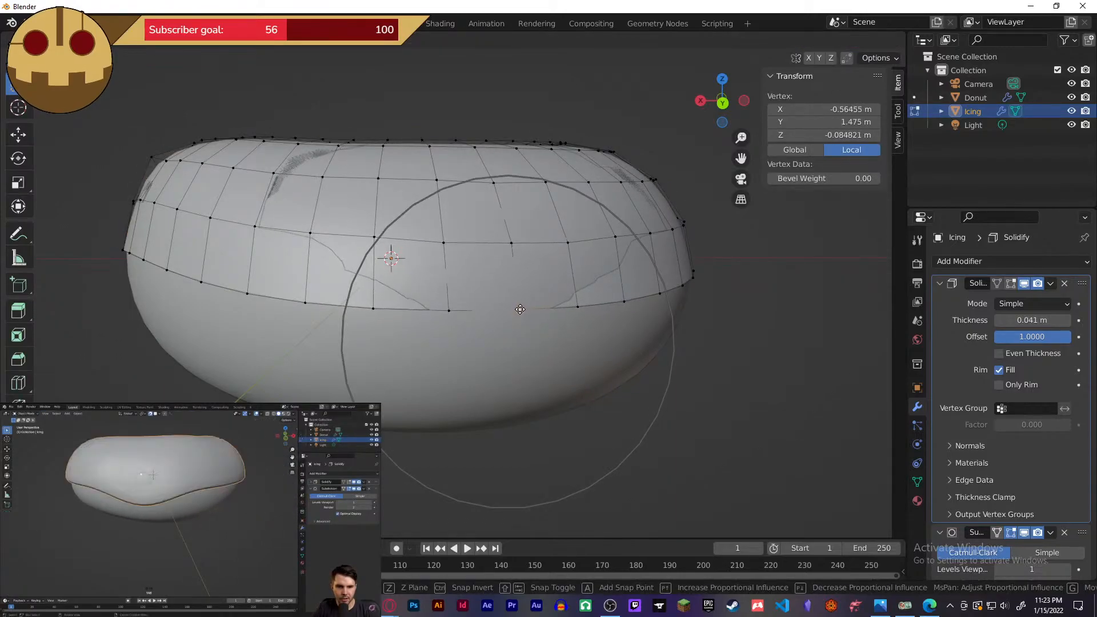
pyautogui.click(507, 313)
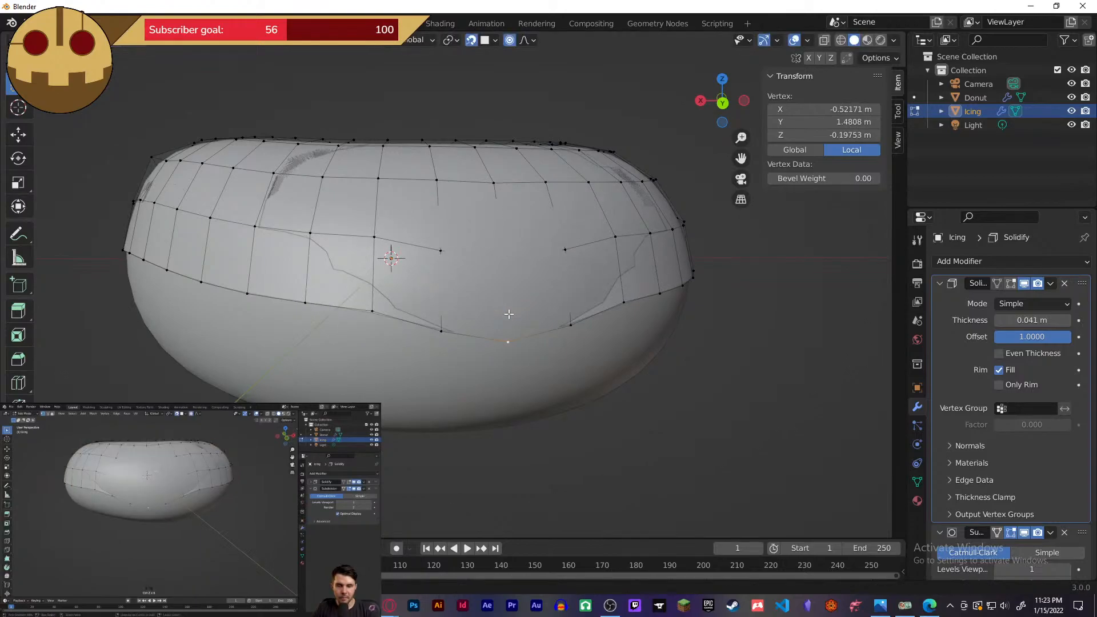
pyautogui.hotkey('ctrl', 'z')
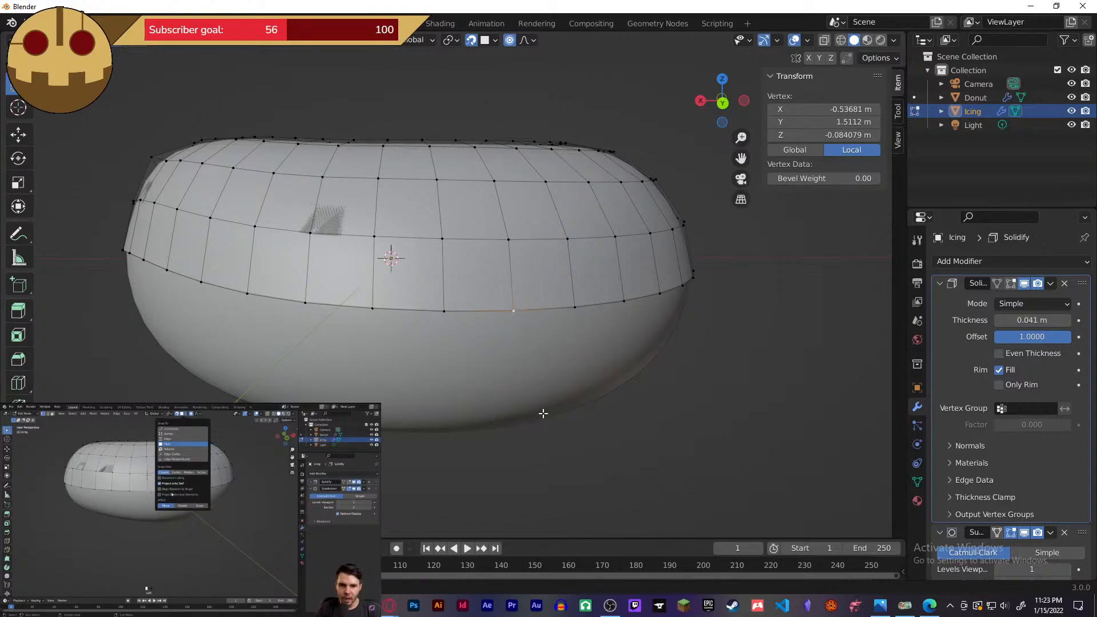
# - Enable Project Individual Elements for face snapping
pyautogui.click(494, 40)
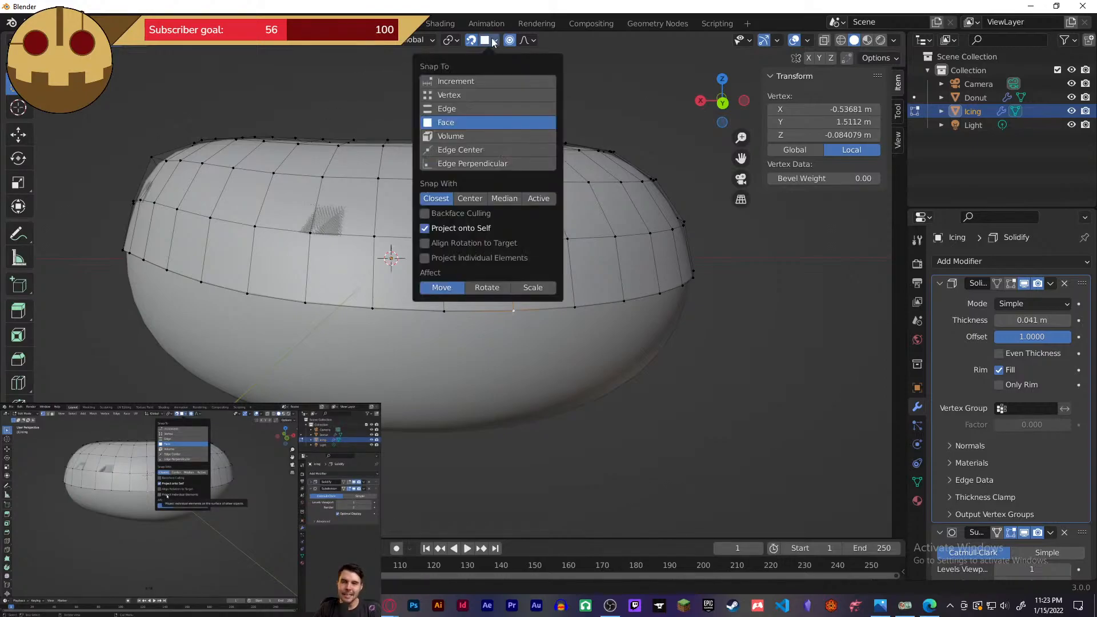
pyautogui.click(468, 258)
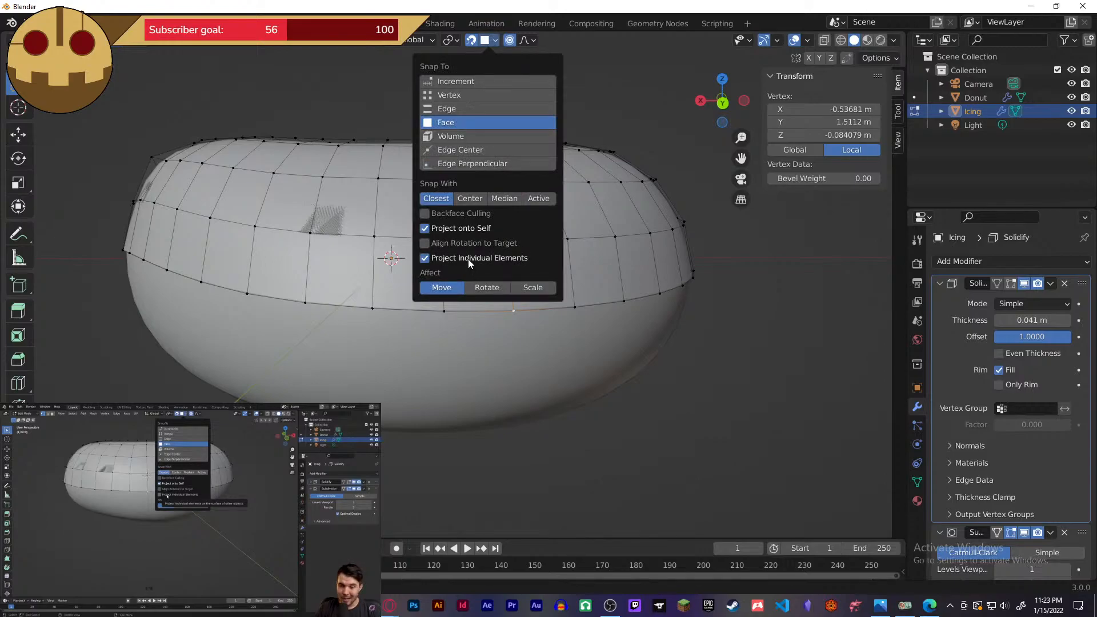
pyautogui.click(506, 360)
# - Pull the same lower-edge vertex down the donut's surface to local Z about -0.19 m with proportional falloff, and check the drip in Object Mode
pyautogui.click(512, 315)
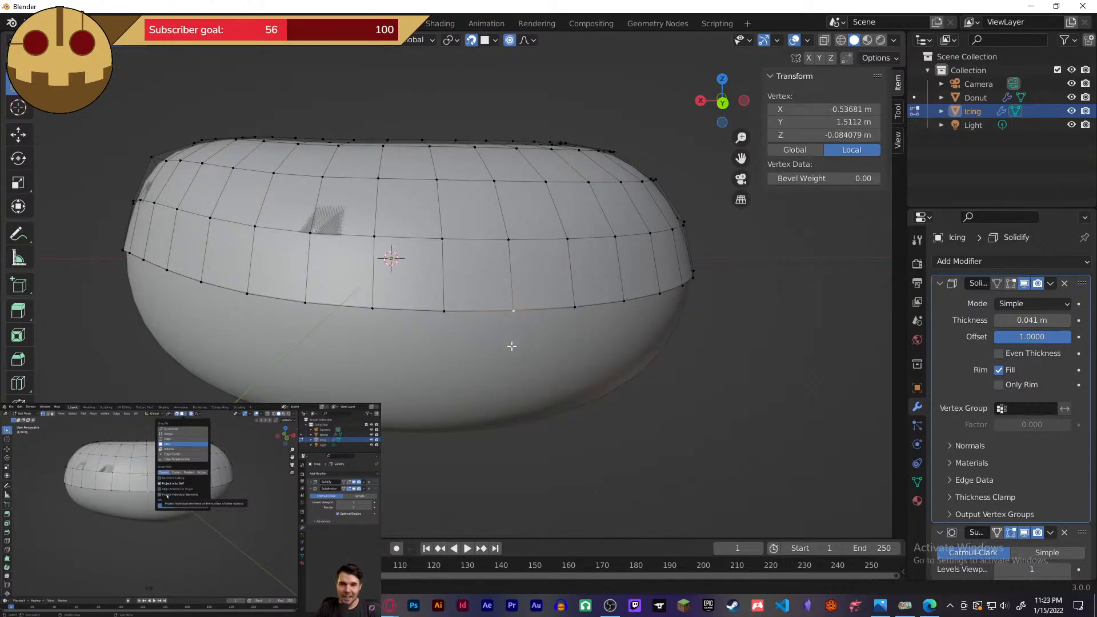
pyautogui.press('g')
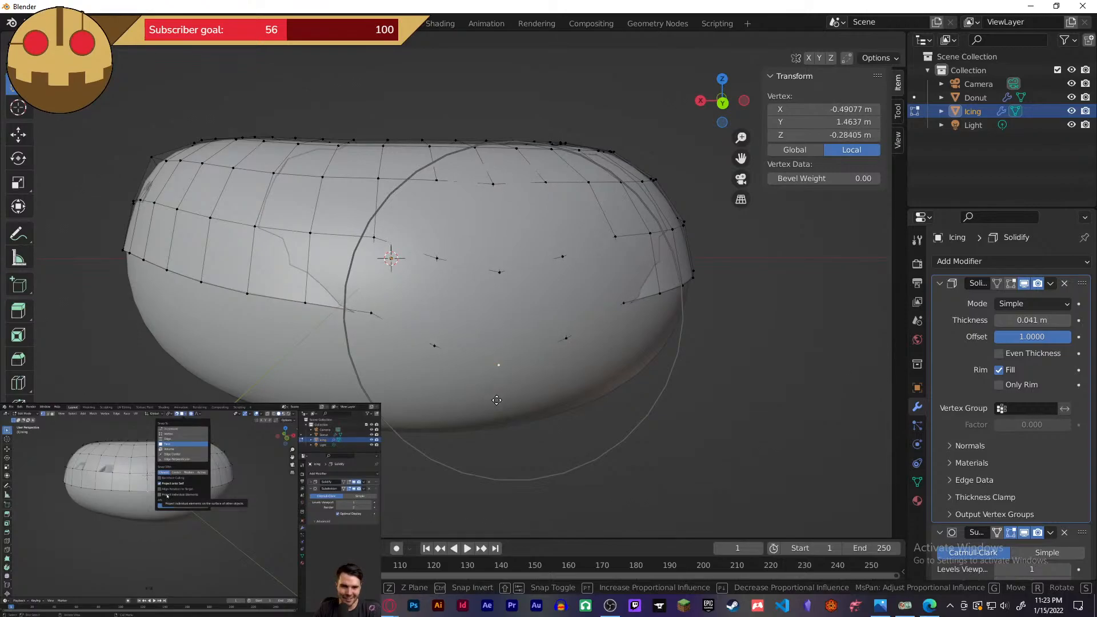
pyautogui.scroll(-5, 497, 400)
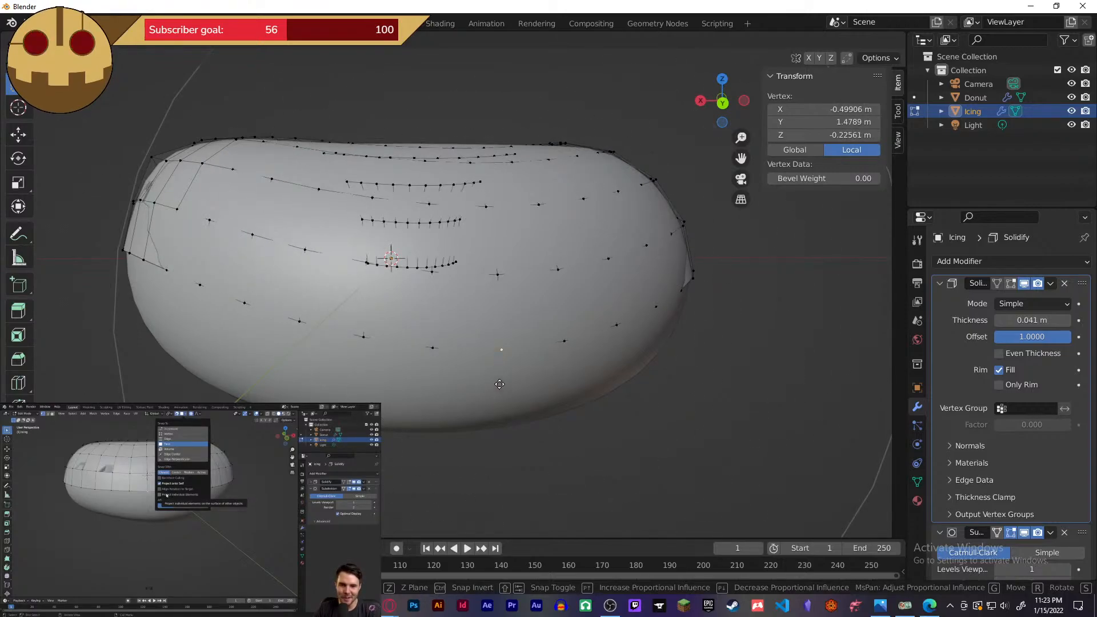
pyautogui.scroll(5, 499, 392)
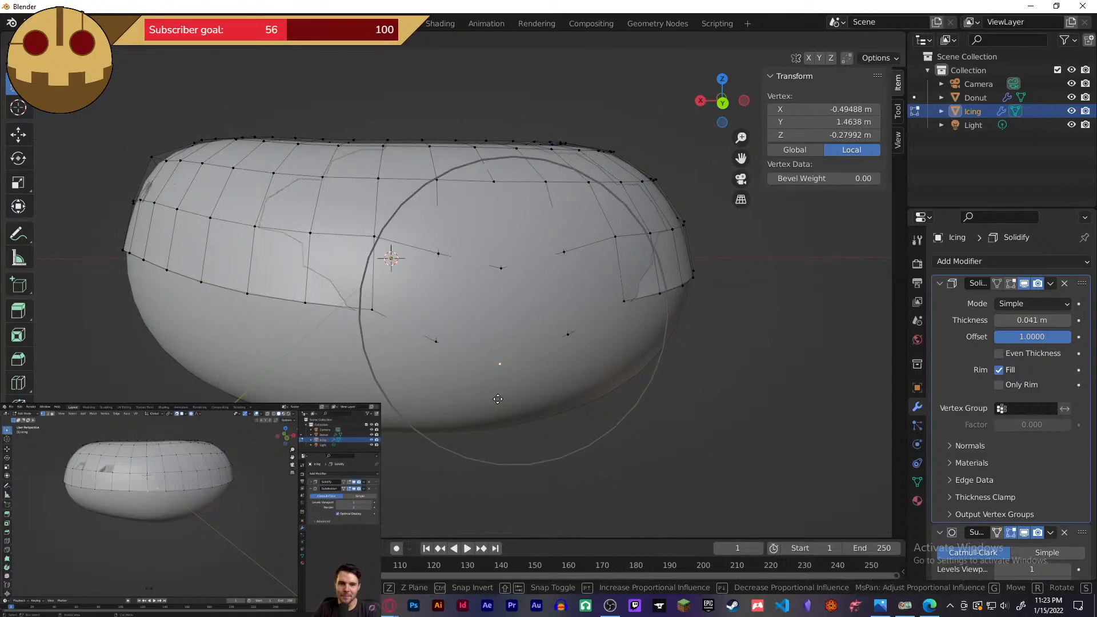
pyautogui.scroll(1, 497, 389)
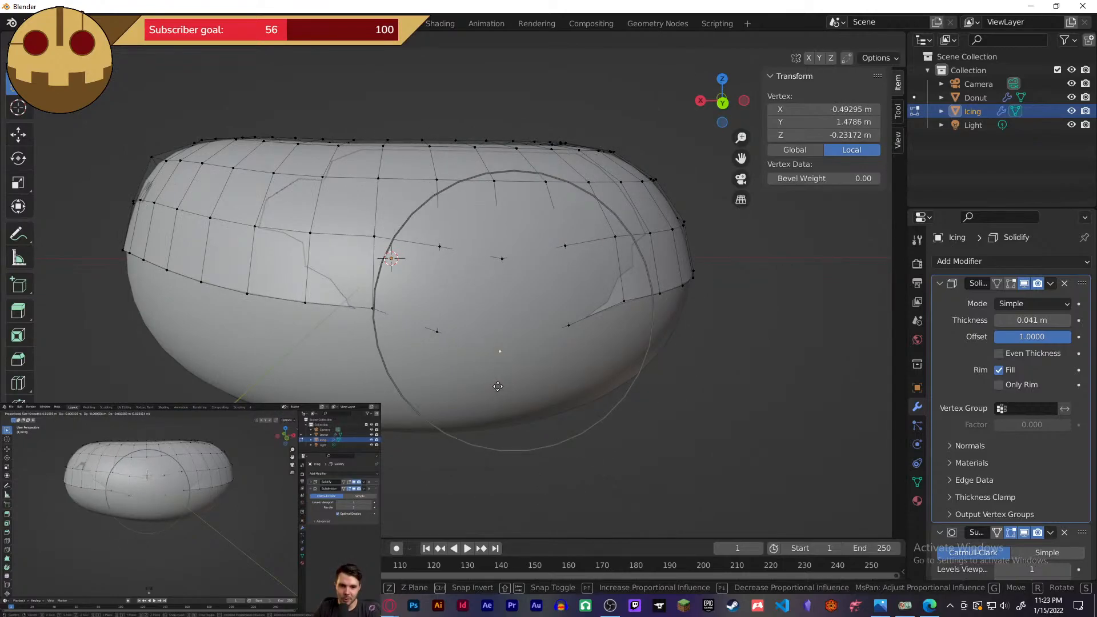
pyautogui.scroll(-1, 498, 386)
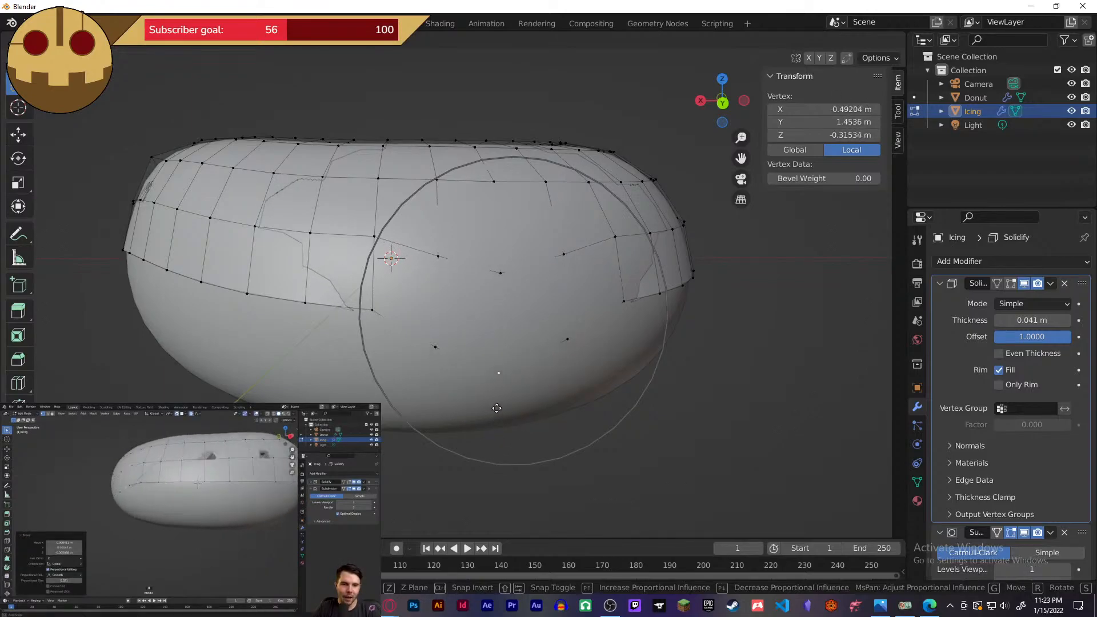
pyautogui.scroll(2, 496, 406)
pyautogui.scroll(-1, 497, 400)
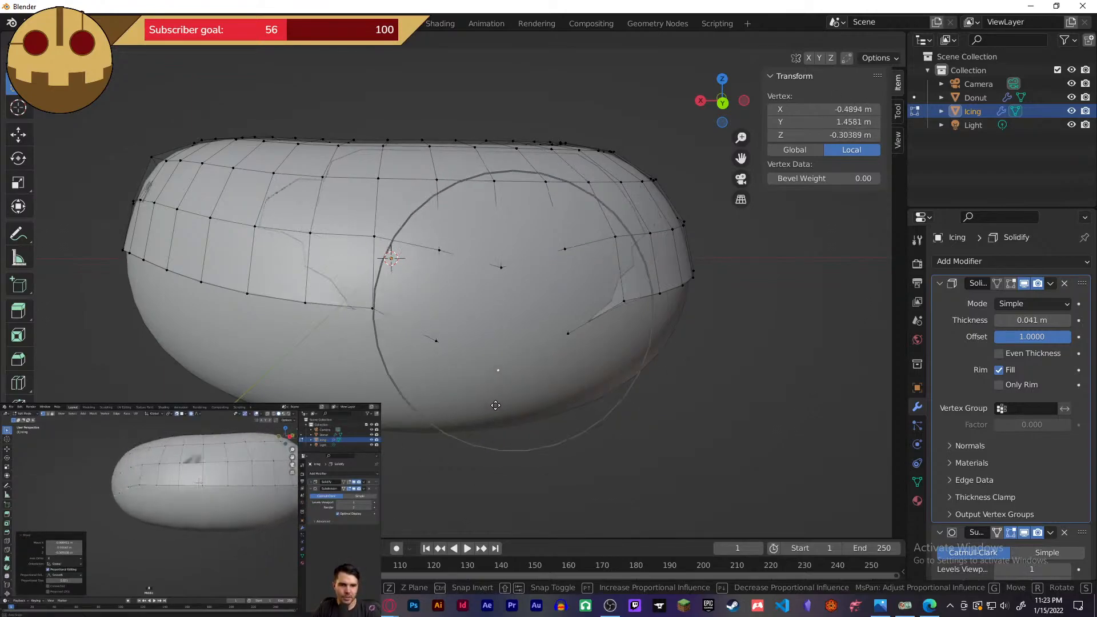
pyautogui.click(501, 376)
pyautogui.moveTo(589, 372); pyautogui.dragTo(607, 350, button='middle')
pyautogui.press('Tab')
pyautogui.press('Tab')
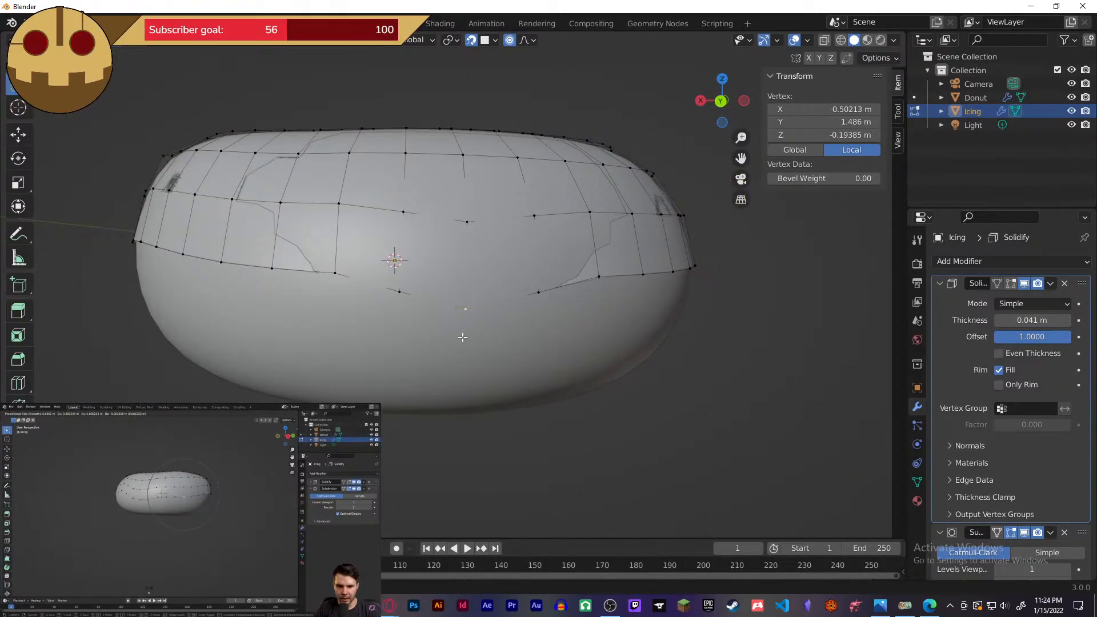
# - Pull a second lower-edge vertex, farther around the icing, down the donut's surface to local Z about -0.07 m with proportional falloff
pyautogui.moveTo(460, 326); pyautogui.dragTo(417, 278, button='middle')
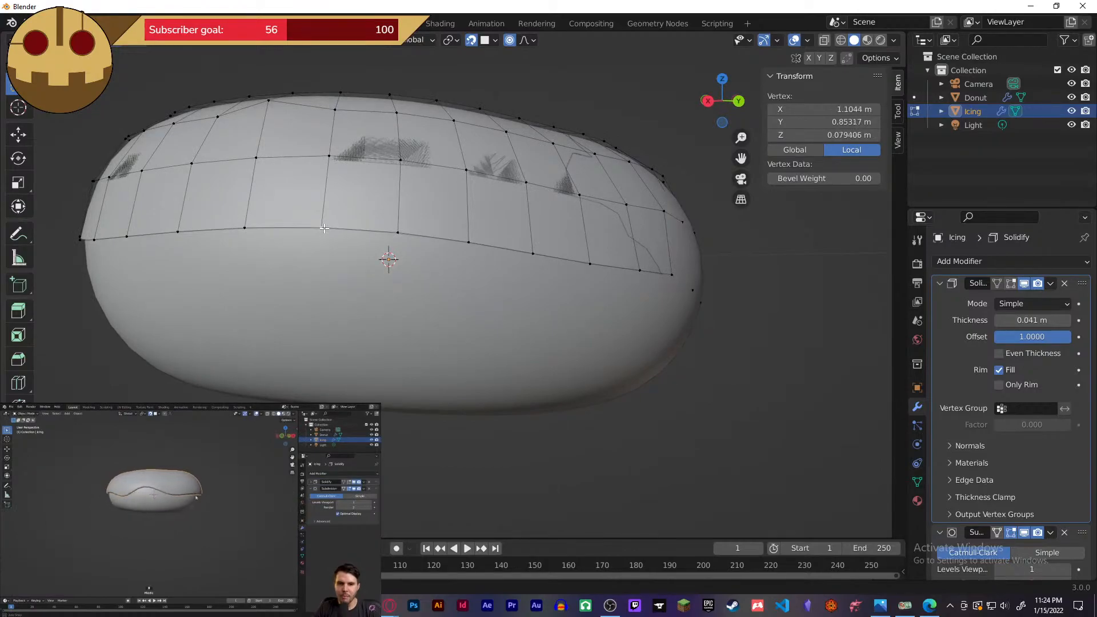
pyautogui.press('g')
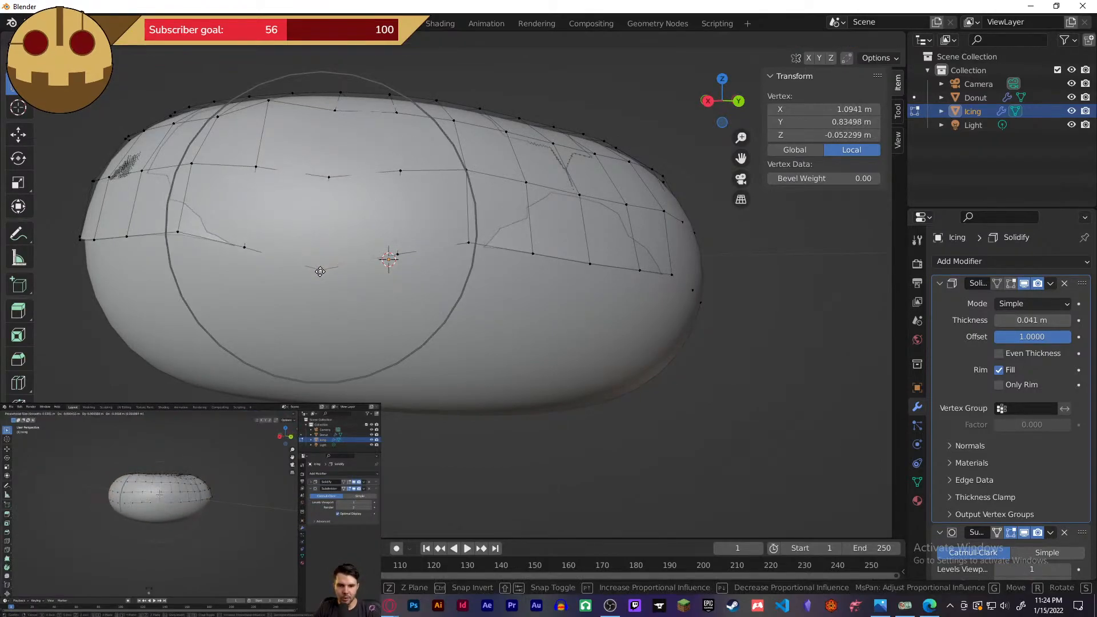
pyautogui.scroll(4, 320, 269)
pyautogui.scroll(-4, 321, 292)
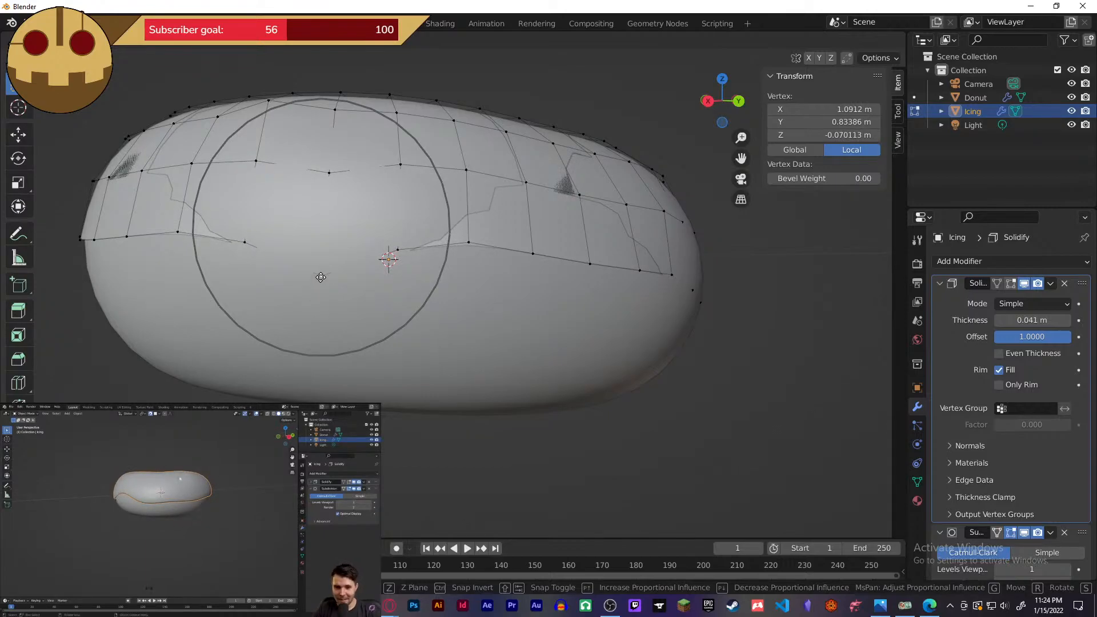
pyautogui.click(320, 277)
# - Try to pull a third lower-edge vertex down the donut's surface to local Z about -0.15 m with a wider proportional falloff
pyautogui.click(534, 255)
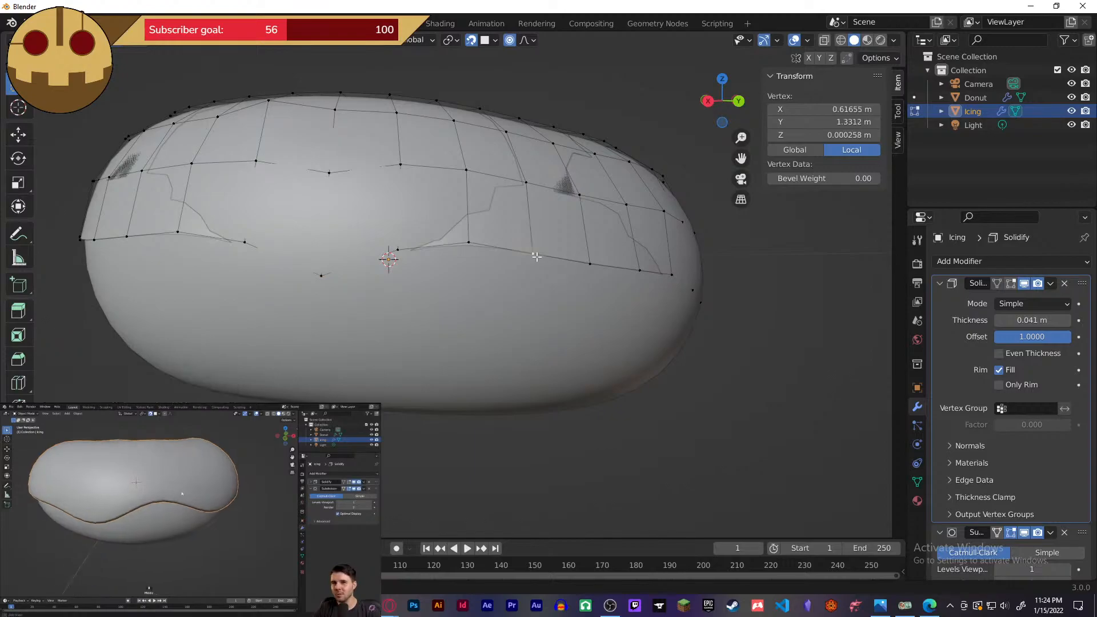
pyautogui.press('g')
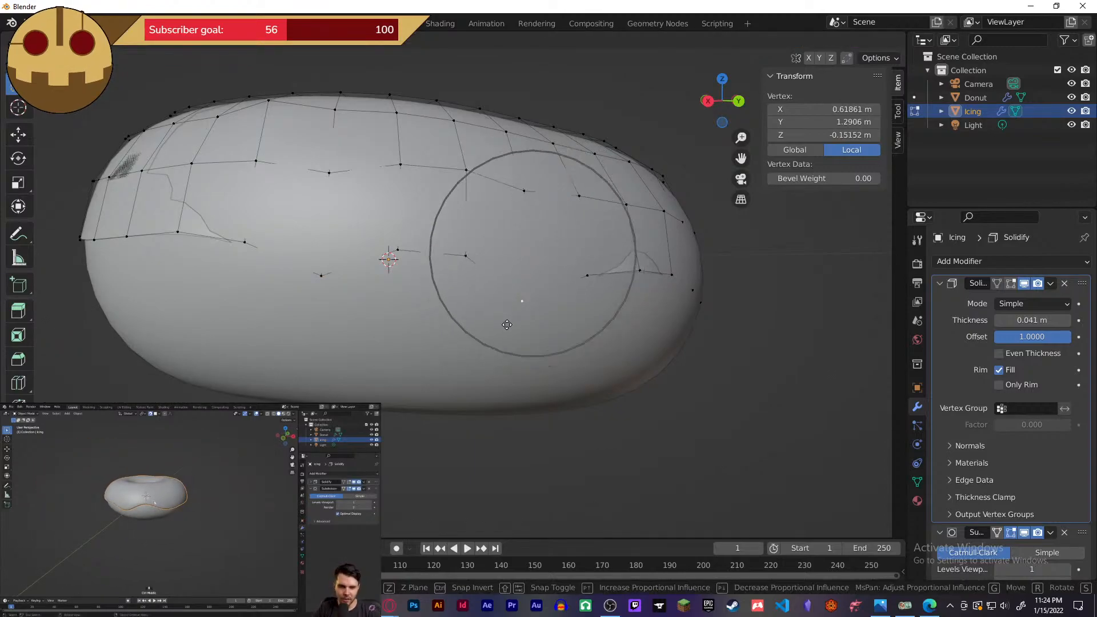
pyautogui.scroll(-5, 507, 325)
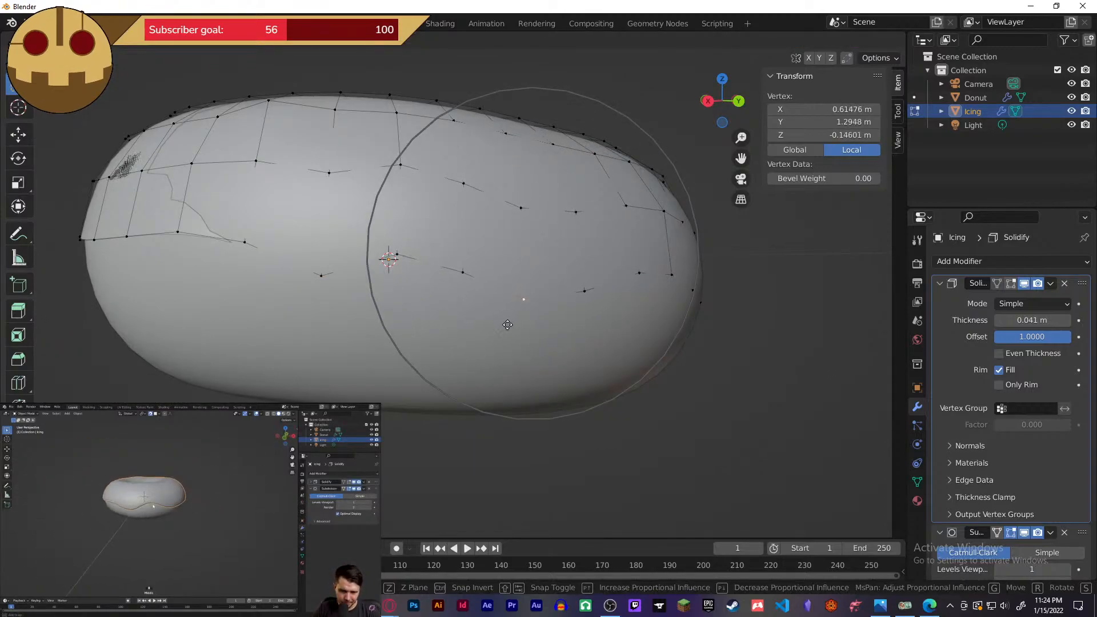
pyautogui.press('z')
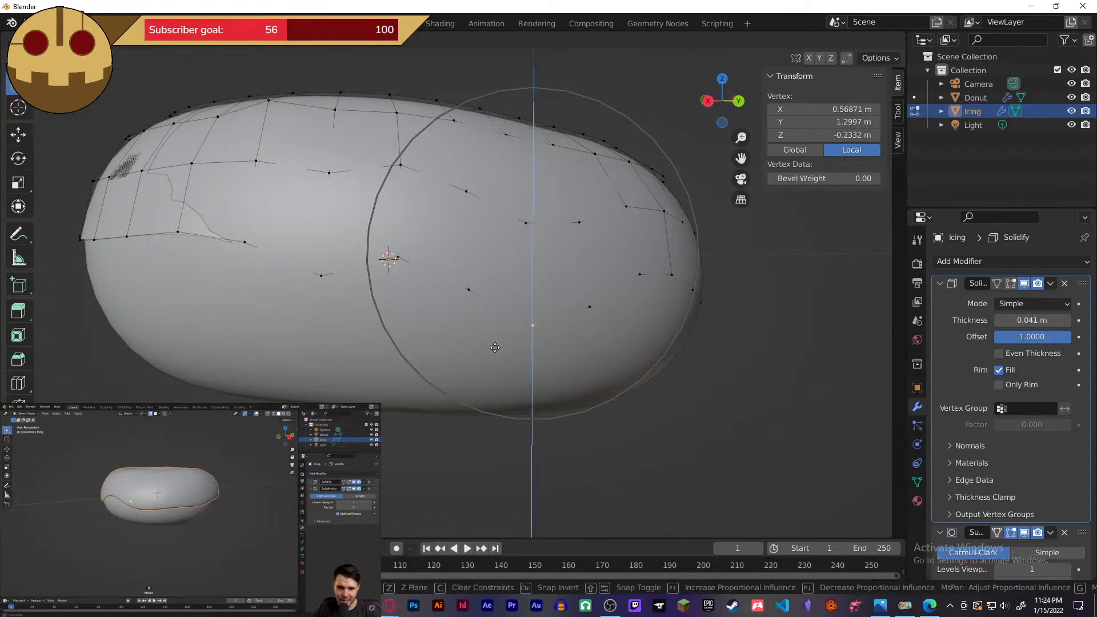
pyautogui.press('c')
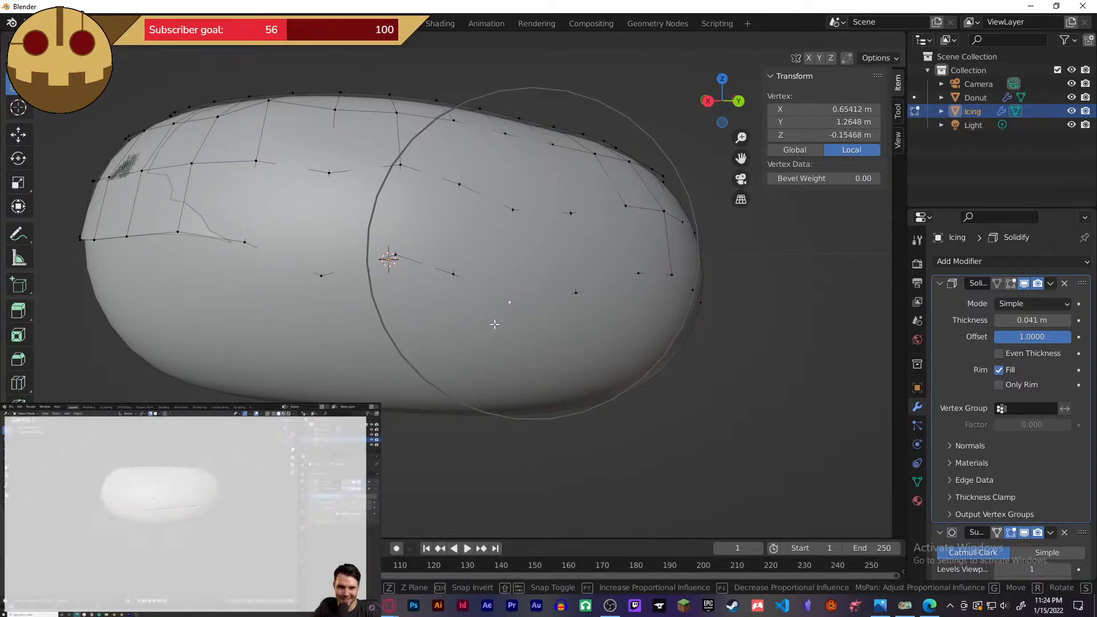
pyautogui.click(495, 324)
# - Undo the drip moves along the icing's lower edge and return to editing the icing mesh
pyautogui.moveTo(554, 339); pyautogui.dragTo(515, 318, button='middle')
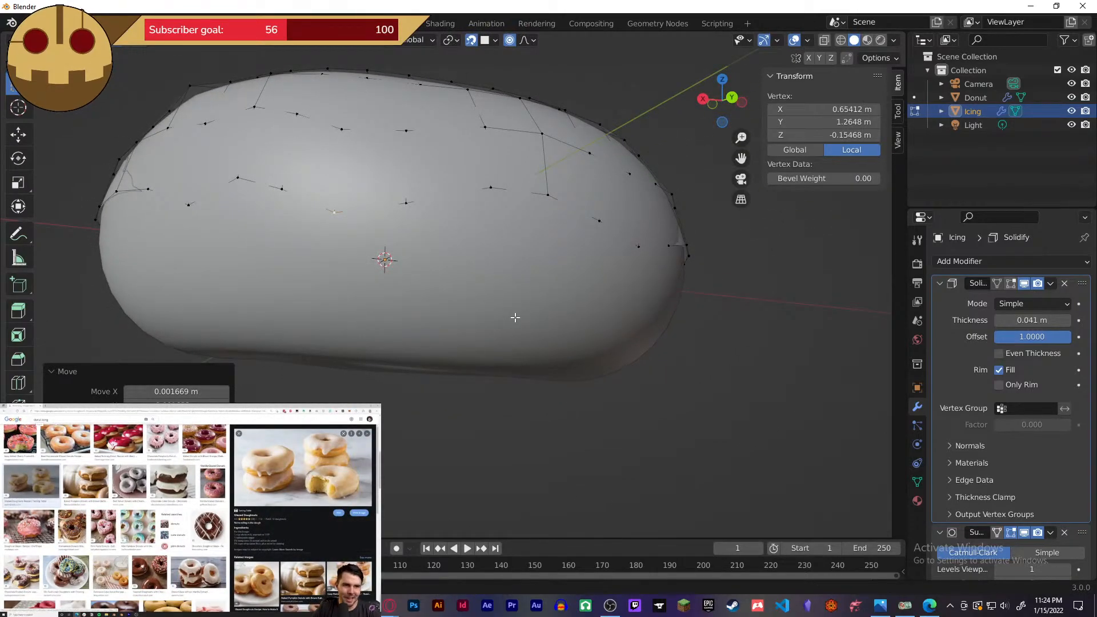
pyautogui.hotkey('ctrl', 'z')
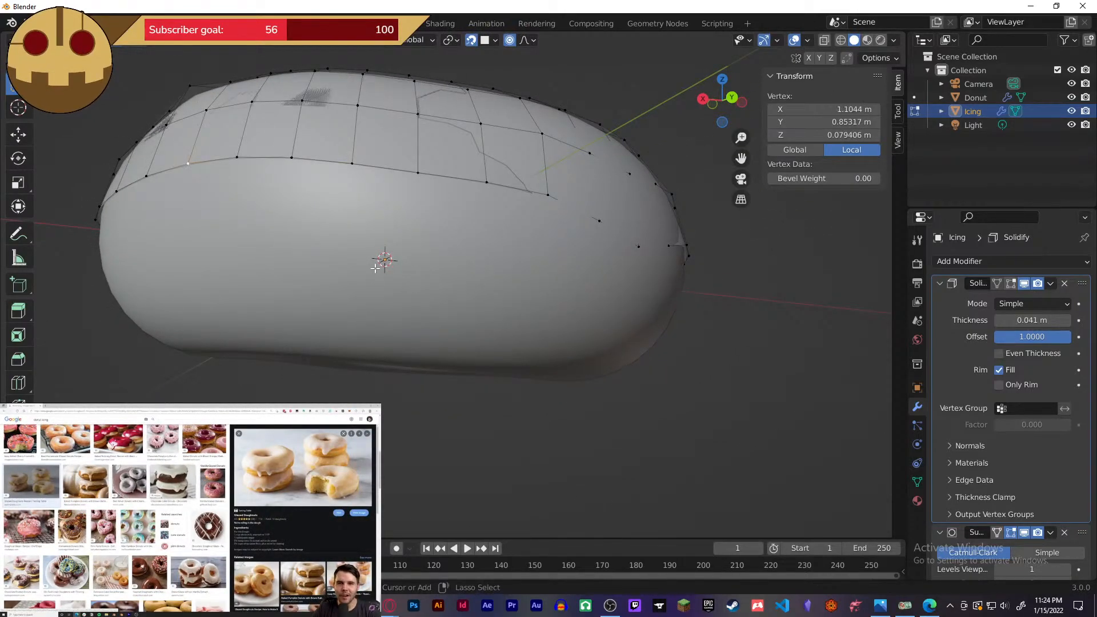
pyautogui.moveTo(505, 315); pyautogui.dragTo(317, 287, button='middle')
pyautogui.hotkey('ctrl', 'z')
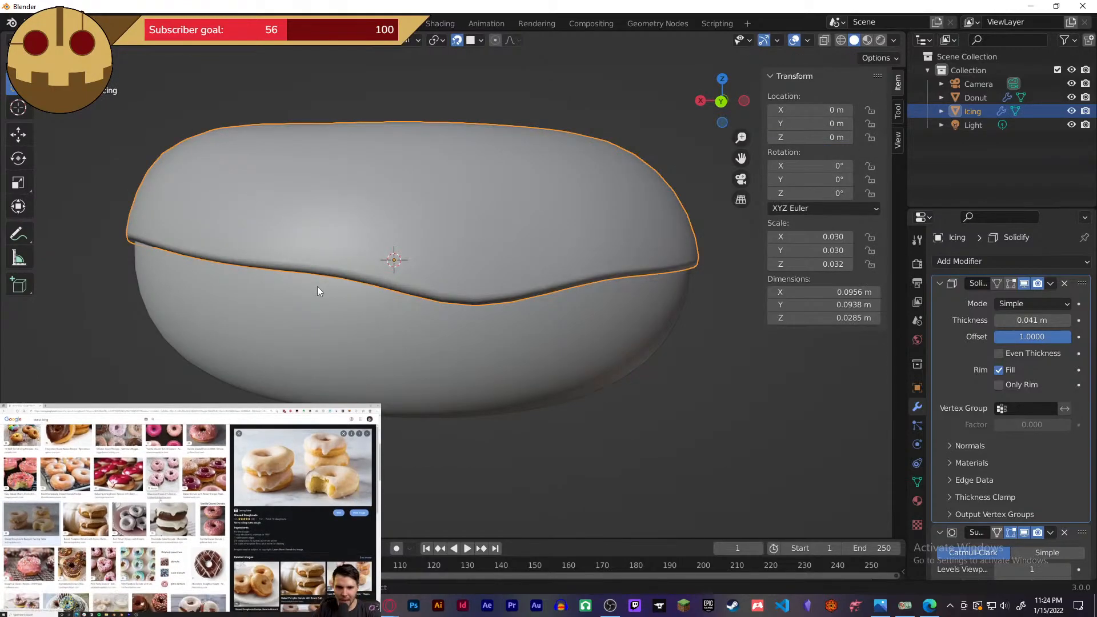
pyautogui.press('Tab')
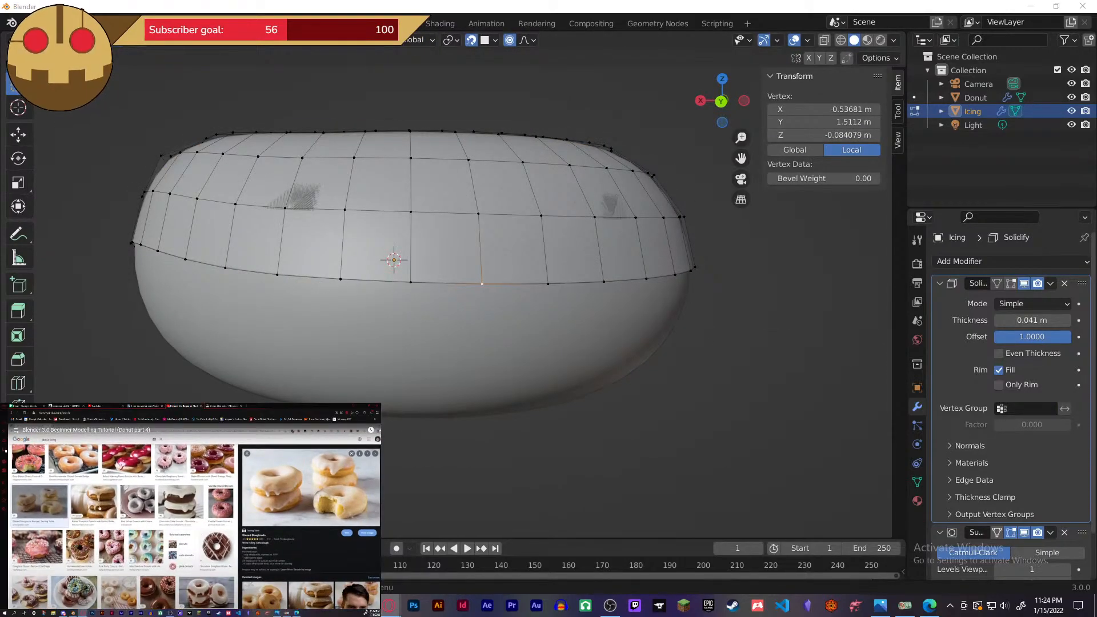
# - Switch to the web browser and search Google Images for "donut" in a new tab
pyautogui.click(246, 408)
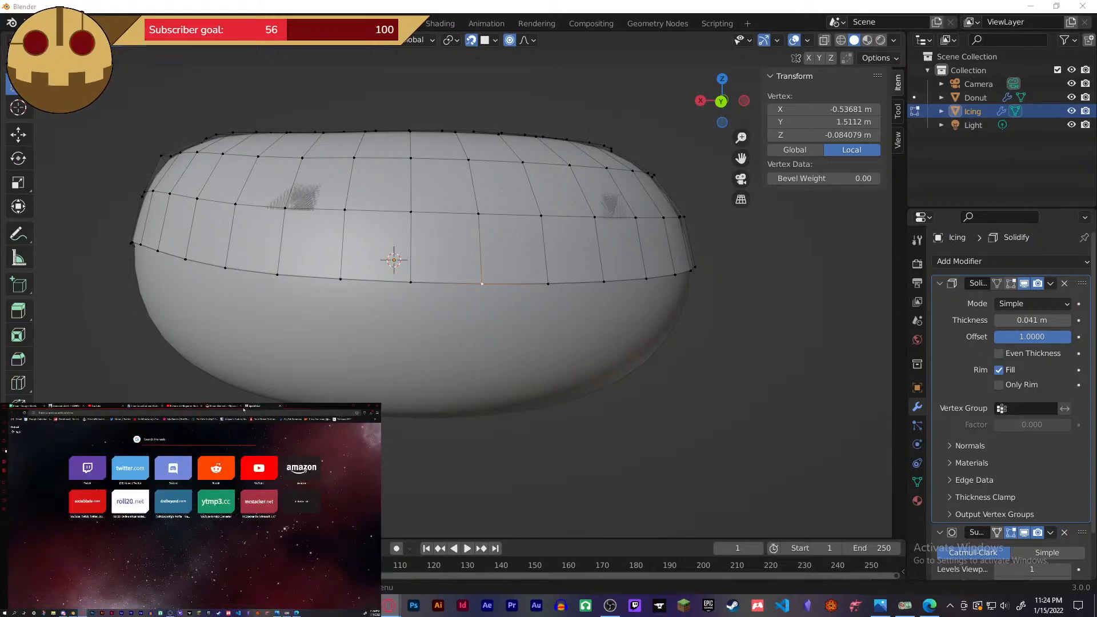
pyautogui.write('donut')
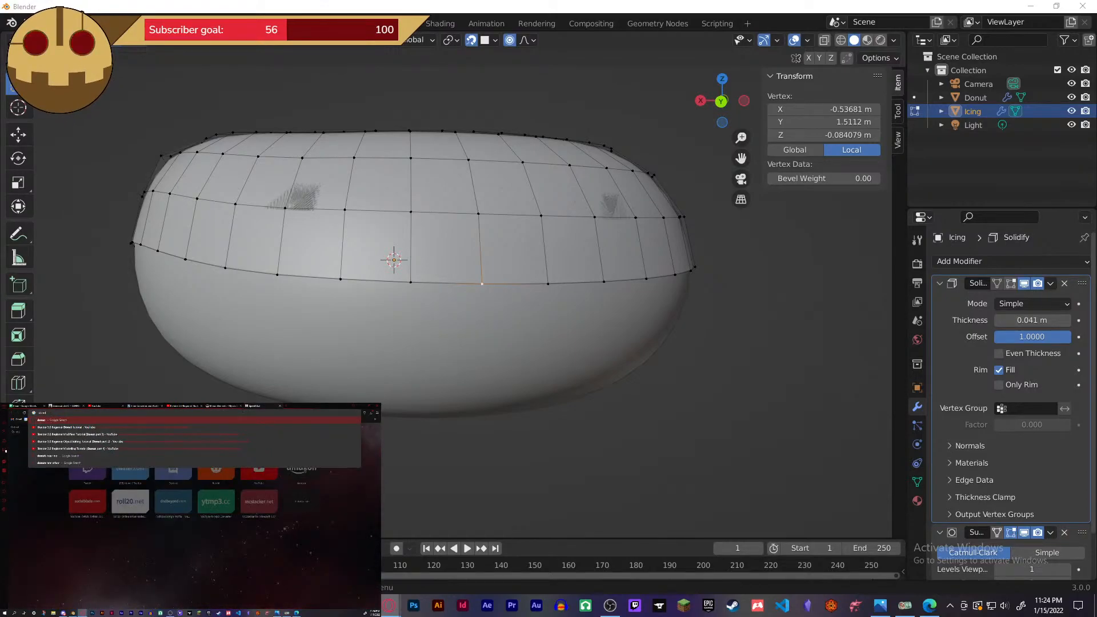
pyautogui.press('Return')
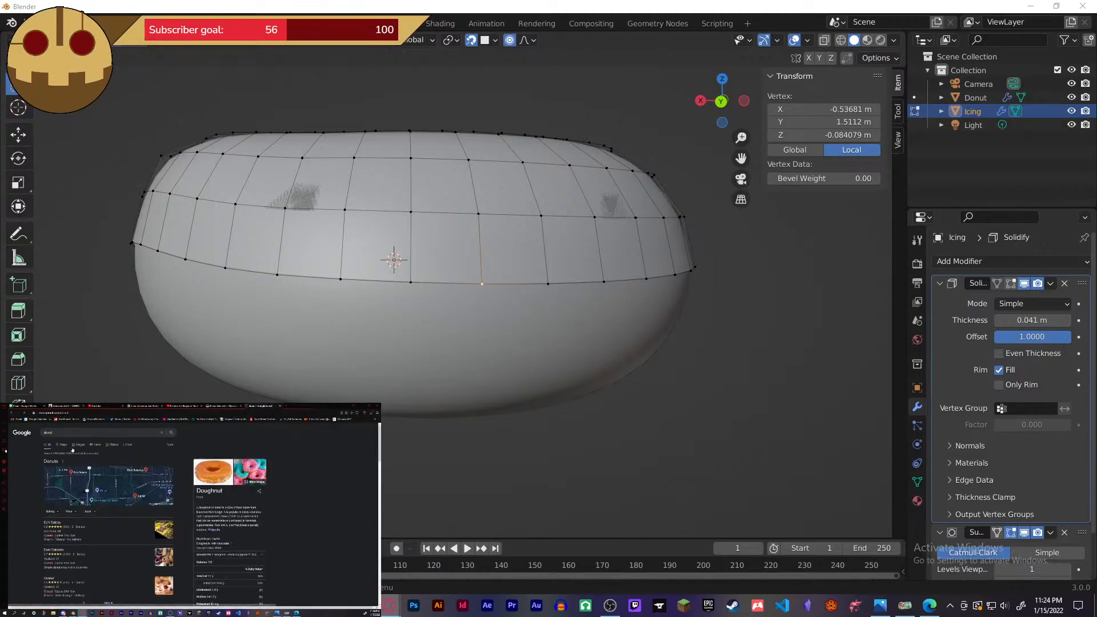
pyautogui.click(77, 447)
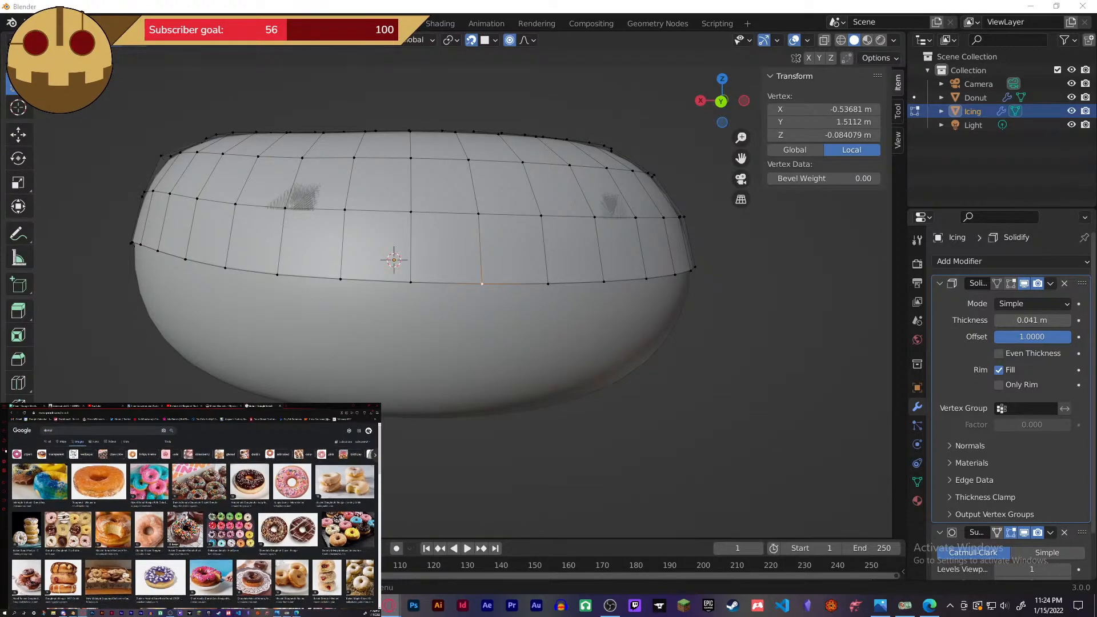
# - Open the chocolate-glazed donut result and go through the following image previews for an icing reference
pyautogui.scroll(-2, 180, 516)
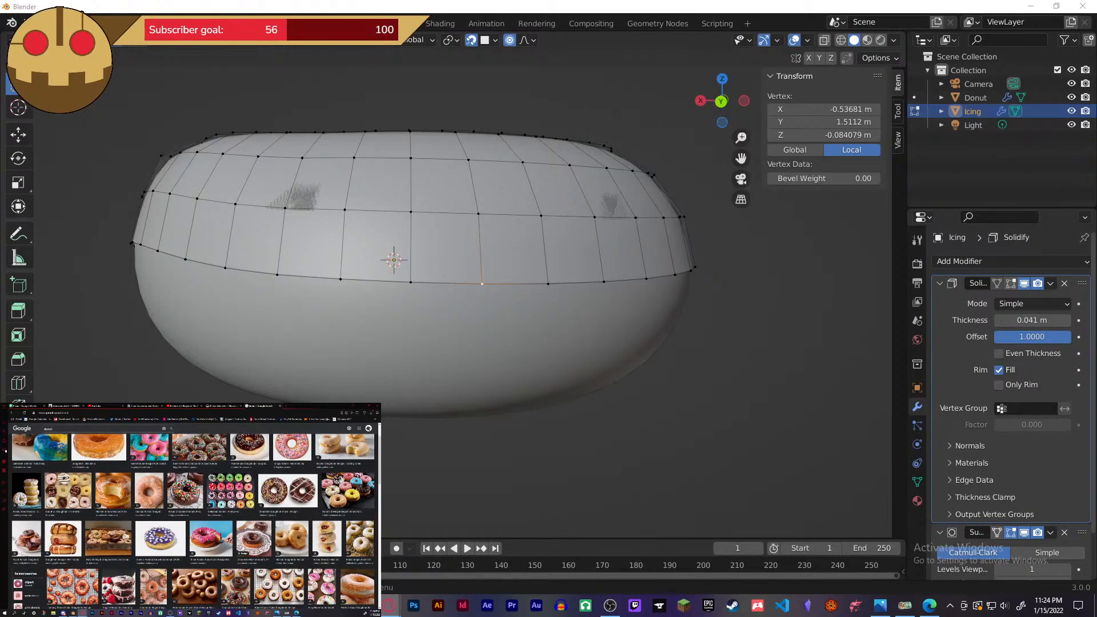
pyautogui.click(254, 542)
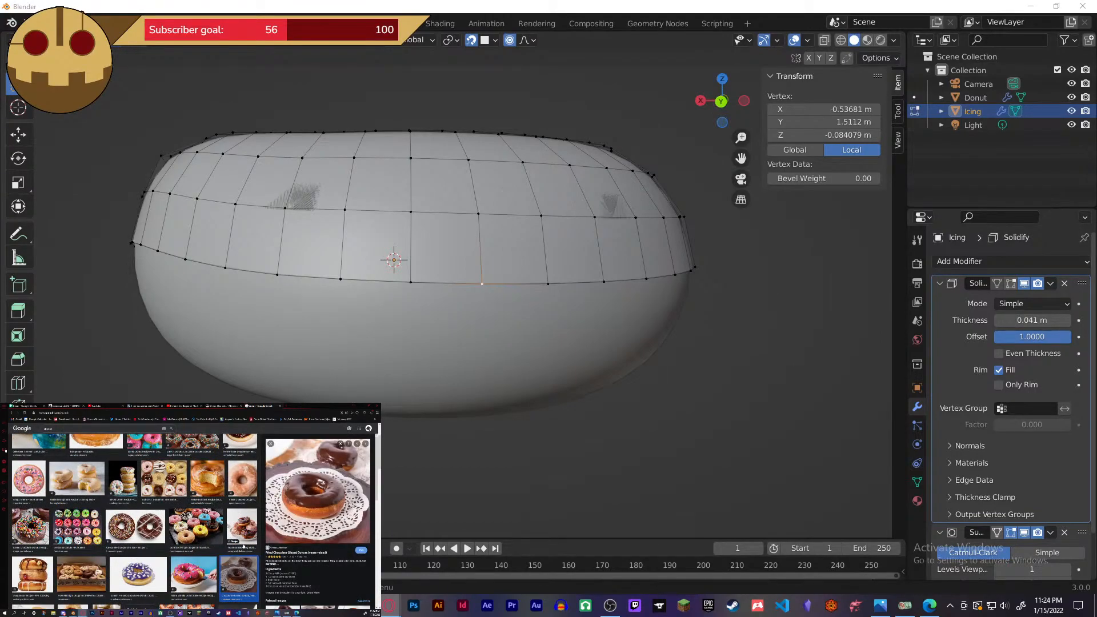
pyautogui.press('Right')
pyautogui.press('Right')
pyautogui.press('Right')
pyautogui.press('Right')
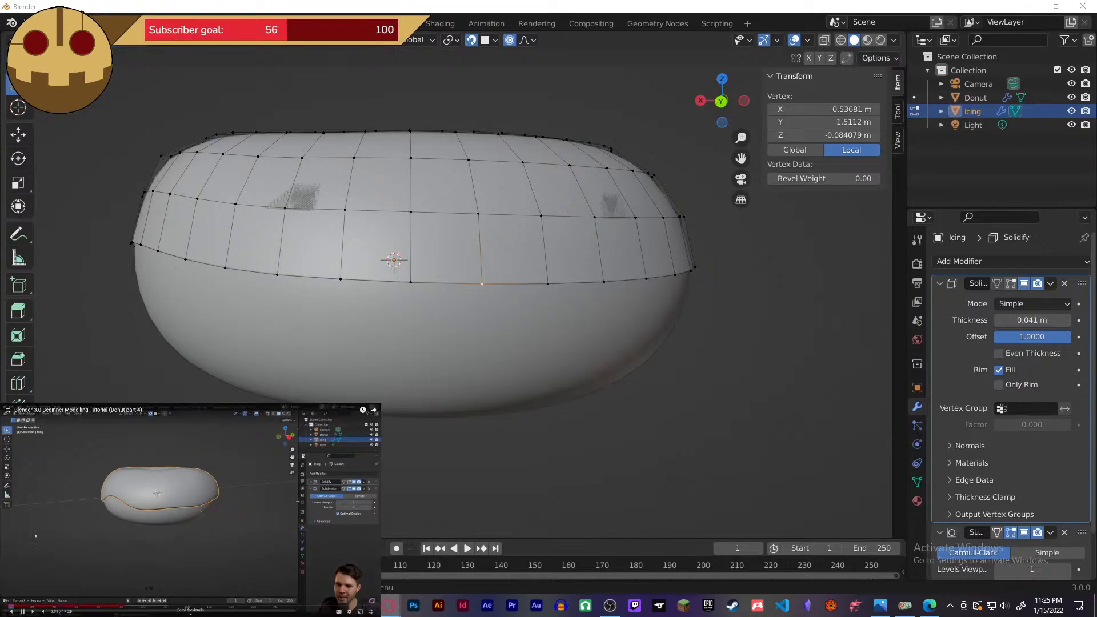
# - Back in Blender, deselect the mesh, split the 3D viewport vertically, and widen the new area to about a third of the window
pyautogui.click(889, 296)
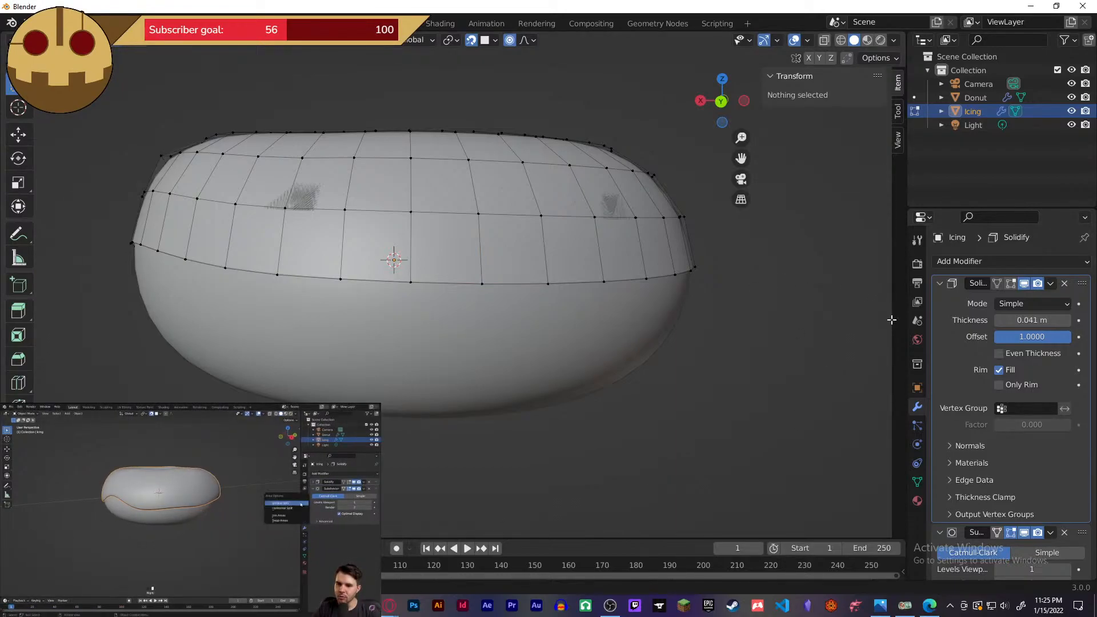
pyautogui.rightClick(906, 319)
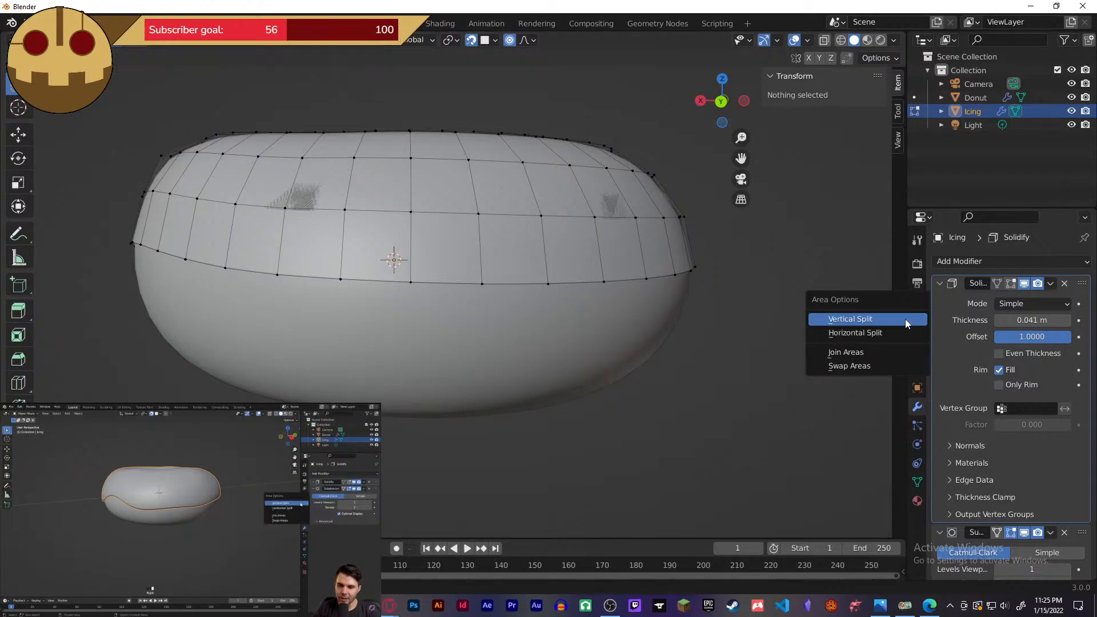
pyautogui.click(907, 322)
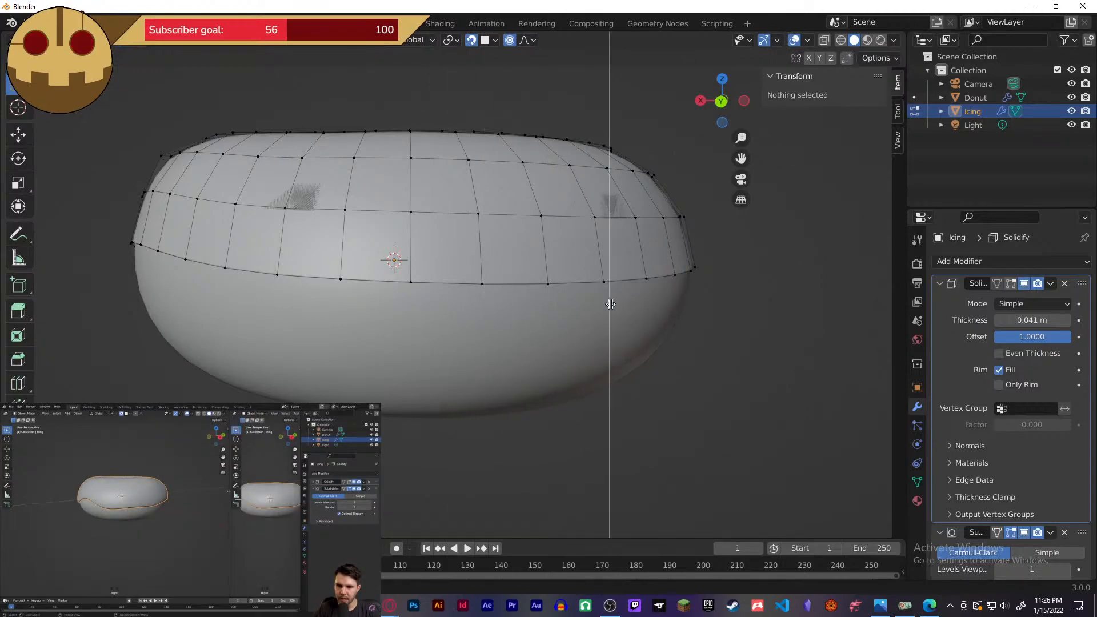
pyautogui.click(758, 337)
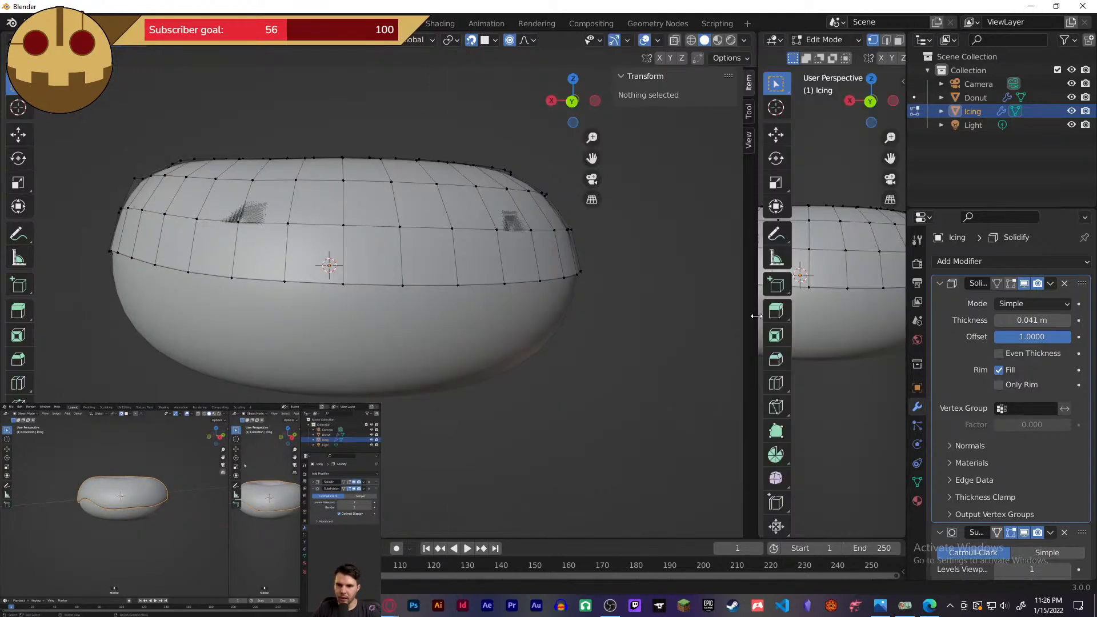
pyautogui.moveTo(756, 367); pyautogui.dragTo(550, 363)
pyautogui.moveTo(569, 363); pyautogui.dragTo(602, 363)
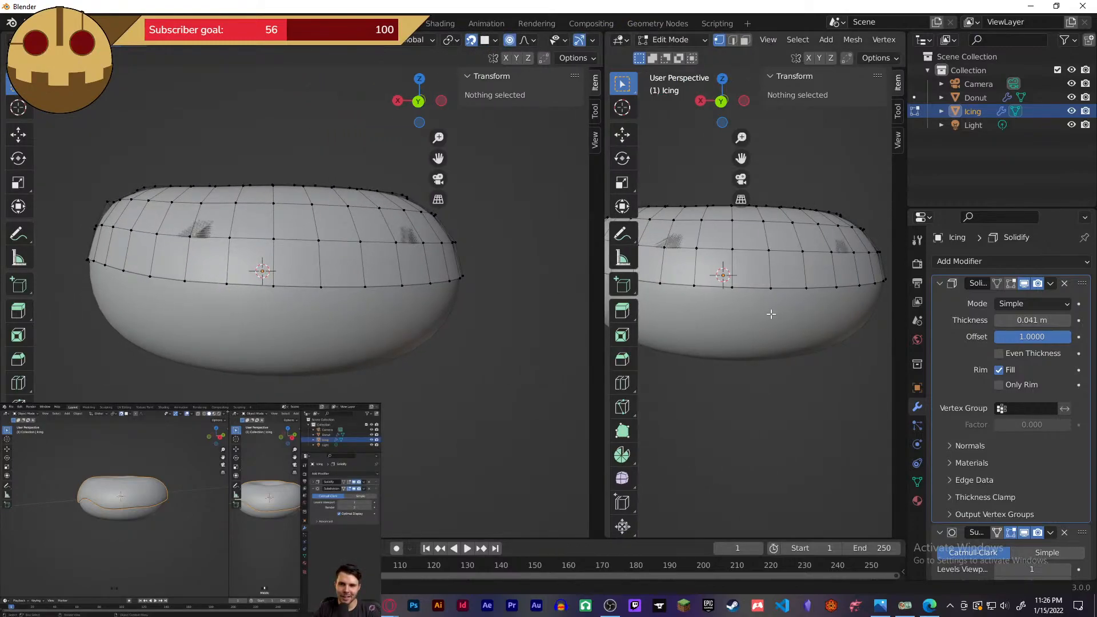
pyautogui.moveTo(823, 373); pyautogui.dragTo(812, 450, button='middle')
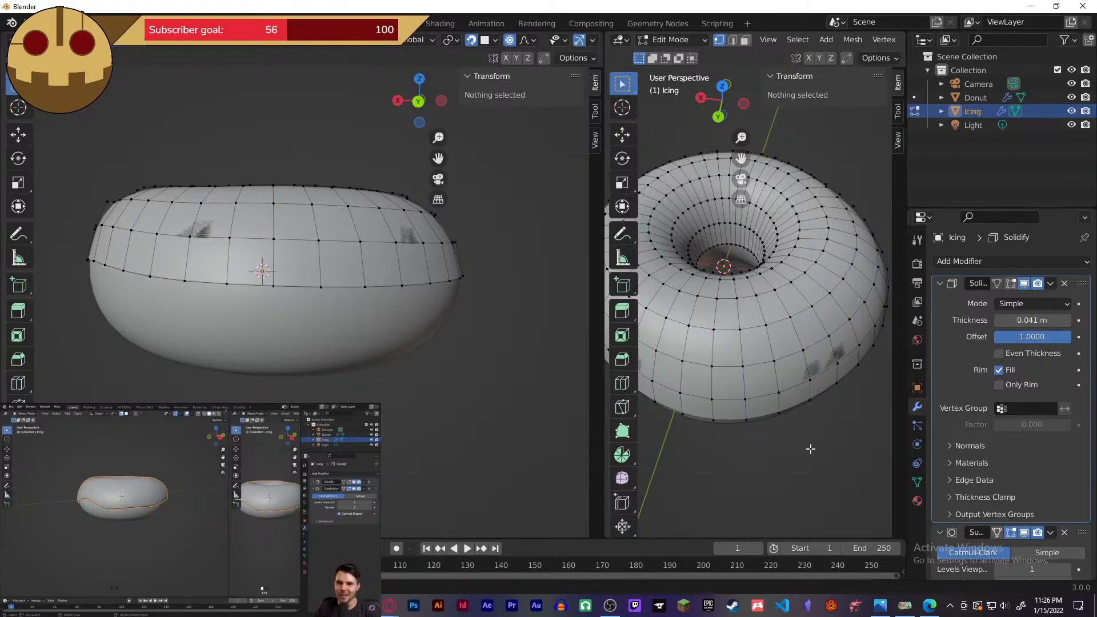
pyautogui.press('Tab')
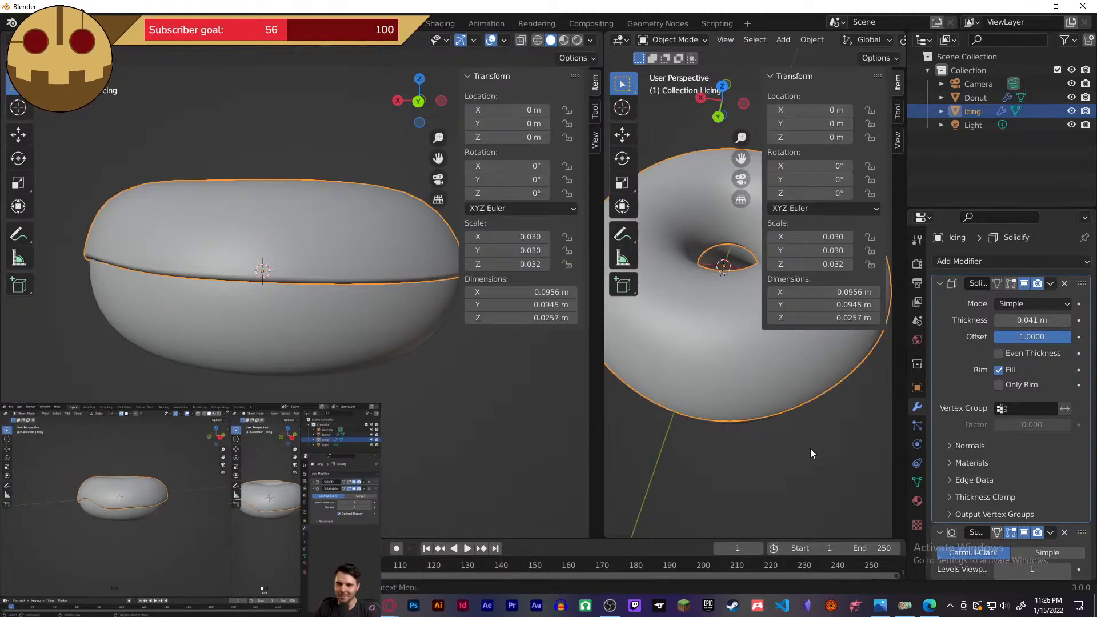
pyautogui.press('Tab')
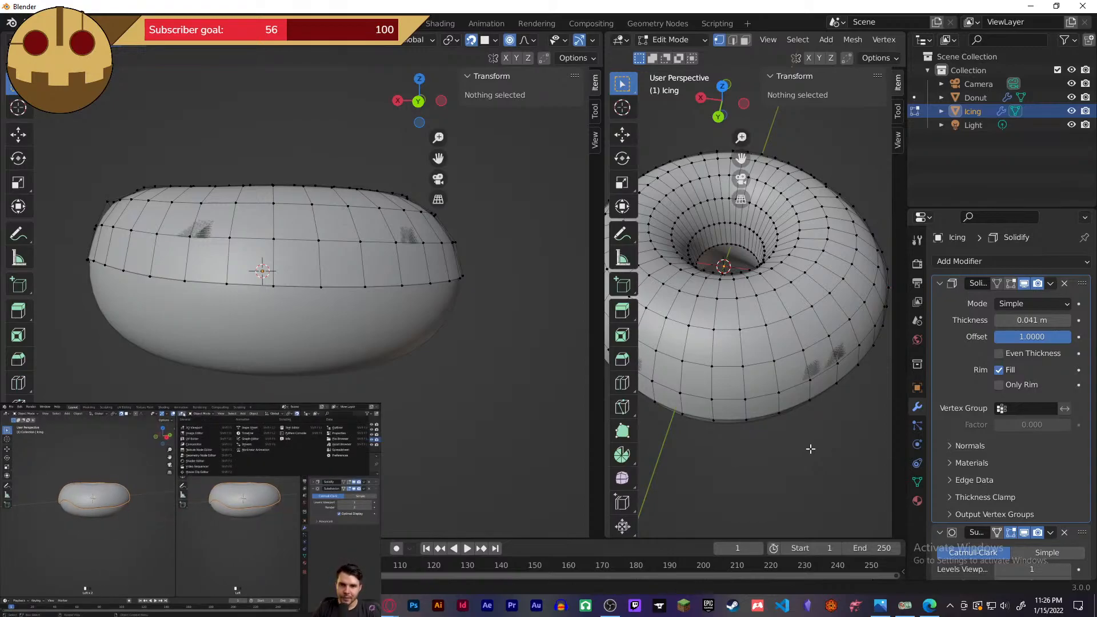
# - Change the new second viewport into an Image Editor
pyautogui.click(617, 40)
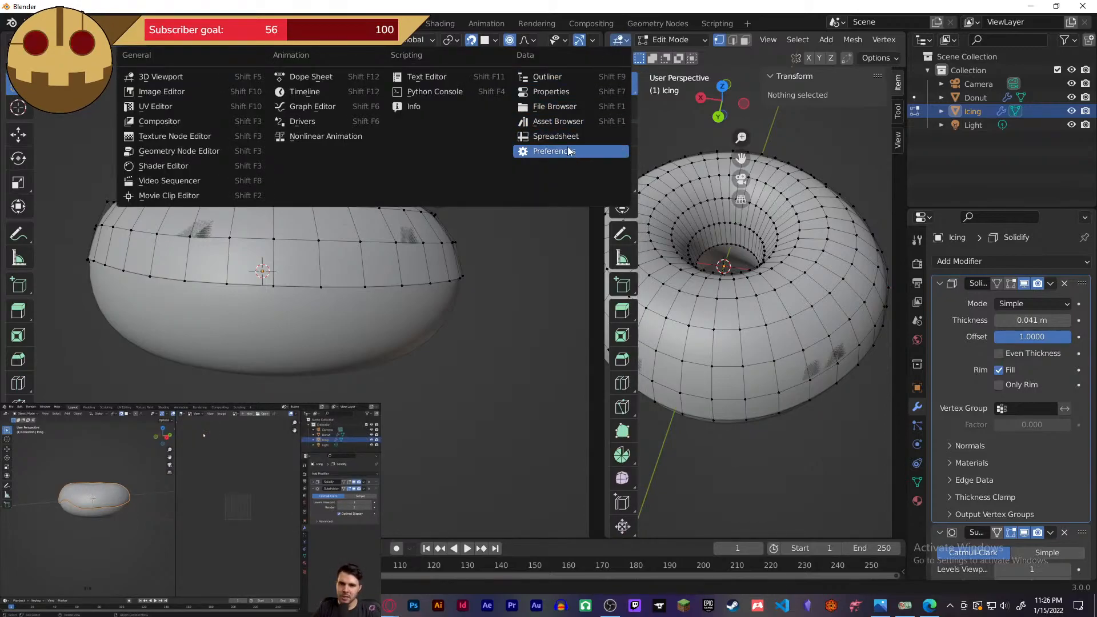
pyautogui.click(160, 91)
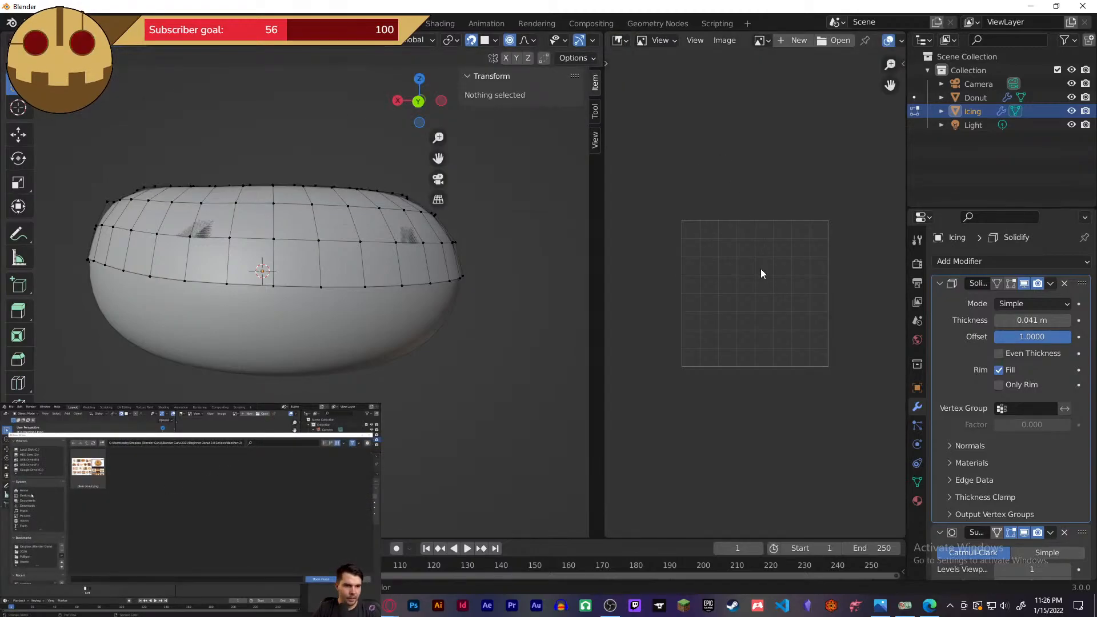
# - Switch to the browser and save the image of the stacked chocolate donuts with pink drip icing
pyautogui.moveTo(305, 548)
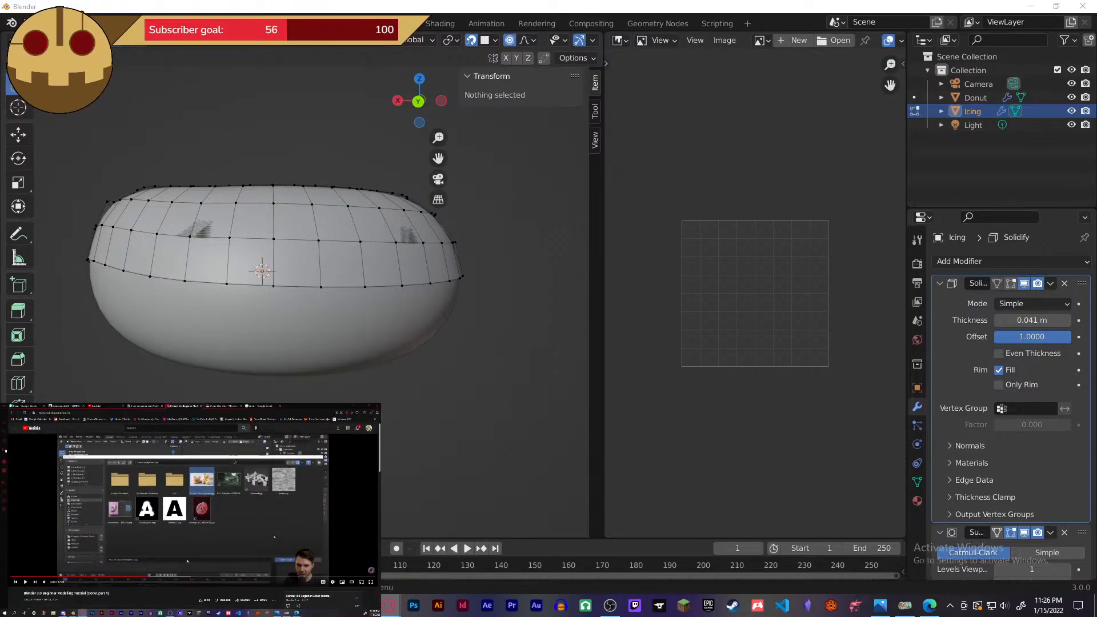
pyautogui.rightClick(286, 511)
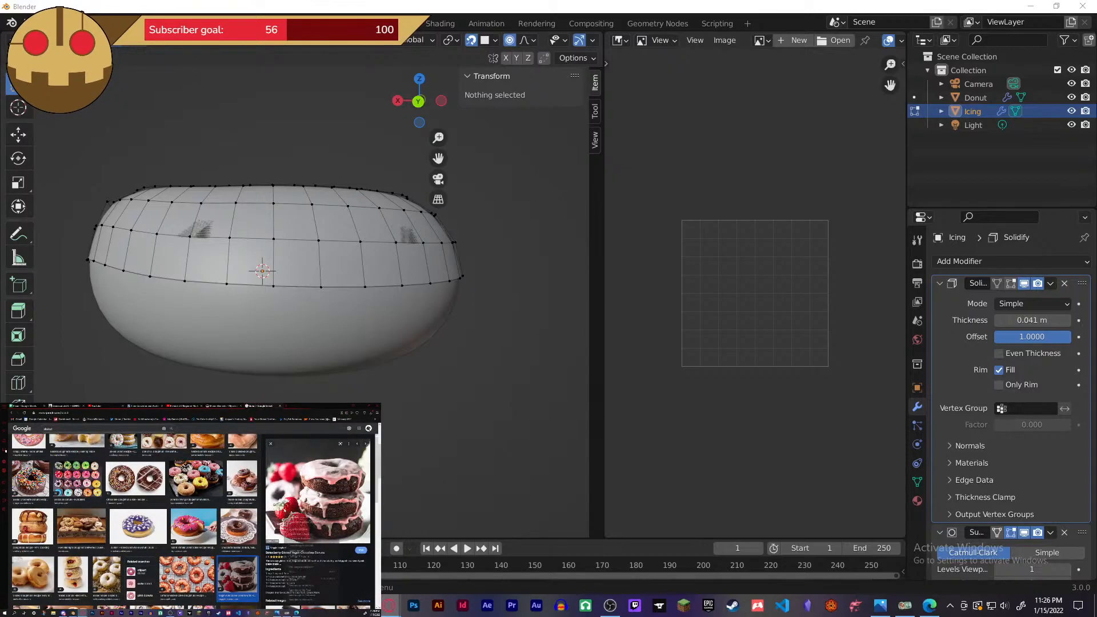
pyautogui.click(300, 552)
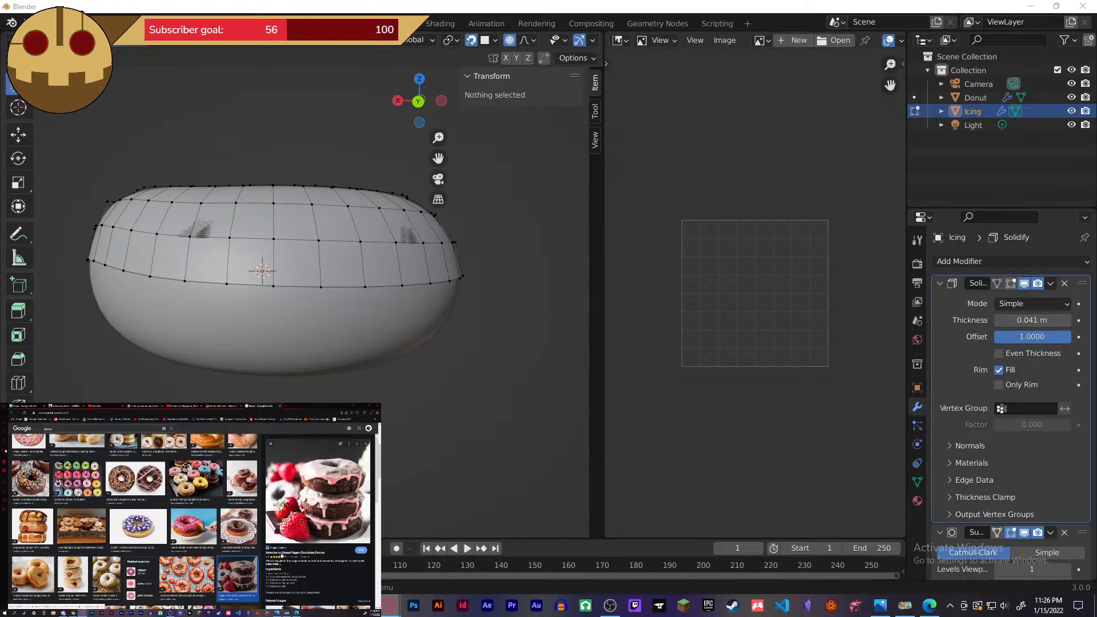
pyautogui.click(329, 585)
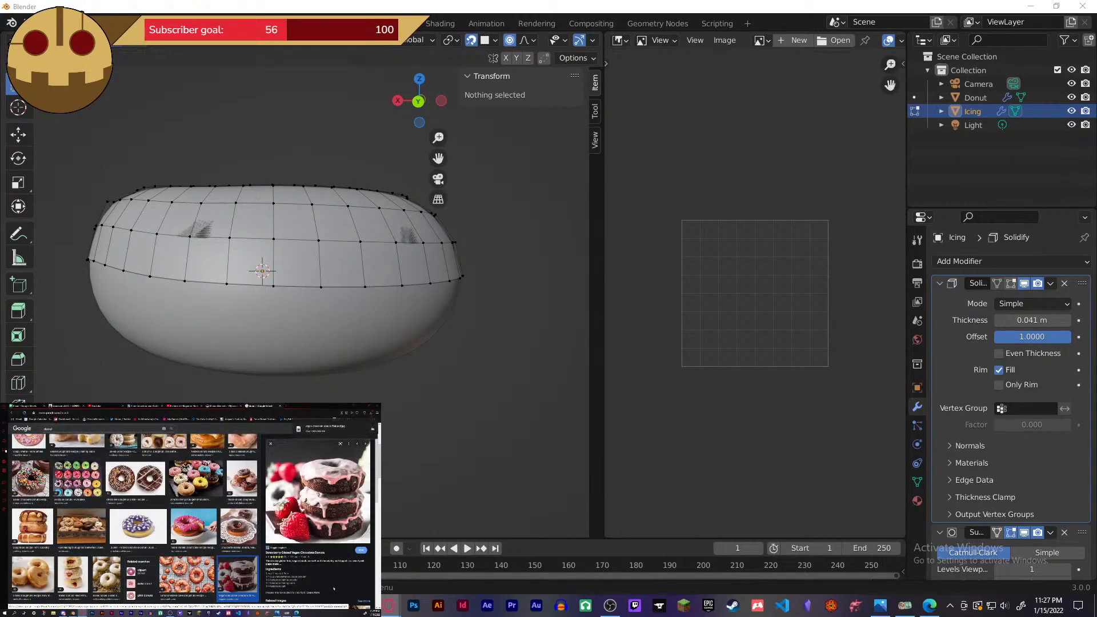
# - Close the image search tab and resume the Blender 3.0 Beginner Modelling Tutorial (Donut part 4) video in full screen
pyautogui.click(224, 406)
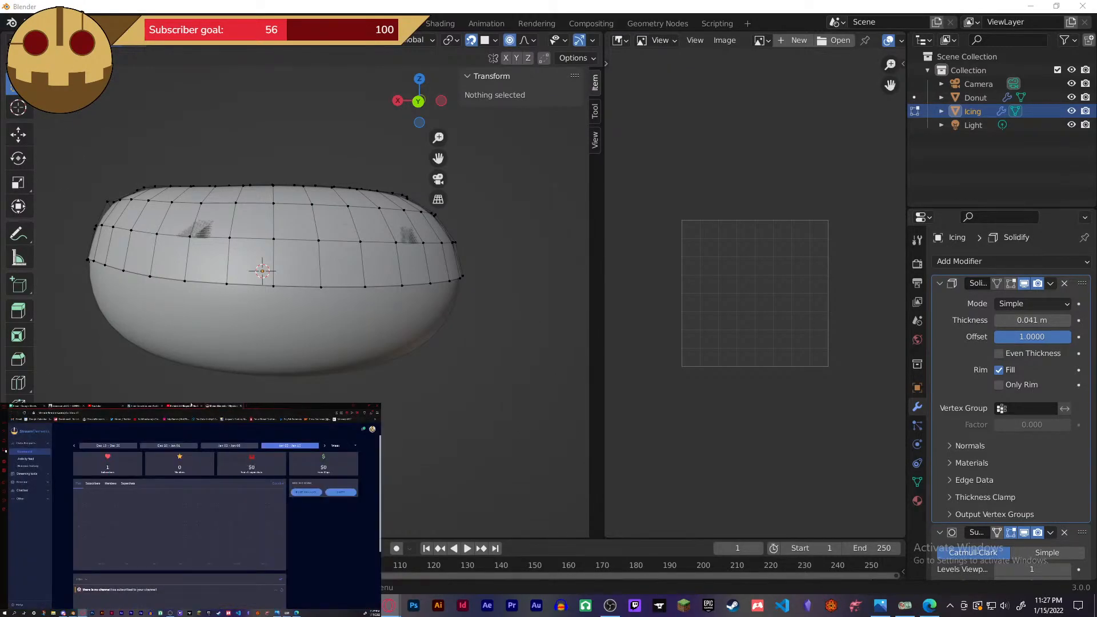
pyautogui.click(191, 406)
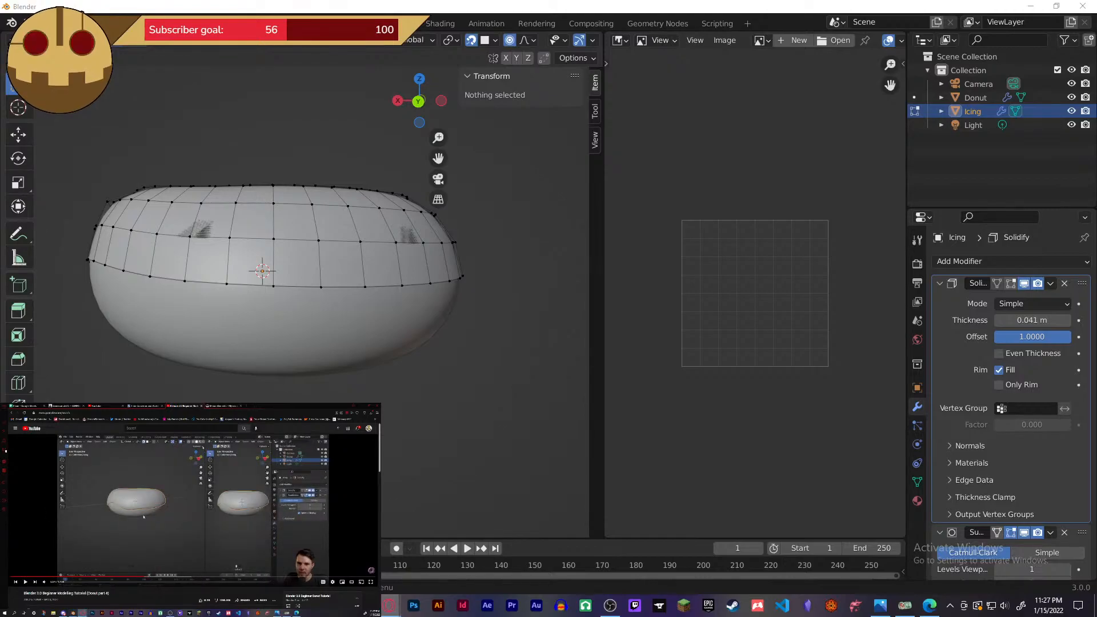
pyautogui.click(143, 516)
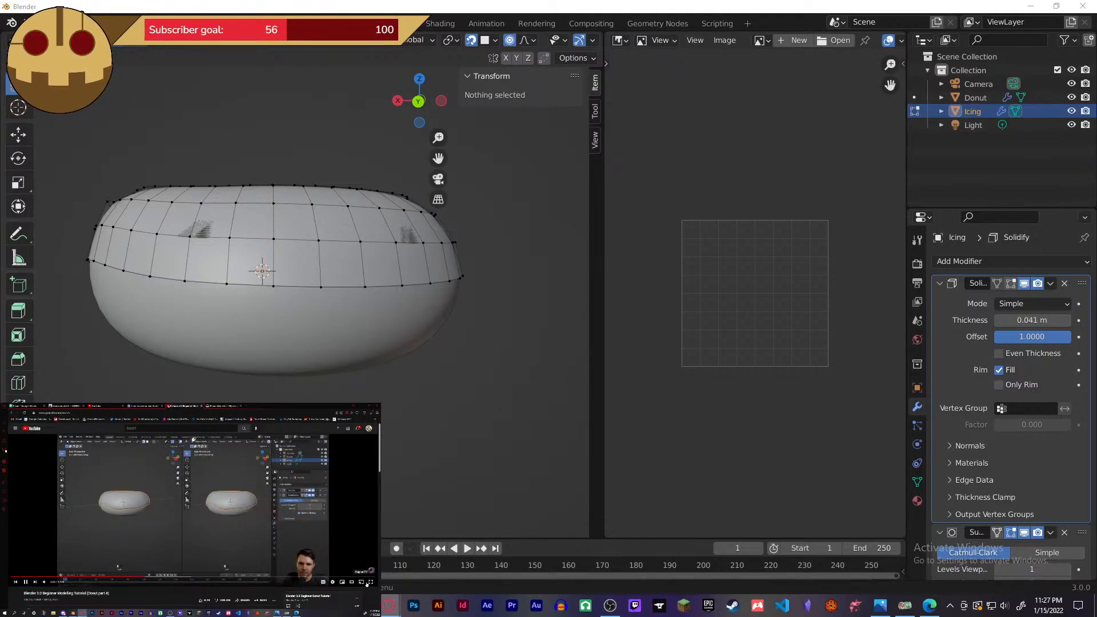
pyautogui.click(370, 583)
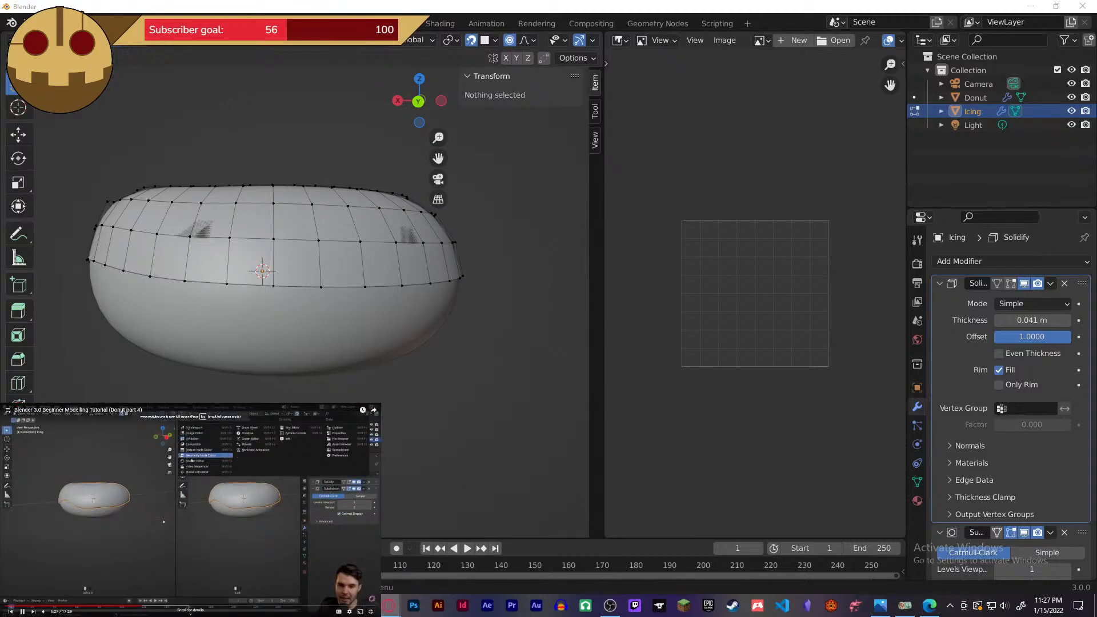
# - Start opening an image in the Image Editor, go to the Downloads folder and show its files as thumbnails
pyautogui.click(619, 41)
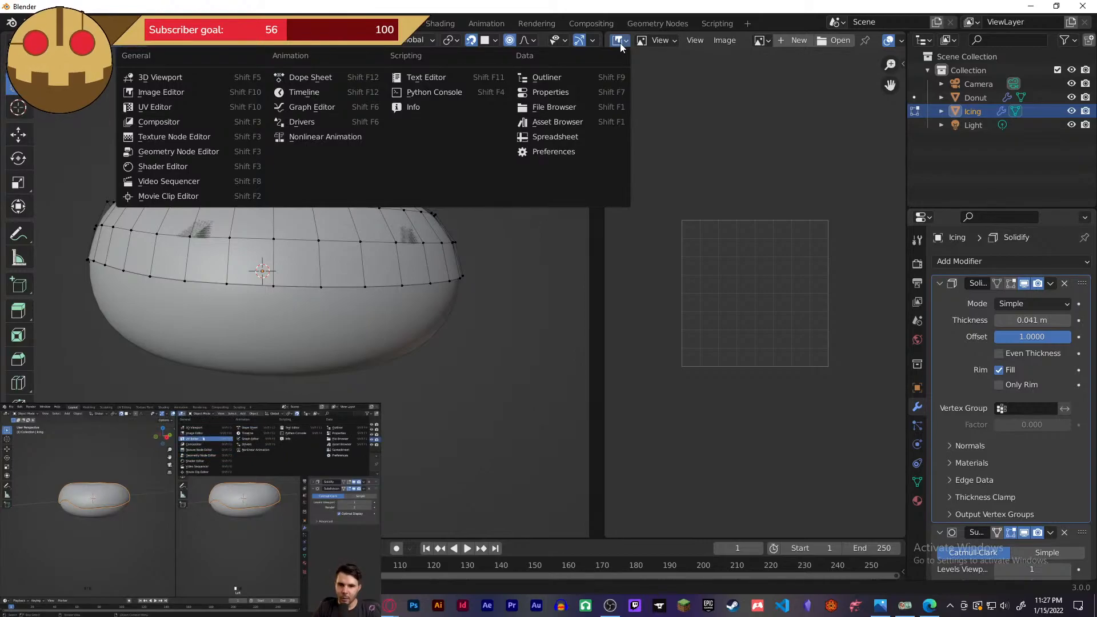
pyautogui.click(620, 43)
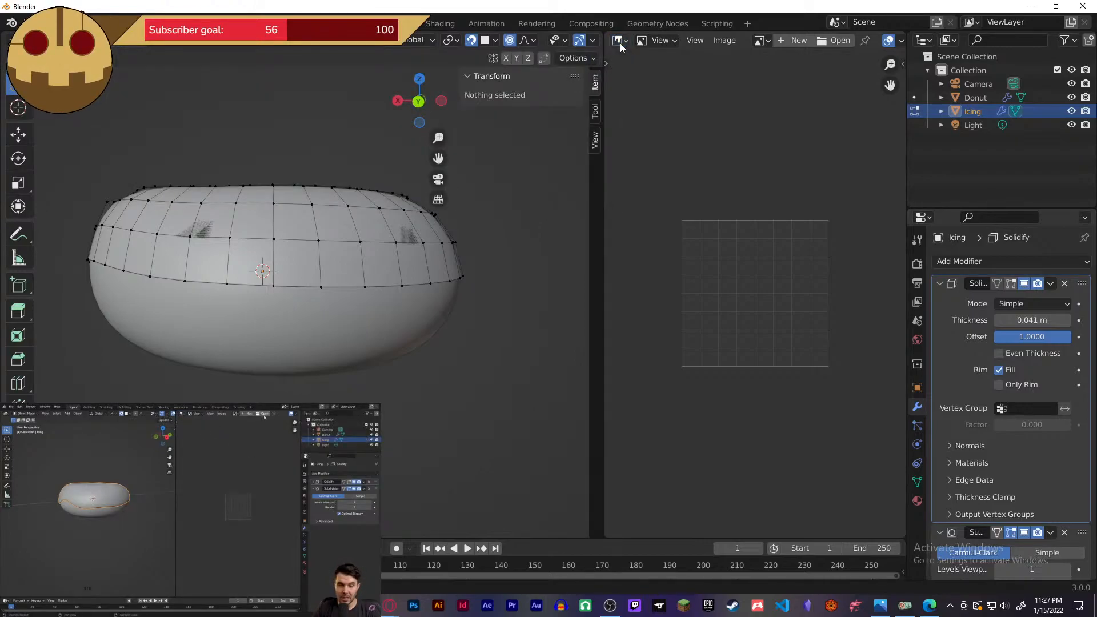
pyautogui.click(834, 41)
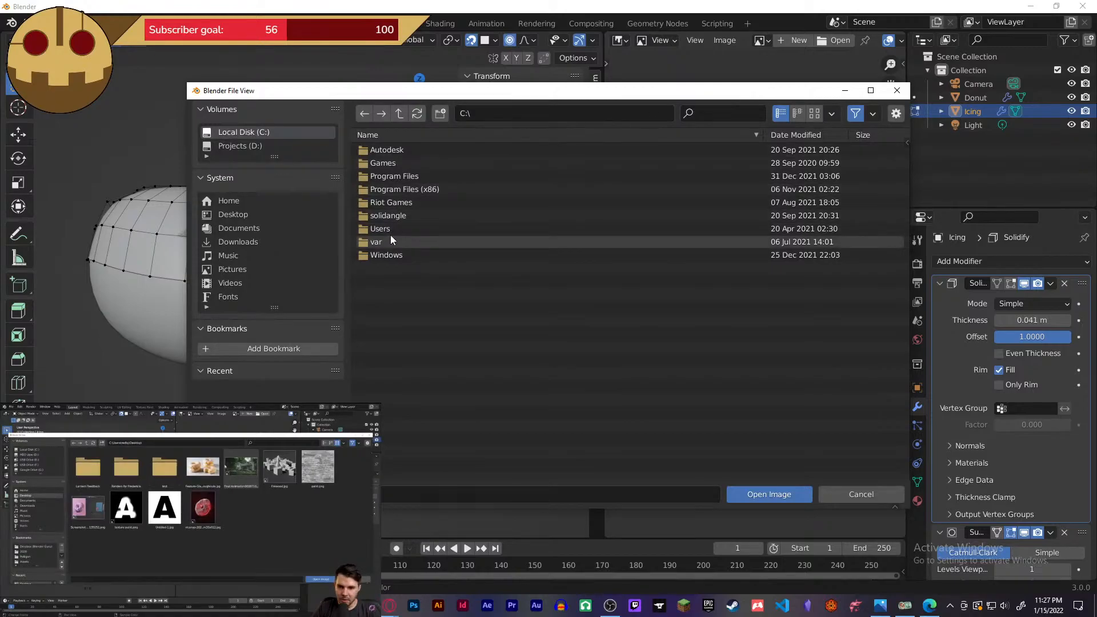
pyautogui.click(255, 244)
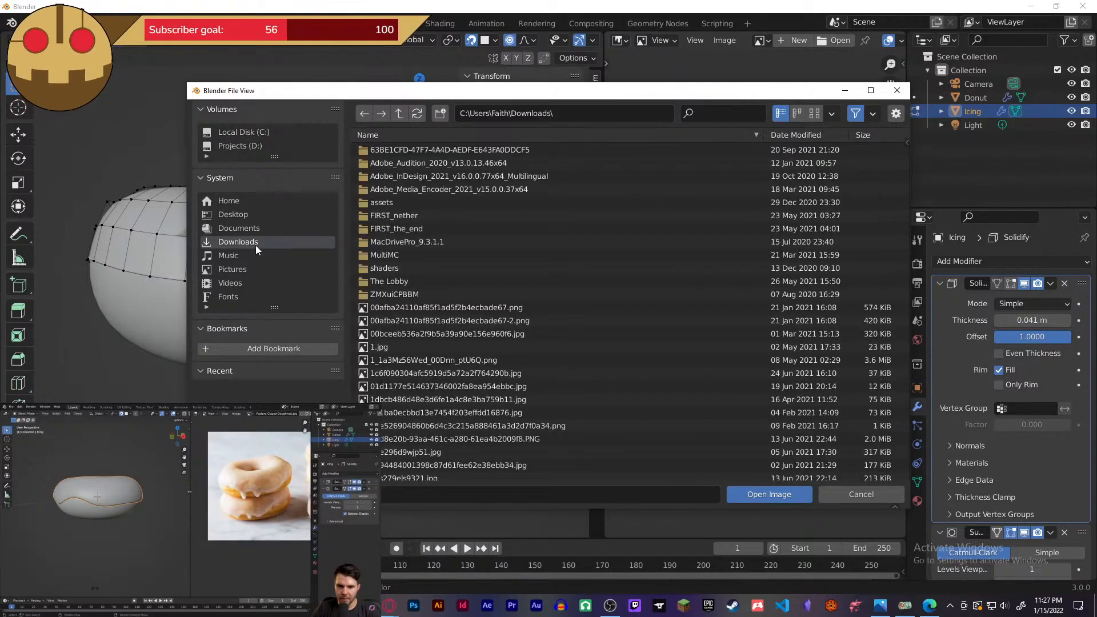
pyautogui.click(434, 307)
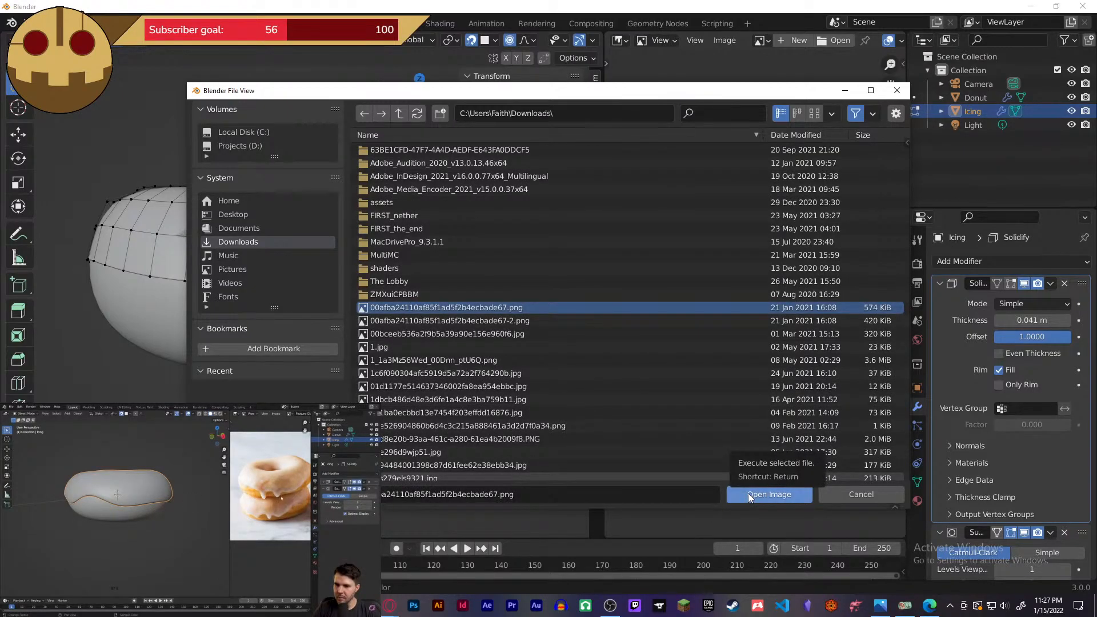
pyautogui.scroll(-5, 725, 327)
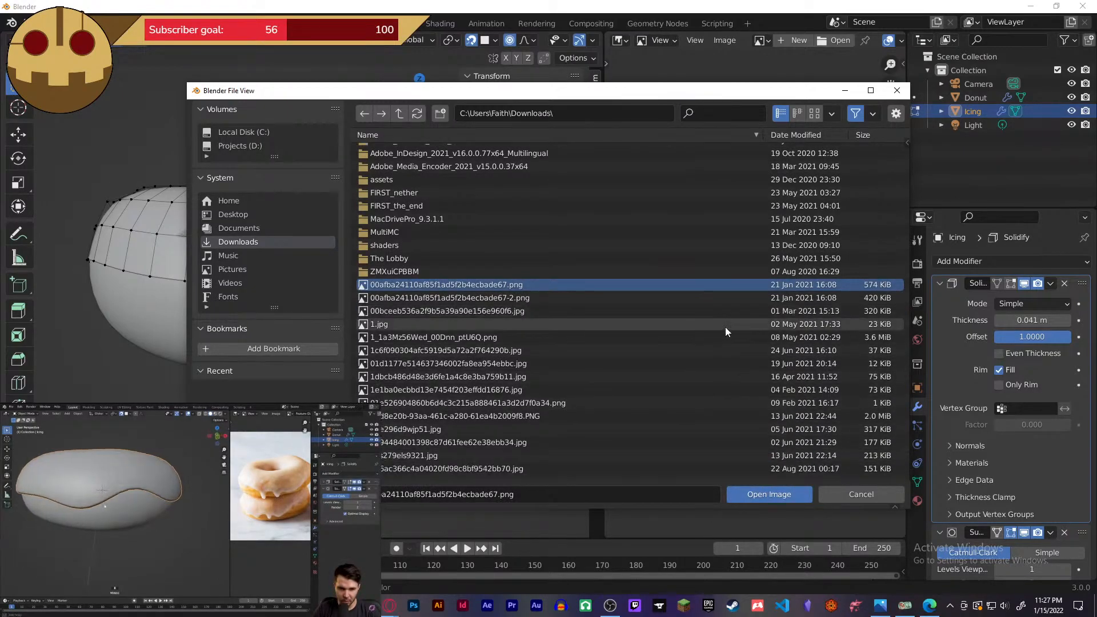
pyautogui.scroll(-4, 729, 325)
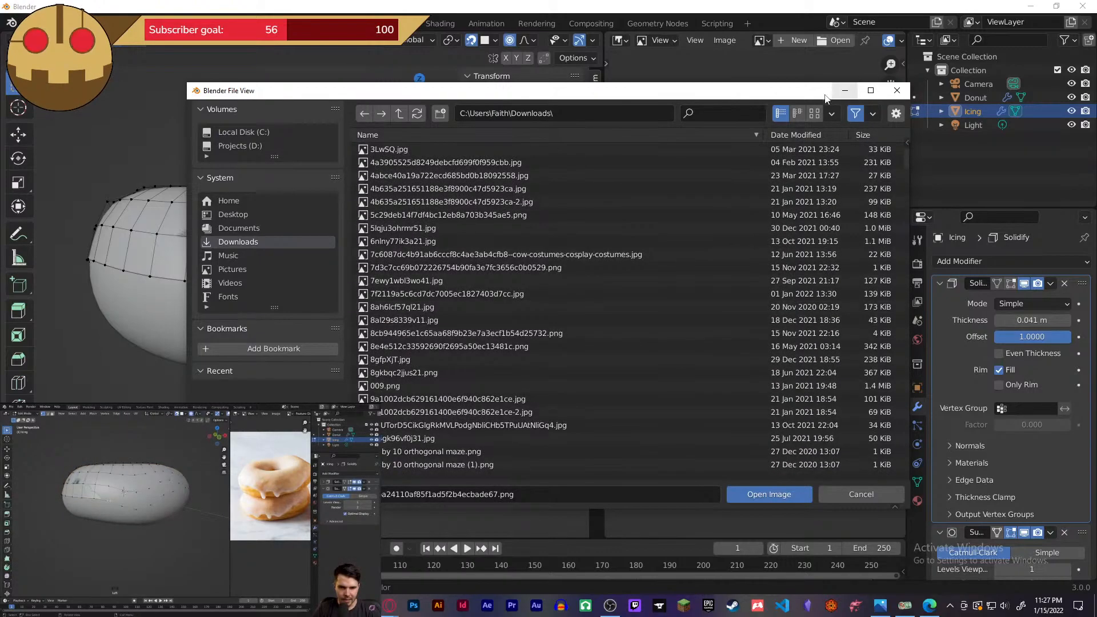
pyautogui.click(814, 114)
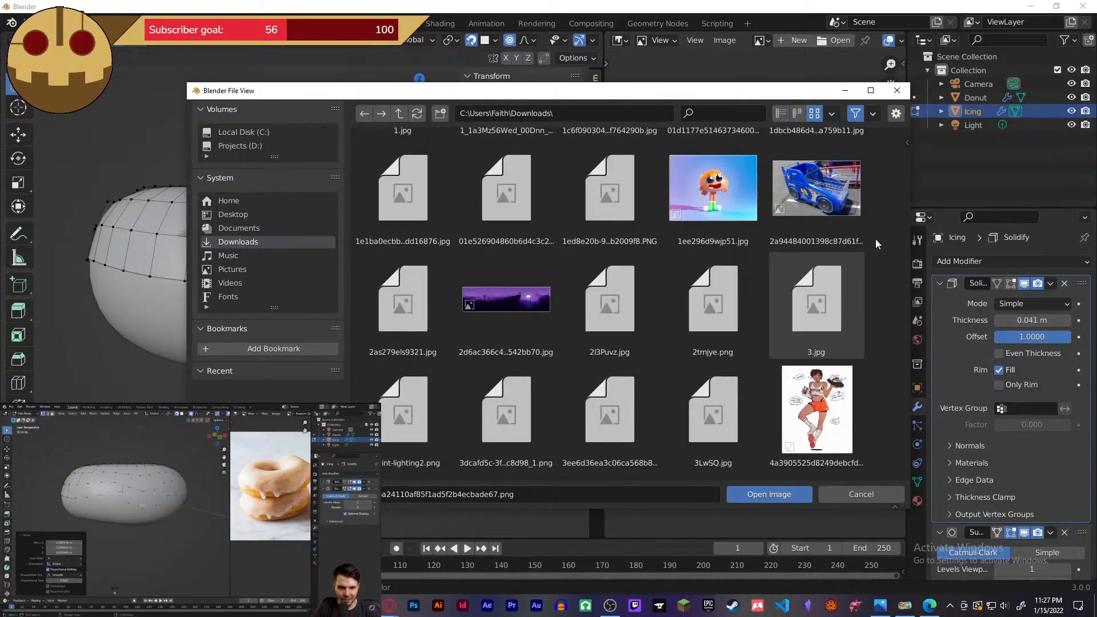
# - Look through the image thumbnails in the Downloads folder for the saved chocolate donut picture
pyautogui.scroll(3, 892, 257)
pyautogui.scroll(-4, 894, 257)
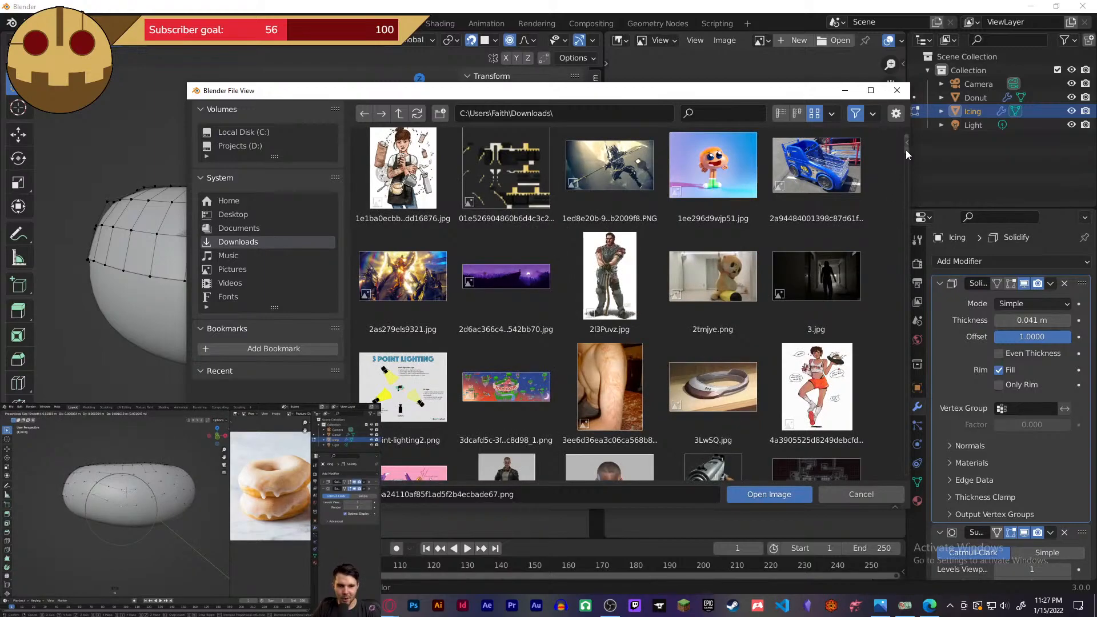
pyautogui.scroll(-5, 898, 330)
pyautogui.scroll(-15, 890, 466)
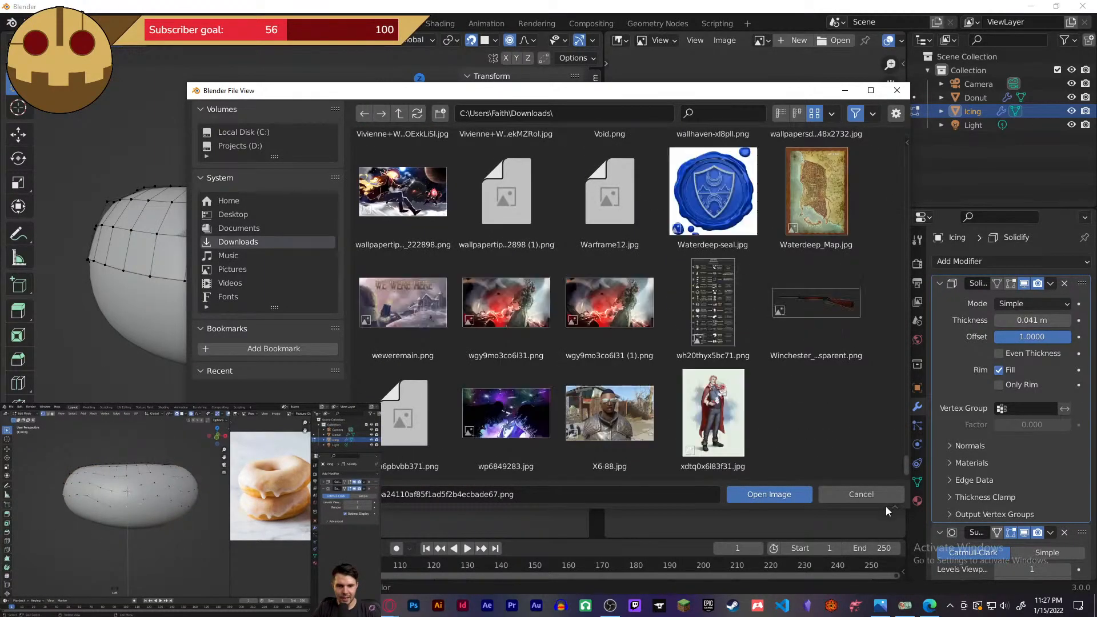
pyautogui.scroll(20, 890, 254)
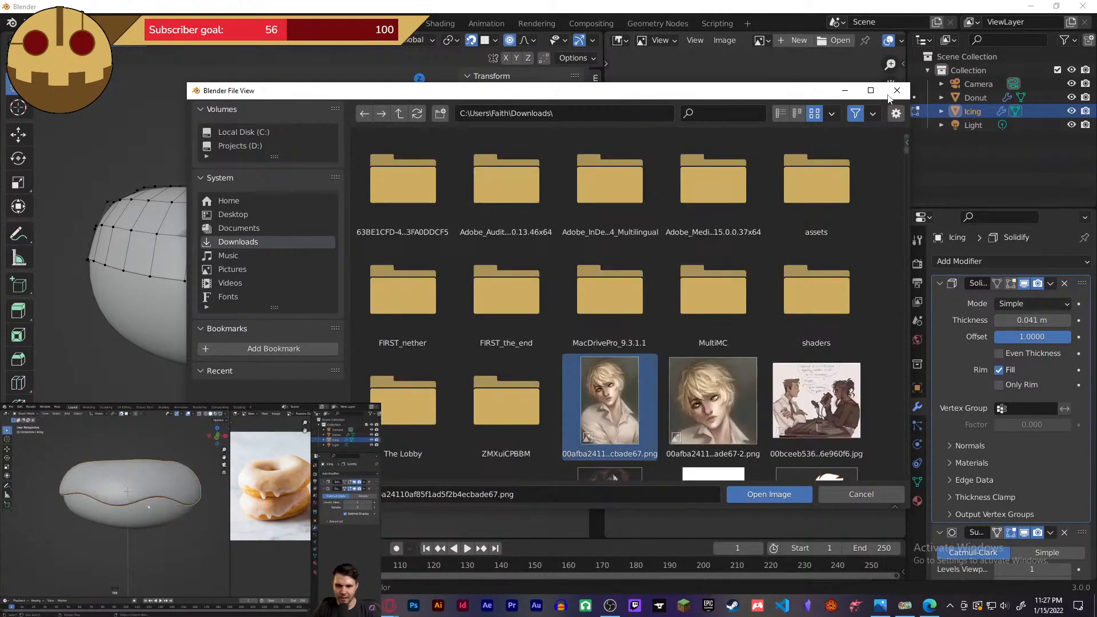
pyautogui.scroll(-4, 818, 221)
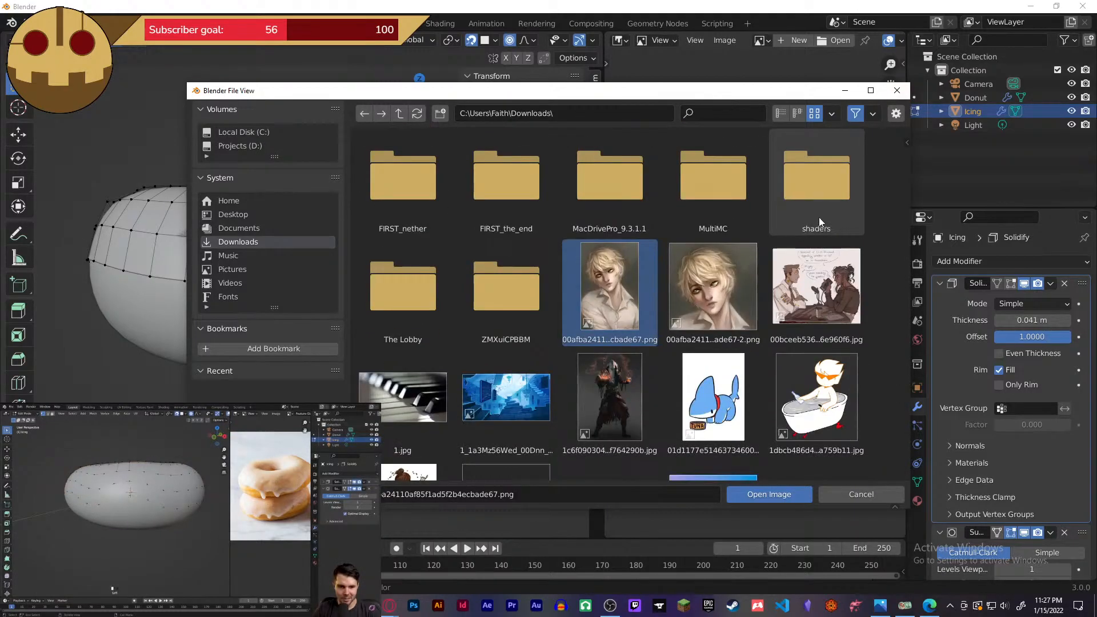
pyautogui.scroll(3, 588, 233)
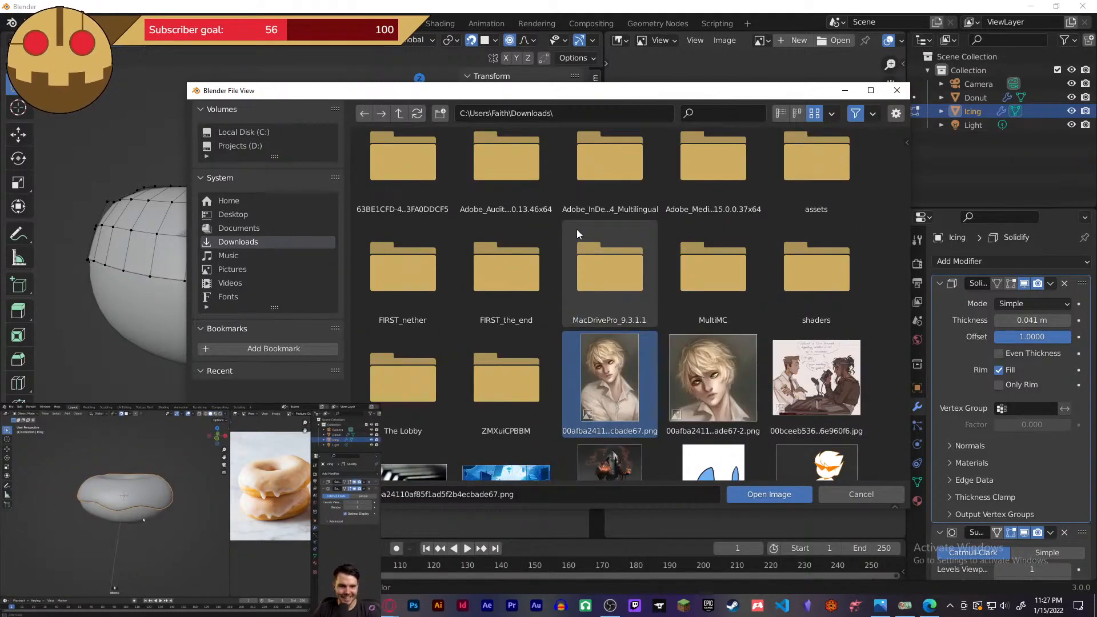
pyautogui.scroll(1, 579, 234)
pyautogui.click(801, 115)
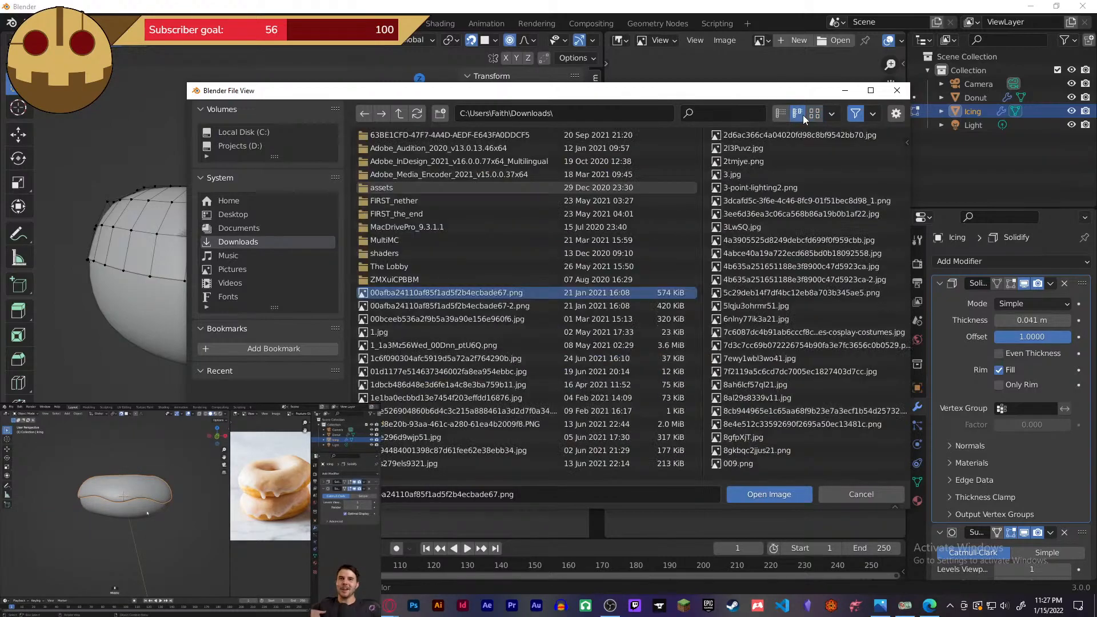
pyautogui.click(781, 114)
pyautogui.click(815, 115)
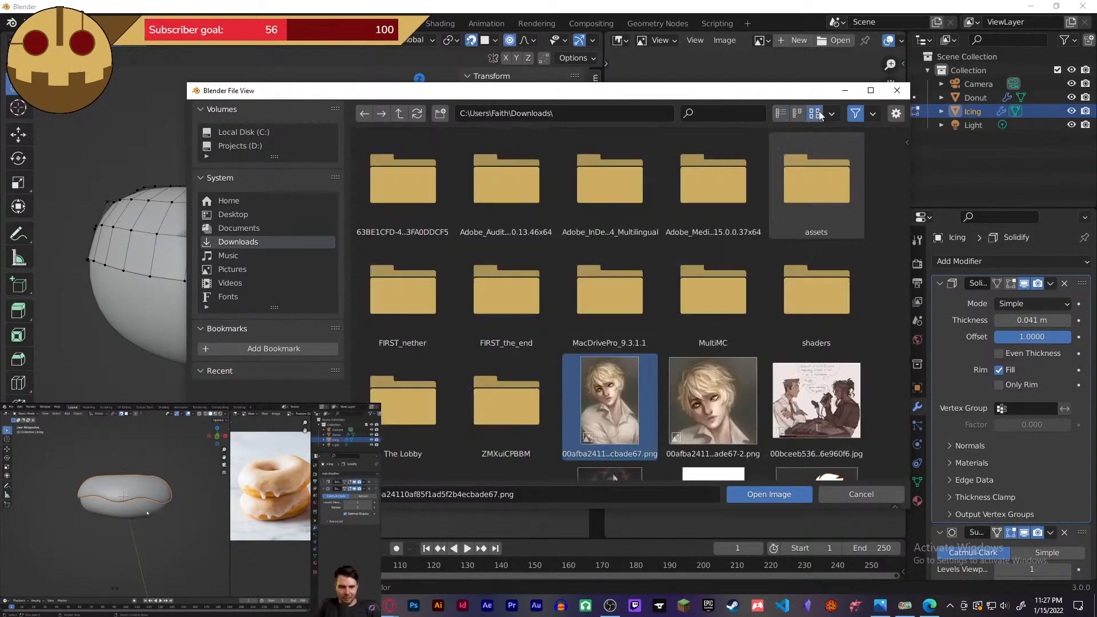
pyautogui.click(831, 113)
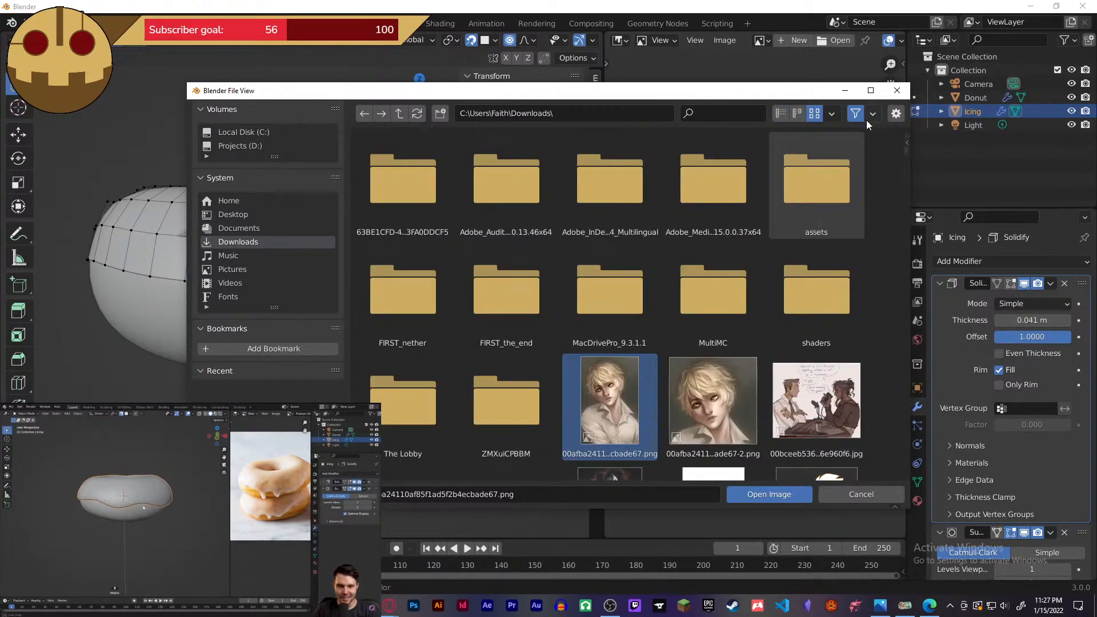
pyautogui.scroll(-3, 623, 222)
pyautogui.scroll(3, 622, 221)
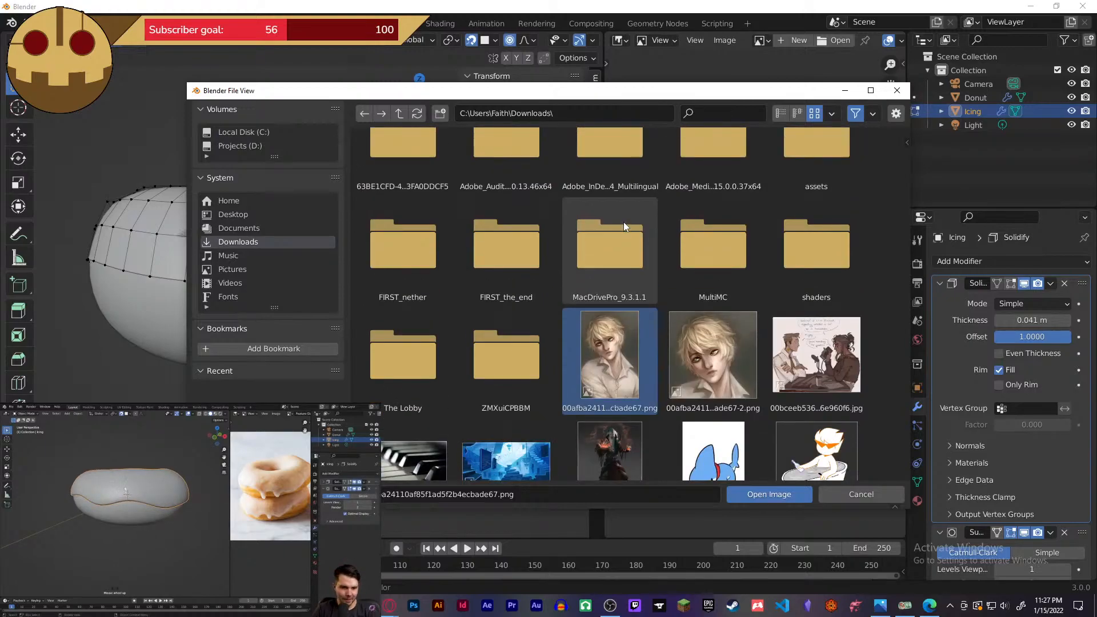
pyautogui.moveTo(144, 517)
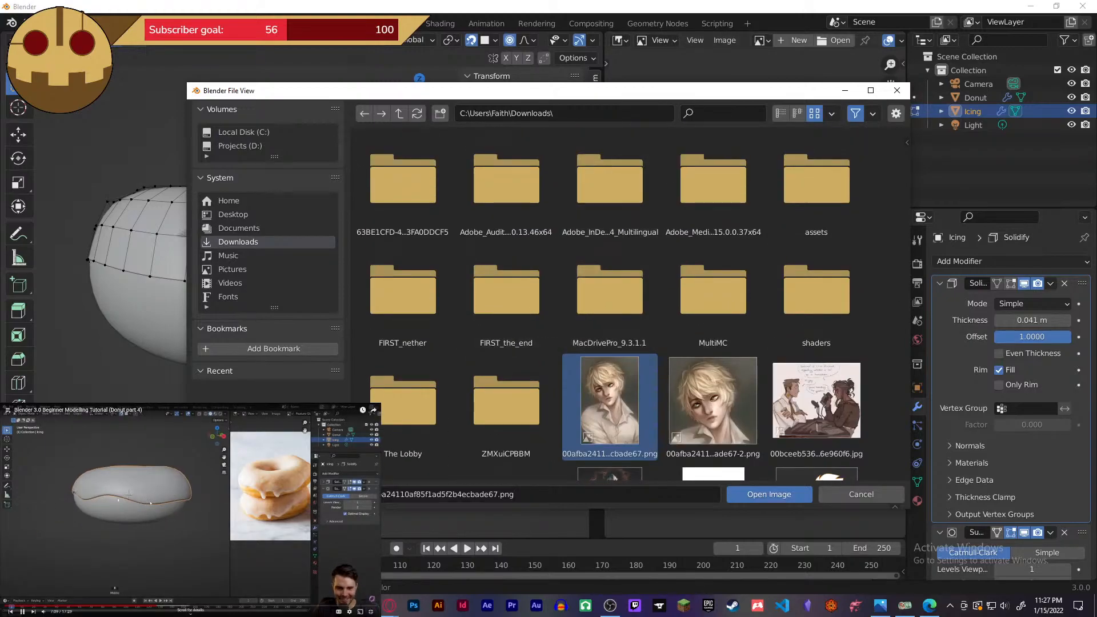
# - Switch to File Explorer and check the saved donut image's file name in the Downloads folder
pyautogui.press('super+e')
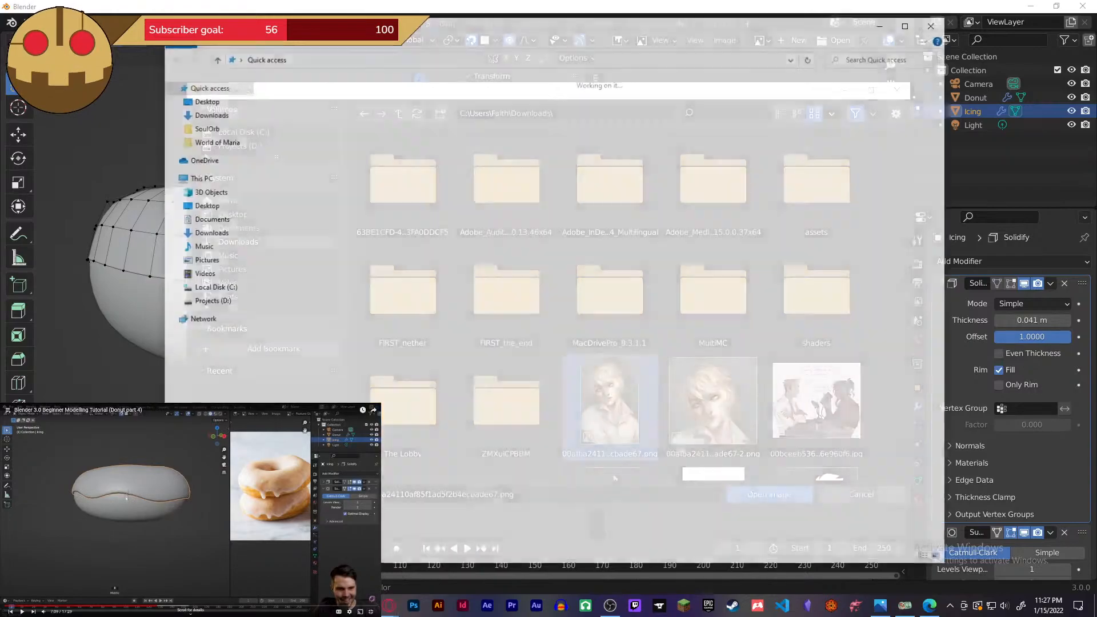
pyautogui.click(220, 113)
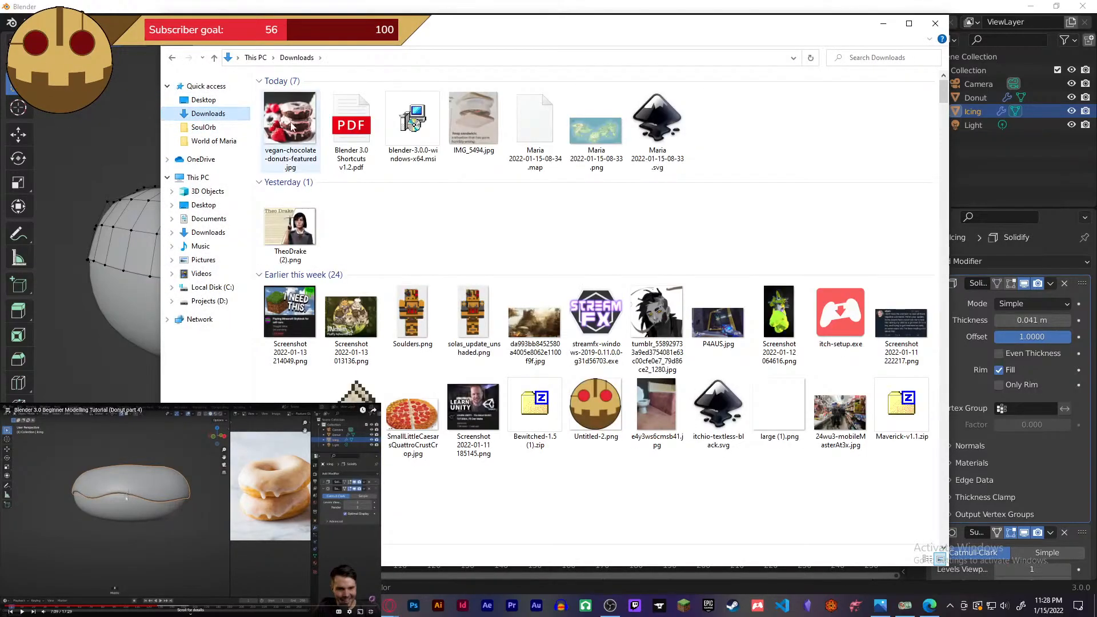
pyautogui.click(934, 22)
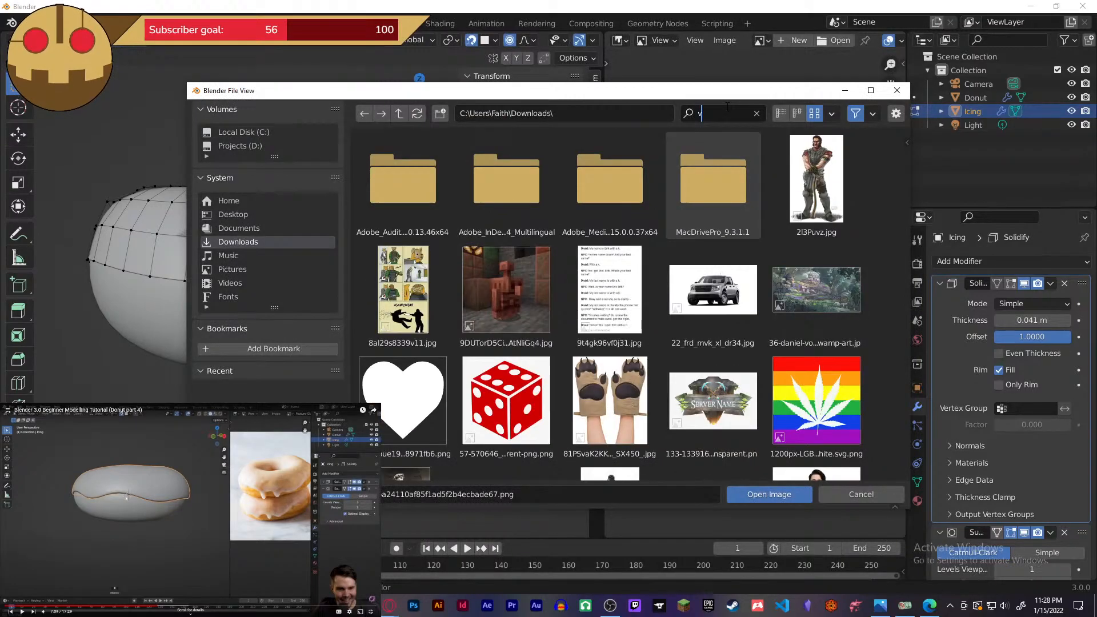
# - Filter the Downloads files by "vegan" and try to open the chocolate donut image
pyautogui.write('vegan')
pyautogui.press('Return')
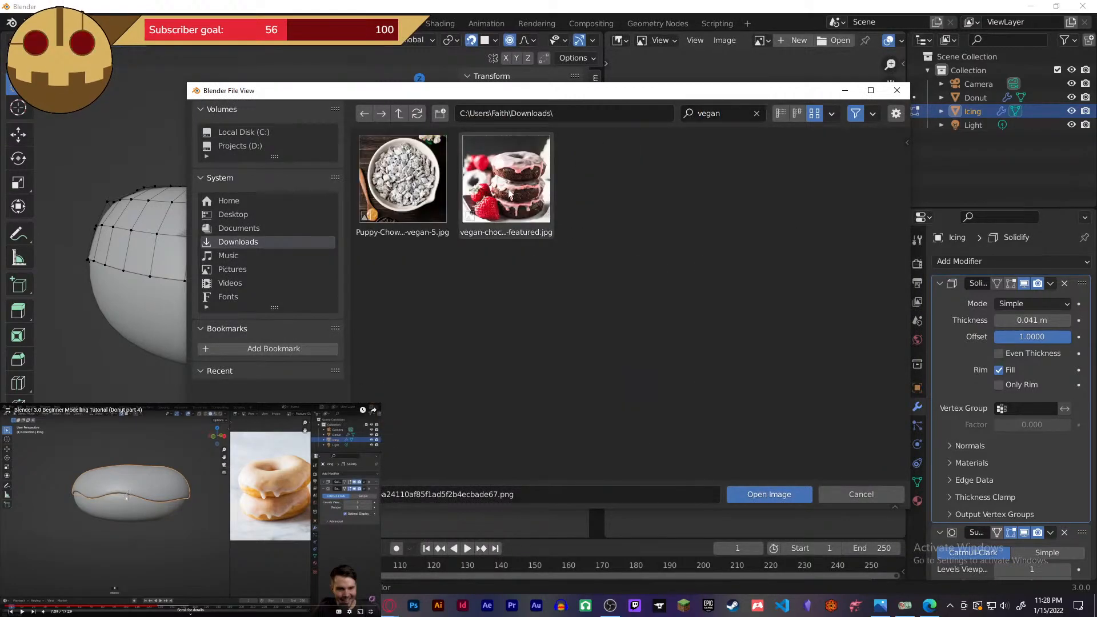
pyautogui.click(754, 493)
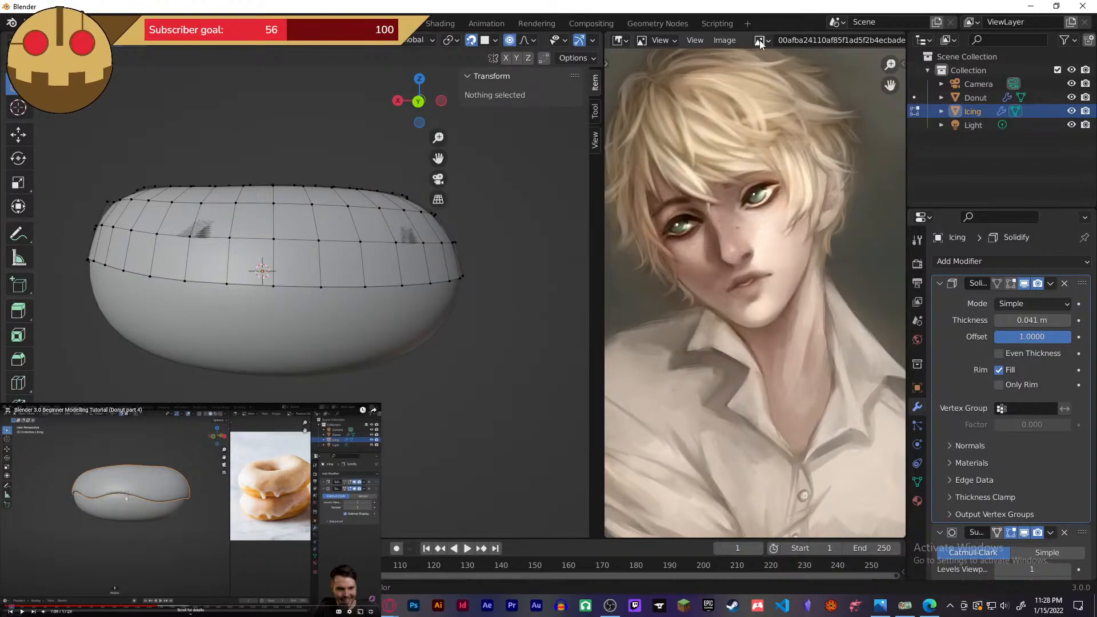
# - Filter the Downloads files by "veg", open vegan-chocolate-donuts-featured.jpg in the Image Editor, and fit the whole picture in its area
pyautogui.click(790, 41)
pyautogui.click(725, 40)
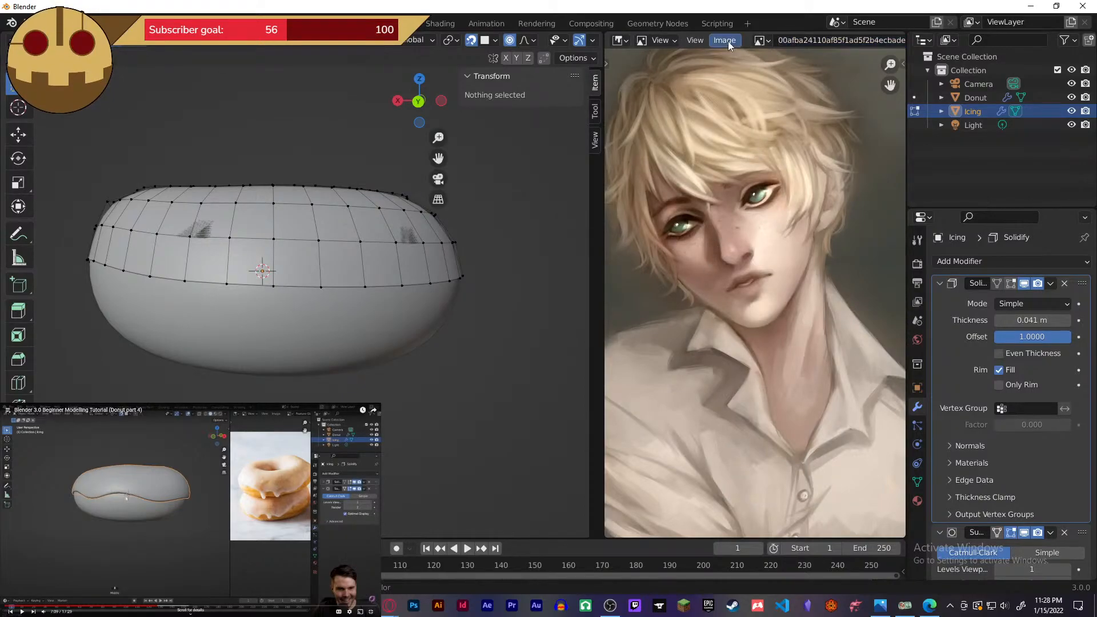
pyautogui.click(726, 40)
pyautogui.click(743, 69)
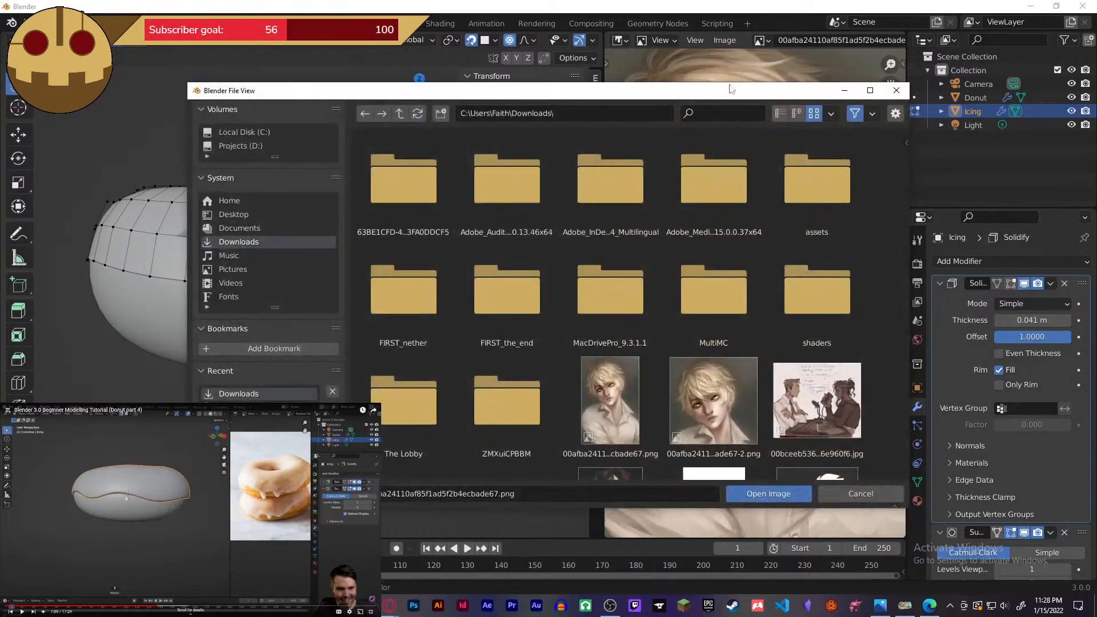
pyautogui.click(713, 113)
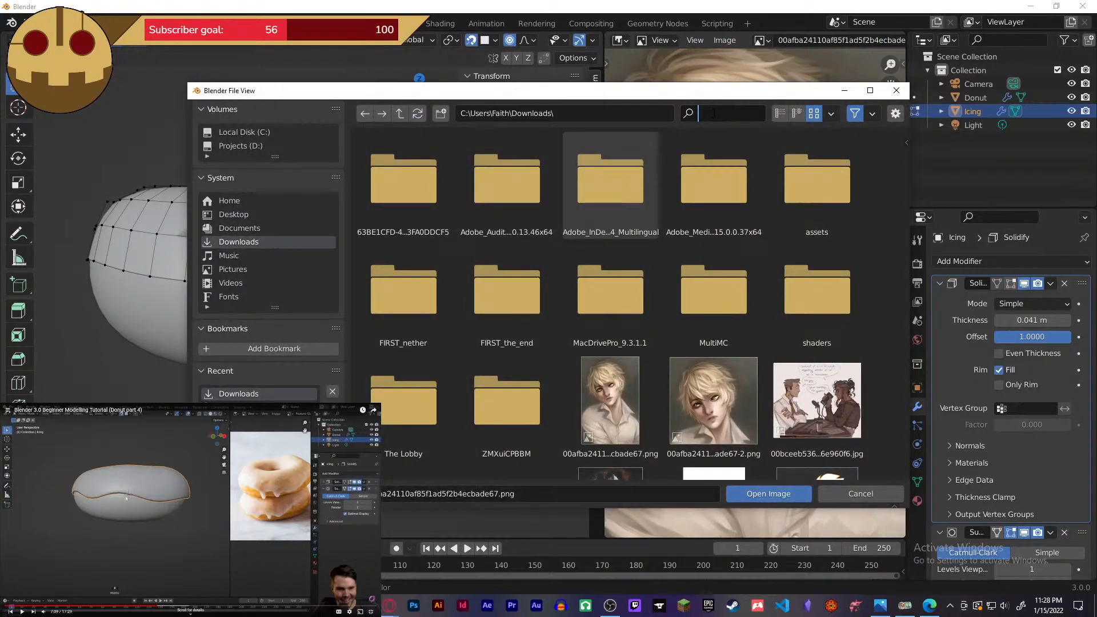
pyautogui.write('vegab')
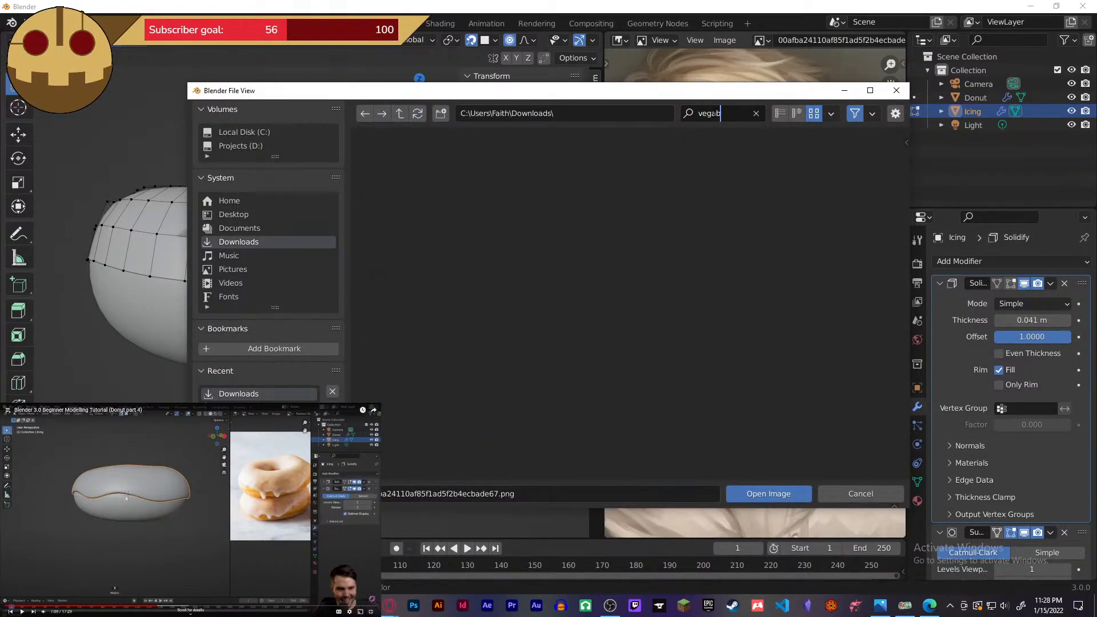
pyautogui.press('BackSpace')
pyautogui.press('BackSpace')
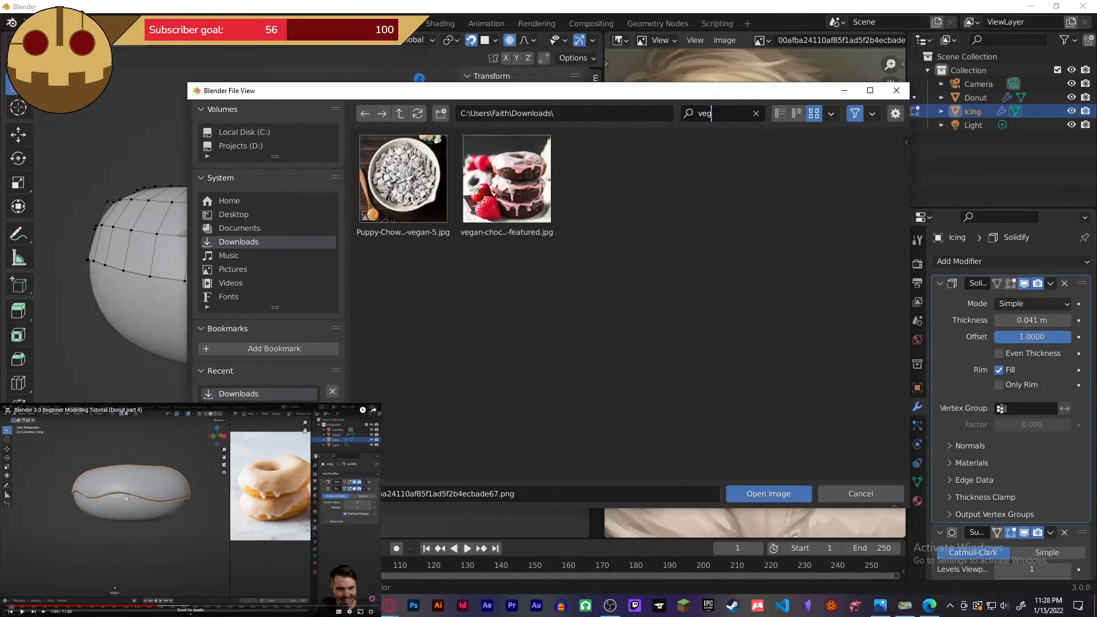
pyautogui.doubleClick(476, 170)
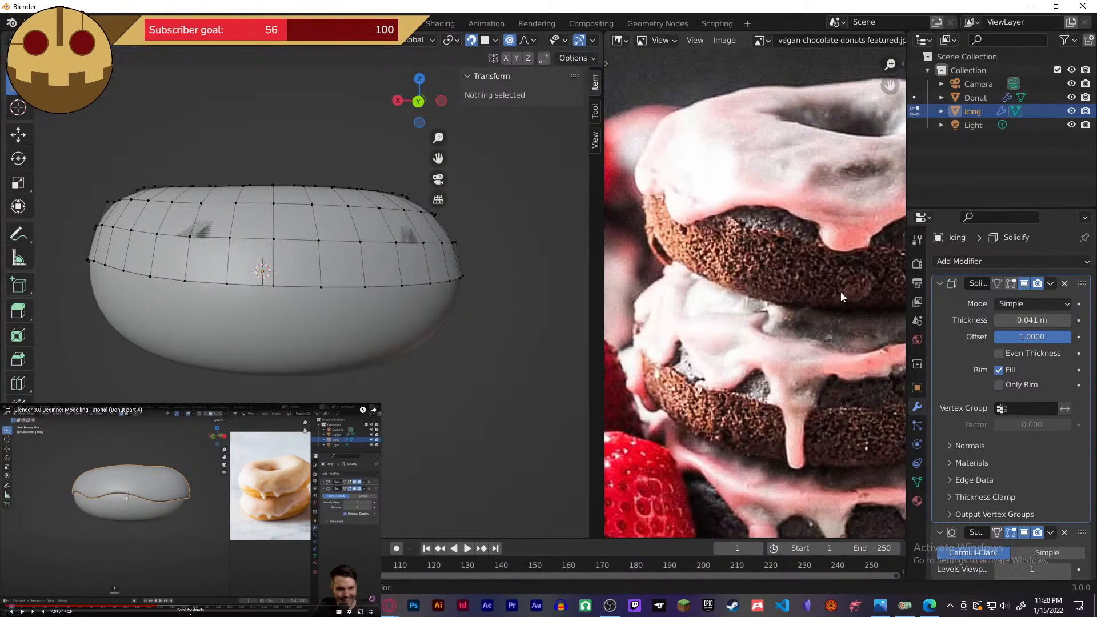
pyautogui.press('Home')
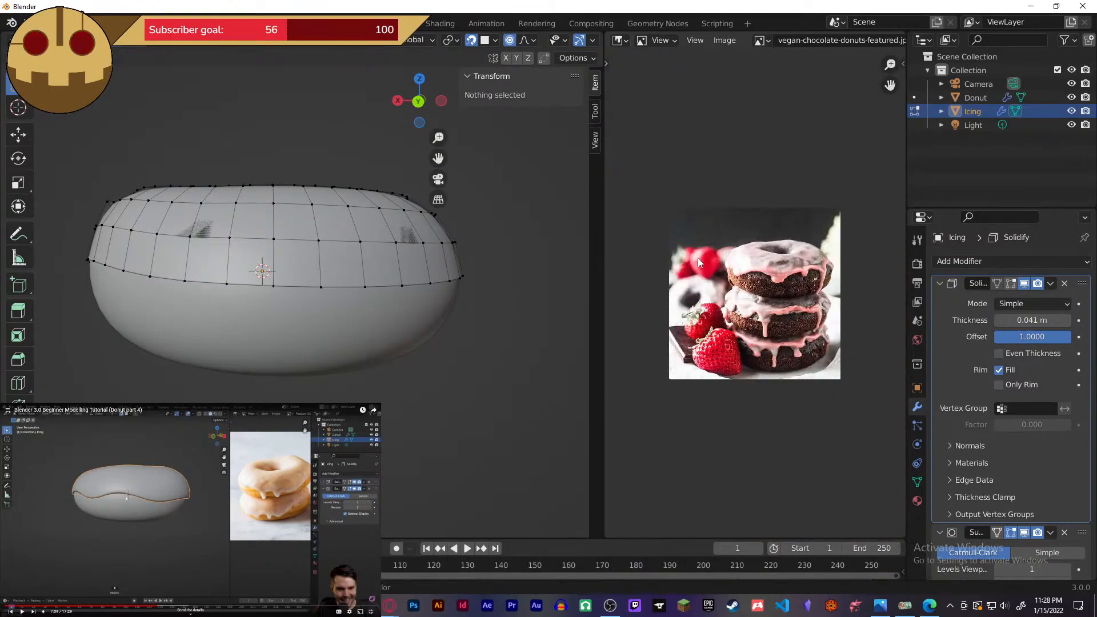
pyautogui.scroll(2, 698, 259)
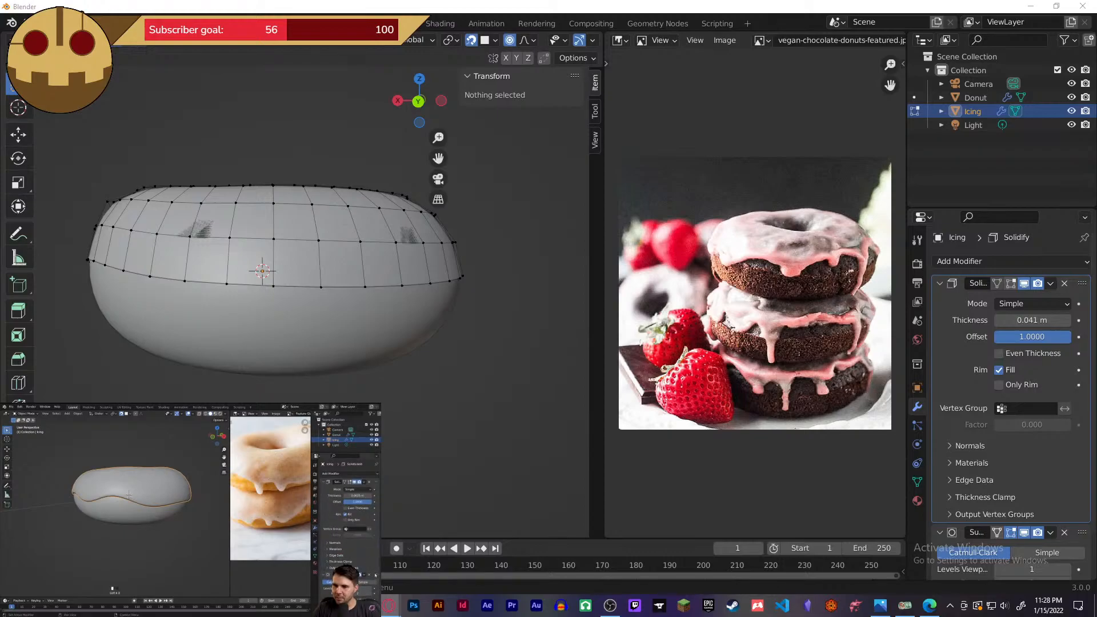
# - Move the icing's Subdivision modifier above Solidify and set its viewport levels to 2
pyautogui.click(352, 240)
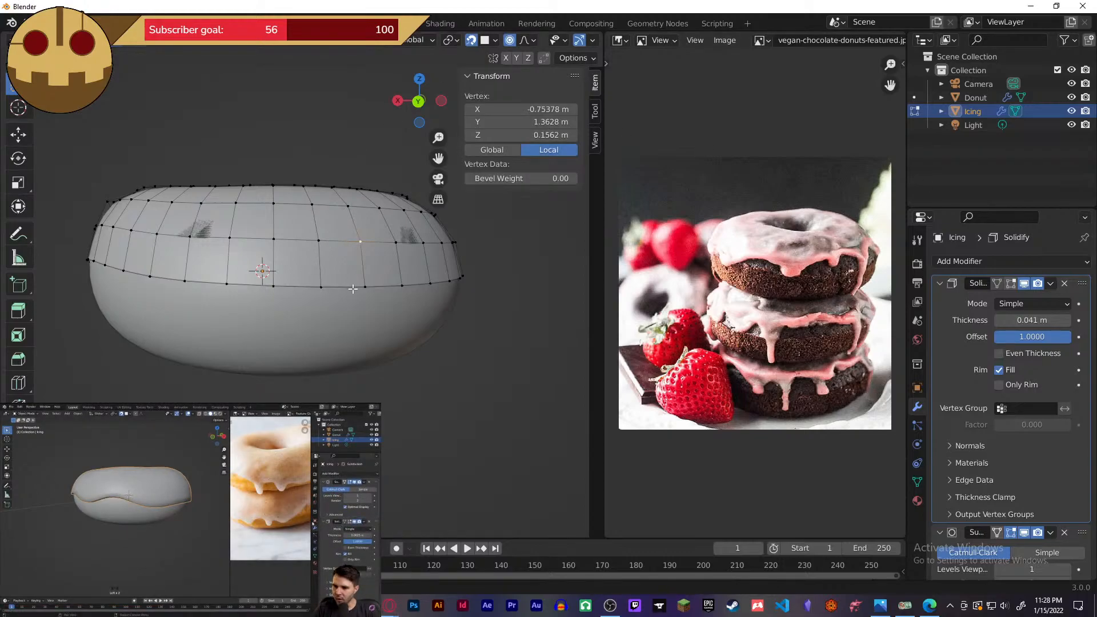
pyautogui.scroll(-2, 940, 380)
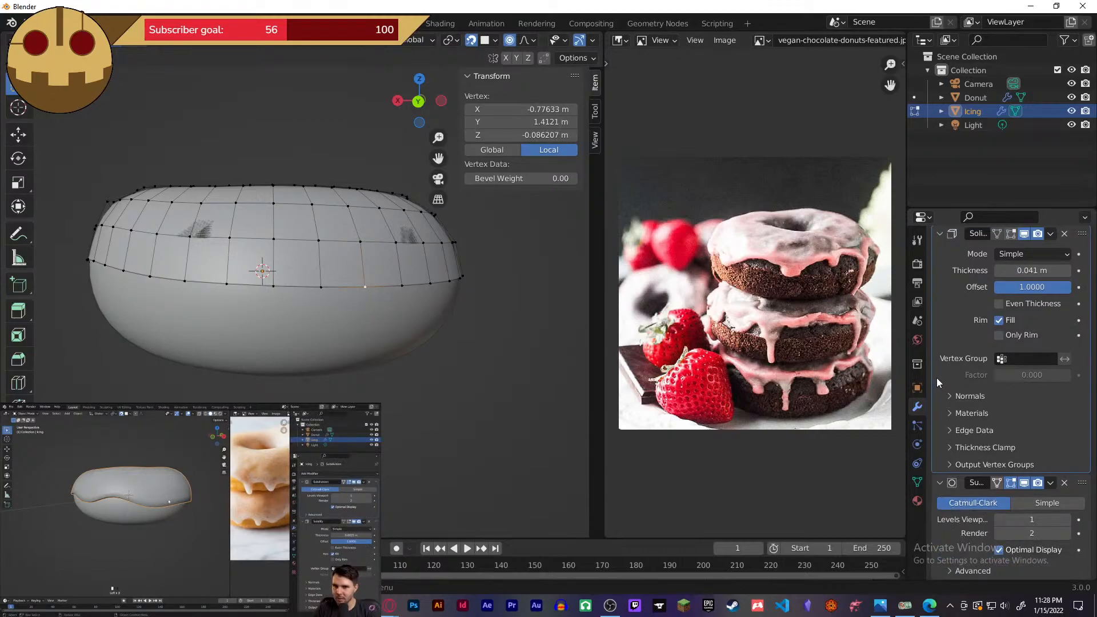
pyautogui.moveTo(1072, 479); pyautogui.dragTo(1029, 288)
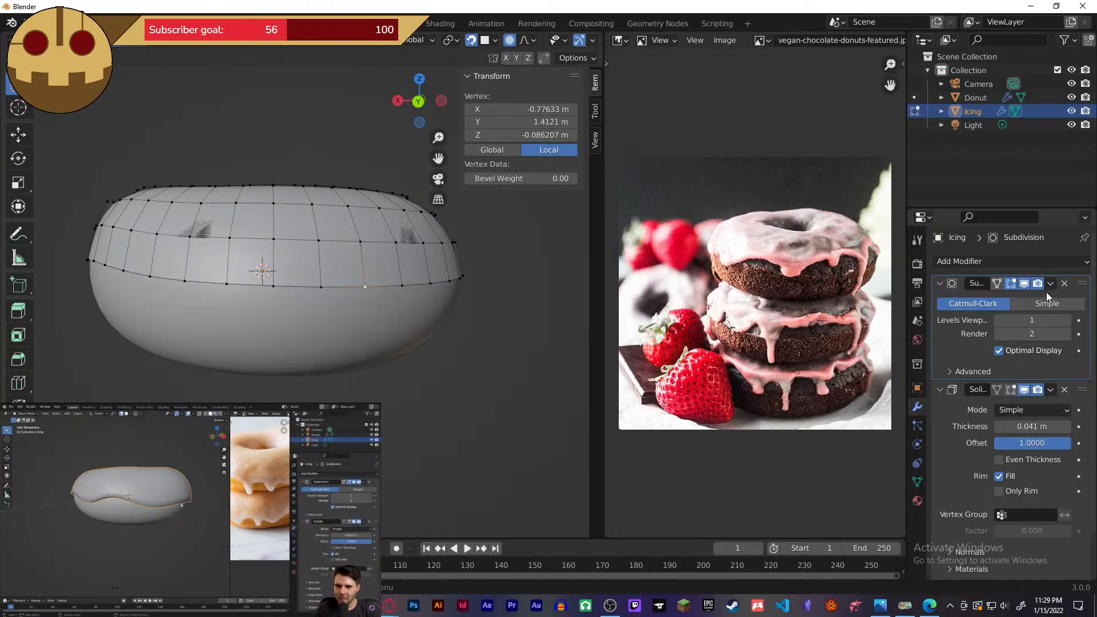
pyautogui.click(1067, 321)
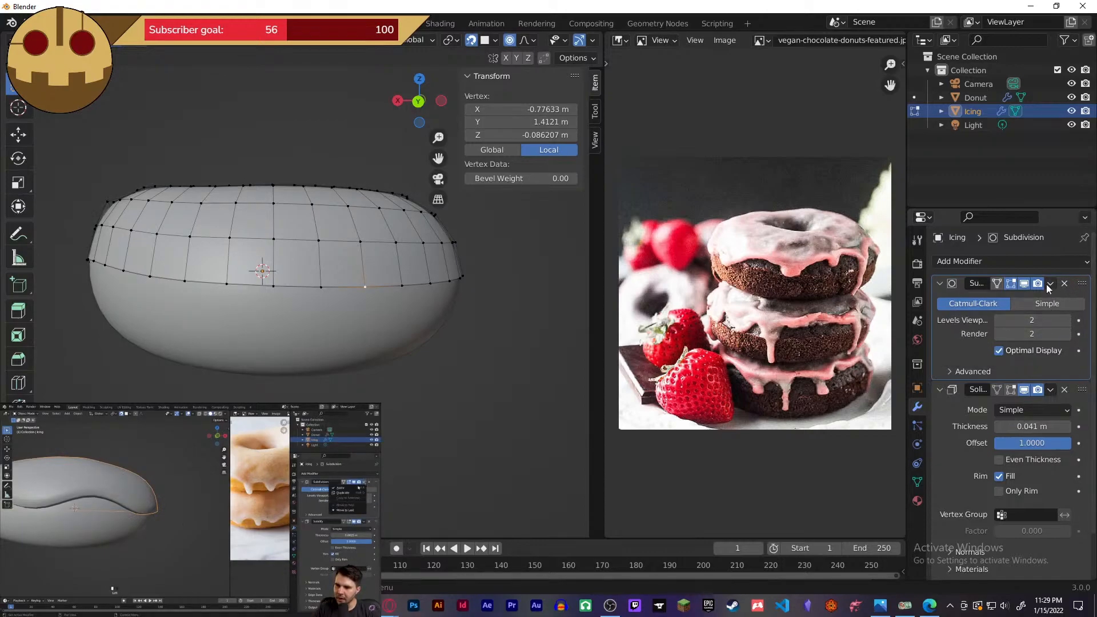
# - Set the icing's Subdivision viewport and render levels to 1 in Object Mode and apply the modifier
pyautogui.click(1051, 283)
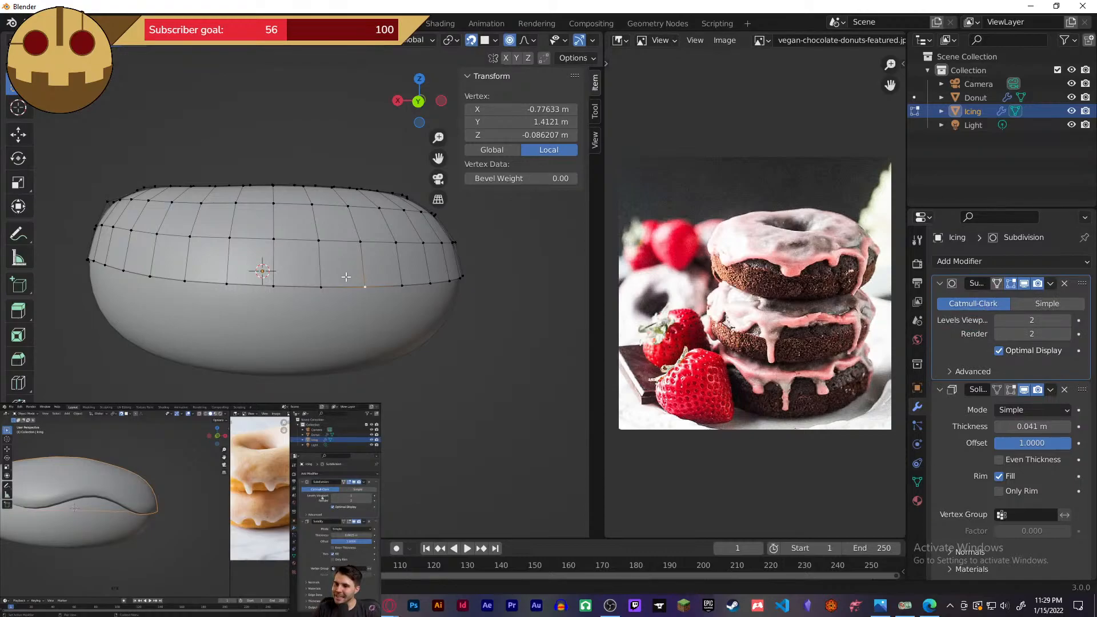
pyautogui.press('Tab')
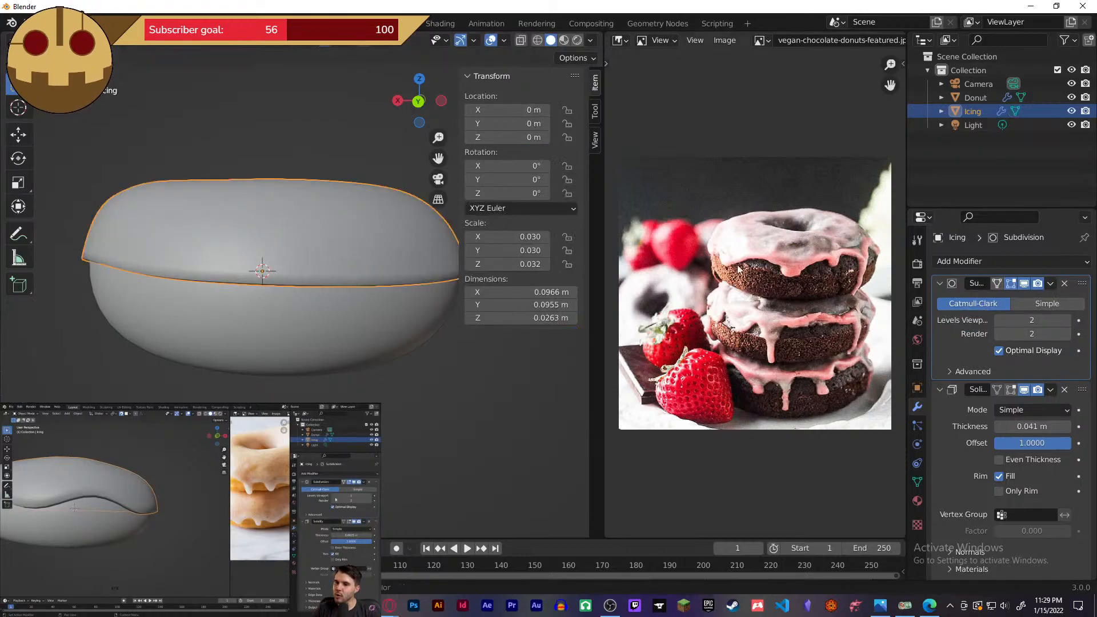
pyautogui.click(999, 320)
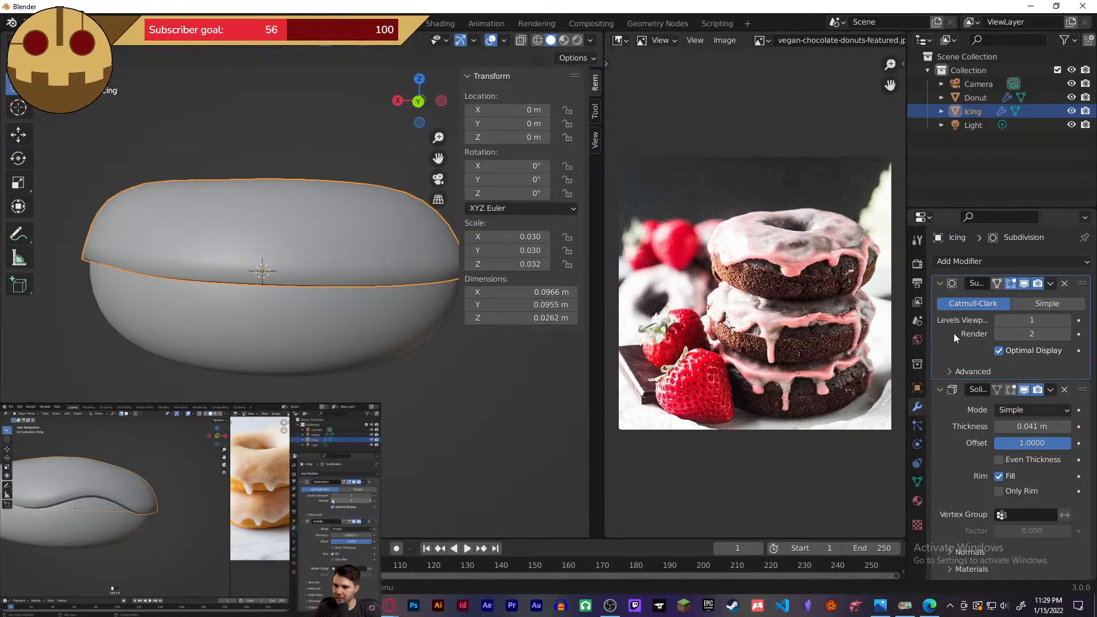
pyautogui.click(1066, 321)
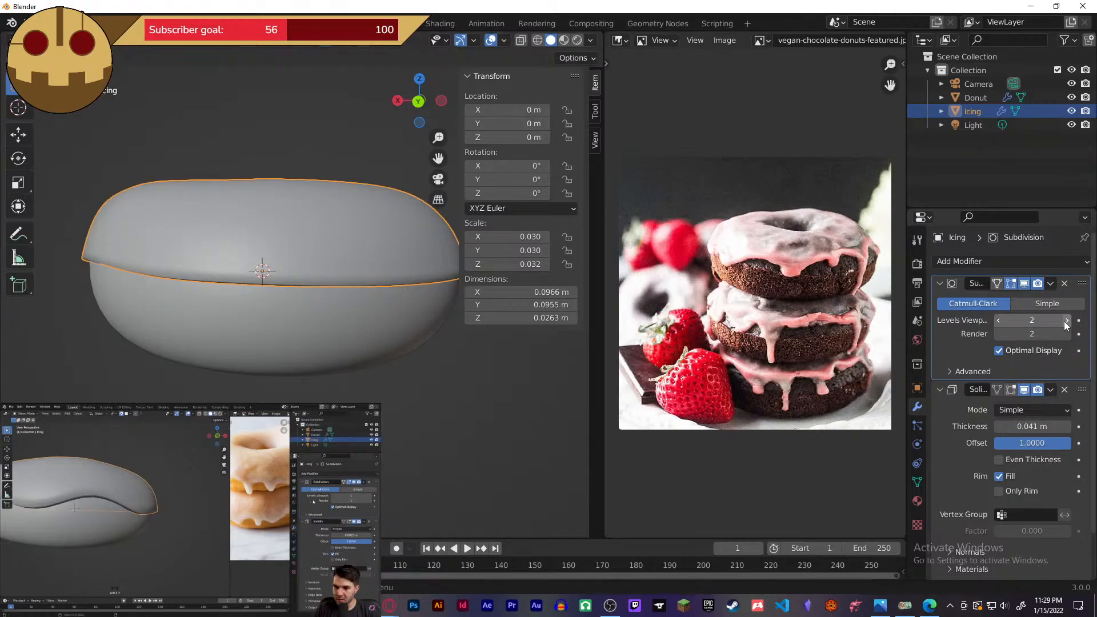
pyautogui.click(999, 320)
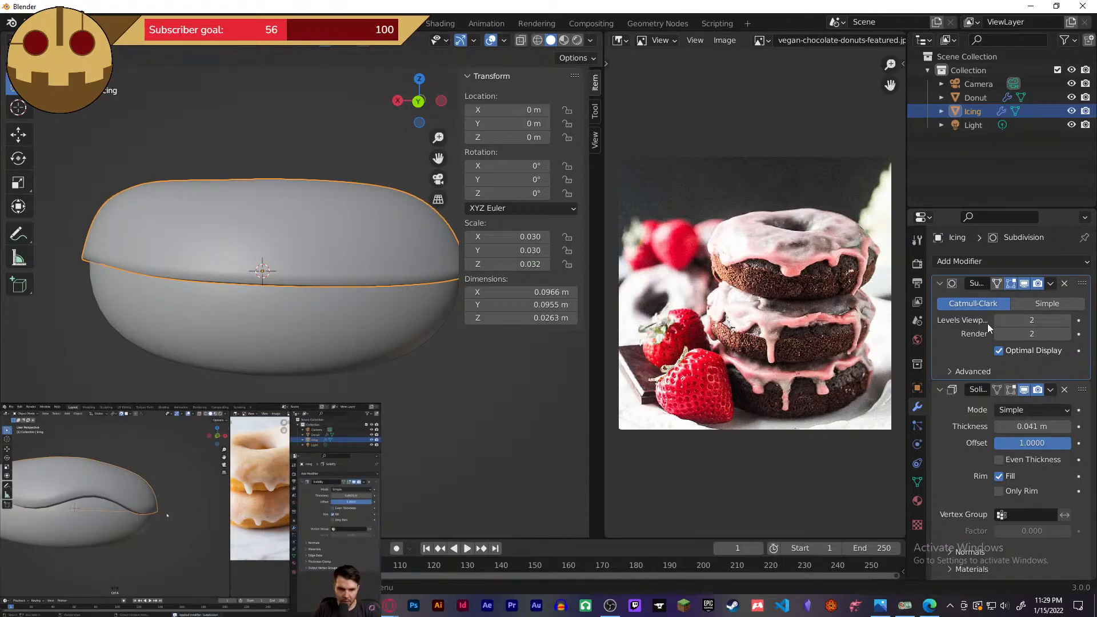
pyautogui.click(999, 334)
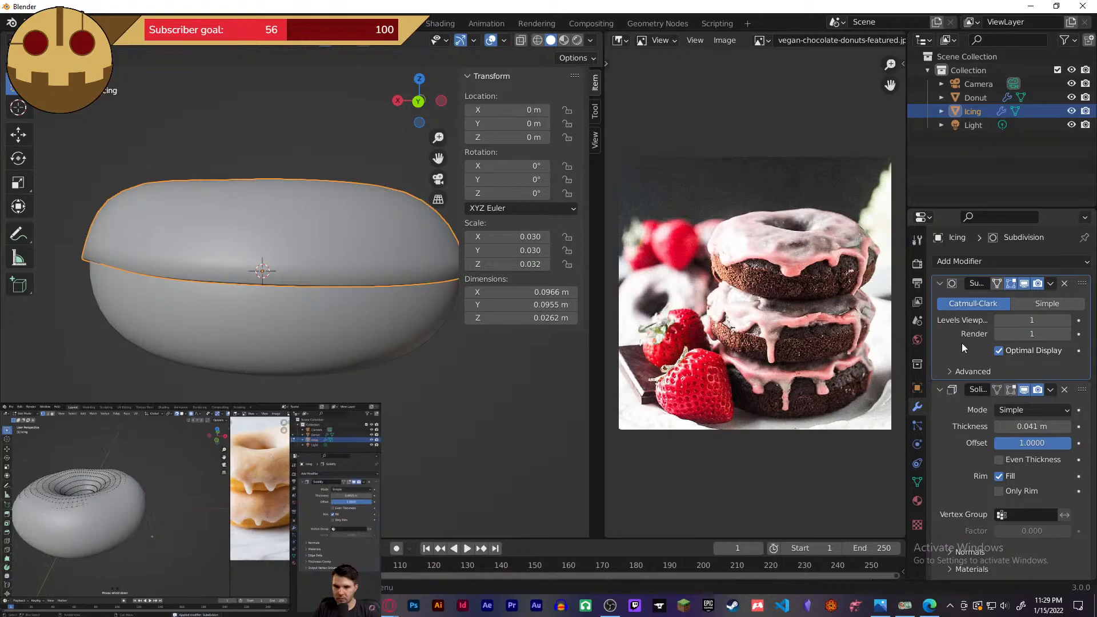
pyautogui.hotkey('ctrl', 'a')
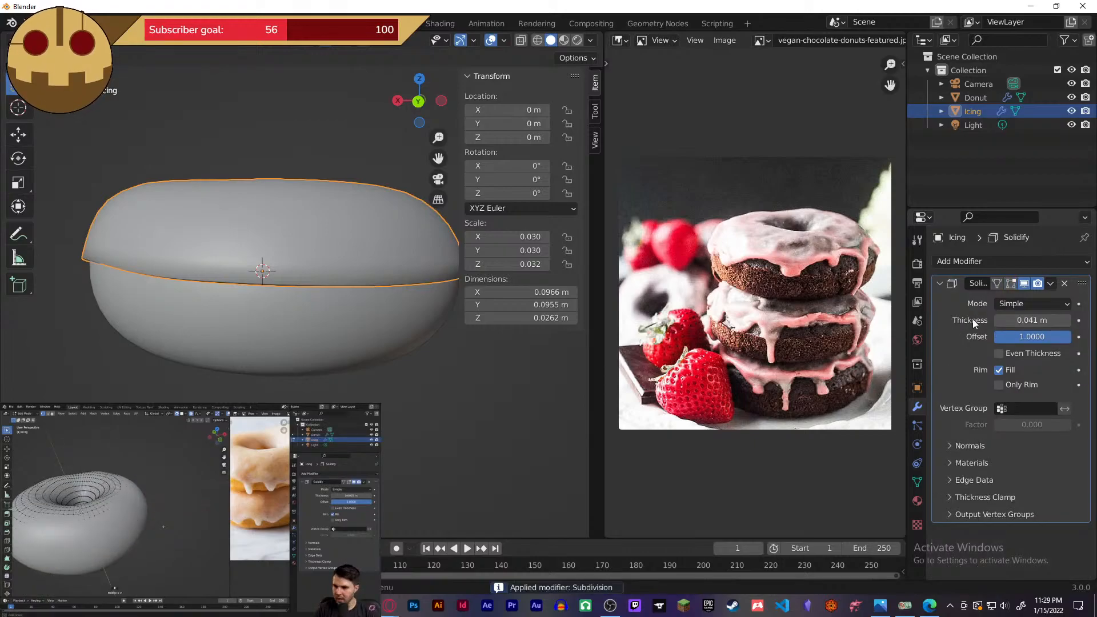
# - Examine the icing's subdivided mesh in Edit Mode, and return to Object Mode
pyautogui.click(340, 240)
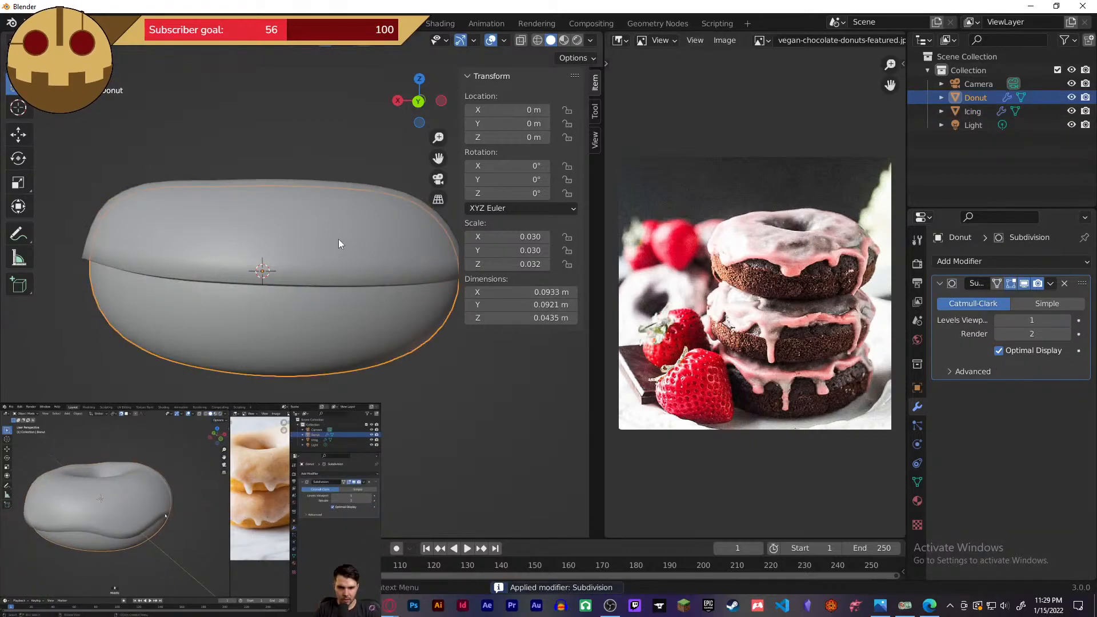
pyautogui.click(333, 245)
pyautogui.press('Tab')
pyautogui.moveTo(337, 251); pyautogui.dragTo(358, 316, button='middle')
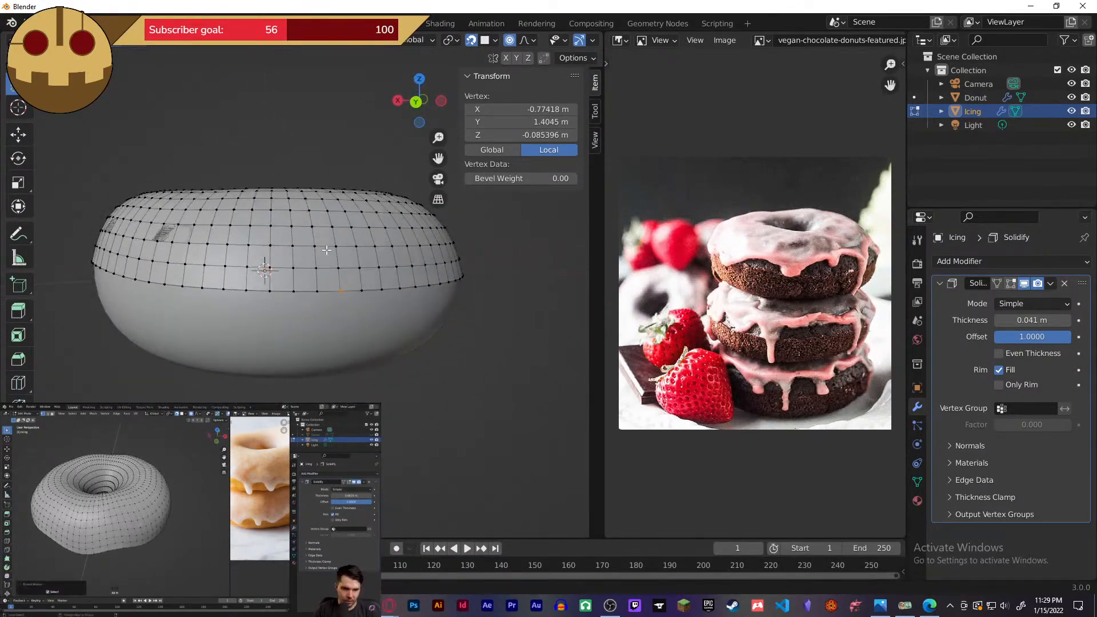
pyautogui.press('Tab')
pyautogui.moveTo(327, 249)
pyautogui.mouseDown(button='middle')
pyautogui.moveTo(344, 290)
pyautogui.moveTo(382, 269)
pyautogui.moveTo(335, 234)
pyautogui.mouseUp(button='middle')
# - Hide the donut to view the icing on its own, and unhide it
pyautogui.click(436, 294)
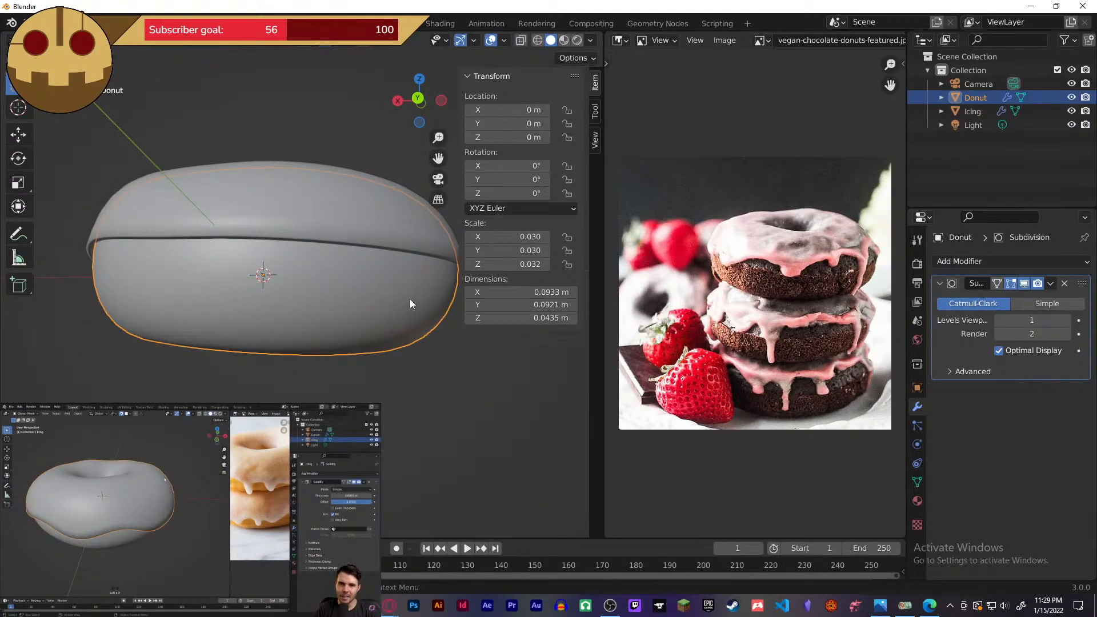
pyautogui.press('h')
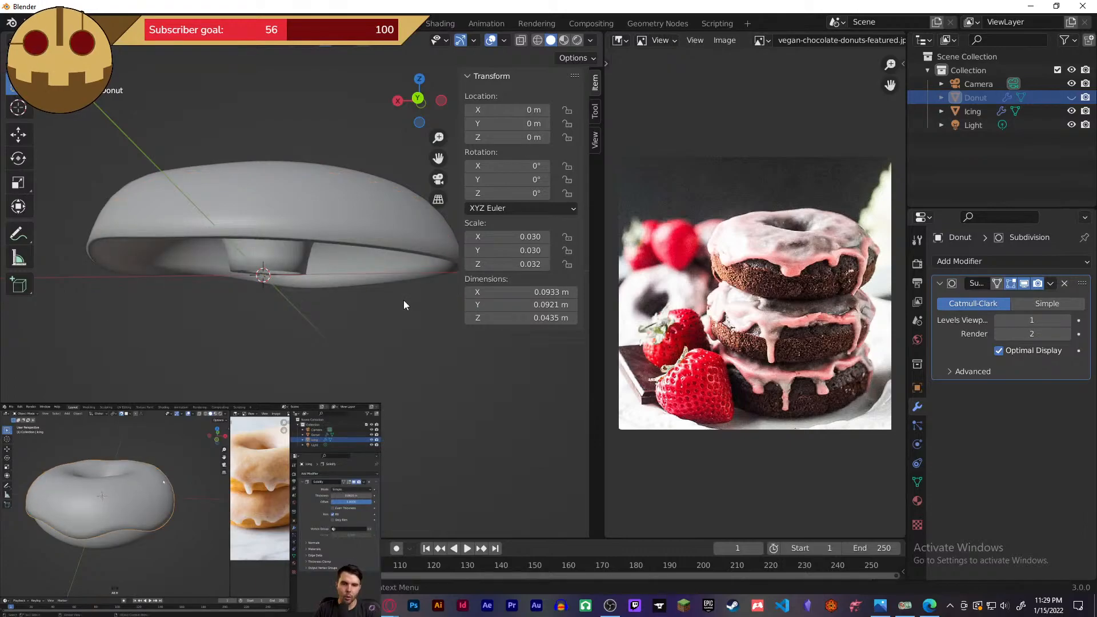
pyautogui.hotkey('alt', 'h')
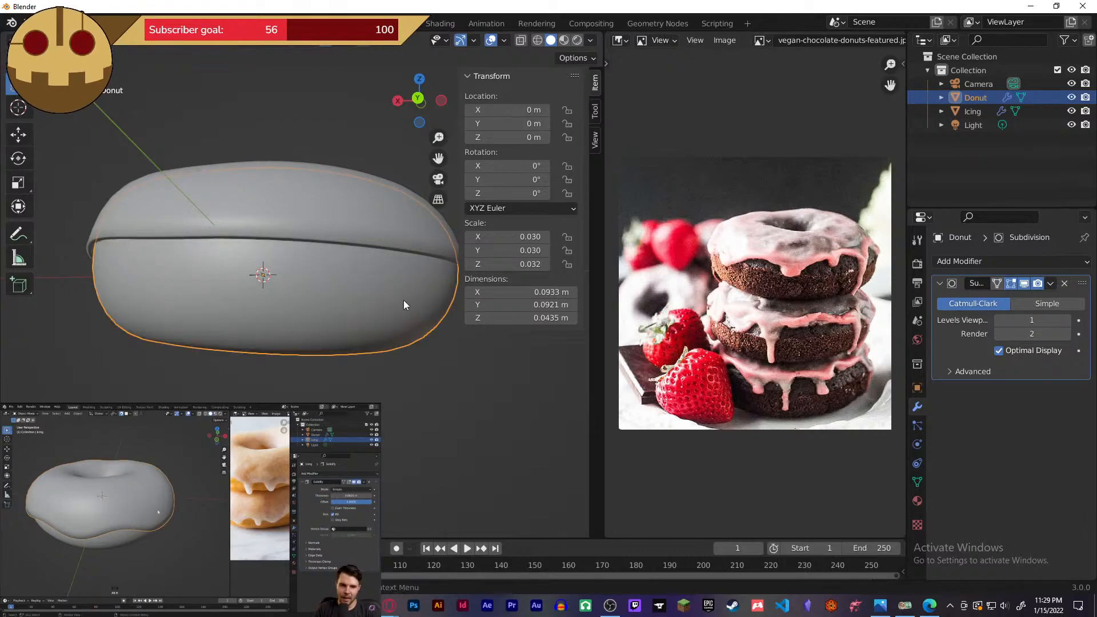
pyautogui.press('h')
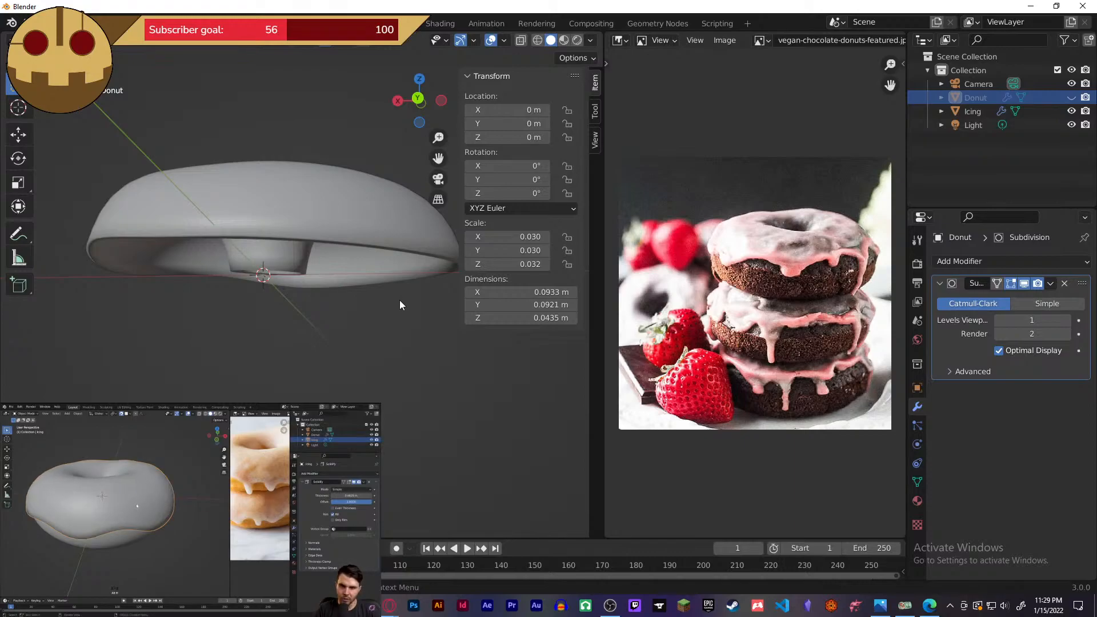
pyautogui.hotkey('alt', 'h')
# - Select the icing, enter its Edit Mode and select a vertex on its front side
pyautogui.click(391, 241)
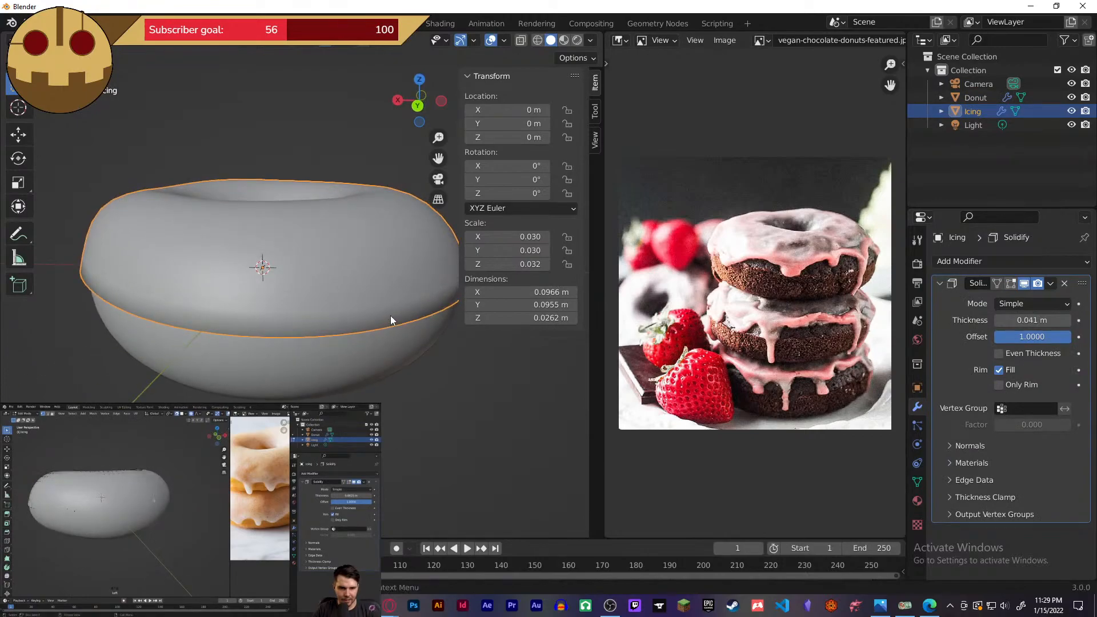
pyautogui.press('Tab')
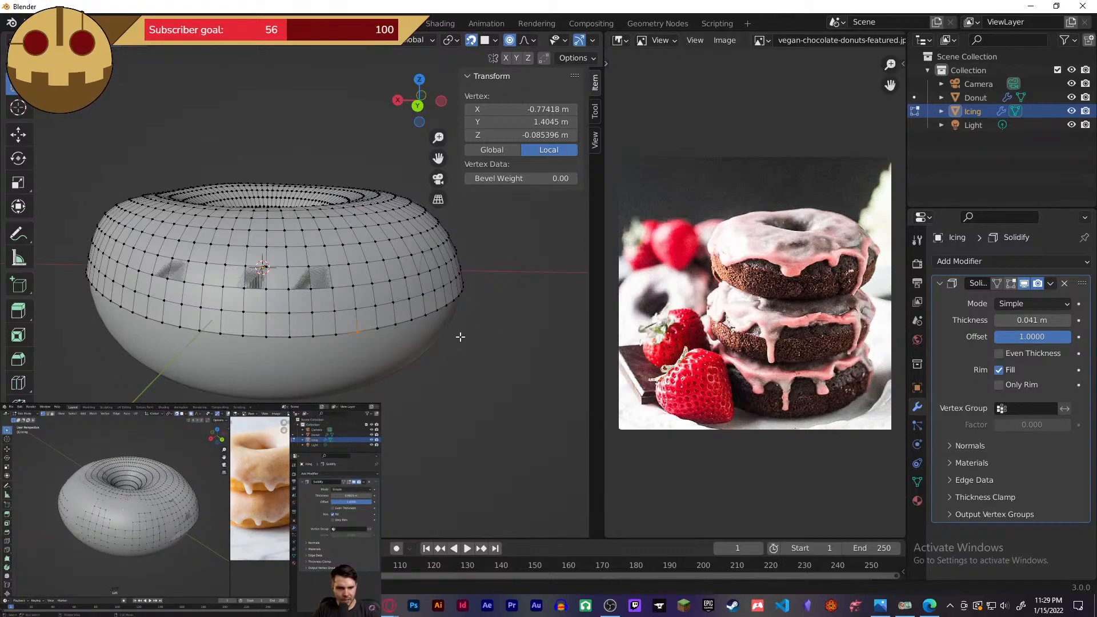
pyautogui.click(289, 289)
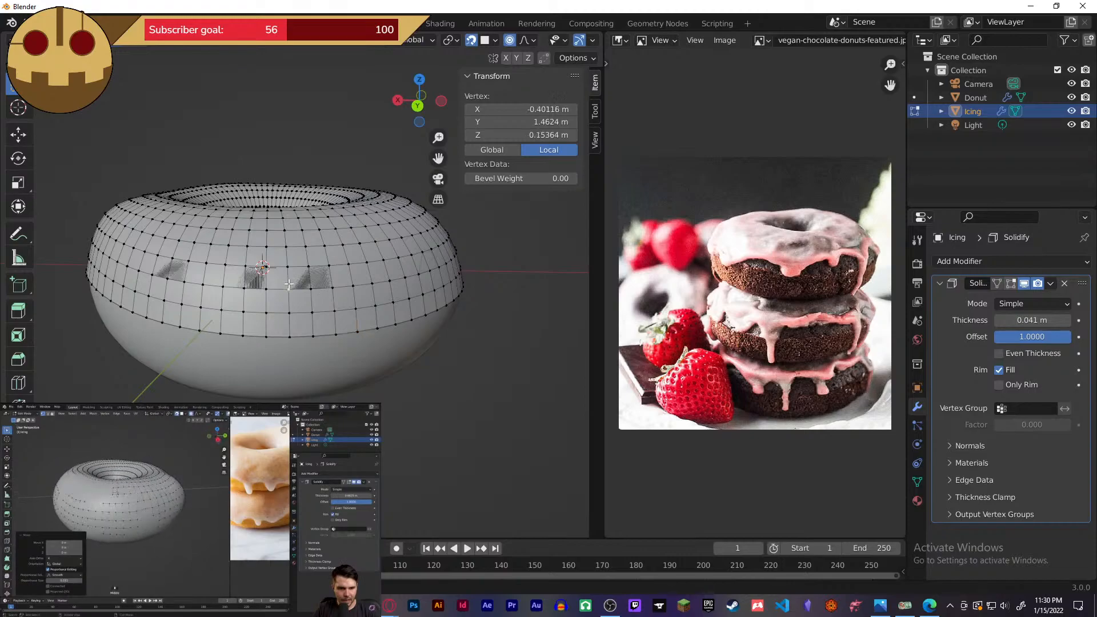
pyautogui.click(314, 289)
pyautogui.press('g')
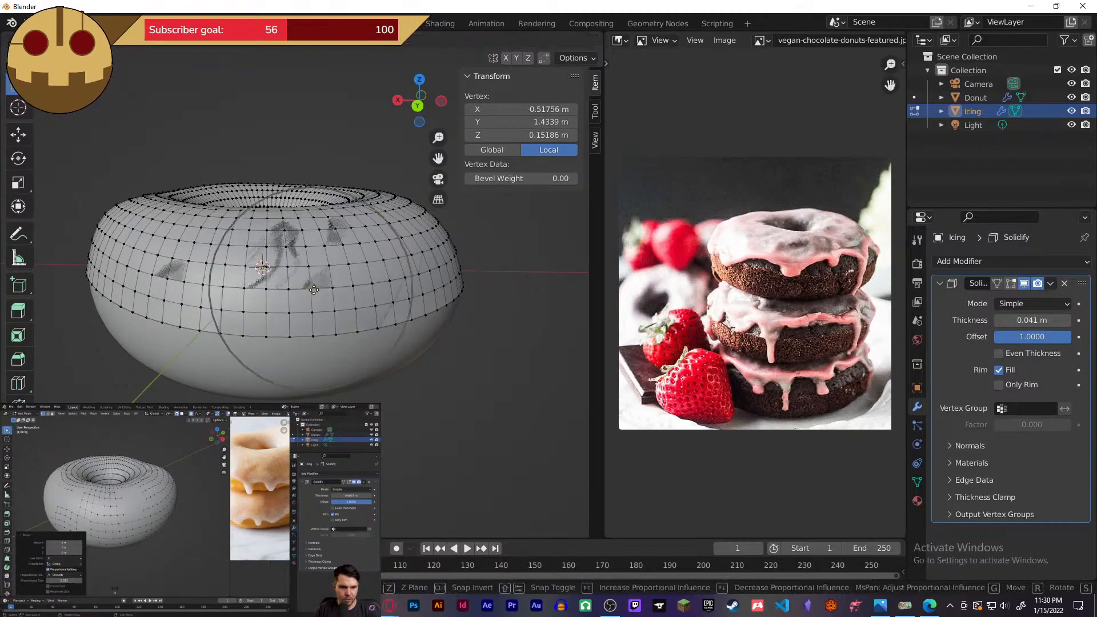
pyautogui.press('Escape')
pyautogui.press('g')
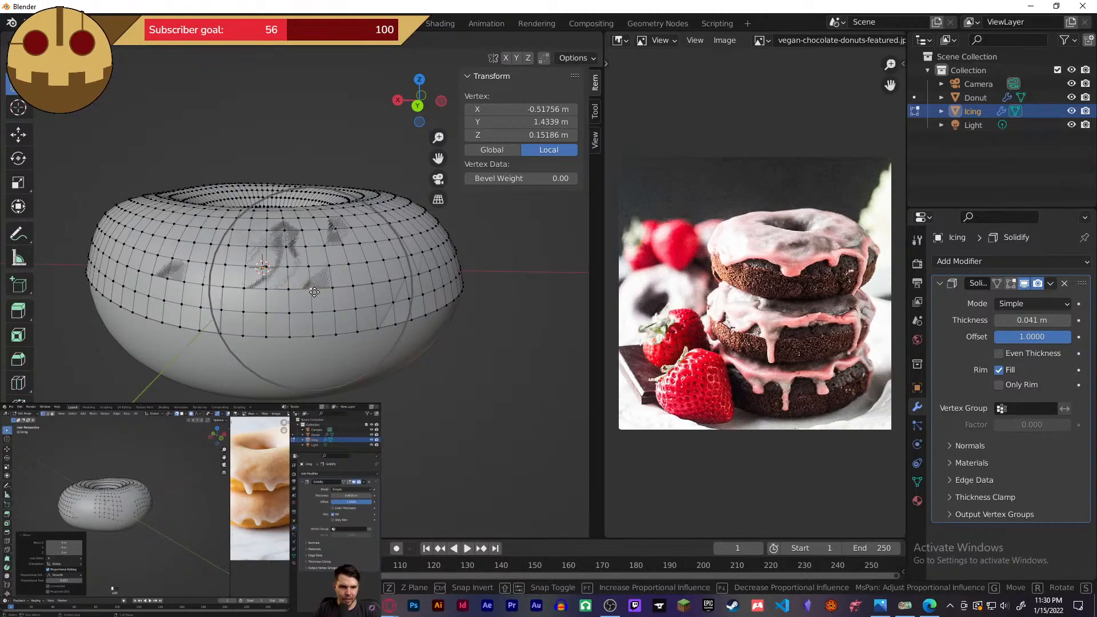
pyautogui.press('Escape')
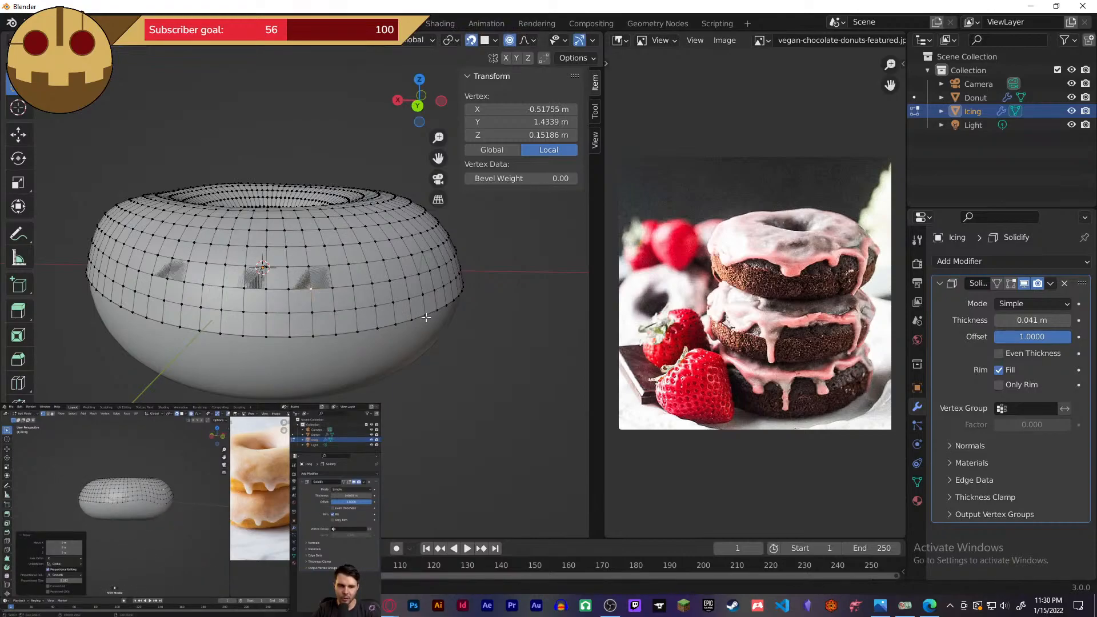
pyautogui.moveTo(507, 316); pyautogui.dragTo(507, 342, button='middle')
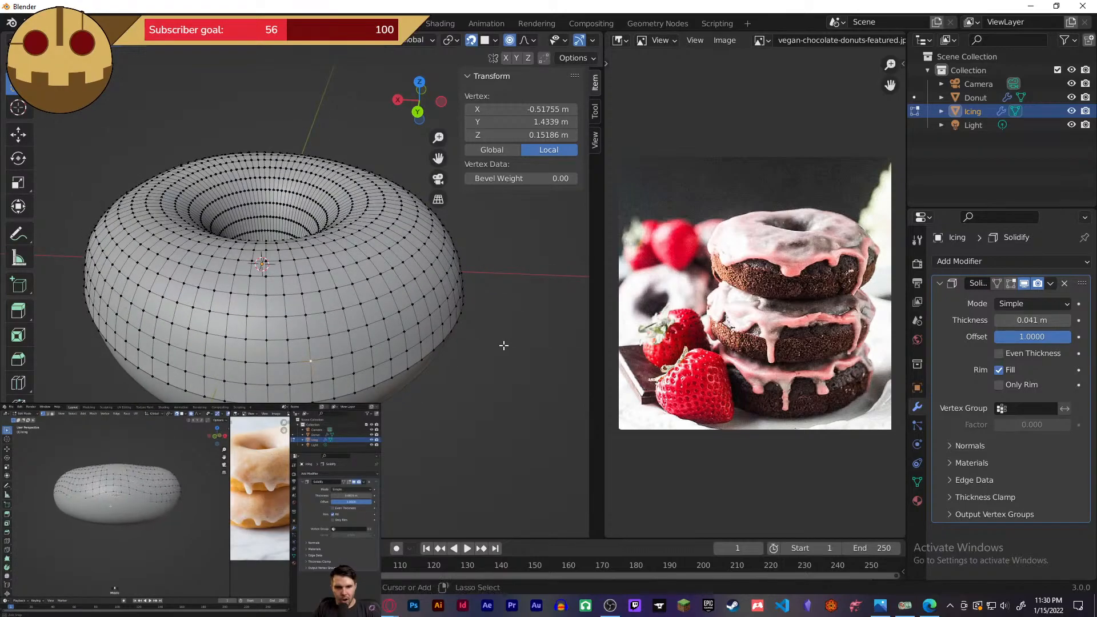
pyautogui.click(389, 338)
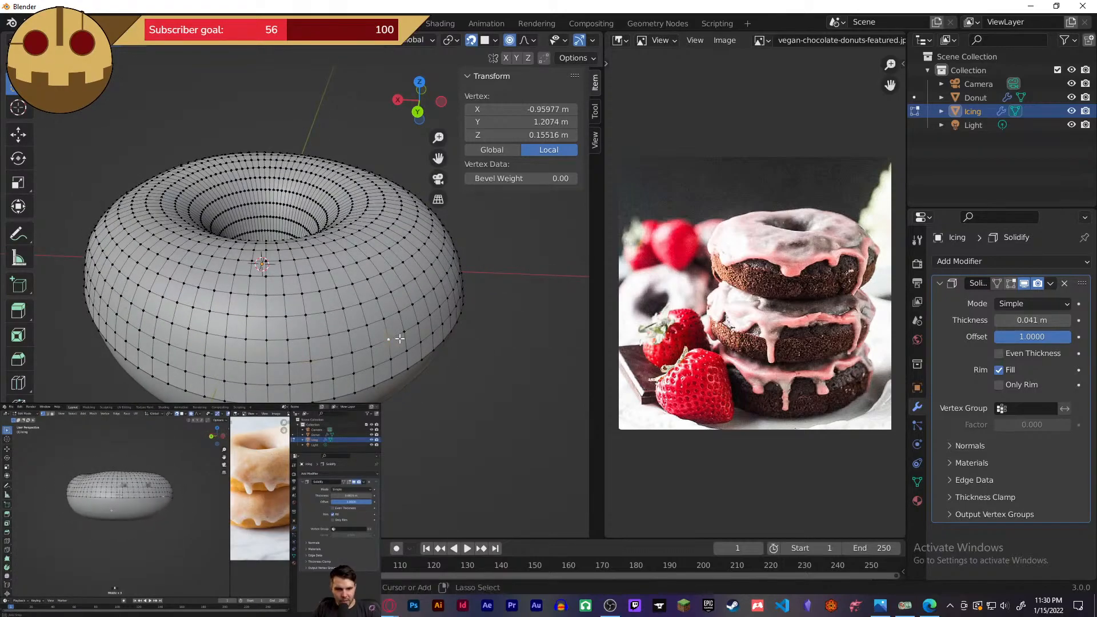
pyautogui.press('a')
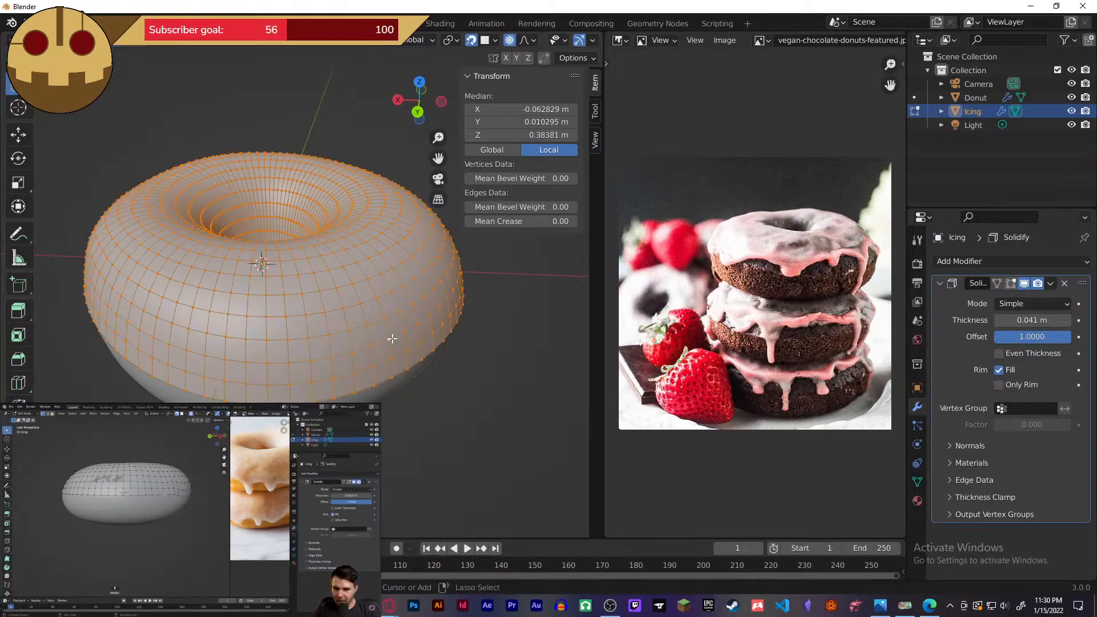
pyautogui.click(390, 338)
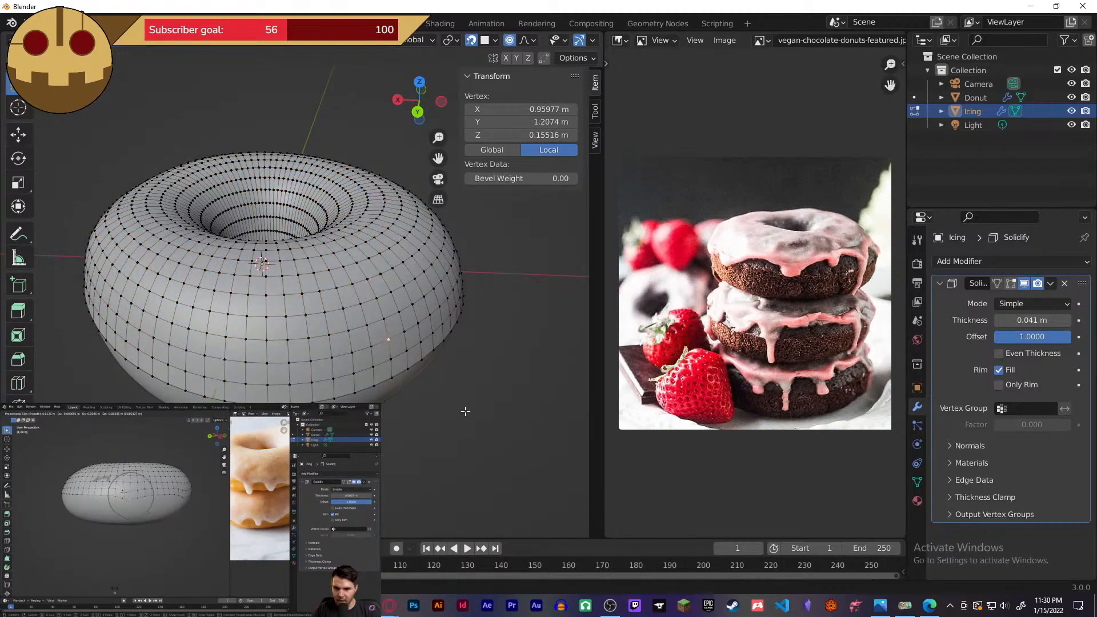
# - Compare the drips in the reference image and pull a front vertex of the icing's lower edge down with proportional editing to form a soft drip
pyautogui.moveTo(465, 411); pyautogui.dragTo(358, 284, button='middle')
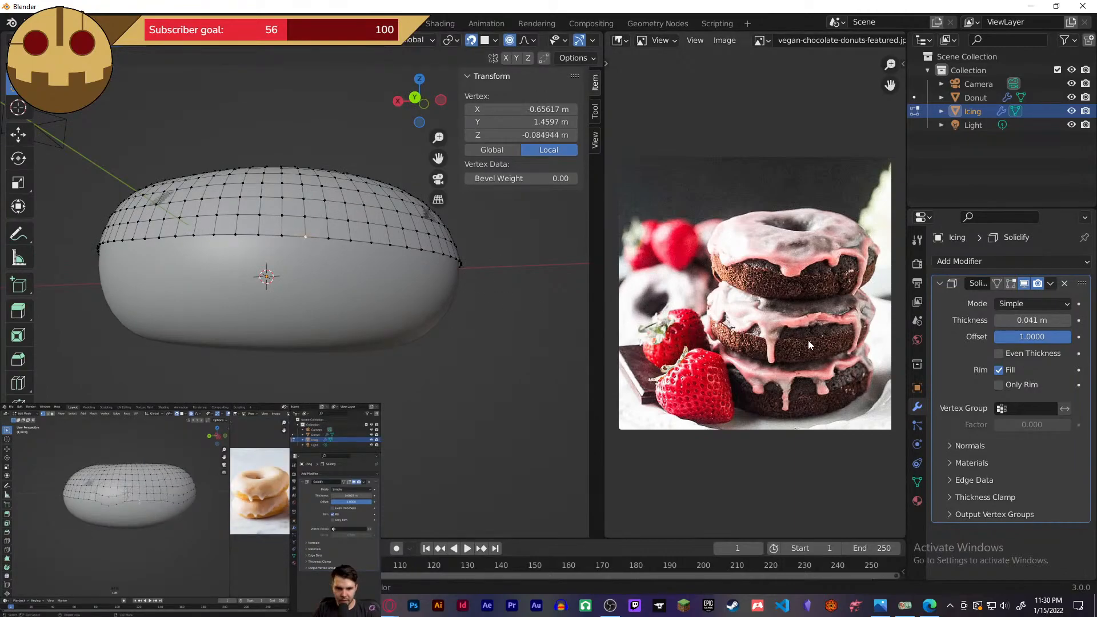
pyautogui.scroll(3, 808, 345)
pyautogui.moveTo(777, 329); pyautogui.dragTo(712, 284, button='middle')
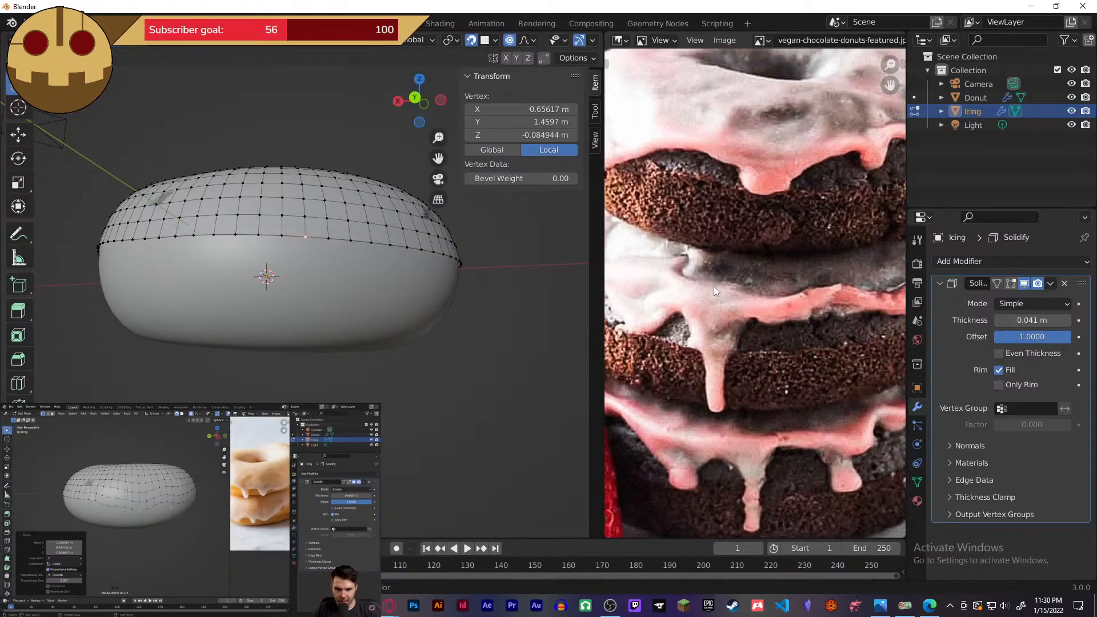
pyautogui.scroll(-3, 714, 286)
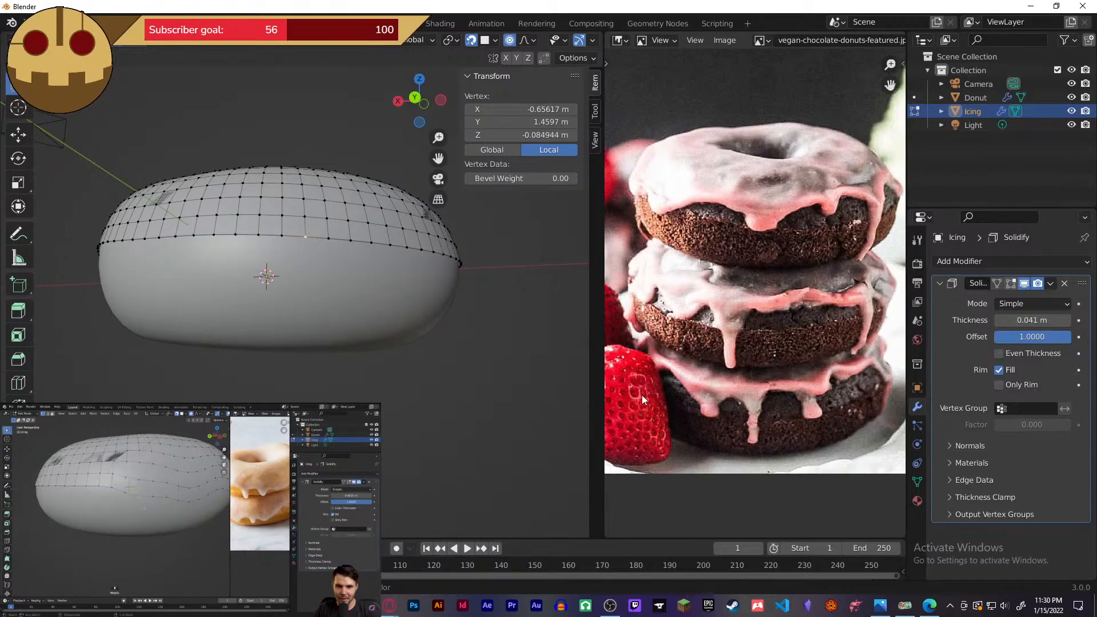
pyautogui.moveTo(308, 278); pyautogui.dragTo(309, 302, button='middle')
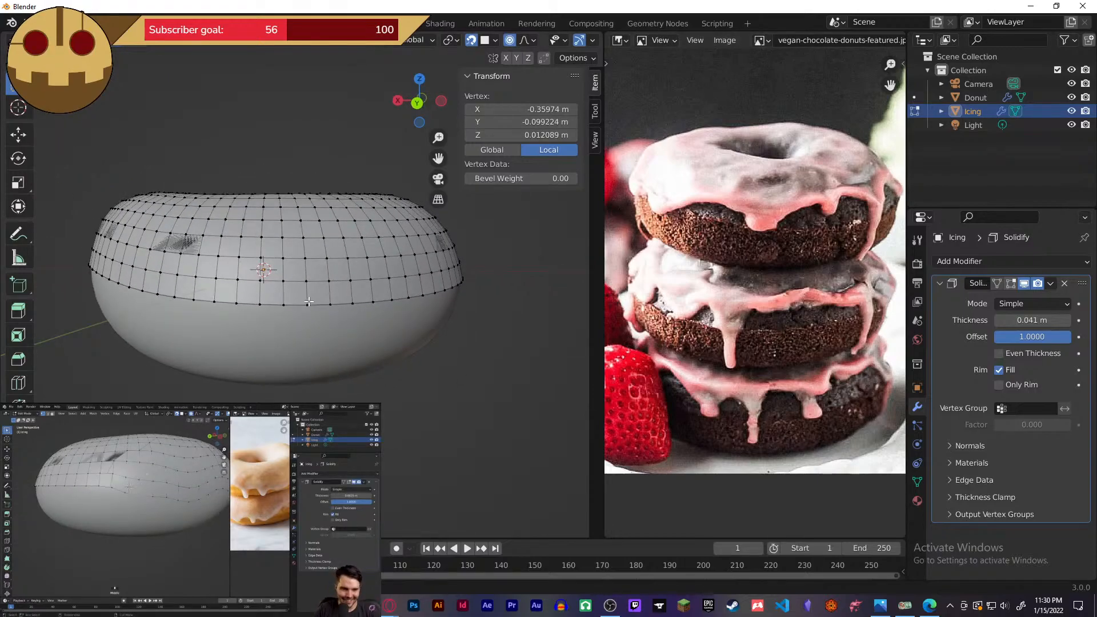
pyautogui.scroll(5, 336, 361)
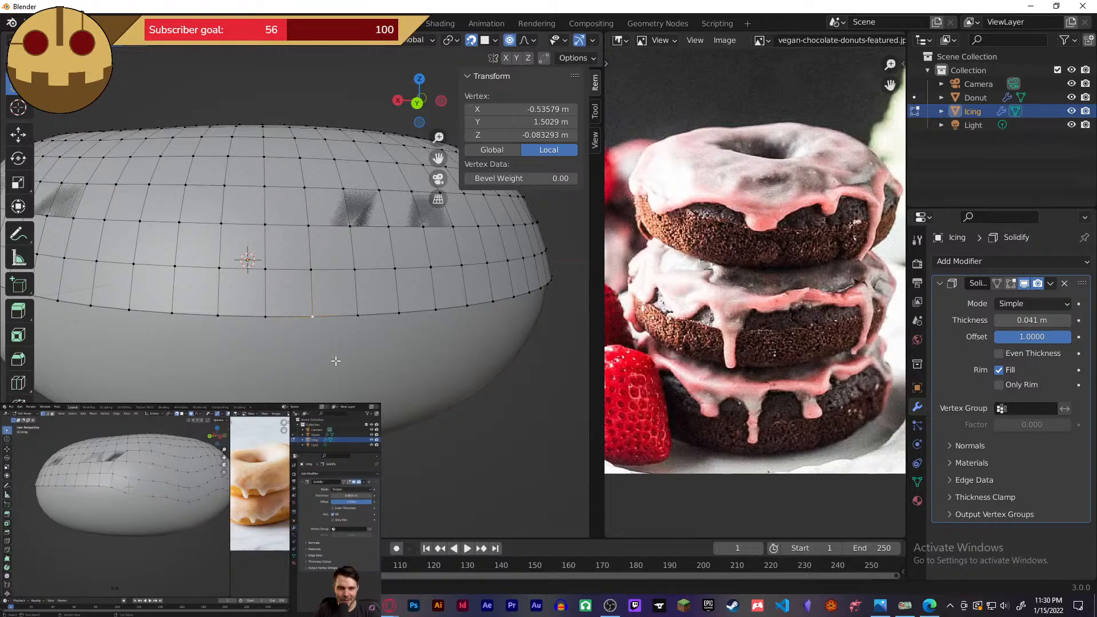
pyautogui.moveTo(341, 364); pyautogui.dragTo(331, 329, button='middle')
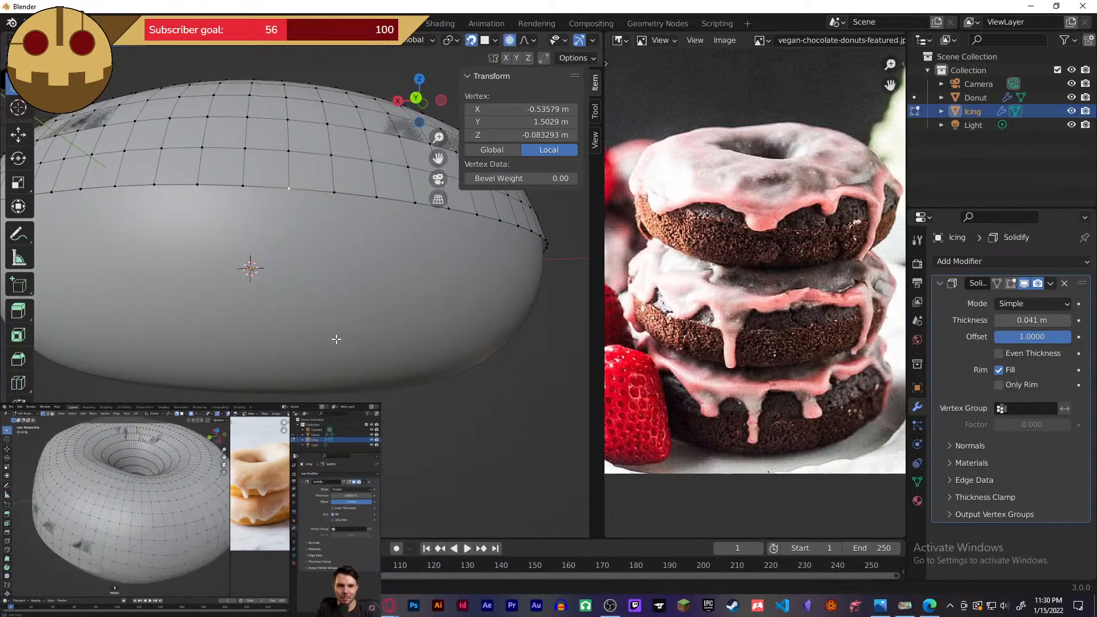
pyautogui.press('g')
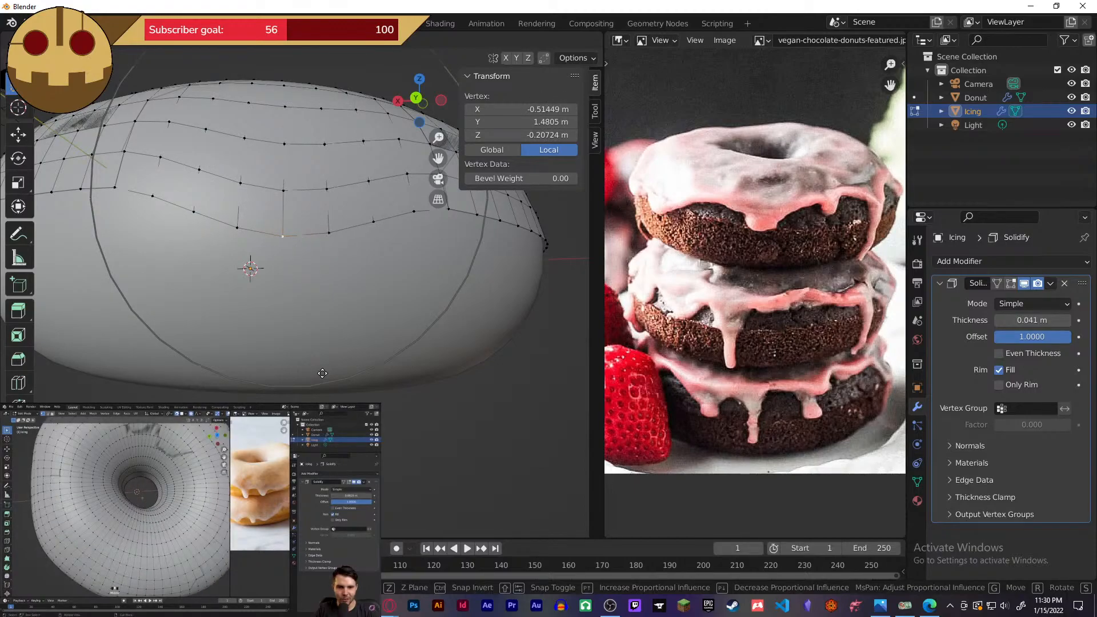
pyautogui.click(324, 368)
# - Pull a second lower-edge vertex, further around the icing, slightly down with proportional editing to form a shallower drip
pyautogui.moveTo(275, 325); pyautogui.dragTo(396, 239, button='middle')
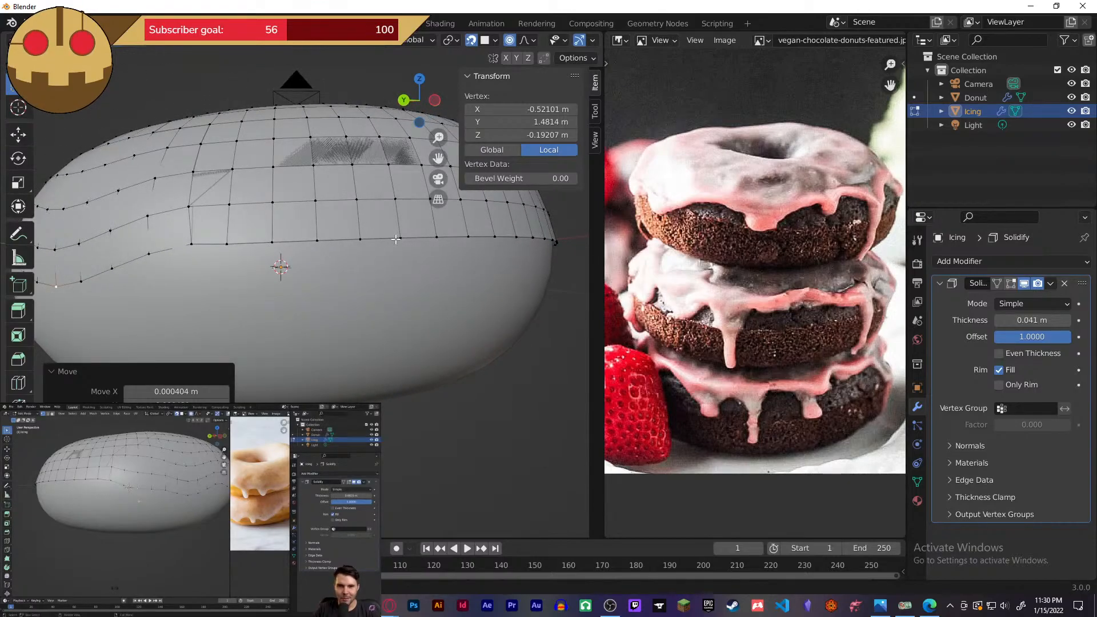
pyautogui.click(360, 239)
pyautogui.press('g')
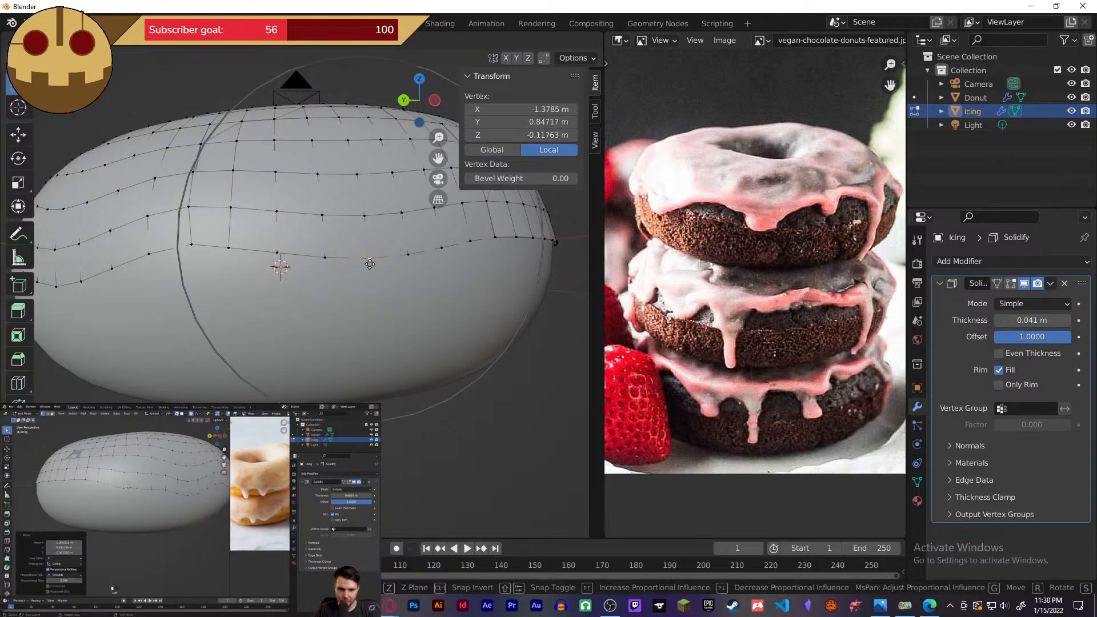
pyautogui.click(370, 264)
# - Pull another vertex of the icing's lower edge down with enlarged proportional editing influence to form a broad, shallow drip
pyautogui.moveTo(369, 264); pyautogui.dragTo(343, 296, button='middle')
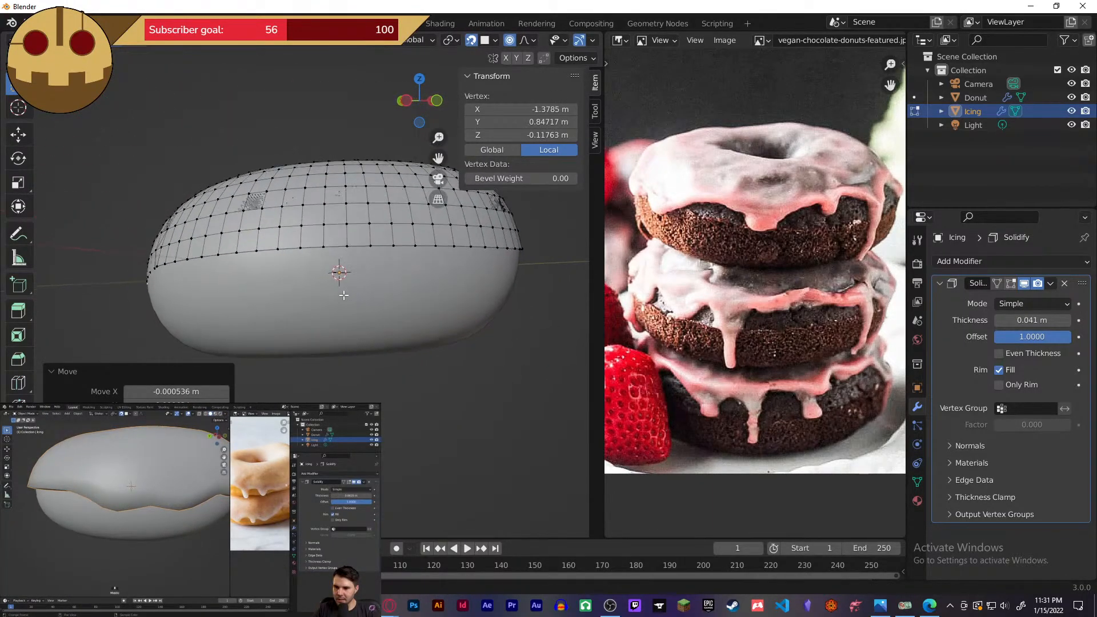
pyautogui.click(325, 252)
pyautogui.press('g')
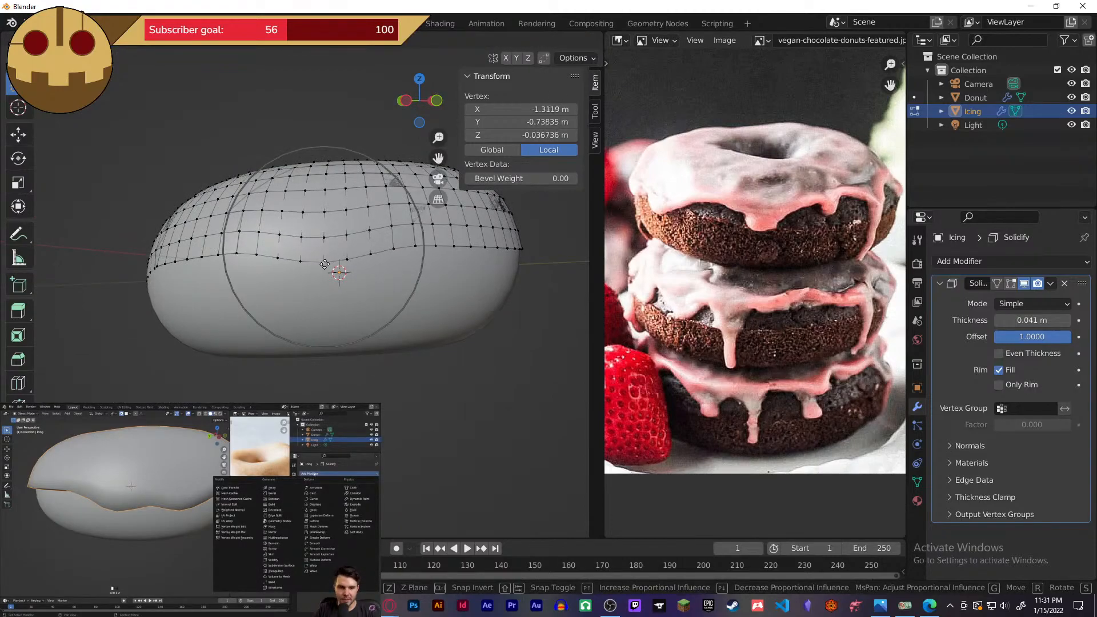
pyautogui.scroll(-4, 323, 264)
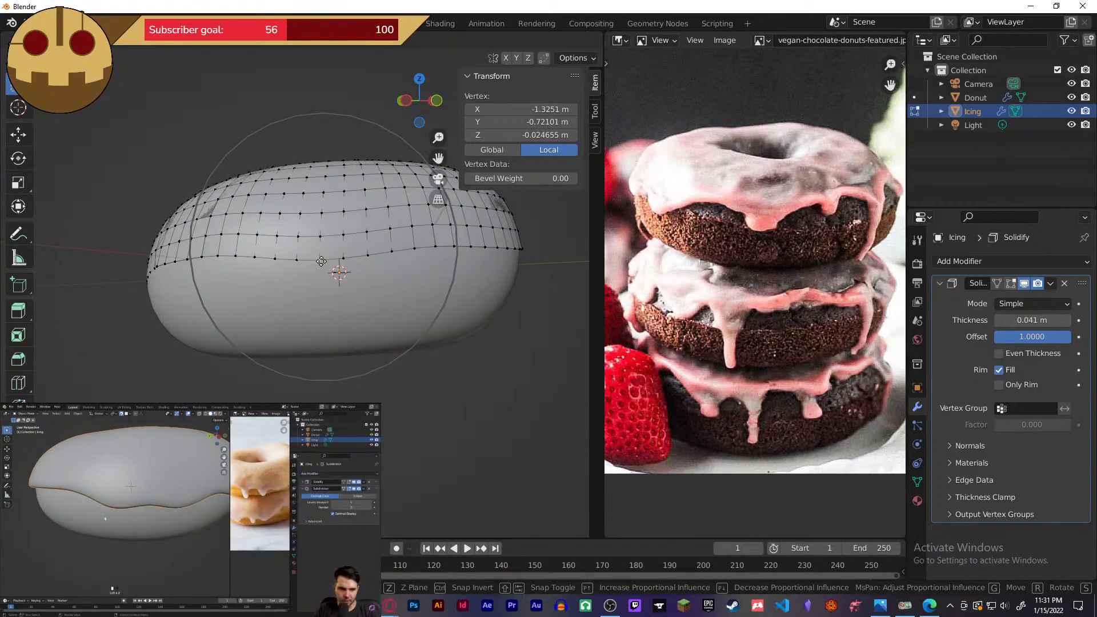
pyautogui.click(322, 271)
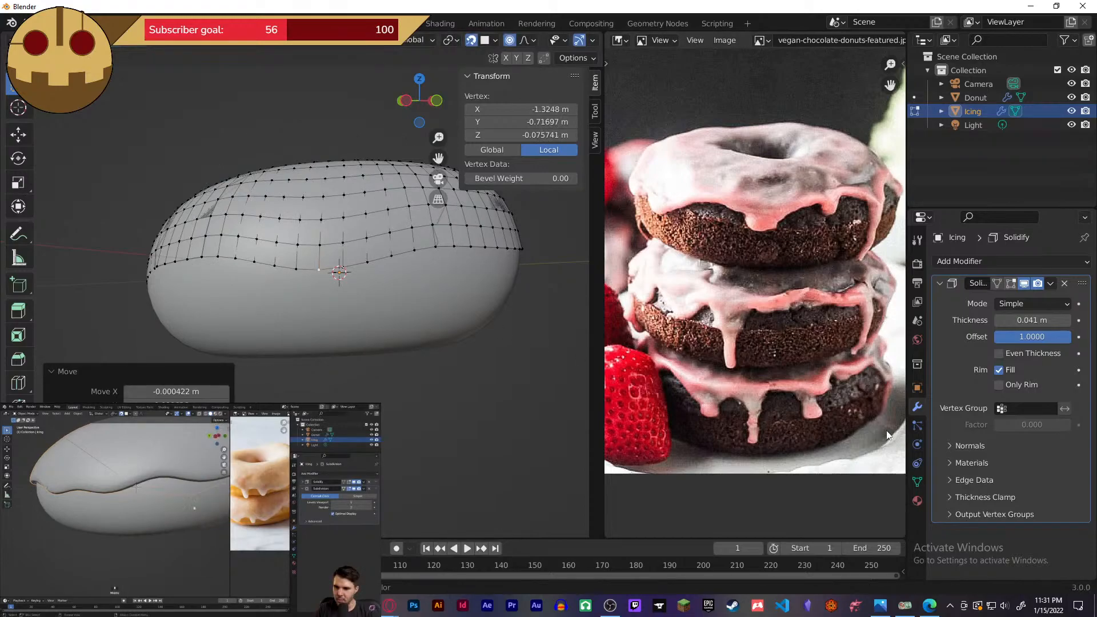
# - Add a Subdivision Surface modifier to the icing and place it above the Solidify modifier in the stack
pyautogui.click(979, 262)
pyautogui.click(807, 509)
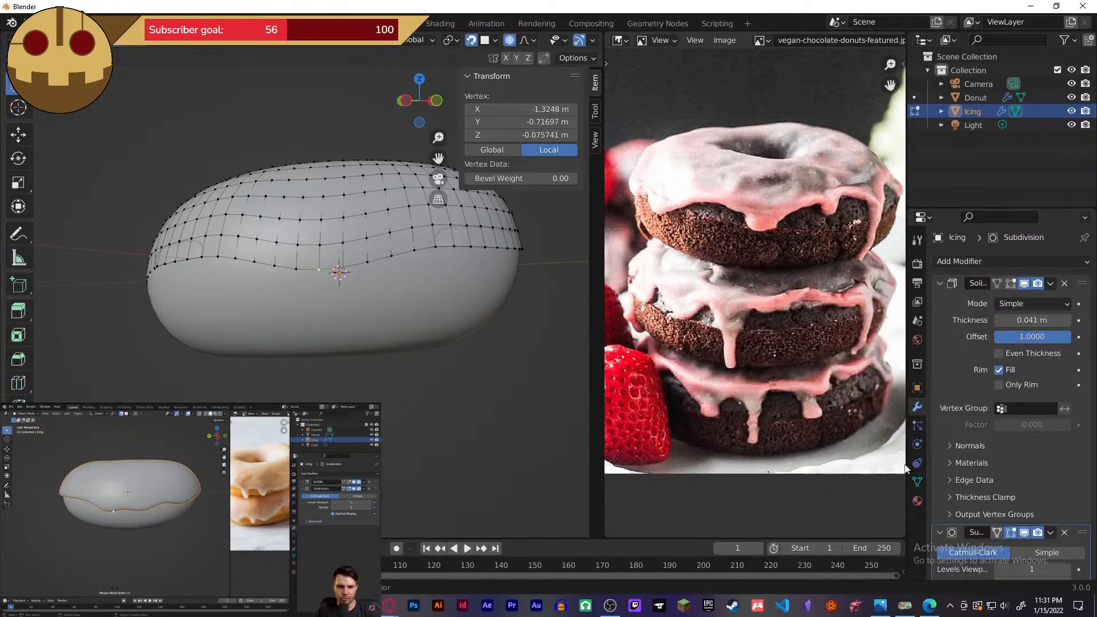
pyautogui.moveTo(1082, 533); pyautogui.dragTo(1064, 262)
# - Select the three lower-edge vertices at the lowest part of a drip on another side of the icing
pyautogui.moveTo(451, 415); pyautogui.dragTo(330, 391, button='middle')
pyautogui.scroll(2, 334, 282)
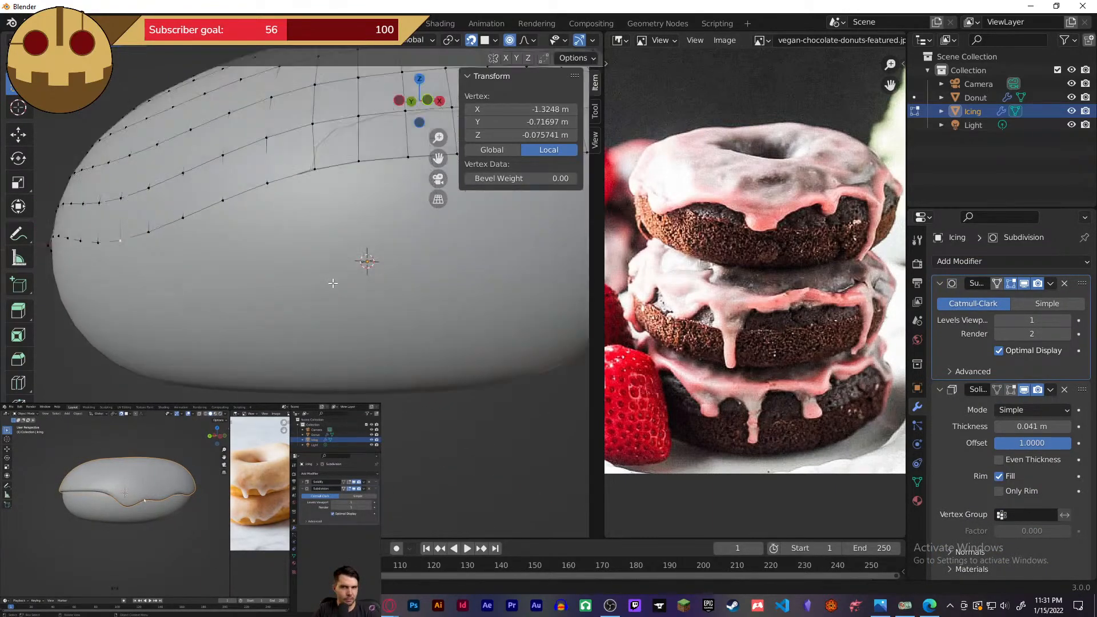
pyautogui.scroll(-1, 333, 282)
pyautogui.moveTo(286, 274); pyautogui.dragTo(338, 288, button='middle')
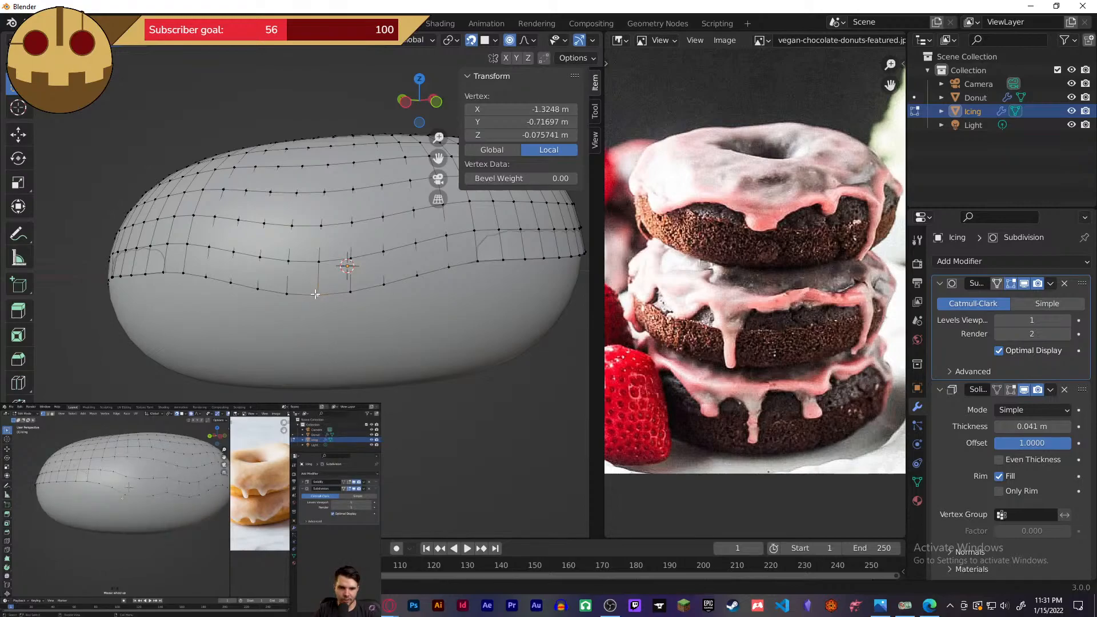
pyautogui.click(284, 286)
pyautogui.moveTo(257, 326); pyautogui.dragTo(424, 313, button='middle')
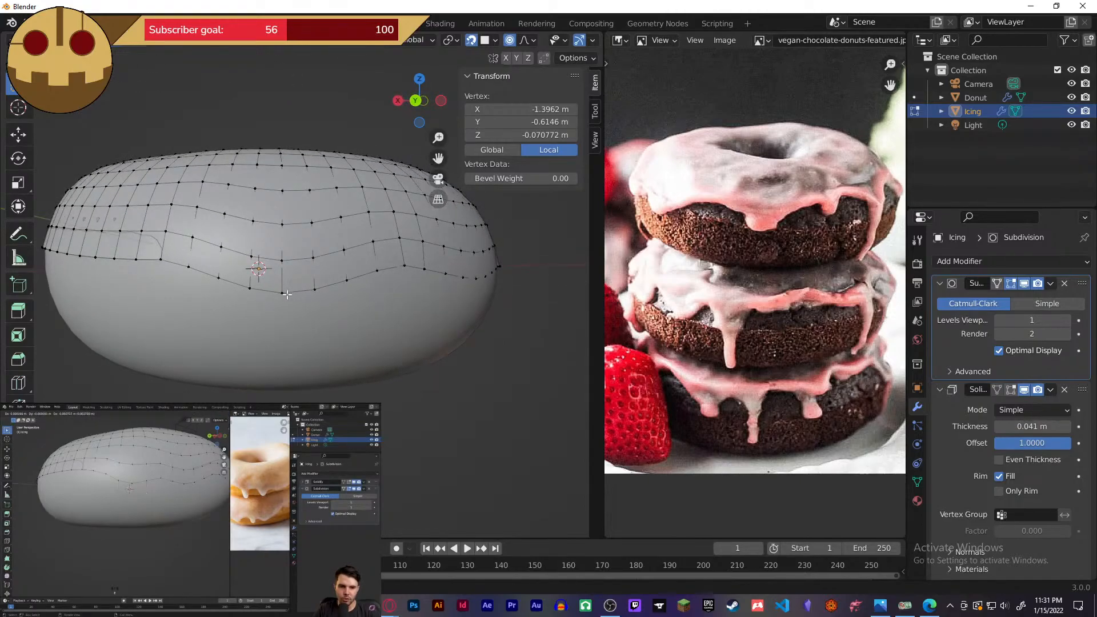
pyautogui.moveTo(240, 279); pyautogui.dragTo(323, 304)
pyautogui.hotkey('ctrl', 'e')
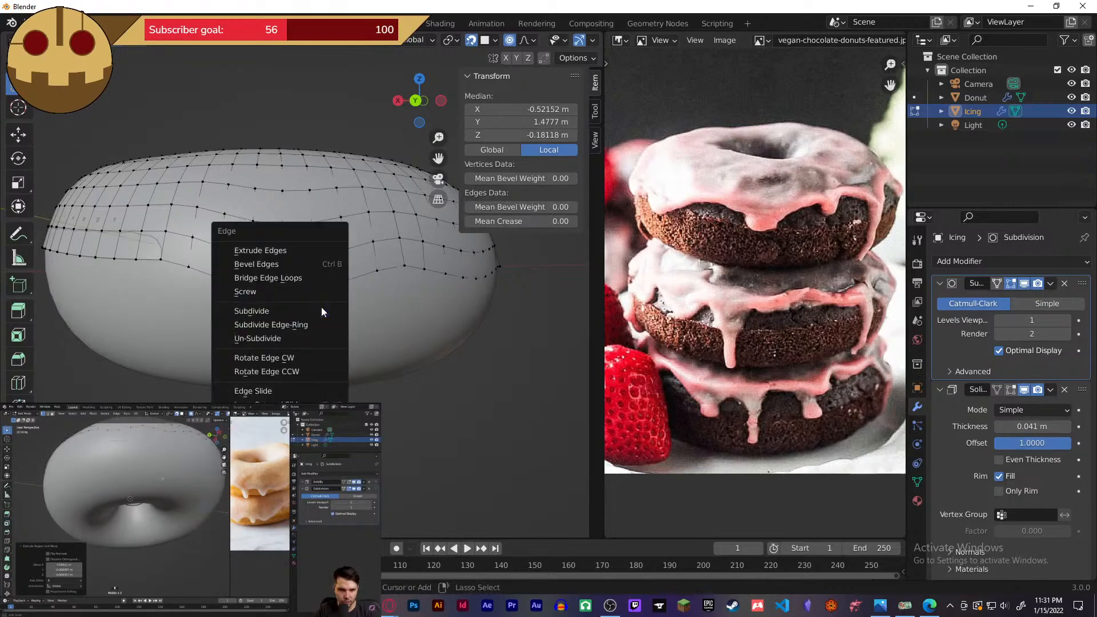
pyautogui.click(317, 312)
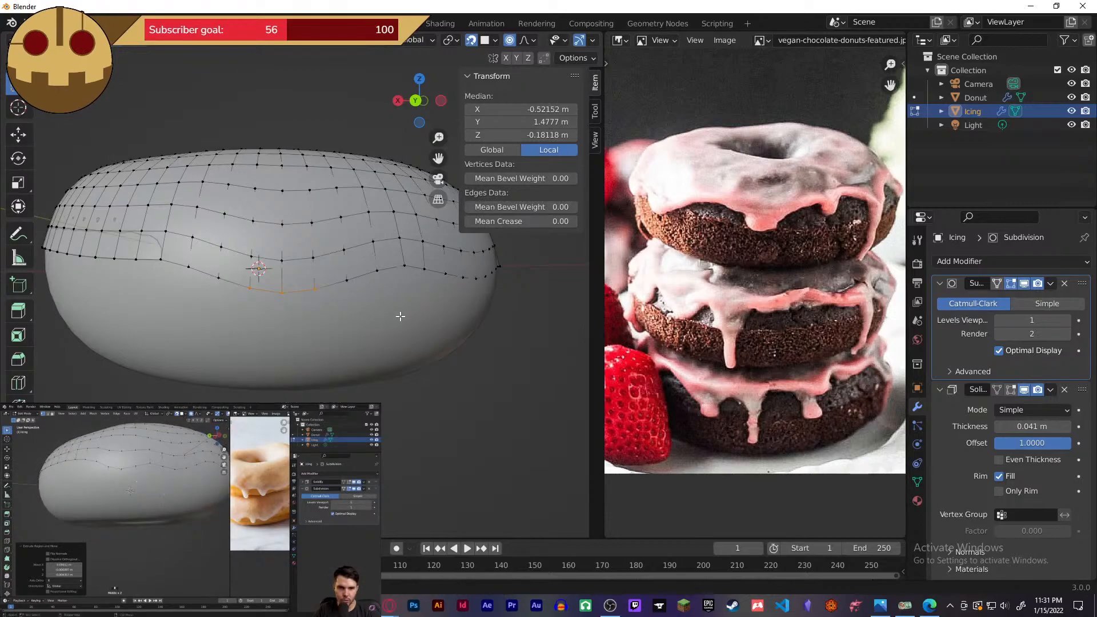
pyautogui.moveTo(325, 278); pyautogui.dragTo(240, 299)
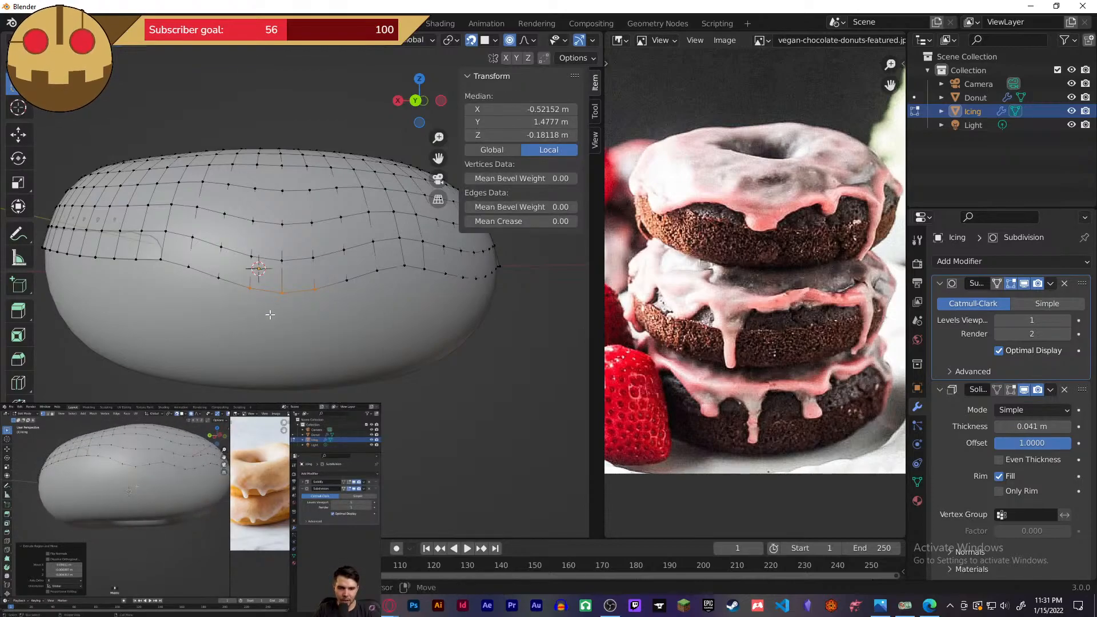
pyautogui.hotkey('shift', 'e')
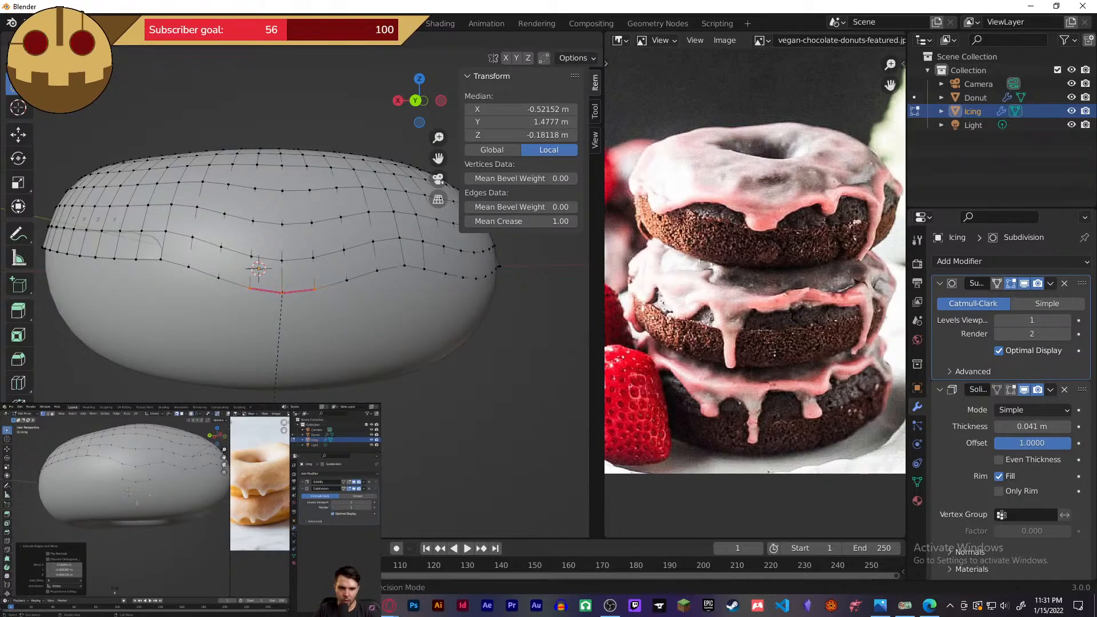
pyautogui.press('Escape')
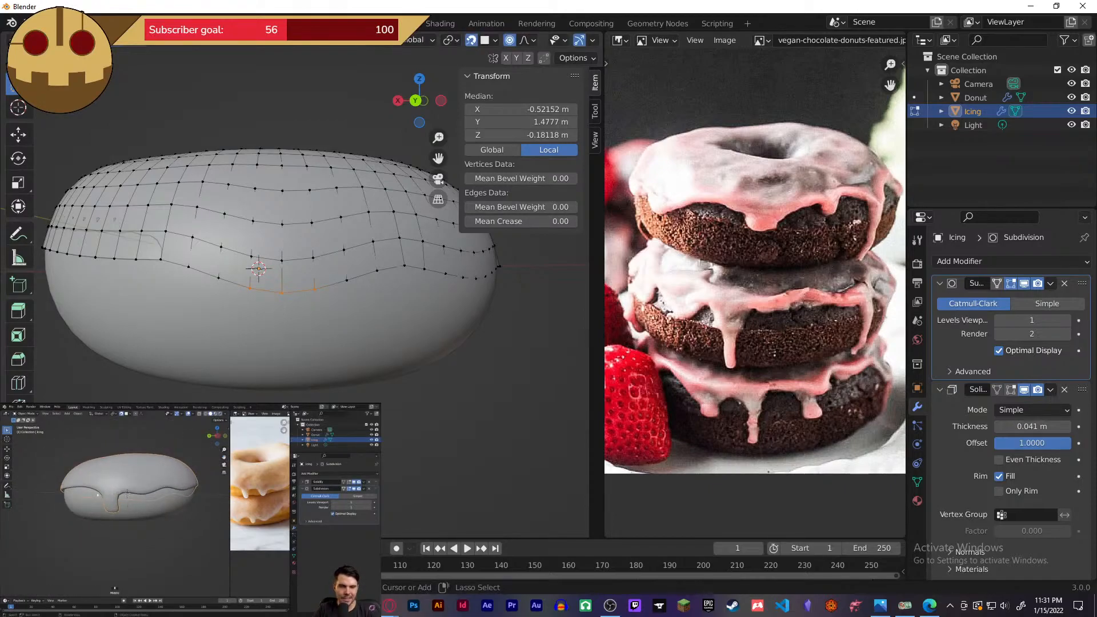
# - Extrude the three selected drip vertices down along the donut surface and inspect the longer drip in Object Mode
pyautogui.moveTo(307, 329); pyautogui.dragTo(309, 342, button='middle')
pyautogui.press('g')
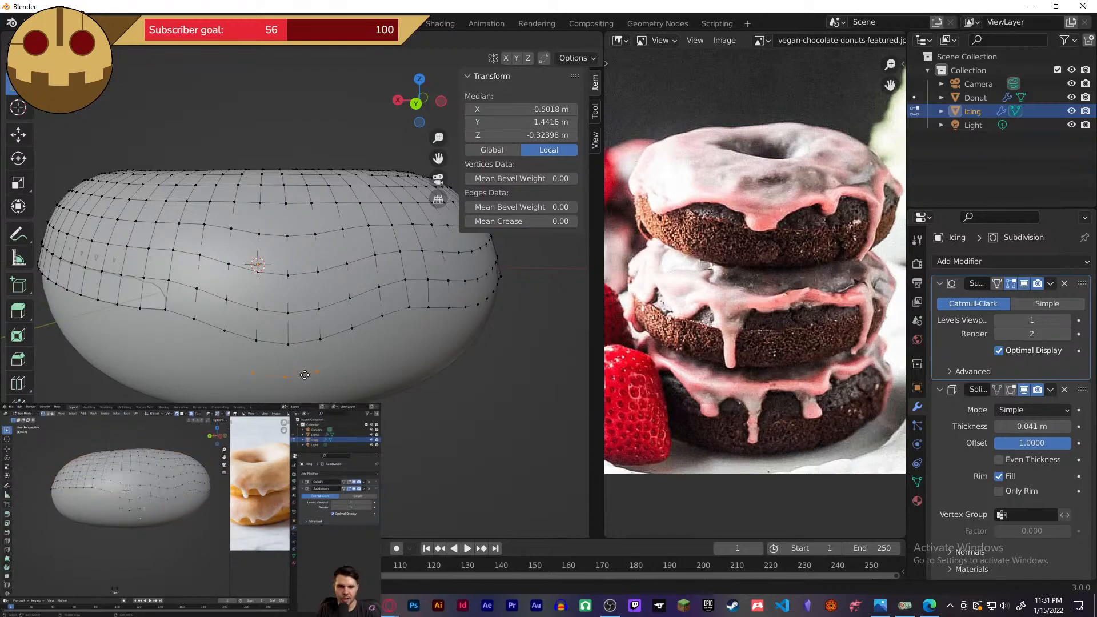
pyautogui.click(306, 379)
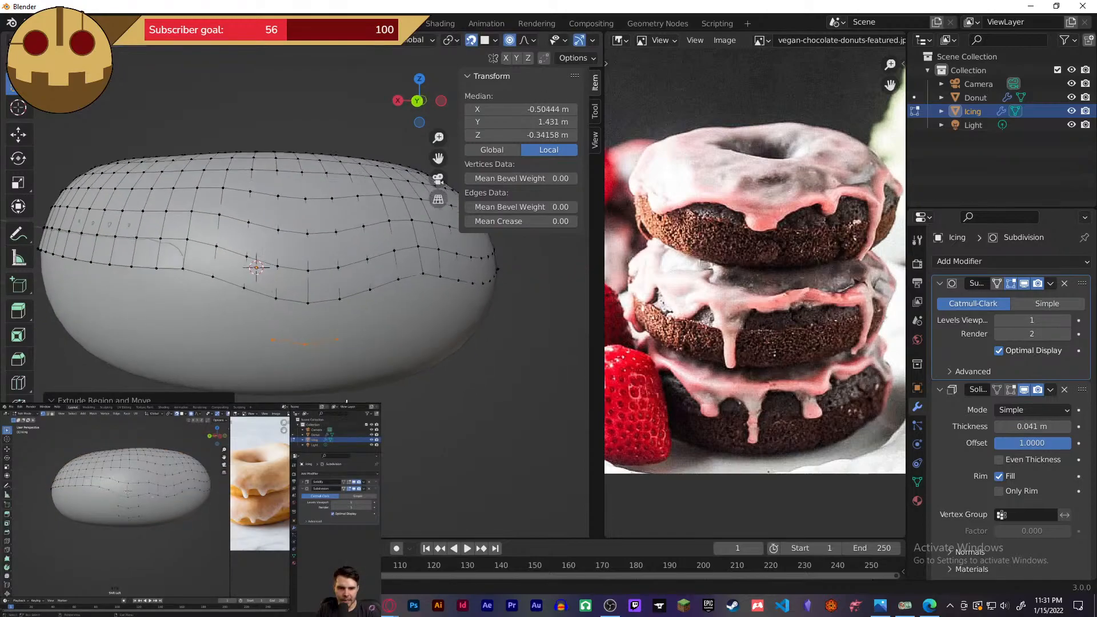
pyautogui.press('Tab')
pyautogui.moveTo(257, 229); pyautogui.dragTo(384, 385, button='middle')
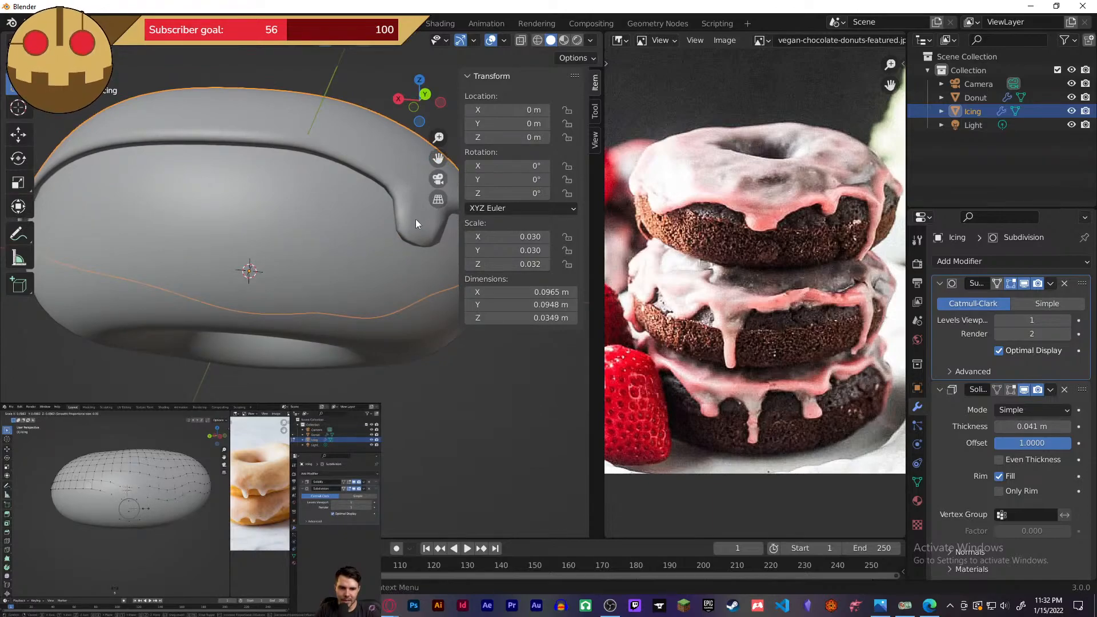
pyautogui.moveTo(411, 218); pyautogui.dragTo(331, 242, button='middle')
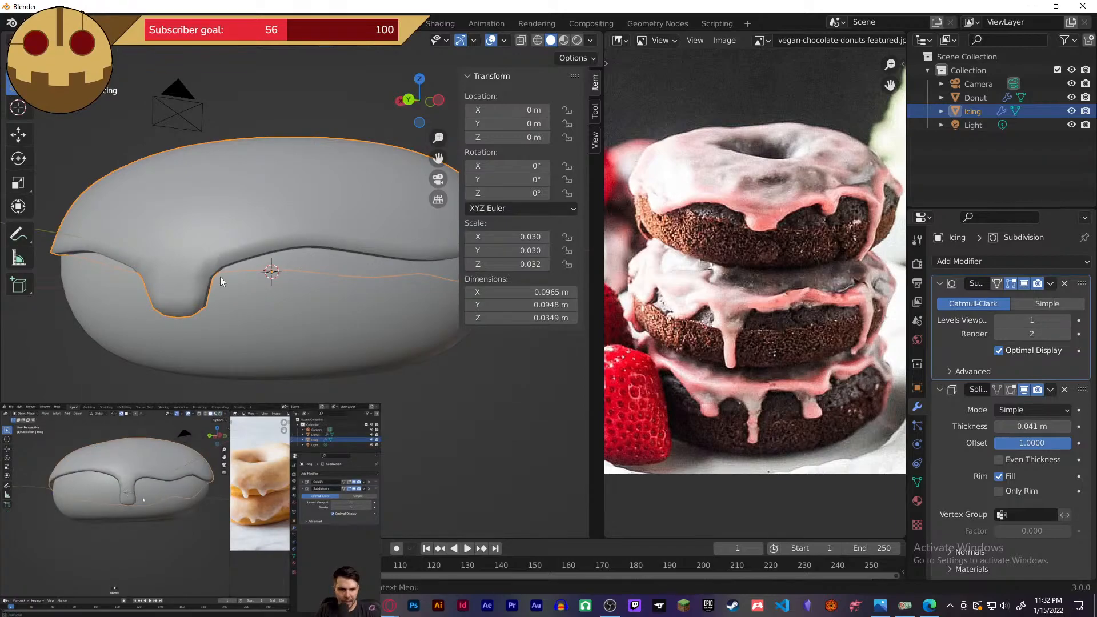
# - In Edit Mode, scale the two outer vertices of the extruded drip tip closer together with reduced proportional influence, and preview it in Object Mode
pyautogui.press('Tab')
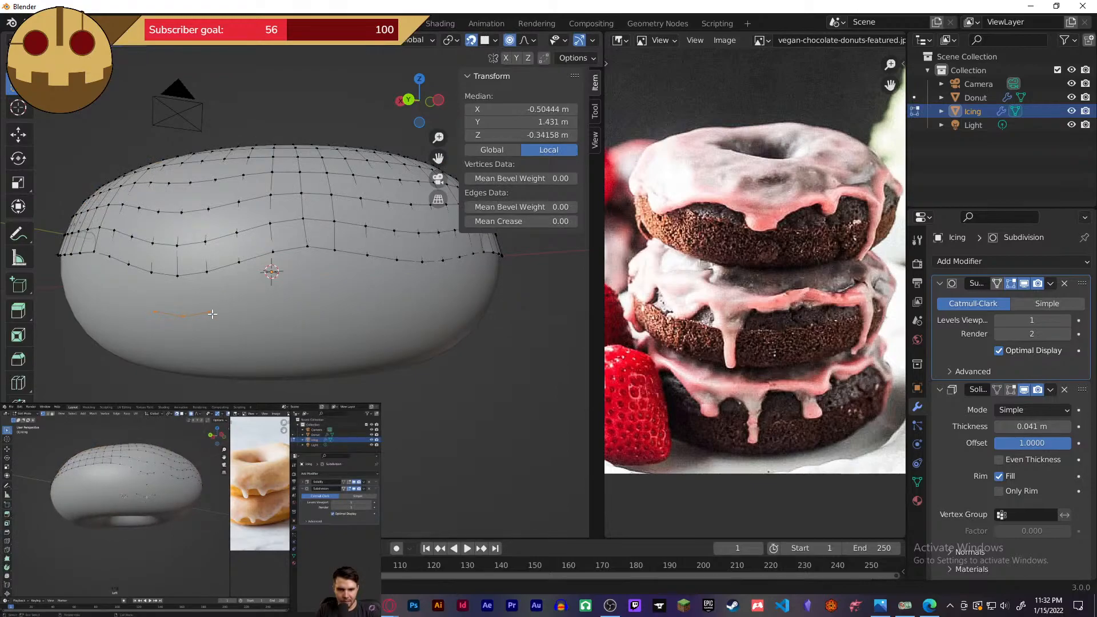
pyautogui.press('g')
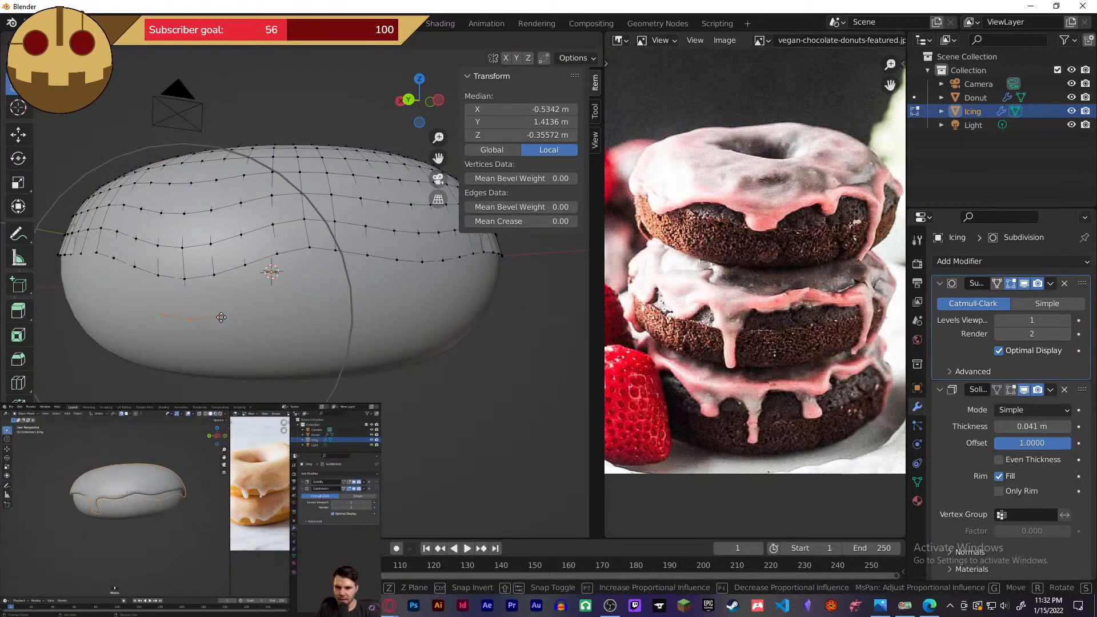
pyautogui.click(277, 316)
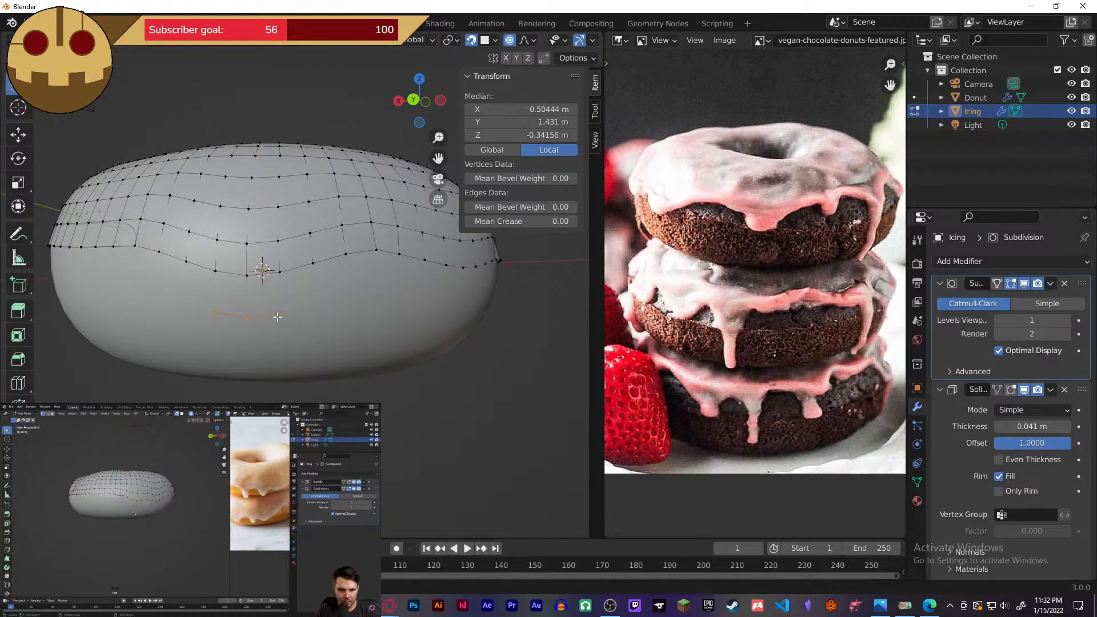
pyautogui.click(273, 316)
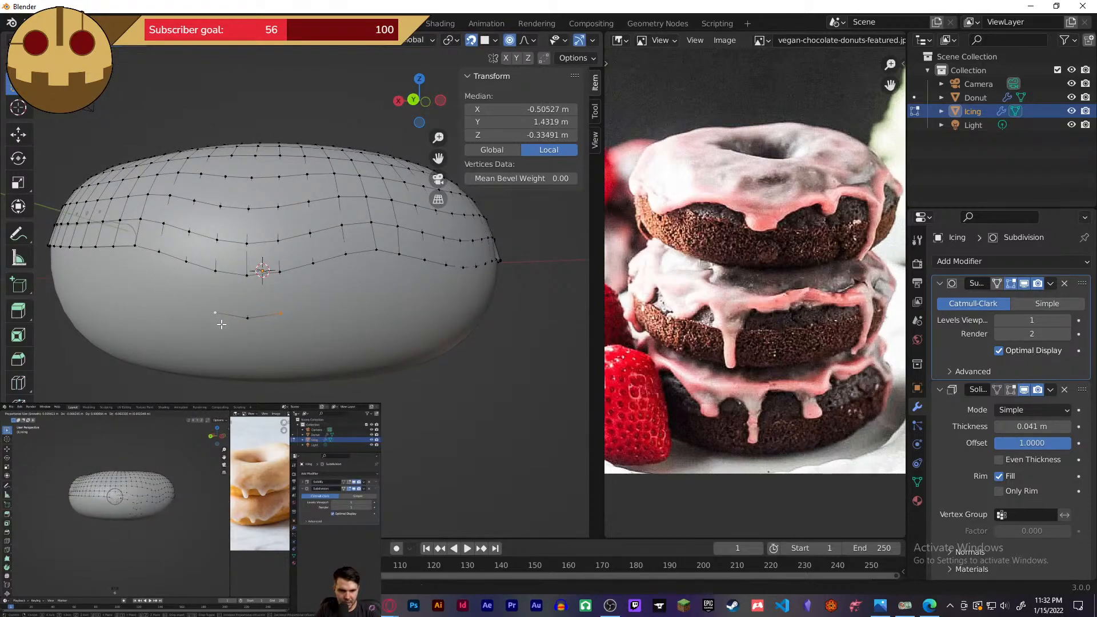
pyautogui.press('g')
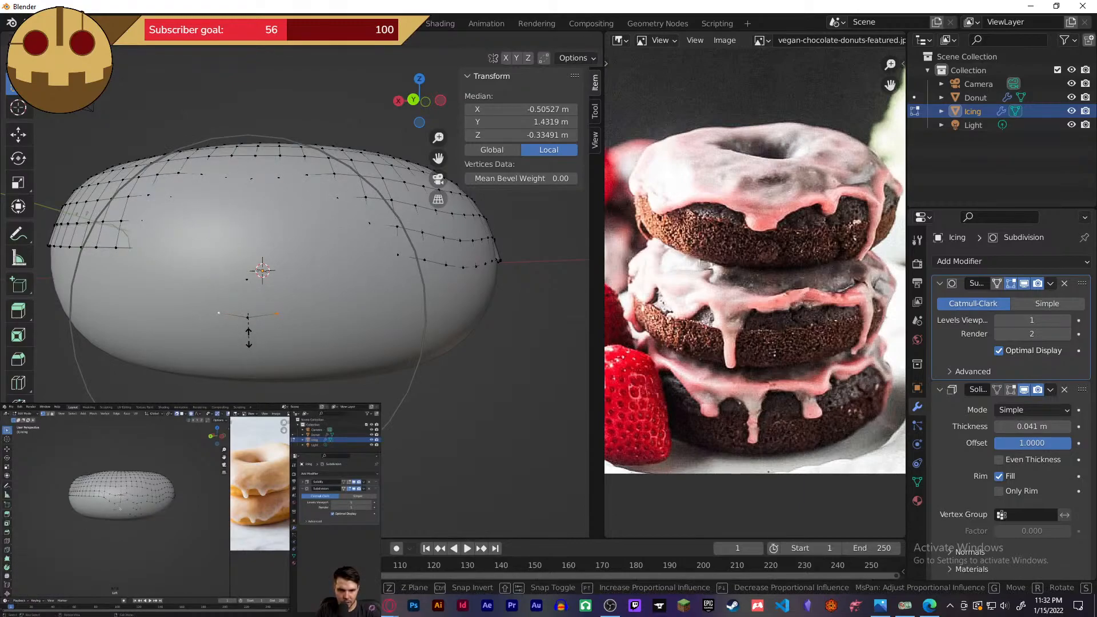
pyautogui.click(250, 342)
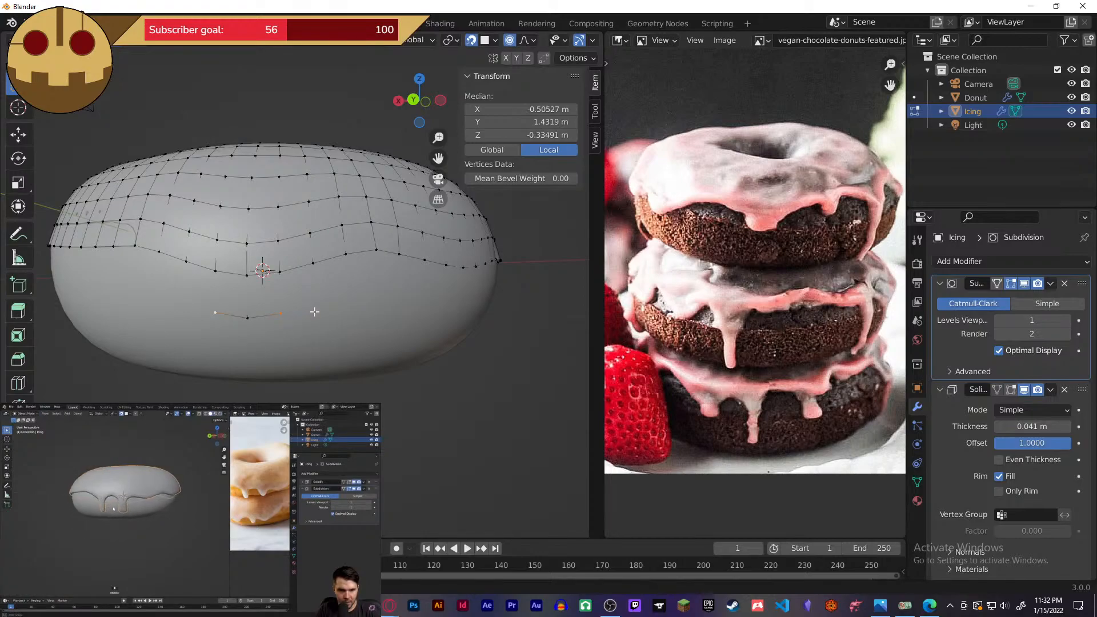
pyautogui.press('g')
pyautogui.scroll(12, 314, 312)
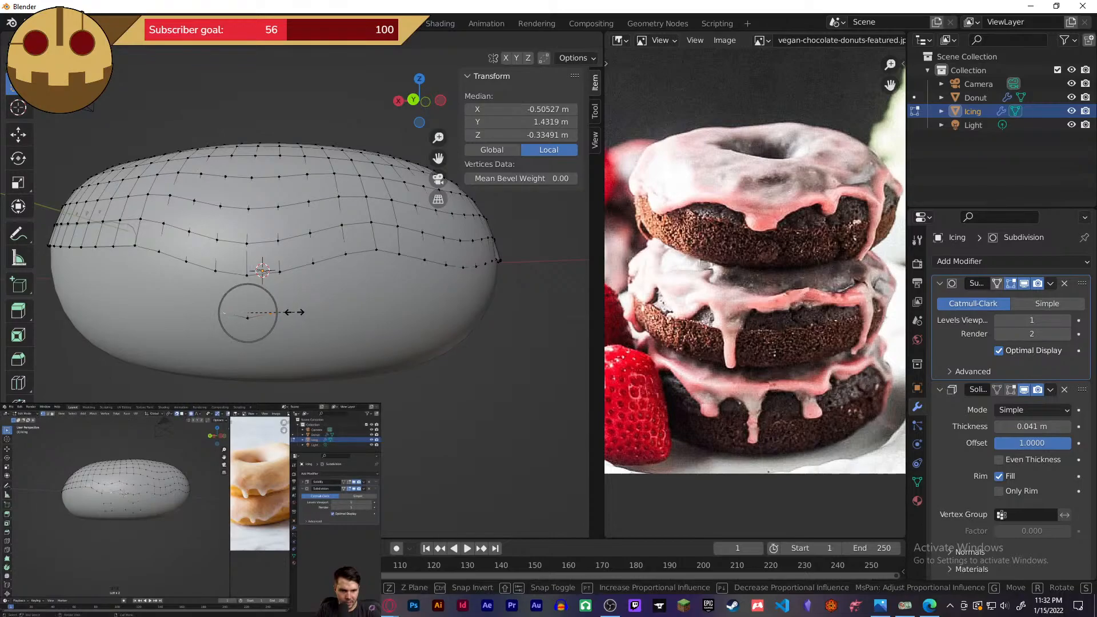
pyautogui.click(289, 313)
pyautogui.click(325, 358)
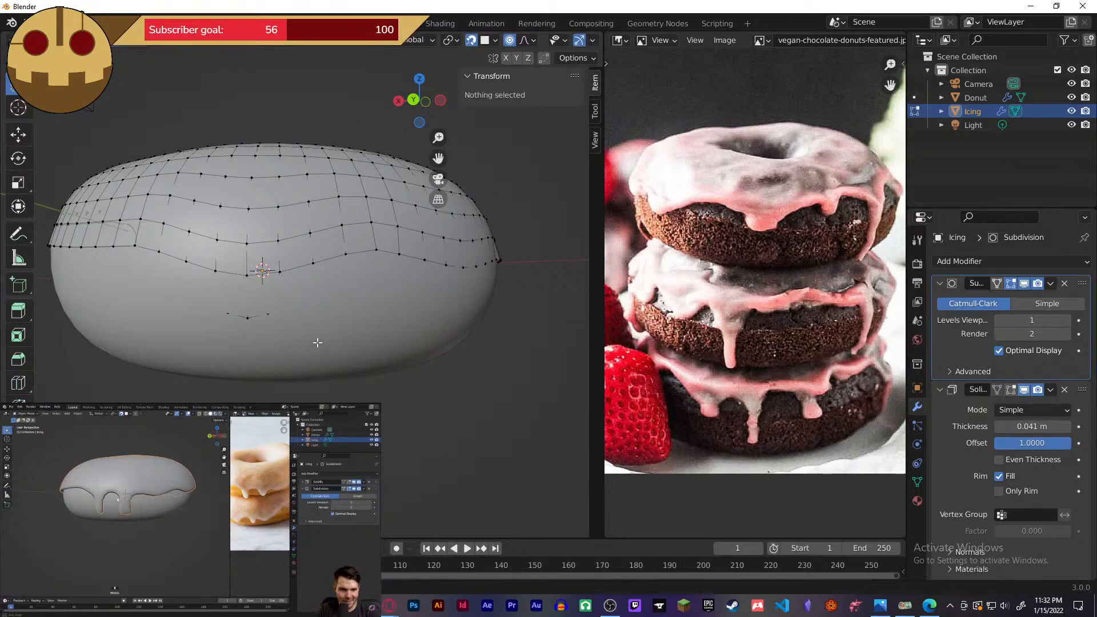
pyautogui.press('Tab')
pyautogui.scroll(3, 326, 354)
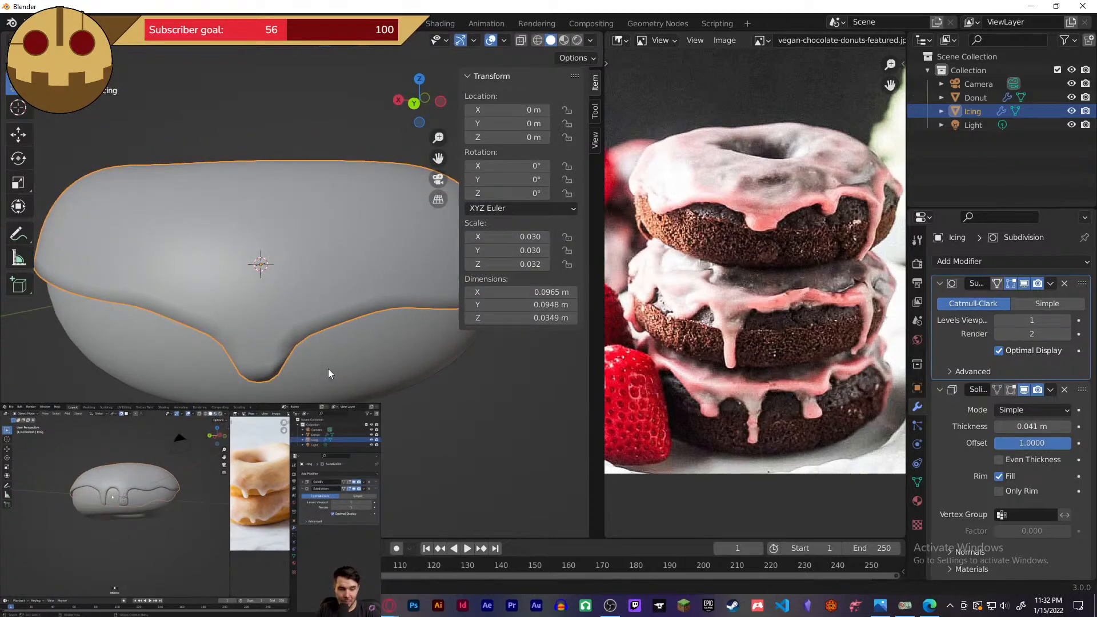
# - In Edit Mode, pull two adjacent lower-edge vertices on another side of the icing slightly down with moderately enlarged proportional influence
pyautogui.moveTo(329, 368); pyautogui.dragTo(33, 350, button='middle')
pyautogui.moveTo(180, 341); pyautogui.dragTo(208, 334, button='middle')
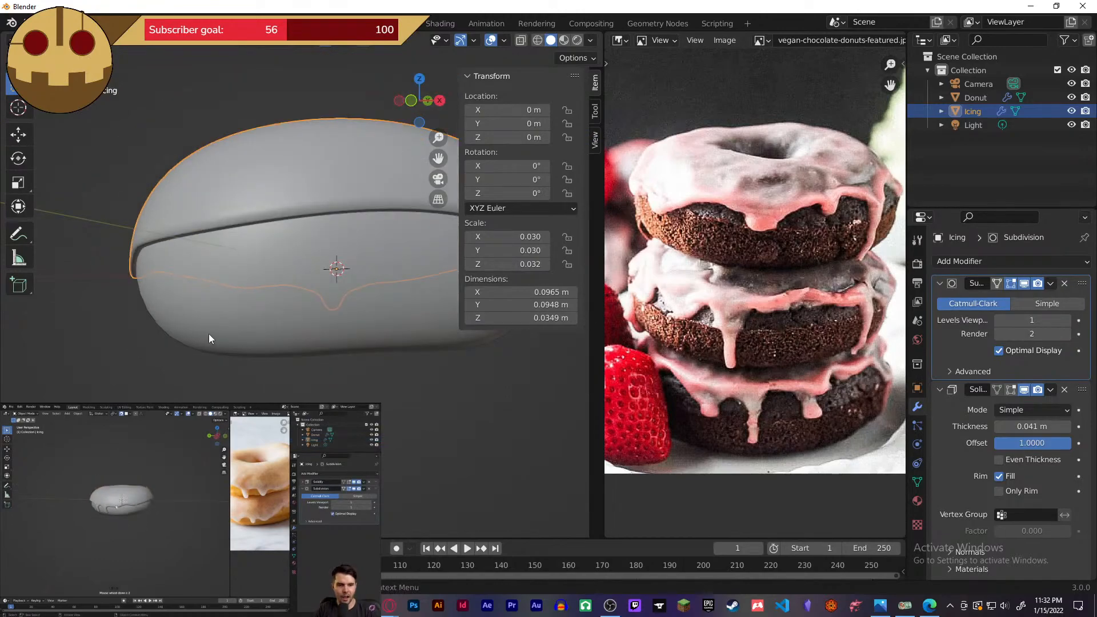
pyautogui.moveTo(303, 198); pyautogui.dragTo(321, 283, button='middle')
pyautogui.press('Tab')
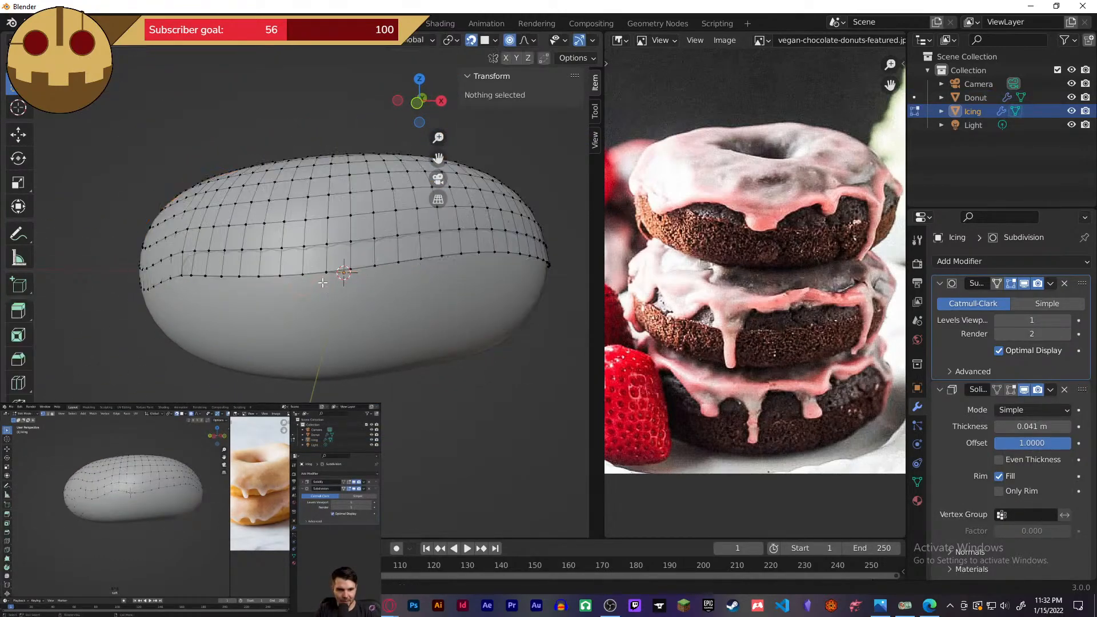
pyautogui.click(279, 276)
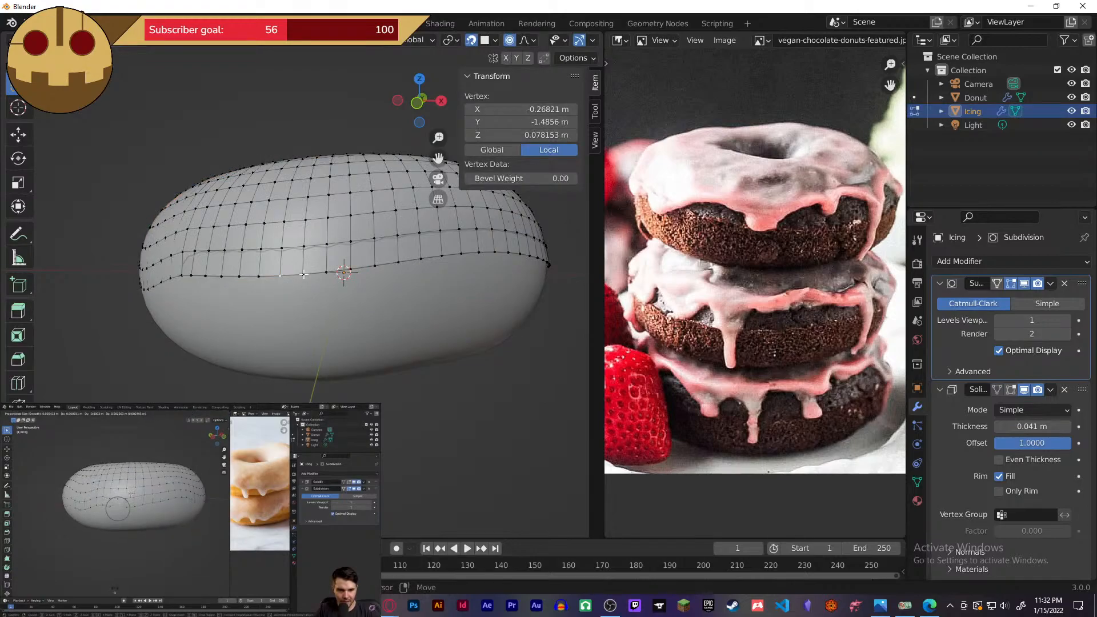
pyautogui.keyDown('shift'); pyautogui.click(303, 275); pyautogui.keyUp('shift')
pyautogui.press('g')
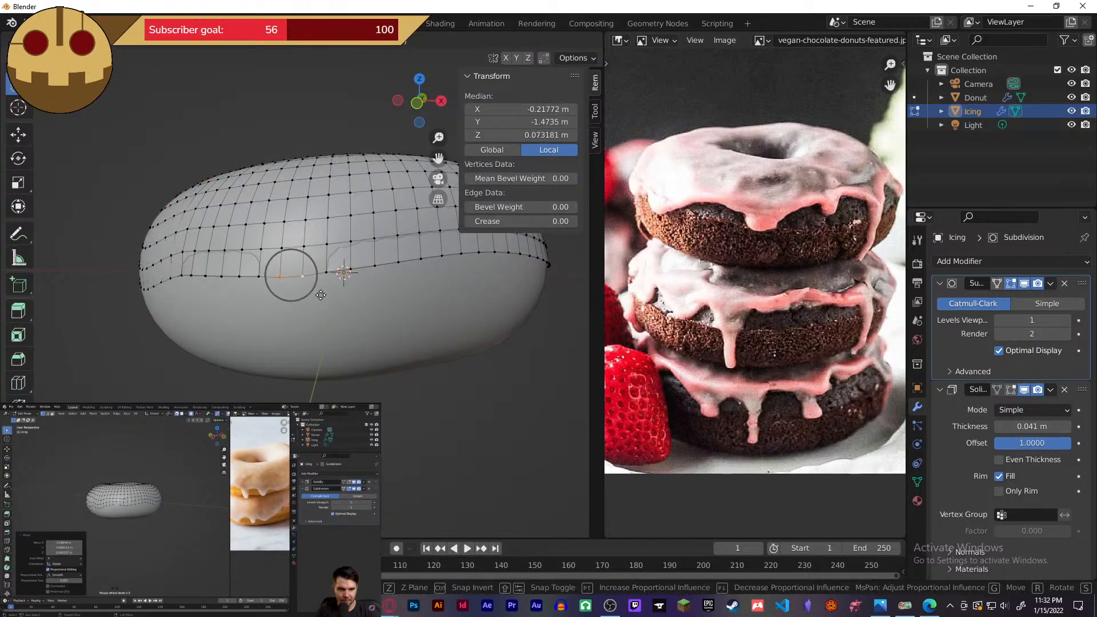
pyautogui.scroll(-3, 320, 295)
pyautogui.scroll(-1, 321, 295)
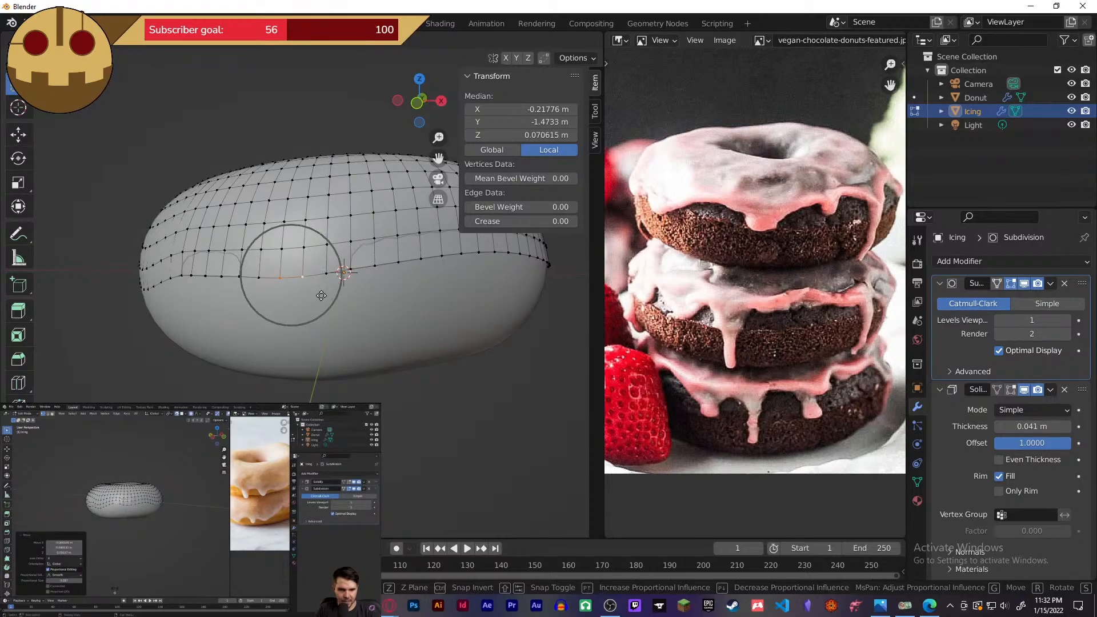
pyautogui.click(324, 307)
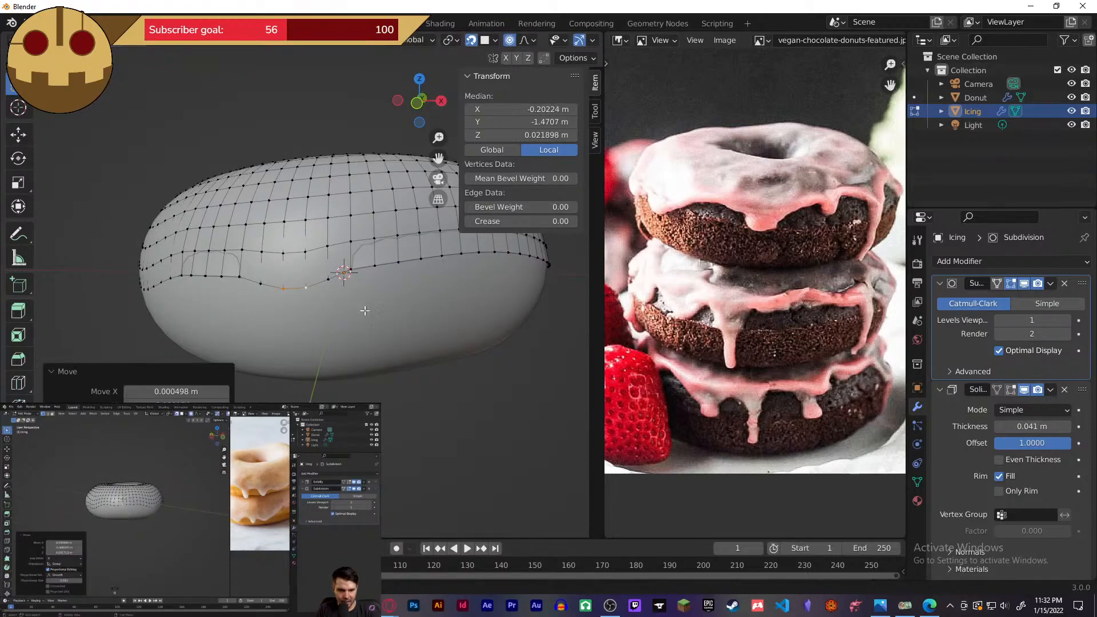
pyautogui.moveTo(324, 307); pyautogui.dragTo(284, 274, button='middle')
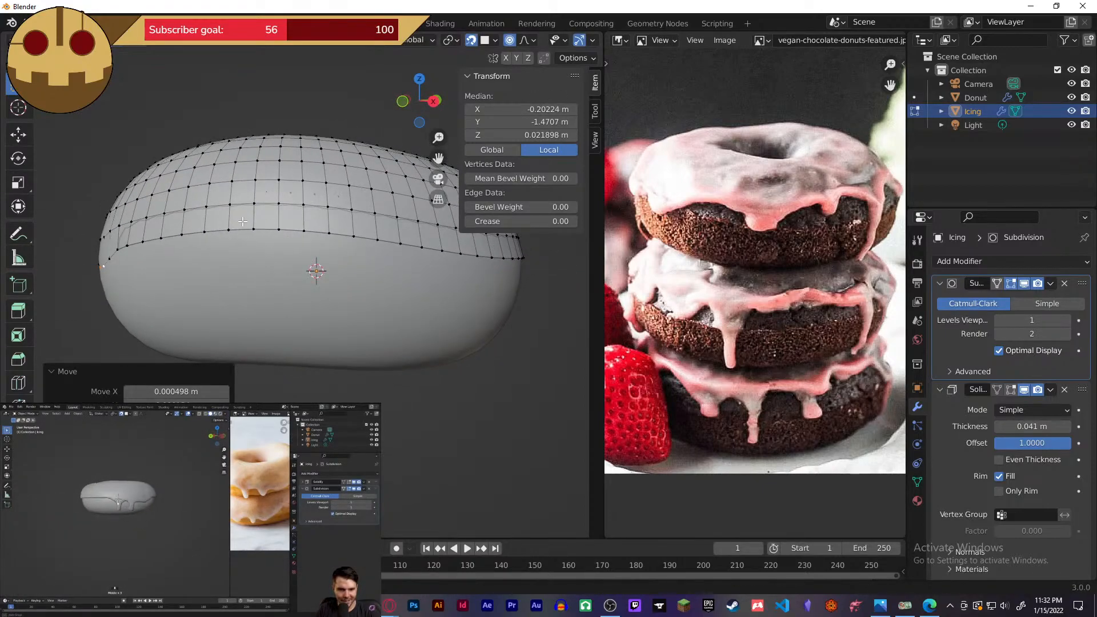
pyautogui.moveTo(303, 248); pyautogui.dragTo(304, 248)
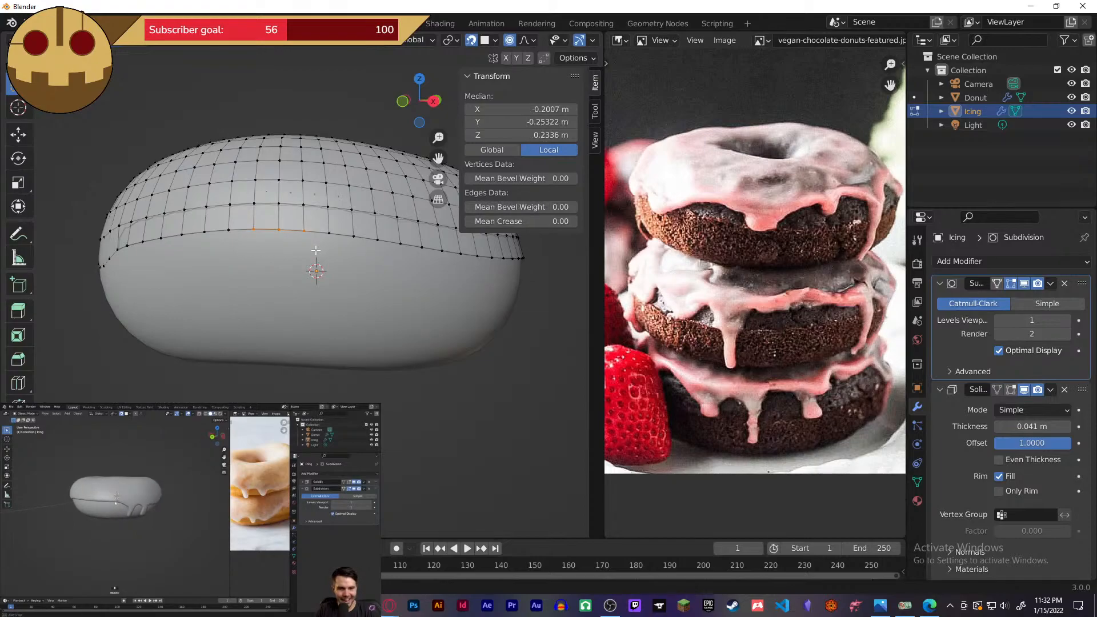
pyautogui.press('g')
pyautogui.rightClick(312, 302)
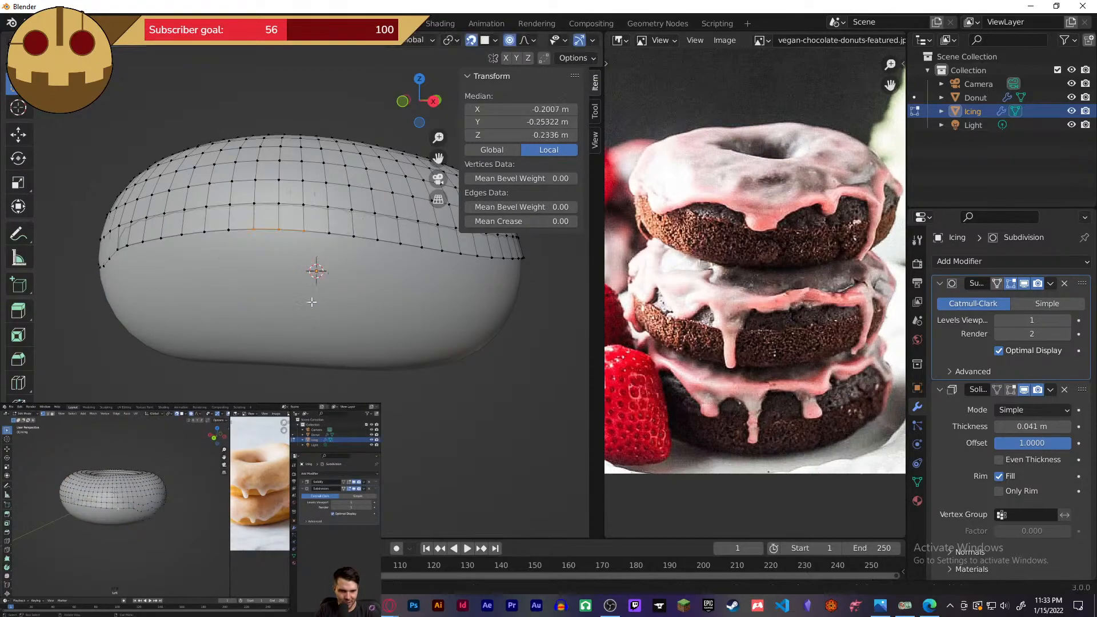
pyautogui.moveTo(291, 240); pyautogui.dragTo(294, 274, button='middle')
pyautogui.press('g')
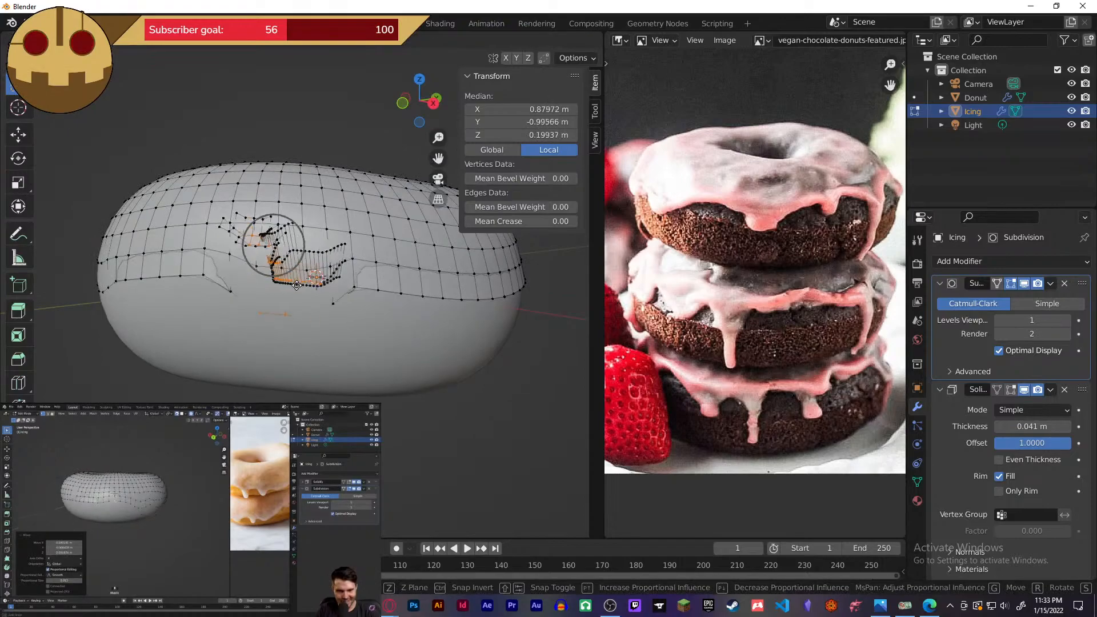
pyautogui.rightClick(297, 289)
# - Pull three adjacent vertices on the icing's lower edge down along the donut surface with enlarged proportional influence to form a broad drip
pyautogui.click(295, 290)
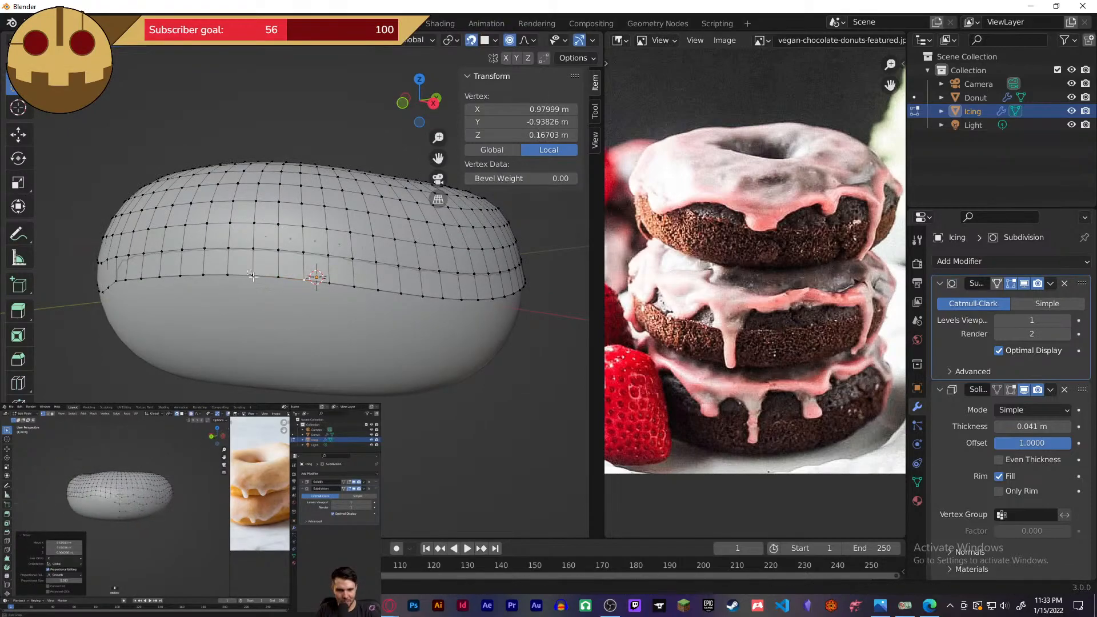
pyautogui.moveTo(247, 271); pyautogui.dragTo(310, 290)
pyautogui.moveTo(297, 305); pyautogui.dragTo(294, 314, button='middle')
pyautogui.press('g')
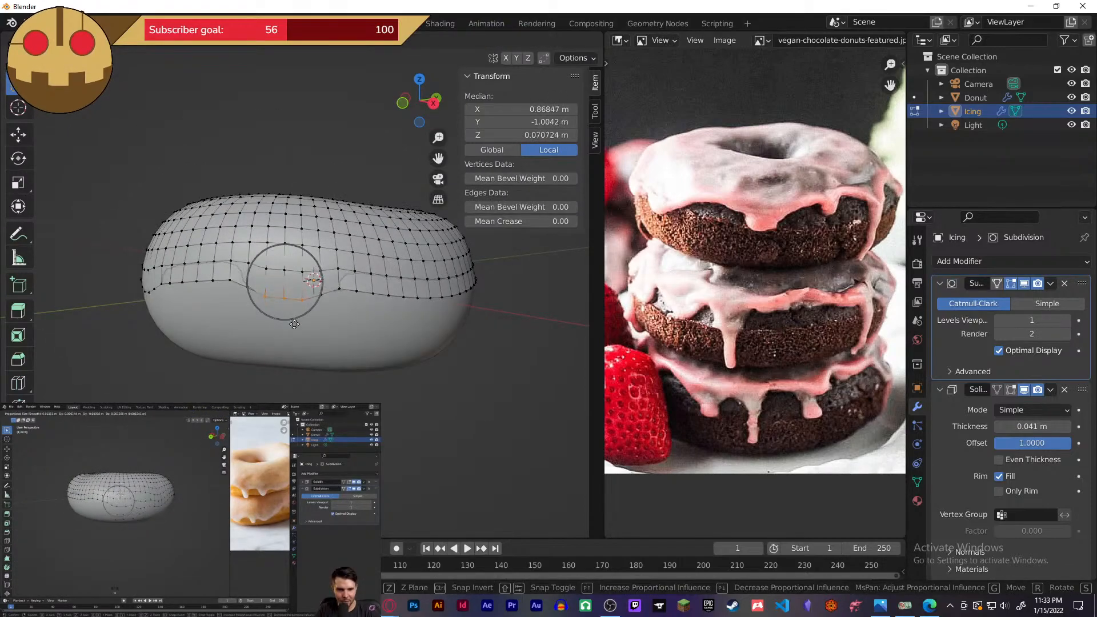
pyautogui.scroll(-4, 294, 332)
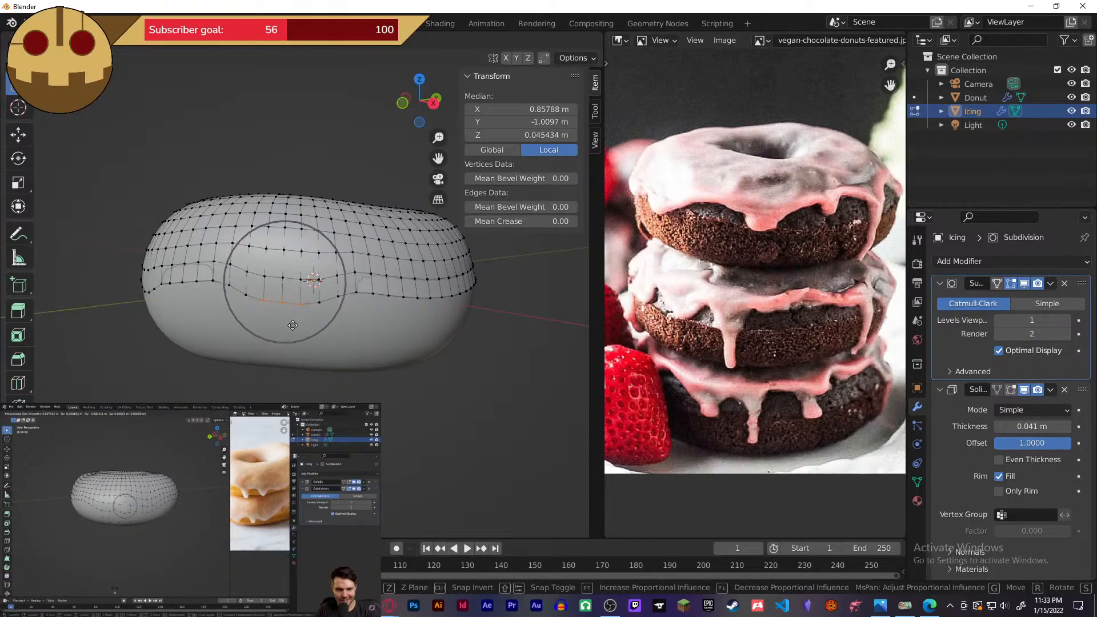
pyautogui.scroll(-3, 293, 326)
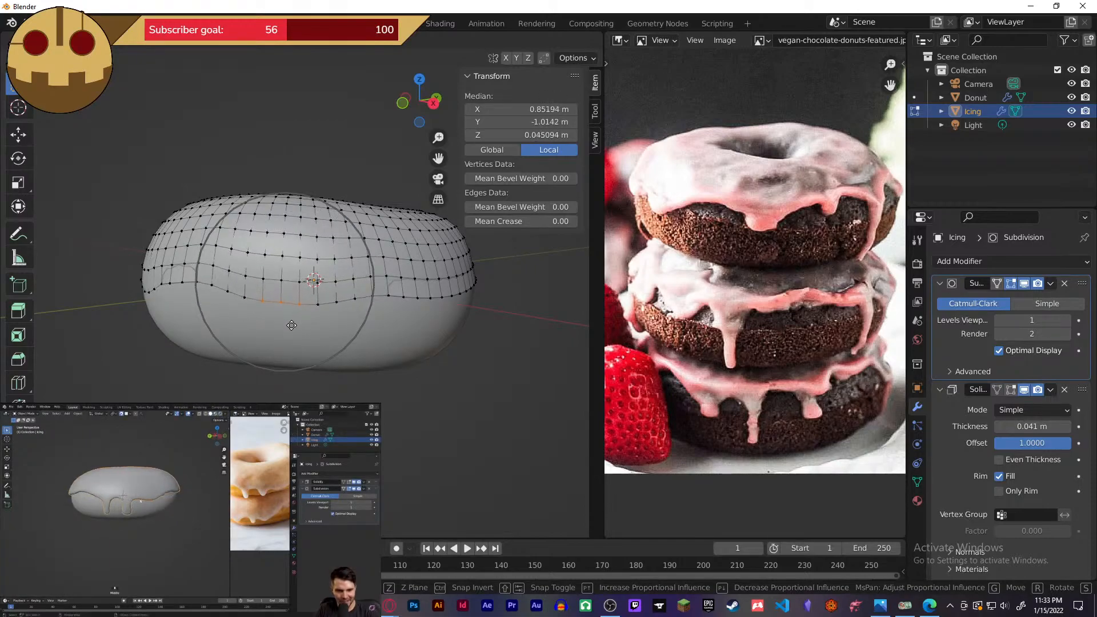
pyautogui.click(291, 326)
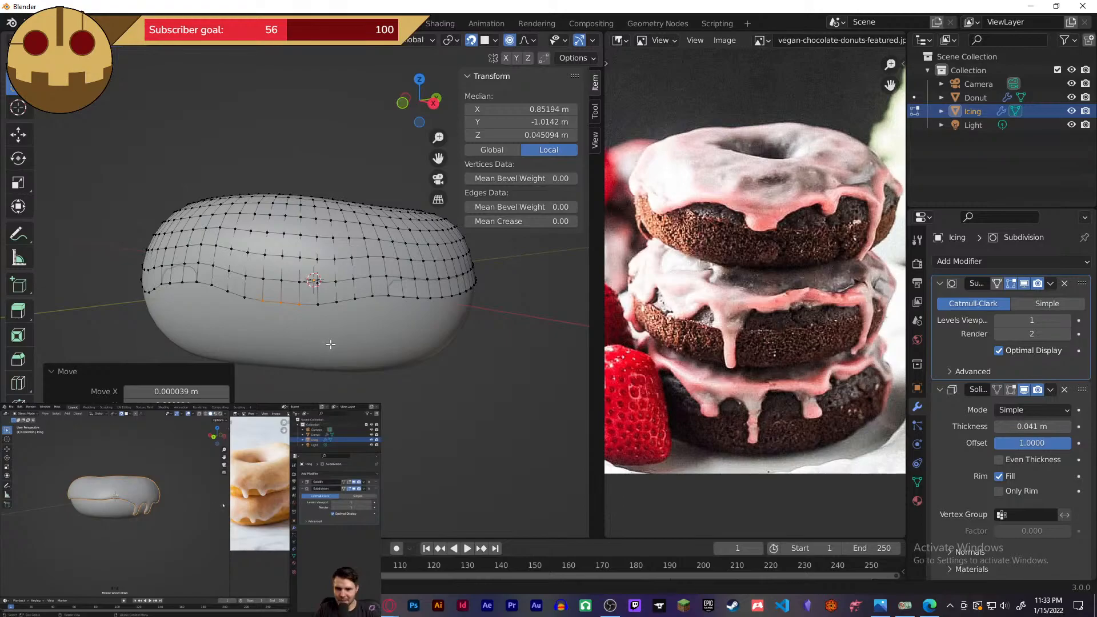
pyautogui.moveTo(331, 344); pyautogui.dragTo(361, 333, button='middle')
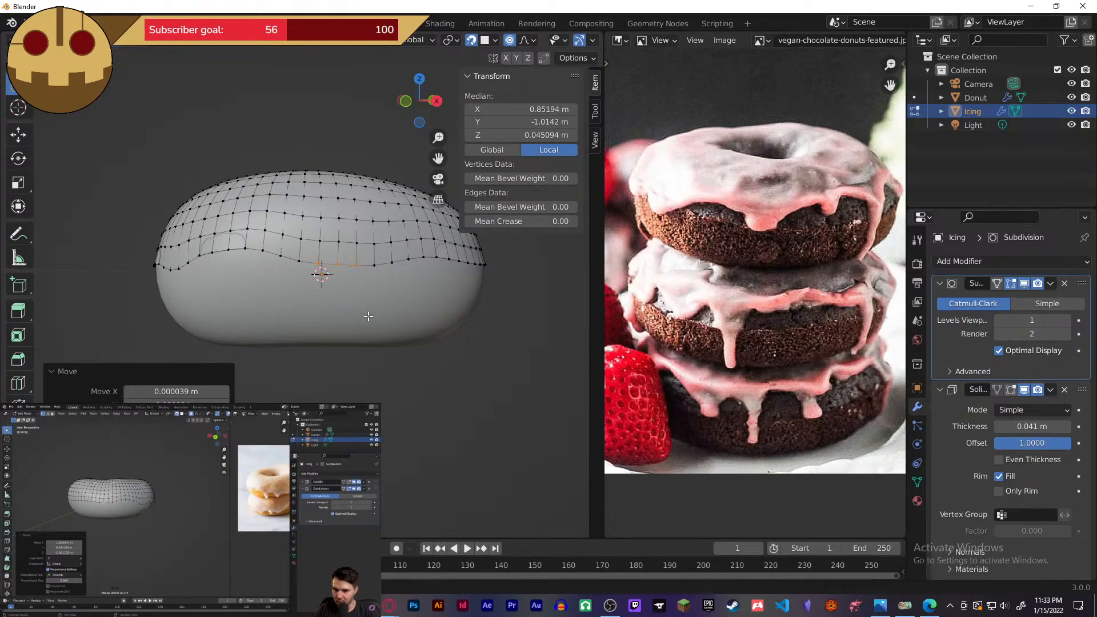
pyautogui.click(336, 262)
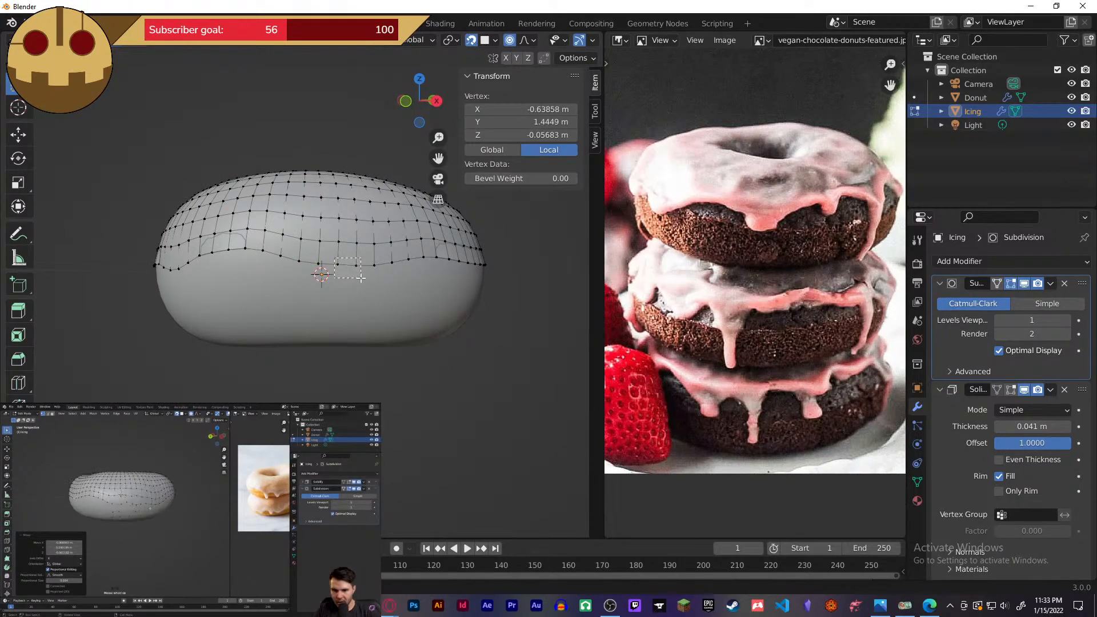
pyautogui.keyDown('alt'); pyautogui.click(349, 280); pyautogui.keyUp('alt')
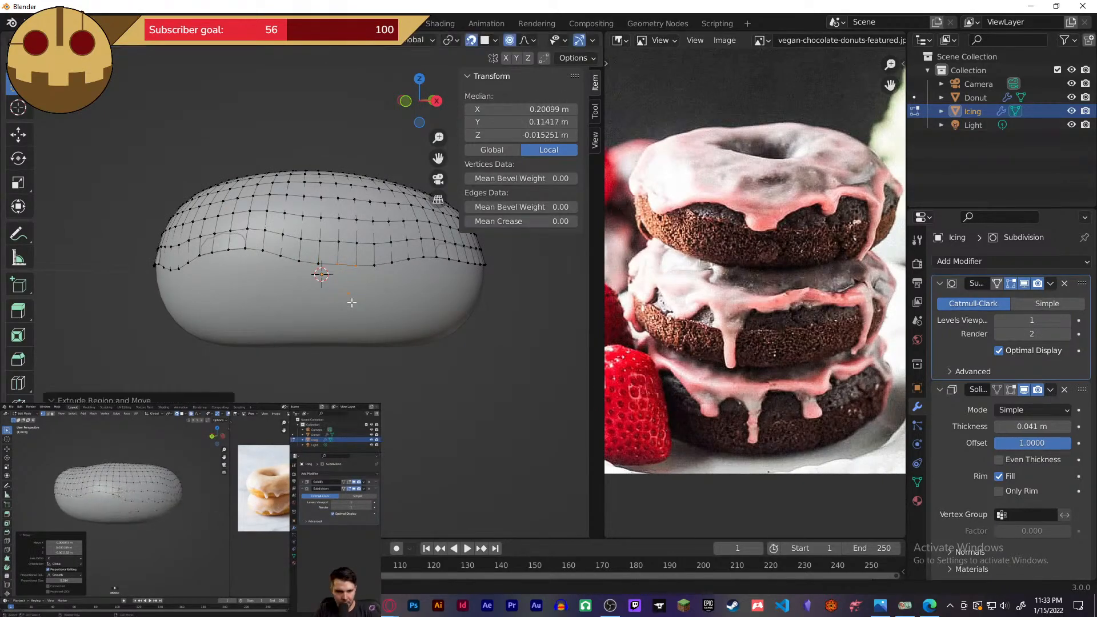
pyautogui.click(354, 298)
pyautogui.moveTo(358, 294); pyautogui.dragTo(361, 310, button='middle')
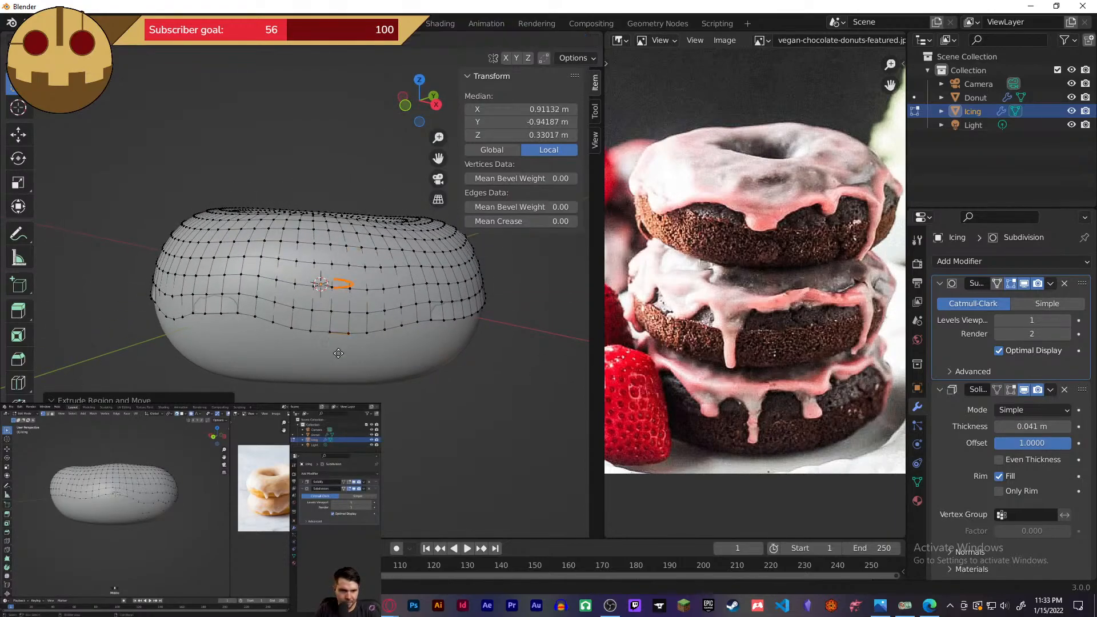
pyautogui.click(331, 334)
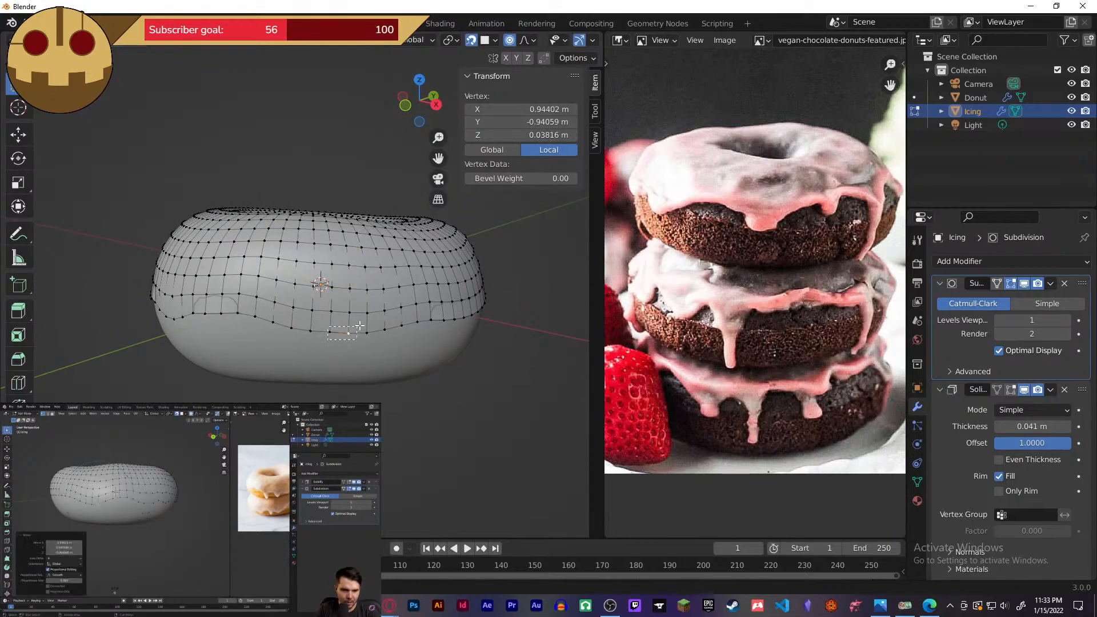
pyautogui.keyDown('shift'); pyautogui.click(350, 333); pyautogui.keyUp('shift')
pyautogui.press('e')
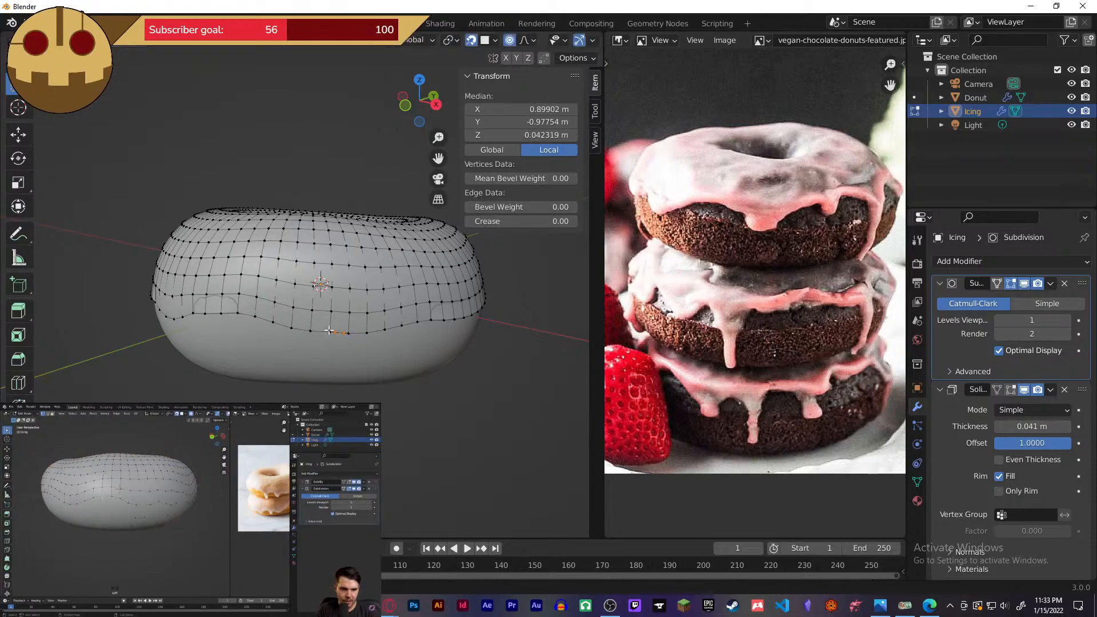
pyautogui.press('g')
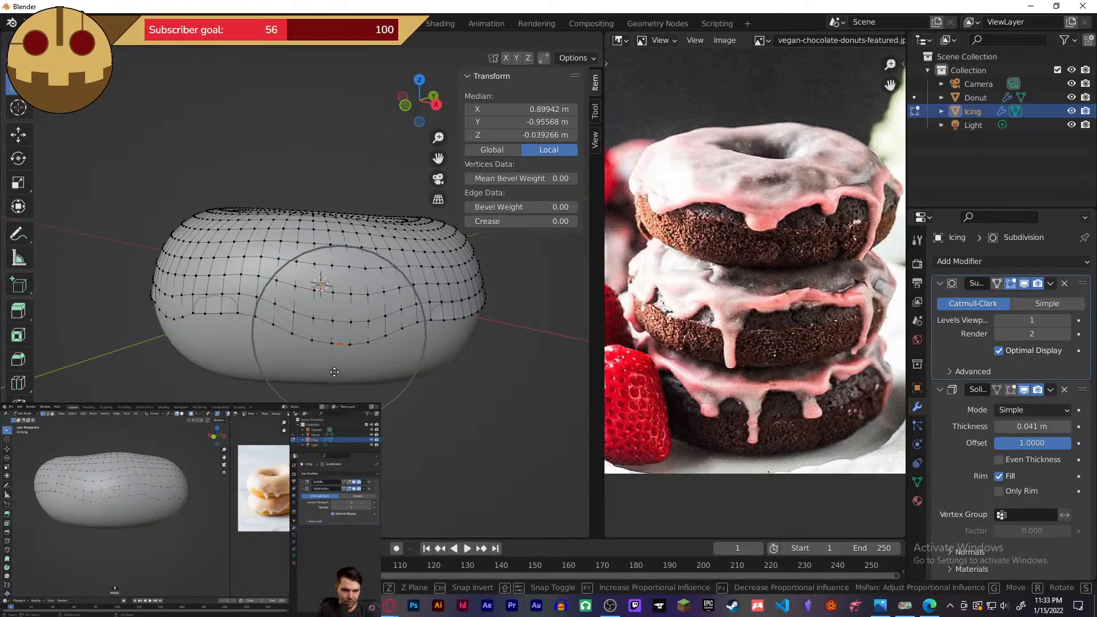
pyautogui.click(367, 324)
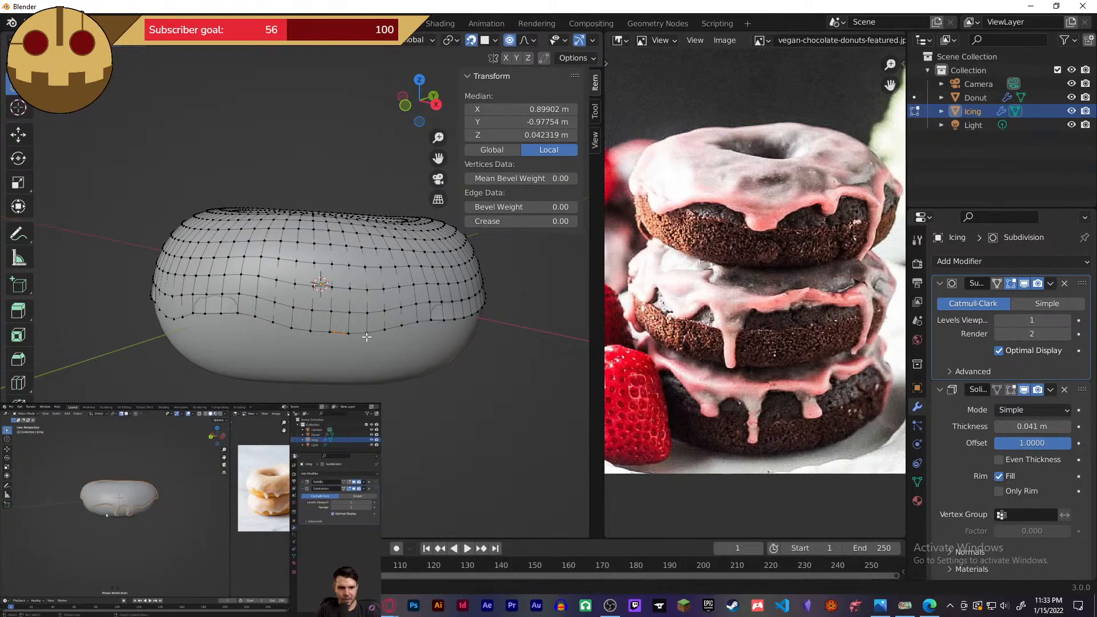
pyautogui.click(361, 342)
pyautogui.keyDown('shift'); pyautogui.click(360, 343); pyautogui.keyUp('shift')
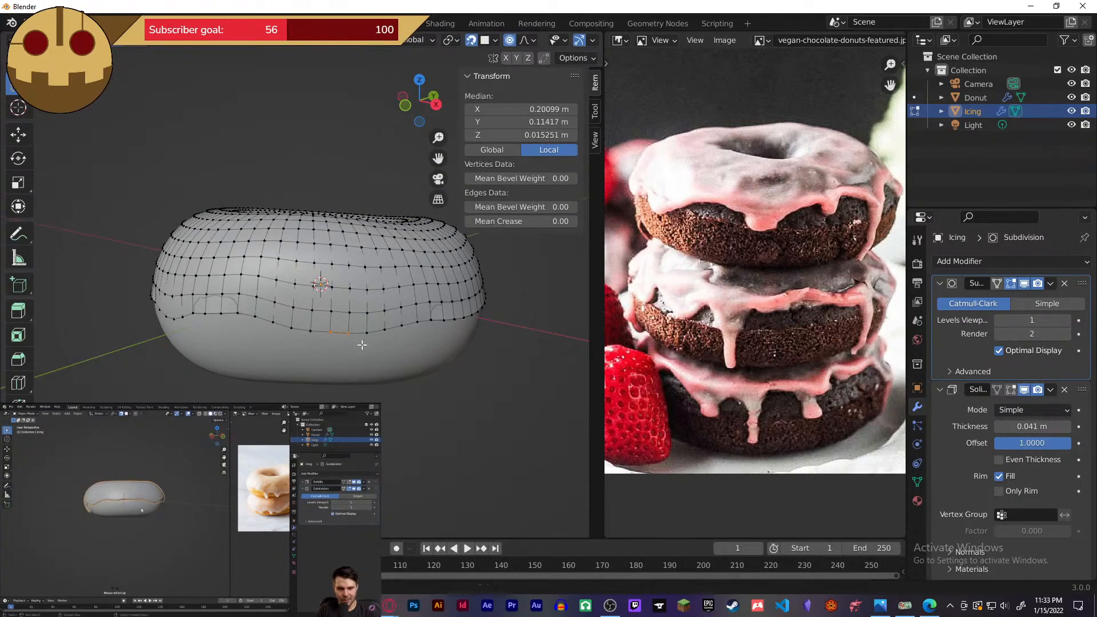
pyautogui.press('e')
pyautogui.rightClick(355, 367)
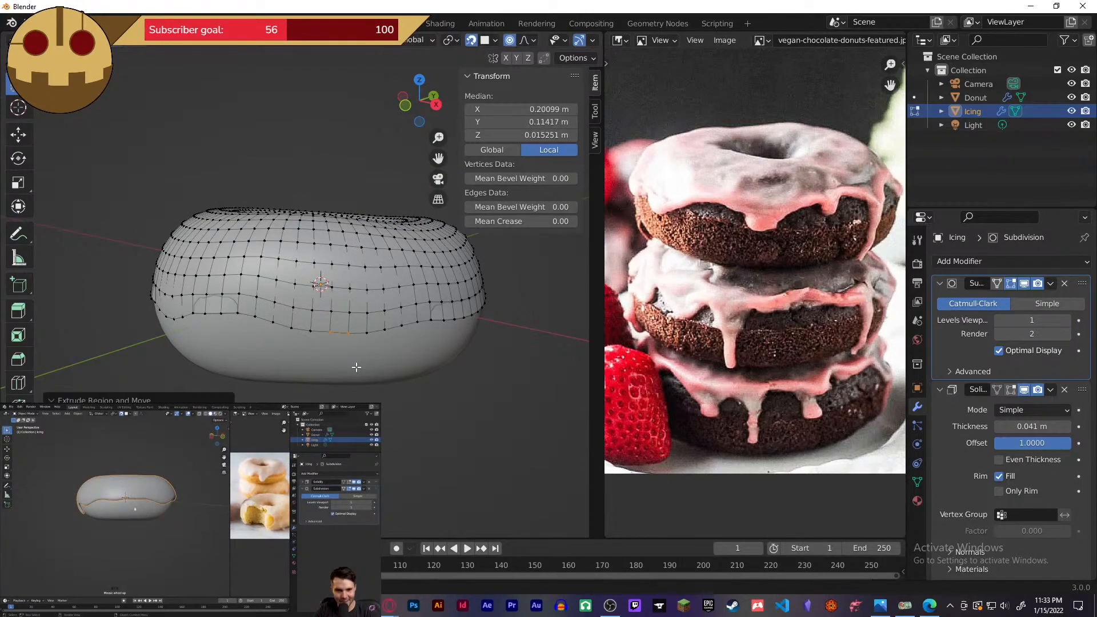
# - Extrude two adjacent vertices at the lowest part of the broad drip down along the donut surface
pyautogui.click(352, 353)
pyautogui.keyDown('shift'); pyautogui.click(327, 328); pyautogui.keyUp('shift')
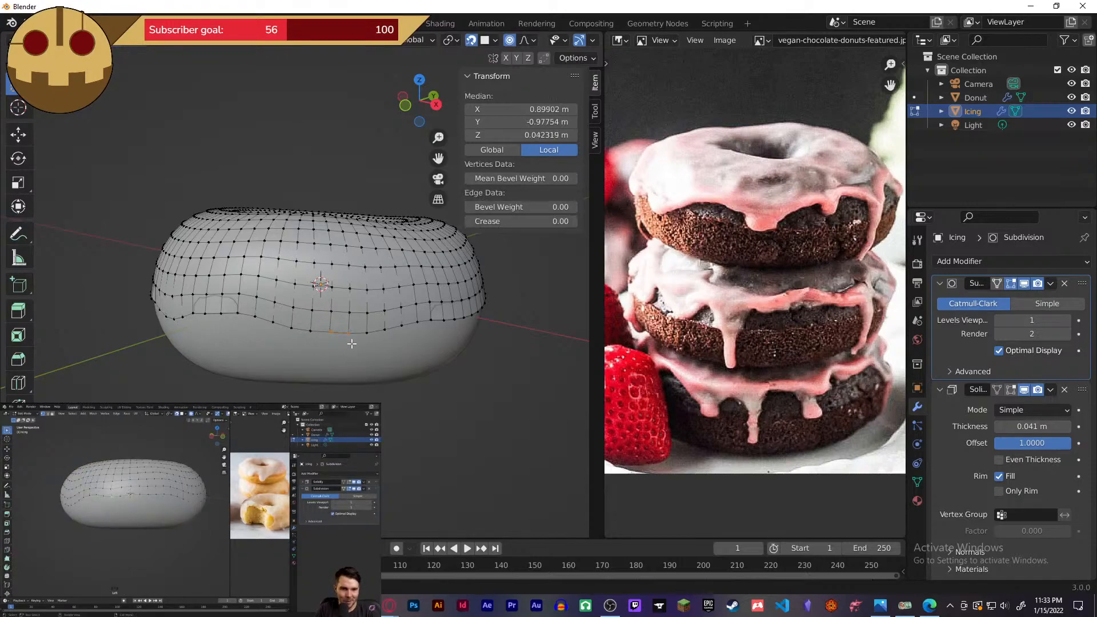
pyautogui.press('g')
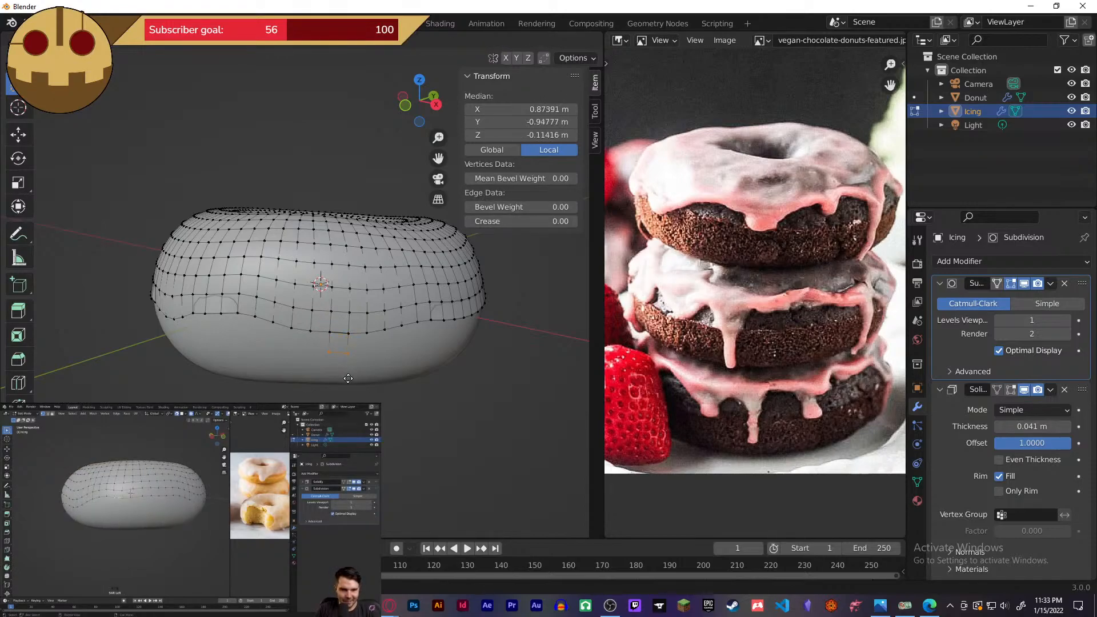
pyautogui.click(348, 380)
# - Scale the extruded drip tip narrower with reduced proportional influence and preview the icing in Object Mode
pyautogui.press('s')
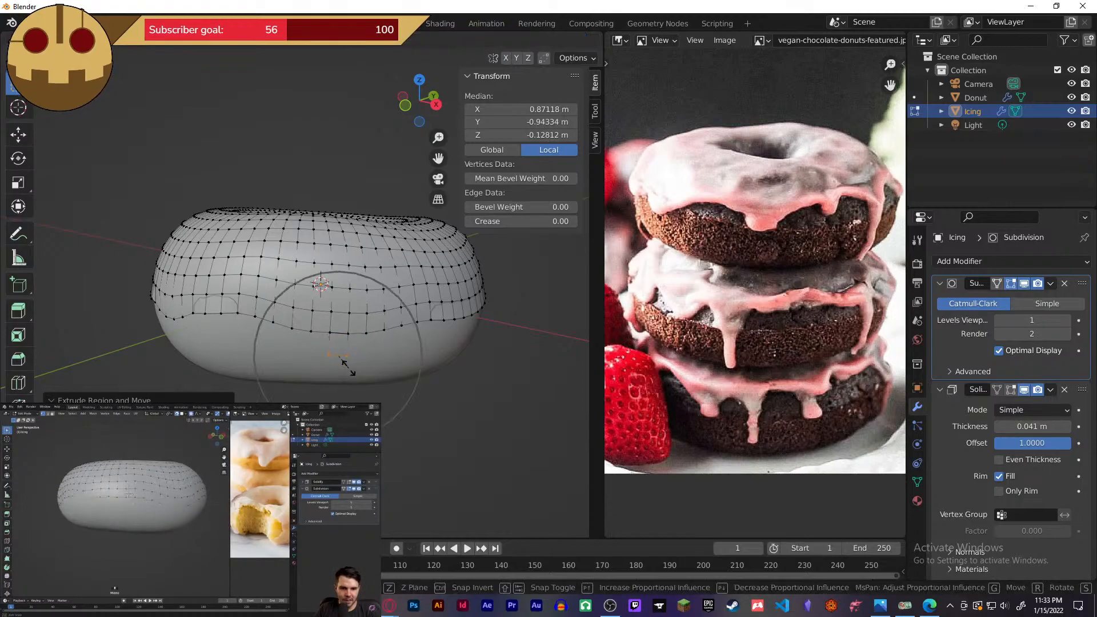
pyautogui.scroll(7, 339, 358)
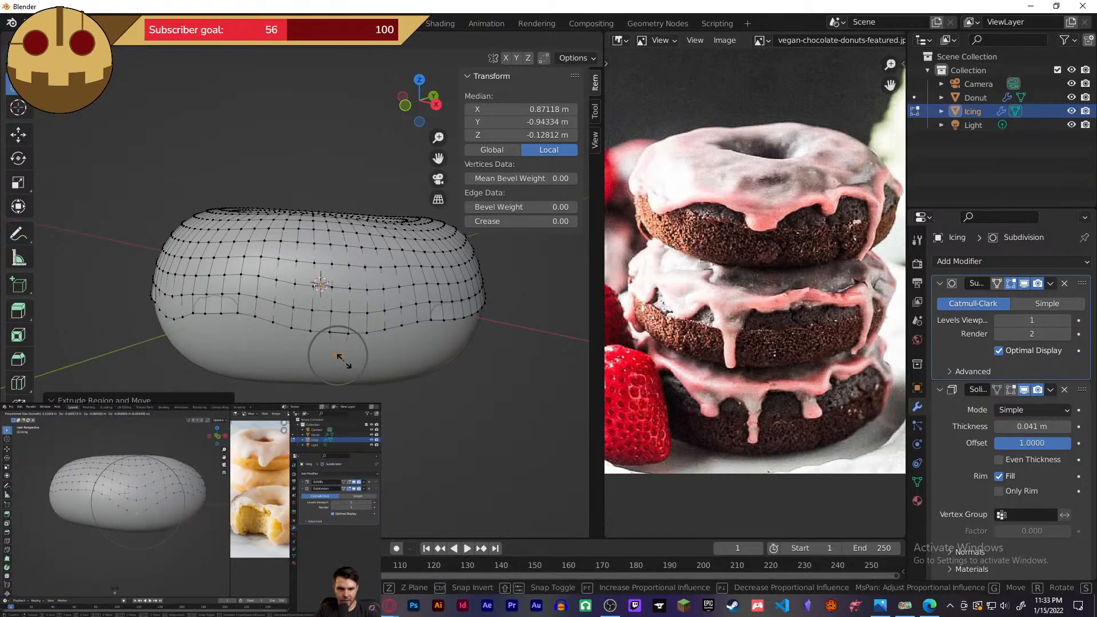
pyautogui.click(341, 359)
pyautogui.moveTo(355, 368); pyautogui.dragTo(383, 350, button='middle')
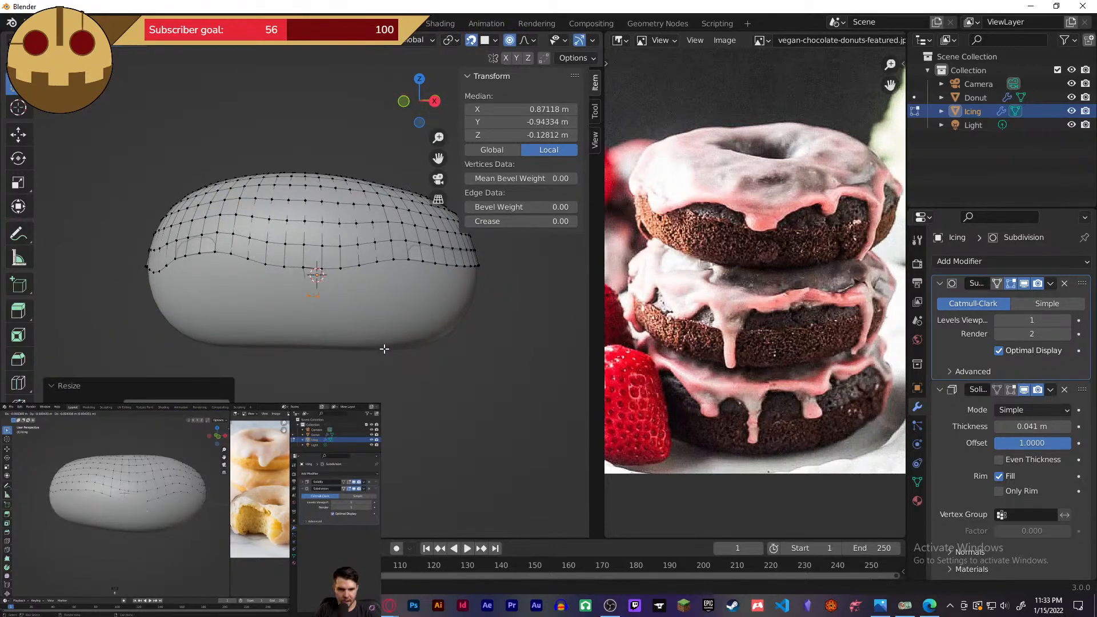
pyautogui.click(410, 368)
pyautogui.press('Tab')
pyautogui.moveTo(410, 369); pyautogui.dragTo(403, 402, button='middle')
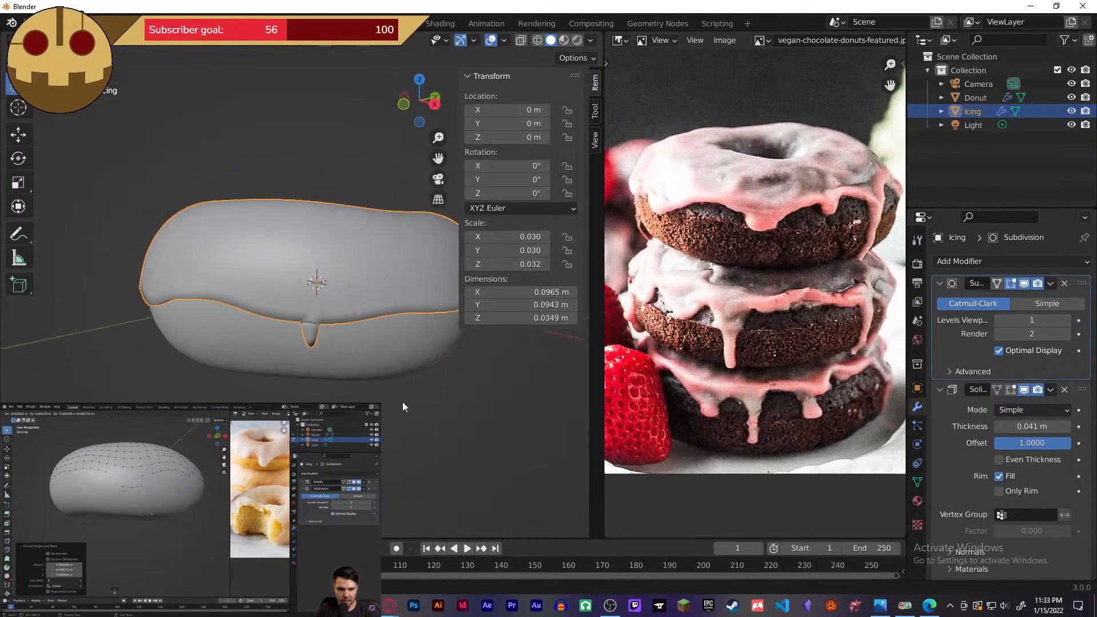
# - In Edit Mode, scale the two vertices at the root of the extruded drip farther apart and check the shape in Object Mode
pyautogui.press('Tab')
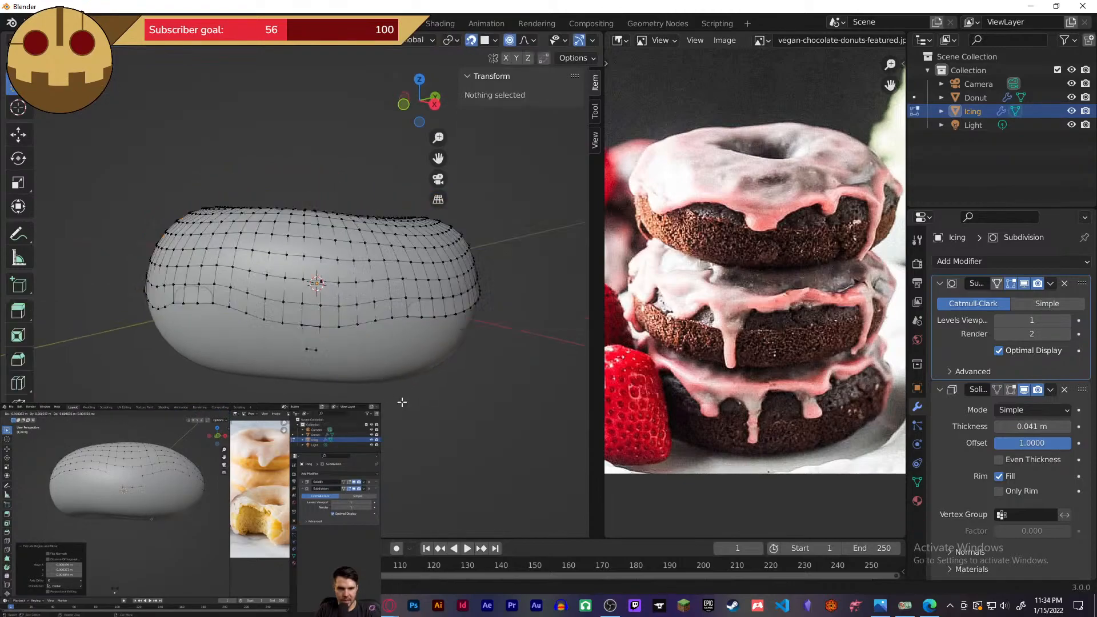
pyautogui.click(301, 330)
pyautogui.press('g')
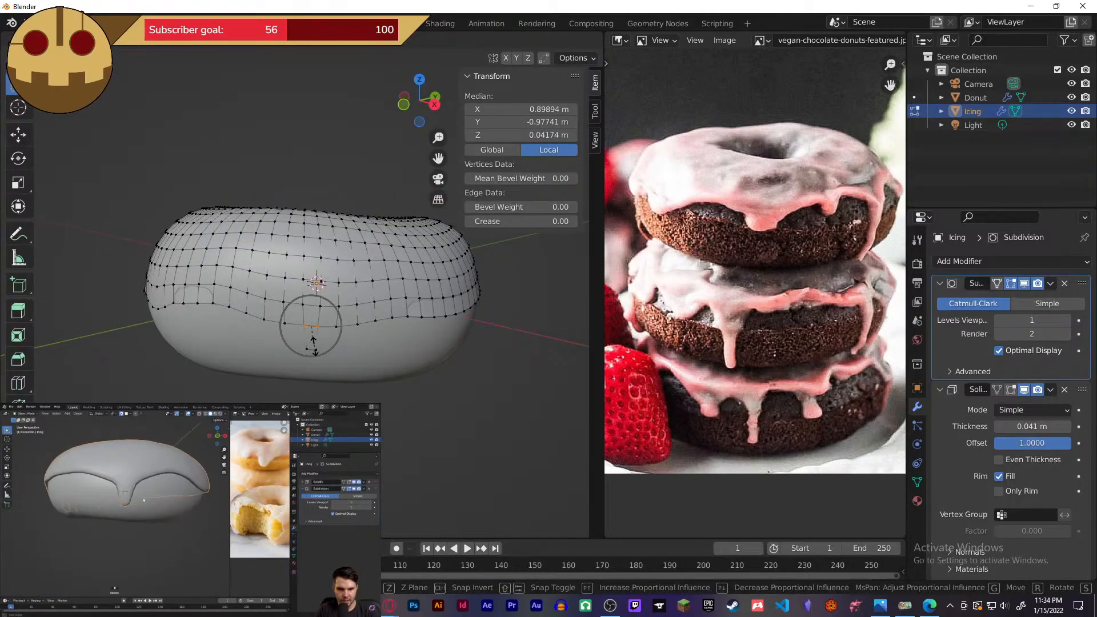
pyautogui.click(318, 365)
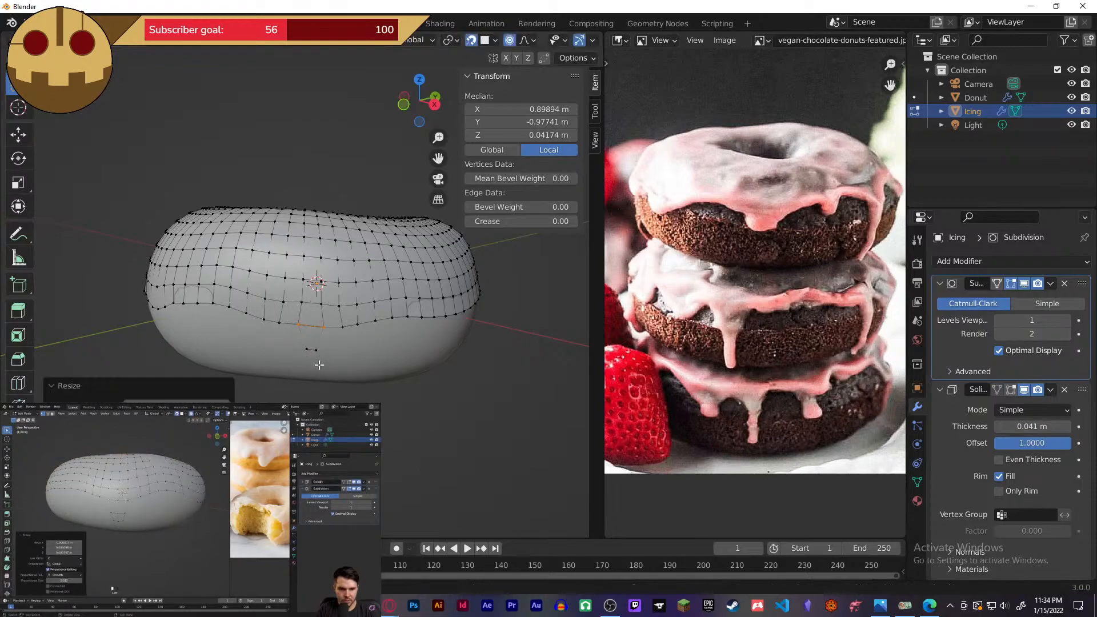
pyautogui.press('Tab')
pyautogui.press('Tab')
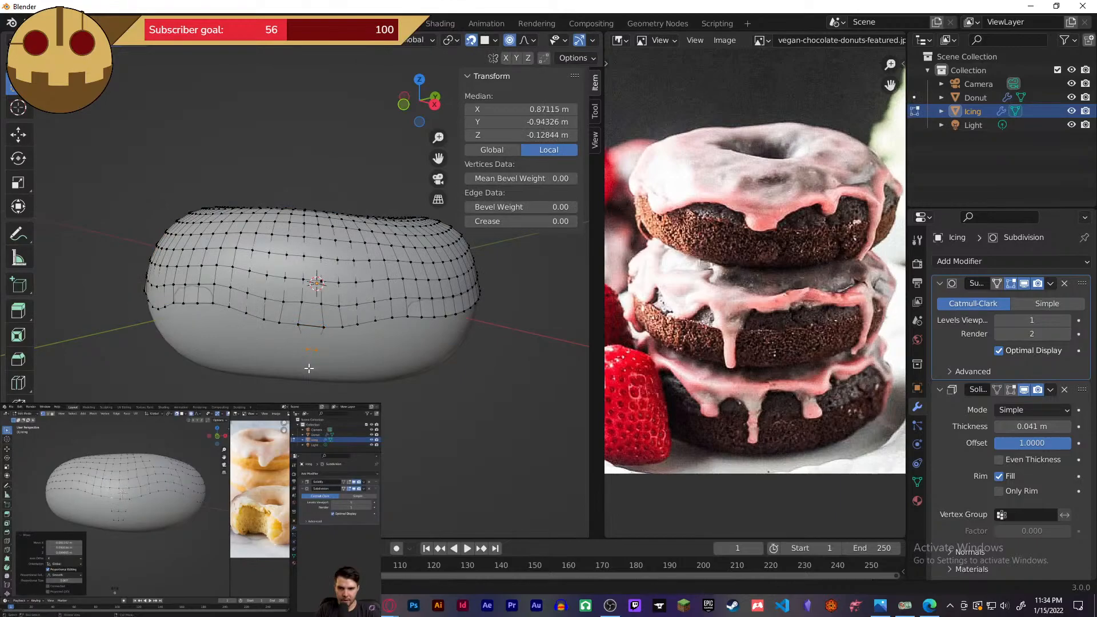
# - Scale the two drip tip vertices farther apart and inspect the widened drip from below in Object Mode
pyautogui.press('g')
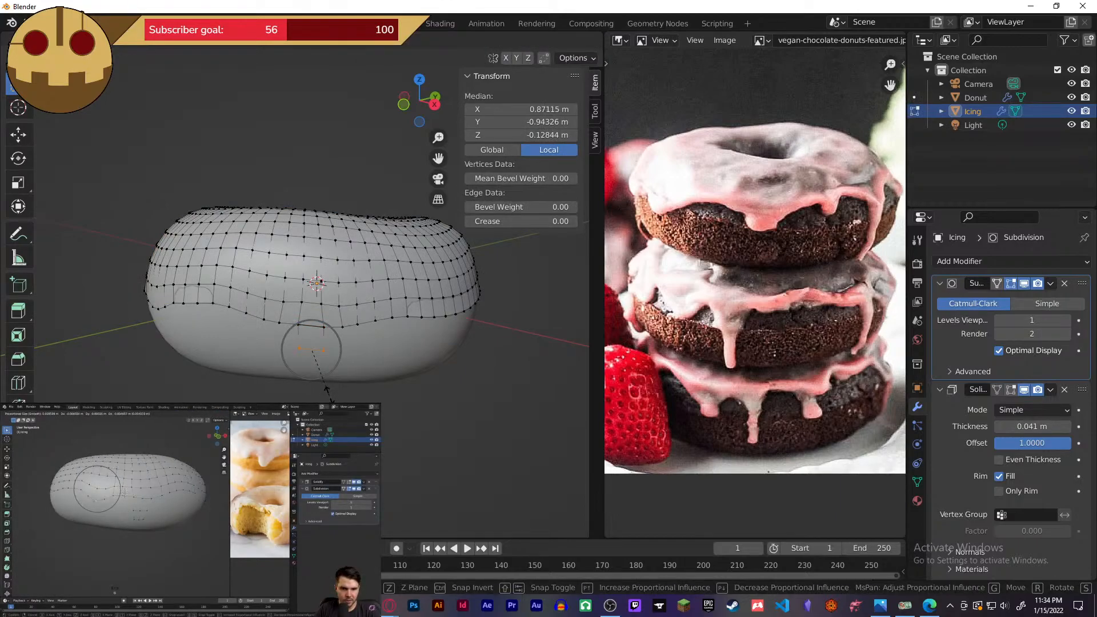
pyautogui.click(328, 395)
pyautogui.press('Tab')
pyautogui.moveTo(338, 389); pyautogui.dragTo(349, 328, button='middle')
pyautogui.scroll(3, 349, 328)
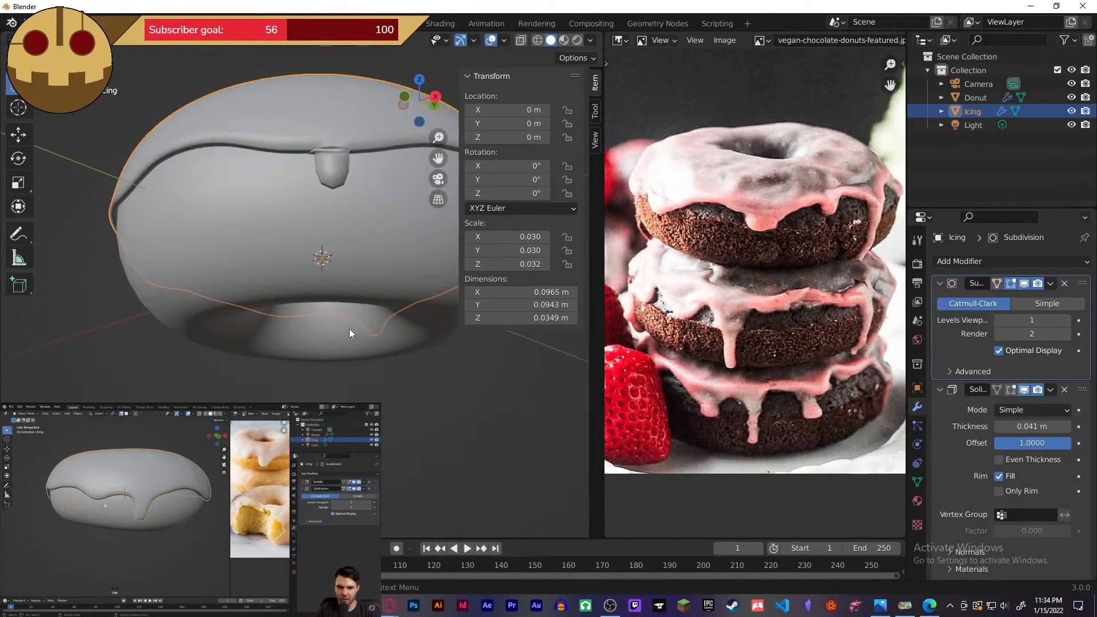
pyautogui.scroll(-4, 358, 208)
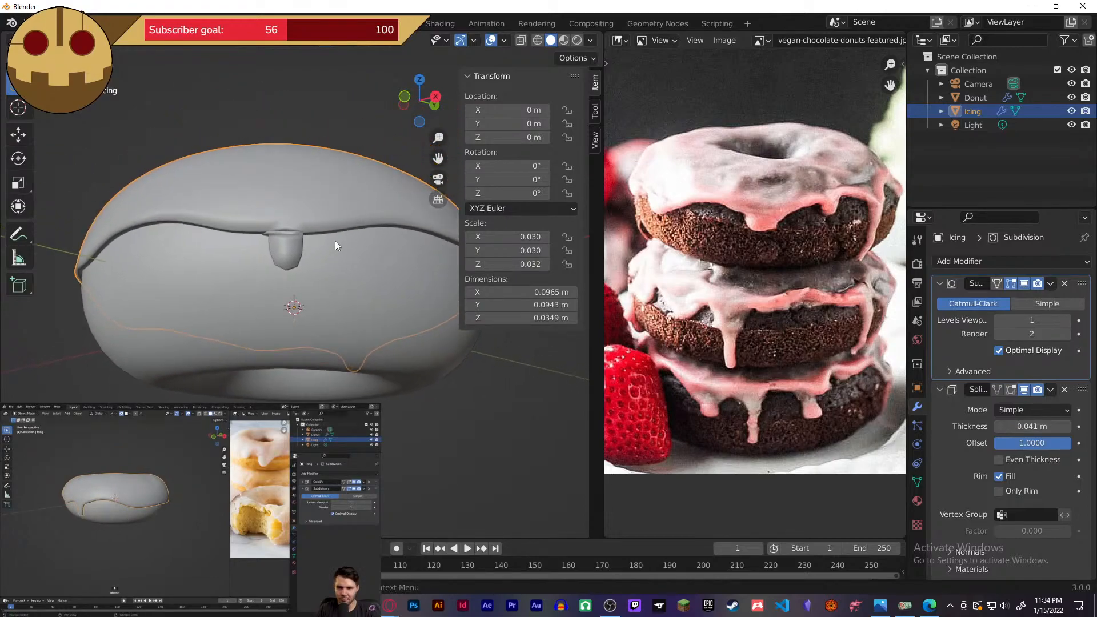
# - Undo the scaling and the extrusion of the narrow drip, back to the plain lower edge in Edit Mode
pyautogui.press('Tab')
pyautogui.hotkey('ctrl', 'z')
pyautogui.hotkey('ctrl', 'z')
pyautogui.hotkey('ctrl', 'z')
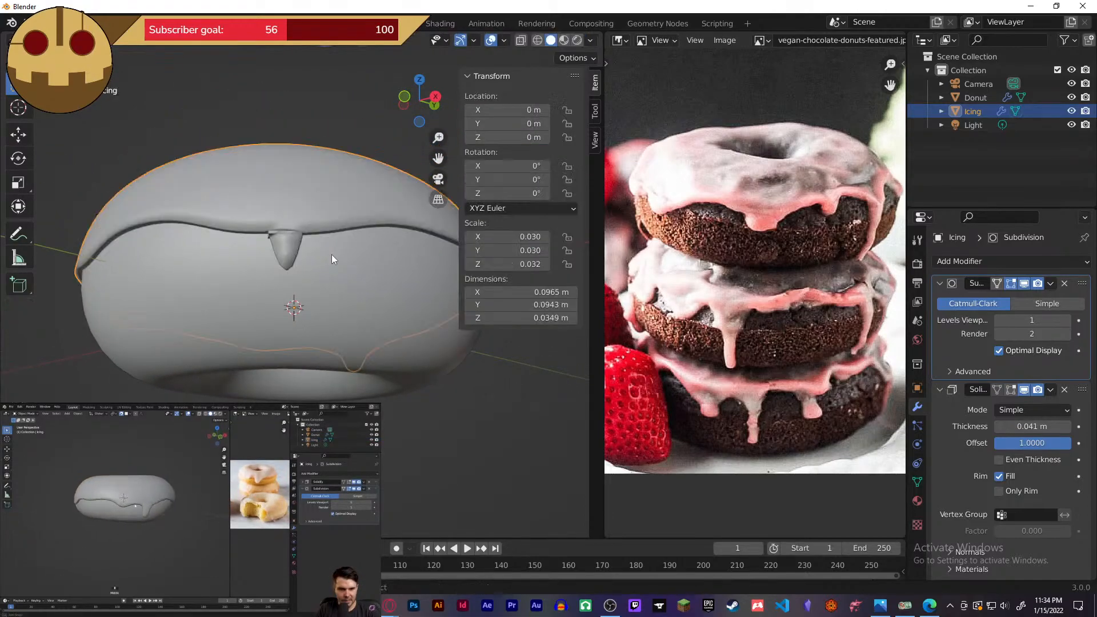
pyautogui.hotkey('ctrl', 'z')
pyautogui.hotkey('ctrl', 'z')
pyautogui.hotkey('ctrl', 'z')
pyautogui.hotkey('ctrl', 'z')
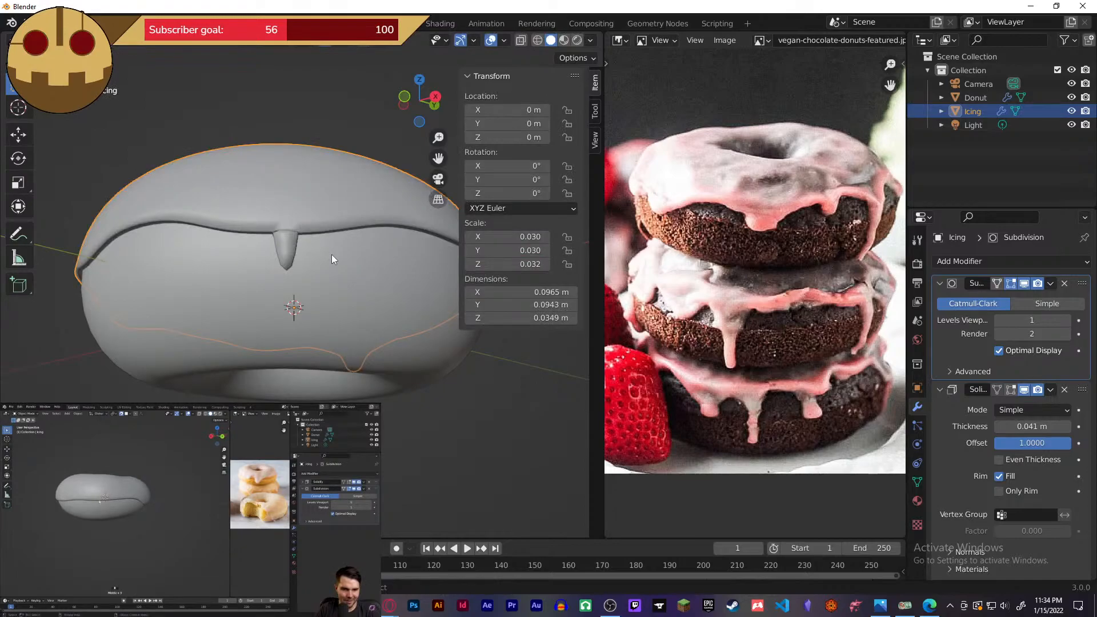
pyautogui.hotkey('ctrl', 'z')
pyautogui.hotkey('ctrl', 'z')
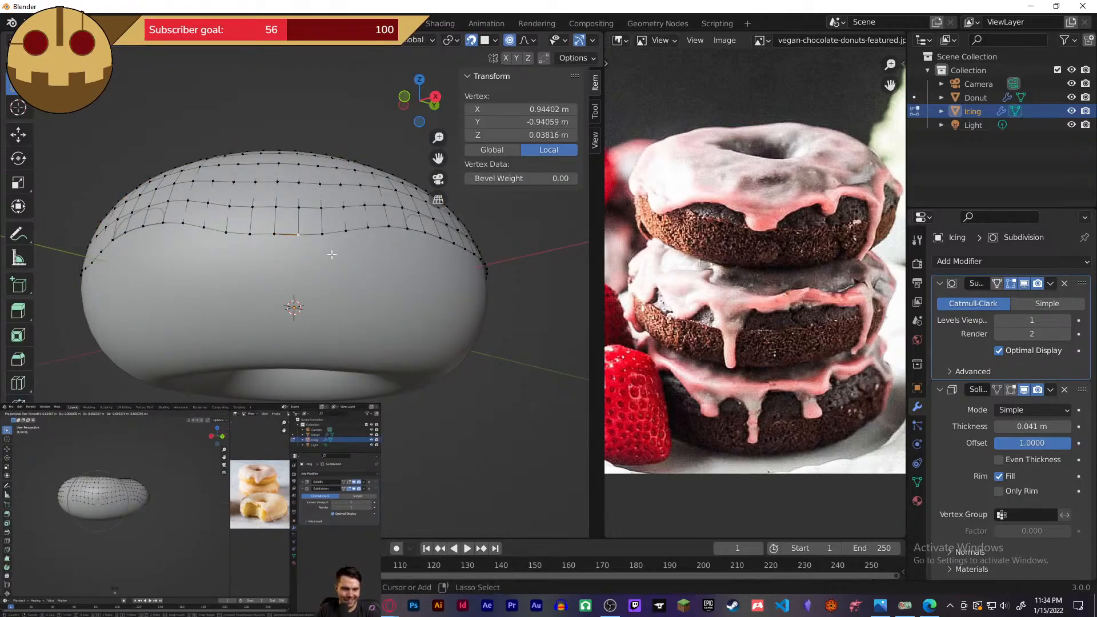
pyautogui.hotkey('ctrl', 'z')
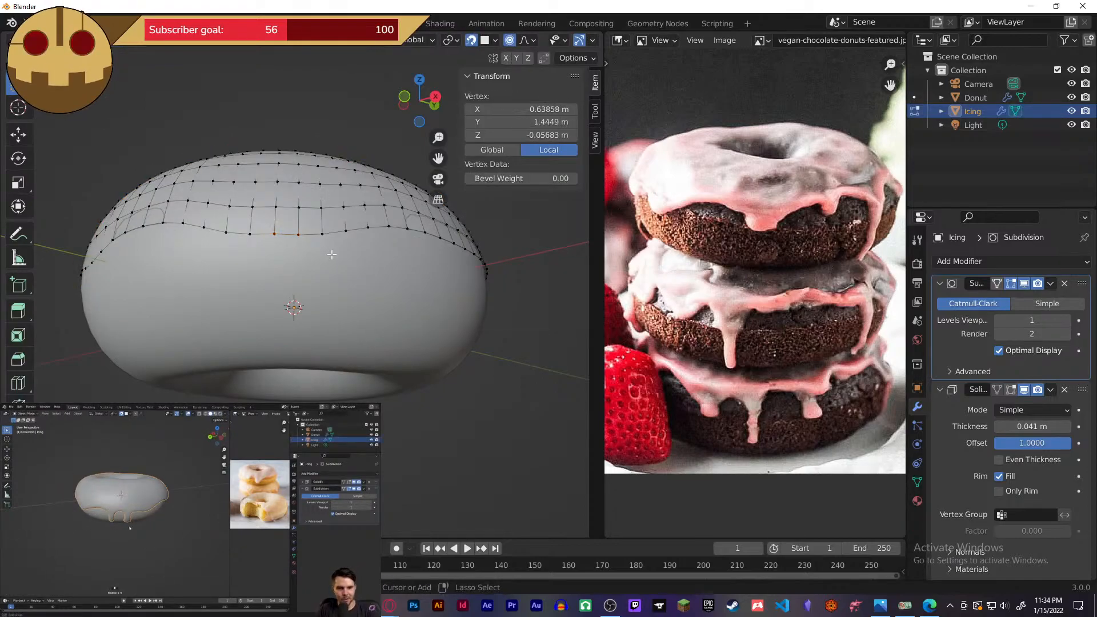
pyautogui.click(291, 233)
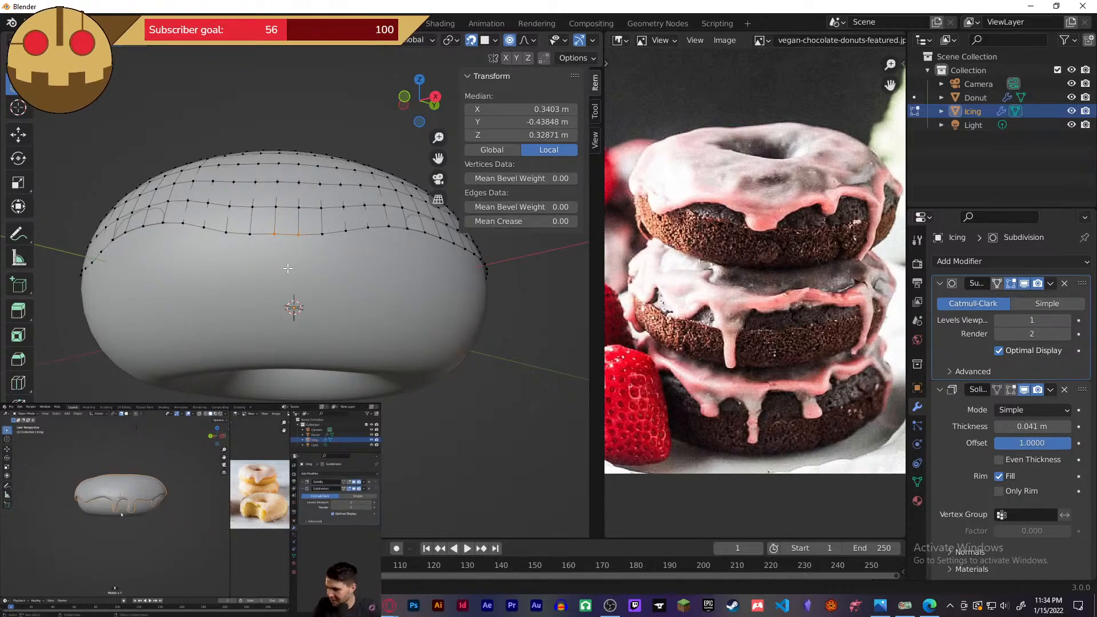
pyautogui.press('g')
pyautogui.click(287, 292)
# - Extrude two adjacent lower-edge vertices downward into a short drip, scale its tip narrower and preview it in Object Mode
pyautogui.moveTo(294, 306); pyautogui.dragTo(305, 268, button='middle')
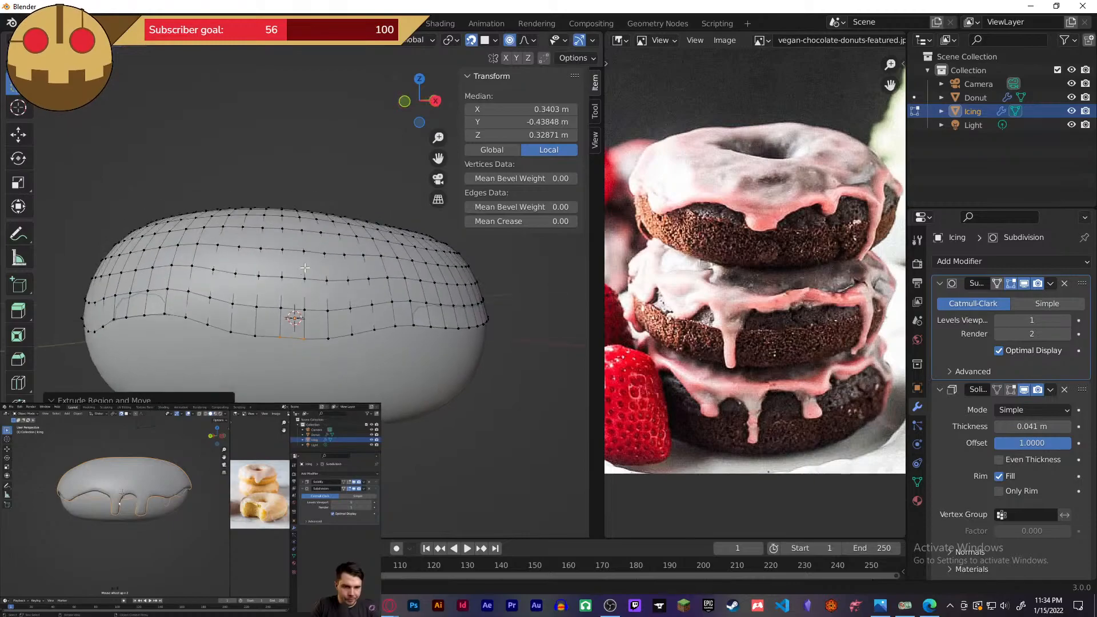
pyautogui.click(278, 356)
pyautogui.keyDown('shift'); pyautogui.click(299, 346); pyautogui.keyUp('shift')
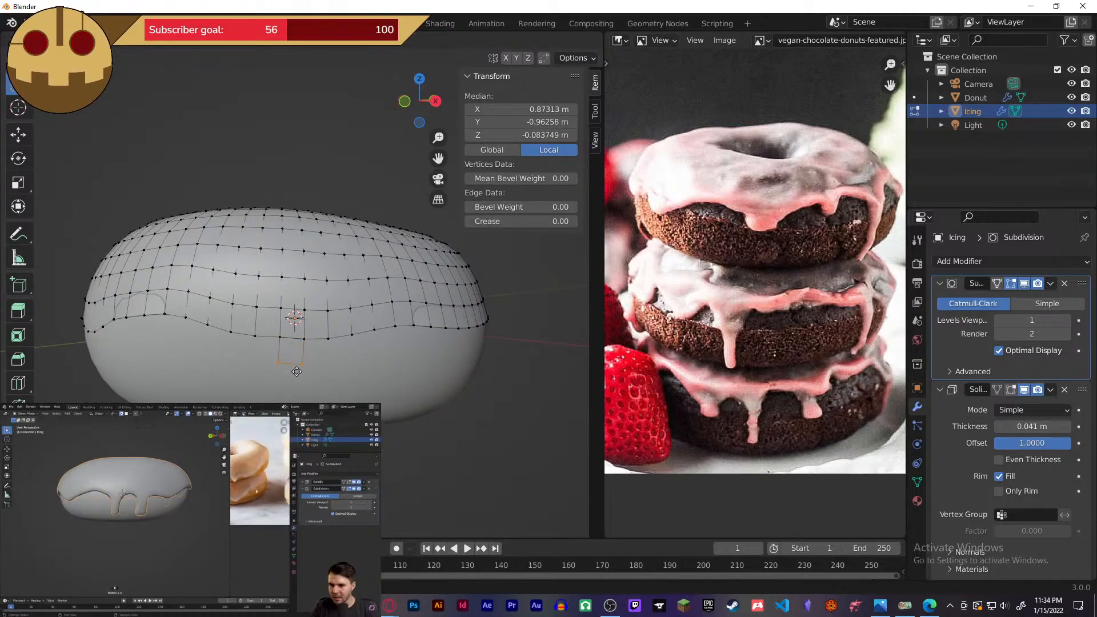
pyautogui.click(296, 372)
pyautogui.press('e')
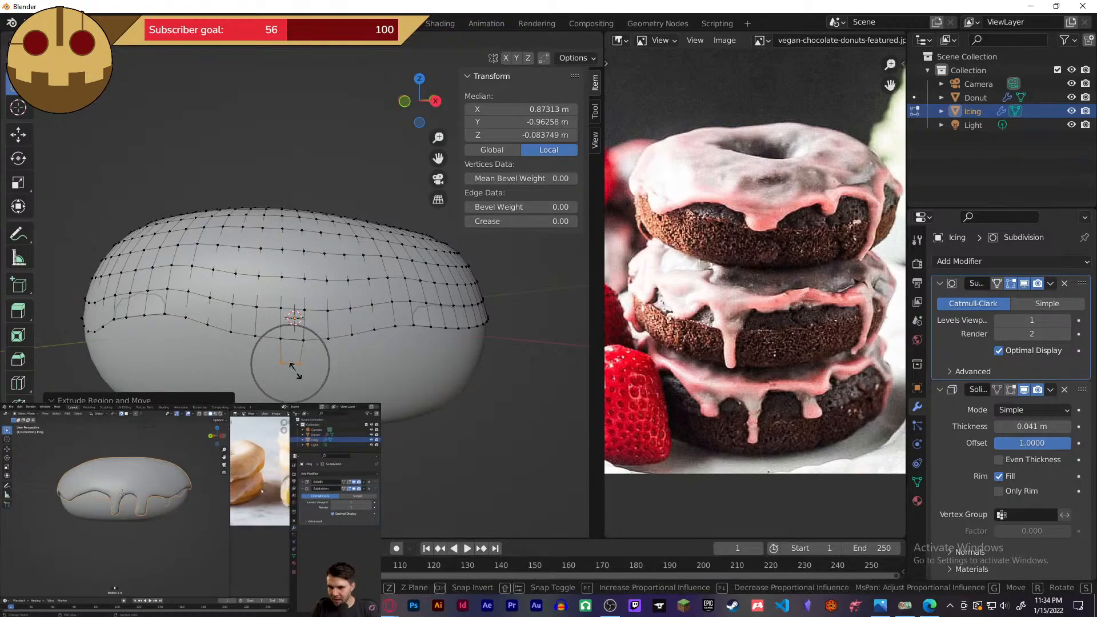
pyautogui.click(295, 369)
pyautogui.press('Tab')
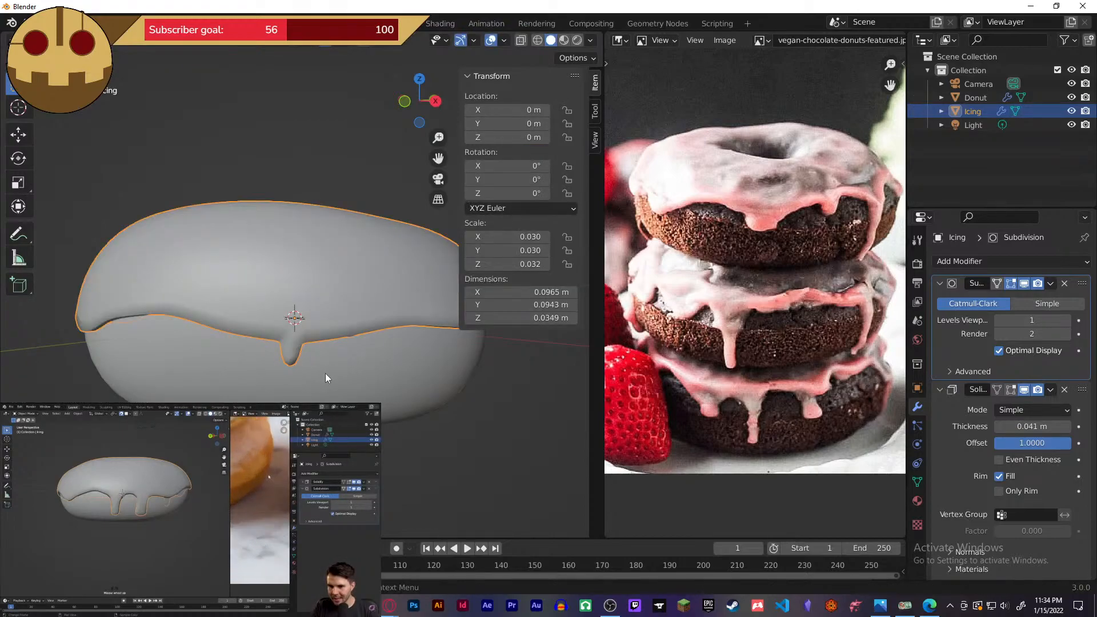
# - Turn to the still plain stretch of the icing's edge and reopen the icing in Edit Mode with nothing selected
pyautogui.scroll(2, 326, 366)
pyautogui.moveTo(316, 329); pyautogui.dragTo(344, 338, button='middle')
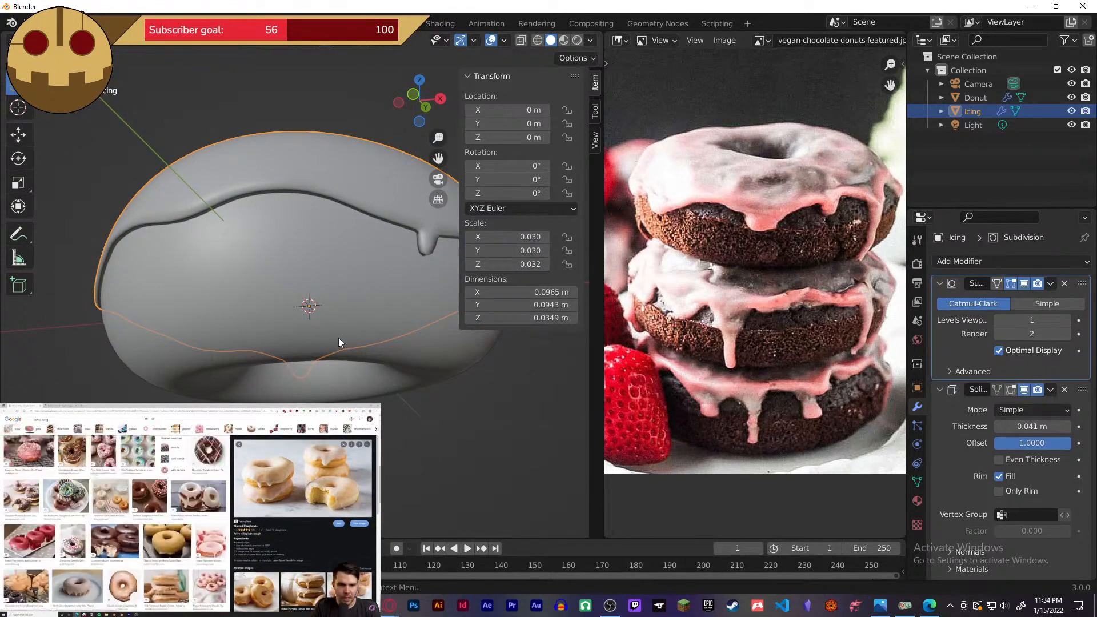
pyautogui.moveTo(338, 338); pyautogui.dragTo(239, 358, button='middle')
pyautogui.moveTo(308, 335); pyautogui.dragTo(276, 283, button='middle')
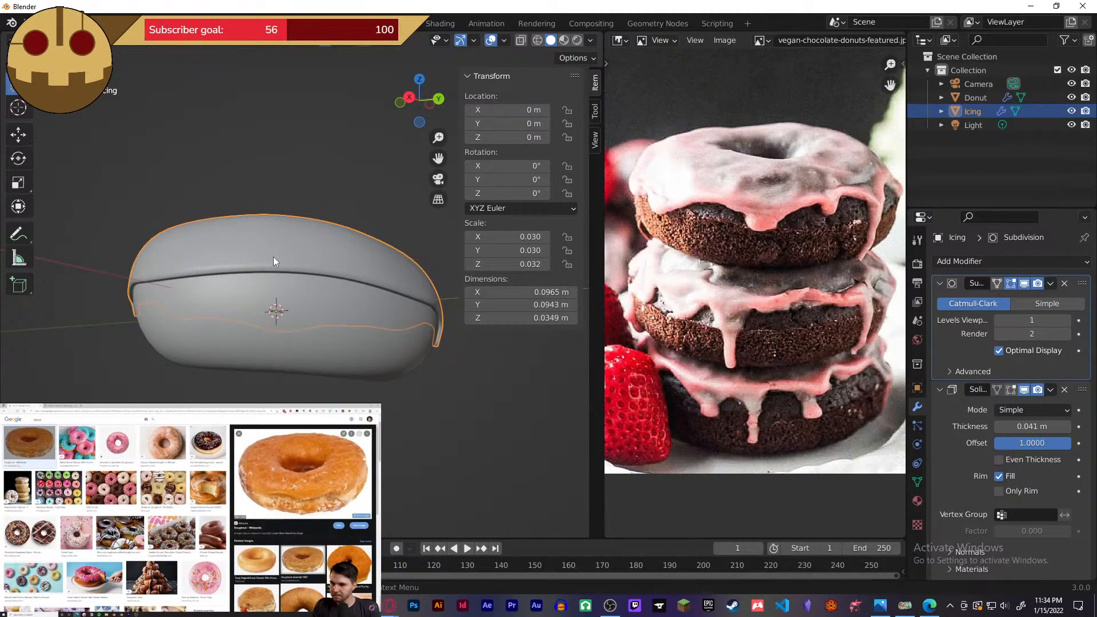
pyautogui.click(273, 256)
pyautogui.click(286, 253)
pyautogui.press('Tab')
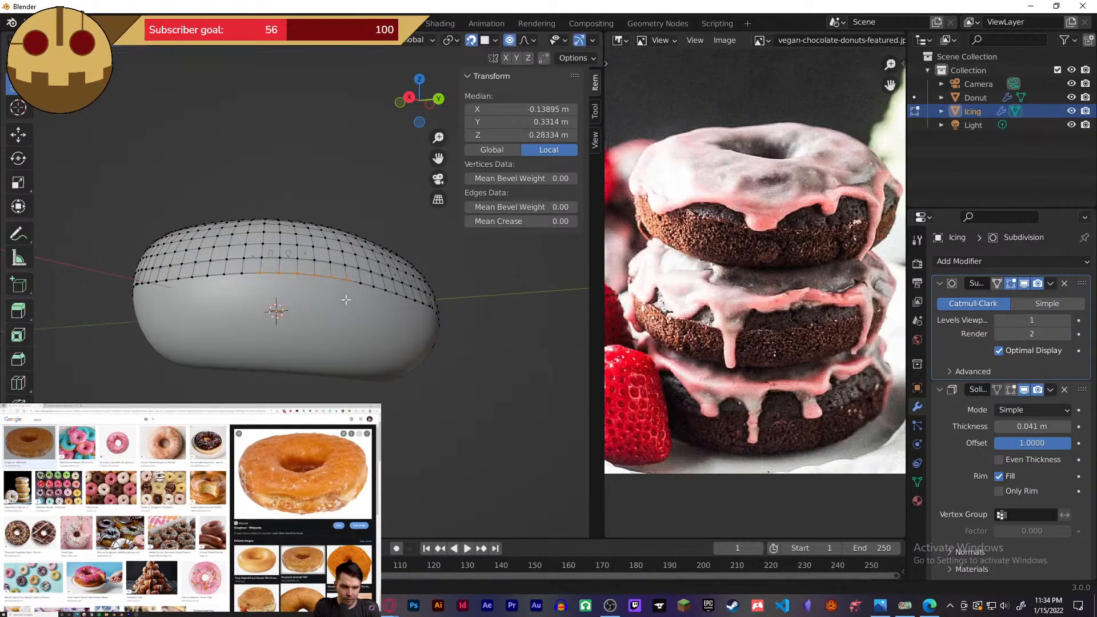
pyautogui.moveTo(345, 292); pyautogui.dragTo(257, 399, button='middle')
pyautogui.hotkey('alt', 'a')
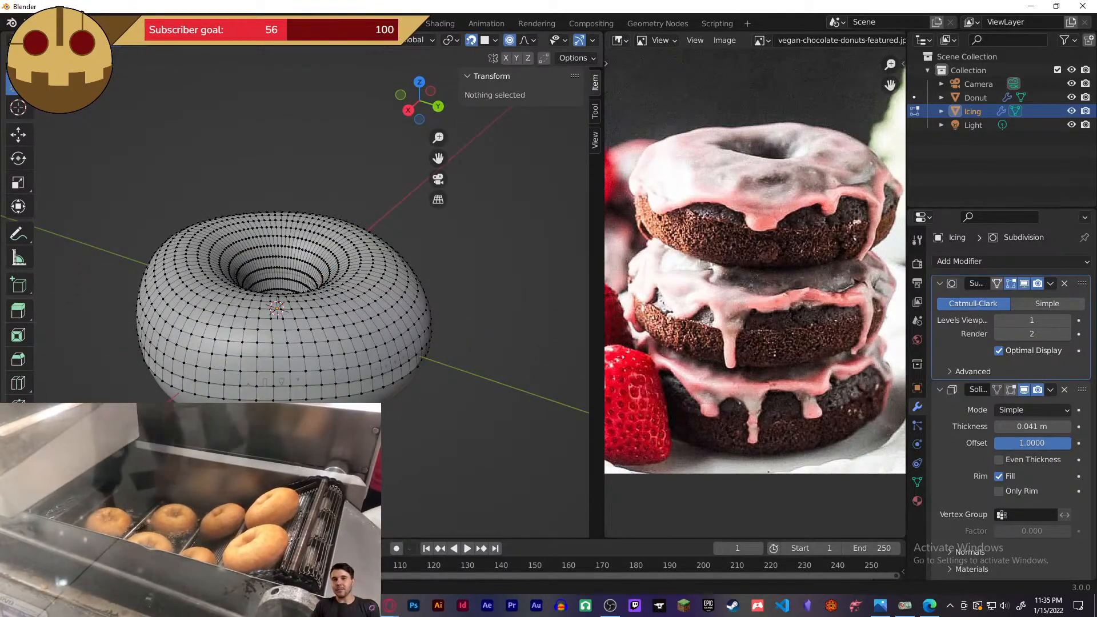
# - Try to pull a wide run of lower-edge vertices down the donut with proportional editing and preview it in Object Mode
pyautogui.moveTo(257, 398); pyautogui.dragTo(340, 428)
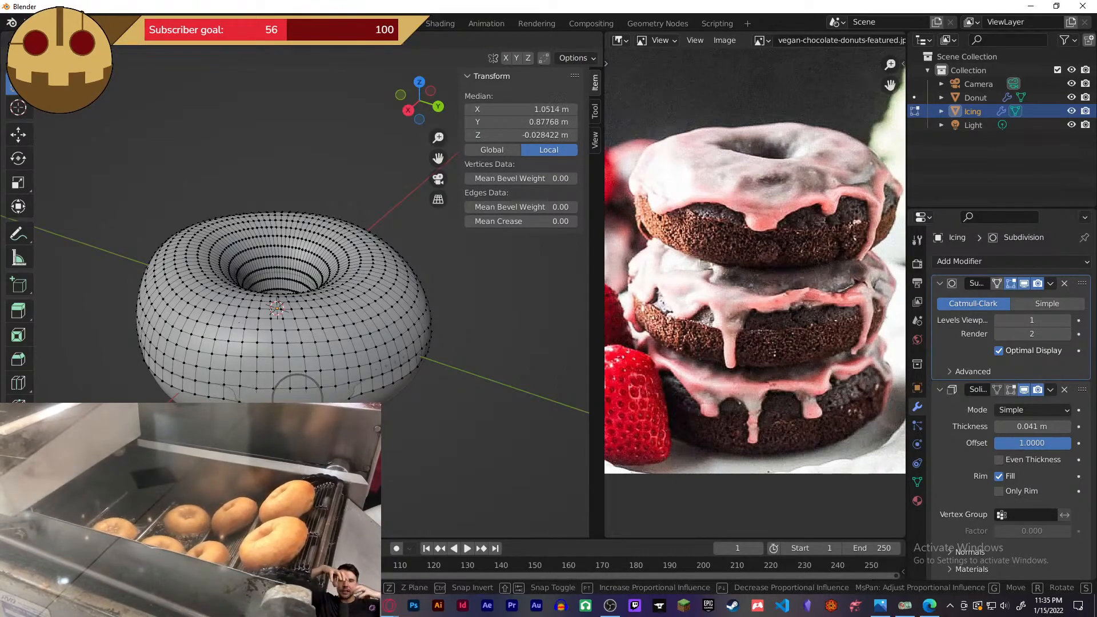
pyautogui.press('g')
pyautogui.press('z')
pyautogui.press('z')
pyautogui.press('z')
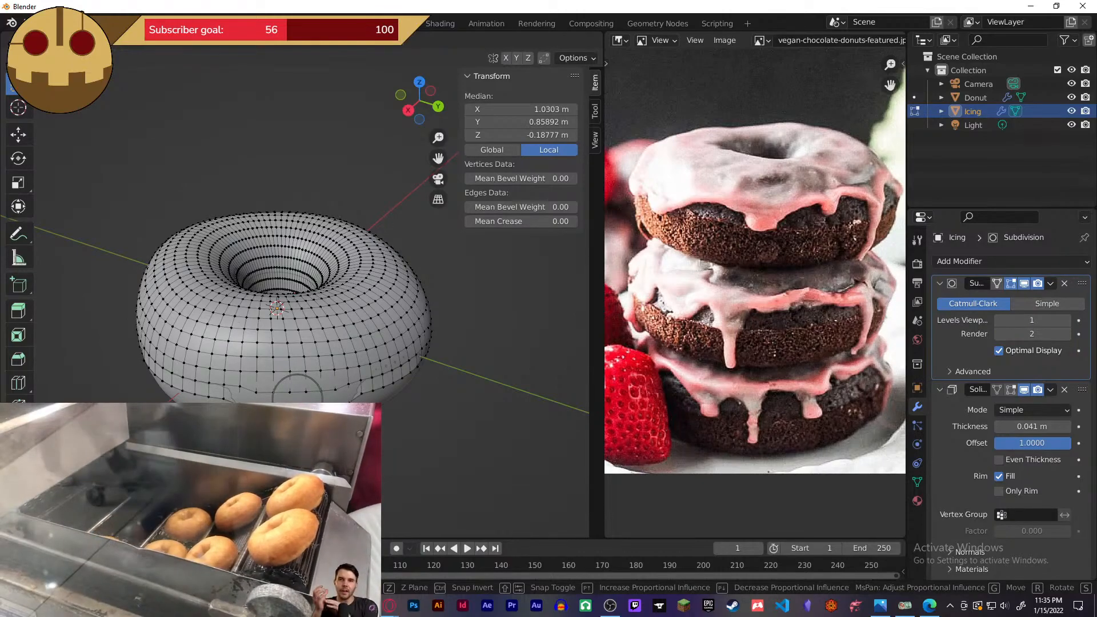
pyautogui.click(382, 435)
pyautogui.moveTo(383, 435); pyautogui.dragTo(387, 387, button='middle')
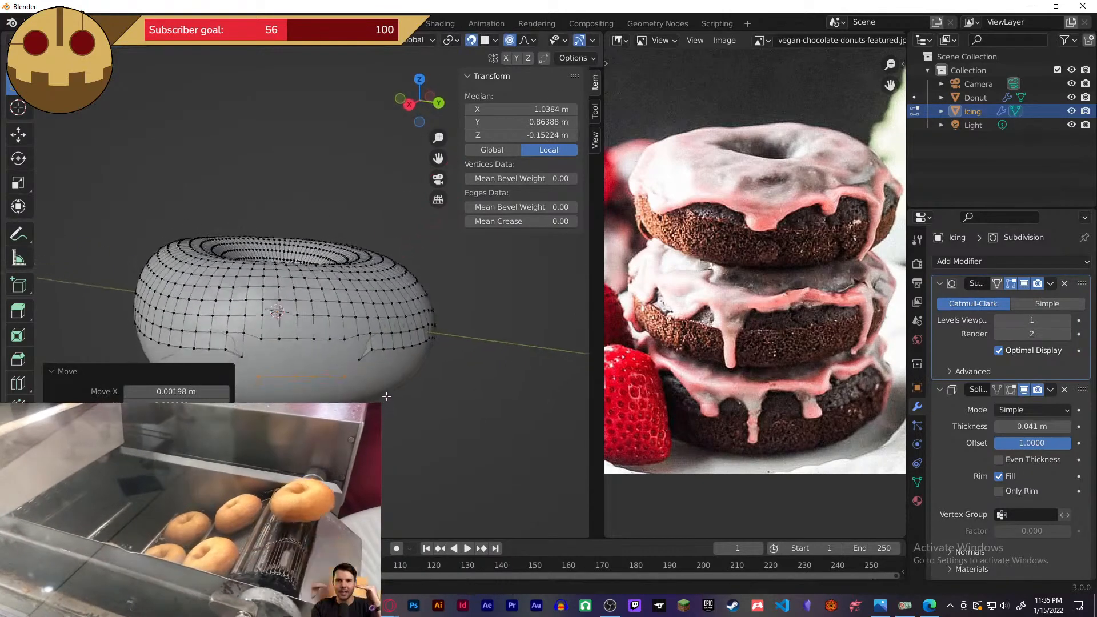
pyautogui.press('Tab')
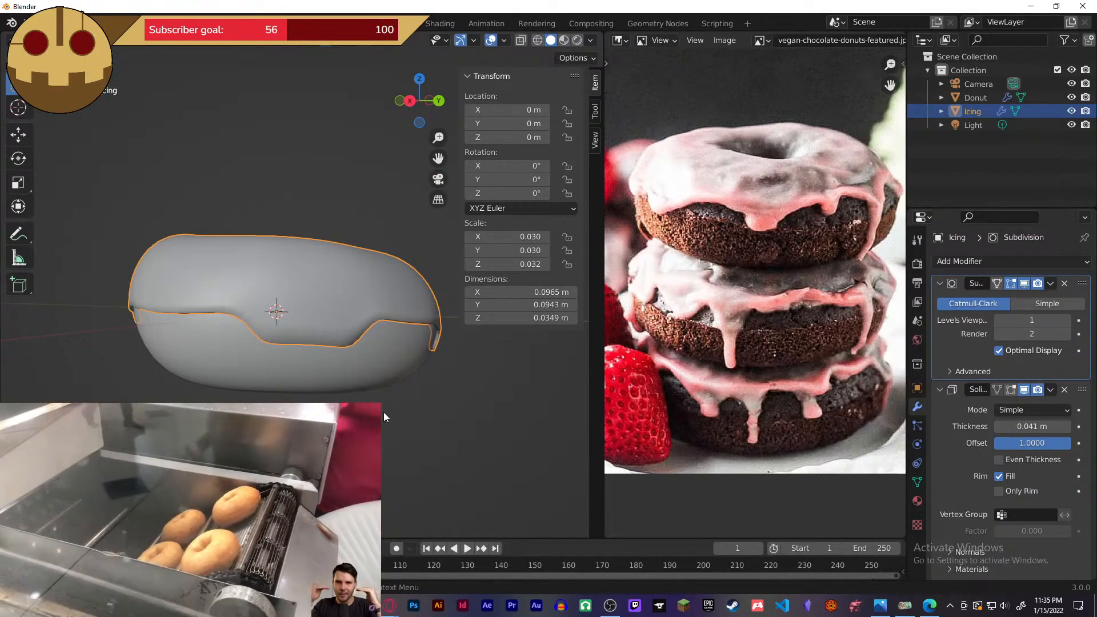
# - Return to Edit Mode and undo the last downward move of the wide run of edge vertices
pyautogui.press('Tab')
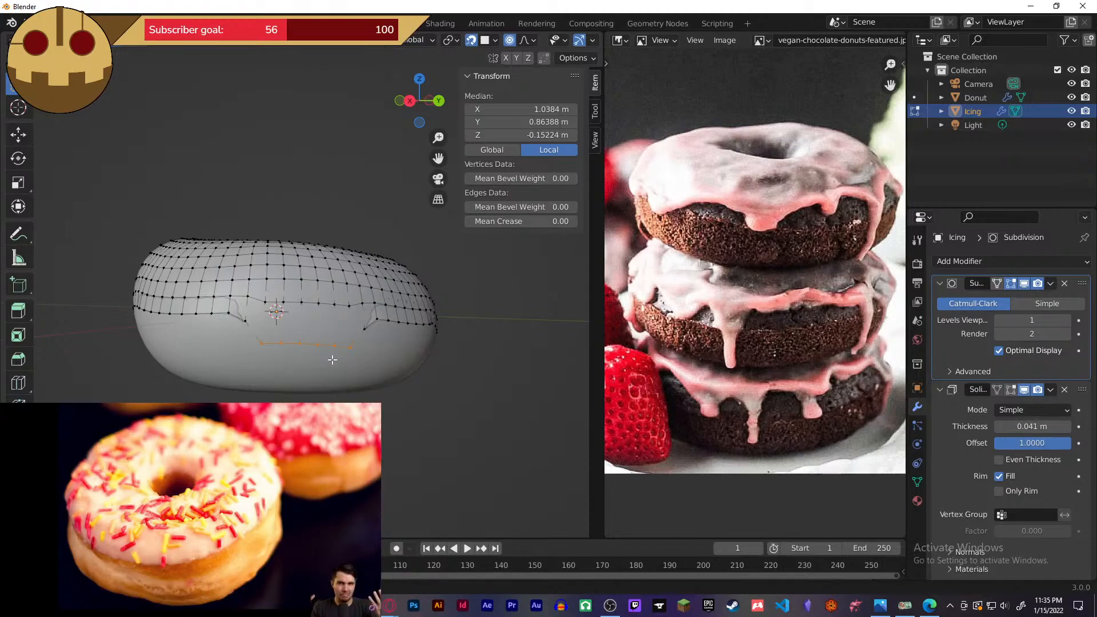
pyautogui.press('Tab')
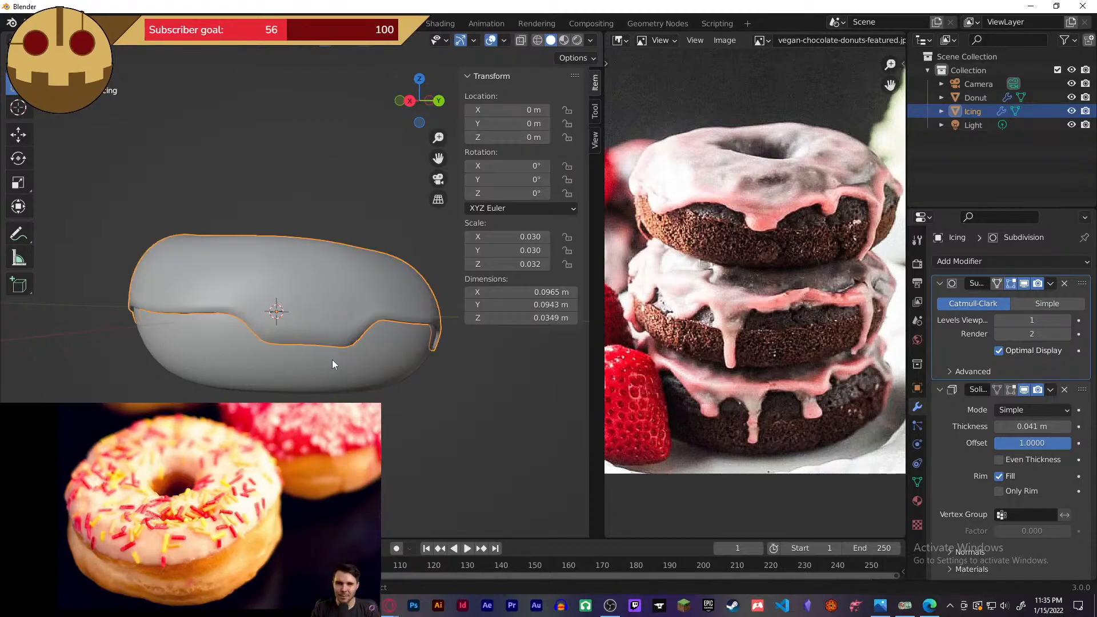
pyautogui.press('Tab')
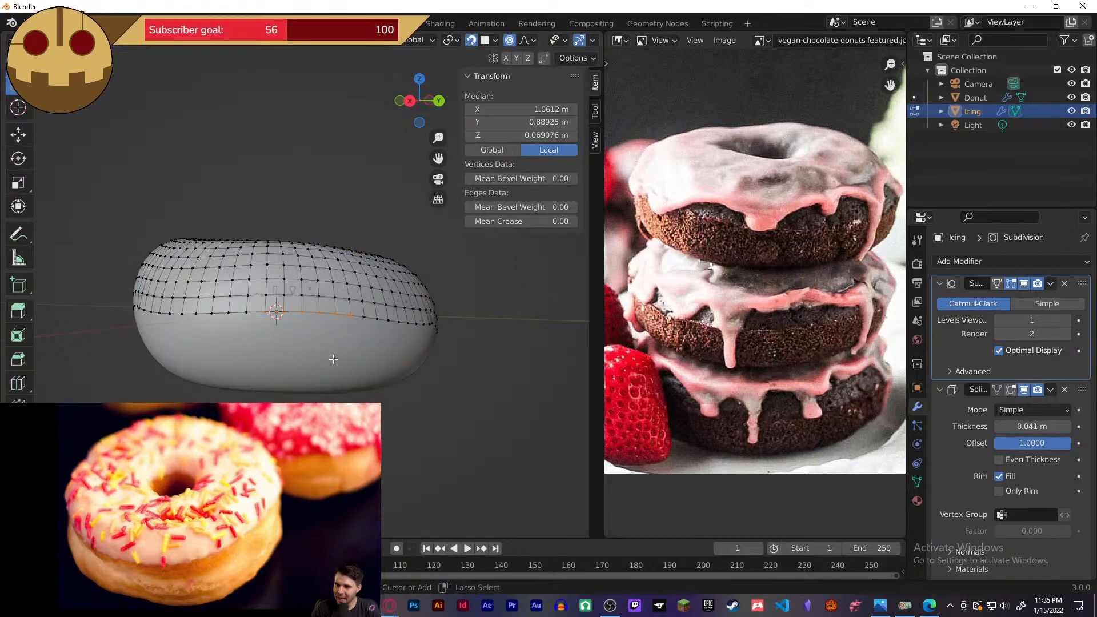
# - Select a shorter run of lower-edge vertices on the same side and move them down the donut
pyautogui.hotkey('alt', 'a')
pyautogui.moveTo(334, 358); pyautogui.dragTo(323, 406, button='middle')
pyautogui.scroll(3, 322, 380)
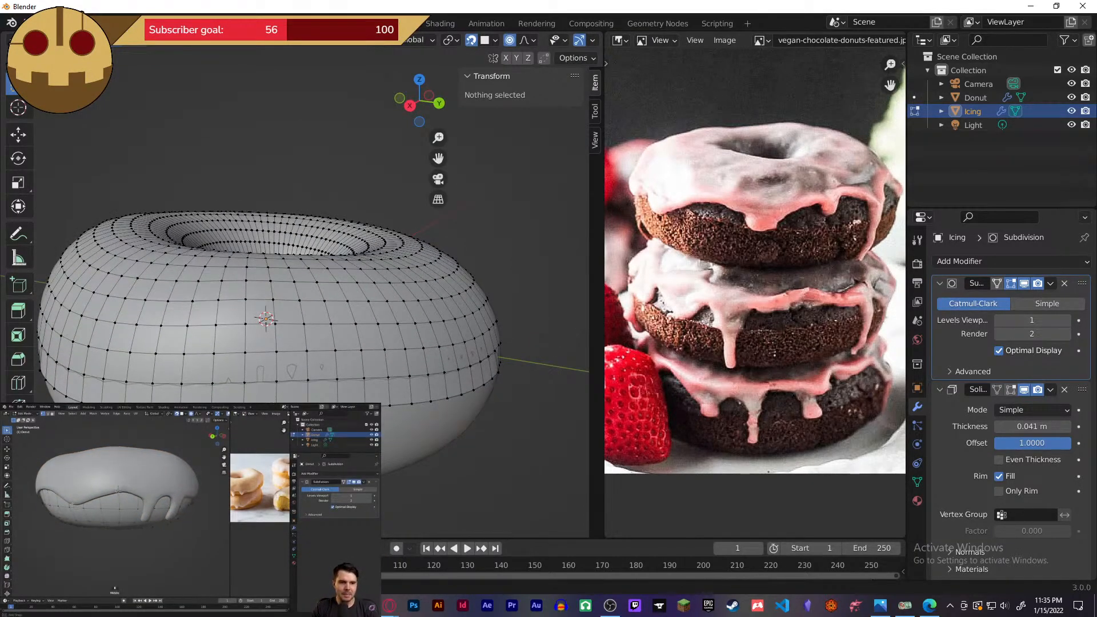
pyautogui.hotkey('ctrl', 'z')
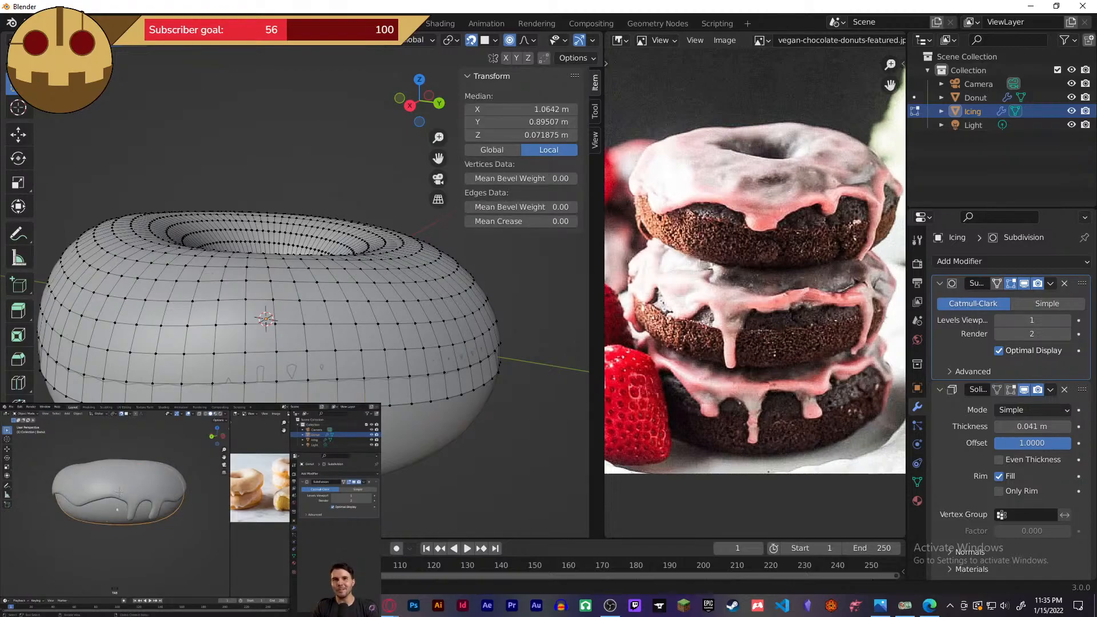
pyautogui.press('g')
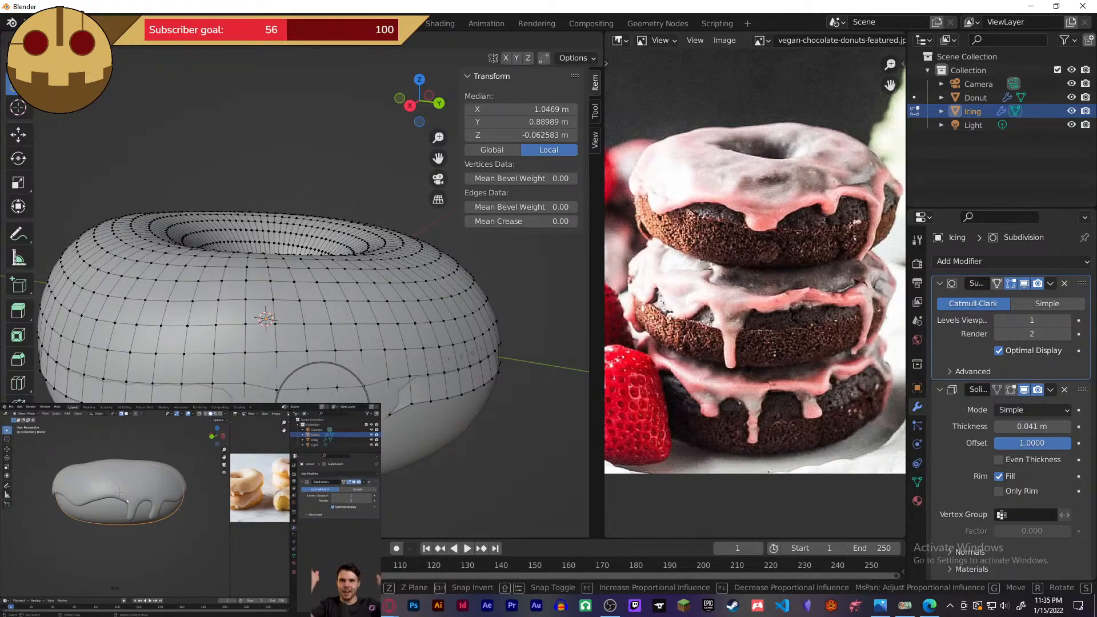
pyautogui.press('Return')
# - Move only the two middle vertices of the lowered run farther down and inspect the rounded drip in Object Mode
pyautogui.hotkey('alt', 'a')
pyautogui.click(309, 416)
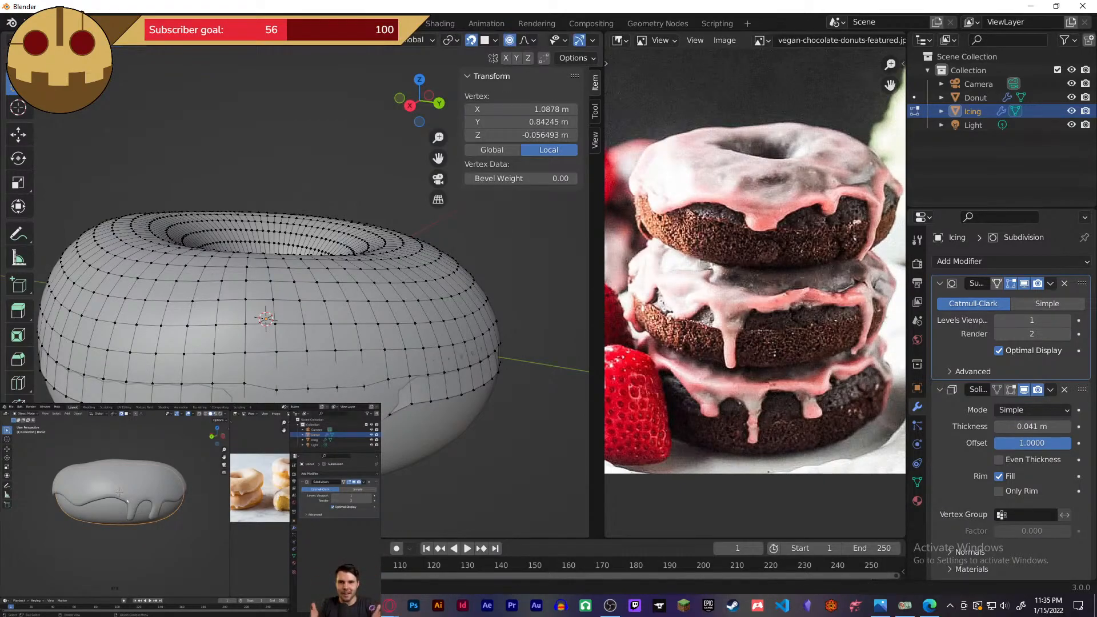
pyautogui.keyDown('shift'); pyautogui.click(337, 428); pyautogui.keyUp('shift')
pyautogui.press('g')
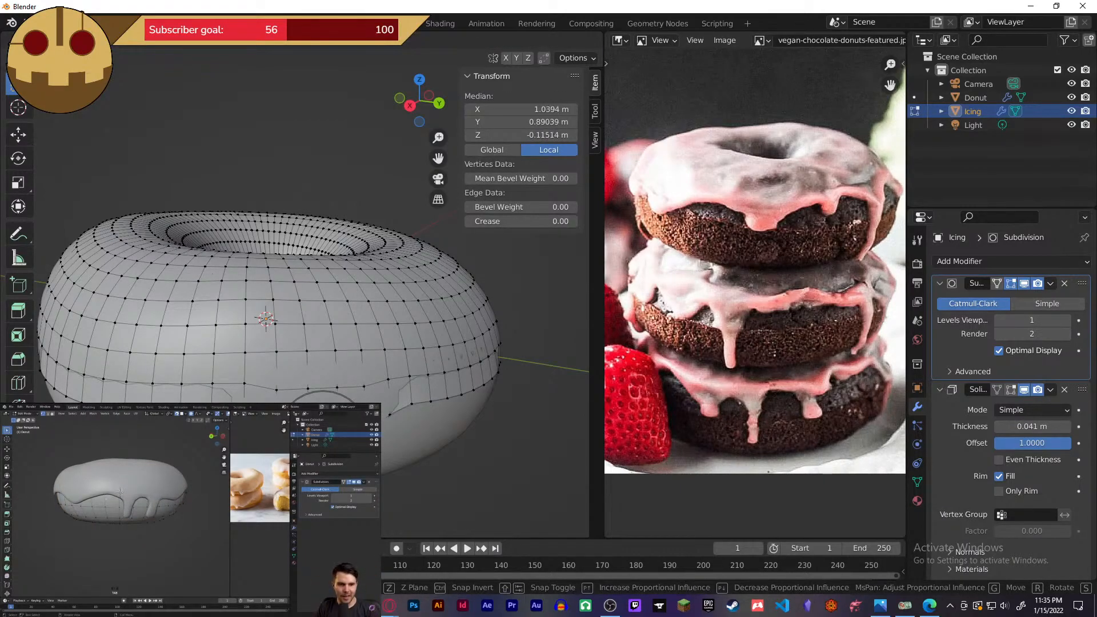
pyautogui.press('Return')
pyautogui.press('Tab')
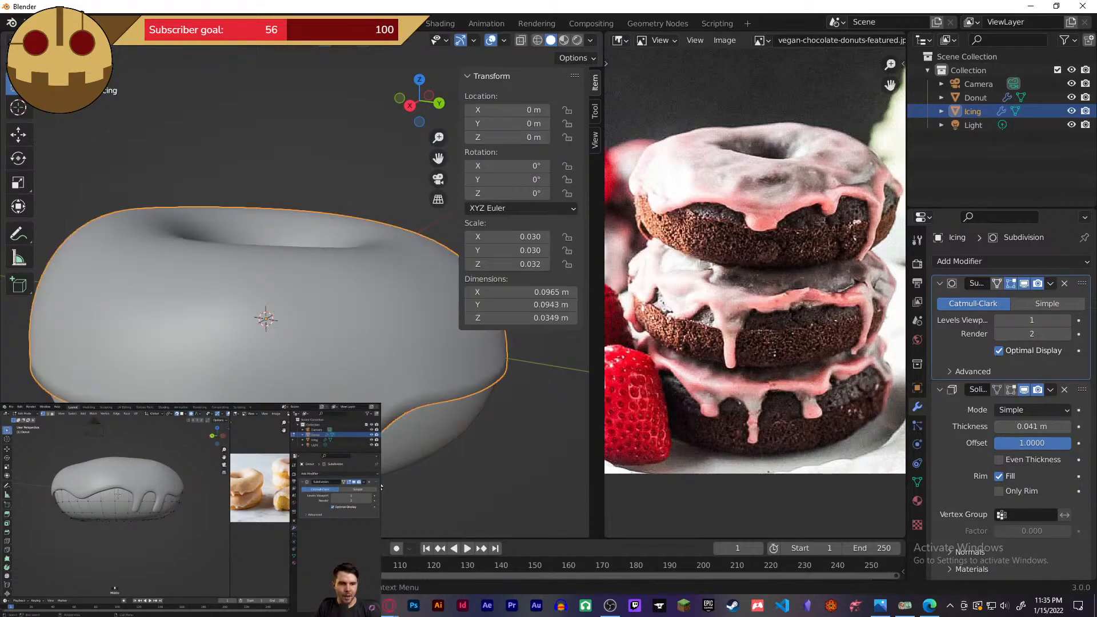
pyautogui.click(438, 482)
pyautogui.moveTo(432, 472); pyautogui.dragTo(381, 418, button='middle')
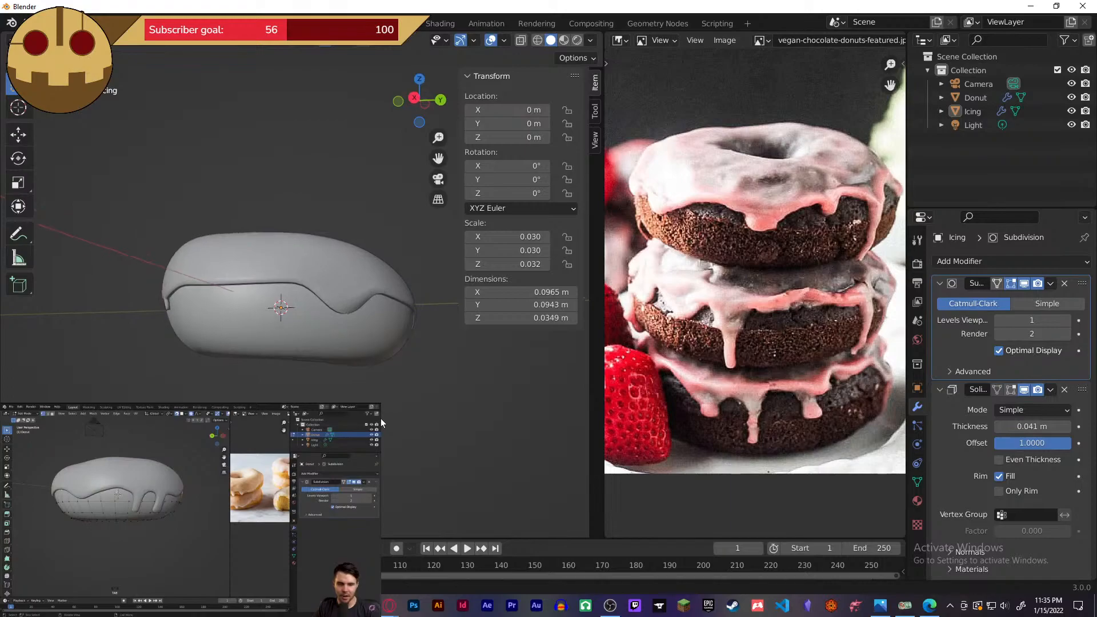
# - In Edit Mode, try to pull a cluster of vertices beside the rounded drip down and undo the move
pyautogui.press('Tab')
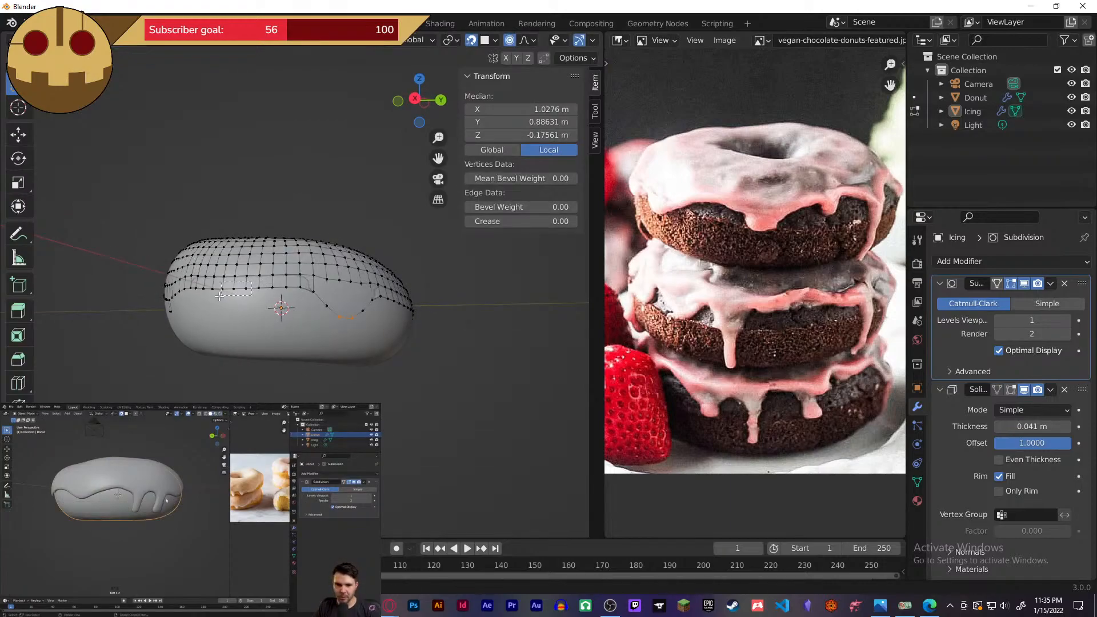
pyautogui.press('g')
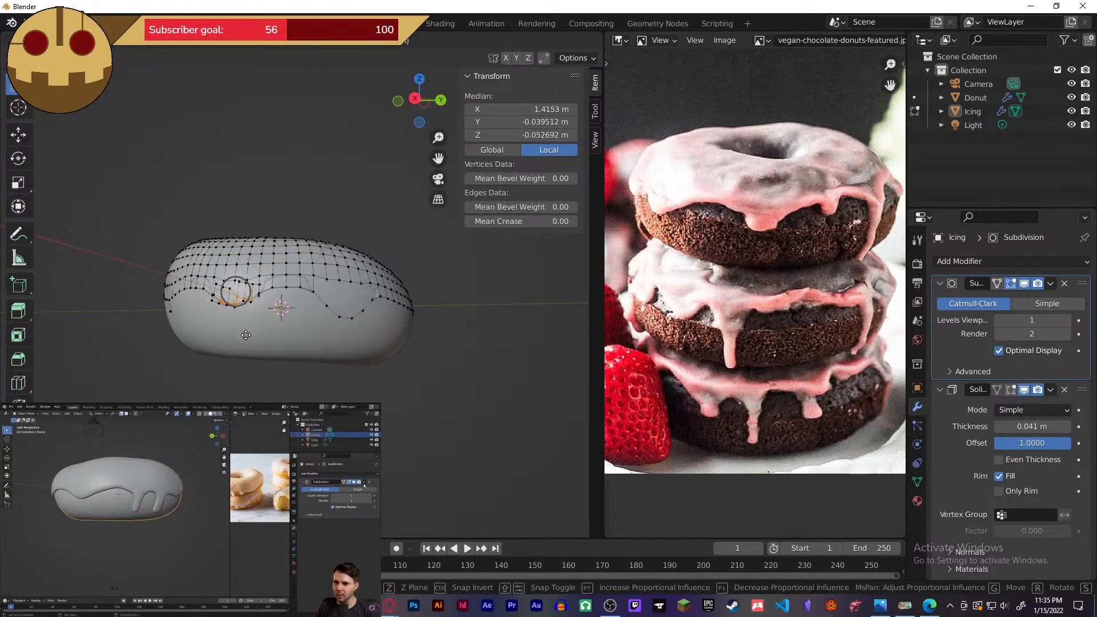
pyautogui.click(243, 332)
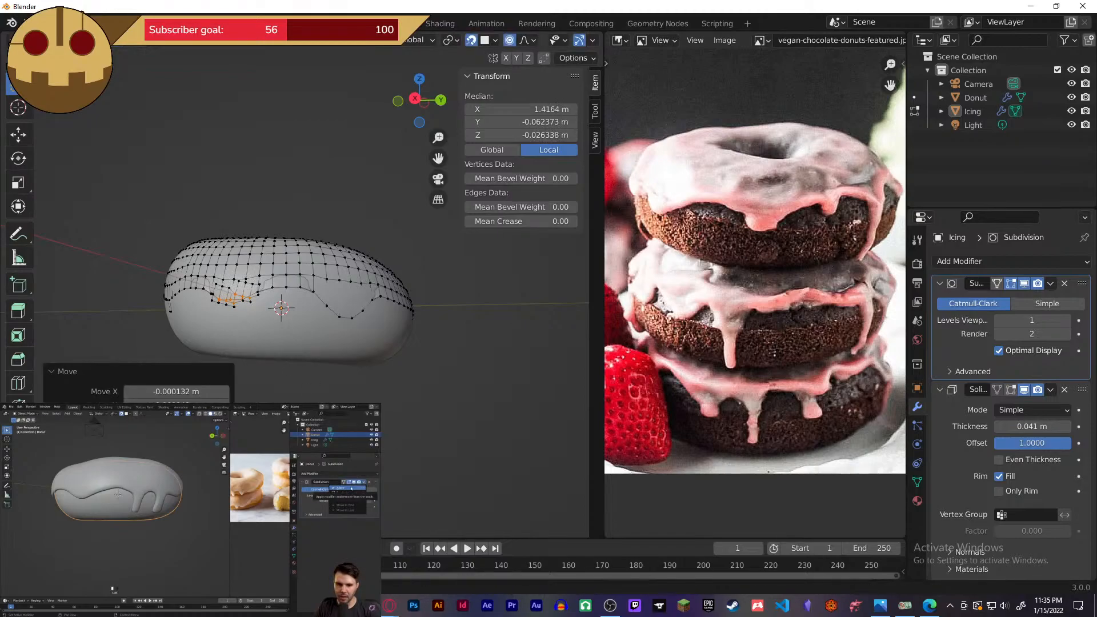
pyautogui.rightClick(258, 268)
pyautogui.press('Escape')
pyautogui.hotkey('alt', 'a')
pyautogui.moveTo(451, 385)
pyautogui.mouseDown(button='middle')
pyautogui.moveTo(435, 401)
pyautogui.moveTo(446, 404)
pyautogui.mouseUp(button='middle')
pyautogui.hotkey('ctrl', 'z')
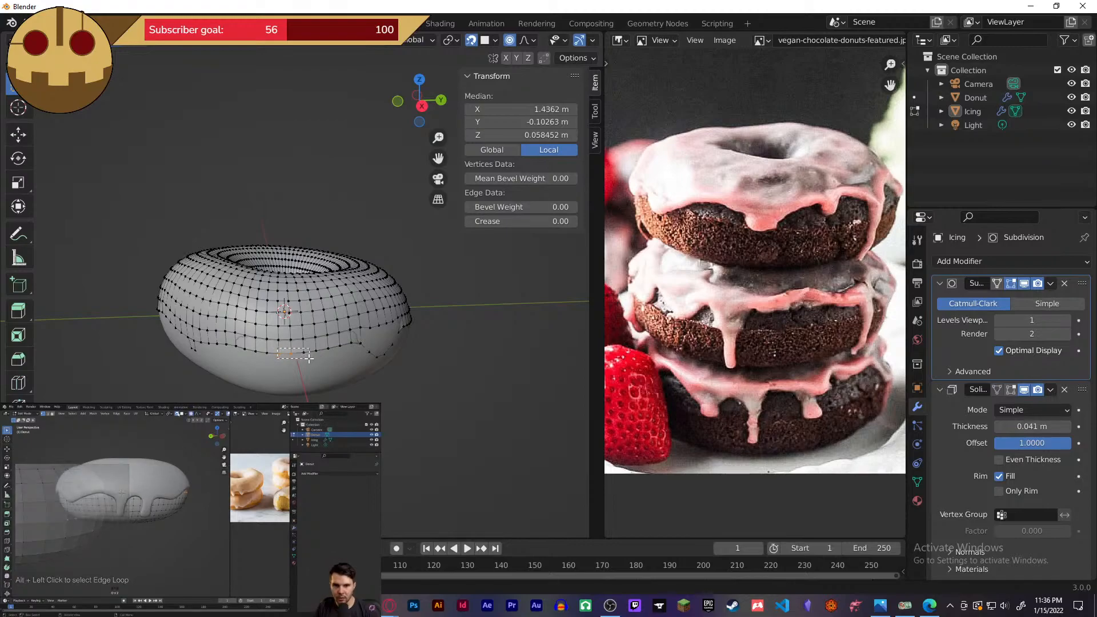
# - Scale a short run of edge vertices beside the rounded drip closer together, move them down and inspect the icing in Object Mode
pyautogui.keyDown('shift'); pyautogui.click(306, 357); pyautogui.keyUp('shift')
pyautogui.press('g')
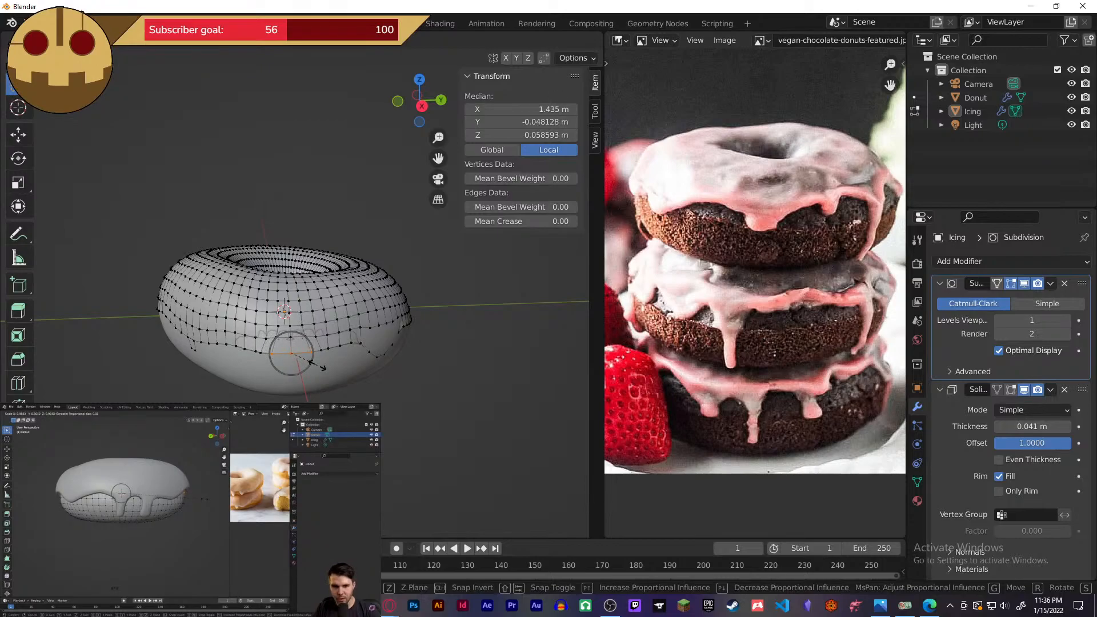
pyautogui.click(318, 366)
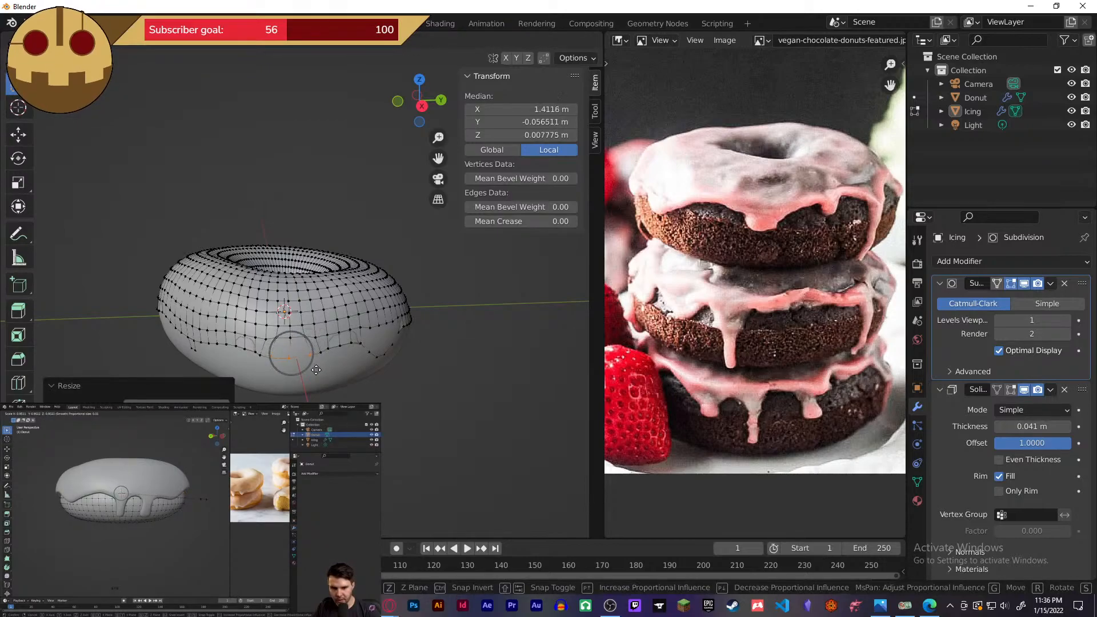
pyautogui.press('Tab')
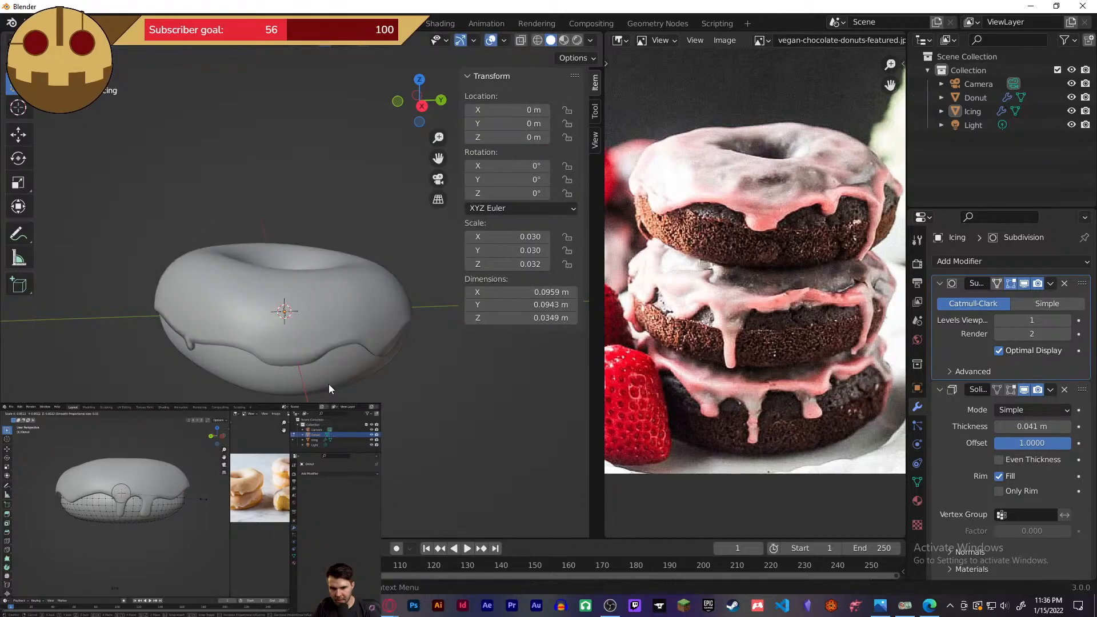
pyautogui.moveTo(380, 394); pyautogui.dragTo(276, 324, button='middle')
# - In Edit Mode, extrude the two lowest vertices of the broad drip downward into a narrow drip and inspect it in Object Mode
pyautogui.press('Tab')
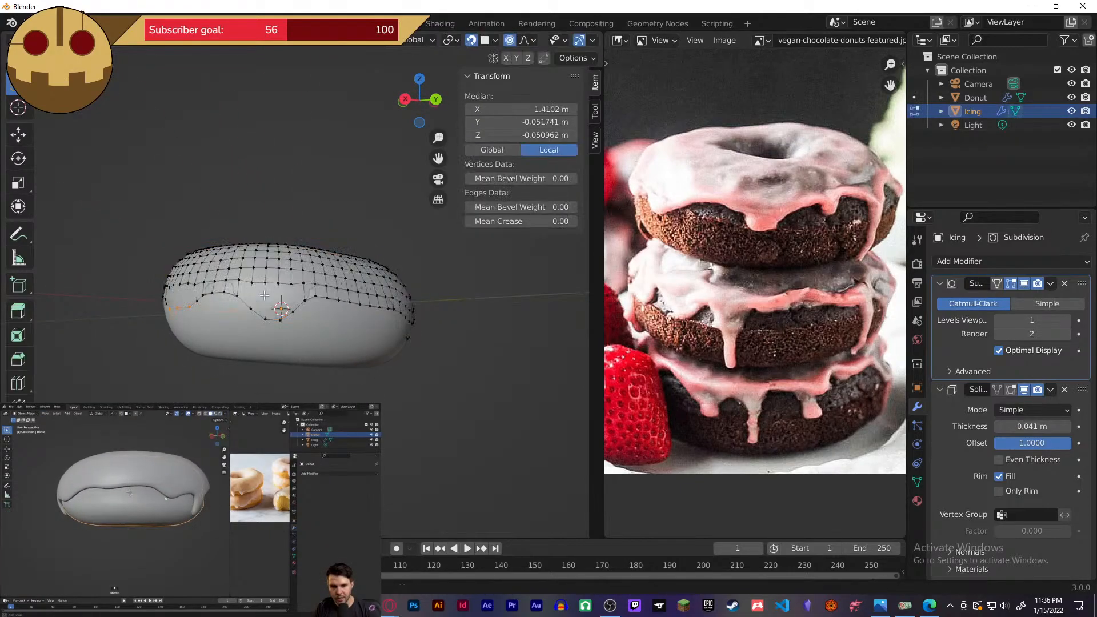
pyautogui.click(271, 319)
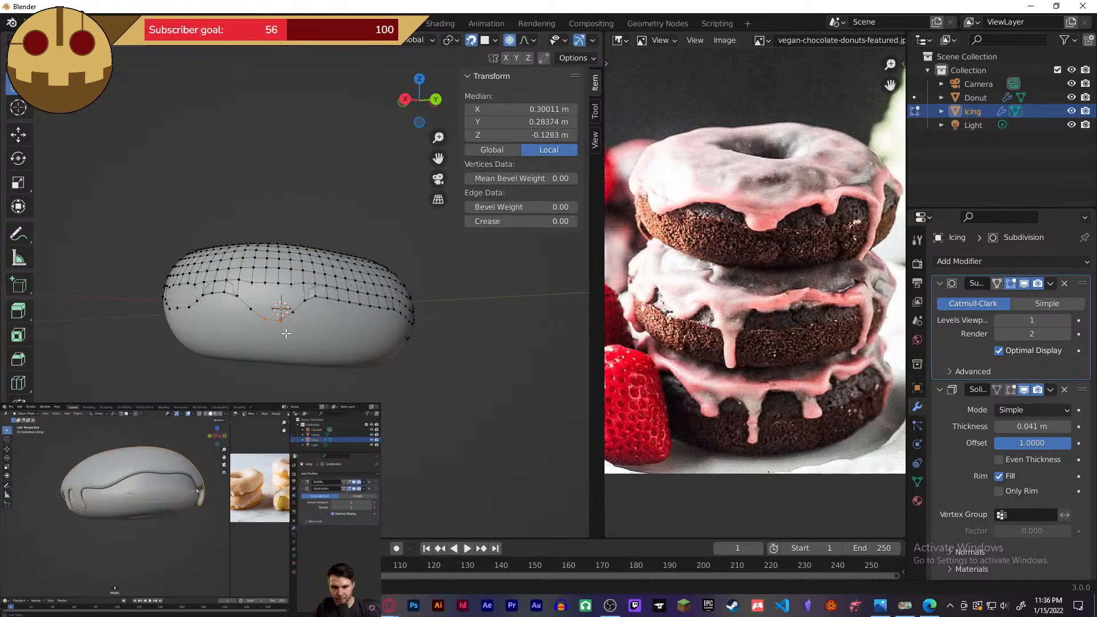
pyautogui.rightClick(284, 351)
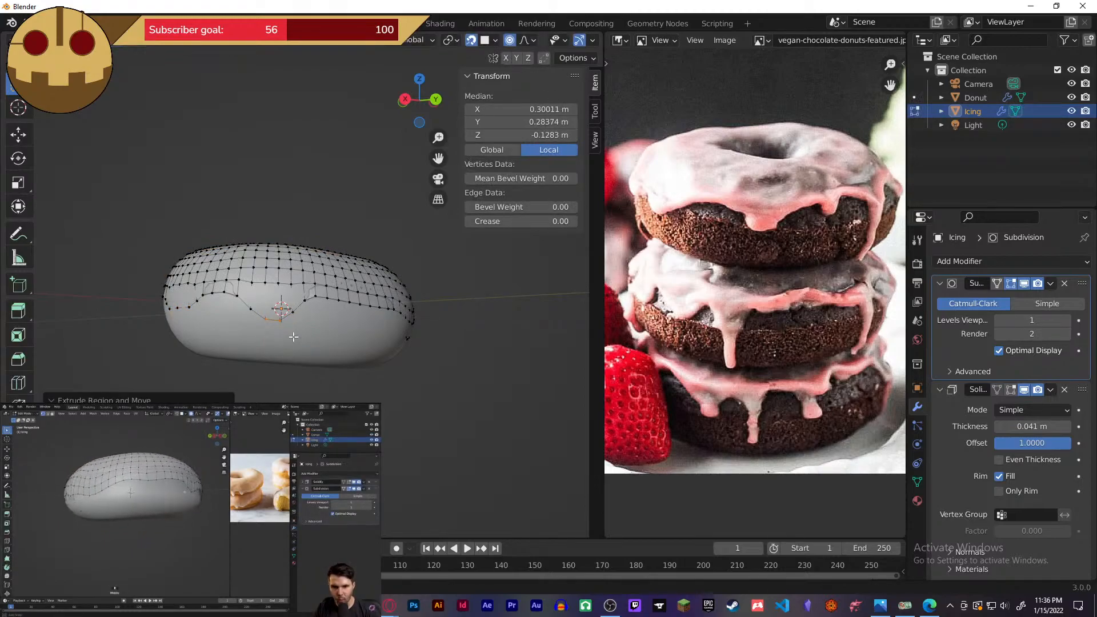
pyautogui.moveTo(293, 337); pyautogui.dragTo(270, 356, button='middle')
pyautogui.click(270, 355)
pyautogui.keyDown('shift'); pyautogui.click(281, 361); pyautogui.keyUp('shift')
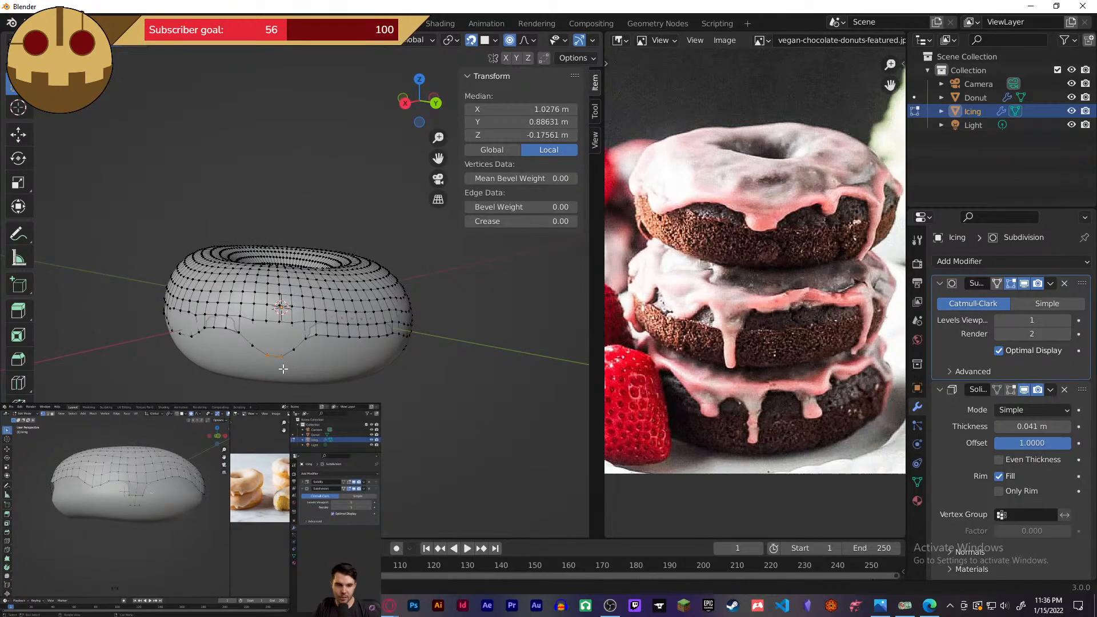
pyautogui.press('e')
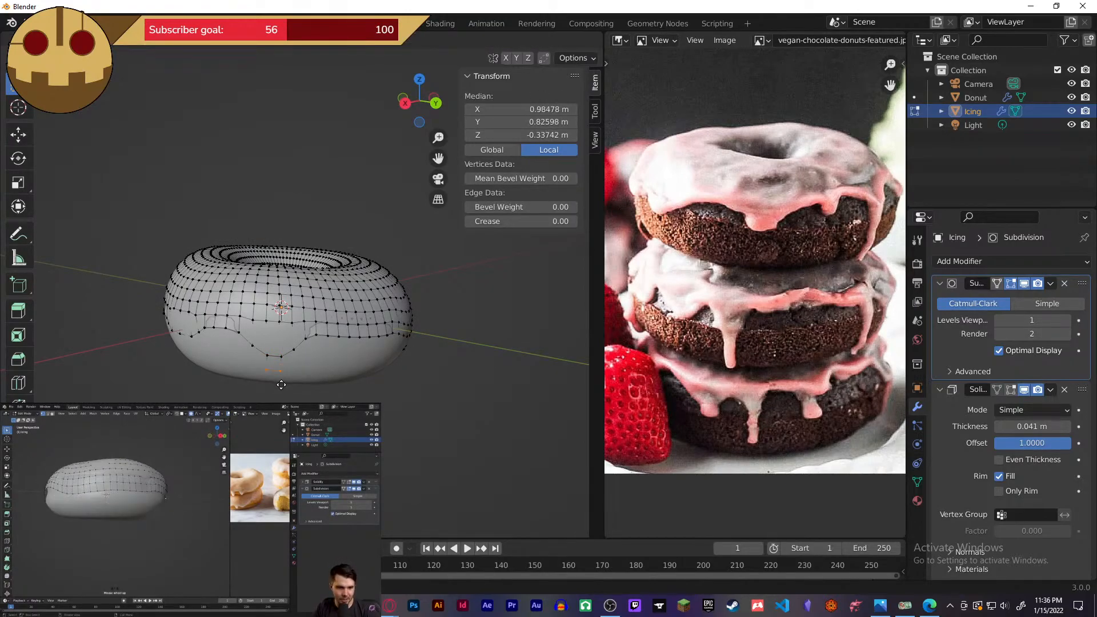
pyautogui.click(282, 384)
pyautogui.press('Tab')
pyautogui.moveTo(343, 403); pyautogui.dragTo(305, 299, button='middle')
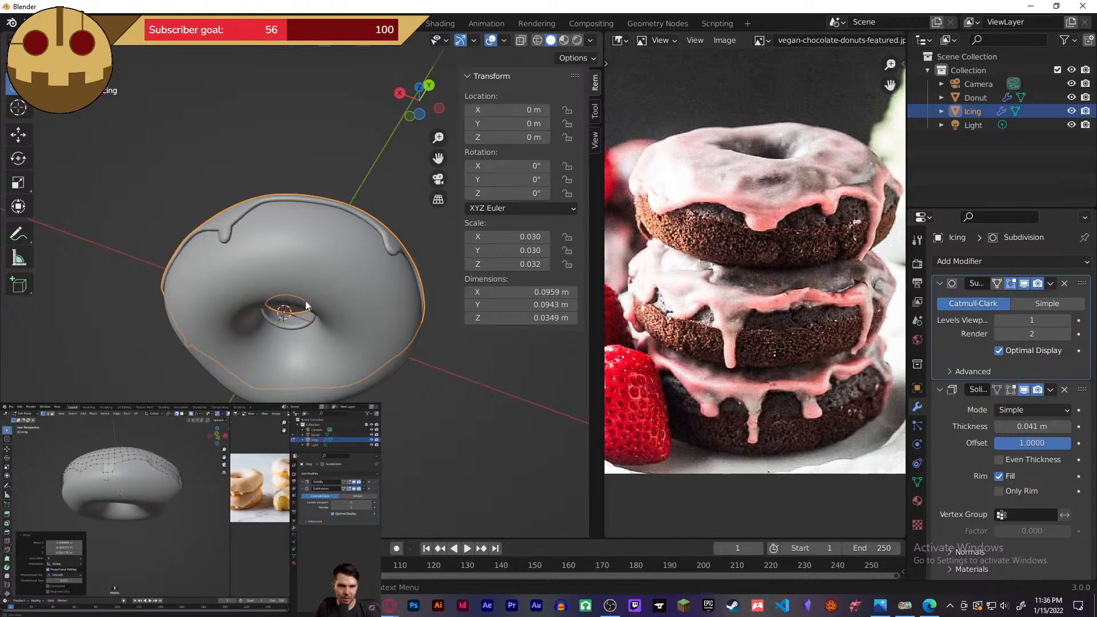
pyautogui.moveTo(259, 250); pyautogui.dragTo(282, 307, button='middle')
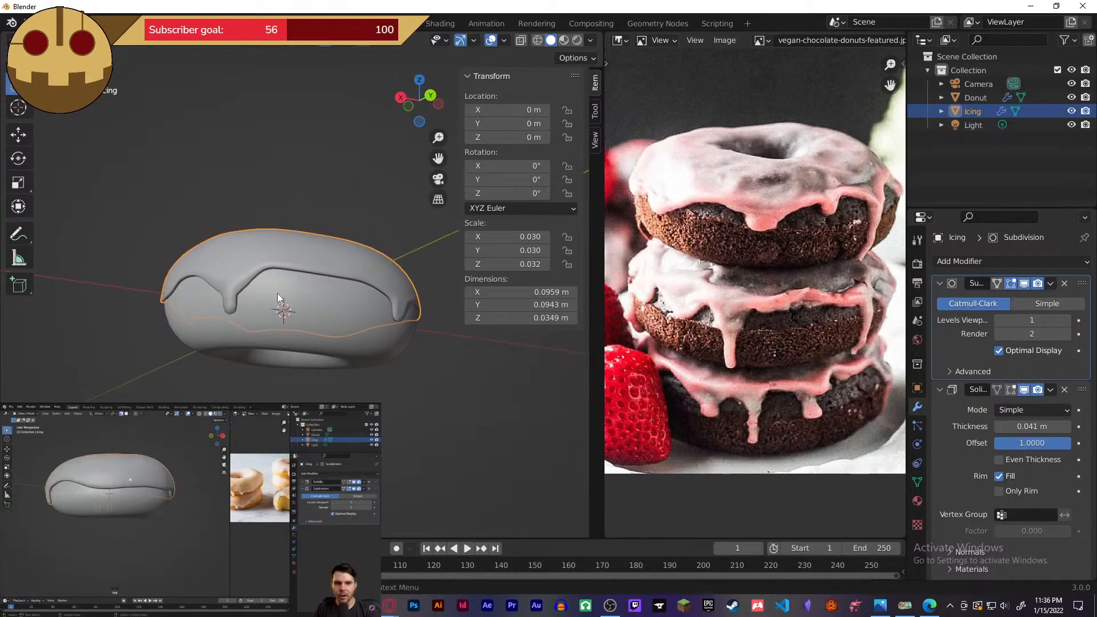
# - In Edit Mode, select neighbouring lower-edge vertices beside the new narrow drip and try to move them down
pyautogui.press('Tab')
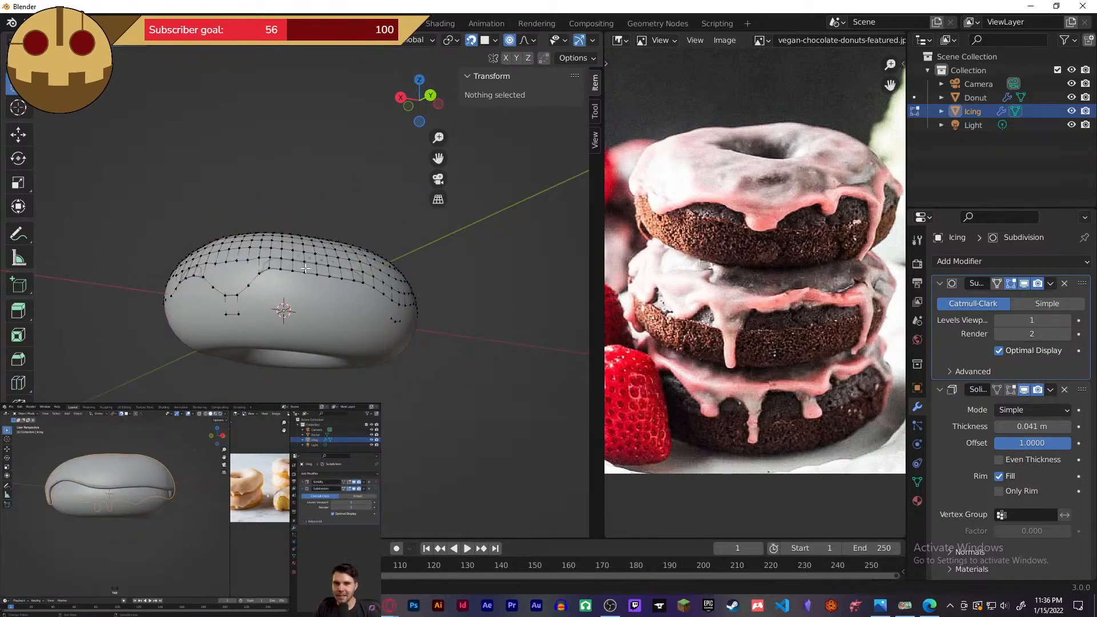
pyautogui.moveTo(327, 278); pyautogui.dragTo(328, 280)
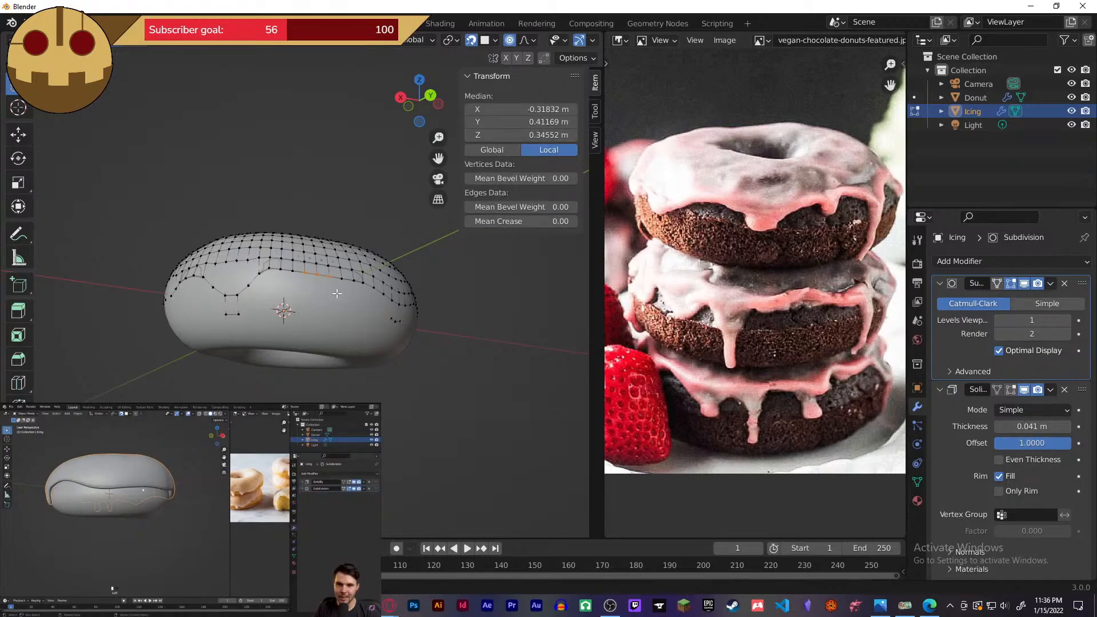
pyautogui.moveTo(337, 294); pyautogui.dragTo(333, 348, button='middle')
pyautogui.click(334, 367)
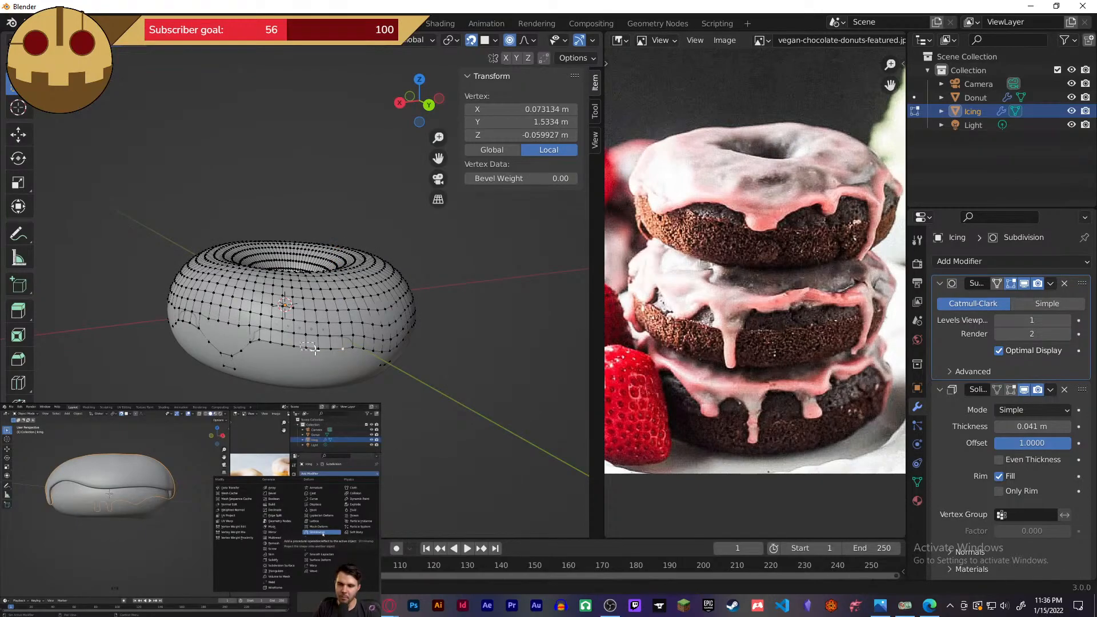
pyautogui.keyDown('shift'); pyautogui.click(316, 350); pyautogui.keyUp('shift')
pyautogui.press('g')
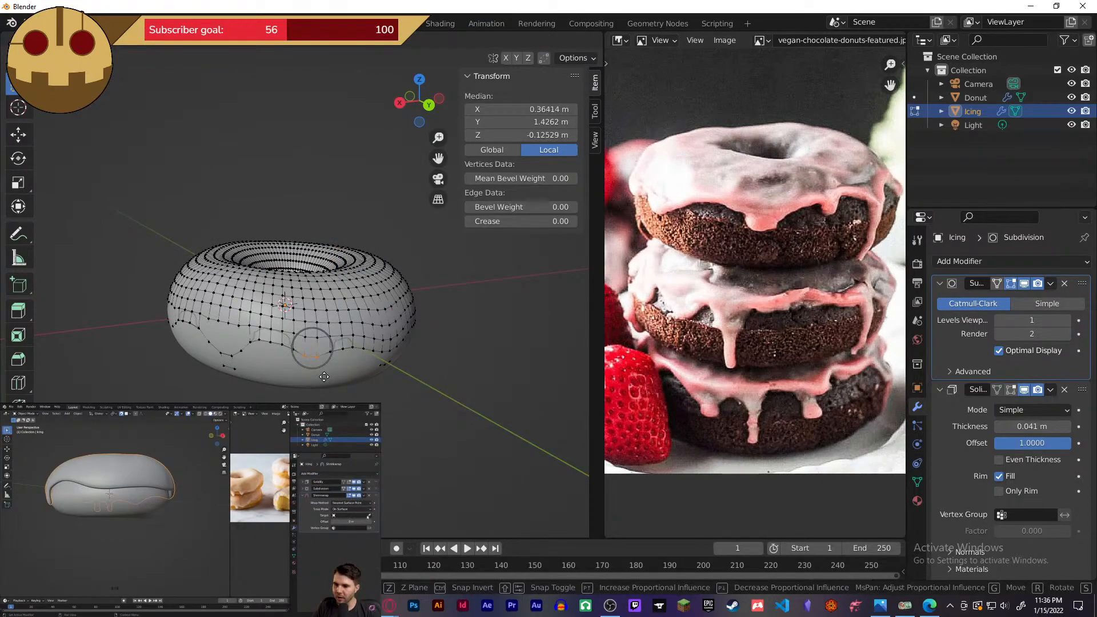
pyautogui.click(312, 365)
# - Add an adjacent vertex to the selection, move the short run down the donut and inspect the icing in Object Mode
pyautogui.keyDown('shift'); pyautogui.moveTo(310, 354); pyautogui.dragTo(311, 354); pyautogui.keyUp('shift')
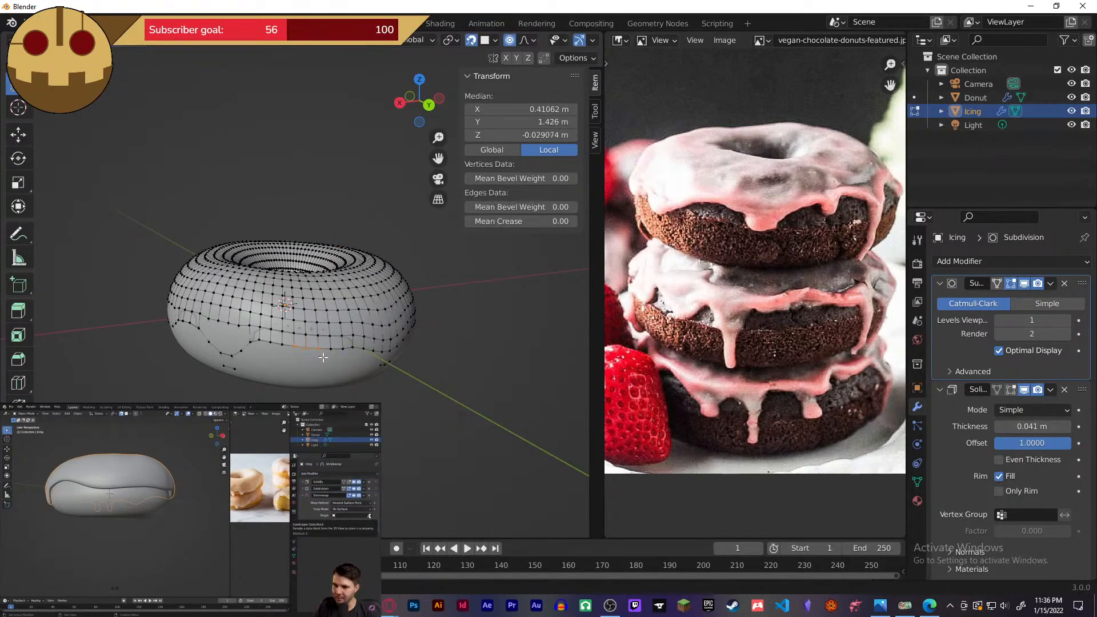
pyautogui.press('g')
pyautogui.click(315, 373)
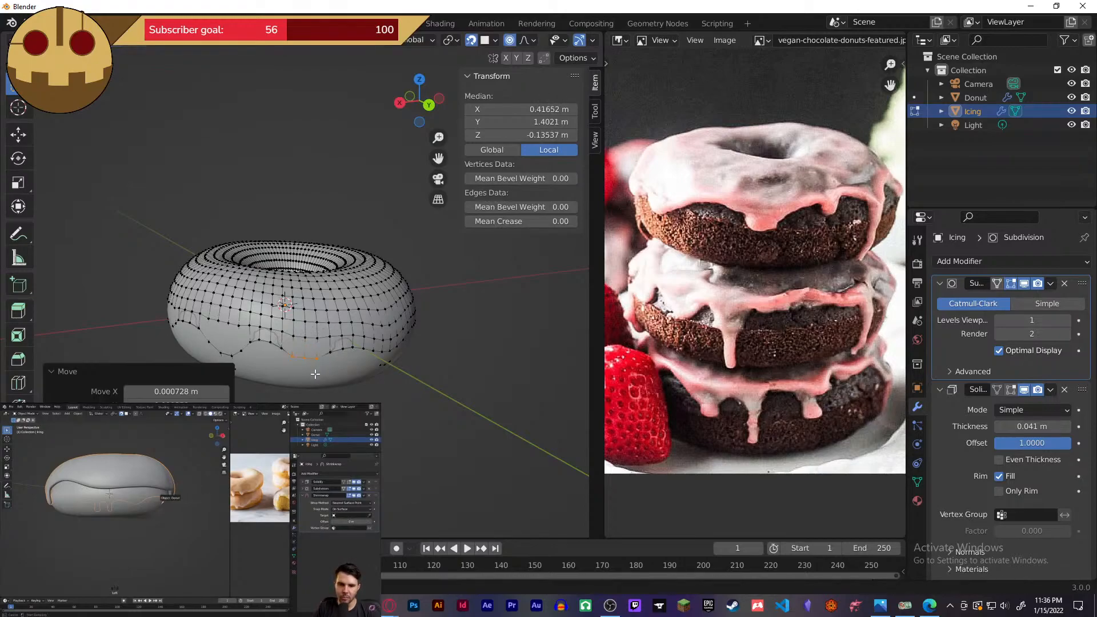
pyautogui.hotkey('alt', 'a')
pyautogui.press('Tab')
pyautogui.moveTo(343, 395)
pyautogui.mouseDown(button='middle')
pyautogui.moveTo(276, 363)
pyautogui.moveTo(229, 358)
pyautogui.moveTo(33, 382)
pyautogui.moveTo(583, 382)
pyautogui.moveTo(335, 389)
pyautogui.mouseUp(button='middle')
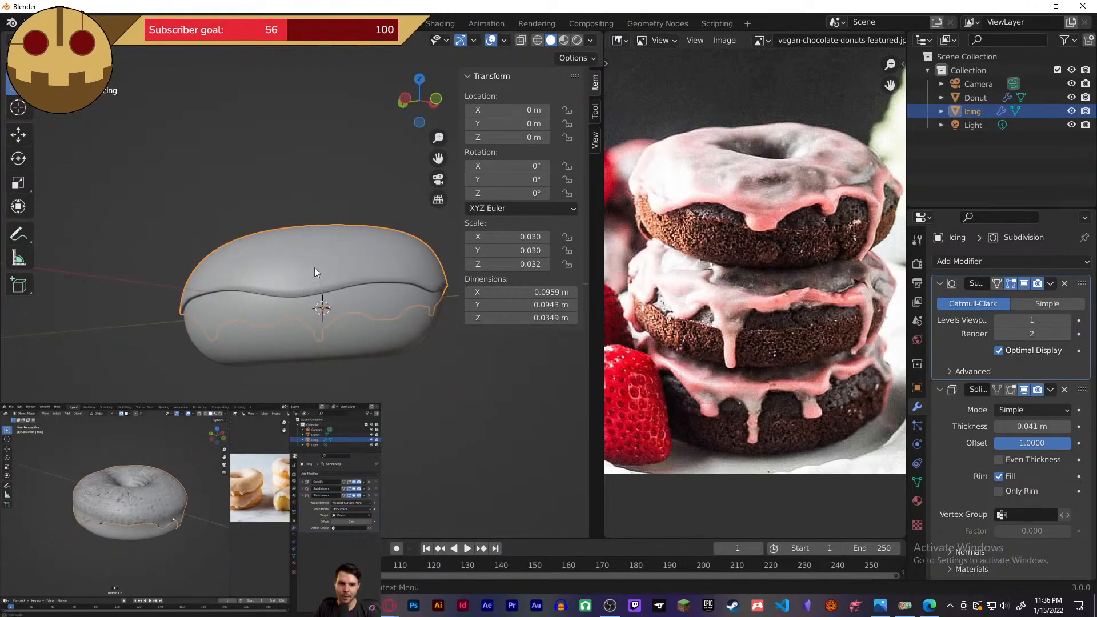
# - Switch to the donut tutorial video, pause it and rewind to the section showing the extruded icing drips
pyautogui.press('super')
pyautogui.click(60, 534)
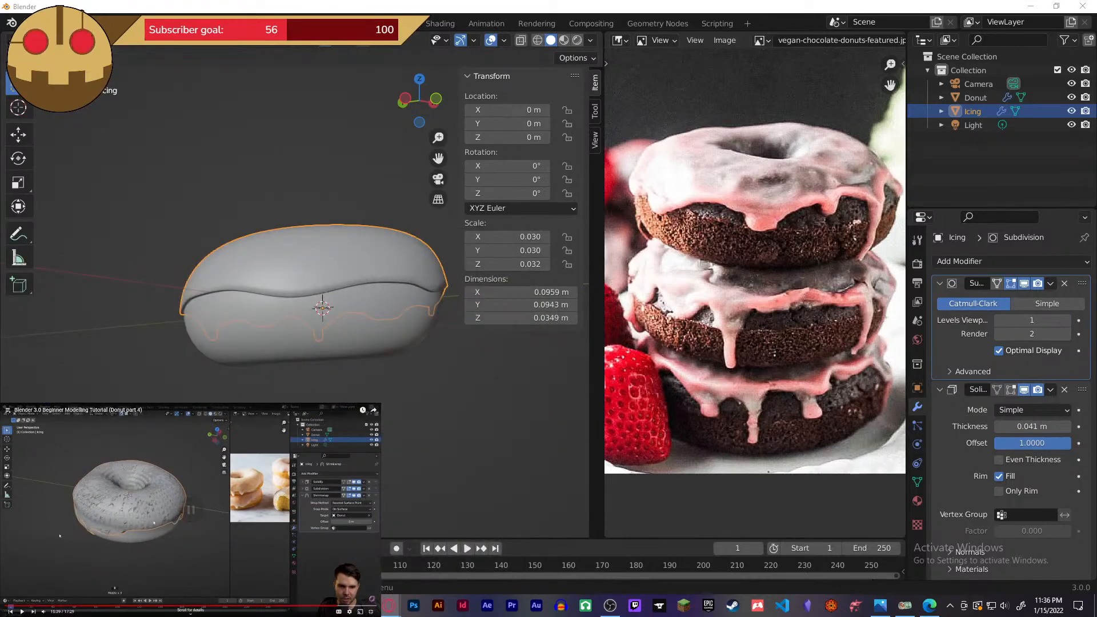
pyautogui.press('Left')
pyautogui.press('Left')
pyautogui.press('Left')
pyautogui.press('Left')
pyautogui.press('Left')
pyautogui.press('Left')
pyautogui.press('Left')
pyautogui.press('Left')
pyautogui.press('Left')
pyautogui.press('Left')
pyautogui.press('Left')
pyautogui.press('Left')
pyautogui.press('Left')
pyautogui.press('Left')
pyautogui.press('Left')
pyautogui.press('Left')
pyautogui.press('Left')
pyautogui.press('Left')
pyautogui.press('Left')
pyautogui.press('Left')
pyautogui.press('Left')
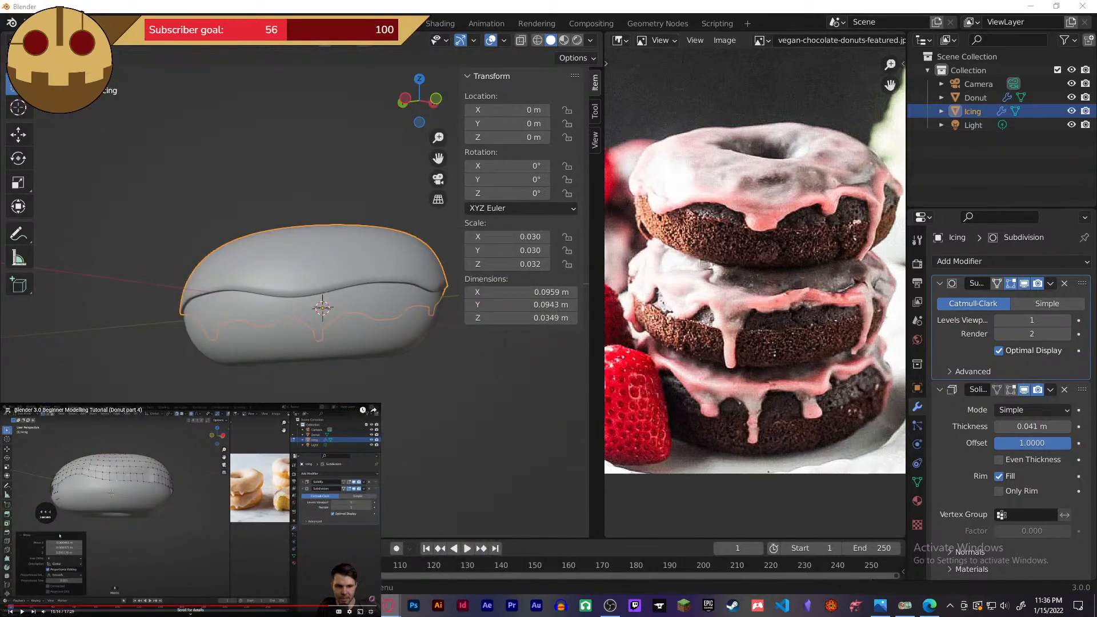
pyautogui.press('Left')
pyautogui.press('Left')
pyautogui.press('Left')
pyautogui.press('Left')
pyautogui.press('Left')
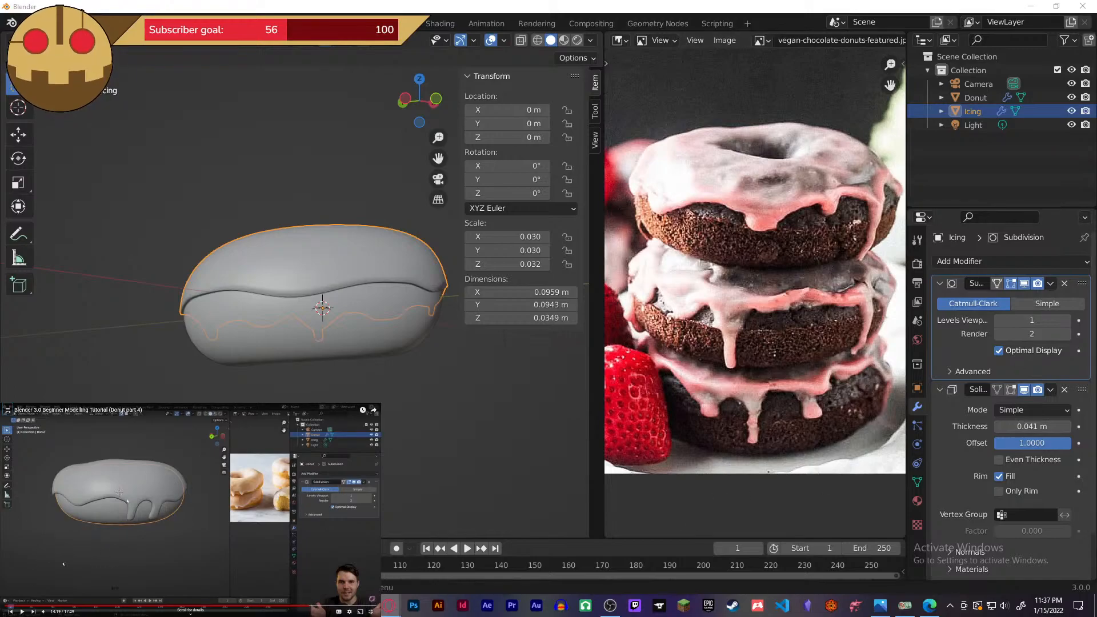
# - Back in Blender, select the icing, enter Edit Mode and select two adjacent vertices at the low point of its plain wavy edge
pyautogui.click(310, 254)
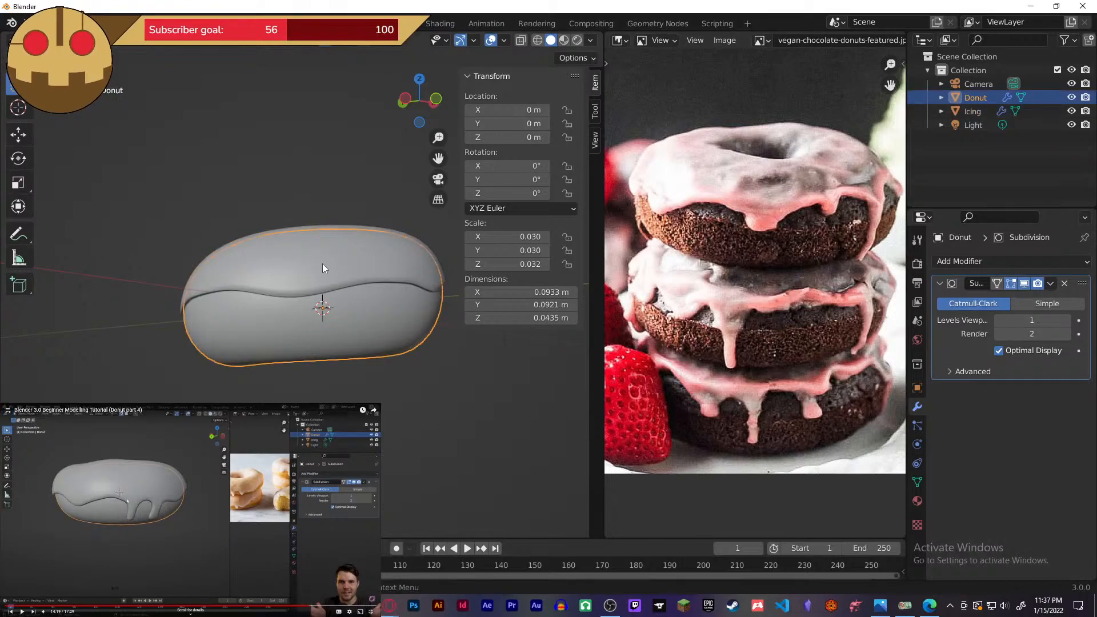
pyautogui.click(323, 263)
pyautogui.press('Tab')
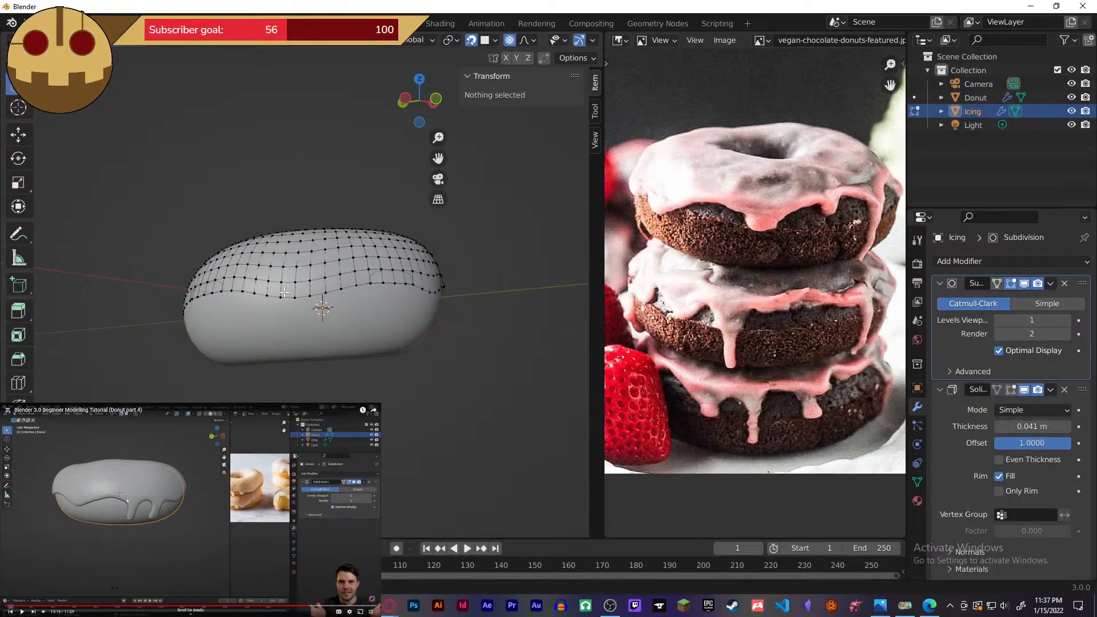
pyautogui.moveTo(316, 298); pyautogui.dragTo(316, 298)
pyautogui.moveTo(316, 299); pyautogui.dragTo(323, 354, button='middle')
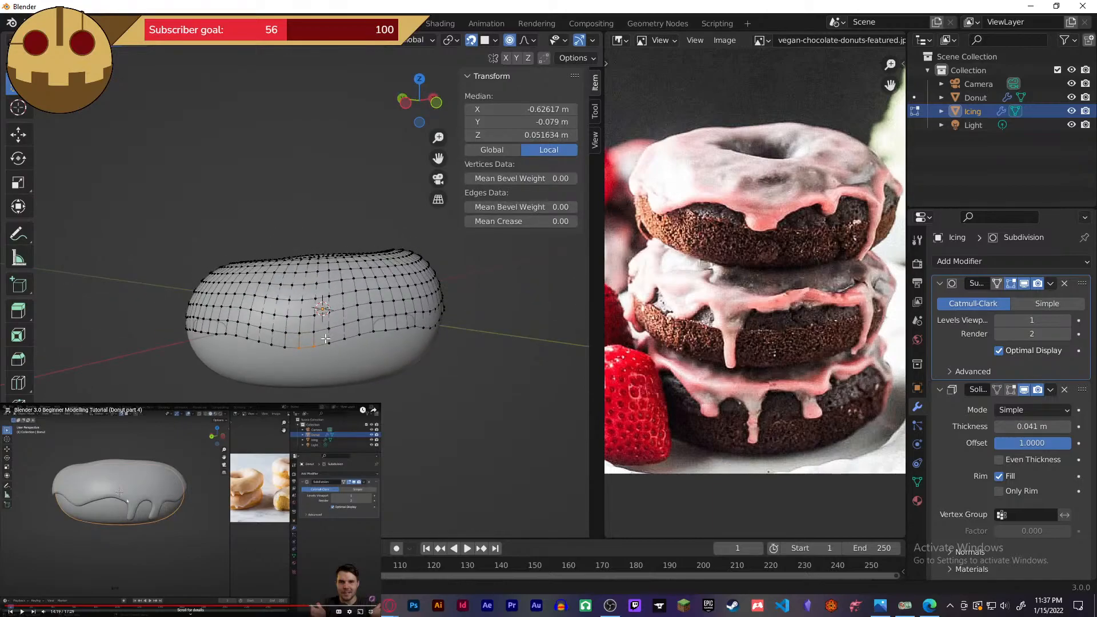
pyautogui.click(314, 362)
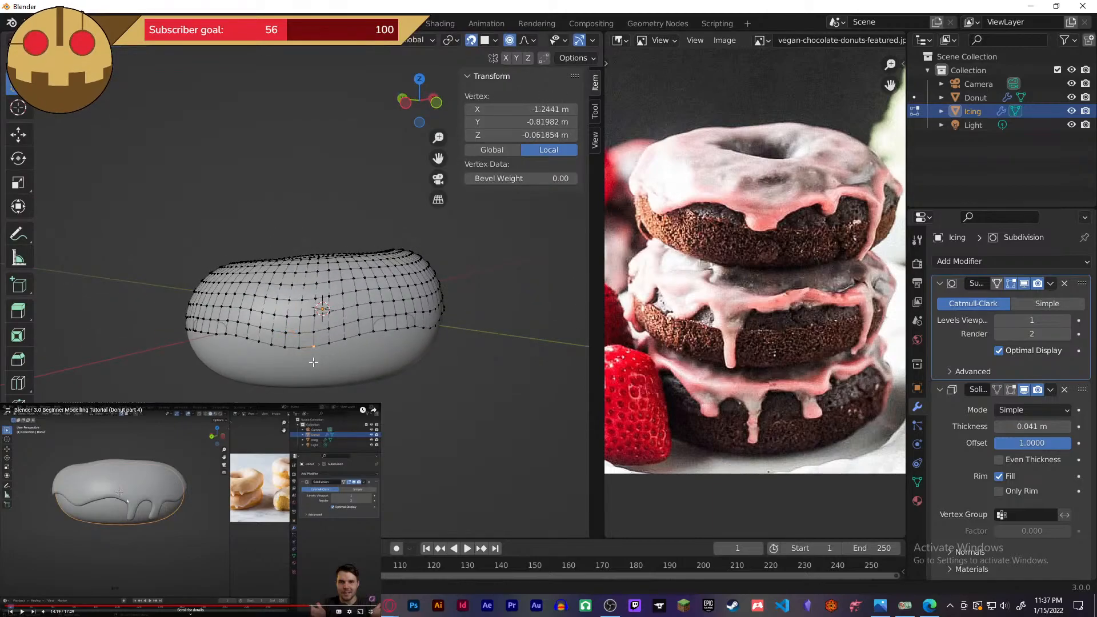
pyautogui.keyDown('shift'); pyautogui.click(300, 361); pyautogui.keyUp('shift')
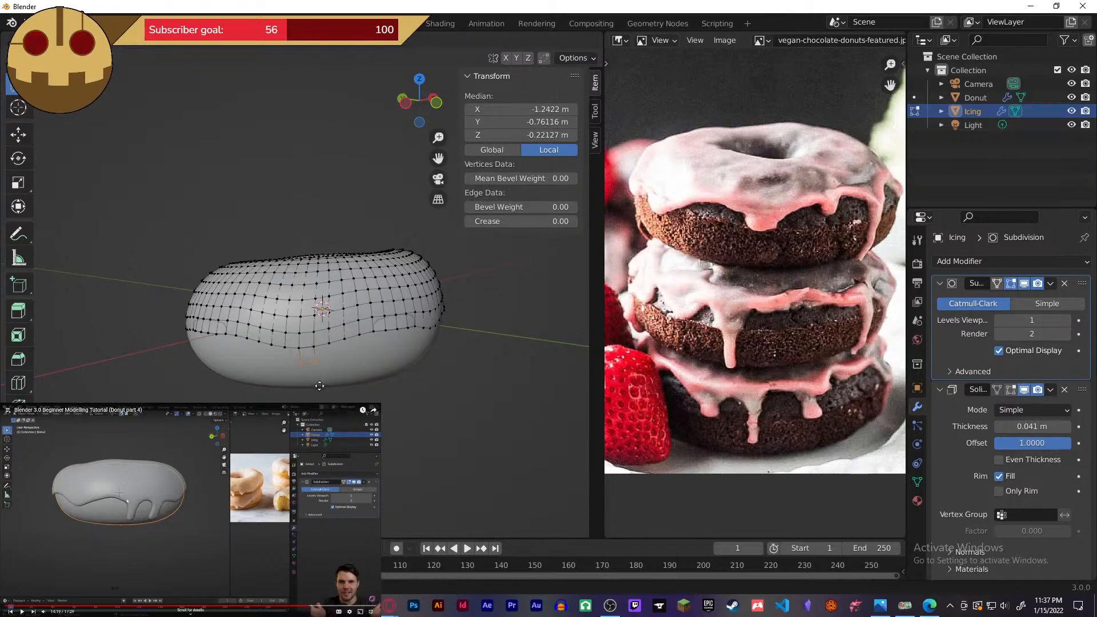
# - Extrude the two selected edge vertices down the donut, scale them closer together and inspect the drip in Object Mode
pyautogui.press('e')
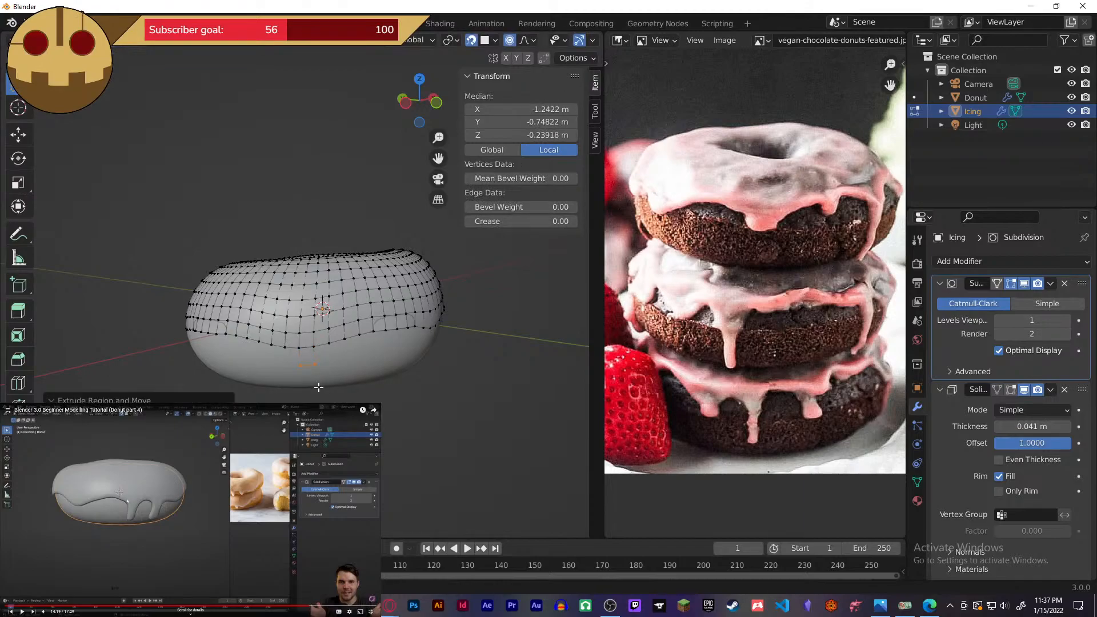
pyautogui.press('s')
pyautogui.click(313, 381)
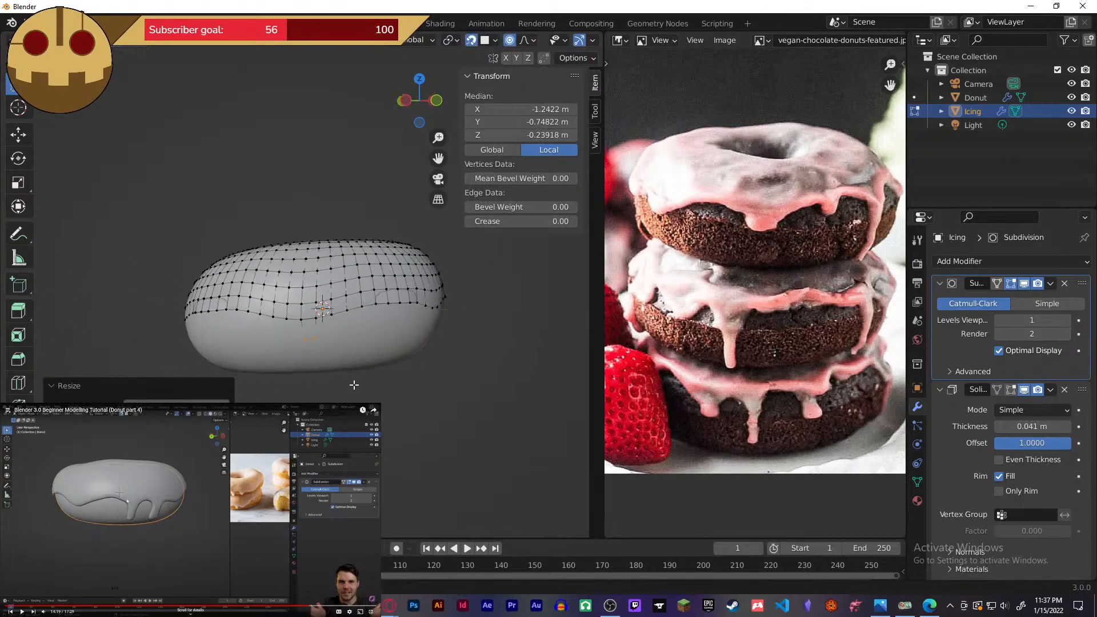
pyautogui.press('Tab')
pyautogui.moveTo(363, 399)
pyautogui.mouseDown(button='middle')
pyautogui.moveTo(355, 379)
pyautogui.moveTo(361, 398)
pyautogui.mouseUp(button='middle')
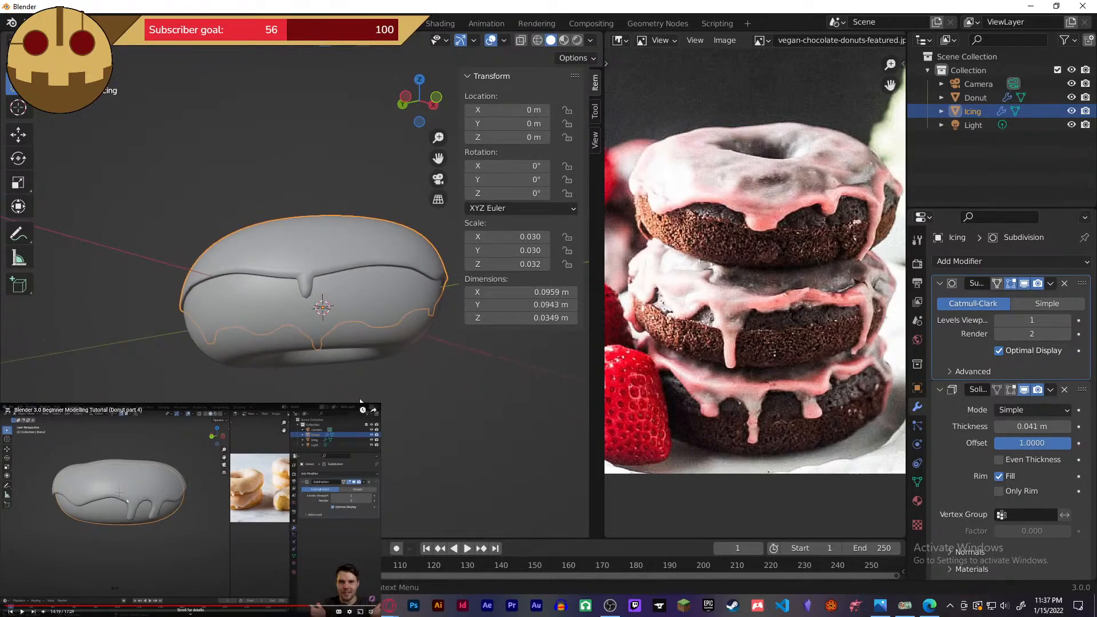
# - Undo the scaling of the extruded vertices, inspect the drip in Object Mode and undo its extrusion as well
pyautogui.hotkey('ctrl', 'z')
pyautogui.hotkey('ctrl', 'z')
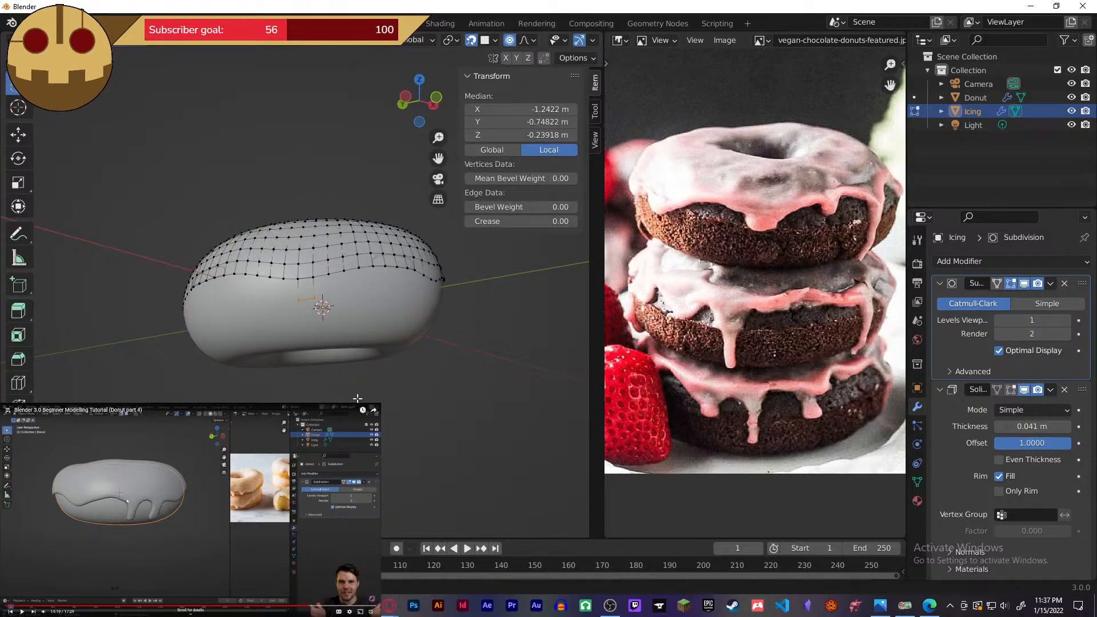
pyautogui.click(357, 398)
pyautogui.press('Tab')
pyautogui.moveTo(358, 398); pyautogui.dragTo(357, 395, button='middle')
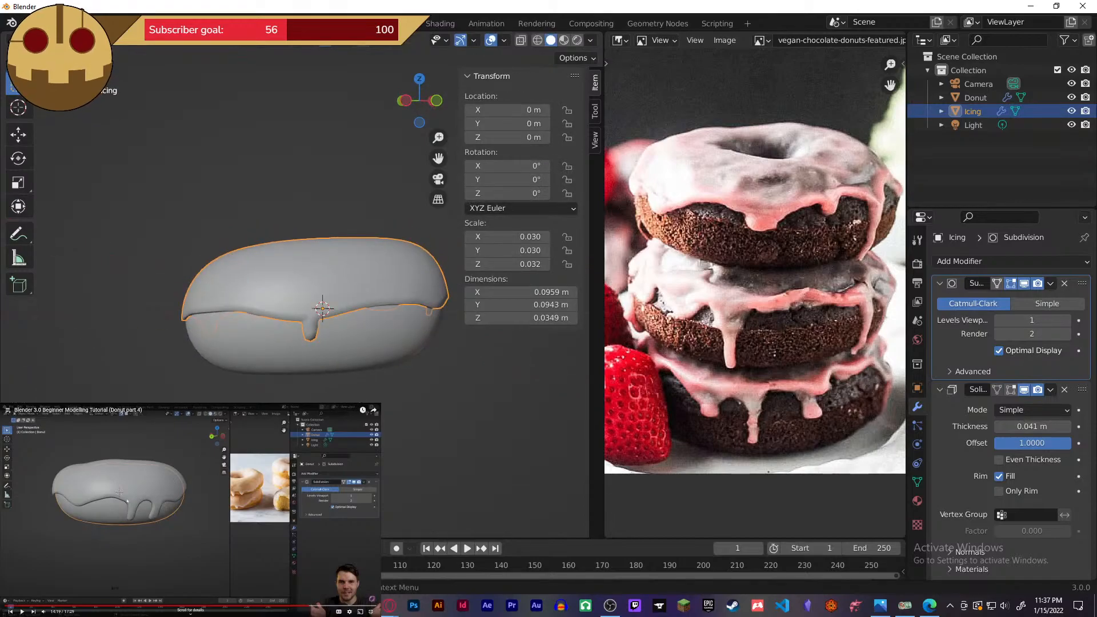
pyautogui.hotkey('ctrl', 'z')
pyautogui.hotkey('ctrl', 'z')
pyautogui.hotkey('ctrl', 'z')
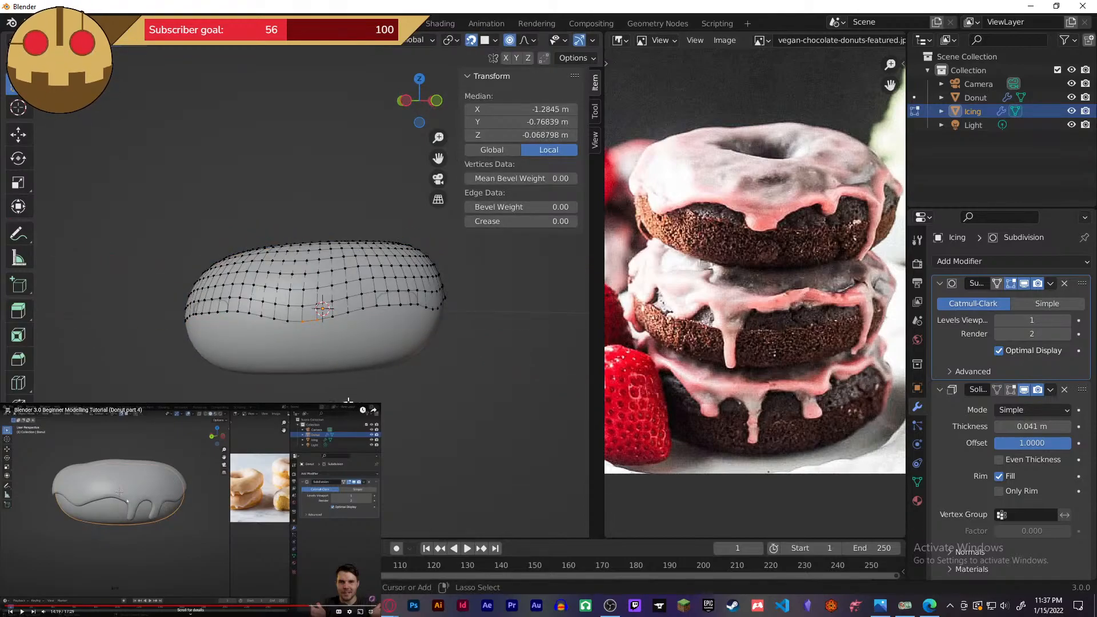
pyautogui.hotkey('ctrl', 'z')
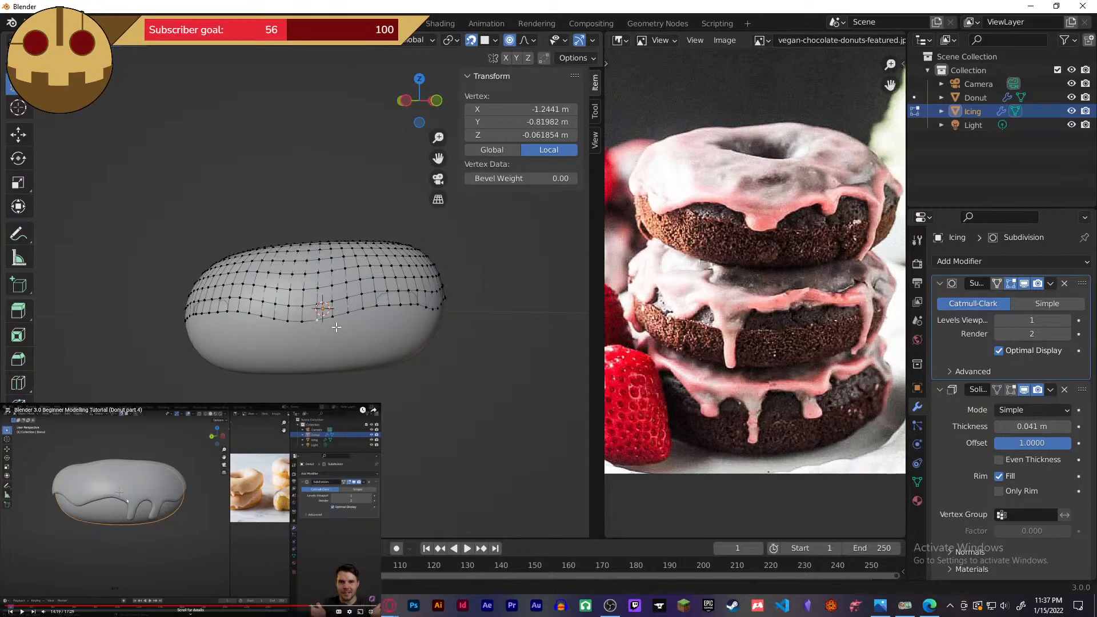
# - Select three adjacent vertices at the same low point of the icing edge, extrude them down and inspect the wider drip
pyautogui.moveTo(337, 320); pyautogui.dragTo(339, 371, button='middle')
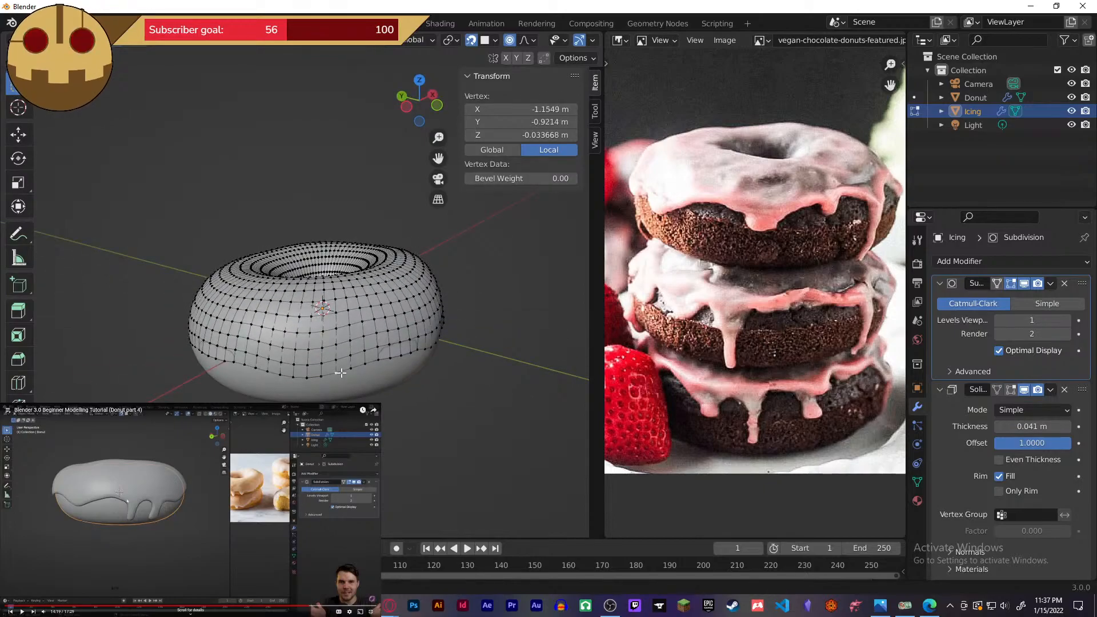
pyautogui.moveTo(303, 388); pyautogui.dragTo(304, 389)
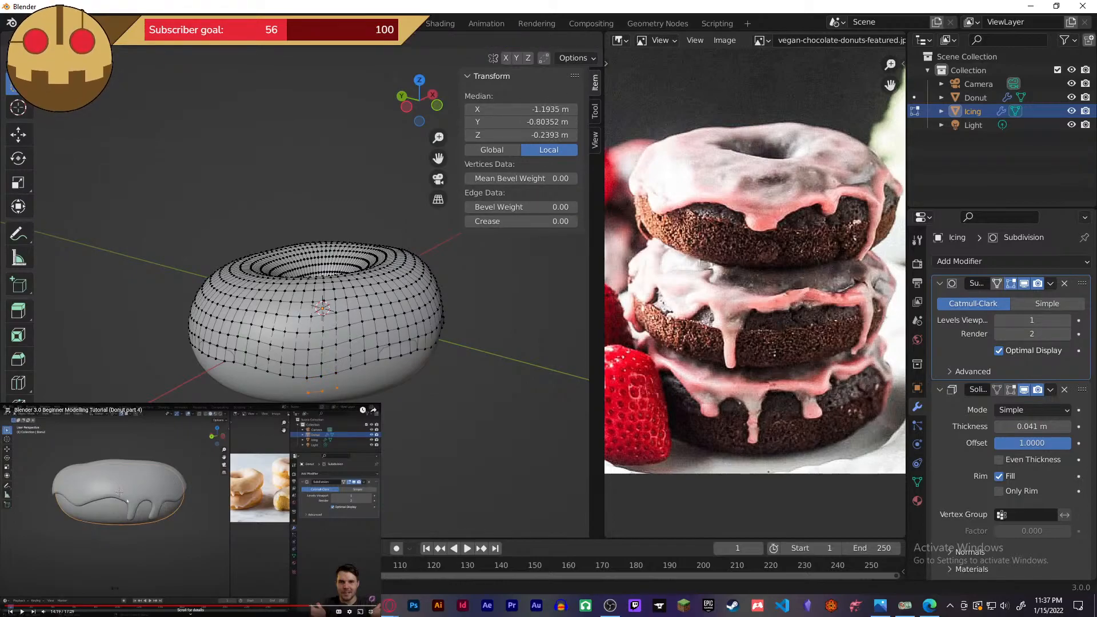
pyautogui.click(327, 399)
pyautogui.moveTo(327, 399); pyautogui.dragTo(338, 364, button='middle')
pyautogui.press('Tab')
pyautogui.press('Tab')
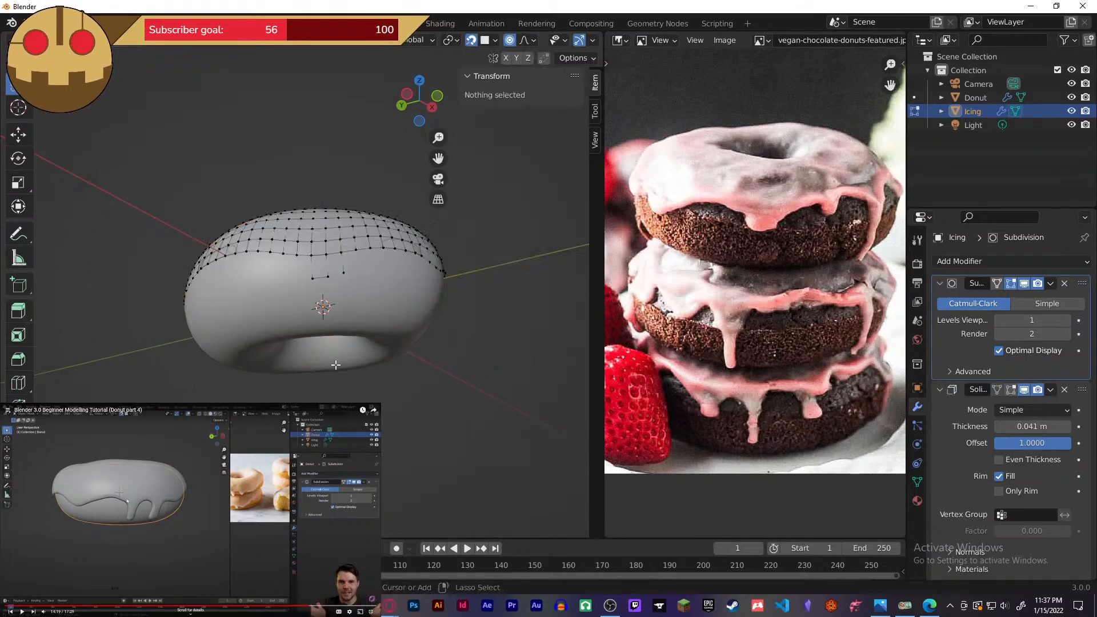
# - Undo the wide drip's extrusion, try extruding the same three edge vertices again, undo that as well and return to Object Mode
pyautogui.keyDown('ctrl'); pyautogui.moveTo(344, 360); pyautogui.dragTo(343, 384, button='middle'); pyautogui.keyUp('ctrl')
pyautogui.hotkey('ctrl', 'z')
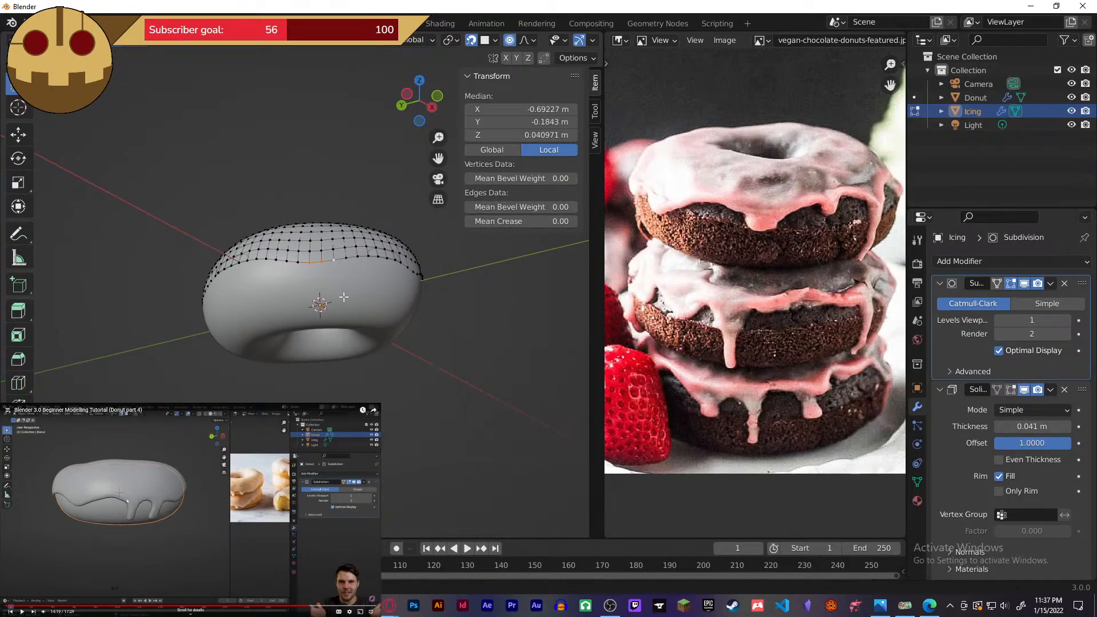
pyautogui.moveTo(344, 296); pyautogui.dragTo(344, 378, button='middle')
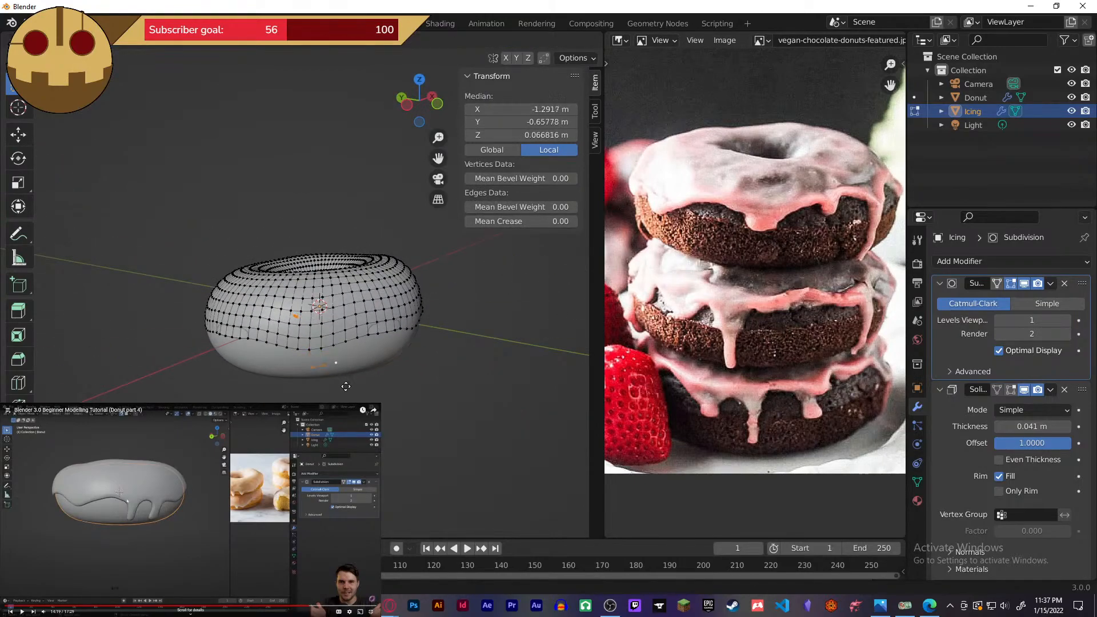
pyautogui.rightClick(344, 384)
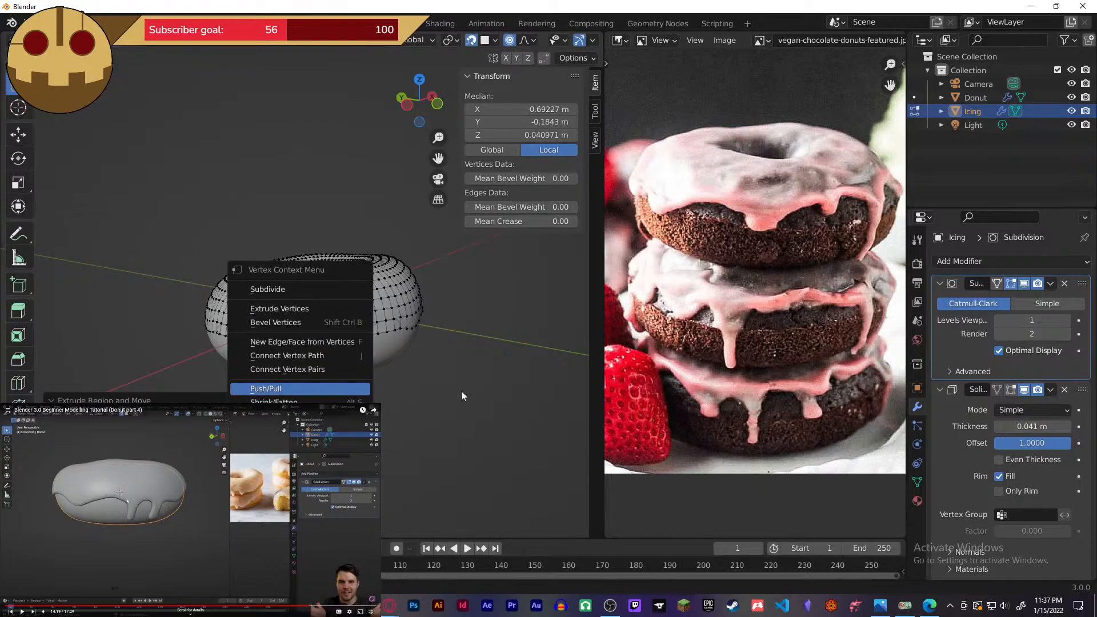
pyautogui.click(344, 384)
pyautogui.hotkey('ctrl', 'z')
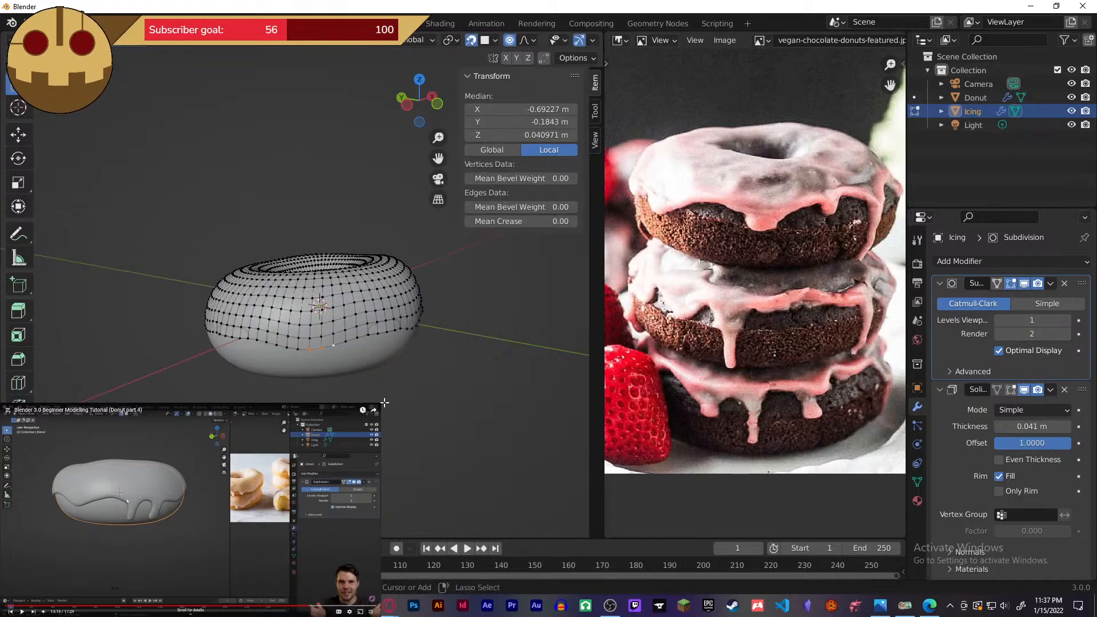
pyautogui.hotkey('ctrl', 'z')
pyautogui.press('Tab')
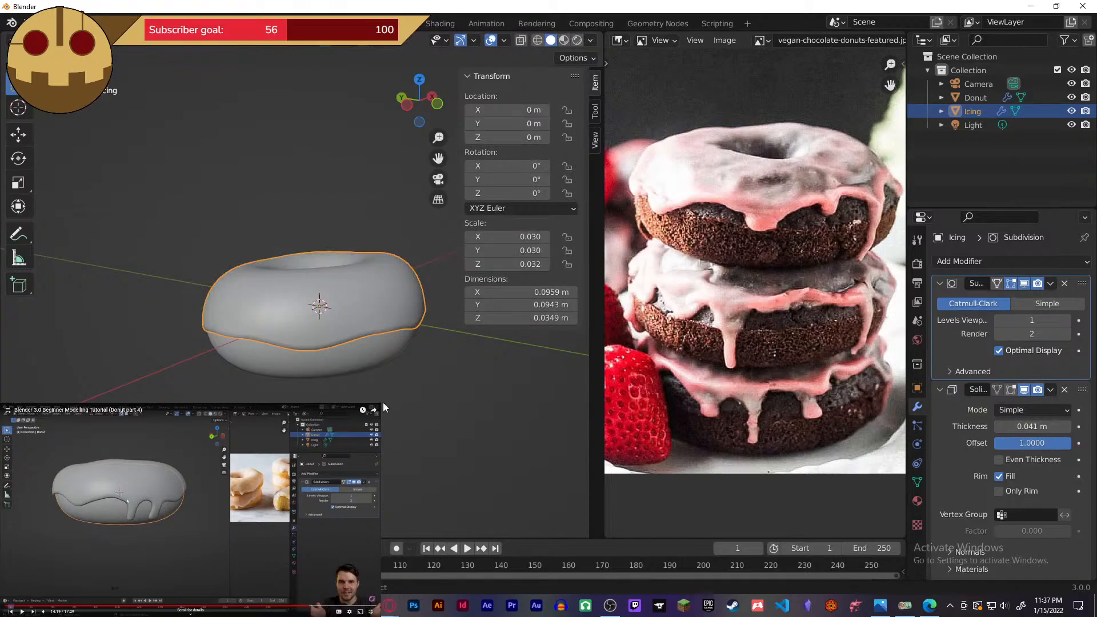
# - In Edit Mode, extrude three adjacent vertices at the icing edge's low point down into a short drip and inspect it in Object Mode
pyautogui.moveTo(383, 402); pyautogui.dragTo(382, 369, button='middle')
pyautogui.press('Tab')
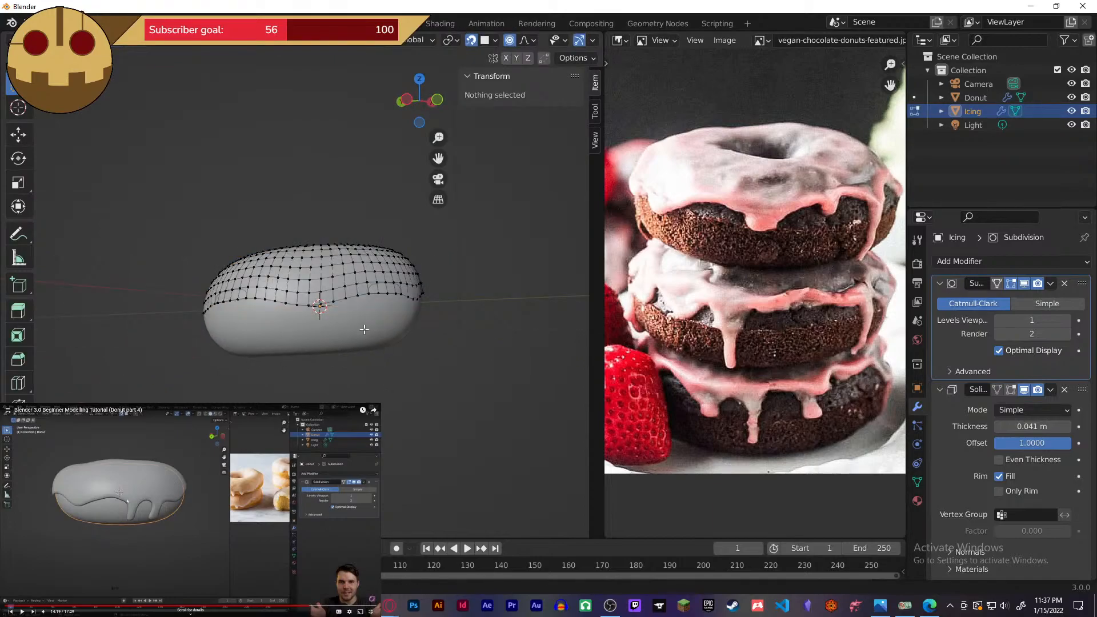
pyautogui.moveTo(365, 329); pyautogui.dragTo(346, 369, button='middle')
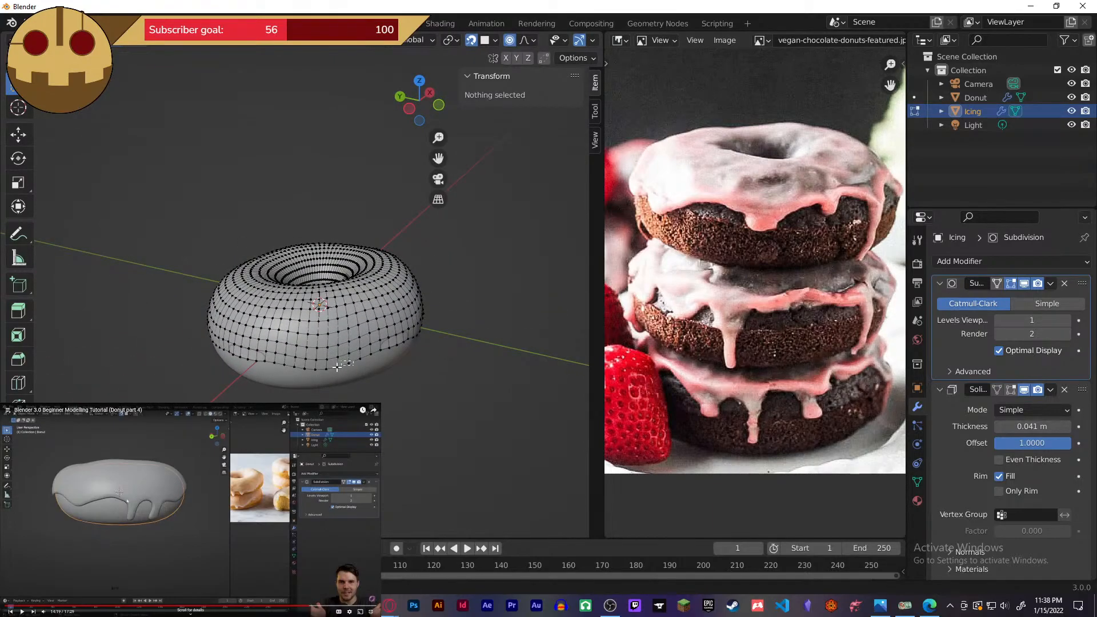
pyautogui.click(337, 365)
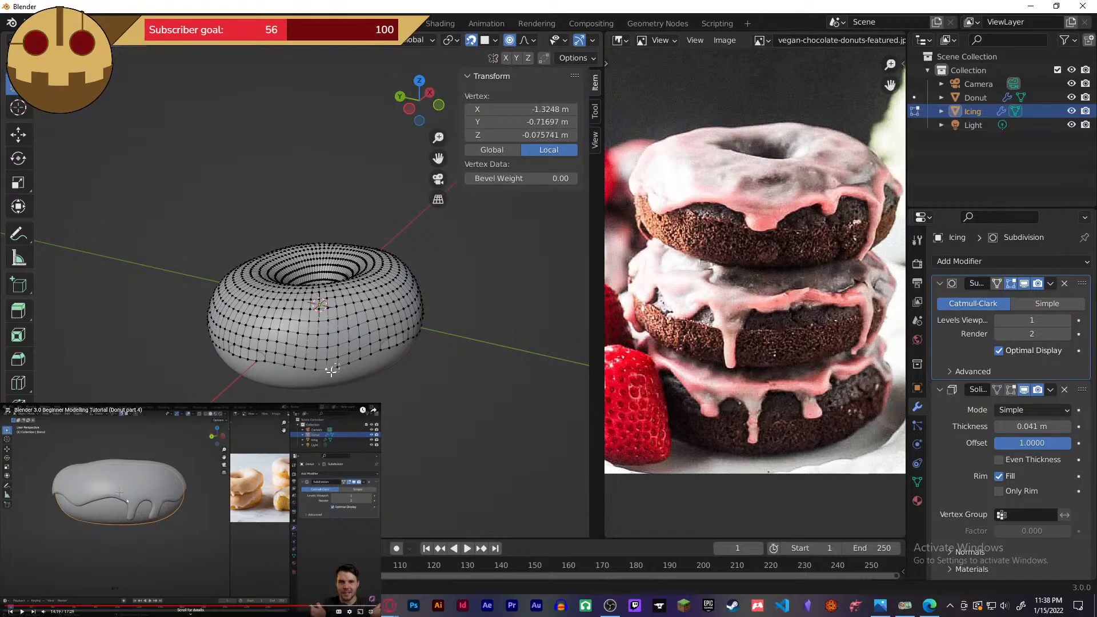
pyautogui.moveTo(315, 374); pyautogui.dragTo(314, 375)
pyautogui.moveTo(314, 375); pyautogui.dragTo(316, 349, button='middle')
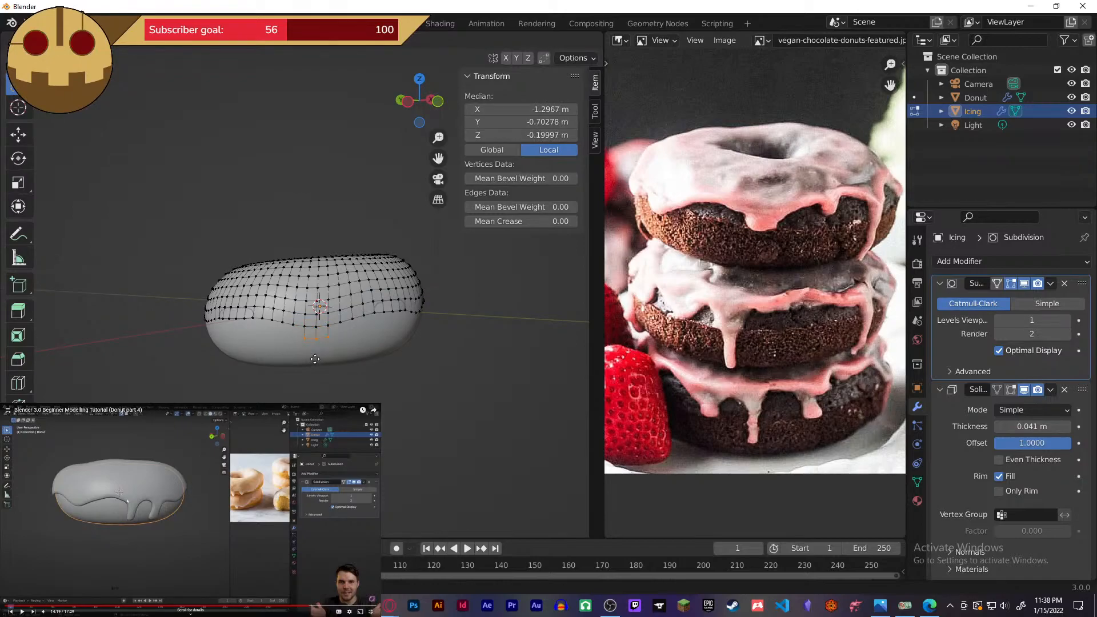
pyautogui.click(316, 360)
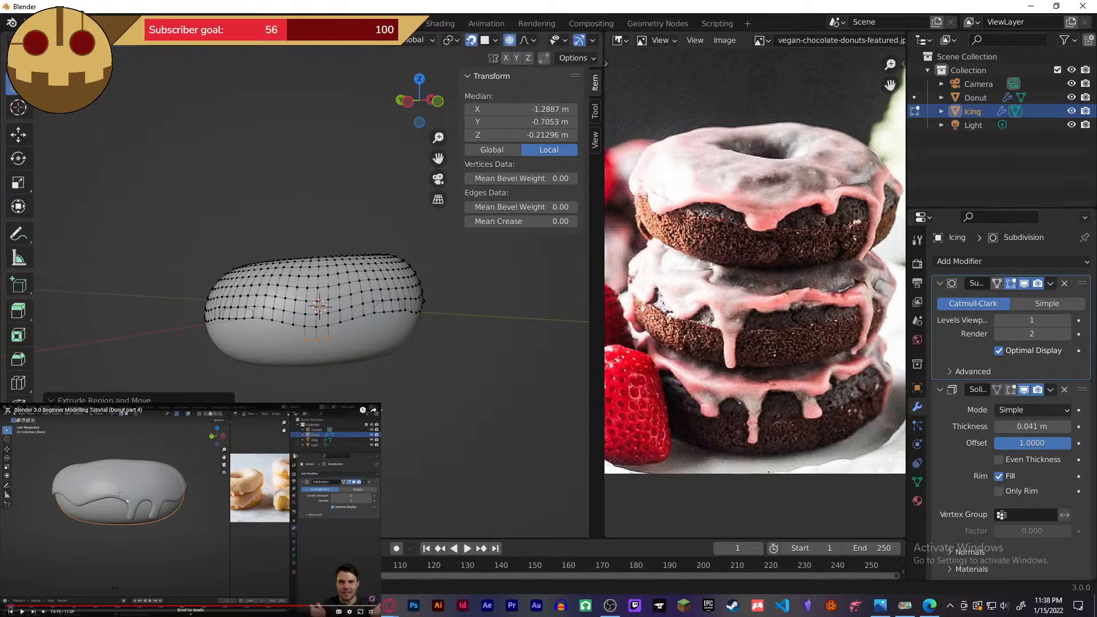
pyautogui.press('Tab')
pyautogui.moveTo(382, 420); pyautogui.dragTo(345, 413, button='middle')
# - Resume the tutorial, select the donut body beneath the icing and apply its Subdivision modifier
pyautogui.click(184, 505)
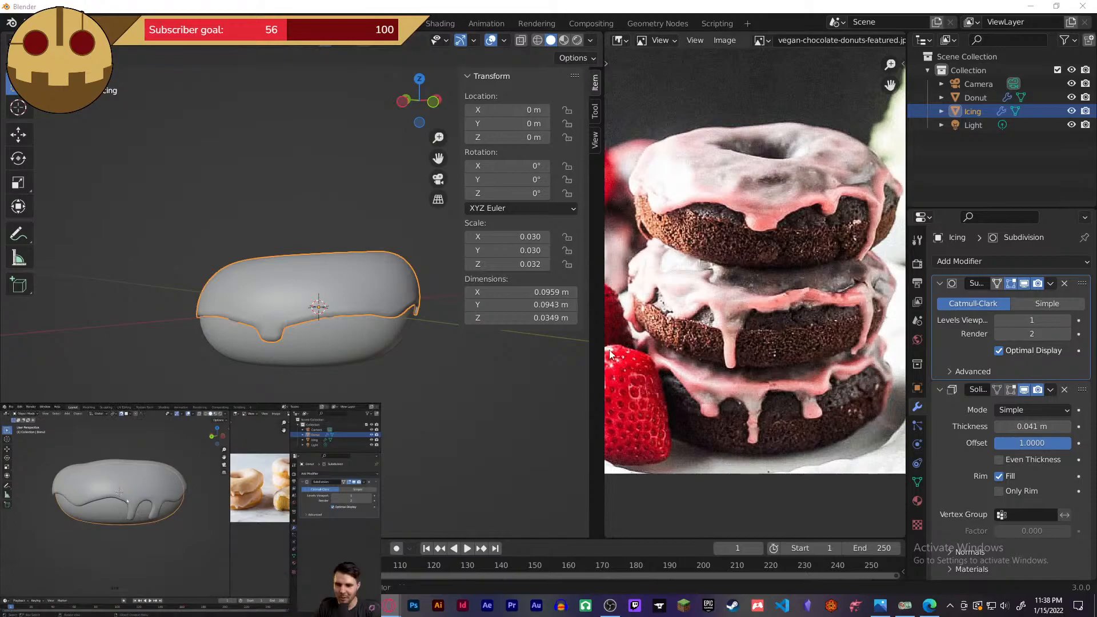
pyautogui.moveTo(478, 381); pyautogui.dragTo(239, 380, button='middle')
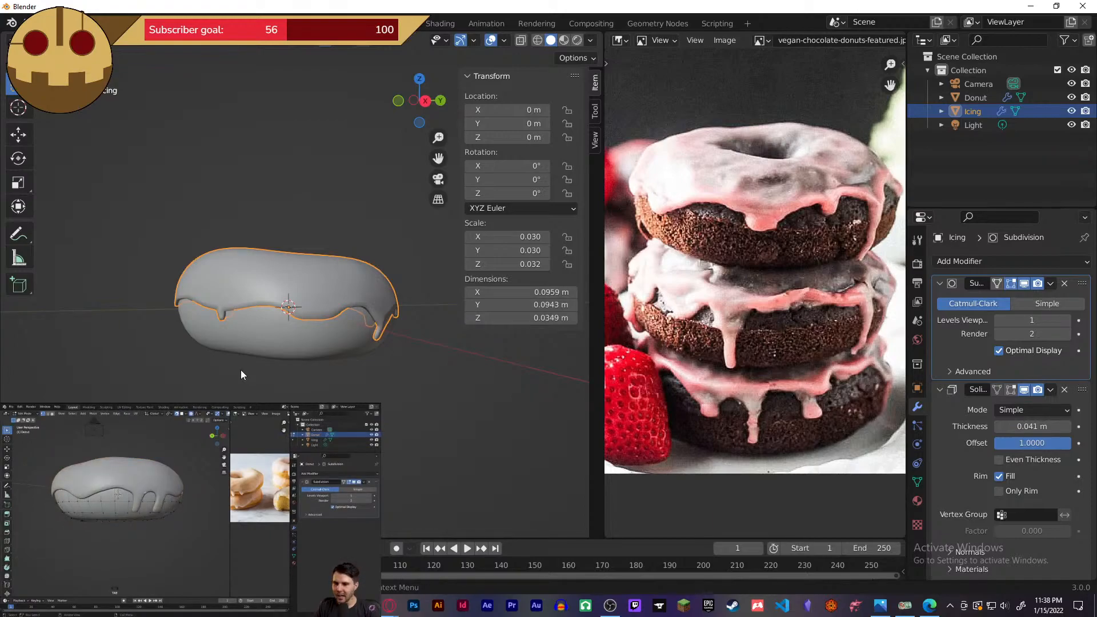
pyautogui.click(276, 373)
pyautogui.click(318, 337)
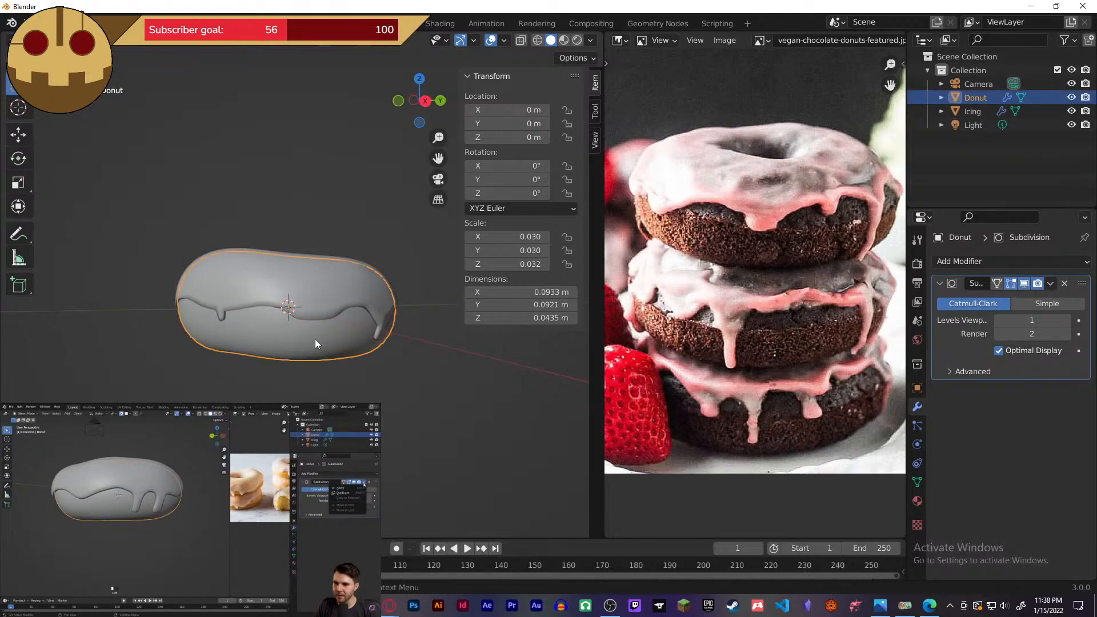
pyautogui.click(1051, 283)
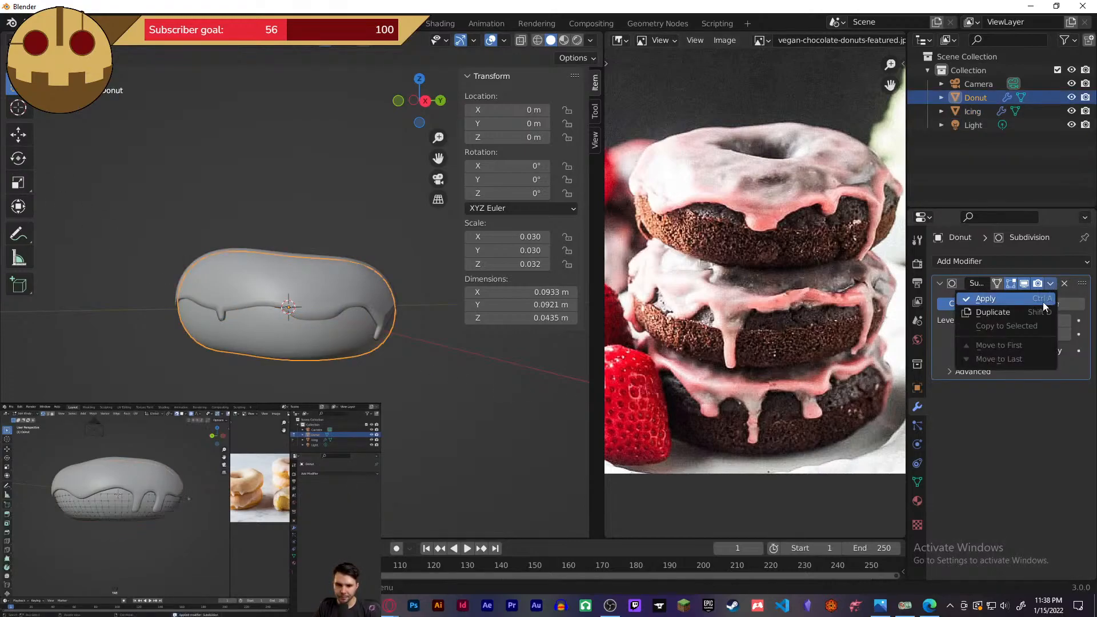
pyautogui.click(1043, 302)
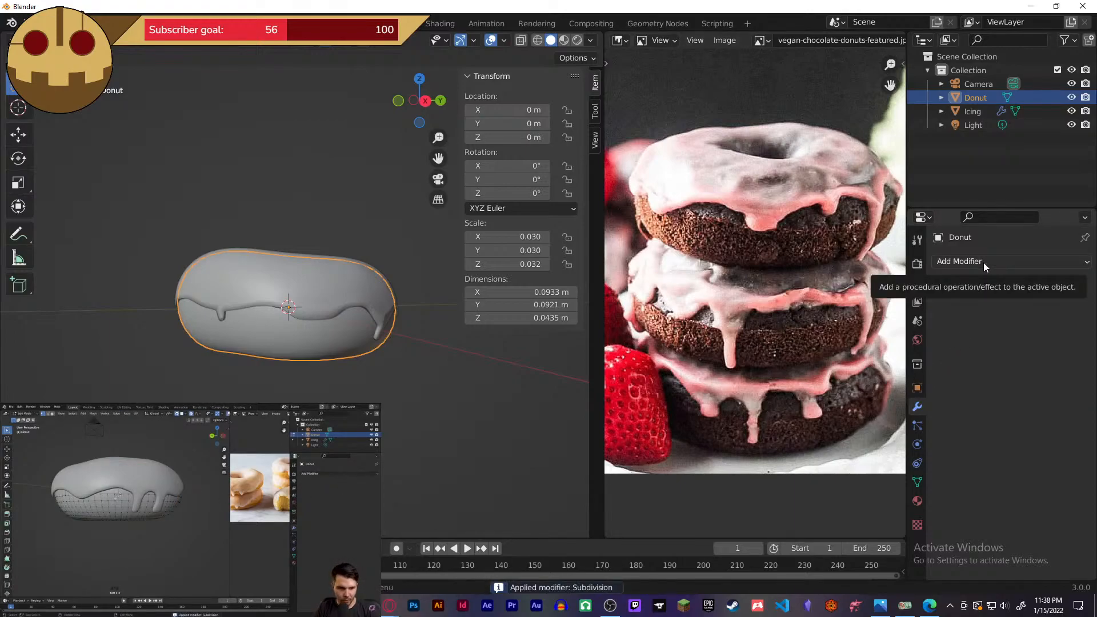
# - Enter Edit Mode on the donut body and select a vertex just below the icing's edge
pyautogui.moveTo(485, 414); pyautogui.dragTo(441, 362, button='middle')
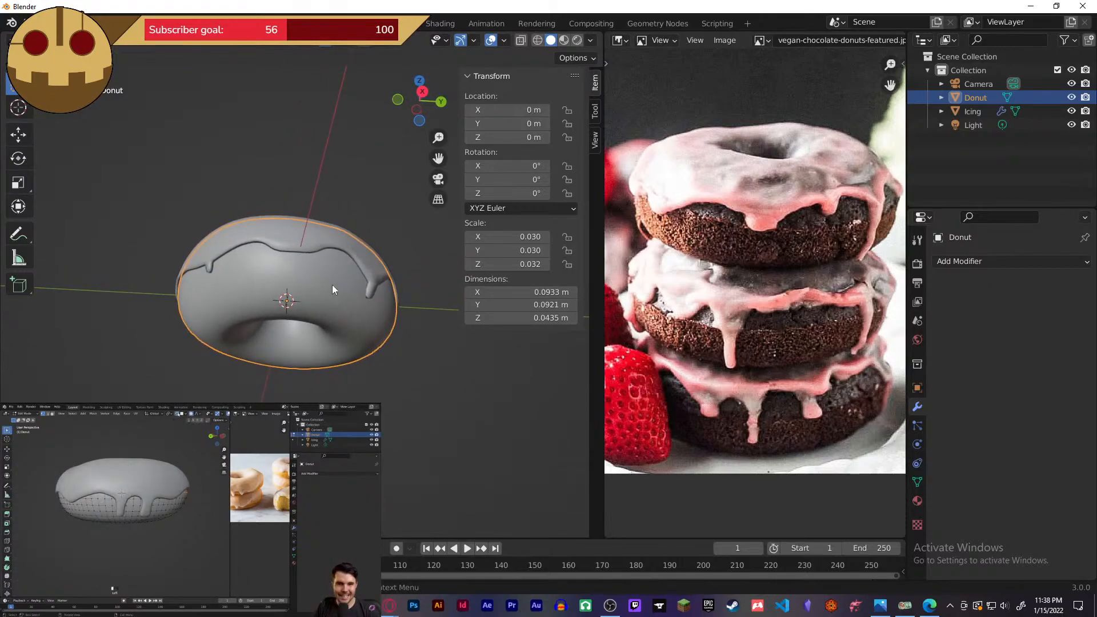
pyautogui.moveTo(333, 290); pyautogui.dragTo(339, 338, button='middle')
pyautogui.press('Tab')
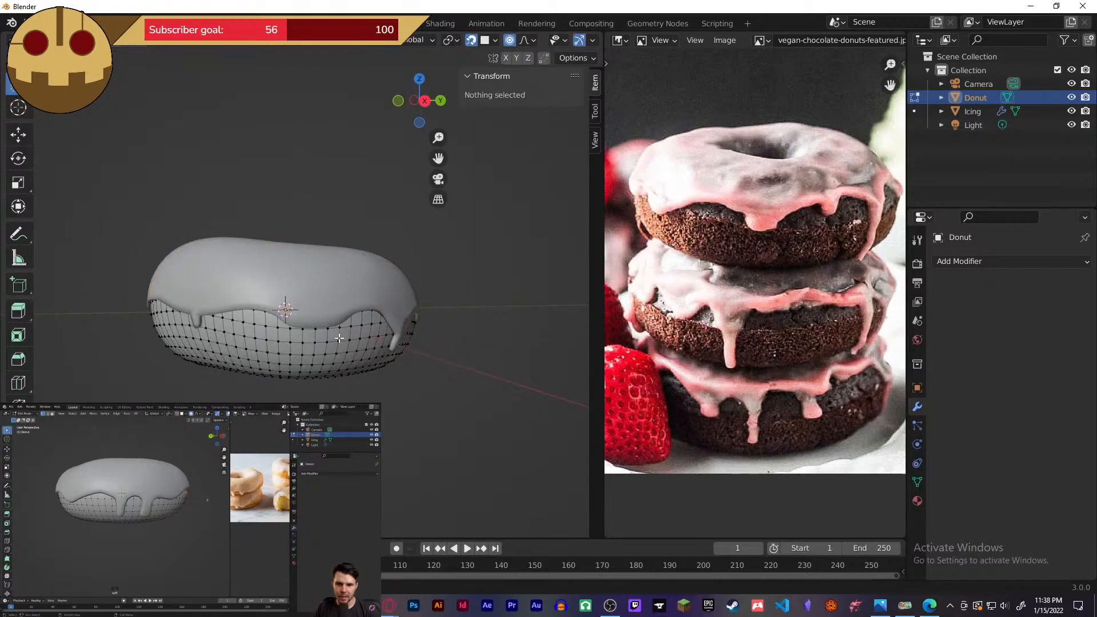
pyautogui.scroll(2, 339, 338)
pyautogui.press('Tab')
pyautogui.press('Tab')
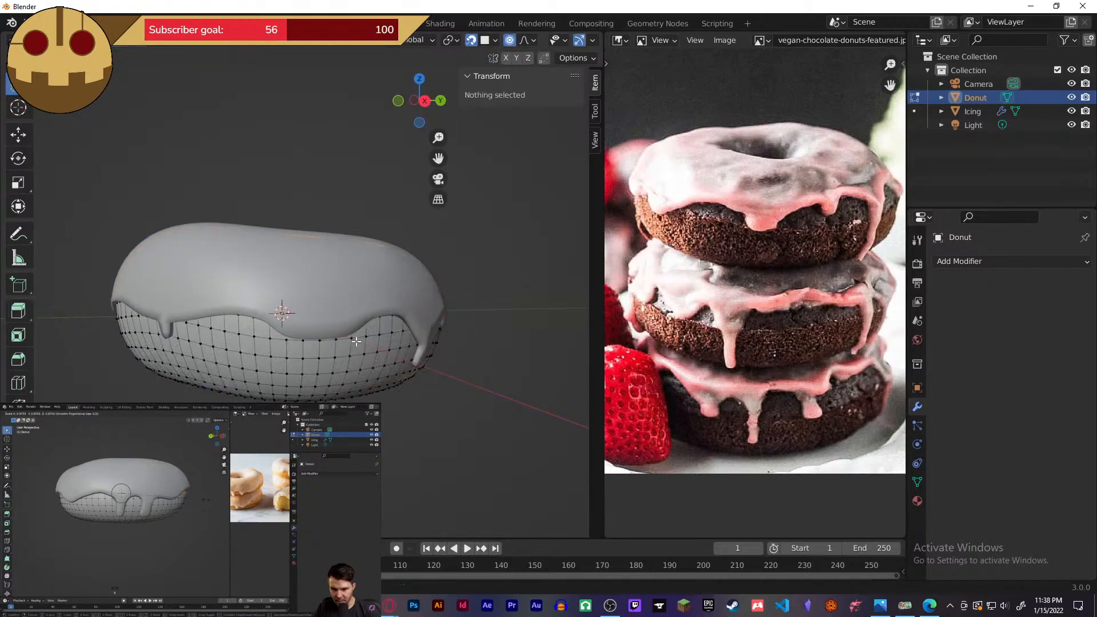
pyautogui.click(378, 334)
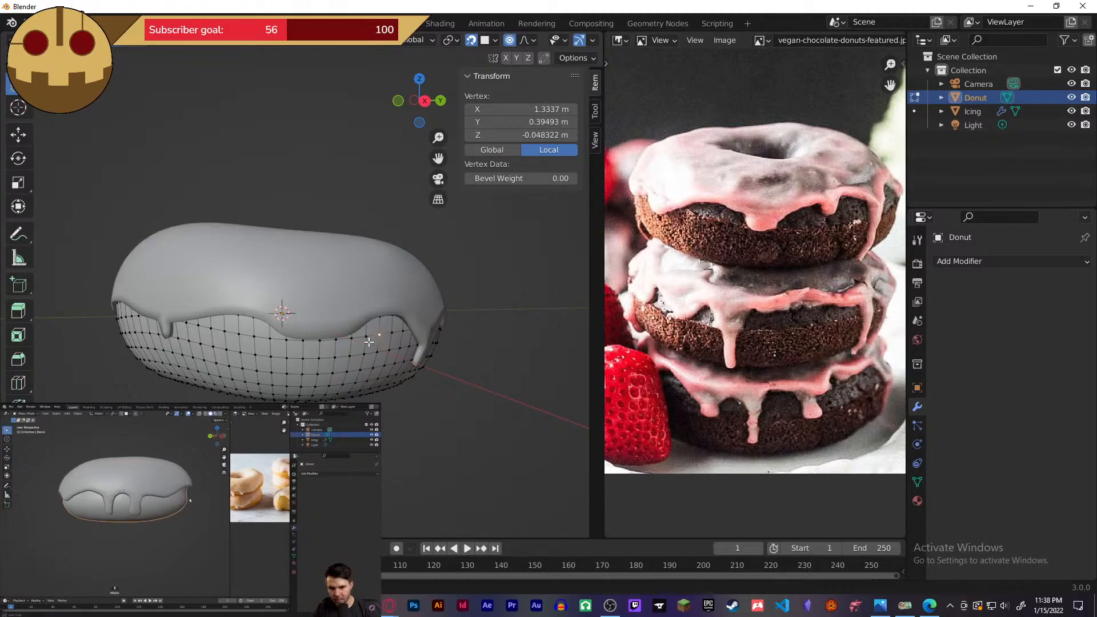
pyautogui.moveTo(372, 340); pyautogui.dragTo(355, 343, button='middle')
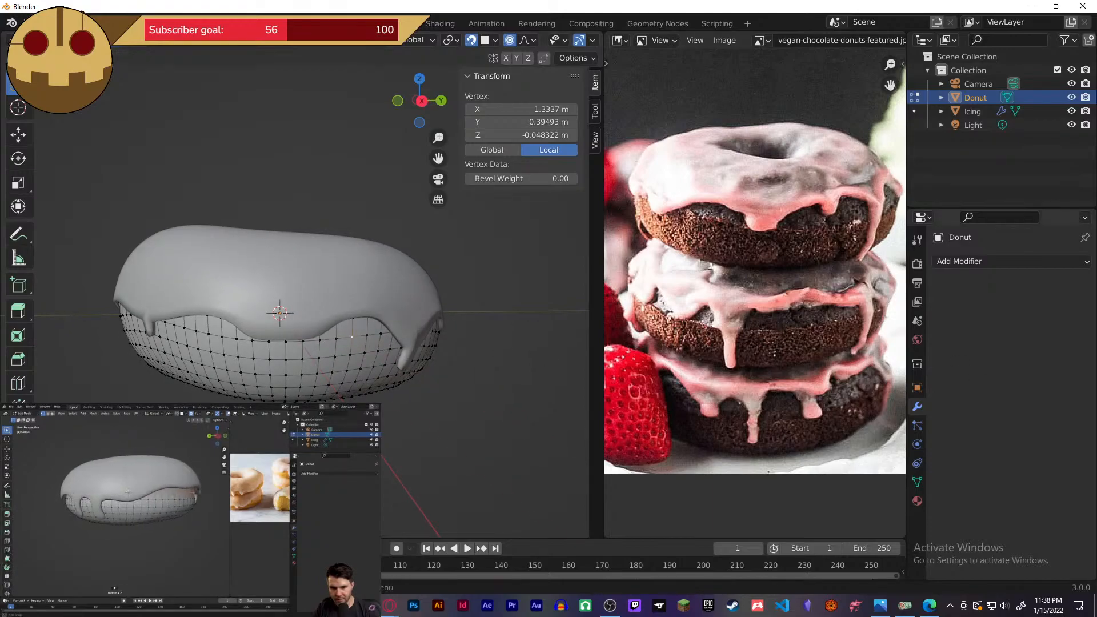
# - Pause the tutorial and rewind it to the part about selecting an edge loop
pyautogui.click(98, 530)
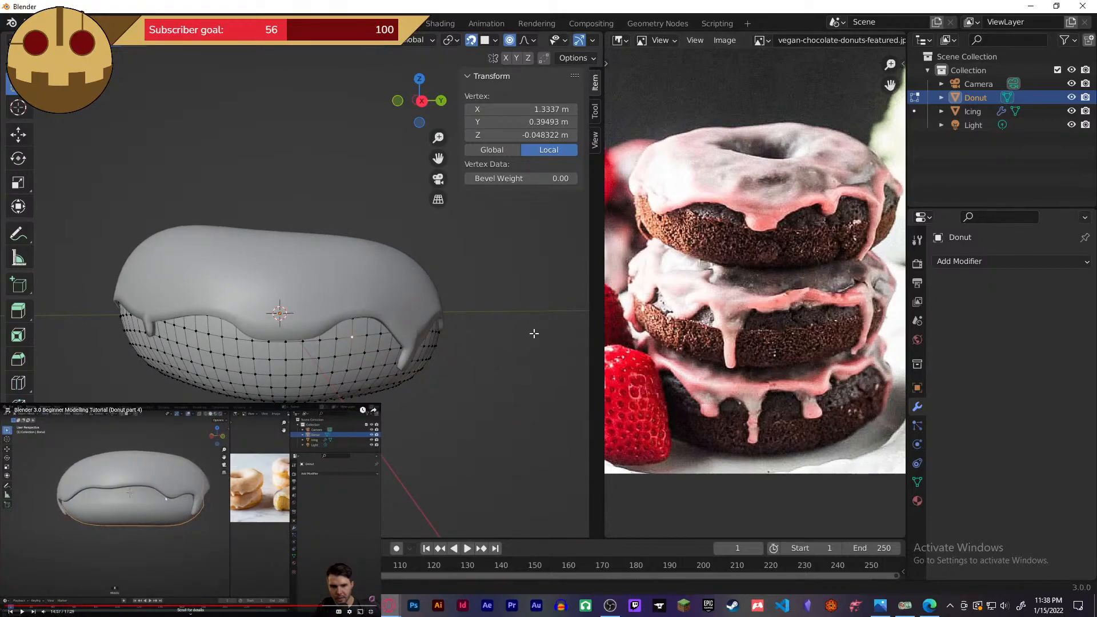
pyautogui.moveTo(534, 333); pyautogui.dragTo(548, 324, button='middle')
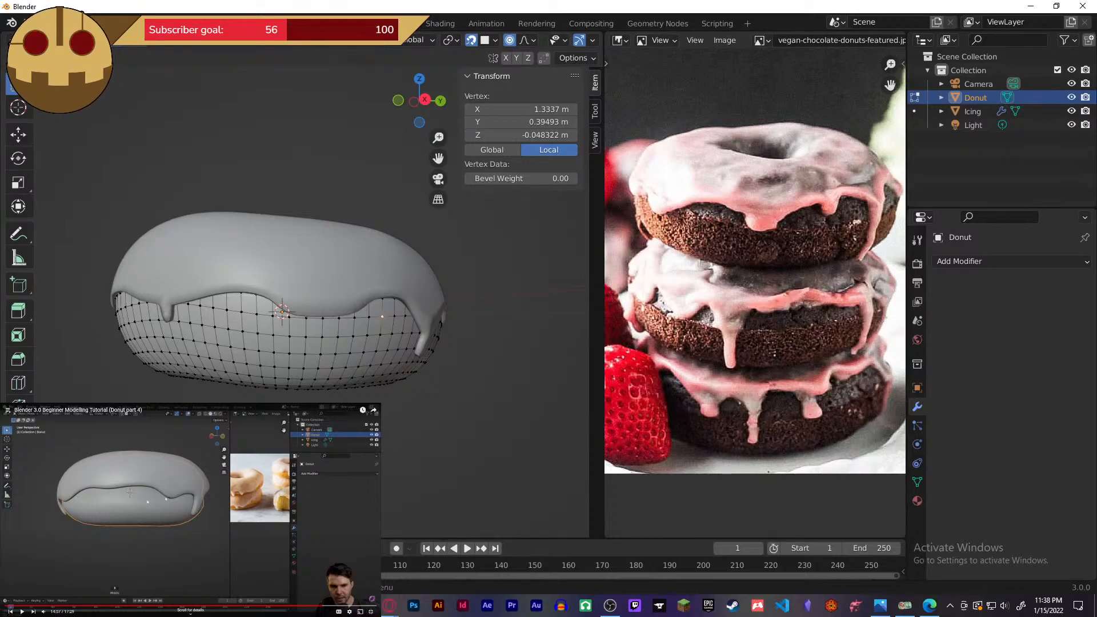
pyautogui.press('Left')
pyautogui.press('Left')
pyautogui.press('Left')
pyautogui.press('Left')
pyautogui.press('Left')
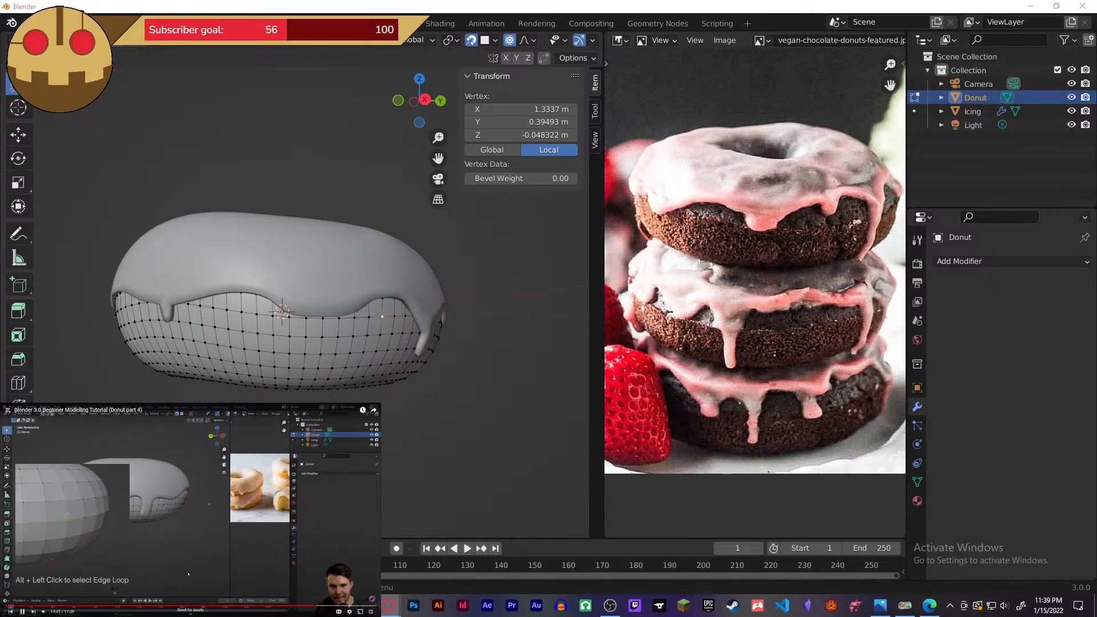
# - Select the horizontal edge loop just below the icing, turn off proportional editing and scale the loop slightly inward
pyautogui.keyDown('alt'); pyautogui.click(354, 318); pyautogui.keyUp('alt')
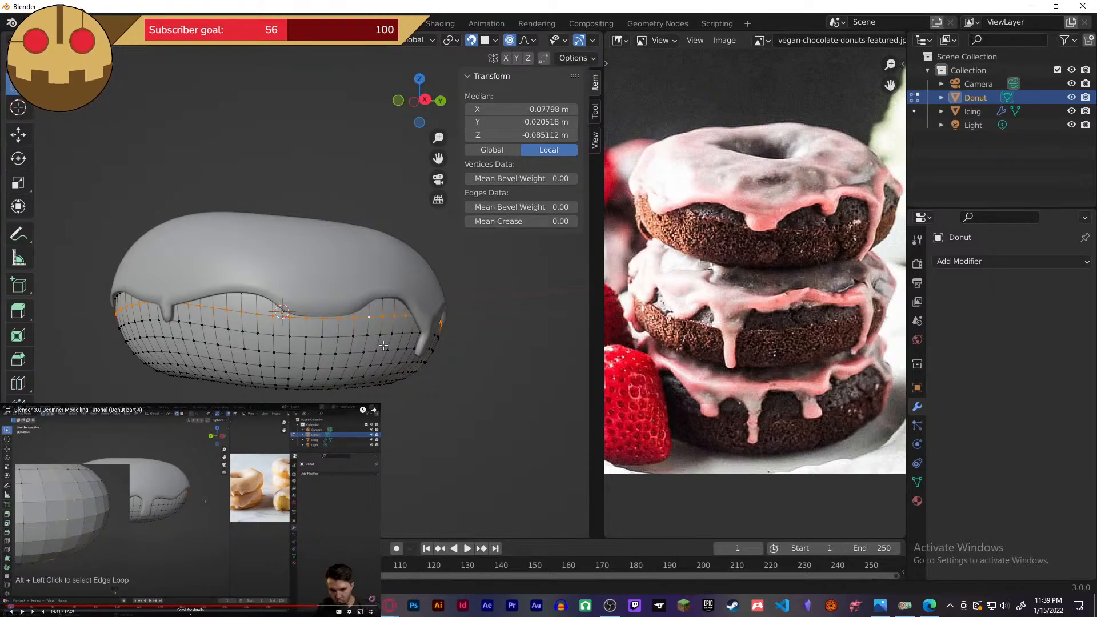
pyautogui.click(172, 521)
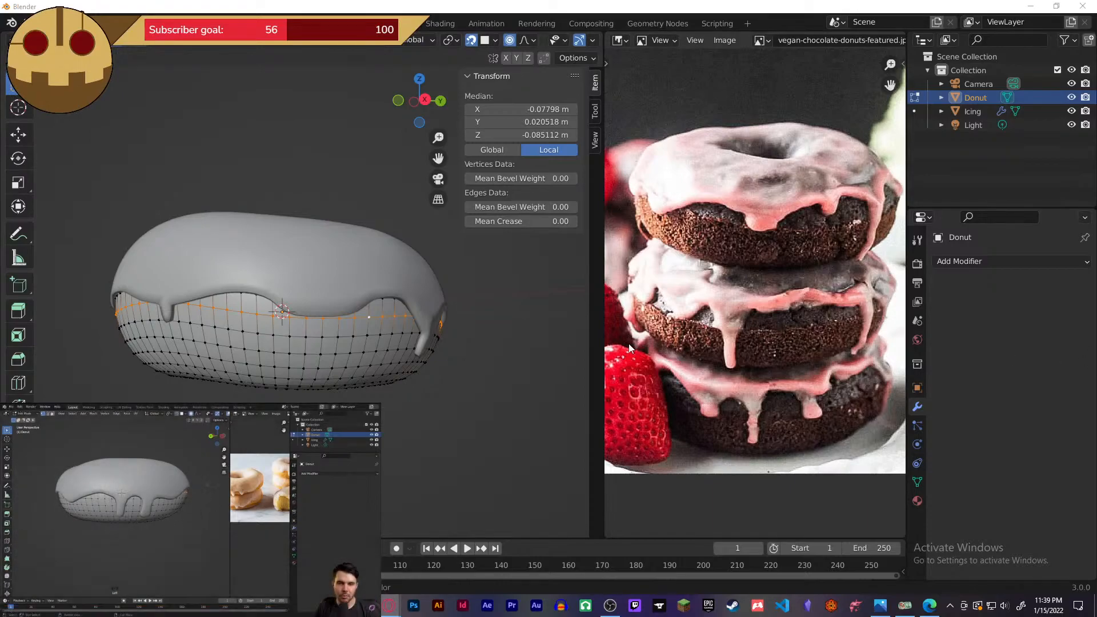
pyautogui.click(368, 317)
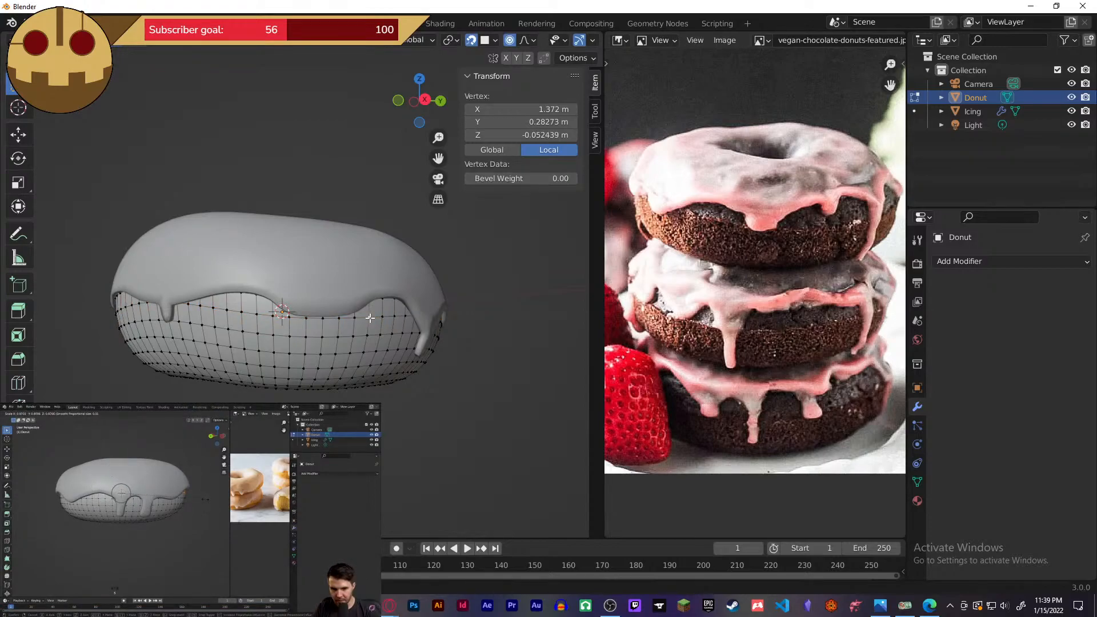
pyautogui.keyDown('alt'); pyautogui.click(369, 319); pyautogui.keyUp('alt')
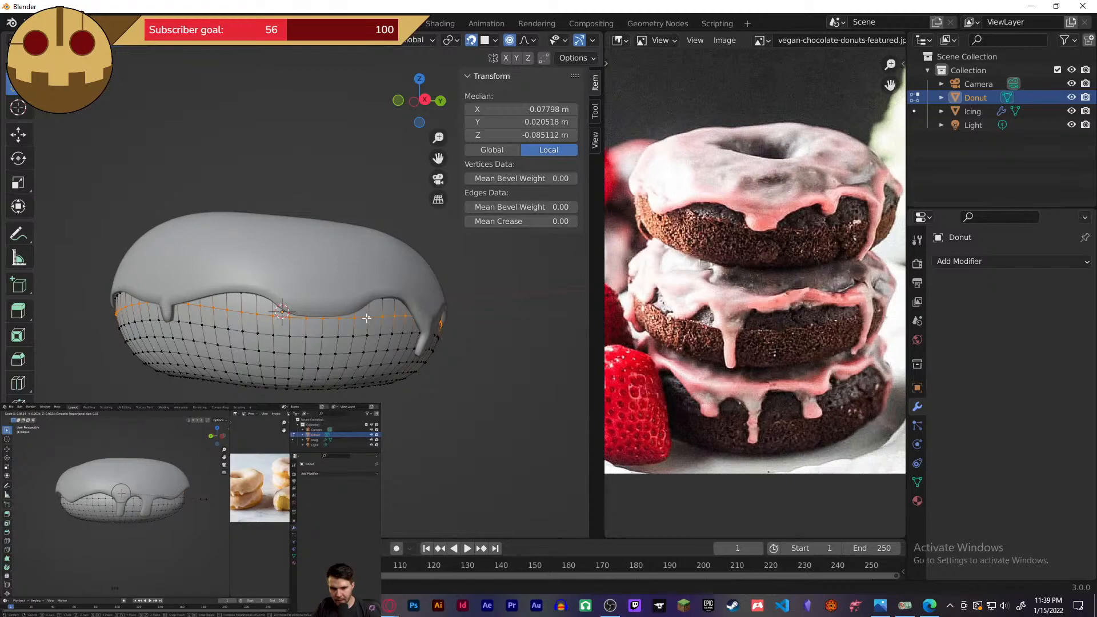
pyautogui.press('o')
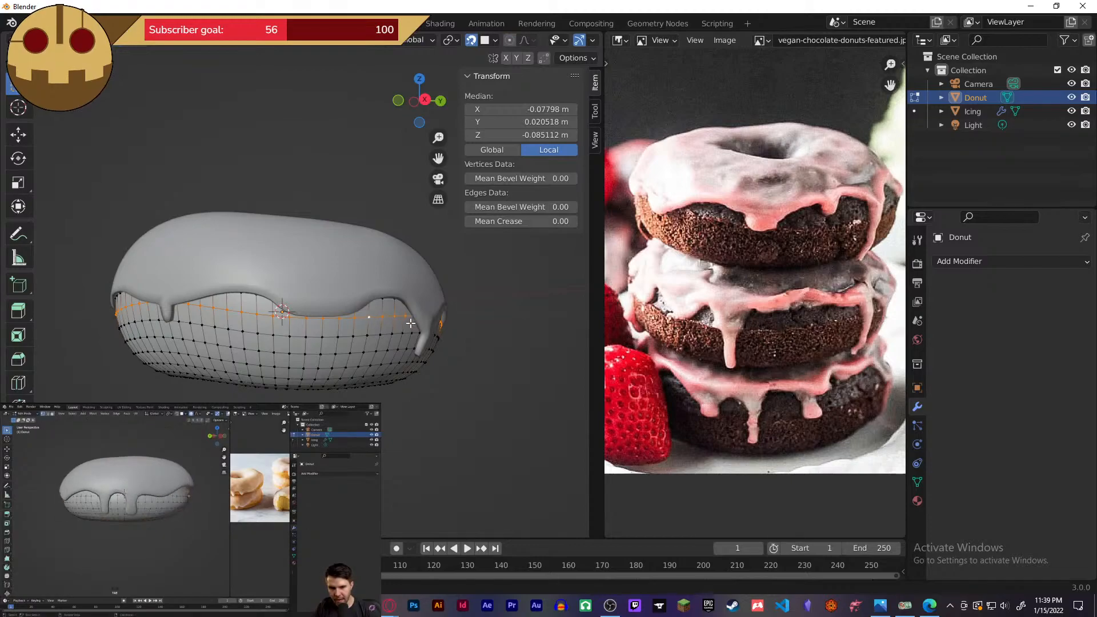
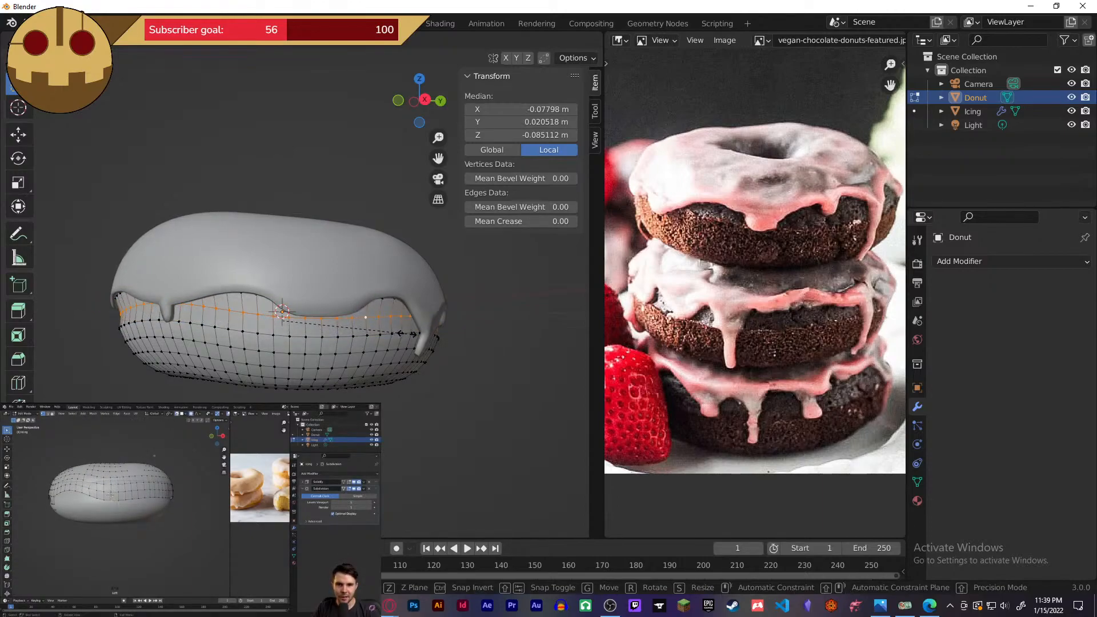
pyautogui.click(402, 333)
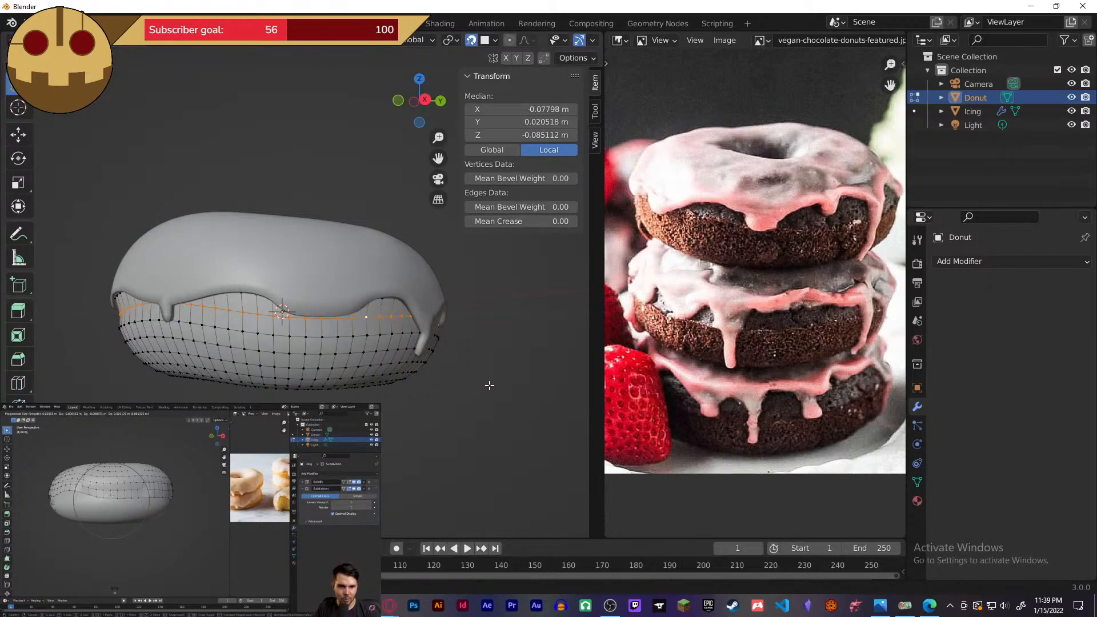
pyautogui.click(490, 386)
pyautogui.moveTo(497, 375); pyautogui.dragTo(520, 381, button='middle')
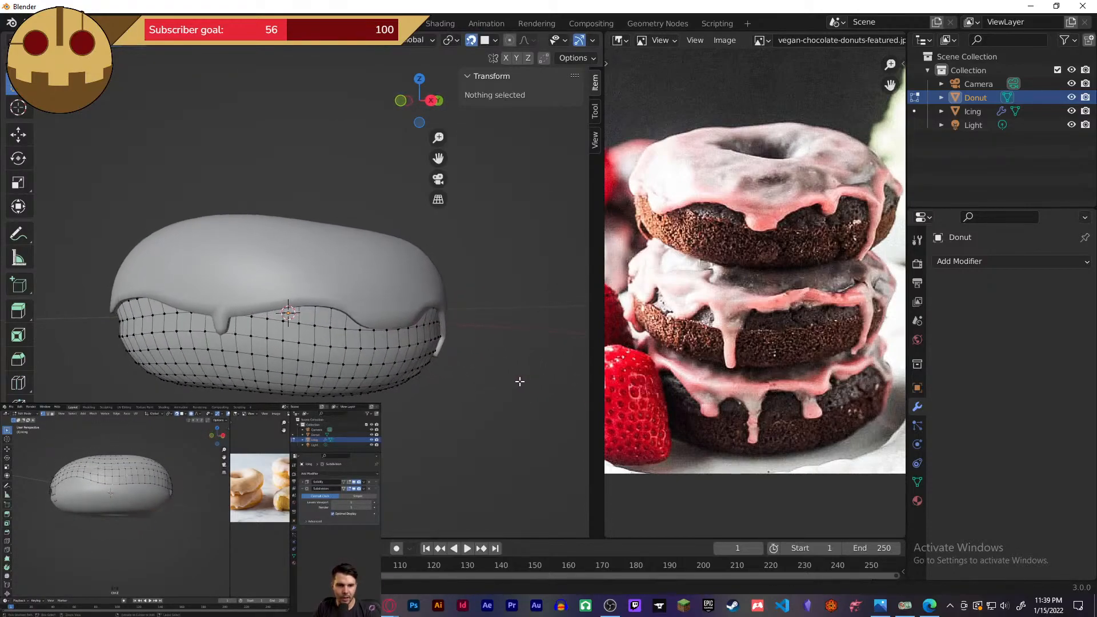
# - Leave Edit Mode on the donut body, select the icing and add a Shrinkwrap modifier to it
pyautogui.click(409, 290)
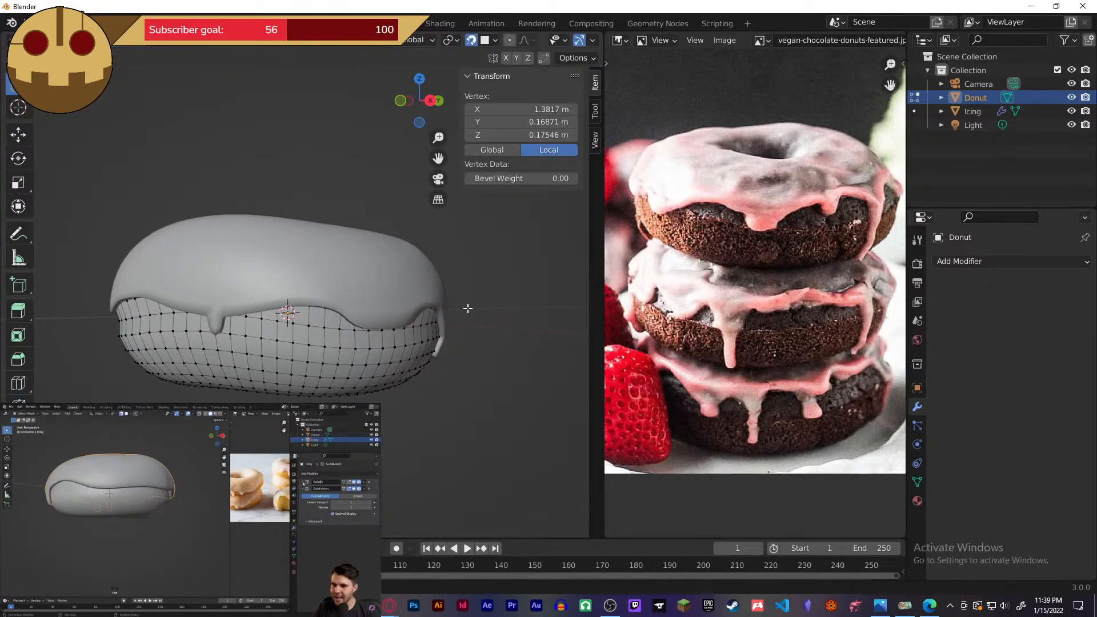
pyautogui.click(497, 318)
pyautogui.press('Tab')
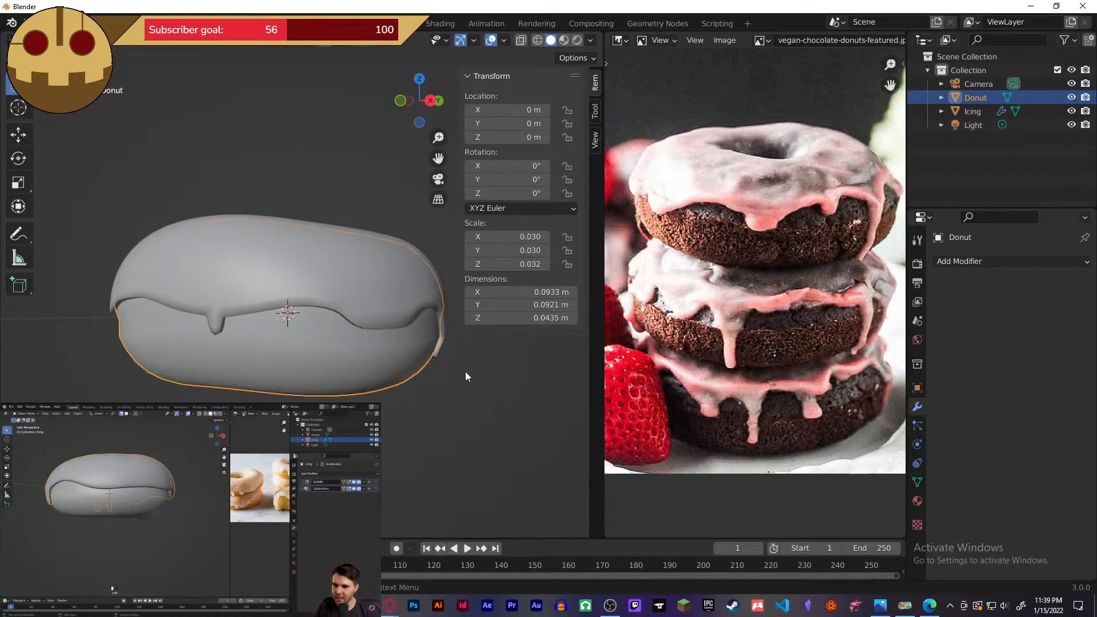
pyautogui.click(393, 279)
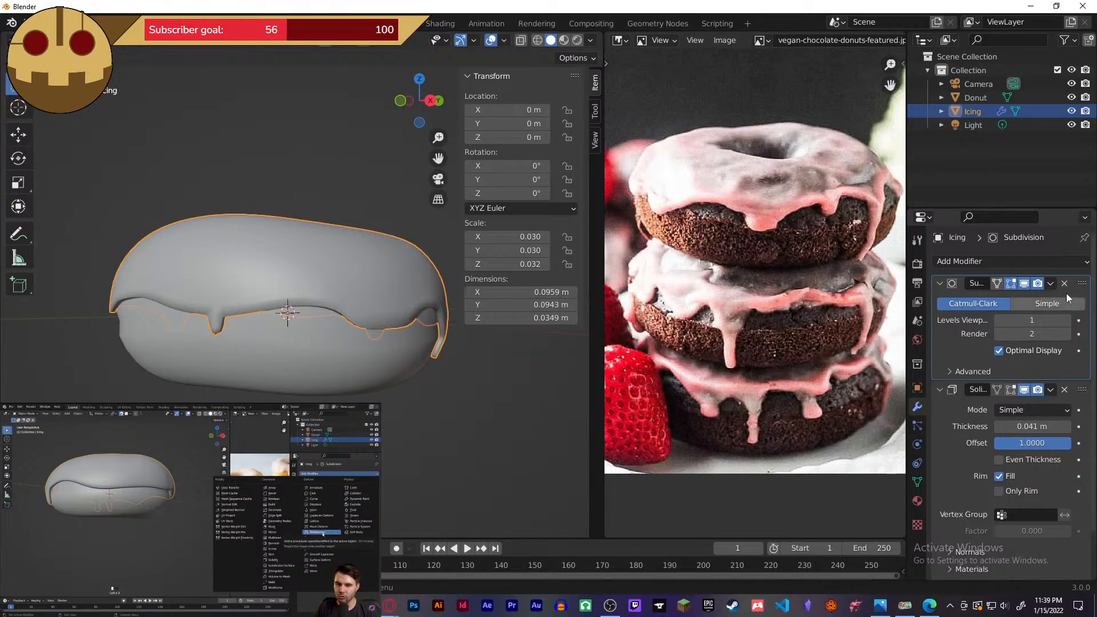
pyautogui.click(1031, 264)
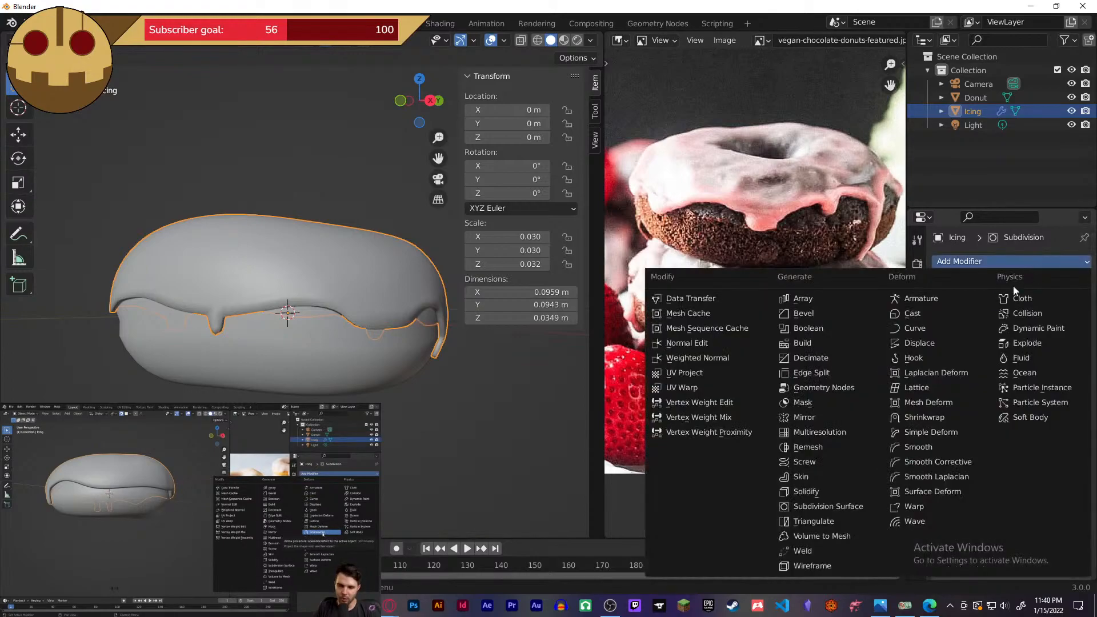
pyautogui.click(931, 420)
pyautogui.scroll(-5, 980, 422)
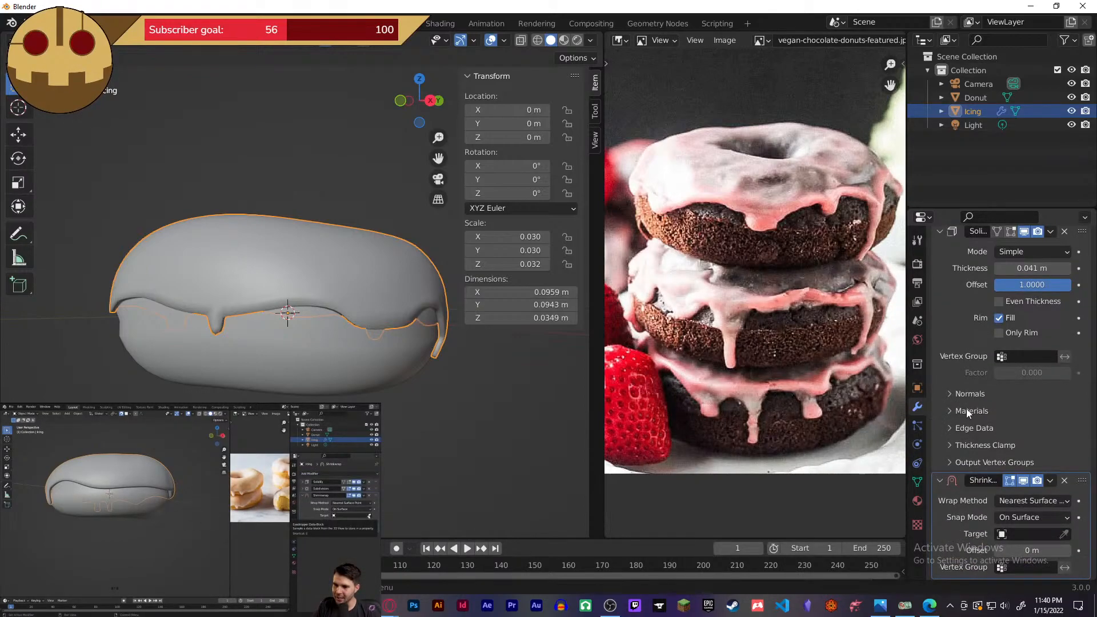
# - Set the donut body as the target of the icing's Shrinkwrap modifier
pyautogui.moveTo(525, 436); pyautogui.dragTo(448, 423, button='middle')
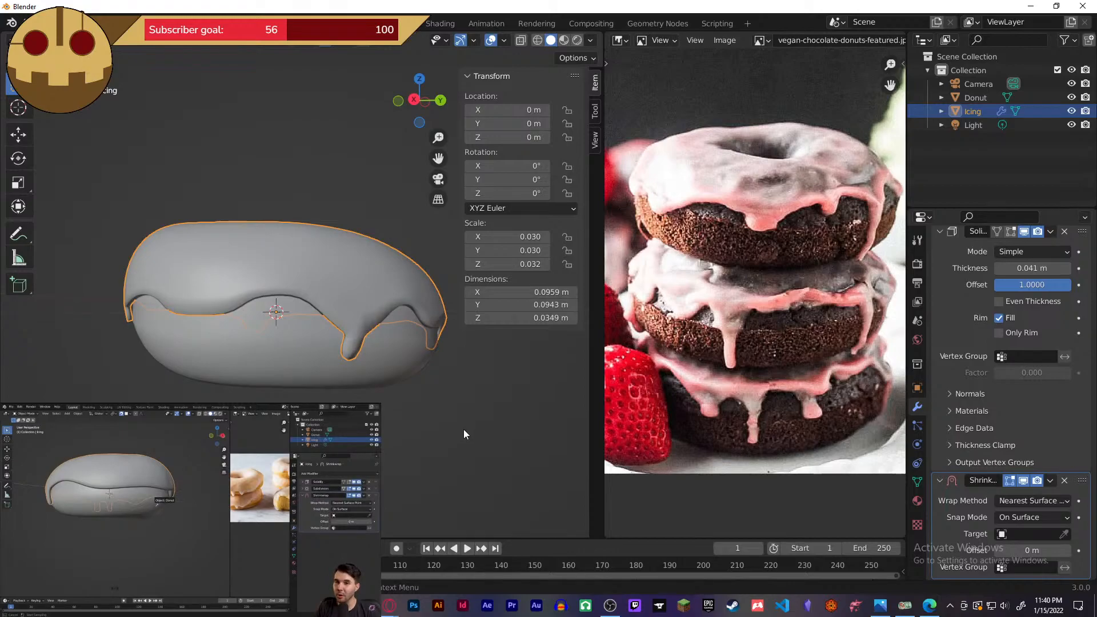
pyautogui.click(298, 351)
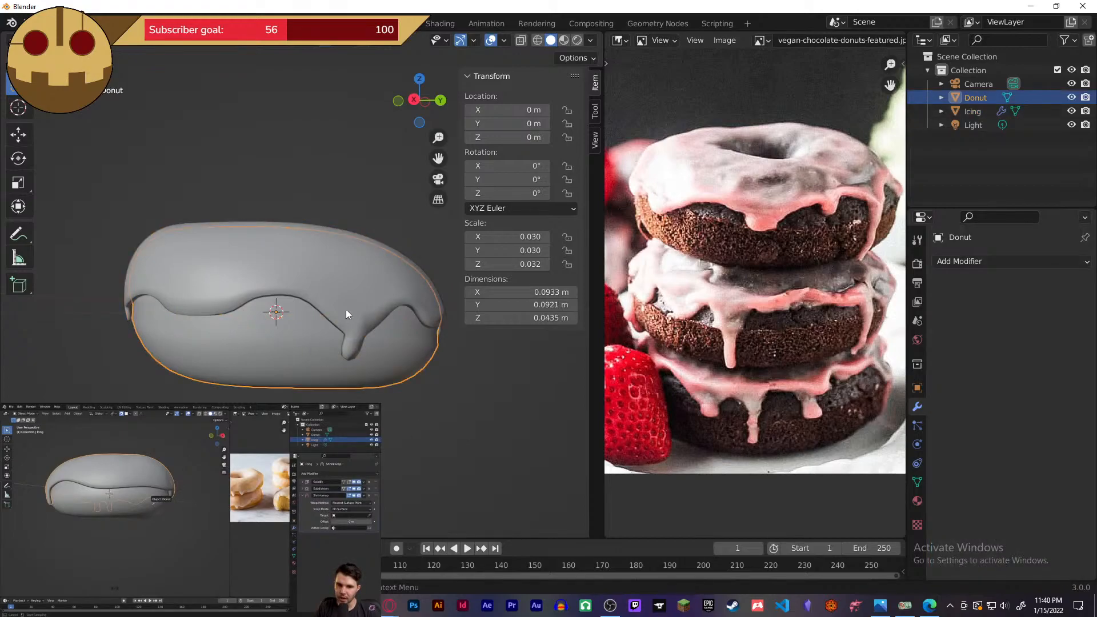
pyautogui.click(356, 283)
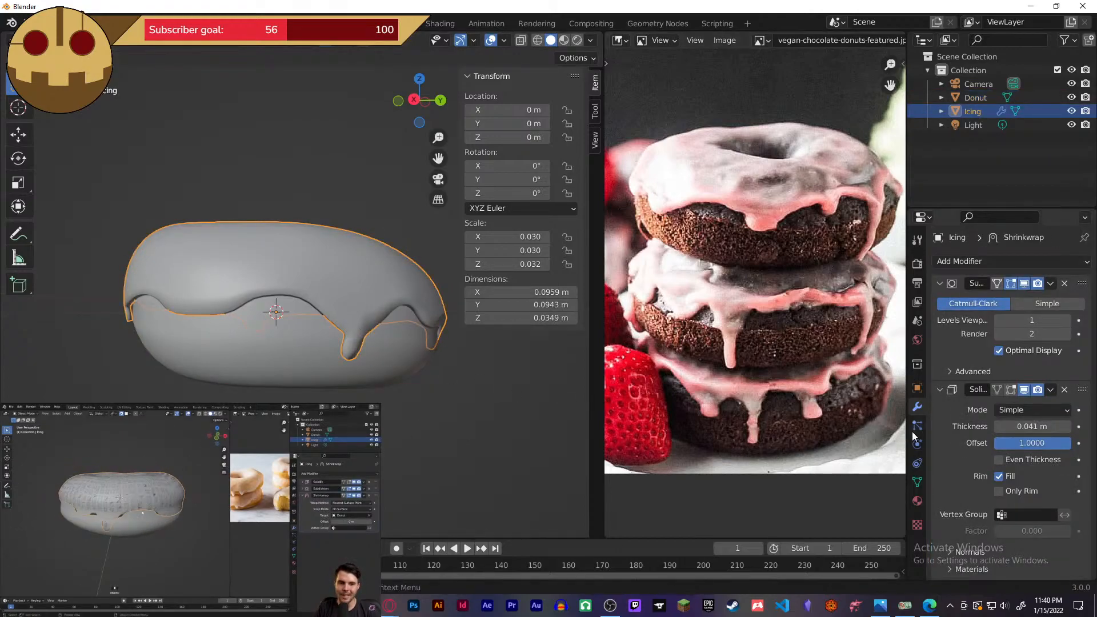
pyautogui.scroll(-5, 972, 437)
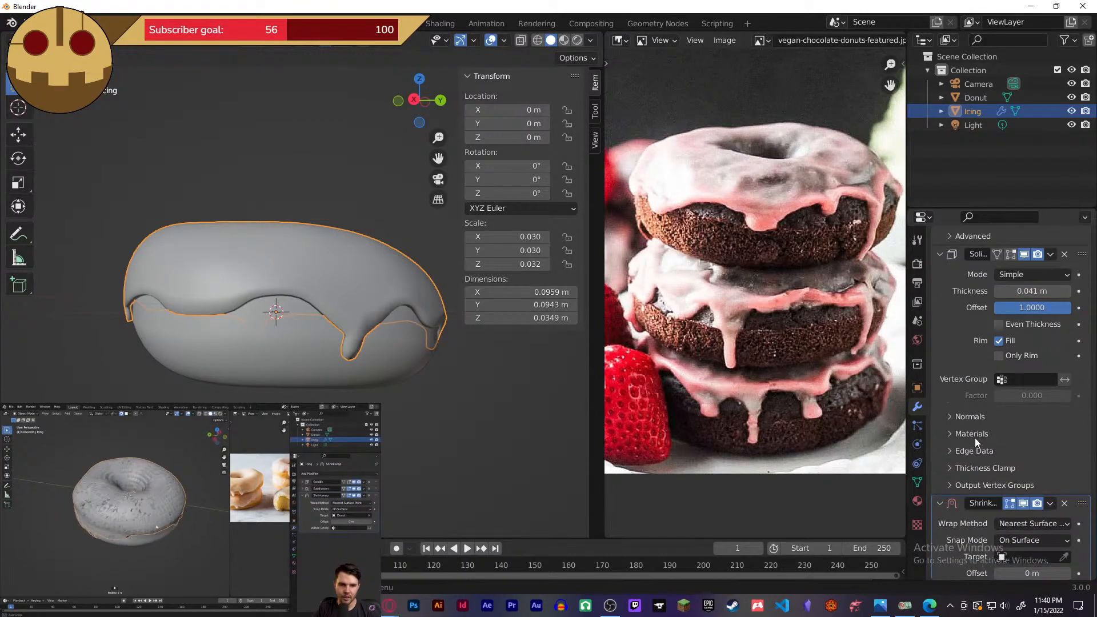
pyautogui.scroll(-2, 975, 438)
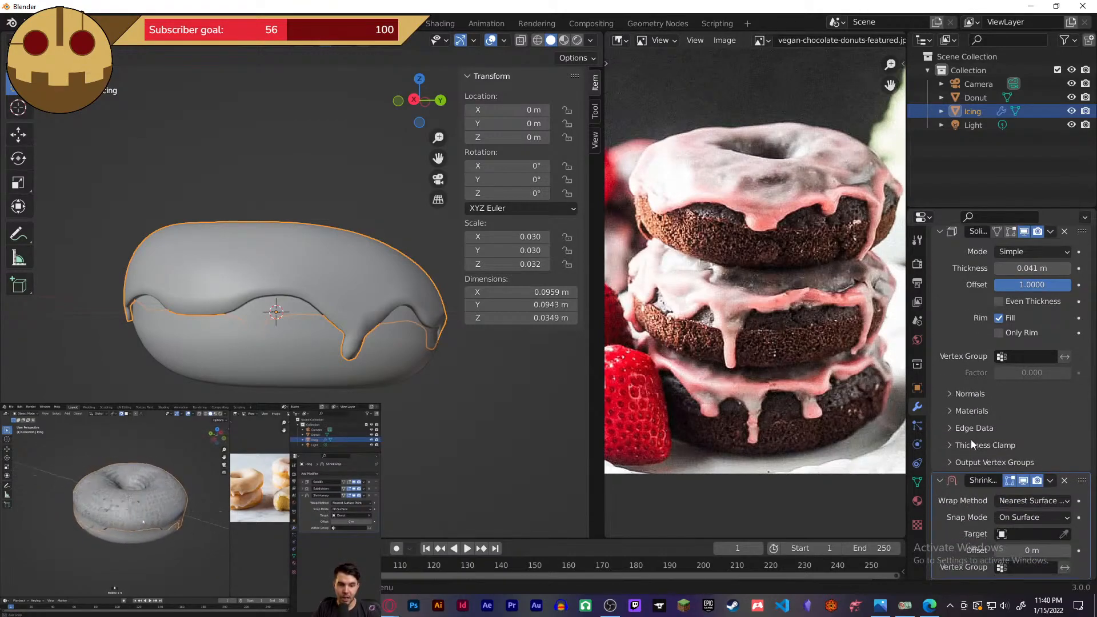
pyautogui.click(1065, 534)
pyautogui.click(260, 327)
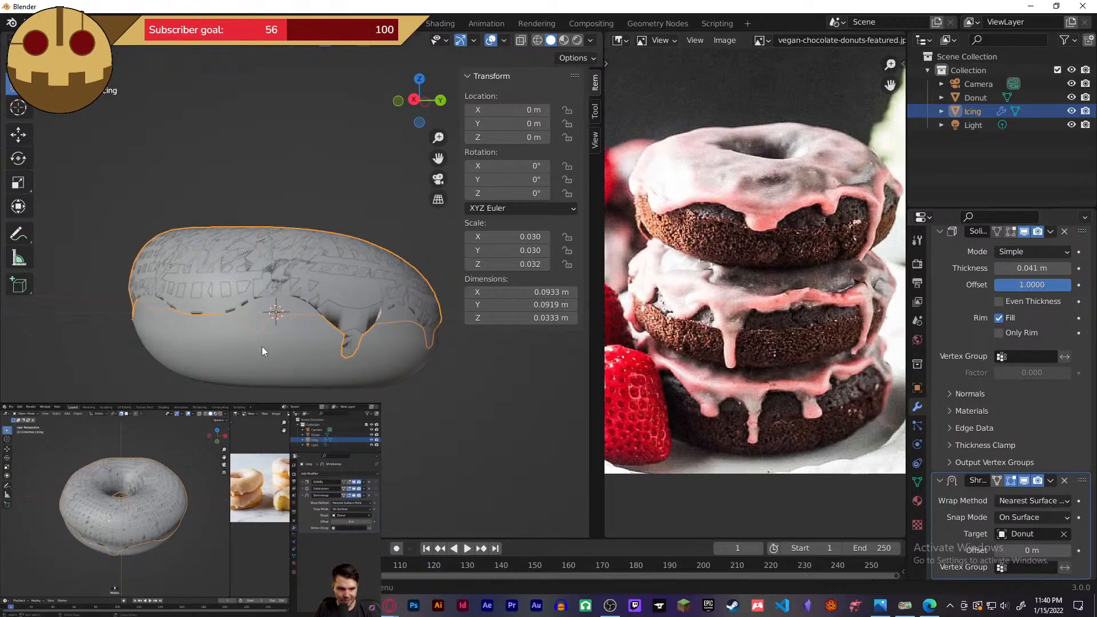
# - Move the Shrinkwrap modifier to the start of the icing's modifier stack and check the drips from different angles
pyautogui.moveTo(429, 396)
pyautogui.mouseDown(button='middle')
pyautogui.moveTo(471, 446)
pyautogui.moveTo(443, 383)
pyautogui.mouseUp(button='middle')
pyautogui.click(475, 433)
pyautogui.press('Tab')
pyautogui.press('Tab')
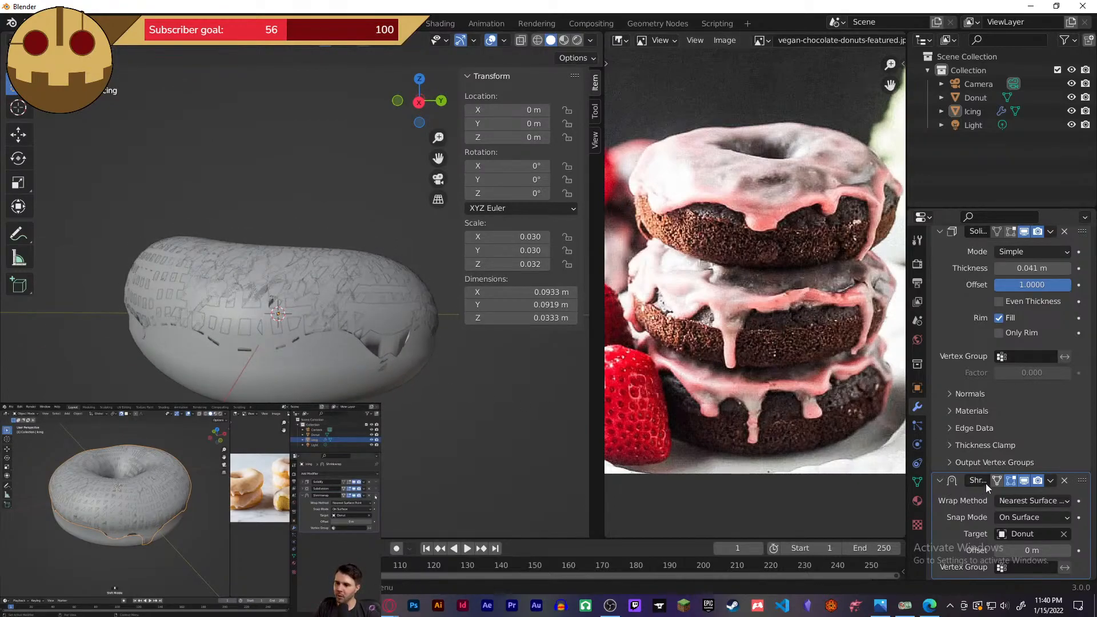
pyautogui.moveTo(1082, 481); pyautogui.dragTo(1087, 217)
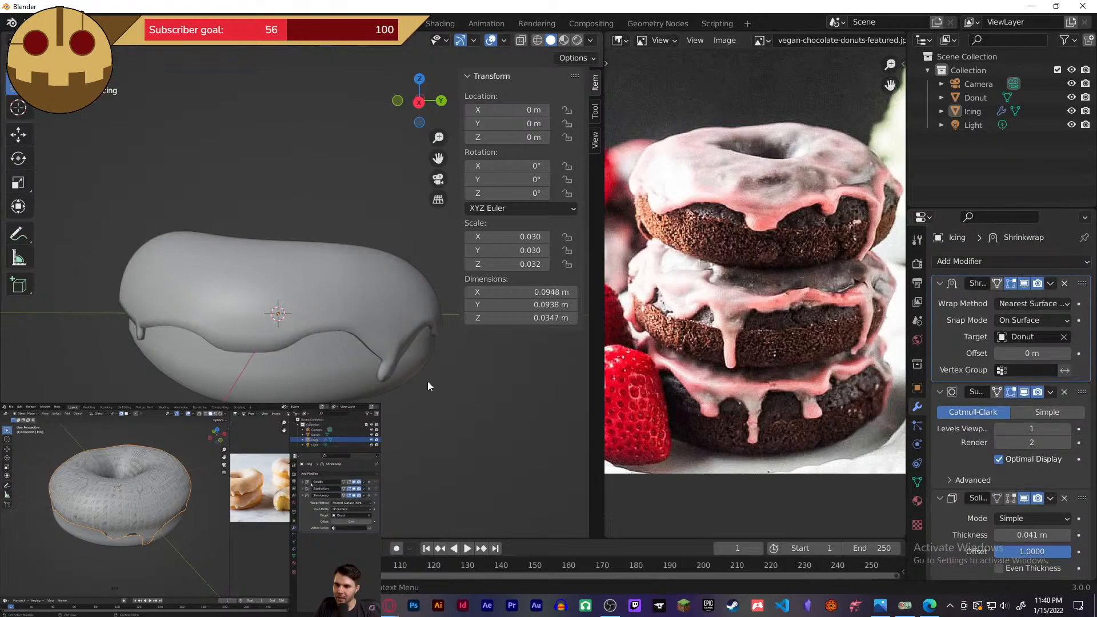
pyautogui.moveTo(427, 386); pyautogui.dragTo(402, 373, button='middle')
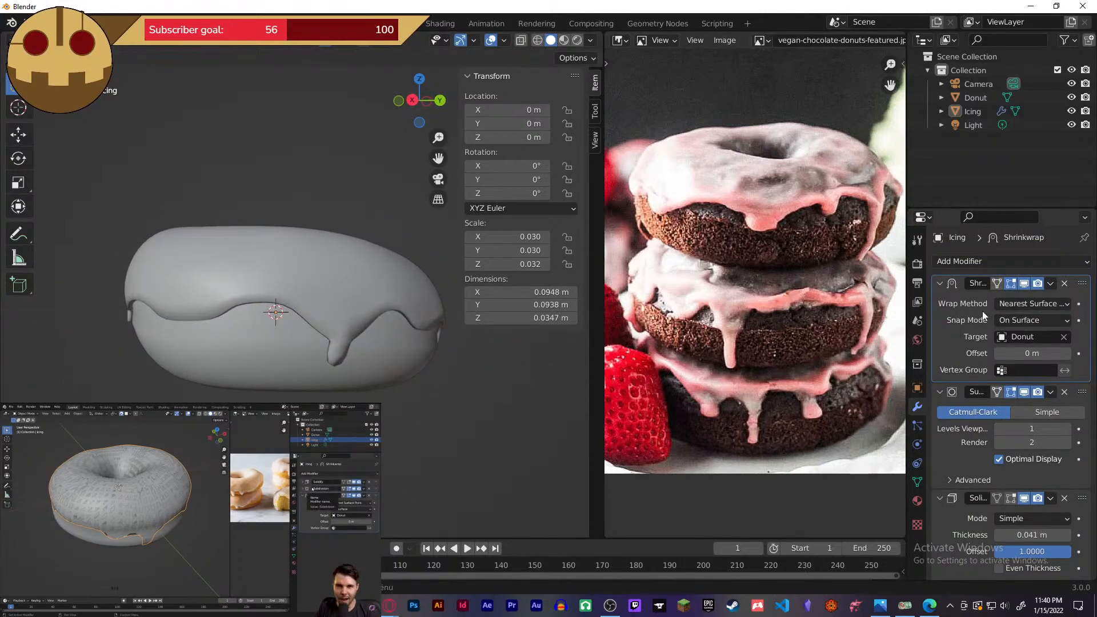
# - Rearrange the icing's modifiers into the order Shrinkwrap, Solidify, Subdivision and check how the drips look
pyautogui.moveTo(1084, 286); pyautogui.dragTo(1083, 392)
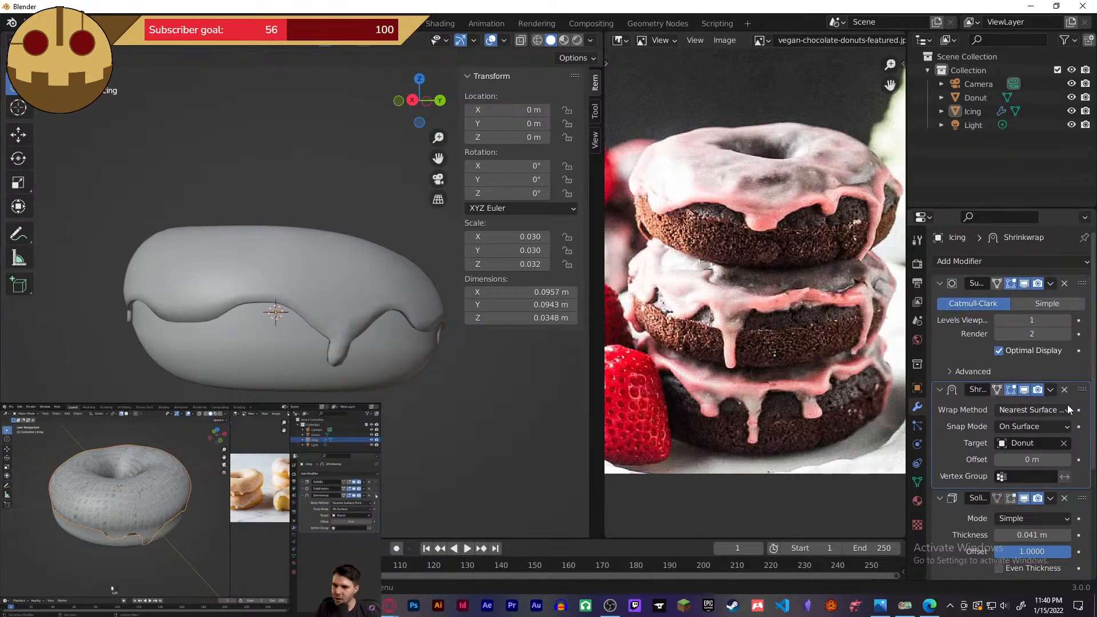
pyautogui.moveTo(374, 373); pyautogui.dragTo(375, 318, button='middle')
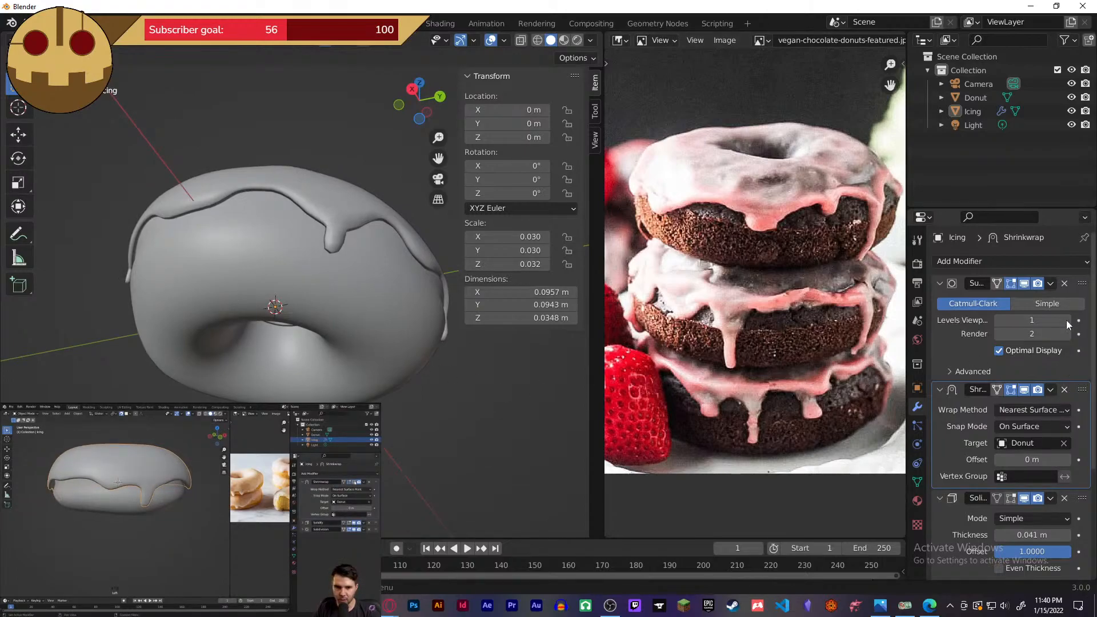
pyautogui.moveTo(1067, 284); pyautogui.dragTo(1066, 490)
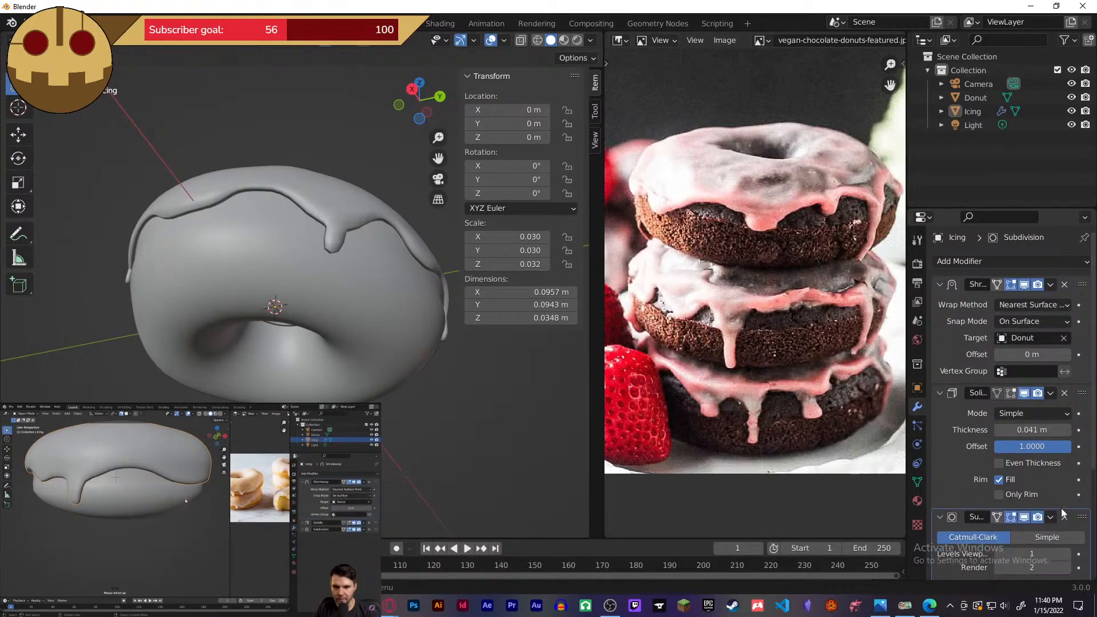
pyautogui.moveTo(287, 335); pyautogui.dragTo(409, 386, button='middle')
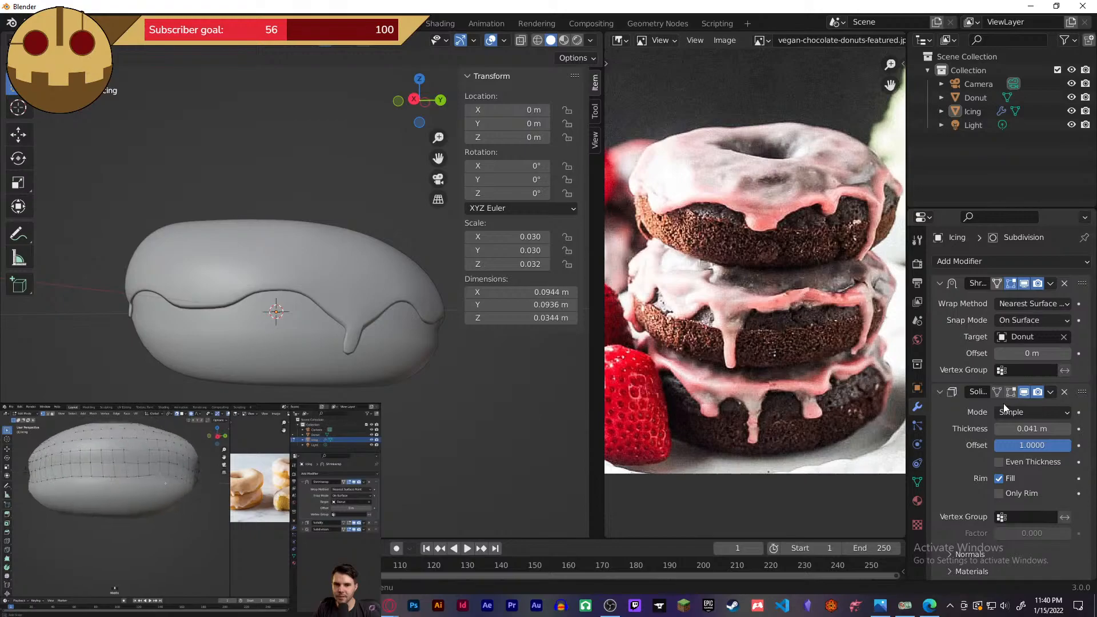
pyautogui.scroll(-4, 954, 431)
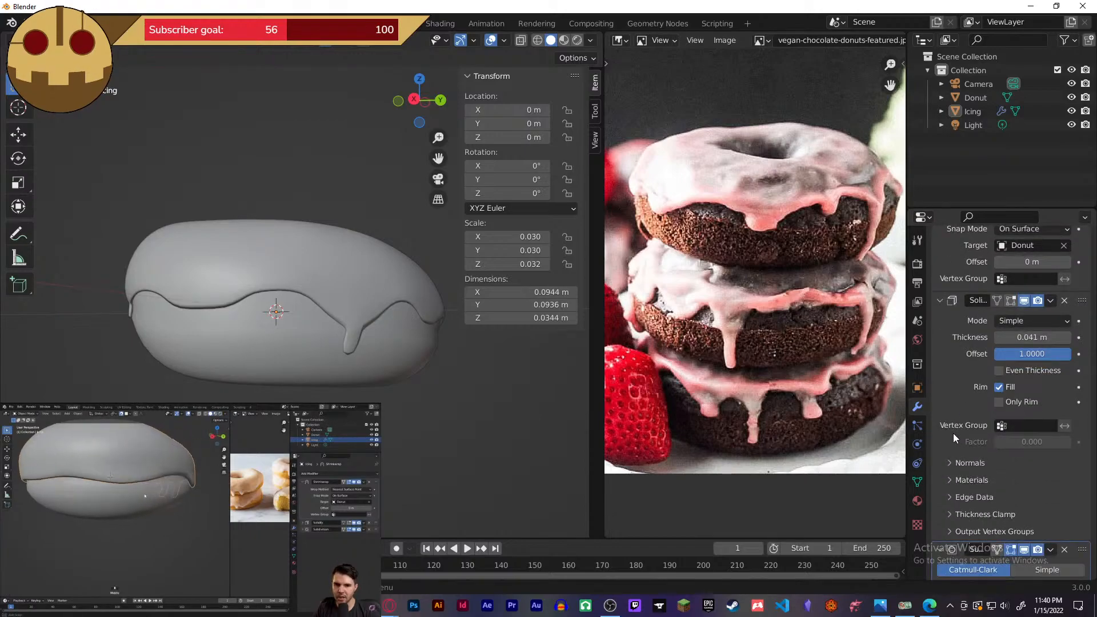
pyautogui.scroll(-3, 952, 433)
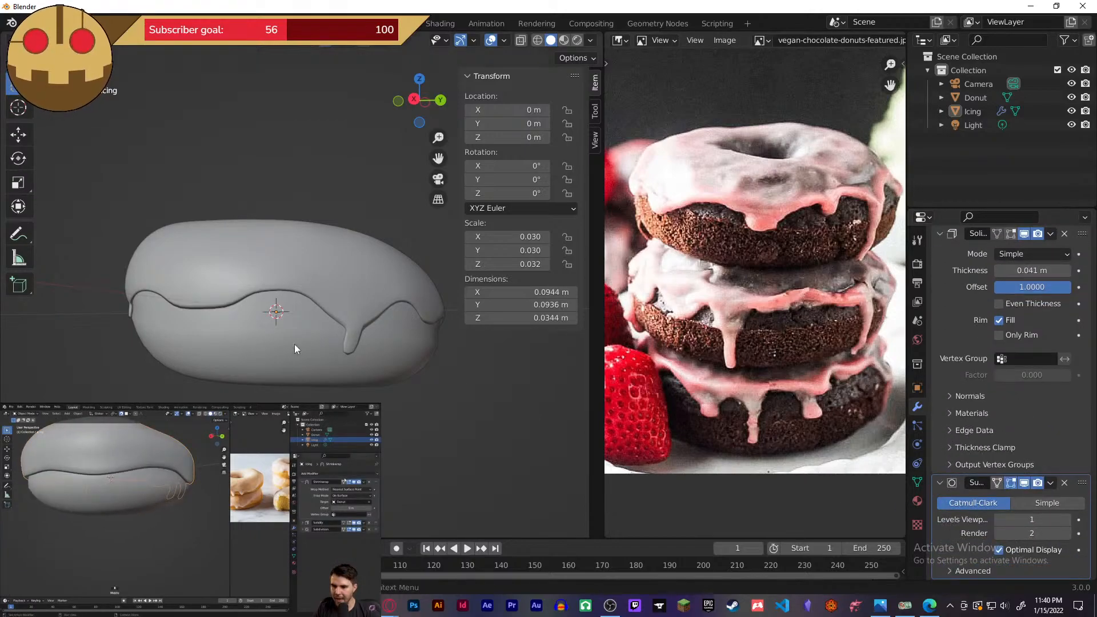
pyautogui.moveTo(403, 434); pyautogui.dragTo(453, 457, button='middle')
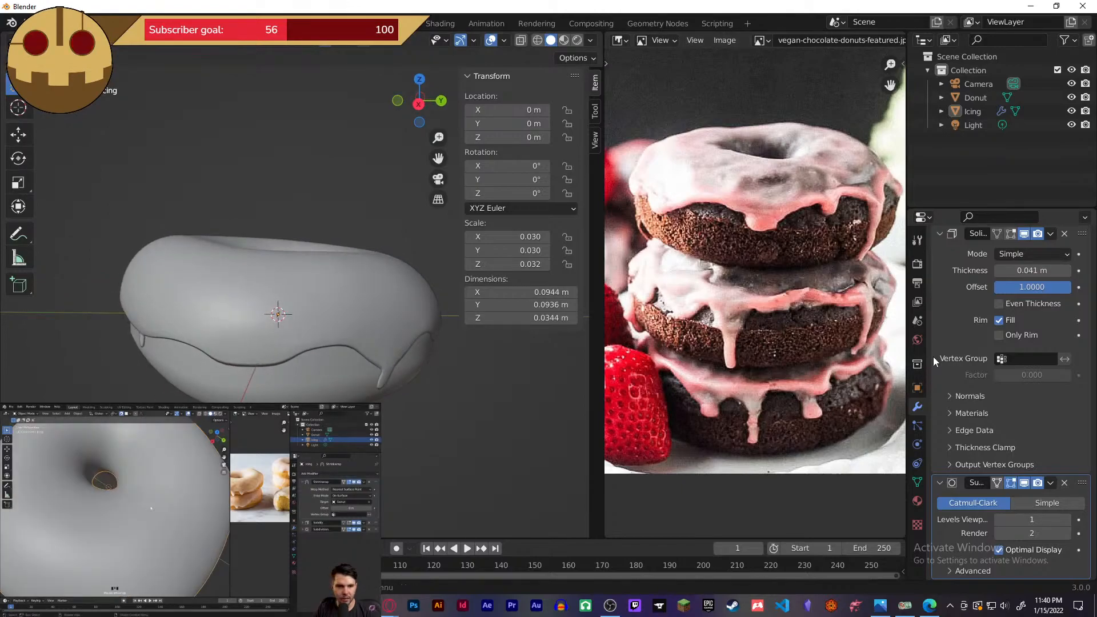
pyautogui.scroll(2, 955, 324)
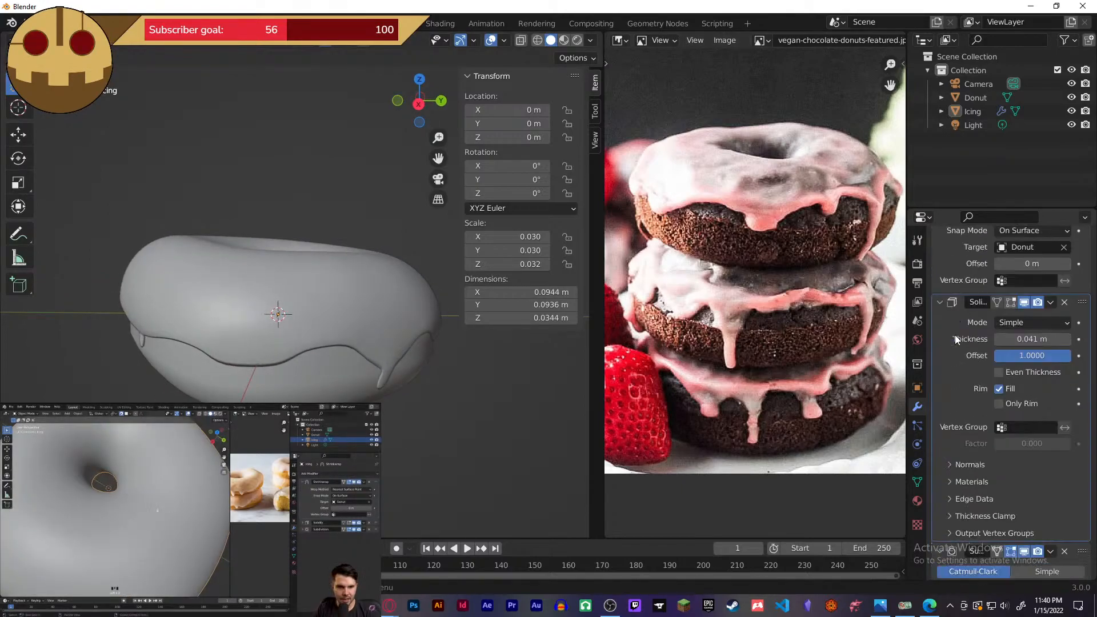
# - Pause the tutorial and enter Edit Mode on the icing, closing in on the shading artefact inside the donut hole
pyautogui.moveTo(421, 386); pyautogui.dragTo(349, 280, button='middle')
pyautogui.click(337, 249)
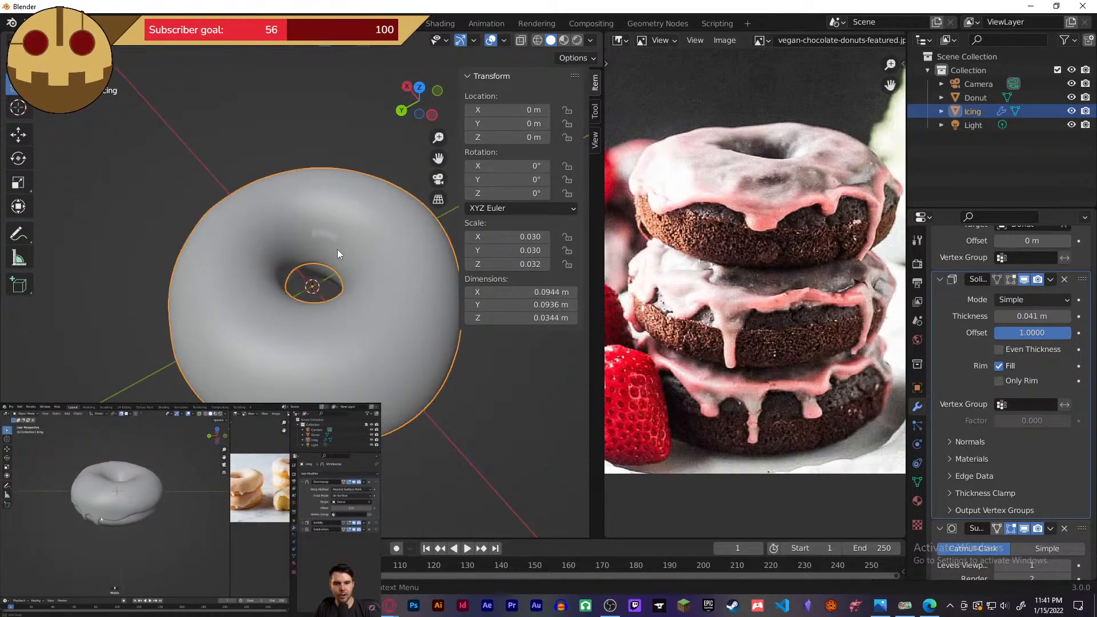
pyautogui.scroll(3, 337, 249)
pyautogui.moveTo(334, 242); pyautogui.dragTo(349, 208, button='middle')
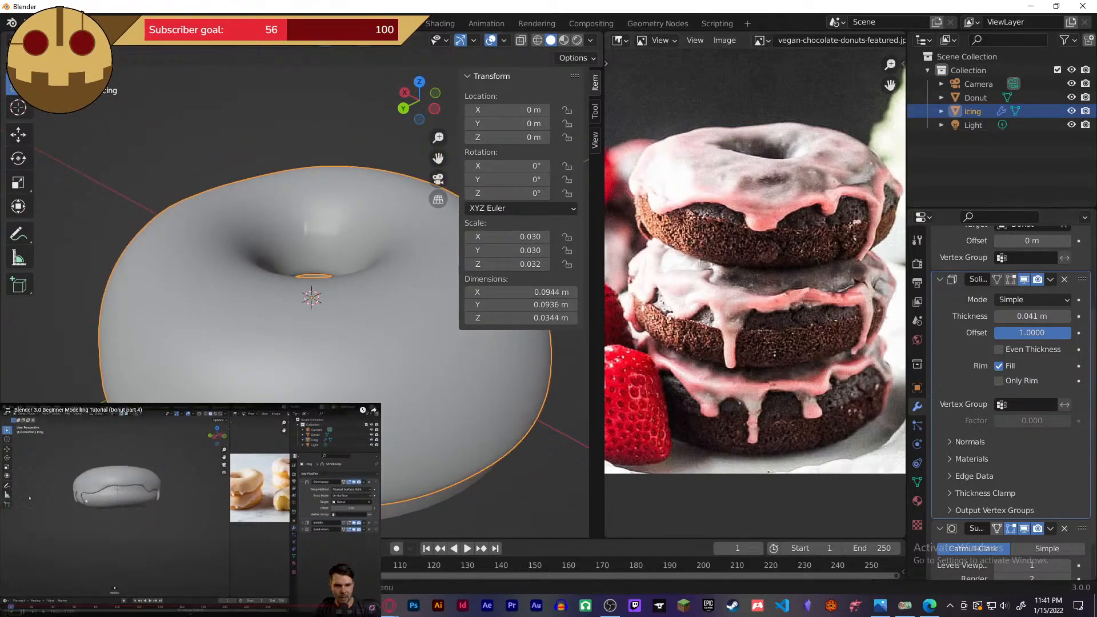
pyautogui.click(314, 235)
pyautogui.click(327, 228)
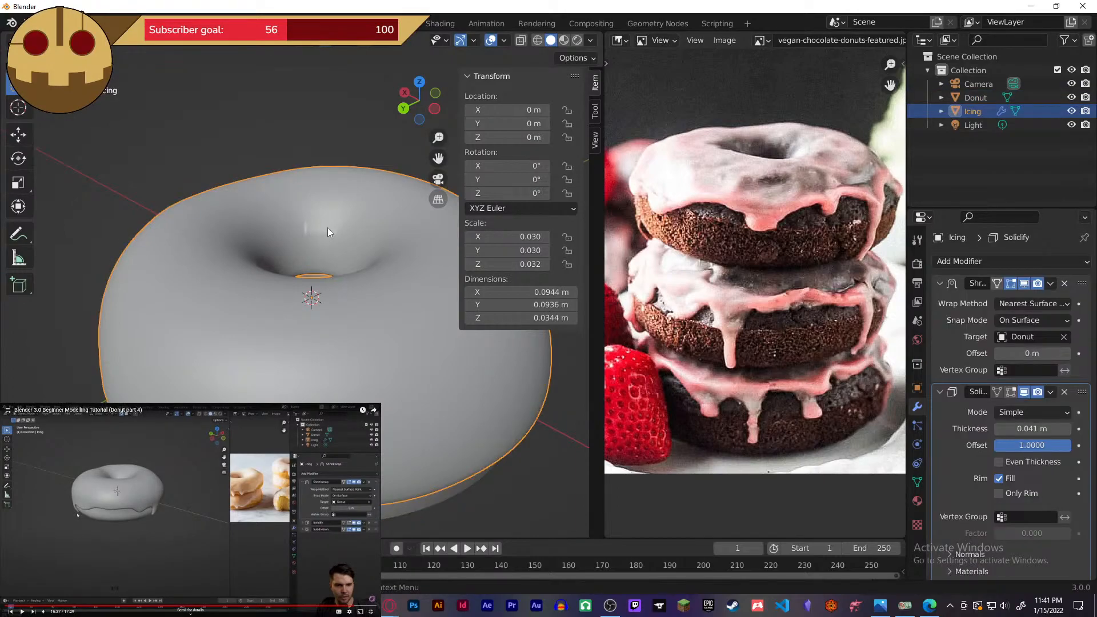
pyautogui.press('Tab')
pyautogui.scroll(4, 343, 232)
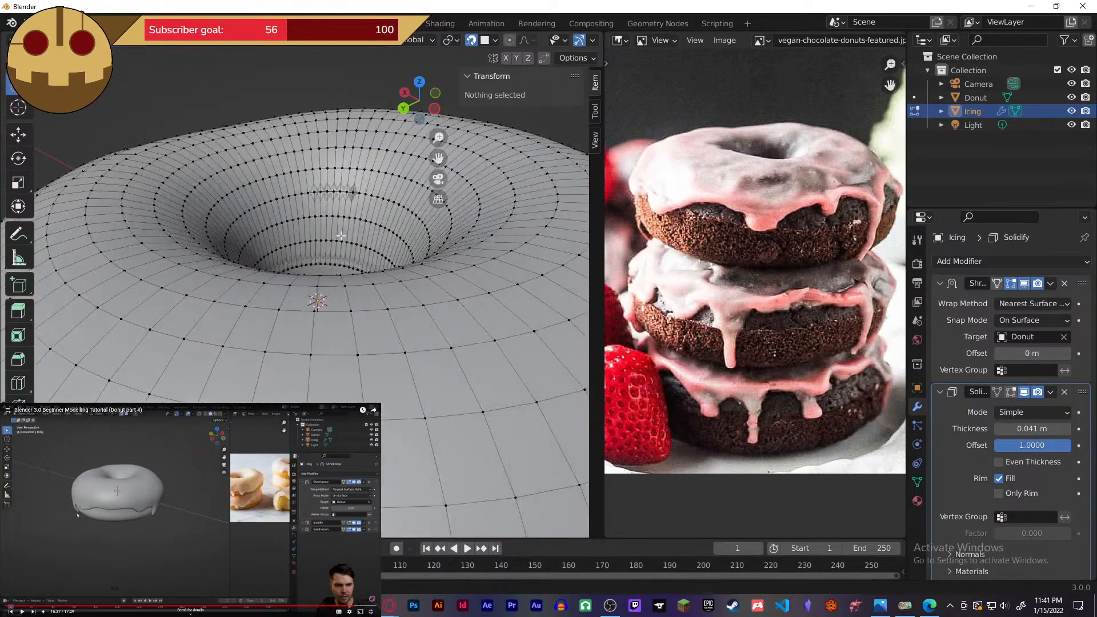
pyautogui.scroll(-3, 361, 166)
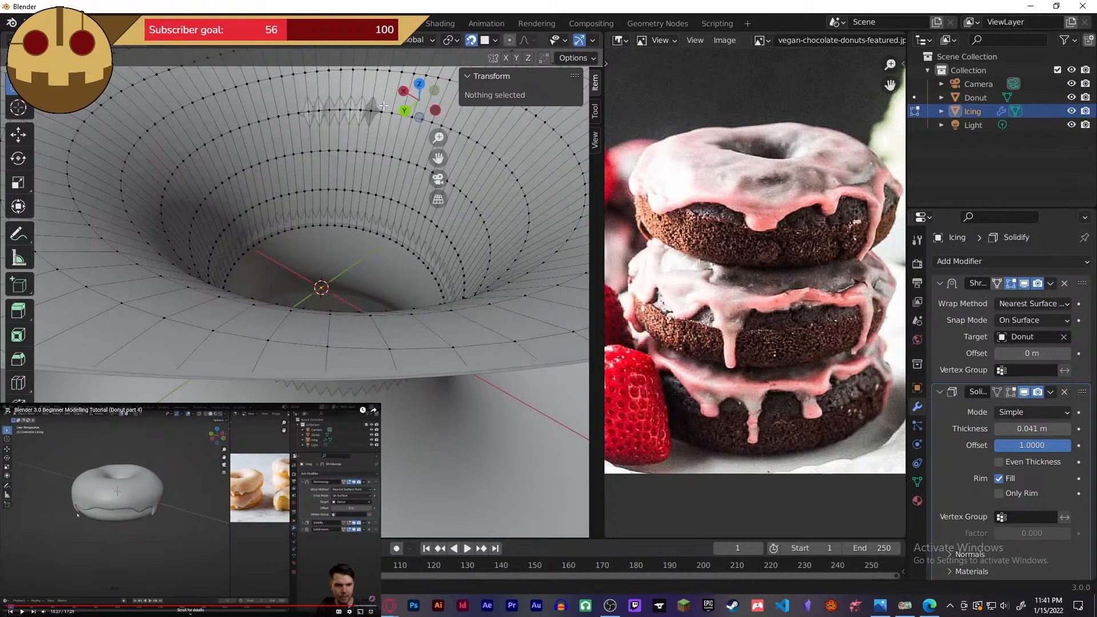
# - Try to scale the short row of distorted edges on the icing's inner hole wall
pyautogui.moveTo(303, 119); pyautogui.dragTo(304, 120)
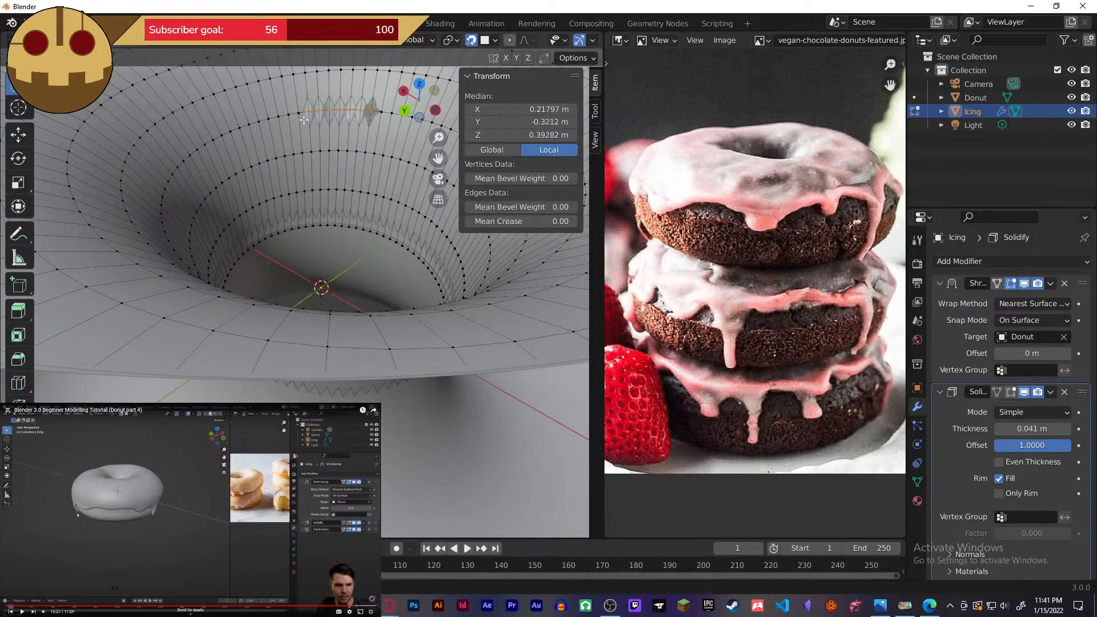
pyautogui.moveTo(384, 161)
pyautogui.mouseDown(button='middle')
pyautogui.moveTo(378, 226)
pyautogui.moveTo(397, 150)
pyautogui.mouseUp(button='middle')
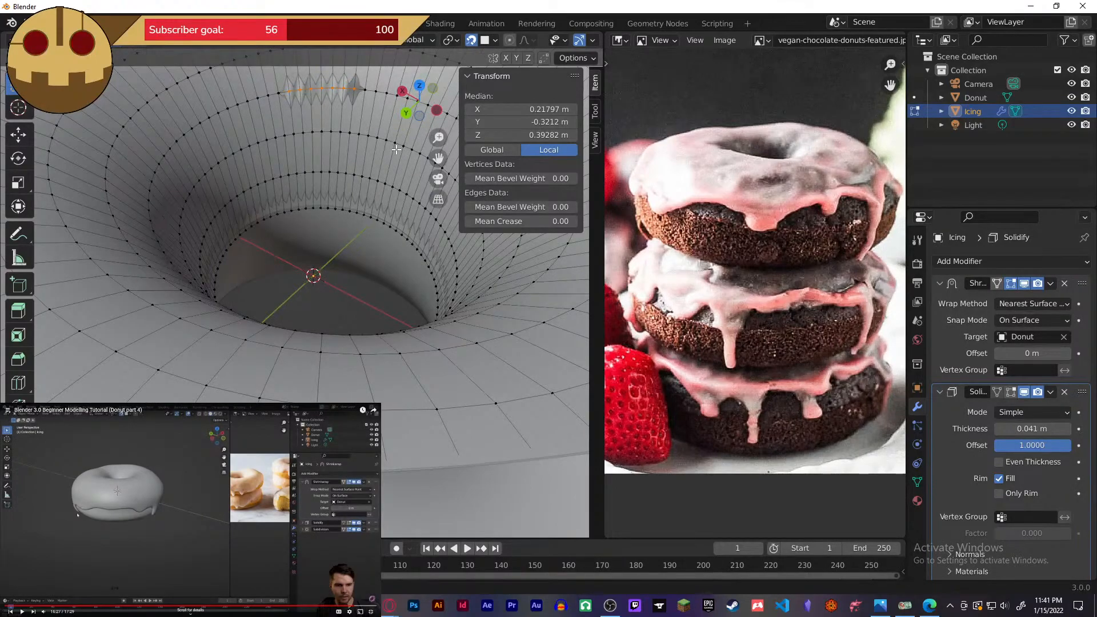
pyautogui.press('s')
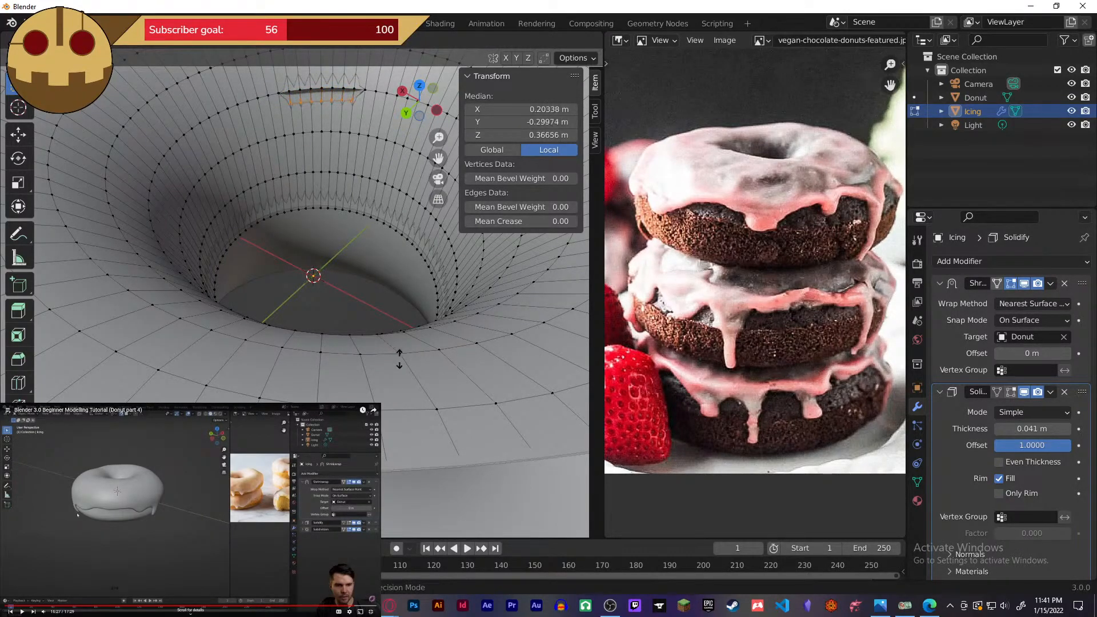
pyautogui.moveTo(321, 133)
pyautogui.mouseDown(button='middle')
pyautogui.moveTo(349, 189)
pyautogui.moveTo(343, 100)
pyautogui.moveTo(316, 132)
pyautogui.mouseUp(button='middle')
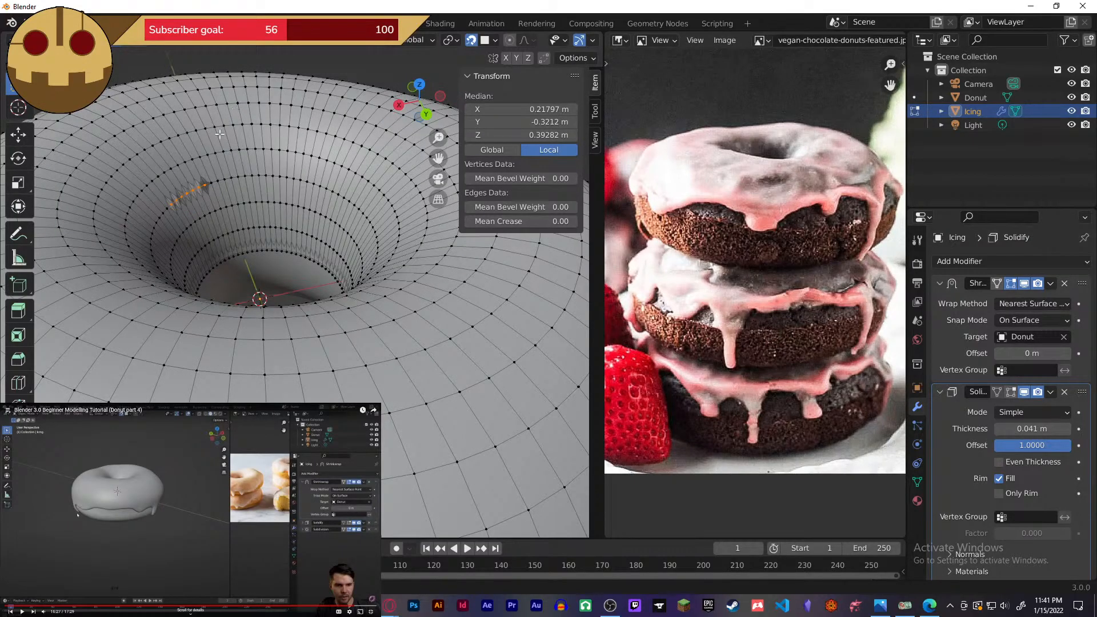
pyautogui.hotkey('alt', 'a')
pyautogui.moveTo(220, 133); pyautogui.dragTo(303, 228, button='middle')
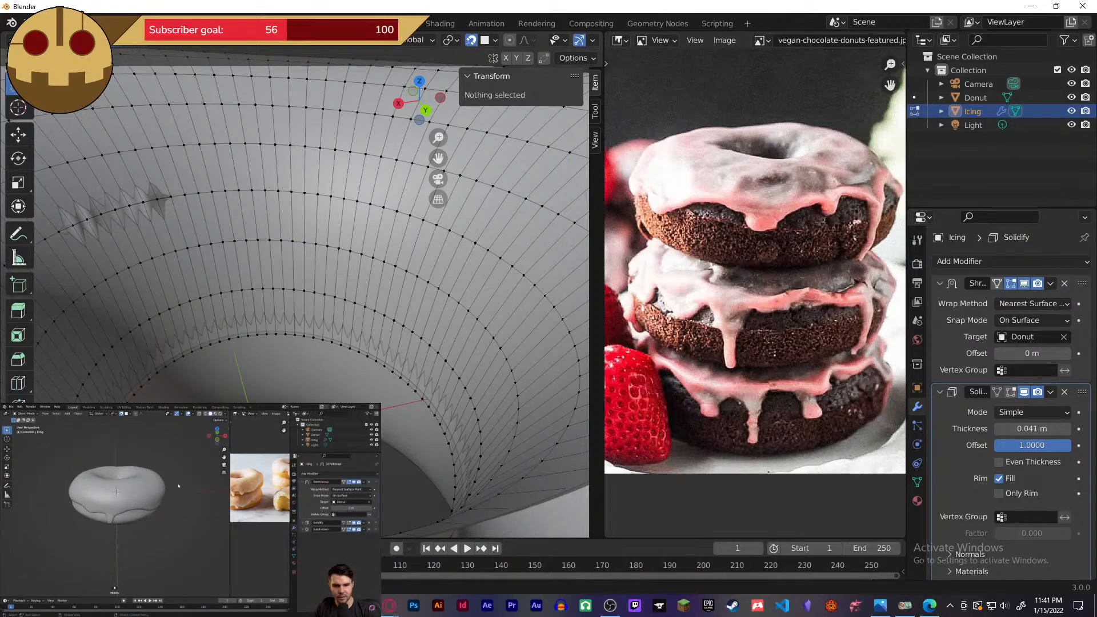
# - Select the short row of distorted edges on the icing's inner hole wall and try to slightly reposition it
pyautogui.press('Tab')
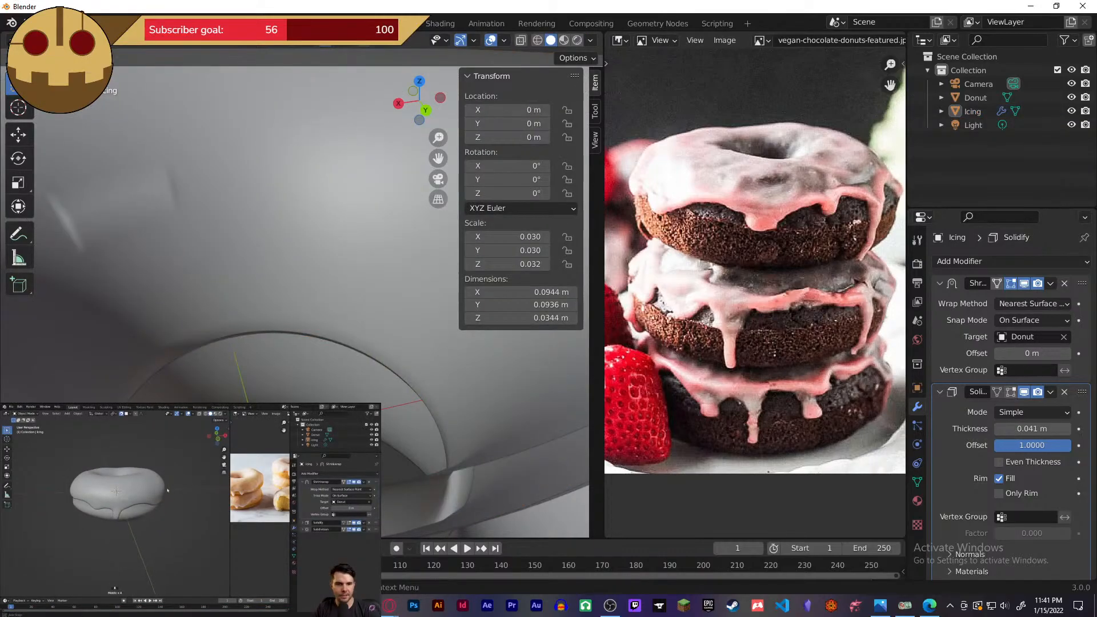
pyautogui.press('Tab')
pyautogui.click(170, 198)
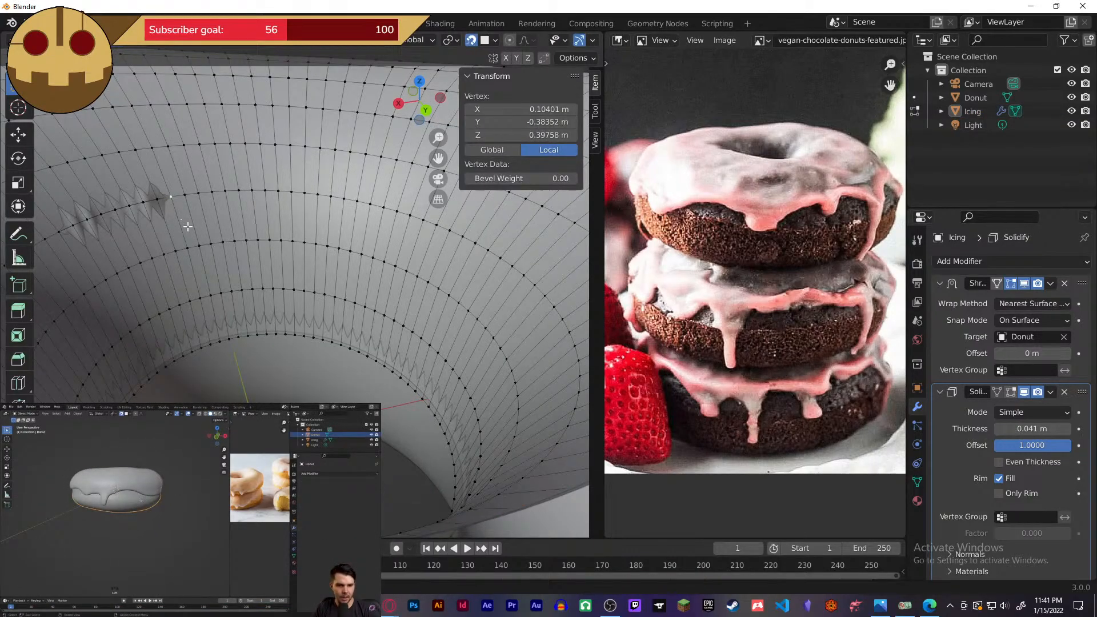
pyautogui.moveTo(198, 216); pyautogui.dragTo(94, 221, button='middle')
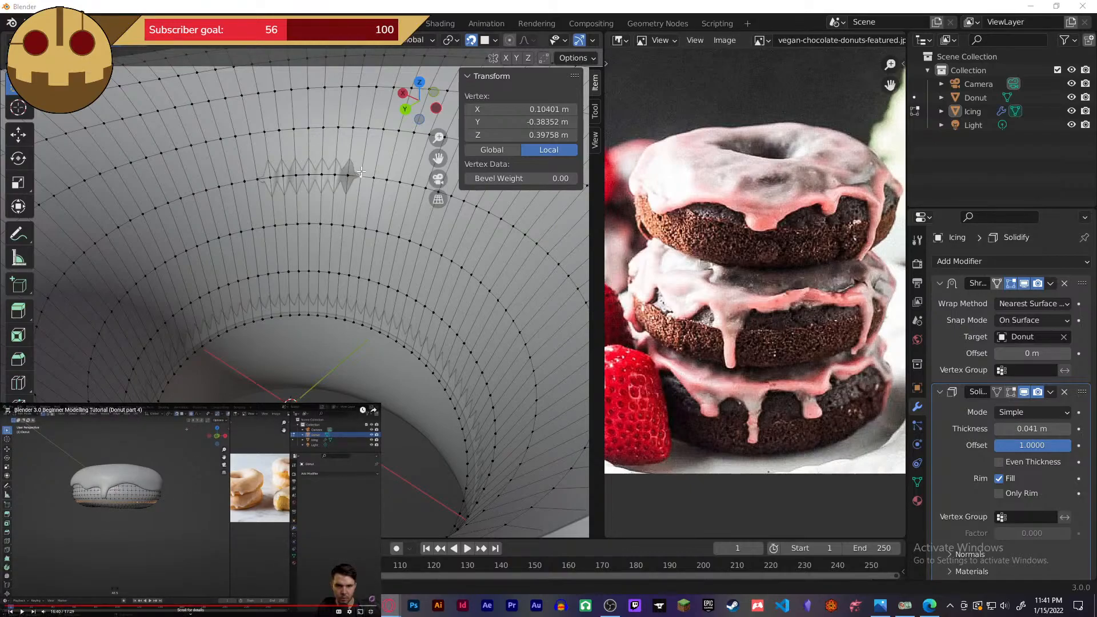
pyautogui.moveTo(364, 172); pyautogui.dragTo(255, 187)
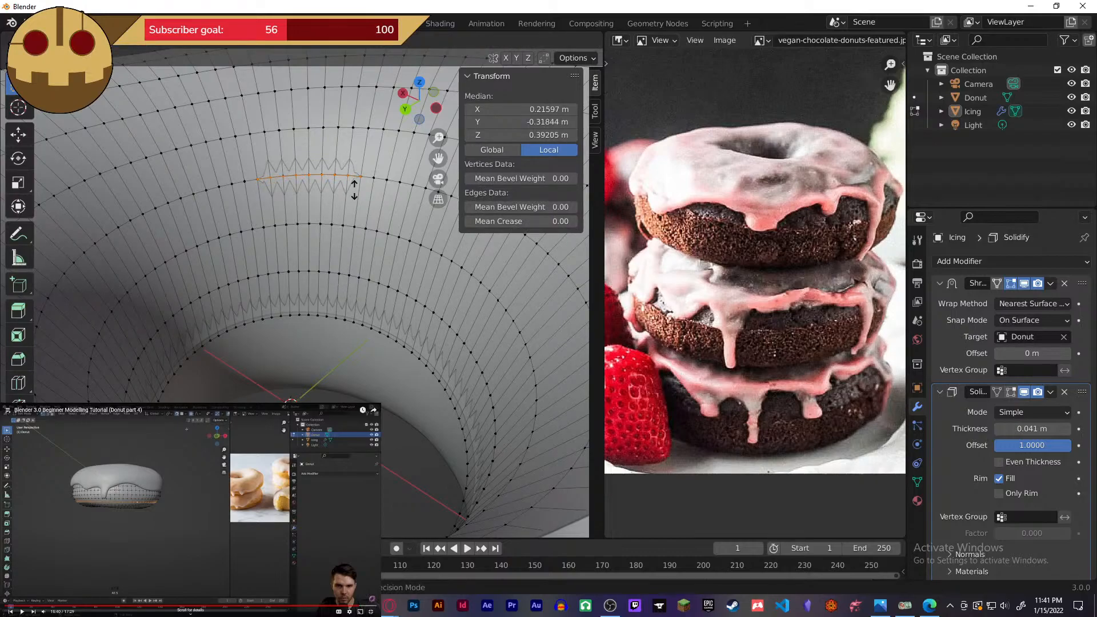
pyautogui.click(356, 237)
pyautogui.moveTo(360, 238); pyautogui.dragTo(381, 284, button='middle')
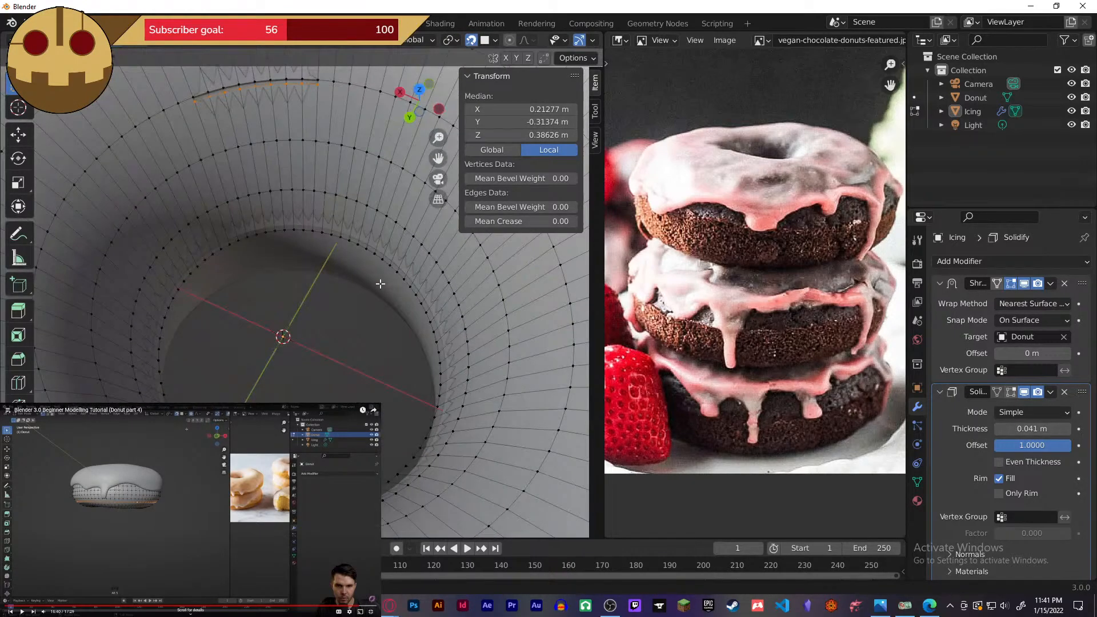
# - Undo the change to the distorted edge row and its selection, staying in Edit Mode on the icing
pyautogui.hotkey('ctrl', 'z')
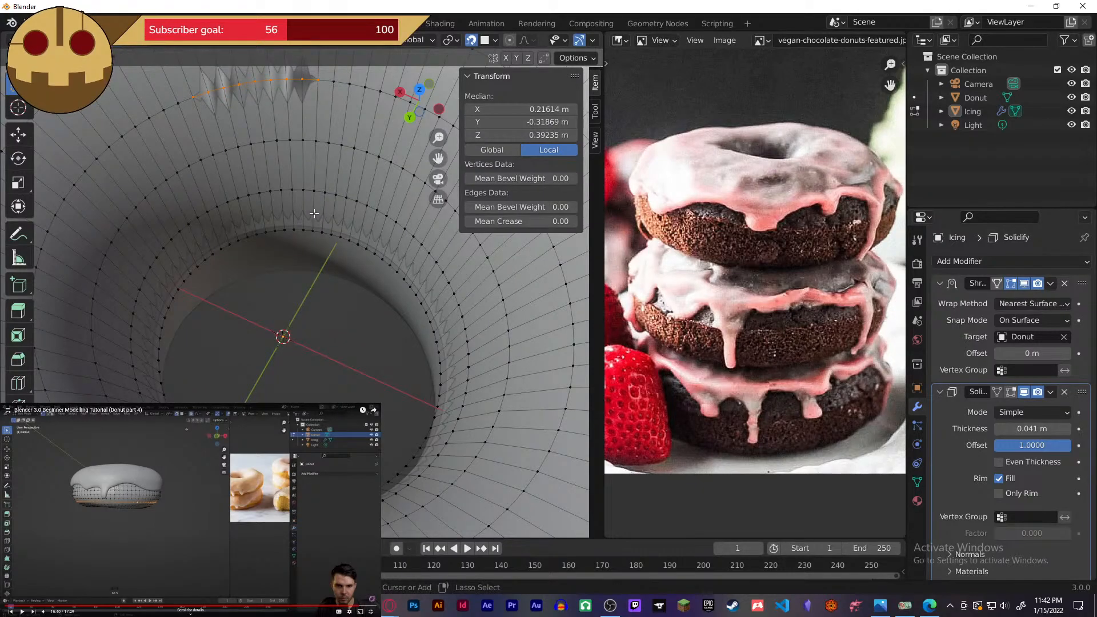
pyautogui.hotkey('ctrl', 'z')
pyautogui.hotkey('ctrl', 'z')
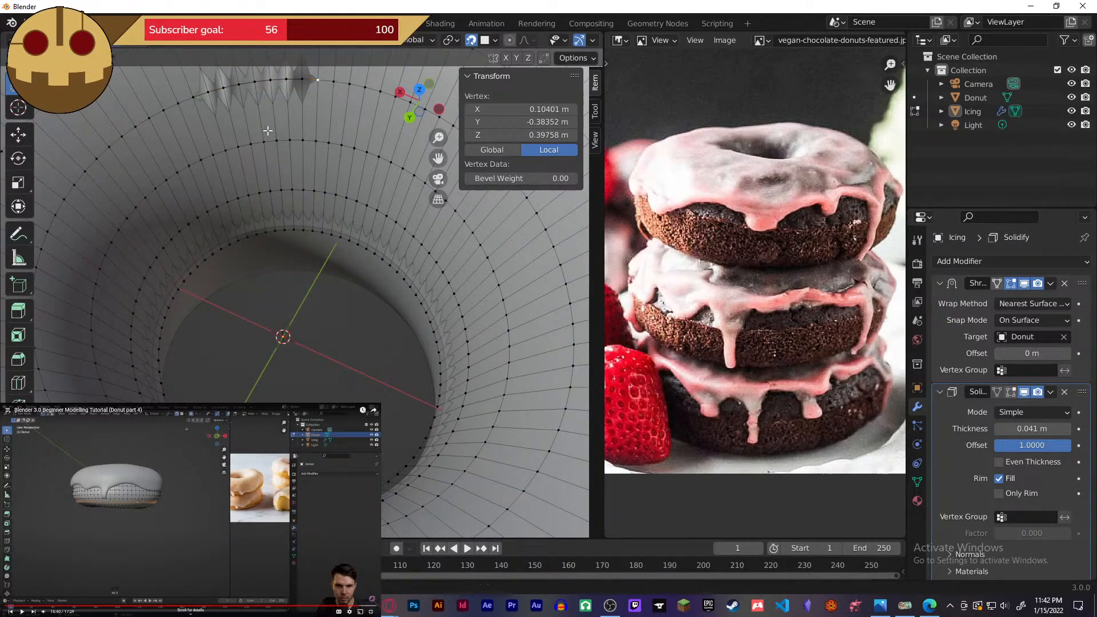
pyautogui.hotkey('ctrl', 'shift', 'z')
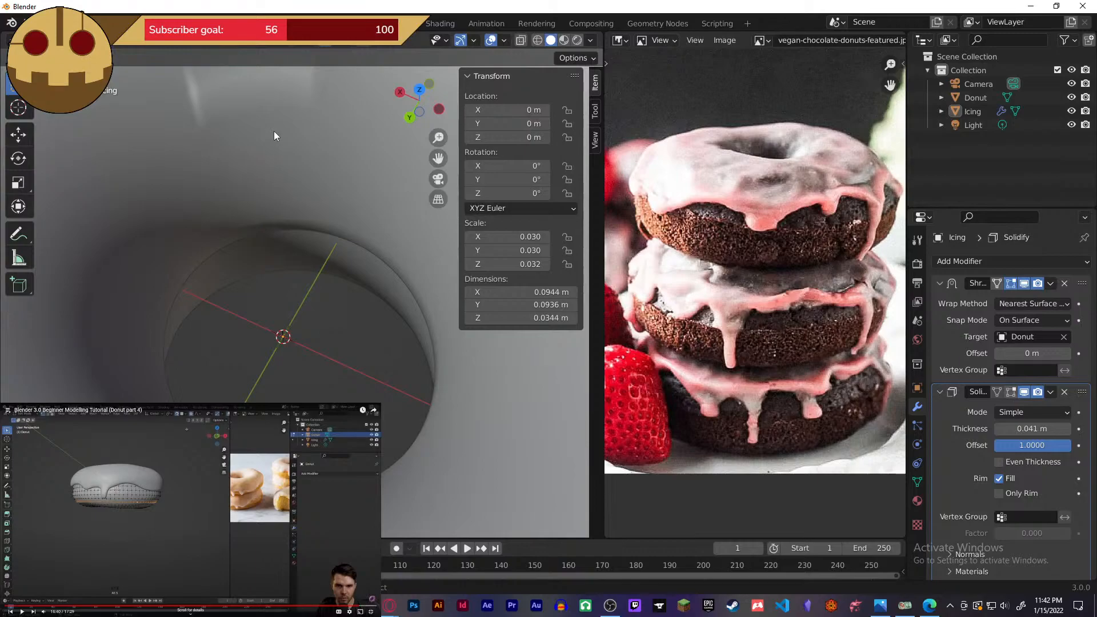
pyautogui.hotkey('ctrl', 'shift', 'z')
pyautogui.hotkey('ctrl', 'z')
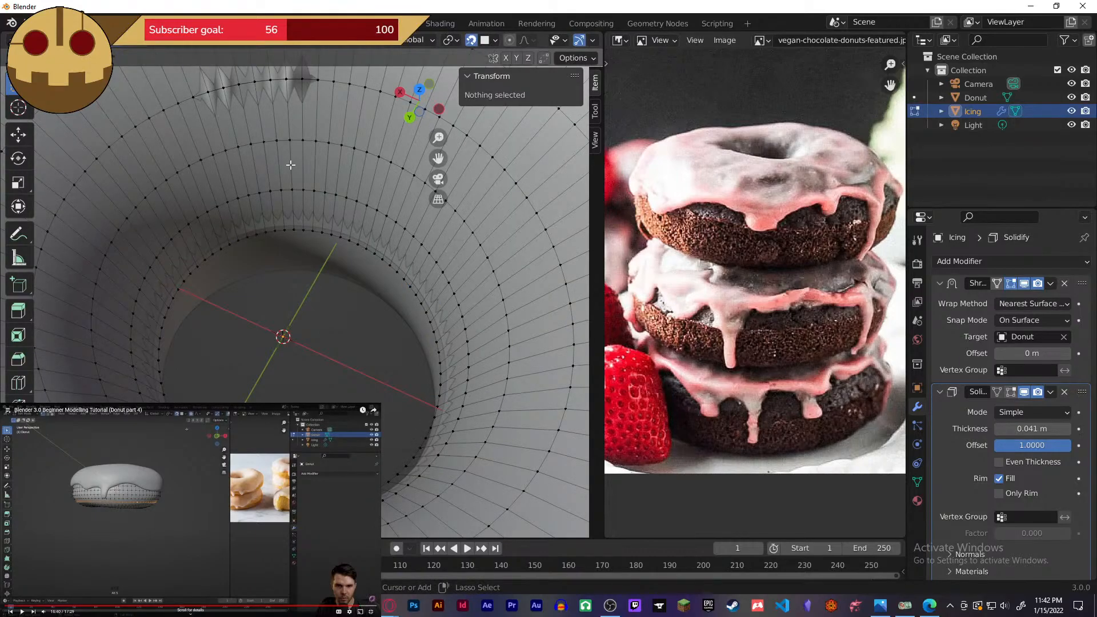
# - Leave Edit Mode and examine the donut body and the icing from the side, including the icing's modifier settings
pyautogui.scroll(2, 289, 164)
pyautogui.scroll(-4, 303, 263)
pyautogui.moveTo(303, 385); pyautogui.dragTo(306, 280, button='middle')
pyautogui.scroll(-5, 306, 278)
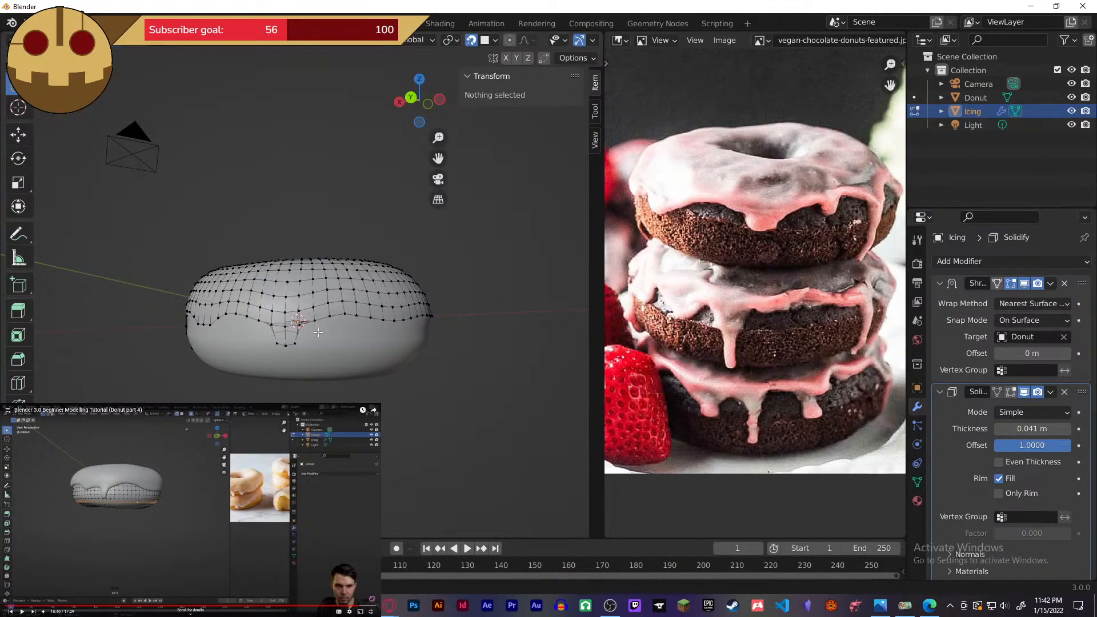
pyautogui.moveTo(318, 332); pyautogui.dragTo(389, 335, button='middle')
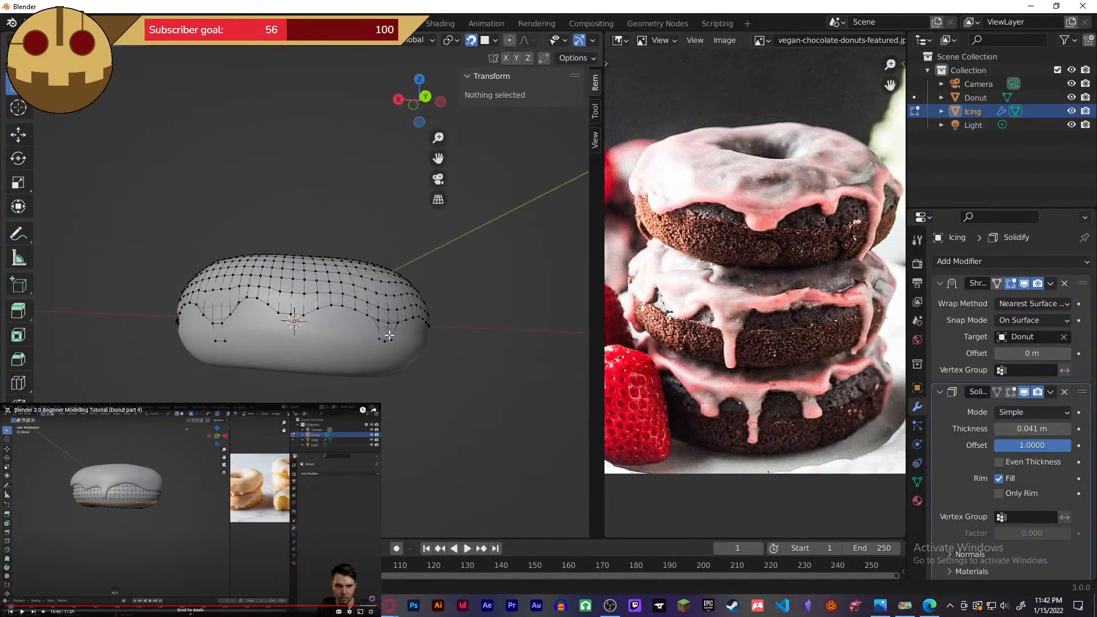
pyautogui.press('Tab')
pyautogui.click(372, 382)
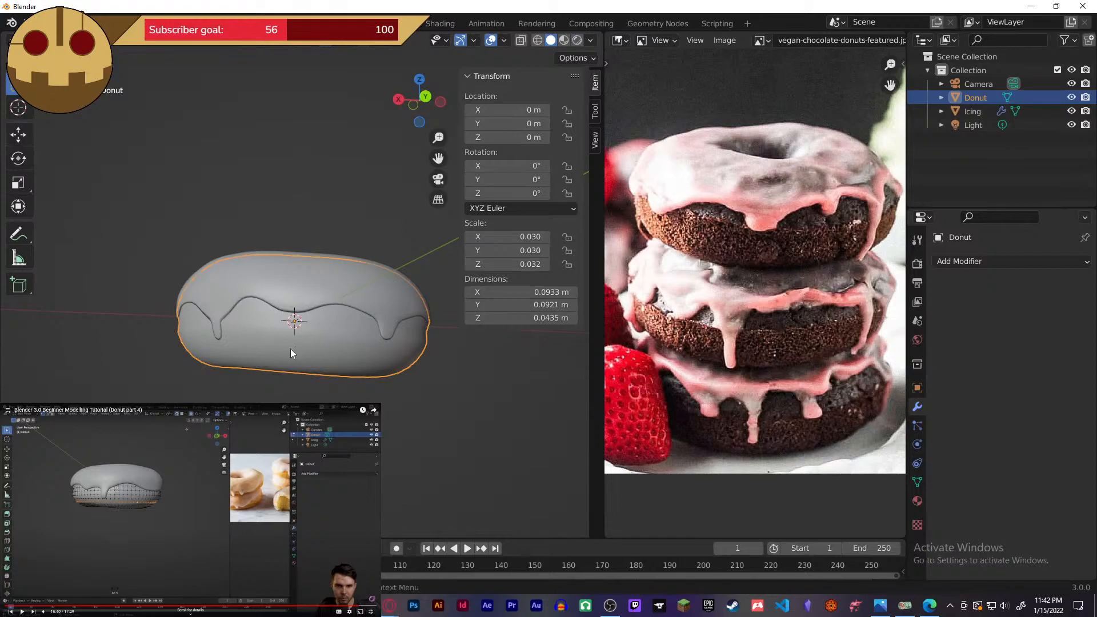
pyautogui.click(374, 287)
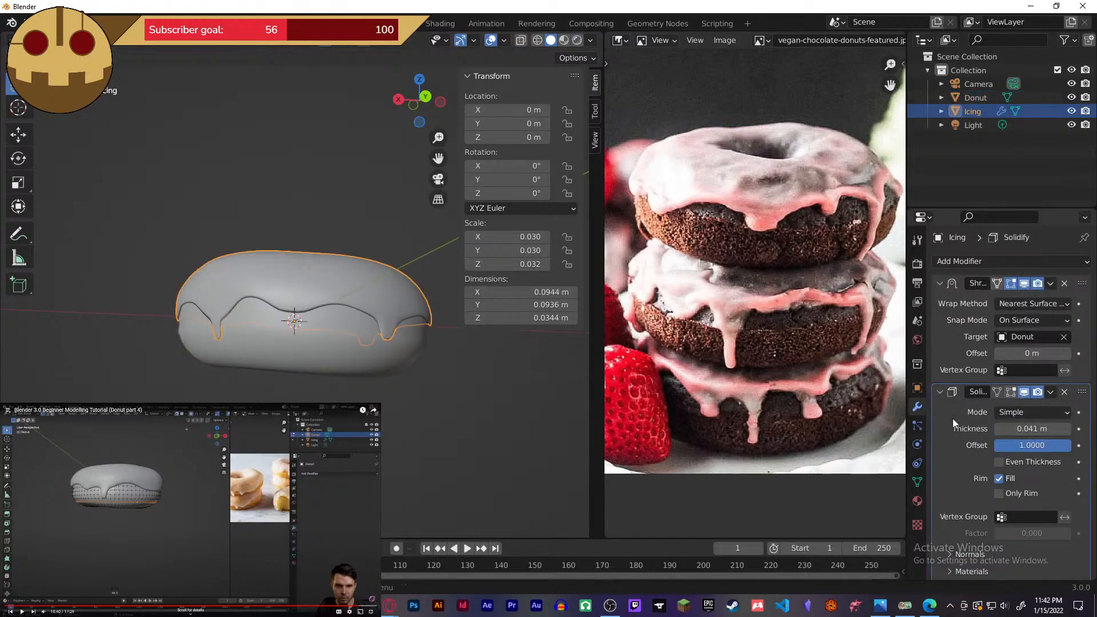
pyautogui.scroll(-5, 953, 419)
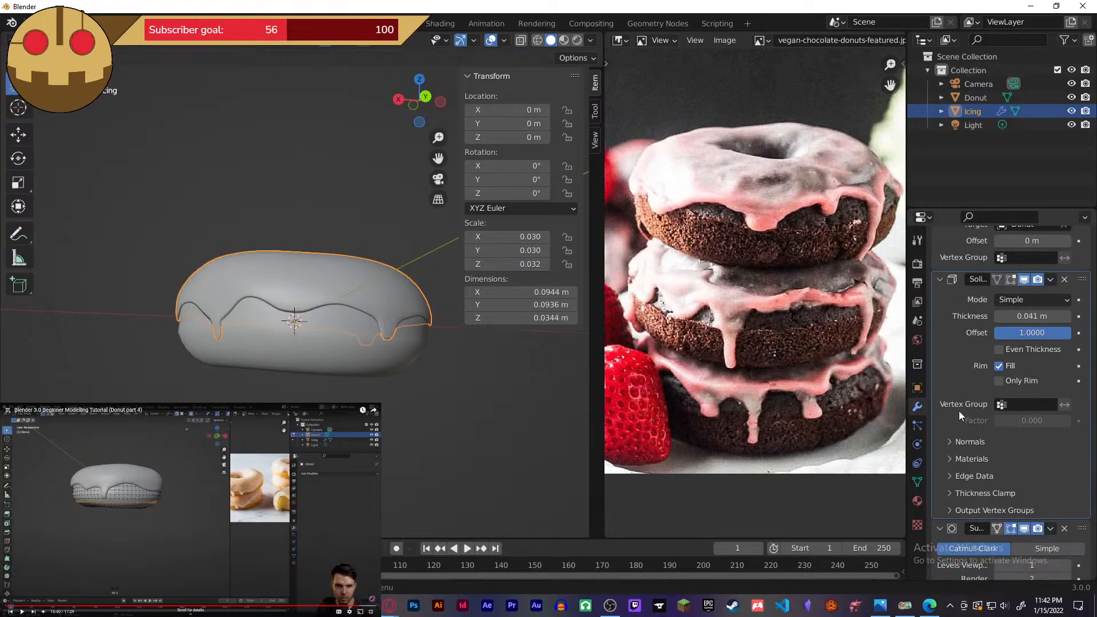
pyautogui.moveTo(303, 320); pyautogui.dragTo(308, 303, button='middle')
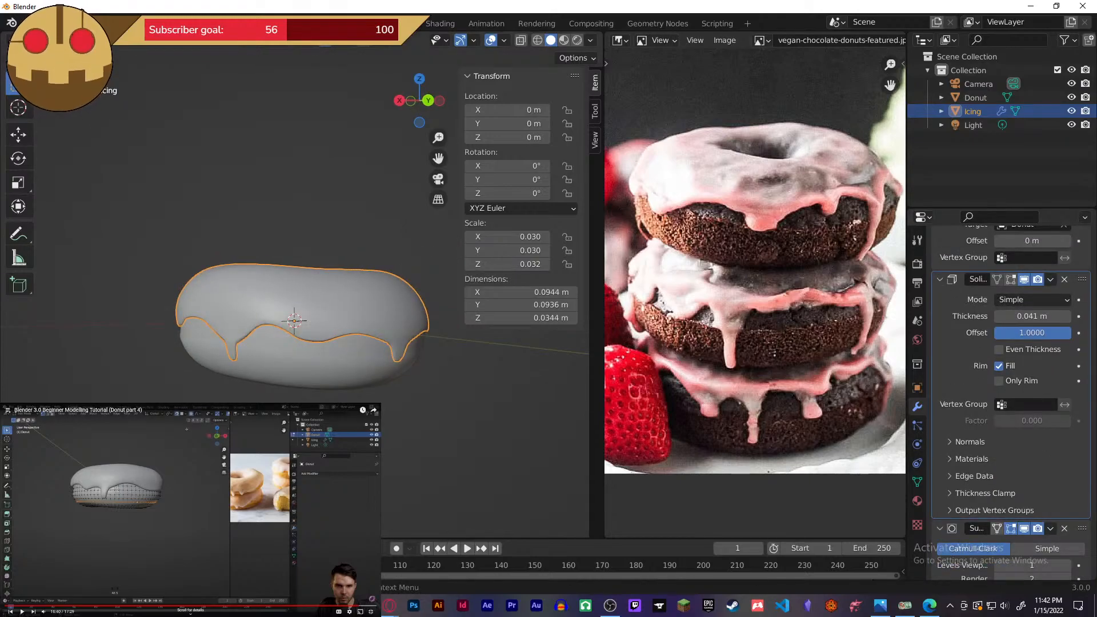
pyautogui.click(309, 365)
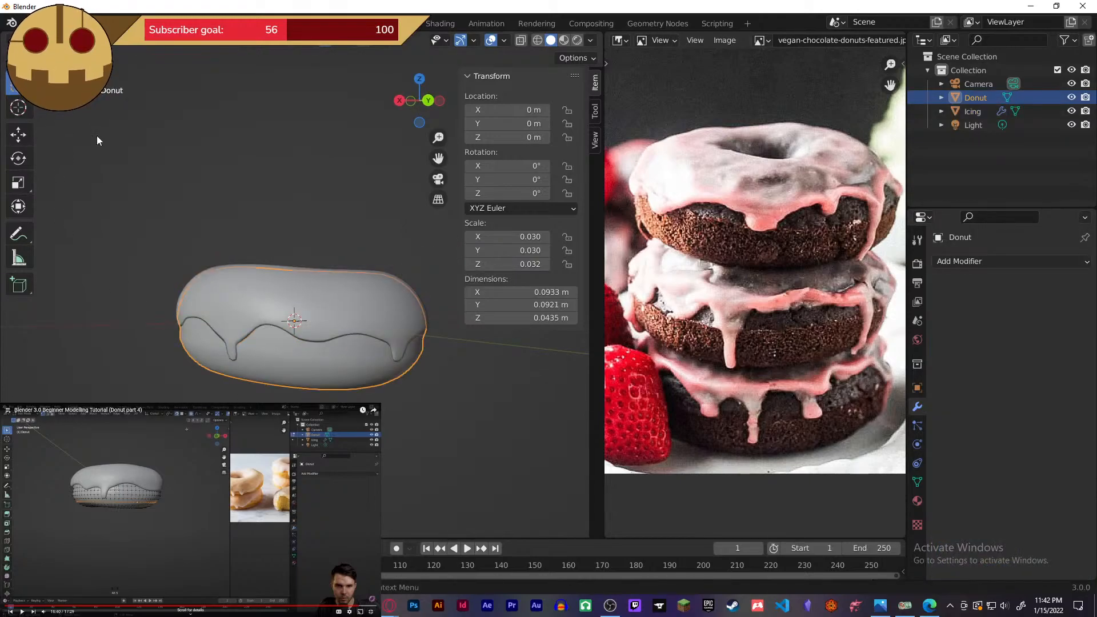
pyautogui.press('Tab')
pyautogui.press('Tab')
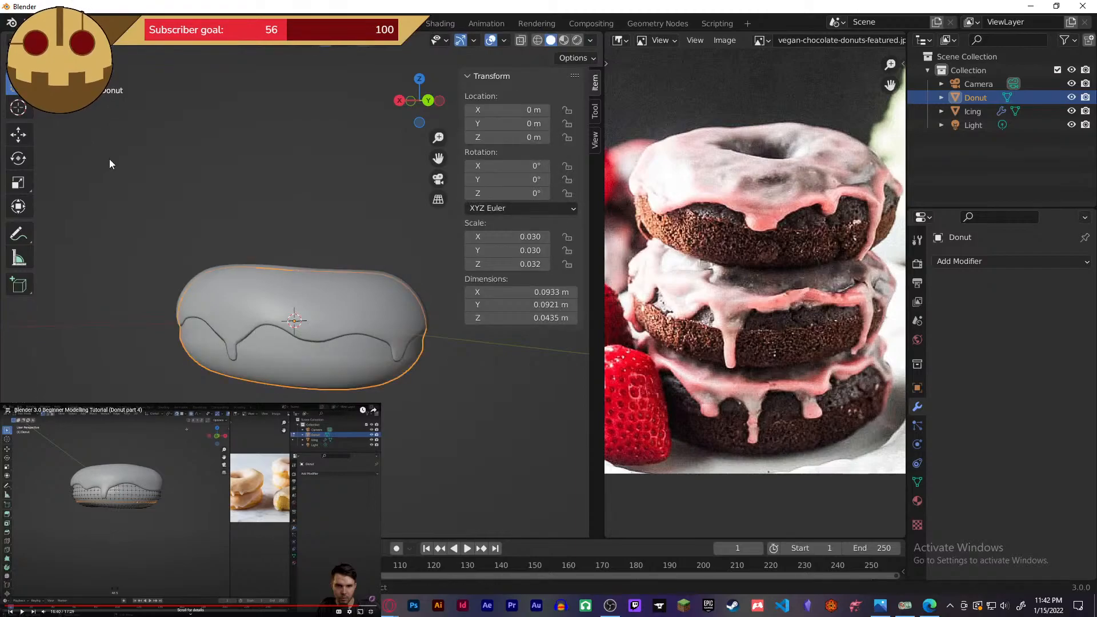
# - Undo the recent changes back to before the icing's modifiers were reordered
pyautogui.hotkey('ctrl', 'z')
pyautogui.hotkey('ctrl', 'z')
pyautogui.hotkey('ctrl', 'z')
pyautogui.hotkey('ctrl', 'z')
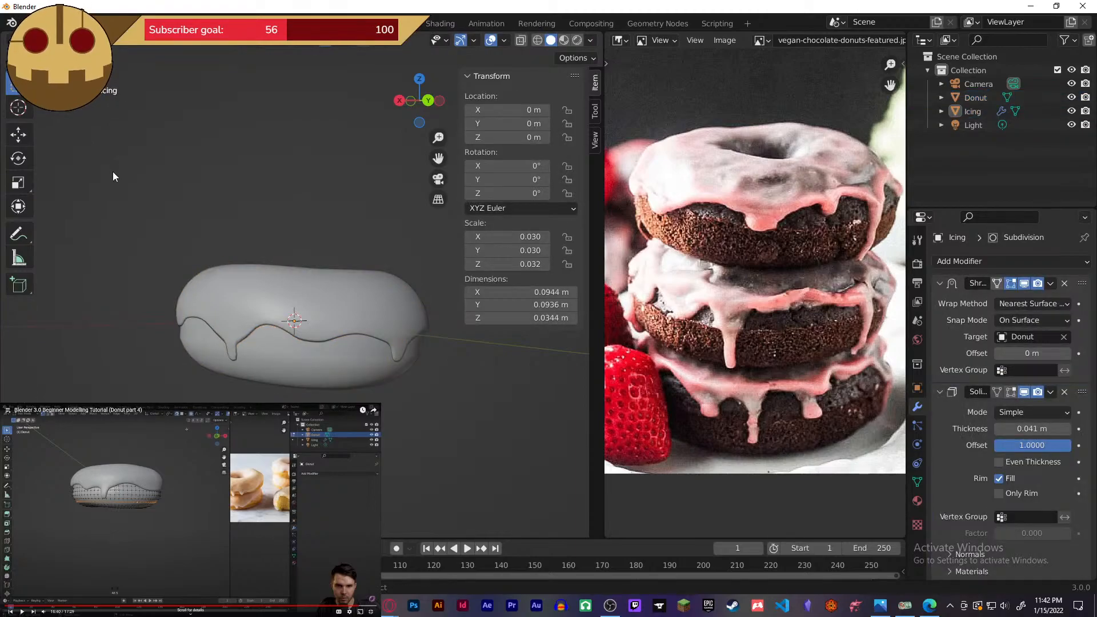
pyautogui.hotkey('ctrl', 'z')
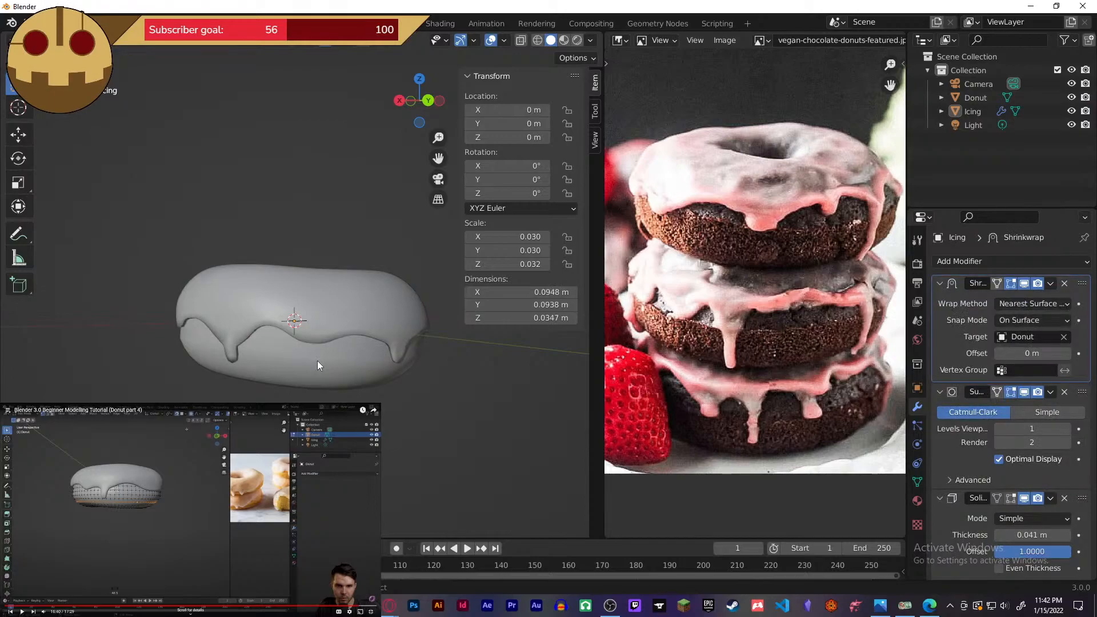
pyautogui.hotkey('ctrl', 'z')
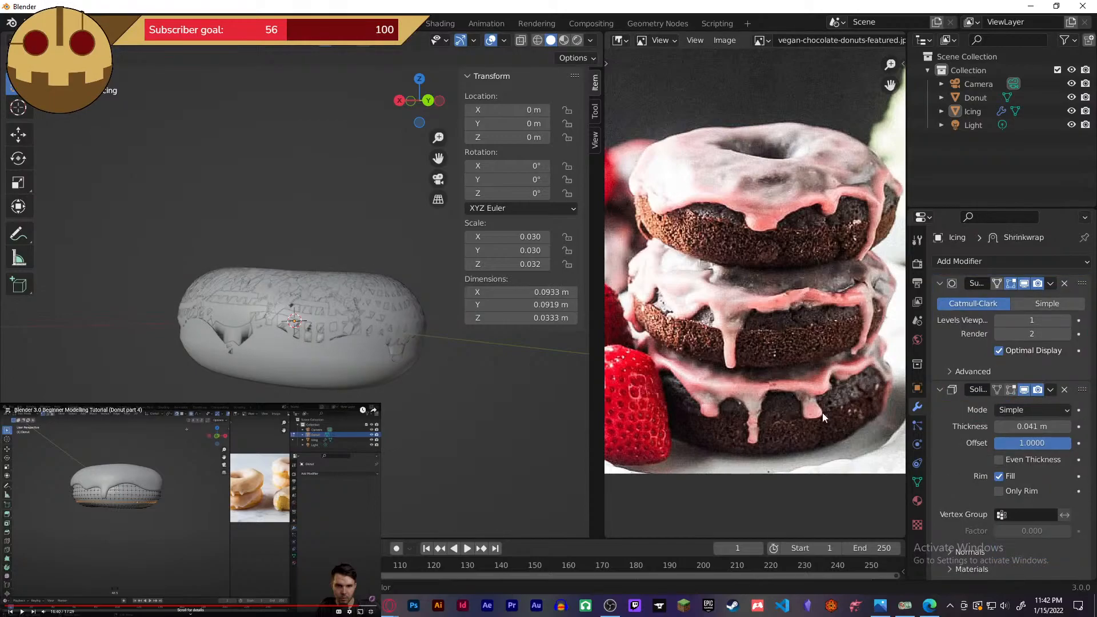
# - Reorder the icing's modifiers again by placing Subdivision after Solidify and Shrinkwrap first in the stack
pyautogui.moveTo(523, 400); pyautogui.dragTo(506, 469, button='middle')
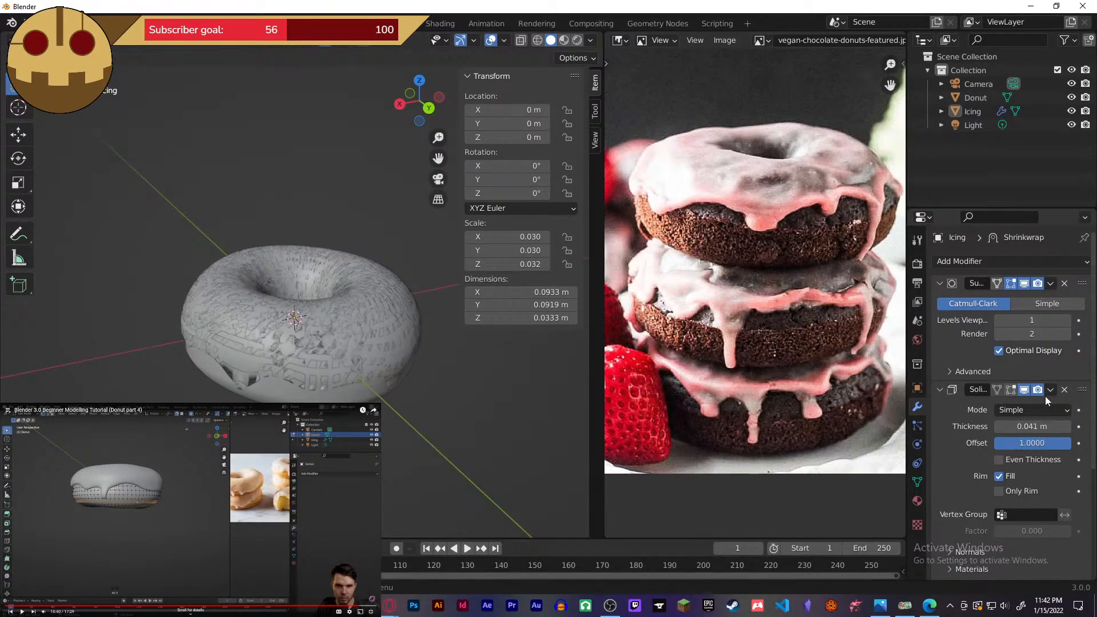
pyautogui.scroll(-1, 1012, 368)
pyautogui.scroll(1, 1011, 367)
pyautogui.moveTo(1081, 284); pyautogui.dragTo(1069, 454)
pyautogui.scroll(-5, 1021, 434)
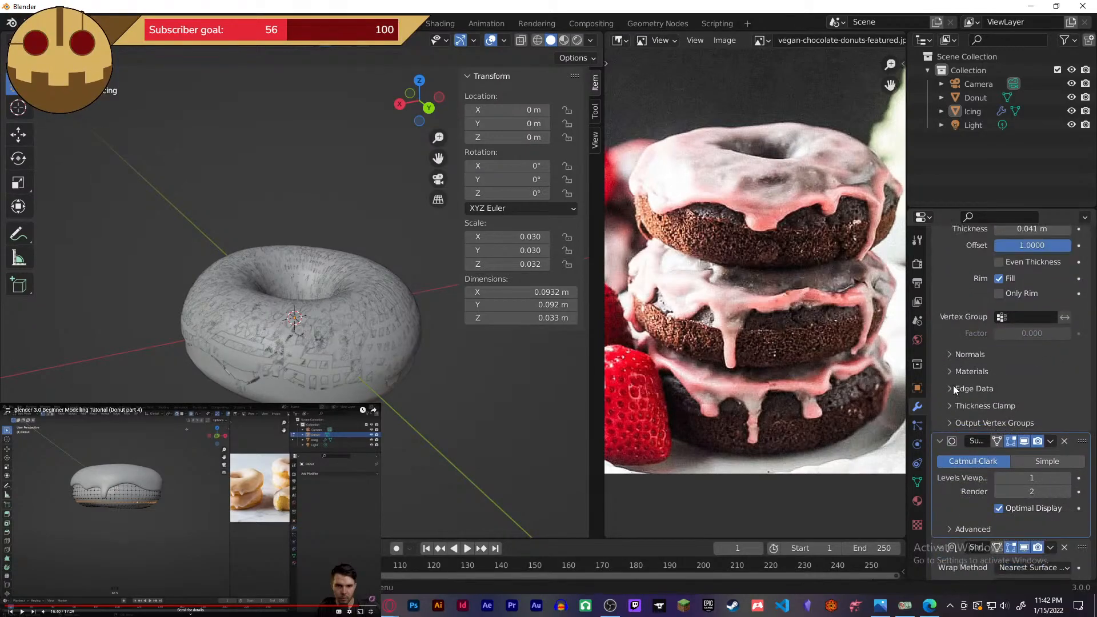
pyautogui.moveTo(1082, 547); pyautogui.dragTo(1075, 197)
# - Close in on the shading artefact inside the donut hole and enter Edit Mode on the icing
pyautogui.moveTo(514, 371); pyautogui.dragTo(323, 398, button='middle')
pyautogui.click(304, 275)
pyautogui.scroll(-2, 302, 280)
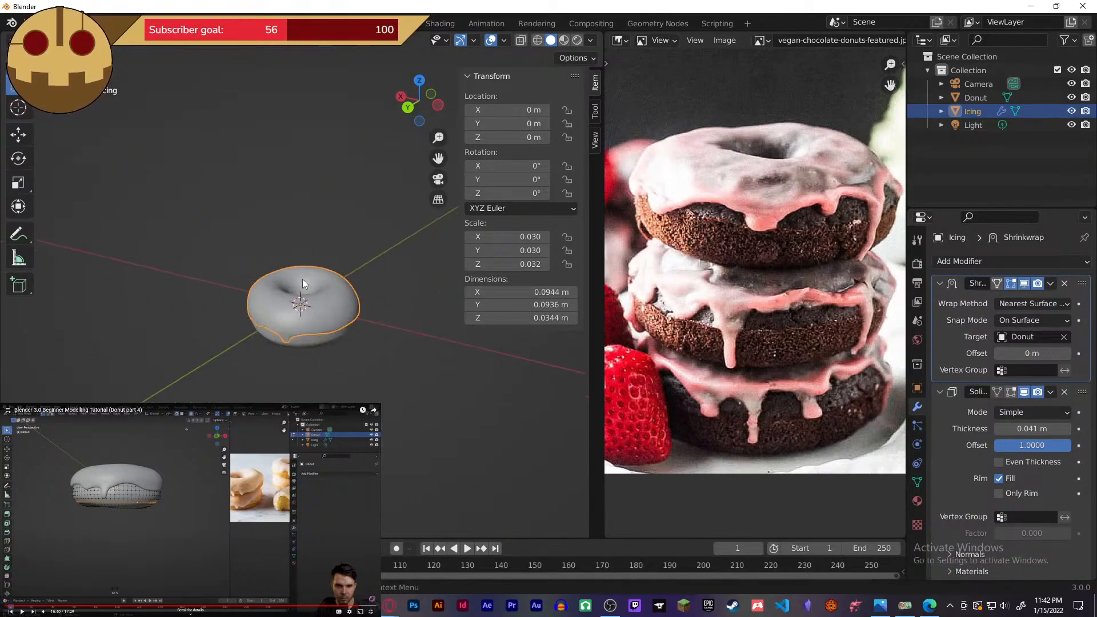
pyautogui.scroll(5, 303, 280)
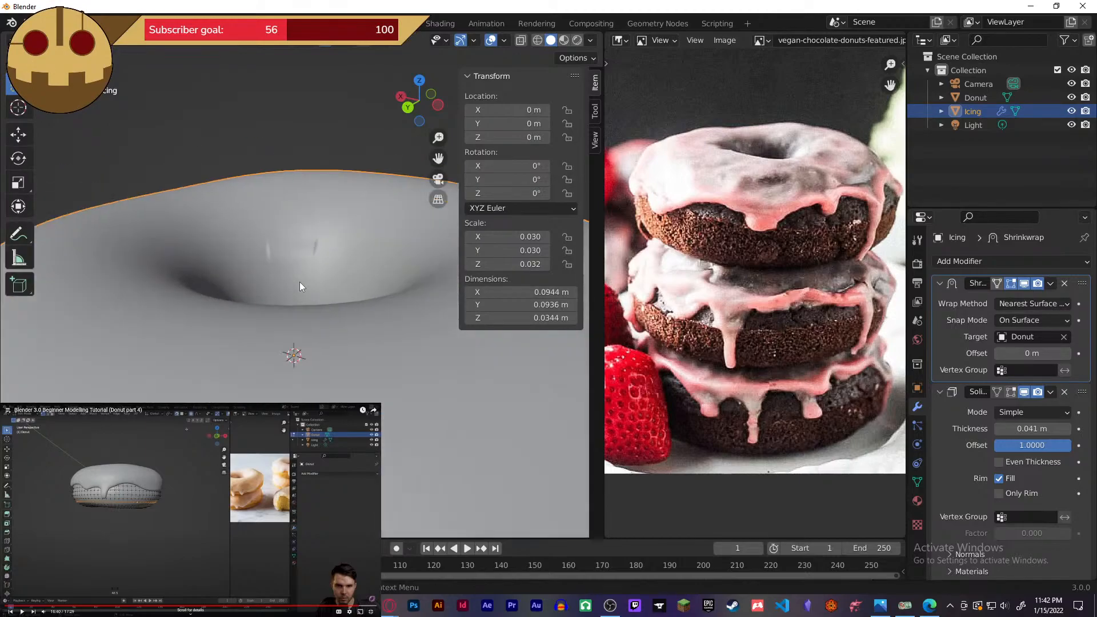
pyautogui.moveTo(301, 246); pyautogui.dragTo(135, 229, button='middle')
pyautogui.click(247, 234)
pyautogui.moveTo(130, 227); pyautogui.dragTo(318, 231, button='middle')
pyautogui.scroll(3, 319, 234)
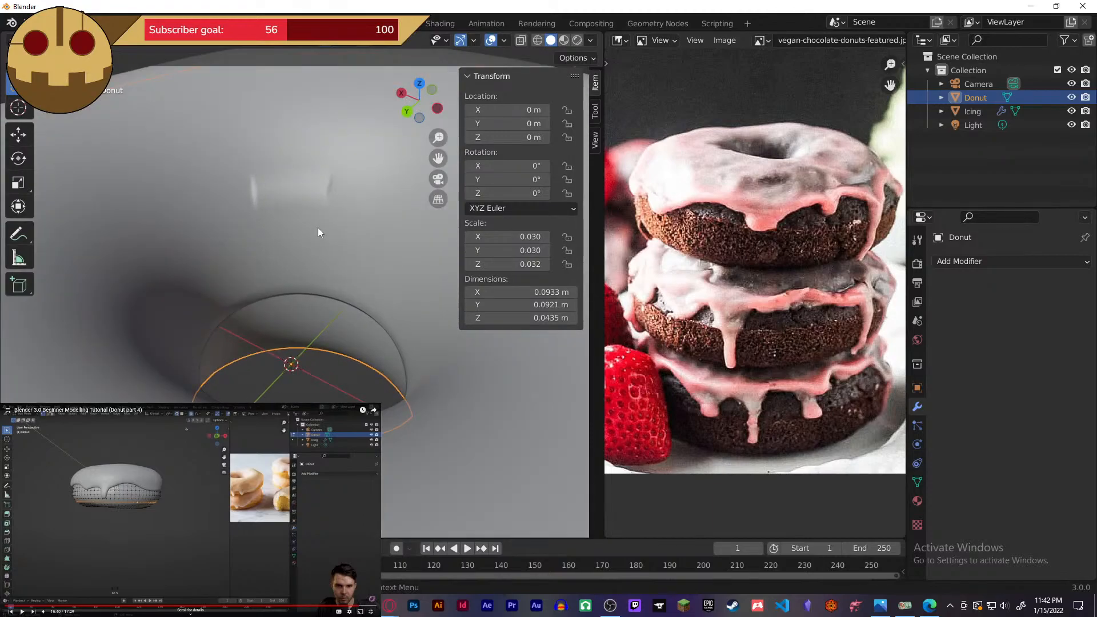
pyautogui.click(317, 227)
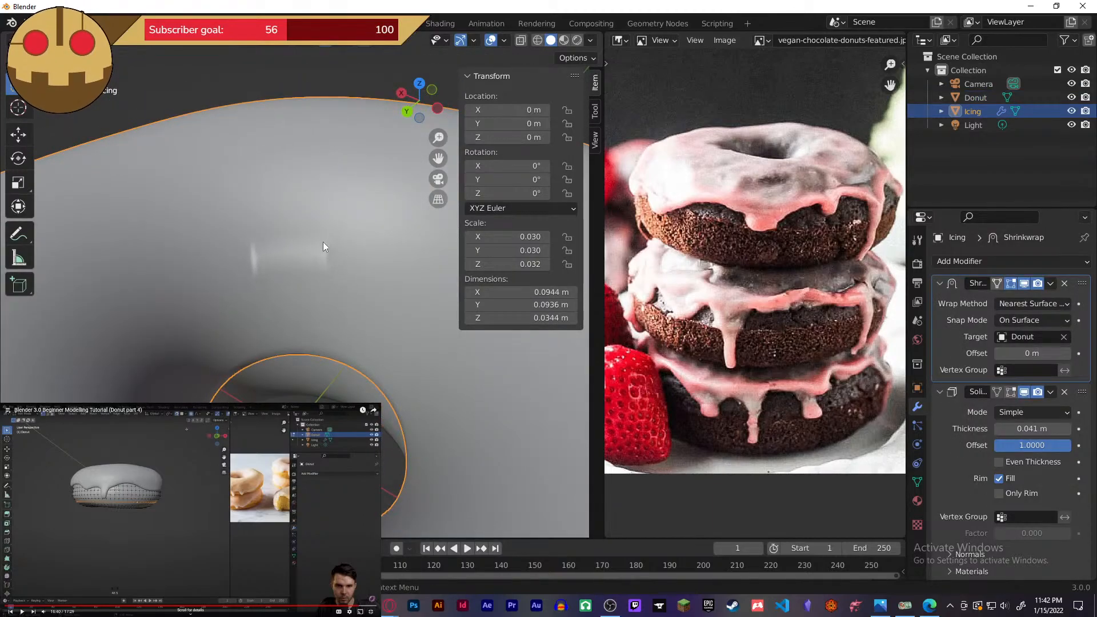
pyautogui.press('Tab')
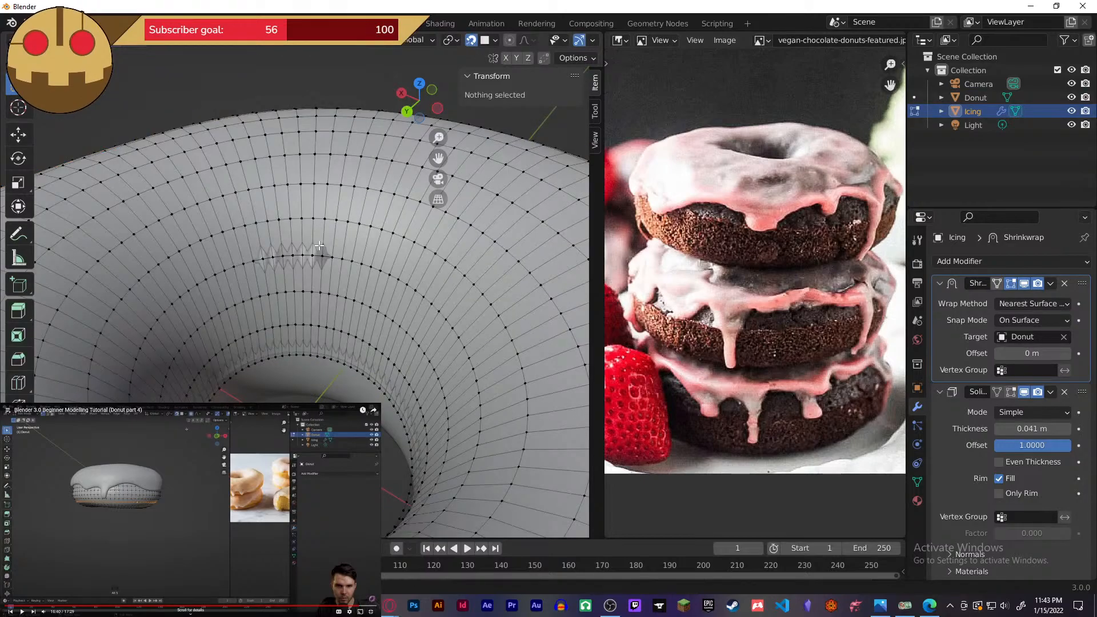
# - Try to move the vertex at the end of the distorted edge row on the icing's inner hole wall
pyautogui.click(324, 257)
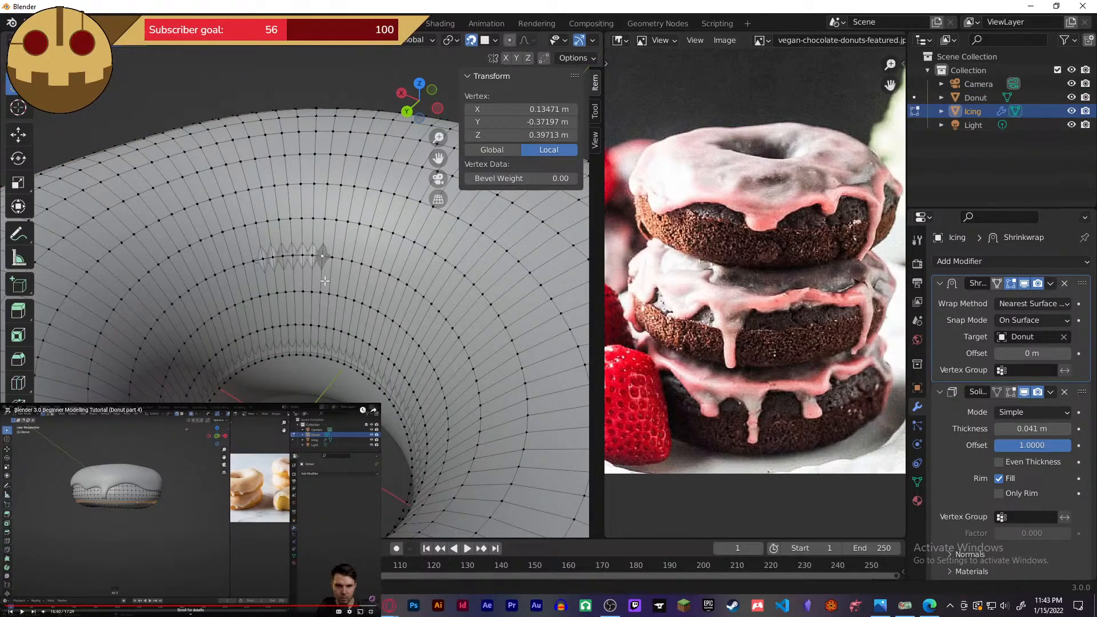
pyautogui.press('g')
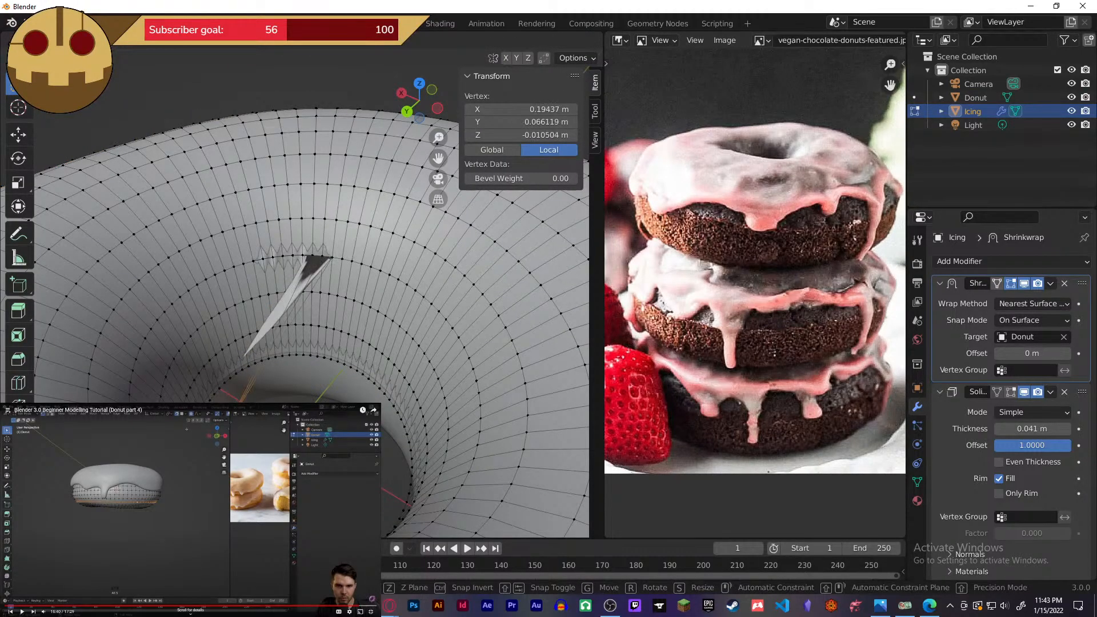
pyautogui.click(341, 284)
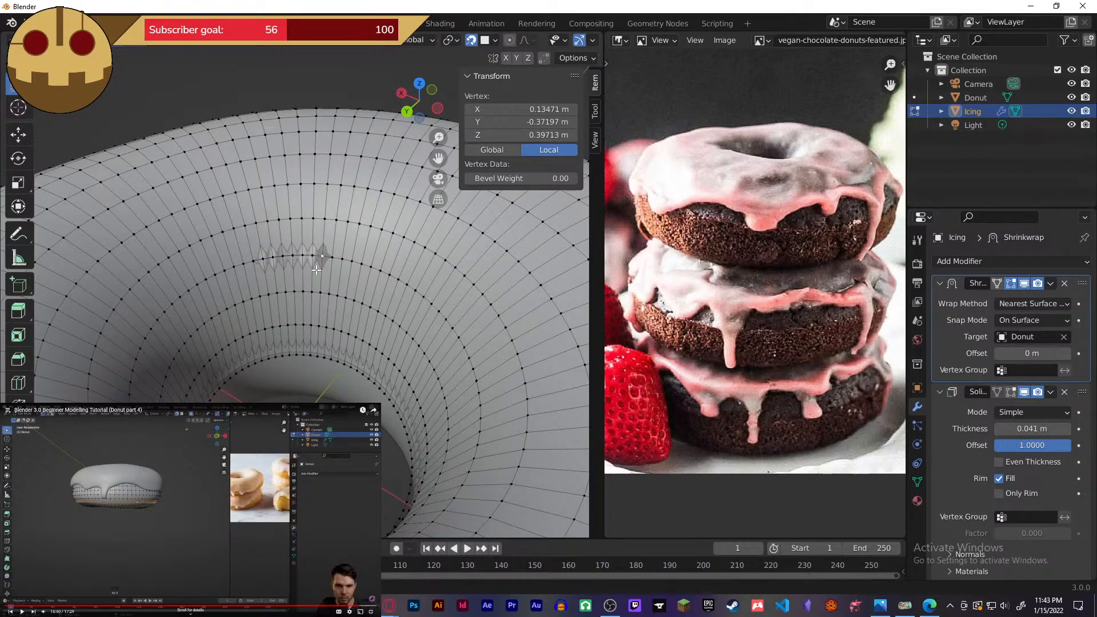
pyautogui.press('a')
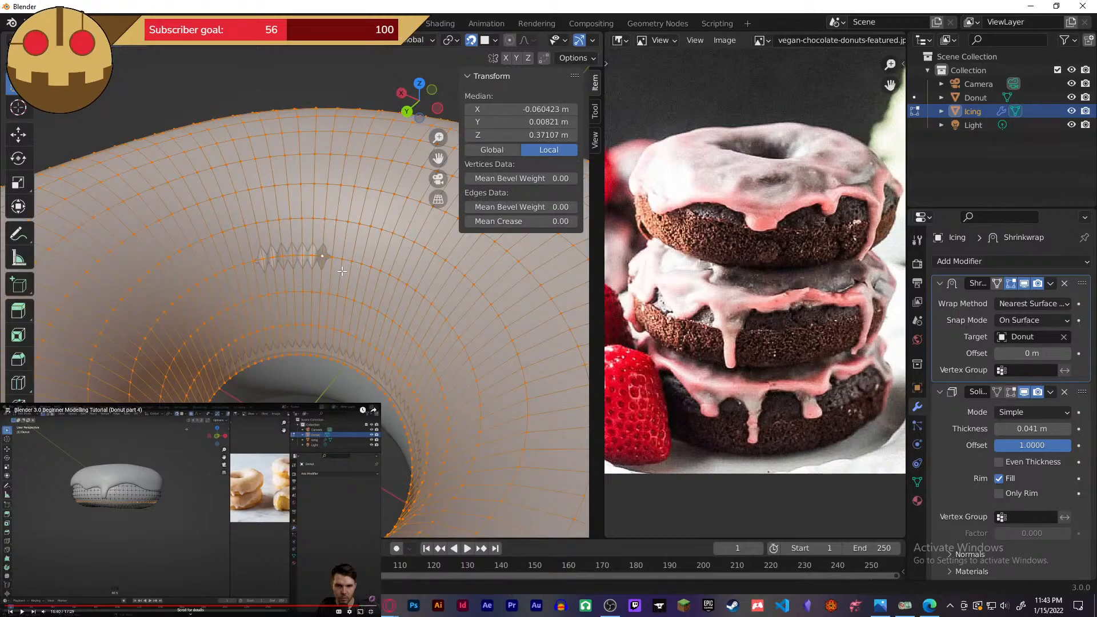
pyautogui.click(315, 254)
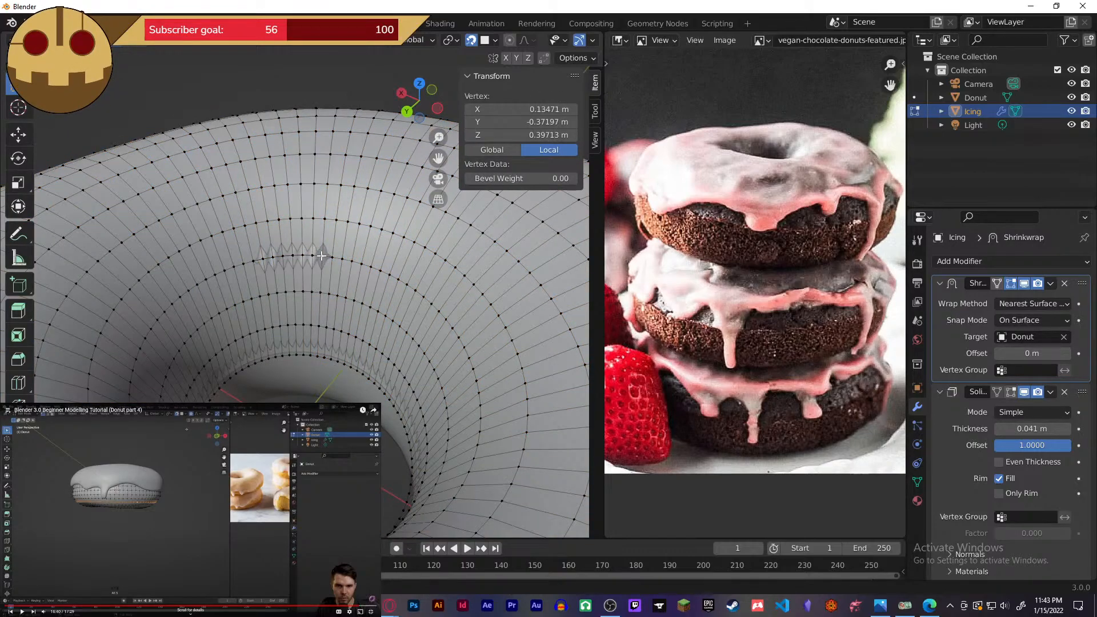
# - Delete the short row of distorted edges on the icing's inner hole wall and check the shading in Object Mode
pyautogui.keyDown('ctrl'); pyautogui.click(321, 256); pyautogui.keyUp('ctrl')
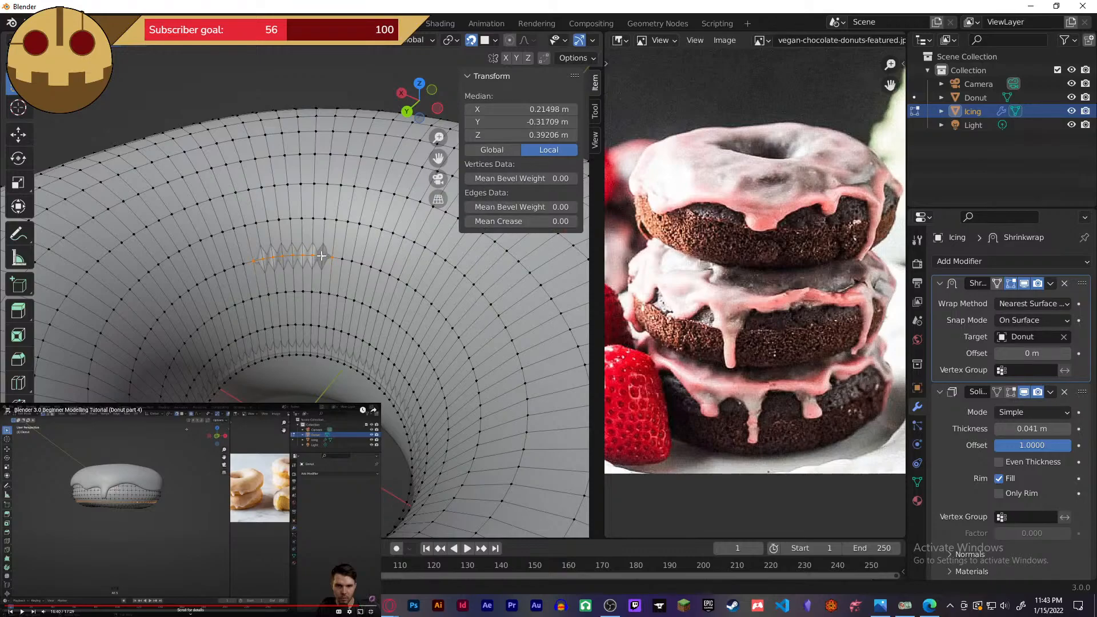
pyautogui.press('x')
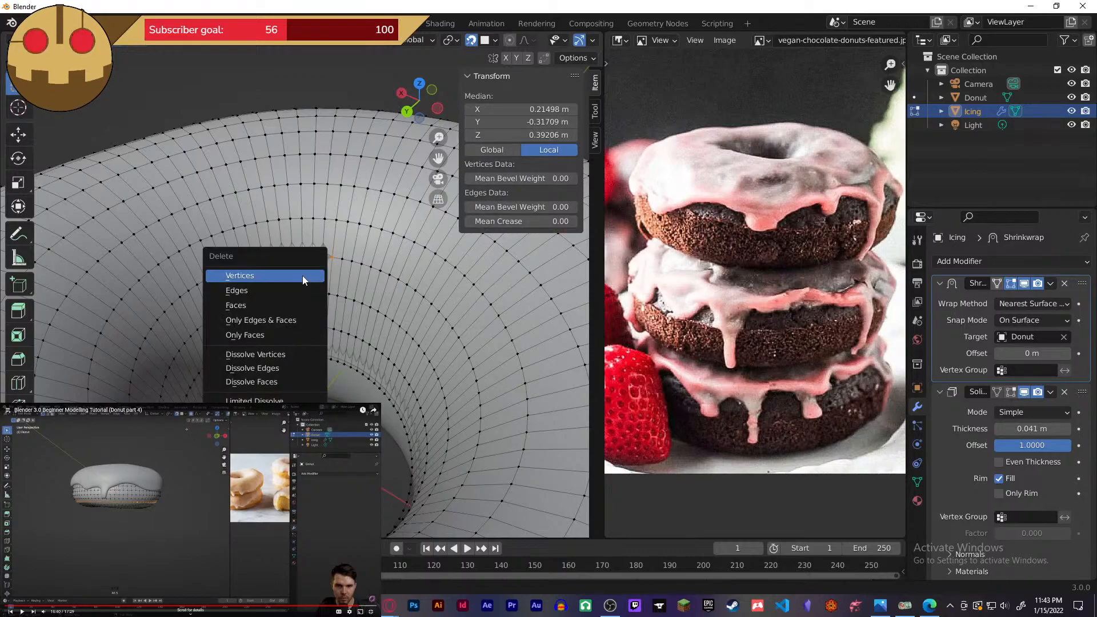
pyautogui.click(309, 292)
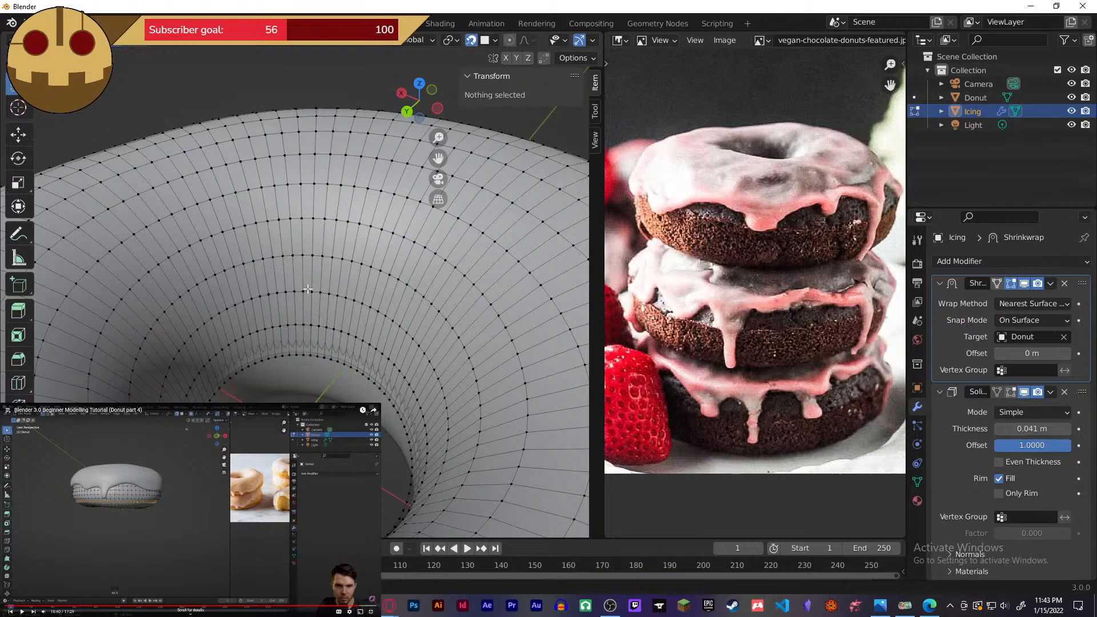
pyautogui.click(331, 297)
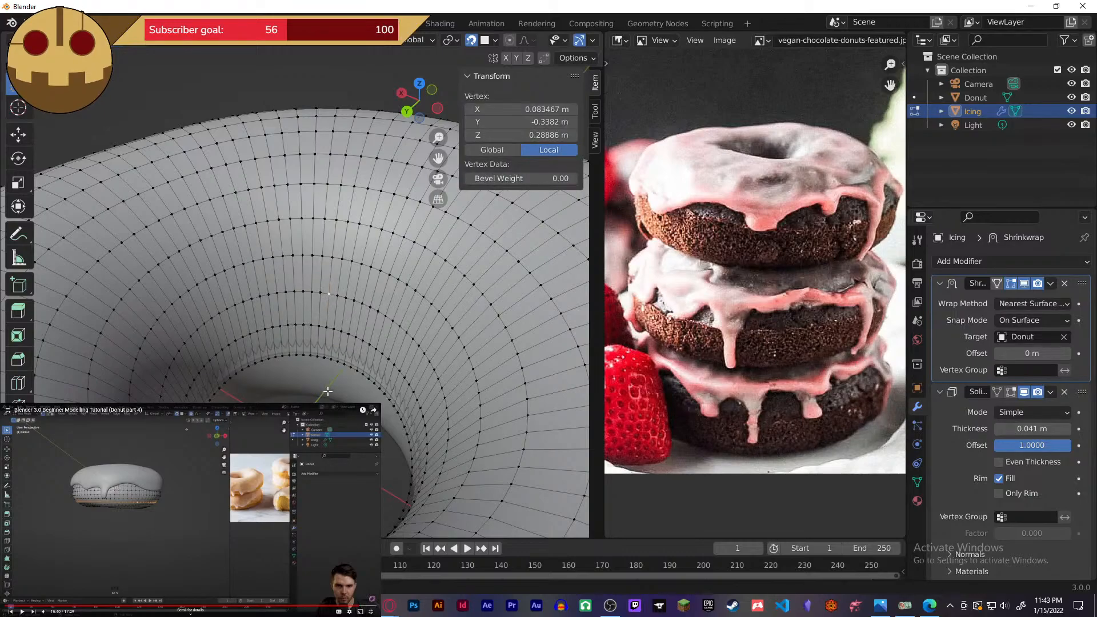
pyautogui.click(255, 55)
pyautogui.press('Tab')
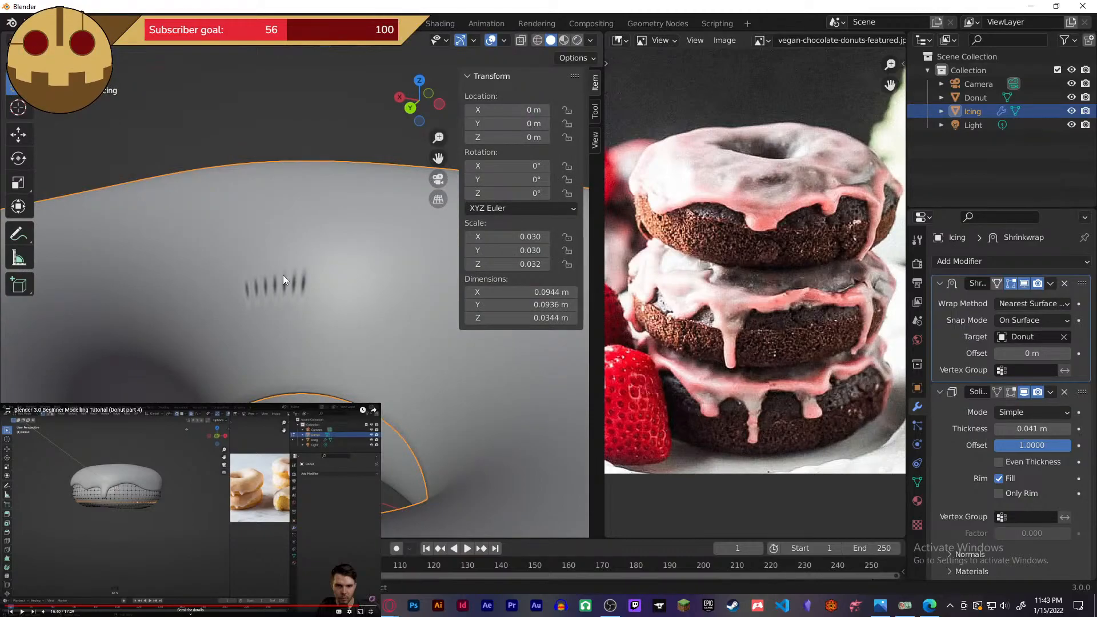
# - Return to Edit Mode and undo the edge deletion, leaving the distorted row on the hole wall selected
pyautogui.press('Tab')
pyautogui.click(299, 300)
pyautogui.hotkey('alt', 'a')
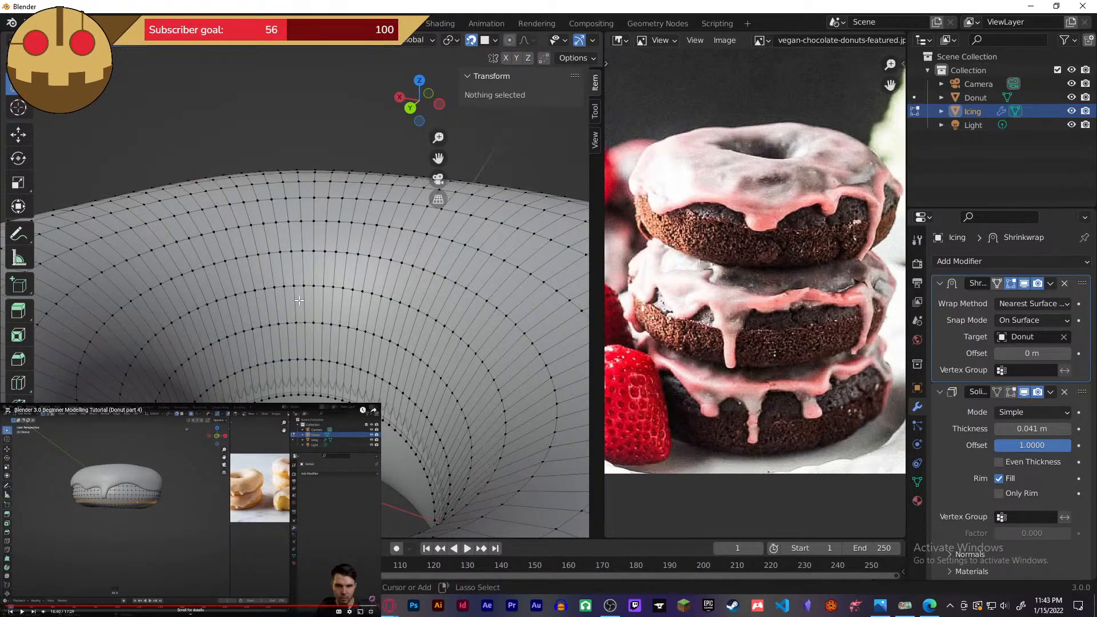
pyautogui.keyDown('alt'); pyautogui.click(301, 306); pyautogui.keyUp('alt')
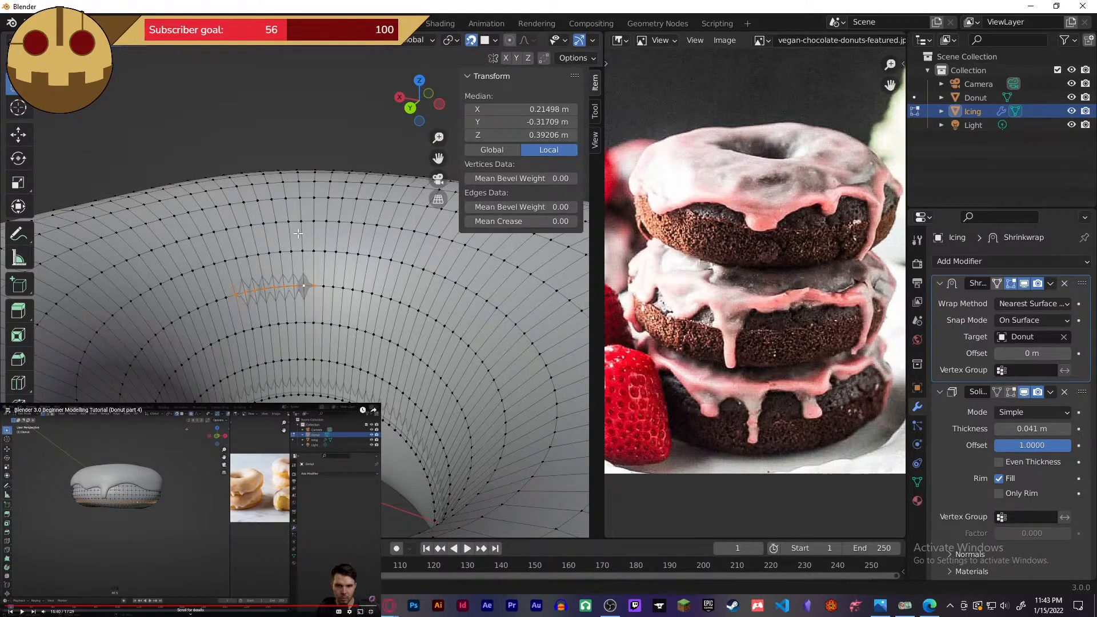
pyautogui.moveTo(271, 165); pyautogui.dragTo(250, 176, button='middle')
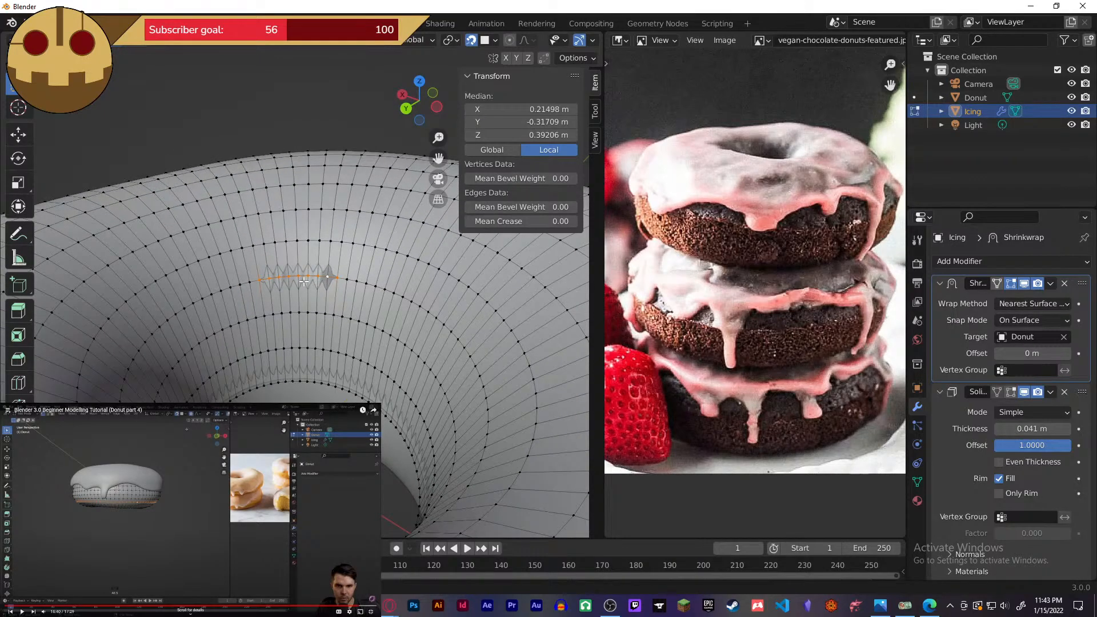
# - Try to delete the selected stray geometry on the icing's inner wall and check the surface in Object Mode
pyautogui.press('x')
pyautogui.click(294, 266)
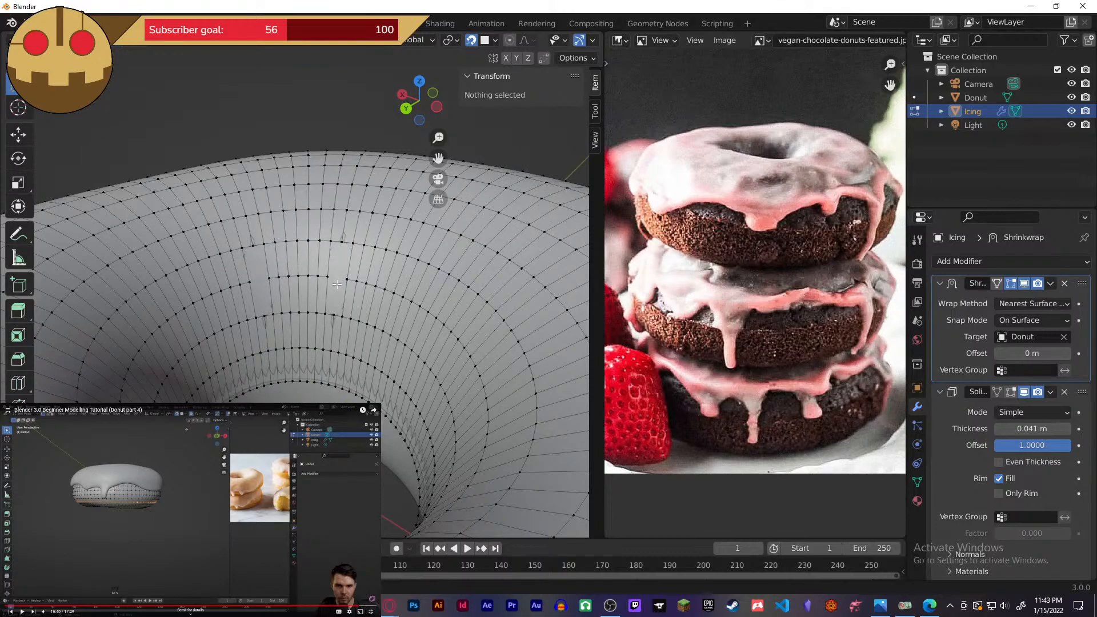
pyautogui.press('Tab')
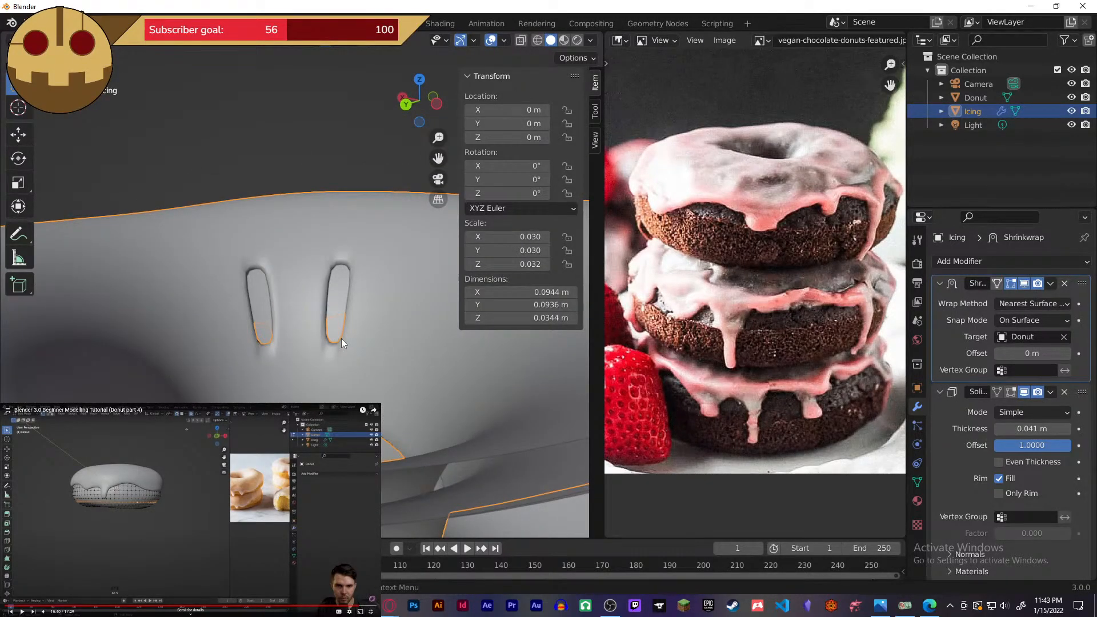
pyautogui.press('Tab')
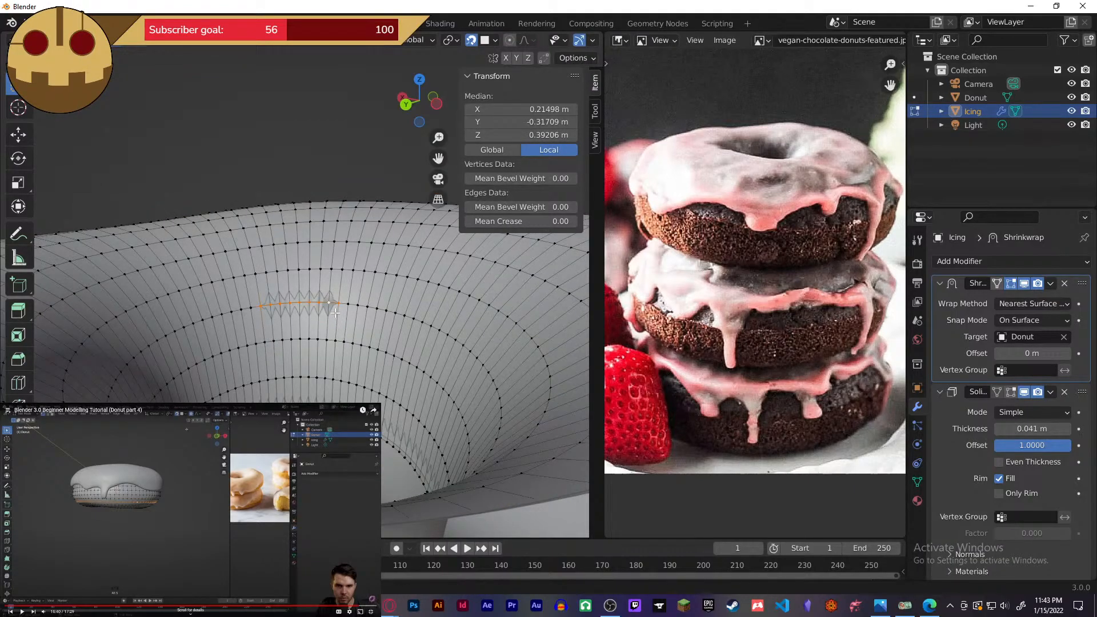
# - Try to delete the faces of the selected stray strip on the icing's inner wall
pyautogui.press('x')
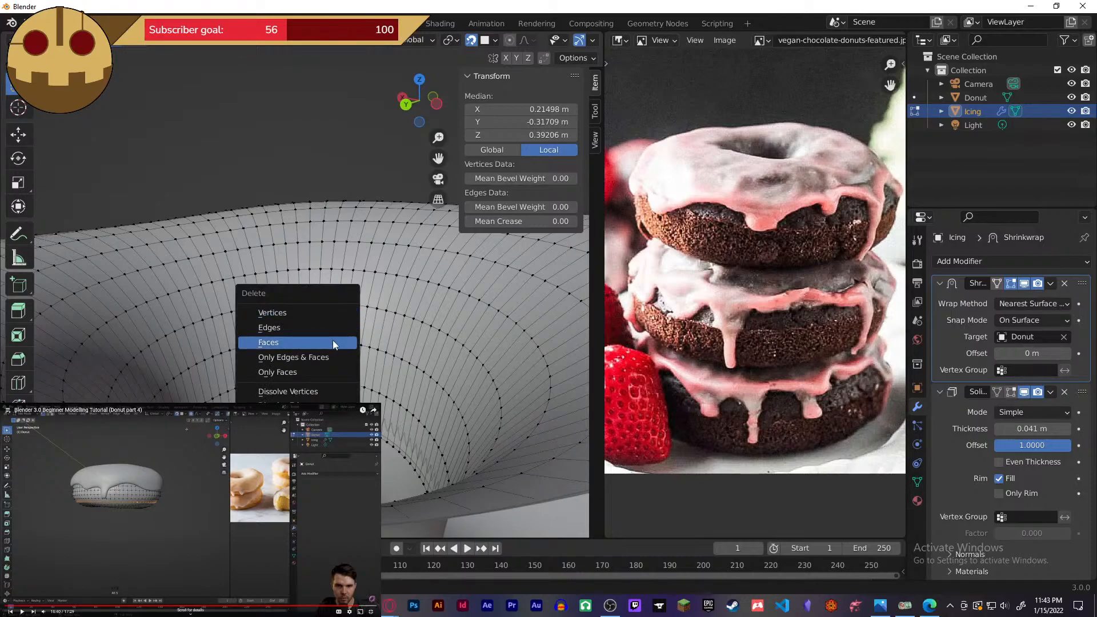
pyautogui.click(332, 341)
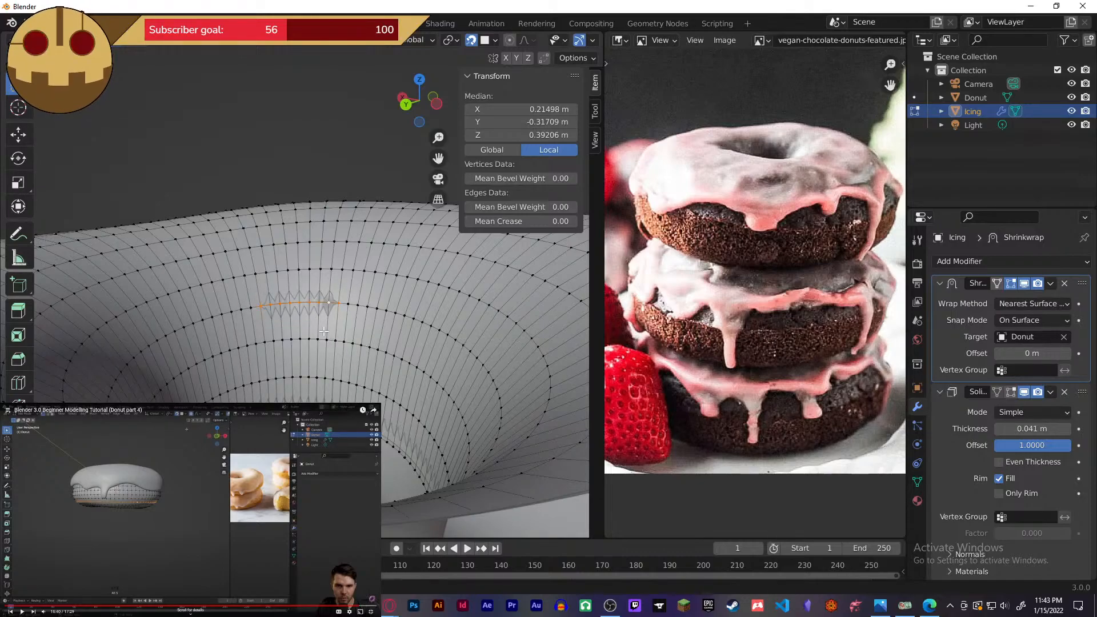
pyautogui.press('Tab')
pyautogui.press('Tab')
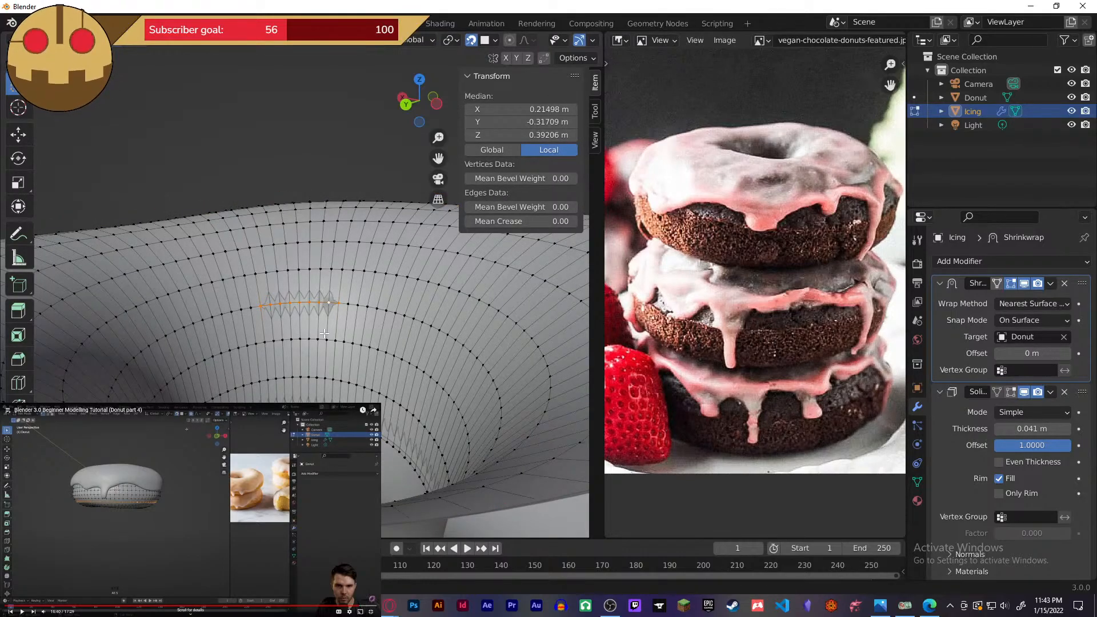
pyautogui.press('Tab')
pyautogui.press('Tab')
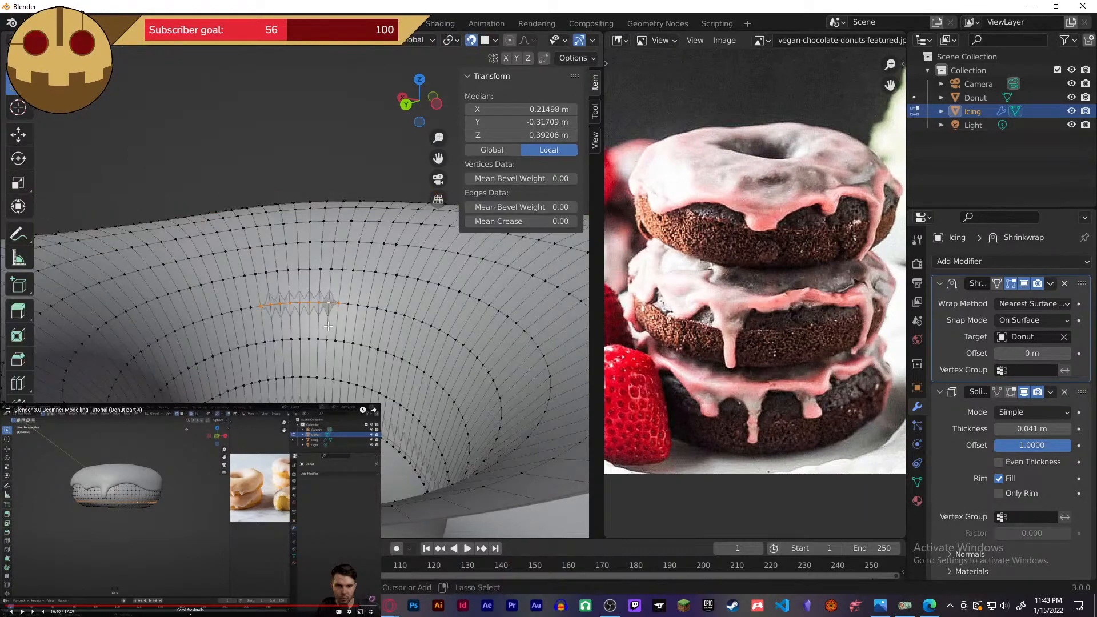
# - Delete the vertices of the selected stray strip on the icing's inner wall and check the surface in Object Mode
pyautogui.press('x')
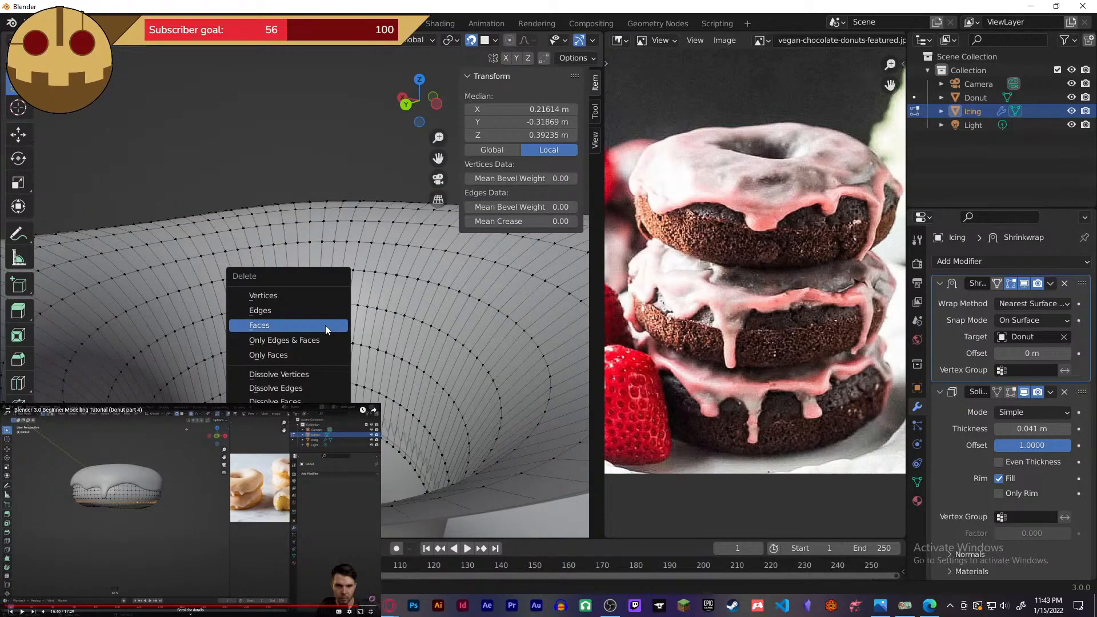
pyautogui.click(283, 298)
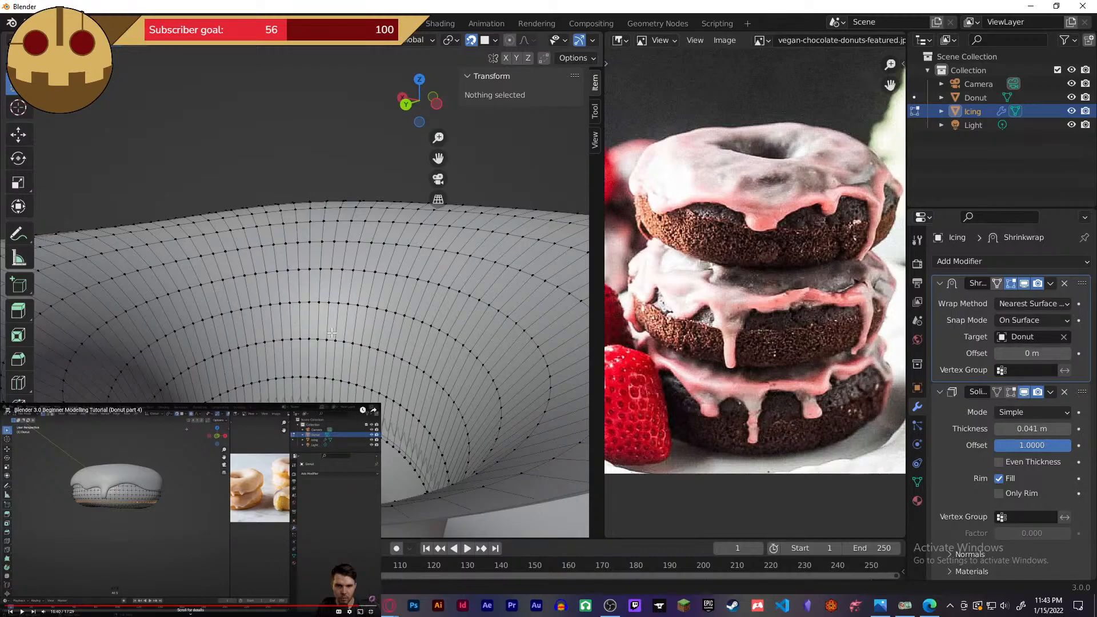
pyautogui.press('Tab')
pyautogui.scroll(-5, 346, 320)
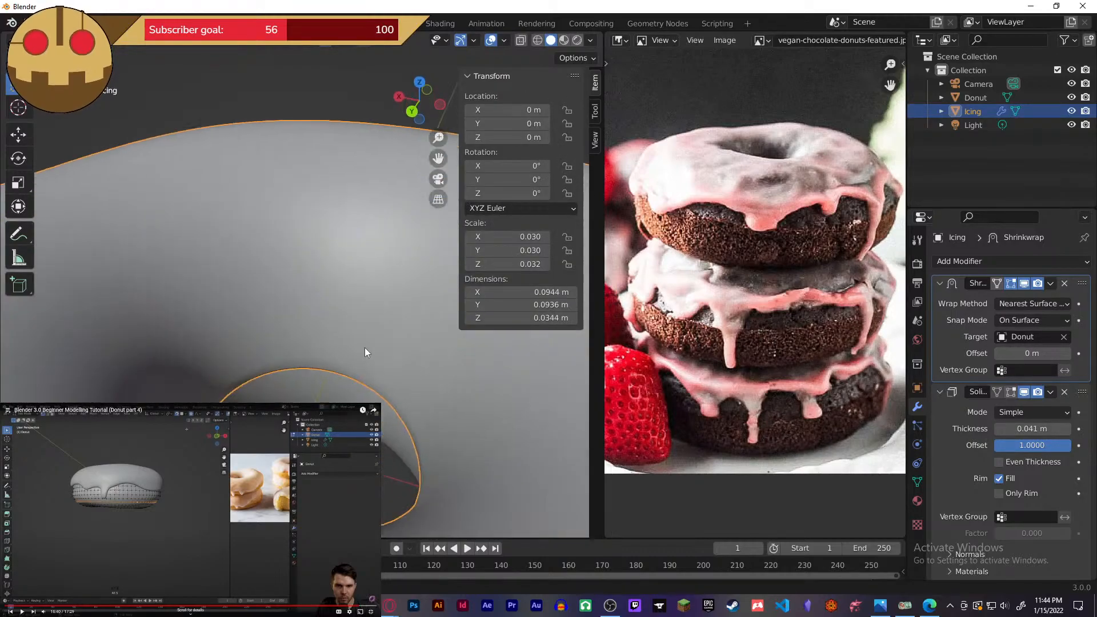
pyautogui.press('Tab')
pyautogui.press('Tab')
pyautogui.scroll(5, 337, 292)
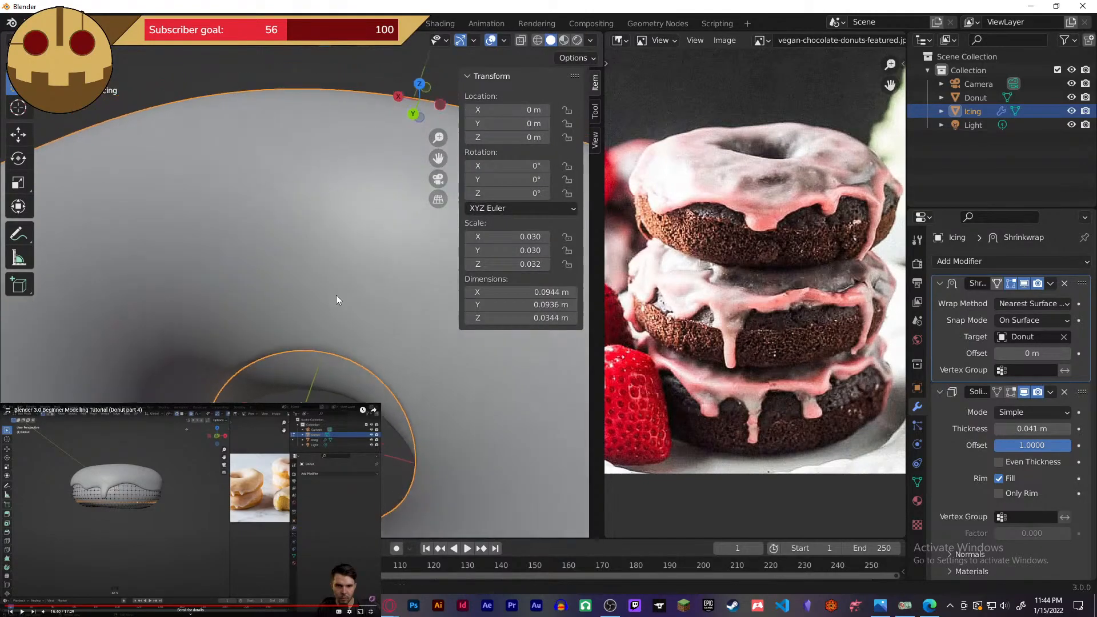
pyautogui.scroll(-5, 345, 258)
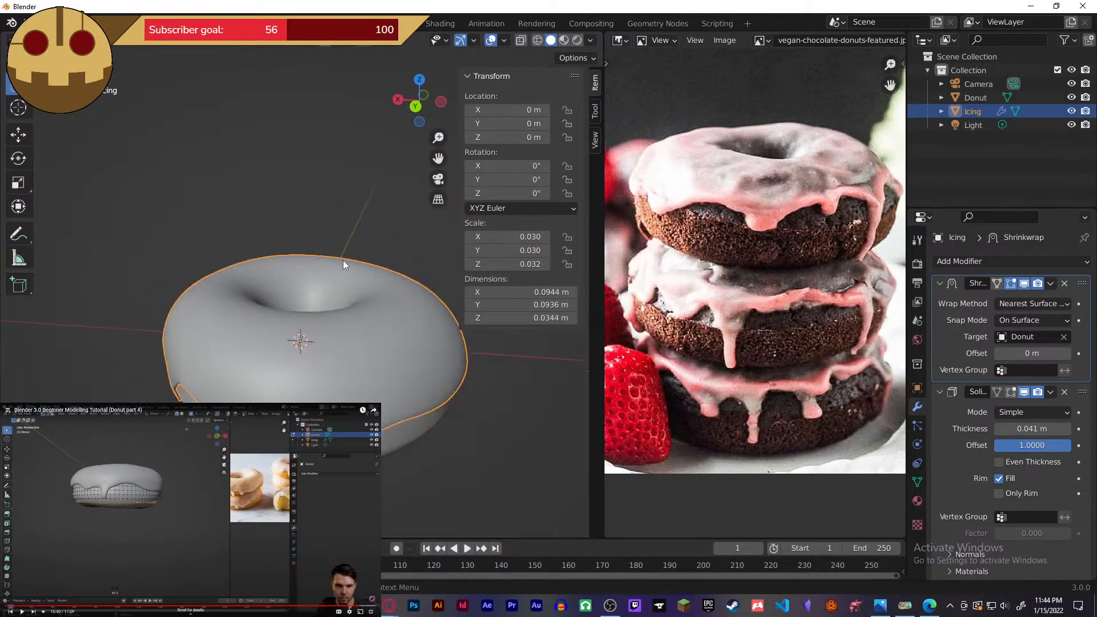
# - Scale the donut's horizontal edge loop just below the icing's edge slightly inward, and return to Object Mode
pyautogui.moveTo(342, 262); pyautogui.dragTo(341, 393, button='middle')
pyautogui.click(287, 392)
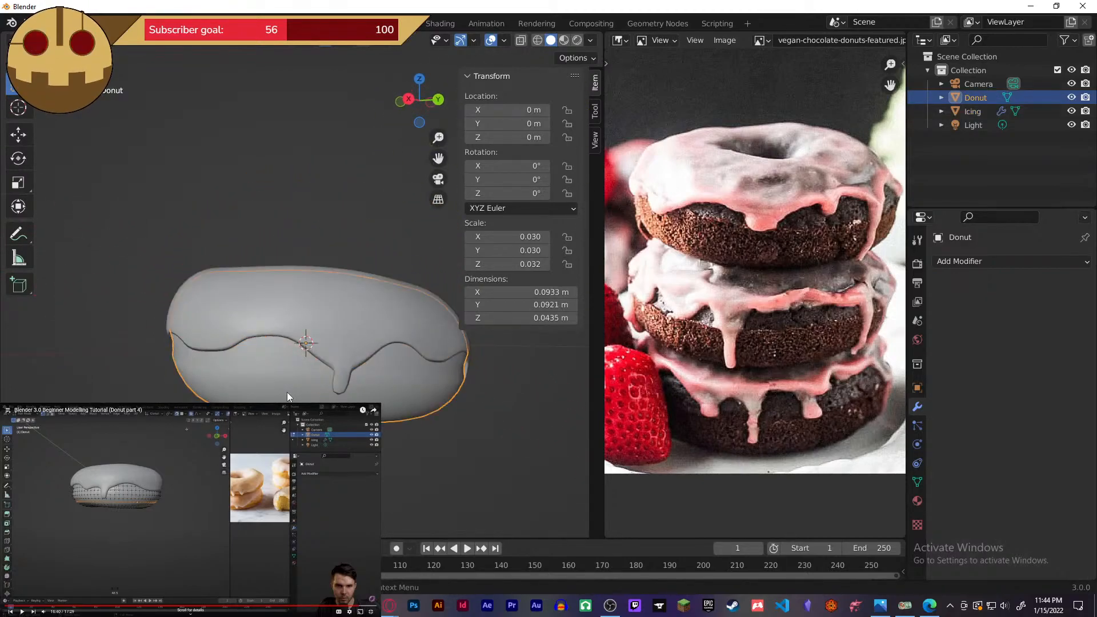
pyautogui.moveTo(485, 448); pyautogui.dragTo(486, 448, button='middle')
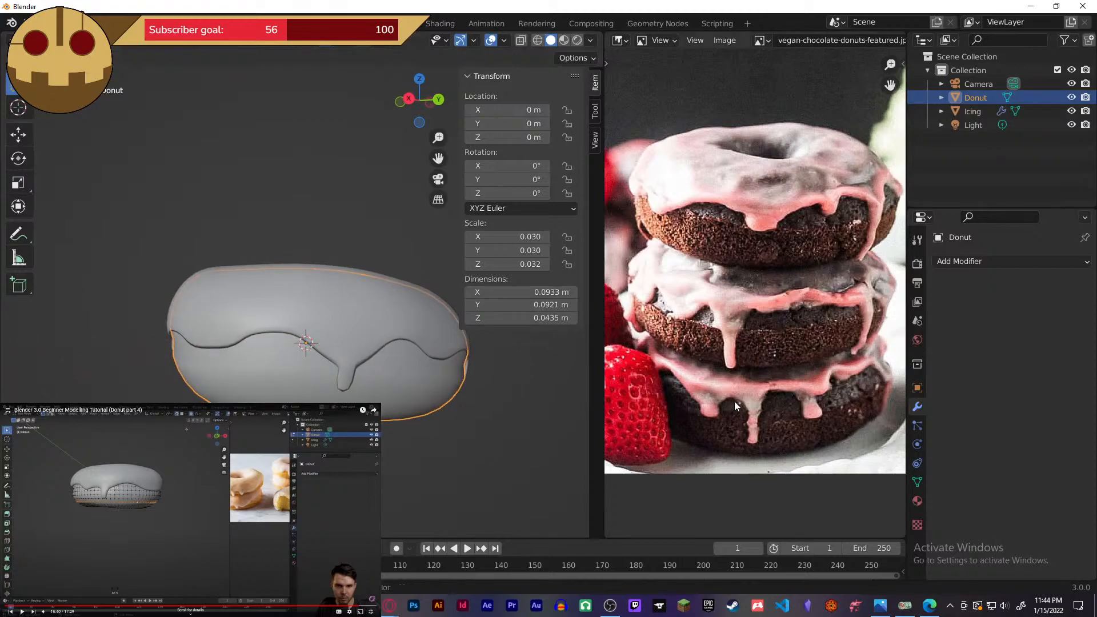
pyautogui.click(164, 537)
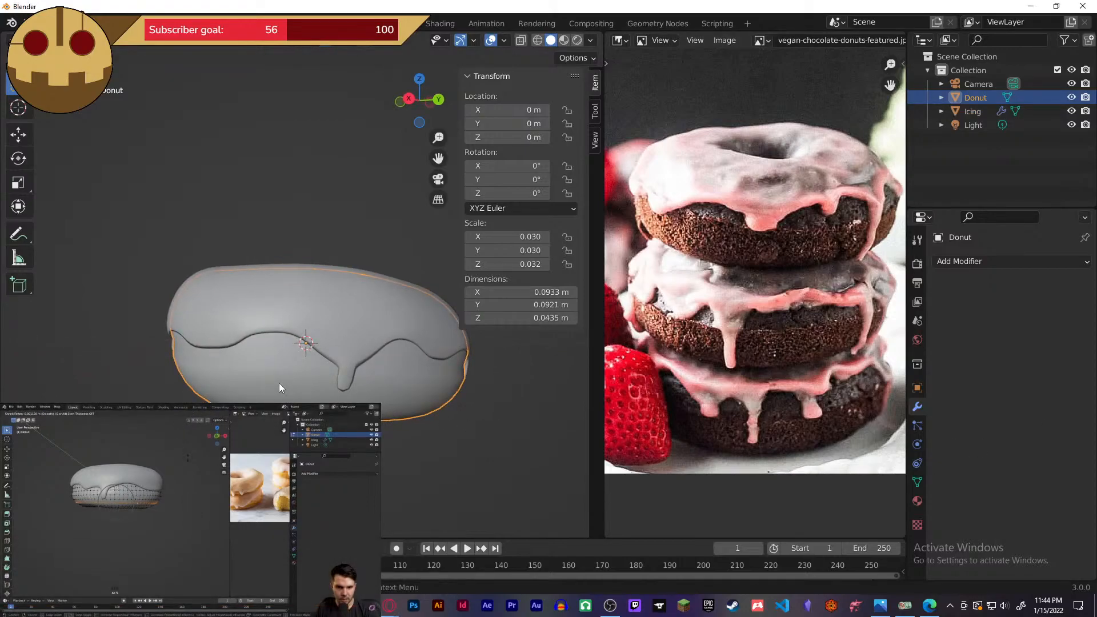
pyautogui.press('Tab')
pyautogui.click(284, 350)
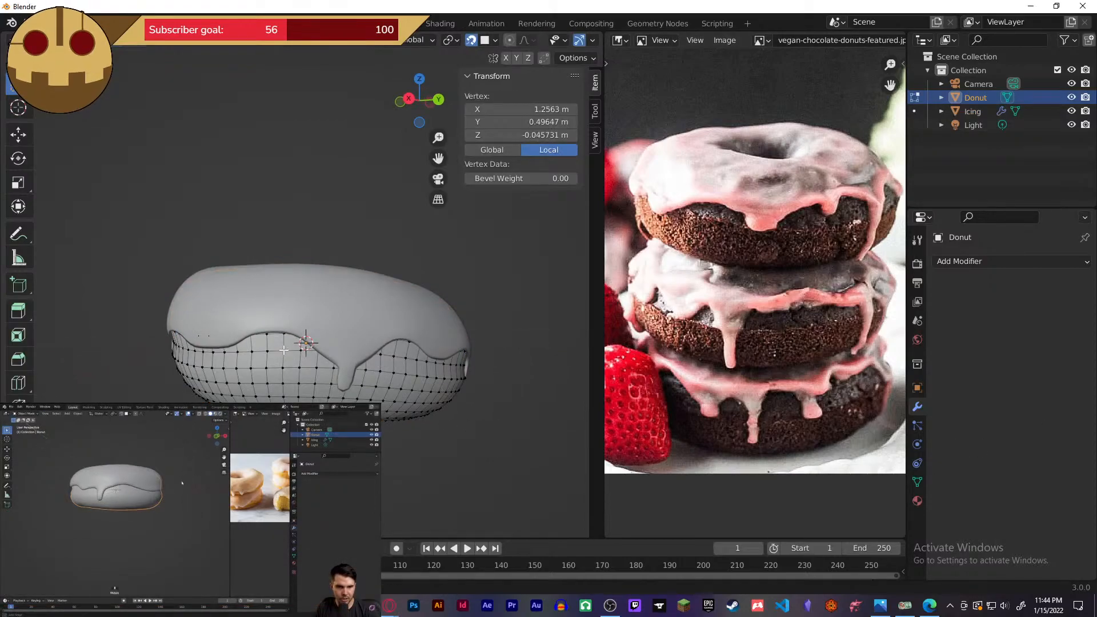
pyautogui.hotkey('alt', 'a')
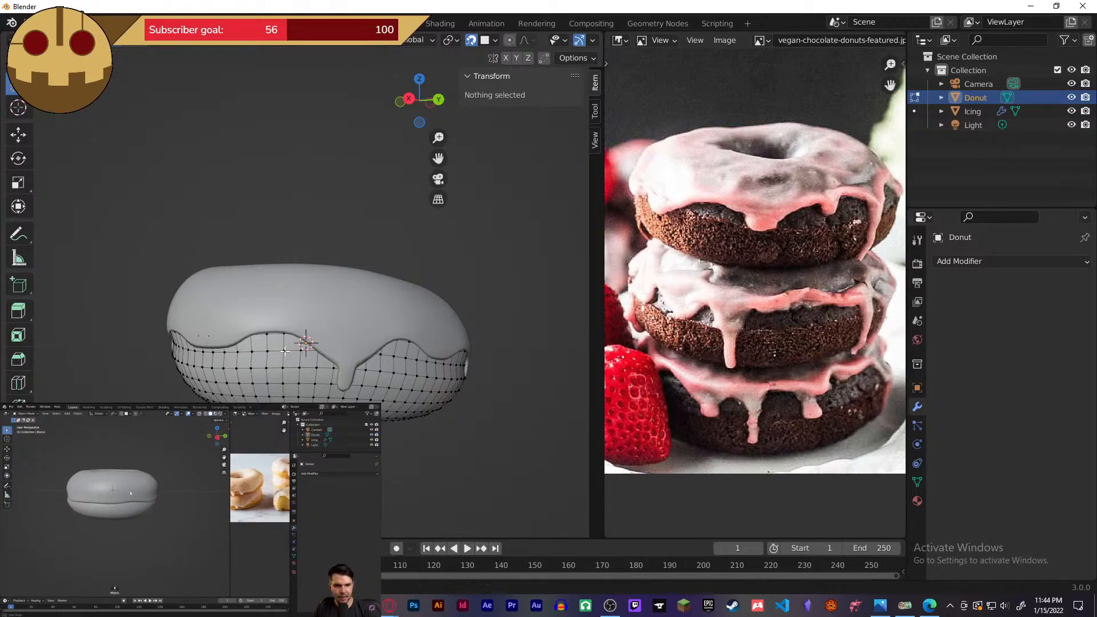
pyautogui.keyDown('alt'); pyautogui.click(285, 351); pyautogui.keyUp('alt')
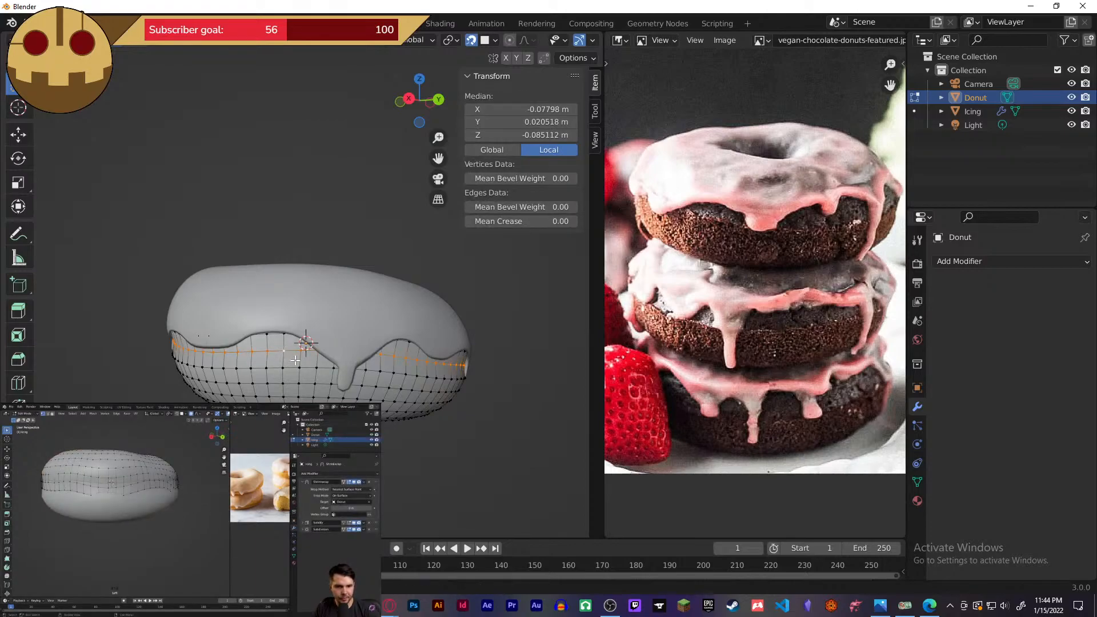
pyautogui.press('s')
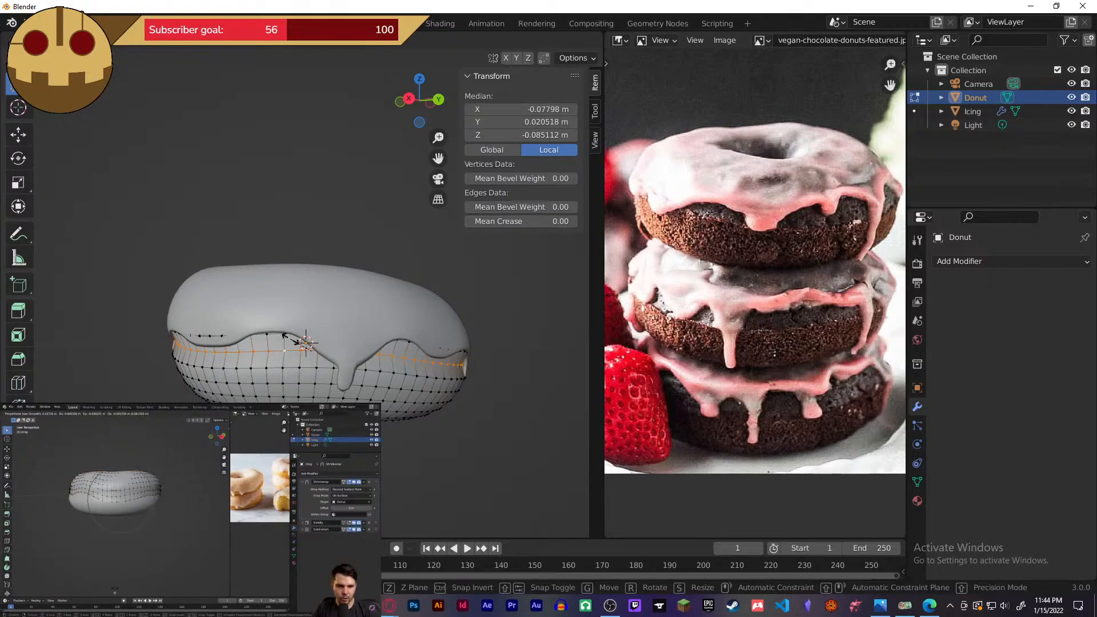
pyautogui.click(289, 339)
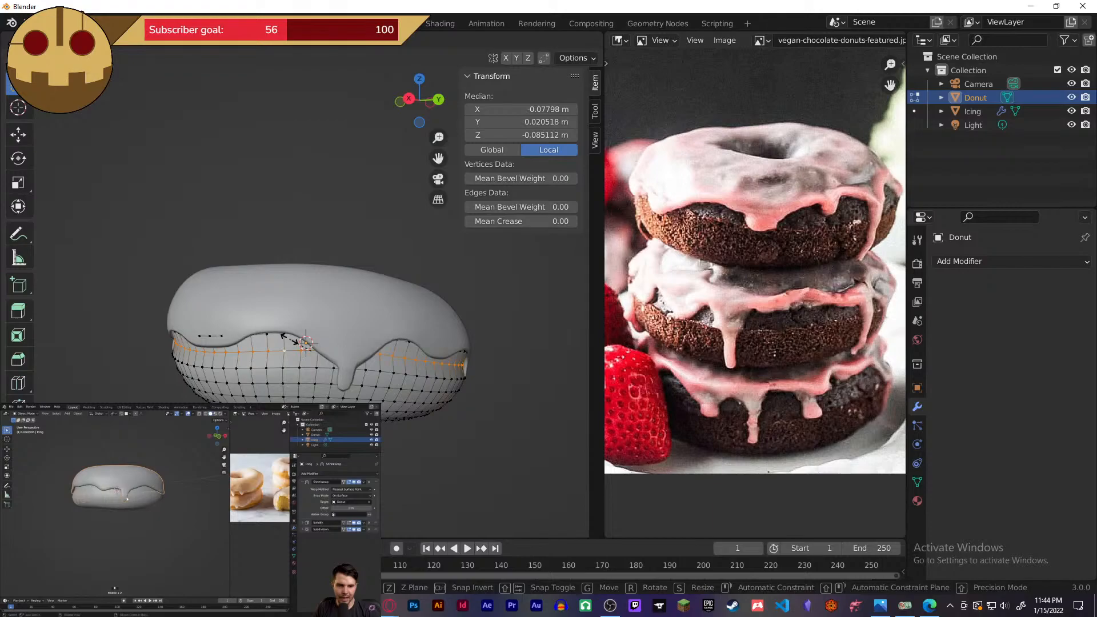
pyautogui.click(371, 457)
pyautogui.moveTo(371, 457); pyautogui.dragTo(473, 395, button='middle')
pyautogui.press('Tab')
# - Compare the icing's drips with the drips in the chocolate donut reference photo
pyautogui.click(314, 311)
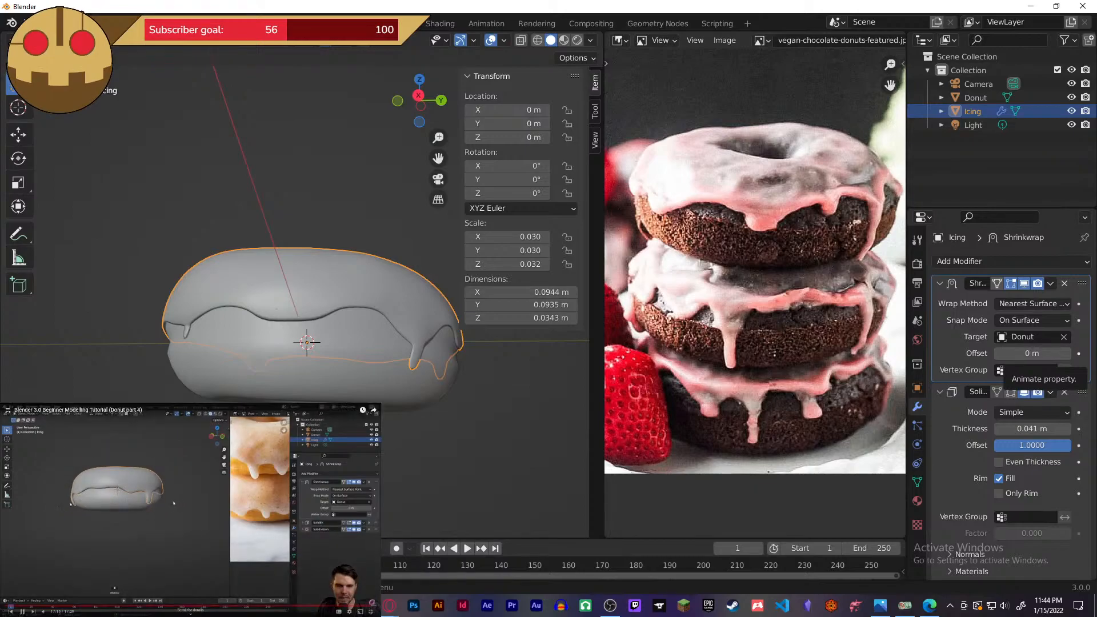
pyautogui.moveTo(320, 389); pyautogui.dragTo(435, 426, button='middle')
pyautogui.scroll(2, 783, 346)
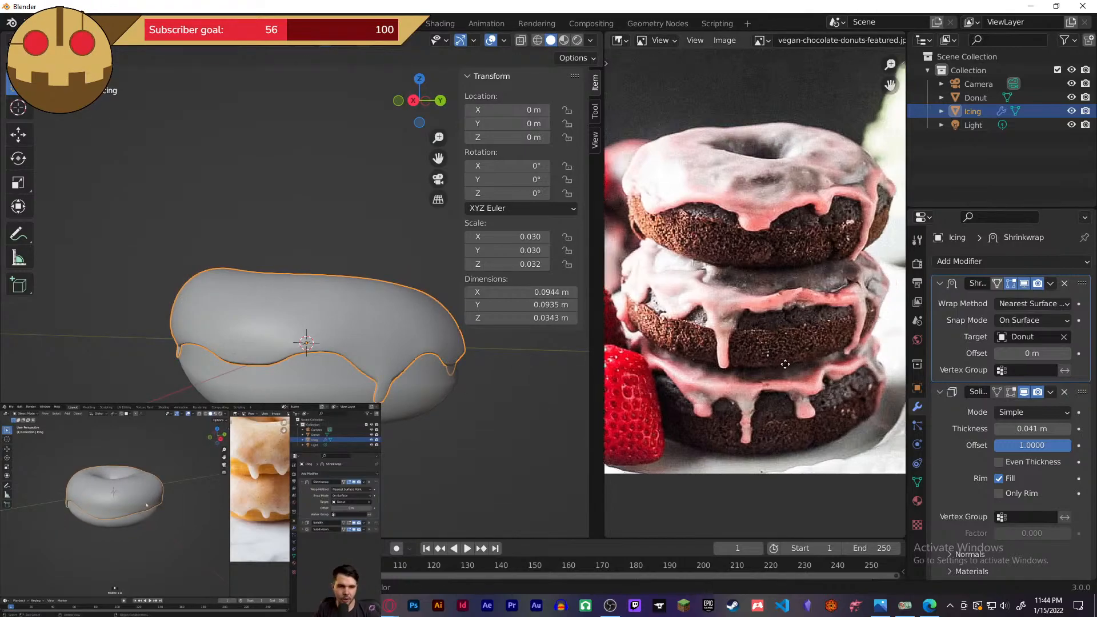
pyautogui.scroll(1, 804, 395)
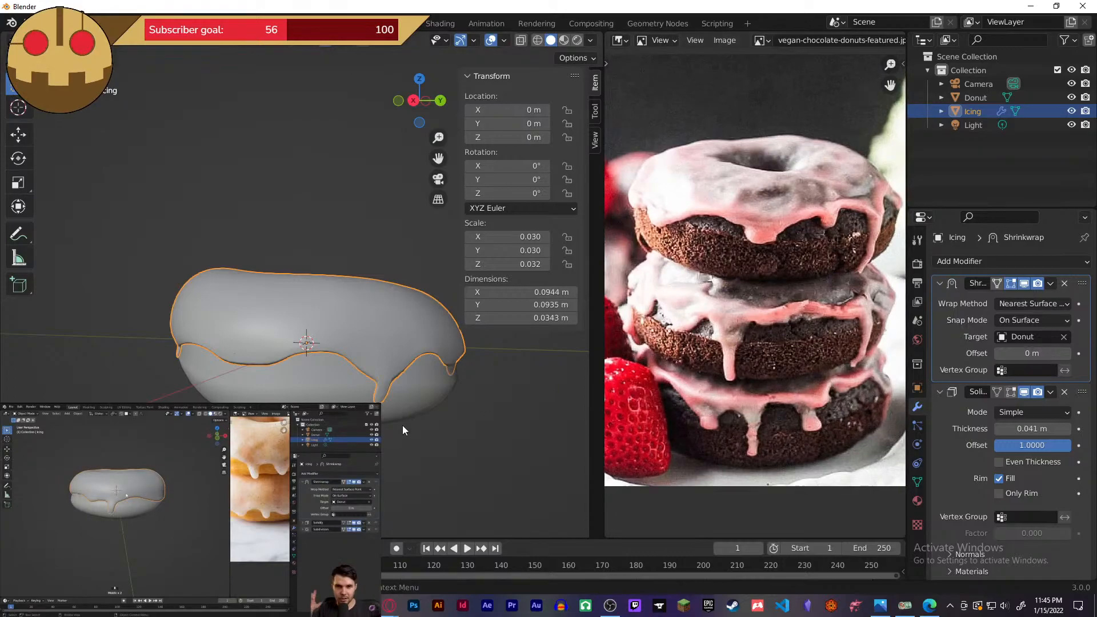
pyautogui.moveTo(403, 428); pyautogui.dragTo(462, 426, button='middle')
pyautogui.click(461, 430)
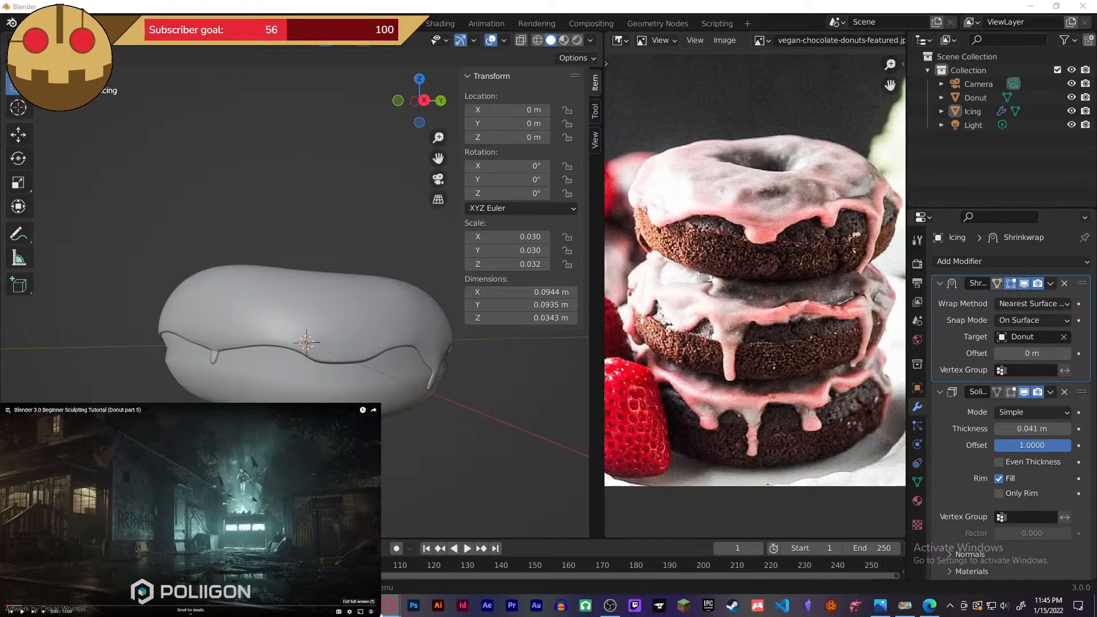
# - Examine the icing and its drips from all around the donut, leaving the icing selected
pyautogui.press('Escape')
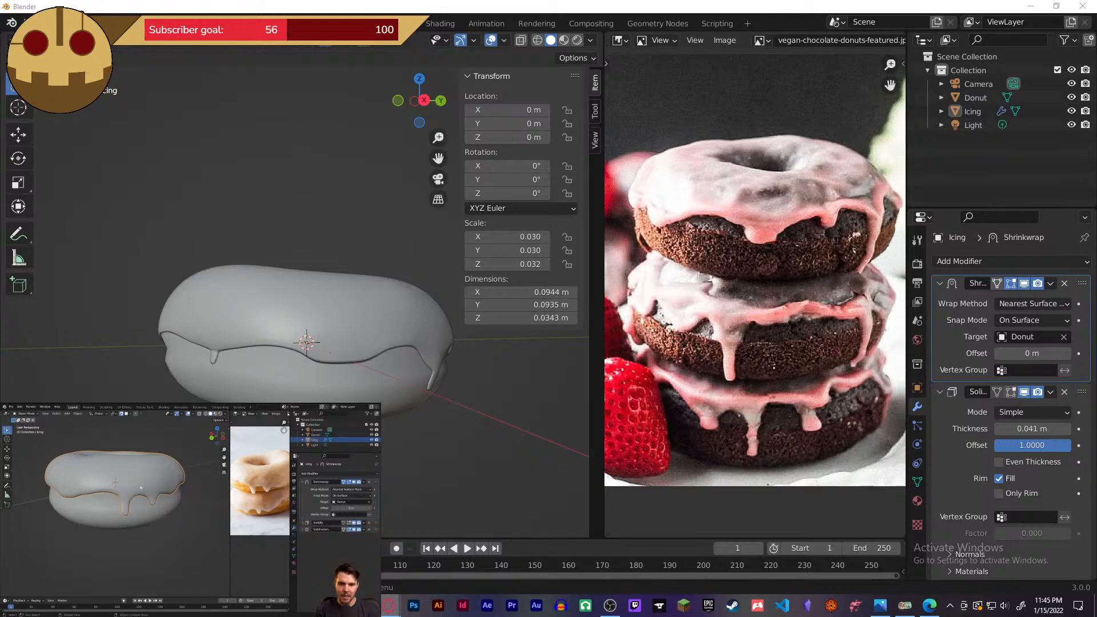
pyautogui.moveTo(198, 548)
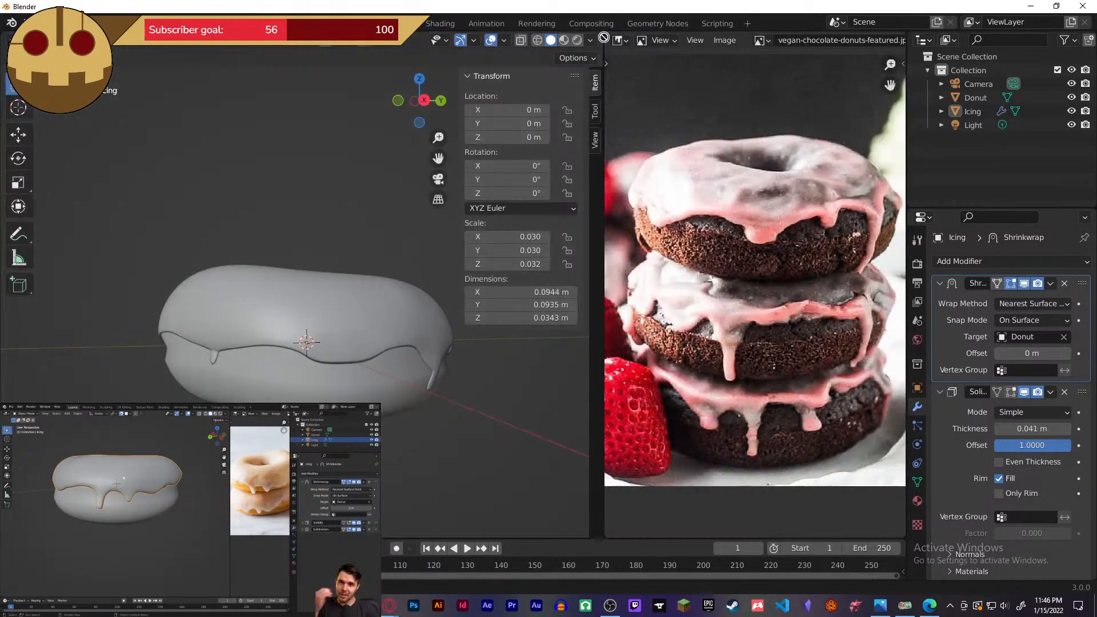
pyautogui.moveTo(404, 281); pyautogui.dragTo(293, 259, button='middle')
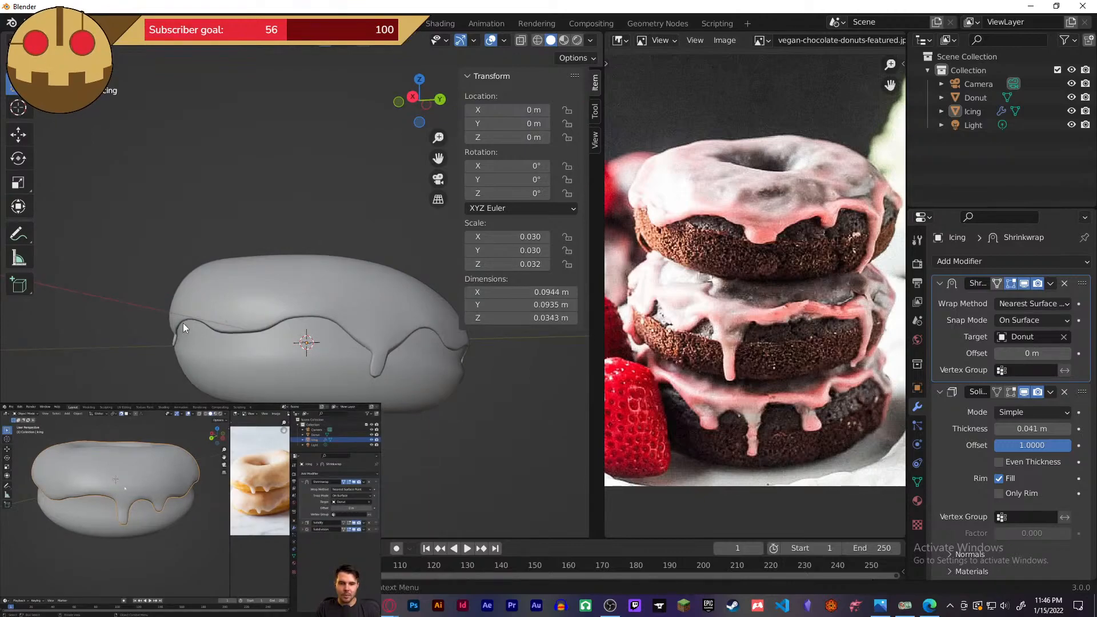
pyautogui.moveTo(176, 280); pyautogui.dragTo(414, 286, button='middle')
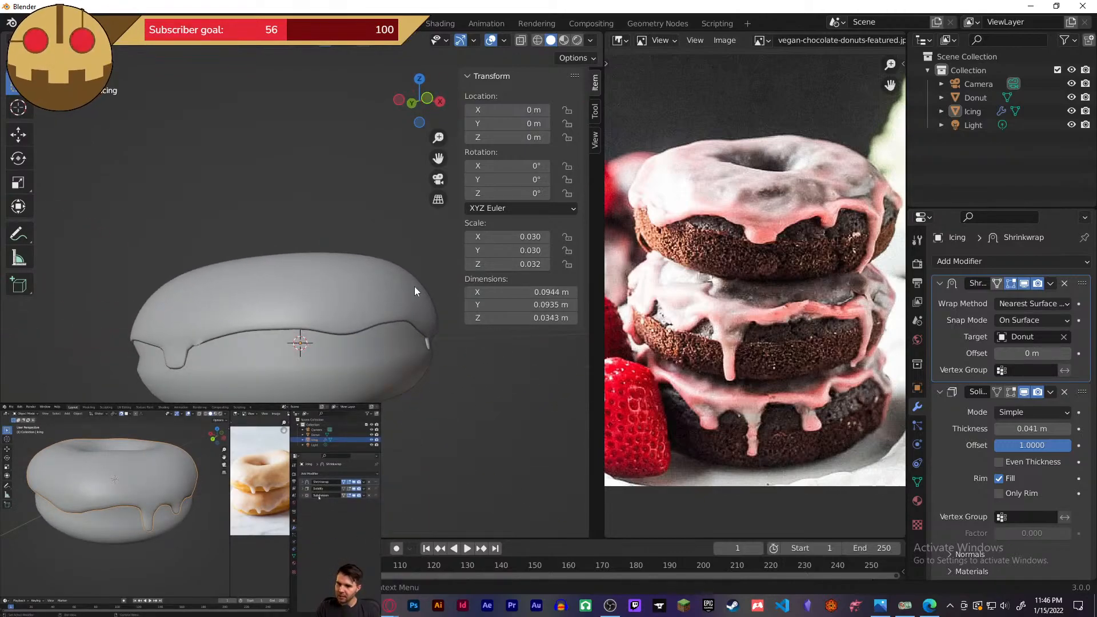
pyautogui.moveTo(273, 365); pyautogui.dragTo(321, 346, button='middle')
pyautogui.moveTo(359, 362); pyautogui.dragTo(326, 372, button='middle')
pyautogui.click(310, 307)
pyautogui.moveTo(310, 307); pyautogui.dragTo(389, 361, button='middle')
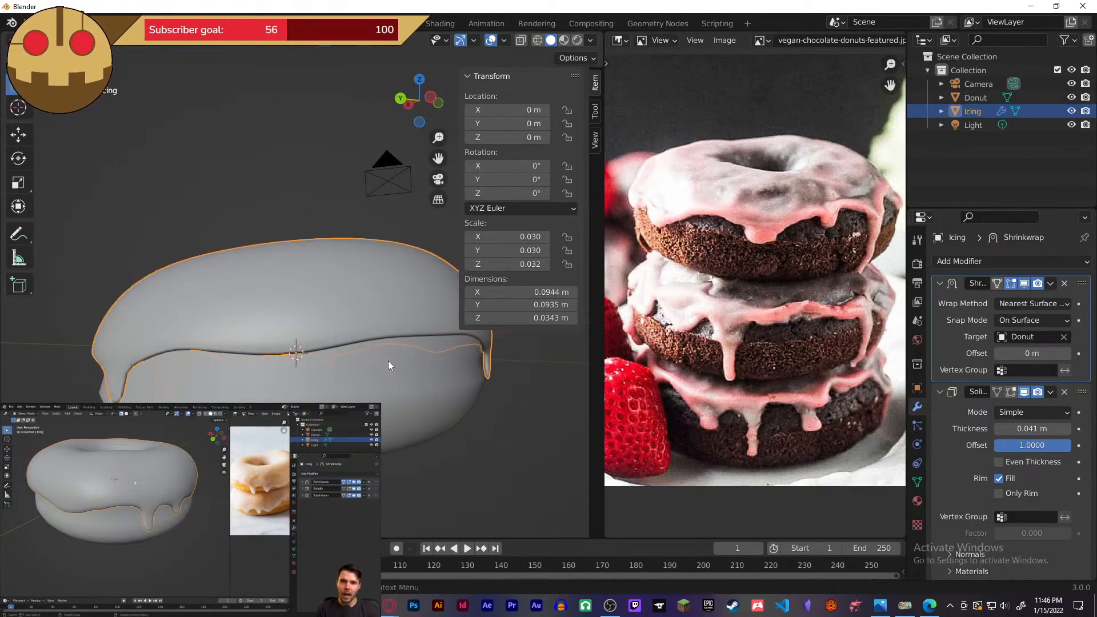
pyautogui.scroll(-4, 385, 361)
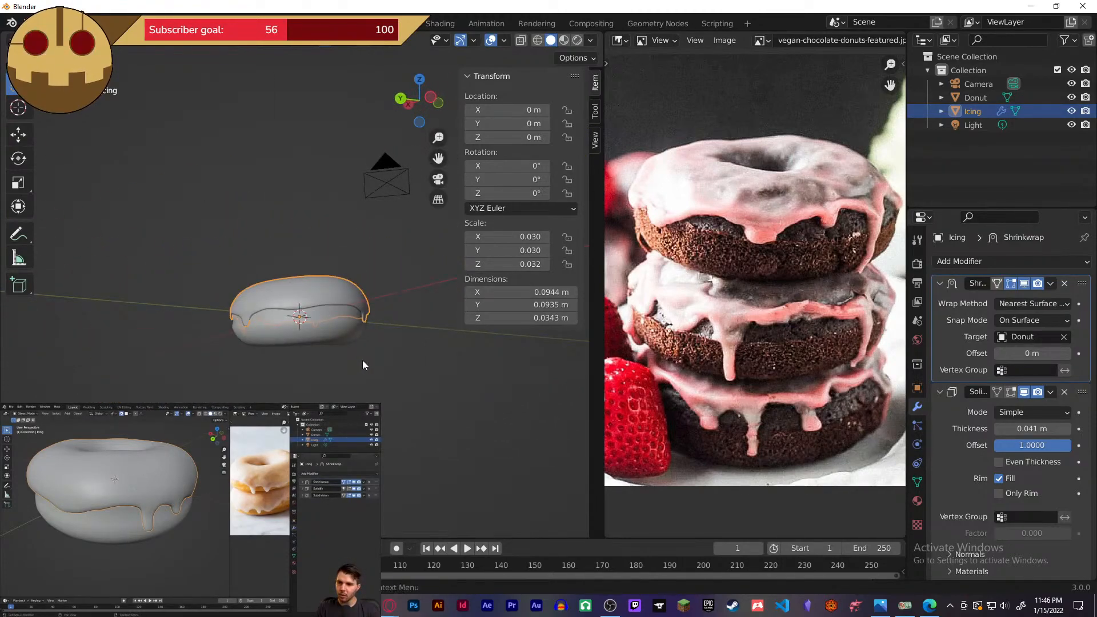
pyautogui.scroll(2, 362, 360)
pyautogui.moveTo(367, 371); pyautogui.dragTo(375, 384, button='middle')
pyautogui.scroll(-2, 375, 384)
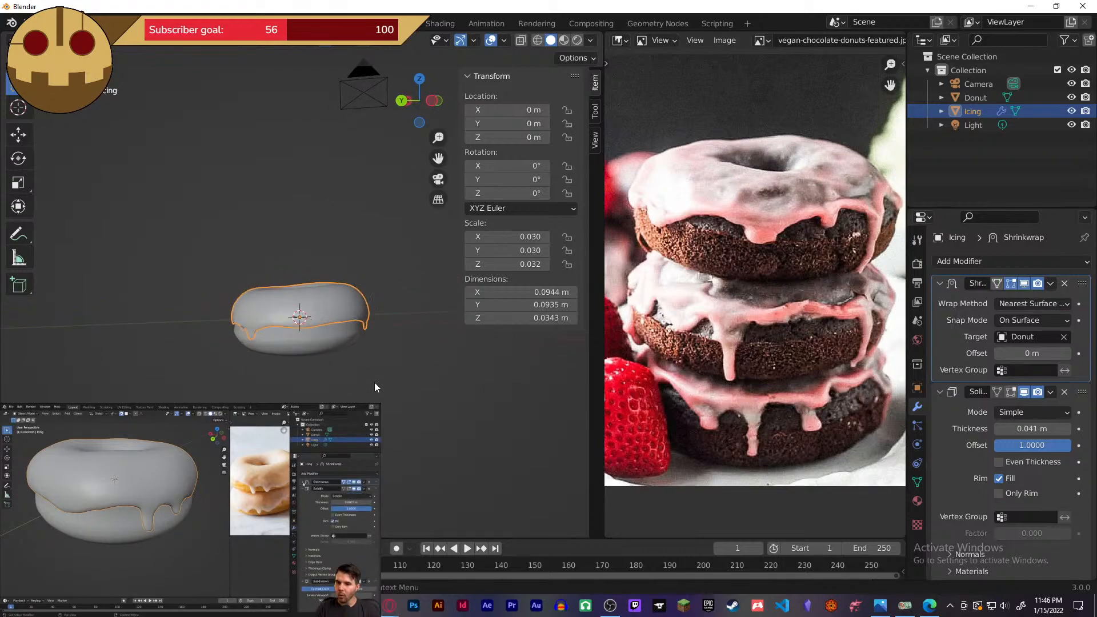
pyautogui.scroll(2, 374, 388)
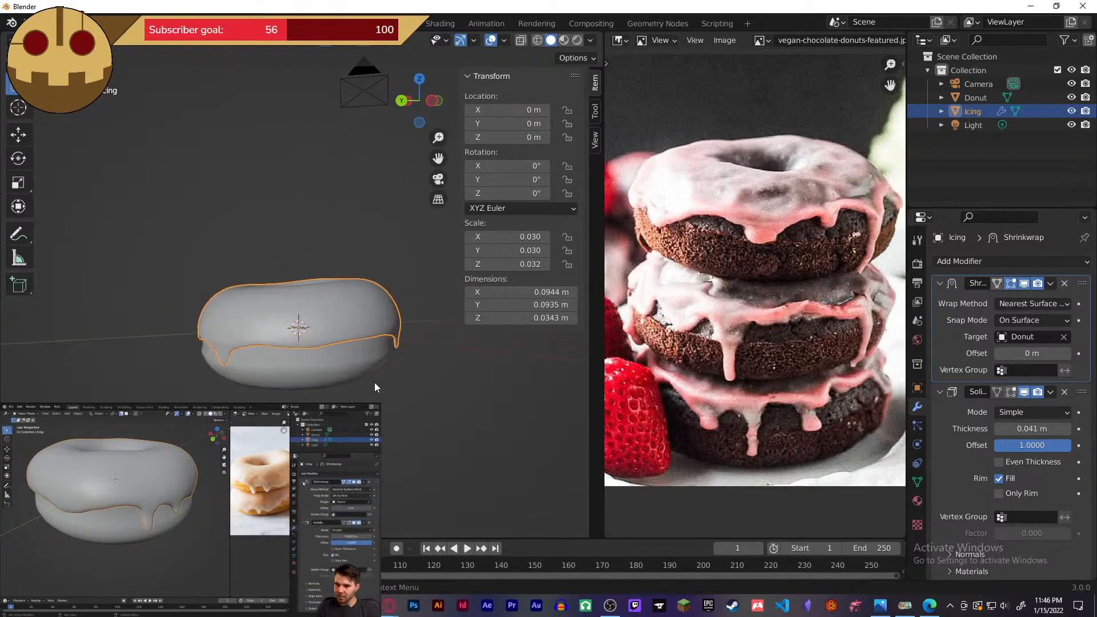
# - Apply the icing's Shrinkwrap and Solidify modifiers
pyautogui.click(1050, 284)
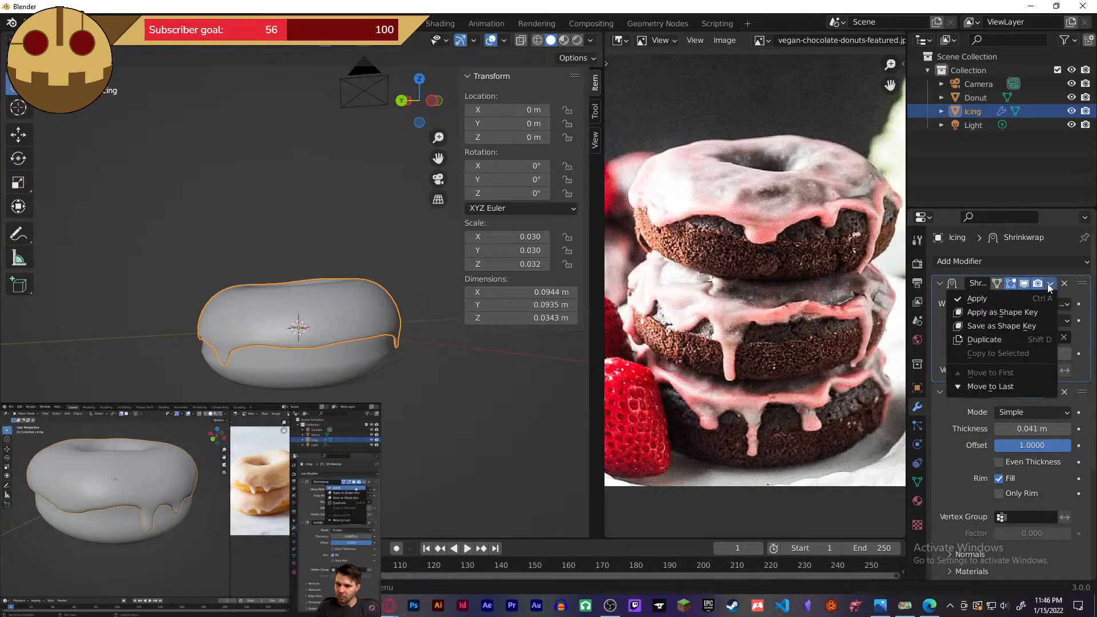
pyautogui.press('Escape')
pyautogui.click(1050, 284)
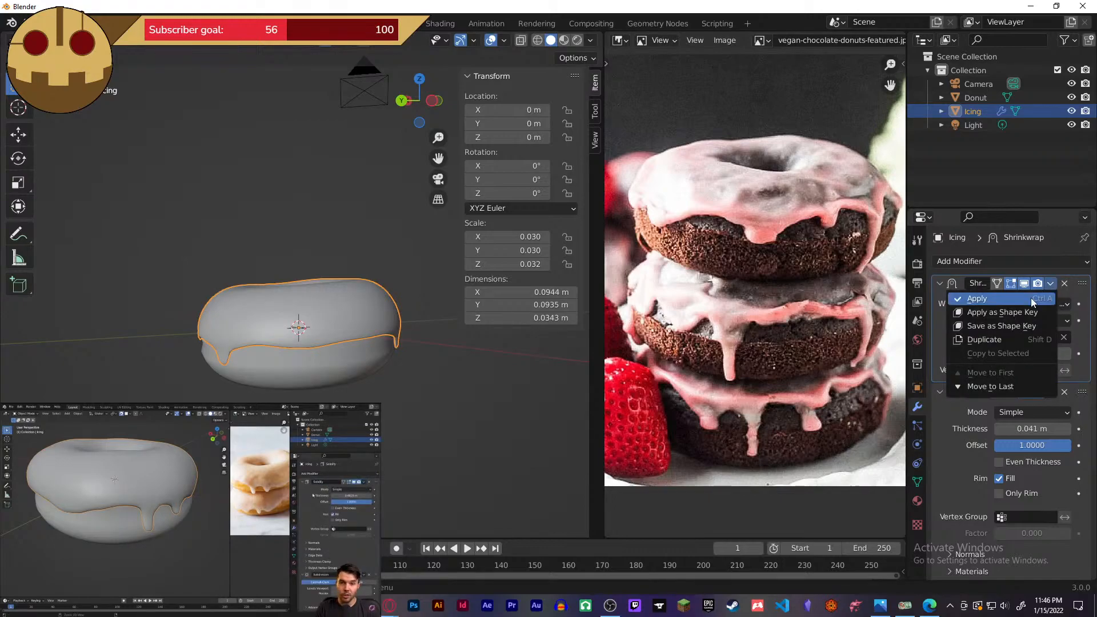
pyautogui.click(1034, 302)
pyautogui.click(1050, 284)
pyautogui.click(1035, 298)
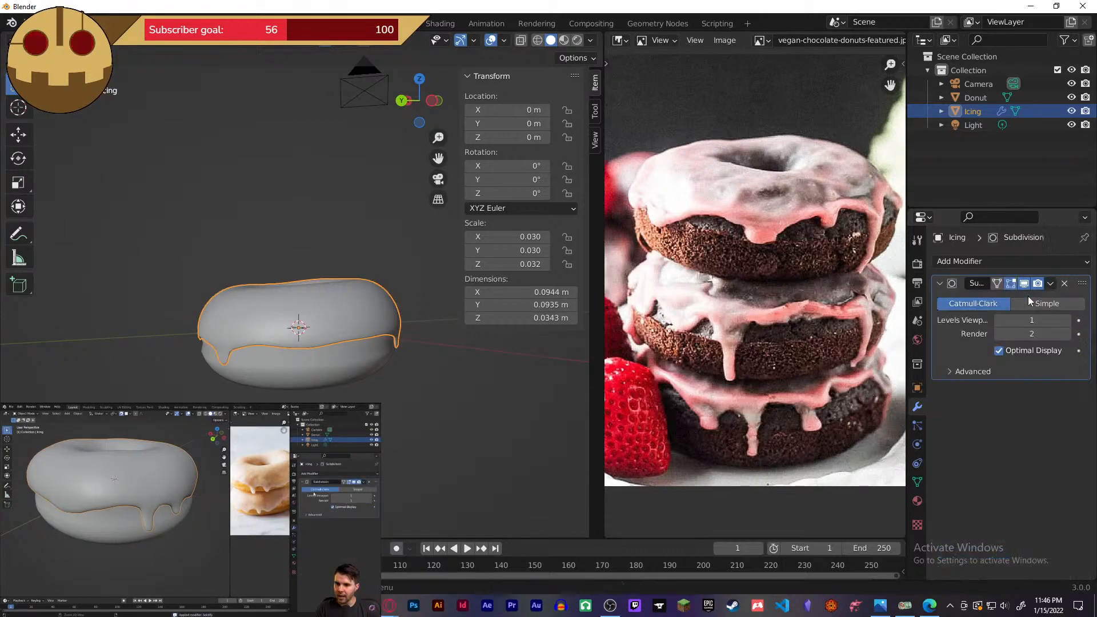
# - Apply the icing's Subdivision modifier
pyautogui.click(1050, 284)
pyautogui.click(1029, 297)
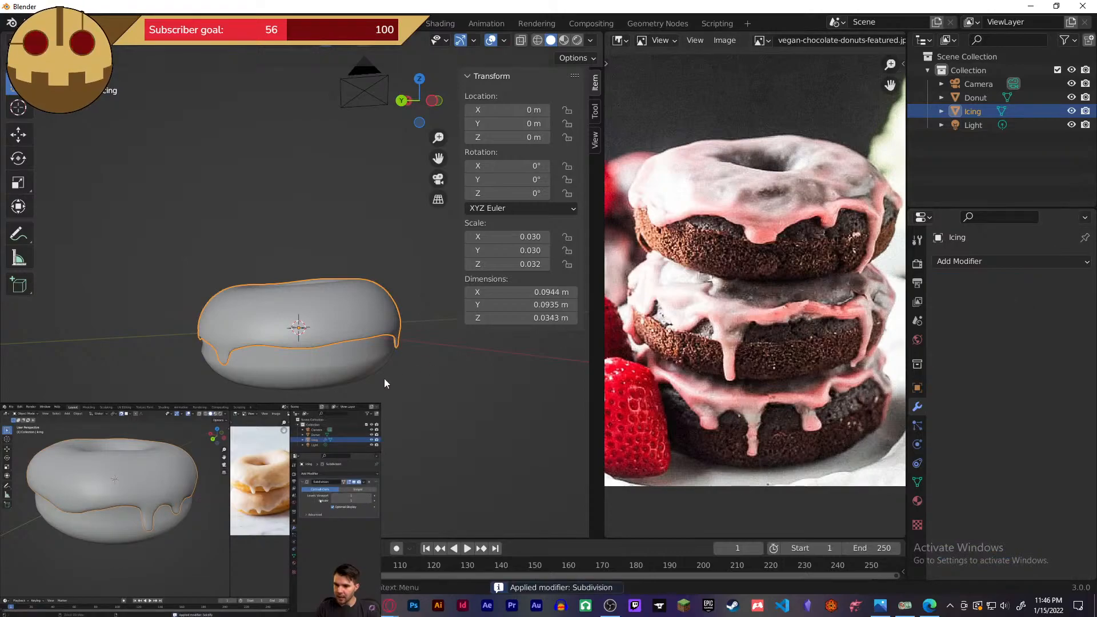
pyautogui.moveTo(384, 379); pyautogui.dragTo(443, 347, button='middle')
pyautogui.scroll(6, 421, 355)
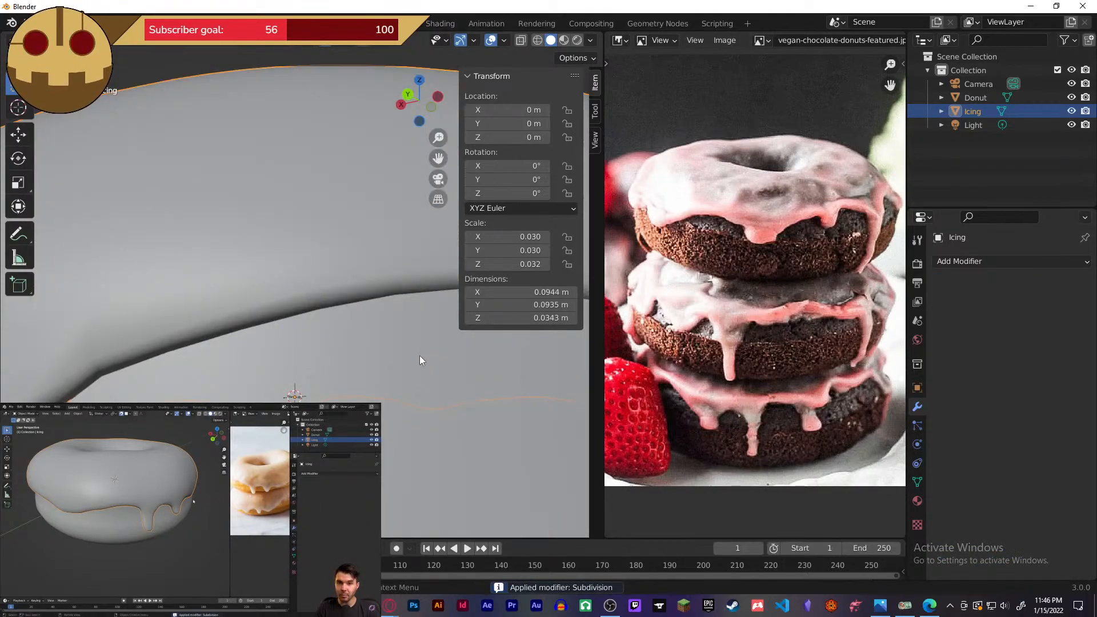
pyautogui.scroll(-5, 420, 356)
# - Inspect the icing's subdivided mesh in Edit Mode, and return to Object Mode with the icing selected
pyautogui.click(372, 351)
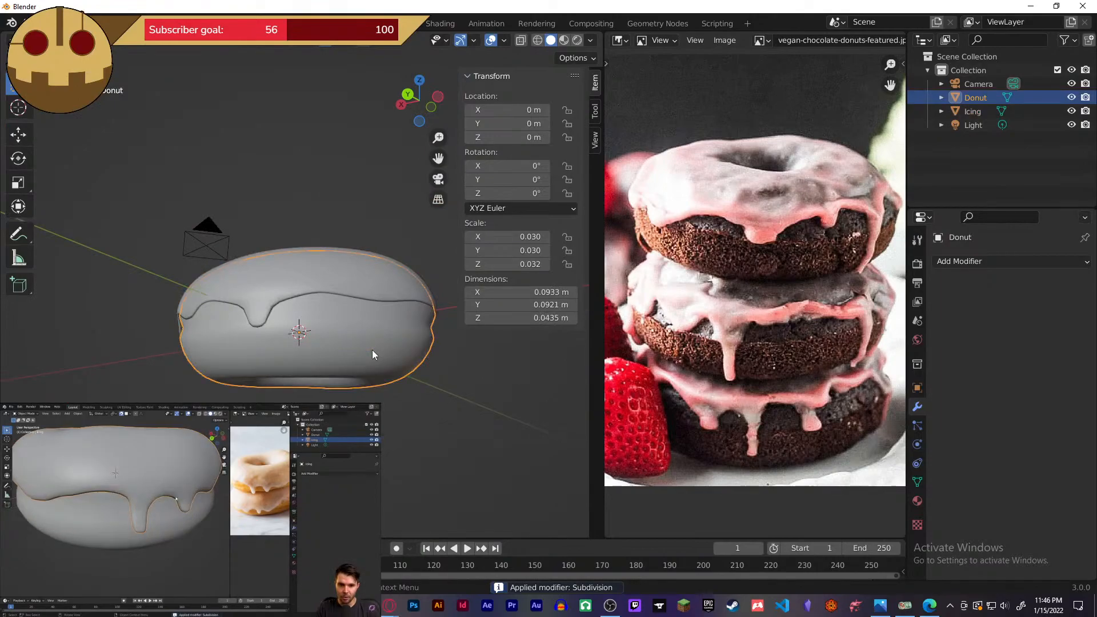
pyautogui.click(303, 270)
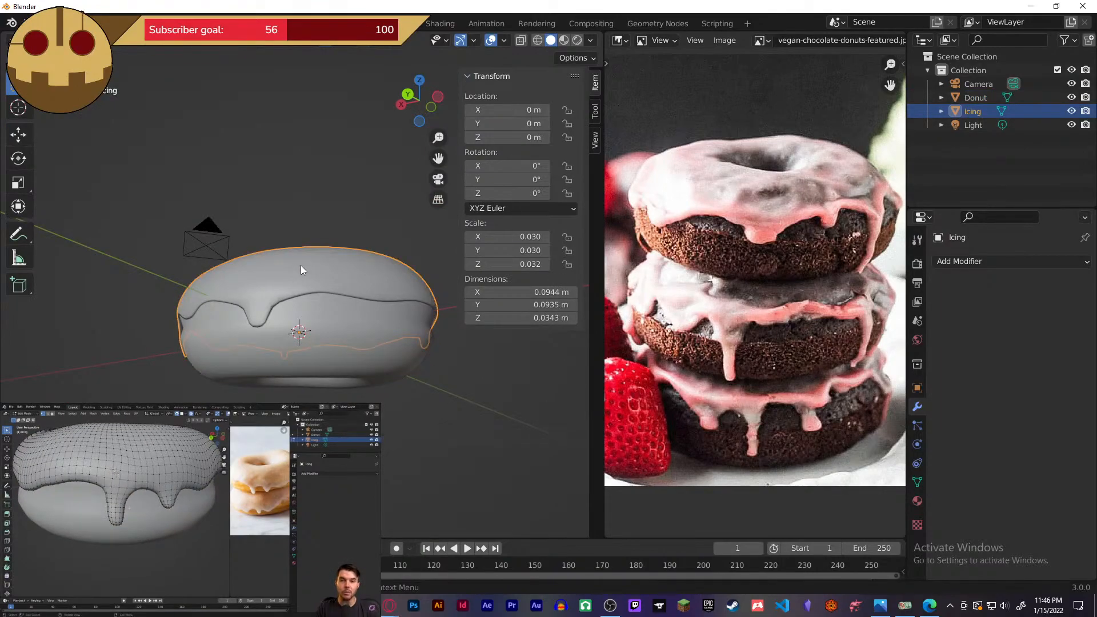
pyautogui.press('Tab')
pyautogui.moveTo(301, 280); pyautogui.dragTo(336, 352, button='middle')
pyautogui.scroll(1, 343, 327)
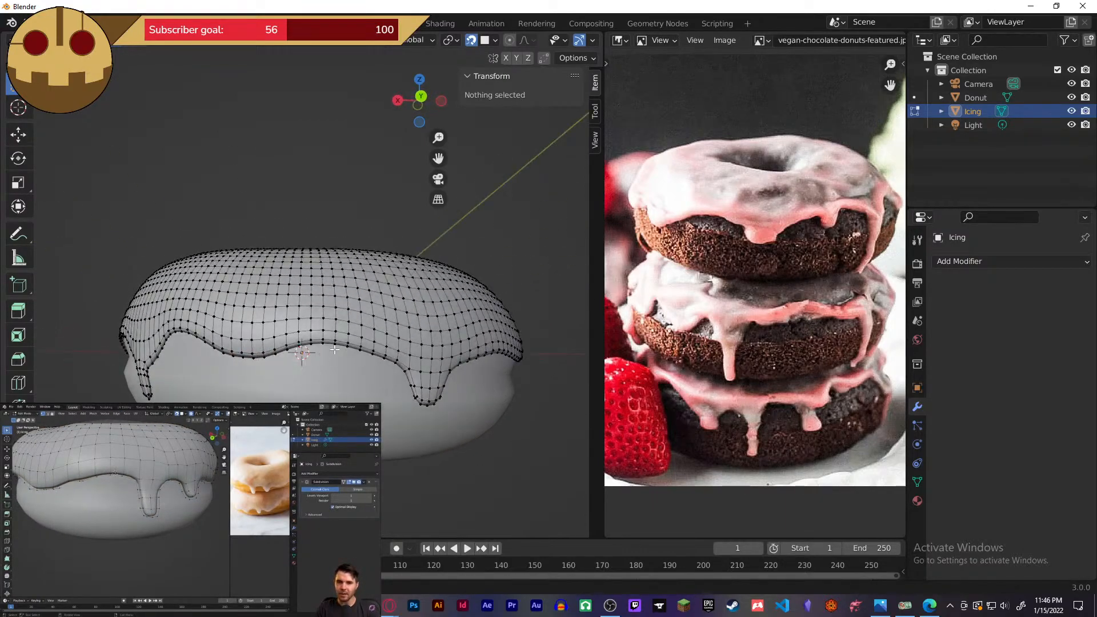
pyautogui.press('Tab')
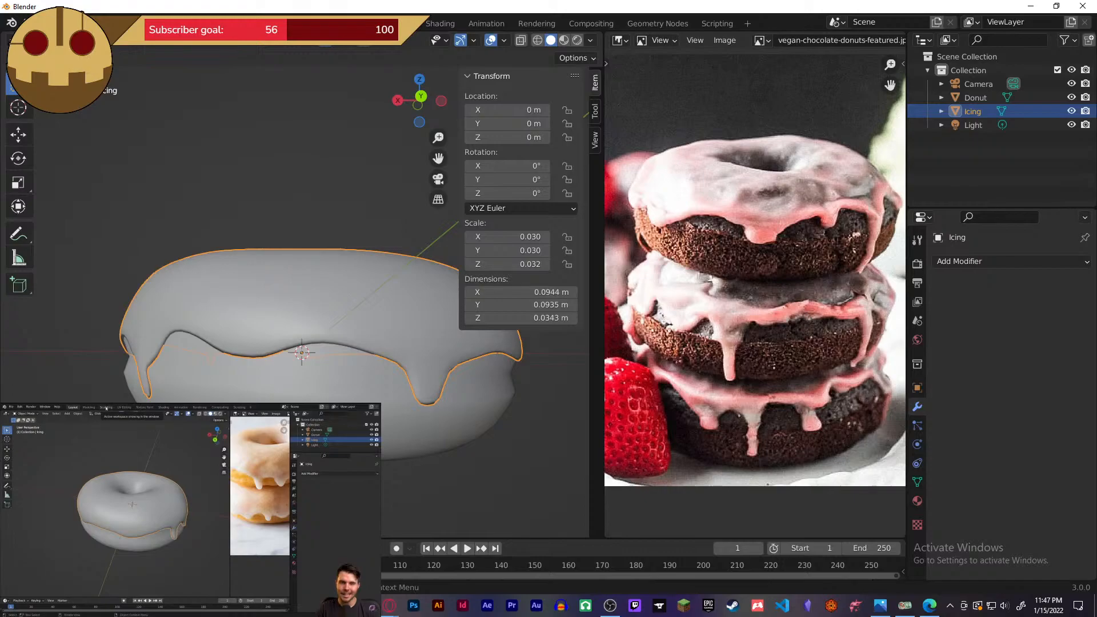
# - Switch to the Sculpting workspace and frame the donut closely from the side with the short narrow drip
pyautogui.click(285, 23)
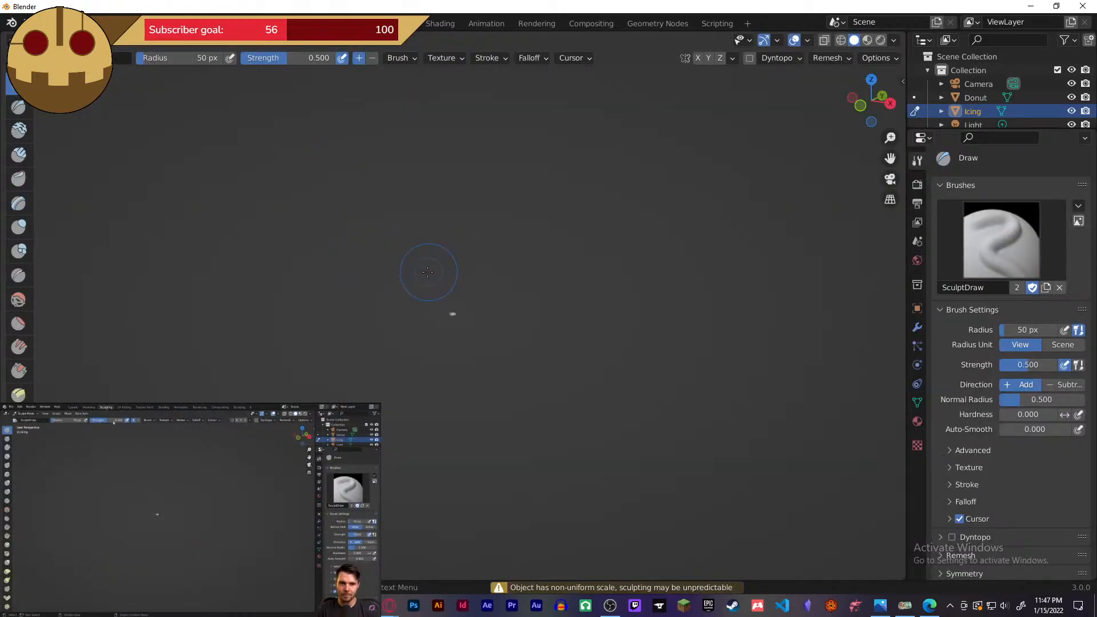
pyautogui.scroll(15, 452, 332)
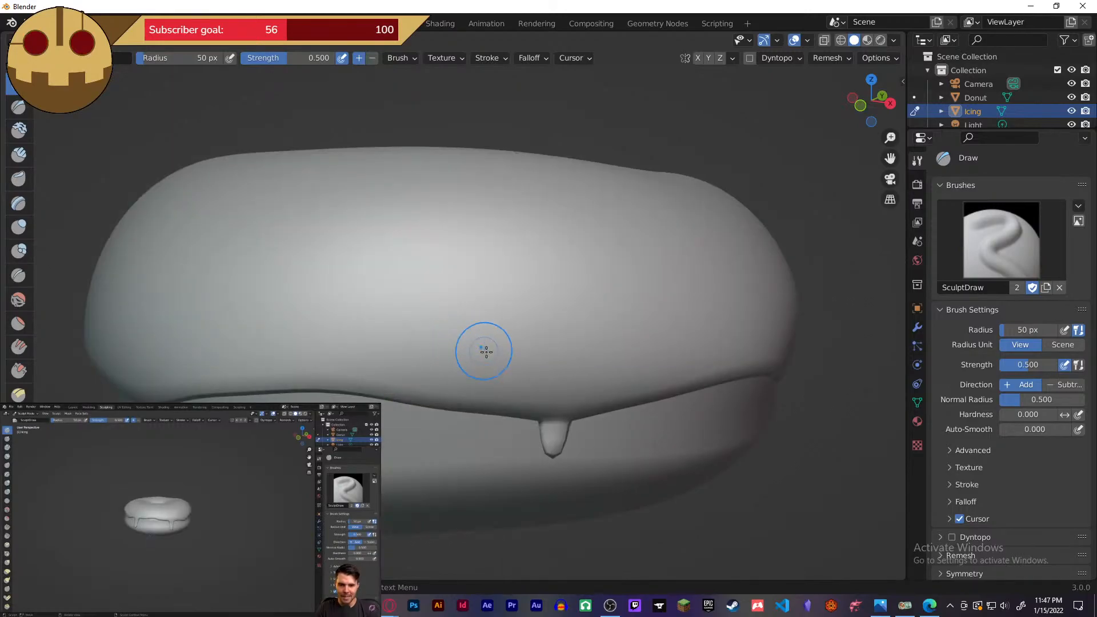
pyautogui.moveTo(799, 350)
pyautogui.mouseDown(button='middle')
pyautogui.moveTo(714, 321)
pyautogui.moveTo(634, 314)
pyautogui.moveTo(692, 311)
pyautogui.moveTo(674, 313)
pyautogui.mouseUp(button='middle')
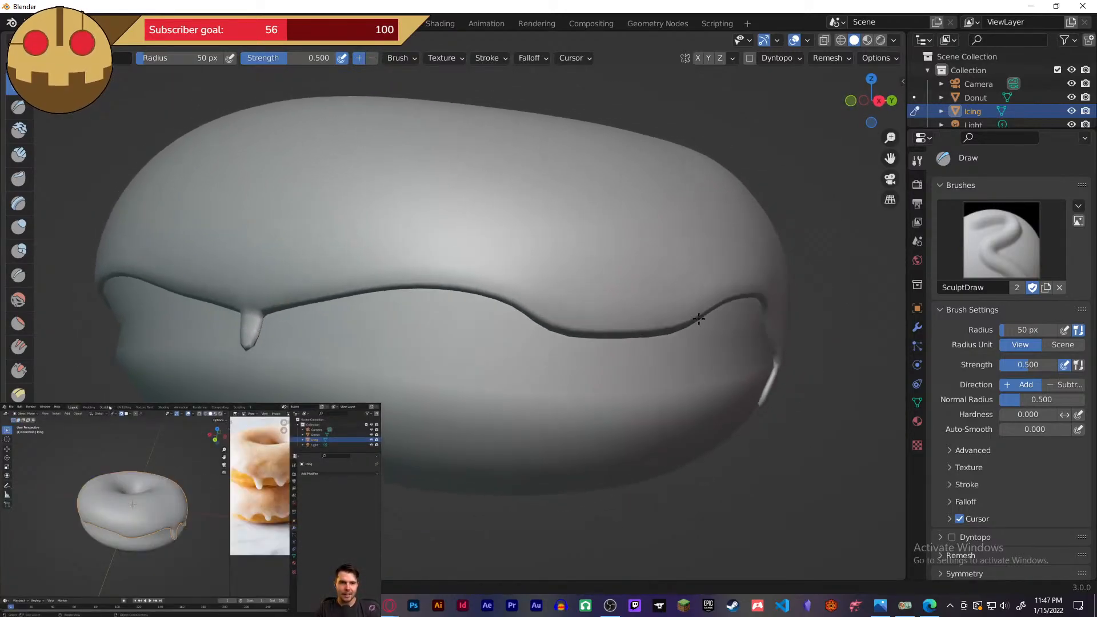
# - Thicken the short narrow drip and the longer narrow drip beside it with the Inflate brush, radius 50 px and strength 0.500
pyautogui.click(19, 232)
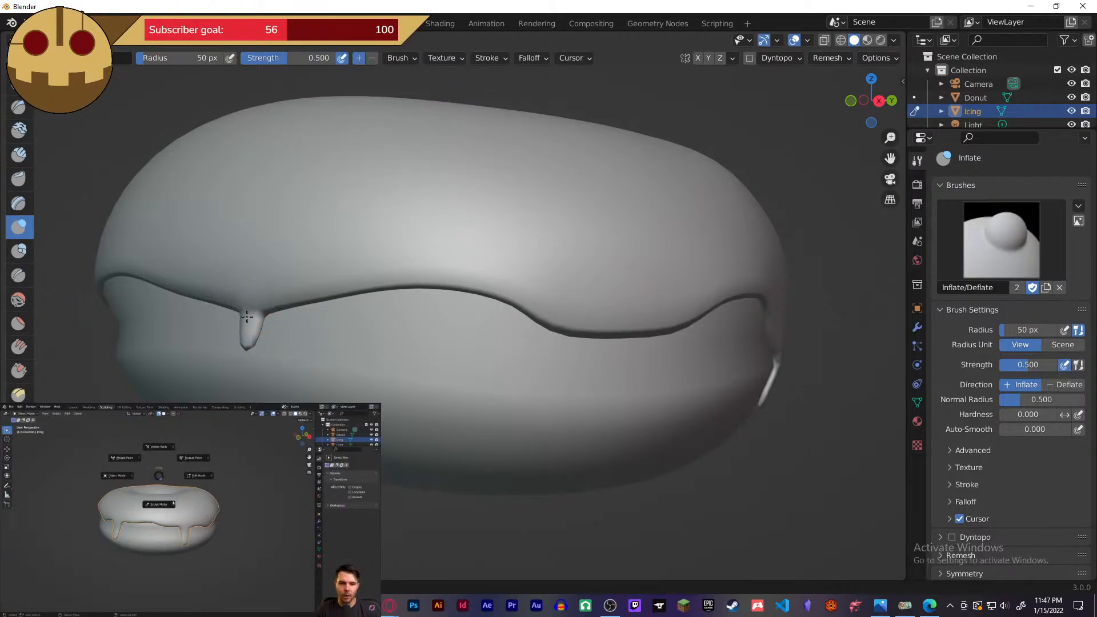
pyautogui.moveTo(250, 313); pyautogui.dragTo(249, 300)
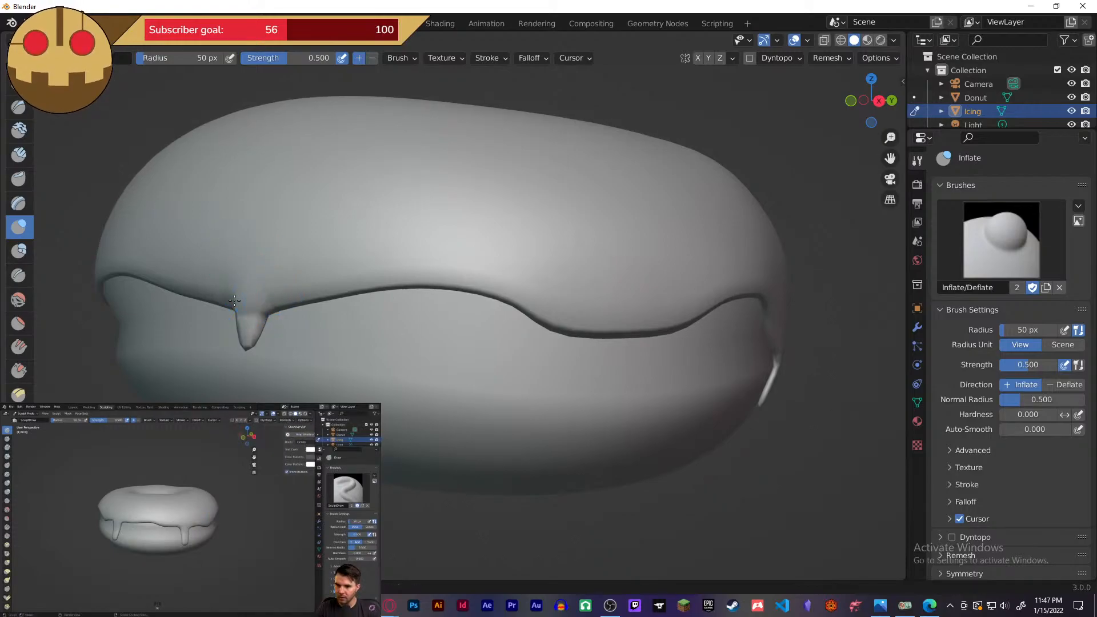
pyautogui.moveTo(400, 311); pyautogui.dragTo(284, 299, button='middle')
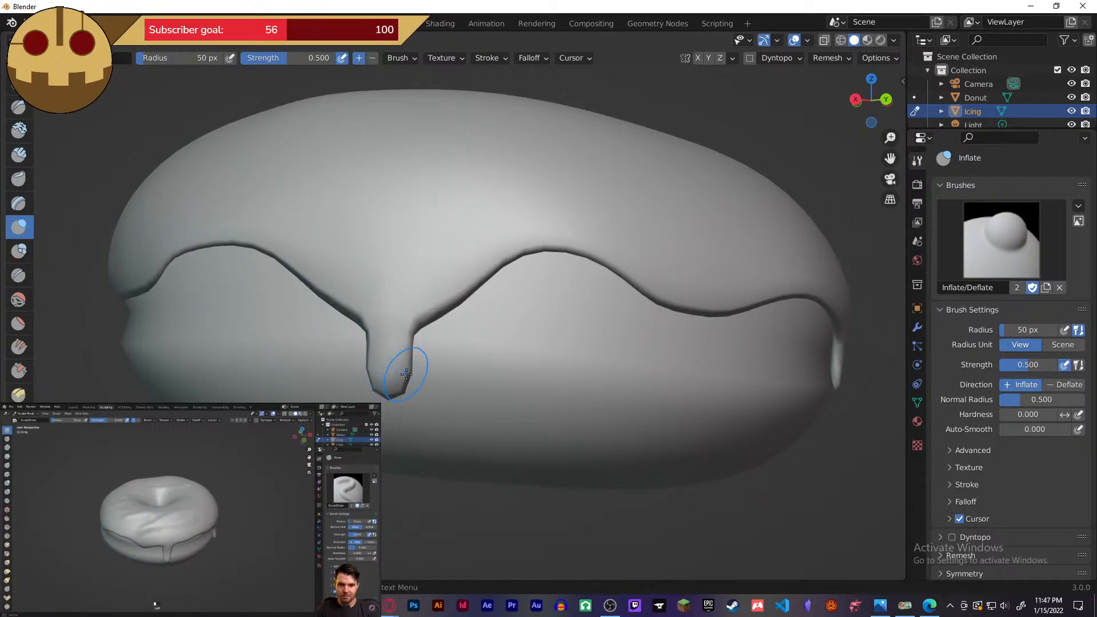
pyautogui.moveTo(406, 374); pyautogui.dragTo(309, 336, button='middle')
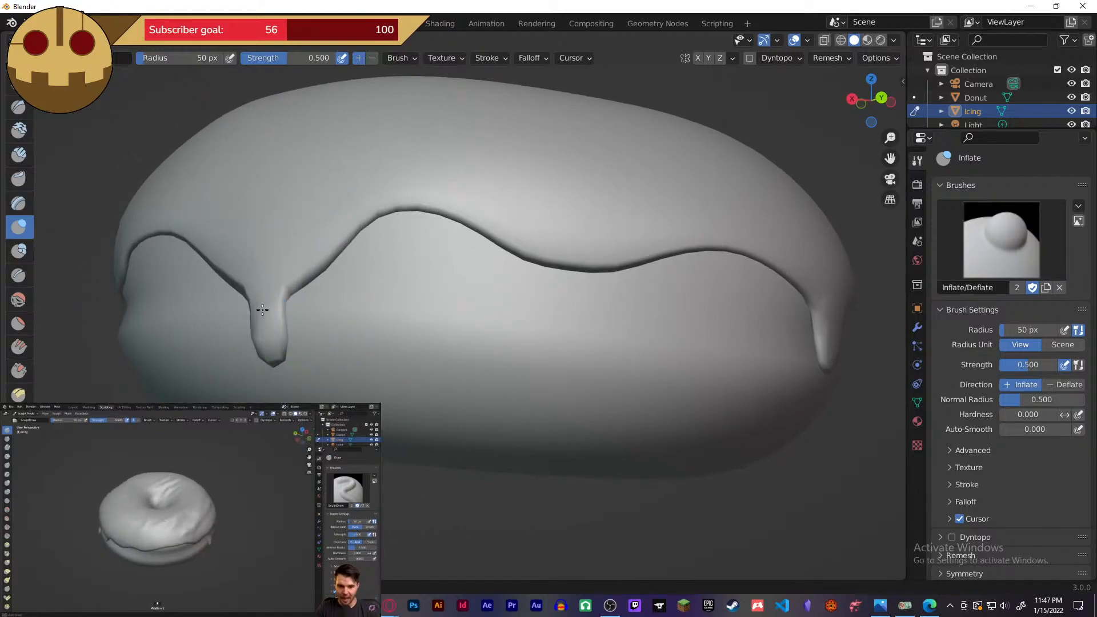
pyautogui.moveTo(294, 308)
pyautogui.mouseDown(button='middle')
pyautogui.moveTo(242, 314)
pyautogui.moveTo(275, 299)
pyautogui.mouseUp(button='middle')
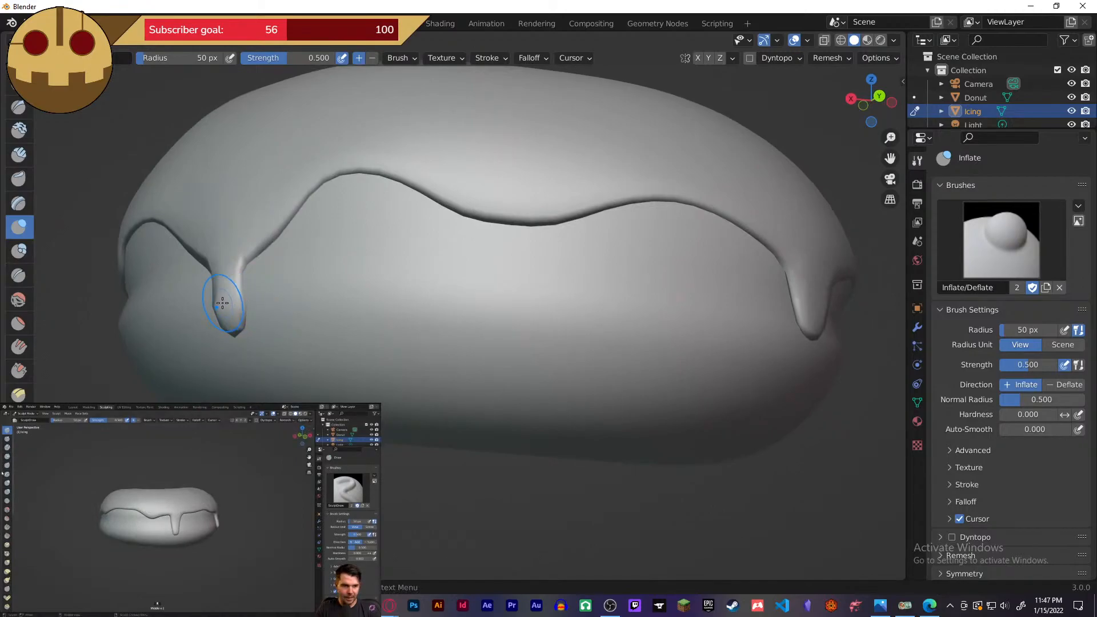
pyautogui.moveTo(227, 297); pyautogui.dragTo(224, 305)
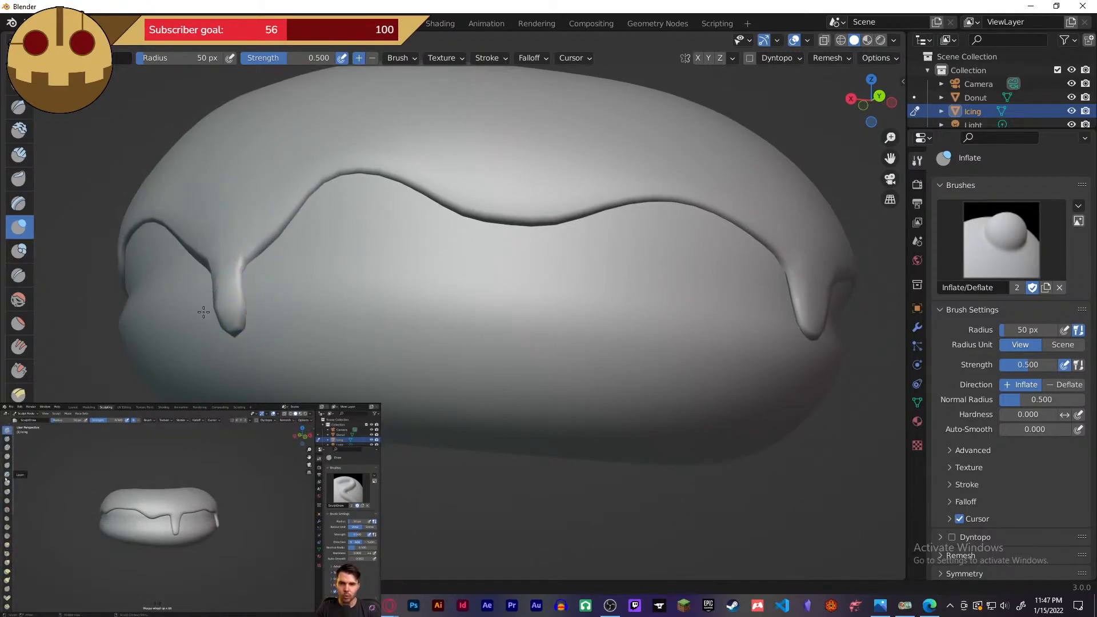
# - Inflate the two wide drips further around the icing so they bulge outward
pyautogui.moveTo(218, 307)
pyautogui.mouseDown(button='middle')
pyautogui.moveTo(205, 318)
pyautogui.moveTo(252, 314)
pyautogui.moveTo(168, 320)
pyautogui.moveTo(188, 321)
pyautogui.mouseUp(button='middle')
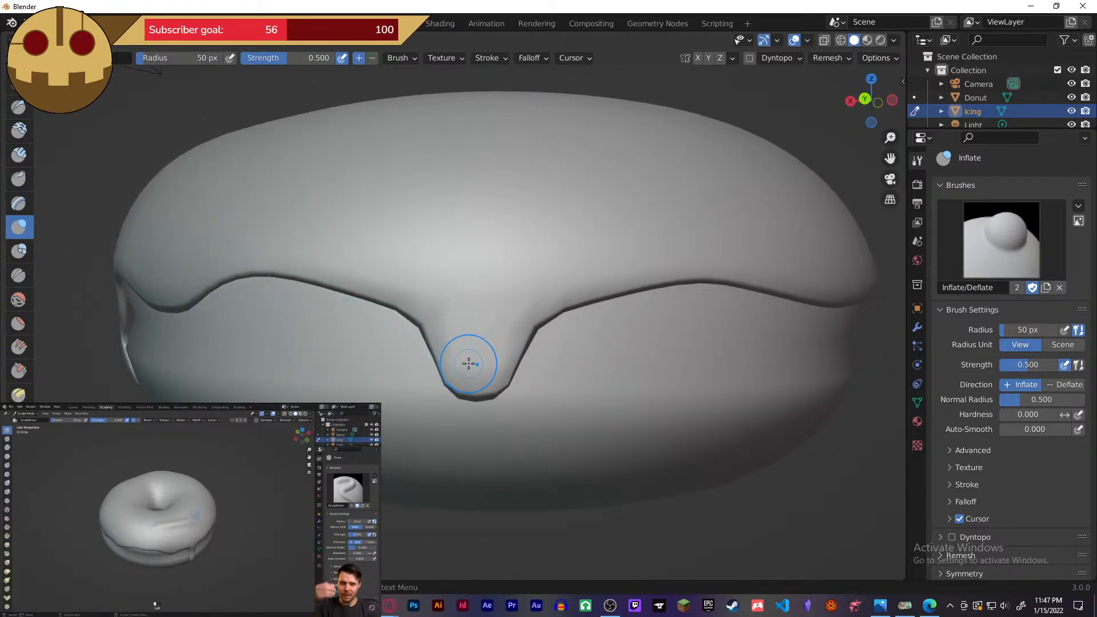
pyautogui.moveTo(471, 363); pyautogui.dragTo(482, 366)
pyautogui.moveTo(481, 366)
pyautogui.mouseDown(button='middle')
pyautogui.moveTo(490, 336)
pyautogui.moveTo(438, 351)
pyautogui.moveTo(547, 331)
pyautogui.moveTo(571, 344)
pyautogui.mouseUp(button='middle')
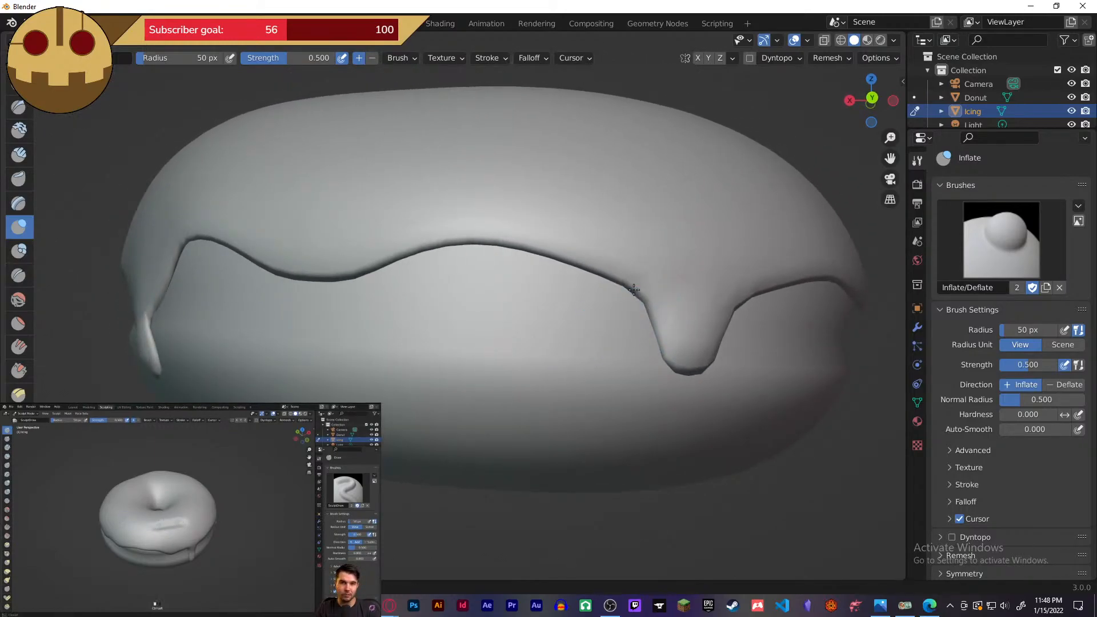
pyautogui.moveTo(695, 335)
pyautogui.mouseDown(button='middle')
pyautogui.moveTo(637, 326)
pyautogui.moveTo(455, 338)
pyautogui.mouseUp(button='middle')
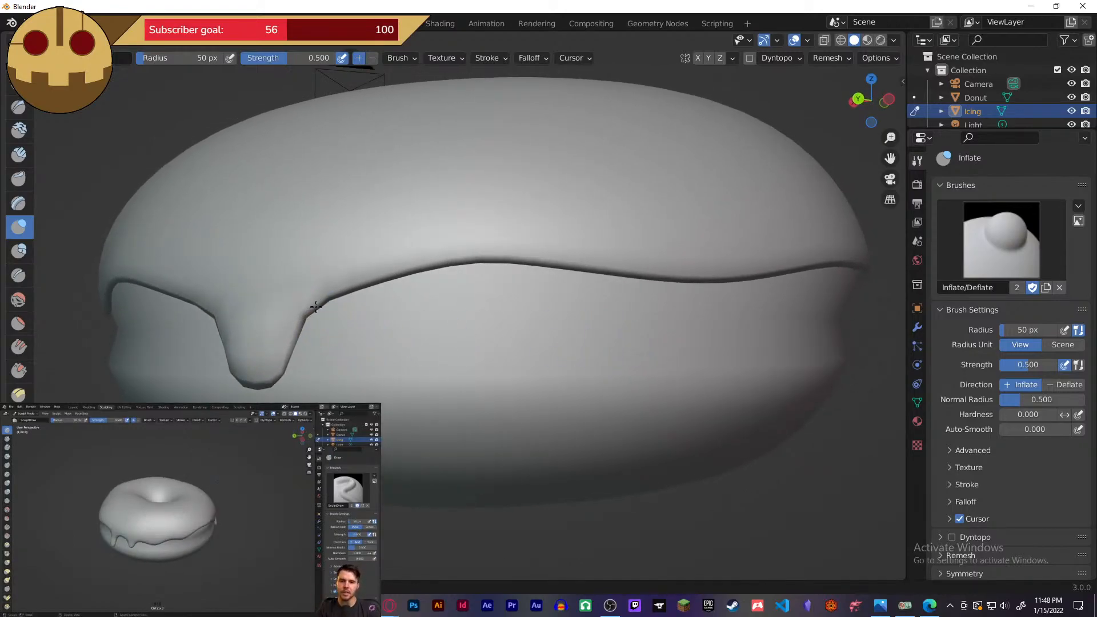
pyautogui.moveTo(292, 332); pyautogui.dragTo(133, 343, button='middle')
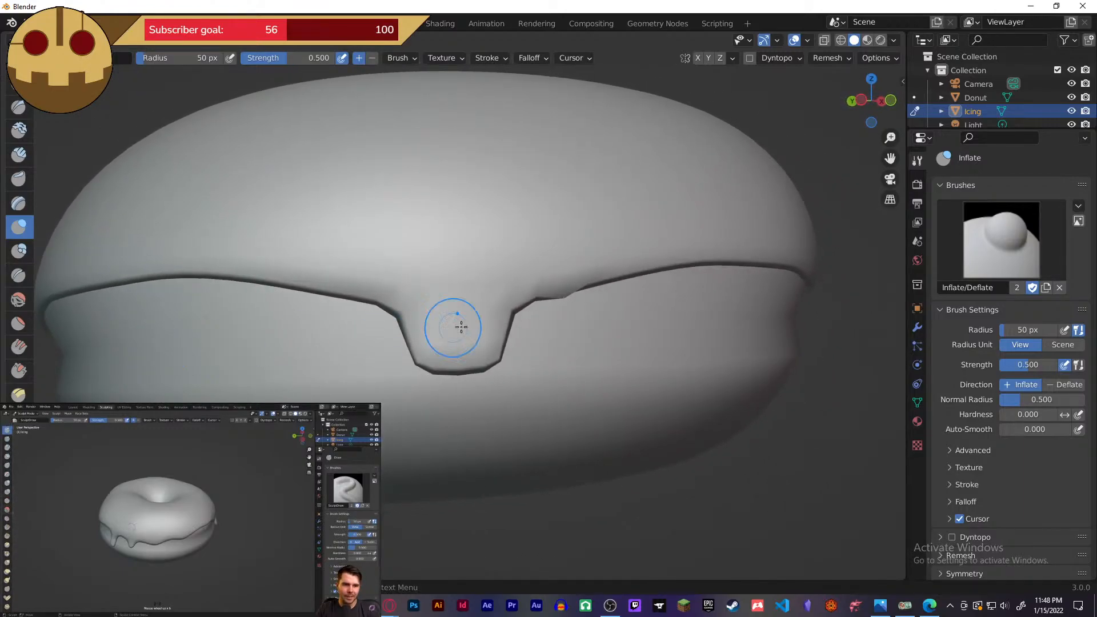
pyautogui.moveTo(451, 337); pyautogui.dragTo(475, 342)
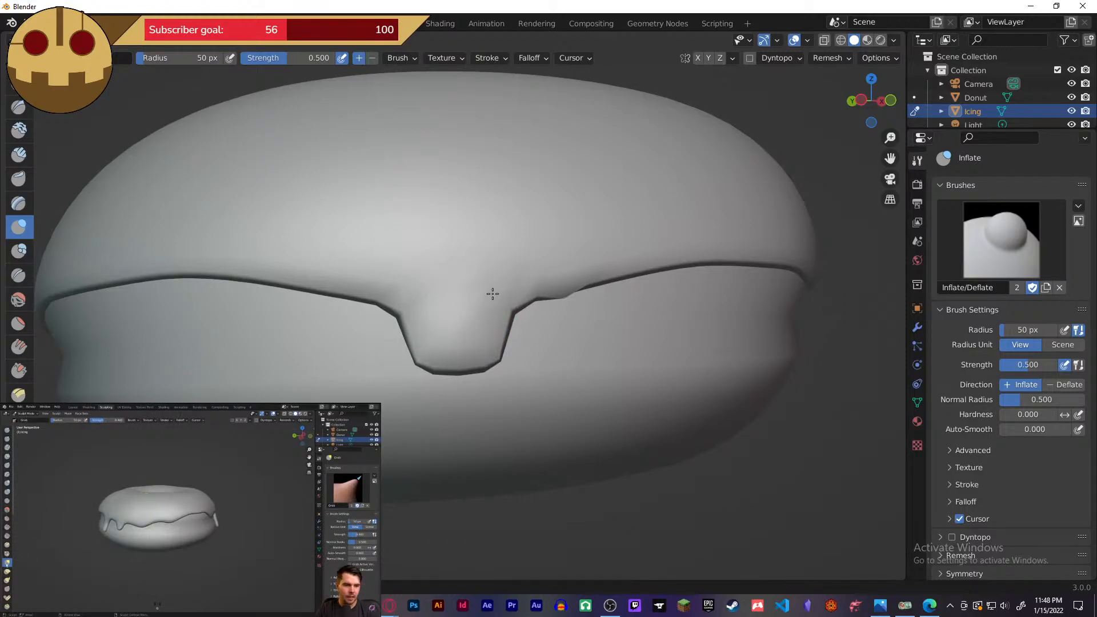
# - Inflate the short narrow drip again, rounding it toward its tip
pyautogui.moveTo(528, 339); pyautogui.dragTo(438, 313, button='middle')
pyautogui.moveTo(438, 313); pyautogui.dragTo(439, 307)
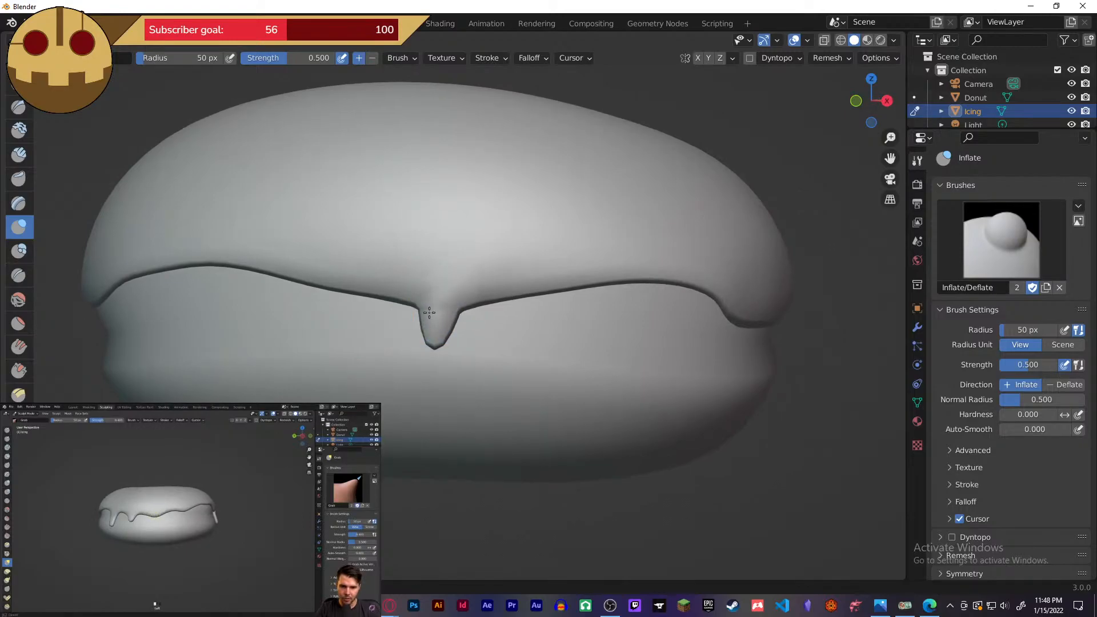
pyautogui.moveTo(436, 316); pyautogui.dragTo(411, 319, button='middle')
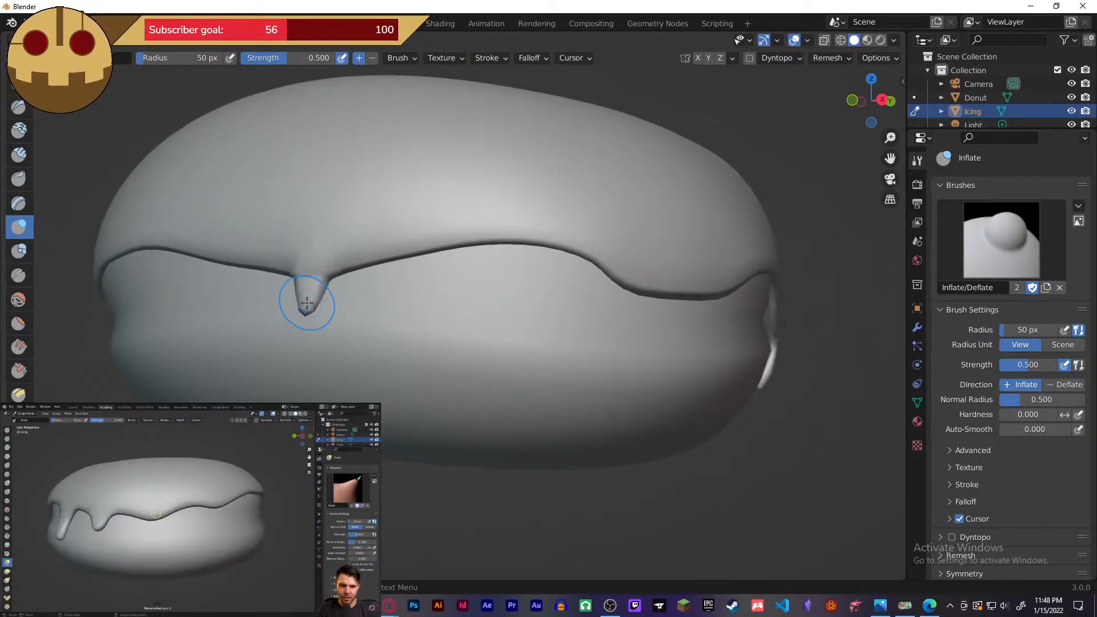
pyautogui.moveTo(307, 303); pyautogui.dragTo(222, 308, button='middle')
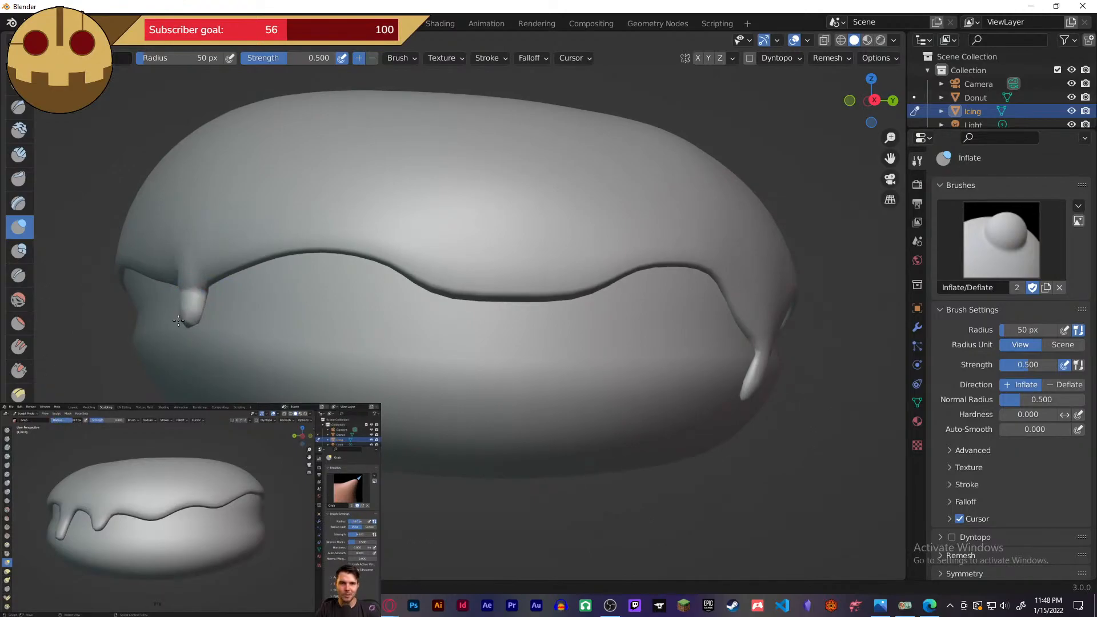
pyautogui.moveTo(234, 316); pyautogui.dragTo(313, 322, button='middle')
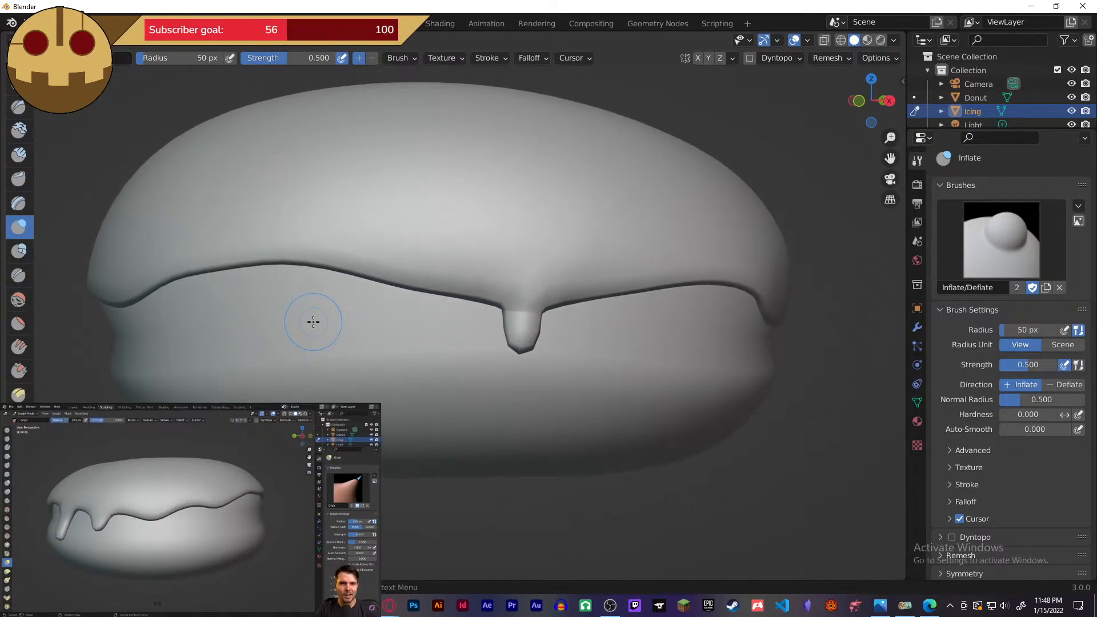
# - Set the Inflate brush's radius to 51 px
pyautogui.scroll(6, 457, 292)
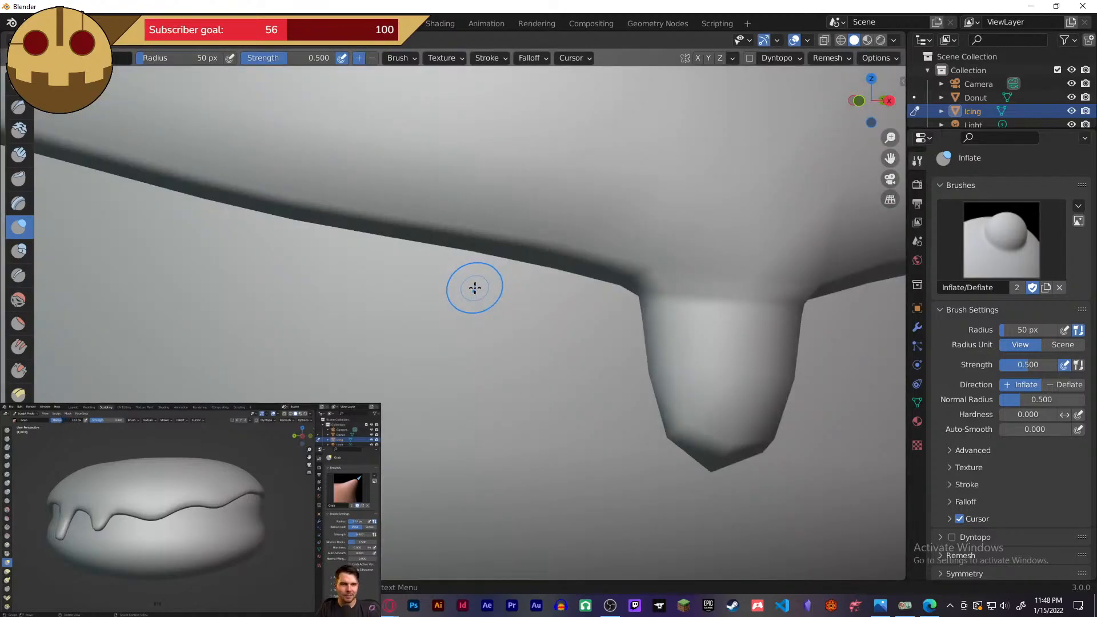
pyautogui.scroll(-5, 474, 288)
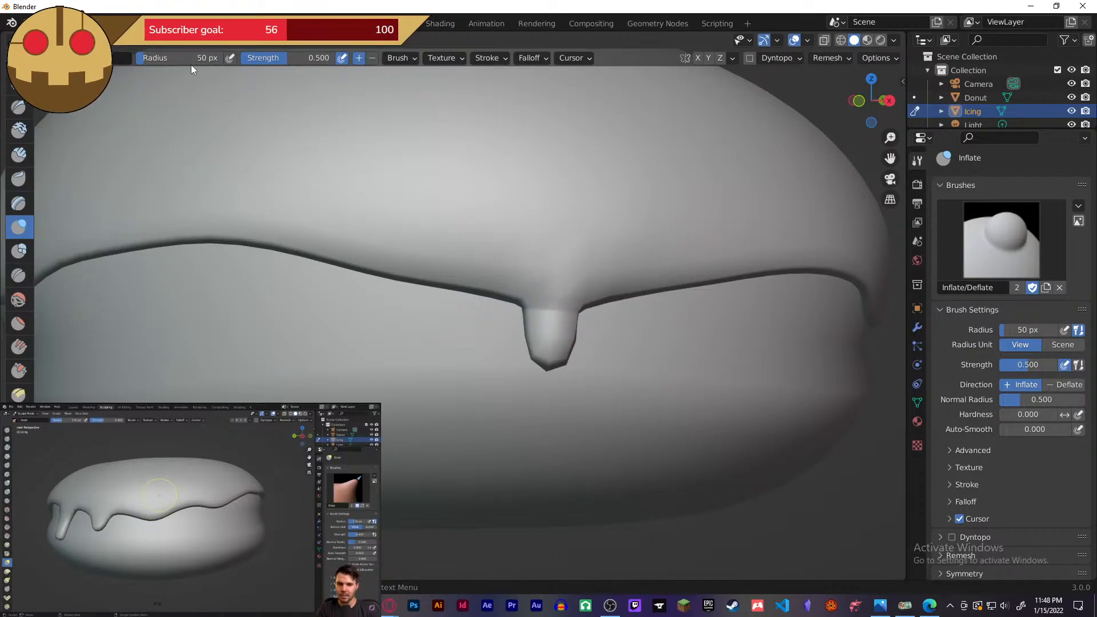
pyautogui.scroll(-2, 503, 215)
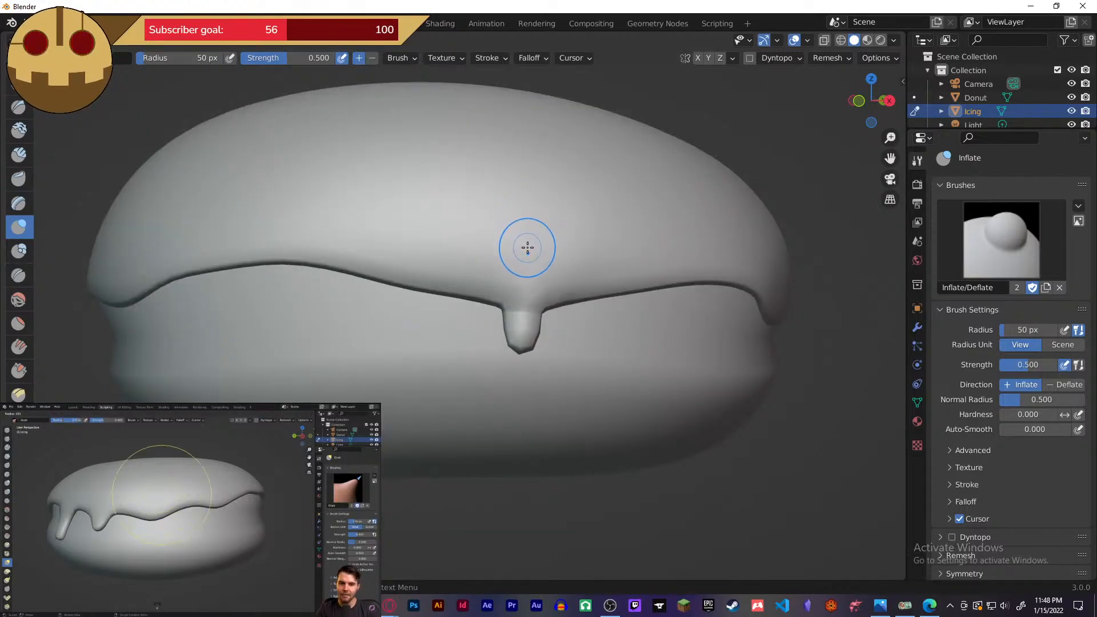
pyautogui.press('f')
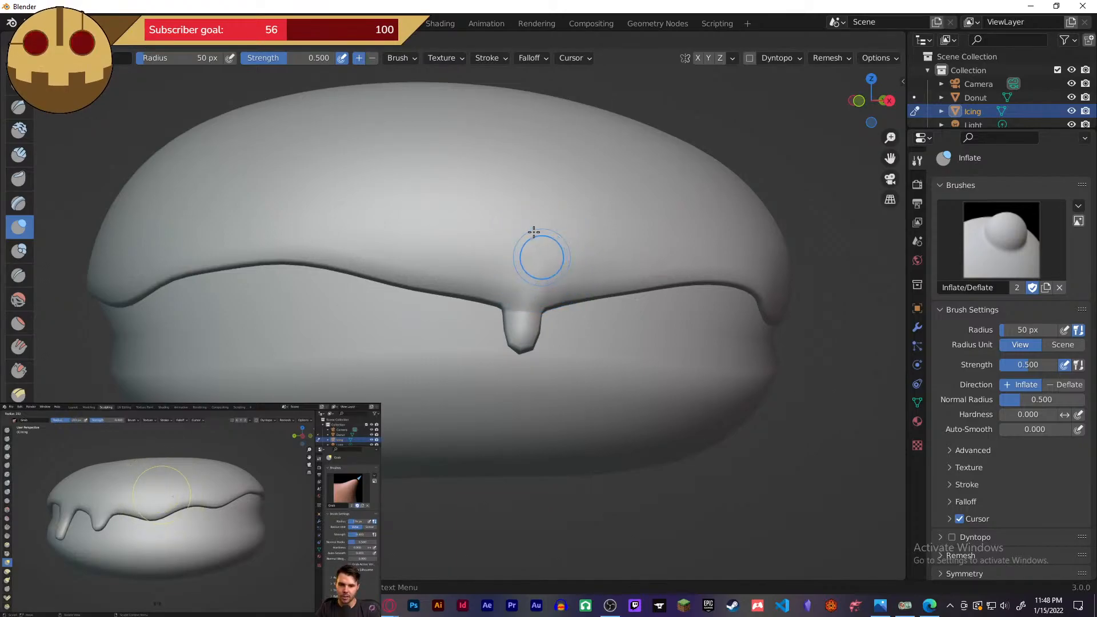
pyautogui.click(542, 236)
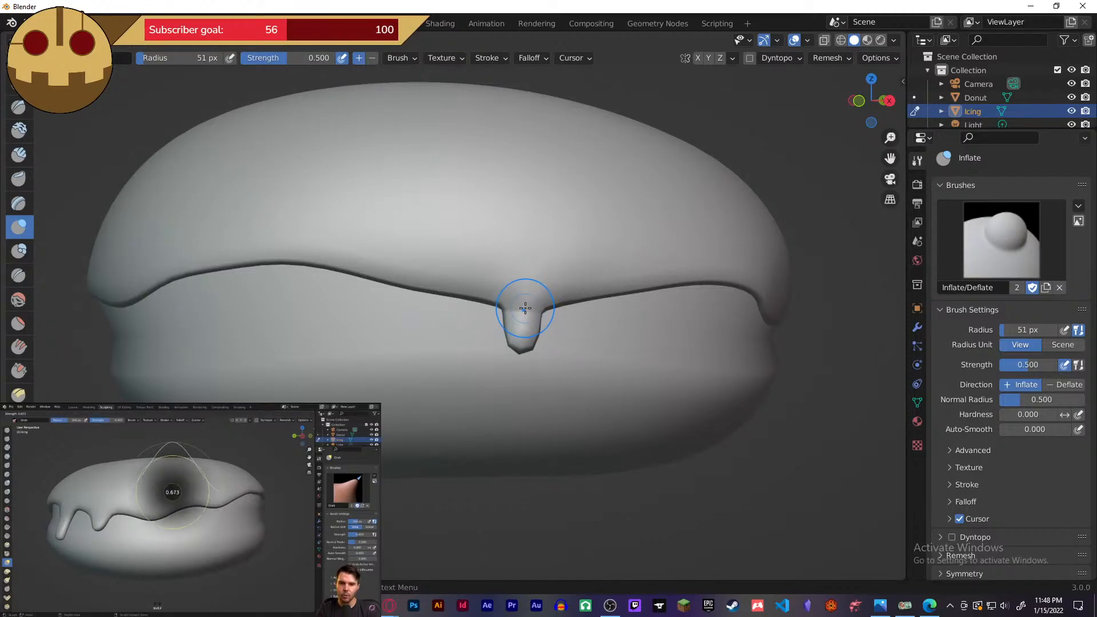
# - Try inflating the short narrow drip at brush strength 1.000, and undo the stroke
pyautogui.hotkey('shift', 'f')
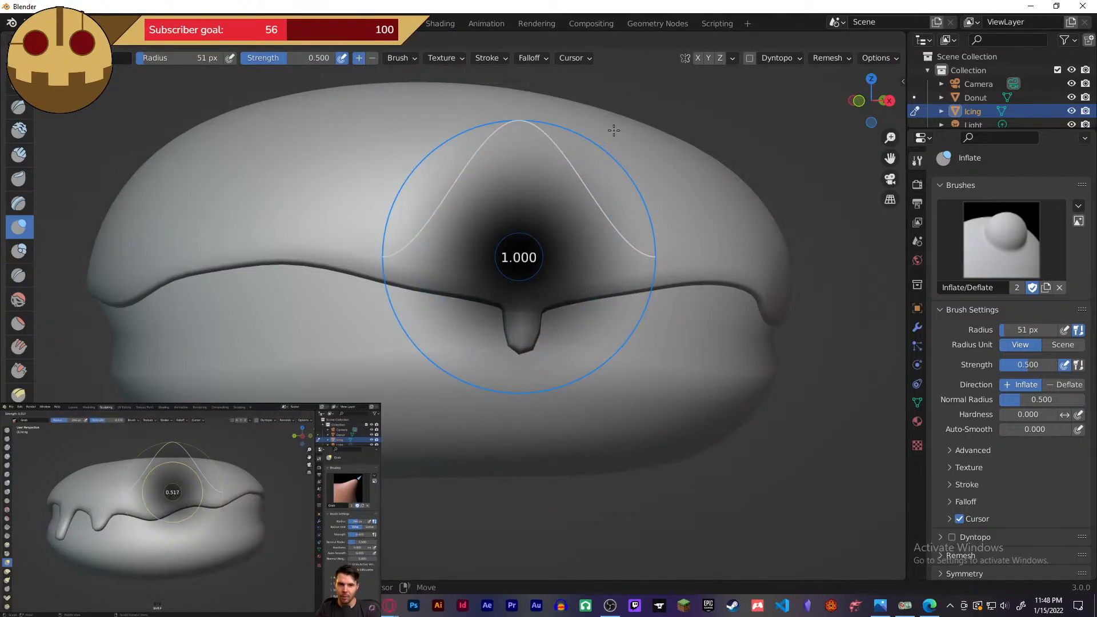
pyautogui.click(613, 122)
pyautogui.moveTo(522, 294); pyautogui.dragTo(529, 318)
pyautogui.hotkey('ctrl', 'z')
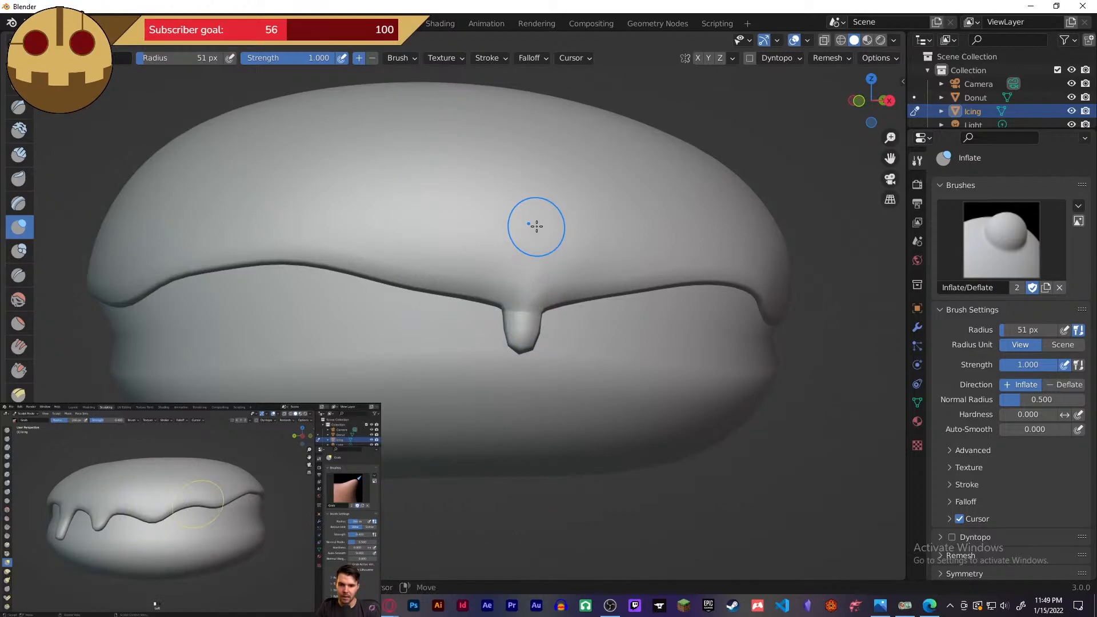
# - Set the Inflate brush's strength to 0.503, and switch to the Grab brush over the short narrow drip
pyautogui.hotkey('shift', 'f')
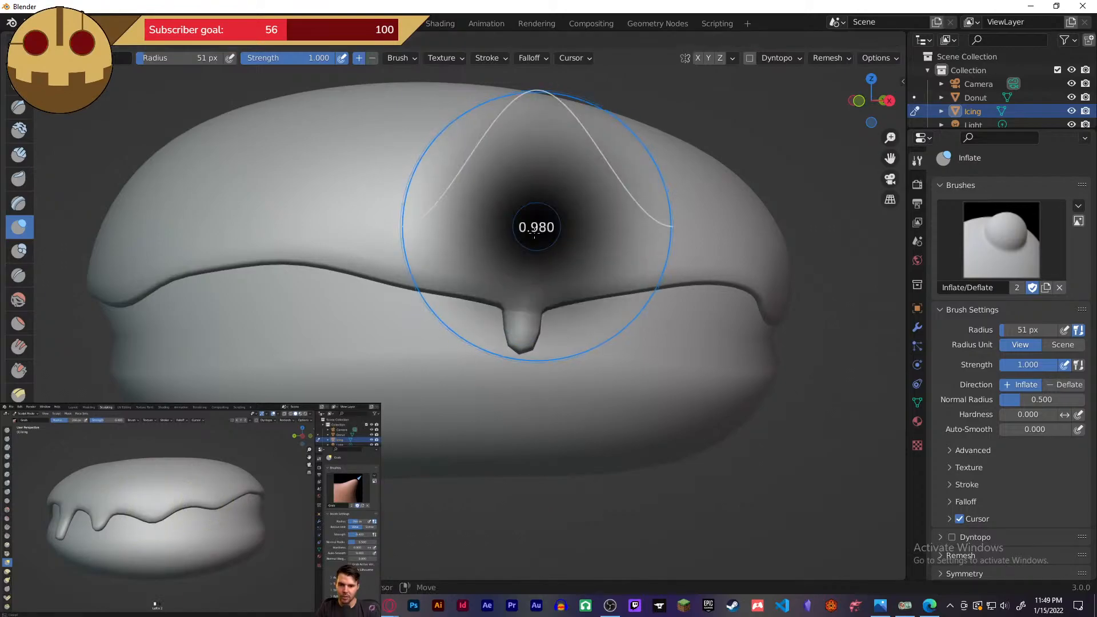
pyautogui.click(480, 307)
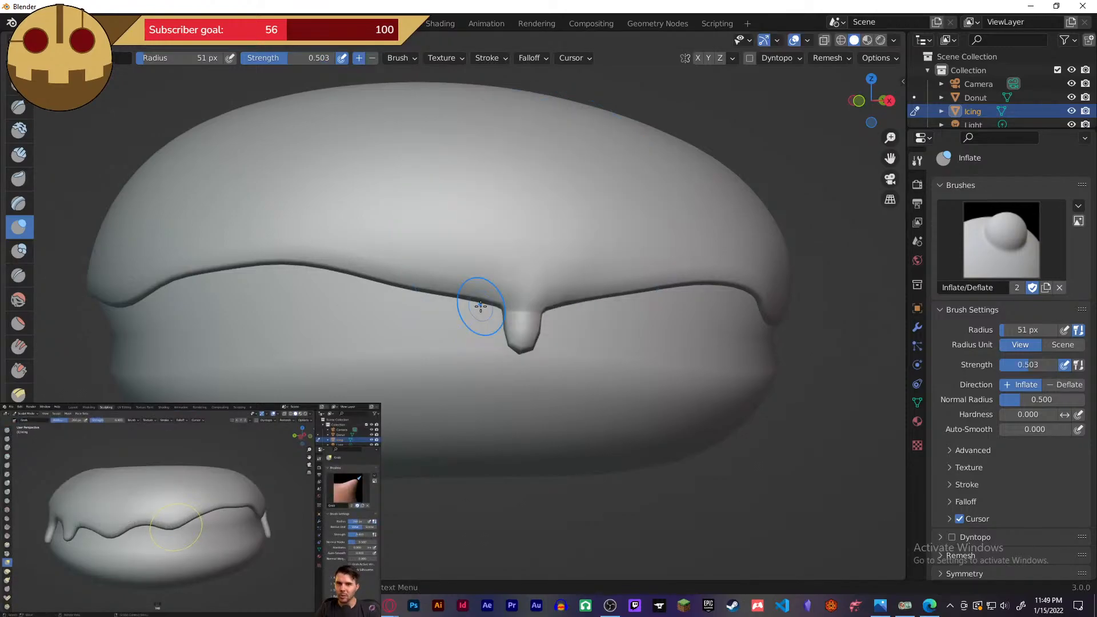
pyautogui.moveTo(628, 285)
pyautogui.mouseDown(button='middle')
pyautogui.moveTo(548, 292)
pyautogui.moveTo(613, 282)
pyautogui.mouseUp(button='middle')
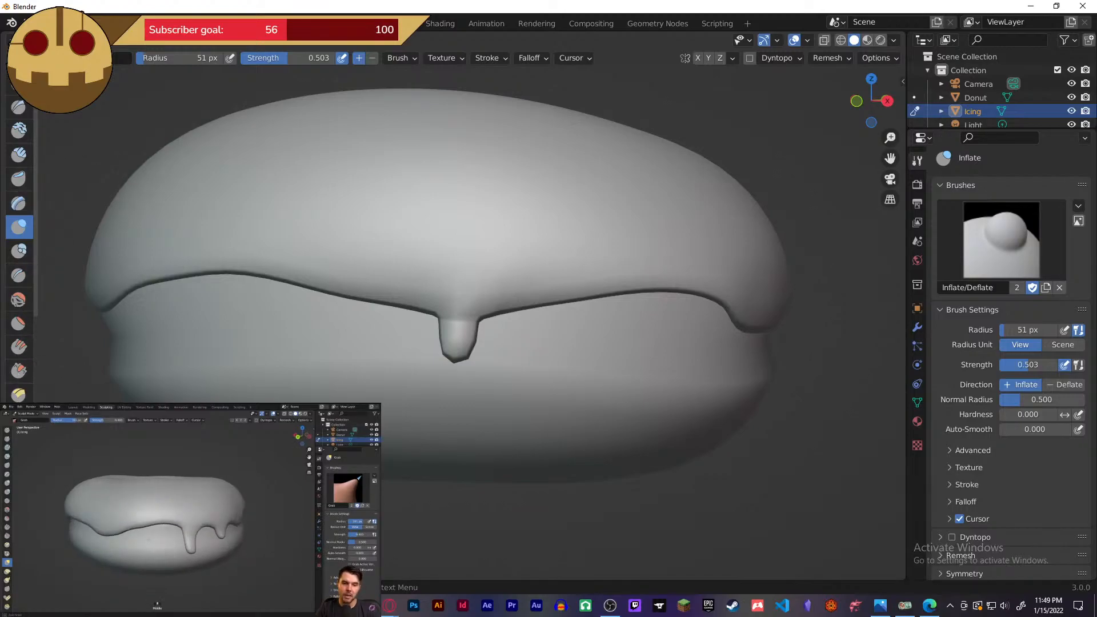
pyautogui.press('g')
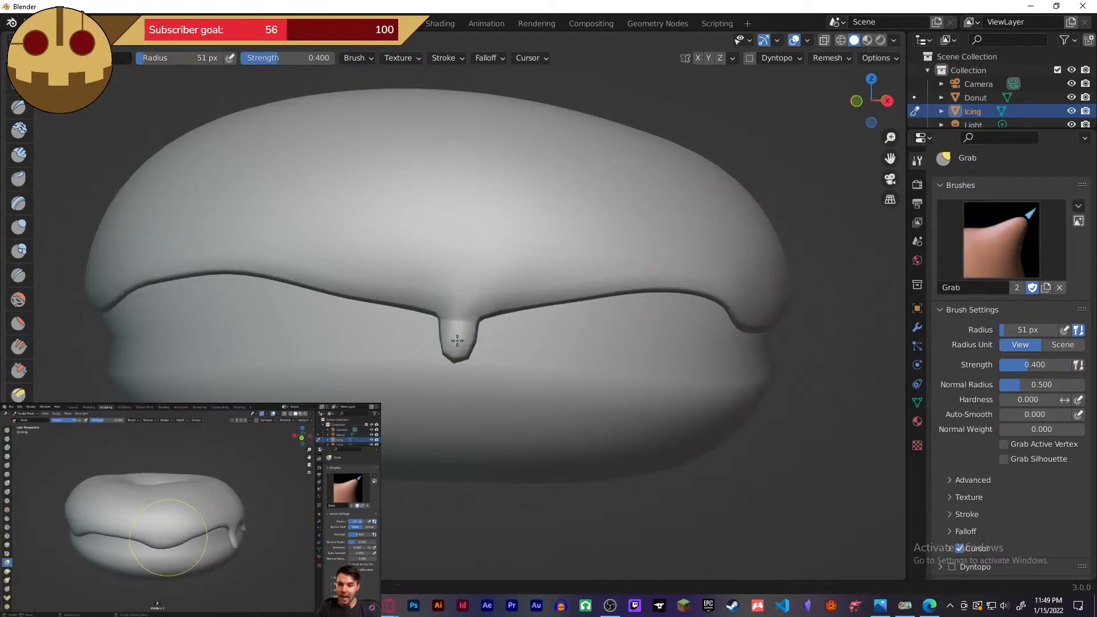
# - Try pulling the long narrow drip's tip outward from the donut with the Grab brush, and restore its shape
pyautogui.moveTo(454, 343)
pyautogui.mouseDown(button='middle')
pyautogui.moveTo(349, 330)
pyautogui.moveTo(365, 332)
pyautogui.mouseUp(button='middle')
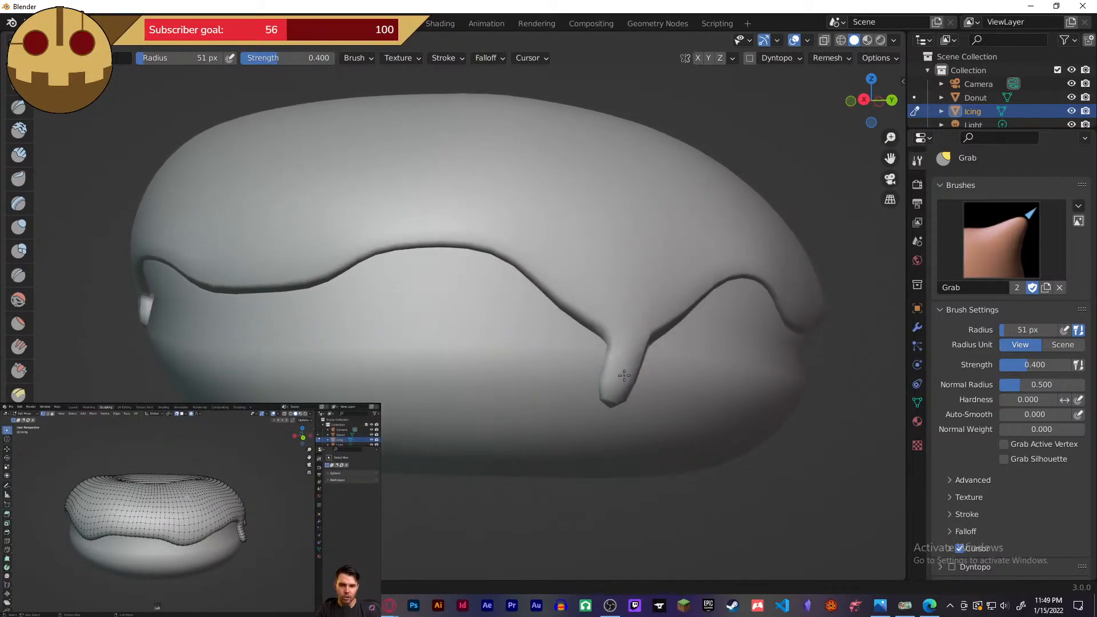
pyautogui.moveTo(619, 377); pyautogui.dragTo(708, 383, button='middle')
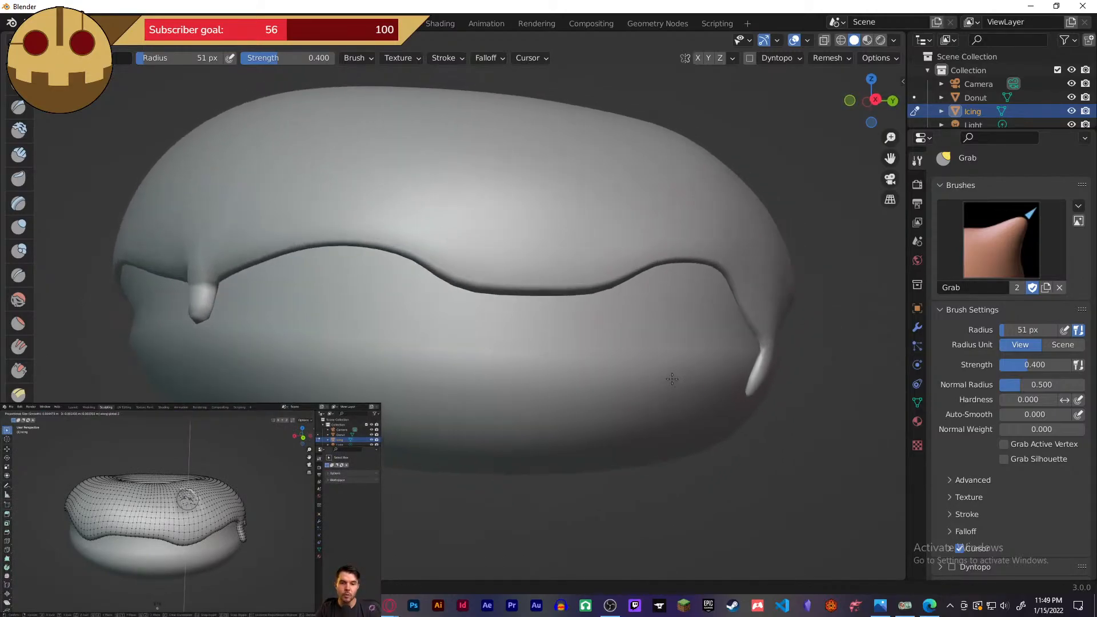
pyautogui.moveTo(781, 386); pyautogui.dragTo(873, 429)
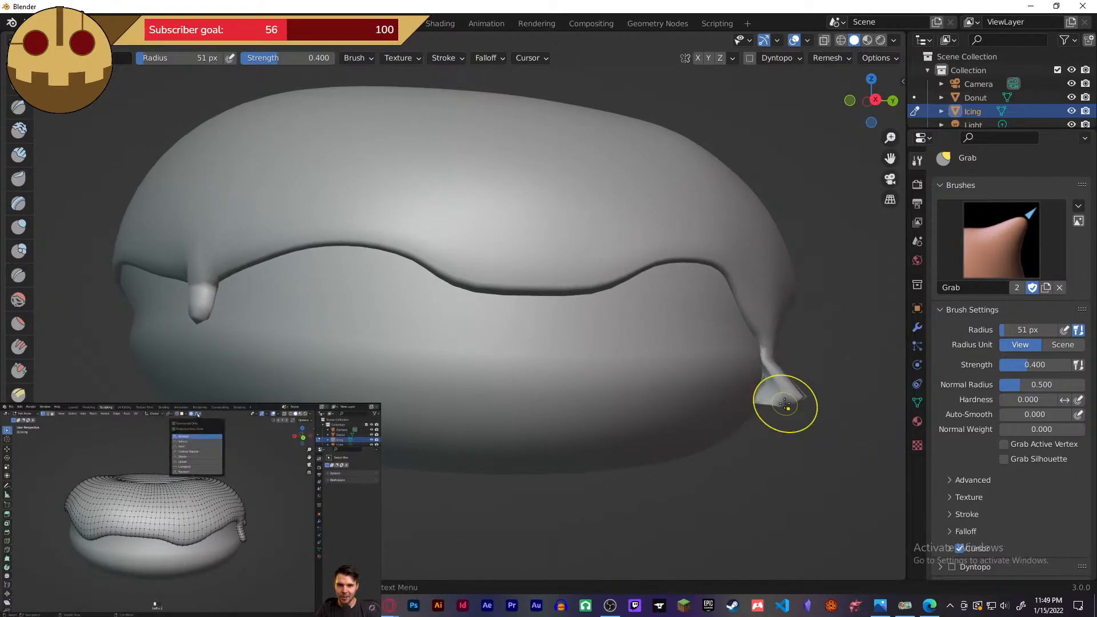
pyautogui.moveTo(783, 409); pyautogui.dragTo(625, 394, button='middle')
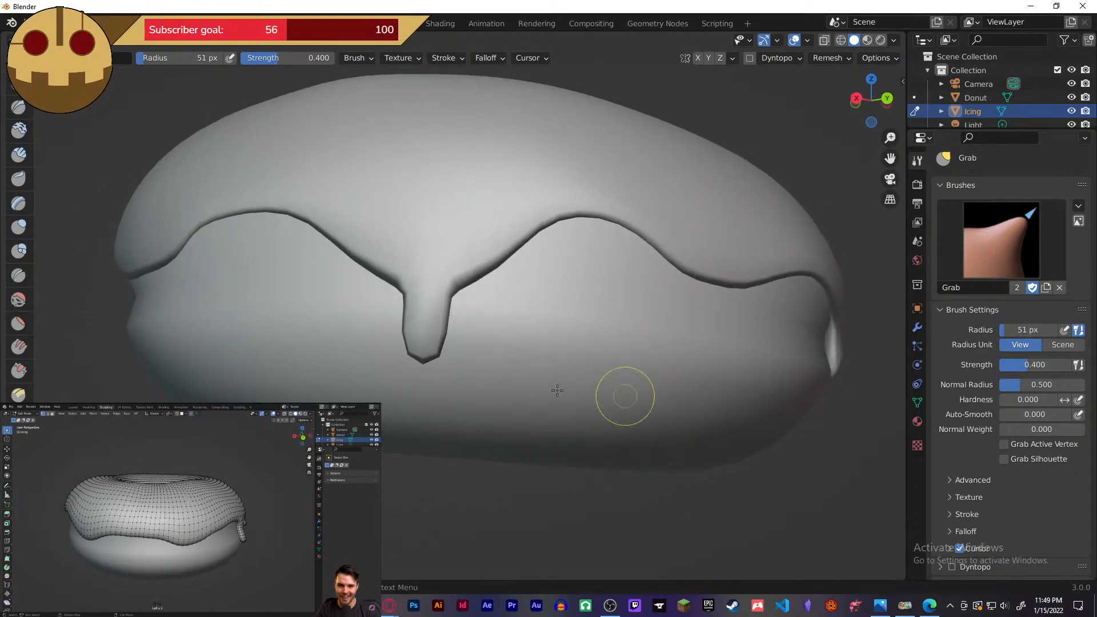
pyautogui.moveTo(458, 355); pyautogui.dragTo(578, 382, button='middle')
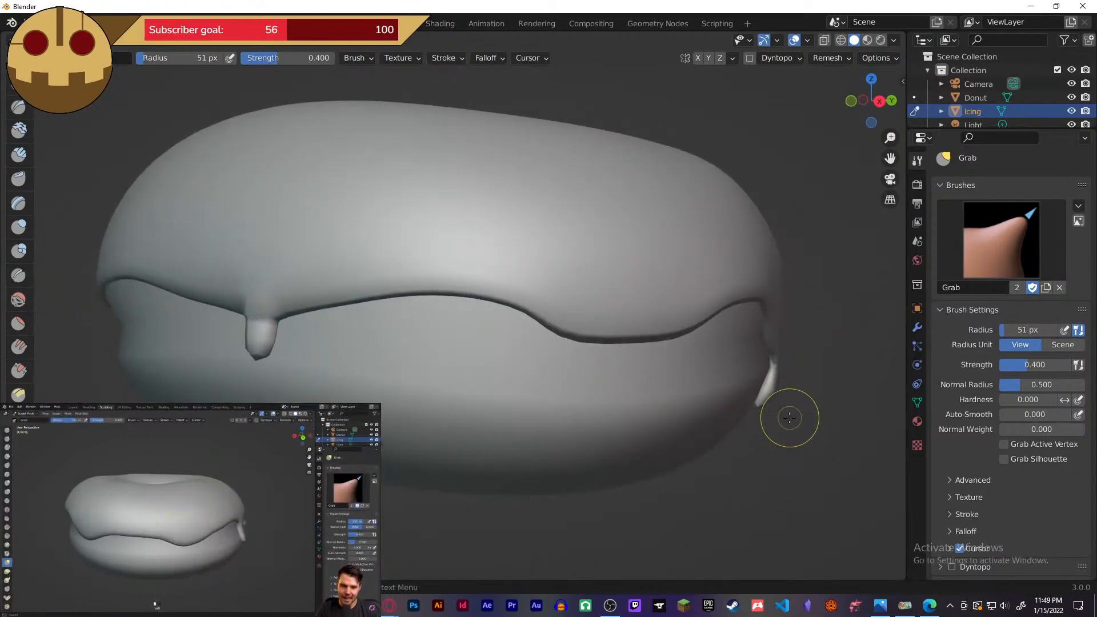
pyautogui.moveTo(784, 416); pyautogui.dragTo(703, 399, button='middle')
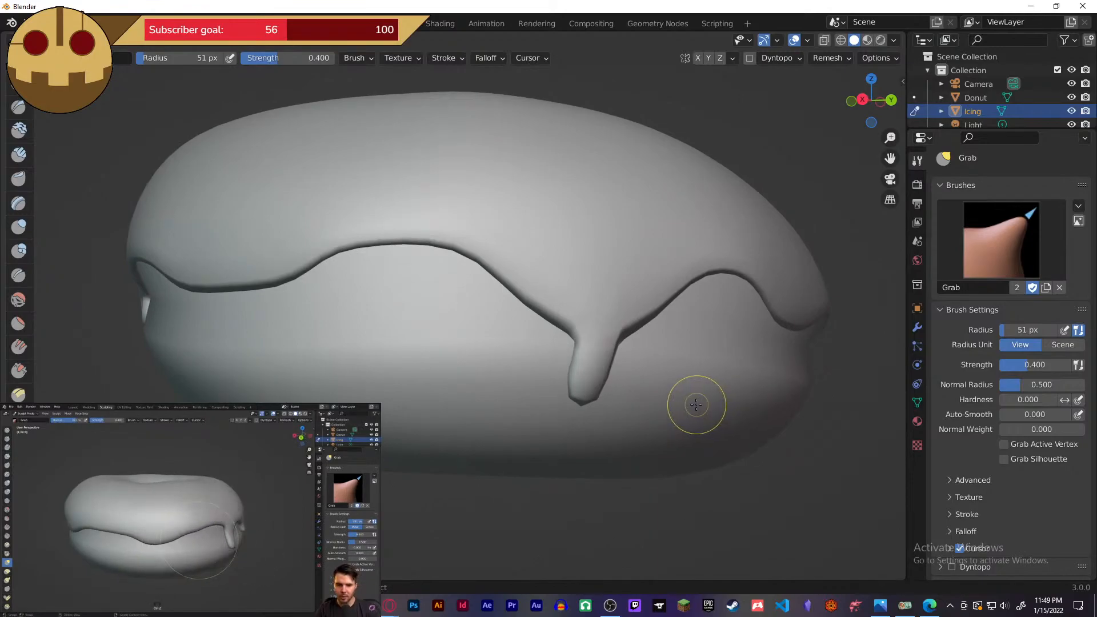
# - Try pulling the base of the long narrow drip up toward the icing with the Grab brush, and undo the stroke
pyautogui.moveTo(440, 345); pyautogui.dragTo(392, 354, button='middle')
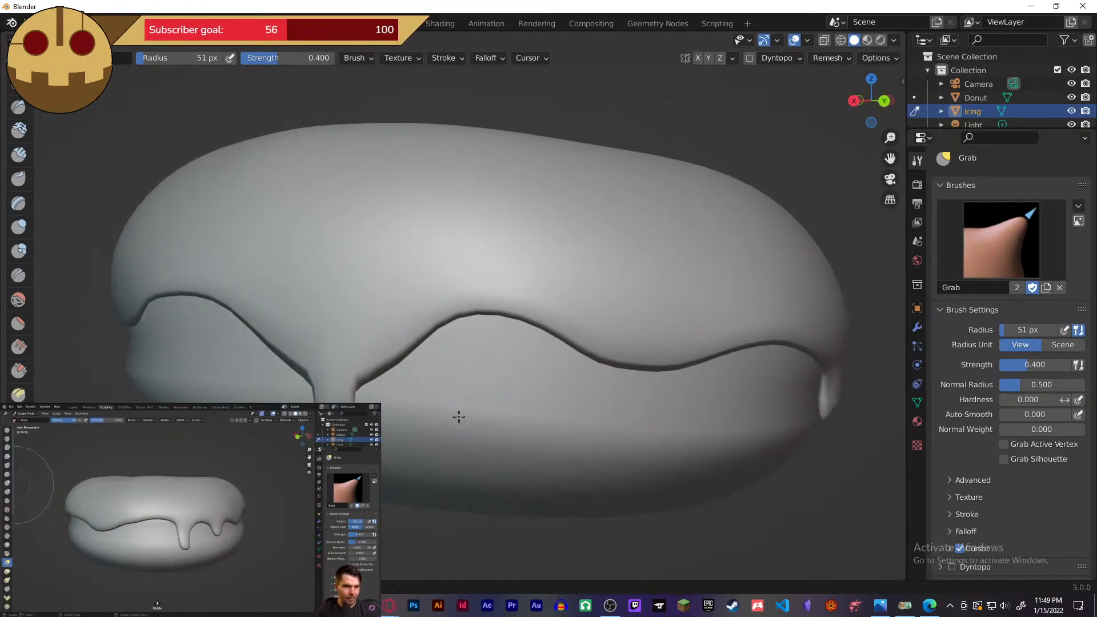
pyautogui.moveTo(342, 376); pyautogui.dragTo(346, 297)
pyautogui.moveTo(433, 306)
pyautogui.mouseDown(button='middle')
pyautogui.moveTo(301, 326)
pyautogui.moveTo(237, 305)
pyautogui.moveTo(208, 275)
pyautogui.moveTo(299, 269)
pyautogui.mouseUp(button='middle')
pyautogui.hotkey('ctrl', 'z')
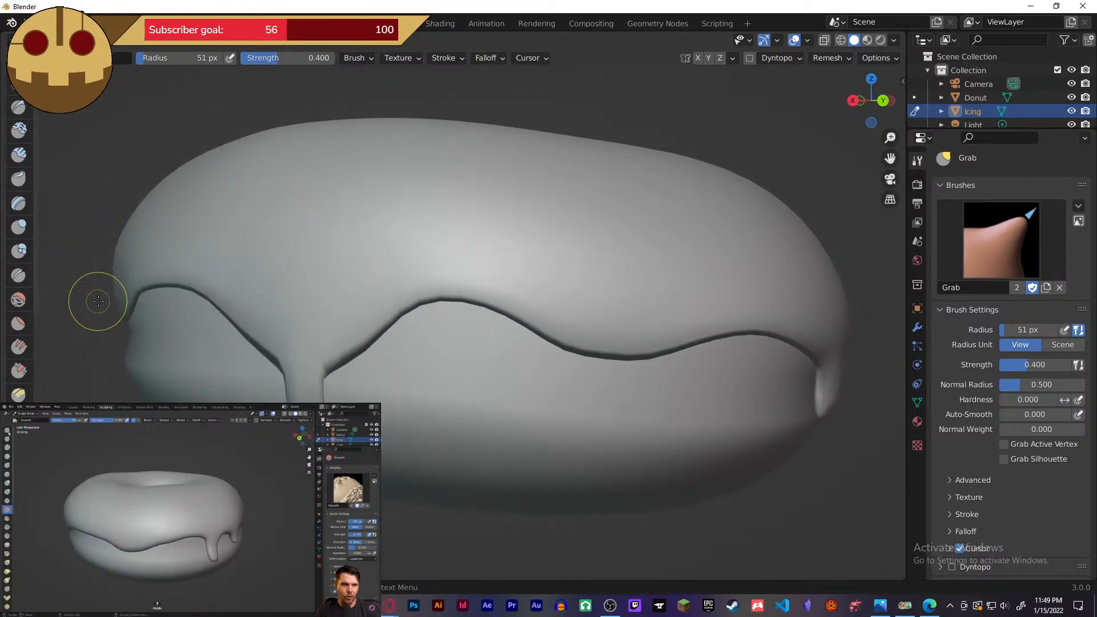
# - Try smoothing the long narrow drip with the Smooth brush, undo the stroke, and set the brush strength to 0.245
pyautogui.click(19, 301)
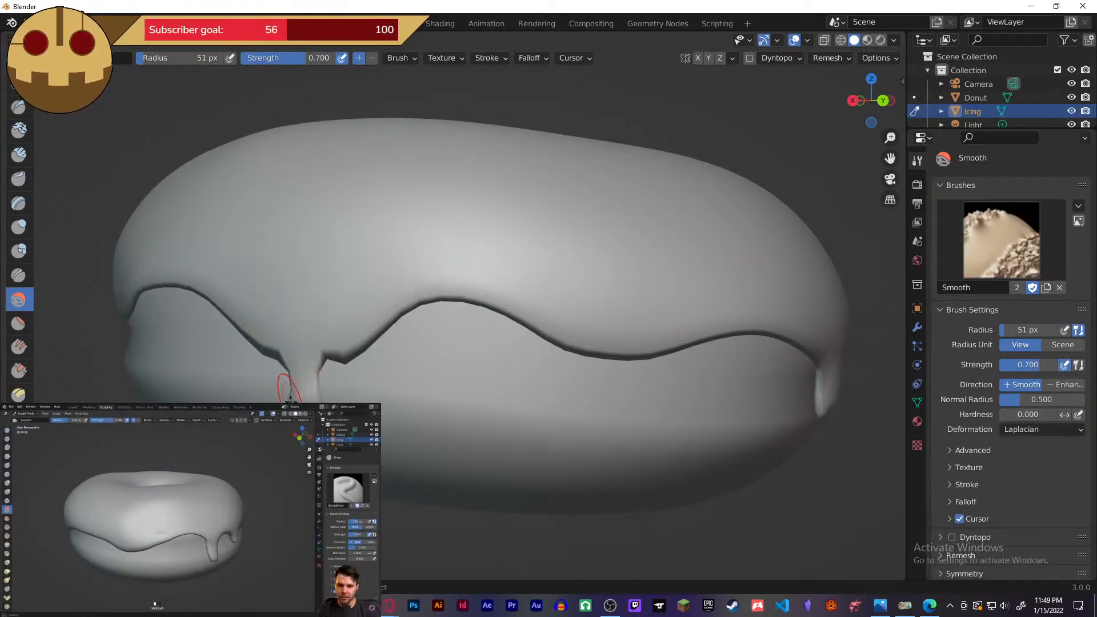
pyautogui.moveTo(300, 392); pyautogui.dragTo(301, 394)
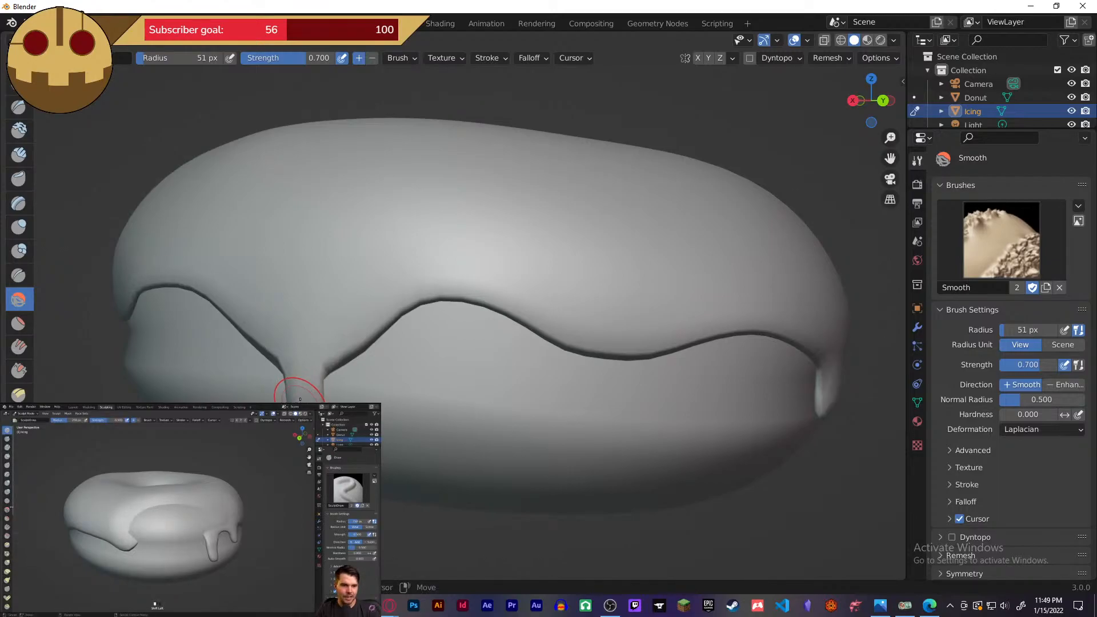
pyautogui.hotkey('shift', 'f')
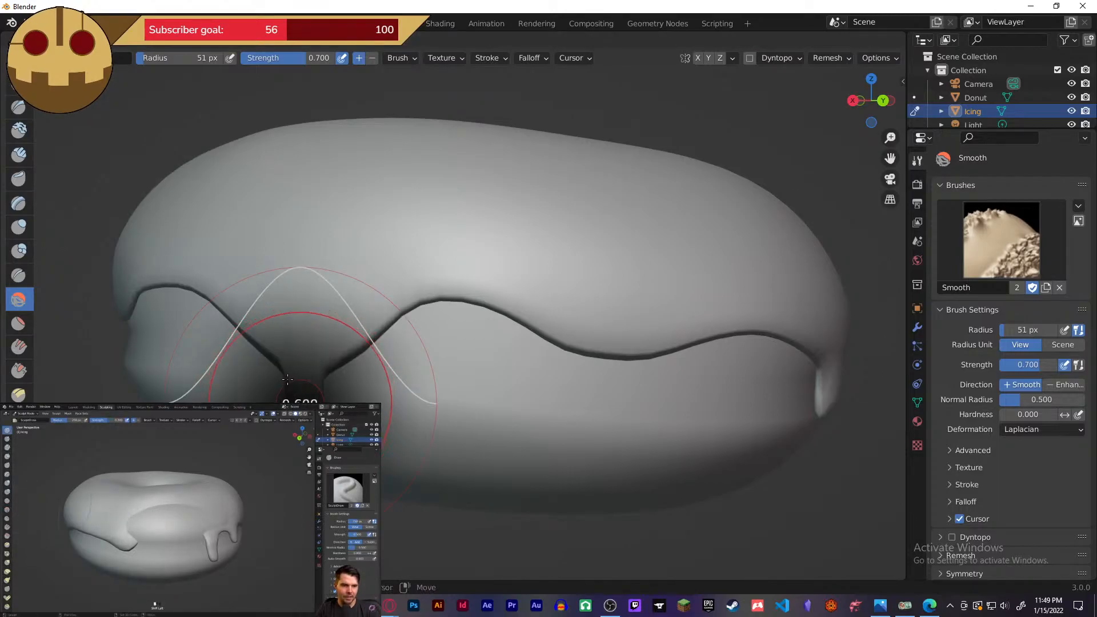
pyautogui.click(262, 260)
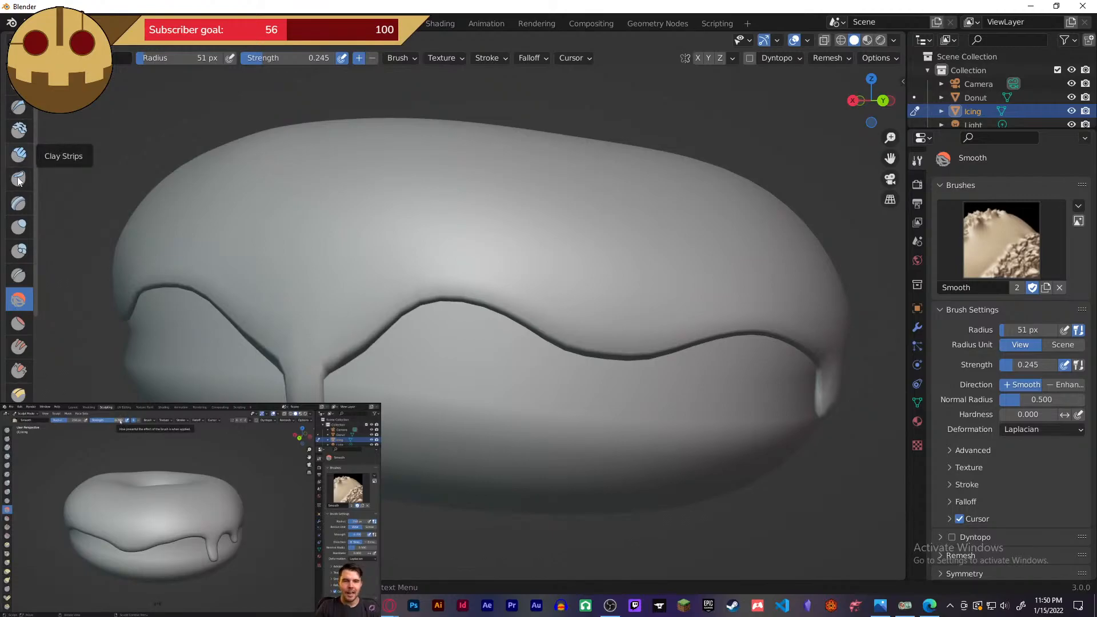
# - Switch to the Inflate brush and thicken the wide drip and the icing edge beside it, undoing unwanted strokes
pyautogui.click(19, 227)
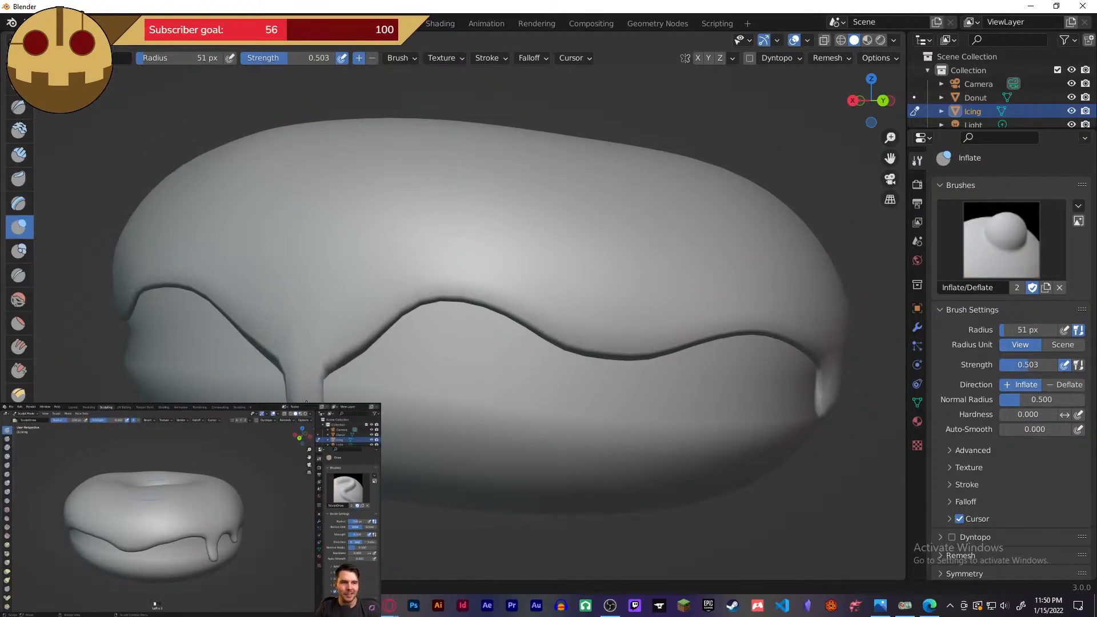
pyautogui.moveTo(297, 398); pyautogui.dragTo(377, 396, button='middle')
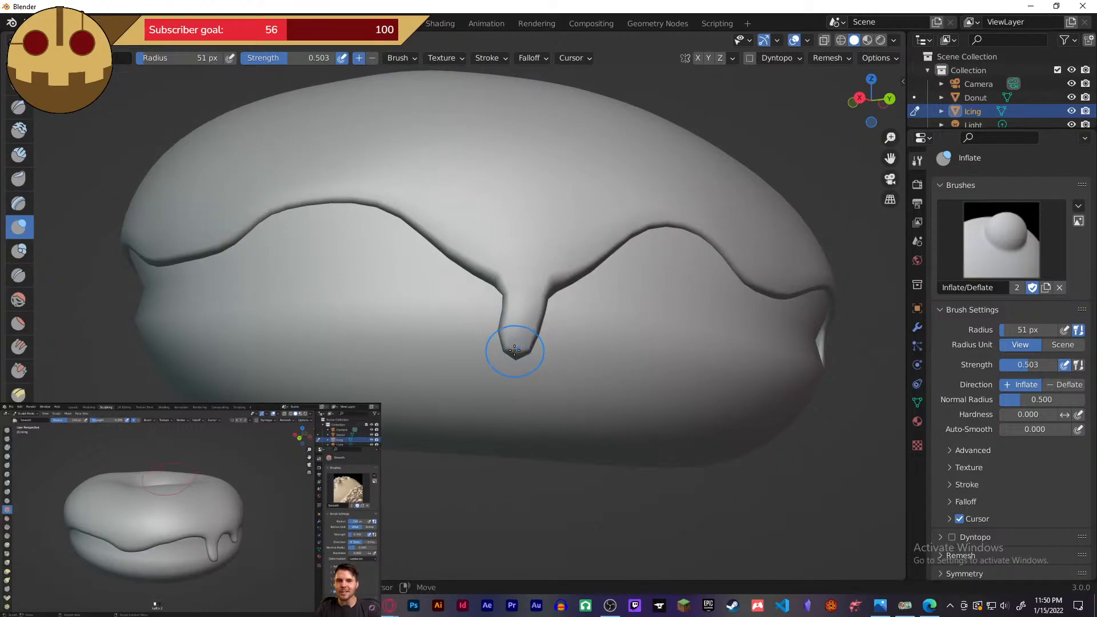
pyautogui.moveTo(536, 395)
pyautogui.mouseDown(button='middle')
pyautogui.moveTo(488, 360)
pyautogui.moveTo(413, 358)
pyautogui.moveTo(465, 310)
pyautogui.mouseUp(button='middle')
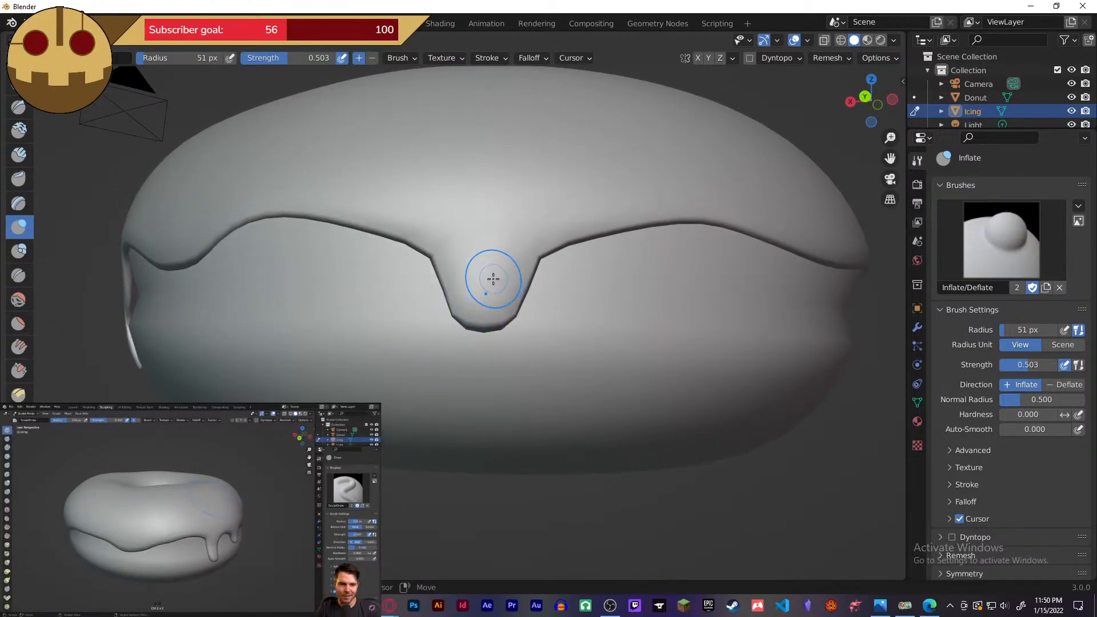
pyautogui.moveTo(493, 279)
pyautogui.mouseDown()
pyautogui.moveTo(462, 303)
pyautogui.moveTo(525, 305)
pyautogui.moveTo(527, 274)
pyautogui.mouseUp()
pyautogui.hotkey('ctrl', 'z')
pyautogui.moveTo(590, 342)
pyautogui.mouseDown(button='middle')
pyautogui.moveTo(461, 343)
pyautogui.moveTo(417, 355)
pyautogui.moveTo(440, 300)
pyautogui.mouseUp(button='middle')
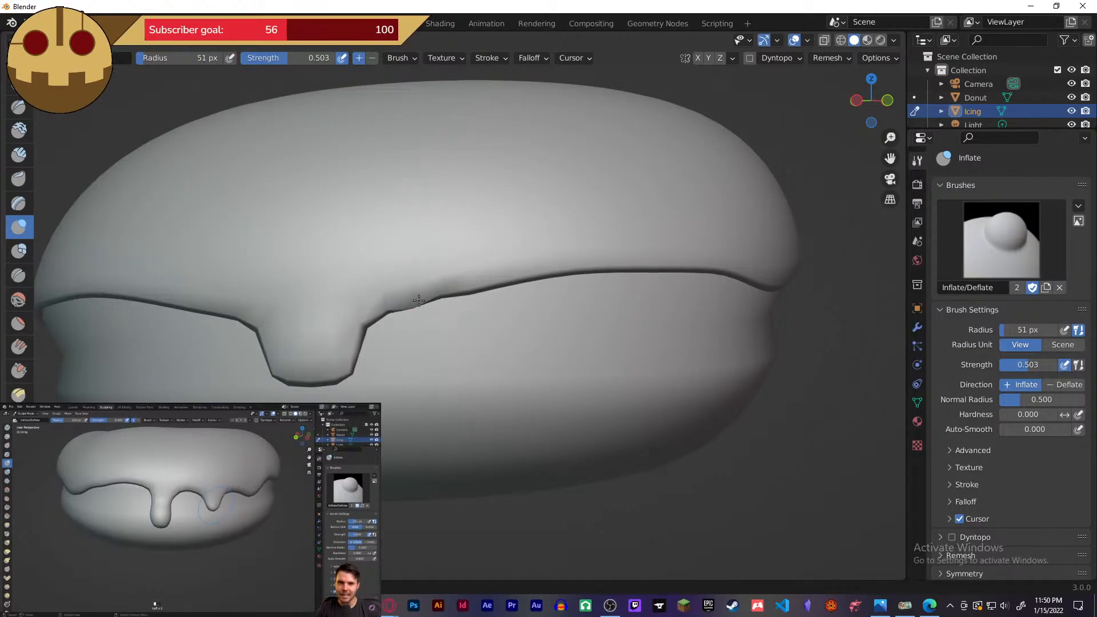
# - Examine the Inflate brush's active tool settings next to the 3D view
pyautogui.moveTo(421, 304); pyautogui.dragTo(486, 314, button='middle')
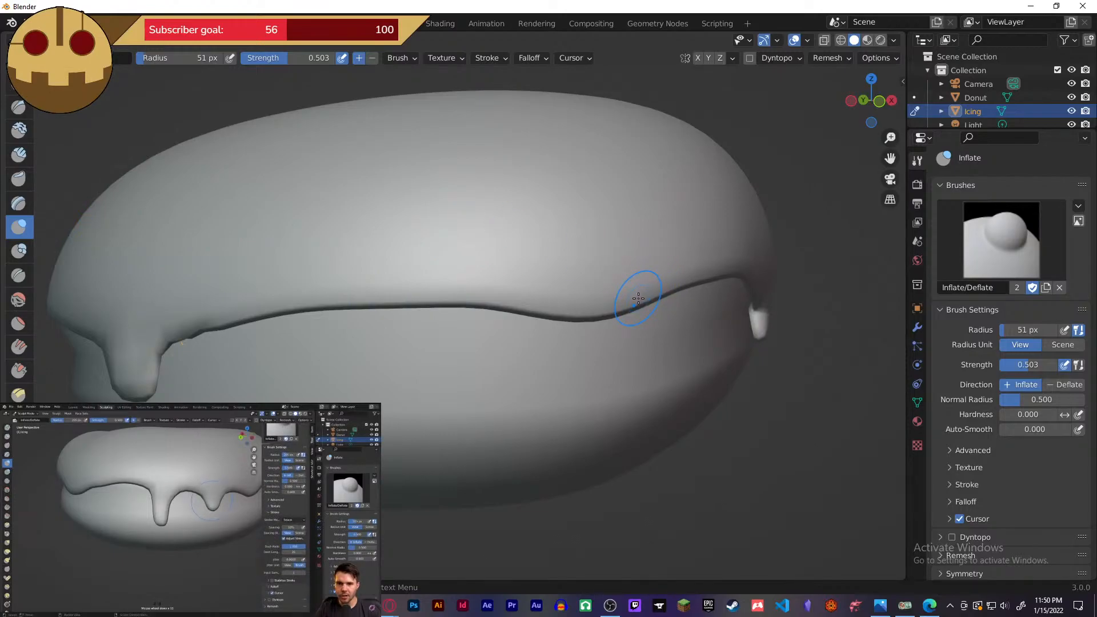
pyautogui.press('n')
pyautogui.press('n')
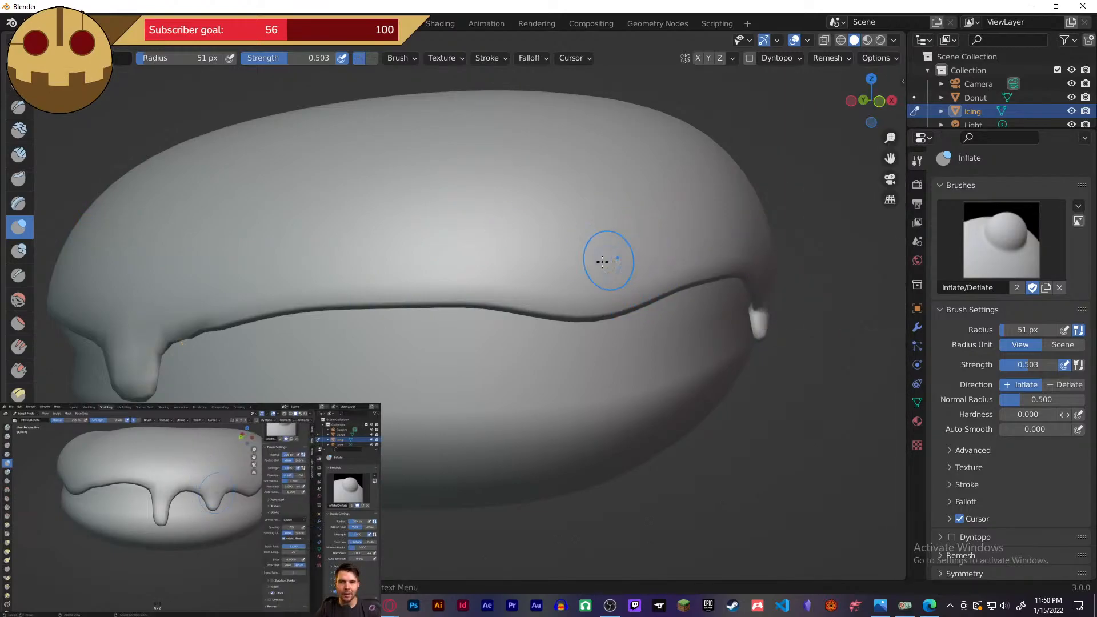
pyautogui.moveTo(457, 265); pyautogui.dragTo(491, 260, button='middle')
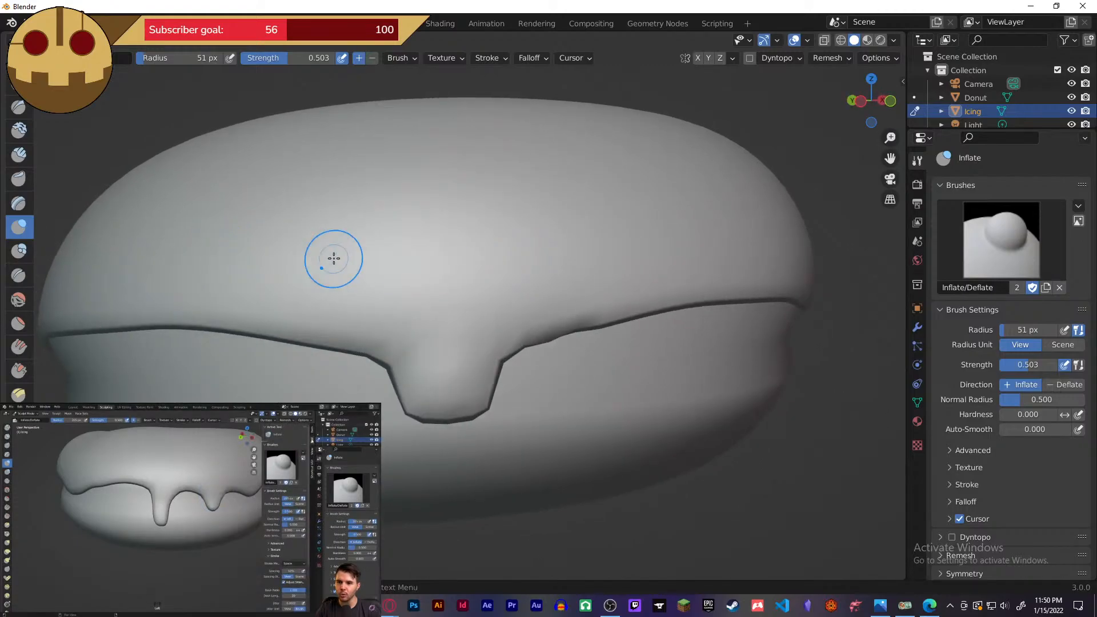
pyautogui.press('n')
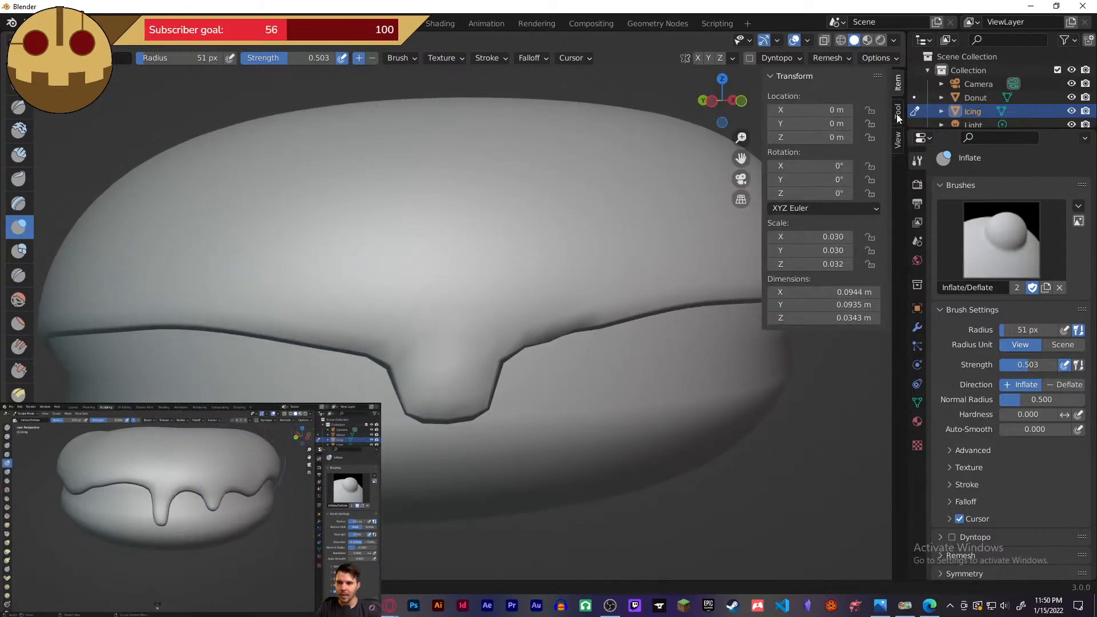
pyautogui.click(897, 112)
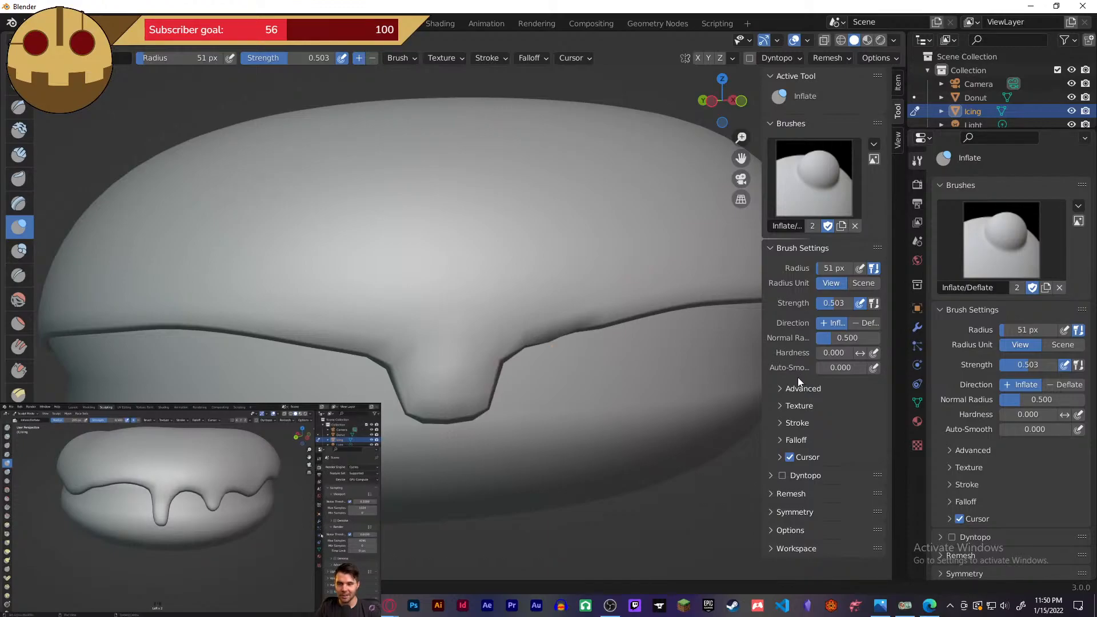
pyautogui.press('n')
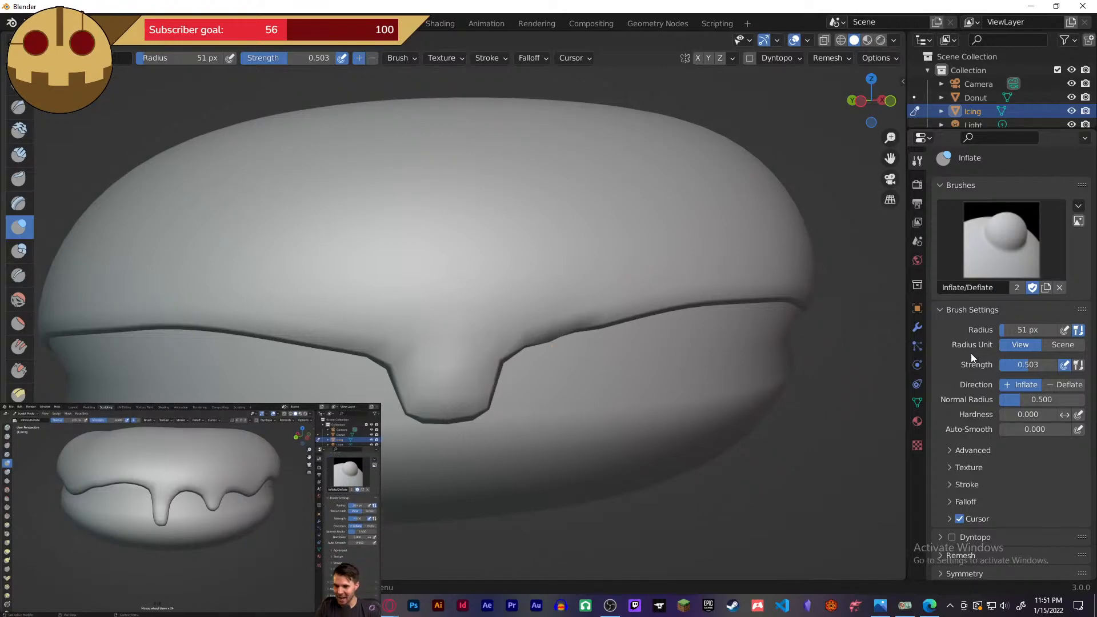
# - Set the Inflate brush's stroke method to Airbrush
pyautogui.scroll(-1, 1007, 466)
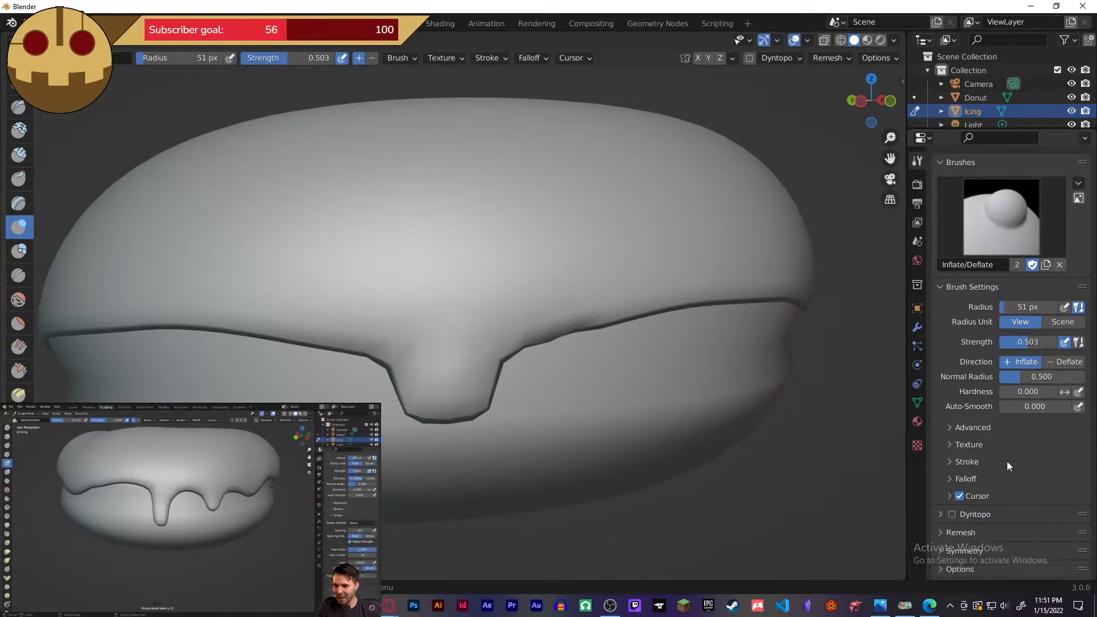
pyautogui.click(950, 462)
pyautogui.scroll(-5, 949, 461)
pyautogui.scroll(-4, 943, 449)
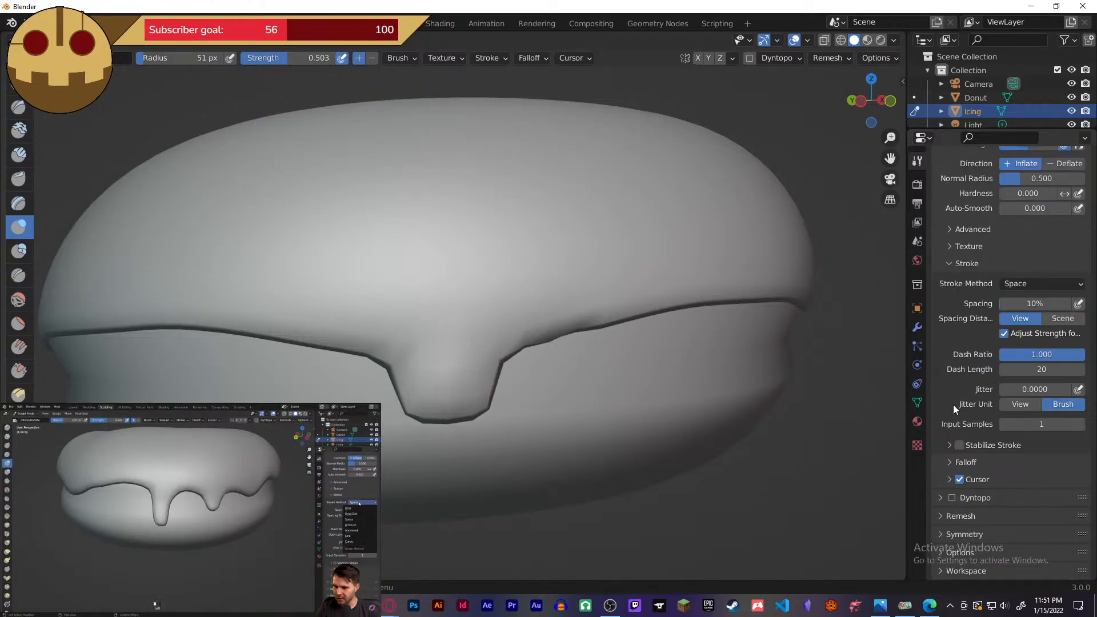
pyautogui.click(1027, 285)
pyautogui.click(1016, 342)
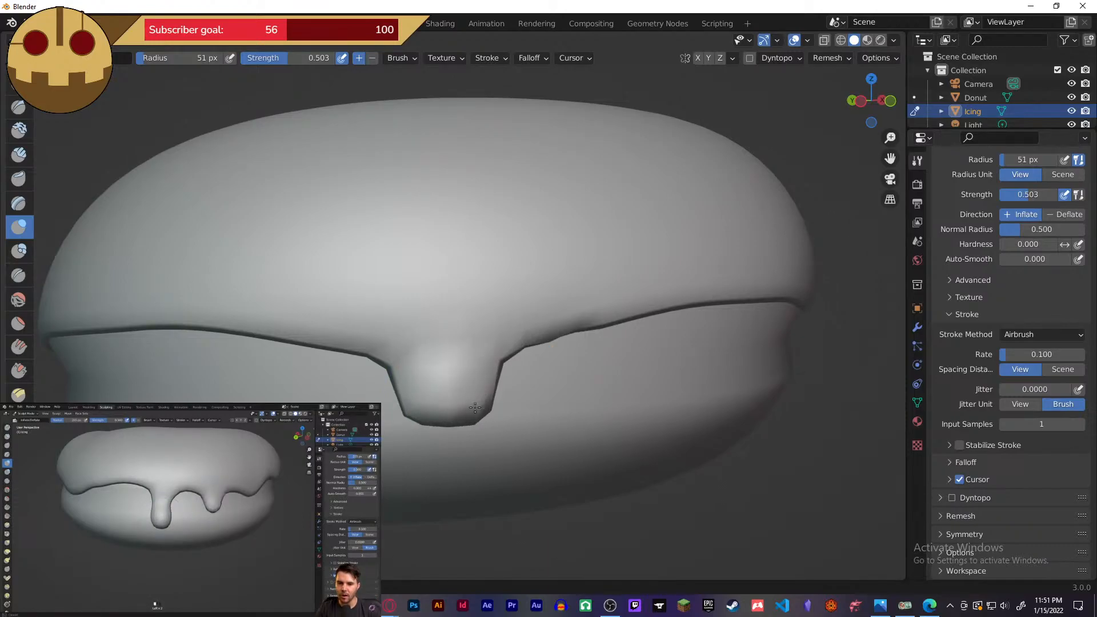
# - Try inflating both lower corners of the wide drip with the Airbrush stroke, and undo the strokes
pyautogui.moveTo(488, 413); pyautogui.dragTo(489, 407)
pyautogui.moveTo(413, 402); pyautogui.dragTo(411, 404)
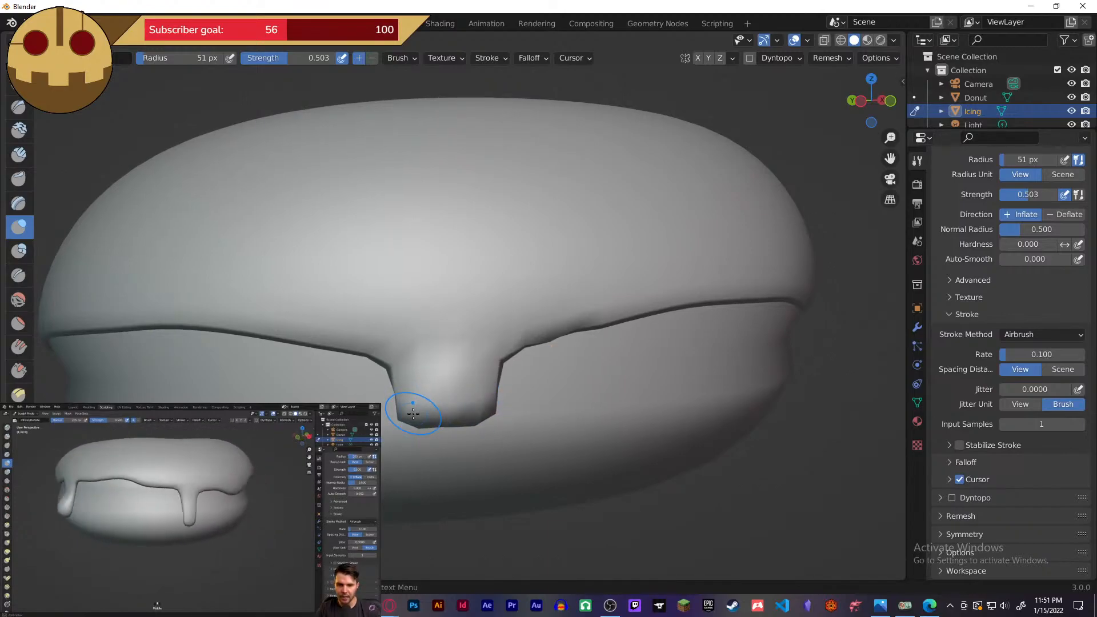
pyautogui.click(413, 413)
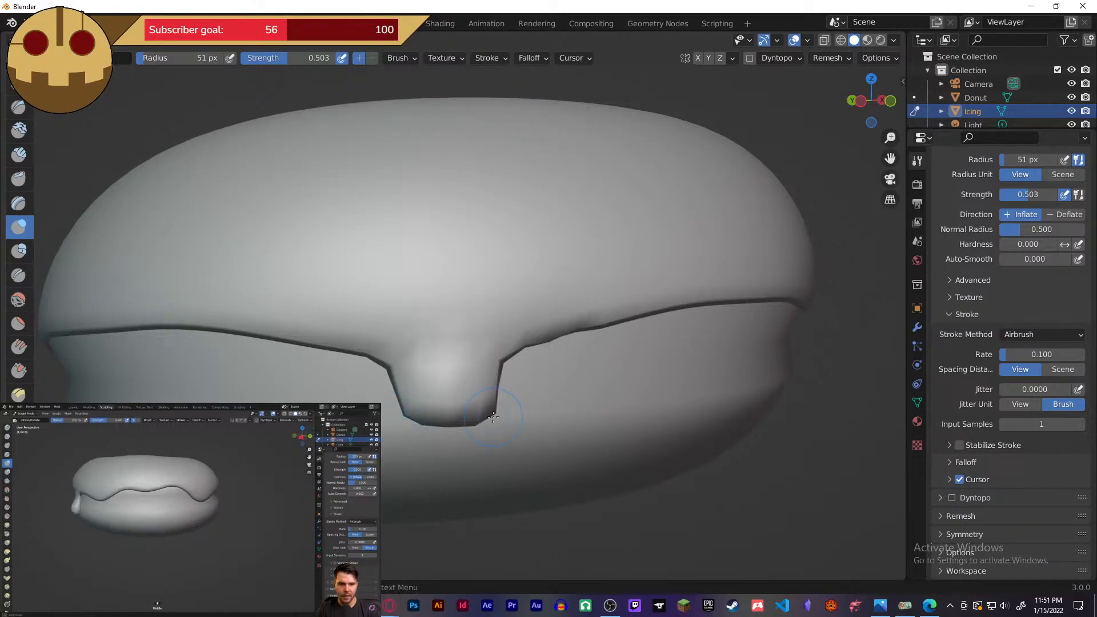
pyautogui.hotkey('ctrl', 'z')
pyautogui.hotkey('ctrl', 'z')
pyautogui.hotkey('ctrl', 'z')
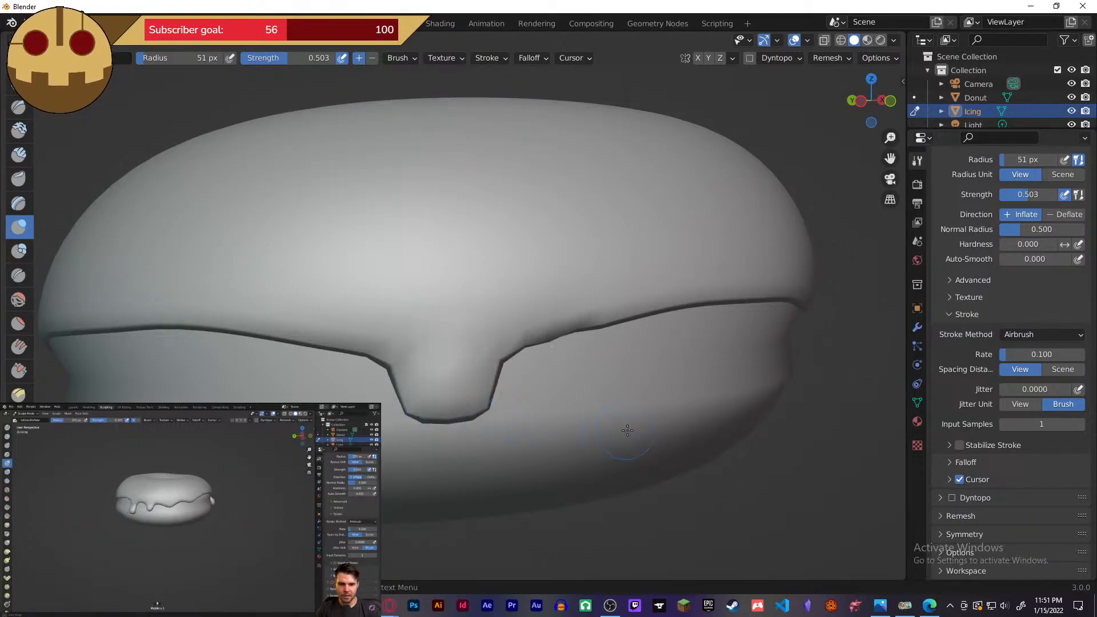
# - Try thickening the short narrow drip with the Inflate brush's Airbrush stroke, and undo the change
pyautogui.moveTo(493, 417); pyautogui.dragTo(485, 385, button='middle')
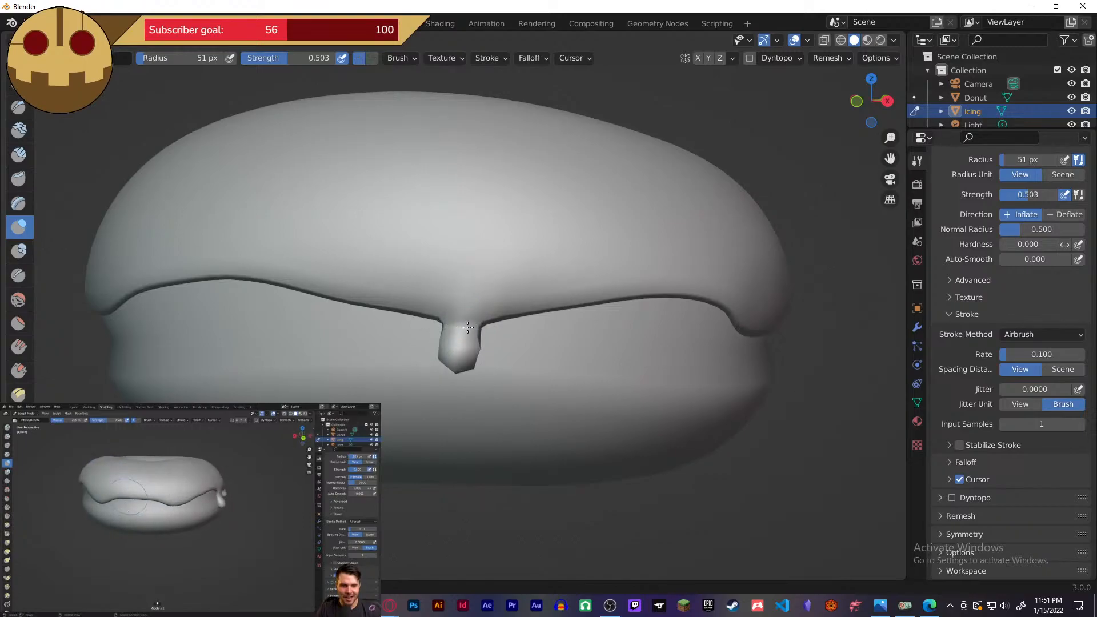
pyautogui.moveTo(561, 372); pyautogui.dragTo(463, 366, button='middle')
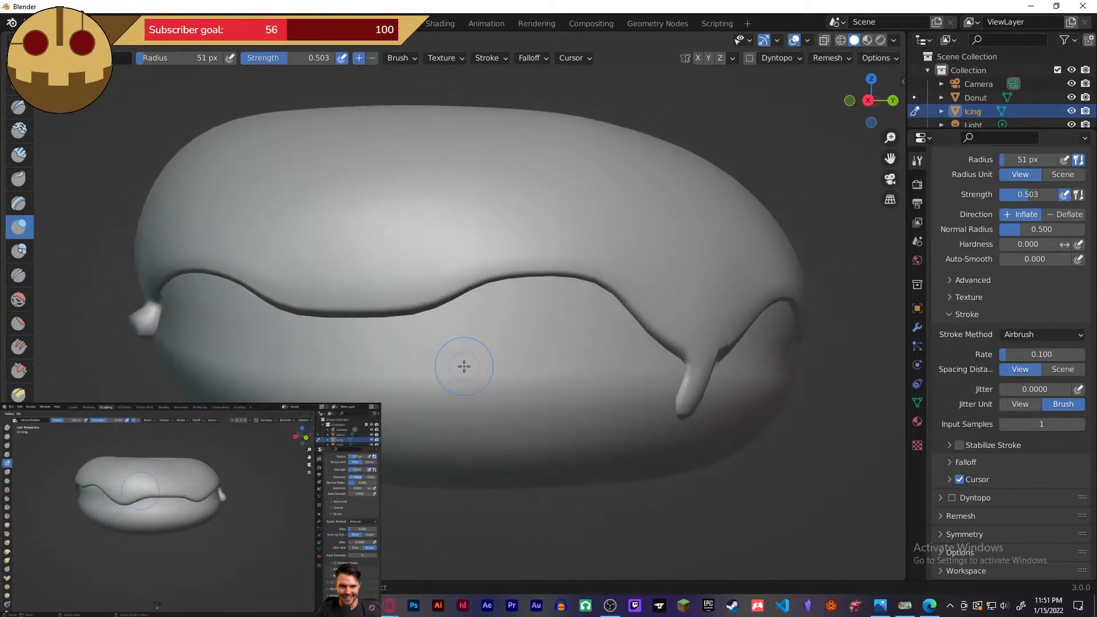
pyautogui.moveTo(388, 364)
pyautogui.mouseDown(button='middle')
pyautogui.moveTo(454, 362)
pyautogui.moveTo(369, 352)
pyautogui.mouseUp(button='middle')
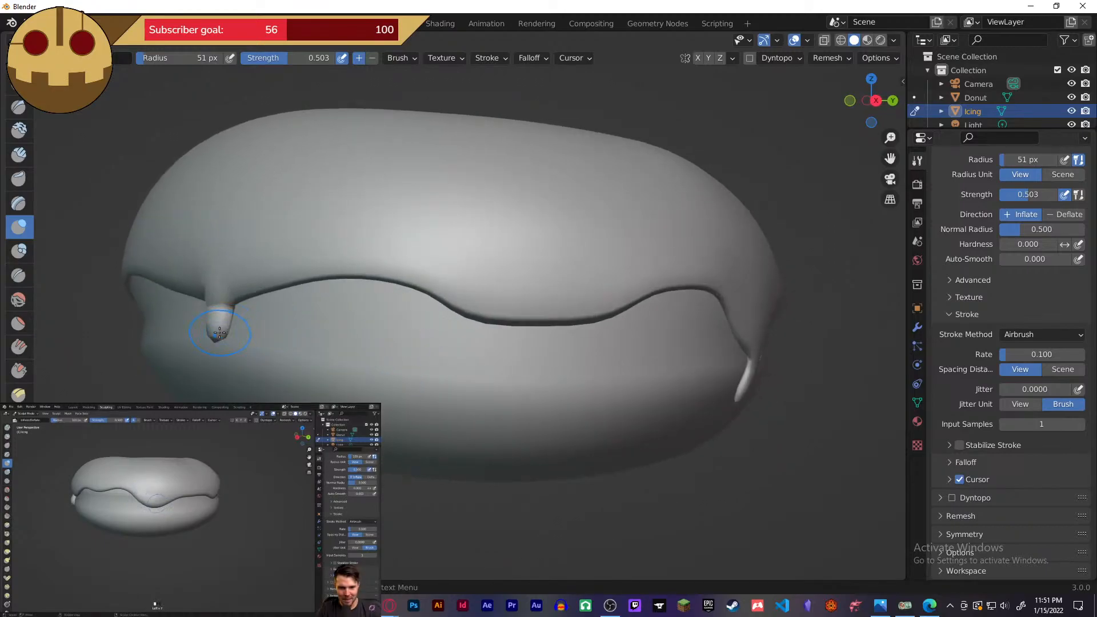
pyautogui.moveTo(212, 328)
pyautogui.mouseDown(button='middle')
pyautogui.moveTo(348, 333)
pyautogui.moveTo(194, 329)
pyautogui.mouseUp(button='middle')
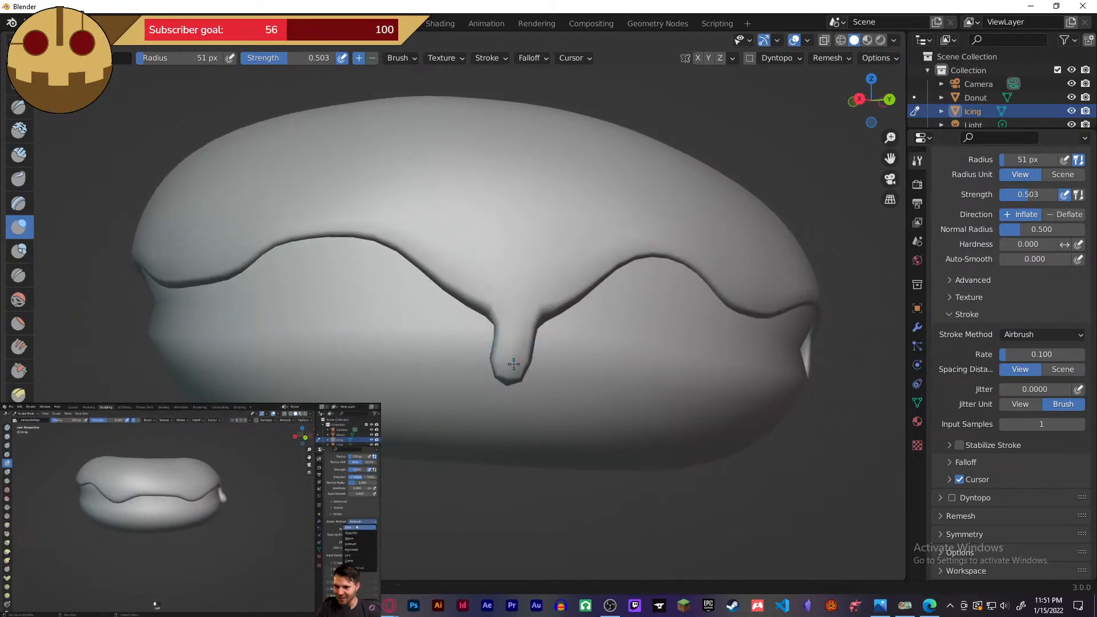
# - Inflate the tip of the long narrow drip with short Airbrush dabs
pyautogui.moveTo(500, 369); pyautogui.dragTo(502, 368)
pyautogui.moveTo(502, 368)
pyautogui.mouseDown(button='middle')
pyautogui.moveTo(554, 404)
pyautogui.moveTo(602, 412)
pyautogui.moveTo(537, 407)
pyautogui.moveTo(537, 387)
pyautogui.mouseUp(button='middle')
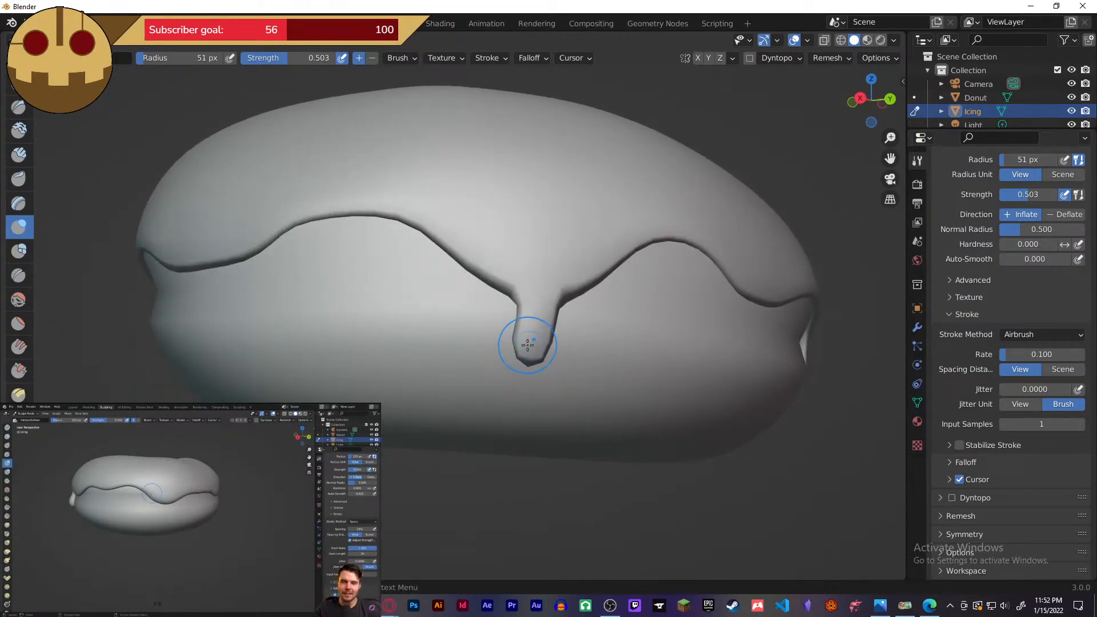
pyautogui.moveTo(528, 345); pyautogui.dragTo(527, 345)
pyautogui.moveTo(527, 345)
pyautogui.mouseDown(button='middle')
pyautogui.moveTo(488, 385)
pyautogui.moveTo(412, 382)
pyautogui.moveTo(521, 379)
pyautogui.moveTo(507, 372)
pyautogui.moveTo(651, 389)
pyautogui.mouseUp(button='middle')
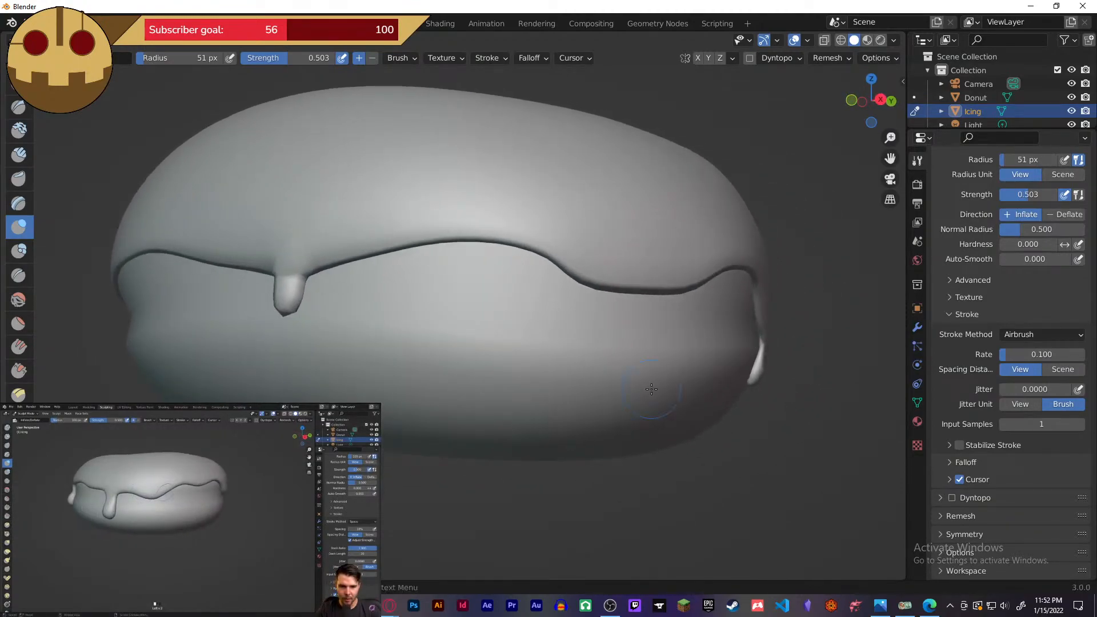
# - Set the Inflate brush's stroke method to Space
pyautogui.click(1028, 336)
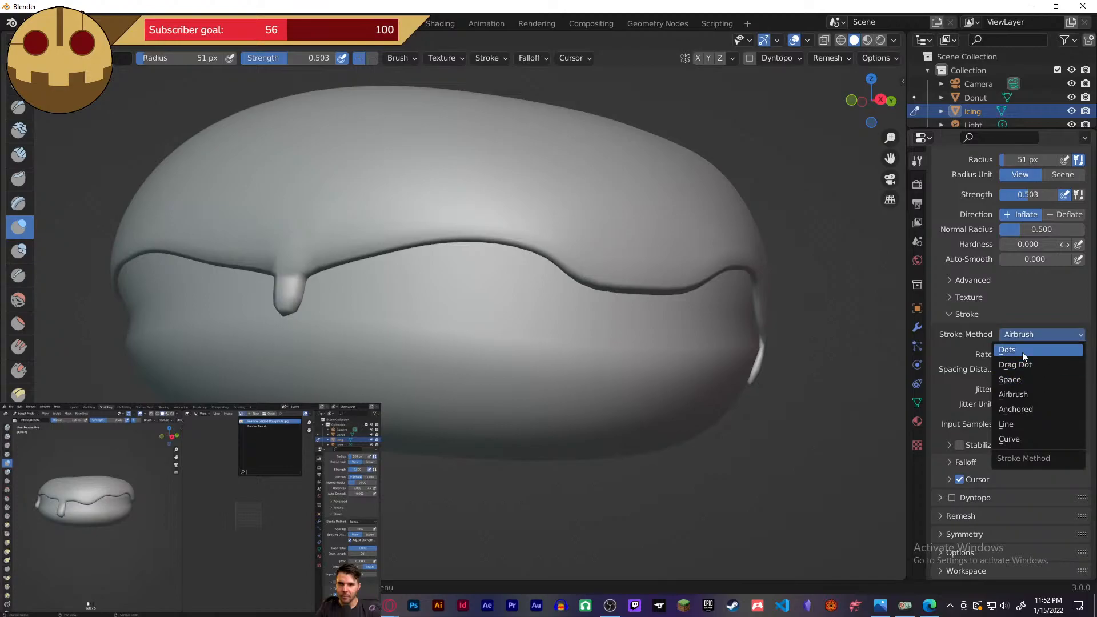
pyautogui.click(1021, 379)
pyautogui.moveTo(661, 319)
pyautogui.mouseDown(button='middle')
pyautogui.moveTo(725, 376)
pyautogui.moveTo(477, 360)
pyautogui.moveTo(226, 372)
pyautogui.moveTo(343, 372)
pyautogui.mouseUp(button='middle')
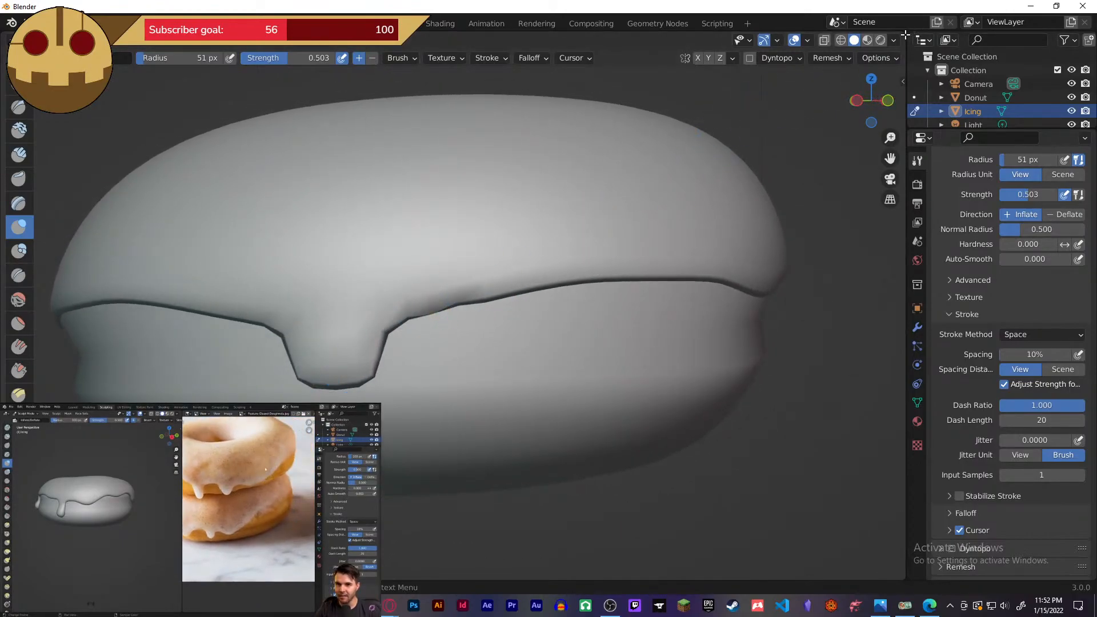
# - Split the 3D viewport vertically and turn the new area into an Image Editor
pyautogui.moveTo(906, 35); pyautogui.dragTo(645, 46)
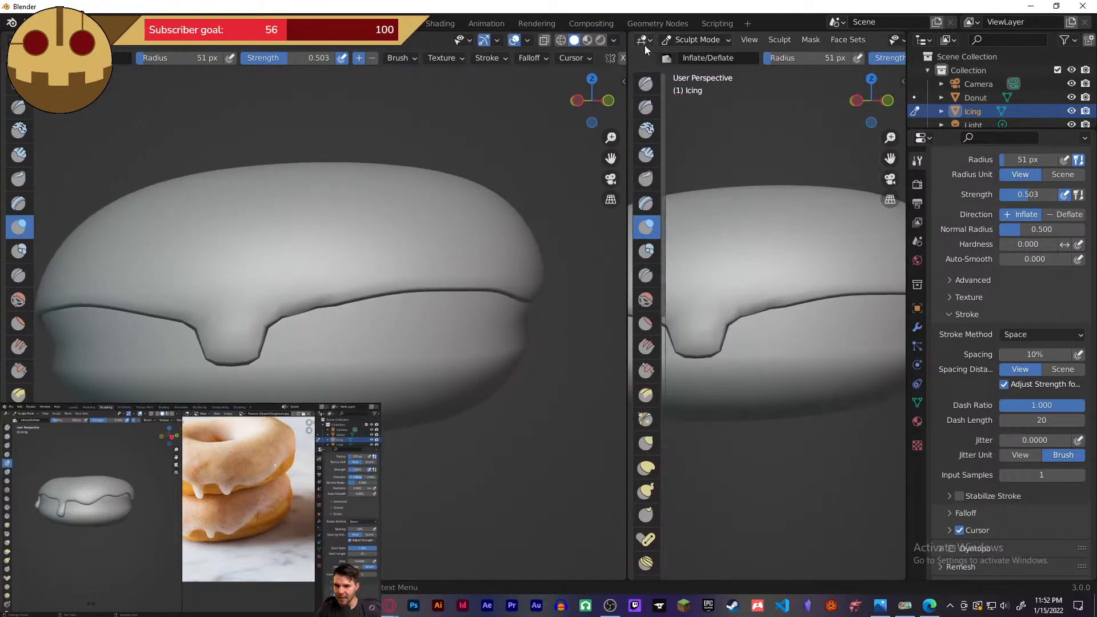
pyautogui.click(645, 44)
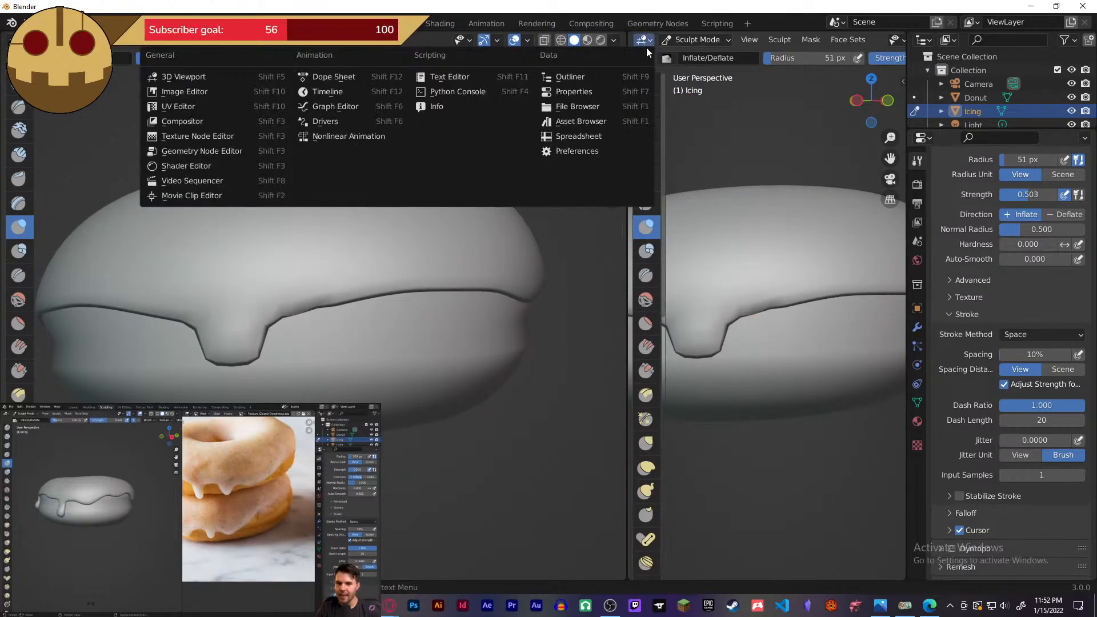
pyautogui.click(219, 91)
# - Try to open the vegan chocolate donuts picture from the Downloads folder, filtering the files by "vegan"
pyautogui.click(860, 40)
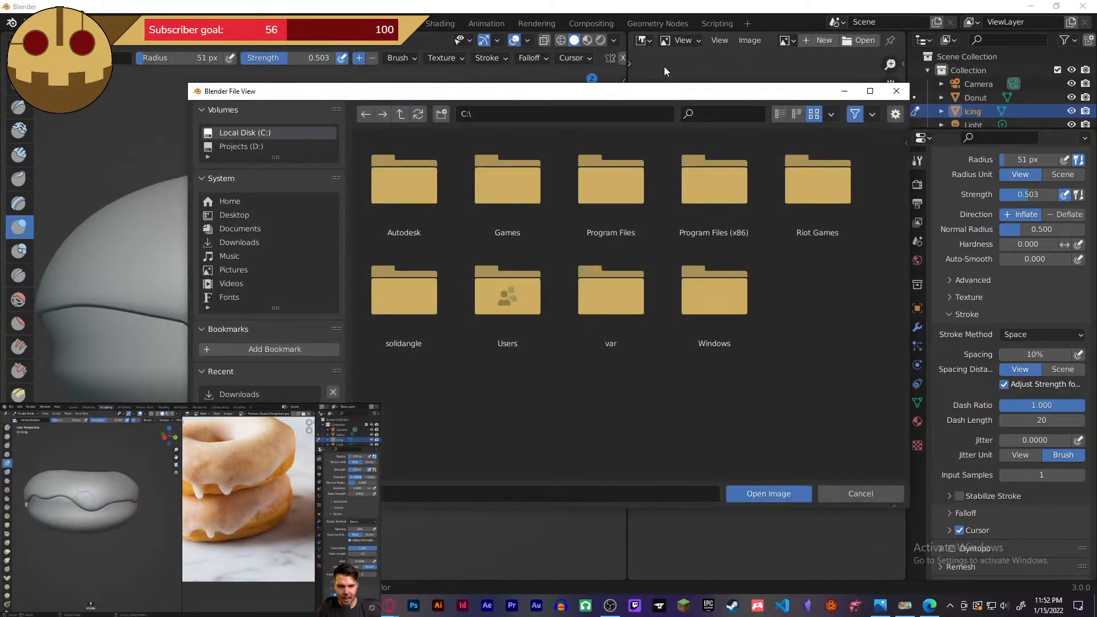
pyautogui.click(246, 243)
pyautogui.scroll(-2, 607, 194)
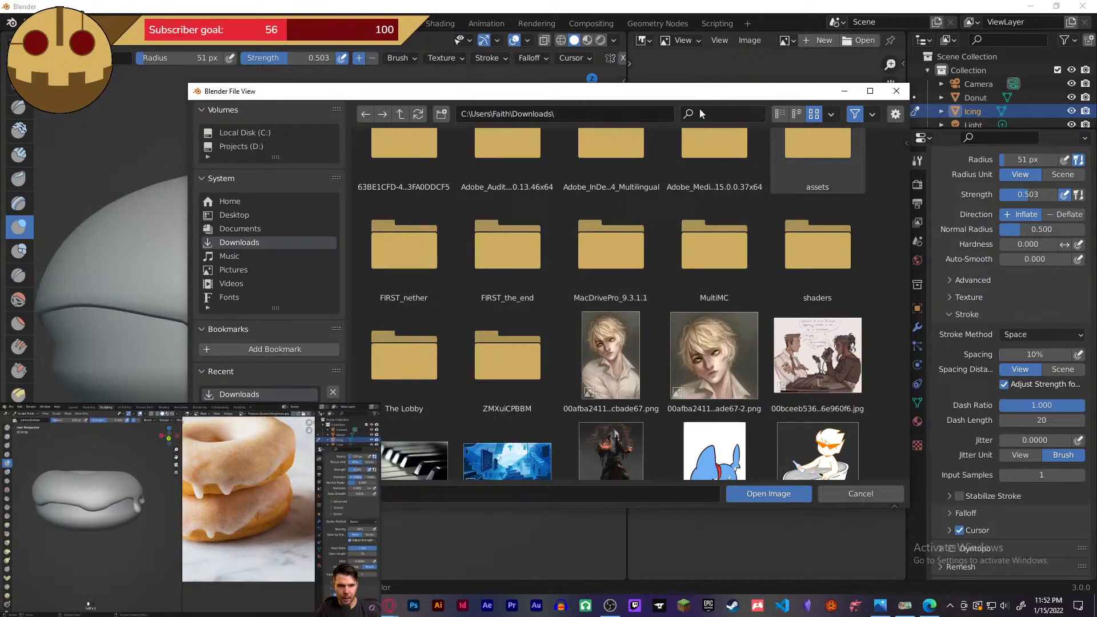
pyautogui.write('vegan')
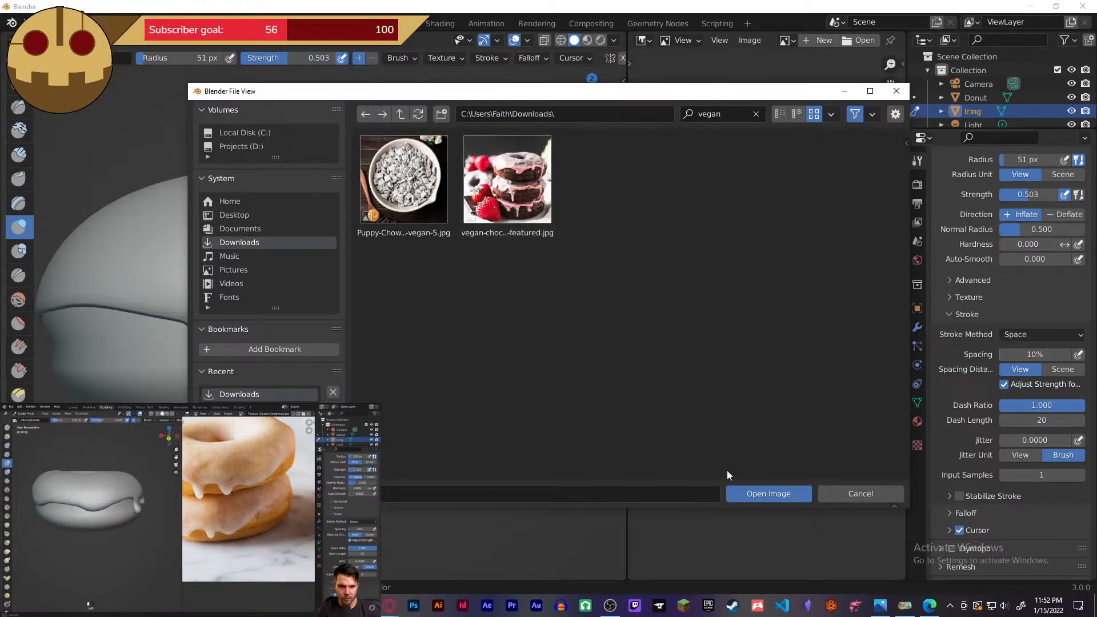
pyautogui.click(774, 495)
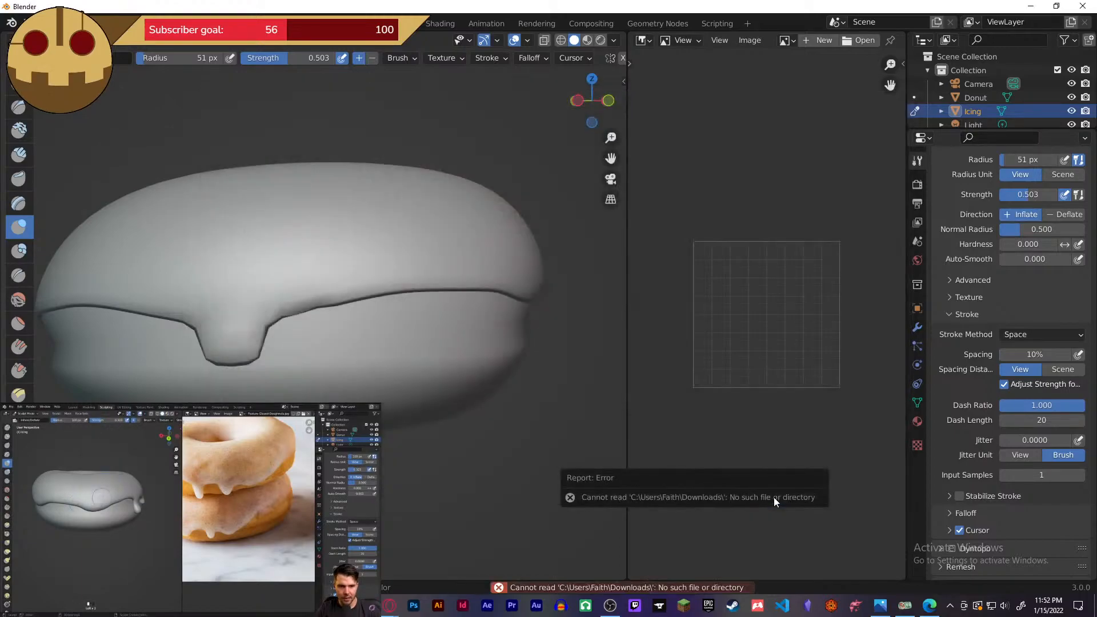
# - Open the vegan chocolate donuts image from the Downloads folder as a reference, filtering by "vegan", and enlarge it to fill the Image Editor
pyautogui.click(749, 40)
pyautogui.click(762, 68)
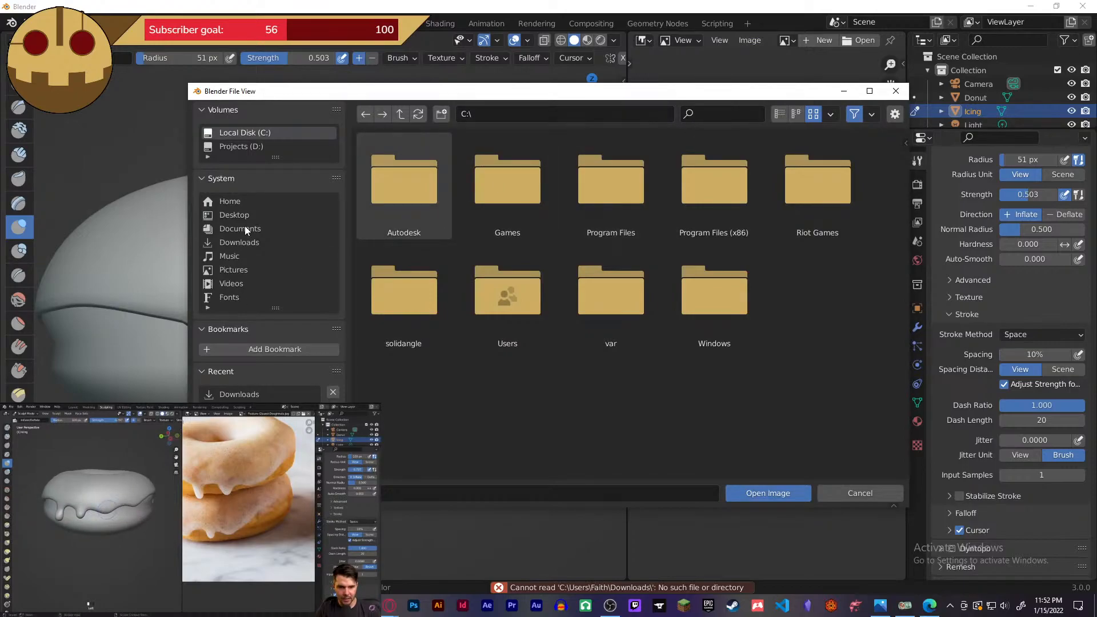
pyautogui.click(246, 243)
pyautogui.click(723, 114)
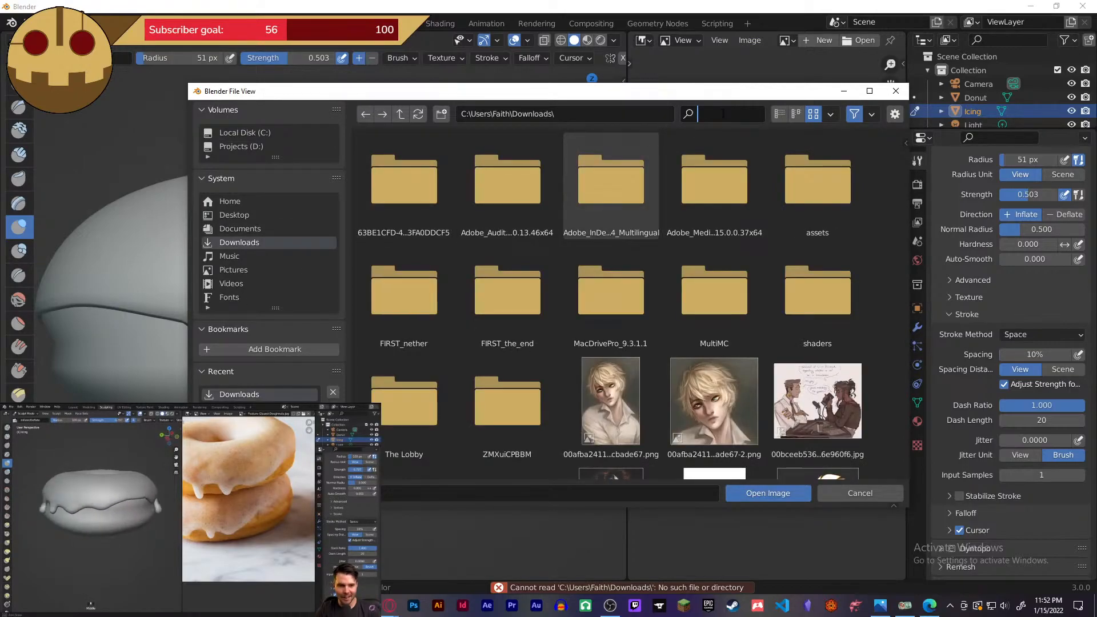
pyautogui.write('vegan')
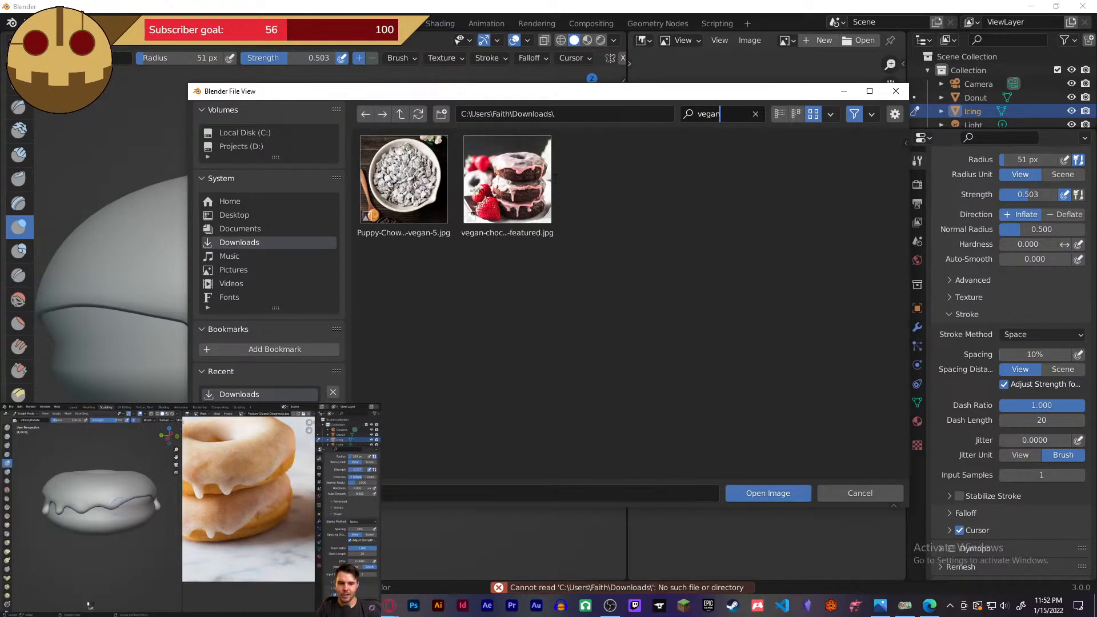
pyautogui.doubleClick(515, 180)
pyautogui.scroll(-5, 752, 252)
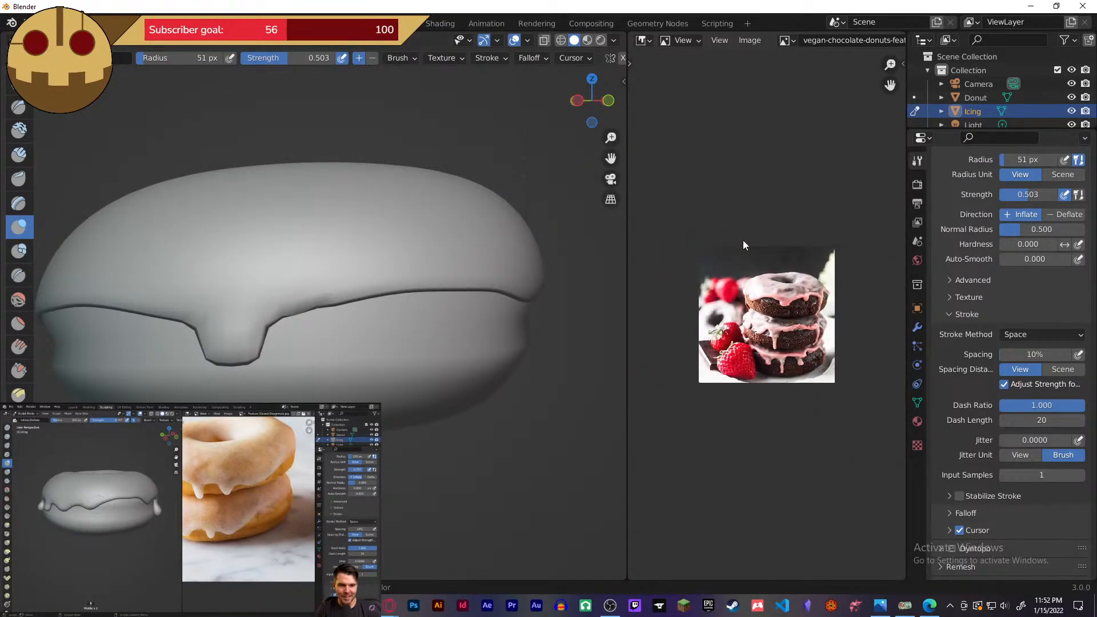
pyautogui.scroll(4, 743, 245)
pyautogui.scroll(2, 822, 287)
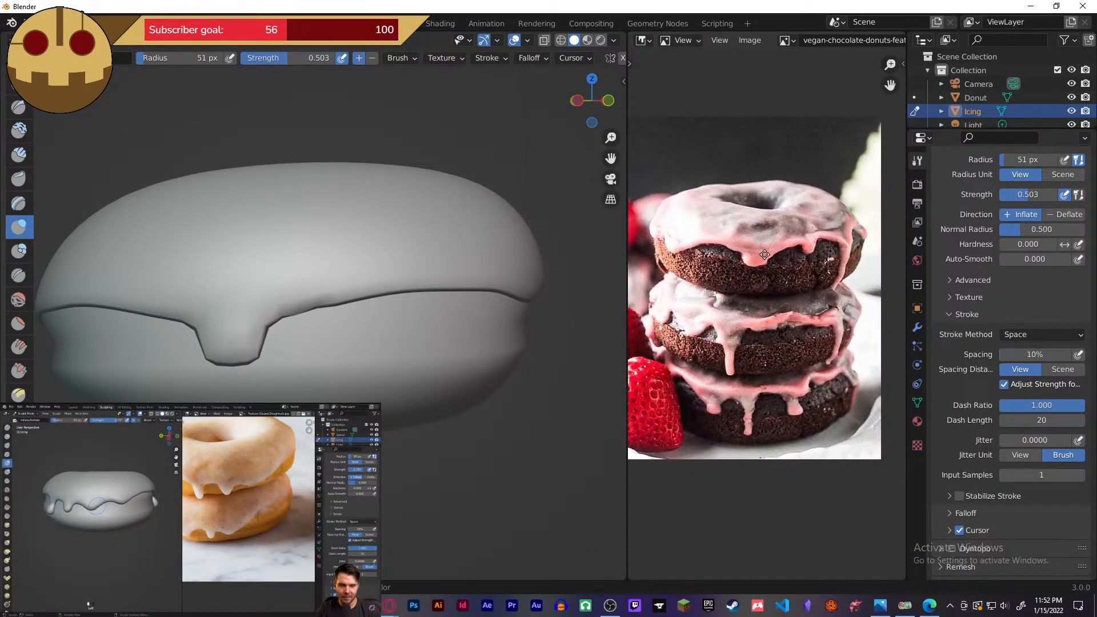
pyautogui.moveTo(768, 254); pyautogui.dragTo(773, 248, button='middle')
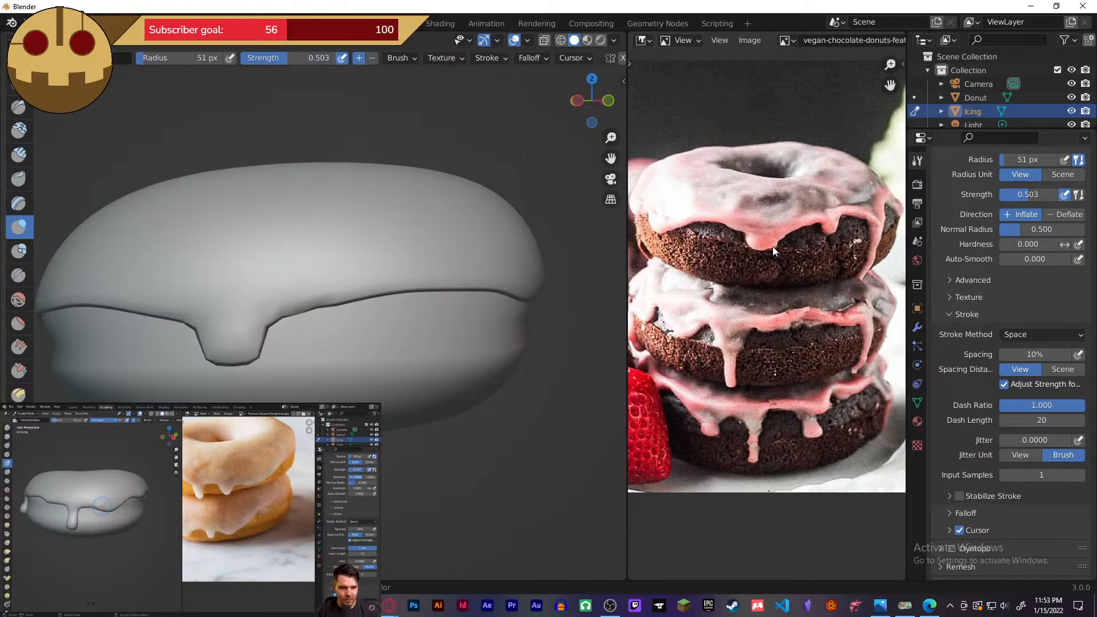
# - Switch to the Grab brush and pull the long narrow drip's side outward to broaden where it joins the icing
pyautogui.moveTo(290, 338)
pyautogui.mouseDown(button='middle')
pyautogui.moveTo(345, 329)
pyautogui.moveTo(581, 177)
pyautogui.moveTo(338, 330)
pyautogui.moveTo(286, 332)
pyautogui.mouseUp(button='middle')
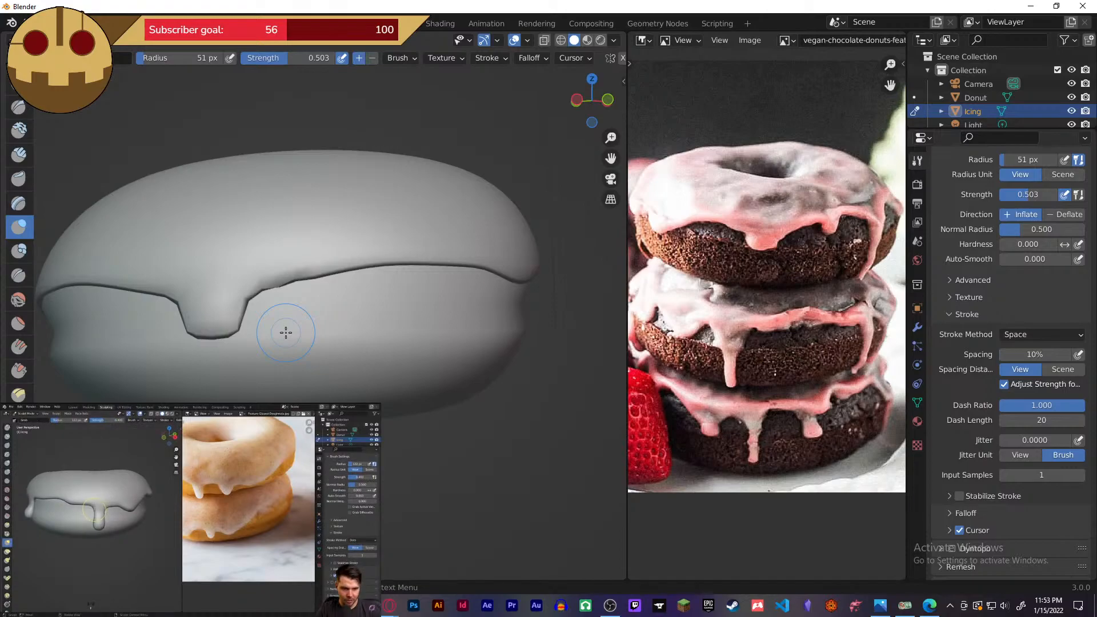
pyautogui.moveTo(287, 331)
pyautogui.mouseDown(button='middle')
pyautogui.moveTo(311, 321)
pyautogui.moveTo(497, 318)
pyautogui.moveTo(225, 308)
pyautogui.mouseUp(button='middle')
pyautogui.press('g')
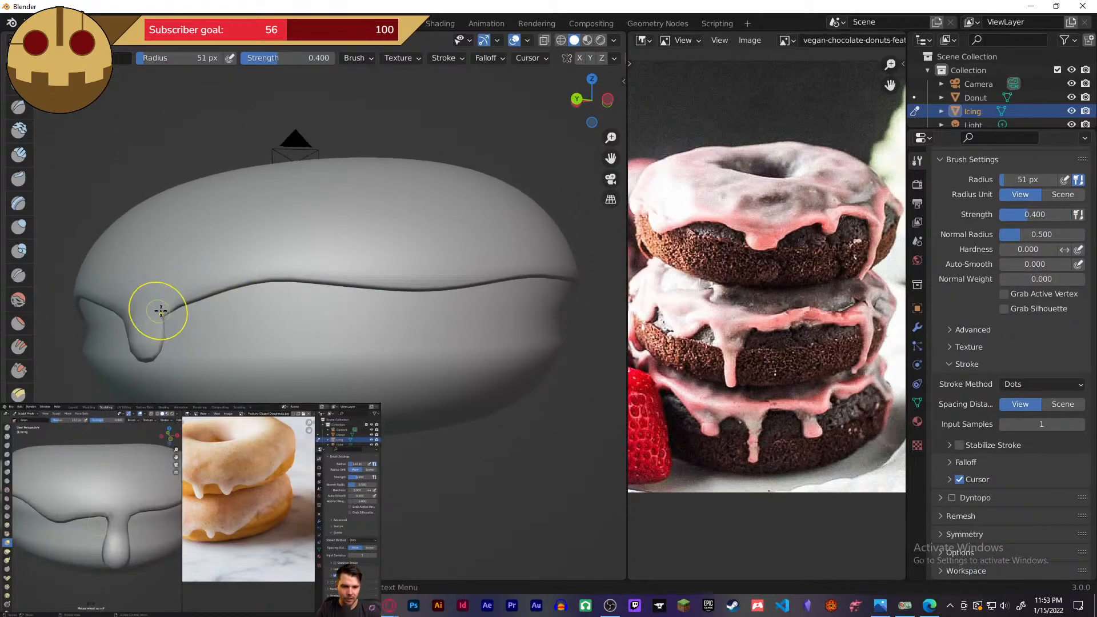
pyautogui.moveTo(159, 311); pyautogui.dragTo(219, 314, button='middle')
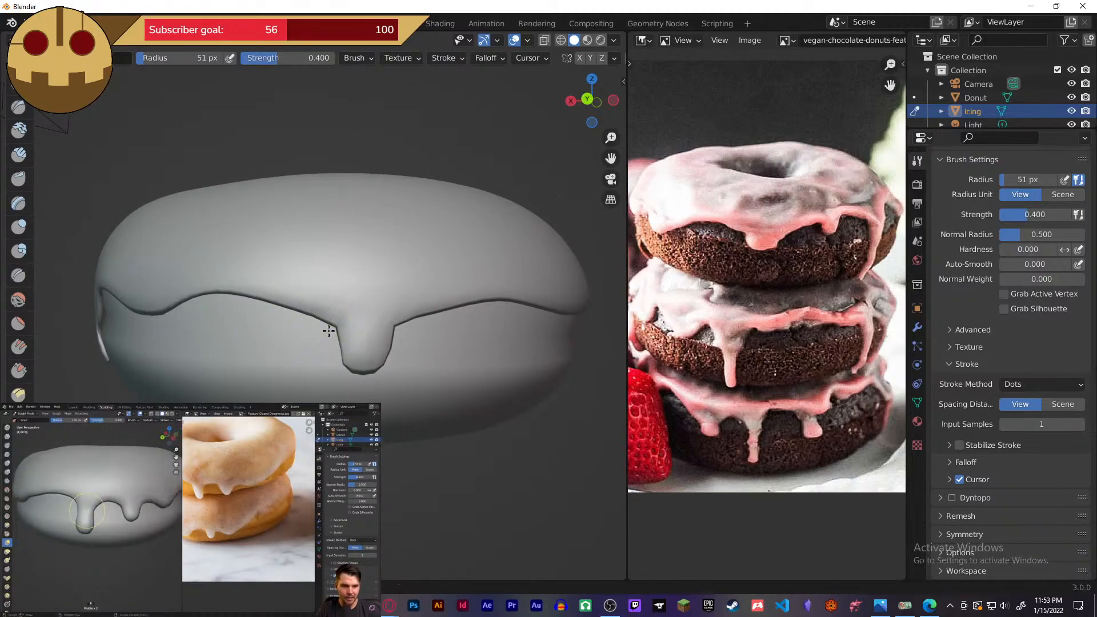
pyautogui.moveTo(353, 331)
pyautogui.mouseDown(button='middle')
pyautogui.moveTo(338, 326)
pyautogui.moveTo(401, 331)
pyautogui.mouseUp(button='middle')
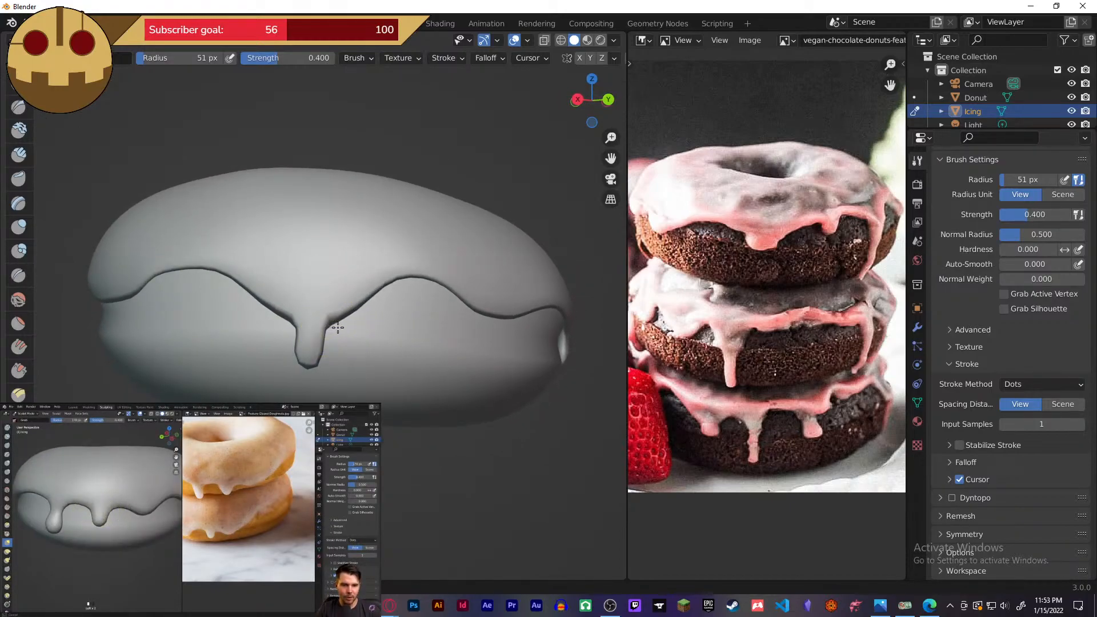
pyautogui.moveTo(379, 360); pyautogui.dragTo(306, 362, button='middle')
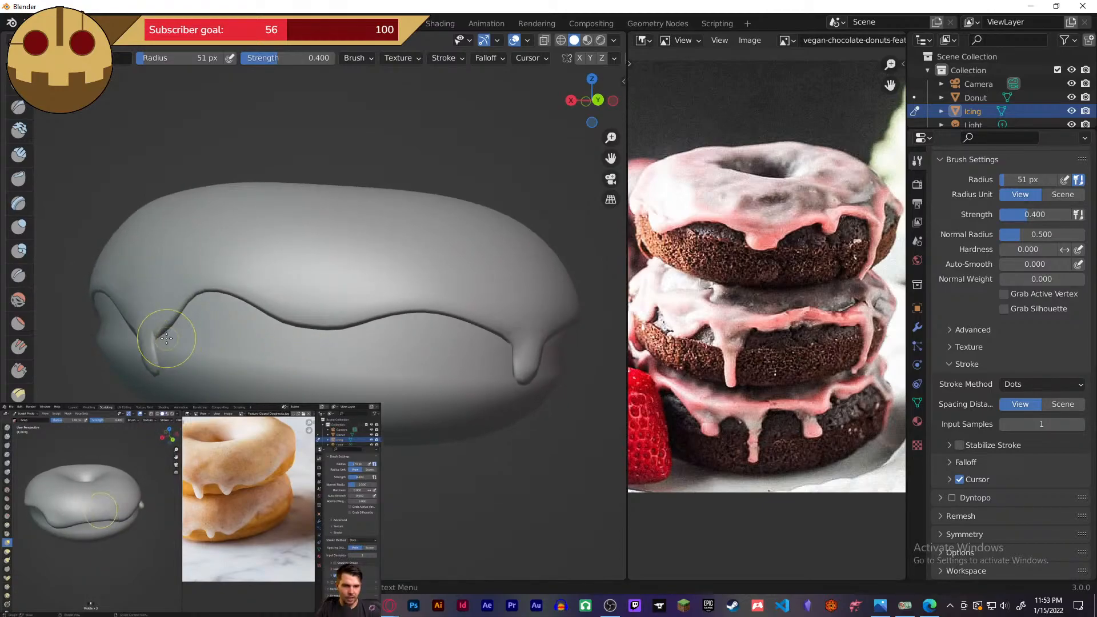
pyautogui.moveTo(158, 336)
pyautogui.mouseDown()
pyautogui.moveTo(190, 347)
pyautogui.moveTo(172, 354)
pyautogui.moveTo(171, 345)
pyautogui.mouseUp()
pyautogui.moveTo(172, 345); pyautogui.dragTo(300, 324, button='middle')
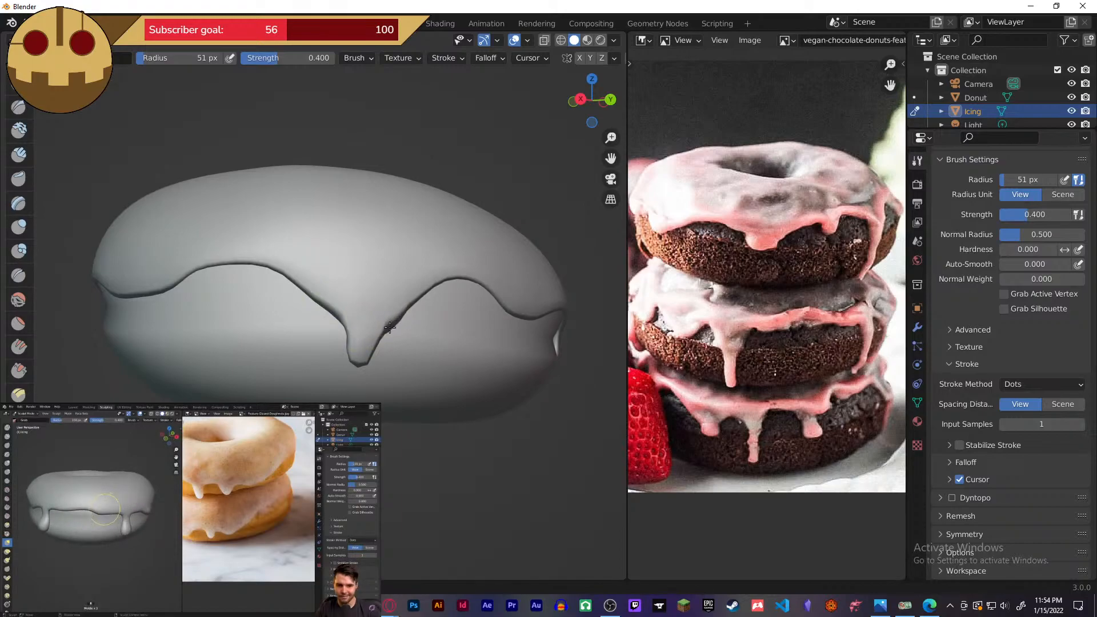
# - Widen the short narrow drip by pulling its side outward with the Grab brush
pyautogui.moveTo(348, 317); pyautogui.dragTo(452, 314, button='middle')
pyautogui.moveTo(262, 285); pyautogui.dragTo(252, 287)
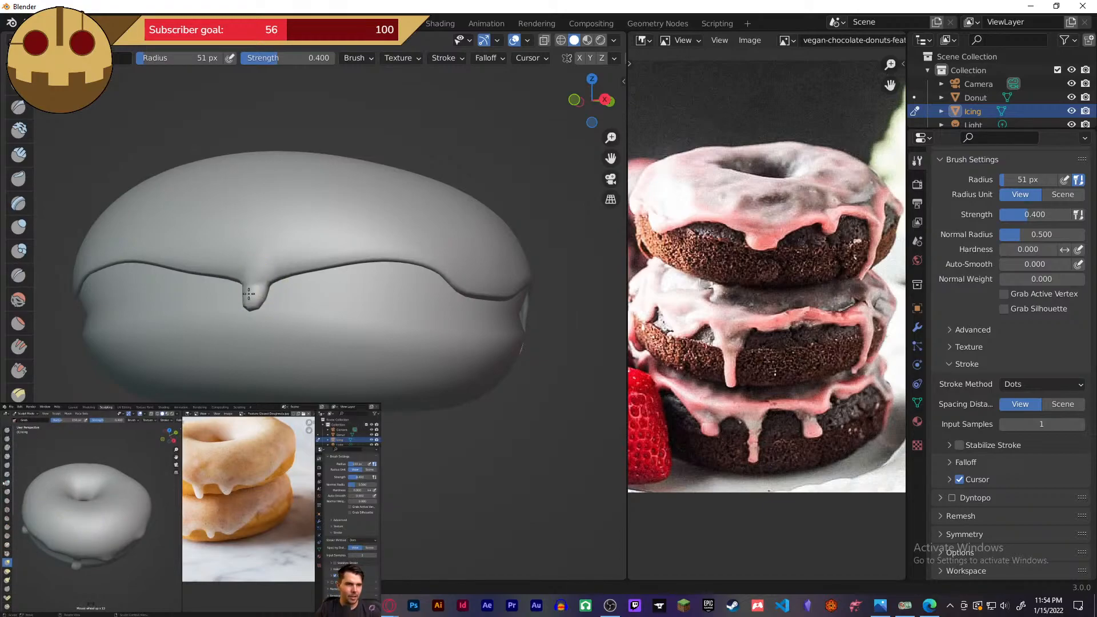
pyautogui.moveTo(245, 293); pyautogui.dragTo(309, 293, button='middle')
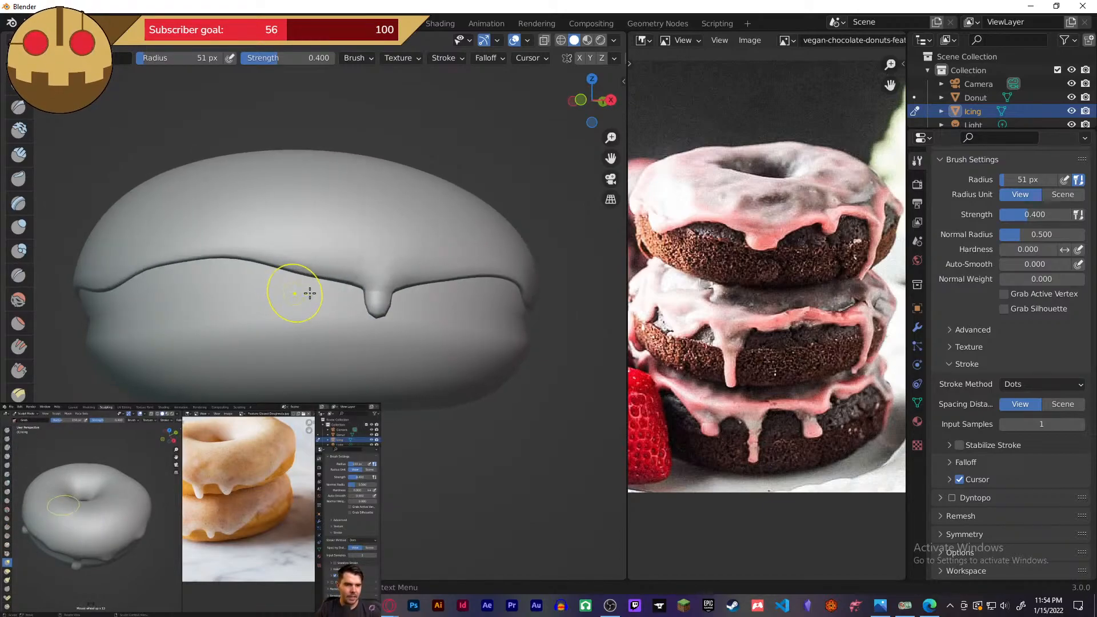
pyautogui.moveTo(368, 292); pyautogui.dragTo(341, 292)
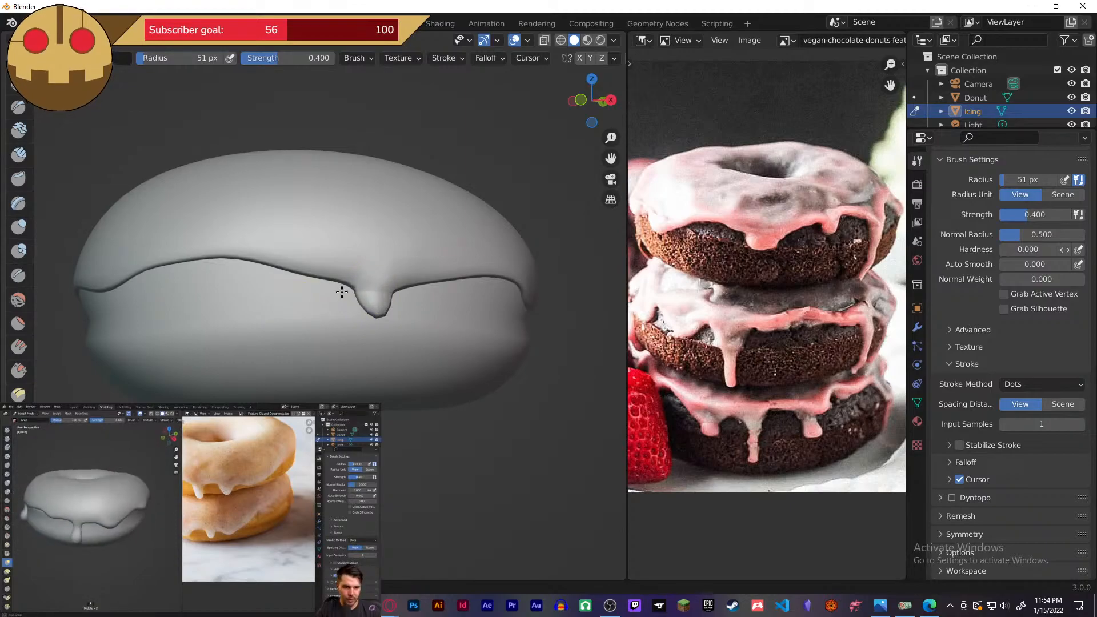
# - Push the wide drip's side inward and pull its lower edge down with the Grab brush to make it narrower
pyautogui.moveTo(354, 295)
pyautogui.mouseDown(button='middle')
pyautogui.moveTo(351, 308)
pyautogui.moveTo(453, 302)
pyautogui.mouseUp(button='middle')
pyautogui.moveTo(262, 313); pyautogui.dragTo(215, 313)
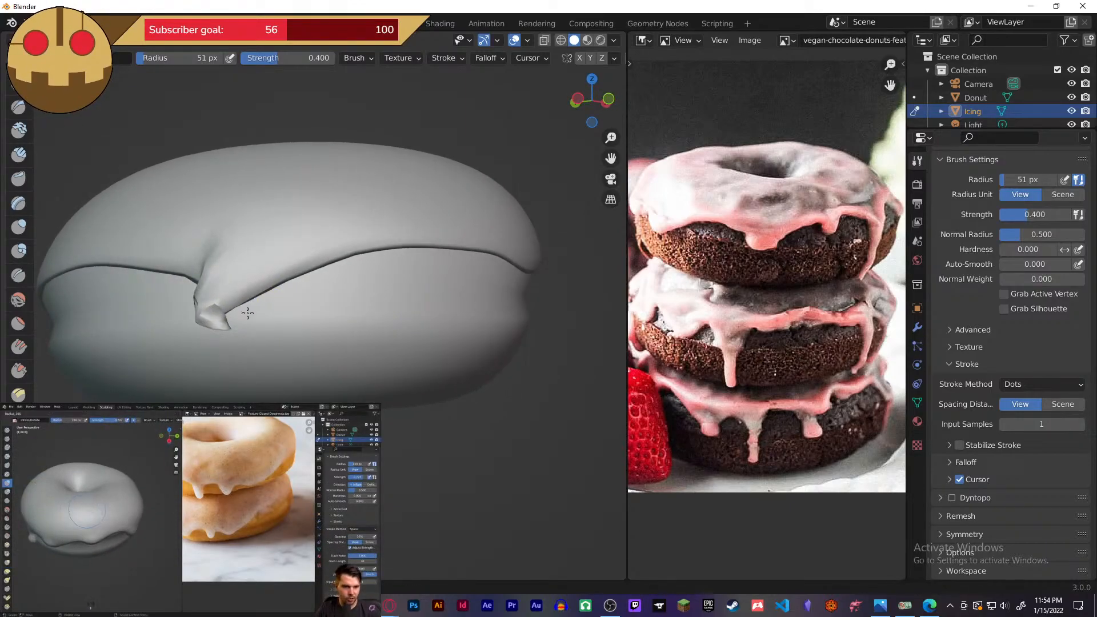
pyautogui.moveTo(314, 328); pyautogui.dragTo(354, 345, button='middle')
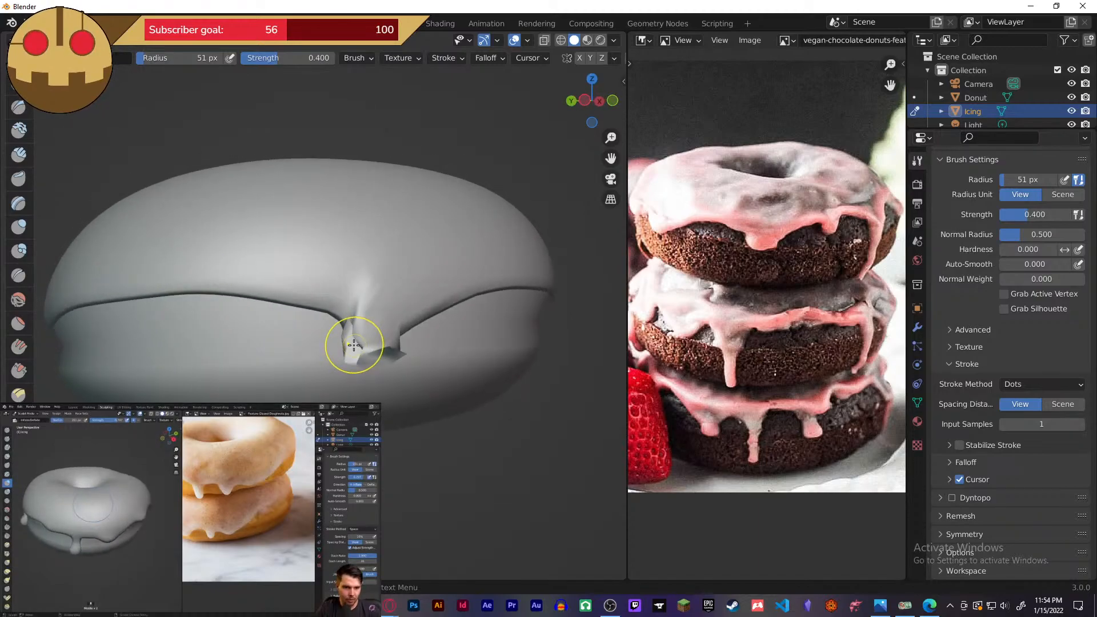
pyautogui.moveTo(354, 346); pyautogui.dragTo(375, 382)
# - Lengthen the short narrow drip by pulling its tip downward, and reshape its sides with the Grab brush
pyautogui.moveTo(375, 379)
pyautogui.mouseDown(button='middle')
pyautogui.moveTo(401, 357)
pyautogui.moveTo(216, 320)
pyautogui.moveTo(214, 368)
pyautogui.moveTo(305, 294)
pyautogui.mouseUp(button='middle')
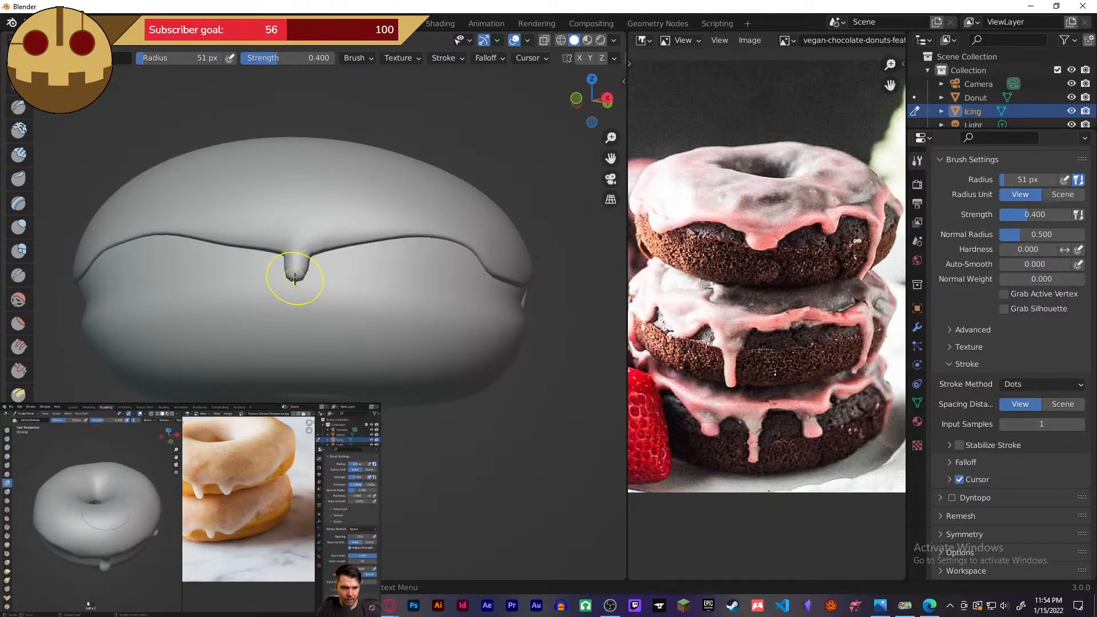
pyautogui.moveTo(295, 279); pyautogui.dragTo(292, 321)
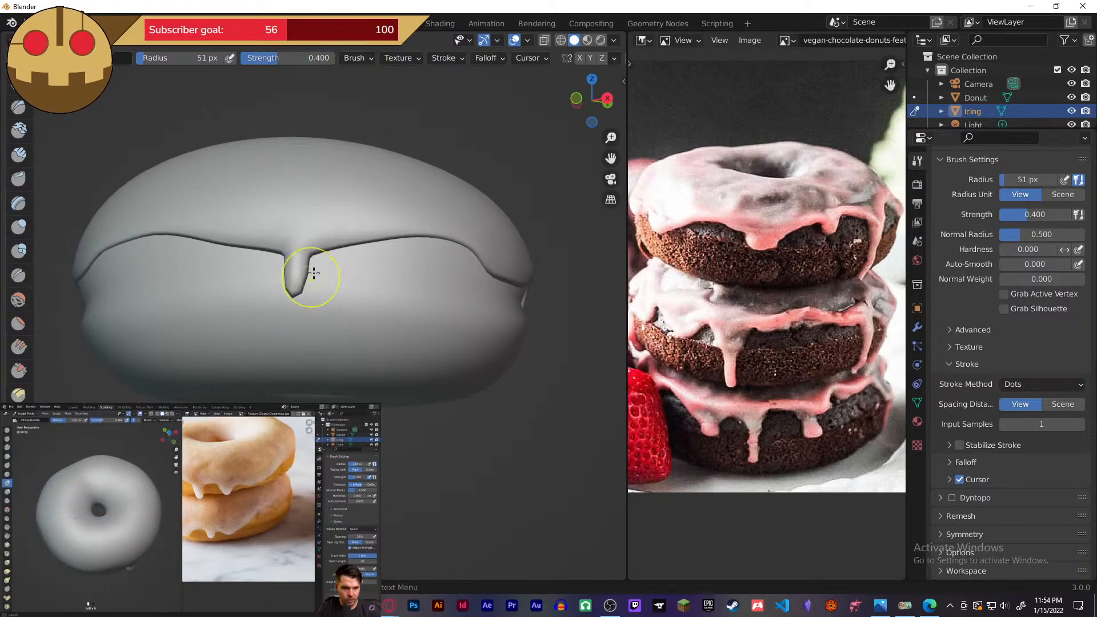
pyautogui.moveTo(311, 258); pyautogui.dragTo(312, 258)
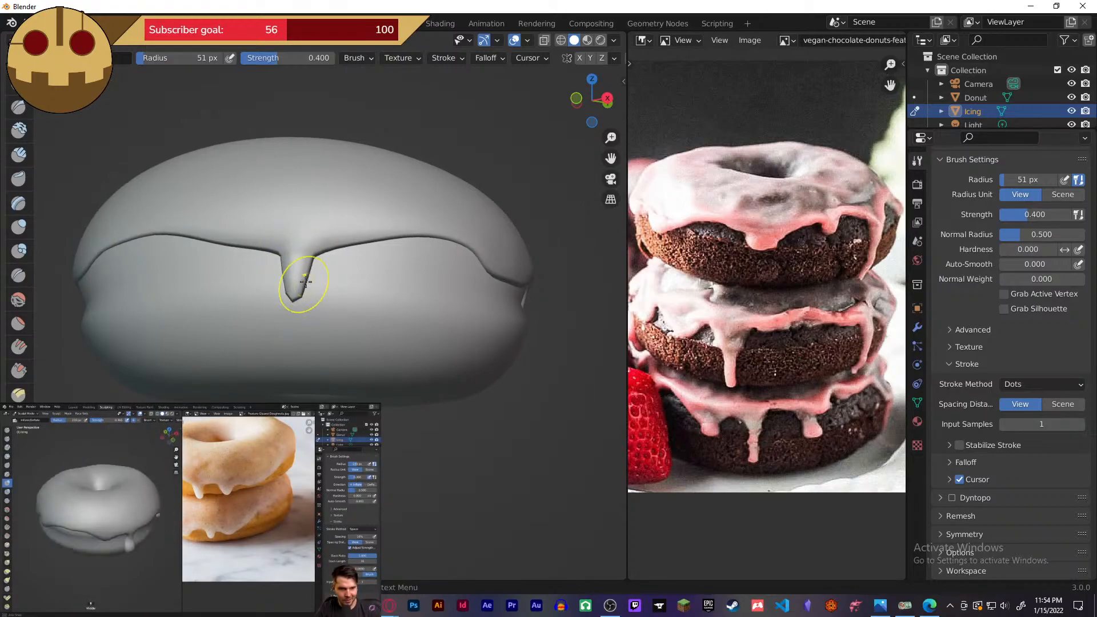
pyautogui.moveTo(312, 258); pyautogui.dragTo(300, 260)
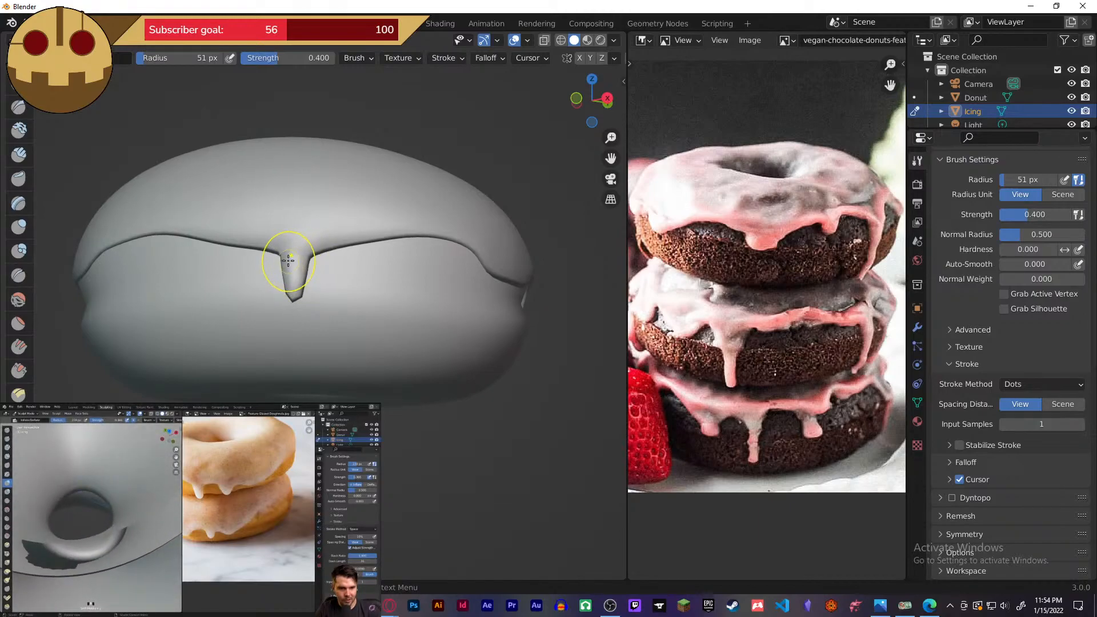
# - Narrow the rounded drip on the donut's back side with the Grab brush and review the icing's drips from all around
pyautogui.moveTo(333, 259)
pyautogui.mouseDown(button='middle')
pyautogui.moveTo(348, 274)
pyautogui.moveTo(149, 263)
pyautogui.moveTo(180, 278)
pyautogui.mouseUp(button='middle')
pyautogui.moveTo(355, 317)
pyautogui.mouseDown(button='middle')
pyautogui.moveTo(100, 328)
pyautogui.moveTo(365, 316)
pyautogui.mouseUp(button='middle')
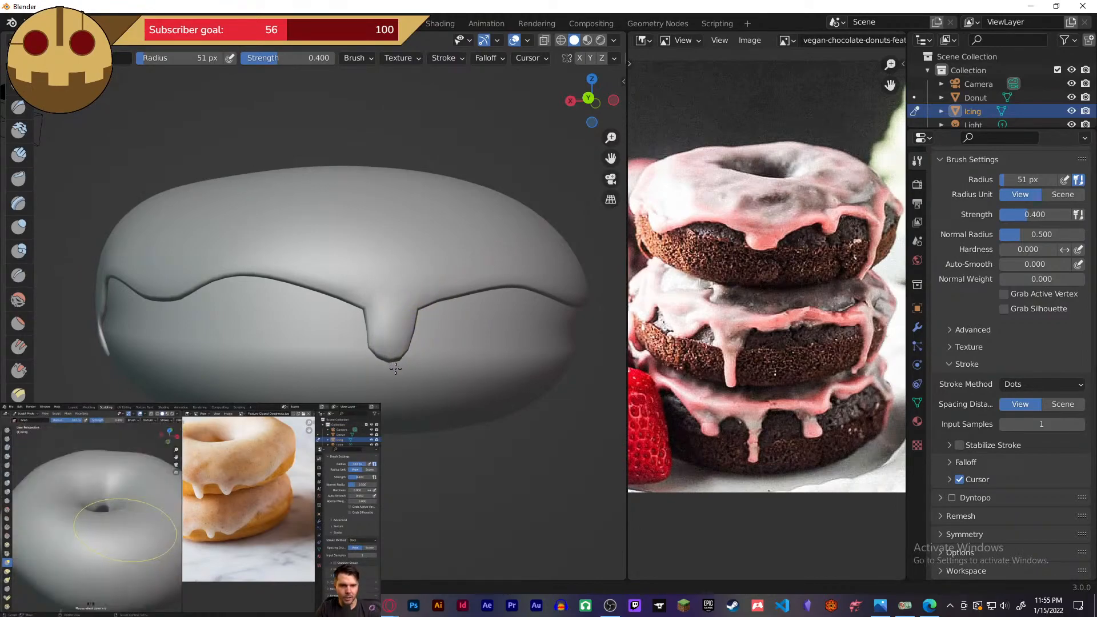
pyautogui.moveTo(393, 366)
pyautogui.mouseDown(button='middle')
pyautogui.moveTo(460, 372)
pyautogui.moveTo(421, 343)
pyautogui.moveTo(395, 349)
pyautogui.moveTo(432, 356)
pyautogui.moveTo(414, 349)
pyautogui.mouseUp(button='middle')
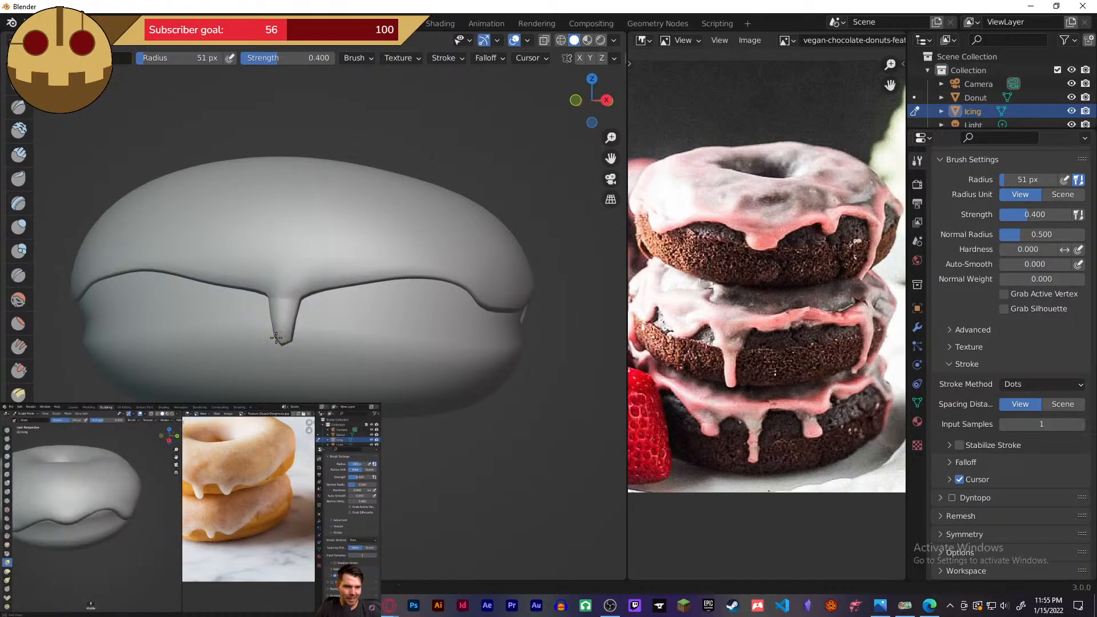
pyautogui.moveTo(252, 336)
pyautogui.mouseDown(button='middle')
pyautogui.moveTo(417, 331)
pyautogui.moveTo(521, 312)
pyautogui.moveTo(559, 326)
pyautogui.moveTo(292, 351)
pyautogui.moveTo(271, 321)
pyautogui.moveTo(221, 320)
pyautogui.moveTo(345, 370)
pyautogui.moveTo(313, 328)
pyautogui.moveTo(313, 338)
pyautogui.mouseUp(button='middle')
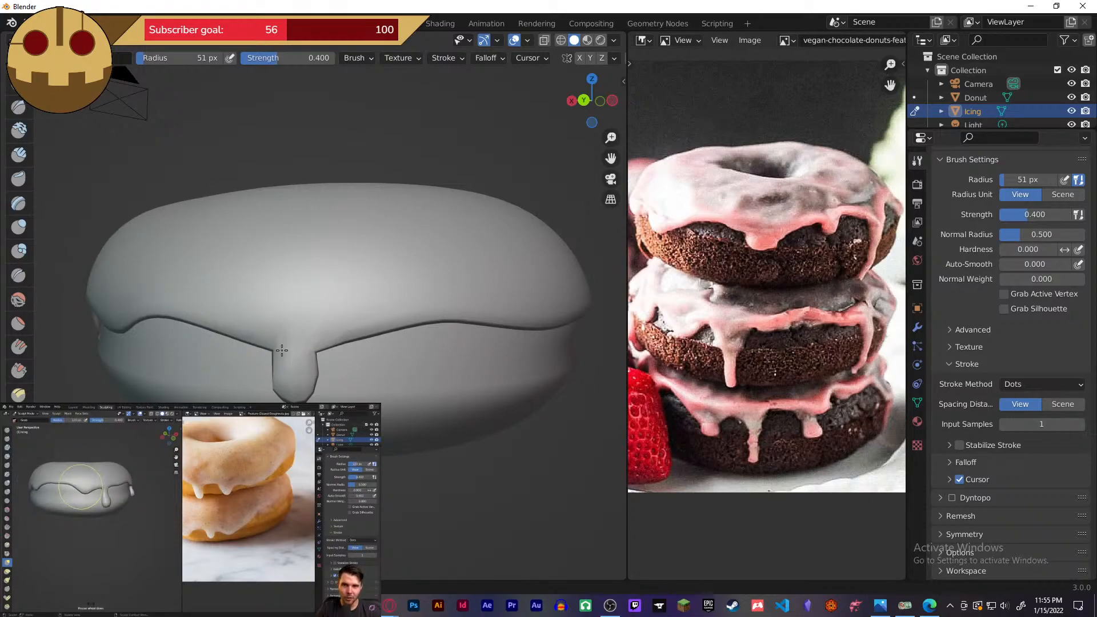
pyautogui.moveTo(281, 351); pyautogui.dragTo(314, 356, button='middle')
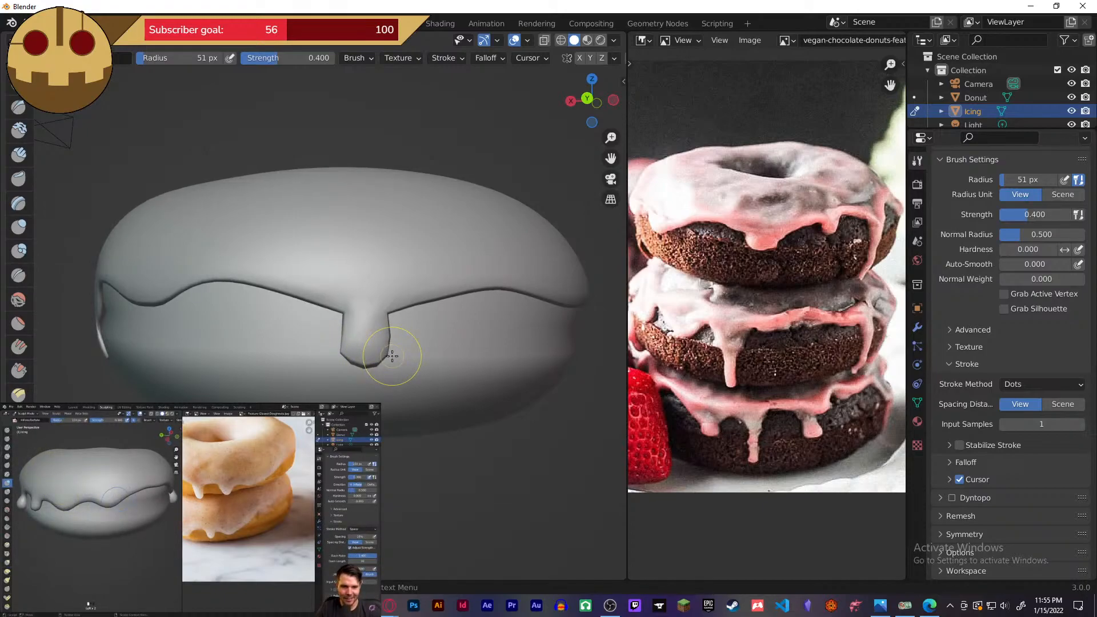
pyautogui.moveTo(365, 343)
pyautogui.mouseDown(button='middle')
pyautogui.moveTo(421, 345)
pyautogui.moveTo(59, 366)
pyautogui.mouseUp(button='middle')
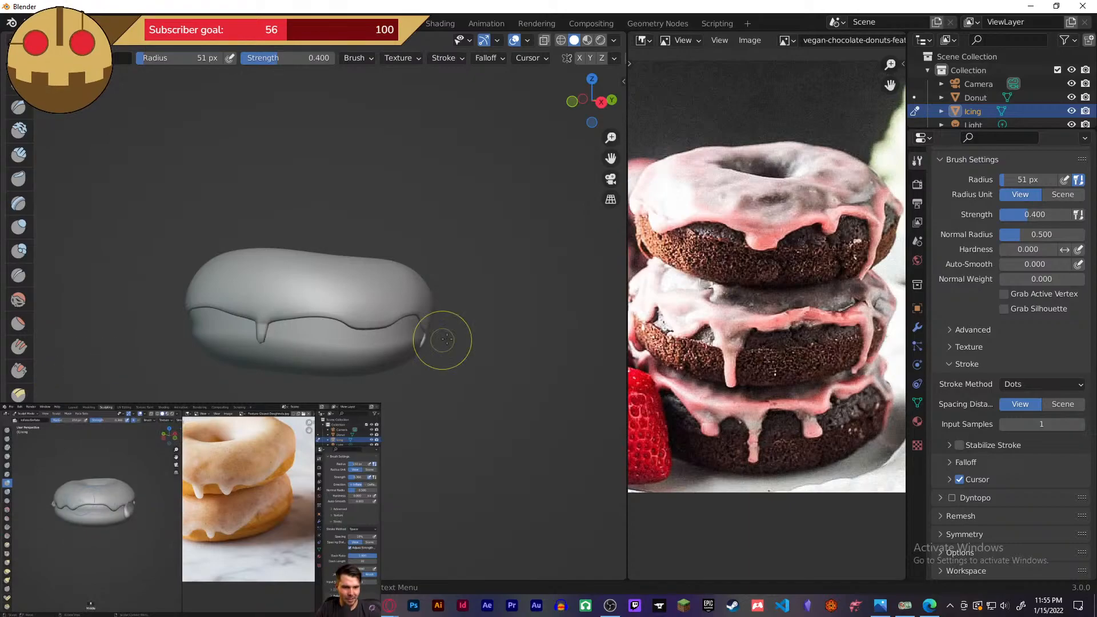
pyautogui.moveTo(441, 337); pyautogui.dragTo(447, 364, button='middle')
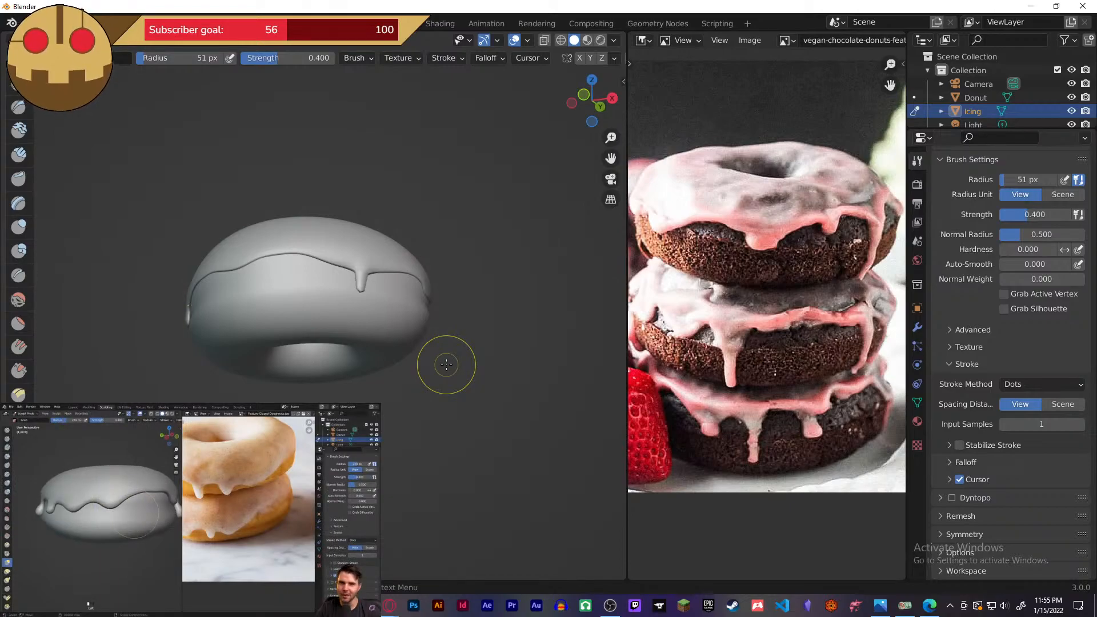
pyautogui.moveTo(446, 364)
pyautogui.mouseDown(button='middle')
pyautogui.moveTo(481, 377)
pyautogui.moveTo(555, 368)
pyautogui.moveTo(428, 397)
pyautogui.moveTo(441, 399)
pyautogui.moveTo(426, 407)
pyautogui.moveTo(580, 416)
pyautogui.moveTo(429, 410)
pyautogui.moveTo(542, 429)
pyautogui.moveTo(443, 435)
pyautogui.mouseUp(button='middle')
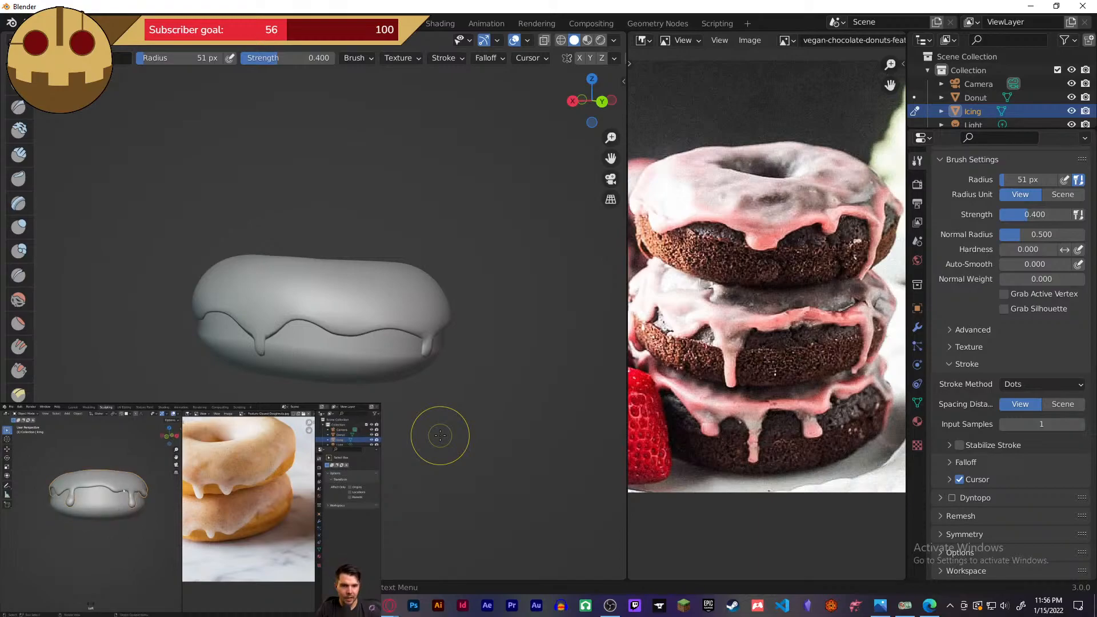
pyautogui.click(977, 98)
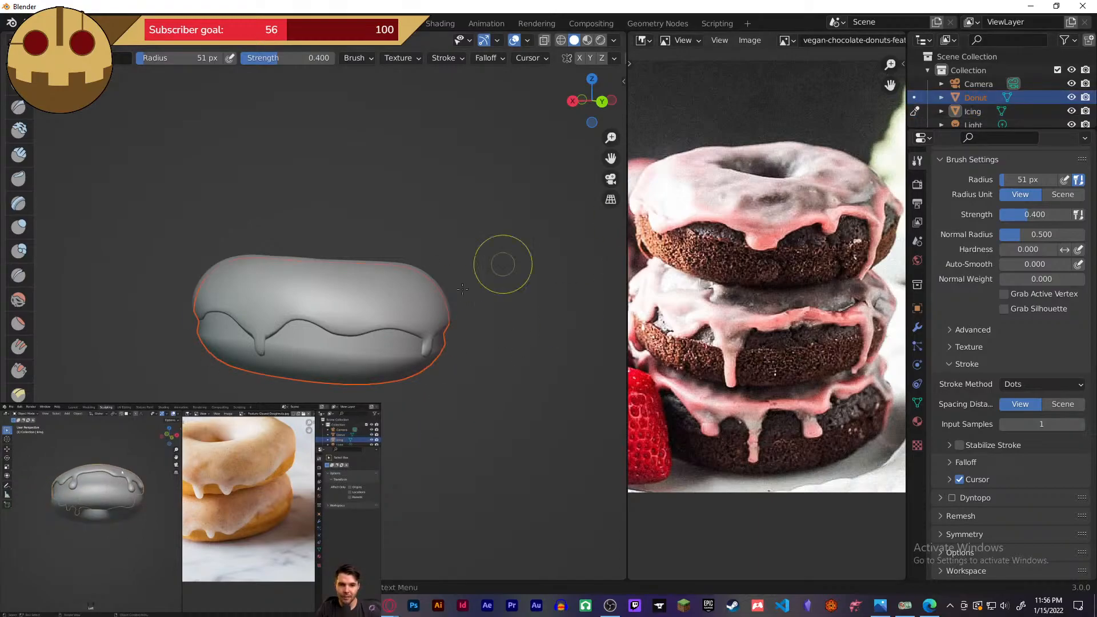
pyautogui.moveTo(432, 368)
pyautogui.mouseDown(button='middle')
pyautogui.moveTo(437, 417)
pyautogui.moveTo(440, 335)
pyautogui.moveTo(497, 333)
pyautogui.mouseUp(button='middle')
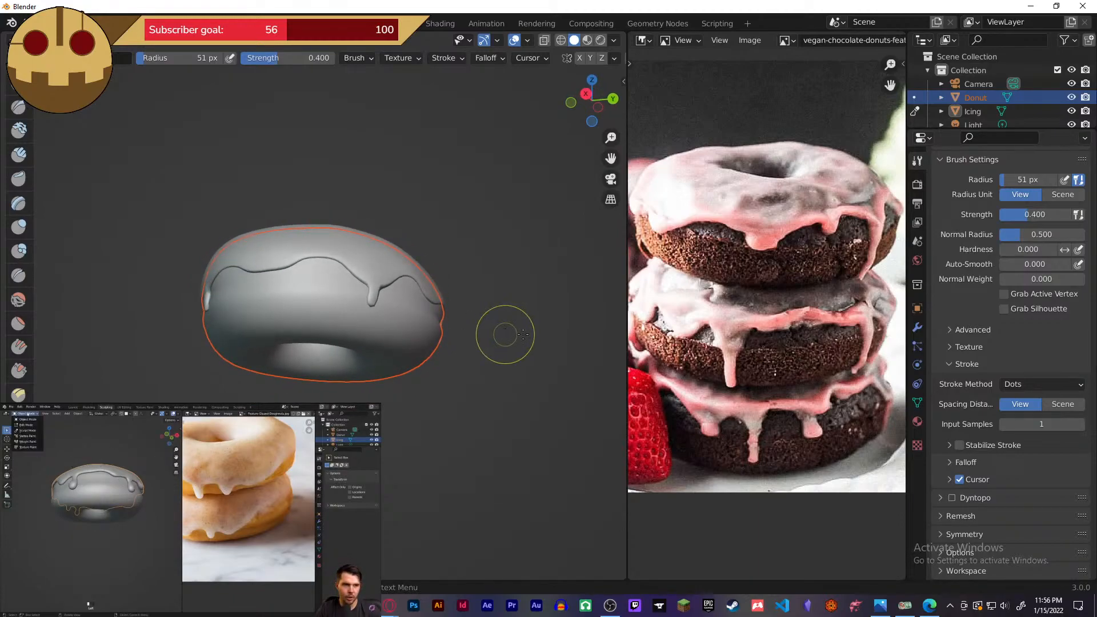
pyautogui.click(918, 328)
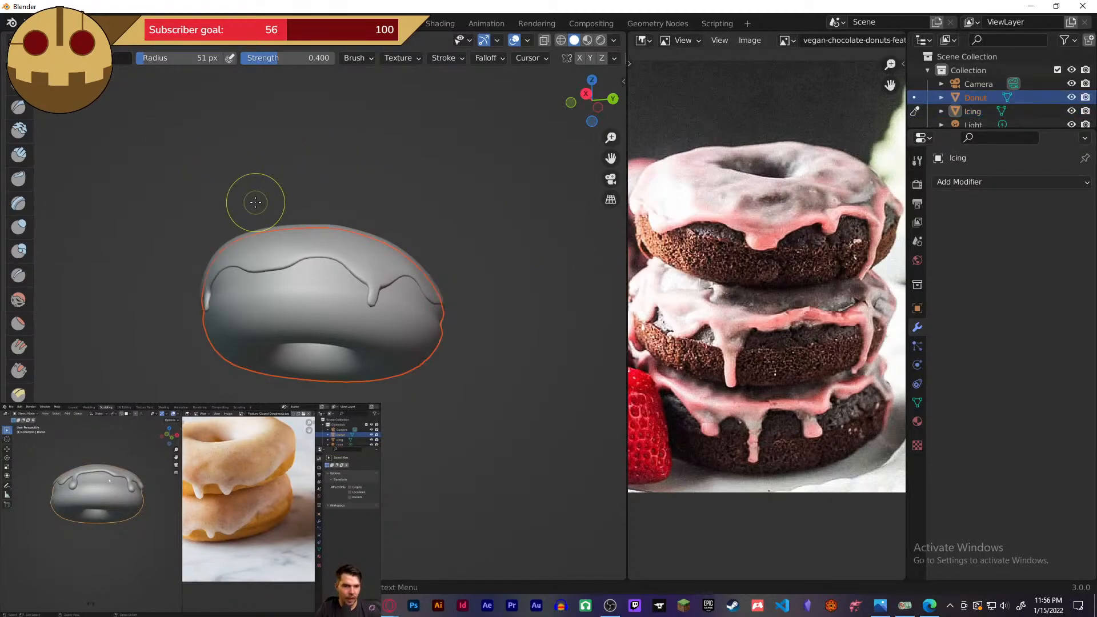
pyautogui.press('k')
pyautogui.hotkey('shift', 'space')
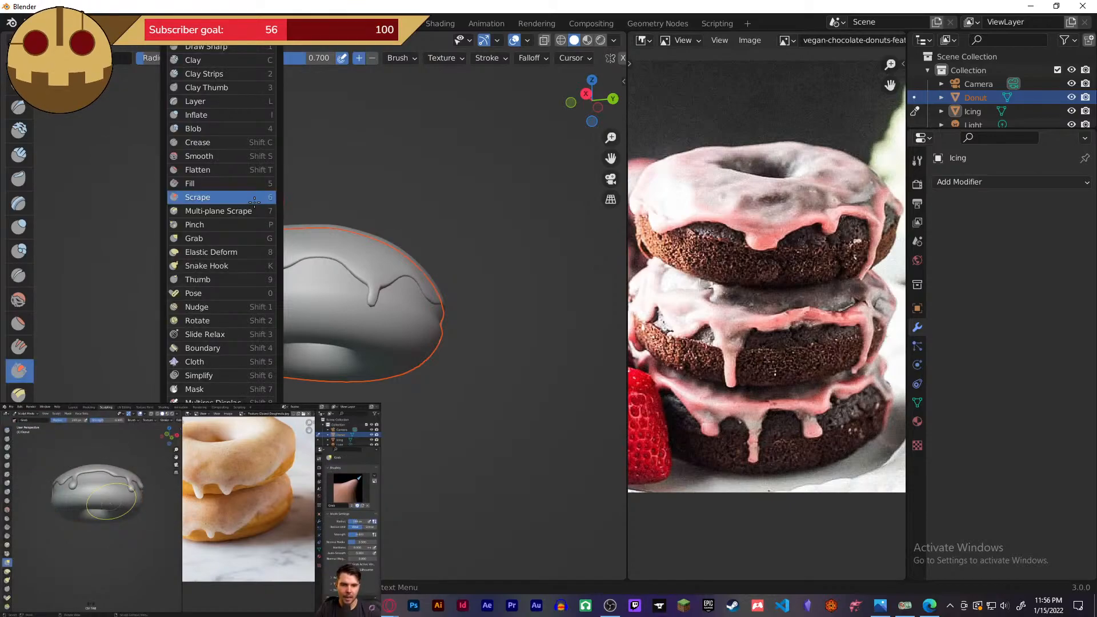
pyautogui.click(230, 242)
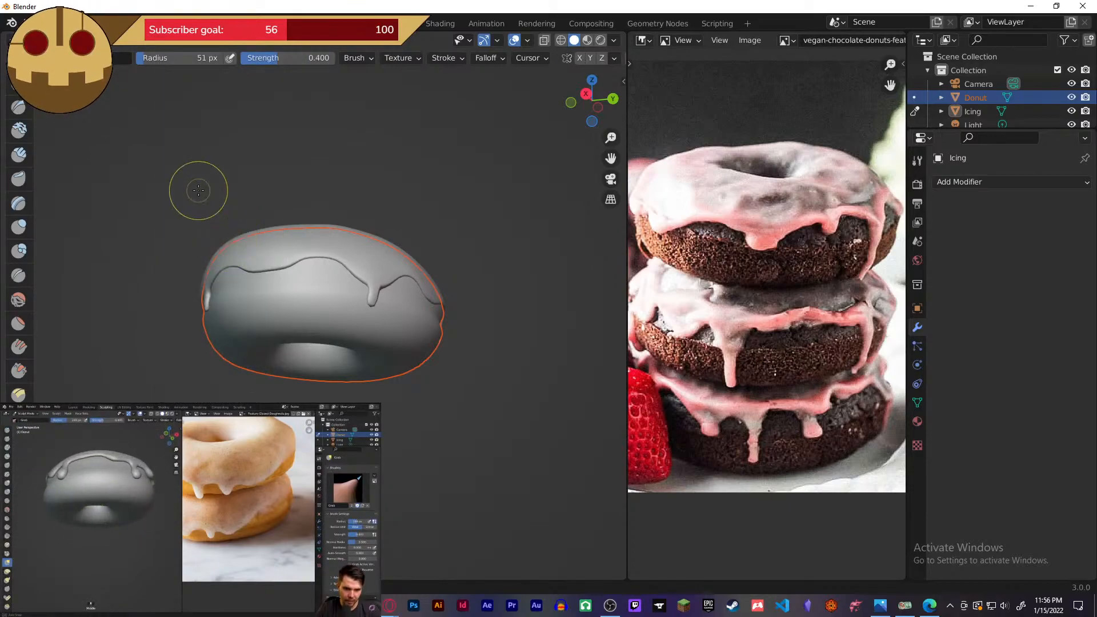
pyautogui.press('Tab')
pyautogui.press('Tab')
pyautogui.press('Tab')
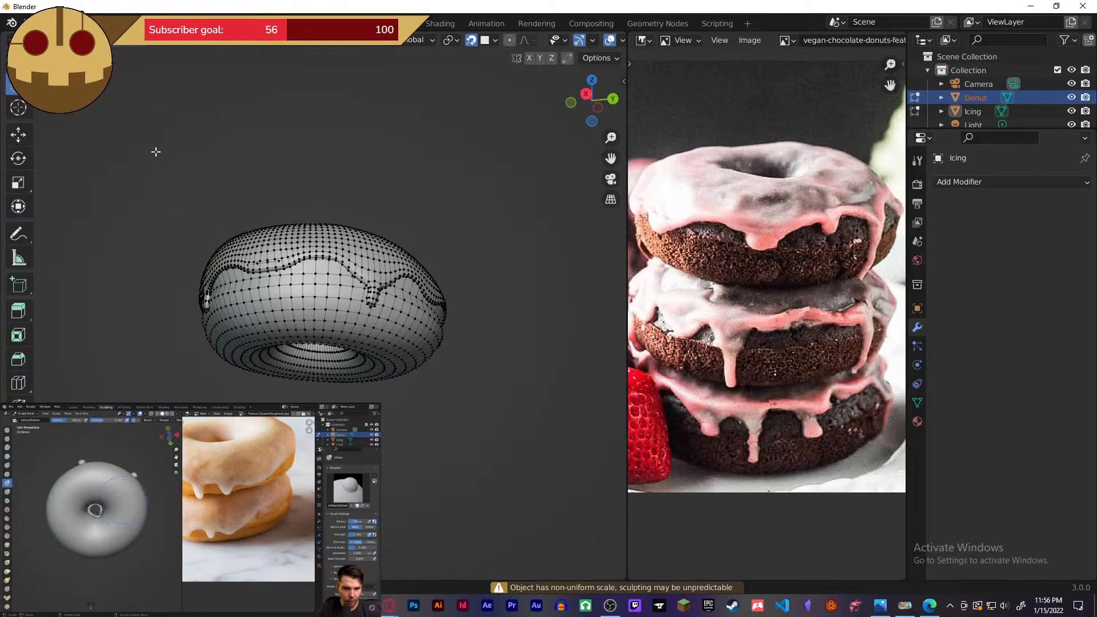
# - Switch the icing out of Edit Mode into Object Mode
pyautogui.click(54, 40)
pyautogui.click(69, 54)
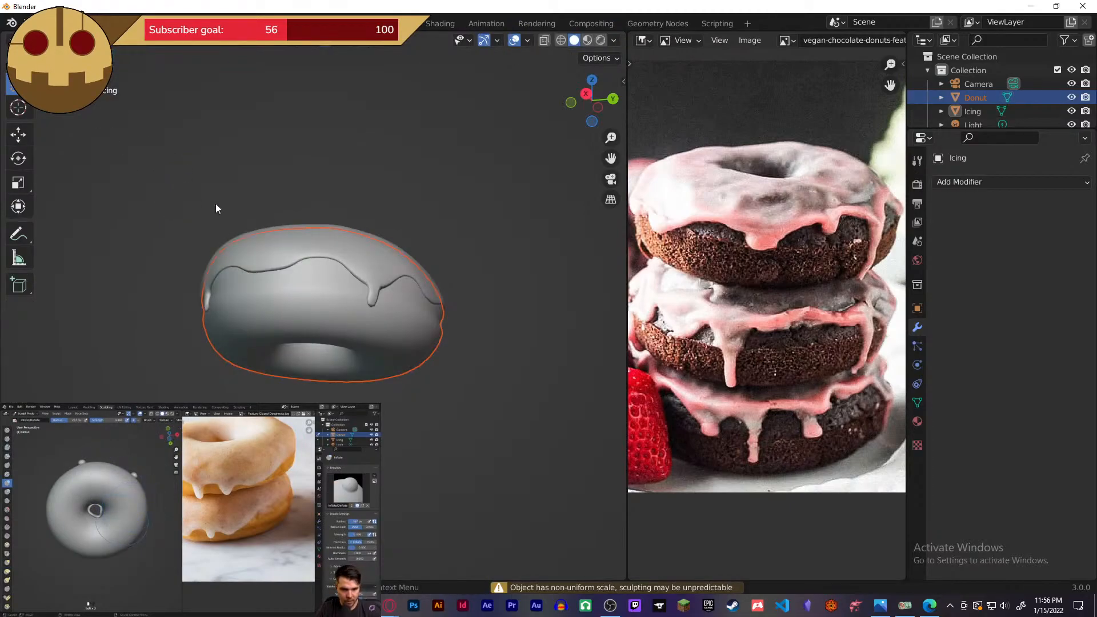
pyautogui.moveTo(215, 203); pyautogui.dragTo(243, 252, button='middle')
pyautogui.press('Tab')
pyautogui.press('Tab')
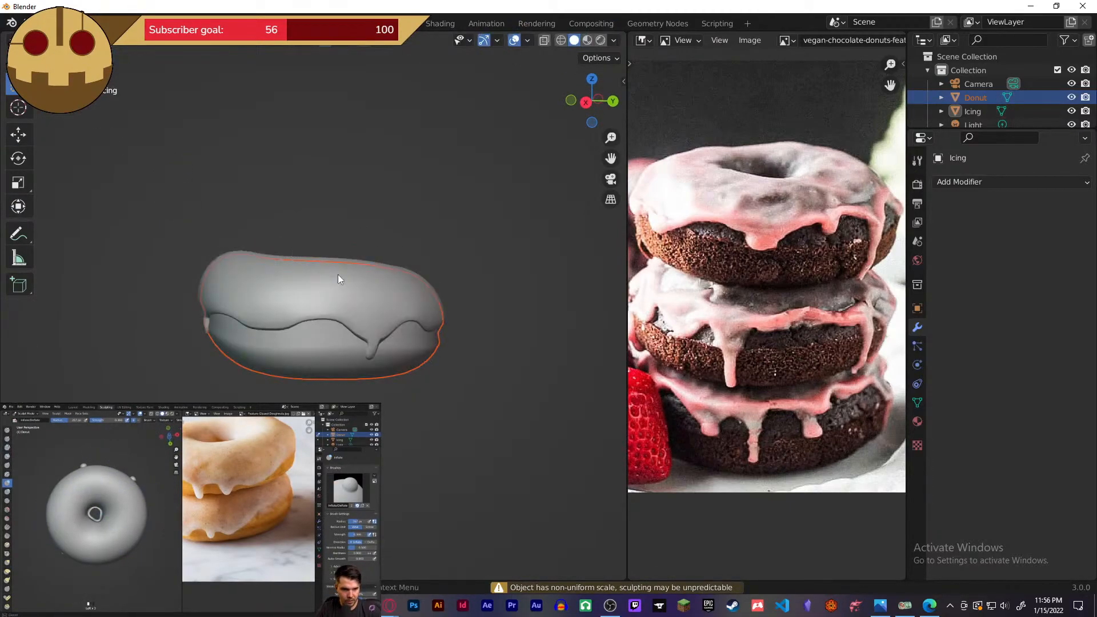
pyautogui.moveTo(436, 362); pyautogui.dragTo(457, 351, button='middle')
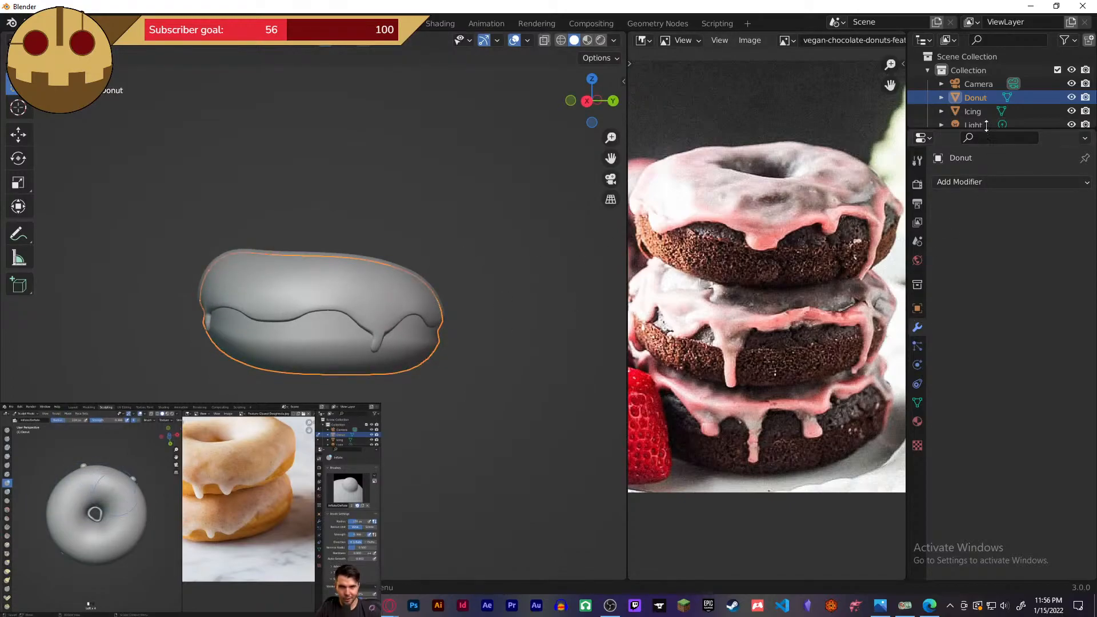
# - Select the Donut object under the icing and switch it to Sculpt Mode
pyautogui.click(978, 87)
pyautogui.click(976, 98)
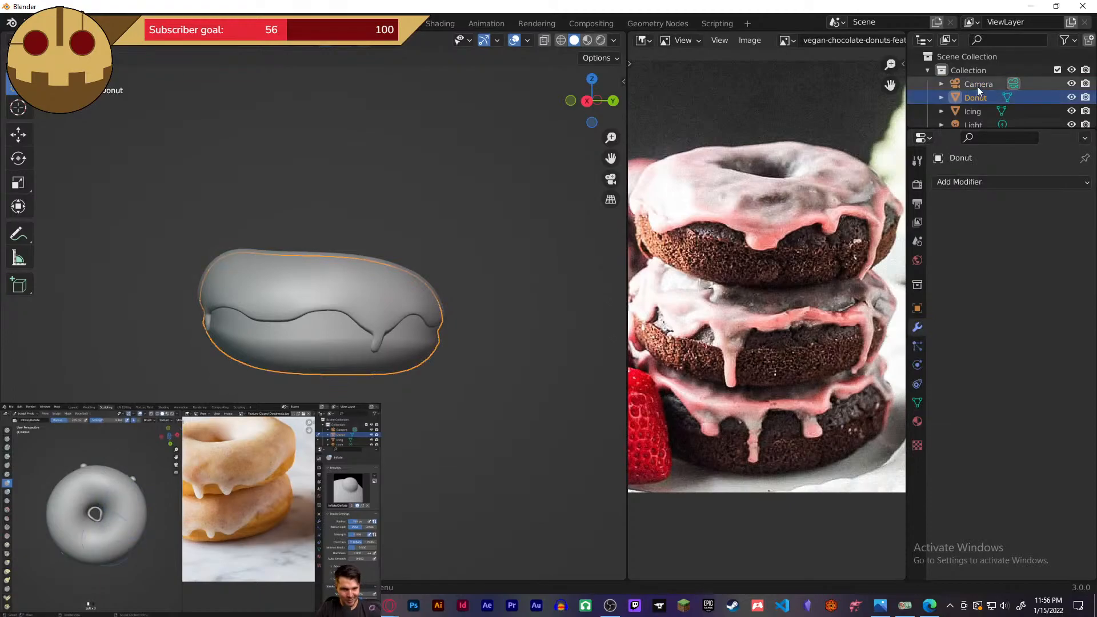
pyautogui.click(978, 87)
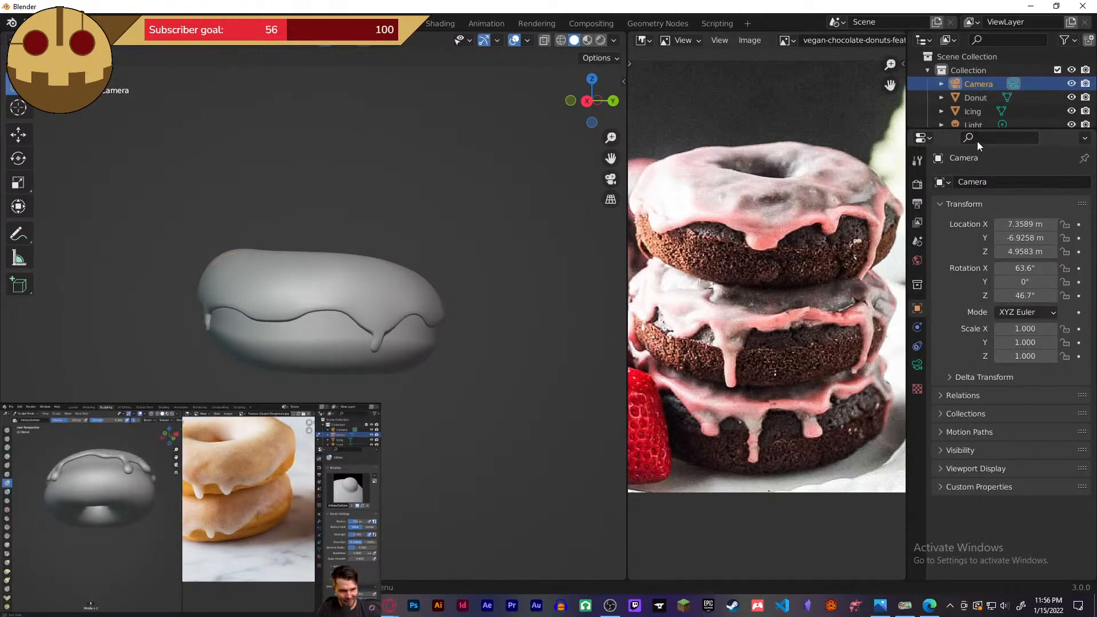
pyautogui.click(973, 97)
pyautogui.click(969, 110)
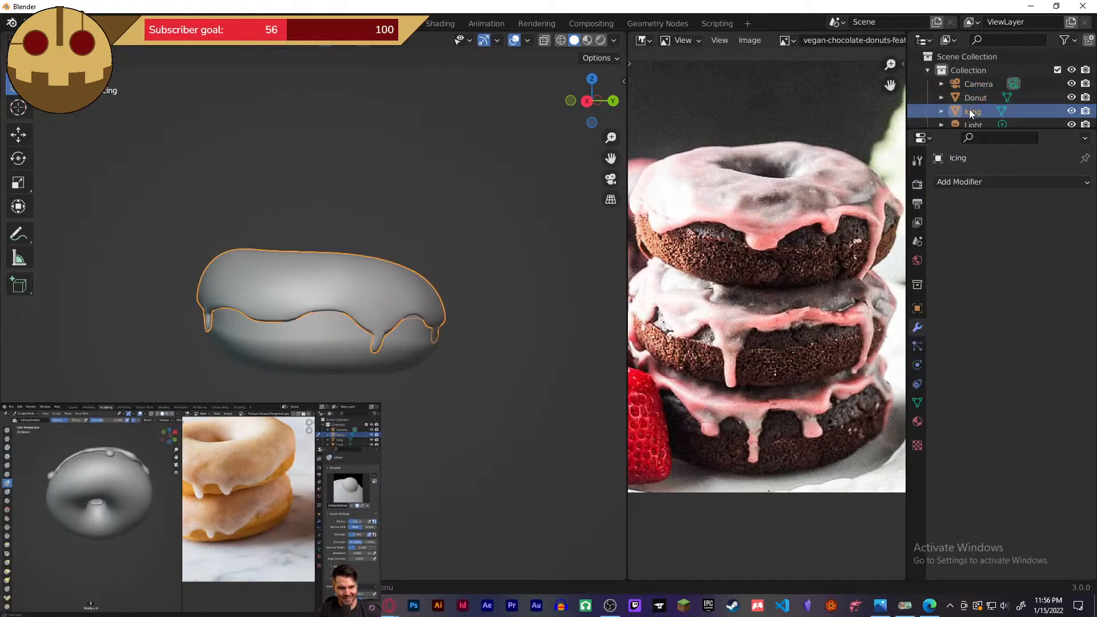
pyautogui.click(969, 101)
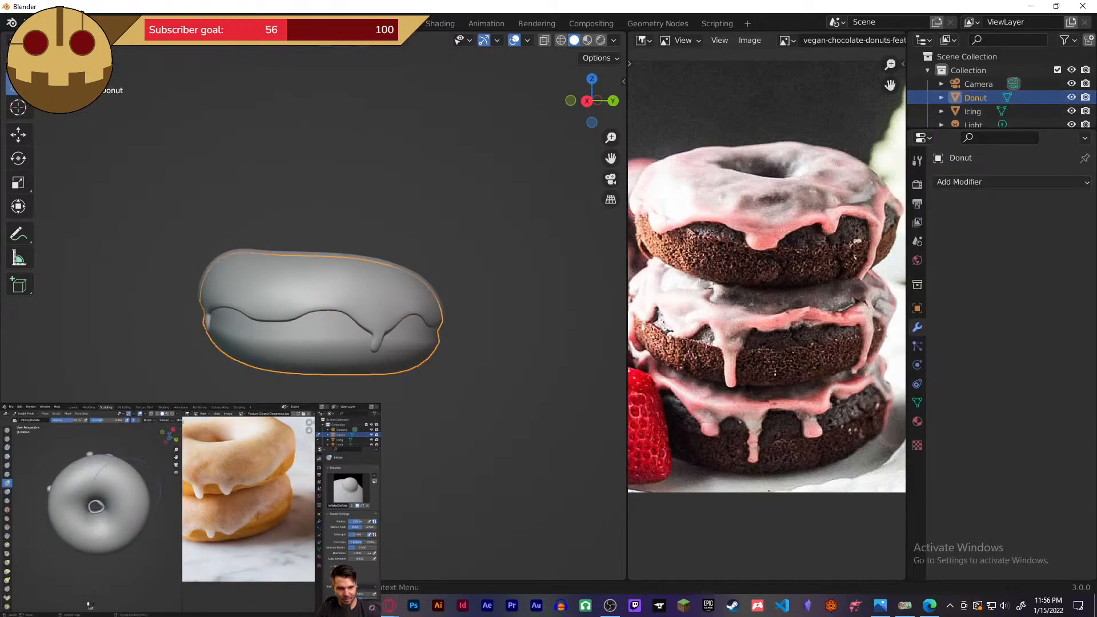
pyautogui.click(46, 40)
pyautogui.click(57, 85)
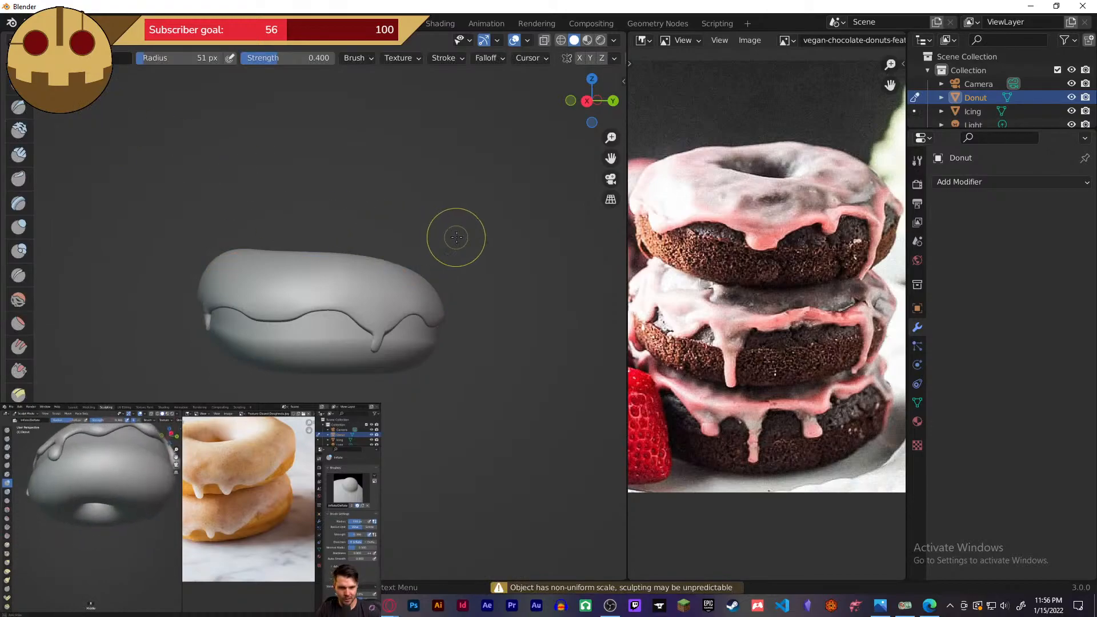
# - Puff up the donut body beneath the icing using the Inflate brush with a 148 px radius, checking it from all sides
pyautogui.moveTo(457, 237)
pyautogui.mouseDown(button='middle')
pyautogui.moveTo(451, 303)
pyautogui.moveTo(463, 314)
pyautogui.mouseUp(button='middle')
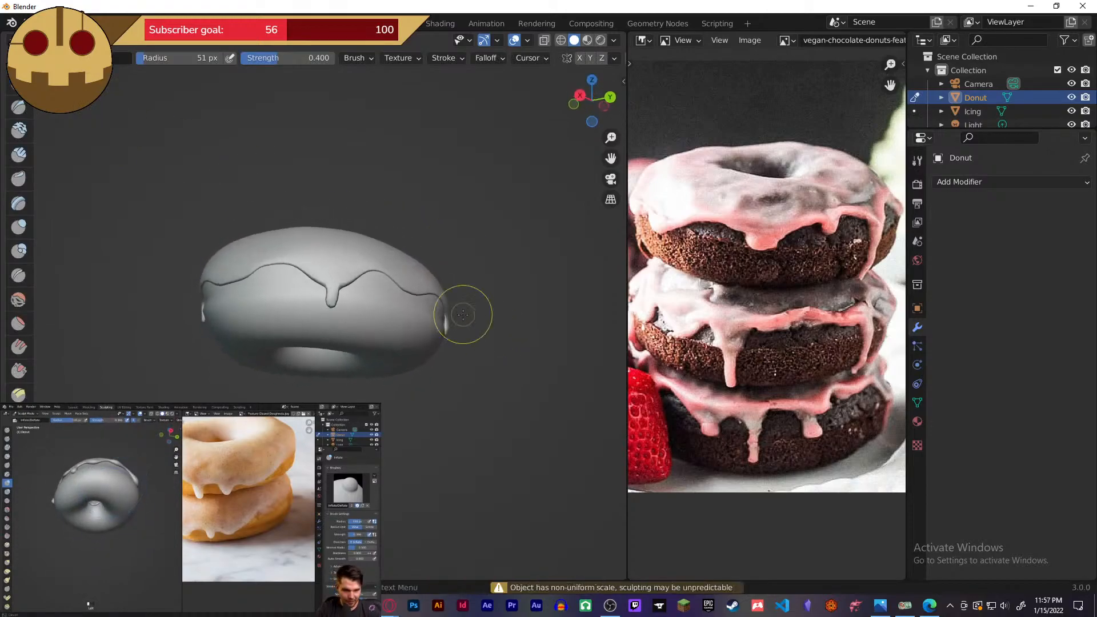
pyautogui.click(19, 228)
pyautogui.moveTo(306, 323); pyautogui.dragTo(340, 254, button='middle')
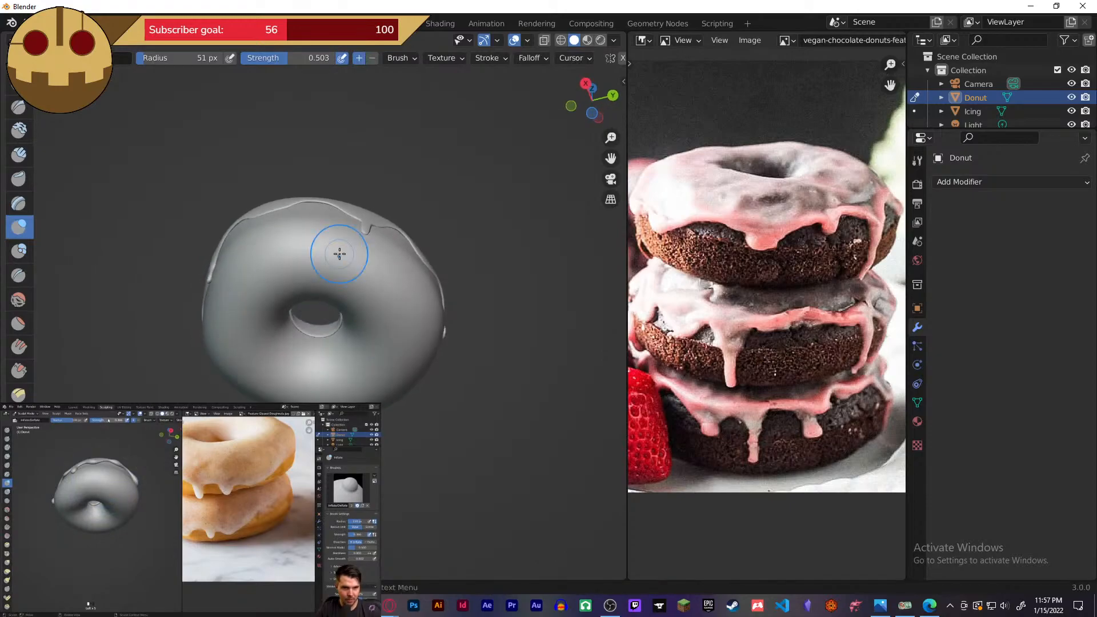
pyautogui.click(395, 210)
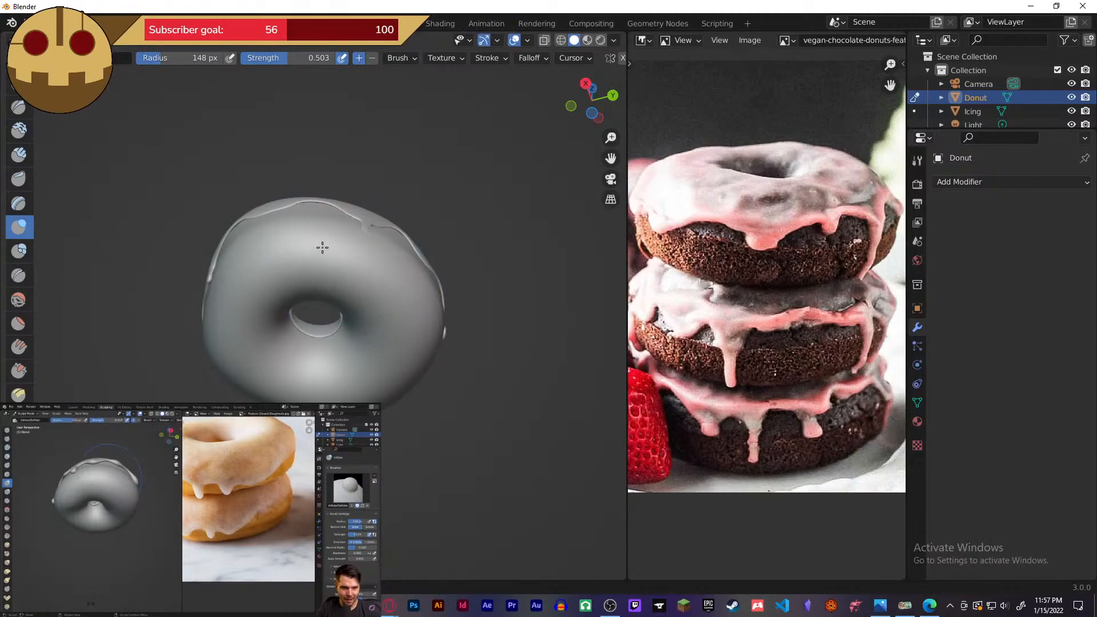
pyautogui.moveTo(353, 247); pyautogui.dragTo(357, 291, button='middle')
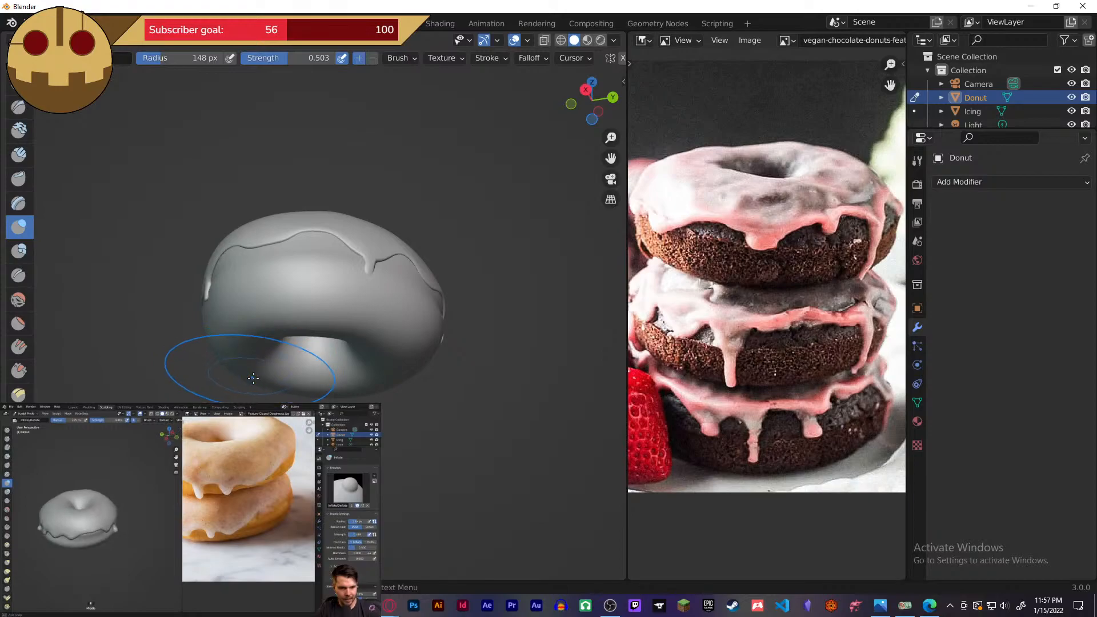
pyautogui.moveTo(257, 363); pyautogui.dragTo(446, 428, button='middle')
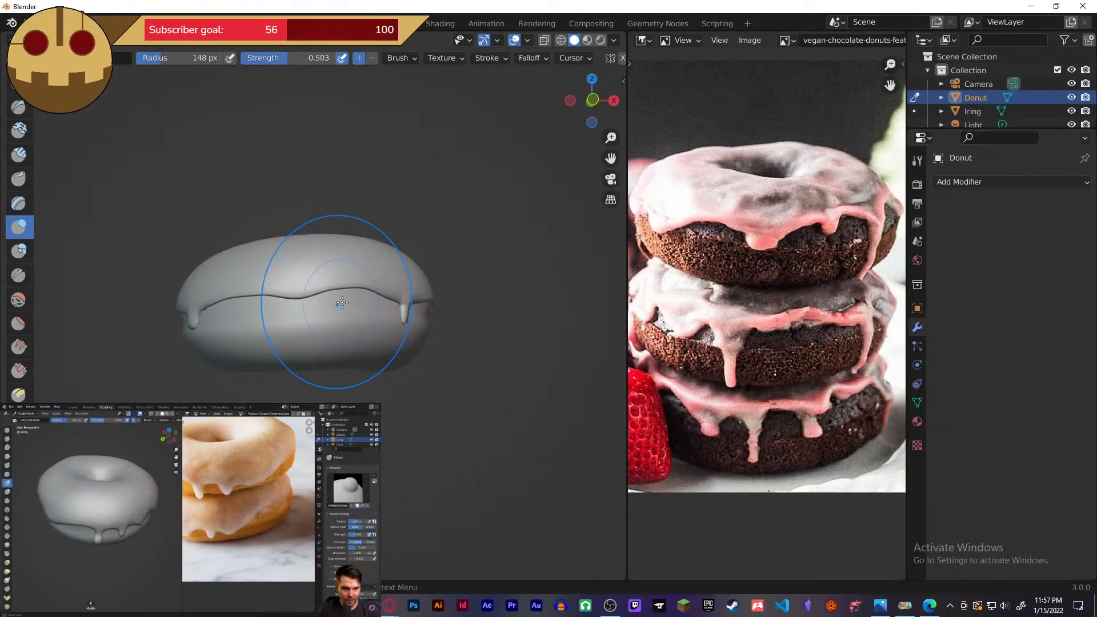
pyautogui.moveTo(367, 320); pyautogui.dragTo(601, 382, button='middle')
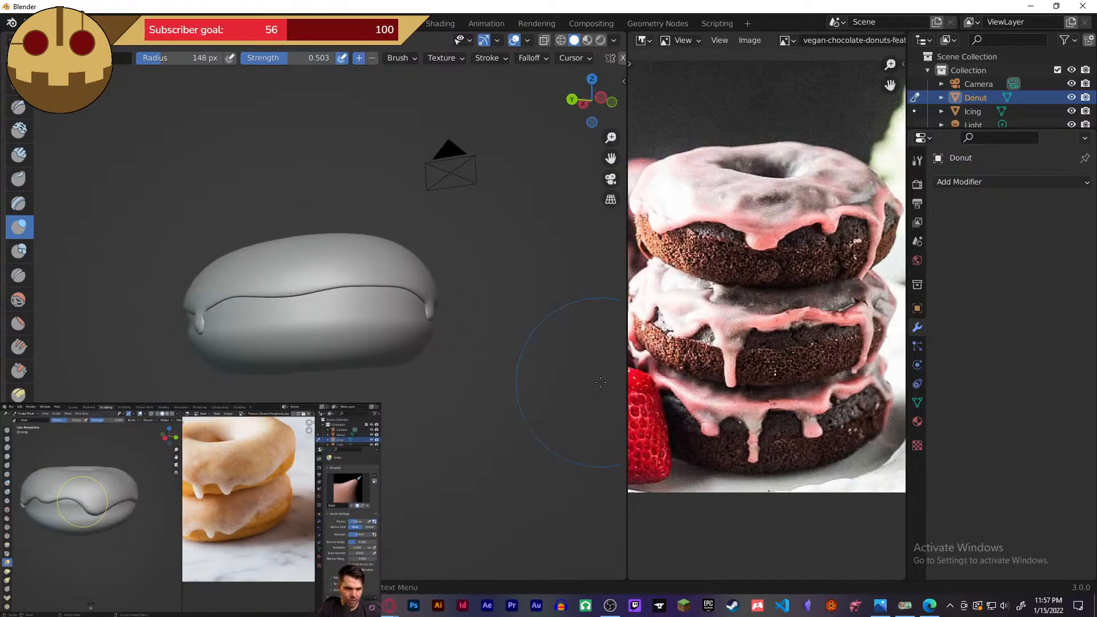
pyautogui.moveTo(532, 376); pyautogui.dragTo(508, 380, button='middle')
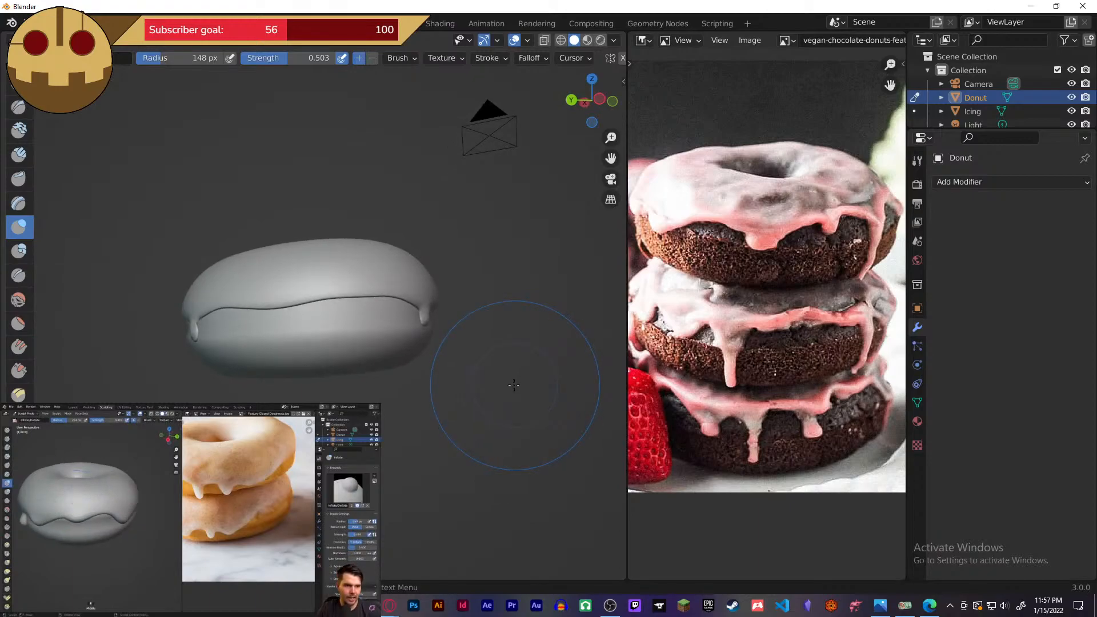
# - Leave Sculpt Mode for Object Mode and select the icing
pyautogui.press('Tab')
pyautogui.press('Tab')
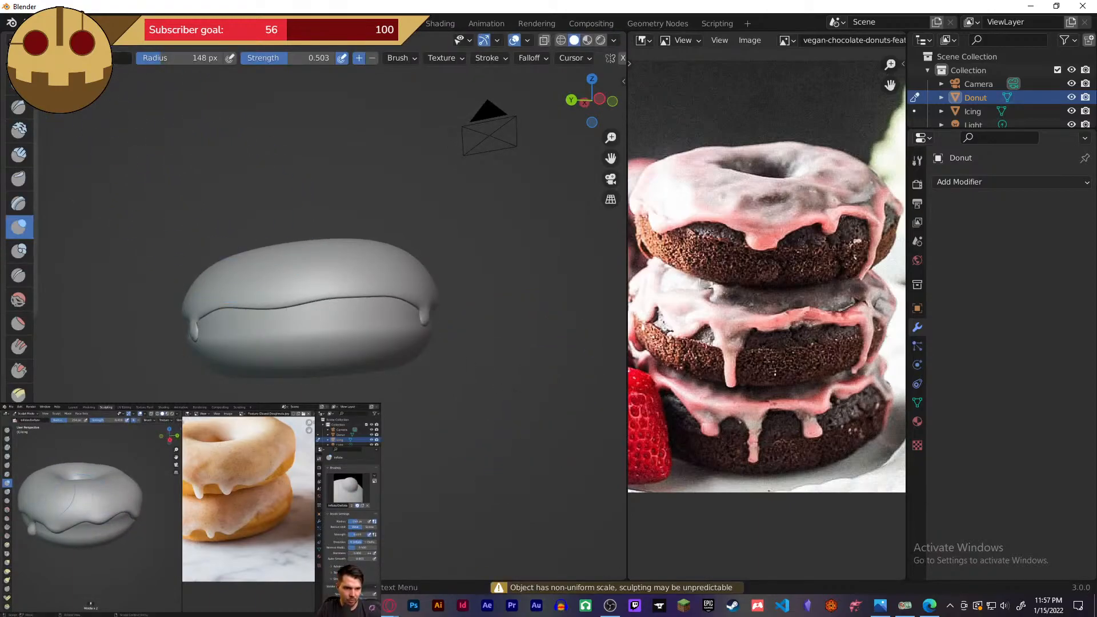
pyautogui.click(64, 40)
pyautogui.click(64, 56)
pyautogui.click(356, 250)
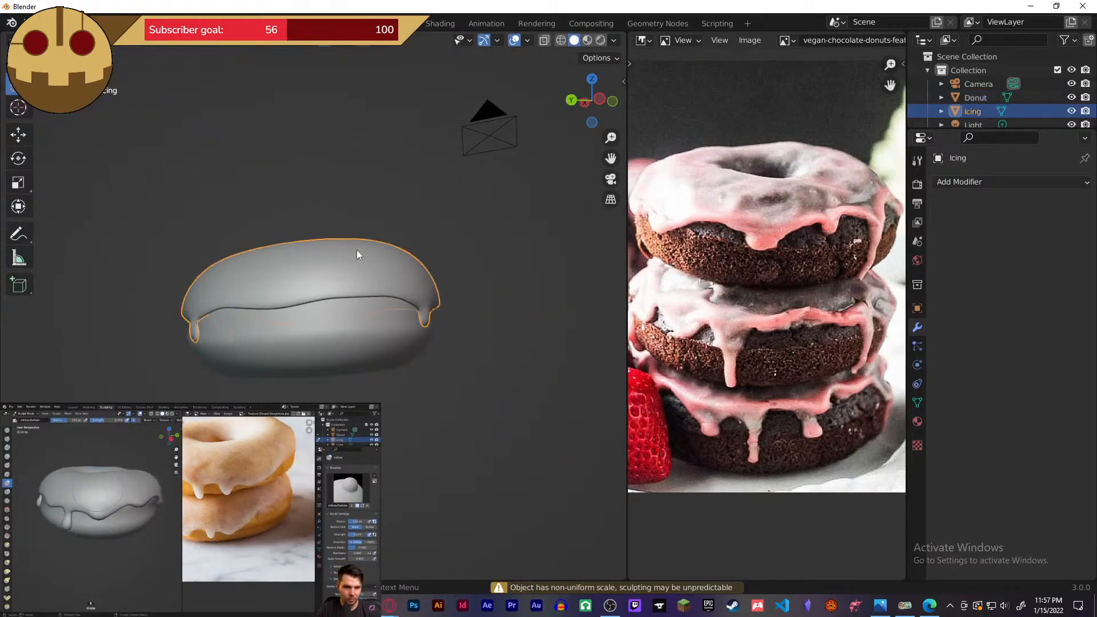
# - Select the donut body from its underside, put it back in Sculpt Mode and check its shape
pyautogui.moveTo(380, 259)
pyautogui.mouseDown(button='middle')
pyautogui.moveTo(392, 279)
pyautogui.moveTo(386, 262)
pyautogui.mouseUp(button='middle')
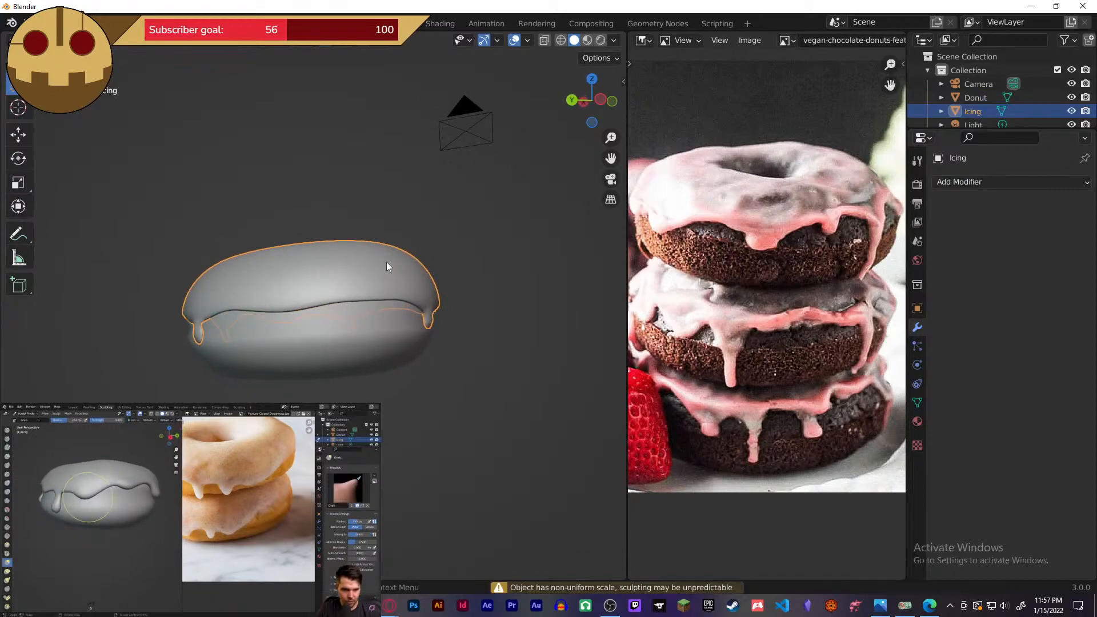
pyautogui.moveTo(372, 387); pyautogui.dragTo(417, 172, button='middle')
pyautogui.click(401, 281)
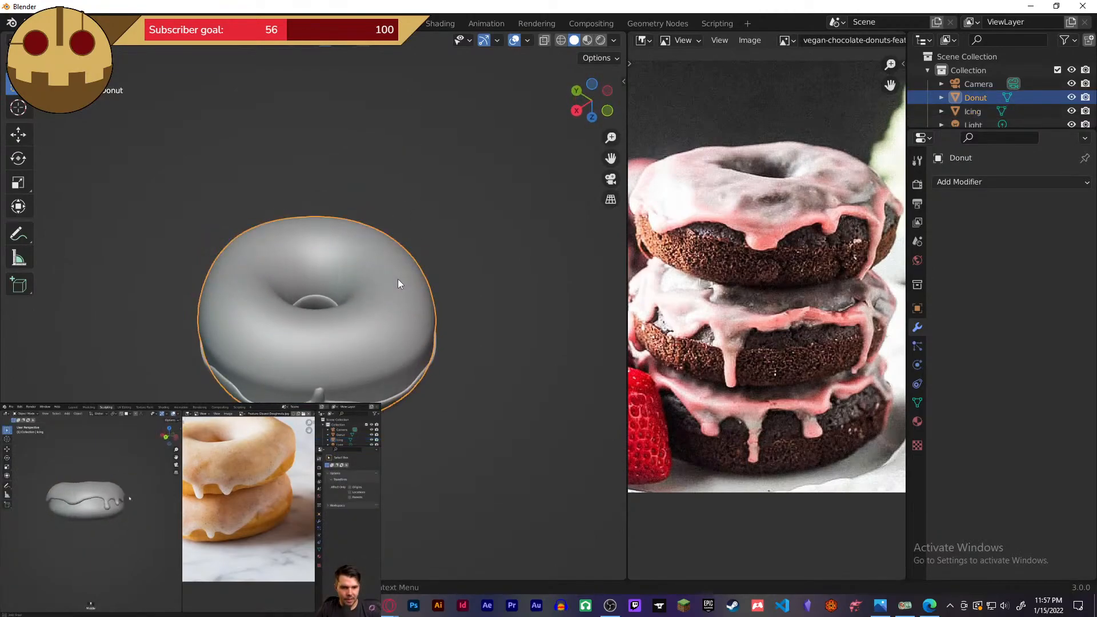
pyautogui.click(71, 41)
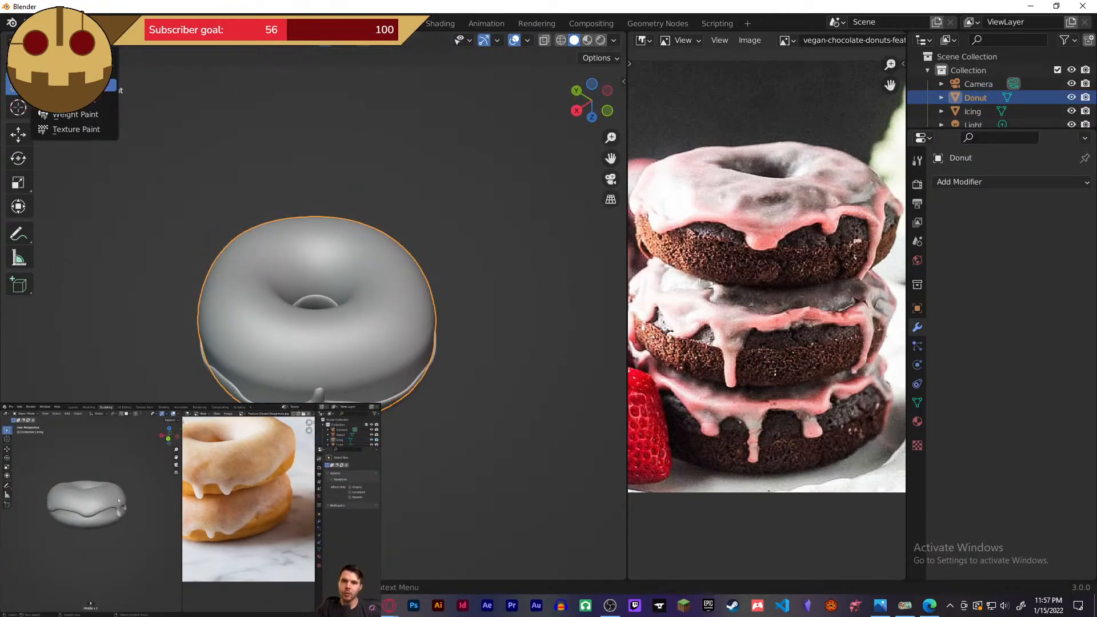
pyautogui.click(75, 87)
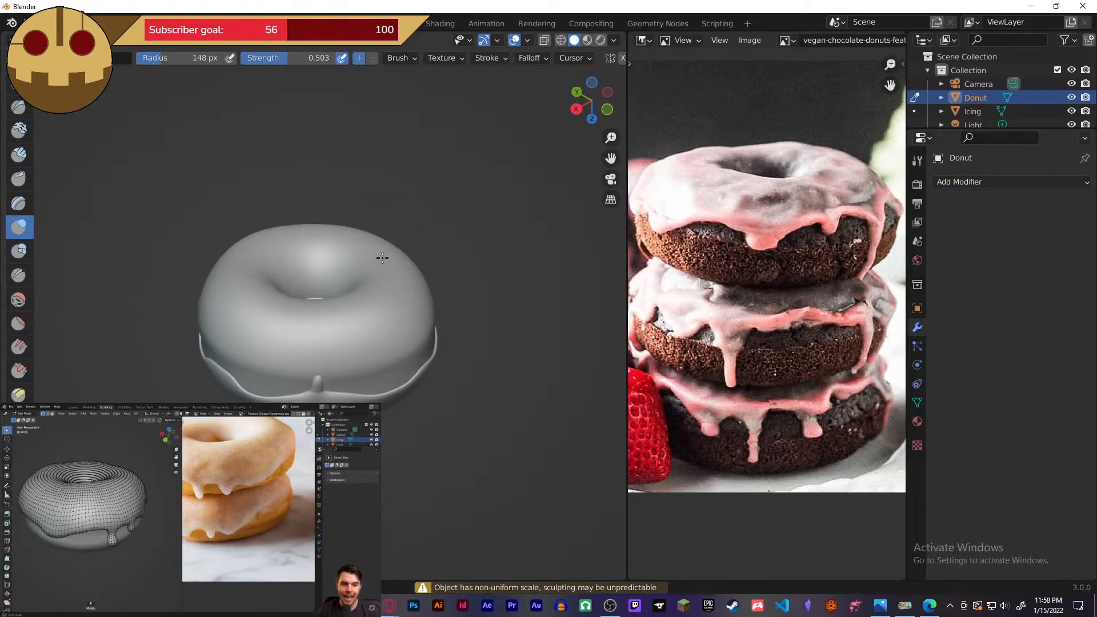
pyautogui.moveTo(386, 271); pyautogui.dragTo(430, 4, button='middle')
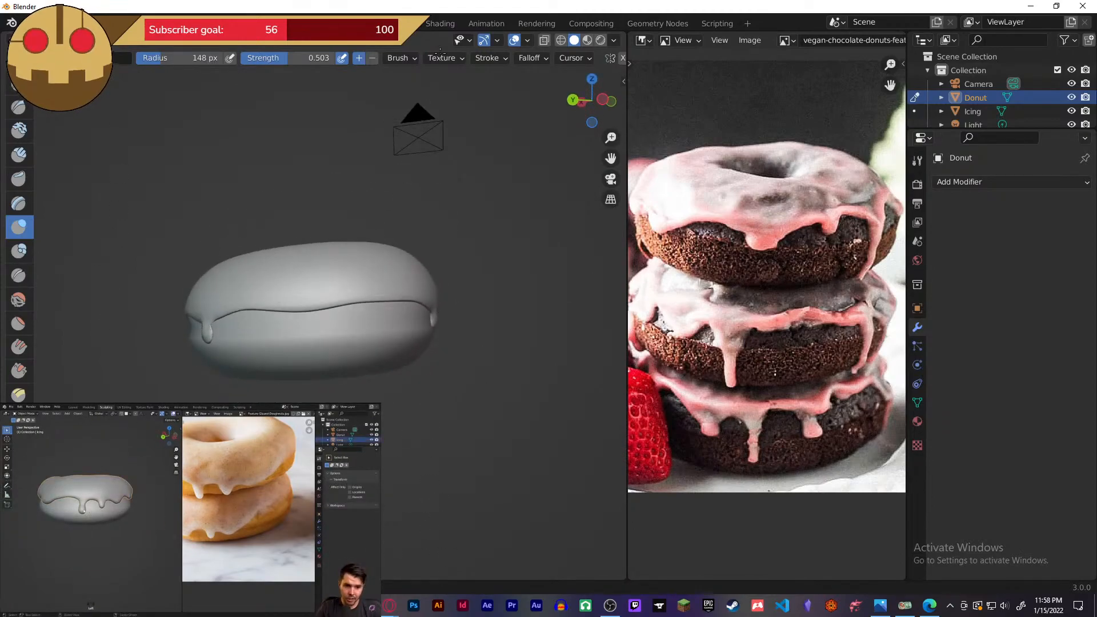
# - Return the donut body to Object Mode and switch to the Layout workspace
pyautogui.click(62, 40)
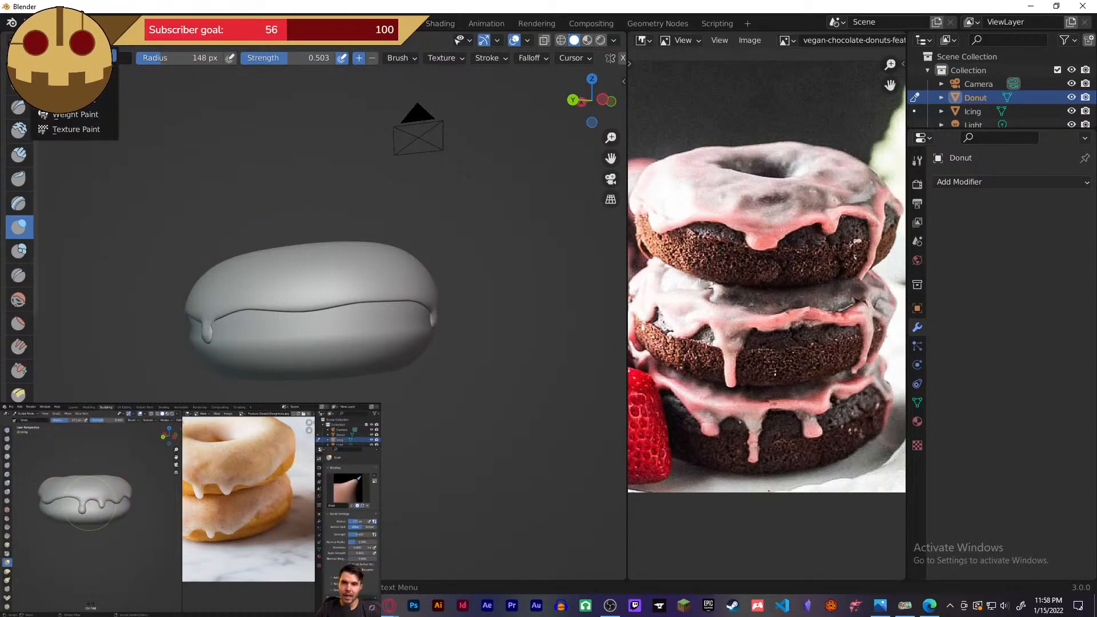
pyautogui.click(63, 55)
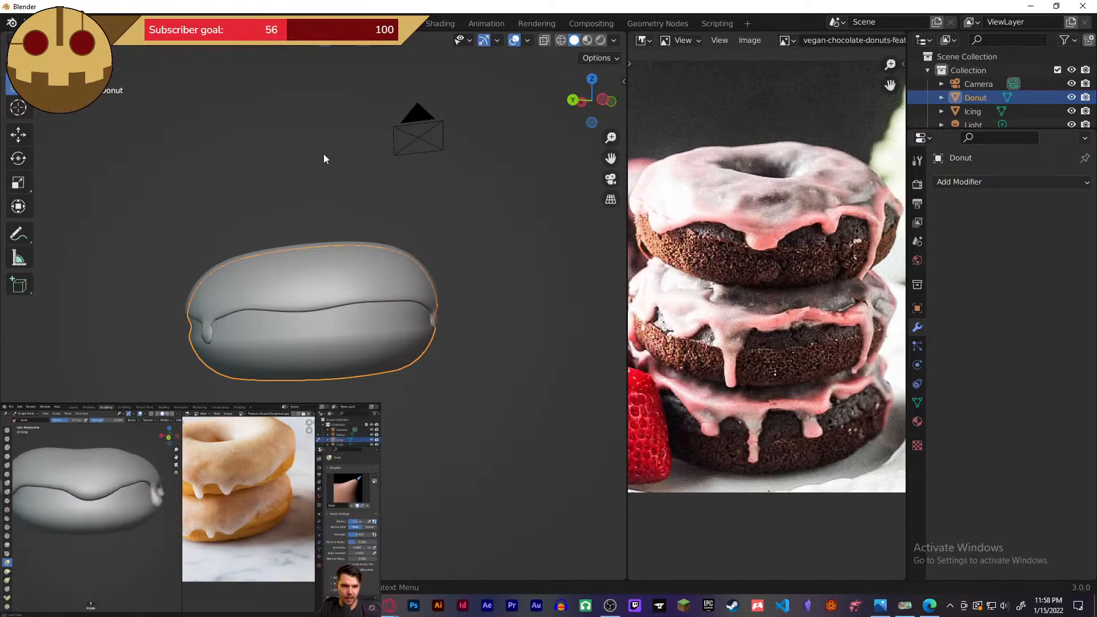
pyautogui.moveTo(323, 153); pyautogui.dragTo(424, 228, button='middle')
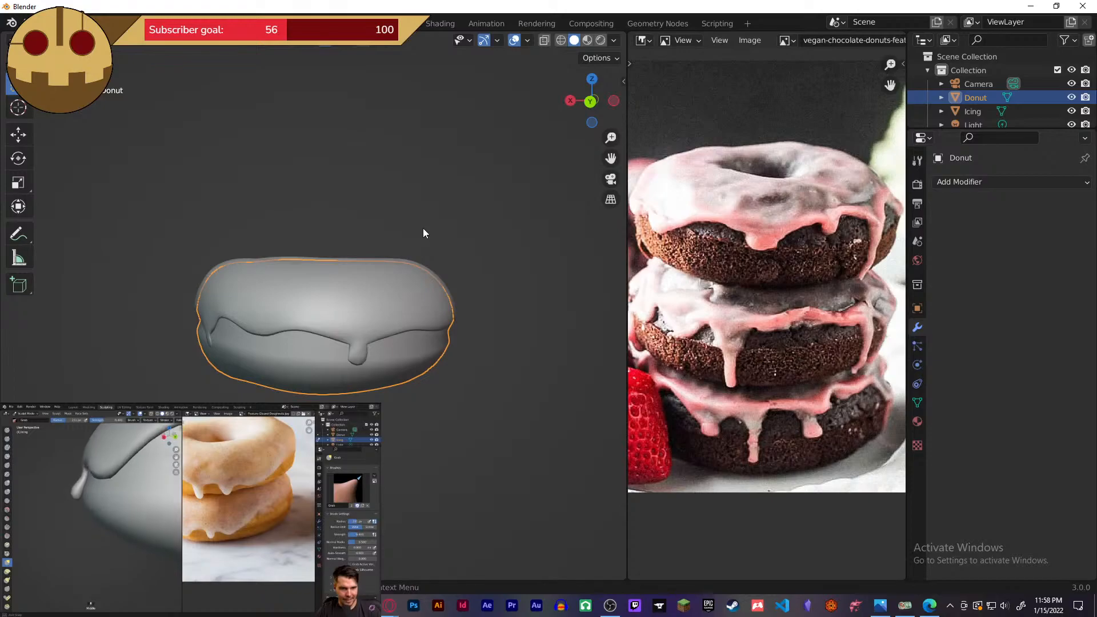
pyautogui.moveTo(194, 503)
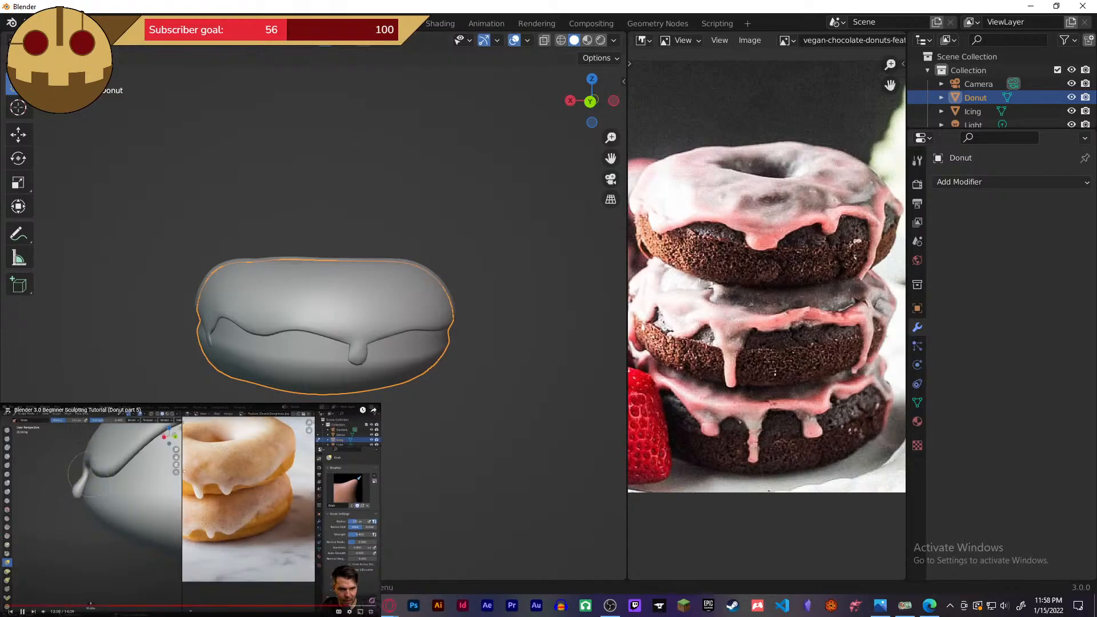
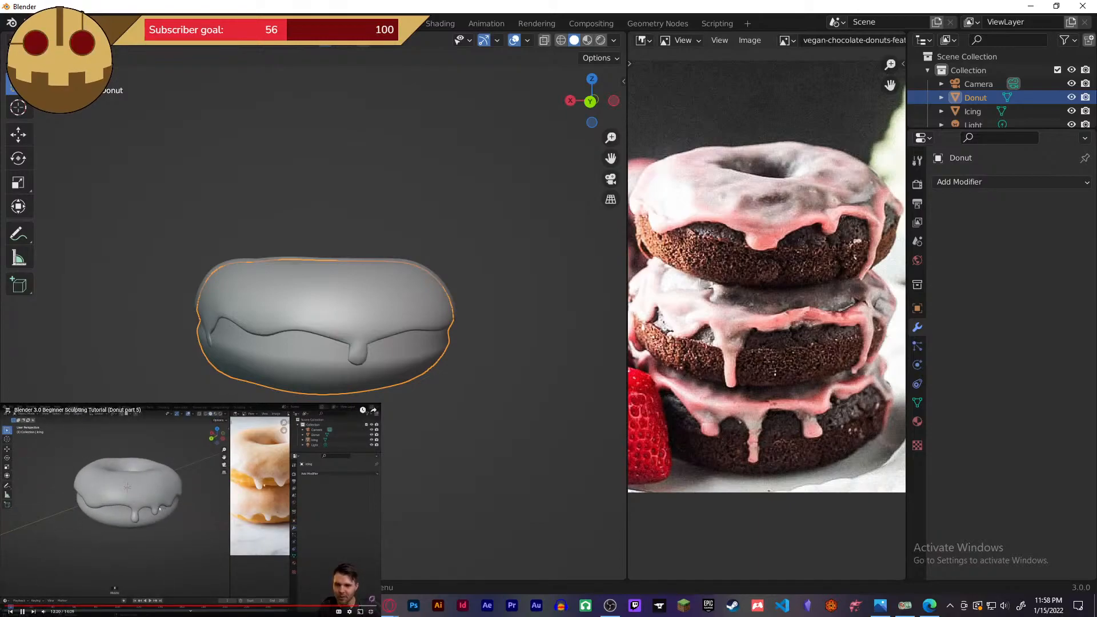
pyautogui.moveTo(417, 288); pyautogui.dragTo(351, 146, button='middle')
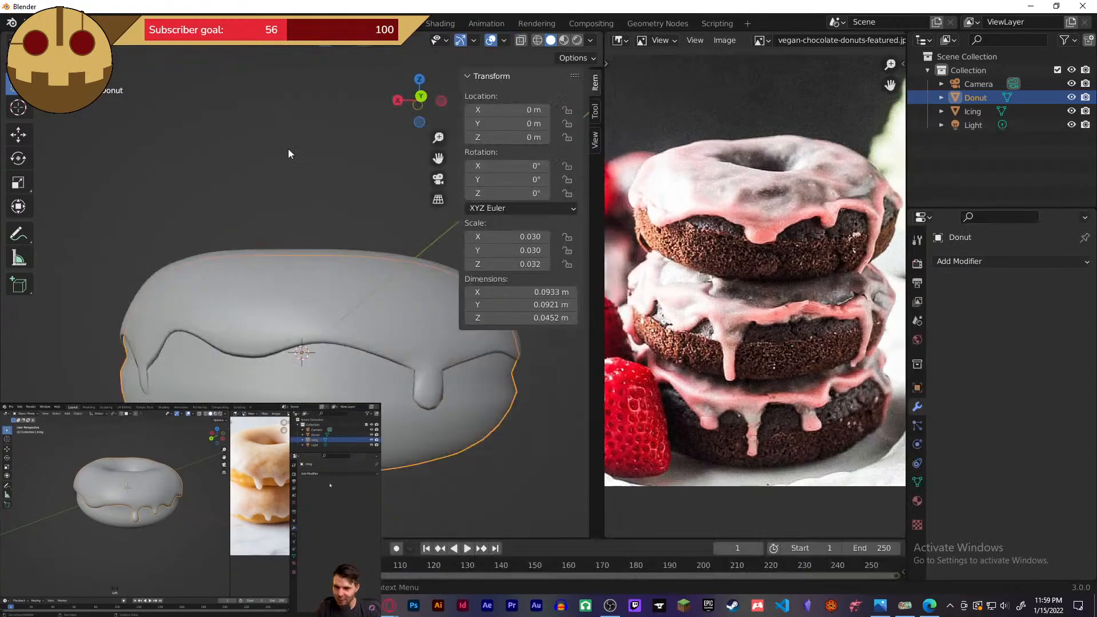
# - Select the icing and add a Subdivision Surface modifier to it
pyautogui.moveTo(288, 148); pyautogui.dragTo(350, 241, button='middle')
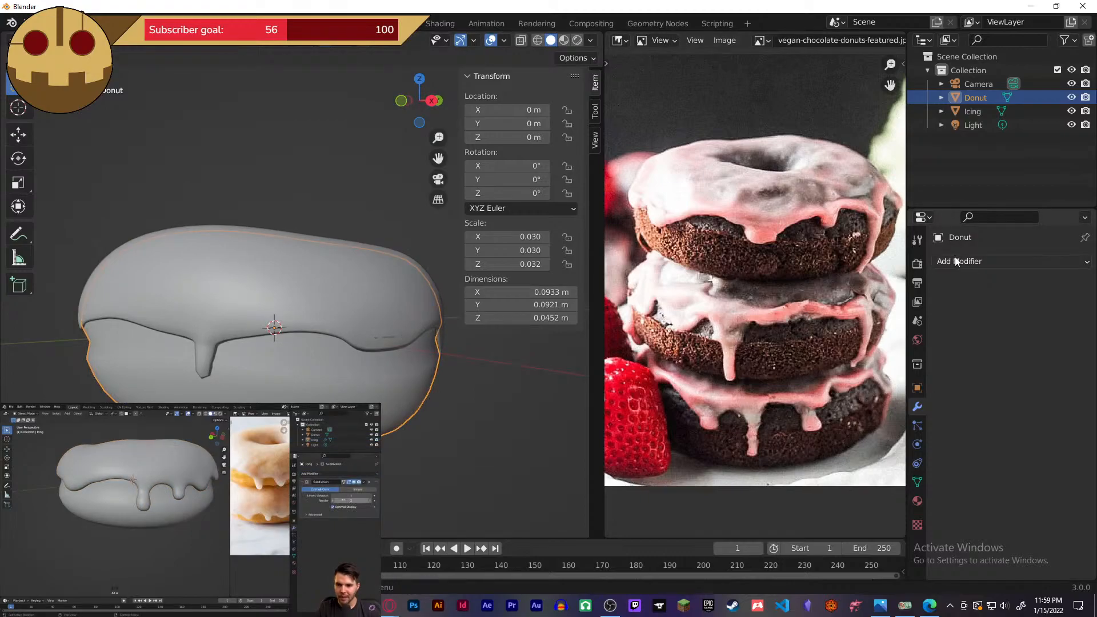
pyautogui.click(370, 313)
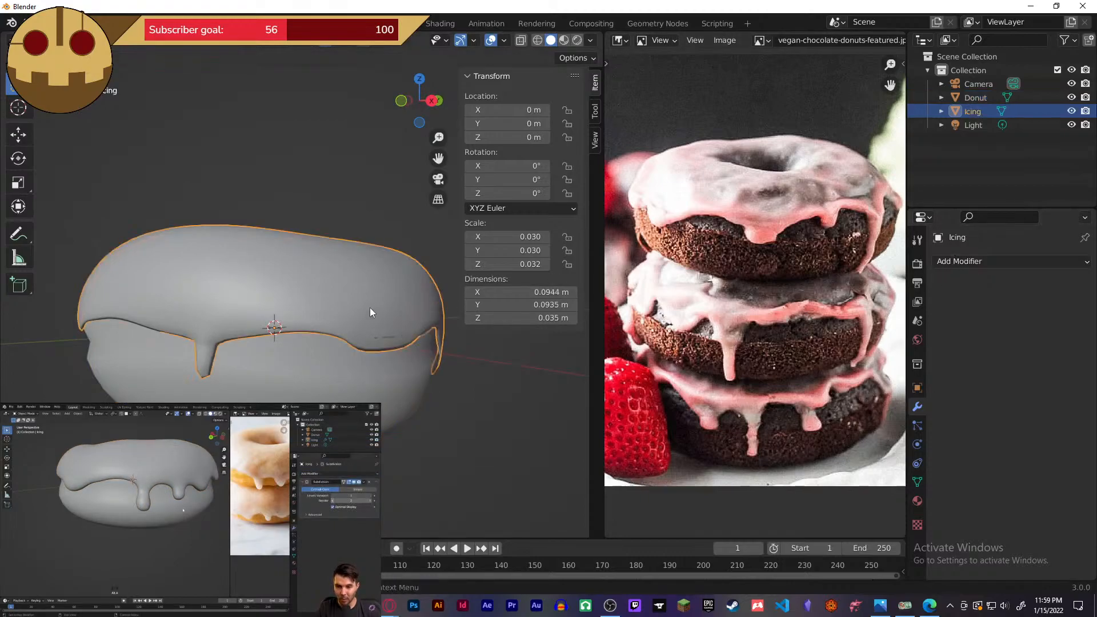
pyautogui.click(977, 263)
pyautogui.click(828, 507)
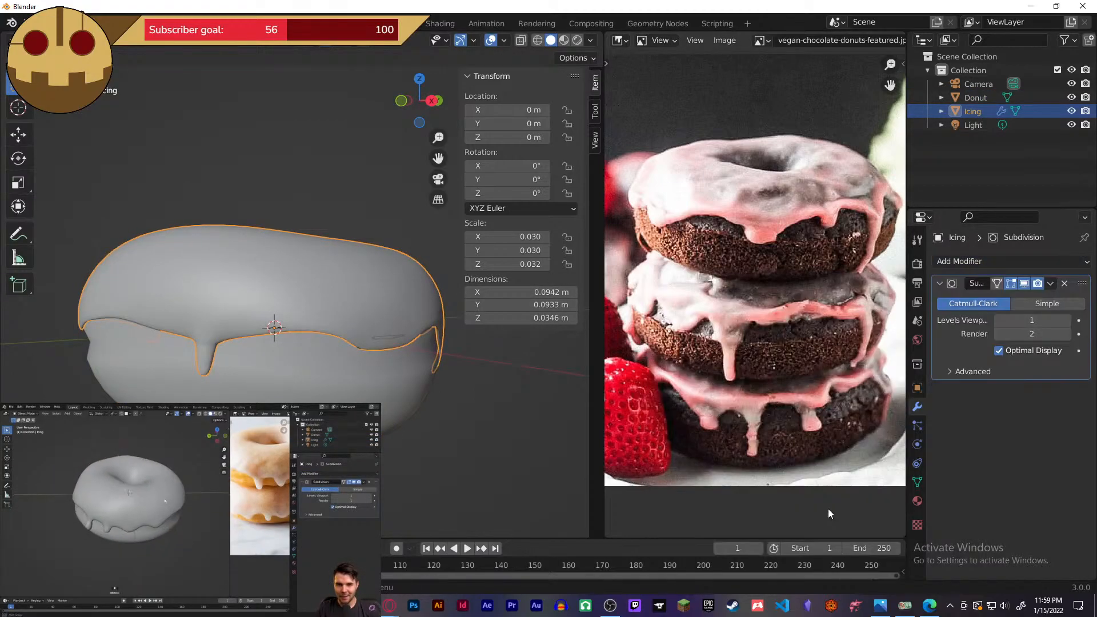
# - Try viewport subdivision levels 2 and 3 on the icing and set the level back to 1
pyautogui.moveTo(487, 362); pyautogui.dragTo(394, 344, button='middle')
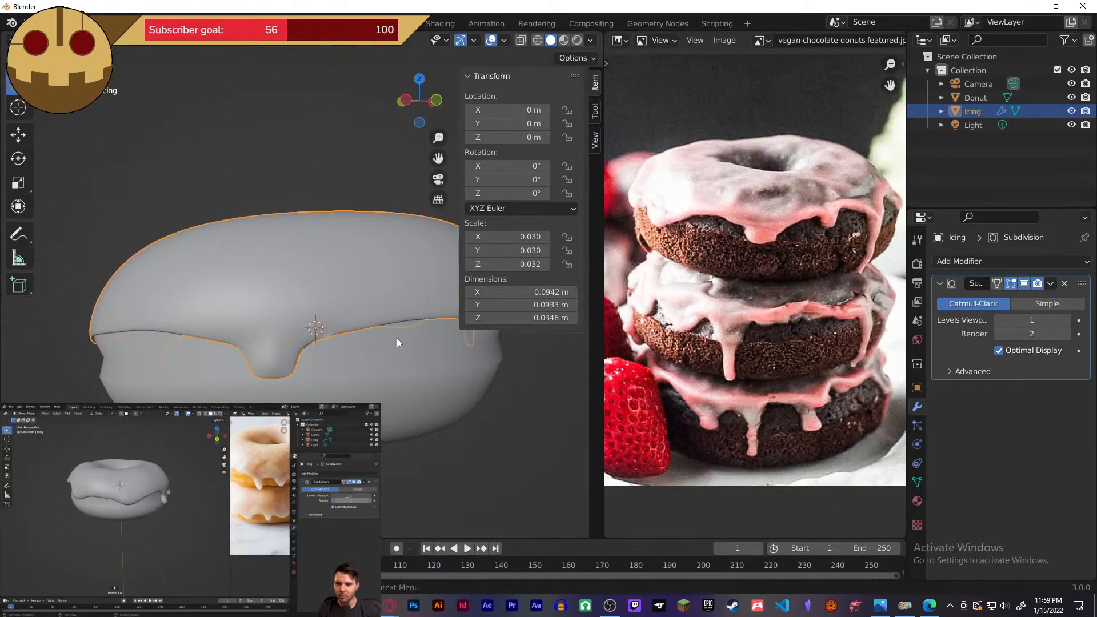
pyautogui.click(1068, 321)
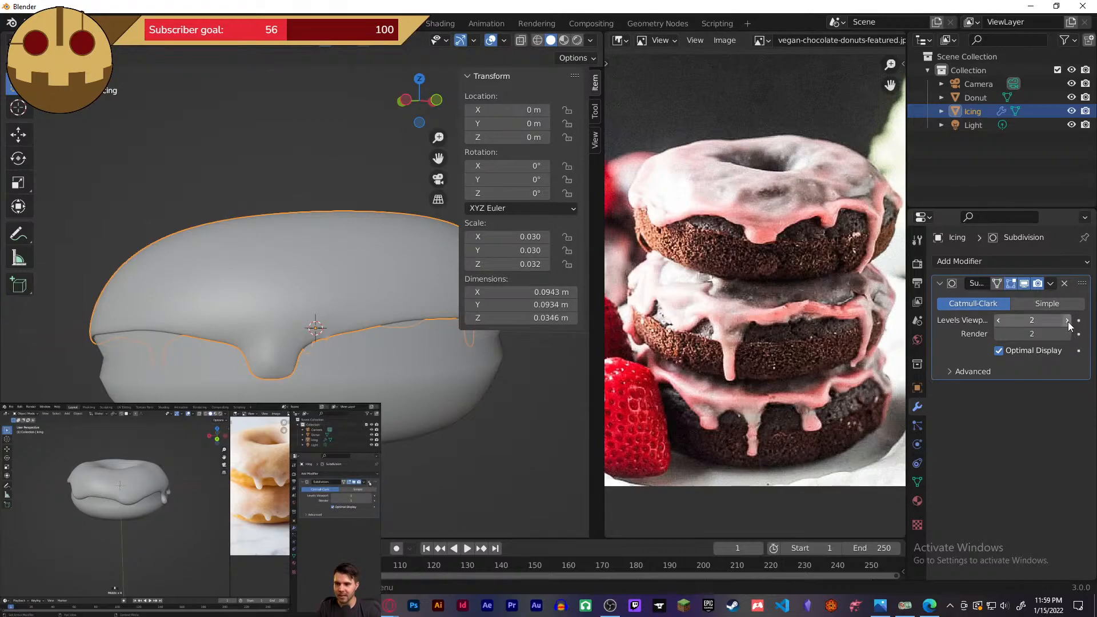
pyautogui.click(1069, 321)
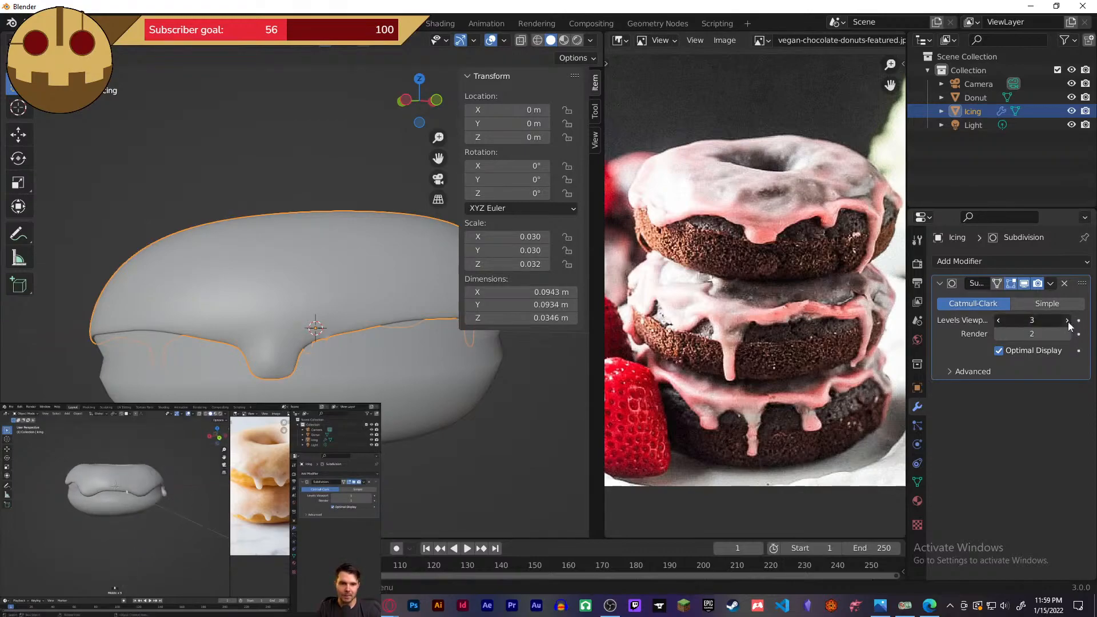
pyautogui.click(999, 320)
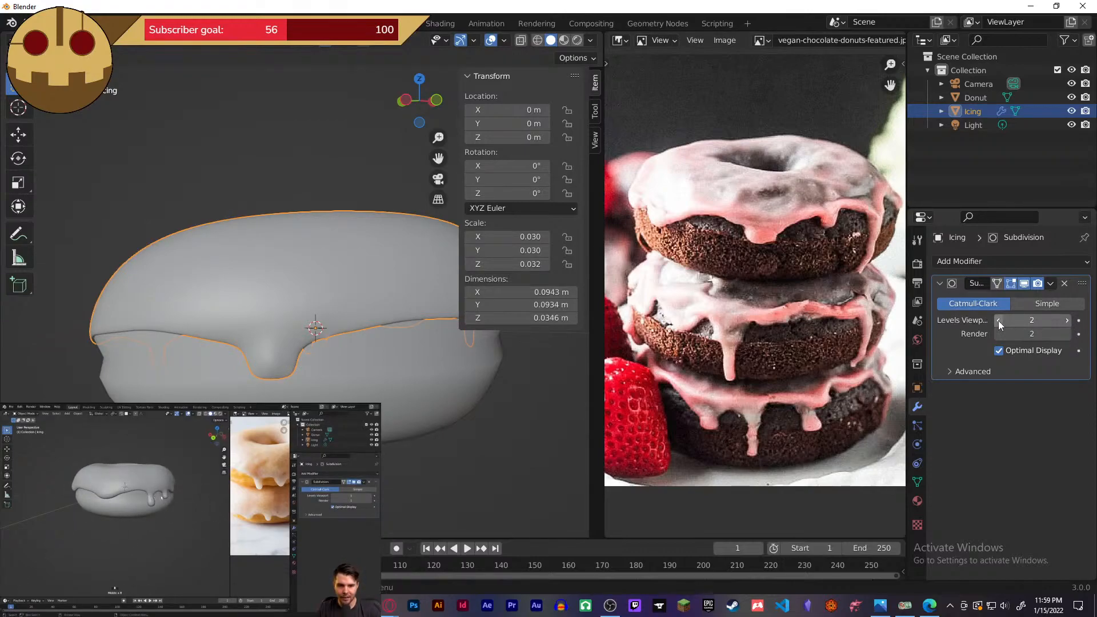
pyautogui.click(999, 320)
# - Check the smoothed icing drips and remove the Subdivision modifier from the icing
pyautogui.moveTo(447, 376); pyautogui.dragTo(324, 379, button='middle')
pyautogui.scroll(-3, 324, 379)
pyautogui.moveTo(383, 348)
pyautogui.mouseDown(button='middle')
pyautogui.moveTo(328, 337)
pyautogui.moveTo(327, 361)
pyautogui.moveTo(375, 354)
pyautogui.mouseUp(button='middle')
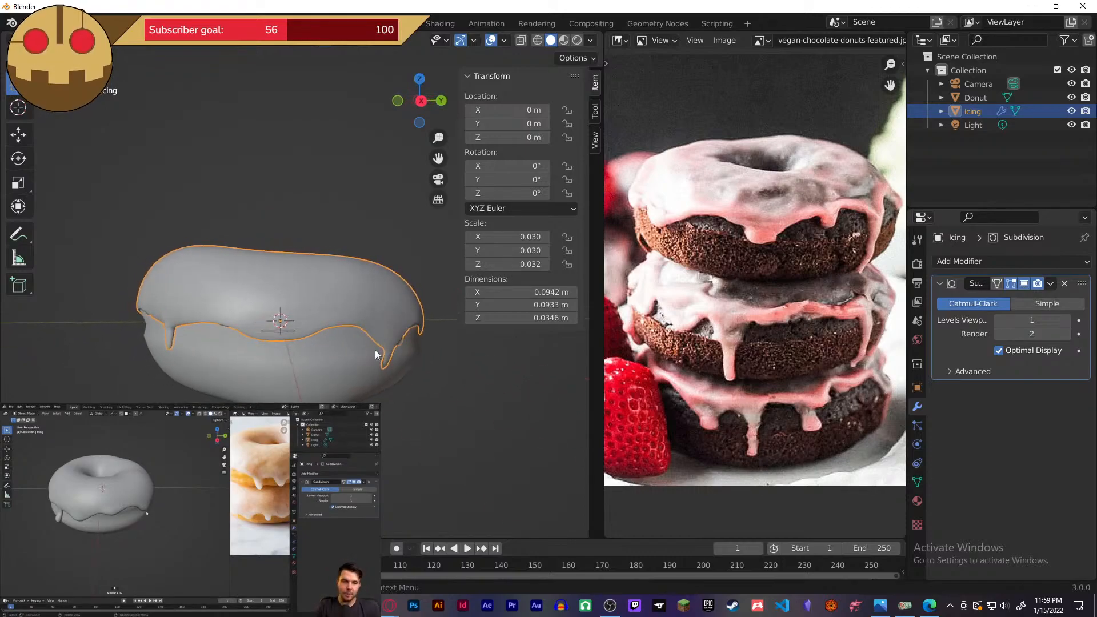
pyautogui.click(1064, 283)
pyautogui.moveTo(423, 389)
pyautogui.mouseDown(button='middle')
pyautogui.moveTo(394, 392)
pyautogui.moveTo(427, 372)
pyautogui.mouseUp(button='middle')
# - Deselect the icing and check the donut's shape from several sides
pyautogui.moveTo(124, 558)
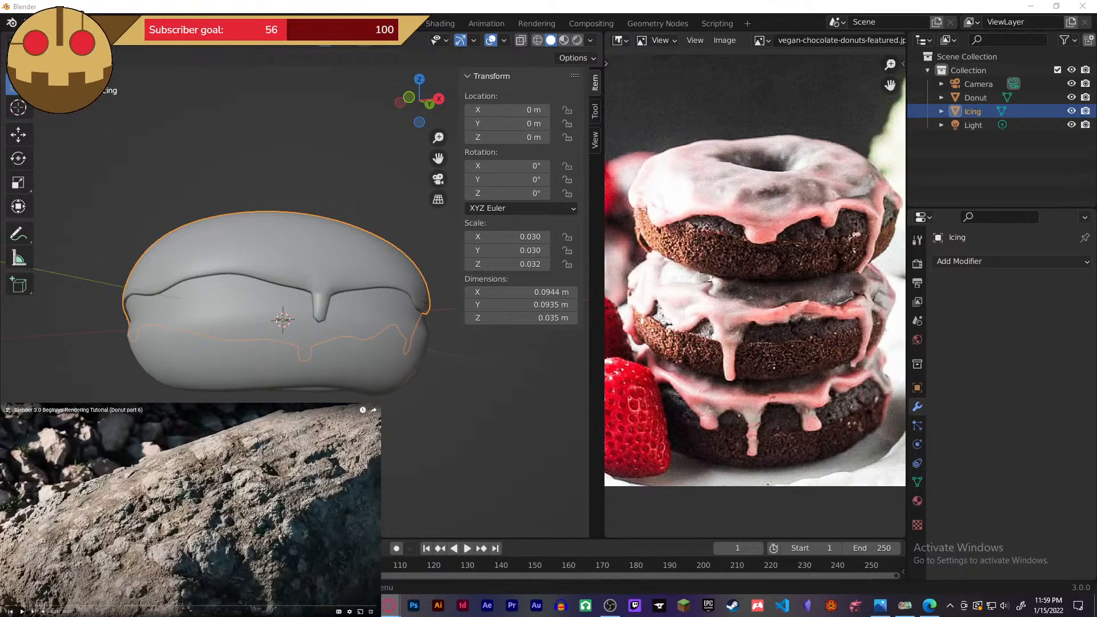
pyautogui.moveTo(451, 447); pyautogui.dragTo(274, 491, button='middle')
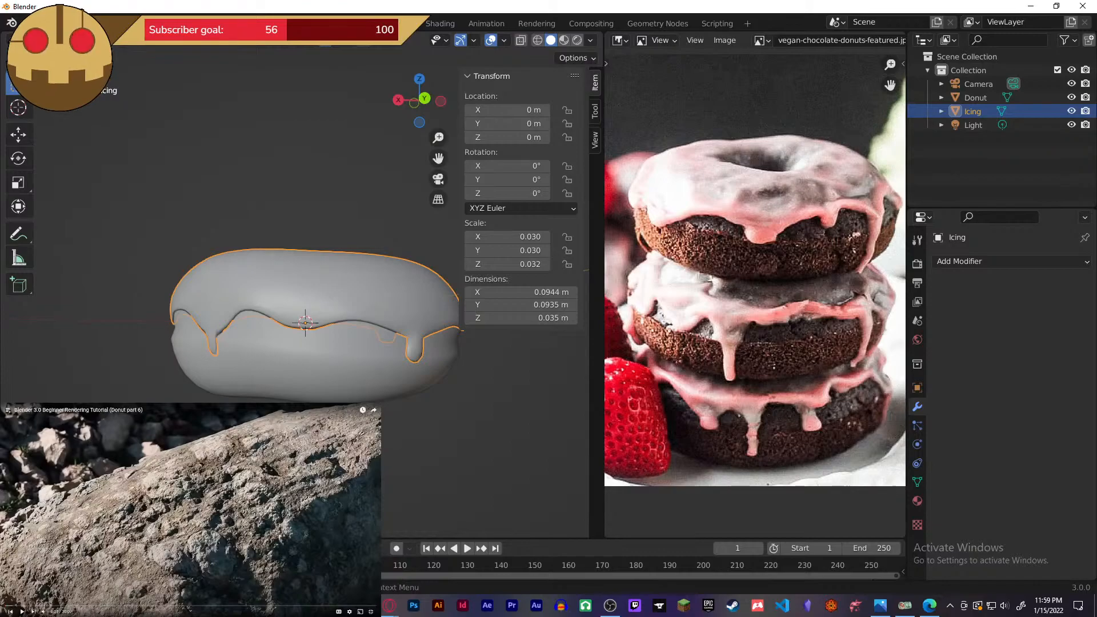
pyautogui.moveTo(274, 486); pyautogui.dragTo(278, 498, button='middle')
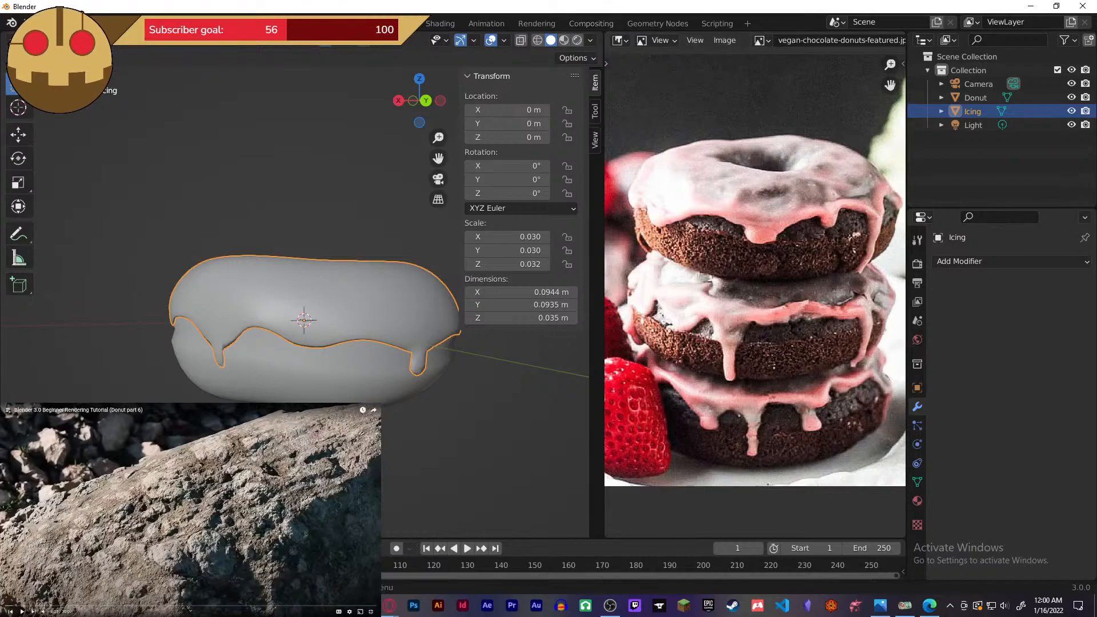
pyautogui.click(414, 432)
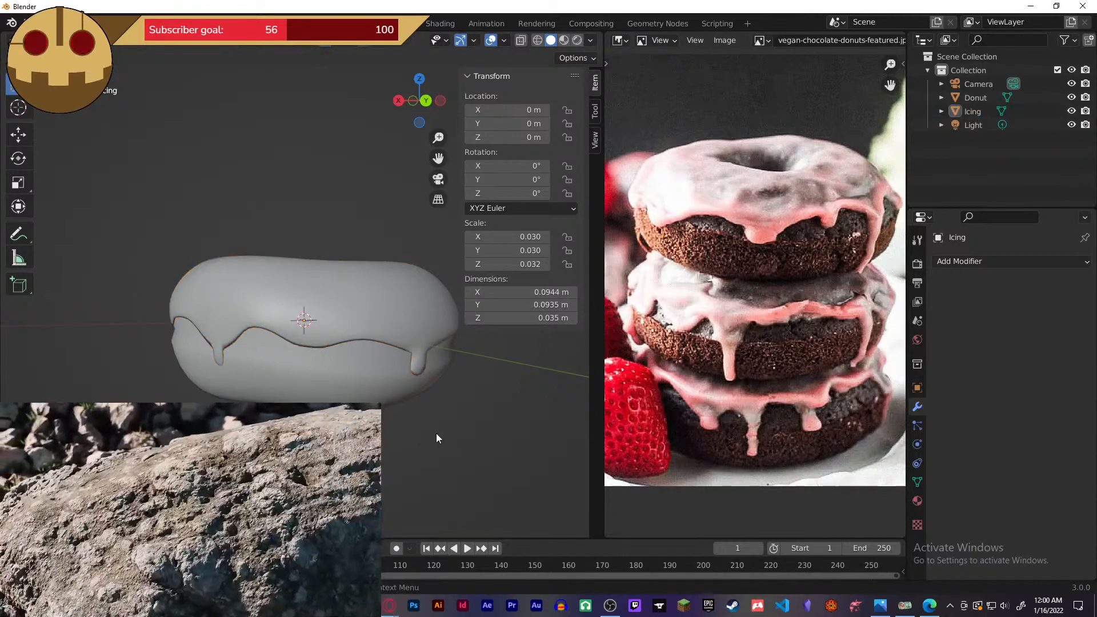
pyautogui.moveTo(437, 433); pyautogui.dragTo(475, 465, button='middle')
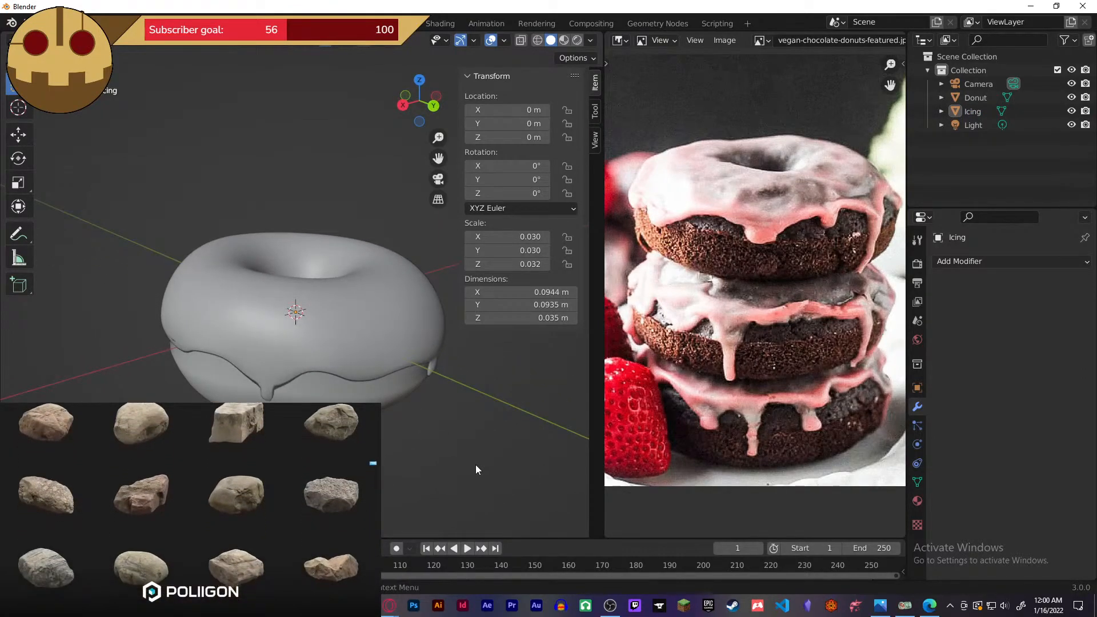
pyautogui.scroll(-2, 472, 461)
pyautogui.moveTo(472, 461)
pyautogui.mouseDown(button='middle')
pyautogui.moveTo(495, 455)
pyautogui.moveTo(495, 444)
pyautogui.moveTo(483, 464)
pyautogui.mouseUp(button='middle')
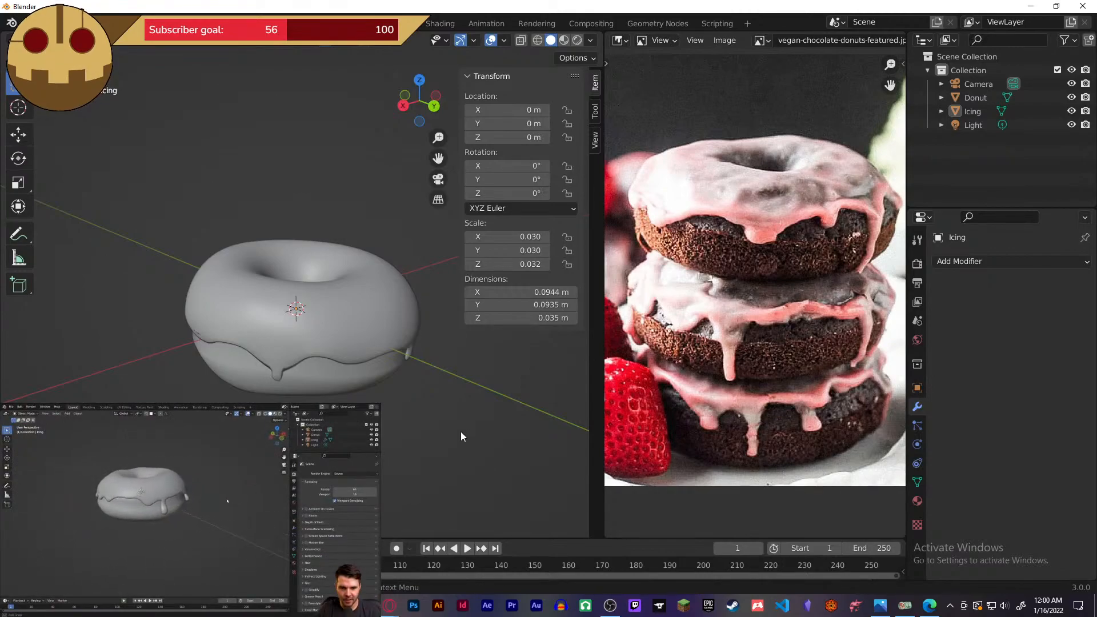
pyautogui.moveTo(460, 423); pyautogui.dragTo(455, 470, button='middle')
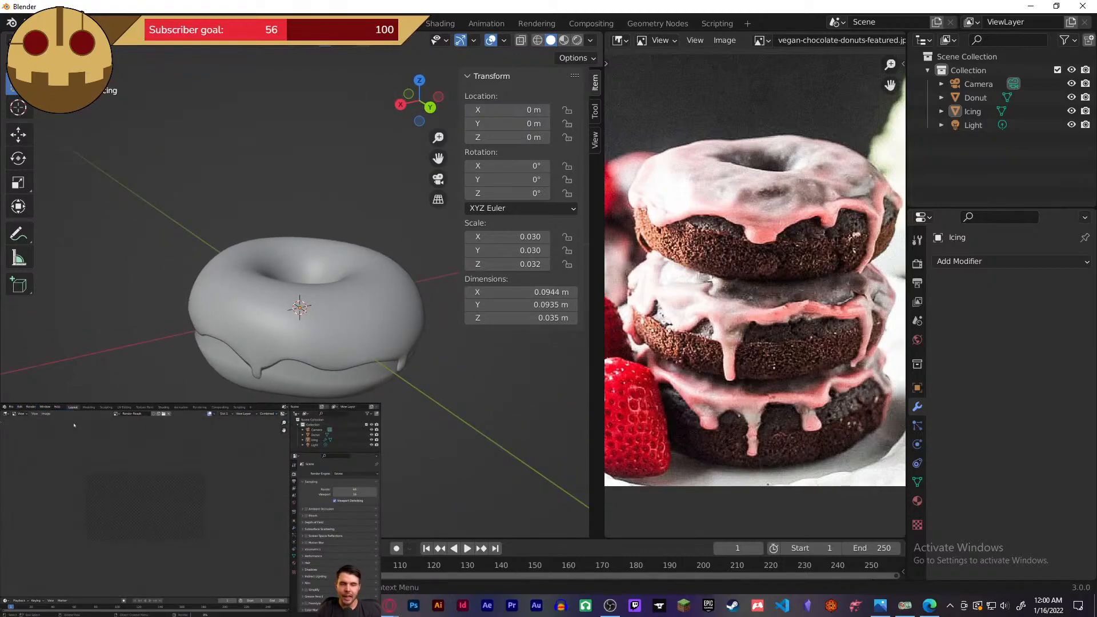
# - Render the current frame, examine the donut up close in the render result and close the render window
pyautogui.press('F12')
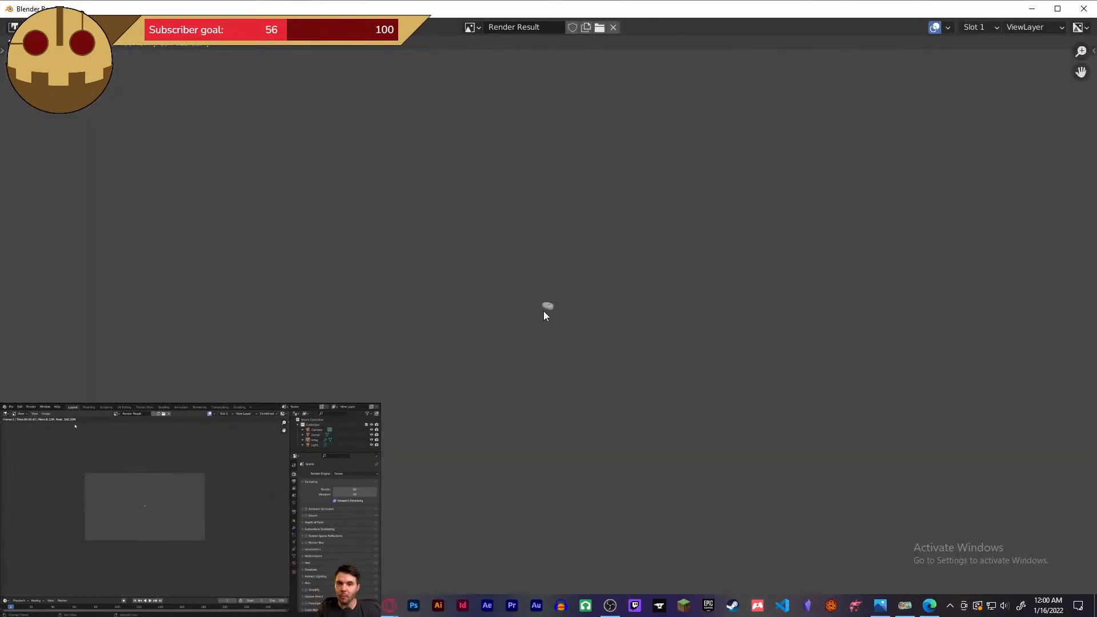
pyautogui.scroll(8, 551, 303)
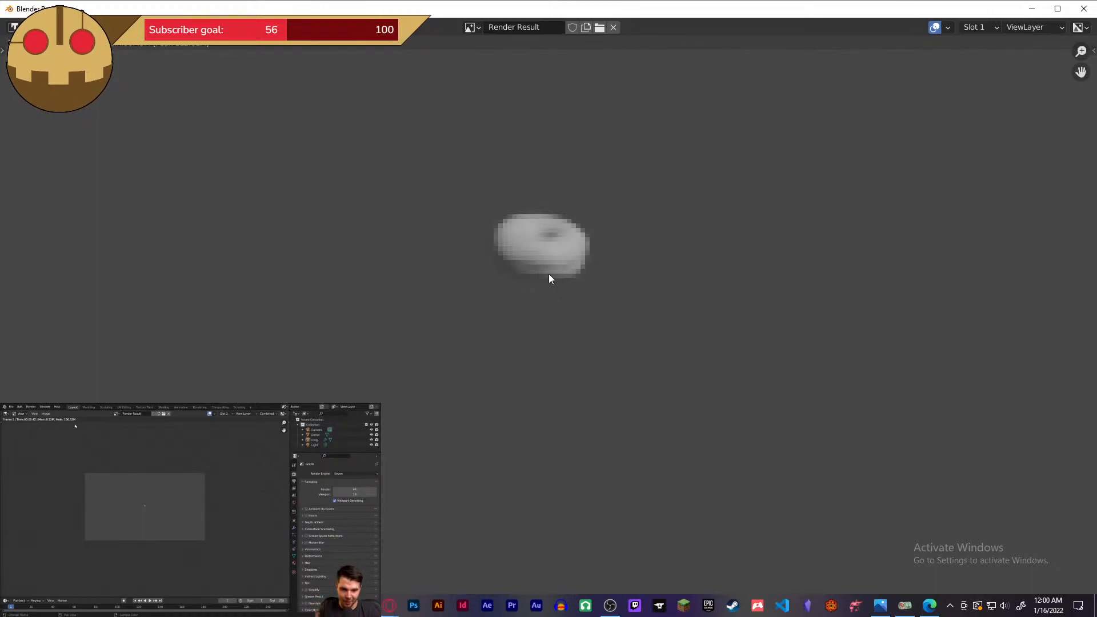
pyautogui.moveTo(548, 276); pyautogui.dragTo(541, 343, button='middle')
pyautogui.scroll(4, 549, 347)
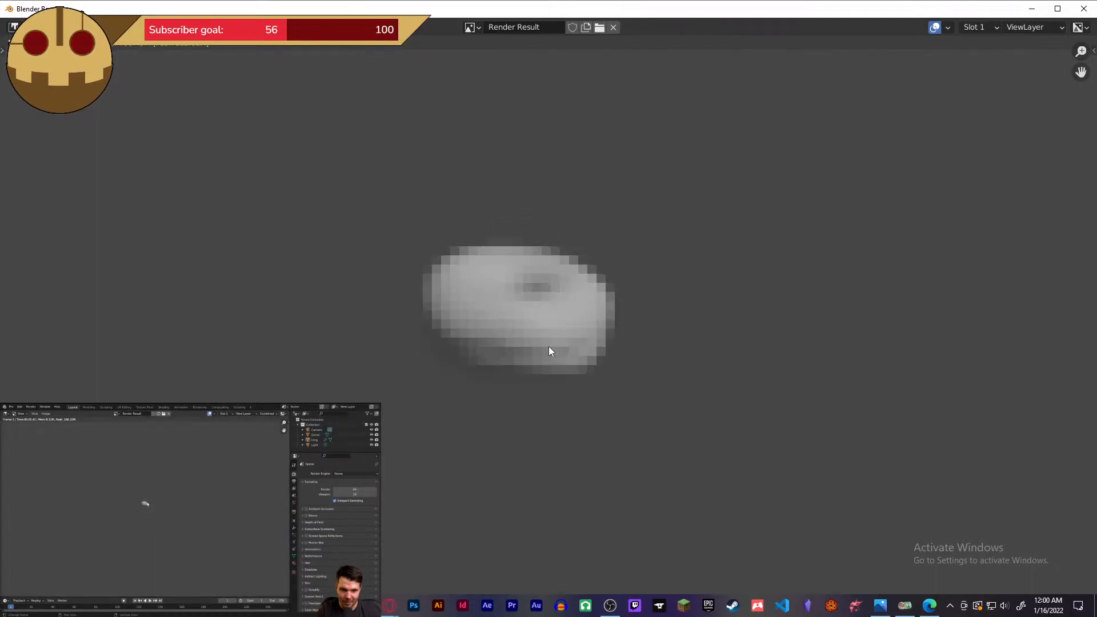
pyautogui.scroll(2, 549, 351)
pyautogui.moveTo(549, 350); pyautogui.dragTo(568, 351, button='middle')
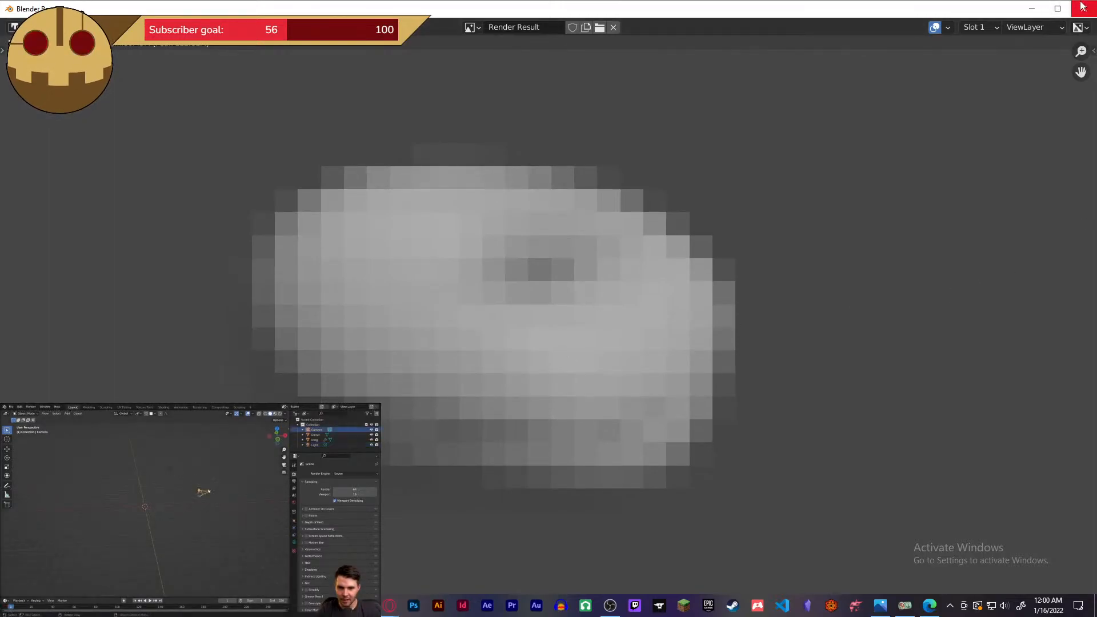
pyautogui.press('Escape')
# - Remove the reference image area so that the 3D viewport takes over its space
pyautogui.scroll(3, 408, 332)
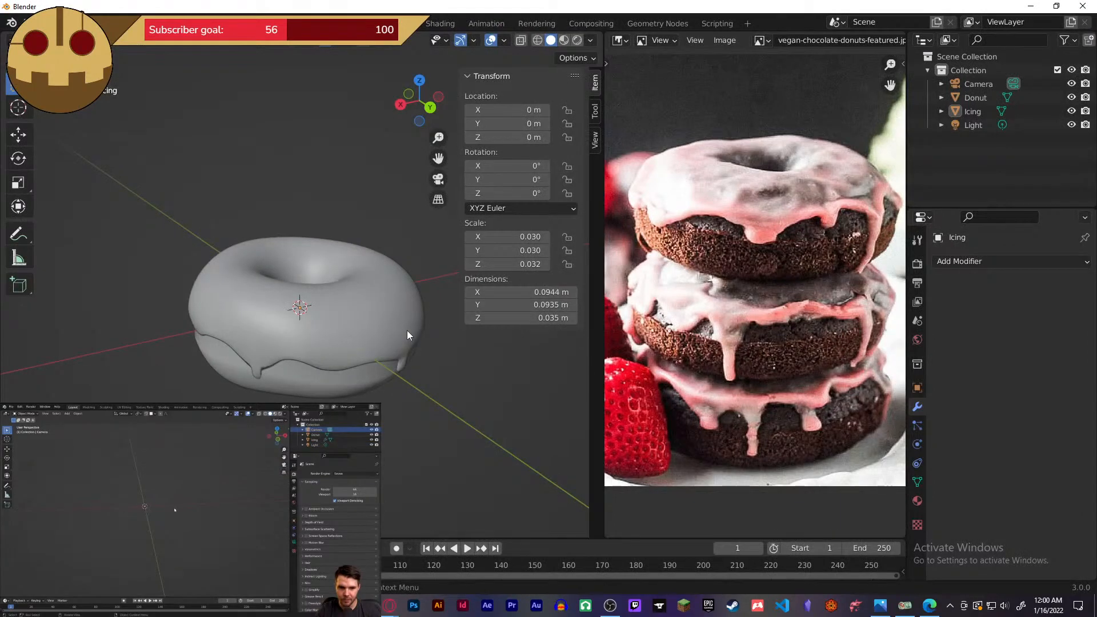
pyautogui.scroll(-1, 408, 332)
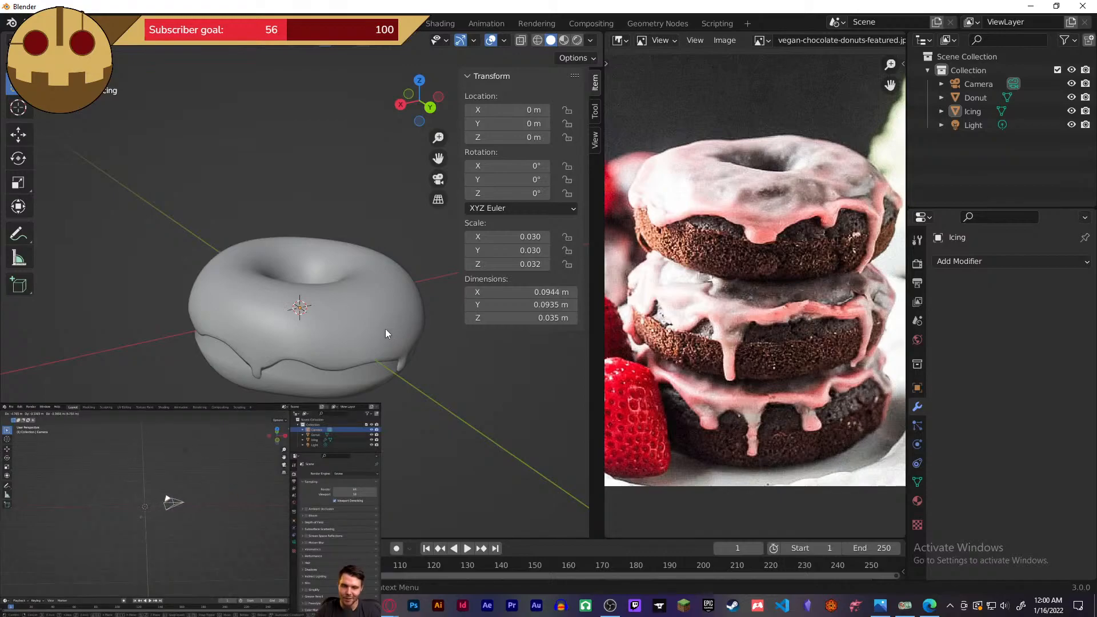
pyautogui.moveTo(342, 344); pyautogui.dragTo(345, 329, button='middle')
pyautogui.moveTo(607, 36); pyautogui.dragTo(705, 95)
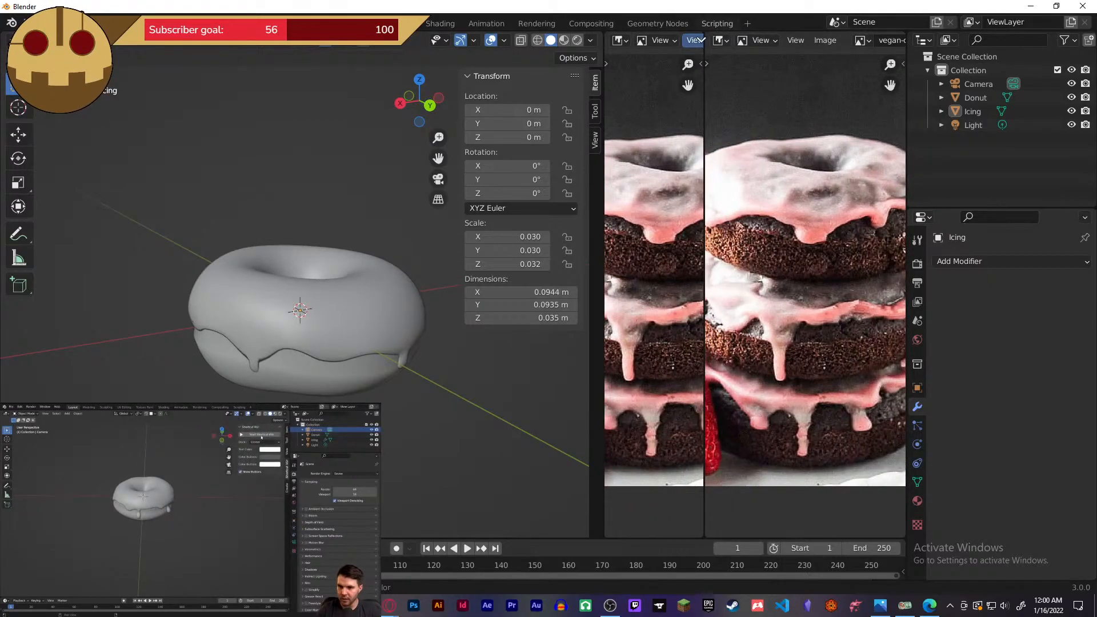
pyautogui.moveTo(704, 39); pyautogui.dragTo(682, 58)
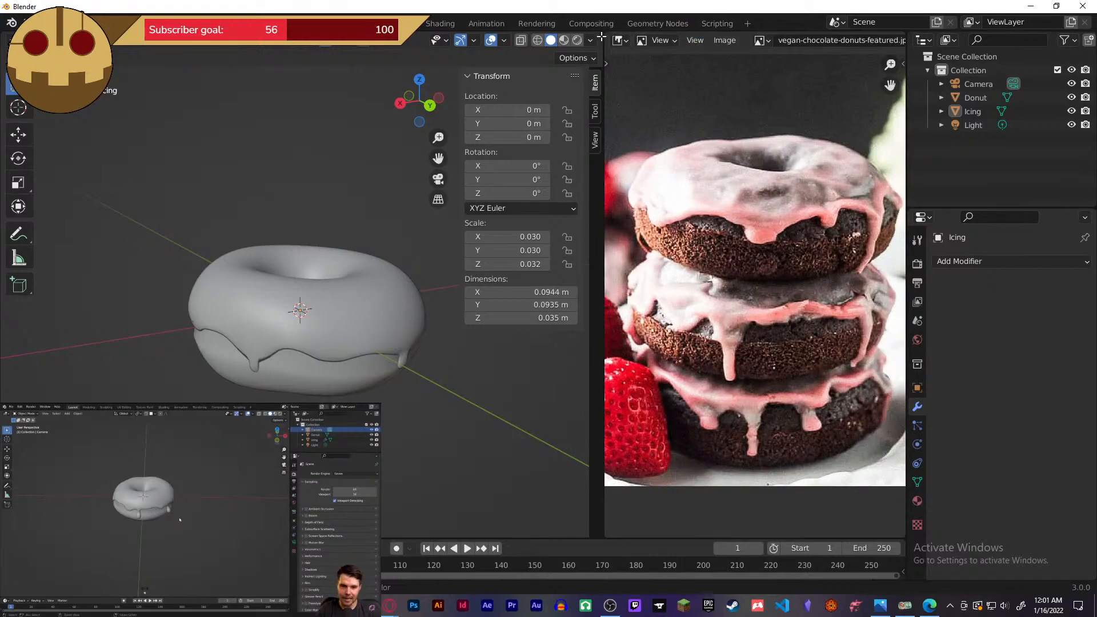
pyautogui.moveTo(602, 37)
pyautogui.mouseDown()
pyautogui.moveTo(583, 51)
pyautogui.moveTo(650, 103)
pyautogui.mouseUp()
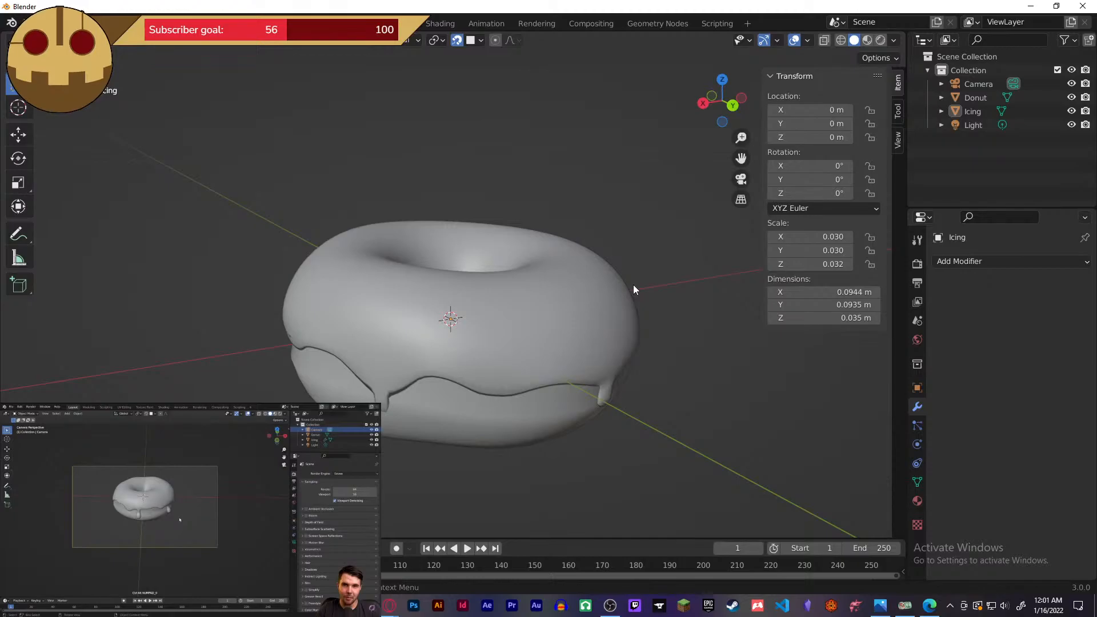
# - Align the camera to the current view of the donut and check its framing from inside and outside the camera view
pyautogui.press('ctrl+alt+KP_0')
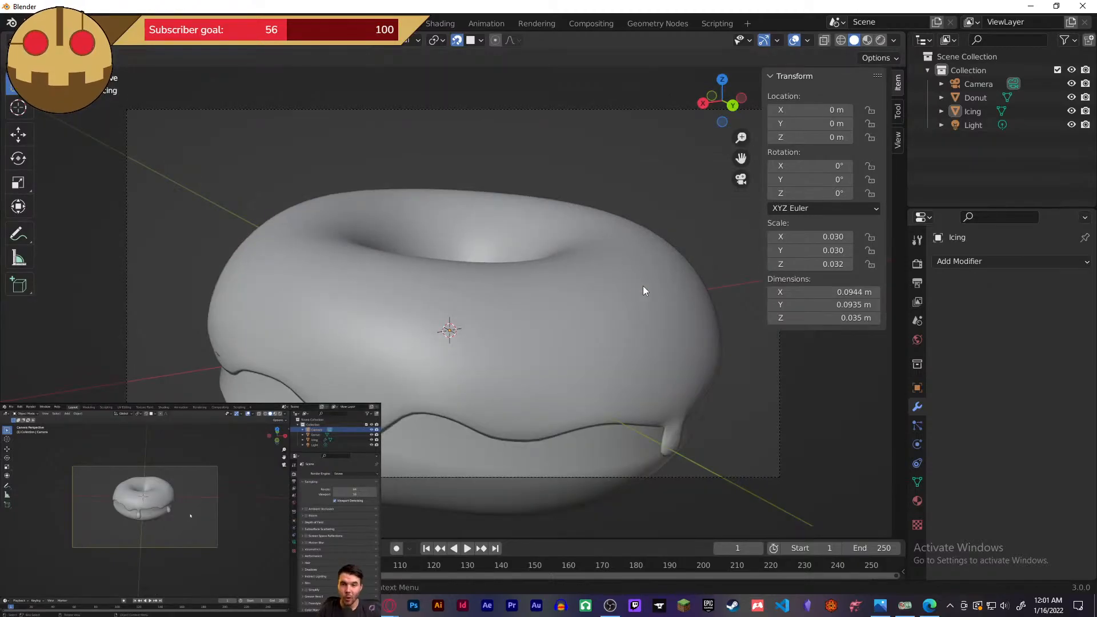
pyautogui.moveTo(605, 297); pyautogui.dragTo(605, 282, button='middle')
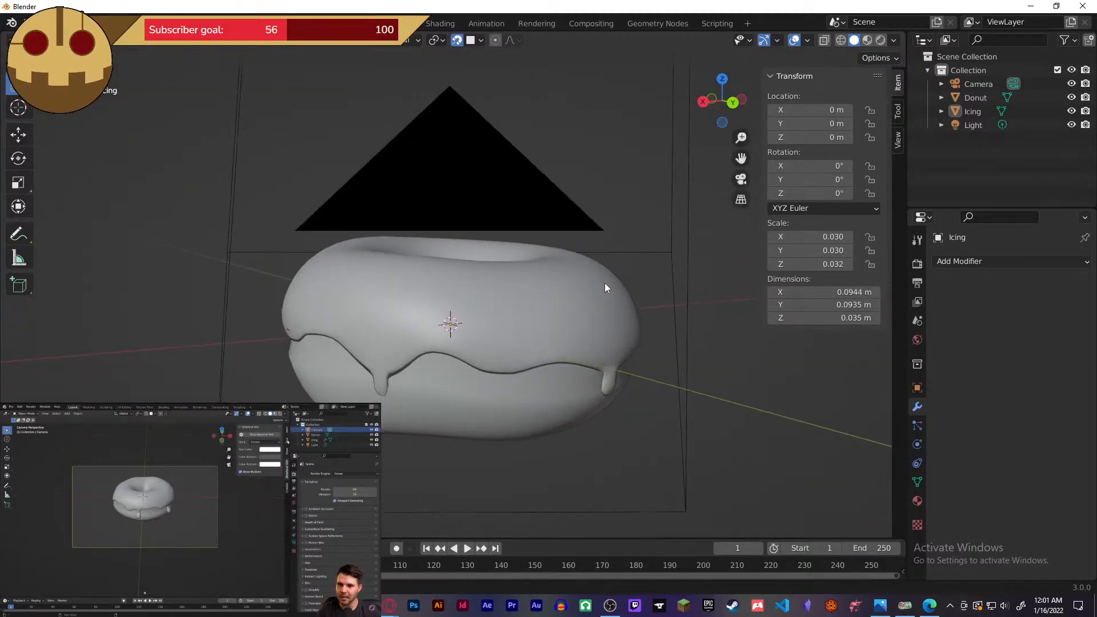
pyautogui.press('KP_0')
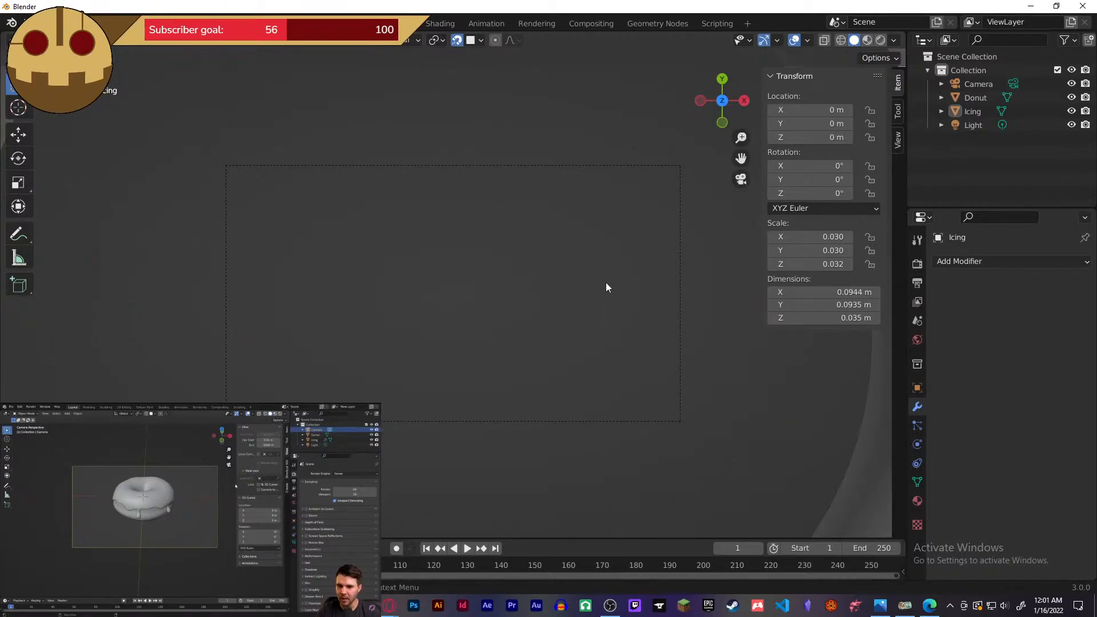
pyautogui.press('KP_0')
pyautogui.scroll(-3, 594, 282)
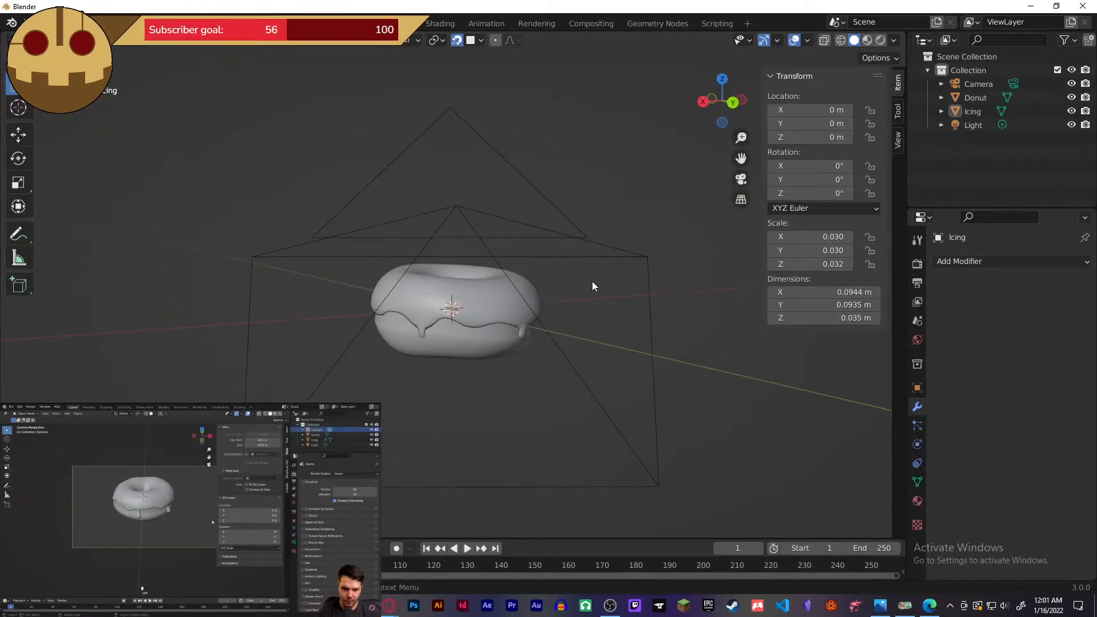
pyautogui.moveTo(593, 283); pyautogui.dragTo(593, 280, button='middle')
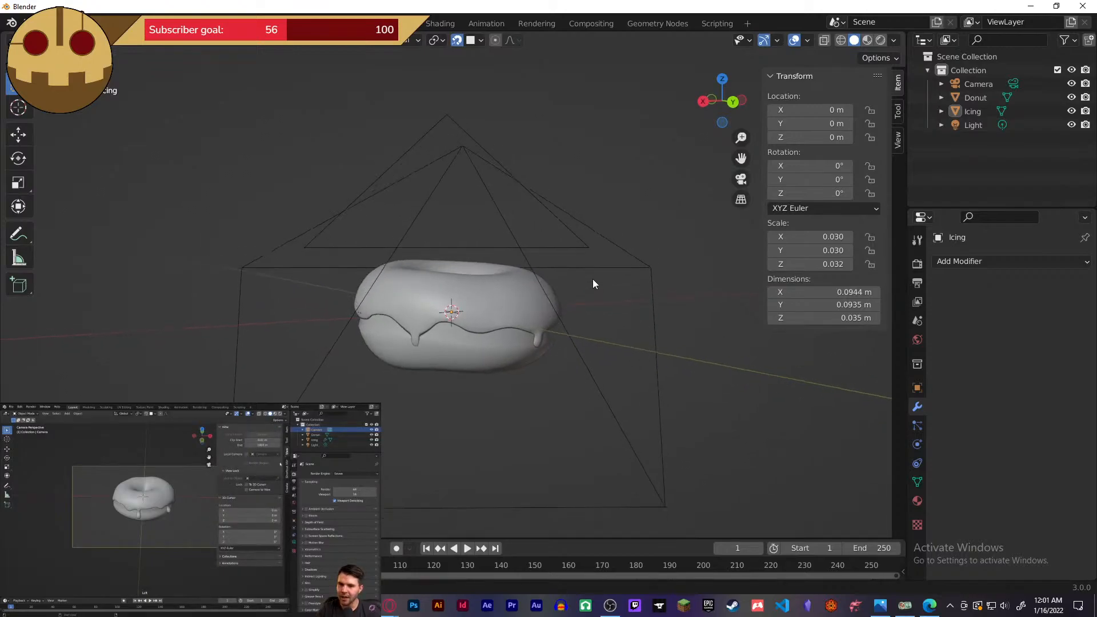
# - Turn on the Camera to View lock, try orbiting in camera view and examine the camera frame around the donut
pyautogui.click(899, 140)
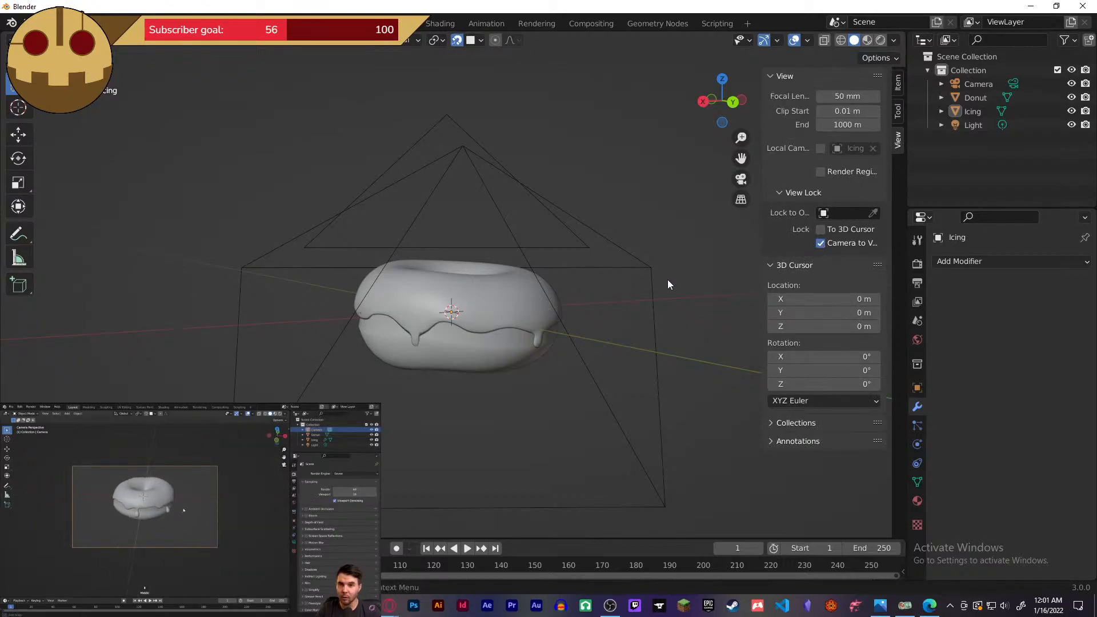
pyautogui.press('KP_0')
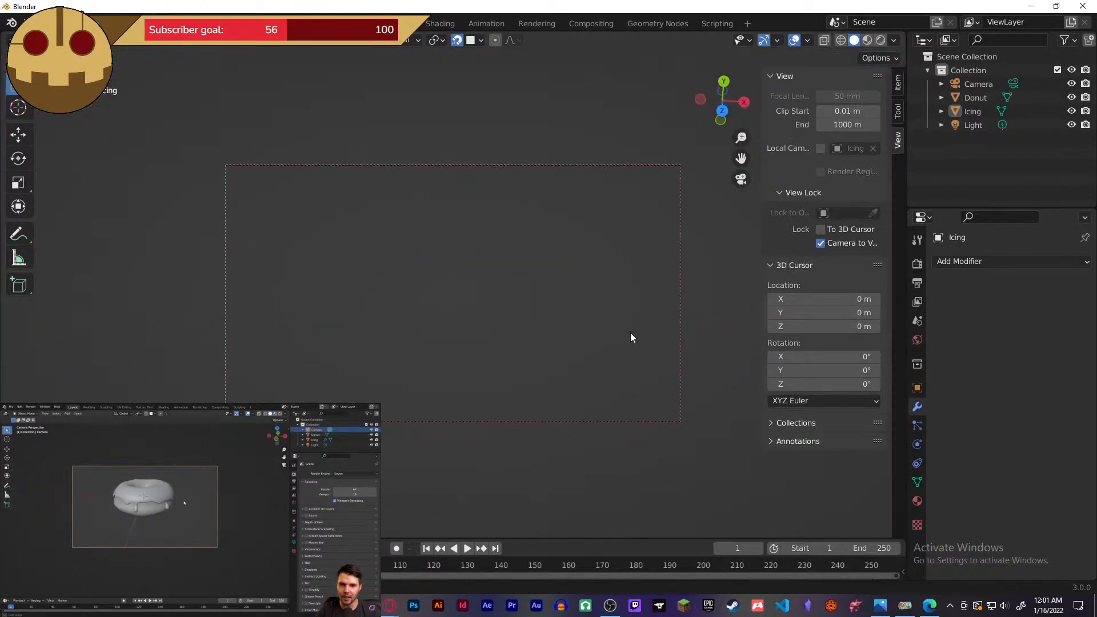
pyautogui.moveTo(650, 242); pyautogui.dragTo(647, 280, button='middle')
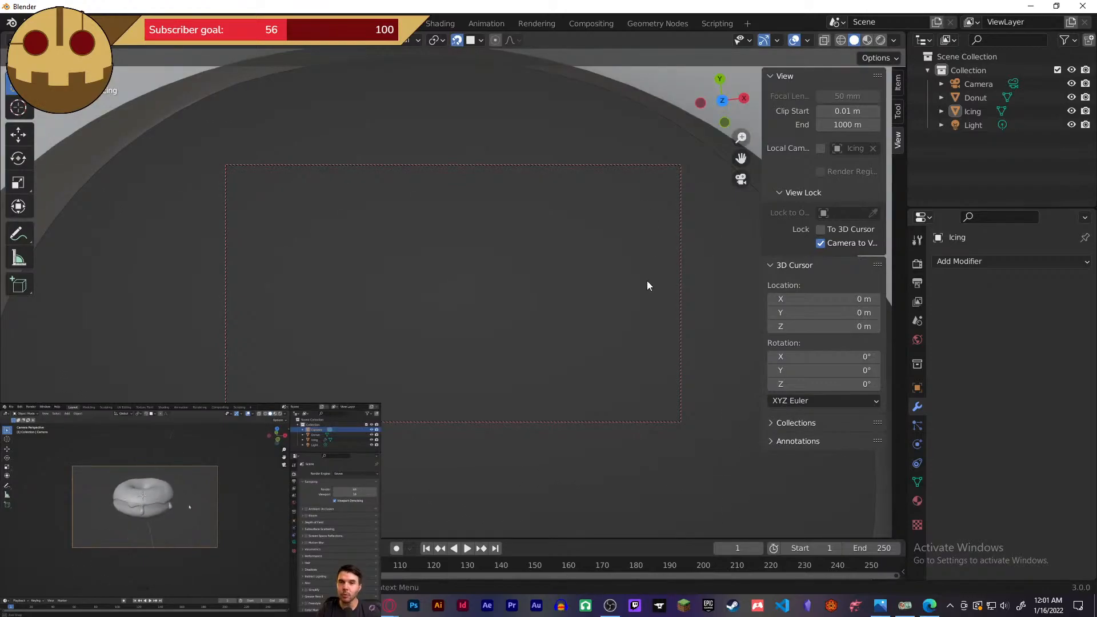
pyautogui.press('KP_0')
pyautogui.scroll(-1, 646, 280)
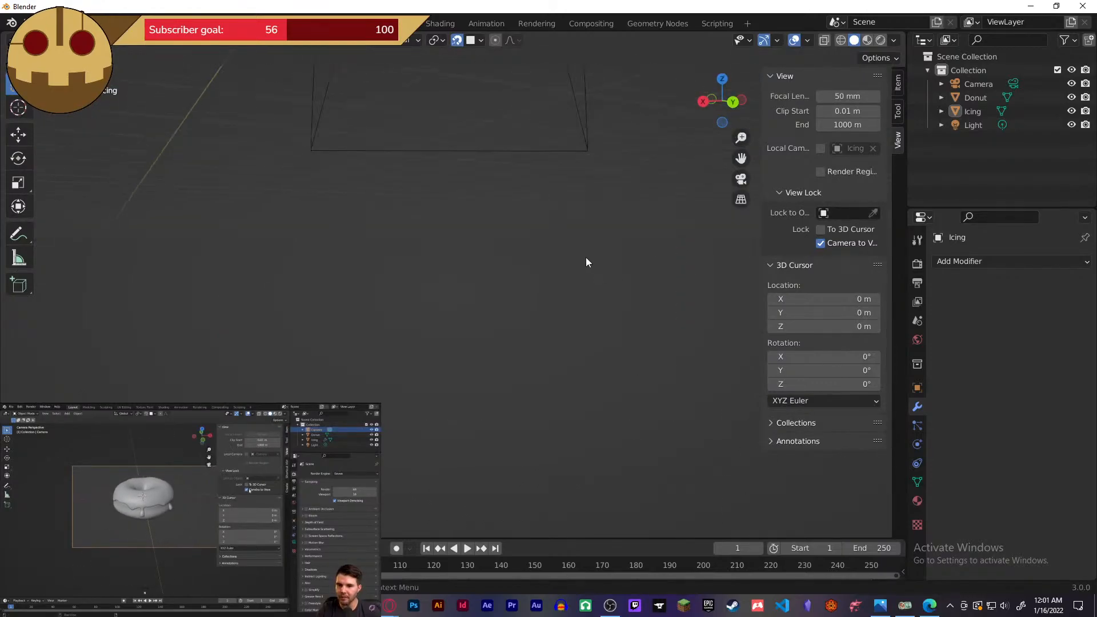
pyautogui.scroll(-5, 508, 228)
pyautogui.moveTo(500, 201); pyautogui.dragTo(499, 237, button='middle')
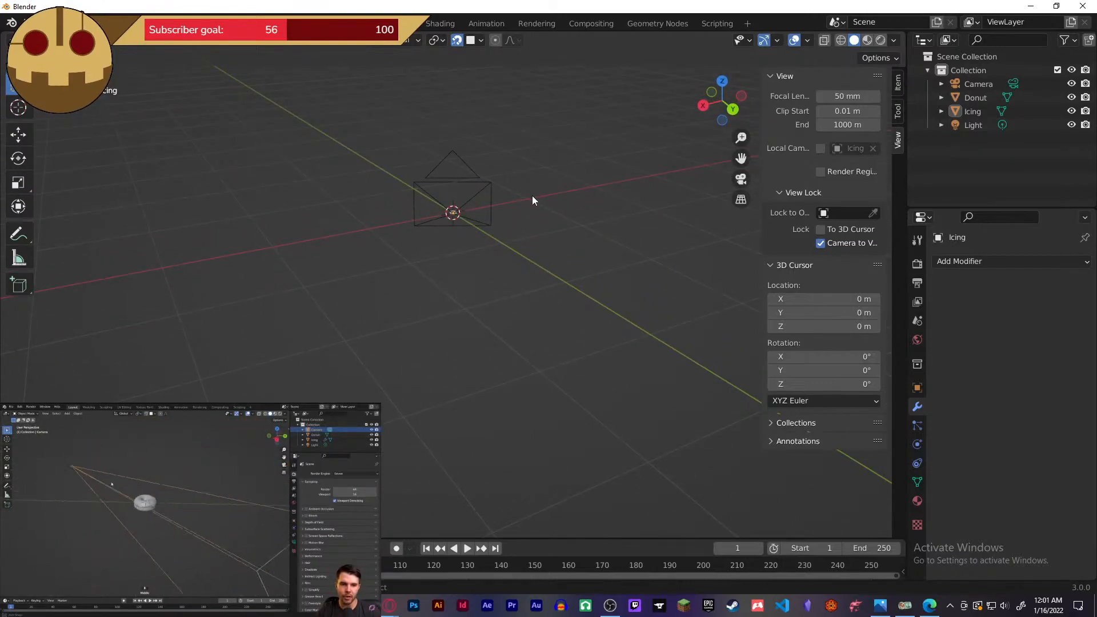
pyautogui.moveTo(524, 204); pyautogui.dragTo(531, 266, button='middle')
pyautogui.moveTo(526, 211); pyautogui.dragTo(556, 282, button='middle')
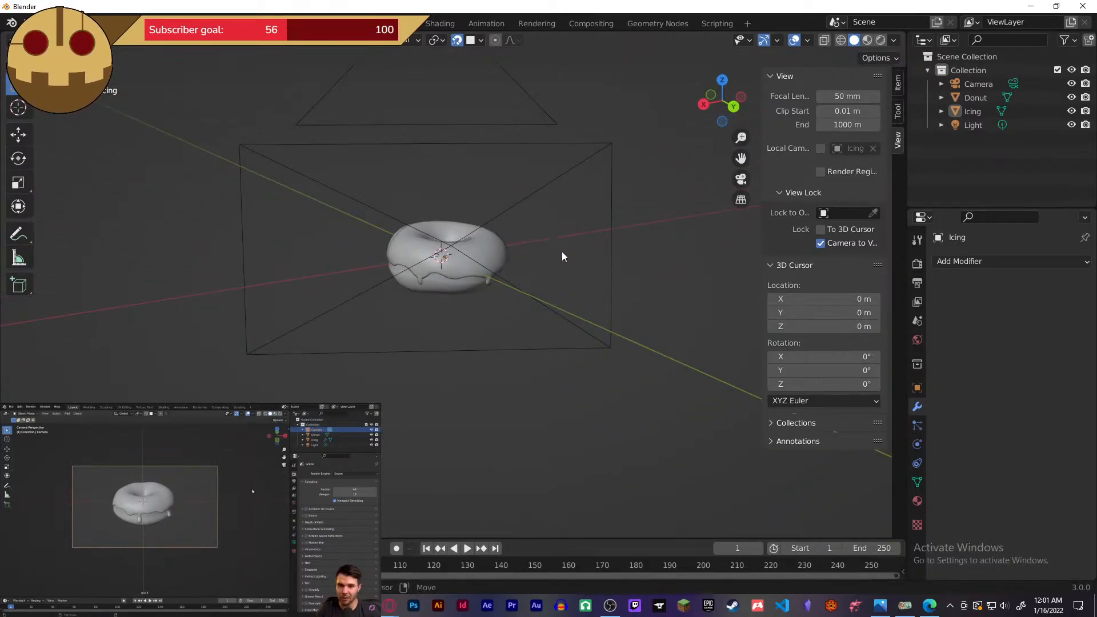
# - Compare the donut's framing inside and outside the camera view while the Camera to View lock is on
pyautogui.keyDown('shift'); pyautogui.moveTo(561, 232); pyautogui.dragTo(565, 275, button='middle'); pyautogui.keyUp('shift')
pyautogui.scroll(2, 565, 275)
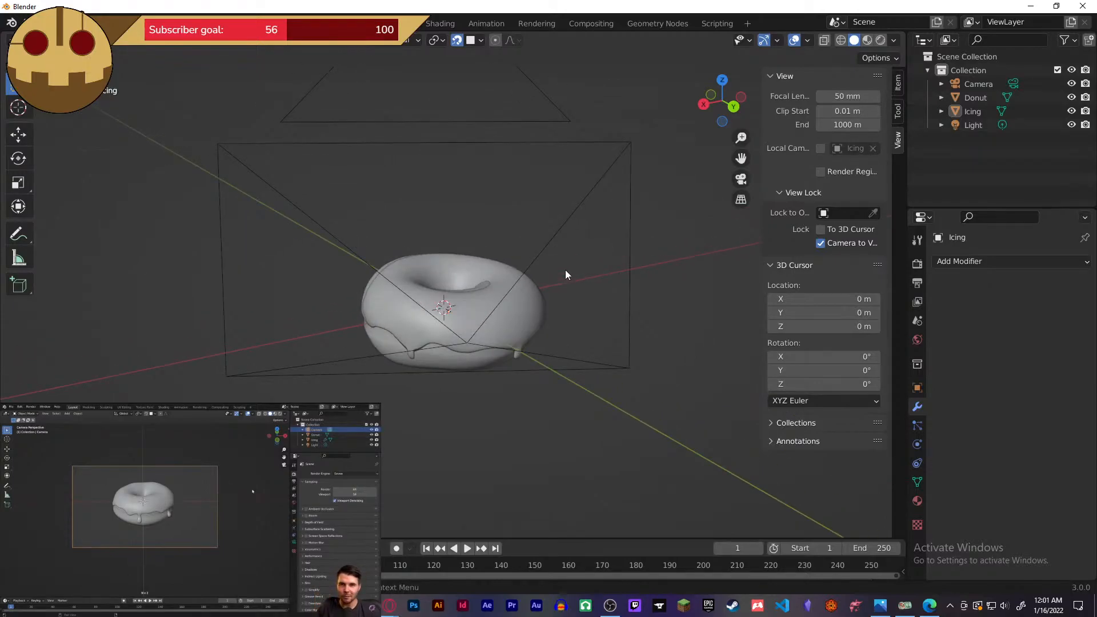
pyautogui.press('KP_0')
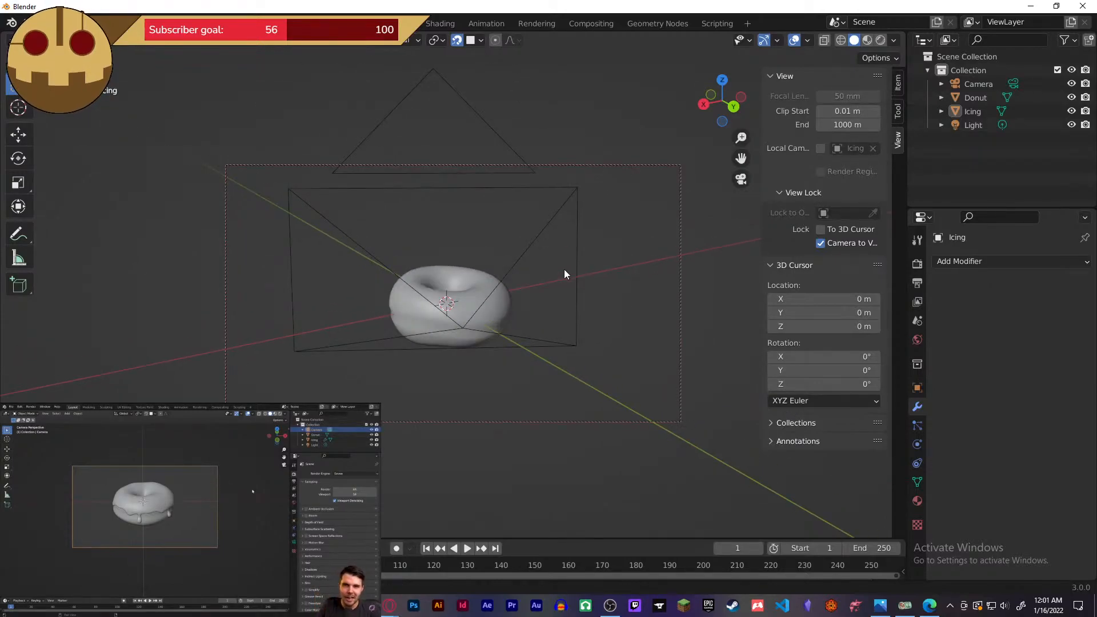
pyautogui.press('KP_0')
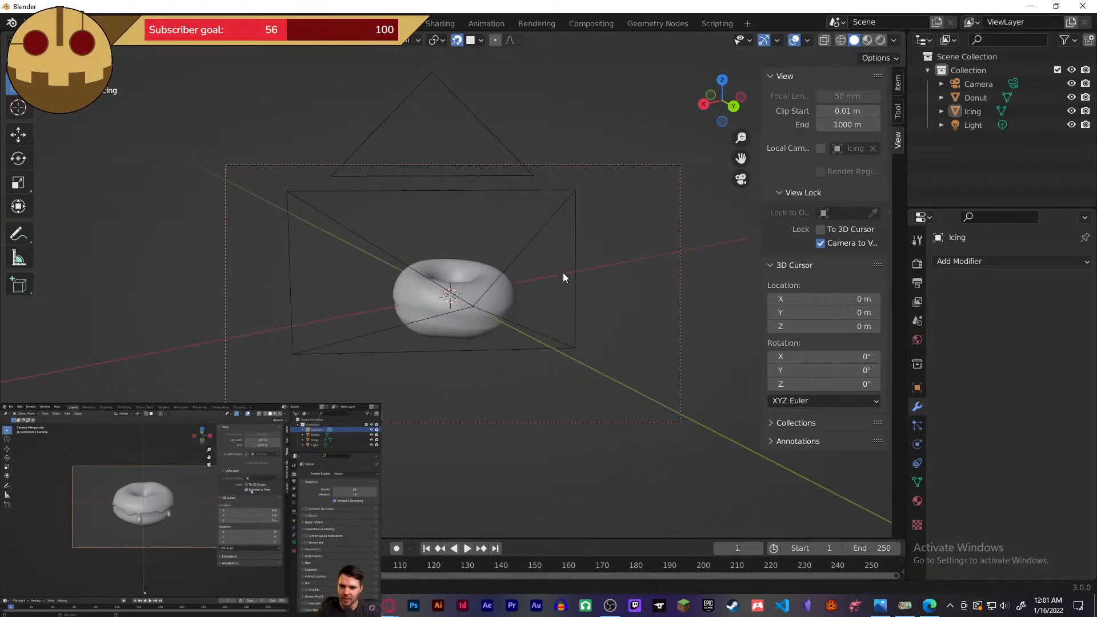
pyautogui.press('KP_0')
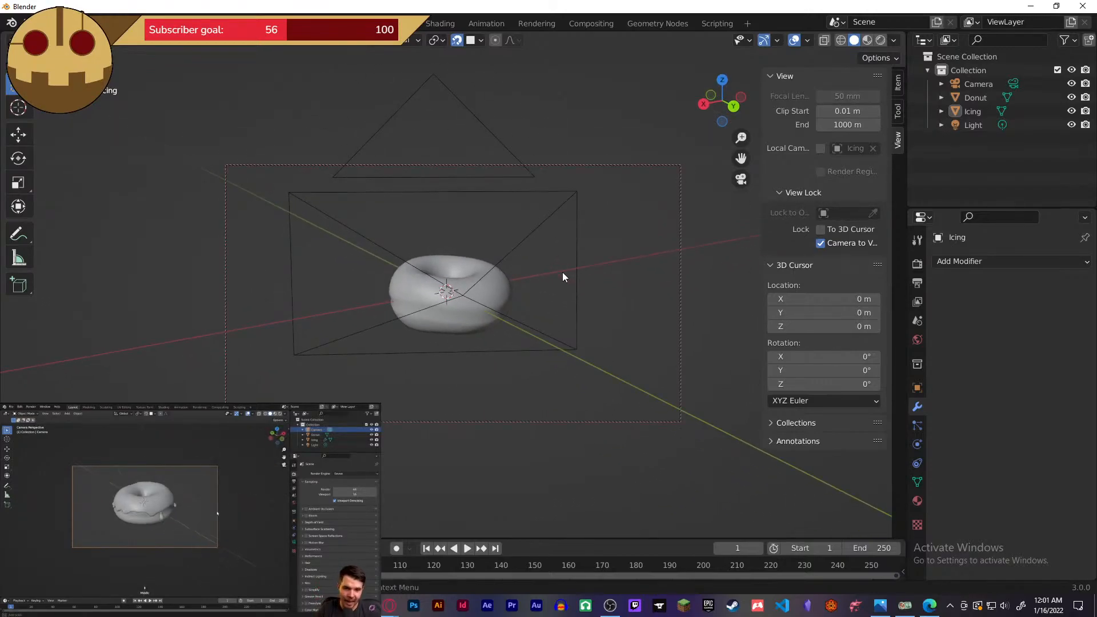
pyautogui.press('KP_0')
pyautogui.press('KP_0')
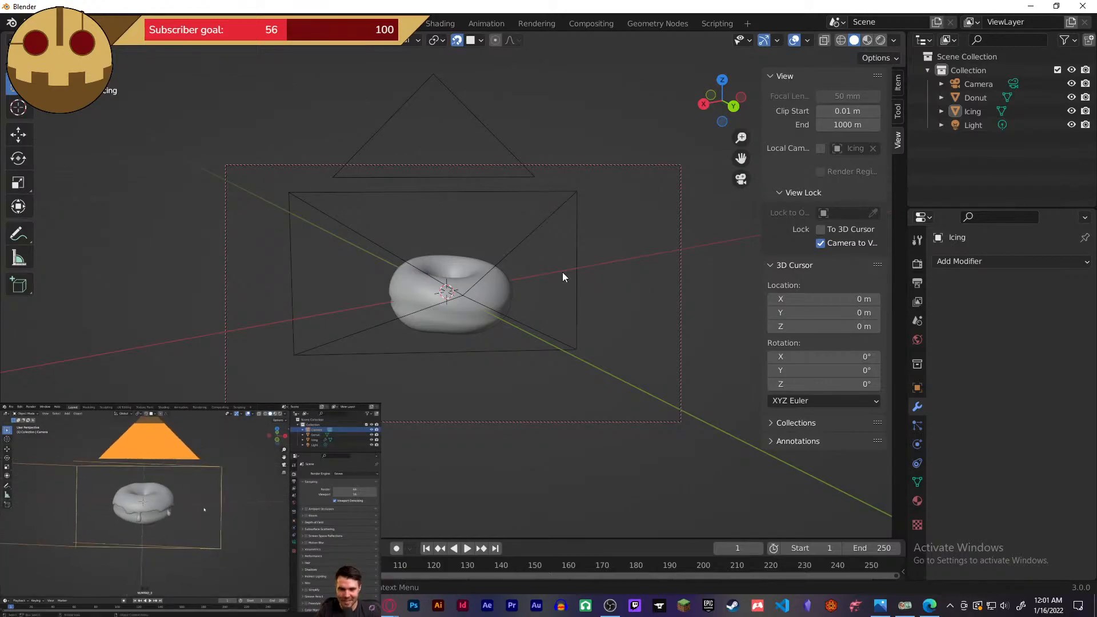
# - Turn off the Camera to View lock and check the camera view of the donut again
pyautogui.click(821, 244)
pyautogui.press('KP_0')
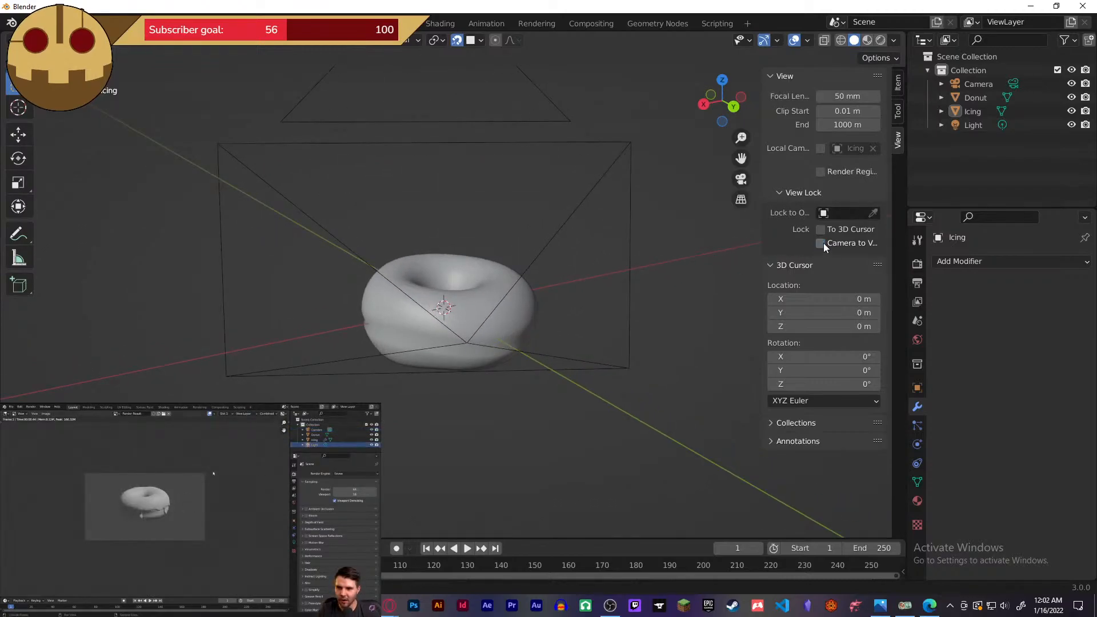
pyautogui.press('KP_0')
pyautogui.moveTo(569, 222); pyautogui.dragTo(544, 232, button='middle')
pyautogui.press('KP_0')
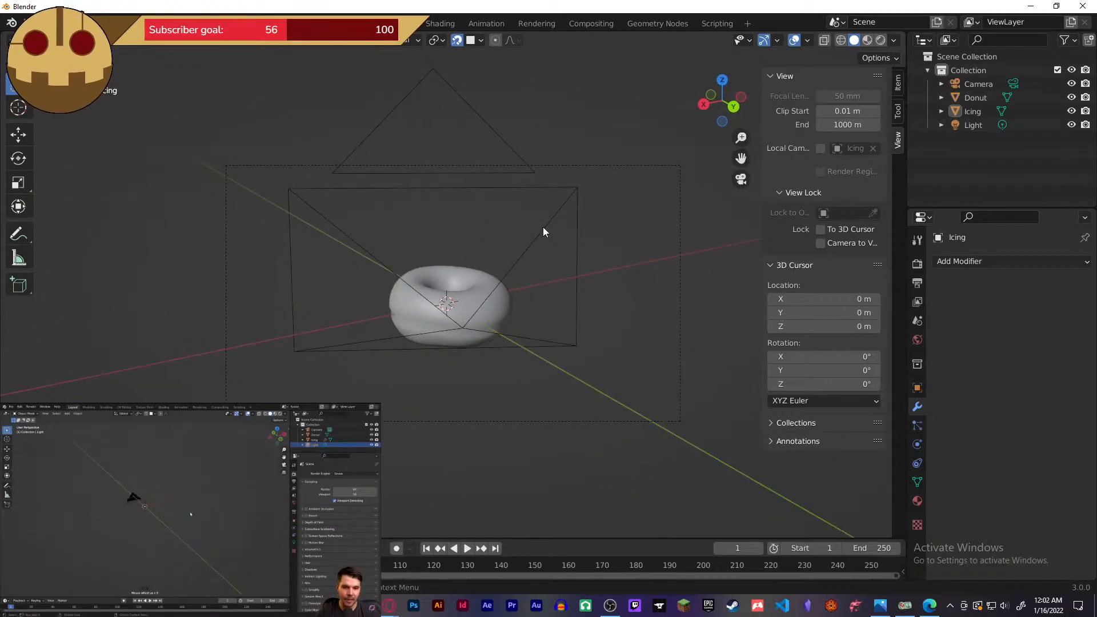
pyautogui.press('KP_0')
pyautogui.press('KP_0')
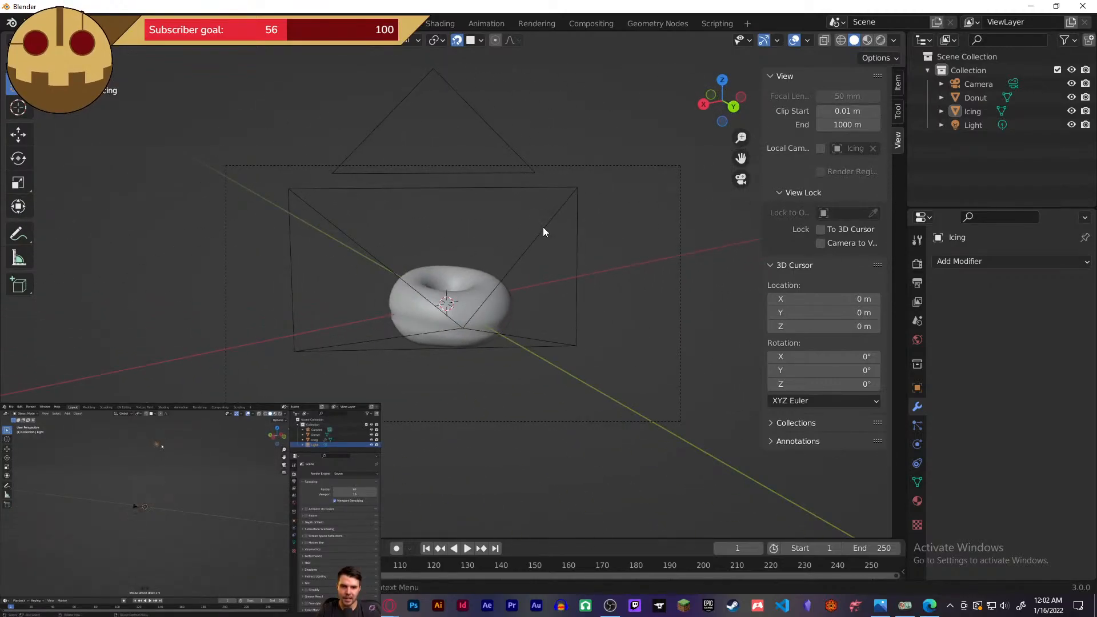
pyautogui.press('KP_0')
pyautogui.press('KP_0')
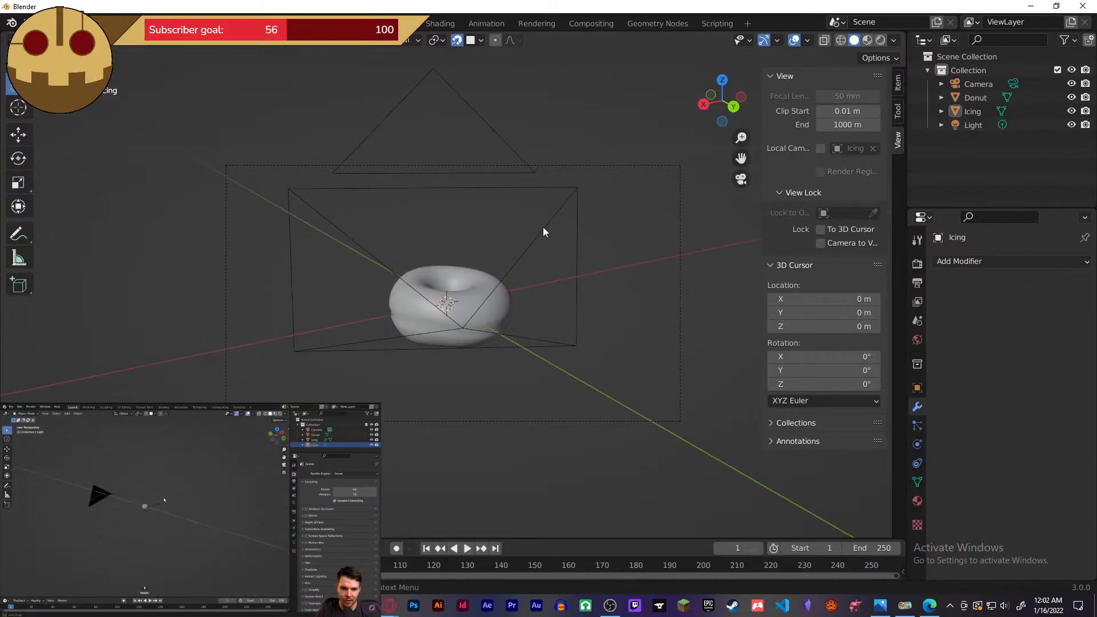
pyautogui.press('n')
pyautogui.press('n')
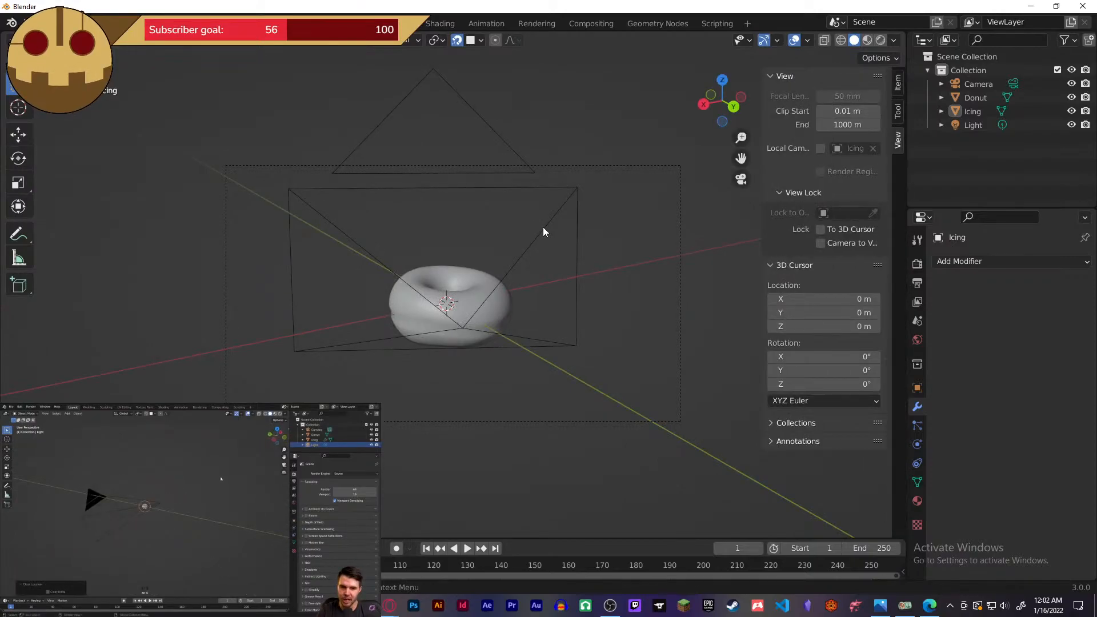
pyautogui.press('KP_0')
# - Undo the icing's displacement from the donut and make the Camera object the active scene camera
pyautogui.scroll(5, 562, 240)
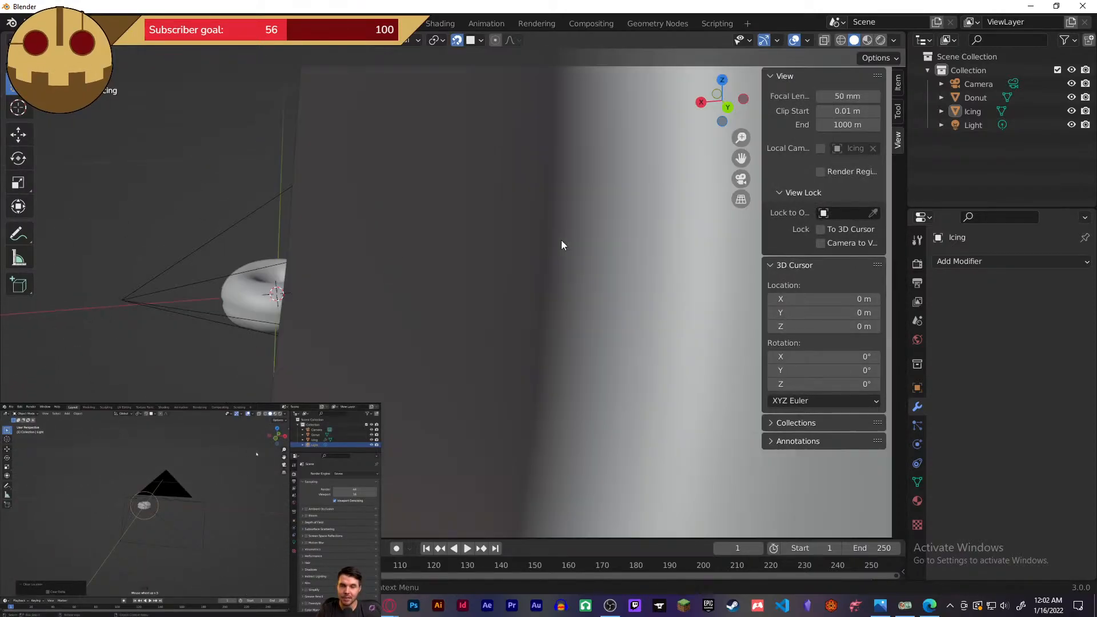
pyautogui.scroll(-8, 561, 244)
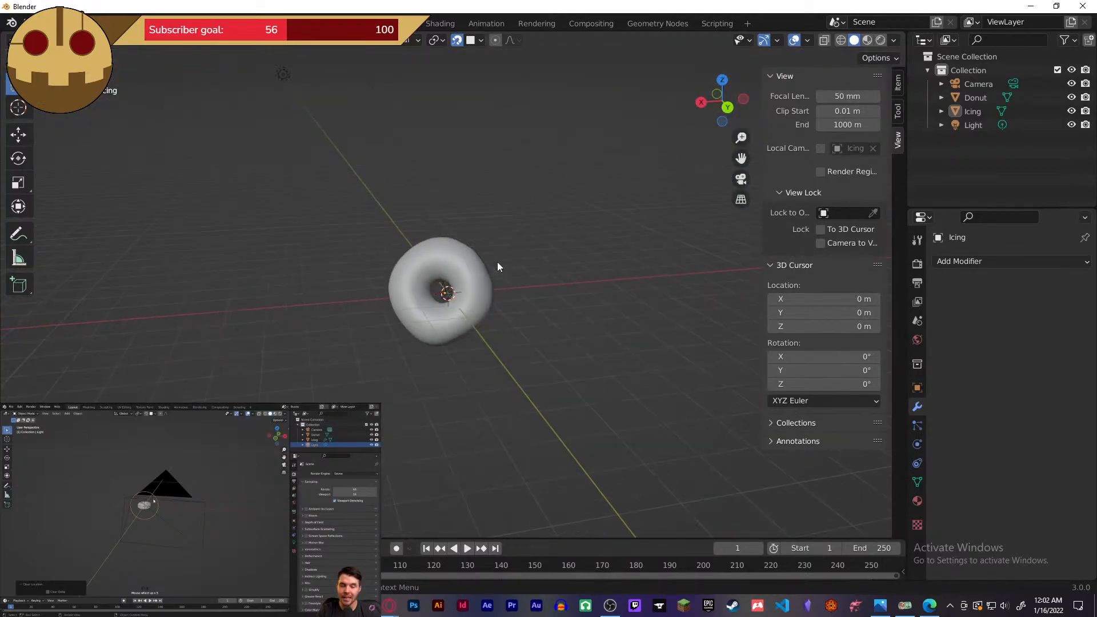
pyautogui.moveTo(516, 286); pyautogui.dragTo(373, 283, button='middle')
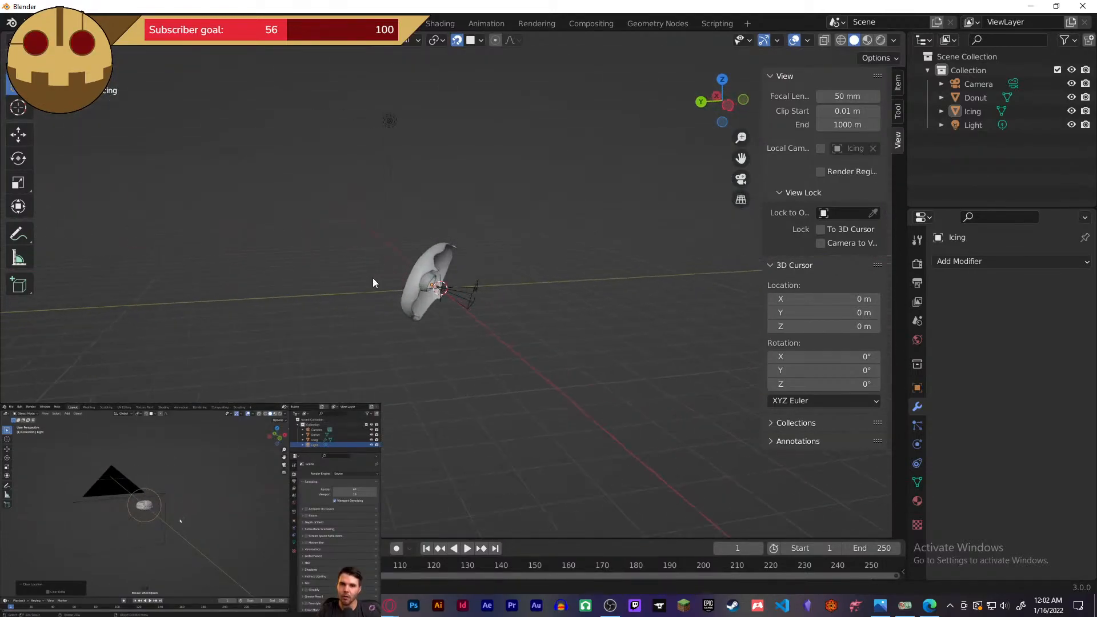
pyautogui.press('h')
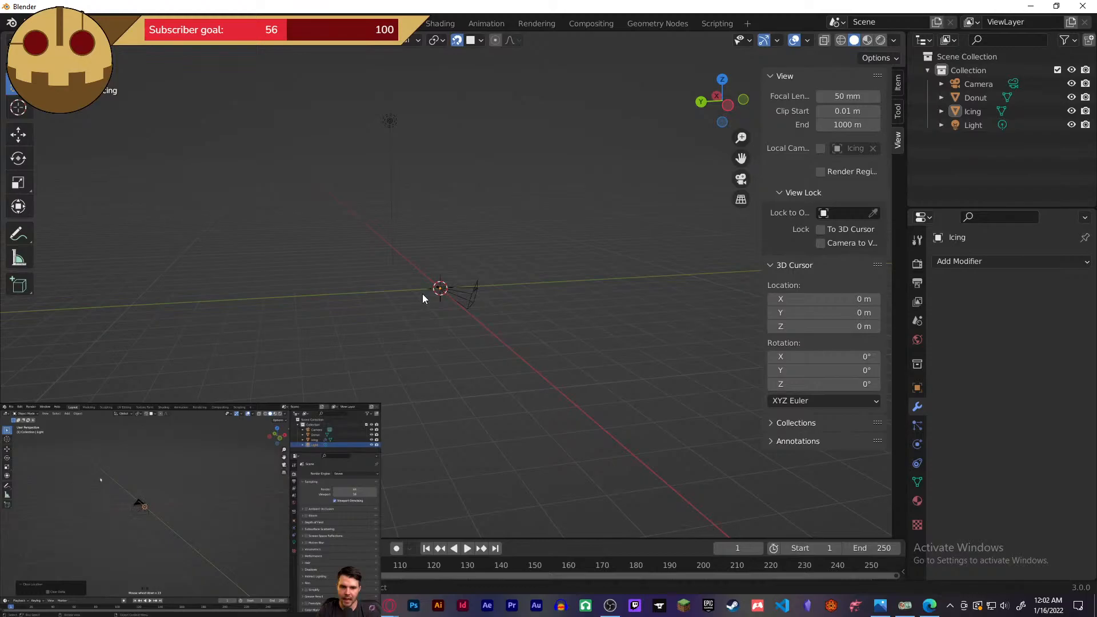
pyautogui.press('ctrl+alt+KP_0')
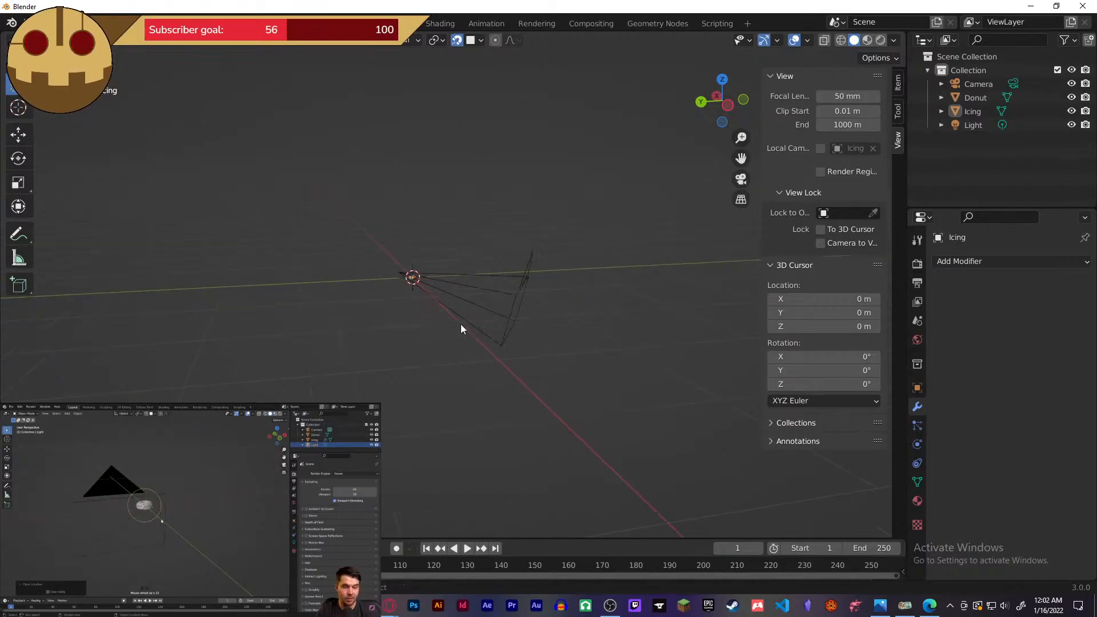
pyautogui.moveTo(422, 319); pyautogui.dragTo(599, 333, button='middle')
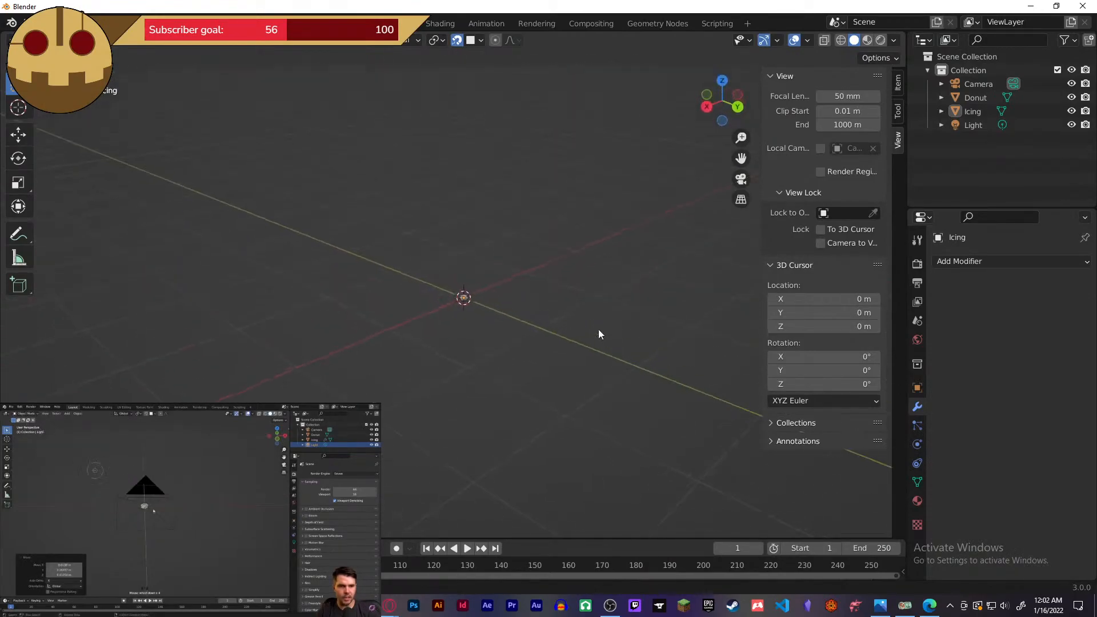
pyautogui.scroll(10, 512, 342)
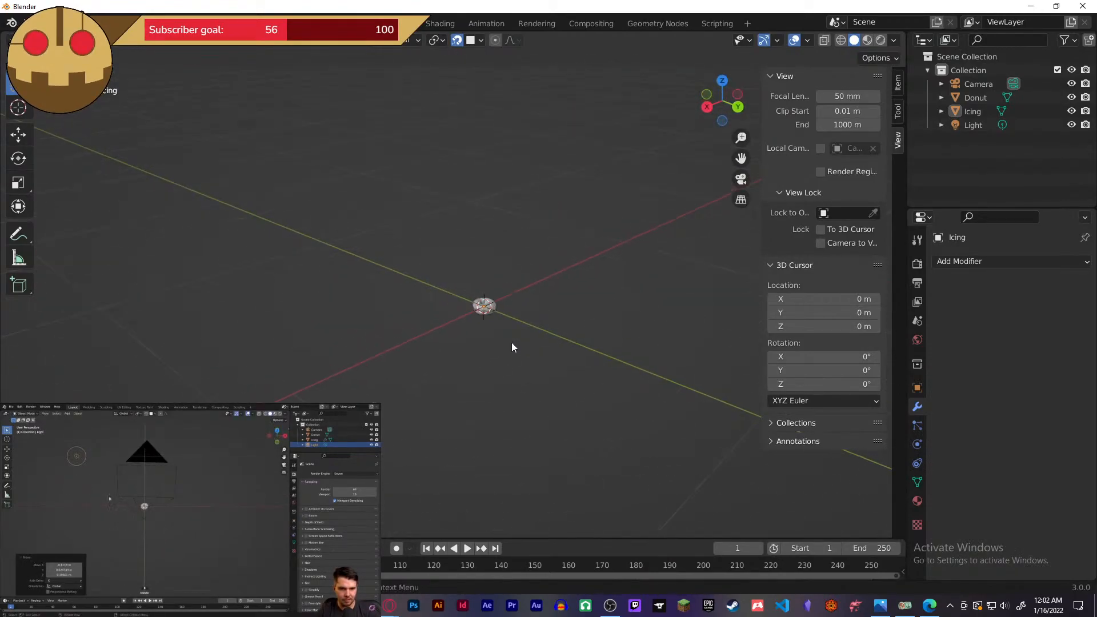
pyautogui.scroll(-5, 514, 341)
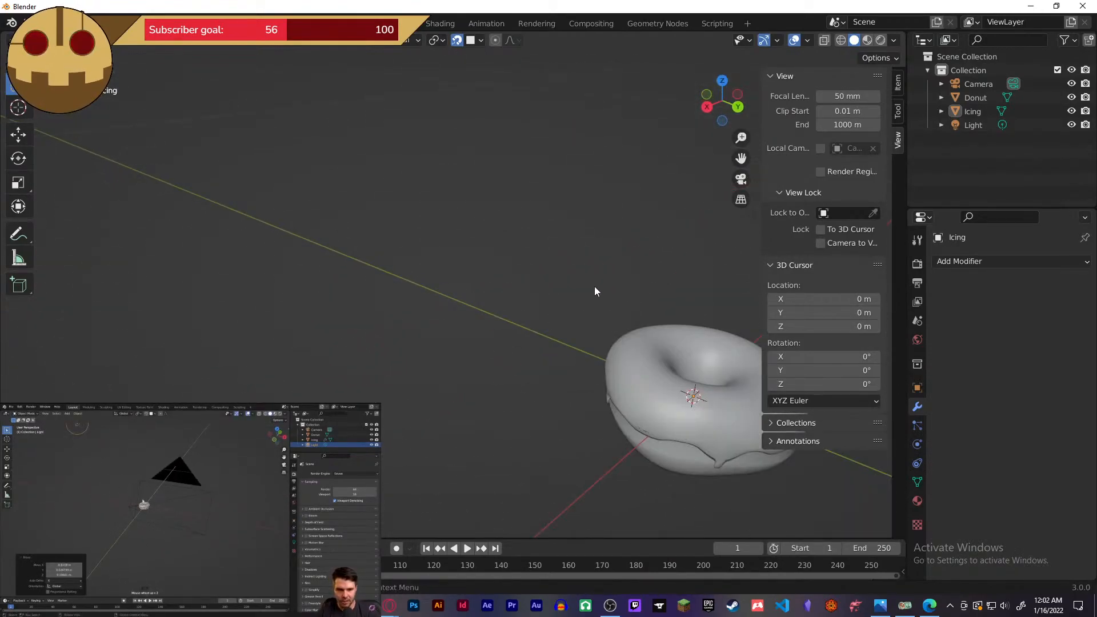
pyautogui.keyDown('shift'); pyautogui.moveTo(594, 286); pyautogui.dragTo(562, 248, button='middle'); pyautogui.keyUp('shift')
pyautogui.scroll(-2, 513, 242)
pyautogui.moveTo(574, 211); pyautogui.dragTo(571, 220, button='middle')
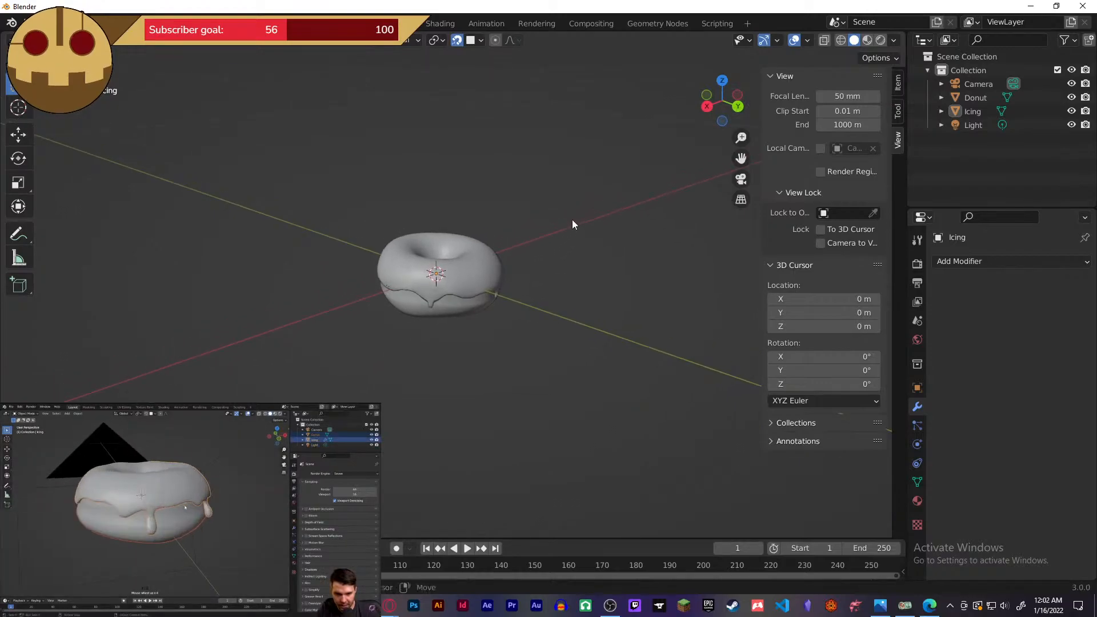
# - Select the icing together with the donut and raise both along Z until the base rests at ground level
pyautogui.click(485, 272)
pyautogui.keyDown('shift'); pyautogui.click(974, 98); pyautogui.keyUp('shift')
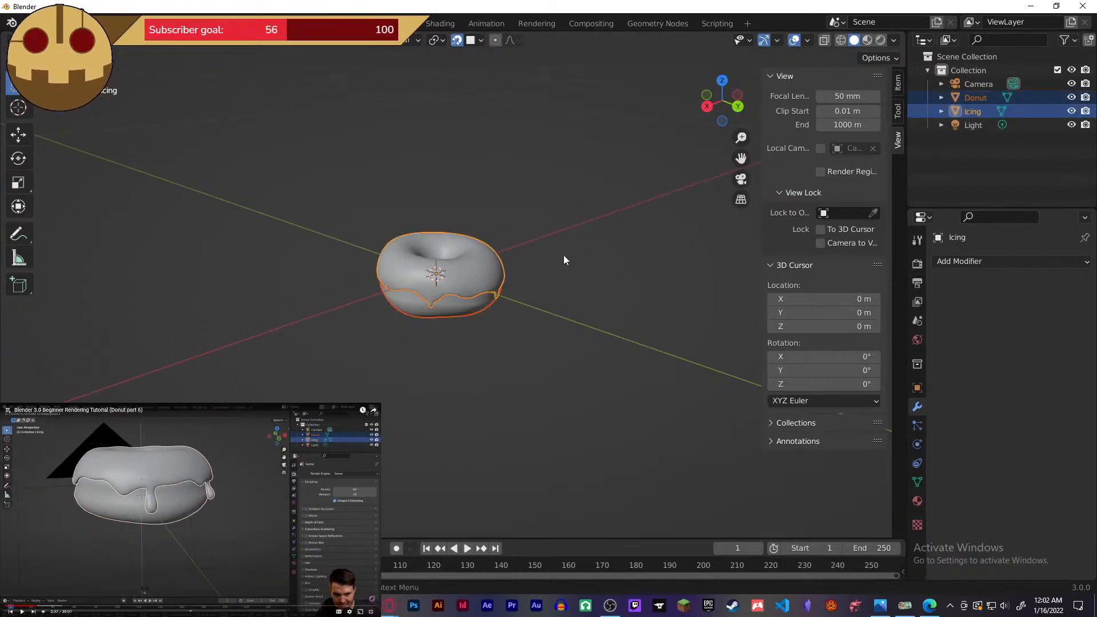
pyautogui.press('g')
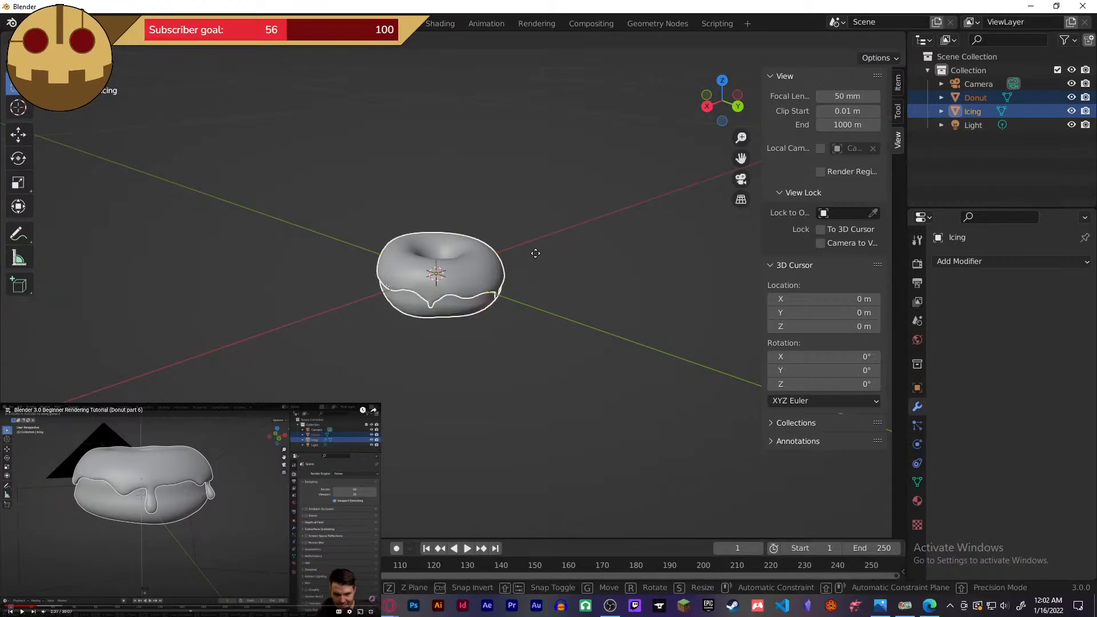
pyautogui.press('z')
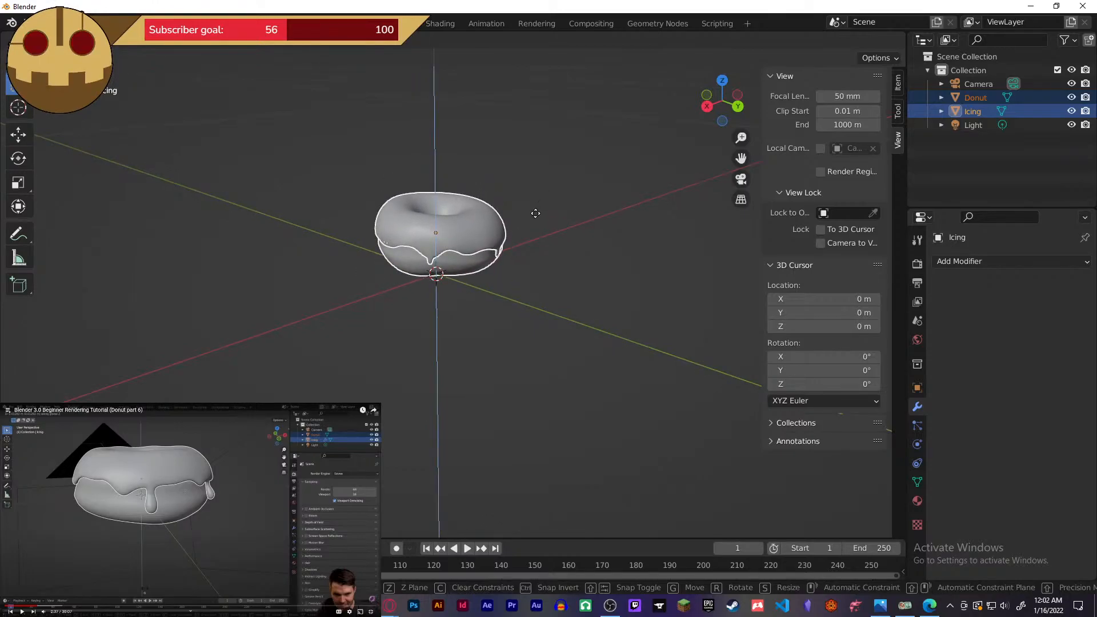
pyautogui.click(531, 260)
# - Examine the raised donut's base against the ground level and the icing's dripping edge, leaving only the icing selected
pyautogui.moveTo(530, 264)
pyautogui.mouseDown(button='middle')
pyautogui.moveTo(533, 233)
pyautogui.moveTo(530, 260)
pyautogui.mouseUp(button='middle')
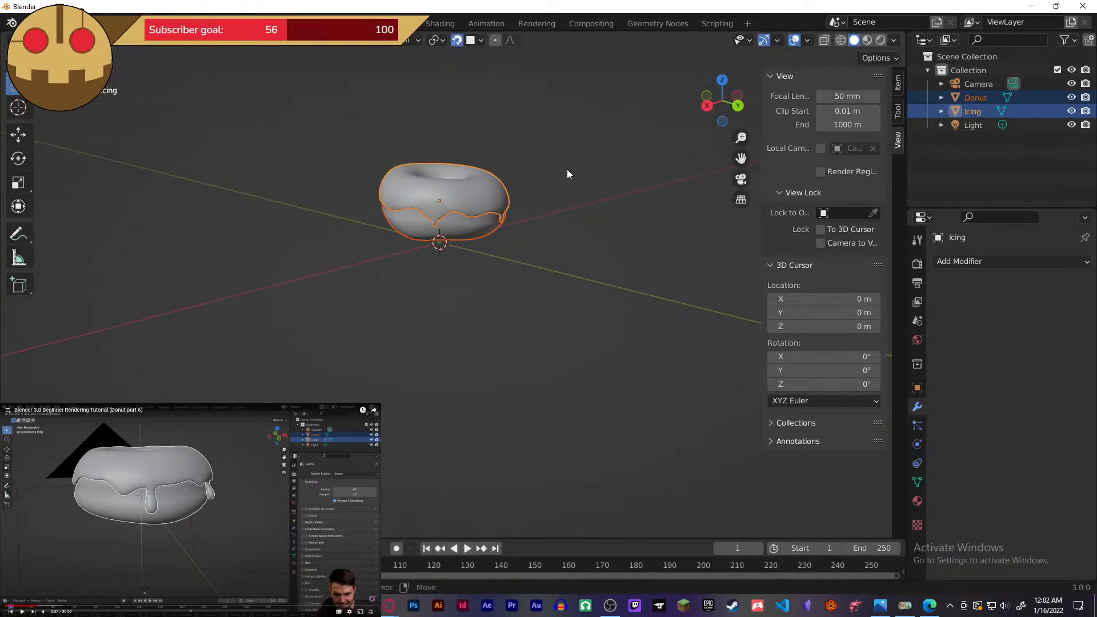
pyautogui.moveTo(568, 172); pyautogui.dragTo(574, 225, button='middle')
pyautogui.scroll(5, 559, 243)
pyautogui.scroll(-5, 550, 270)
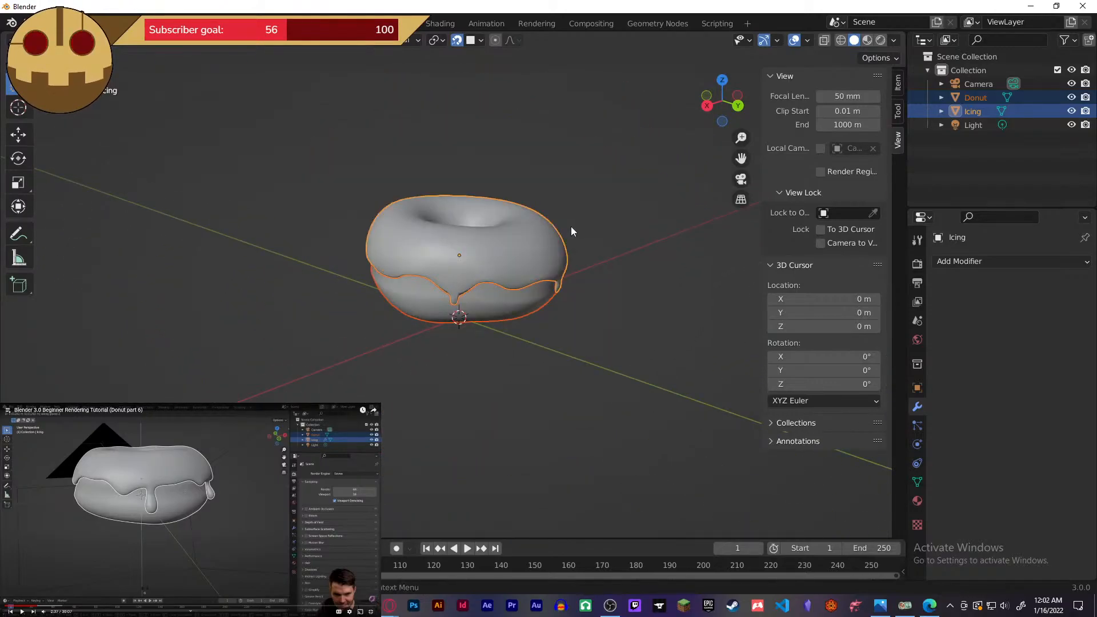
pyautogui.moveTo(566, 234)
pyautogui.keyDown('shift'); pyautogui.mouseDown(button='middle')
pyautogui.moveTo(568, 223)
pyautogui.moveTo(620, 200)
pyautogui.moveTo(469, 205)
pyautogui.moveTo(567, 228)
pyautogui.mouseUp(button='middle'); pyautogui.keyUp('shift')
pyautogui.click(589, 202)
pyautogui.scroll(3, 479, 206)
pyautogui.click(623, 223)
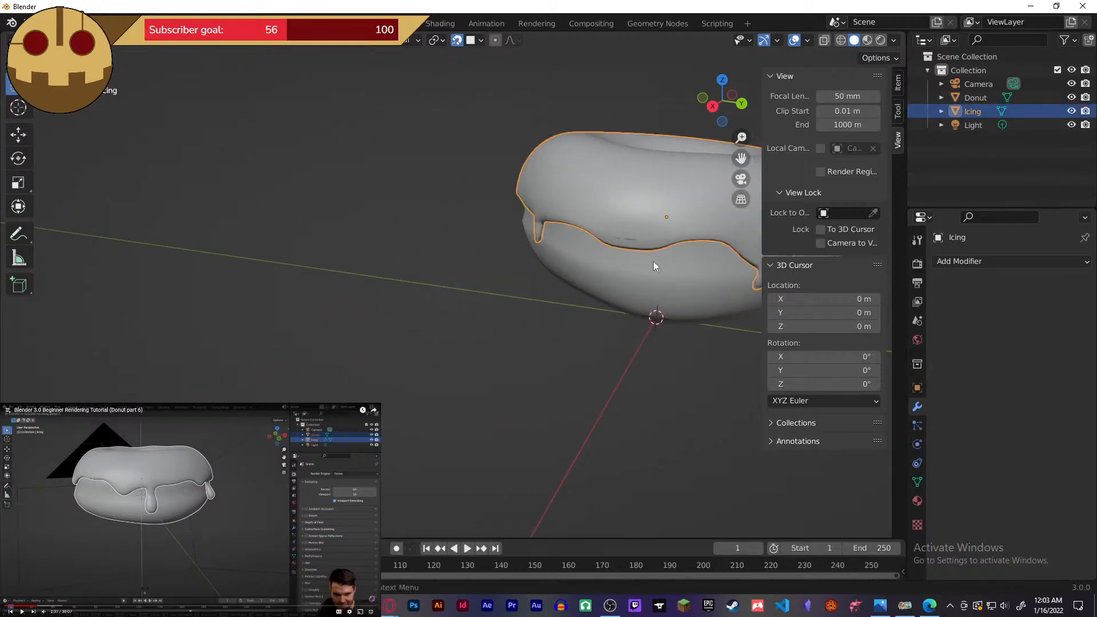
pyautogui.keyDown('shift'); pyautogui.moveTo(653, 262); pyautogui.dragTo(625, 252, button='middle'); pyautogui.keyUp('shift')
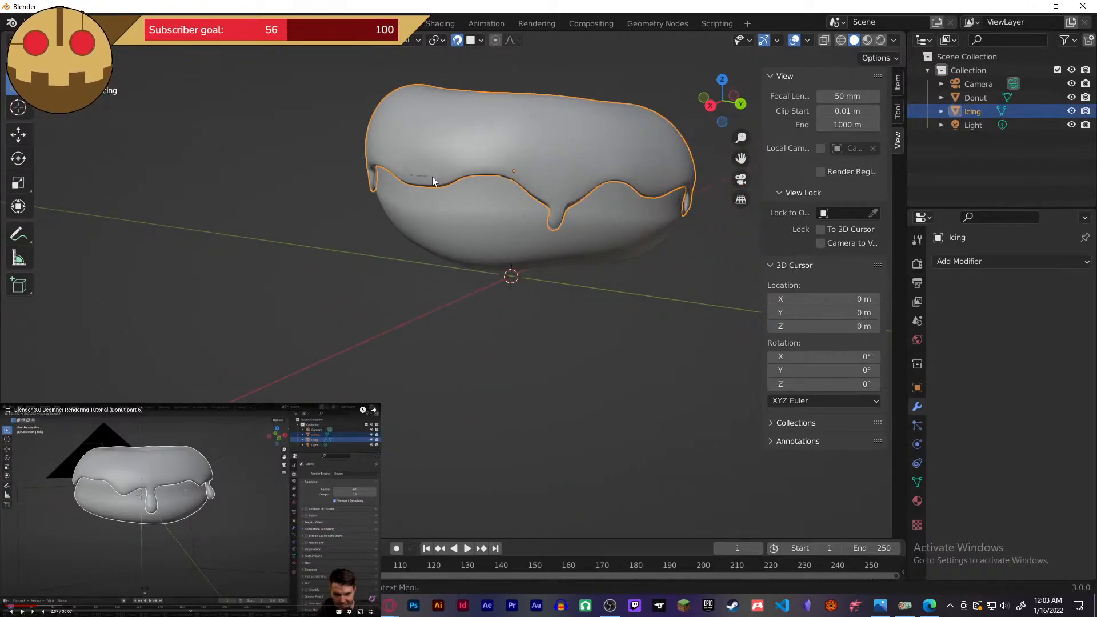
pyautogui.scroll(-6, 571, 197)
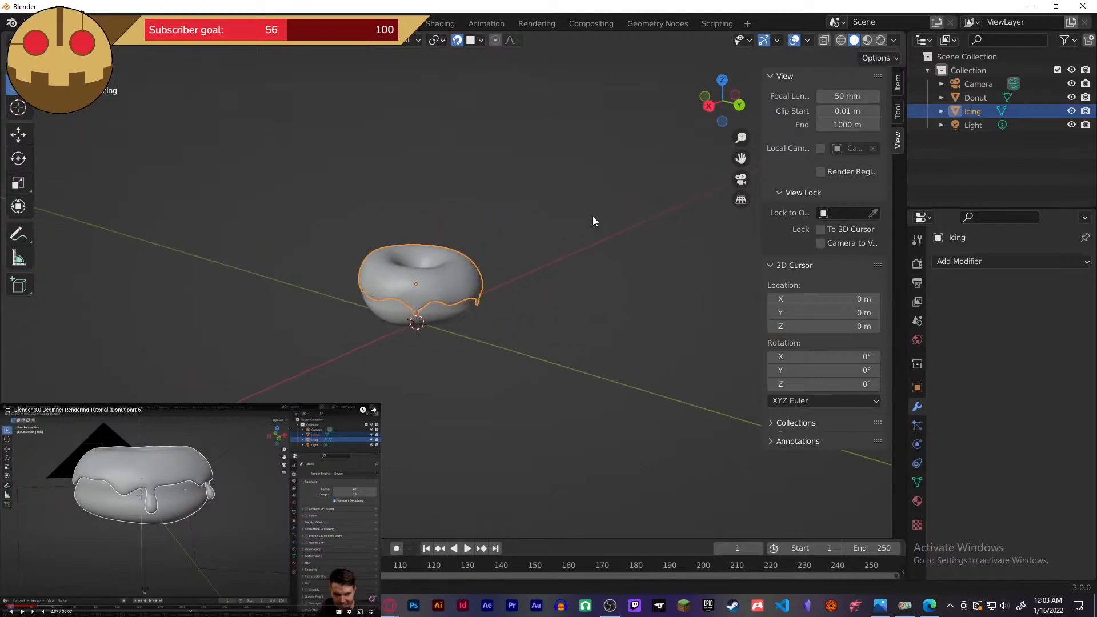
pyautogui.moveTo(590, 217)
pyautogui.keyDown('shift'); pyautogui.mouseDown(button='middle')
pyautogui.moveTo(626, 194)
pyautogui.moveTo(594, 226)
pyautogui.mouseUp(button='middle'); pyautogui.keyUp('shift')
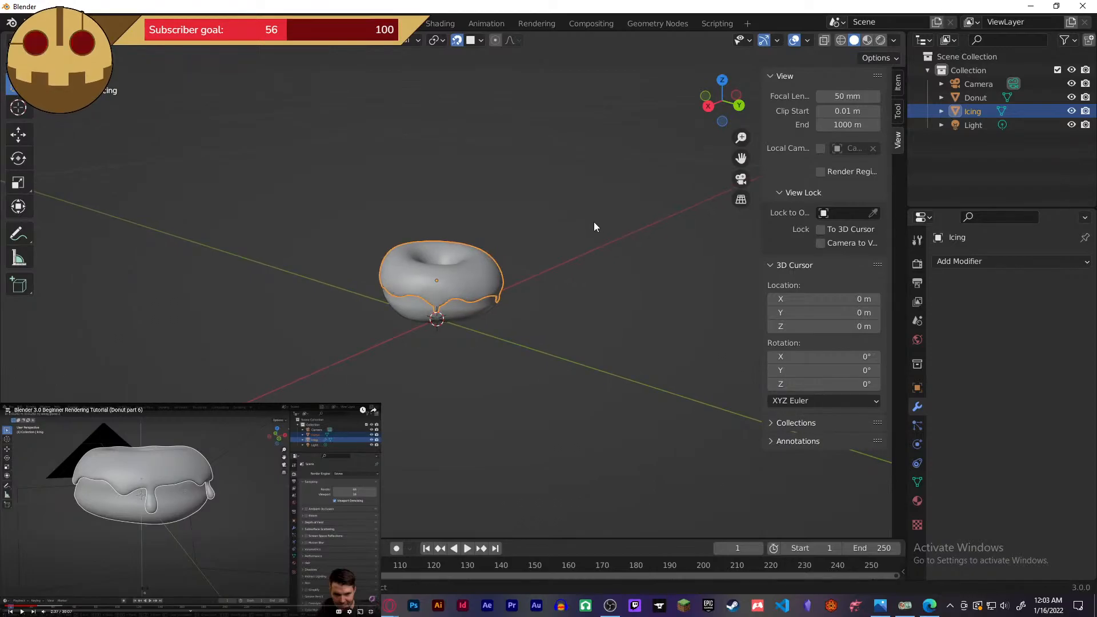
# - Align the camera to a slightly lower-angled view of the donut and deselect the icing
pyautogui.press('KP_0')
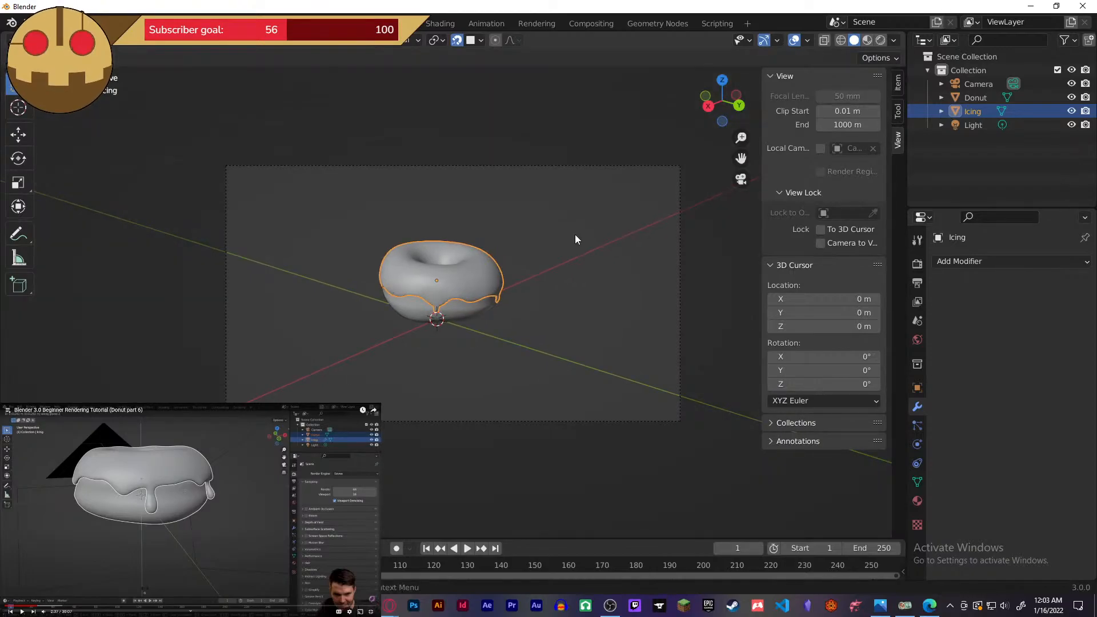
pyautogui.moveTo(505, 273); pyautogui.dragTo(512, 243, button='middle')
pyautogui.moveTo(544, 204); pyautogui.dragTo(553, 239, button='middle')
pyautogui.click(553, 239)
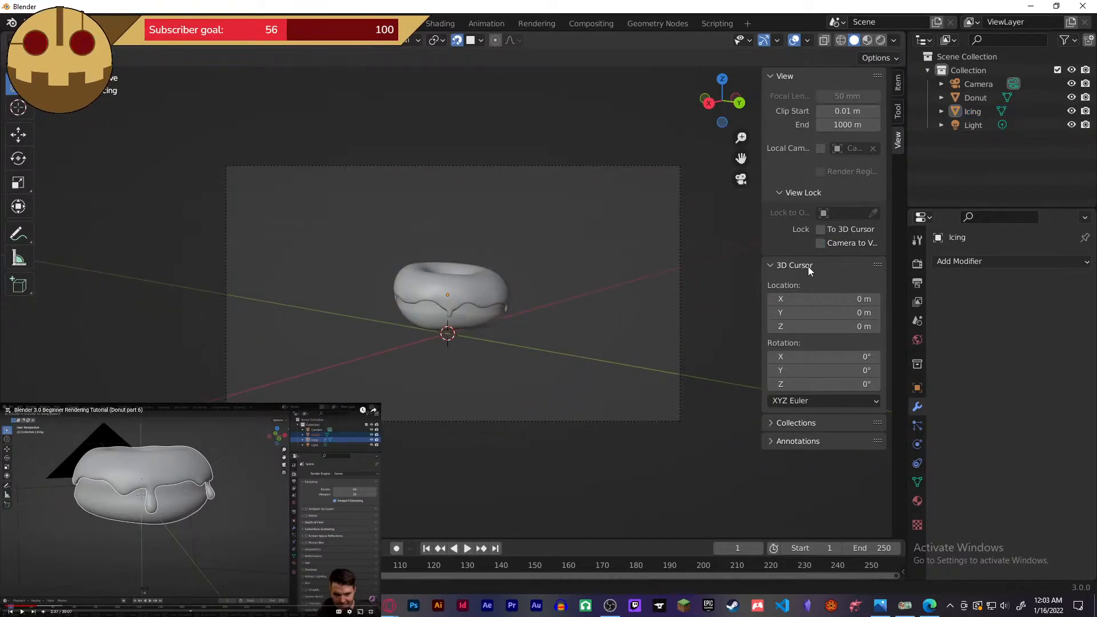
# - Leave the camera view and examine the camera's position and frame relative to the donut
pyautogui.press('KP_0')
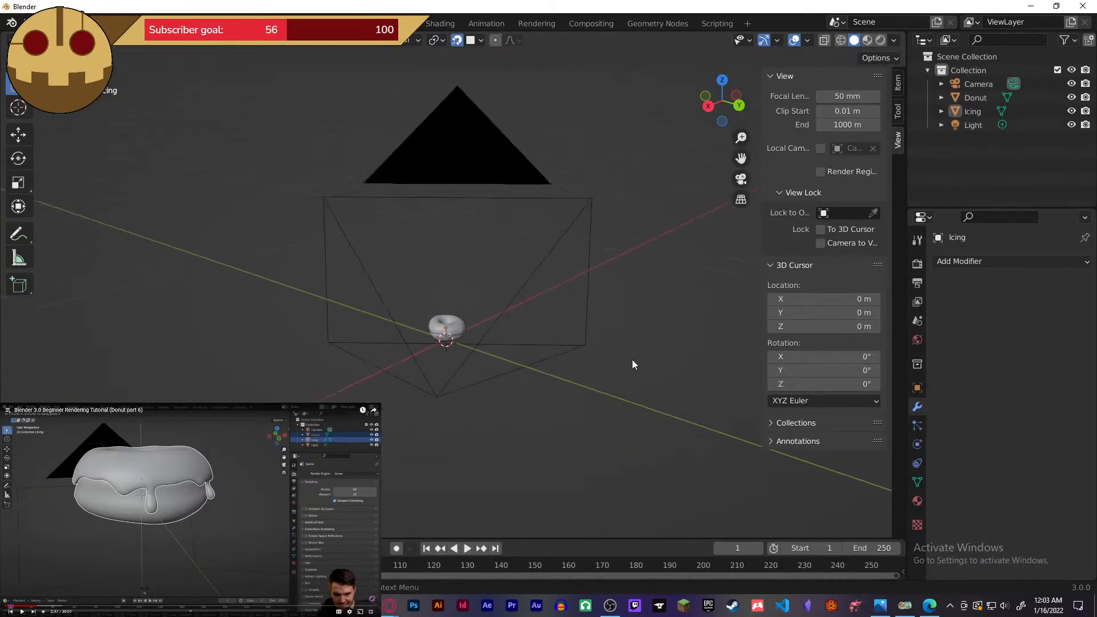
pyautogui.moveTo(629, 360); pyautogui.dragTo(569, 355, button='middle')
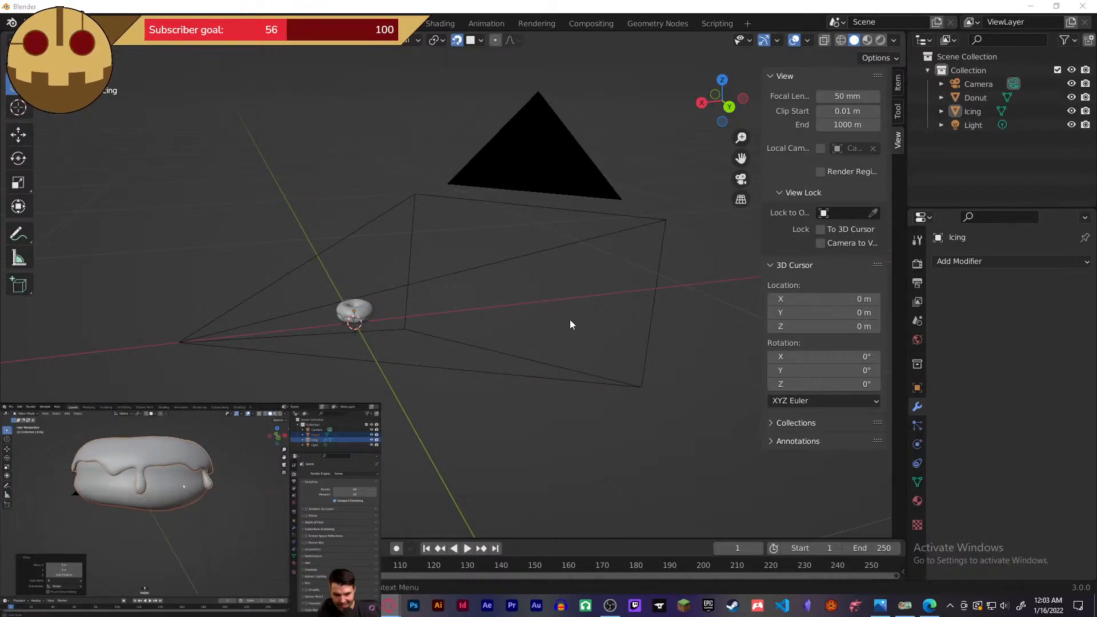
pyautogui.scroll(-5, 588, 298)
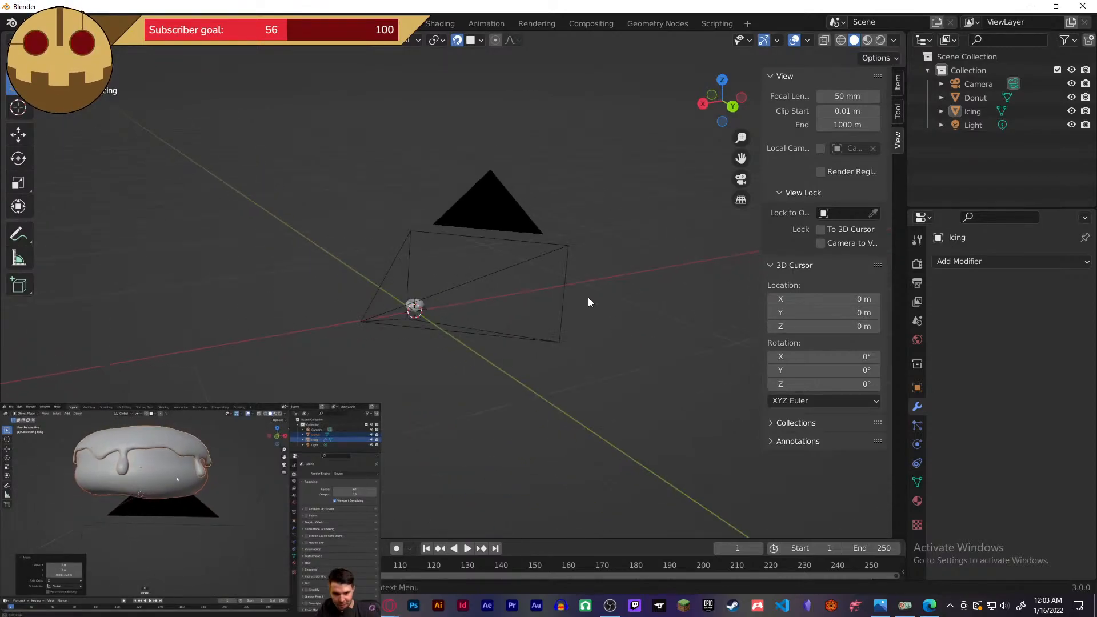
pyautogui.scroll(-2, 584, 300)
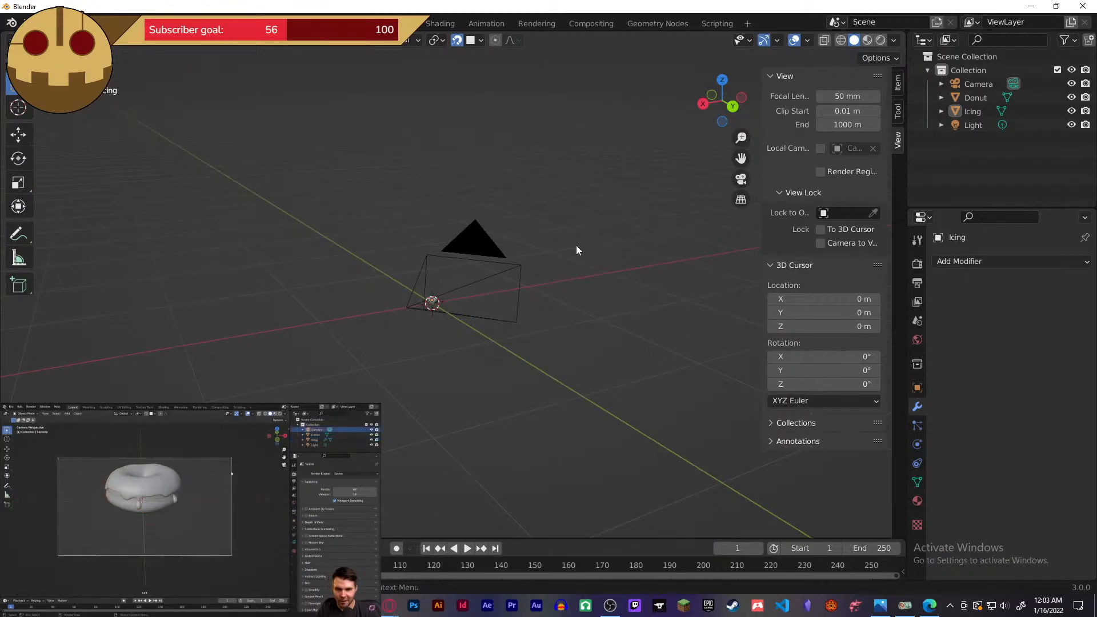
pyautogui.scroll(4, 577, 247)
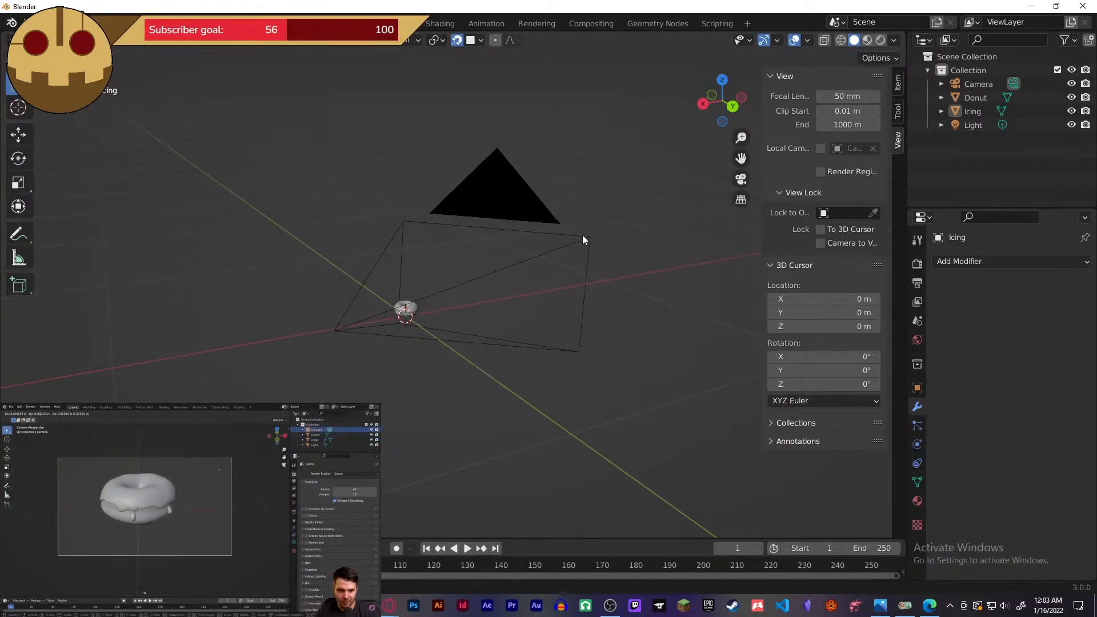
# - Render the donut from the active camera and close the render result
pyautogui.moveTo(583, 238); pyautogui.dragTo(571, 263, button='middle')
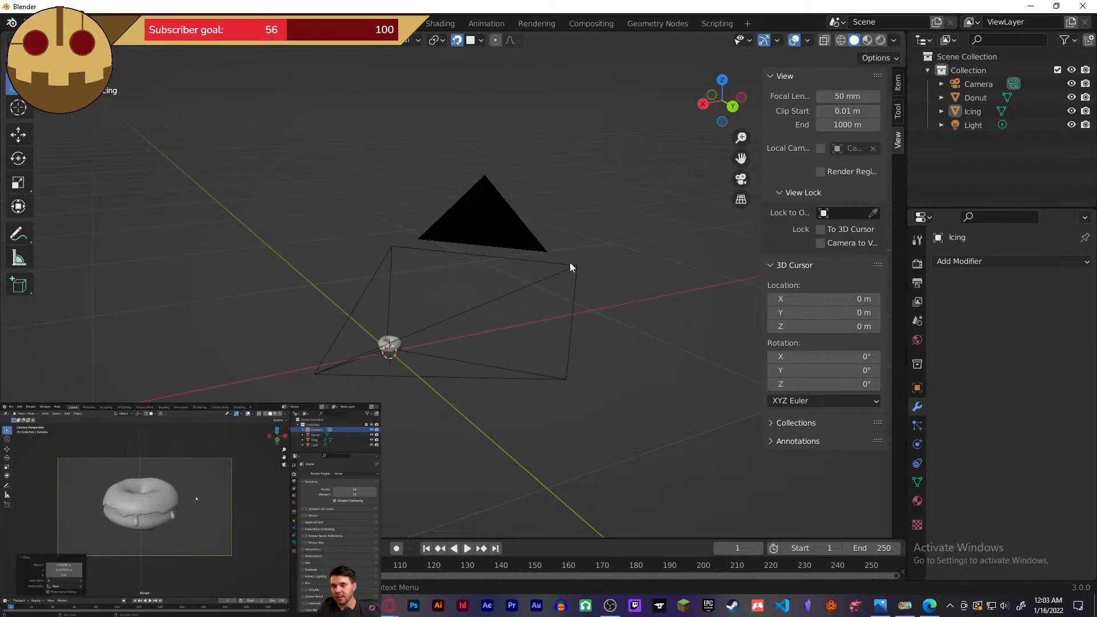
pyautogui.press('F12')
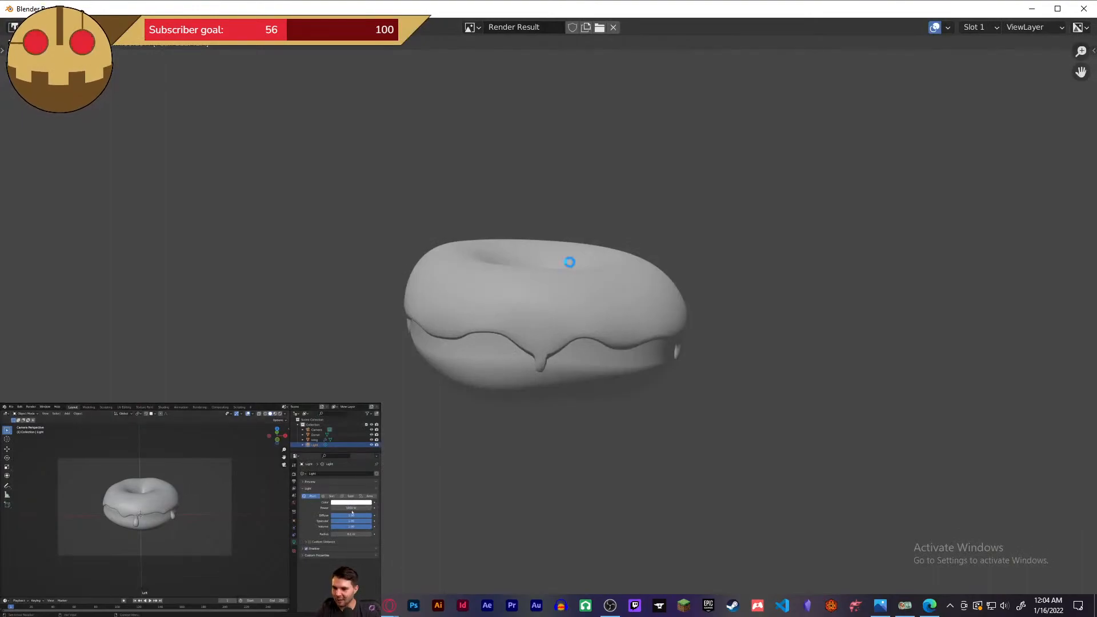
pyautogui.click(1084, 10)
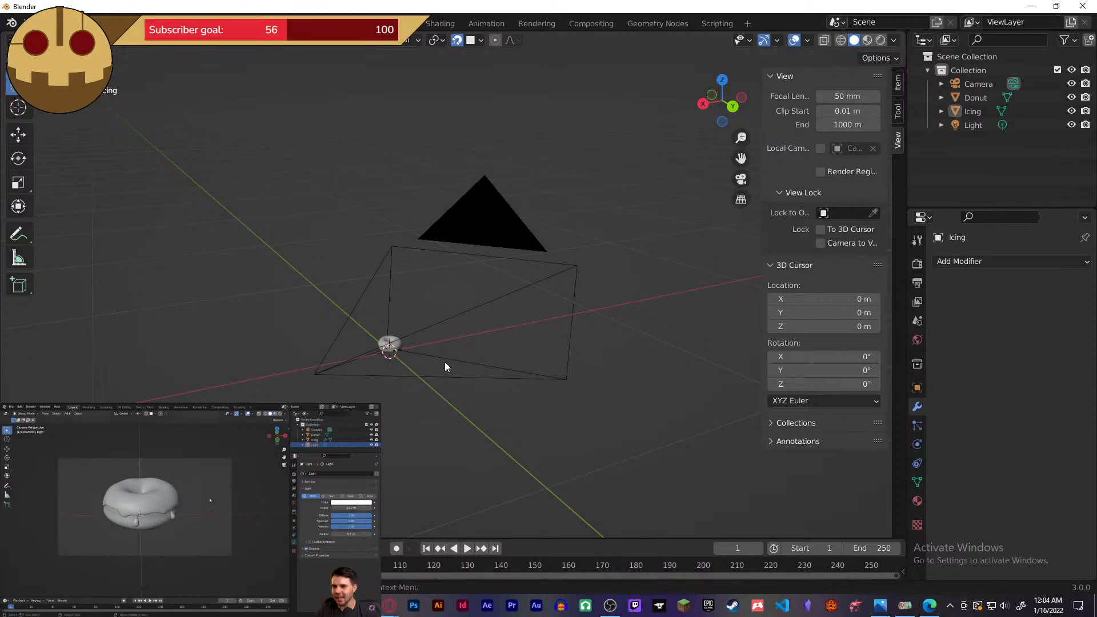
# - Lock the camera to the view, reframe the donut closer and from slightly higher, and release the lock
pyautogui.press('KP_0')
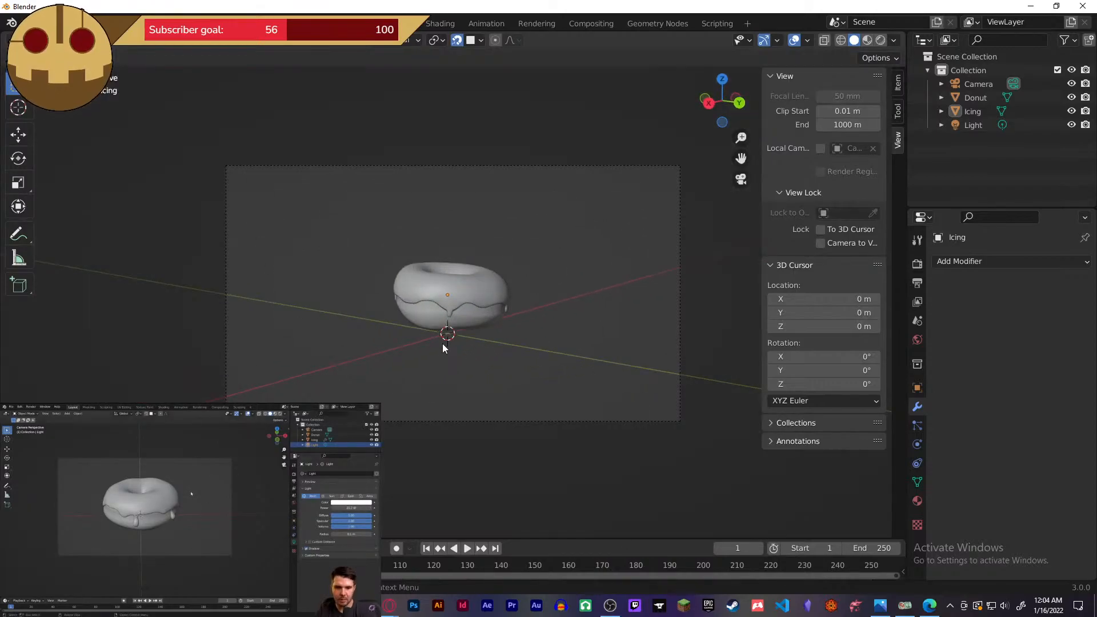
pyautogui.press('KP_0')
pyautogui.press('KP_0')
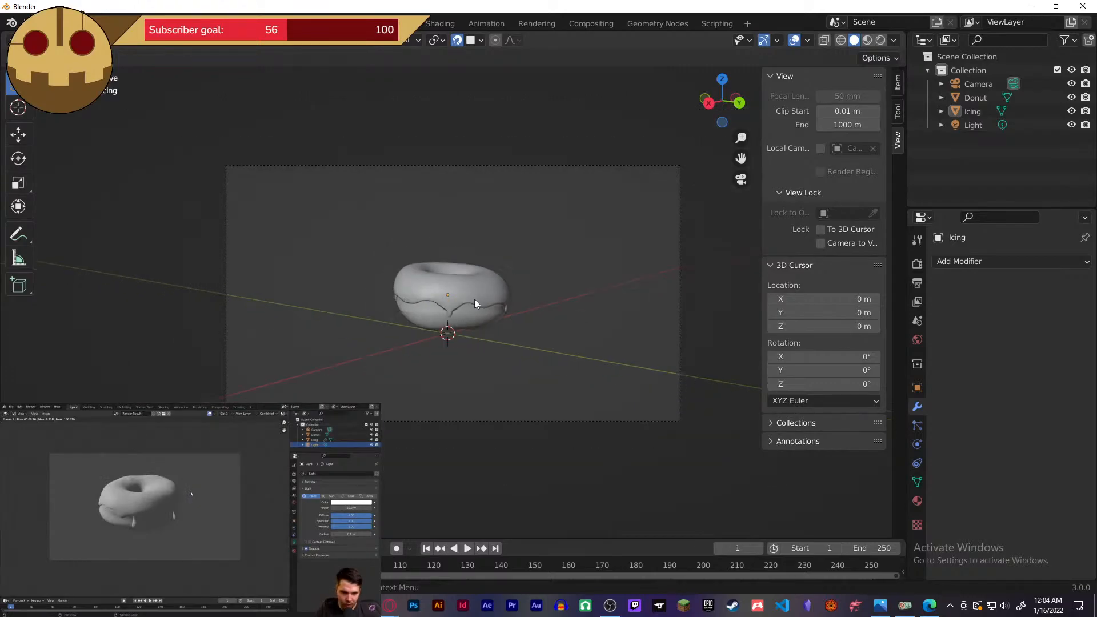
pyautogui.click(820, 244)
pyautogui.scroll(5, 608, 294)
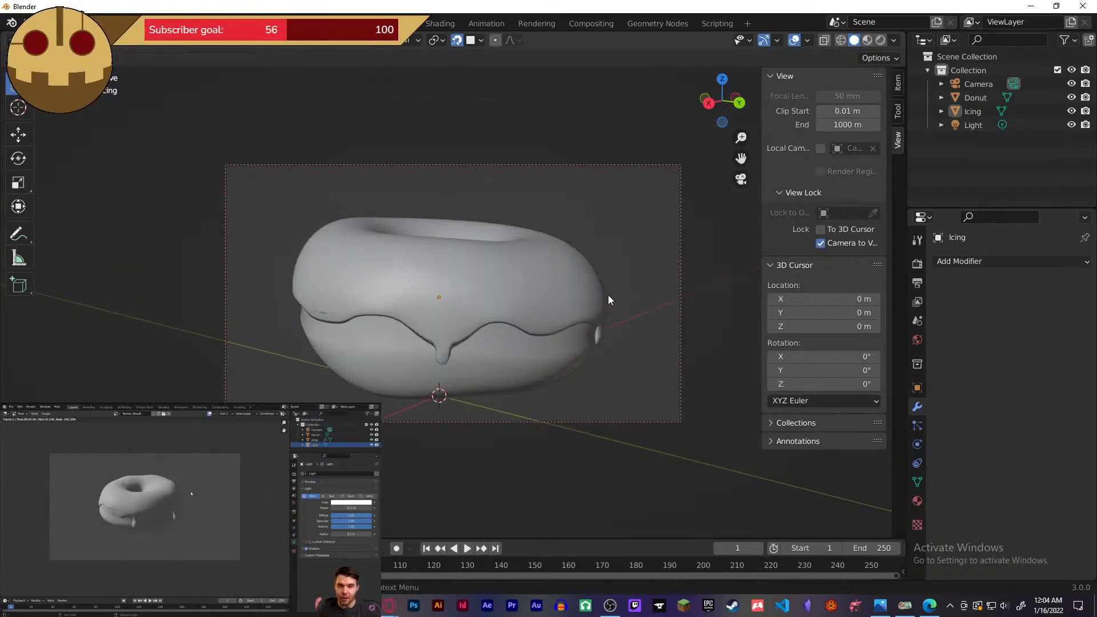
pyautogui.moveTo(608, 295); pyautogui.dragTo(626, 280, button='middle')
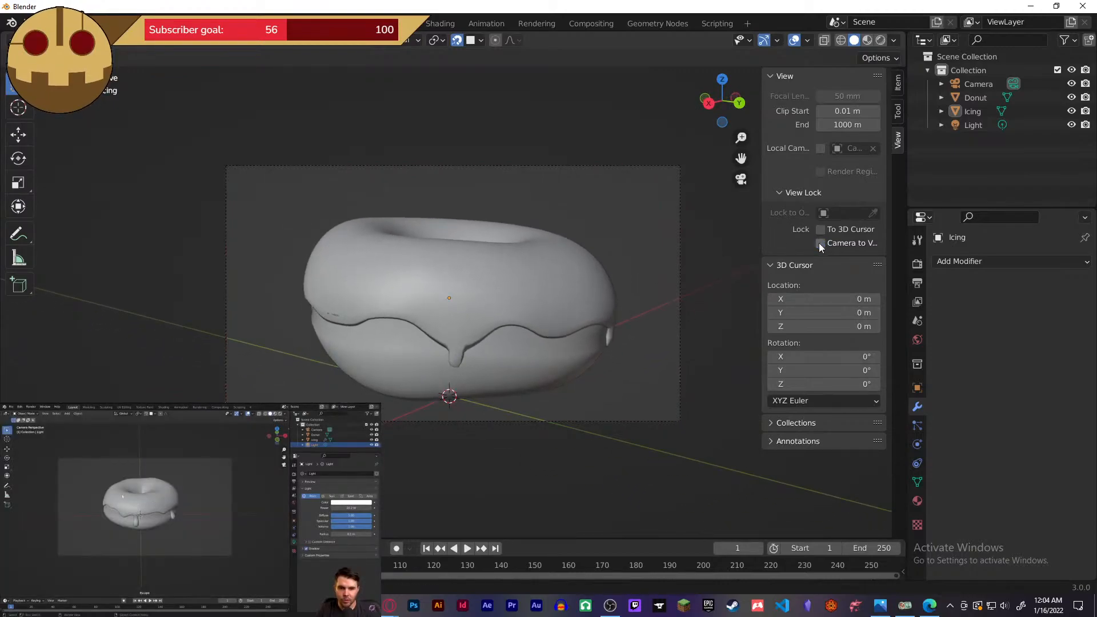
pyautogui.click(818, 242)
pyautogui.scroll(-3, 606, 247)
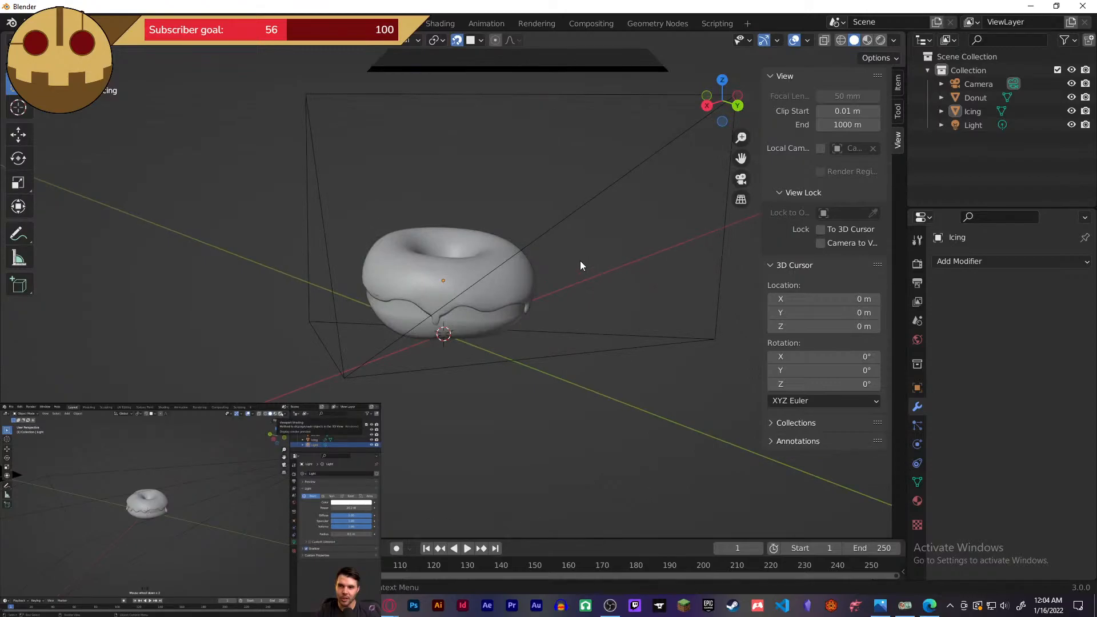
pyautogui.press('KP_0')
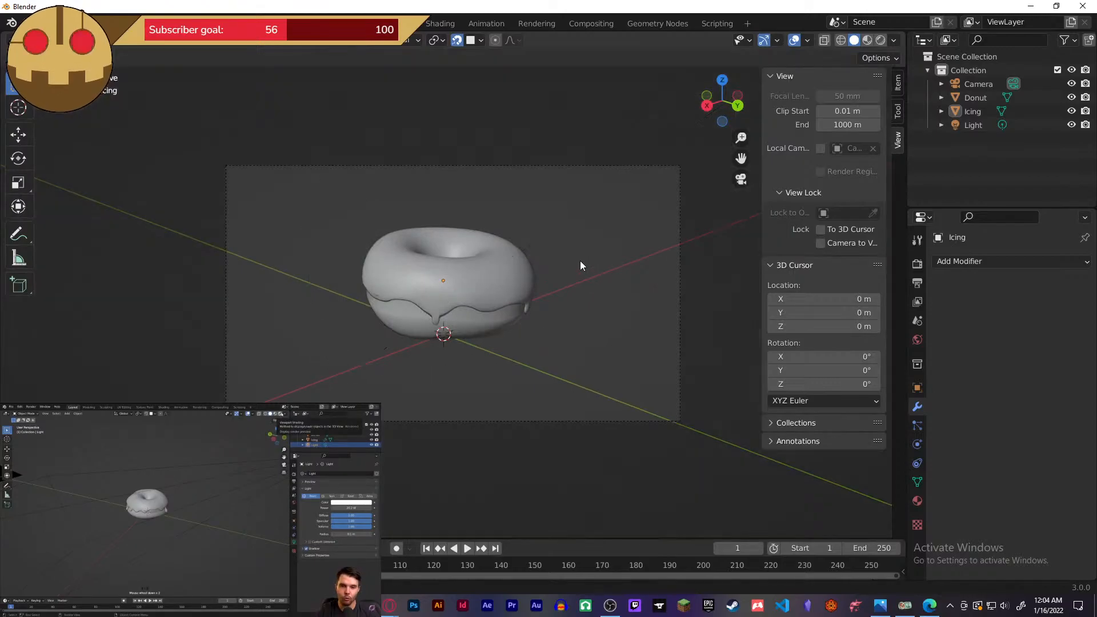
# - Compare Material Preview, Solid and Rendered shading on the donut and leave the viewport in Rendered shading
pyautogui.moveTo(594, 263); pyautogui.dragTo(608, 247, button='middle')
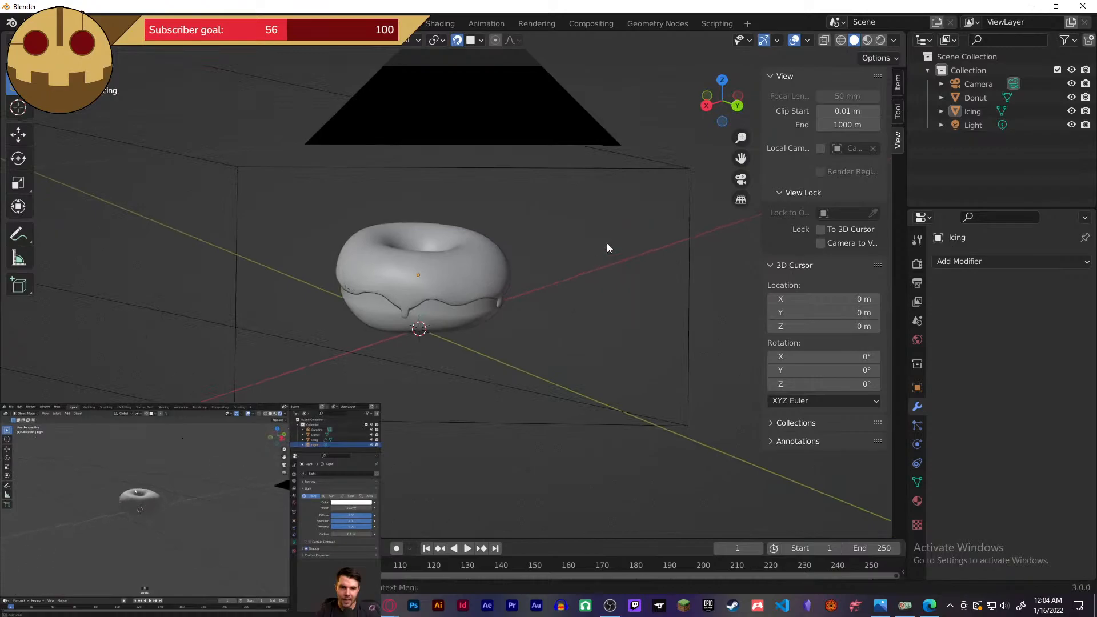
pyautogui.click(868, 40)
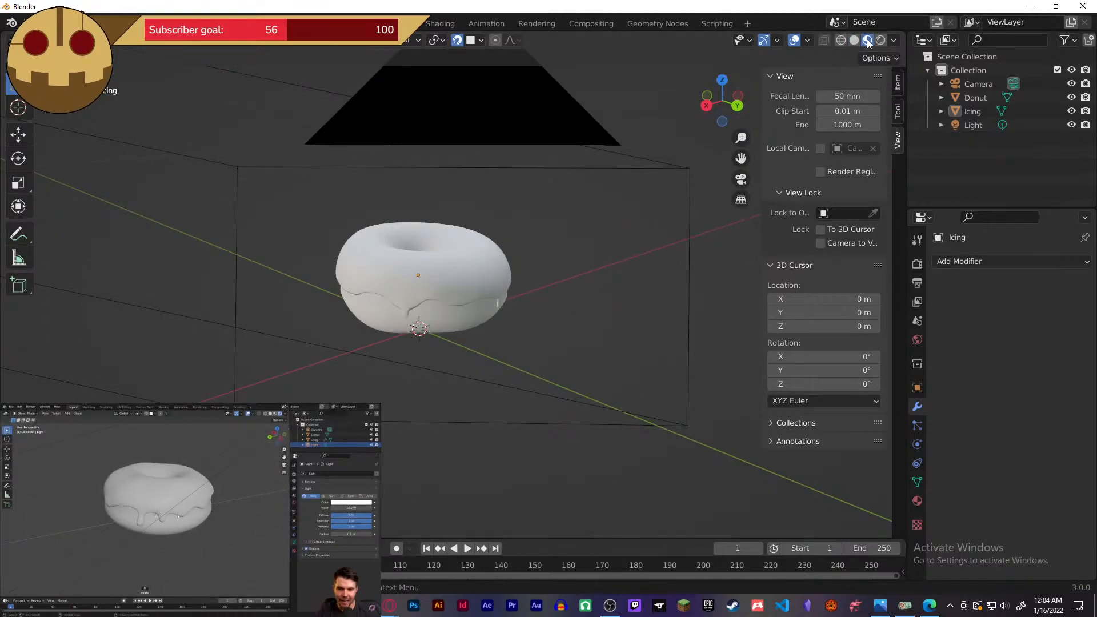
pyautogui.click(881, 40)
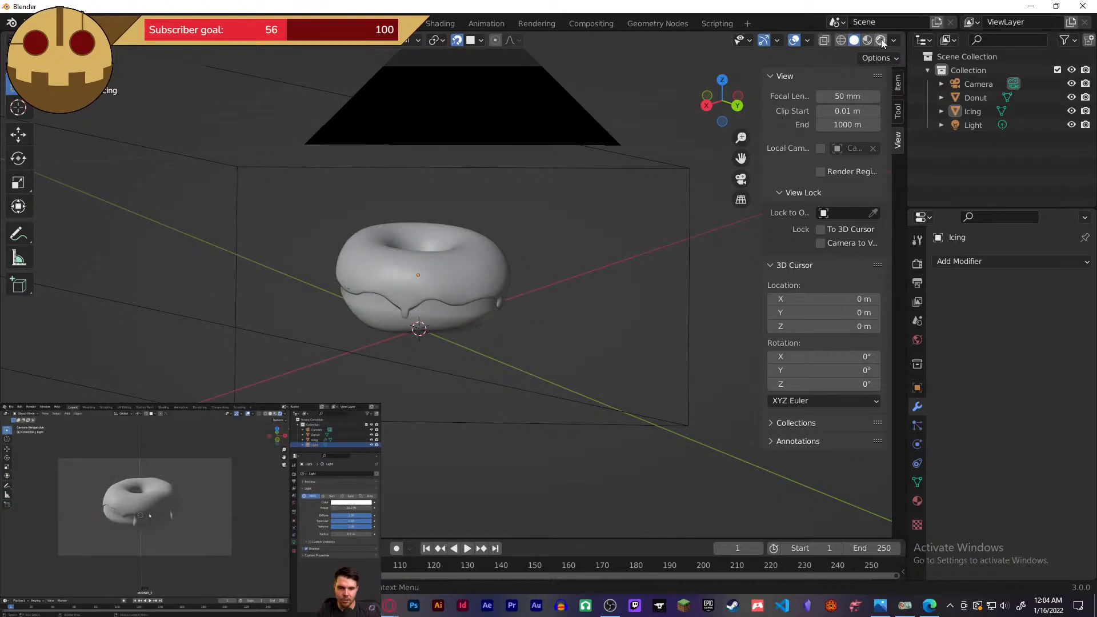
pyautogui.click(881, 41)
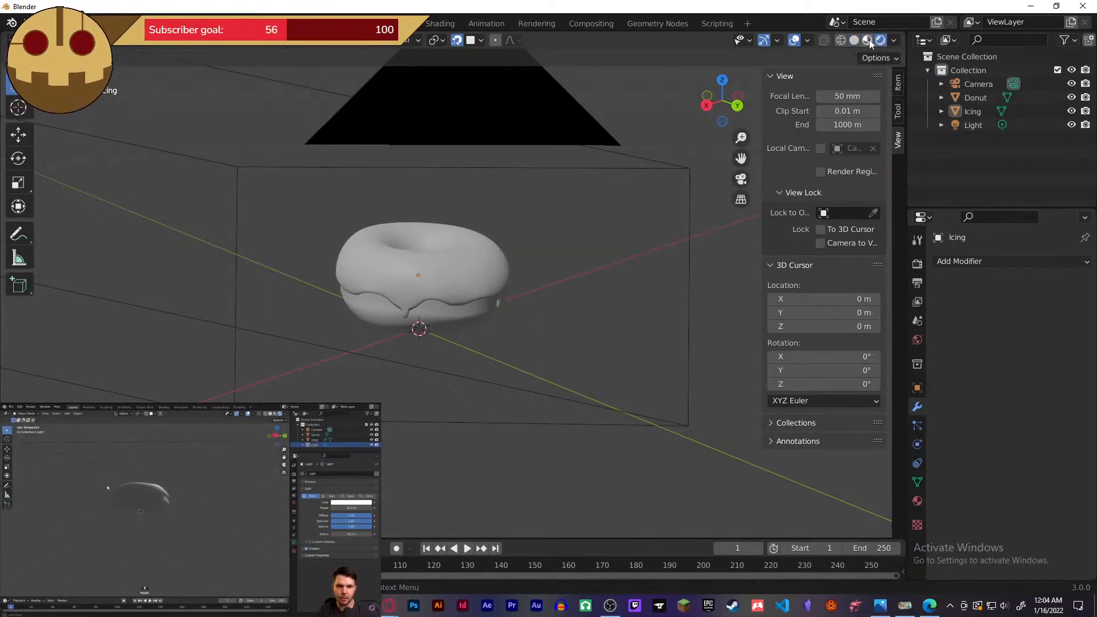
pyautogui.click(855, 41)
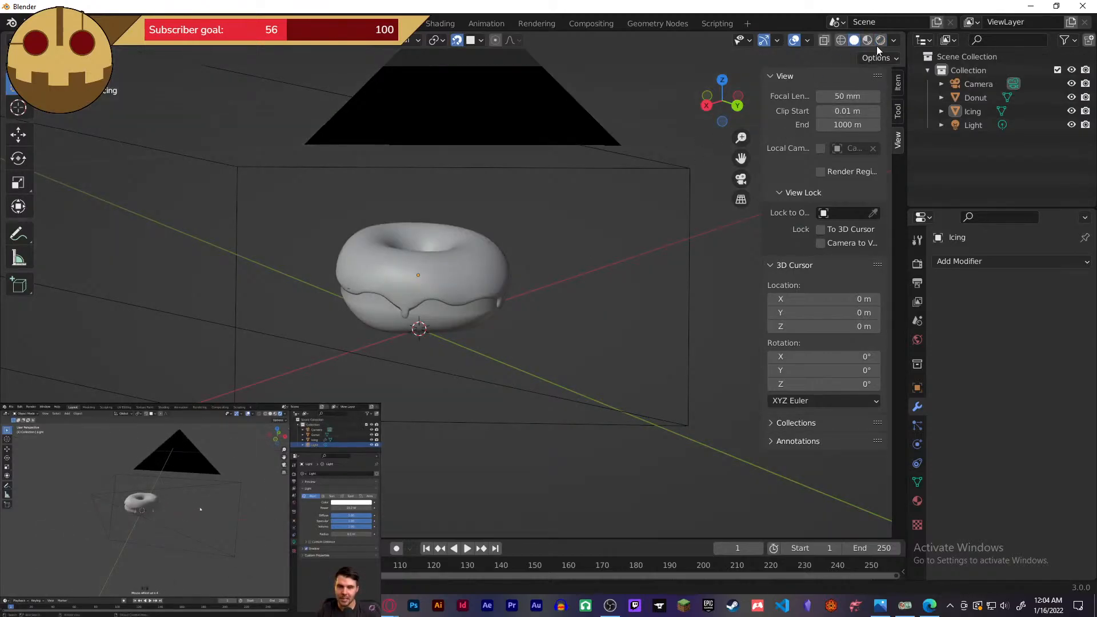
pyautogui.click(880, 42)
# - Examine the lighting on the donut and the camera's placement from several angles and distances
pyautogui.moveTo(559, 283); pyautogui.dragTo(532, 288, button='middle')
pyautogui.scroll(-5, 531, 288)
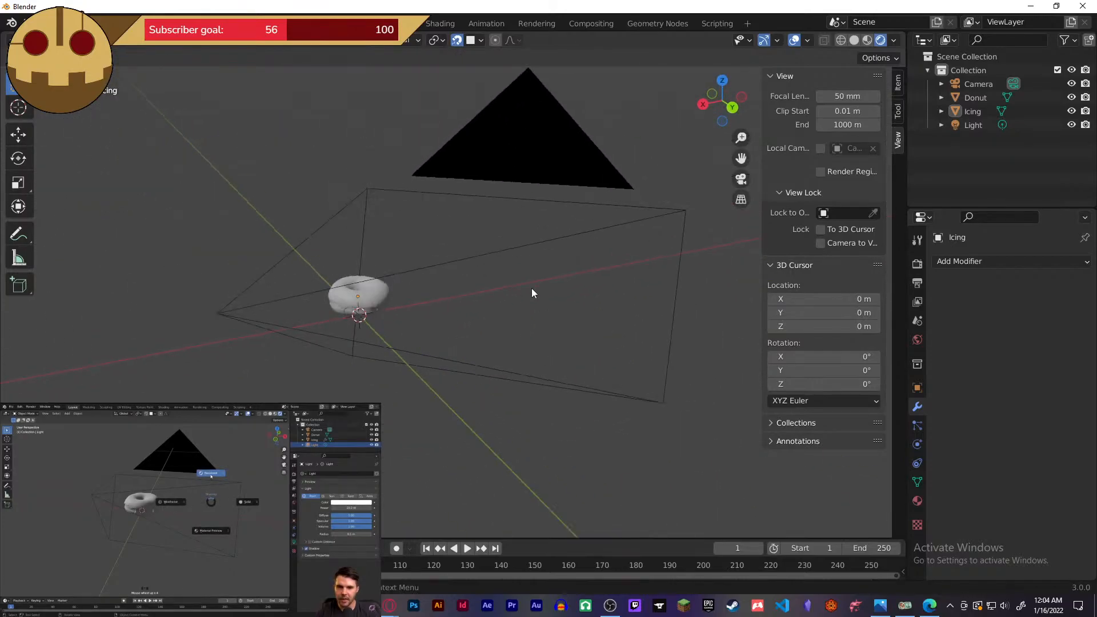
pyautogui.scroll(-3, 533, 293)
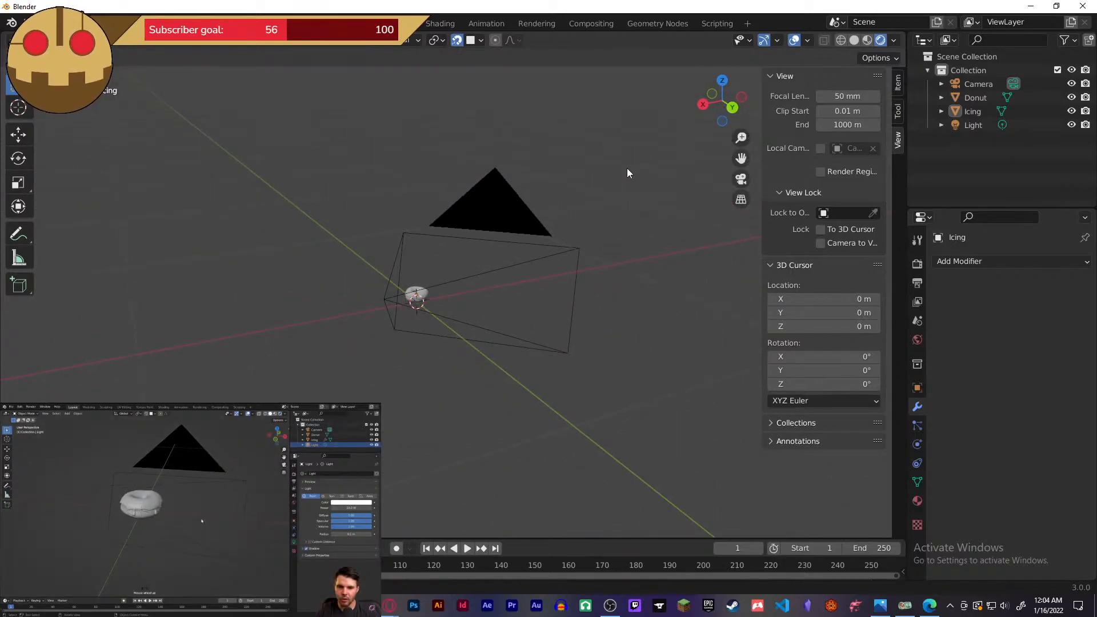
pyautogui.moveTo(620, 202); pyautogui.dragTo(563, 247, button='middle')
pyautogui.scroll(8, 578, 333)
pyautogui.scroll(10, 568, 262)
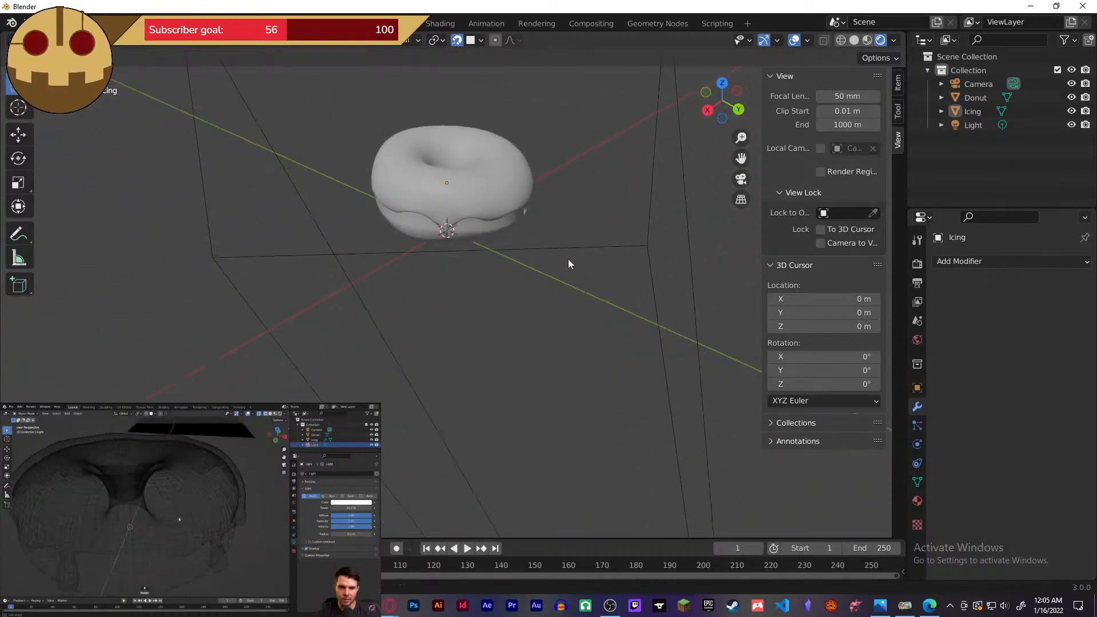
pyautogui.scroll(-8, 576, 295)
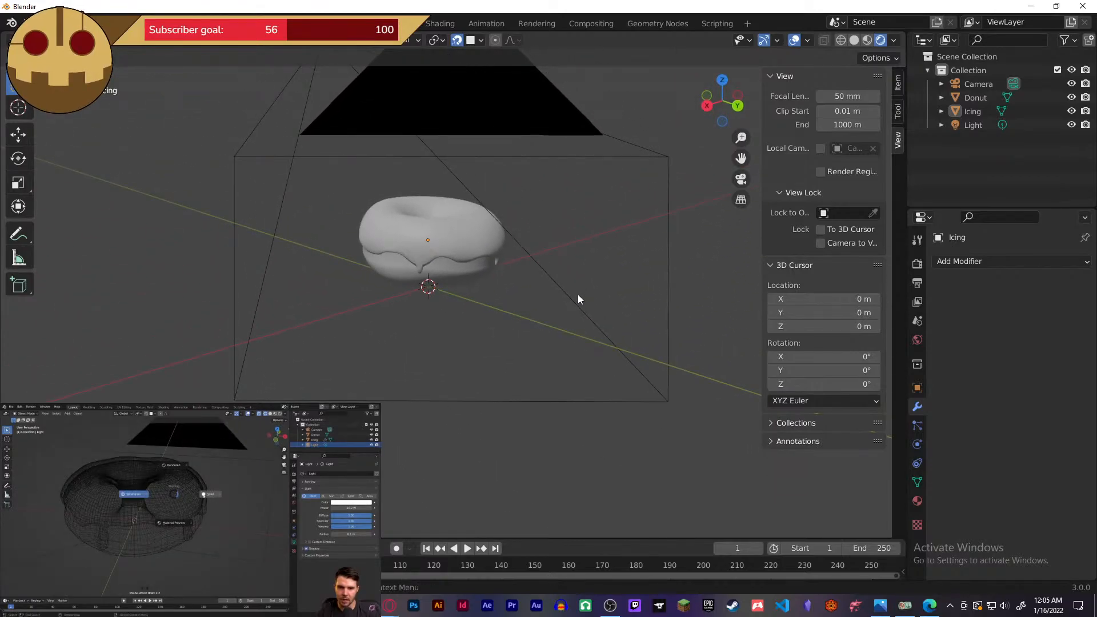
# - Lock the camera to the view, bring it closer to the donut from a higher angle, and release the lock
pyautogui.press('KP_0')
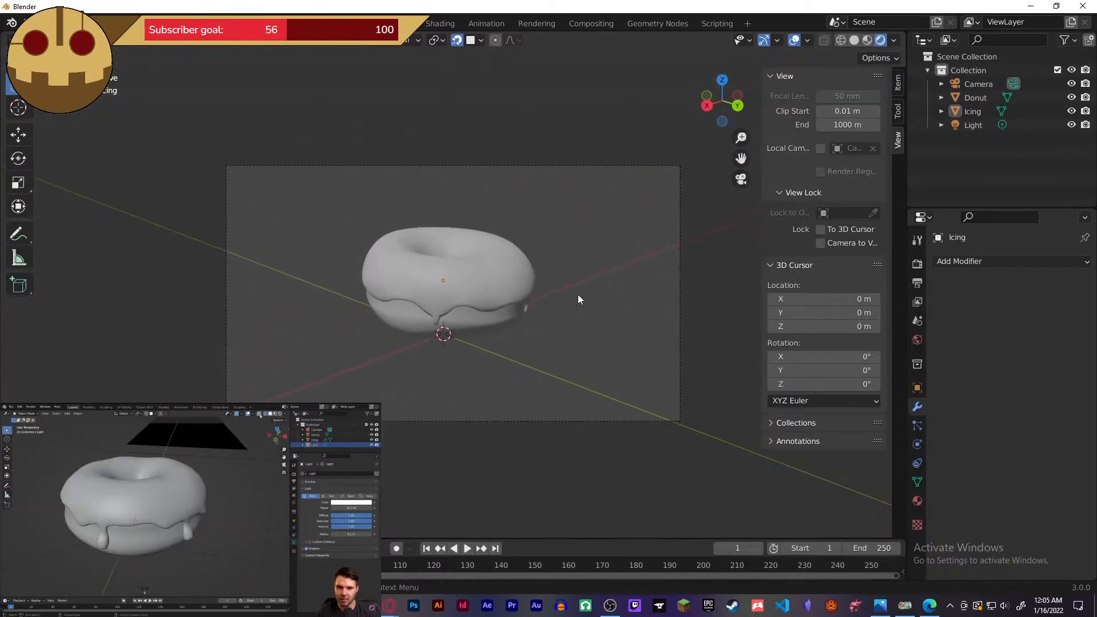
pyautogui.click(822, 243)
pyautogui.moveTo(651, 261)
pyautogui.mouseDown(button='middle')
pyautogui.moveTo(627, 270)
pyautogui.moveTo(715, 261)
pyautogui.moveTo(633, 262)
pyautogui.moveTo(618, 284)
pyautogui.moveTo(638, 264)
pyautogui.mouseUp(button='middle')
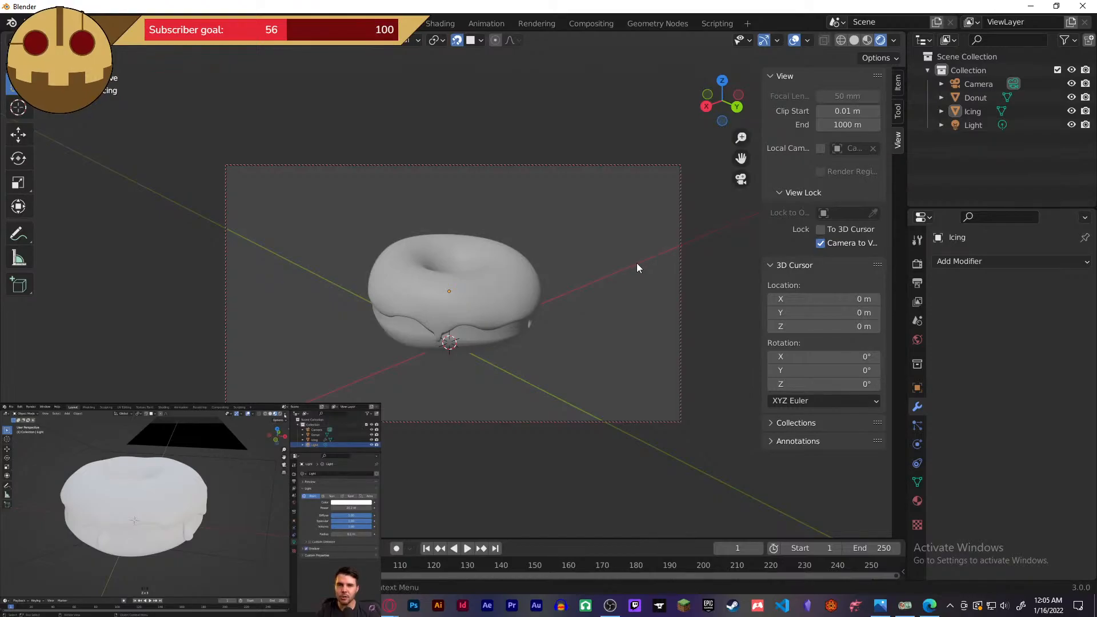
pyautogui.scroll(2, 637, 264)
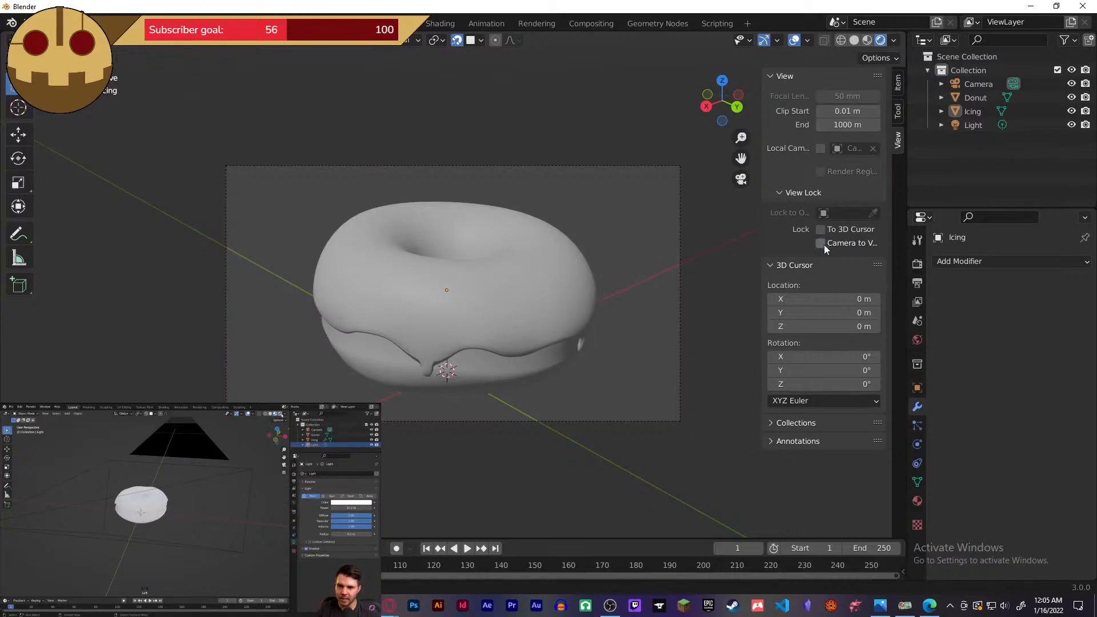
# - Select the light and move it closer to the donut, to about X 1.44 m, Y 1.45 m, Z 2.4 m
pyautogui.moveTo(342, 343); pyautogui.dragTo(492, 340, button='middle')
pyautogui.press('KP_0')
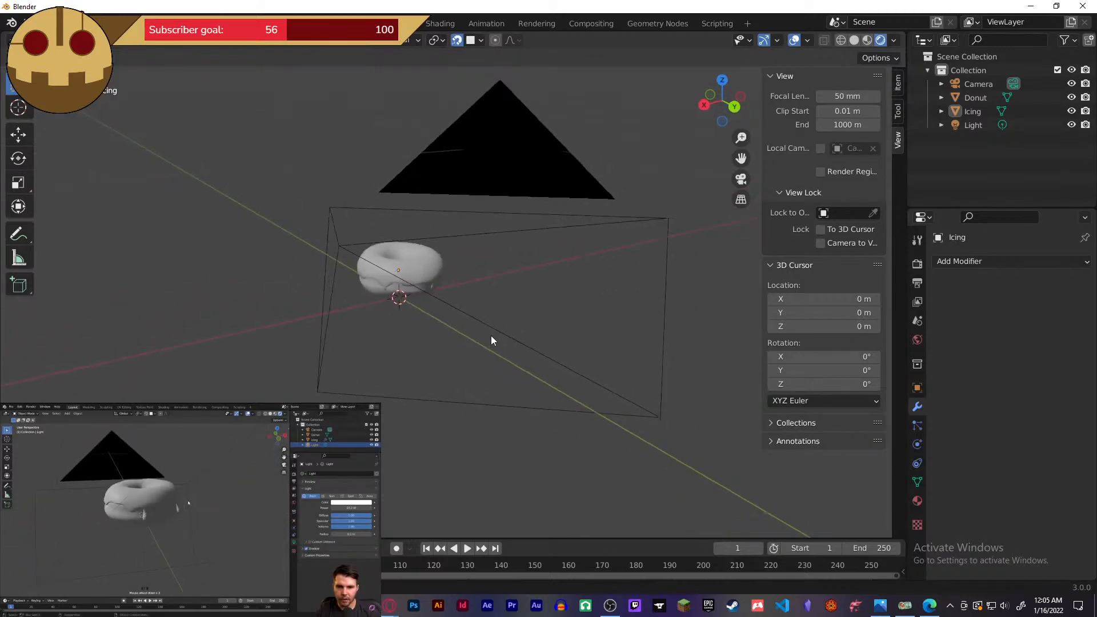
pyautogui.moveTo(551, 284); pyautogui.dragTo(420, 297, button='middle')
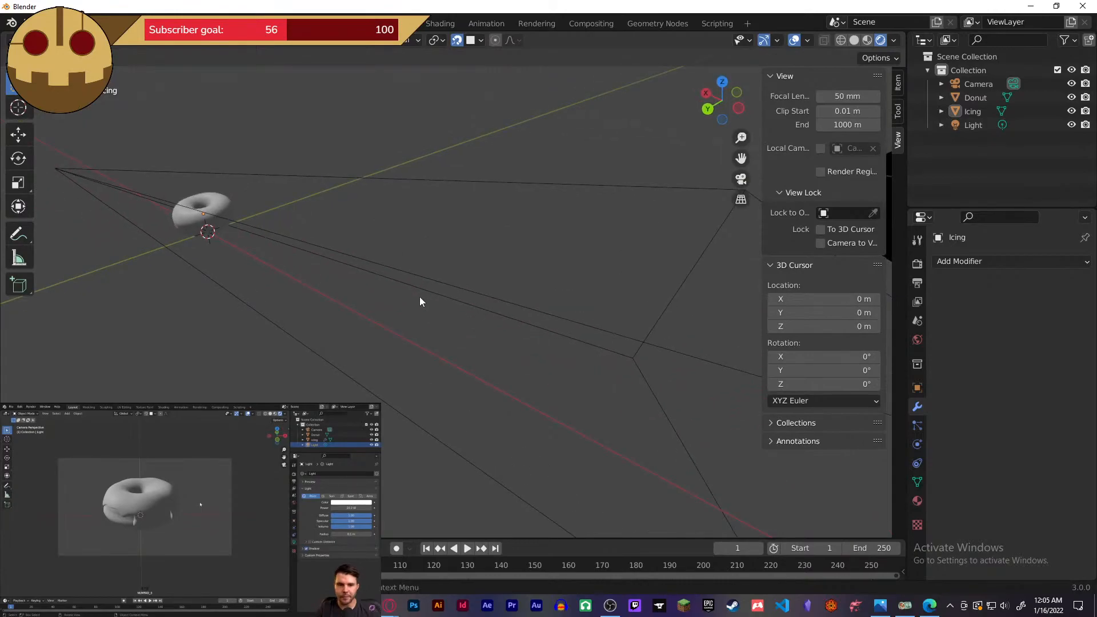
pyautogui.scroll(-8, 420, 297)
pyautogui.scroll(5, 417, 287)
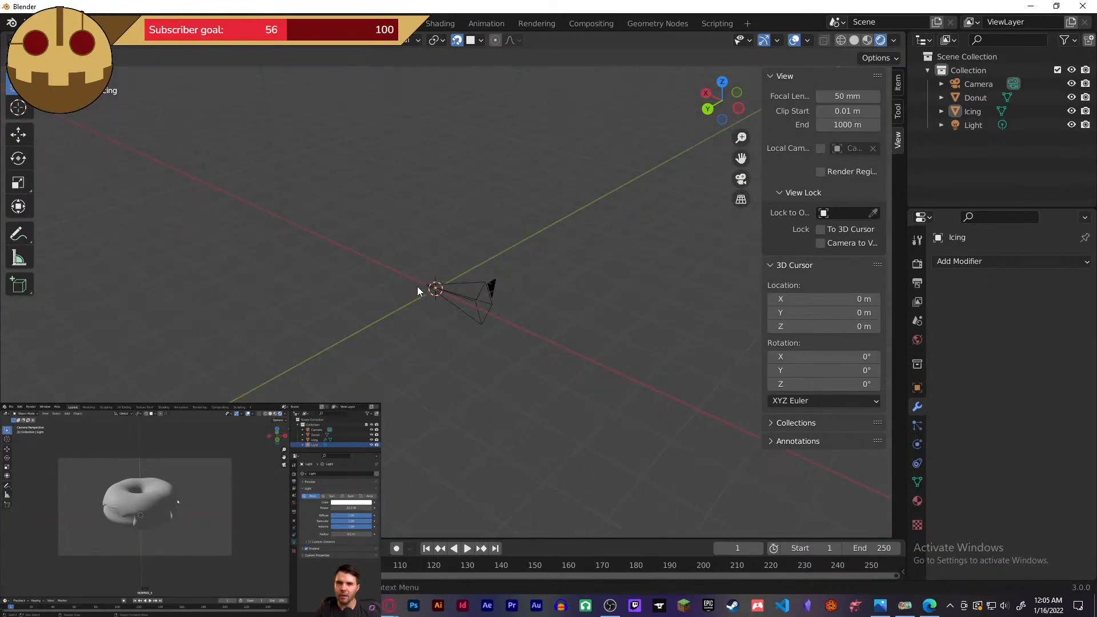
pyautogui.click(317, 87)
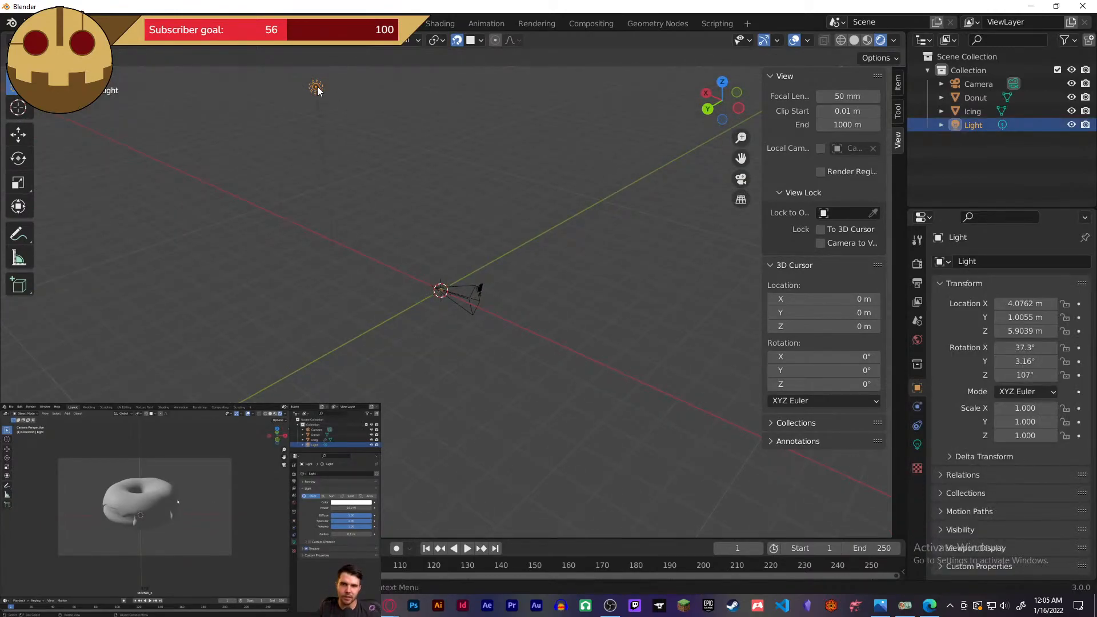
pyautogui.press('g')
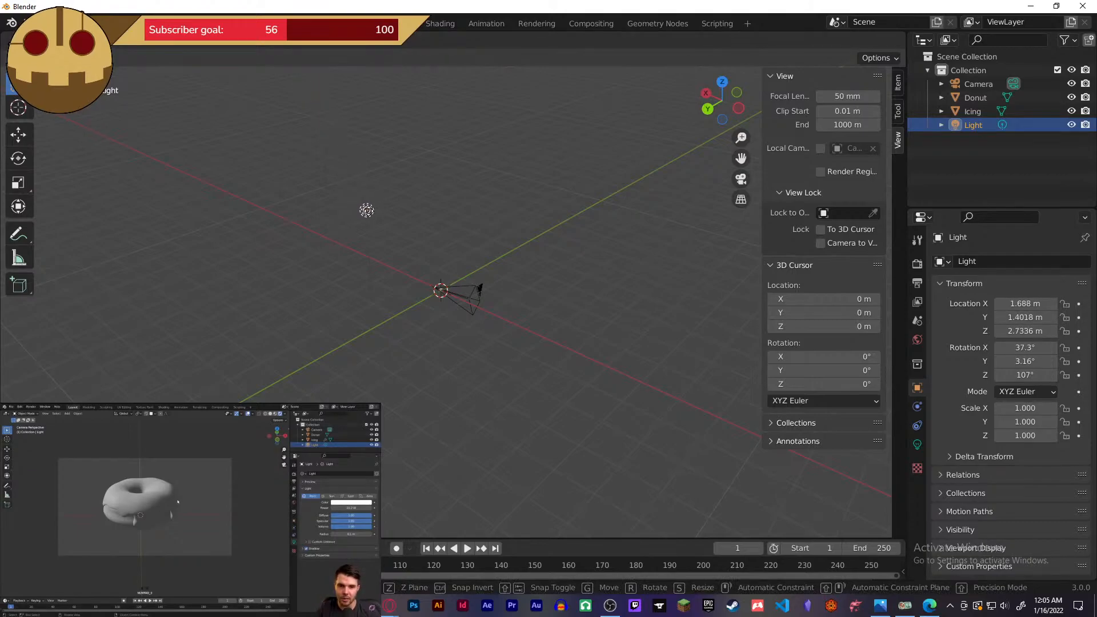
pyautogui.press('Escape')
# - Shift the light sideways along the donut's far side to about X 0.79 m, Y 2.21 m, Z 2.44 m
pyautogui.moveTo(423, 290); pyautogui.dragTo(546, 280, button='middle')
pyautogui.scroll(4, 499, 298)
pyautogui.scroll(3, 498, 298)
pyautogui.scroll(-6, 546, 283)
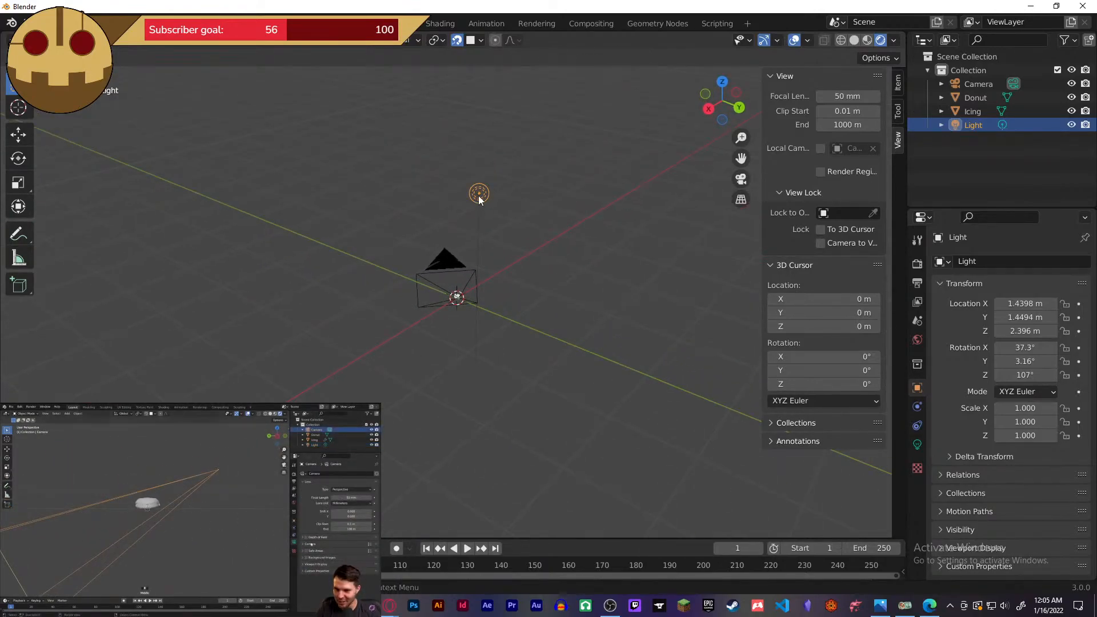
pyautogui.moveTo(479, 198); pyautogui.dragTo(496, 194)
pyautogui.moveTo(574, 190); pyautogui.dragTo(577, 191)
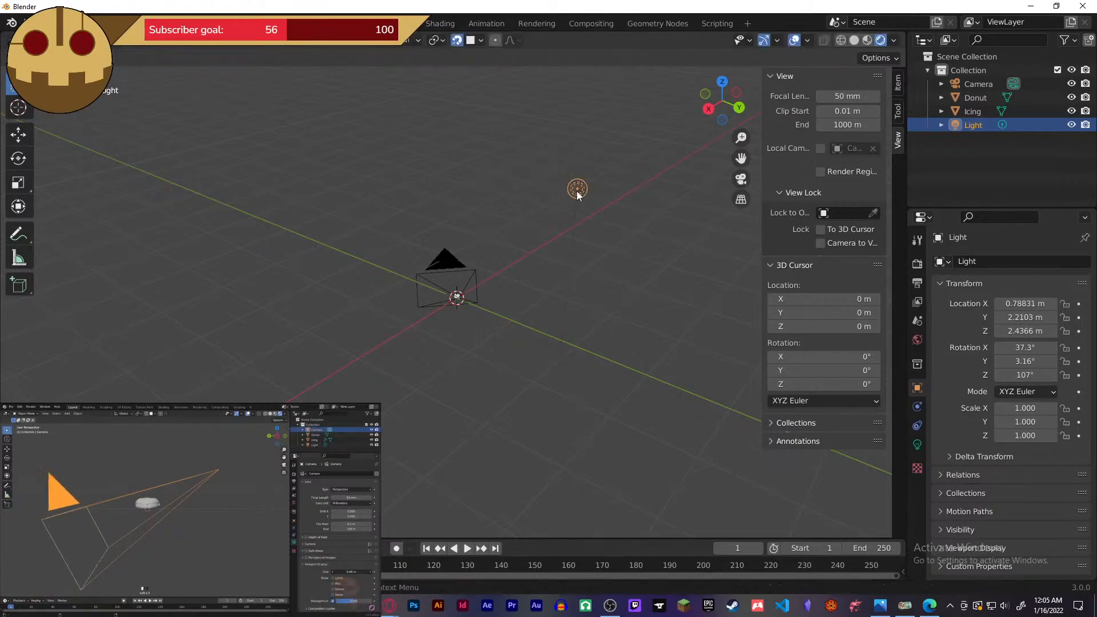
# - Select the camera and set its viewport display size to 0.08 m
pyautogui.scroll(4, 513, 311)
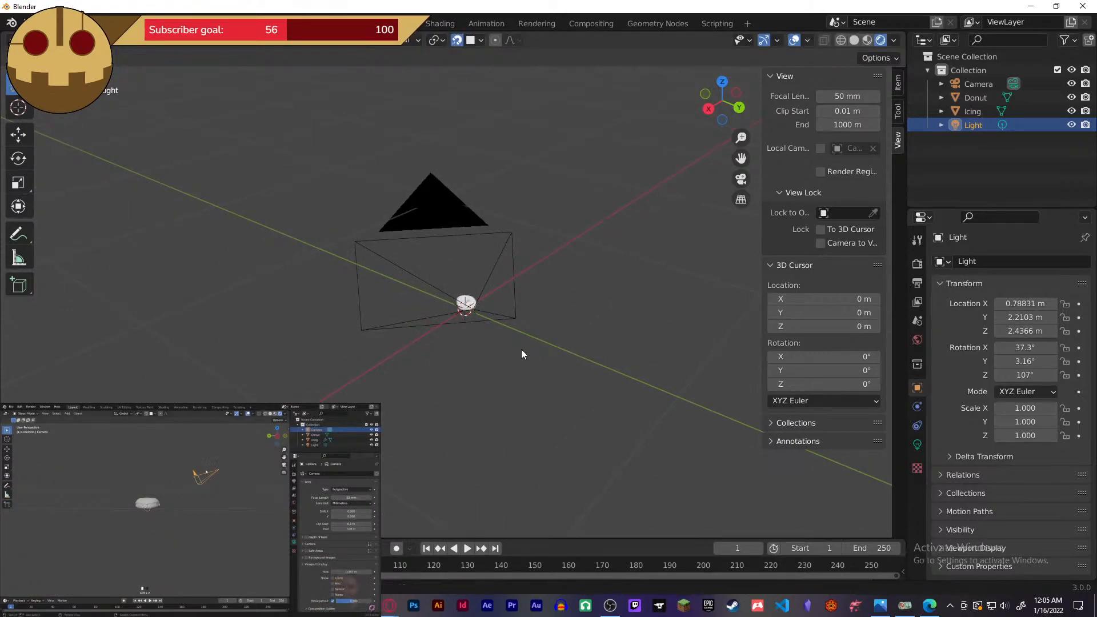
pyautogui.moveTo(522, 349); pyautogui.dragTo(613, 332, button='middle')
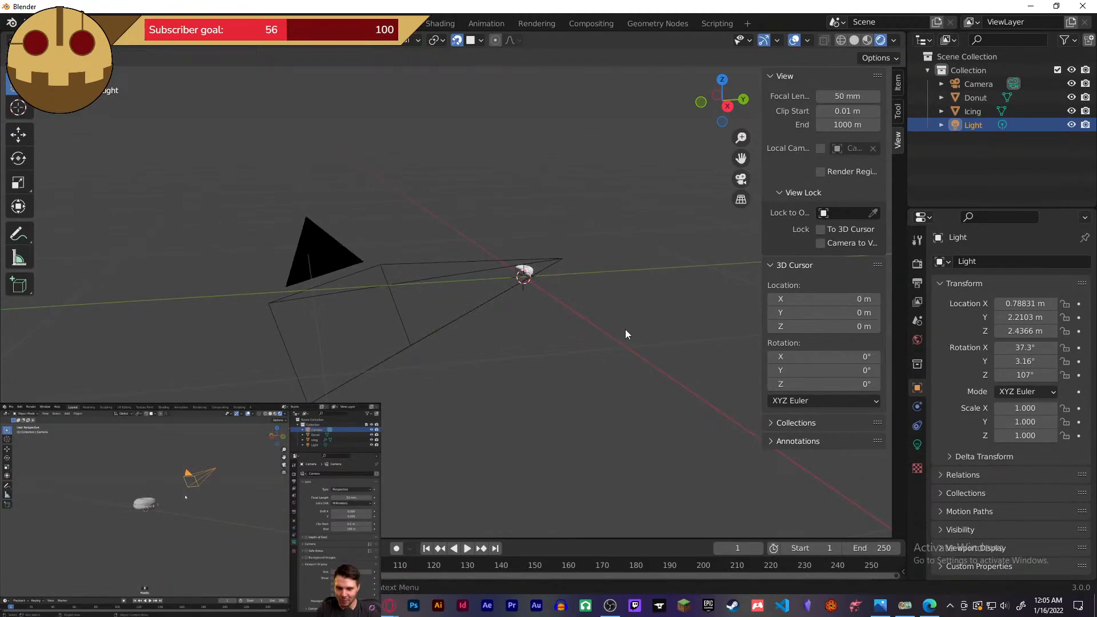
pyautogui.scroll(2, 625, 331)
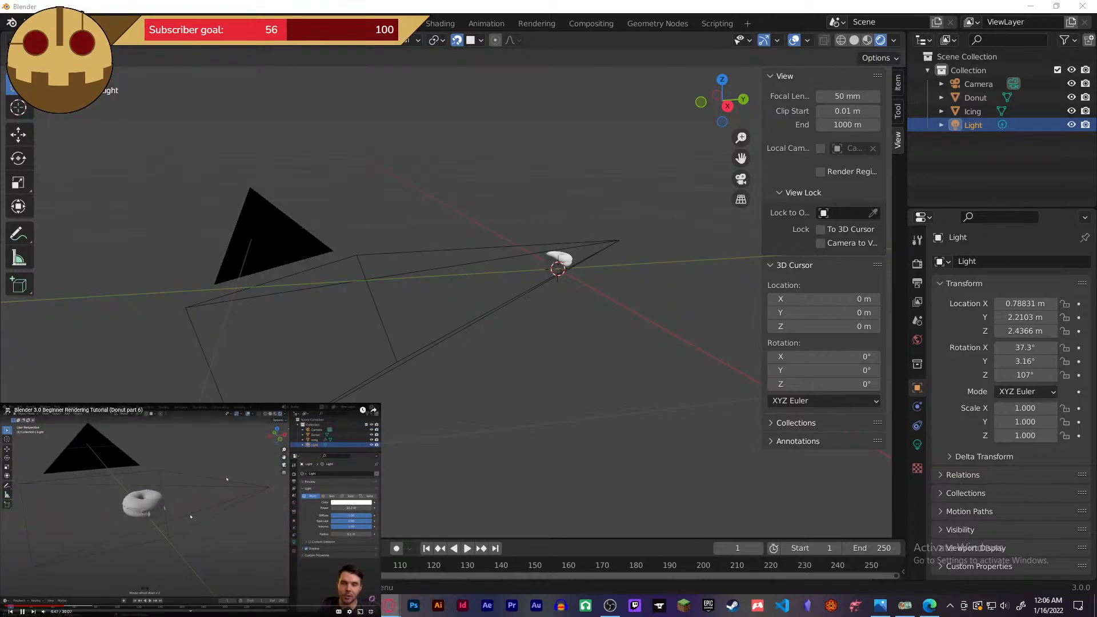
pyautogui.click(605, 240)
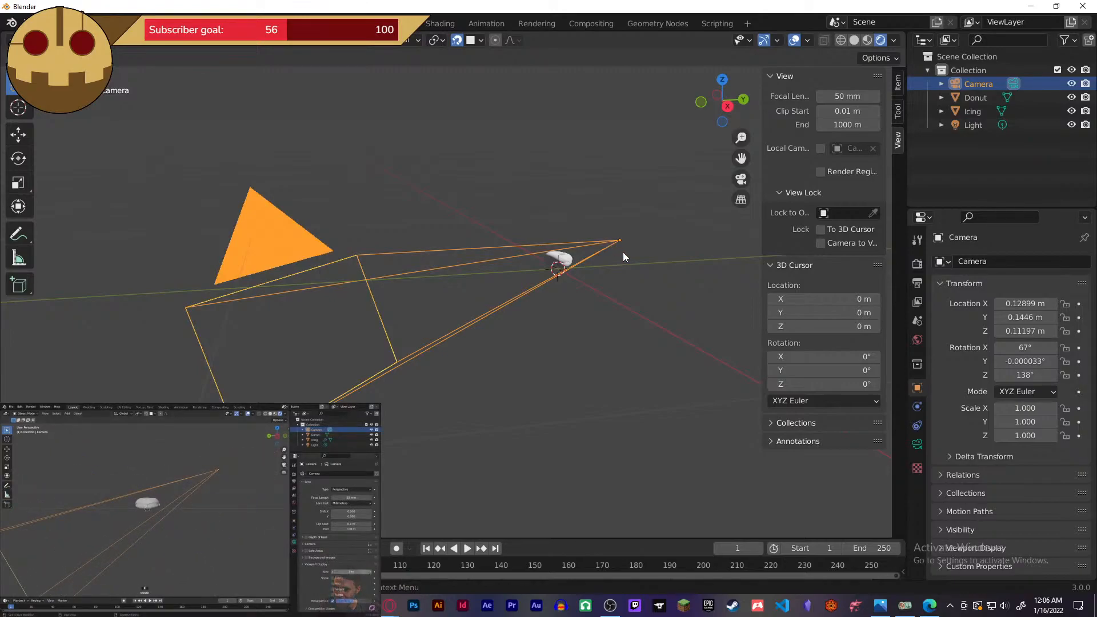
pyautogui.click(917, 444)
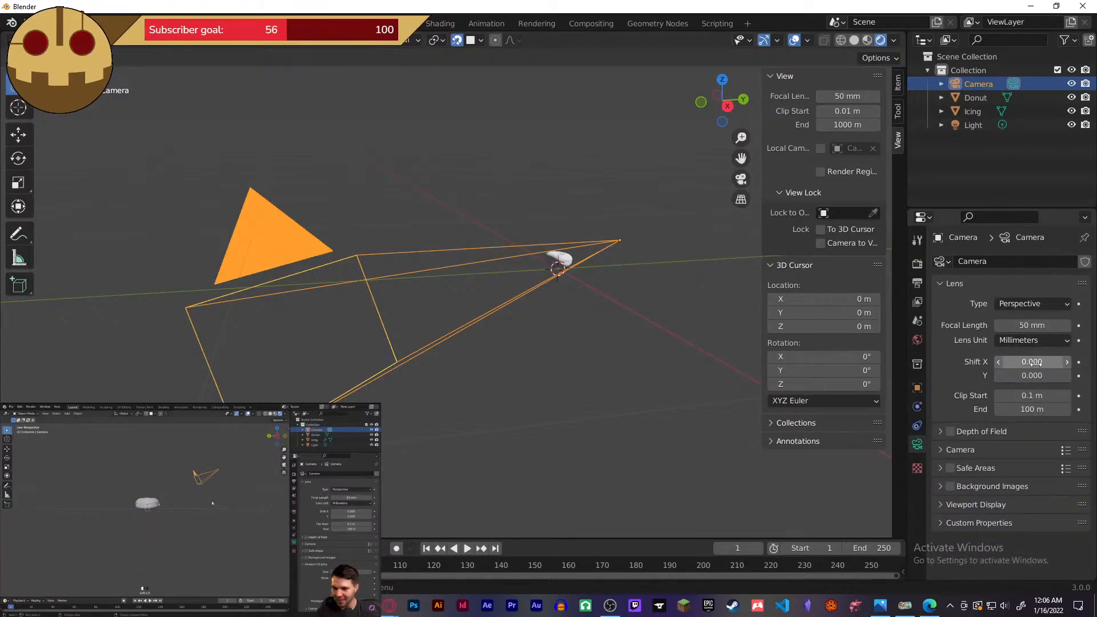
pyautogui.click(960, 505)
pyautogui.moveTo(1032, 525); pyautogui.dragTo(1006, 525)
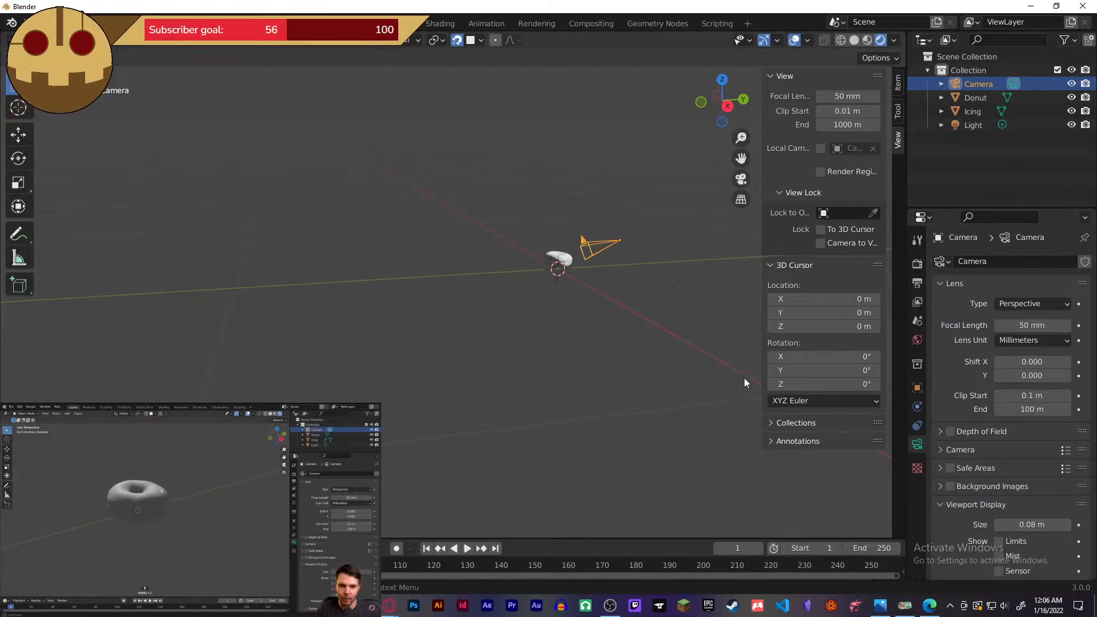
# - Examine the camera beside the donut from different angles and distances
pyautogui.moveTo(744, 378); pyautogui.dragTo(642, 344, button='middle')
pyautogui.scroll(8, 605, 353)
pyautogui.moveTo(594, 317); pyautogui.dragTo(333, 356, button='middle')
pyautogui.scroll(-2, 335, 356)
pyautogui.scroll(-4, 335, 356)
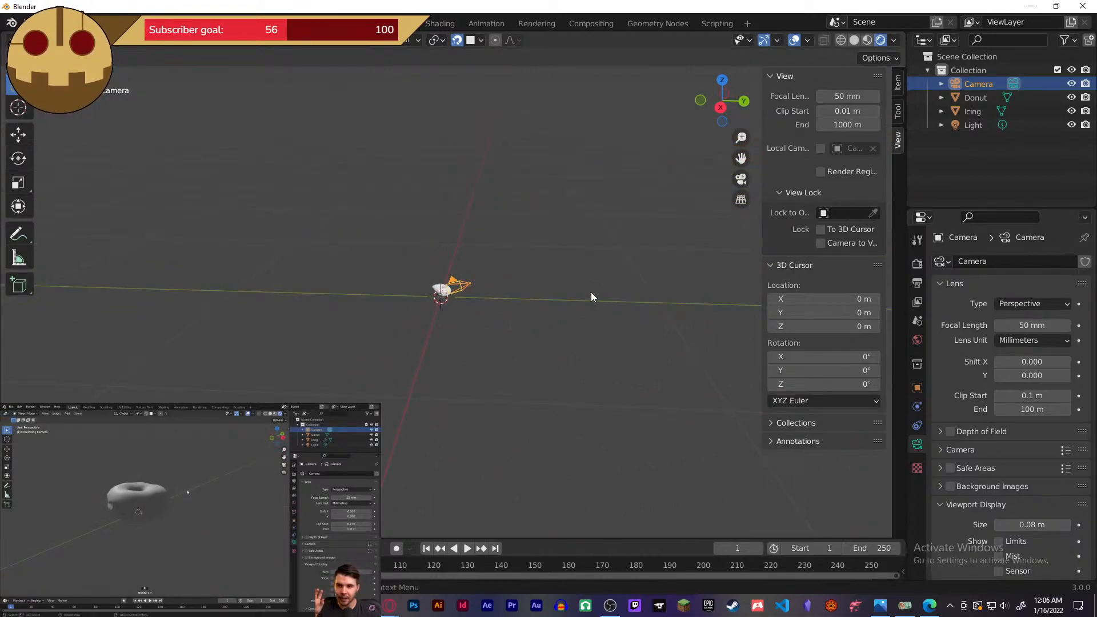
# - Select the light and move it closer to the donut
pyautogui.scroll(-2, 465, 162)
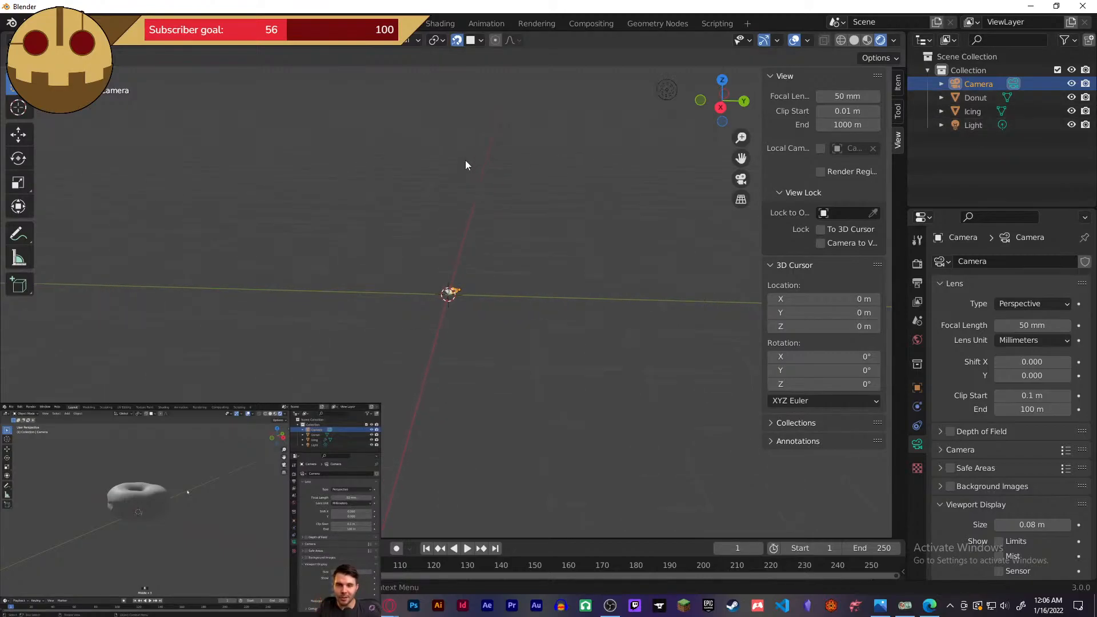
pyautogui.click(670, 87)
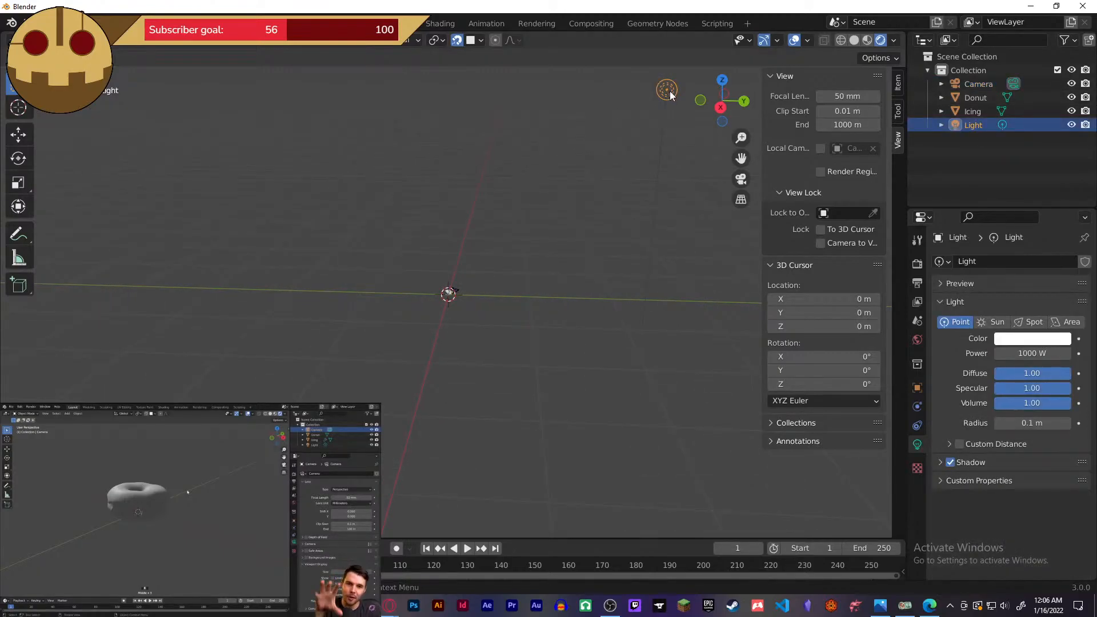
pyautogui.press('g')
pyautogui.click(549, 219)
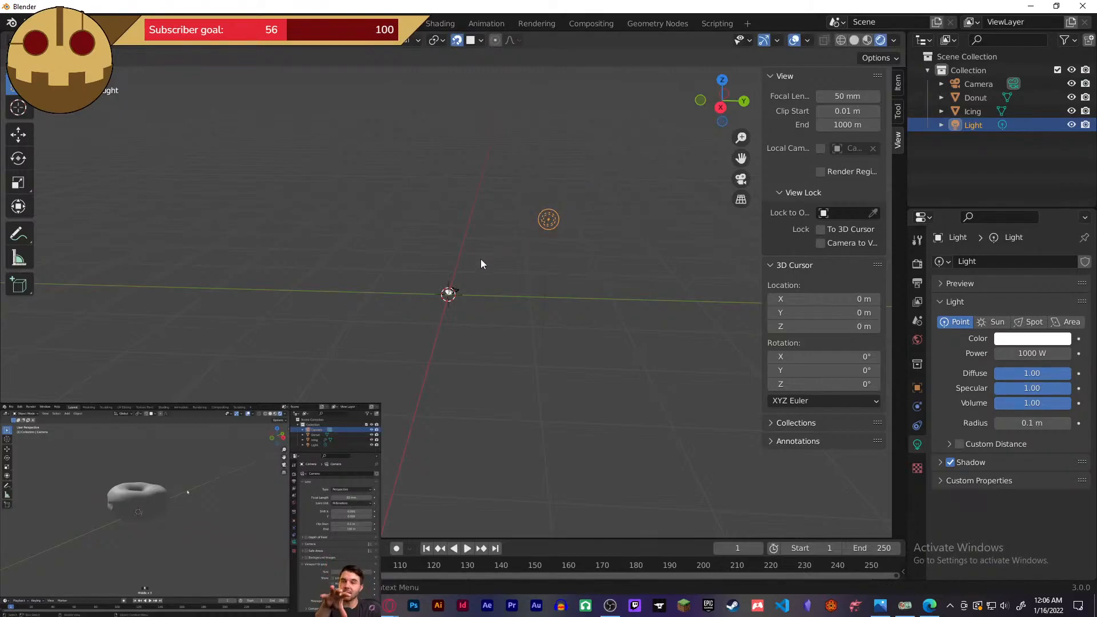
# - Move the light across to the opposite side above the donut and check the lighting through the active camera
pyautogui.scroll(4, 475, 282)
pyautogui.moveTo(503, 228); pyautogui.dragTo(578, 204, button='middle')
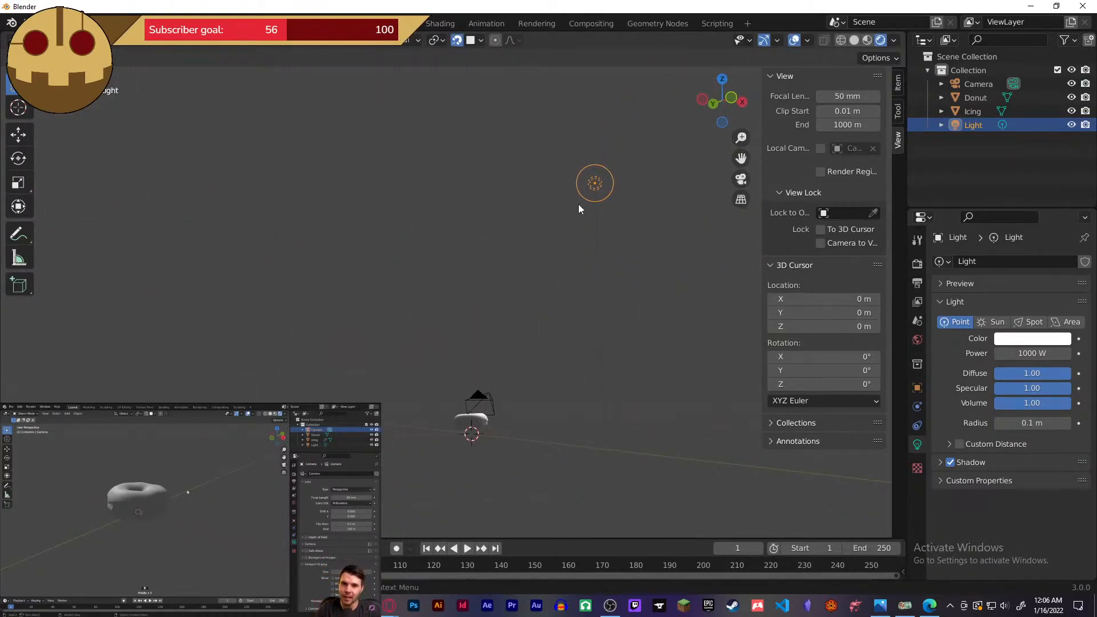
pyautogui.press('g')
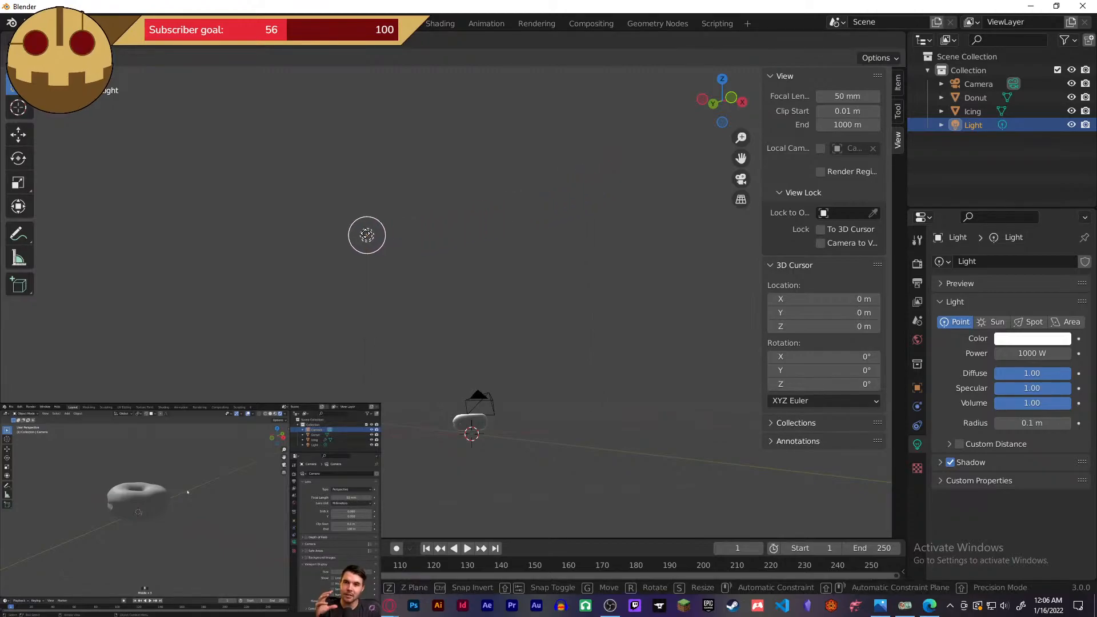
pyautogui.click(505, 286)
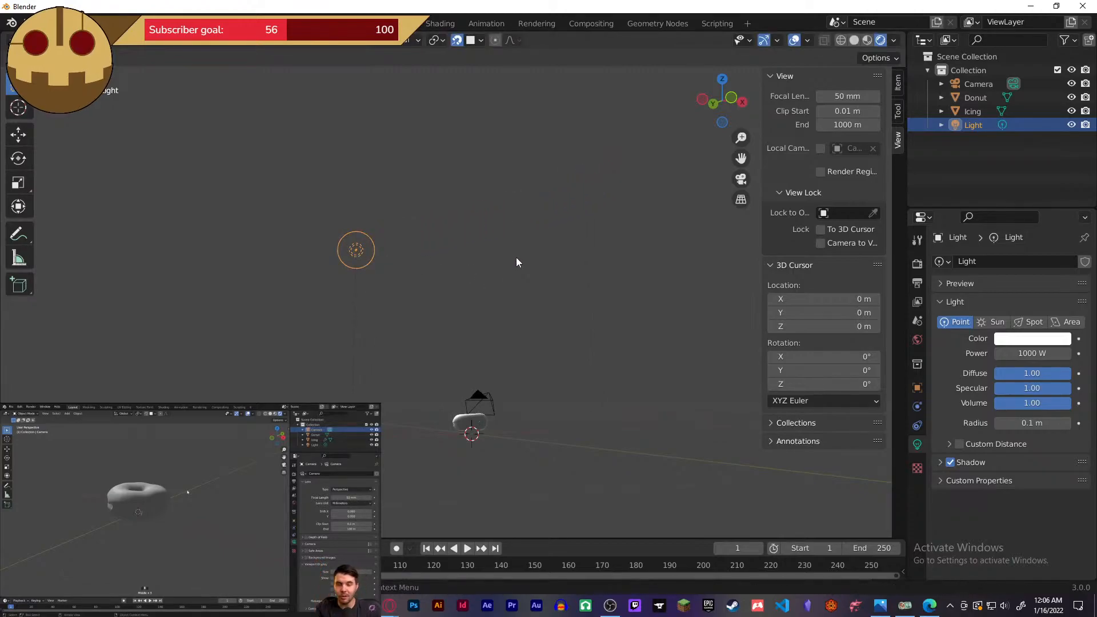
pyautogui.press('KP_0')
pyautogui.press('KP_0')
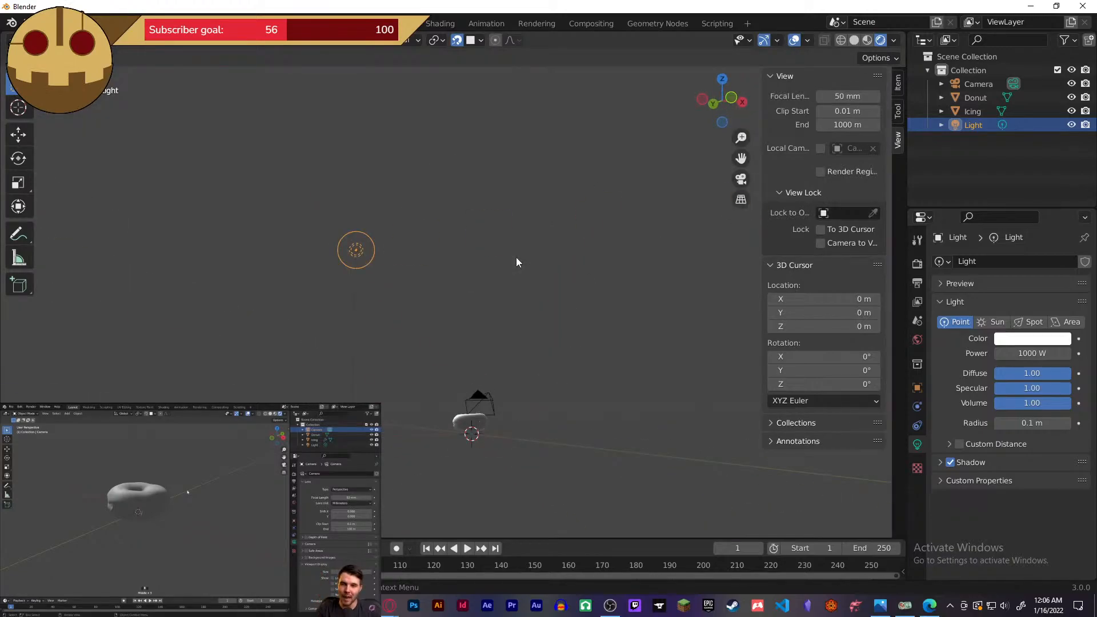
# - Fine-tune the light's position relative to the donut and recheck the shading through the active camera
pyautogui.moveTo(511, 315); pyautogui.dragTo(341, 325, button='middle')
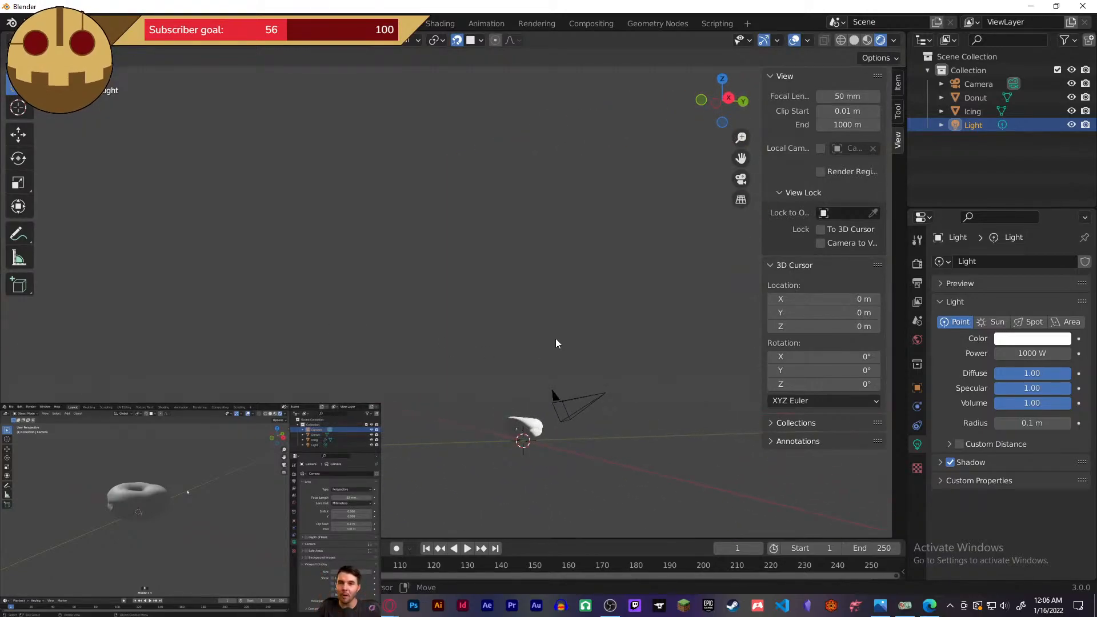
pyautogui.moveTo(556, 343); pyautogui.dragTo(457, 400, button='middle')
pyautogui.scroll(-3, 460, 400)
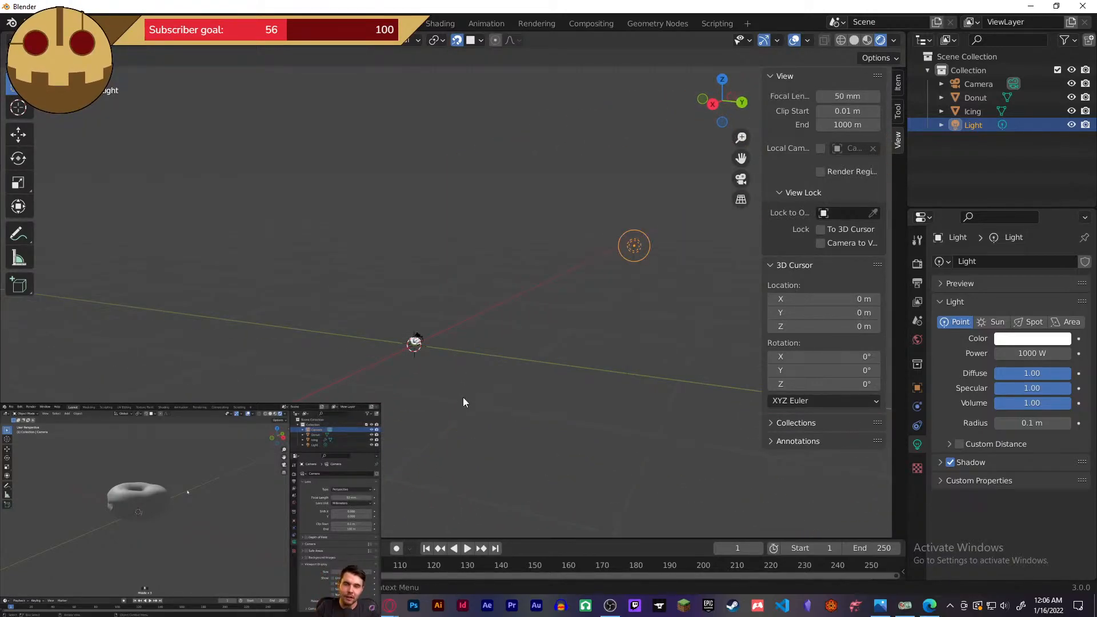
pyautogui.scroll(2, 463, 402)
pyautogui.scroll(-2, 550, 370)
pyautogui.press('g')
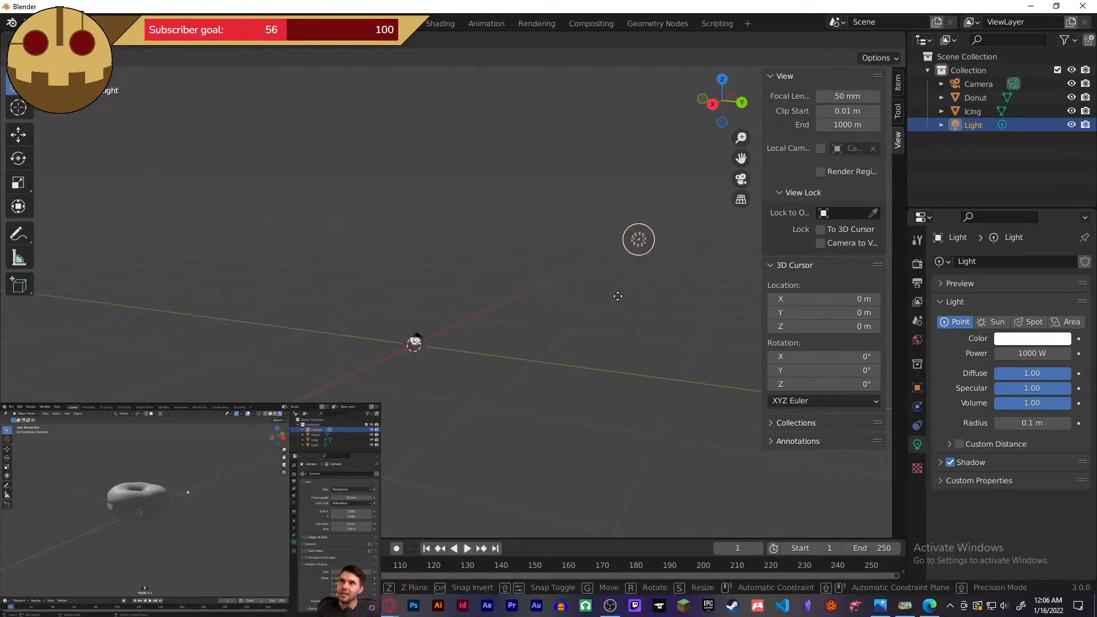
pyautogui.moveTo(548, 330)
pyautogui.mouseDown(button='middle')
pyautogui.moveTo(443, 359)
pyautogui.moveTo(602, 346)
pyautogui.moveTo(554, 341)
pyautogui.mouseUp(button='middle')
pyautogui.click(577, 334)
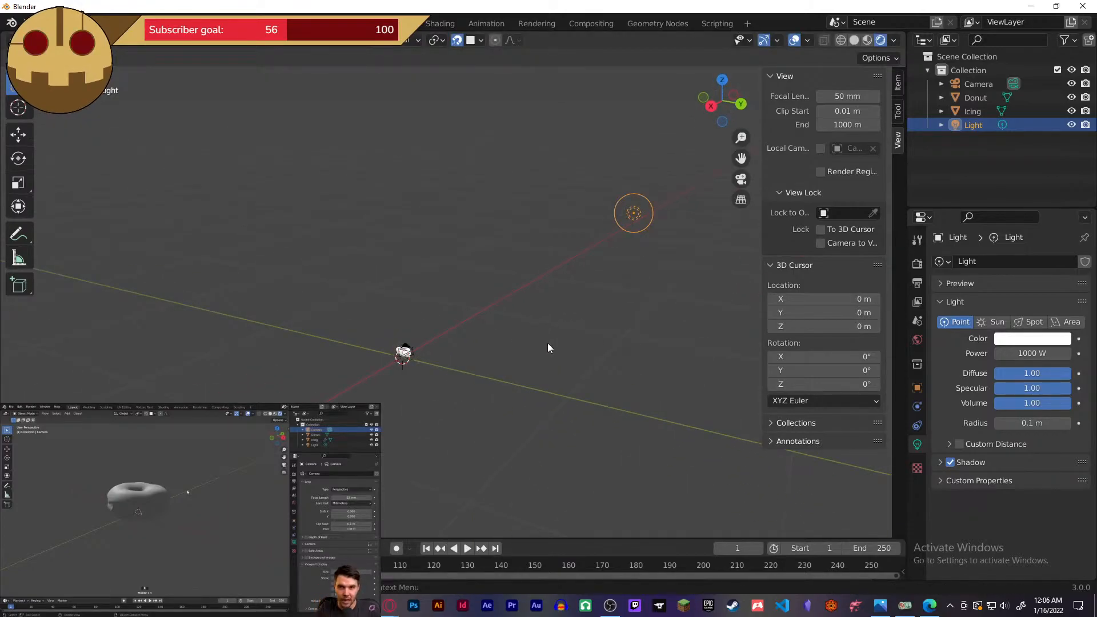
pyautogui.press('KP_0')
pyautogui.press('KP_0')
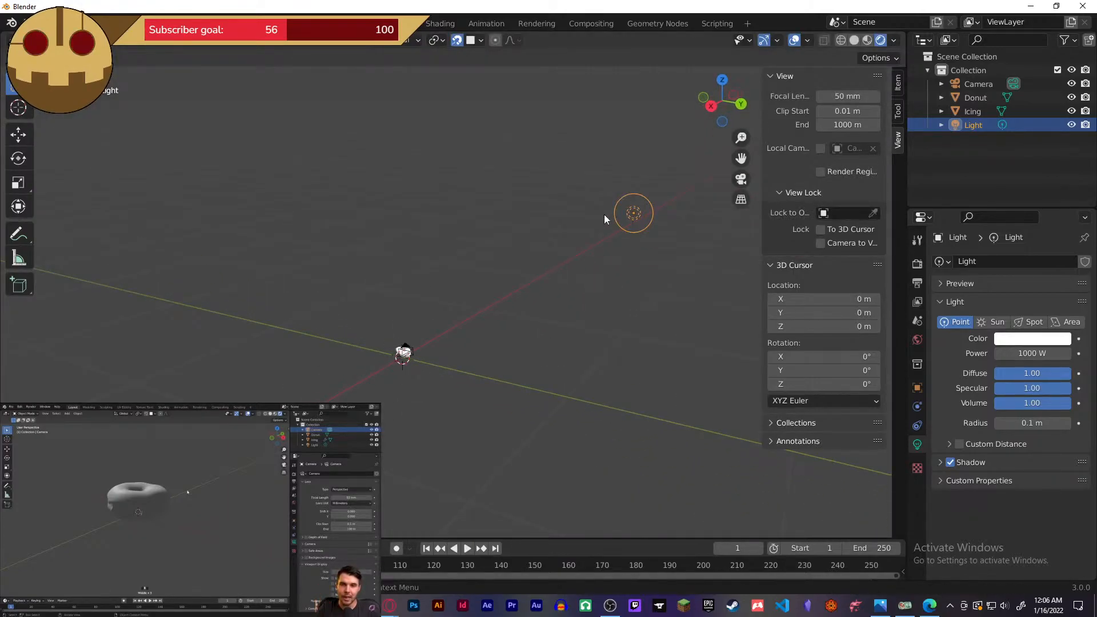
# - Set the point light's power to 627.6 W
pyautogui.click(635, 216)
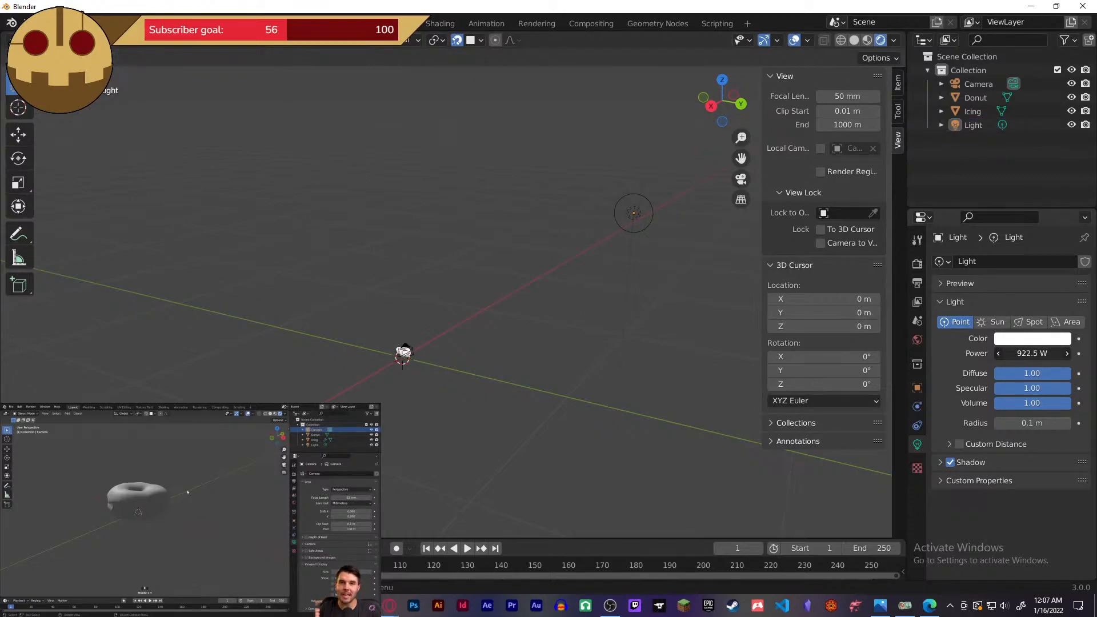
pyautogui.moveTo(1032, 354); pyautogui.dragTo(1029, 353)
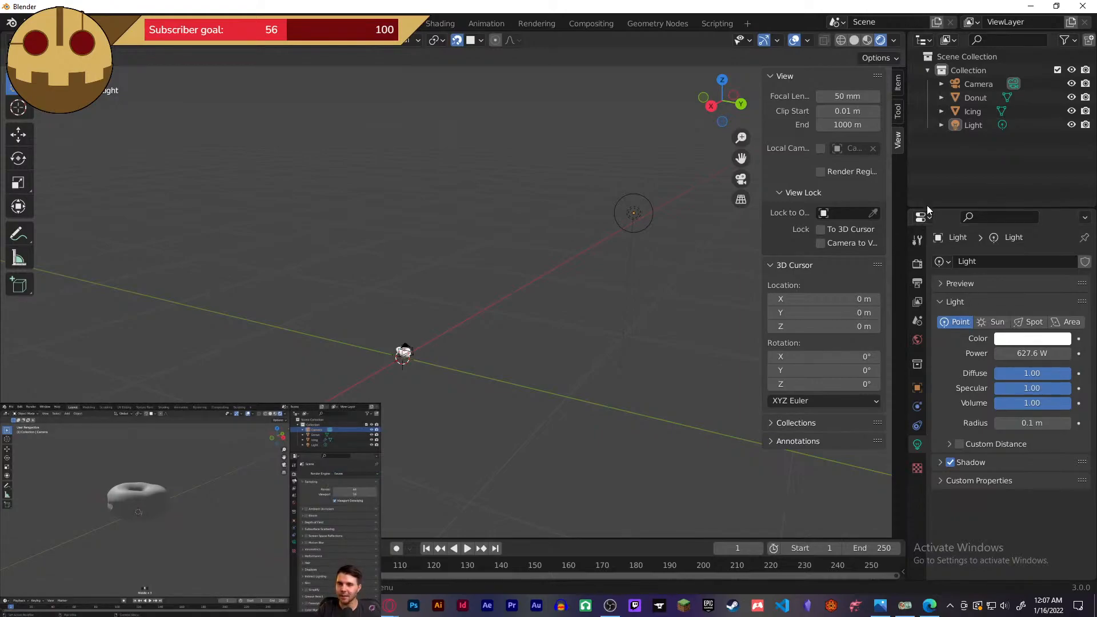
pyautogui.click(128, 493)
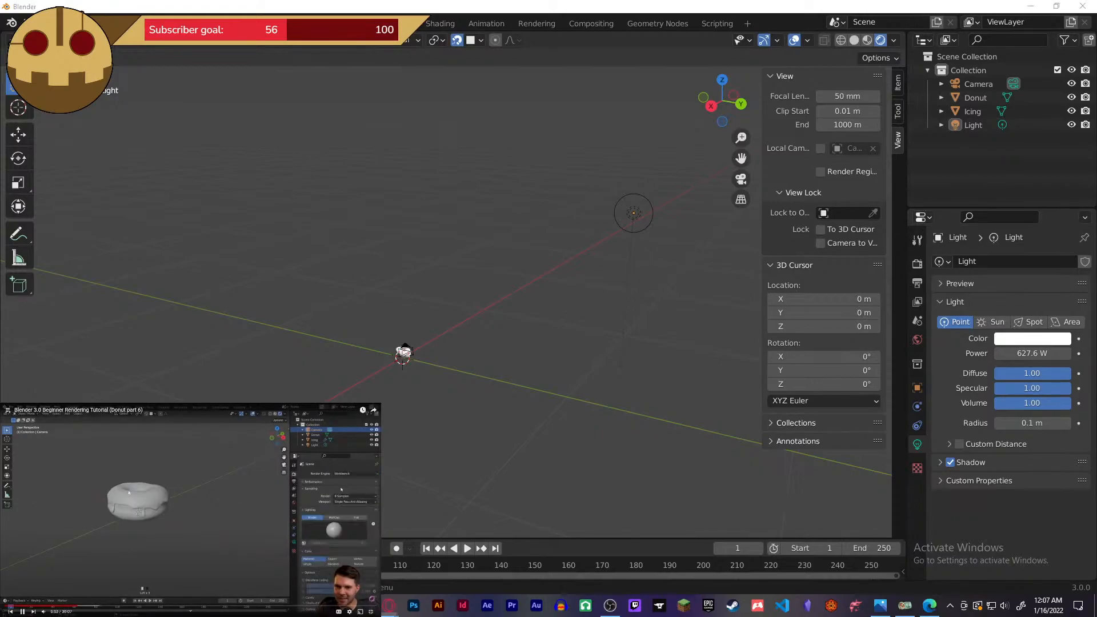
# - Lower the point light's power to 467.3 W and view the donut through the active camera
pyautogui.scroll(-2, 600, 374)
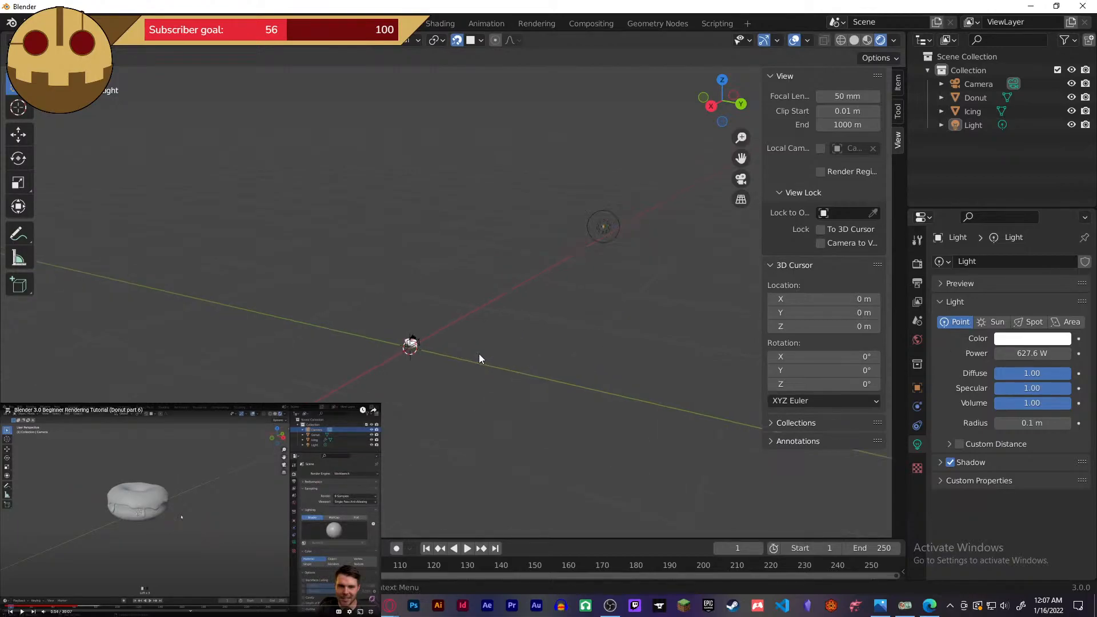
pyautogui.scroll(3, 479, 355)
pyautogui.click(714, 178)
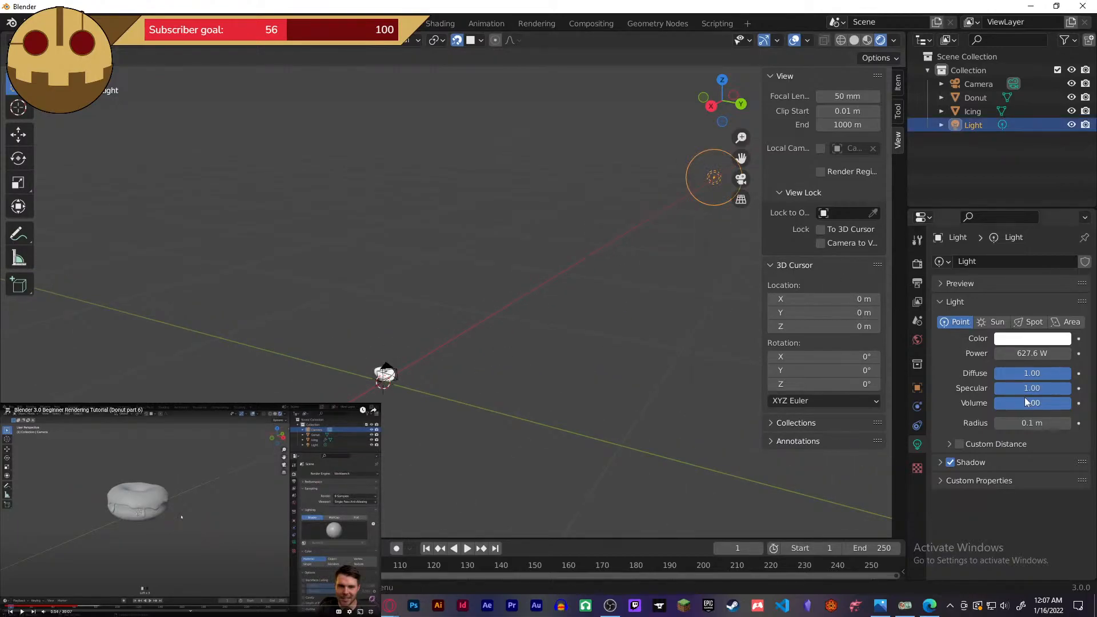
pyautogui.moveTo(1034, 353)
pyautogui.mouseDown()
pyautogui.moveTo(1018, 353)
pyautogui.moveTo(1051, 352)
pyautogui.mouseUp()
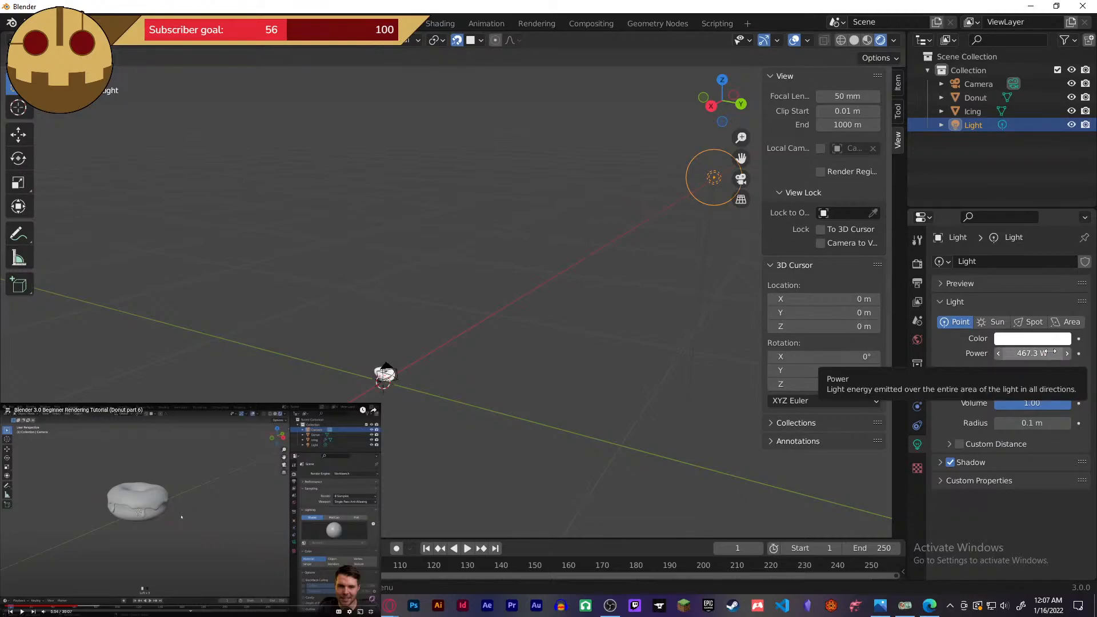
pyautogui.click(518, 325)
pyautogui.press('KP_0')
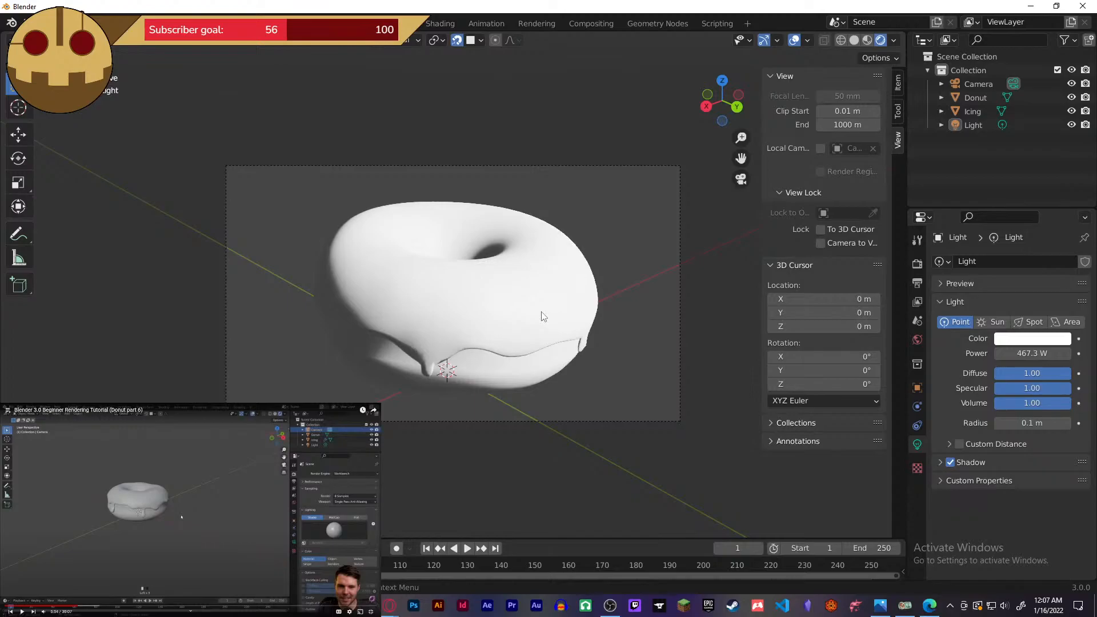
# - Adjust the light's power against the camera view until it is 100.6 W
pyautogui.moveTo(1032, 353); pyautogui.dragTo(1011, 354)
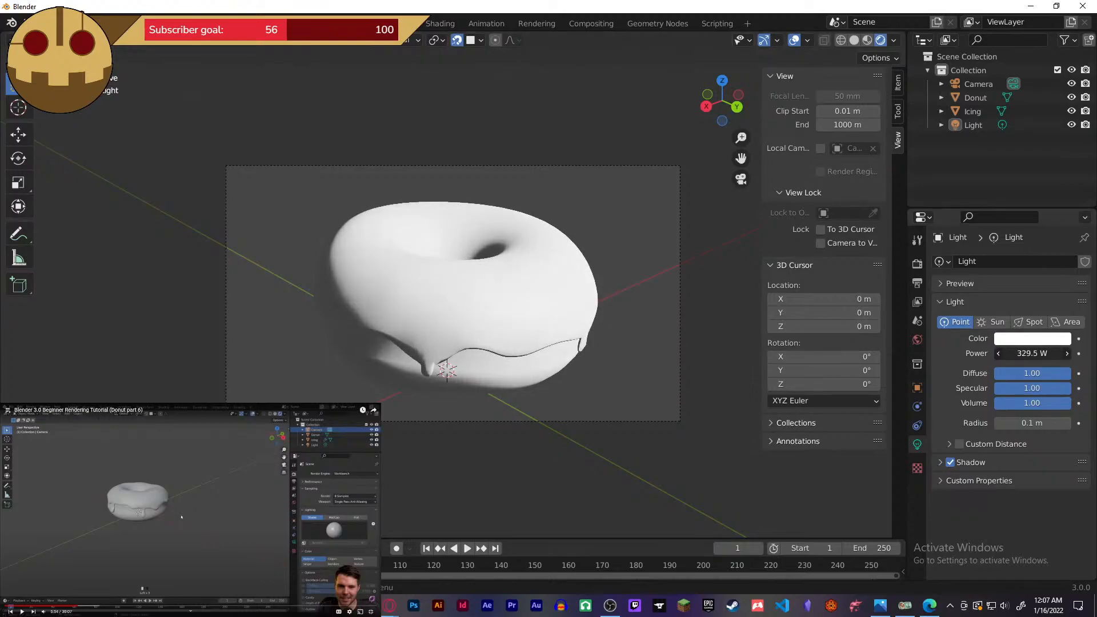
pyautogui.click(986, 125)
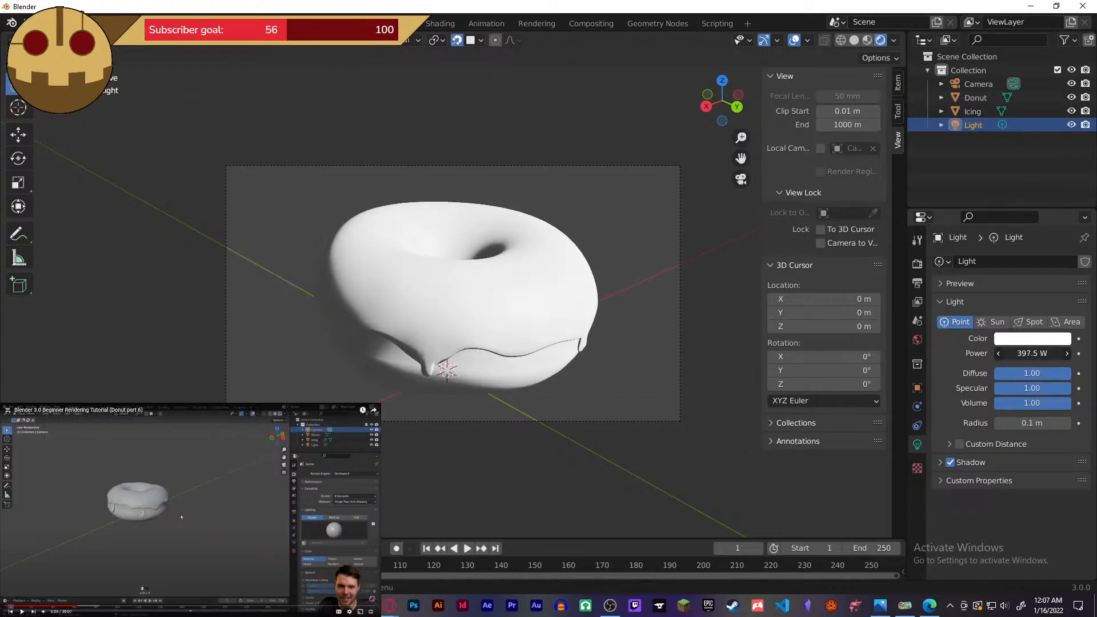
pyautogui.moveTo(1032, 353)
pyautogui.mouseDown()
pyautogui.moveTo(1018, 374)
pyautogui.moveTo(989, 375)
pyautogui.moveTo(1072, 377)
pyautogui.mouseUp()
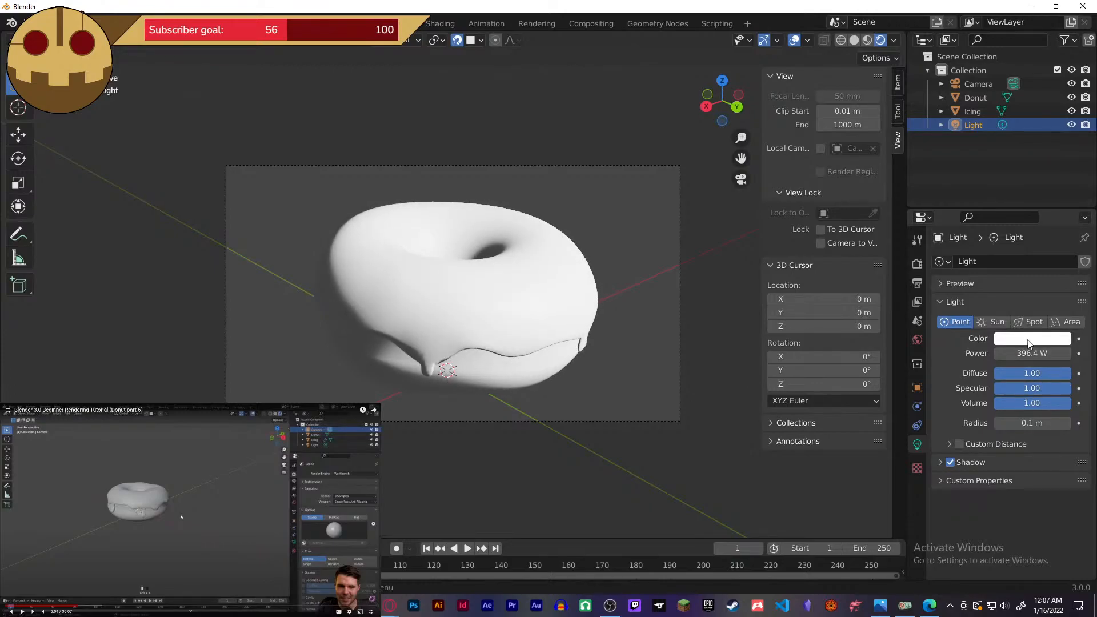
pyautogui.moveTo(1033, 353)
pyautogui.mouseDown()
pyautogui.moveTo(972, 353)
pyautogui.moveTo(1012, 353)
pyautogui.mouseUp()
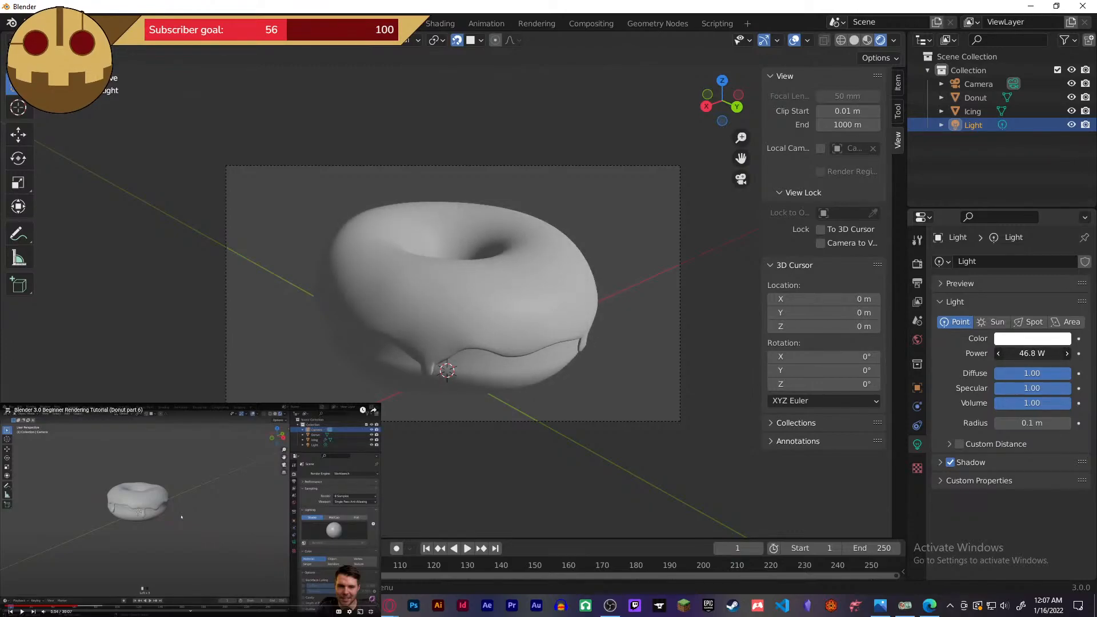
pyautogui.moveTo(1017, 353); pyautogui.dragTo(1024, 353)
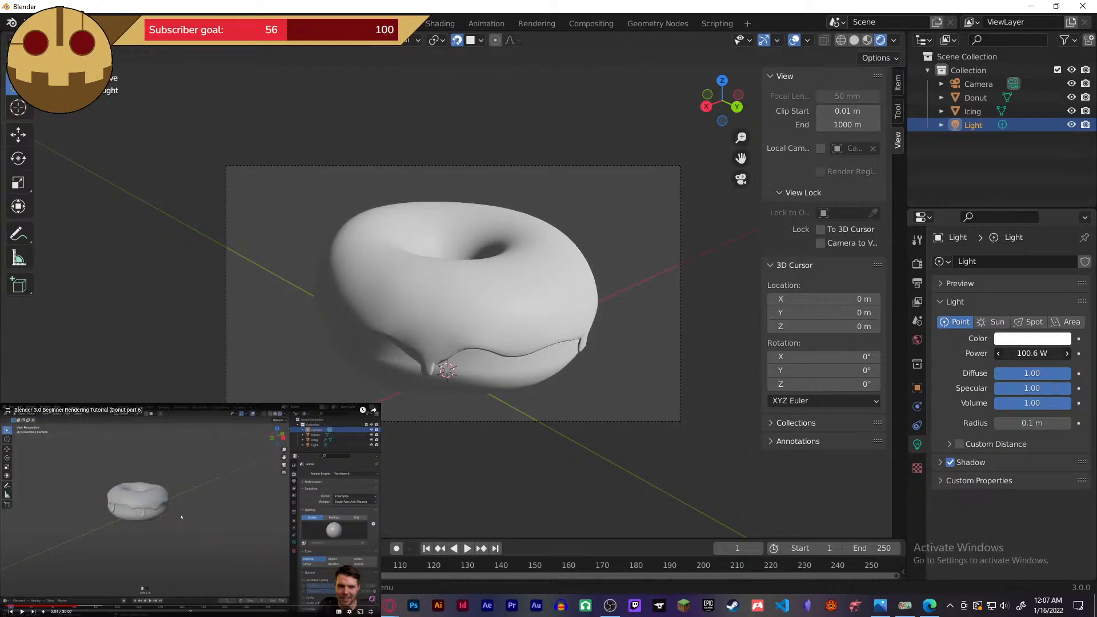
pyautogui.moveTo(1029, 353); pyautogui.dragTo(1030, 353)
# - Leave the camera view, select the donut without its icing, and rotate it with the Rotate tool
pyautogui.click(624, 401)
pyautogui.moveTo(624, 401)
pyautogui.mouseDown(button='middle')
pyautogui.moveTo(632, 387)
pyautogui.moveTo(617, 387)
pyautogui.mouseUp(button='middle')
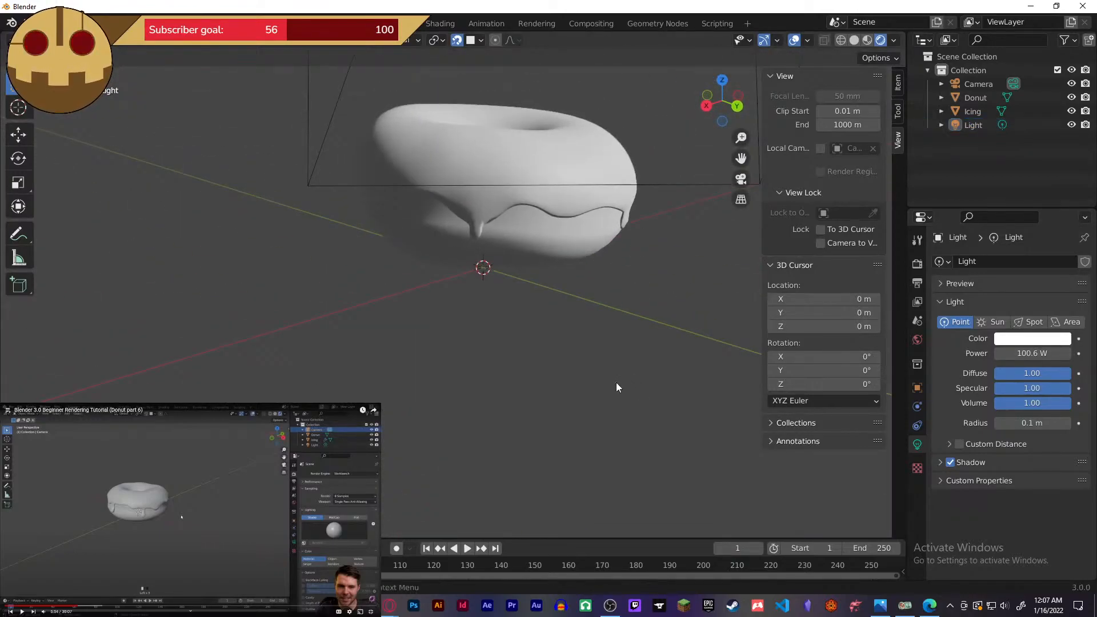
pyautogui.click(541, 244)
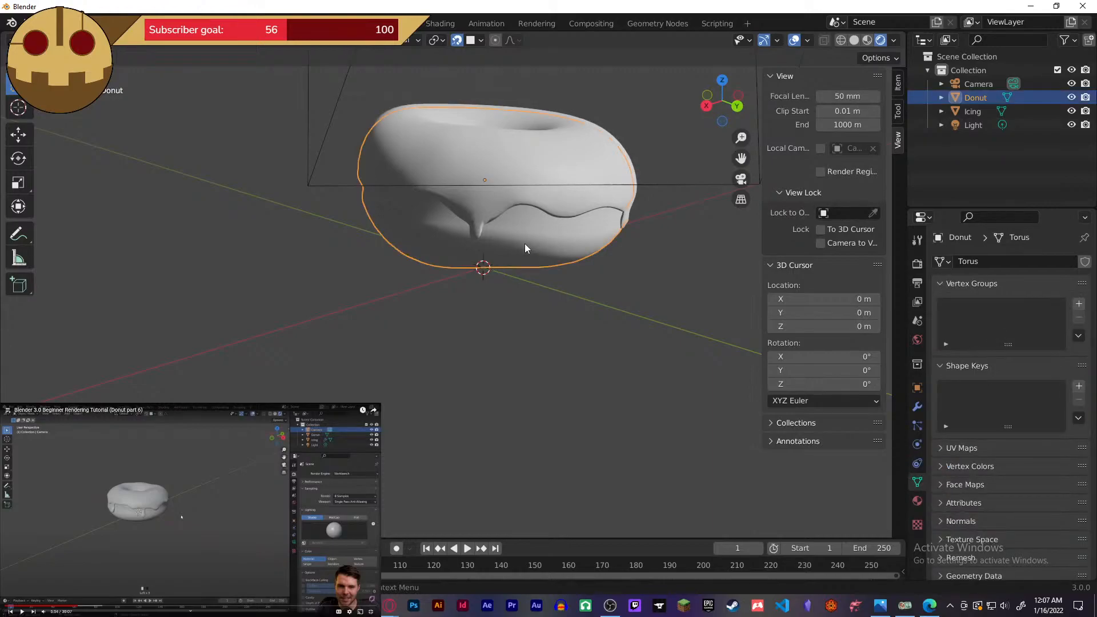
pyautogui.hotkey('shift', 'space')
pyautogui.click(511, 288)
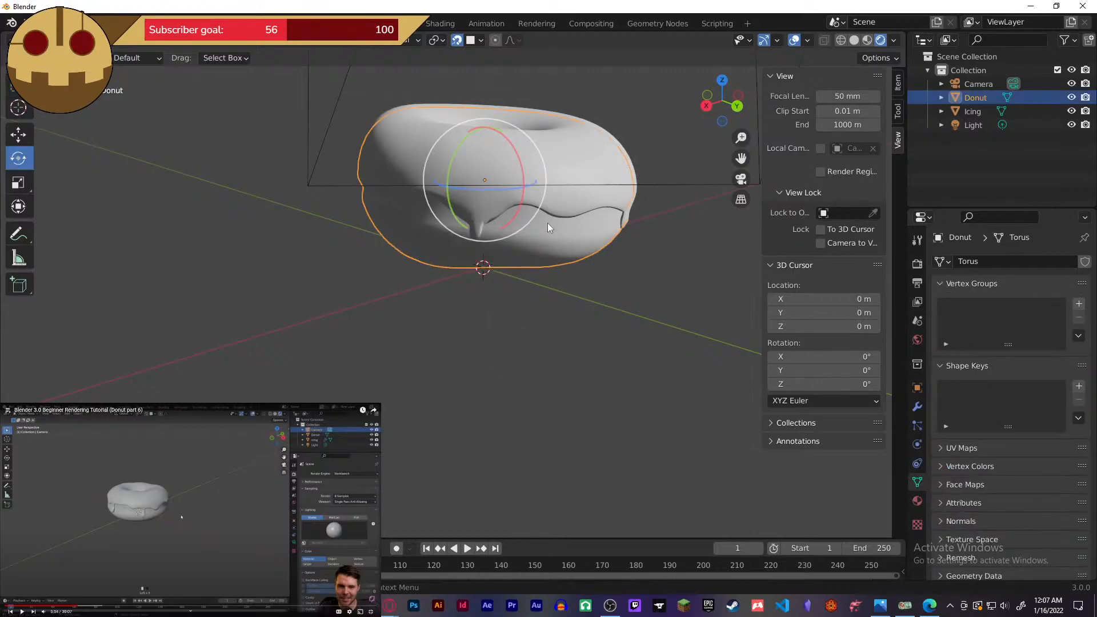
pyautogui.moveTo(511, 188); pyautogui.dragTo(446, 182)
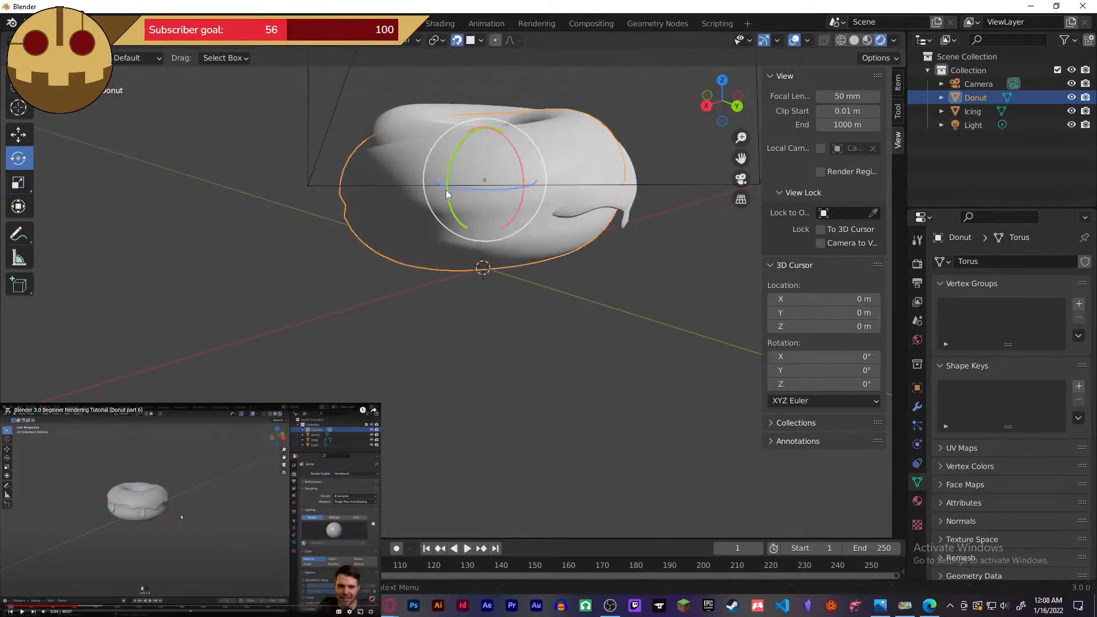
# - Add the icing to the selection, rotate it together with the donut, and view them through the active camera
pyautogui.keyDown('shift'); pyautogui.click(607, 194); pyautogui.keyUp('shift')
pyautogui.moveTo(508, 193); pyautogui.dragTo(552, 264)
pyautogui.click(642, 309)
pyautogui.press('KP_0')
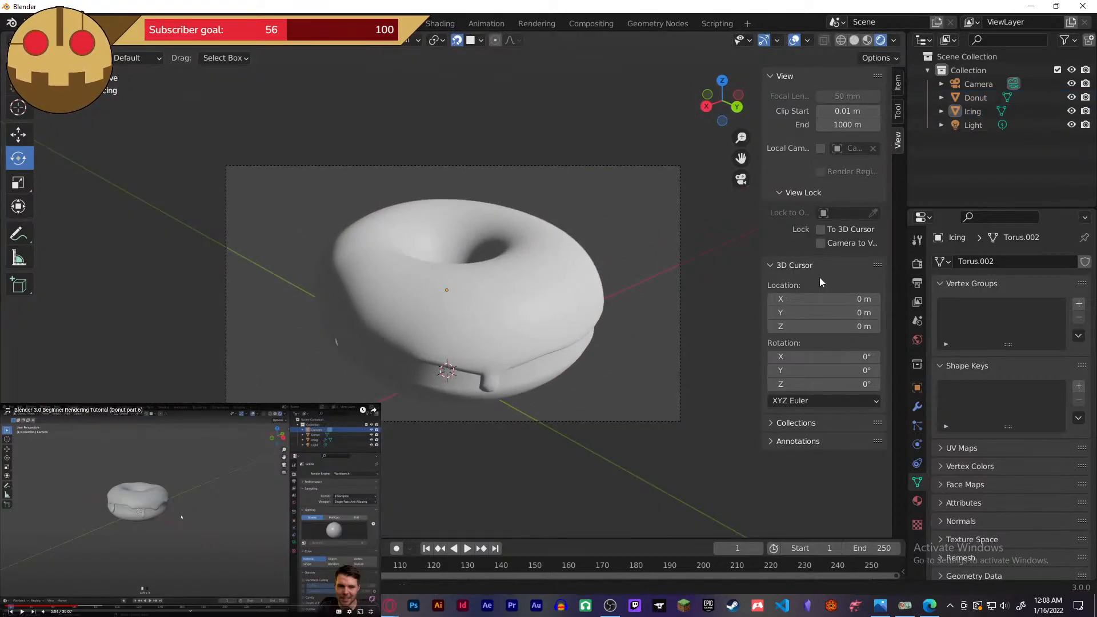
# - Lock the camera to the view and orbit it around to another side of the donut, bringing the donut into frame
pyautogui.click(842, 244)
pyautogui.moveTo(610, 336); pyautogui.dragTo(539, 307, button='middle')
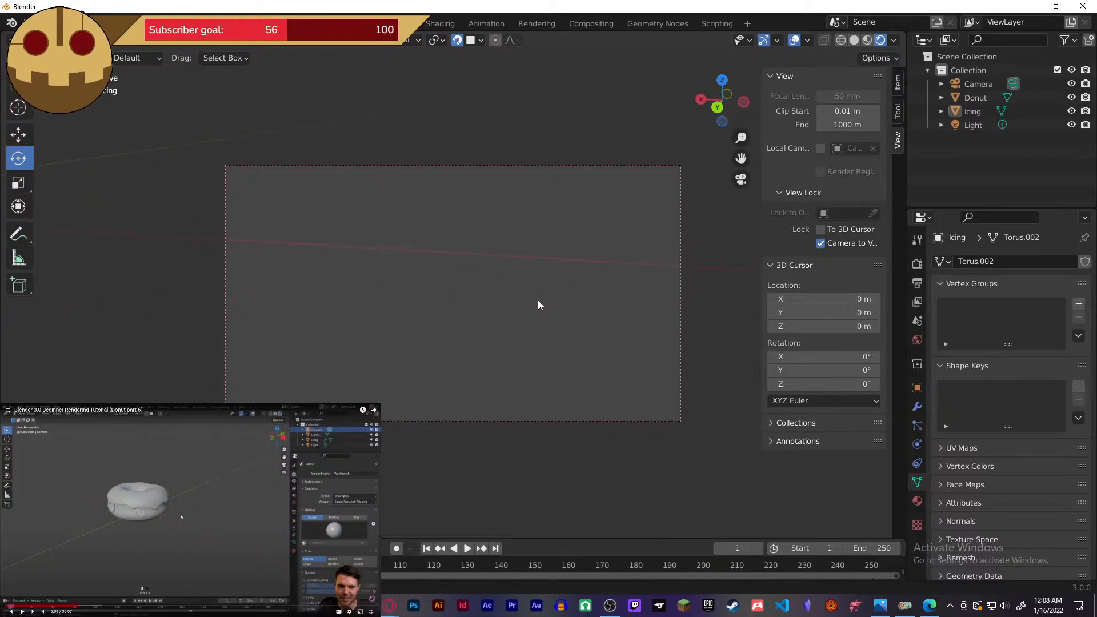
pyautogui.moveTo(417, 252); pyautogui.dragTo(615, 306, button='middle')
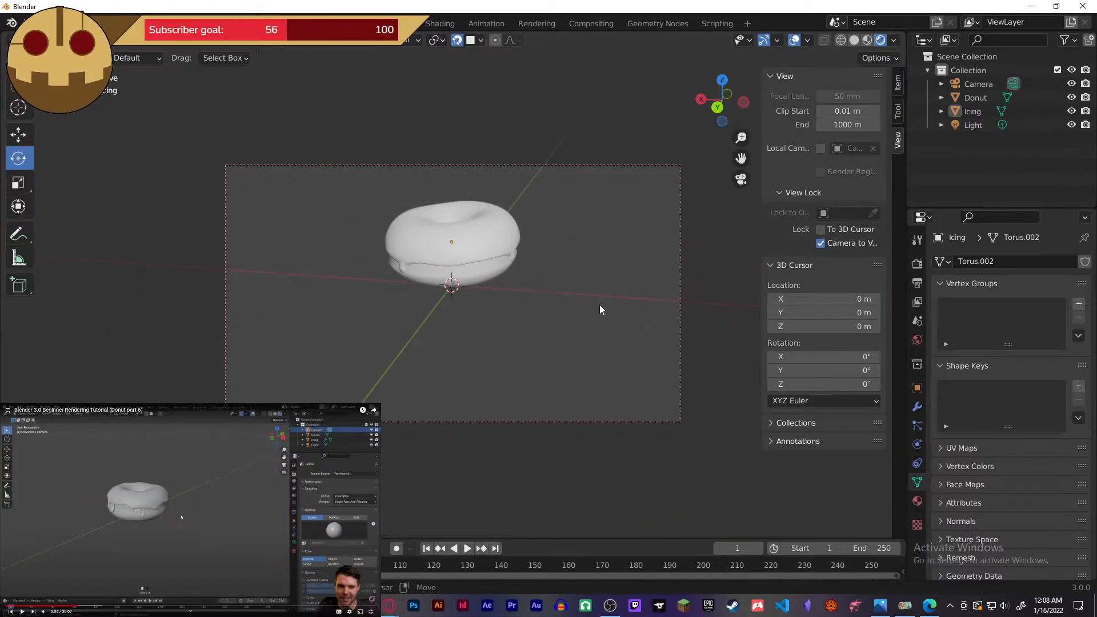
pyautogui.scroll(5, 536, 272)
pyautogui.scroll(-4, 535, 273)
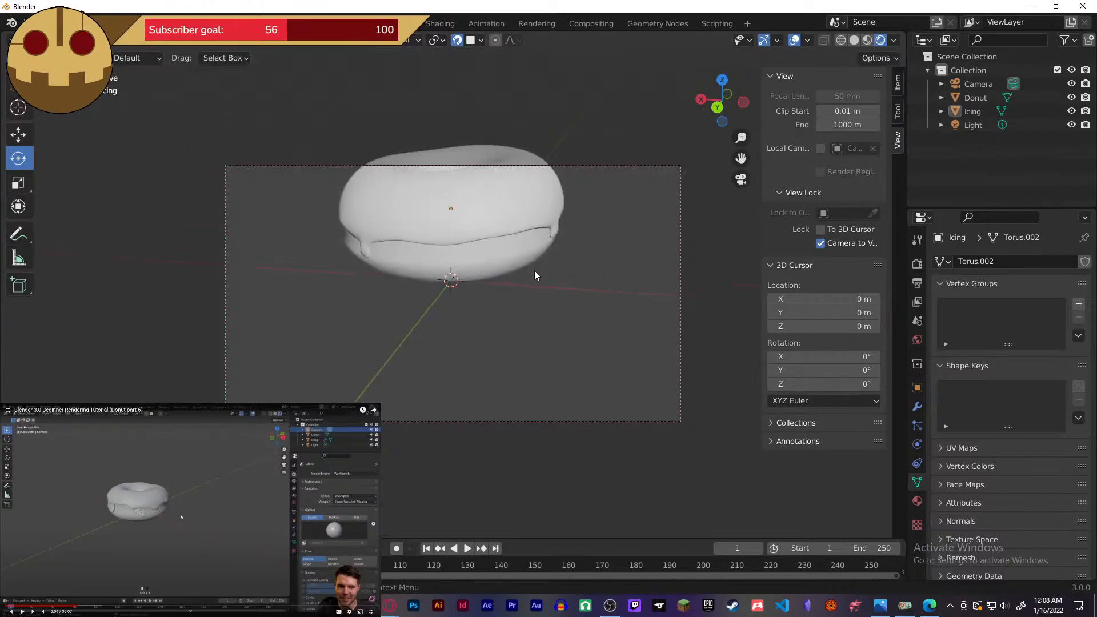
pyautogui.moveTo(543, 262); pyautogui.dragTo(563, 287, button='middle')
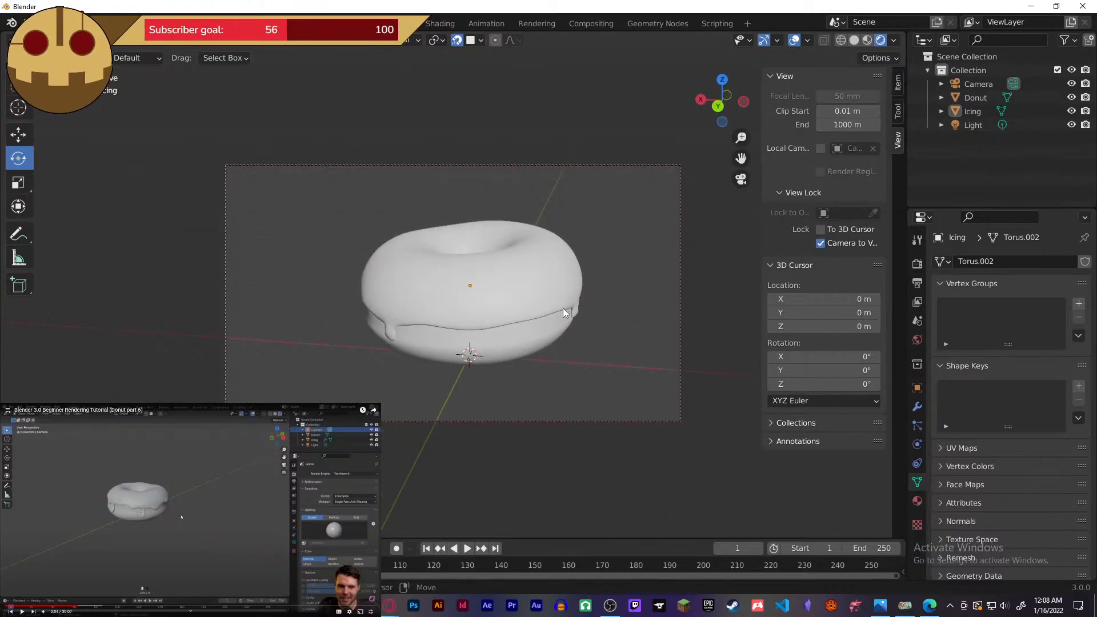
# - Adjust the locked camera's distance and angle so the whole donut sits near the middle of the frame
pyautogui.scroll(5, 563, 309)
pyautogui.scroll(-5, 564, 309)
pyautogui.scroll(5, 565, 318)
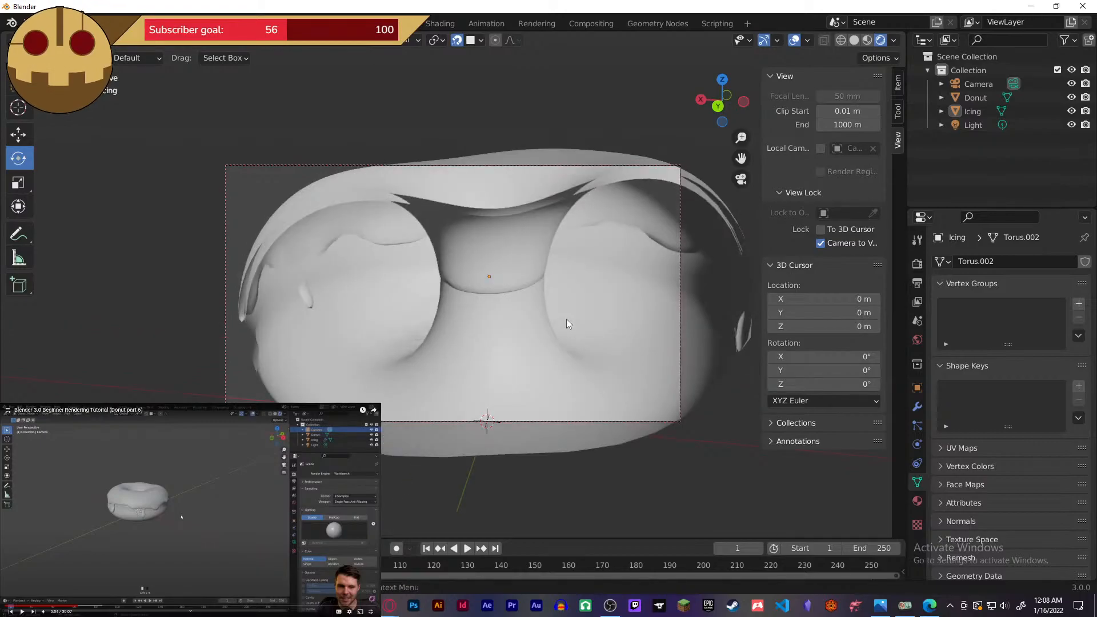
pyautogui.scroll(-5, 567, 319)
pyautogui.moveTo(567, 320)
pyautogui.mouseDown(button='middle')
pyautogui.moveTo(596, 321)
pyautogui.moveTo(534, 314)
pyautogui.moveTo(587, 326)
pyautogui.moveTo(551, 328)
pyautogui.moveTo(571, 332)
pyautogui.mouseUp(button='middle')
pyautogui.scroll(5, 545, 313)
pyautogui.scroll(-5, 545, 314)
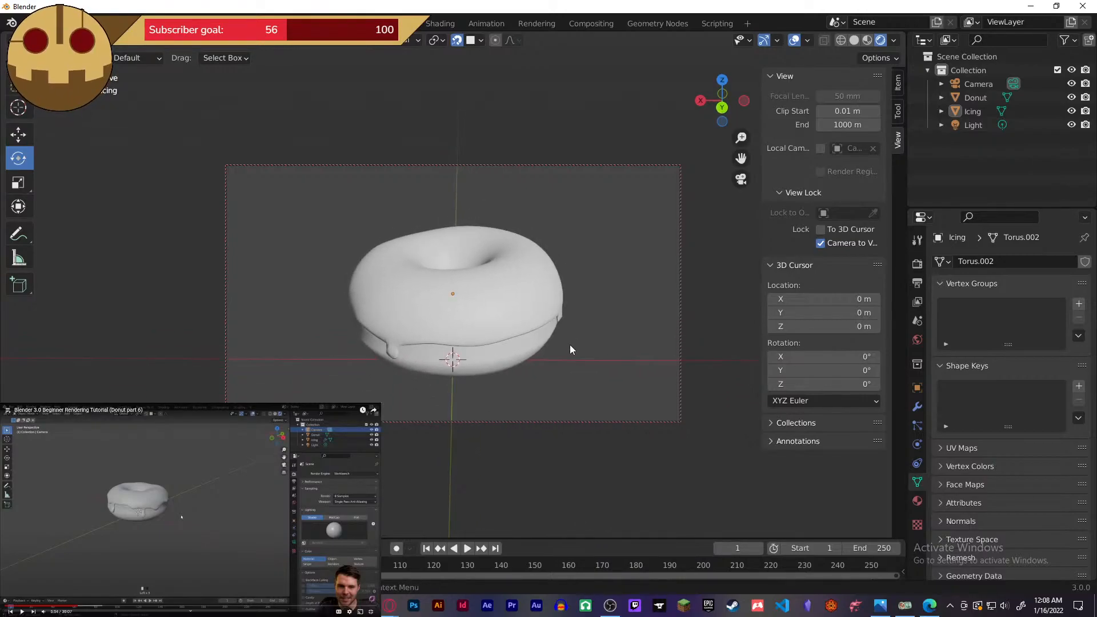
# - Unlock the camera from the view, leave the camera view, and show the donut and camera together from outside
pyautogui.click(820, 244)
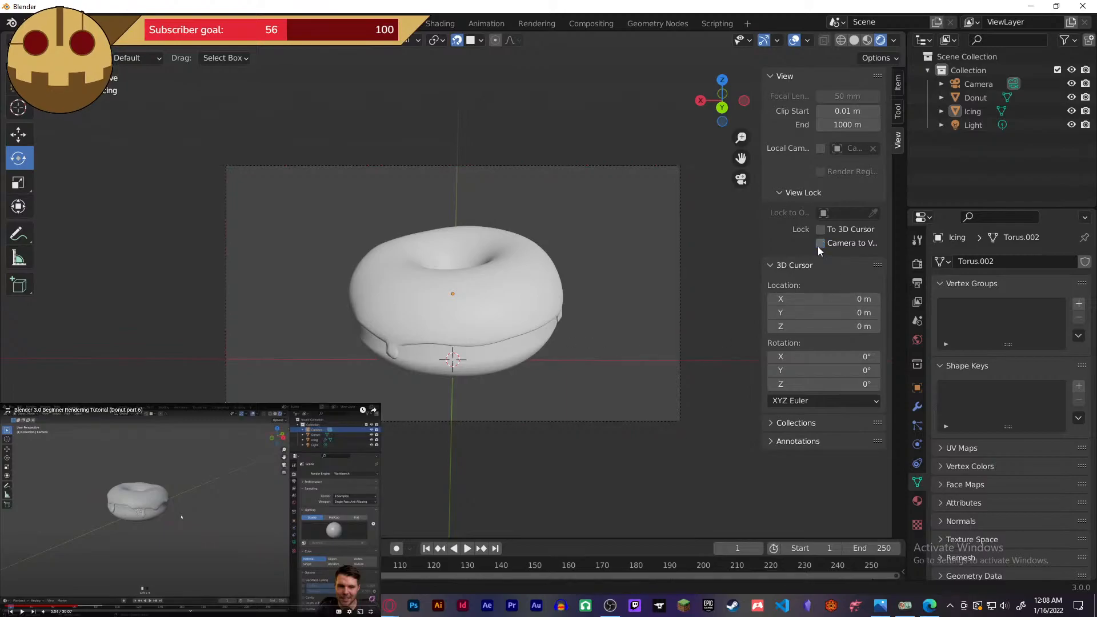
pyautogui.press('KP_0')
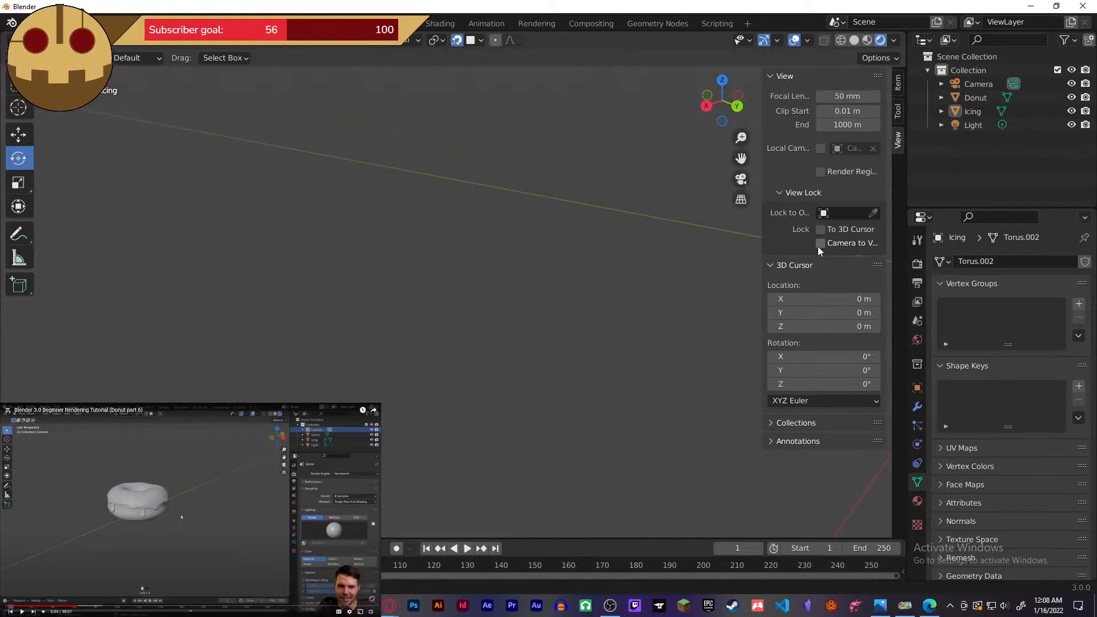
pyautogui.scroll(5, 504, 385)
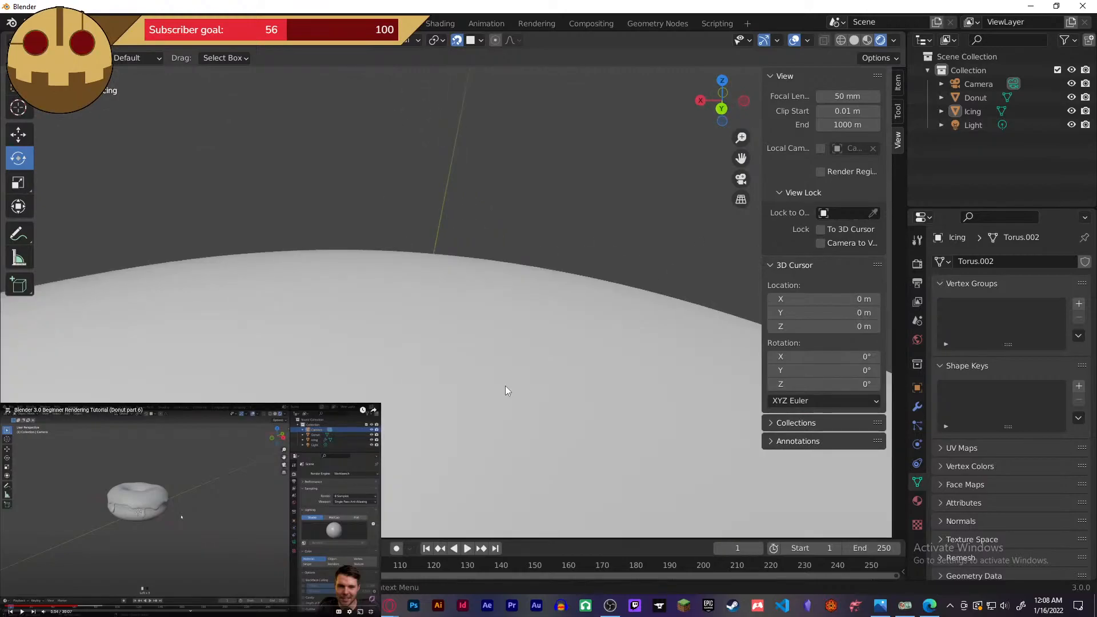
pyautogui.moveTo(471, 399); pyautogui.dragTo(564, 401, button='middle')
pyautogui.scroll(-8, 225, 366)
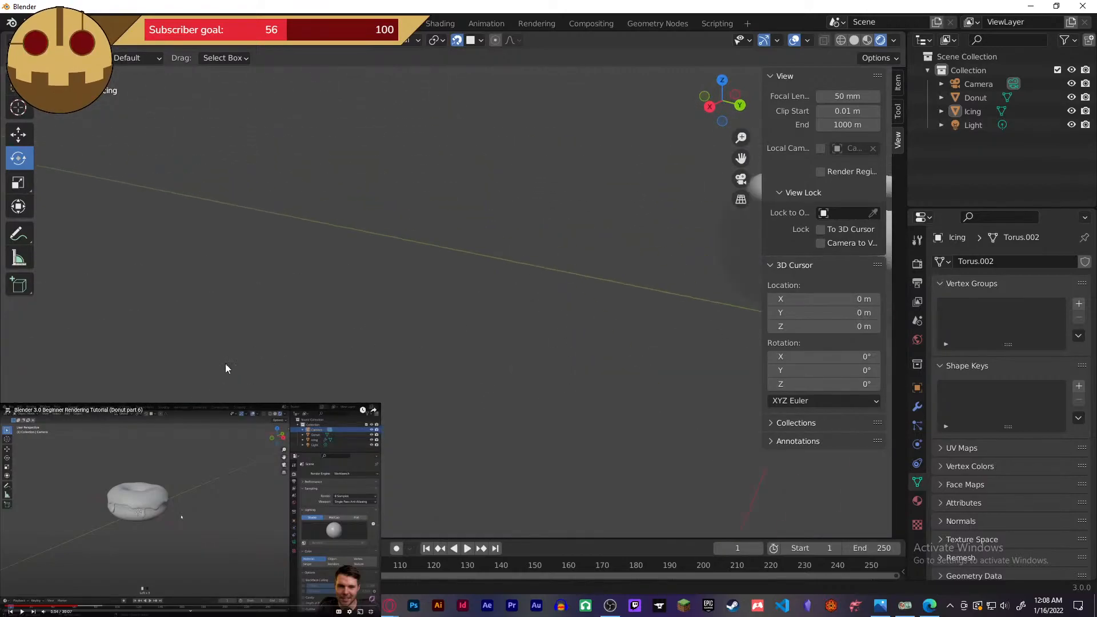
pyautogui.moveTo(430, 351); pyautogui.dragTo(457, 383, button='middle')
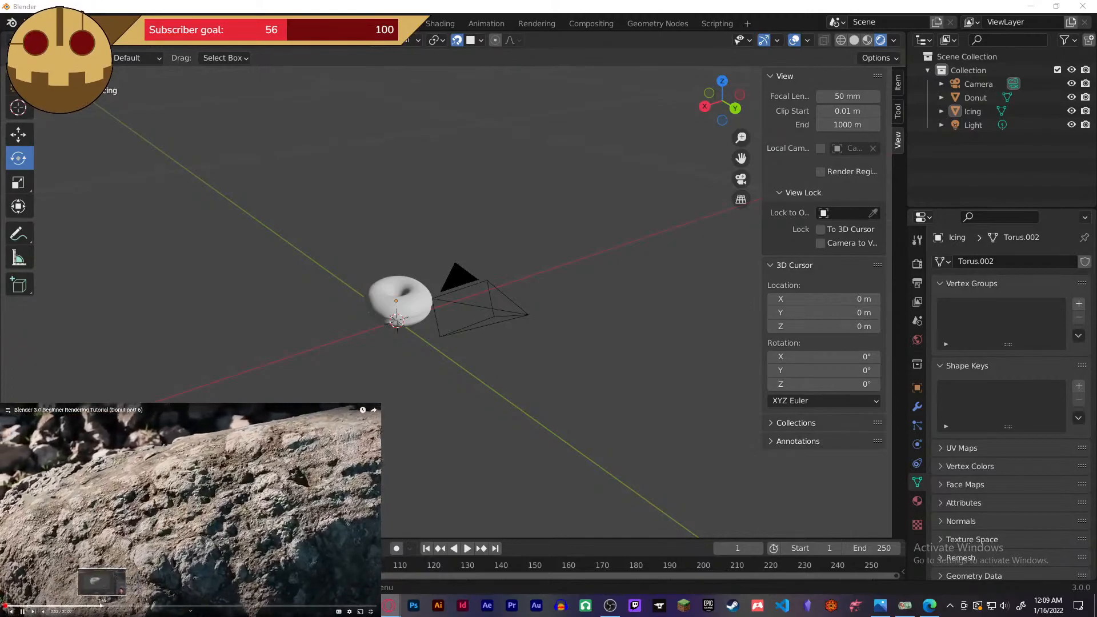
# - Skip to another part of the tutorial video, display the active tool's settings, and switch to the Move tool
pyautogui.click(96, 606)
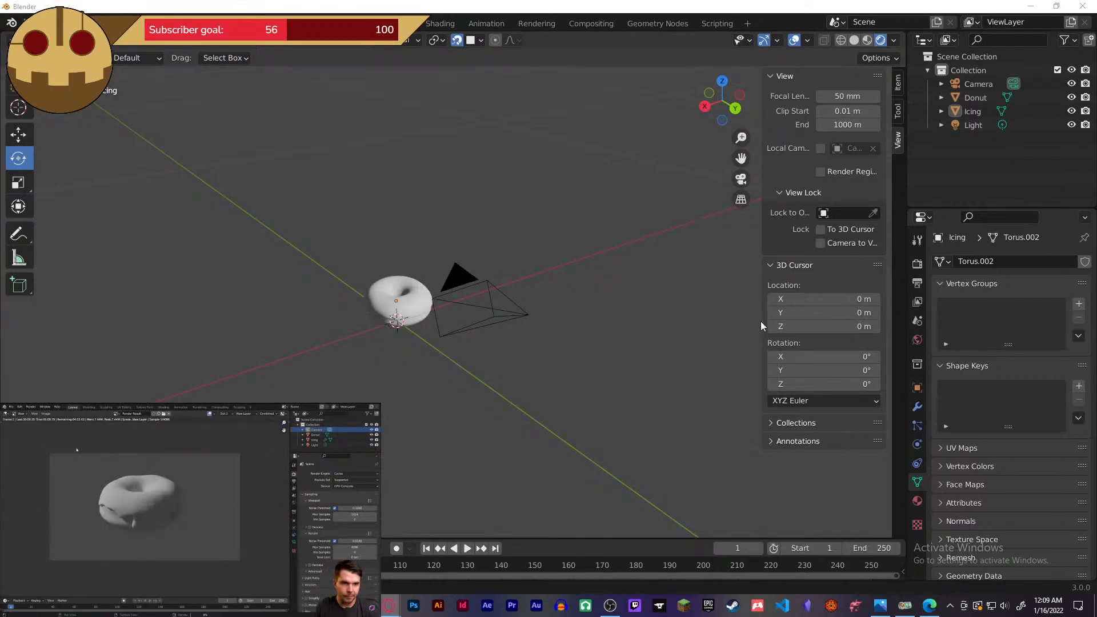
pyautogui.click(918, 241)
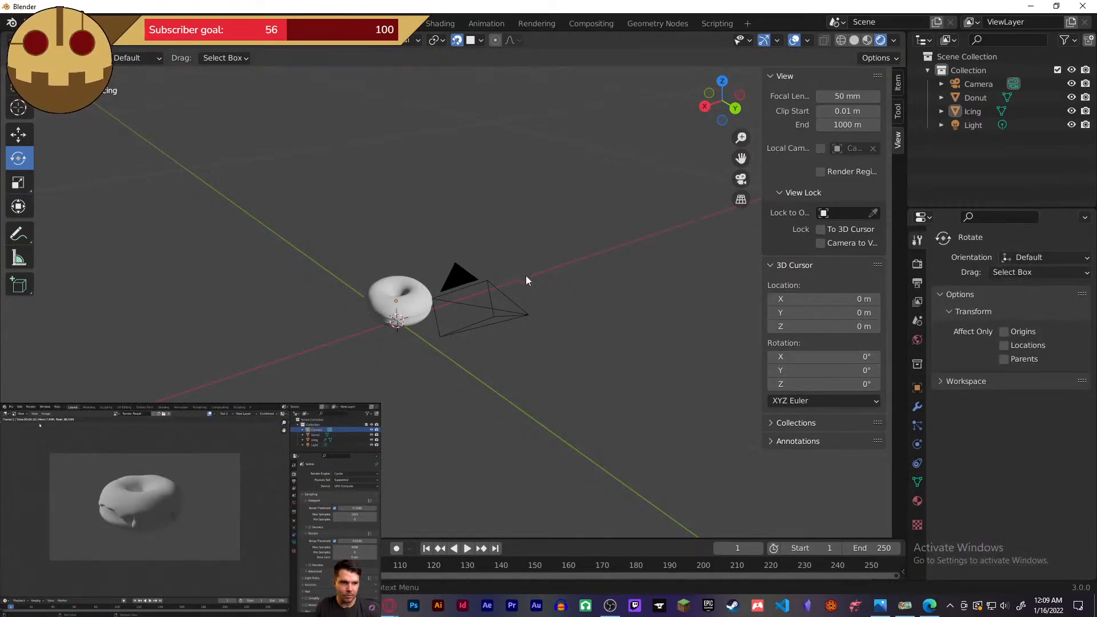
pyautogui.click(17, 134)
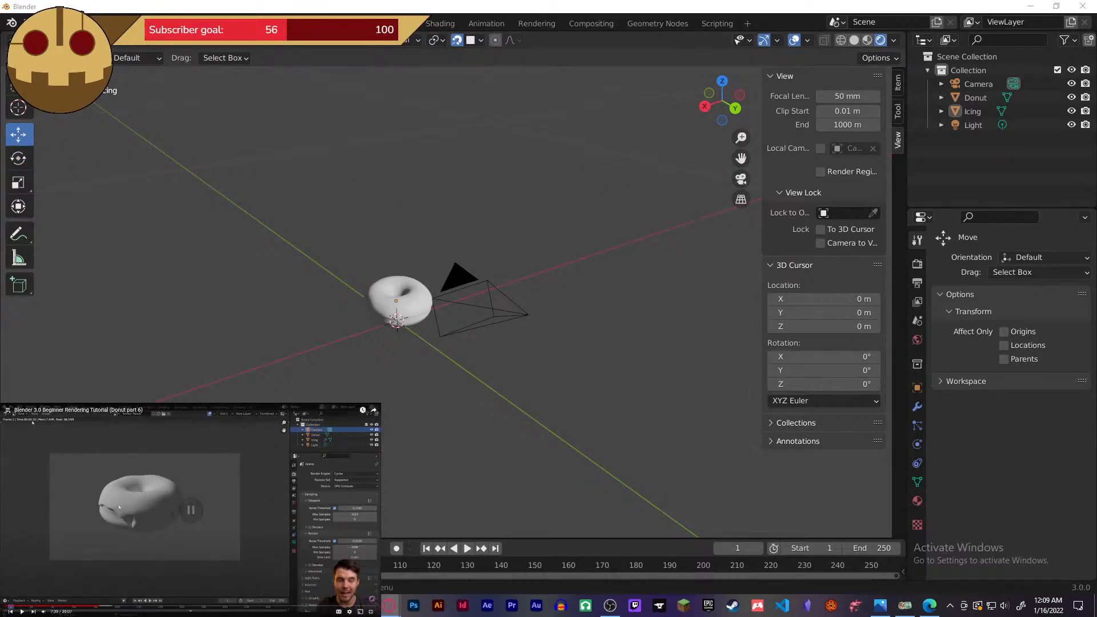
# - Rewind the tutorial video to an earlier section and resume its playback
pyautogui.press('Left')
pyautogui.press('Left')
pyautogui.press('Left')
pyautogui.press('Left')
pyautogui.press('Left')
pyautogui.press('Left')
pyautogui.press('Left')
pyautogui.press('Left')
pyautogui.press('Left')
pyautogui.press('Left')
pyautogui.press('Left')
pyautogui.press('Left')
pyautogui.press('Left')
pyautogui.press('Left')
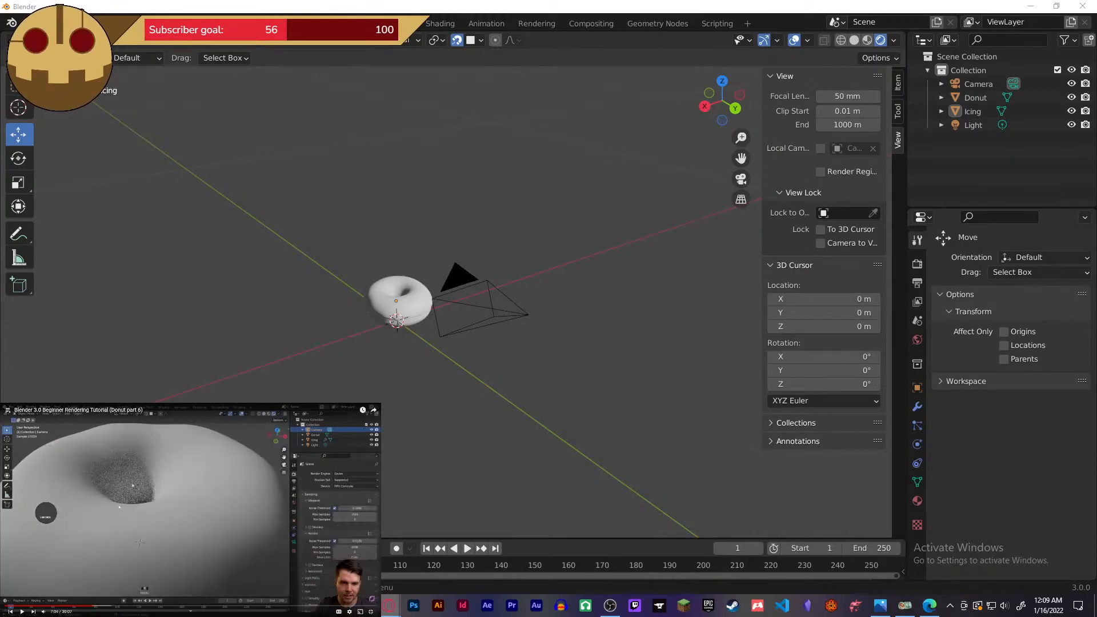
pyautogui.press('Left')
pyautogui.press('Left')
pyautogui.press('Left')
pyautogui.press('Left')
pyautogui.press('Left')
pyautogui.press('Left')
pyautogui.press('Left')
pyautogui.press('Left')
pyautogui.press('Left')
pyautogui.press('Left')
pyautogui.press('Left')
pyautogui.press('Left')
pyautogui.press('Left')
pyautogui.press('Left')
pyautogui.press('Left')
pyautogui.press('Left')
pyautogui.press('Left')
pyautogui.press('Left')
pyautogui.press('Left')
pyautogui.press('Left')
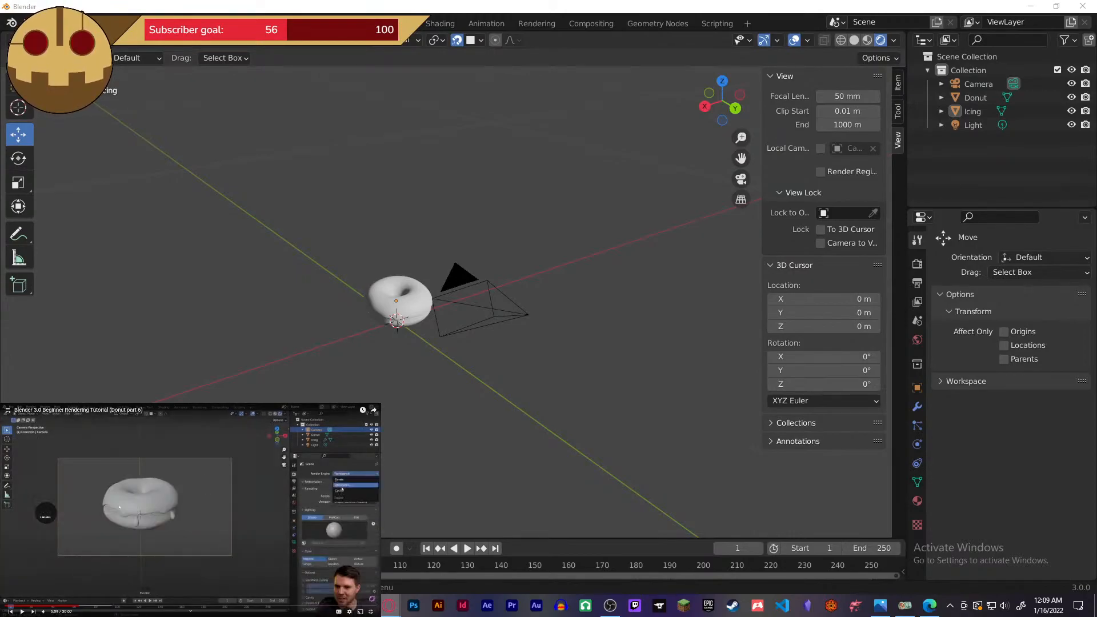
pyautogui.press('space')
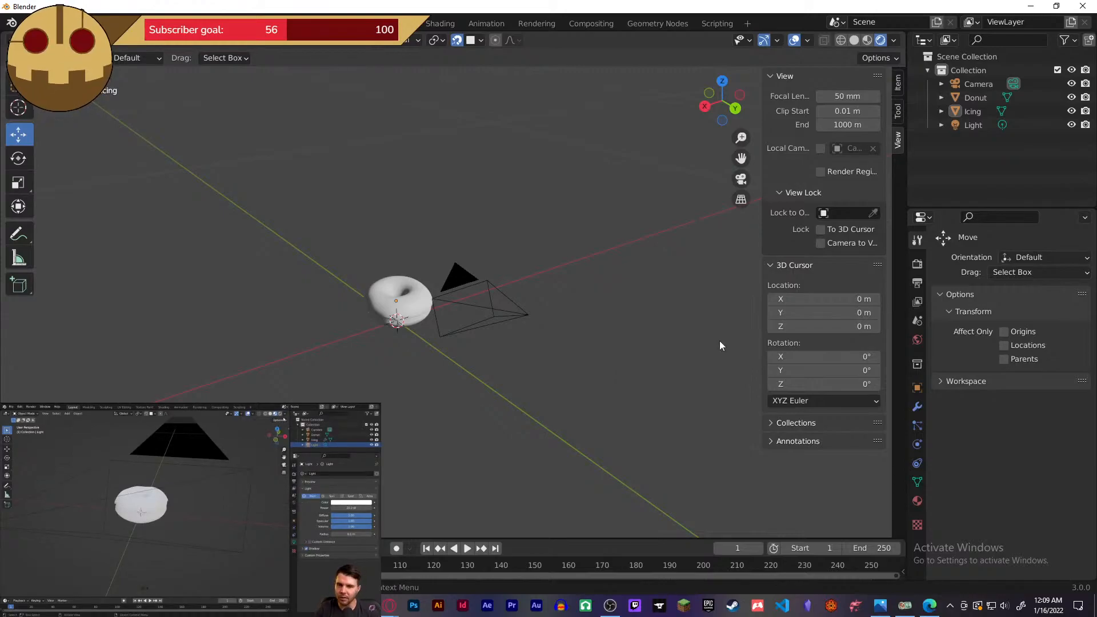
# - Compare the donut in Material Preview and Rendered shading, ending in Rendered, and inspect it from another angle
pyautogui.click(868, 41)
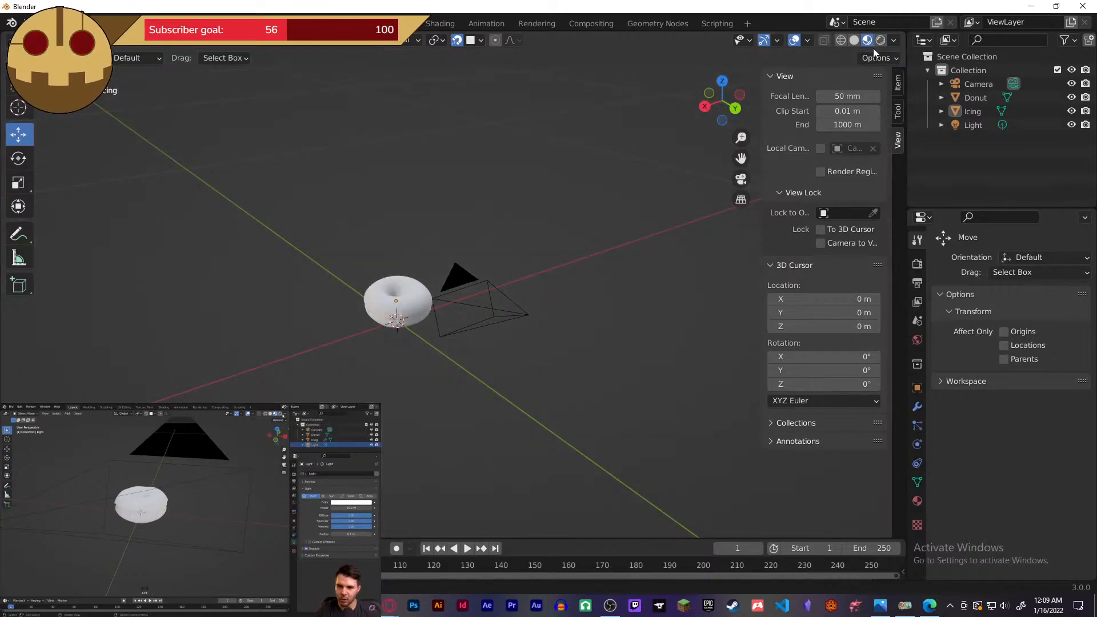
pyautogui.scroll(6, 513, 375)
pyautogui.scroll(-4, 507, 382)
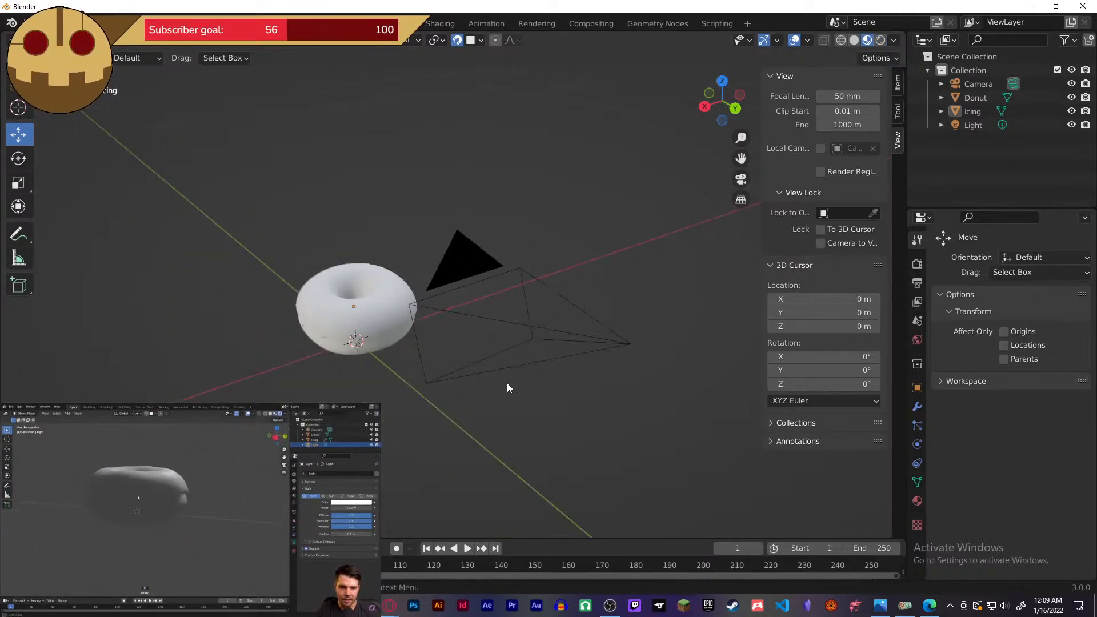
pyautogui.click(880, 41)
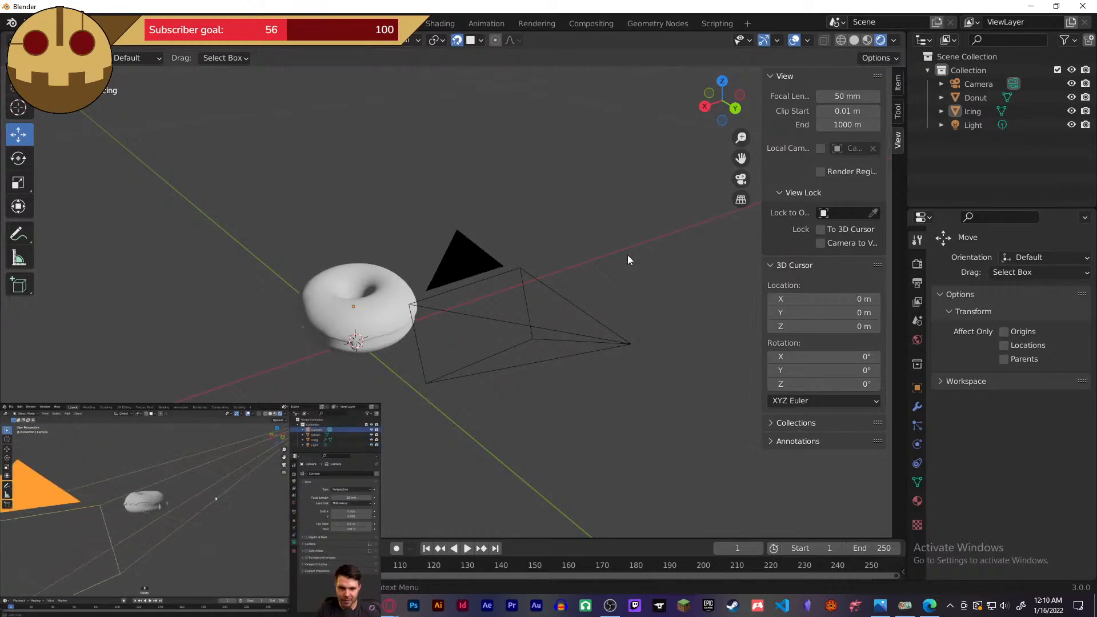
pyautogui.moveTo(588, 341); pyautogui.dragTo(500, 417, button='middle')
pyautogui.keyDown('shift'); pyautogui.moveTo(552, 359); pyautogui.dragTo(556, 381, button='middle'); pyautogui.keyUp('shift')
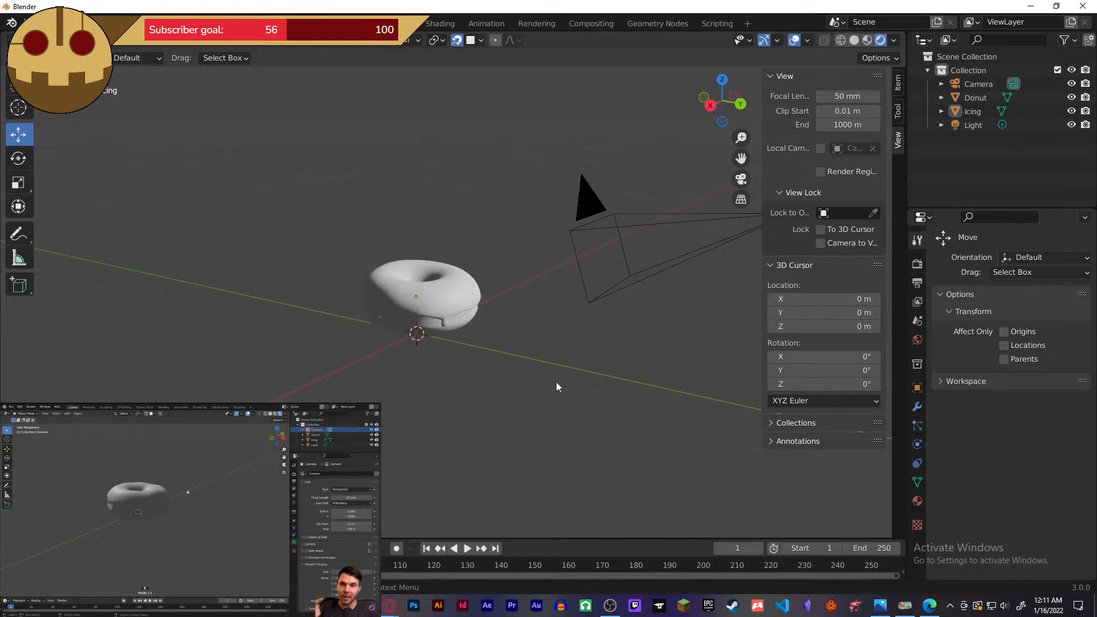
pyautogui.click(442, 289)
pyautogui.click(498, 359)
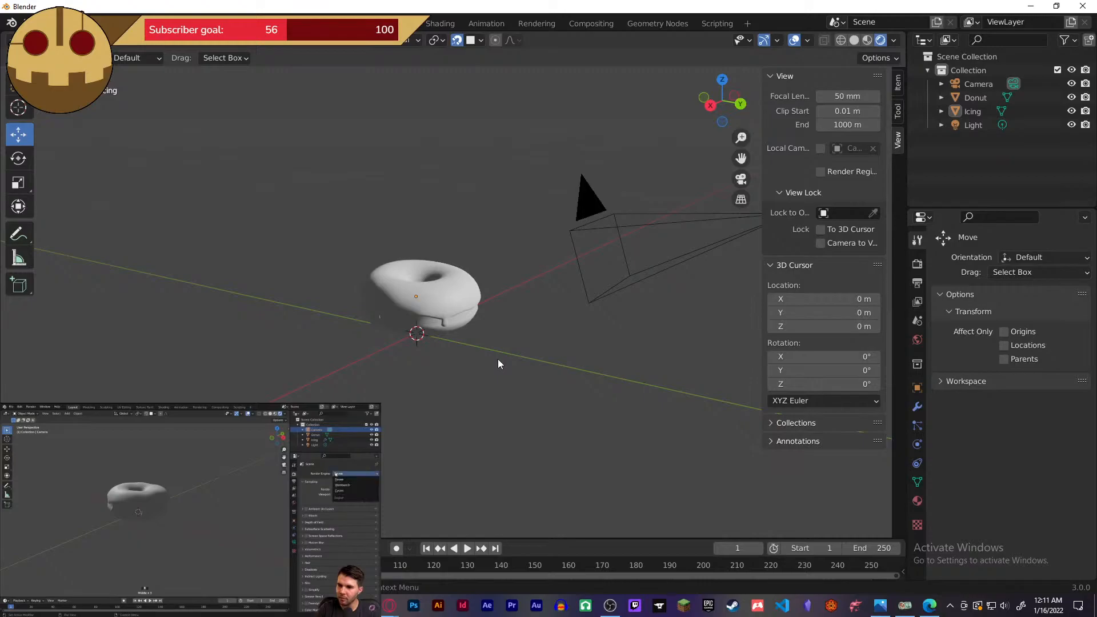
# - Set the scene's render engine to Cycles and view the donut through the active camera
pyautogui.click(917, 263)
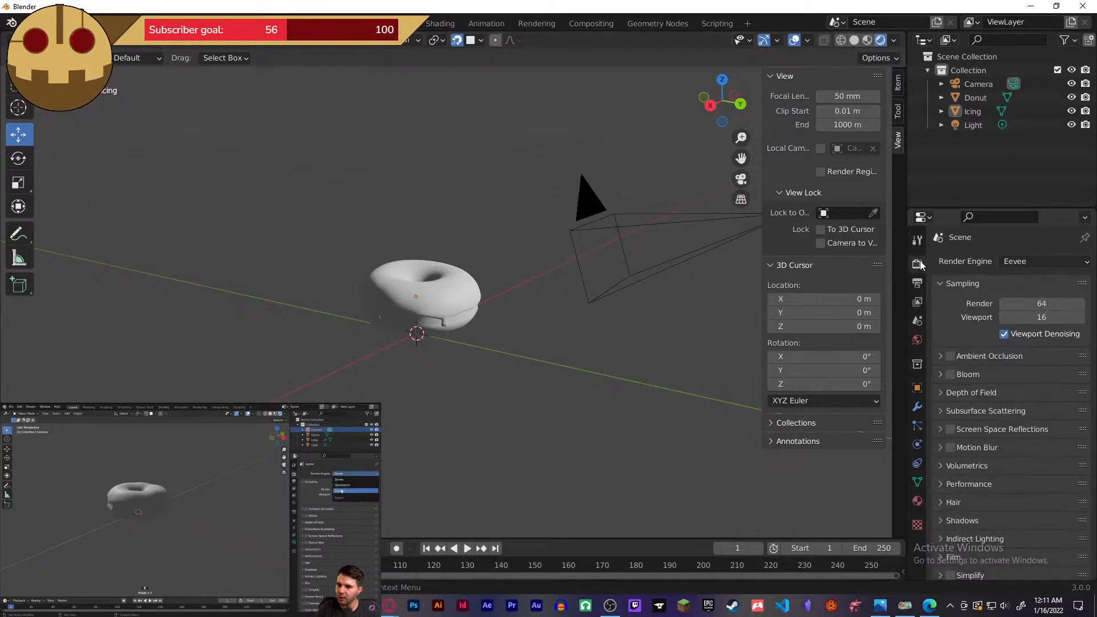
pyautogui.click(1026, 264)
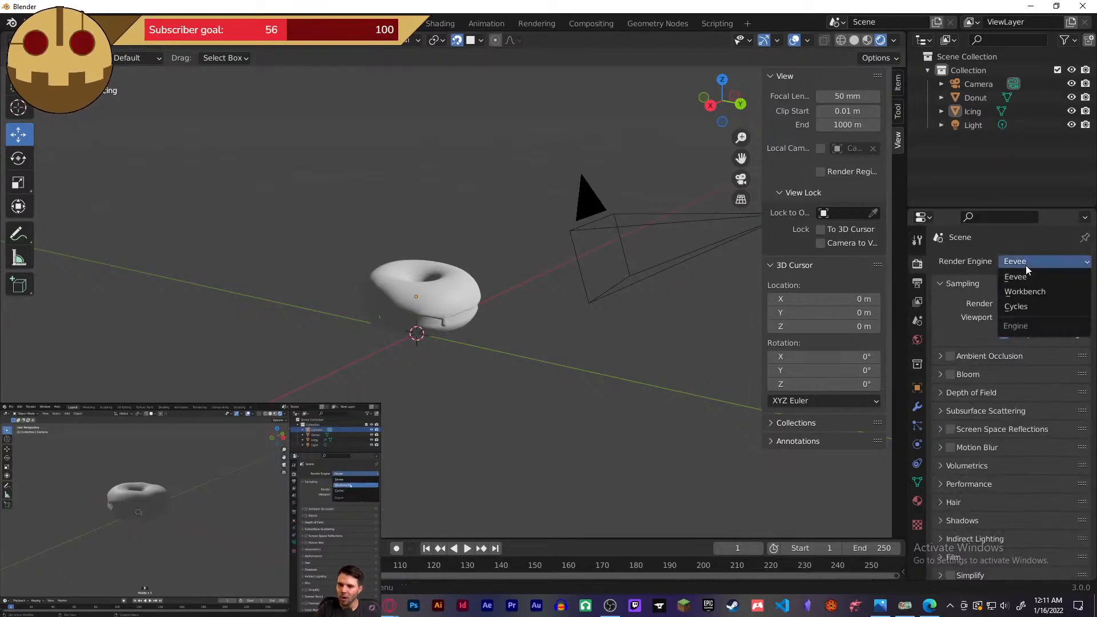
pyautogui.click(1019, 307)
pyautogui.moveTo(469, 370)
pyautogui.mouseDown(button='middle')
pyautogui.moveTo(469, 397)
pyautogui.moveTo(431, 403)
pyautogui.moveTo(417, 392)
pyautogui.moveTo(459, 366)
pyautogui.moveTo(460, 379)
pyautogui.mouseUp(button='middle')
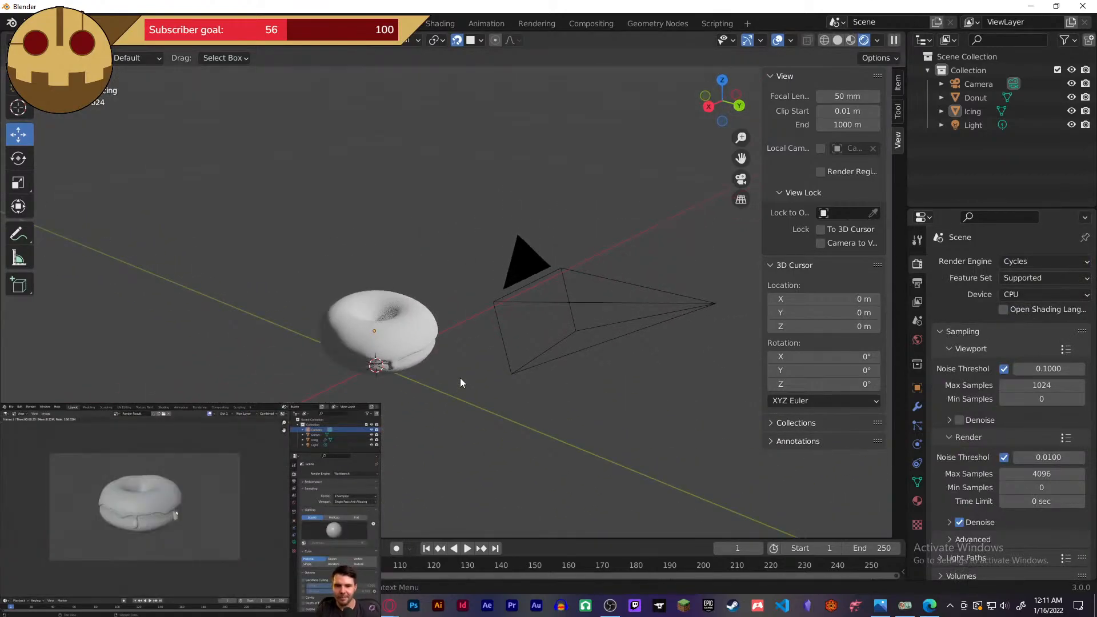
pyautogui.press('KP_0')
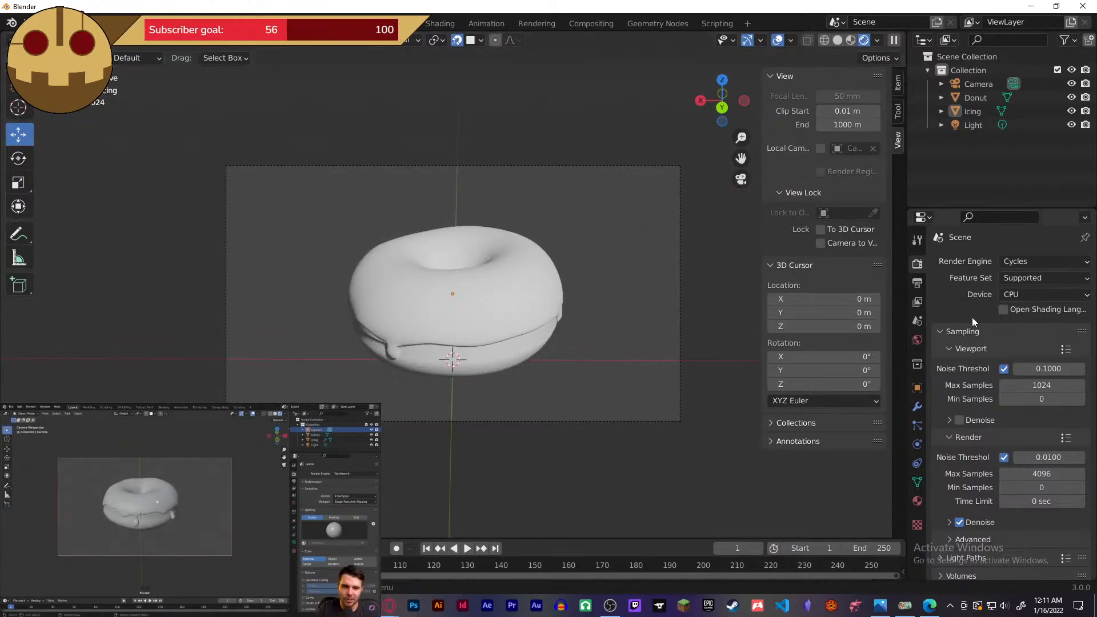
# - Compare the camera view in both engines by switching the render engine to Eevee and back to Cycles
pyautogui.click(1018, 263)
pyautogui.click(1024, 279)
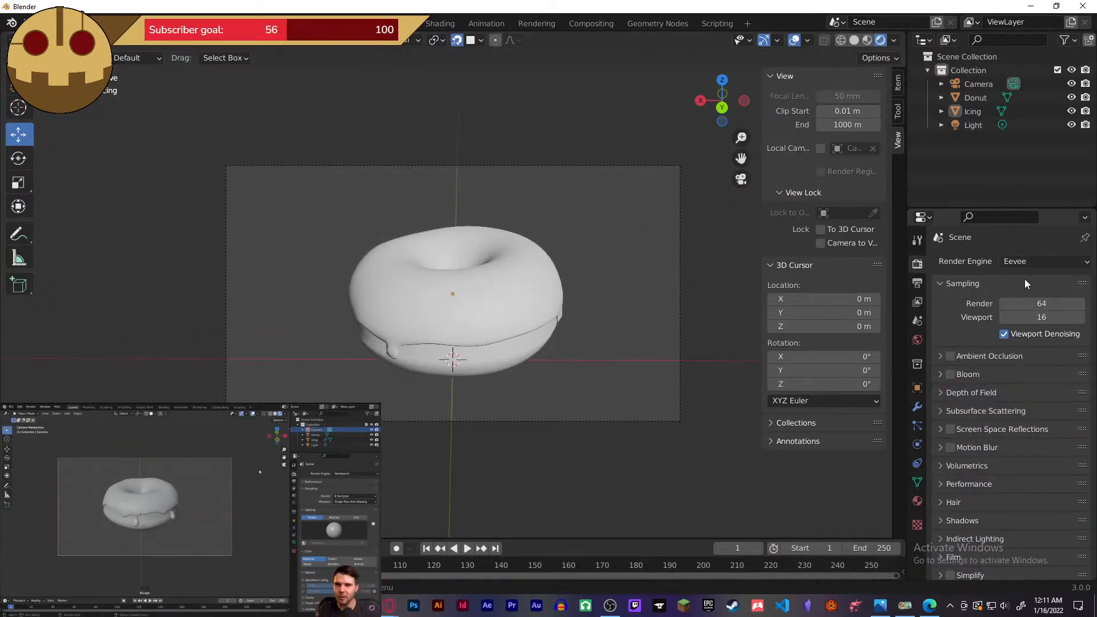
pyautogui.click(1025, 259)
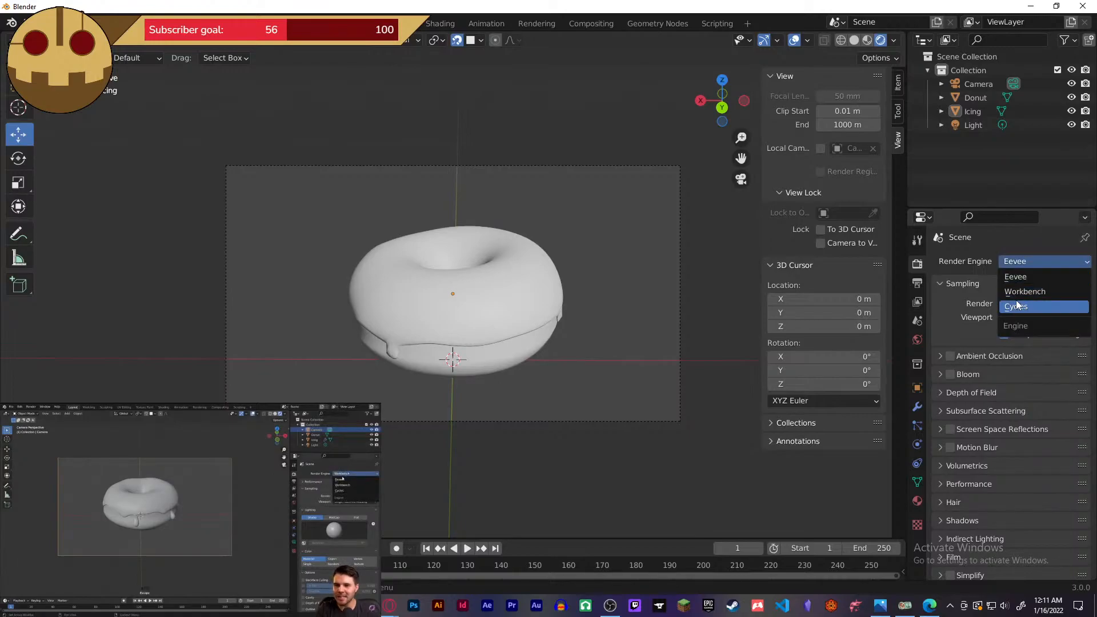
pyautogui.click(1016, 301)
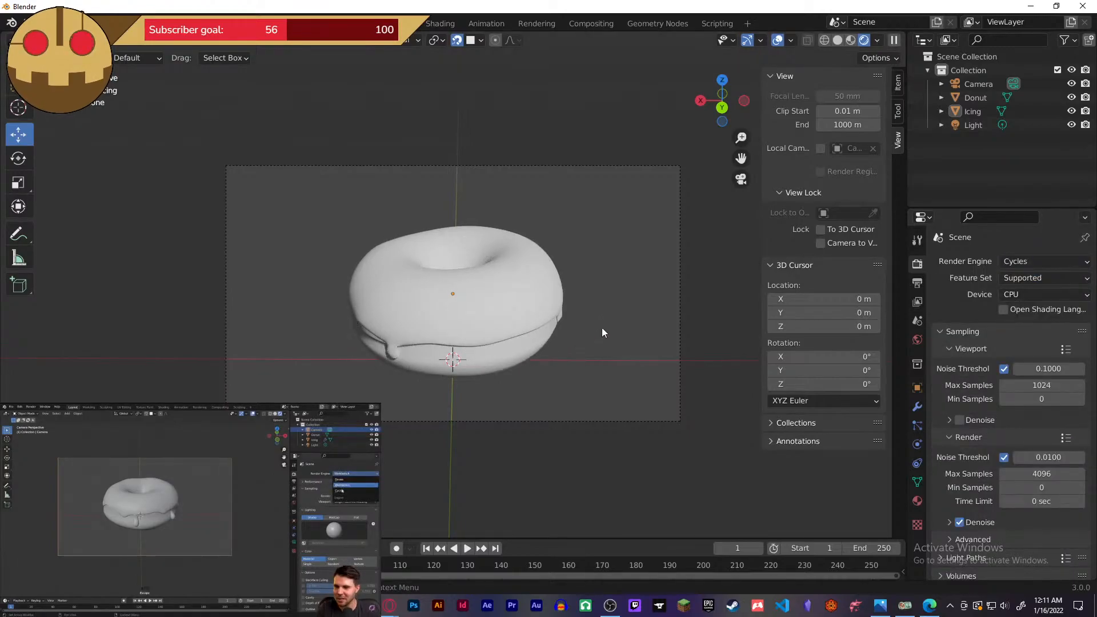
# - Select the donut base, change the render engine to Eevee, and clear the selection
pyautogui.click(496, 348)
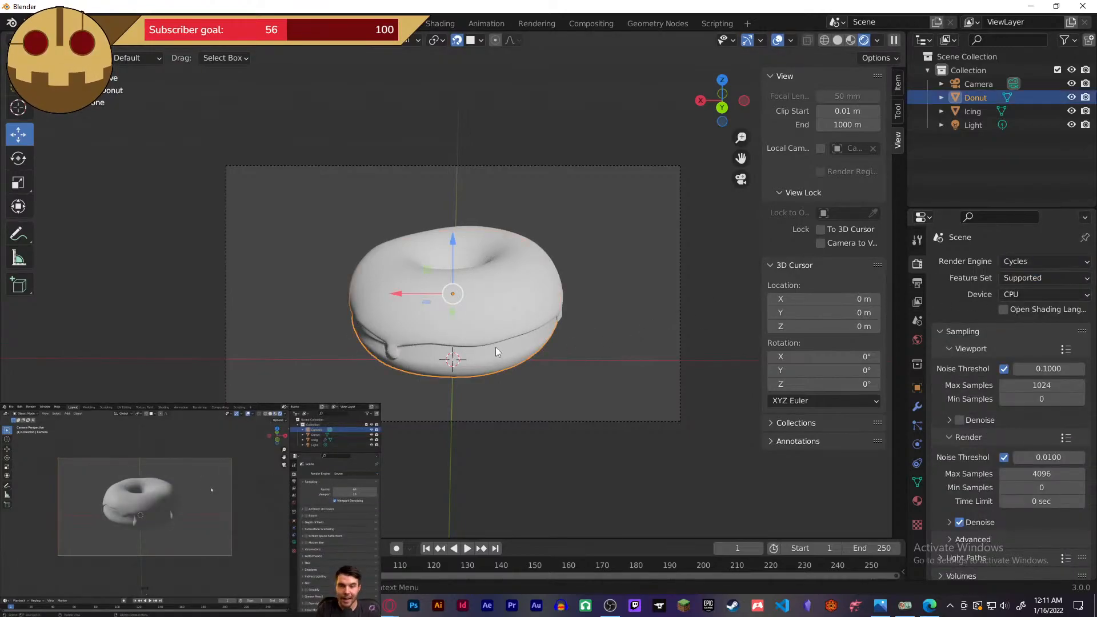
pyautogui.rightClick(495, 348)
pyautogui.click(495, 347)
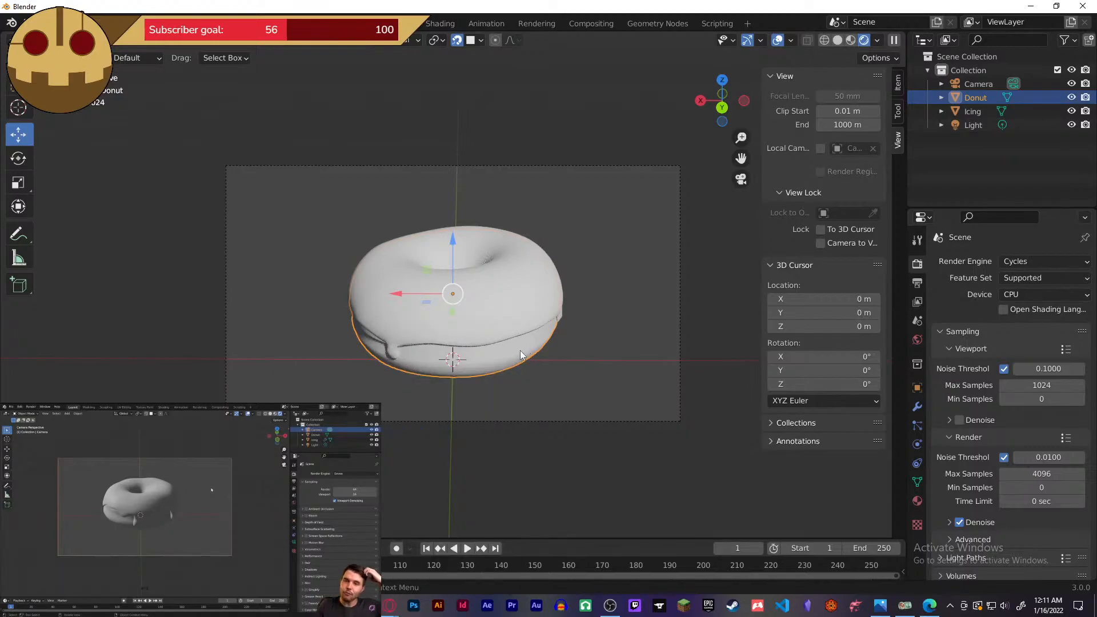
pyautogui.click(1027, 264)
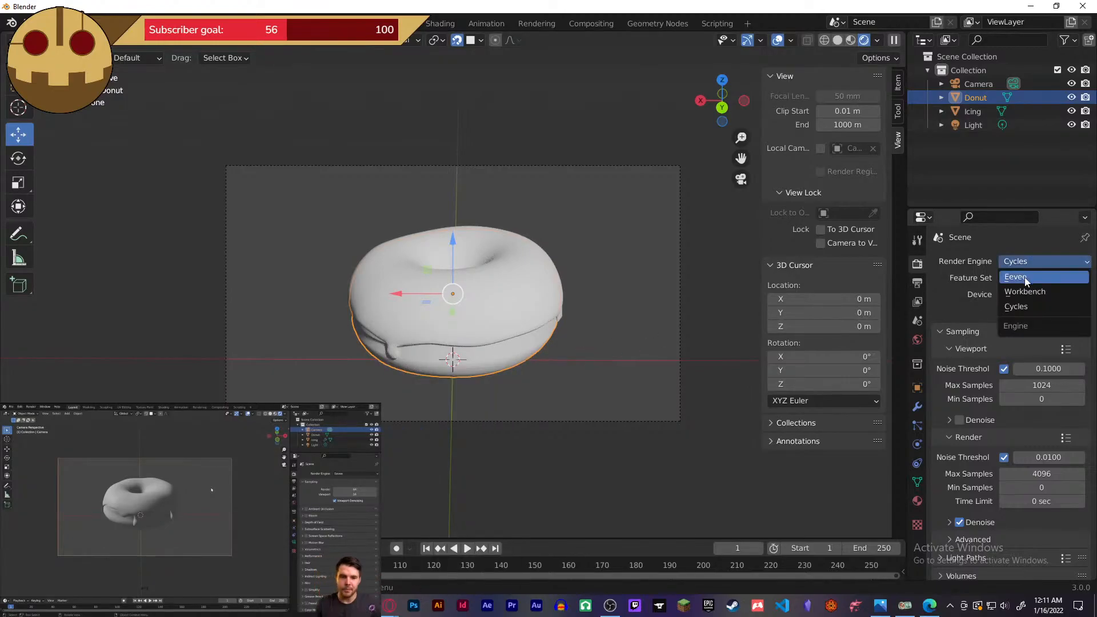
pyautogui.click(1024, 277)
pyautogui.click(598, 345)
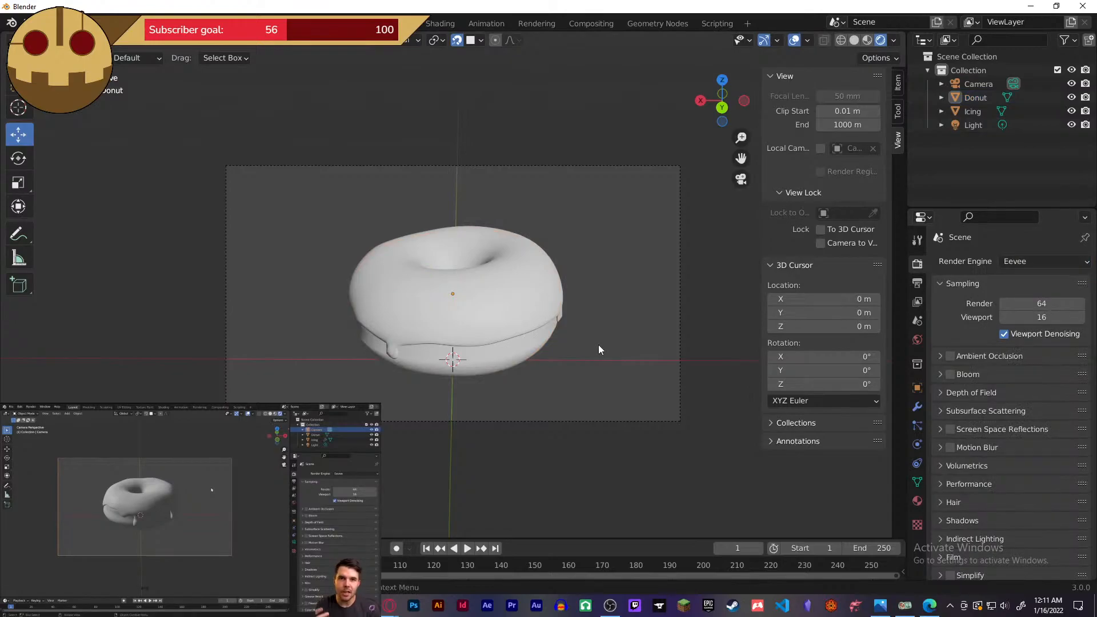
# - Leave the camera view and inspect the icing and donut by selecting each in turn, finishing with nothing selected
pyautogui.press('KP_0')
pyautogui.moveTo(530, 387)
pyautogui.mouseDown(button='middle')
pyautogui.moveTo(521, 338)
pyautogui.moveTo(507, 383)
pyautogui.moveTo(511, 366)
pyautogui.moveTo(529, 387)
pyautogui.moveTo(512, 383)
pyautogui.mouseUp(button='middle')
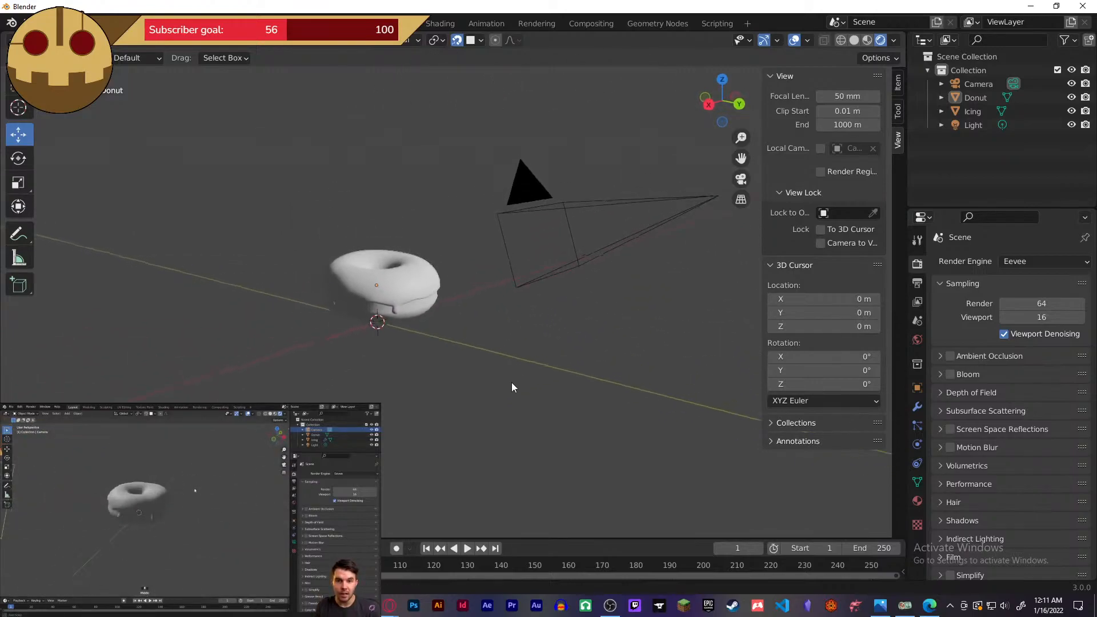
pyautogui.click(422, 306)
pyautogui.click(427, 274)
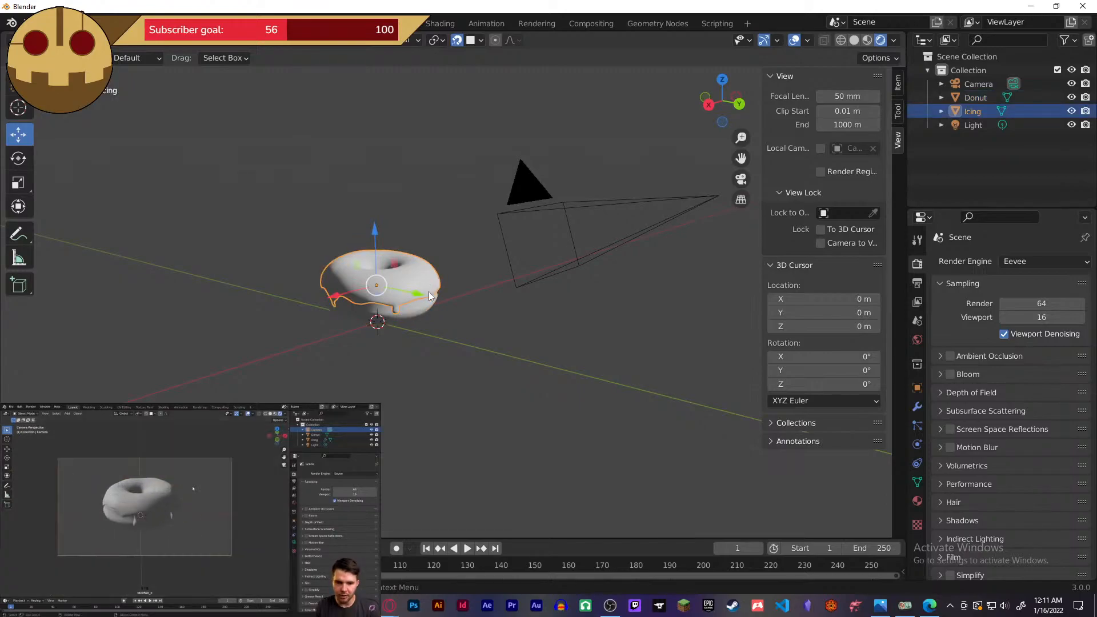
pyautogui.click(430, 307)
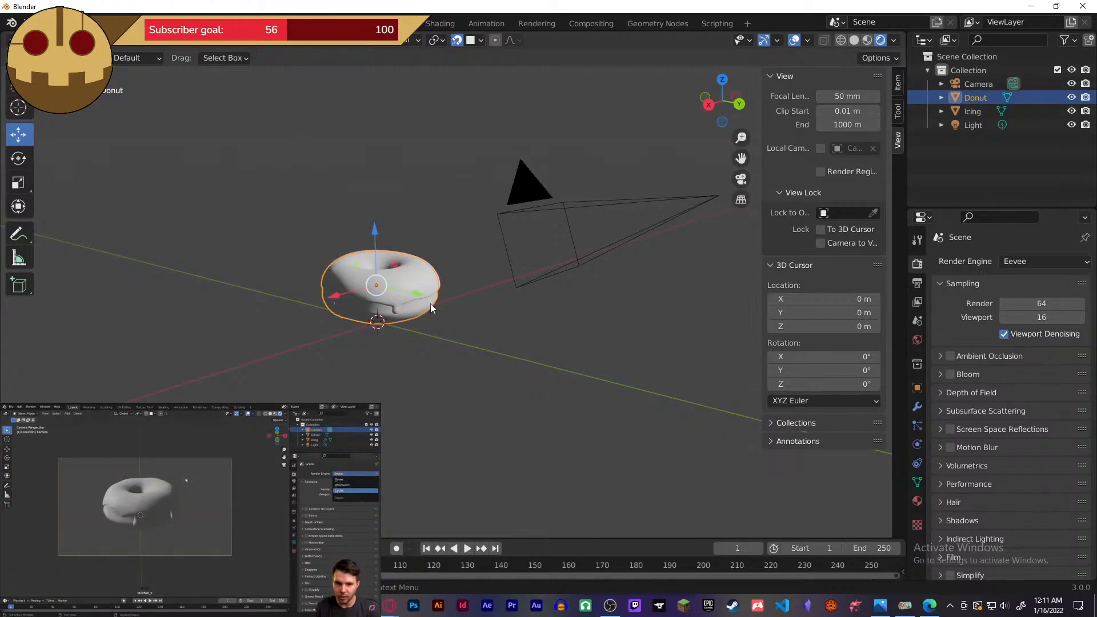
pyautogui.click(509, 351)
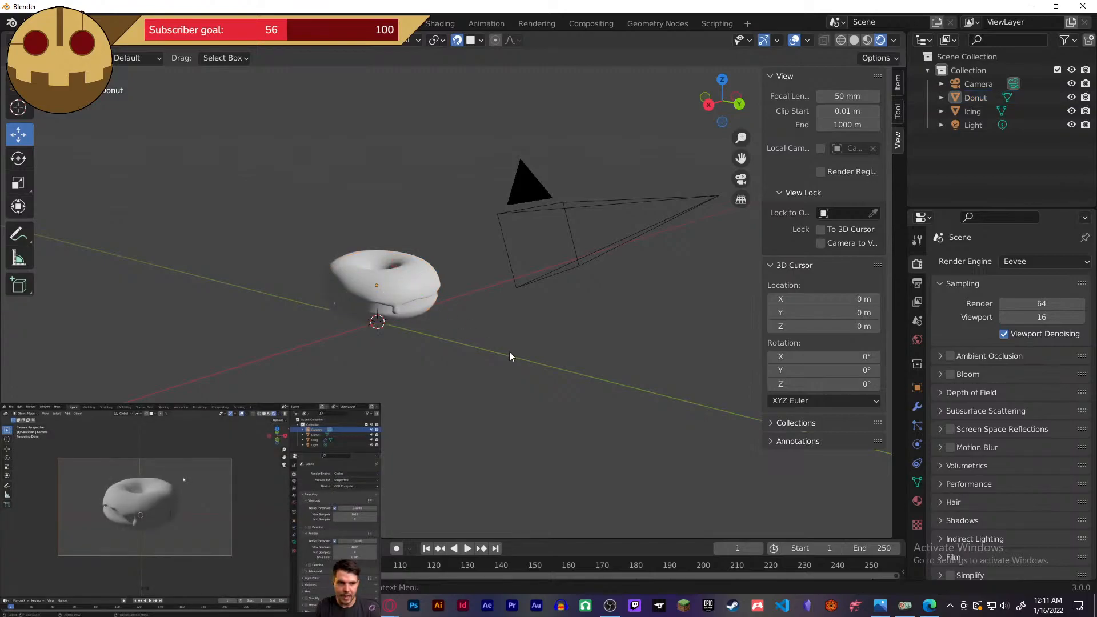
# - Return to the active camera's view and set the render engine to Cycles
pyautogui.press('KP_0')
pyautogui.click(1018, 263)
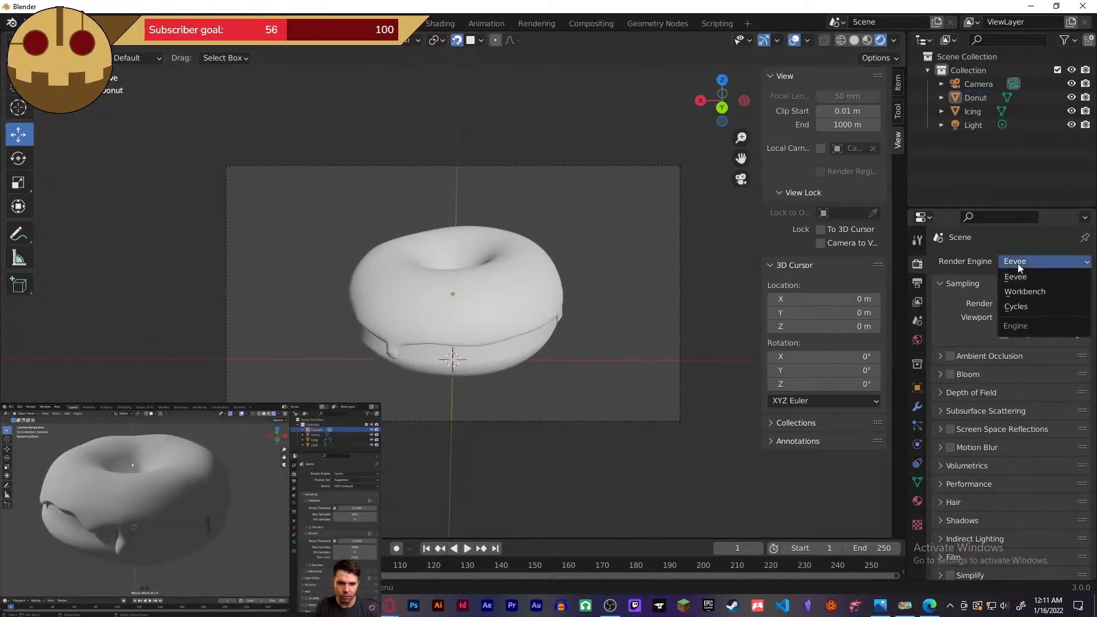
pyautogui.click(1023, 307)
# - Rotate the icing and donut base together about the vertical axis to about -346° Z, then clear the selection
pyautogui.click(477, 300)
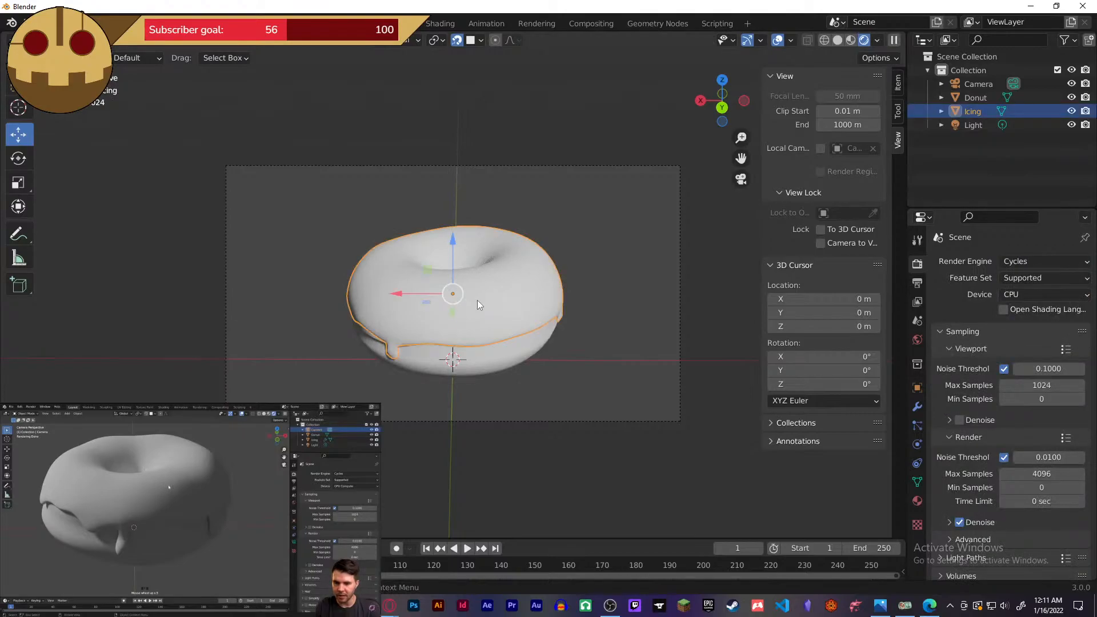
pyautogui.keyDown('shift'); pyautogui.click(484, 353); pyautogui.keyUp('shift')
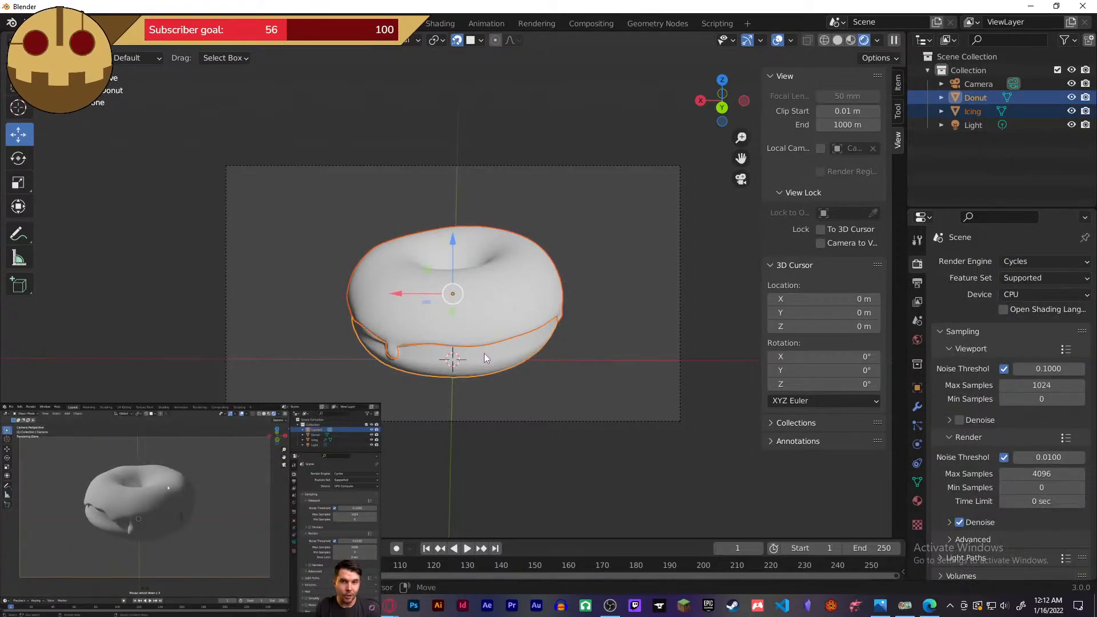
pyautogui.hotkey('shift', 'space')
pyautogui.click(475, 367)
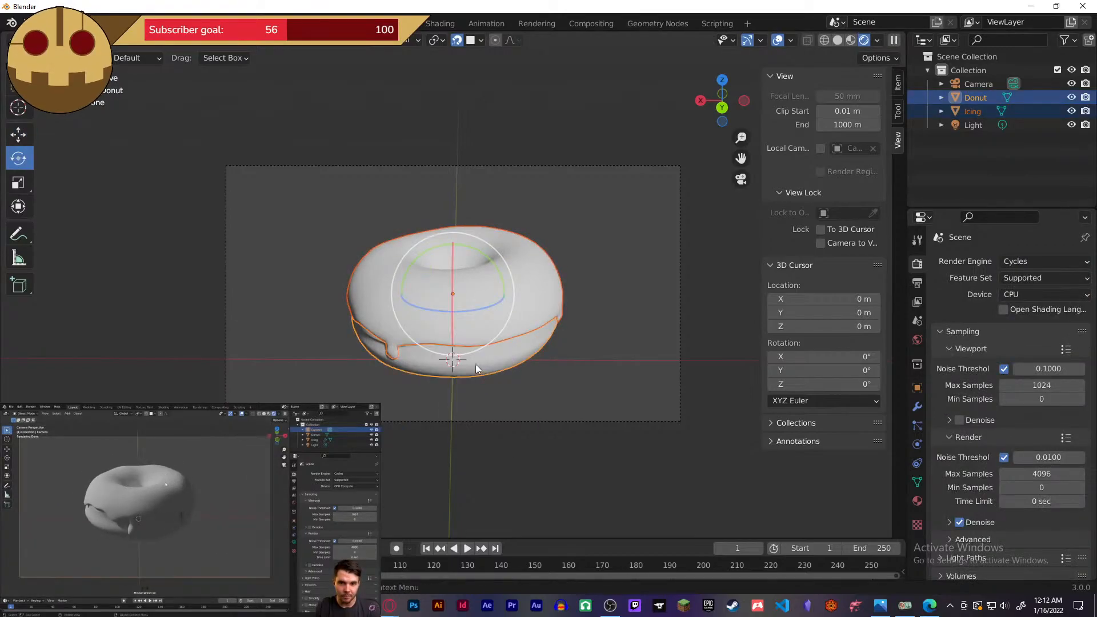
pyautogui.moveTo(456, 312); pyautogui.dragTo(556, 300)
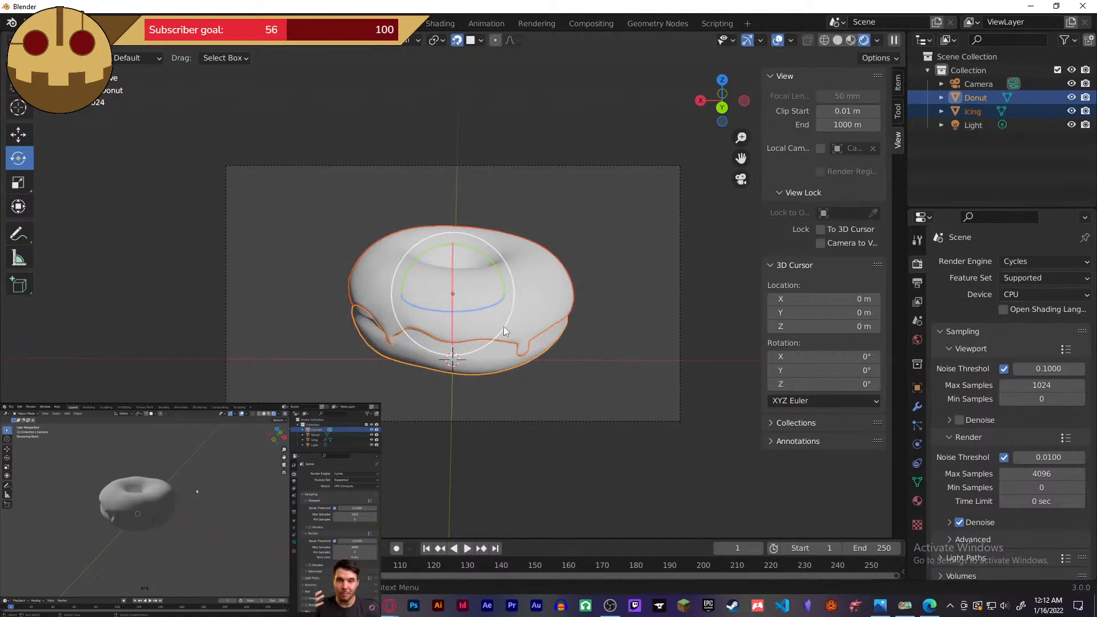
pyautogui.click(580, 348)
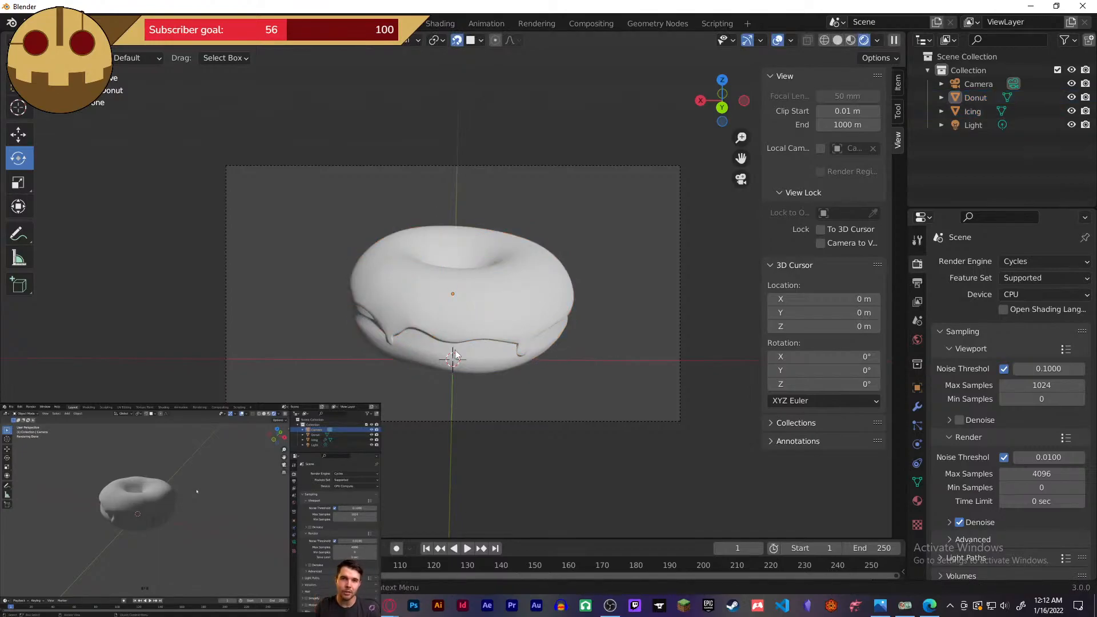
# - Select the donut base, inspect it from outside the camera, return to the active camera's view, and clear the selection
pyautogui.click(369, 318)
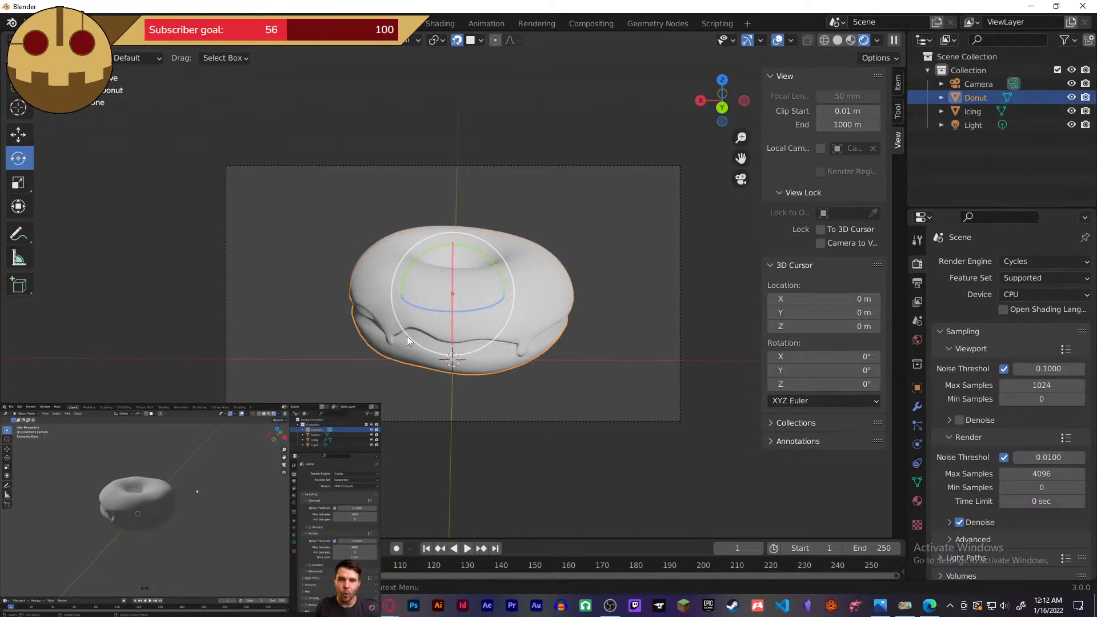
pyautogui.moveTo(631, 364); pyautogui.dragTo(613, 335, button='middle')
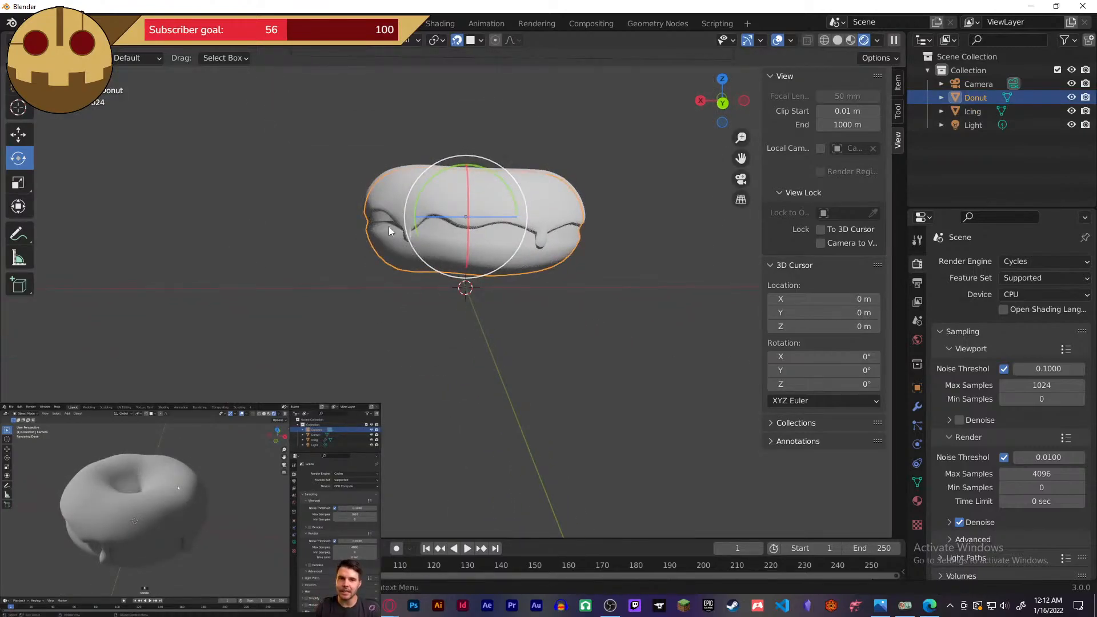
pyautogui.moveTo(505, 254); pyautogui.dragTo(550, 282, button='middle')
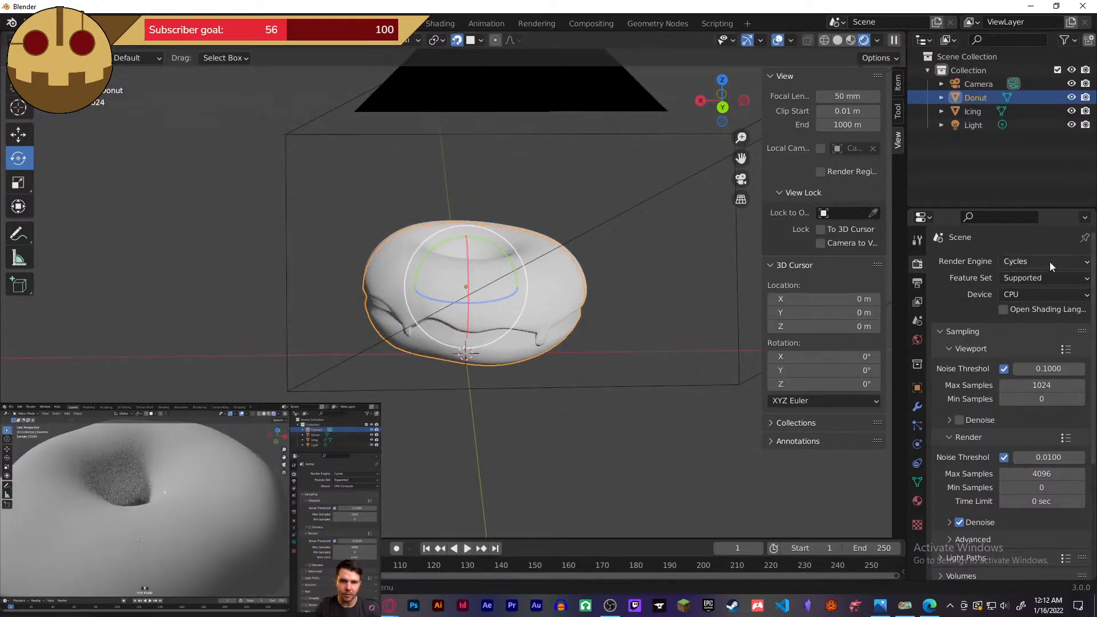
pyautogui.press('KP_0')
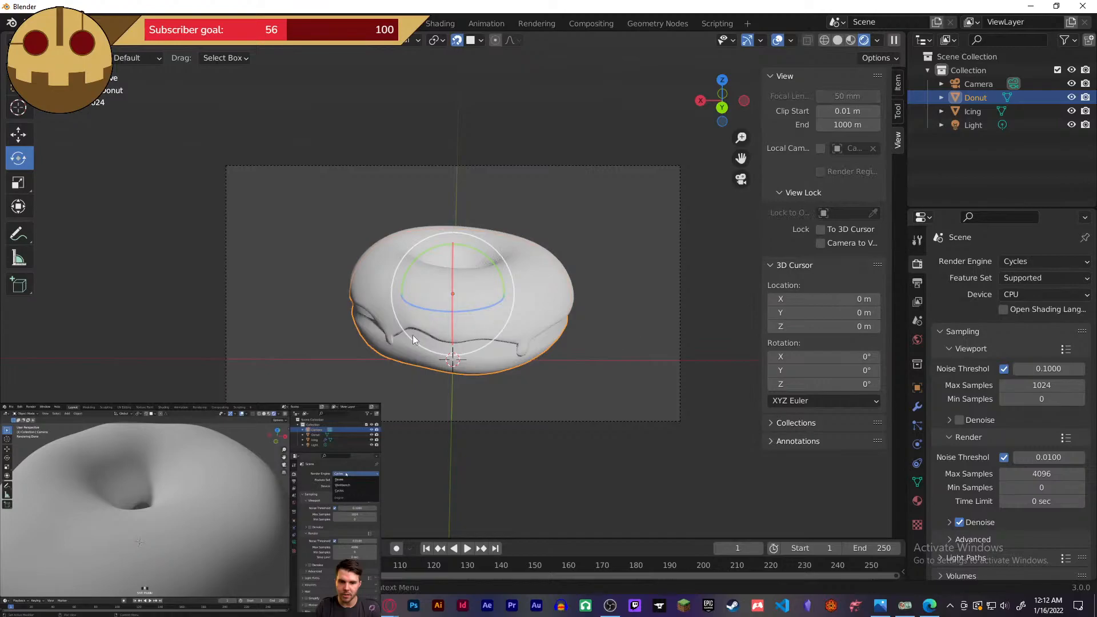
pyautogui.click(582, 384)
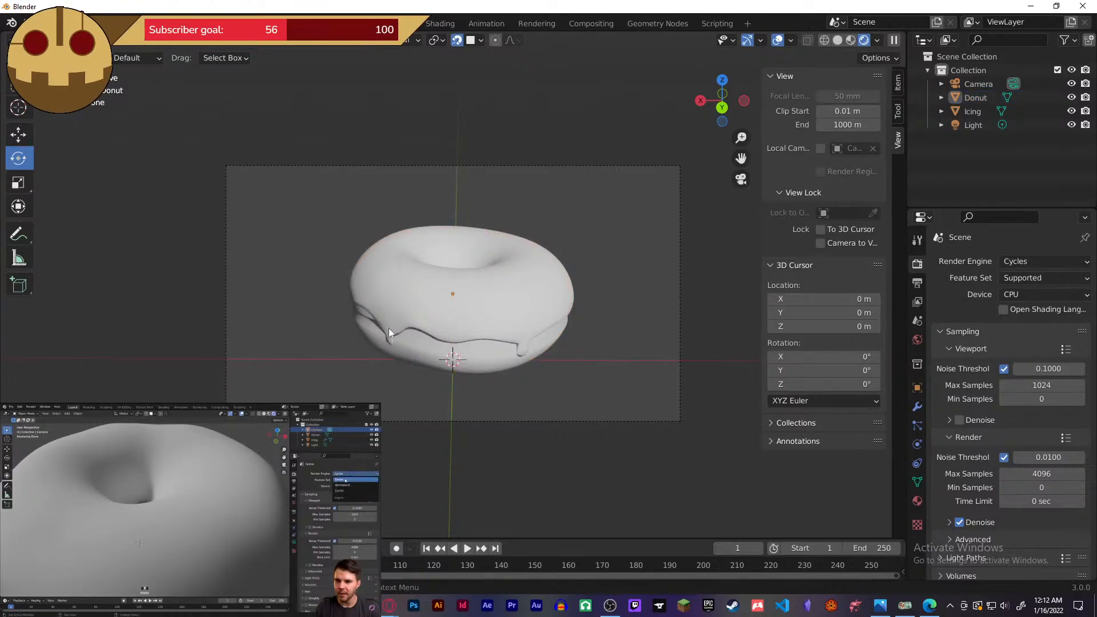
# - Select the donut base and look through its object, modifier, particle, physics and constraint properties
pyautogui.click(479, 347)
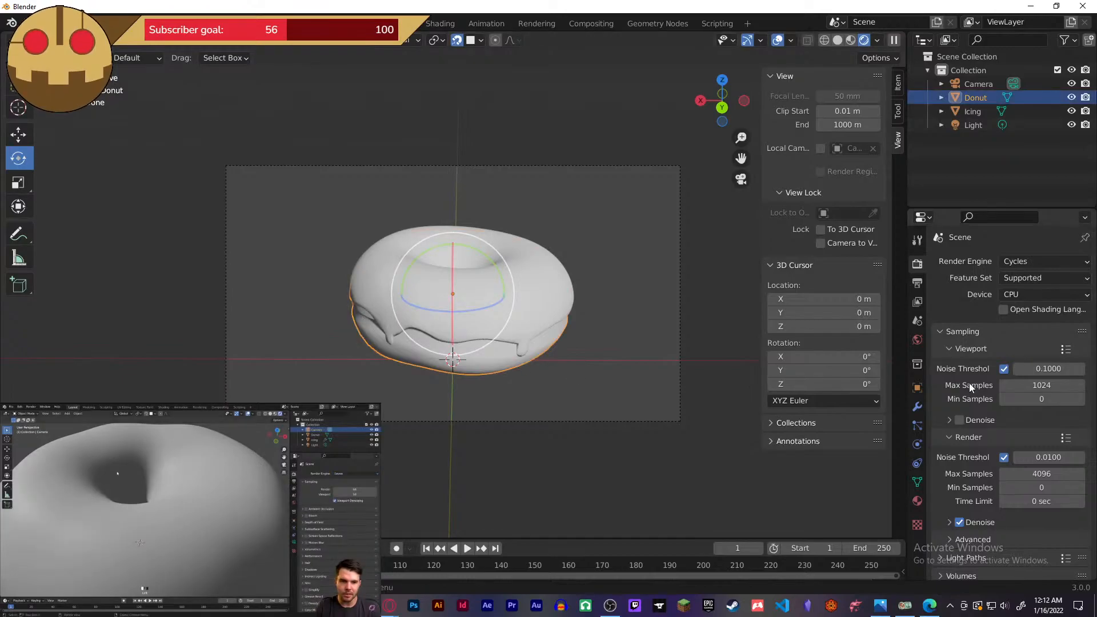
pyautogui.click(918, 388)
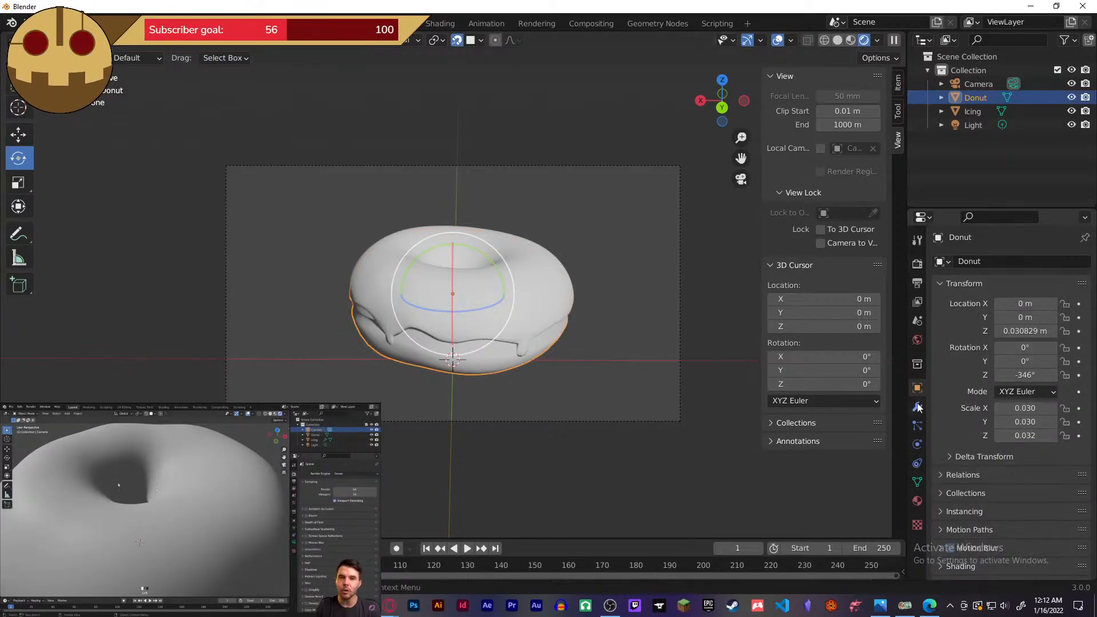
pyautogui.click(918, 408)
pyautogui.click(917, 426)
pyautogui.click(918, 444)
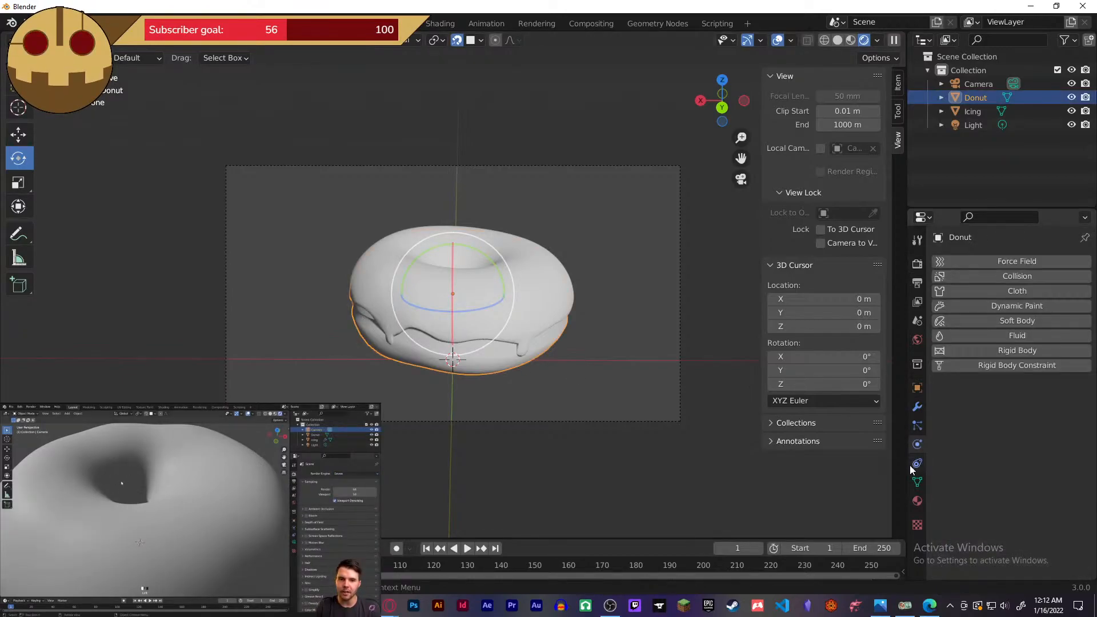
pyautogui.click(917, 462)
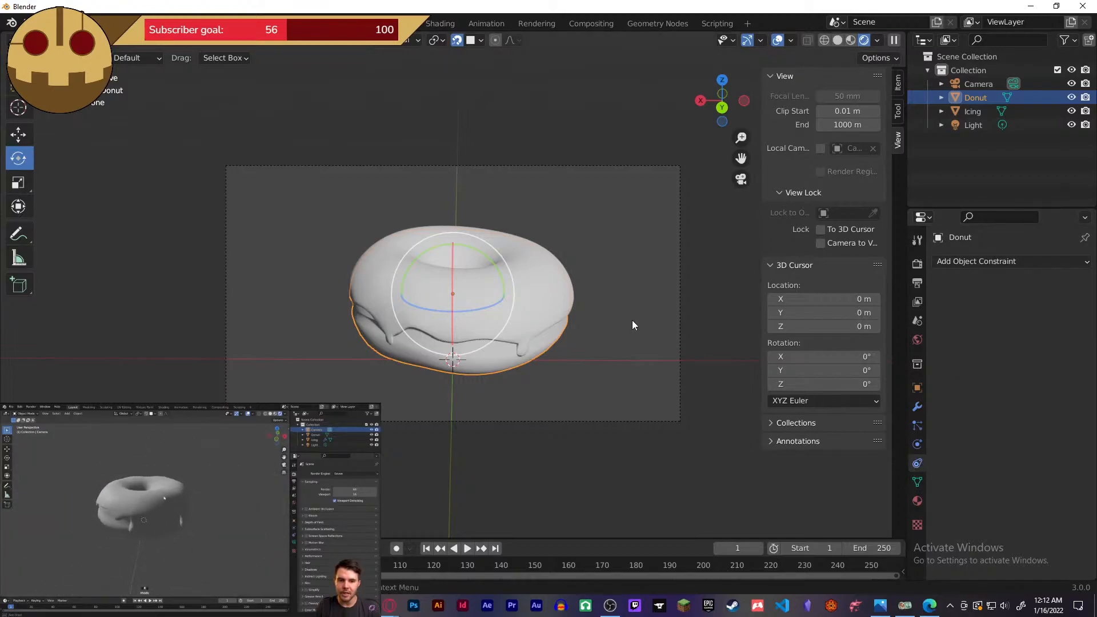
# - Lock the active camera to the view and reframe the donut closer, from a higher and slightly sideways angle
pyautogui.moveTo(632, 320); pyautogui.dragTo(628, 334, button='middle')
pyautogui.scroll(-2, 627, 334)
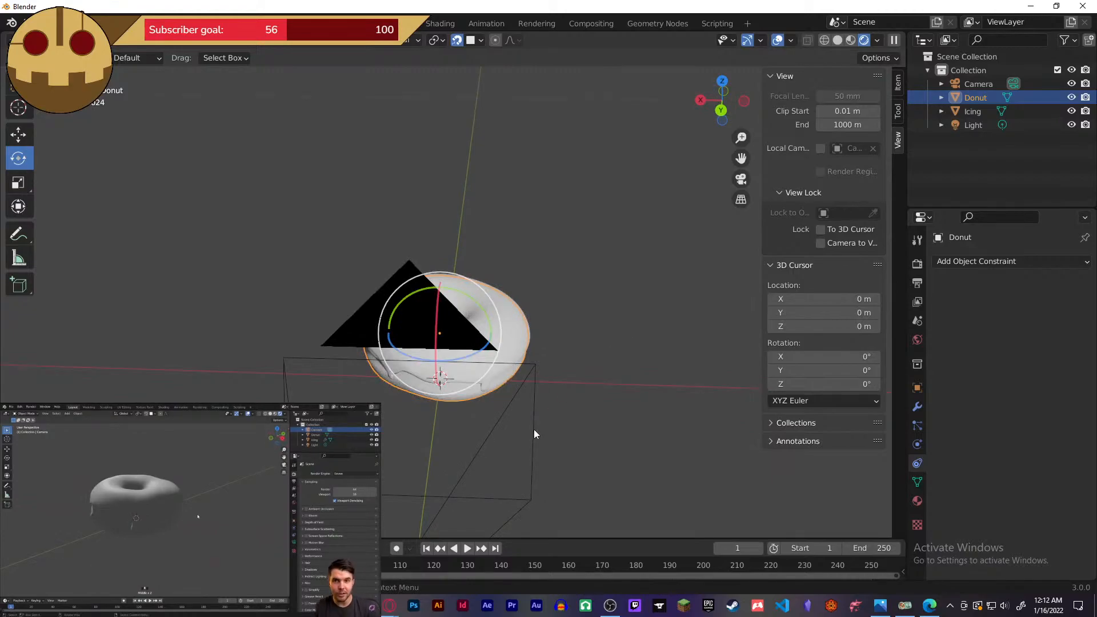
pyautogui.press('KP_0')
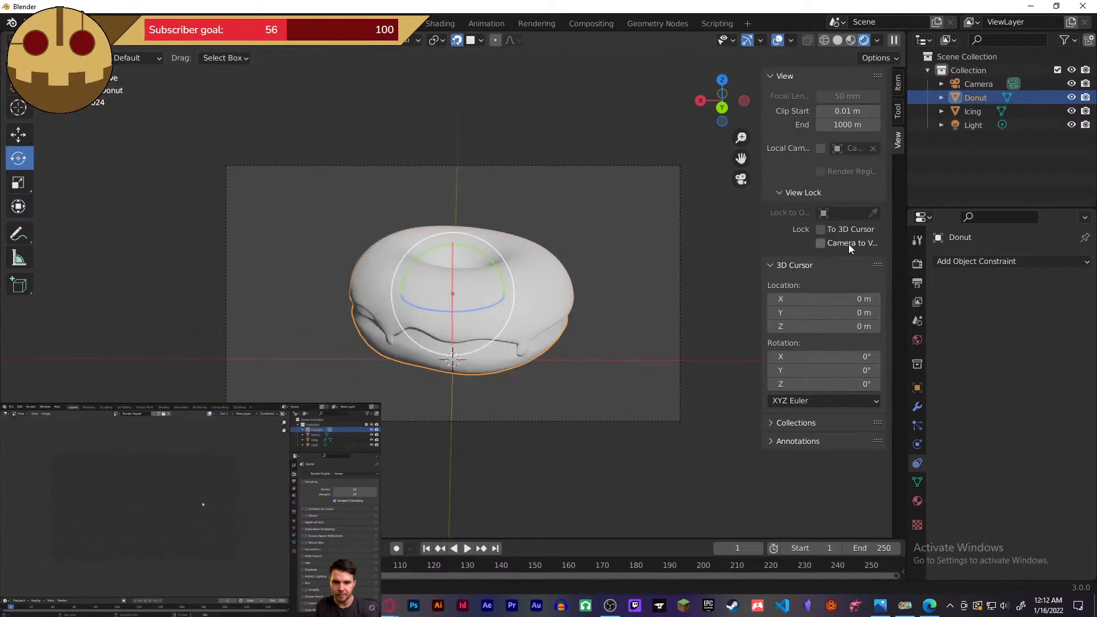
pyautogui.click(849, 245)
pyautogui.moveTo(578, 341); pyautogui.dragTo(601, 271, button='middle')
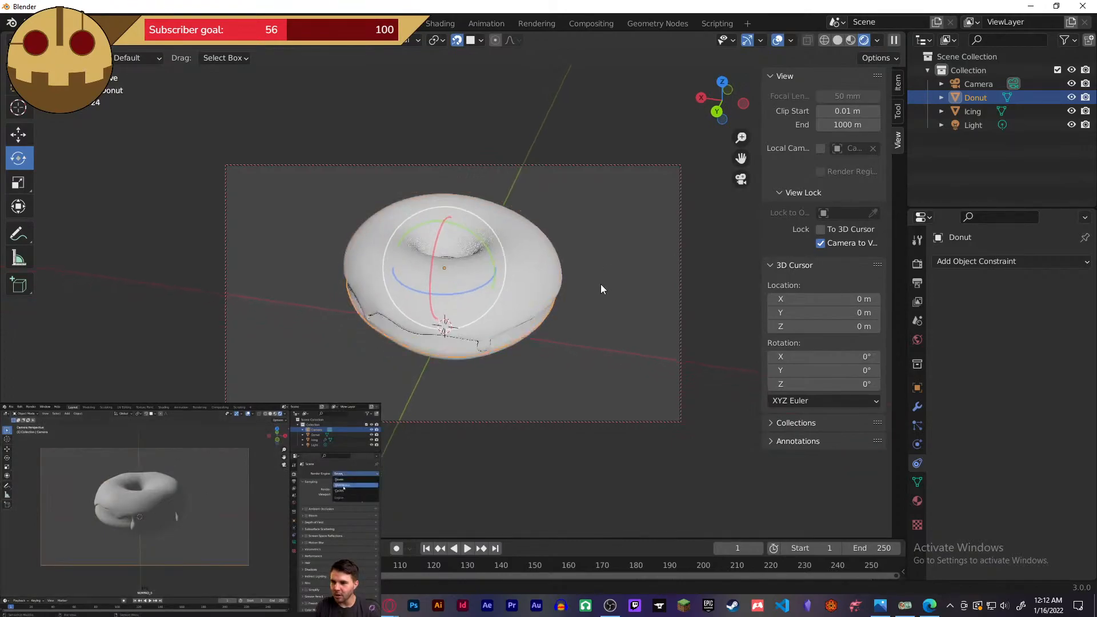
pyautogui.moveTo(601, 283)
pyautogui.mouseDown(button='middle')
pyautogui.moveTo(603, 252)
pyautogui.moveTo(595, 311)
pyautogui.moveTo(595, 253)
pyautogui.moveTo(614, 288)
pyautogui.moveTo(616, 269)
pyautogui.mouseUp(button='middle')
pyautogui.scroll(2, 595, 253)
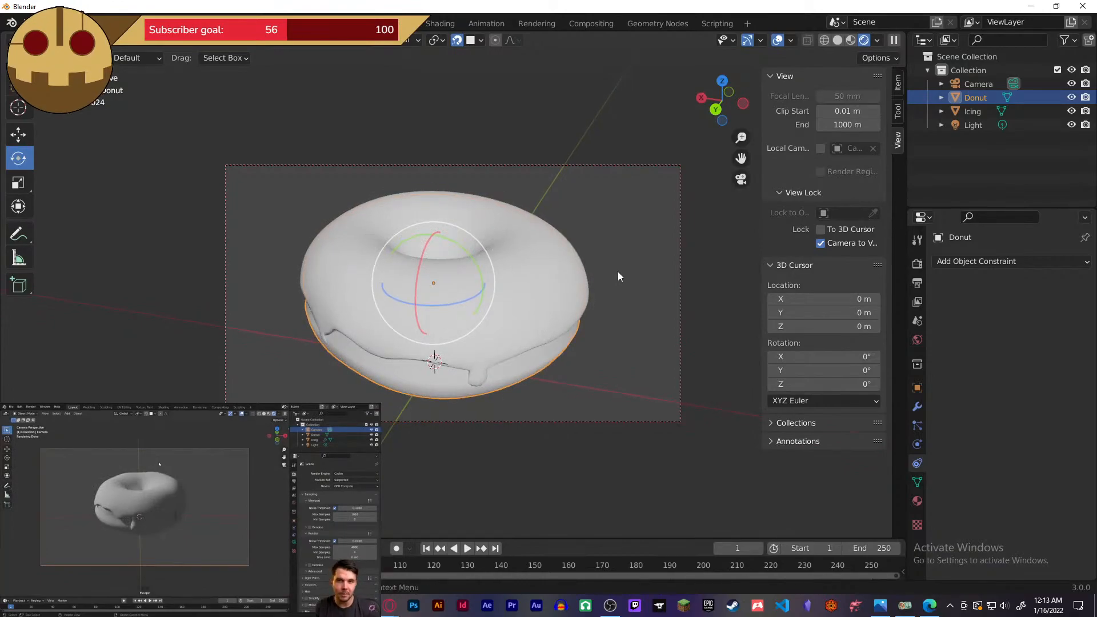
# - Leave the camera view, show the render settings, and view the donut and camera from far away
pyautogui.press('KP_0')
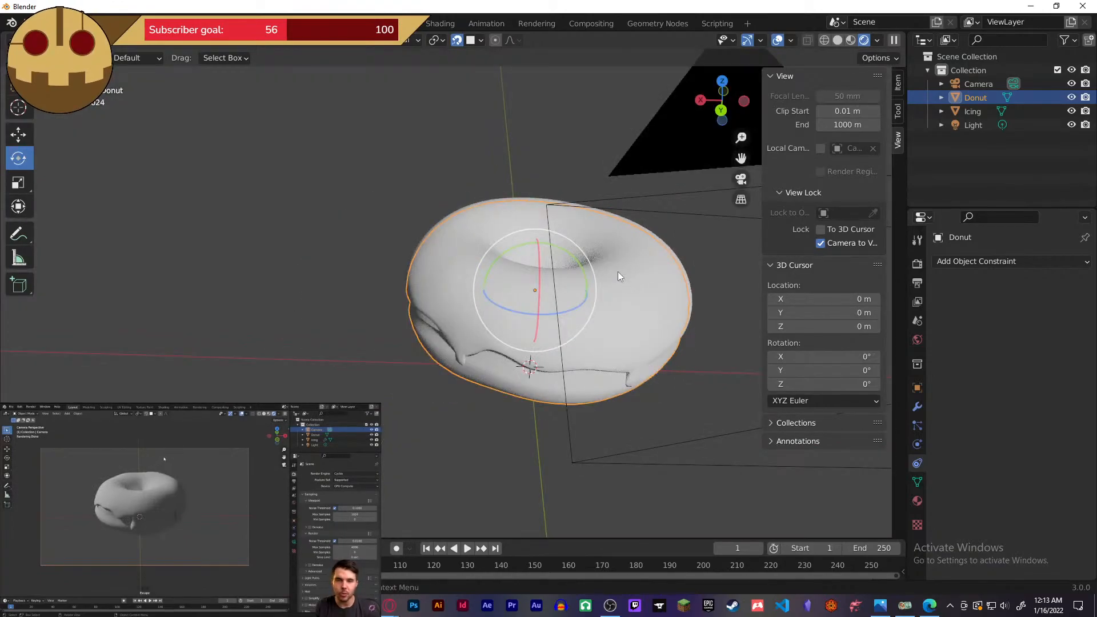
pyautogui.click(918, 265)
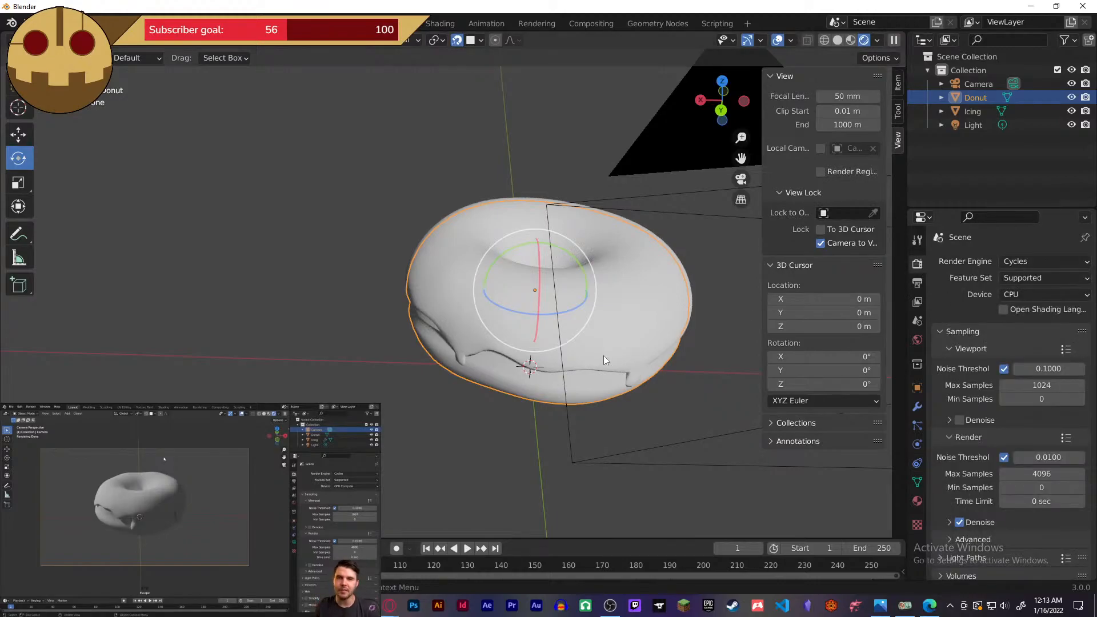
pyautogui.scroll(-8, 474, 356)
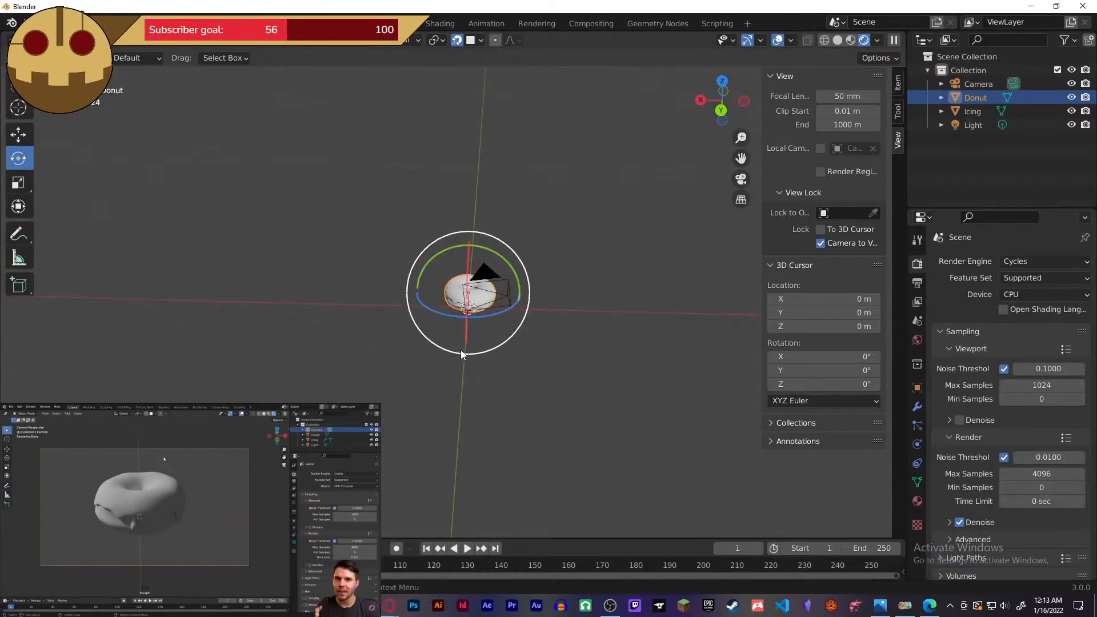
pyautogui.scroll(-5, 461, 350)
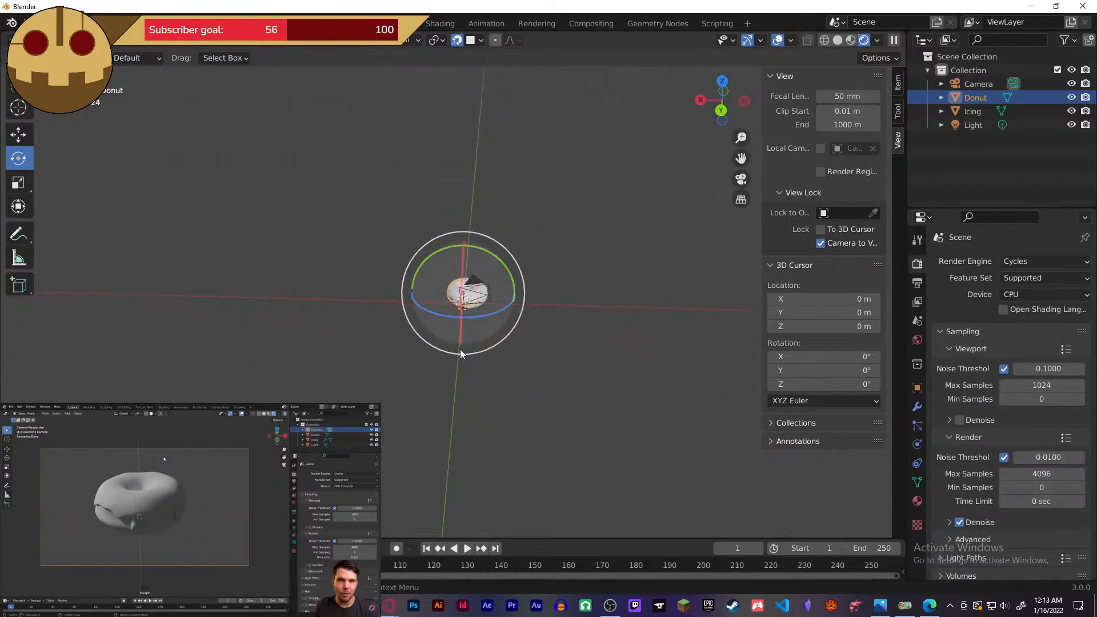
# - Move the light from the top view to the donut's negative X side, then deselect it
pyautogui.click(581, 229)
pyautogui.moveTo(612, 280); pyautogui.dragTo(603, 344, button='middle')
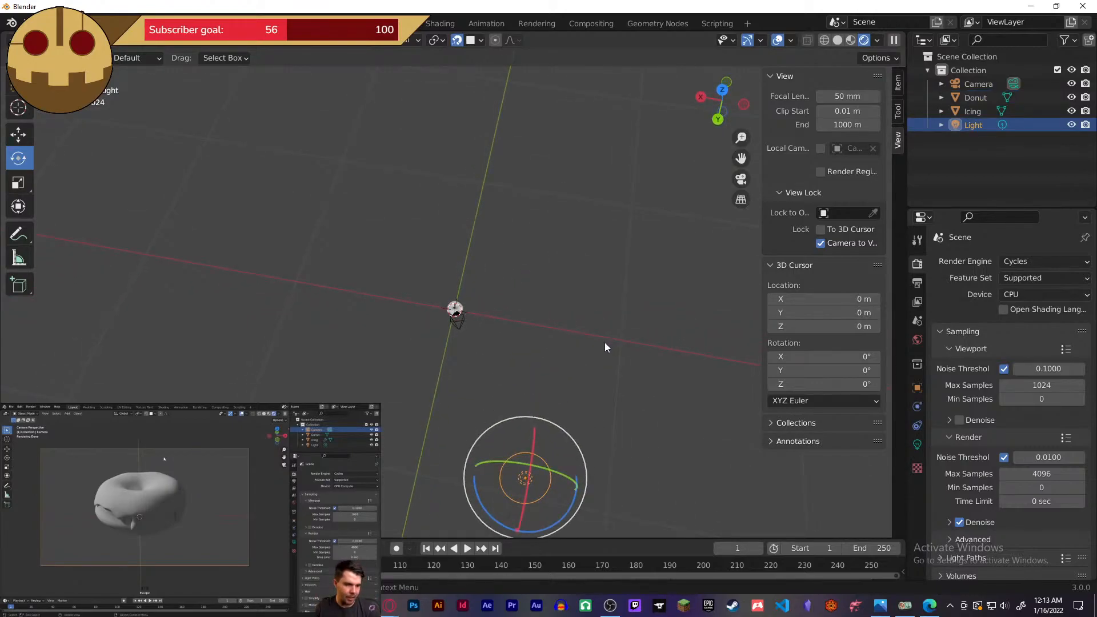
pyautogui.press('KP_7')
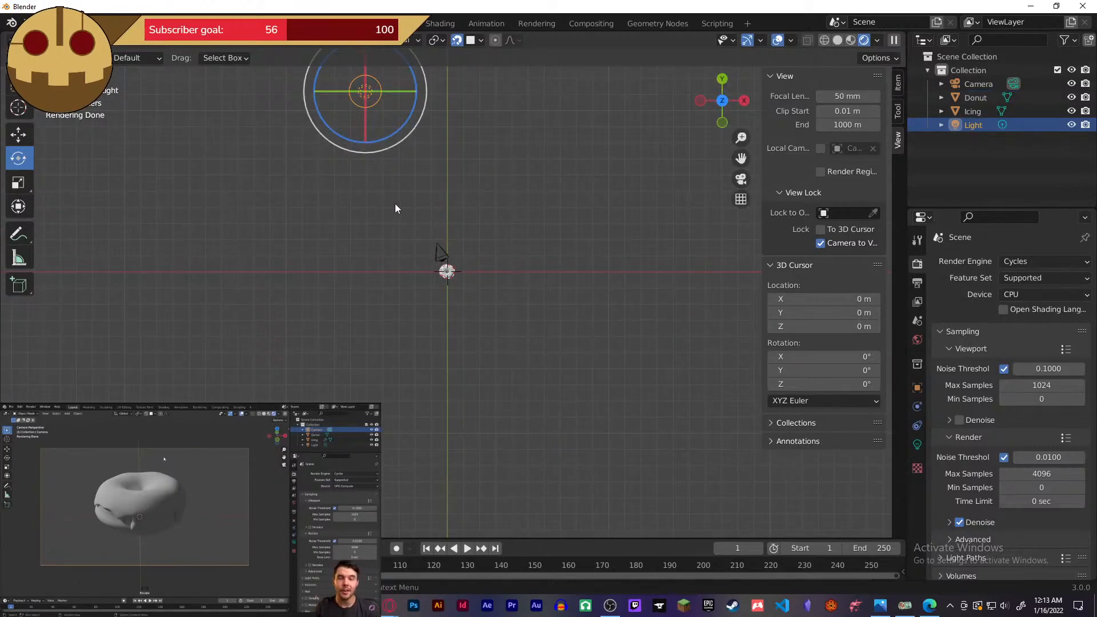
pyautogui.press('g')
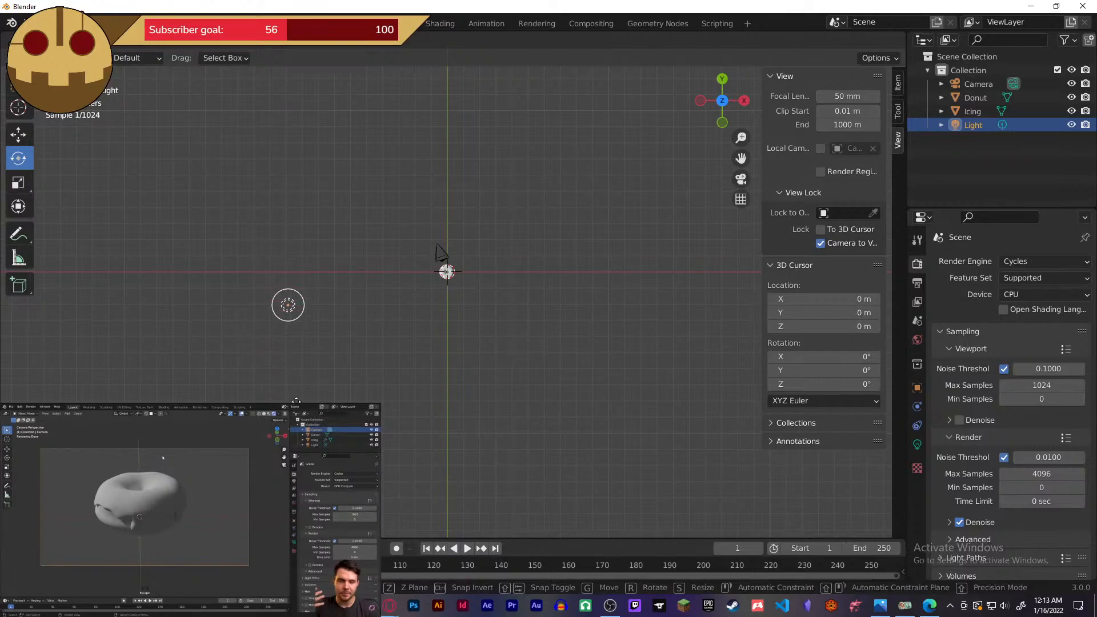
pyautogui.click(269, 331)
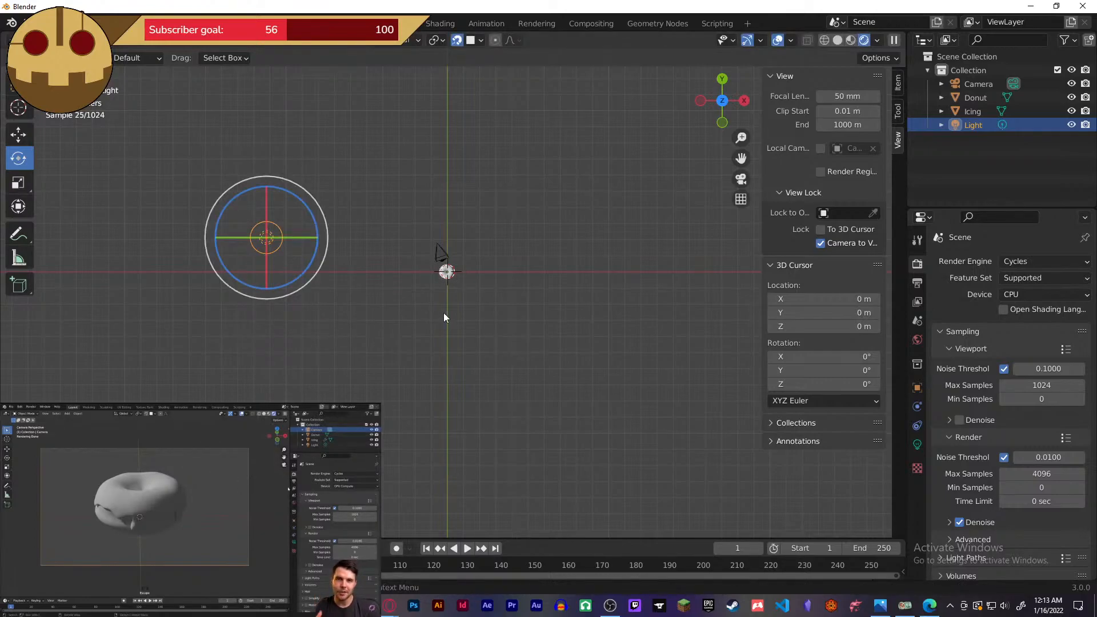
pyautogui.click(456, 340)
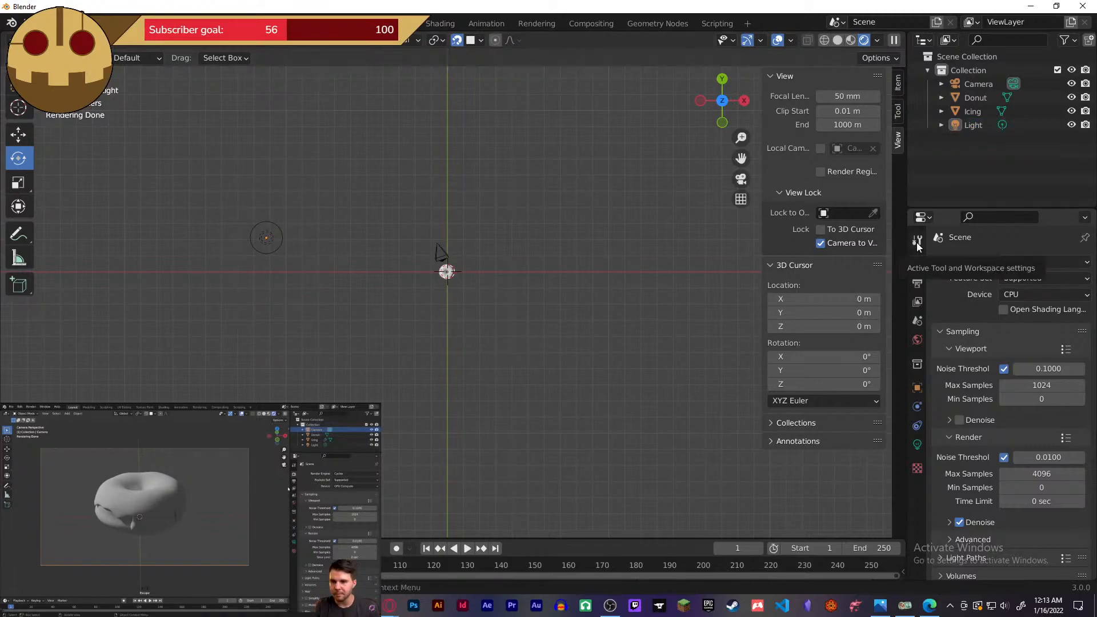
# - Select the camera and look at the donut through the camera view
pyautogui.click(445, 251)
pyautogui.press('KP_0')
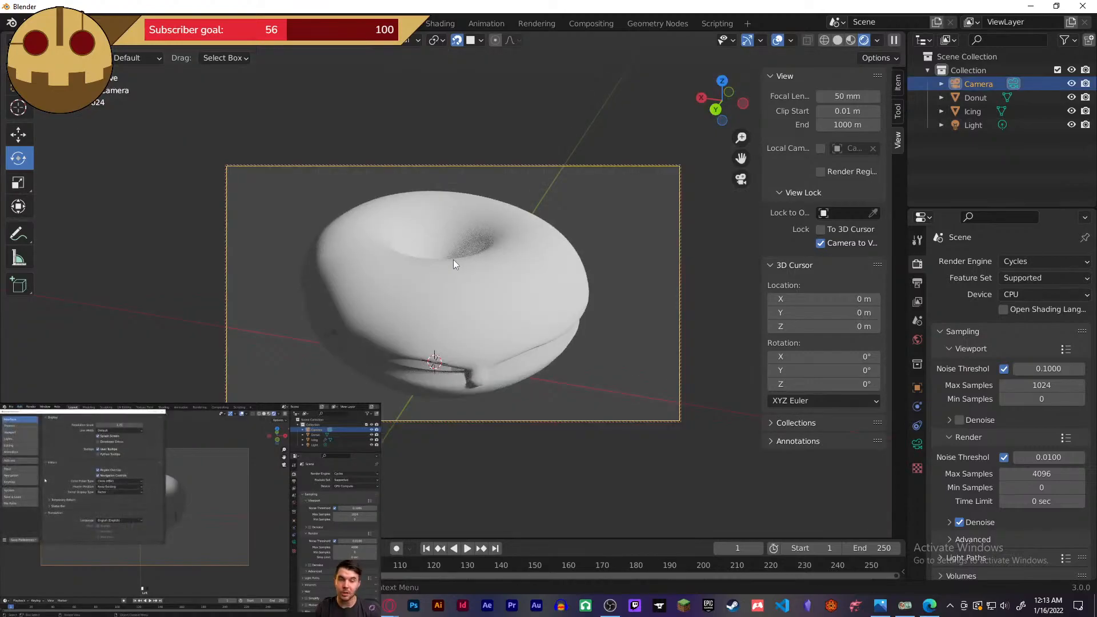
pyautogui.press('KP_0')
pyautogui.press('KP_0')
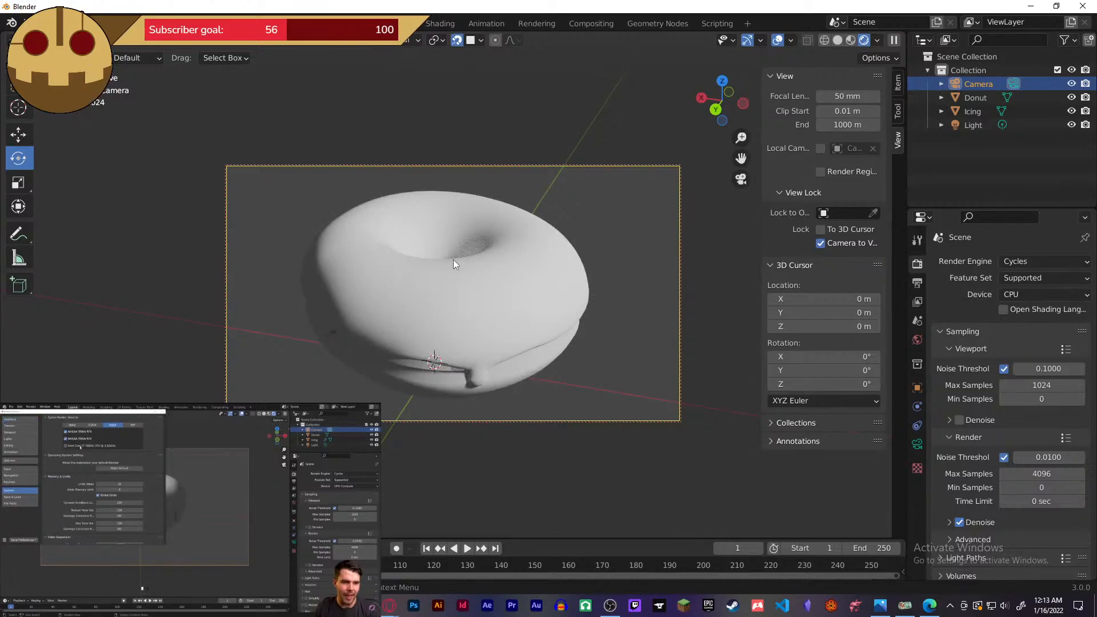
# - Switch the render engine to Eevee and back to Cycles to compare the donut's shading
pyautogui.click(1015, 263)
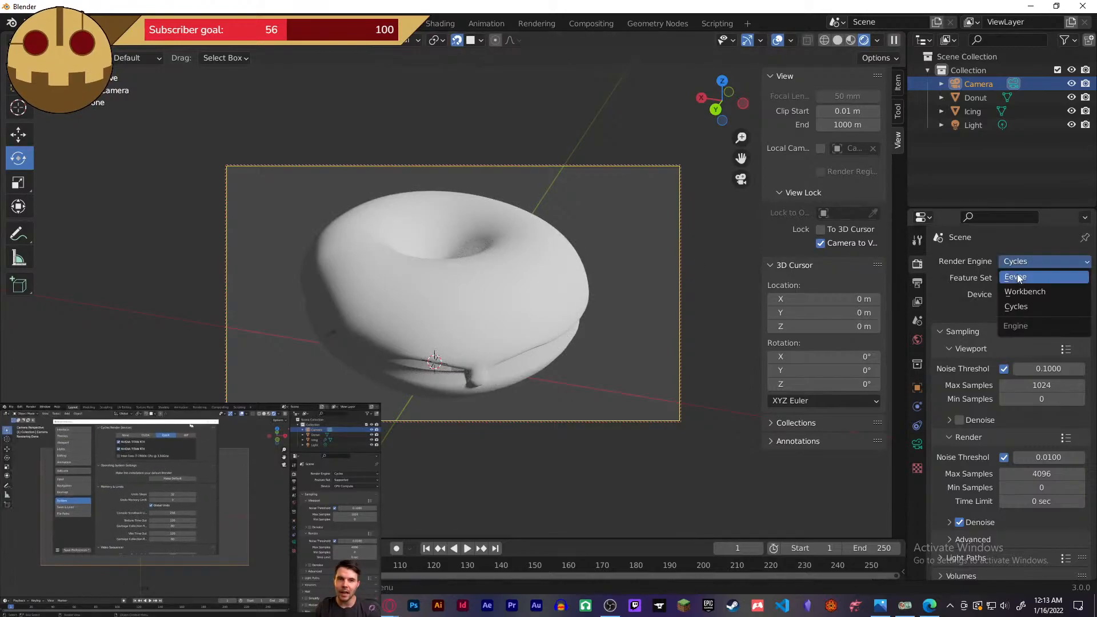
pyautogui.click(1020, 279)
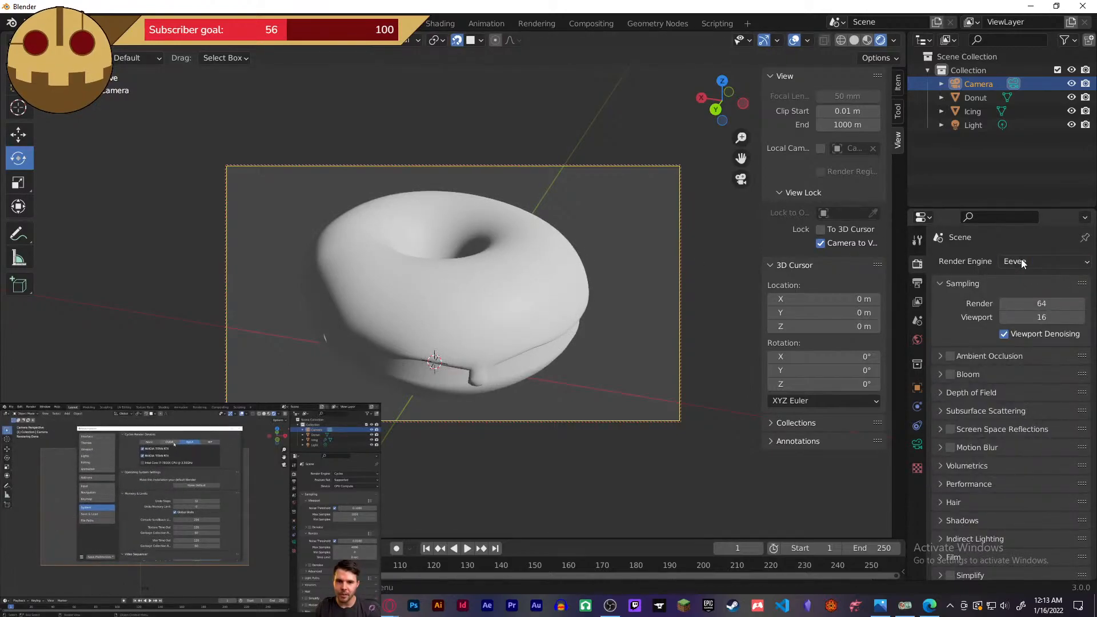
pyautogui.click(1022, 263)
pyautogui.click(1018, 273)
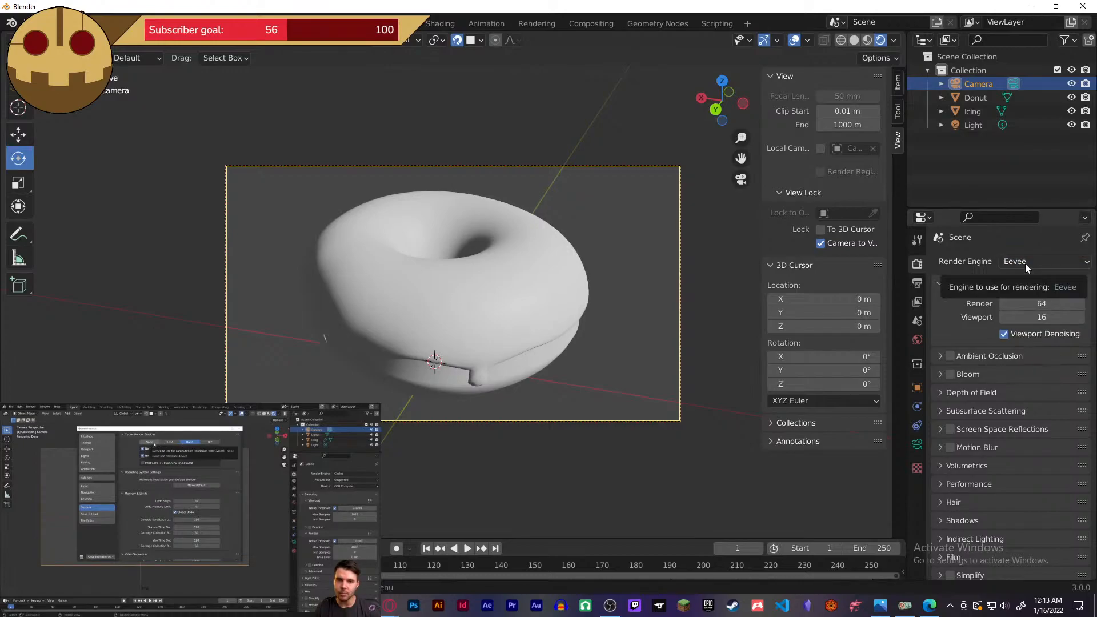
pyautogui.click(1027, 262)
pyautogui.click(1024, 302)
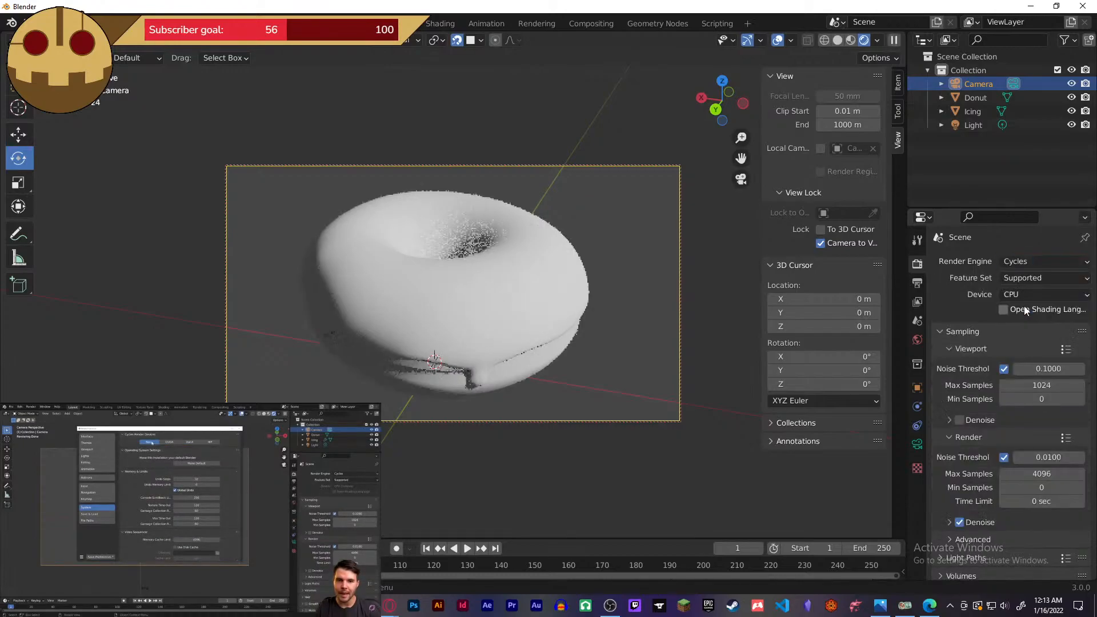
# - Select the donut and set the render engine to Eevee
pyautogui.click(447, 375)
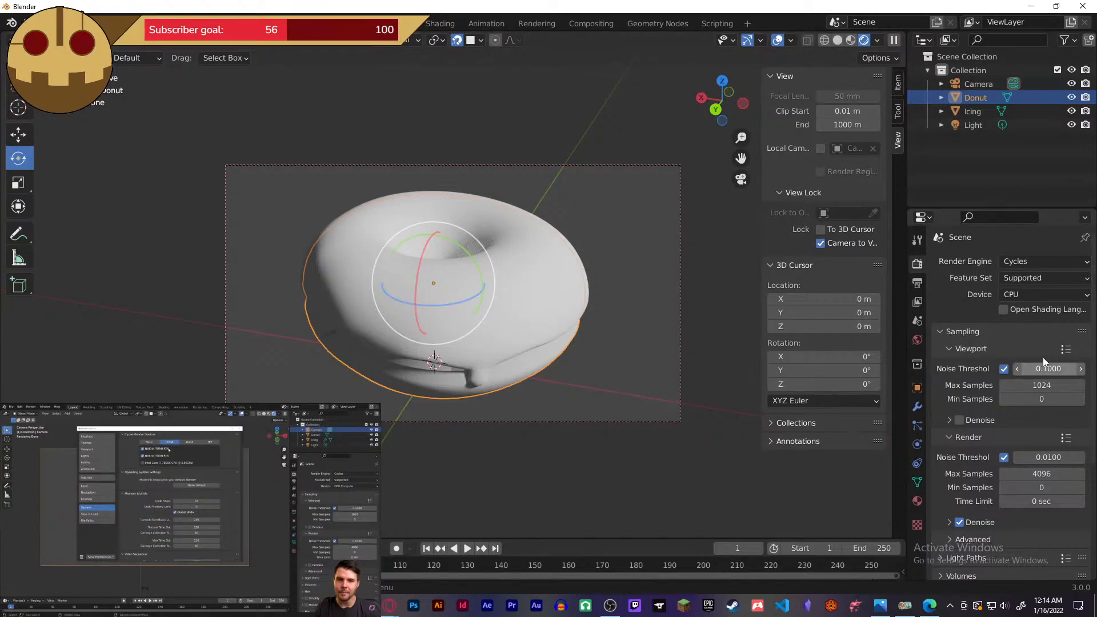
pyautogui.click(1015, 261)
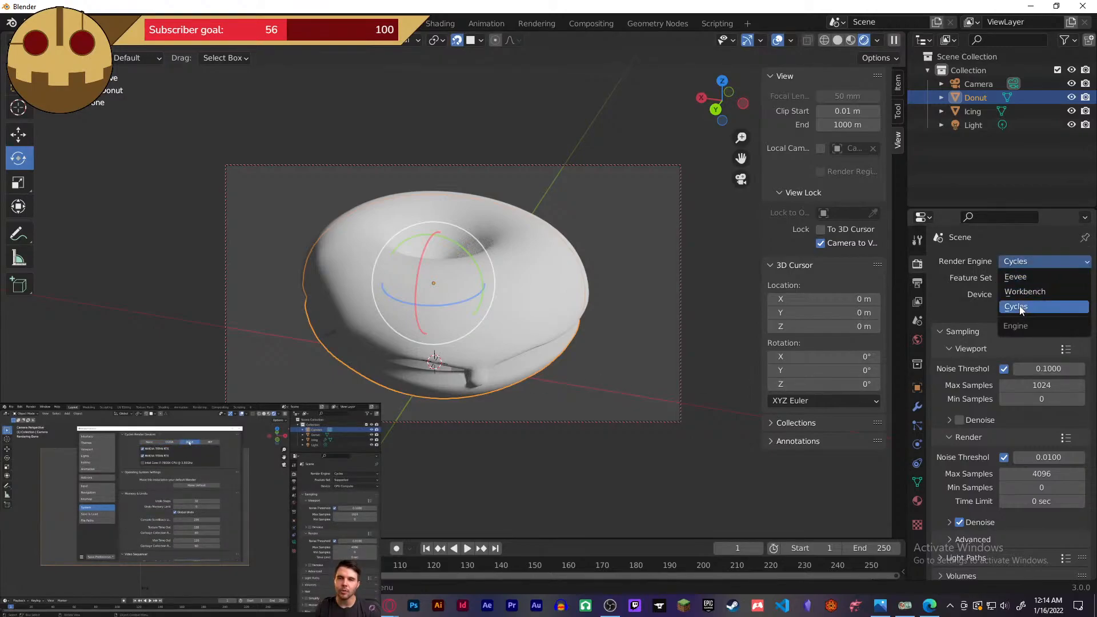
pyautogui.click(1016, 277)
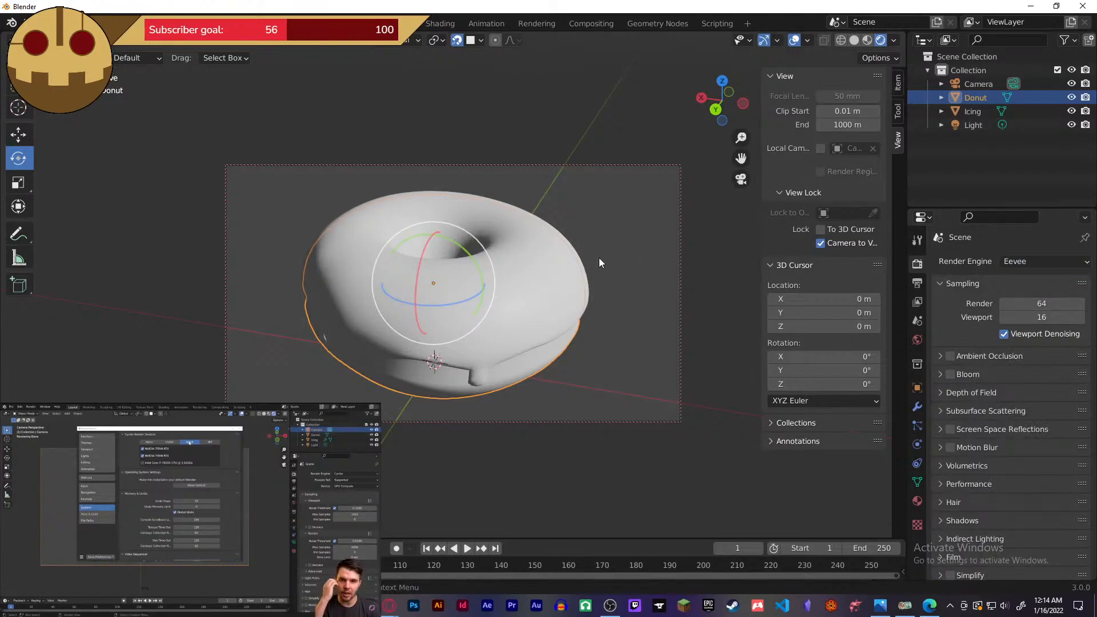
# - In the system preferences, set the Cycles render devices to CUDA and enable the AMD Ryzen 7 3700X processor alongside the graphics card
pyautogui.click(30, 22)
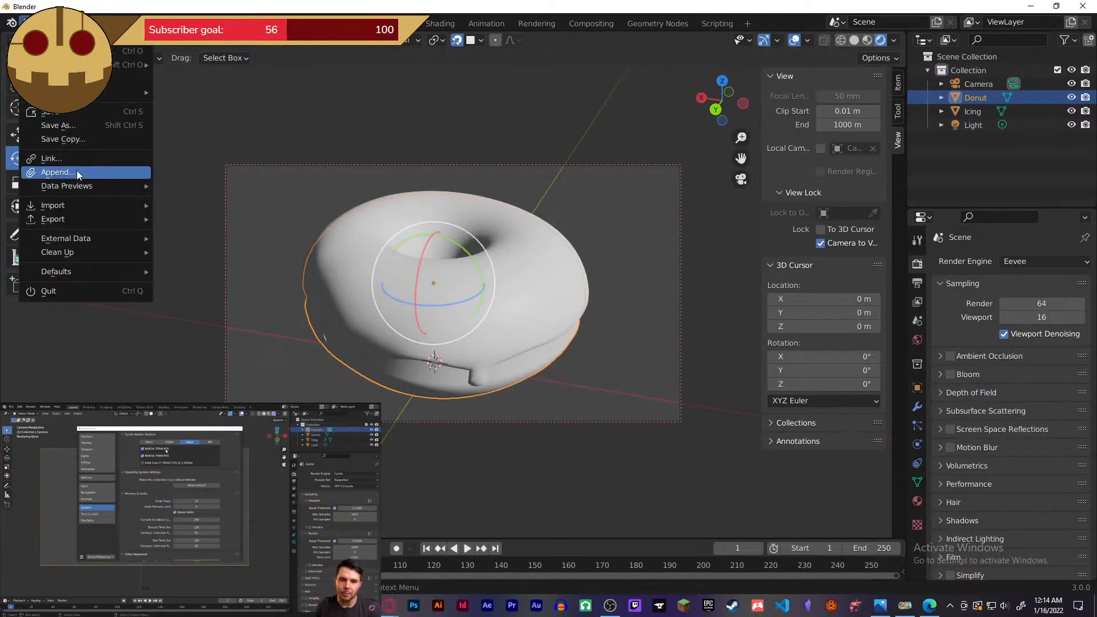
pyautogui.moveTo(51, 22)
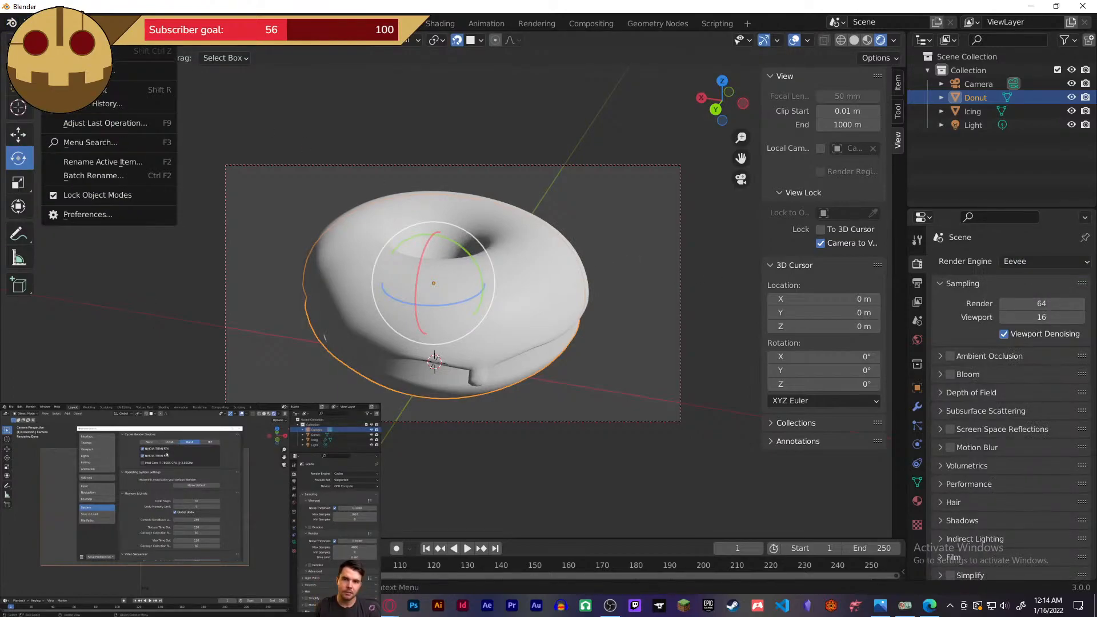
pyautogui.click(68, 215)
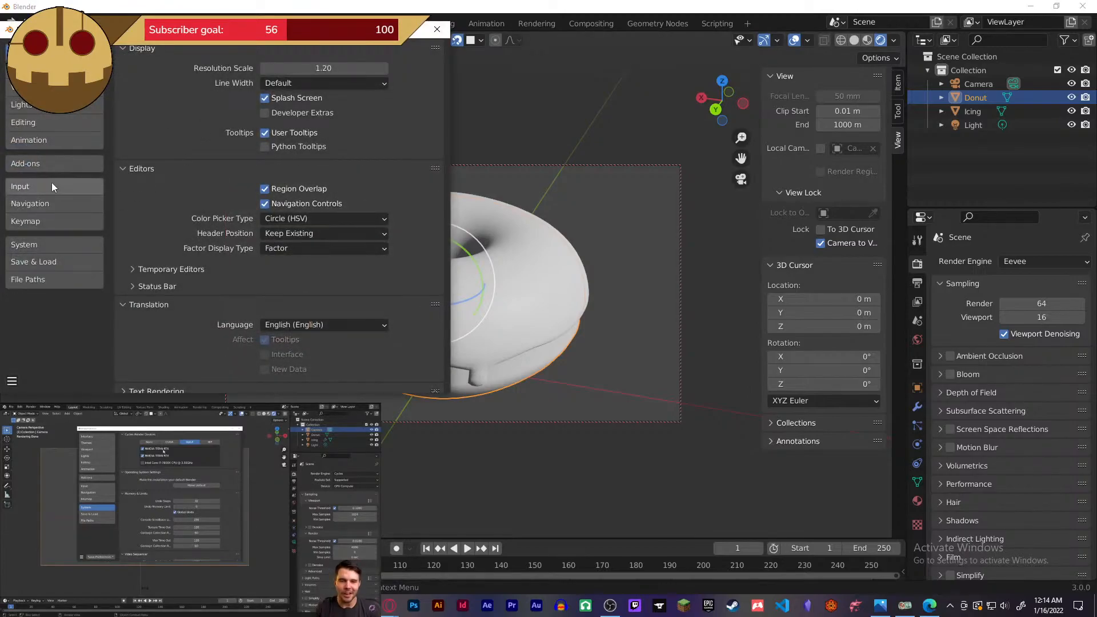
pyautogui.click(43, 244)
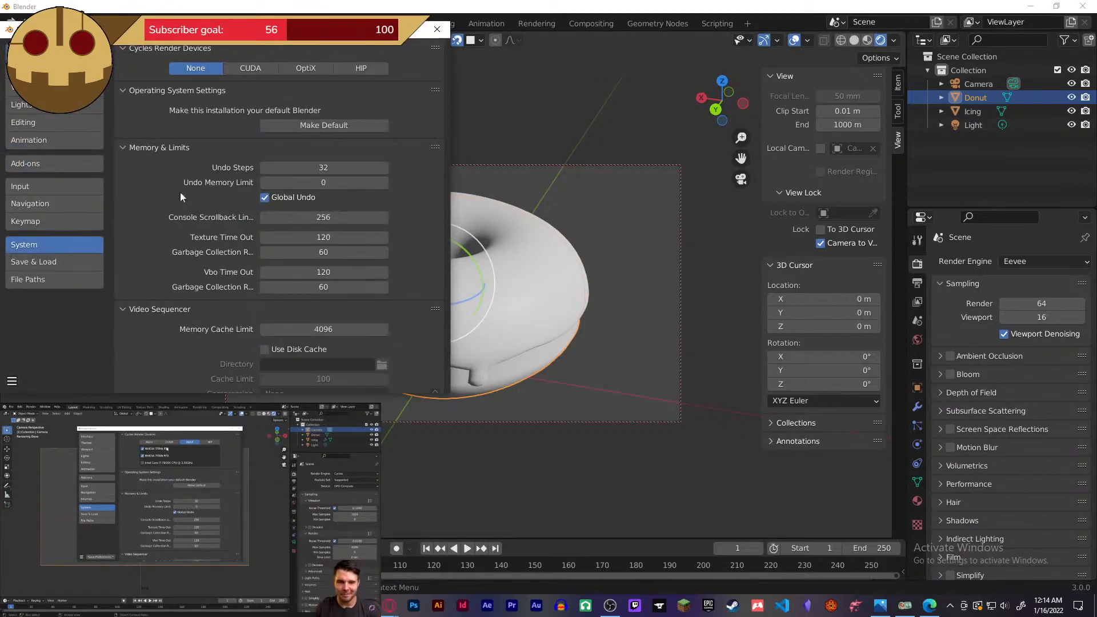
pyautogui.click(291, 69)
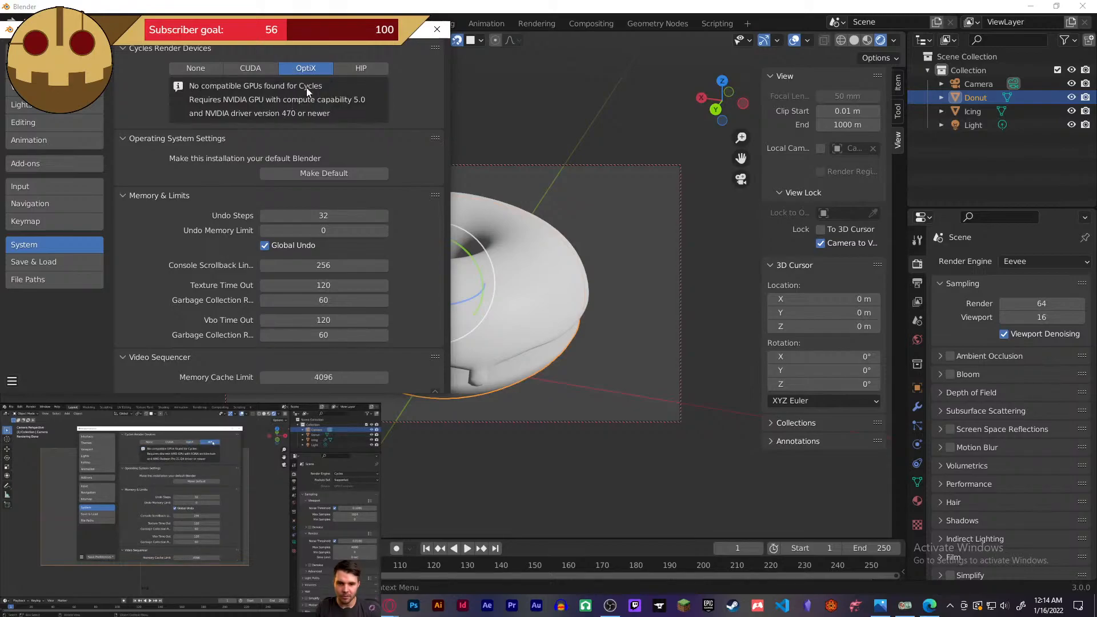
pyautogui.click(267, 68)
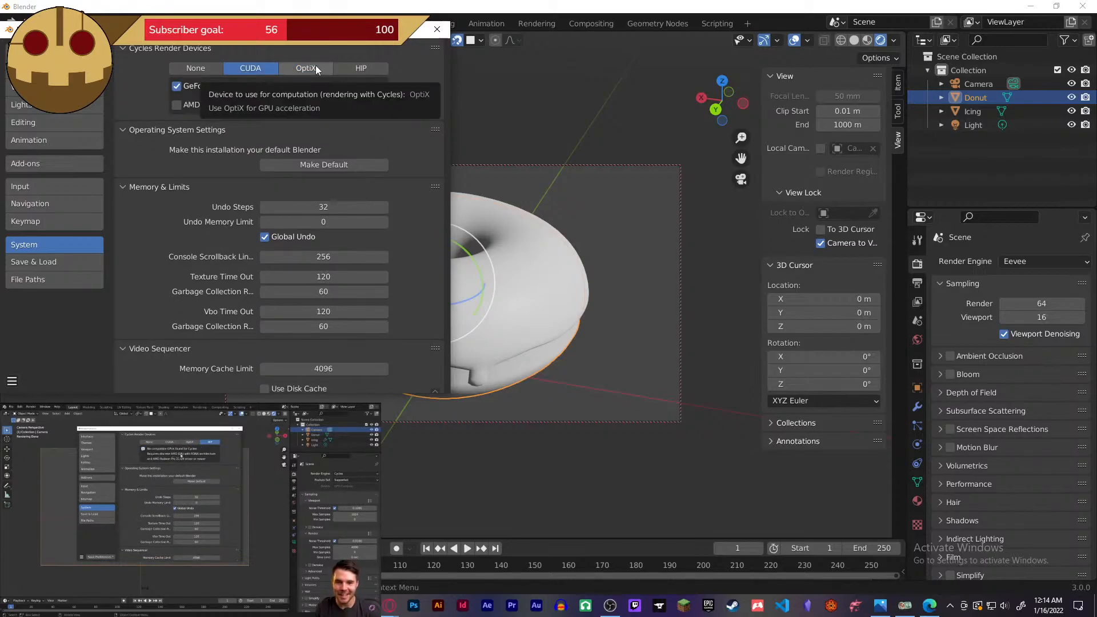
pyautogui.click(278, 110)
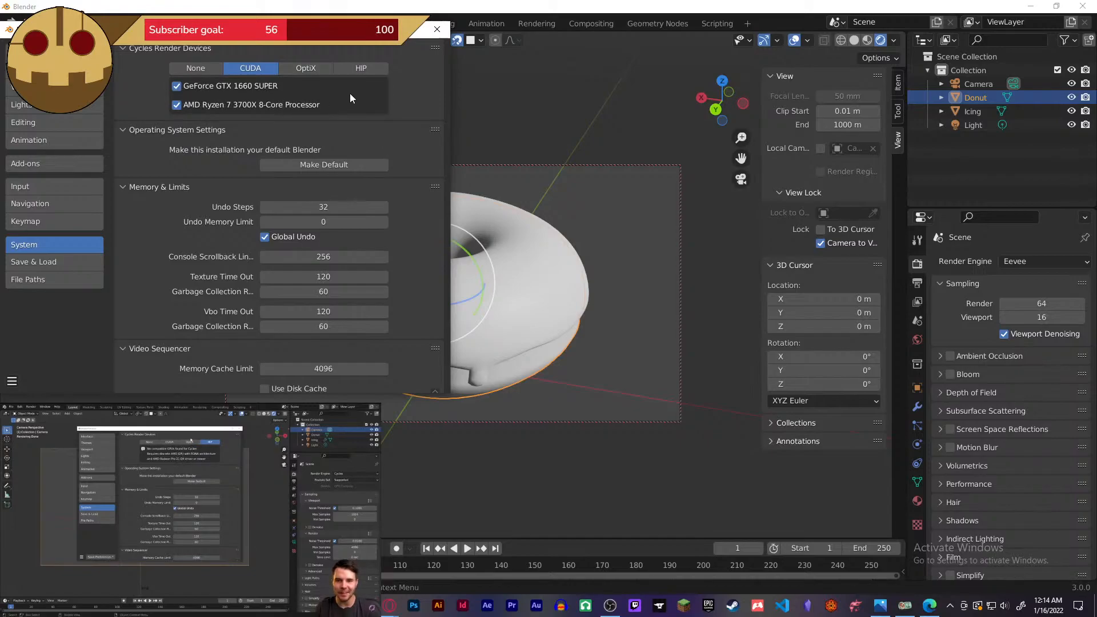
# - Check the HIP and None options for the Cycles render devices, return to CUDA and close the preferences
pyautogui.click(373, 49)
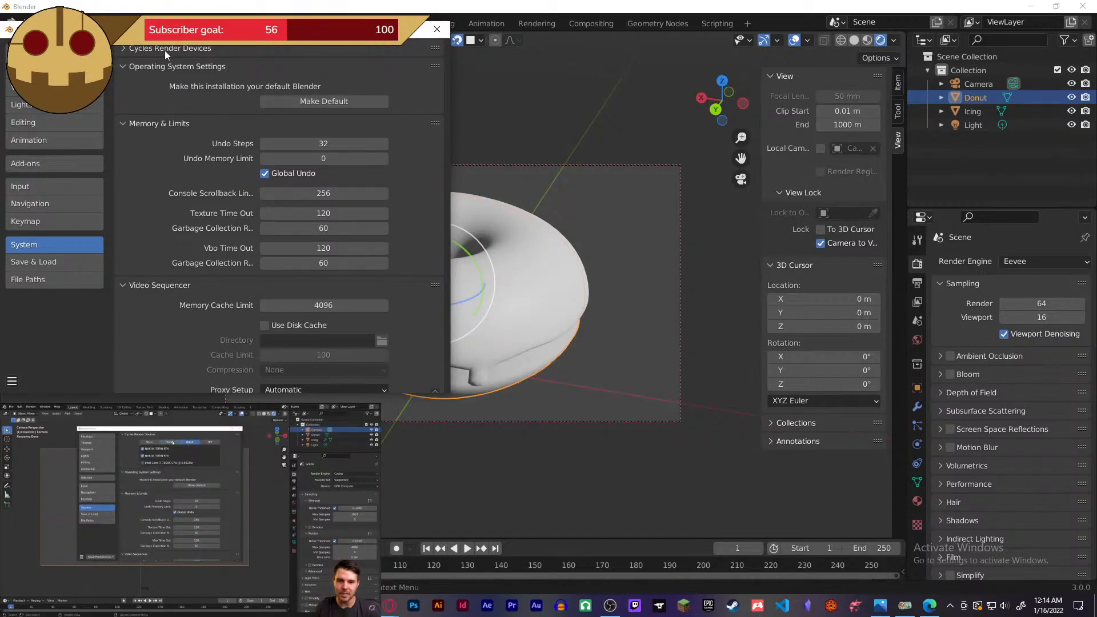
pyautogui.click(164, 50)
pyautogui.click(361, 69)
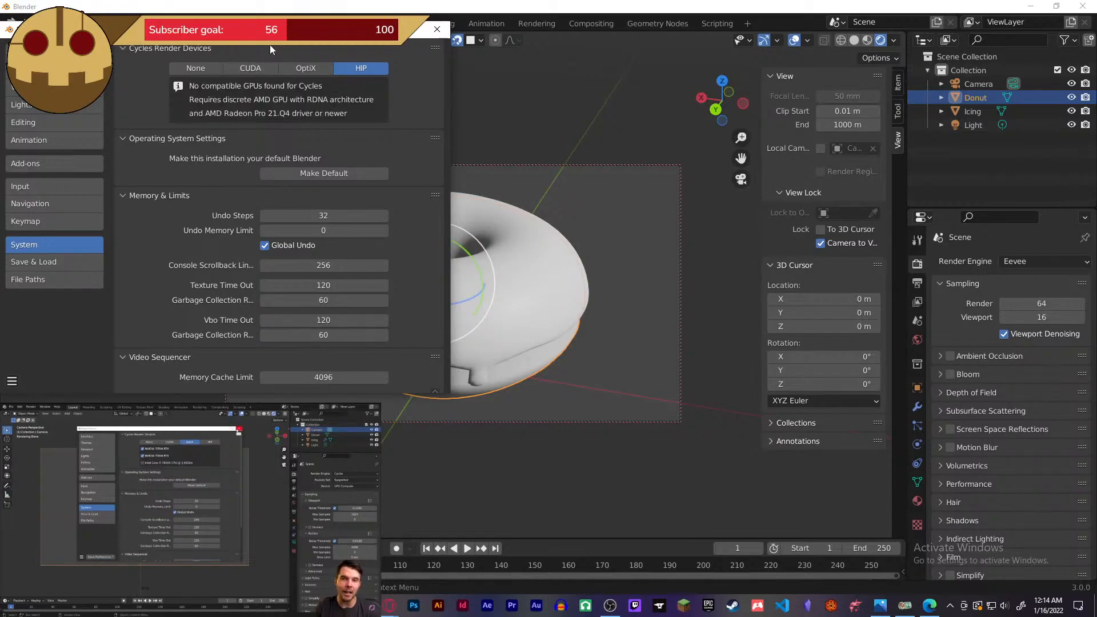
pyautogui.click(256, 67)
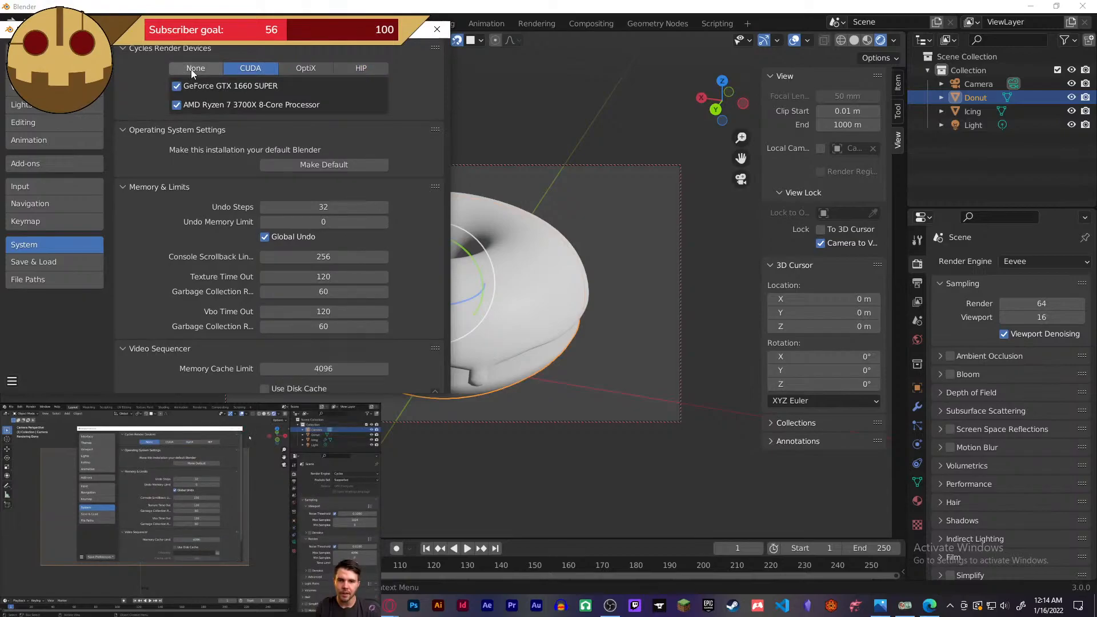
pyautogui.click(192, 69)
pyautogui.click(242, 68)
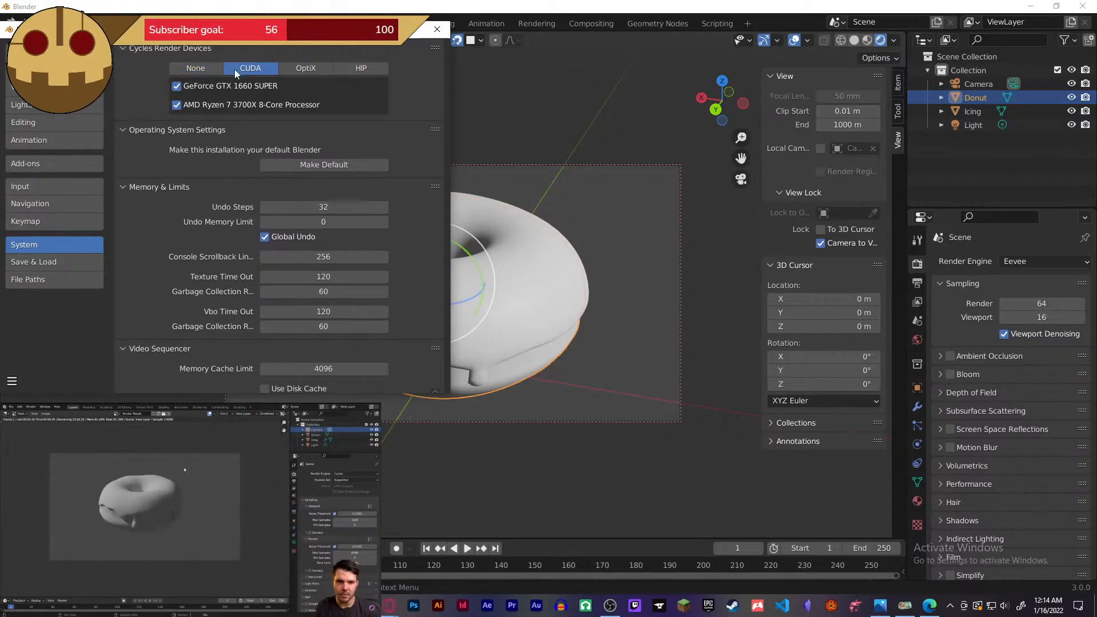
pyautogui.click(438, 29)
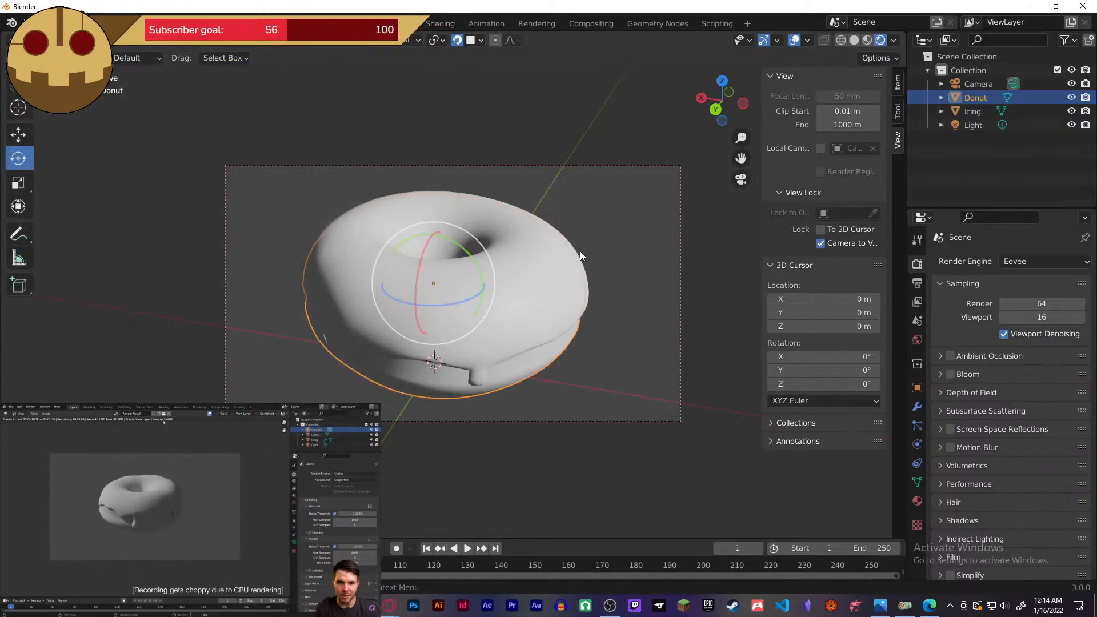
# - Adjust the locked camera's angle on the donut, previewing it in Cycles before setting the render engine back to Eevee
pyautogui.moveTo(581, 251)
pyautogui.mouseDown(button='middle')
pyautogui.moveTo(550, 255)
pyautogui.moveTo(599, 249)
pyautogui.moveTo(578, 249)
pyautogui.mouseUp(button='middle')
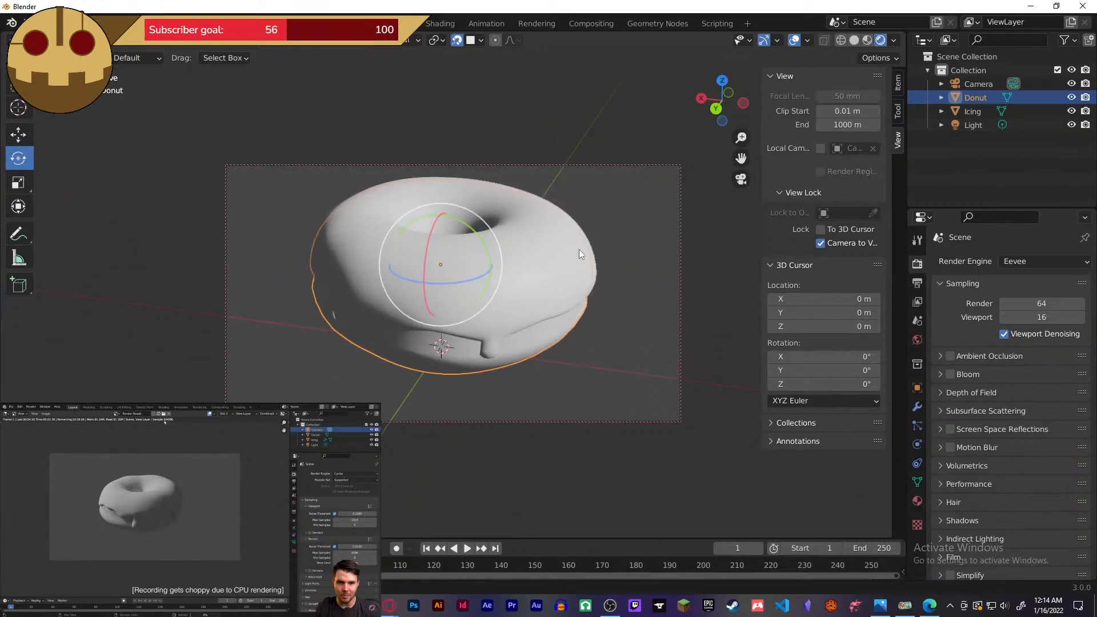
pyautogui.click(1038, 263)
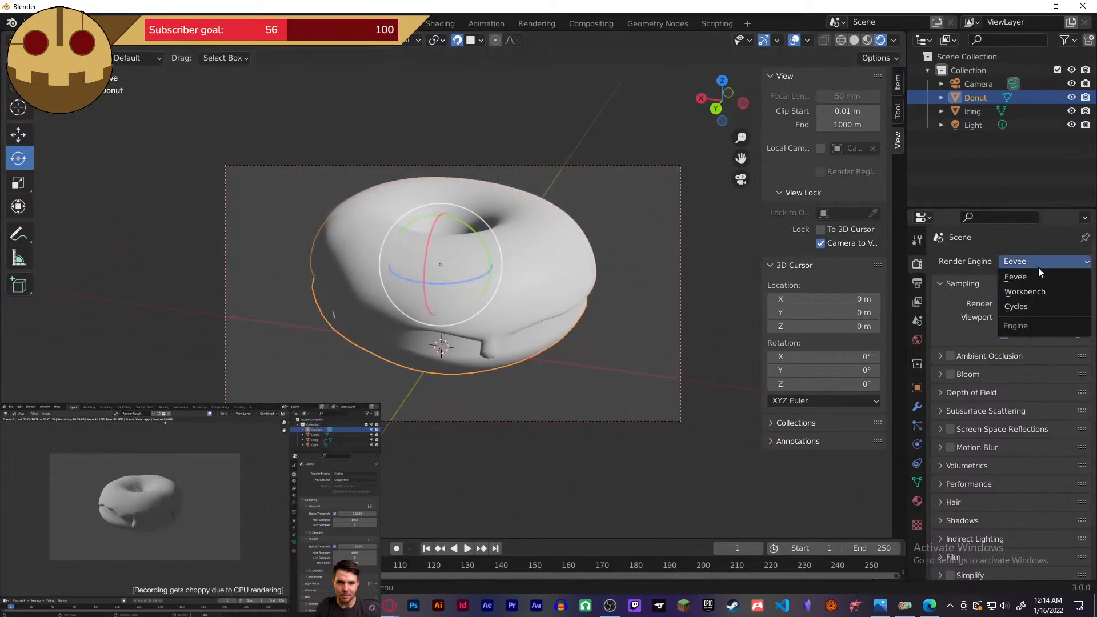
pyautogui.click(1036, 304)
pyautogui.moveTo(547, 293); pyautogui.dragTo(547, 290, button='middle')
pyautogui.moveTo(584, 245); pyautogui.dragTo(584, 256, button='middle')
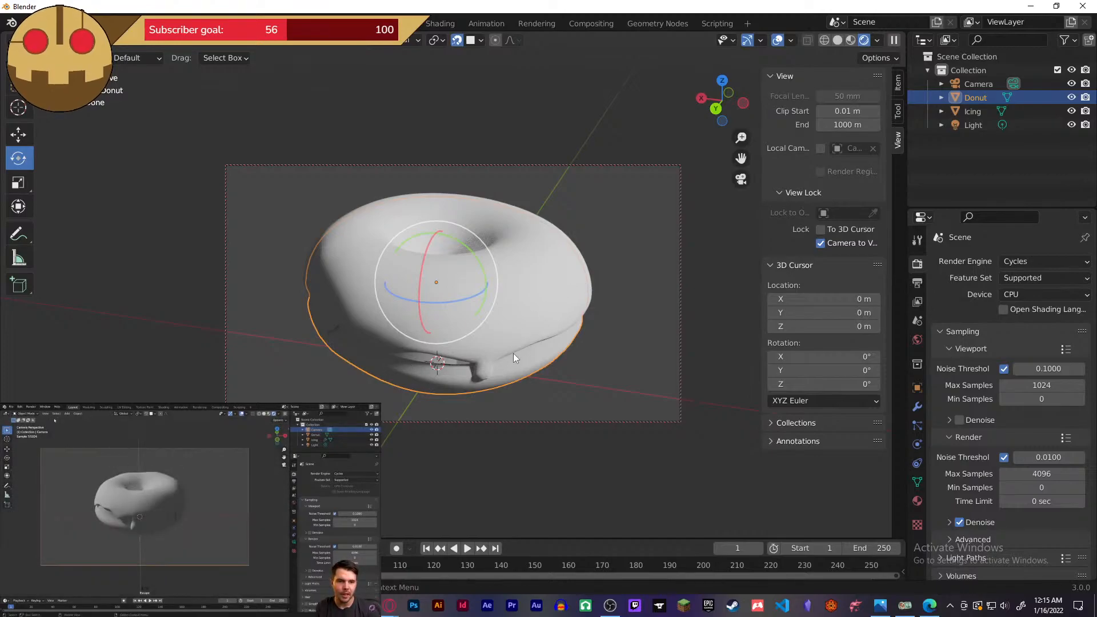
pyautogui.click(1035, 263)
pyautogui.click(1029, 280)
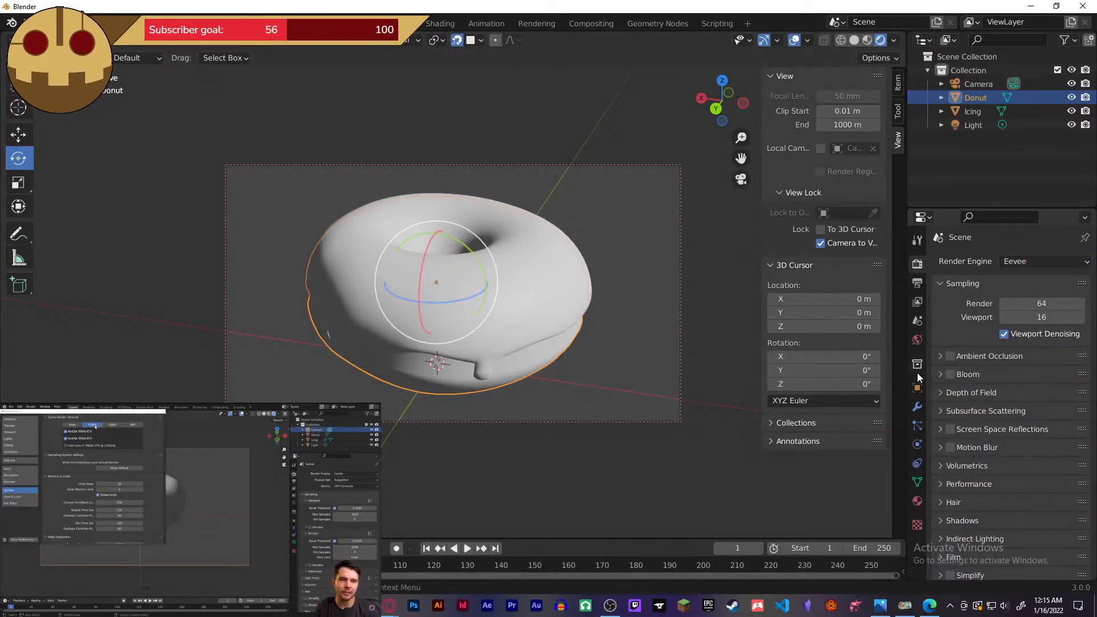
# - Add a Subdivision Surface modifier to the donut, apply it with its default levels and deselect the donut
pyautogui.click(918, 407)
pyautogui.click(977, 261)
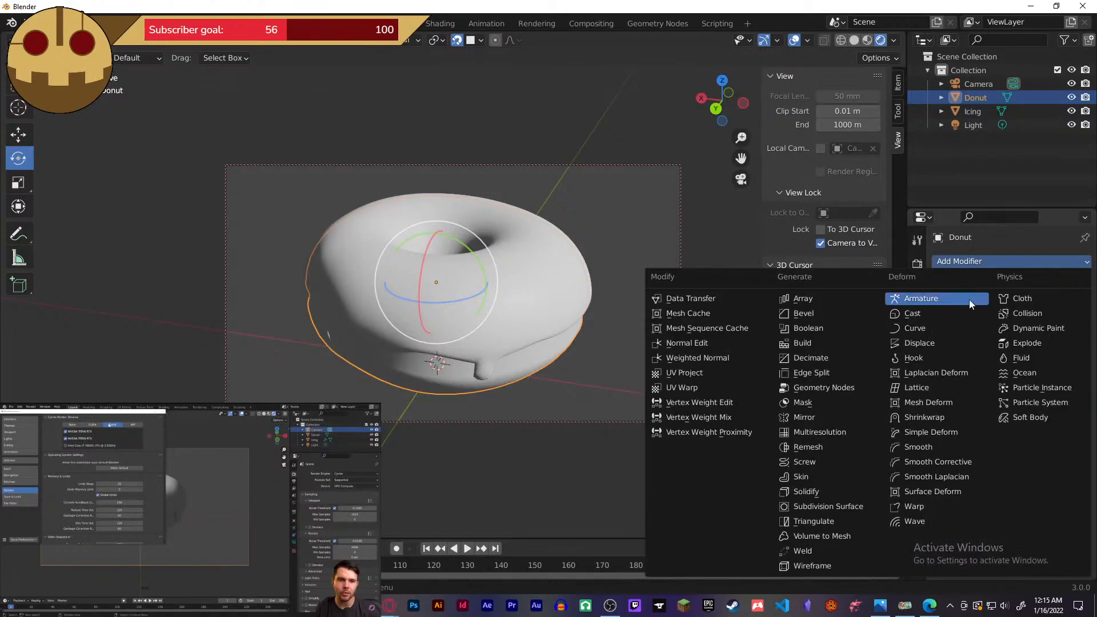
pyautogui.click(814, 507)
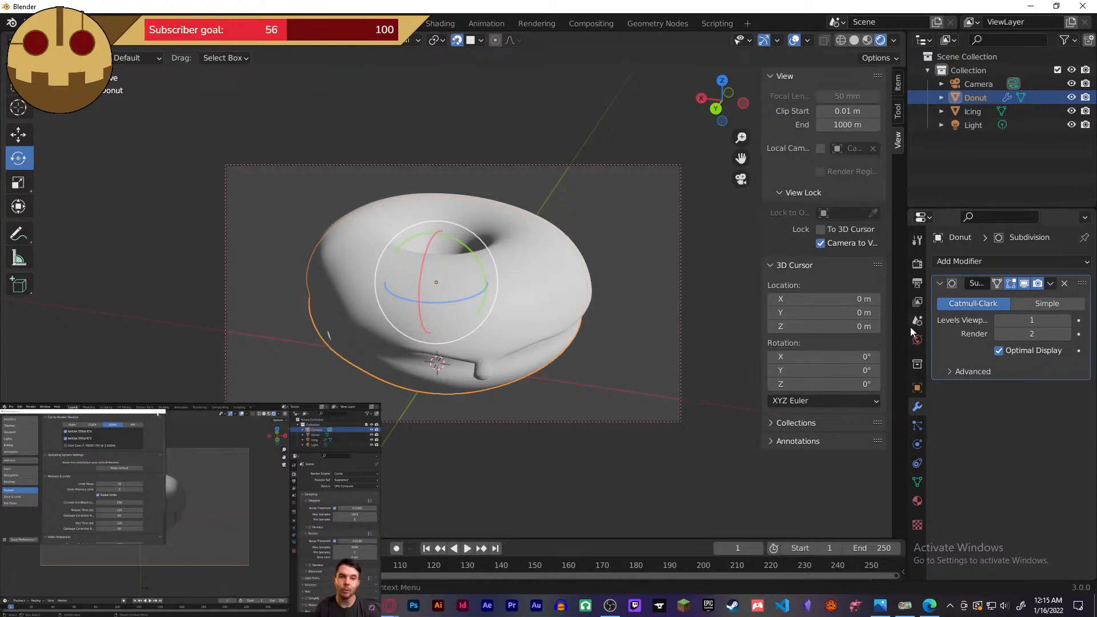
pyautogui.click(1050, 284)
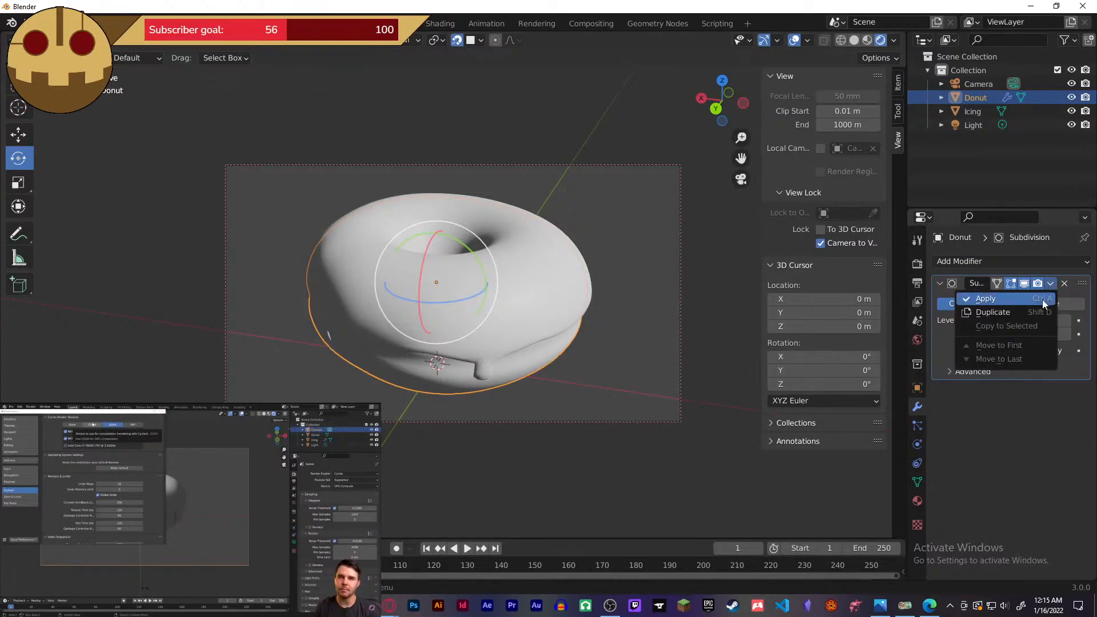
pyautogui.click(1041, 299)
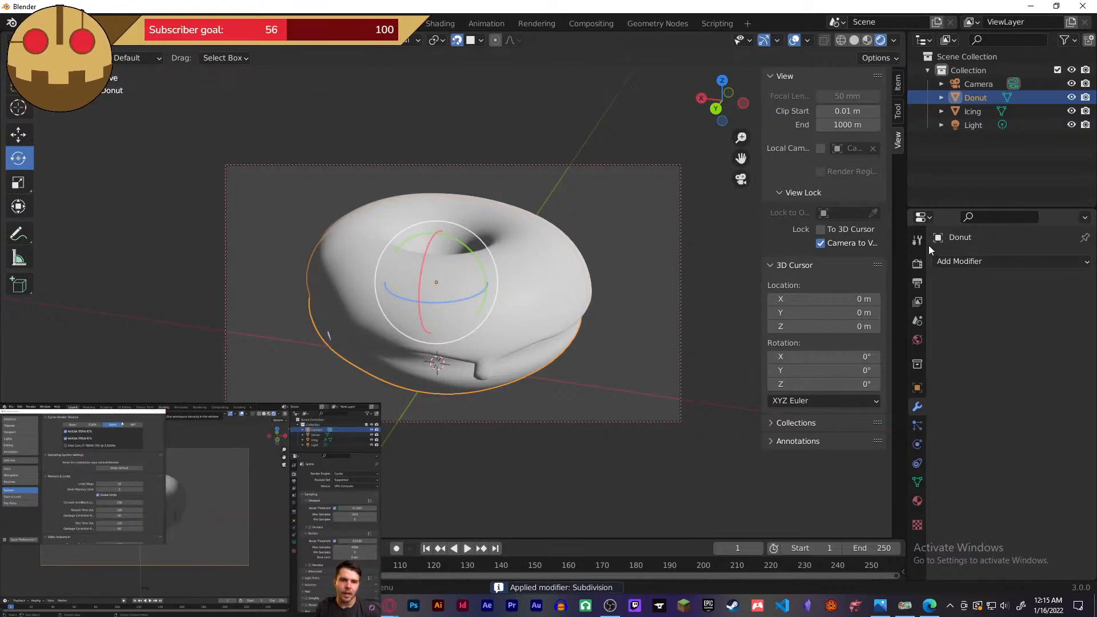
pyautogui.click(594, 362)
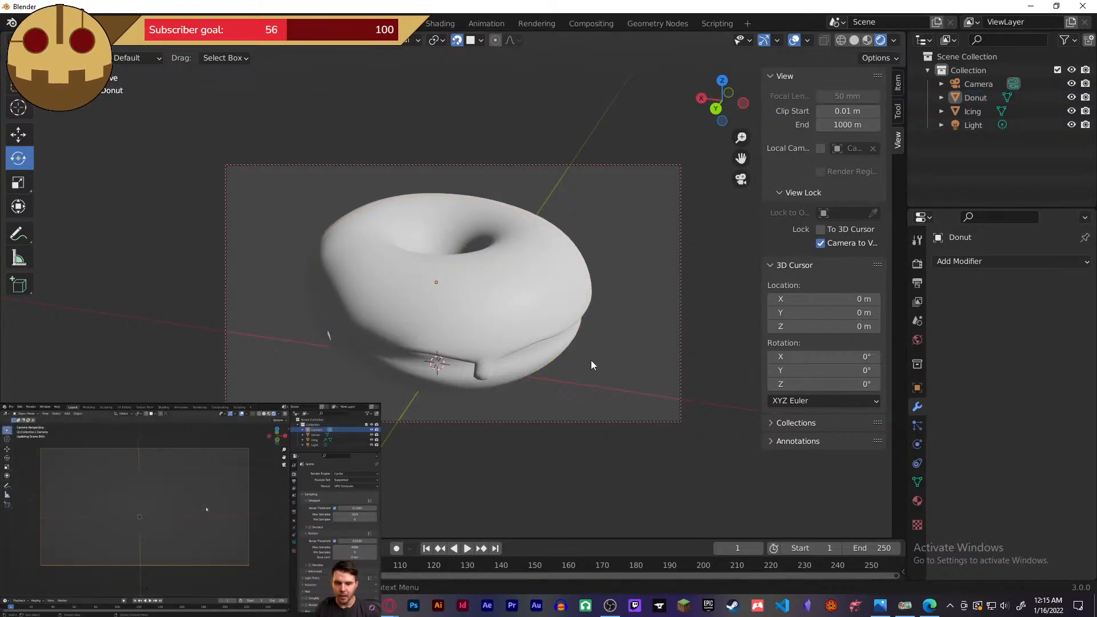
# - Switch the Cycles render devices to OptiX in the system preferences, capture a screen snip of that section and close the preferences
pyautogui.moveTo(598, 347)
pyautogui.mouseDown(button='middle')
pyautogui.moveTo(590, 313)
pyautogui.moveTo(594, 343)
pyautogui.mouseUp(button='middle')
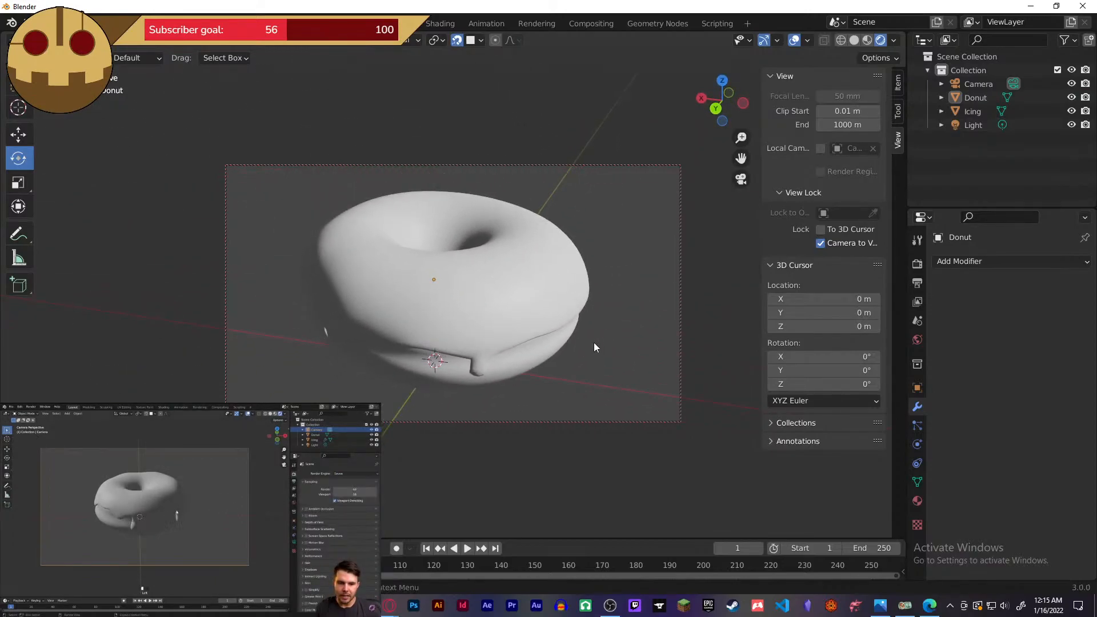
pyautogui.click(28, 22)
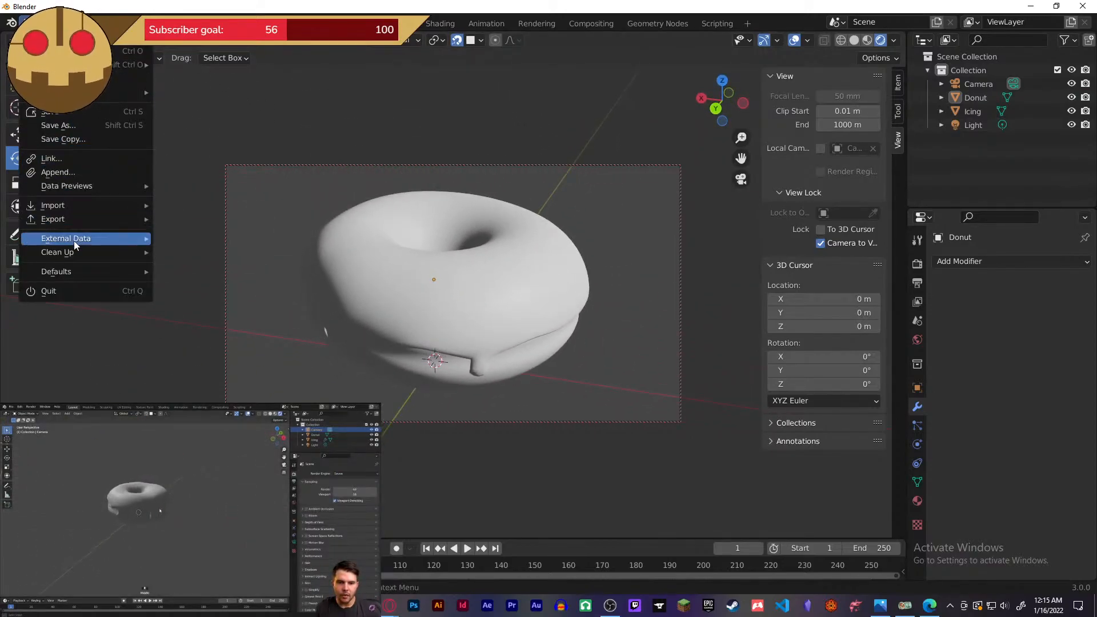
pyautogui.click(51, 22)
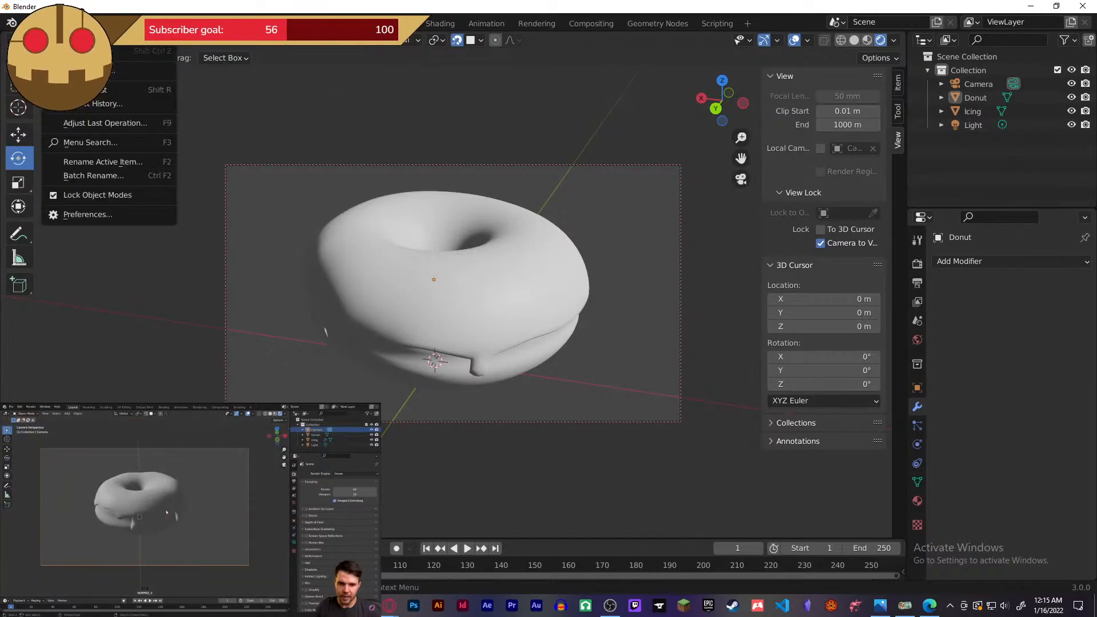
pyautogui.click(111, 216)
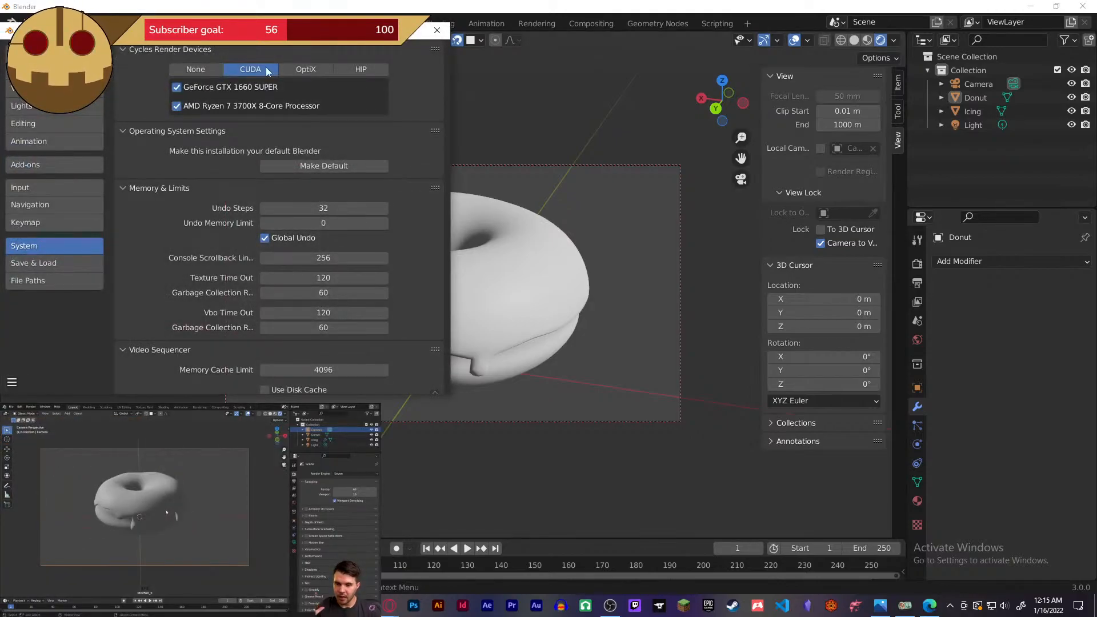
pyautogui.click(305, 69)
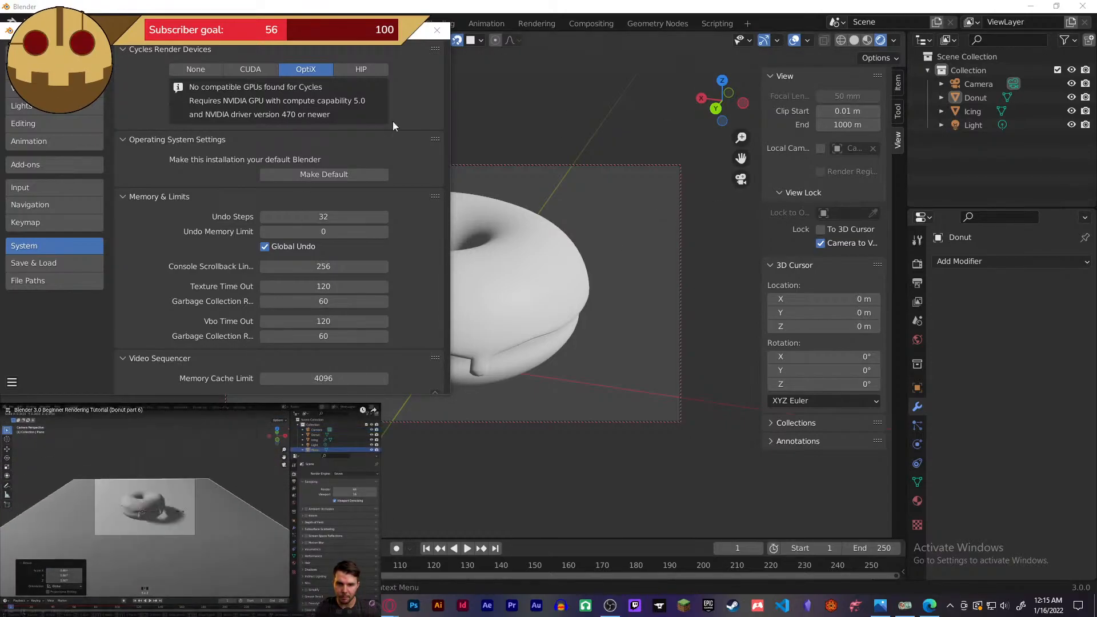
pyautogui.press('super+shift+s')
pyautogui.moveTo(164, 56); pyautogui.dragTo(392, 128)
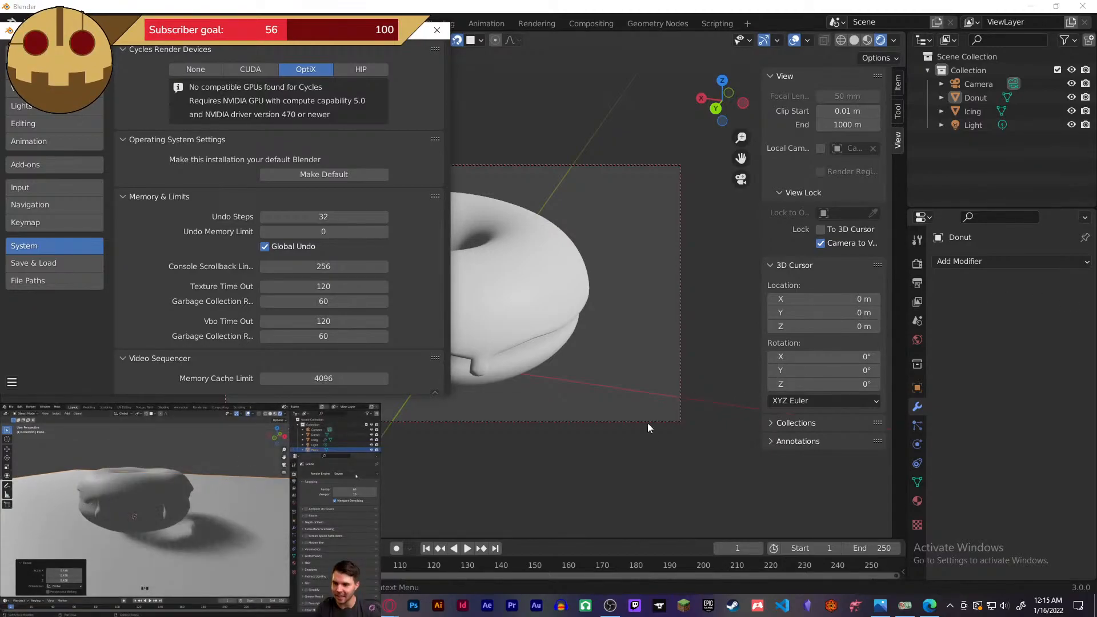
pyautogui.click(436, 30)
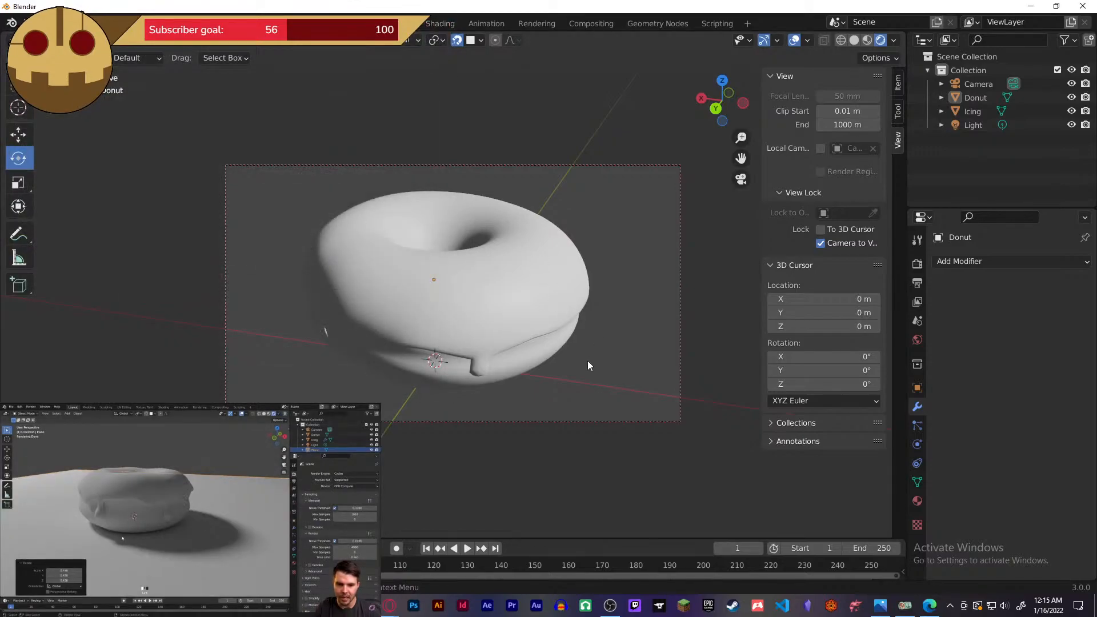
# - Leave the camera view and add a plane mesh at the origin as a floor for the donut
pyautogui.press('KP_0')
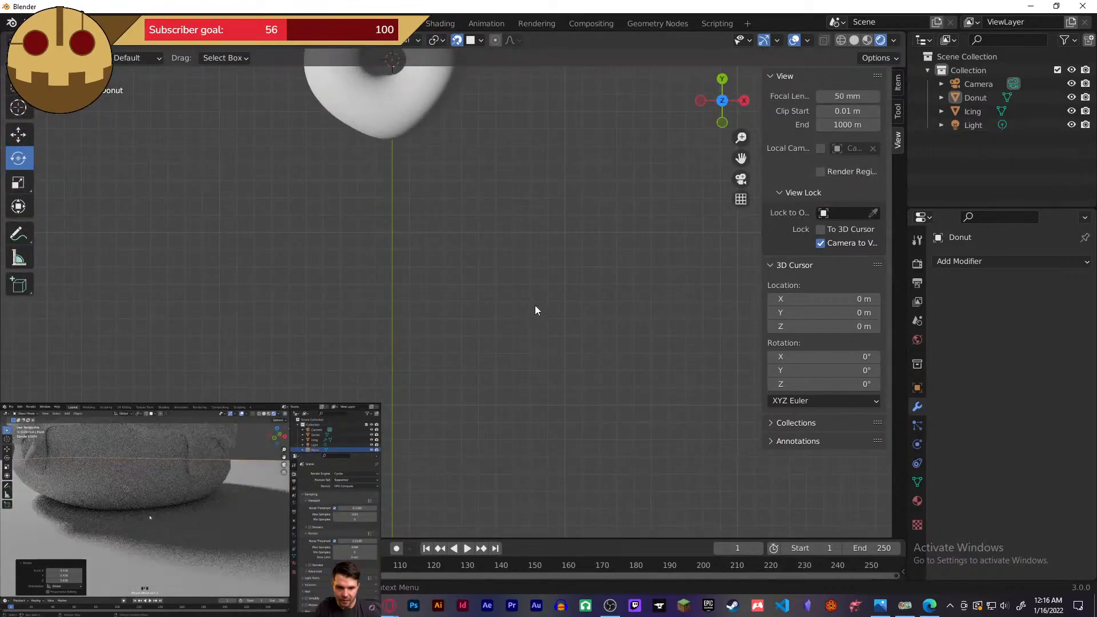
pyautogui.moveTo(535, 305); pyautogui.dragTo(491, 239, button='middle')
pyautogui.scroll(-6, 479, 235)
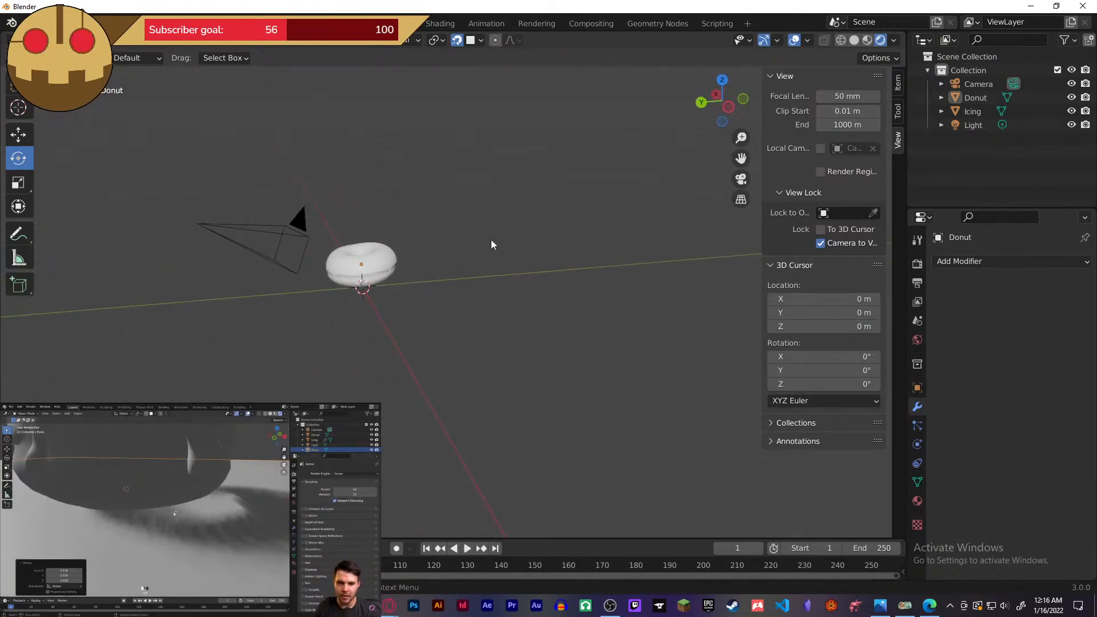
pyautogui.hotkey('shift', 'a')
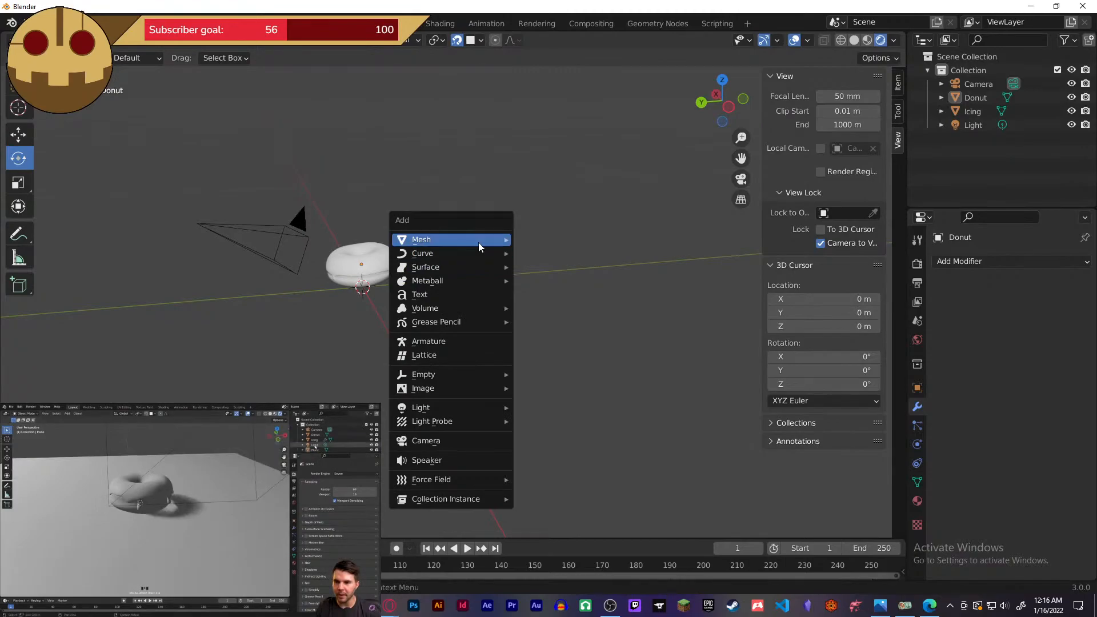
pyautogui.moveTo(478, 242)
pyautogui.click(542, 241)
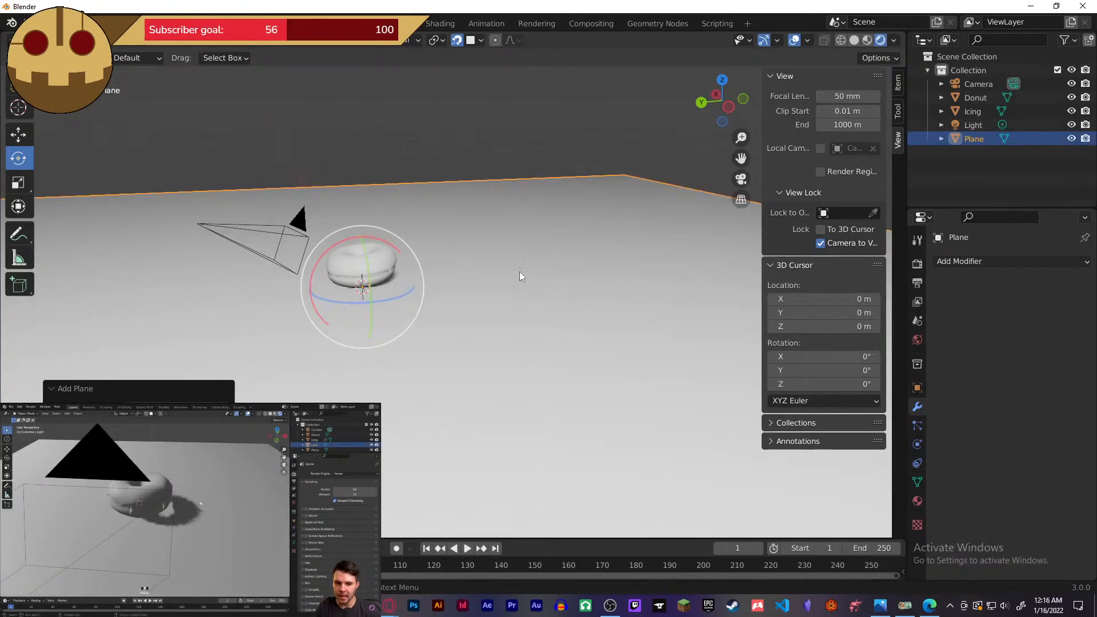
# - Select the icing and the donut together, viewed from near the plane's level
pyautogui.moveTo(495, 314); pyautogui.dragTo(377, 246, button='middle')
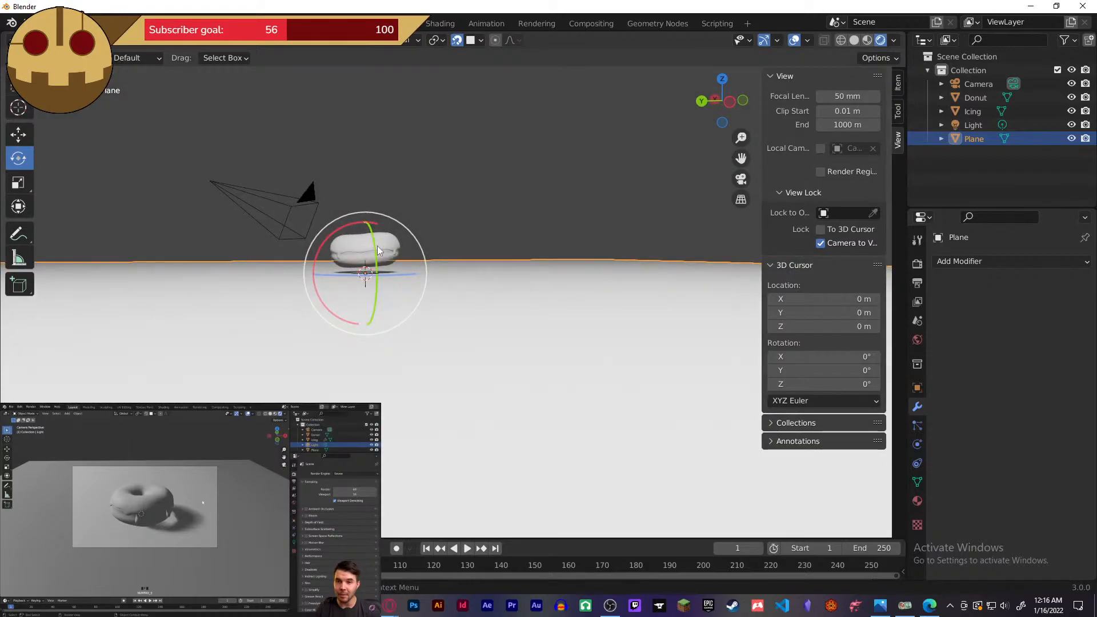
pyautogui.click(381, 254)
pyautogui.keyDown('shift'); pyautogui.click(367, 261); pyautogui.keyUp('shift')
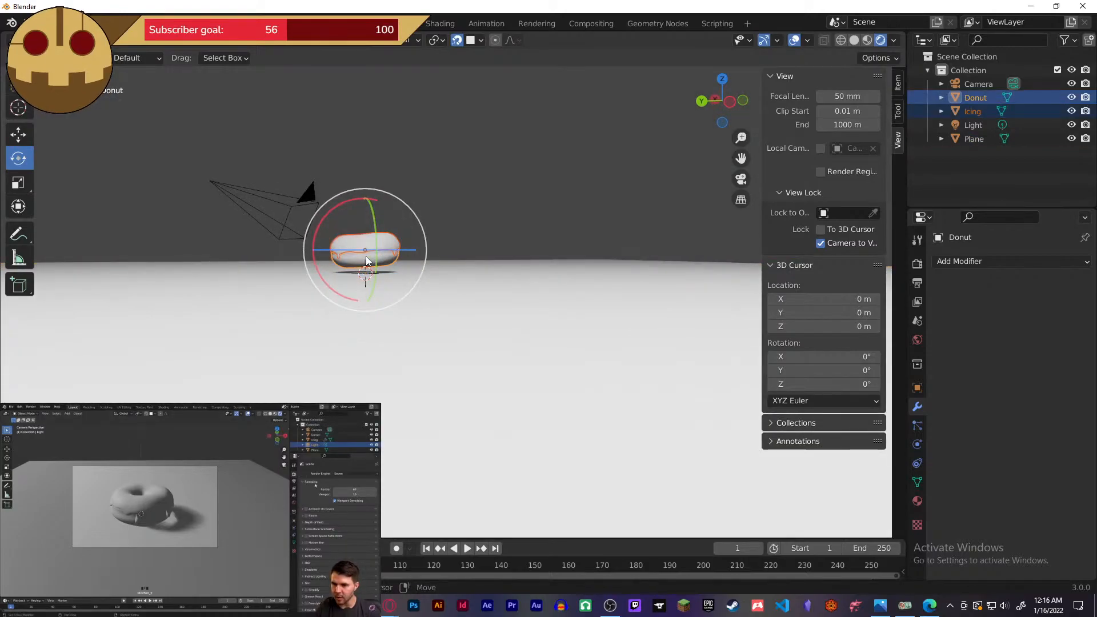
pyautogui.press('g')
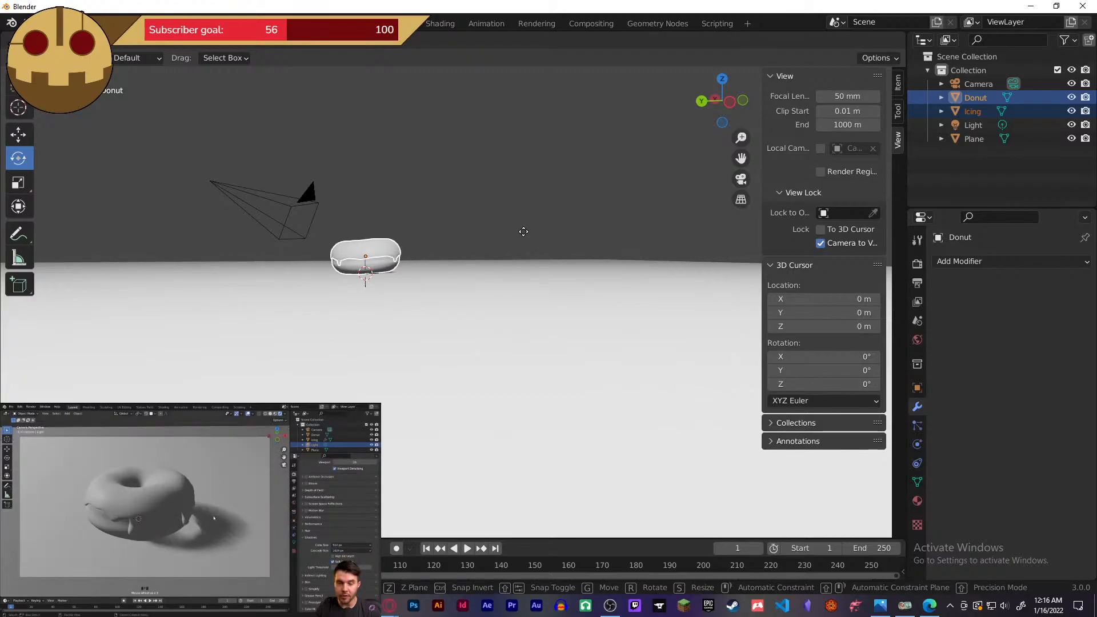
pyautogui.rightClick(523, 231)
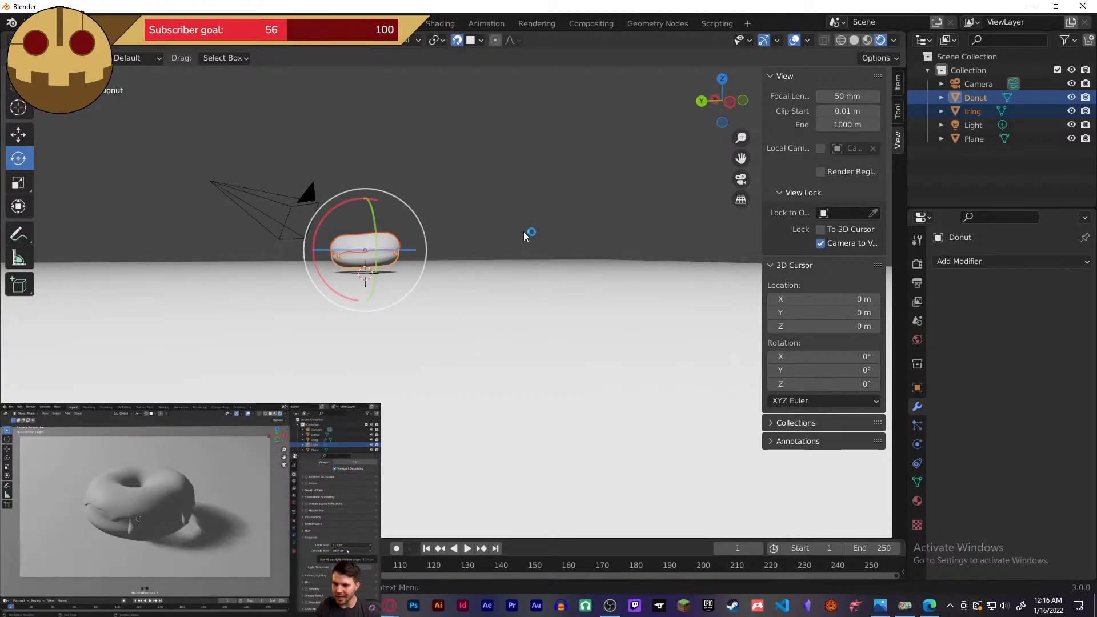
pyautogui.press('g')
pyautogui.rightClick(478, 228)
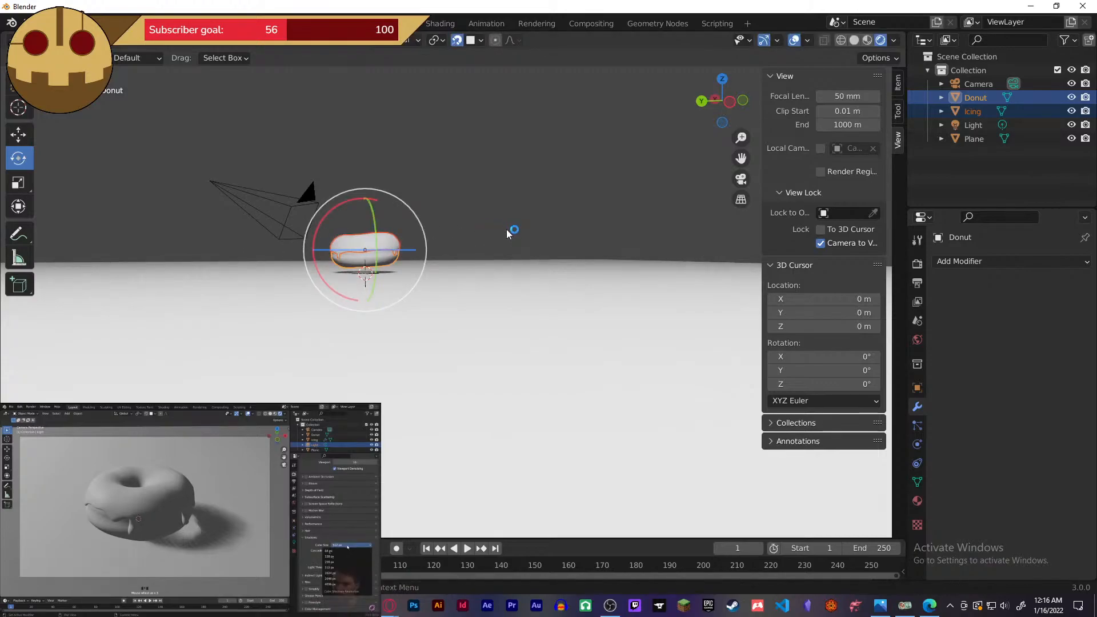
# - Lower the selected donut and icing along Z toward the plane and rotate them slightly about X to level them
pyautogui.hotkey('shift', 'space')
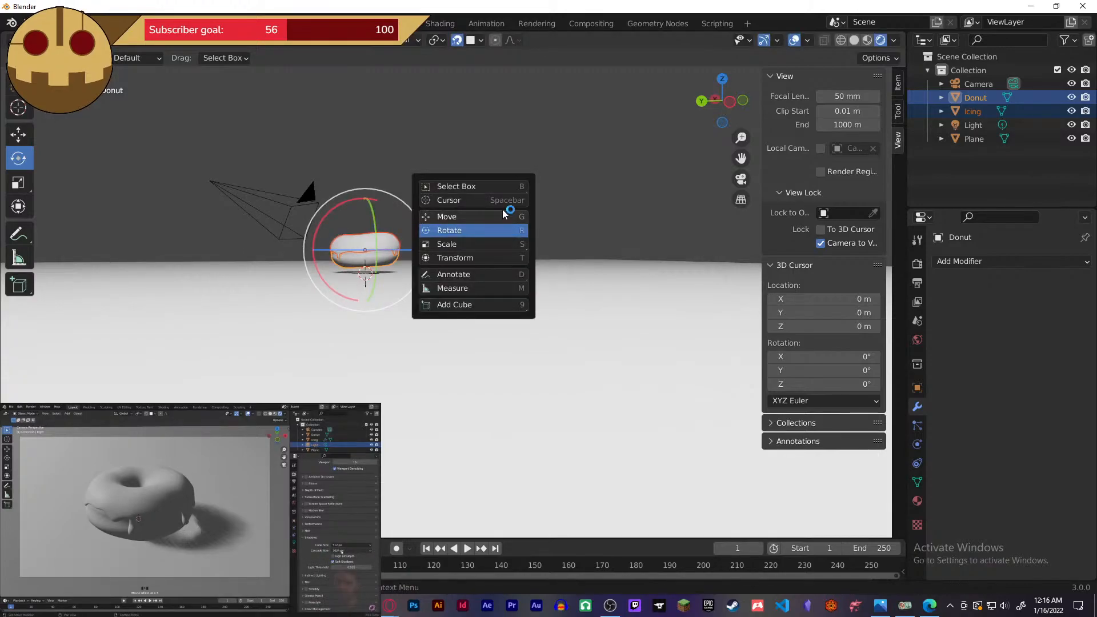
pyautogui.click(503, 216)
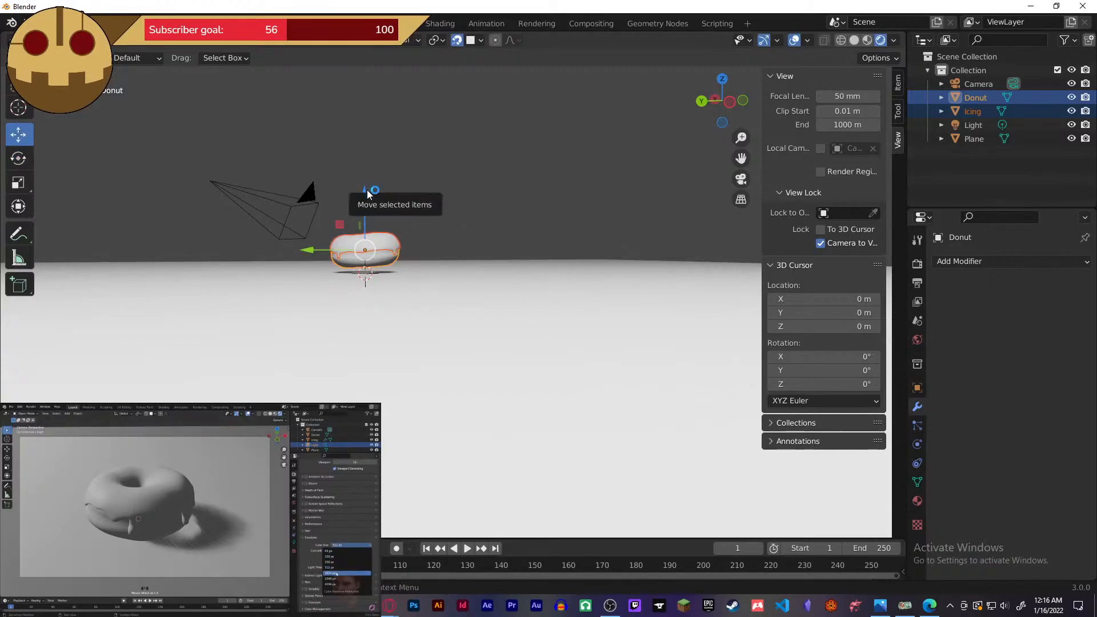
pyautogui.moveTo(367, 195); pyautogui.dragTo(365, 197)
pyautogui.hotkey('shift', 'space')
pyautogui.click(484, 222)
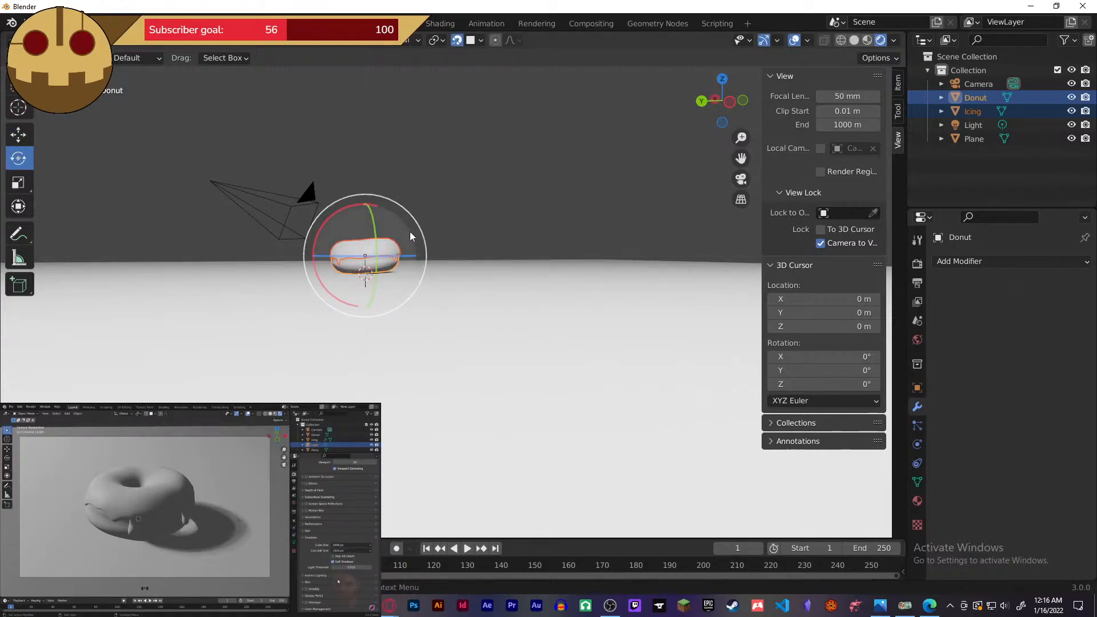
pyautogui.moveTo(352, 207); pyautogui.dragTo(355, 204)
# - Move the donut and icing slightly further down along Z to rest on the plane and clear the selection
pyautogui.hotkey('shift', 'space')
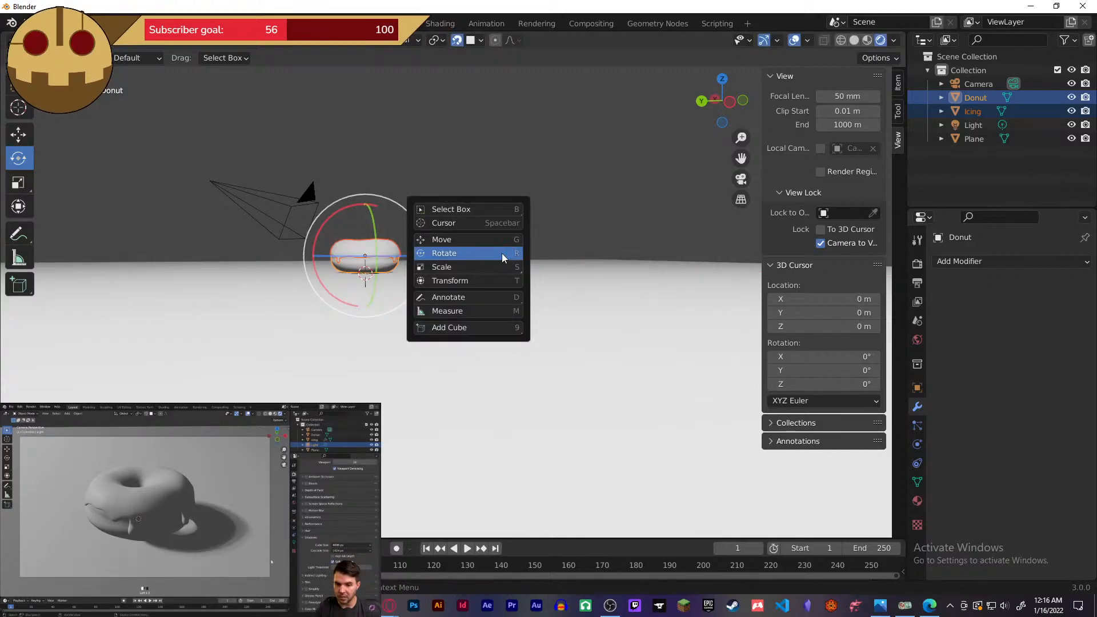
pyautogui.click(474, 241)
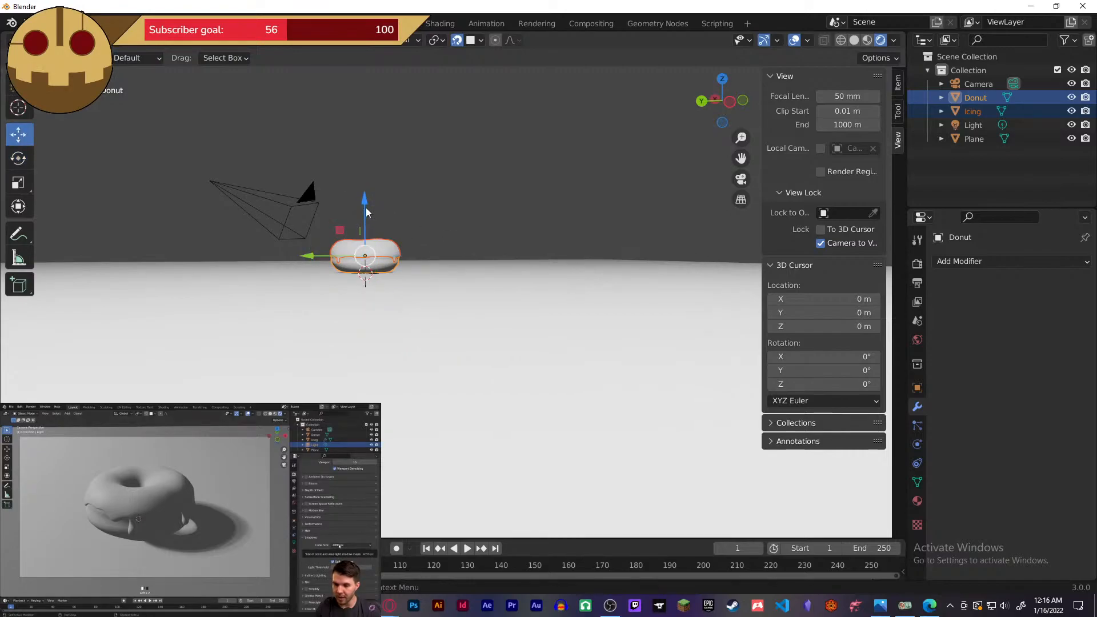
pyautogui.moveTo(366, 207)
pyautogui.mouseDown()
pyautogui.moveTo(366, 257)
pyautogui.moveTo(366, 211)
pyautogui.mouseUp()
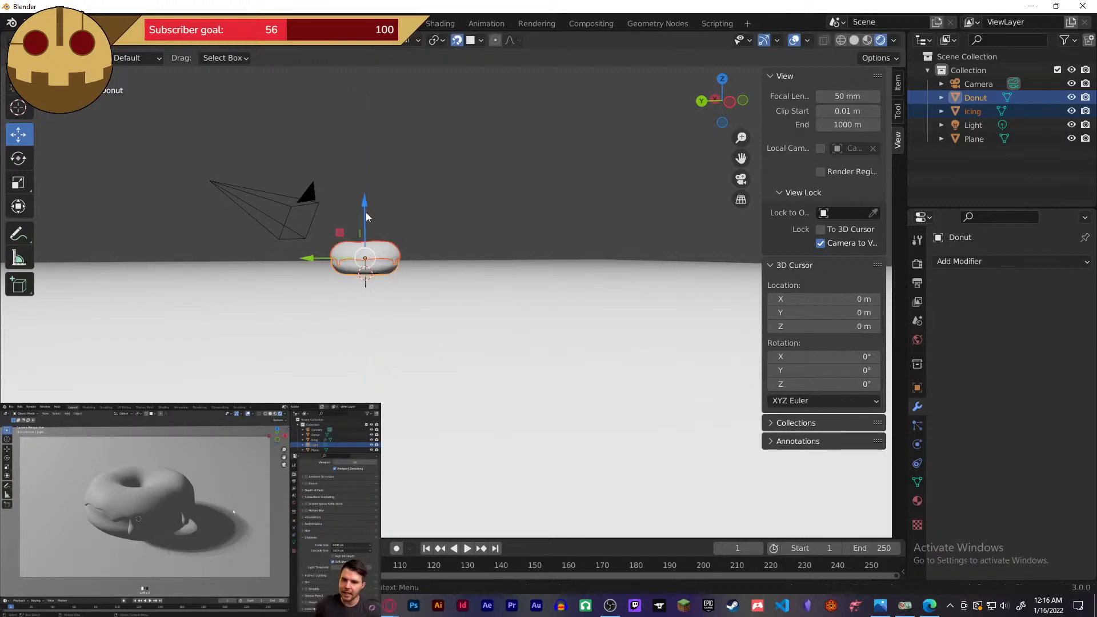
pyautogui.moveTo(365, 211); pyautogui.dragTo(544, 260, button='middle')
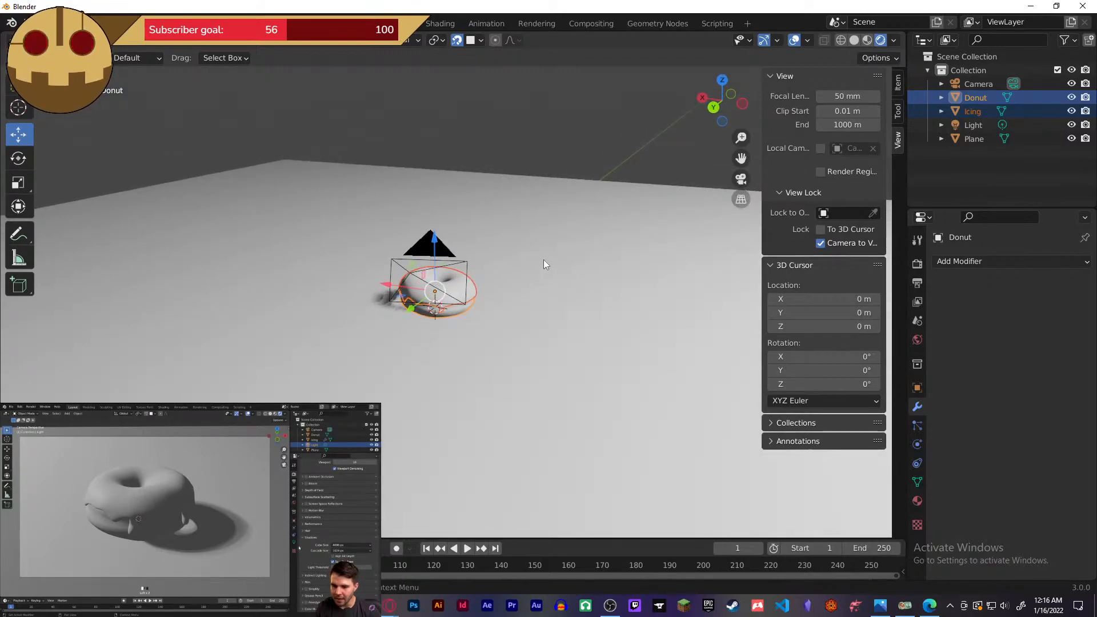
pyautogui.click(509, 171)
pyautogui.click(533, 147)
# - Reframe the donut through the locked camera from a lower angle and set the render engine to Cycles to preview it
pyautogui.press('KP_0')
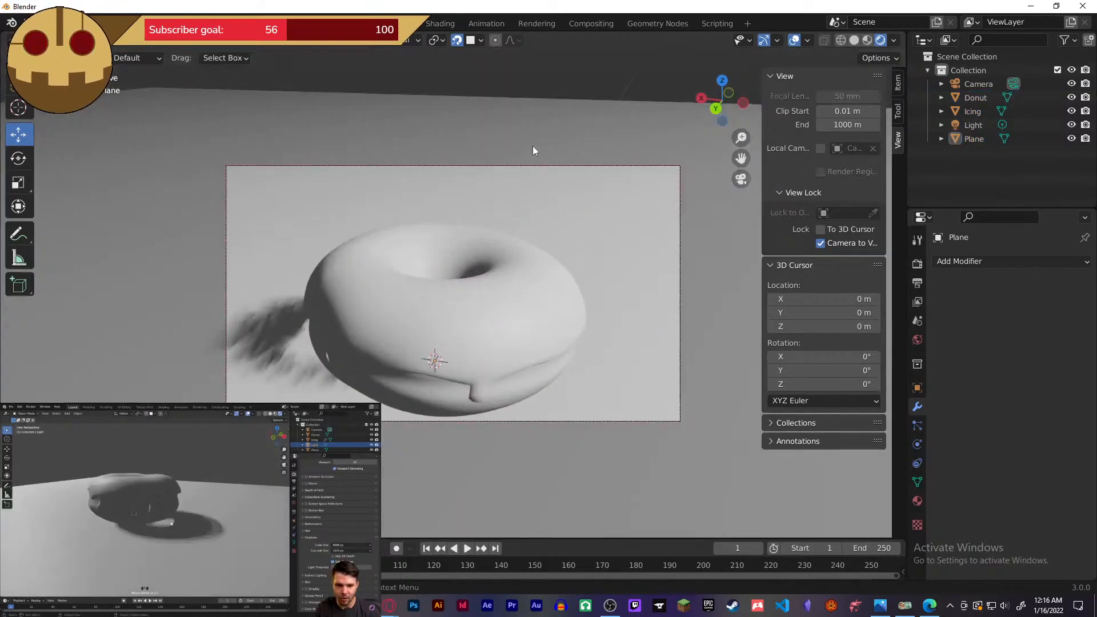
pyautogui.moveTo(649, 252); pyautogui.dragTo(598, 298, button='middle')
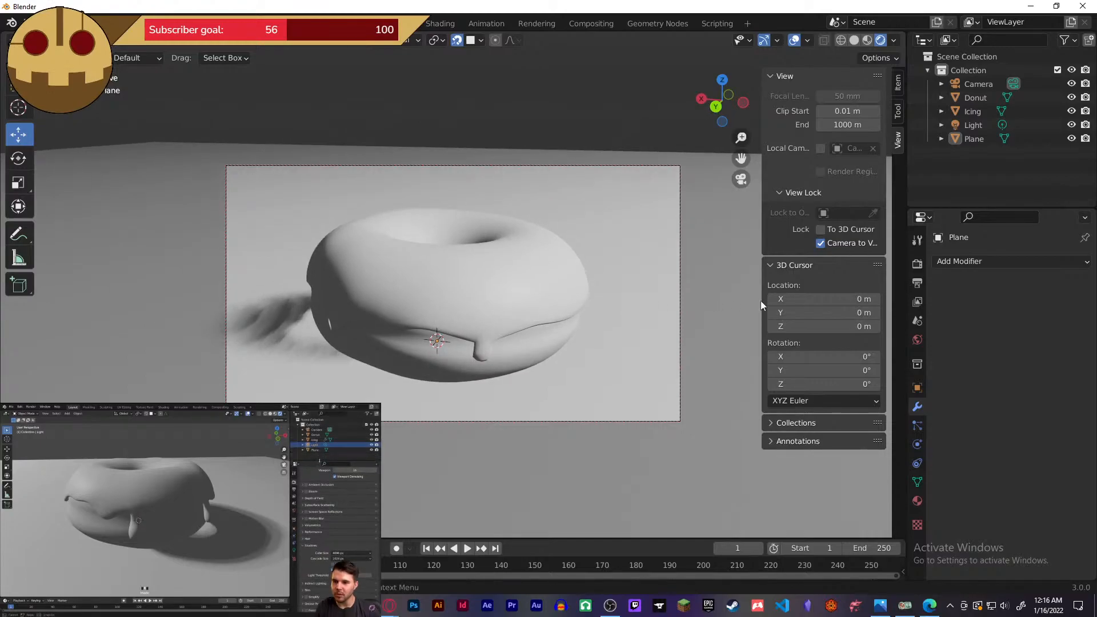
pyautogui.click(917, 263)
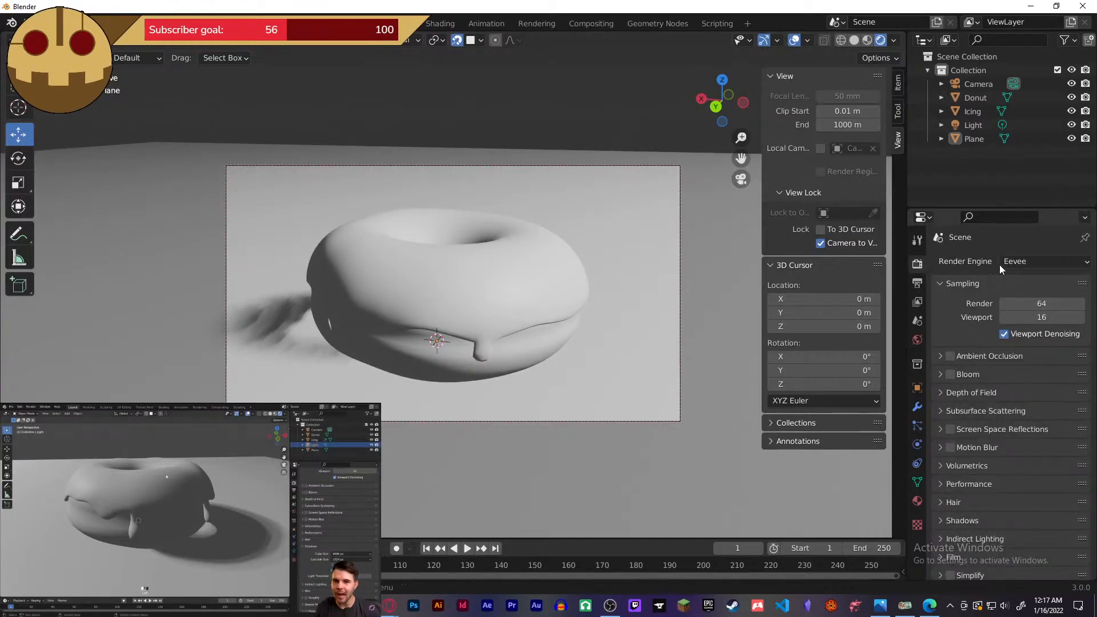
pyautogui.click(1055, 262)
pyautogui.click(1028, 306)
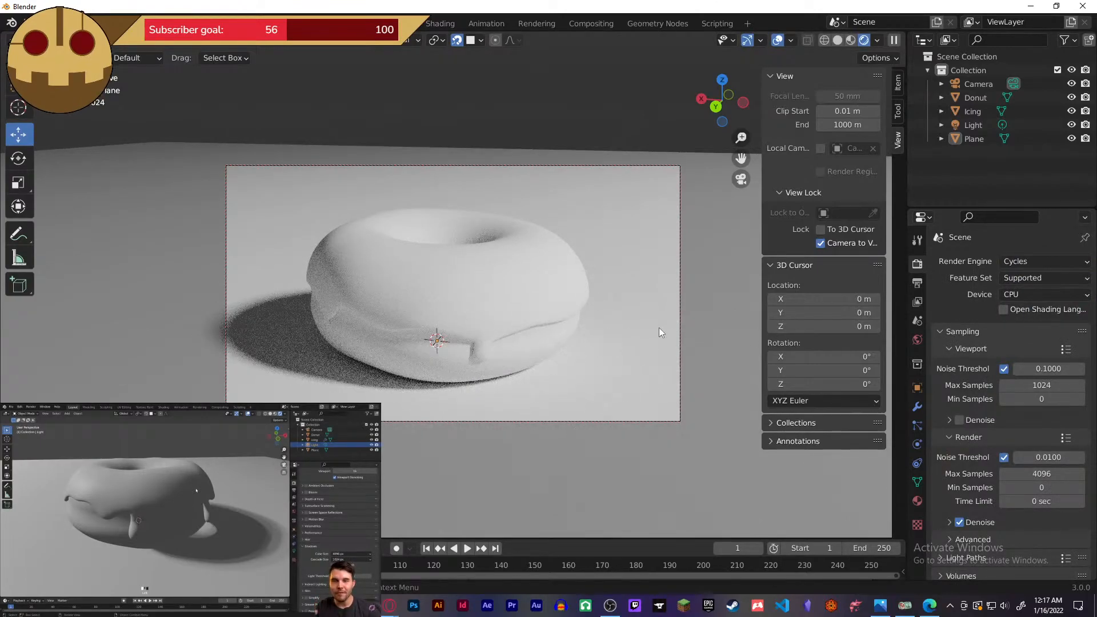
pyautogui.keyDown('shift'); pyautogui.moveTo(657, 327); pyautogui.dragTo(631, 331, button='middle'); pyautogui.keyUp('shift')
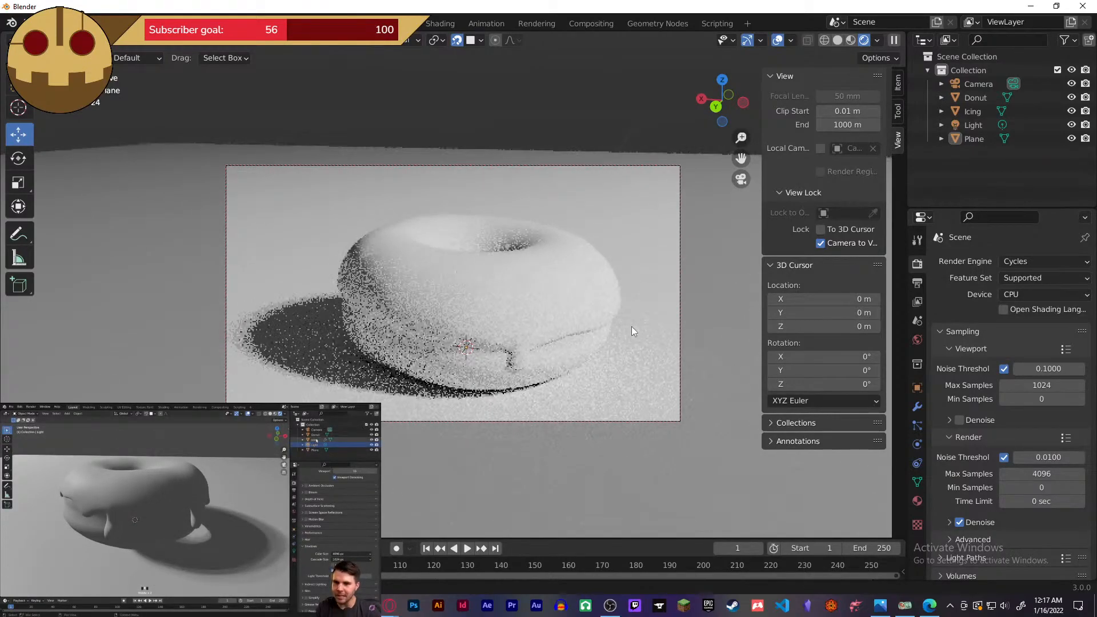
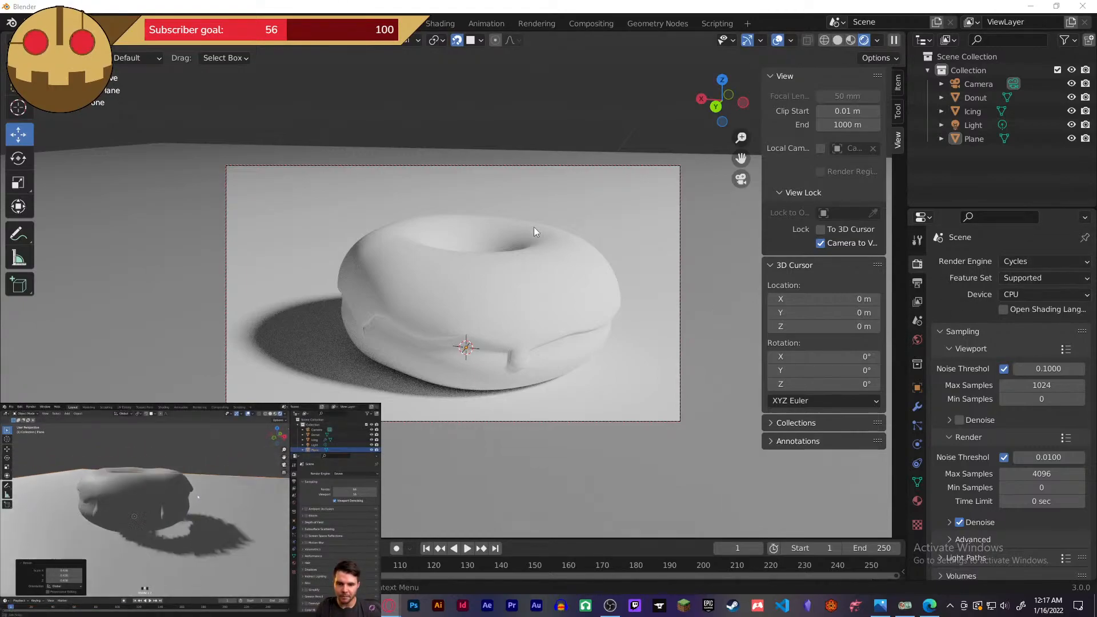
# - Clear the donut selection and turn off the Camera to View lock
pyautogui.click(549, 290)
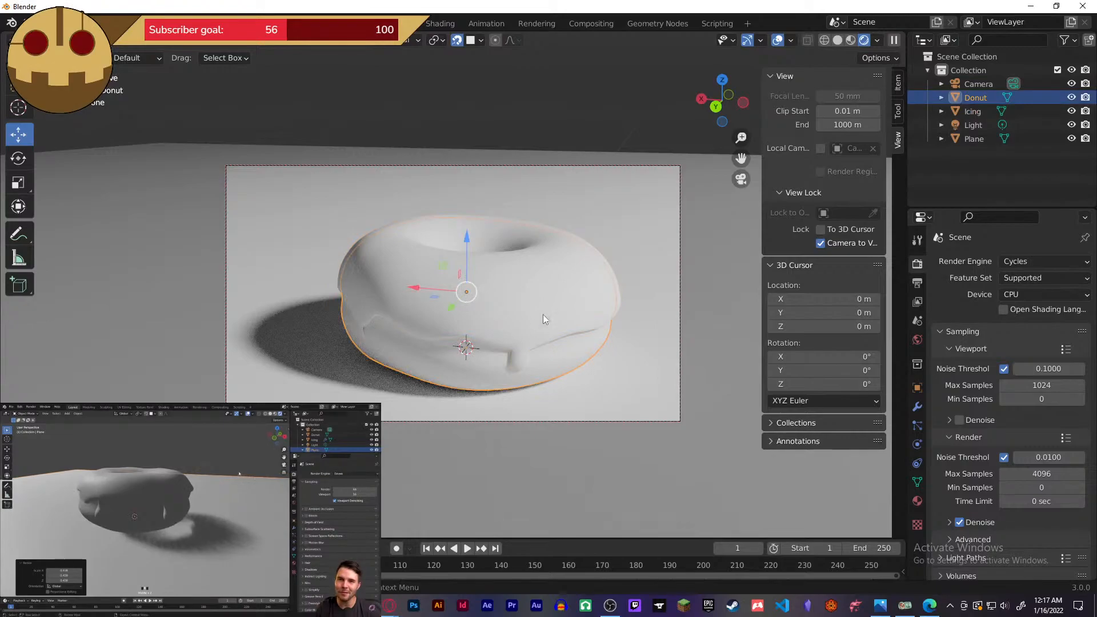
pyautogui.click(604, 129)
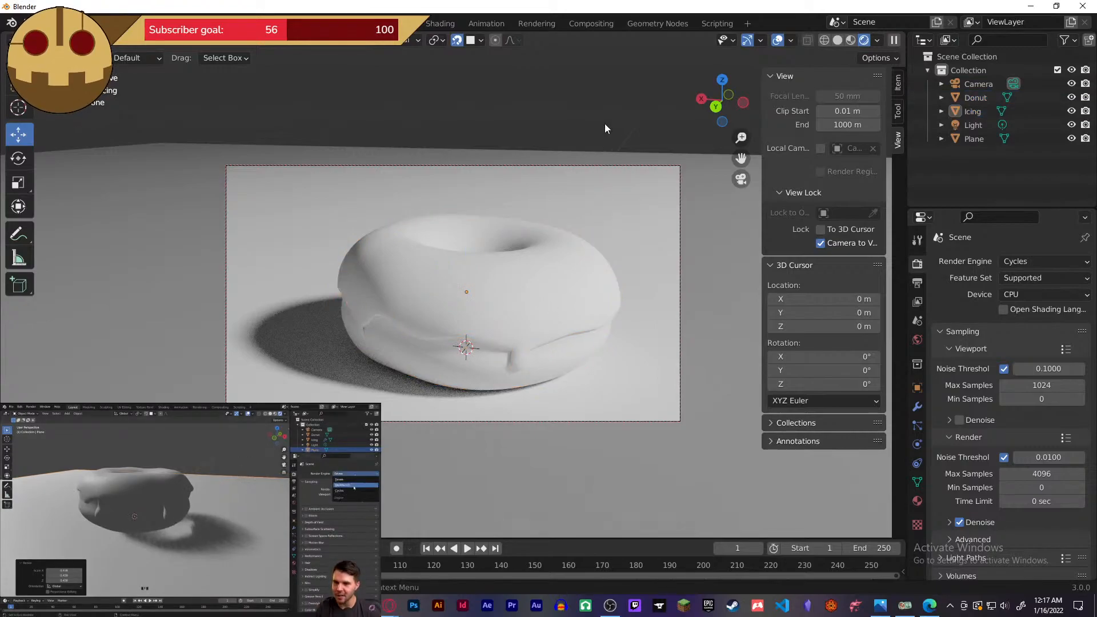
pyautogui.click(821, 243)
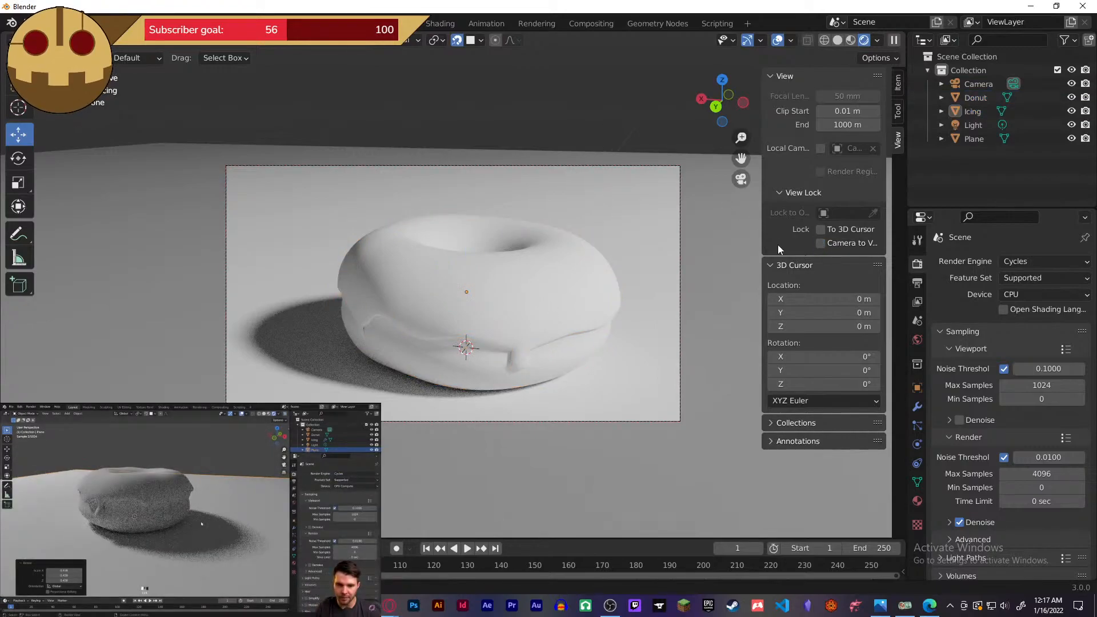
# - Set the render engine back to Eevee and select the scene's light
pyautogui.click(1051, 262)
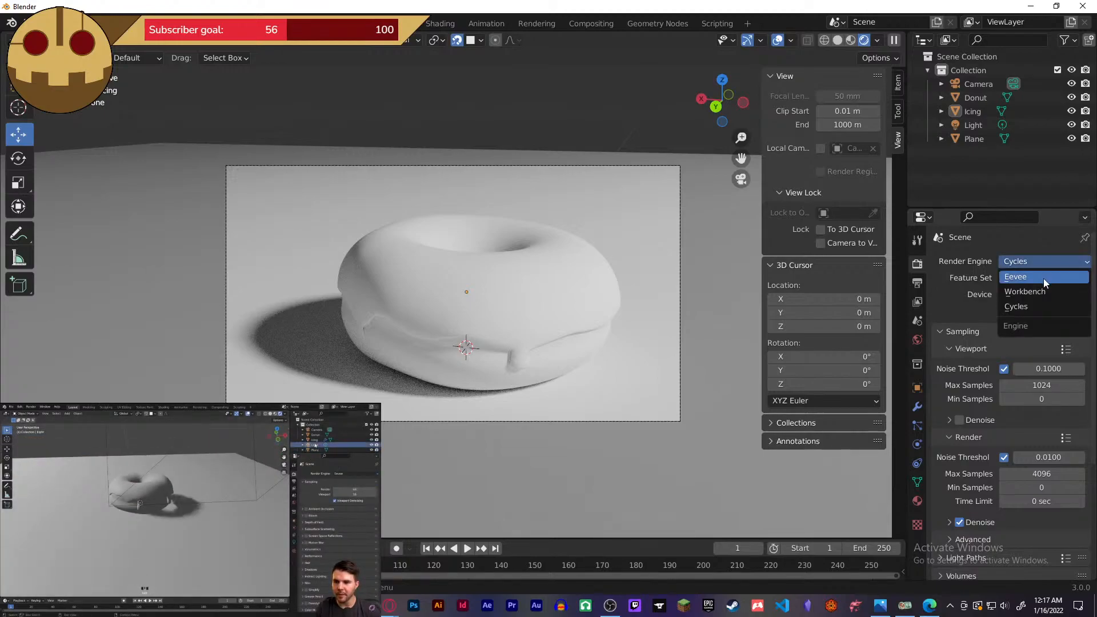
pyautogui.click(1044, 279)
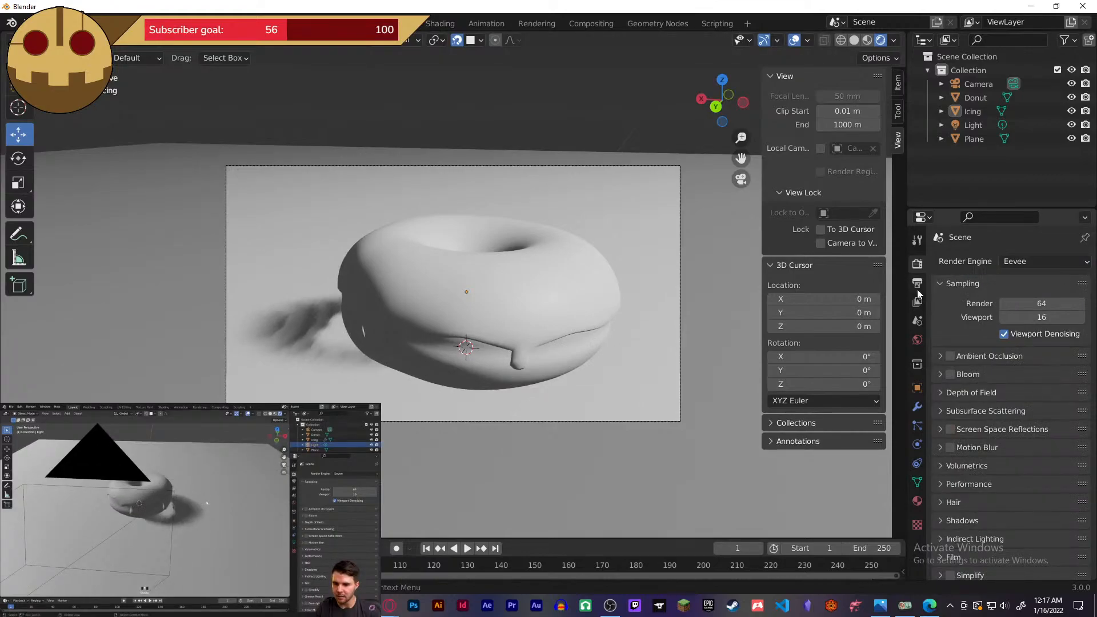
pyautogui.click(975, 129)
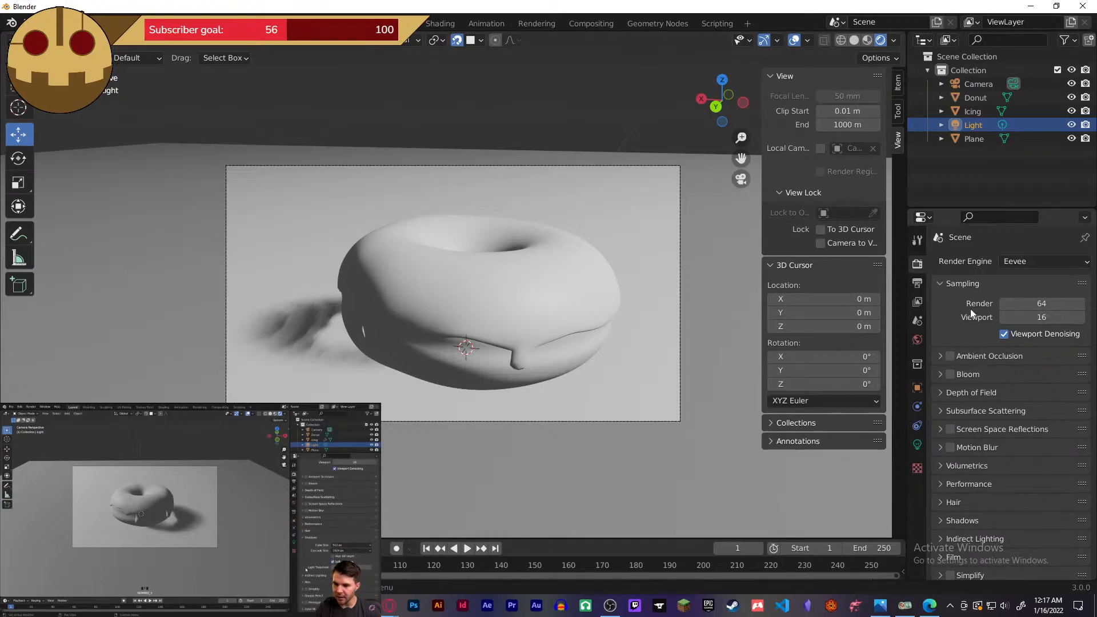
# - Expand the Eevee shadow settings and set the shadow cube size to 2048 px
pyautogui.scroll(-2, 948, 331)
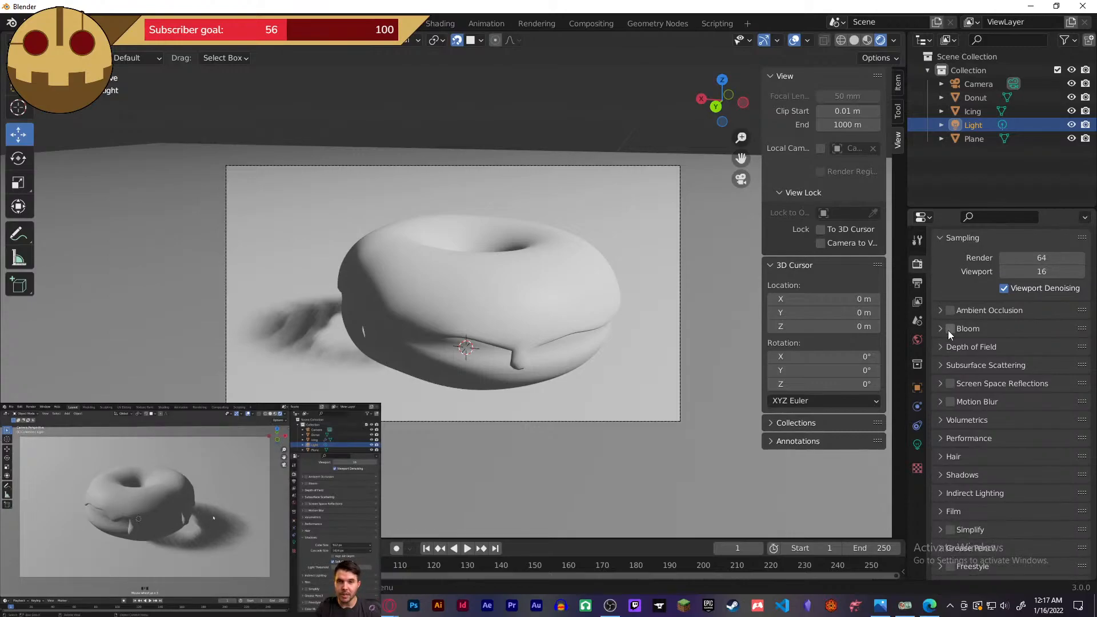
pyautogui.scroll(-1, 948, 333)
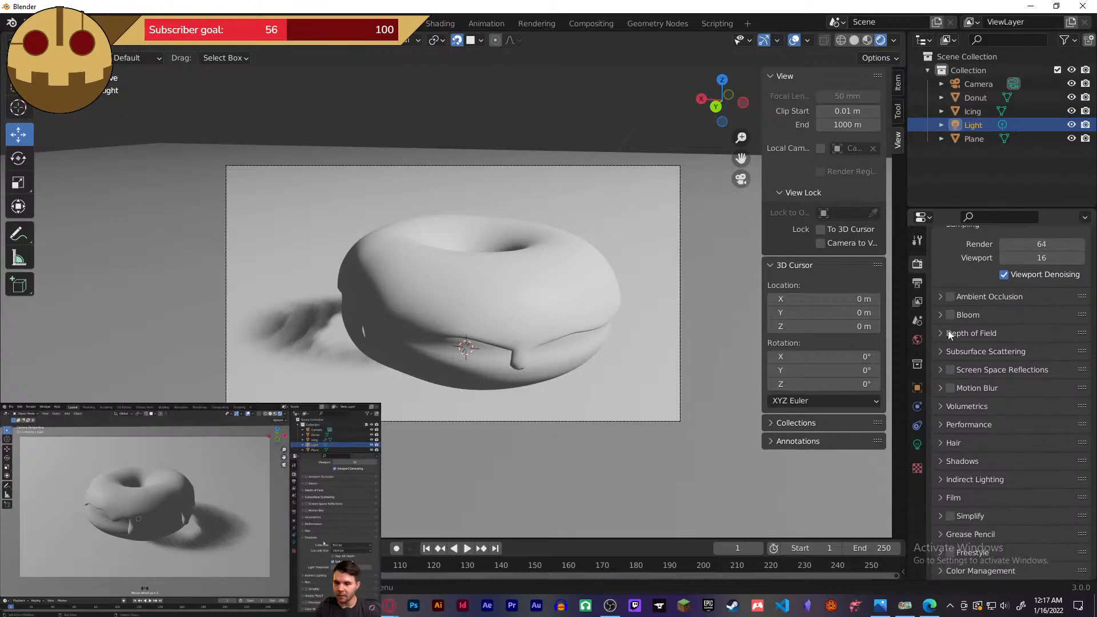
pyautogui.click(946, 461)
pyautogui.scroll(-4, 949, 434)
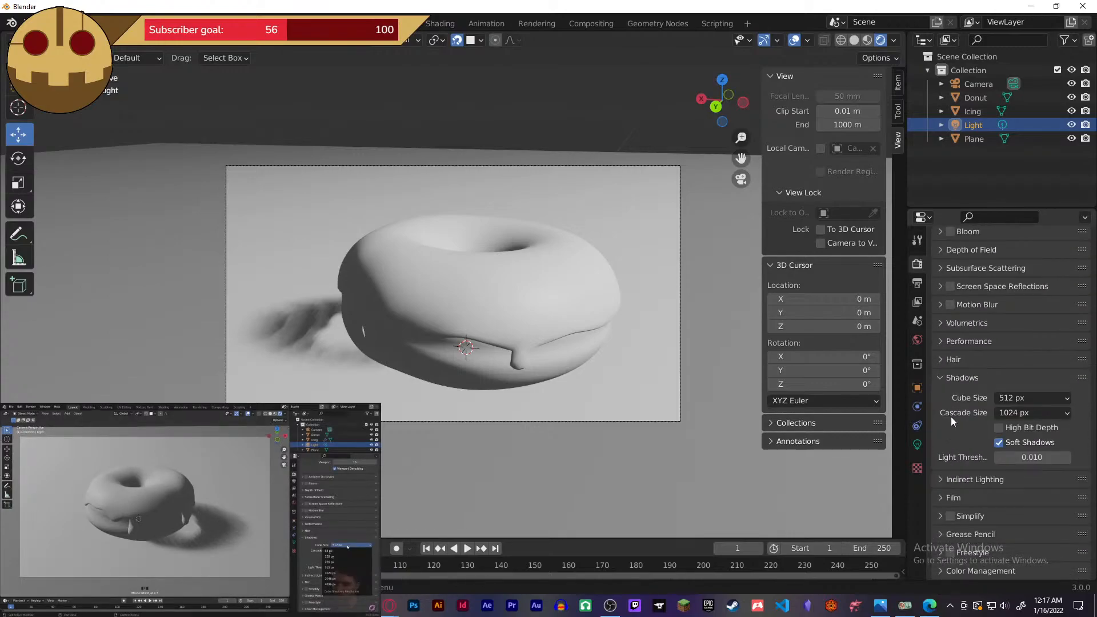
pyautogui.click(1028, 397)
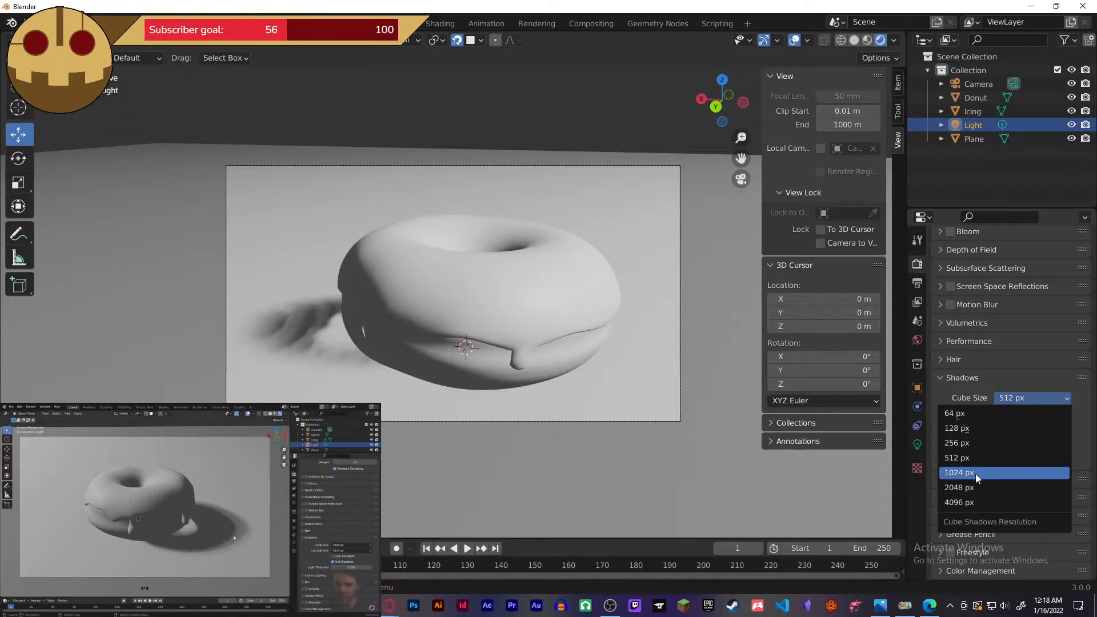
pyautogui.click(974, 488)
# - Compare the donut's shadow at cube sizes of 512 px and 2048 px, and set the cube size to 4096 px
pyautogui.click(1023, 399)
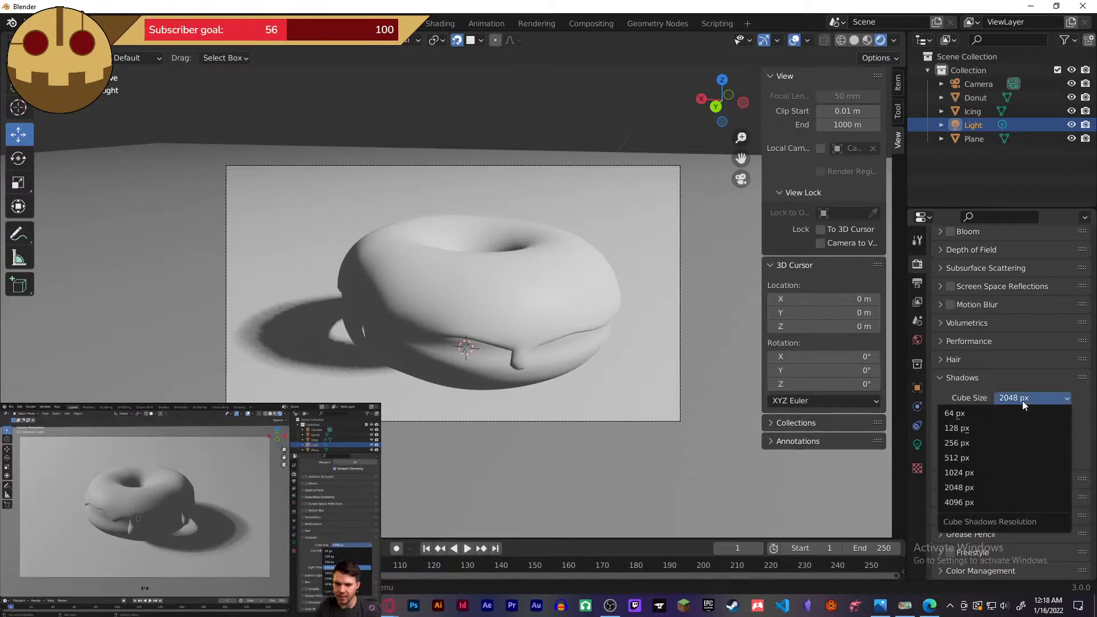
pyautogui.click(1002, 454)
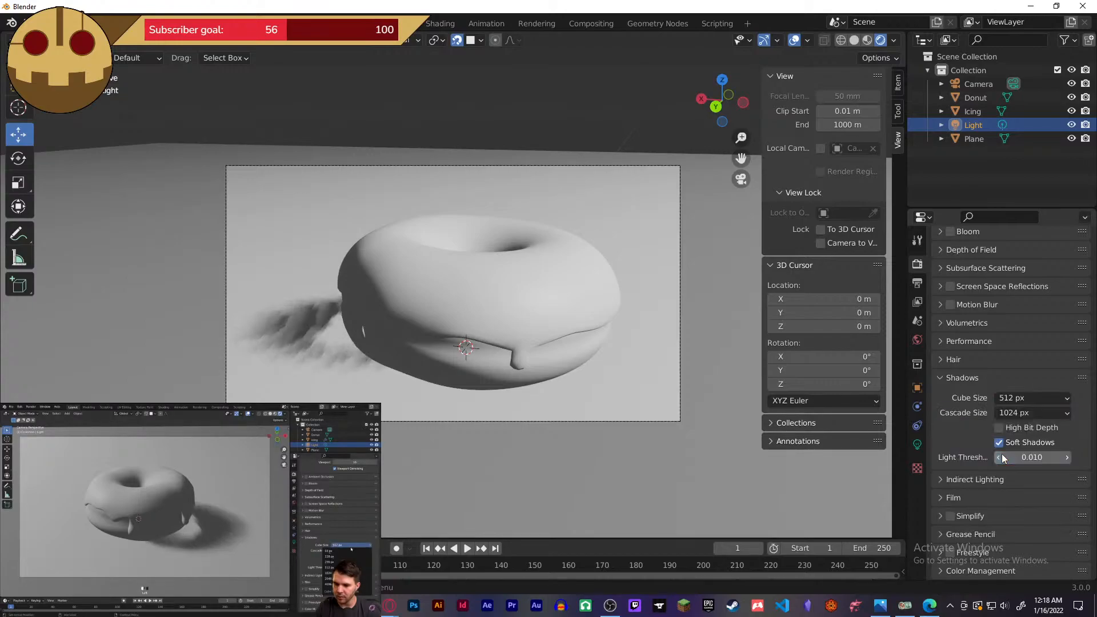
pyautogui.click(1015, 404)
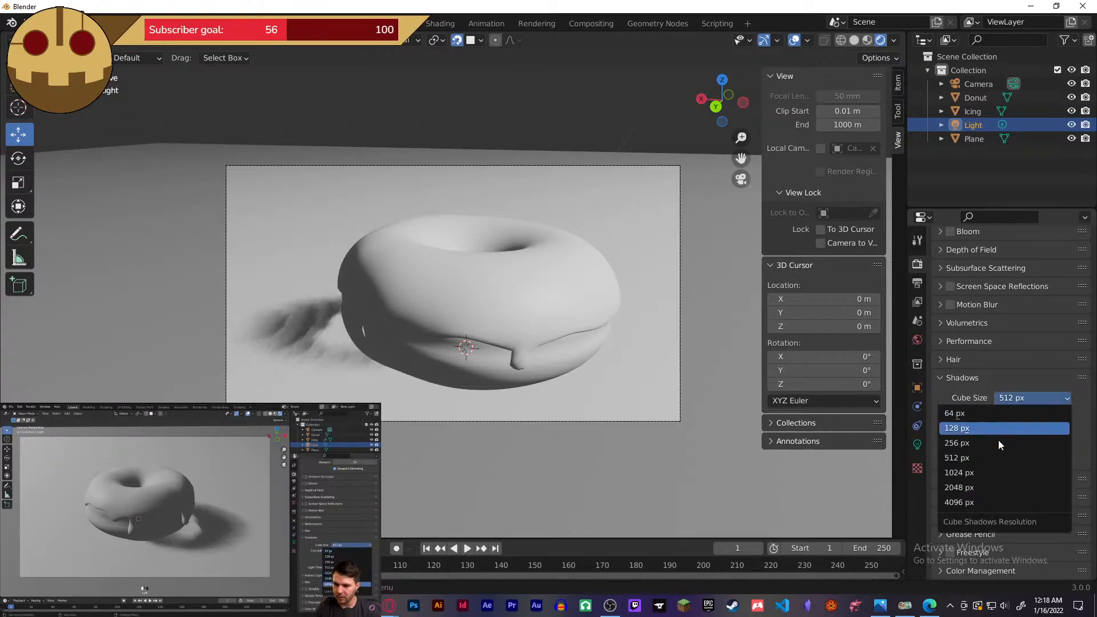
pyautogui.click(978, 487)
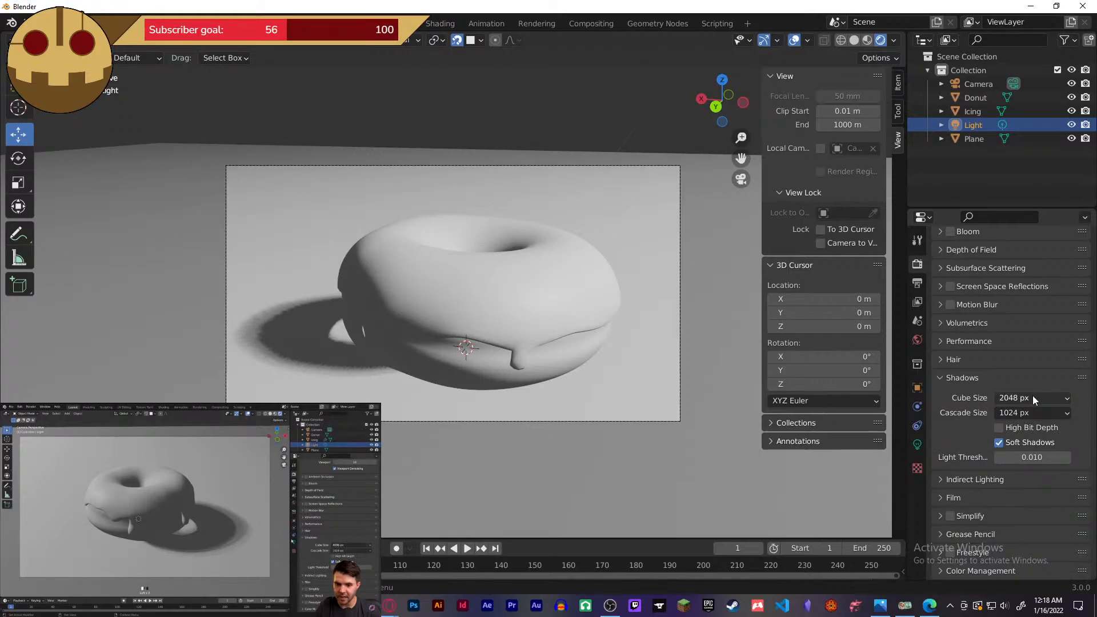
pyautogui.click(1032, 396)
pyautogui.click(983, 503)
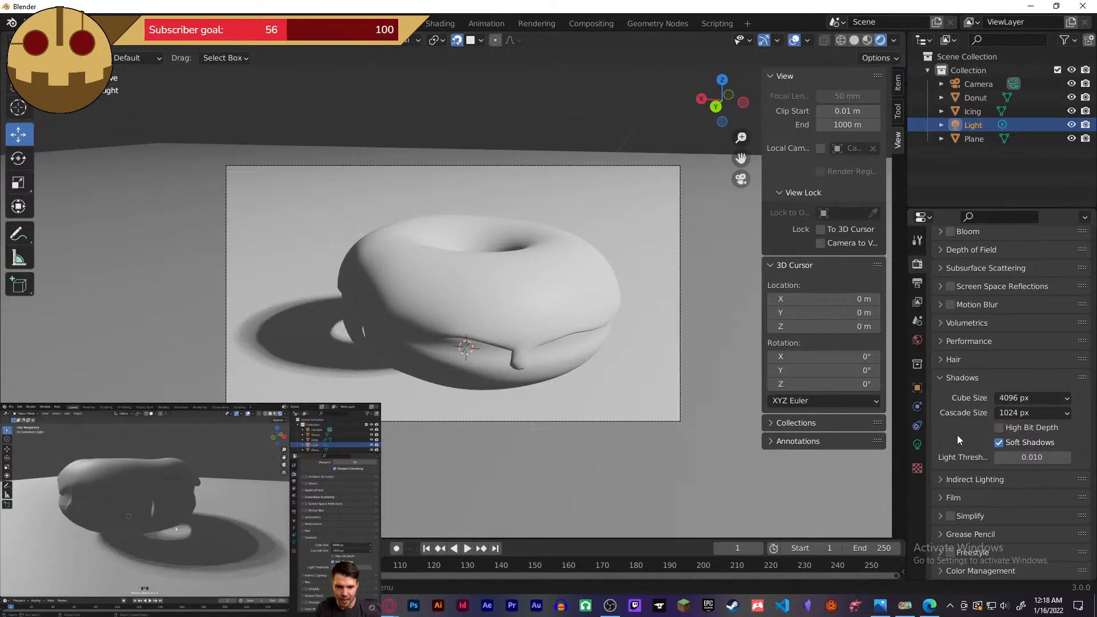
pyautogui.click(287, 358)
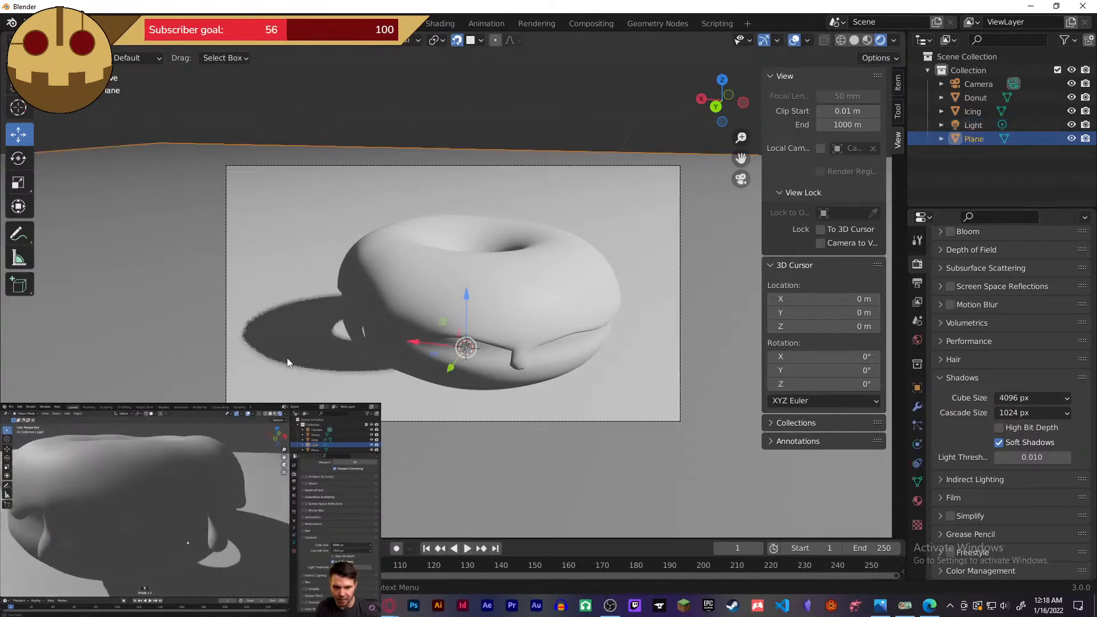
pyautogui.click(490, 320)
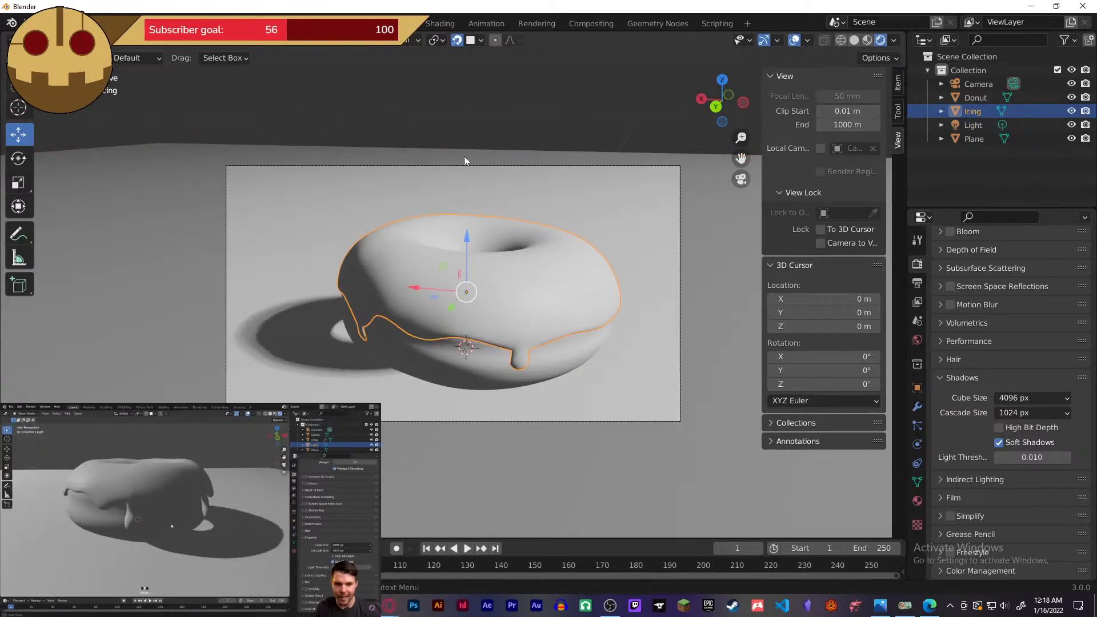
pyautogui.click(492, 132)
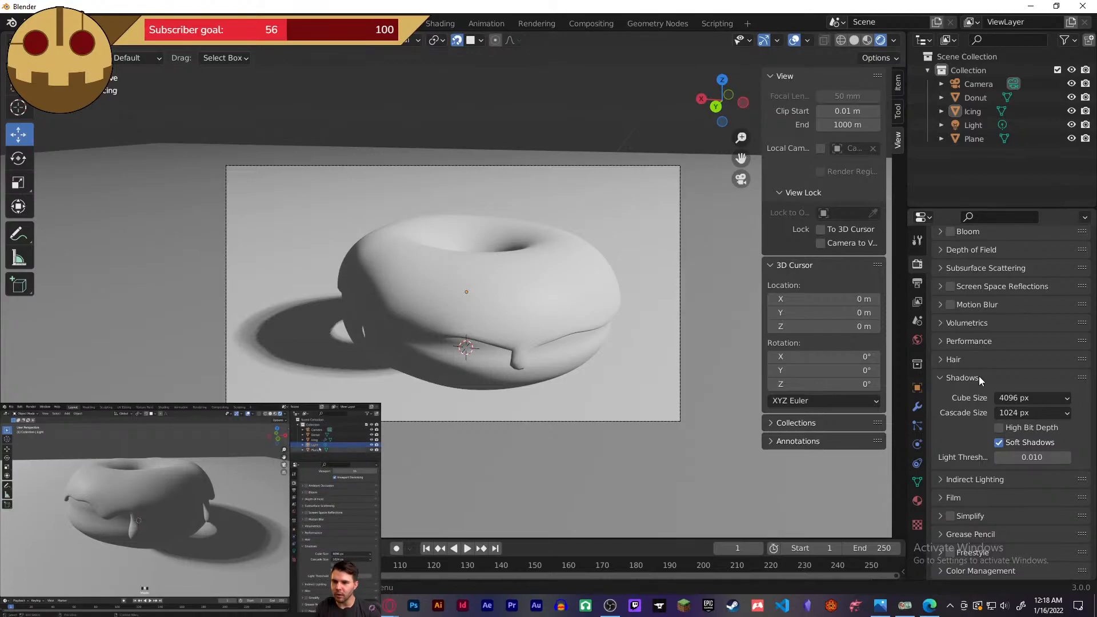
pyautogui.scroll(3, 958, 433)
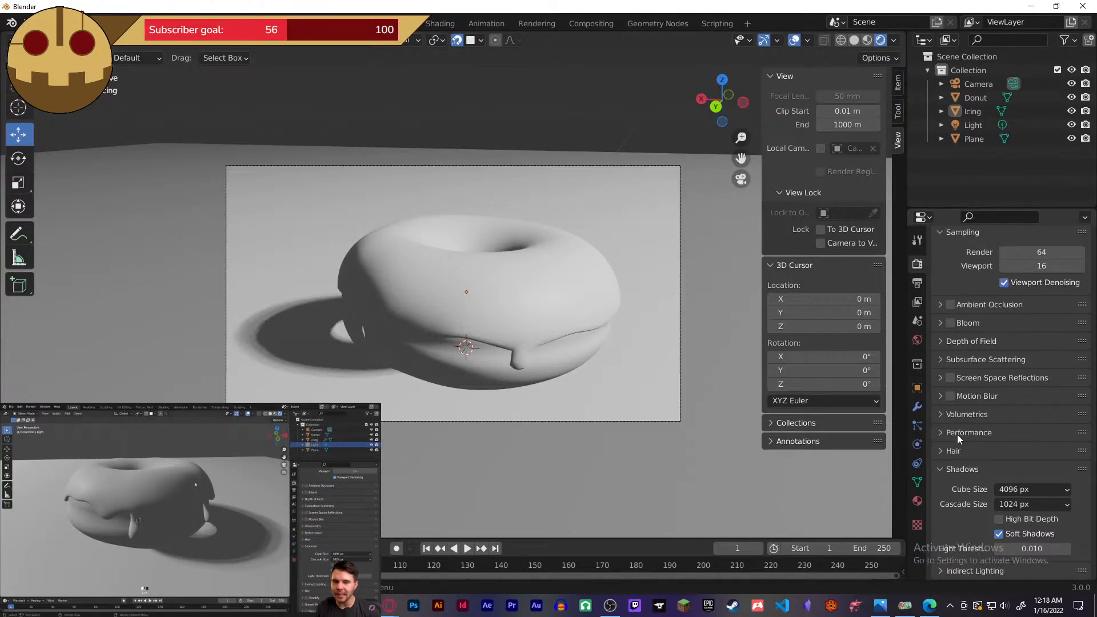
pyautogui.scroll(-3, 958, 437)
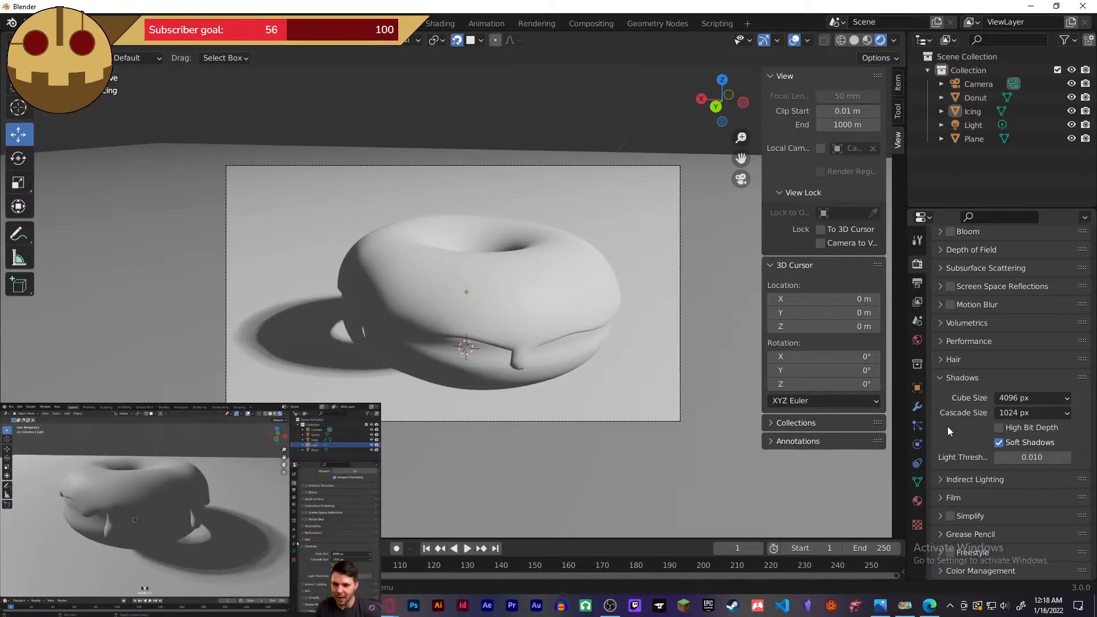
# - Leave the camera view and set the shadow bias of the point light to 0.001
pyautogui.click(732, 293)
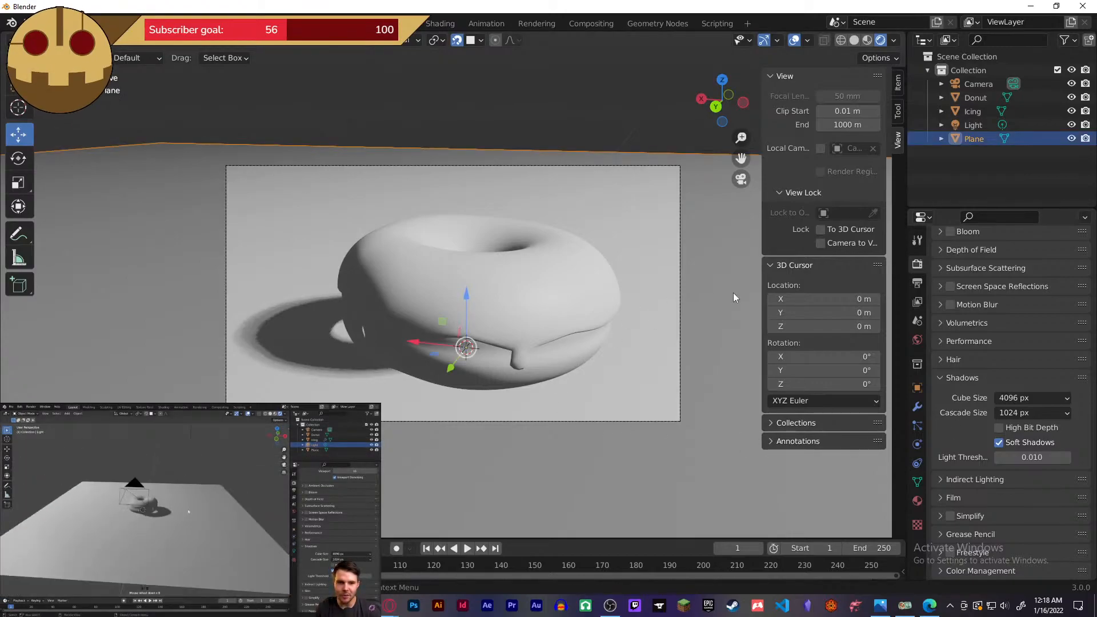
pyautogui.moveTo(732, 293); pyautogui.dragTo(497, 184, button='middle')
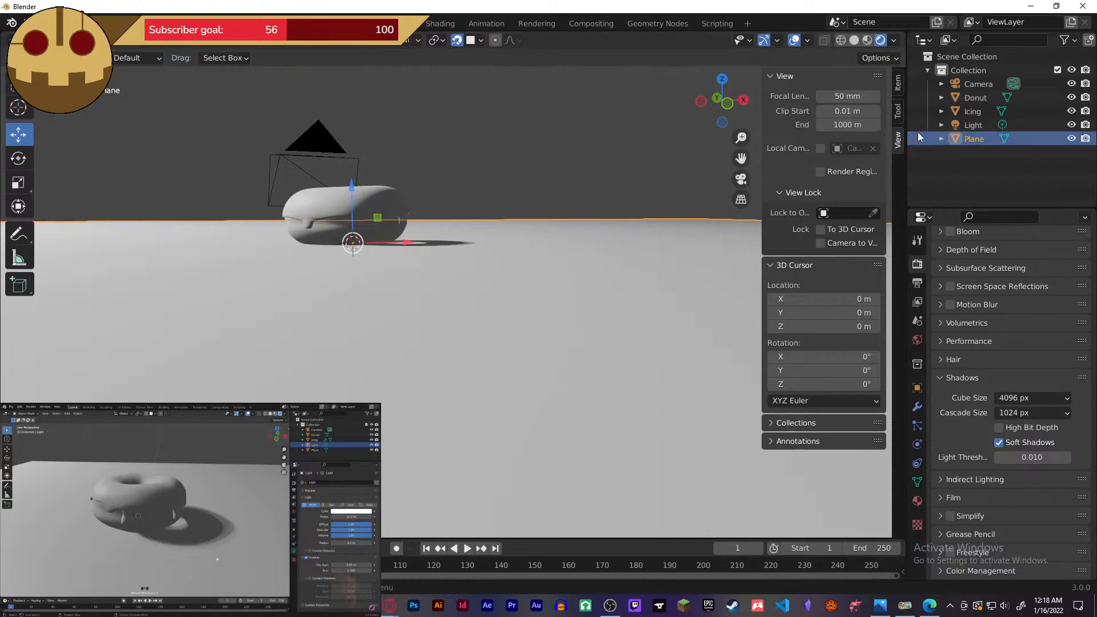
pyautogui.click(974, 124)
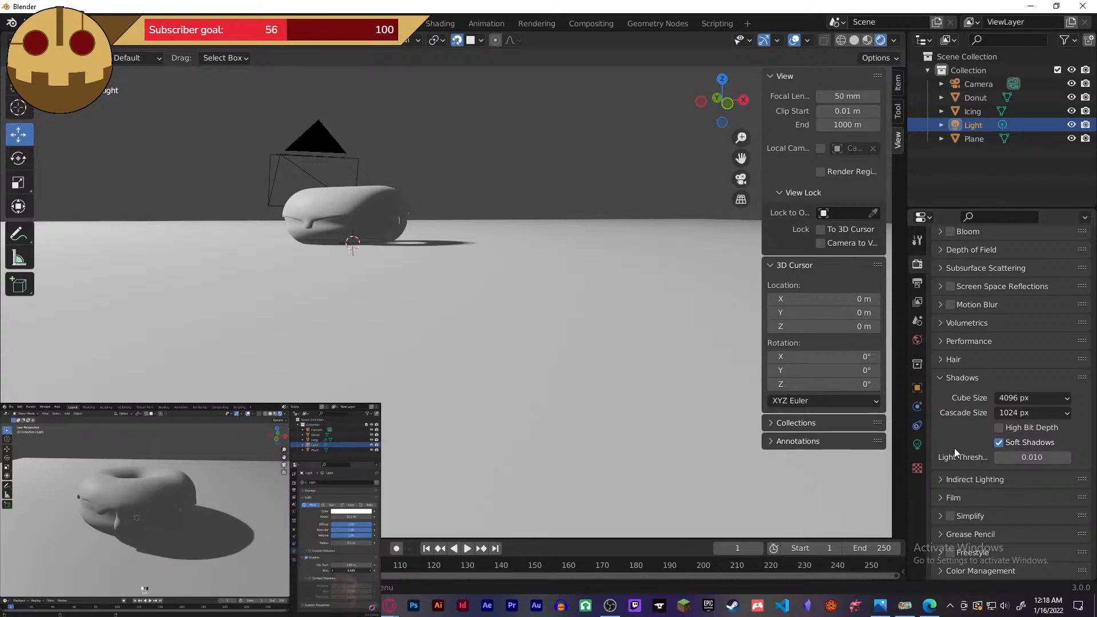
pyautogui.scroll(1, 954, 441)
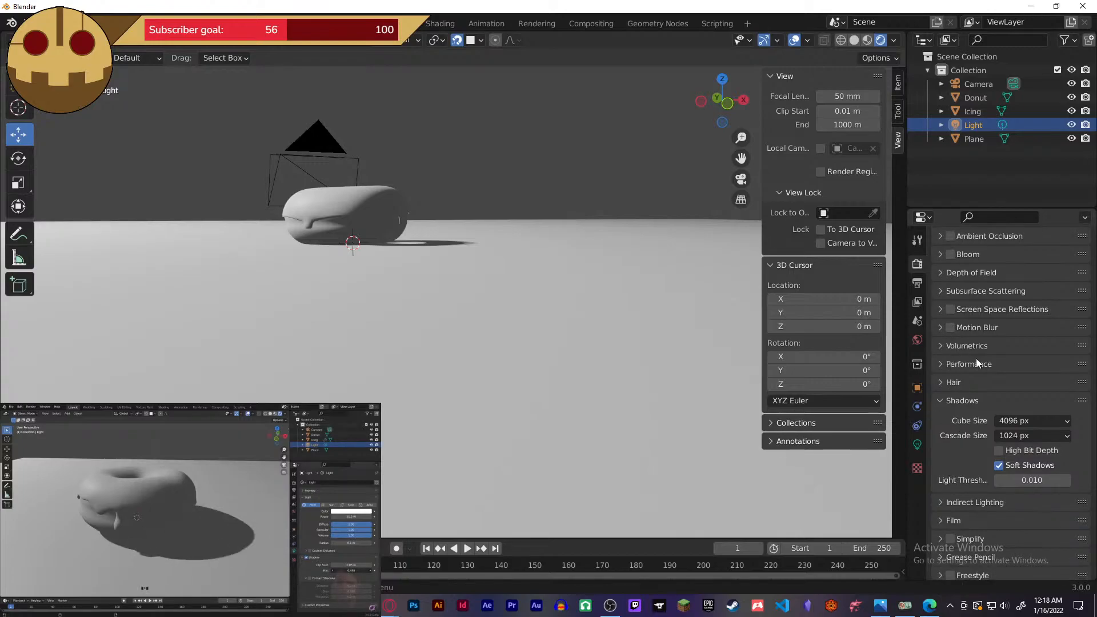
pyautogui.scroll(1, 975, 366)
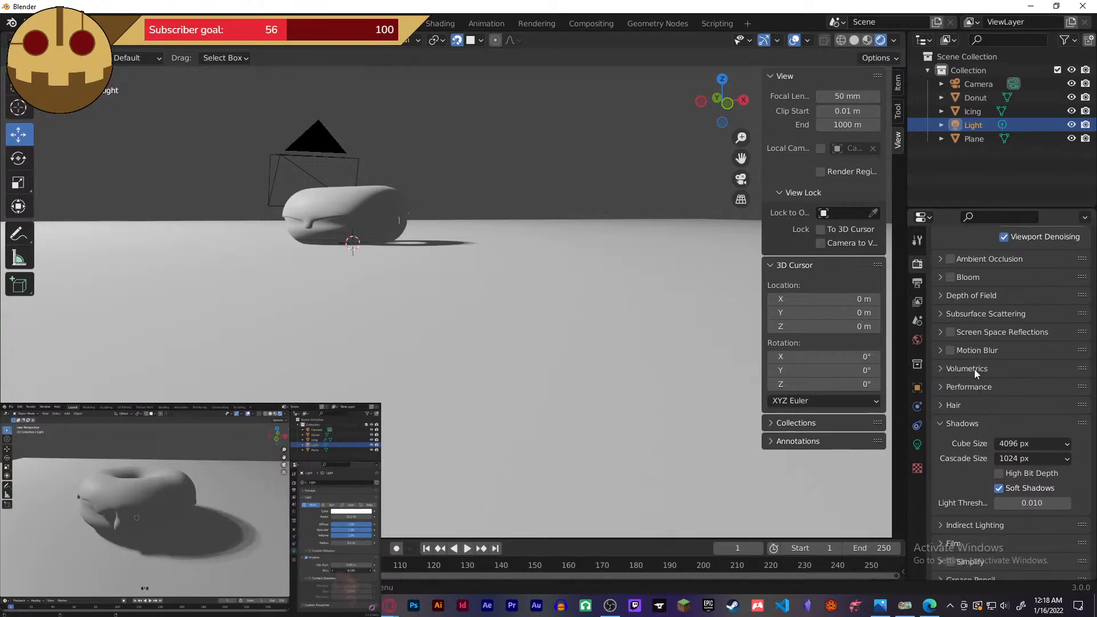
pyautogui.click(917, 444)
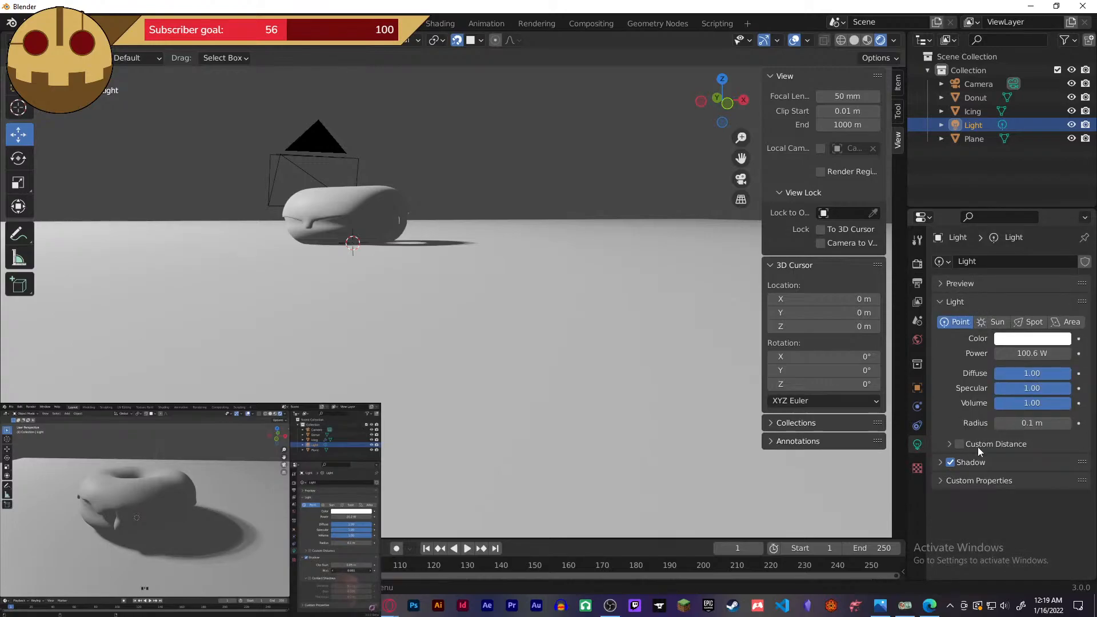
pyautogui.click(986, 463)
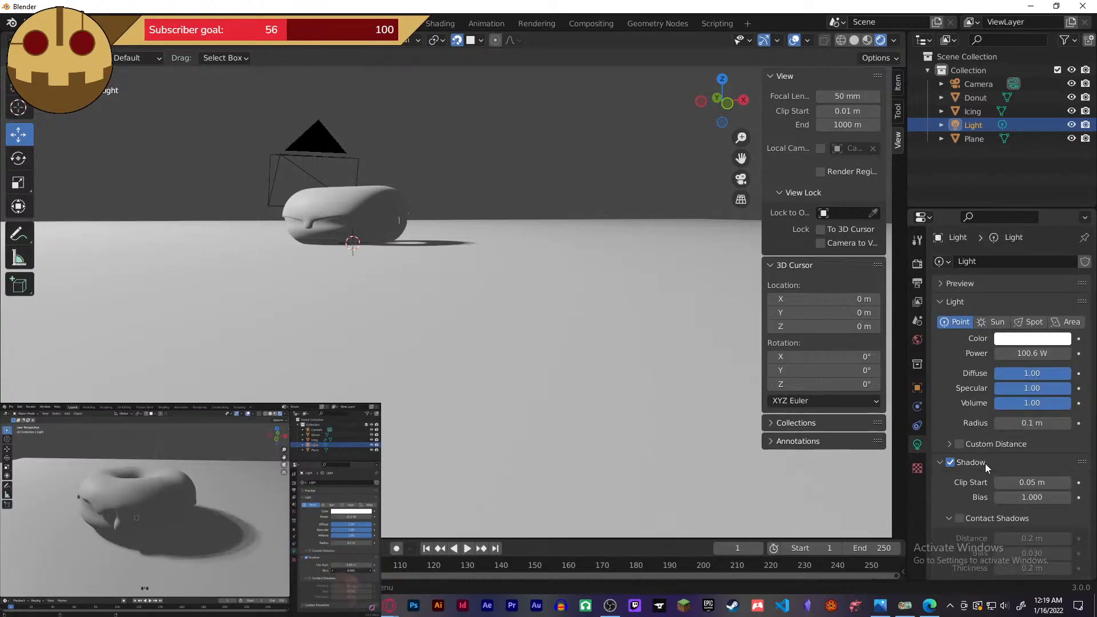
pyautogui.doubleClick(1027, 497)
pyautogui.write('0.001')
pyautogui.press('Return')
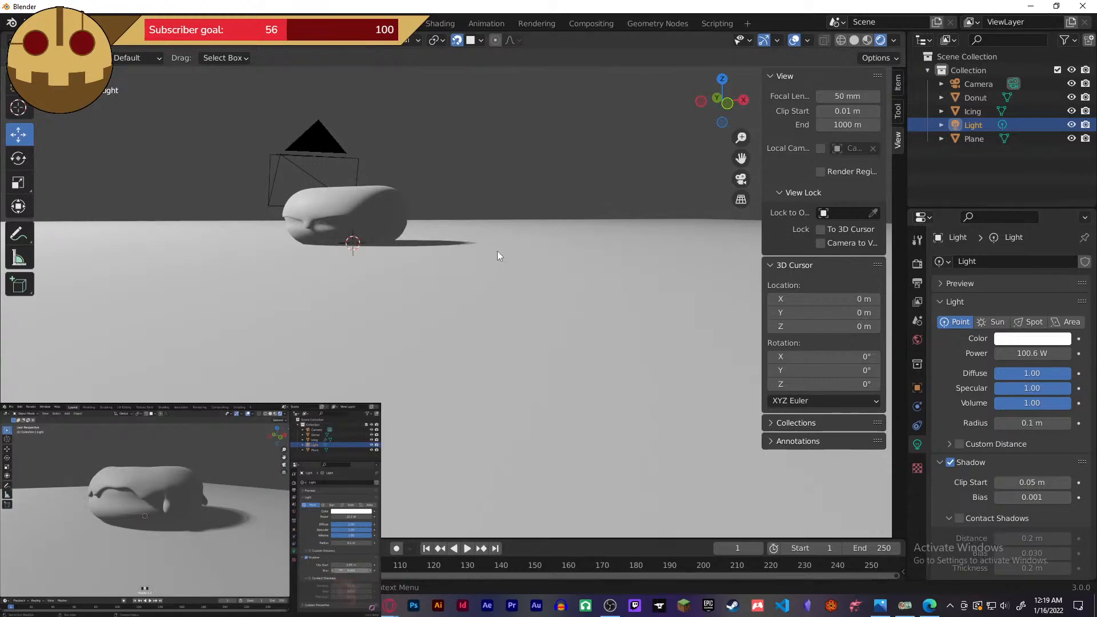
# - Enable contact shadows on the light to check their effect on the donut's shadow, and disable them again
pyautogui.moveTo(497, 251); pyautogui.dragTo(525, 301, button='middle')
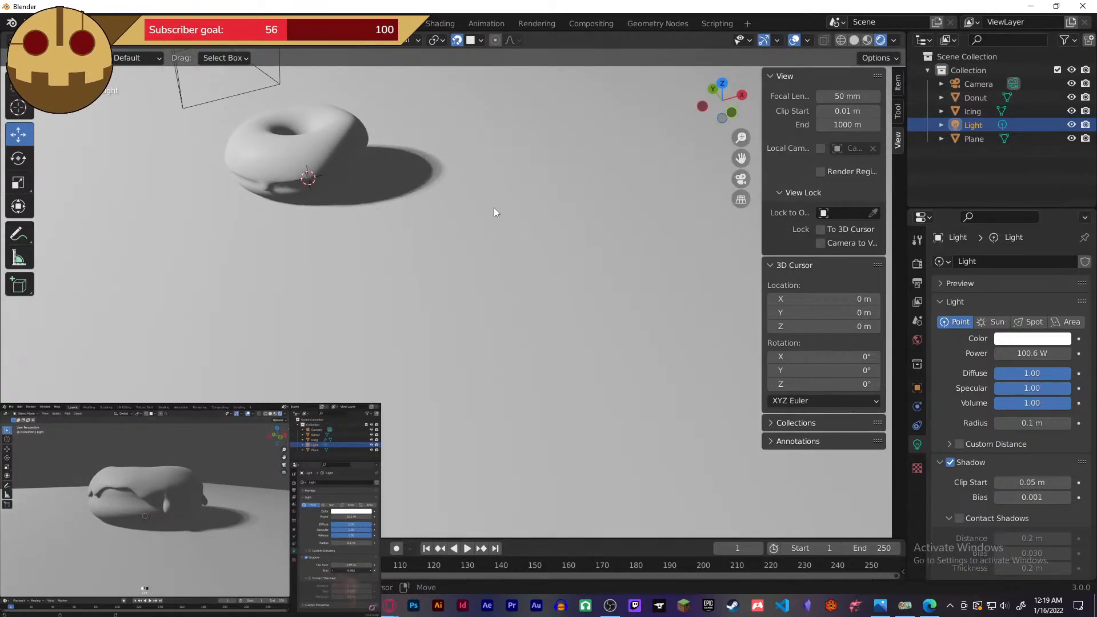
pyautogui.keyDown('shift'); pyautogui.moveTo(495, 212); pyautogui.dragTo(673, 318, button='middle'); pyautogui.keyUp('shift')
pyautogui.scroll(4, 608, 312)
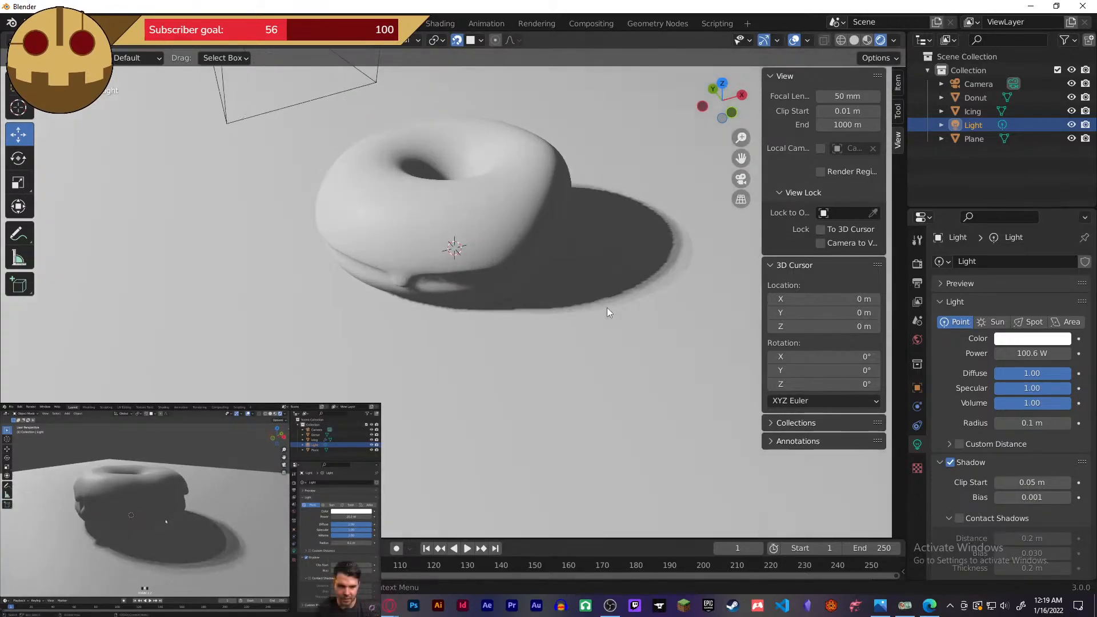
pyautogui.keyDown('shift'); pyautogui.moveTo(622, 263); pyautogui.dragTo(666, 278, button='middle'); pyautogui.keyUp('shift')
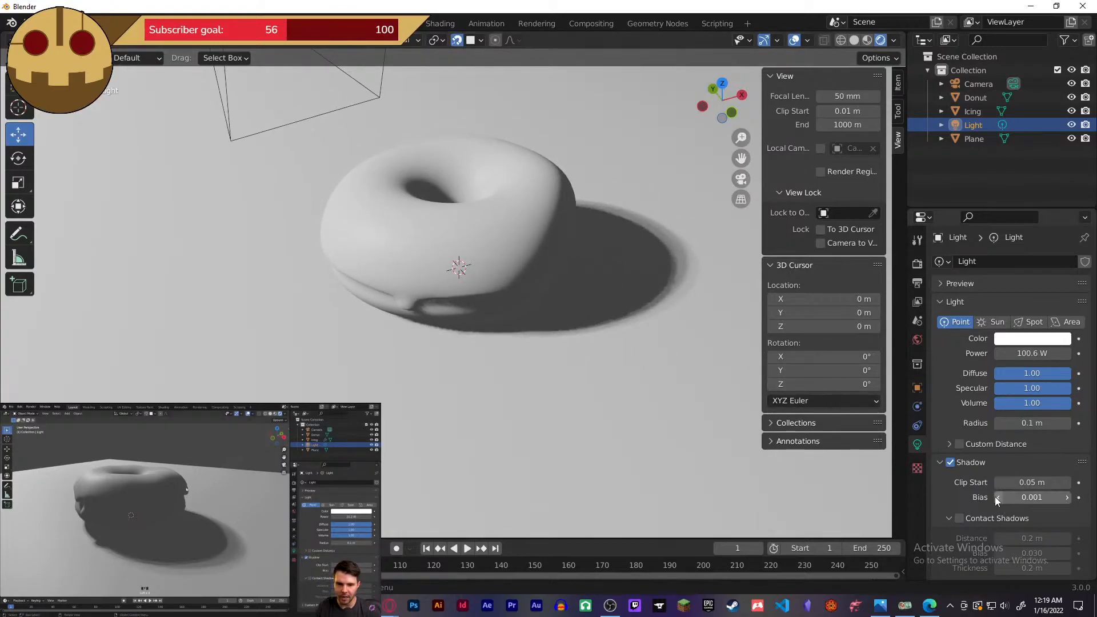
pyautogui.scroll(-1, 983, 489)
pyautogui.click(960, 499)
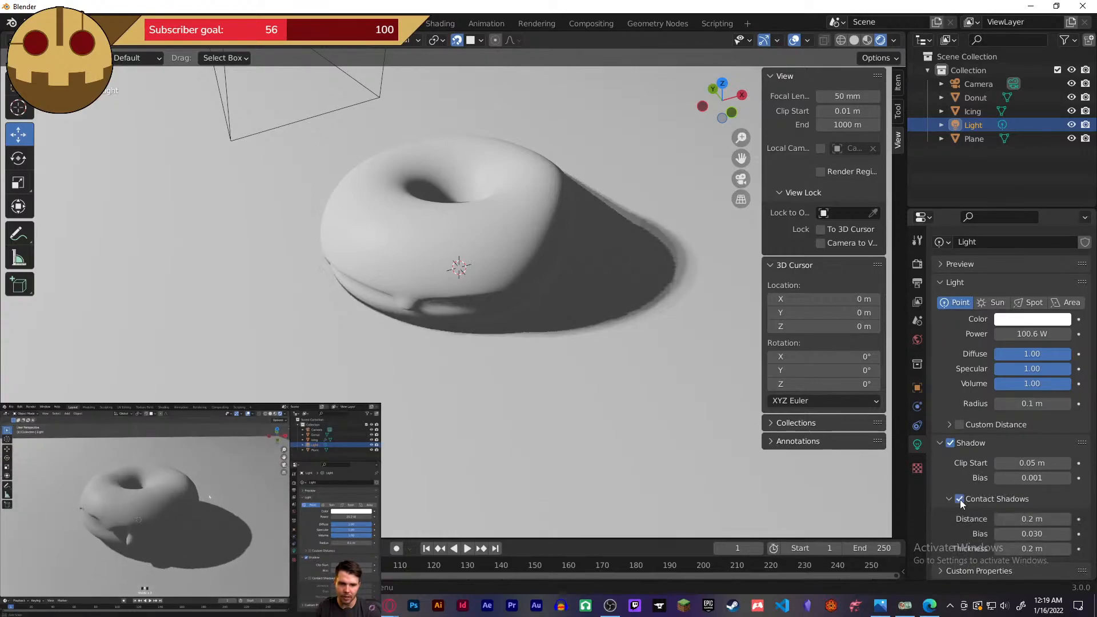
pyautogui.click(958, 499)
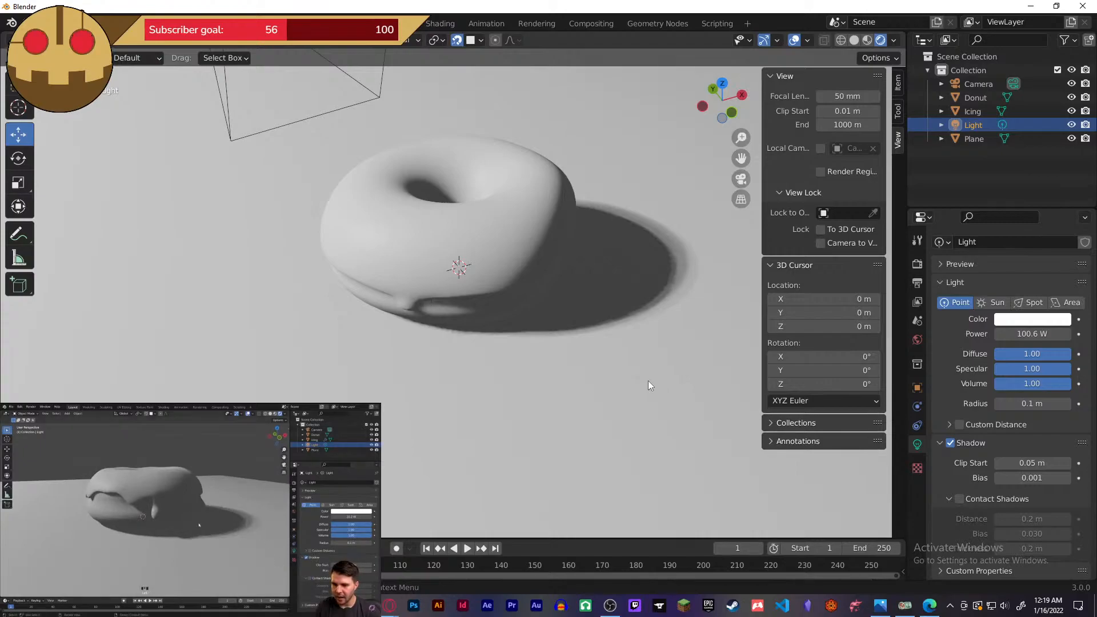
# - Try a shadow clip start of 4.35 m on the light and reduce it to 0.95 m
pyautogui.moveTo(652, 347); pyautogui.dragTo(688, 295, button='middle')
pyautogui.moveTo(577, 294); pyautogui.dragTo(368, 310, button='middle')
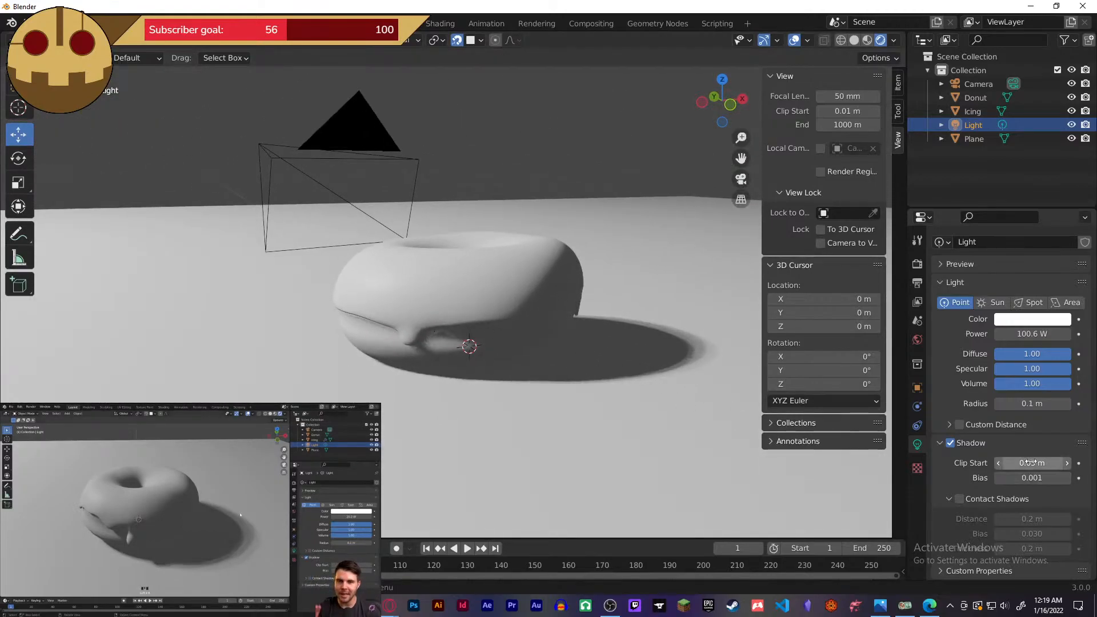
pyautogui.moveTo(1023, 463); pyautogui.dragTo(1057, 463)
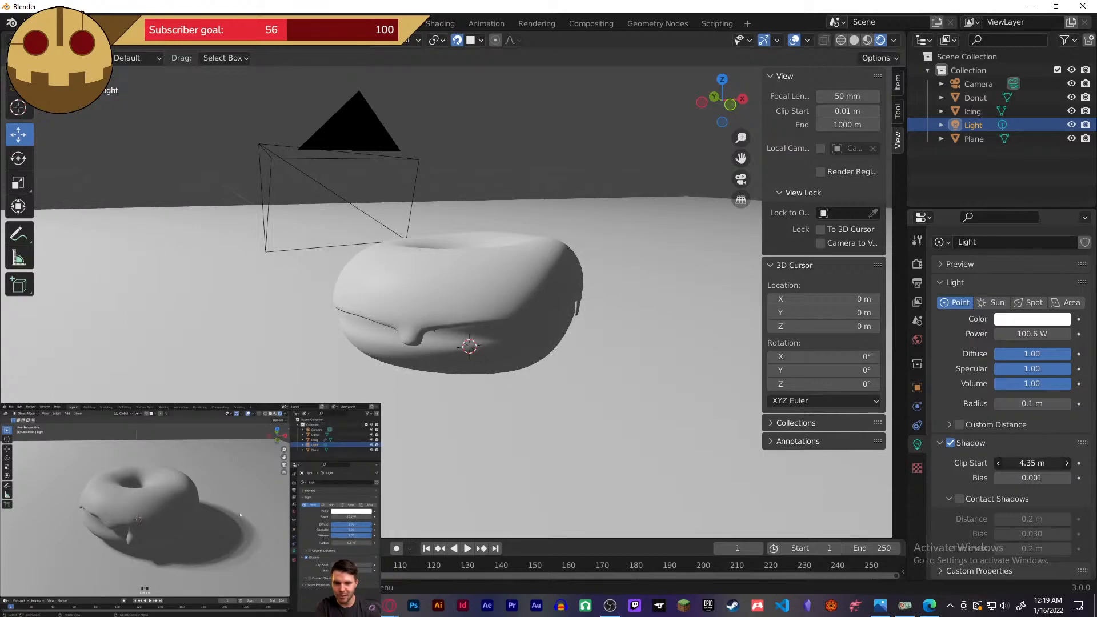
pyautogui.moveTo(1032, 463)
pyautogui.mouseDown()
pyautogui.moveTo(1002, 462)
pyautogui.moveTo(1026, 463)
pyautogui.mouseUp()
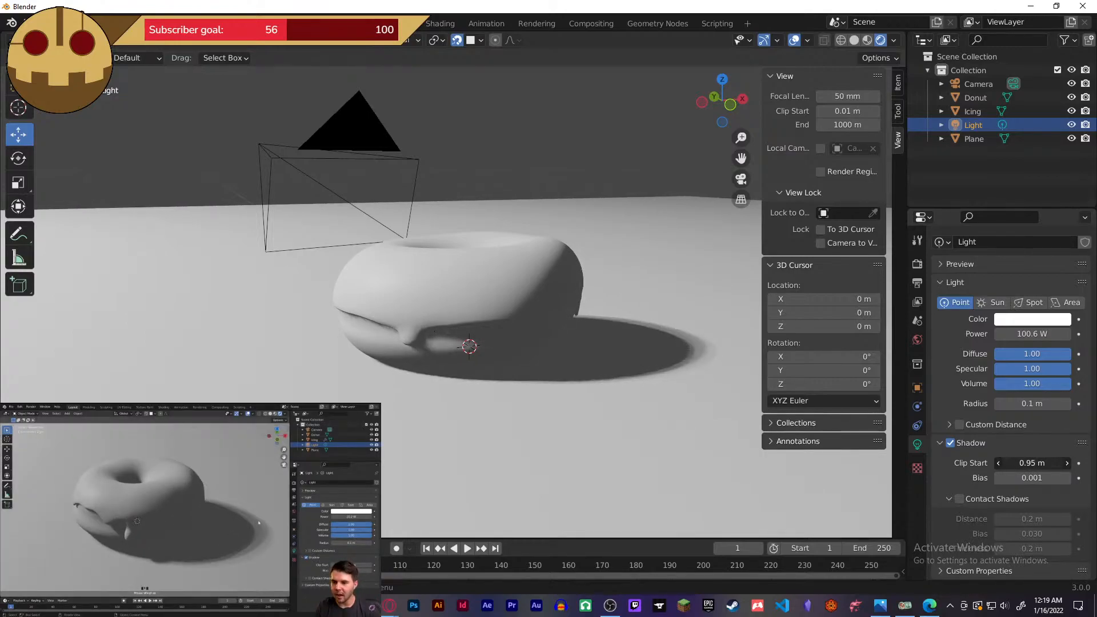
# - Reselect the light, try a shadow clip start of 0.001 m and raise it to 0.101 m
pyautogui.click(622, 340)
pyautogui.moveTo(622, 340); pyautogui.dragTo(542, 299, button='middle')
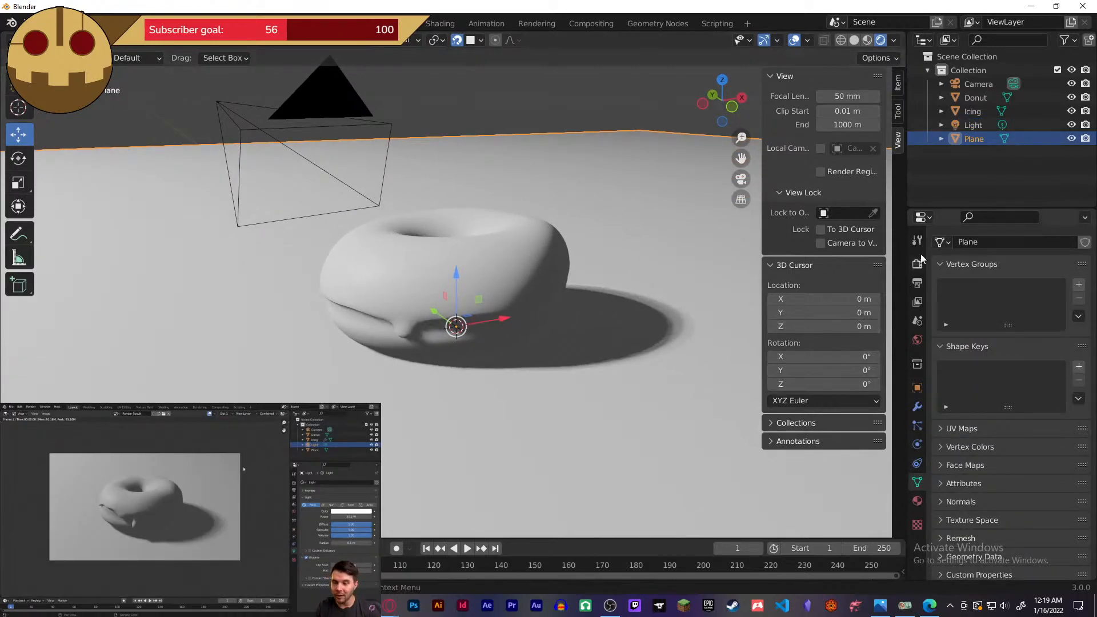
pyautogui.click(974, 124)
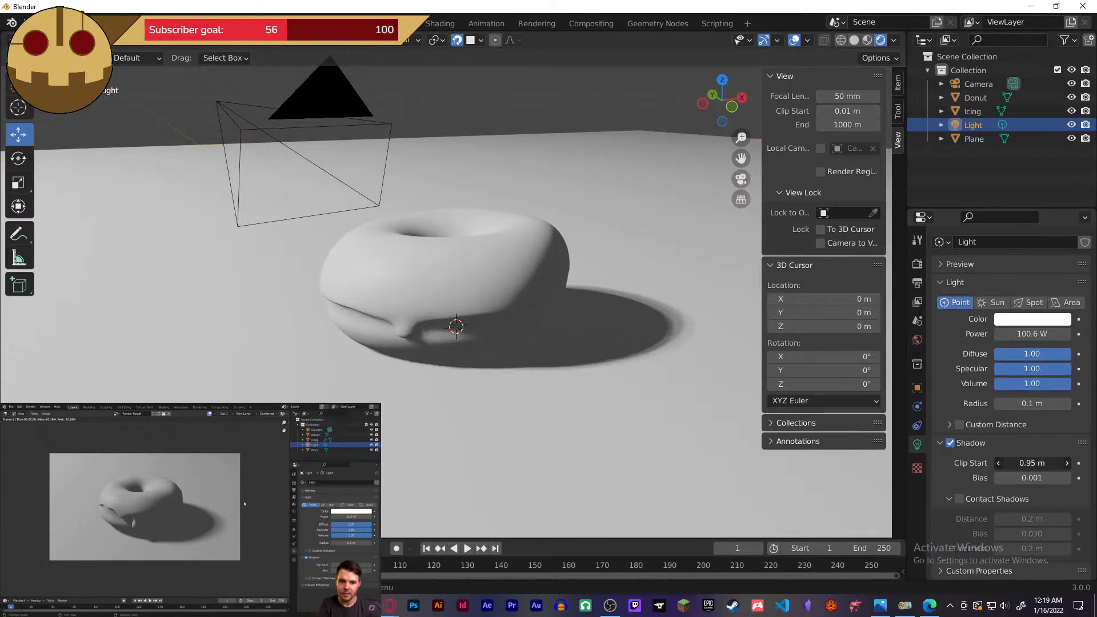
pyautogui.moveTo(1032, 463)
pyautogui.mouseDown()
pyautogui.moveTo(1055, 463)
pyautogui.moveTo(977, 463)
pyautogui.moveTo(1027, 463)
pyautogui.mouseUp()
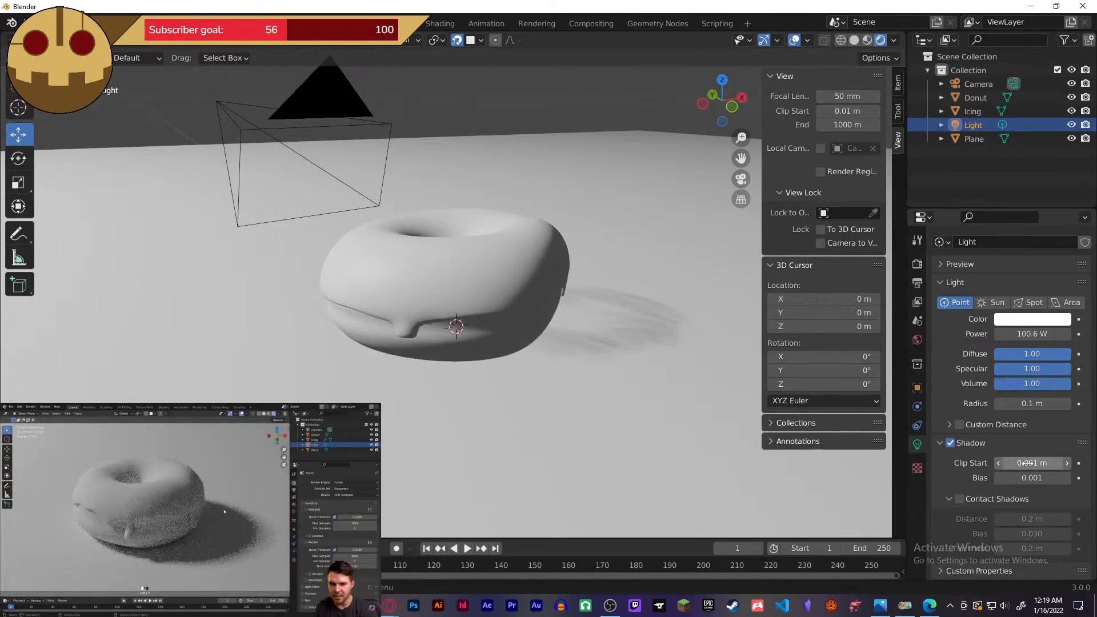
pyautogui.click(1067, 463)
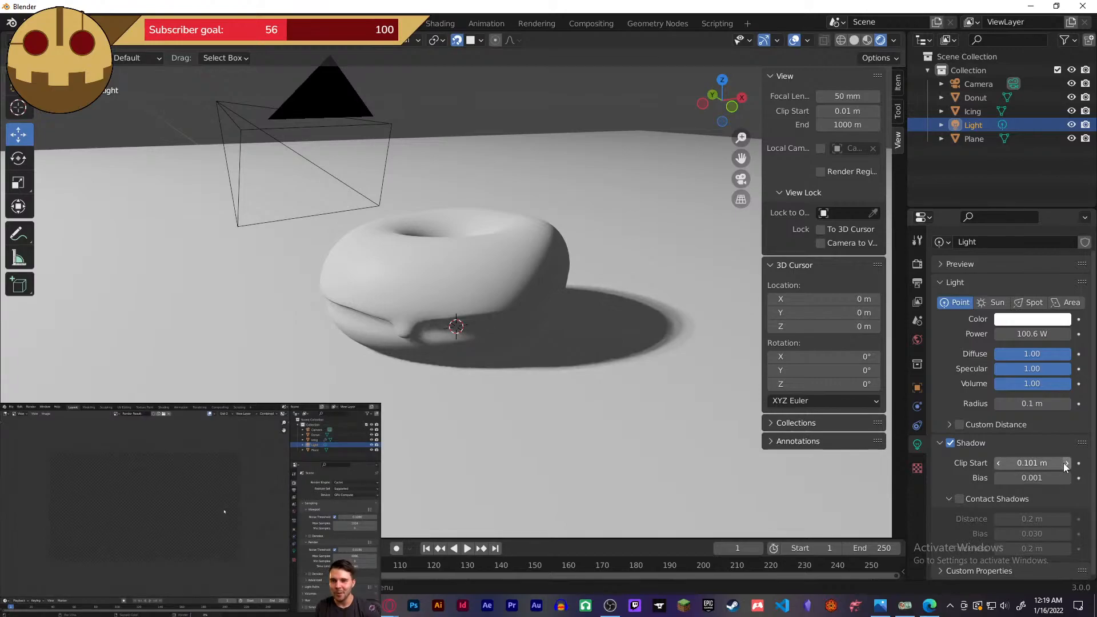
pyautogui.moveTo(683, 298); pyautogui.dragTo(711, 322, button='middle')
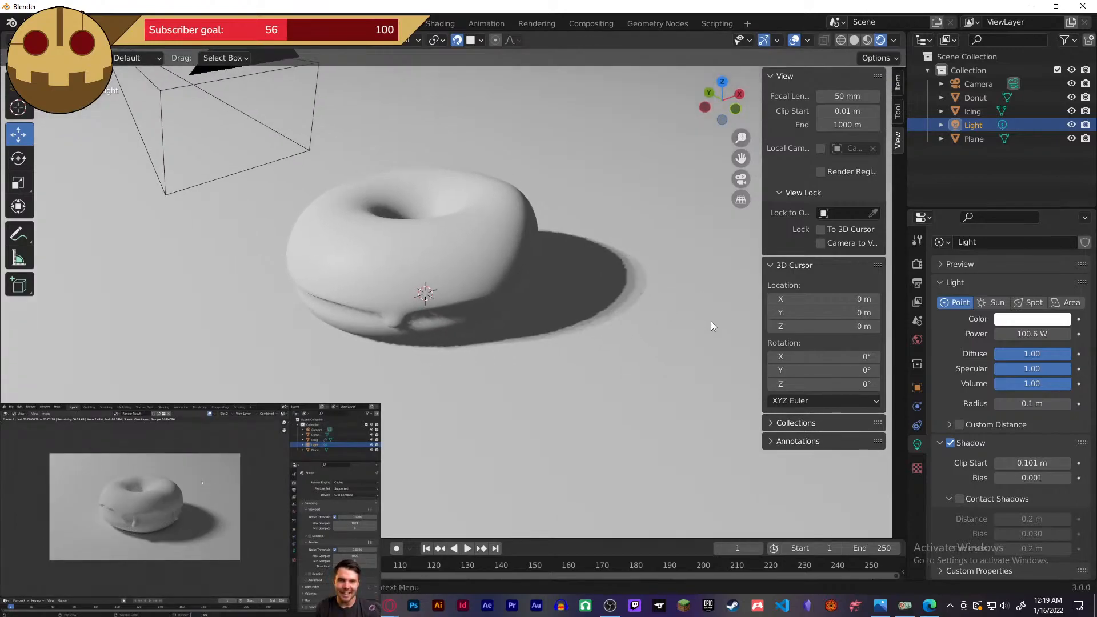
# - Look through the camera and alternate the render engine between Cycles and Eevee to compare the donut's shadow, ending on Cycles
pyautogui.press('KP_0')
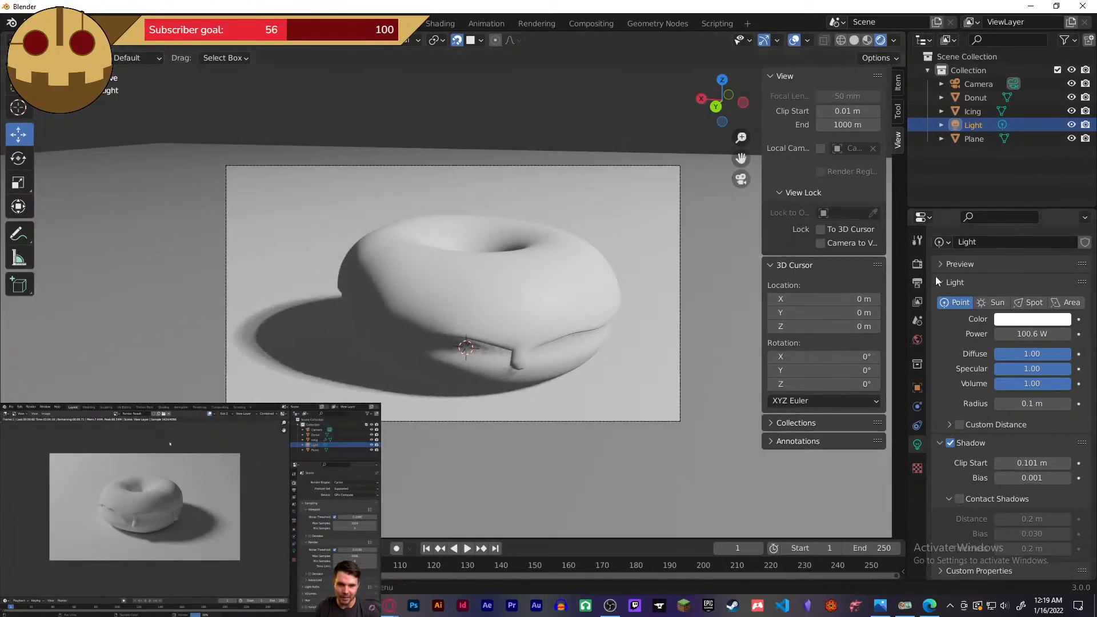
pyautogui.click(918, 264)
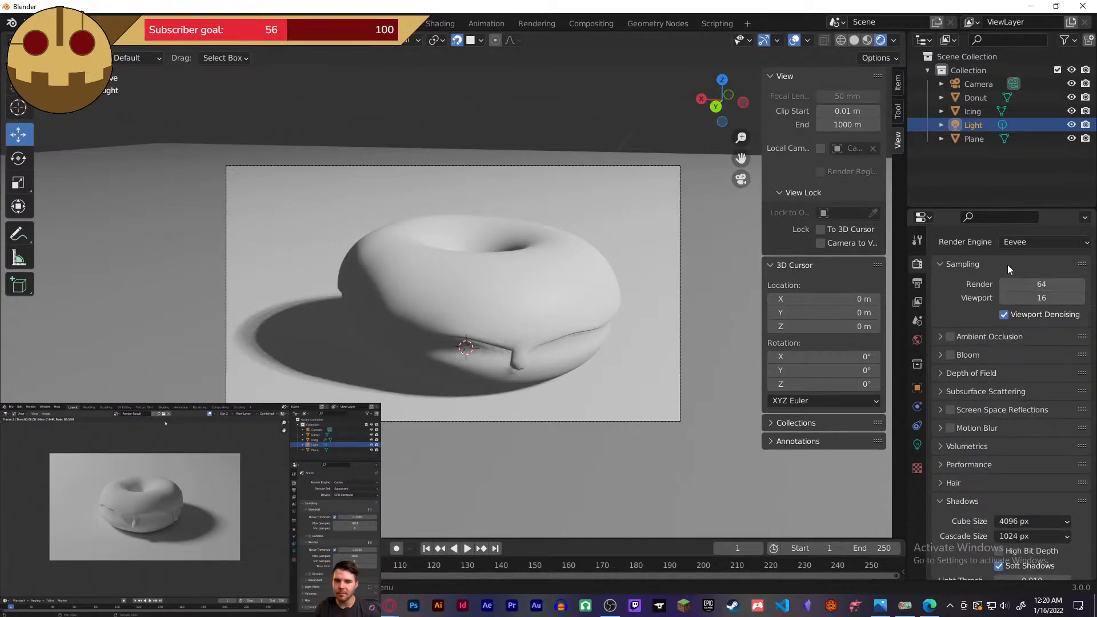
pyautogui.click(1008, 244)
pyautogui.click(1010, 288)
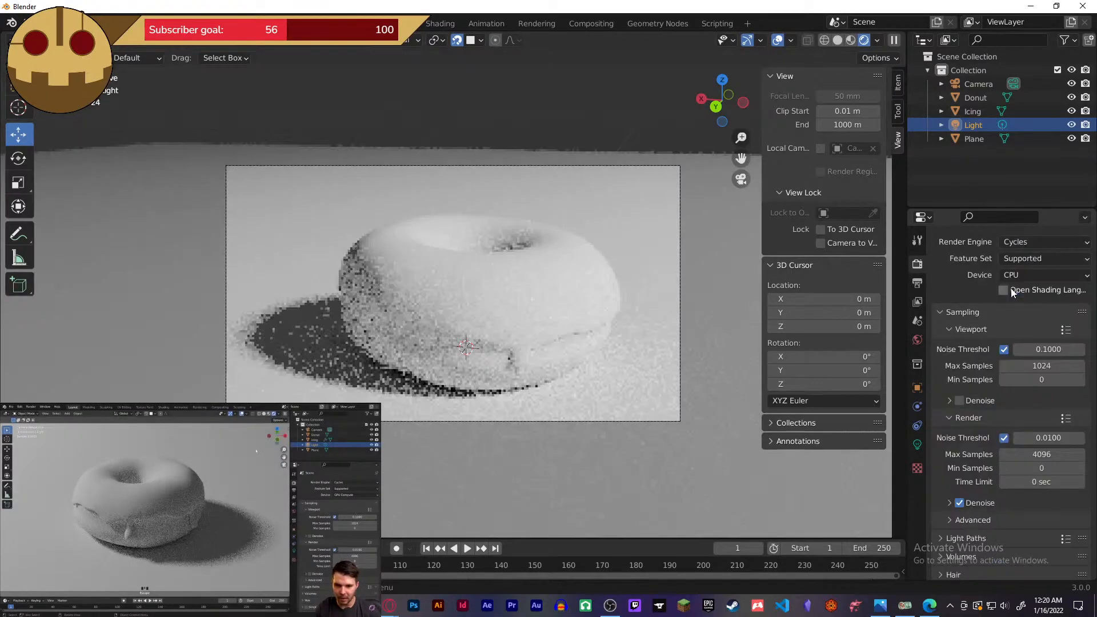
pyautogui.click(1016, 245)
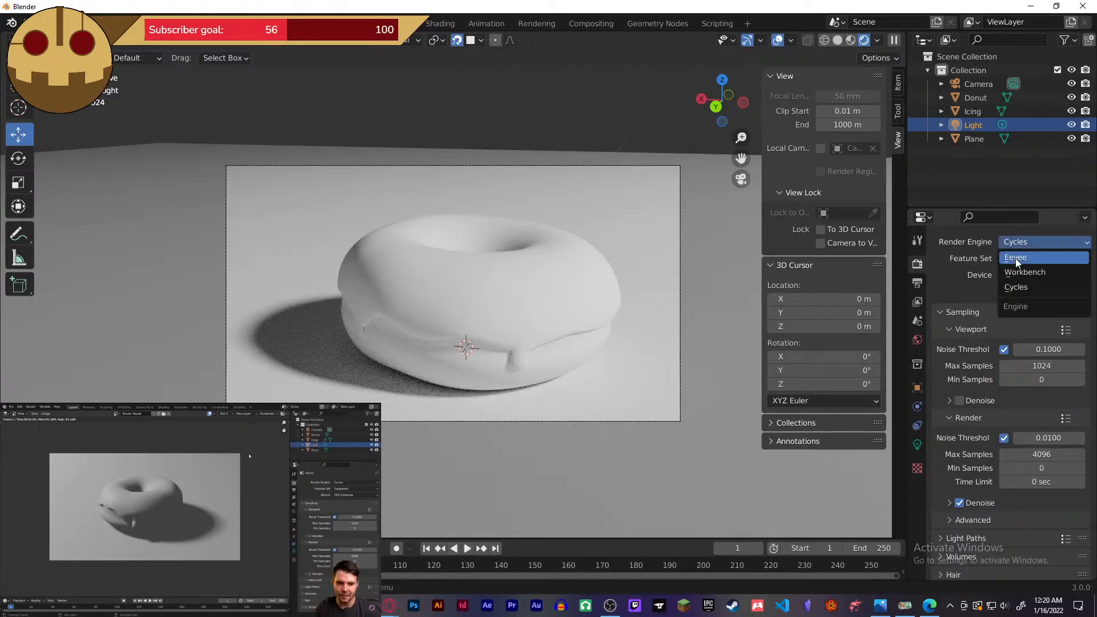
pyautogui.click(1016, 258)
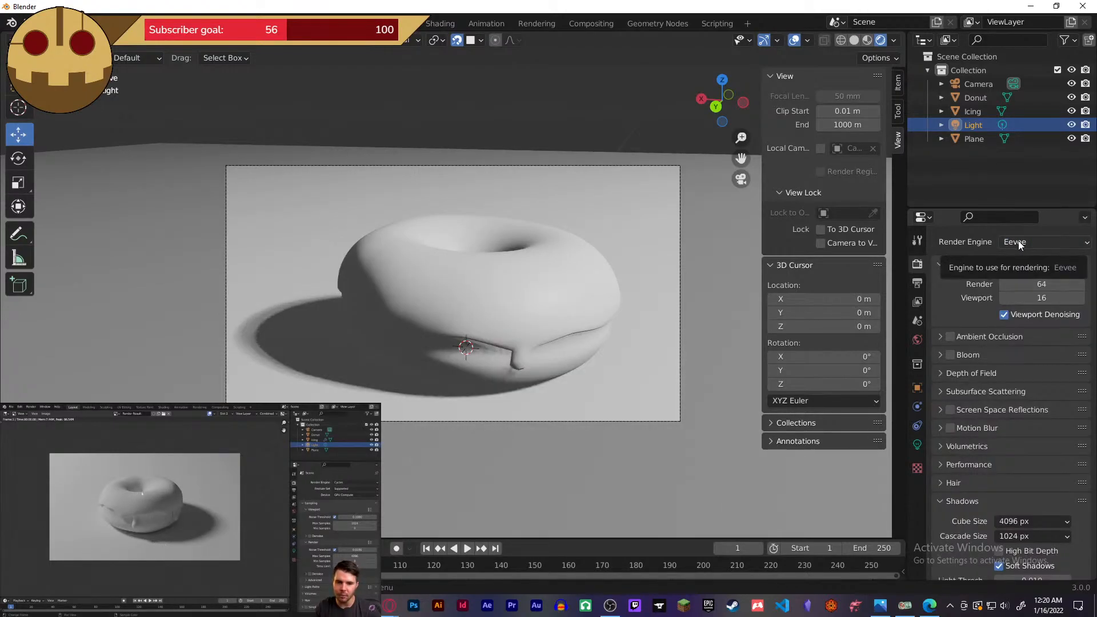
pyautogui.click(1016, 242)
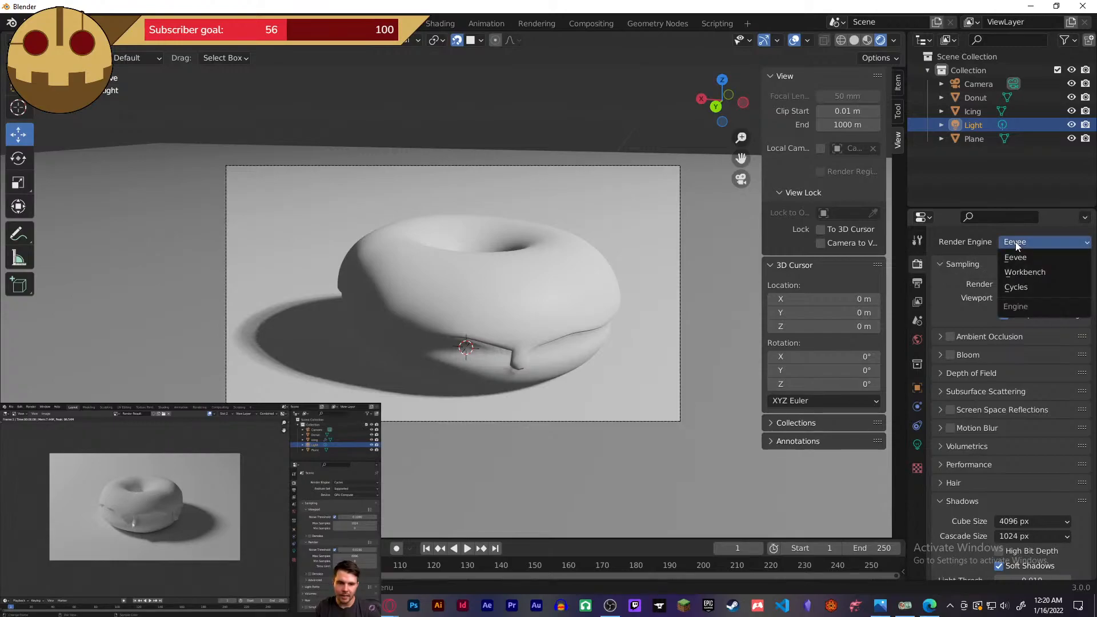
pyautogui.click(1019, 287)
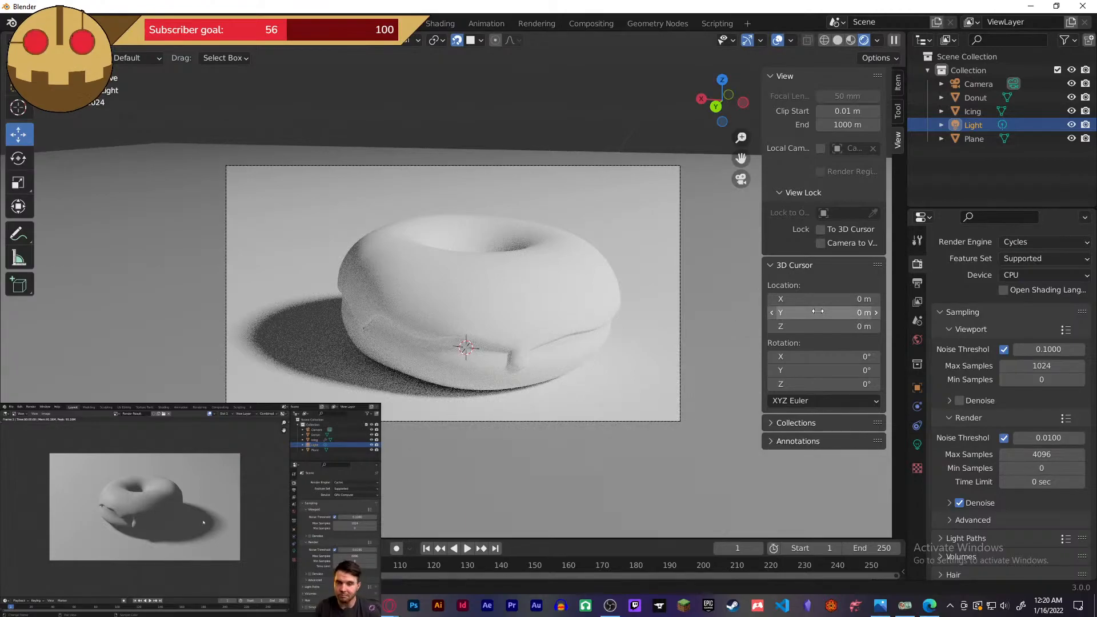
pyautogui.press('Escape')
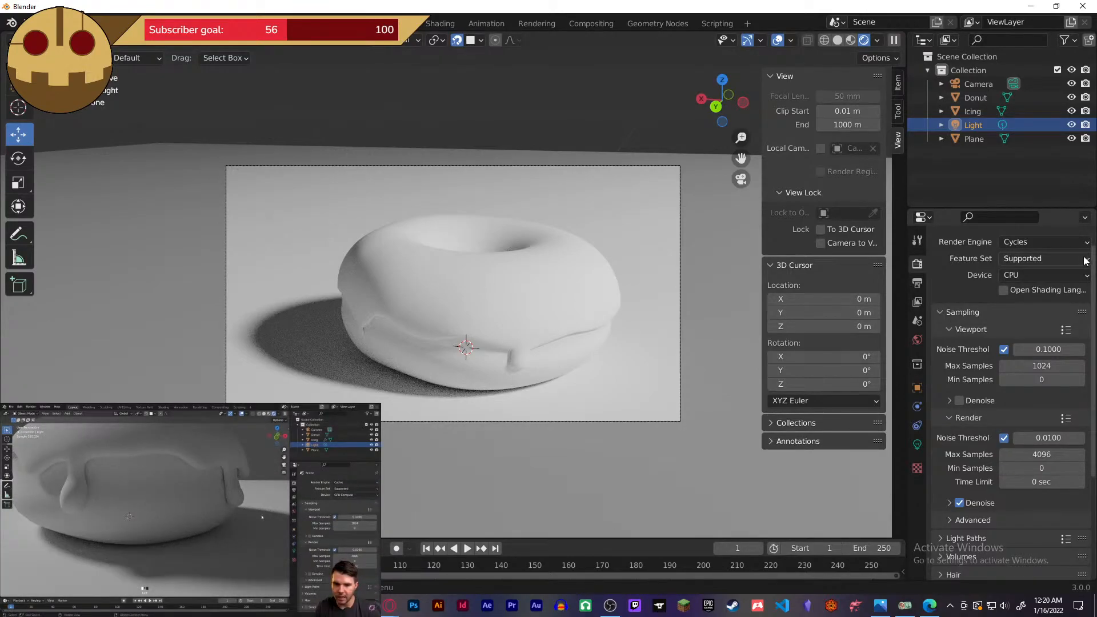
# - Set the render engine back to Eevee and enable Ambient Occlusion in the render settings
pyautogui.click(1027, 244)
pyautogui.click(1027, 264)
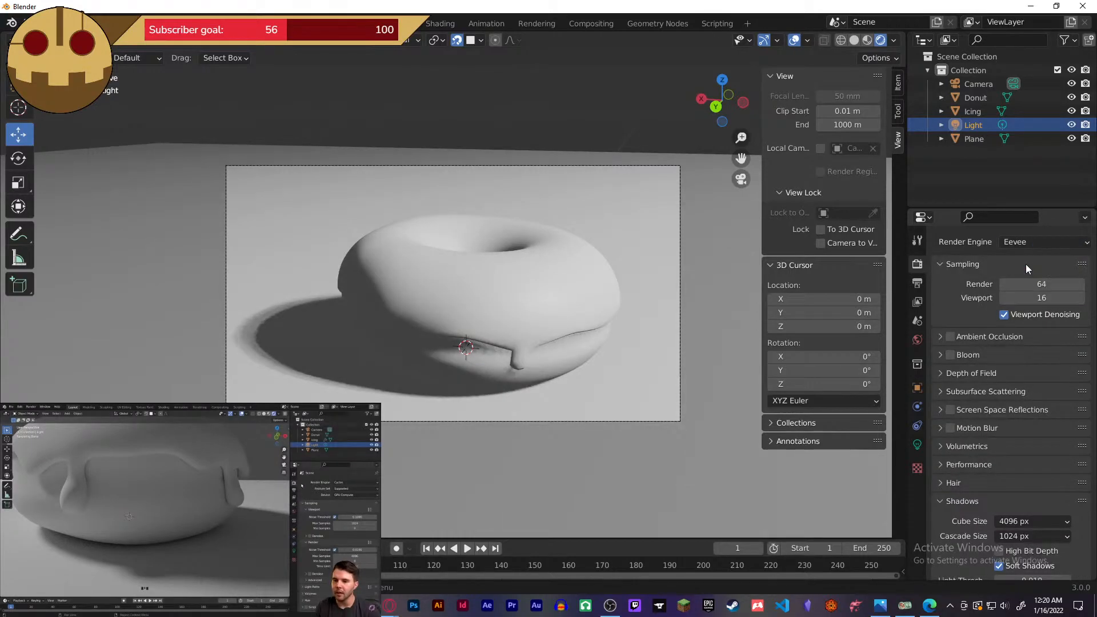
pyautogui.click(975, 337)
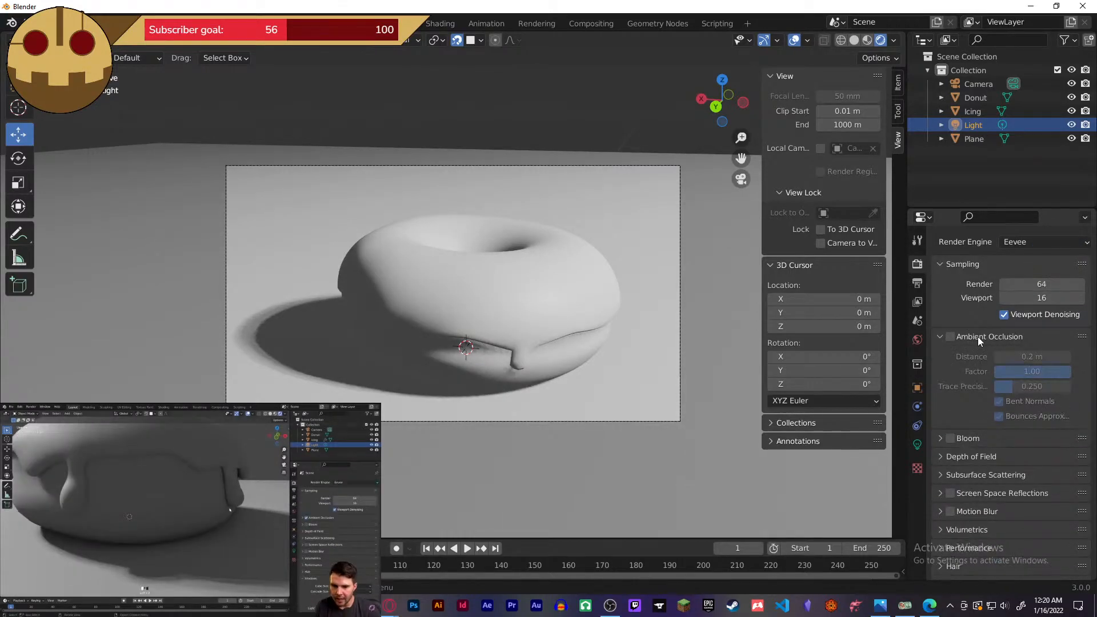
pyautogui.click(969, 337)
pyautogui.click(951, 338)
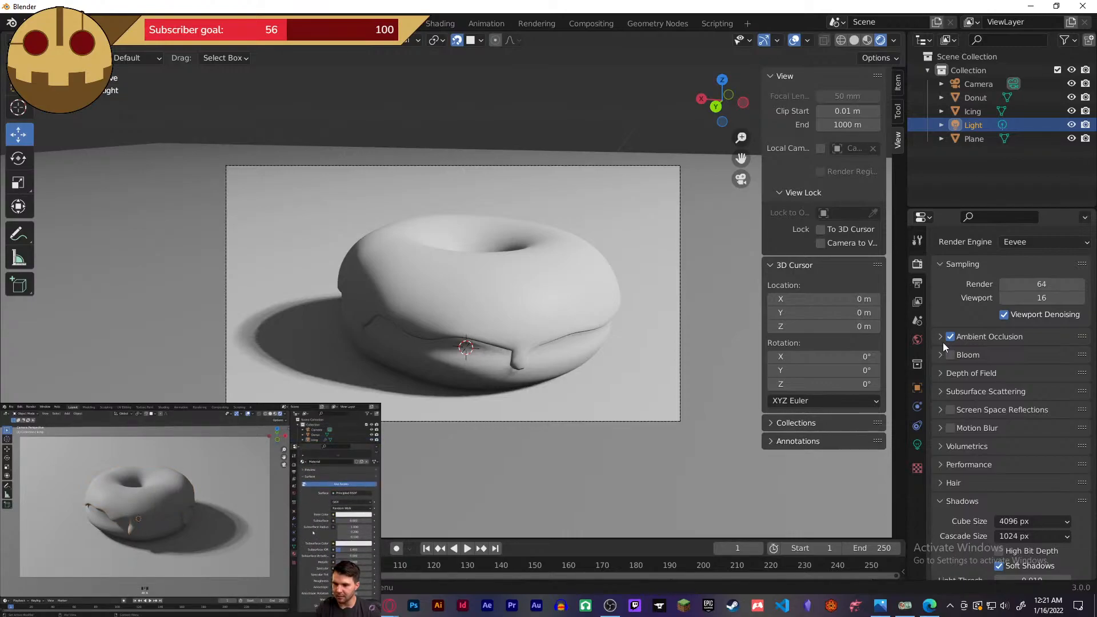
# - Show the material settings of the donut, and rewind the tutorial video to the icing material section and resume it
pyautogui.click(455, 366)
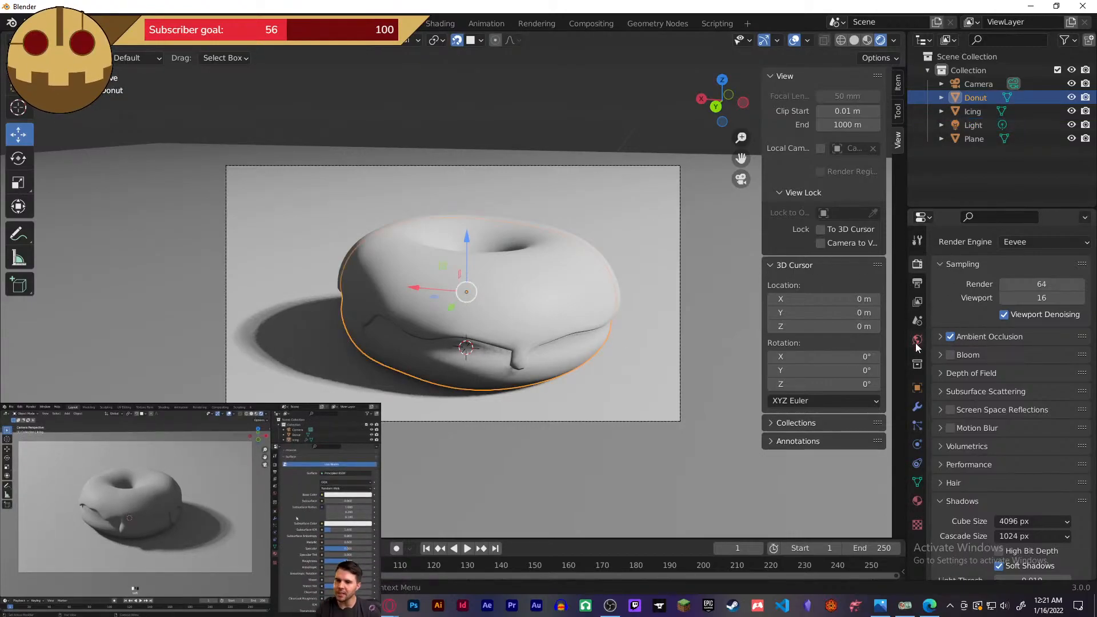
pyautogui.click(918, 502)
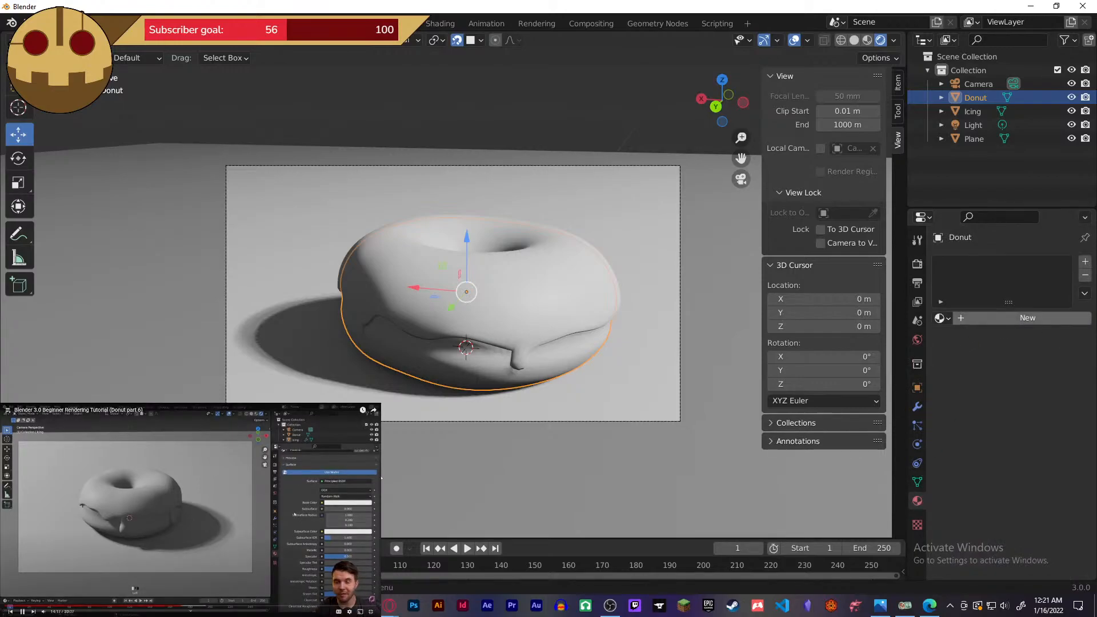
pyautogui.click(312, 486)
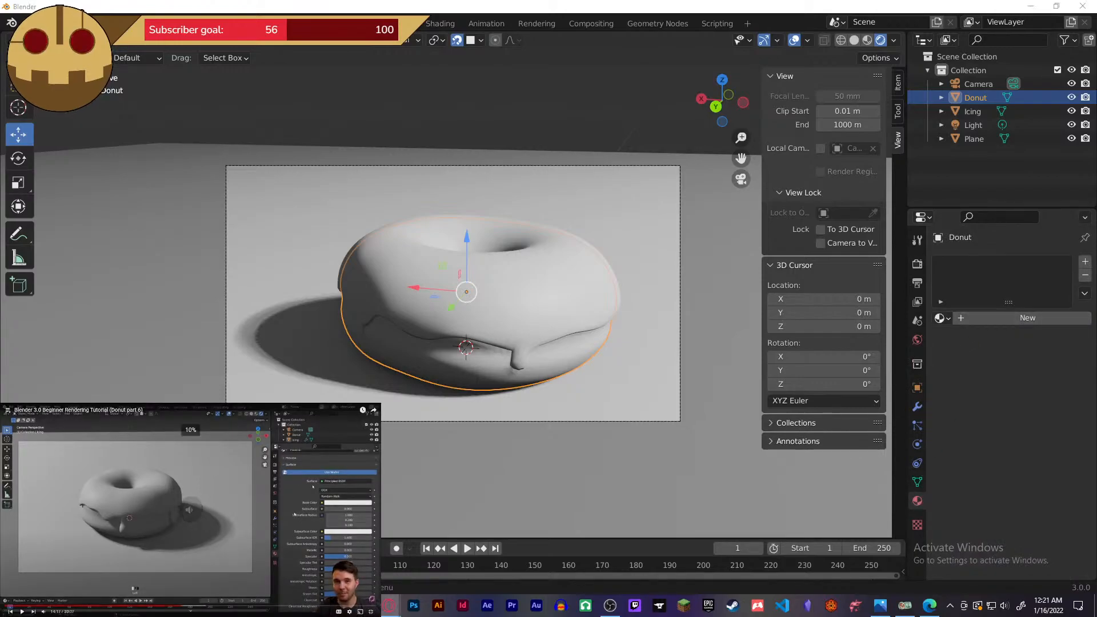
pyautogui.press('j')
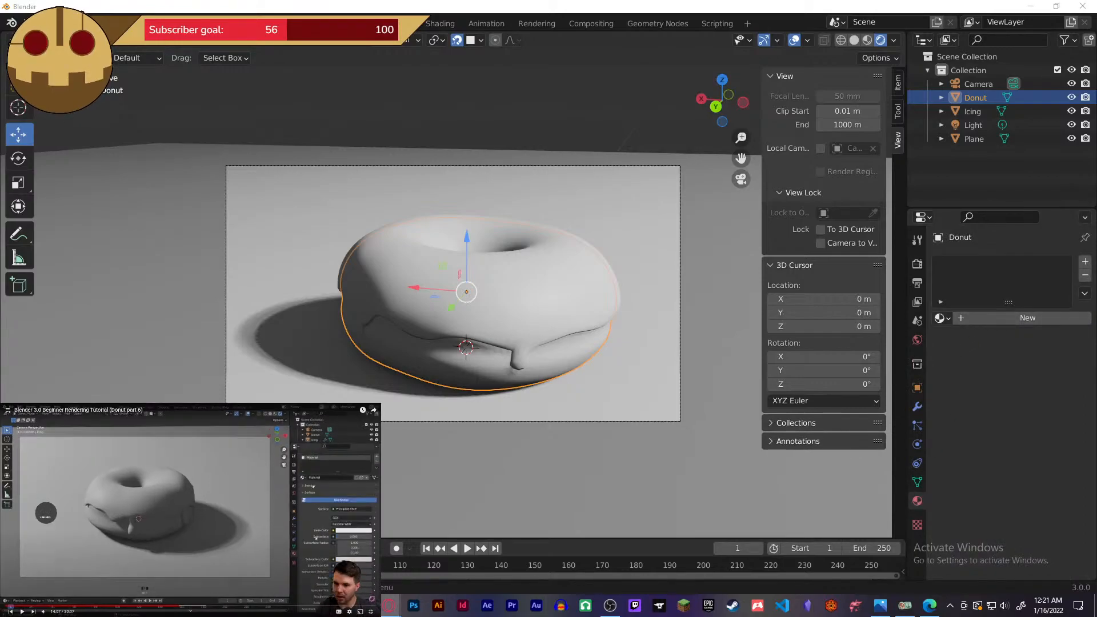
pyautogui.press('j')
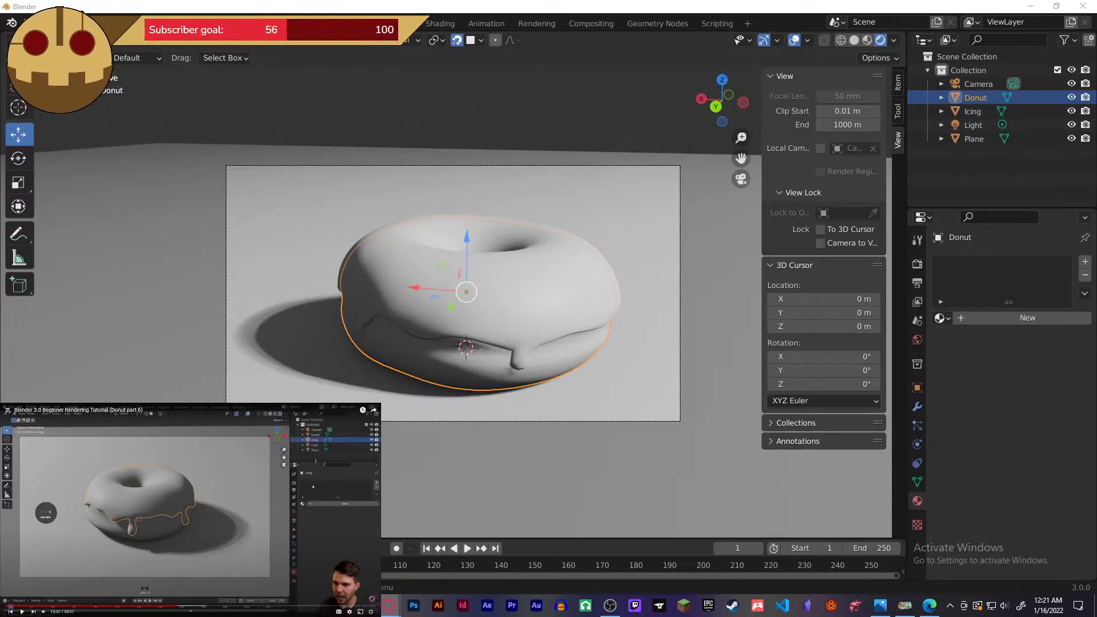
pyautogui.press('k')
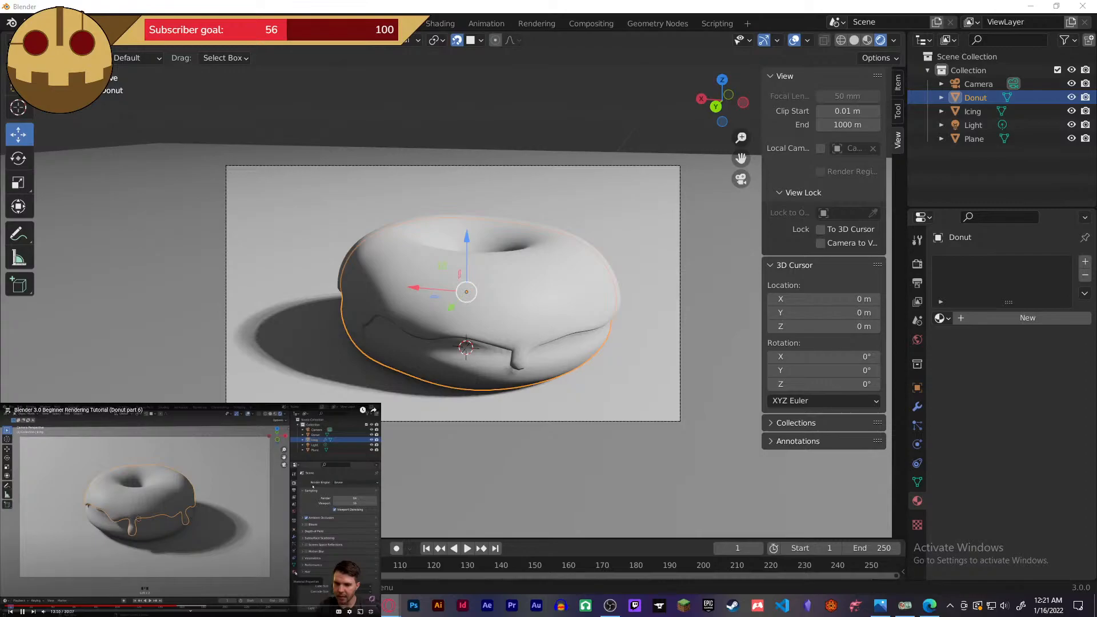
# - Add a new material to the icing and look through its Principled BSDF settings
pyautogui.click(564, 299)
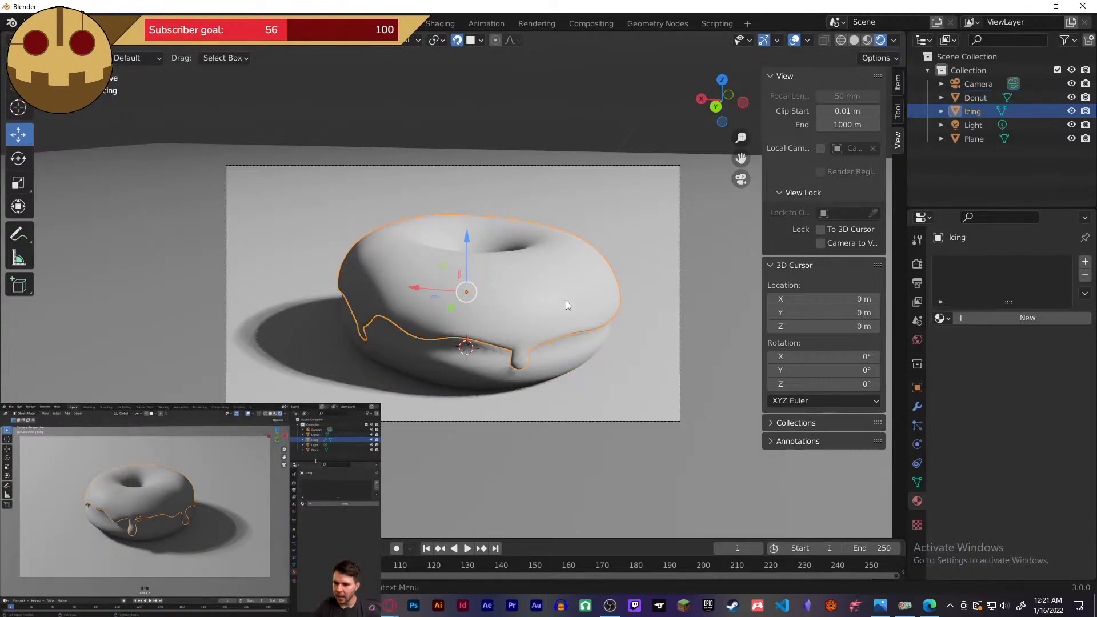
pyautogui.click(1026, 317)
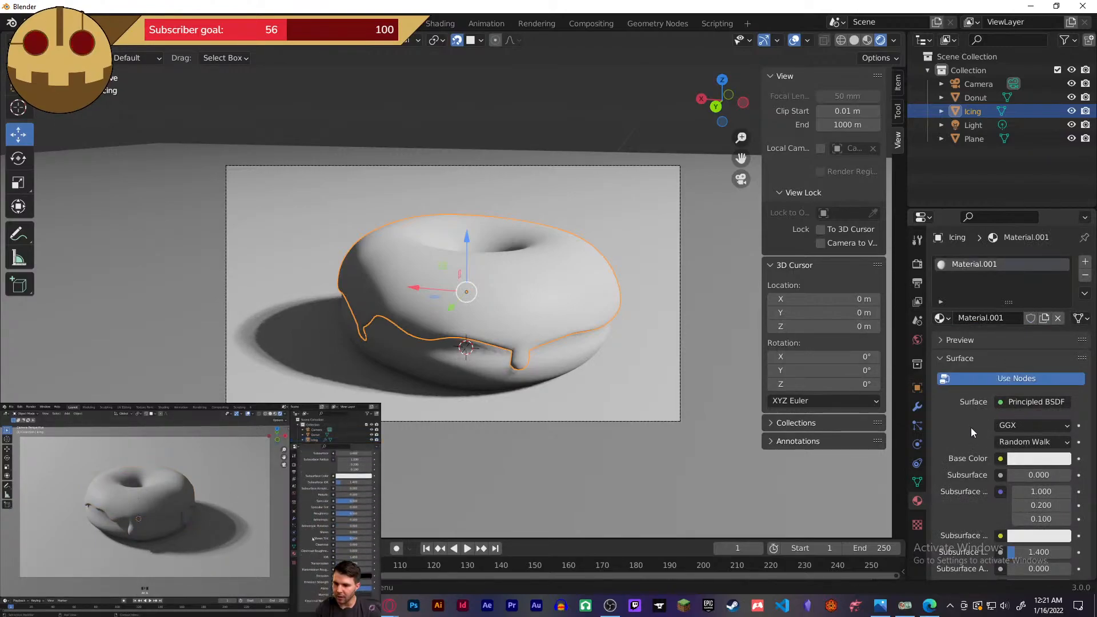
pyautogui.scroll(-3, 969, 427)
pyautogui.scroll(-2, 968, 423)
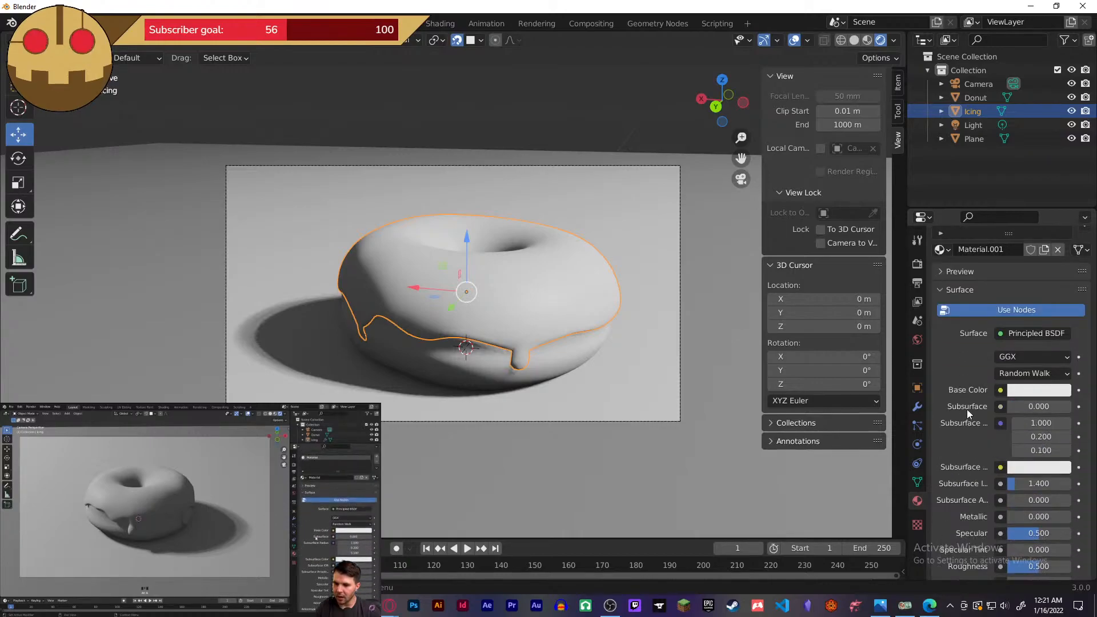
pyautogui.scroll(-12, 970, 369)
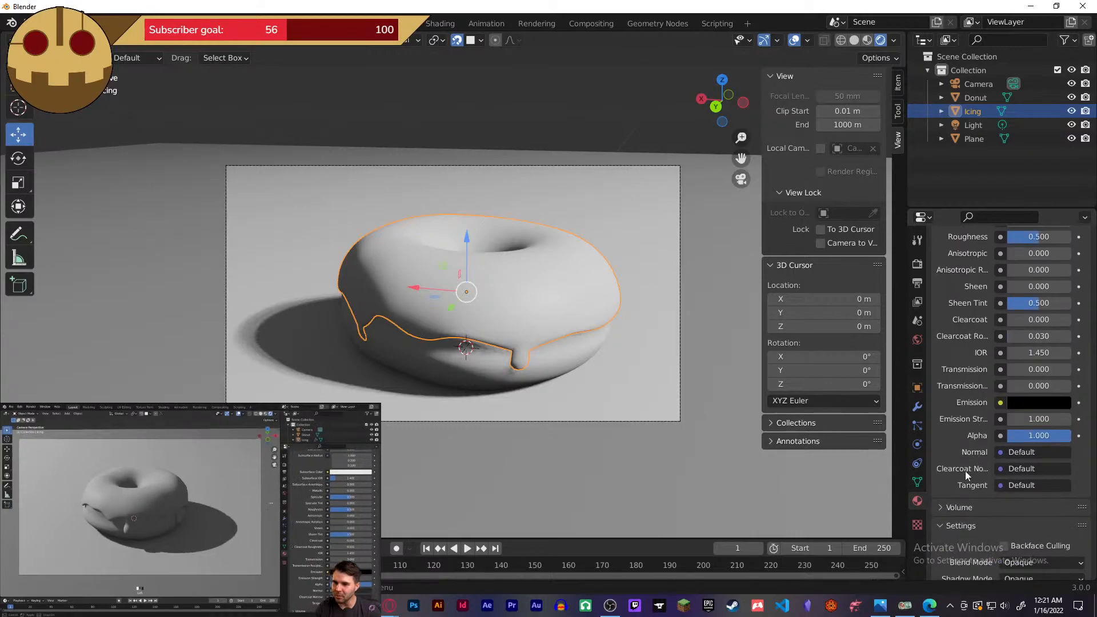
pyautogui.scroll(-5, 984, 400)
pyautogui.scroll(4, 1013, 258)
pyautogui.scroll(9, 1012, 258)
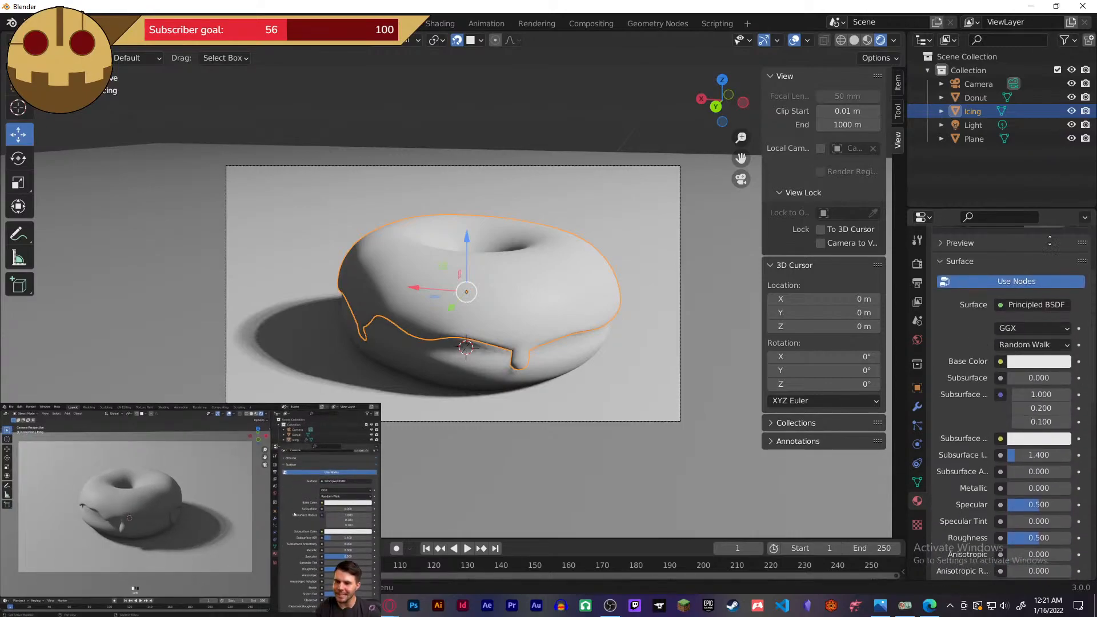
pyautogui.scroll(2, 1052, 492)
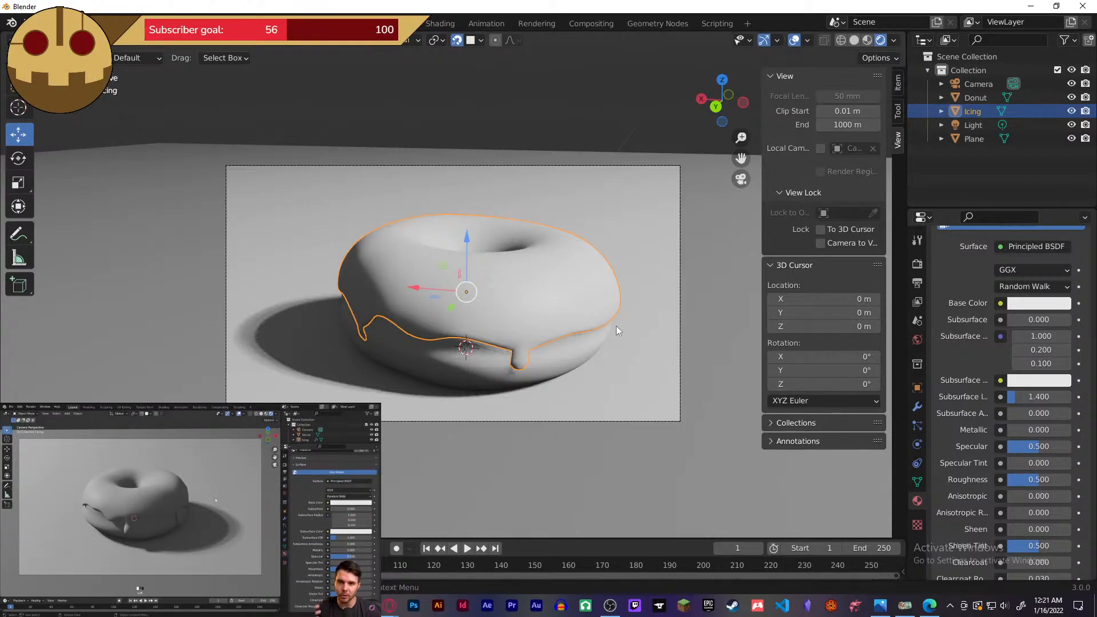
# - Hide the viewport sidebar and reselect the icing to examine its surface settings
pyautogui.scroll(3, 604, 325)
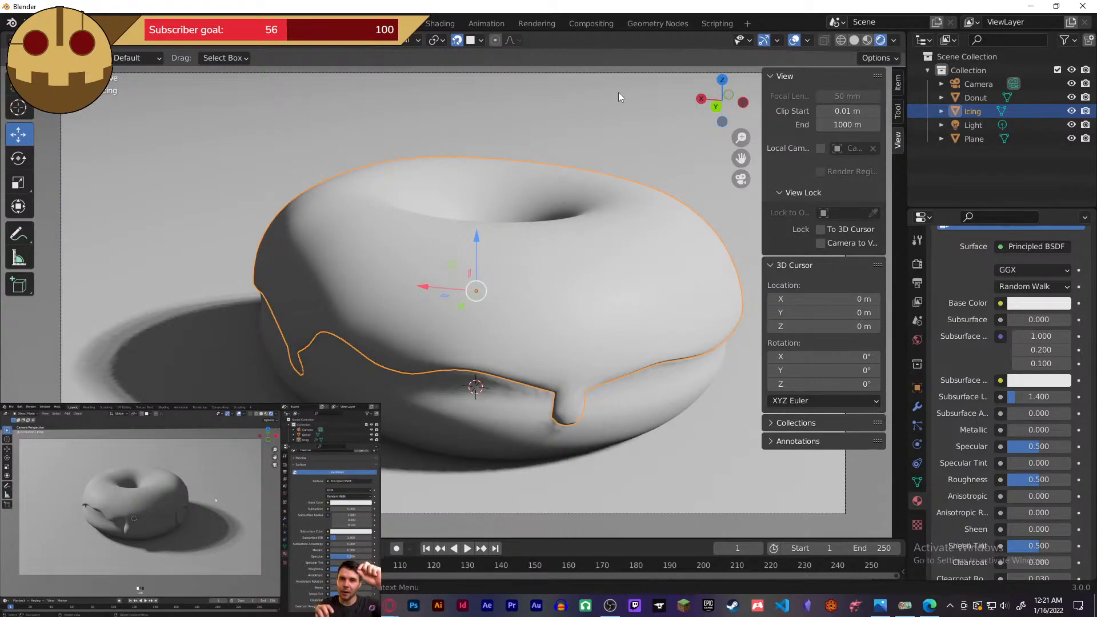
pyautogui.press('n')
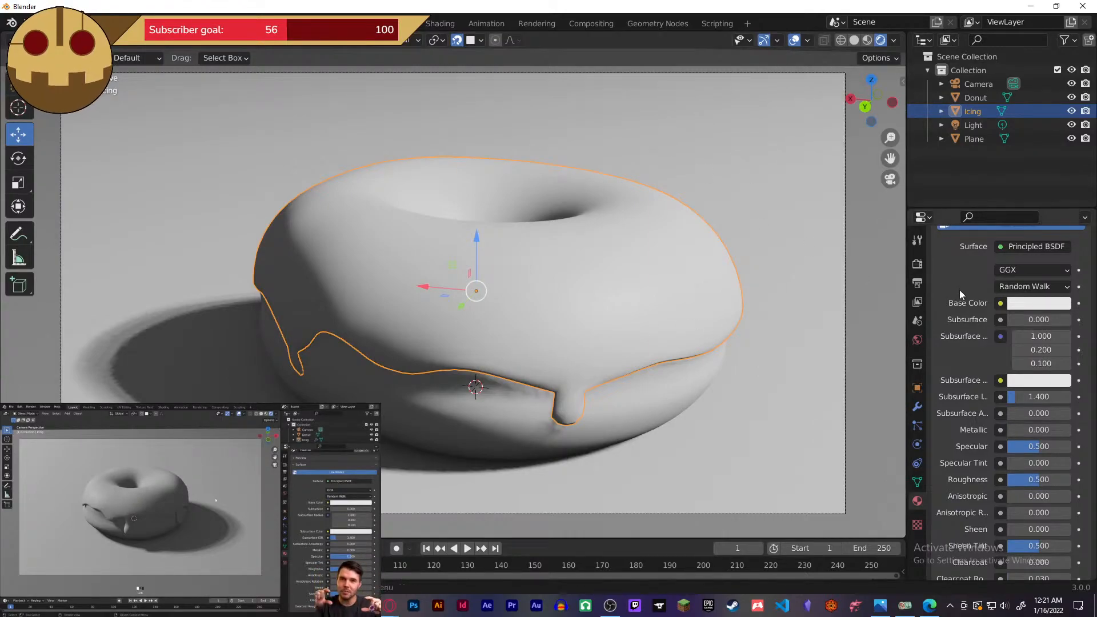
pyautogui.scroll(1, 963, 286)
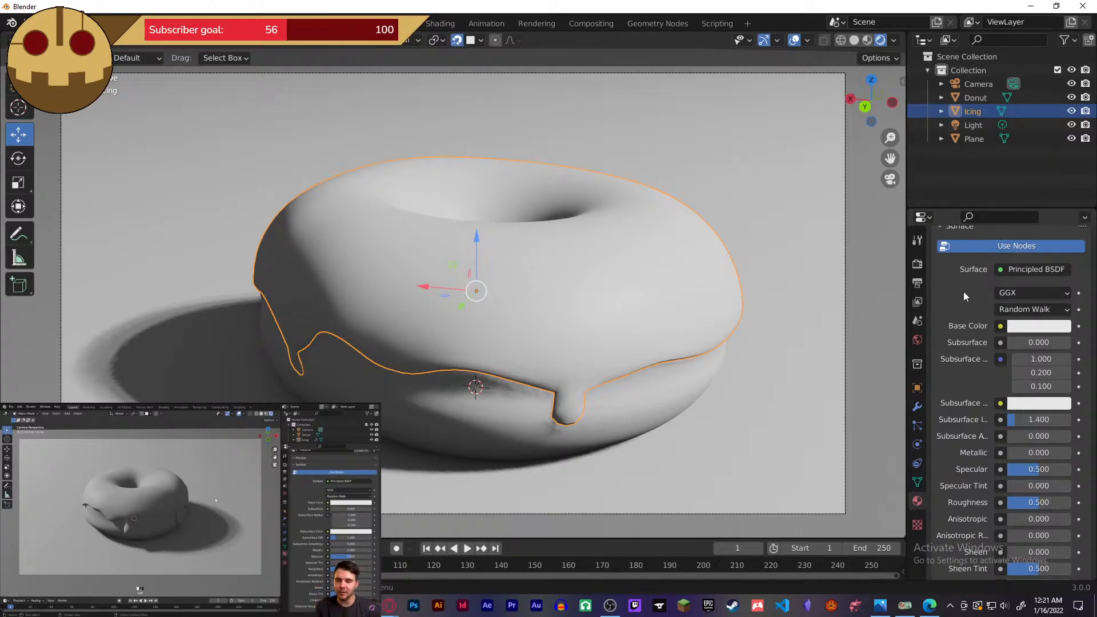
pyautogui.scroll(-2, 964, 291)
pyautogui.click(828, 291)
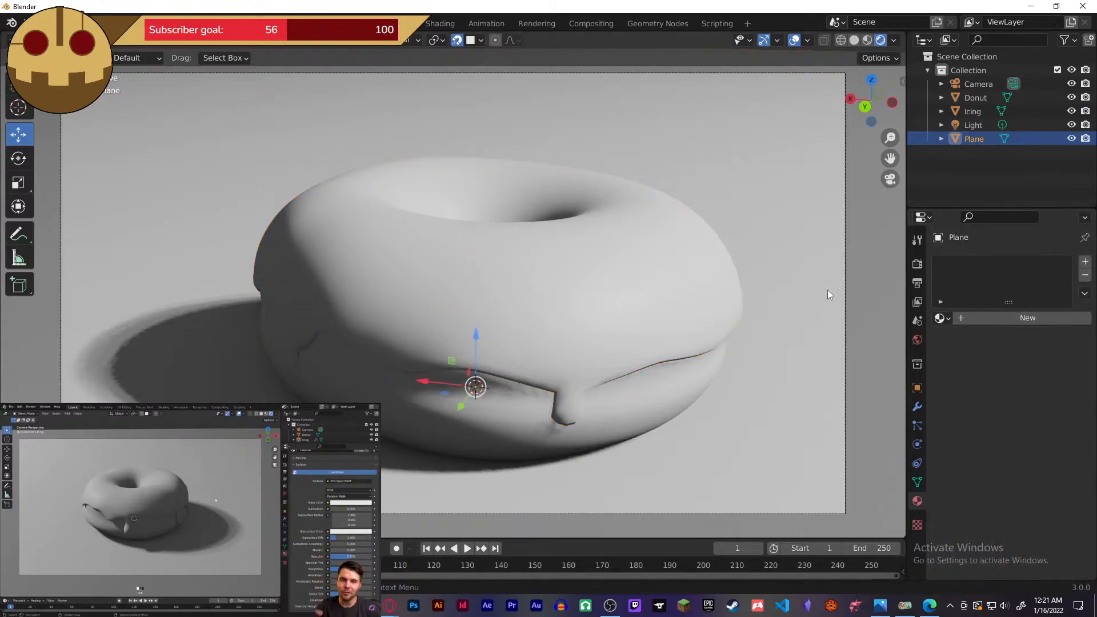
pyautogui.click(610, 308)
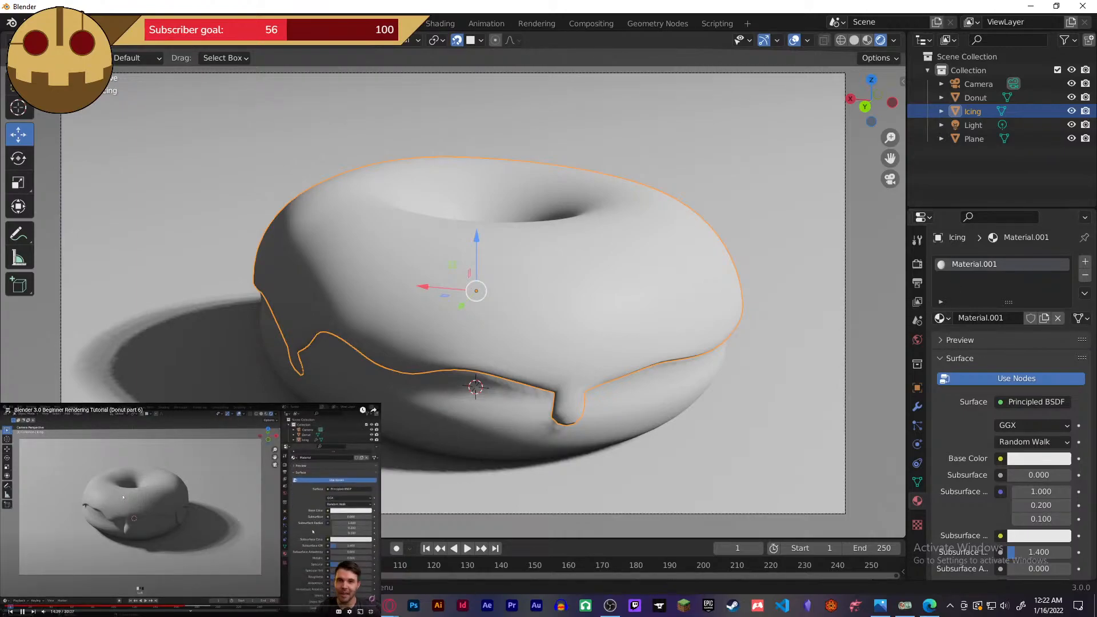
pyautogui.scroll(-3, 968, 407)
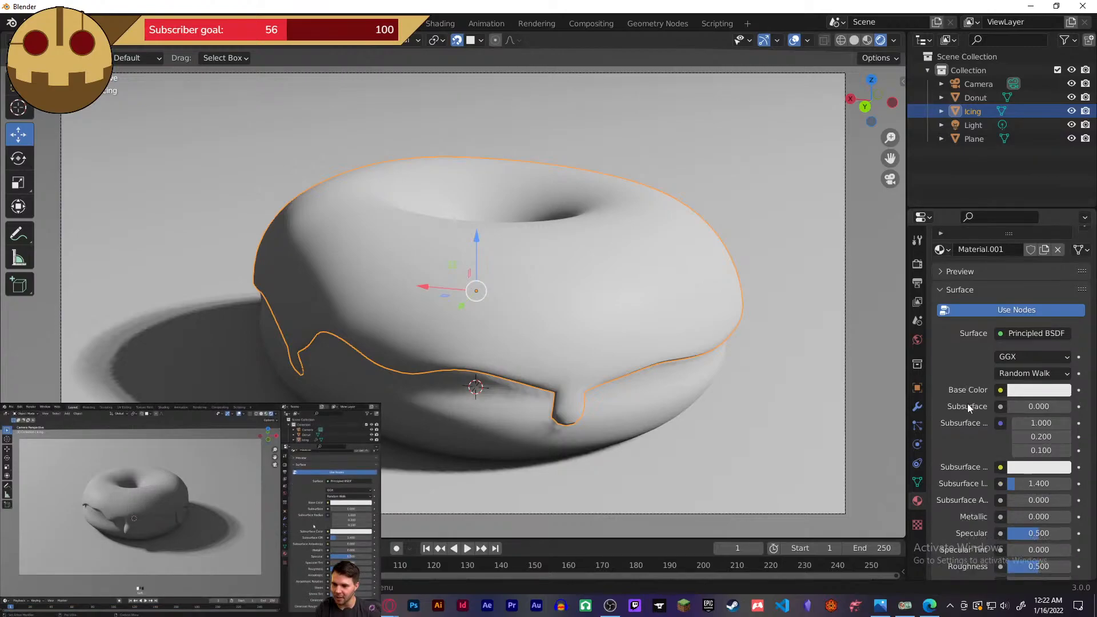
pyautogui.scroll(-1, 968, 407)
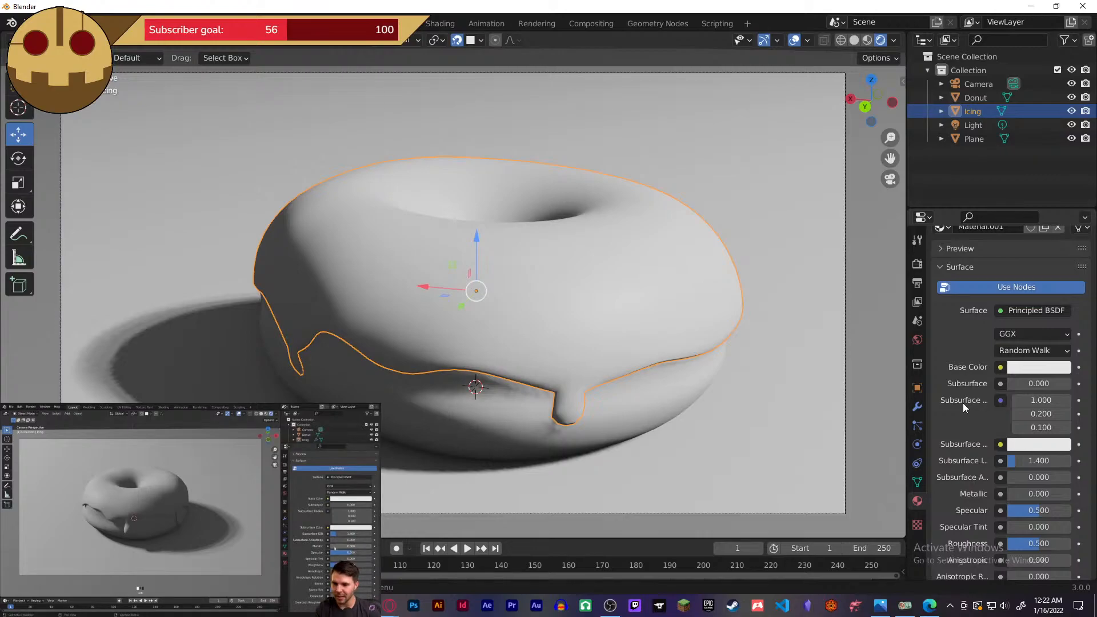
# - Switch the render engine to Cycles and back to Eevee for comparison, and return to the icing's material settings
pyautogui.click(917, 264)
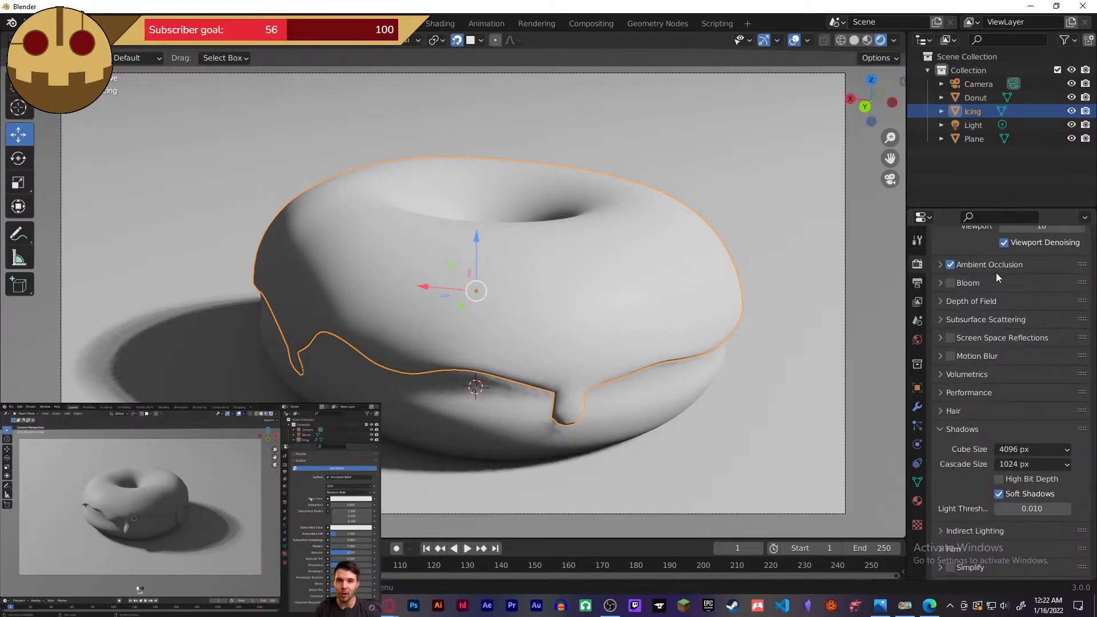
pyautogui.scroll(4, 996, 273)
pyautogui.click(1020, 262)
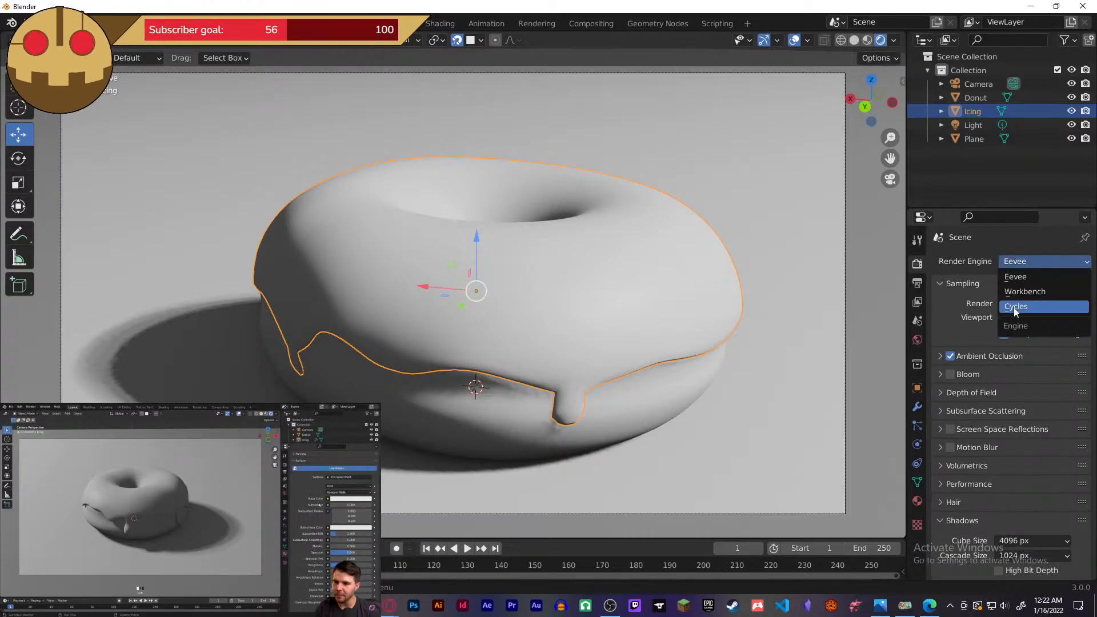
pyautogui.click(1014, 308)
pyautogui.click(1017, 262)
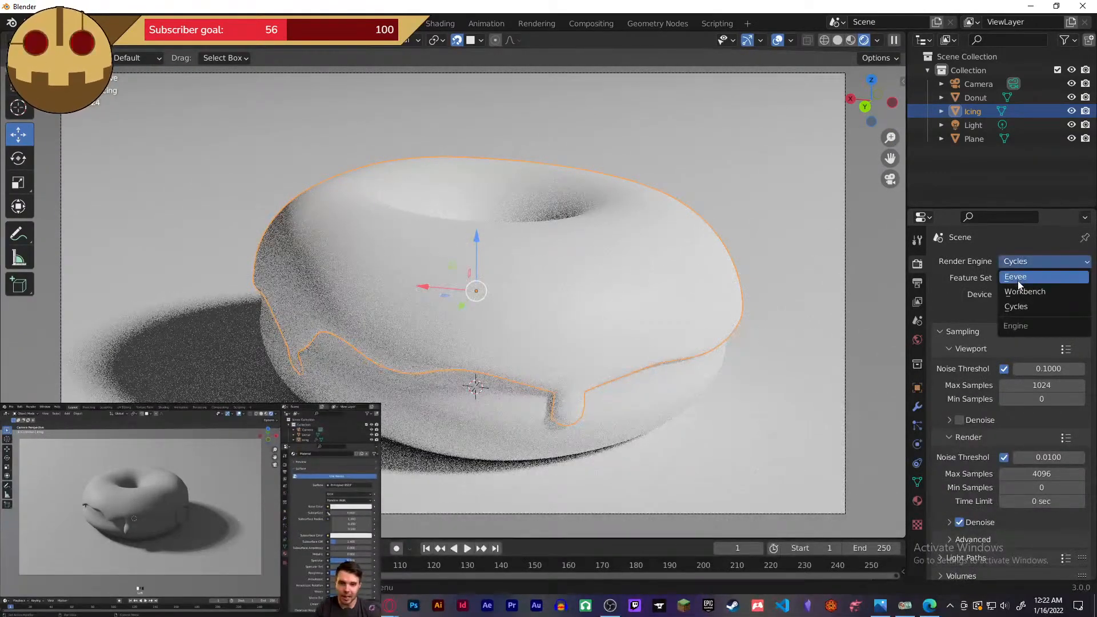
pyautogui.click(1017, 278)
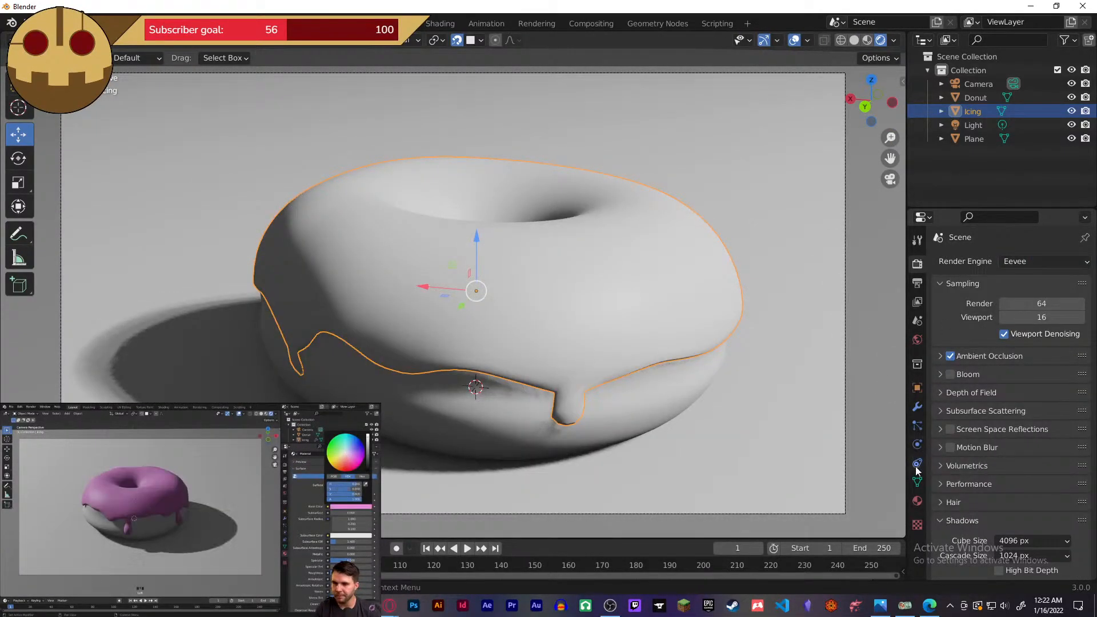
pyautogui.click(916, 504)
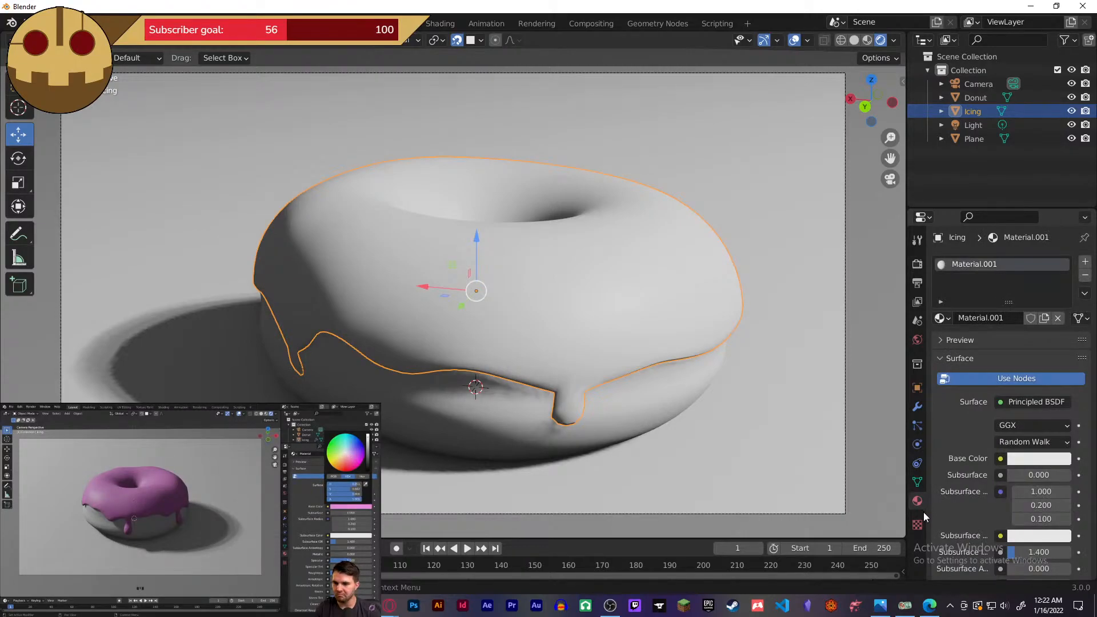
# - Give the icing material a pale pink base color and lower its roughness to 0.181
pyautogui.scroll(-1, 955, 423)
pyautogui.click(1033, 436)
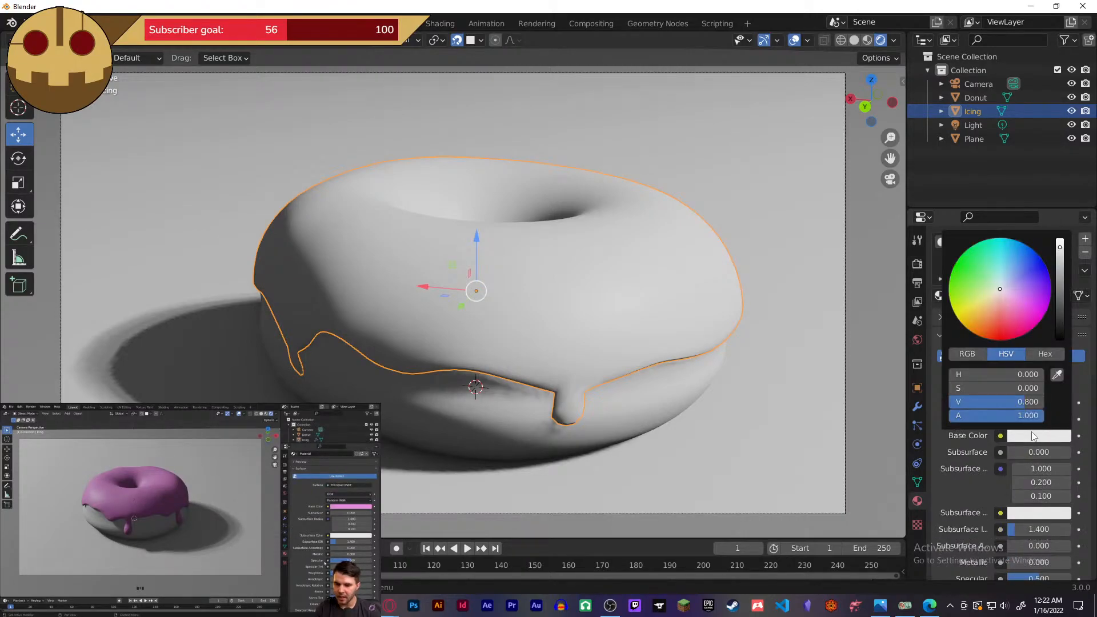
pyautogui.moveTo(1010, 305); pyautogui.dragTo(1005, 297)
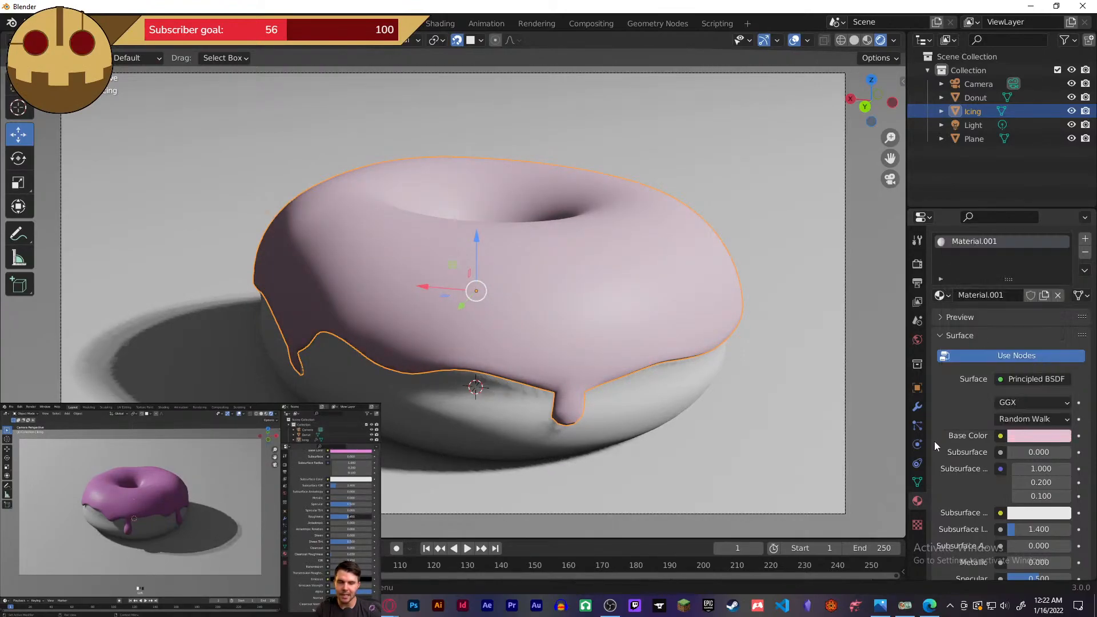
pyautogui.scroll(-7, 940, 434)
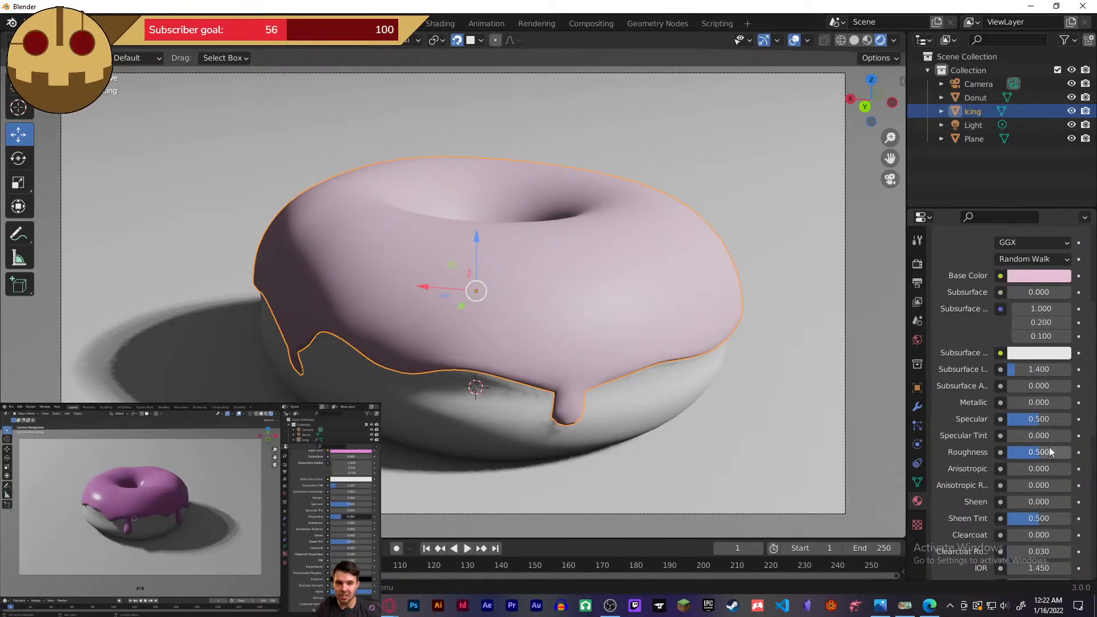
pyautogui.moveTo(1042, 452)
pyautogui.mouseDown()
pyautogui.moveTo(1086, 452)
pyautogui.moveTo(994, 452)
pyautogui.moveTo(1024, 452)
pyautogui.mouseUp()
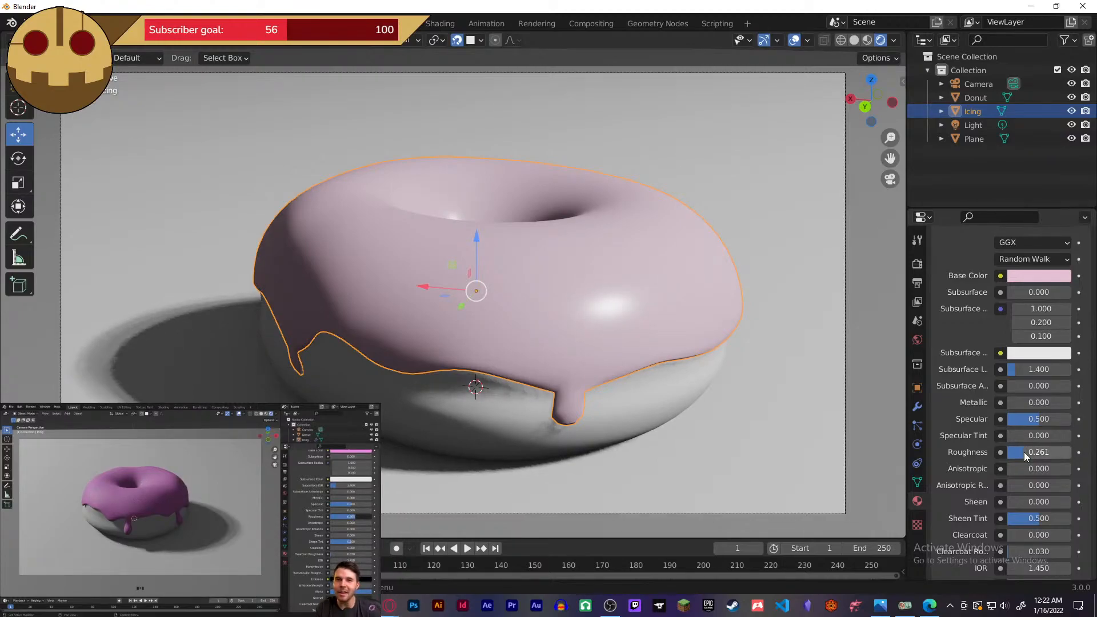
pyautogui.scroll(-2, 1024, 452)
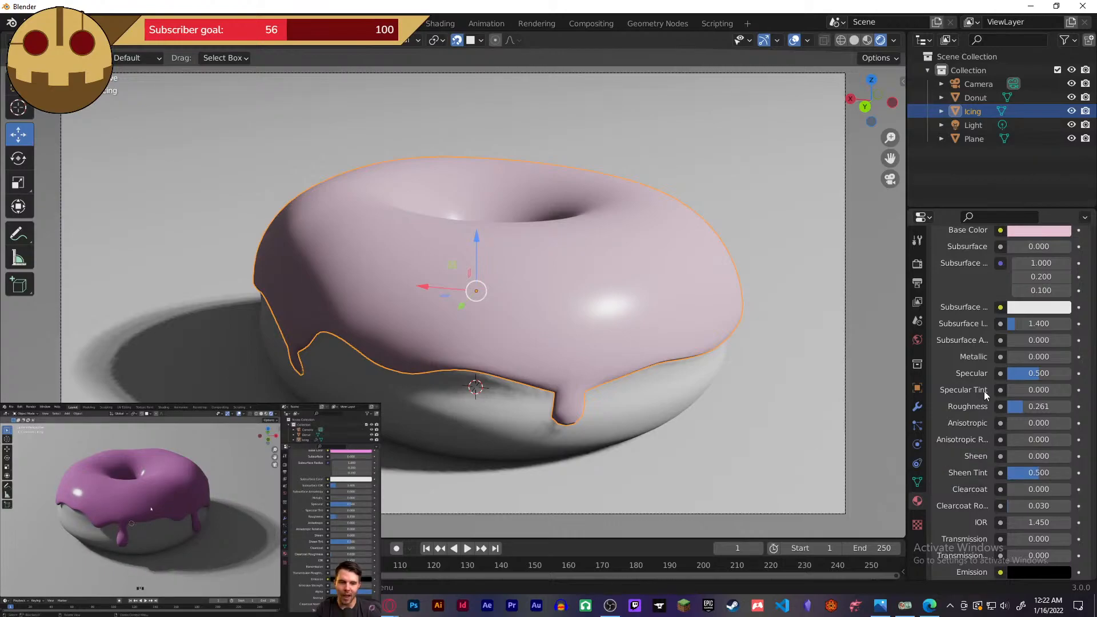
pyautogui.click(1045, 407)
pyautogui.moveTo(1045, 407); pyautogui.dragTo(1039, 407)
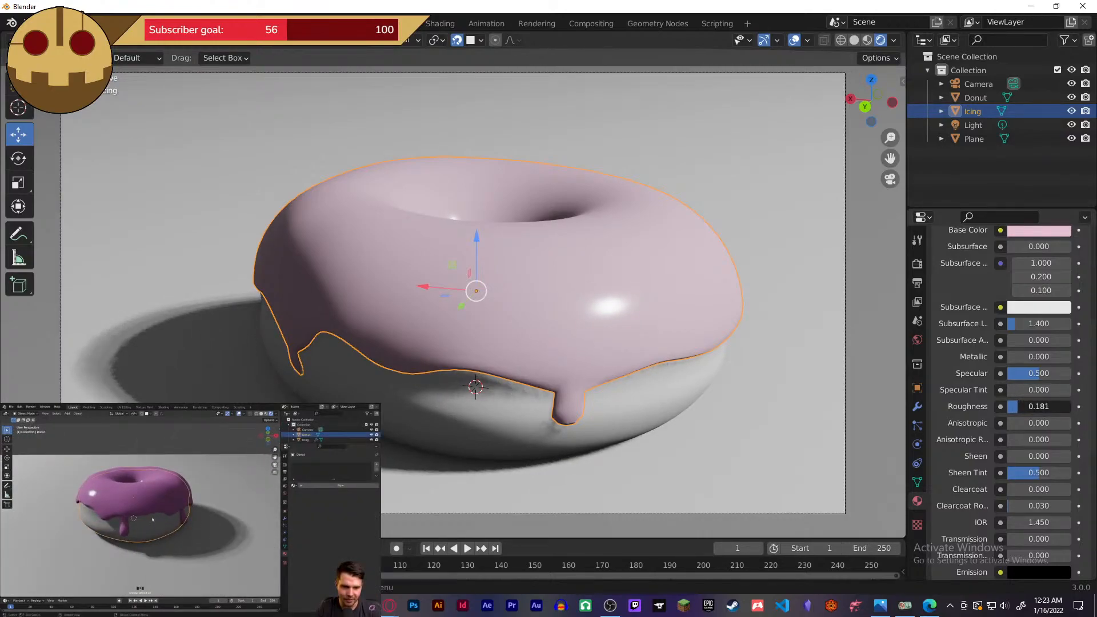
# - Add a new material to the donut body and set its base color to a light orange-brown dough tone
pyautogui.click(627, 399)
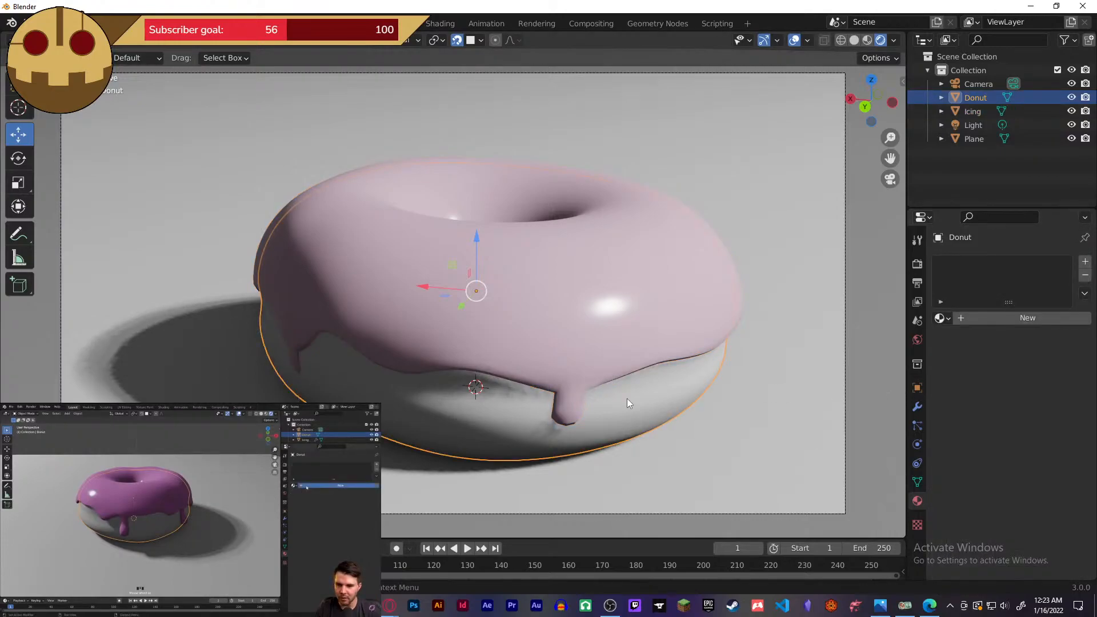
pyautogui.click(1019, 319)
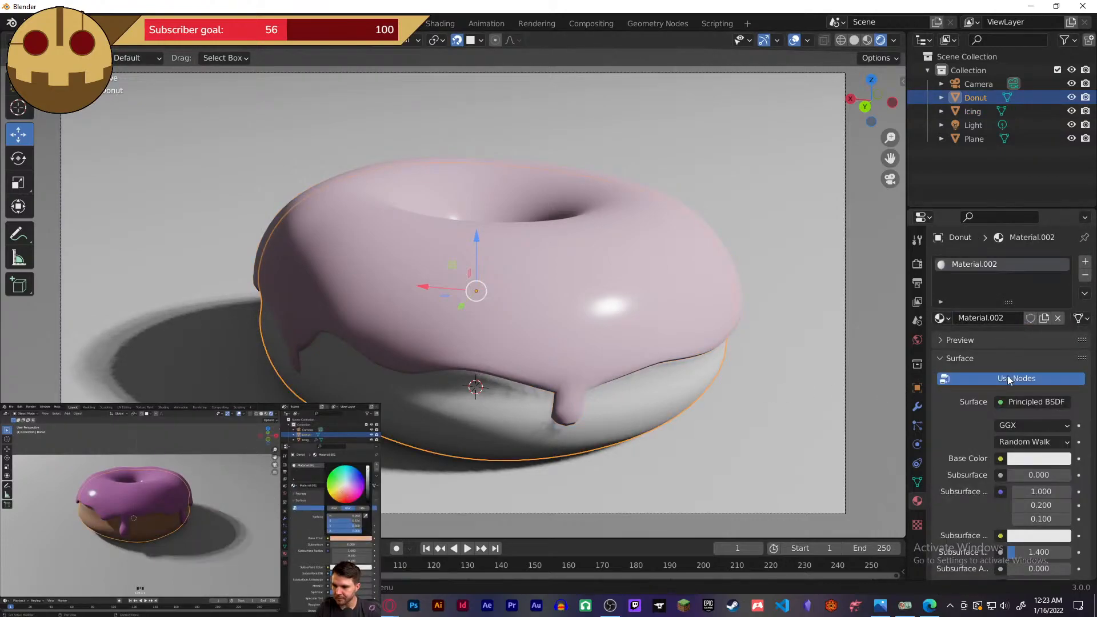
pyautogui.scroll(-1, 955, 353)
pyautogui.scroll(-3, 954, 354)
pyautogui.click(1039, 321)
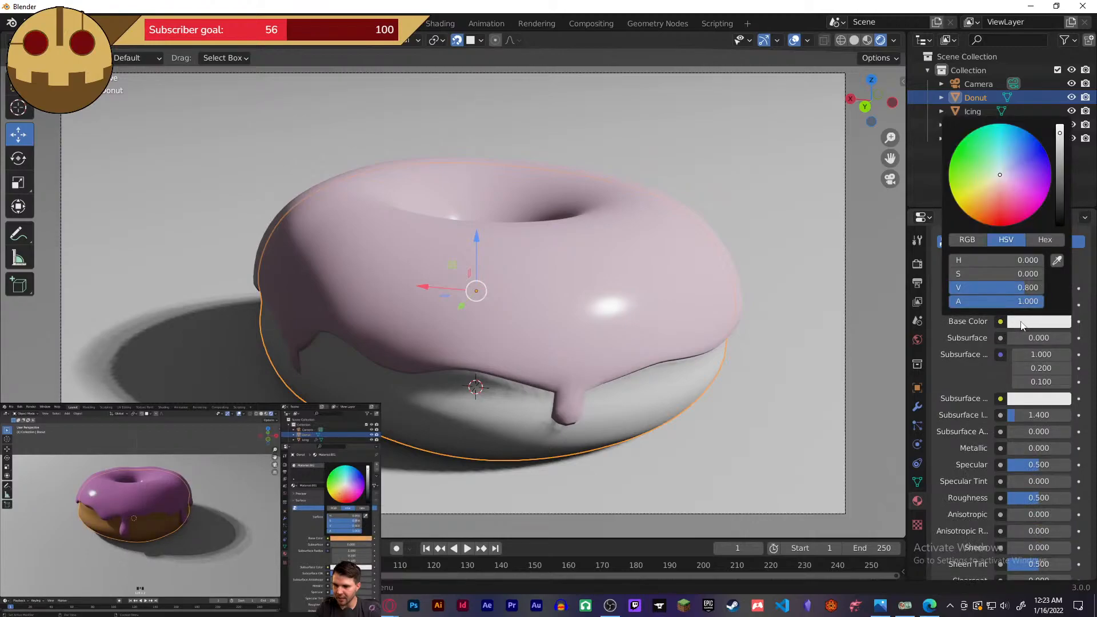
pyautogui.click(991, 195)
pyautogui.click(987, 193)
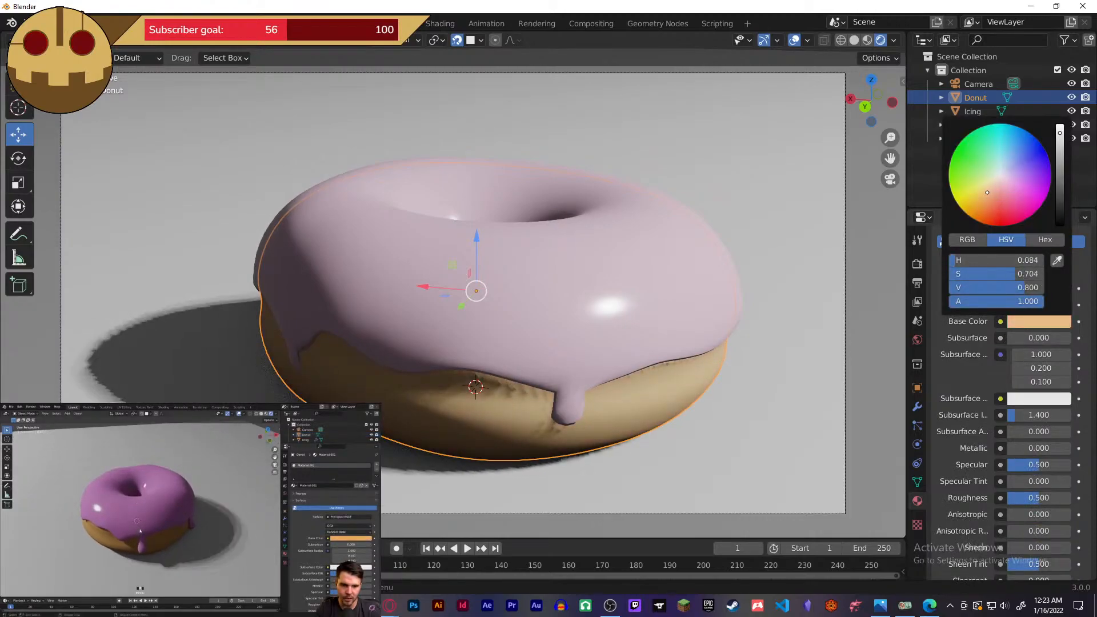
pyautogui.moveTo(987, 192)
pyautogui.mouseDown()
pyautogui.moveTo(966, 206)
pyautogui.moveTo(993, 225)
pyautogui.moveTo(1029, 216)
pyautogui.moveTo(1049, 191)
pyautogui.moveTo(1042, 144)
pyautogui.moveTo(965, 136)
pyautogui.moveTo(963, 210)
pyautogui.moveTo(981, 223)
pyautogui.moveTo(979, 200)
pyautogui.moveTo(992, 194)
pyautogui.mouseUp()
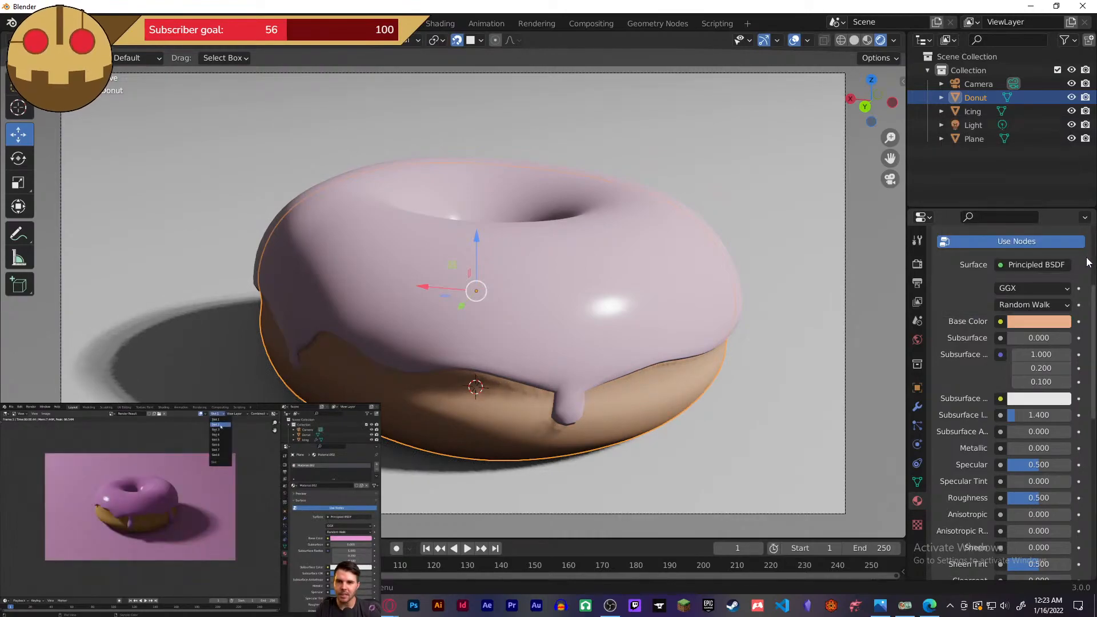
# - Add a new material to the plane and set its base color to red, with hue 0.998 and saturation 0.946
pyautogui.click(814, 407)
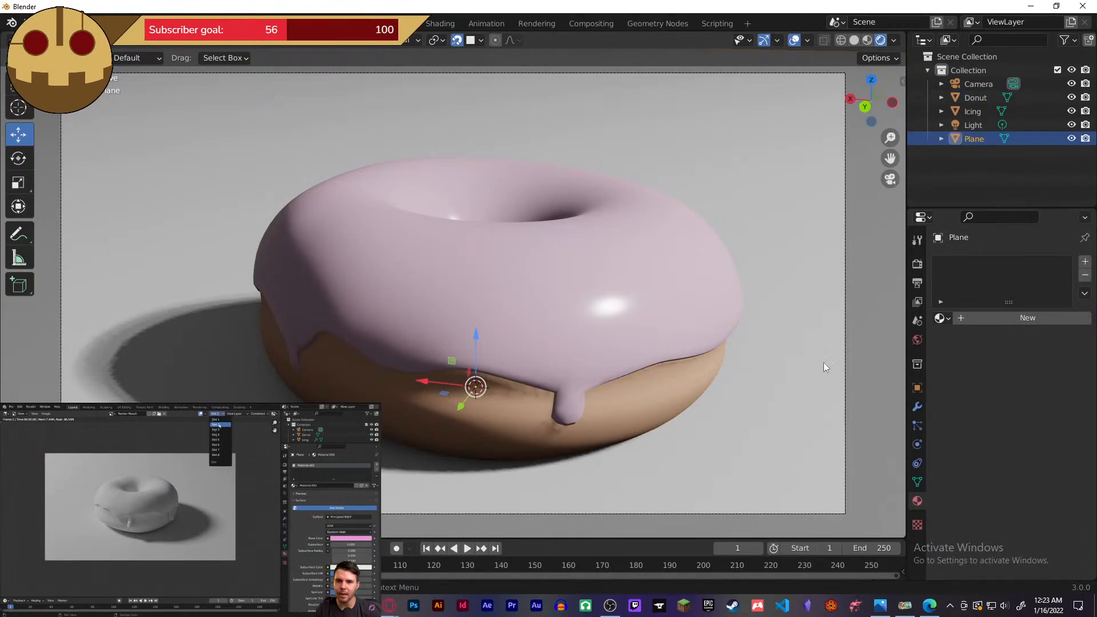
pyautogui.click(1029, 318)
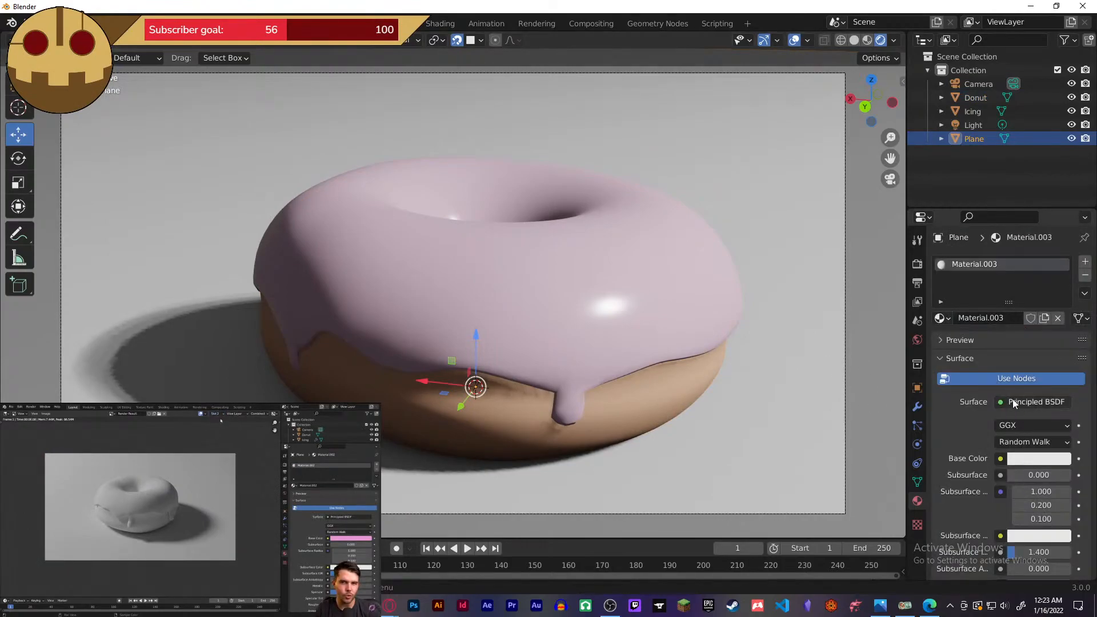
pyautogui.click(1012, 457)
pyautogui.click(969, 320)
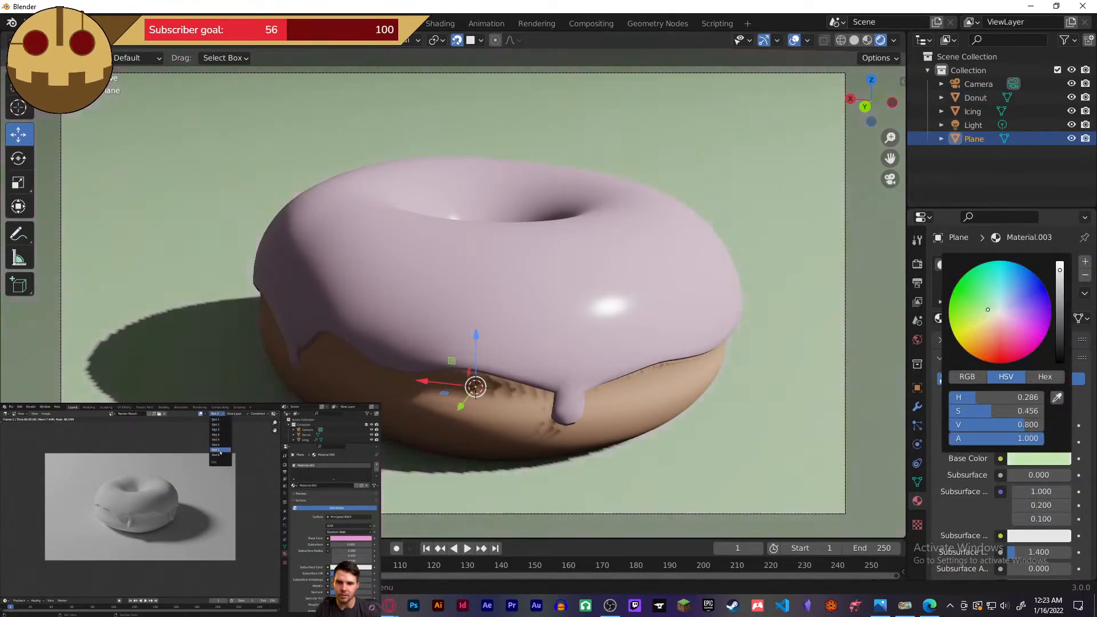
pyautogui.moveTo(970, 320)
pyautogui.mouseDown()
pyautogui.moveTo(995, 334)
pyautogui.moveTo(1006, 323)
pyautogui.moveTo(1006, 342)
pyautogui.moveTo(1026, 327)
pyautogui.moveTo(1034, 293)
pyautogui.moveTo(1007, 358)
pyautogui.moveTo(991, 356)
pyautogui.moveTo(1001, 351)
pyautogui.mouseUp()
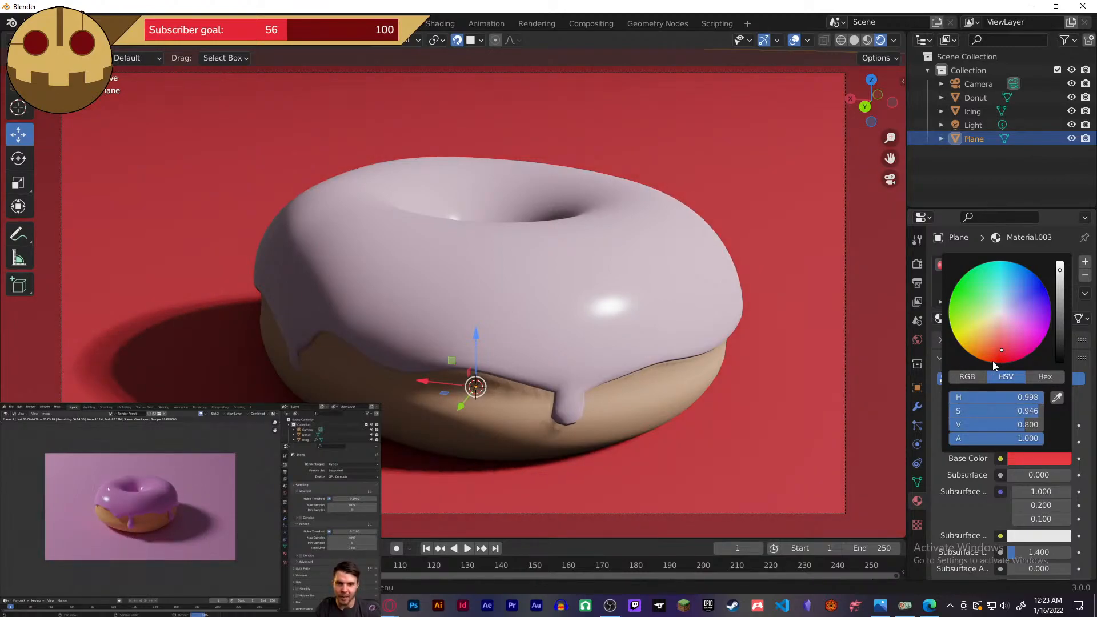
# - Change the icing's base color to a bright red
pyautogui.click(694, 303)
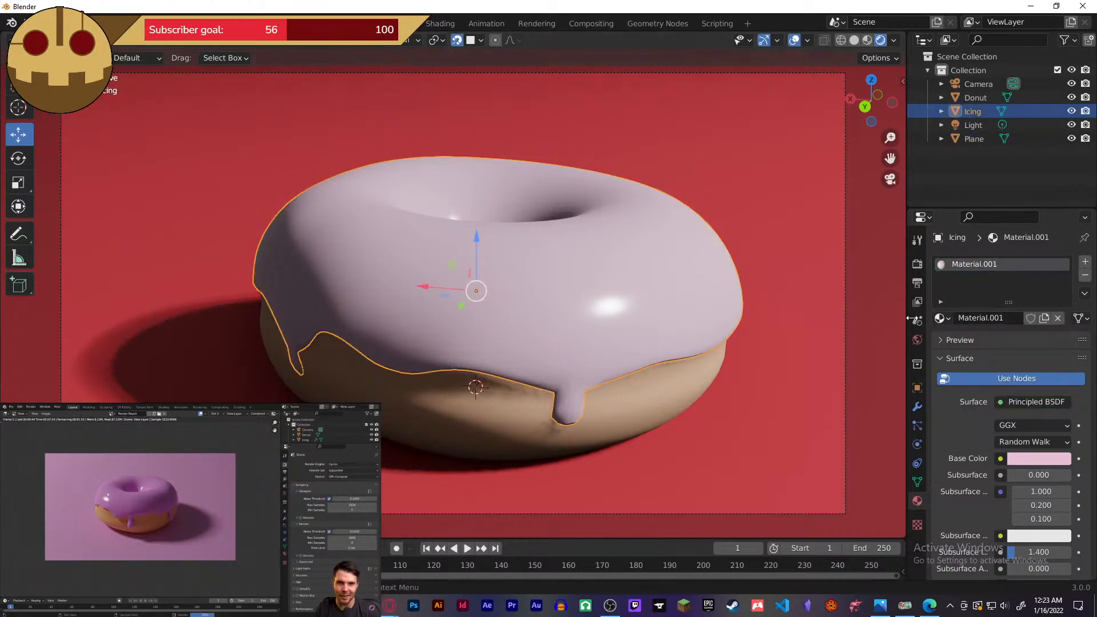
pyautogui.click(1020, 459)
pyautogui.moveTo(993, 343); pyautogui.dragTo(998, 350)
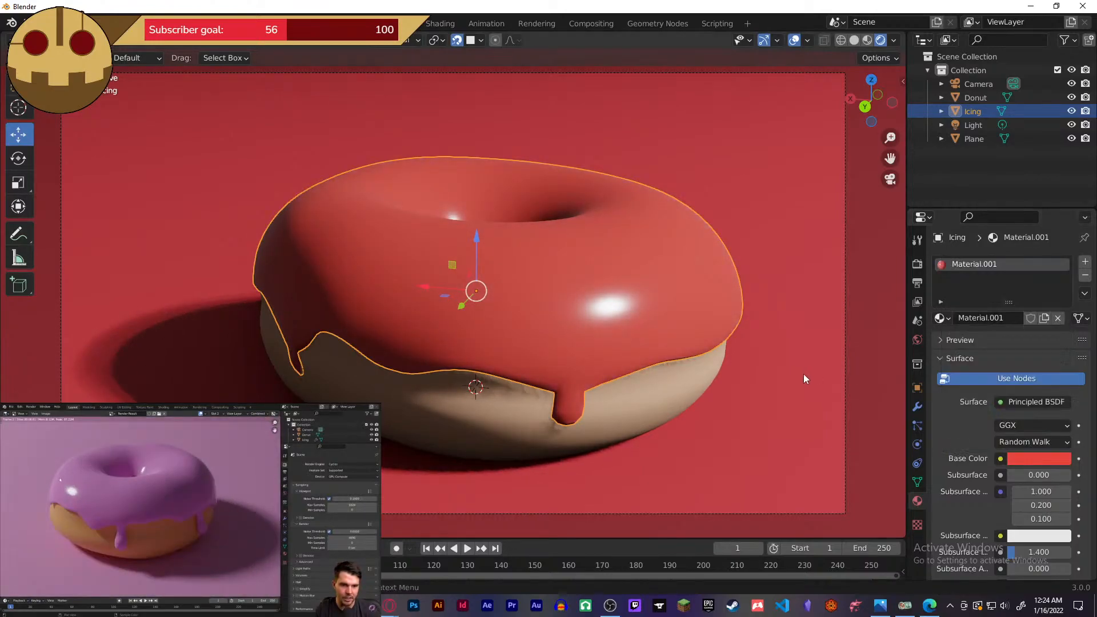
# - Change the plane's base color to orange, with hue 0.057, saturation 0.880 and value 0.800
pyautogui.click(866, 378)
pyautogui.click(1029, 459)
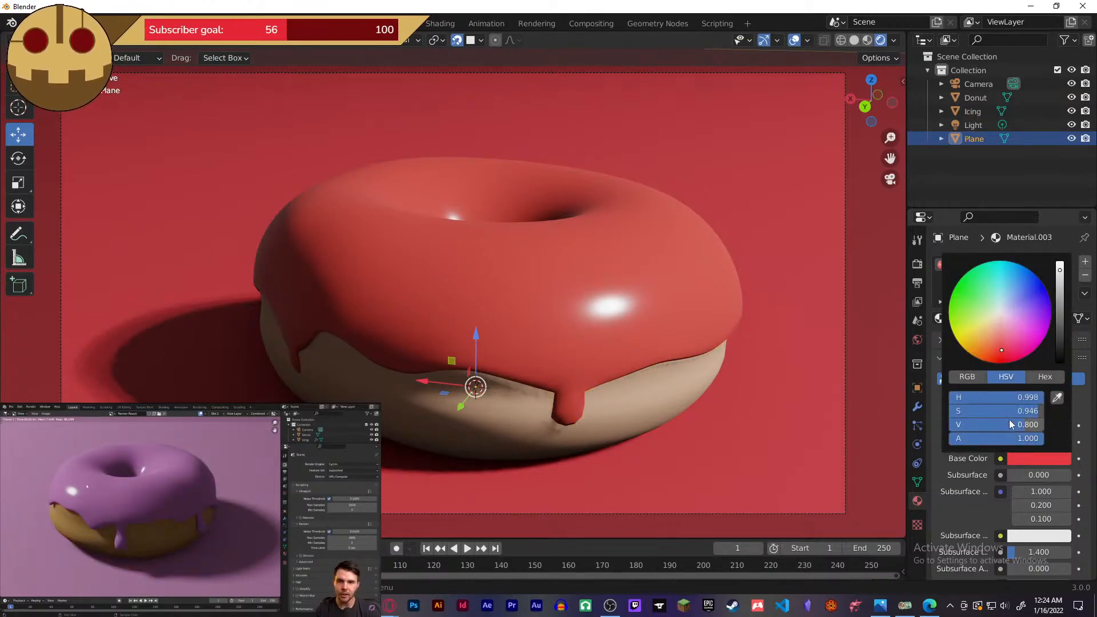
pyautogui.moveTo(1007, 350); pyautogui.dragTo(985, 339)
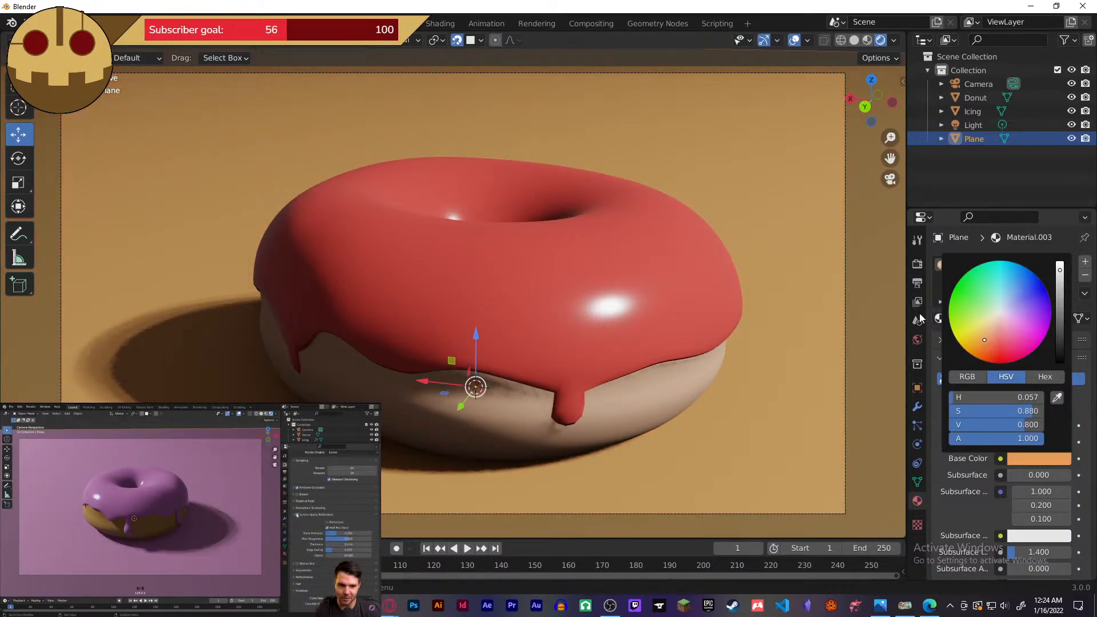
# - Enable Screen Space Reflections and Bloom in the Eevee render settings
pyautogui.click(916, 270)
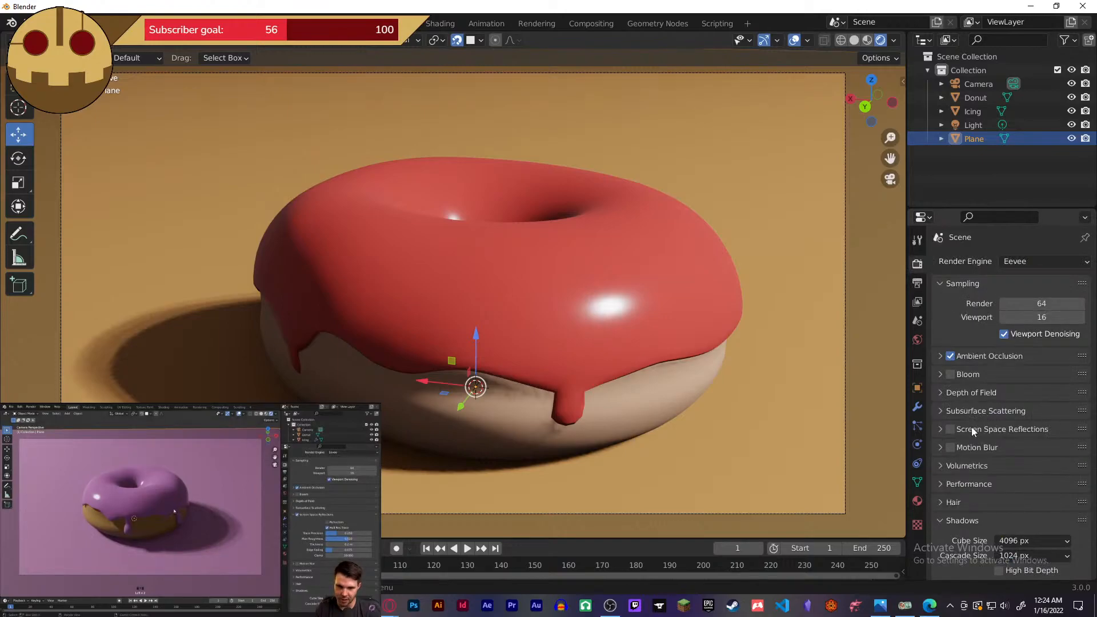
pyautogui.click(949, 430)
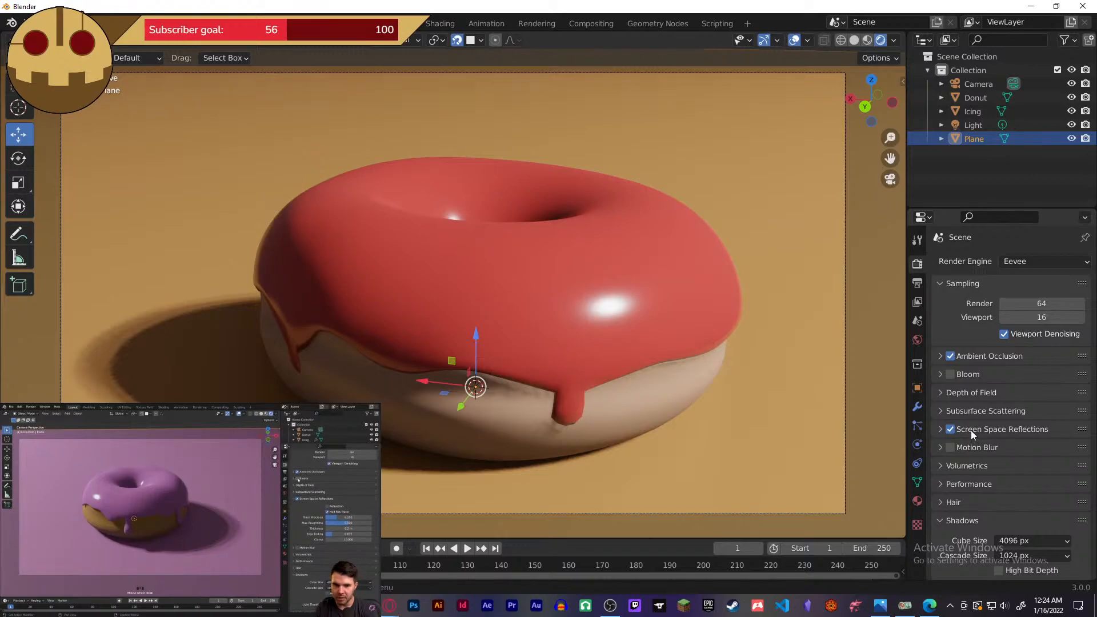
pyautogui.click(950, 375)
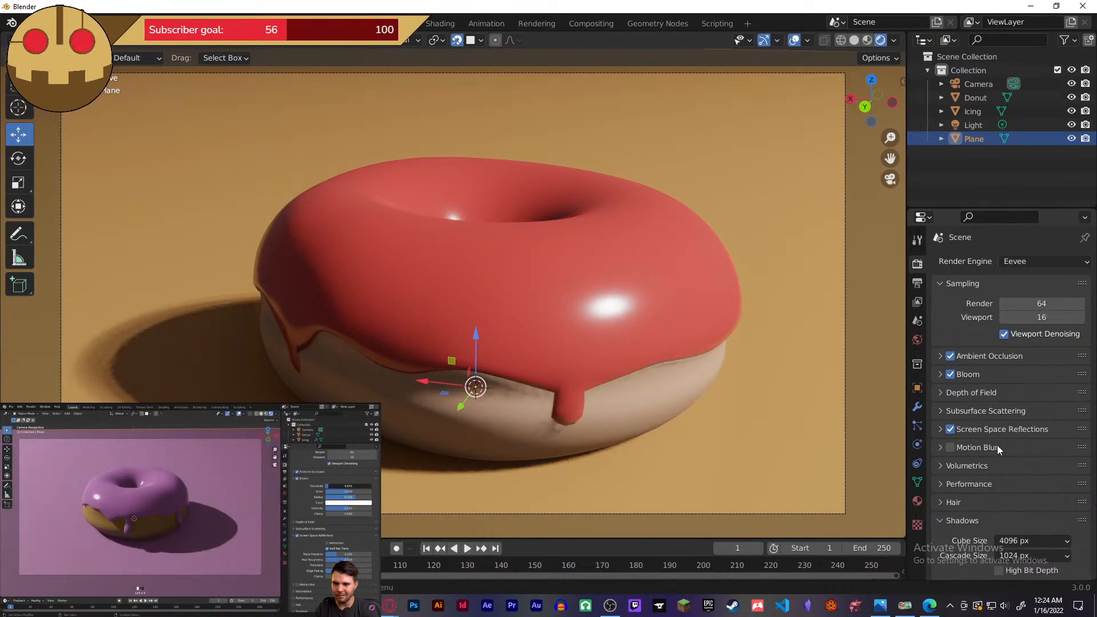
# - Look through the remaining Eevee render settings and switch the render engine to Cycles
pyautogui.scroll(-2, 997, 445)
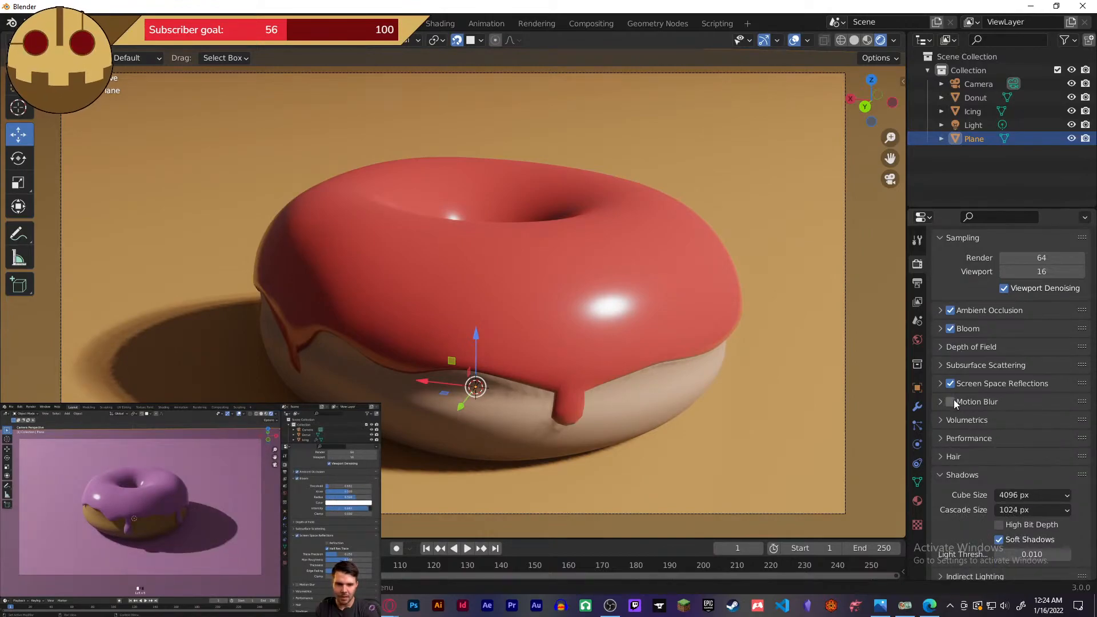
pyautogui.scroll(-4, 961, 416)
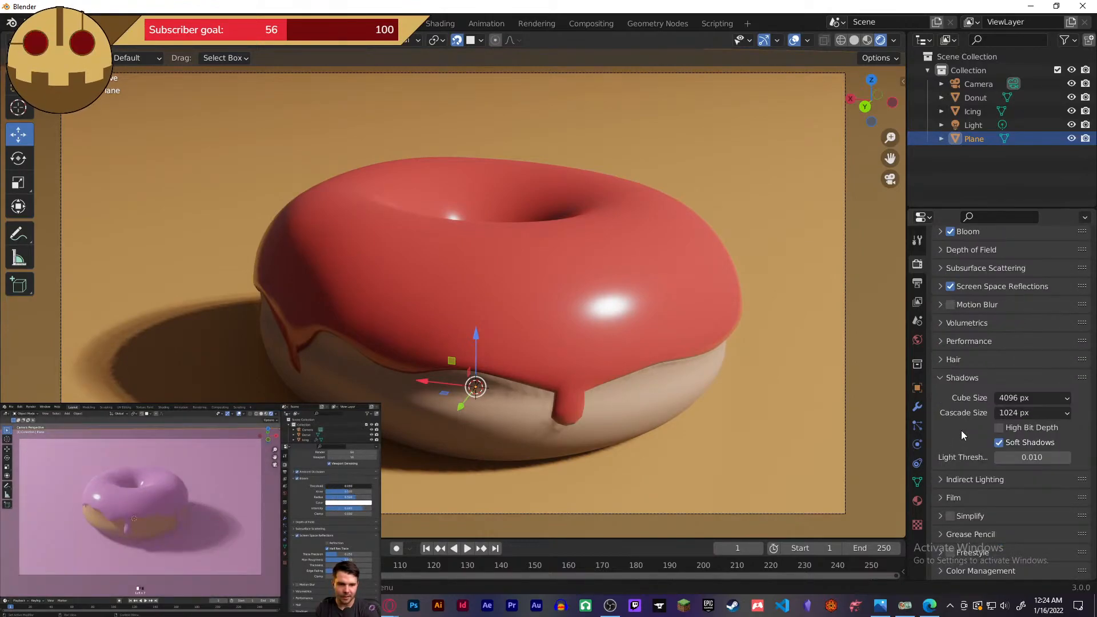
pyautogui.scroll(1, 961, 431)
pyautogui.scroll(-1, 962, 430)
pyautogui.scroll(1, 961, 430)
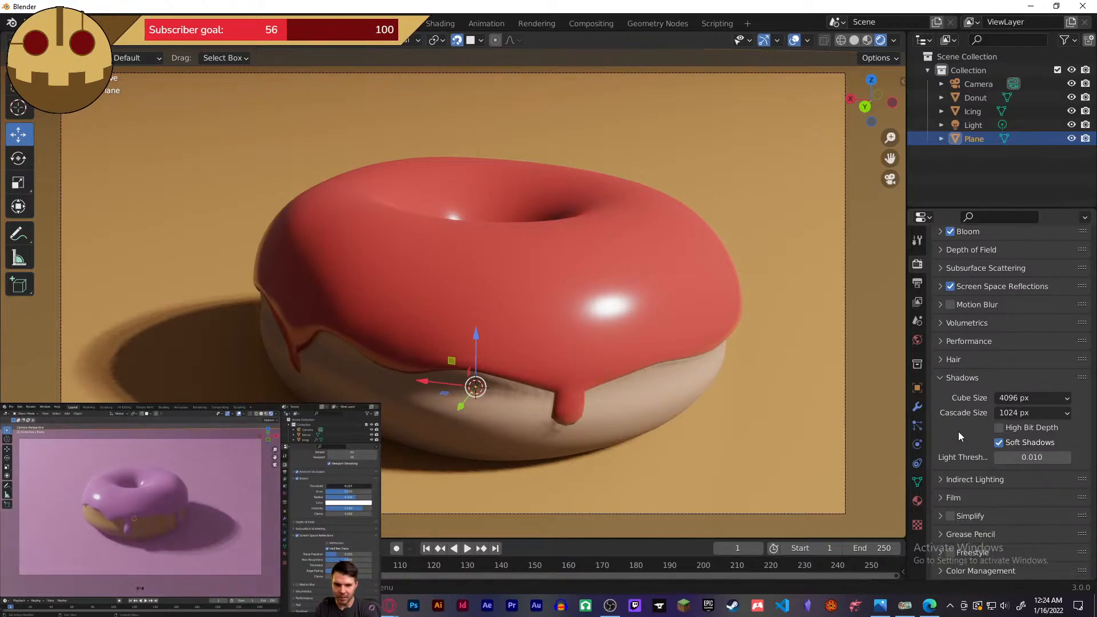
pyautogui.scroll(2, 956, 432)
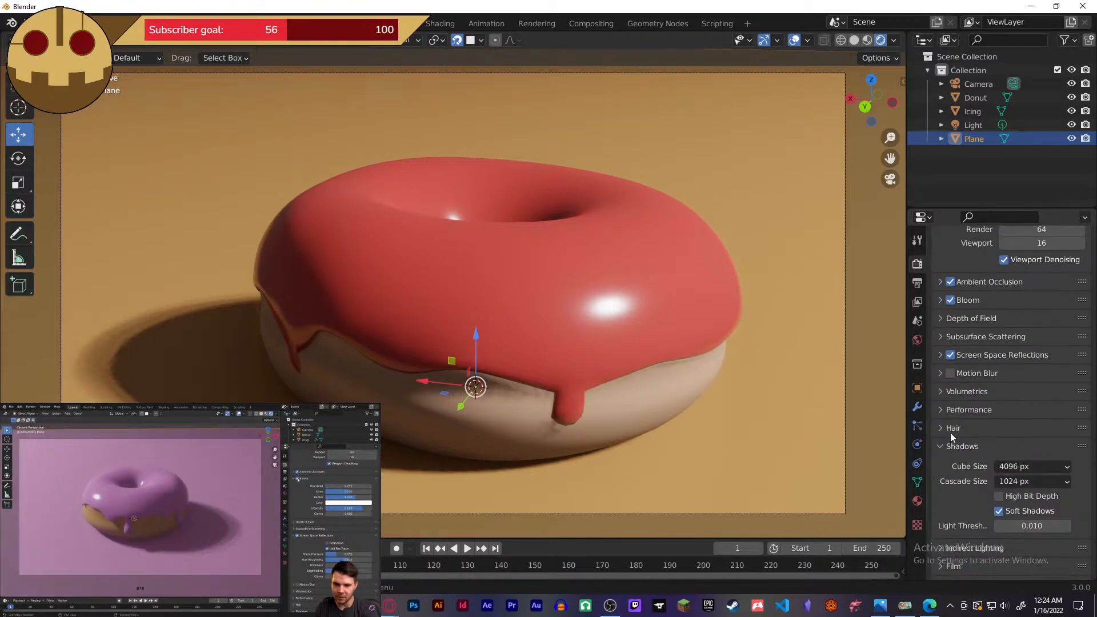
pyautogui.scroll(3, 947, 423)
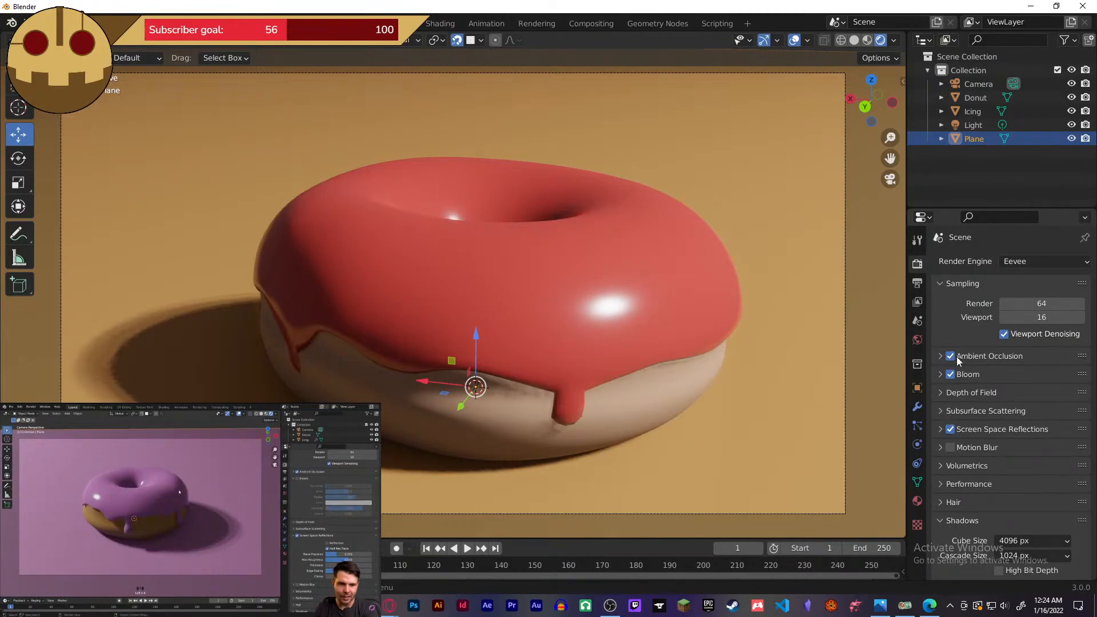
pyautogui.click(1024, 261)
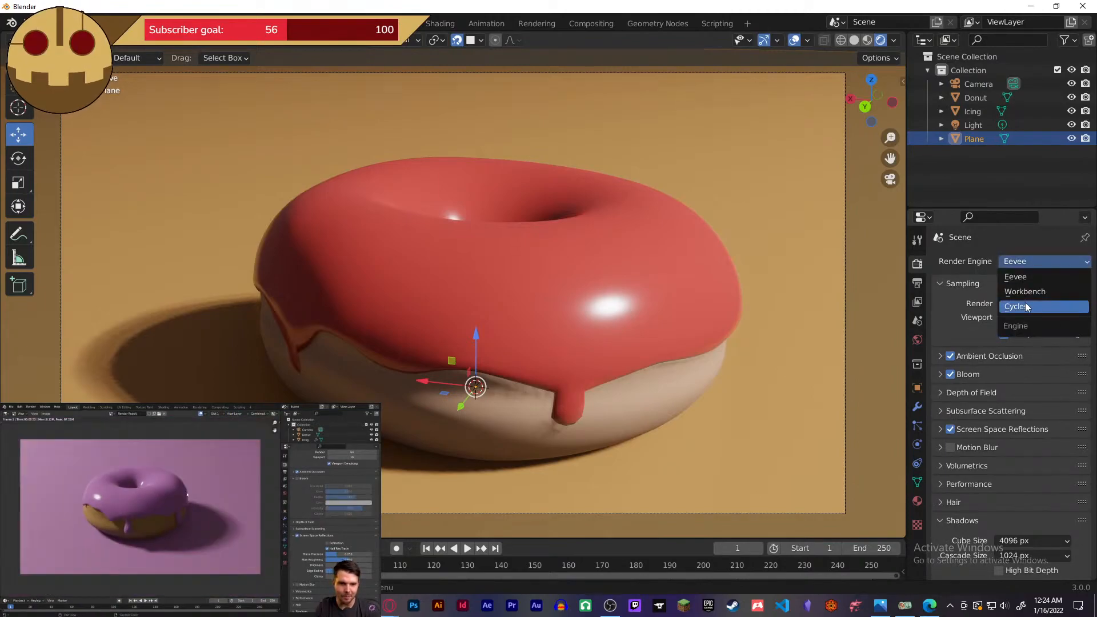
pyautogui.click(1025, 304)
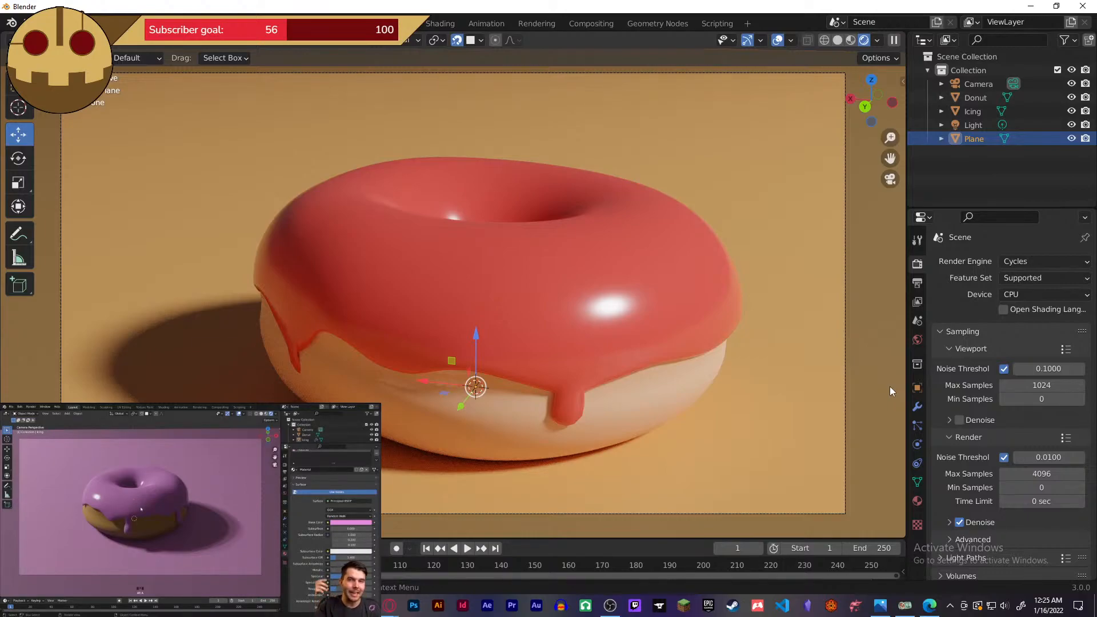
# - Select the icing and show its material's surface settings, including the subsurface values
pyautogui.click(555, 296)
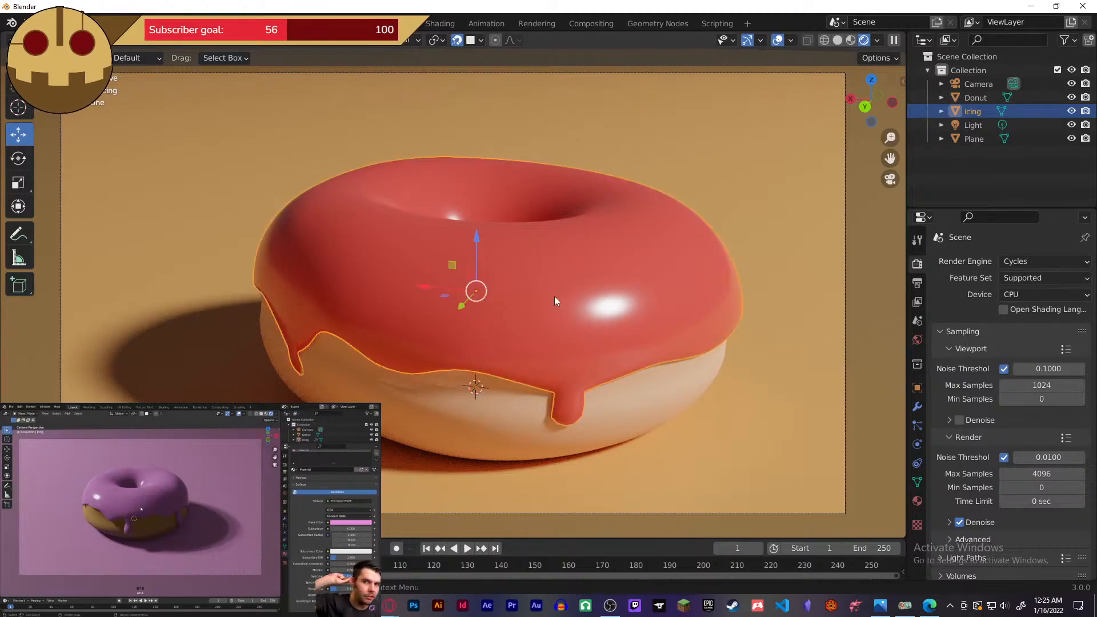
pyautogui.click(918, 408)
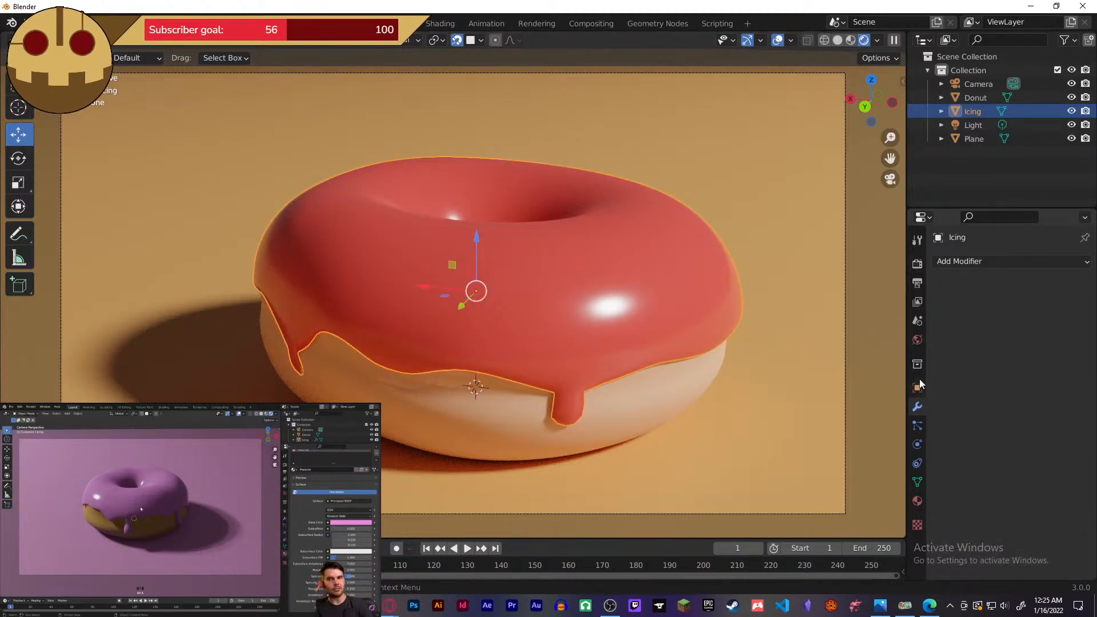
pyautogui.click(917, 501)
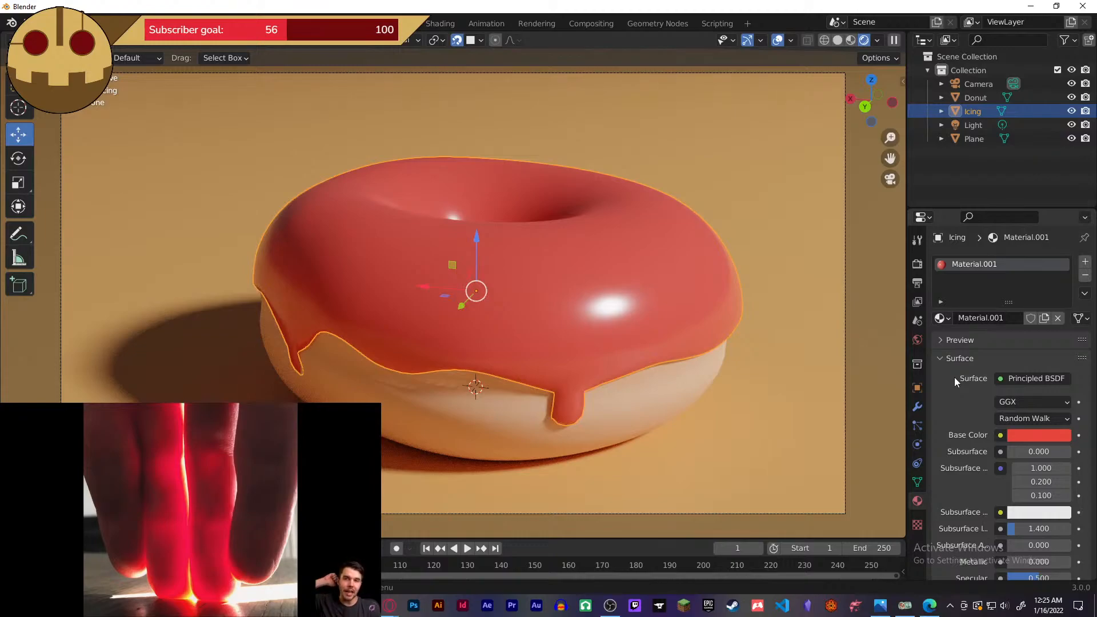
pyautogui.scroll(-4, 948, 473)
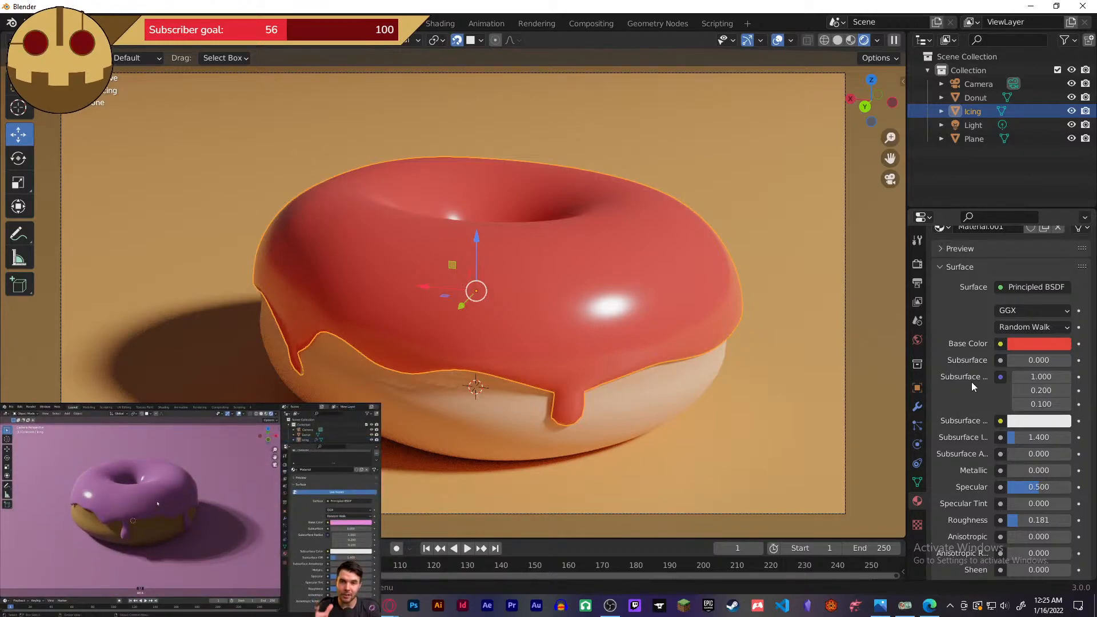
# - Try scaling the plane freehand and set its material's subsurface to 0.071
pyautogui.click(739, 417)
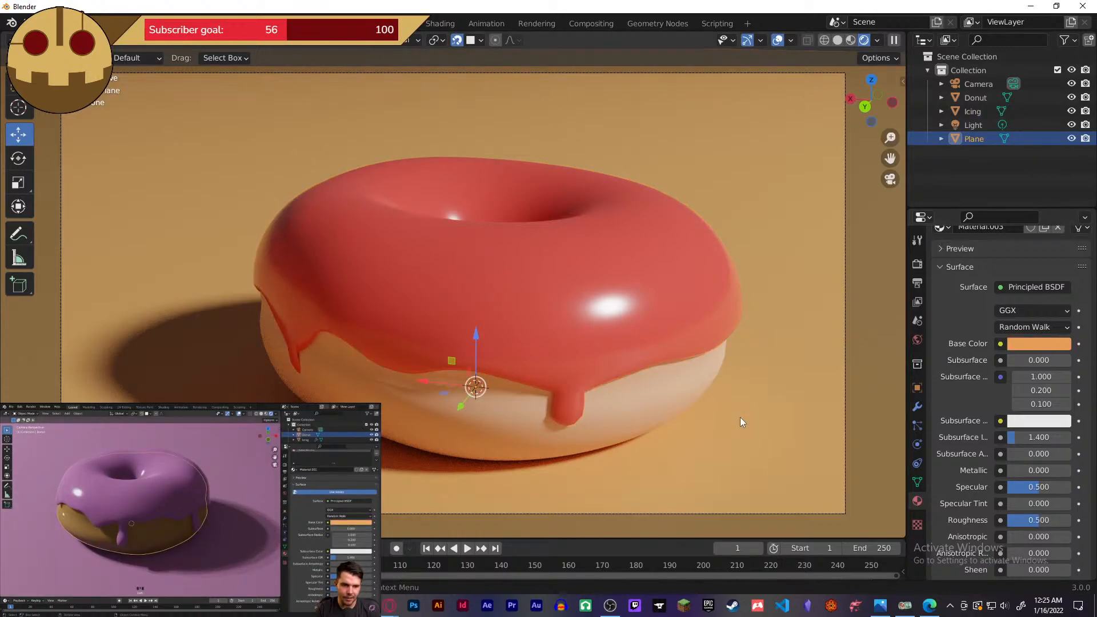
pyautogui.press('s')
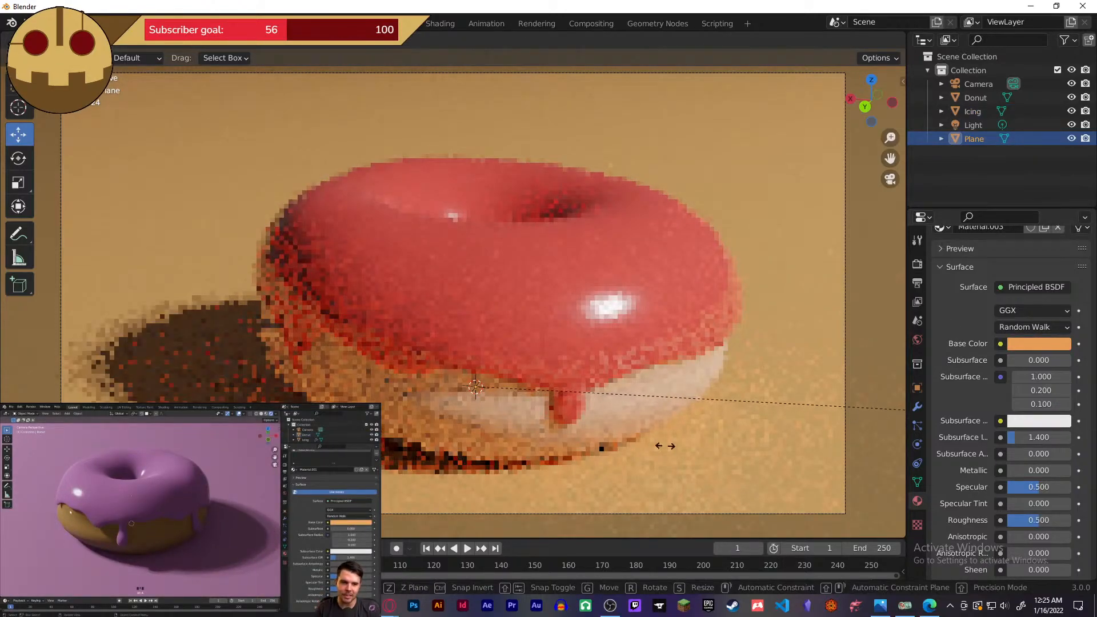
pyautogui.click(749, 464)
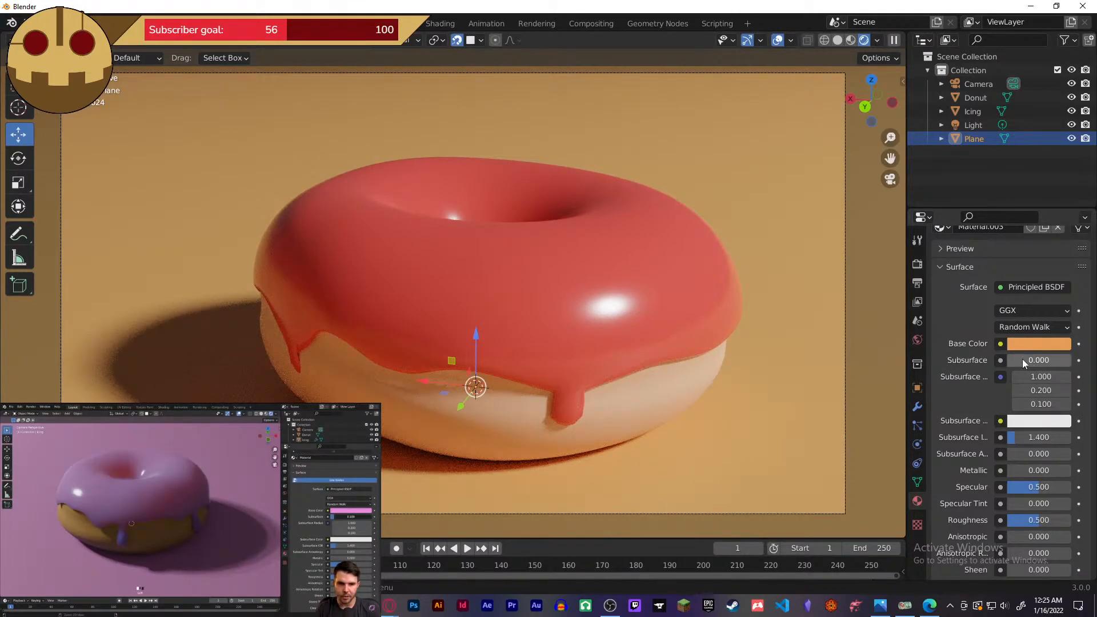
pyautogui.moveTo(1023, 359); pyautogui.dragTo(1036, 359)
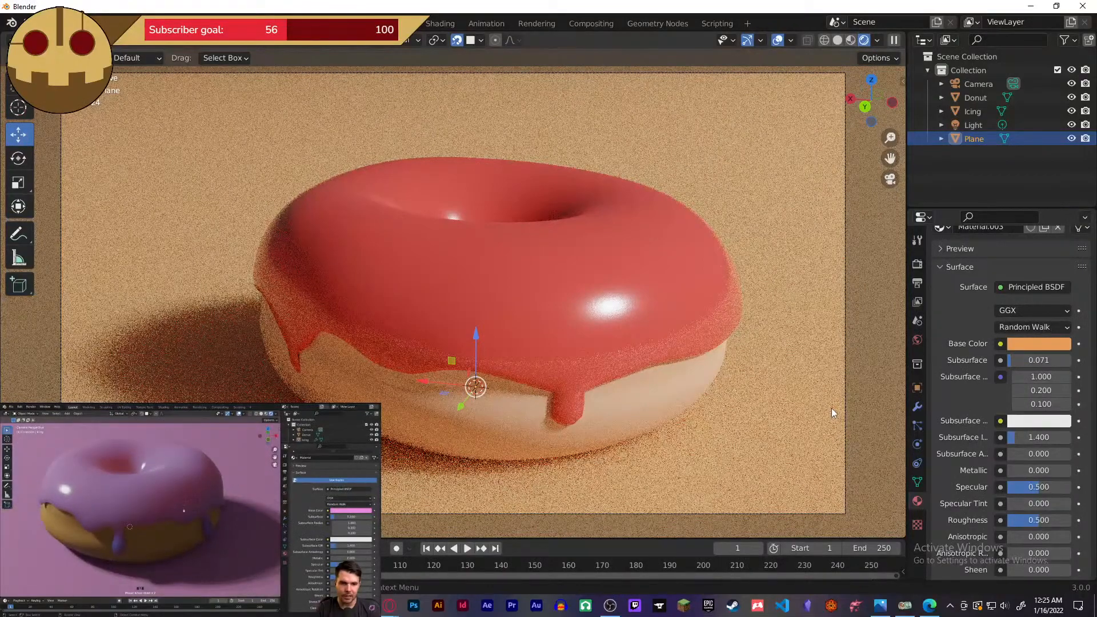
# - Switch the scene's render engine from Cycles to Eevee
pyautogui.click(918, 264)
pyautogui.scroll(3, 995, 297)
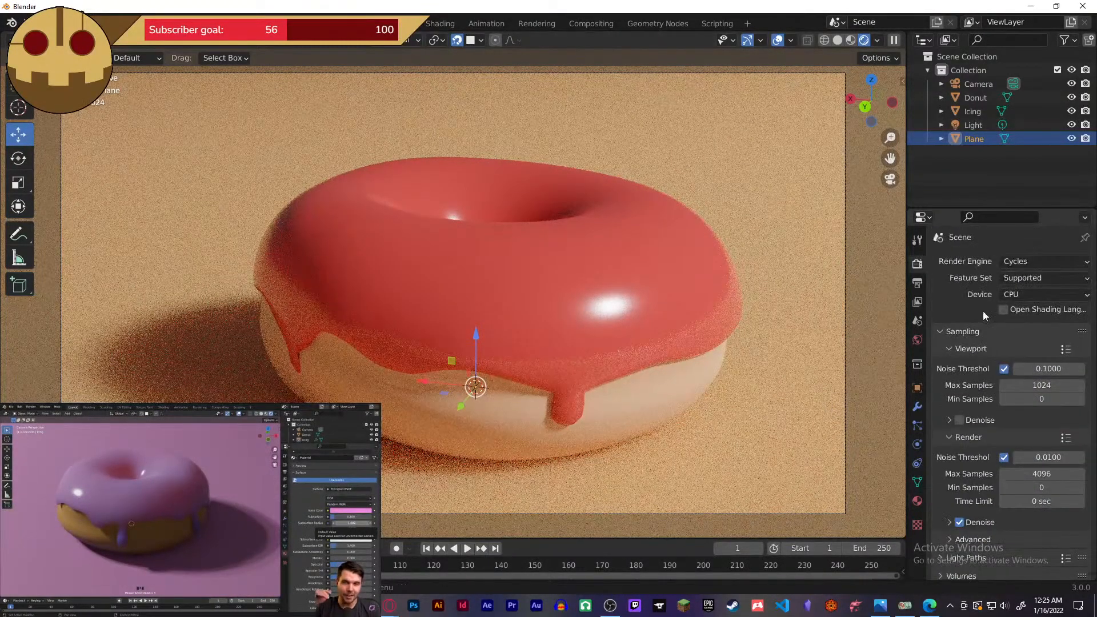
pyautogui.click(1012, 262)
pyautogui.click(1020, 275)
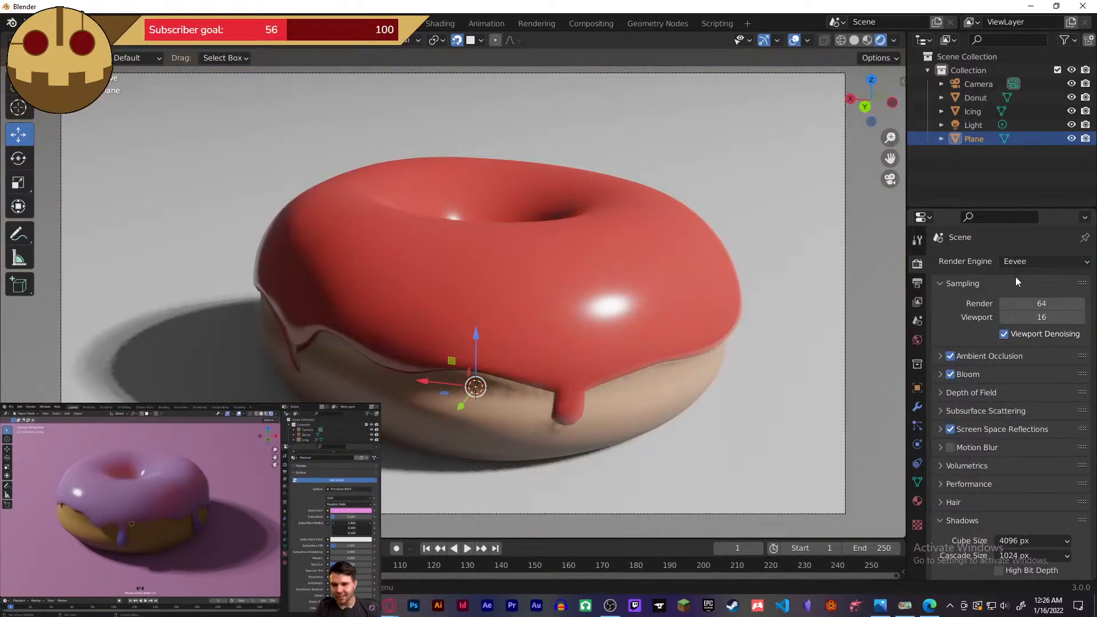
pyautogui.click(1015, 262)
pyautogui.click(1015, 276)
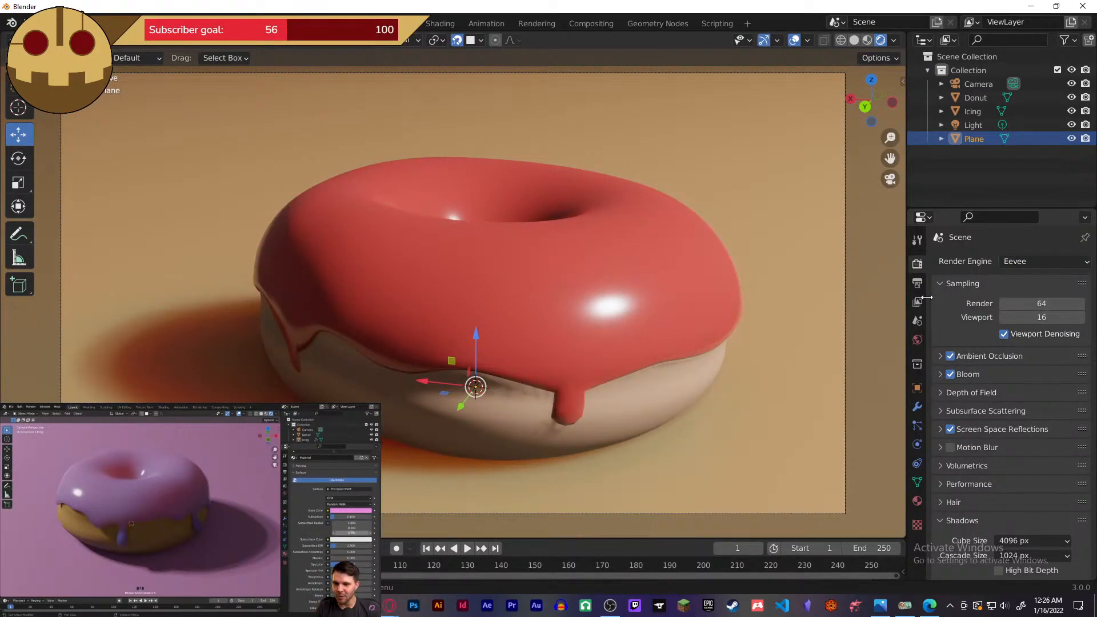
# - Check the icing material's surface settings and set the plane material's subsurface to 0
pyautogui.click(670, 304)
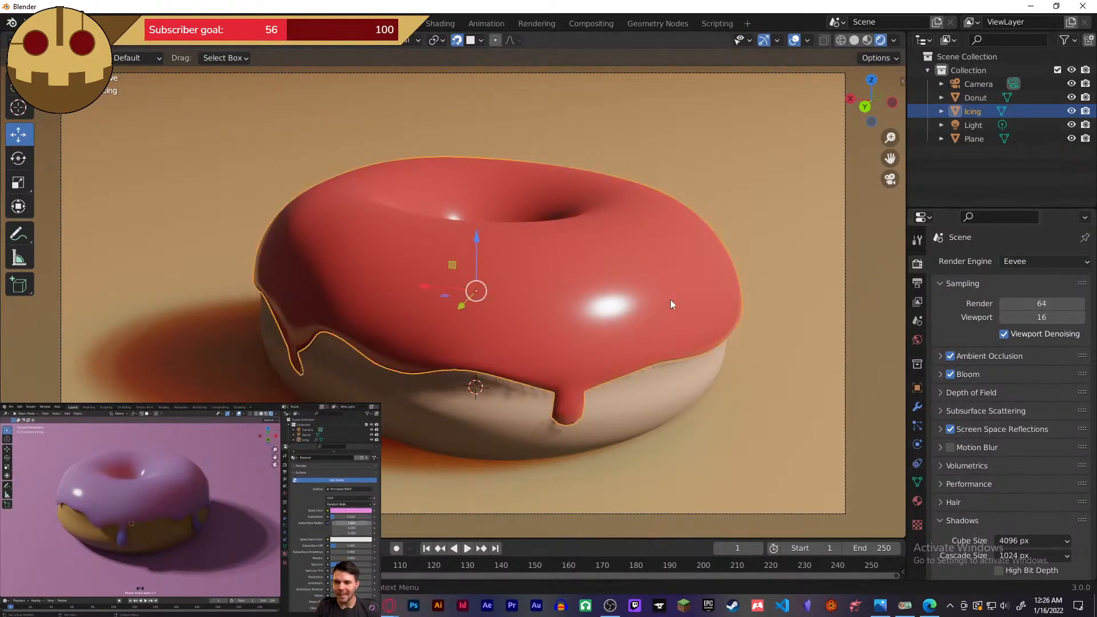
pyautogui.click(917, 502)
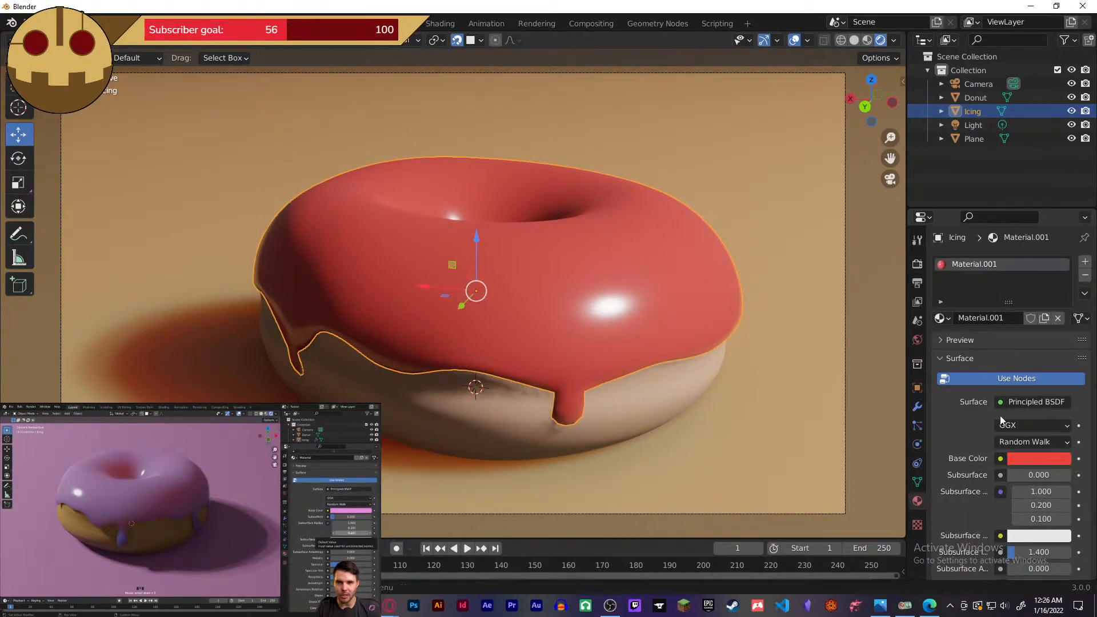
pyautogui.scroll(-4, 966, 406)
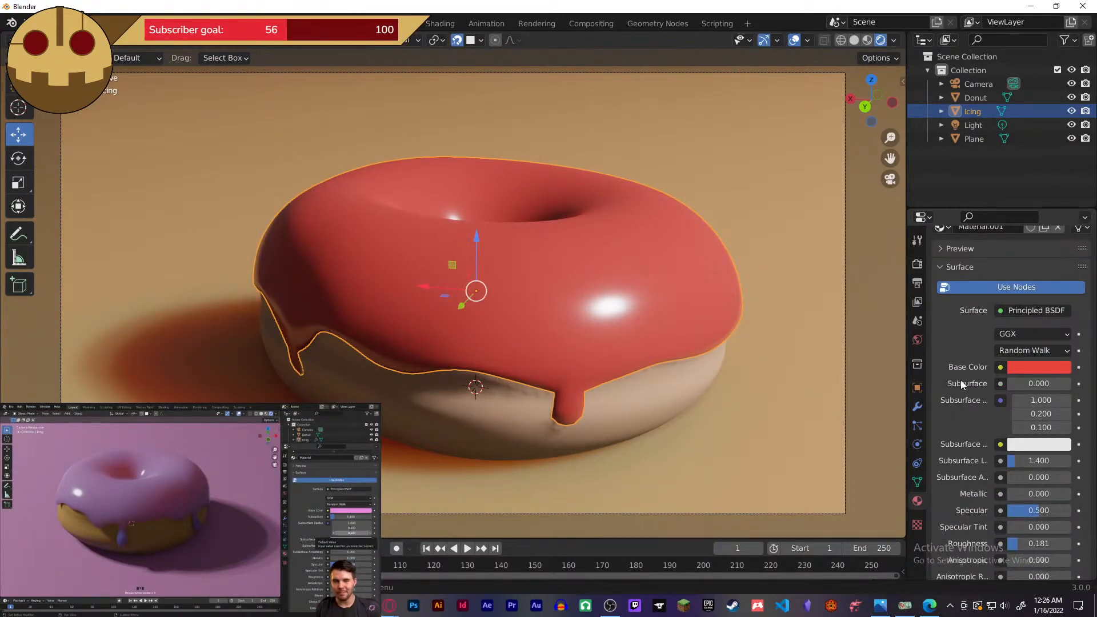
pyautogui.click(758, 422)
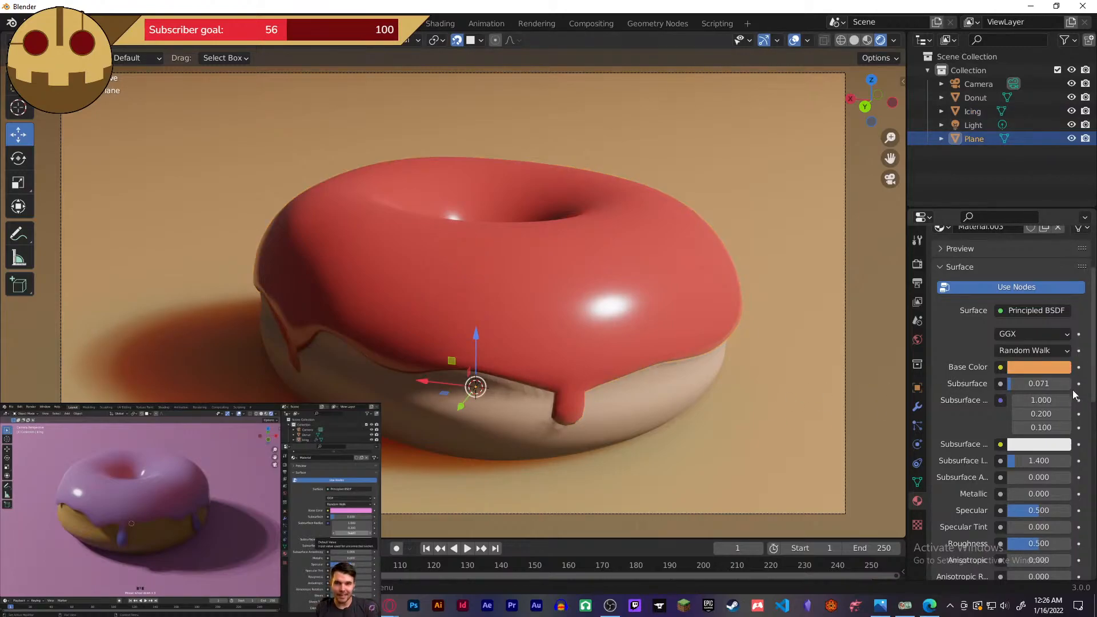
pyautogui.moveTo(1023, 383); pyautogui.dragTo(1003, 385)
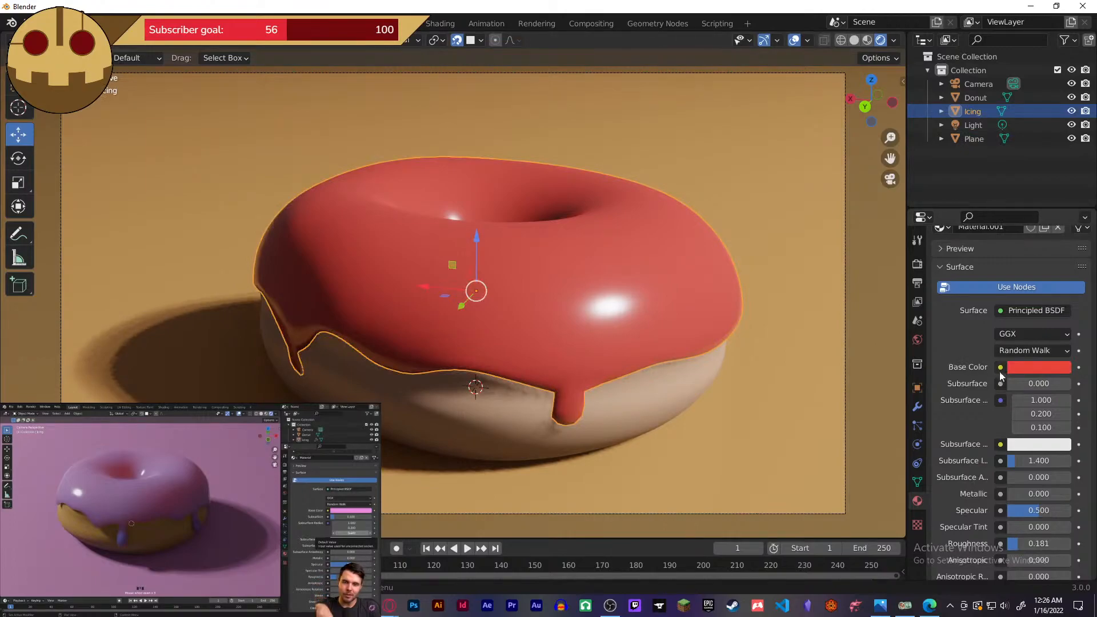
# - Set all three subsurface radius values of the icing material to 0.002
pyautogui.moveTo(1023, 385)
pyautogui.mouseDown()
pyautogui.moveTo(1032, 384)
pyautogui.moveTo(1009, 384)
pyautogui.mouseUp()
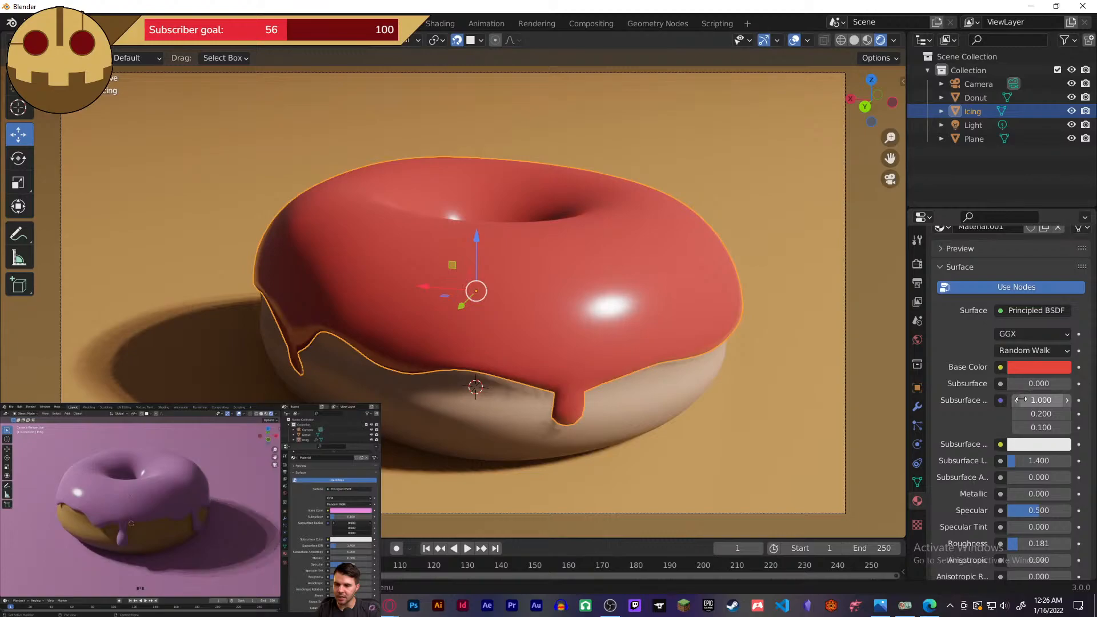
pyautogui.moveTo(1041, 402); pyautogui.dragTo(1041, 428)
pyautogui.click(1052, 401)
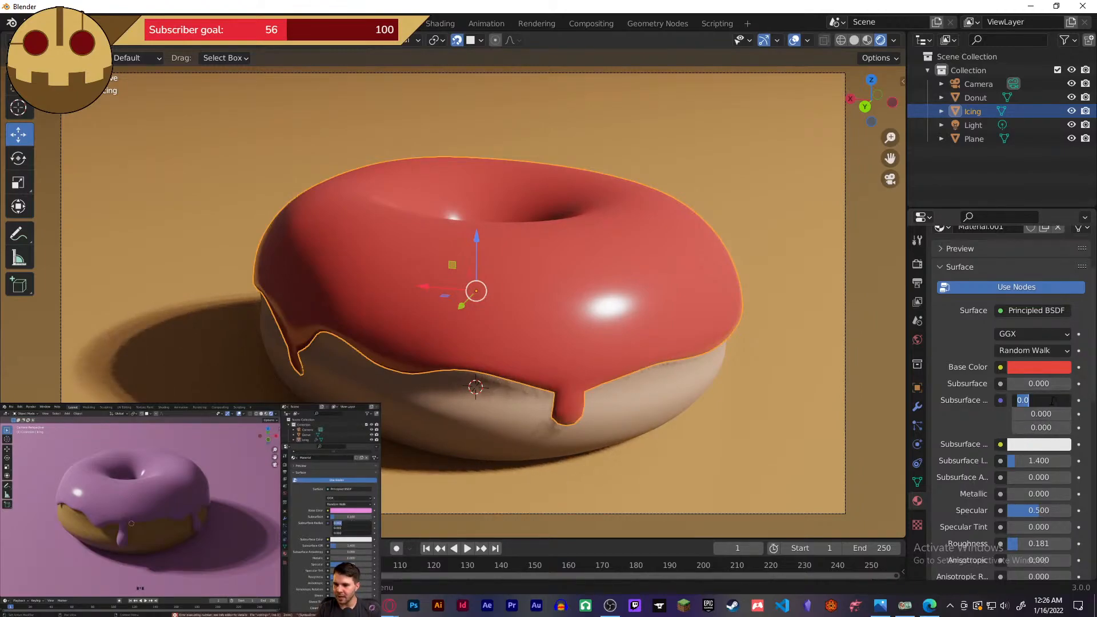
pyautogui.write('02')
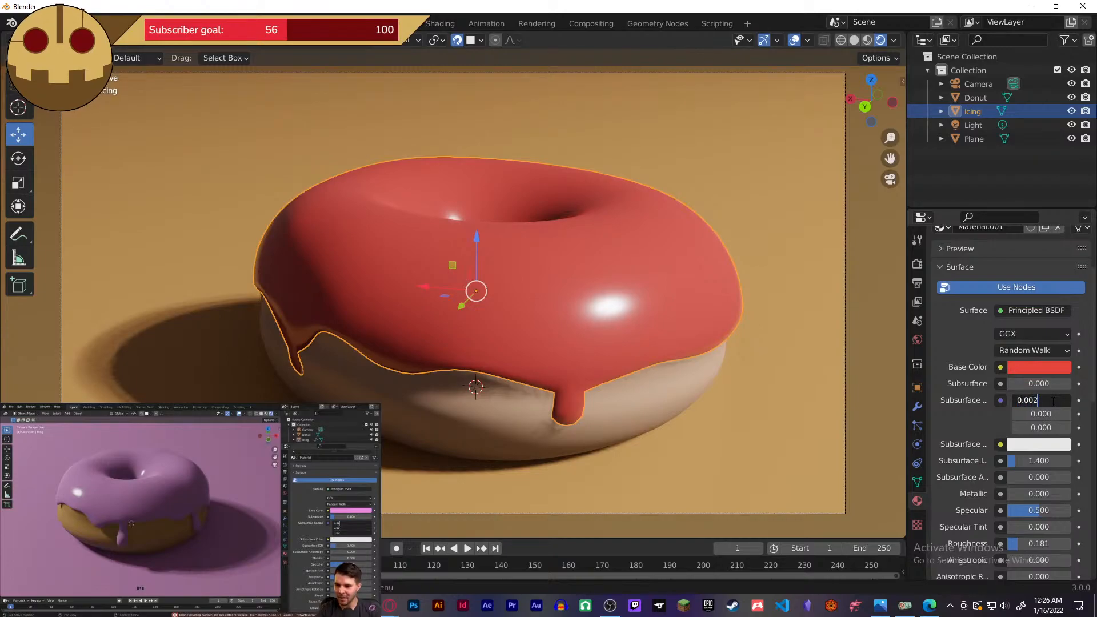
pyautogui.press('Return')
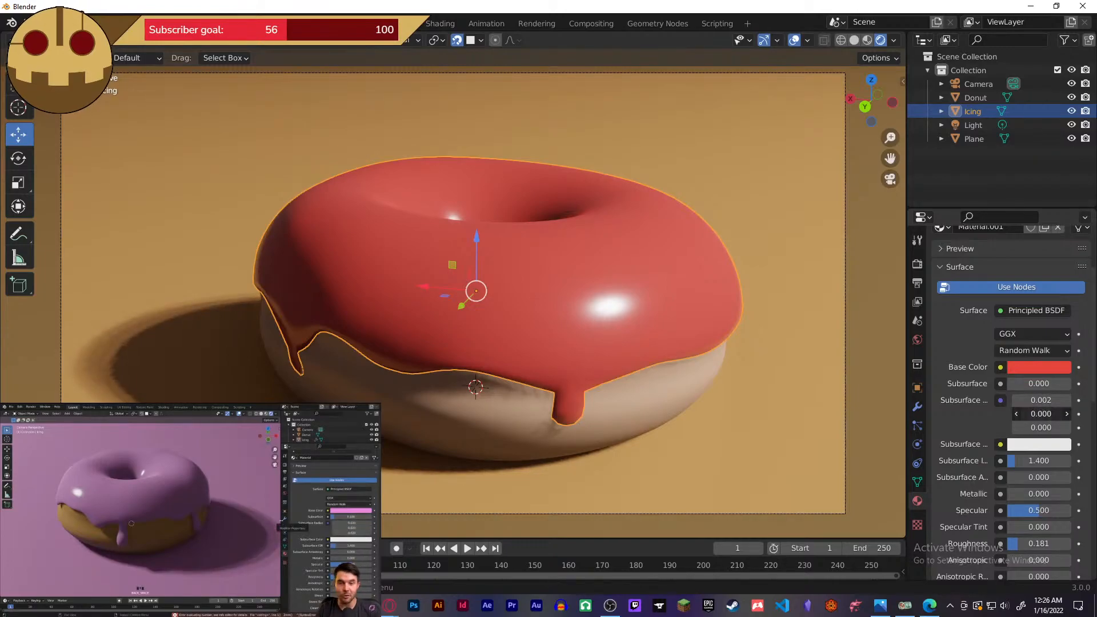
pyautogui.click(1053, 415)
pyautogui.write('0.002')
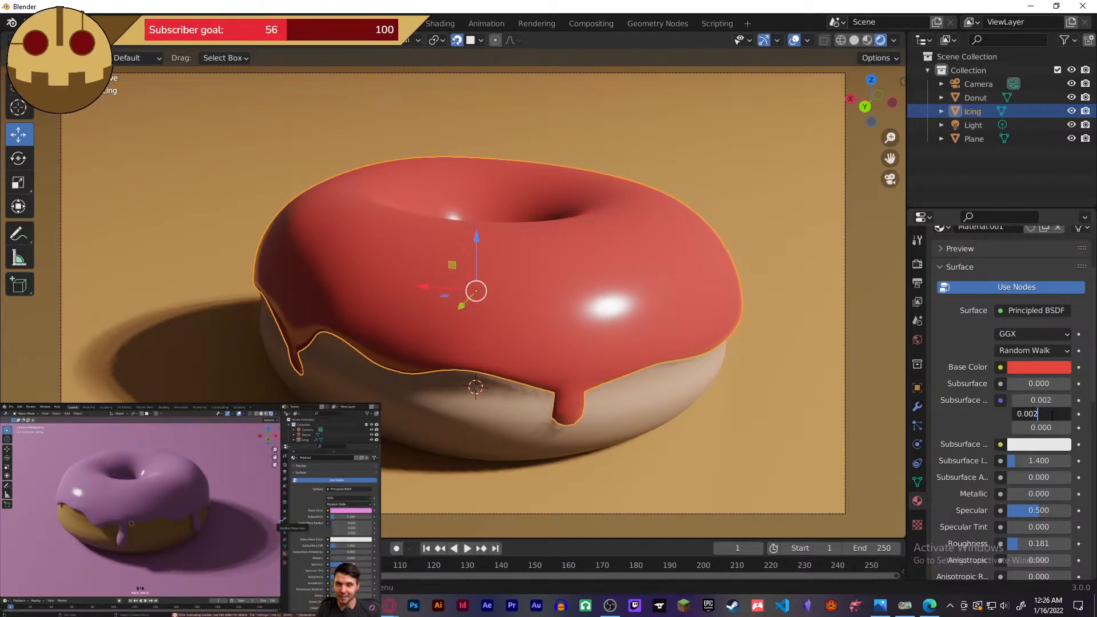
pyautogui.press('Return')
pyautogui.click(1053, 429)
pyautogui.write('0.0')
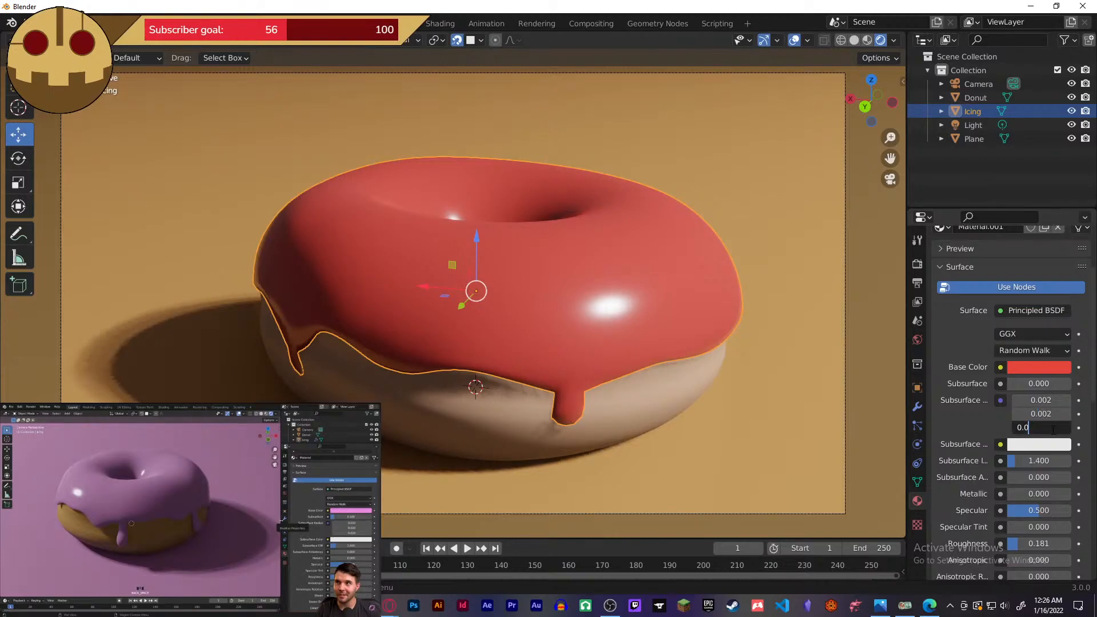
pyautogui.write('02')
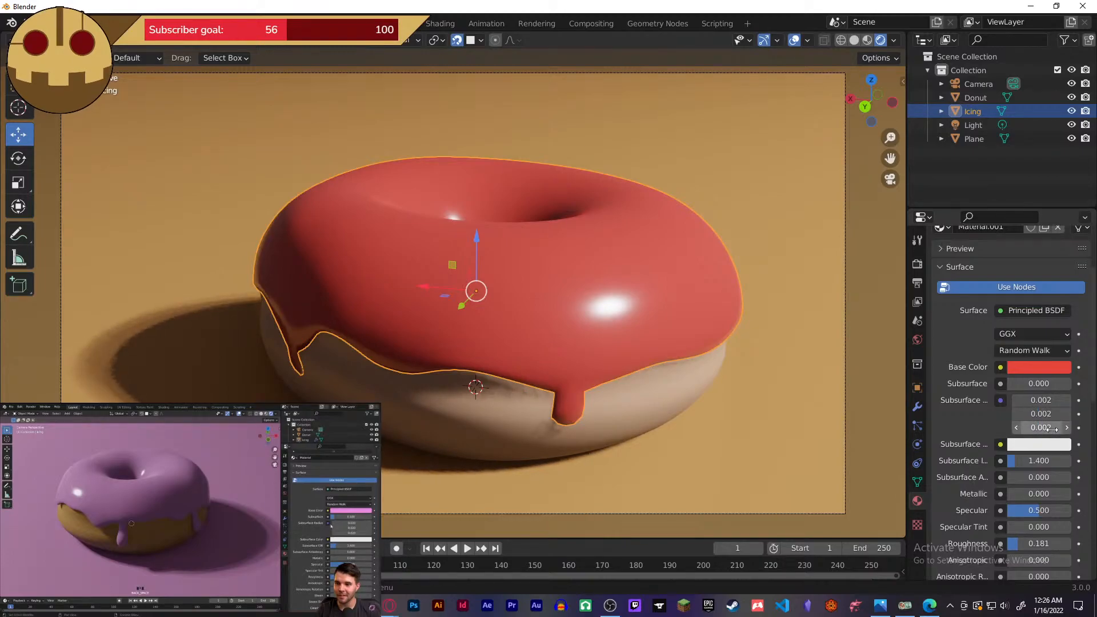
pyautogui.press('Return')
# - Compare the plane and icing materials, then try scaling the plane freehand
pyautogui.click(739, 407)
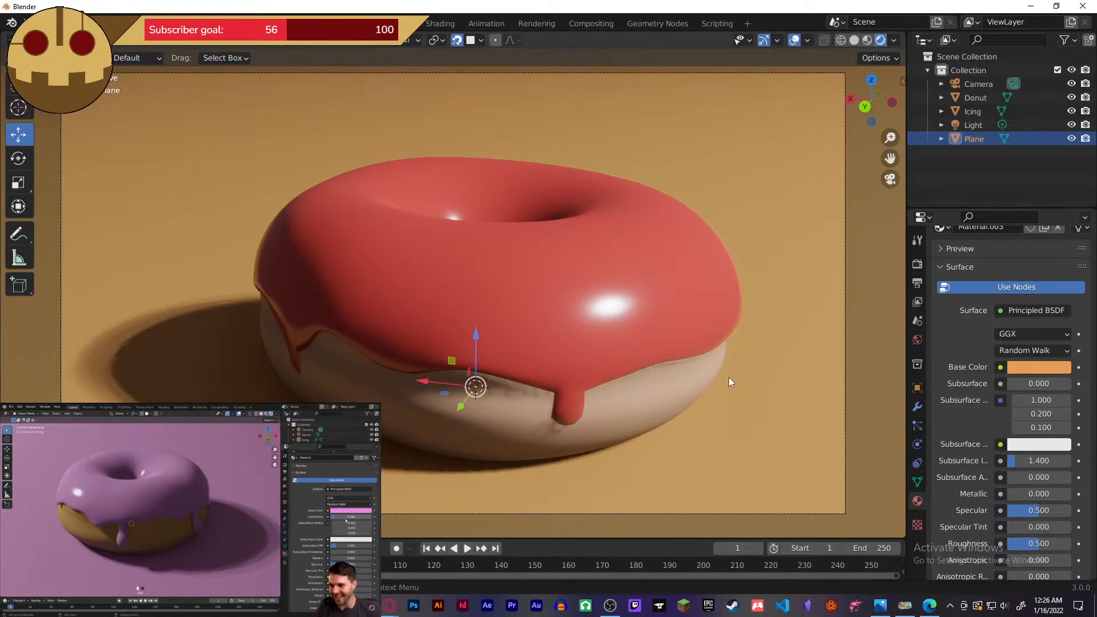
pyautogui.click(722, 295)
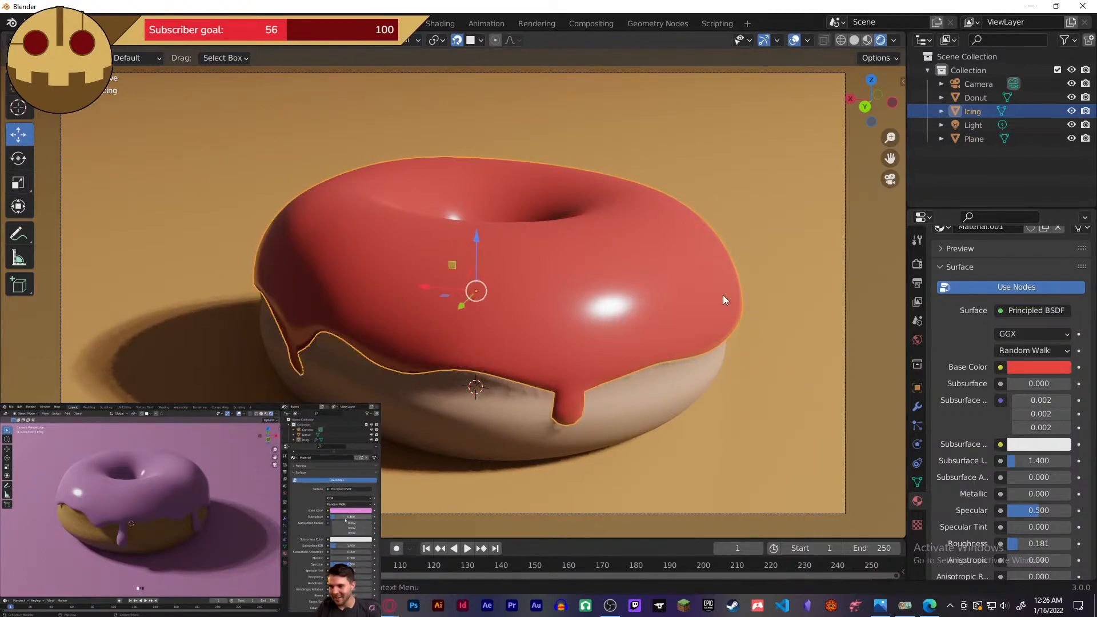
pyautogui.keyDown('shift'); pyautogui.click(773, 341); pyautogui.keyUp('shift')
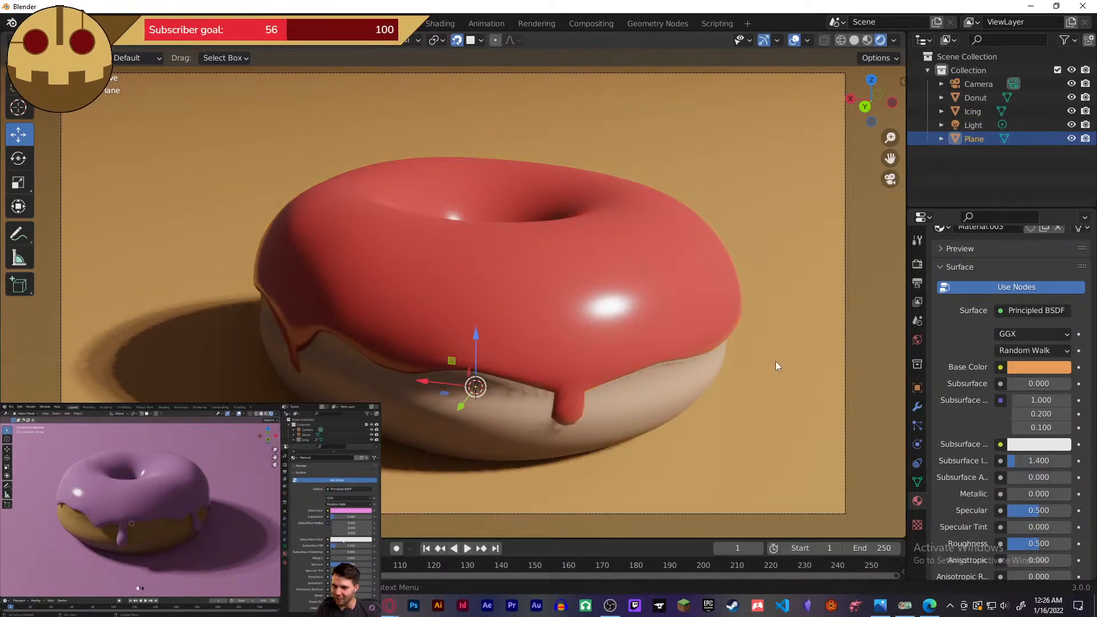
pyautogui.press('s')
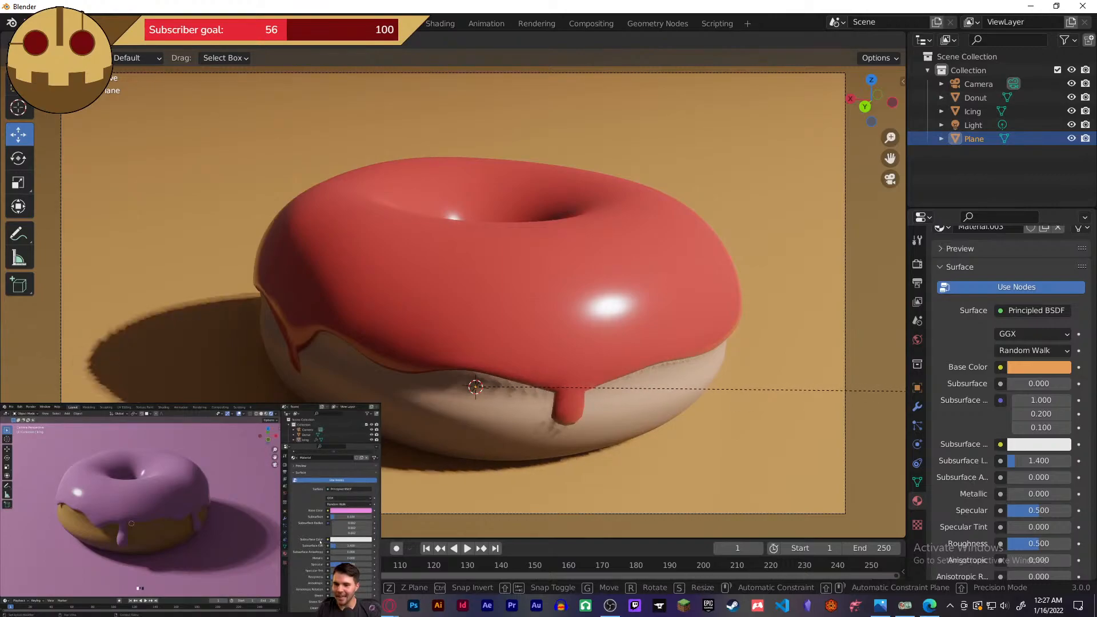
pyautogui.click(743, 406)
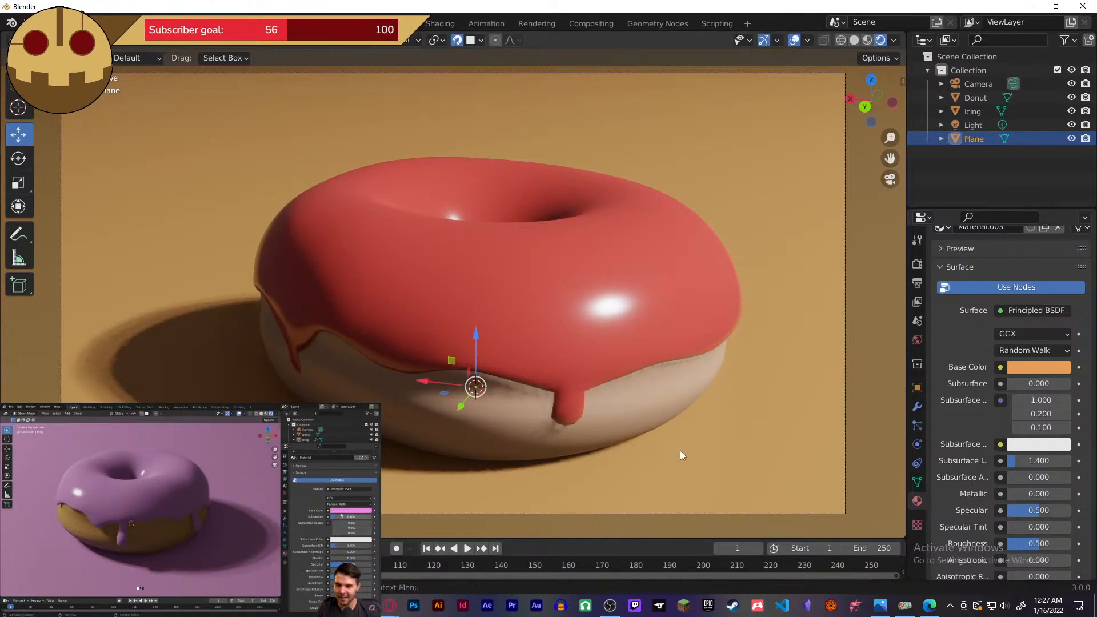
# - Change the icing material's subsurface color to a strongly saturated red
pyautogui.click(657, 330)
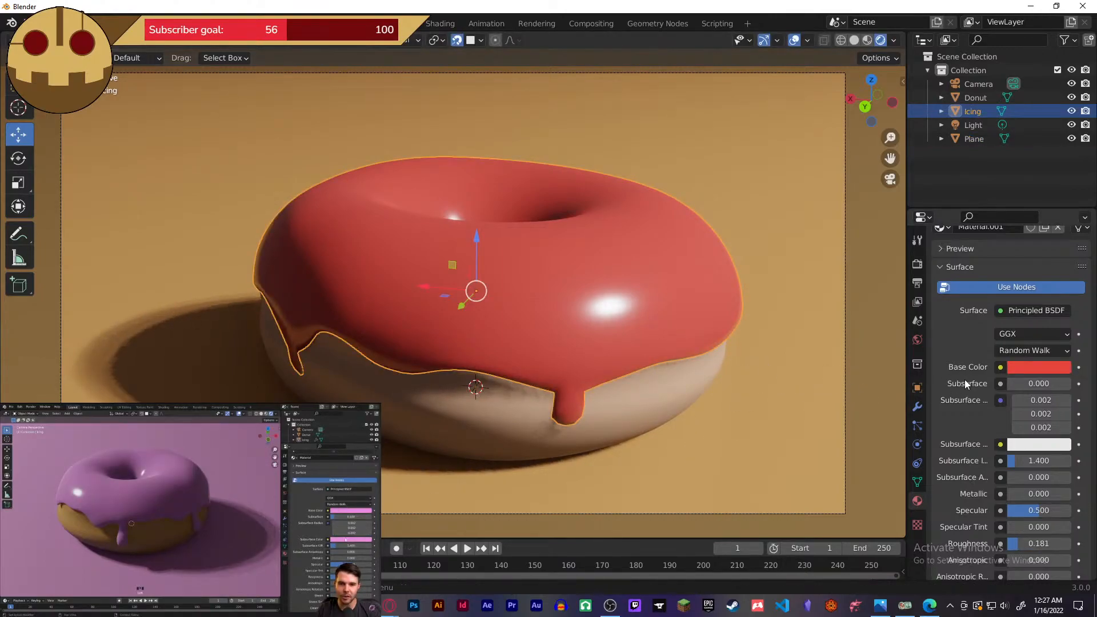
pyautogui.click(1037, 384)
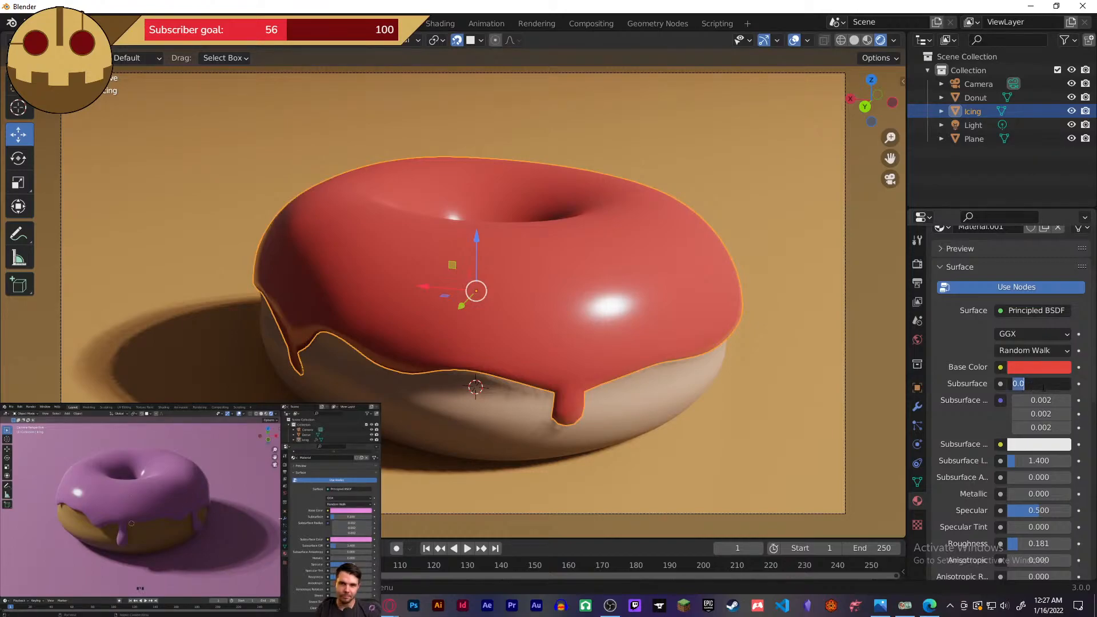
pyautogui.click(1029, 449)
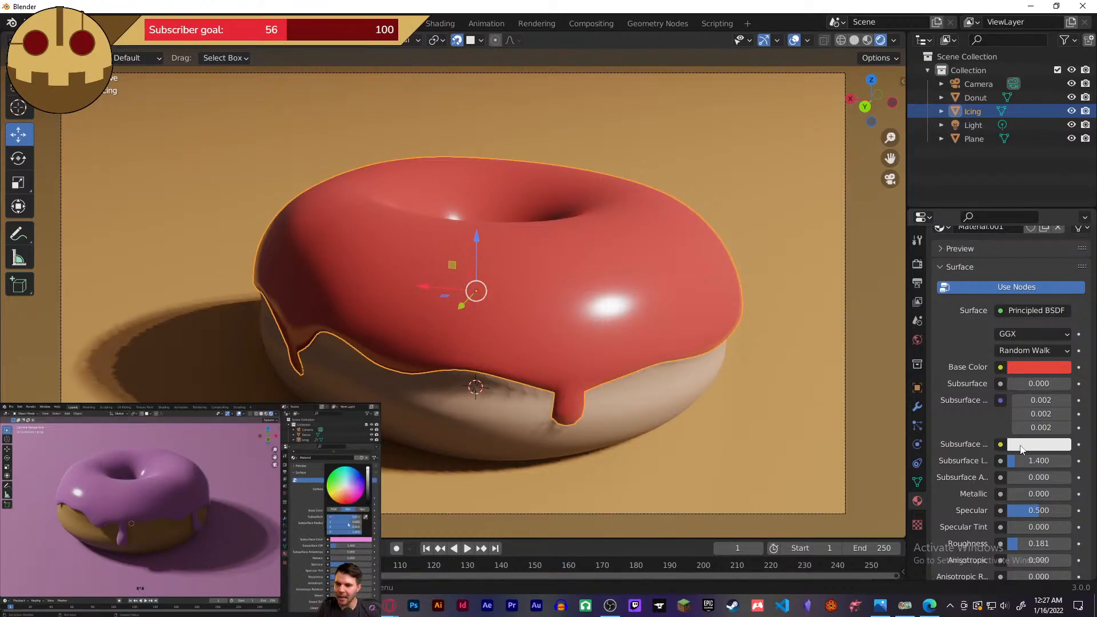
pyautogui.click(1027, 449)
pyautogui.moveTo(1007, 337); pyautogui.dragTo(1009, 348)
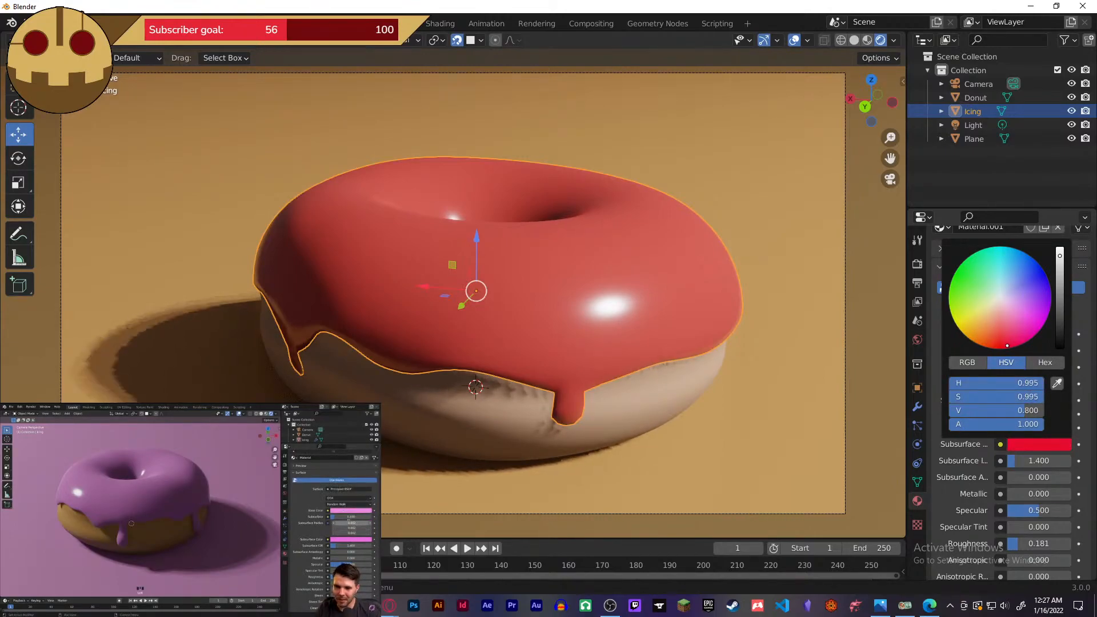
pyautogui.moveTo(1009, 348); pyautogui.dragTo(997, 356)
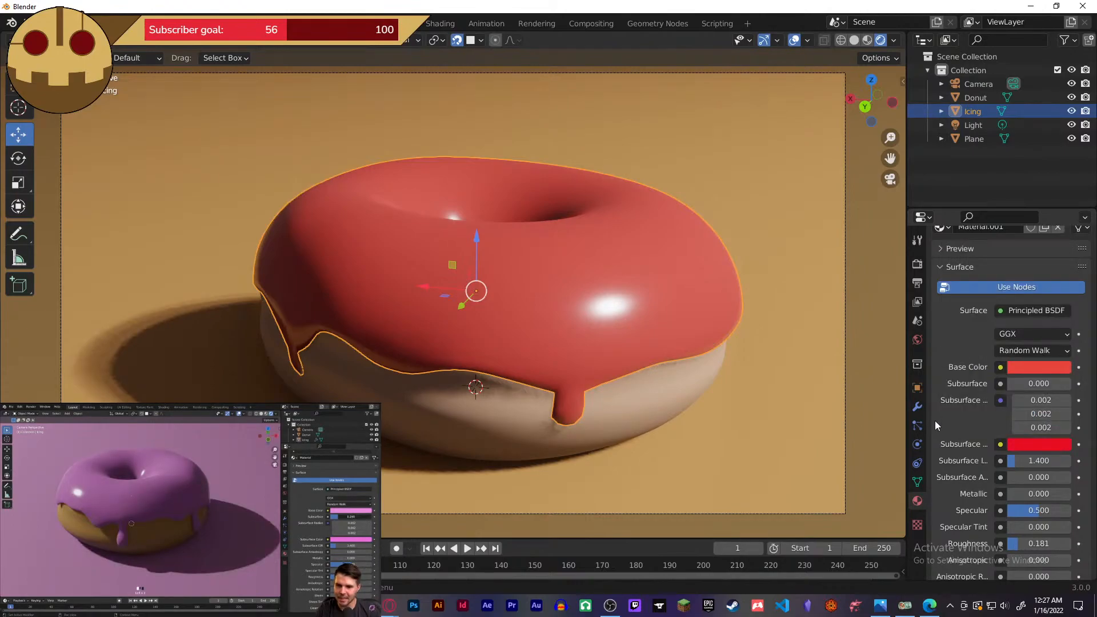
pyautogui.click(765, 437)
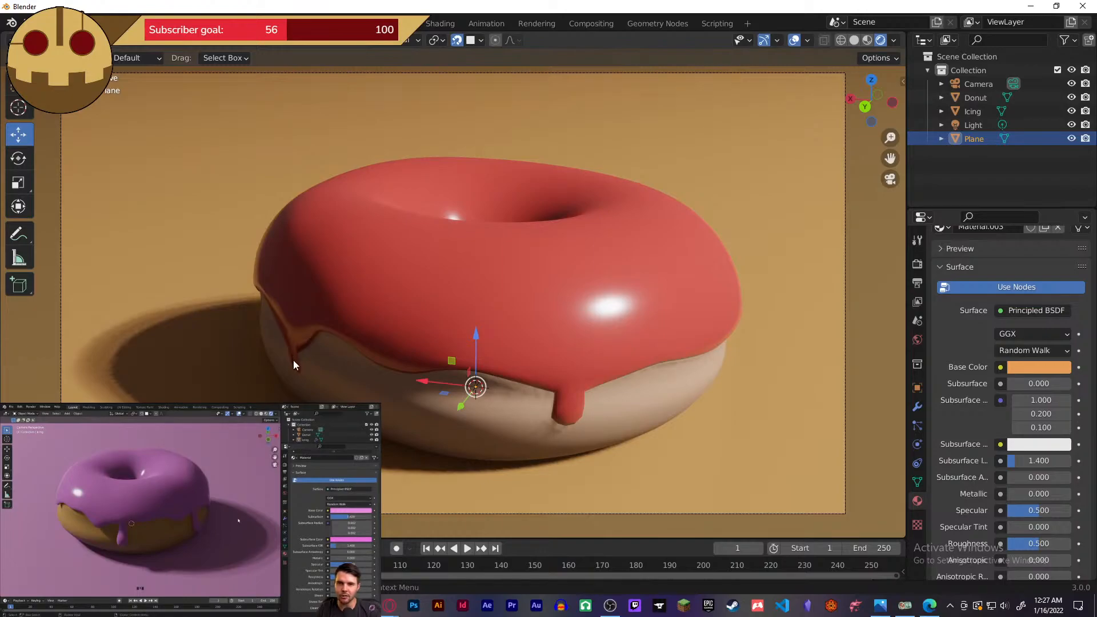
pyautogui.click(362, 295)
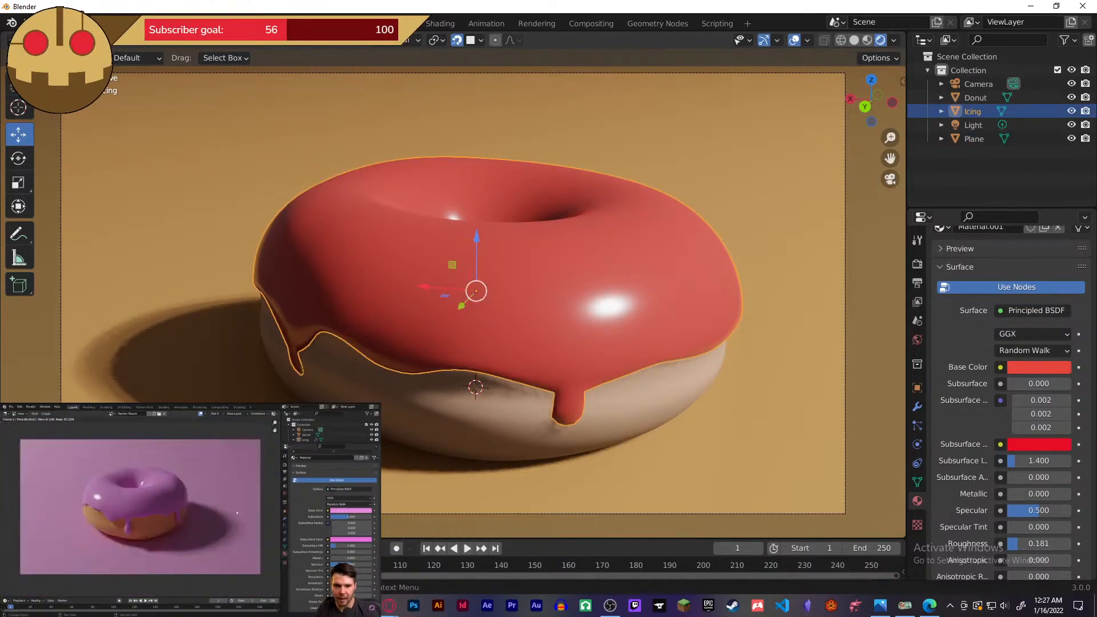
pyautogui.click(326, 278)
pyautogui.click(326, 279)
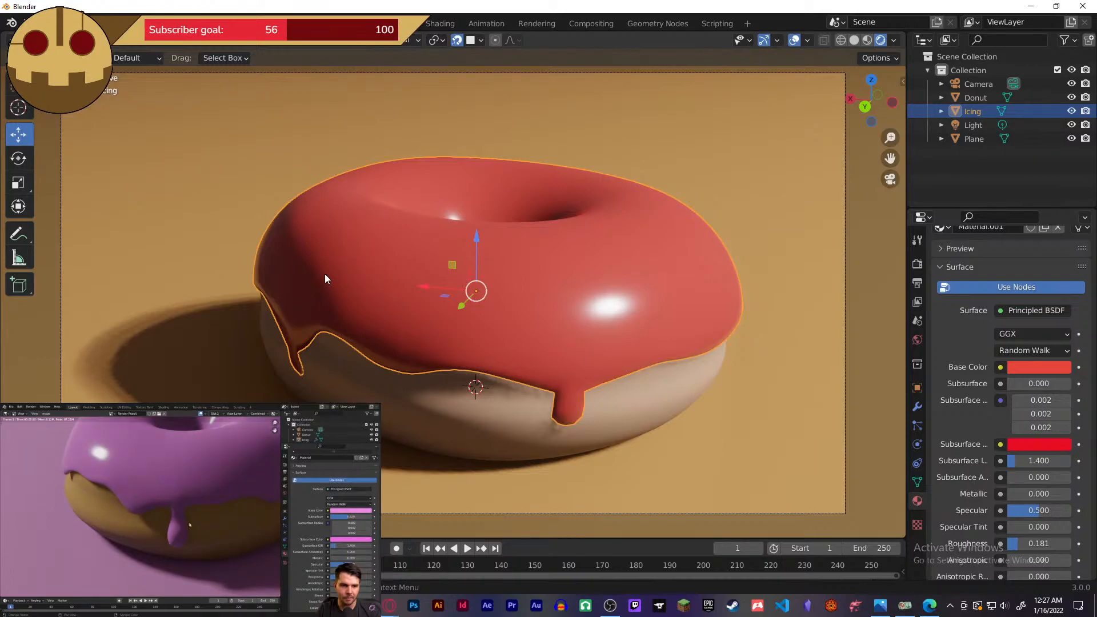
pyautogui.click(746, 255)
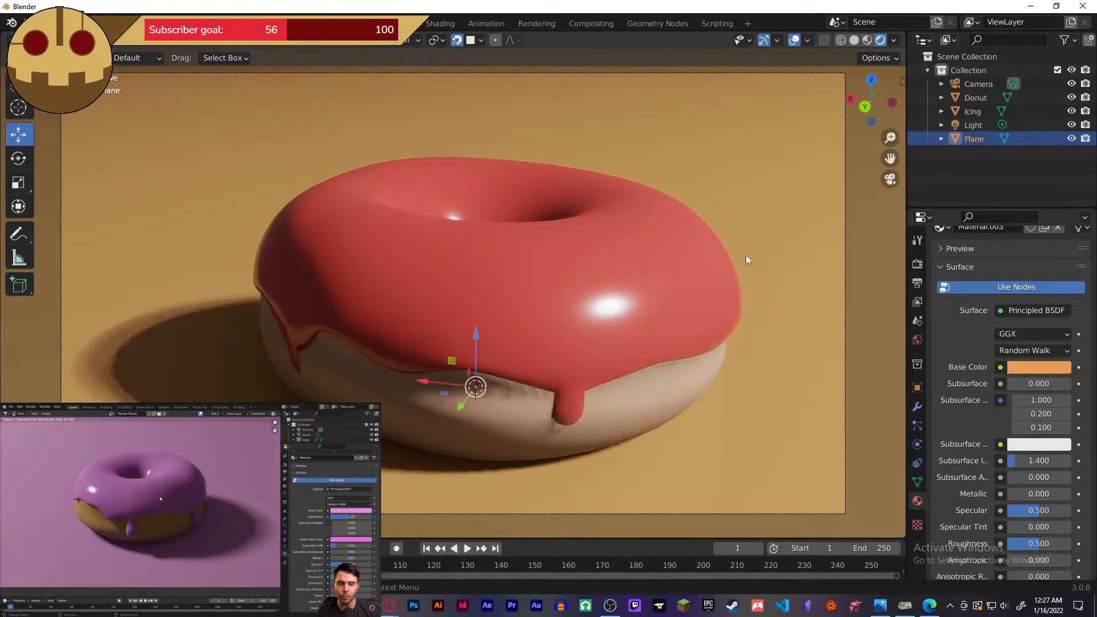
# - Switch the scene's render engine from Eevee to Cycles
pyautogui.click(911, 241)
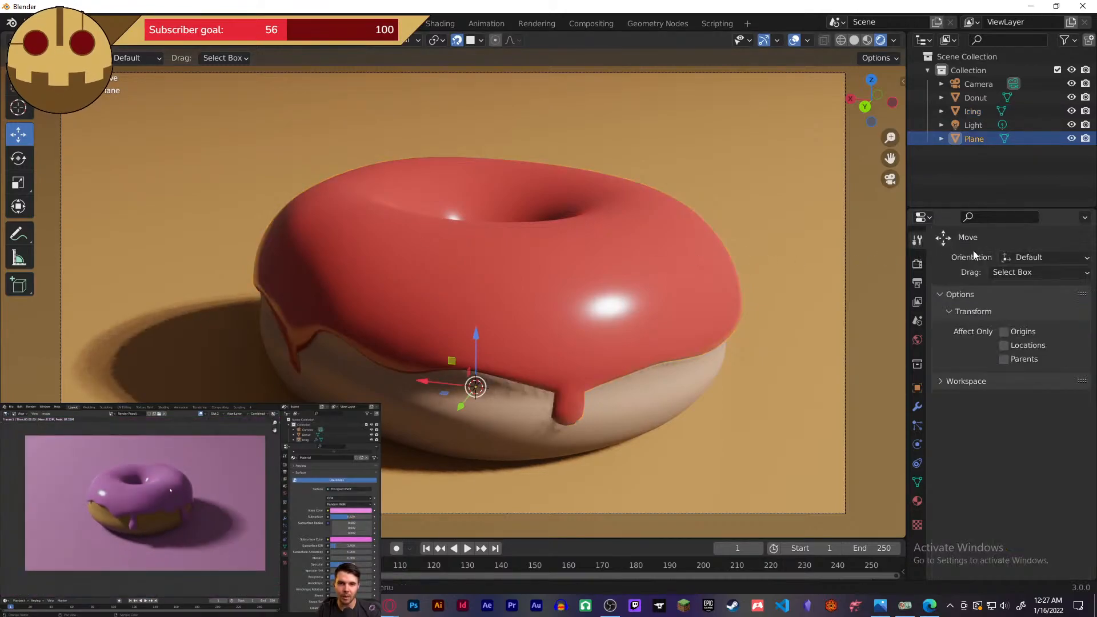
pyautogui.click(912, 265)
pyautogui.click(1033, 263)
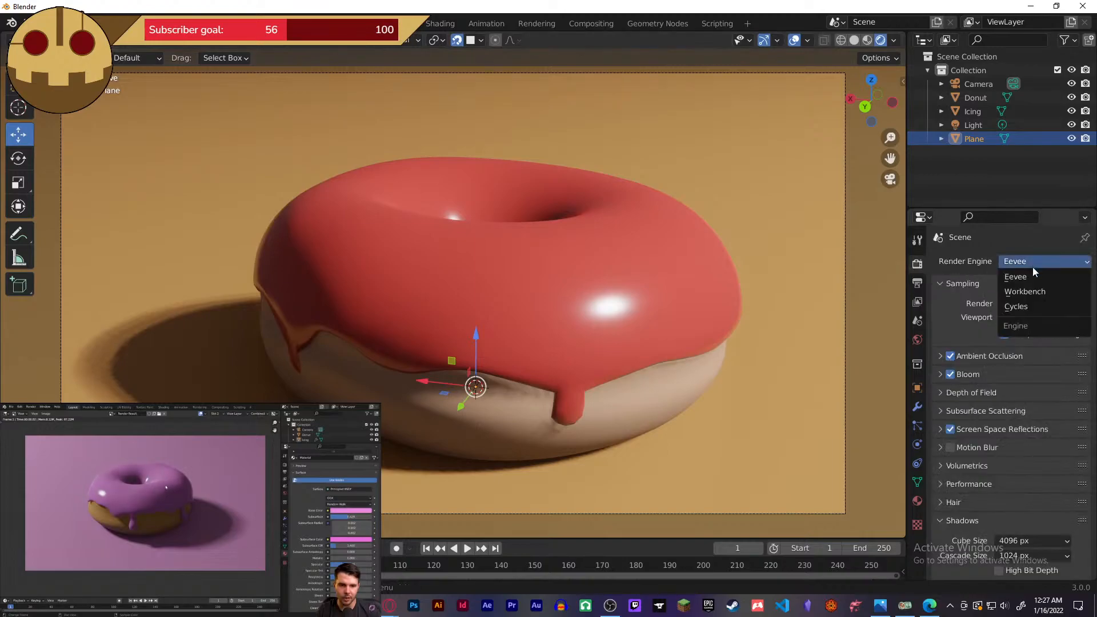
pyautogui.click(1028, 306)
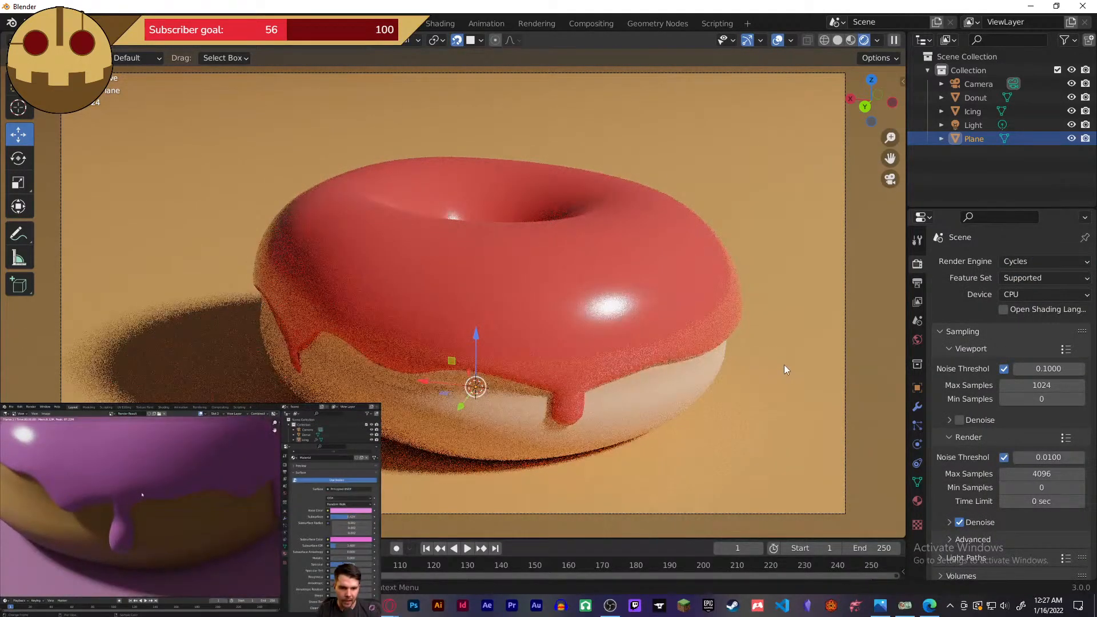
# - Clear the selection, render the donut scene from the camera in Cycles, and close the render
pyautogui.press('a')
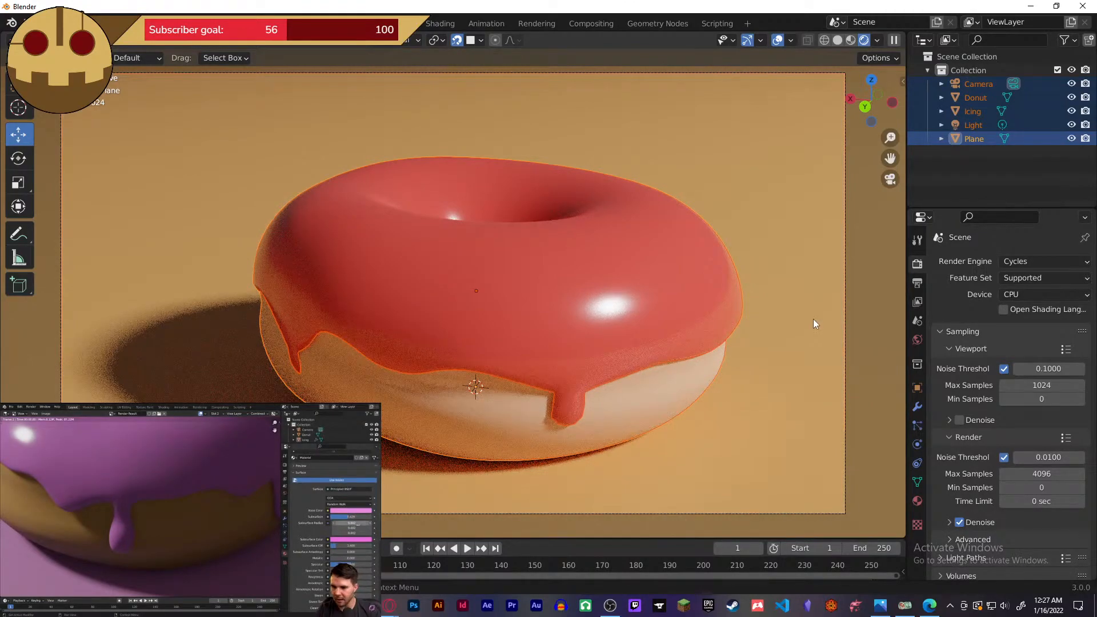
pyautogui.click(814, 323)
pyautogui.click(958, 190)
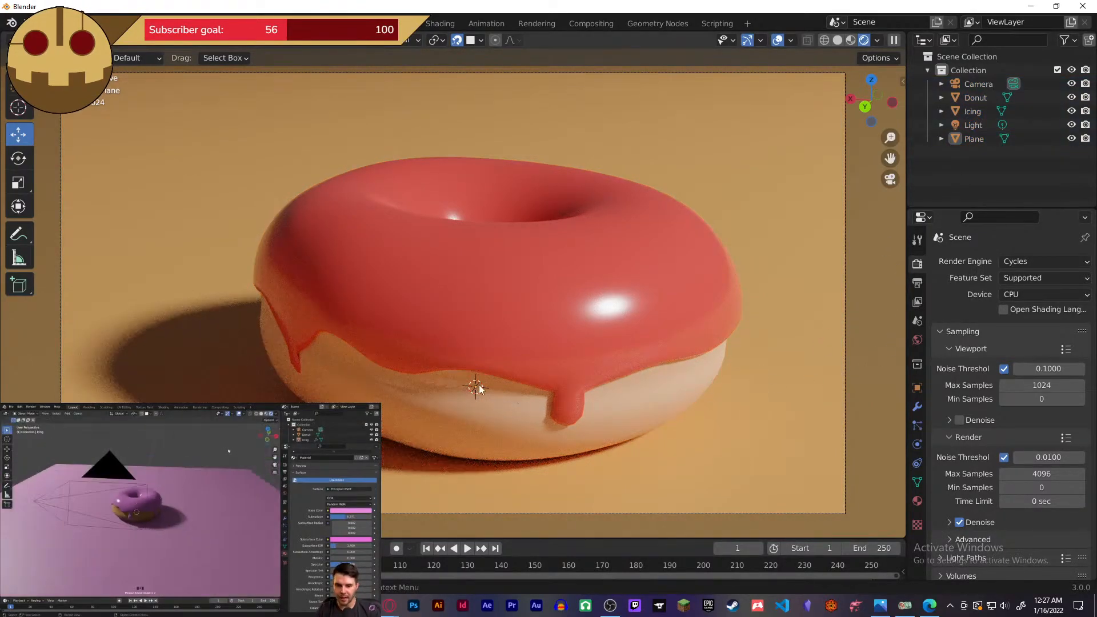
pyautogui.scroll(-1, 781, 360)
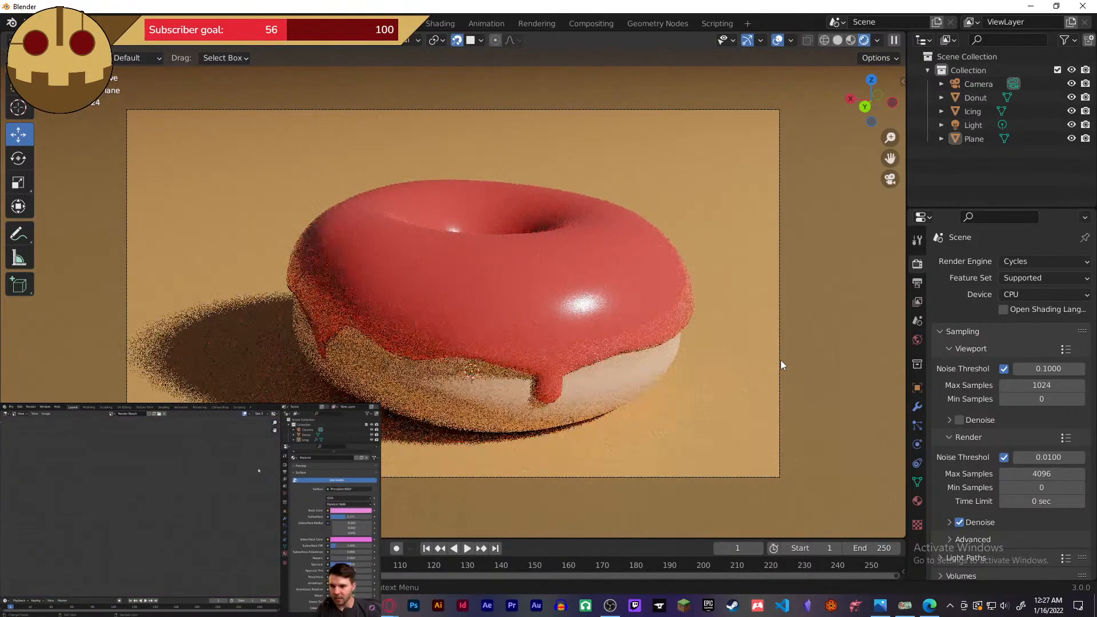
pyautogui.scroll(1, 781, 364)
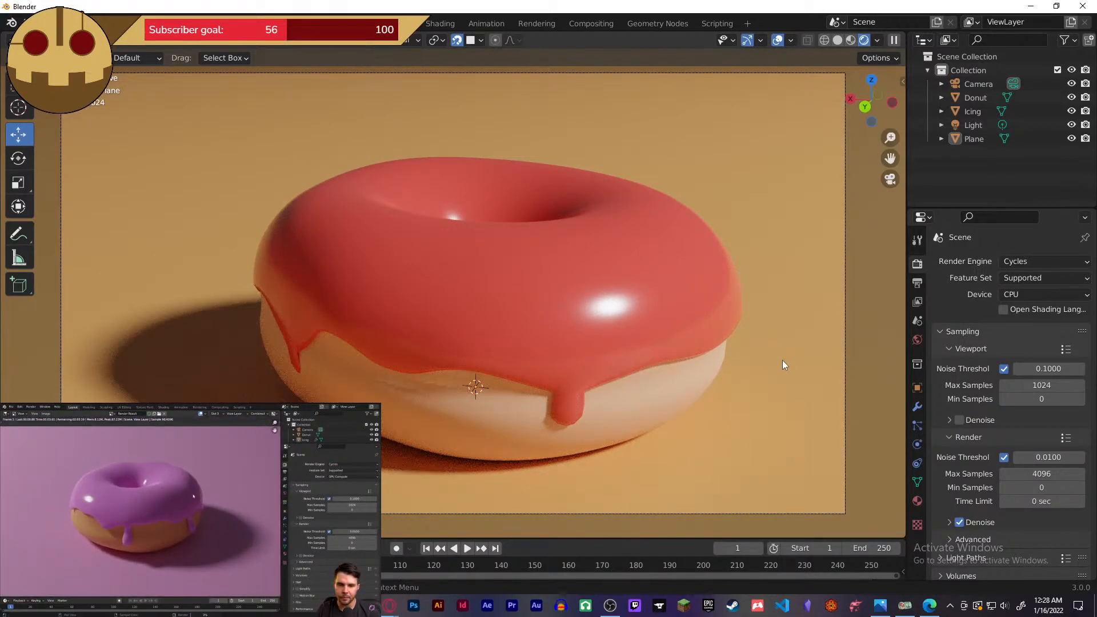
pyautogui.press('F12')
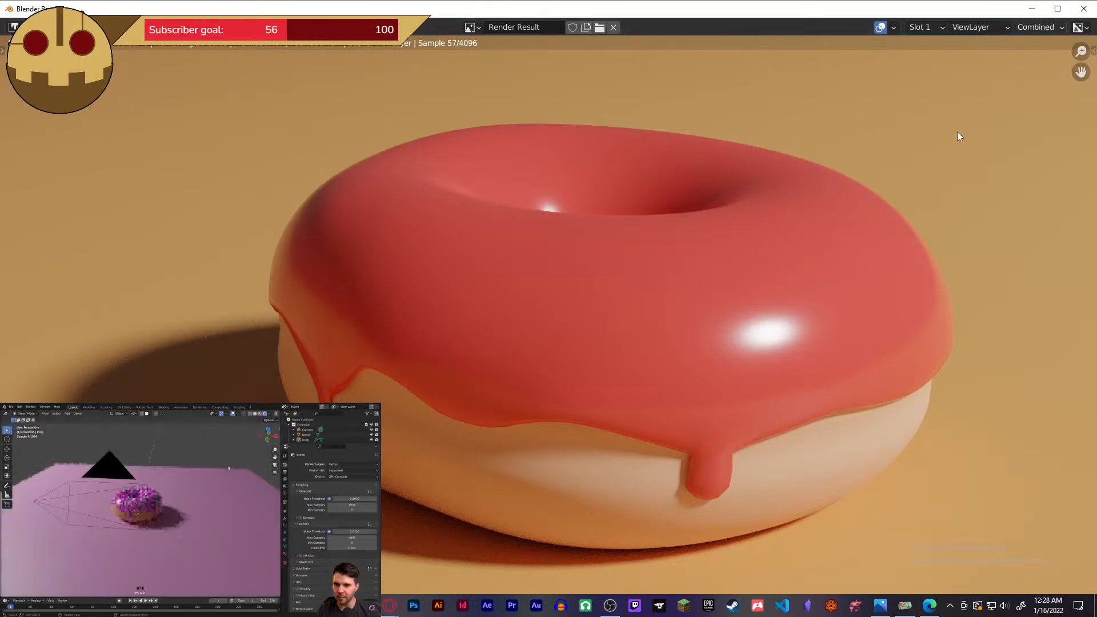
pyautogui.press('Escape')
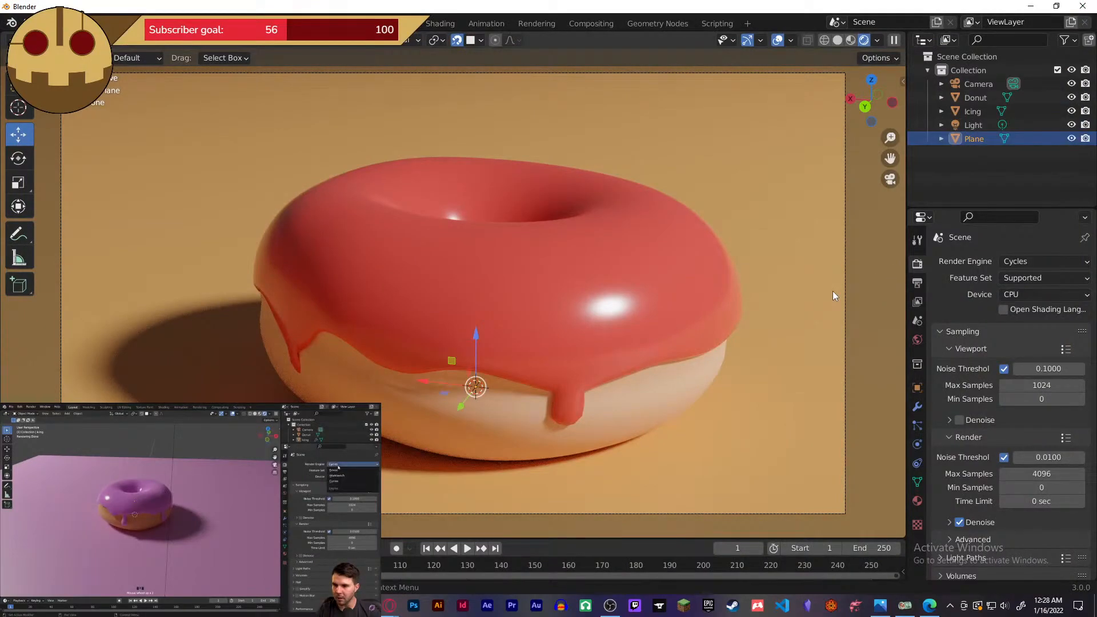
# - Change the base color of the plane's material to a soft pink
pyautogui.click(918, 502)
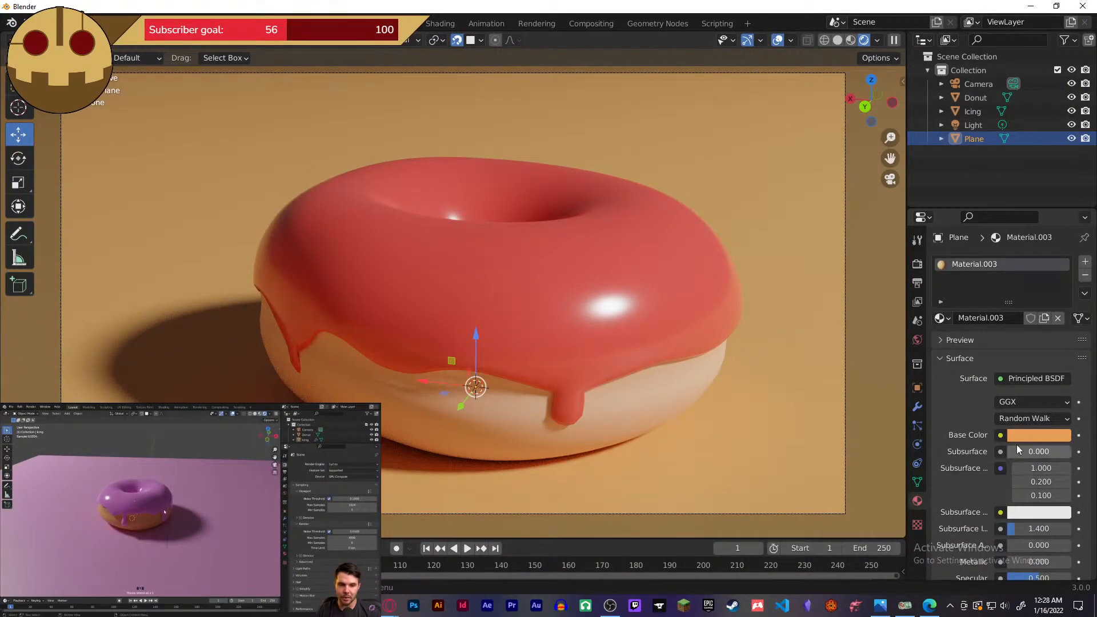
pyautogui.click(1034, 438)
pyautogui.moveTo(1012, 324); pyautogui.dragTo(1003, 306)
# - Set the donut material's base color to a warm orange tan with hue 0.055, saturation 0.848 and value 0.800, and clear the selection
pyautogui.click(632, 392)
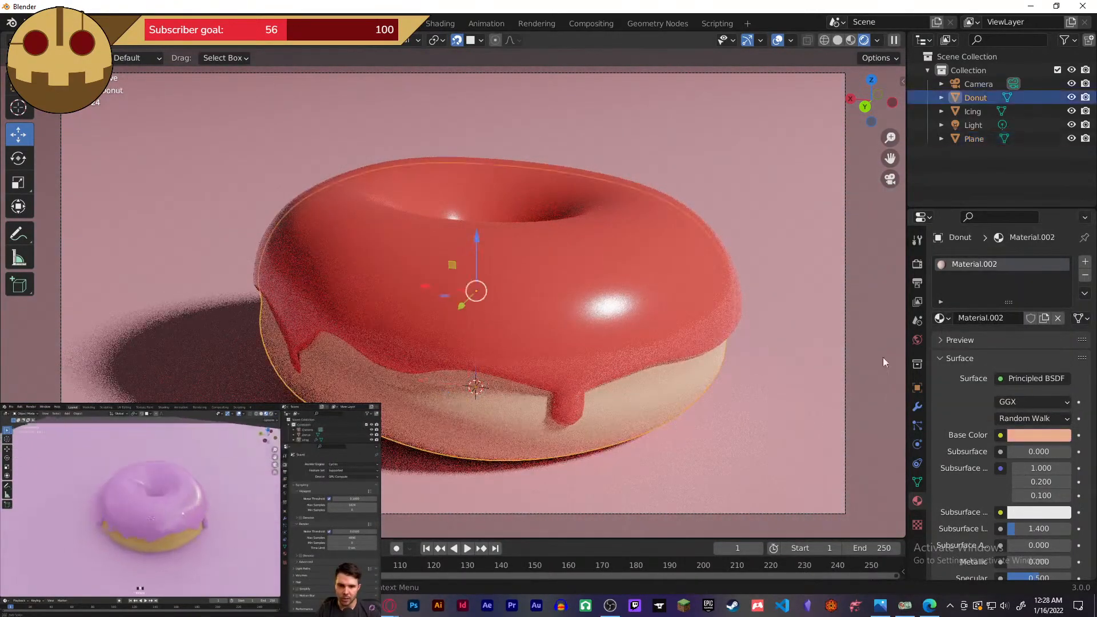
pyautogui.click(1020, 433)
pyautogui.moveTo(979, 327); pyautogui.dragTo(986, 314)
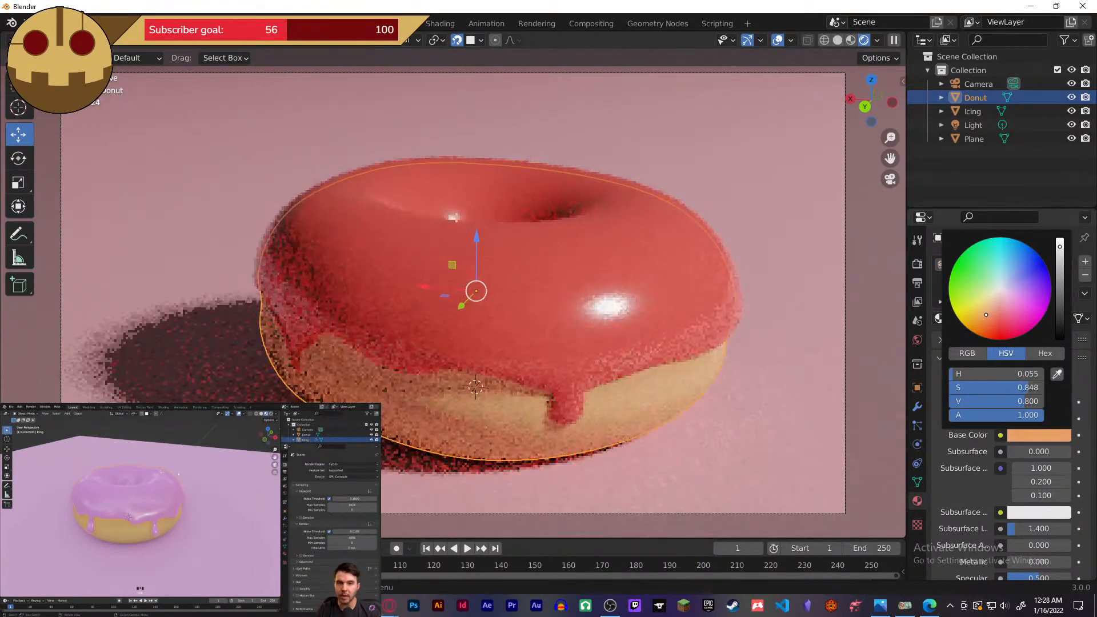
pyautogui.click(800, 392)
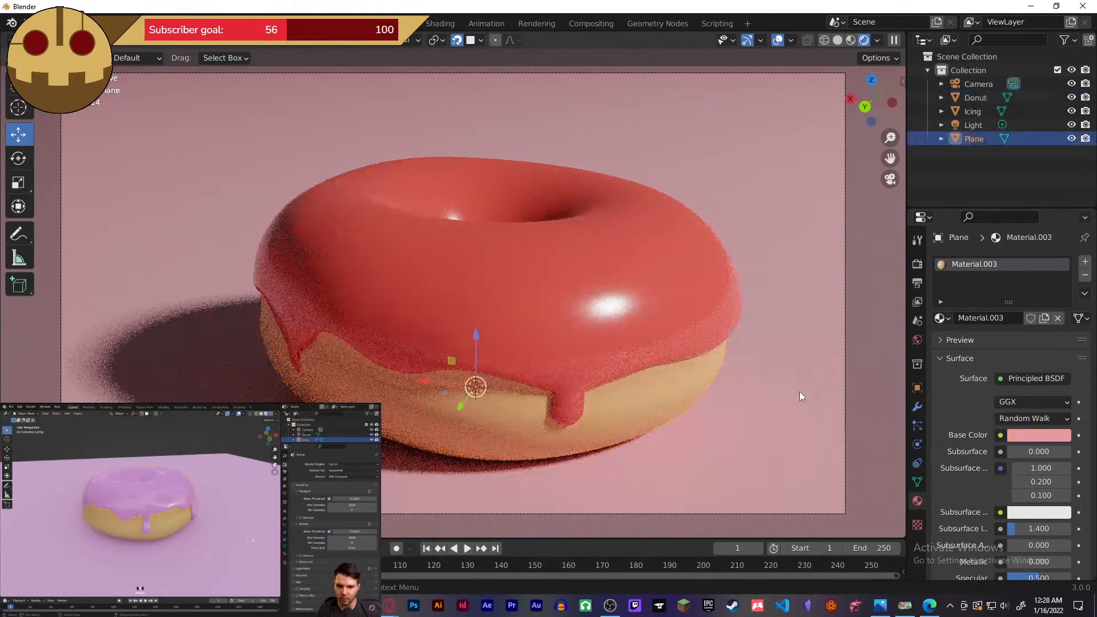
pyautogui.click(951, 198)
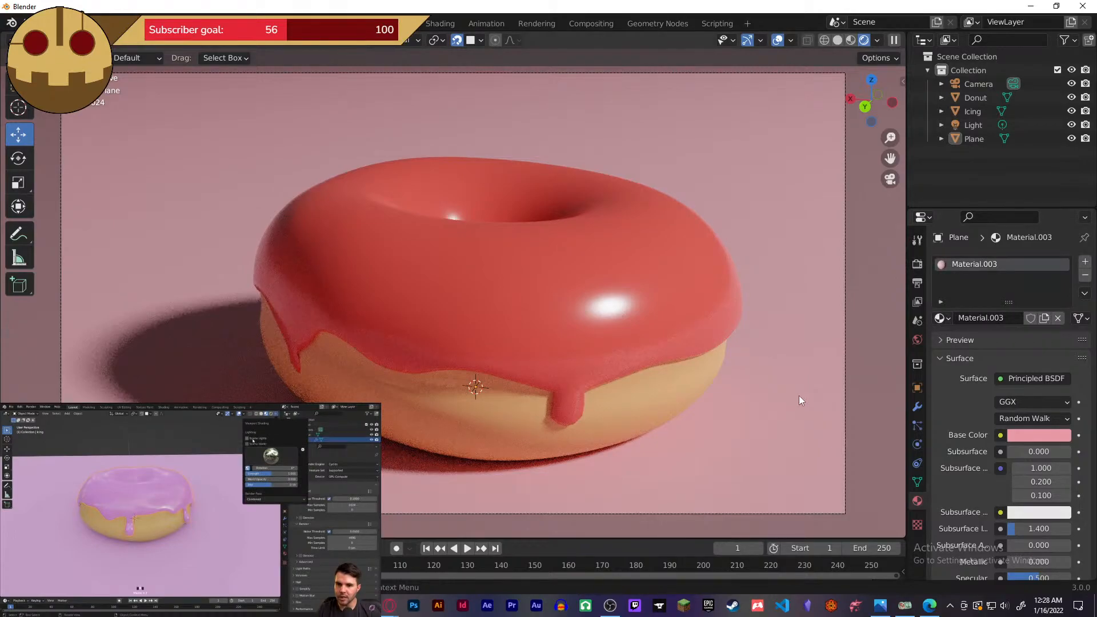
# - Select the icing and show the viewport in Material Preview with Scene Lights and Scene World enabled
pyautogui.click(686, 300)
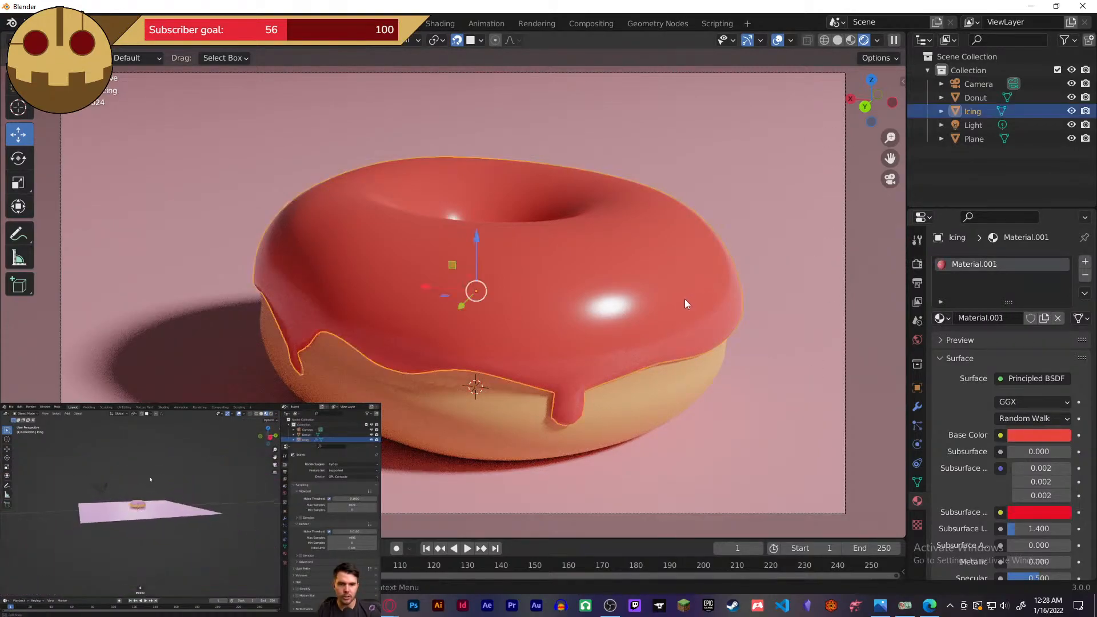
pyautogui.click(851, 40)
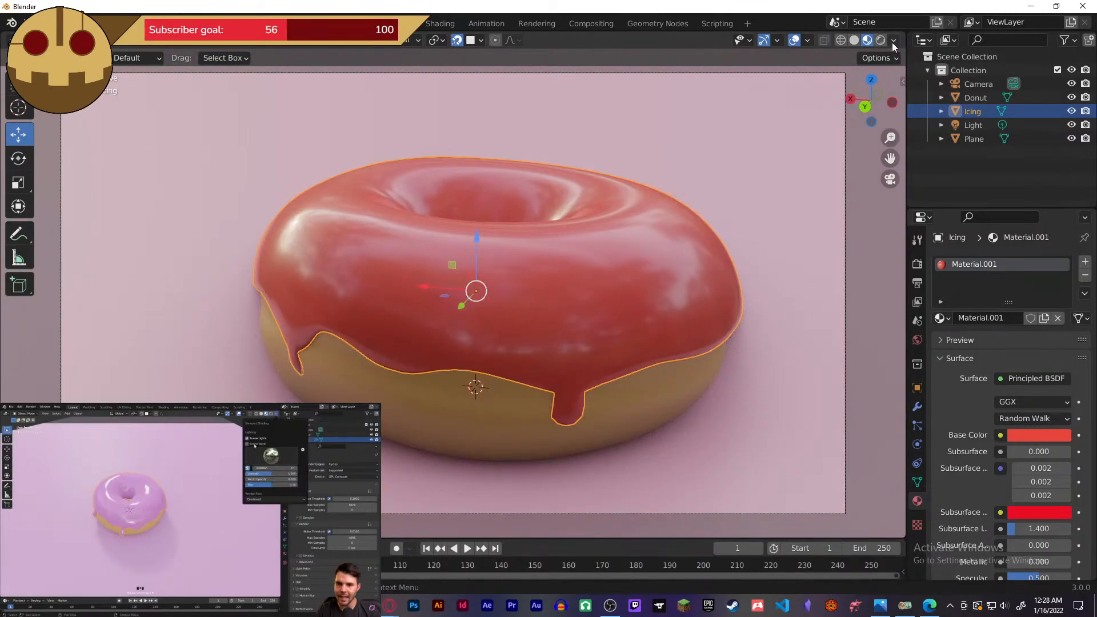
pyautogui.click(894, 41)
pyautogui.click(840, 108)
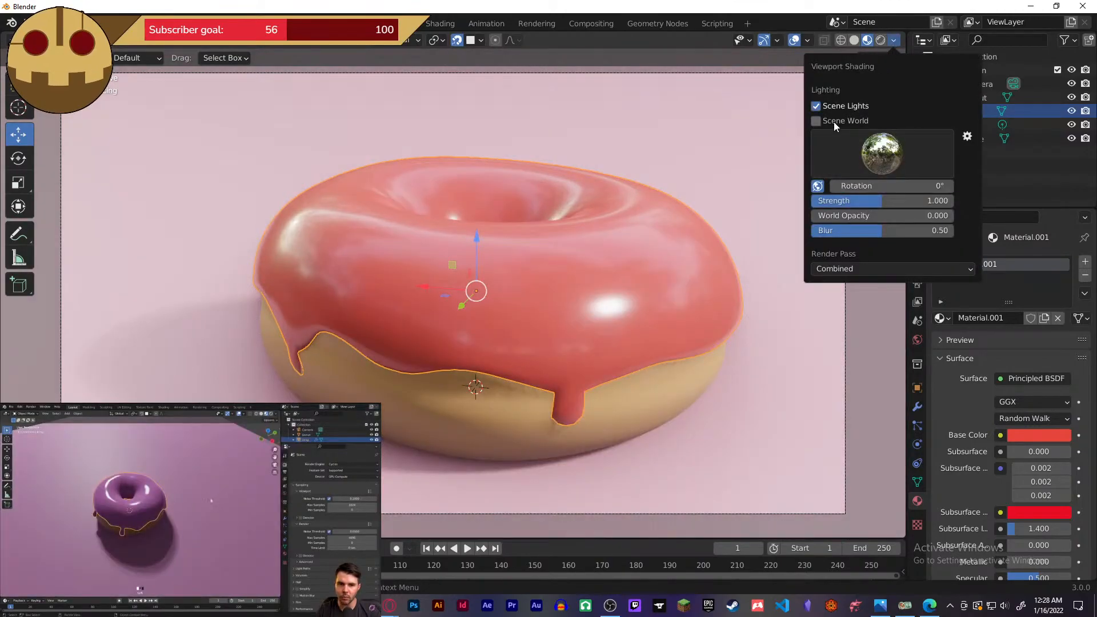
pyautogui.click(834, 121)
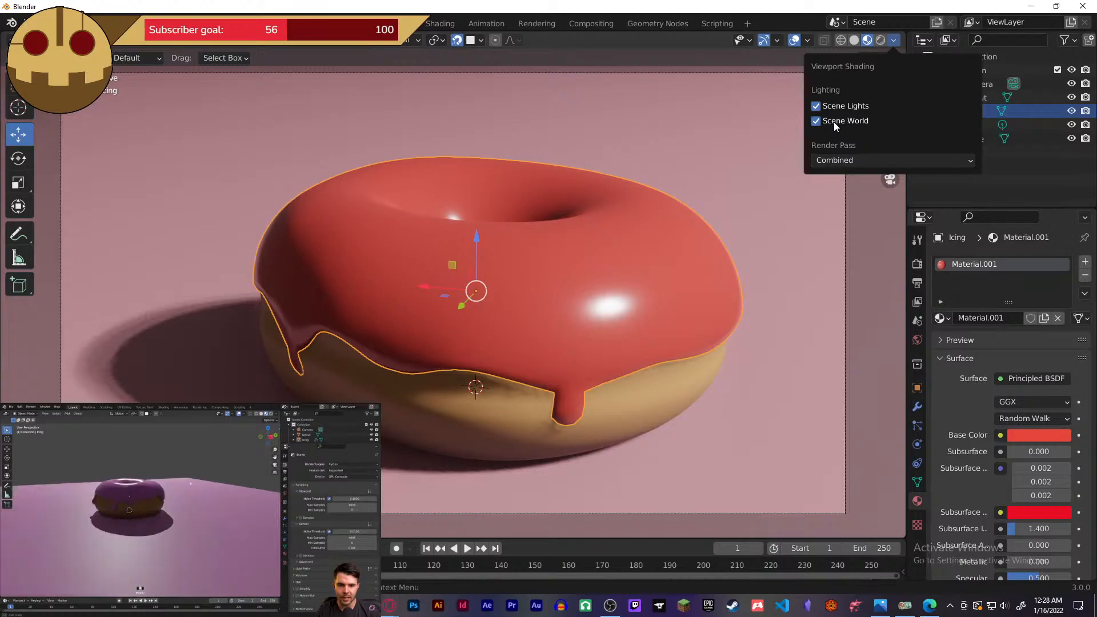
# - Compare Rendered shading with Material Preview, toggling Scene World and Scene Lights and leaving both disabled
pyautogui.click(880, 40)
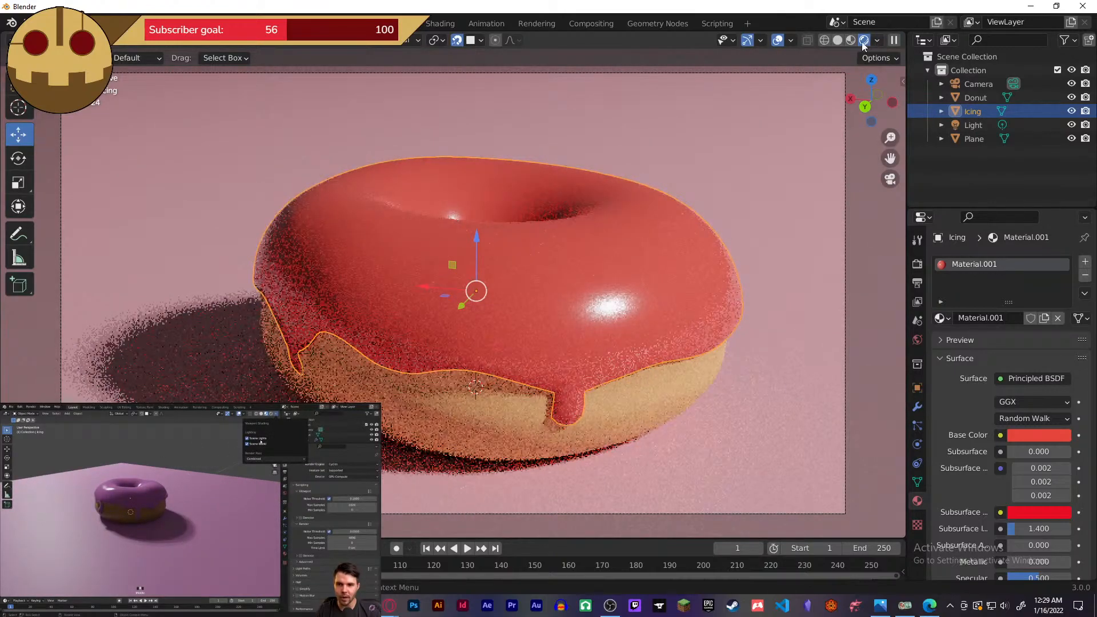
pyautogui.click(850, 41)
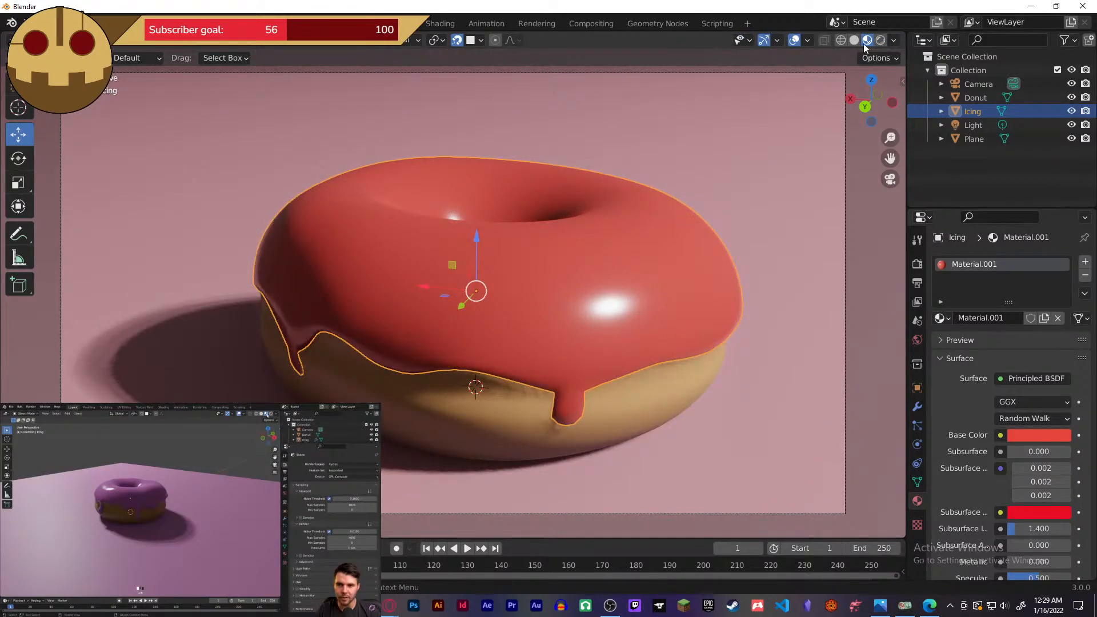
pyautogui.click(894, 40)
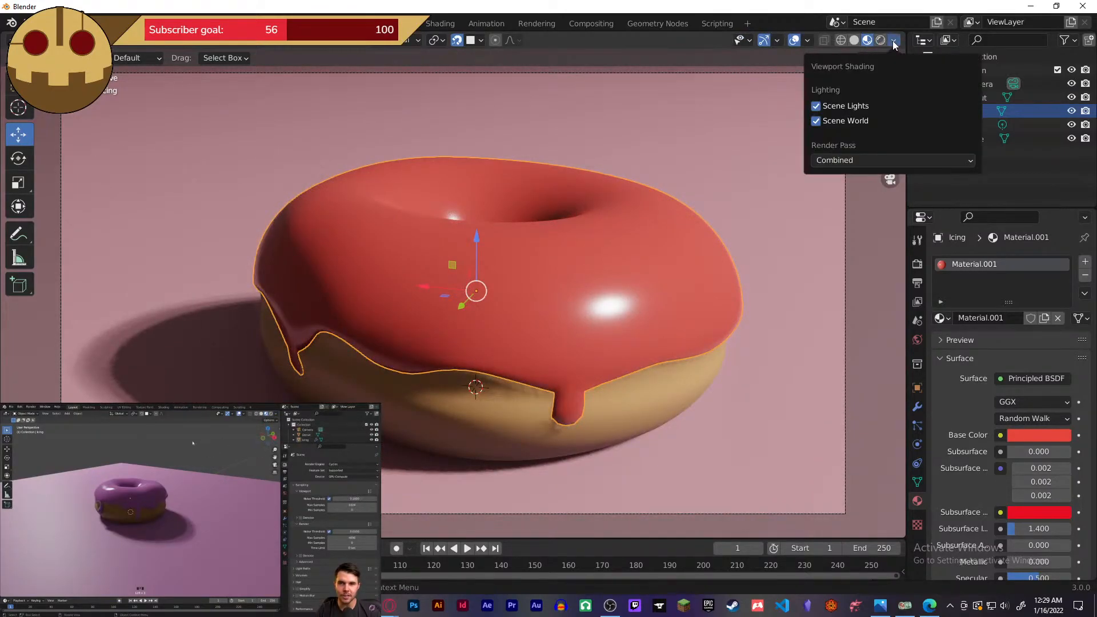
pyautogui.click(826, 123)
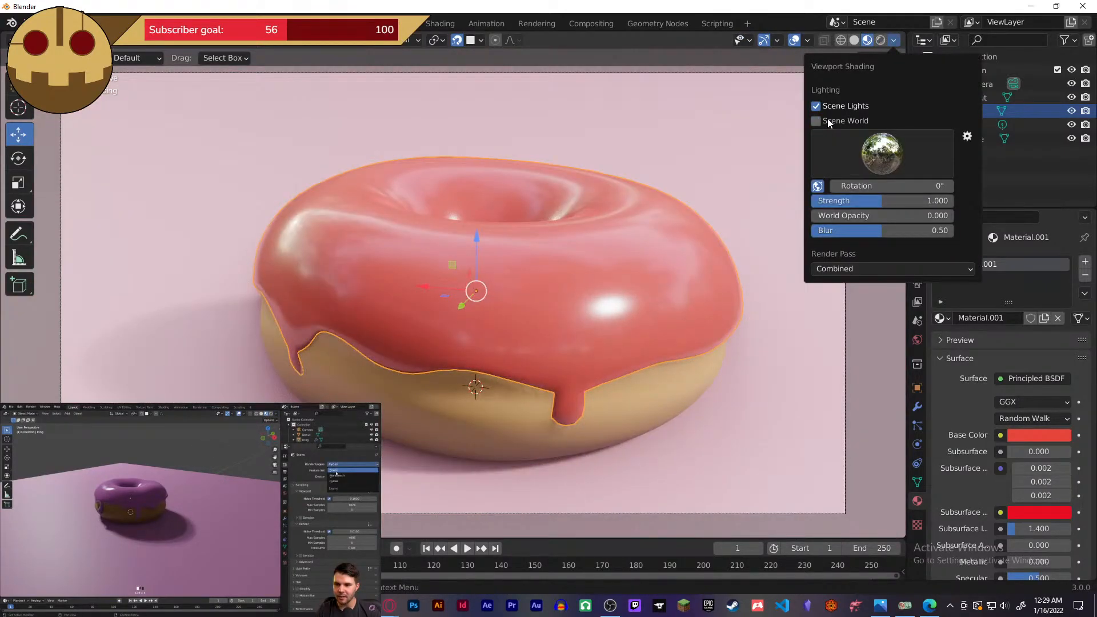
pyautogui.click(828, 122)
pyautogui.click(838, 106)
pyautogui.click(838, 105)
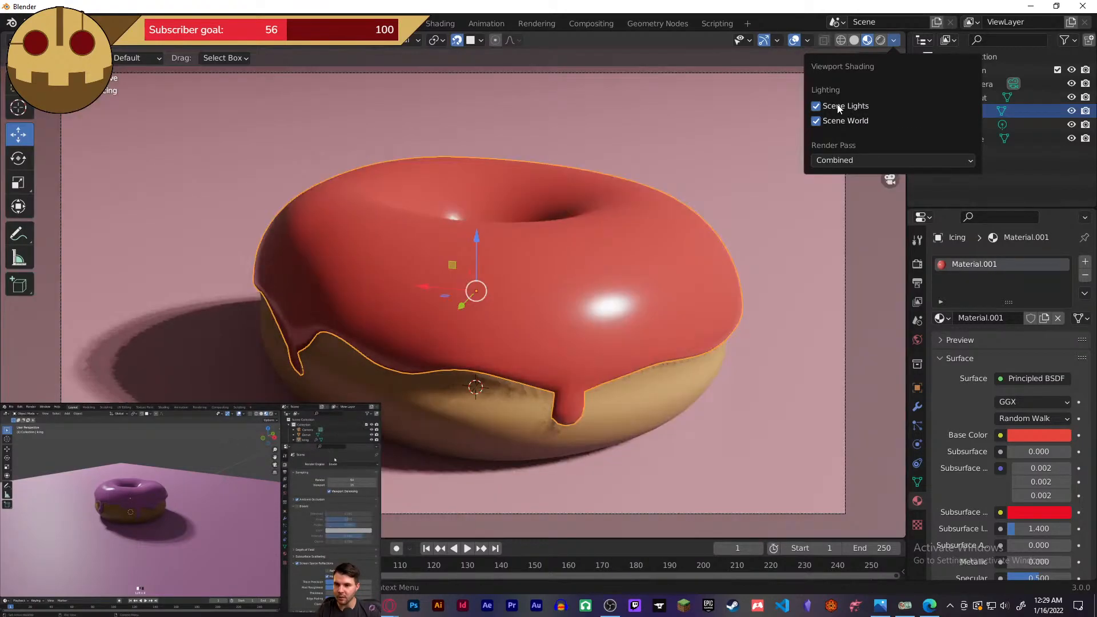
pyautogui.click(834, 122)
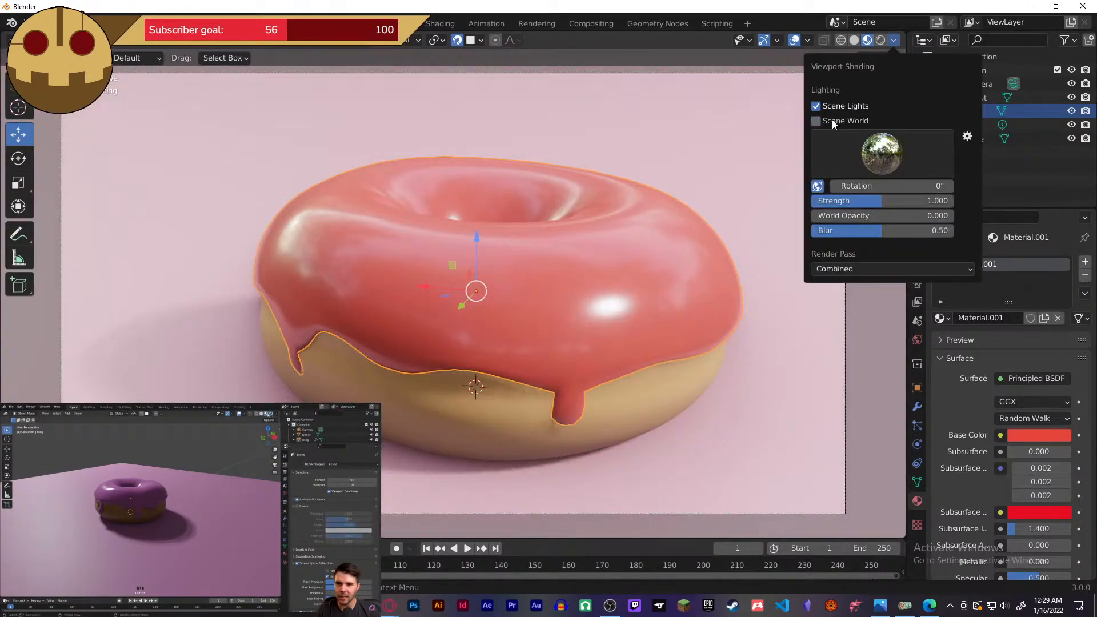
pyautogui.click(842, 106)
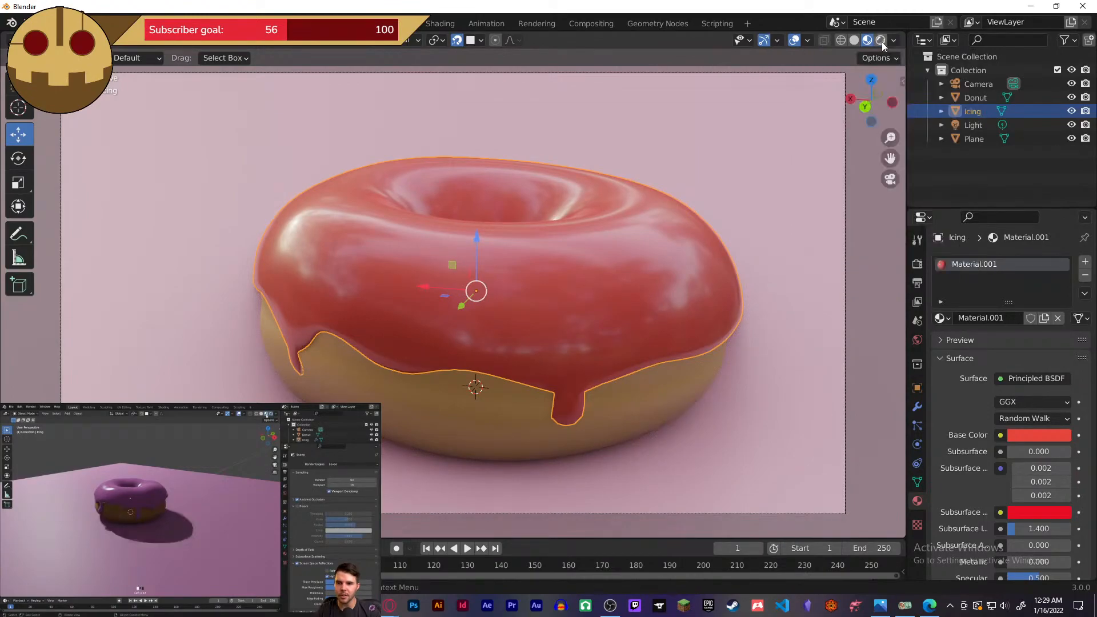
# - Check the Cycles render settings, and enable Scene Lights and Scene World for Material Preview shading
pyautogui.click(881, 41)
pyautogui.click(913, 265)
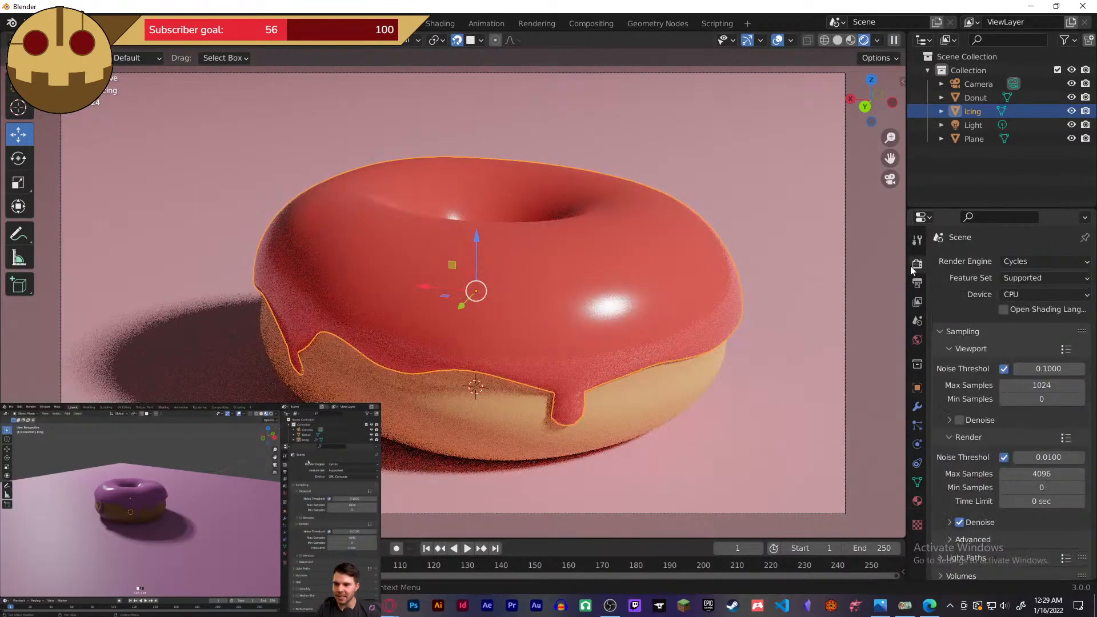
pyautogui.click(851, 40)
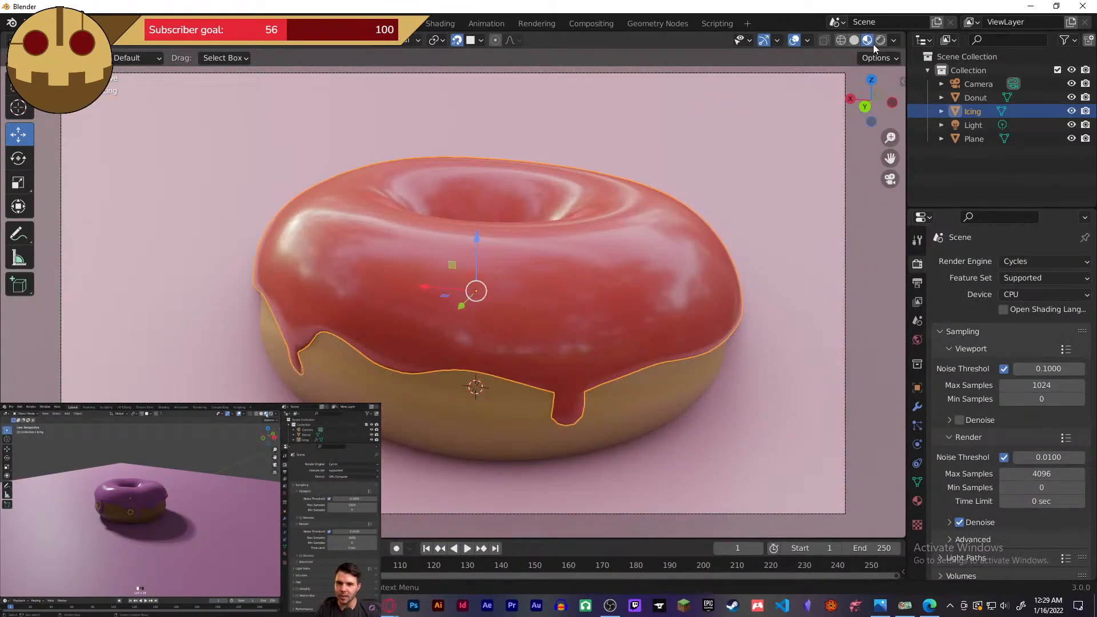
pyautogui.click(893, 40)
pyautogui.click(845, 107)
pyautogui.click(845, 122)
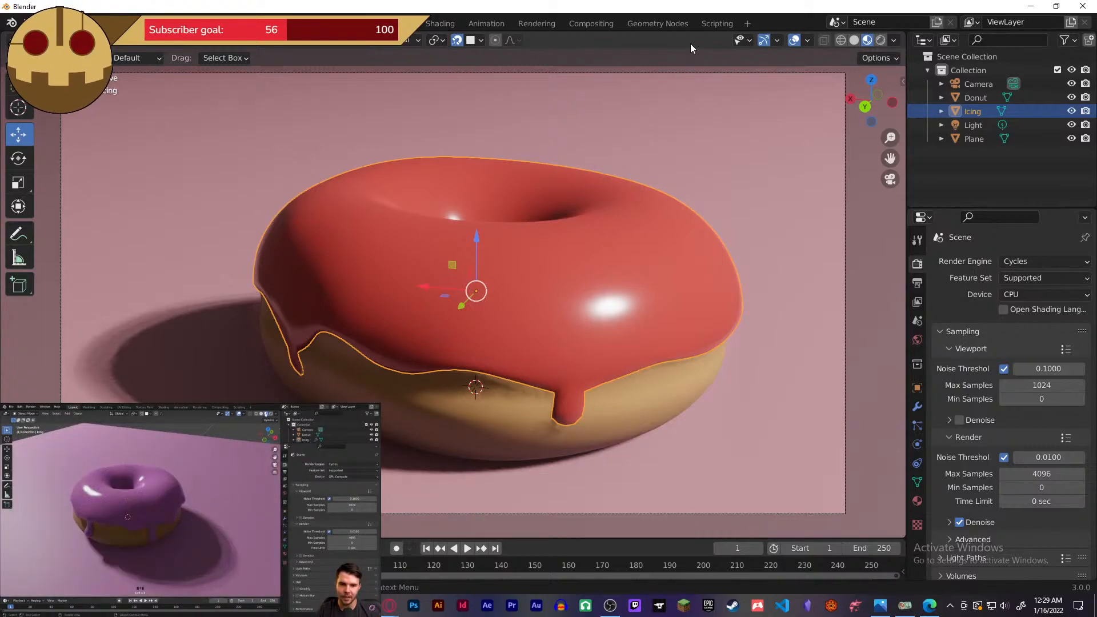
# - Compare the donut in Rendered and Material Preview shading with the scene lighting active and nothing selected
pyautogui.click(880, 40)
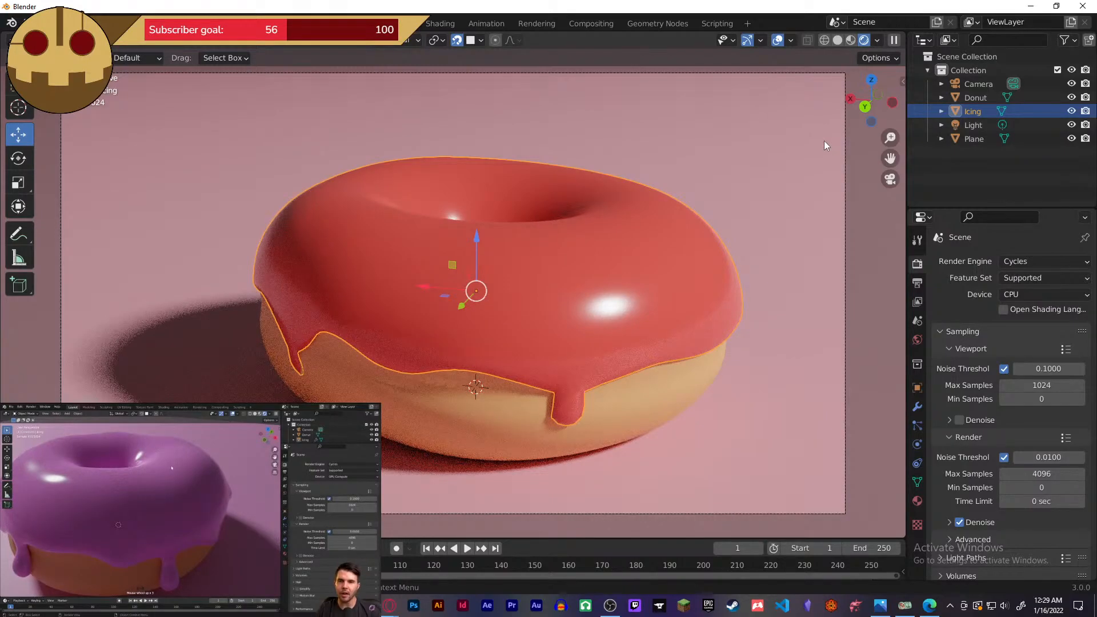
pyautogui.click(848, 44)
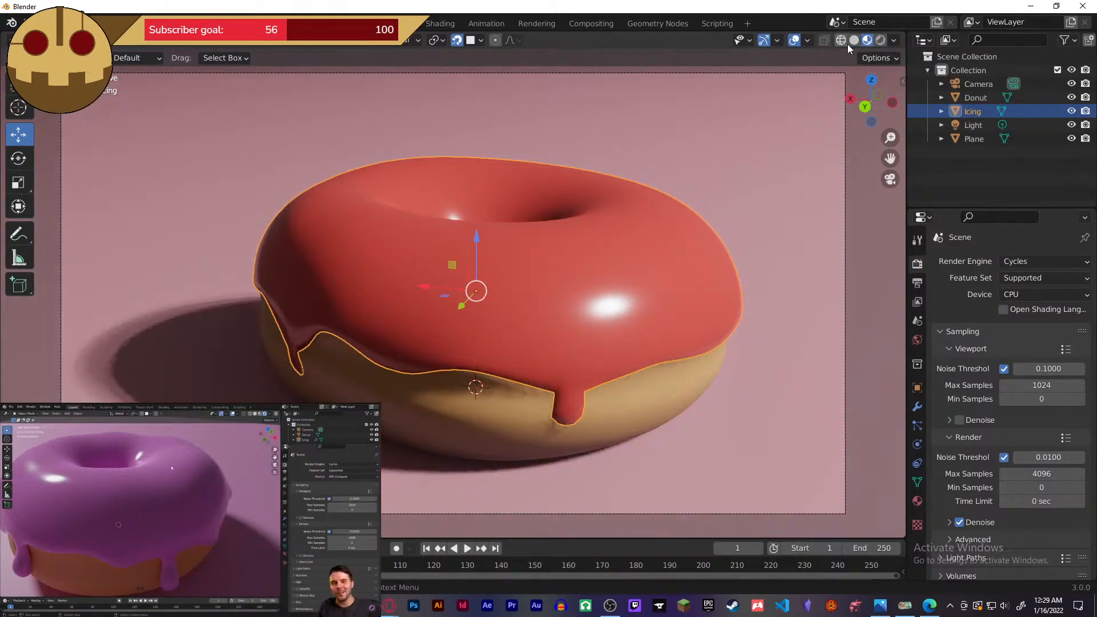
pyautogui.click(881, 41)
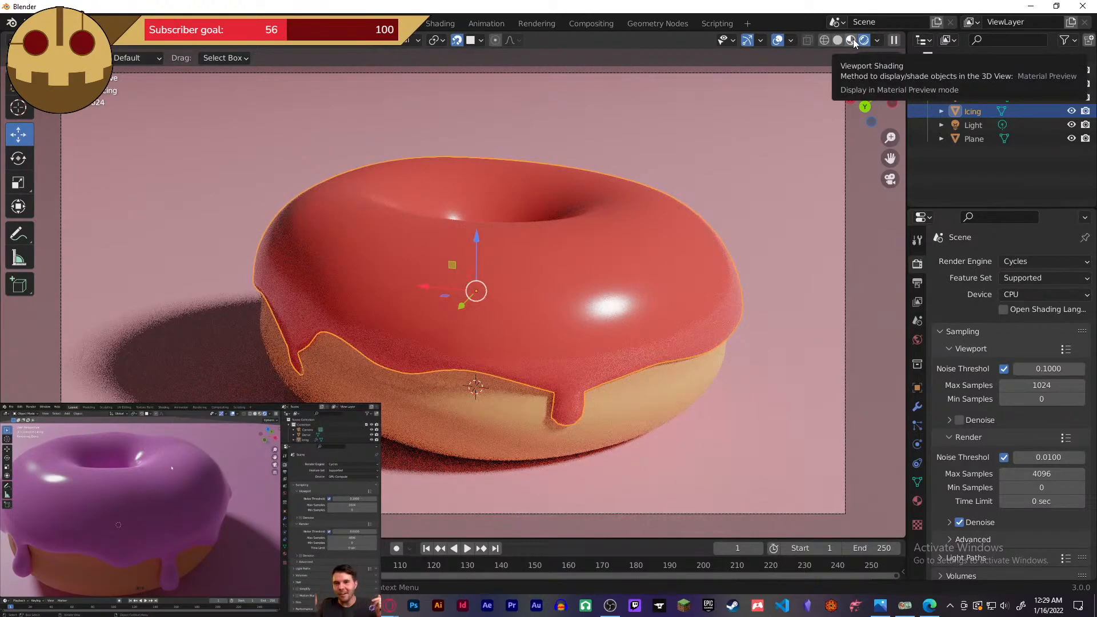
pyautogui.click(754, 215)
pyautogui.click(1001, 167)
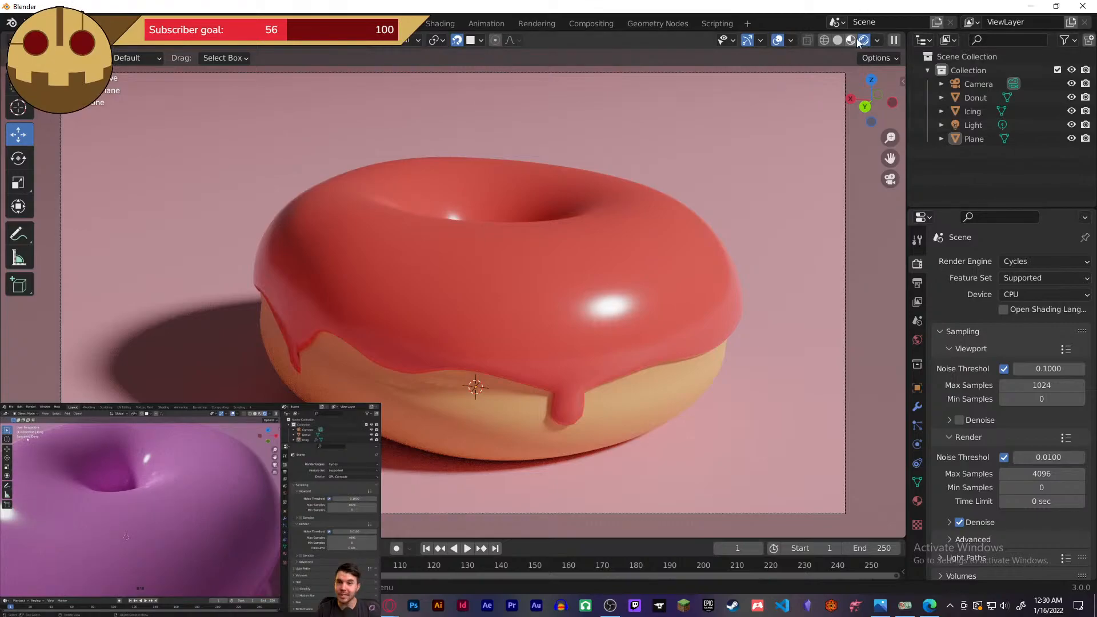
pyautogui.click(1012, 261)
pyautogui.click(852, 41)
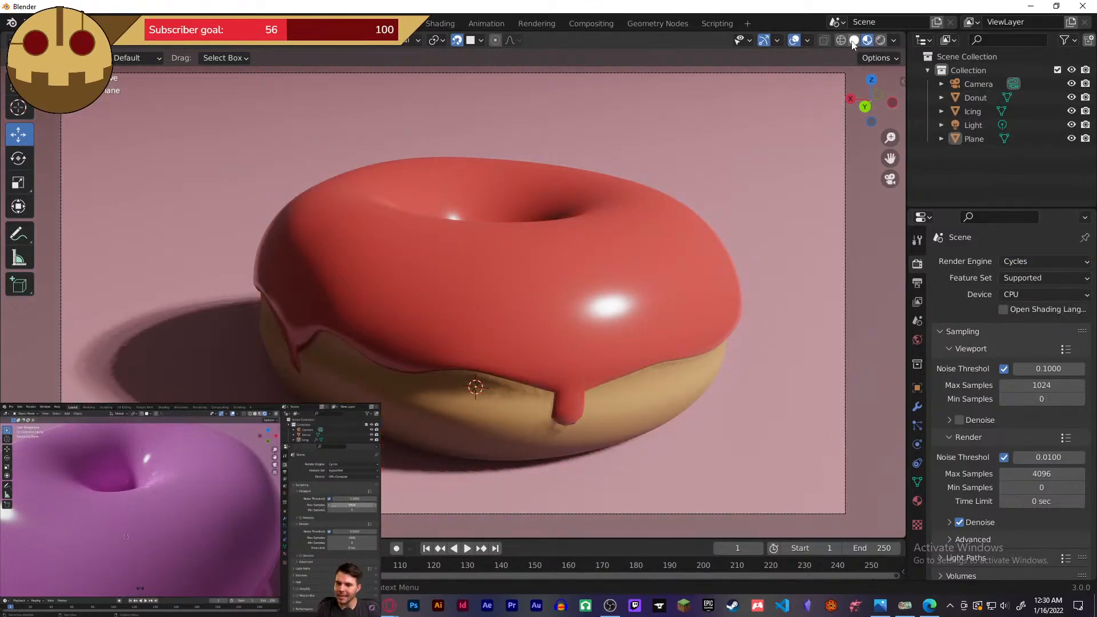
# - Return the viewport to Rendered shading and enable Cycles viewport denoising
pyautogui.click(864, 41)
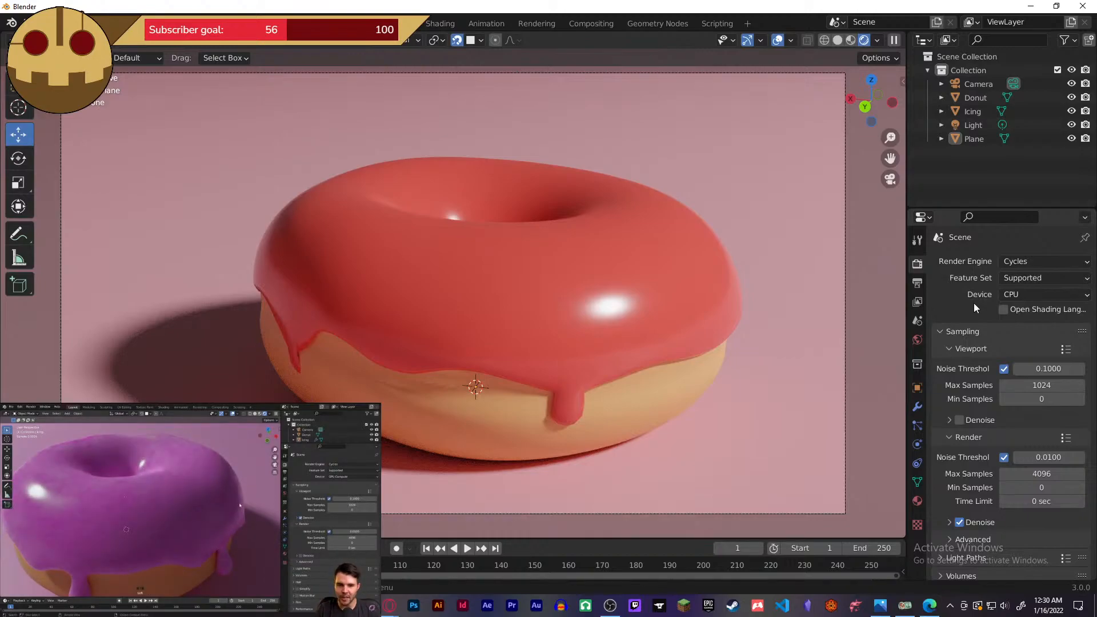
pyautogui.click(961, 421)
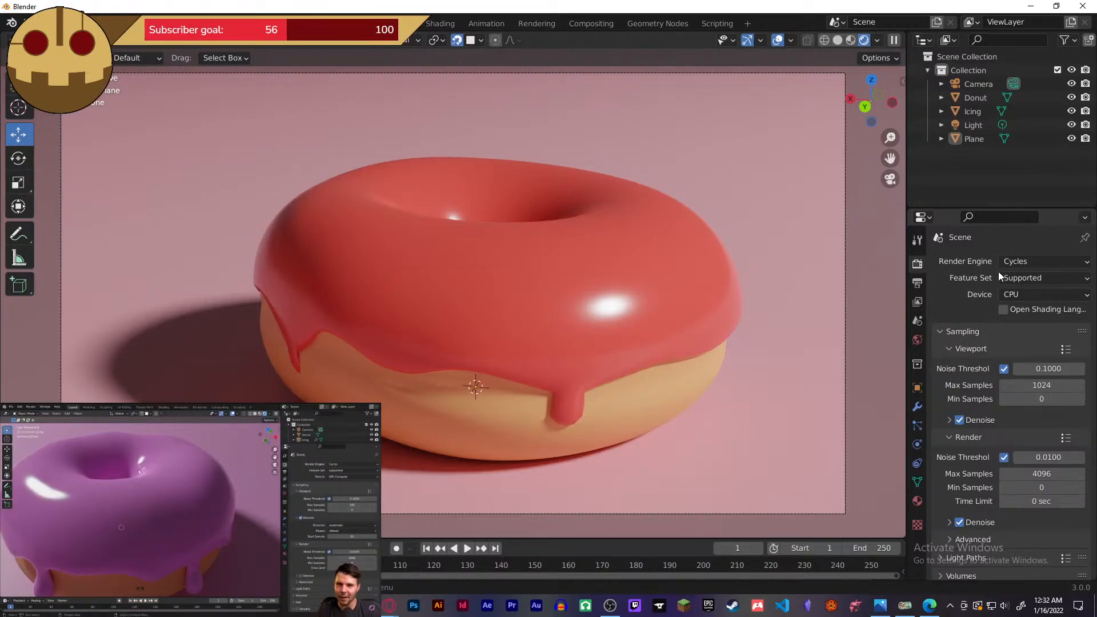
# - Set the start sample of the viewport denoising to 50 and collapse its settings
pyautogui.click(977, 420)
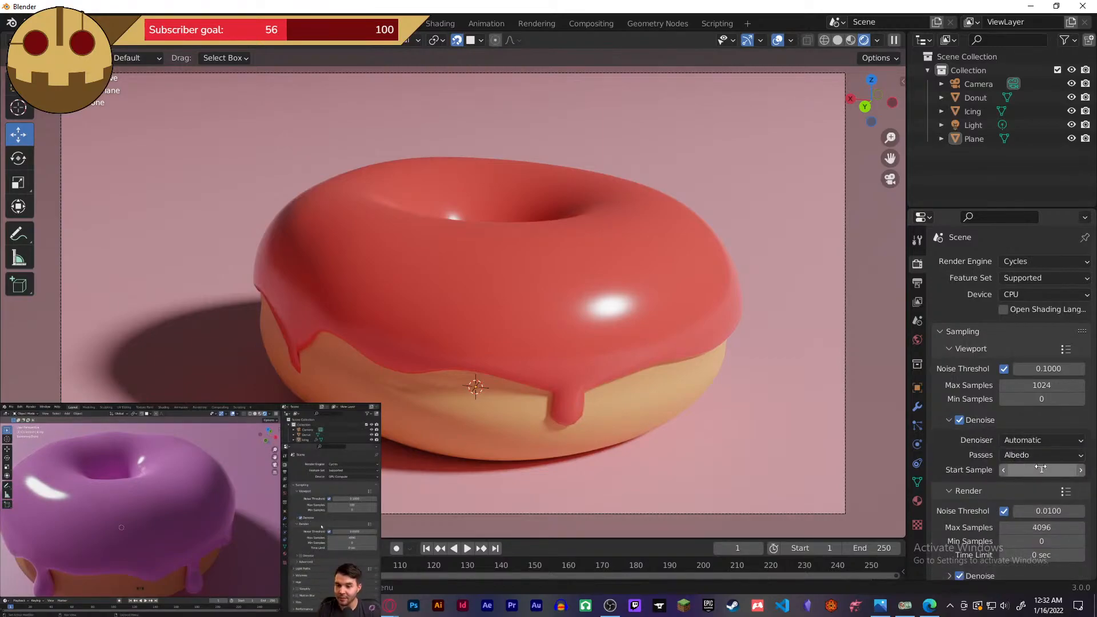
pyautogui.click(1017, 470)
pyautogui.write('5')
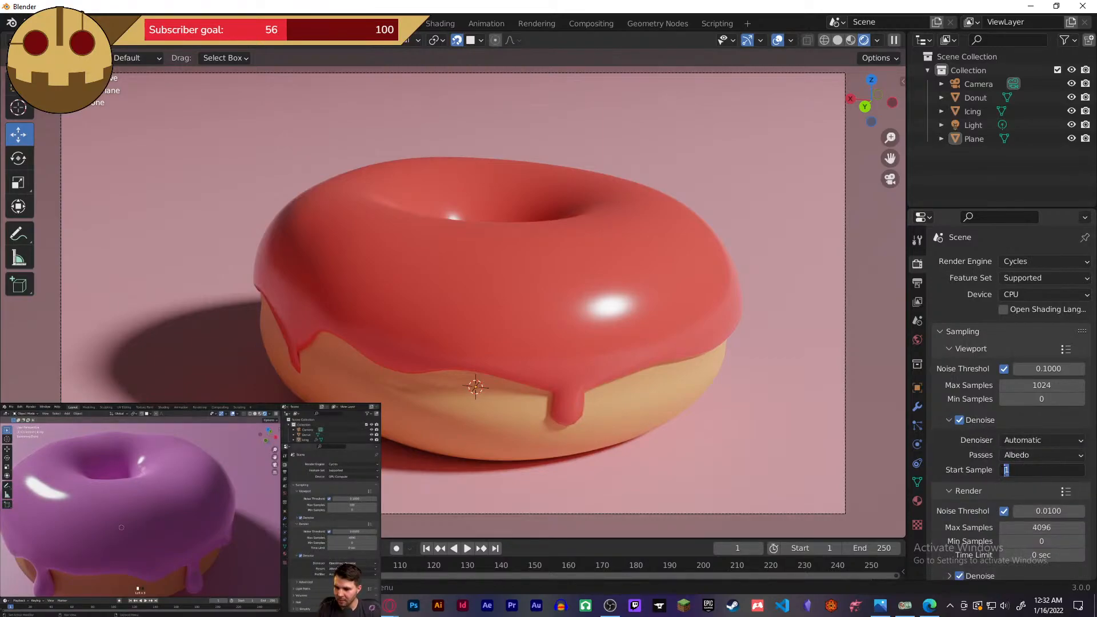
pyautogui.write('0')
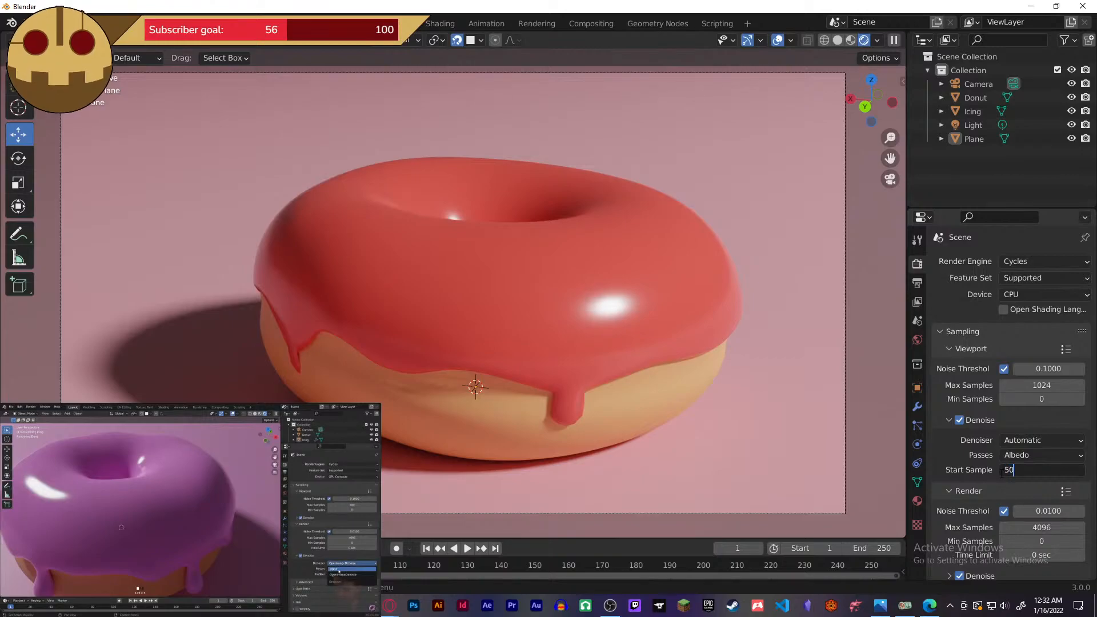
pyautogui.press('Return')
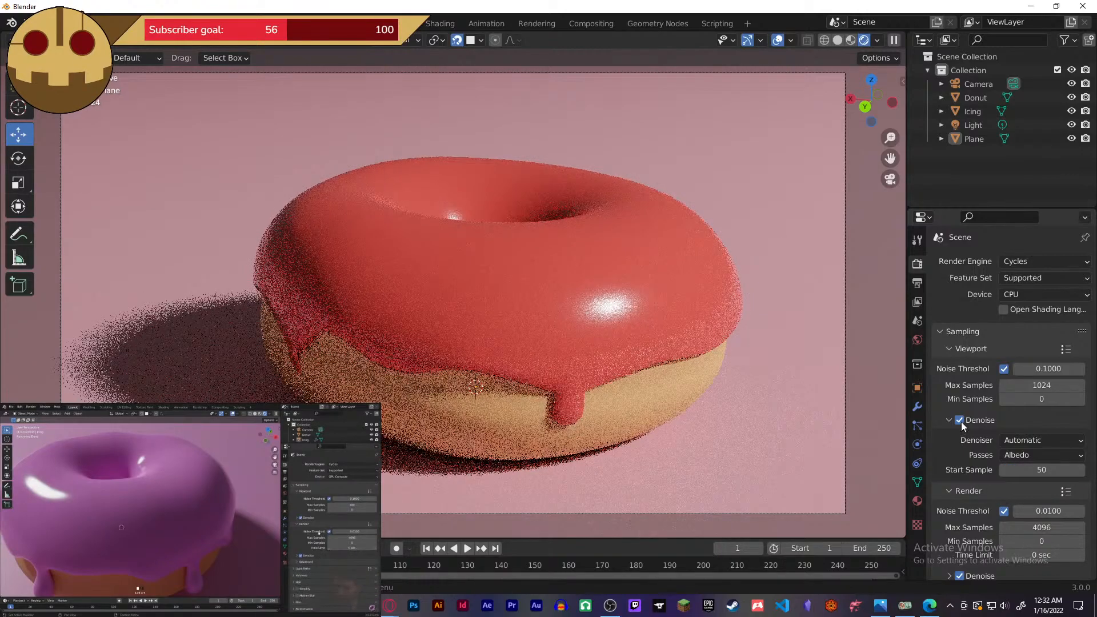
pyautogui.click(949, 421)
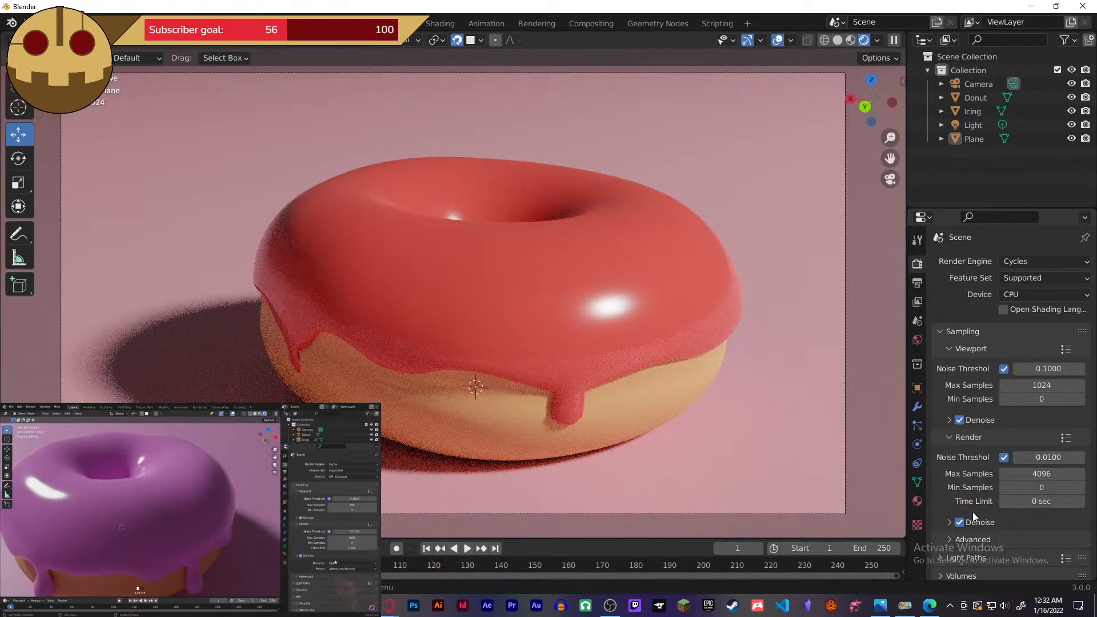
# - Expand the render and viewport denoising settings and examine the available denoiser options for each
pyautogui.click(949, 522)
pyautogui.scroll(-4, 1039, 517)
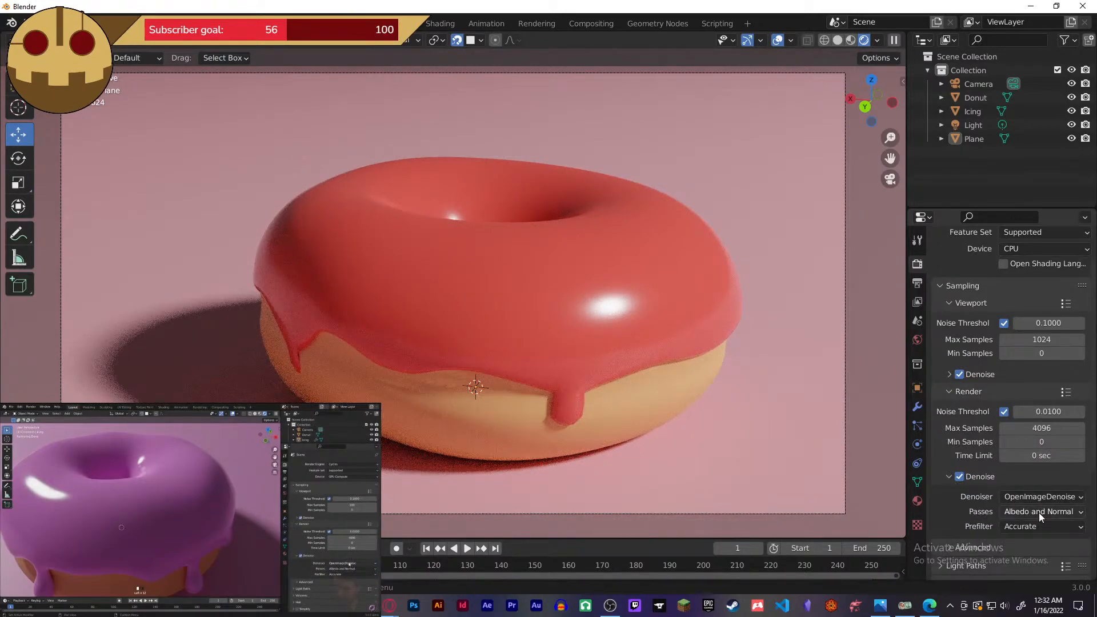
pyautogui.click(949, 329)
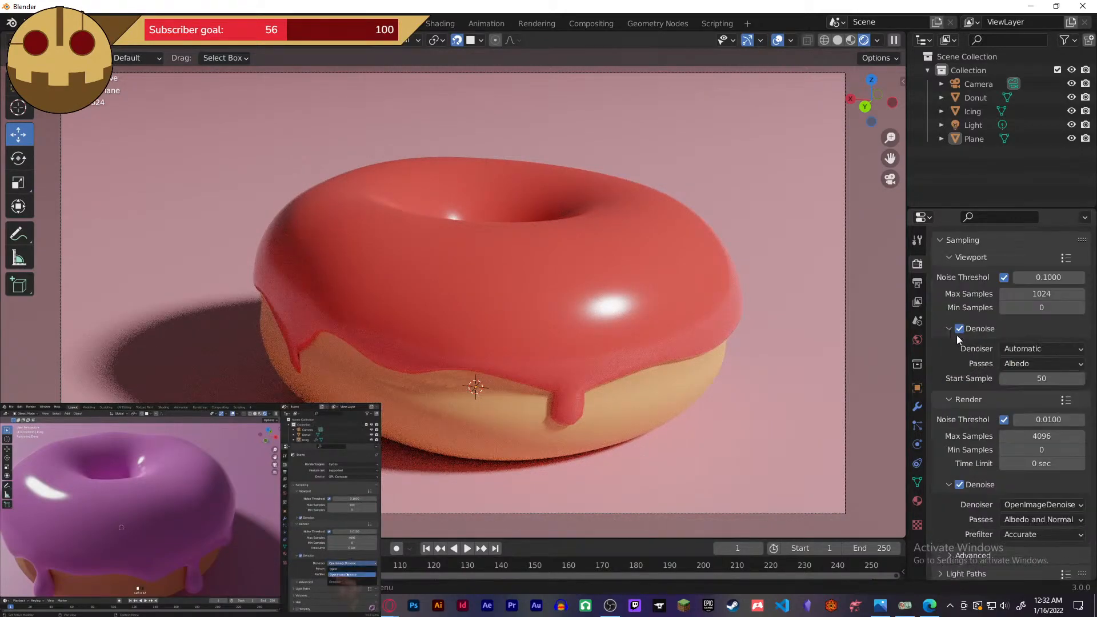
pyautogui.click(1059, 379)
pyautogui.moveTo(1059, 378); pyautogui.dragTo(982, 378)
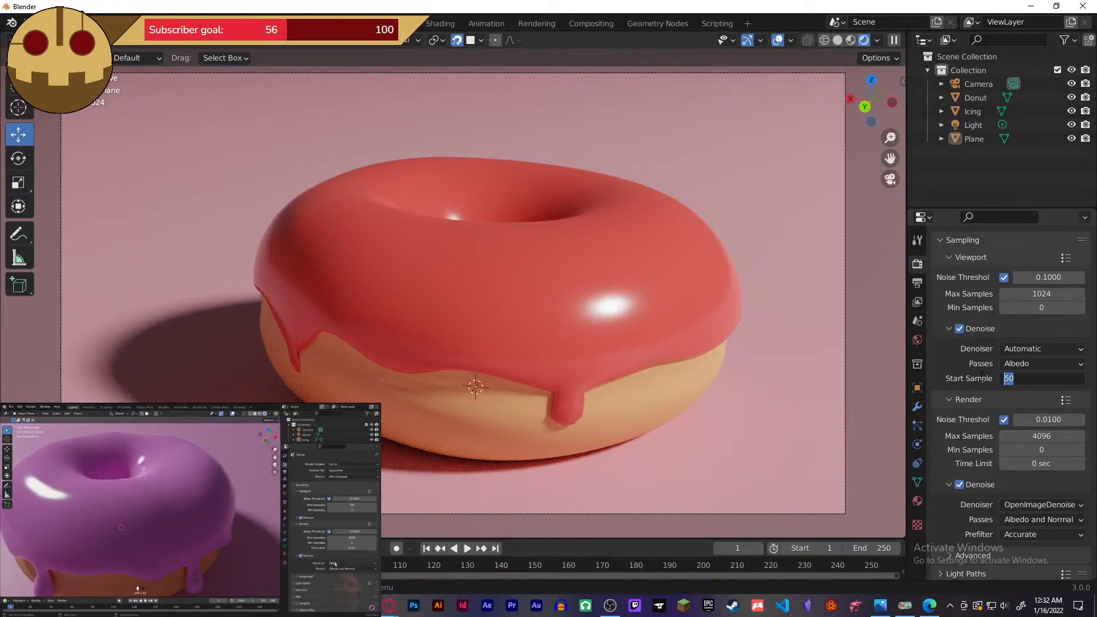
pyautogui.click(1018, 351)
pyautogui.click(1023, 350)
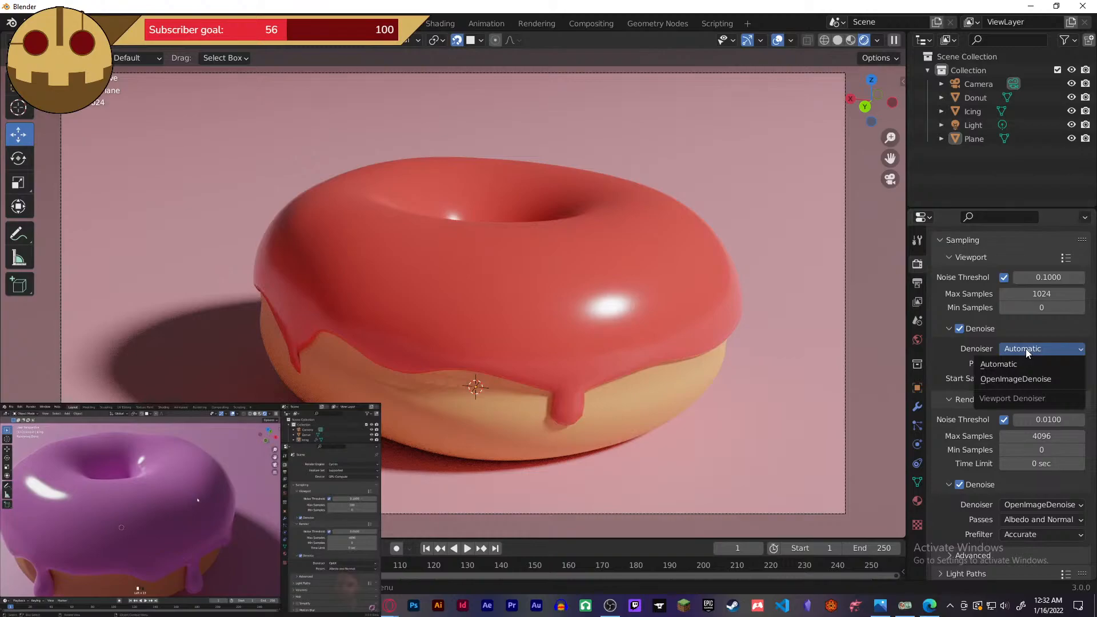
pyautogui.click(1026, 349)
pyautogui.click(1026, 505)
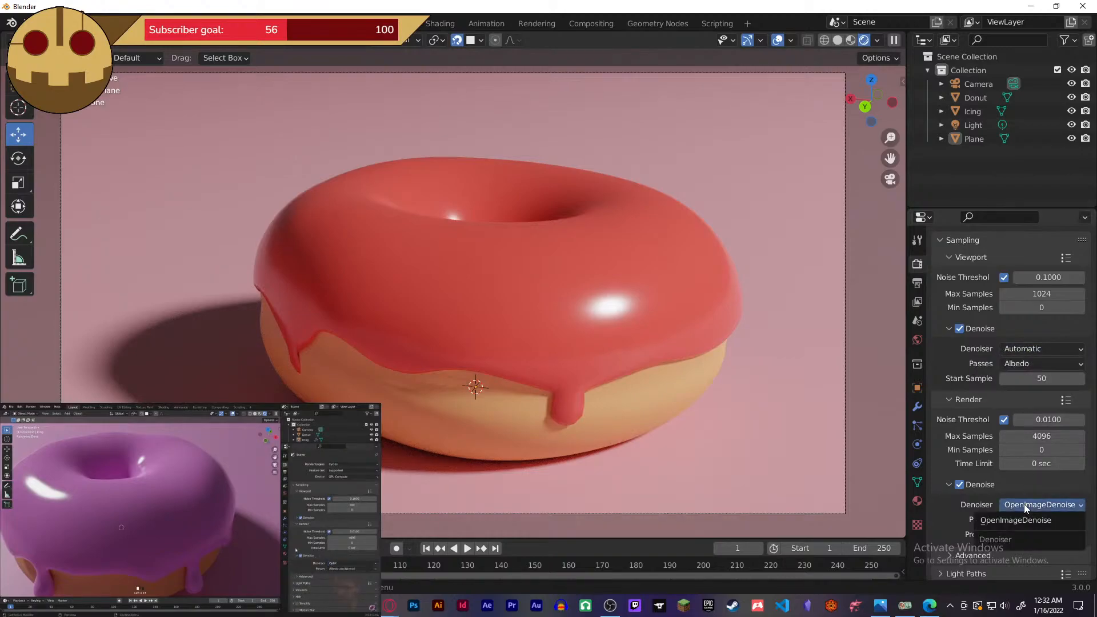
pyautogui.click(1024, 504)
# - Set the start sample of the viewport denoising to 250 and collapse the render denoising settings
pyautogui.moveTo(1050, 379); pyautogui.dragTo(1086, 379)
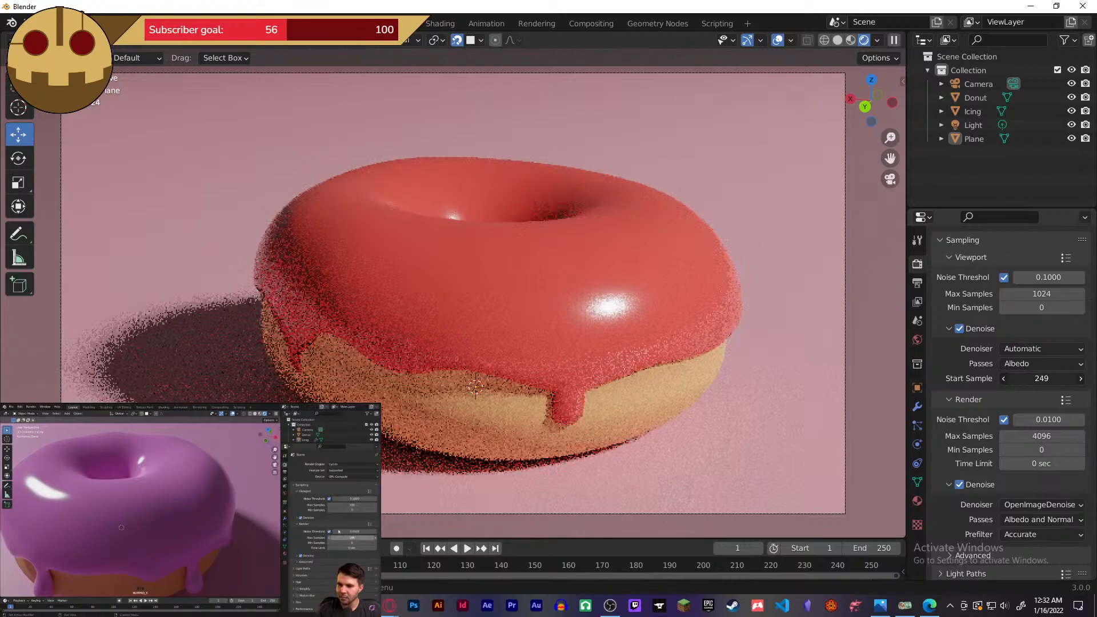
pyautogui.click(1047, 382)
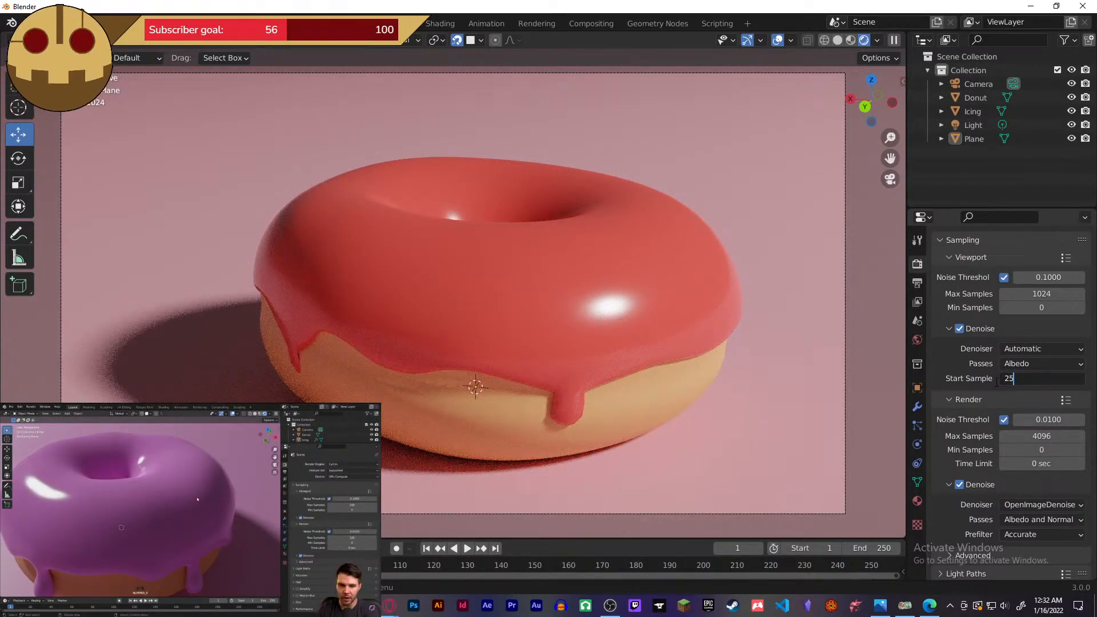
pyautogui.write('50')
pyautogui.press('Return')
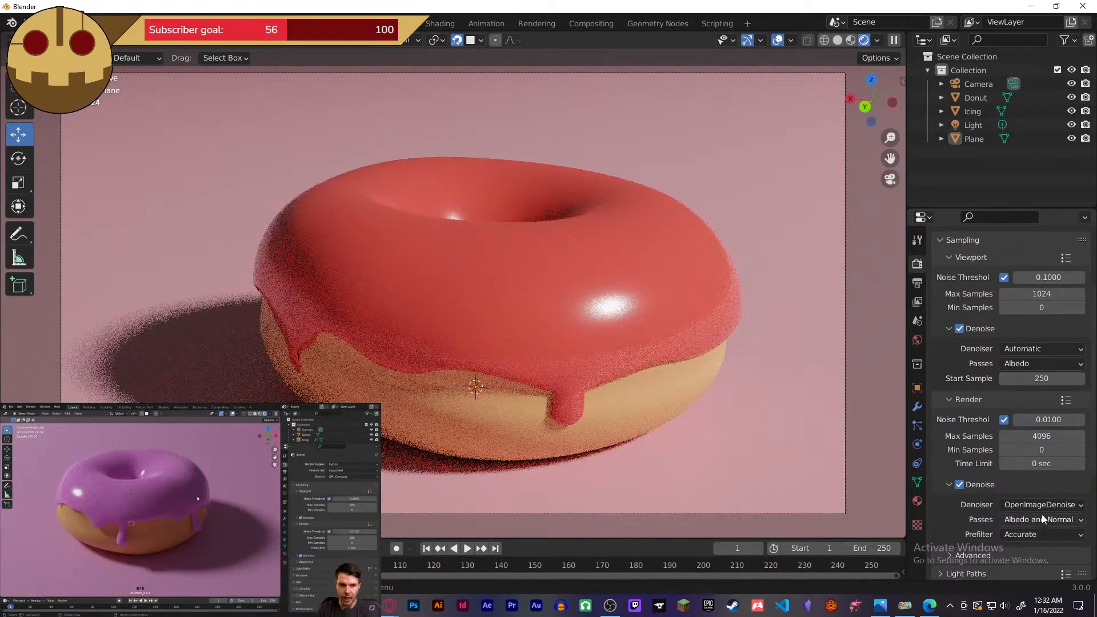
pyautogui.scroll(-1, 986, 472)
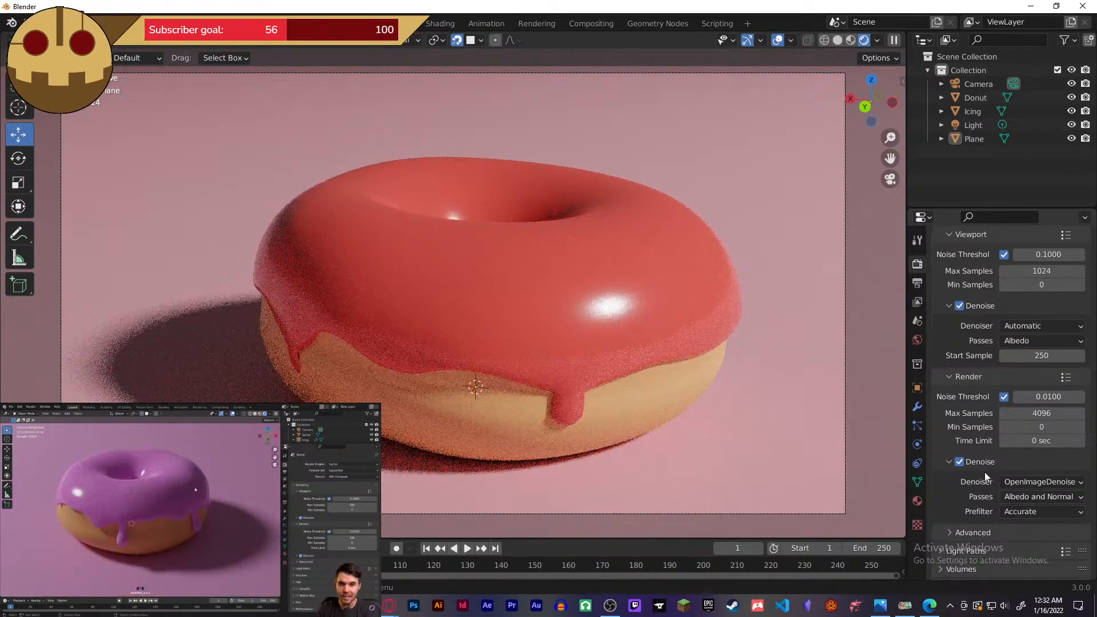
pyautogui.click(949, 462)
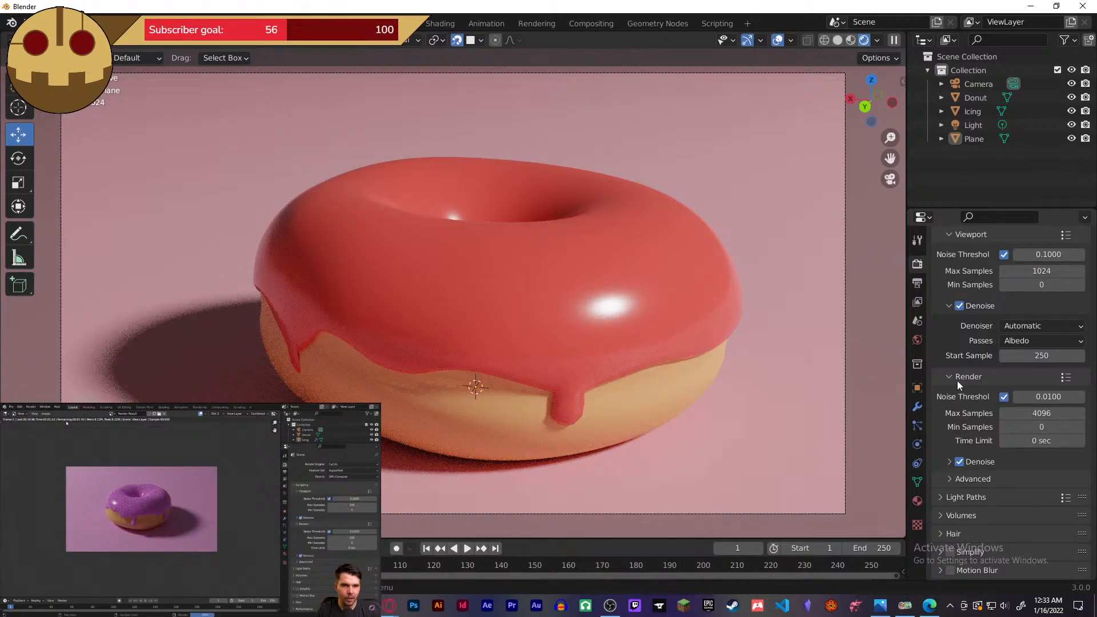
pyautogui.scroll(3, 956, 396)
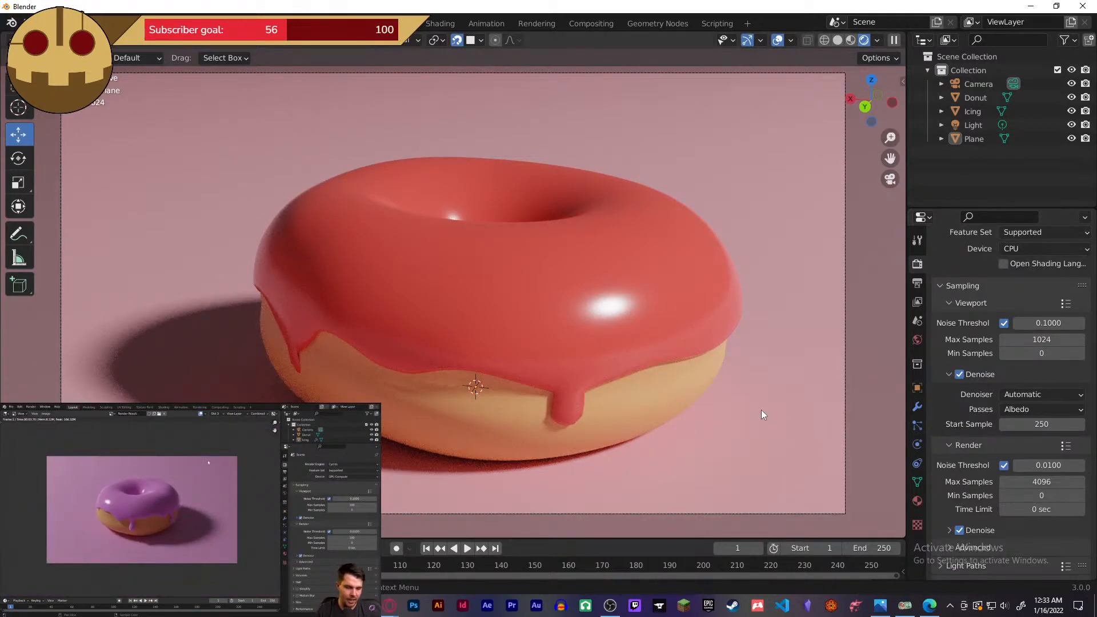
# - Look at the donut from outside the camera view and return to the camera view
pyautogui.press('KP_0')
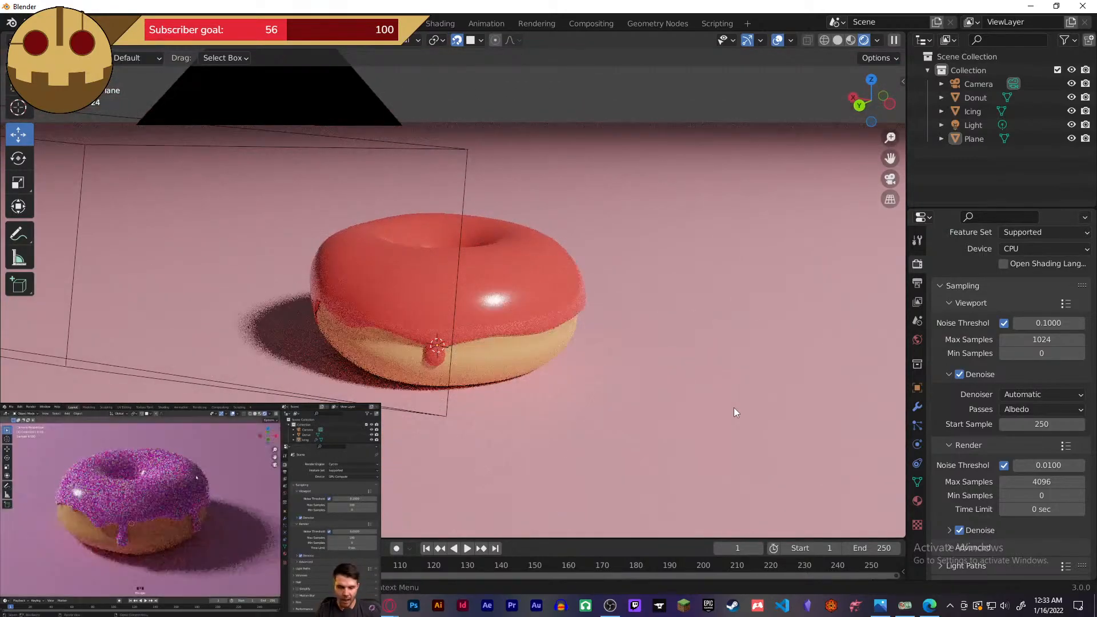
pyautogui.press('KP_0')
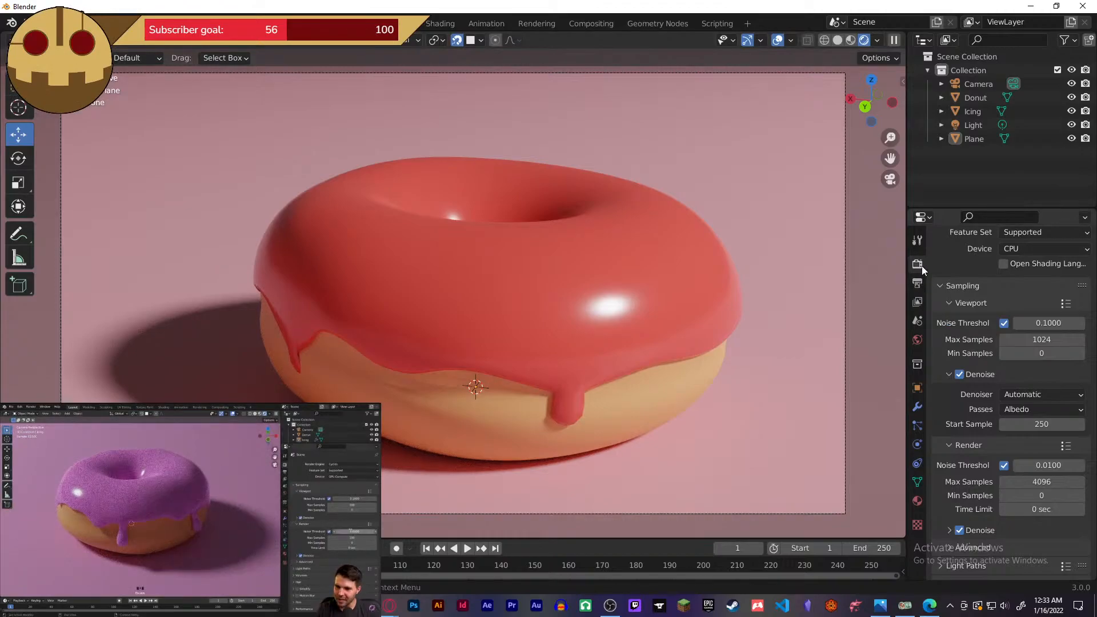
# - Keep Cycles as the render engine and set its device to GPU Compute
pyautogui.scroll(2, 1006, 240)
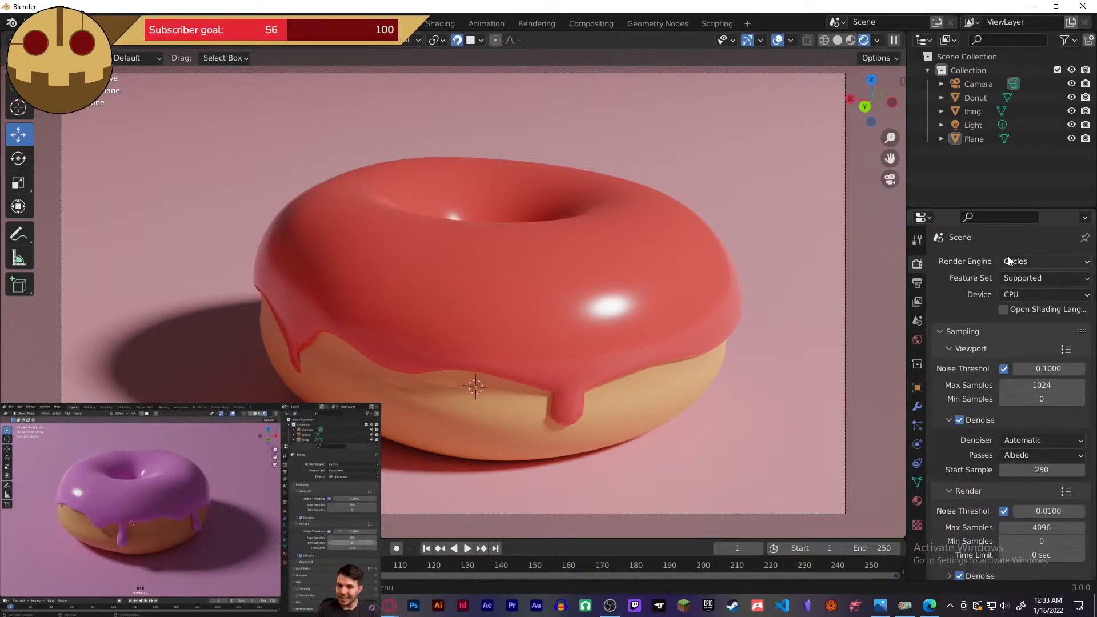
pyautogui.click(1009, 261)
pyautogui.click(1014, 270)
pyautogui.click(1023, 295)
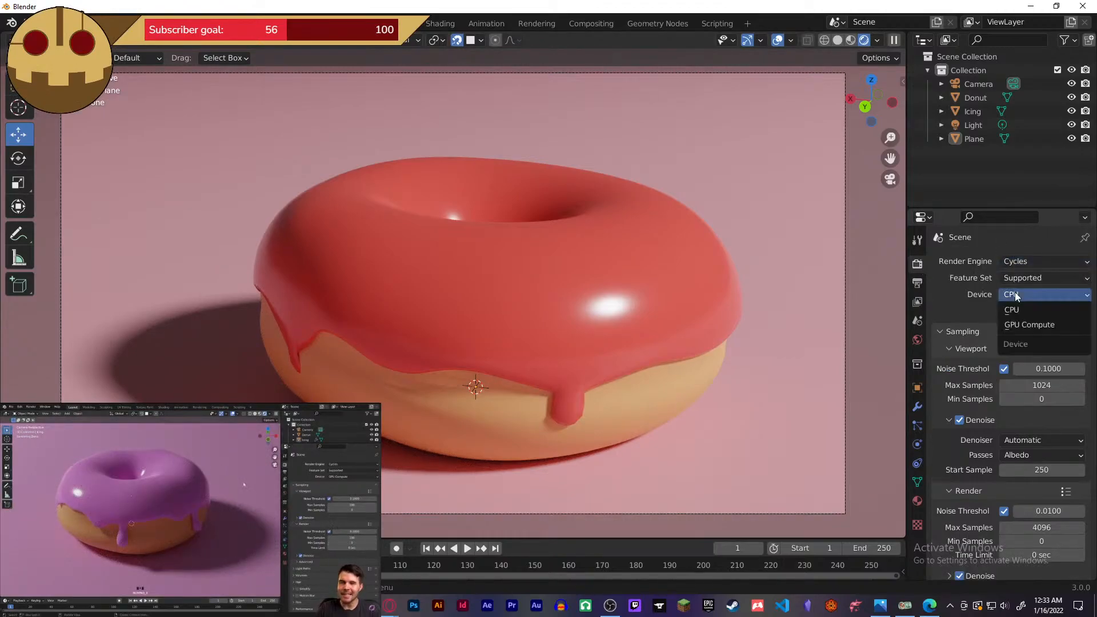
pyautogui.click(1024, 325)
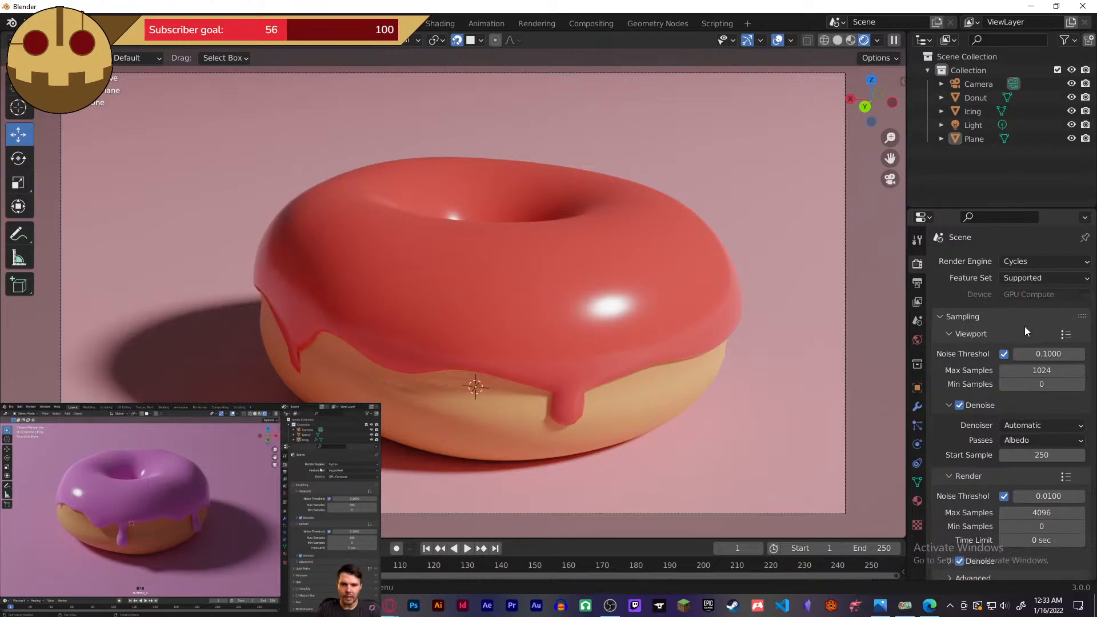
# - Switch the Cycles device back to CPU and reselect GPU Compute
pyautogui.click(1010, 293)
pyautogui.click(1011, 294)
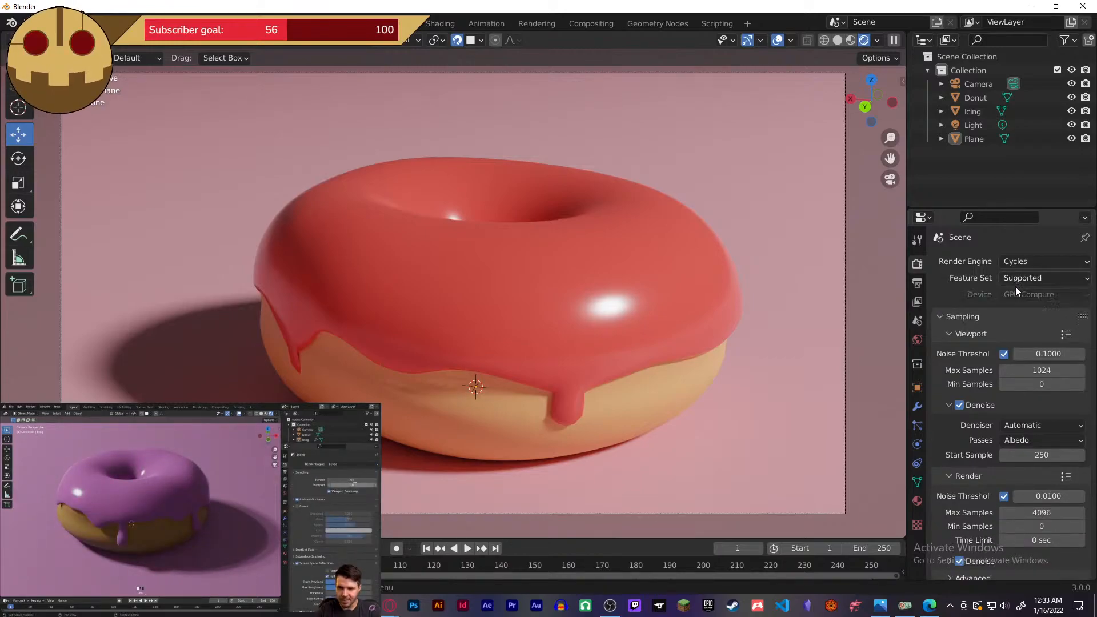
pyautogui.click(1017, 294)
pyautogui.click(1019, 308)
pyautogui.click(1021, 293)
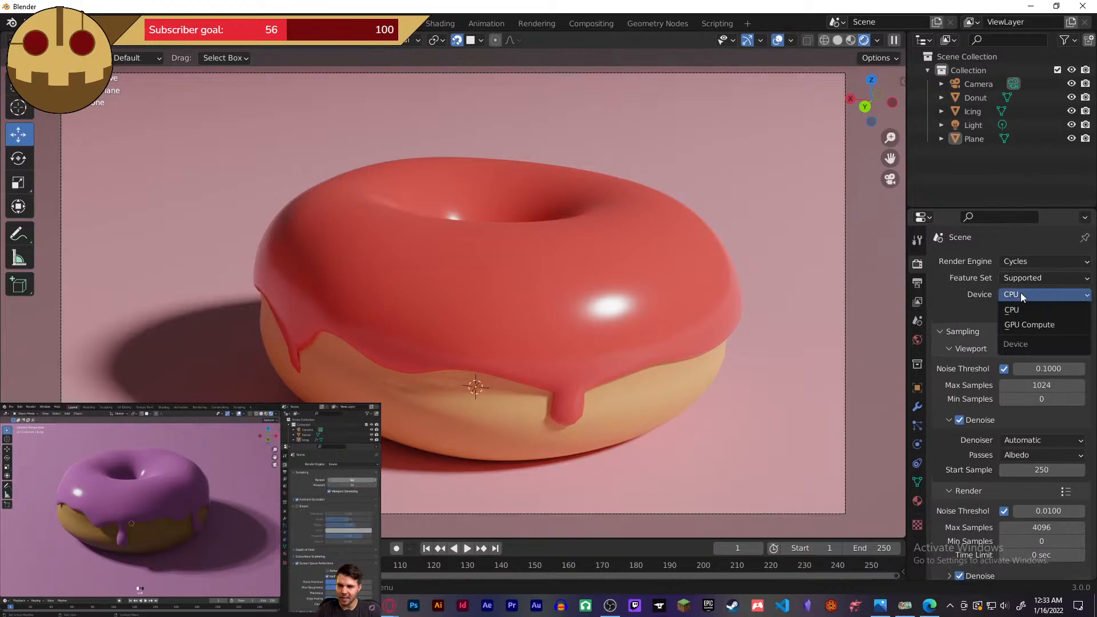
pyautogui.click(1024, 323)
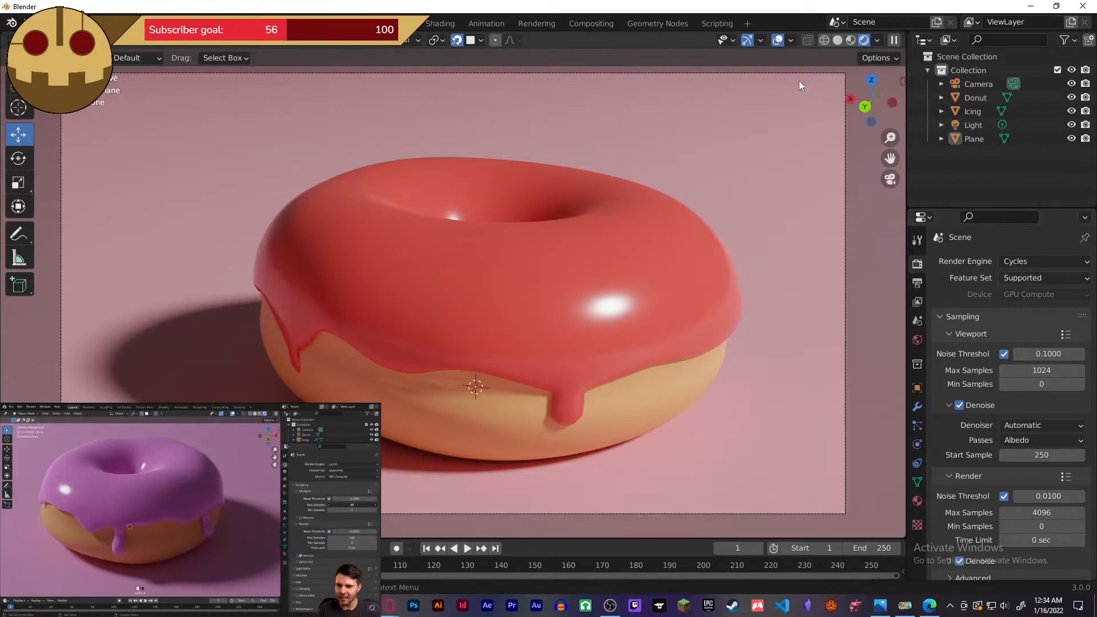
# - Compare the donut in Material Preview shading and return the viewport to Rendered shading
pyautogui.click(852, 41)
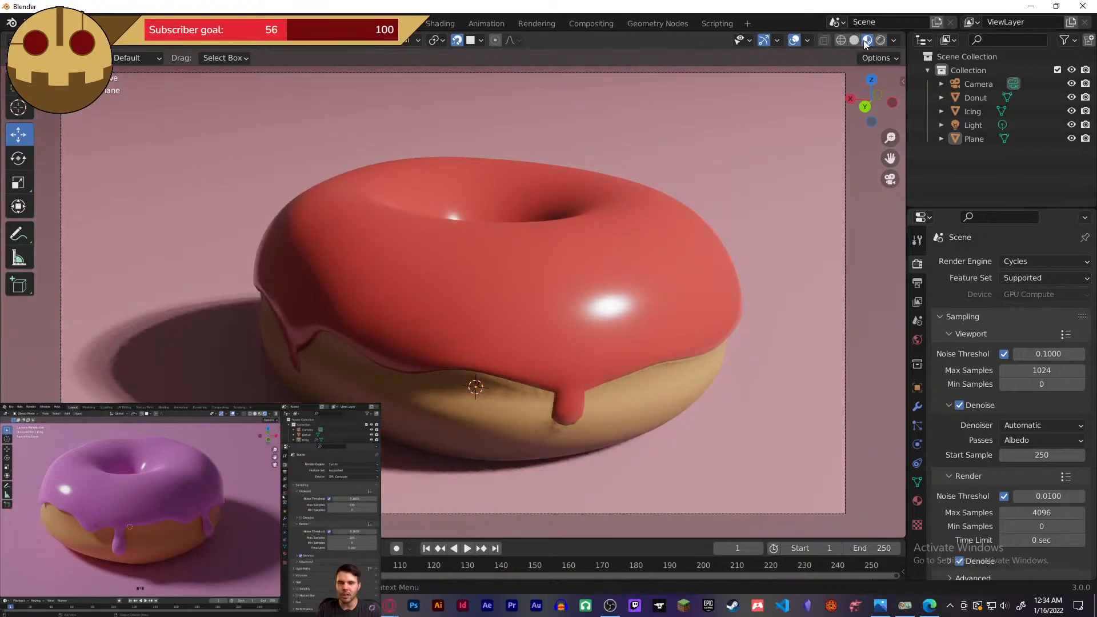
pyautogui.click(880, 40)
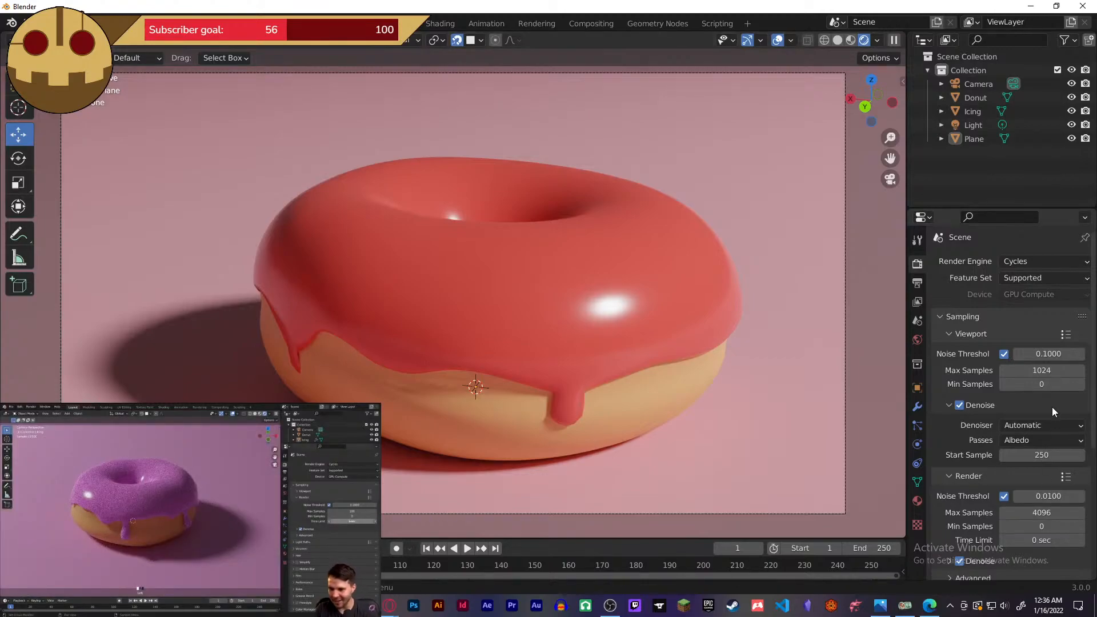
# - Set the viewport max samples to 500 and collapse the viewport denoising settings
pyautogui.click(1042, 370)
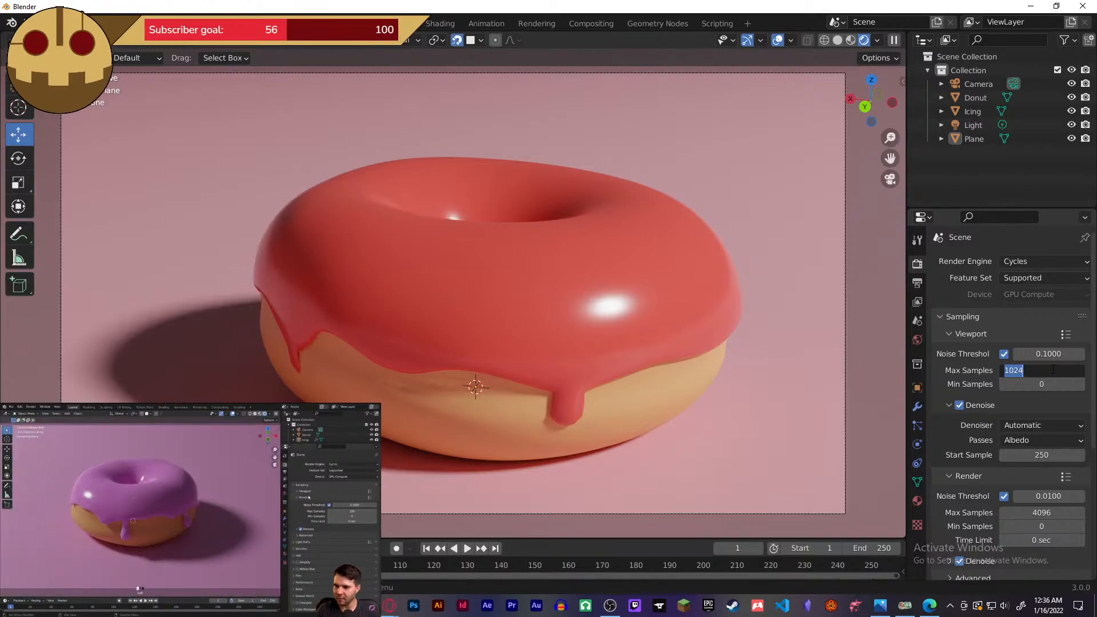
pyautogui.write('500')
pyautogui.press('Return')
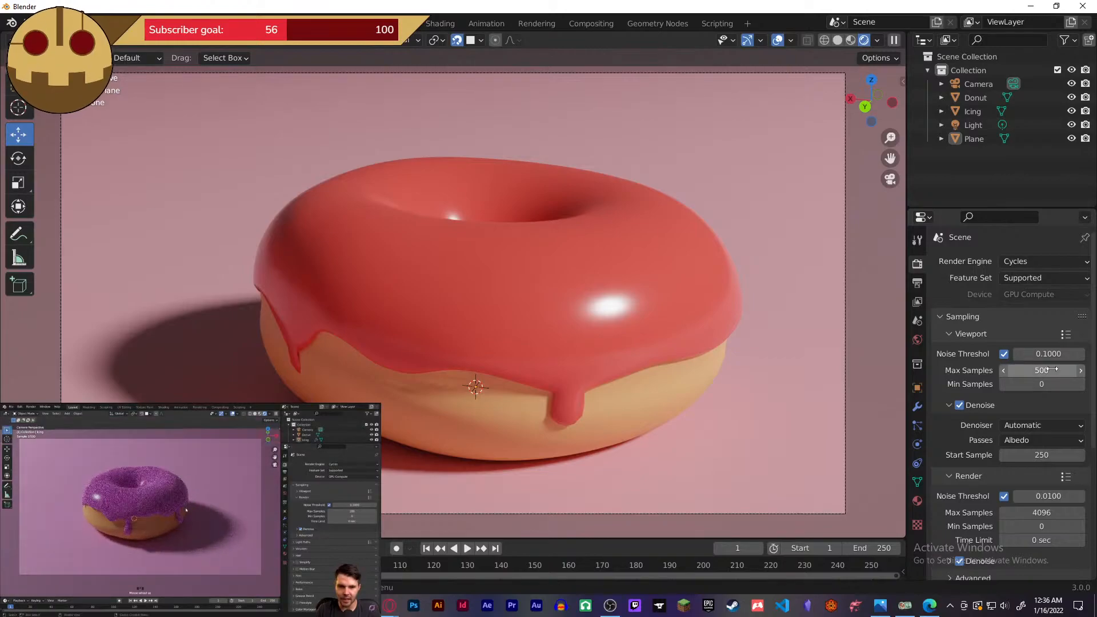
pyautogui.click(1028, 411)
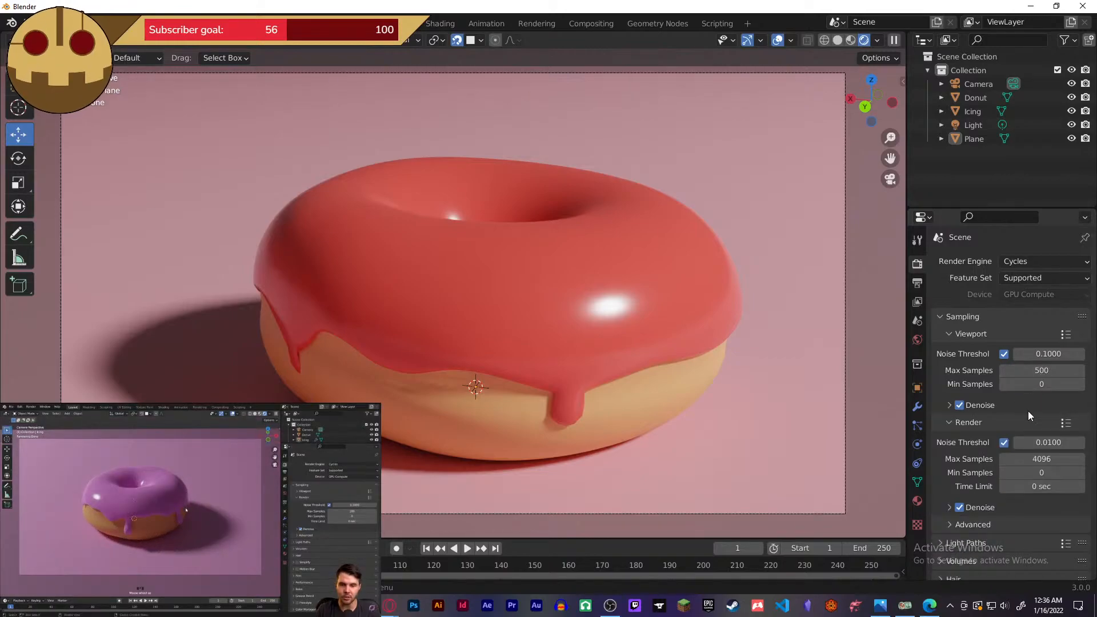
# - Select the plane, test-render the donut from the camera view, and close the render window
pyautogui.click(765, 359)
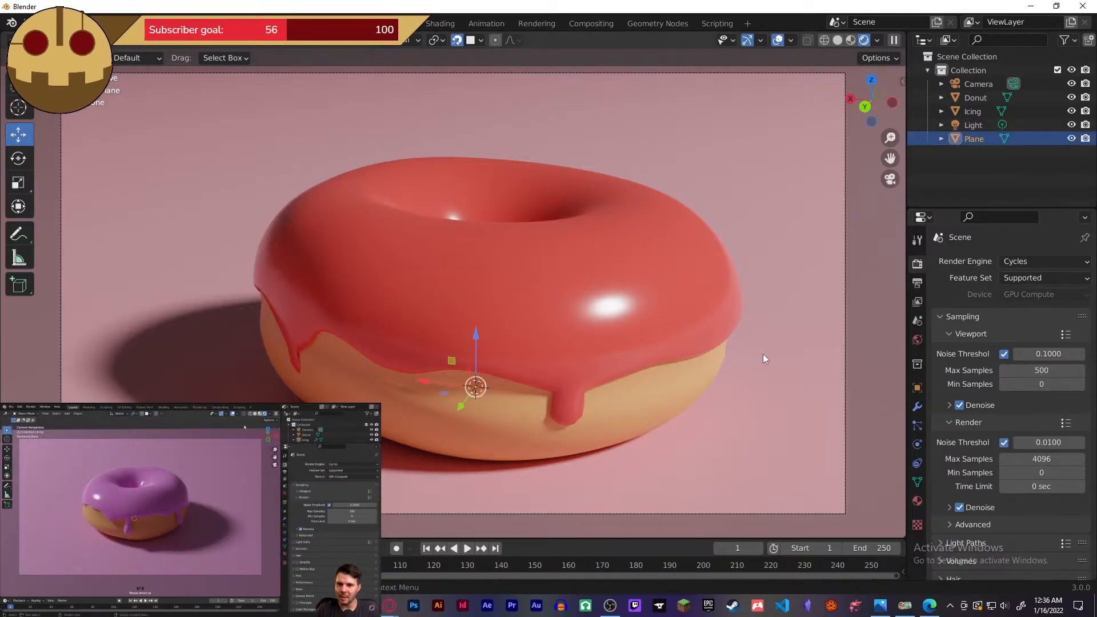
pyautogui.press('KP_0')
pyautogui.press('KP_0')
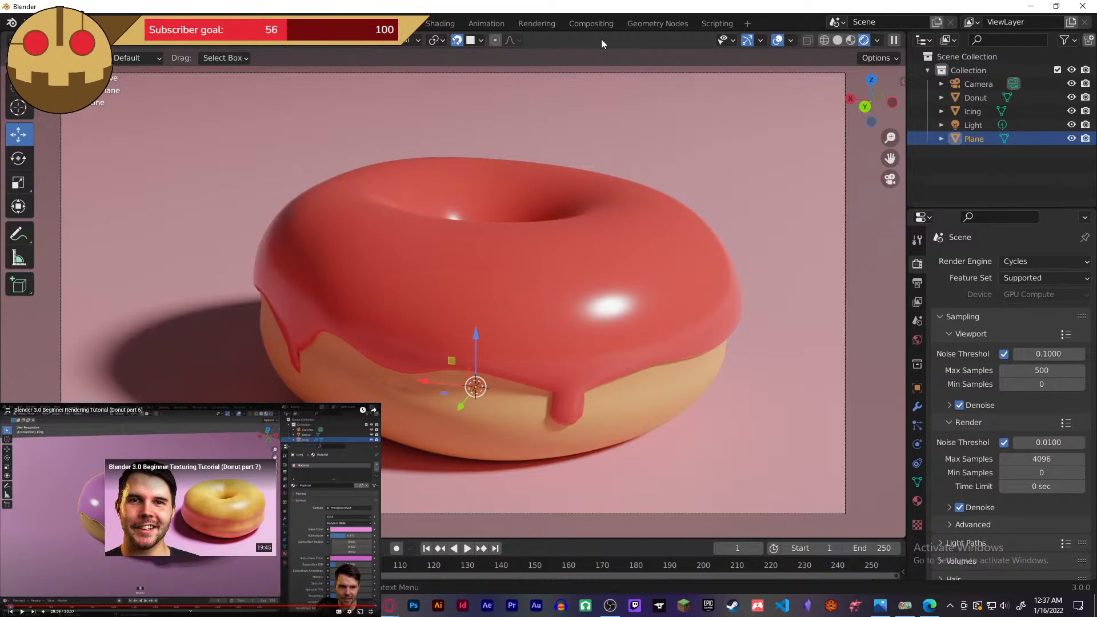
pyautogui.press('F12')
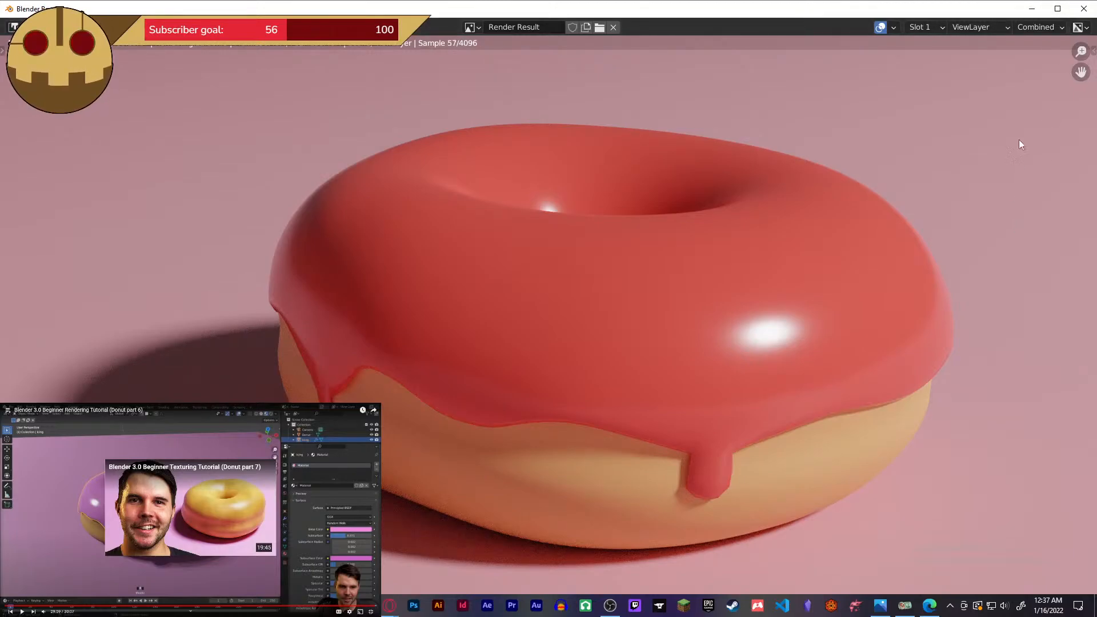
pyautogui.click(1085, 8)
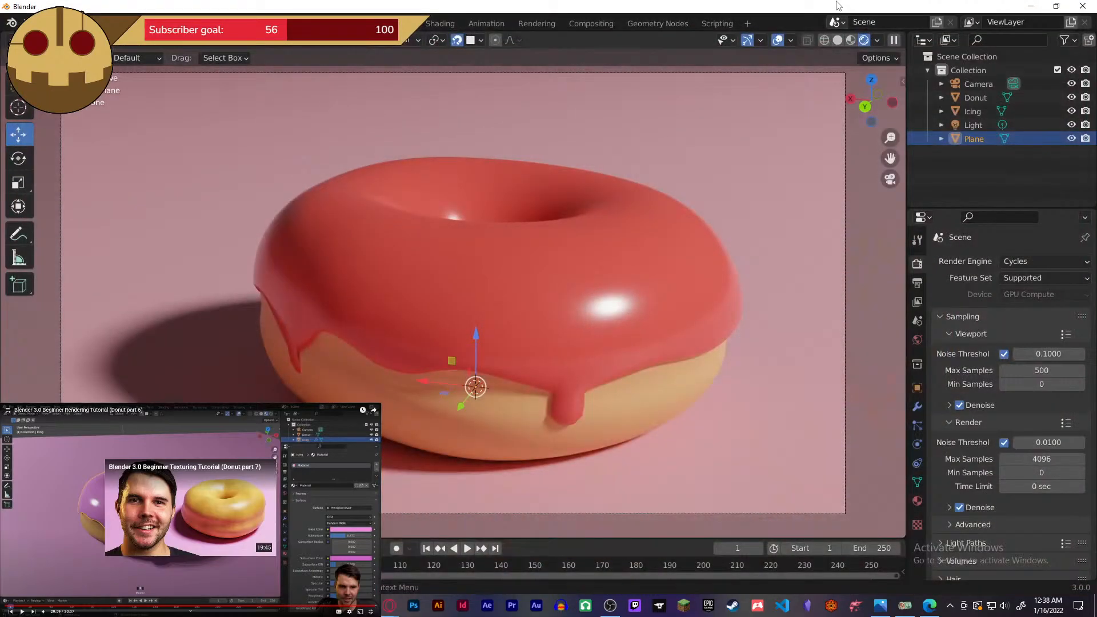
# - Set the render max samples to 1024 and render the donut image
pyautogui.doubleClick(1057, 458)
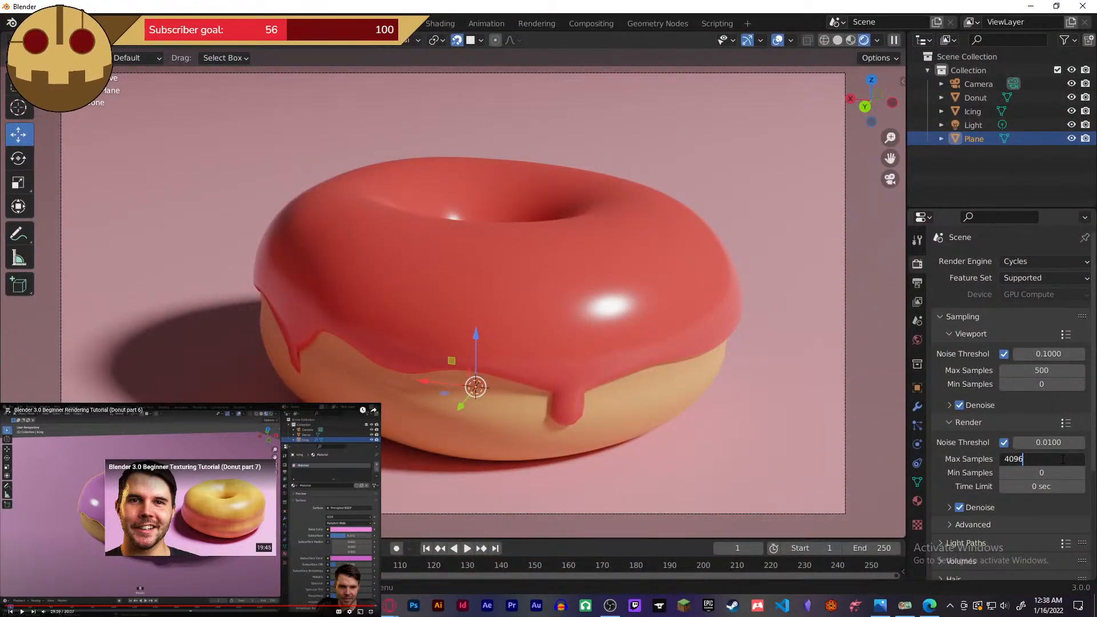
pyautogui.moveTo(1058, 459); pyautogui.dragTo(970, 459)
pyautogui.write('1024')
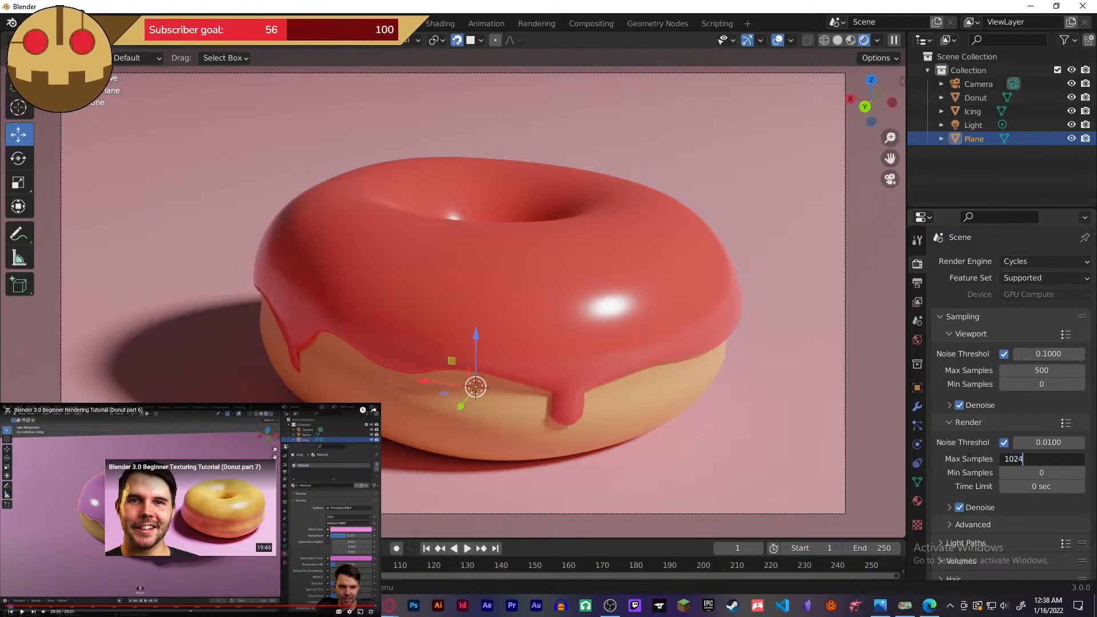
pyautogui.press('Return')
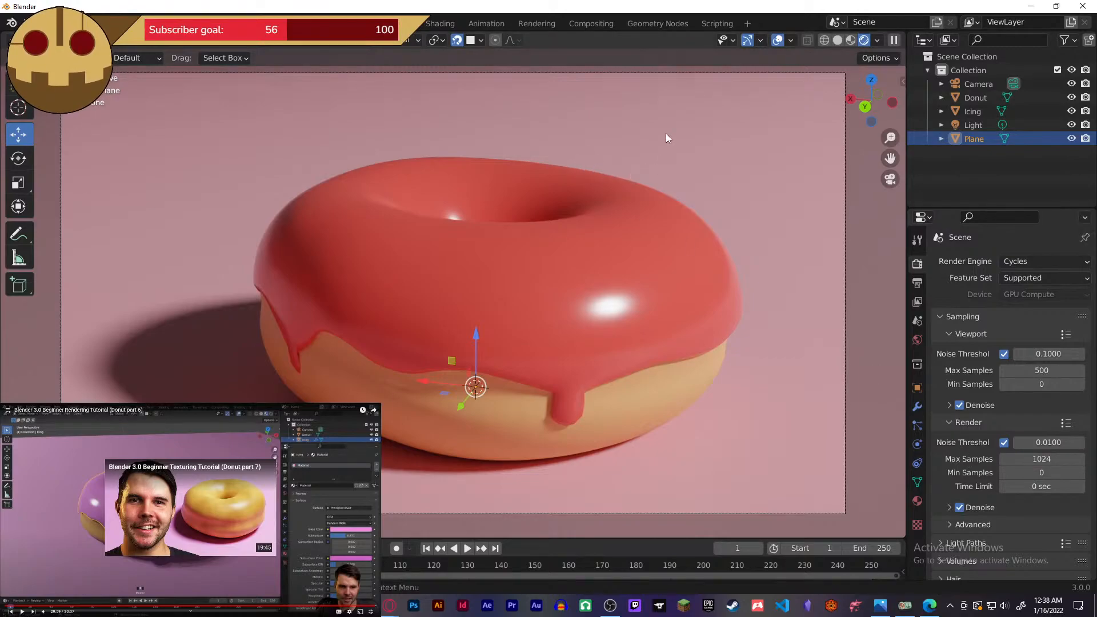
pyautogui.press('F12')
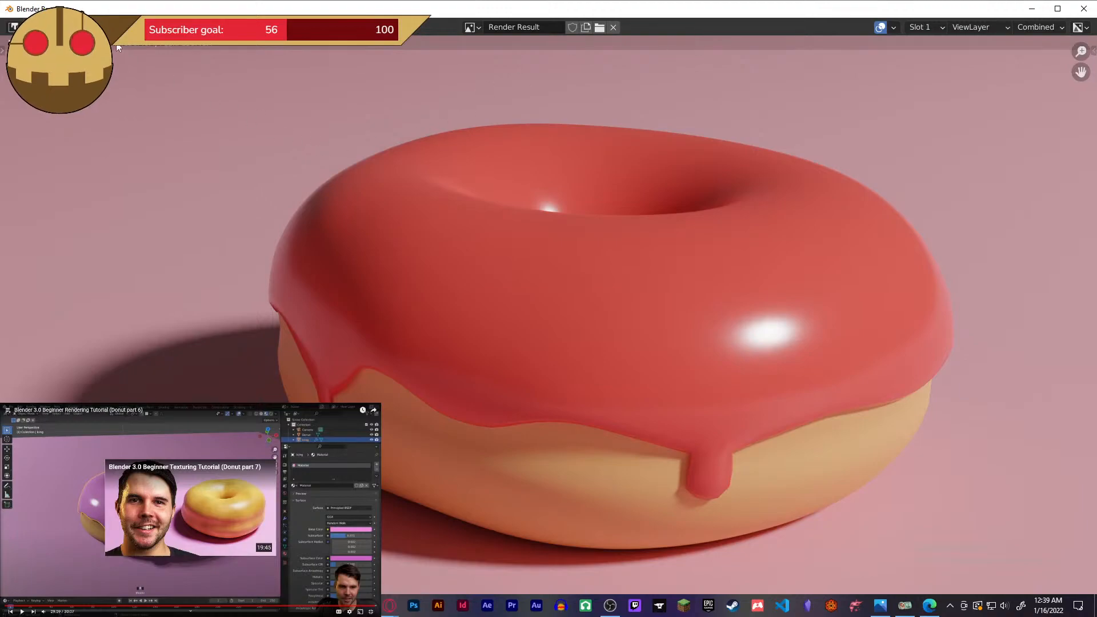
# - Start saving the rendered image and browse to the D:\Blender Projects\Donut2 folder
pyautogui.click(121, 27)
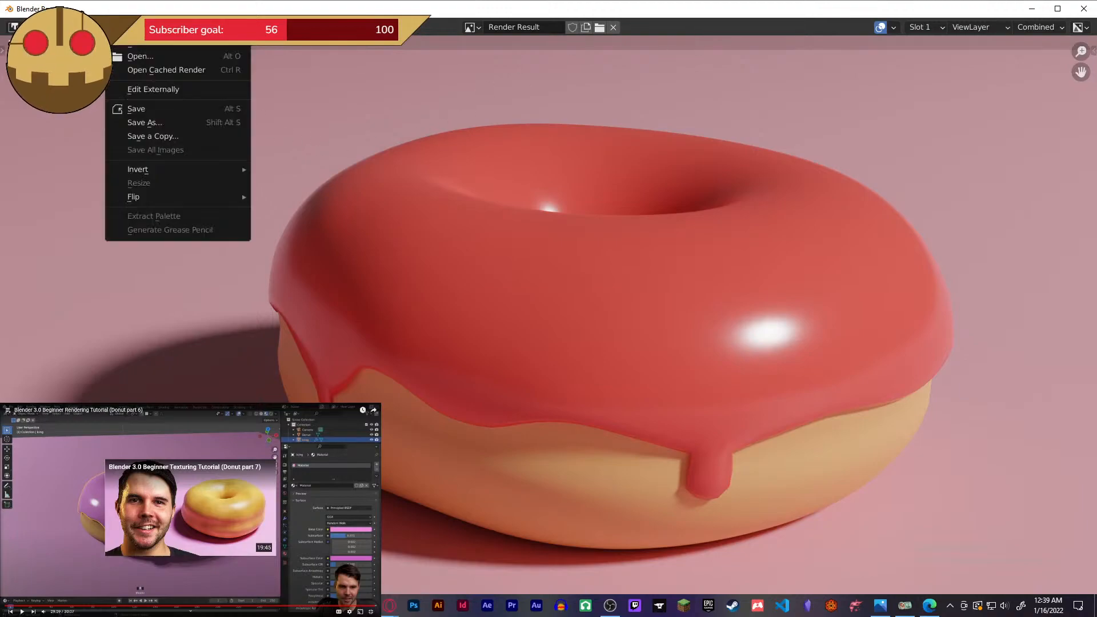
pyautogui.click(163, 111)
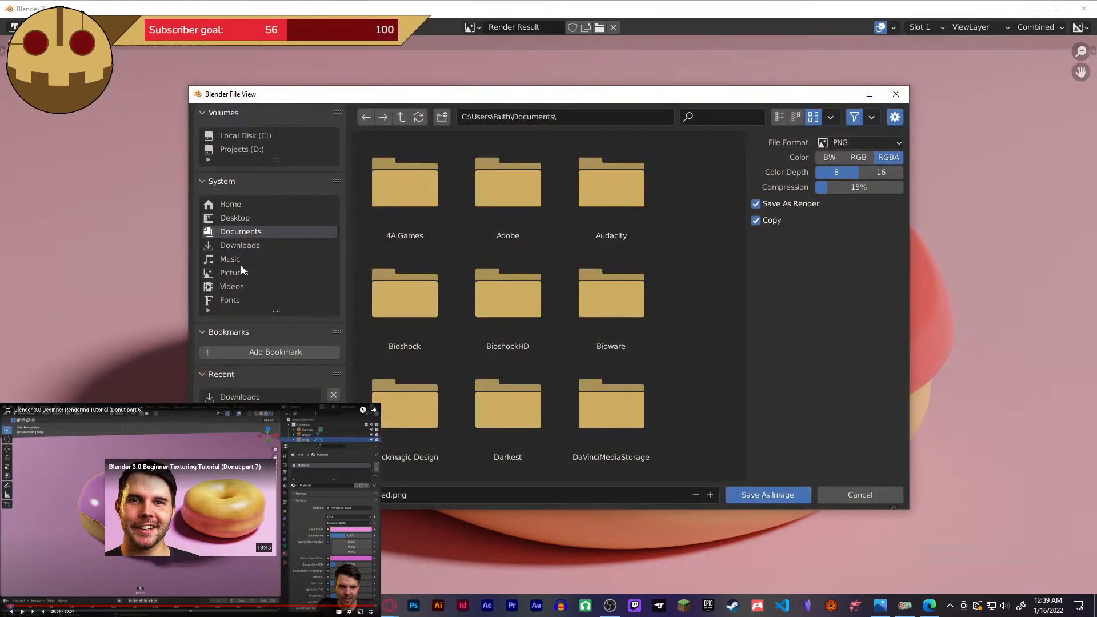
pyautogui.click(266, 151)
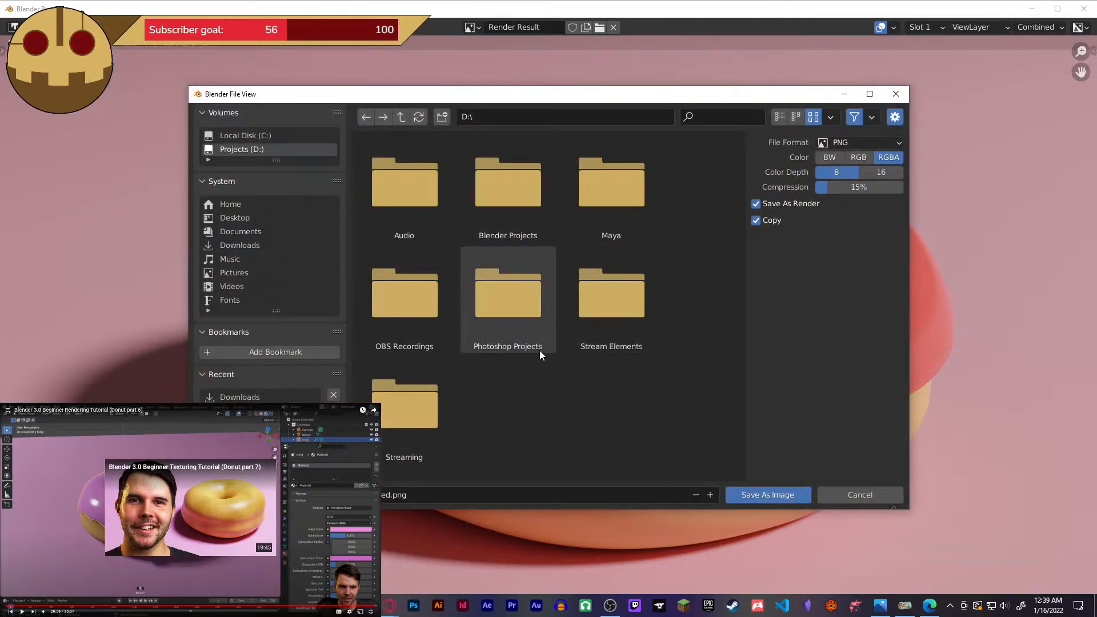
pyautogui.doubleClick(510, 208)
pyautogui.doubleClick(510, 208)
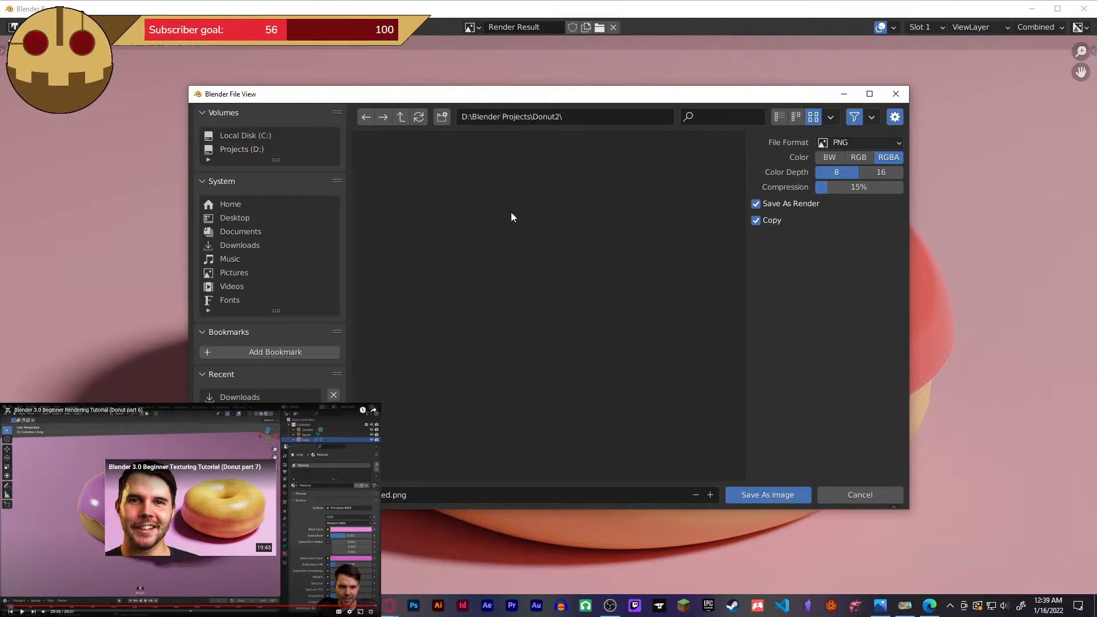
# - Create a new folder named Renders inside the Donut2 folder
pyautogui.rightClick(531, 276)
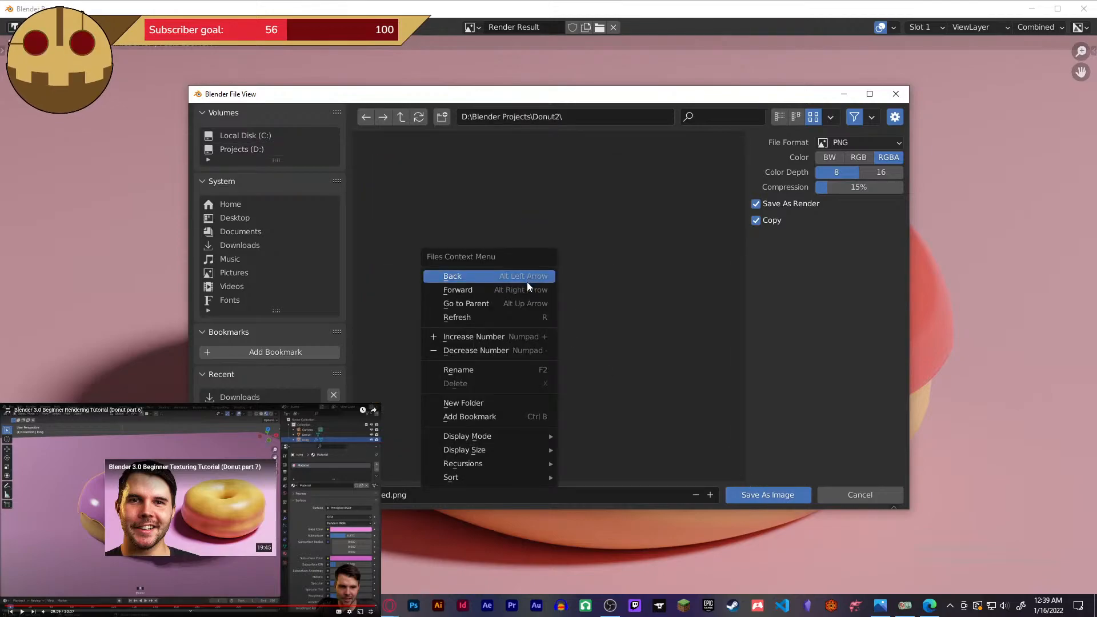
pyautogui.click(498, 402)
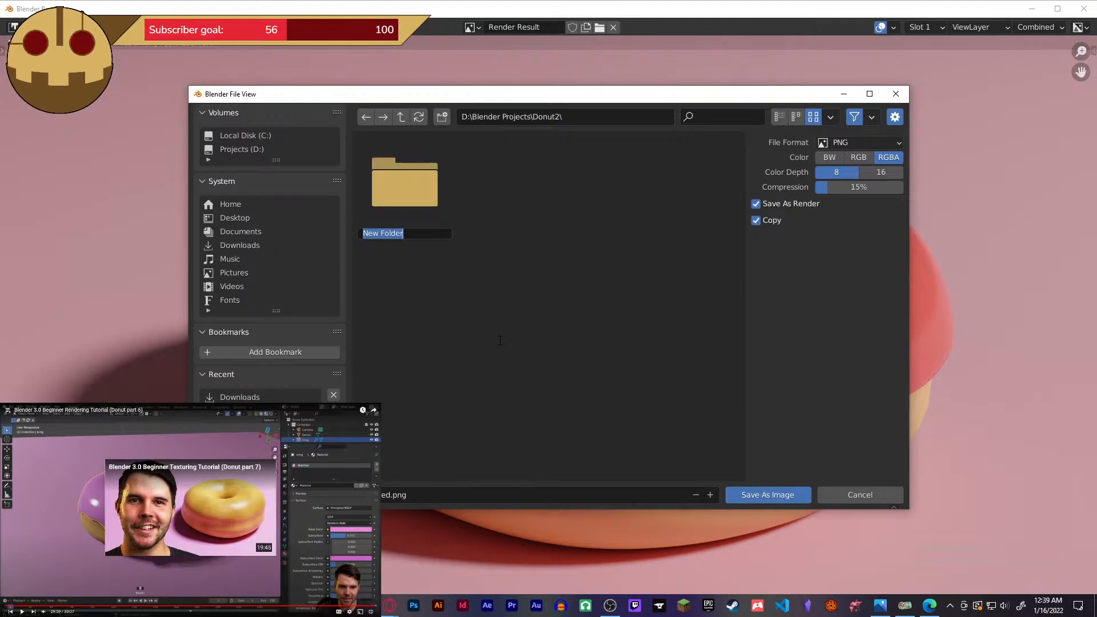
pyautogui.write('Export')
pyautogui.write('s')
pyautogui.press('BackSpace')
pyautogui.press('BackSpace')
pyautogui.press('BackSpace')
pyautogui.press('BackSpace')
pyautogui.press('BackSpace')
pyautogui.press('BackSpace')
pyautogui.write('Renders')
pyautogui.press('Return')
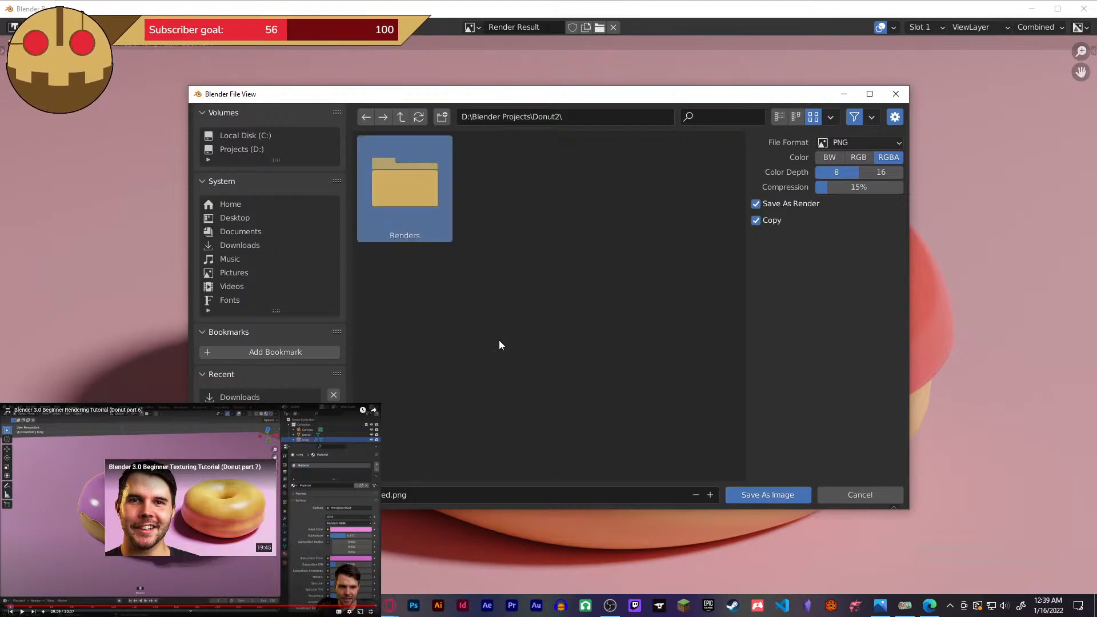
# - Save the rendered image as a PNG in the Renders folder and close the render window
pyautogui.doubleClick(423, 205)
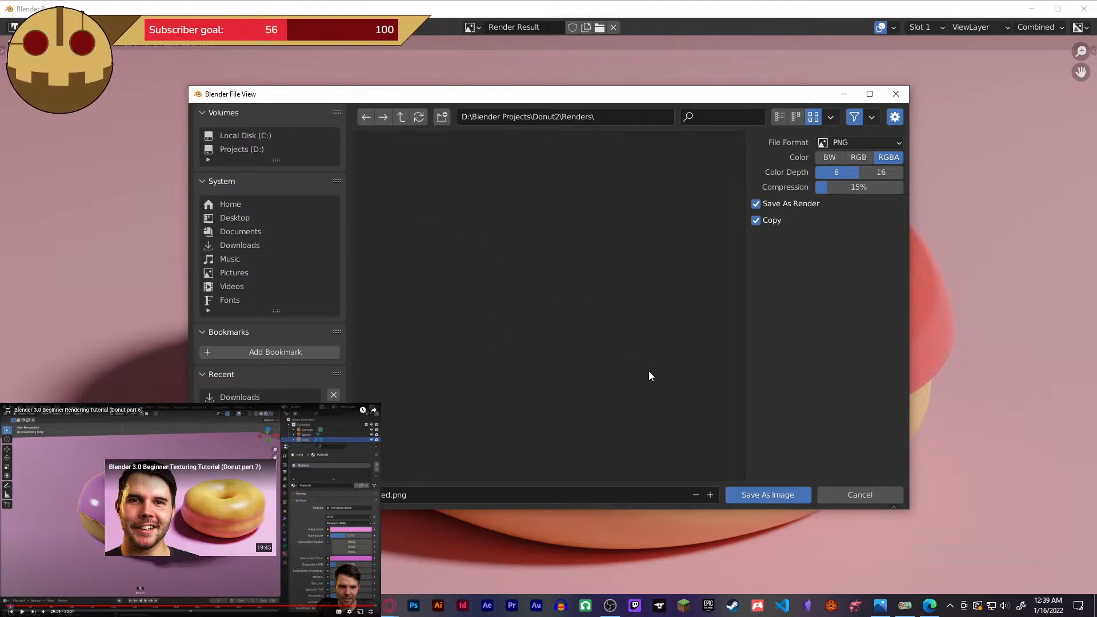
pyautogui.click(748, 496)
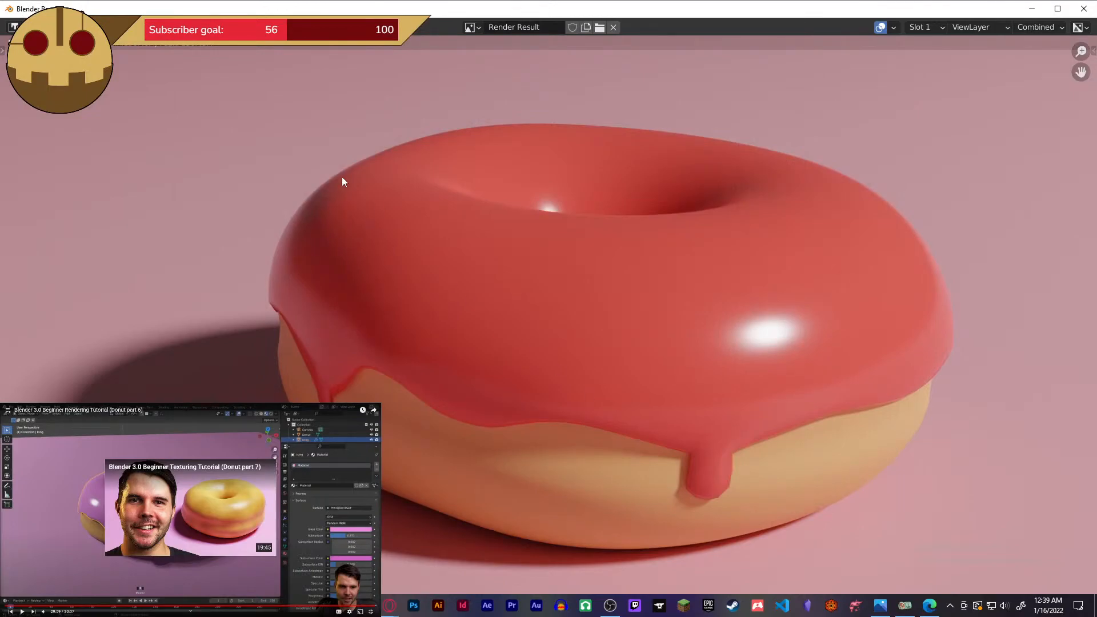
pyautogui.click(1083, 9)
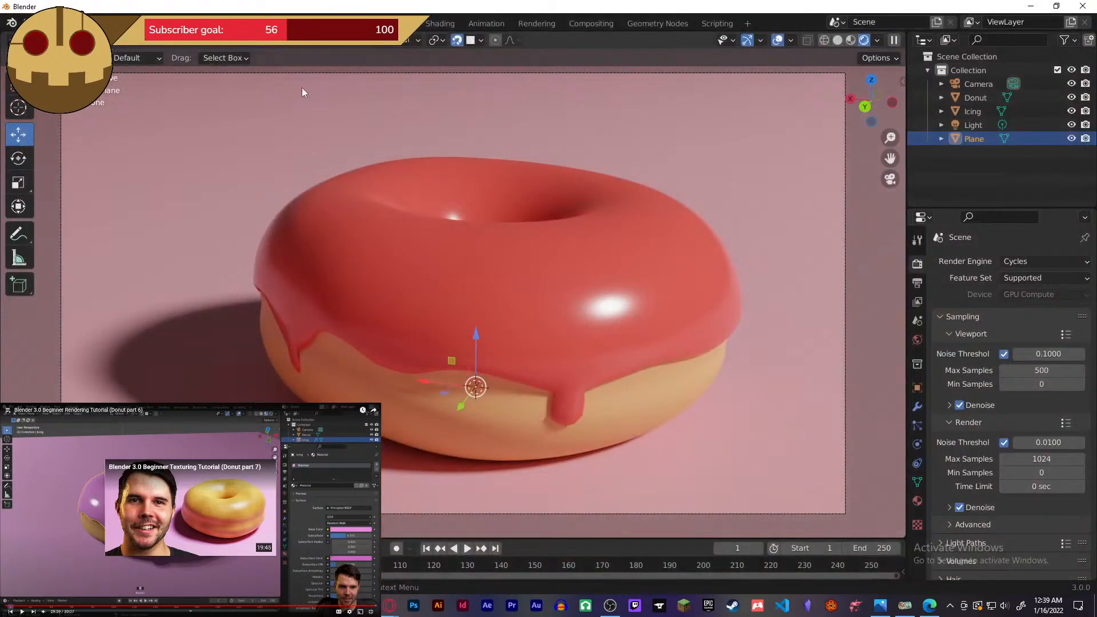
# - Start saving the project under a new name and browse to D:\Blender Projects\Donut2
pyautogui.click(24, 21)
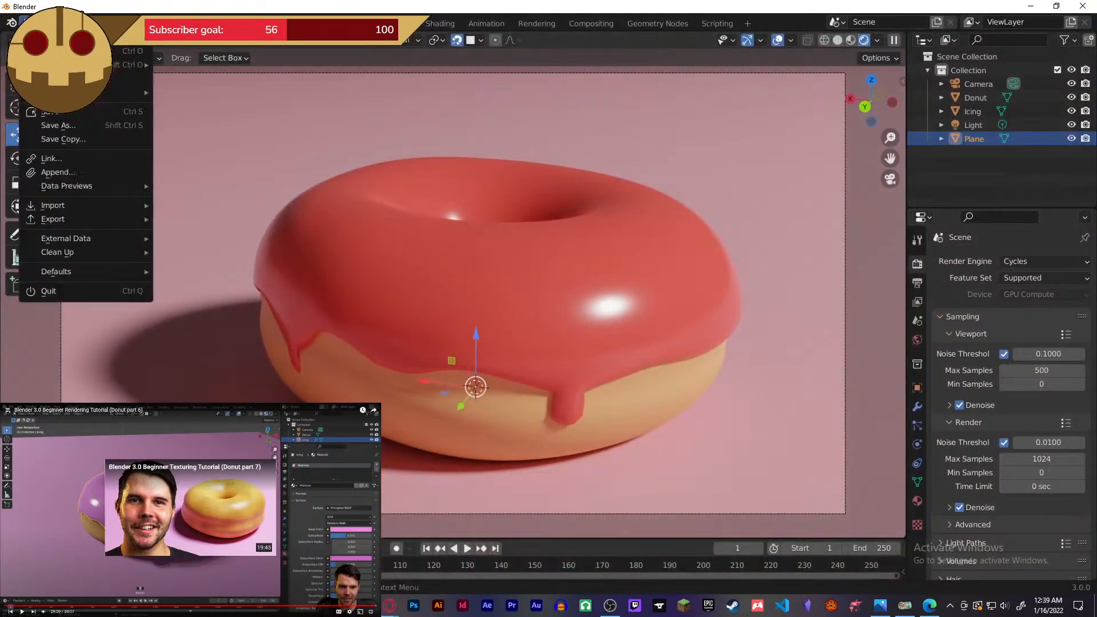
pyautogui.click(67, 122)
pyautogui.click(221, 150)
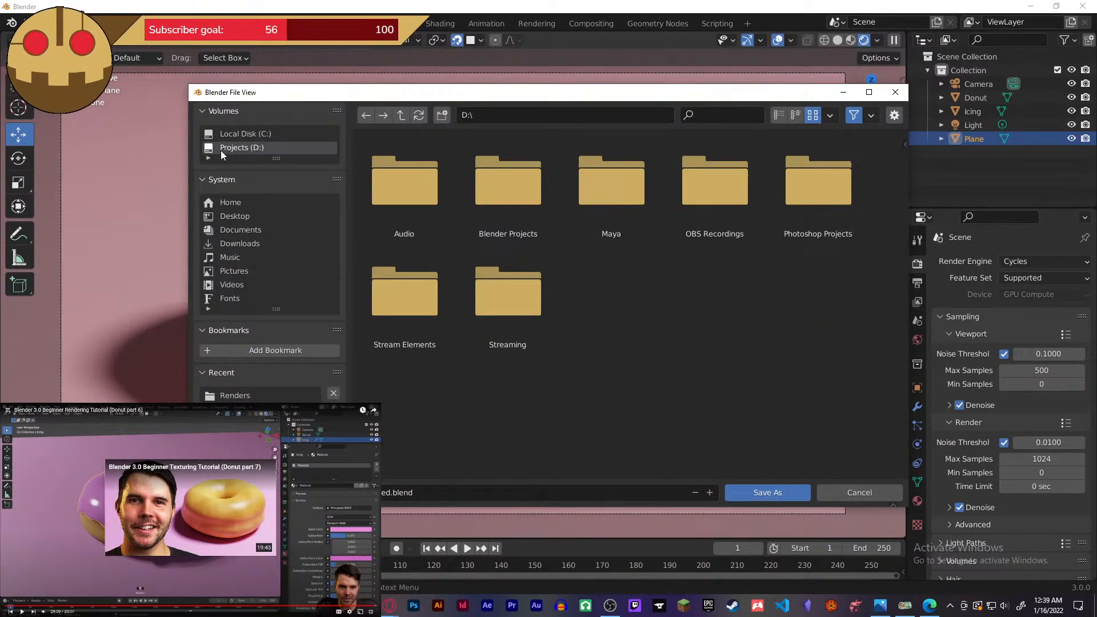
pyautogui.doubleClick(527, 197)
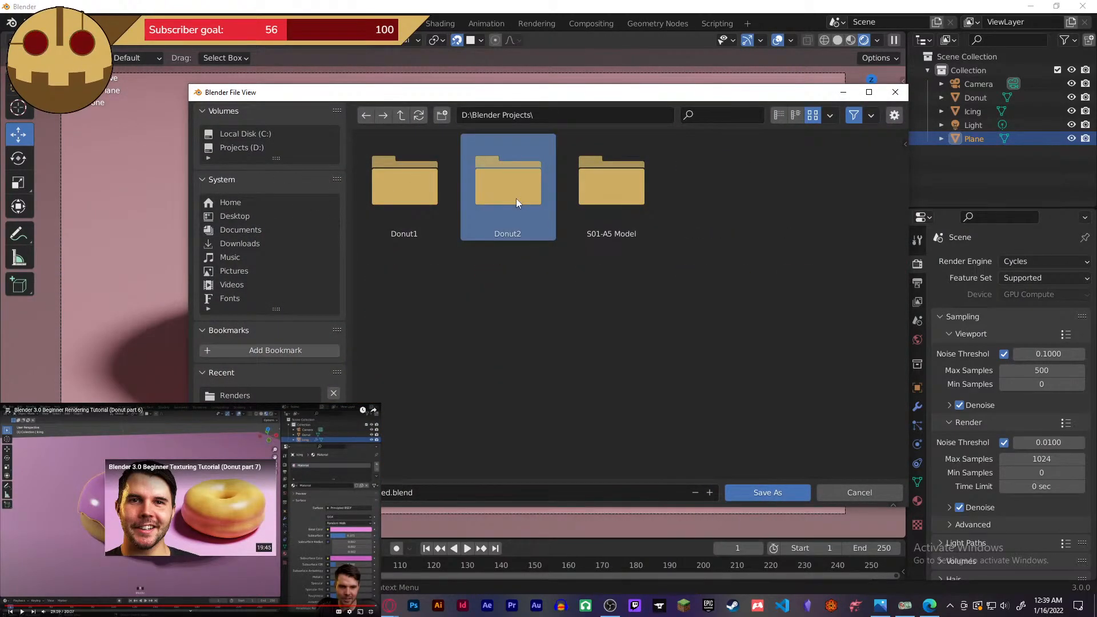
pyautogui.doubleClick(516, 197)
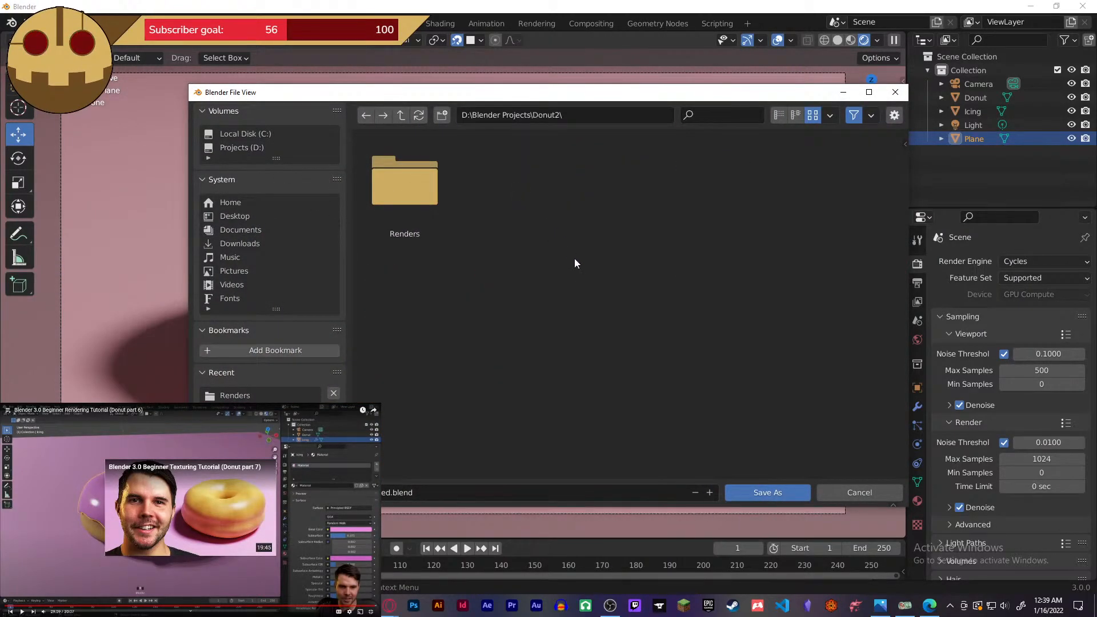
# - Name the project file Donut2.1.blend and save it in the Donut2 folder
pyautogui.click(392, 492)
pyautogui.click(393, 495)
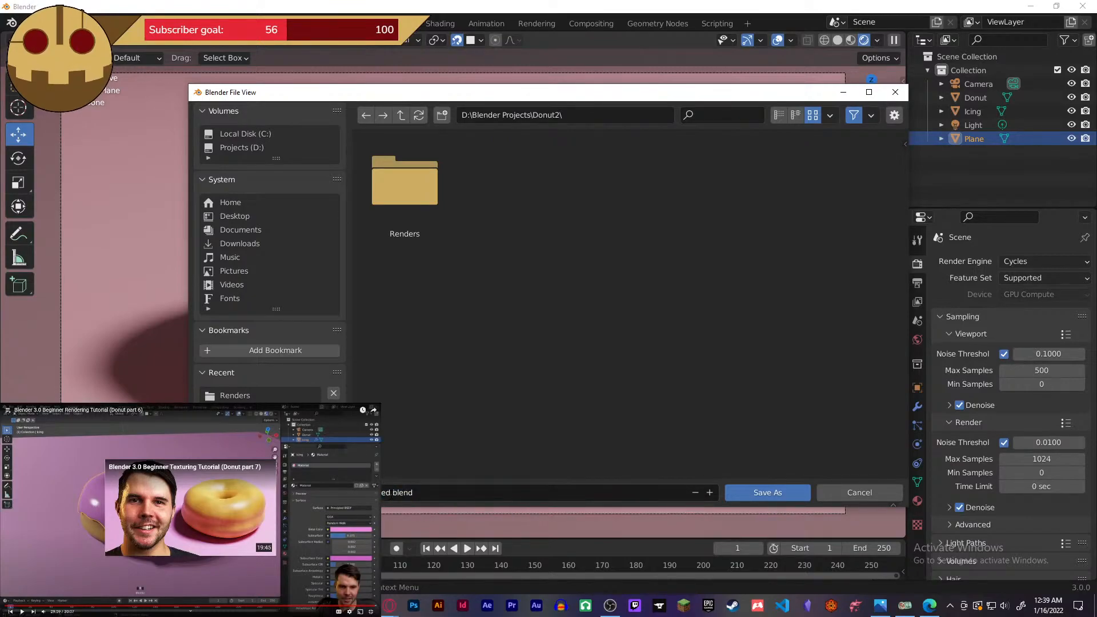
pyautogui.press('BackSpace')
pyautogui.press('BackSpace')
pyautogui.press('BackSpace')
pyautogui.press('BackSpace')
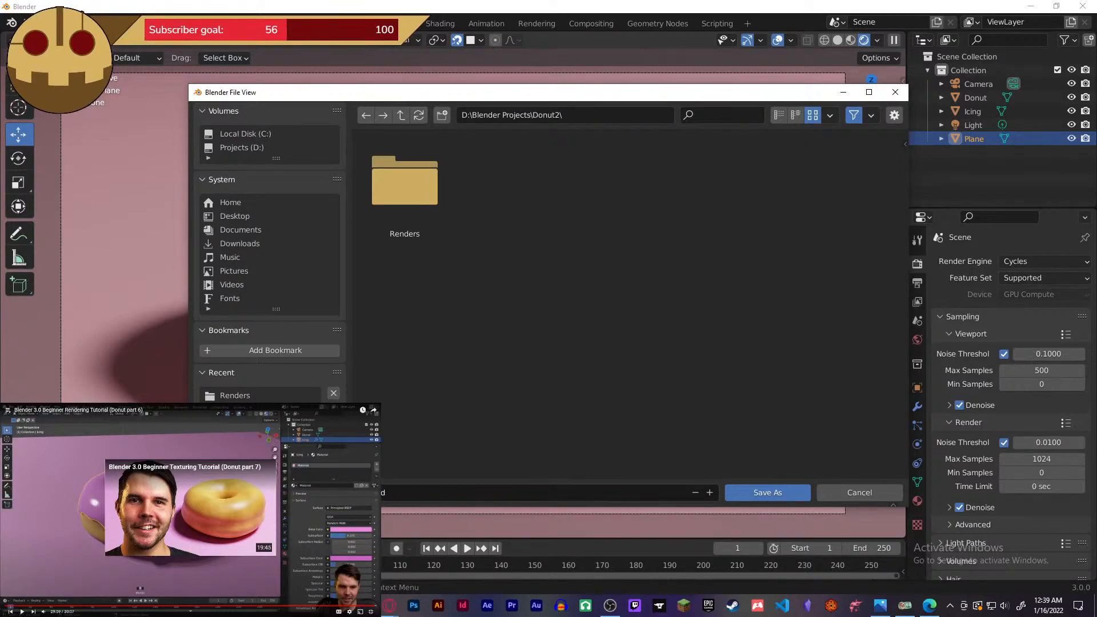
pyautogui.press('BackSpace')
pyautogui.write('.1.blen')
pyautogui.click(767, 493)
pyautogui.click(767, 493)
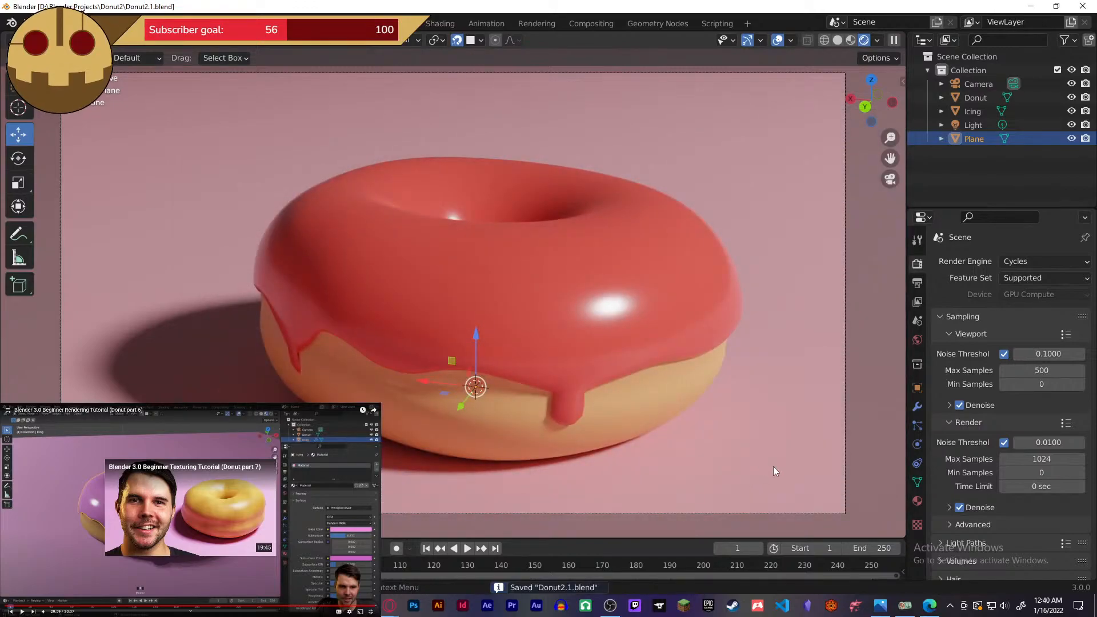
# - Open File Explorer to check the saved render, and switch back to Blender
pyautogui.press('super+e')
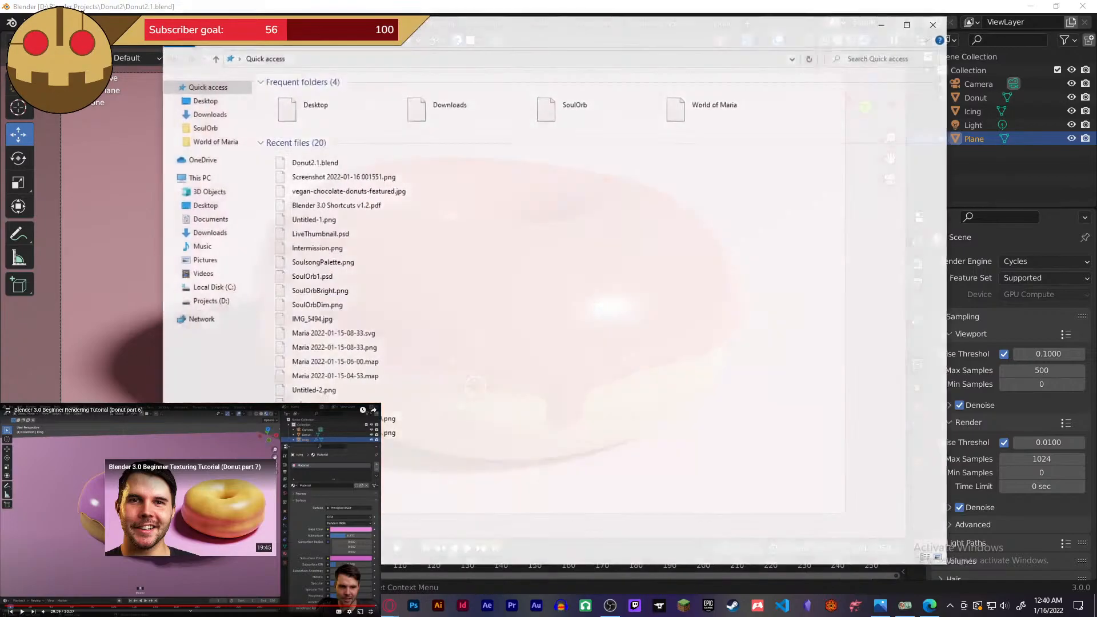
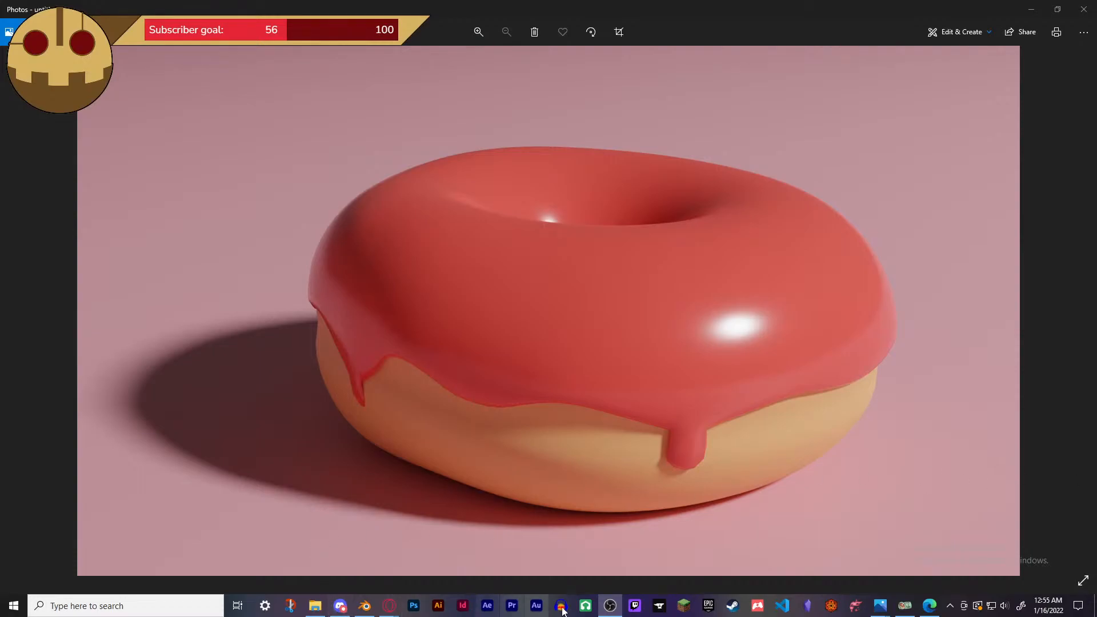
pyautogui.click(372, 608)
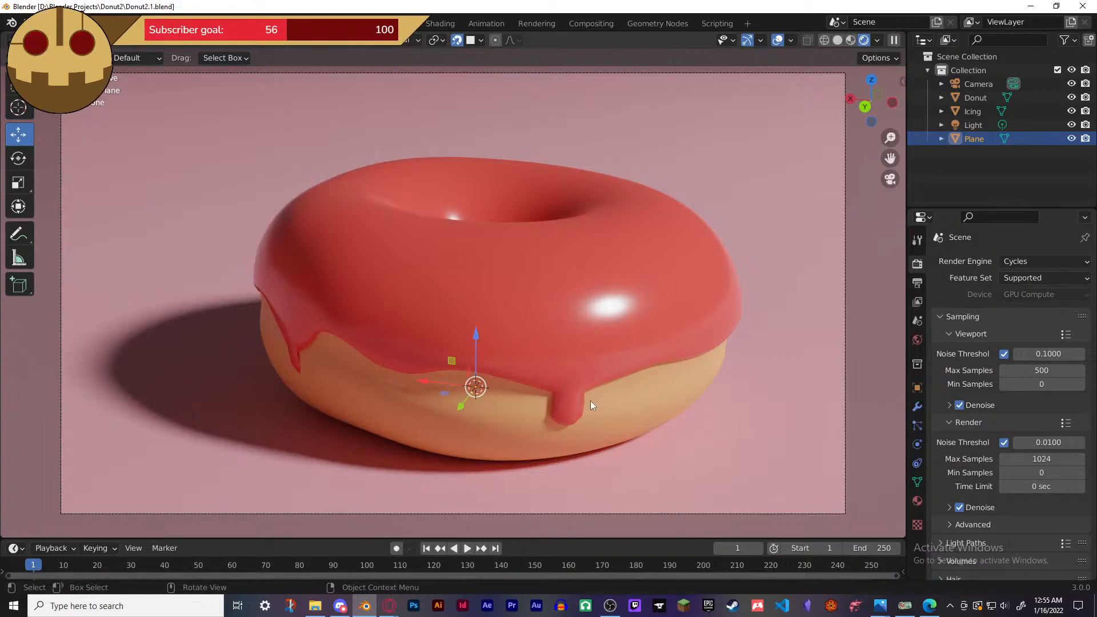
# - Select the icing, examine its drips up close from several sides of the donut, and clear the selection
pyautogui.moveTo(537, 351); pyautogui.dragTo(519, 407, button='middle')
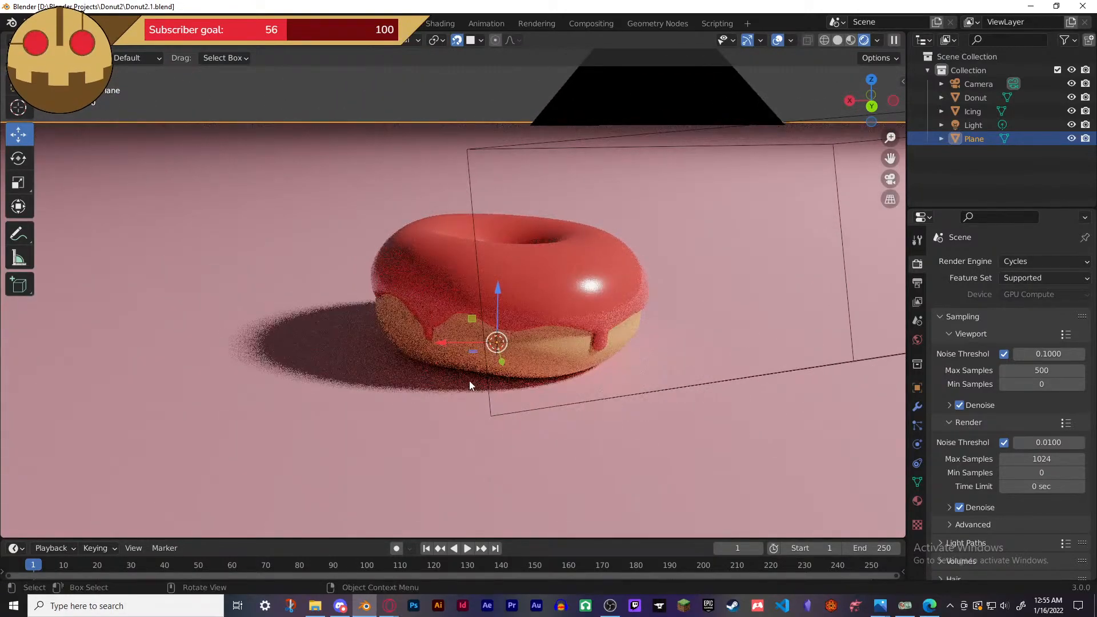
pyautogui.scroll(1, 469, 380)
pyautogui.scroll(5, 421, 341)
pyautogui.moveTo(420, 341); pyautogui.dragTo(388, 397, button='middle')
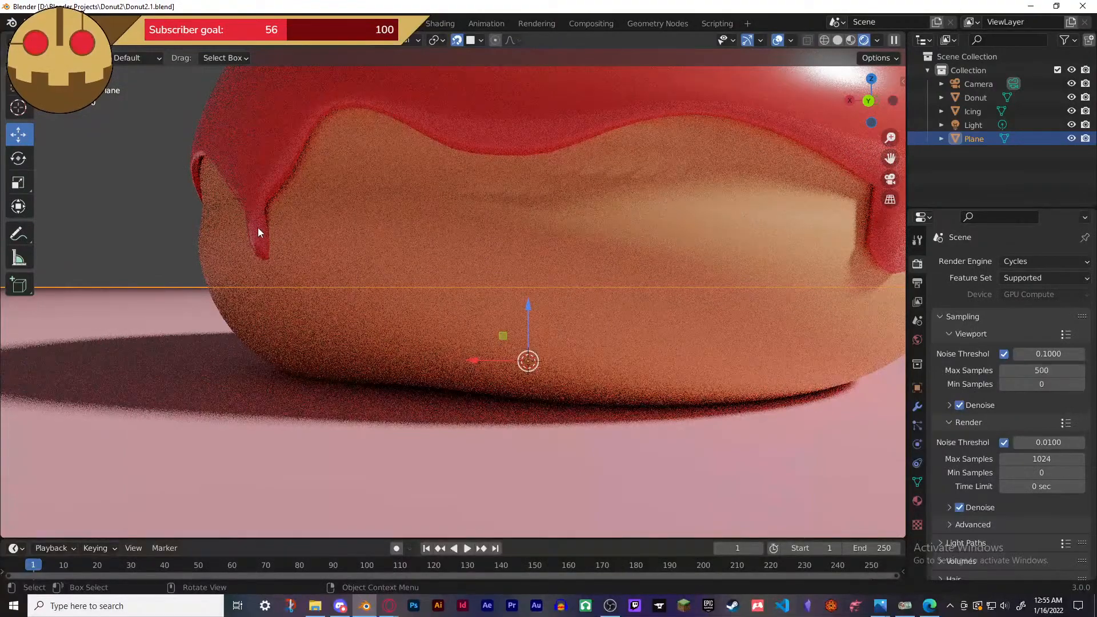
pyautogui.click(258, 227)
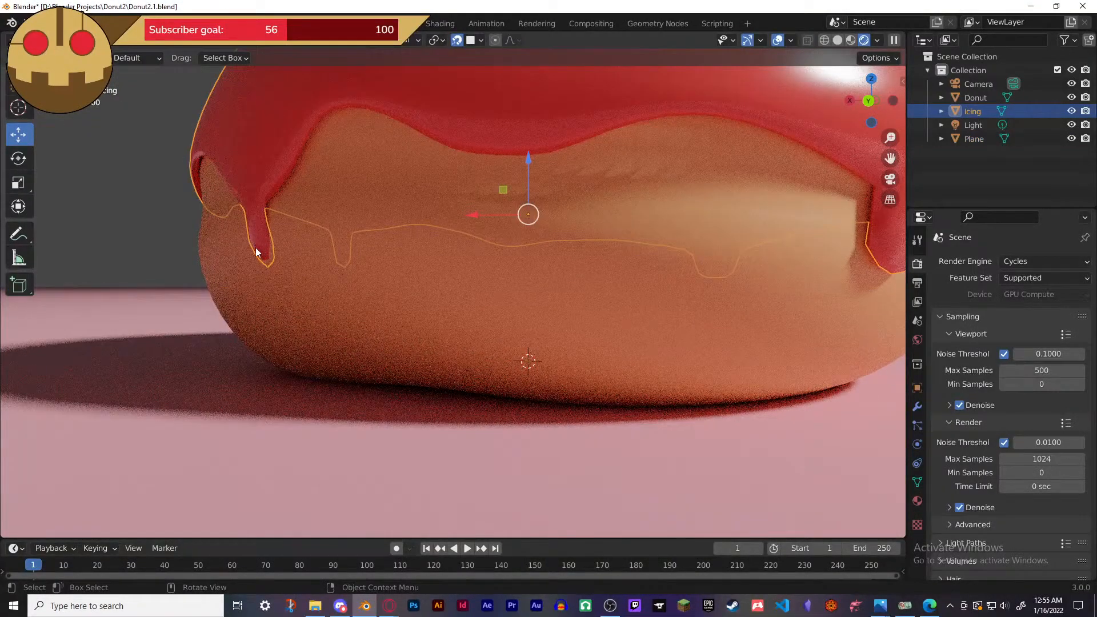
pyautogui.moveTo(271, 255); pyautogui.dragTo(677, 259, button='middle')
pyautogui.scroll(-2, 477, 255)
pyautogui.scroll(6, 478, 259)
pyautogui.click(447, 225)
pyautogui.click(448, 225)
pyautogui.moveTo(365, 261); pyautogui.dragTo(540, 262, button='middle')
pyautogui.scroll(-10, 540, 263)
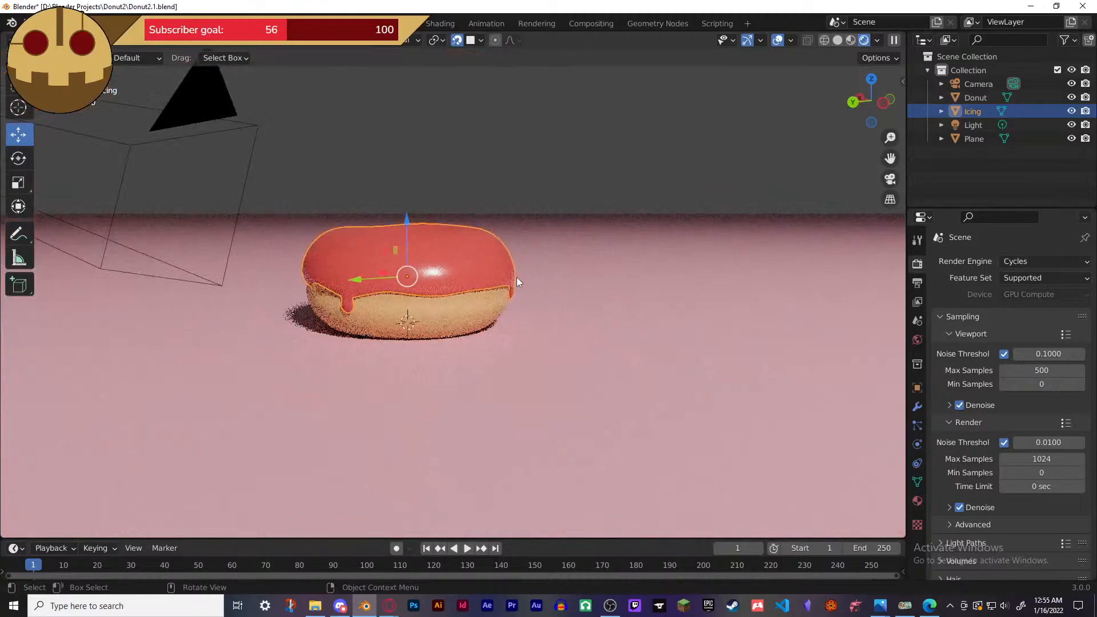
pyautogui.moveTo(451, 324); pyautogui.dragTo(616, 359, button='middle')
pyautogui.click(657, 149)
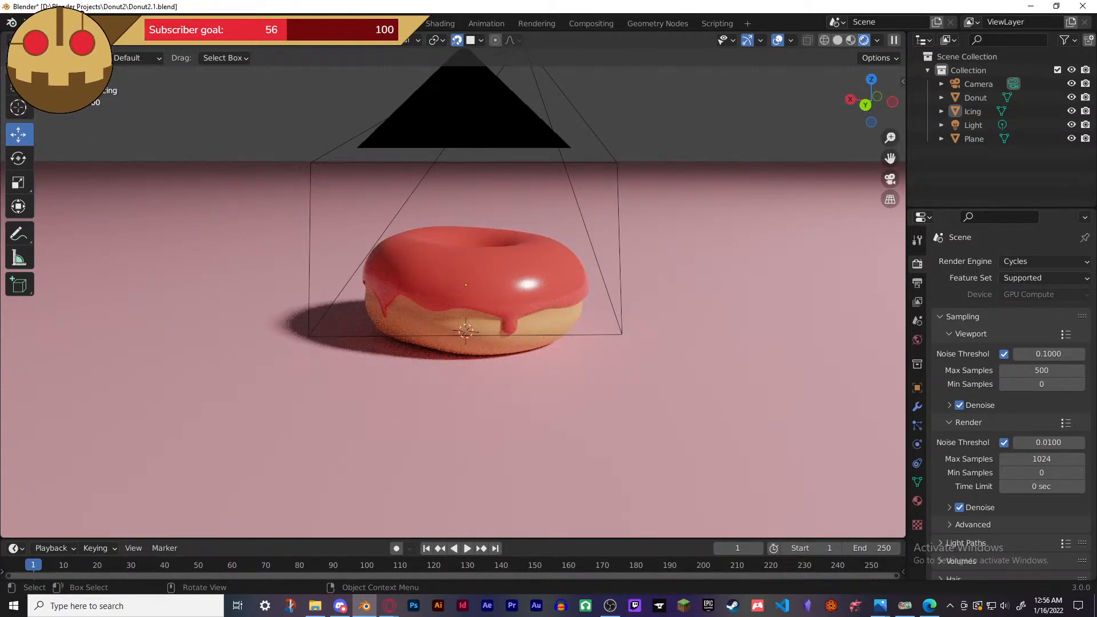
# - Save the project as a new version named Donut2.2.blend in the Donut2 folder
pyautogui.click(24, 20)
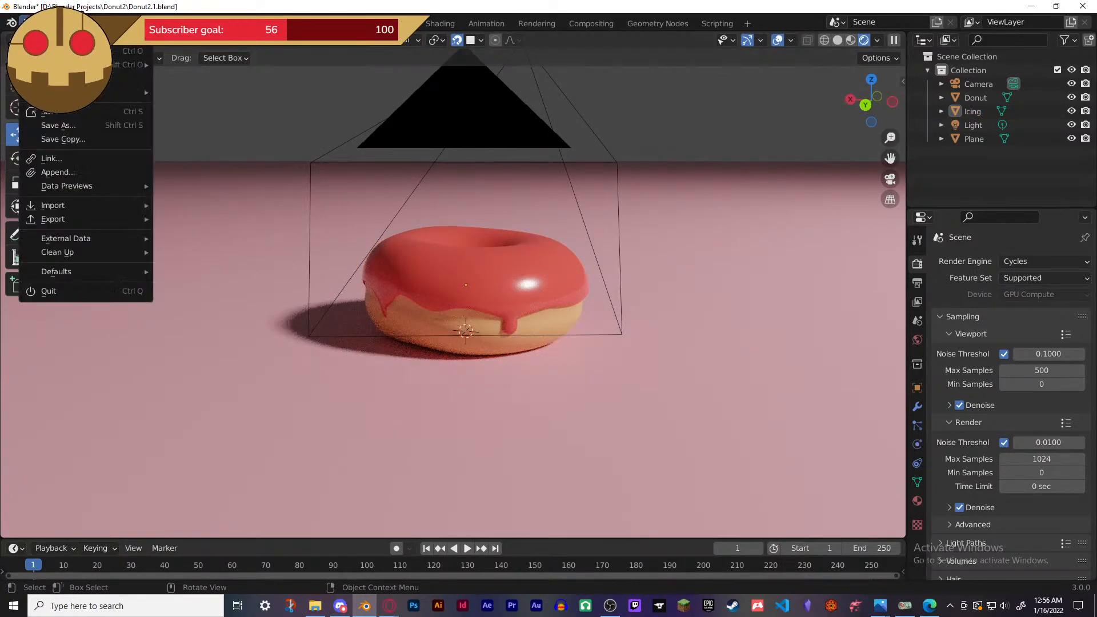
pyautogui.click(74, 124)
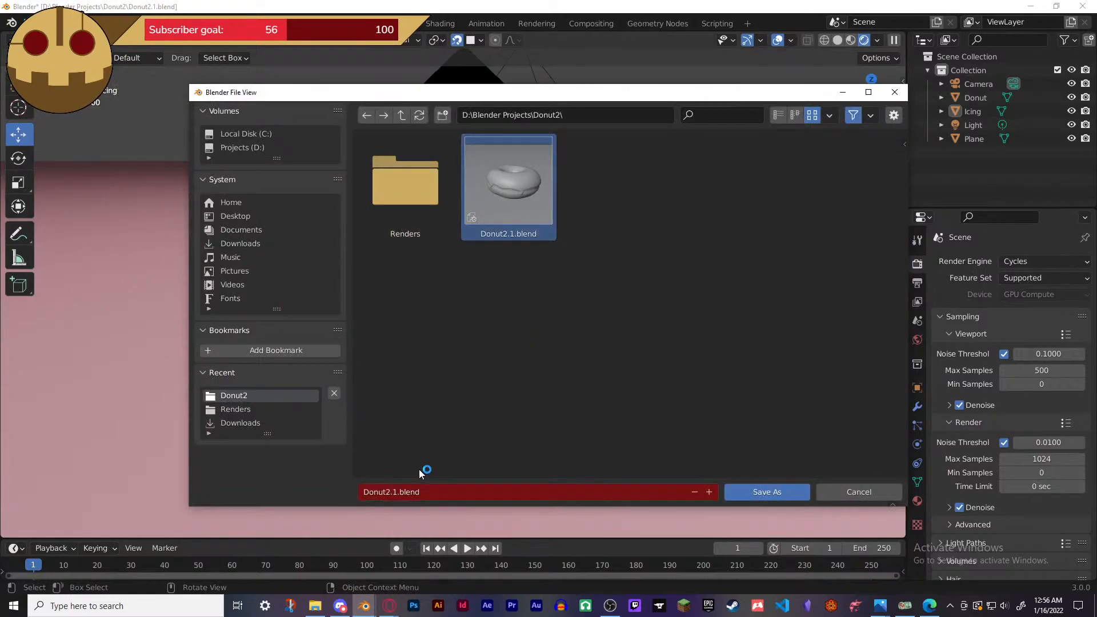
pyautogui.click(396, 490)
pyautogui.click(397, 492)
pyautogui.press('BackSpace')
pyautogui.press('BackSpace')
pyautogui.write('.2')
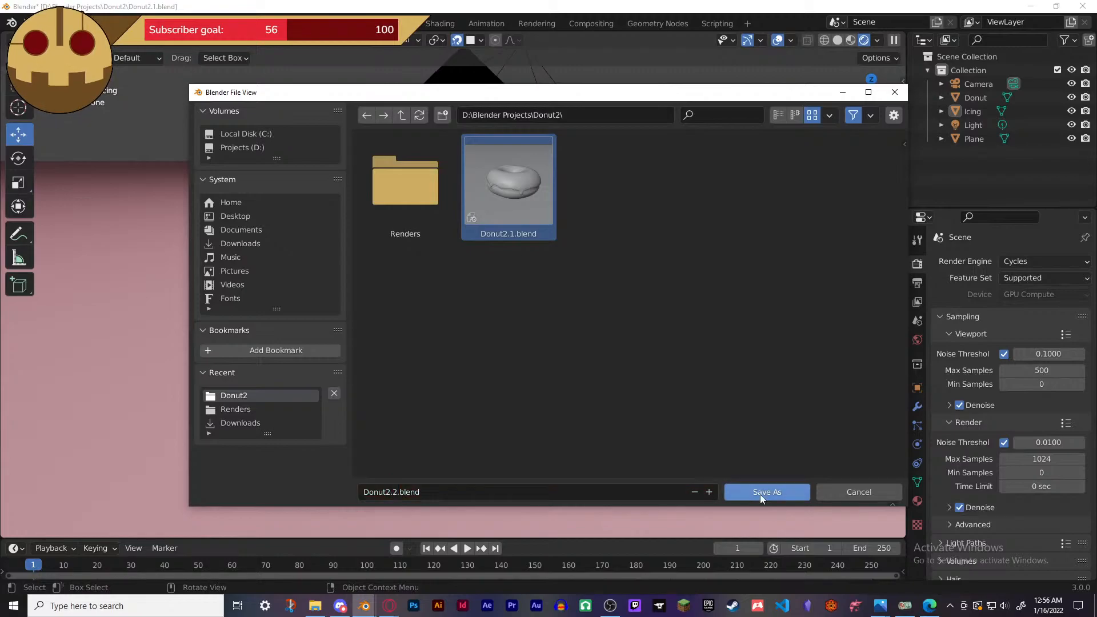
pyautogui.click(773, 492)
# - Start a new General file with the default cube scene
pyautogui.moveTo(210, 319); pyautogui.dragTo(503, 285, button='middle')
pyautogui.click(27, 22)
pyautogui.moveTo(69, 37)
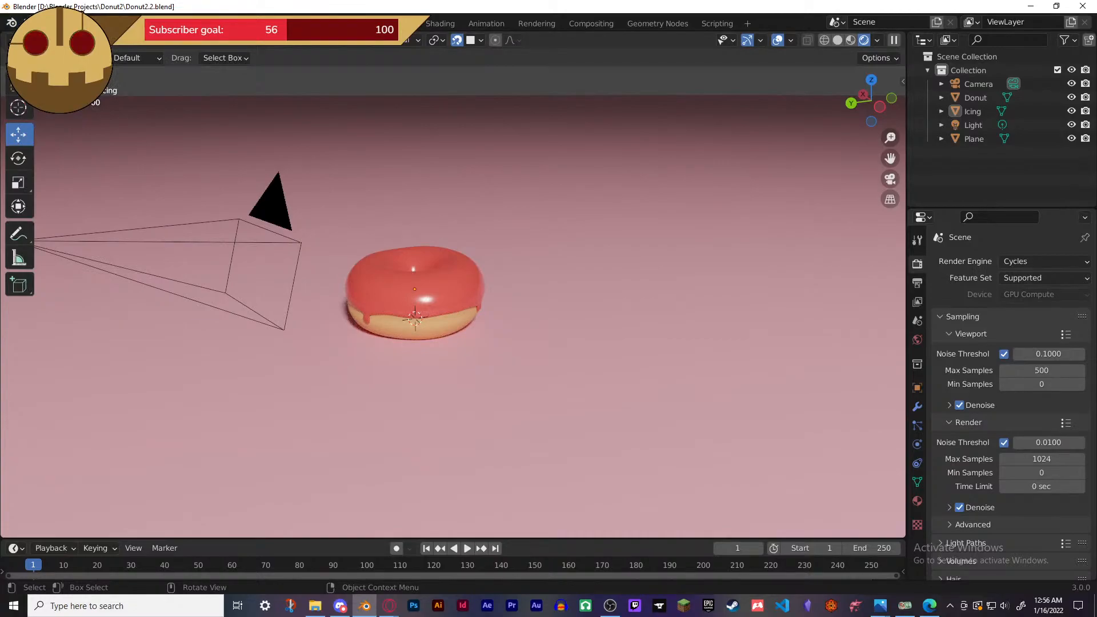
pyautogui.click(29, 23)
pyautogui.click(29, 22)
pyautogui.click(197, 37)
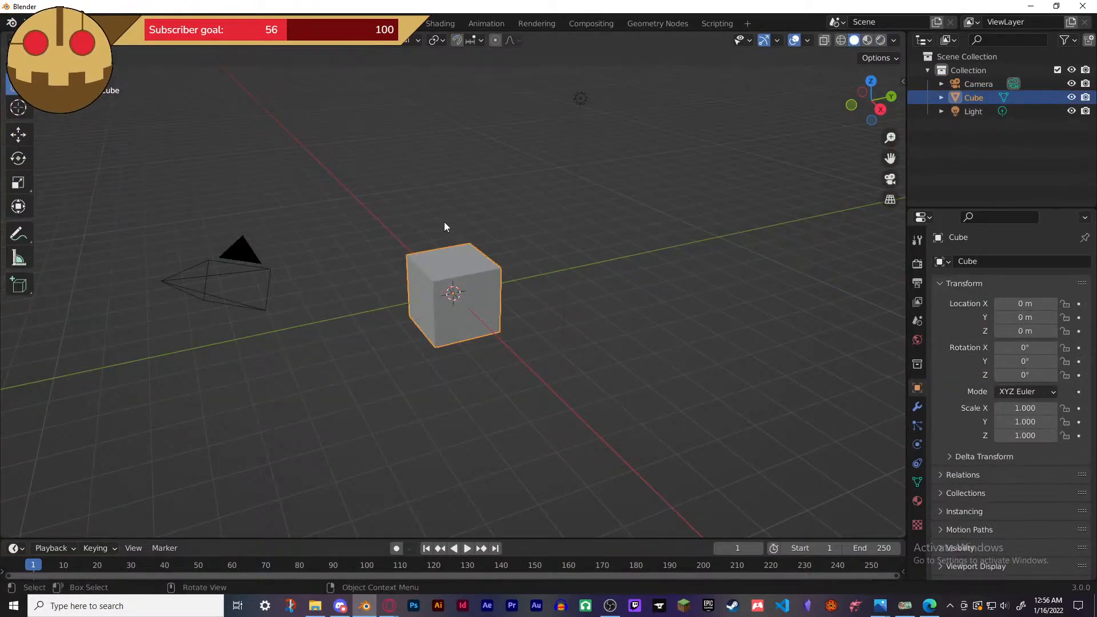
pyautogui.moveTo(481, 256); pyautogui.dragTo(507, 259, button='middle')
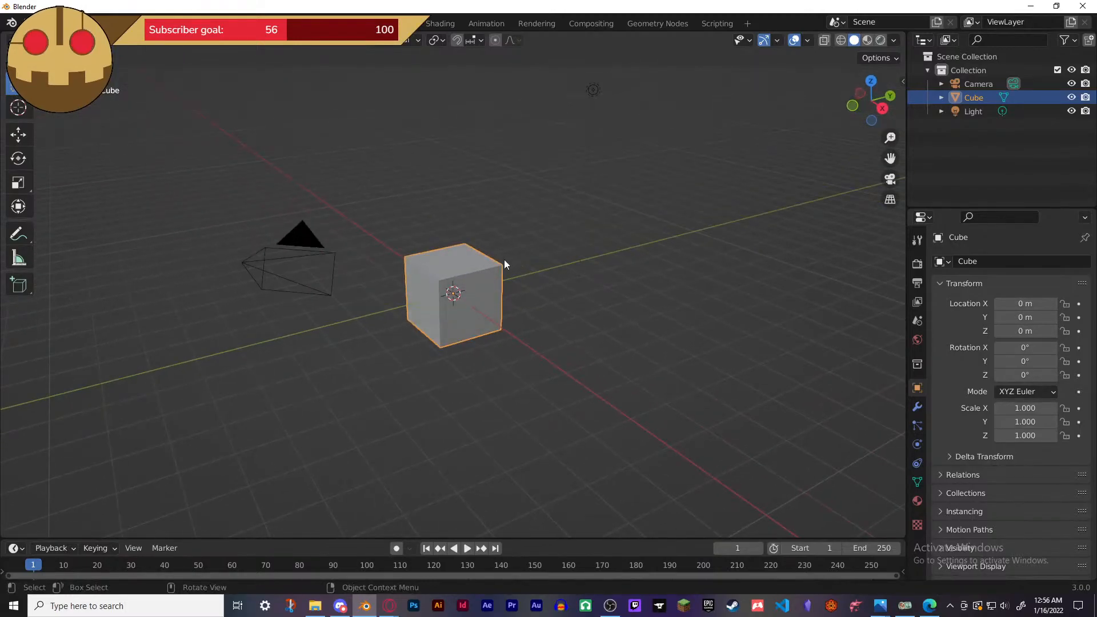
# - Delete the default cube and add a torus mesh at the origin in its place
pyautogui.press('Delete')
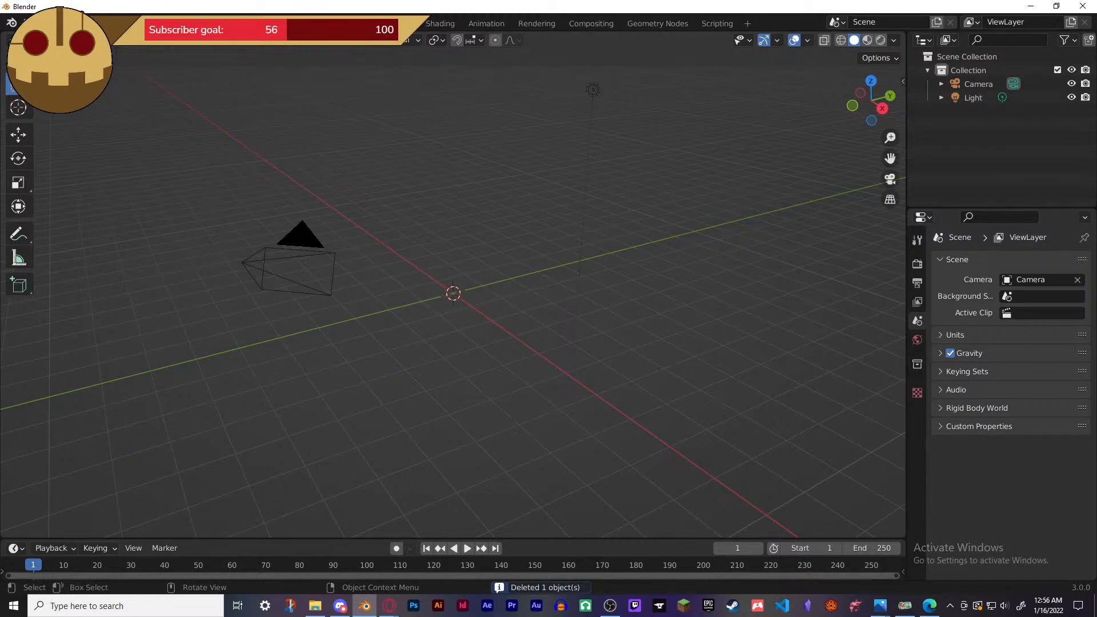
pyautogui.hotkey('shift', 'a')
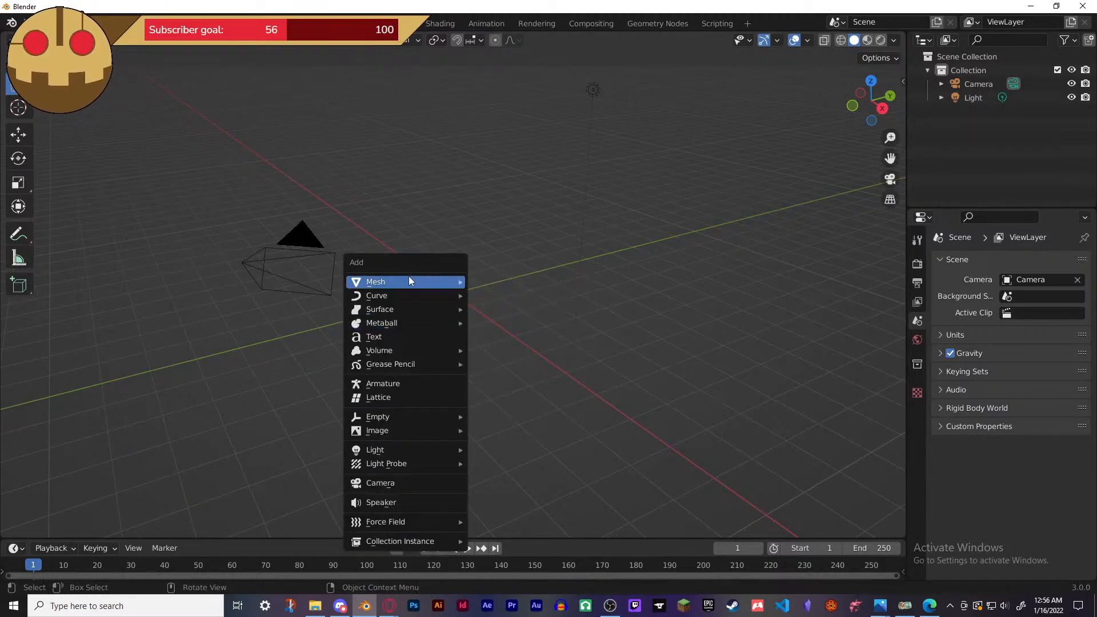
pyautogui.moveTo(409, 282)
pyautogui.click(509, 375)
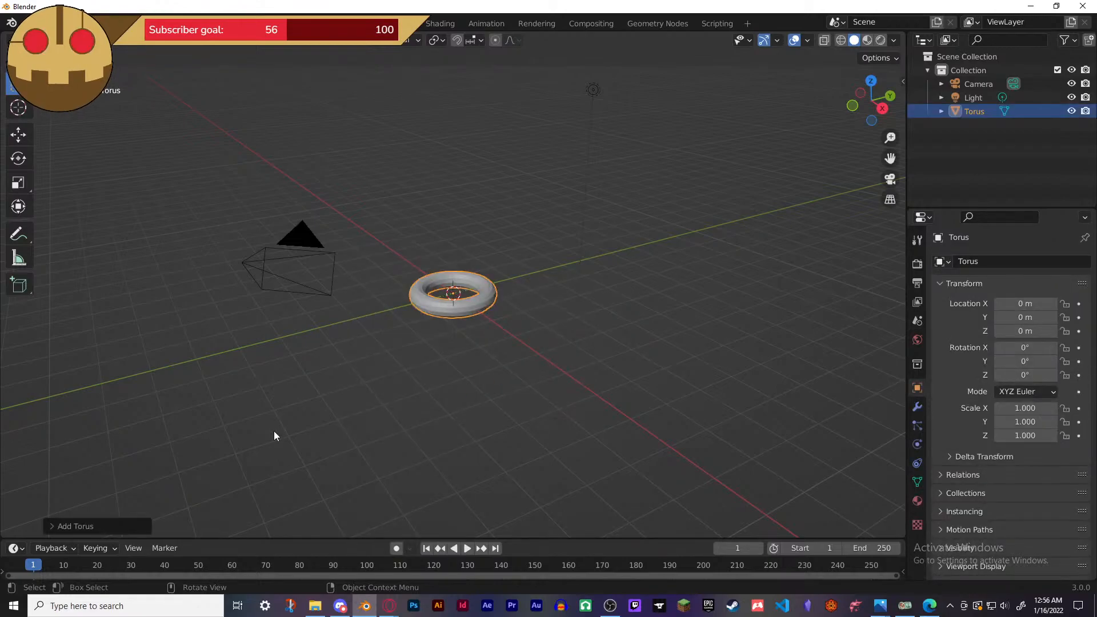
# - Set the new torus's major radius to 0.4 m to make it a thick donut shape with a small hole
pyautogui.click(103, 526)
pyautogui.moveTo(176, 339); pyautogui.dragTo(197, 354)
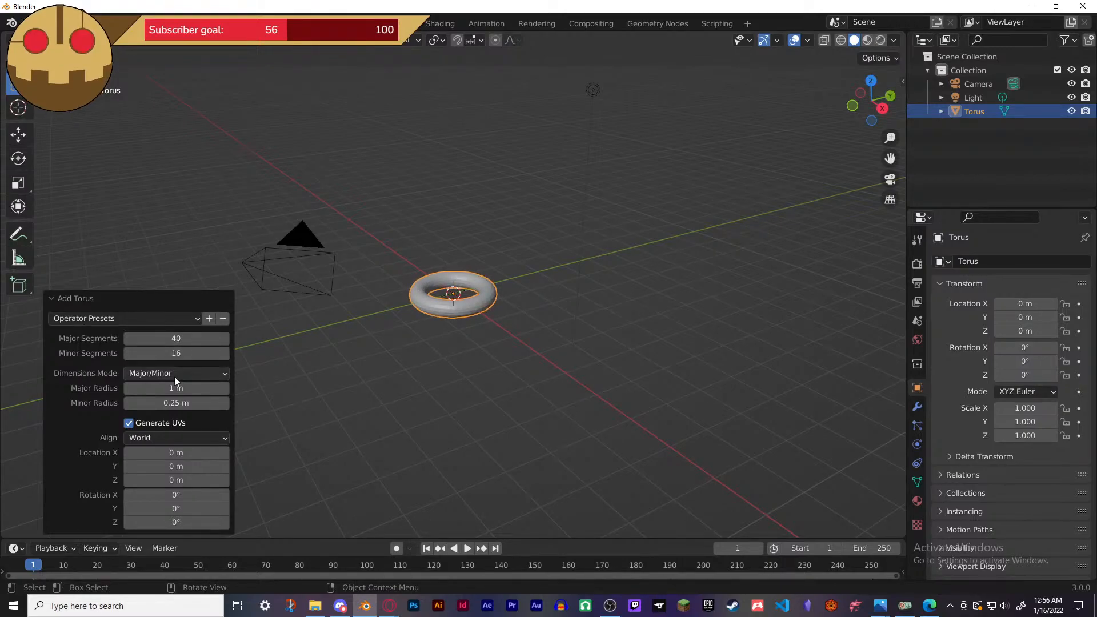
pyautogui.moveTo(176, 388); pyautogui.dragTo(151, 388)
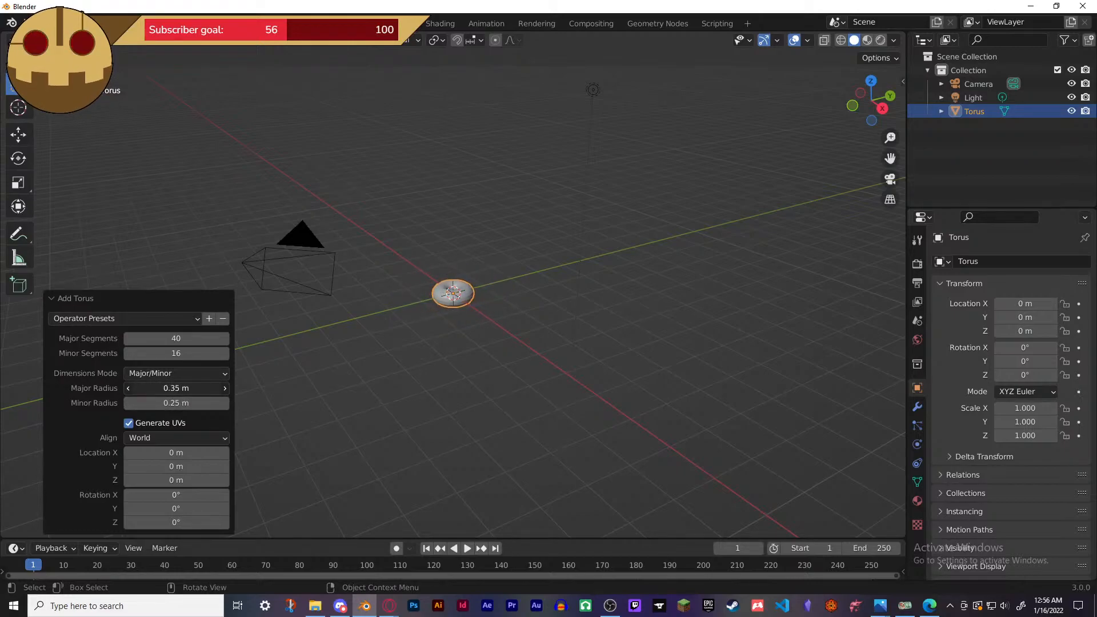
pyautogui.press('KP_Decimal')
pyautogui.scroll(-5, 442, 345)
pyautogui.moveTo(504, 268); pyautogui.dragTo(524, 305, button='middle')
pyautogui.moveTo(180, 388)
pyautogui.mouseDown()
pyautogui.moveTo(166, 388)
pyautogui.moveTo(186, 388)
pyautogui.mouseUp()
pyautogui.moveTo(464, 394); pyautogui.dragTo(479, 370, button='middle')
pyautogui.scroll(-5, 468, 264)
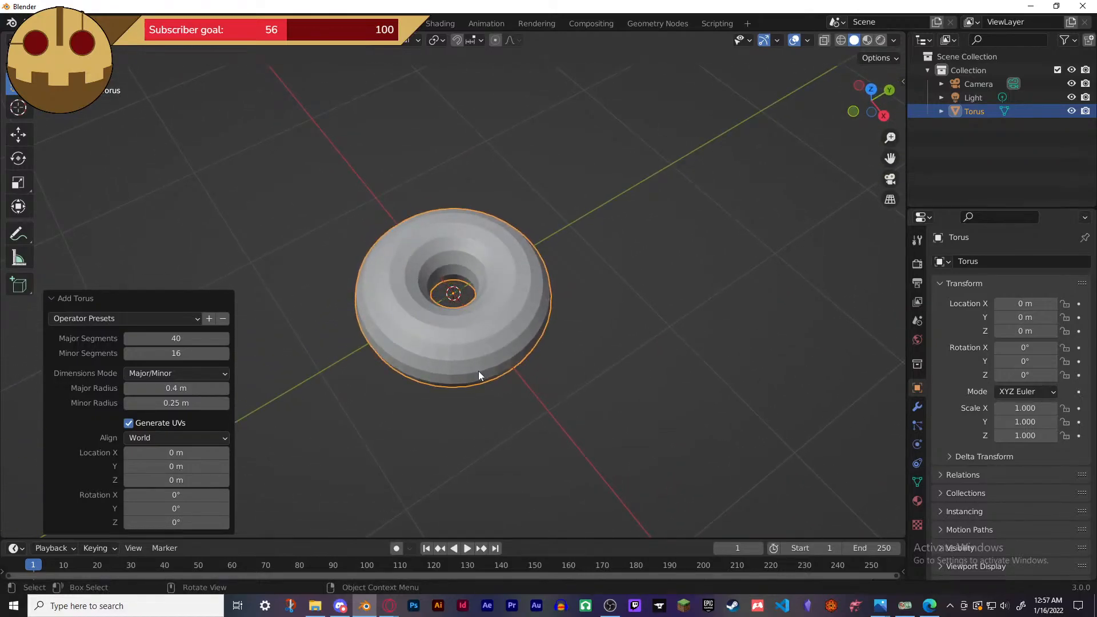
pyautogui.scroll(4, 480, 374)
pyautogui.click(346, 346)
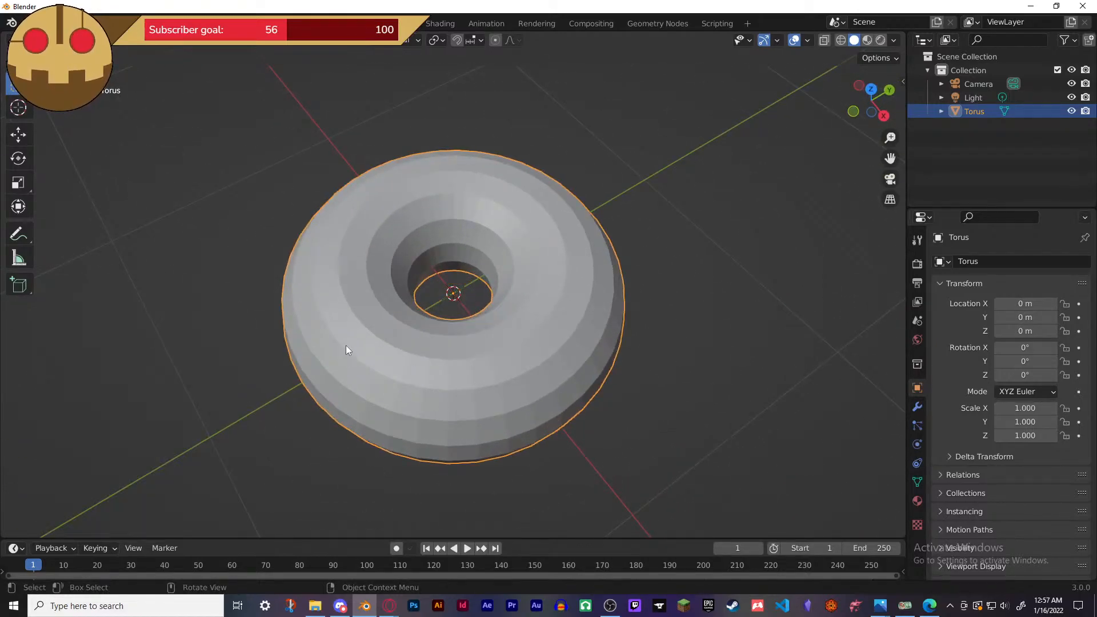
# - Set the torus's X and Y dimensions to 0.1 m each
pyautogui.moveTo(560, 340); pyautogui.dragTo(564, 316, button='middle')
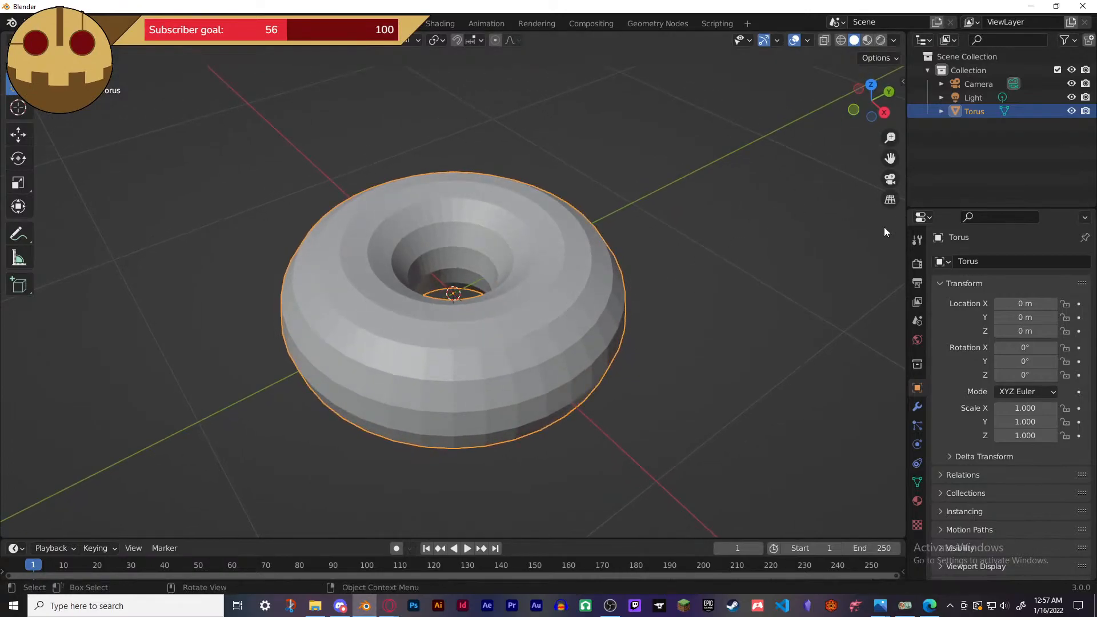
pyautogui.press('n')
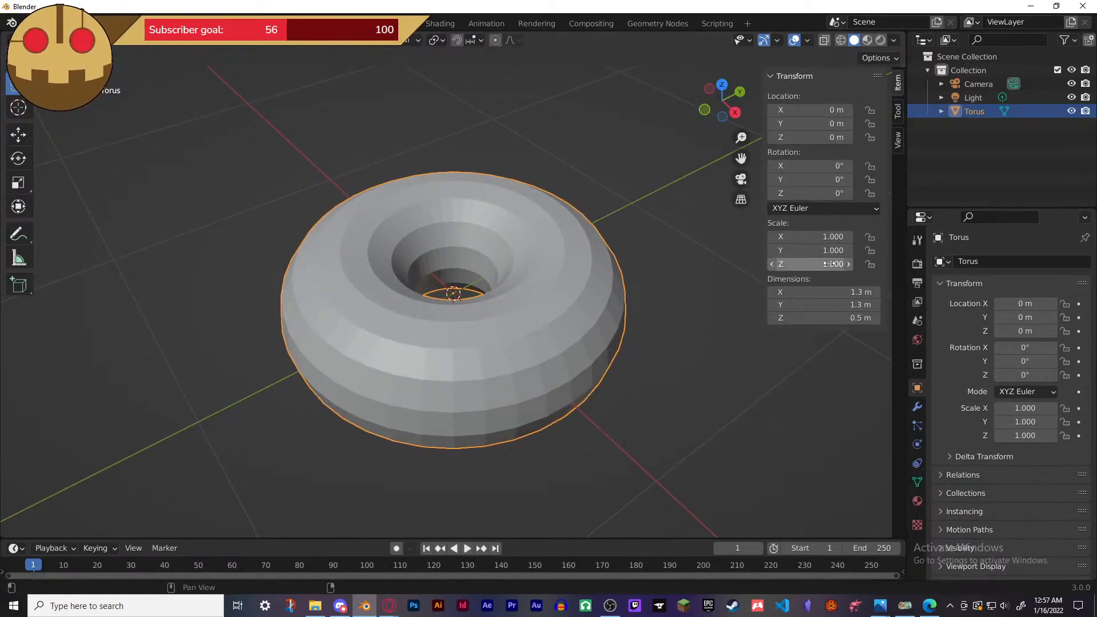
pyautogui.click(818, 292)
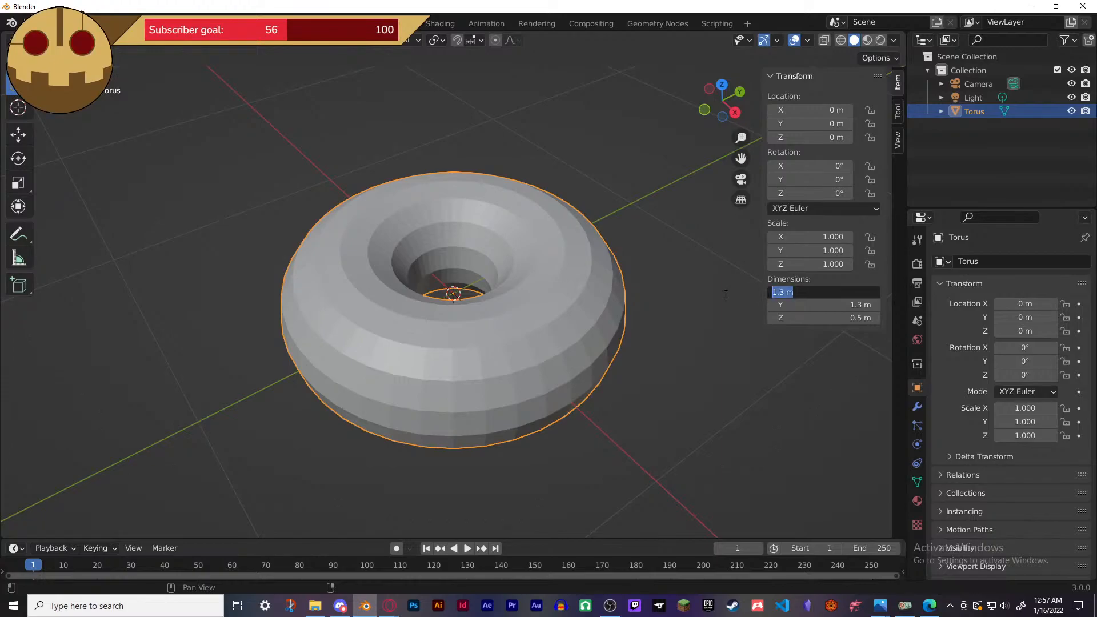
pyautogui.press('BackSpace')
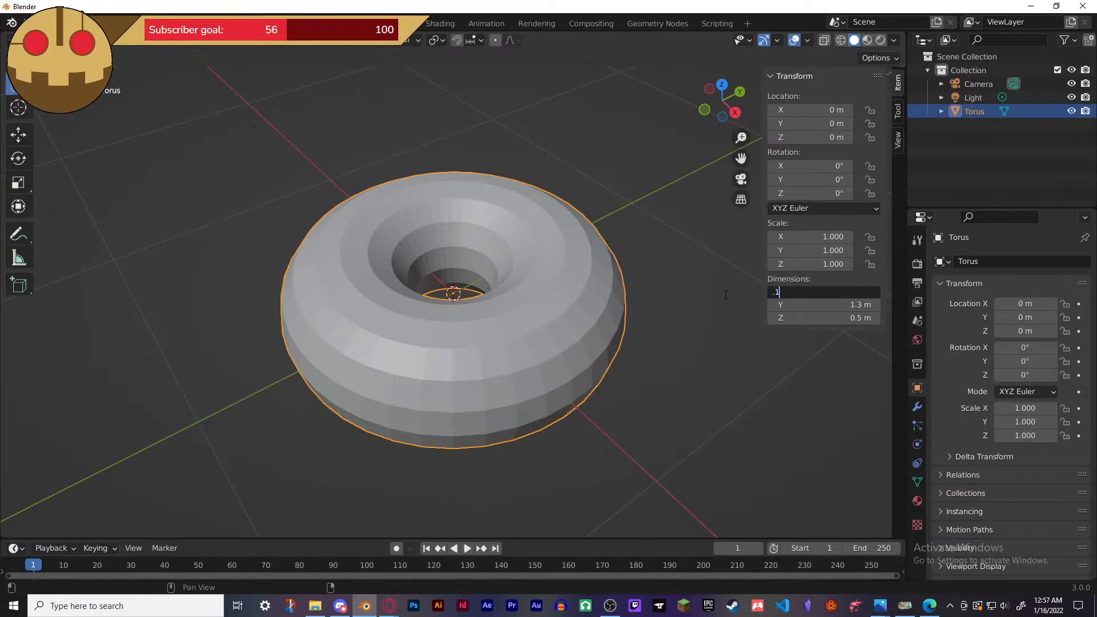
pyautogui.write('.1')
pyautogui.press('Return')
pyautogui.click(855, 305)
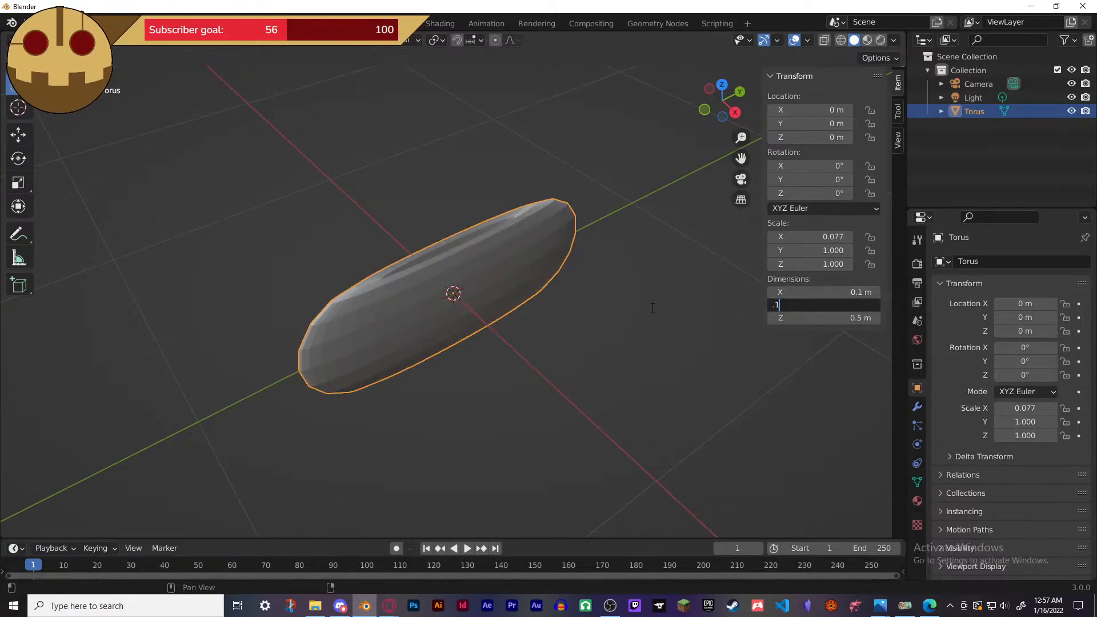
pyautogui.write('.1')
pyautogui.press('Return')
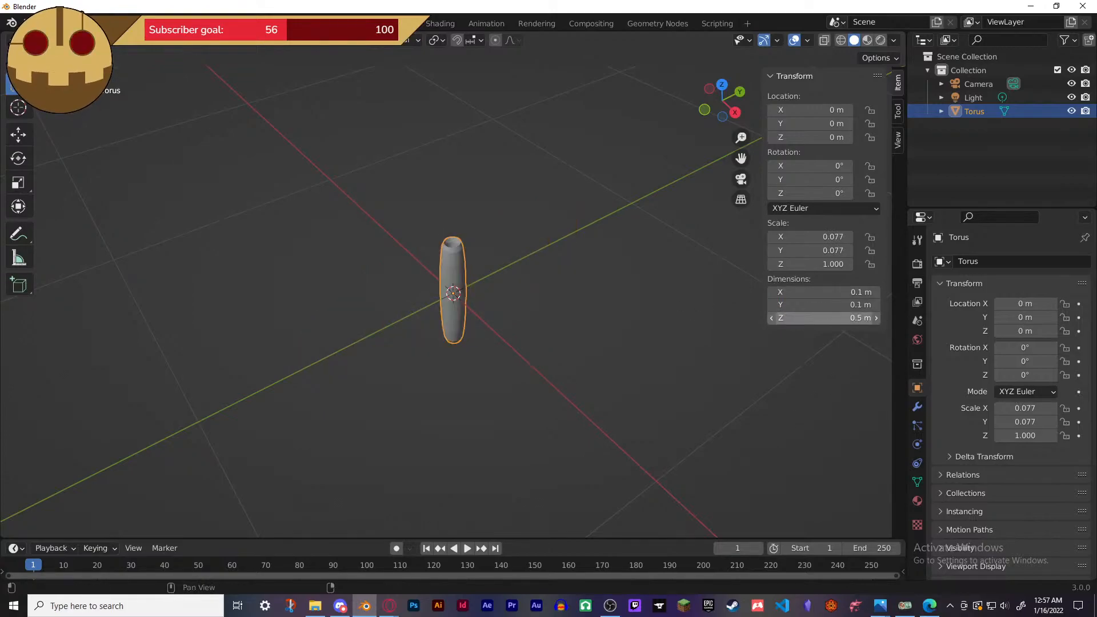
# - Set the torus's Z dimension to 0.05 m, reduce it to 0.04 m, and clear the selection
pyautogui.click(858, 318)
pyautogui.press('Left')
pyautogui.press('Right')
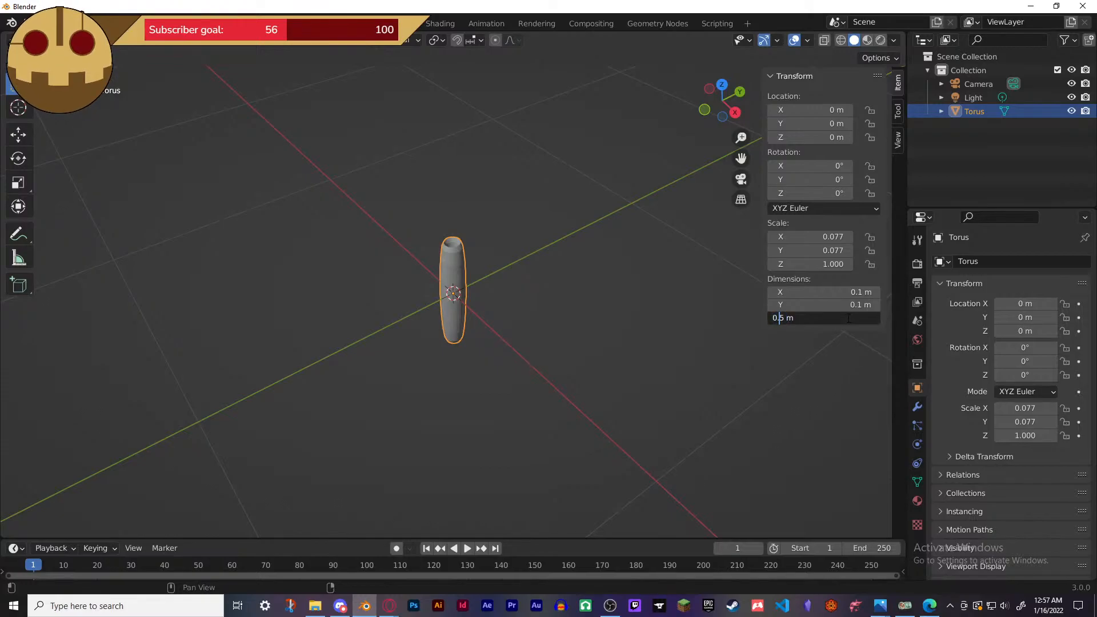
pyautogui.write('0')
pyautogui.press('Return')
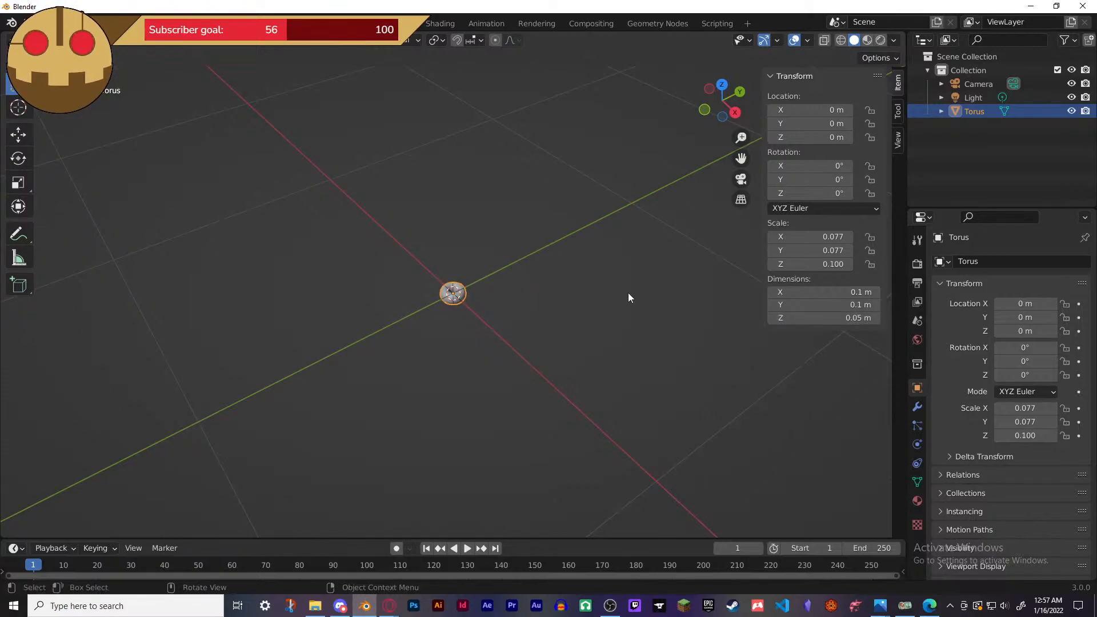
pyautogui.scroll(6, 599, 325)
pyautogui.moveTo(588, 324); pyautogui.dragTo(609, 303, button='middle')
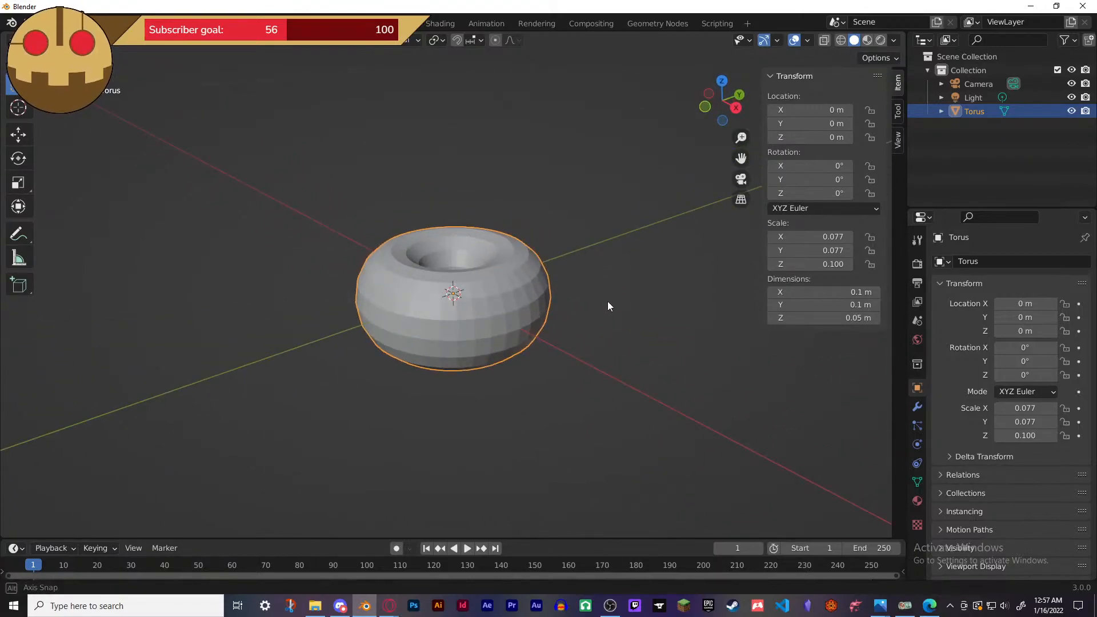
pyautogui.moveTo(832, 318)
pyautogui.mouseDown()
pyautogui.moveTo(812, 318)
pyautogui.moveTo(906, 318)
pyautogui.moveTo(809, 317)
pyautogui.moveTo(823, 318)
pyautogui.mouseUp()
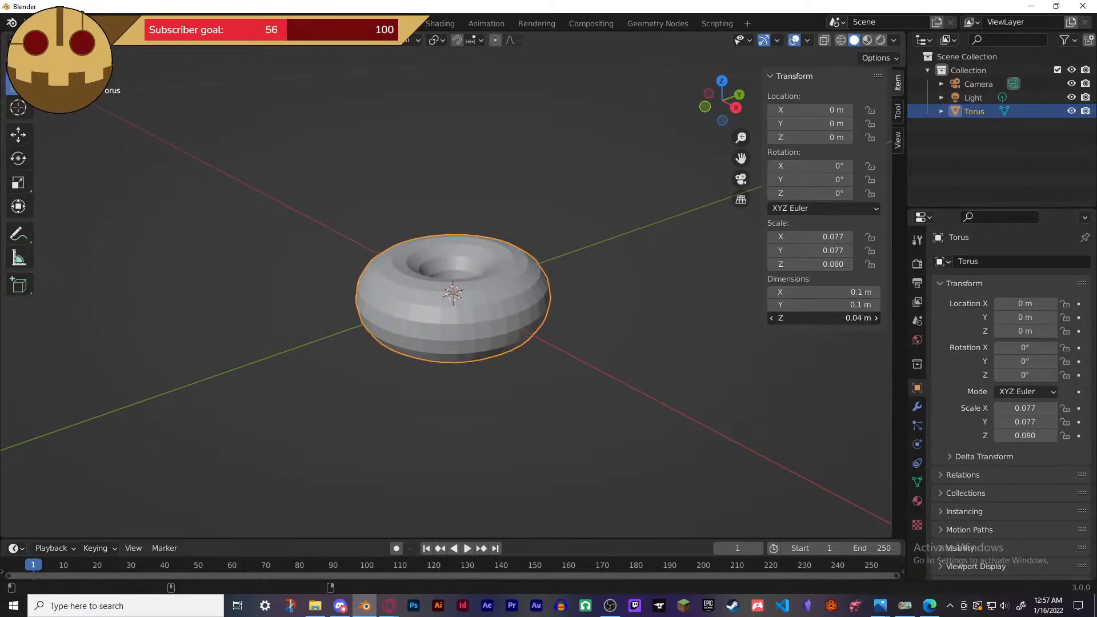
pyautogui.click(630, 335)
pyautogui.moveTo(630, 335)
pyautogui.mouseDown(button='middle')
pyautogui.moveTo(659, 293)
pyautogui.moveTo(654, 238)
pyautogui.moveTo(560, 215)
pyautogui.moveTo(516, 228)
pyautogui.moveTo(498, 284)
pyautogui.moveTo(510, 301)
pyautogui.moveTo(623, 318)
pyautogui.mouseUp(button='middle')
pyautogui.scroll(6, 621, 319)
pyautogui.scroll(-2, 615, 319)
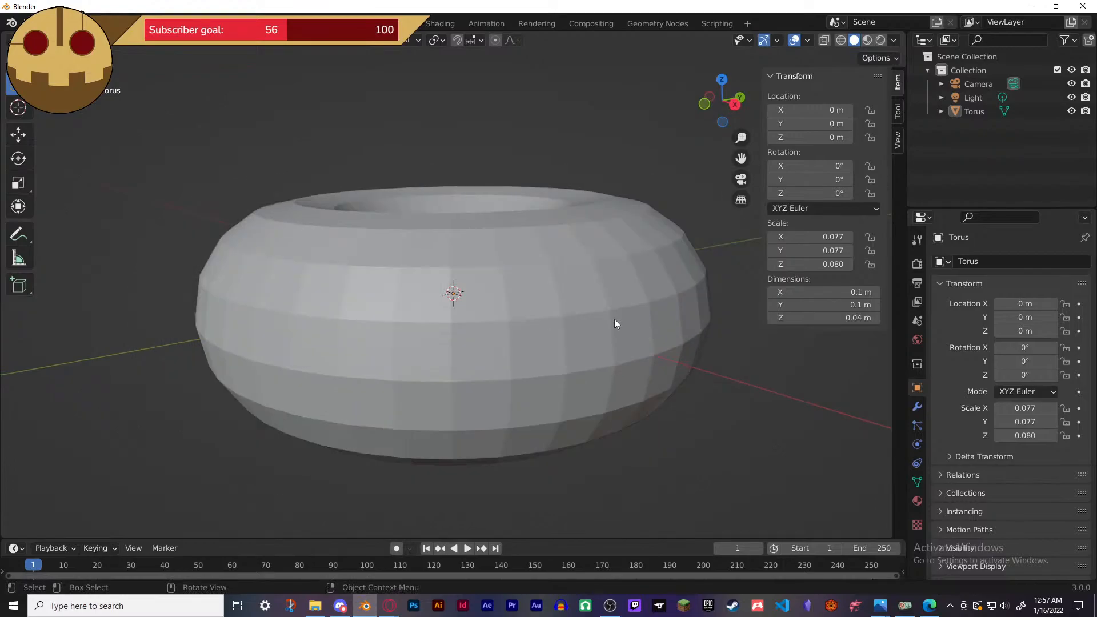
pyautogui.press('n')
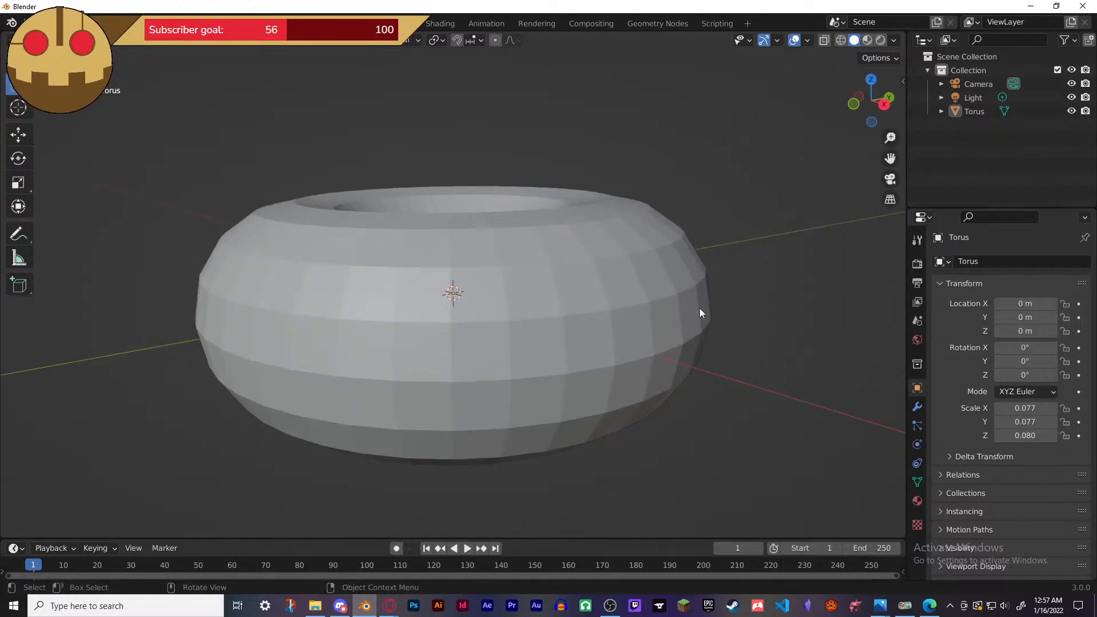
# - Shade the torus smooth and add a Subdivision Surface modifier to it
pyautogui.scroll(-2, 700, 305)
pyautogui.moveTo(701, 303); pyautogui.dragTo(663, 327, button='middle')
pyautogui.click(598, 298)
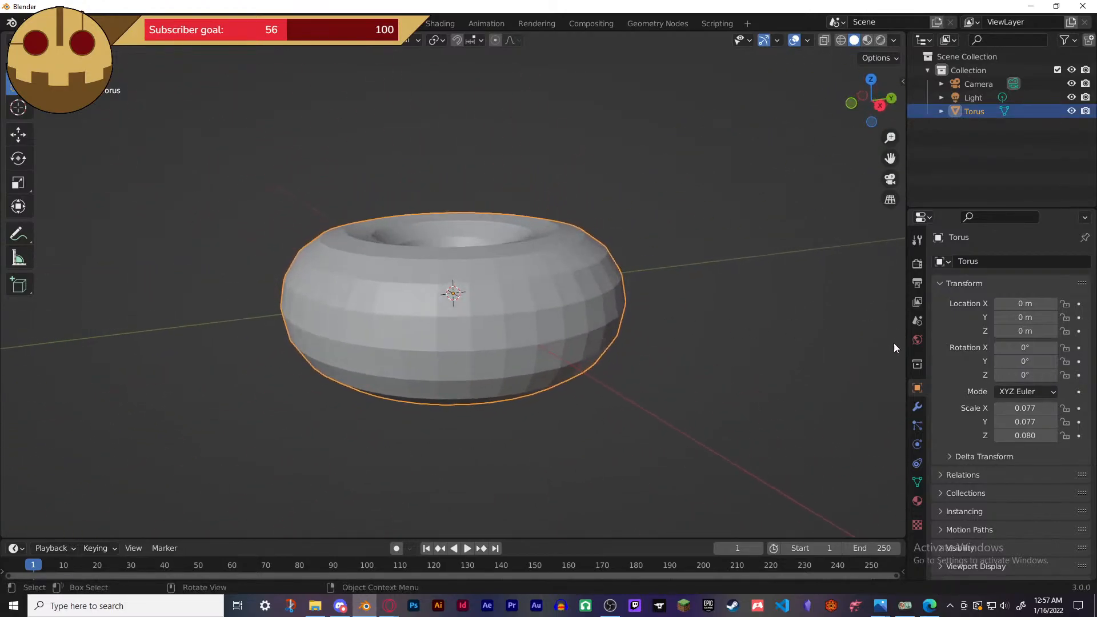
pyautogui.click(918, 407)
pyautogui.rightClick(500, 267)
pyautogui.click(509, 262)
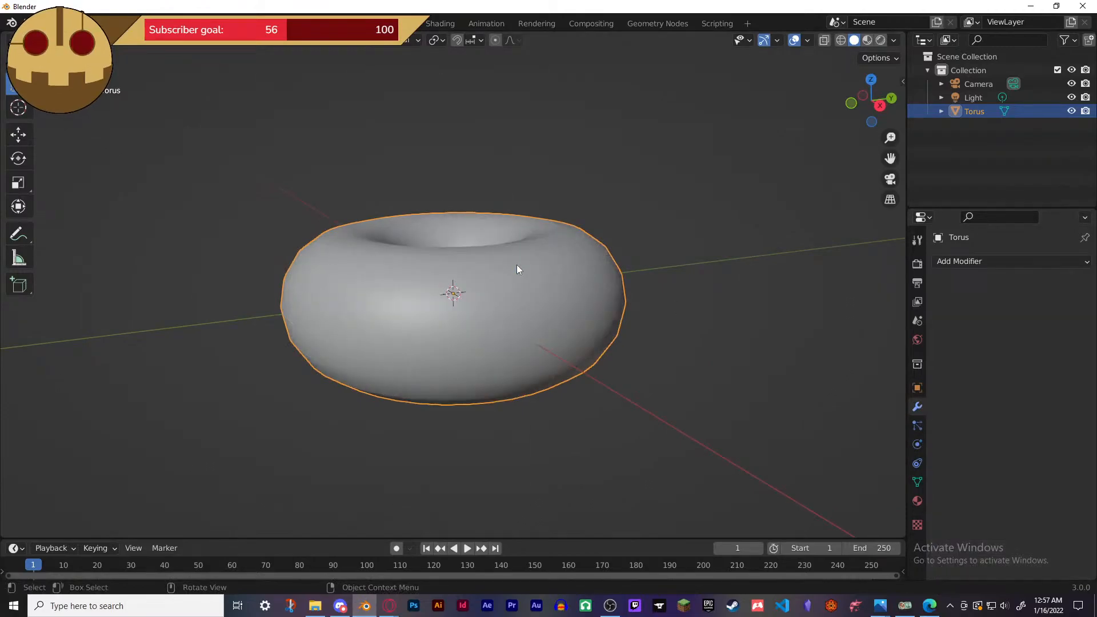
pyautogui.click(971, 261)
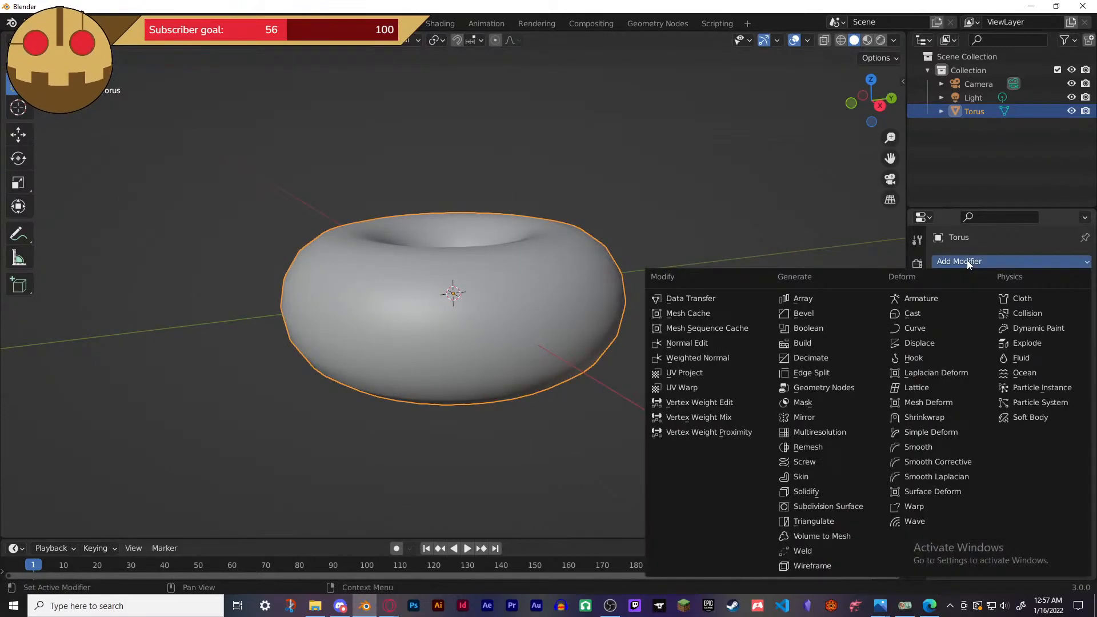
pyautogui.click(841, 507)
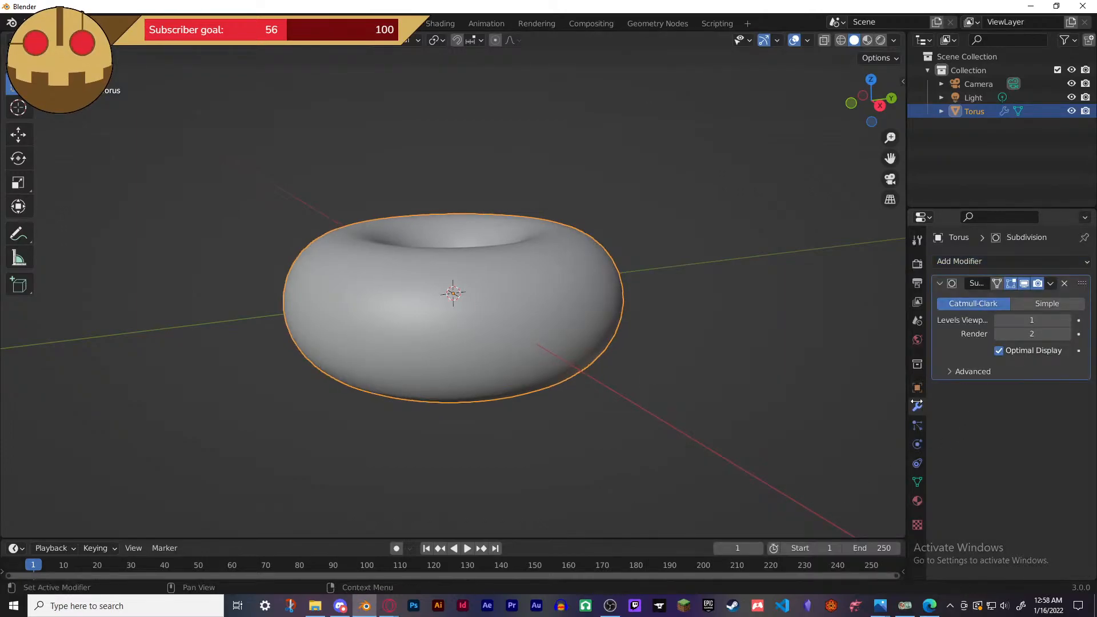
pyautogui.moveTo(639, 362)
pyautogui.mouseDown(button='middle')
pyautogui.moveTo(652, 348)
pyautogui.moveTo(641, 375)
pyautogui.mouseUp(button='middle')
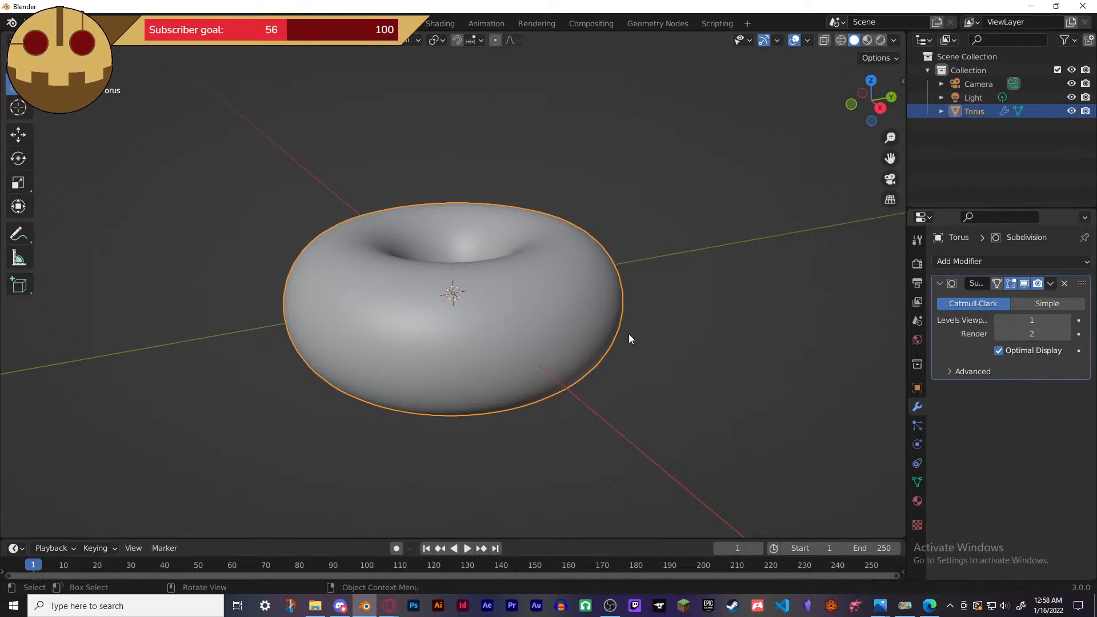
# - In Edit Mode with X-ray on, select all vertices of the torus's upper half from the front view
pyautogui.hotkey('alt', 'z')
pyautogui.hotkey('alt', 'z')
pyautogui.press('Tab')
pyautogui.moveTo(703, 237); pyautogui.dragTo(727, 238, button='middle')
pyautogui.hotkey('alt', 'z')
pyautogui.moveTo(531, 189); pyautogui.dragTo(570, 175, button='middle')
pyautogui.press('KP_1')
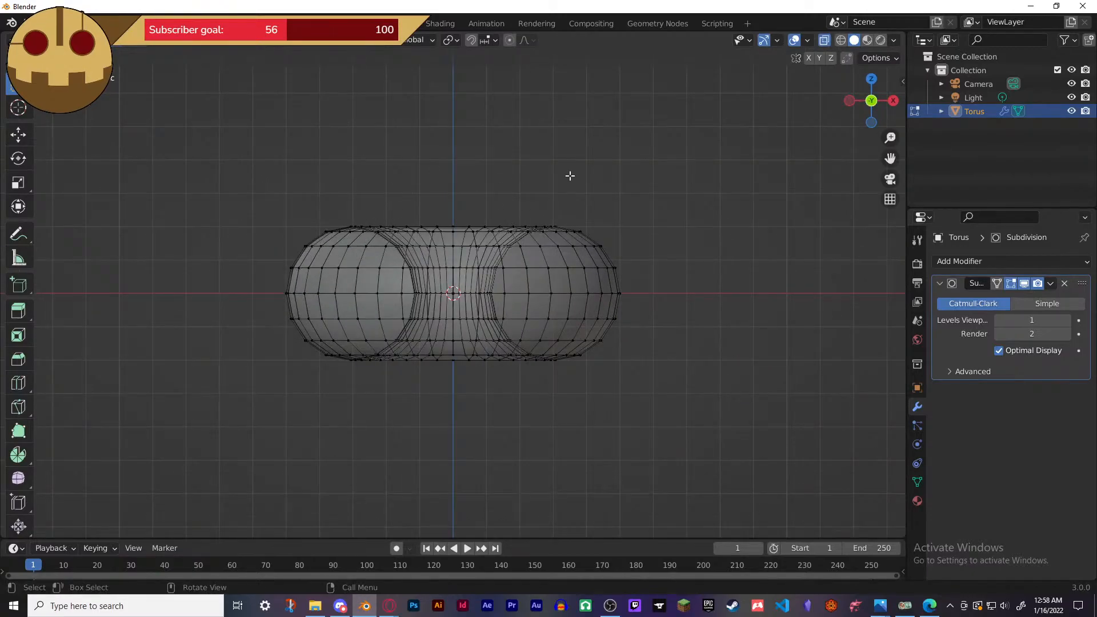
pyautogui.moveTo(265, 186); pyautogui.dragTo(667, 296)
pyautogui.moveTo(637, 296); pyautogui.dragTo(657, 277, button='middle')
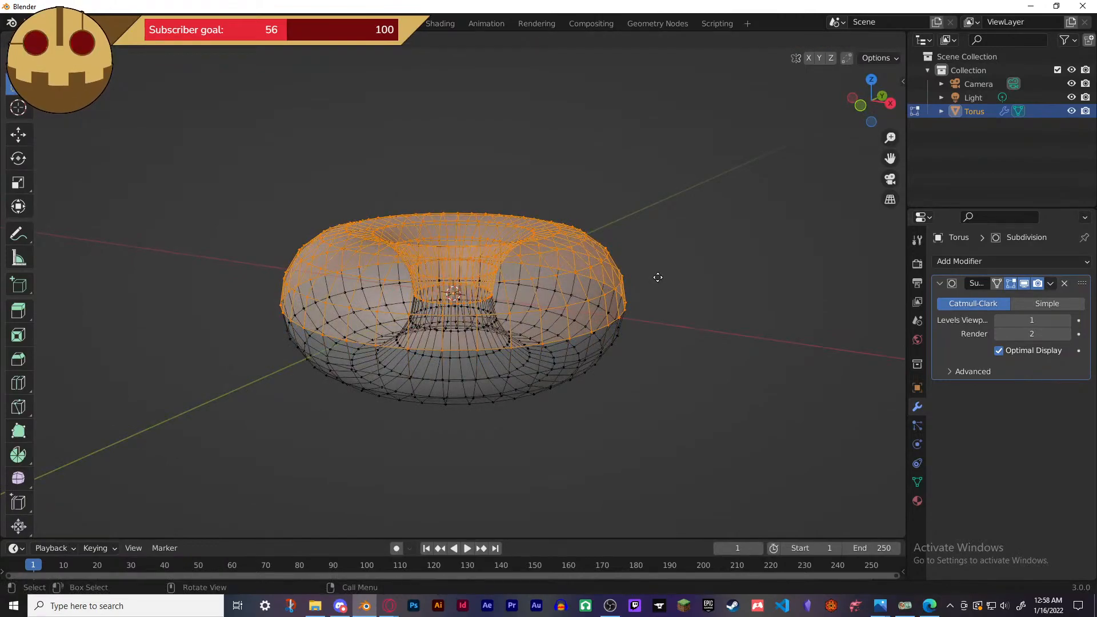
# - Duplicate the selected upper half in place and separate the copy into its own object
pyautogui.press('g')
pyautogui.press('z')
pyautogui.click(657, 216)
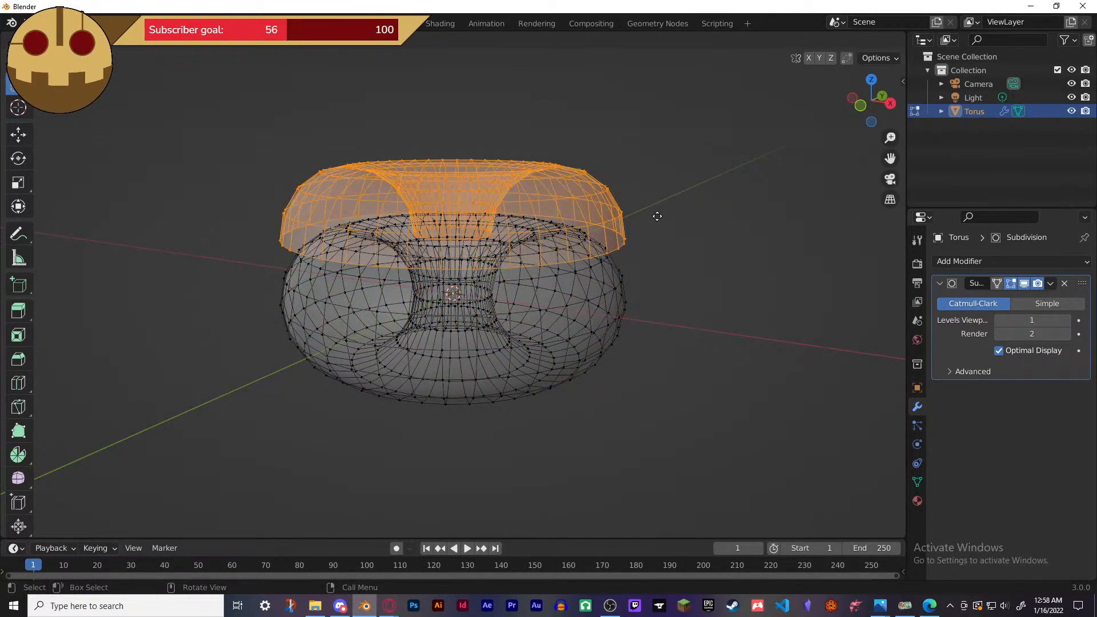
pyautogui.hotkey('ctrl', 'z')
pyautogui.press('p')
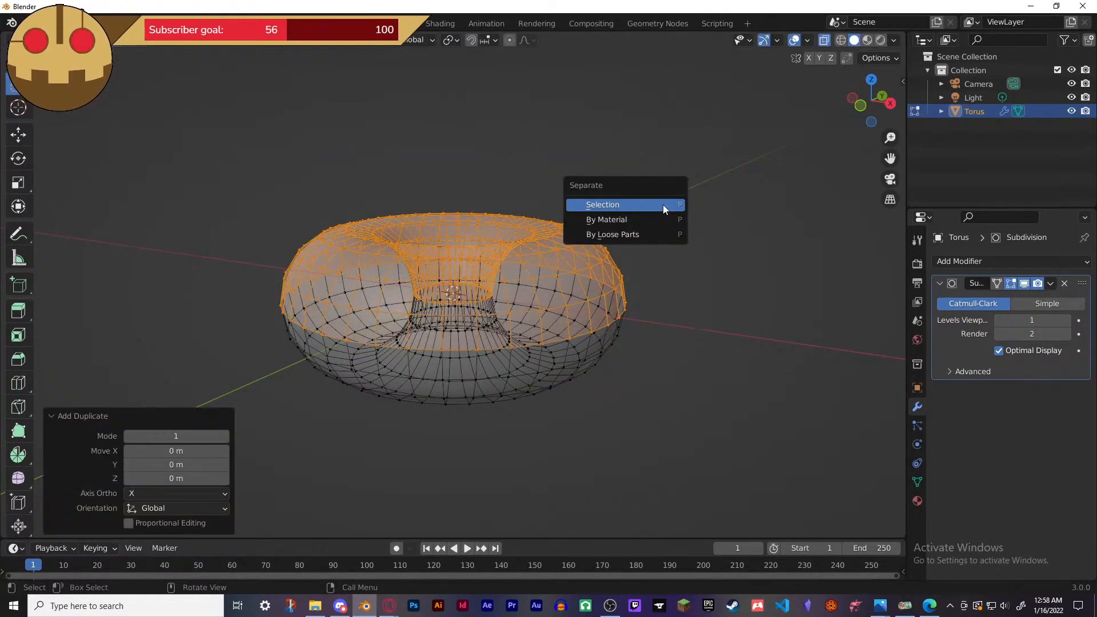
pyautogui.click(661, 204)
# - Rename the full torus as Donut and the separated upper half as Icing
pyautogui.click(975, 112)
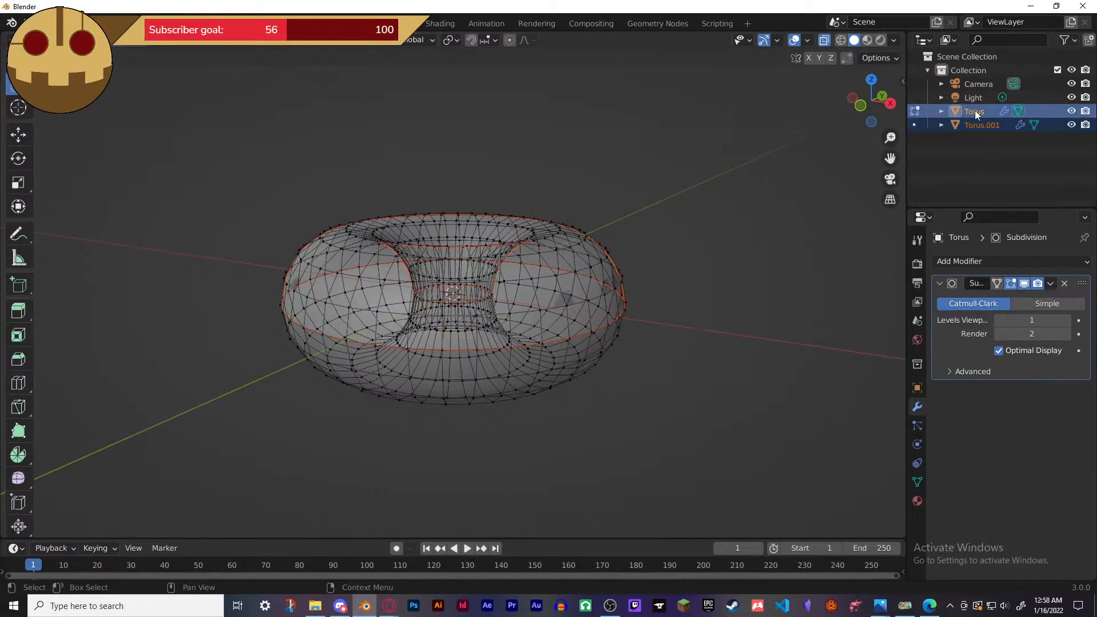
pyautogui.doubleClick(975, 111)
pyautogui.write('Donut')
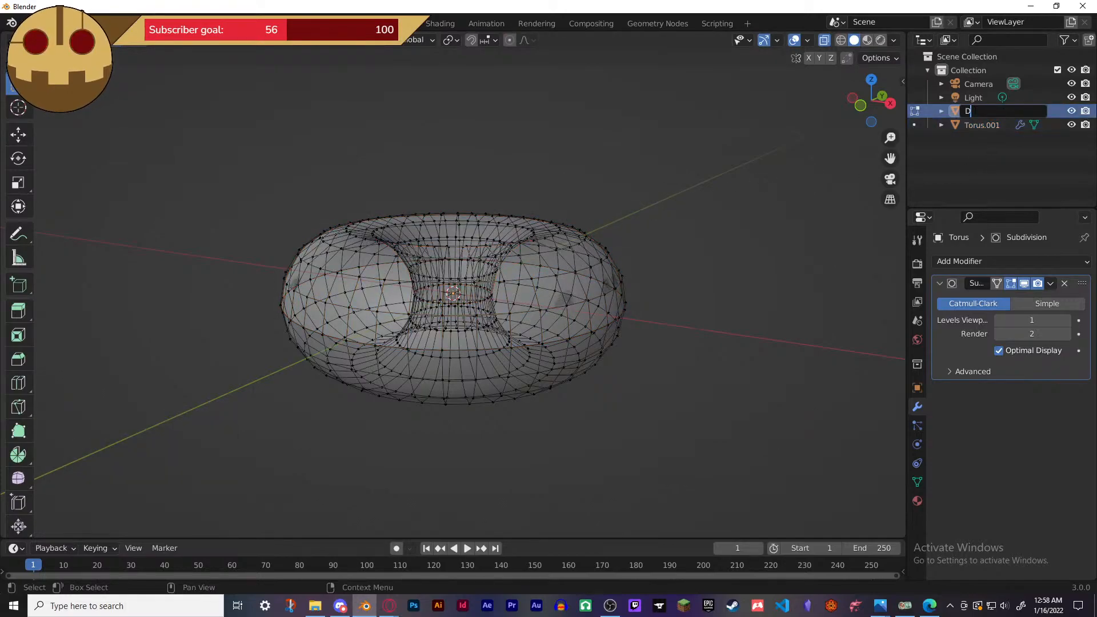
pyautogui.press('Return')
pyautogui.doubleClick(974, 125)
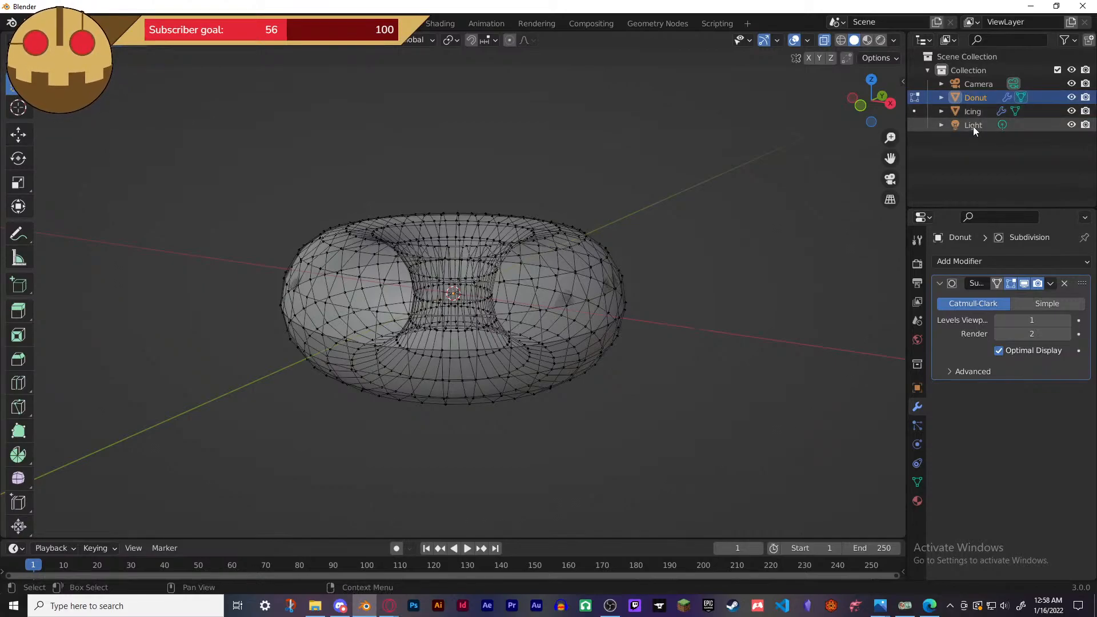
pyautogui.press('Return')
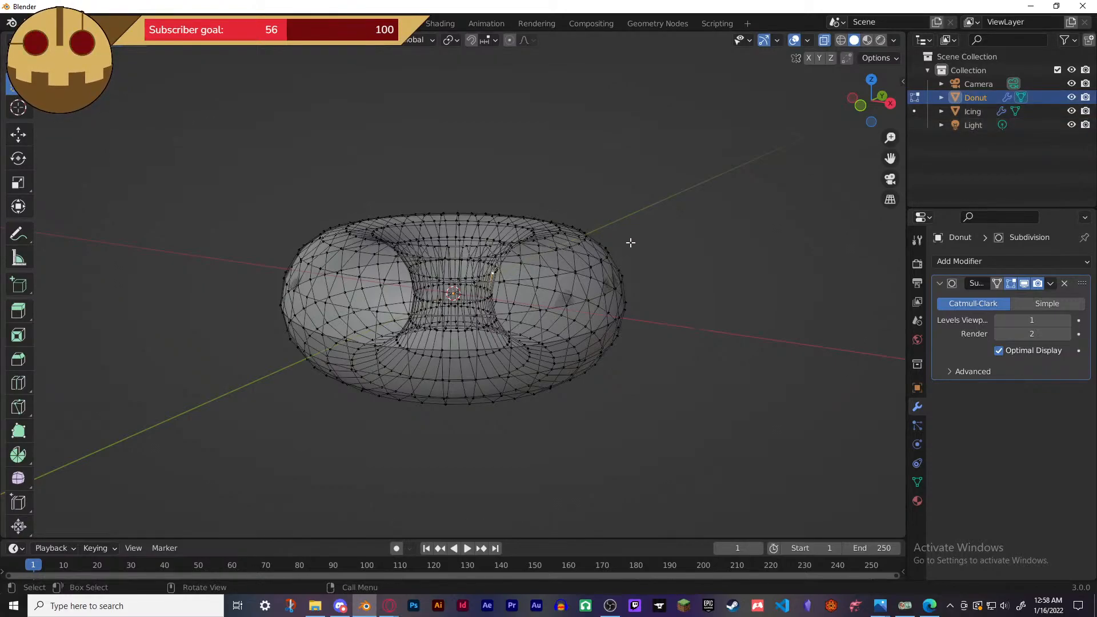
# - Turn off X-ray and try to add a Solidify modifier to the Icing object
pyautogui.hotkey('alt', 'z')
pyautogui.moveTo(679, 269); pyautogui.dragTo(634, 257, button='middle')
pyautogui.click(972, 111)
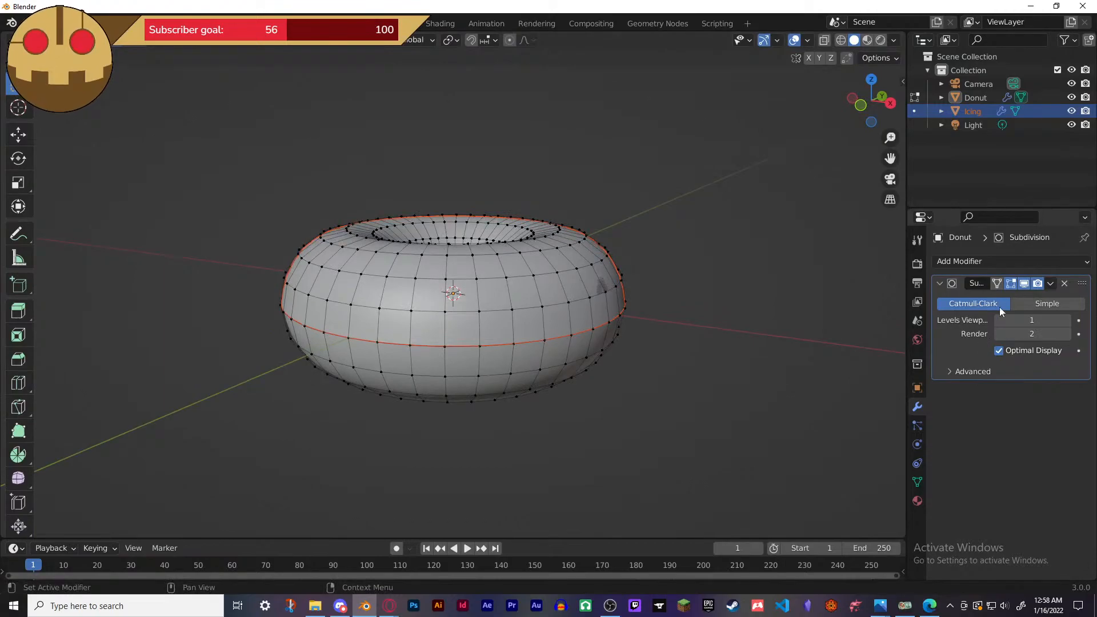
pyautogui.click(1050, 262)
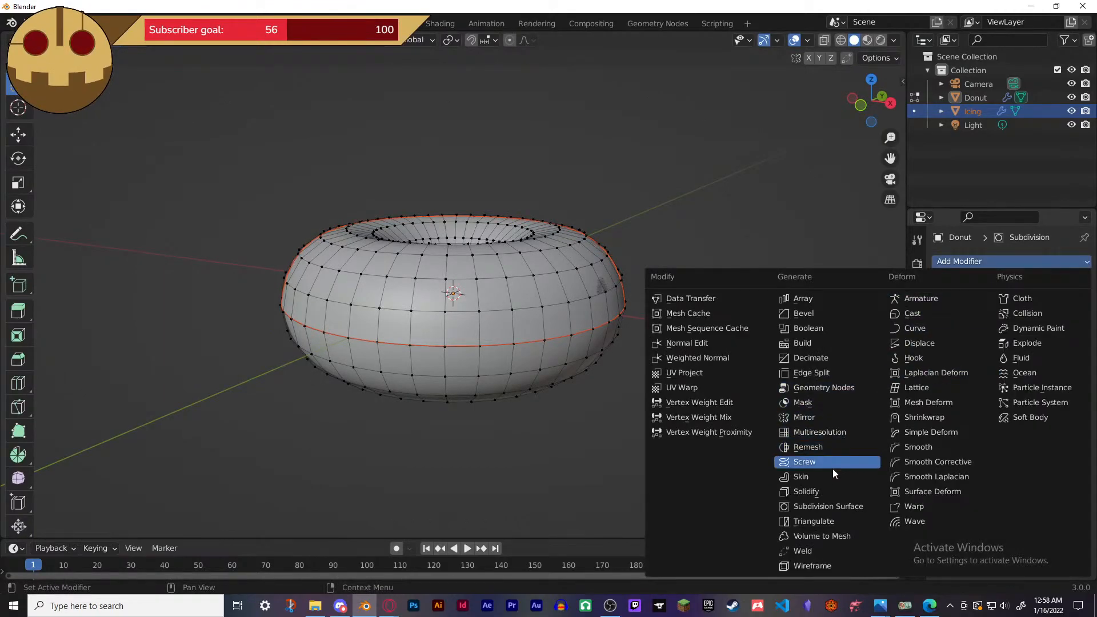
pyautogui.click(829, 490)
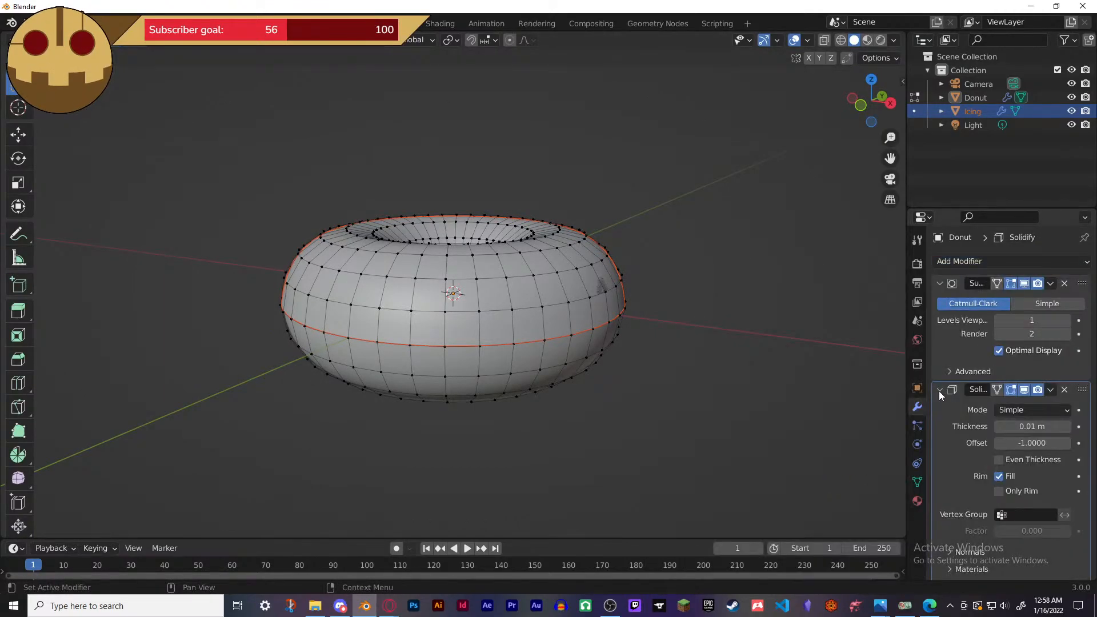
# - Place the Donut's Solidify modifier above its Subdivision modifier and set the Solidify offset to 1
pyautogui.moveTo(1082, 389); pyautogui.dragTo(1082, 283)
pyautogui.moveTo(1023, 341); pyautogui.dragTo(1069, 341)
pyautogui.moveTo(728, 368); pyautogui.dragTo(663, 340, button='middle')
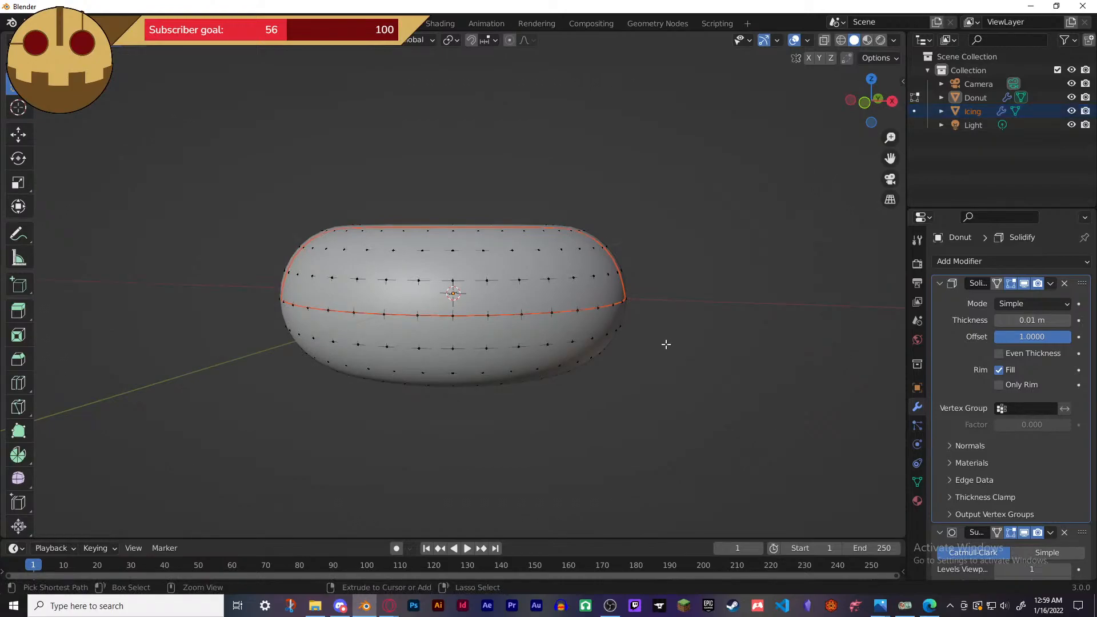
# - Remove the Solidify modifier from the Donut, leave Edit Mode and make Icing the active object
pyautogui.click(1065, 283)
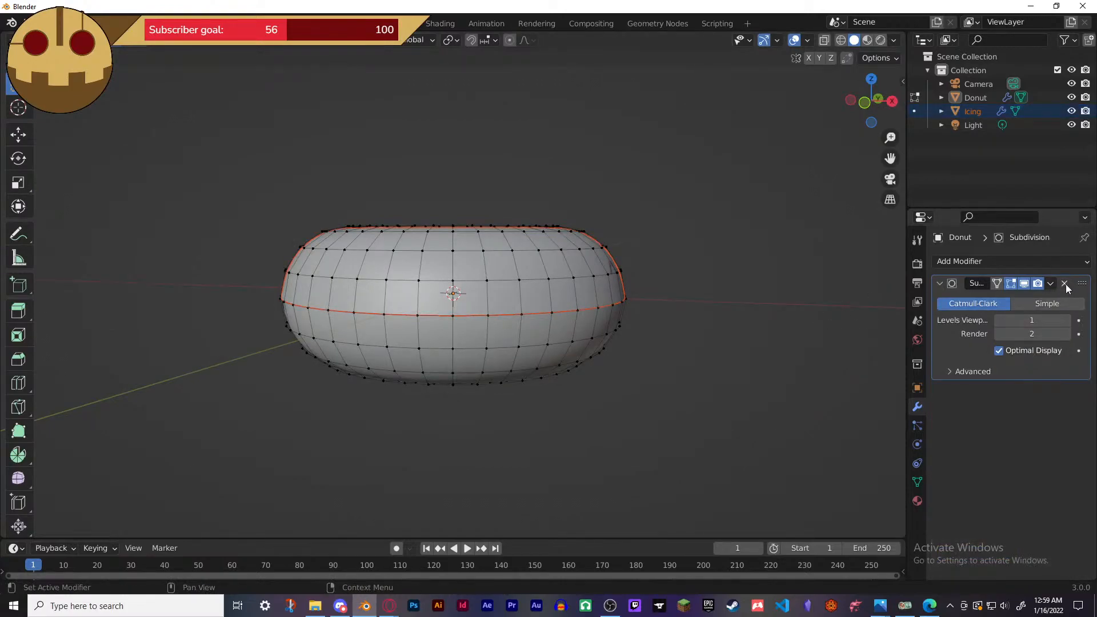
pyautogui.click(955, 108)
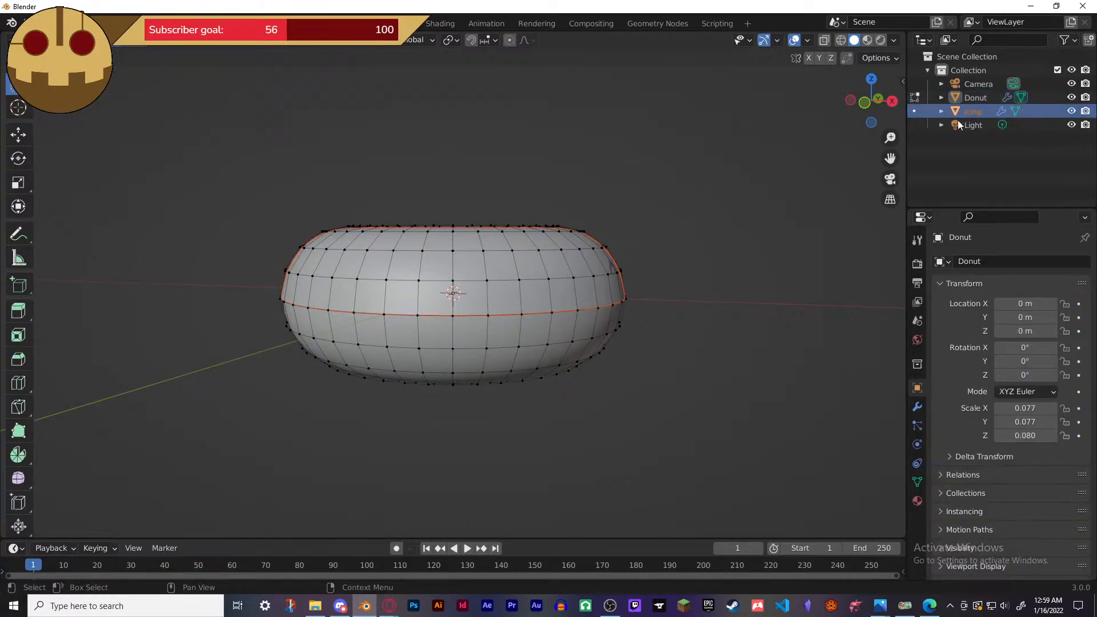
pyautogui.moveTo(665, 354)
pyautogui.mouseDown(button='middle')
pyautogui.moveTo(685, 316)
pyautogui.moveTo(678, 334)
pyautogui.moveTo(663, 332)
pyautogui.mouseUp(button='middle')
pyautogui.press('Tab')
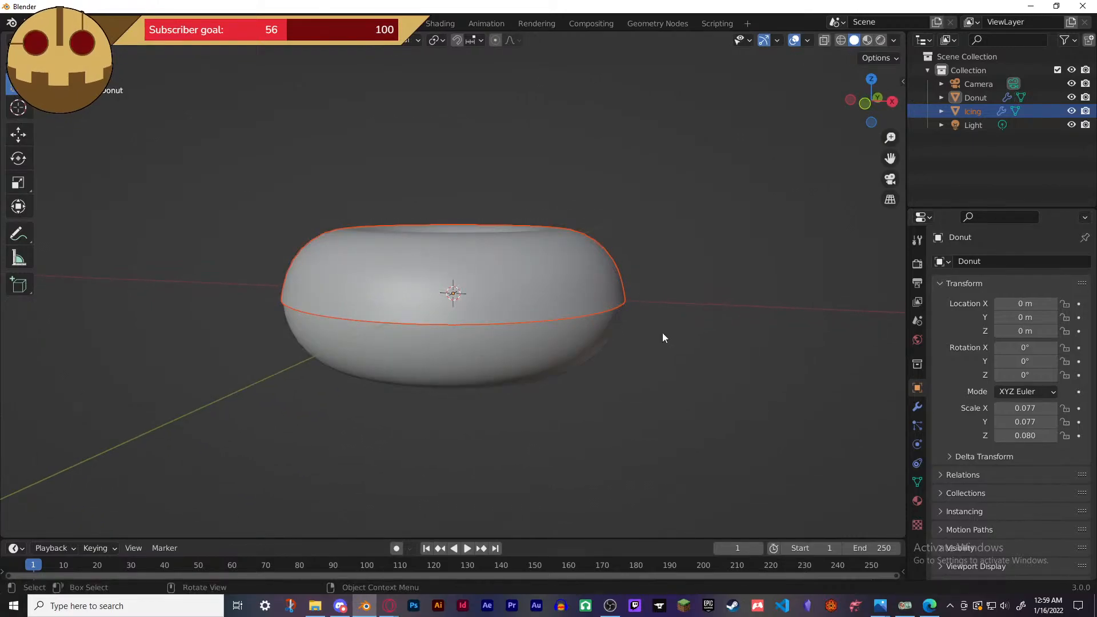
pyautogui.click(975, 111)
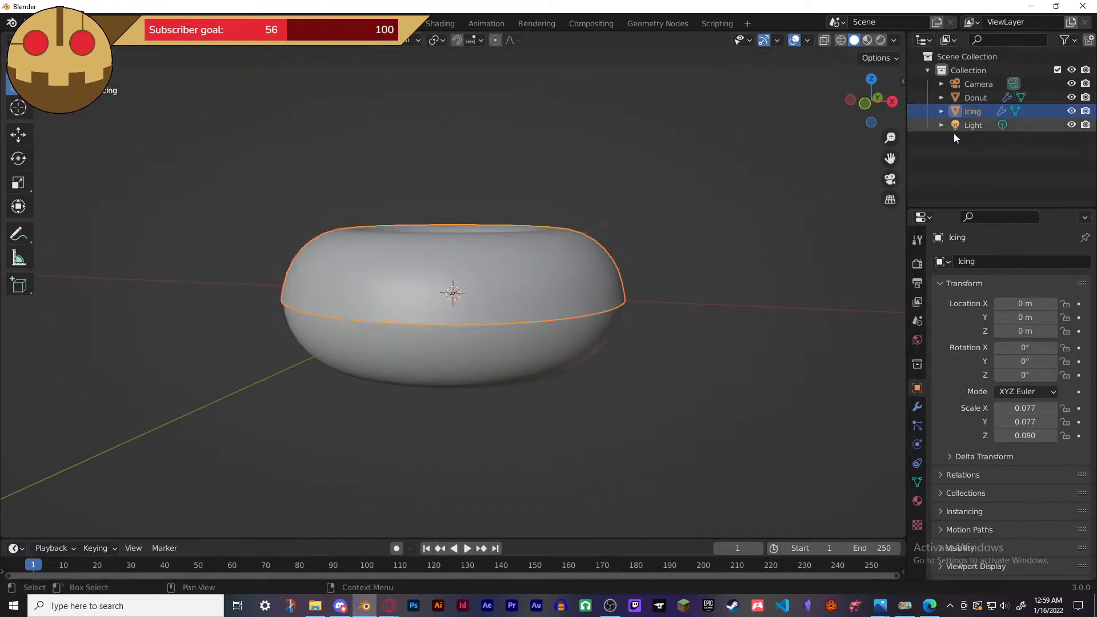
# - Add a Solidify modifier to the Icing above its Subdivision modifier, with an offset of 1
pyautogui.click(917, 407)
pyautogui.click(1042, 262)
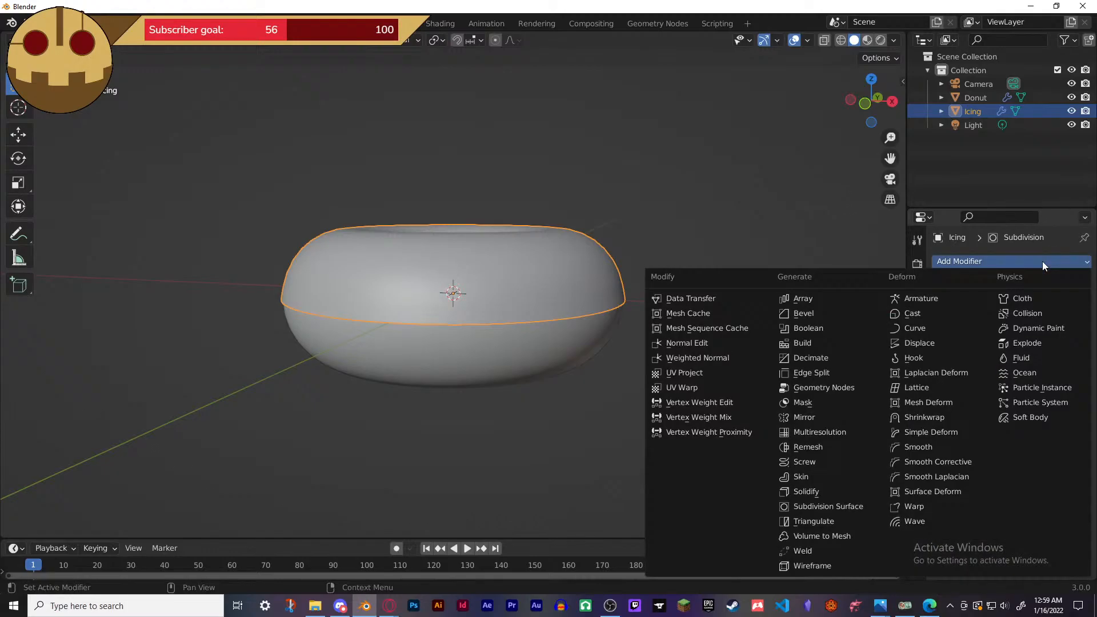
pyautogui.click(816, 493)
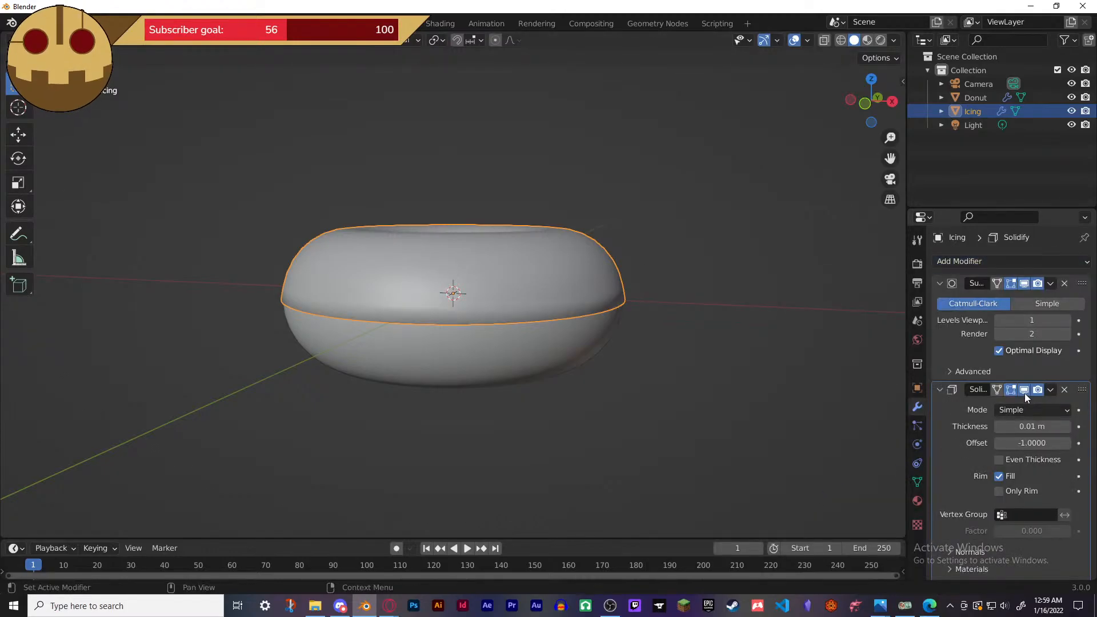
pyautogui.moveTo(1083, 390); pyautogui.dragTo(1078, 275)
pyautogui.moveTo(1030, 337); pyautogui.dragTo(1069, 337)
# - Set the thickness of the Icing's Solidify modifier to 0.04 m
pyautogui.moveTo(858, 373); pyautogui.dragTo(829, 269, button='middle')
pyautogui.scroll(2, 656, 345)
pyautogui.click(690, 324)
pyautogui.click(686, 197)
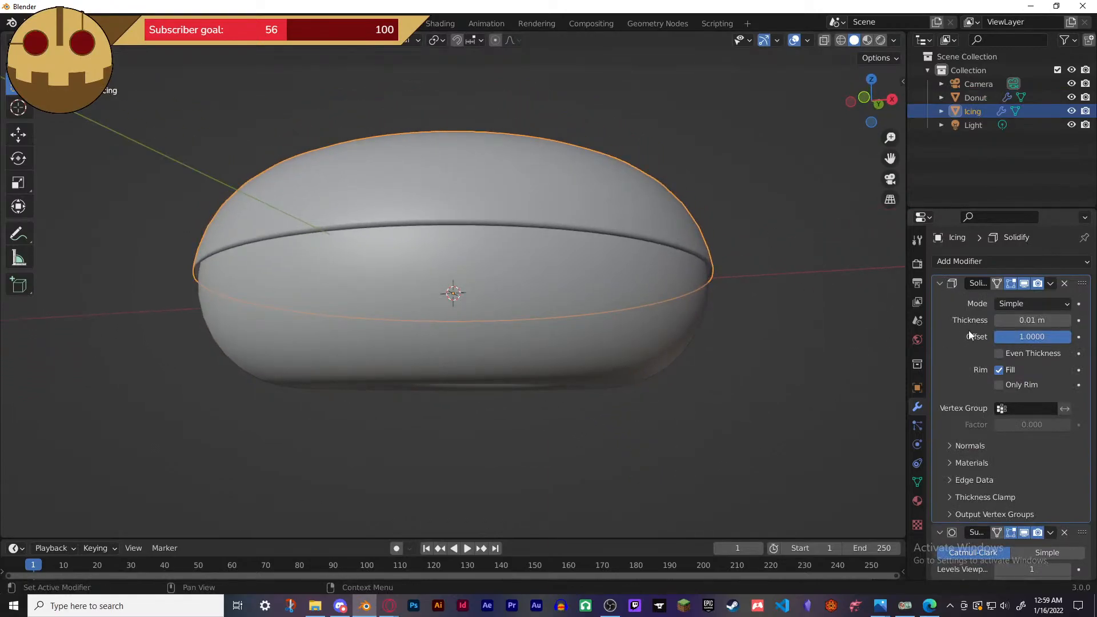
pyautogui.moveTo(1032, 320); pyautogui.dragTo(1050, 320)
pyautogui.moveTo(787, 324); pyautogui.dragTo(743, 338, button='middle')
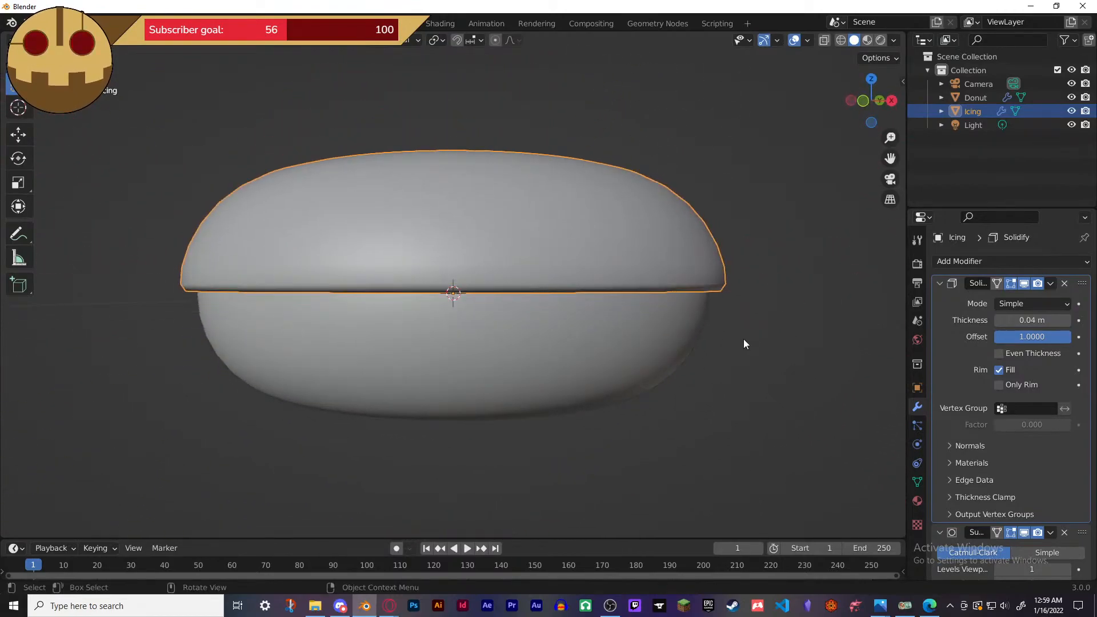
pyautogui.scroll(-1, 744, 341)
# - Delete the Icing object and open the Donut in Edit Mode
pyautogui.press('Delete')
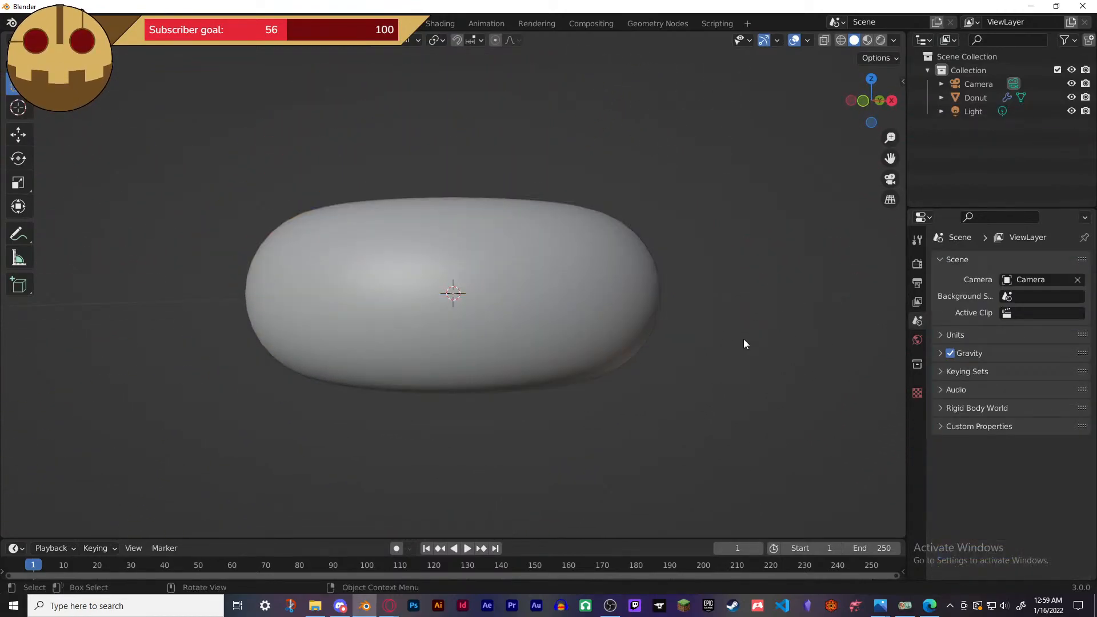
pyautogui.click(622, 284)
pyautogui.moveTo(622, 284); pyautogui.dragTo(683, 304, button='middle')
pyautogui.press('Tab')
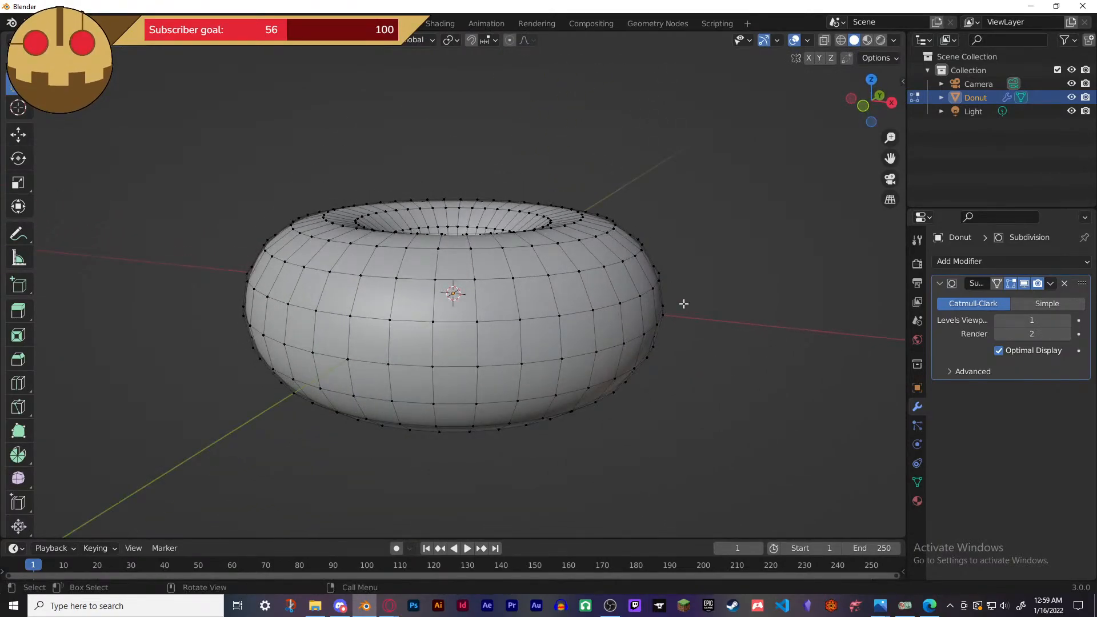
# - Turn on proportional editing and nudge one vertex on the Donut's outer side by about 2 mm, with a proportional size of 0.047
pyautogui.scroll(-6, 679, 309)
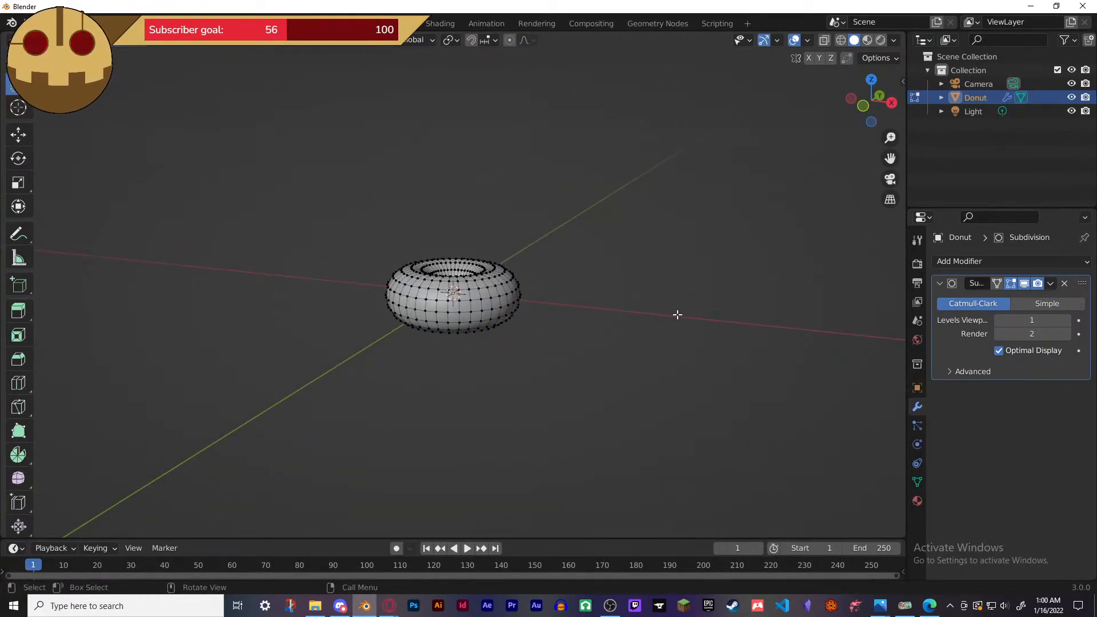
pyautogui.scroll(2, 676, 318)
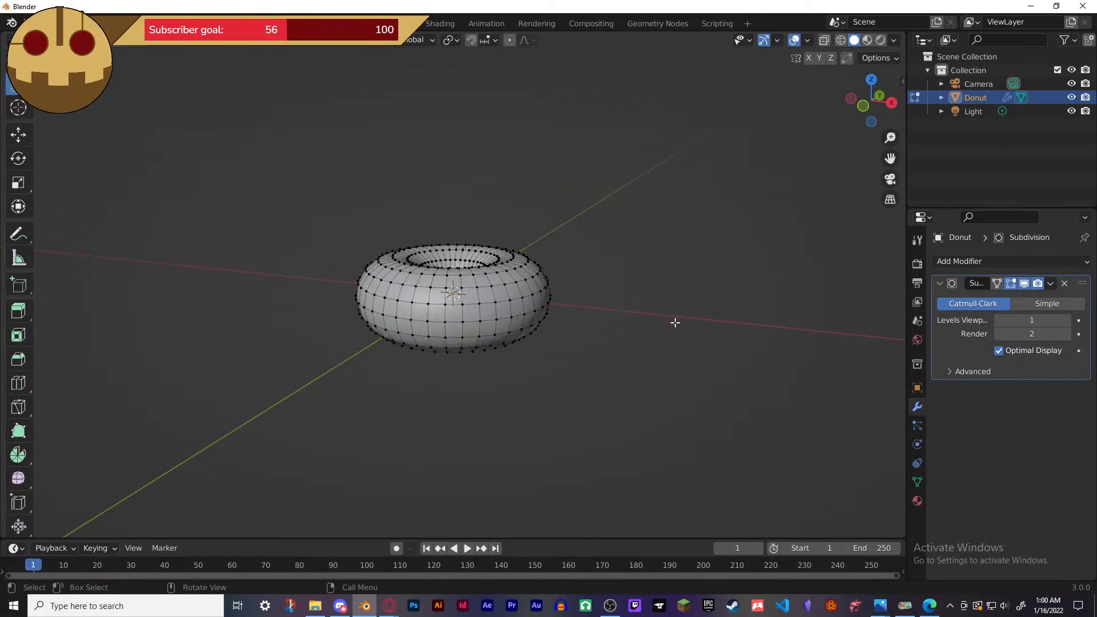
pyautogui.click(492, 306)
pyautogui.scroll(2, 581, 323)
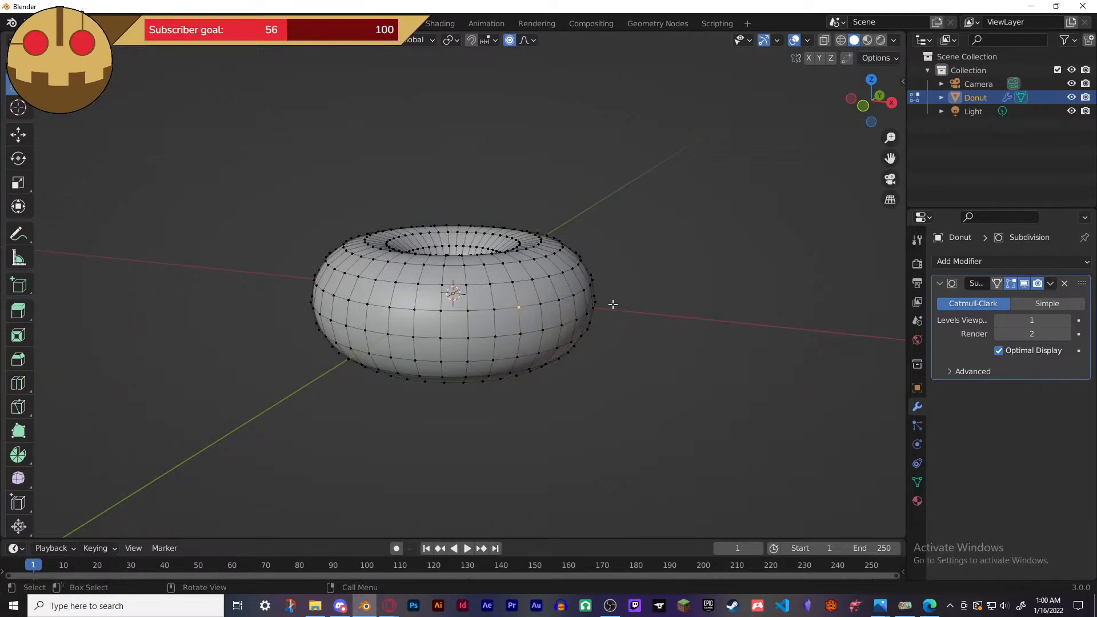
pyautogui.press('g')
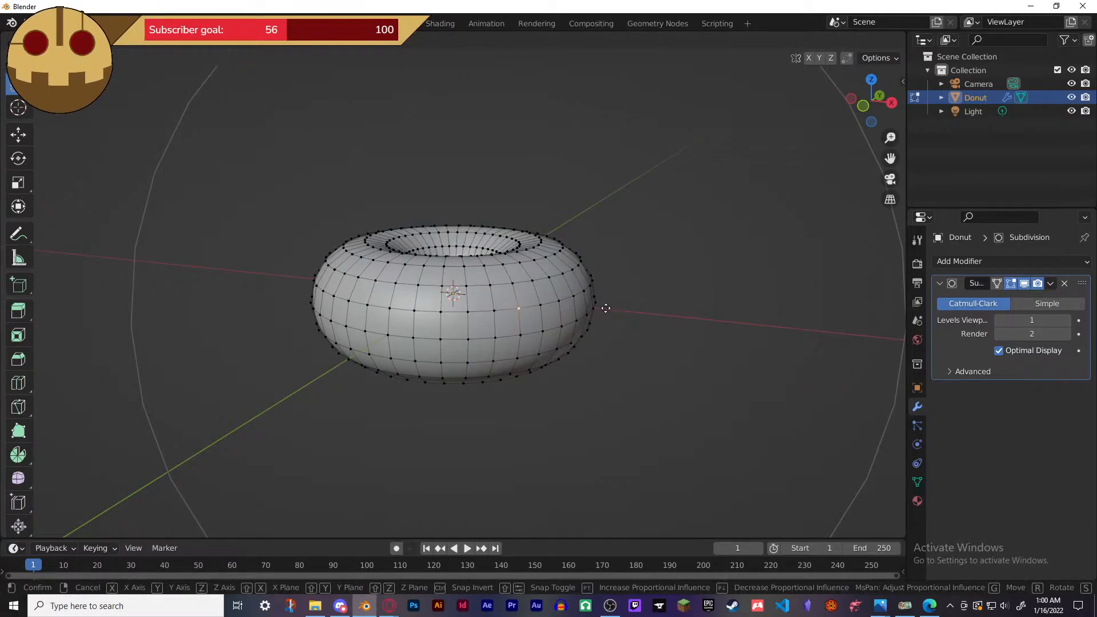
pyautogui.scroll(3, 605, 308)
pyautogui.scroll(5, 604, 312)
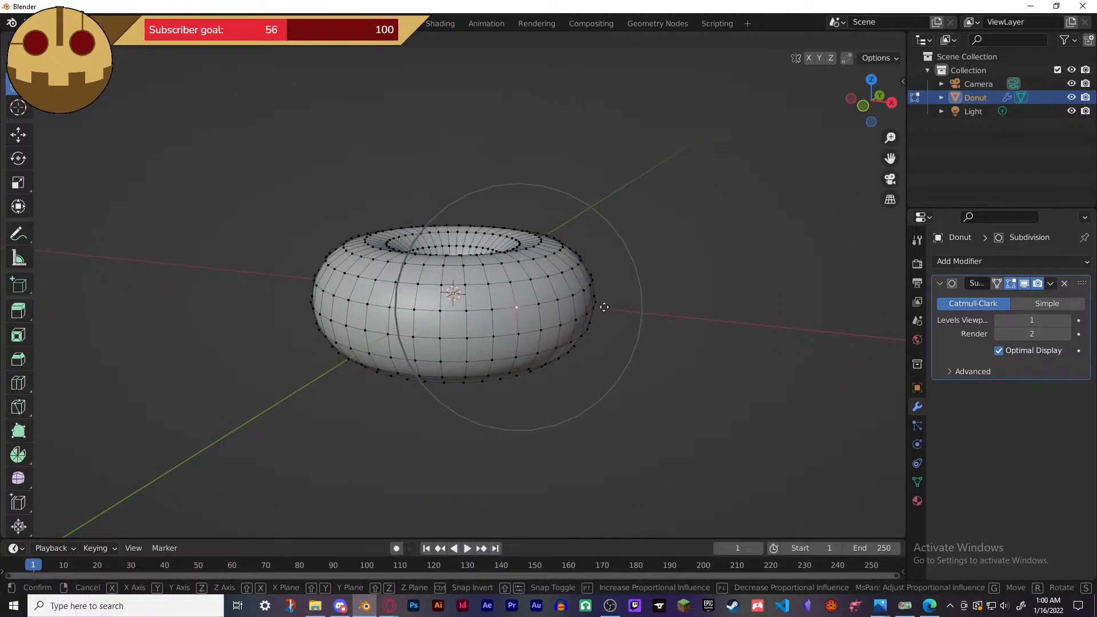
pyautogui.scroll(-3, 605, 325)
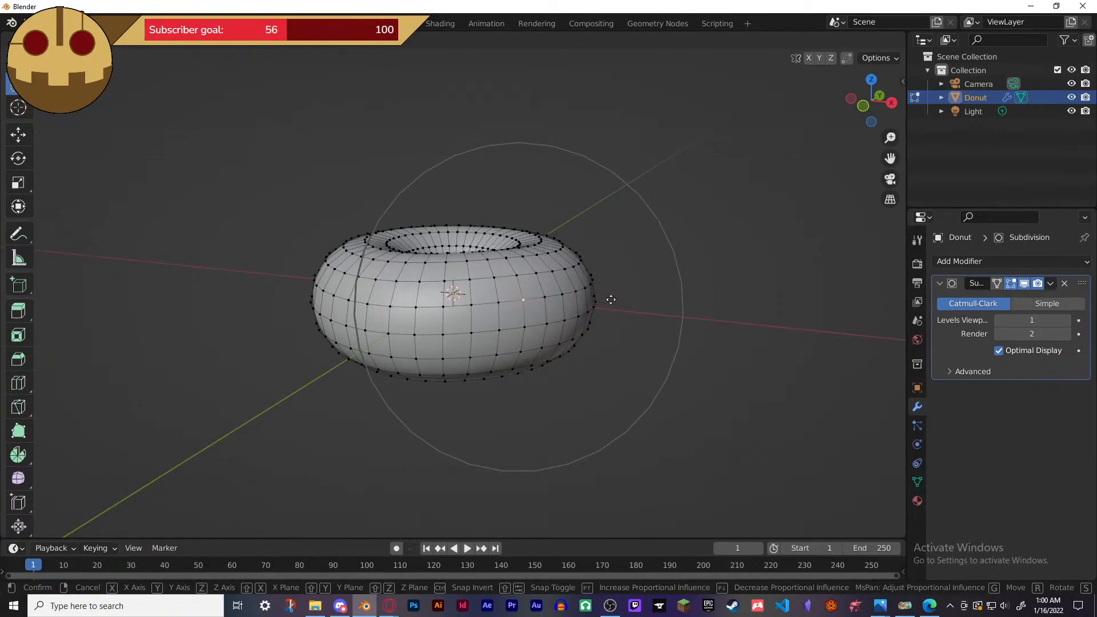
pyautogui.click(614, 304)
# - Pull the selected outer vertex outward and shift a vertex on the same side down about 5 mm with proportional editing, bulging the Donut unevenly
pyautogui.moveTo(613, 306); pyautogui.dragTo(648, 387, button='middle')
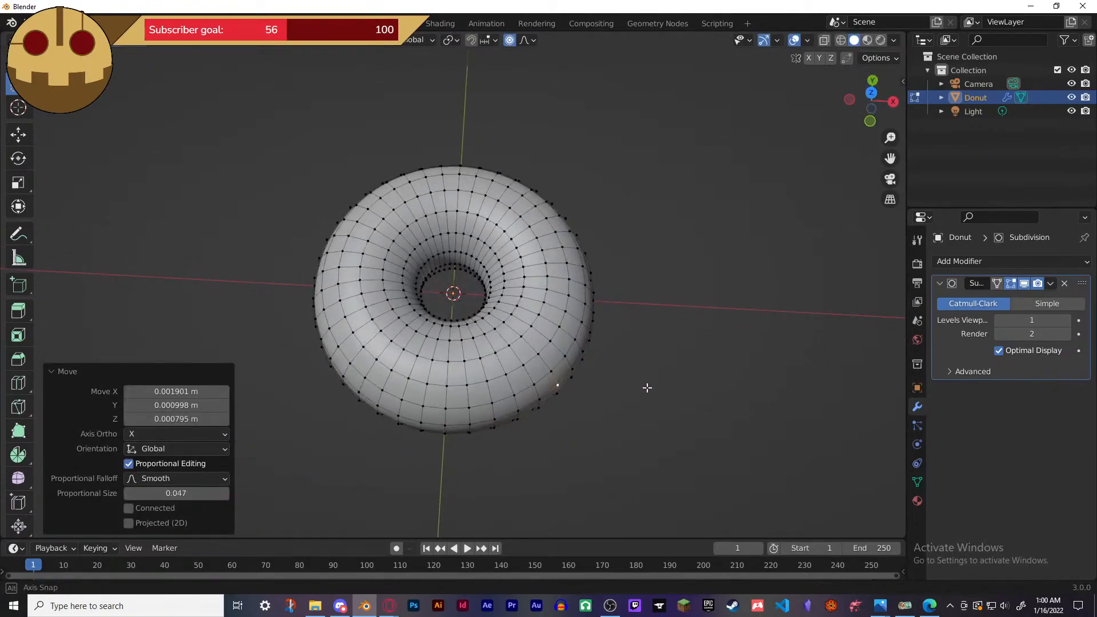
pyautogui.press('g')
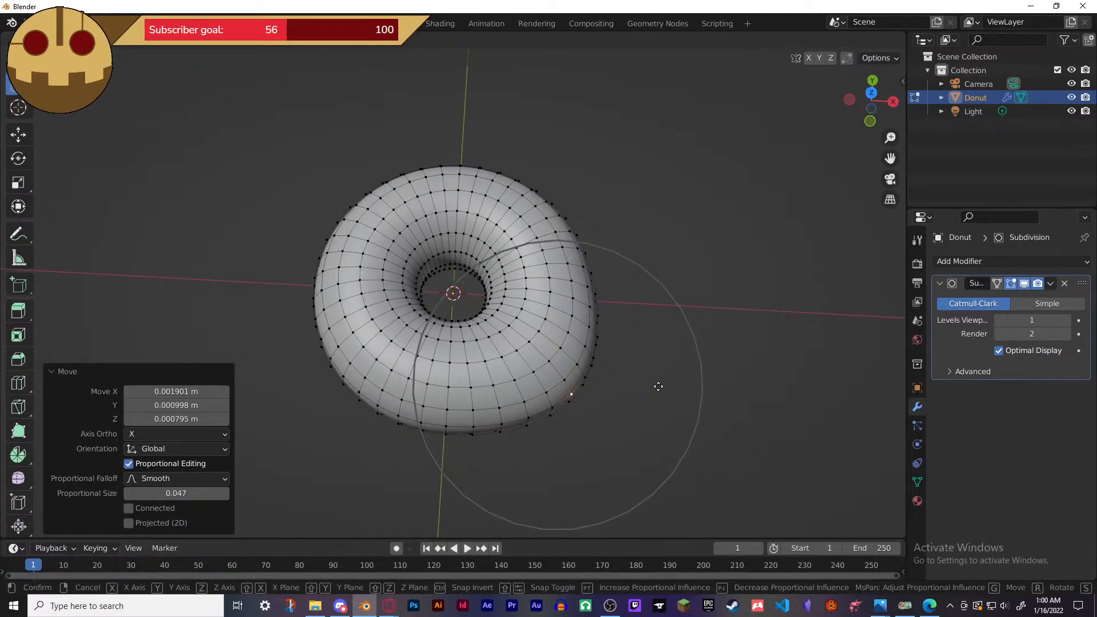
pyautogui.click(643, 309)
pyautogui.moveTo(643, 308); pyautogui.dragTo(471, 356, button='middle')
pyautogui.click(480, 376)
pyautogui.press('g')
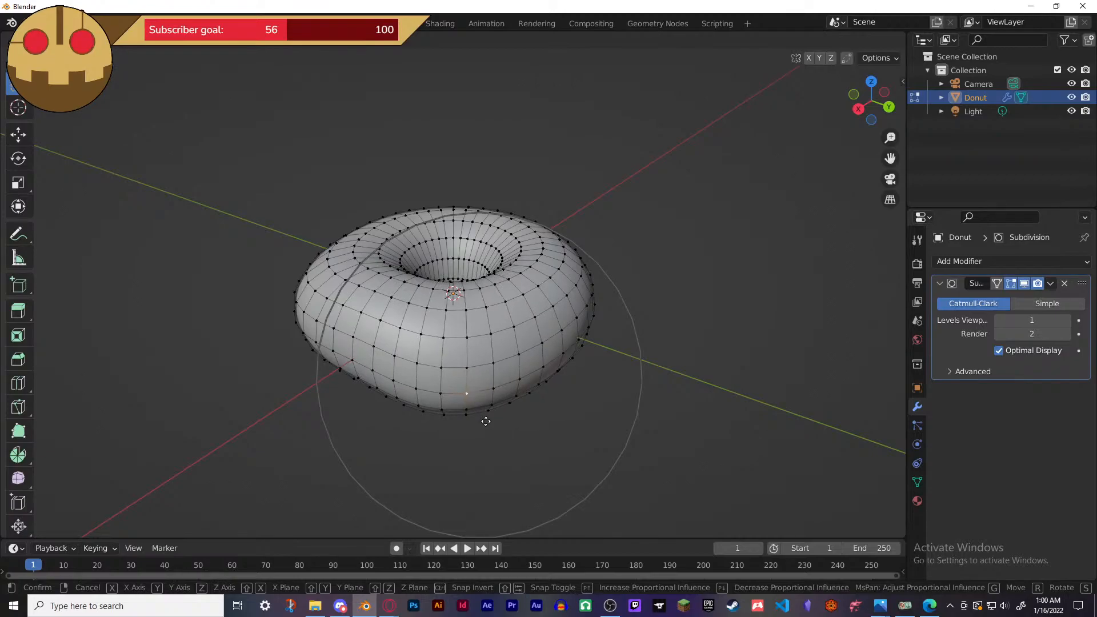
pyautogui.click(498, 424)
# - On the Donut's opposite side, move two outer vertices slightly downward with proportional editing, the first by about 2.4 mm
pyautogui.moveTo(571, 360); pyautogui.dragTo(485, 263, button='middle')
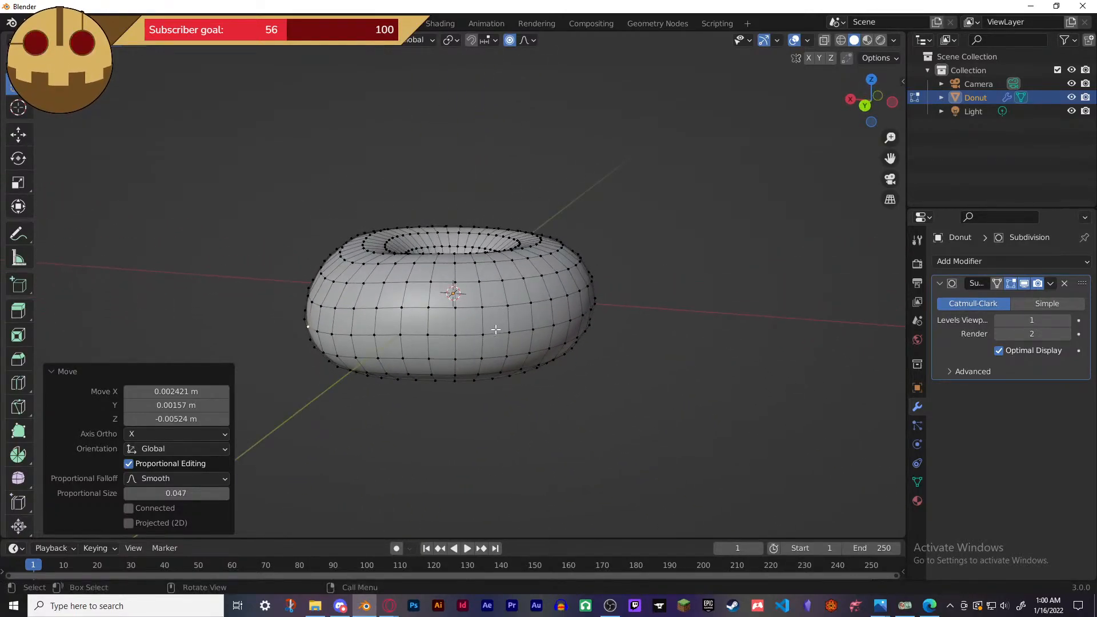
pyautogui.press('g')
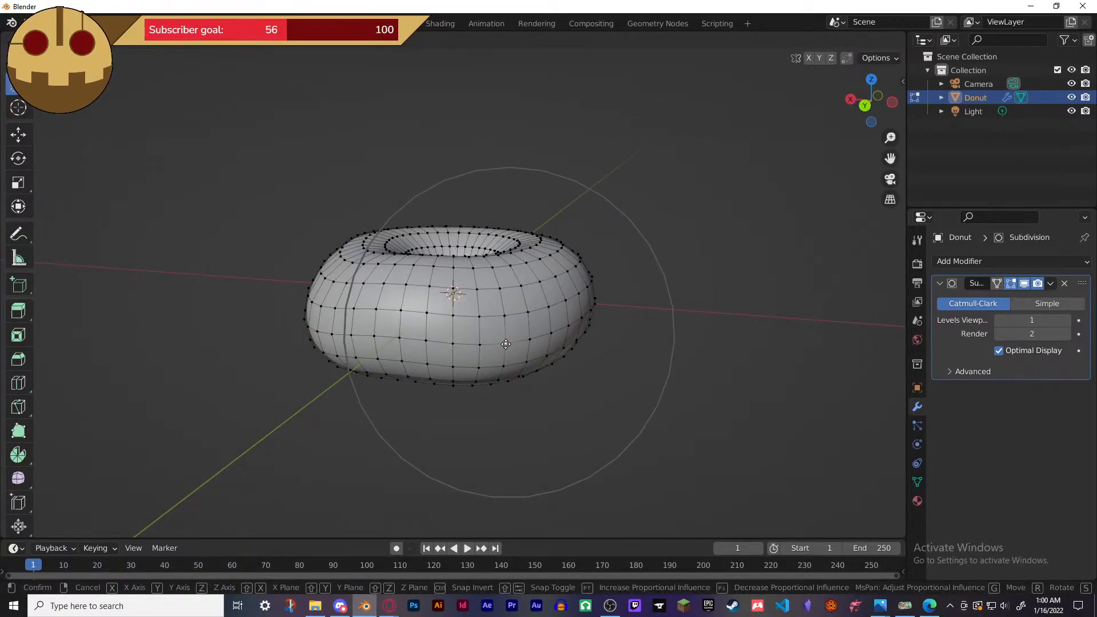
pyautogui.click(508, 342)
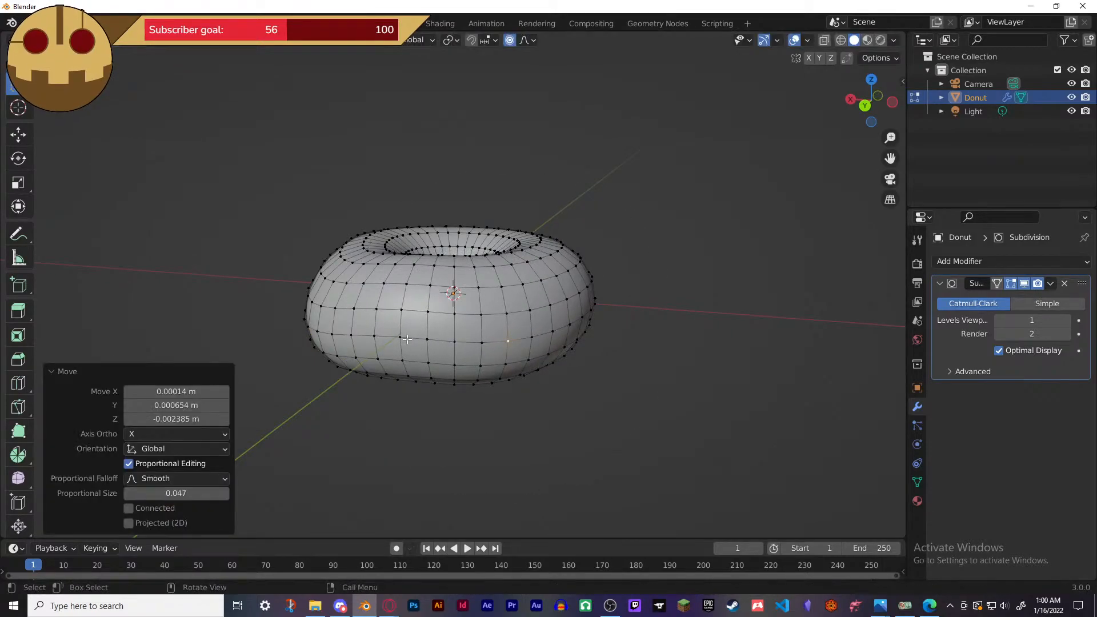
pyautogui.press('g')
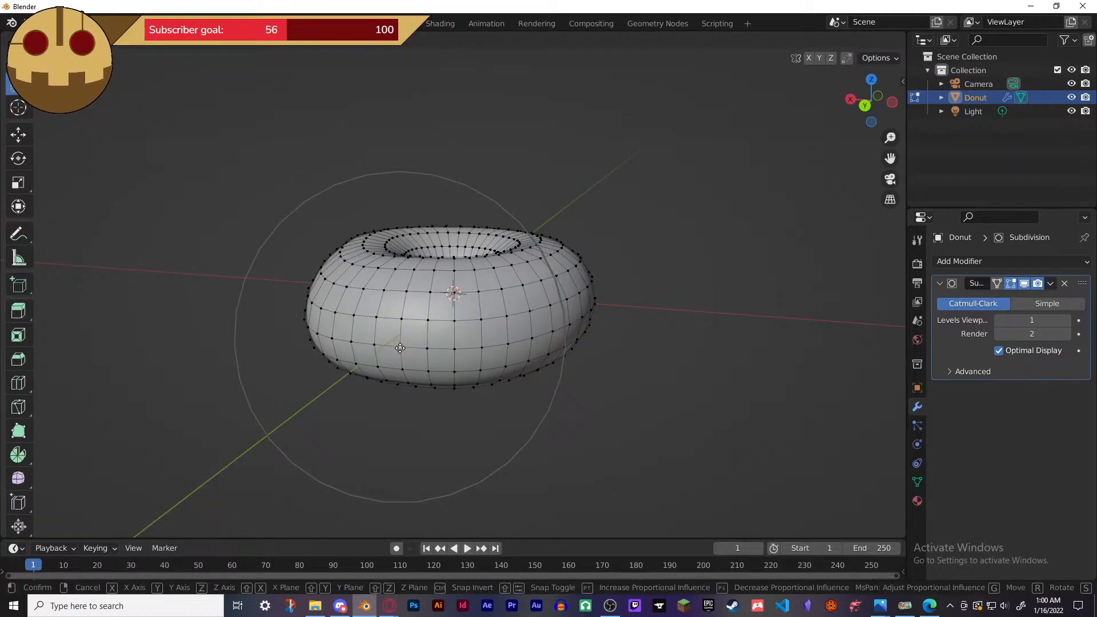
# - Make the donut's shape uneven by moving vertices on its outer side with smooth proportional editing at a size of about 0.047
pyautogui.click(399, 348)
pyautogui.moveTo(400, 348); pyautogui.dragTo(470, 321, button='middle')
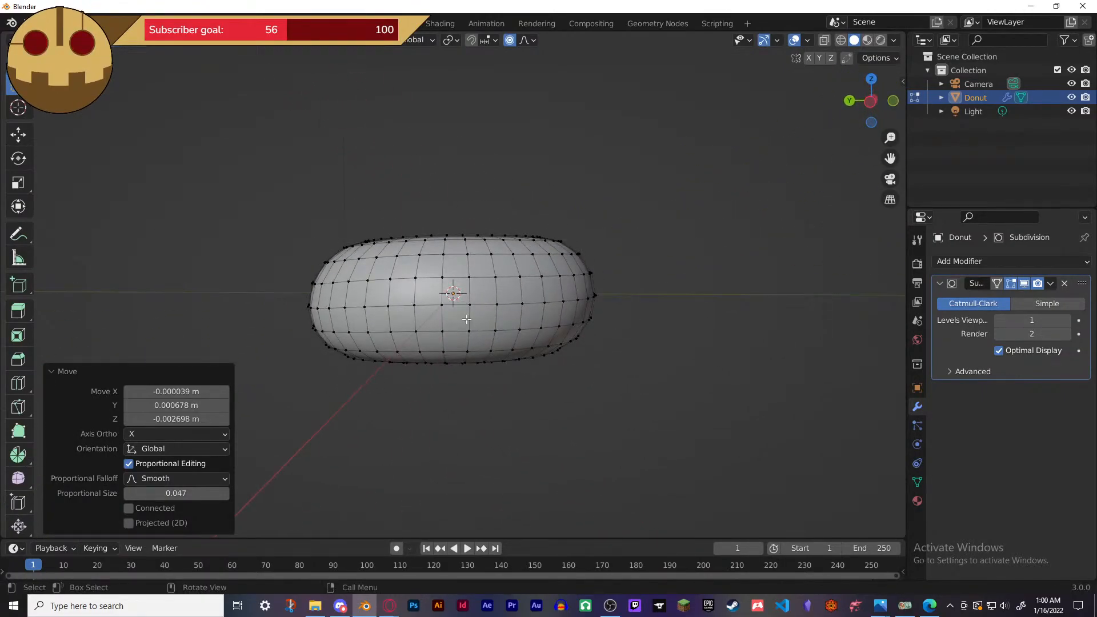
pyautogui.moveTo(478, 309); pyautogui.dragTo(481, 312)
pyautogui.moveTo(508, 318); pyautogui.dragTo(515, 417, button='middle')
pyautogui.press('g')
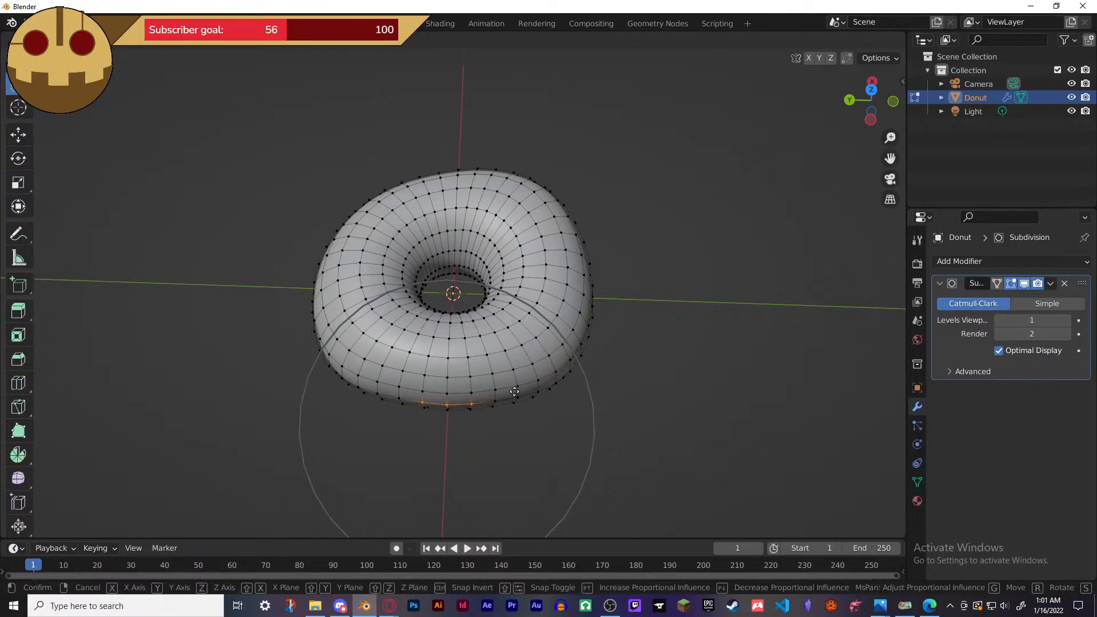
pyautogui.click(517, 394)
pyautogui.moveTo(519, 396); pyautogui.dragTo(524, 314, button='middle')
pyautogui.press('g')
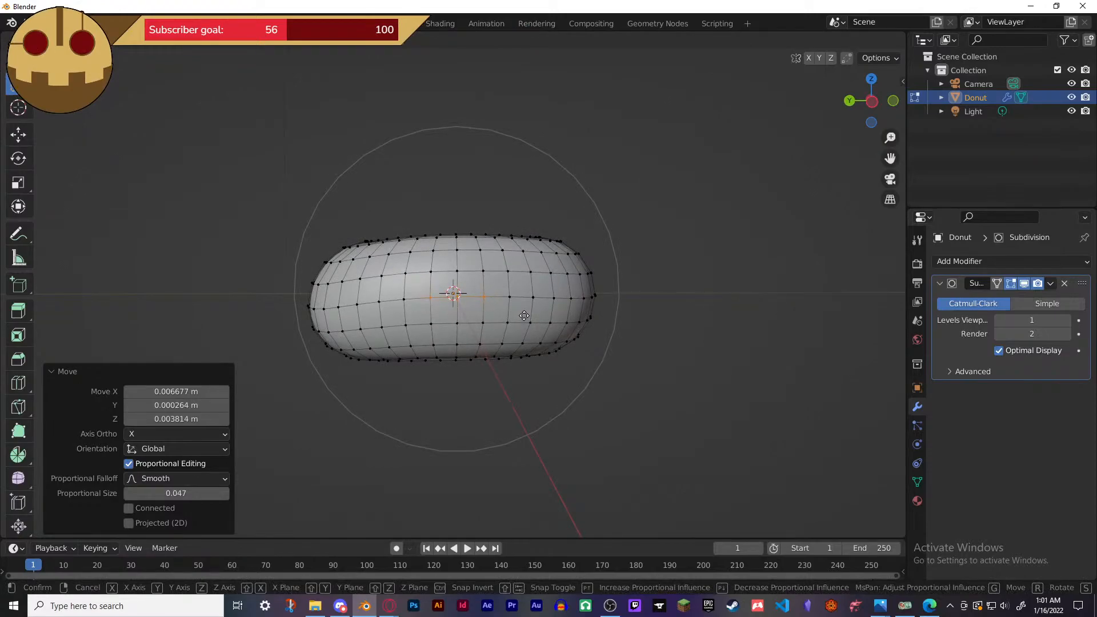
pyautogui.click(532, 334)
pyautogui.moveTo(537, 342); pyautogui.dragTo(595, 321, button='middle')
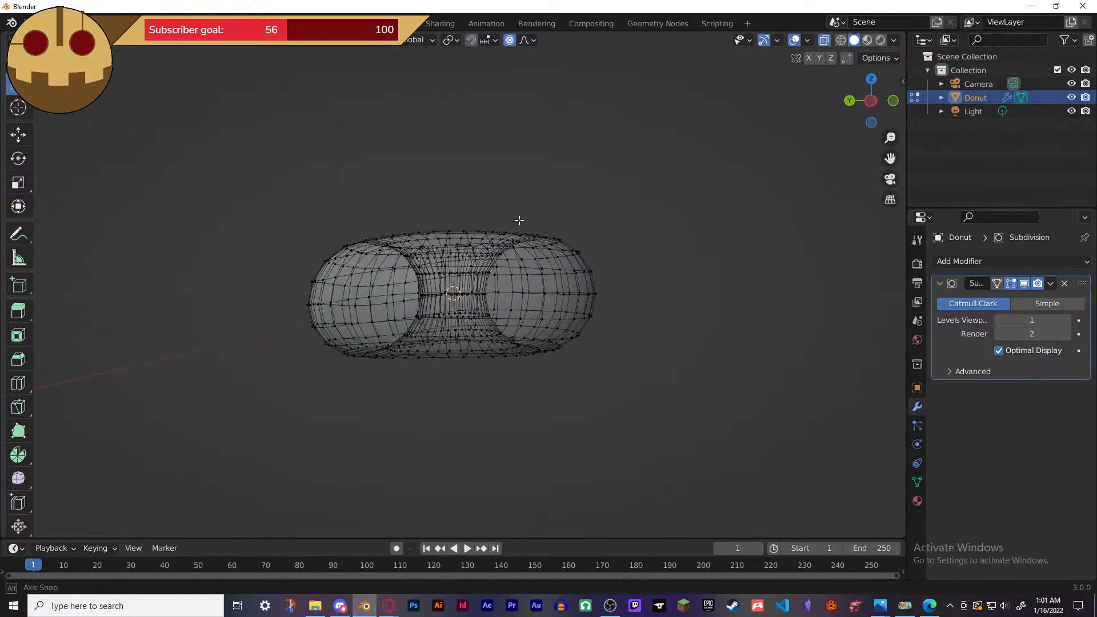
pyautogui.moveTo(524, 220); pyautogui.dragTo(525, 219, button='middle')
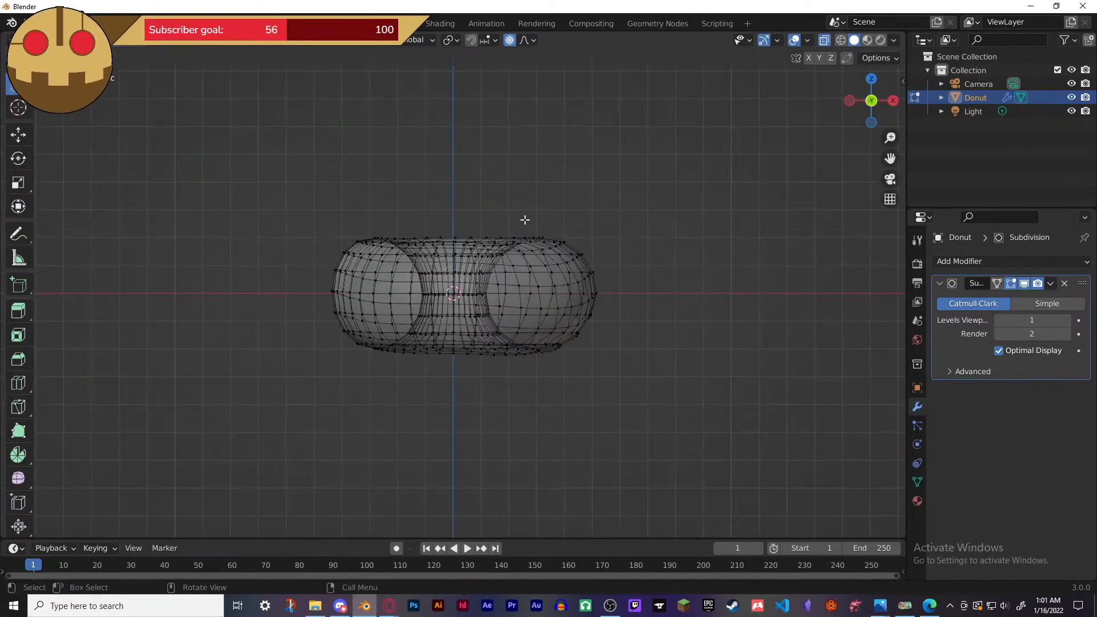
pyautogui.moveTo(324, 201); pyautogui.dragTo(620, 296)
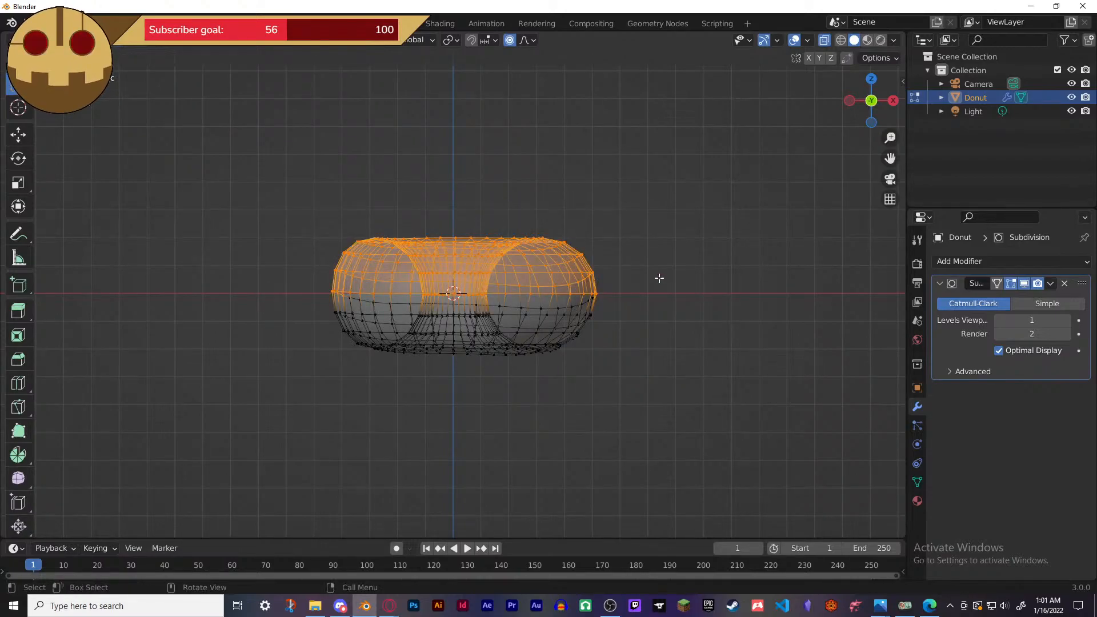
pyautogui.moveTo(658, 278); pyautogui.dragTo(658, 311, button='middle')
pyautogui.moveTo(657, 361); pyautogui.dragTo(504, 282, button='middle')
pyautogui.press('KP_7')
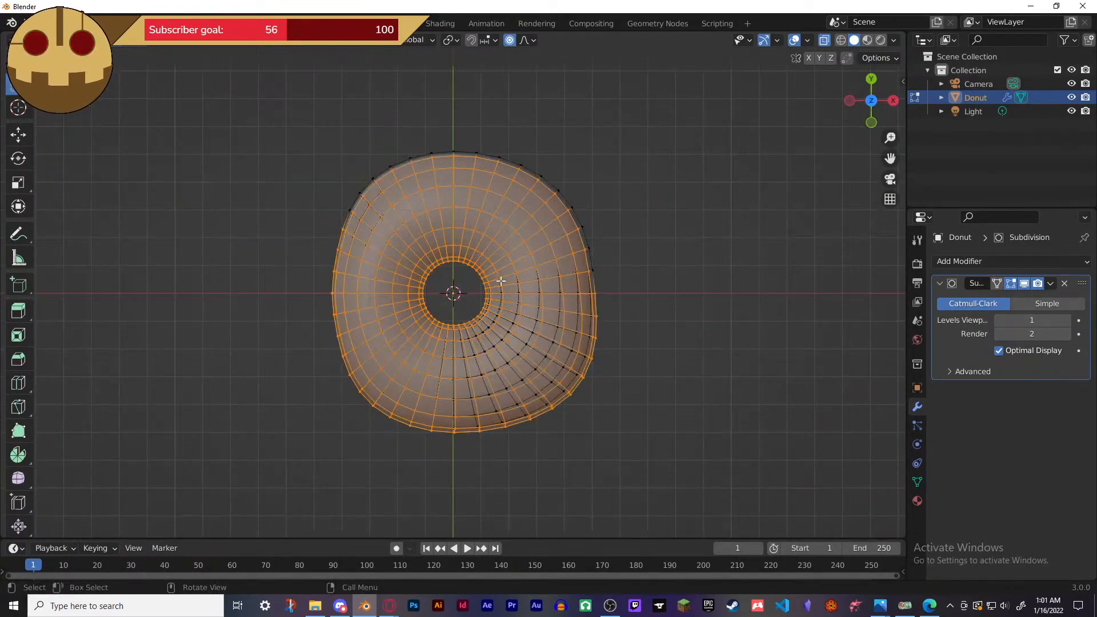
pyautogui.hotkey('alt', 'a')
# - Select the donut's upper-half vertices from the top view with X-ray off
pyautogui.moveTo(293, 100); pyautogui.dragTo(649, 98)
pyautogui.hotkey('alt', 'z')
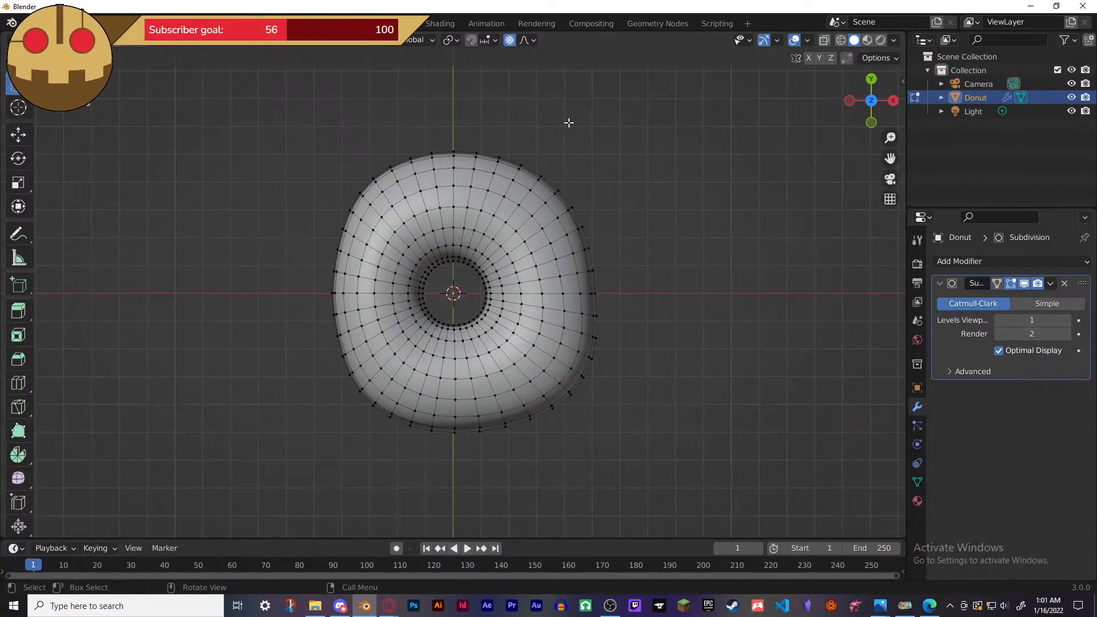
pyautogui.moveTo(298, 103); pyautogui.dragTo(651, 497)
pyautogui.moveTo(693, 463); pyautogui.dragTo(644, 418, button='middle')
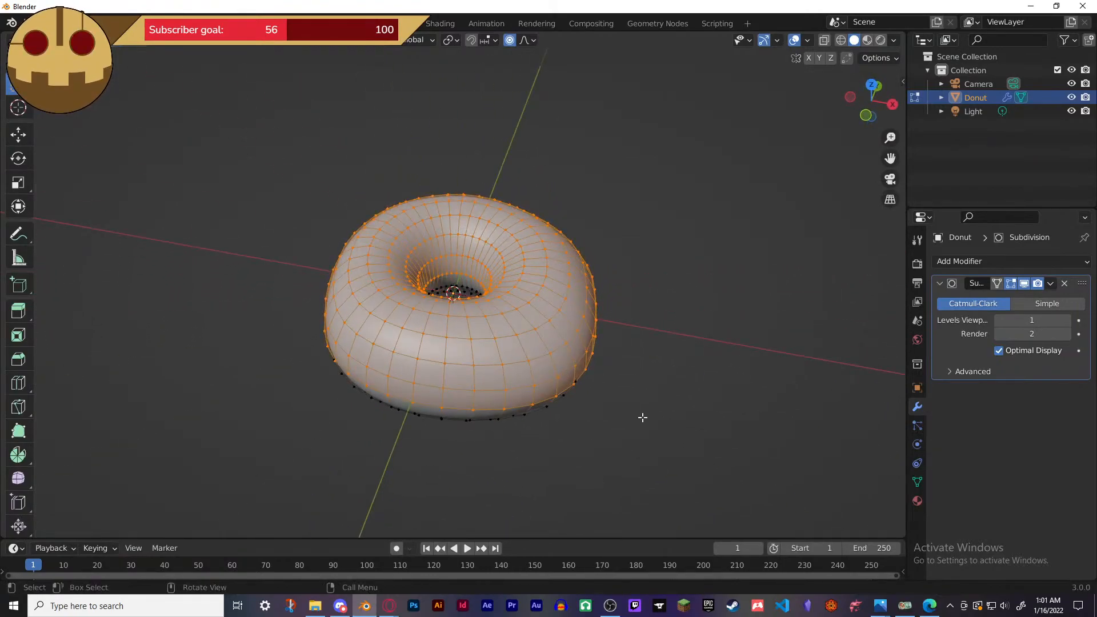
# - Duplicate the selected upper half in place, separate it into its own object and return to Object Mode
pyautogui.hotkey('shift', 'd')
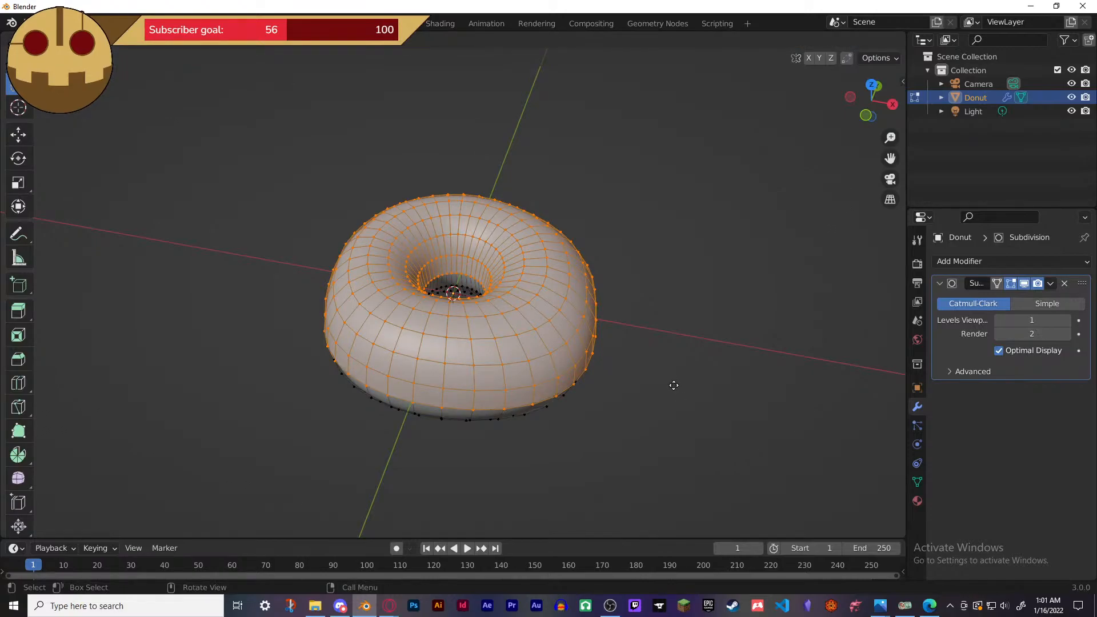
pyautogui.rightClick(672, 295)
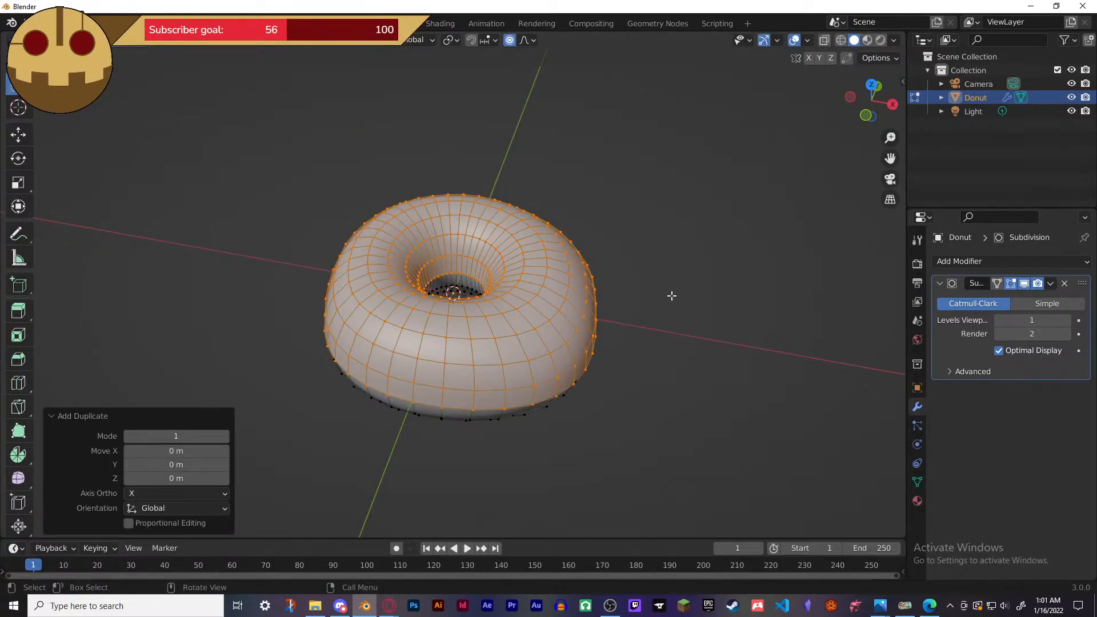
pyautogui.press('p')
pyautogui.click(672, 295)
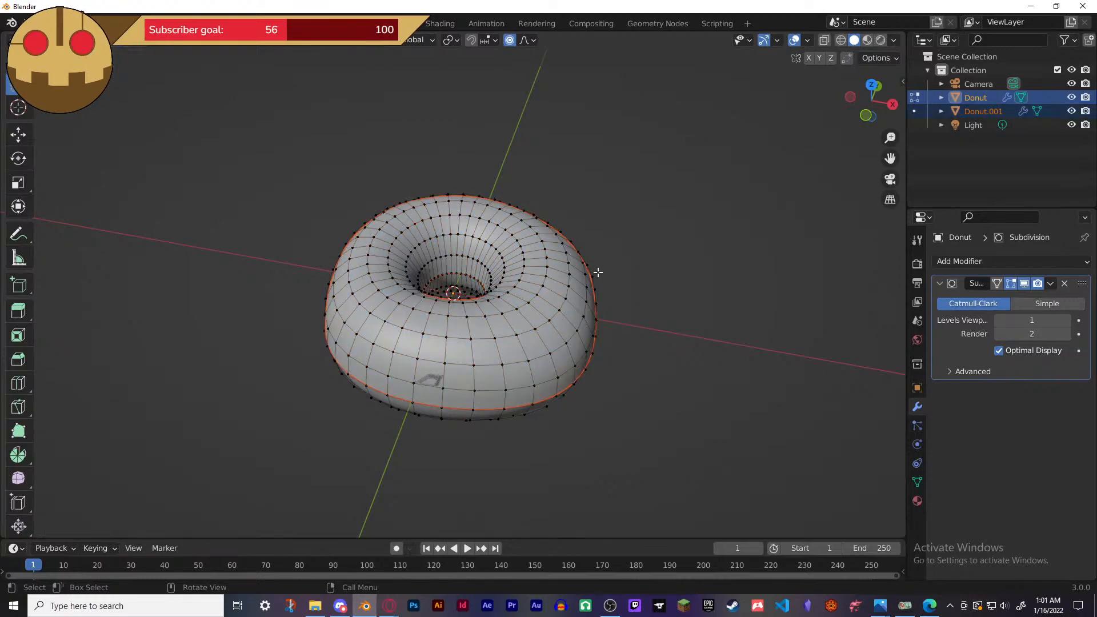
pyautogui.click(52, 40)
pyautogui.click(74, 55)
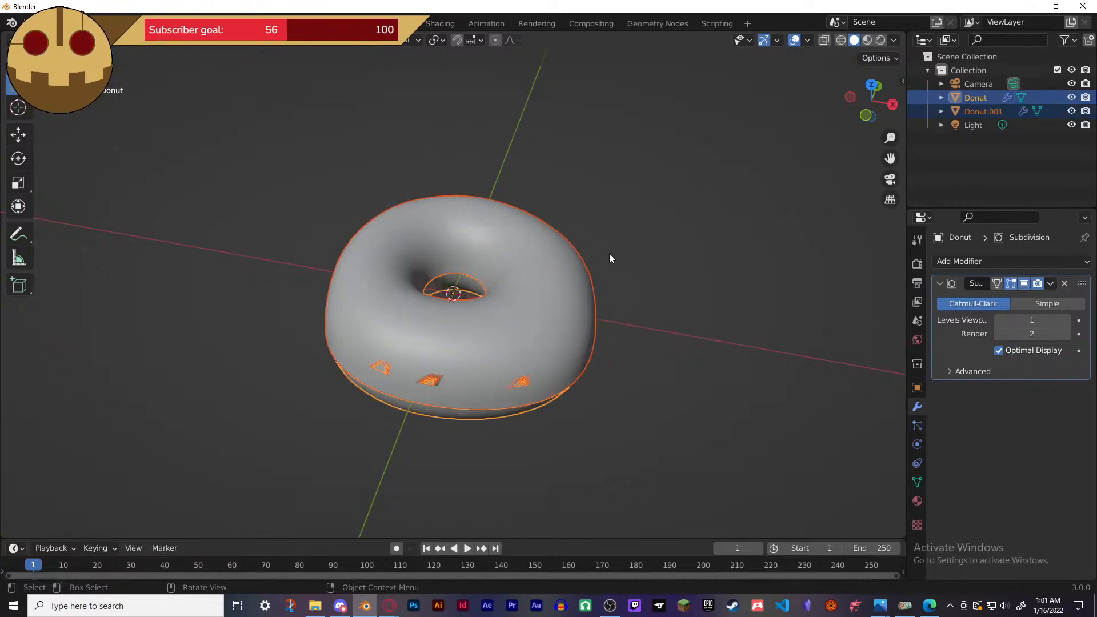
# - Rename the separated object Donut.001 as Icing
pyautogui.moveTo(641, 360); pyautogui.dragTo(643, 298, button='middle')
pyautogui.click(547, 338)
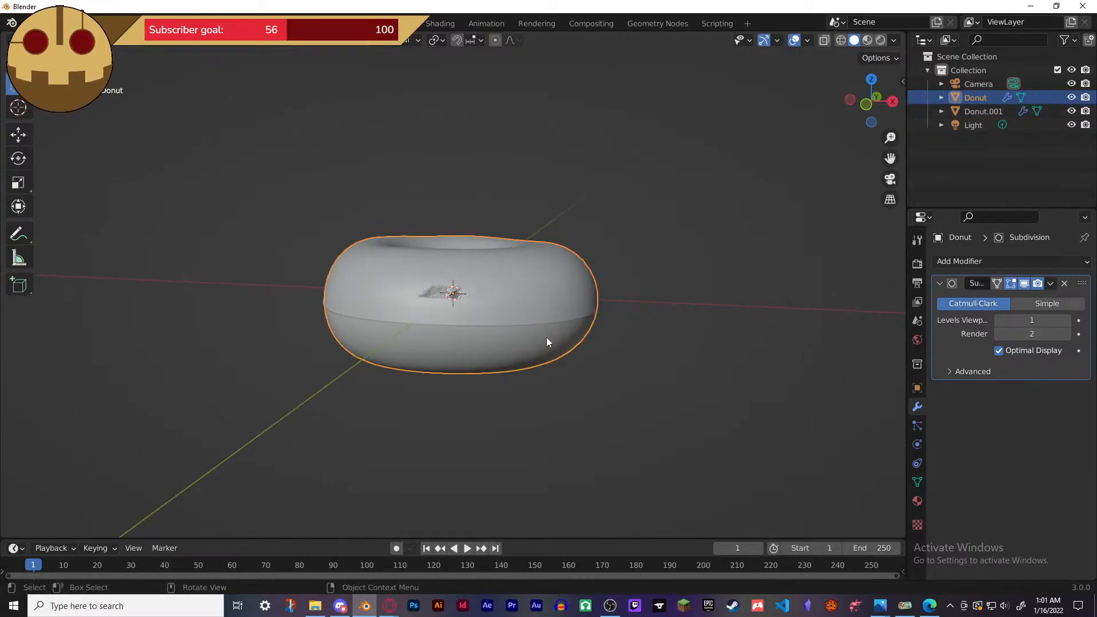
pyautogui.doubleClick(983, 111)
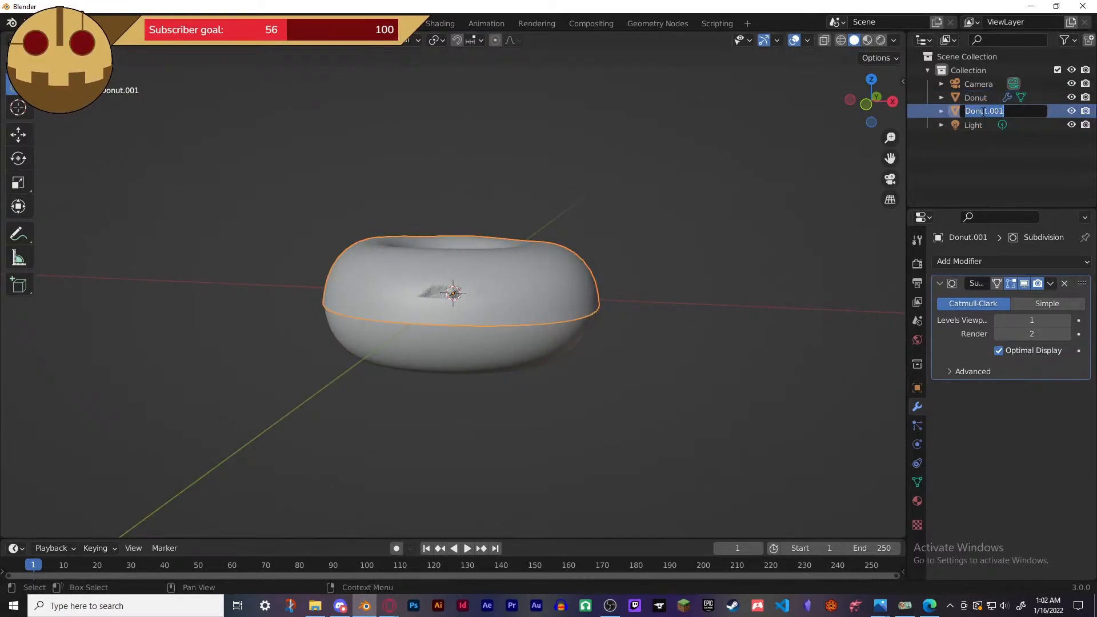
pyautogui.write('Icing')
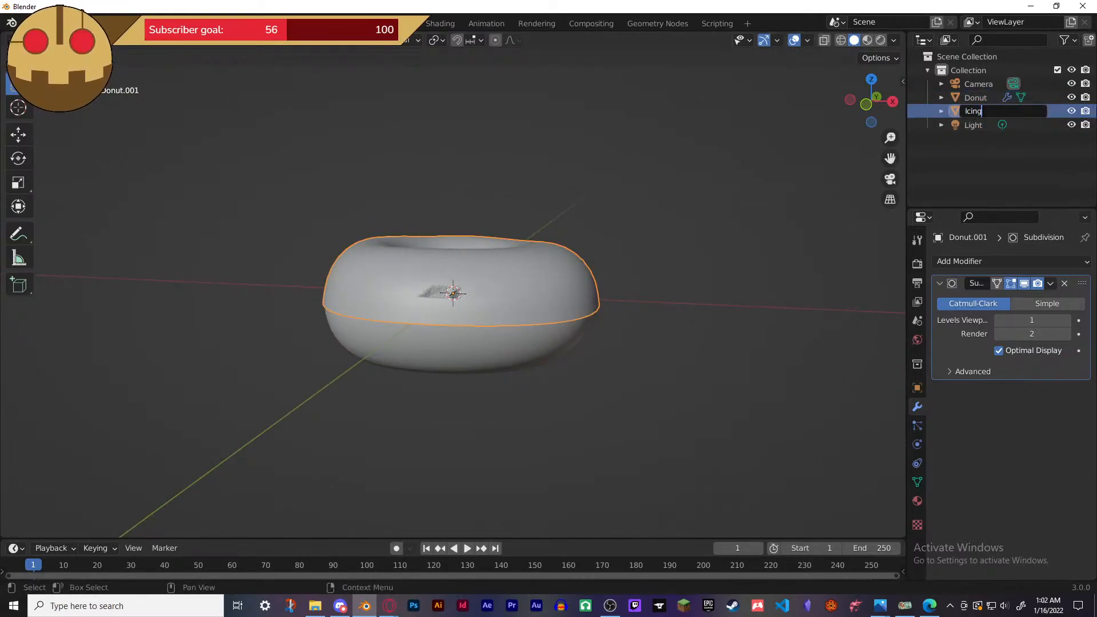
pyautogui.press('Return')
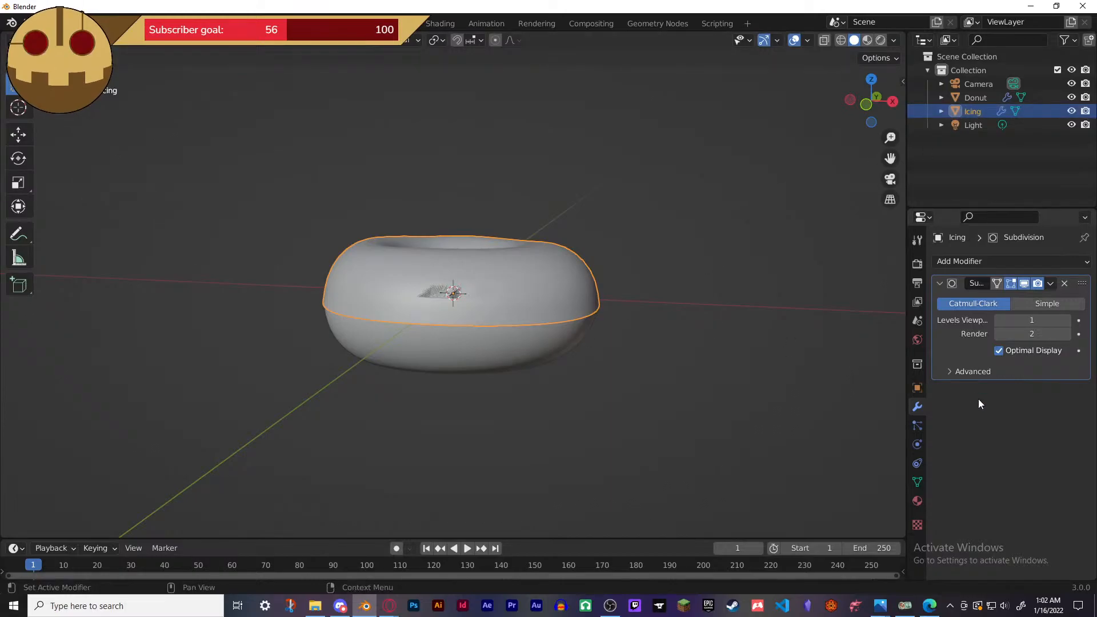
# - Add a Solidify modifier to the icing and place it above the Subdivision modifier
pyautogui.click(1017, 258)
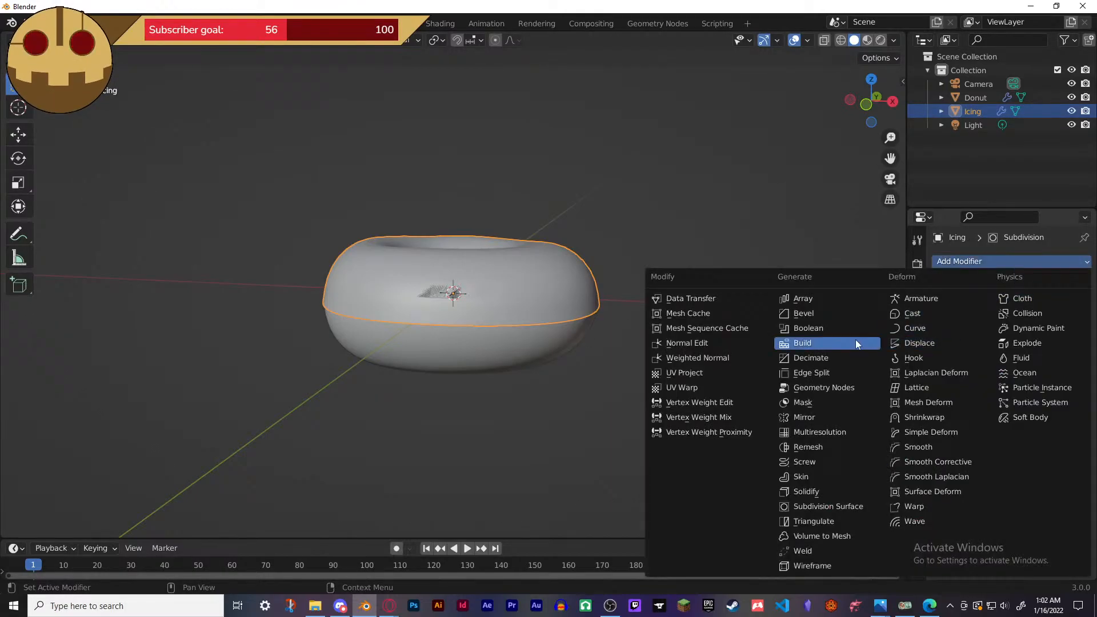
pyautogui.click(814, 491)
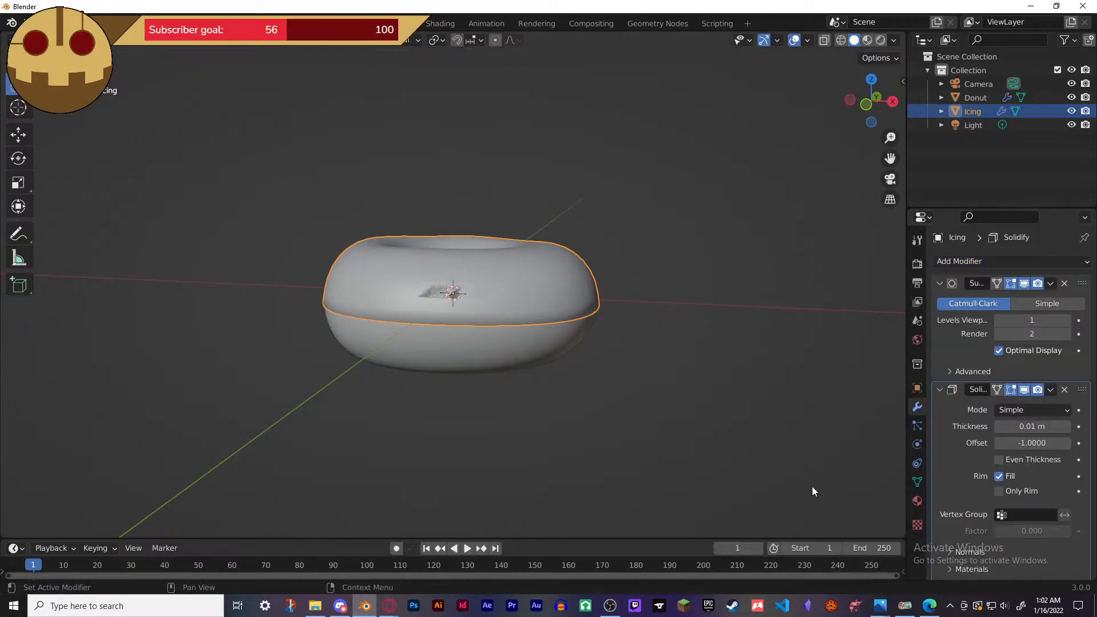
pyautogui.moveTo(1082, 393); pyautogui.dragTo(1070, 286)
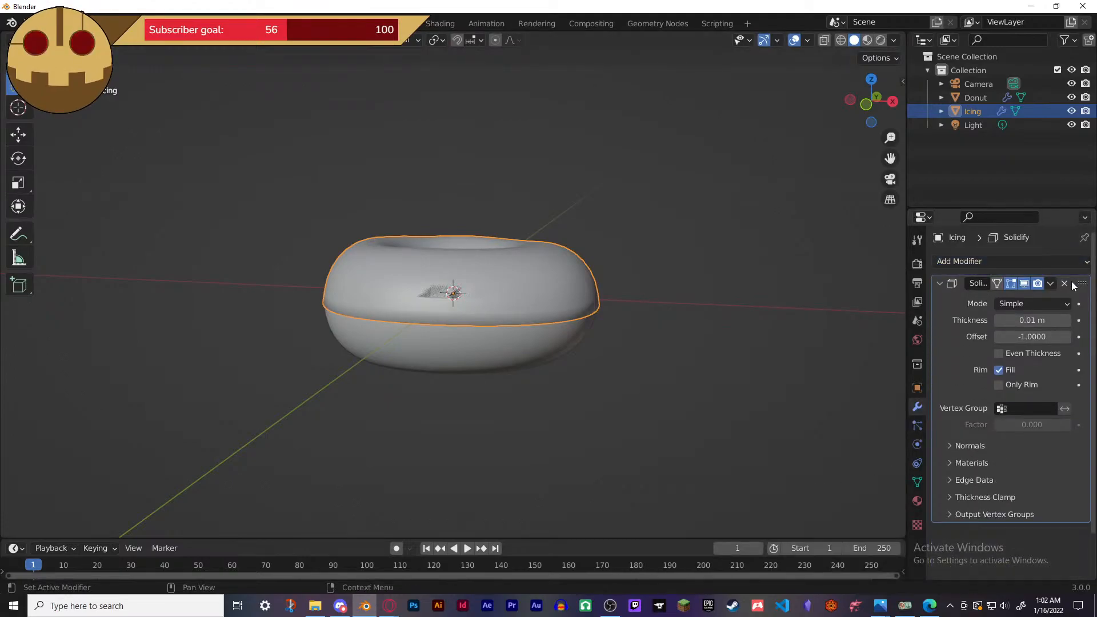
# - Set the icing's Solidify offset to 1 and thickness to 0.04 m, and check the shape from above and the side
pyautogui.moveTo(1009, 337)
pyautogui.mouseDown()
pyautogui.moveTo(1069, 337)
pyautogui.moveTo(1017, 322)
pyautogui.moveTo(1058, 322)
pyautogui.moveTo(1023, 322)
pyautogui.mouseUp()
pyautogui.moveTo(712, 377); pyautogui.dragTo(637, 473, button='middle')
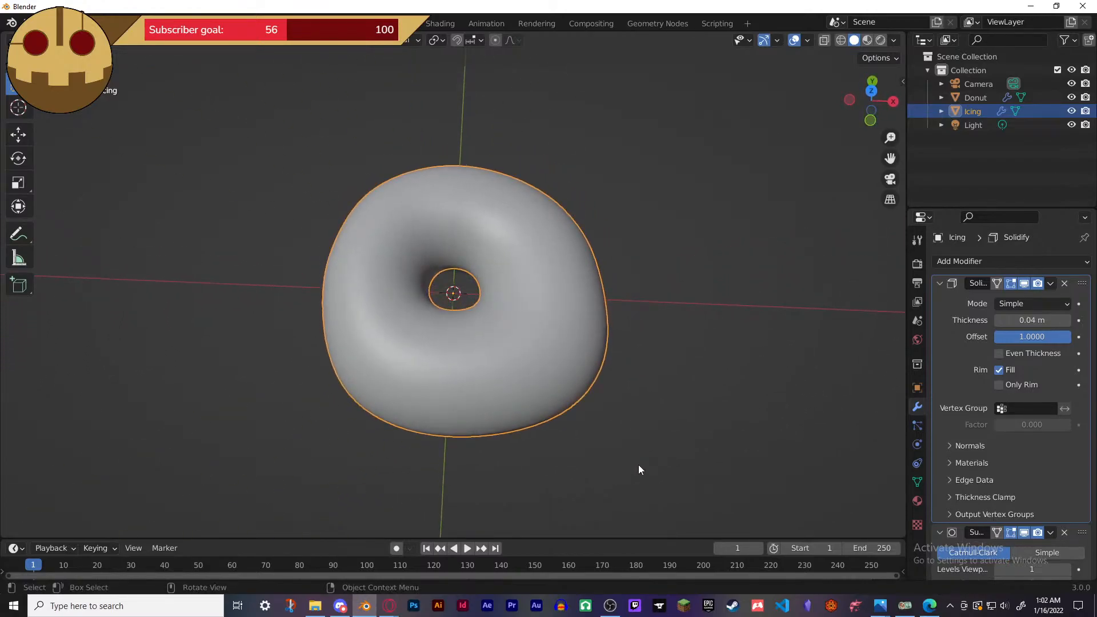
pyautogui.click(642, 449)
pyautogui.click(547, 356)
pyautogui.moveTo(639, 398); pyautogui.dragTo(635, 297, button='middle')
pyautogui.scroll(-2, 944, 448)
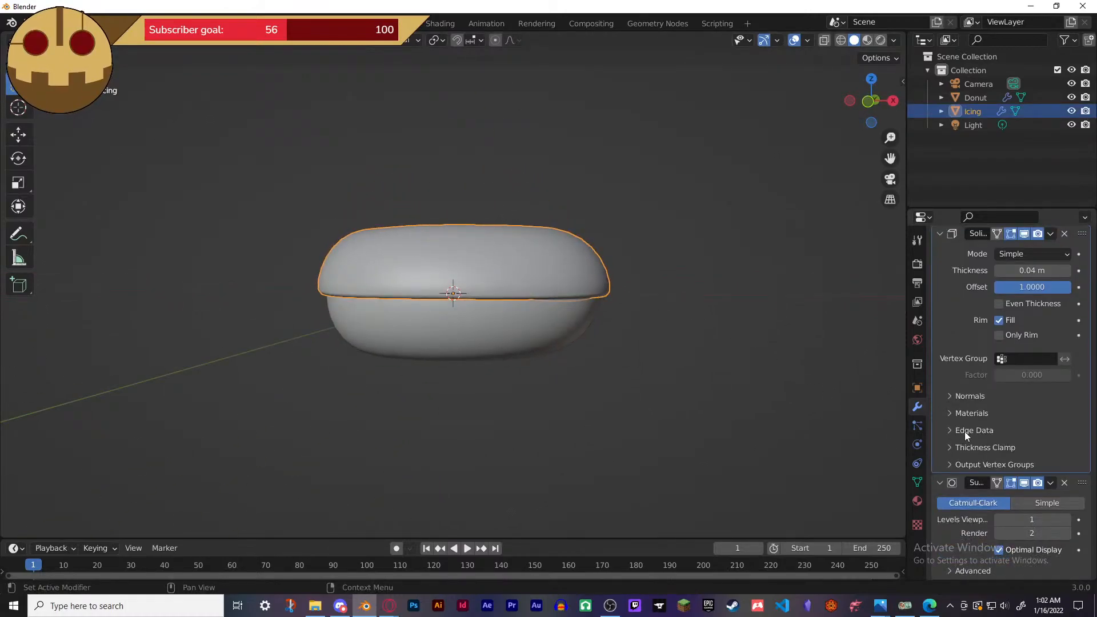
pyautogui.moveTo(662, 381); pyautogui.dragTo(673, 382, button='middle')
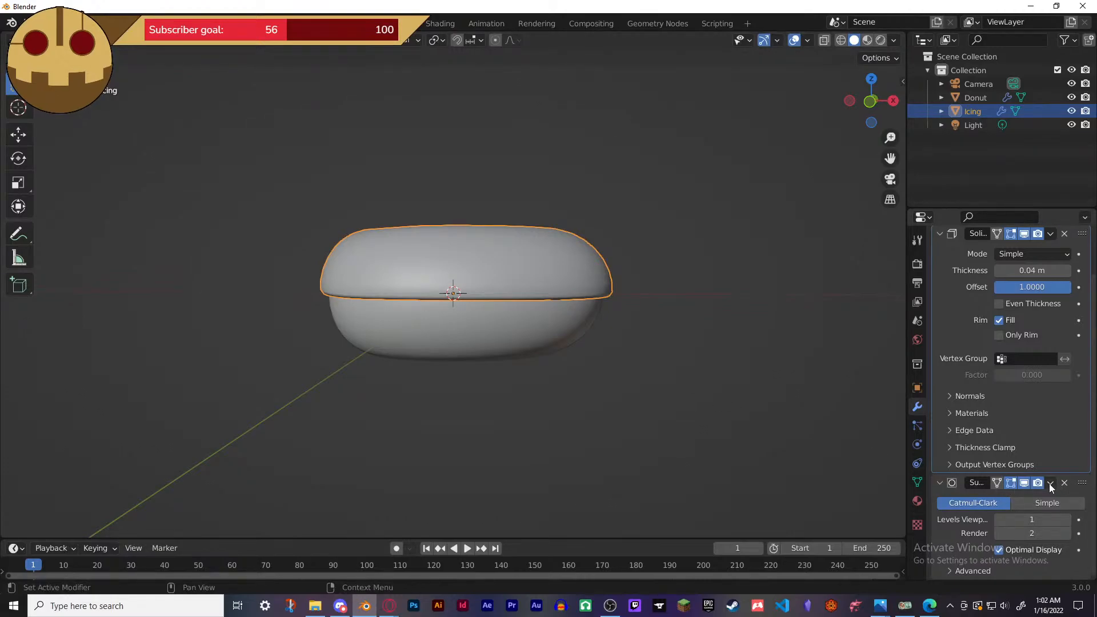
# - Reorder the icing's modifiers so that Subdivision comes before Solidify, and inspect the underside
pyautogui.scroll(3, 1048, 468)
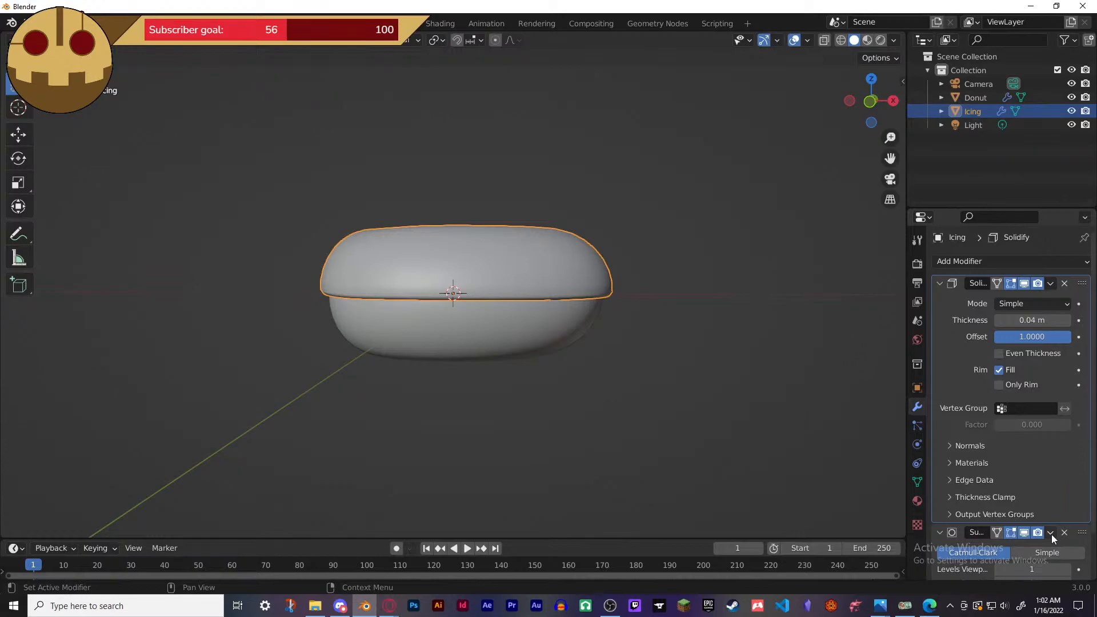
pyautogui.click(986, 261)
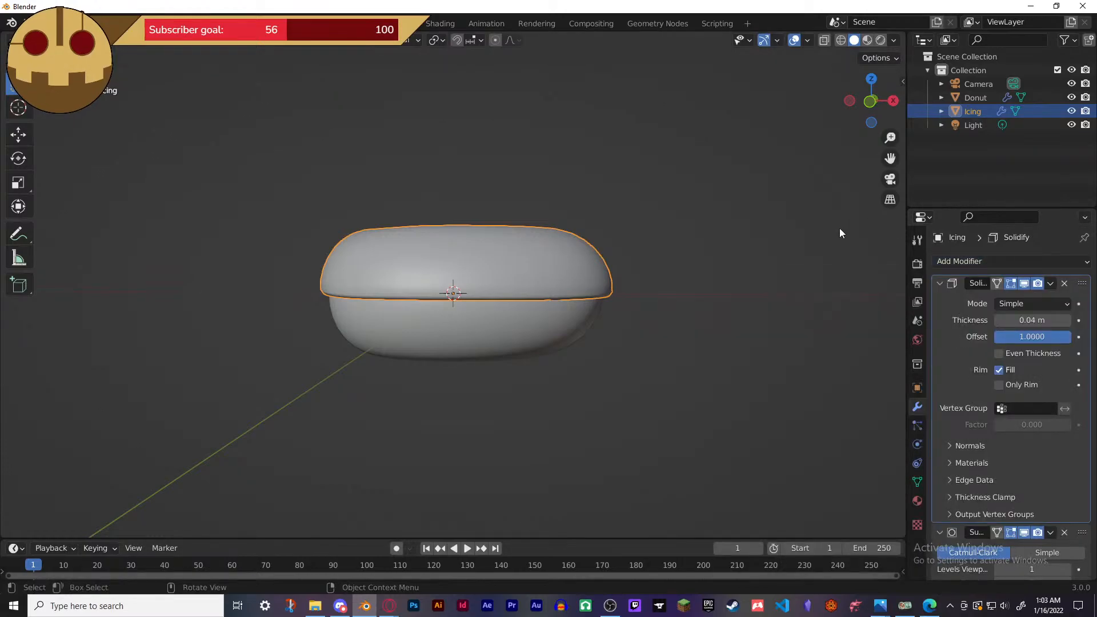
pyautogui.moveTo(1082, 533); pyautogui.dragTo(1054, 240)
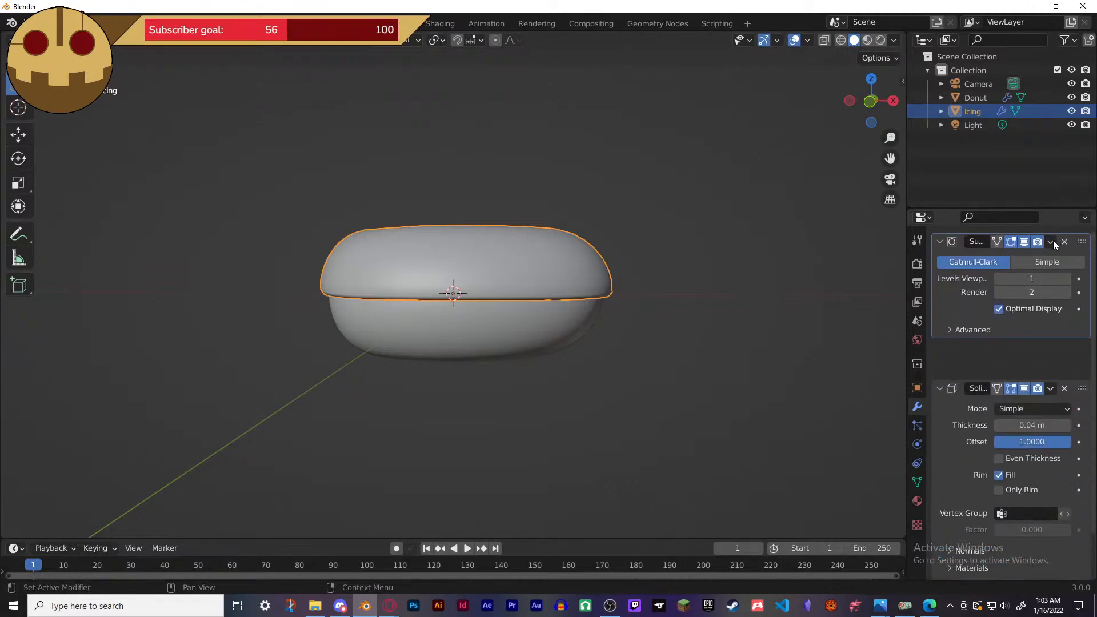
pyautogui.moveTo(745, 347); pyautogui.dragTo(742, 168, button='middle')
# - Try different Solidify thicknesses on the icing, ending at 0.03 m, and check its rim from the side and below
pyautogui.moveTo(1032, 426); pyautogui.dragTo(1025, 426)
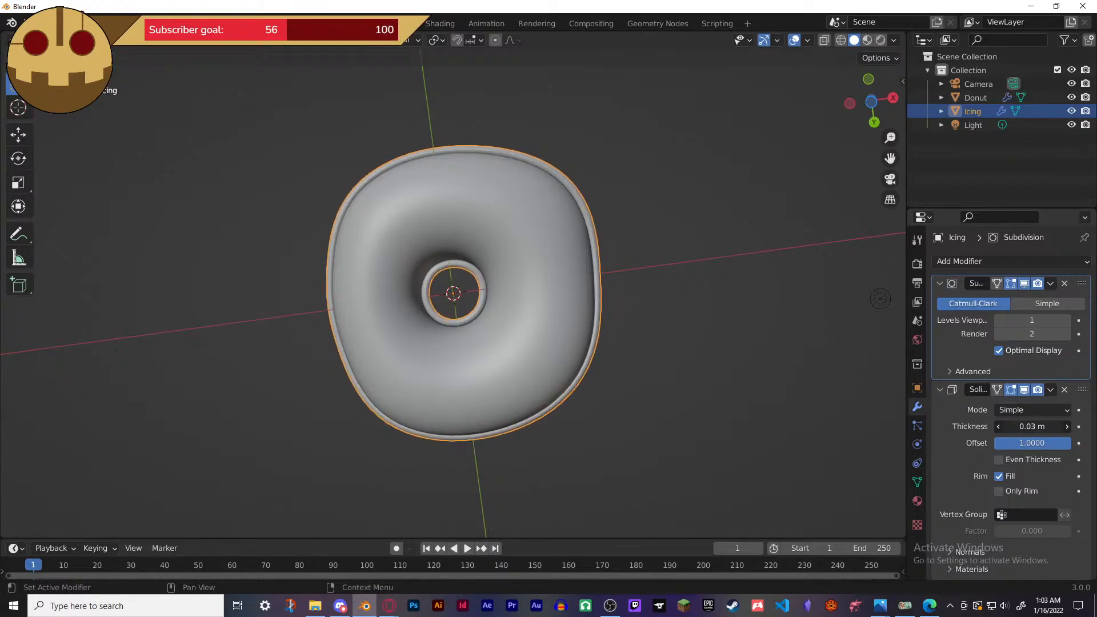
pyautogui.moveTo(756, 310); pyautogui.dragTo(751, 477, button='middle')
pyautogui.moveTo(1033, 427); pyautogui.dragTo(1015, 426)
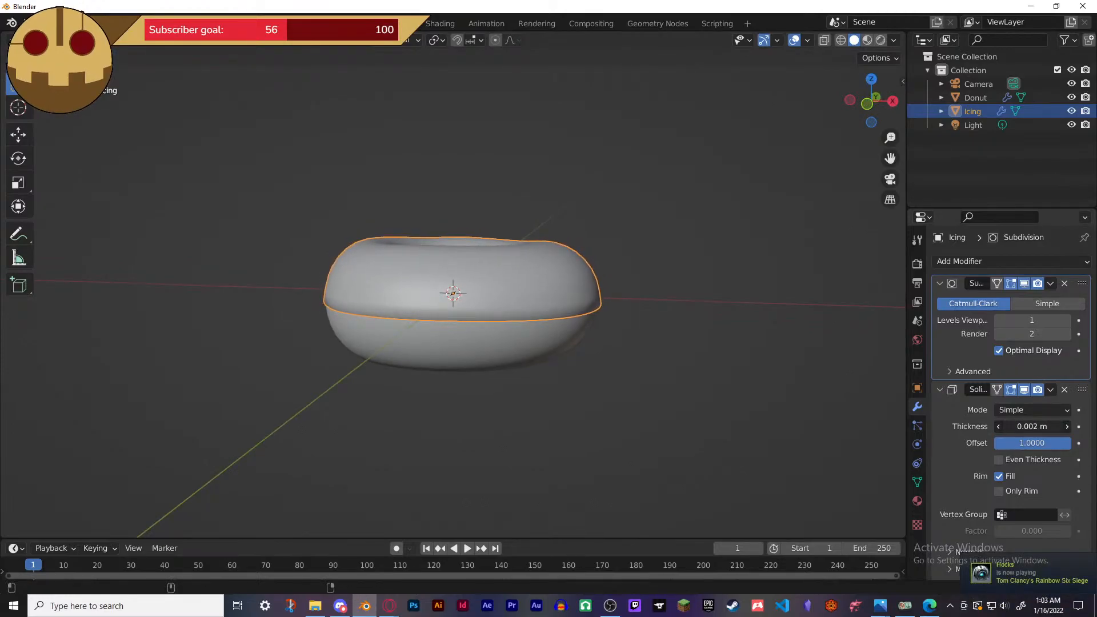
pyautogui.moveTo(1015, 426); pyautogui.dragTo(1023, 426)
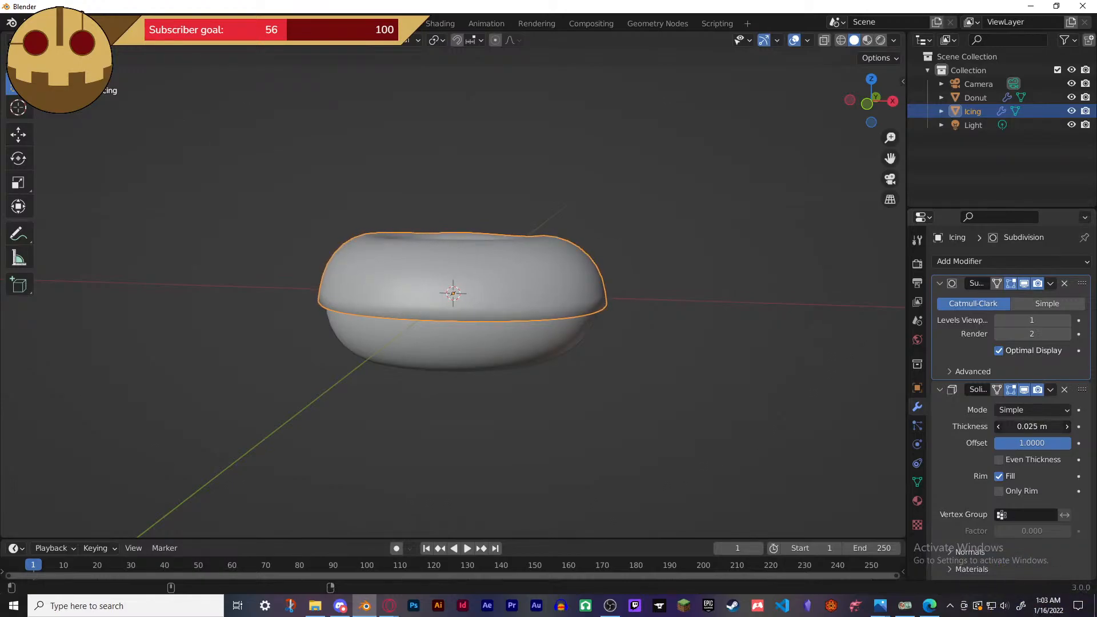
pyautogui.moveTo(1023, 426); pyautogui.dragTo(1024, 426)
pyautogui.moveTo(798, 426); pyautogui.dragTo(766, 400, button='middle')
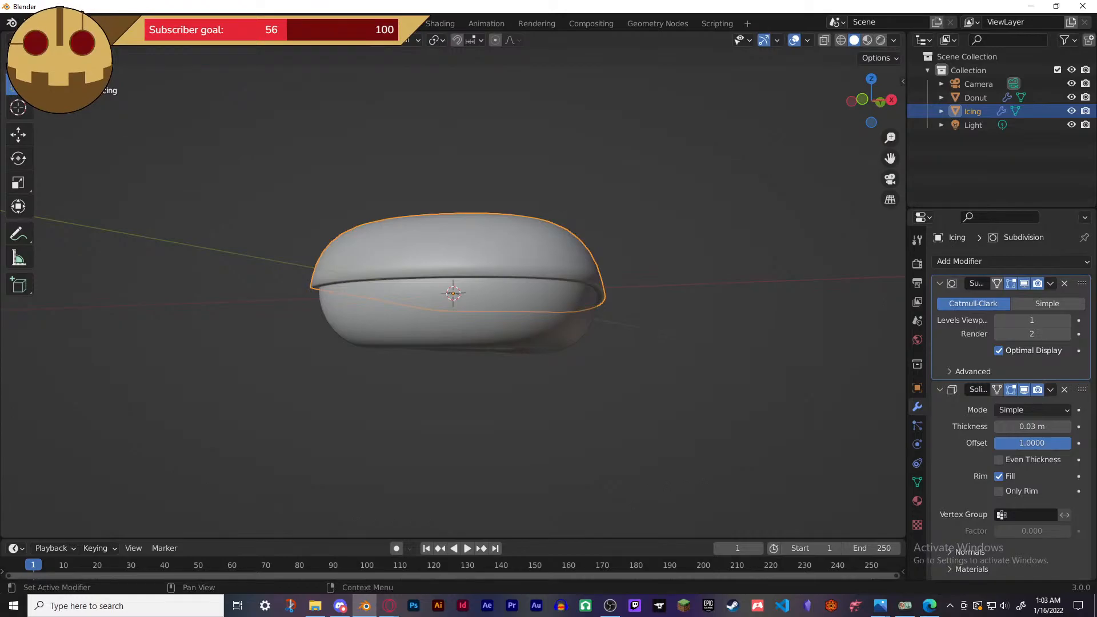
pyautogui.moveTo(792, 461); pyautogui.dragTo(761, 327, button='middle')
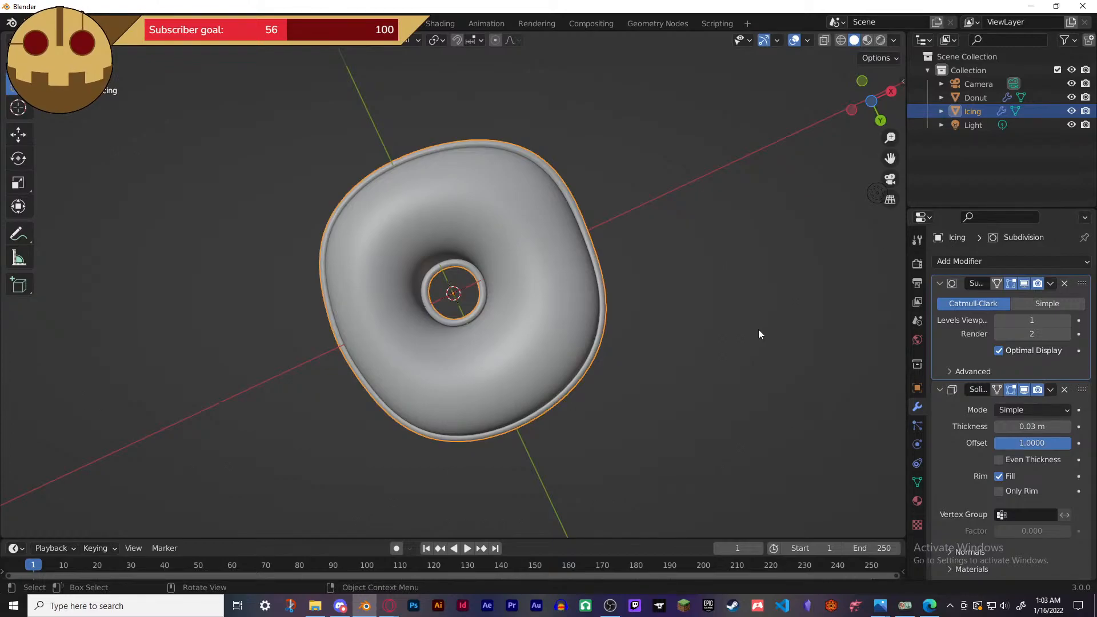
pyautogui.moveTo(702, 332); pyautogui.dragTo(672, 369, button='middle')
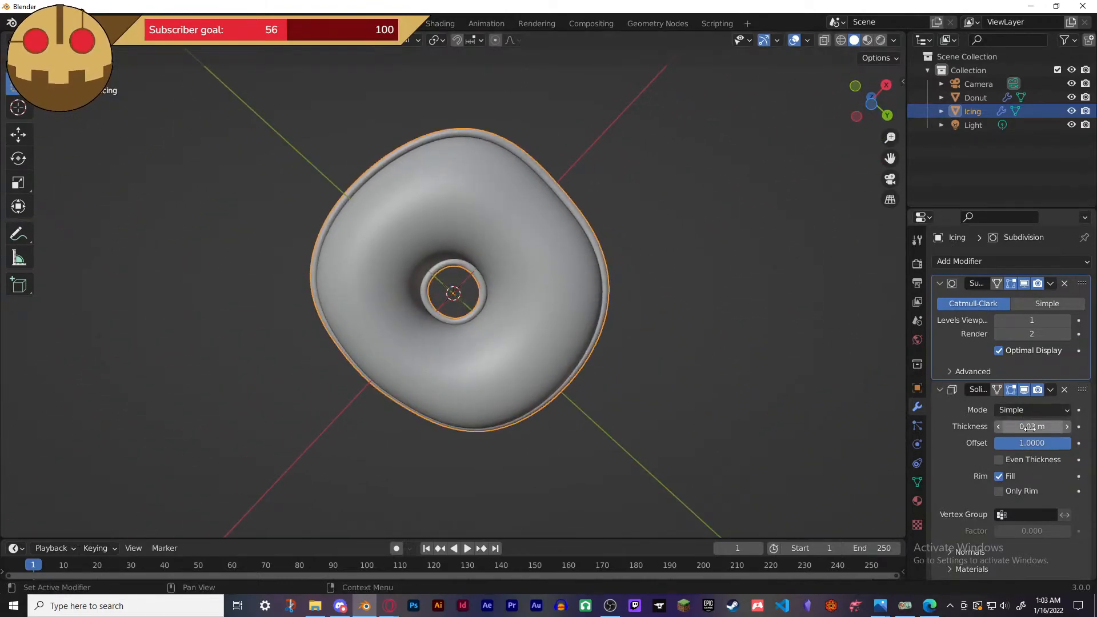
# - Set the icing's Solidify thickness to 0.015 m and check the result
pyautogui.moveTo(1028, 427); pyautogui.dragTo(1024, 427)
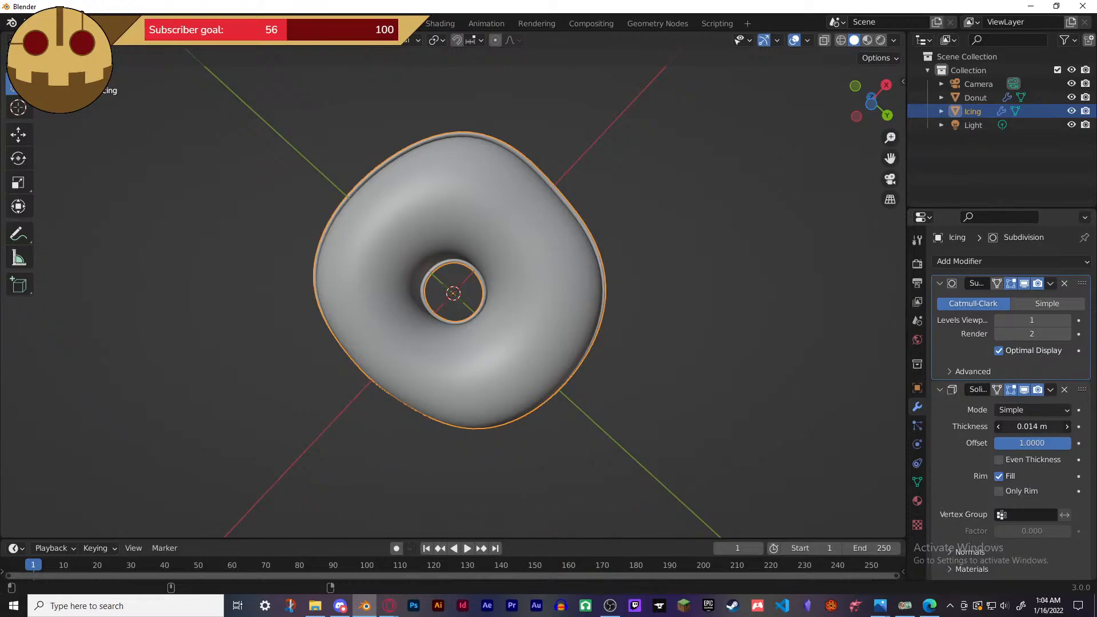
pyautogui.moveTo(625, 332); pyautogui.dragTo(666, 408, button='middle')
pyautogui.click(643, 333)
pyautogui.moveTo(643, 333)
pyautogui.mouseDown(button='middle')
pyautogui.moveTo(650, 374)
pyautogui.moveTo(636, 426)
pyautogui.moveTo(623, 315)
pyautogui.moveTo(622, 342)
pyautogui.mouseUp(button='middle')
pyautogui.click(527, 268)
pyautogui.click(942, 430)
# - Apply the icing's Subdivision modifier
pyautogui.click(1051, 284)
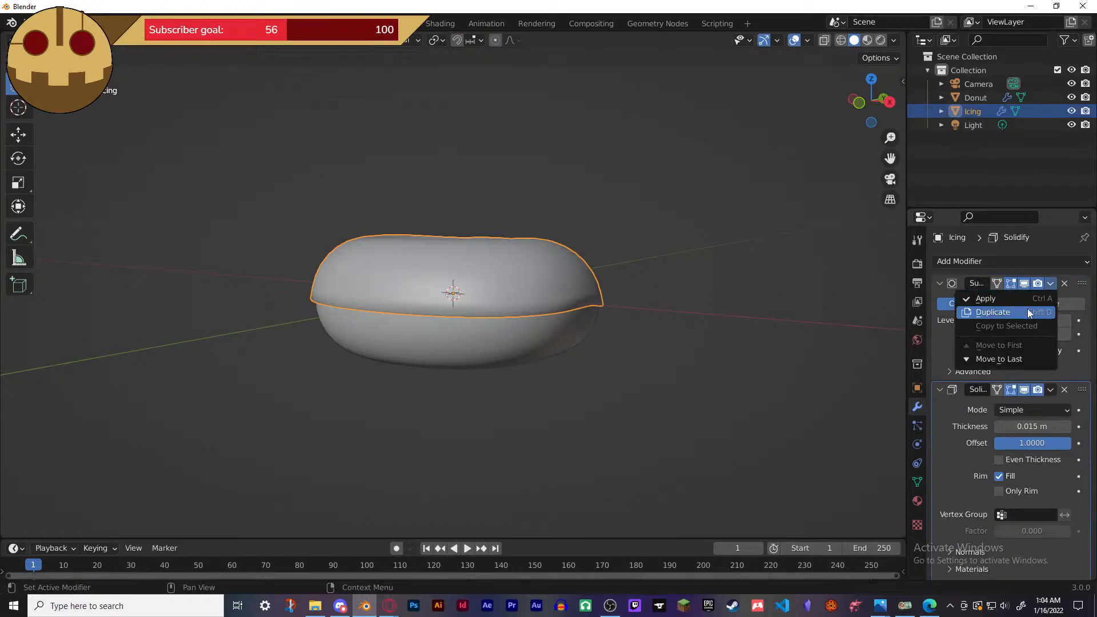
pyautogui.click(1013, 299)
pyautogui.click(696, 316)
# - Select the icing object, enter Edit Mode on it and view its lower edge from the side
pyautogui.moveTo(696, 317); pyautogui.dragTo(546, 327, button='middle')
pyautogui.click(540, 327)
pyautogui.press('Tab')
pyautogui.moveTo(604, 411); pyautogui.dragTo(624, 345, button='middle')
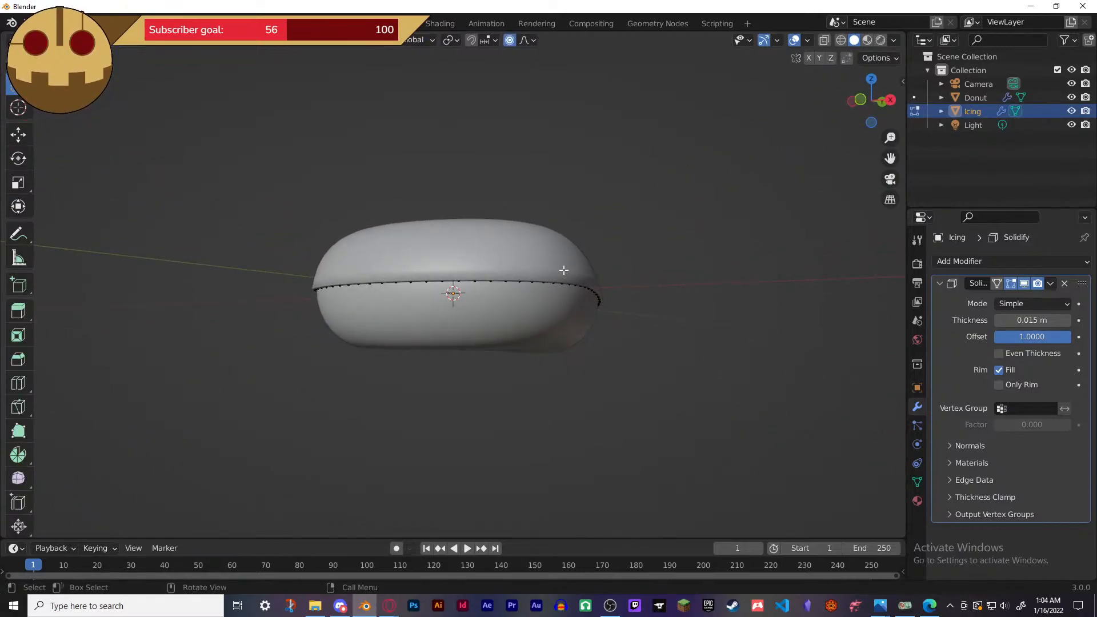
# - Turn off the Solidify modifier's Edit Mode display and examine the icing's vertices and lower edge from the side
pyautogui.click(1011, 284)
pyautogui.moveTo(588, 334); pyautogui.dragTo(505, 407, button='middle')
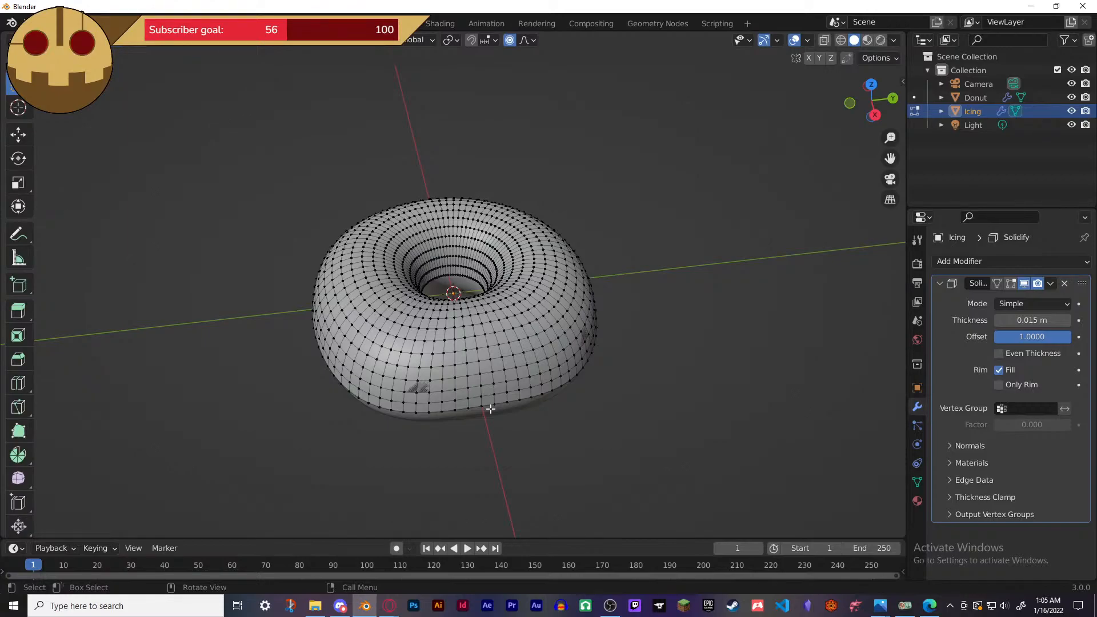
pyautogui.moveTo(632, 399)
pyautogui.mouseDown(button='middle')
pyautogui.moveTo(656, 341)
pyautogui.moveTo(625, 379)
pyautogui.mouseUp(button='middle')
pyautogui.scroll(2, 637, 366)
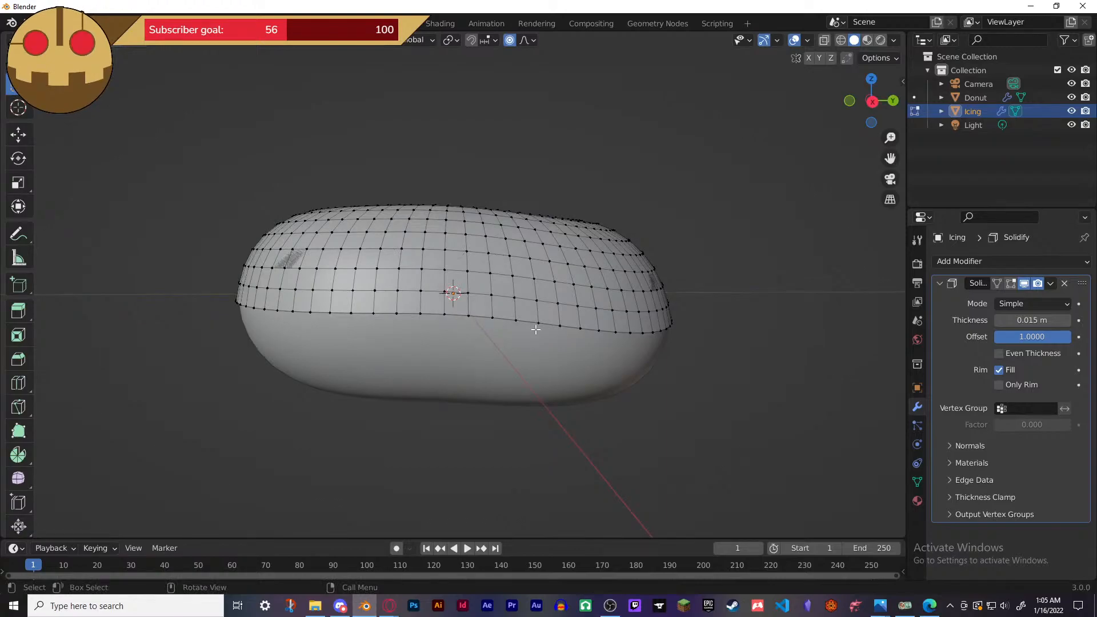
# - Split the 3D viewport vertically and change the new area to an Image Editor
pyautogui.moveTo(904, 33); pyautogui.dragTo(599, 41)
pyautogui.click(616, 40)
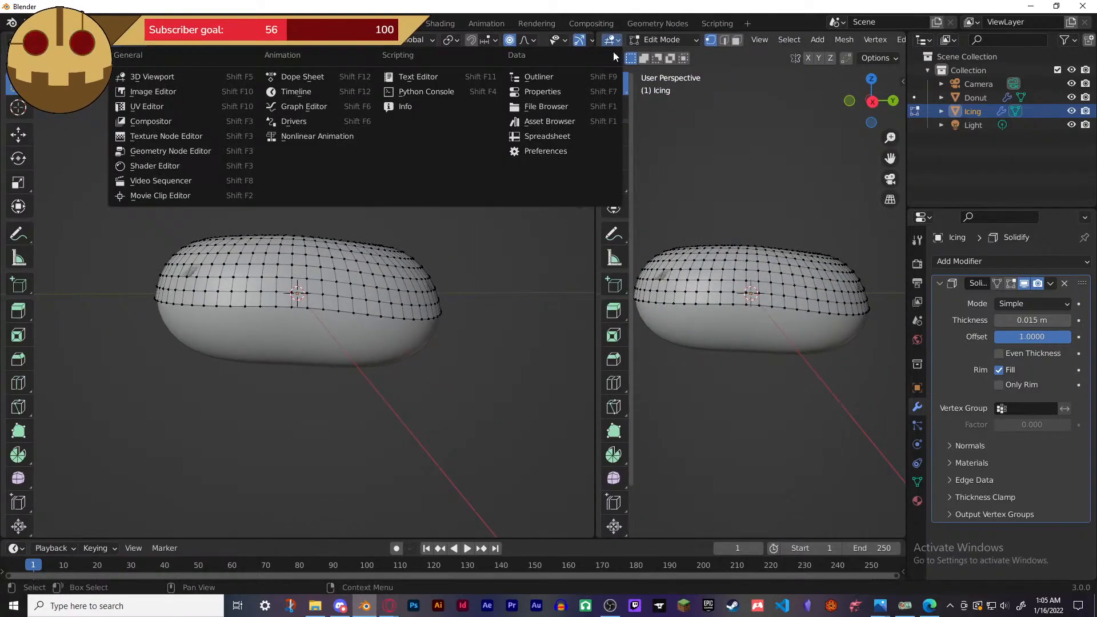
pyautogui.click(172, 92)
# - Open vegan-chocolate-donuts-featured.jpg from the Downloads folder as a reference, filtering the files by "vegan", and enlarge the donuts to fill the area
pyautogui.click(815, 43)
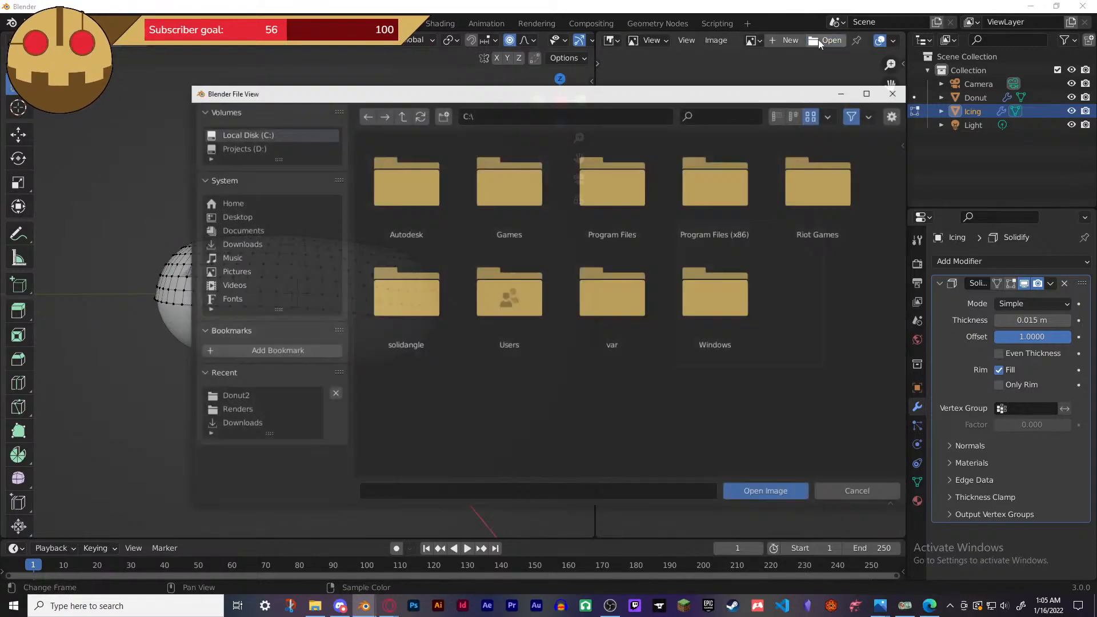
pyautogui.click(242, 245)
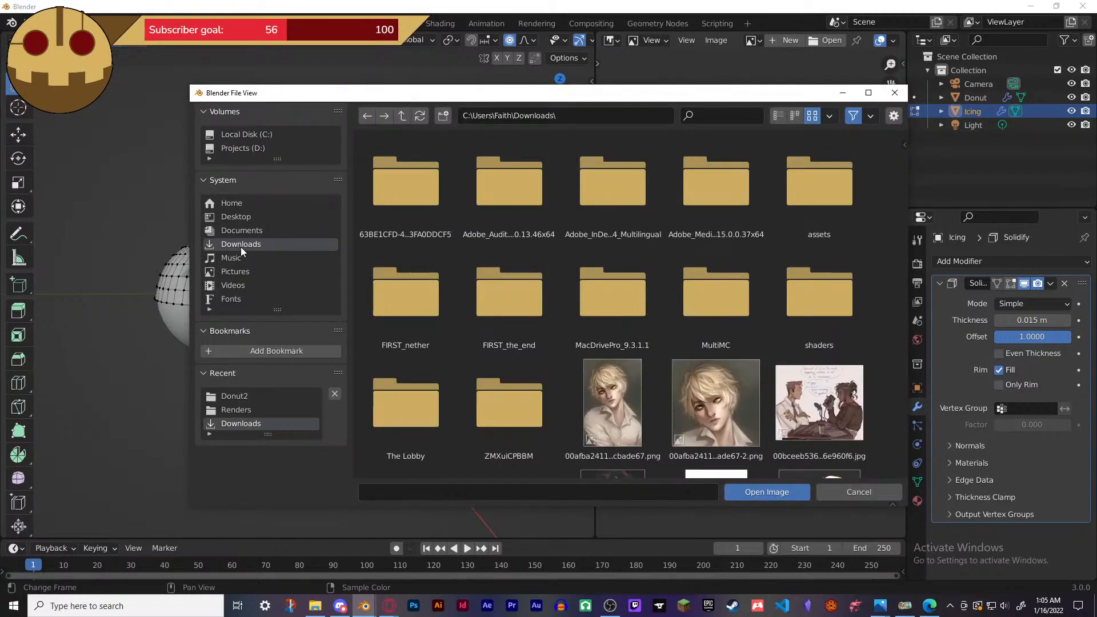
pyautogui.click(722, 116)
pyautogui.write('vegan')
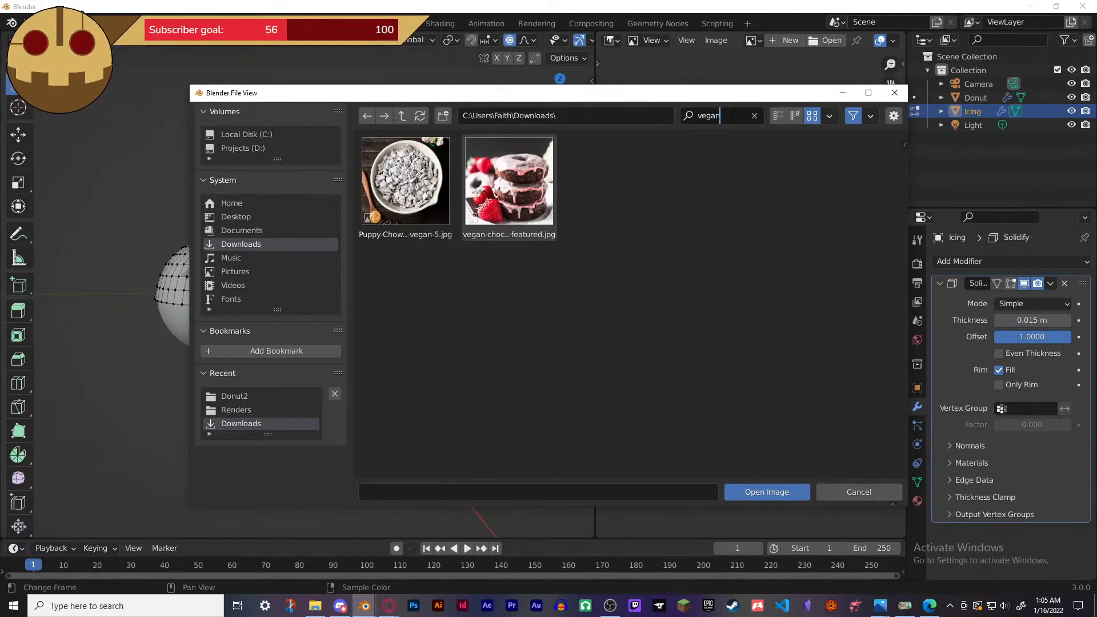
pyautogui.doubleClick(495, 184)
pyautogui.scroll(-4, 774, 266)
pyautogui.scroll(3, 773, 266)
pyautogui.scroll(3, 775, 269)
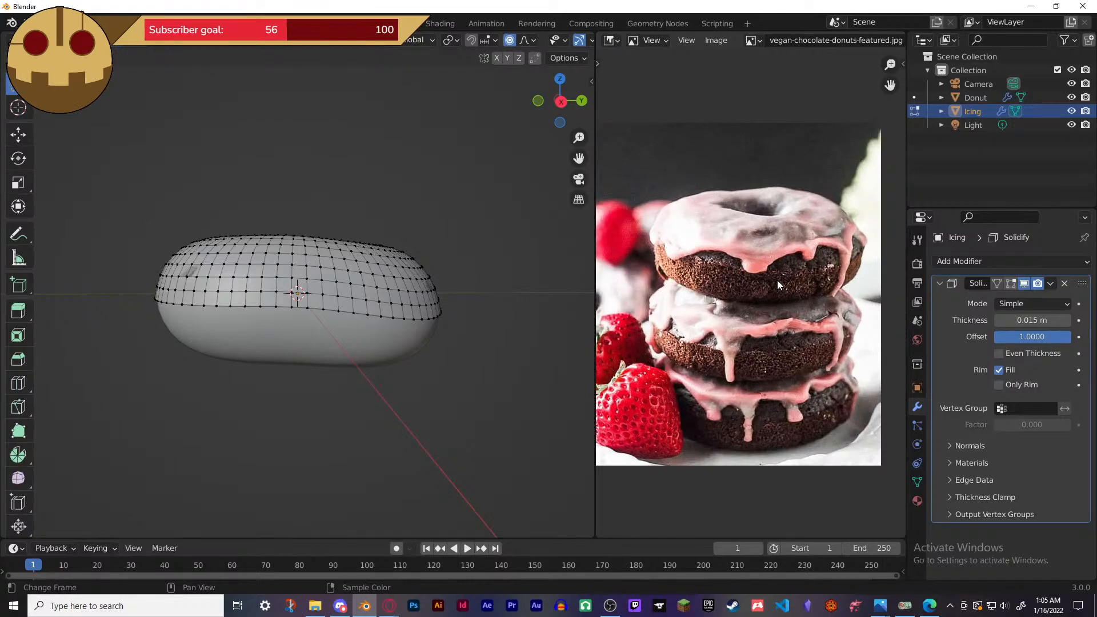
pyautogui.scroll(1, 778, 280)
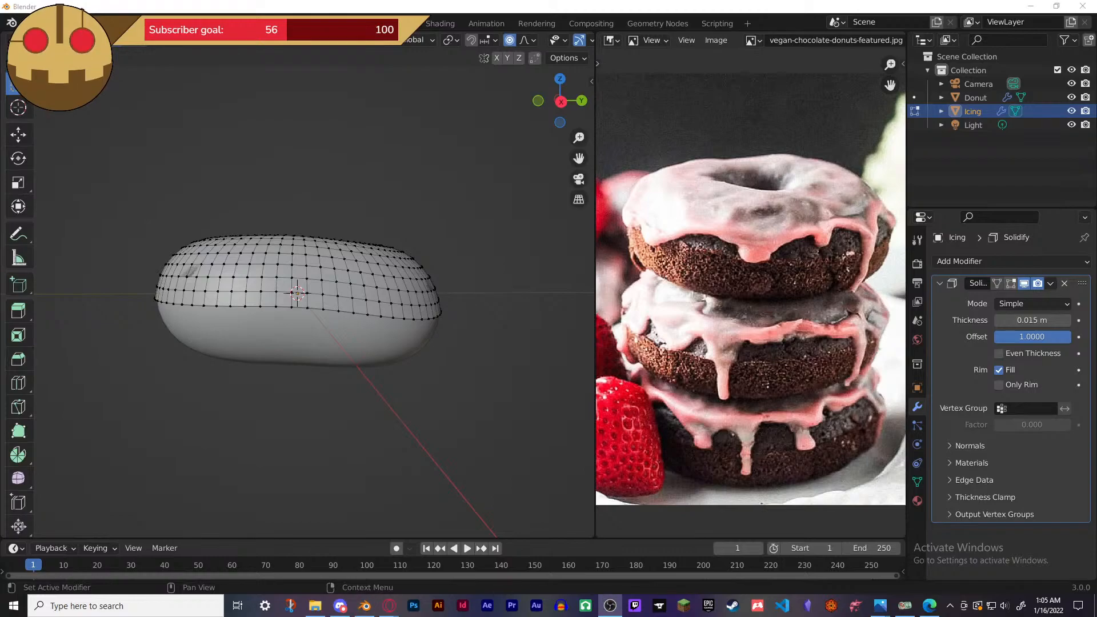
# - Set the snapping target to Face and enable snapping in the 3D viewport
pyautogui.moveTo(552, 372); pyautogui.dragTo(456, 370, button='middle')
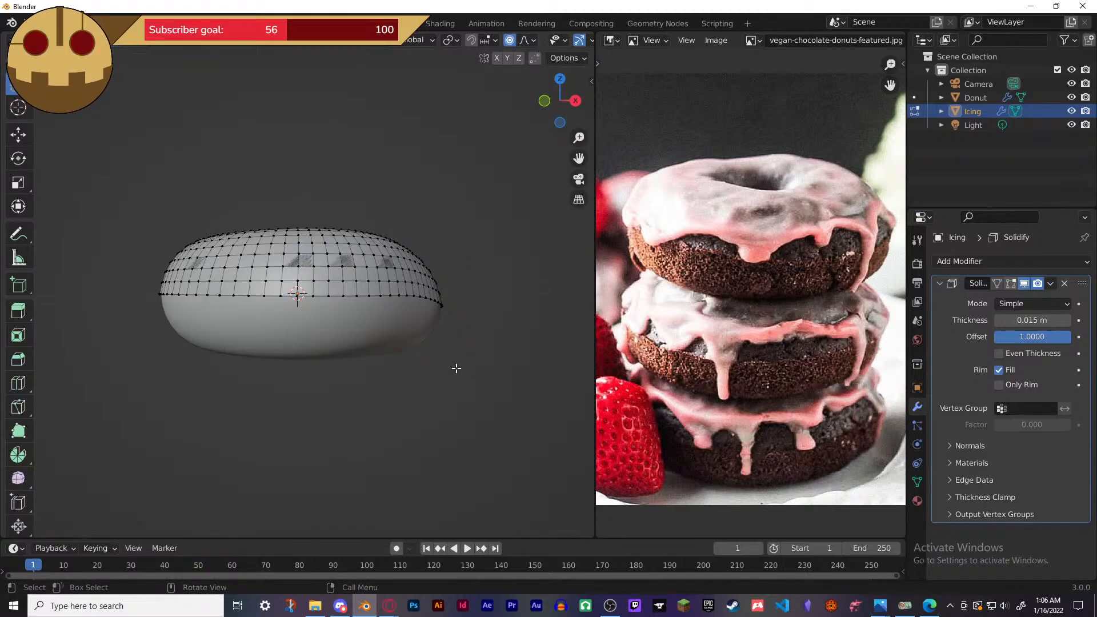
pyautogui.moveTo(455, 371); pyautogui.dragTo(406, 360, button='middle')
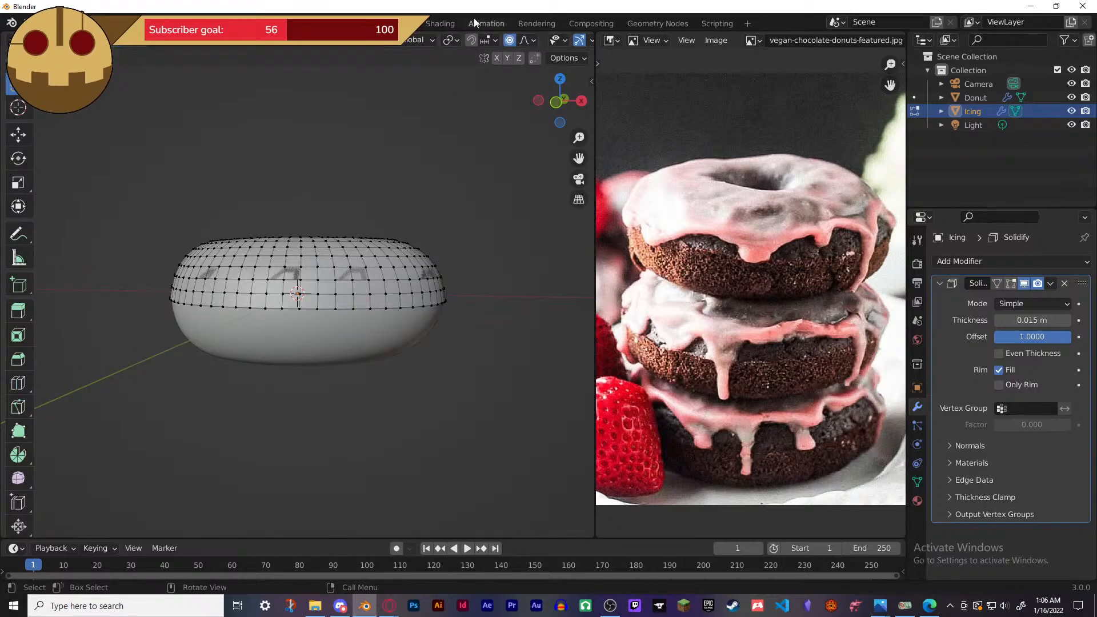
pyautogui.click(495, 40)
pyautogui.click(475, 124)
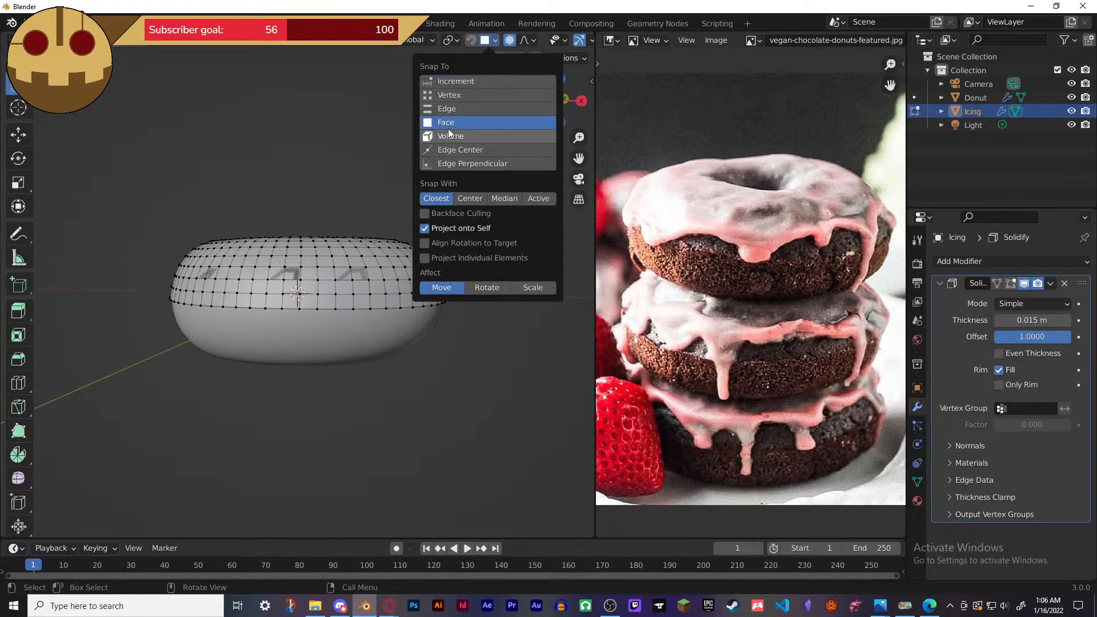
pyautogui.click(471, 40)
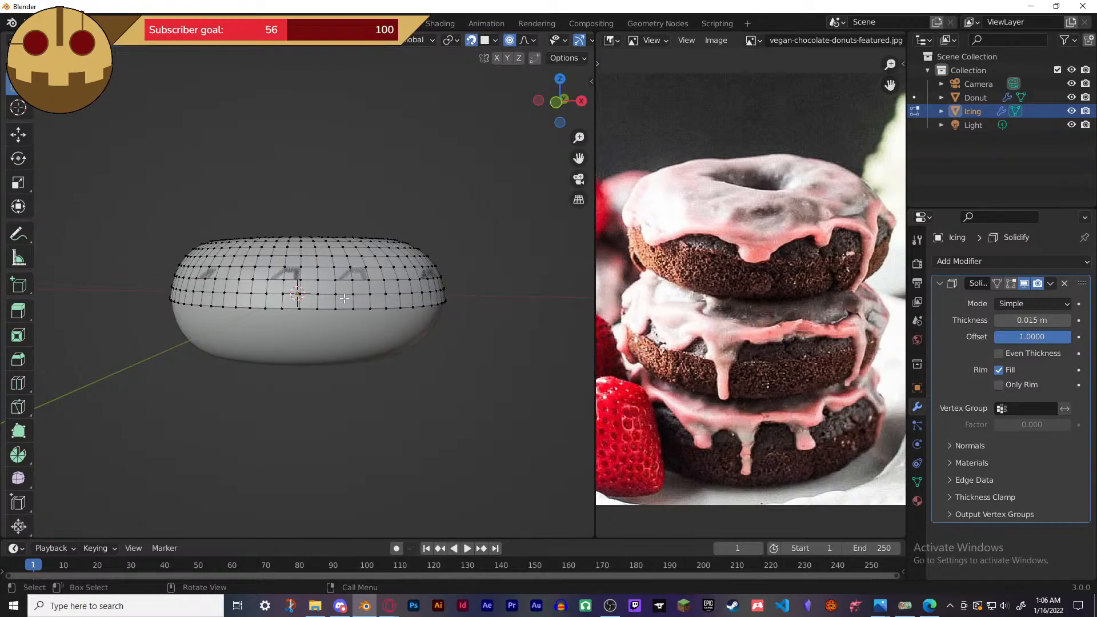
# - Select two neighbouring vertices on the front of the icing's lower edge
pyautogui.moveTo(430, 359)
pyautogui.mouseDown(button='middle')
pyautogui.moveTo(431, 339)
pyautogui.moveTo(430, 355)
pyautogui.mouseUp(button='middle')
pyautogui.scroll(-1, 429, 355)
pyautogui.scroll(3, 429, 355)
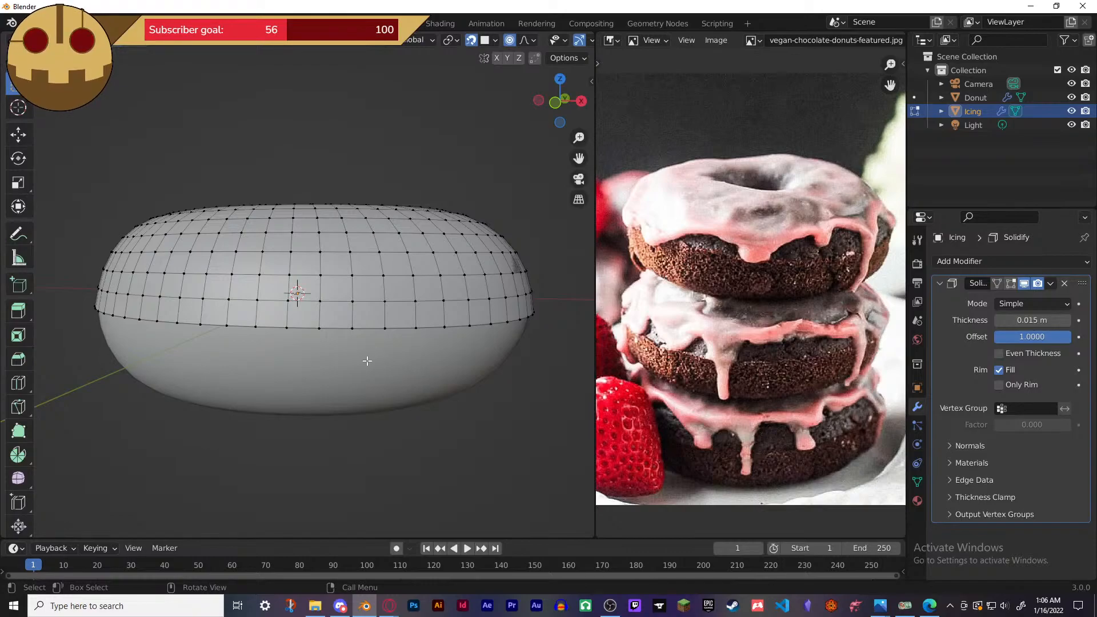
pyautogui.moveTo(350, 362); pyautogui.dragTo(358, 321, button='middle')
pyautogui.moveTo(346, 285); pyautogui.dragTo(278, 313)
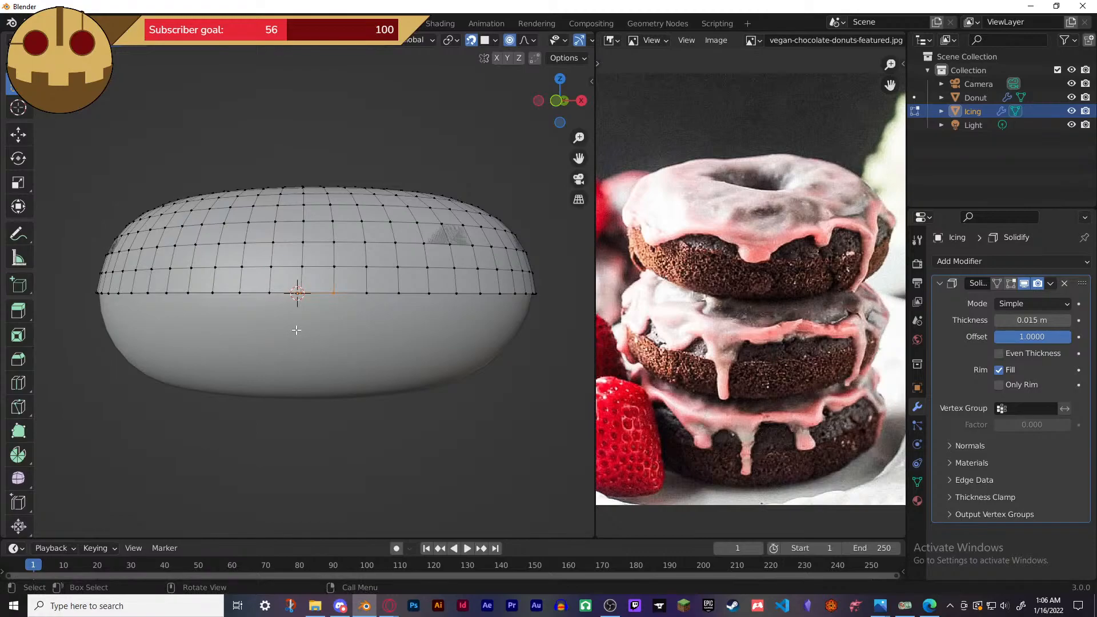
# - Try pulling the selected edge vertices down the donut with a smaller proportional editing radius
pyautogui.press('g')
pyautogui.scroll(3, 300, 349)
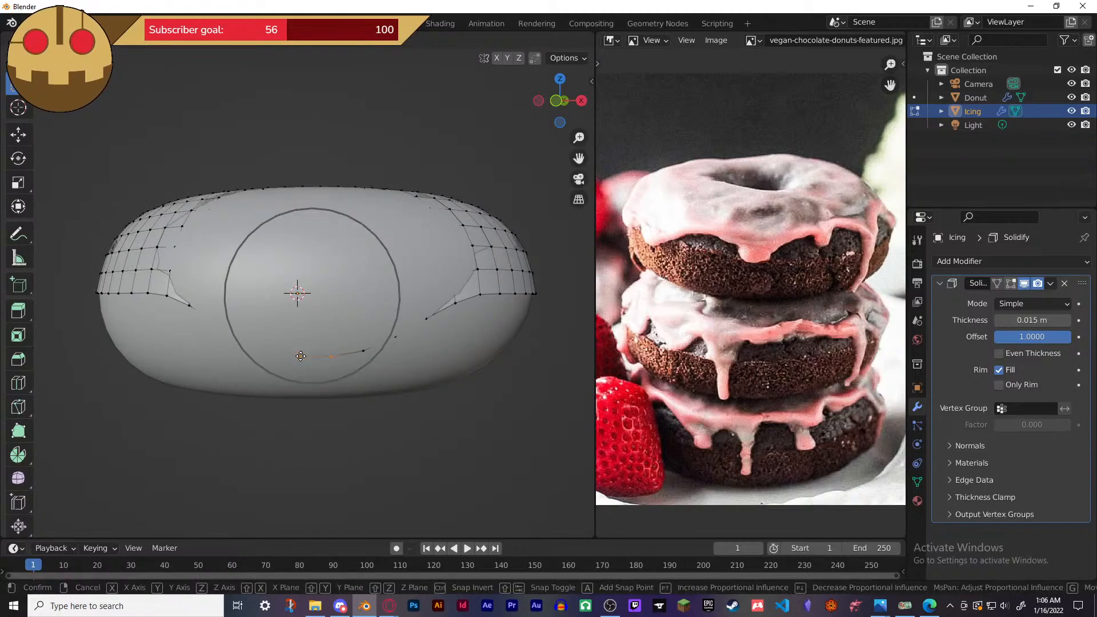
pyautogui.scroll(3, 301, 356)
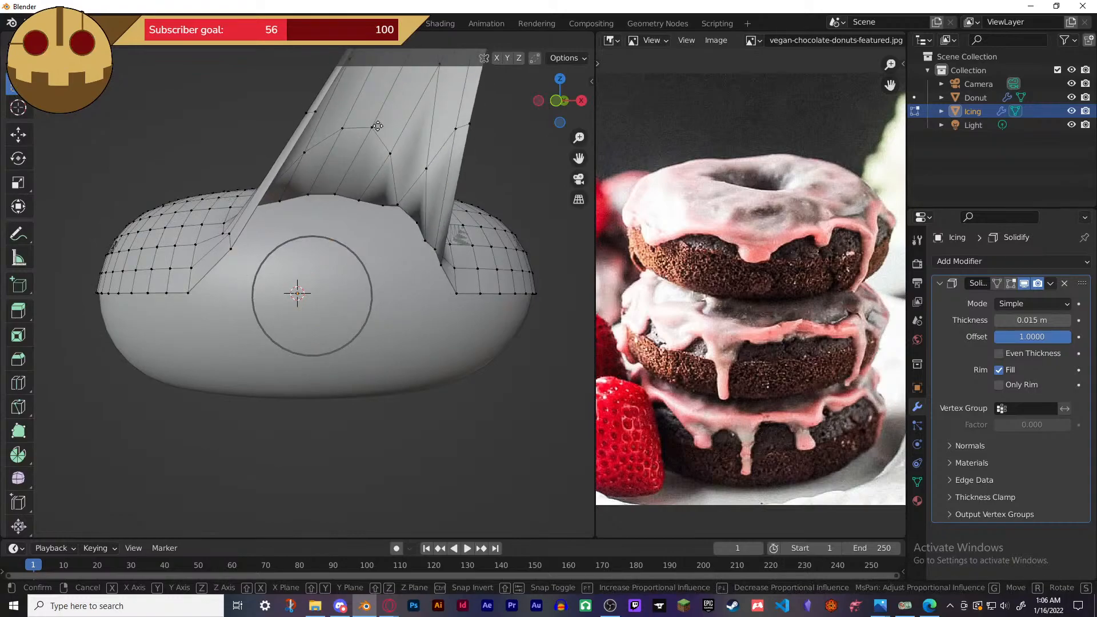
pyautogui.press('Escape')
# - Review the proportional editing falloff and snapping options and try another move of the selected edge vertices
pyautogui.click(528, 39)
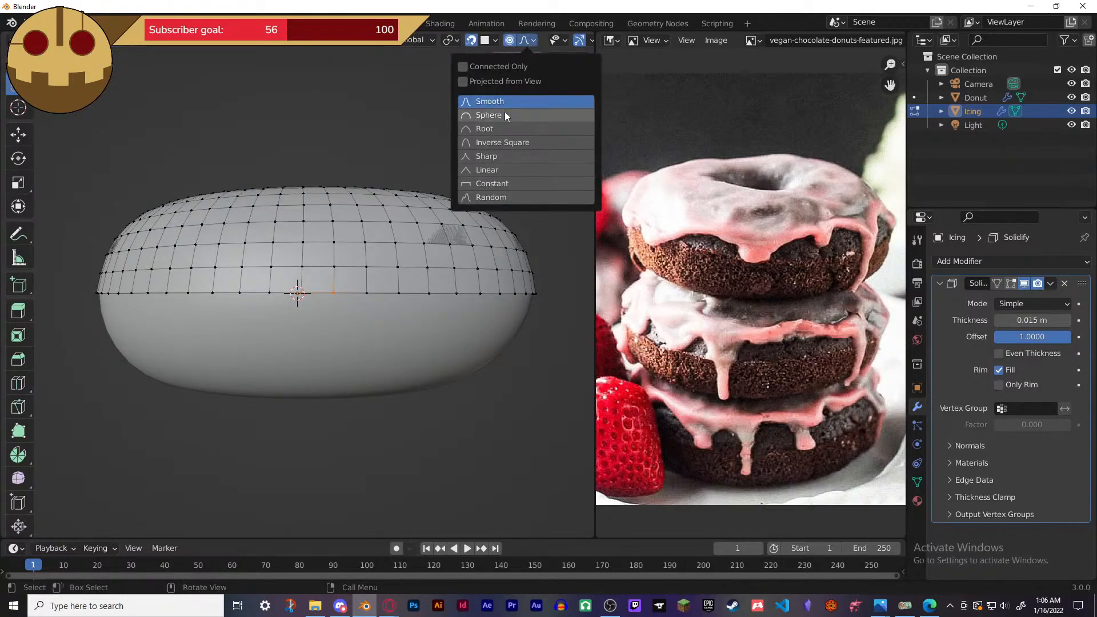
pyautogui.click(499, 40)
pyautogui.click(498, 40)
pyautogui.click(494, 40)
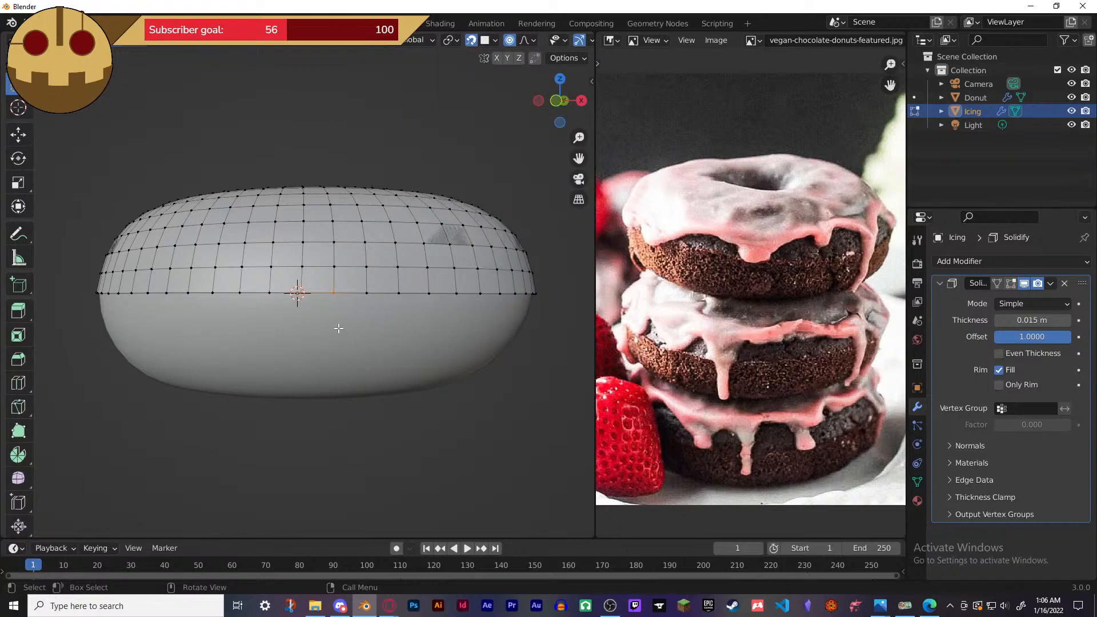
pyautogui.press('g')
pyautogui.press('Escape')
pyautogui.click(492, 41)
# - Try lowering the two selected edge vertices with proportional editing, both along the Z axis and freely over the donut's surface
pyautogui.moveTo(305, 309); pyautogui.dragTo(341, 389, button='middle')
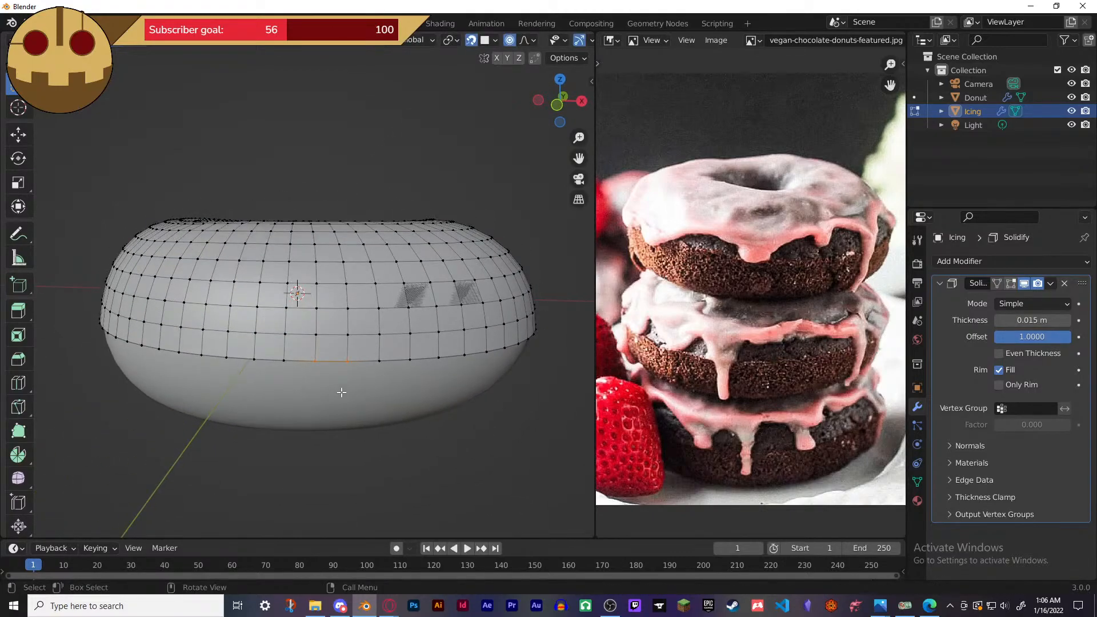
pyautogui.click(315, 360)
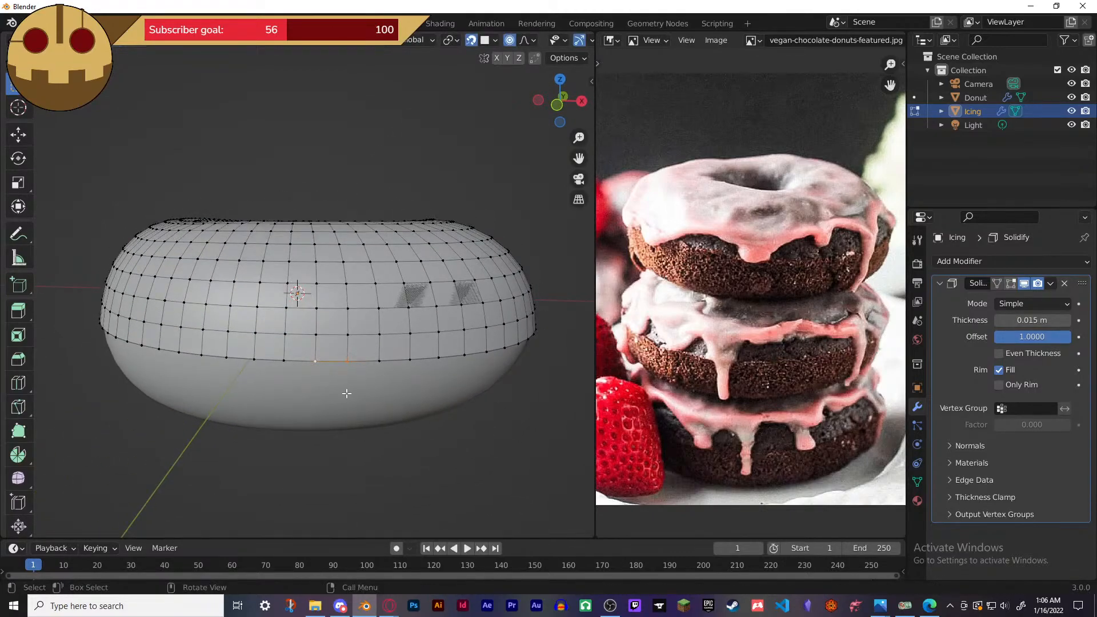
pyautogui.press('g')
pyautogui.press('z')
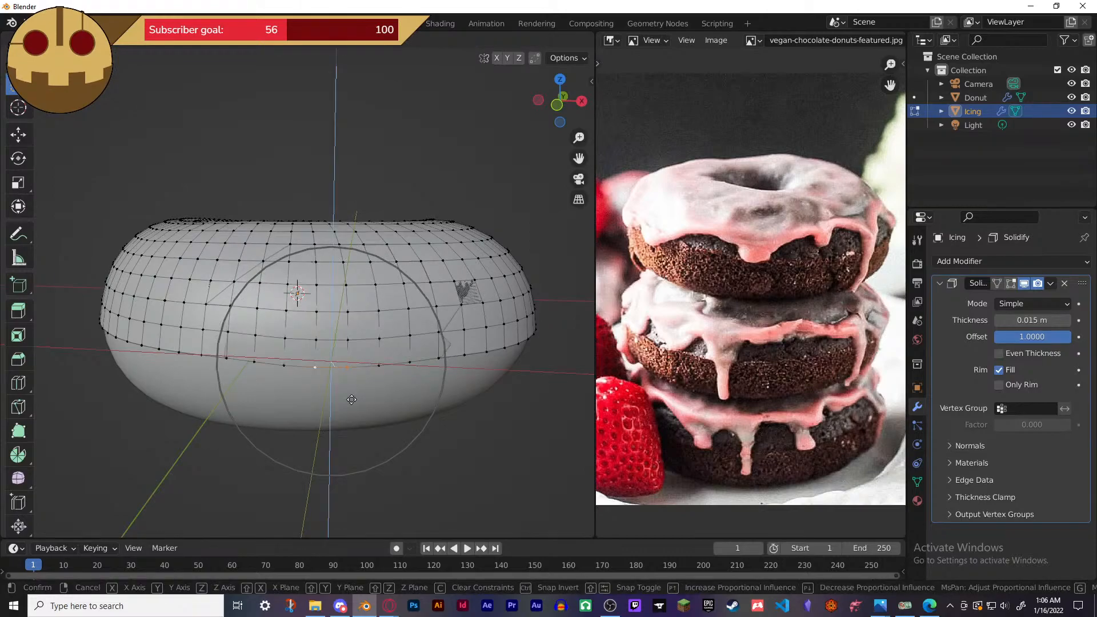
pyautogui.click(347, 415)
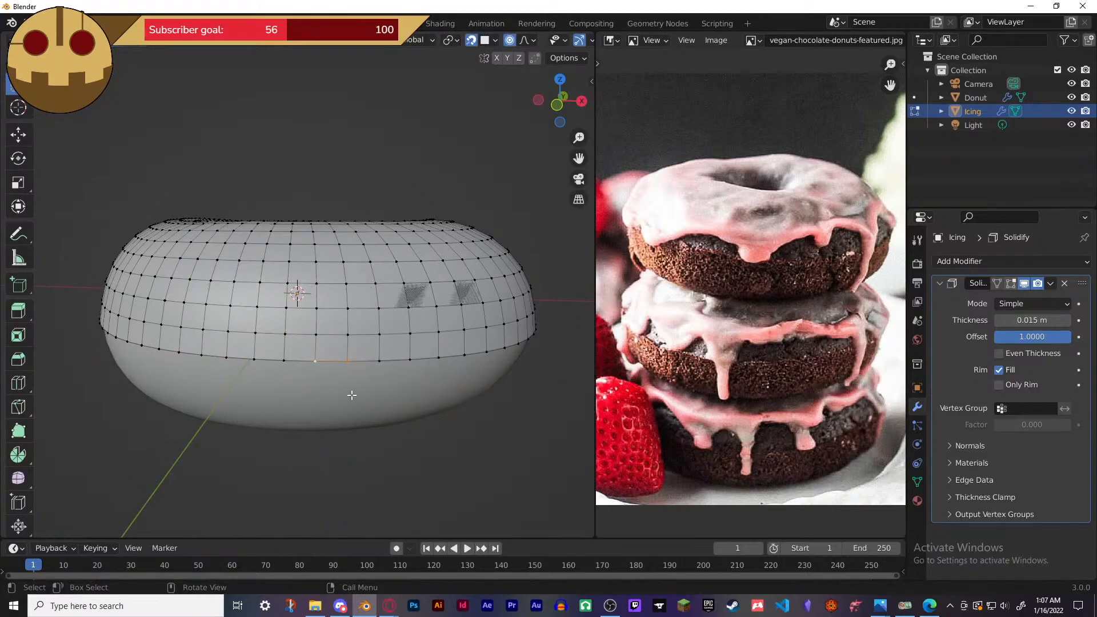
pyautogui.moveTo(387, 422); pyautogui.dragTo(454, 419, button='middle')
pyautogui.press('g')
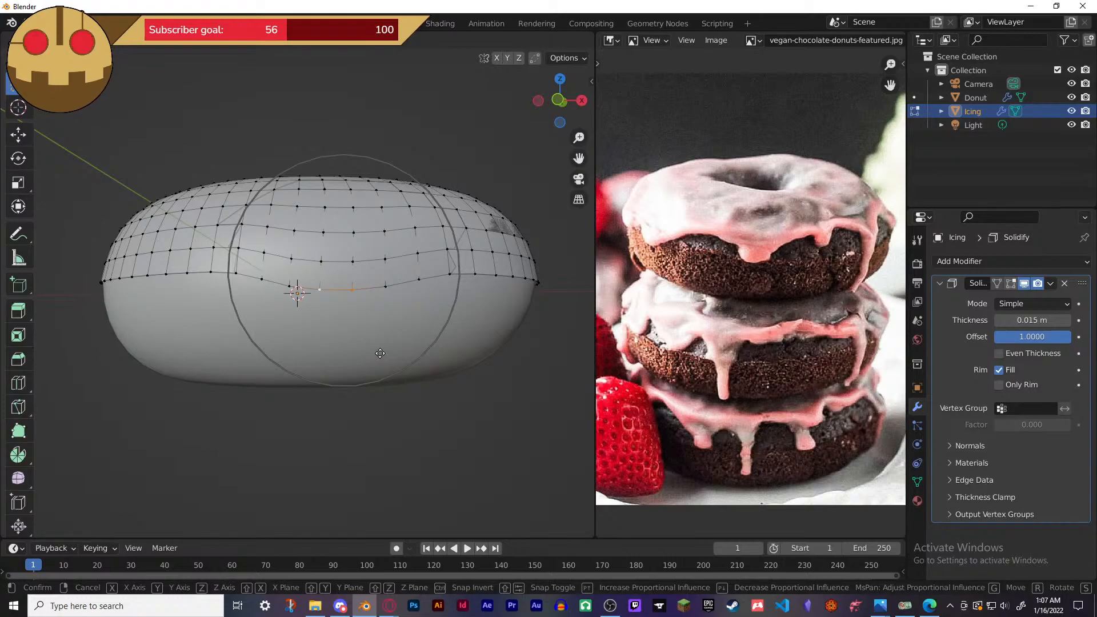
pyautogui.rightClick(380, 353)
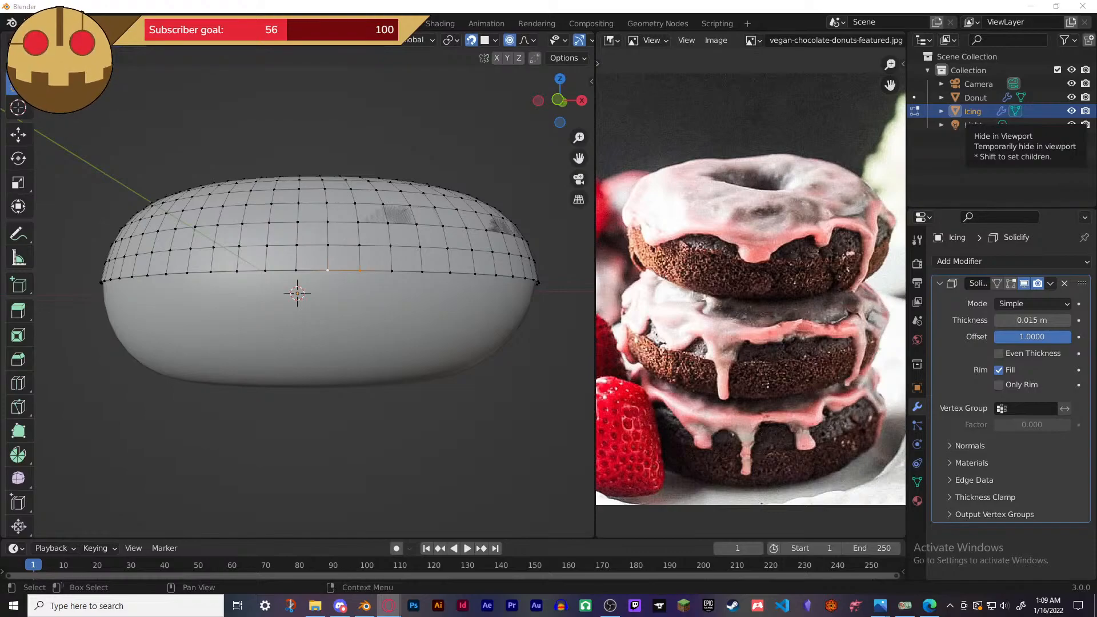
# - Switch to the web browser and look through the Google image results for "donut" for icing references
pyautogui.moveTo(517, 0)
pyautogui.mouseDown()
pyautogui.moveTo(548, 92)
pyautogui.moveTo(527, 1)
pyautogui.mouseUp()
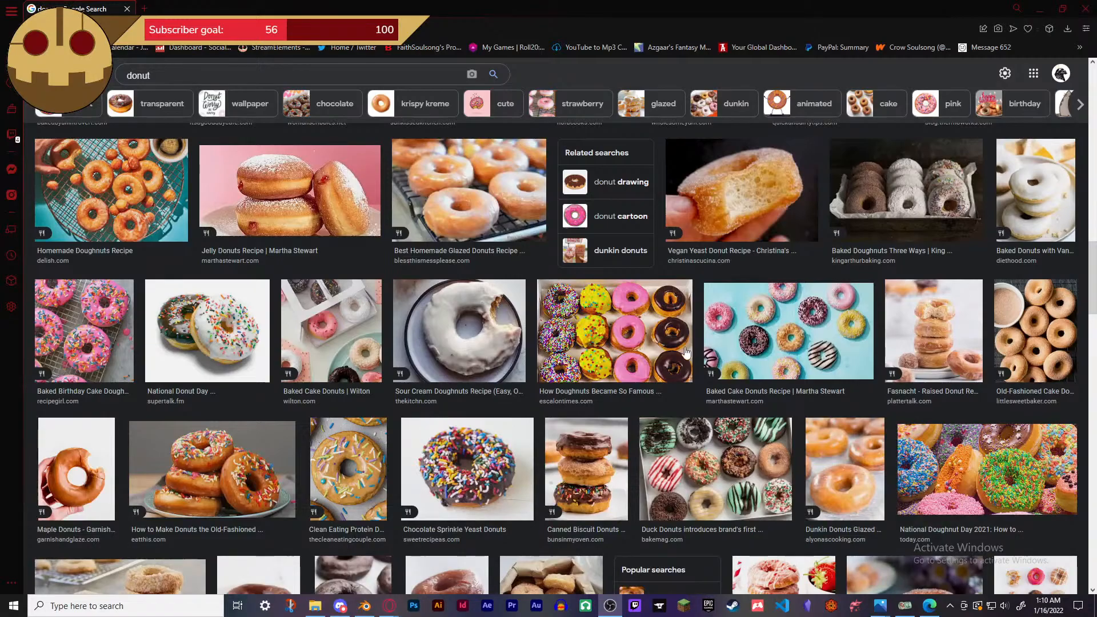
pyautogui.scroll(-5, 641, 337)
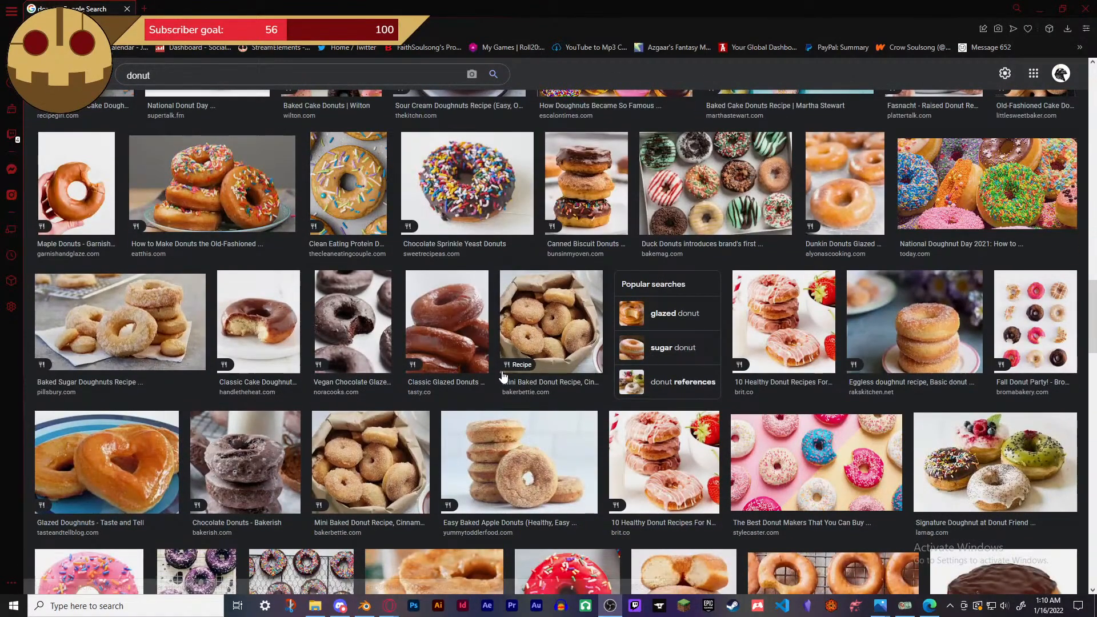
pyautogui.scroll(-2, 515, 340)
pyautogui.scroll(-3, 477, 342)
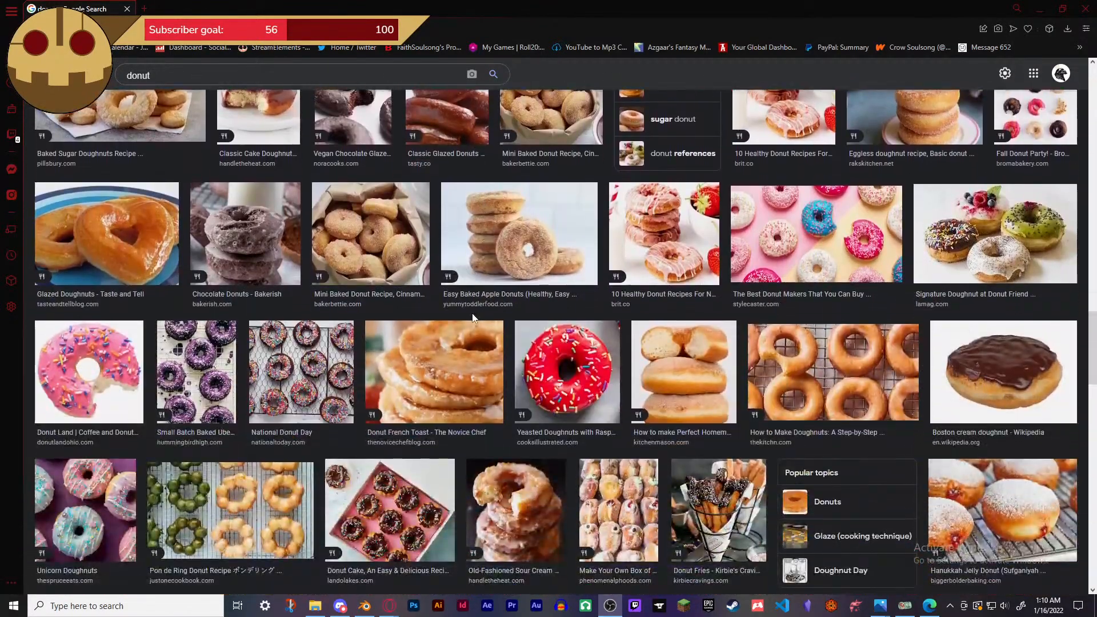
pyautogui.scroll(-3, 472, 309)
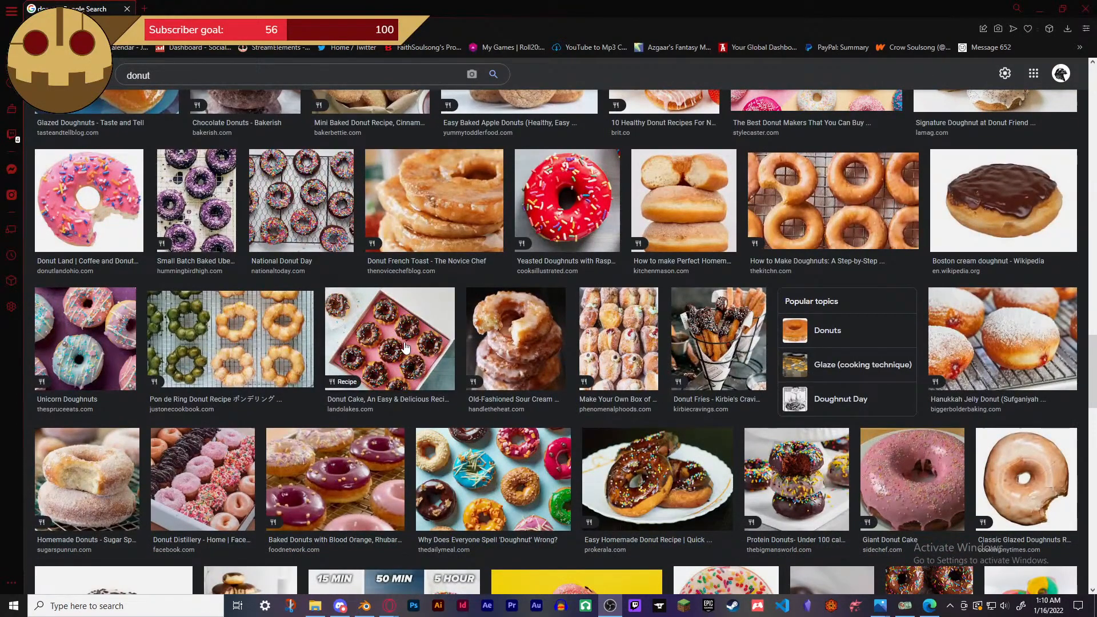
pyautogui.scroll(-2, 404, 337)
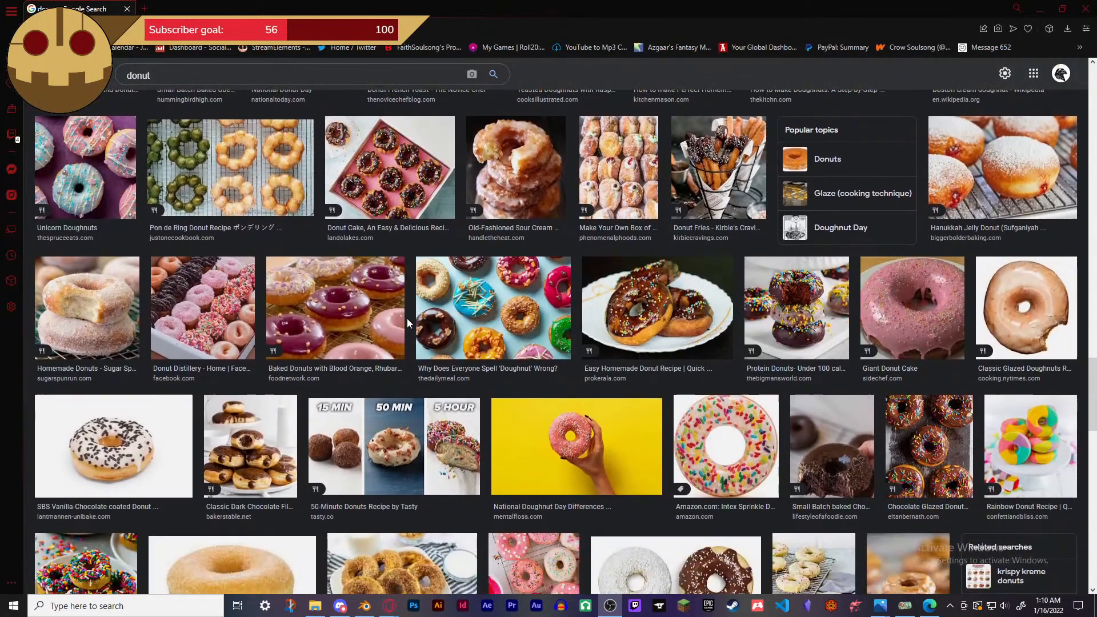
pyautogui.scroll(-2, 407, 317)
pyautogui.scroll(-1, 413, 322)
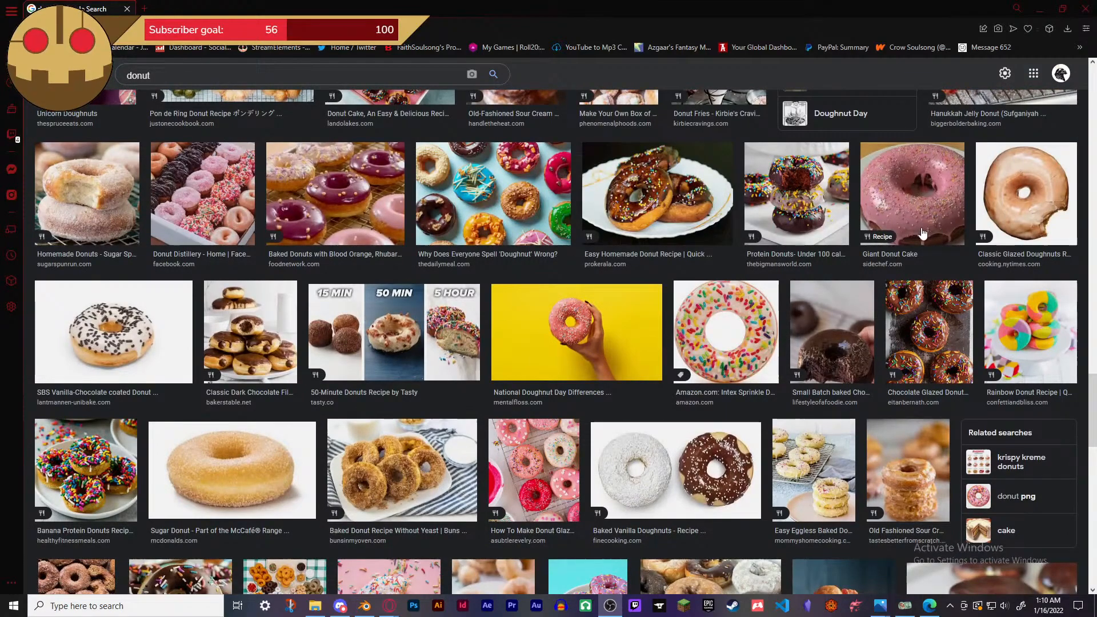
pyautogui.scroll(-1, 766, 343)
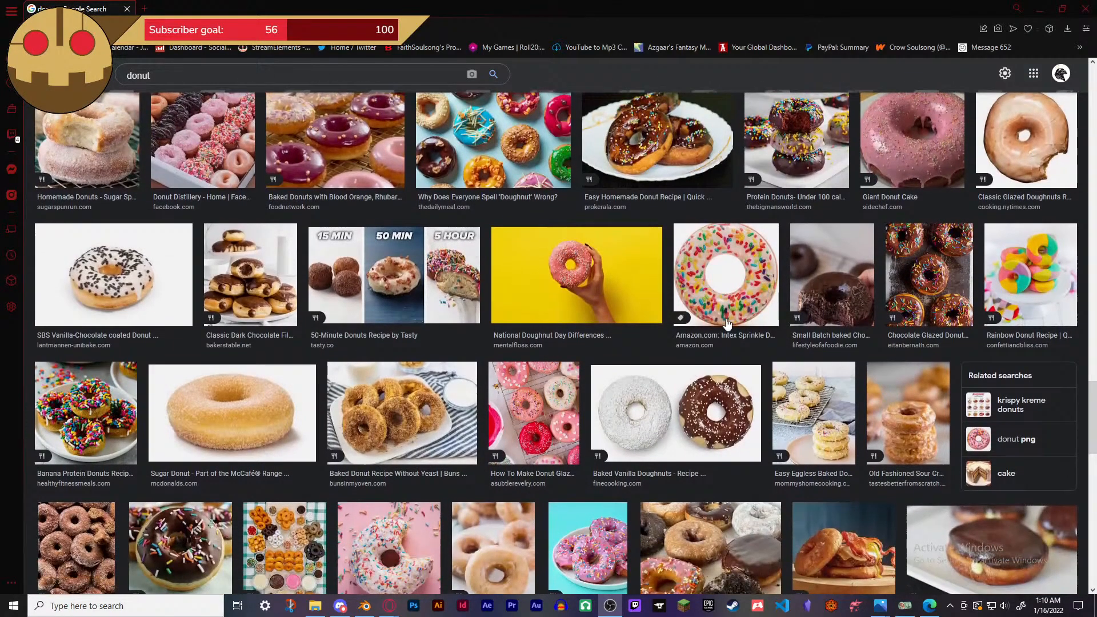
pyautogui.scroll(-2, 734, 324)
pyautogui.scroll(-2, 697, 311)
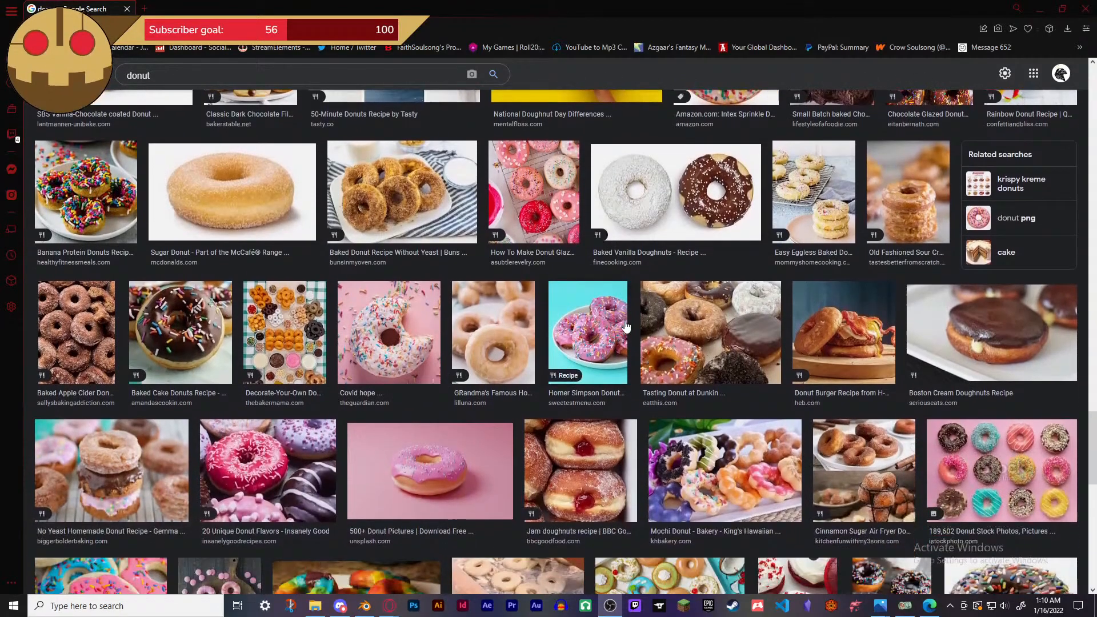
# - Preview the pink-iced Unsplash donut, the No Yeast Homemade Donuts stack and the Boston Cream Doughnuts image
pyautogui.click(449, 450)
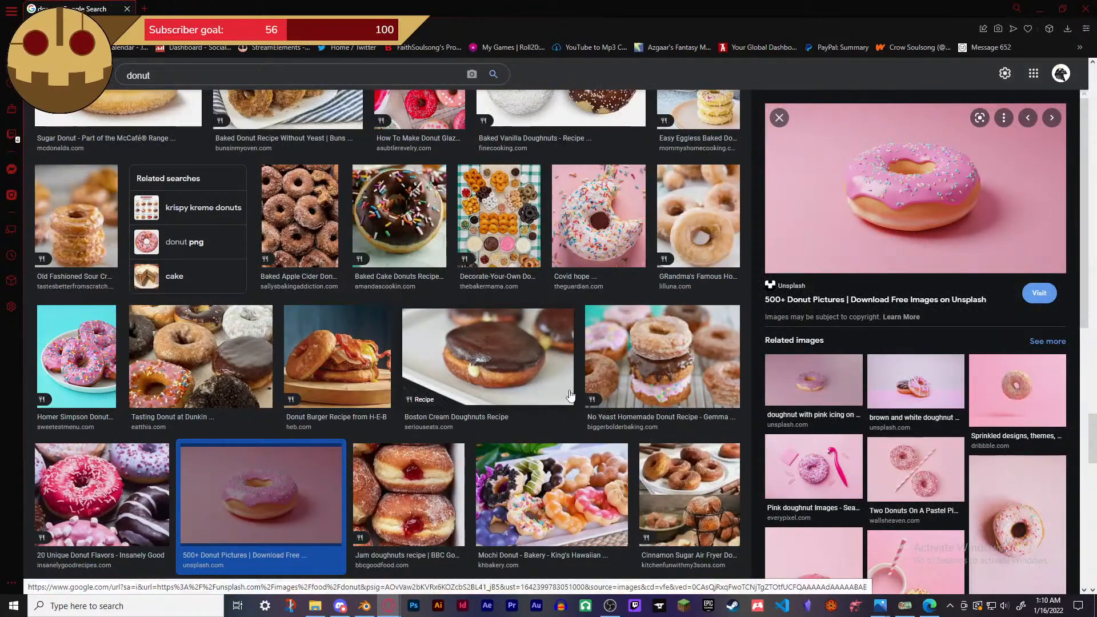
pyautogui.click(651, 360)
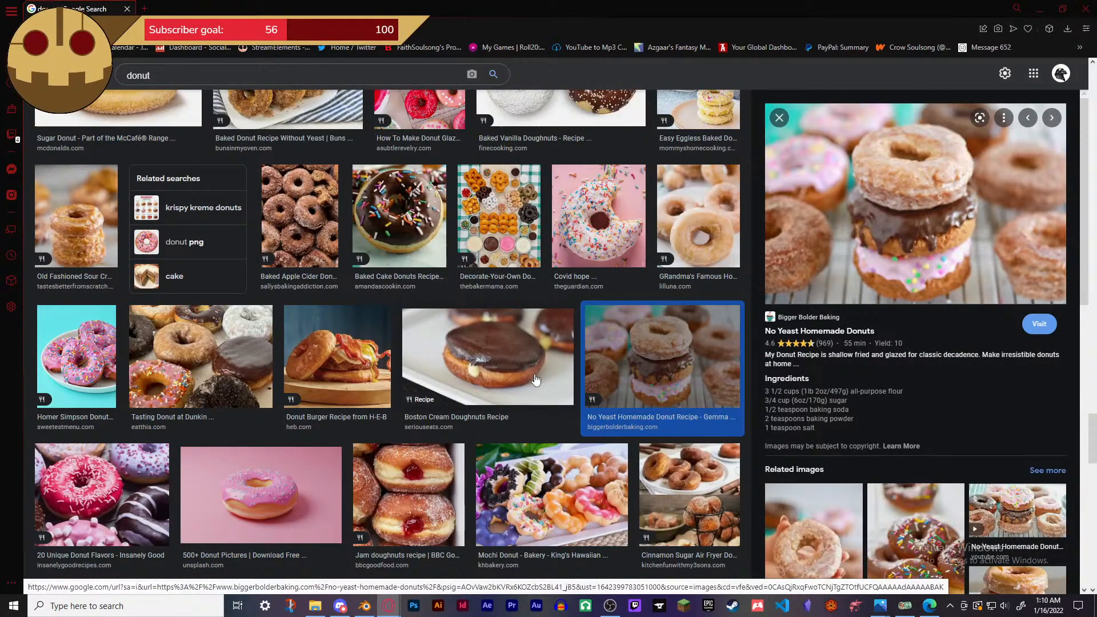
pyautogui.click(529, 377)
pyautogui.scroll(-3, 528, 372)
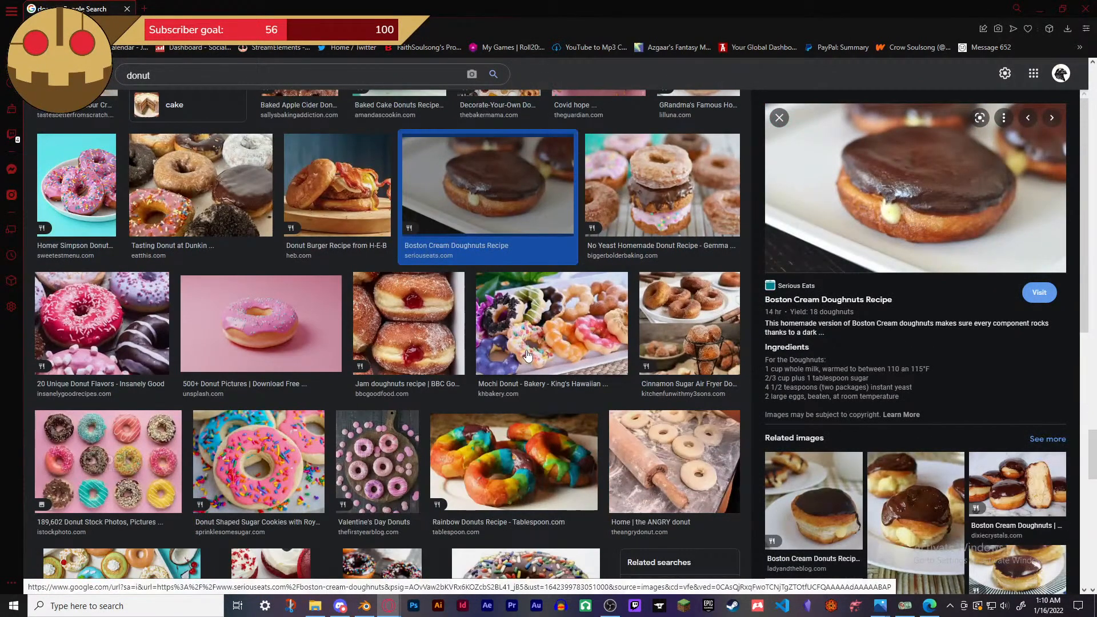
# - Preview the Chocolate Donuts recipe image and the How to Make Homemade Donuts image as icing references
pyautogui.scroll(-1, 545, 443)
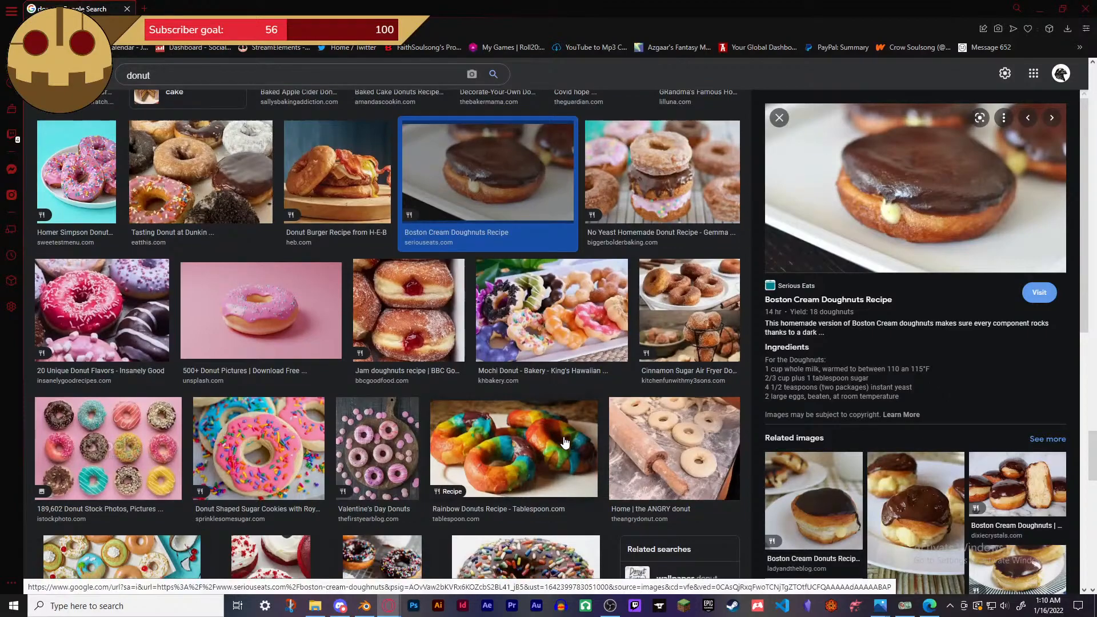
pyautogui.scroll(-2, 421, 416)
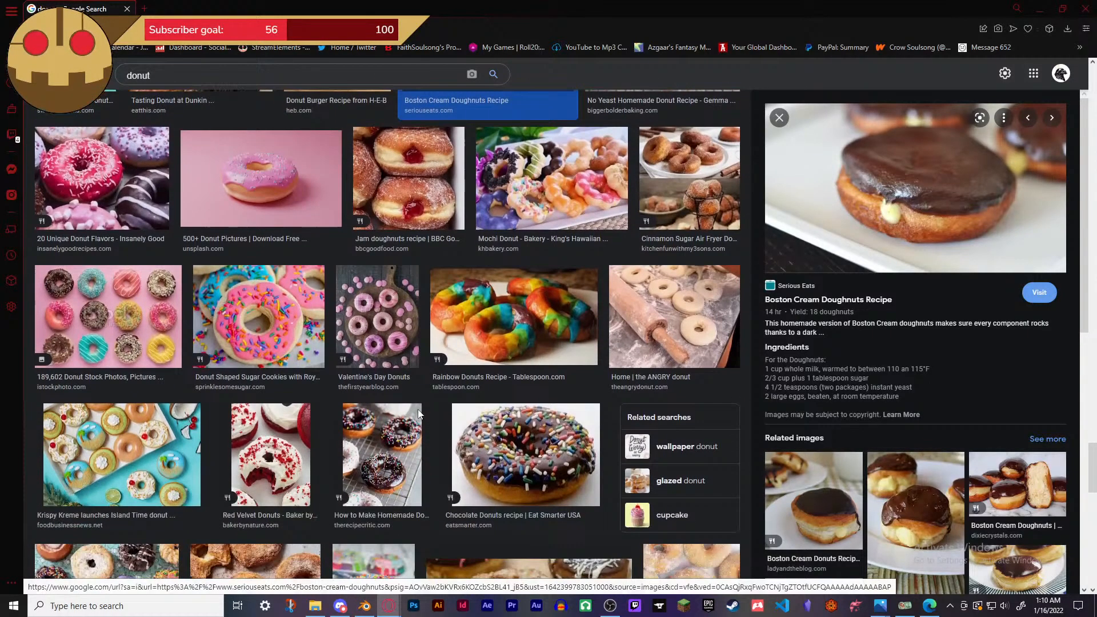
pyautogui.click(572, 439)
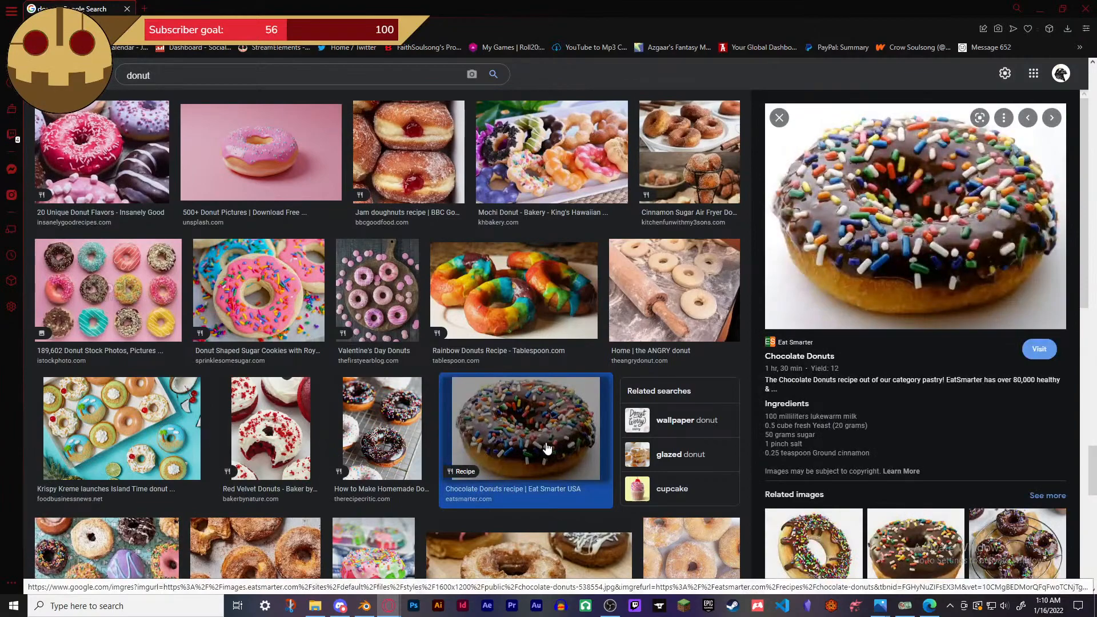
pyautogui.click(408, 441)
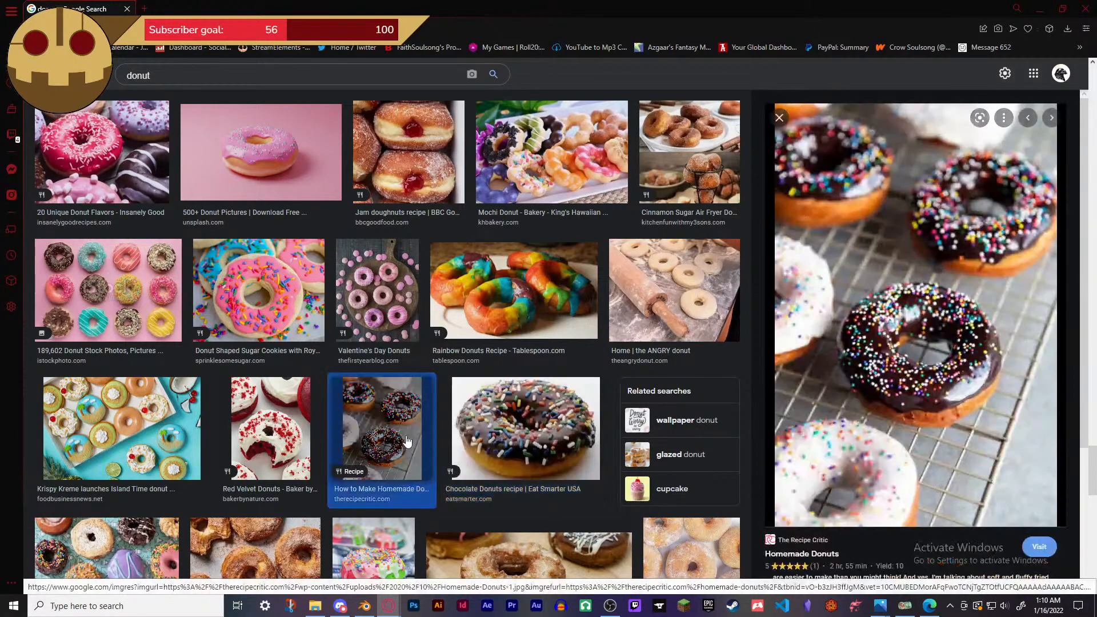
pyautogui.click(476, 449)
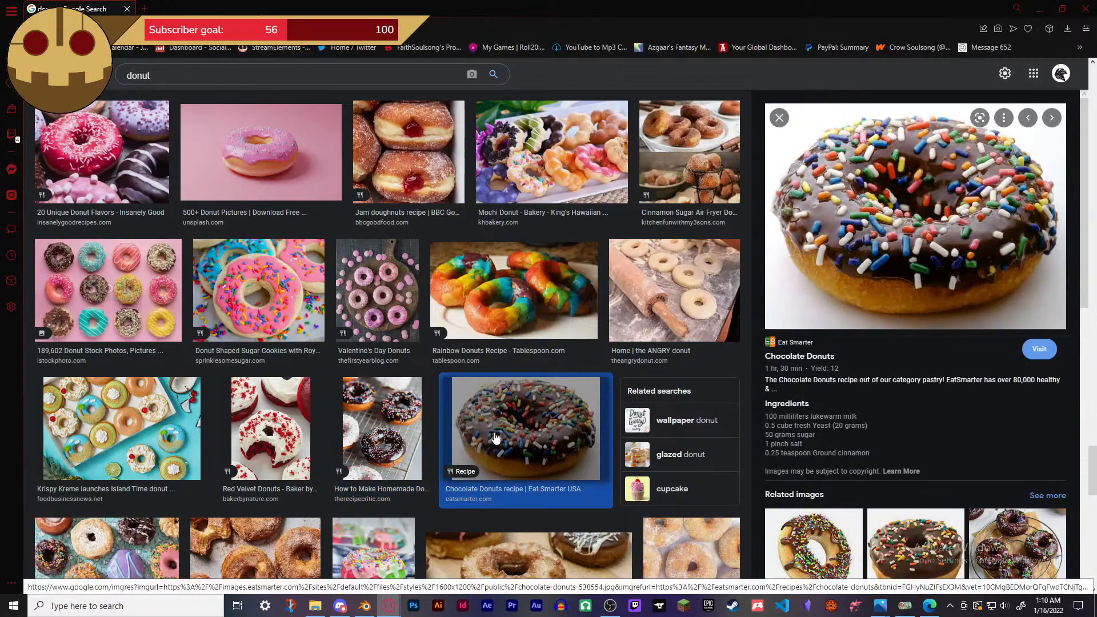
# - Look through further donut image results and the related images of the chocolate sprinkle donut
pyautogui.scroll(-7, 878, 270)
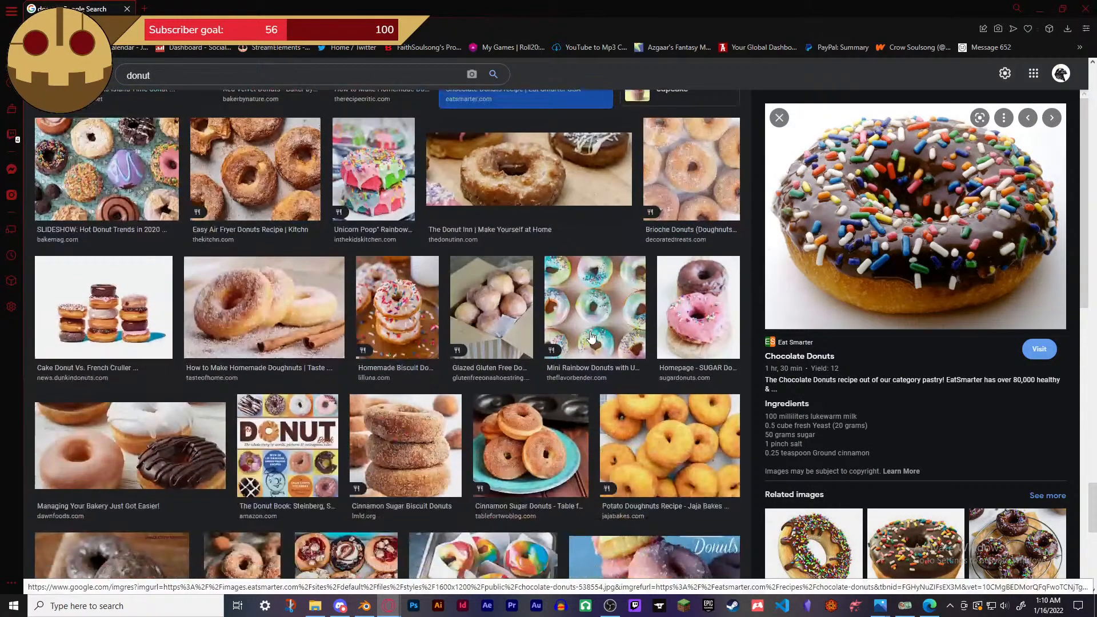
pyautogui.scroll(-1, 944, 453)
pyautogui.scroll(-3, 945, 452)
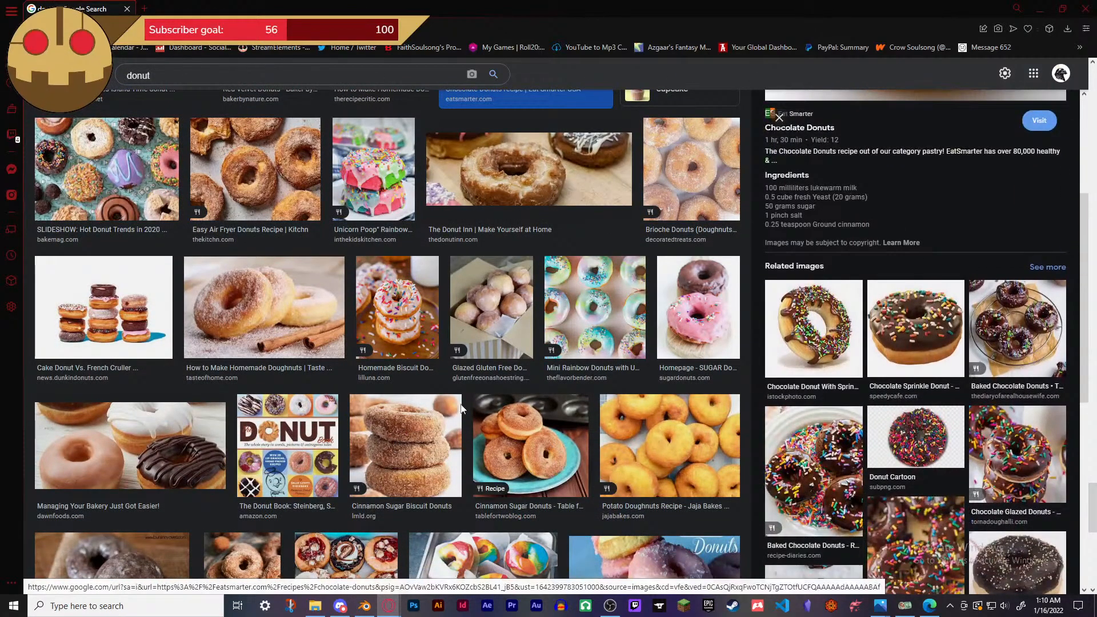
pyautogui.scroll(7, 244, 399)
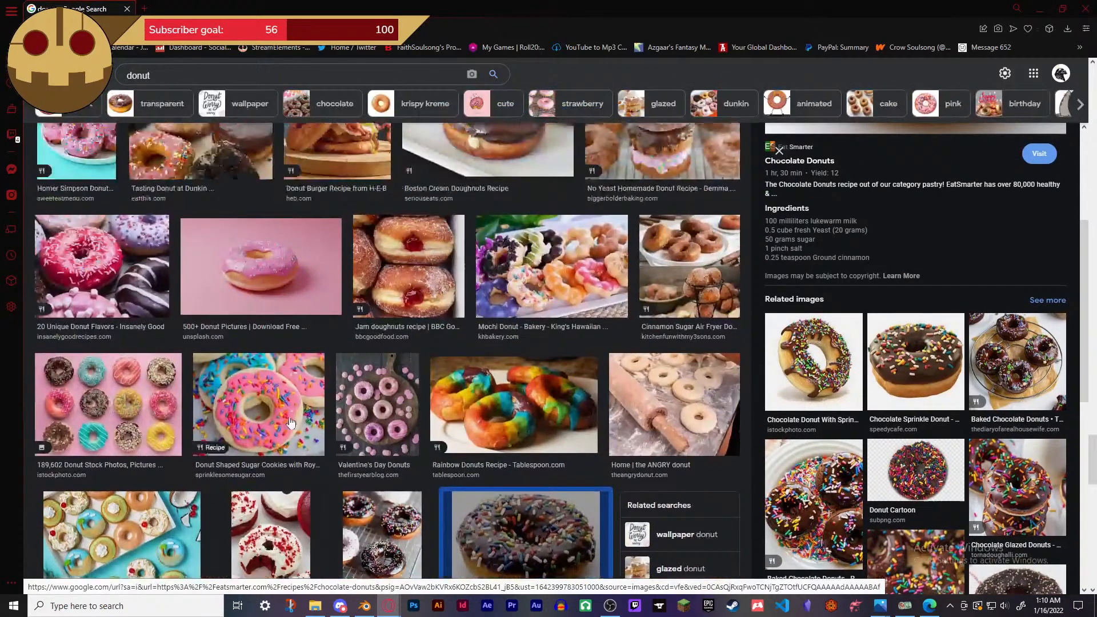
pyautogui.scroll(4, 1025, 250)
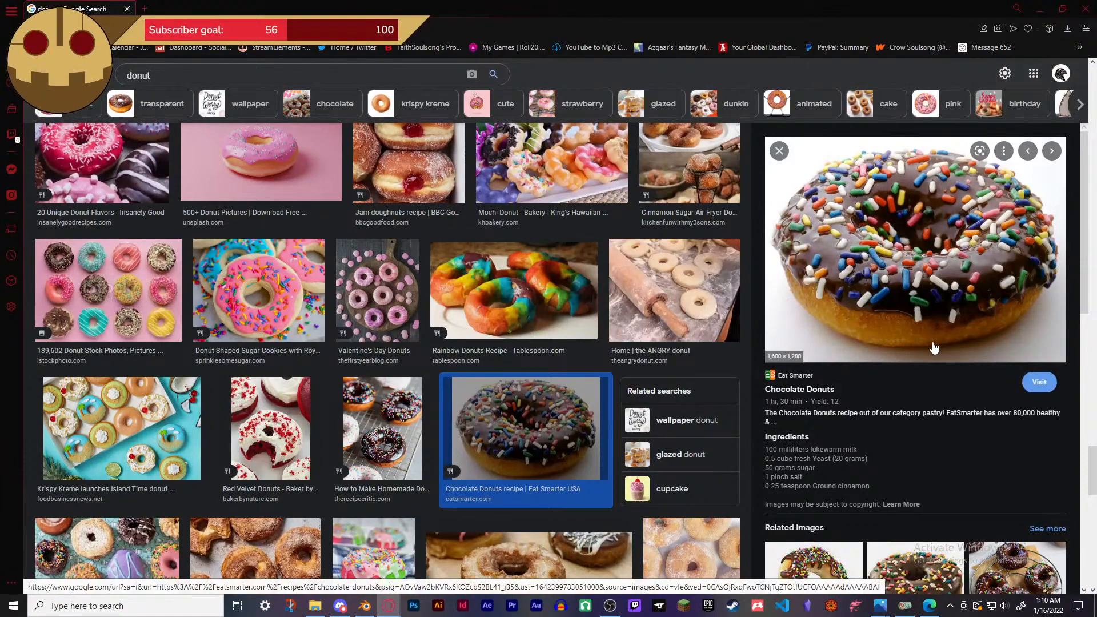
# - Go through the successive image previews, comparing the Unicorn Poop Rainbow Donuts and The Donut Inn, up to the Dunkin' donut stacks
pyautogui.press('Right')
pyautogui.press('Right')
pyautogui.press('Right')
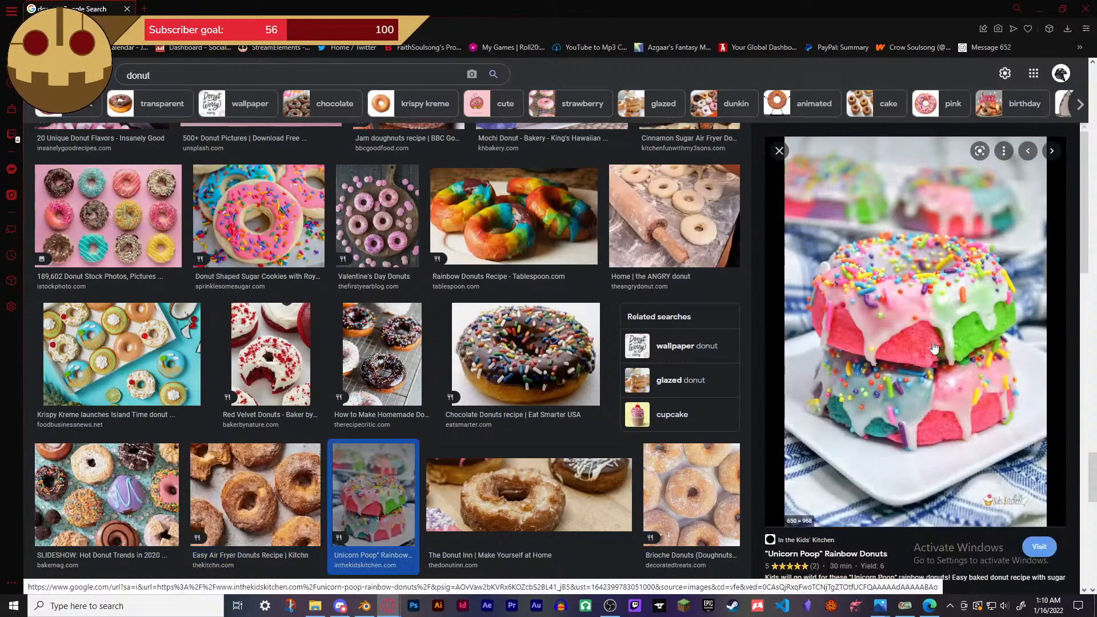
pyautogui.press('Right')
pyautogui.press('Right')
pyautogui.press('Left')
pyautogui.press('Left')
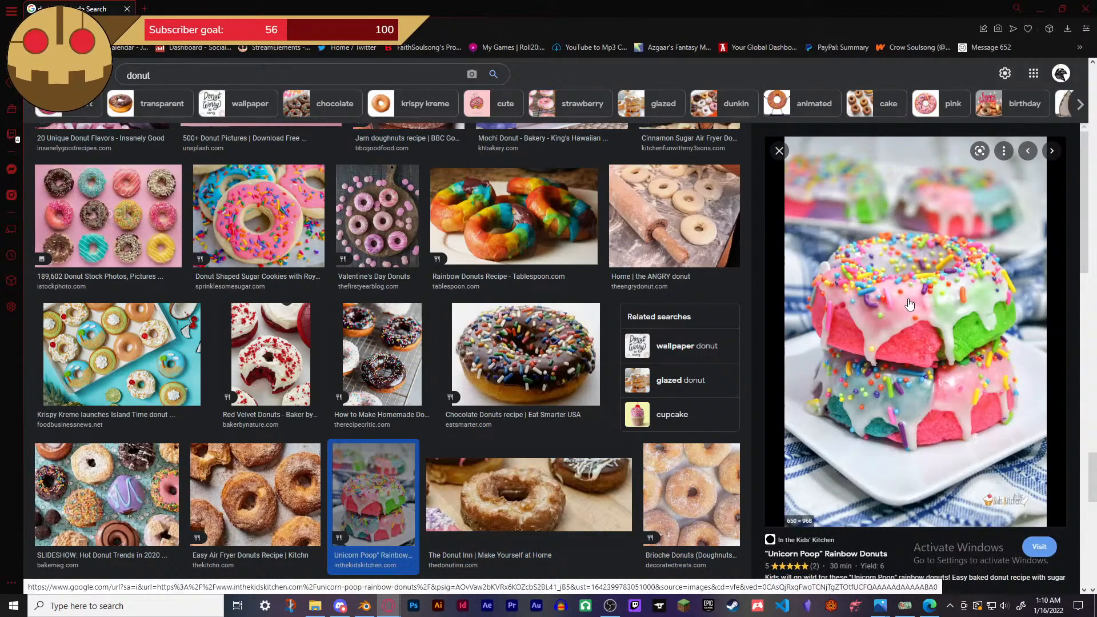
pyautogui.press('Right')
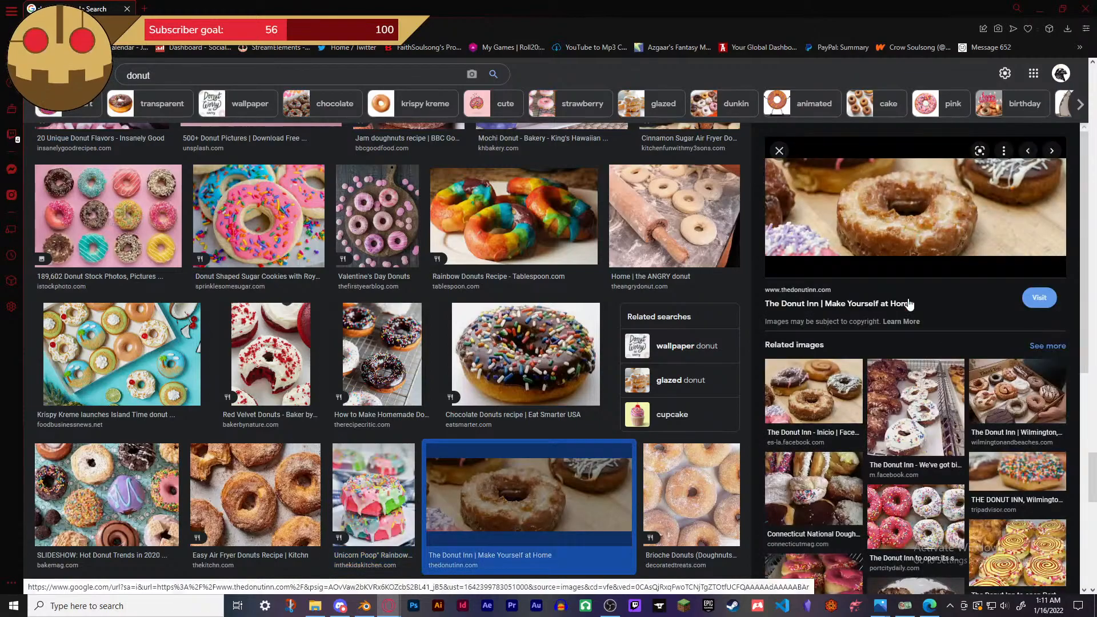
pyautogui.press('Right')
pyautogui.press('Right')
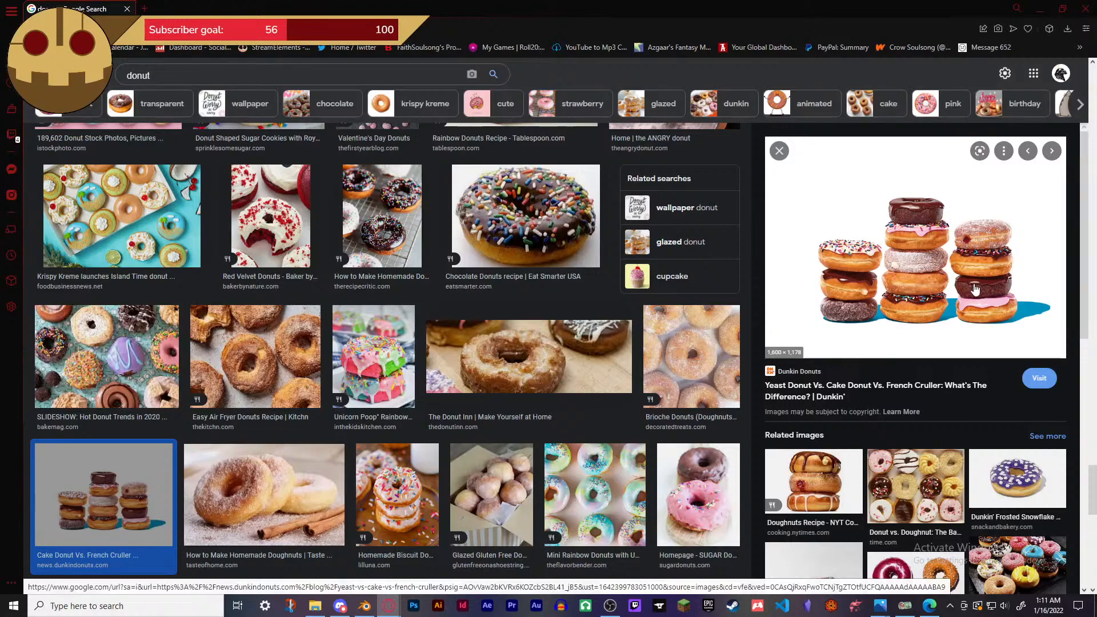
# - Save the Dunkin' donut stacks image to the Downloads folder under its suggested file name
pyautogui.rightClick(913, 307)
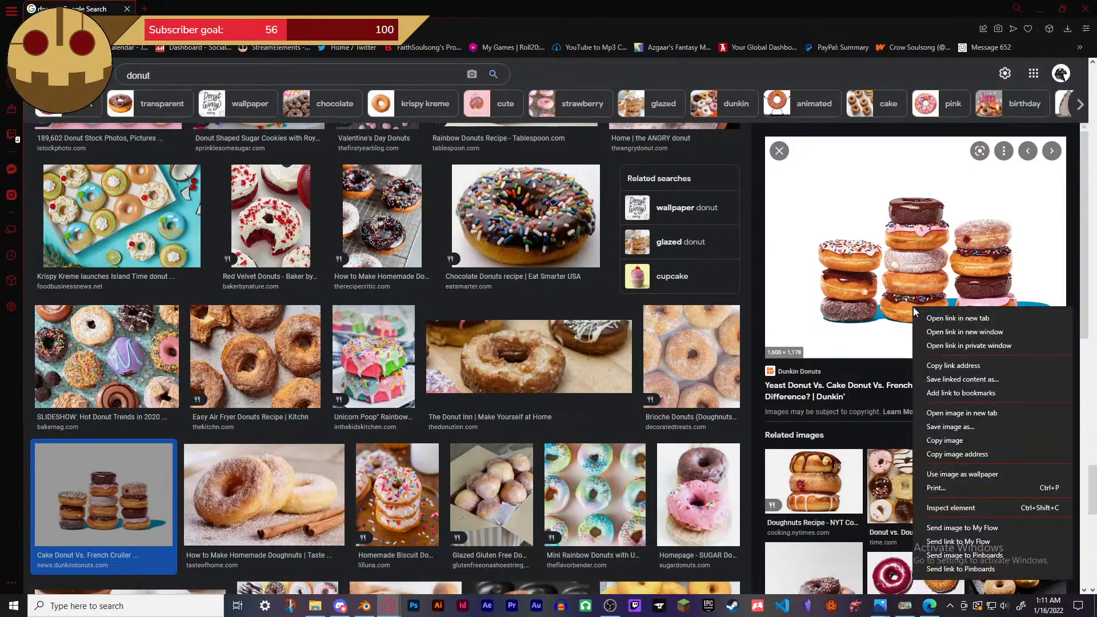
pyautogui.click(944, 427)
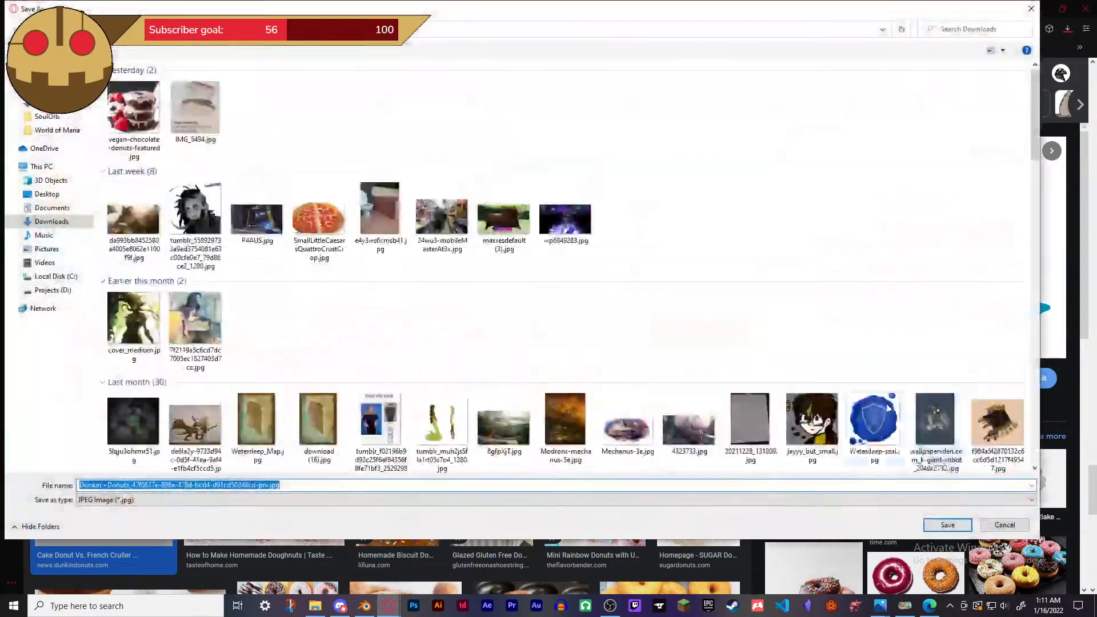
pyautogui.click(948, 525)
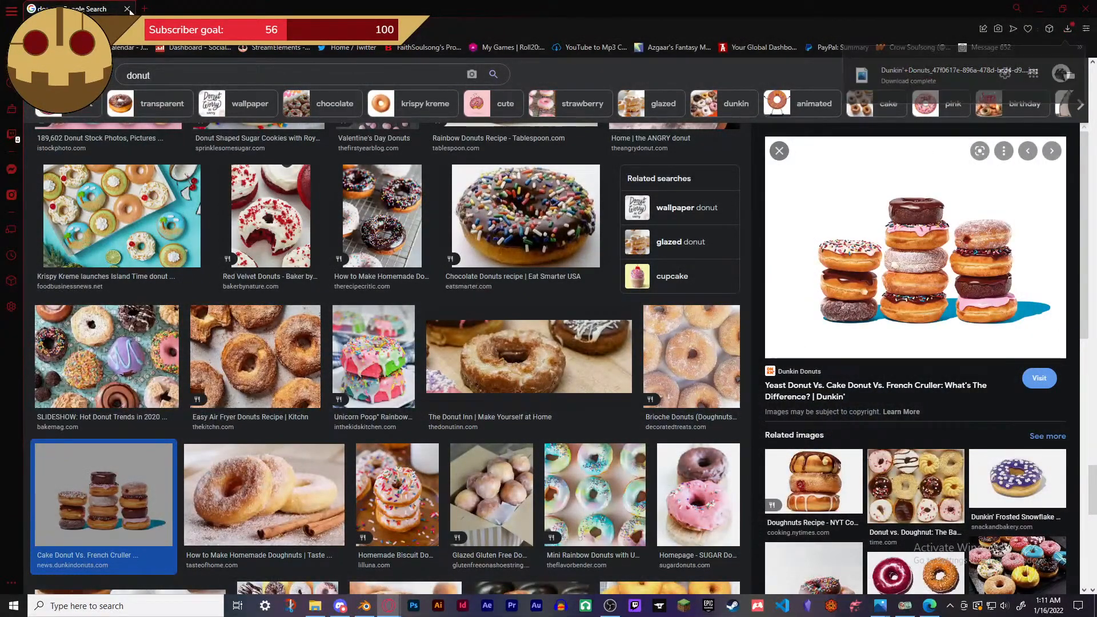
# - Switch to Blender, start opening another image in the Image Editor and look through the Downloads folder for it
pyautogui.hotkey('alt', 'Tab')
pyautogui.click(716, 40)
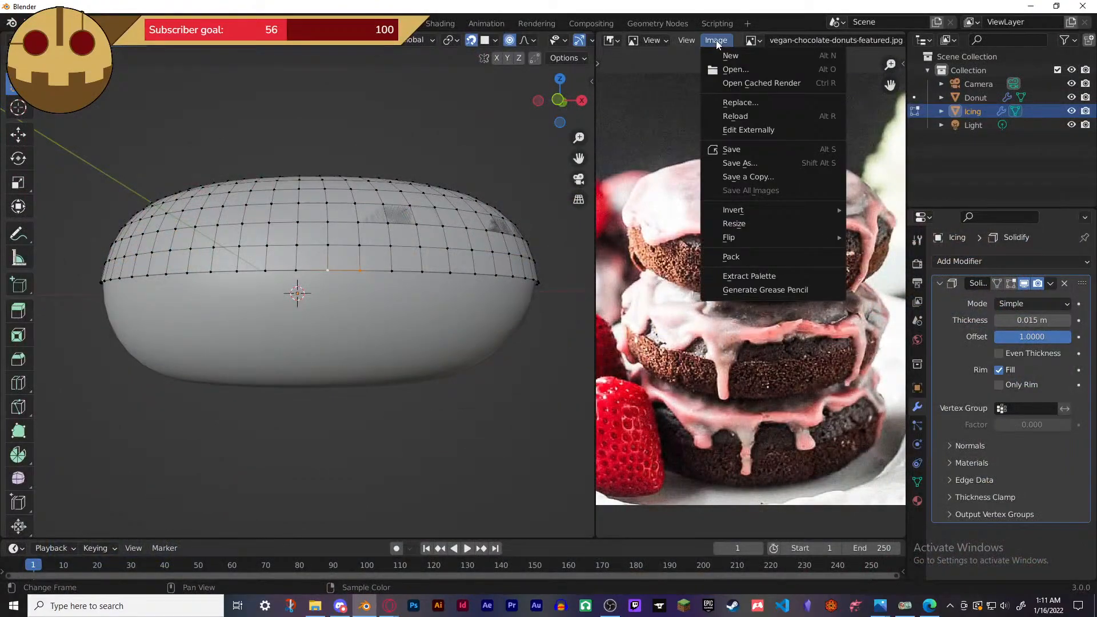
pyautogui.click(733, 69)
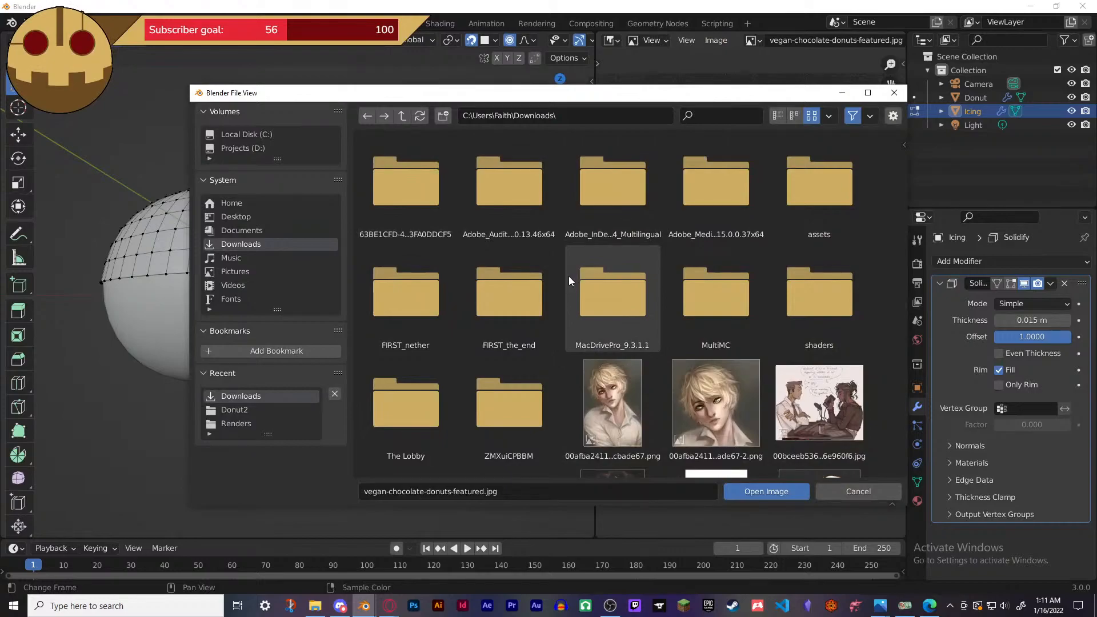
pyautogui.scroll(-3, 577, 283)
pyautogui.scroll(-3, 585, 289)
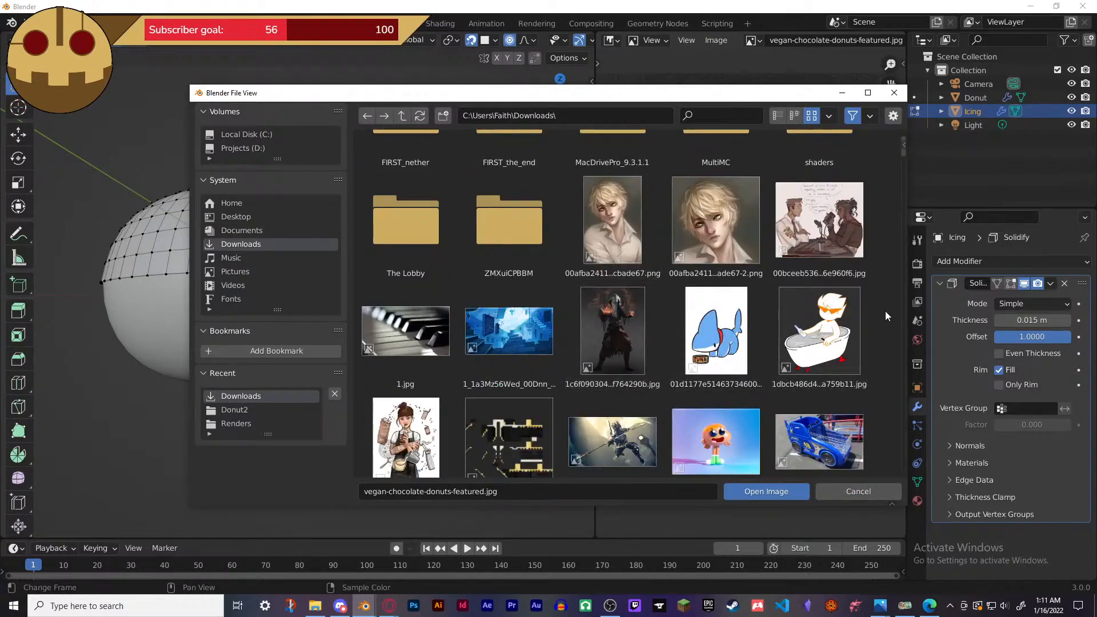
pyautogui.scroll(-8, 858, 308)
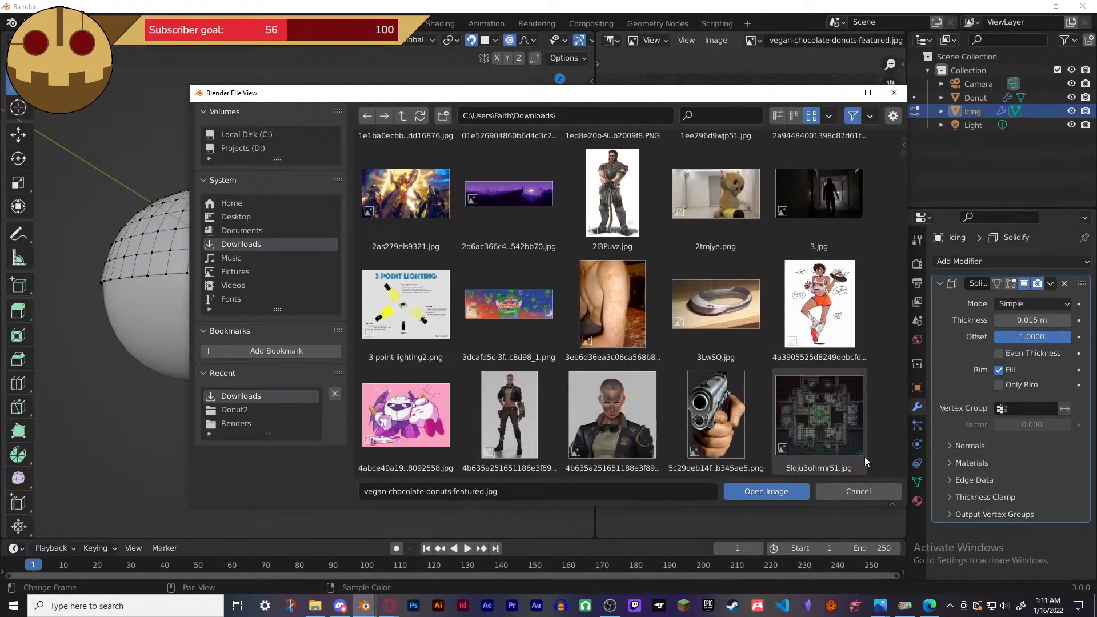
pyautogui.scroll(8, 873, 286)
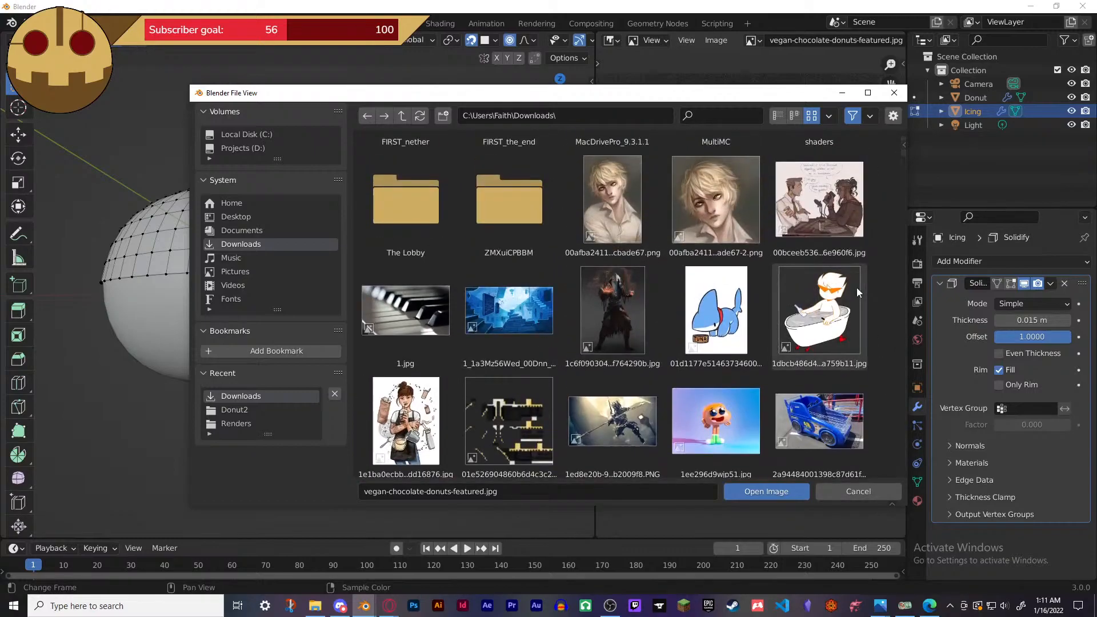
pyautogui.scroll(3, 884, 190)
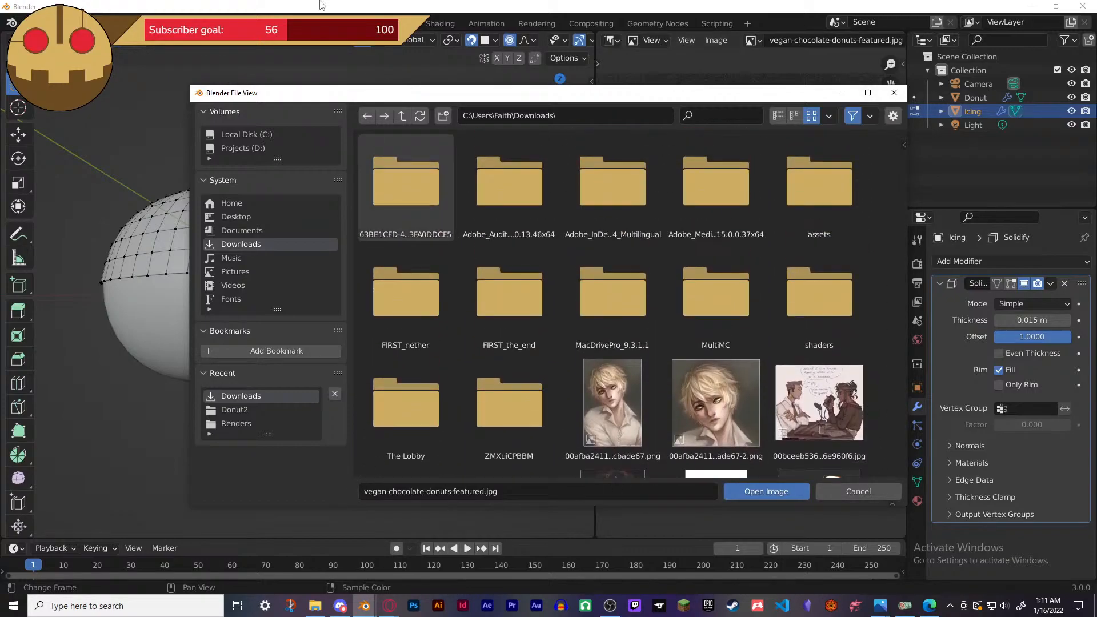
# - Filter the file browser to image files only, excluding folders and movie files, and check the import options
pyautogui.click(871, 116)
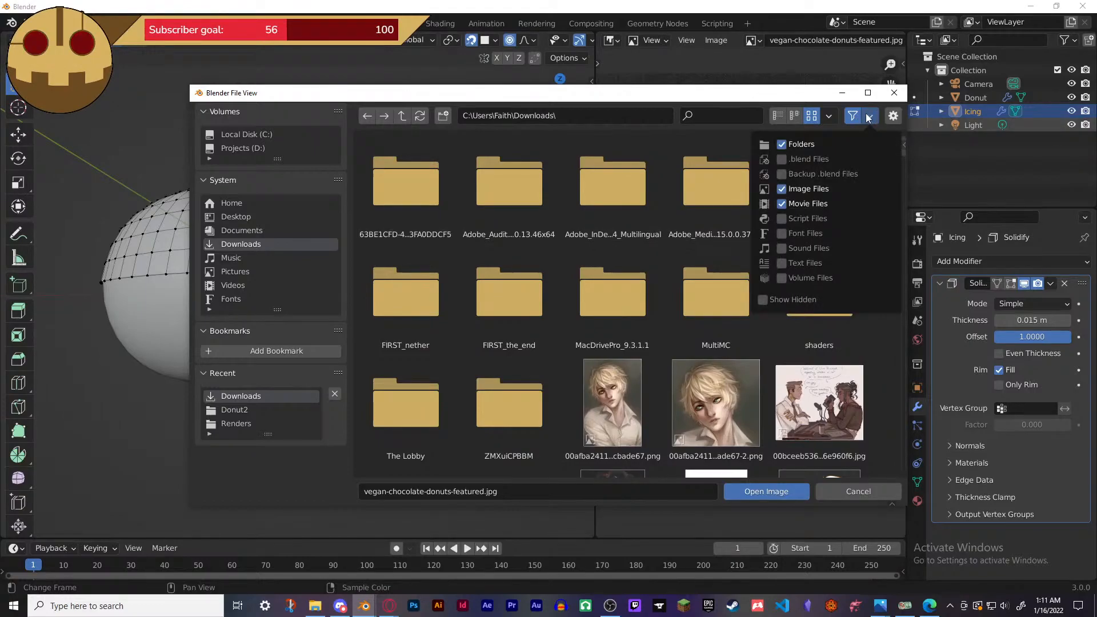
pyautogui.click(783, 144)
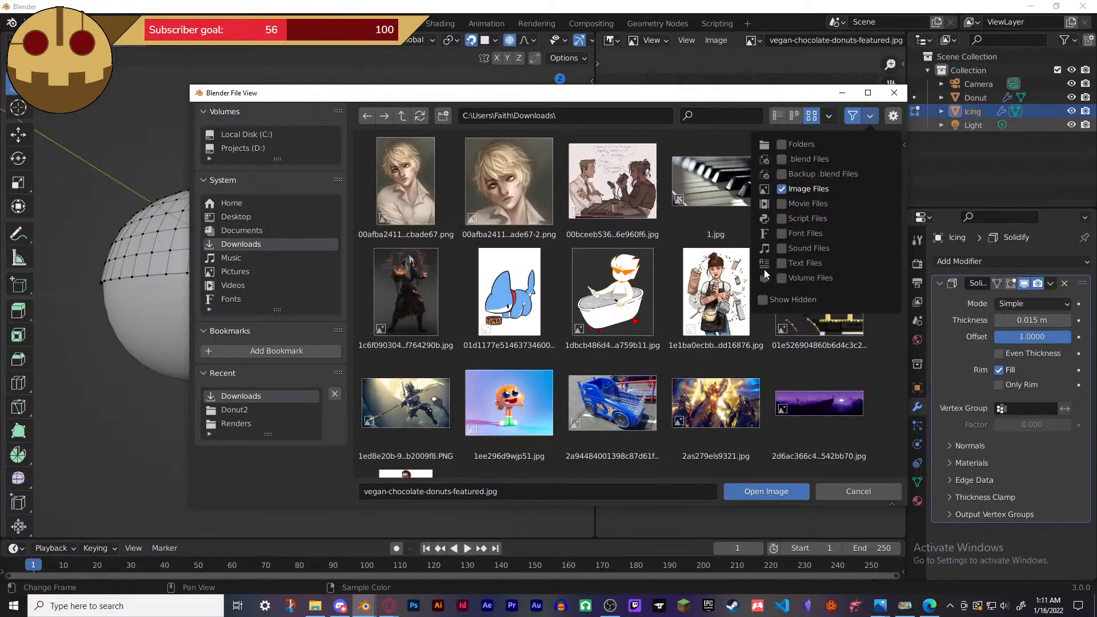
pyautogui.click(893, 116)
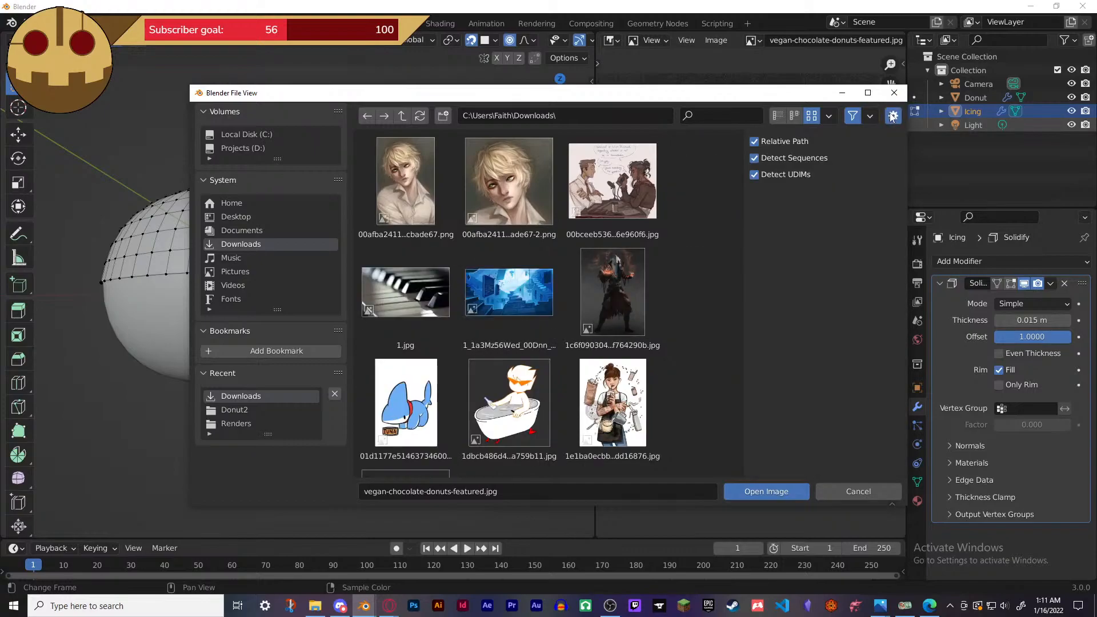
pyautogui.click(893, 116)
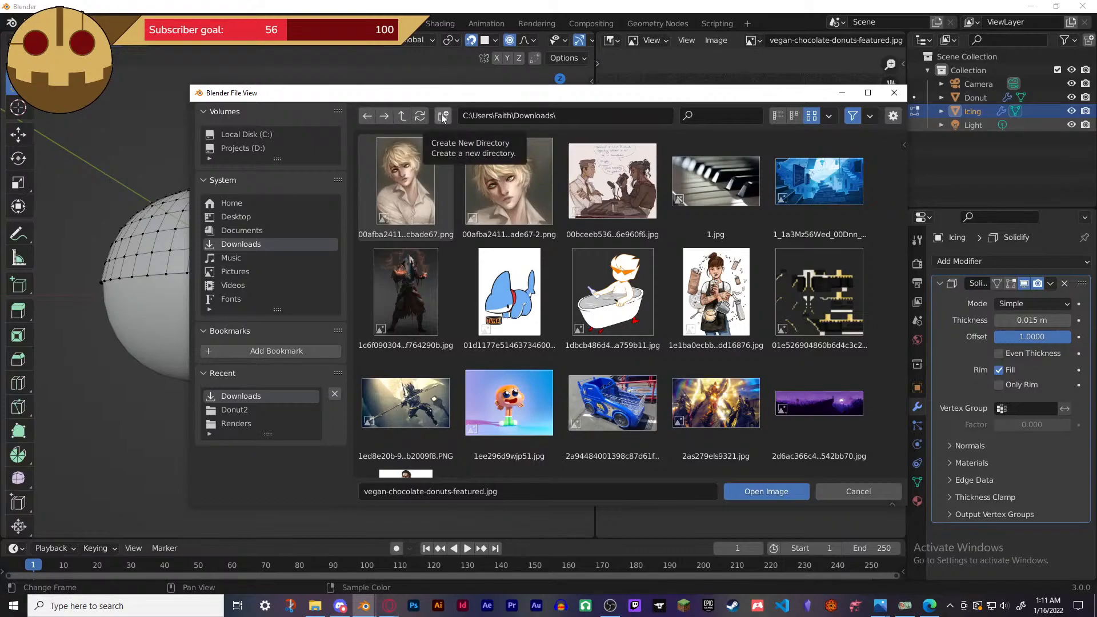
# - Check the file name of the saved donut stacks image in the Downloads folder using File Explorer
pyautogui.click(316, 607)
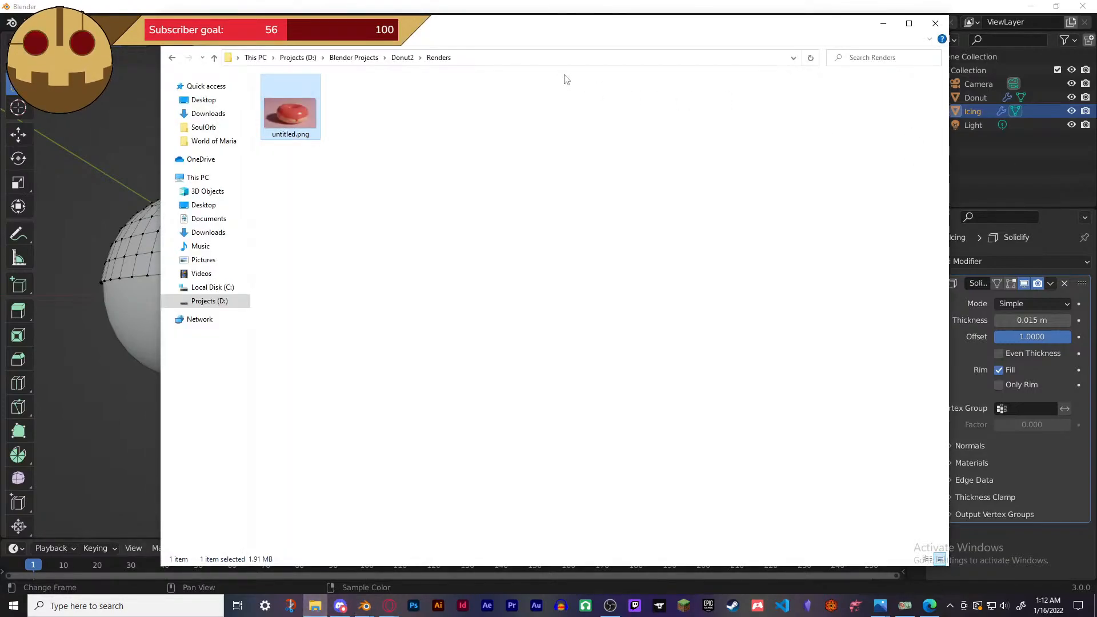
pyautogui.click(209, 114)
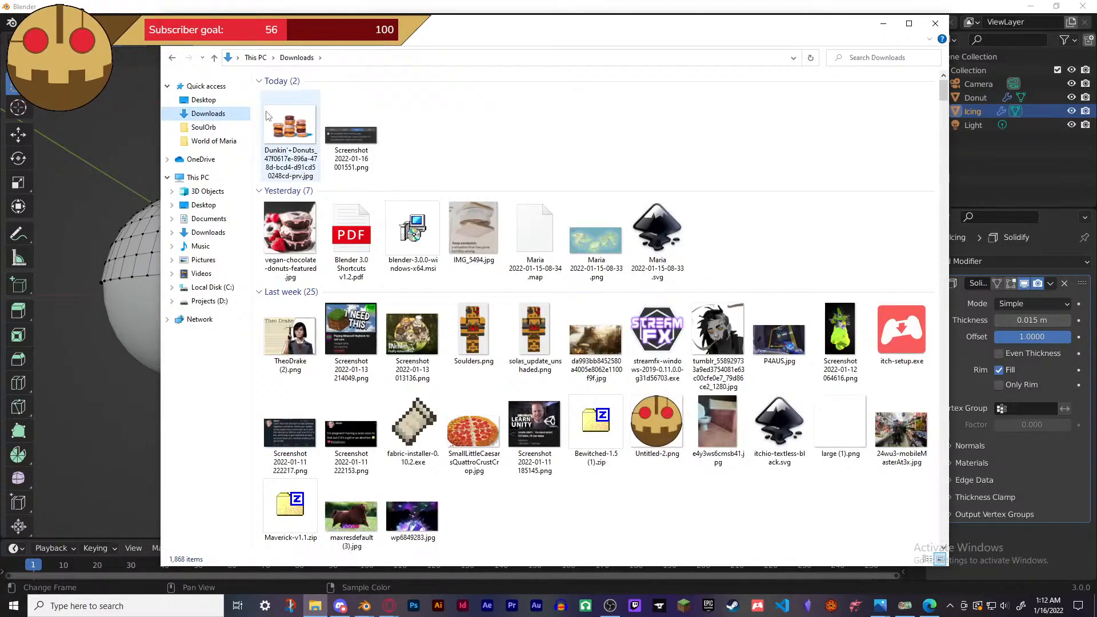
pyautogui.click(884, 23)
# - Search the Downloads folder for "Dunkin" and open the donut stacks image as the reference
pyautogui.click(707, 116)
pyautogui.write('Dunkin')
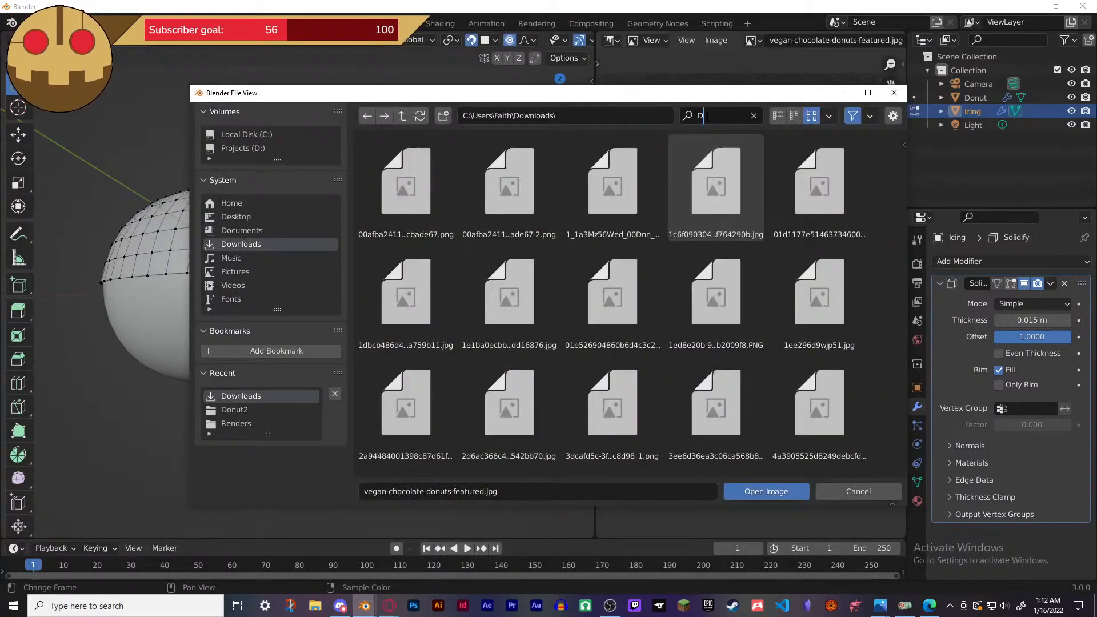
pyautogui.press('Return')
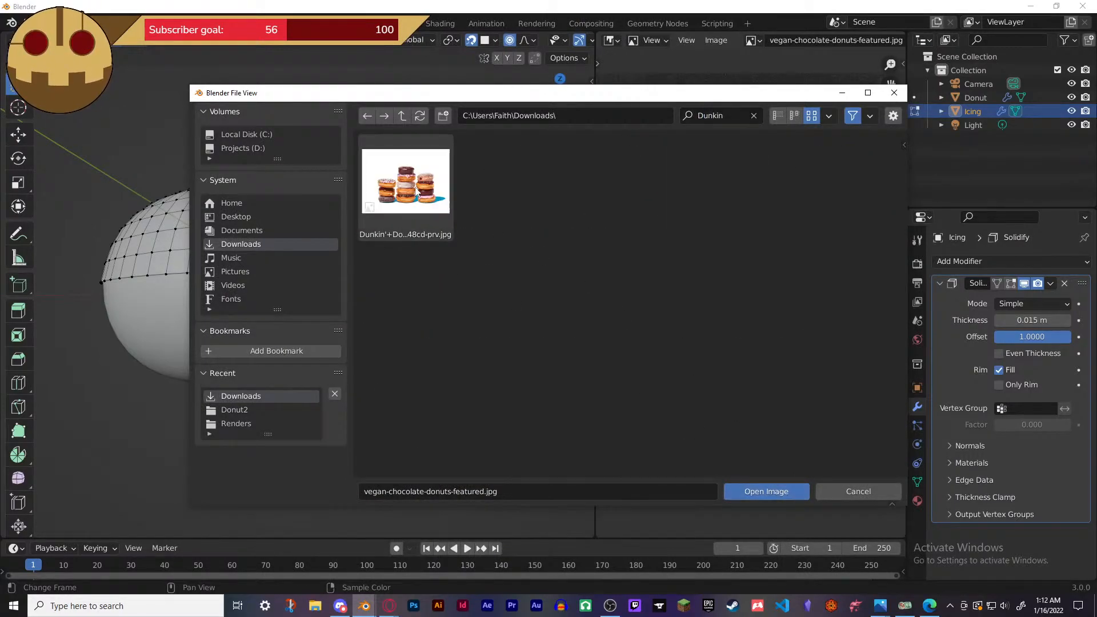
pyautogui.click(406, 181)
pyautogui.click(767, 491)
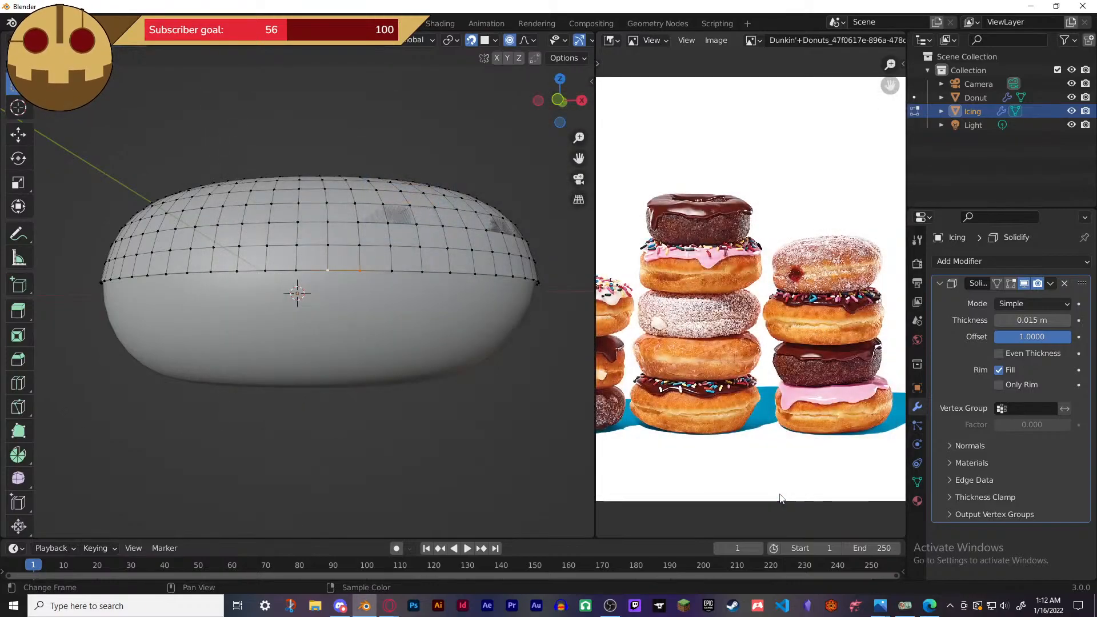
# - Examine the icing edges and drips on the stacked donuts in the reference image against the icing mesh
pyautogui.scroll(3, 733, 390)
pyautogui.moveTo(678, 366); pyautogui.dragTo(765, 309, button='middle')
pyautogui.scroll(2, 746, 342)
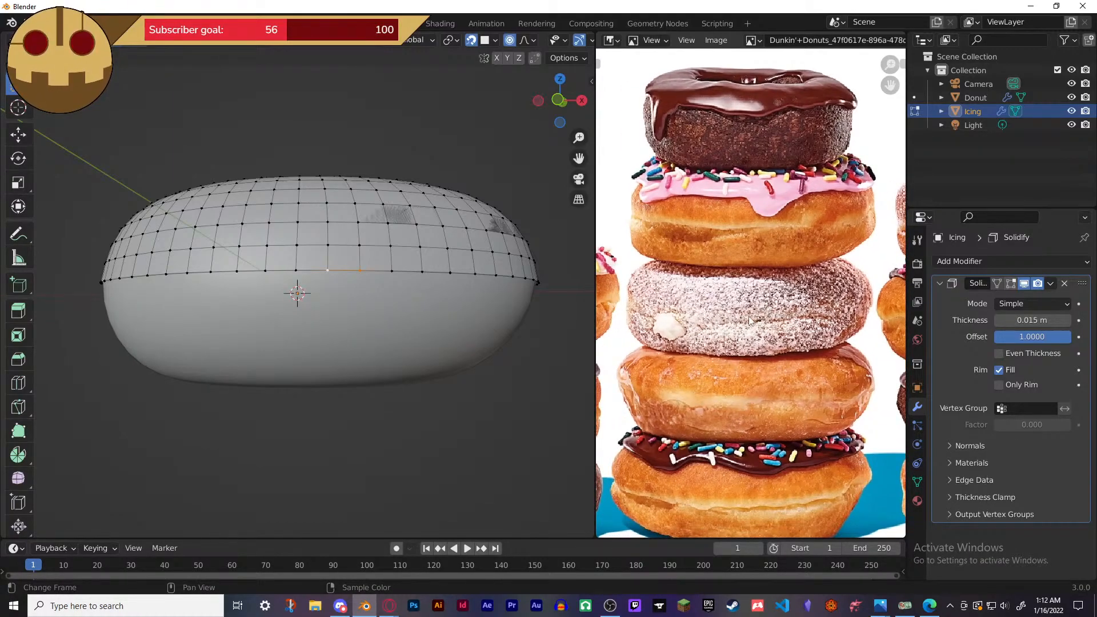
pyautogui.scroll(-3, 709, 333)
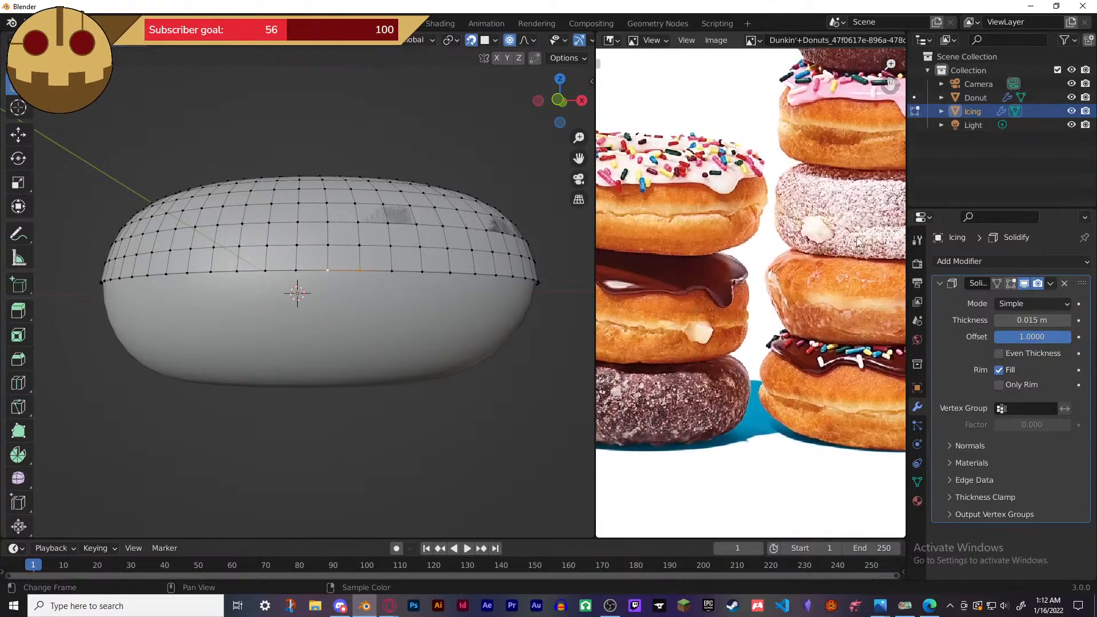
pyautogui.moveTo(848, 250); pyautogui.dragTo(695, 330, button='middle')
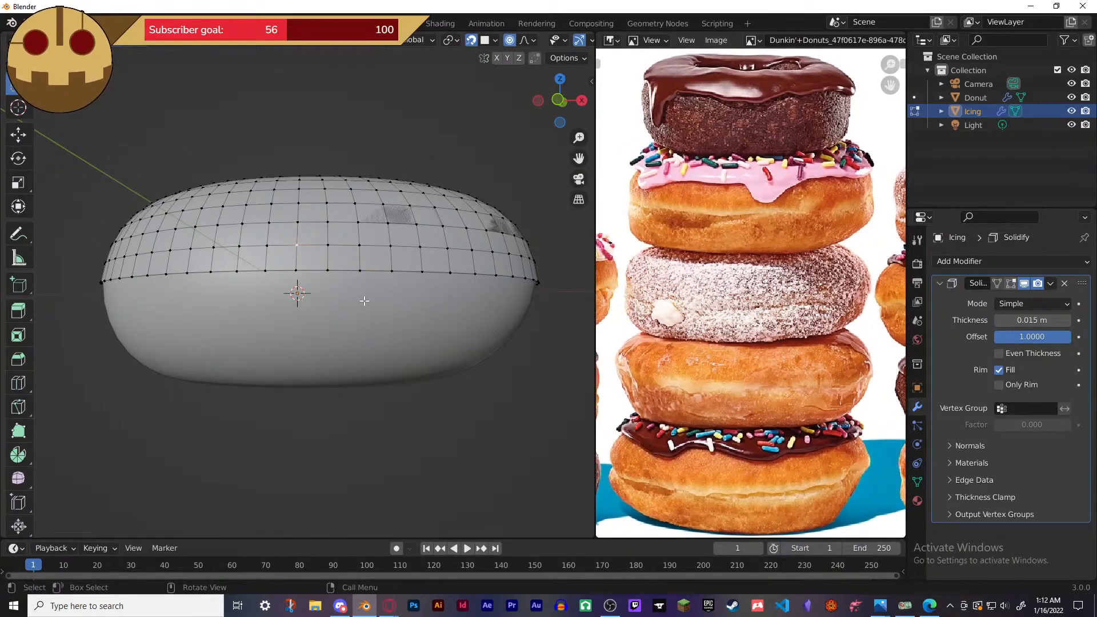
pyautogui.moveTo(375, 313); pyautogui.dragTo(402, 314, button='middle')
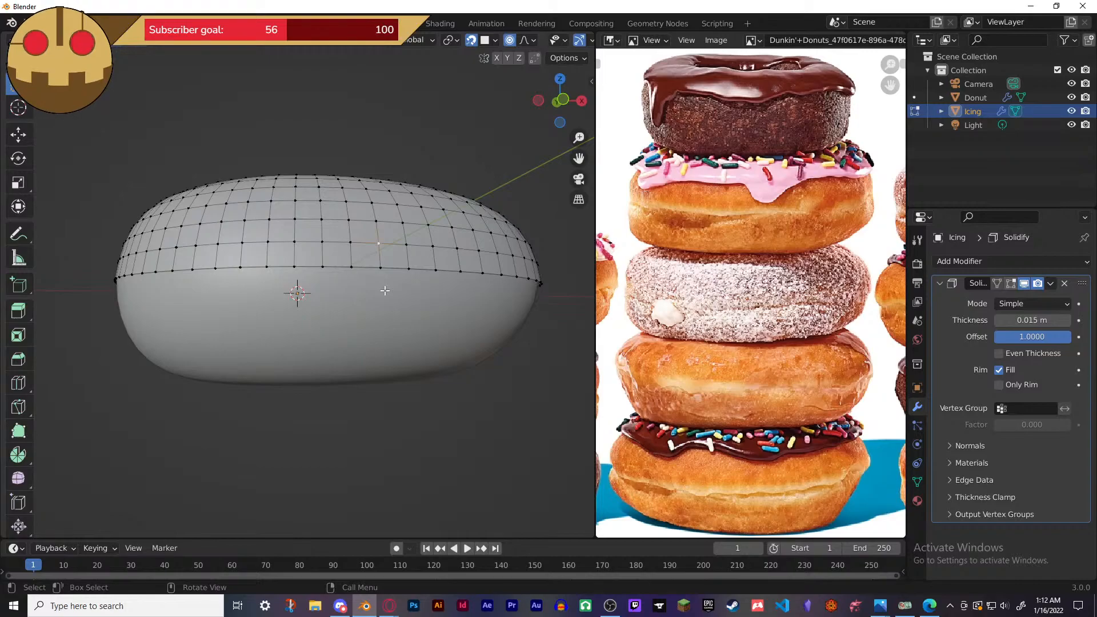
pyautogui.moveTo(435, 292); pyautogui.dragTo(379, 314, button='middle')
pyautogui.click(346, 291)
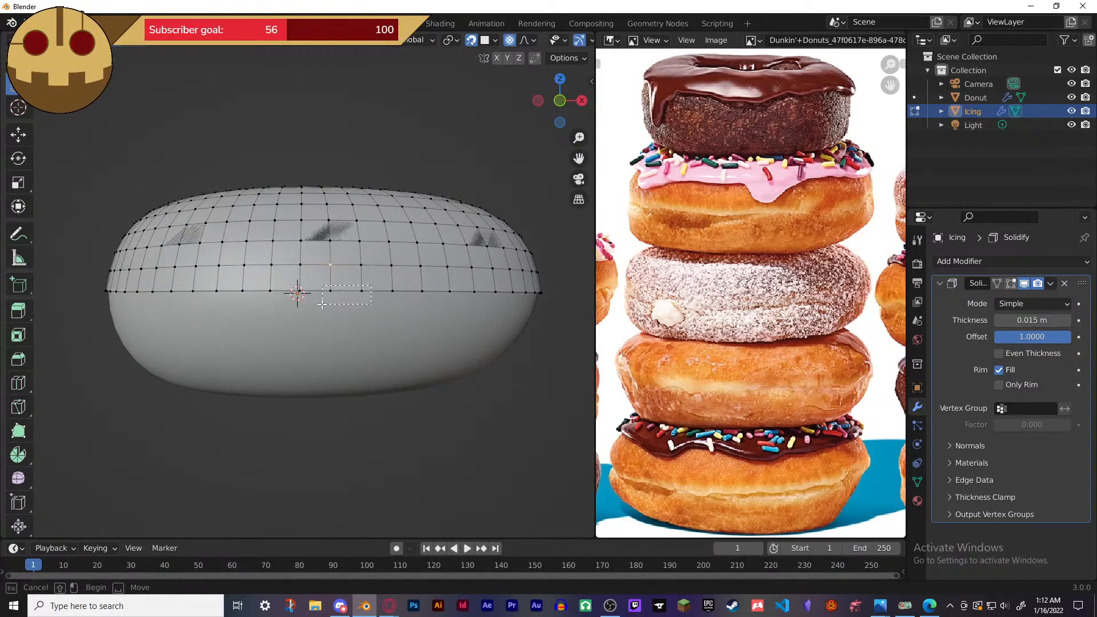
pyautogui.press('g')
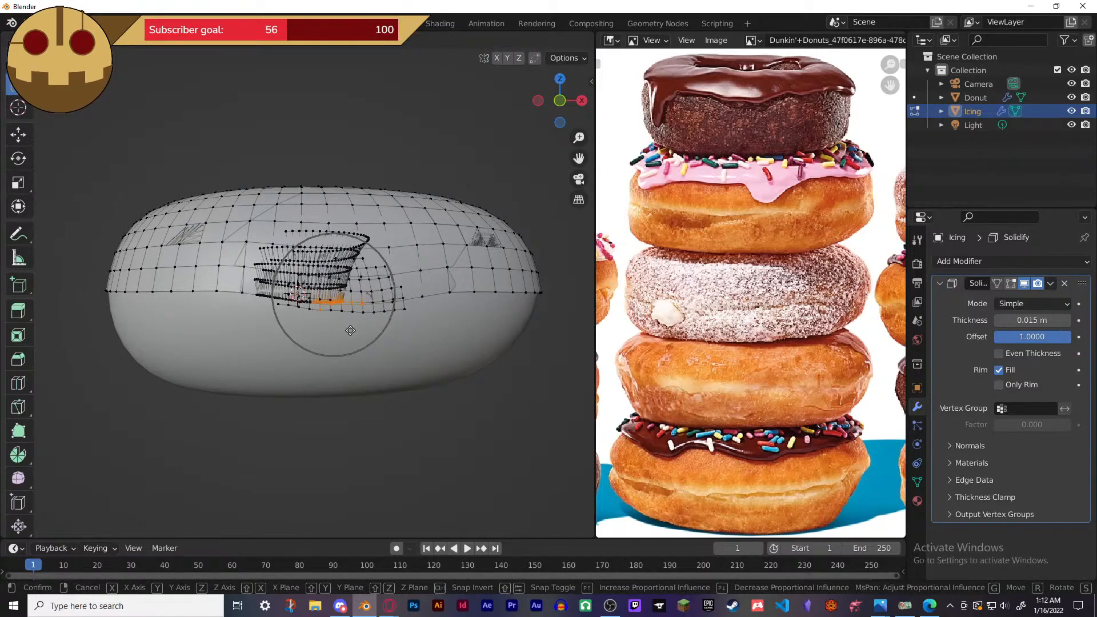
pyautogui.rightClick(351, 333)
# - Pull two lower-edge icing vertices on the front (-Y) side down about 2.3 mm, using proportional size 0.017 m
pyautogui.moveTo(397, 334); pyautogui.dragTo(347, 380, button='middle')
pyautogui.click(349, 378)
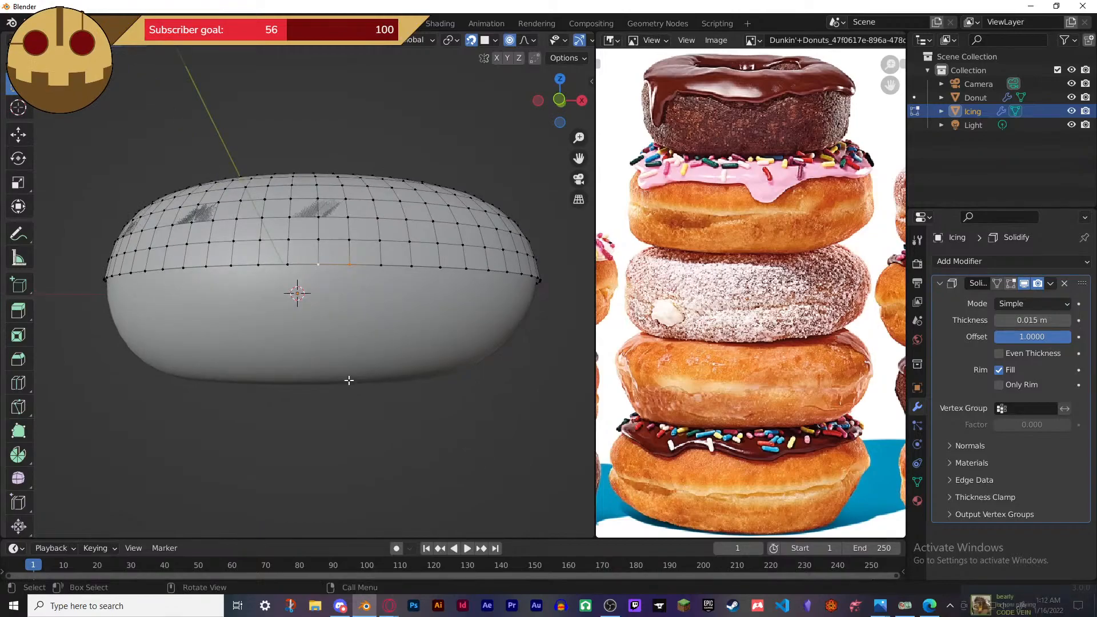
pyautogui.press('g')
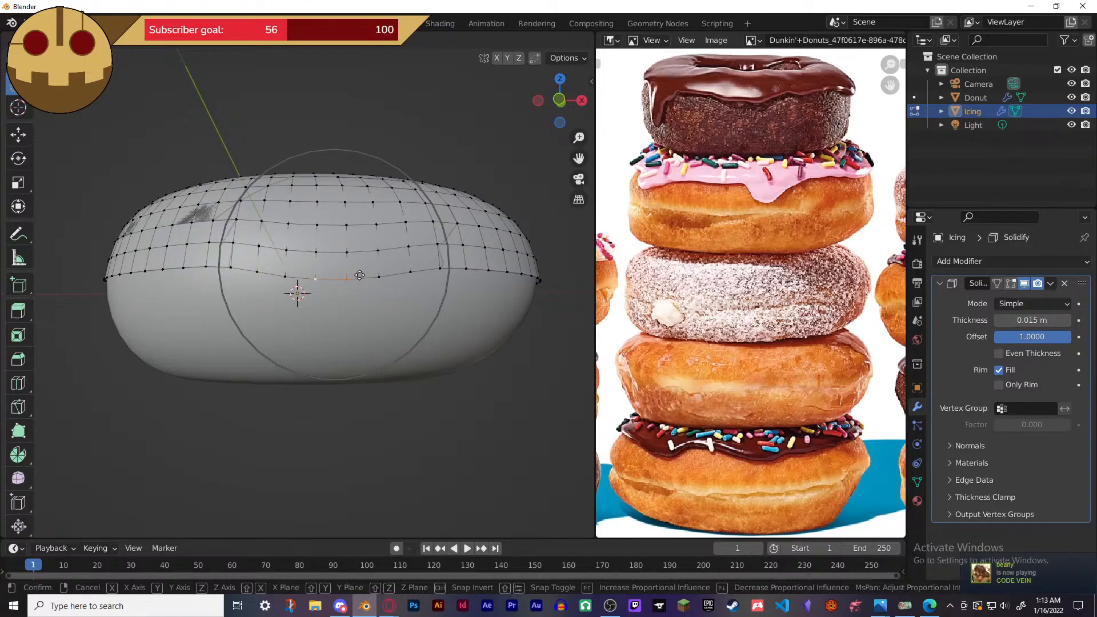
pyautogui.click(359, 275)
# - Pull two lower-edge icing vertices between the front and +X sides down about 2.2 mm with smooth proportional falloff
pyautogui.moveTo(386, 316); pyautogui.dragTo(319, 279, button='middle')
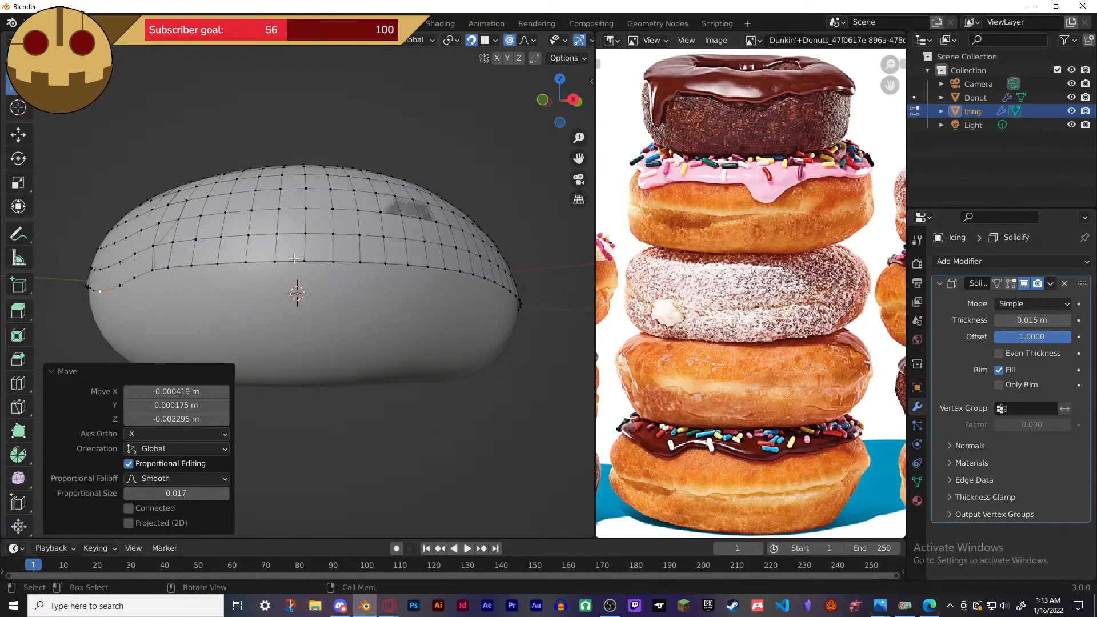
pyautogui.moveTo(267, 259); pyautogui.dragTo(314, 267)
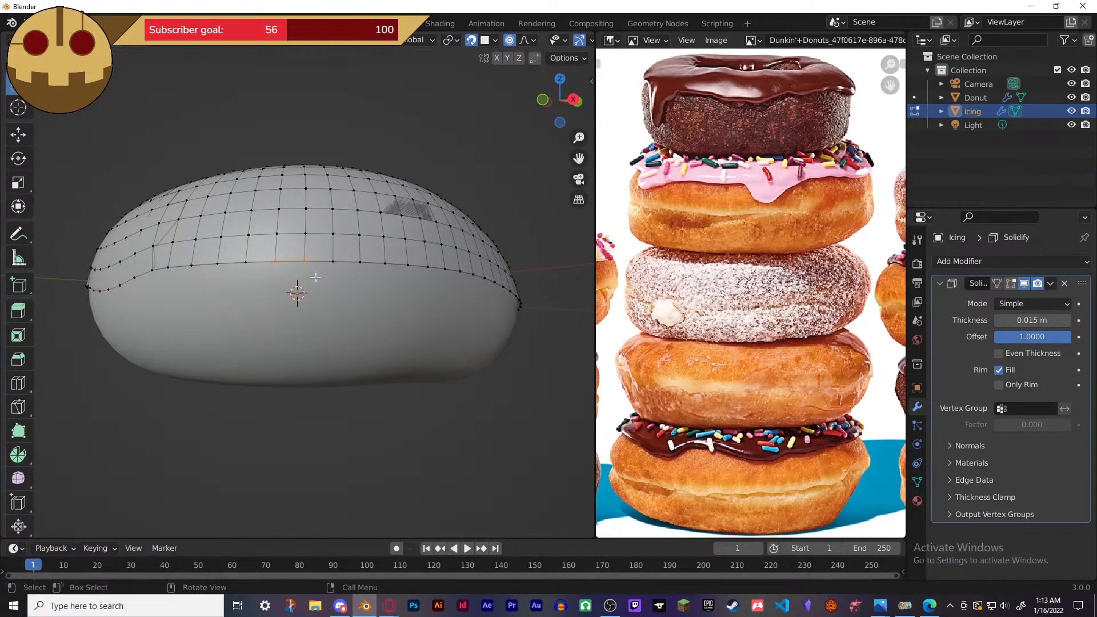
pyautogui.press('g')
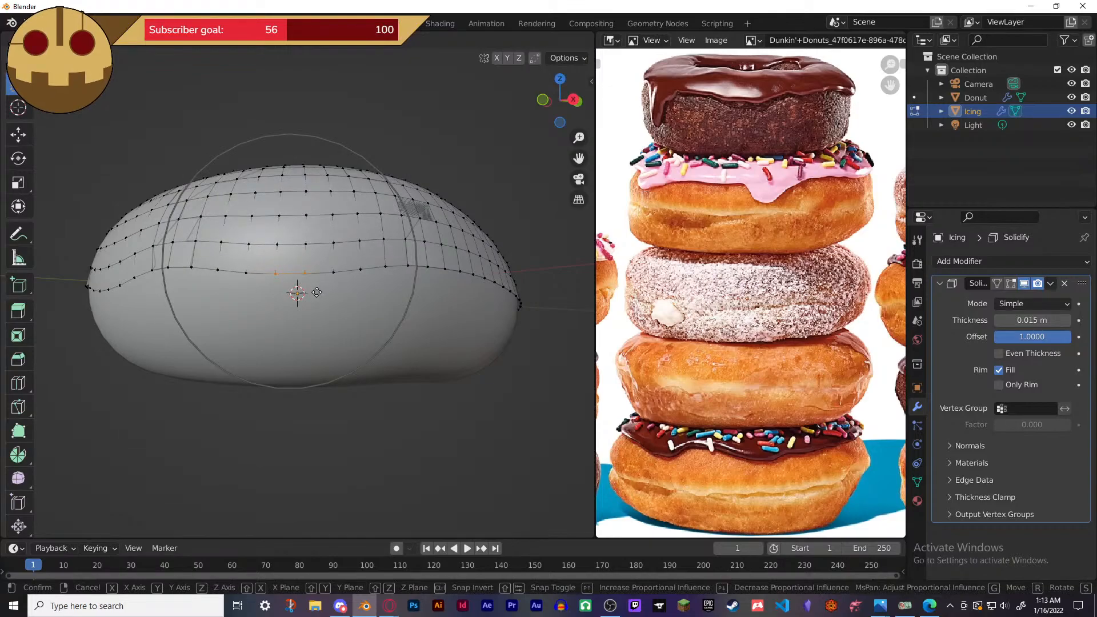
pyautogui.click(324, 296)
pyautogui.moveTo(387, 311); pyautogui.dragTo(299, 282, button='middle')
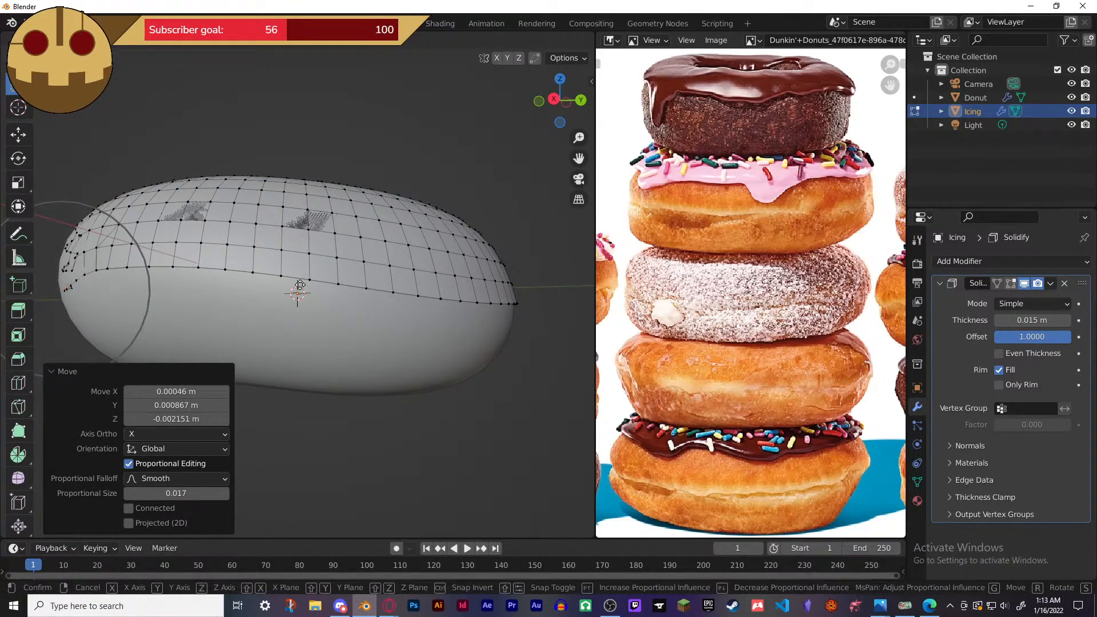
pyautogui.rightClick(298, 286)
pyautogui.press('b')
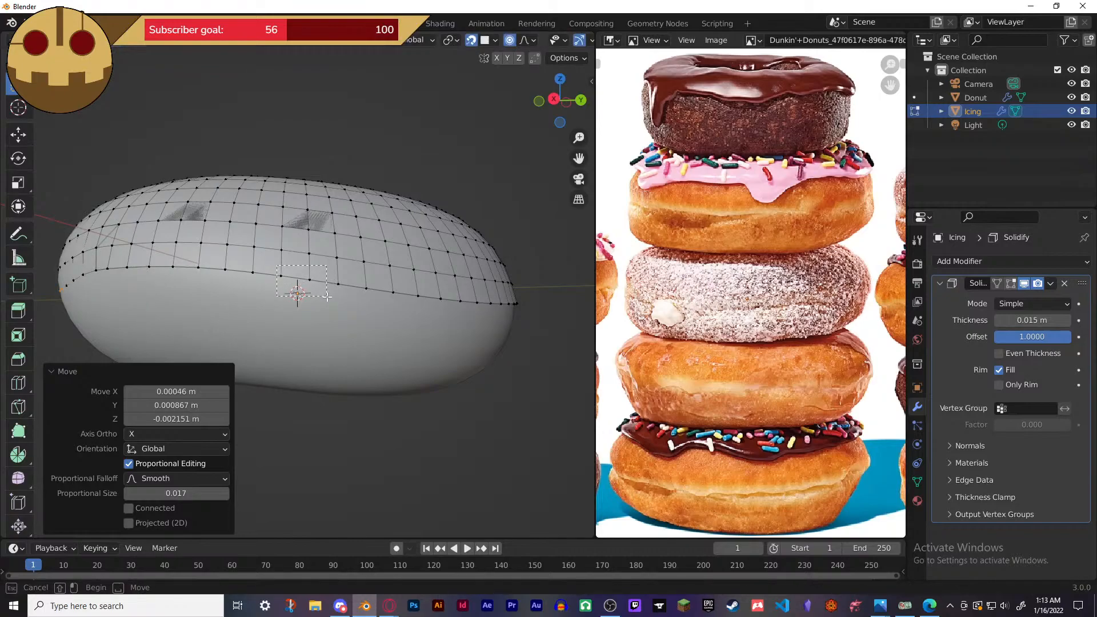
pyautogui.moveTo(327, 296); pyautogui.dragTo(331, 298)
pyautogui.press('g')
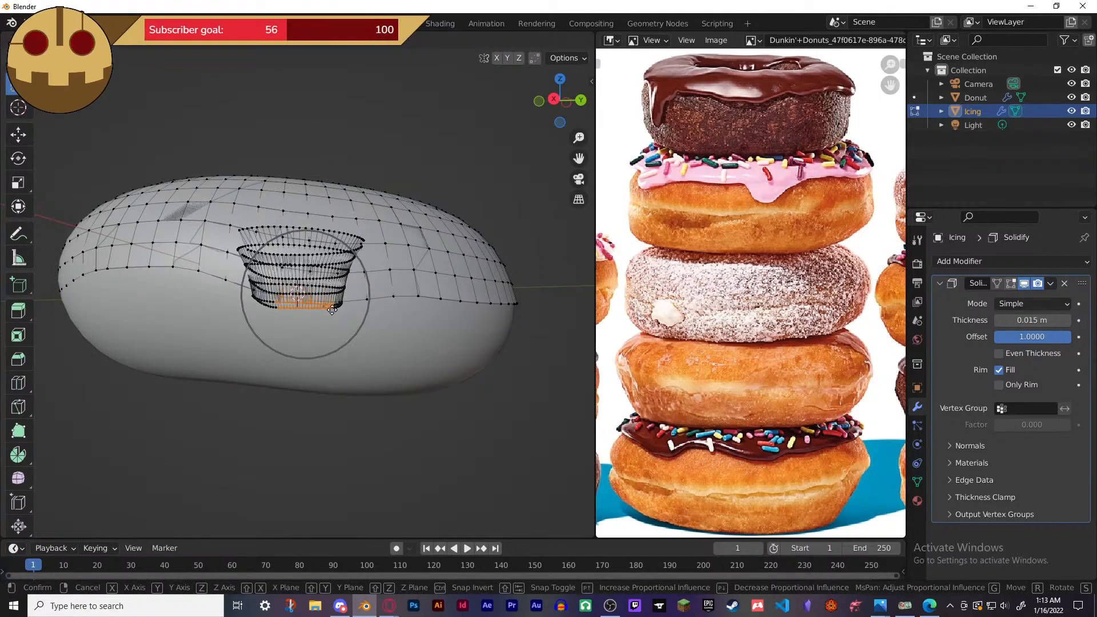
pyautogui.rightClick(309, 295)
pyautogui.rightClick(309, 296)
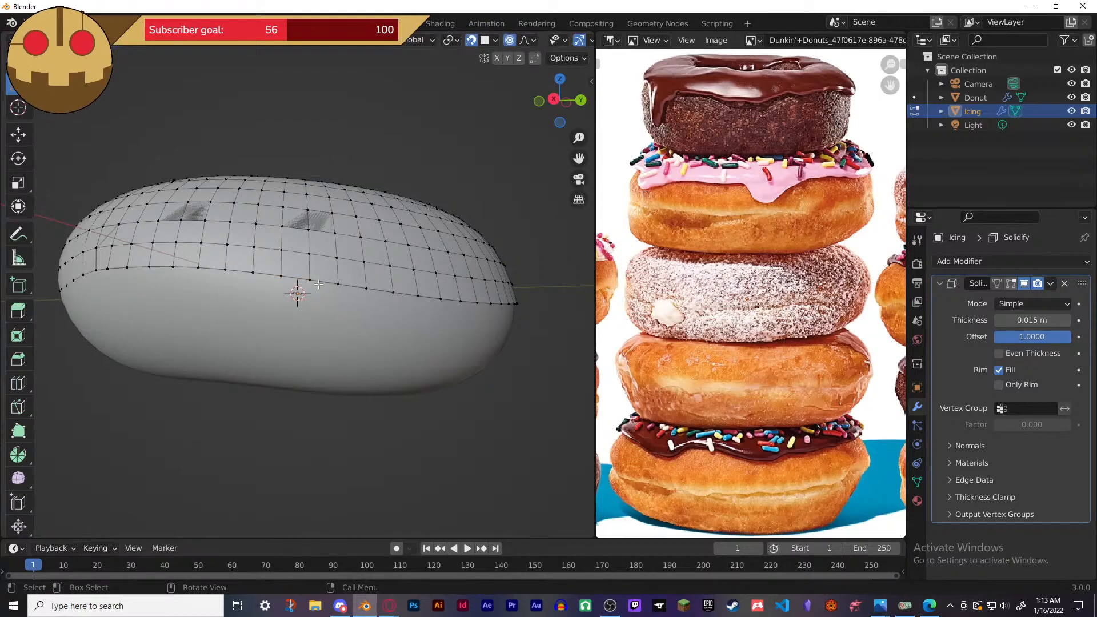
# - Pull the lower icing edge on the +X side down about 3.4 mm, widening the proportional size to 0.022 m
pyautogui.press('g')
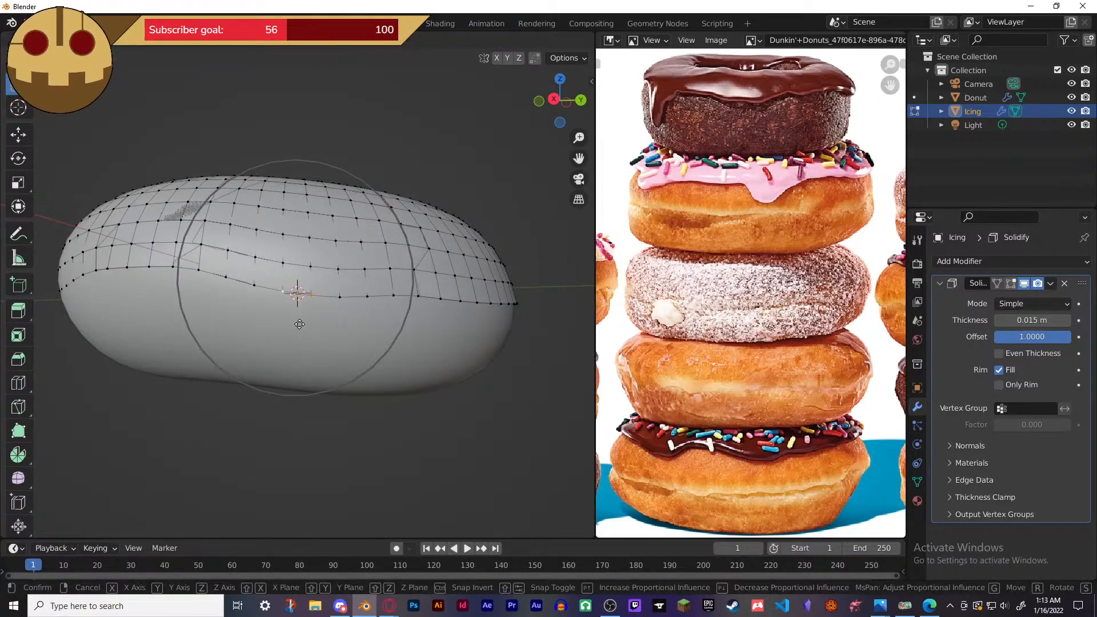
pyautogui.scroll(5, 290, 328)
pyautogui.scroll(1, 289, 328)
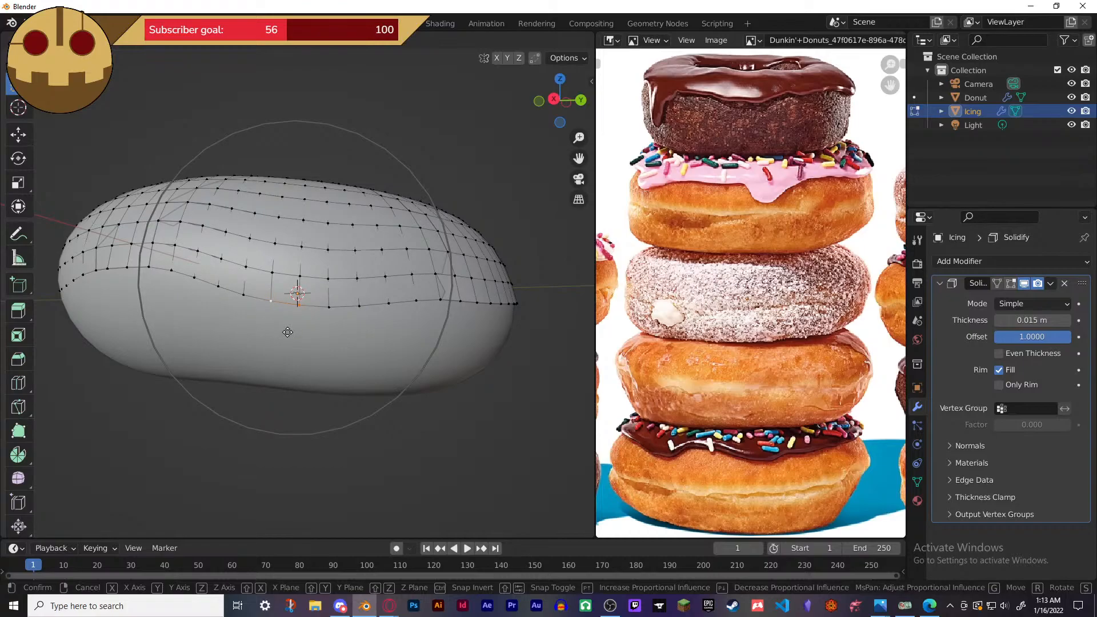
pyautogui.click(287, 330)
# - Pull two lower-edge icing vertices between the +X and +Y sides down into a soft sag with proportional editing
pyautogui.moveTo(403, 365); pyautogui.dragTo(305, 301, button='middle')
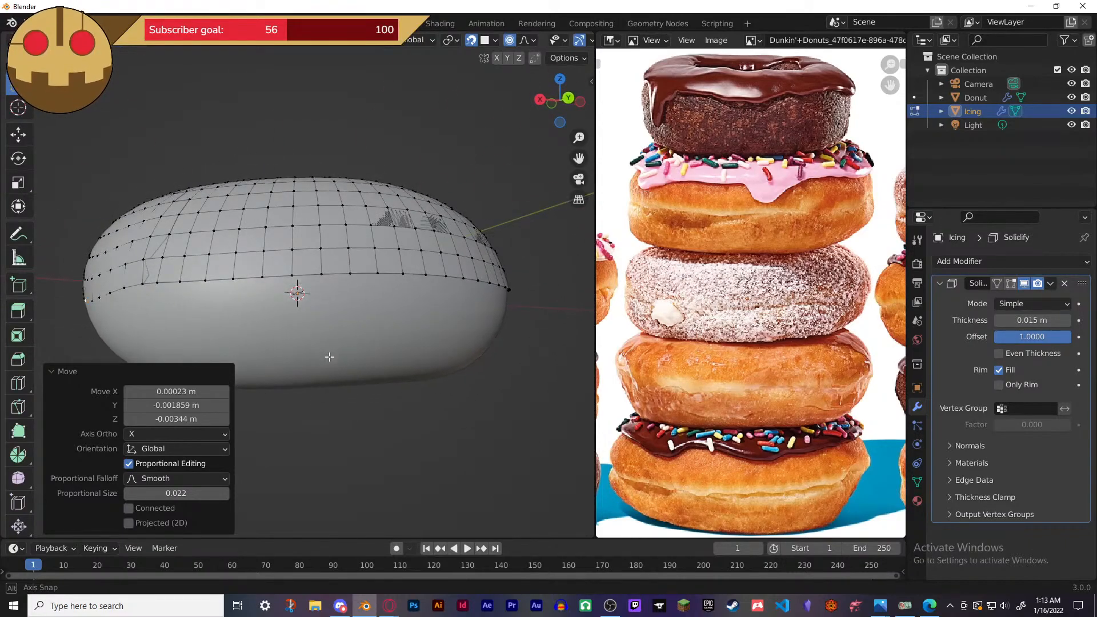
pyautogui.click(291, 276)
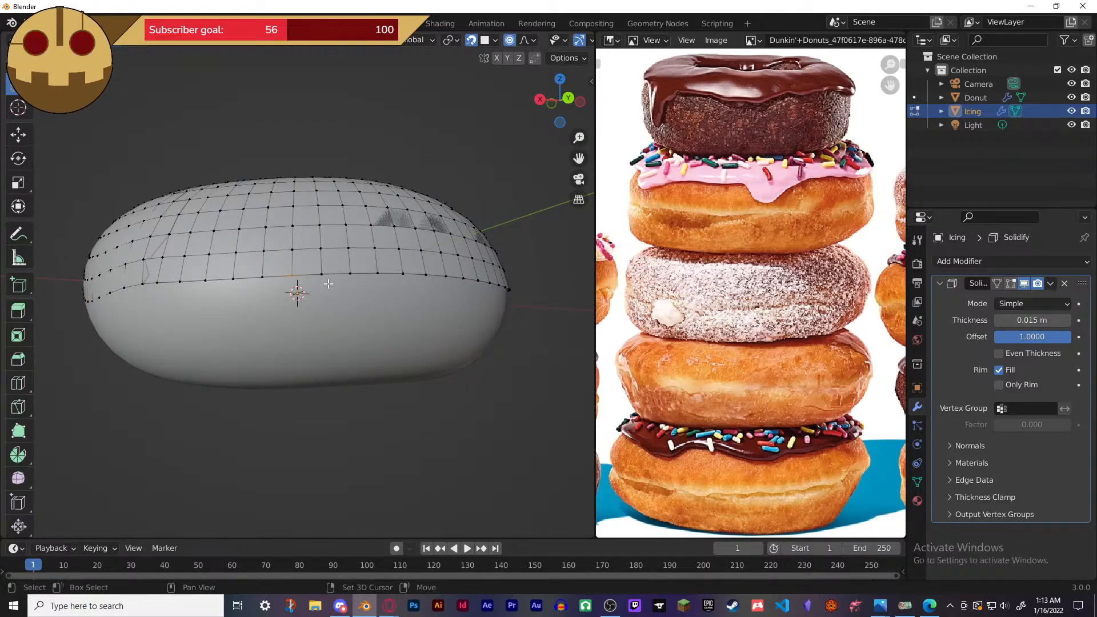
pyautogui.press('g')
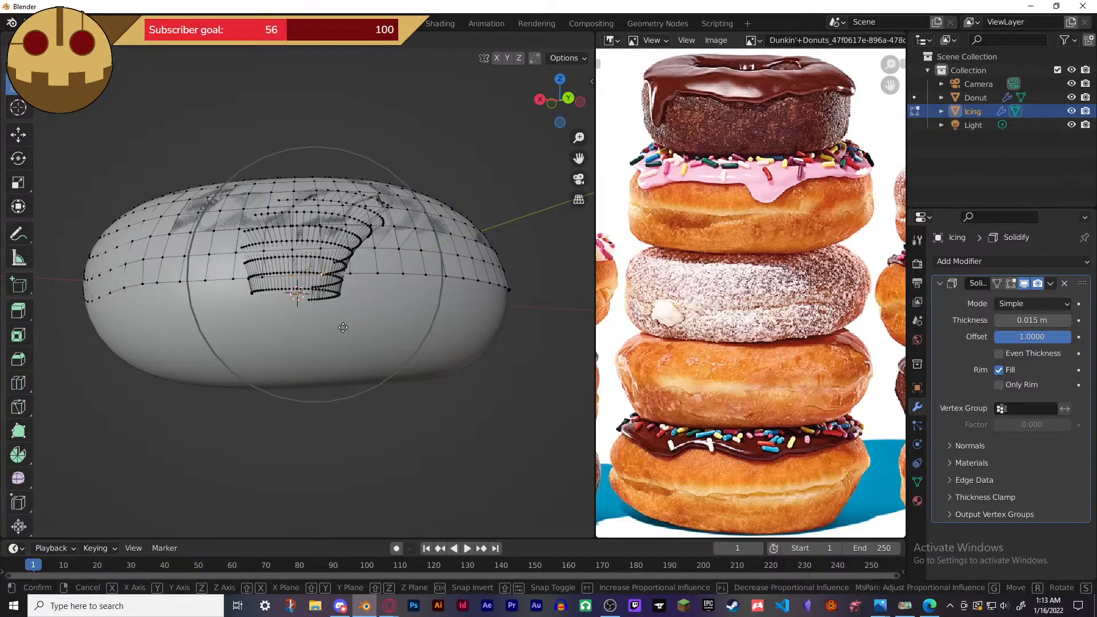
pyautogui.press('Escape')
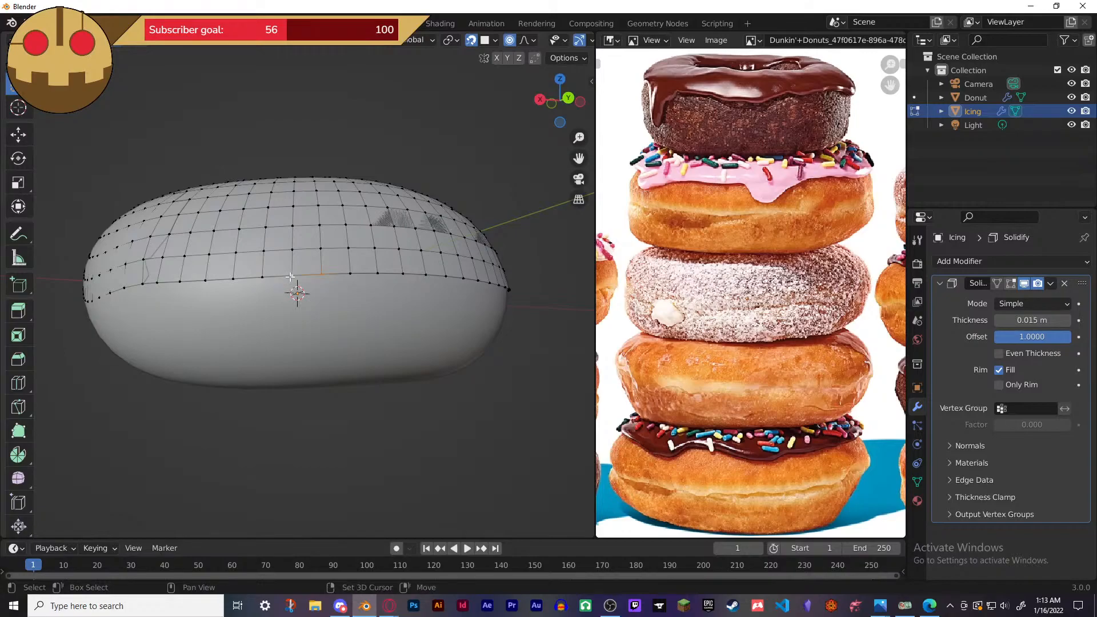
pyautogui.press('g')
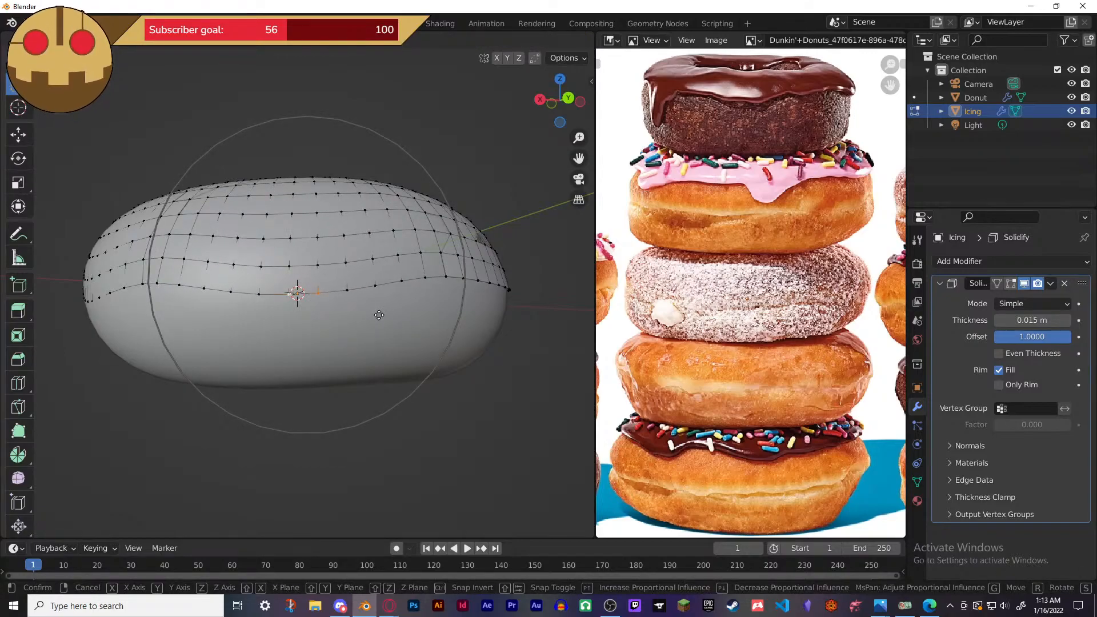
pyautogui.click(381, 314)
# - Pull the lower icing edge on the back (+Y) side down about 1.6 mm with proportional size 0.022 m
pyautogui.moveTo(381, 315); pyautogui.dragTo(326, 310, button='middle')
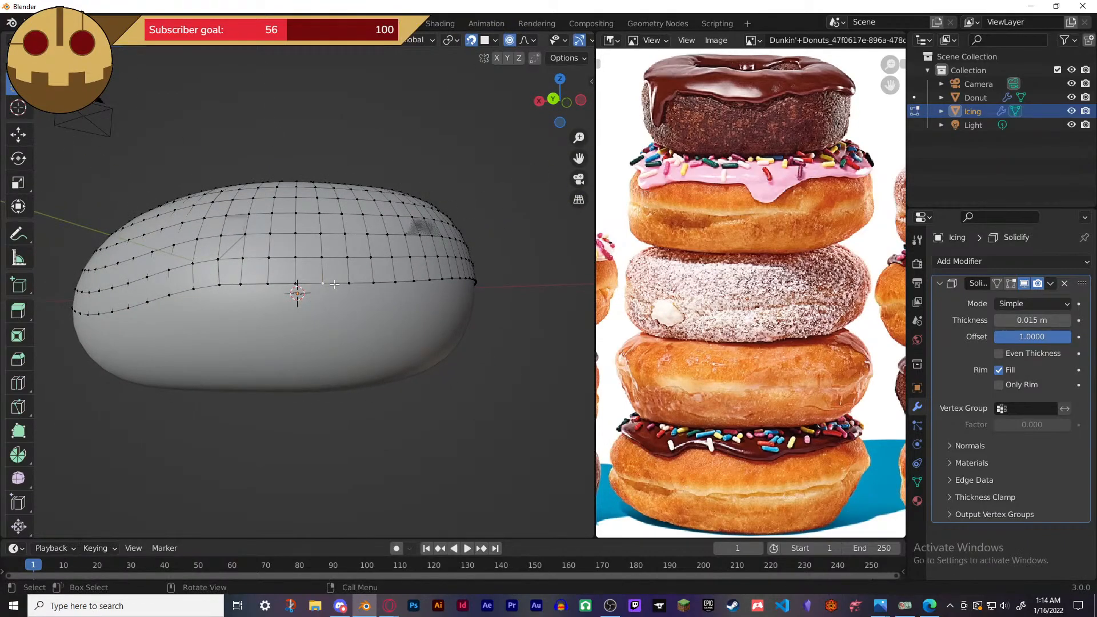
pyautogui.keyDown('shift'); pyautogui.click(372, 282); pyautogui.keyUp('shift')
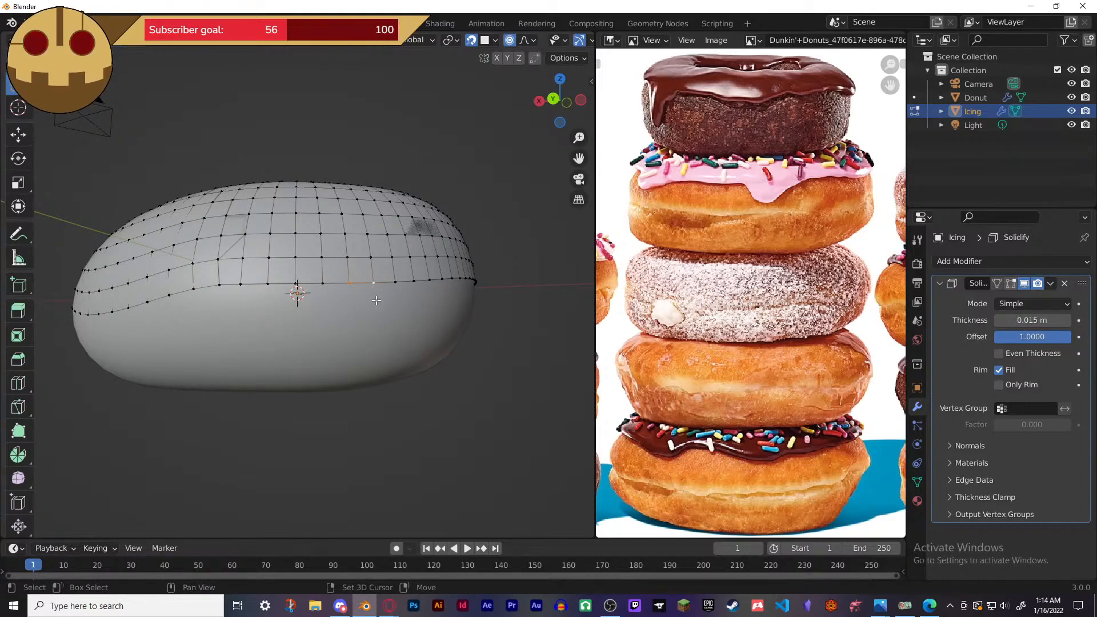
pyautogui.press('s')
pyautogui.press('Escape')
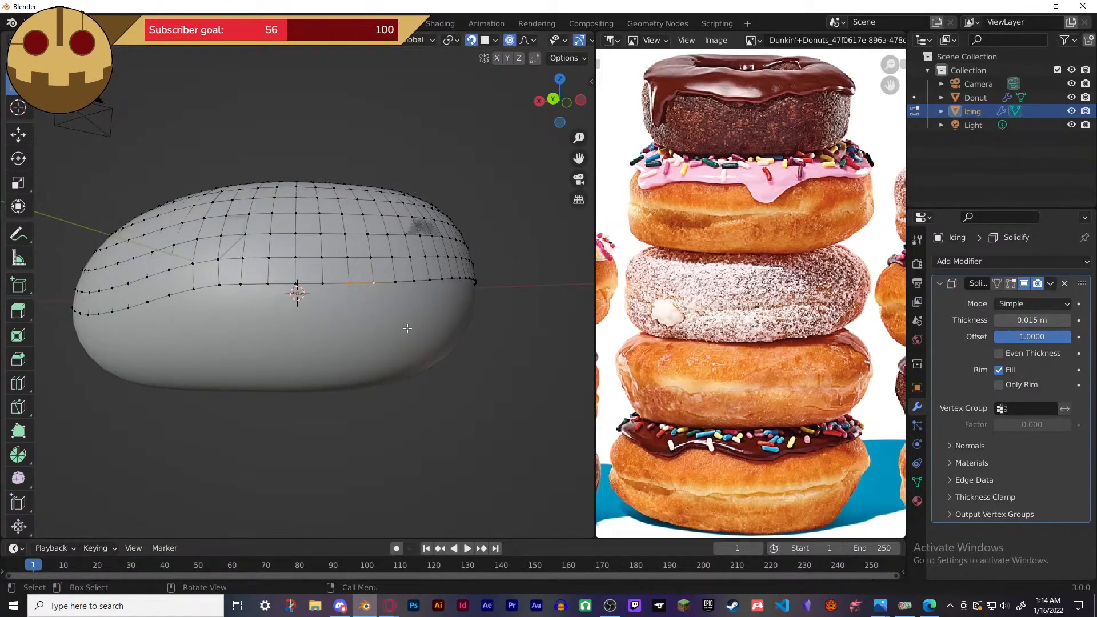
pyautogui.moveTo(411, 329); pyautogui.dragTo(389, 330, button='middle')
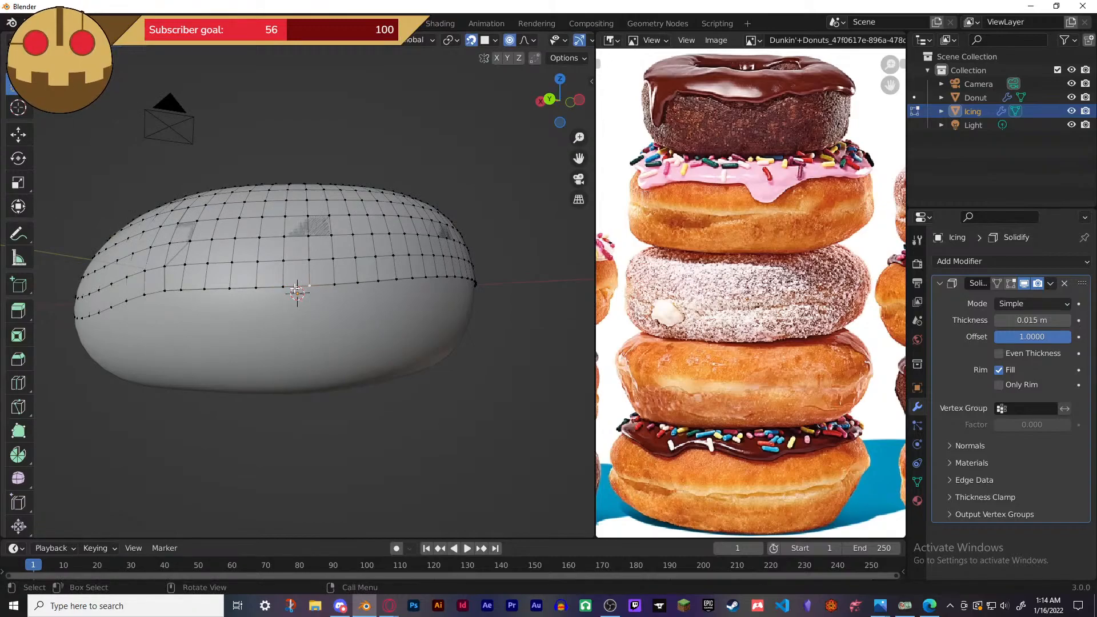
pyautogui.press('g')
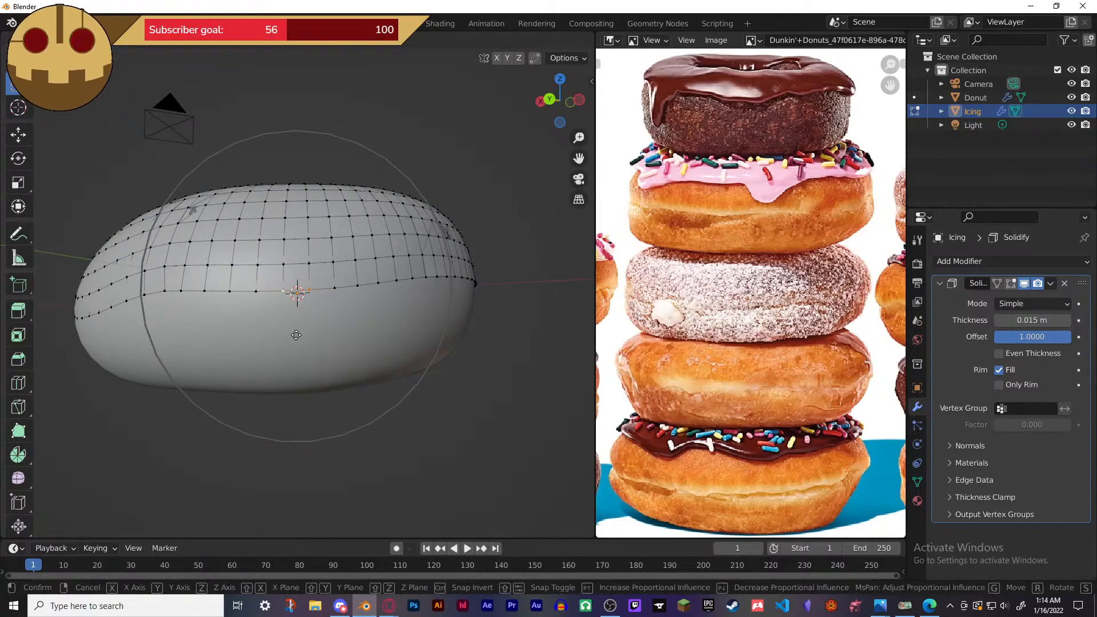
pyautogui.click(298, 342)
# - Pull the lower-edge icing vertices on the -X side down about 2.7 mm with proportional size 0.022 m
pyautogui.moveTo(350, 319); pyautogui.dragTo(277, 277, button='middle')
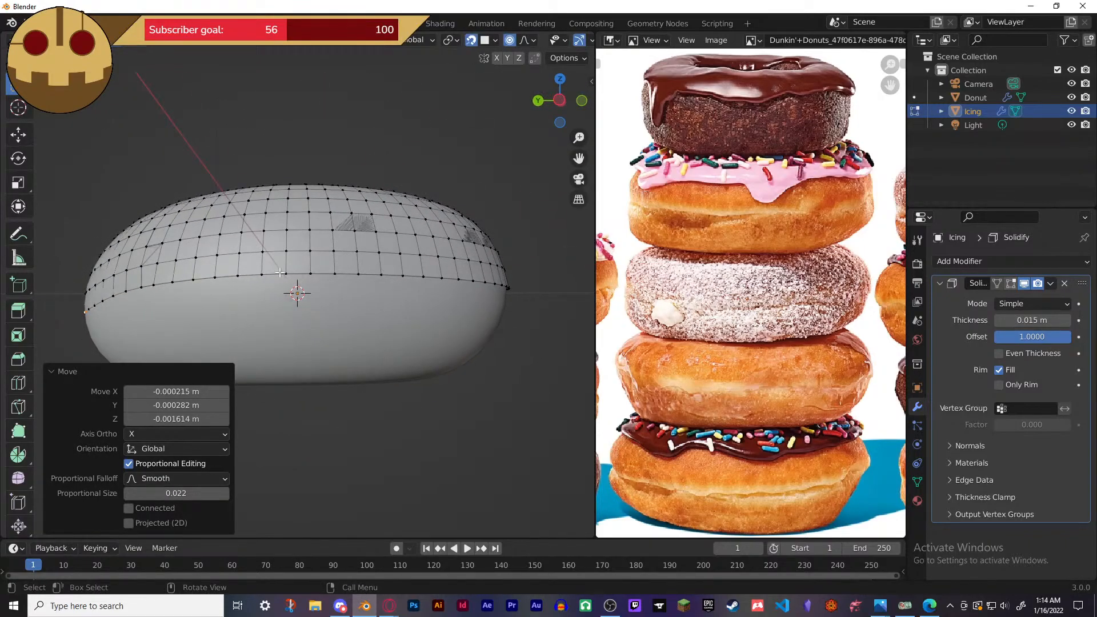
pyautogui.click(287, 274)
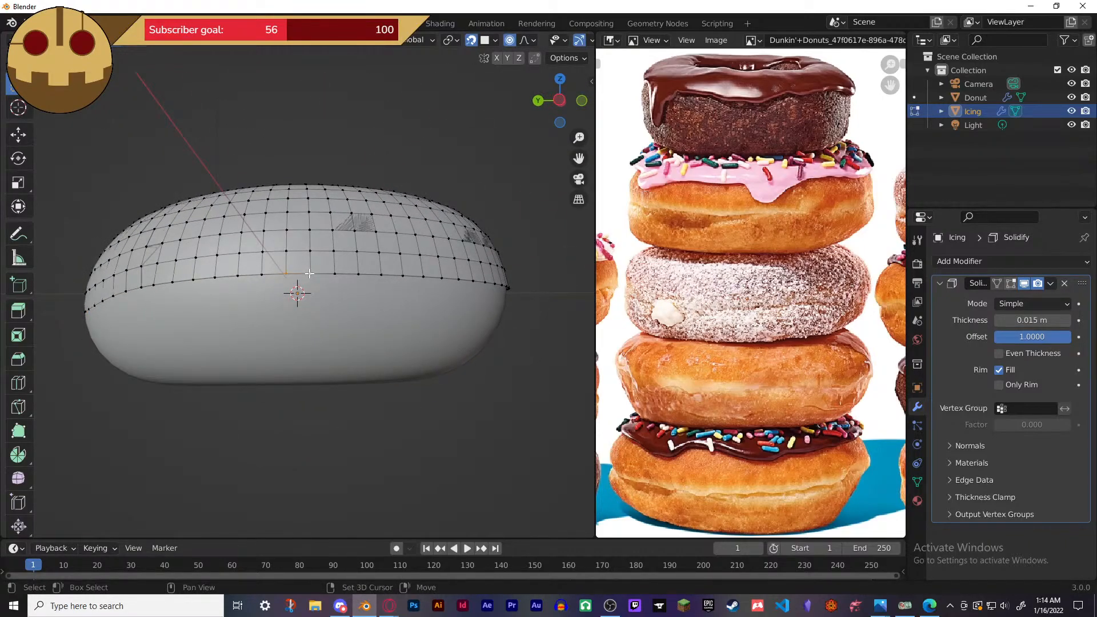
pyautogui.press('g')
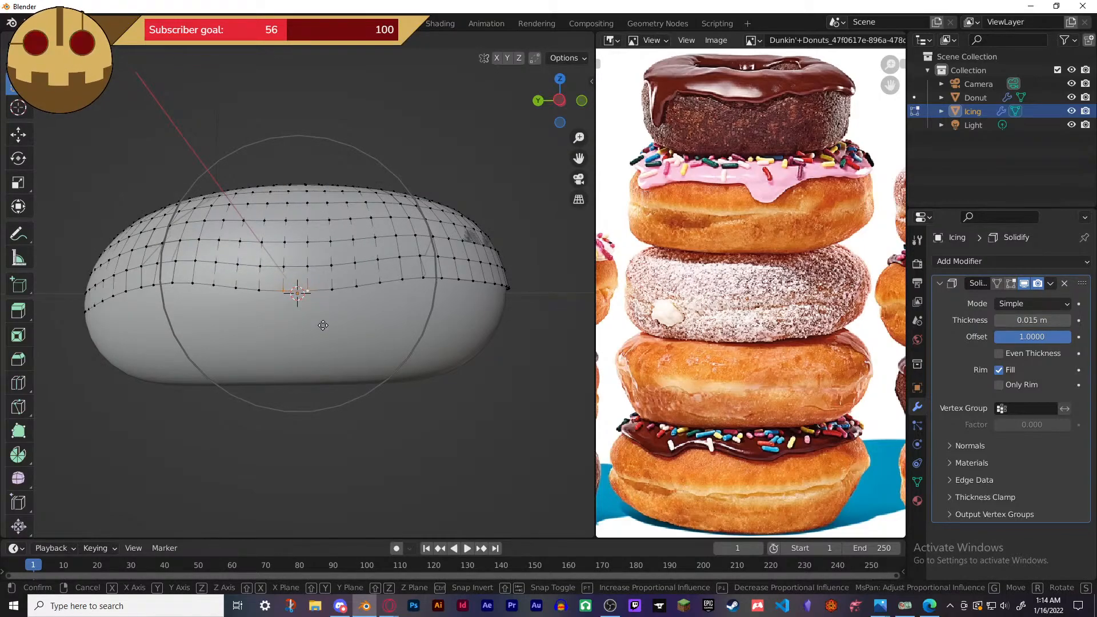
pyautogui.click(323, 325)
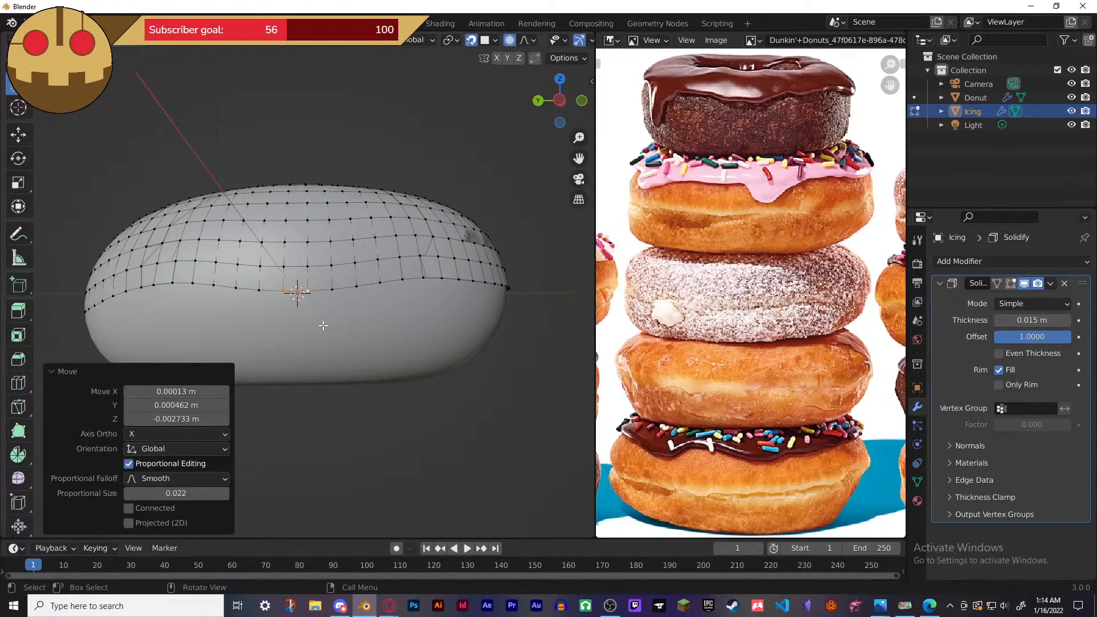
# - Pull three lower-edge icing vertices between the -X and front sides down into a sag with proportional editing
pyautogui.moveTo(459, 291); pyautogui.dragTo(317, 269, button='middle')
pyautogui.click(317, 267)
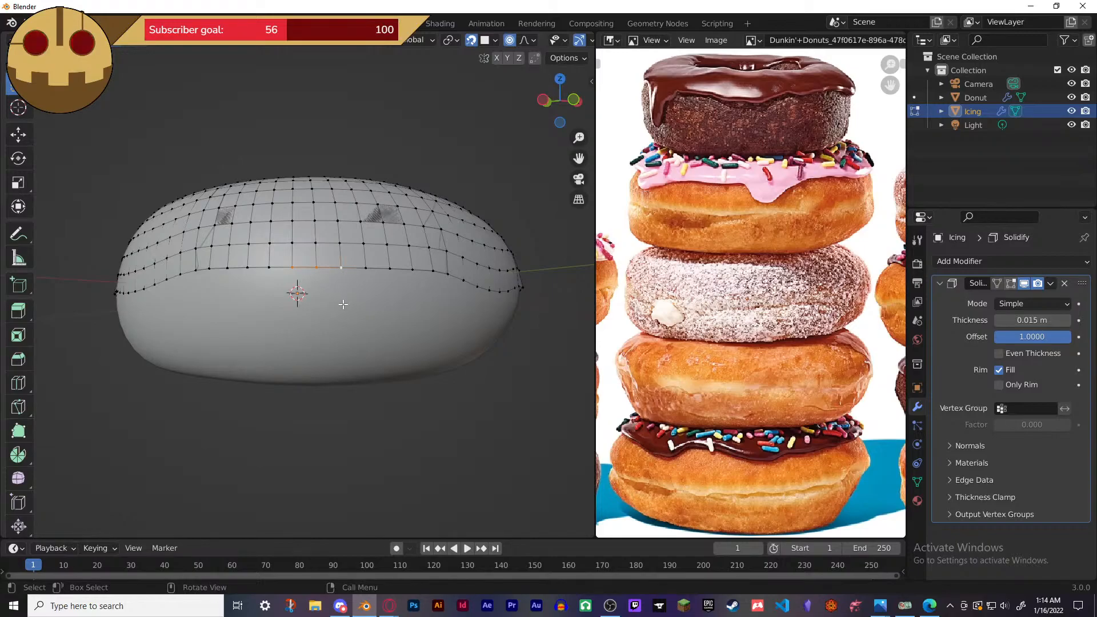
pyautogui.press('g')
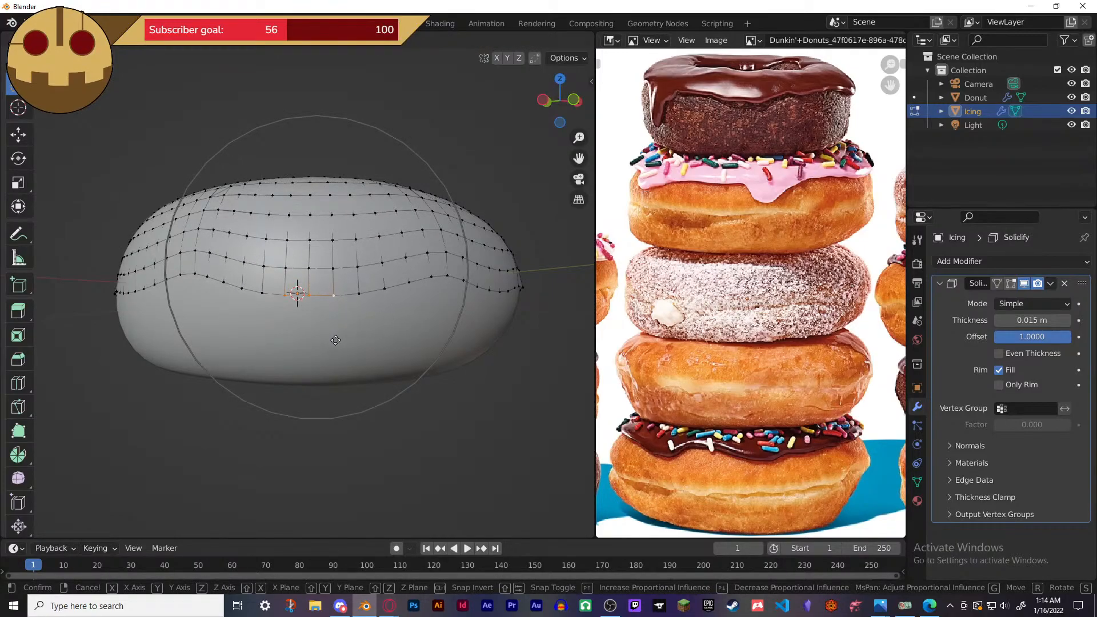
pyautogui.click(336, 342)
# - Check the icing's wavy edge in Object Mode and extrude two lower-edge vertices on the -X side down about 5.2 mm as a drip
pyautogui.moveTo(434, 335); pyautogui.dragTo(16, 305, button='middle')
pyautogui.press('Tab')
pyautogui.moveTo(385, 306); pyautogui.dragTo(312, 320, button='middle')
pyautogui.press('Tab')
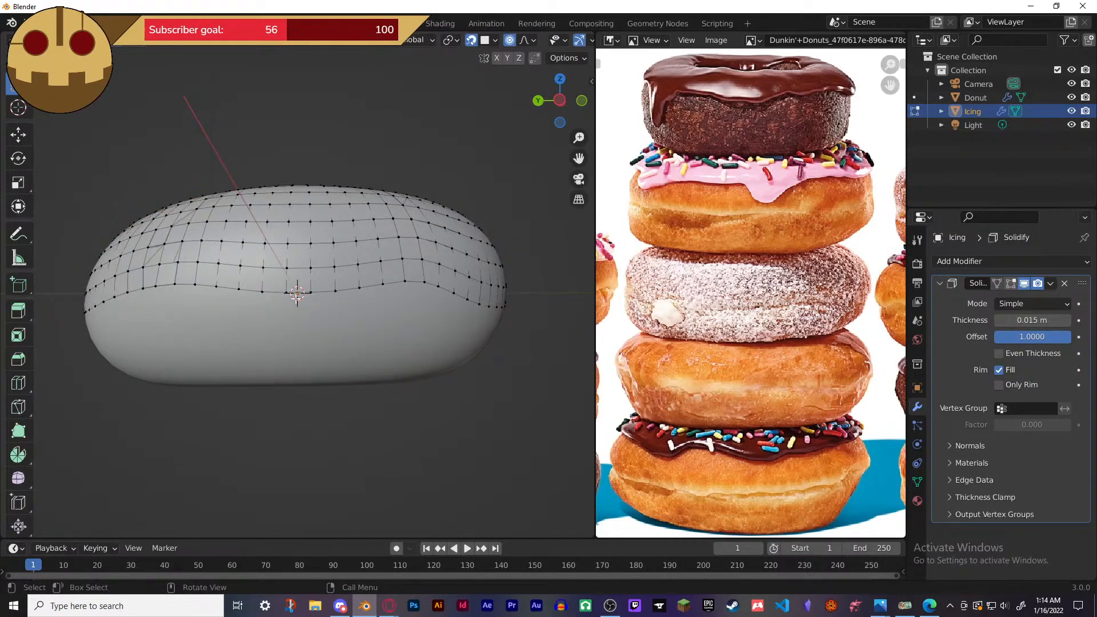
pyautogui.moveTo(293, 304); pyautogui.dragTo(321, 345, button='middle')
pyautogui.press('g')
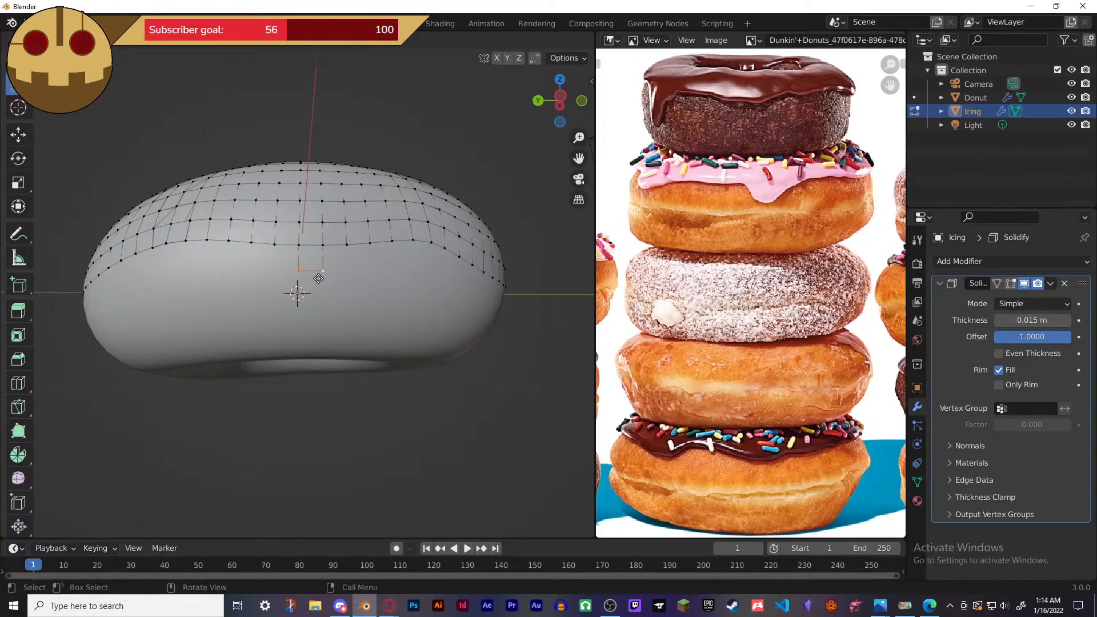
pyautogui.click(320, 285)
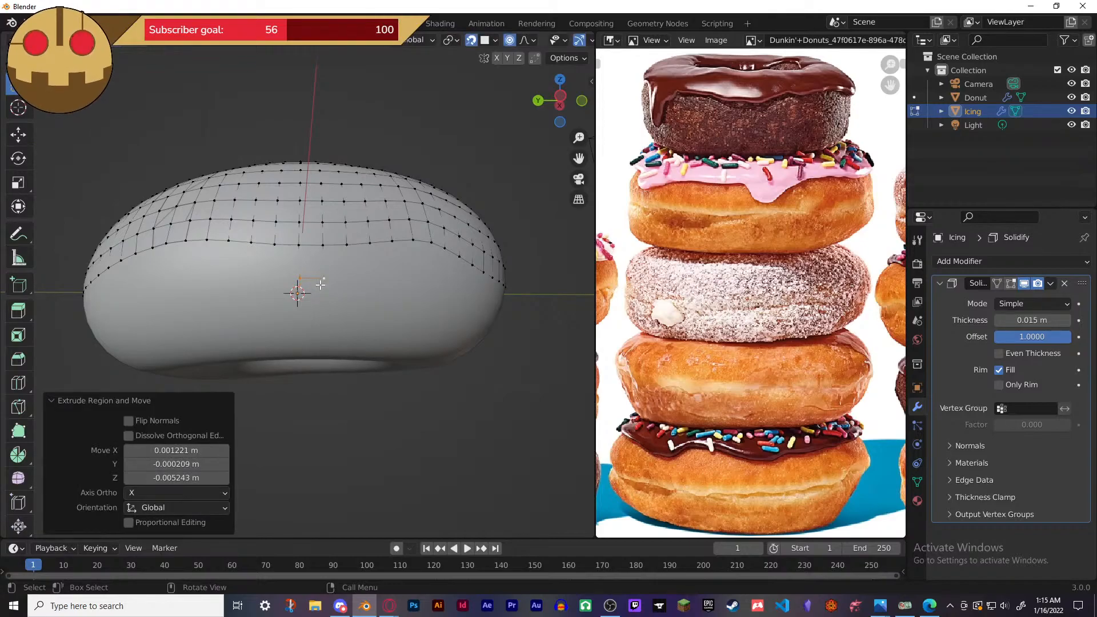
# - Inspect the -X side drip in Object Mode, try moving its end with proportional editing, and undo the extrusion
pyautogui.press('Tab')
pyautogui.moveTo(391, 363); pyautogui.dragTo(391, 338, button='middle')
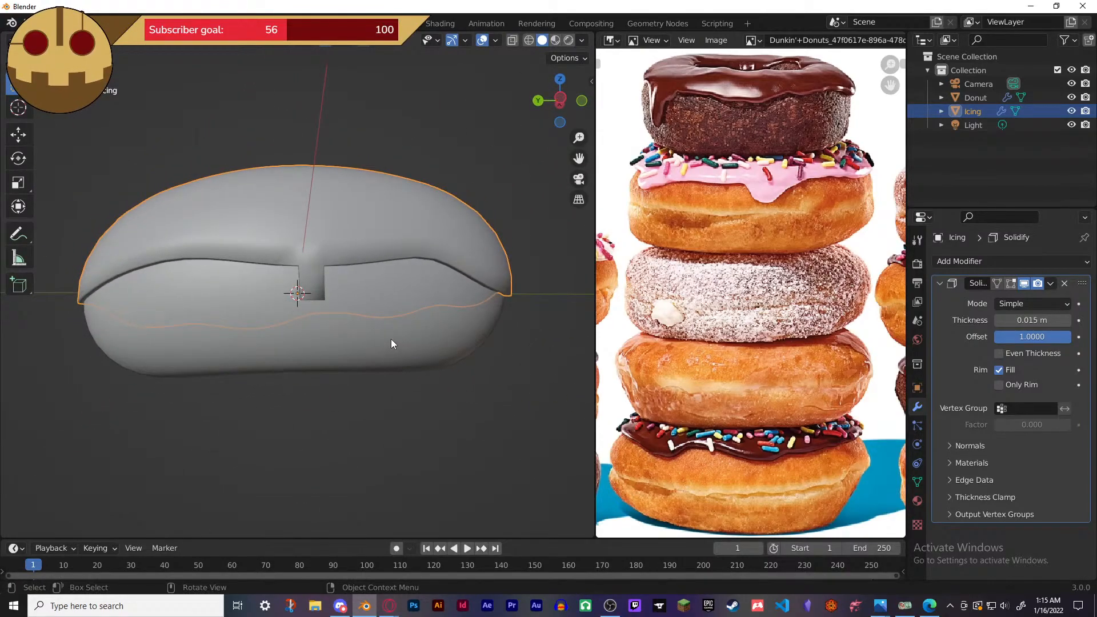
pyautogui.press('Tab')
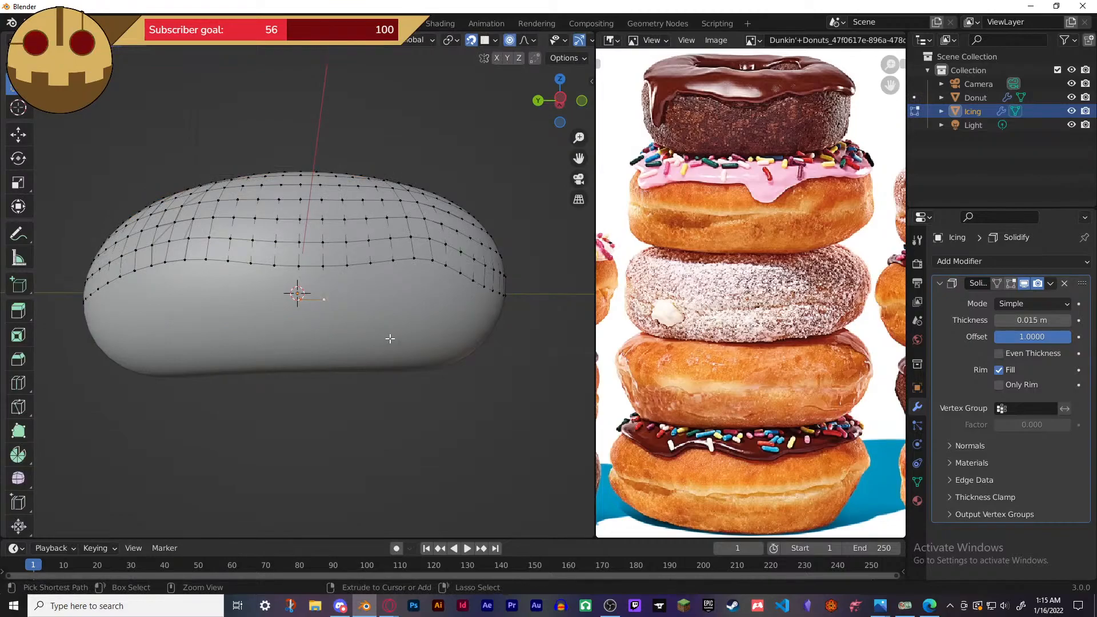
pyautogui.press('g')
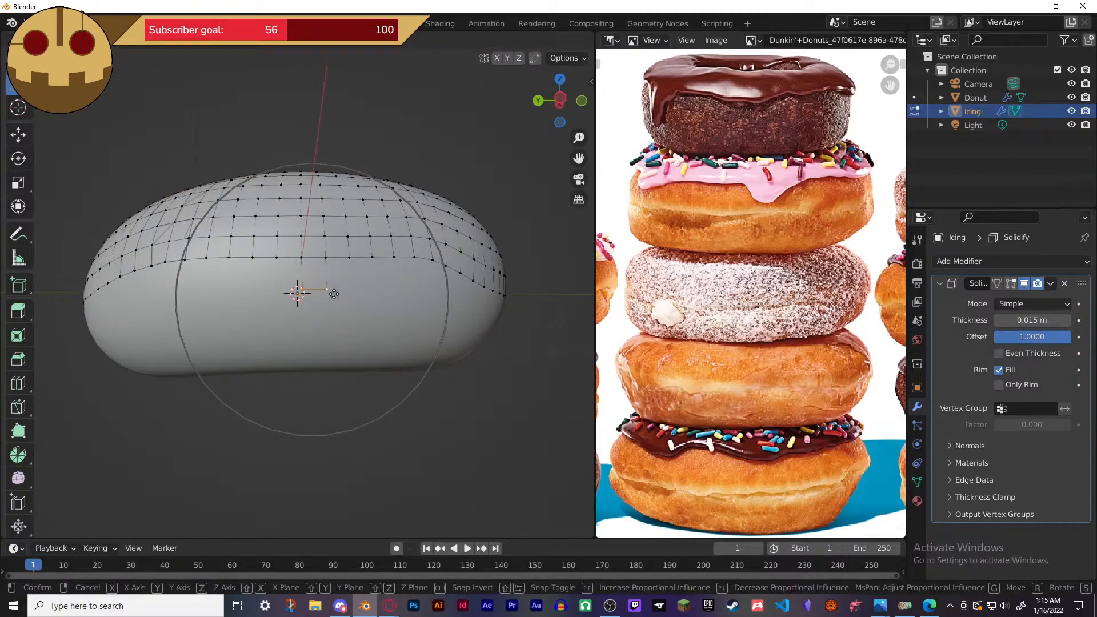
pyautogui.click(331, 302)
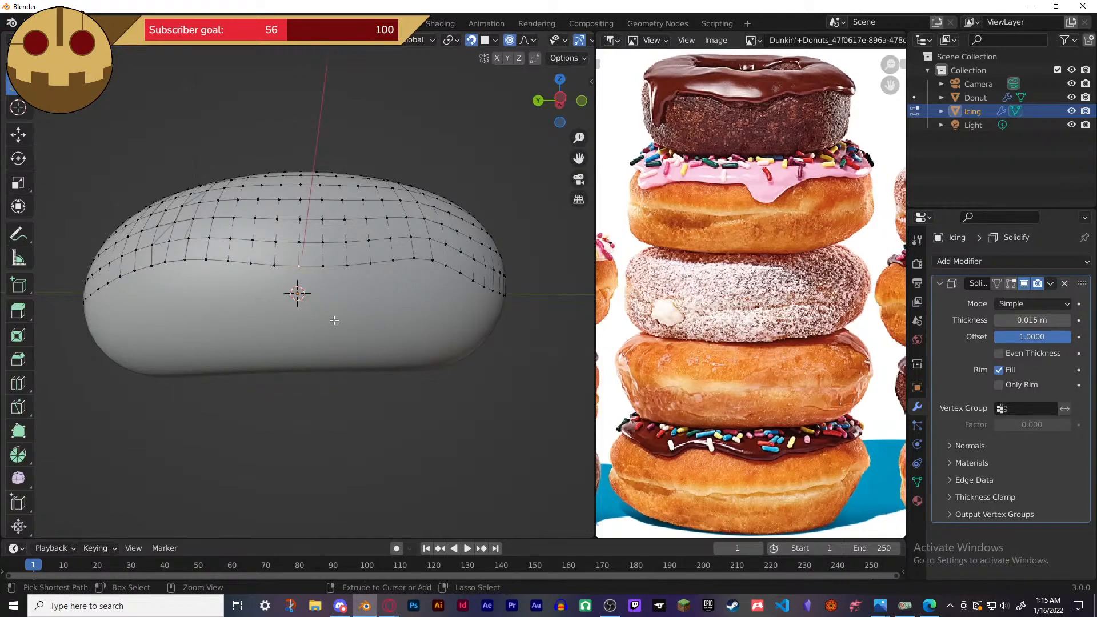
# - Extrude two adjacent lower-edge icing vertices on the -X side down about 3.8 mm as a drip
pyautogui.press('Tab')
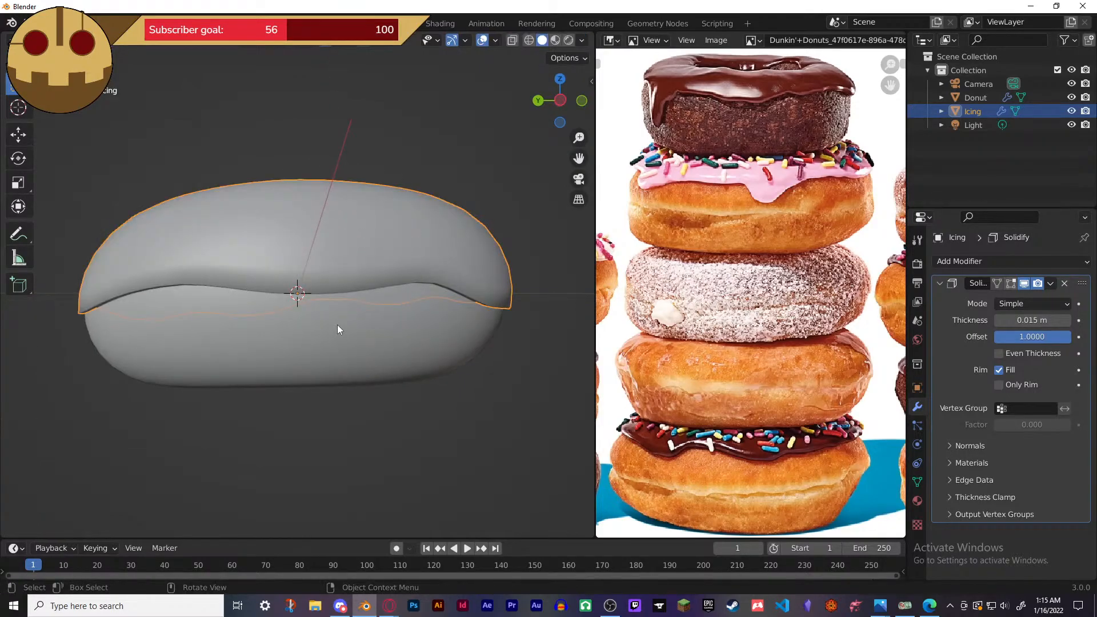
pyautogui.press('Tab')
pyautogui.moveTo(333, 302); pyautogui.dragTo(330, 330, button='middle')
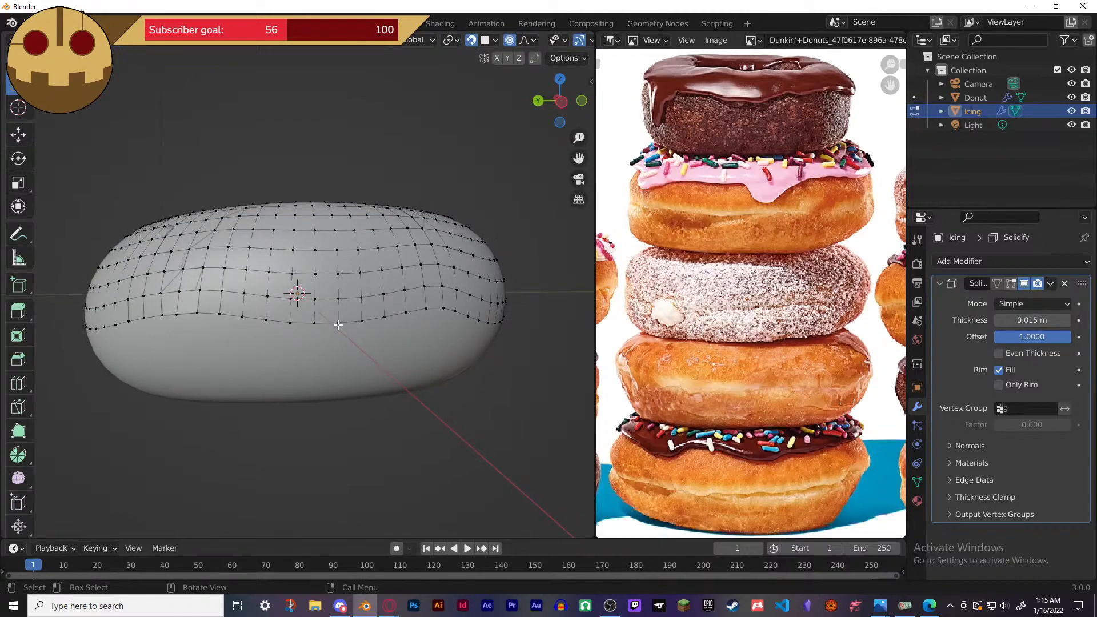
pyautogui.keyDown('shift'); pyautogui.click(316, 328); pyautogui.keyUp('shift')
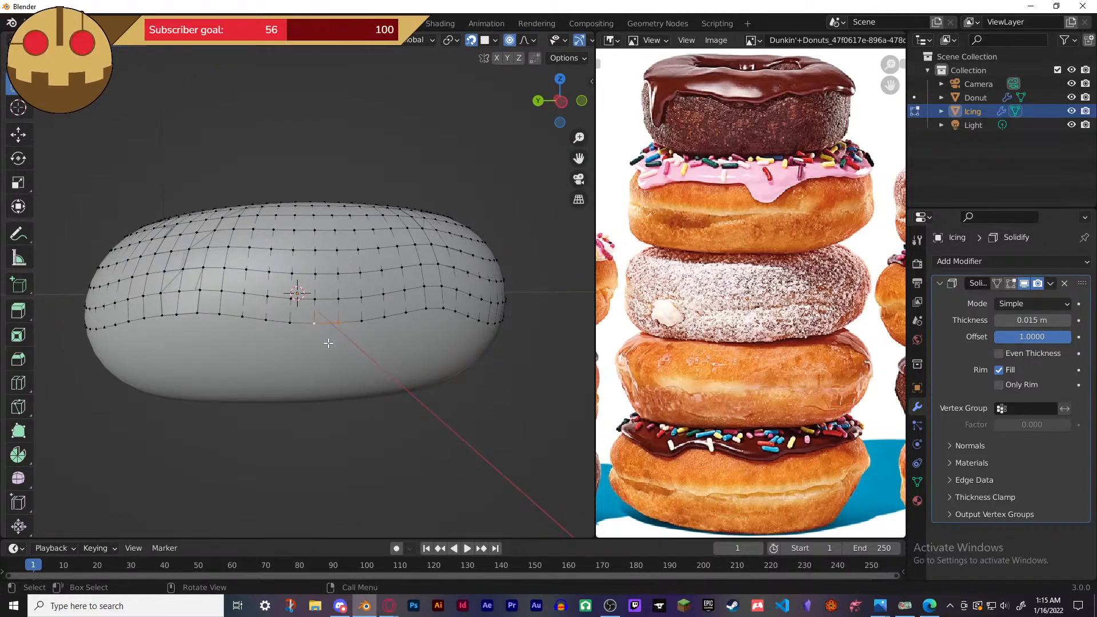
pyautogui.press('g')
pyautogui.click(329, 366)
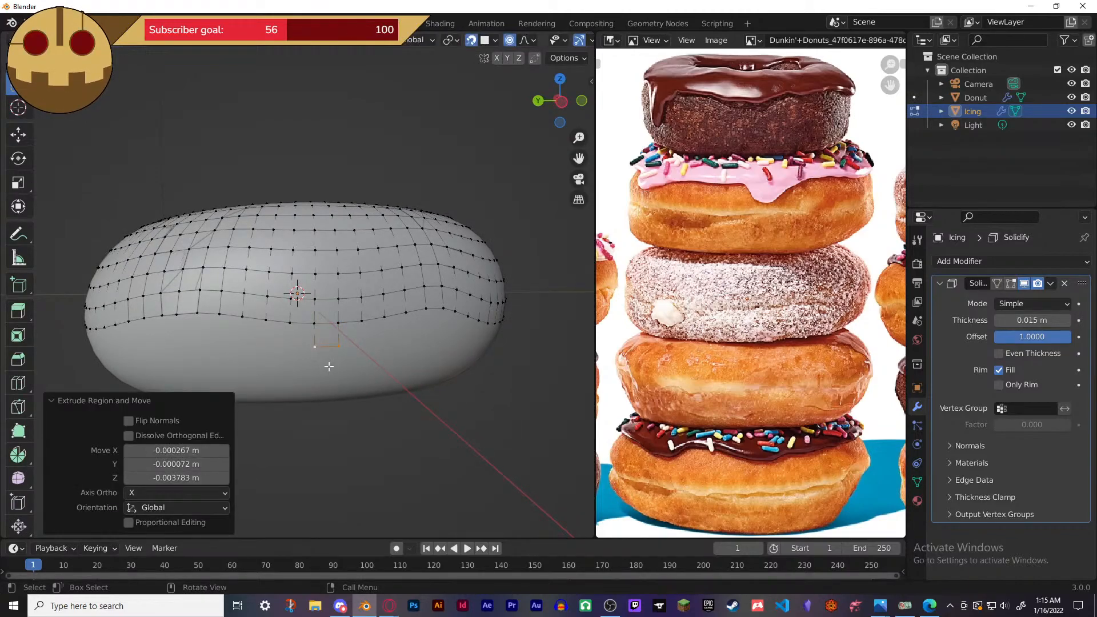
# - Adjust the end vertices of the new -X side drip using a smaller proportional editing radius
pyautogui.press('Tab')
pyautogui.press('Tab')
pyautogui.moveTo(370, 405); pyautogui.dragTo(380, 358, button='middle')
pyautogui.press('Tab')
pyautogui.press('Tab')
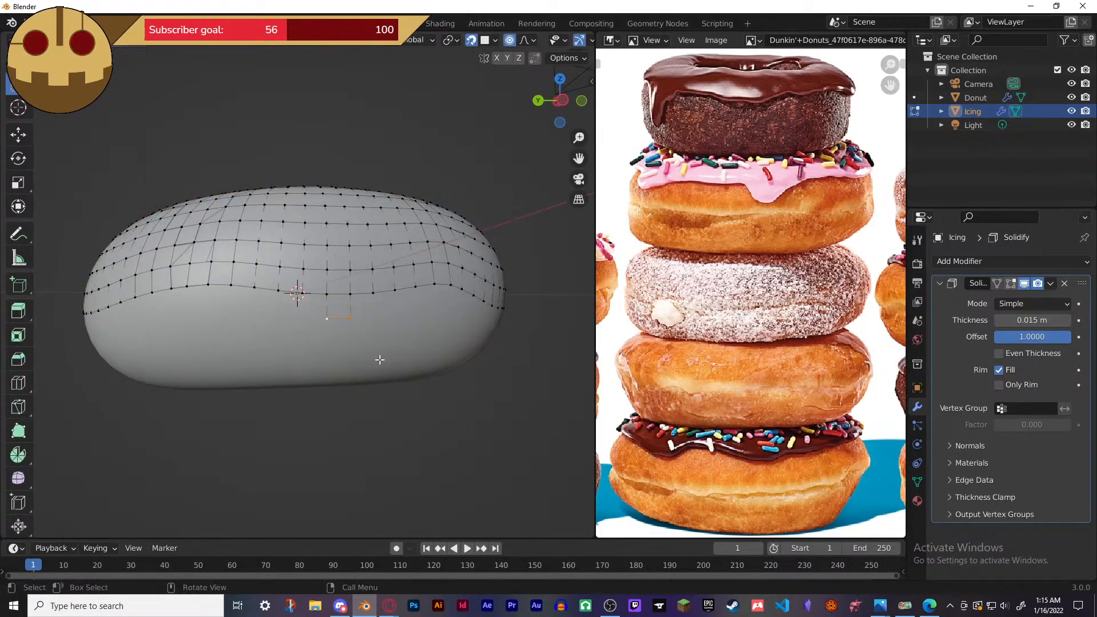
pyautogui.press('g')
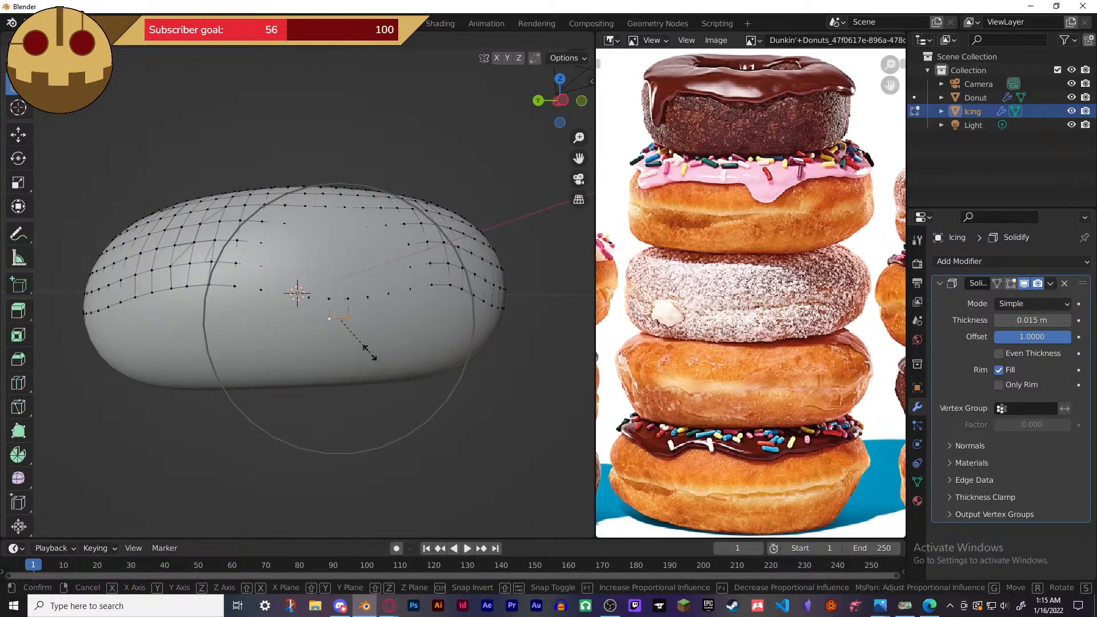
pyautogui.press('Escape')
pyautogui.press('g')
pyautogui.scroll(4, 388, 330)
pyautogui.scroll(3, 389, 330)
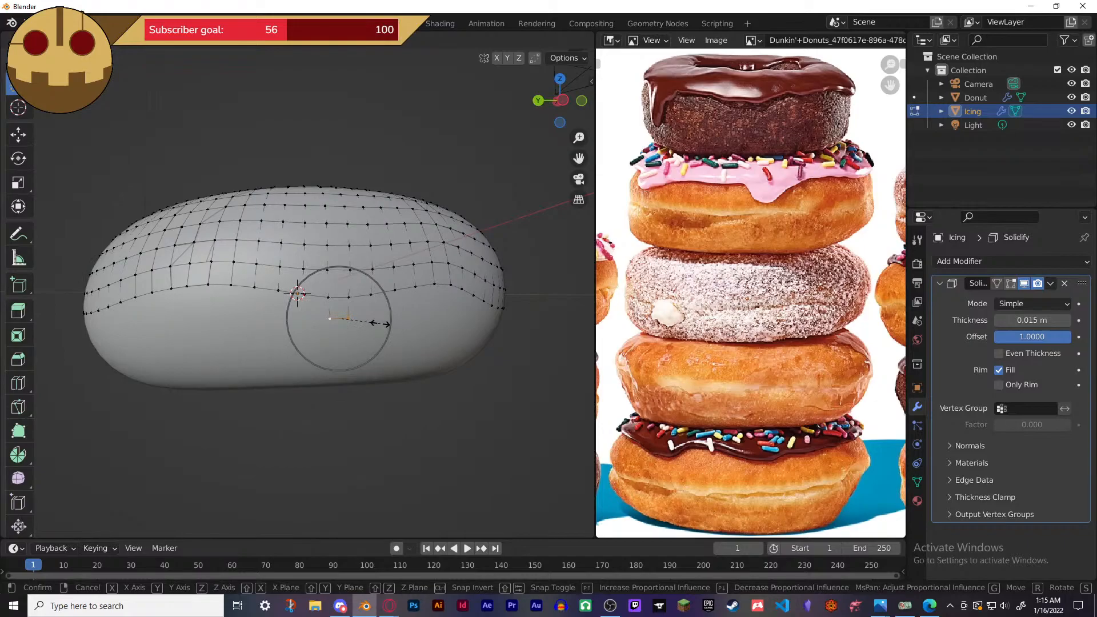
pyautogui.click(380, 325)
# - Check the -X side drip from below in Object Mode and undo its extrusion
pyautogui.press('Tab')
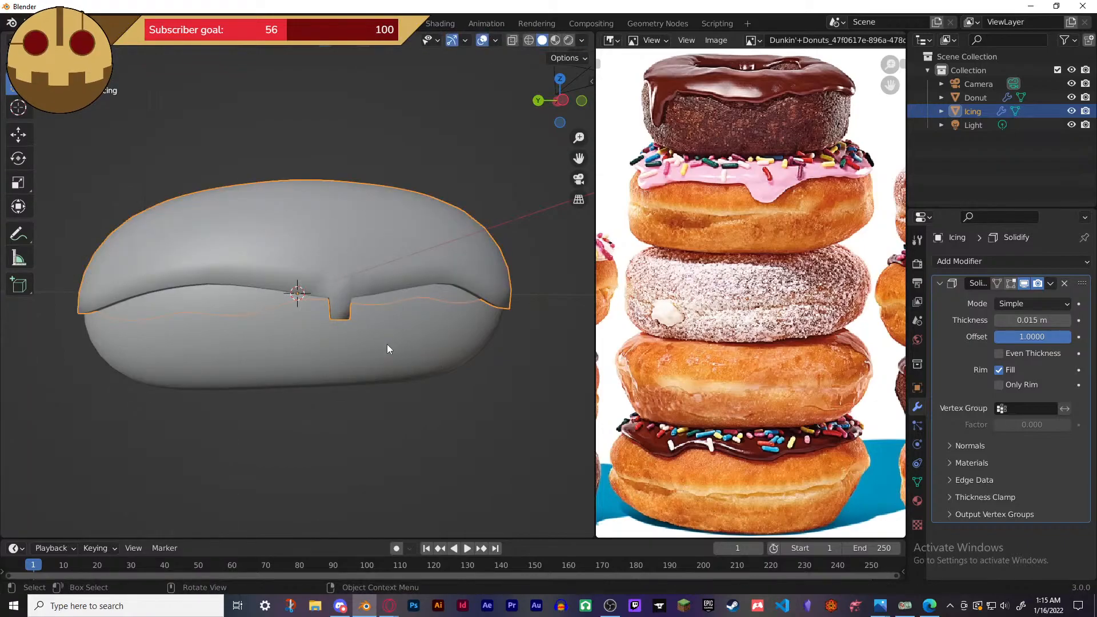
pyautogui.moveTo(382, 344); pyautogui.dragTo(383, 292, button='middle')
pyautogui.press('Tab')
pyautogui.press('Tab')
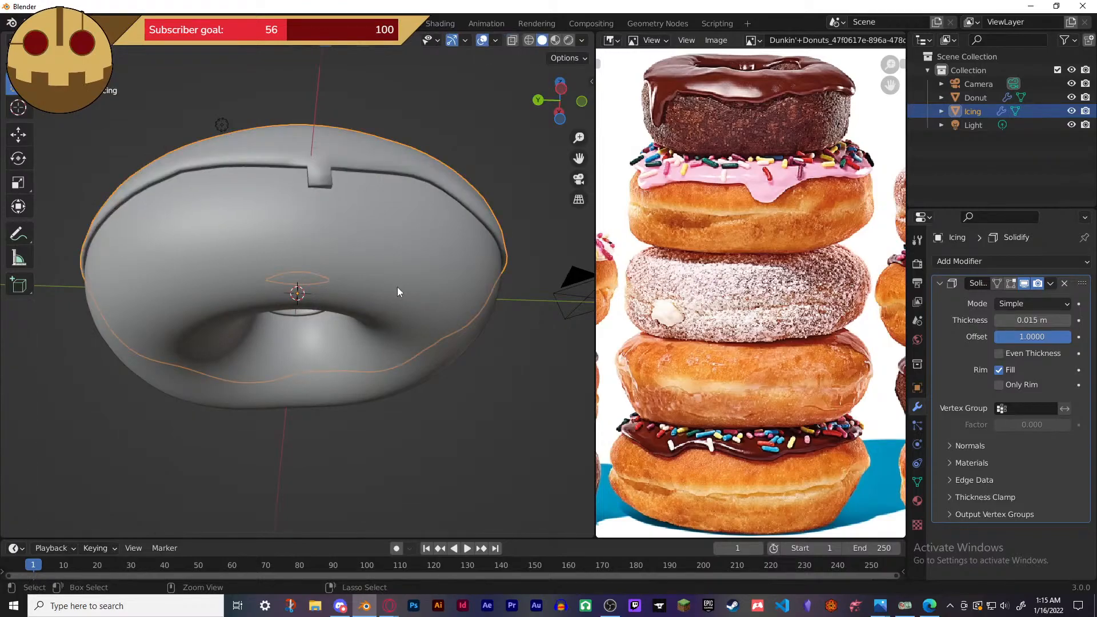
pyautogui.press('Tab')
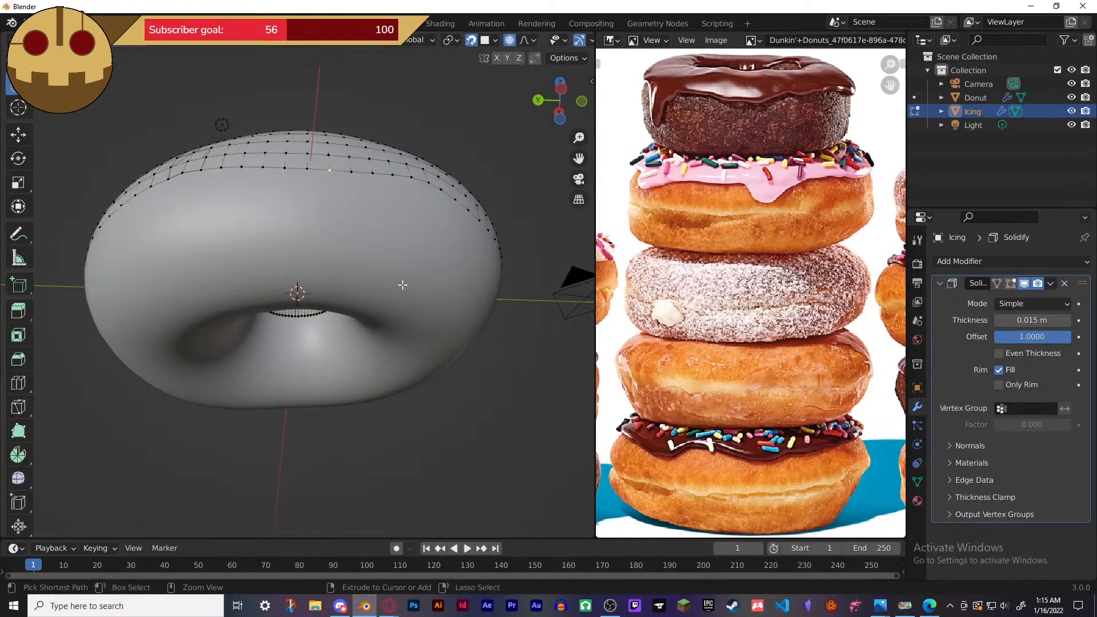
# - Examine where the icing's lower edge meets the donut body on the front (-Y) side in Object Mode
pyautogui.moveTo(403, 285); pyautogui.dragTo(235, 351, button='middle')
pyautogui.press('Tab')
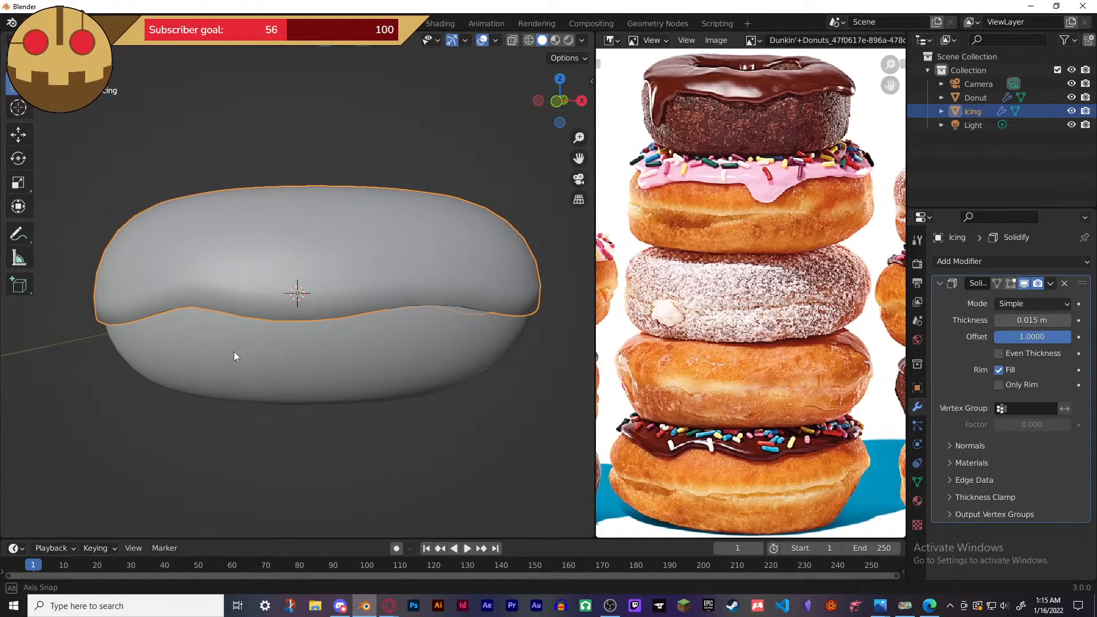
pyautogui.scroll(5, 250, 354)
pyautogui.scroll(-5, 250, 351)
pyautogui.click(291, 369)
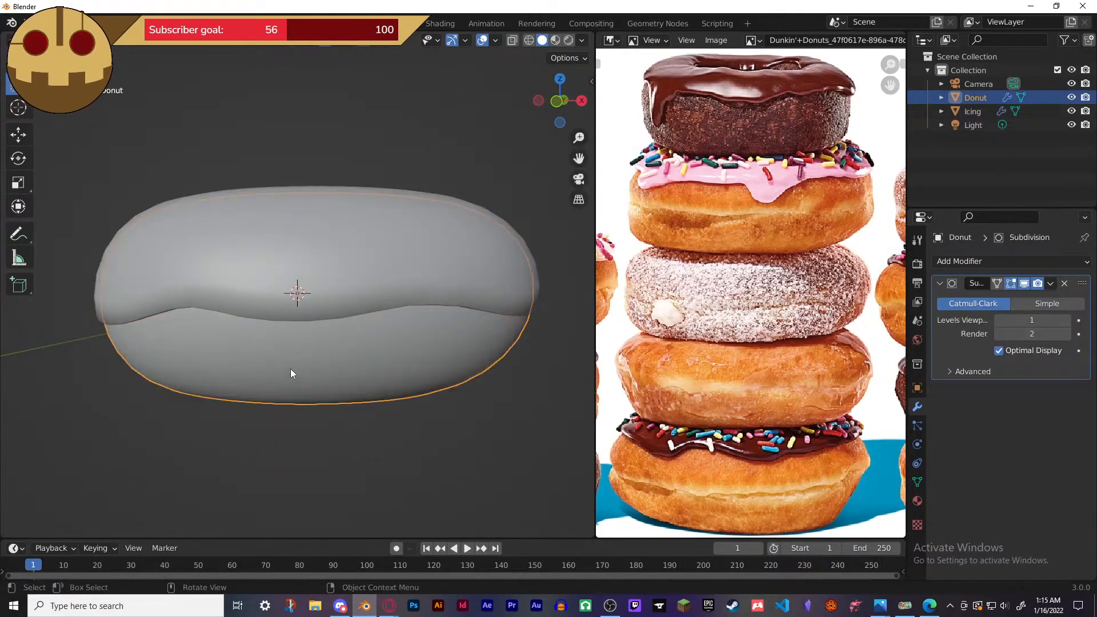
pyautogui.click(324, 310)
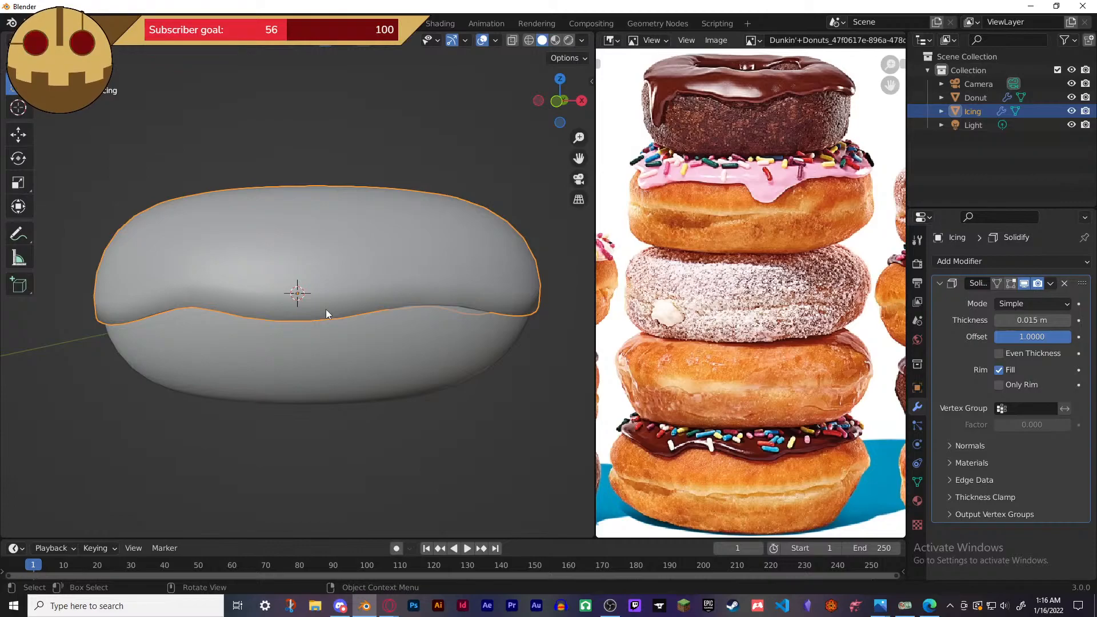
# - Extrude two lower-edge icing vertices at the front (-Y) sag downward as a long drip
pyautogui.moveTo(368, 301)
pyautogui.mouseDown(button='middle')
pyautogui.moveTo(368, 272)
pyautogui.moveTo(383, 277)
pyautogui.moveTo(367, 290)
pyautogui.mouseUp(button='middle')
pyautogui.press('Tab')
pyautogui.press('b')
pyautogui.moveTo(310, 292); pyautogui.dragTo(309, 292)
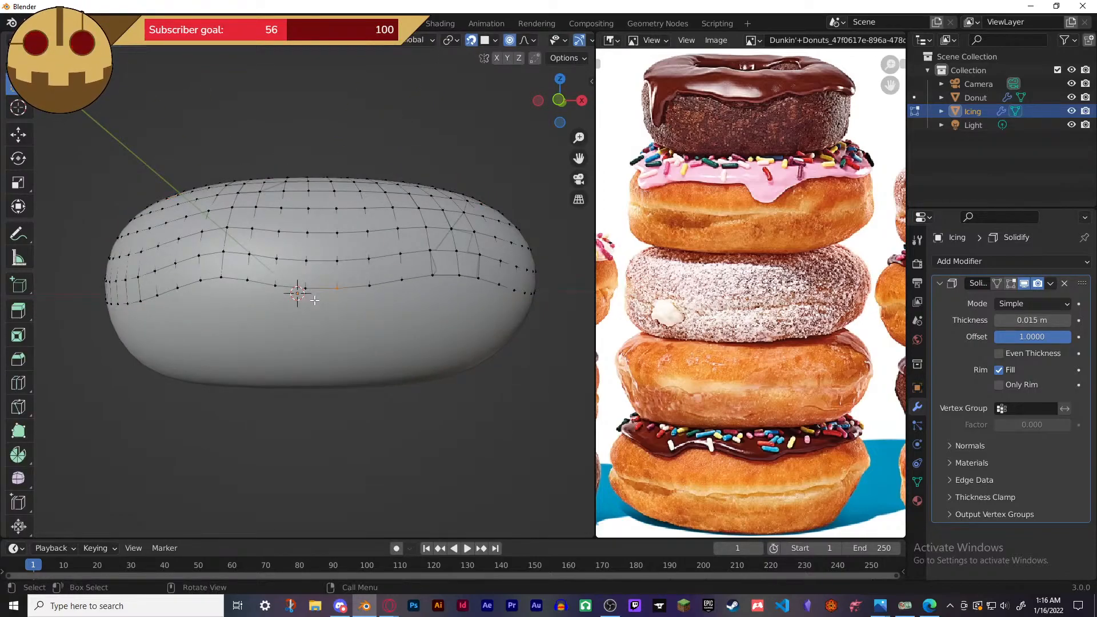
pyautogui.moveTo(297, 293); pyautogui.dragTo(335, 344, button='middle')
pyautogui.keyDown('shift'); pyautogui.click(360, 335); pyautogui.keyUp('shift')
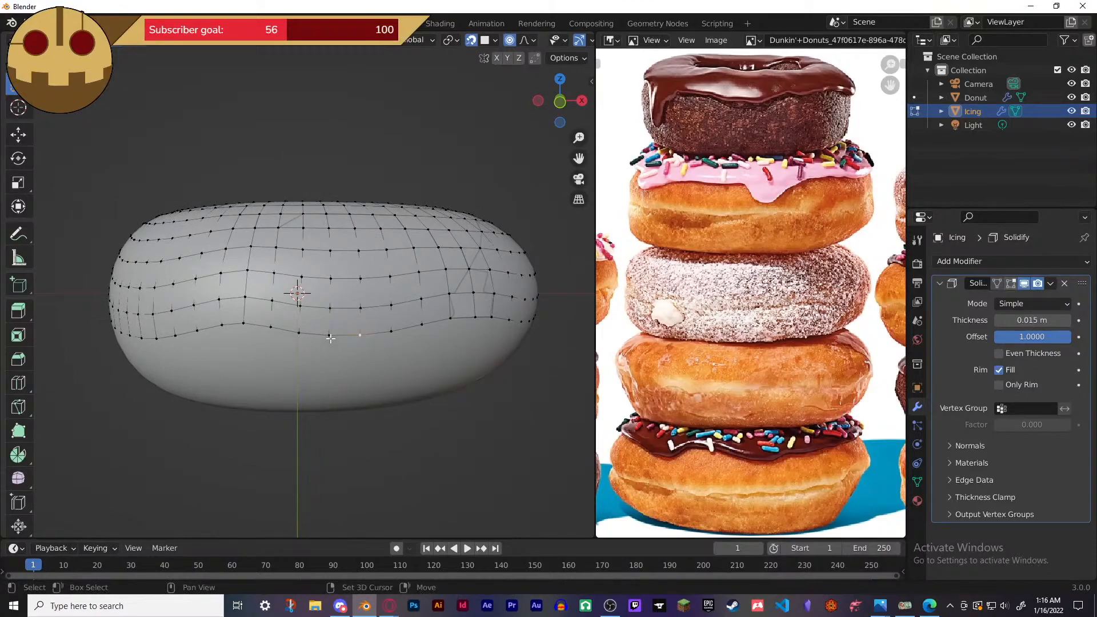
pyautogui.press('e')
pyautogui.click(352, 427)
# - Inspect the front drip from below in Object Mode and undo its extrusion
pyautogui.press('Tab')
pyautogui.moveTo(384, 448); pyautogui.dragTo(372, 344, button='middle')
pyautogui.click(324, 178)
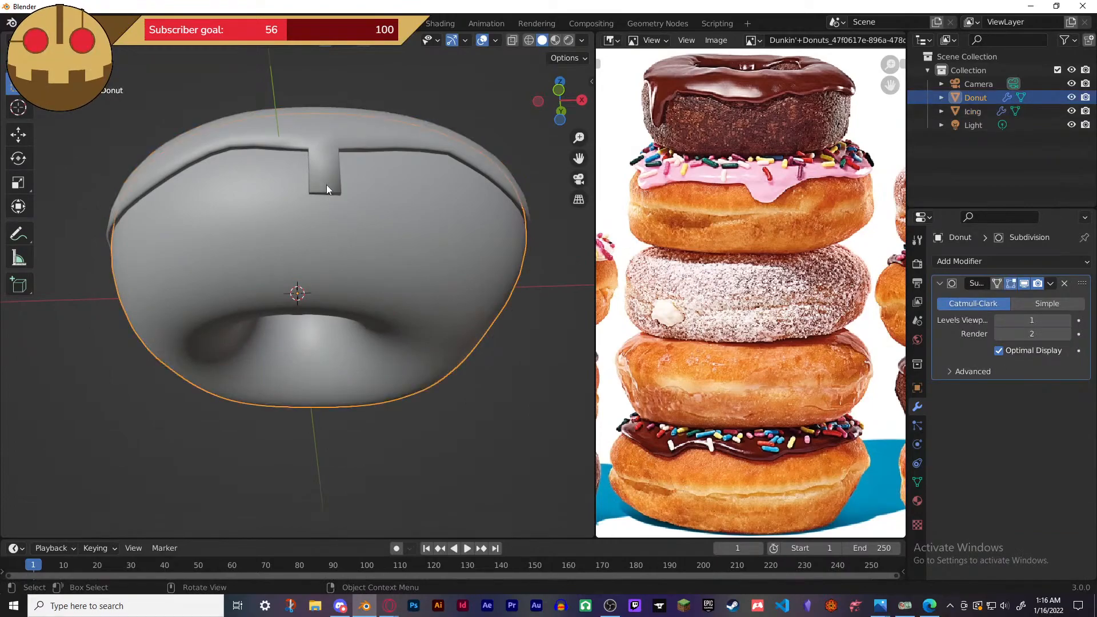
pyautogui.moveTo(324, 184); pyautogui.dragTo(349, 220, button='middle')
pyautogui.click(353, 235)
pyautogui.moveTo(362, 283)
pyautogui.mouseDown(button='middle')
pyautogui.moveTo(476, 316)
pyautogui.moveTo(417, 269)
pyautogui.moveTo(344, 254)
pyautogui.moveTo(347, 276)
pyautogui.mouseUp(button='middle')
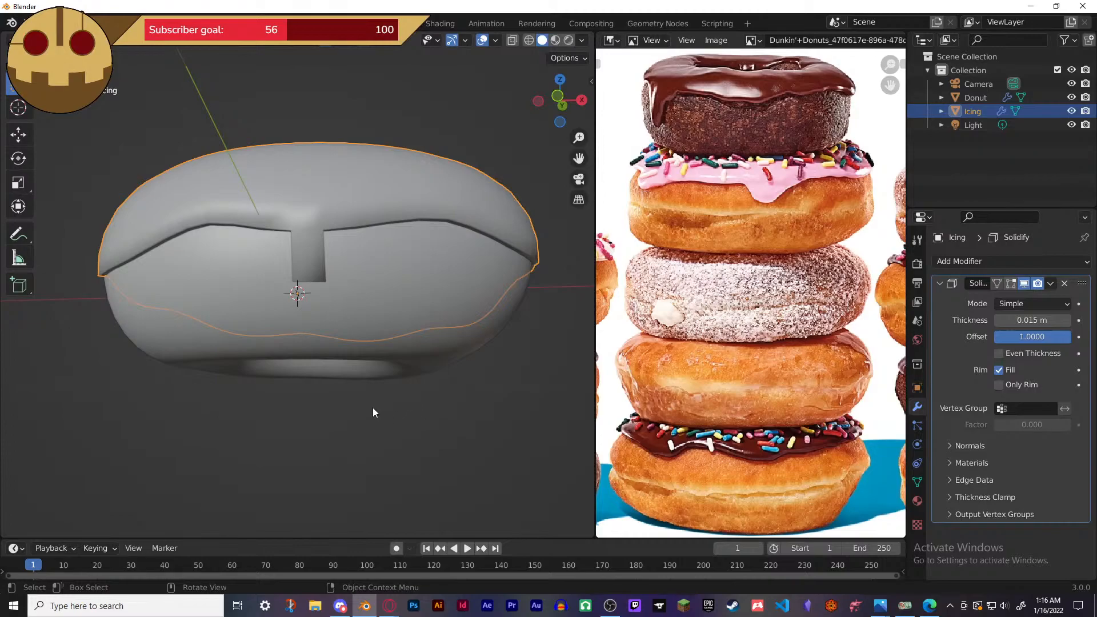
pyautogui.hotkey('ctrl', 'z')
pyautogui.hotkey('ctrl', 'z')
pyautogui.hotkey('ctrl', 'z')
pyautogui.hotkey('ctrl', 'z')
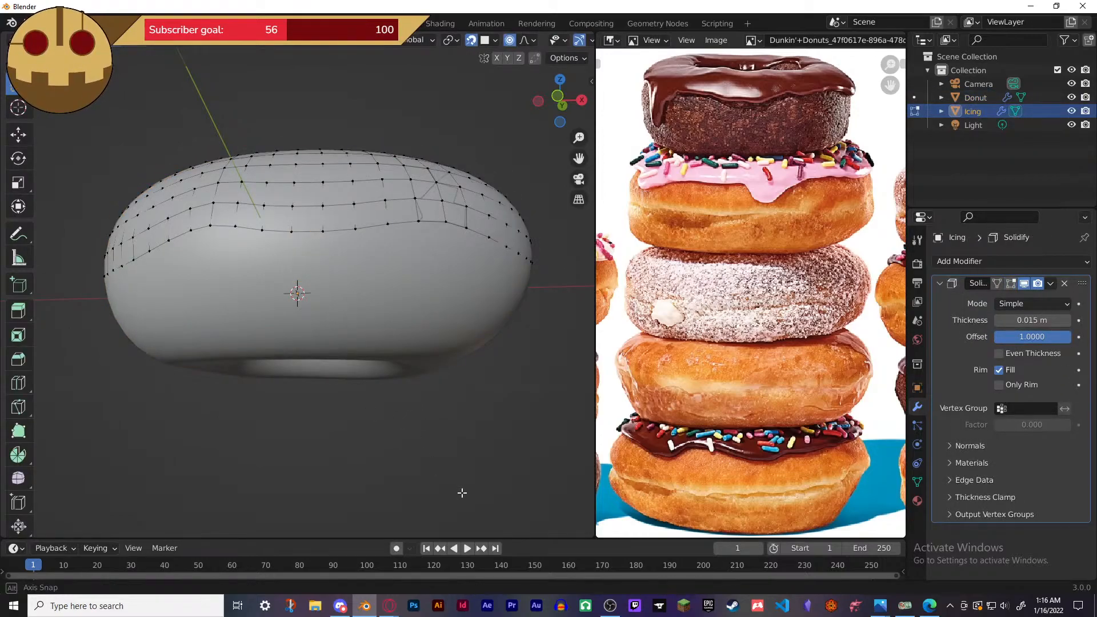
# - Examine the icing's mesh and its solidified lower edge from several sides in Edit Mode and Object Mode
pyautogui.moveTo(461, 492); pyautogui.dragTo(458, 21, button='middle')
pyautogui.moveTo(436, 105); pyautogui.dragTo(382, 101, button='middle')
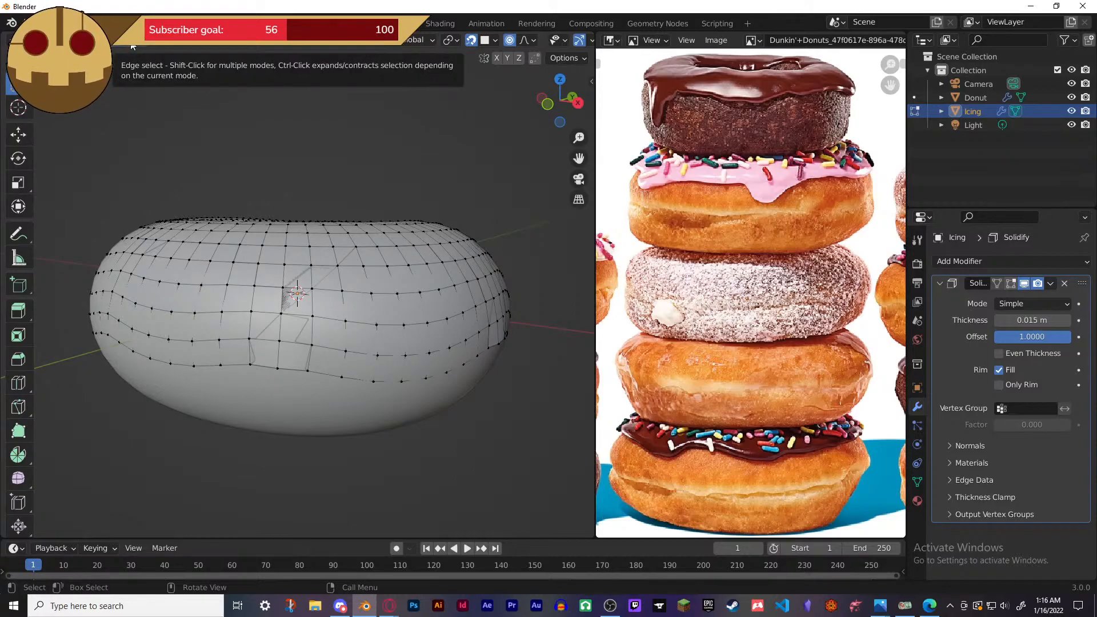
pyautogui.moveTo(377, 297); pyautogui.dragTo(359, 334, button='middle')
pyautogui.moveTo(425, 287); pyautogui.dragTo(463, 272, button='middle')
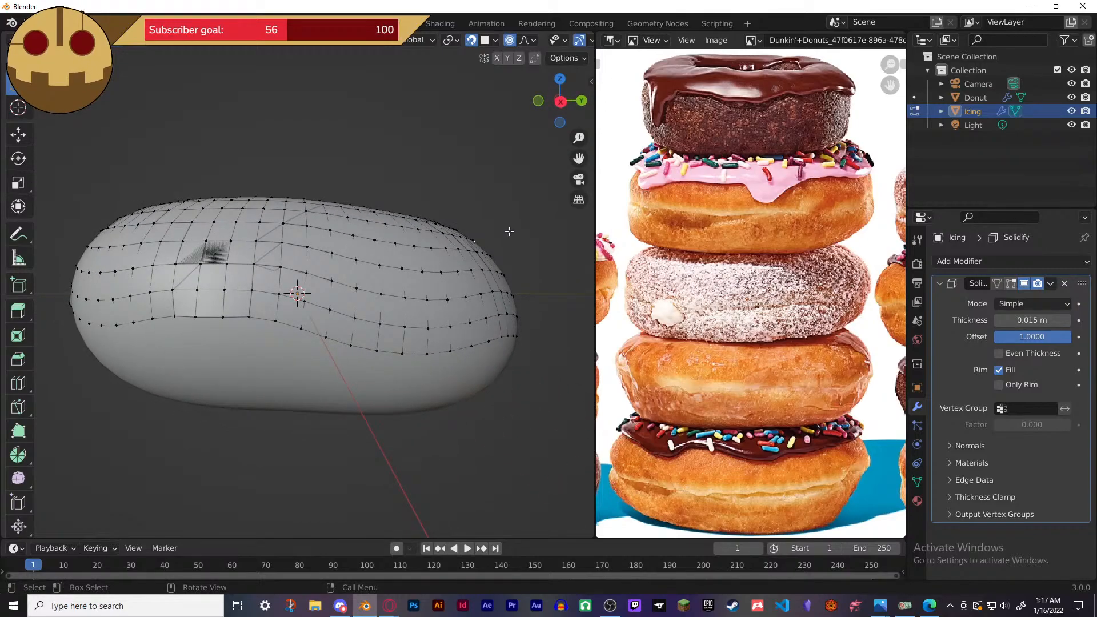
pyautogui.press('Tab')
pyautogui.moveTo(508, 234); pyautogui.dragTo(445, 262, button='middle')
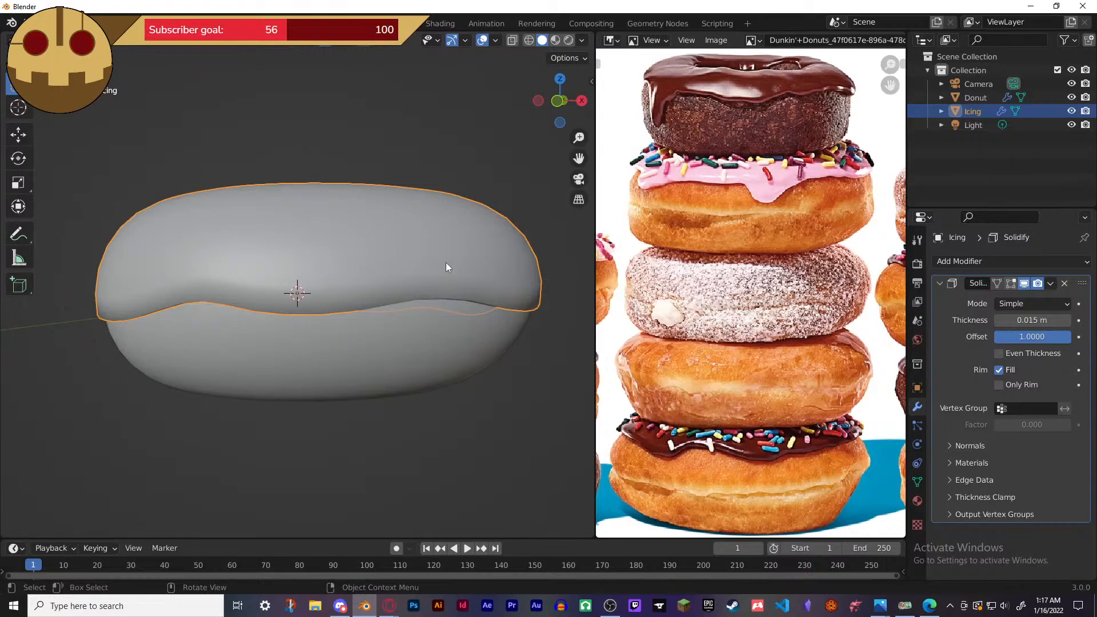
pyautogui.moveTo(405, 219); pyautogui.dragTo(101, 215, button='middle')
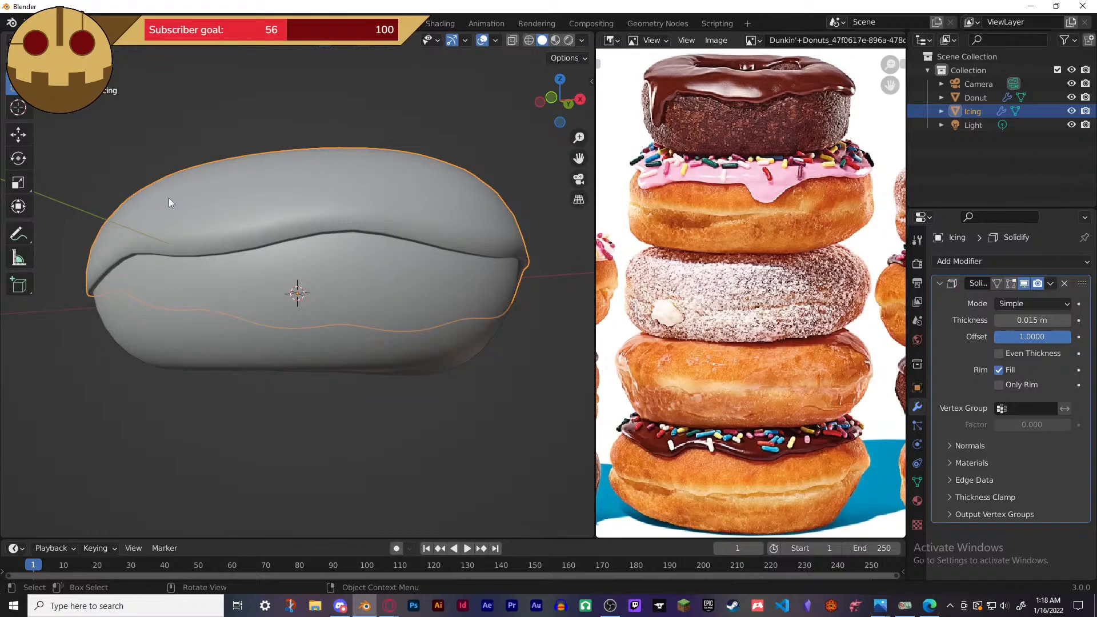
pyautogui.moveTo(195, 189); pyautogui.dragTo(226, 230, button='middle')
pyautogui.moveTo(229, 239); pyautogui.dragTo(204, 207, button='middle')
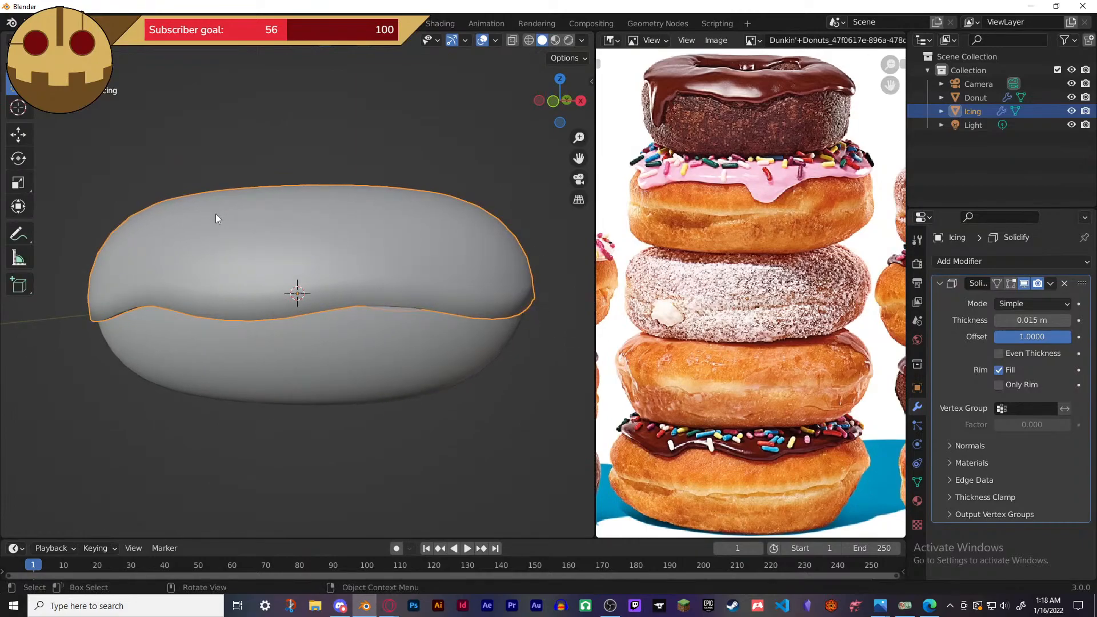
pyautogui.press('Tab')
pyautogui.moveTo(340, 240); pyautogui.dragTo(347, 261, button='middle')
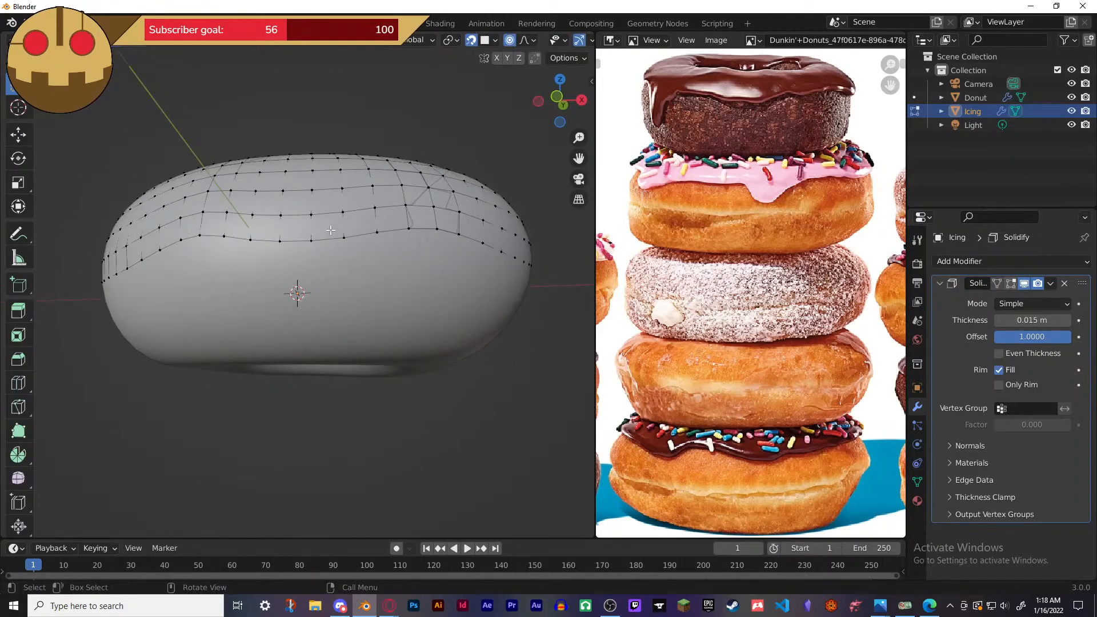
pyautogui.click(311, 239)
pyautogui.keyDown('shift'); pyautogui.click(273, 254); pyautogui.keyUp('shift')
pyautogui.press('g')
pyautogui.rightClick(294, 307)
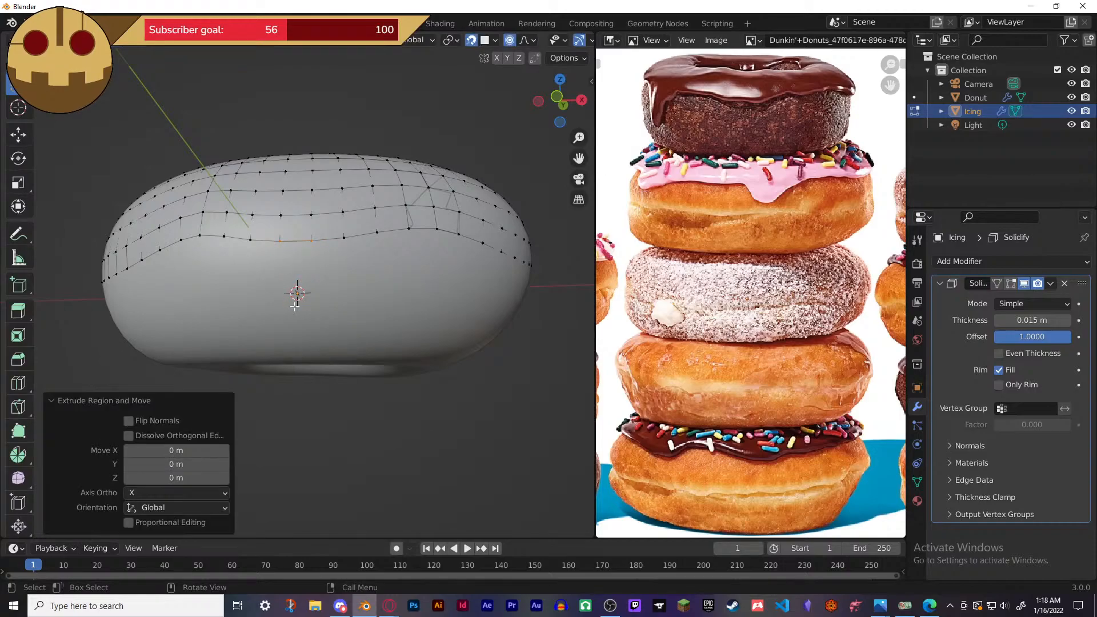
pyautogui.hotkey('ctrl', 'z')
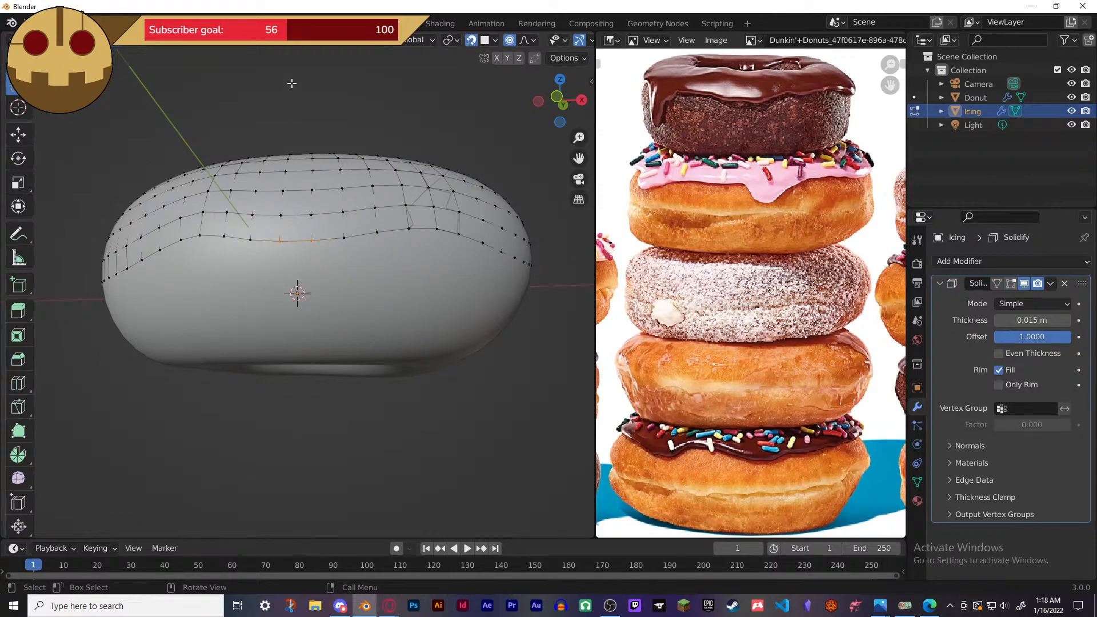
# - Extrude two adjacent lower-edge icing vertices at the front (-Y) sag down into a drip and inspect it in Object Mode
pyautogui.moveTo(317, 255); pyautogui.dragTo(358, 436, button='middle')
pyautogui.press('b')
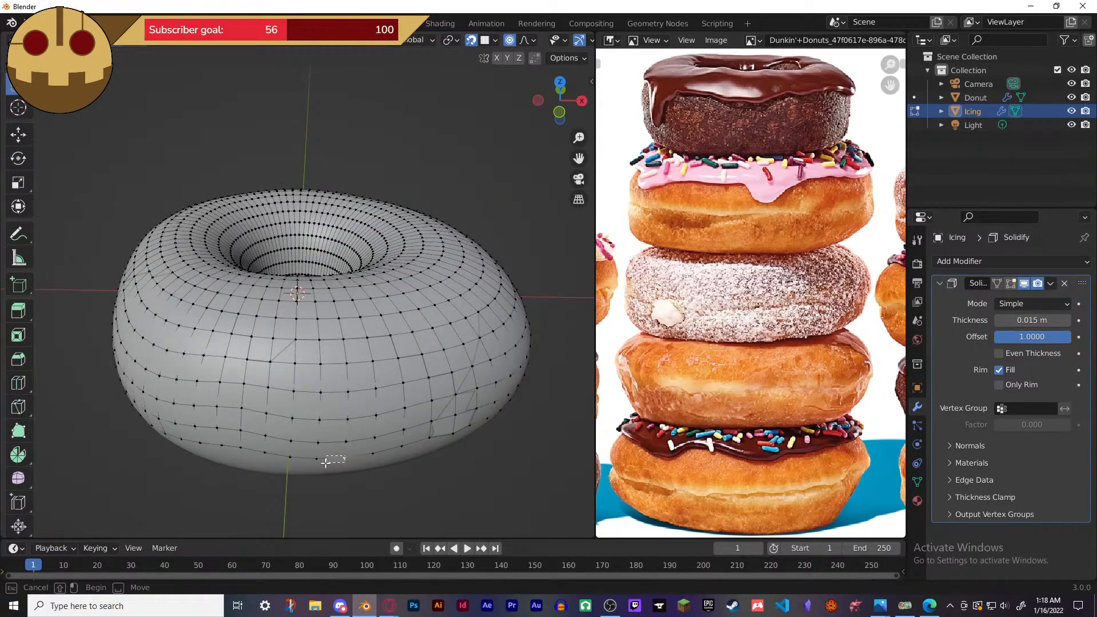
pyautogui.moveTo(346, 456); pyautogui.dragTo(306, 465)
pyautogui.moveTo(380, 490); pyautogui.dragTo(379, 411, button='middle')
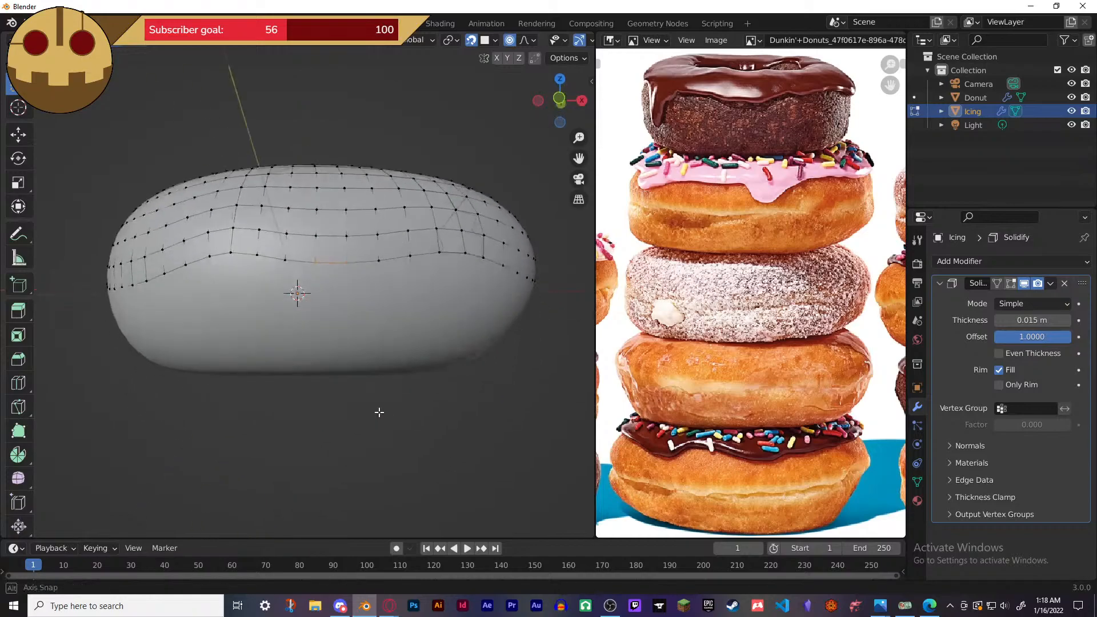
pyautogui.click(340, 364)
pyautogui.press('Tab')
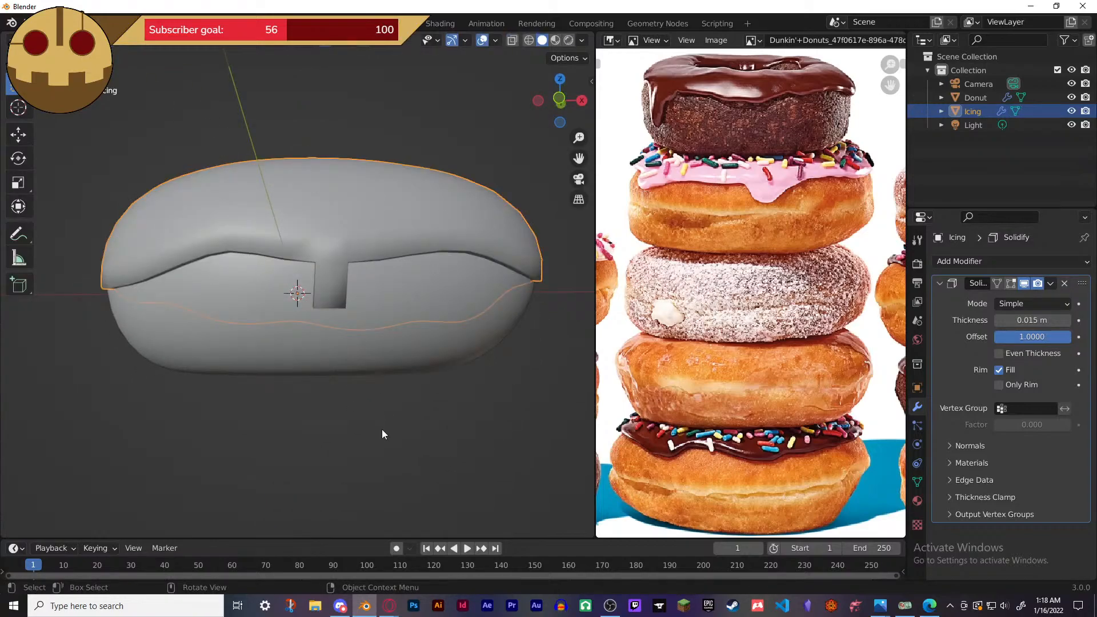
pyautogui.moveTo(382, 435)
pyautogui.mouseDown(button='middle')
pyautogui.moveTo(375, 375)
pyautogui.moveTo(410, 442)
pyautogui.moveTo(447, 428)
pyautogui.moveTo(407, 410)
pyautogui.moveTo(378, 415)
pyautogui.moveTo(368, 436)
pyautogui.moveTo(376, 357)
pyautogui.moveTo(435, 354)
pyautogui.moveTo(462, 428)
pyautogui.moveTo(395, 446)
pyautogui.mouseUp(button='middle')
pyautogui.scroll(10, 394, 439)
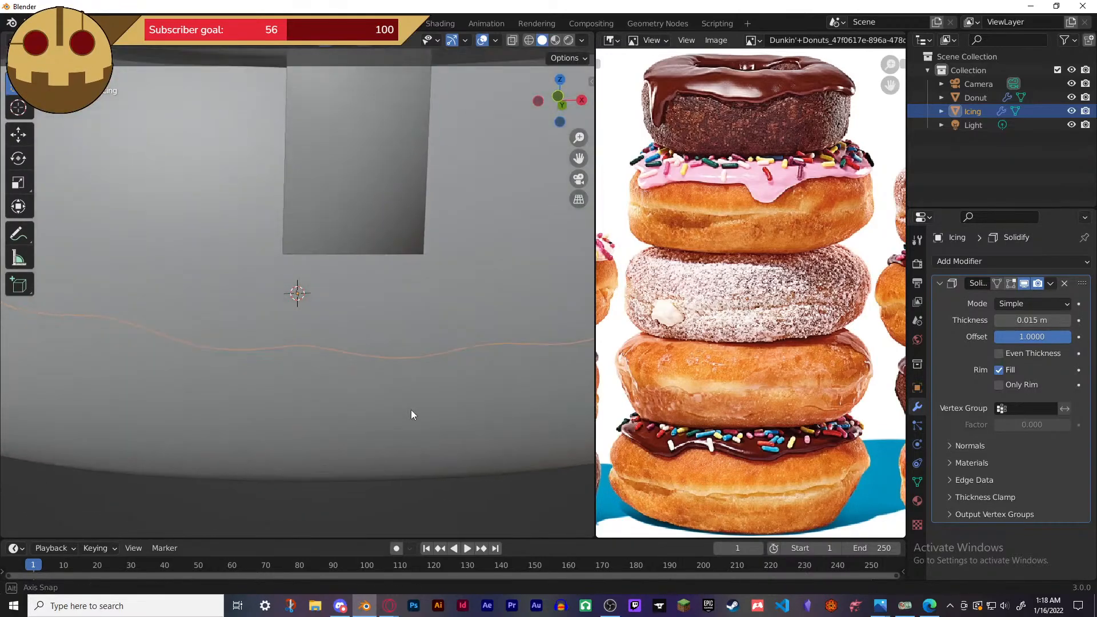
pyautogui.scroll(-8, 408, 411)
pyautogui.moveTo(405, 374); pyautogui.dragTo(390, 399, button='middle')
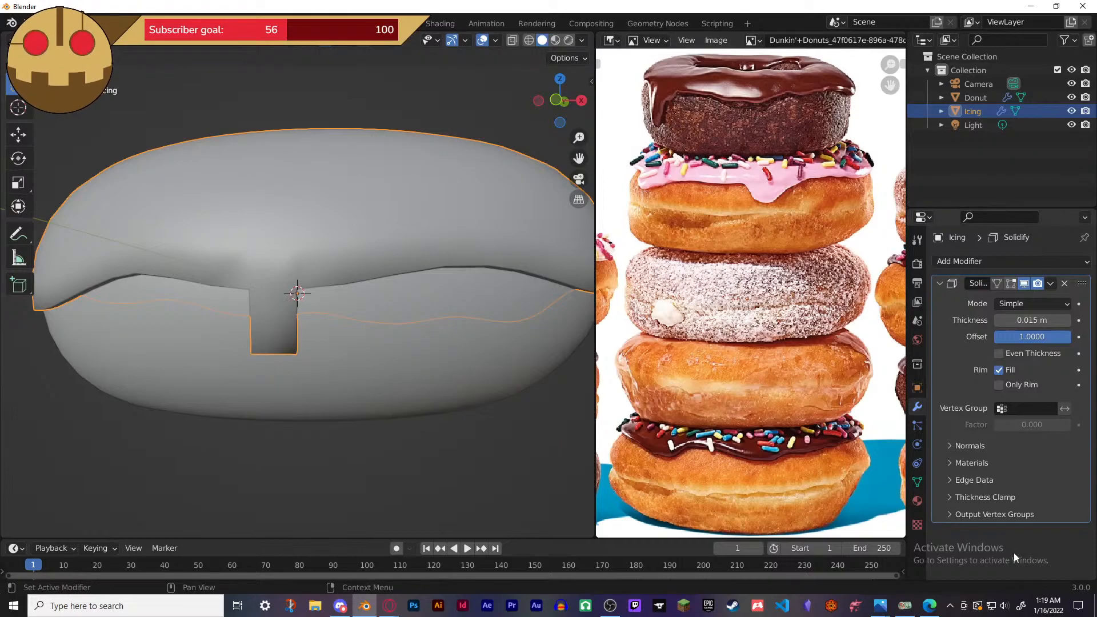
# - Undo the extrusion of the icing's front drip
pyautogui.click(420, 444)
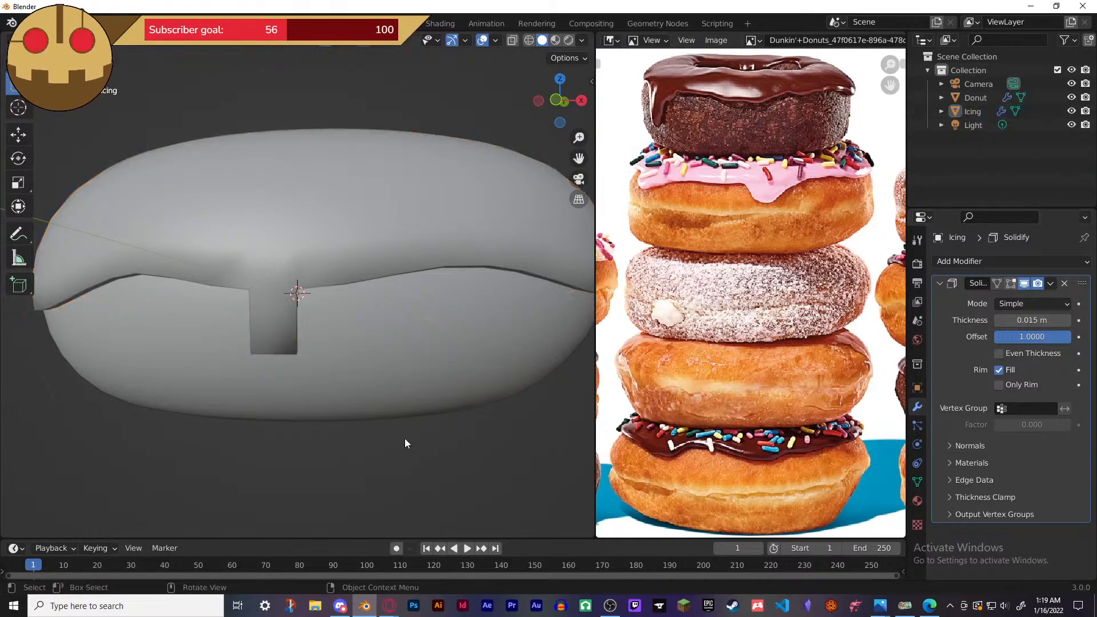
pyautogui.click(294, 266)
pyautogui.press('Tab')
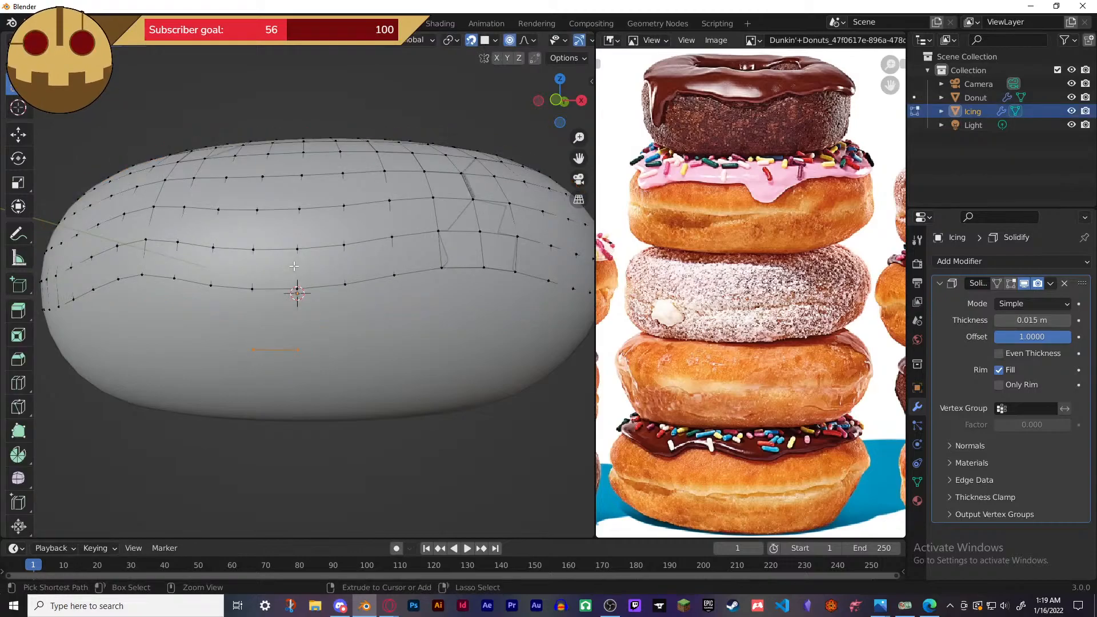
pyautogui.click(314, 265)
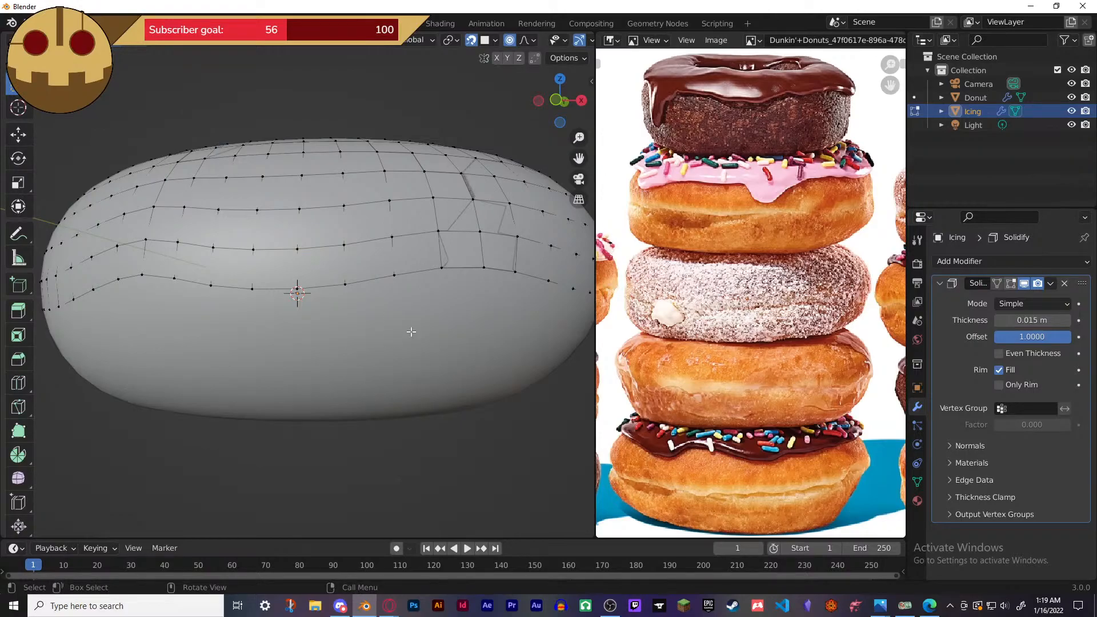
pyautogui.press('Tab')
# - Add a Subdivision Surface modifier to the icing and place it above the Solidify modifier in the stack
pyautogui.click(1016, 258)
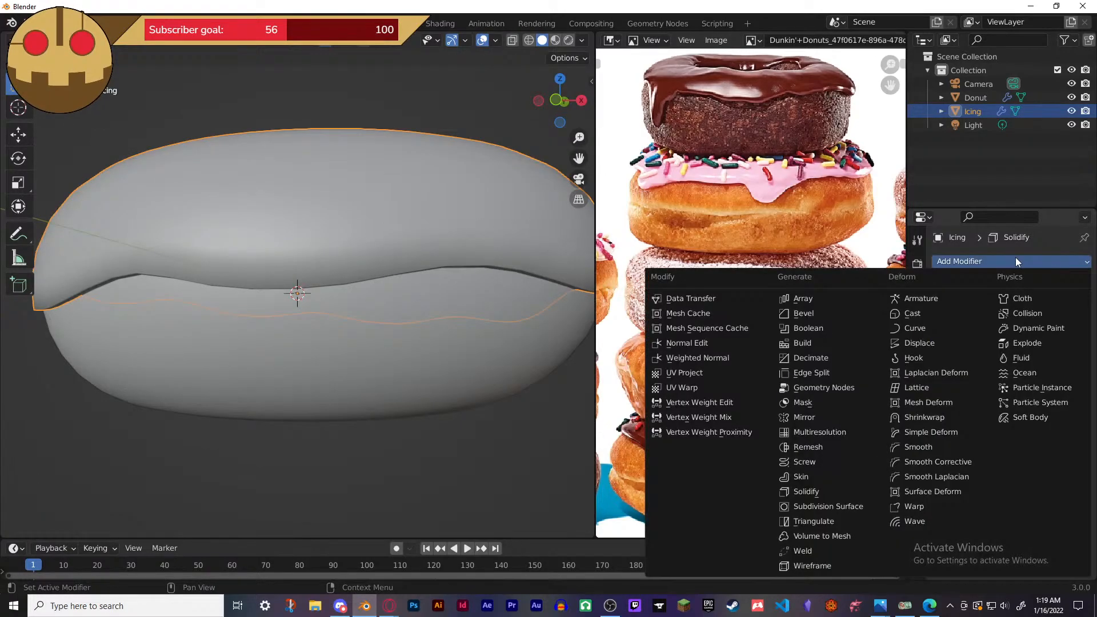
pyautogui.click(822, 506)
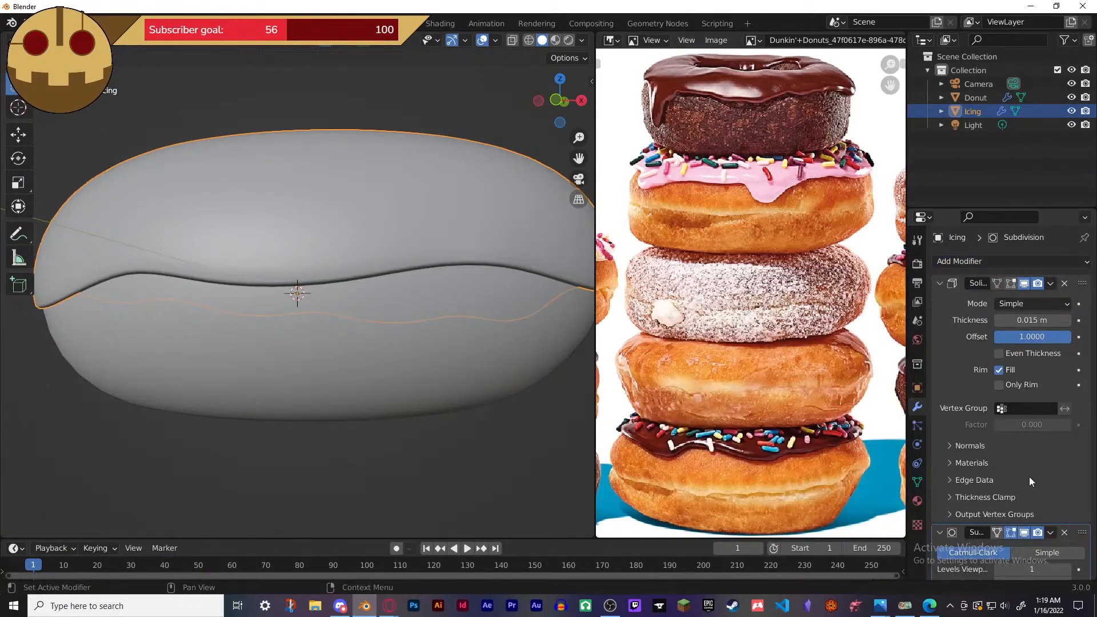
pyautogui.scroll(-1, 1020, 478)
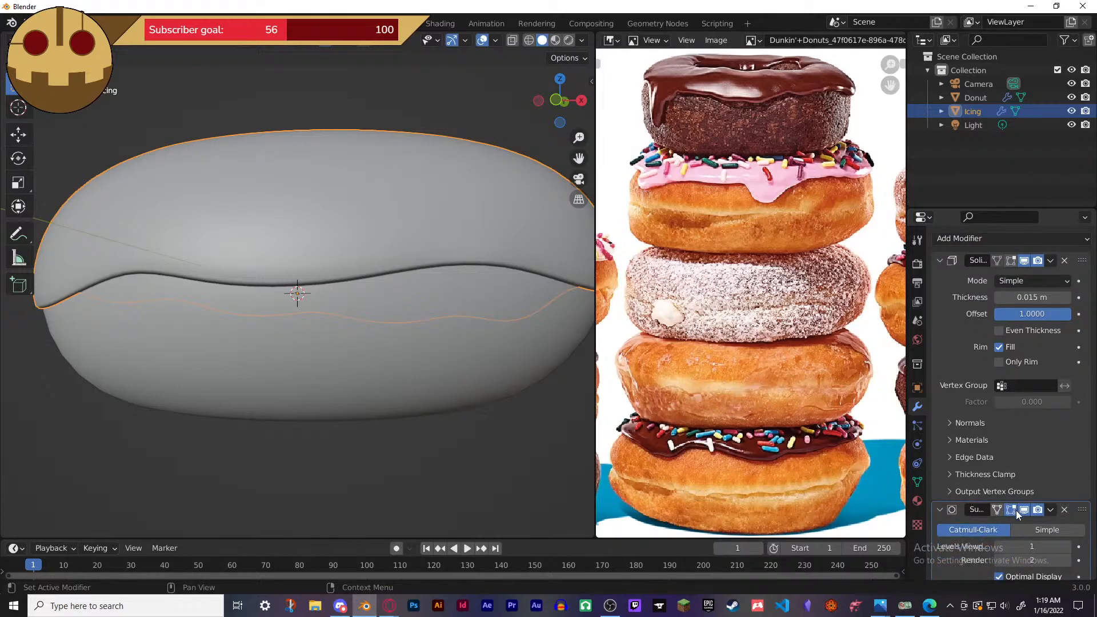
pyautogui.moveTo(1082, 509); pyautogui.dragTo(1082, 260)
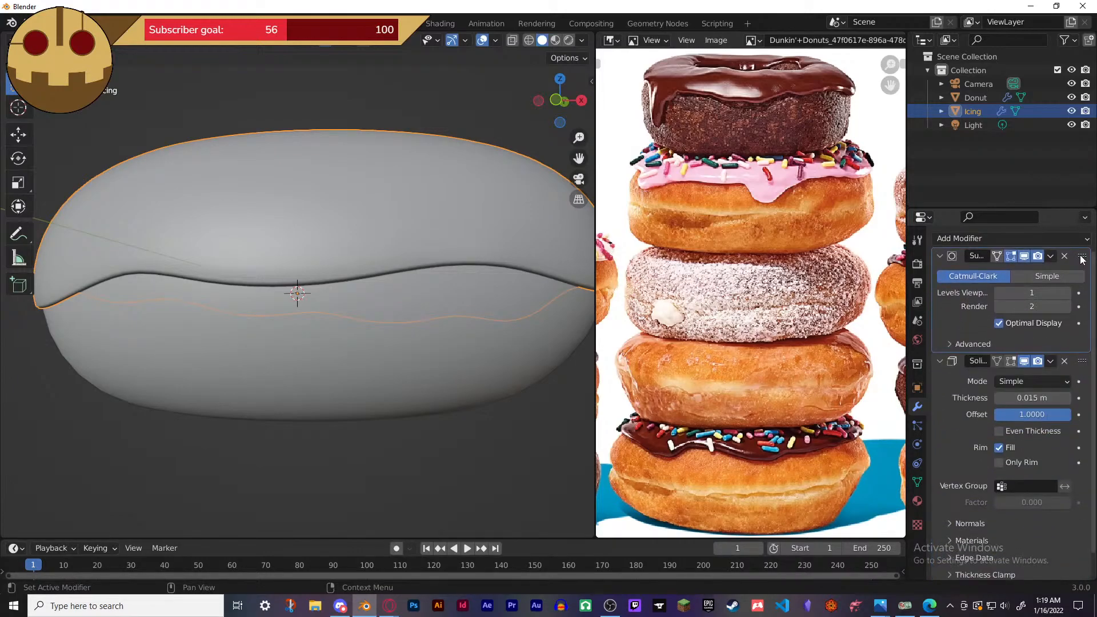
# - Extrude two adjacent lower-edge icing vertices at the front (-Y) down about 0.005 m into a drip and inspect it in Object Mode
pyautogui.moveTo(318, 358)
pyautogui.mouseDown(button='middle')
pyautogui.moveTo(320, 373)
pyautogui.moveTo(338, 363)
pyautogui.moveTo(303, 359)
pyautogui.mouseUp(button='middle')
pyautogui.scroll(-2, 344, 233)
pyautogui.click(344, 233)
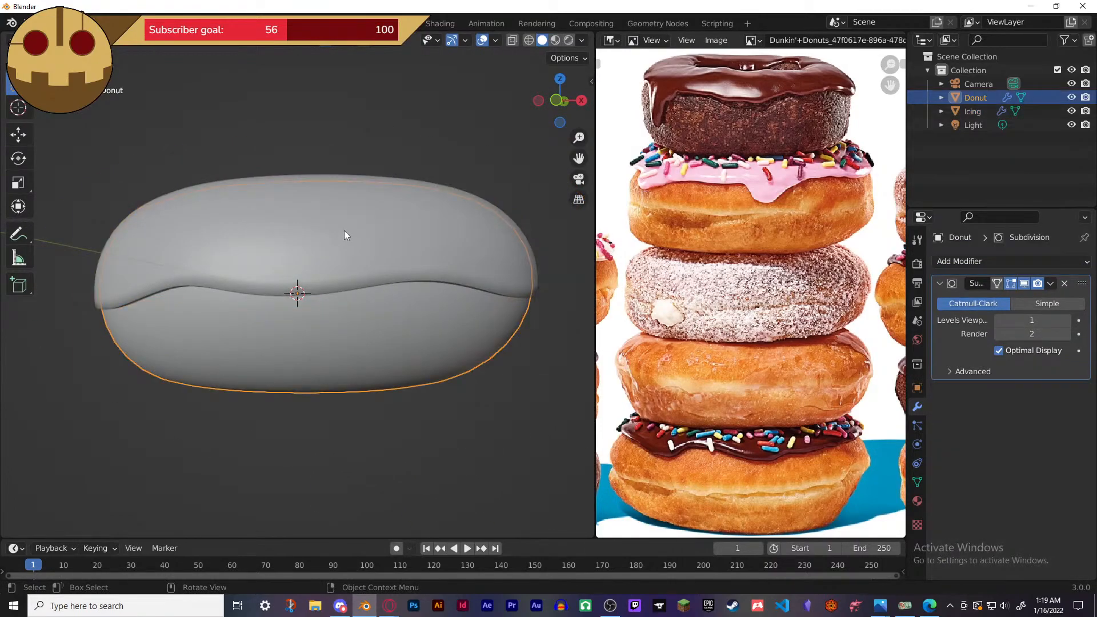
pyautogui.click(344, 231)
pyautogui.press('Tab')
pyautogui.moveTo(320, 300); pyautogui.dragTo(337, 386, button='middle')
pyautogui.moveTo(329, 465); pyautogui.dragTo(315, 390, button='middle')
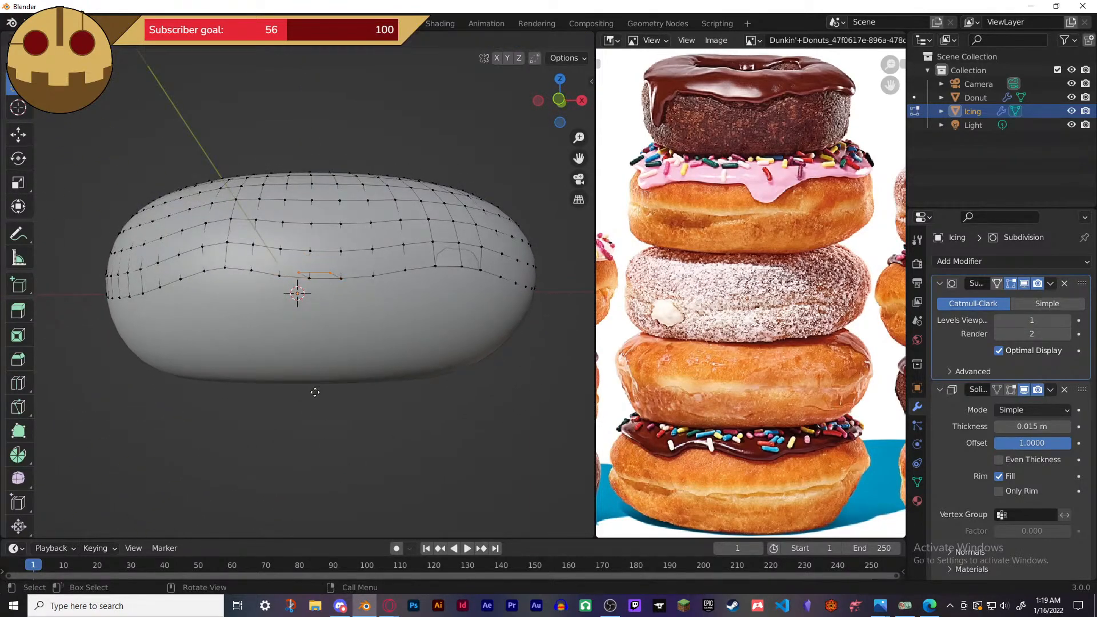
pyautogui.click(329, 429)
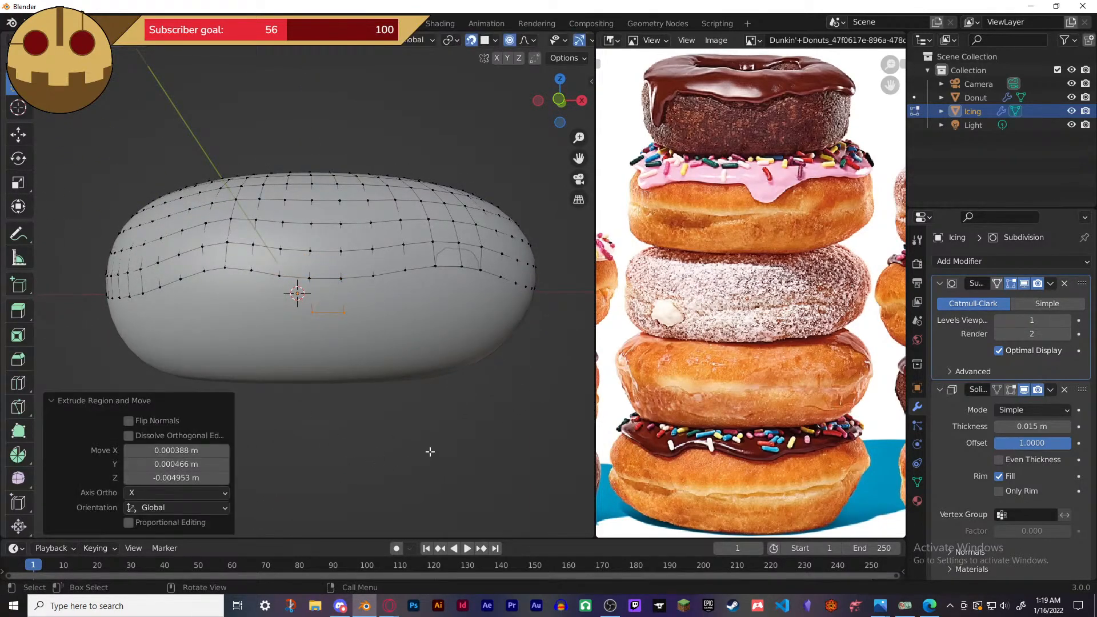
pyautogui.press('Tab')
pyautogui.moveTo(431, 442)
pyautogui.mouseDown(button='middle')
pyautogui.moveTo(430, 466)
pyautogui.moveTo(470, 468)
pyautogui.moveTo(482, 423)
pyautogui.moveTo(444, 416)
pyautogui.moveTo(420, 432)
pyautogui.mouseUp(button='middle')
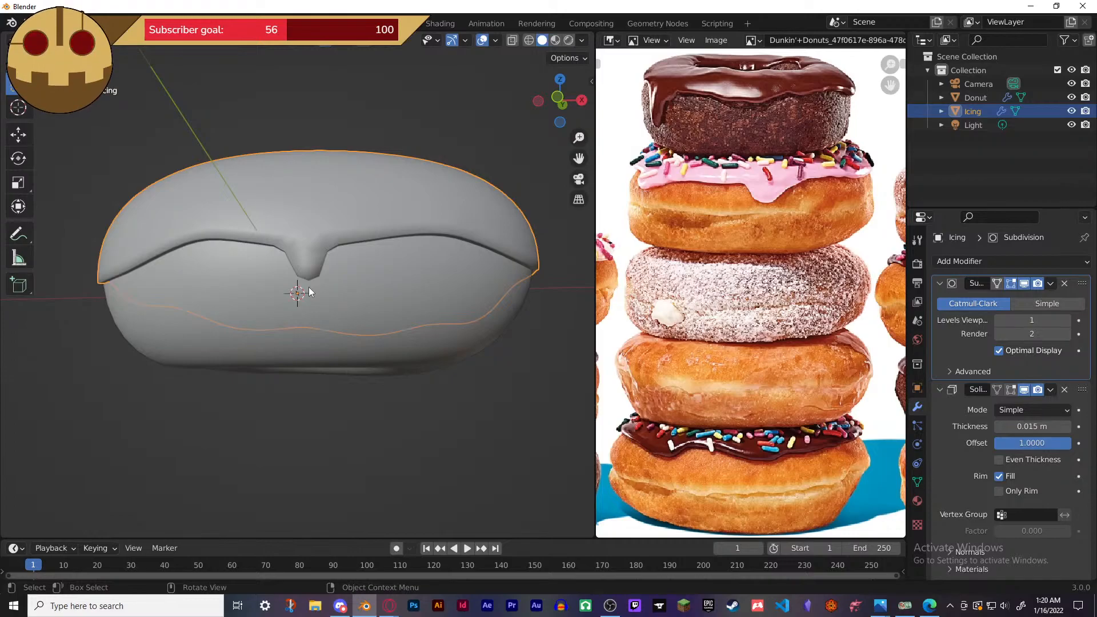
# - Extrude two lower-edge icing vertices between the +X and -Y sides down about 0.0033 m, narrow the drip's tip and inspect it in Object Mode
pyautogui.moveTo(311, 286)
pyautogui.mouseDown(button='middle')
pyautogui.moveTo(416, 277)
pyautogui.moveTo(330, 287)
pyautogui.mouseUp(button='middle')
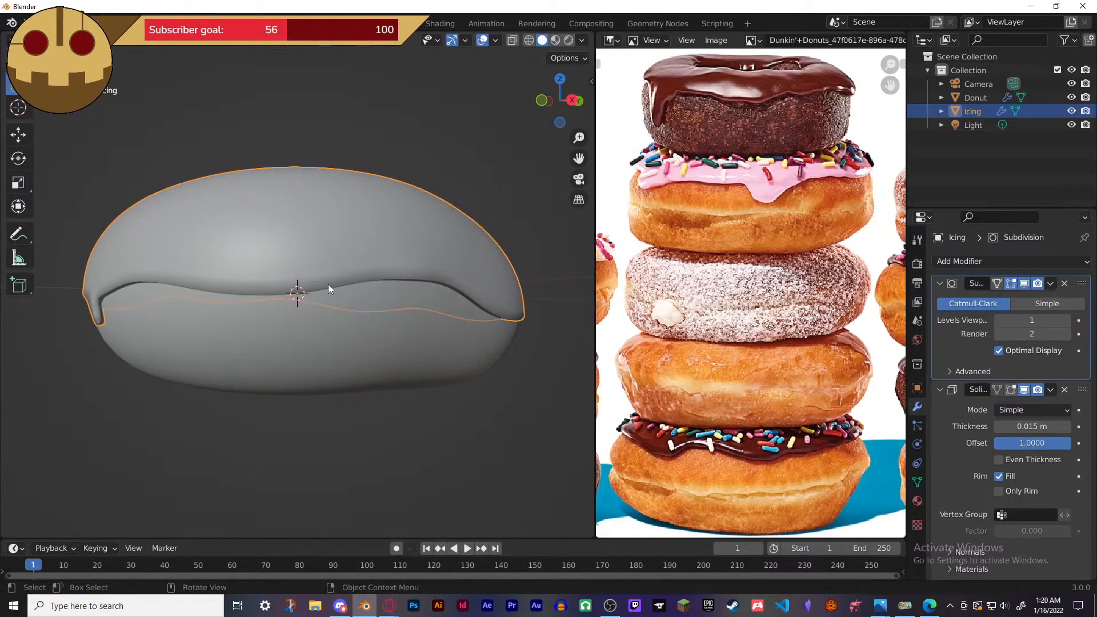
pyautogui.press('Tab')
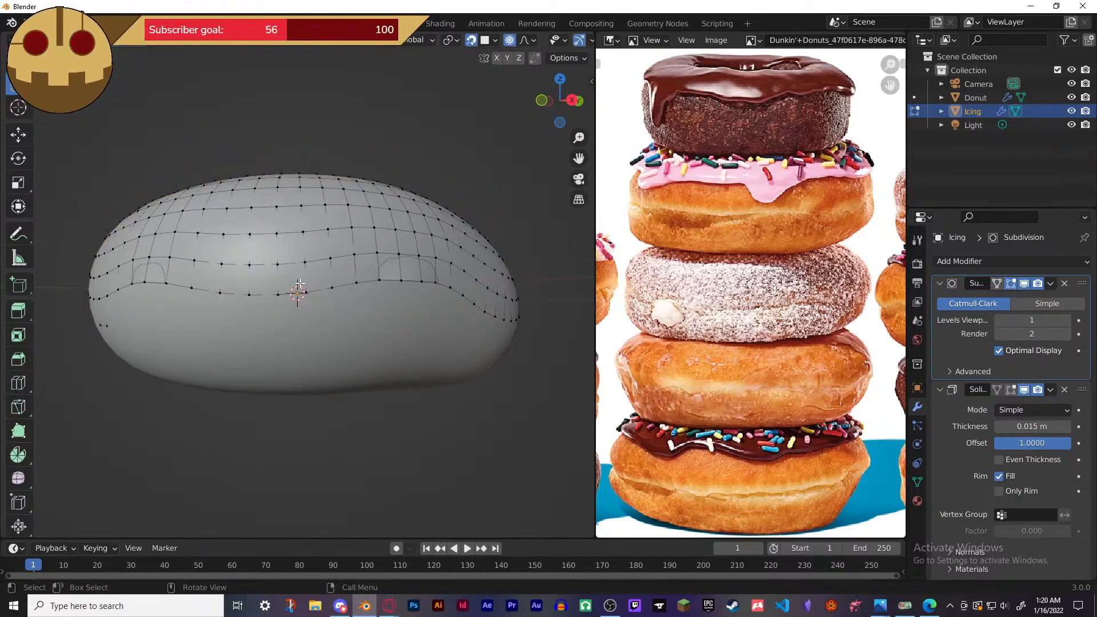
pyautogui.keyDown('shift'); pyautogui.click(280, 297); pyautogui.keyUp('shift')
pyautogui.moveTo(318, 322)
pyautogui.mouseDown(button='middle')
pyautogui.moveTo(343, 303)
pyautogui.moveTo(332, 308)
pyautogui.mouseUp(button='middle')
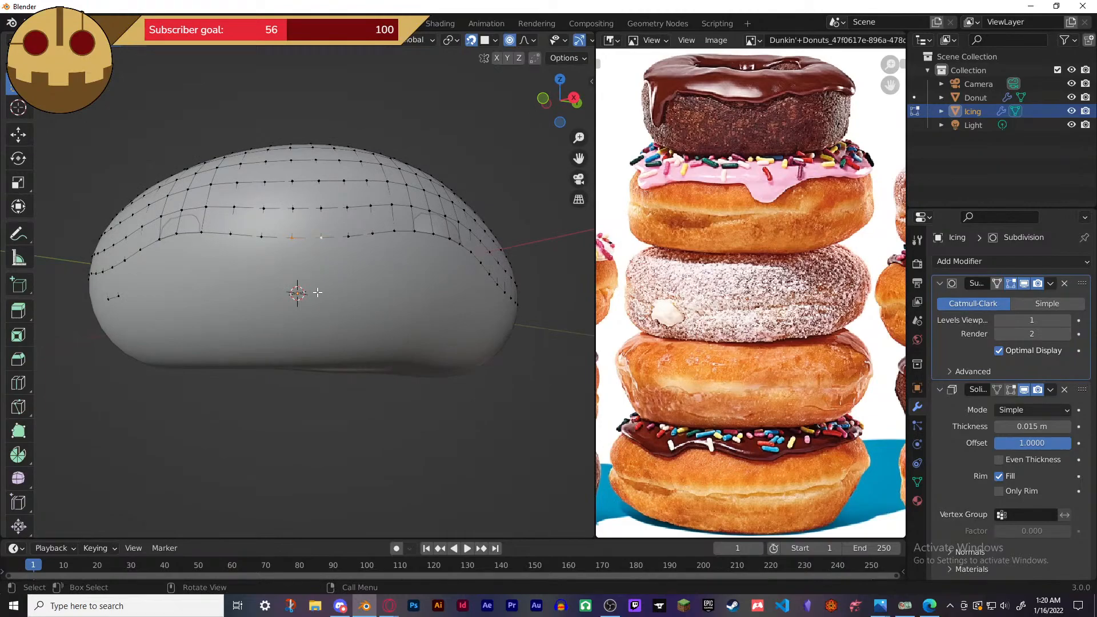
pyautogui.press('g')
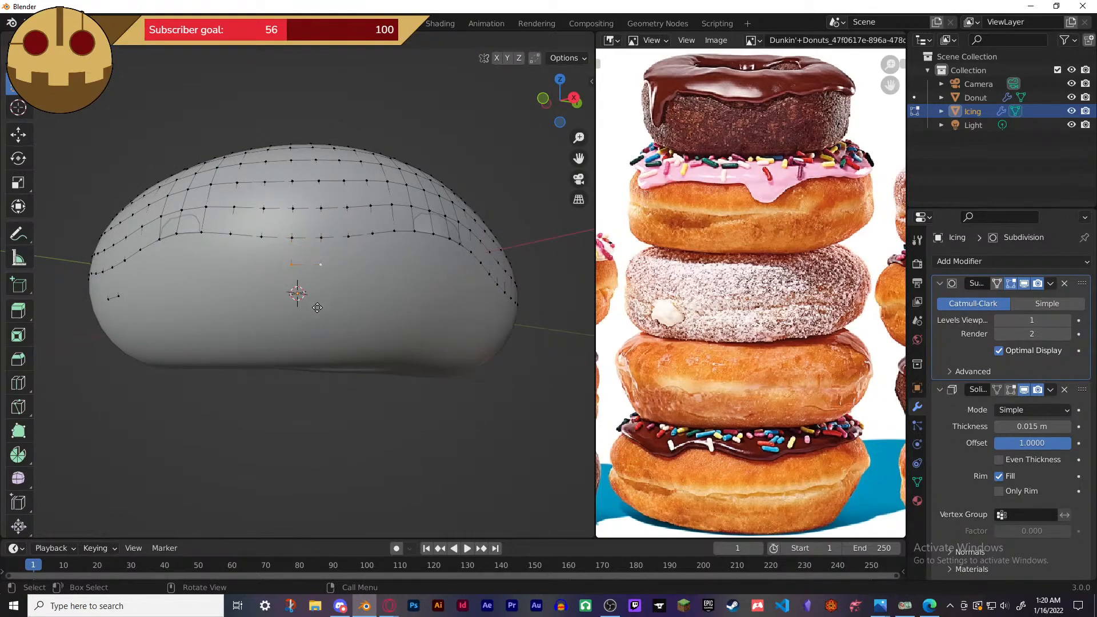
pyautogui.click(320, 306)
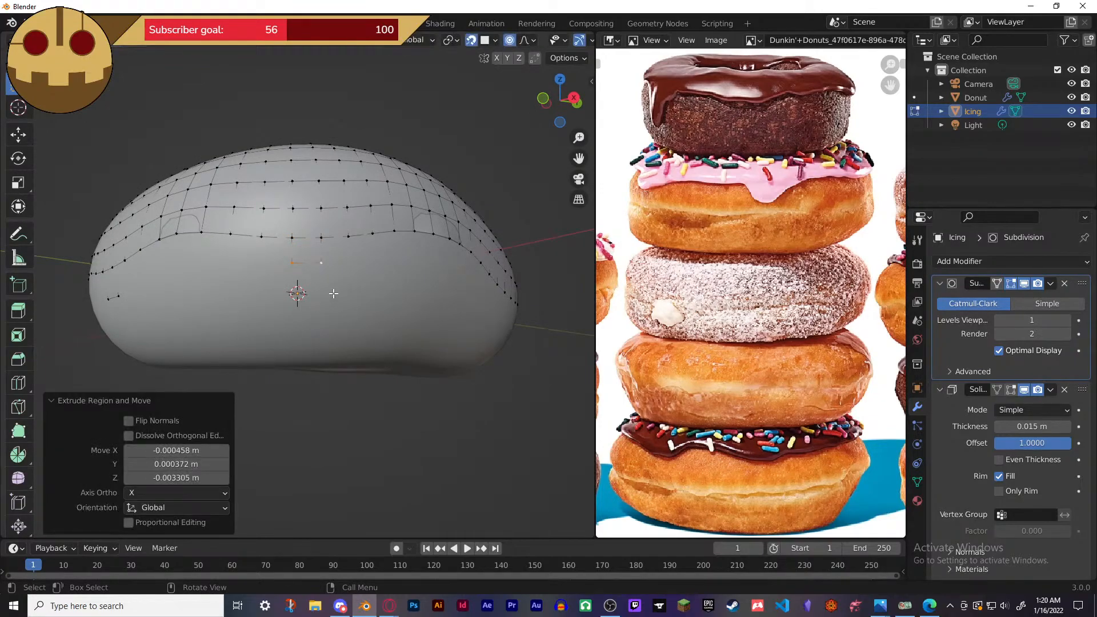
pyautogui.press('g')
pyautogui.scroll(7, 322, 289)
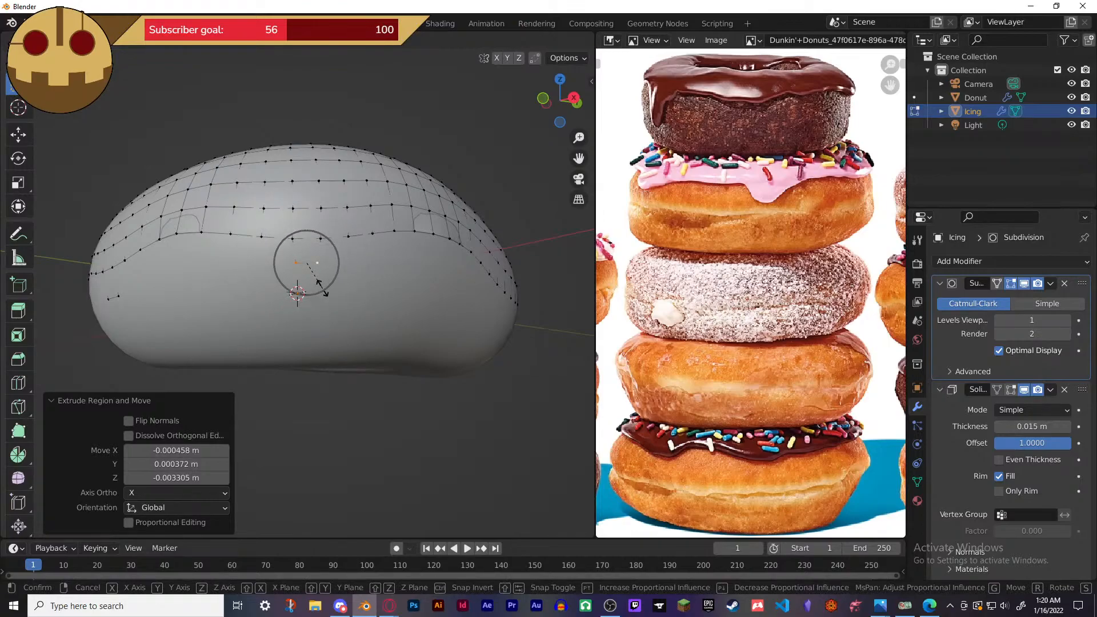
pyautogui.click(316, 280)
pyautogui.moveTo(375, 306); pyautogui.dragTo(310, 247, button='middle')
pyautogui.press('Tab')
pyautogui.click(314, 242)
pyautogui.click(315, 242)
pyautogui.press('Tab')
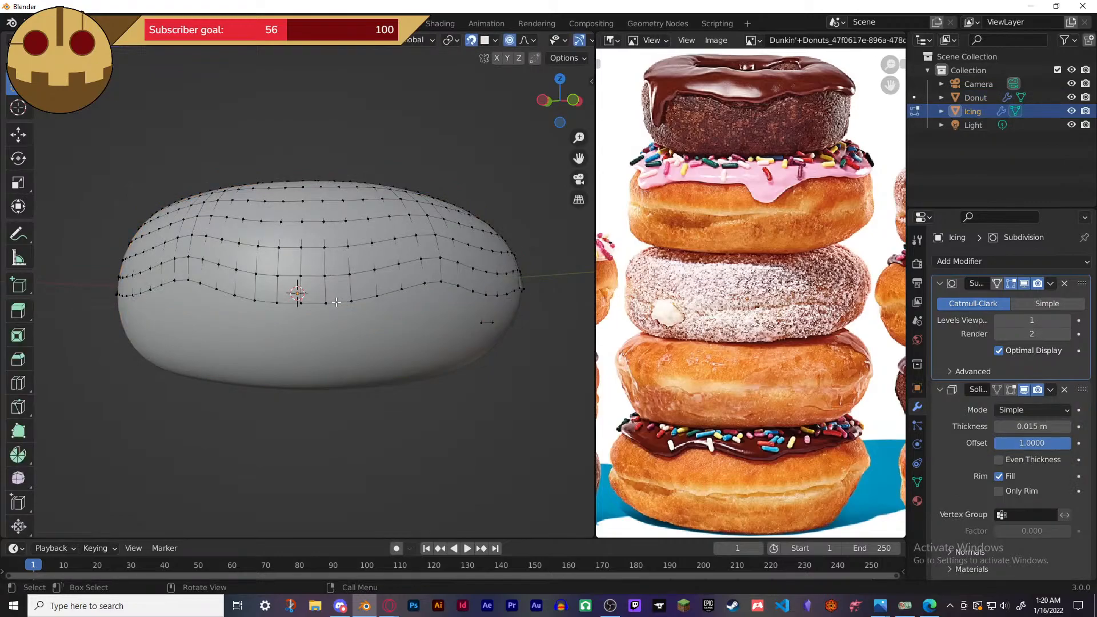
pyautogui.moveTo(330, 300); pyautogui.dragTo(271, 318)
pyautogui.press('e')
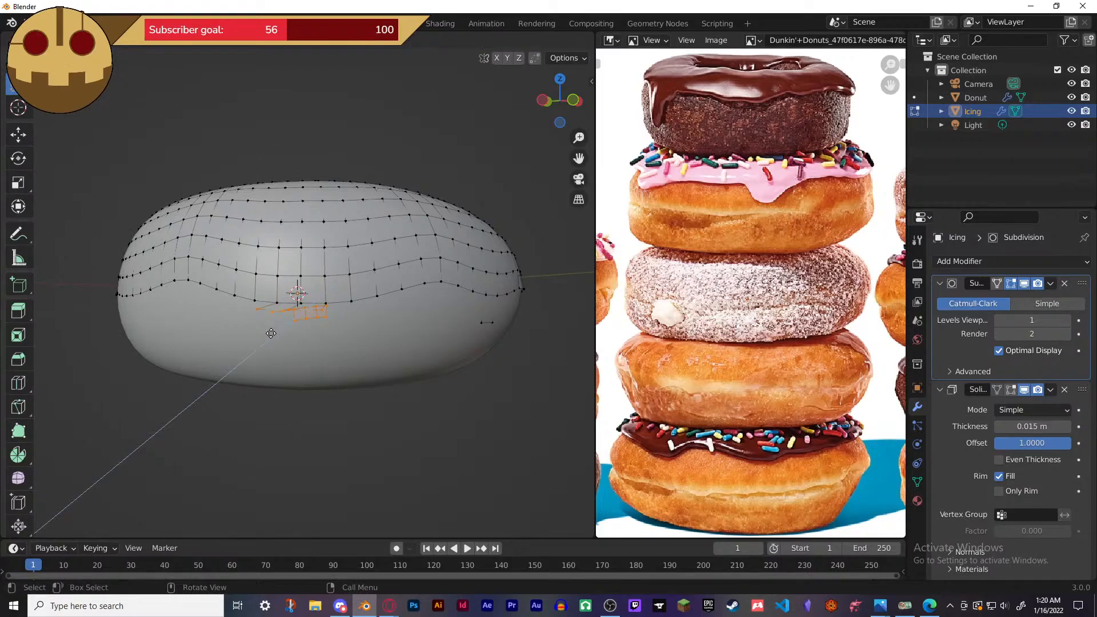
pyautogui.rightClick(276, 335)
pyautogui.rightClick(275, 334)
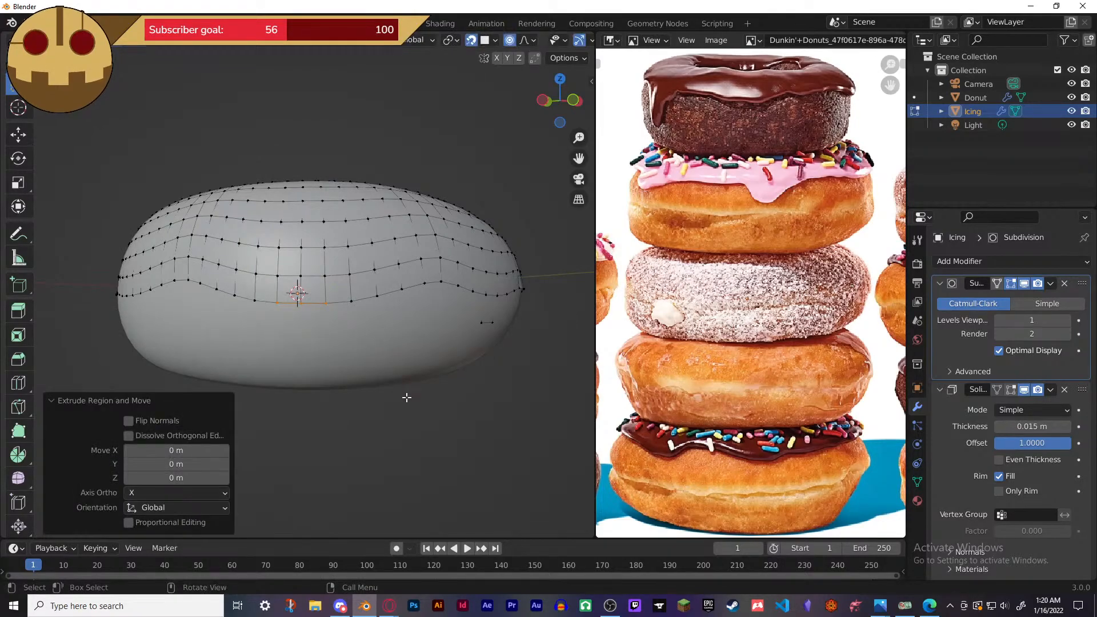
pyautogui.hotkey('ctrl', 'z')
pyautogui.hotkey('ctrl', 'z')
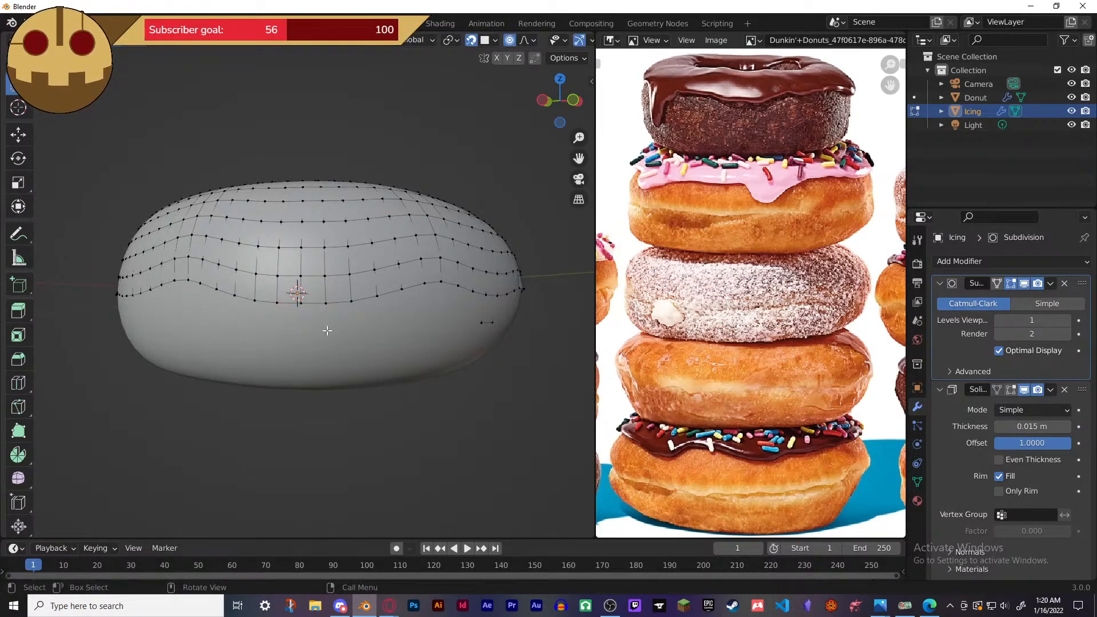
# - Extrude three adjacent lower-edge icing vertices between the -X and -Y sides down about 0.0046 m and resize the drip's tip
pyautogui.moveTo(330, 335); pyautogui.dragTo(329, 332, button='middle')
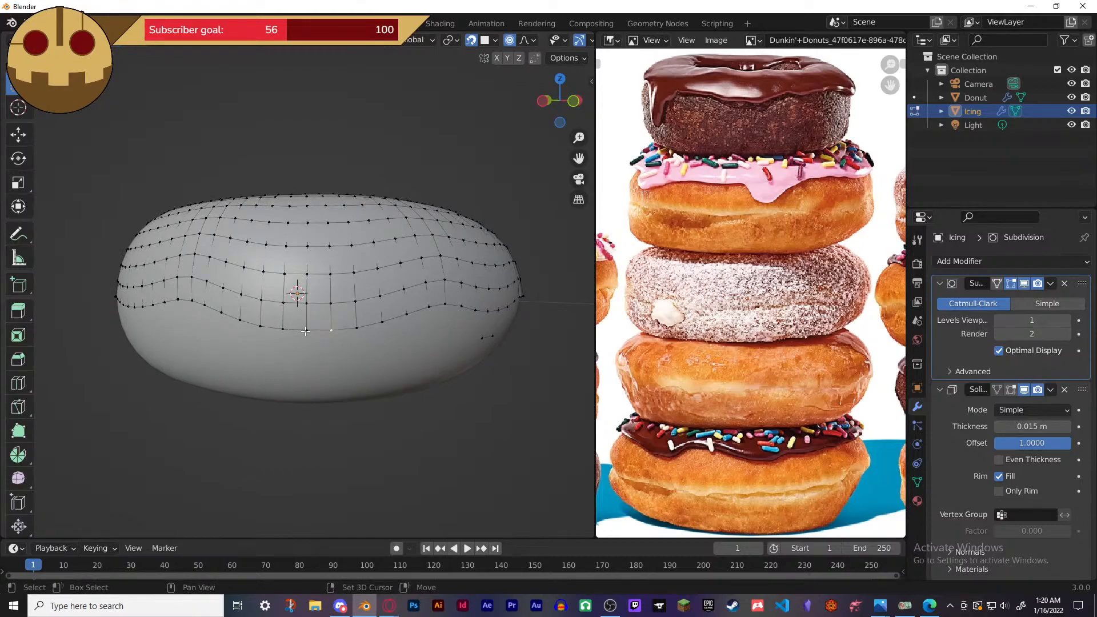
pyautogui.keyDown('shift'); pyautogui.click(284, 338); pyautogui.keyUp('shift')
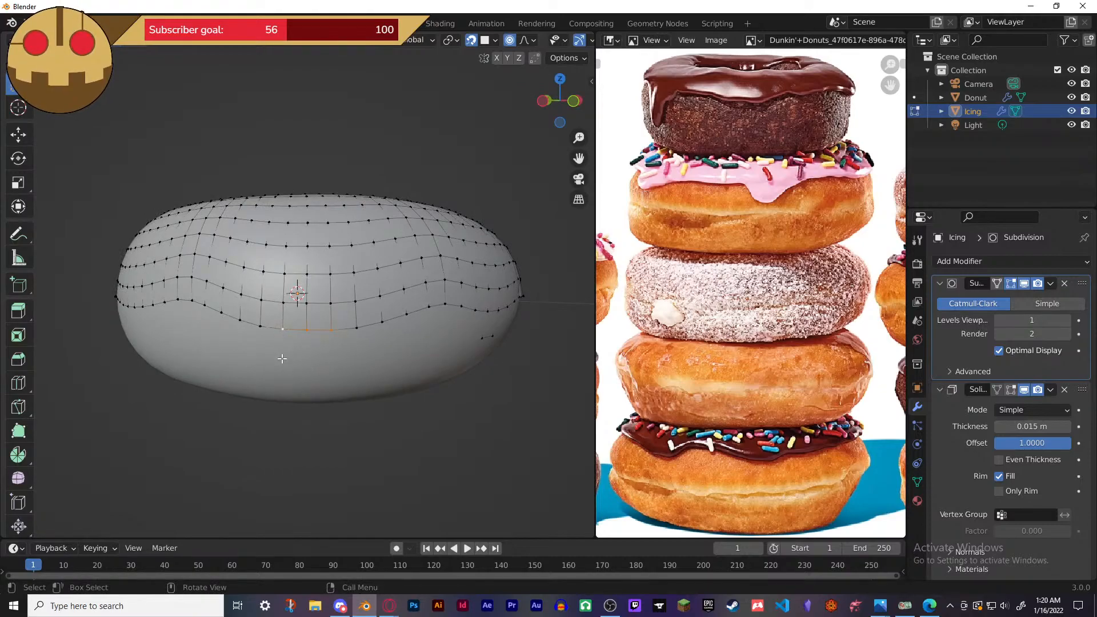
pyautogui.press('g')
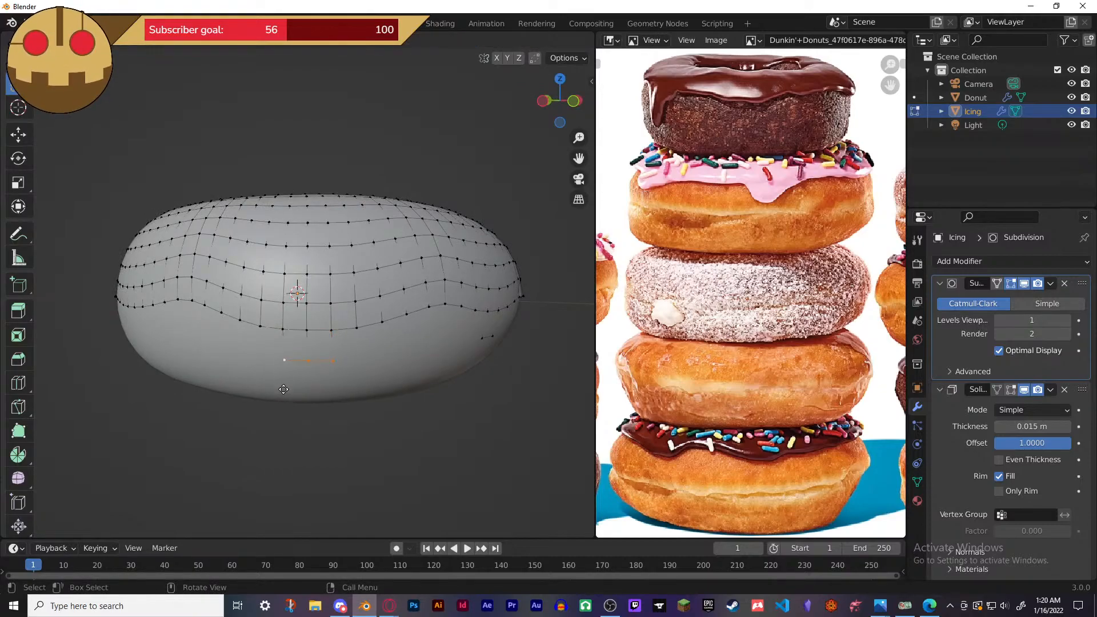
pyautogui.click(284, 390)
pyautogui.press('s')
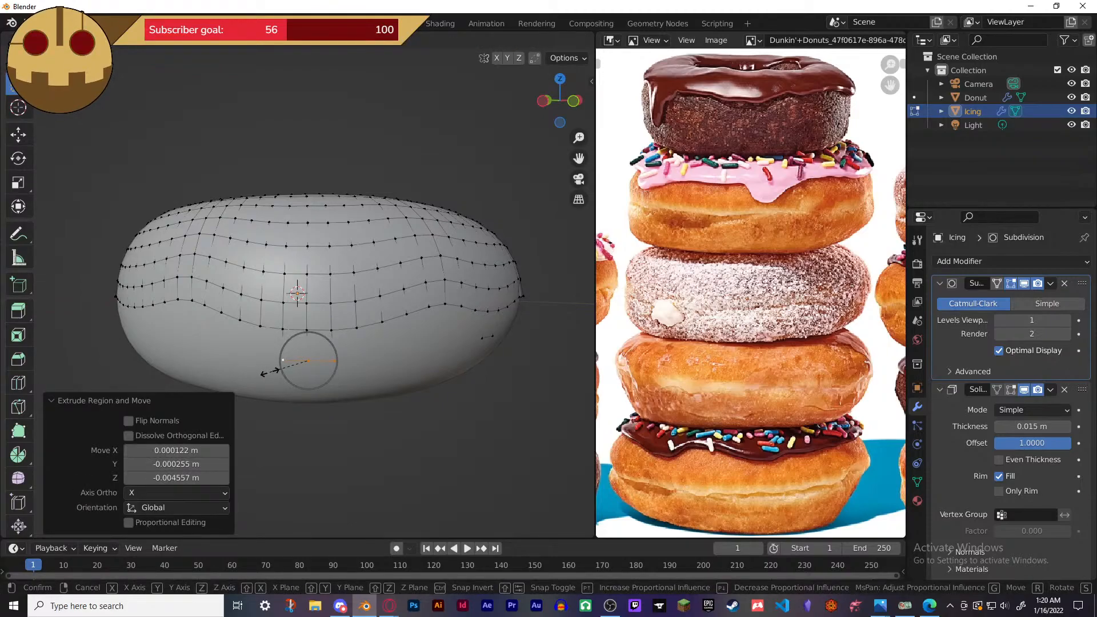
pyautogui.click(264, 373)
# - Scale the three-vertex drip's tip to about 0.538 with proportional editing and inspect the drip in Object Mode
pyautogui.press('Tab')
pyautogui.moveTo(351, 406); pyautogui.dragTo(357, 379, button='middle')
pyautogui.press('Tab')
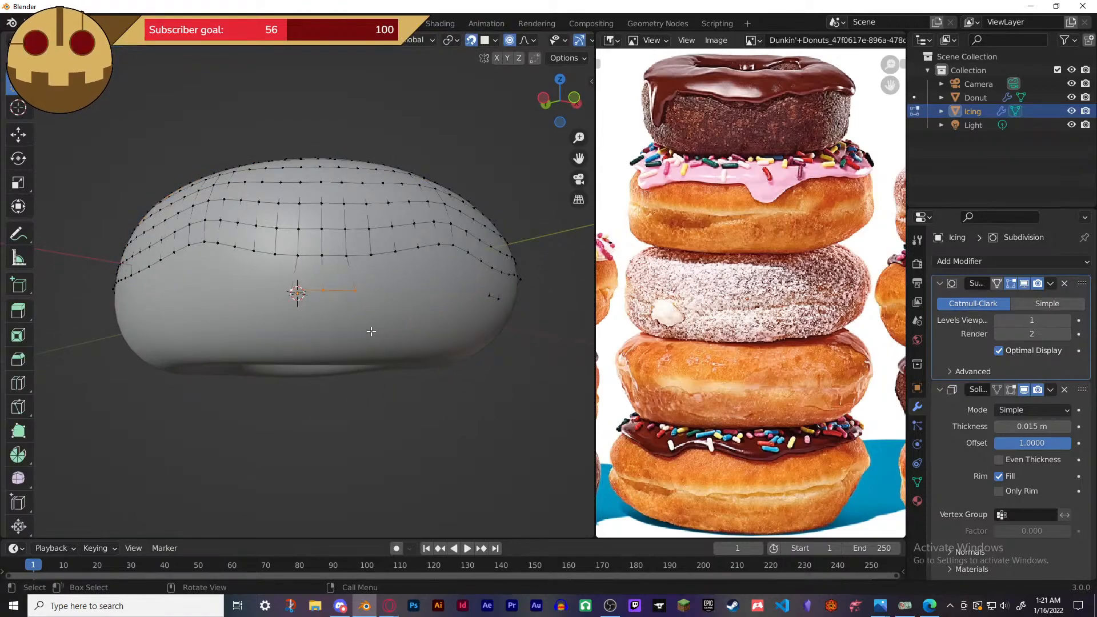
pyautogui.press('s')
pyautogui.click(355, 307)
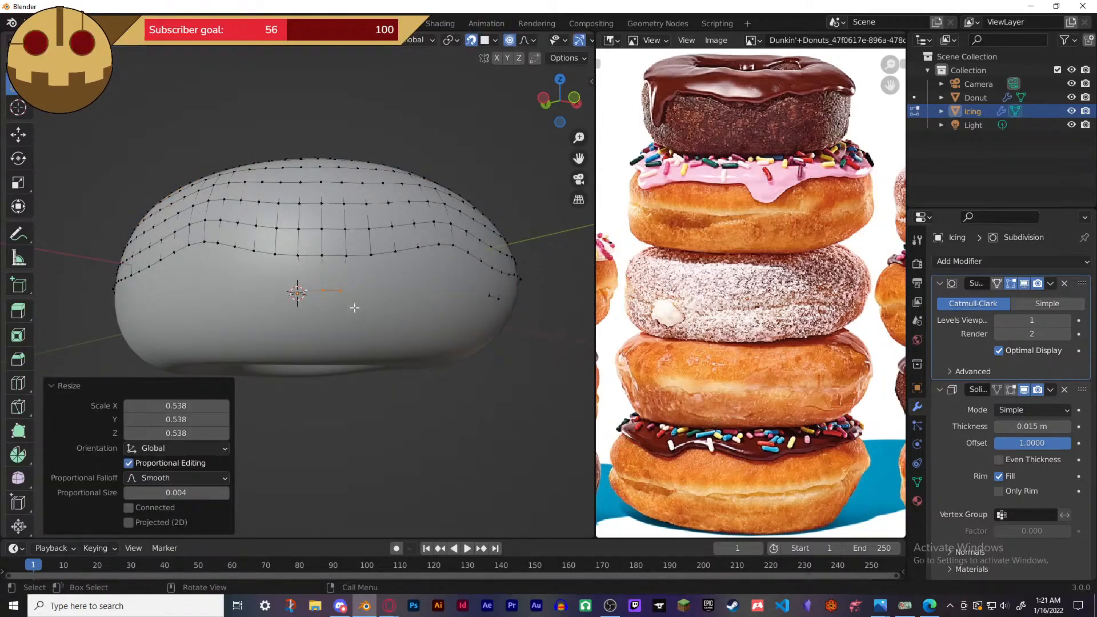
pyautogui.press('Tab')
pyautogui.moveTo(361, 337); pyautogui.dragTo(260, 302, button='middle')
pyautogui.click(253, 238)
pyautogui.click(256, 241)
pyautogui.press('Tab')
pyautogui.moveTo(278, 291); pyautogui.dragTo(251, 306)
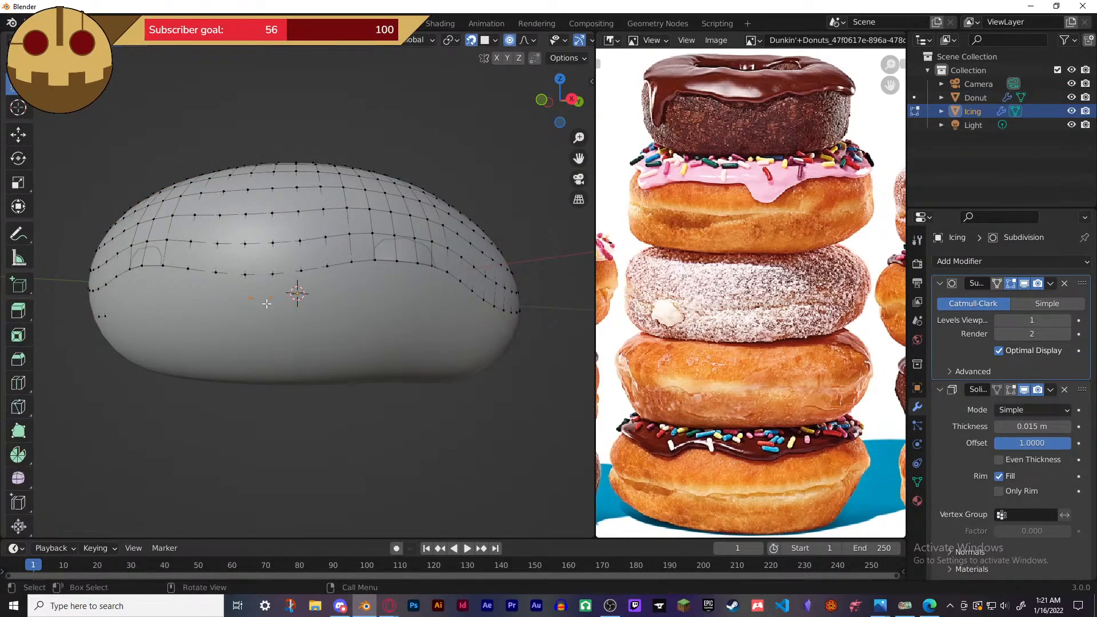
pyautogui.press('g')
pyautogui.rightClick(267, 327)
pyautogui.rightClick(276, 314)
pyautogui.click(275, 315)
pyautogui.press('g')
pyautogui.rightClick(272, 359)
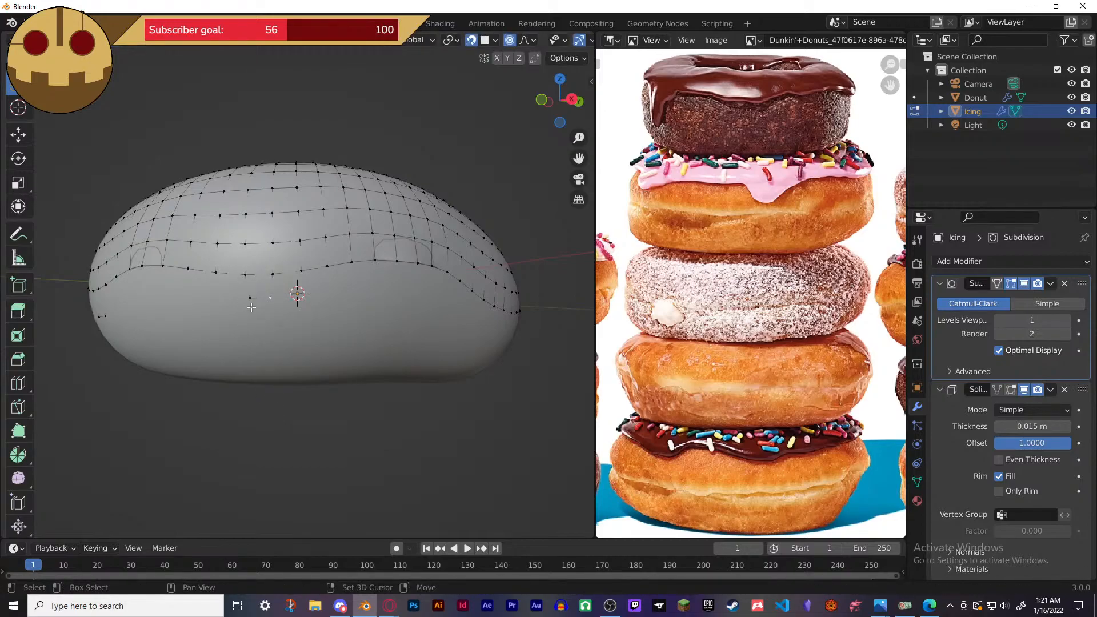
# - Lengthen the drip between the +X and -Y sides by moving its two tip vertices down about 0.0044 m, and inspect it in Object Mode
pyautogui.press('g')
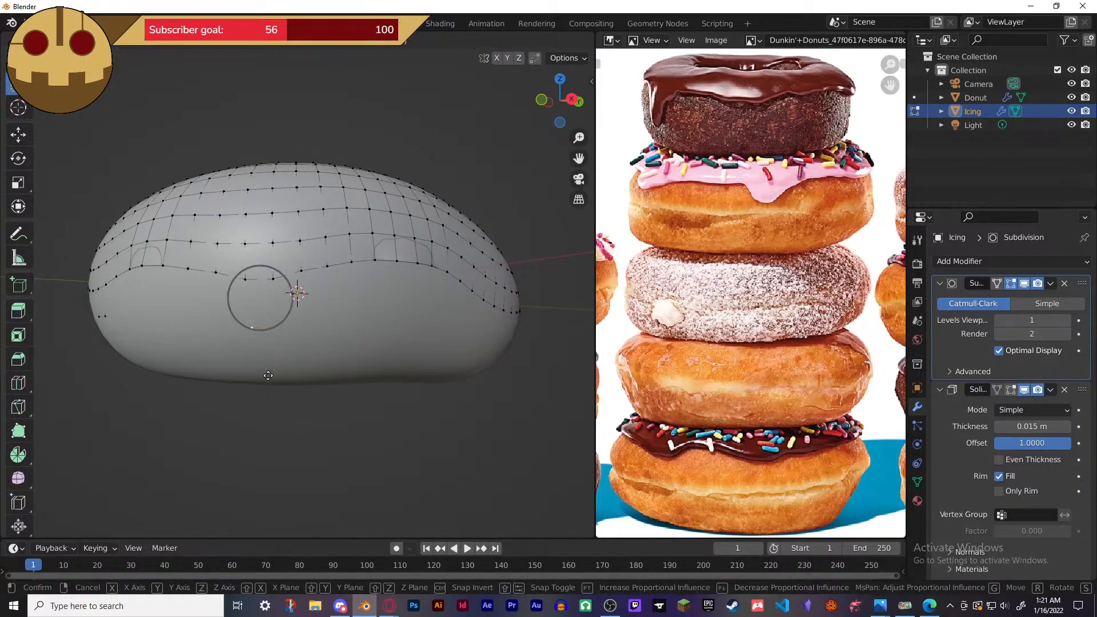
pyautogui.click(268, 378)
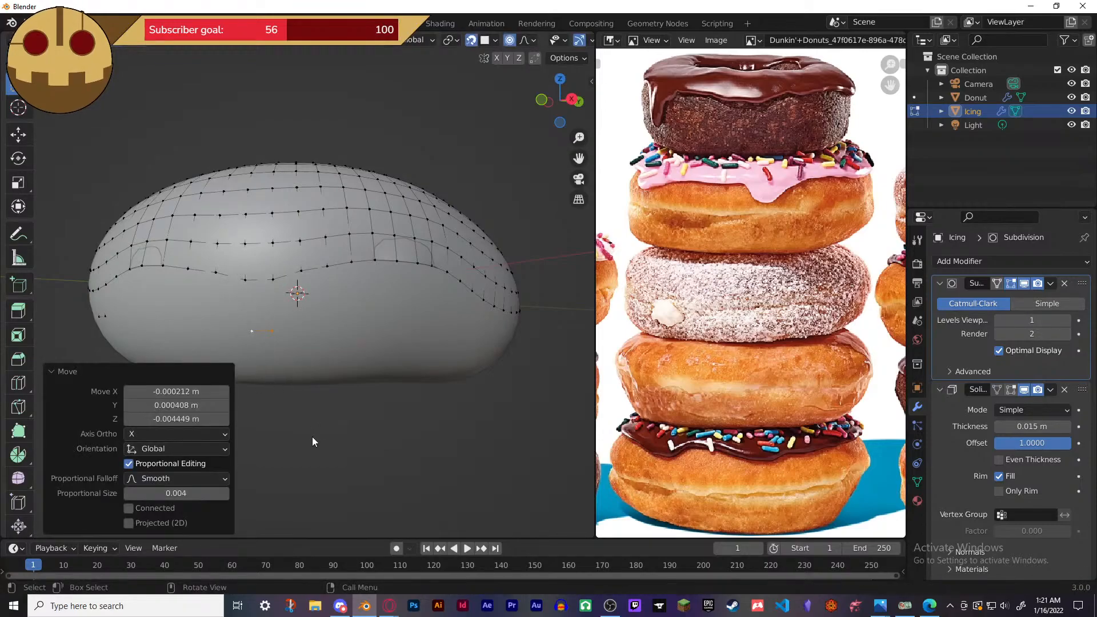
pyautogui.press('Tab')
pyautogui.moveTo(336, 437)
pyautogui.mouseDown(button='middle')
pyautogui.moveTo(357, 447)
pyautogui.moveTo(385, 418)
pyautogui.moveTo(355, 409)
pyautogui.moveTo(327, 425)
pyautogui.moveTo(423, 419)
pyautogui.moveTo(322, 425)
pyautogui.mouseUp(button='middle')
pyautogui.moveTo(278, 428); pyautogui.dragTo(219, 417, button='middle')
pyautogui.moveTo(216, 235); pyautogui.dragTo(303, 261, button='middle')
# - Extrude two adjacent lower-edge icing vertices between the +X and +Y sides down about 0.0044 m
pyautogui.press('Tab')
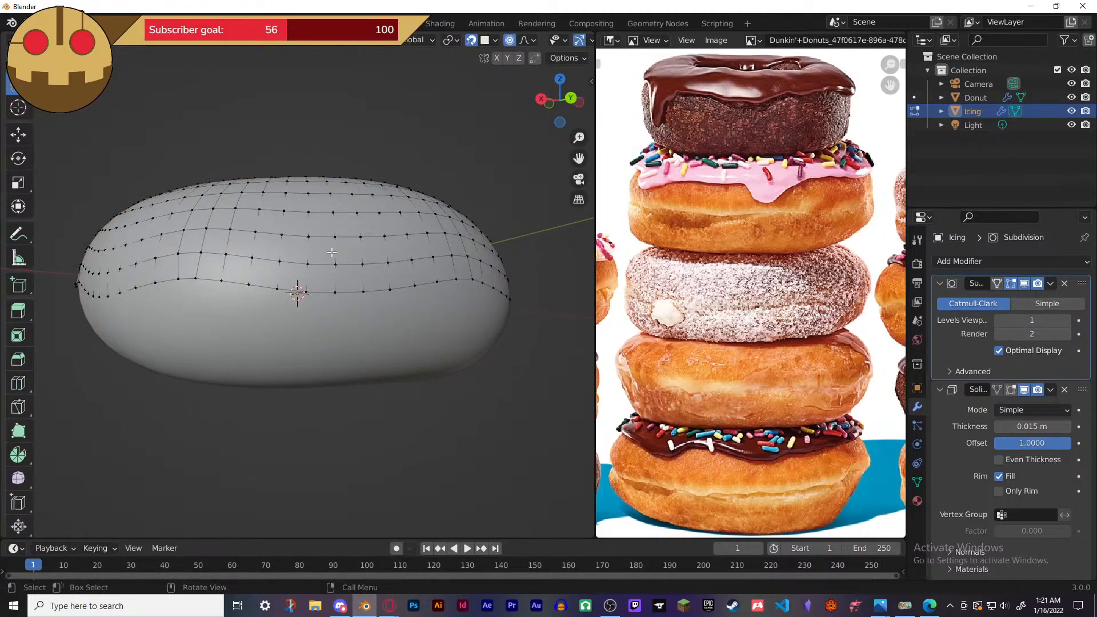
pyautogui.press('b')
pyautogui.moveTo(298, 284); pyautogui.dragTo(341, 311)
pyautogui.press('c')
pyautogui.press('Escape')
pyautogui.rightClick(346, 330)
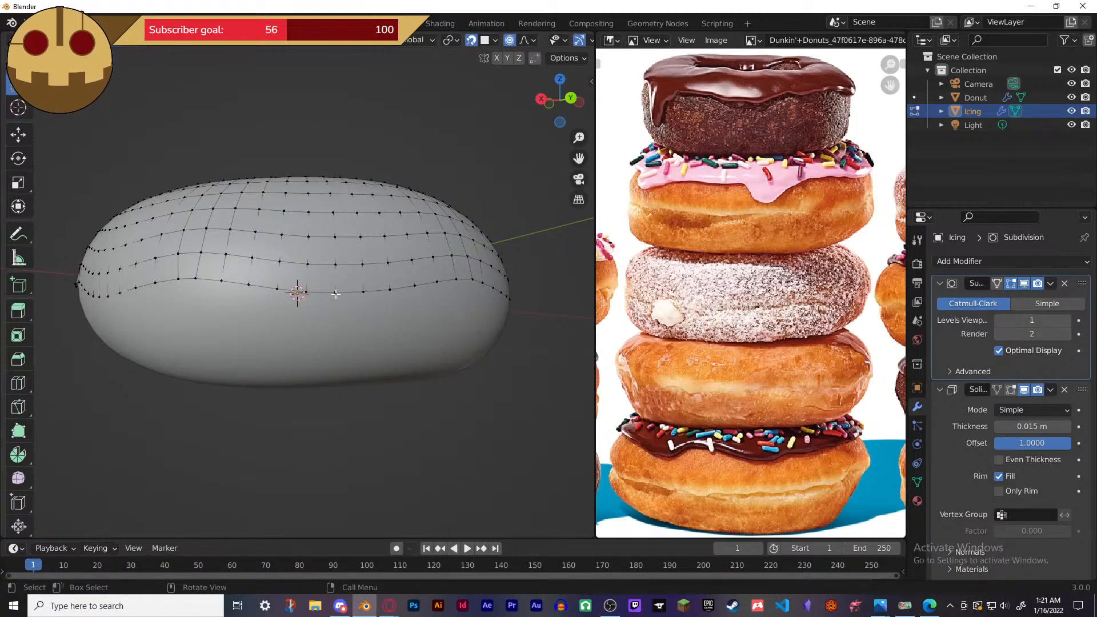
pyautogui.moveTo(360, 418); pyautogui.dragTo(335, 350, button='middle')
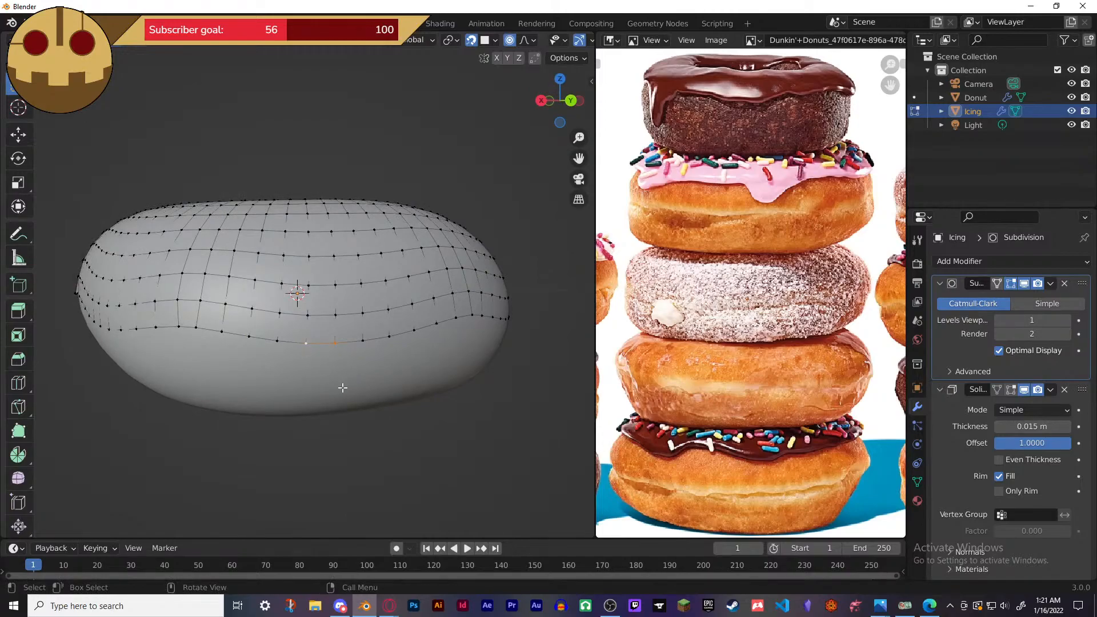
pyautogui.press('g')
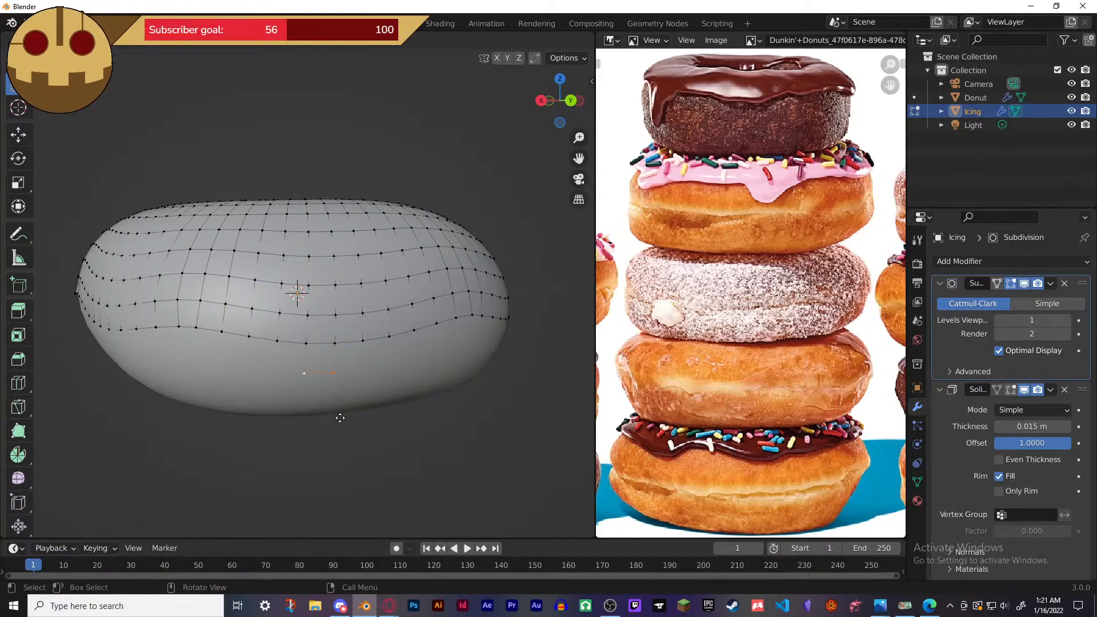
pyautogui.click(340, 418)
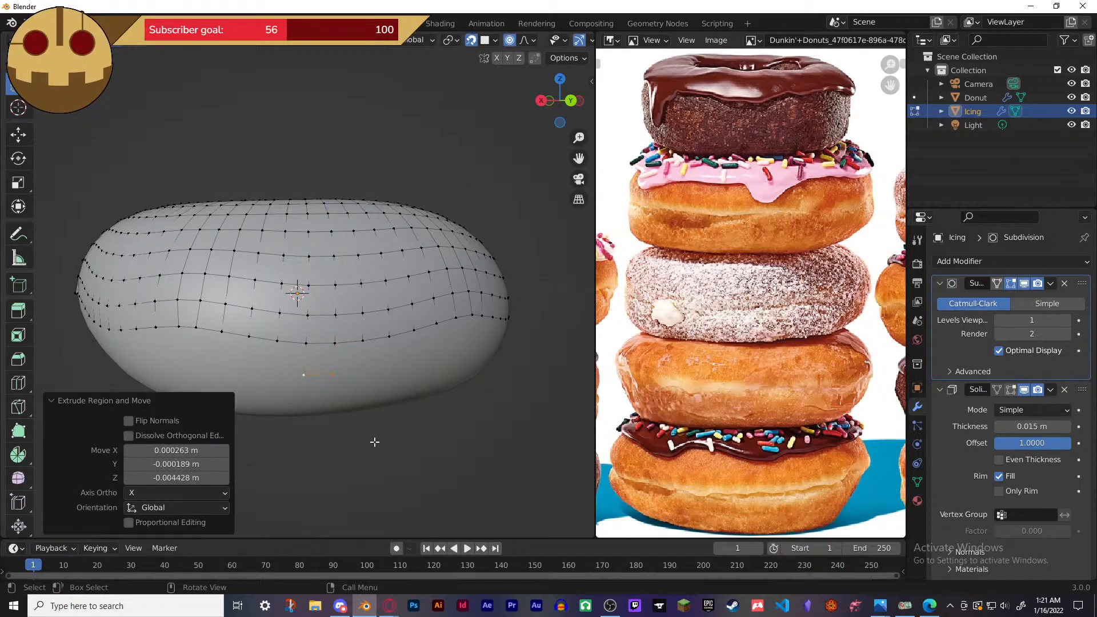
# - Resize the tip of the drip between the +X and +Y sides and view the icing in Object Mode
pyautogui.press('s')
pyautogui.click(353, 427)
pyautogui.moveTo(380, 425); pyautogui.dragTo(339, 320, button='middle')
pyautogui.press('Tab')
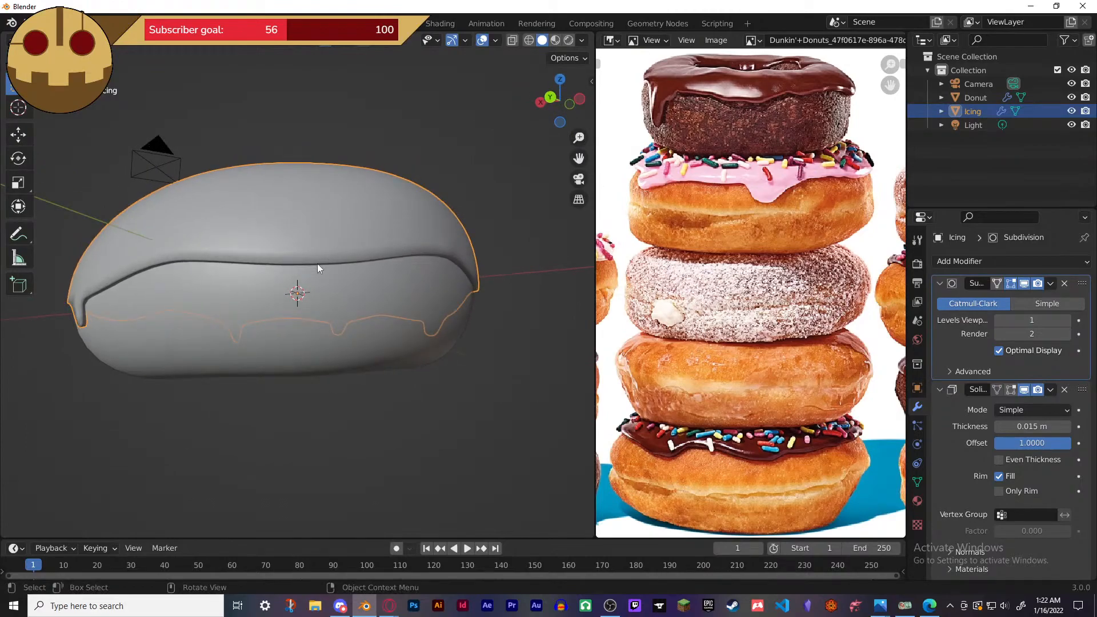
# - Extrude three adjacent lower-edge icing vertices between the +Y and -X sides downward and inspect the drip in Object Mode
pyautogui.press('Tab')
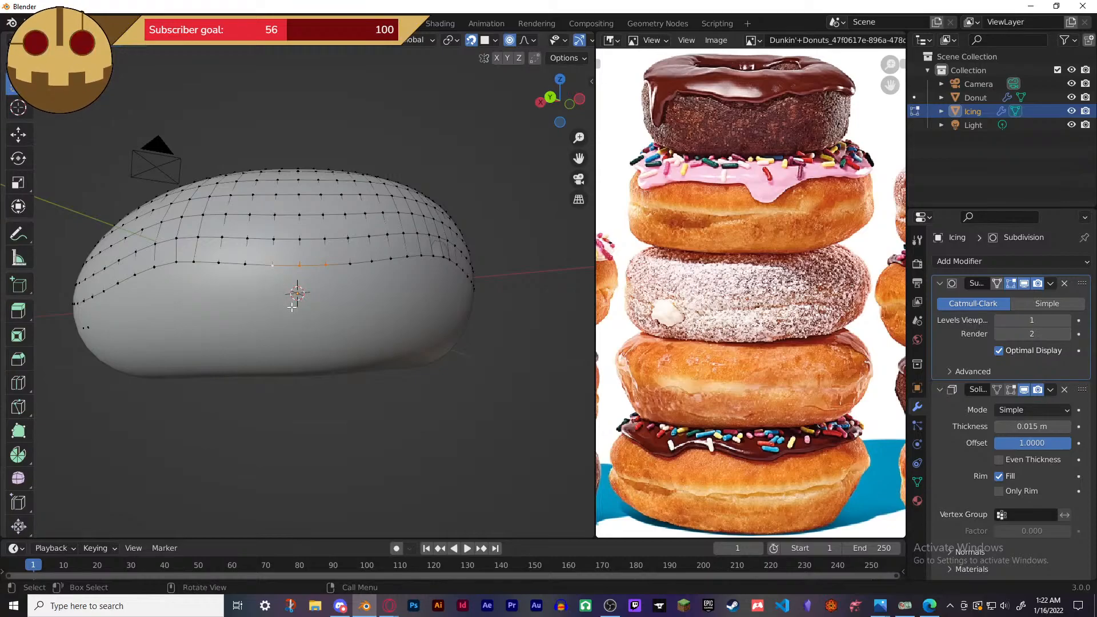
pyautogui.press('g')
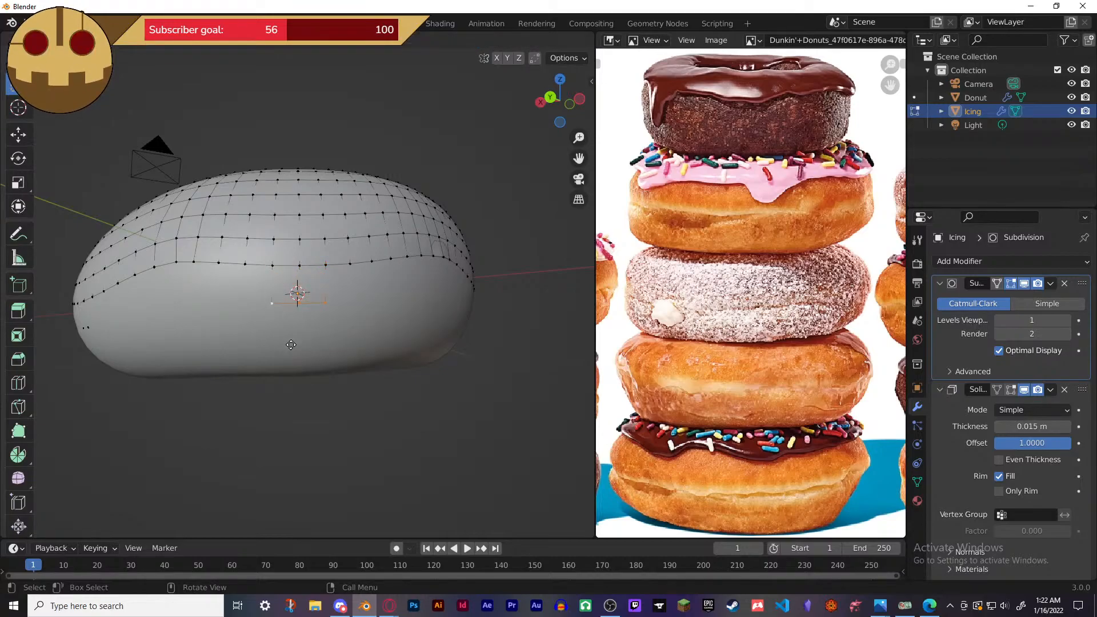
pyautogui.click(292, 346)
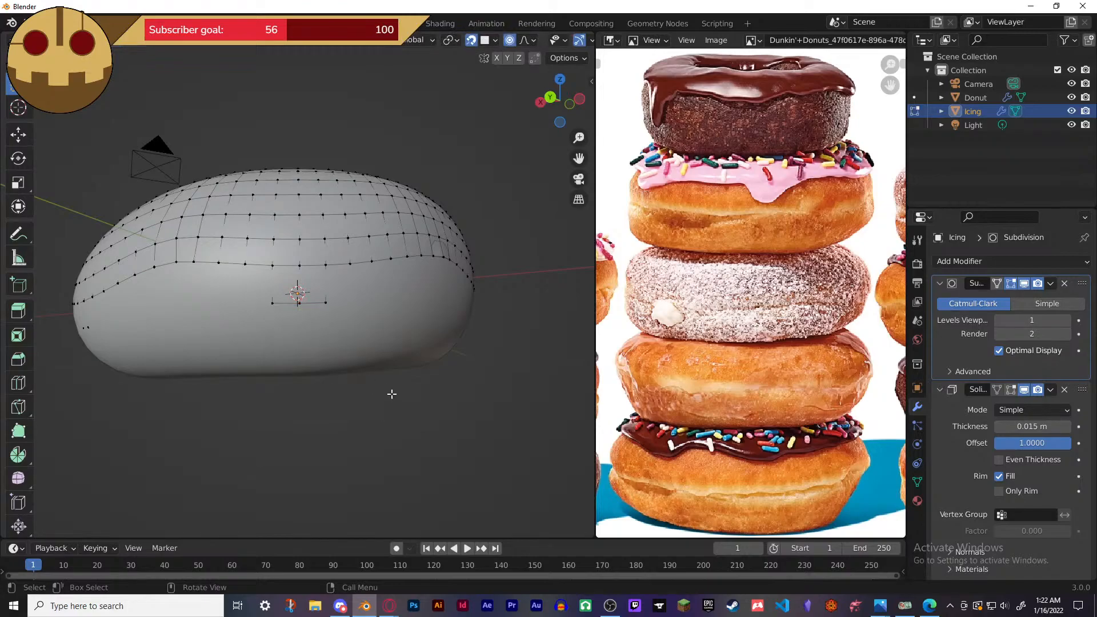
pyautogui.press('Tab')
pyautogui.moveTo(390, 399); pyautogui.dragTo(346, 381, button='middle')
# - Narrow the three-vertex drip's tip between the +Y and -X sides with proportional scaling and inspect it in Object Mode
pyautogui.press('Tab')
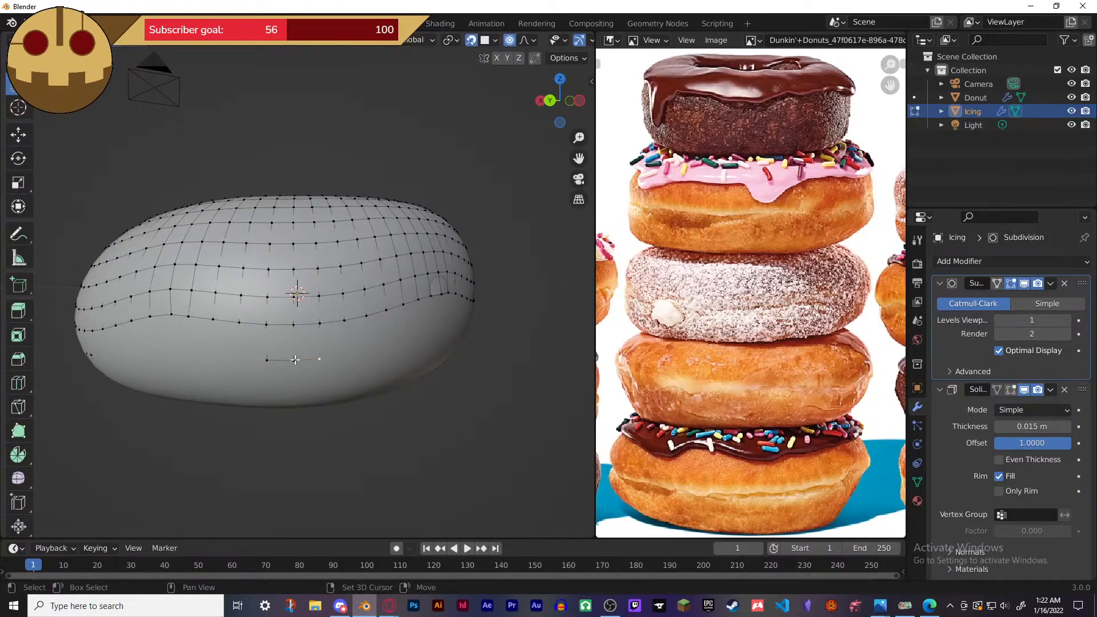
pyautogui.press('g')
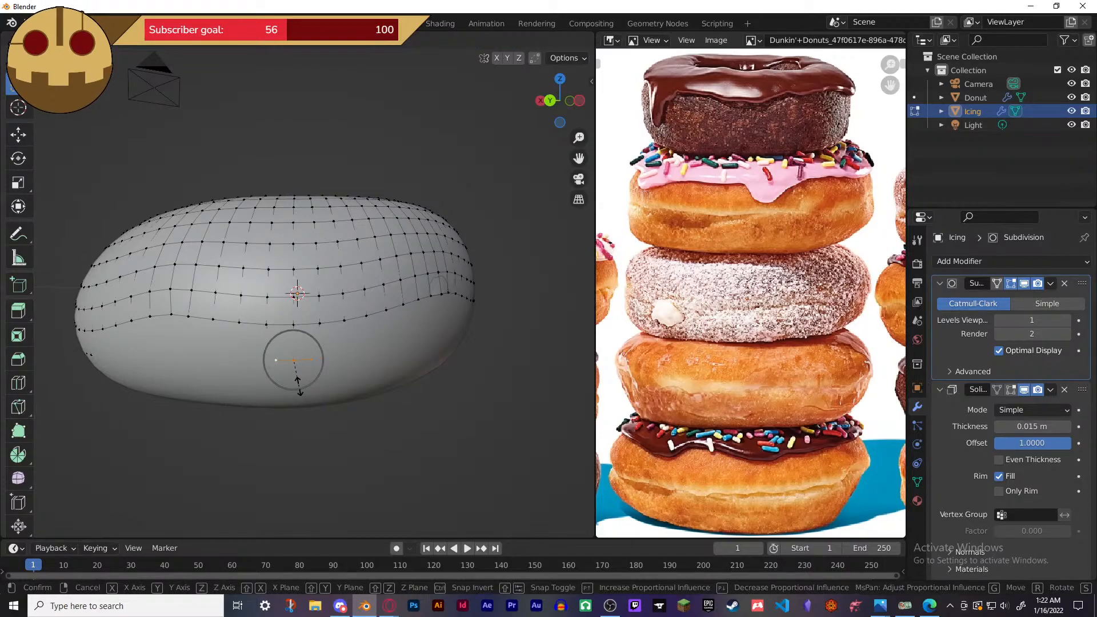
pyautogui.click(296, 387)
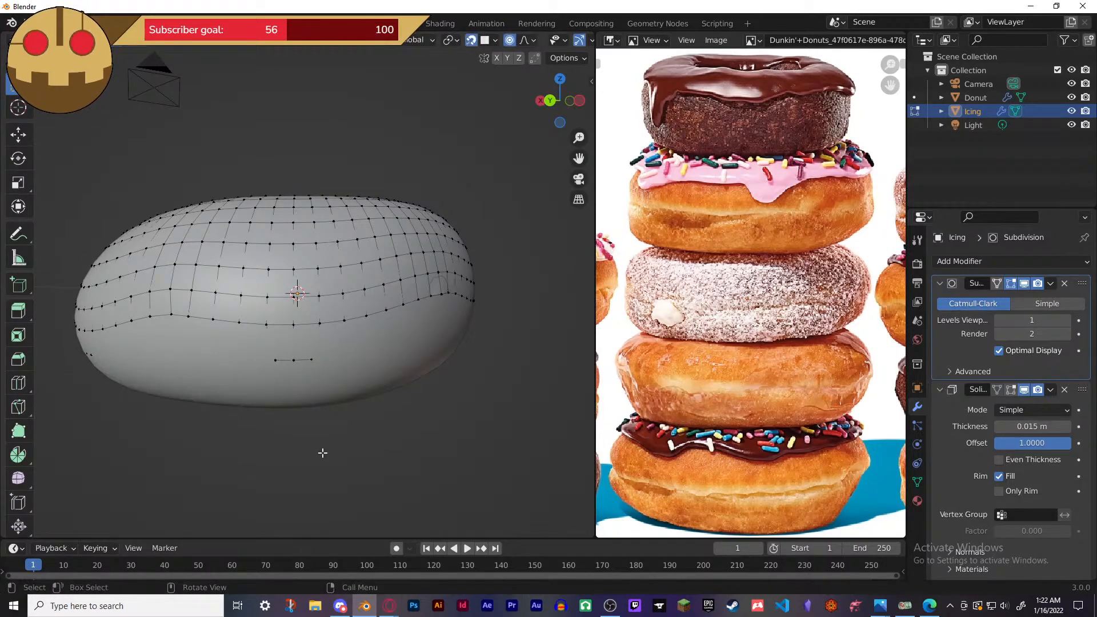
pyautogui.press('Tab')
pyautogui.moveTo(319, 442); pyautogui.dragTo(234, 425, button='middle')
# - Extrude two adjacent lower-edge vertices of the icing on the -X side down about 0.0065 m
pyautogui.click(312, 232)
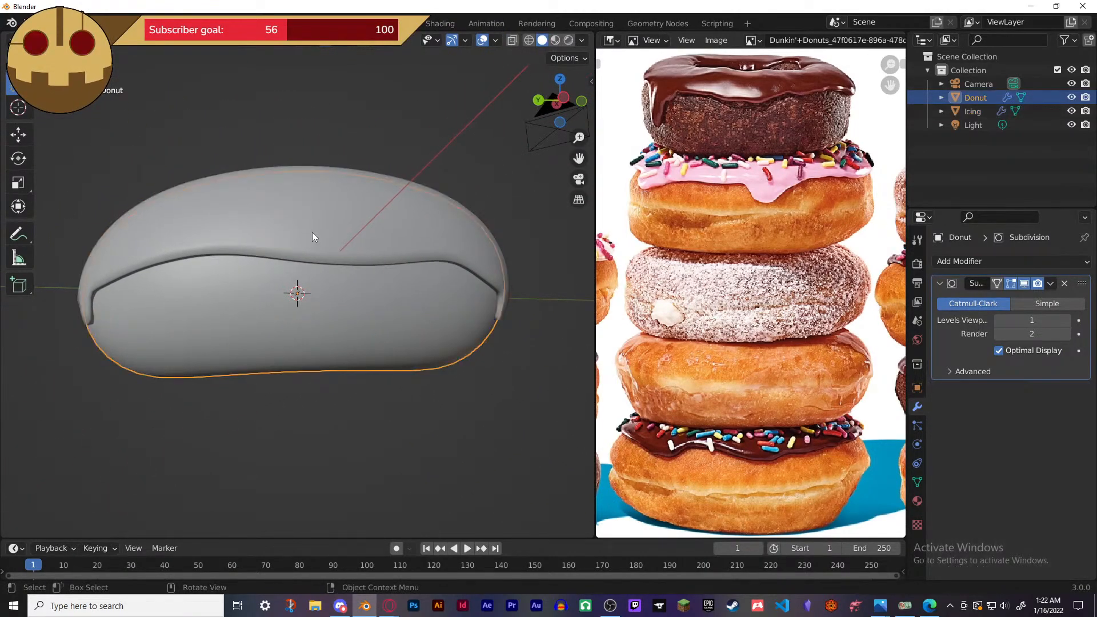
pyautogui.click(312, 232)
pyautogui.press('Tab')
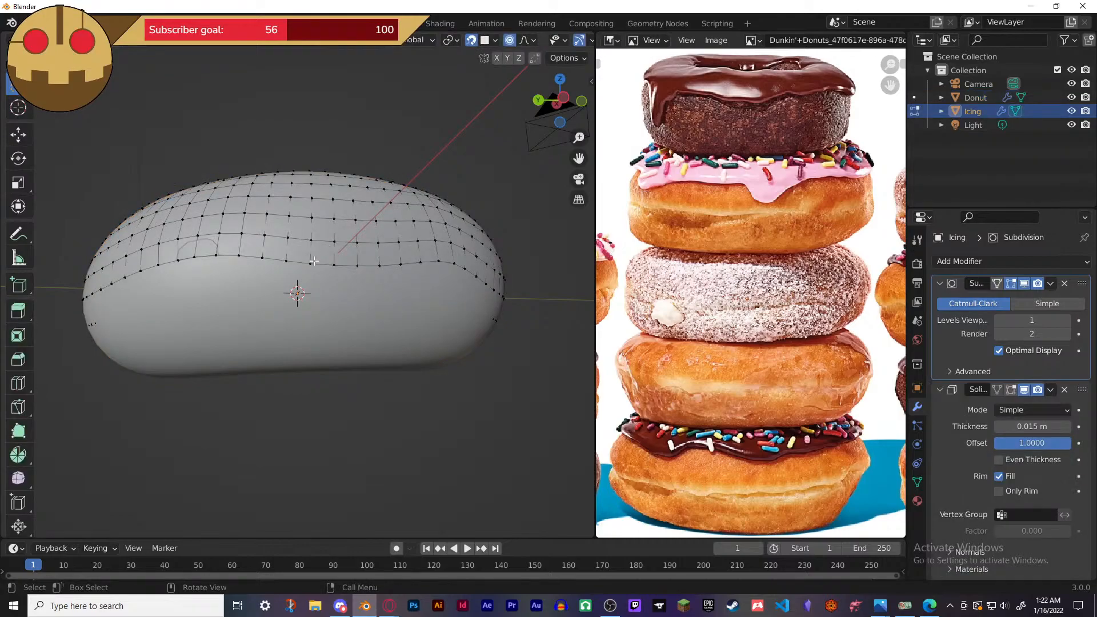
pyautogui.press('b')
pyautogui.moveTo(307, 260); pyautogui.dragTo(339, 272)
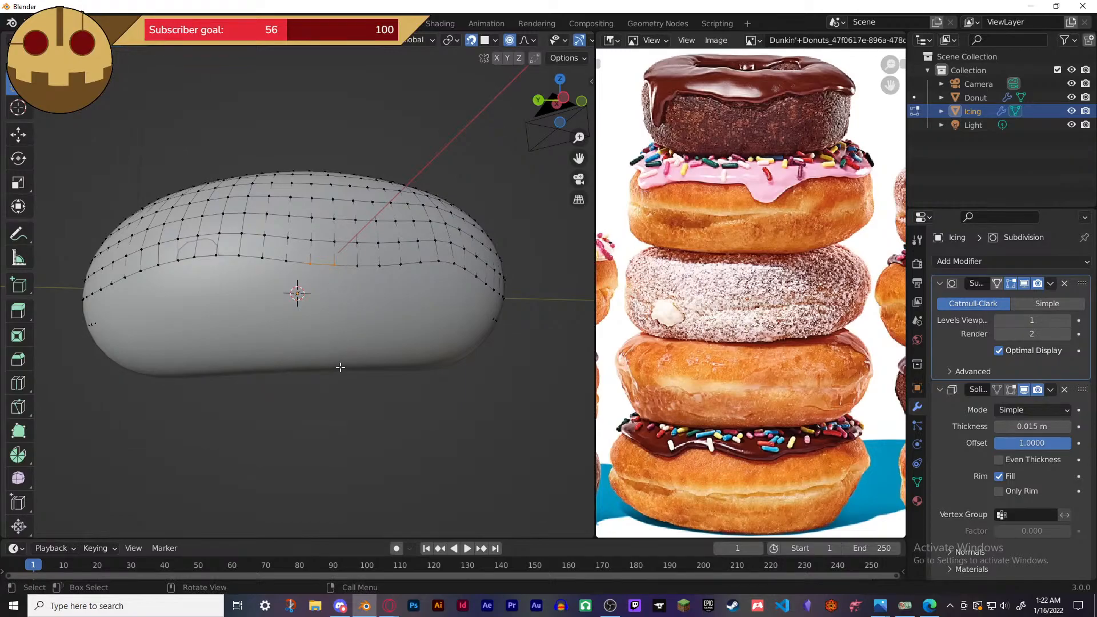
pyautogui.press('e')
pyautogui.rightClick(340, 392)
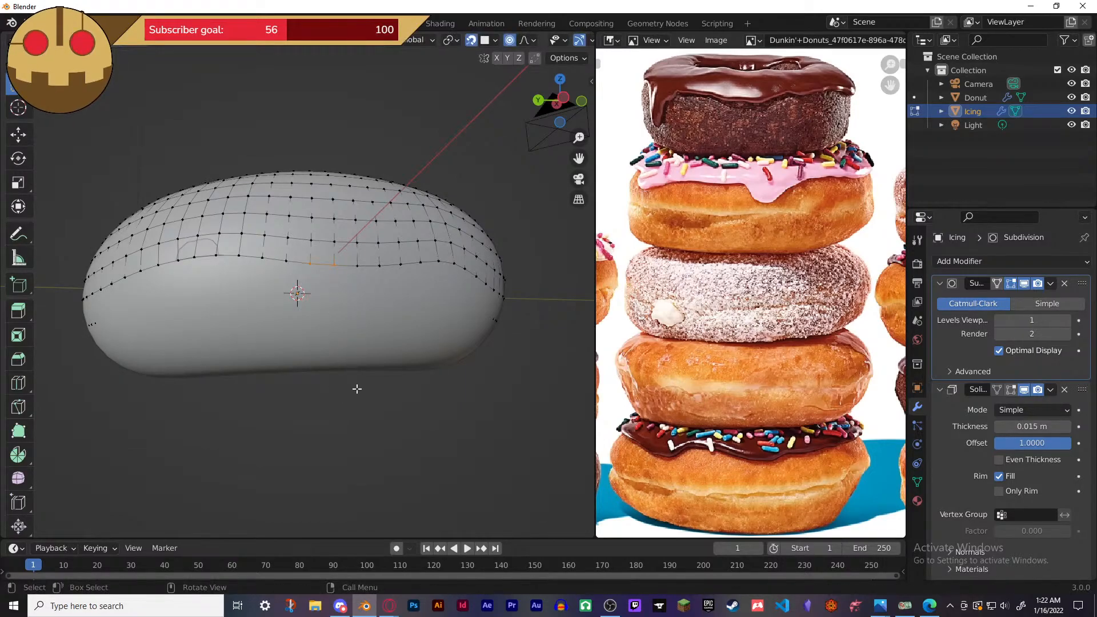
pyautogui.moveTo(369, 351); pyautogui.dragTo(360, 394, button='middle')
pyautogui.press('b')
pyautogui.moveTo(322, 363); pyautogui.dragTo(286, 376)
pyautogui.press('g')
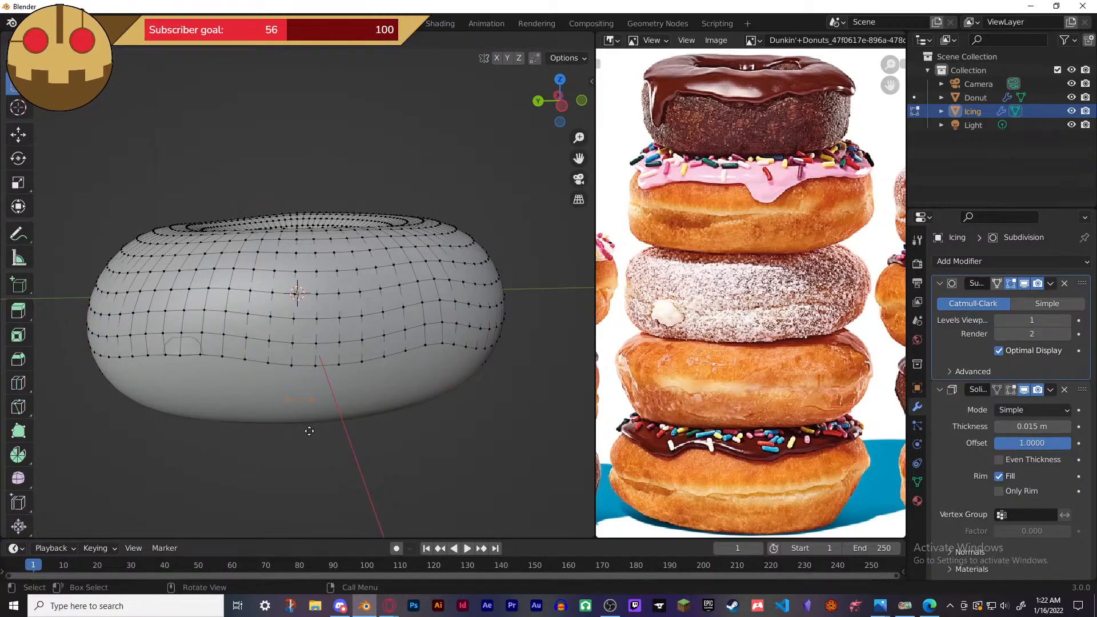
pyautogui.click(313, 440)
# - Reposition the -X side drip's two tip vertices with proportional editing and inspect the icing drips in Object Mode
pyautogui.moveTo(318, 444); pyautogui.dragTo(350, 384, button='middle')
pyautogui.press('g')
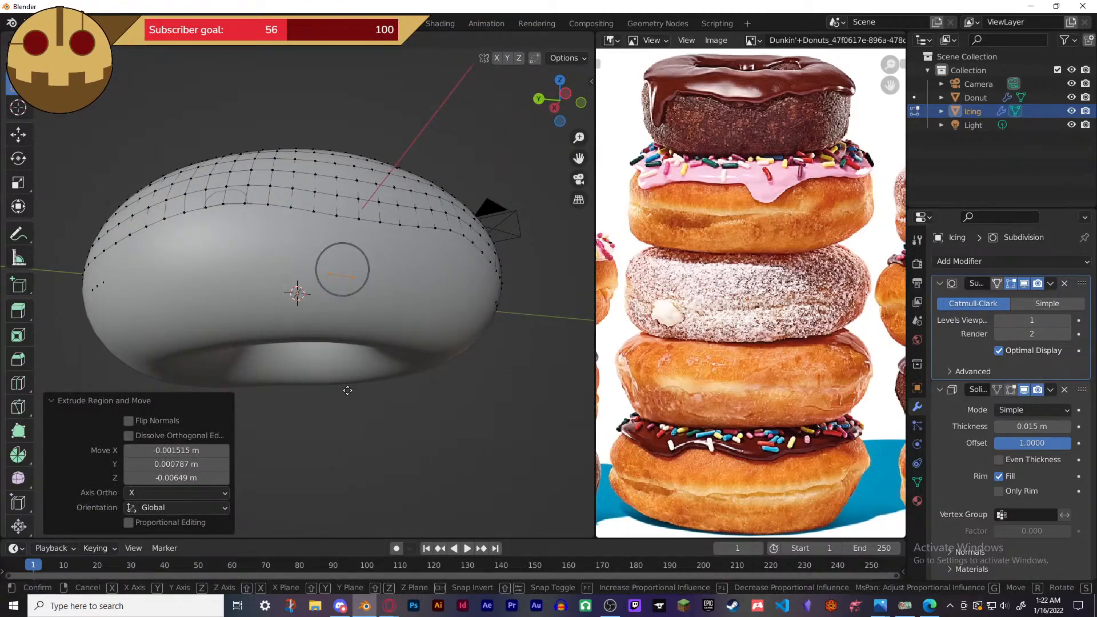
pyautogui.click(348, 395)
pyautogui.press('Tab')
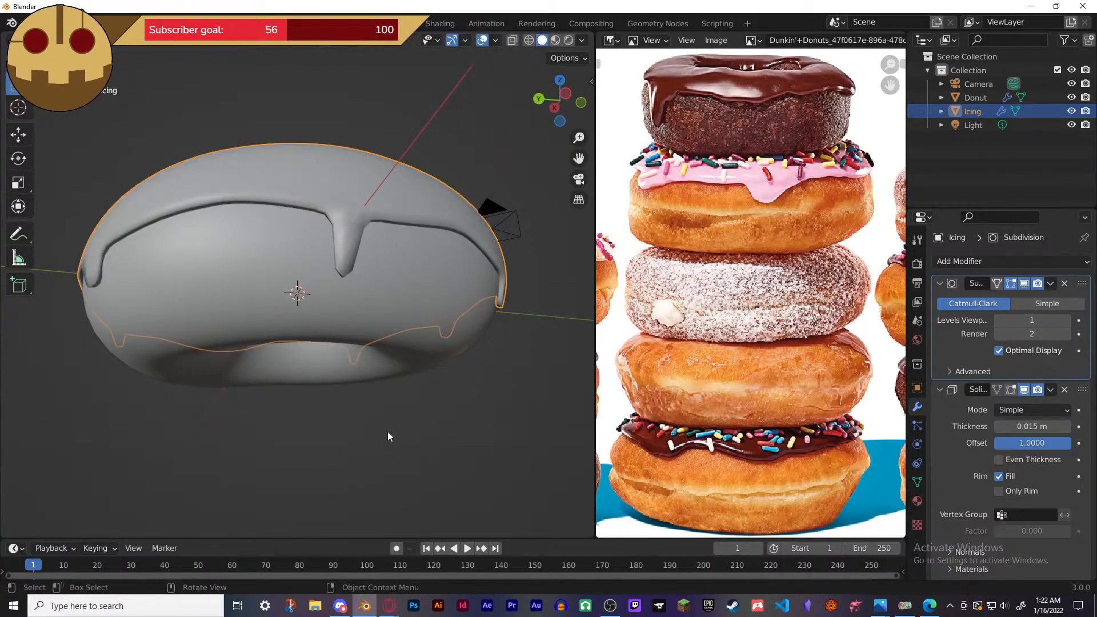
pyautogui.moveTo(392, 420); pyautogui.dragTo(394, 451, button='middle')
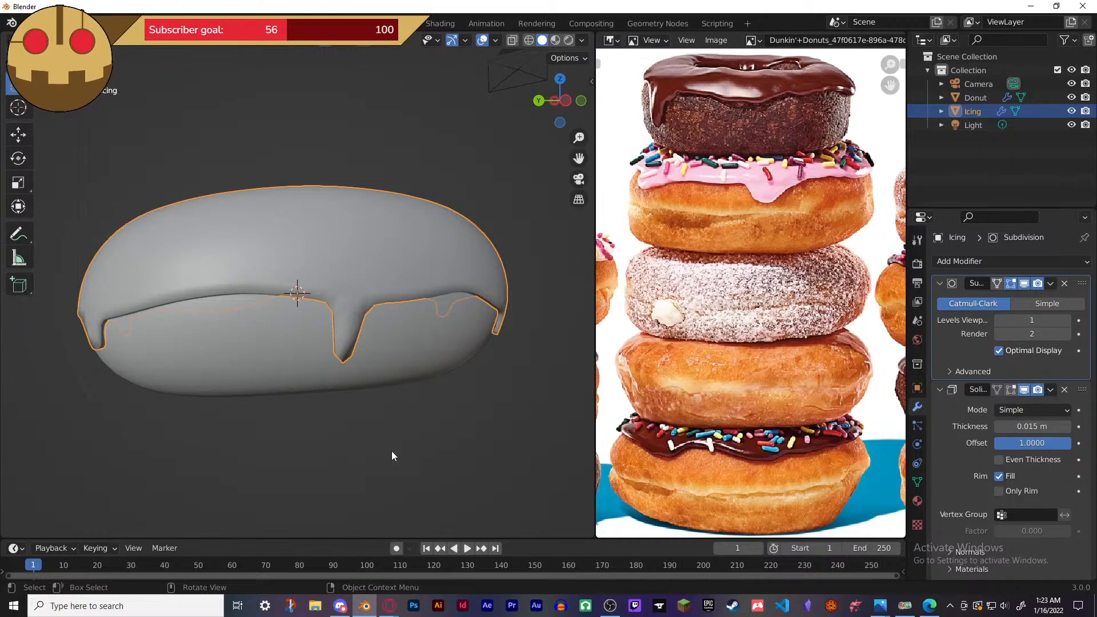
pyautogui.moveTo(392, 453); pyautogui.dragTo(55, 420, button='middle')
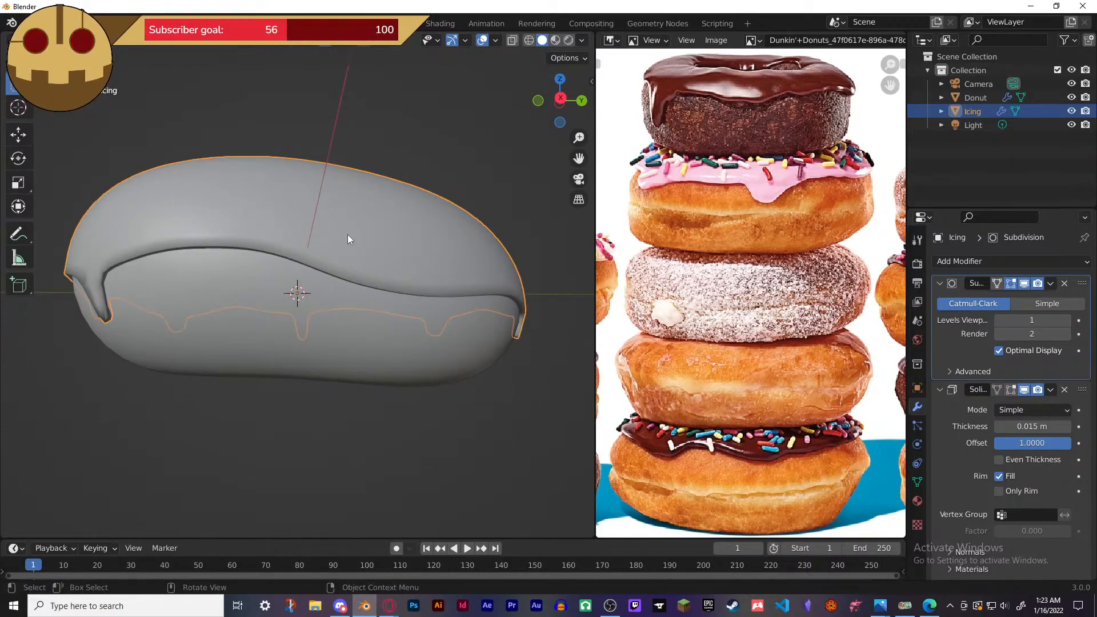
# - Extrude three adjacent lower-edge icing vertices on the +X side down about 0.0034 m and inspect the drip in Object Mode
pyautogui.moveTo(370, 257); pyautogui.dragTo(355, 261, button='middle')
pyautogui.press('Tab')
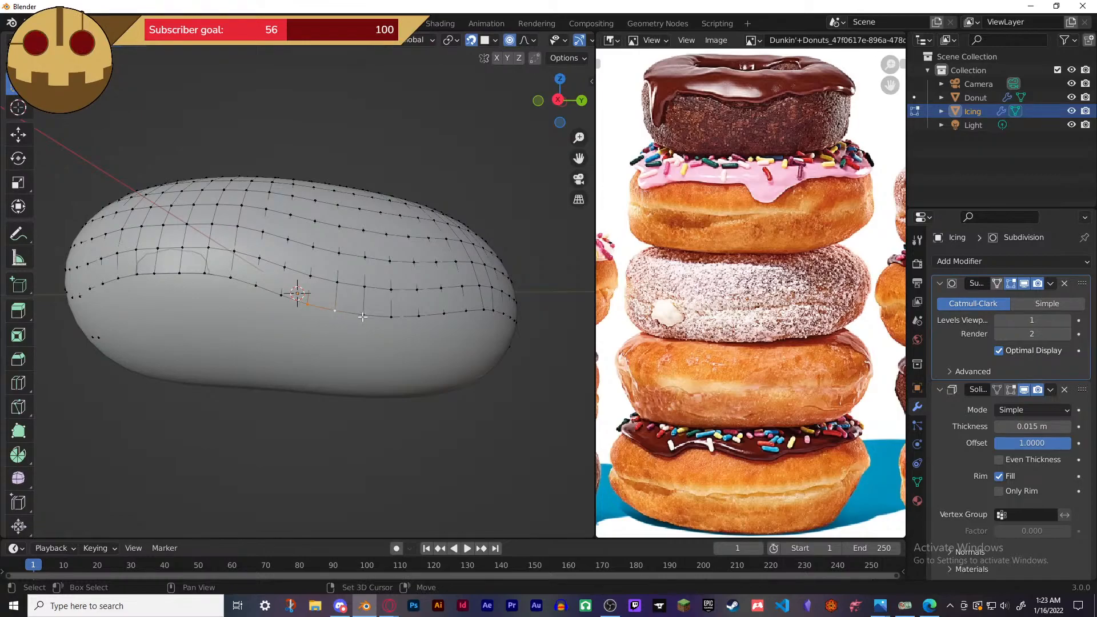
pyautogui.press('g')
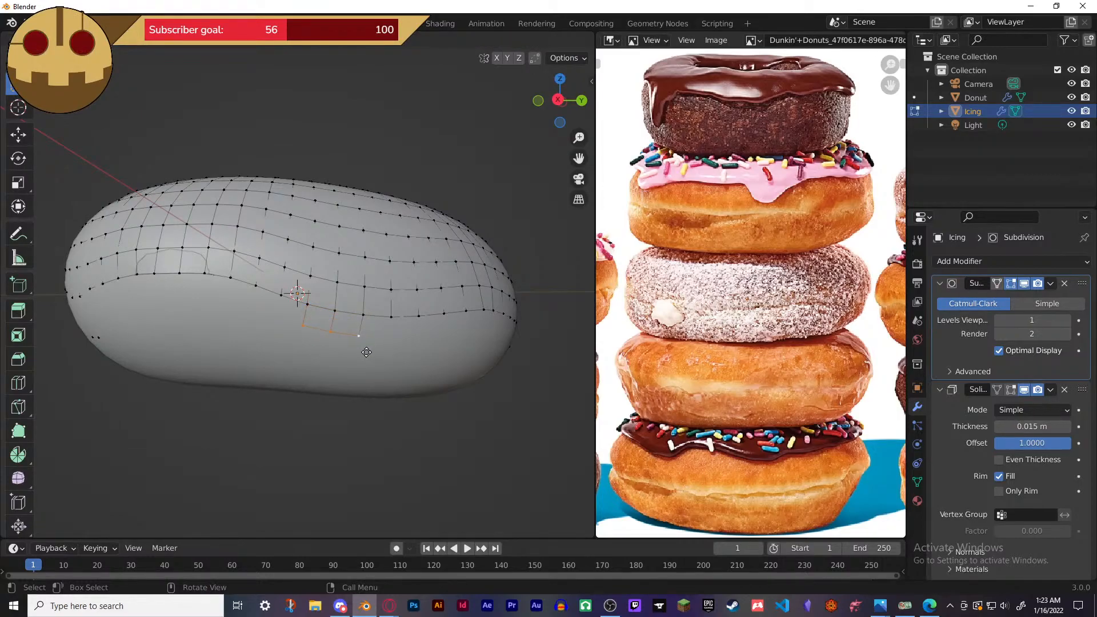
pyautogui.click(367, 354)
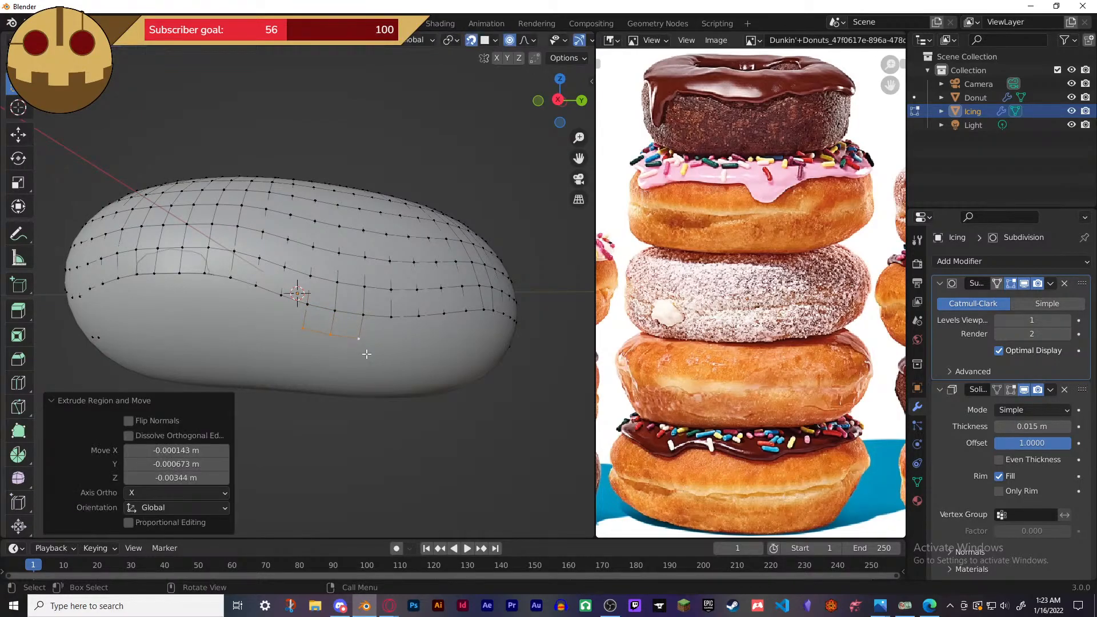
pyautogui.press('Tab')
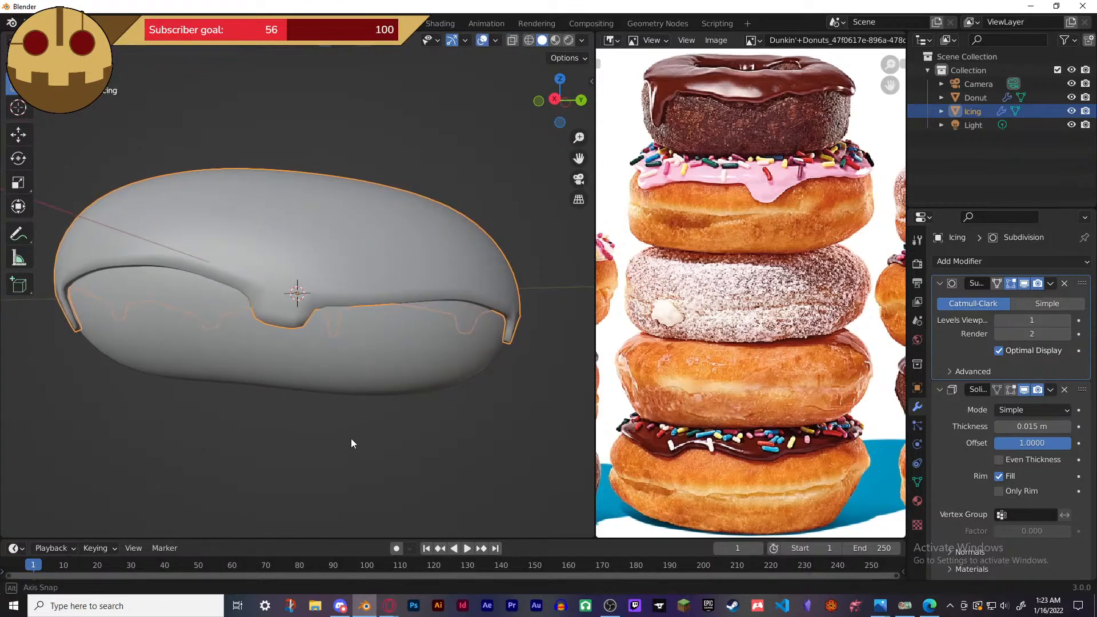
# - Scale the +X side drip's three tip vertices to about 0.817 with proportional editing and inspect the drip in Object Mode
pyautogui.press('Tab')
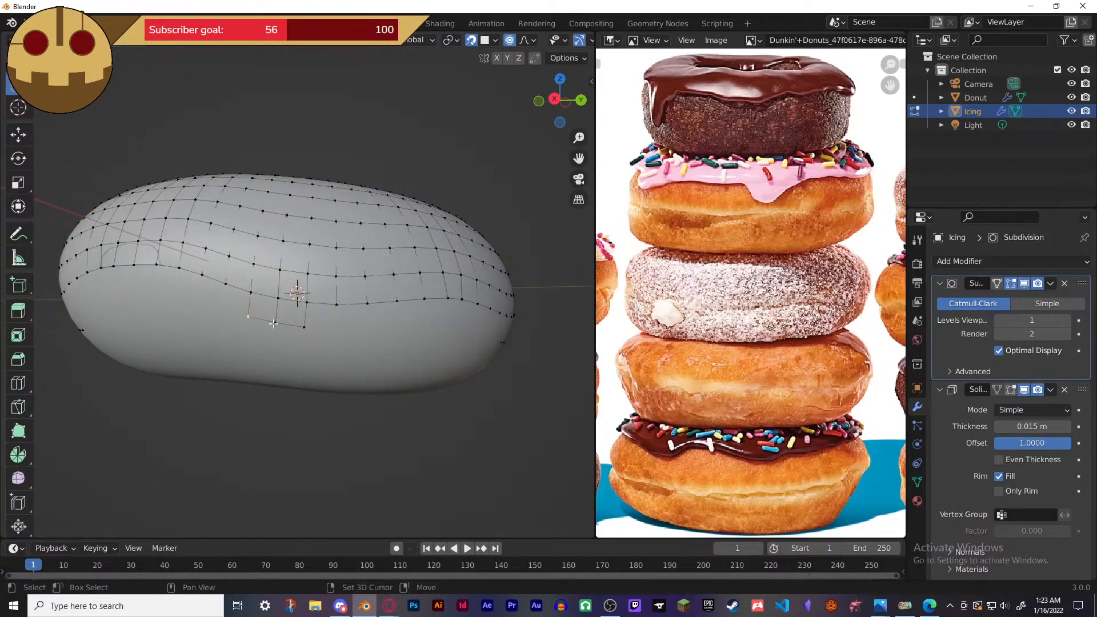
pyautogui.press('g')
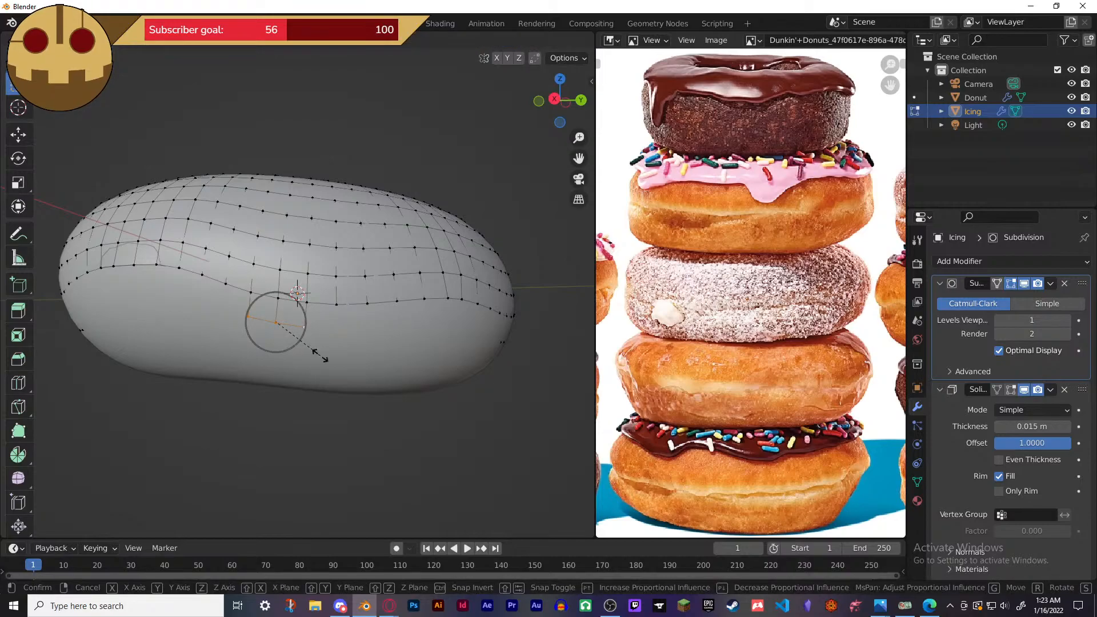
pyautogui.click(312, 350)
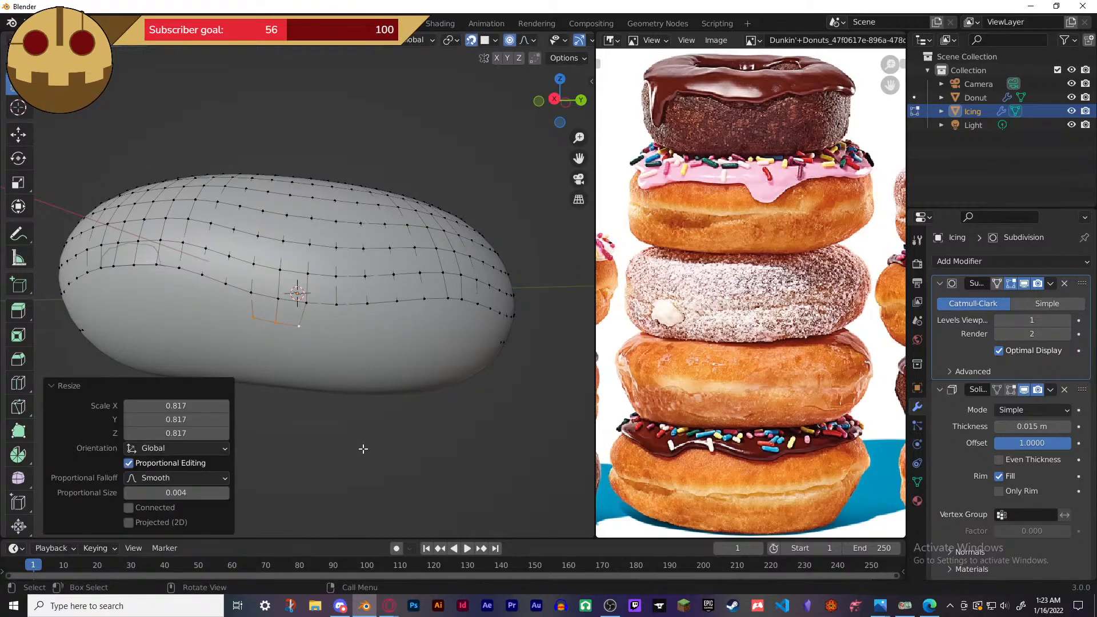
pyautogui.press('Tab')
pyautogui.moveTo(368, 455); pyautogui.dragTo(420, 452, button='middle')
# - Select the Donut mesh's horizontal edge loop around its middle and Shrink/Fatten it by about -0.0461 m with proportional editing
pyautogui.click(220, 309)
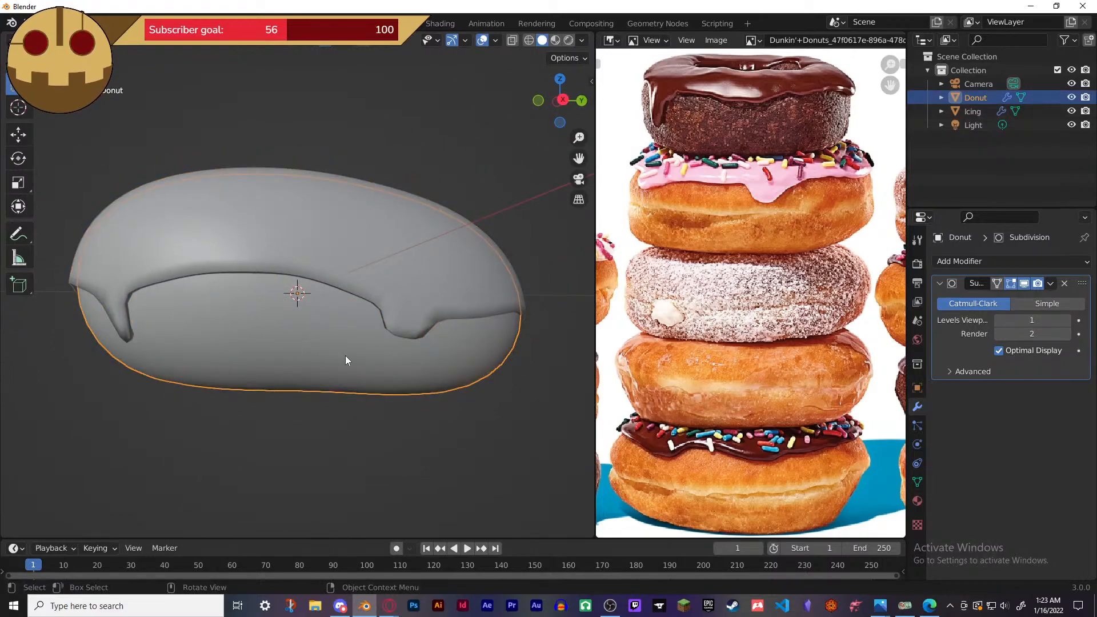
pyautogui.moveTo(349, 358); pyautogui.dragTo(355, 366, button='middle')
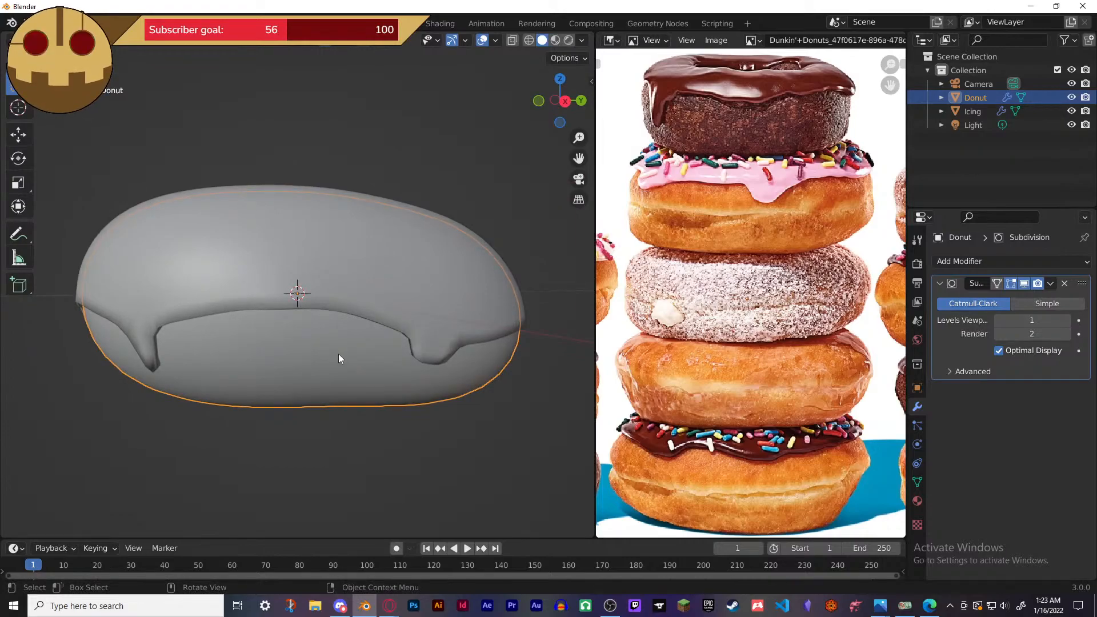
pyautogui.press('Tab')
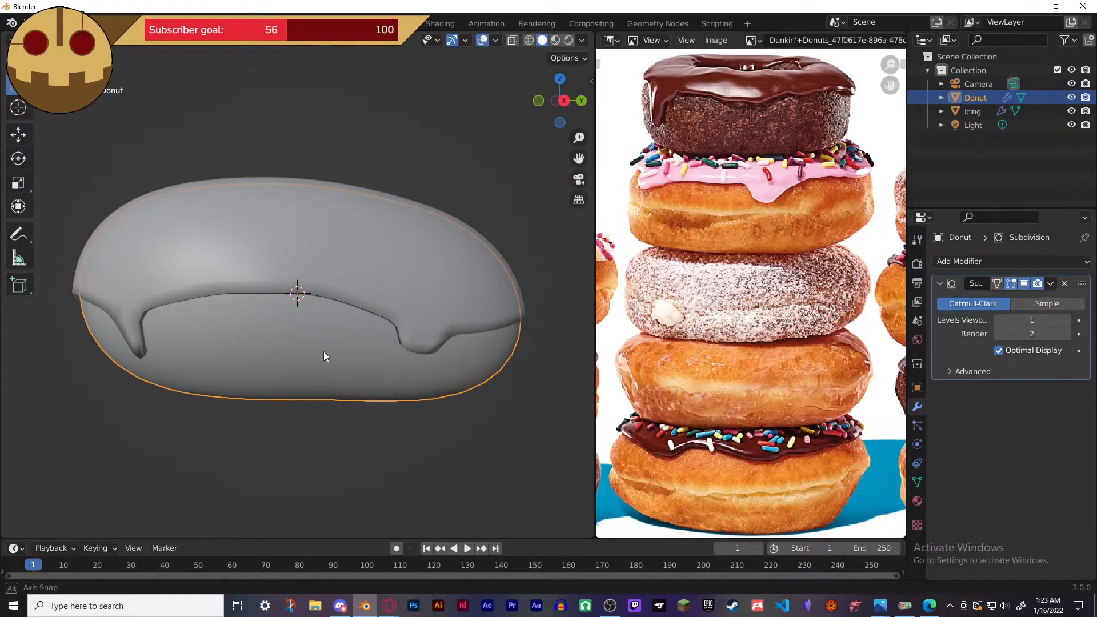
pyautogui.moveTo(298, 324); pyautogui.dragTo(263, 330, button='middle')
pyautogui.keyDown('alt'); pyautogui.click(268, 323); pyautogui.keyUp('alt')
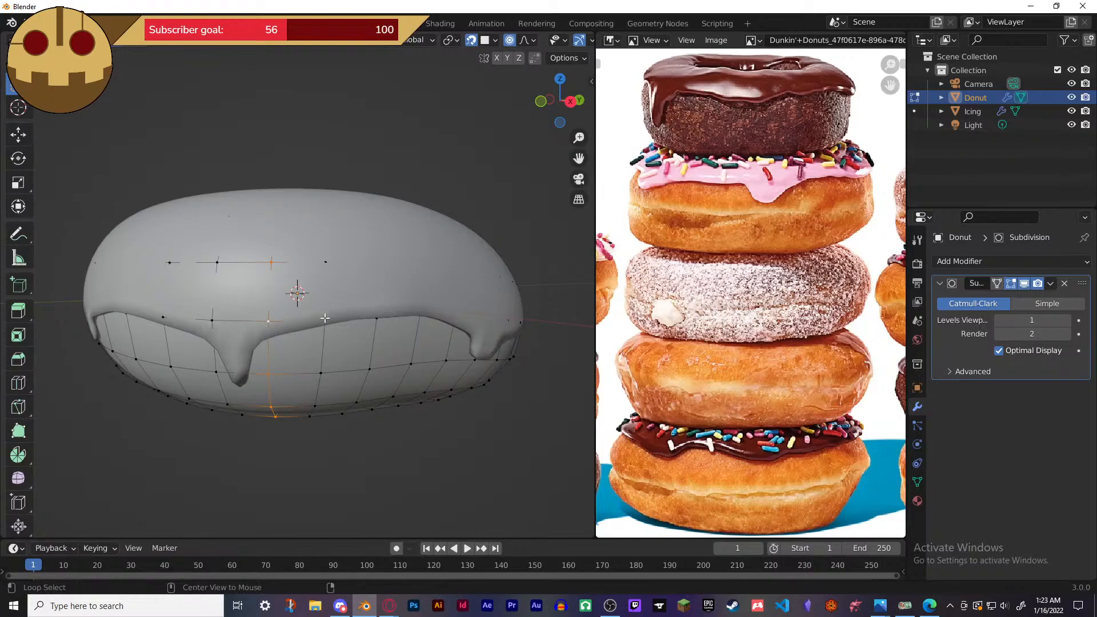
pyautogui.moveTo(304, 327); pyautogui.dragTo(330, 346, button='middle')
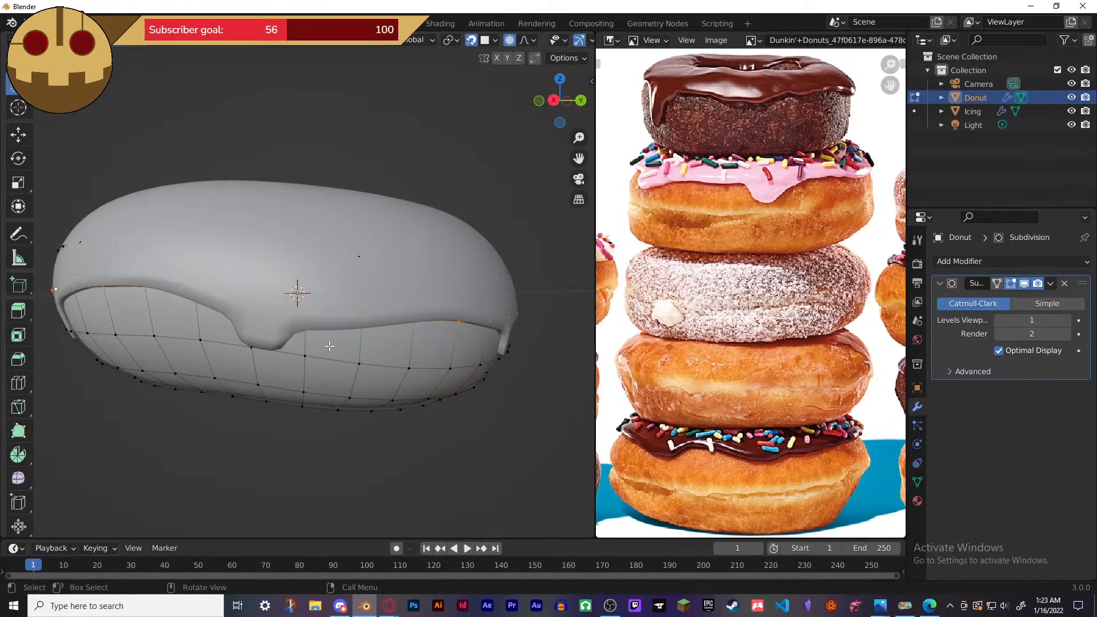
pyautogui.scroll(-3, 329, 345)
pyautogui.press('g')
pyautogui.press('z')
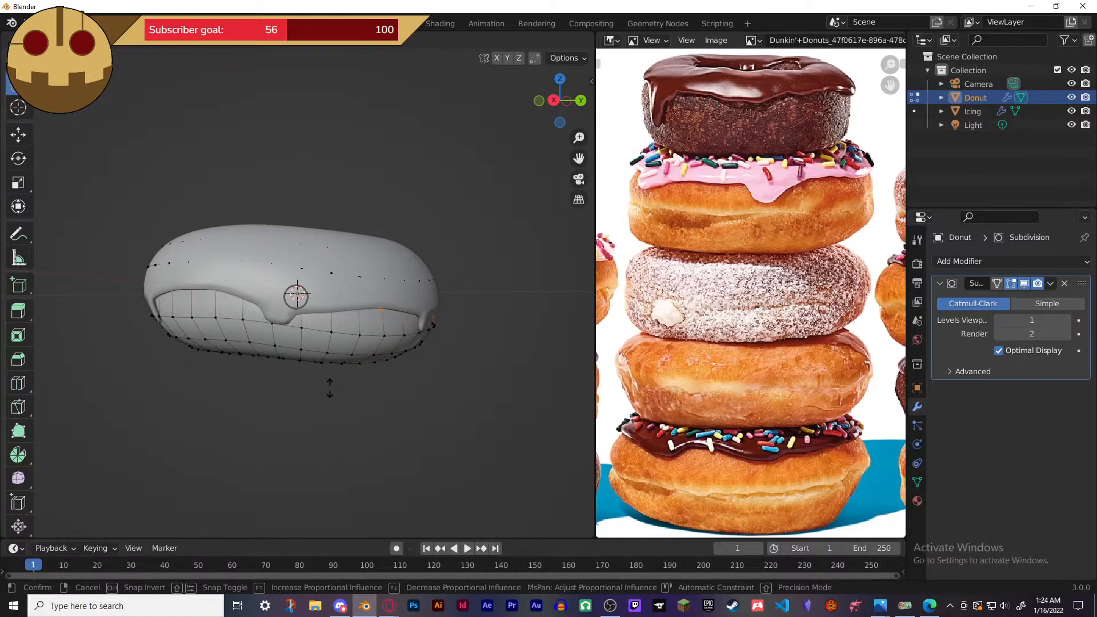
pyautogui.click(331, 406)
pyautogui.moveTo(343, 387); pyautogui.dragTo(368, 392, button='middle')
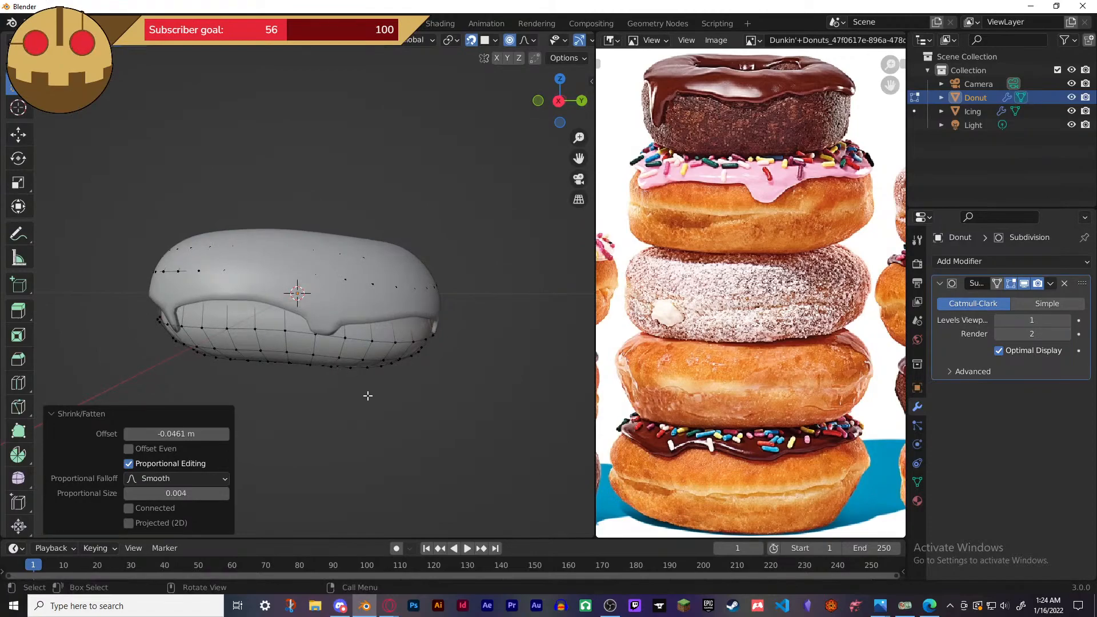
# - Return the Donut to Object Mode and add a Shrinkwrap modifier to the Icing object
pyautogui.click(367, 394)
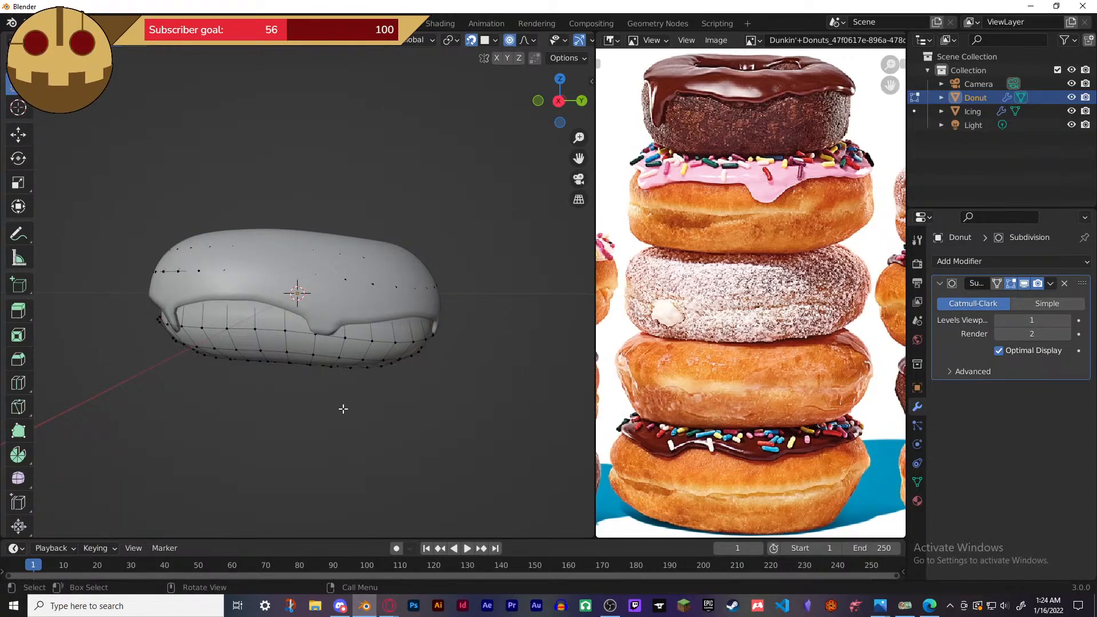
pyautogui.press('Tab')
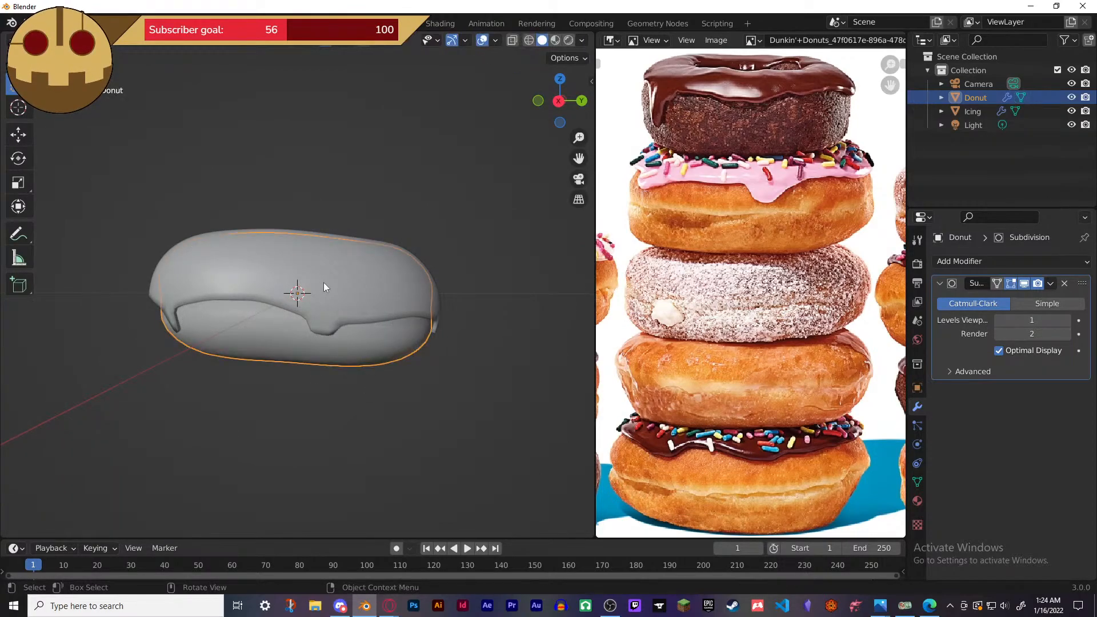
pyautogui.click(324, 284)
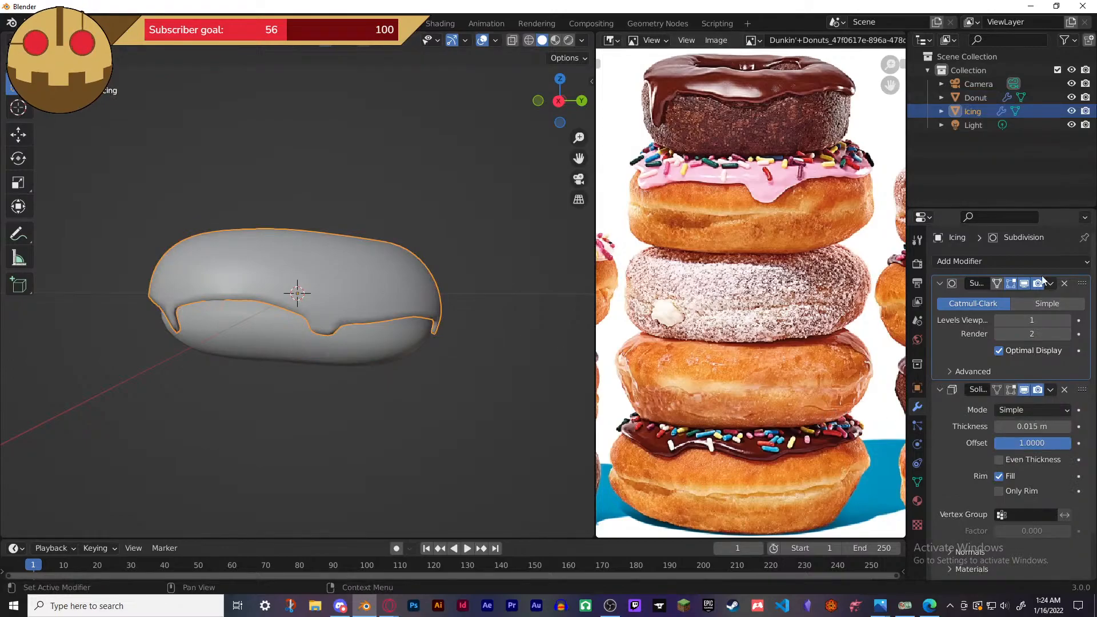
pyautogui.click(991, 261)
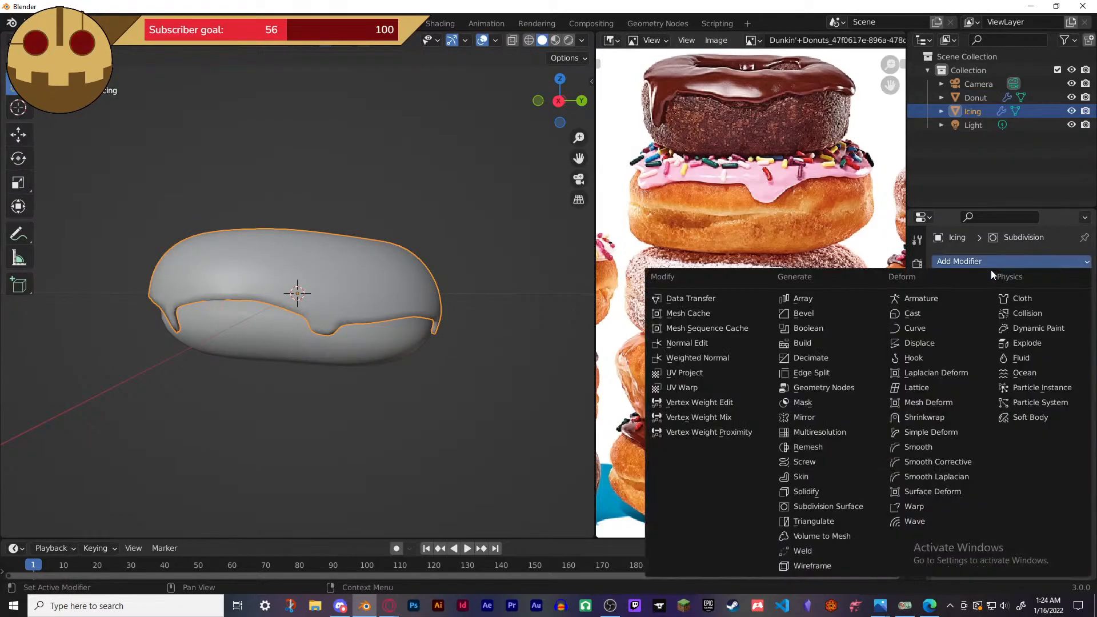
pyautogui.click(945, 415)
pyautogui.scroll(-8, 962, 422)
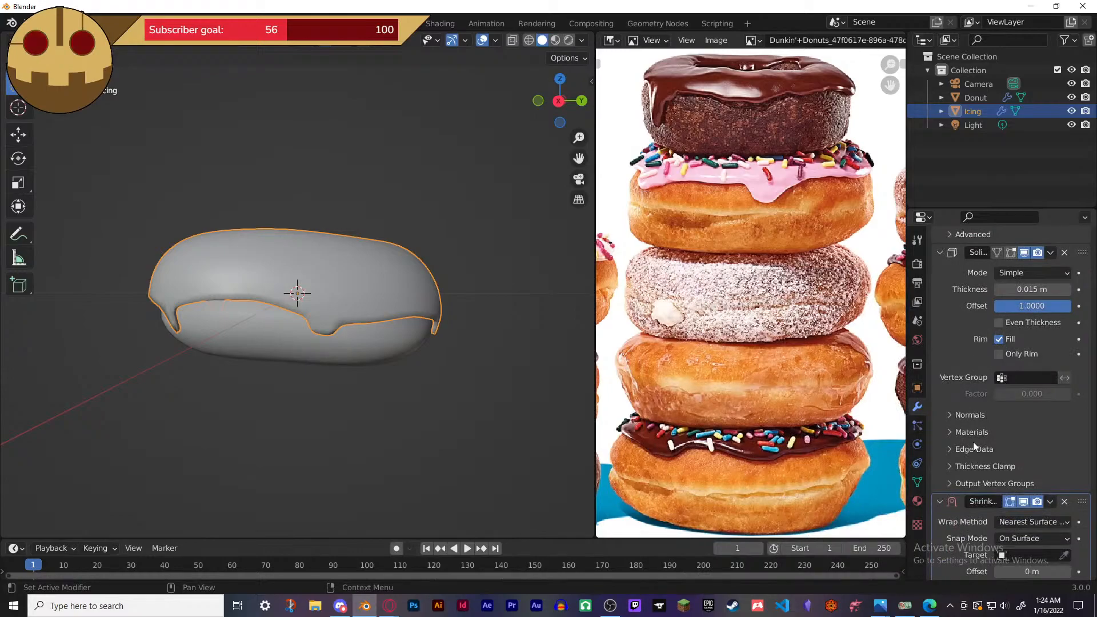
# - Move the Icing's Shrinkwrap modifier to the top of the modifier stack and set its target to Donut
pyautogui.moveTo(1081, 501); pyautogui.dragTo(1078, 229)
pyautogui.scroll(3, 1006, 320)
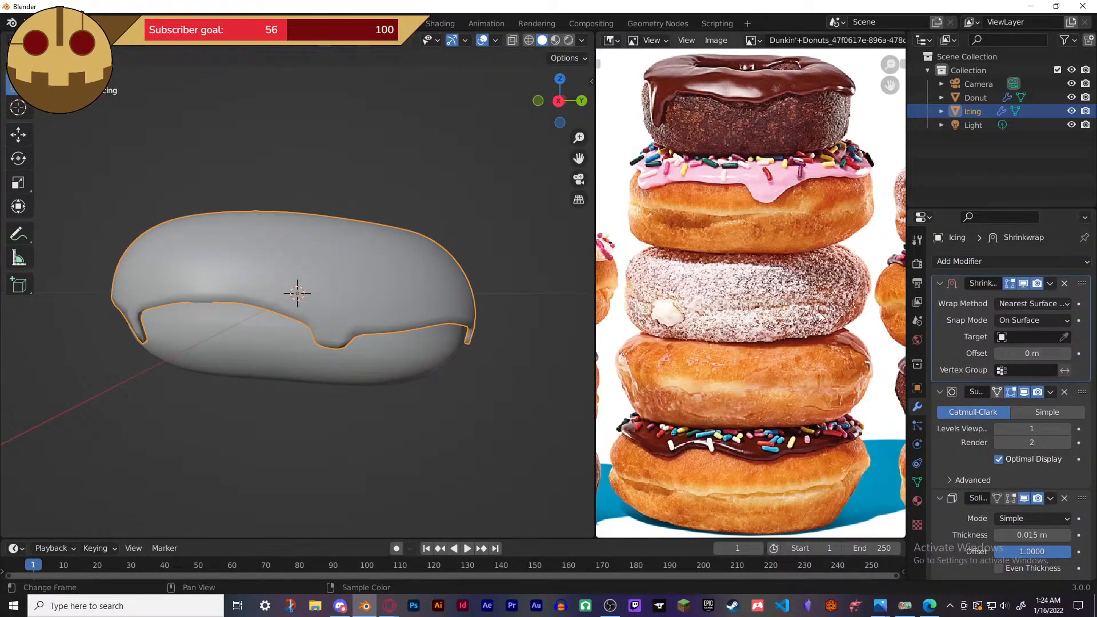
pyautogui.click(1064, 336)
pyautogui.click(405, 353)
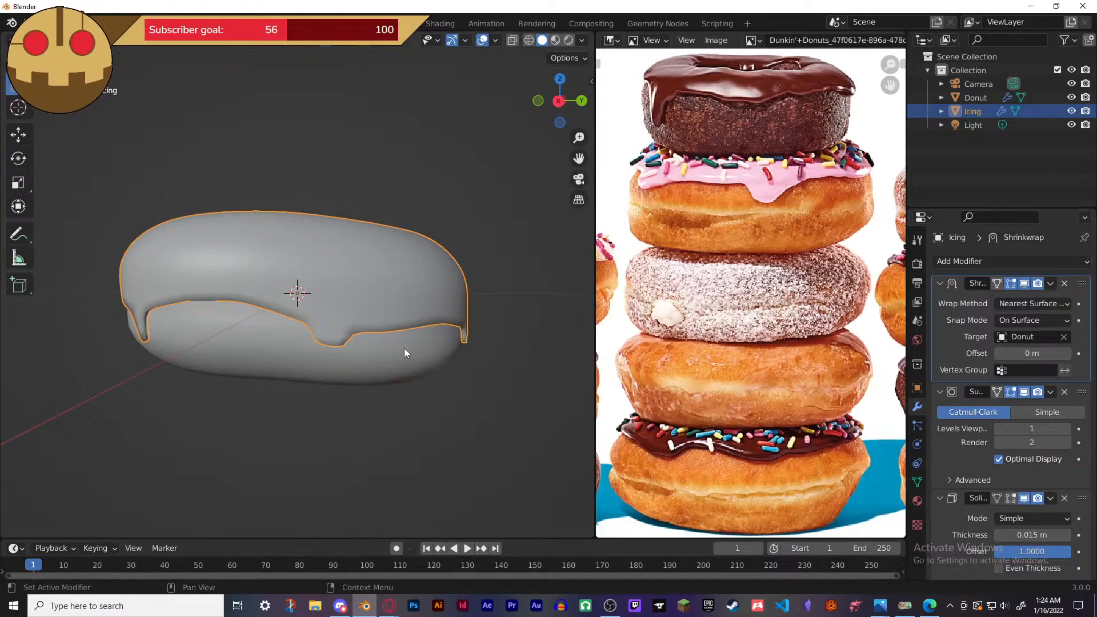
pyautogui.moveTo(417, 352); pyautogui.dragTo(585, 382, button='middle')
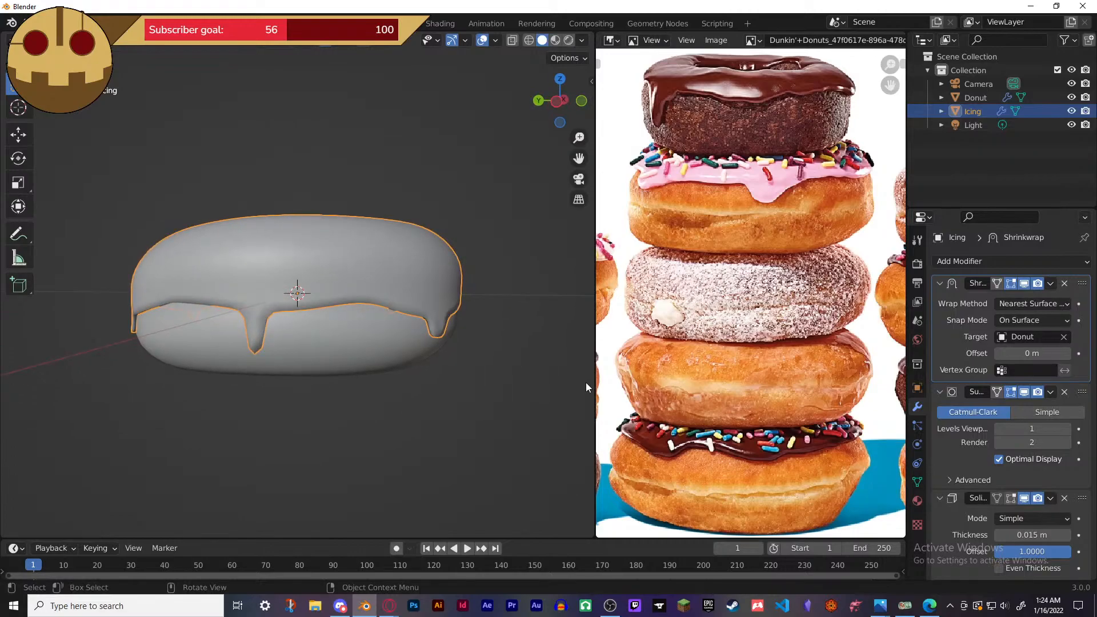
# - Hide the Icing object and open the Donut mesh in Edit Mode
pyautogui.click(315, 339)
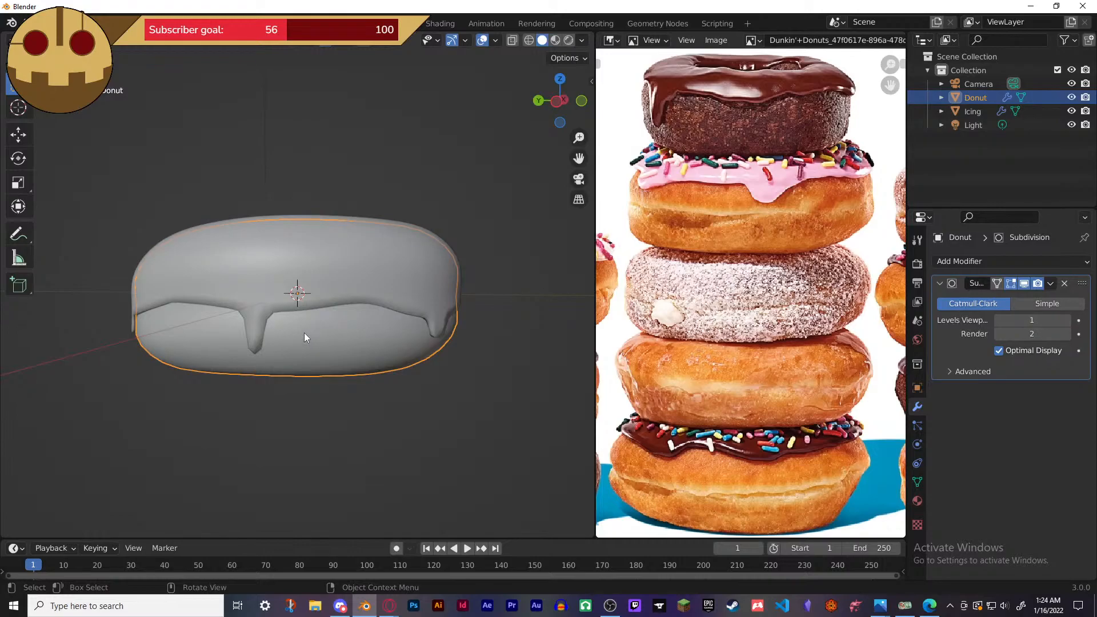
pyautogui.press('Tab')
pyautogui.moveTo(197, 303); pyautogui.dragTo(332, 282, button='middle')
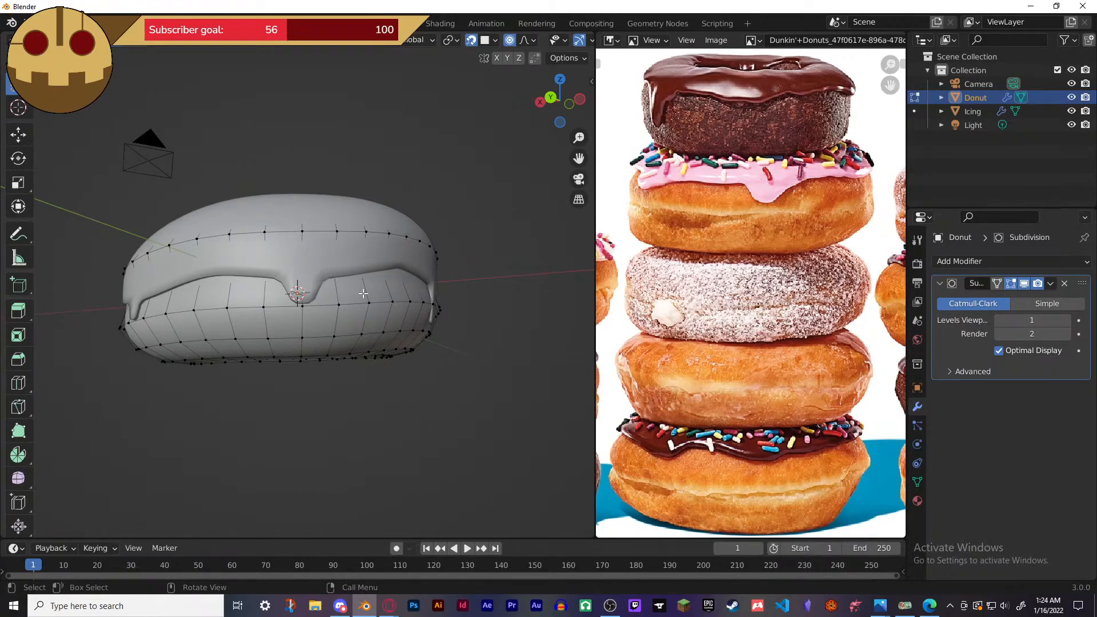
pyautogui.press('Tab')
pyautogui.click(974, 110)
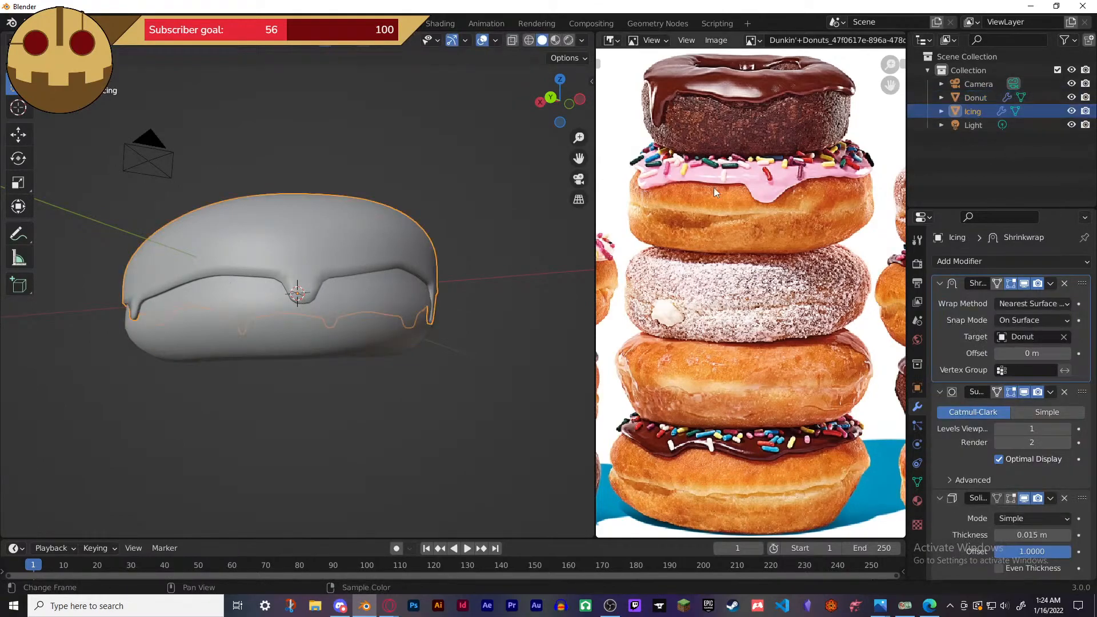
pyautogui.press('h')
pyautogui.click(365, 284)
pyautogui.press('Tab')
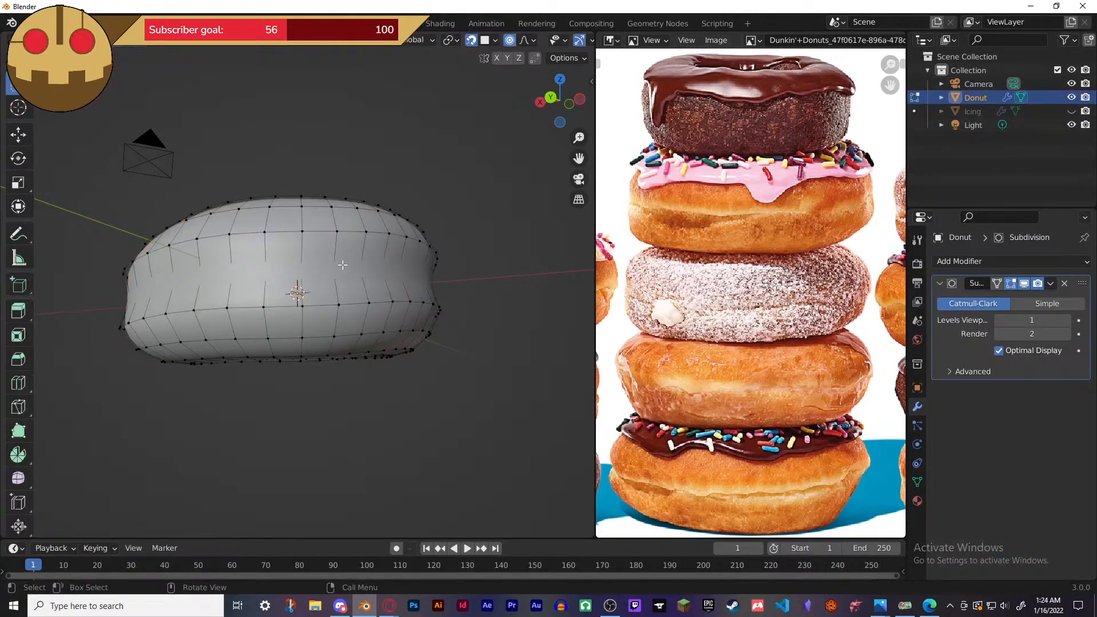
# - Shrink/Fatten the Donut's selected horizontal middle edge loop by about 0.0003 m with proportional editing
pyautogui.moveTo(274, 274); pyautogui.dragTo(294, 291, button='middle')
pyautogui.scroll(5, 294, 292)
pyautogui.scroll(4, 344, 327)
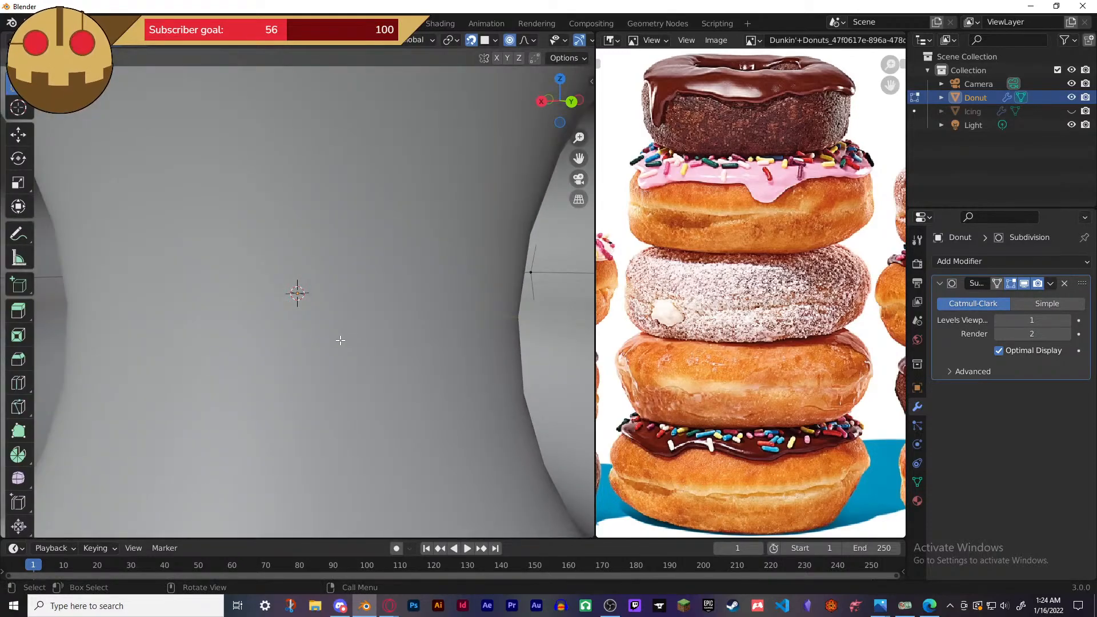
pyautogui.scroll(5, 365, 315)
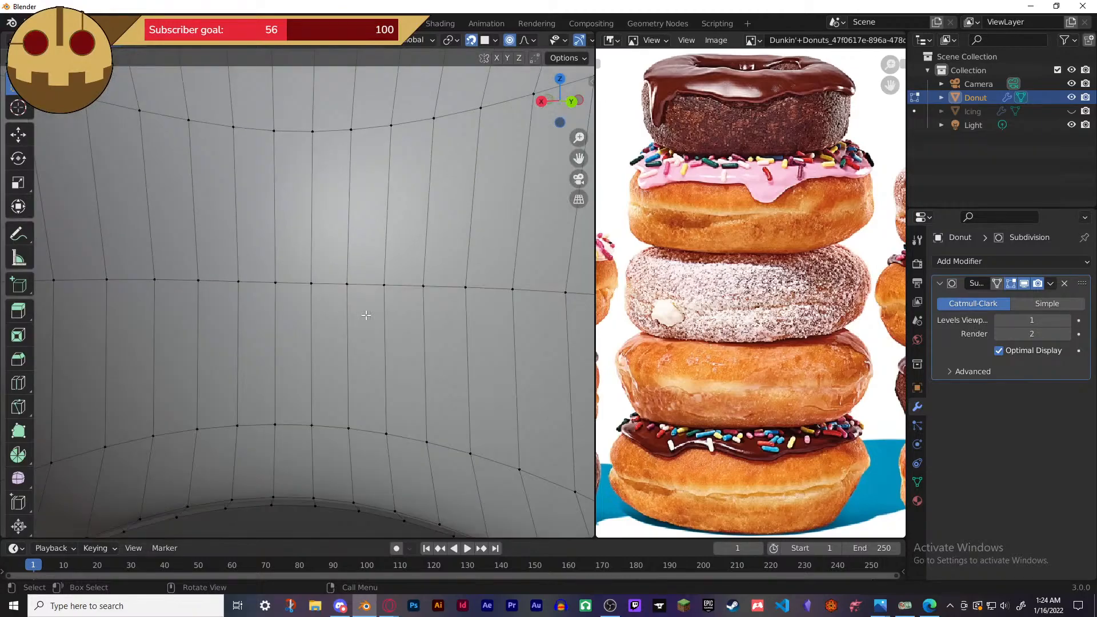
pyautogui.scroll(-2, 371, 319)
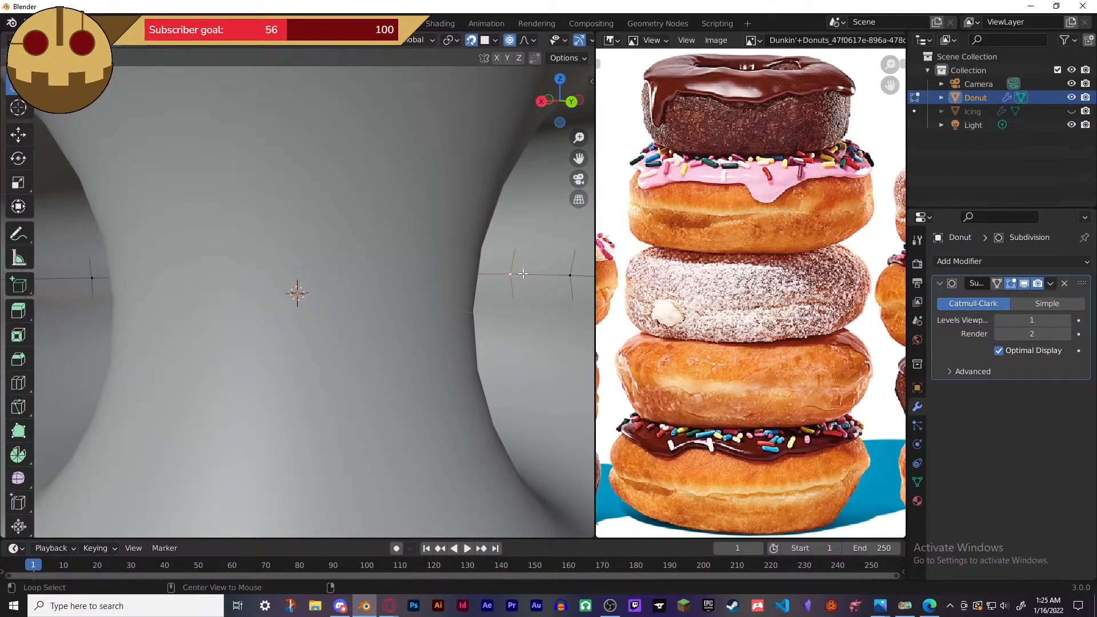
pyautogui.scroll(-5, 524, 277)
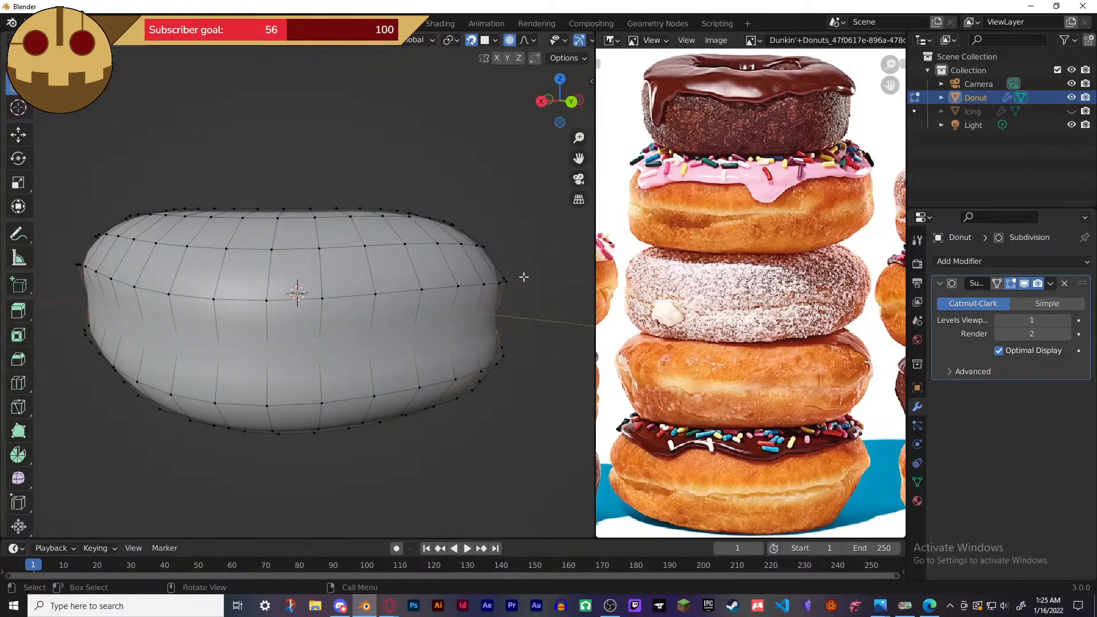
pyautogui.press('g')
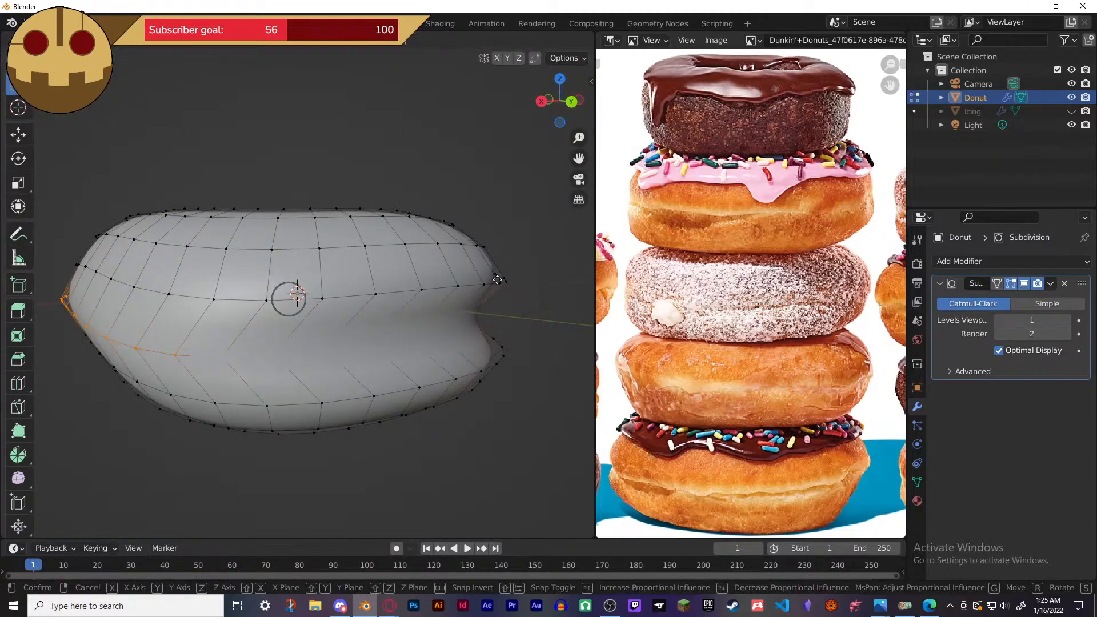
pyautogui.rightClick(524, 277)
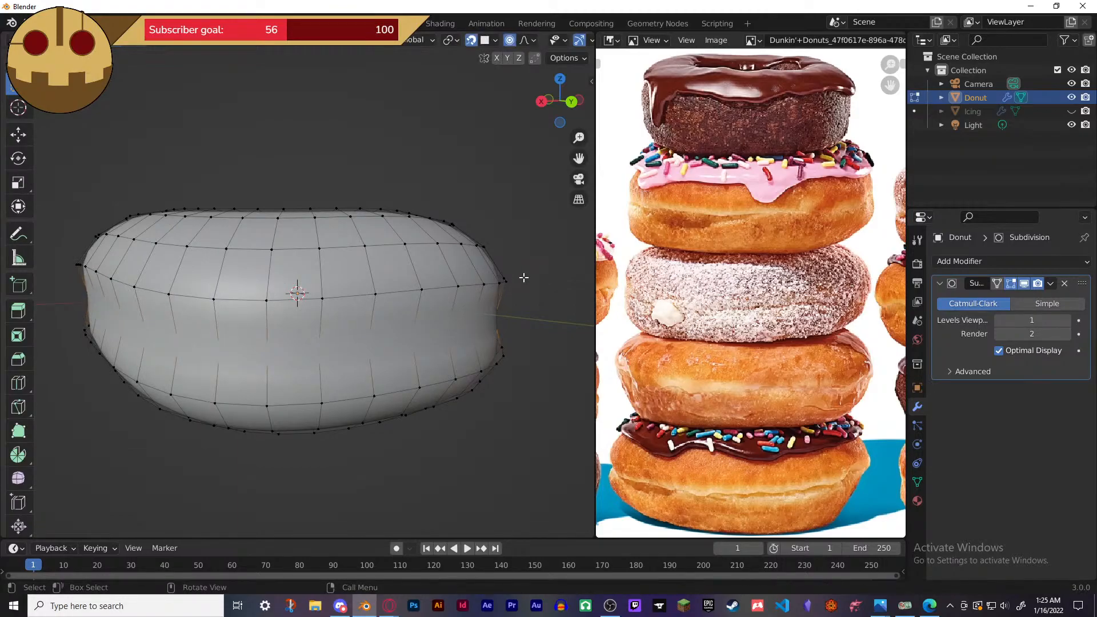
pyautogui.hotkey('alt', 's')
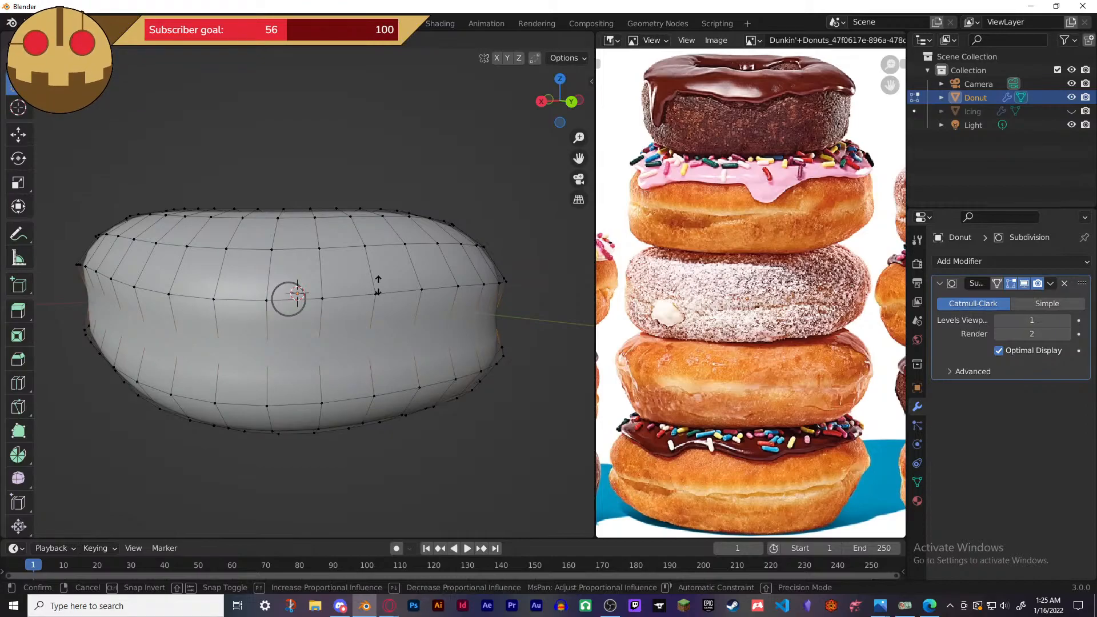
pyautogui.click(387, 280)
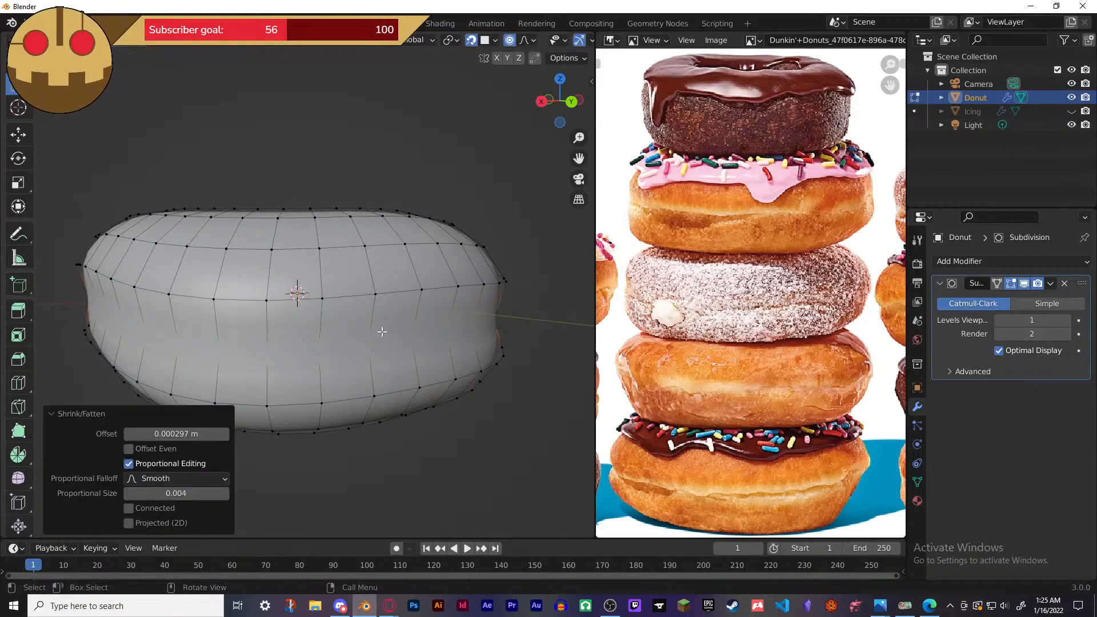
# - Unhide the Icing object and return to Object Mode
pyautogui.click(403, 435)
pyautogui.click(967, 110)
pyautogui.hotkey('alt', 'h')
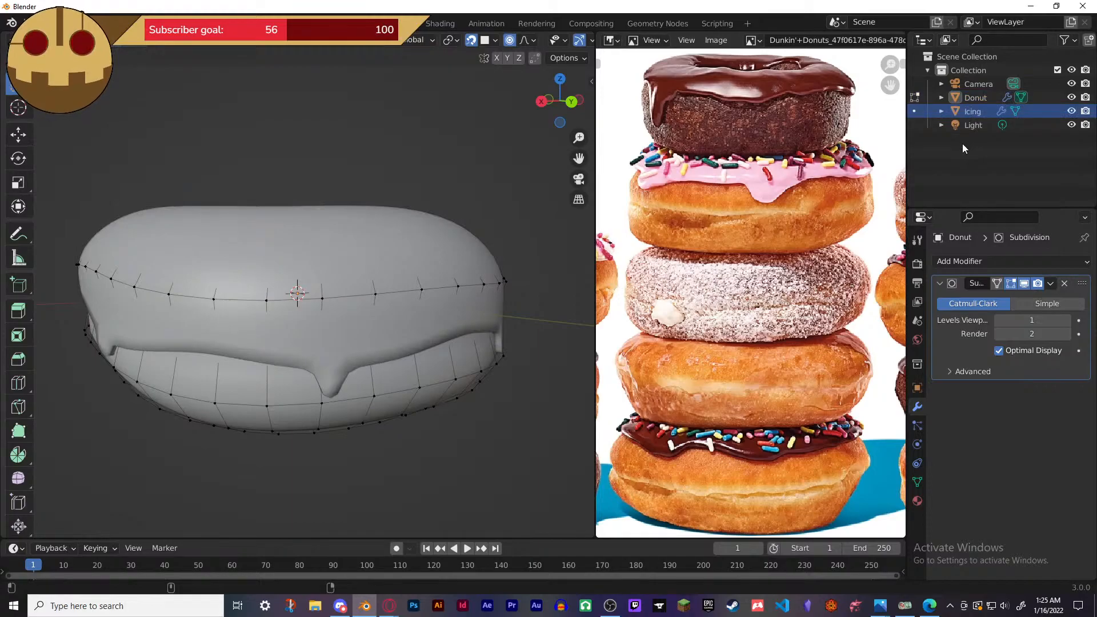
pyautogui.click(972, 112)
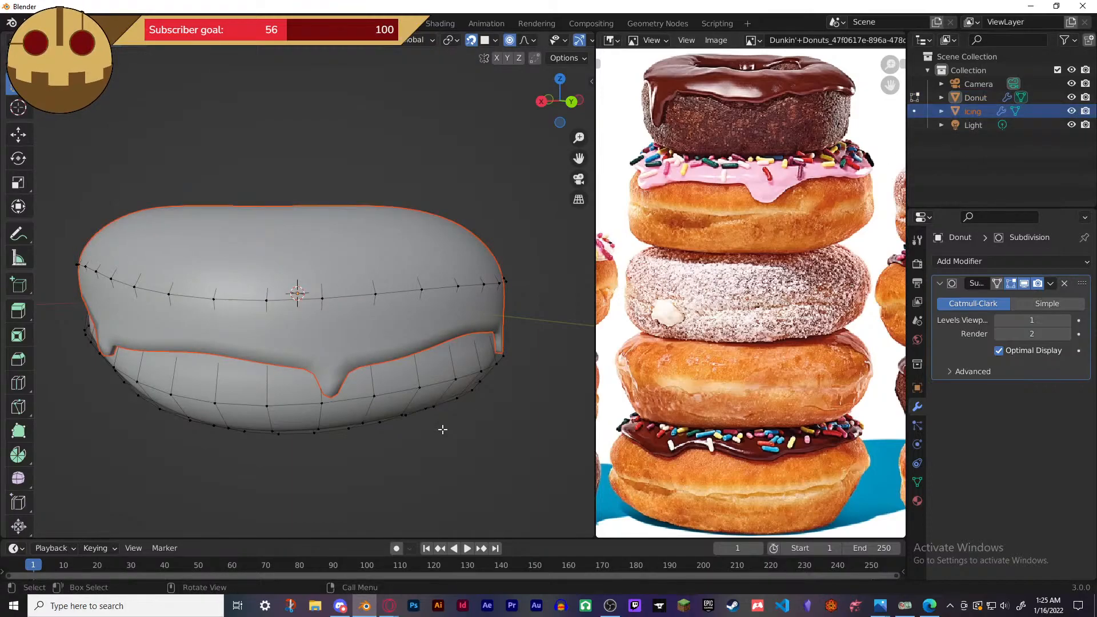
pyautogui.press('Tab')
# - Examine how the shrinkwrapped icing and its drips sit against the donut from all sides
pyautogui.moveTo(446, 432); pyautogui.dragTo(495, 329, button='middle')
pyautogui.scroll(-4, 495, 328)
pyautogui.moveTo(353, 350); pyautogui.dragTo(471, 364, button='middle')
pyautogui.click(471, 364)
pyautogui.moveTo(399, 372); pyautogui.dragTo(575, 291, button='middle')
pyautogui.moveTo(434, 339); pyautogui.dragTo(9, 409, button='middle')
pyautogui.moveTo(83, 380); pyautogui.dragTo(411, 400, button='middle')
pyautogui.moveTo(370, 371); pyautogui.dragTo(413, 375, button='middle')
pyautogui.click(301, 272)
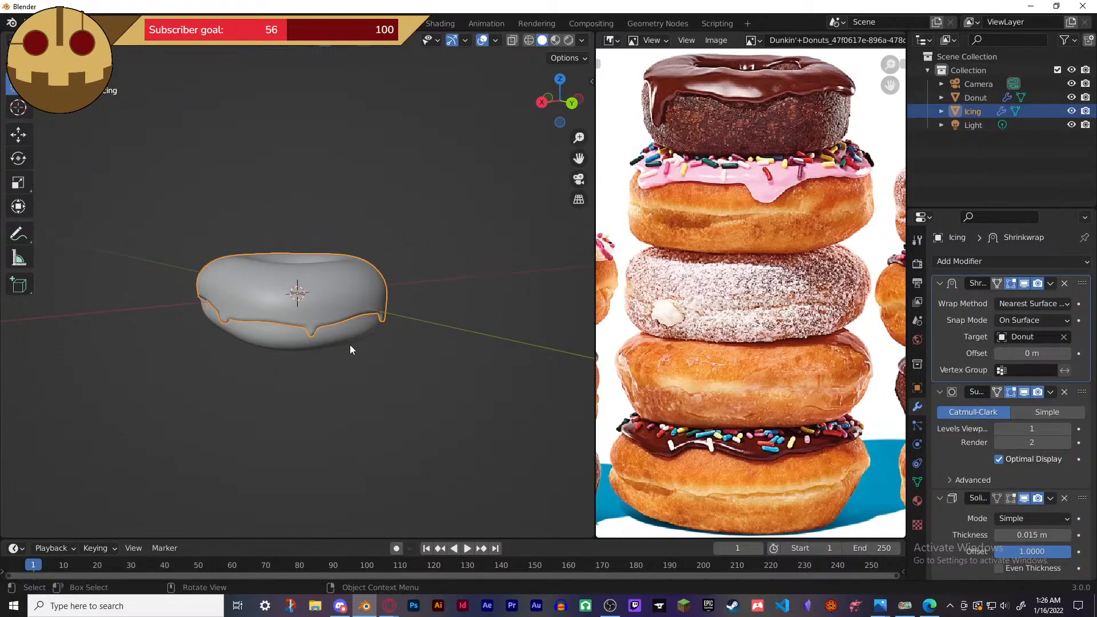
# - Start a new General file without saving the current scene and delete the default cube
pyautogui.click(26, 22)
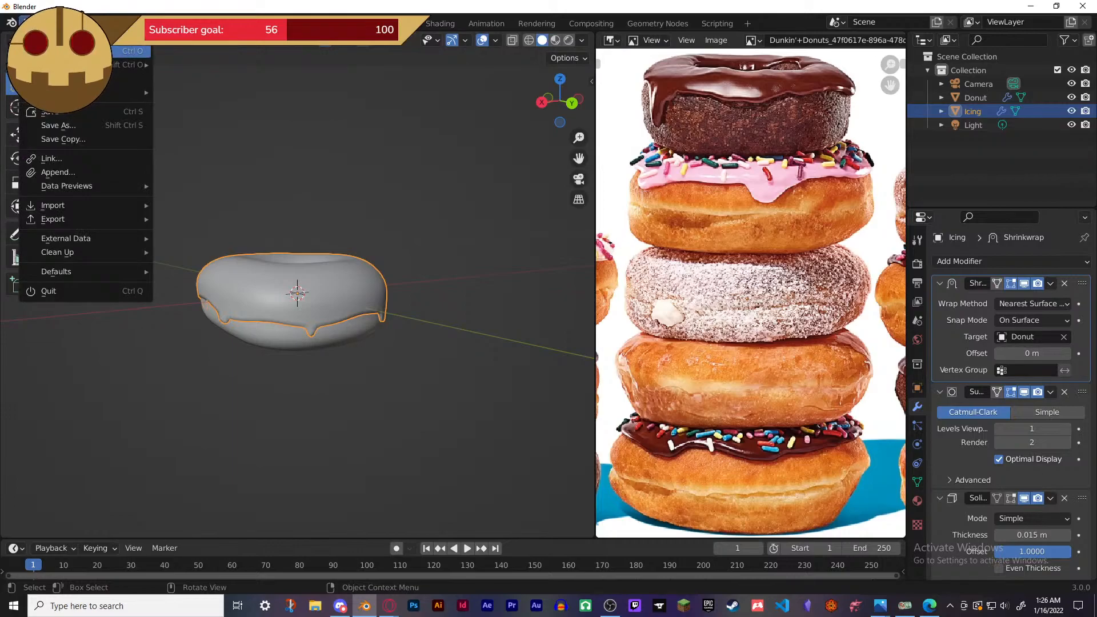
pyautogui.moveTo(128, 36)
pyautogui.click(190, 50)
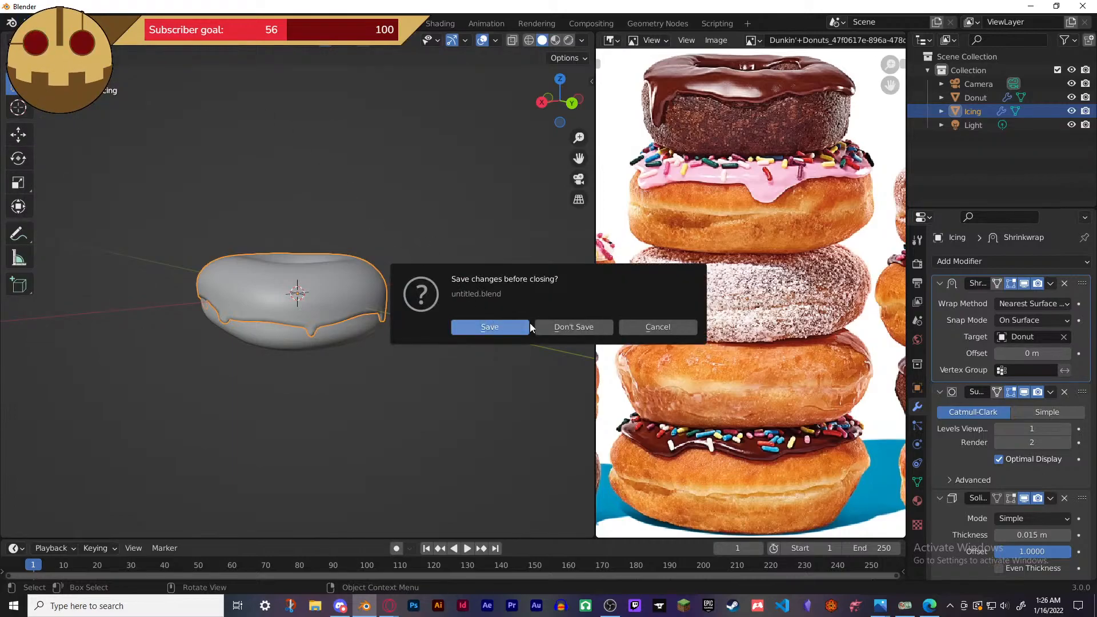
pyautogui.click(548, 324)
pyautogui.press('Delete')
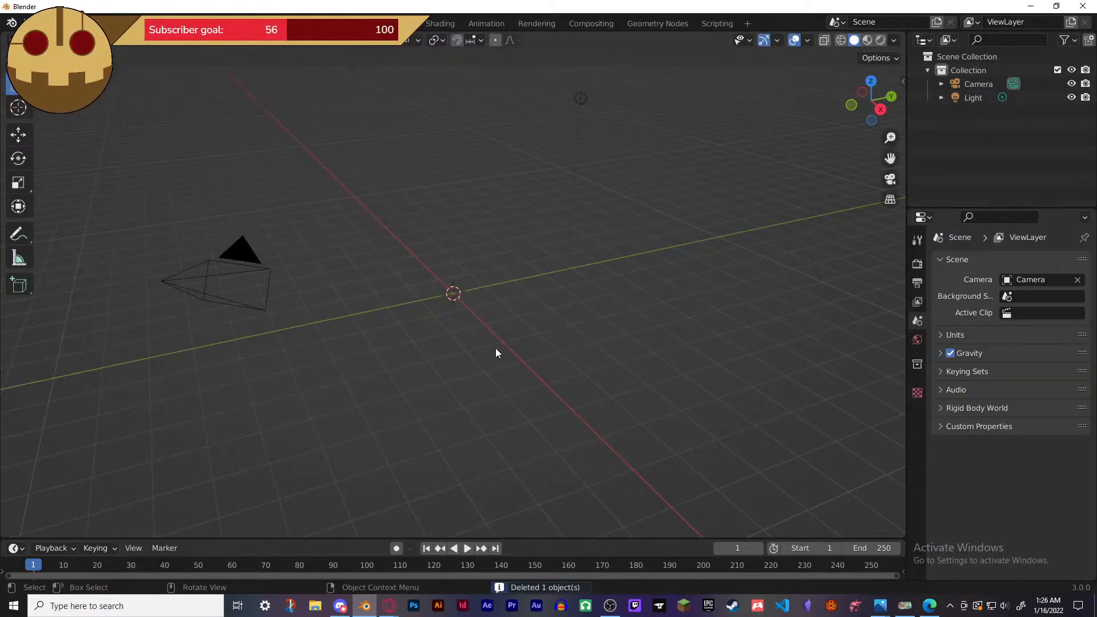
# - Add a torus mesh at the world origin
pyautogui.hotkey('shift', 'a')
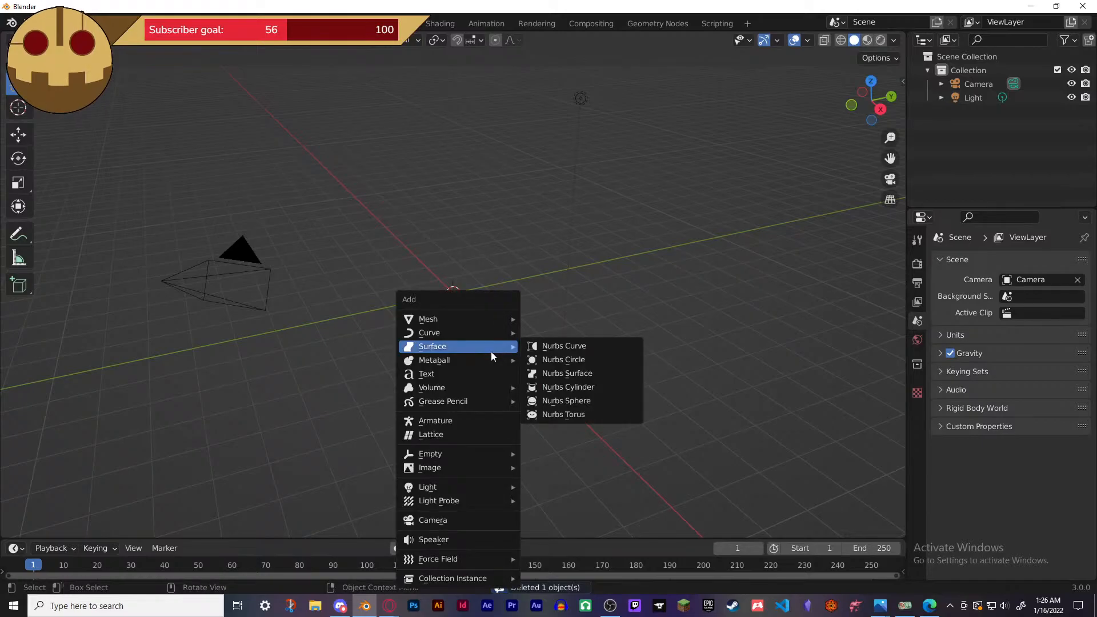
pyautogui.moveTo(489, 326)
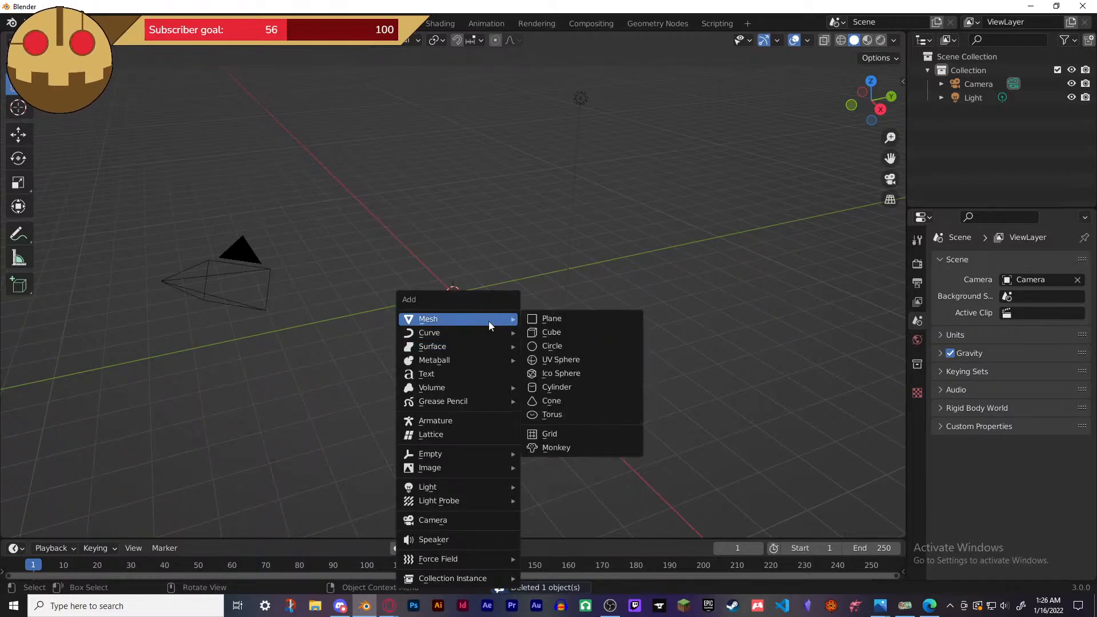
pyautogui.click(552, 414)
pyautogui.scroll(6, 473, 380)
pyautogui.scroll(2, 473, 379)
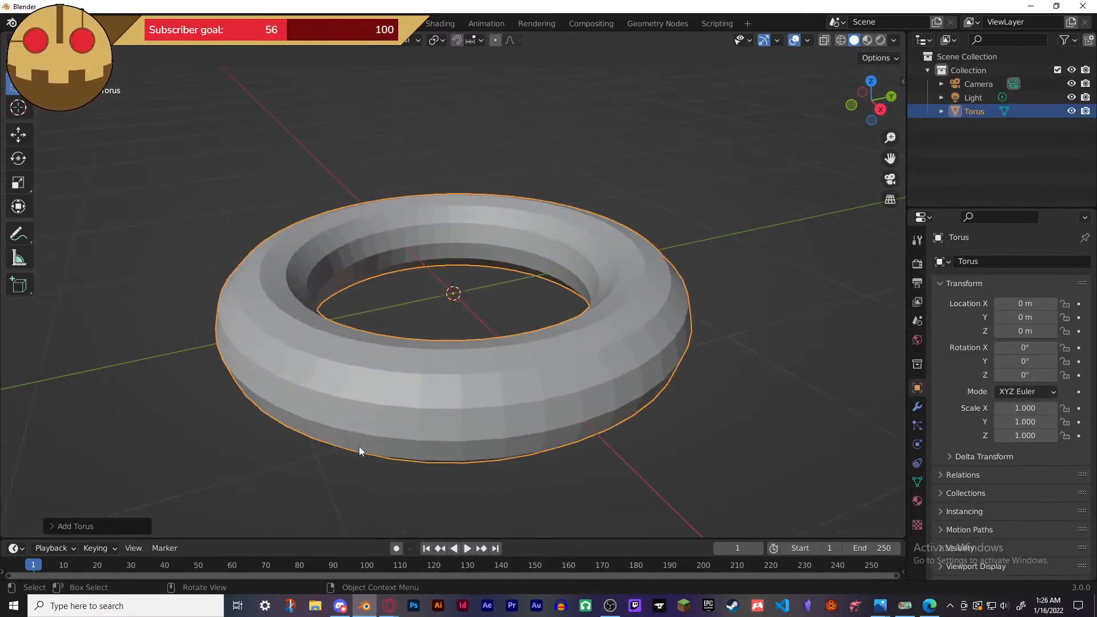
# - Set the torus to 40 major segments, 18 minor segments and a major radius of 0.35 m, and leave it selected
pyautogui.click(70, 527)
pyautogui.moveTo(176, 339); pyautogui.dragTo(162, 339)
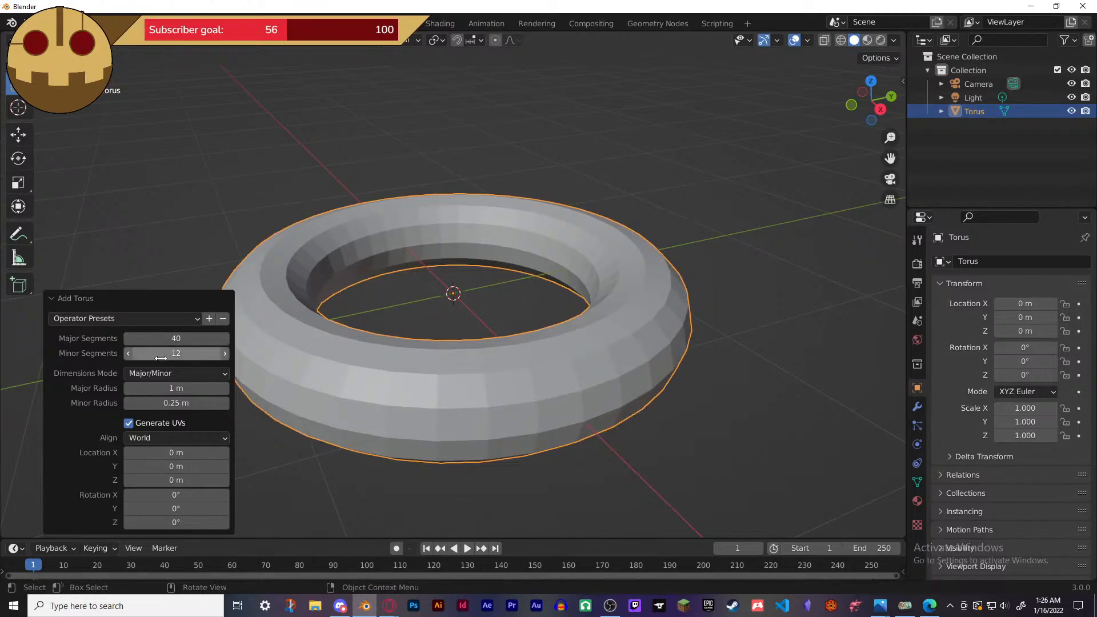
pyautogui.moveTo(176, 353); pyautogui.dragTo(146, 388)
pyautogui.moveTo(426, 350); pyautogui.dragTo(449, 395, button='middle')
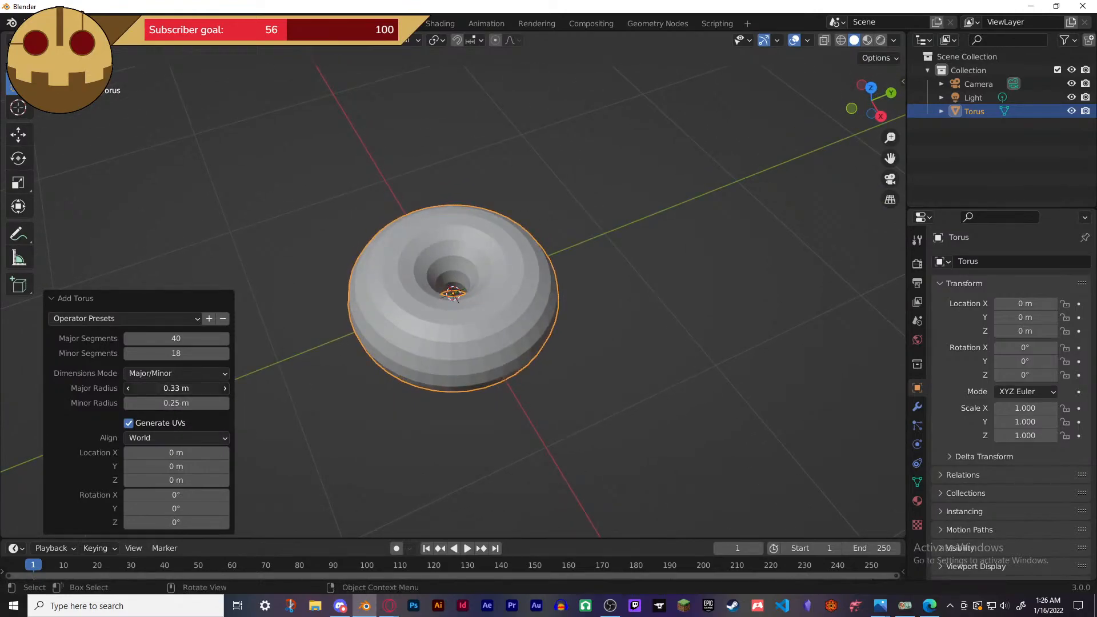
pyautogui.moveTo(171, 388); pyautogui.dragTo(175, 388)
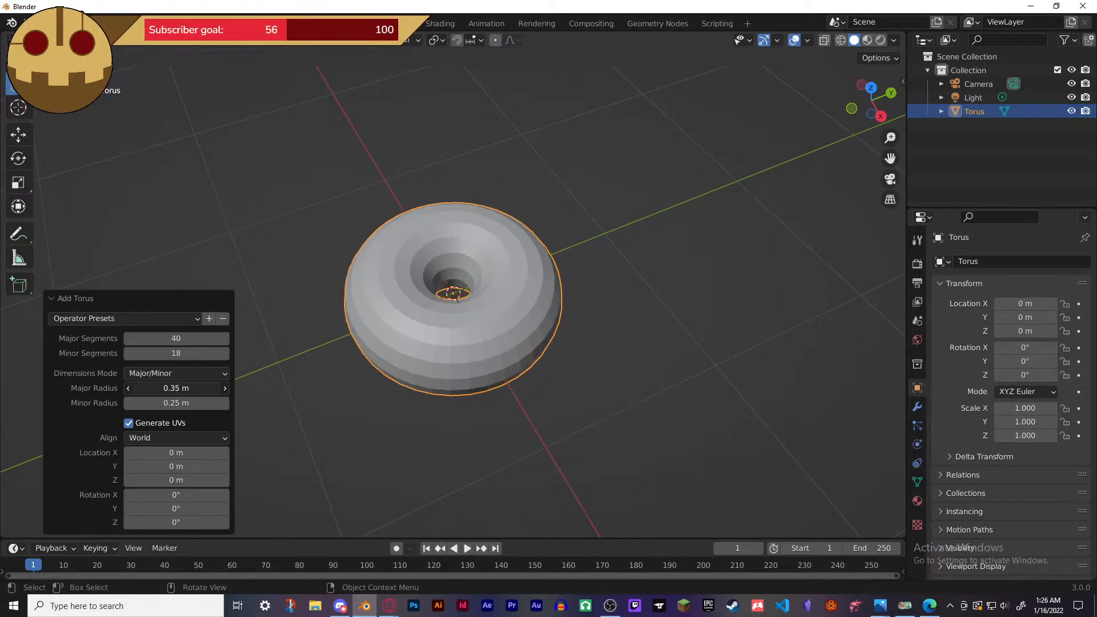
pyautogui.moveTo(441, 366)
pyautogui.mouseDown(button='middle')
pyautogui.moveTo(443, 297)
pyautogui.moveTo(447, 375)
pyautogui.mouseUp(button='middle')
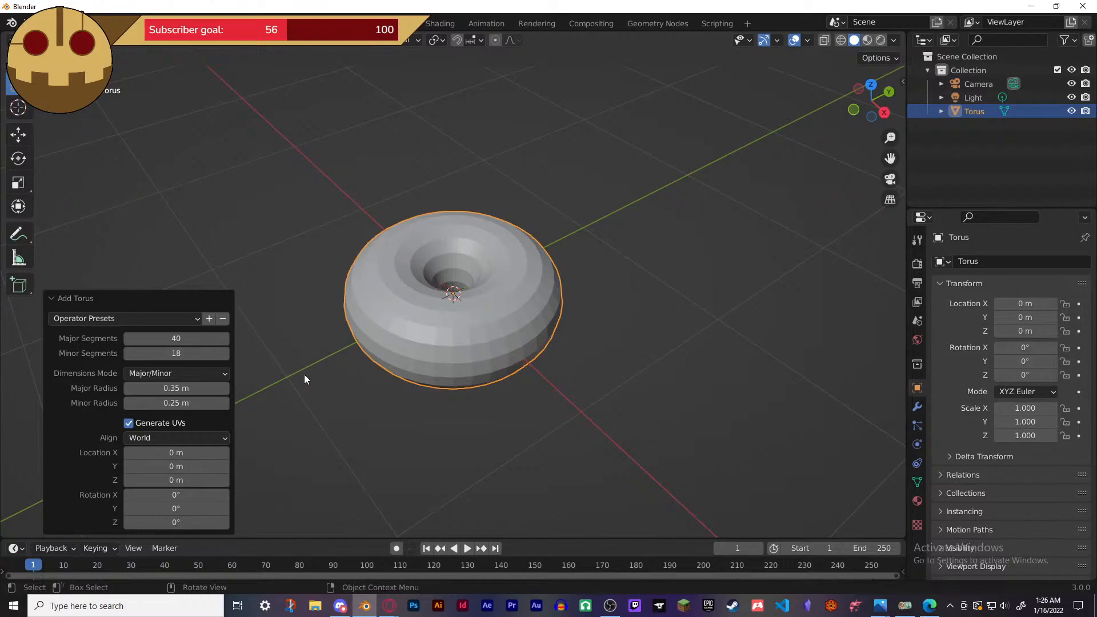
pyautogui.click(282, 389)
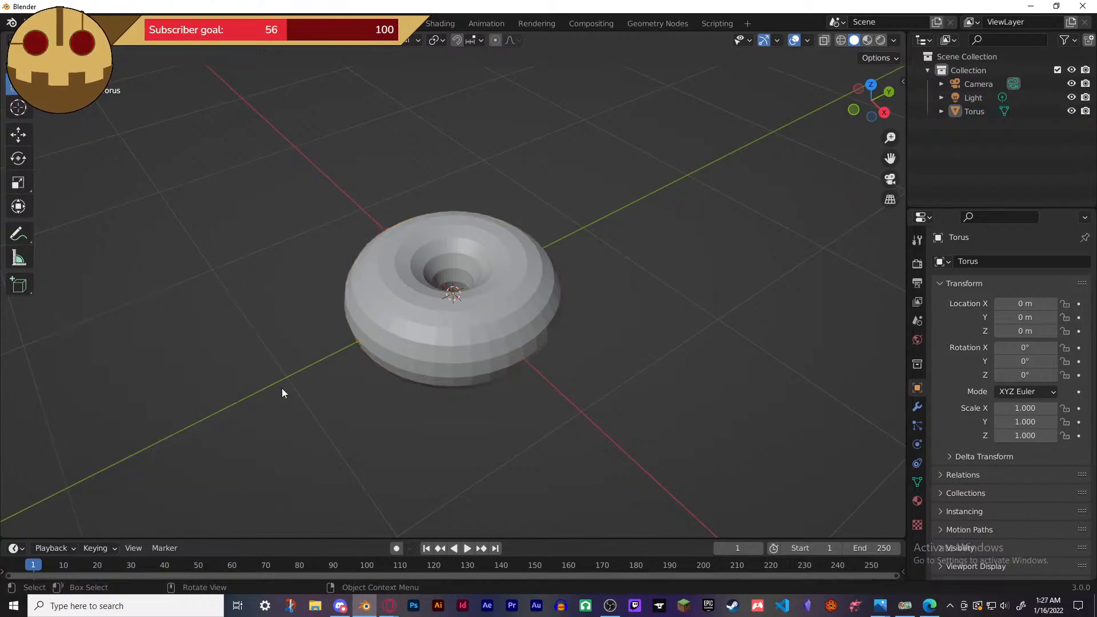
pyautogui.click(454, 327)
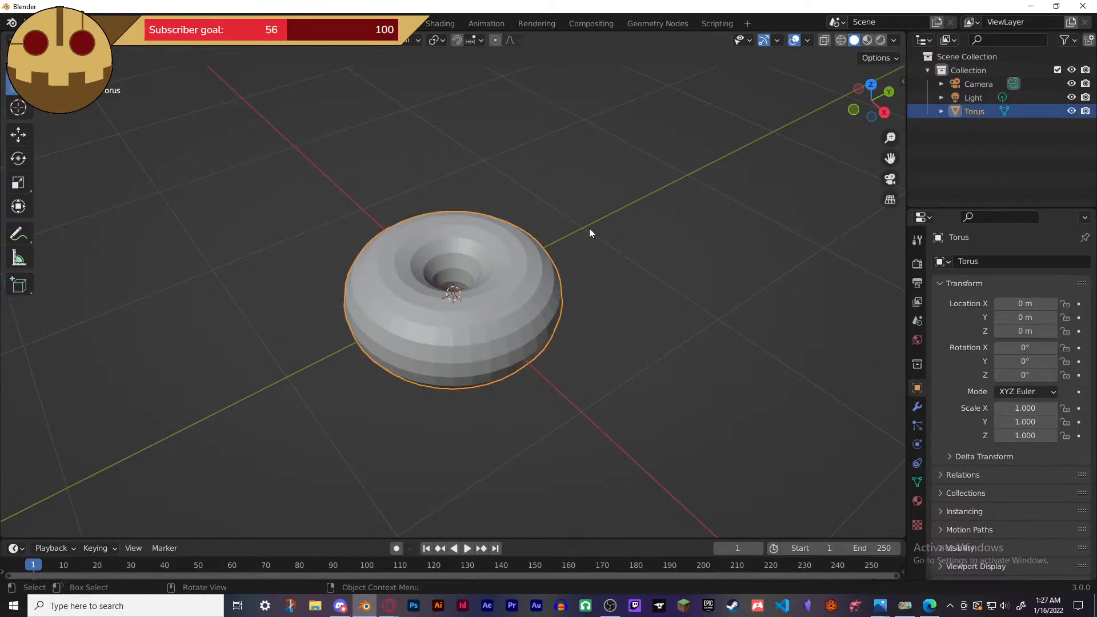
# - Scale the torus down uniformly until it is about 0.106 m across, with its dimensions shown alongside
pyautogui.press('s')
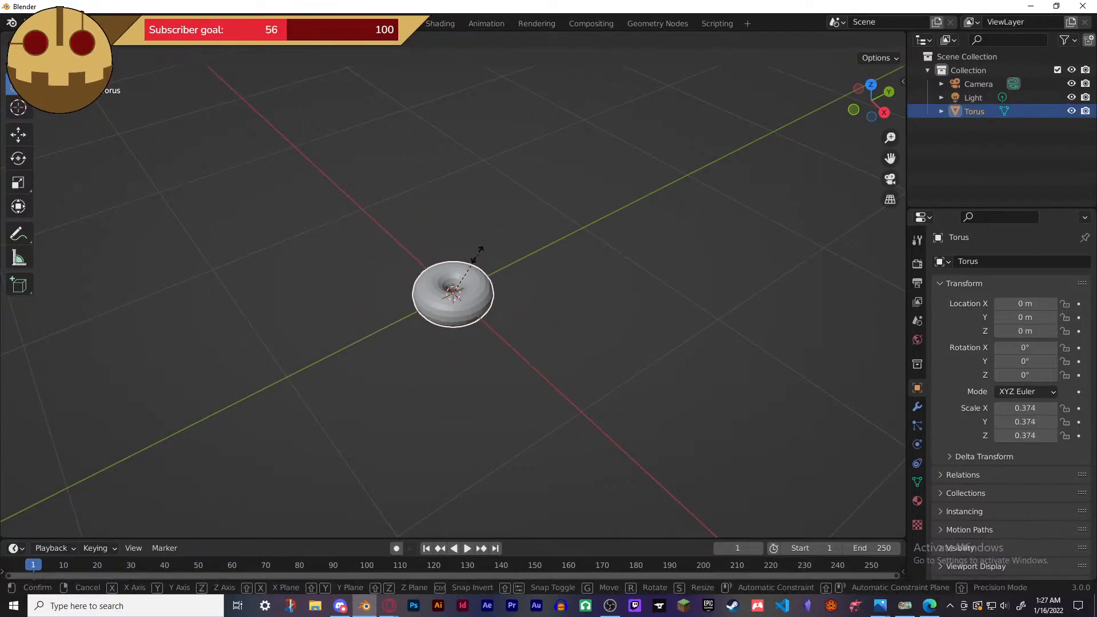
pyautogui.click(461, 268)
pyautogui.moveTo(520, 324); pyautogui.dragTo(519, 287, button='middle')
pyautogui.scroll(5, 518, 295)
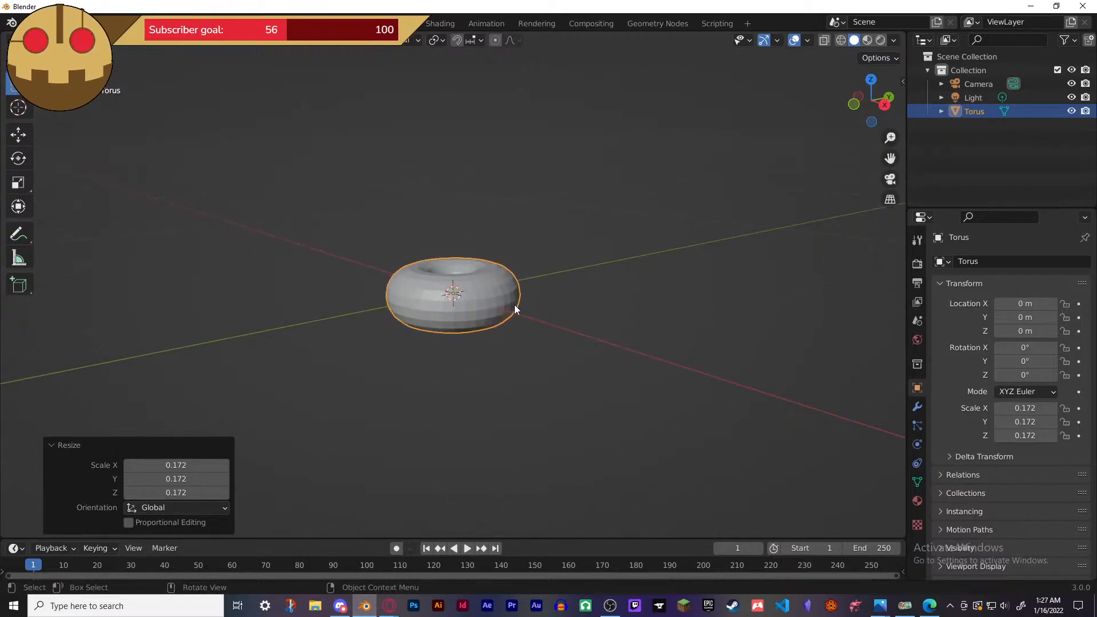
pyautogui.press('n')
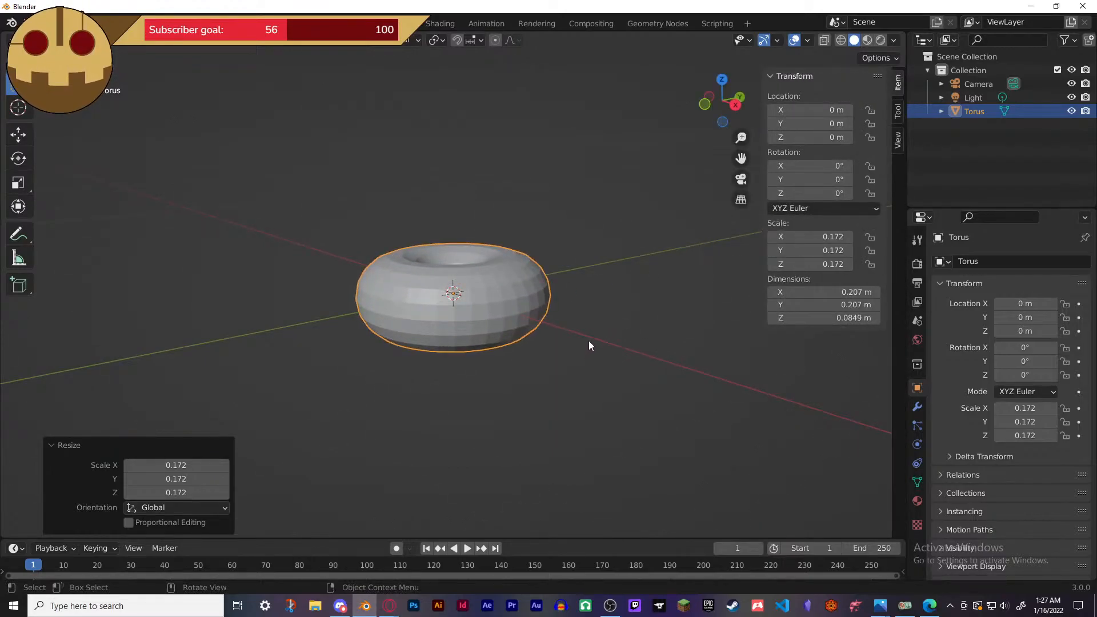
pyautogui.press('s')
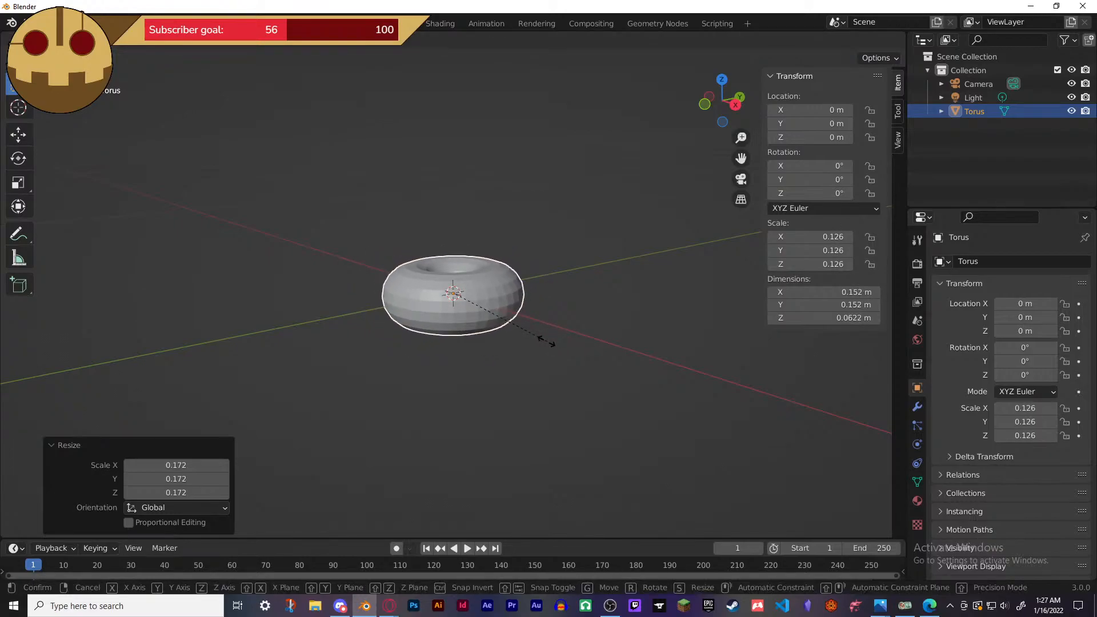
pyautogui.click(511, 338)
pyautogui.moveTo(511, 338); pyautogui.dragTo(616, 337, button='middle')
pyautogui.scroll(4, 549, 360)
pyautogui.scroll(2, 546, 365)
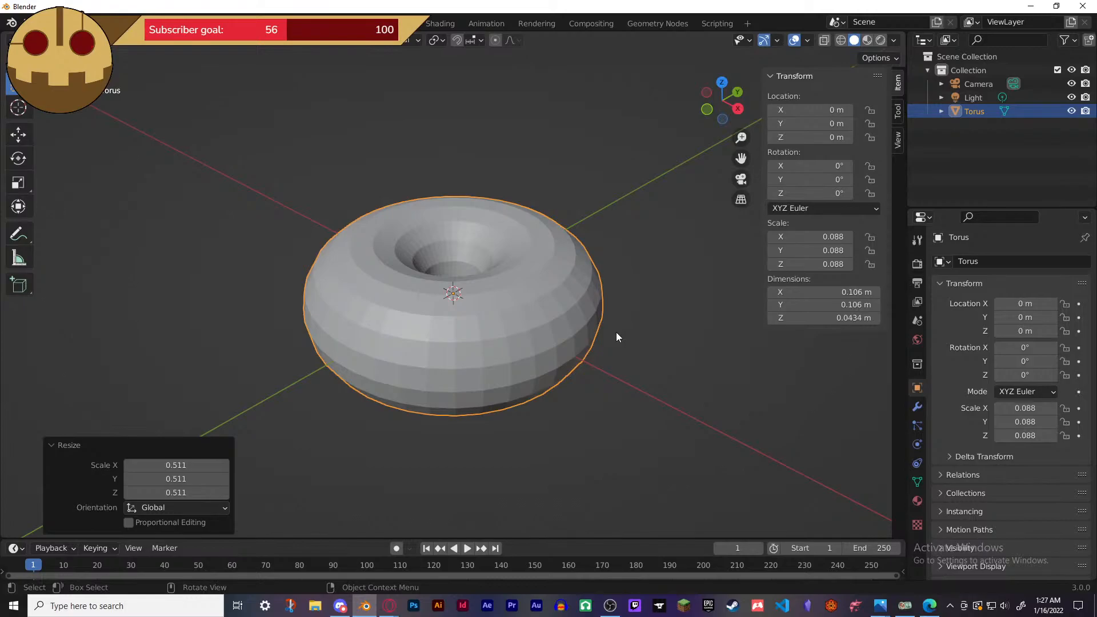
# - Apply smooth shading to the torus
pyautogui.moveTo(617, 336)
pyautogui.mouseDown(button='middle')
pyautogui.moveTo(602, 412)
pyautogui.moveTo(619, 276)
pyautogui.moveTo(637, 343)
pyautogui.mouseUp(button='middle')
pyautogui.click(620, 276)
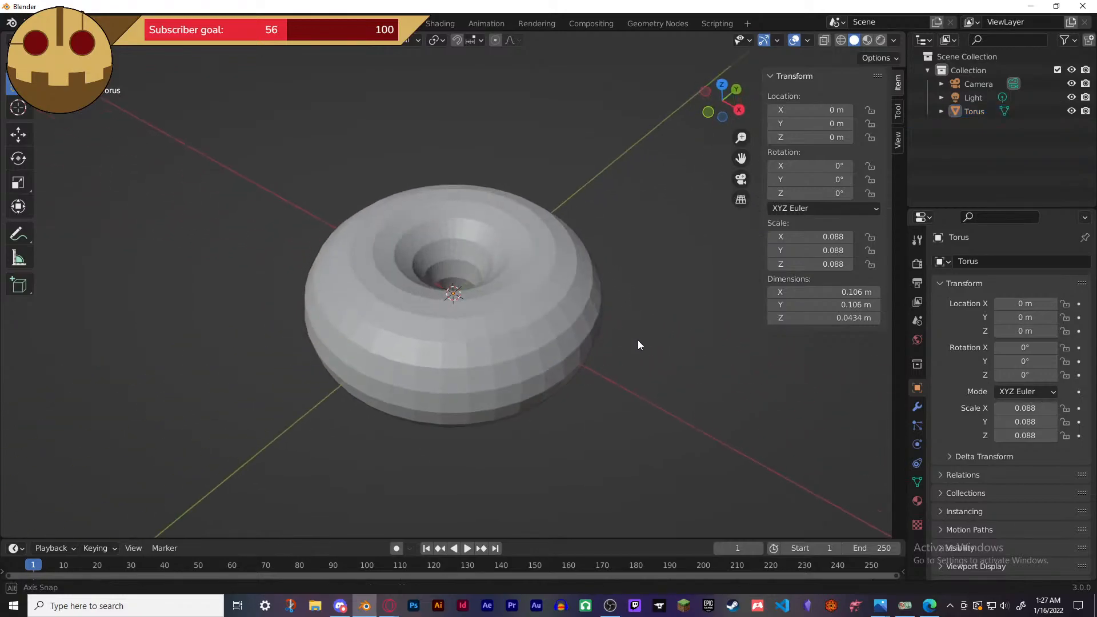
pyautogui.click(540, 346)
pyautogui.moveTo(639, 384); pyautogui.dragTo(576, 315, button='middle')
pyautogui.rightClick(577, 310)
pyautogui.click(575, 309)
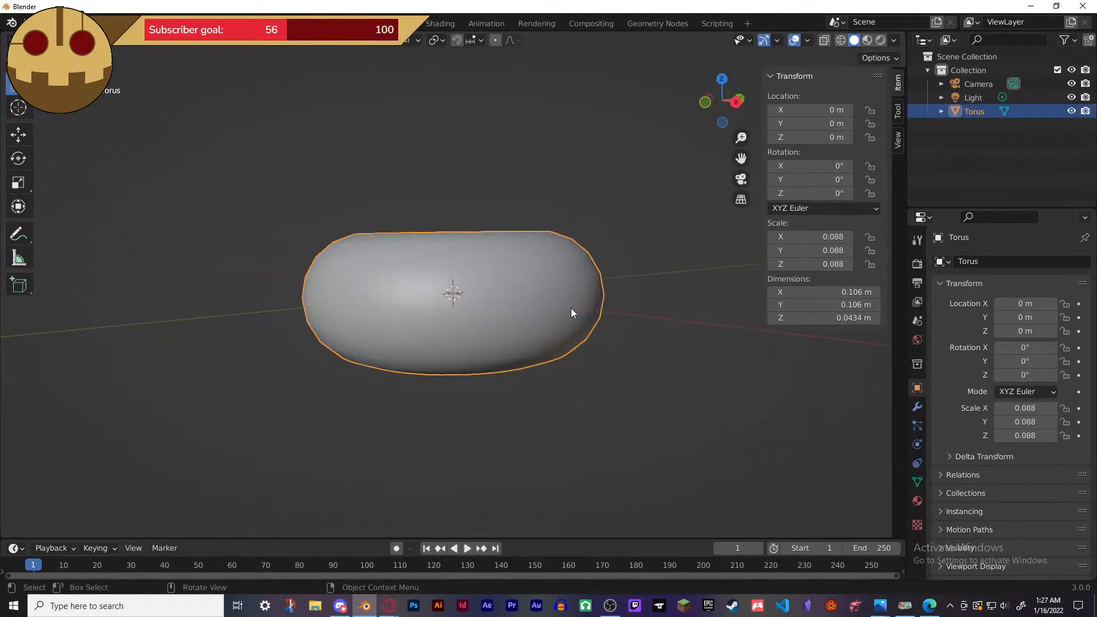
# - Add a Subdivision Surface modifier to the torus
pyautogui.click(917, 406)
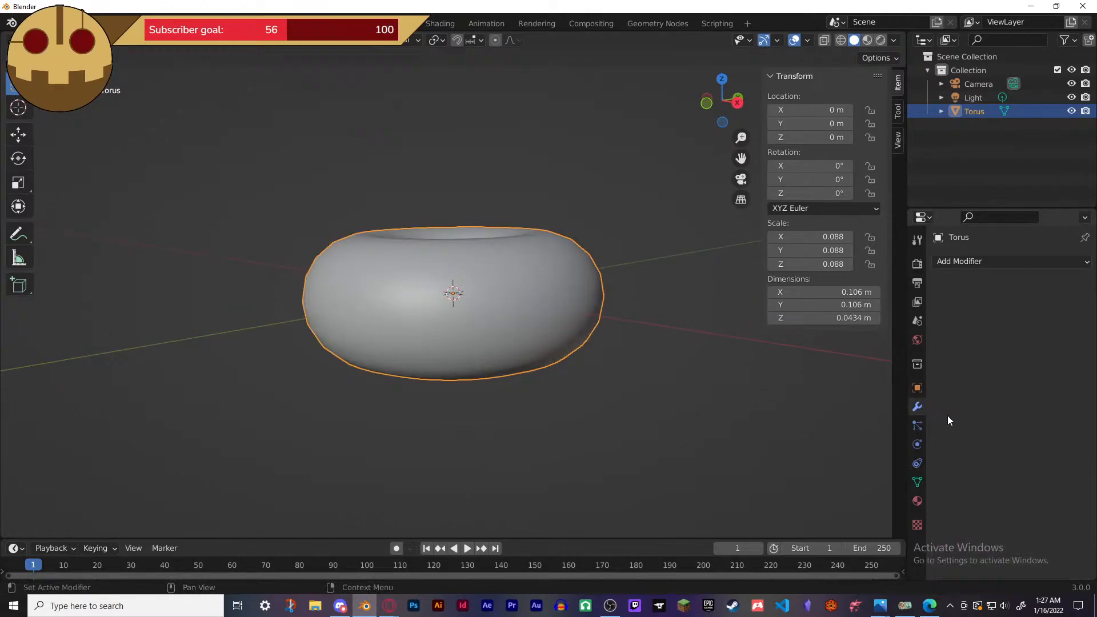
pyautogui.click(987, 262)
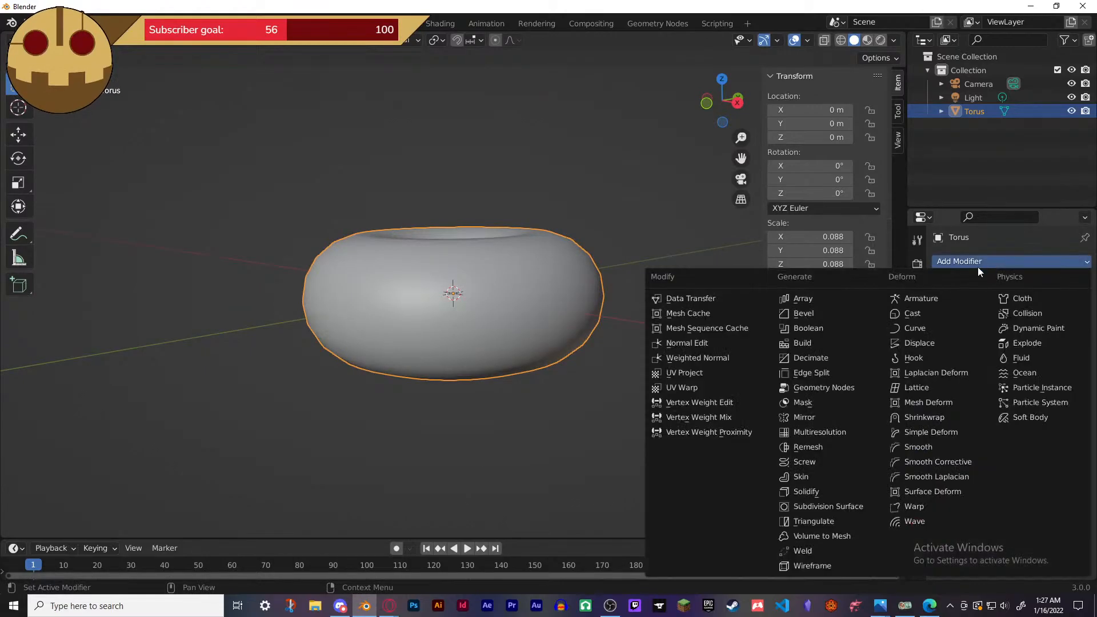
pyautogui.click(827, 506)
pyautogui.moveTo(804, 376); pyautogui.dragTo(650, 379, button='middle')
# - Enter Edit Mode on the torus and deselect all of its vertices
pyautogui.press('Tab')
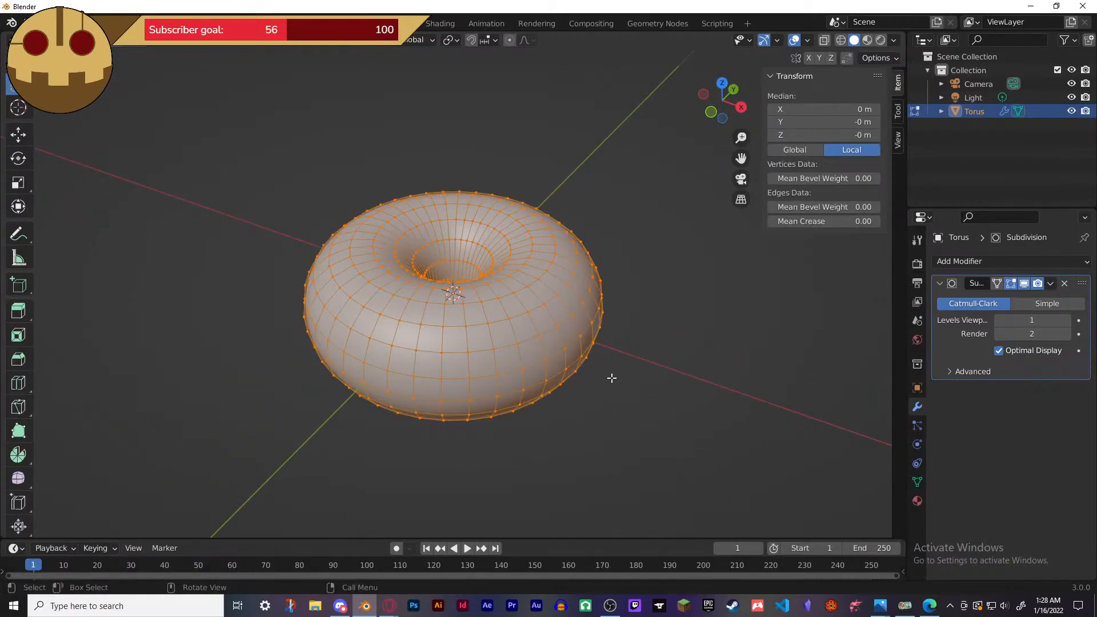
pyautogui.hotkey('alt', 'a')
pyautogui.moveTo(656, 326); pyautogui.dragTo(657, 375, button='middle')
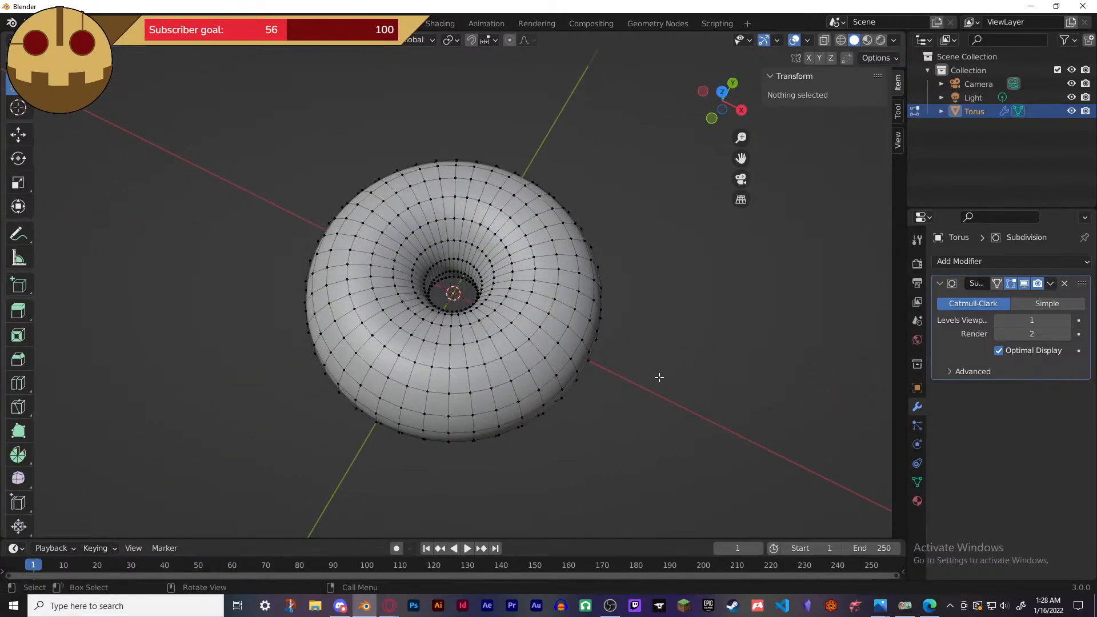
pyautogui.press('KP_7')
pyautogui.moveTo(232, 95)
pyautogui.mouseDown()
pyautogui.moveTo(620, 458)
pyautogui.moveTo(676, 497)
pyautogui.mouseUp()
pyautogui.moveTo(681, 498)
pyautogui.mouseDown(button='middle')
pyautogui.moveTo(603, 373)
pyautogui.moveTo(615, 326)
pyautogui.moveTo(649, 374)
pyautogui.mouseUp(button='middle')
pyautogui.hotkey('alt', 'z')
pyautogui.hotkey('alt', 'a')
pyautogui.moveTo(648, 374); pyautogui.dragTo(623, 366, button='middle')
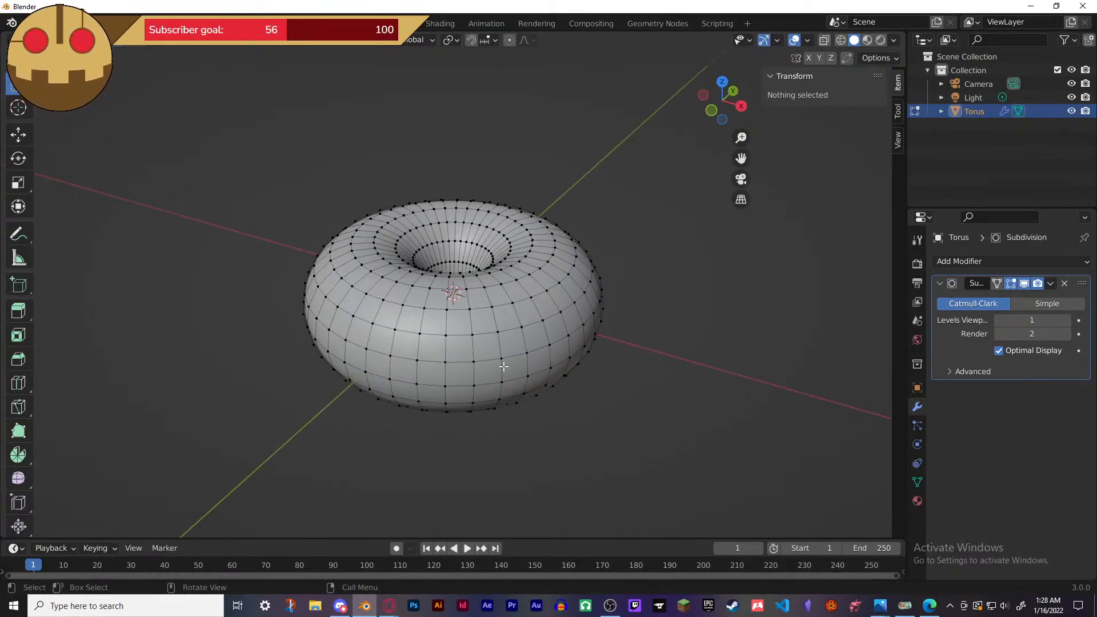
# - Turn on proportional editing and select a single vertex on the torus's outer equator
pyautogui.moveTo(548, 396); pyautogui.dragTo(543, 355, button='middle')
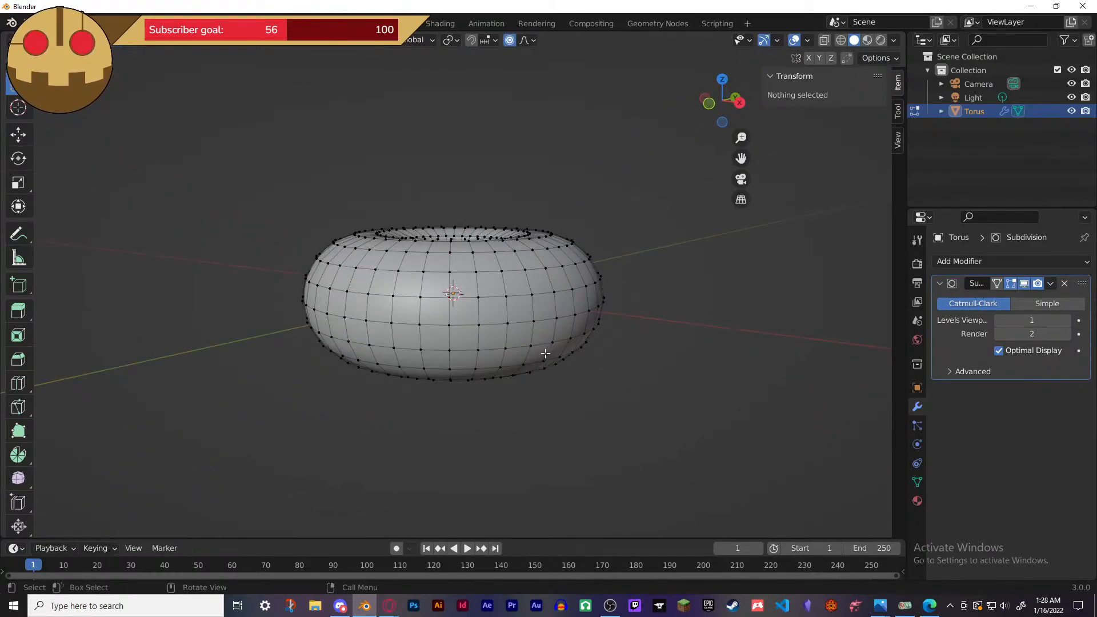
pyautogui.click(475, 326)
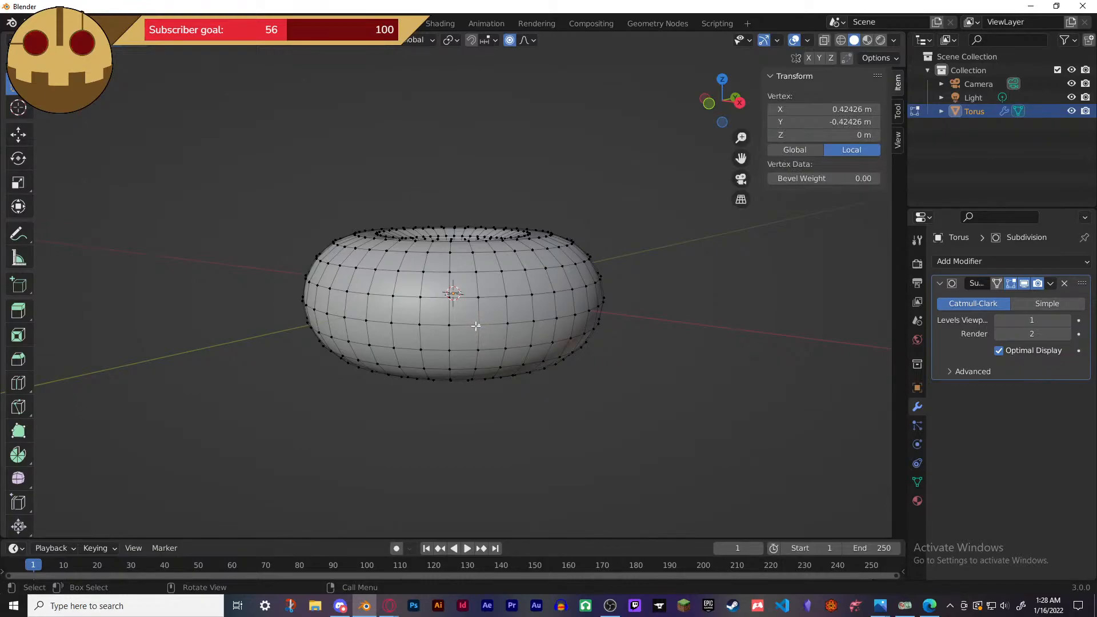
pyautogui.scroll(5, 476, 326)
pyautogui.scroll(-4, 475, 326)
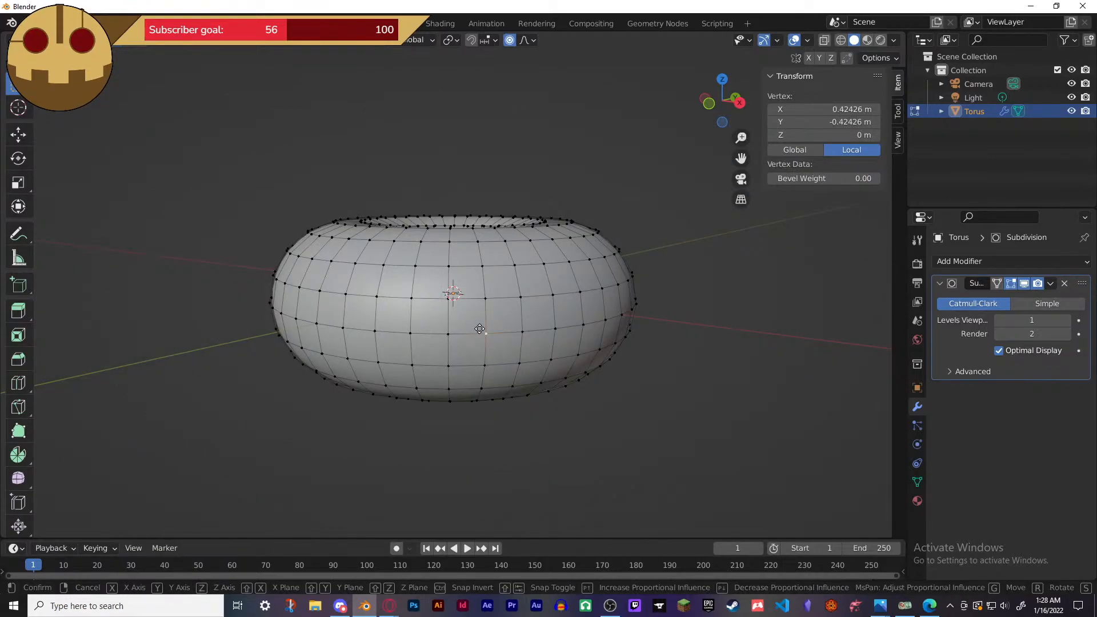
pyautogui.press('g')
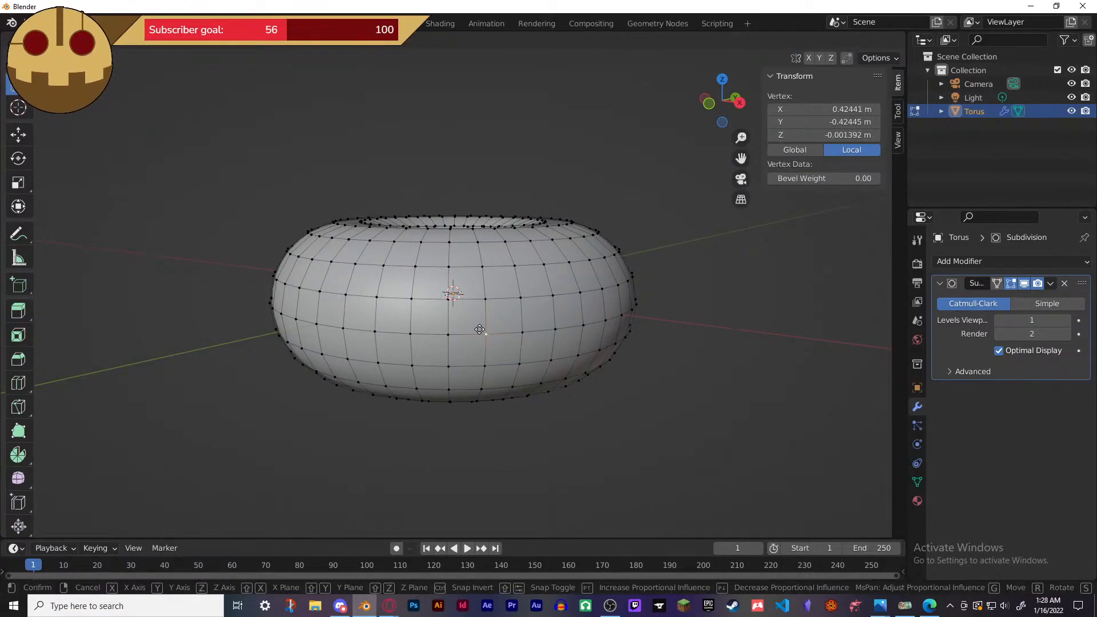
pyautogui.scroll(-3, 479, 331)
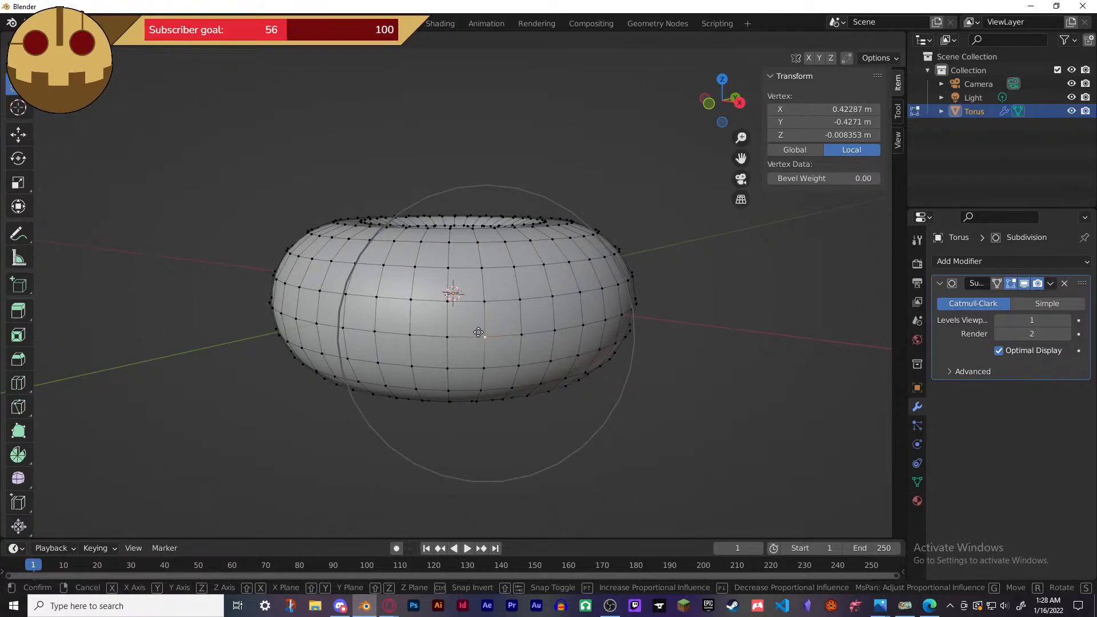
pyautogui.press('z')
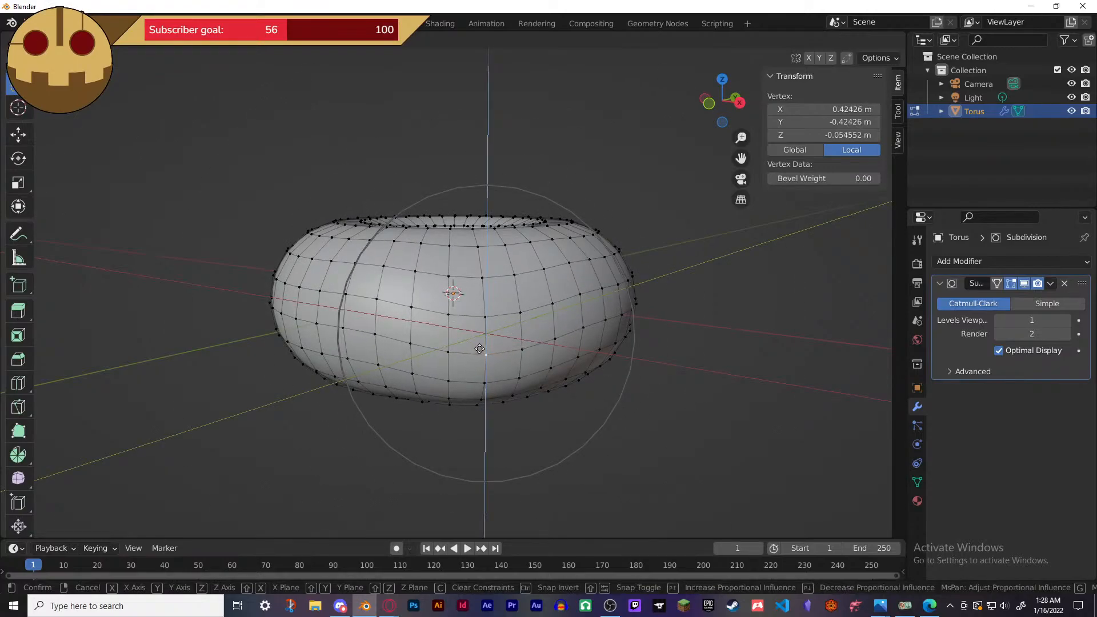
pyautogui.press('Escape')
# - Push the selected outer vertex inward with a widened proportional falloff, to about local X 0.377, Y -0.396, Z 0.020 m
pyautogui.moveTo(629, 269); pyautogui.dragTo(637, 372, button='middle')
pyautogui.press('g')
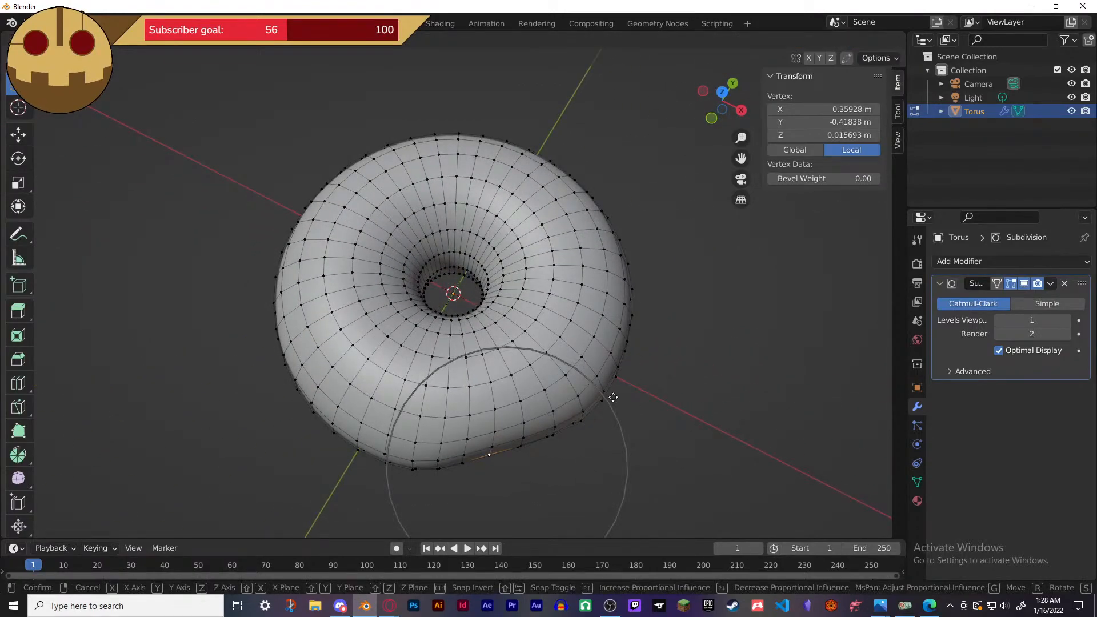
pyautogui.scroll(-3, 613, 397)
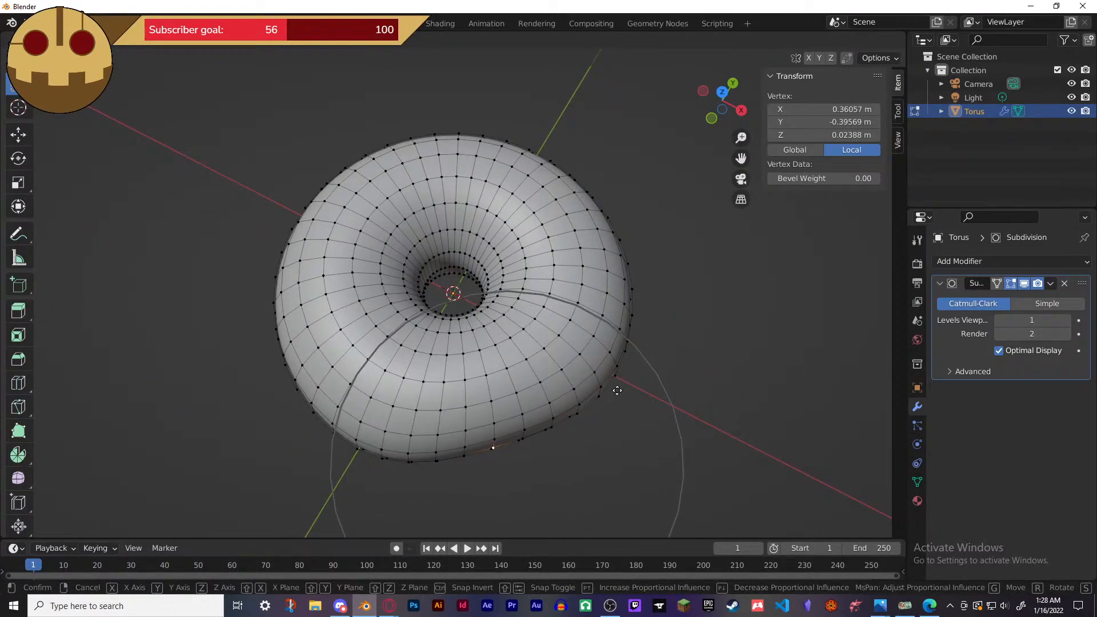
pyautogui.scroll(-3, 618, 392)
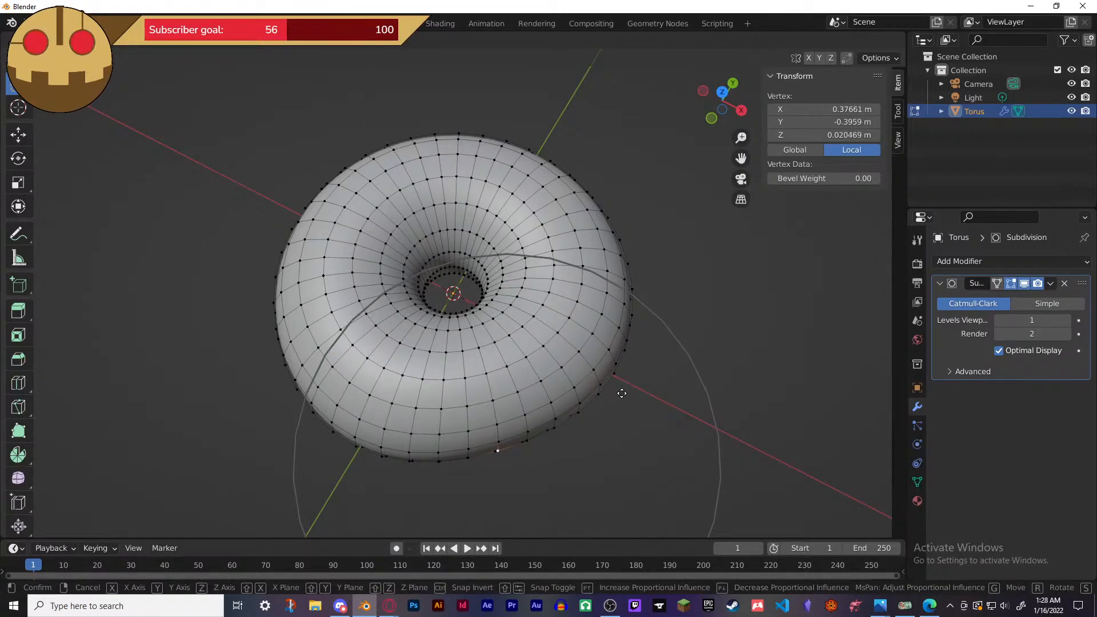
pyautogui.click(624, 395)
# - On the opposite side, move an outer equator vertex inward and slightly up with proportional editing, to about local X 0.194, Y 0.529, Z 0.050 m
pyautogui.moveTo(624, 394); pyautogui.dragTo(473, 401, button='middle')
pyautogui.click(497, 412)
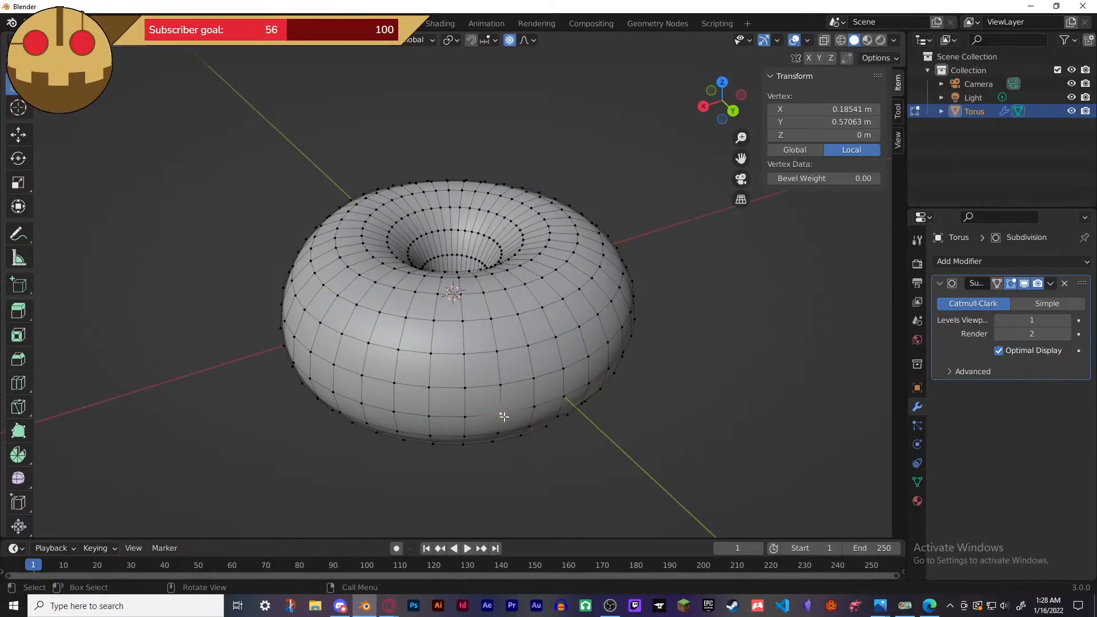
pyautogui.press('g')
pyautogui.press('y')
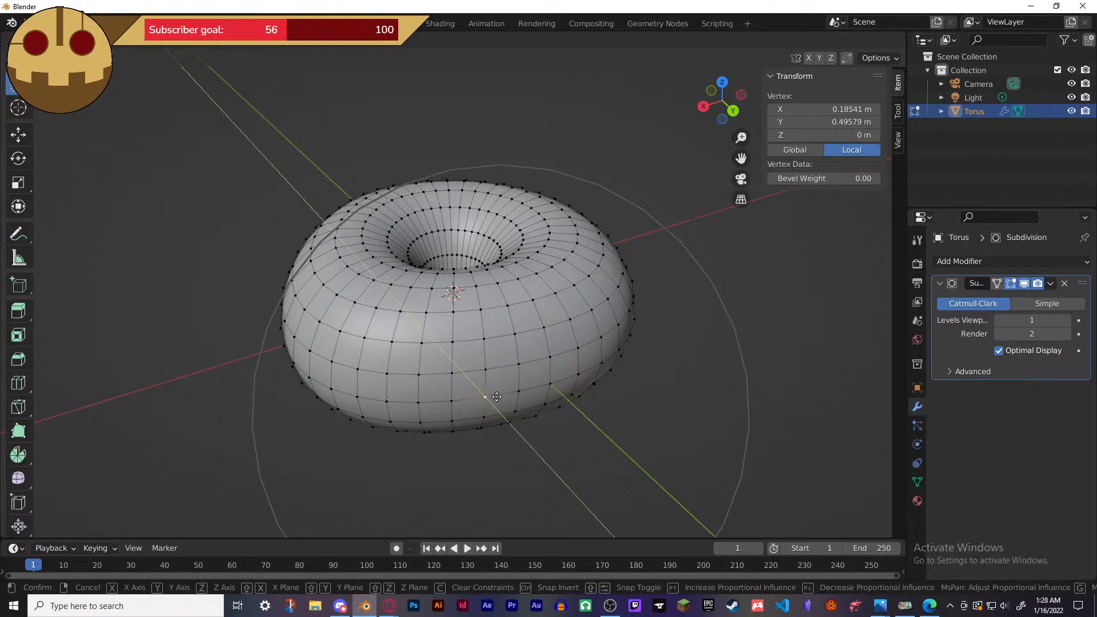
pyautogui.press('z')
pyautogui.press('z')
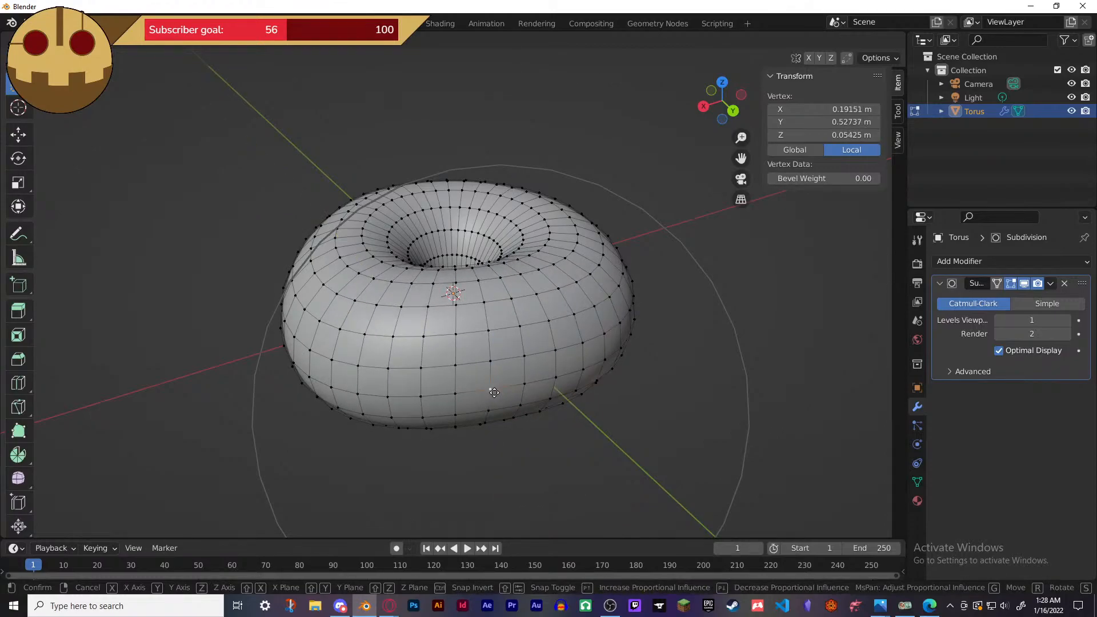
pyautogui.click(494, 393)
# - Move an outer vertex on the negative X, negative Y side inward with proportional editing, to about local X -0.497, Y -0.214, Z 0.004 m
pyautogui.moveTo(494, 393); pyautogui.dragTo(387, 305, button='middle')
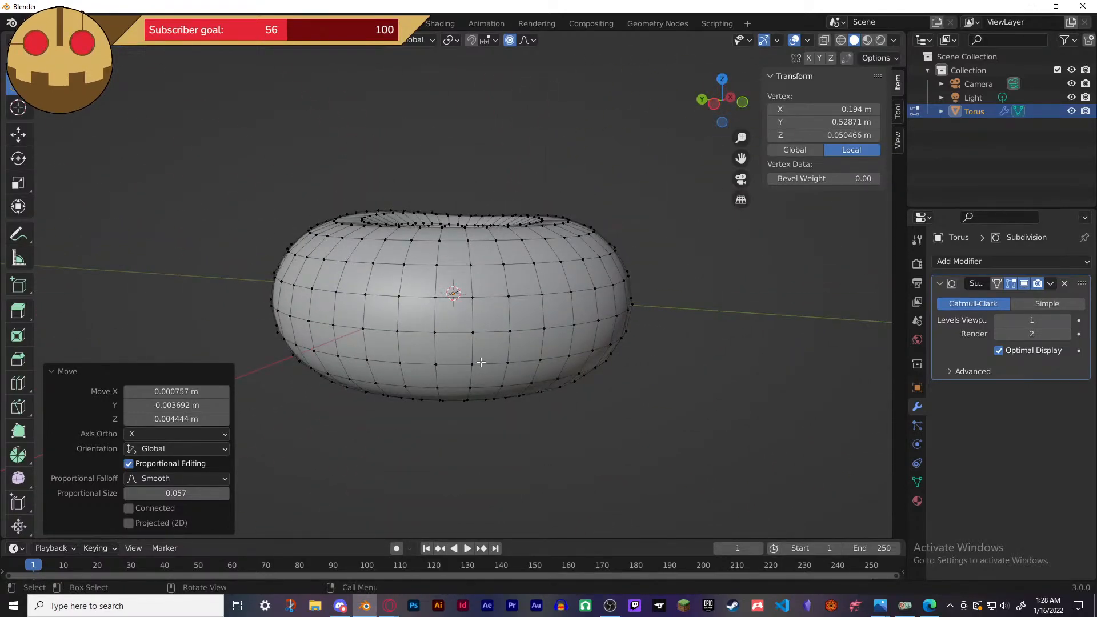
pyautogui.click(473, 332)
pyautogui.press('g')
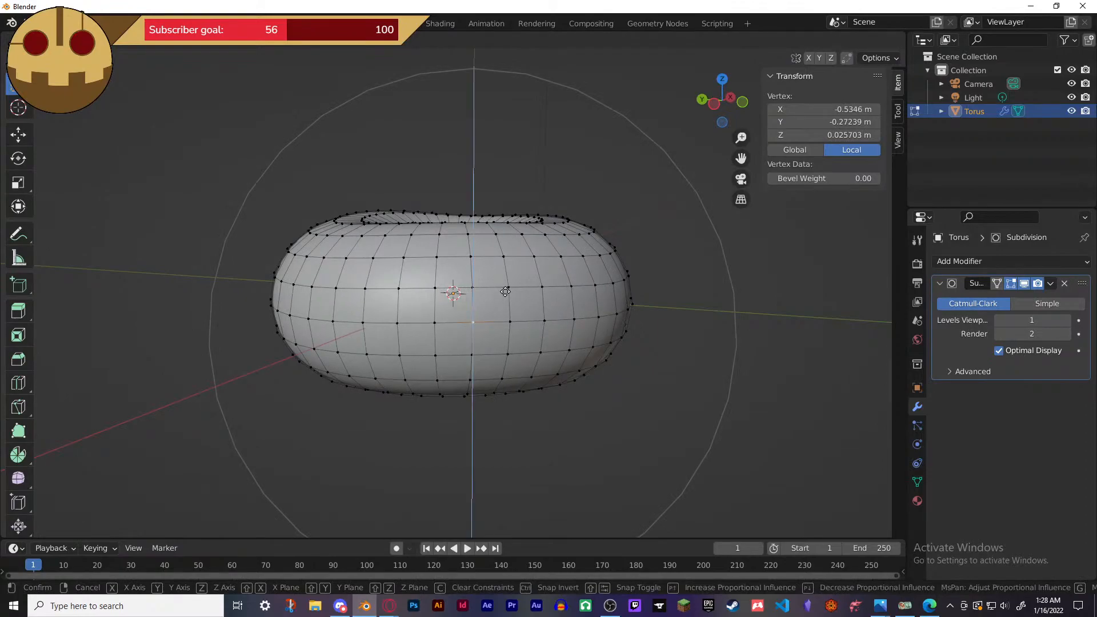
pyautogui.rightClick(505, 292)
pyautogui.moveTo(515, 280); pyautogui.dragTo(521, 395, button='middle')
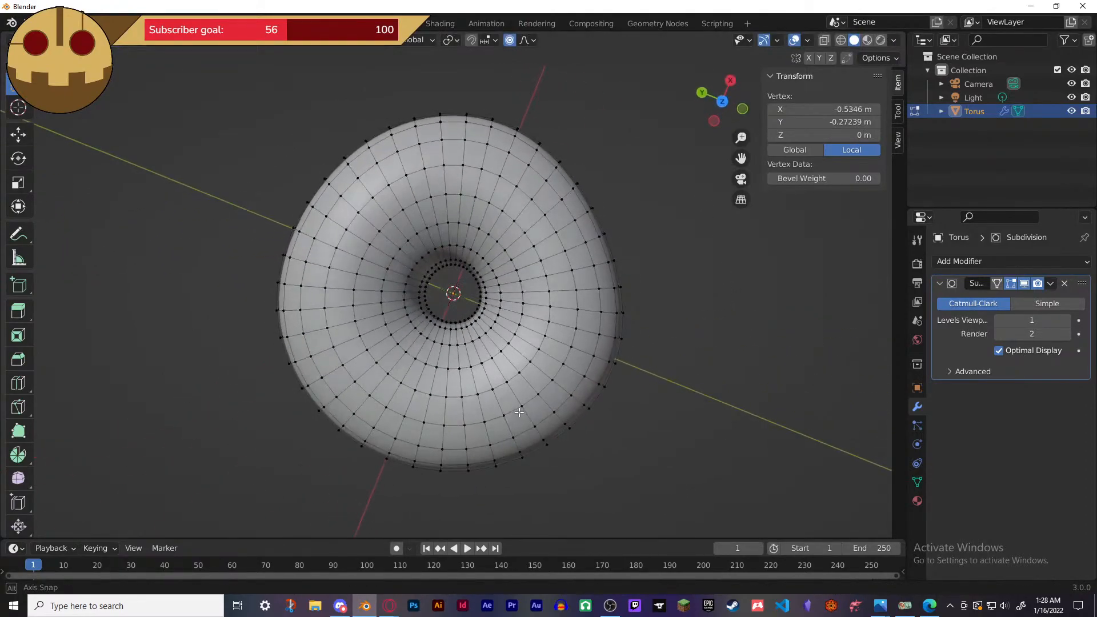
pyautogui.press('g')
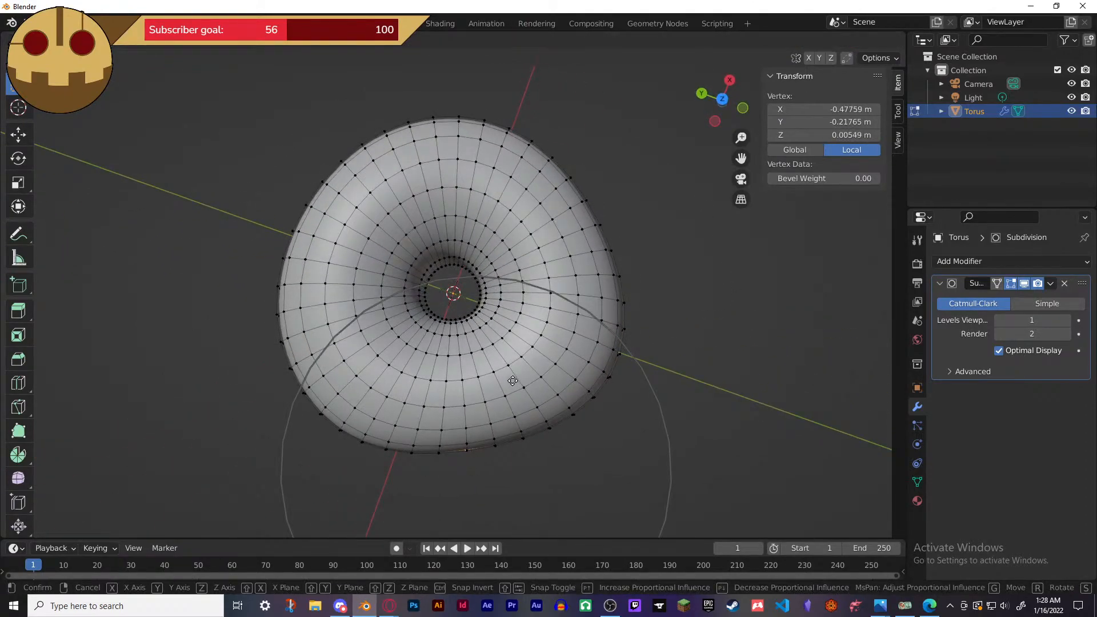
pyautogui.click(510, 385)
# - Raise an outer vertex on the negative X, positive Y side slightly with proportional editing, to about local Z 0.025 m
pyautogui.moveTo(511, 385); pyautogui.dragTo(657, 340, button='middle')
pyautogui.moveTo(470, 389); pyautogui.dragTo(509, 350, button='middle')
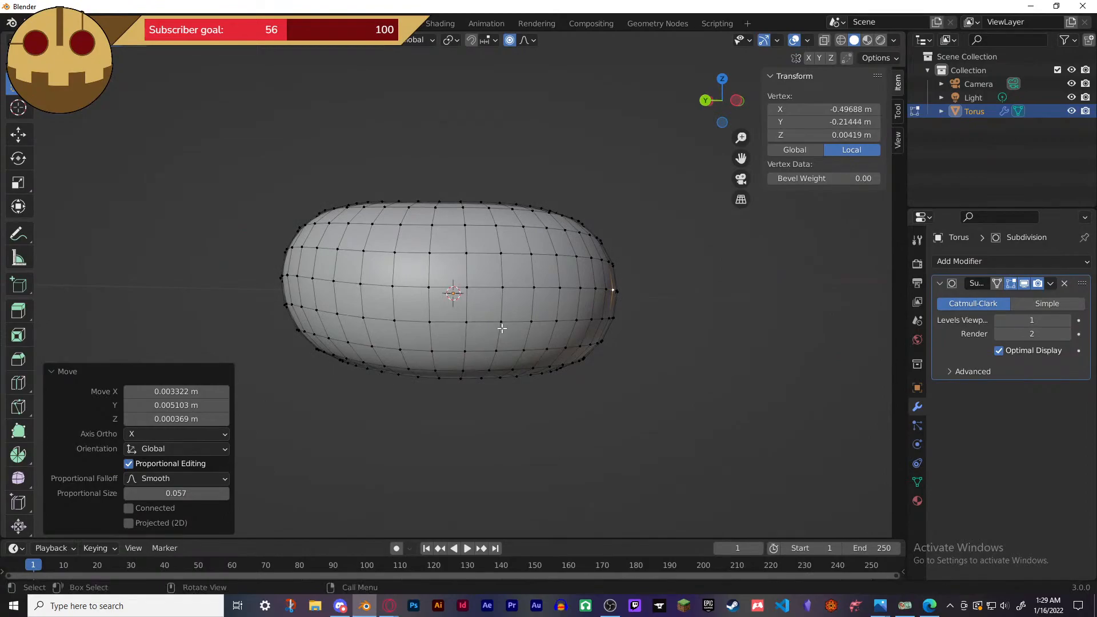
pyautogui.click(466, 280)
pyautogui.press('g')
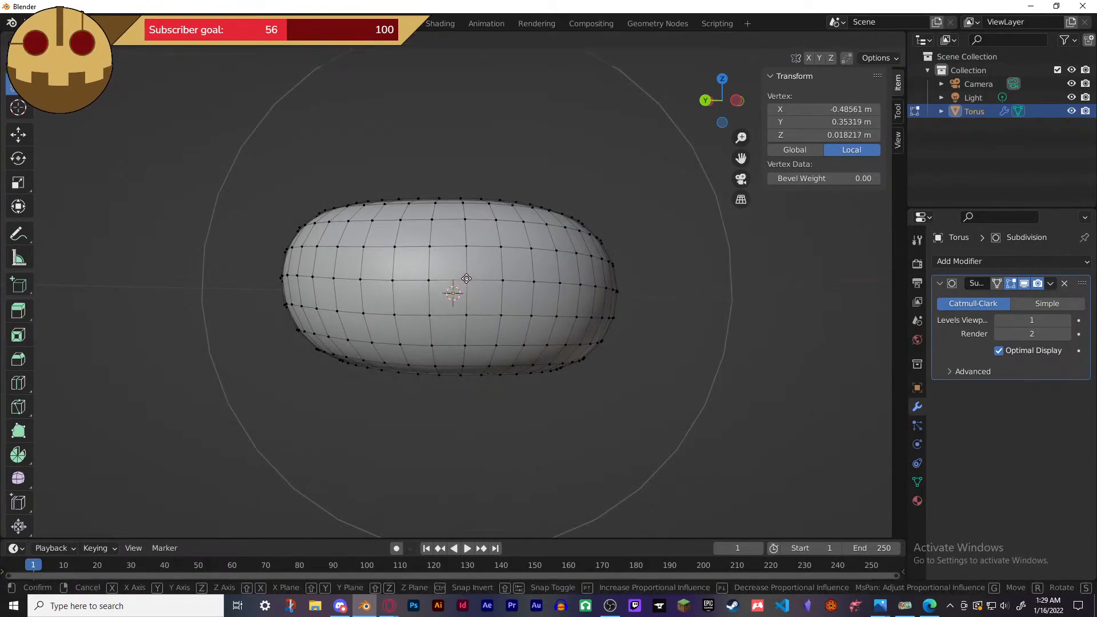
pyautogui.click(467, 275)
pyautogui.moveTo(466, 276); pyautogui.dragTo(272, 276, button='middle')
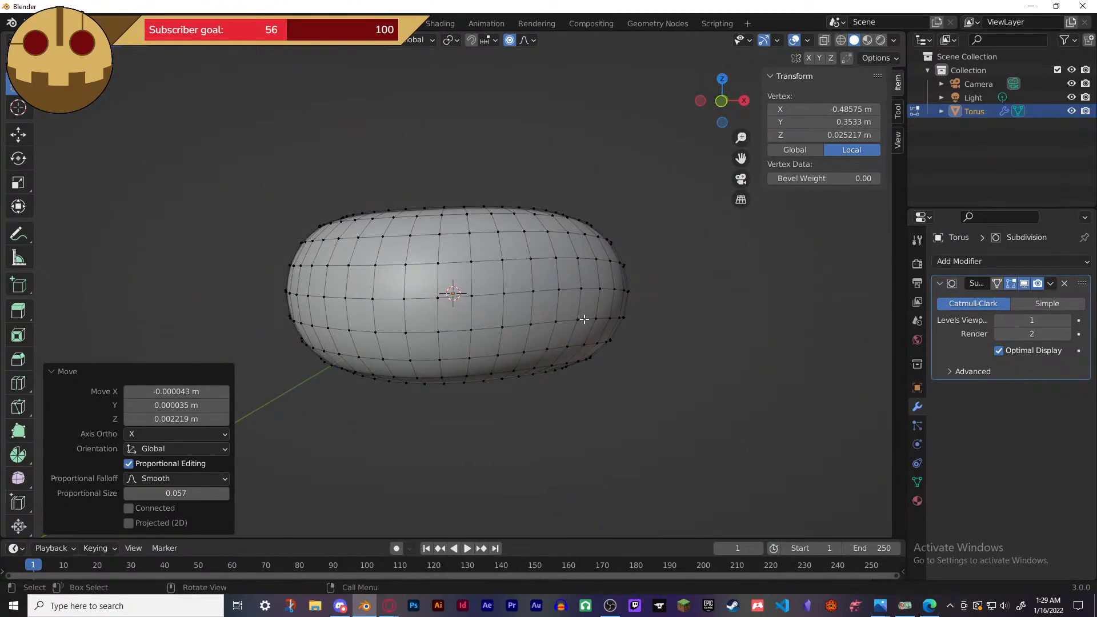
# - Box-select the visible upper half of the torus from the top view and turn on X-ray to inspect the selection
pyautogui.moveTo(734, 371)
pyautogui.mouseDown(button='middle')
pyautogui.moveTo(767, 412)
pyautogui.moveTo(767, 517)
pyautogui.moveTo(720, 383)
pyautogui.mouseUp(button='middle')
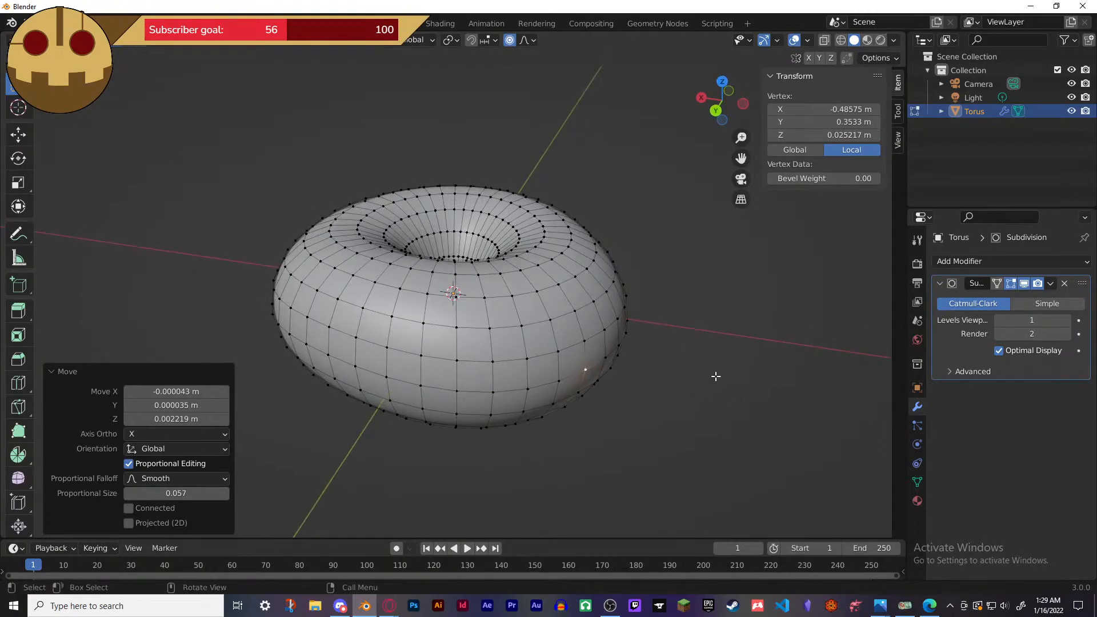
pyautogui.press('KP_7')
pyautogui.moveTo(239, 94); pyautogui.dragTo(701, 539)
pyautogui.click(694, 431)
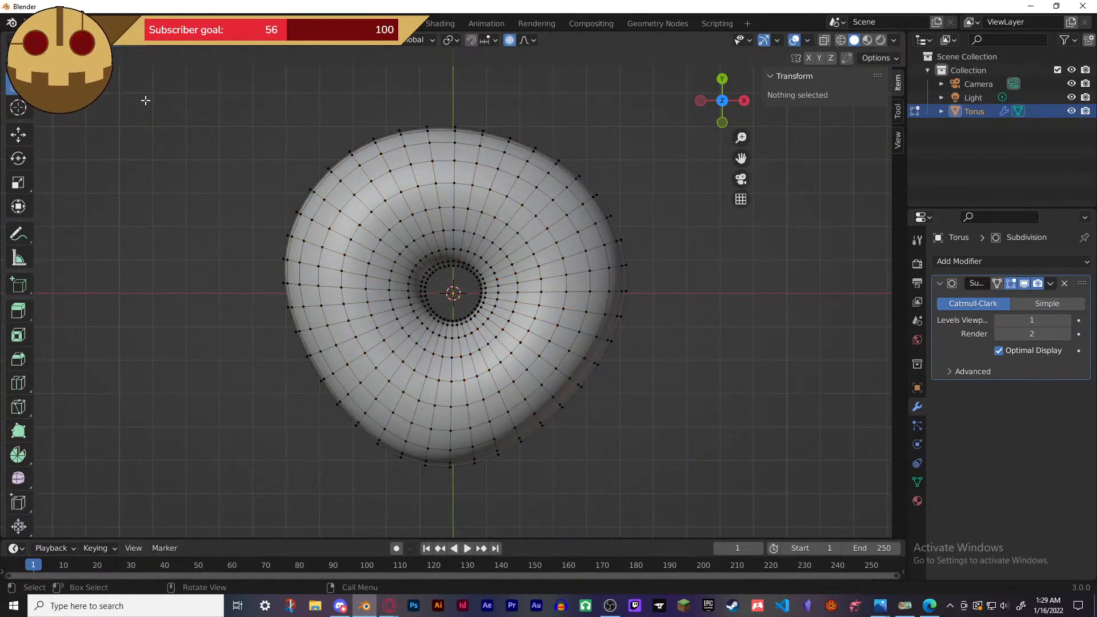
pyautogui.moveTo(244, 98); pyautogui.dragTo(676, 477)
pyautogui.moveTo(664, 502); pyautogui.dragTo(653, 351, button='middle')
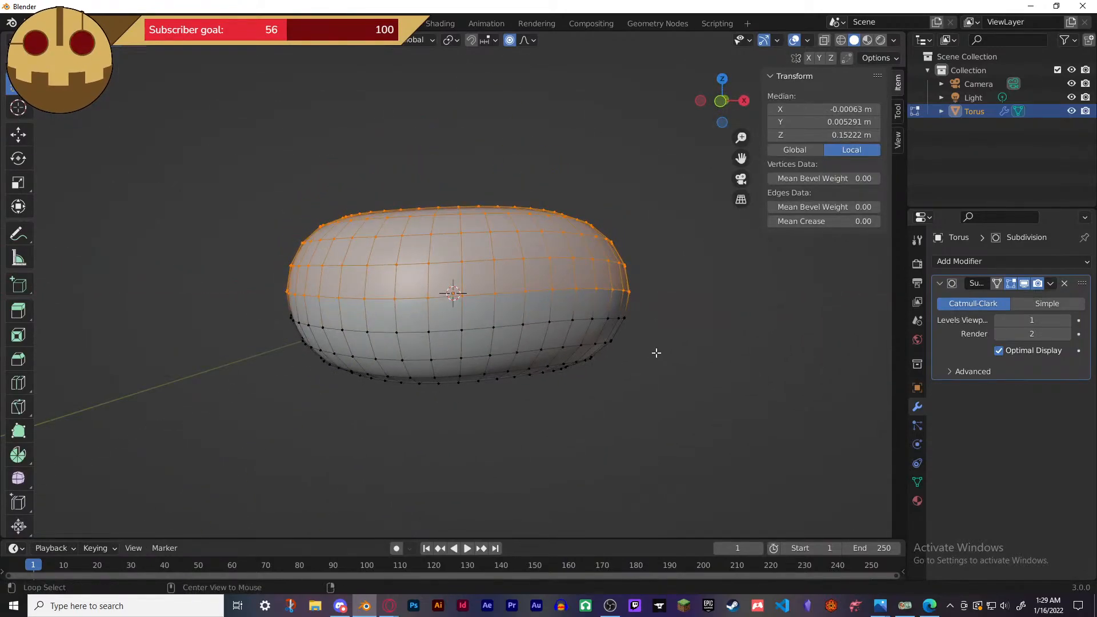
pyautogui.hotkey('alt', 'z')
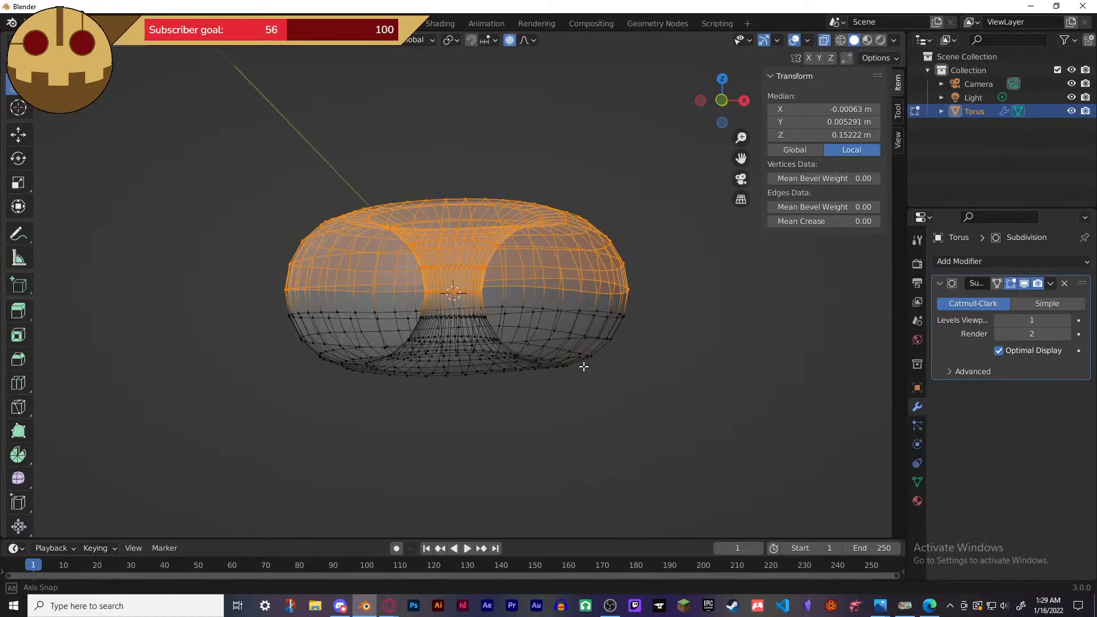
# - Box-deselect the lowest row of selected vertices around the torus equator from the front view
pyautogui.press('KP_1')
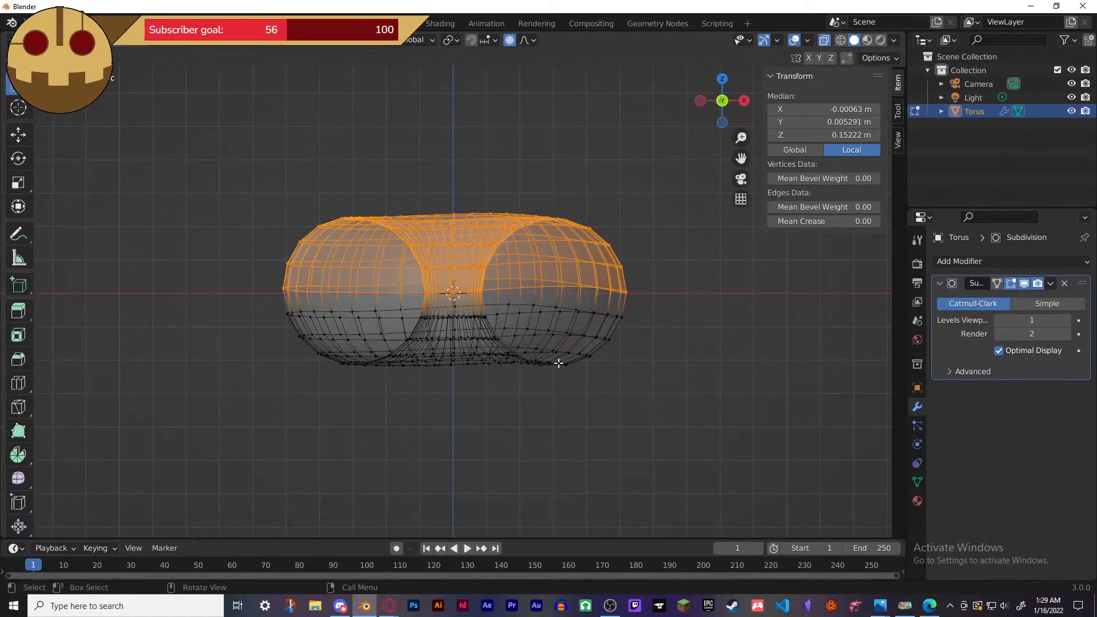
pyautogui.press('b')
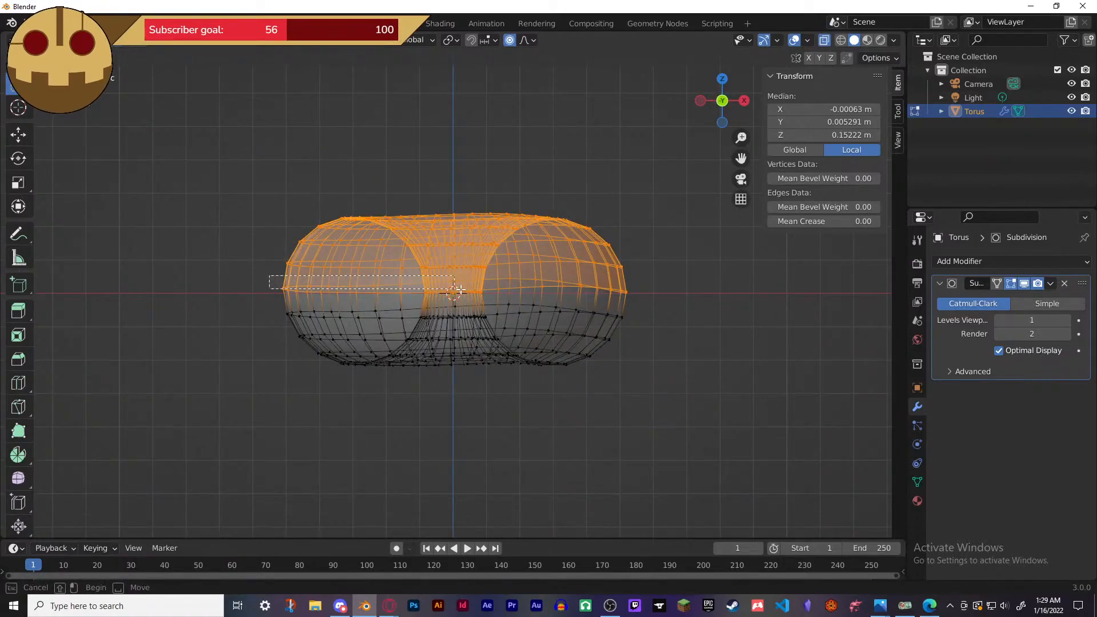
pyautogui.moveTo(645, 310); pyautogui.dragTo(645, 310)
pyautogui.moveTo(645, 311); pyautogui.dragTo(654, 365, button='middle')
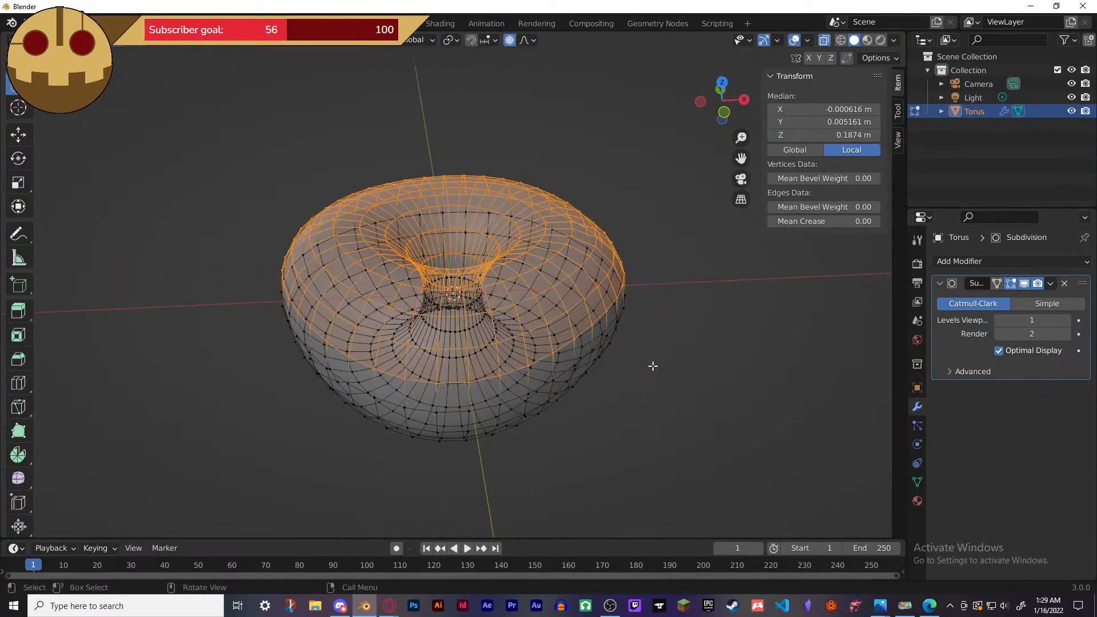
# - Duplicate the selected upper half in place, separate the copy into its own object, and return to Object Mode
pyautogui.hotkey('shift', 'd')
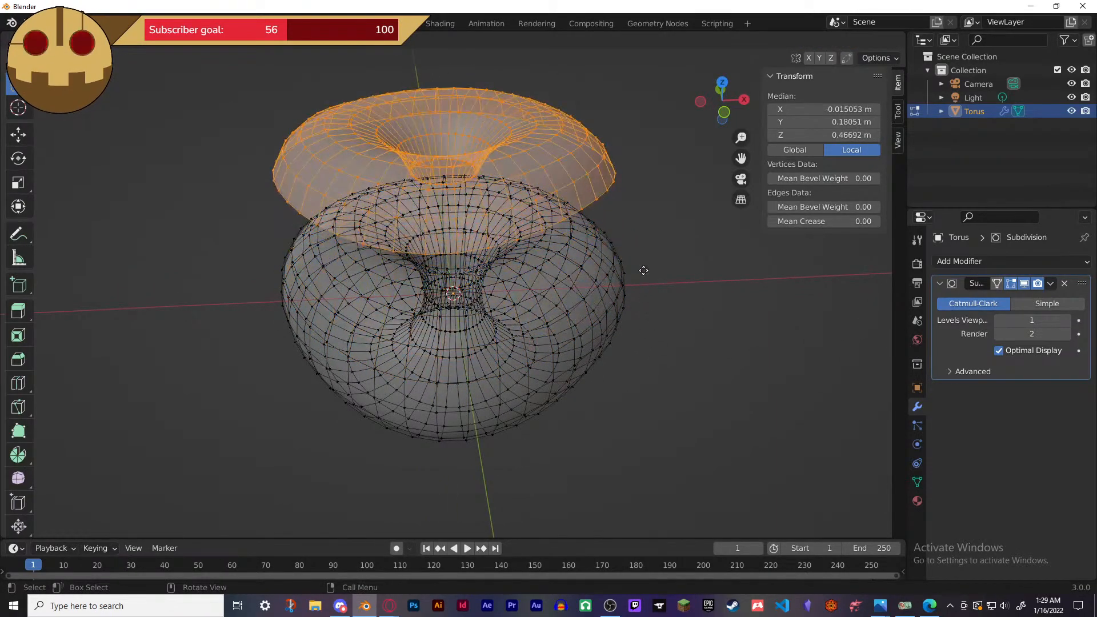
pyautogui.rightClick(643, 270)
pyautogui.press('p')
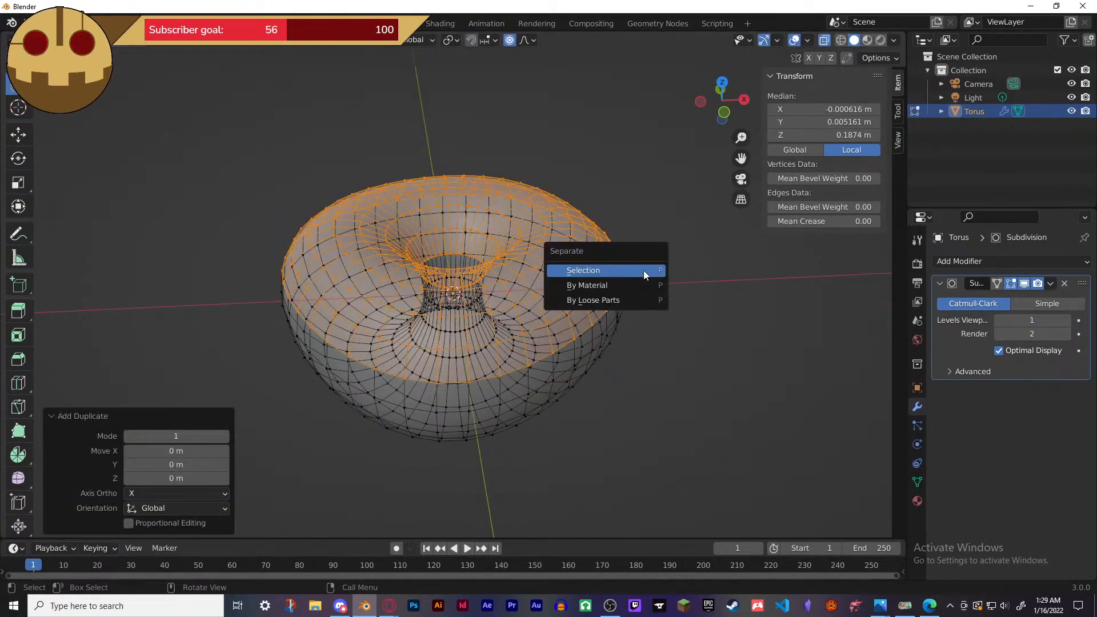
pyautogui.click(643, 270)
pyautogui.moveTo(658, 276); pyautogui.dragTo(661, 290, button='middle')
pyautogui.press('Tab')
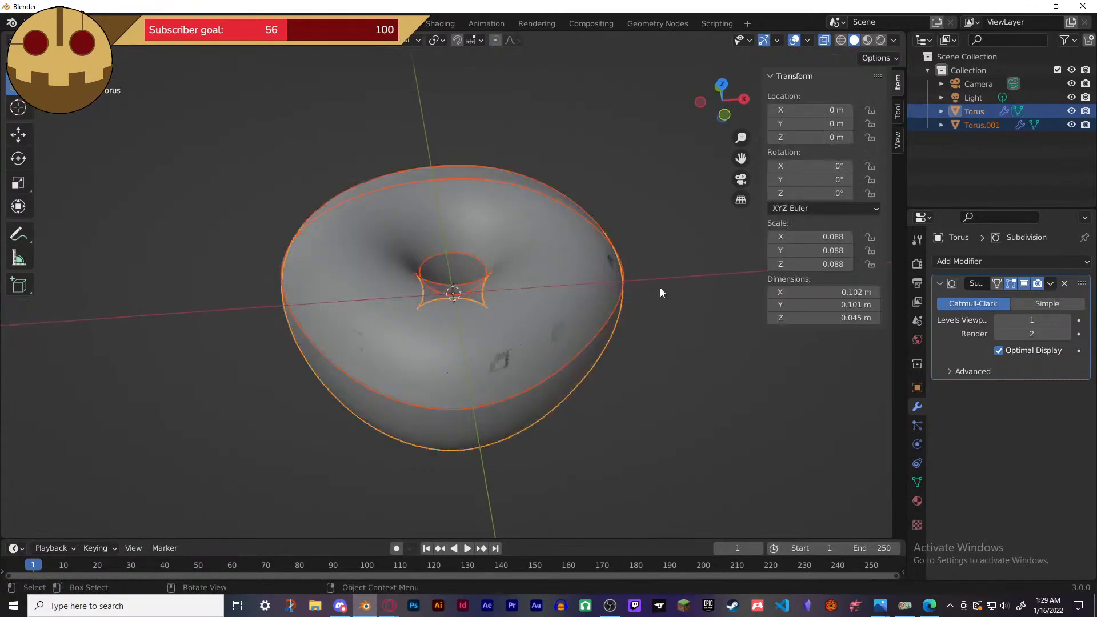
# - Add a Solidify modifier to the separated upper half, Torus.001, and place it above the Subdivision modifier
pyautogui.click(546, 304)
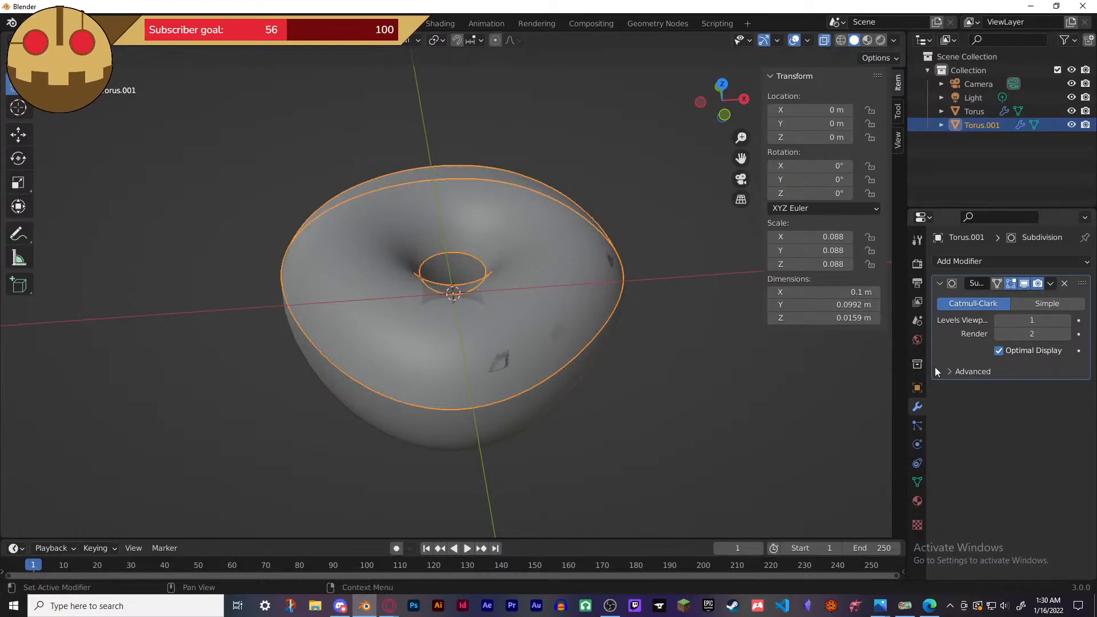
pyautogui.click(1004, 260)
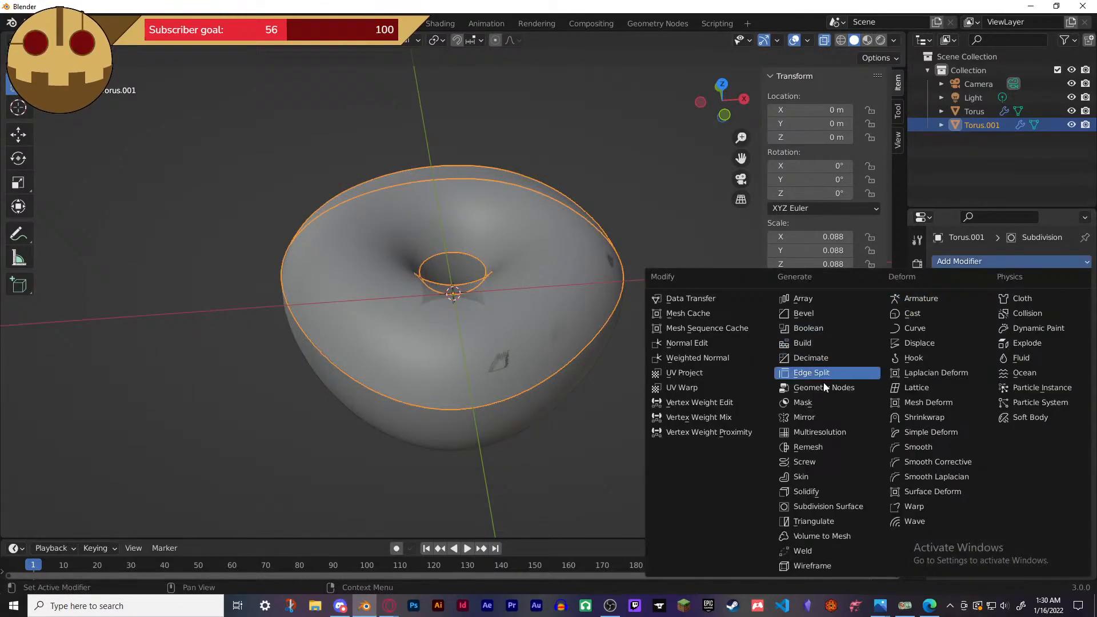
pyautogui.click(808, 492)
pyautogui.moveTo(1084, 389); pyautogui.dragTo(1083, 283)
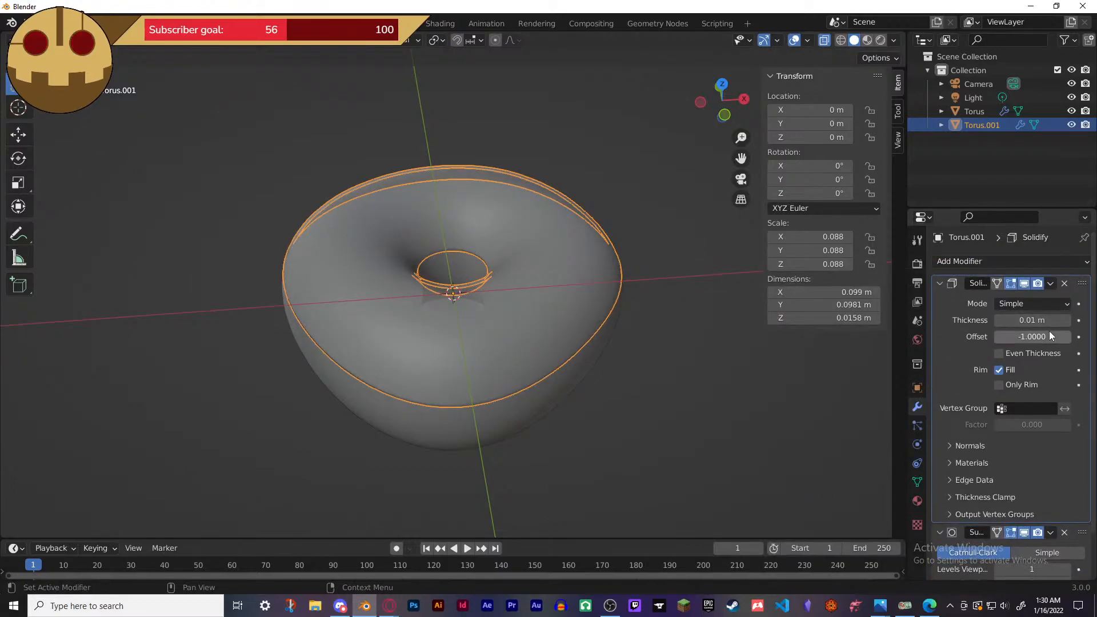
# - Set the icing's Solidify offset to 1 and thickness to 0.04 m, and turn off X-ray
pyautogui.scroll(-1, 637, 374)
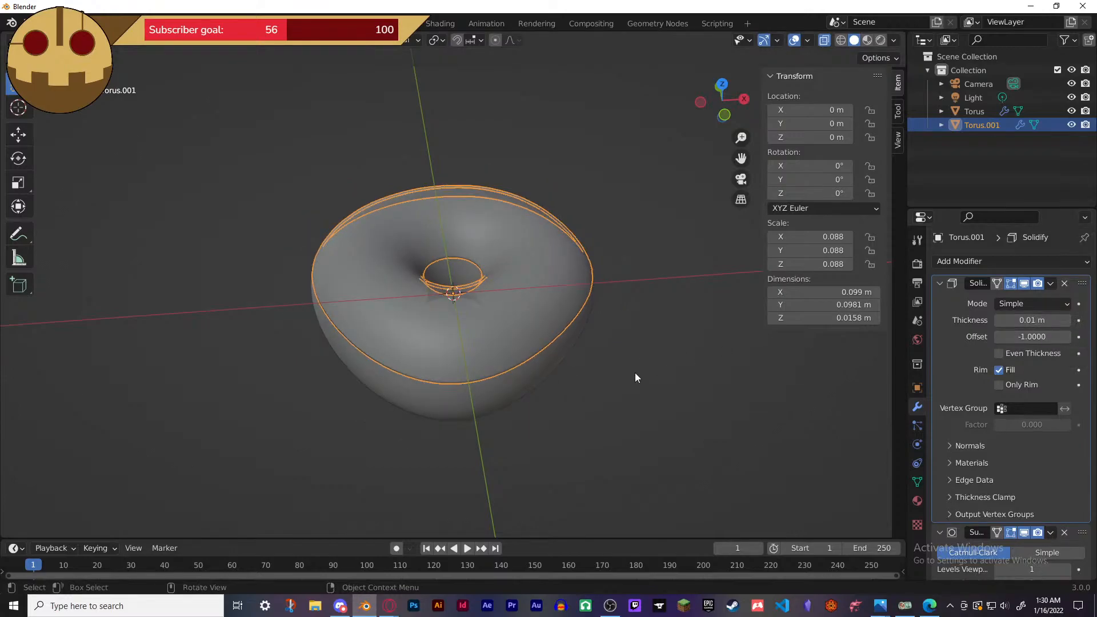
pyautogui.scroll(1, 637, 375)
pyautogui.moveTo(638, 375); pyautogui.dragTo(648, 331, button='middle')
pyautogui.moveTo(1031, 339); pyautogui.dragTo(1054, 320)
pyautogui.moveTo(700, 382); pyautogui.dragTo(733, 399, button='middle')
pyautogui.scroll(-2, 997, 465)
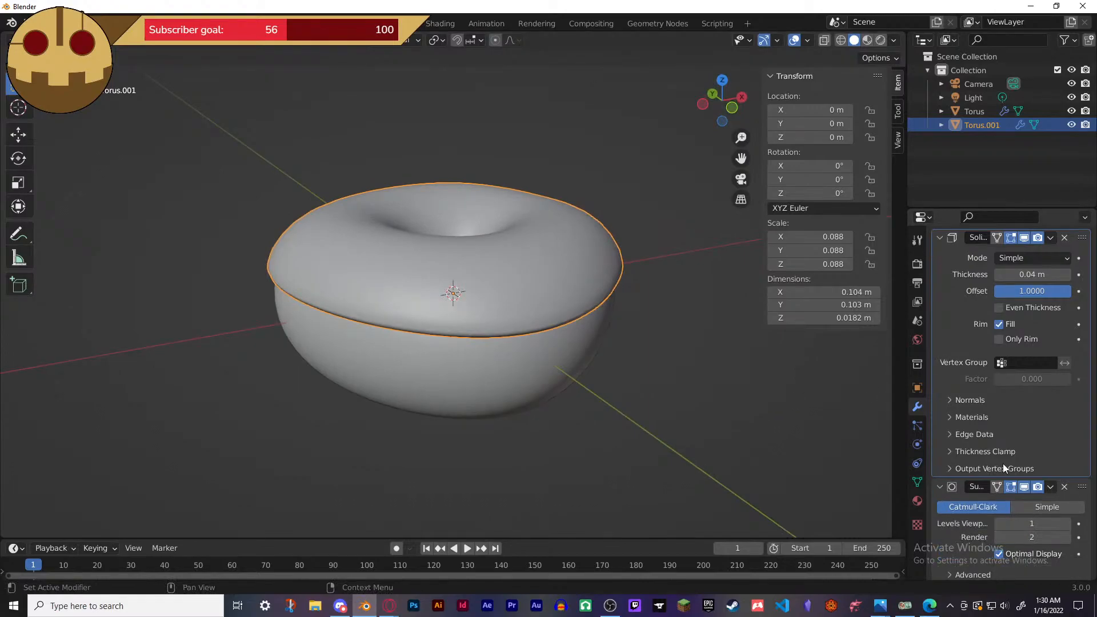
# - Apply the icing's Subdivision modifier, then add a new Subdivision Surface modifier below Solidify
pyautogui.click(1047, 488)
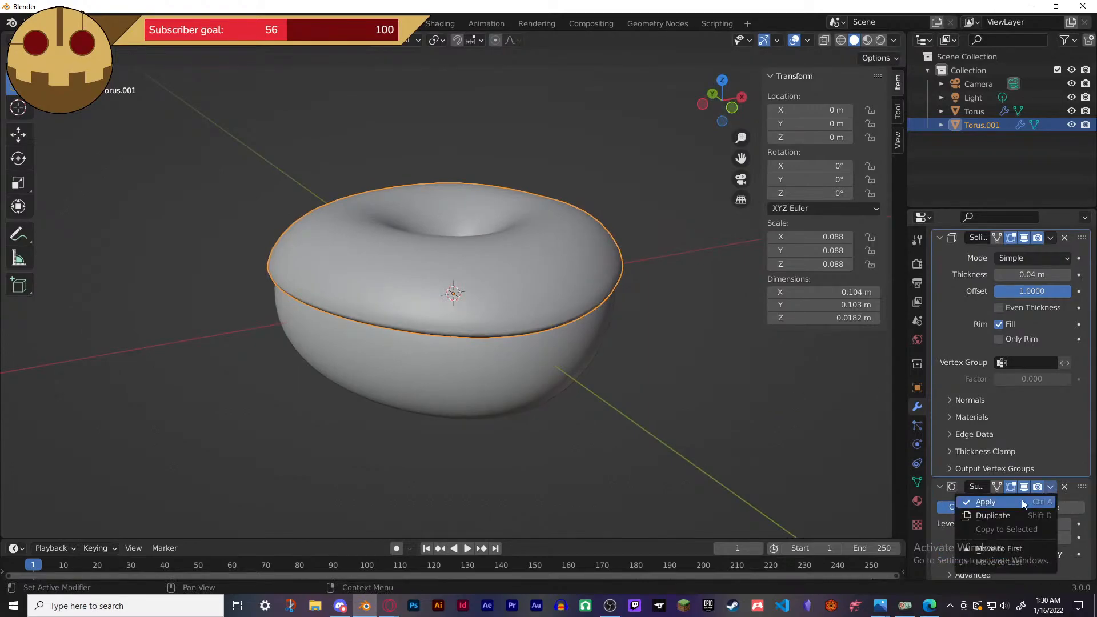
pyautogui.click(1022, 499)
pyautogui.click(998, 261)
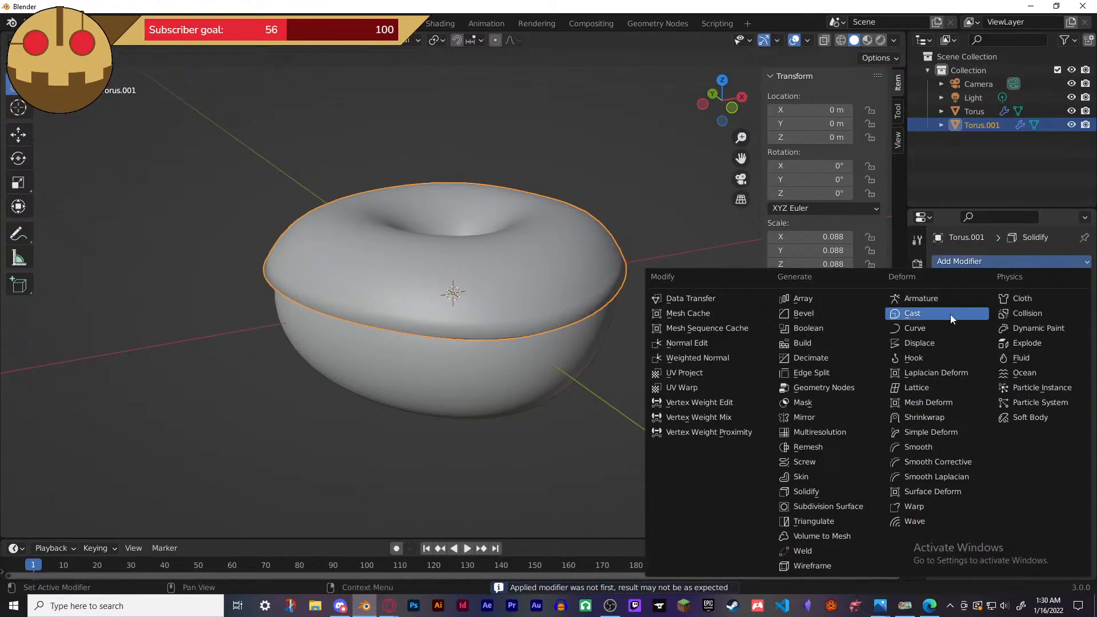
pyautogui.click(828, 506)
pyautogui.moveTo(1082, 285); pyautogui.dragTo(1079, 338)
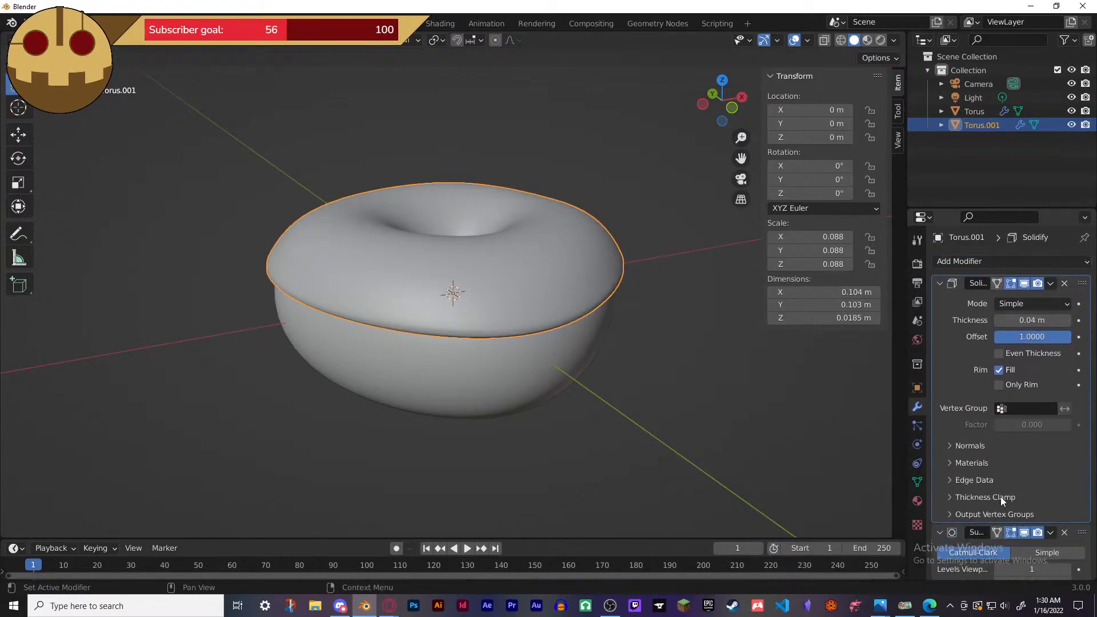
# - Select the icing object Torus.001, enter Edit Mode, and disable the Solidify modifier's Edit Mode display
pyautogui.scroll(-2, 1000, 483)
pyautogui.click(554, 281)
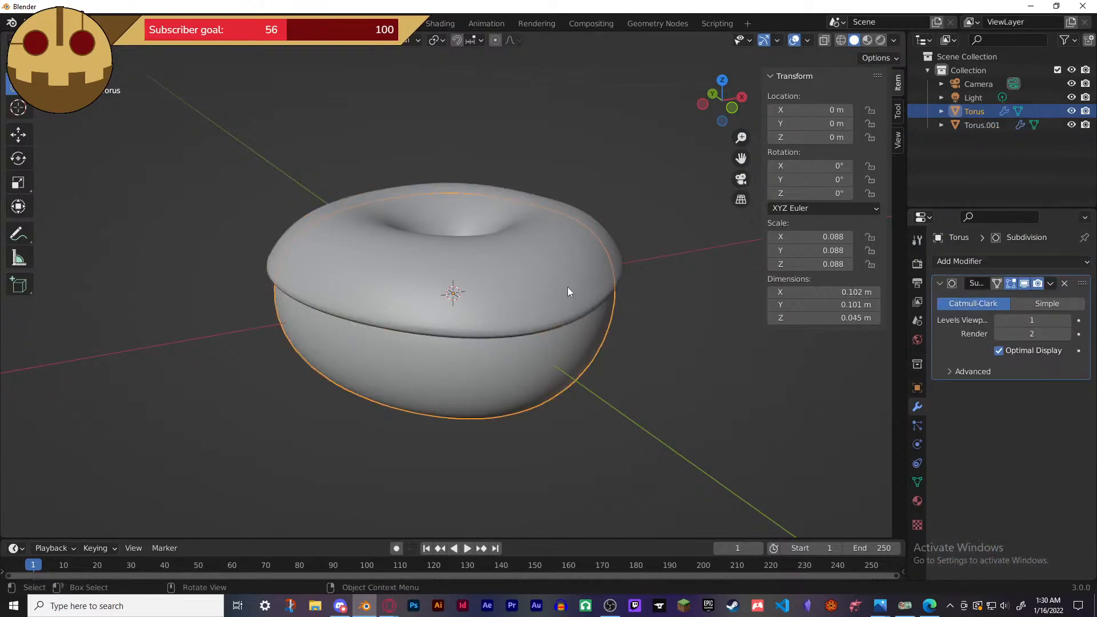
pyautogui.click(595, 277)
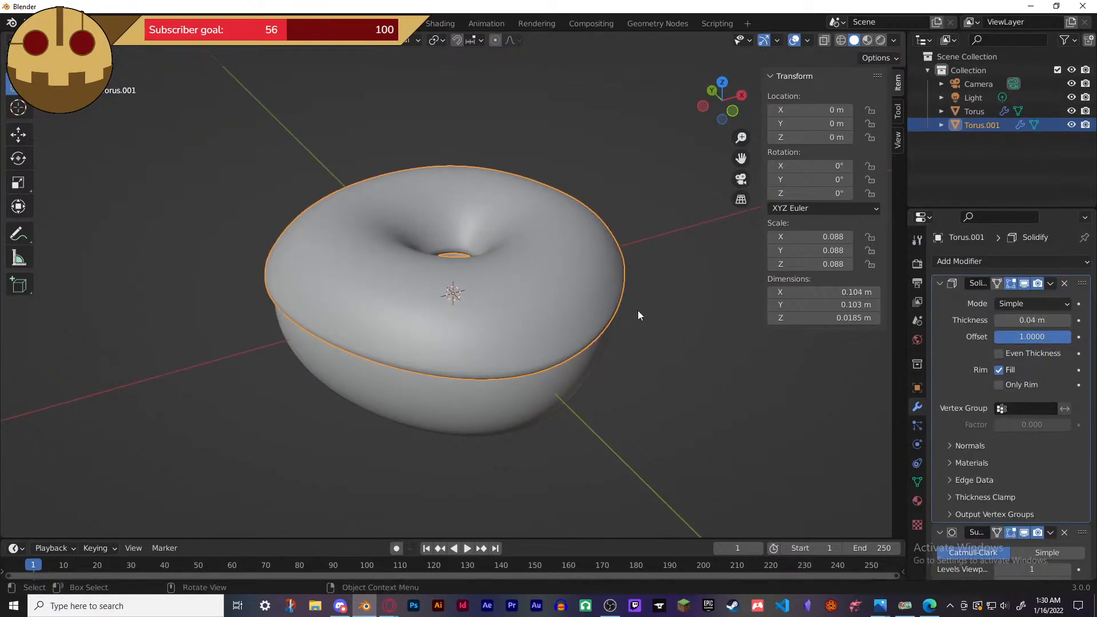
pyautogui.press('Tab')
pyautogui.moveTo(630, 319)
pyautogui.mouseDown(button='middle')
pyautogui.moveTo(620, 338)
pyautogui.moveTo(612, 314)
pyautogui.moveTo(616, 328)
pyautogui.mouseUp(button='middle')
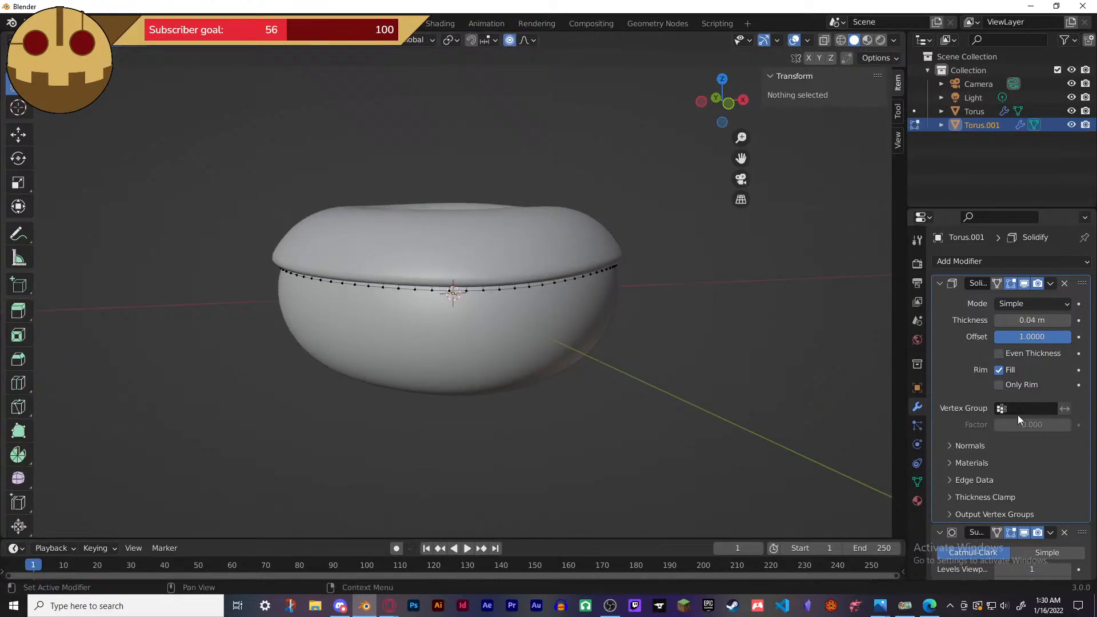
pyautogui.click(1012, 282)
pyautogui.moveTo(728, 350); pyautogui.dragTo(633, 344, button='middle')
pyautogui.scroll(1, 634, 345)
pyautogui.moveTo(675, 418); pyautogui.dragTo(731, 359, button='middle')
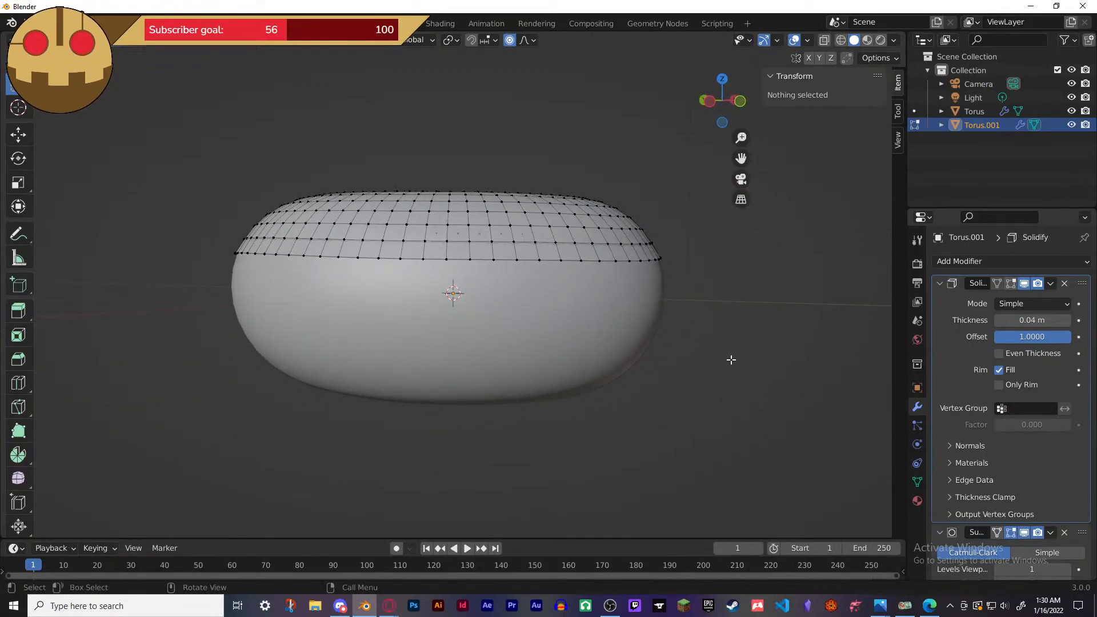
pyautogui.moveTo(442, 359); pyautogui.dragTo(458, 370, button='middle')
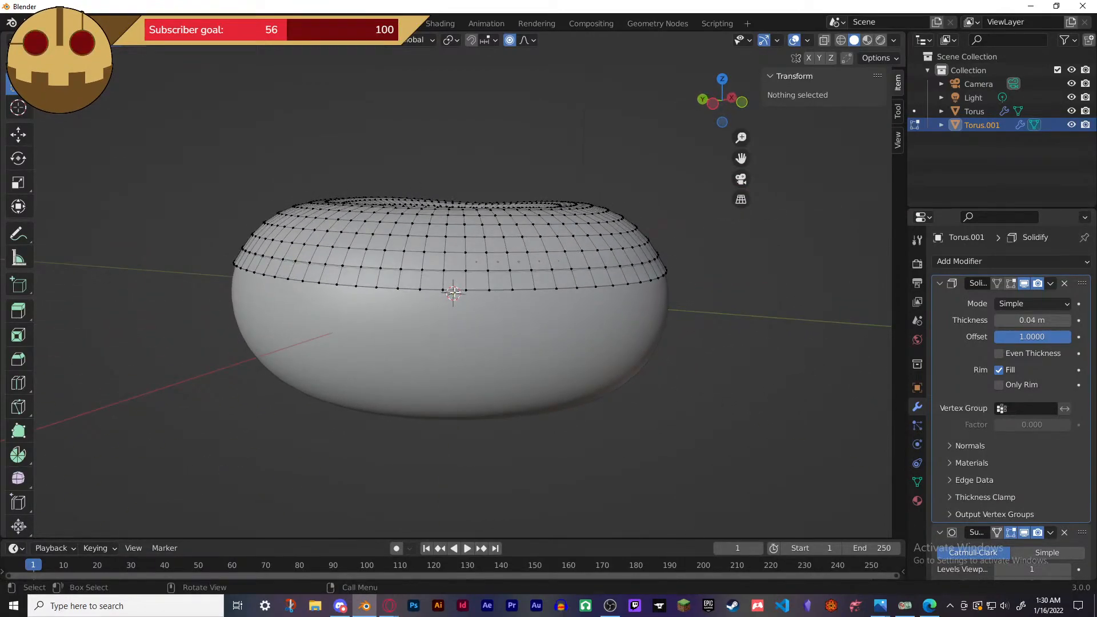
pyautogui.click(453, 293)
pyautogui.press('g')
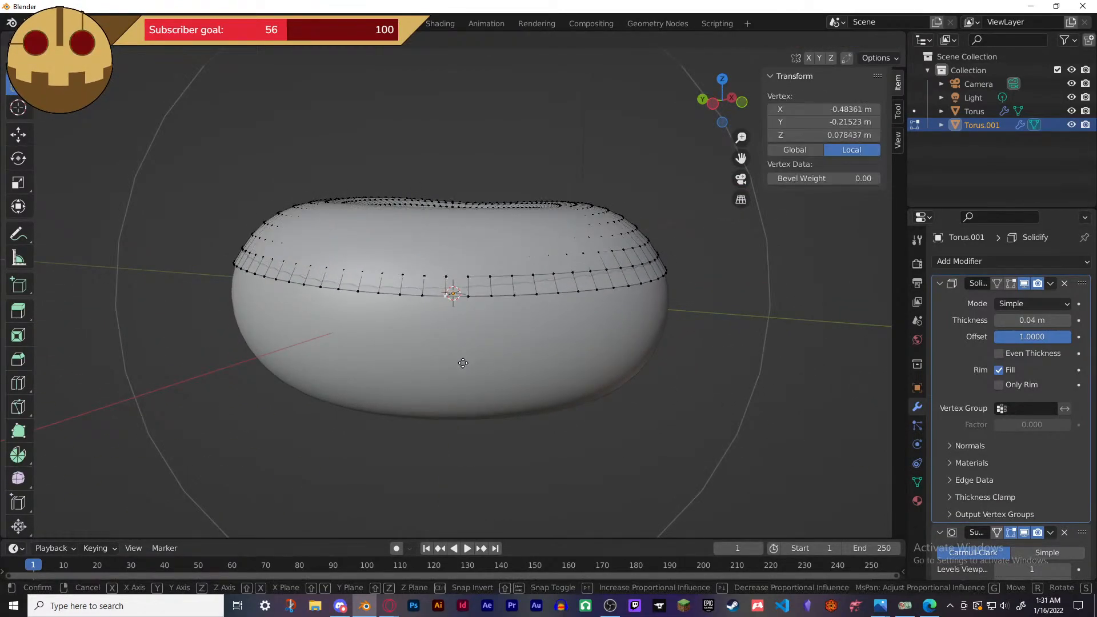
pyautogui.click(460, 361)
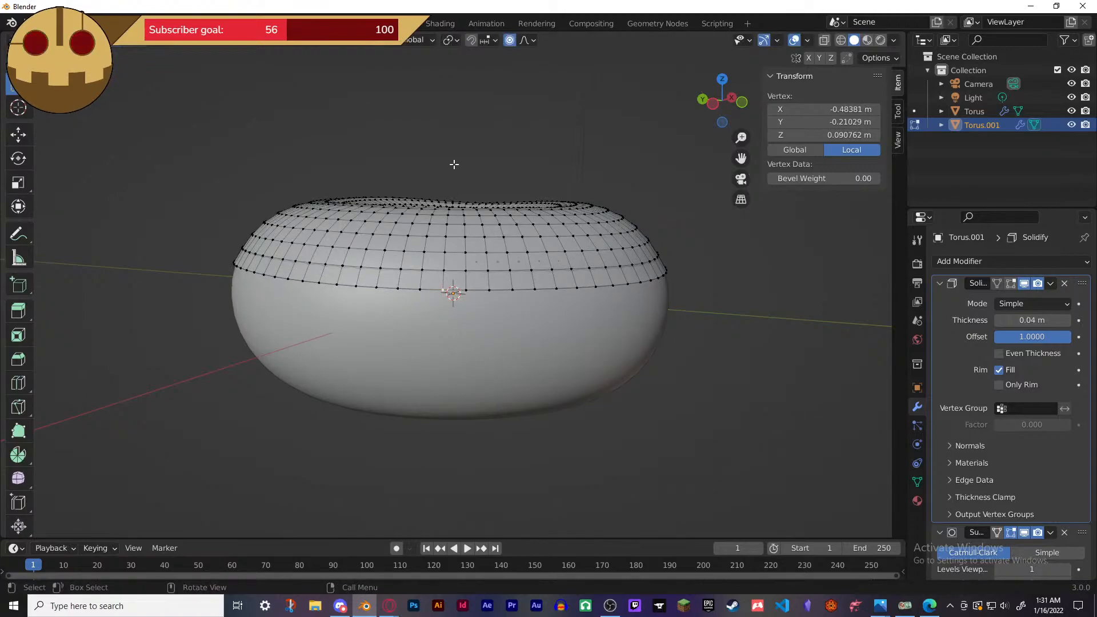
# - Turn on snapping with Face as the target and clear the vertex selection
pyautogui.click(470, 44)
pyautogui.click(486, 40)
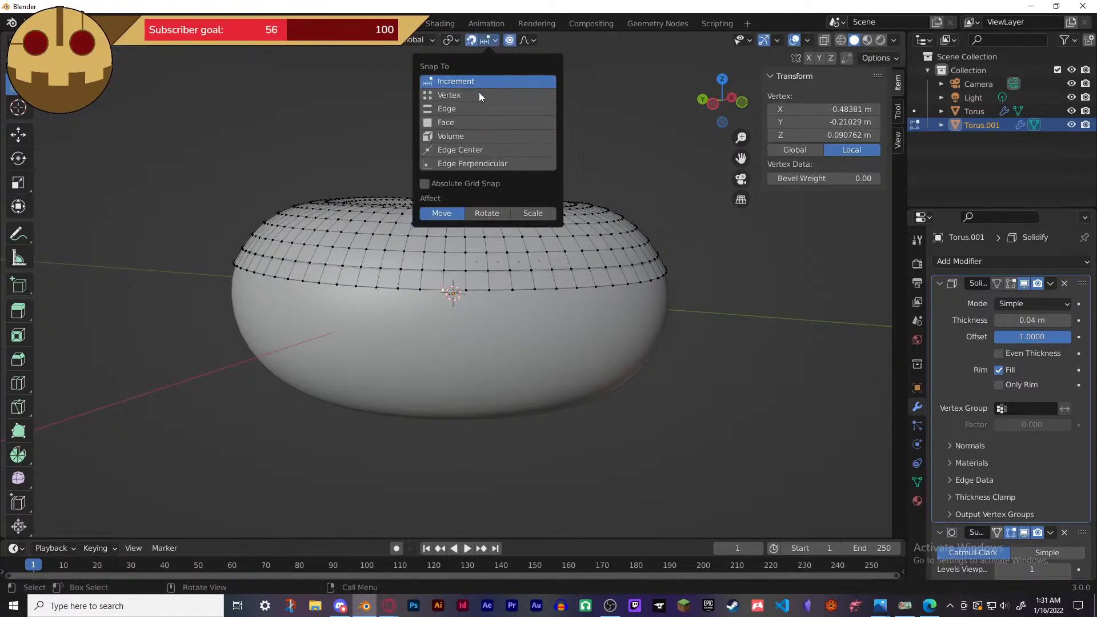
pyautogui.click(476, 121)
pyautogui.hotkey('alt', 'a')
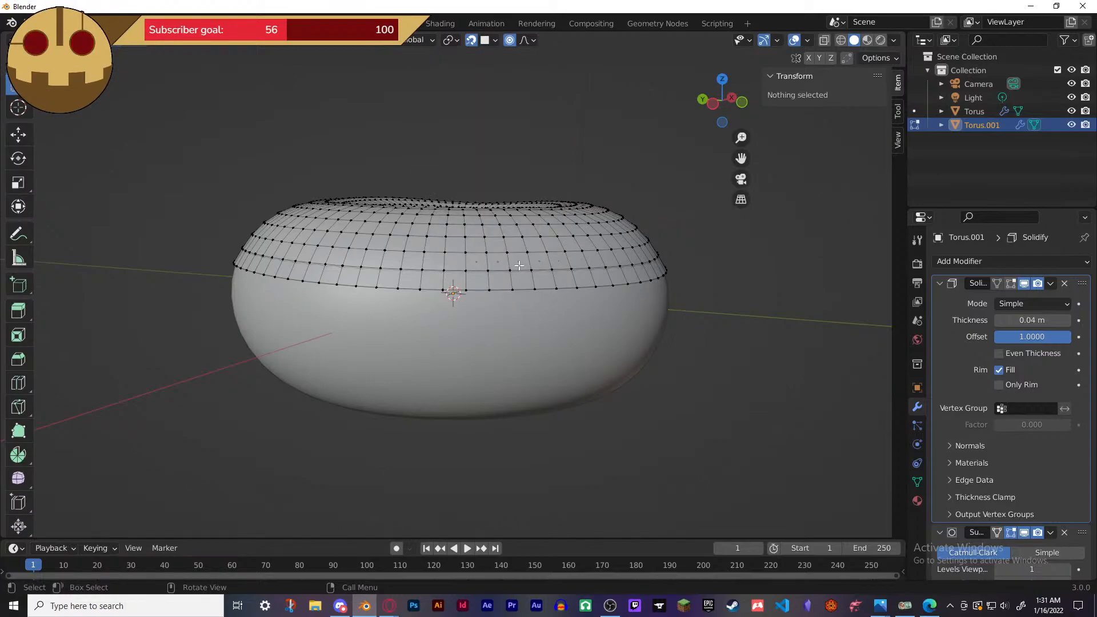
pyautogui.click(465, 291)
pyautogui.press('g')
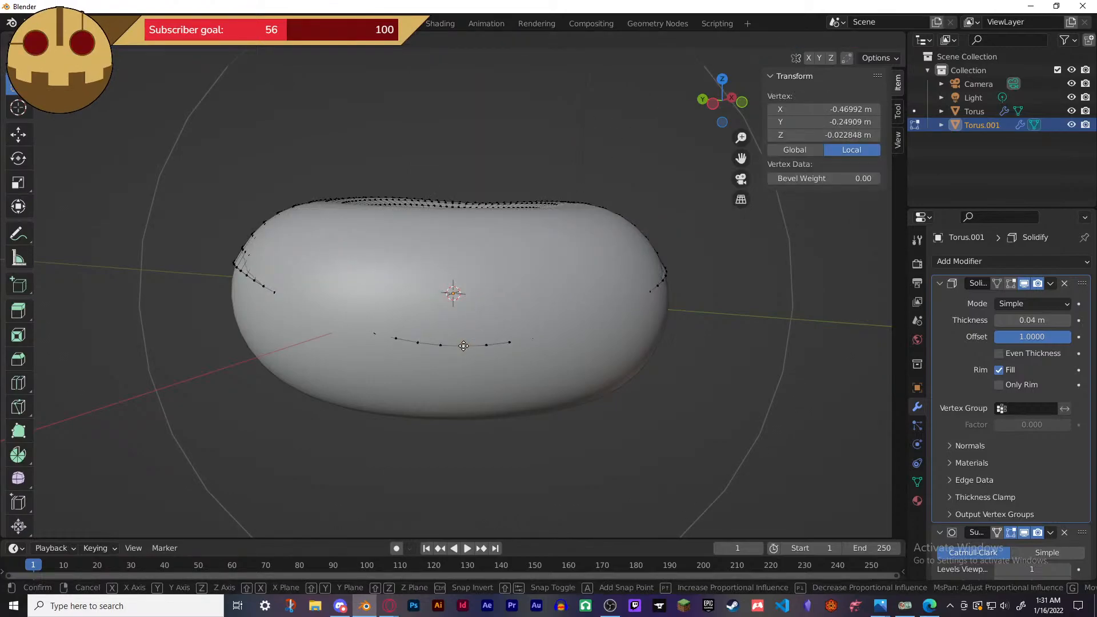
pyautogui.click(464, 293)
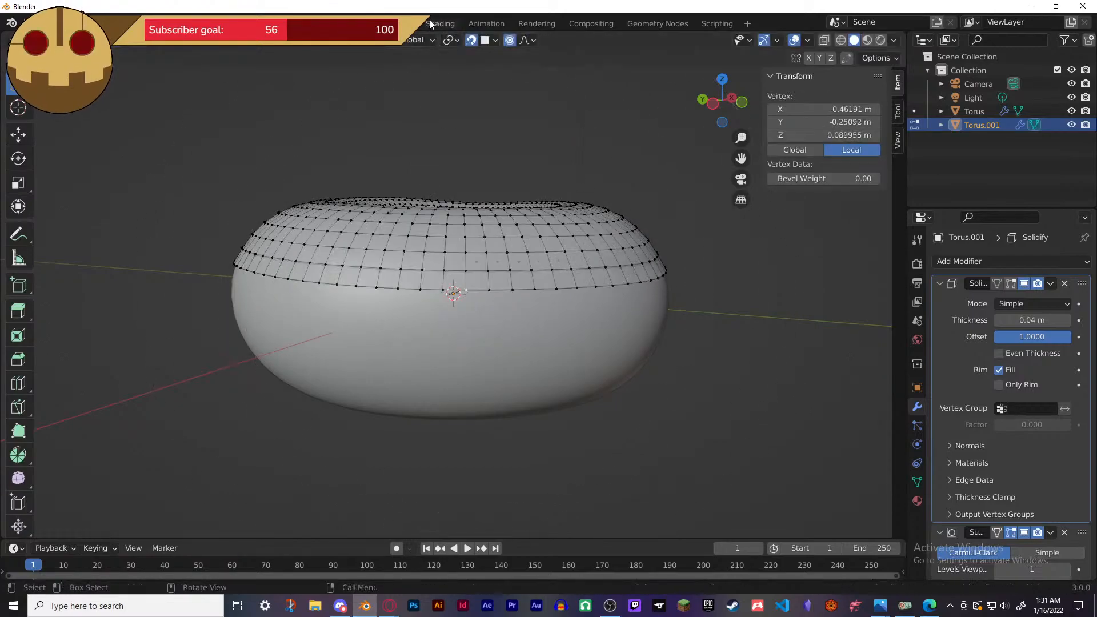
# - Adjust snapping, then lower an icing rim vertex using proportional size 0.027 to about local X -0.468, Y -0.253, Z 0.032 m
pyautogui.click(494, 41)
pyautogui.press('g')
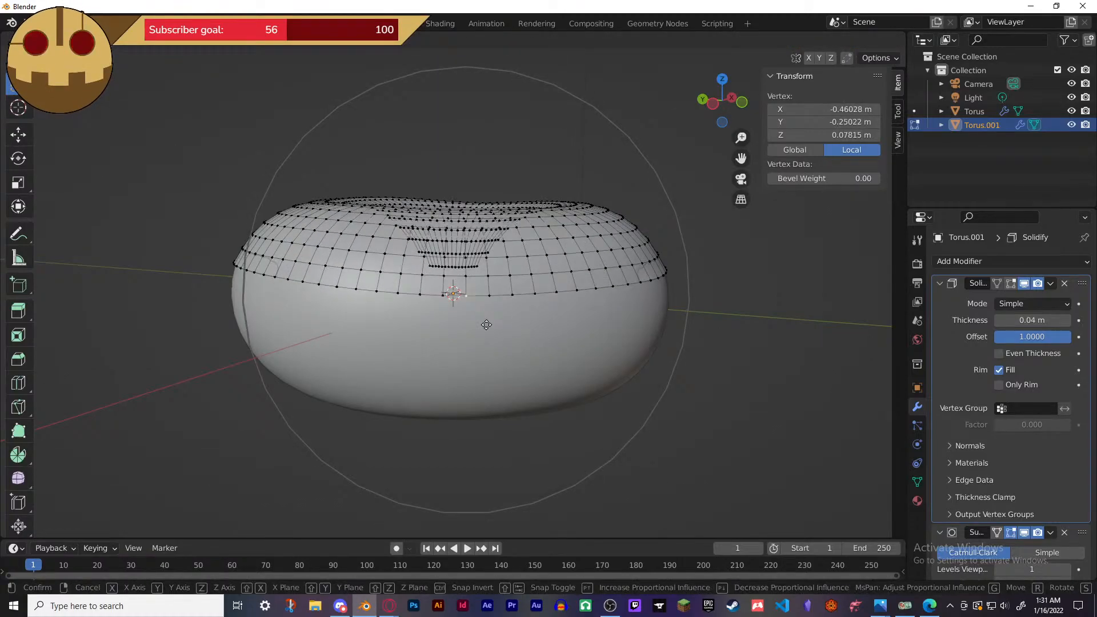
pyautogui.scroll(5, 488, 338)
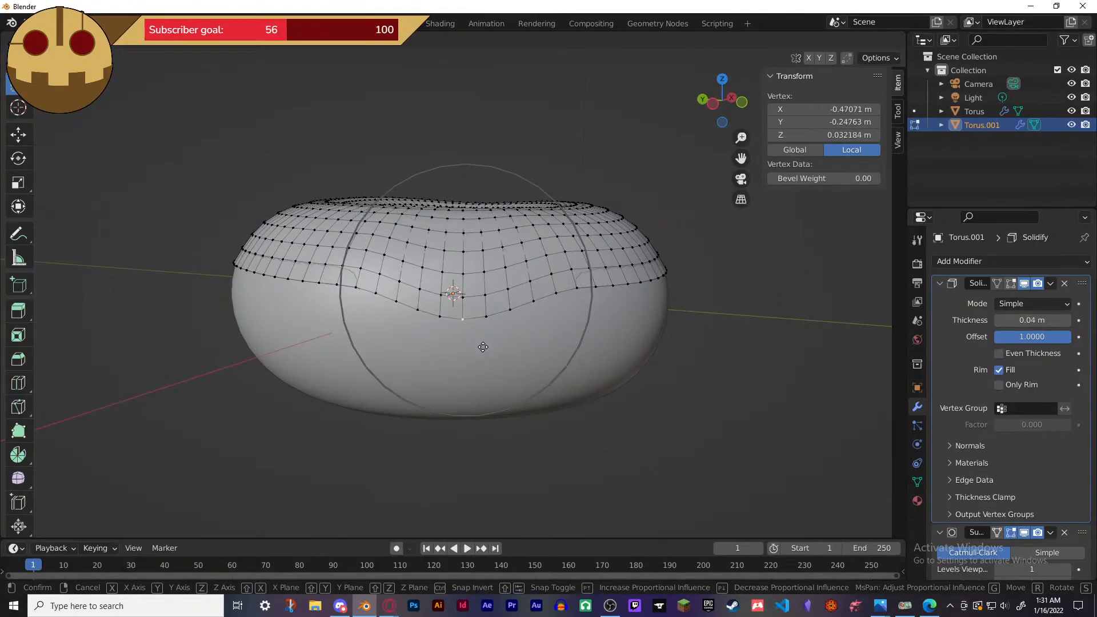
pyautogui.scroll(-1, 488, 342)
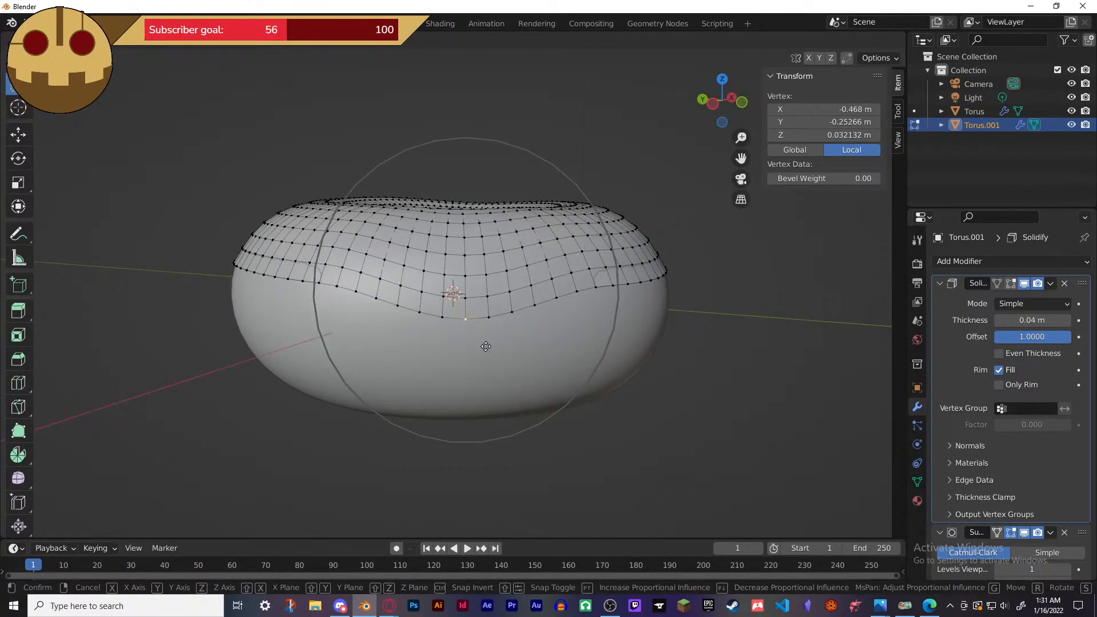
pyautogui.click(486, 346)
# - Pull a rim vertex on the negative Y side down with proportional editing, to about local X -0.157, Y -0.551, Z 0.055 m
pyautogui.moveTo(669, 335); pyautogui.dragTo(589, 326, button='middle')
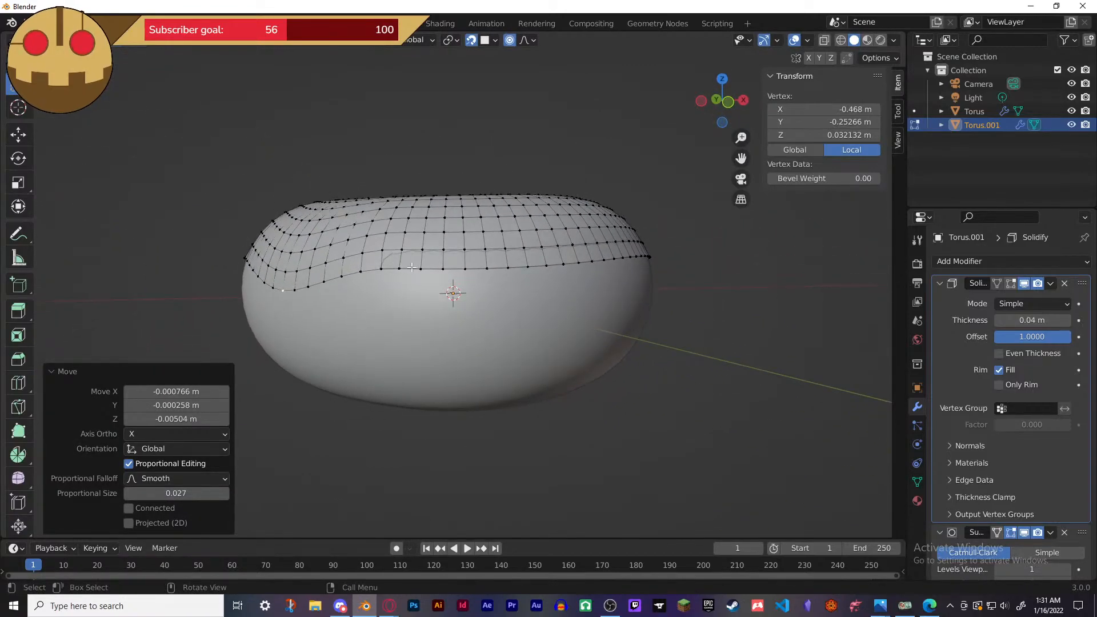
pyautogui.click(444, 270)
pyautogui.press('g')
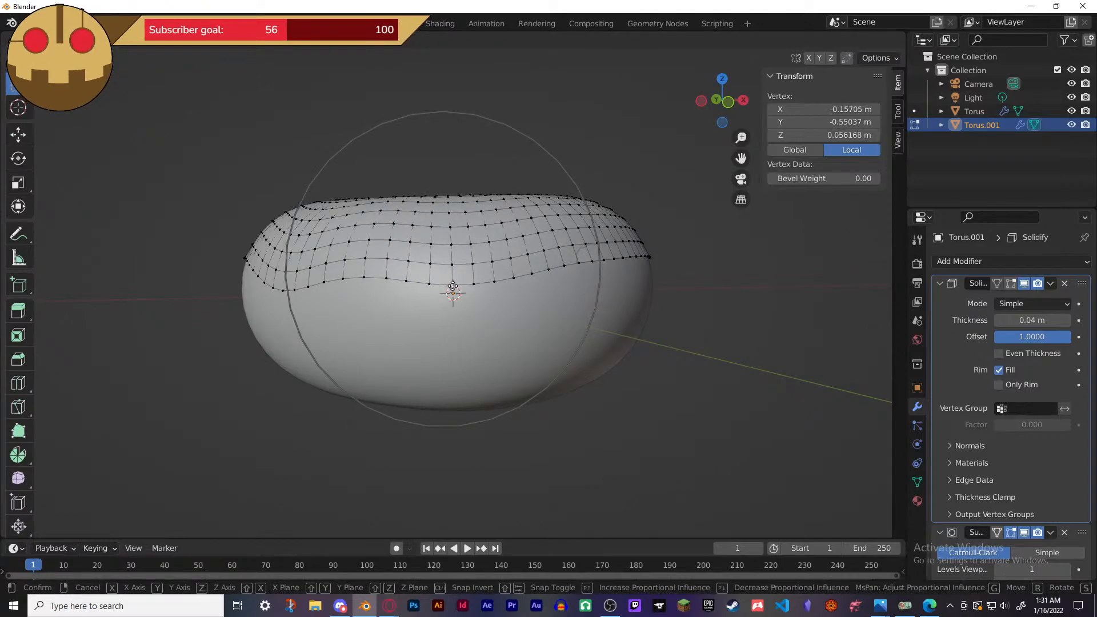
pyautogui.click(452, 288)
# - Pull a rim vertex on the positive X, negative Y side down with proportional editing, to about local X 0.287, Y -0.449, Z 0.075 m
pyautogui.moveTo(546, 296); pyautogui.dragTo(521, 273, button='middle')
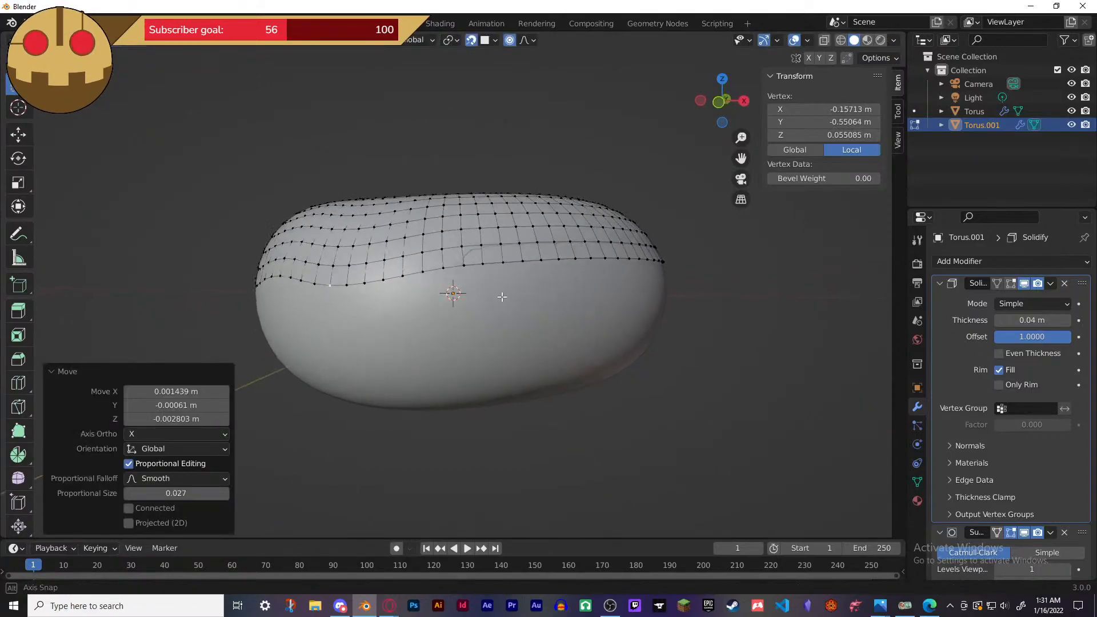
pyautogui.rightClick(529, 261)
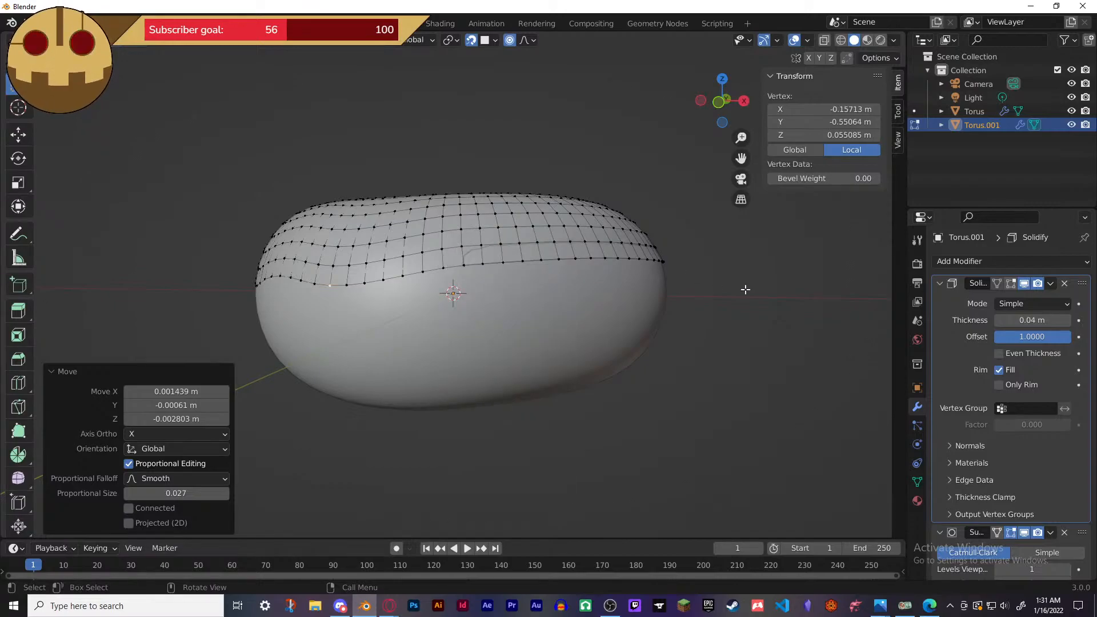
pyautogui.click(541, 257)
pyautogui.press('g')
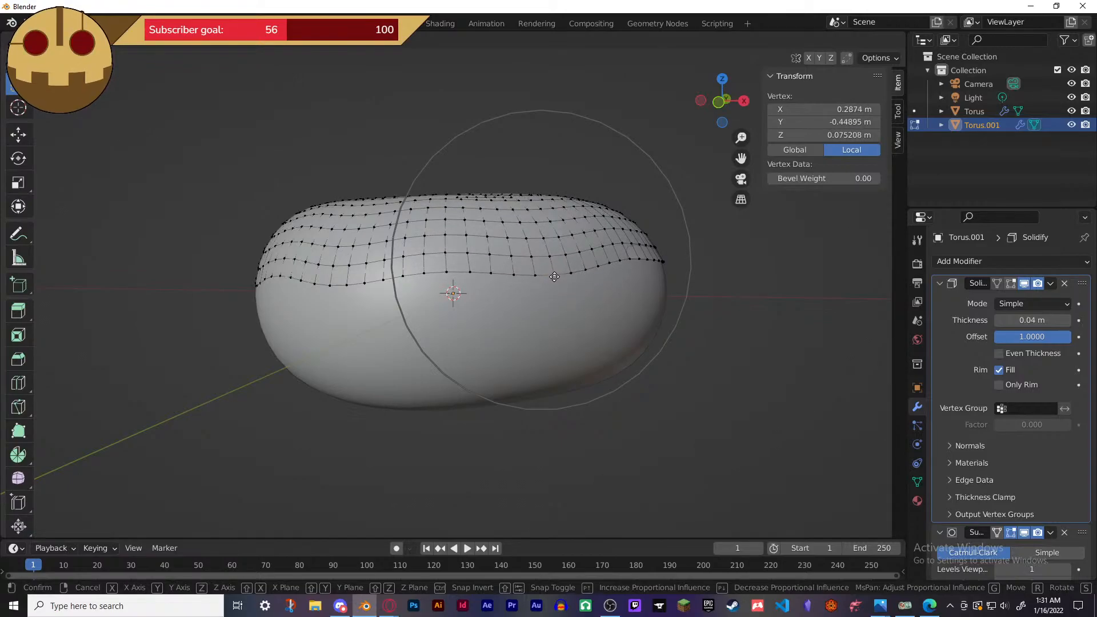
pyautogui.click(555, 277)
# - Pull a rim vertex on the positive X side down with proportional editing, to about local X 0.580, Y 0.057, Z 0.038 m
pyautogui.moveTo(555, 278); pyautogui.dragTo(420, 278, button='middle')
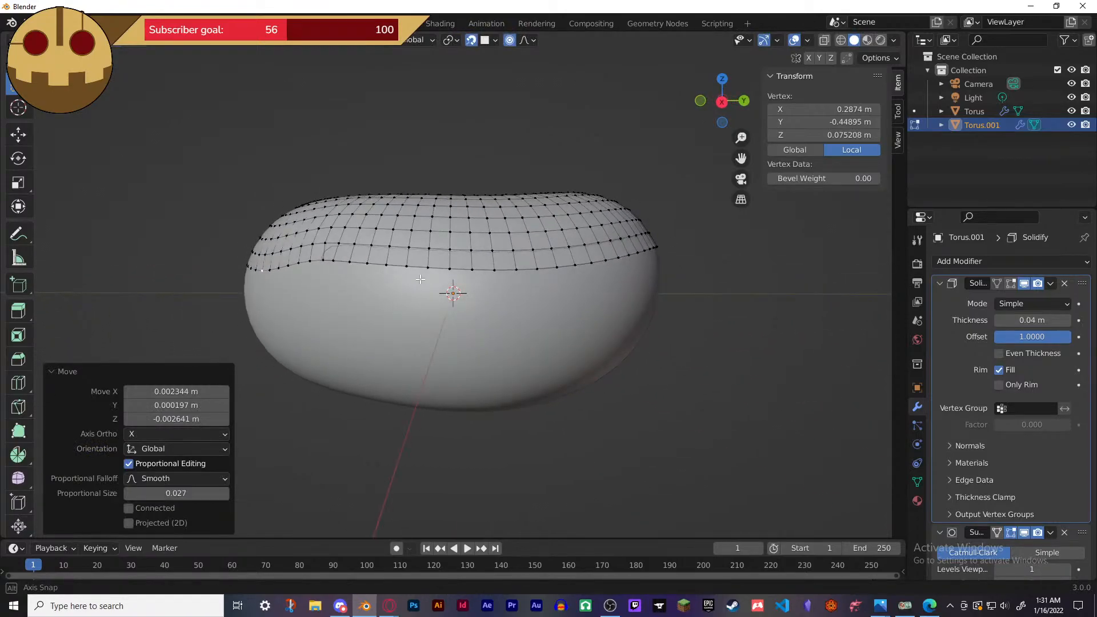
pyautogui.click(471, 268)
pyautogui.press('g')
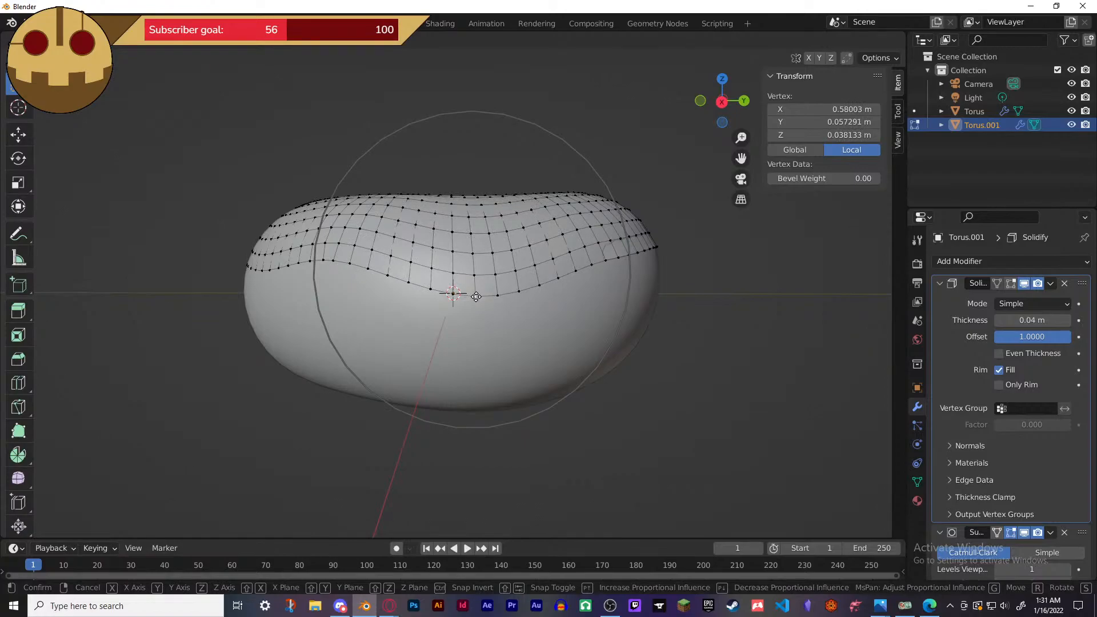
pyautogui.click(476, 297)
# - Pull two rim vertices on the positive X, positive Y side down with proportional editing, to about local Z 0.049 m and 0.045 m
pyautogui.moveTo(476, 296); pyautogui.dragTo(489, 283, button='middle')
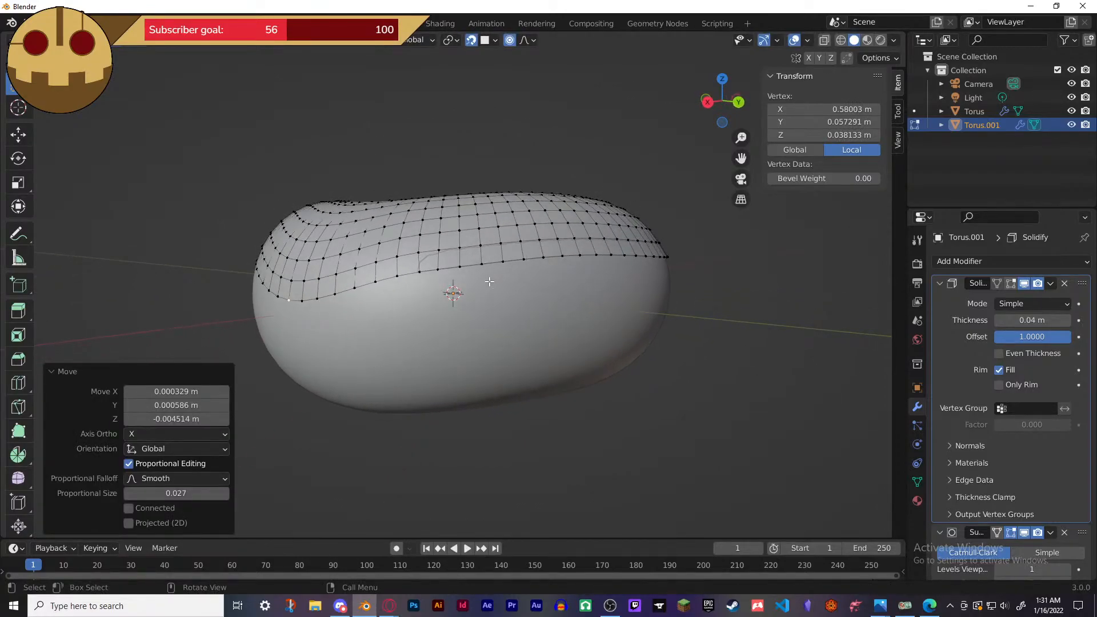
pyautogui.click(485, 266)
pyautogui.press('g')
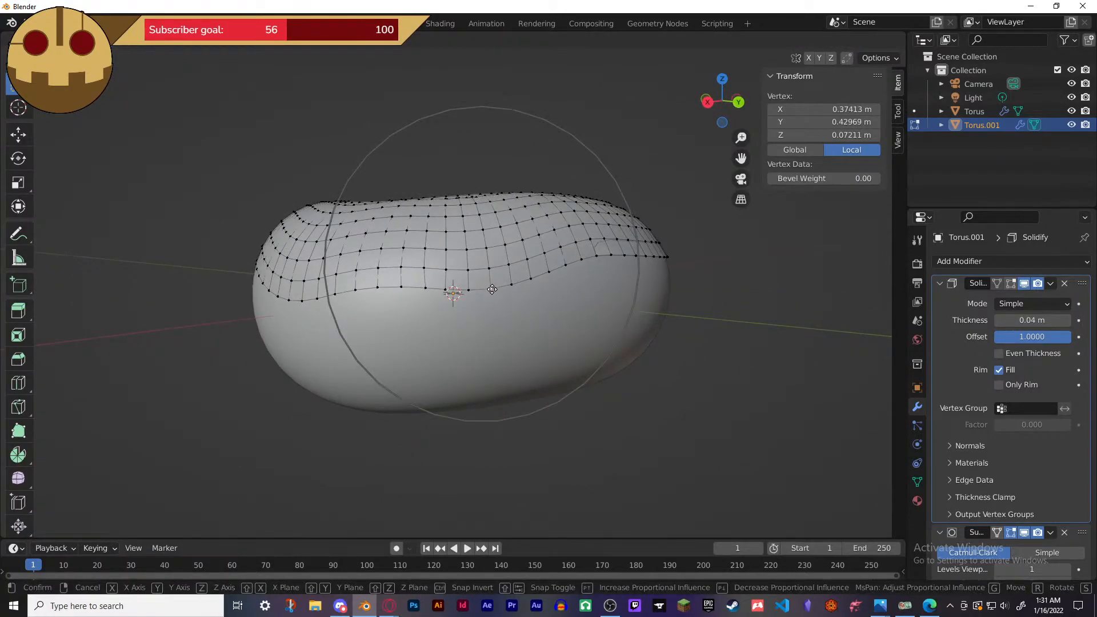
pyautogui.click(497, 300)
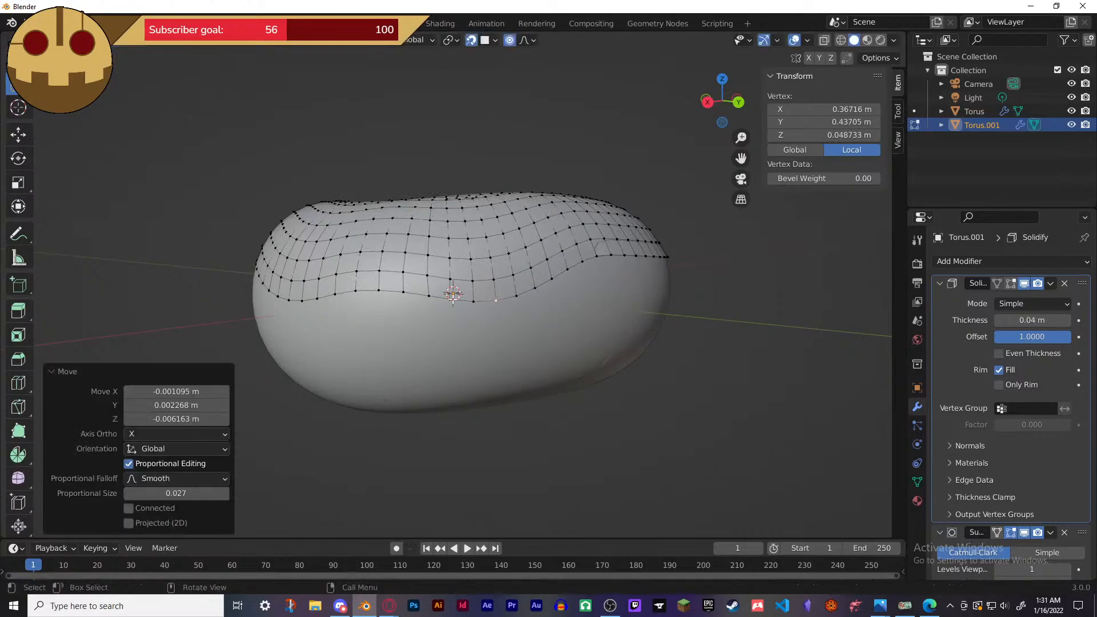
pyautogui.click(384, 292)
pyautogui.press('g')
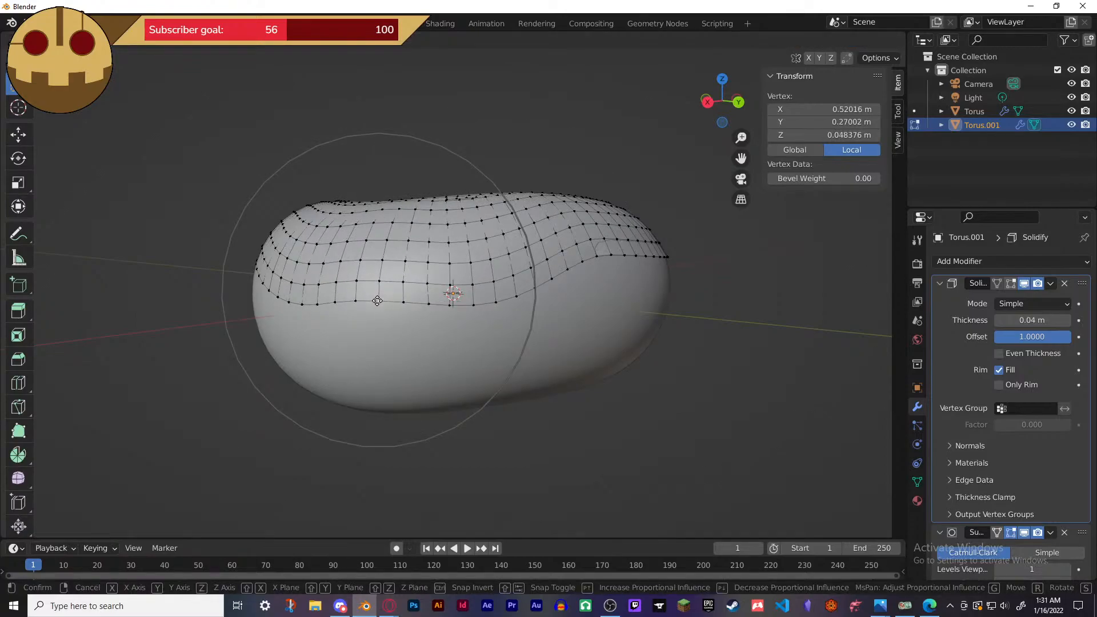
pyautogui.click(377, 302)
# - Pull a rim vertex on the positive Y, negative X side down with proportional editing, to about local X -0.178, Y 0.545, Z 0.064 m
pyautogui.moveTo(377, 303); pyautogui.dragTo(399, 298, button='middle')
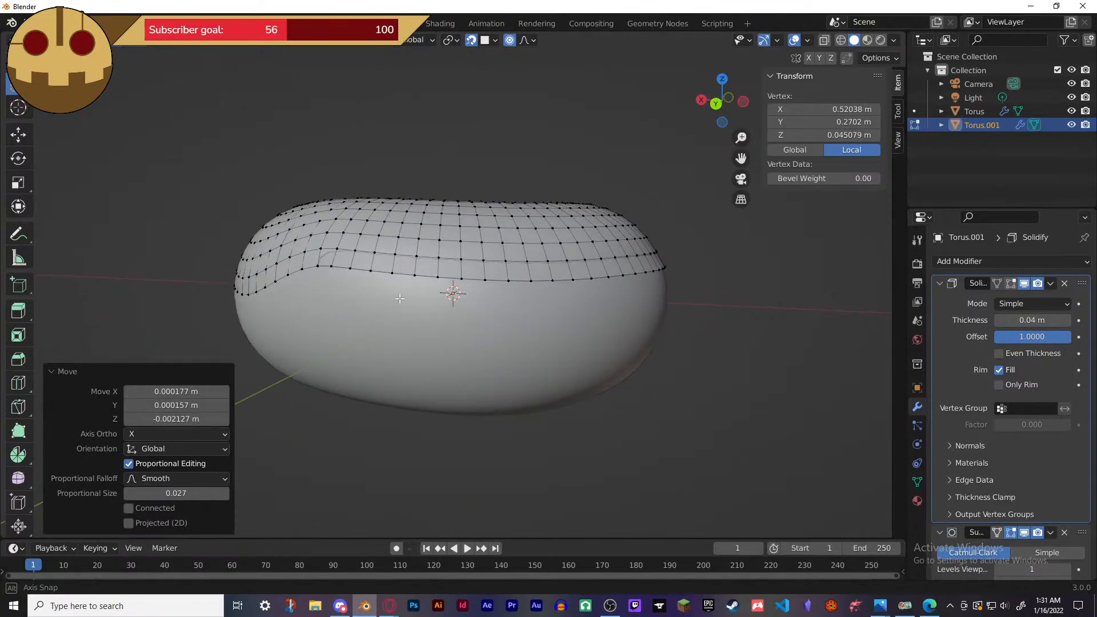
pyautogui.click(462, 278)
pyautogui.press('g')
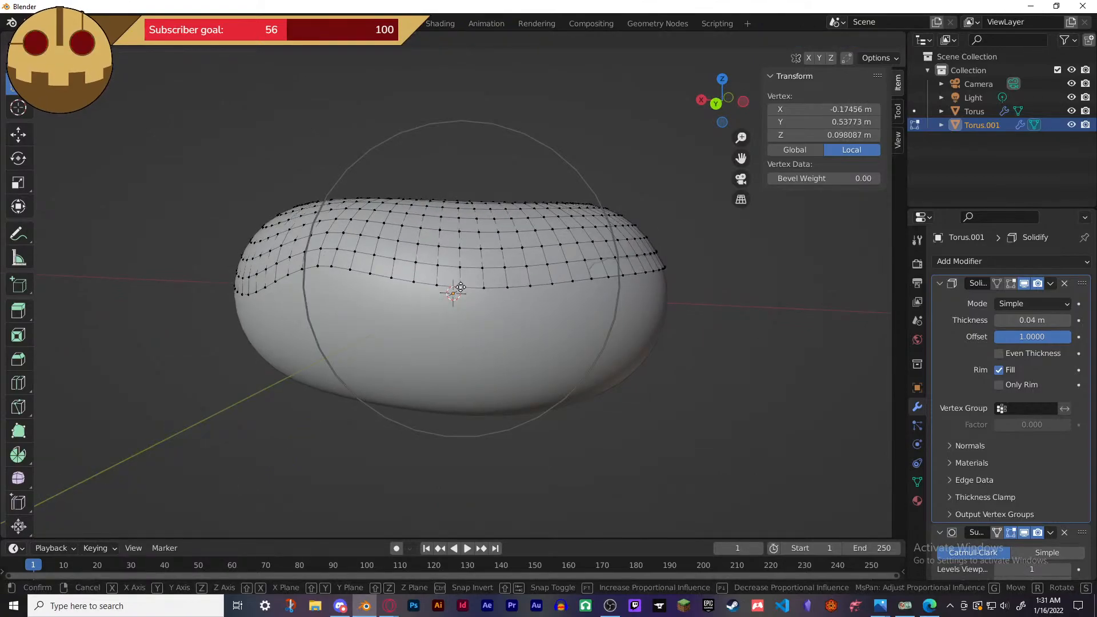
pyautogui.click(462, 306)
# - Pull a rim vertex on the negative X, positive Y side down with proportional editing, to about local X -0.539, Y 0.236, Z 0.058 m
pyautogui.moveTo(461, 306); pyautogui.dragTo(471, 275, button='middle')
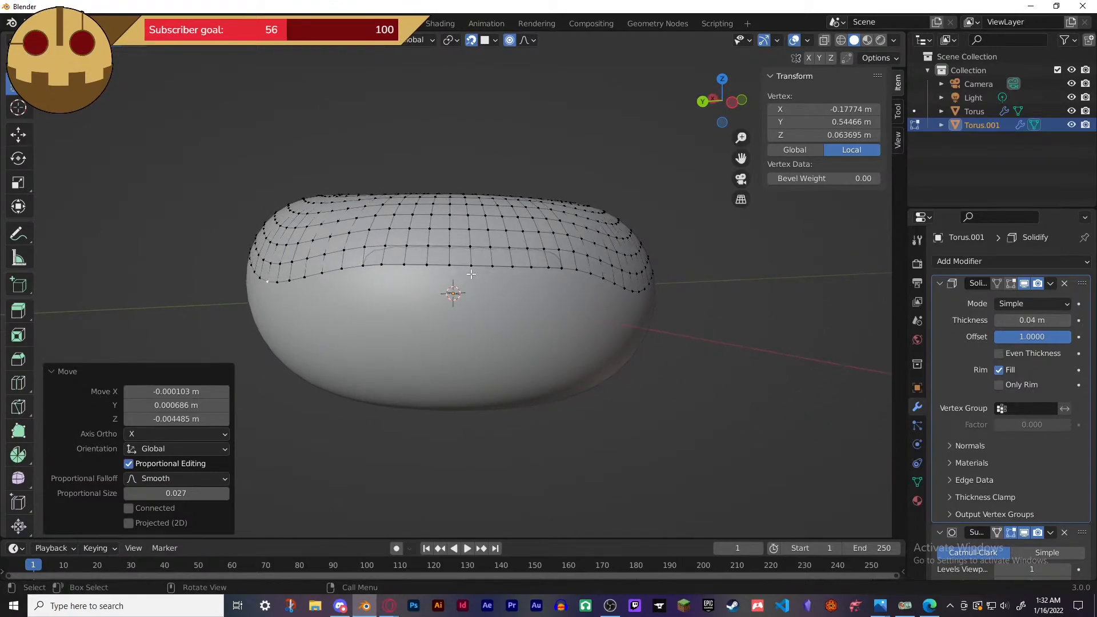
pyautogui.click(470, 264)
pyautogui.press('g')
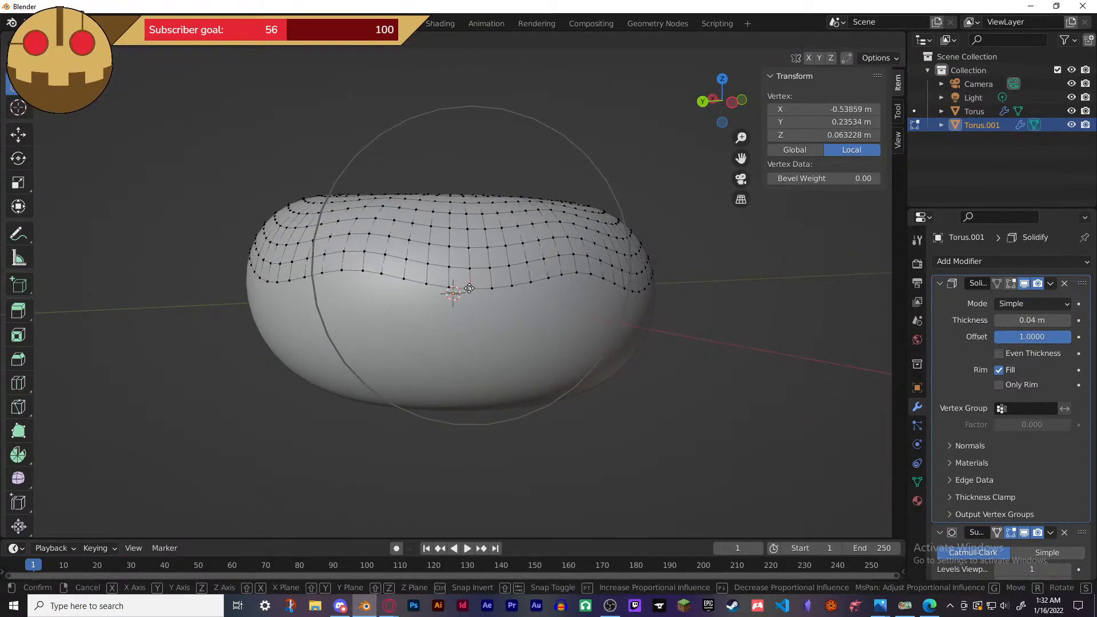
pyautogui.click(469, 291)
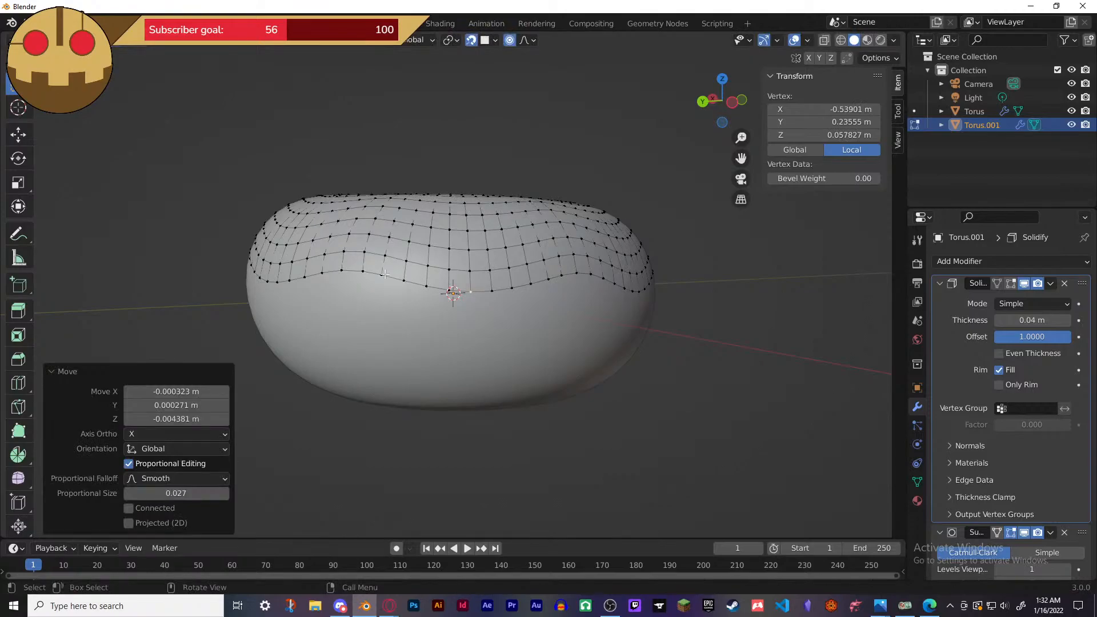
# - Move a row of displaced top vertices toward the hole without proportional editing, to a median of about local X 0.213, Y 0.213, Z 0.256 m
pyautogui.moveTo(365, 273); pyautogui.dragTo(342, 358, button='middle')
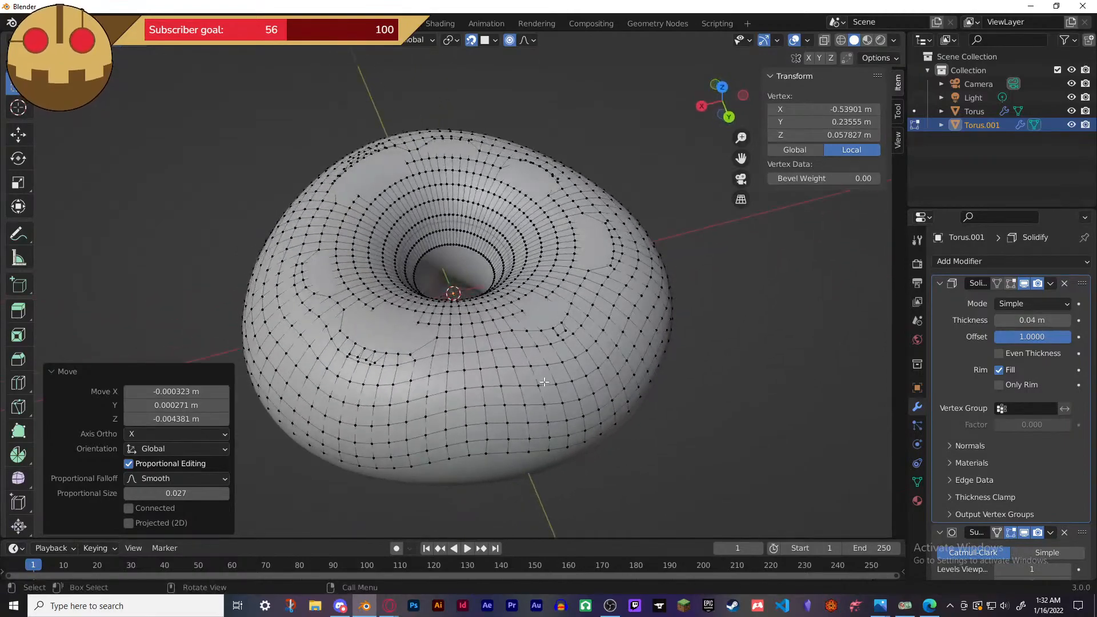
pyautogui.scroll(4, 366, 352)
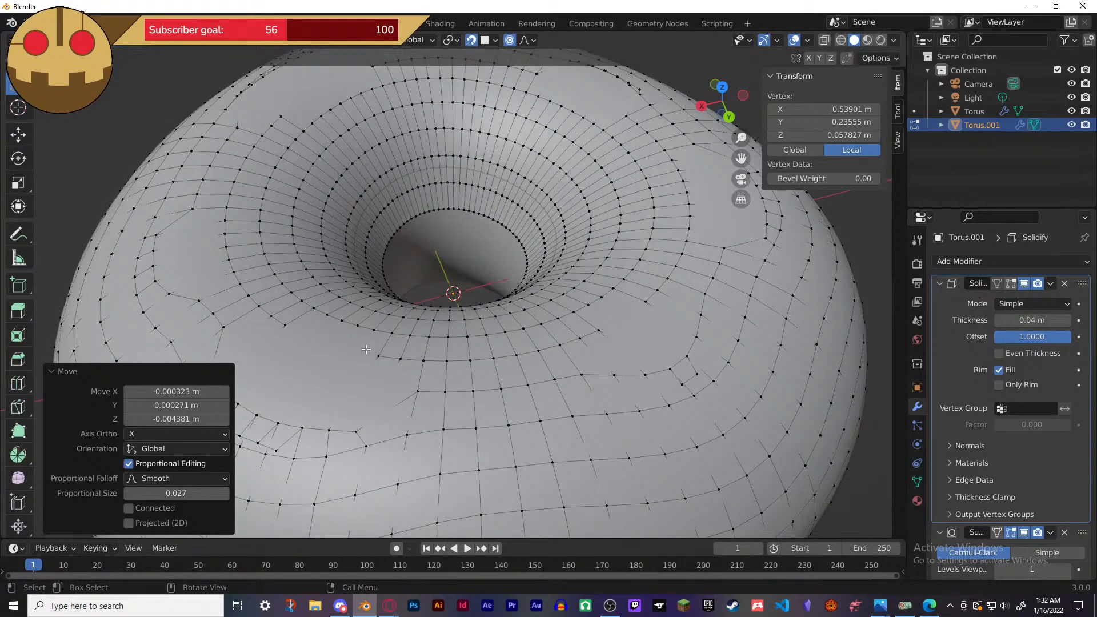
pyautogui.keyDown('shift'); pyautogui.moveTo(368, 348); pyautogui.dragTo(485, 304, button='middle'); pyautogui.keyUp('shift')
pyautogui.click(420, 354)
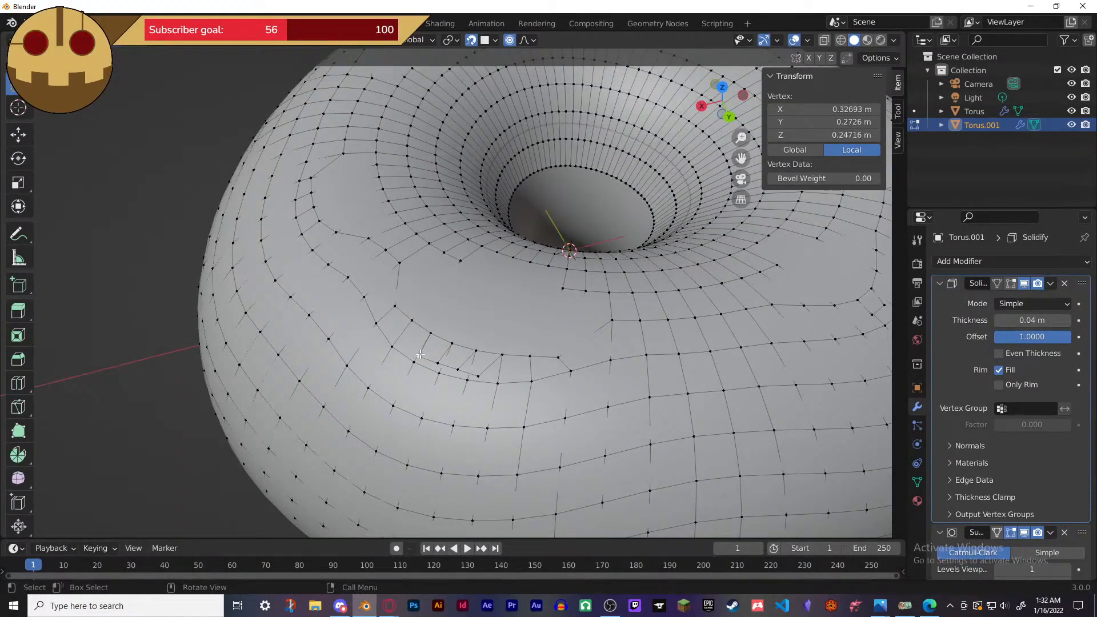
pyautogui.keyDown('shift'); pyautogui.click(441, 363); pyautogui.keyUp('shift')
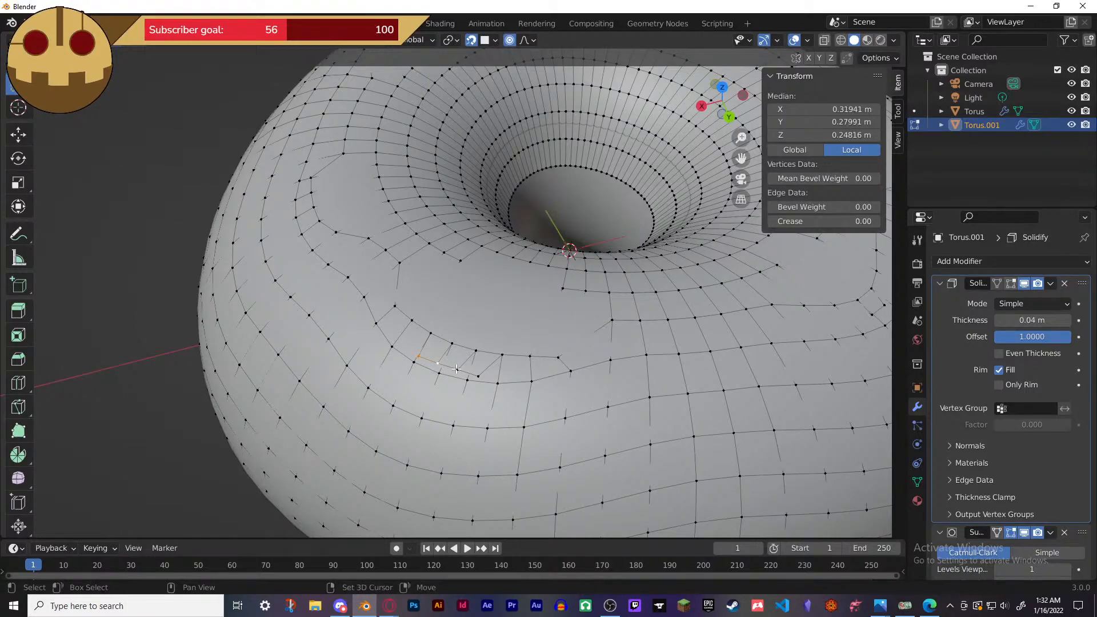
pyautogui.press('g')
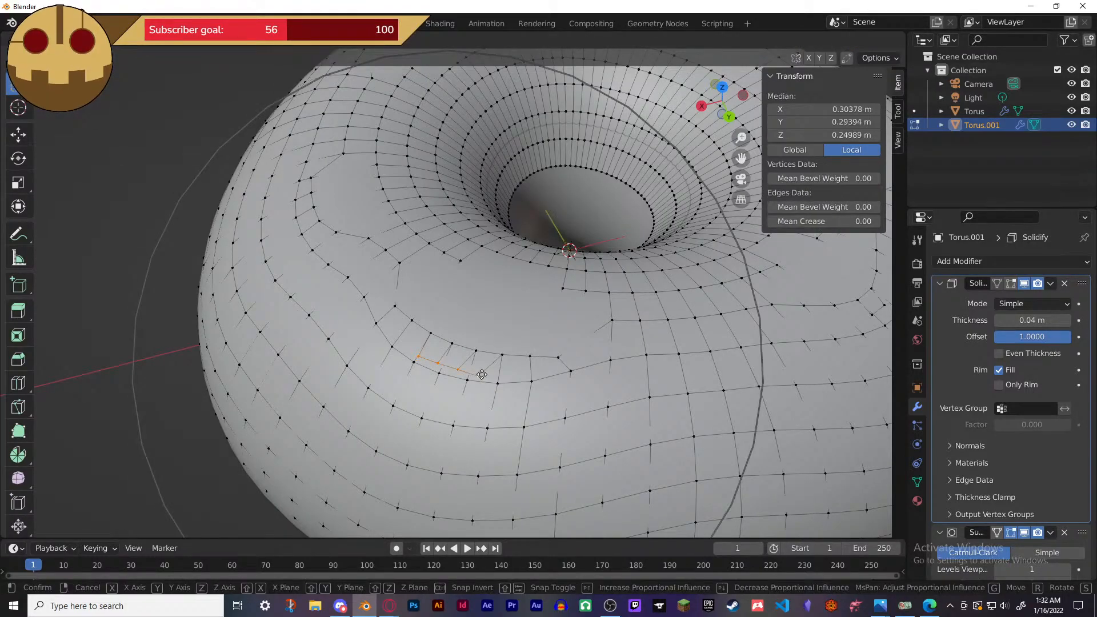
pyautogui.press('o')
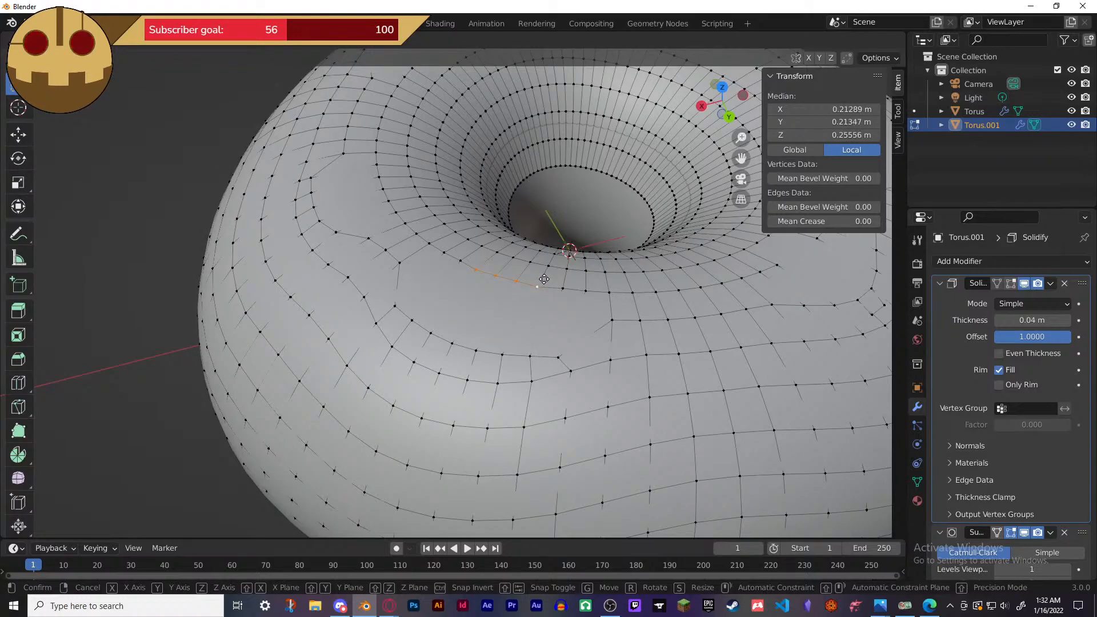
pyautogui.click(544, 280)
# - Move a single displaced vertex on the icing's top toward the hole, to about local X 0.18, Y 0.31, Z 0.27 m
pyautogui.press('ctrl+KP_Subtract')
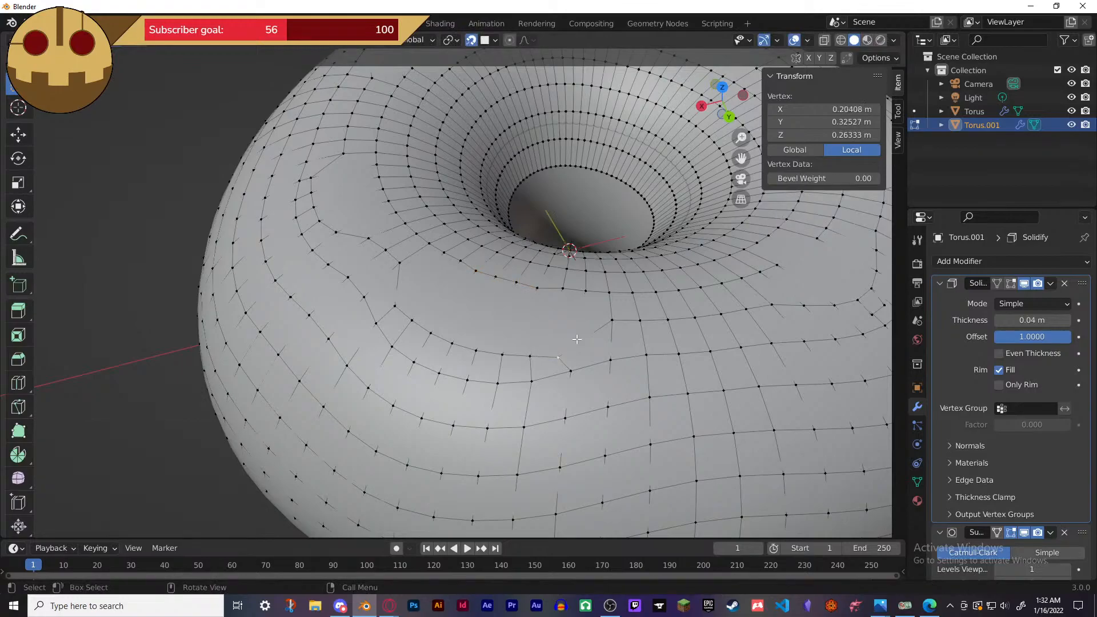
pyautogui.press('g')
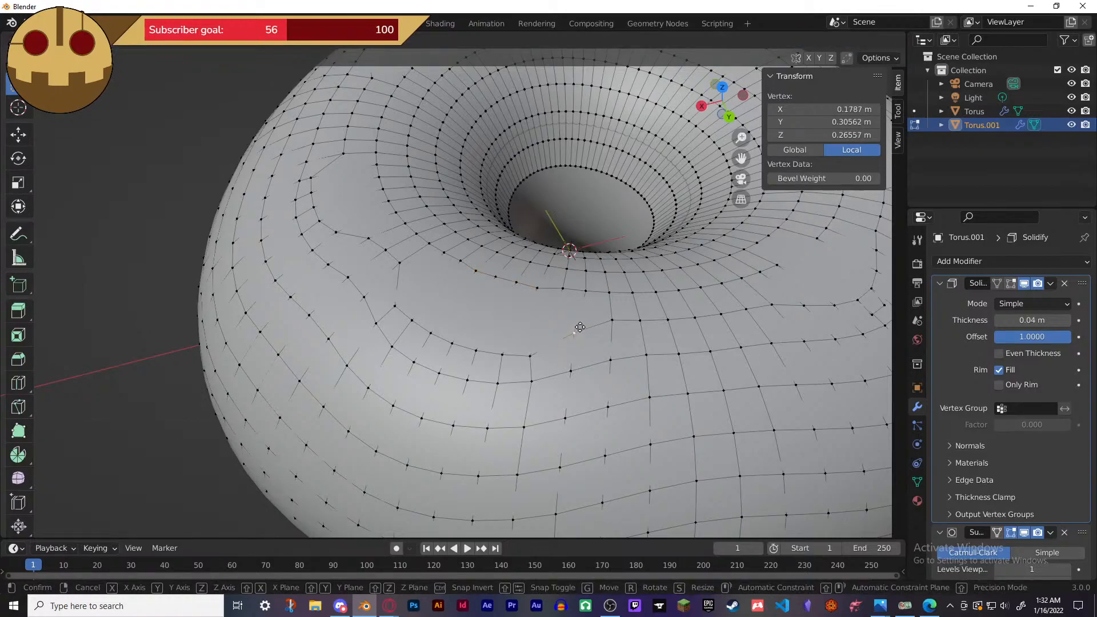
pyautogui.click(579, 332)
# - Inspect the icing in Object Mode, return to Edit Mode and select neighbouring displaced vertices on the negative X side of its top
pyautogui.moveTo(579, 332); pyautogui.dragTo(529, 322, button='middle')
pyautogui.press('Tab')
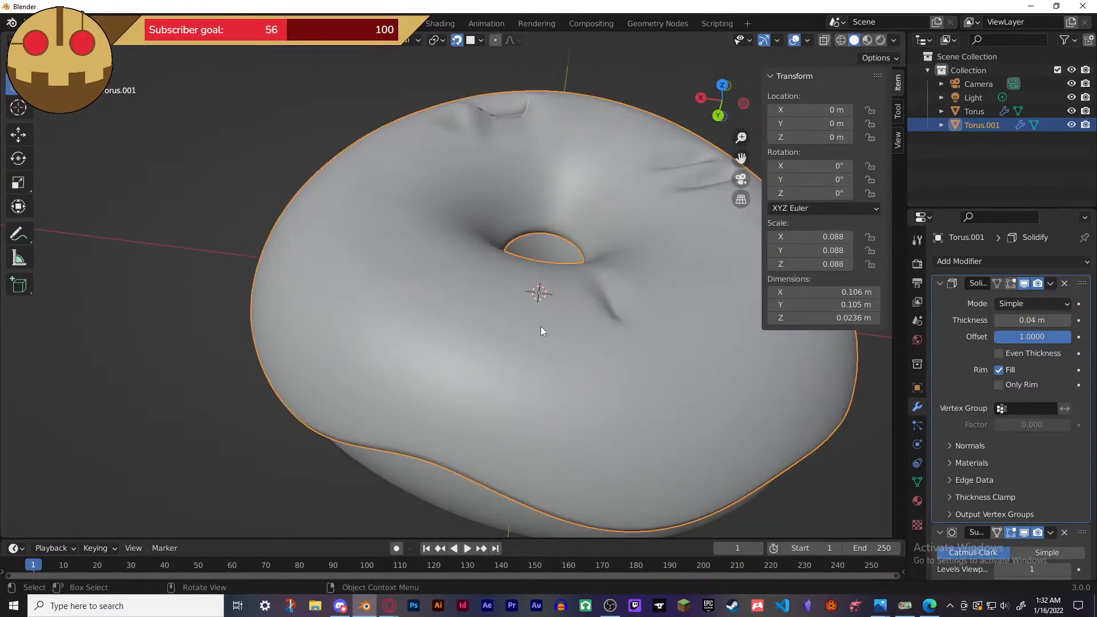
pyautogui.moveTo(587, 350); pyautogui.dragTo(623, 427, button='middle')
pyautogui.press('Tab')
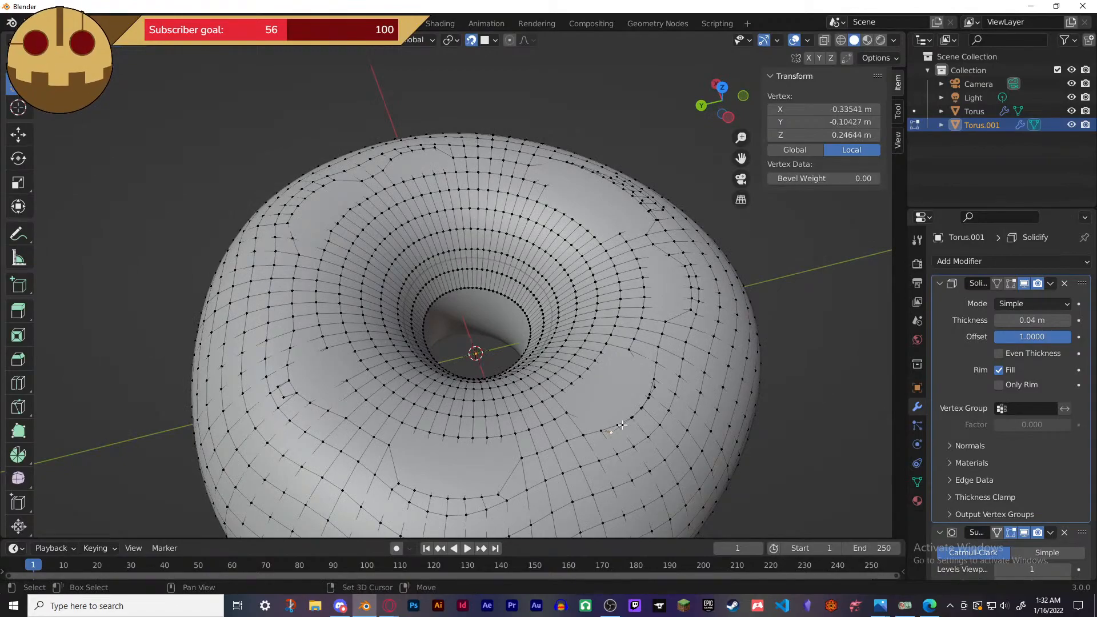
pyautogui.keyDown('shift'); pyautogui.click(625, 426); pyautogui.keyUp('shift')
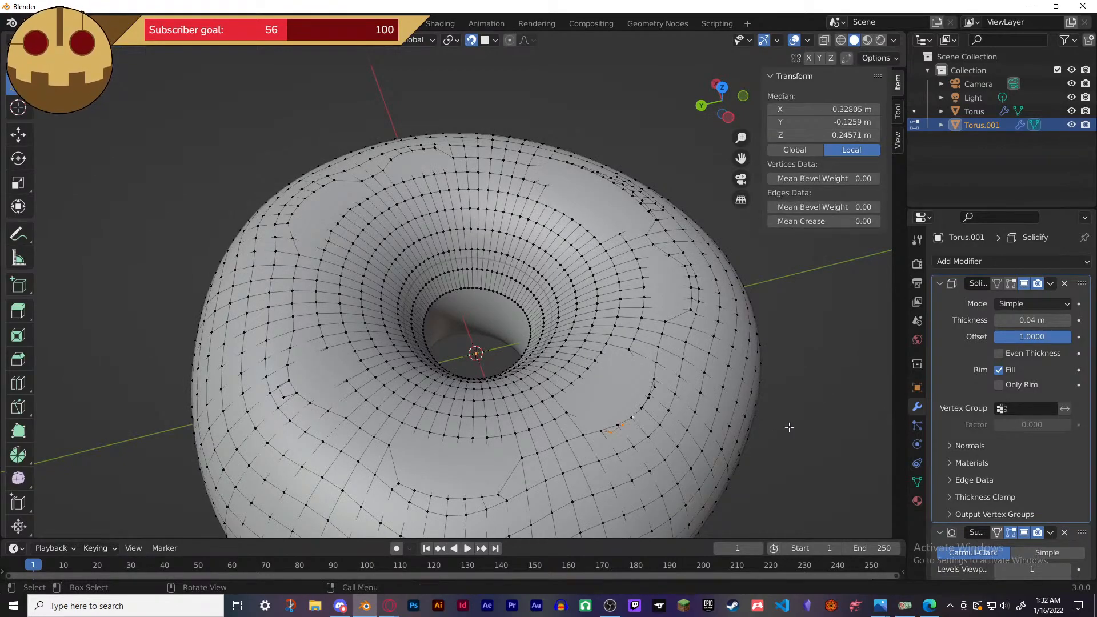
# - Undo the vertex moves on the icing back to the state before the first rim pull
pyautogui.click(788, 427)
pyautogui.hotkey('ctrl', 'z')
pyautogui.hotkey('ctrl', 'z')
pyautogui.hotkey('ctrl', 'z')
pyautogui.hotkey('ctrl', 'z')
pyautogui.hotkey('ctrl', 'z')
pyautogui.hotkey('ctrl', 'z')
pyautogui.hotkey('ctrl', 'z')
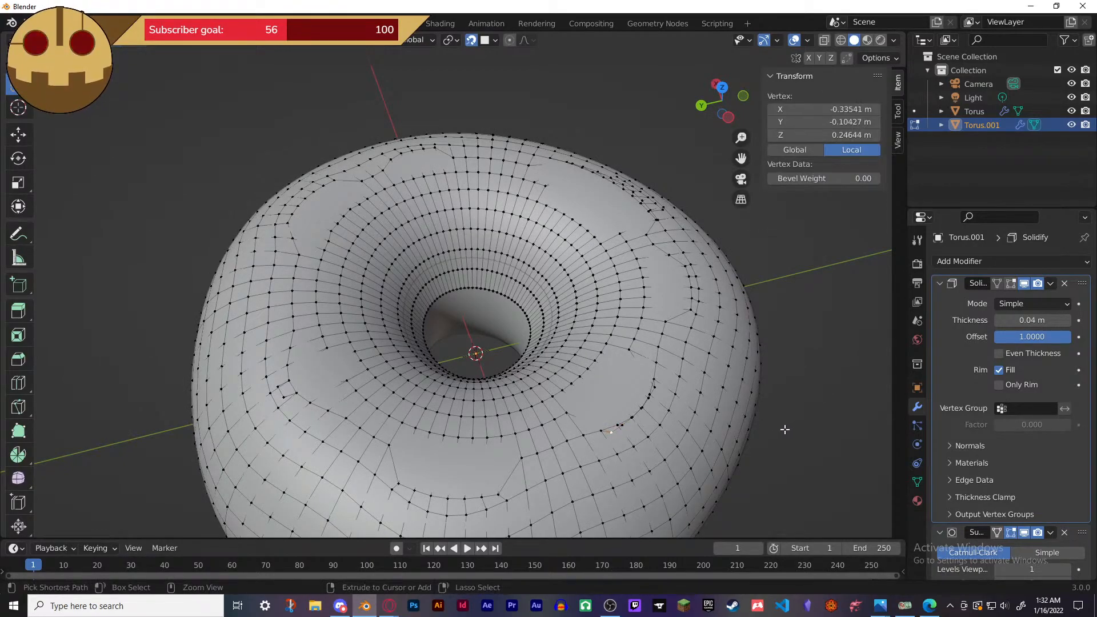
pyautogui.hotkey('ctrl', 'z')
pyautogui.hotkey('ctrl', 'z')
pyautogui.hotkey('ctrl', 'z')
pyautogui.hotkey('ctrl', 'z')
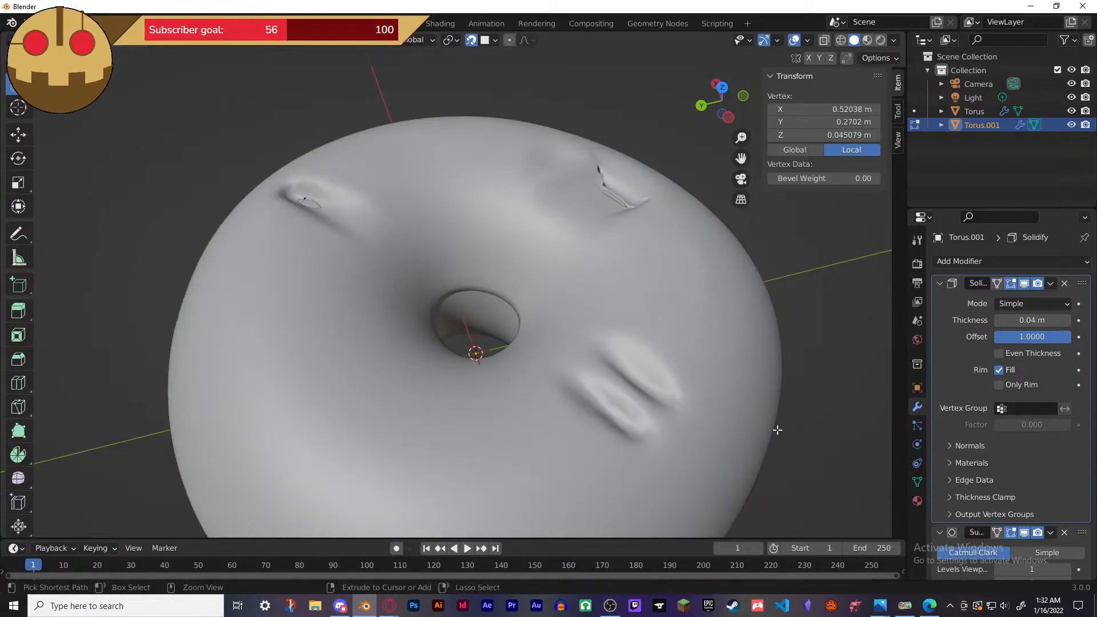
pyautogui.hotkey('ctrl', 'z')
pyautogui.hotkey('ctrl', 'z')
pyautogui.hotkey('ctrl', 'z')
pyautogui.hotkey('ctrl', 'z')
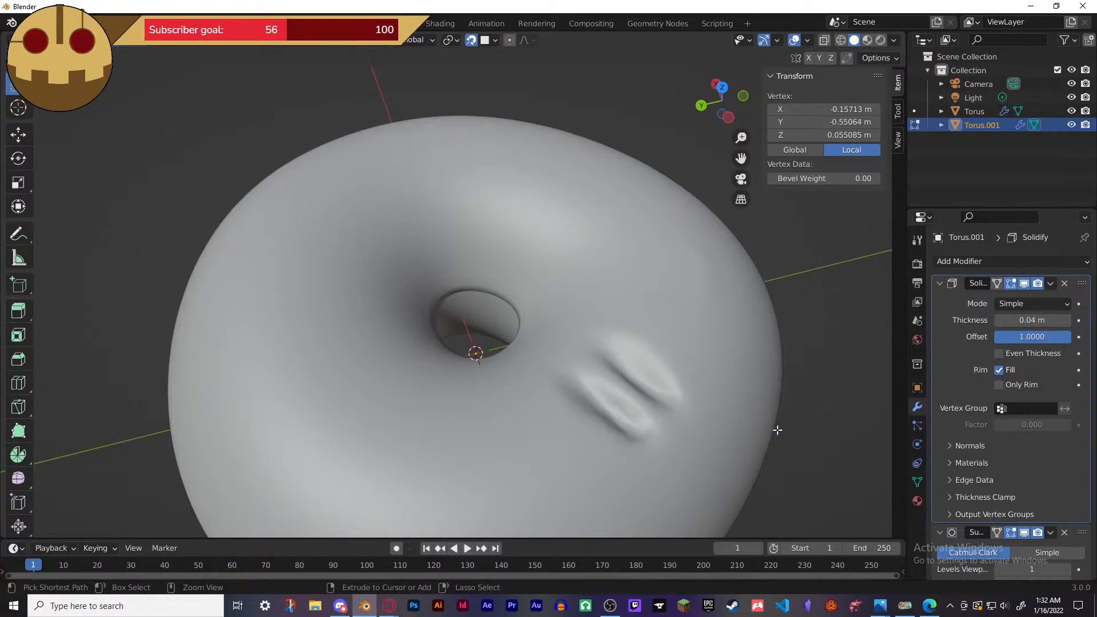
pyautogui.hotkey('ctrl', 'z')
# - Turn off the Solidify modifier's display in Edit Mode and bring the icing's rim on the negative Y side into view
pyautogui.moveTo(796, 448); pyautogui.dragTo(357, 379, button='middle')
pyautogui.click(1012, 284)
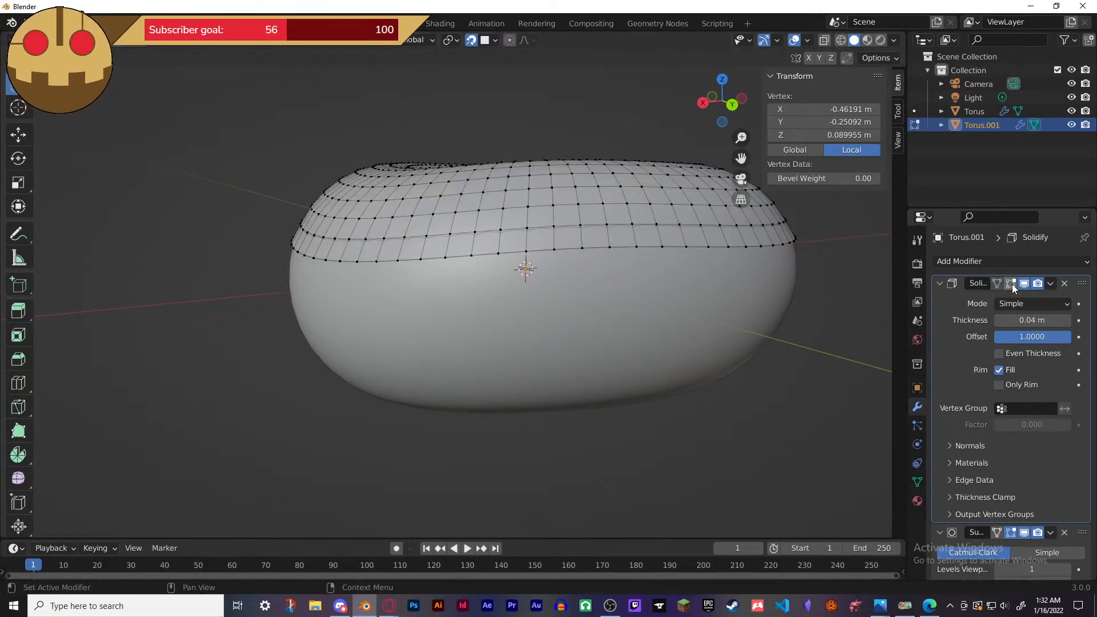
pyautogui.moveTo(691, 322); pyautogui.dragTo(470, 331, button='middle')
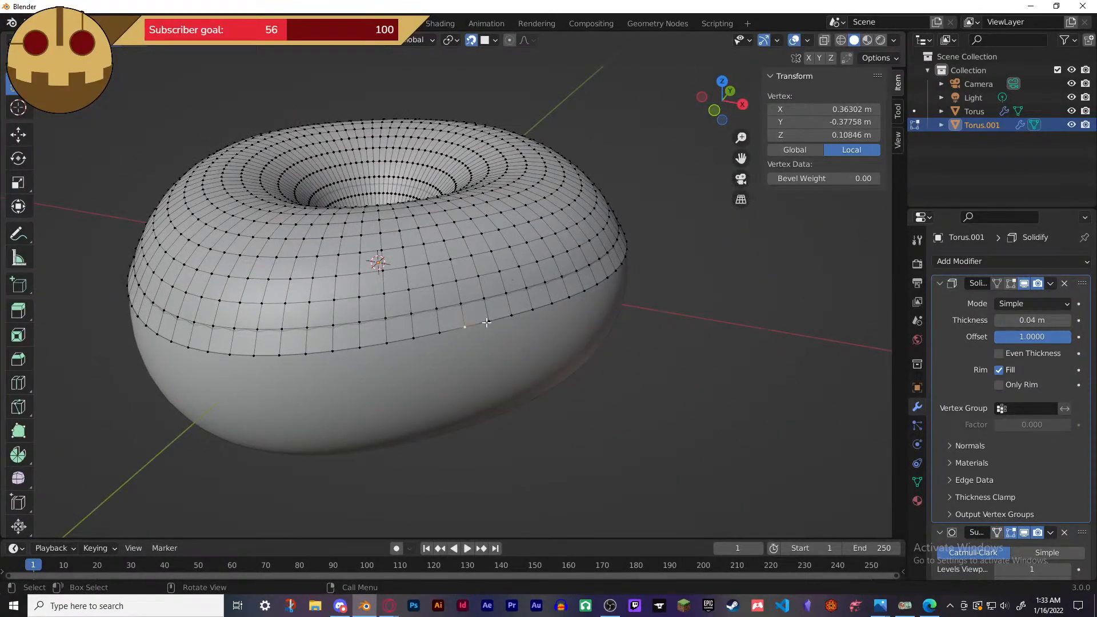
# - Select three adjacent vertices on the icing's lower edge and pull them down to about Z 0.056 m with proportional editing on
pyautogui.keyDown('shift'); pyautogui.click(488, 321); pyautogui.keyUp('shift')
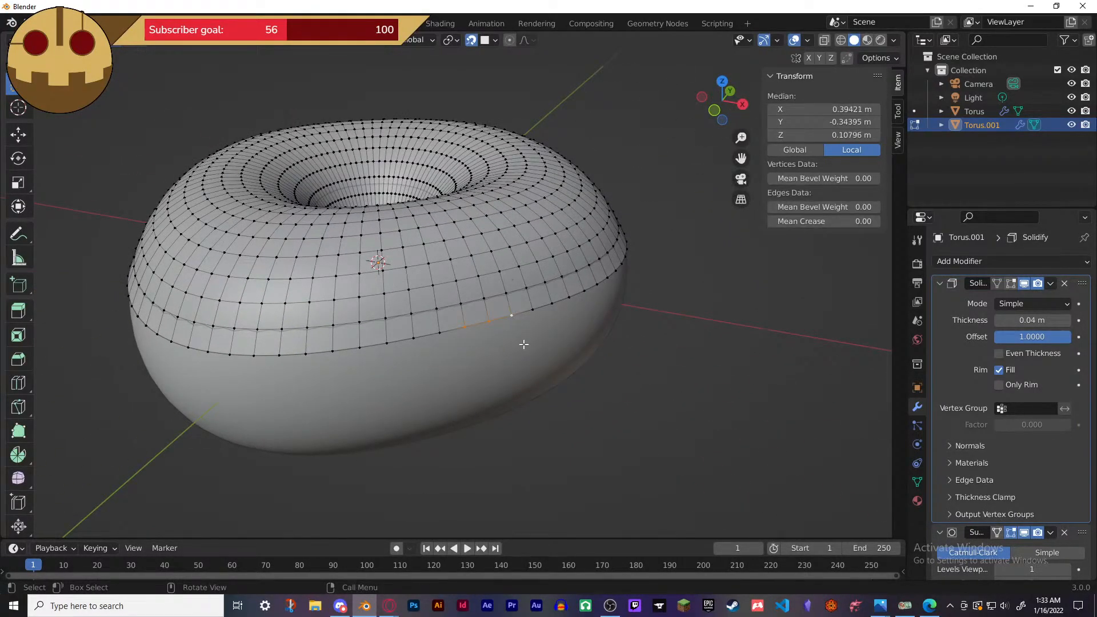
pyautogui.press('g')
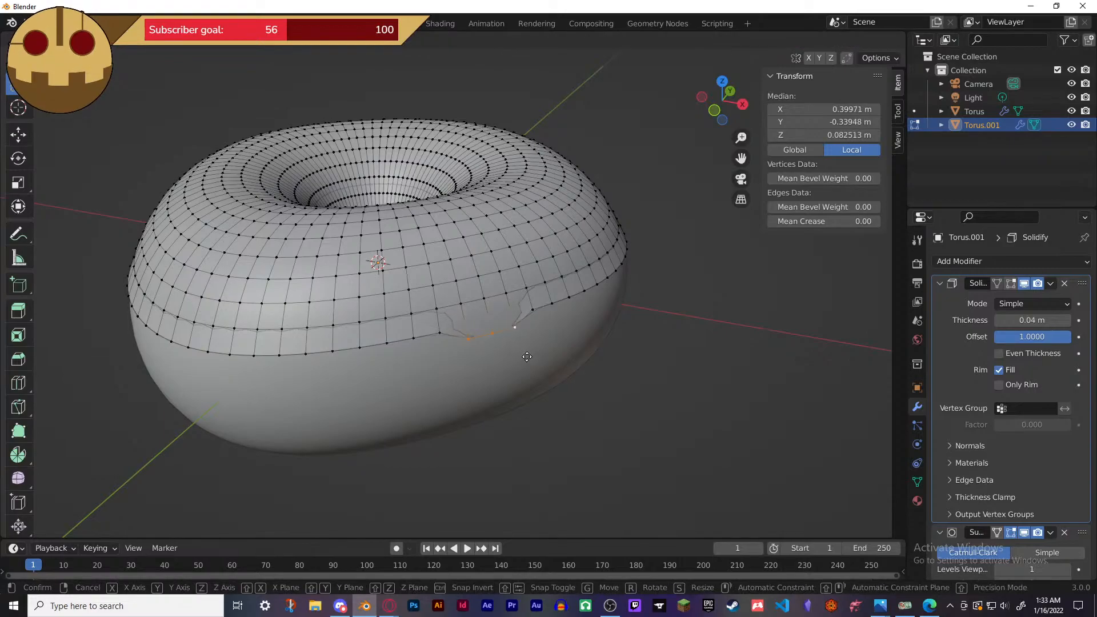
pyautogui.press('Escape')
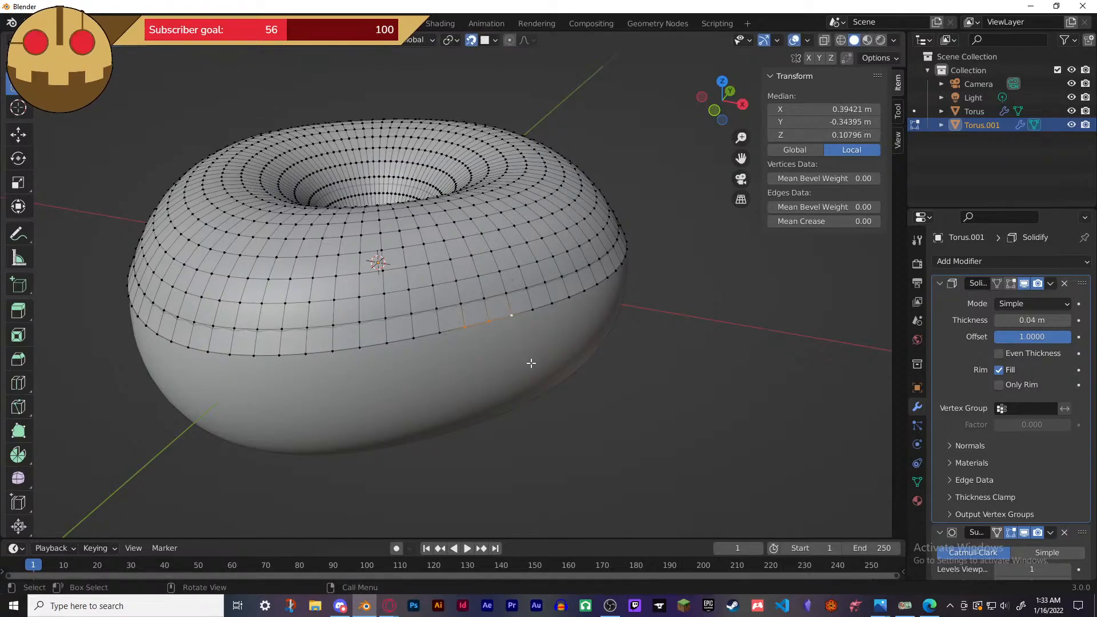
pyautogui.press('g')
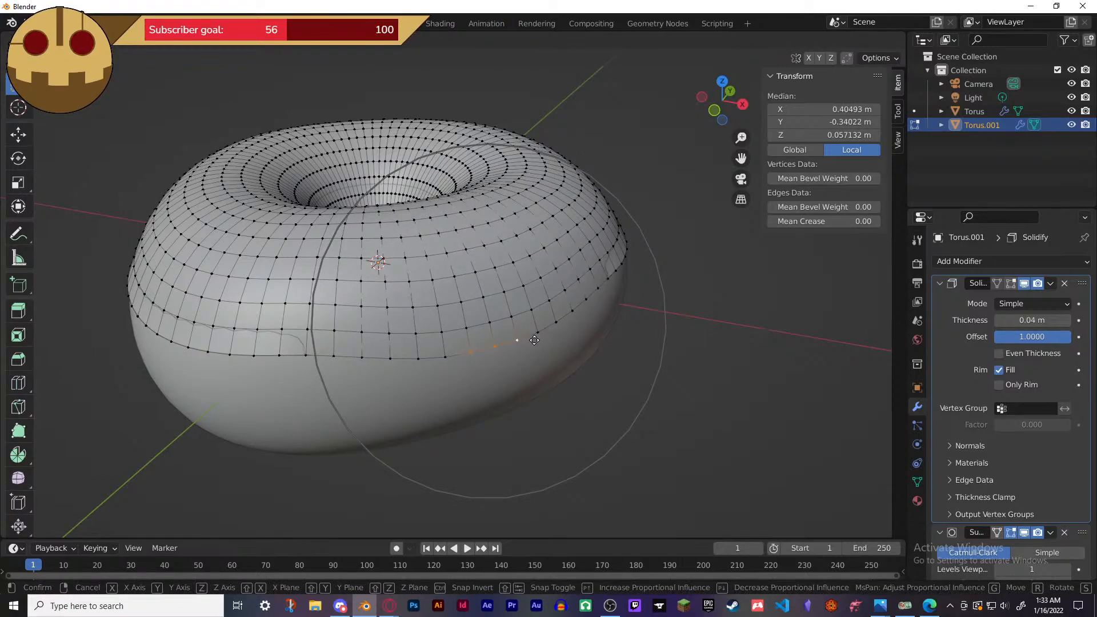
pyautogui.click(534, 340)
# - Try to nudge the three pulled-down edge vertices slightly lower along the donut's surface
pyautogui.moveTo(534, 340); pyautogui.dragTo(543, 435, button='middle')
pyautogui.press('g')
pyautogui.click(521, 336)
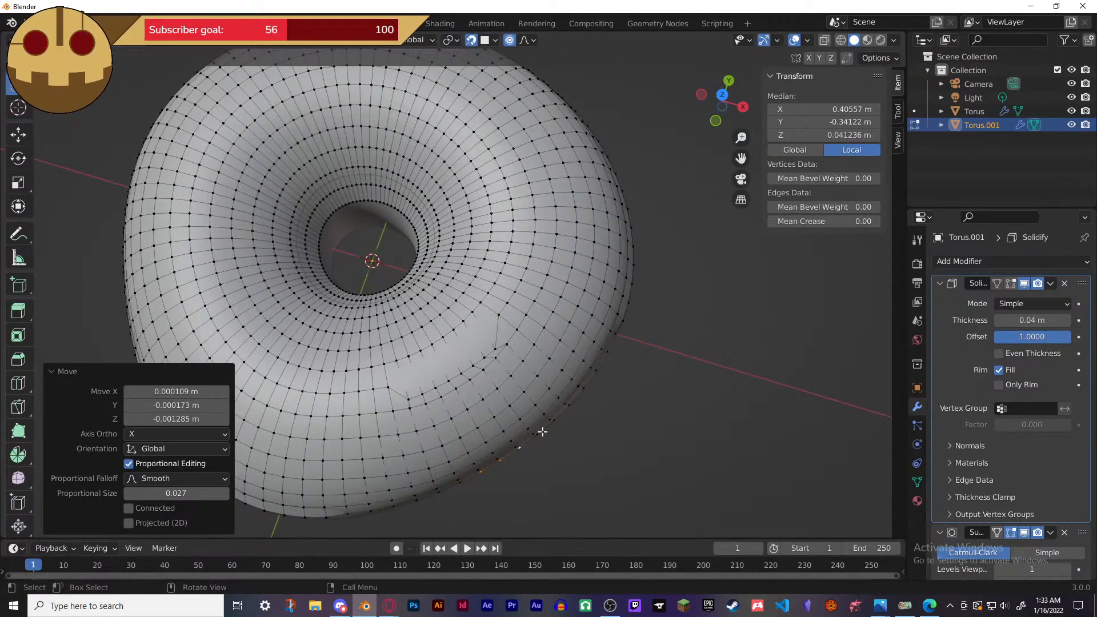
pyautogui.click(542, 430)
pyautogui.moveTo(561, 441); pyautogui.dragTo(532, 379, button='middle')
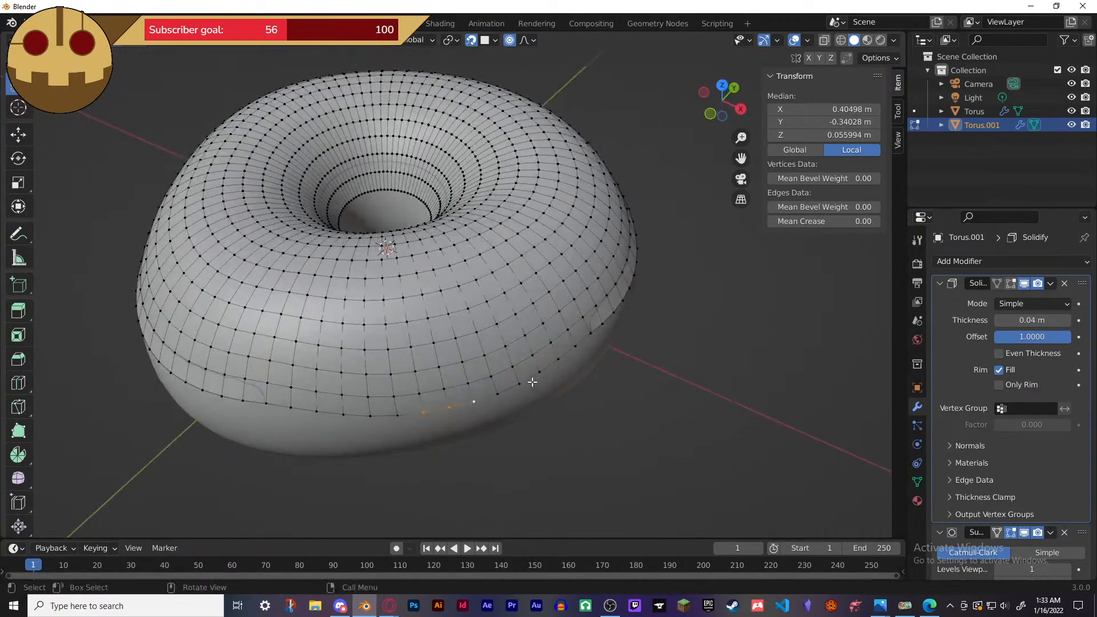
# - Pull the first drip's three vertices further down the donut's side, settling them at about Z -0.007 m
pyautogui.press('g')
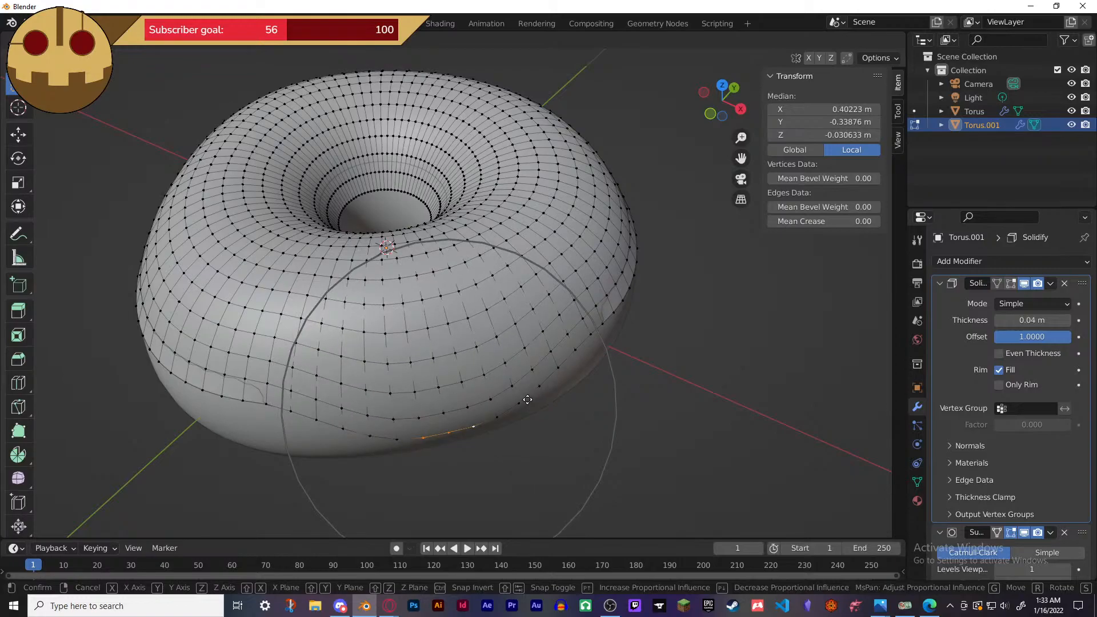
pyautogui.click(528, 396)
pyautogui.moveTo(530, 393); pyautogui.dragTo(395, 336, button='middle')
pyautogui.click(530, 383)
pyautogui.press('g')
pyautogui.click(522, 332)
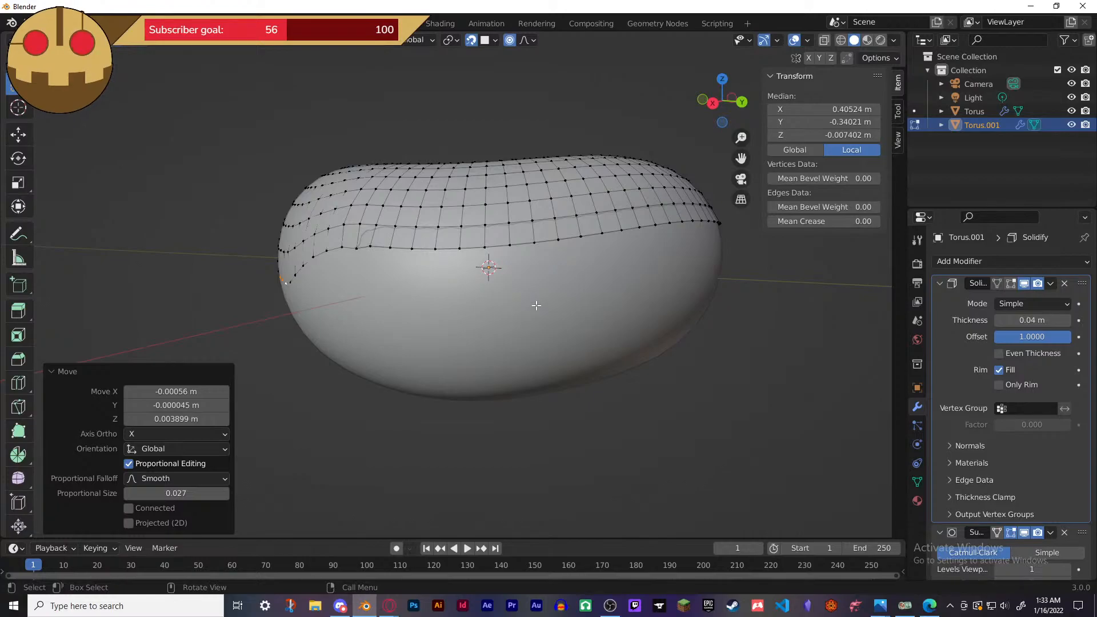
# - Select two adjacent lower-edge vertices on the icing's +X side and pull them into a second drip at about Z 0.028 m
pyautogui.moveTo(536, 305); pyautogui.dragTo(471, 266, button='middle')
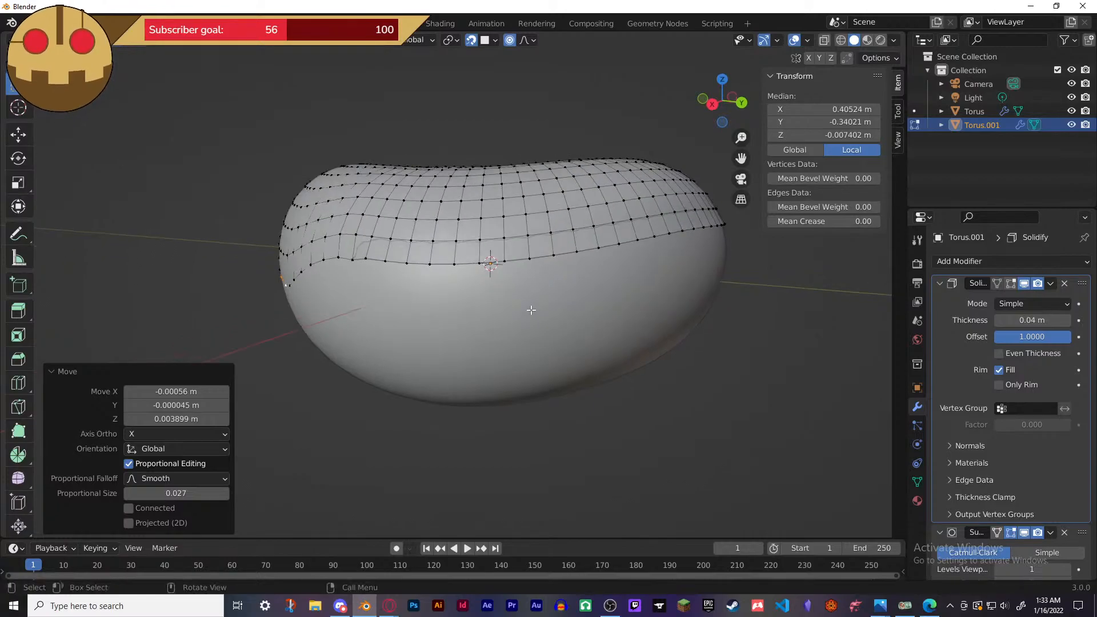
pyautogui.click(426, 265)
pyautogui.keyDown('shift'); pyautogui.click(431, 264); pyautogui.keyUp('shift')
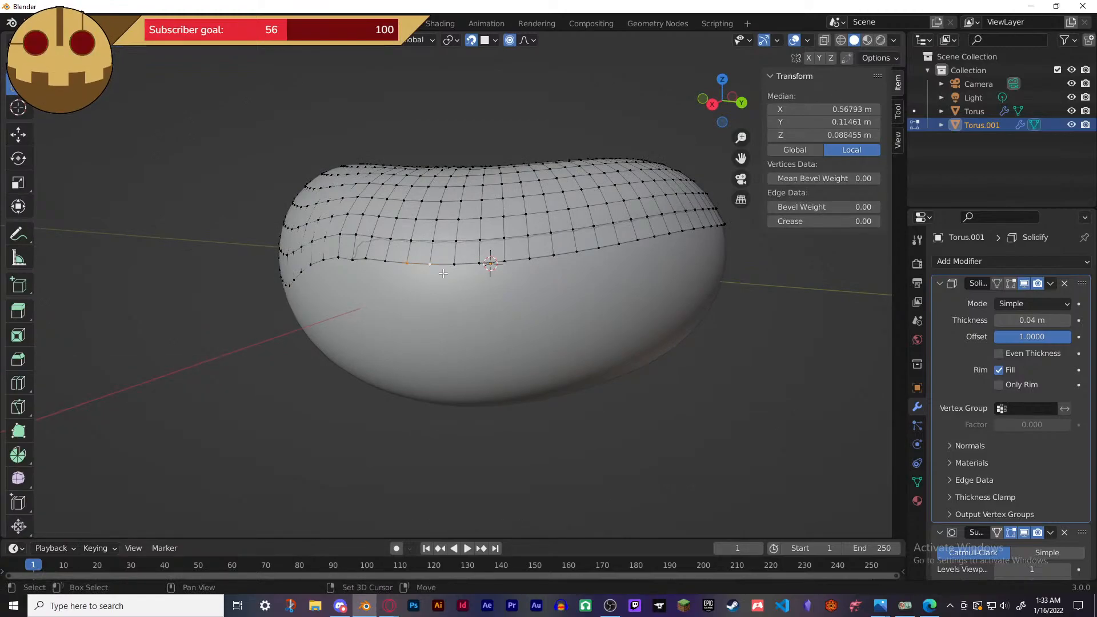
pyautogui.press('g')
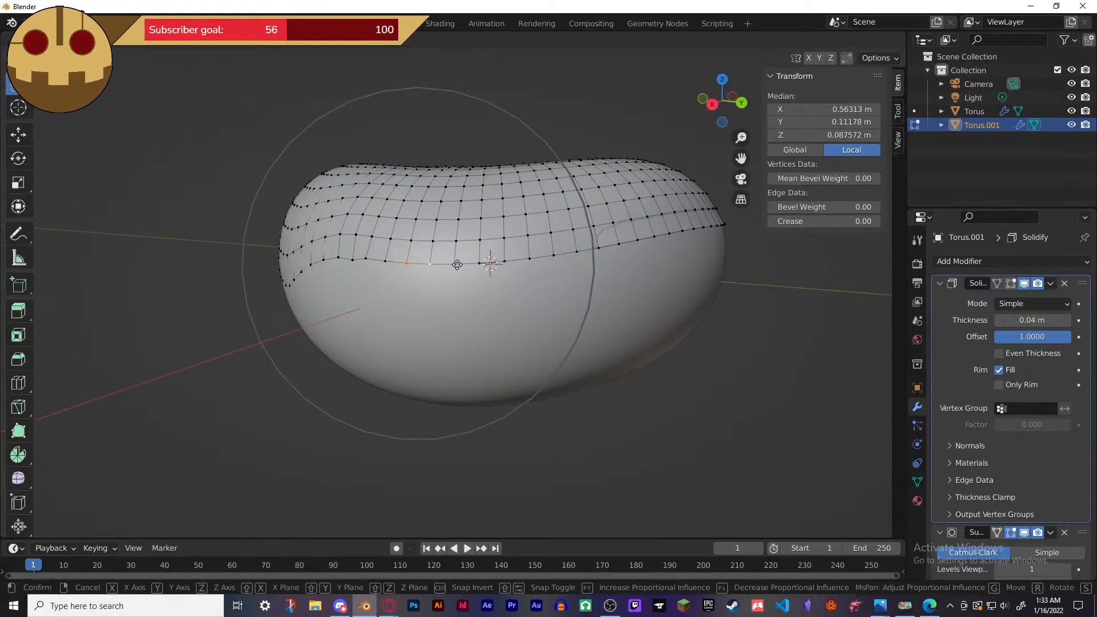
pyautogui.click(458, 290)
pyautogui.moveTo(458, 291); pyautogui.dragTo(369, 299, button='middle')
pyautogui.press('g')
pyautogui.click(471, 343)
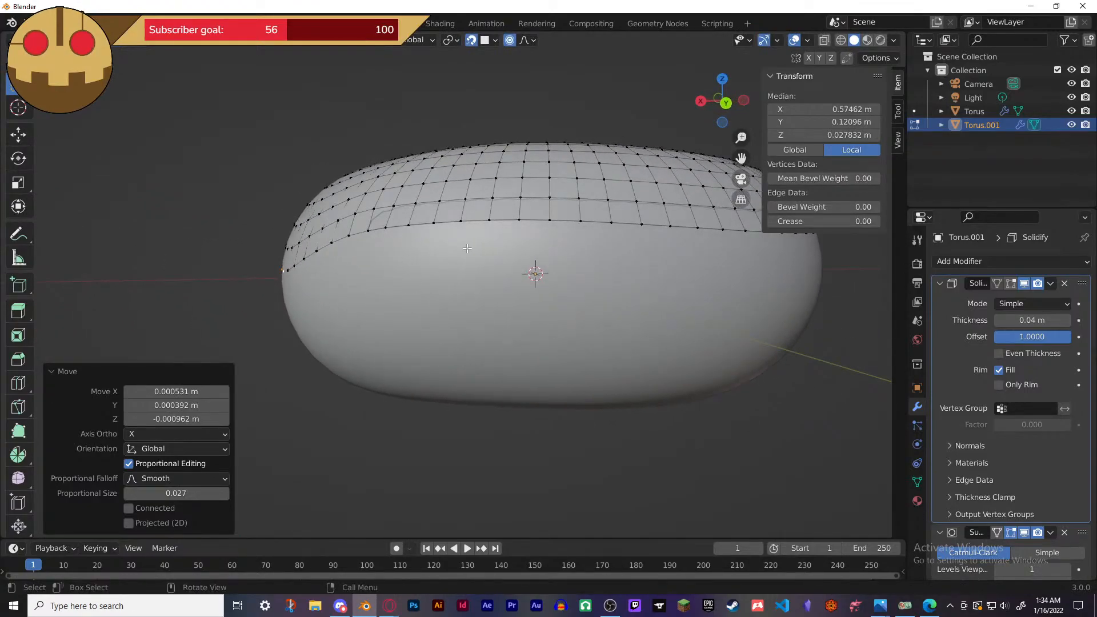
# - Select three adjacent lower-edge vertices on the icing's +Y side and pull them down with proportional editing to form a third drip
pyautogui.click(489, 221)
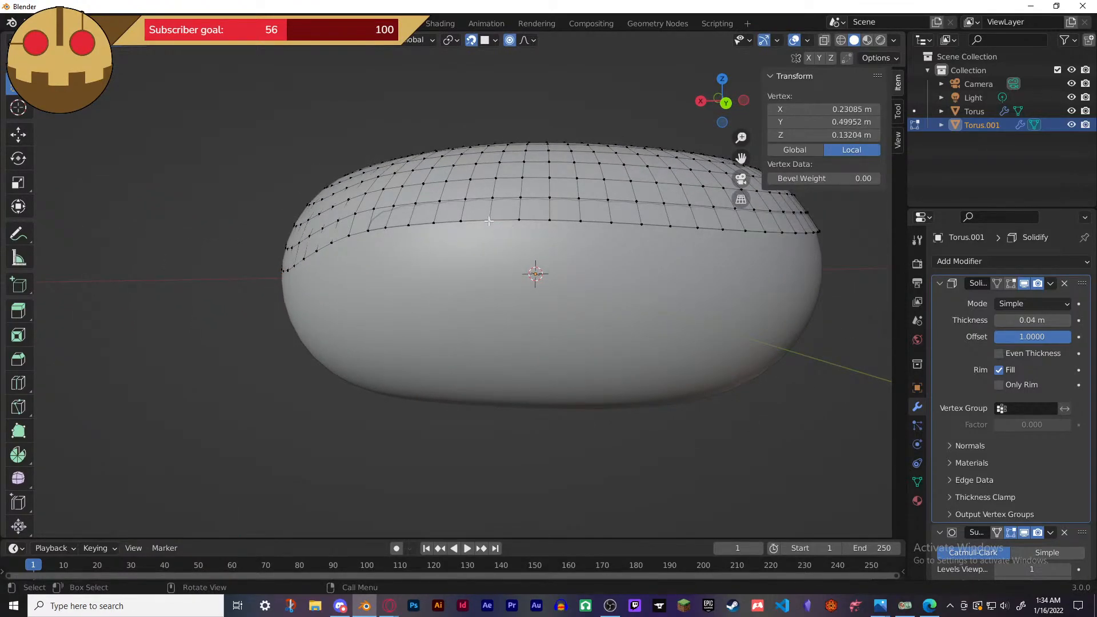
pyautogui.keyDown('shift'); pyautogui.click(519, 219); pyautogui.keyUp('shift')
pyautogui.press('g')
pyautogui.click(552, 243)
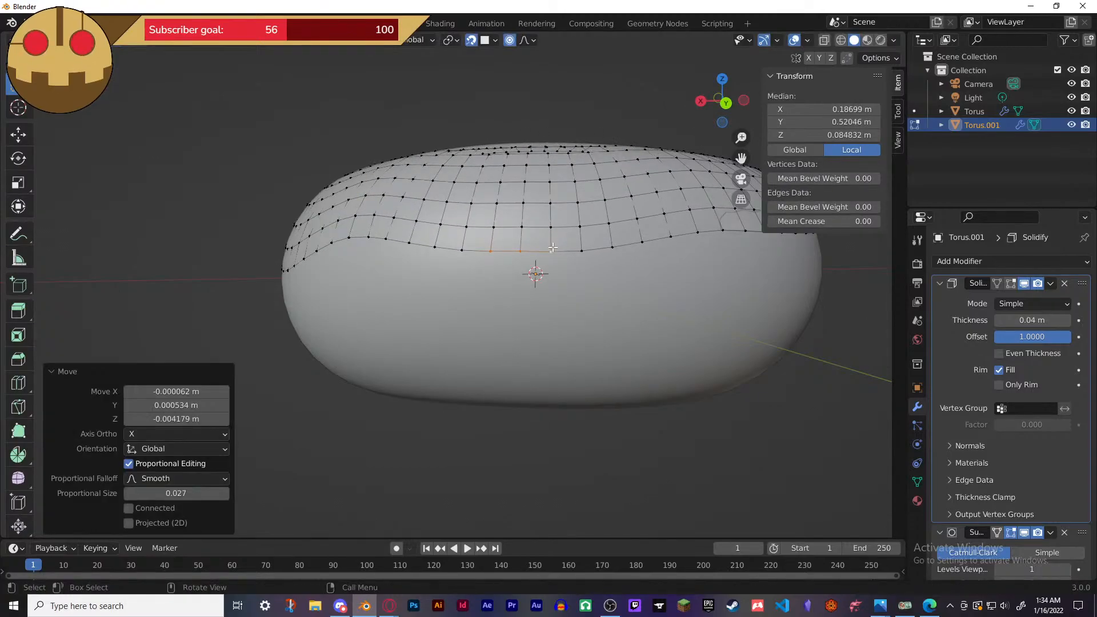
pyautogui.moveTo(552, 246); pyautogui.dragTo(554, 307, button='middle')
pyautogui.hotkey('ctrl', 'z')
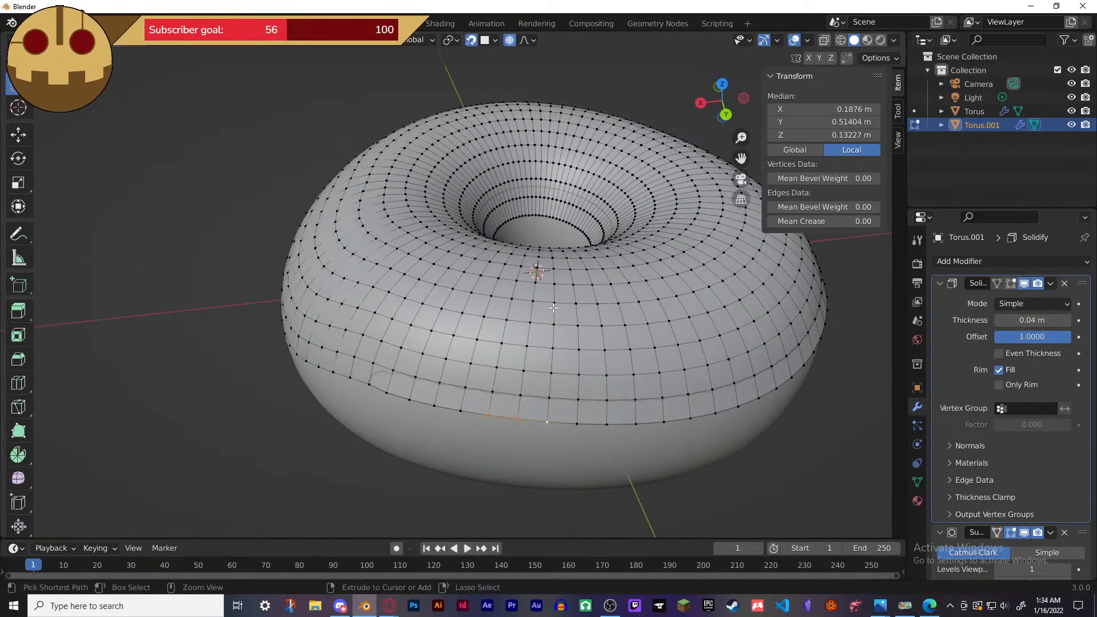
pyautogui.press('o')
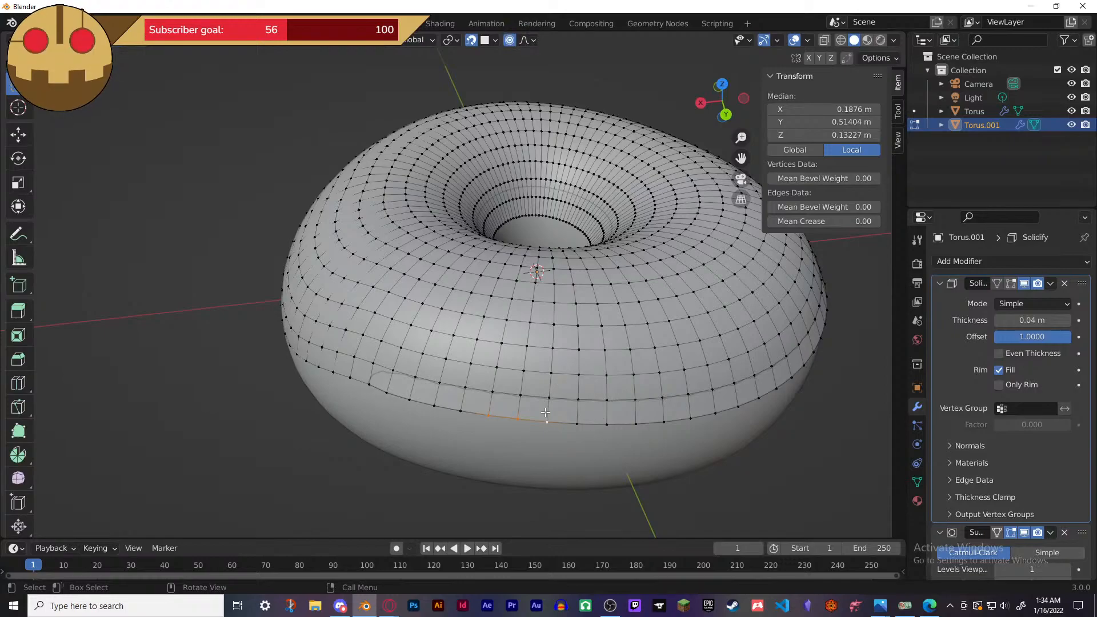
pyautogui.press('g')
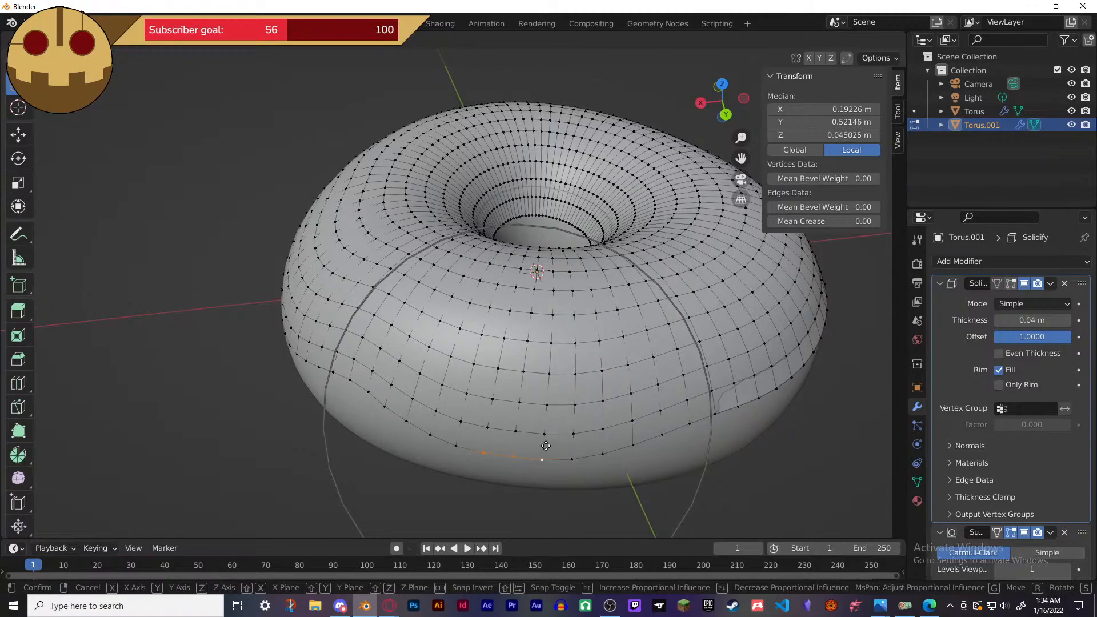
pyautogui.click(547, 445)
# - Raise the third drip's vertices to about Z 0.071 m to shorten it
pyautogui.moveTo(595, 458); pyautogui.dragTo(598, 397, button='middle')
pyautogui.press('g')
pyautogui.click(621, 402)
# - Try to shift the third drip's vertices sideways along the donut, and undo the move
pyautogui.press('g')
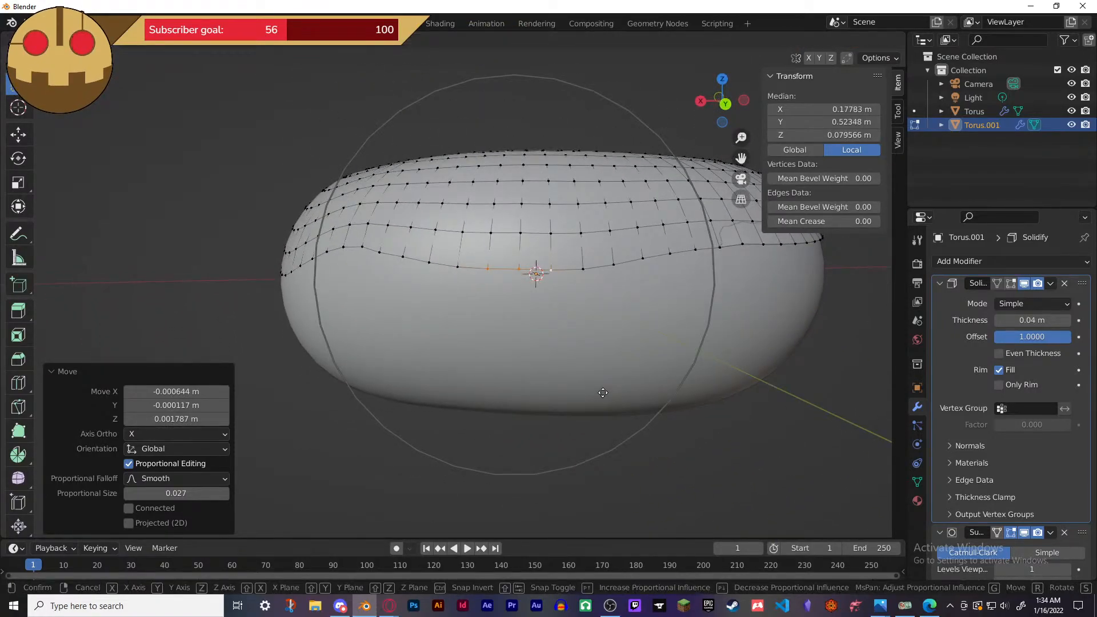
pyautogui.click(605, 392)
pyautogui.moveTo(605, 392); pyautogui.dragTo(603, 443, button='middle')
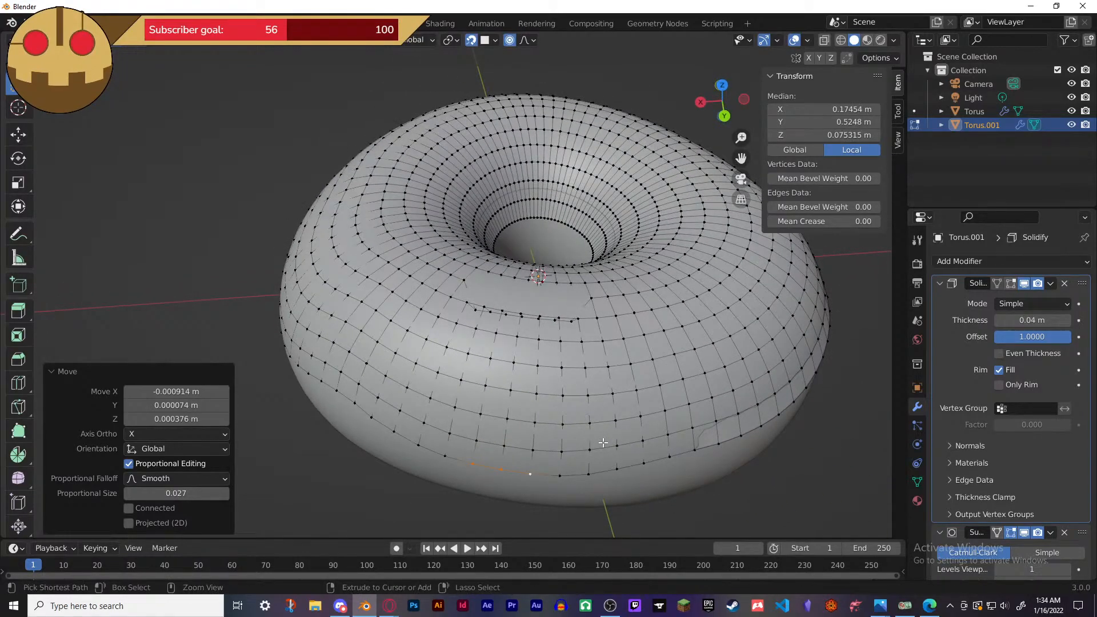
pyautogui.hotkey('ctrl', 'z')
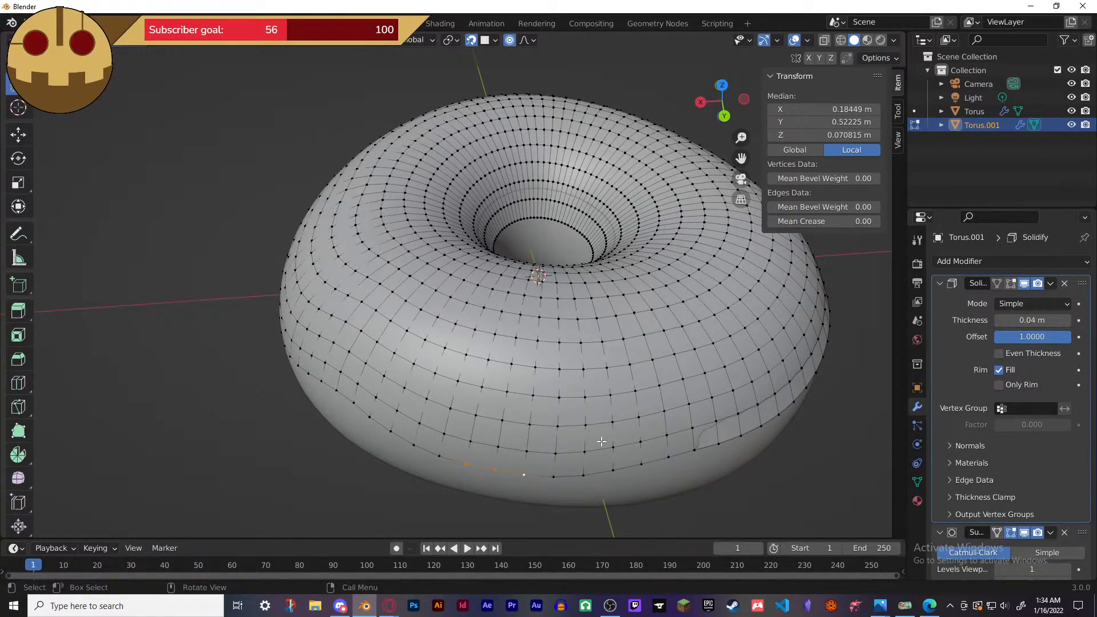
# - Nudge the third drip's vertices to about Z 0.084 m and clear the selection
pyautogui.press('g')
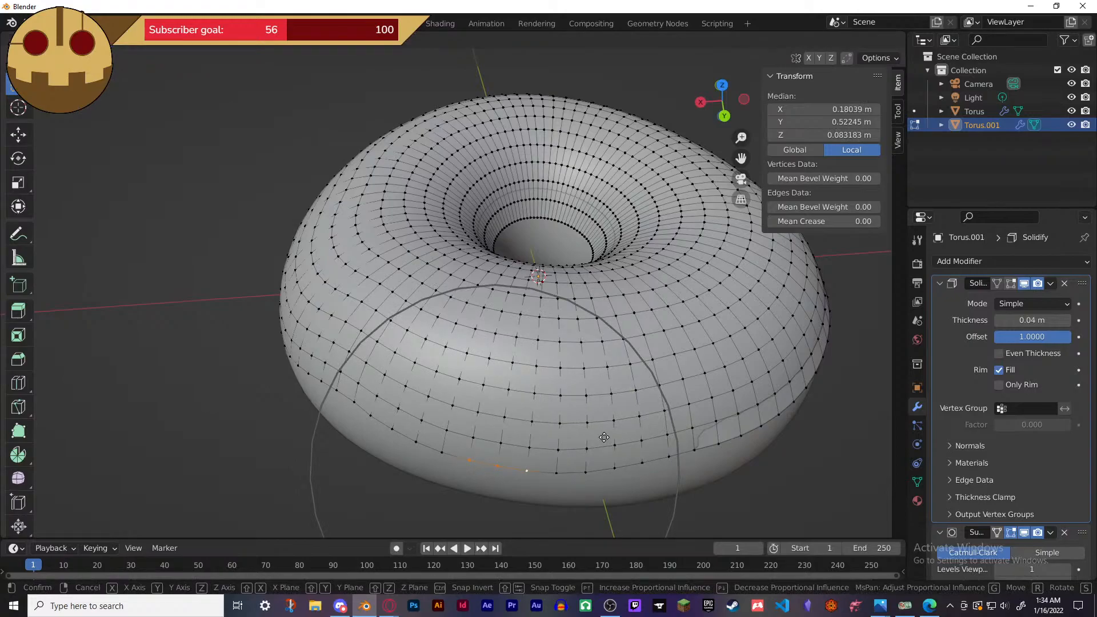
pyautogui.click(605, 437)
pyautogui.moveTo(605, 438); pyautogui.dragTo(597, 286, button='middle')
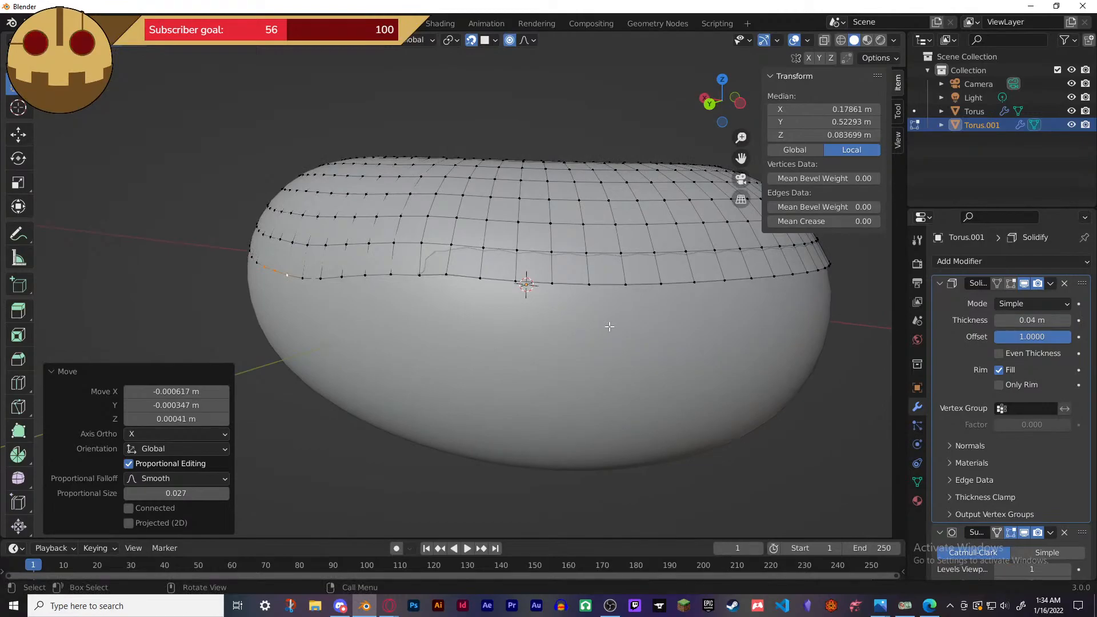
pyautogui.hotkey('alt', 'a')
# - Select three adjacent lower-edge vertices between the icing's -X and +Y sides and pull them down to about Z 0.062 m
pyautogui.click(594, 284)
pyautogui.keyDown('shift'); pyautogui.click(626, 285); pyautogui.keyUp('shift')
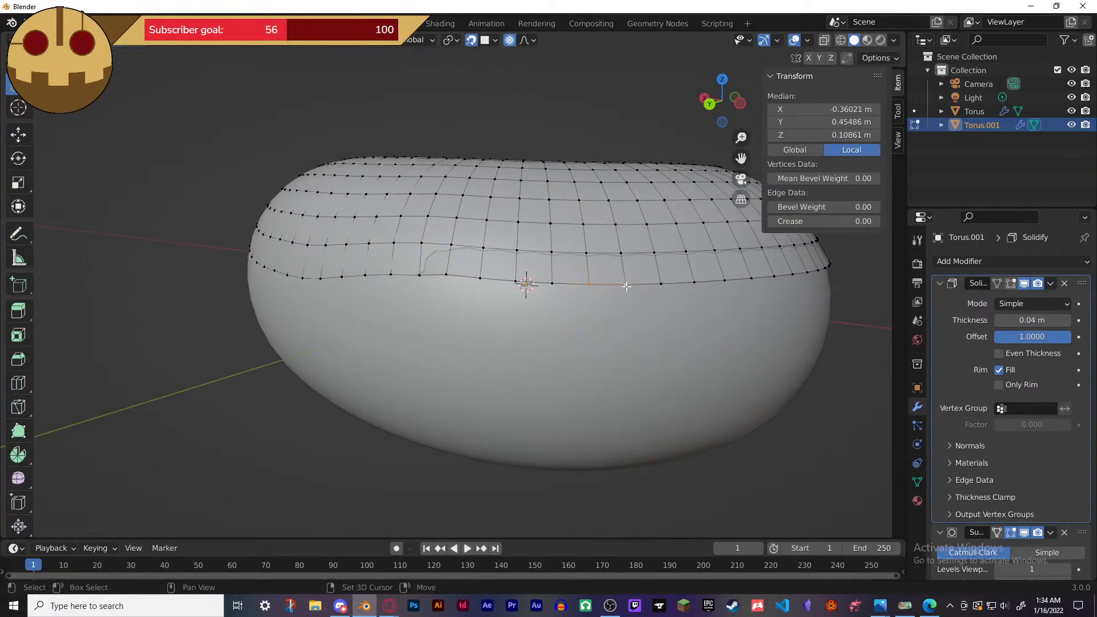
pyautogui.keyDown('shift'); pyautogui.click(658, 287); pyautogui.keyUp('shift')
pyautogui.moveTo(652, 320); pyautogui.dragTo(641, 348, button='middle')
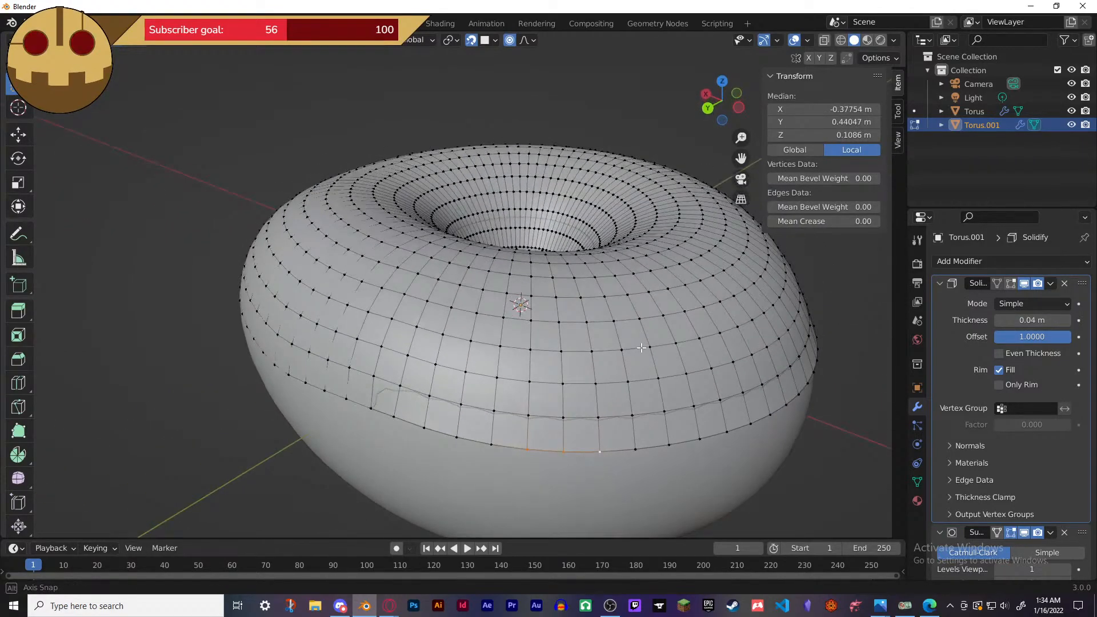
pyautogui.press('g')
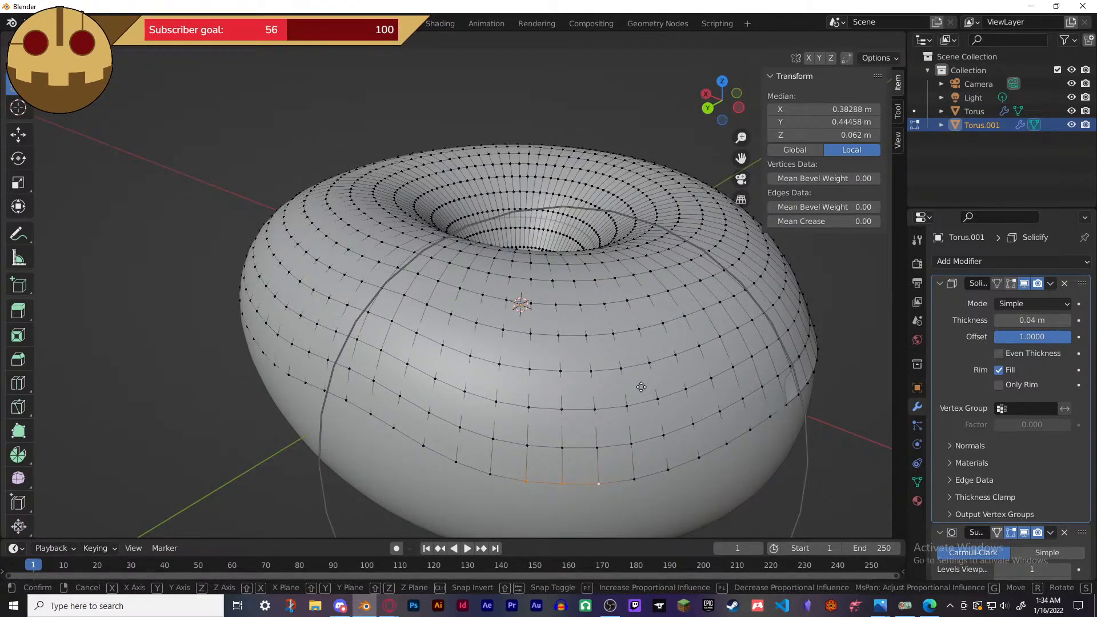
pyautogui.click(642, 387)
# - Examine the icing's drips in Object Mode and return to Edit Mode
pyautogui.moveTo(642, 387); pyautogui.dragTo(644, 345, button='middle')
pyautogui.press('Tab')
pyautogui.scroll(-3, 642, 348)
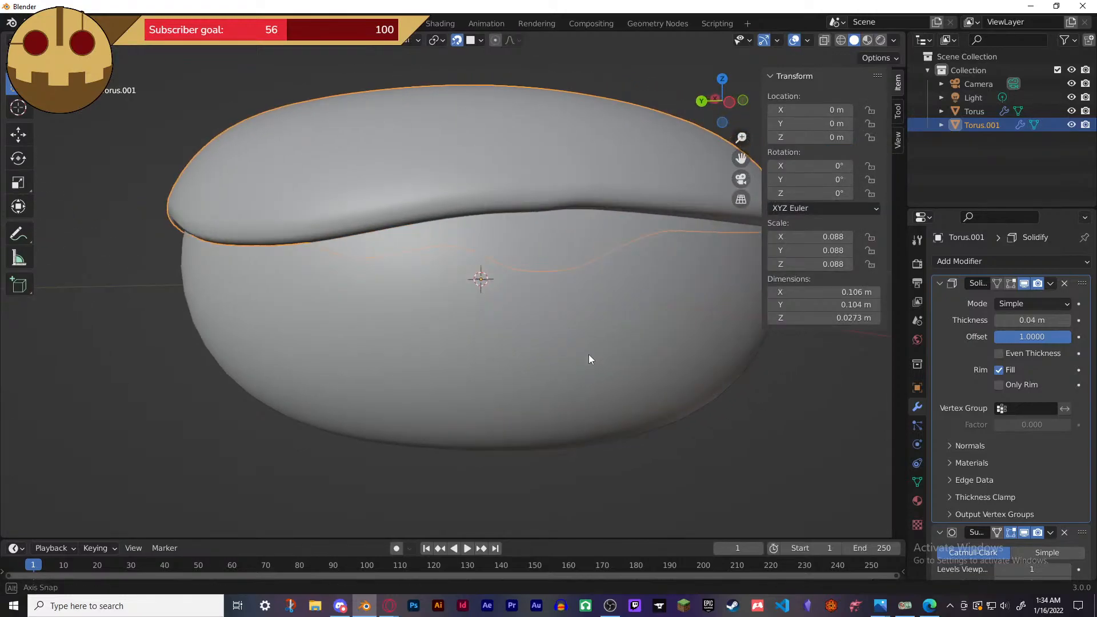
pyautogui.moveTo(567, 347); pyautogui.dragTo(666, 352, button='middle')
pyautogui.press('Tab')
# - Select two adjacent lower-edge vertices on the icing's -Y side beside the first drip
pyautogui.moveTo(394, 283); pyautogui.dragTo(469, 257, button='middle')
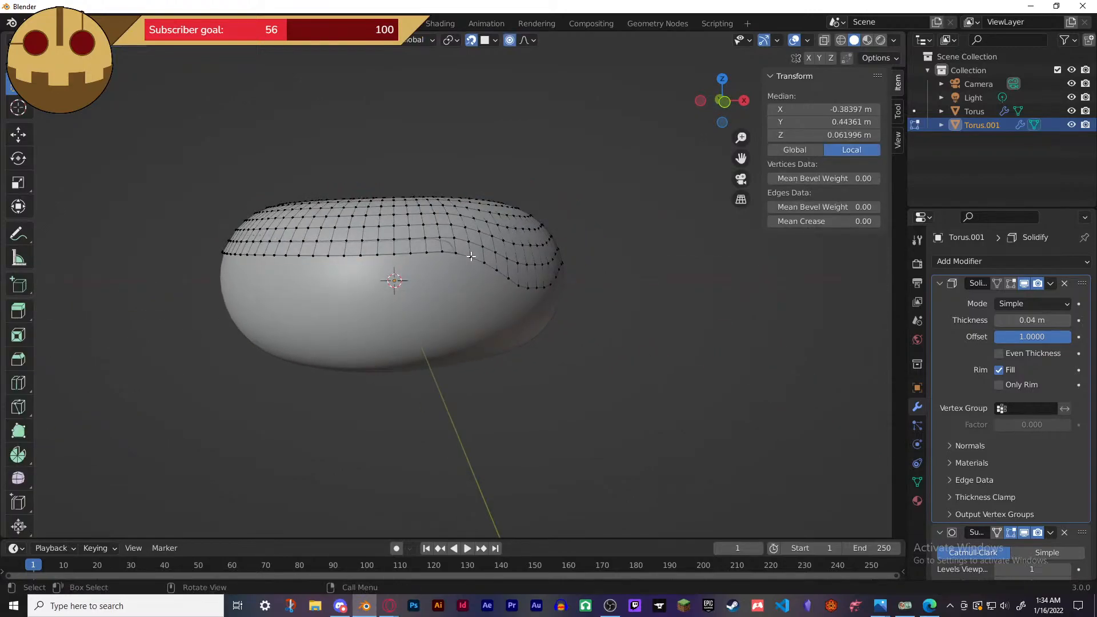
pyautogui.click(456, 253)
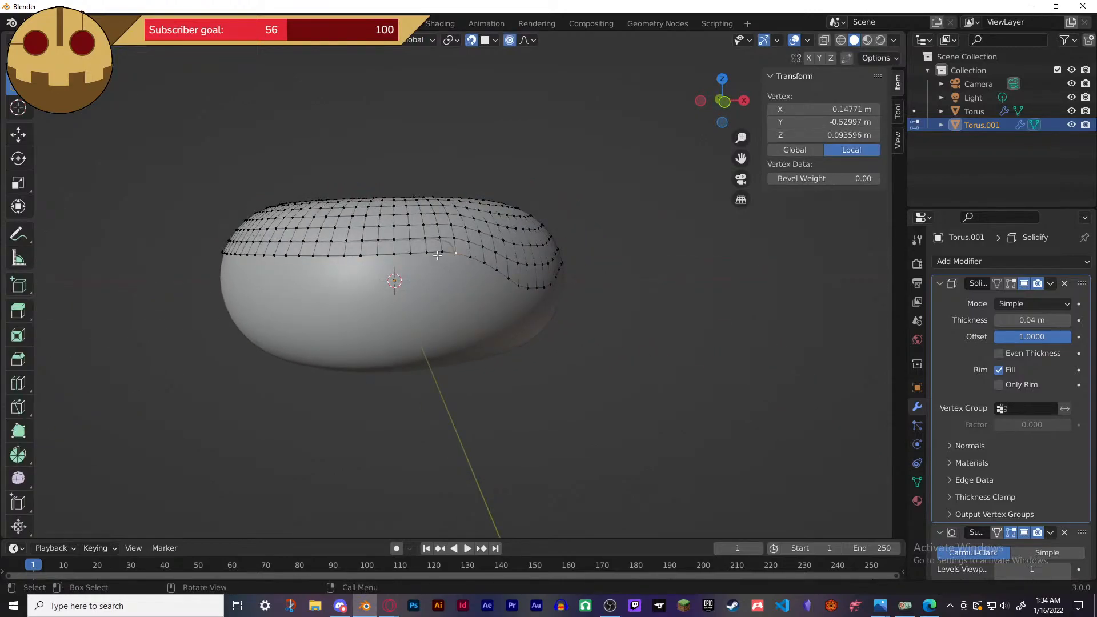
pyautogui.keyDown('shift'); pyautogui.click(444, 253); pyautogui.keyUp('shift')
# - Try to pull the two selected edge vertices straight down along the Z axis, and undo the move
pyautogui.press('g')
pyautogui.press('x')
pyautogui.press('z')
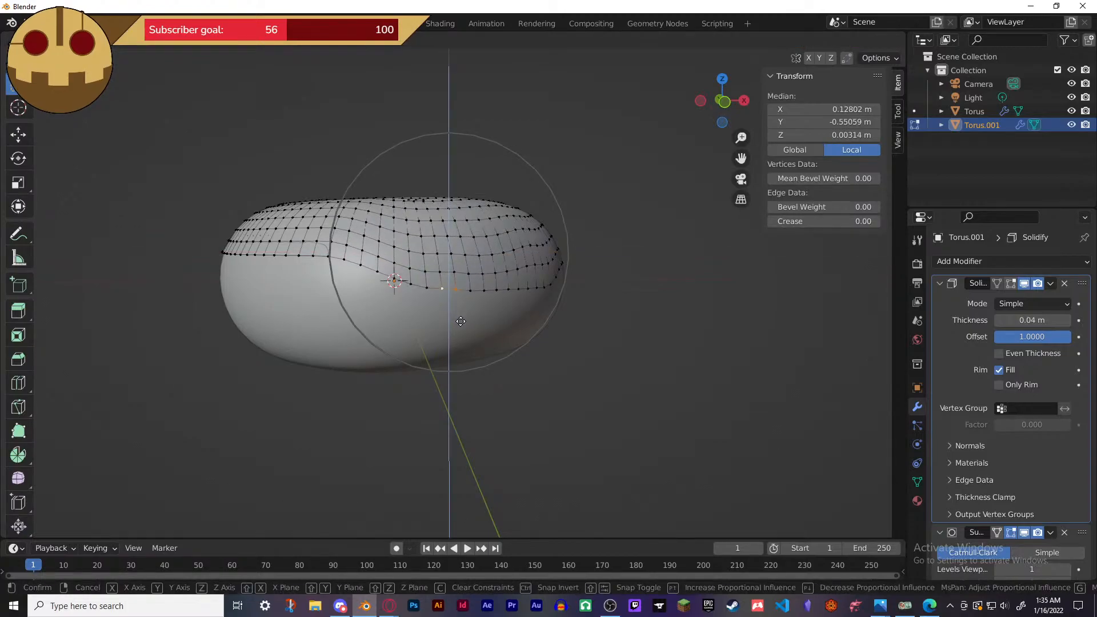
pyautogui.click(462, 323)
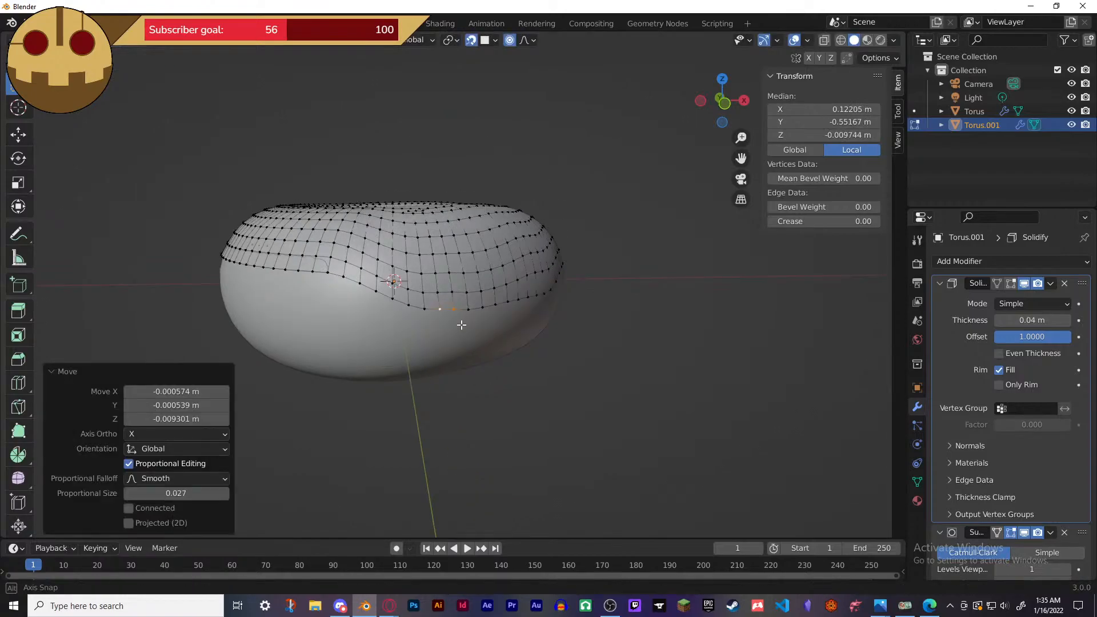
pyautogui.moveTo(462, 323); pyautogui.dragTo(459, 371, button='middle')
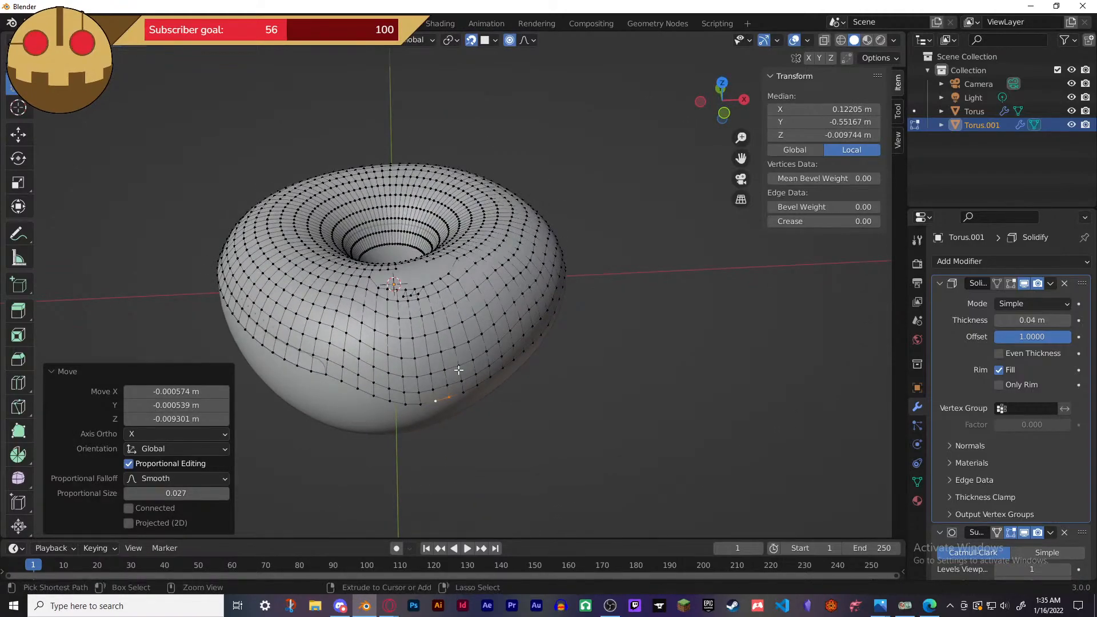
pyautogui.hotkey('ctrl', 'z')
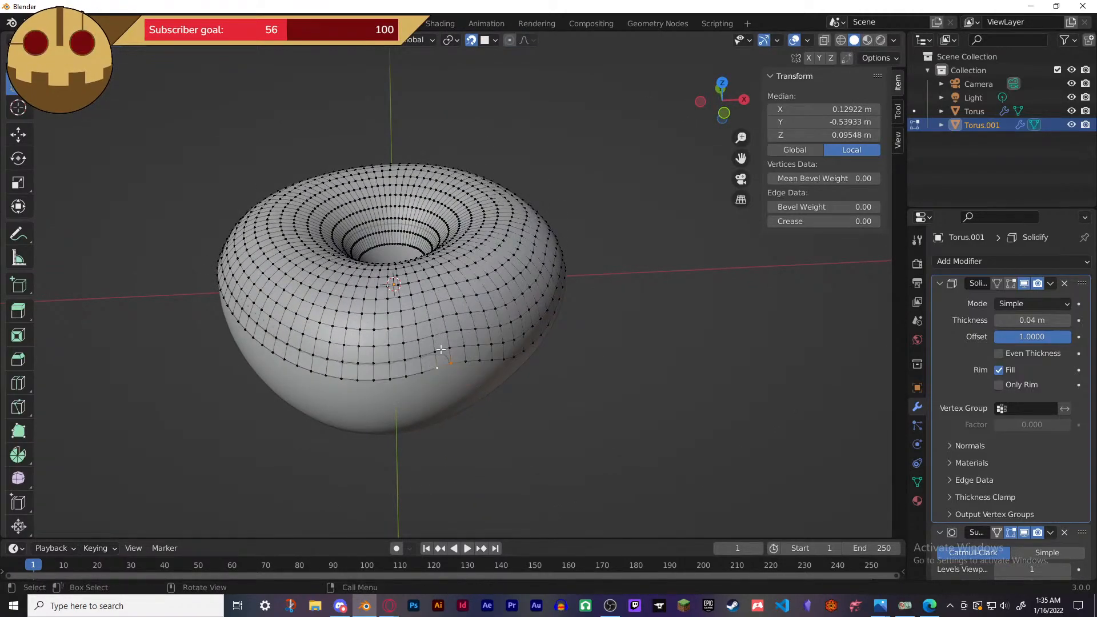
# - Pull the two -Y side edge vertices down over the donut with proportional editing on, and fine-tune the new drip's position
pyautogui.press('o')
pyautogui.press('g')
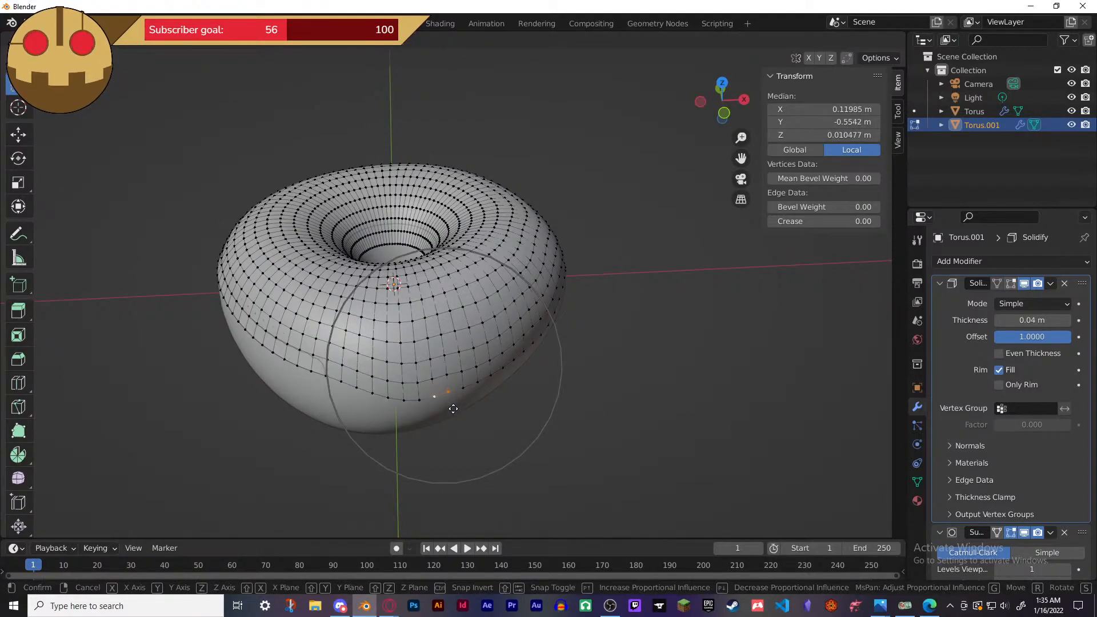
pyautogui.click(454, 412)
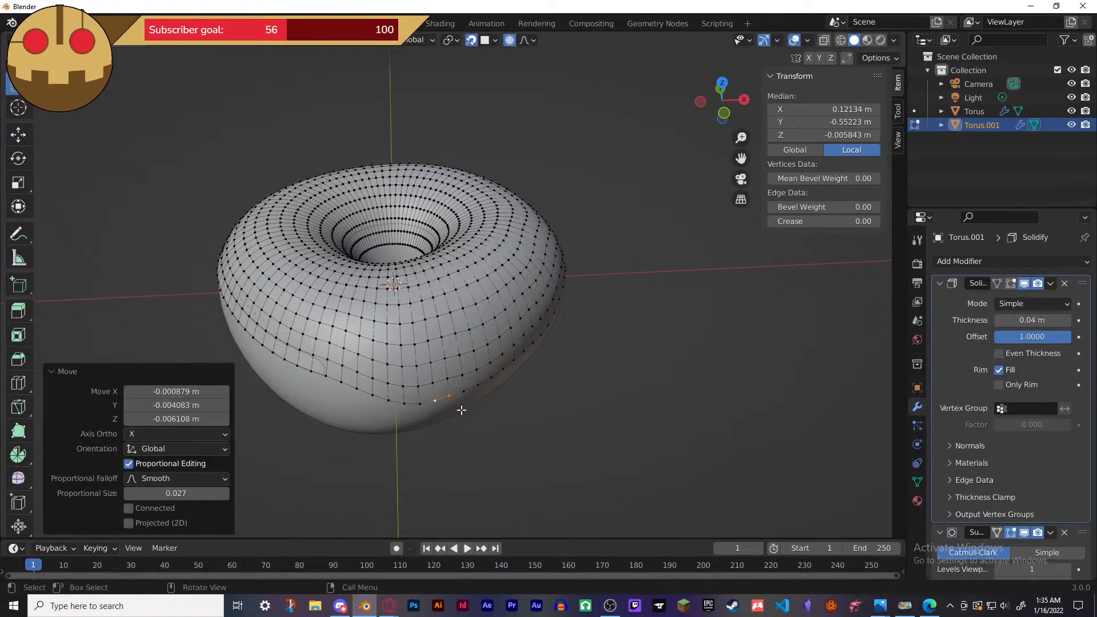
pyautogui.moveTo(544, 409); pyautogui.dragTo(537, 350, button='middle')
pyautogui.press('g')
pyautogui.click(497, 341)
pyautogui.press('g')
pyautogui.click(491, 337)
# - Pull two adjacent lower-edge vertices on the icing's -Y side, slightly toward -X, down over the donut with proportional editing
pyautogui.moveTo(388, 309); pyautogui.dragTo(414, 309, button='middle')
pyautogui.click(400, 294)
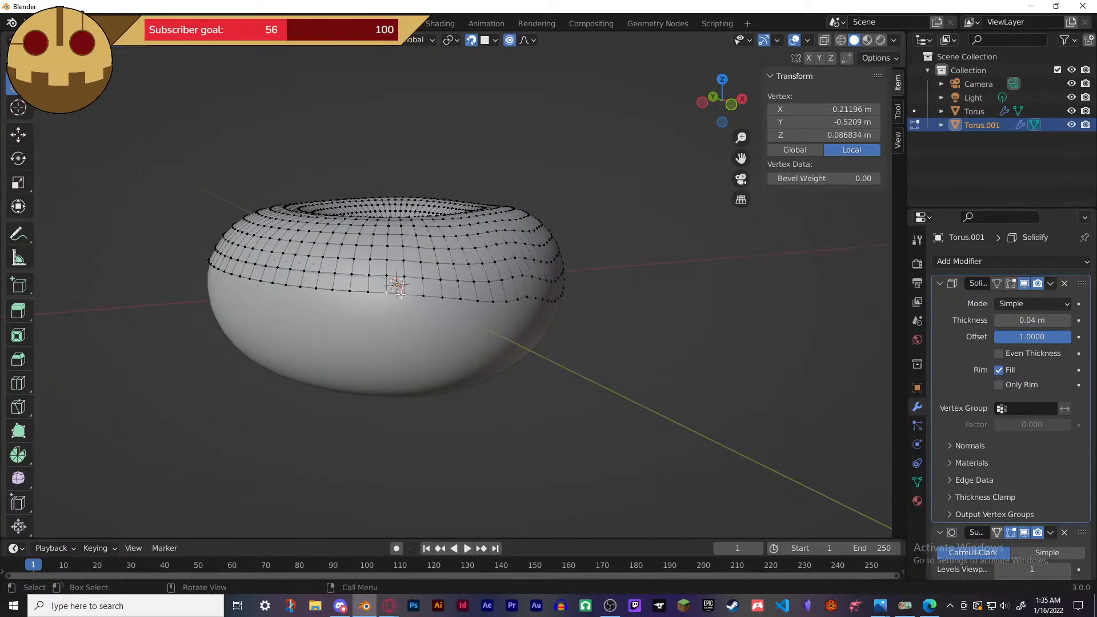
pyautogui.keyDown('shift'); pyautogui.click(402, 294); pyautogui.keyUp('shift')
pyautogui.press('g')
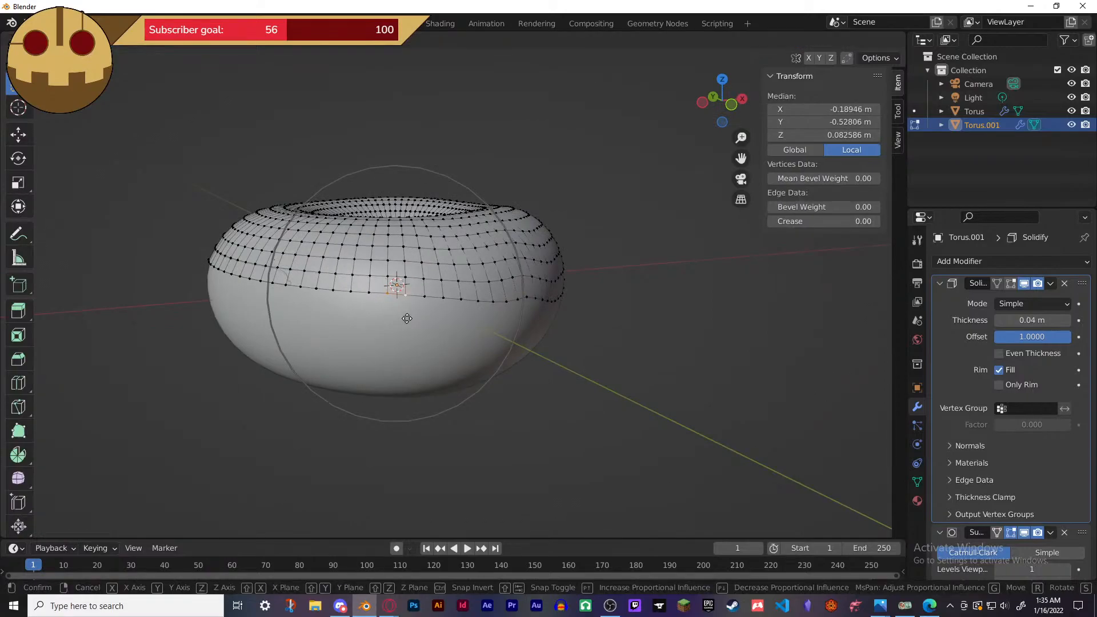
pyautogui.click(410, 350)
pyautogui.moveTo(429, 345); pyautogui.dragTo(516, 338, button='middle')
pyautogui.press('g')
pyautogui.click(425, 395)
# - Pull two adjacent lower-edge vertices on the icing's -X side down in two moves with proportional editing to form another wave
pyautogui.moveTo(383, 303); pyautogui.dragTo(382, 224, button='middle')
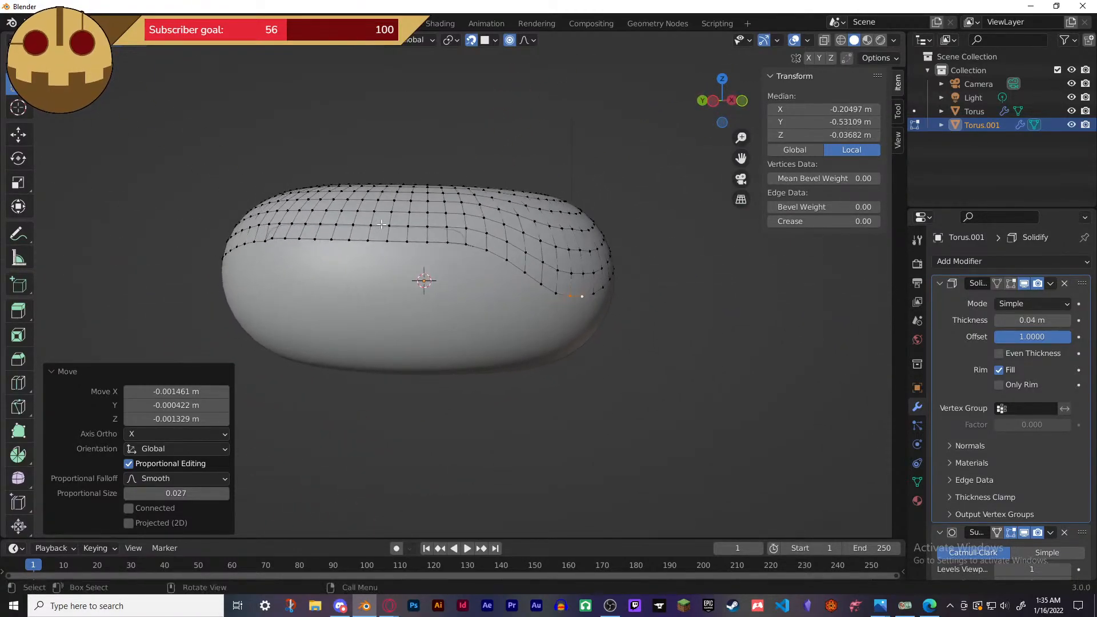
pyautogui.click(349, 241)
pyautogui.keyDown('shift'); pyautogui.click(330, 242); pyautogui.keyUp('shift')
pyautogui.press('g')
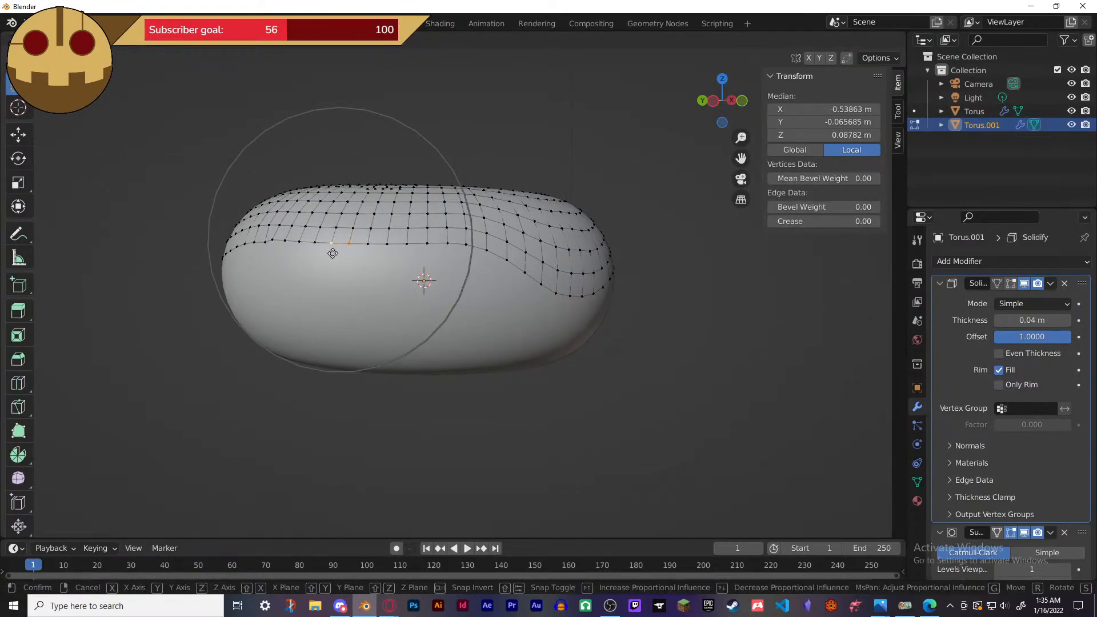
pyautogui.click(330, 265)
pyautogui.moveTo(329, 266); pyautogui.dragTo(331, 323, button='middle')
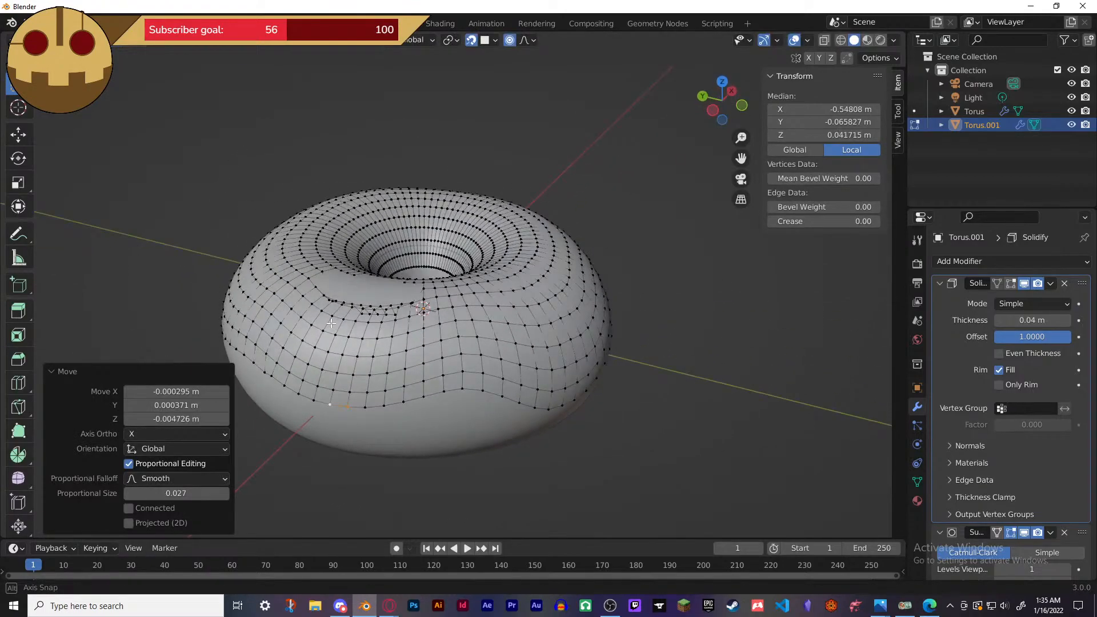
pyautogui.press('g')
pyautogui.scroll(-10, 332, 324)
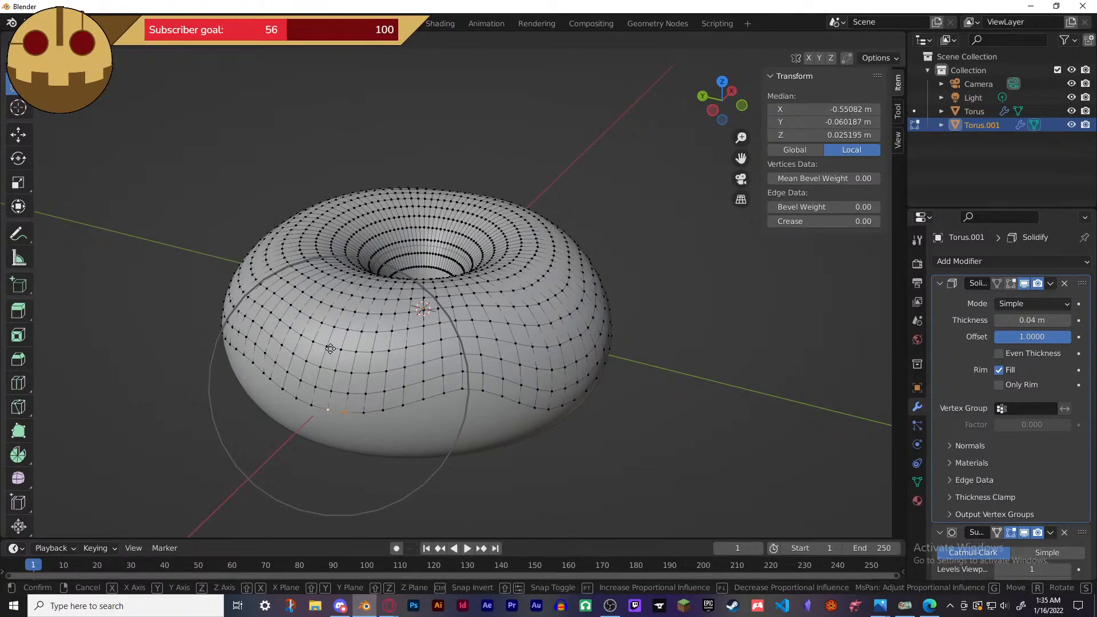
pyautogui.click(331, 348)
# - Reposition the lower-edge vertex at the crest between the -X and -Y side waves with proportional editing, and clear the selection
pyautogui.moveTo(330, 348); pyautogui.dragTo(319, 292, button='middle')
pyautogui.click(388, 237)
pyautogui.press('g')
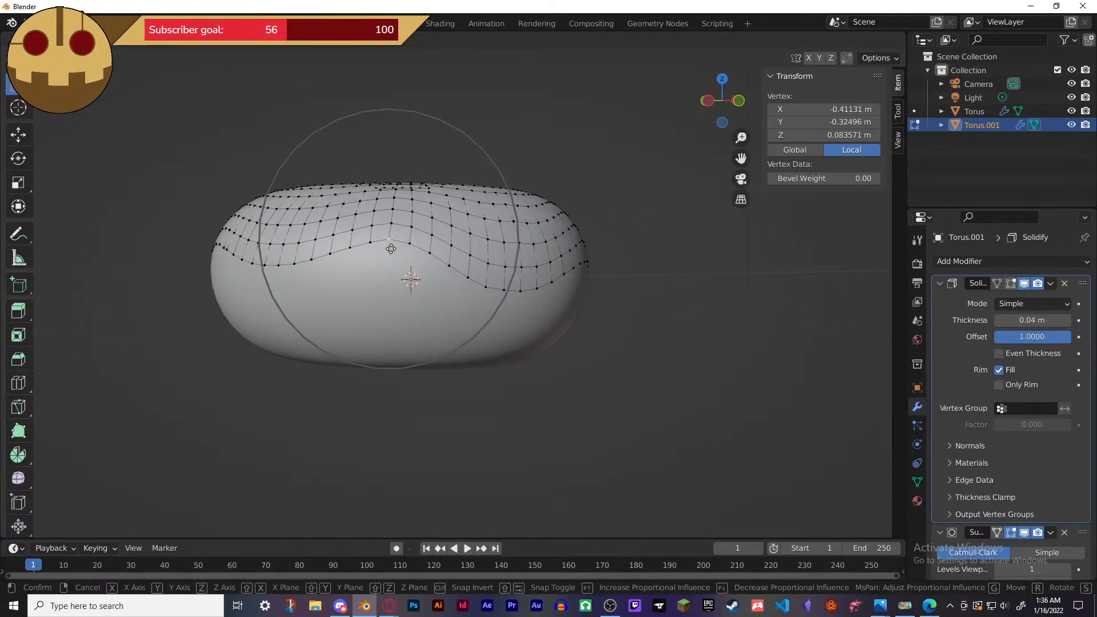
pyautogui.click(389, 251)
pyautogui.moveTo(389, 252); pyautogui.dragTo(388, 329, button='middle')
pyautogui.press('g')
pyautogui.click(388, 314)
pyautogui.click(379, 392)
pyautogui.moveTo(379, 392); pyautogui.dragTo(715, 327, button='middle')
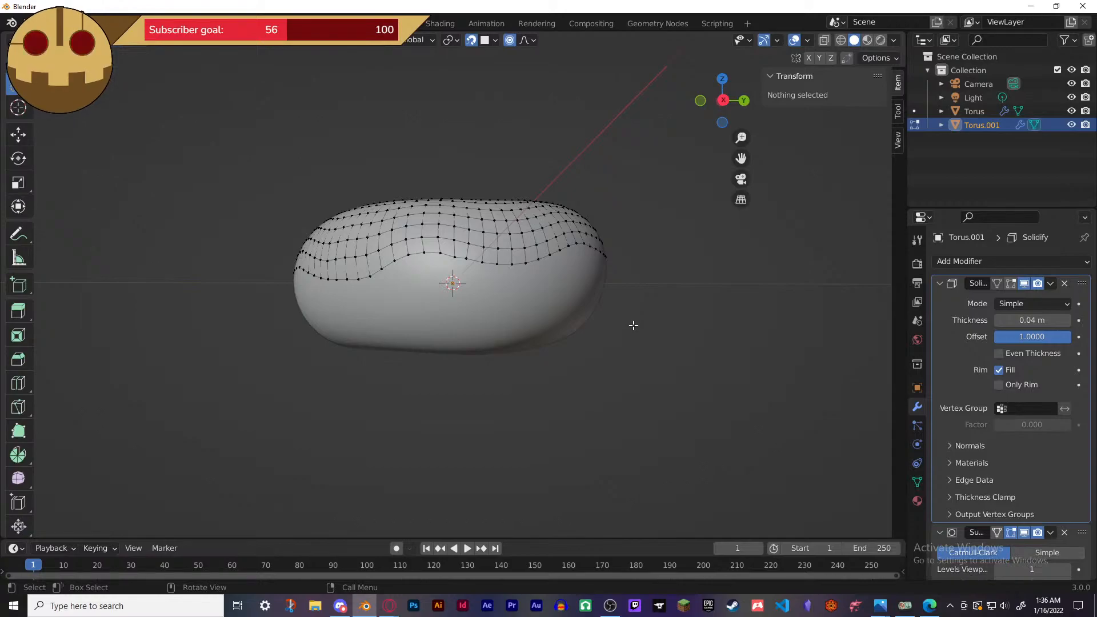
# - Rename the Torus object to Donut and the Torus.001 object to Icing
pyautogui.doubleClick(968, 112)
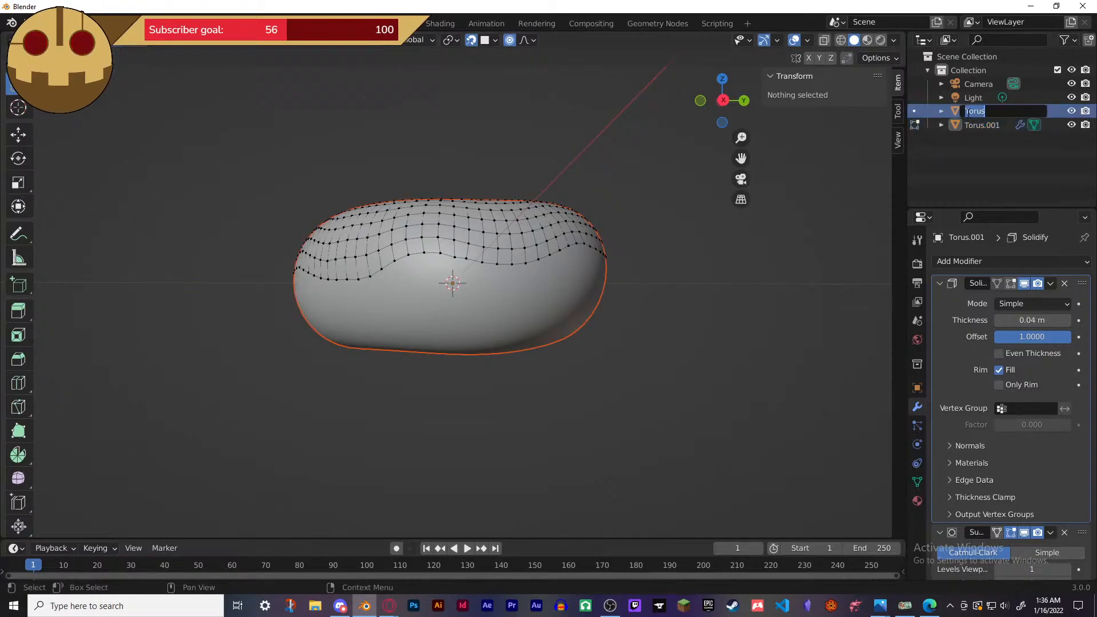
pyautogui.write('Donut')
pyautogui.press('Return')
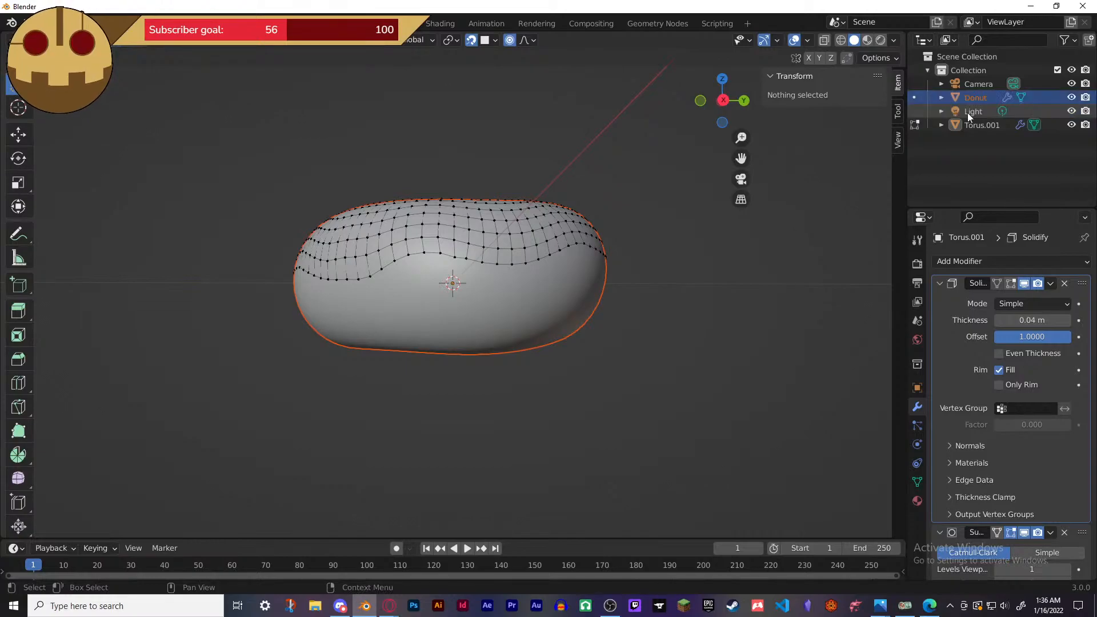
pyautogui.doubleClick(998, 125)
pyautogui.write('Icing')
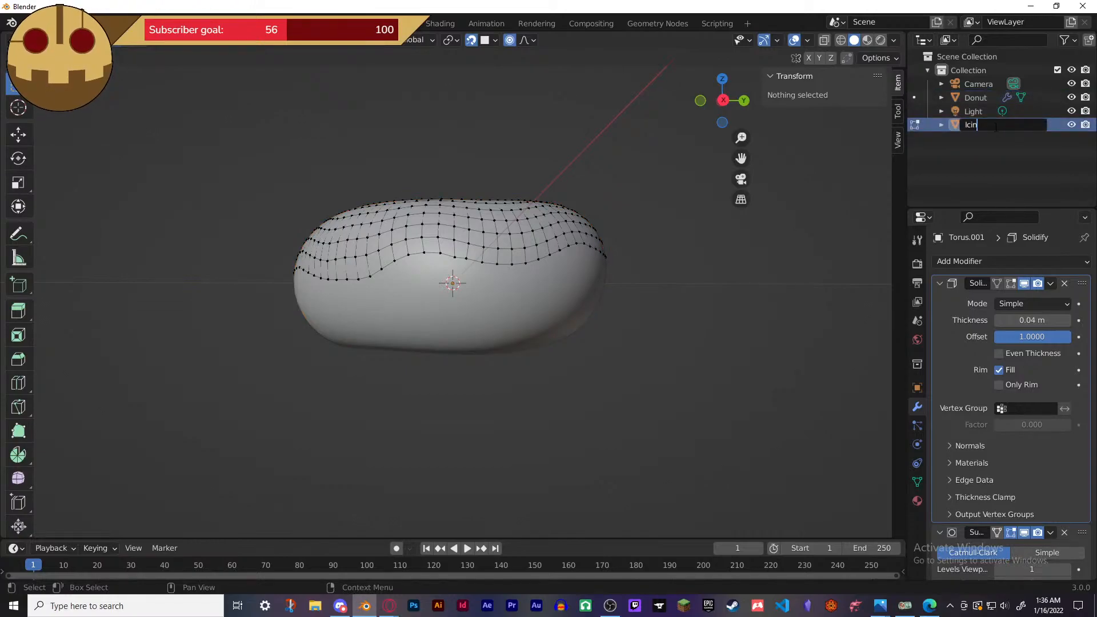
pyautogui.press('Return')
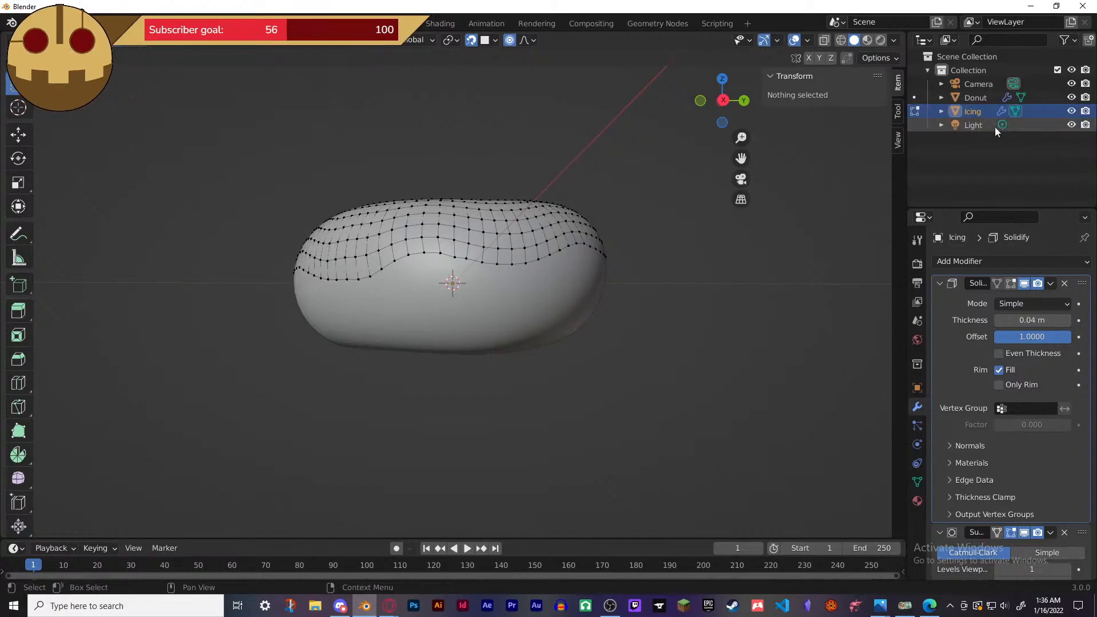
pyautogui.click(1003, 159)
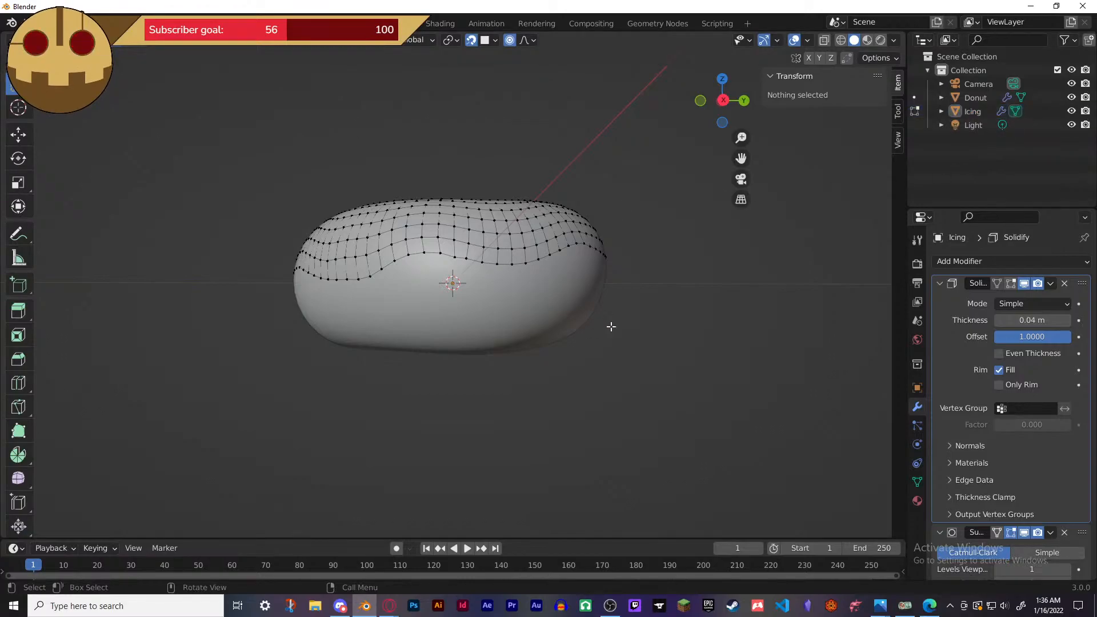
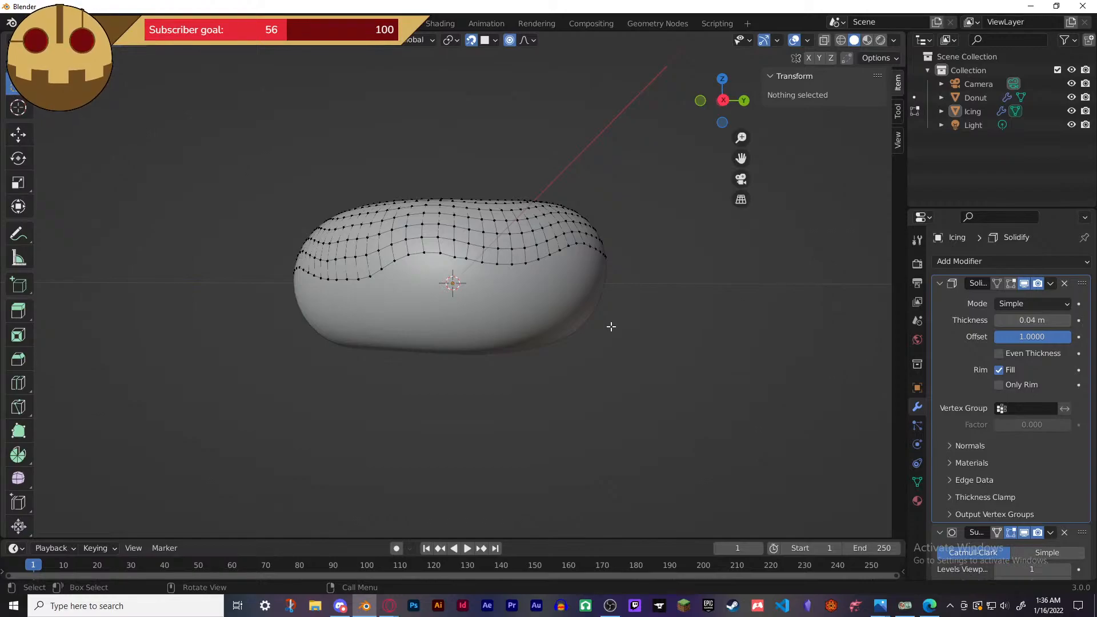
# - Extrude two adjacent lower-edge vertices on the icing's +Y side downward into a narrow drip, and check it in Object Mode
pyautogui.moveTo(616, 325); pyautogui.dragTo(500, 350, button='middle')
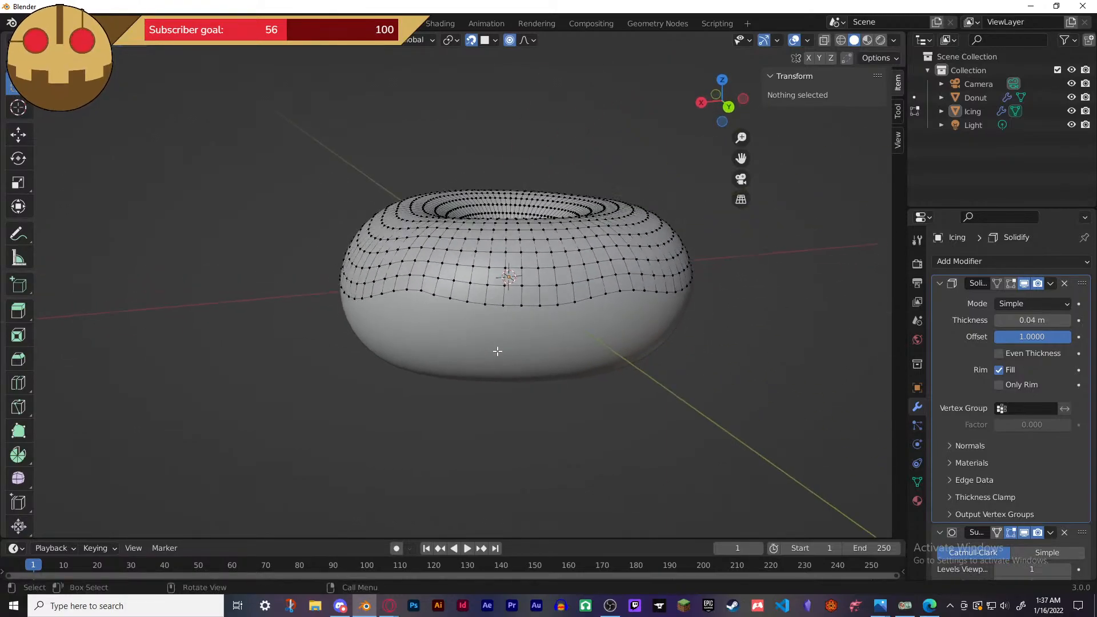
pyautogui.click(521, 305)
pyautogui.keyDown('shift'); pyautogui.click(503, 306); pyautogui.keyUp('shift')
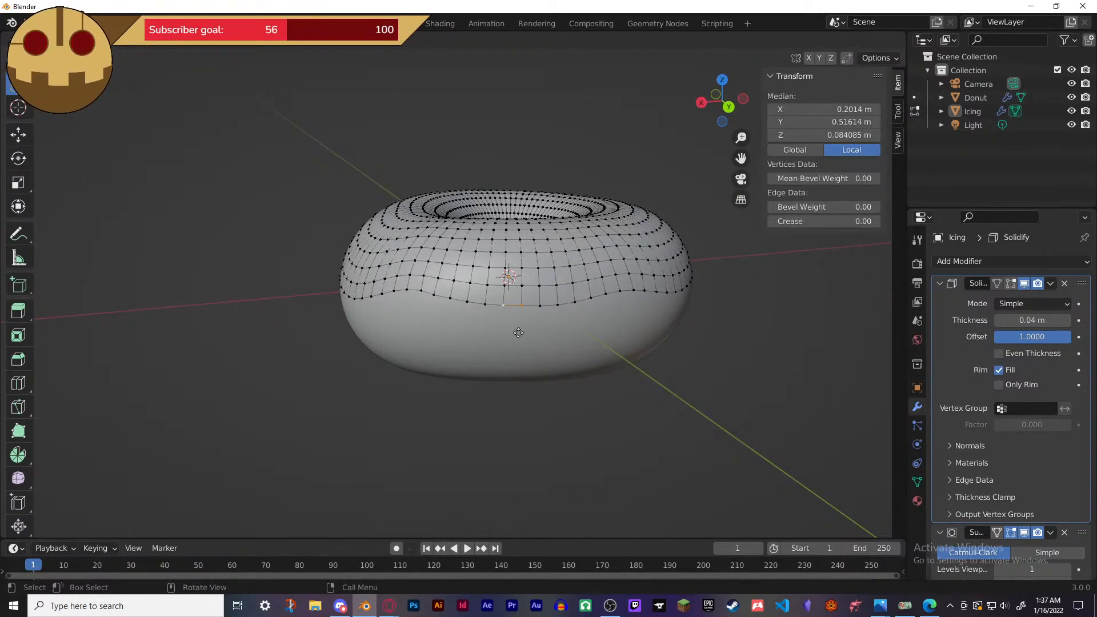
pyautogui.click(520, 366)
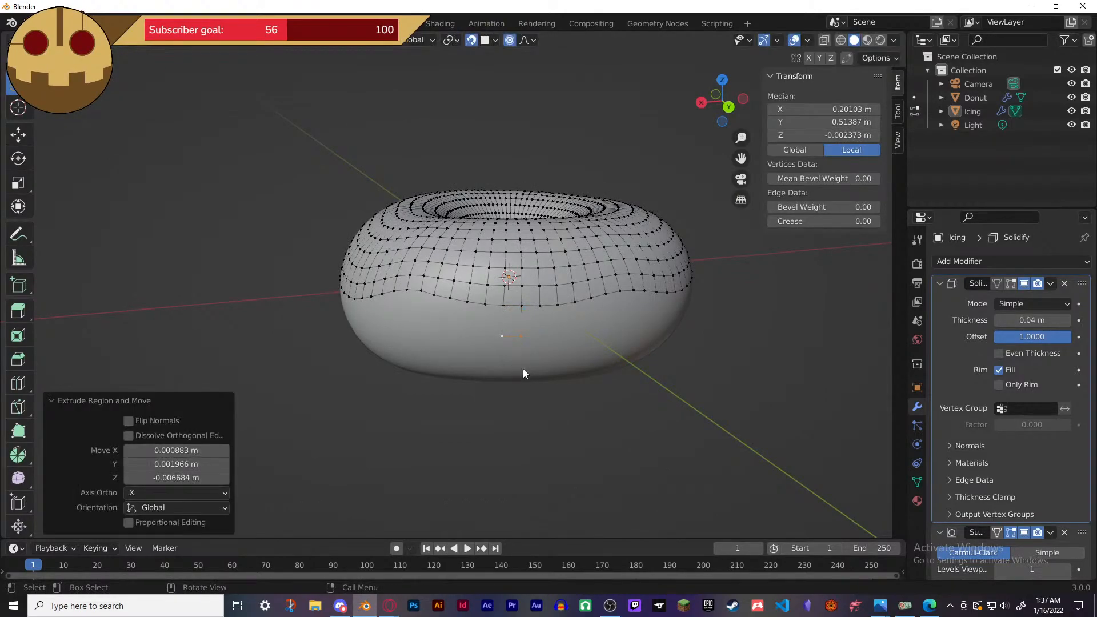
pyautogui.press('Tab')
pyautogui.moveTo(527, 378); pyautogui.dragTo(533, 359, button='middle')
pyautogui.press('Tab')
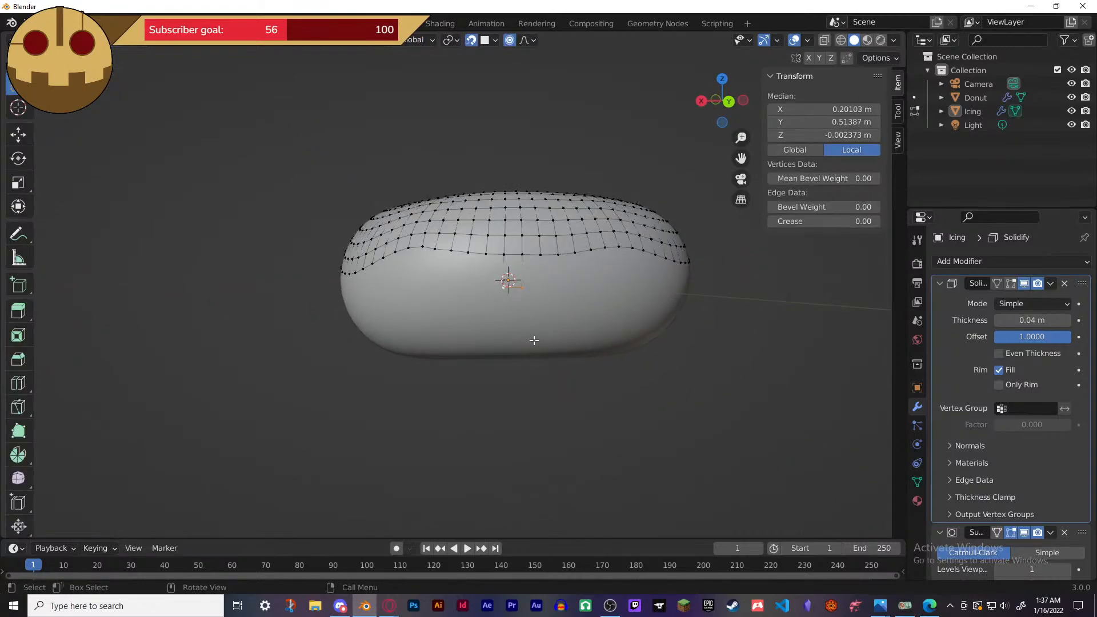
# - Extrude two adjacent lower-edge vertices between the icing's -X and +Y sides downward into a second drip, and check it in Object Mode
pyautogui.hotkey('alt', 'a')
pyautogui.moveTo(634, 379); pyautogui.dragTo(573, 343, button='middle')
pyautogui.click(577, 263)
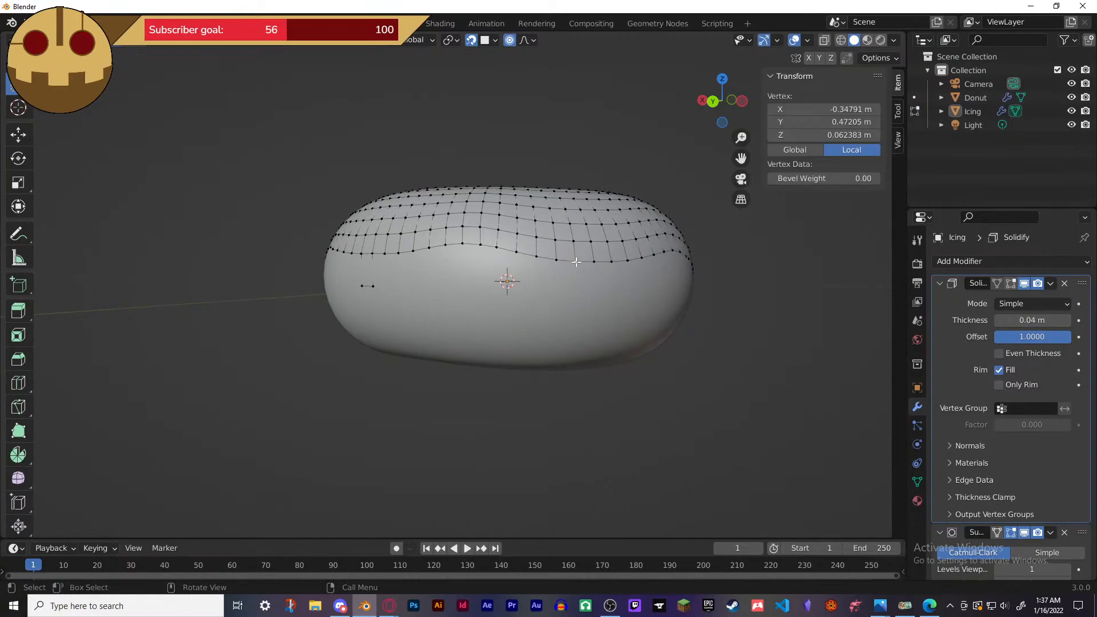
pyautogui.keyDown('shift'); pyautogui.click(593, 262); pyautogui.keyUp('shift')
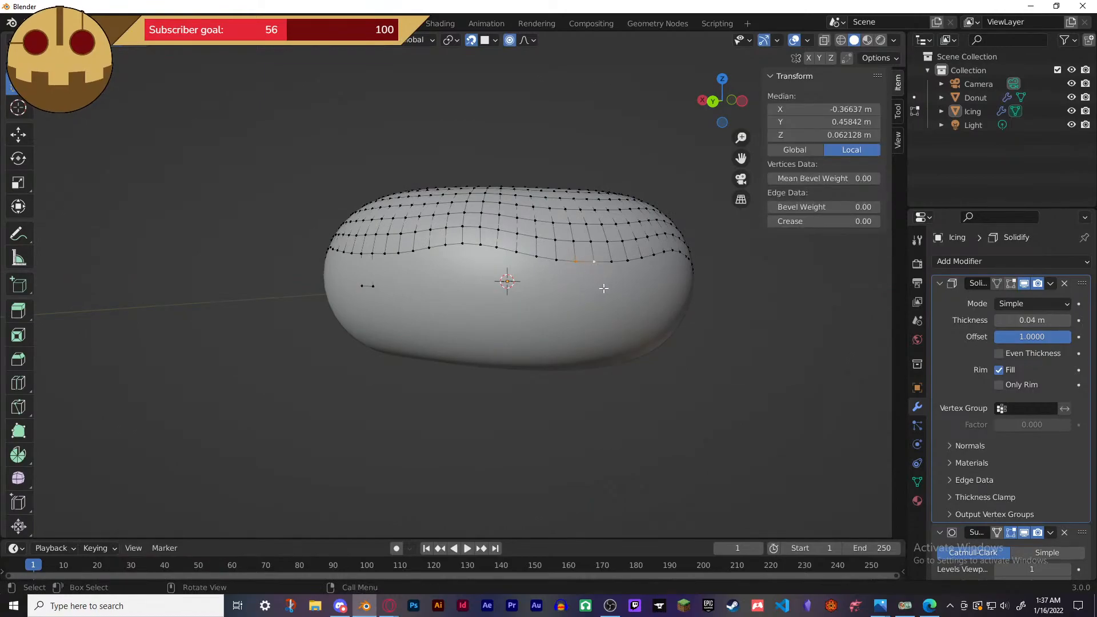
pyautogui.press('g')
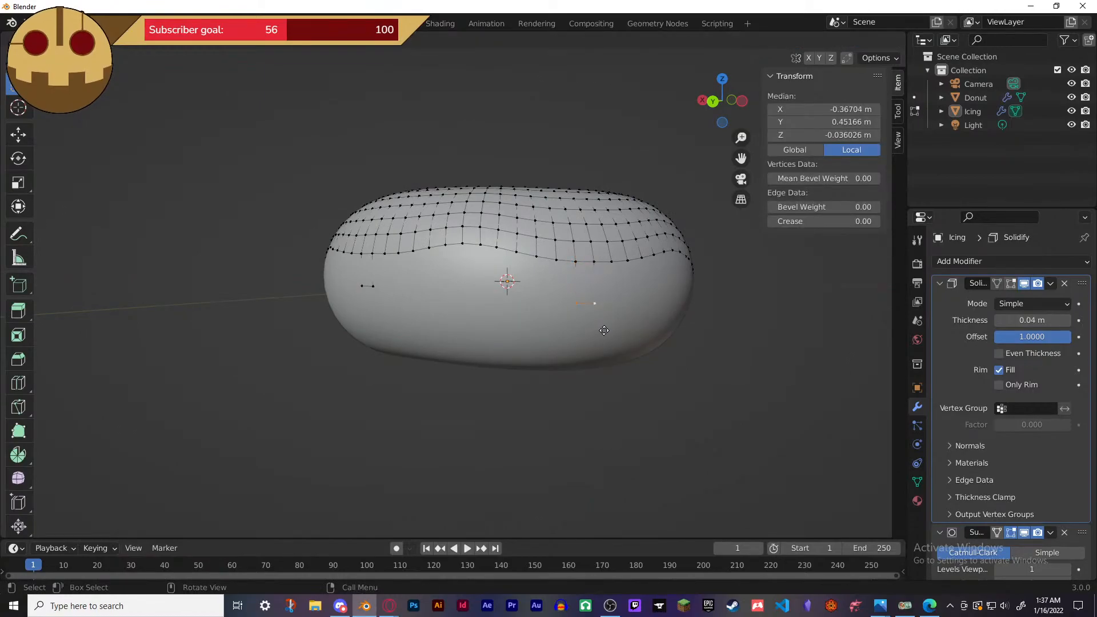
pyautogui.click(603, 347)
pyautogui.press('Tab')
pyautogui.moveTo(608, 345)
pyautogui.mouseDown(button='middle')
pyautogui.moveTo(551, 334)
pyautogui.moveTo(589, 337)
pyautogui.mouseUp(button='middle')
pyautogui.press('Tab')
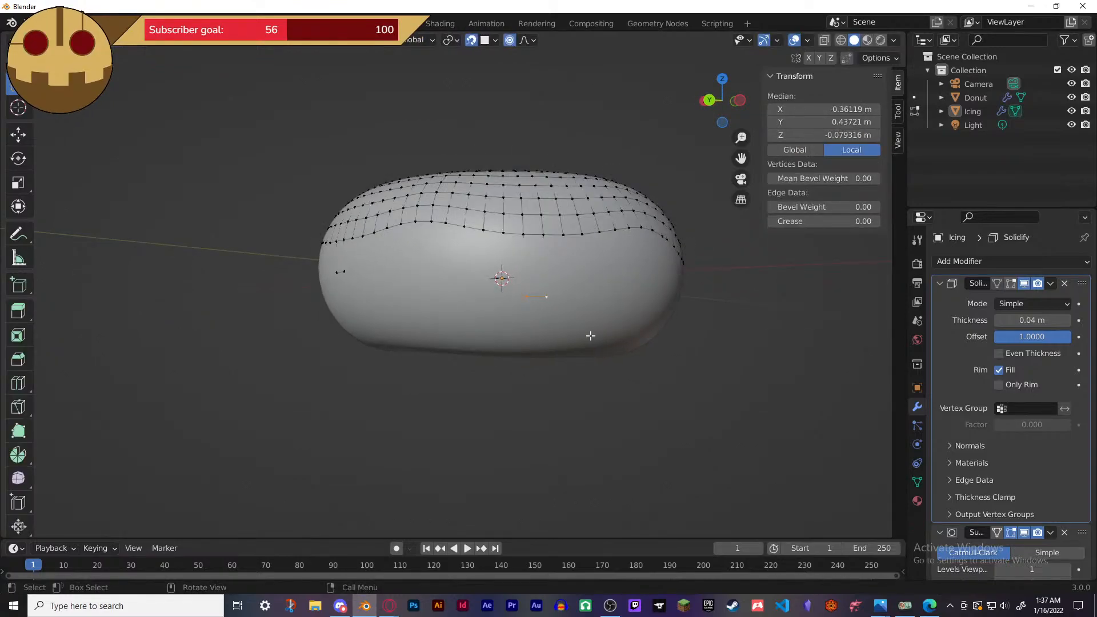
# - Try to raise the second extruded drip's tip with proportional editing on, and undo the moves
pyautogui.press('g')
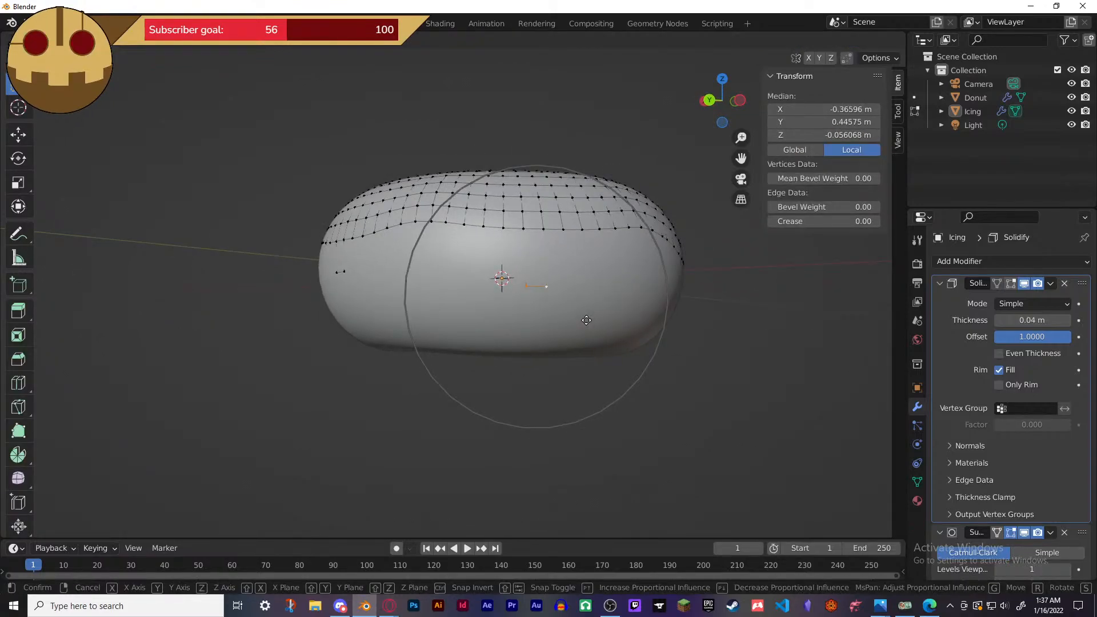
pyautogui.click(586, 320)
pyautogui.press('Tab')
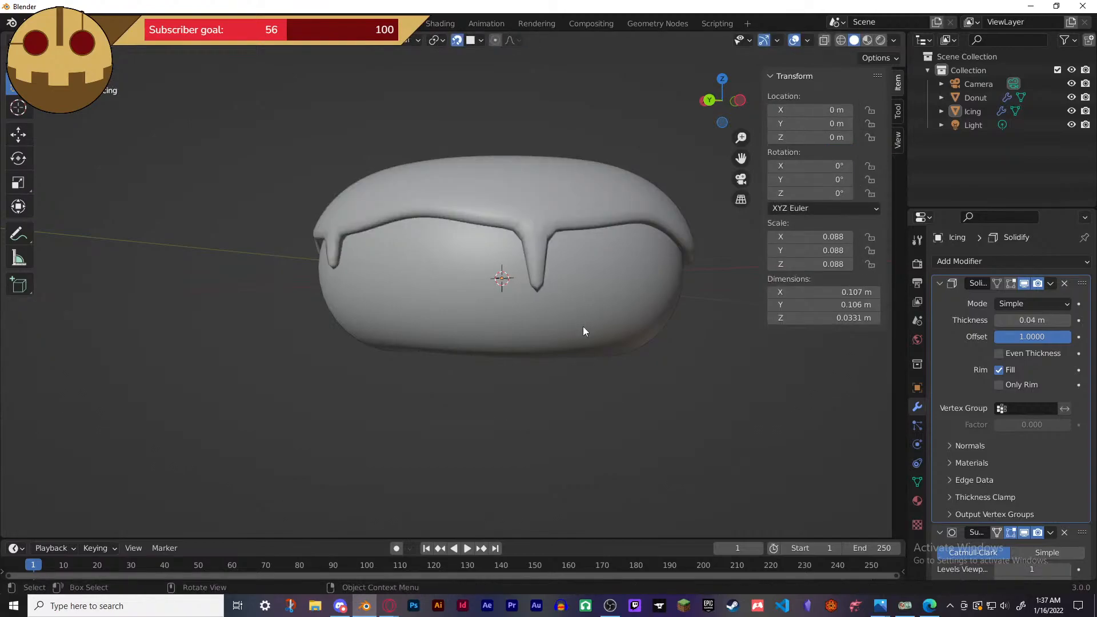
pyautogui.press('Tab')
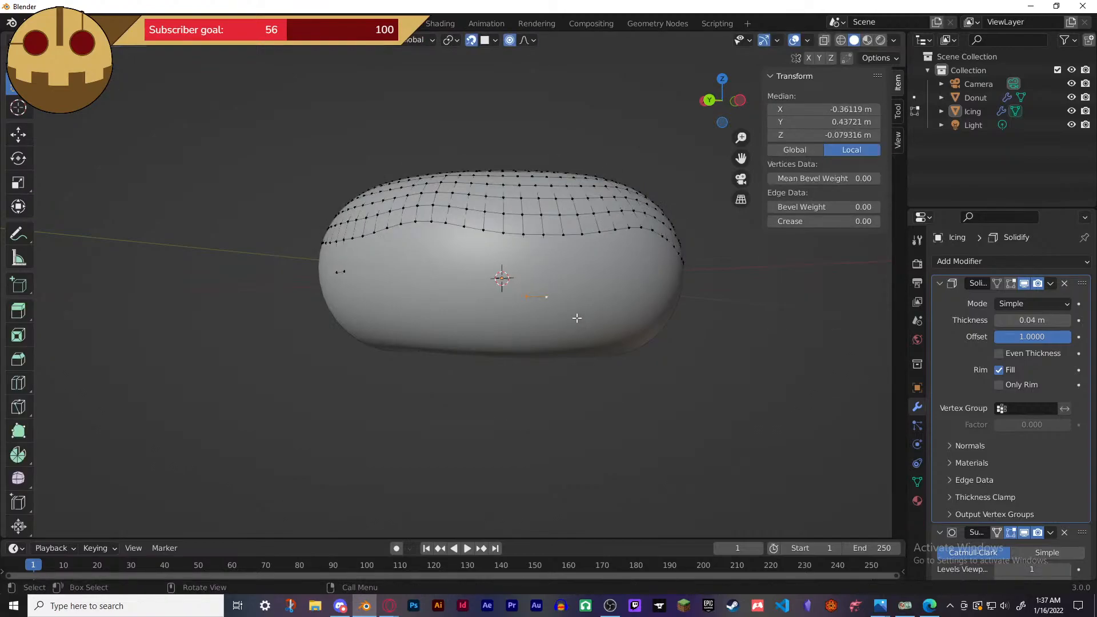
pyautogui.press('g')
pyautogui.press('g')
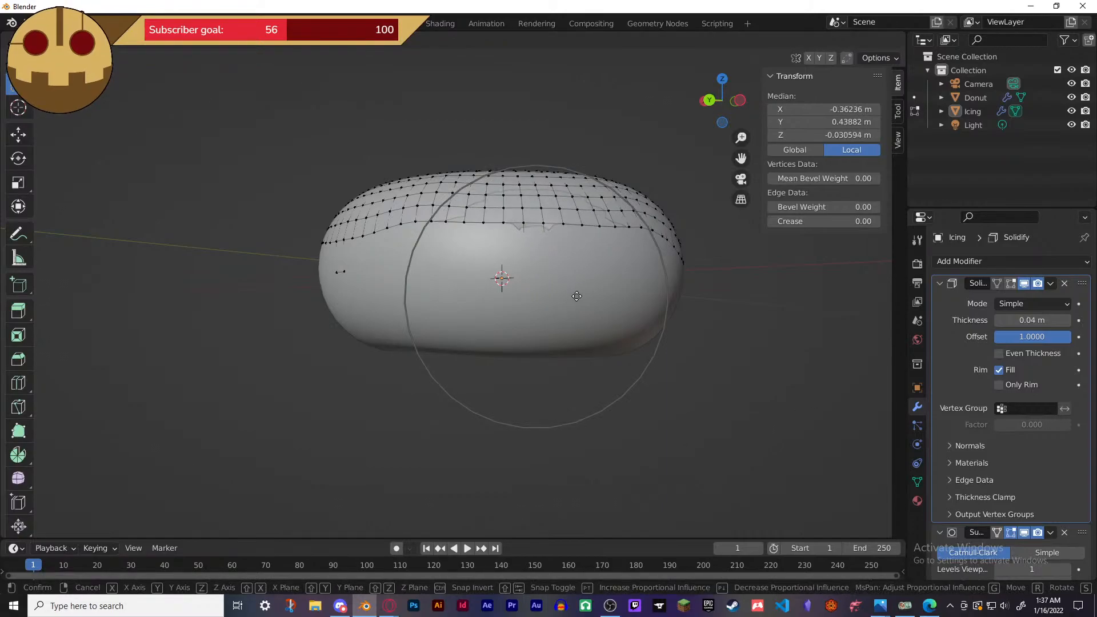
pyautogui.click(579, 293)
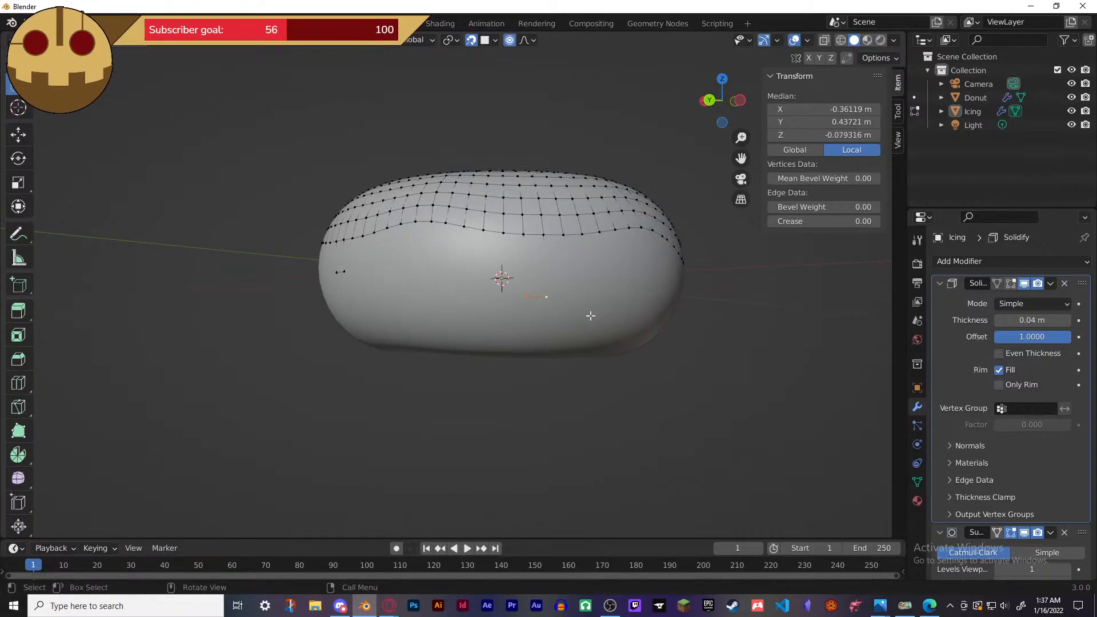
# - Shorten the second extruded drip by raising its tip vertices in two moves with proportional editing off
pyautogui.press('g')
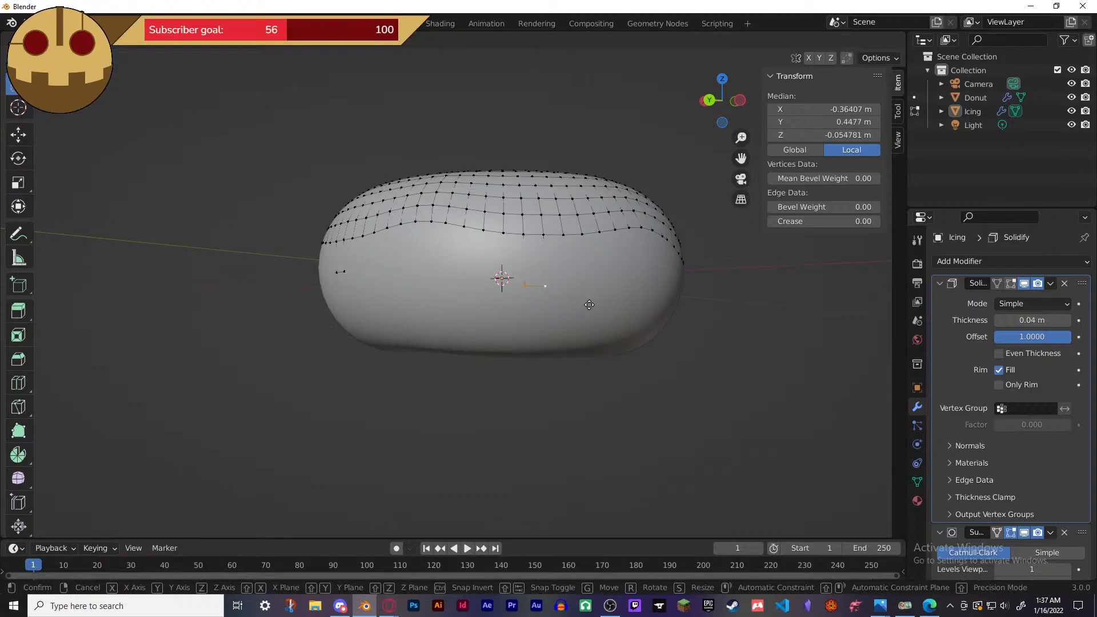
pyautogui.click(589, 305)
pyautogui.press('Tab')
pyautogui.moveTo(618, 317); pyautogui.dragTo(642, 333, button='middle')
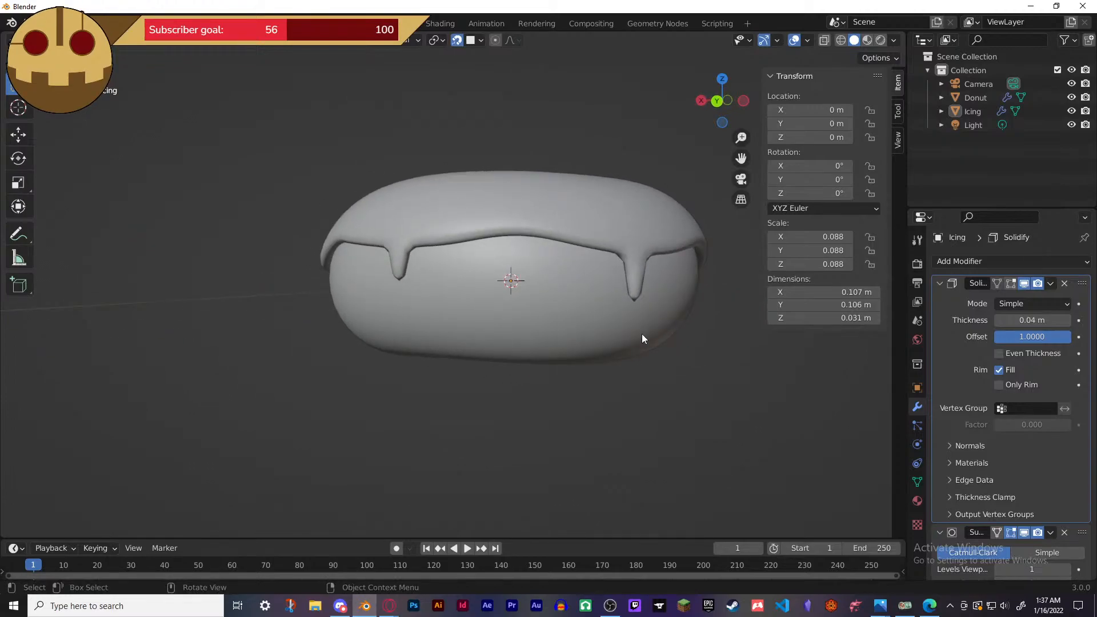
pyautogui.press('Tab')
pyautogui.moveTo(642, 327); pyautogui.dragTo(619, 332, button='middle')
pyautogui.press('g')
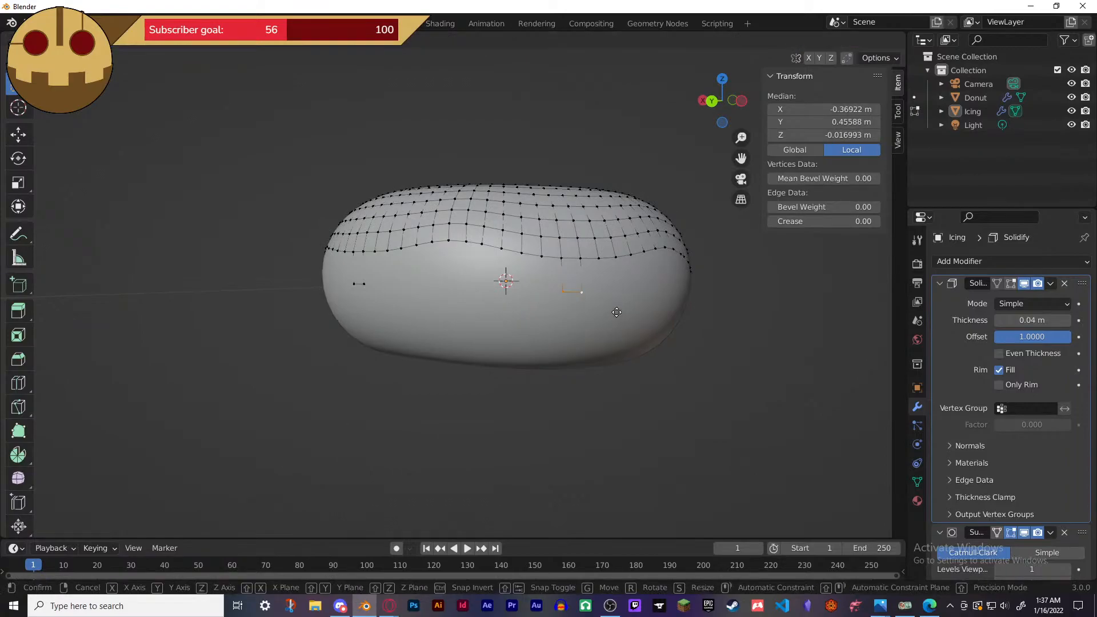
pyautogui.click(616, 312)
# - Turn proportional editing back on, pull the drip's tip down together with the surrounding icing edge, and check the shape in Object Mode
pyautogui.press('o')
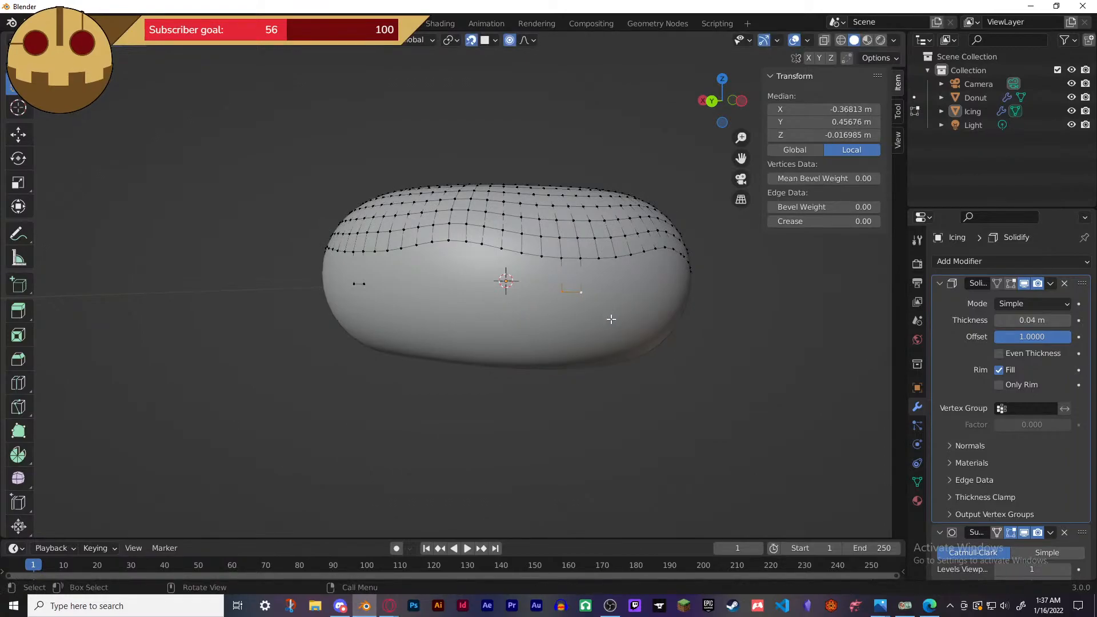
pyautogui.press('g')
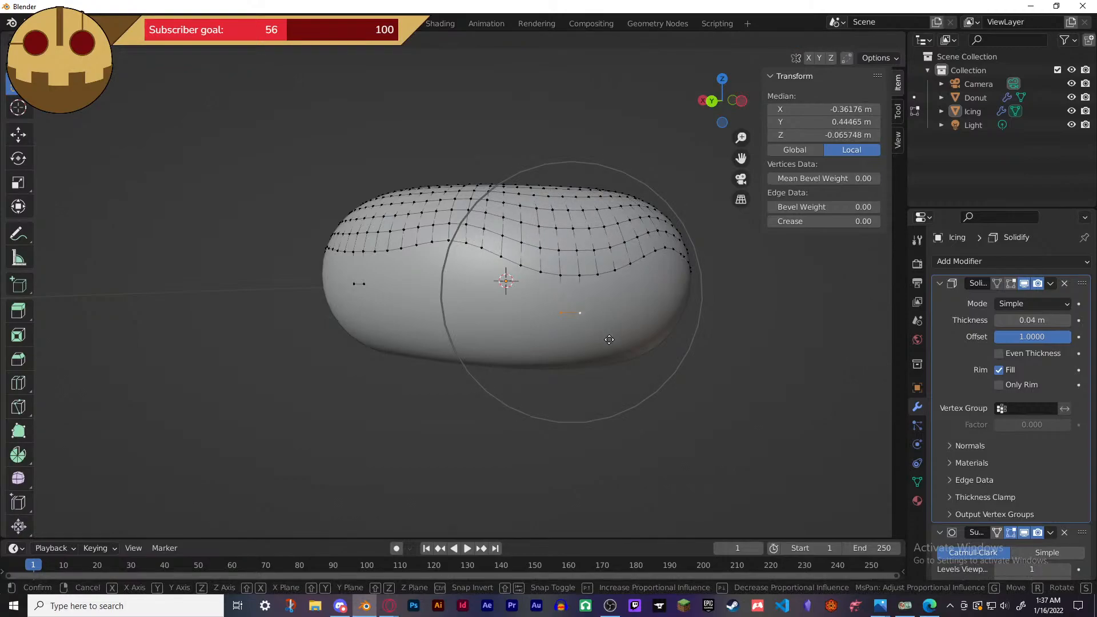
pyautogui.click(609, 339)
pyautogui.moveTo(610, 343); pyautogui.dragTo(550, 333, button='middle')
pyautogui.press('Tab')
pyautogui.press('Tab')
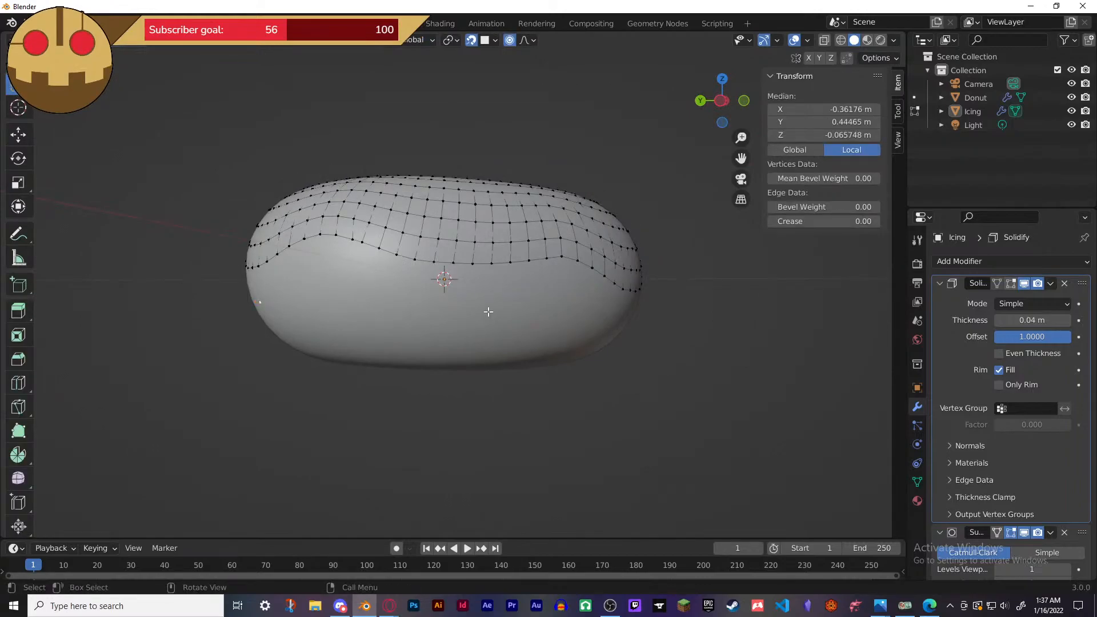
# - Extrude two adjacent lower-edge vertices on the icing's -X side about 0.005 m downward to start a third drip
pyautogui.click(415, 258)
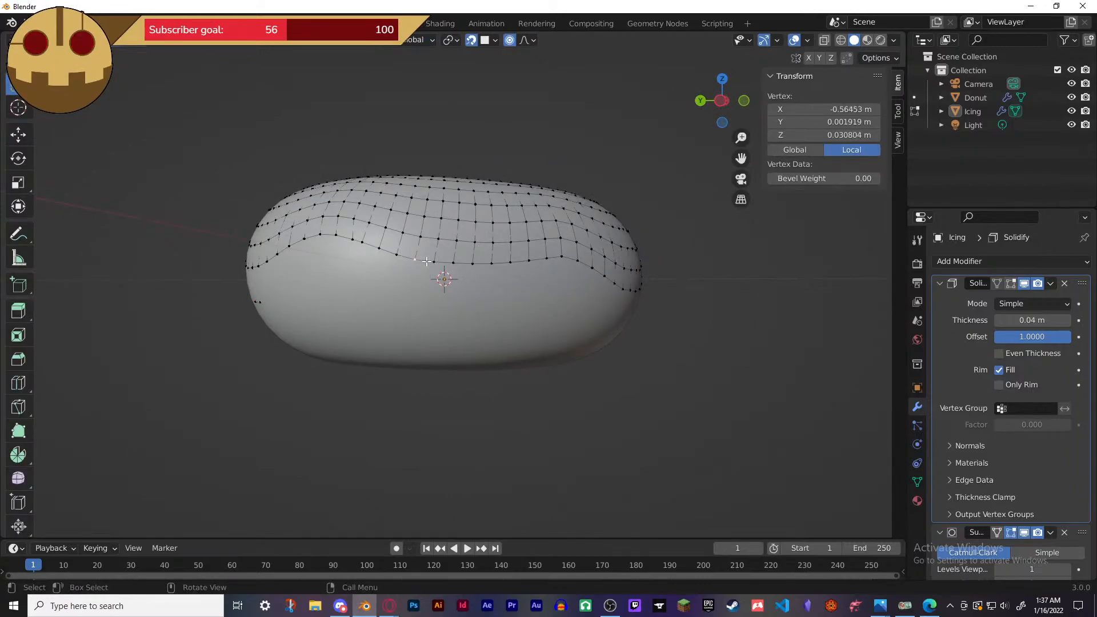
pyautogui.keyDown('shift'); pyautogui.click(430, 264); pyautogui.keyUp('shift')
pyautogui.moveTo(435, 291); pyautogui.dragTo(427, 317, button='middle')
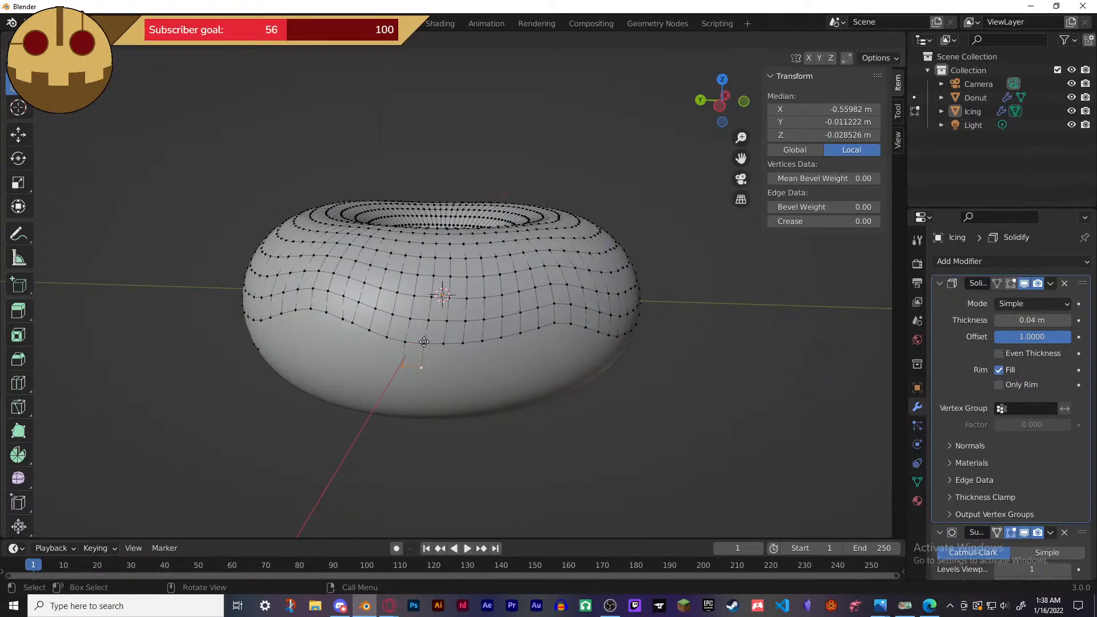
pyautogui.click(424, 342)
pyautogui.moveTo(424, 342); pyautogui.dragTo(442, 310, button='middle')
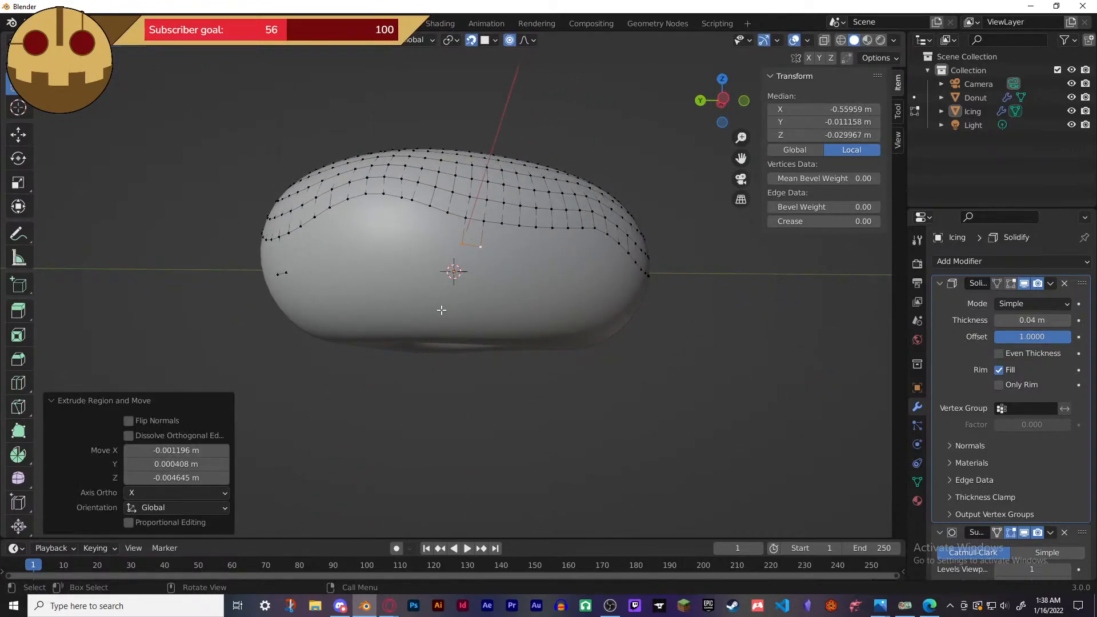
# - Pull the third drip's tip down together with the surrounding icing edge using proportional editing, and check it in Object Mode
pyautogui.press('g')
pyautogui.press('z')
pyautogui.press('z')
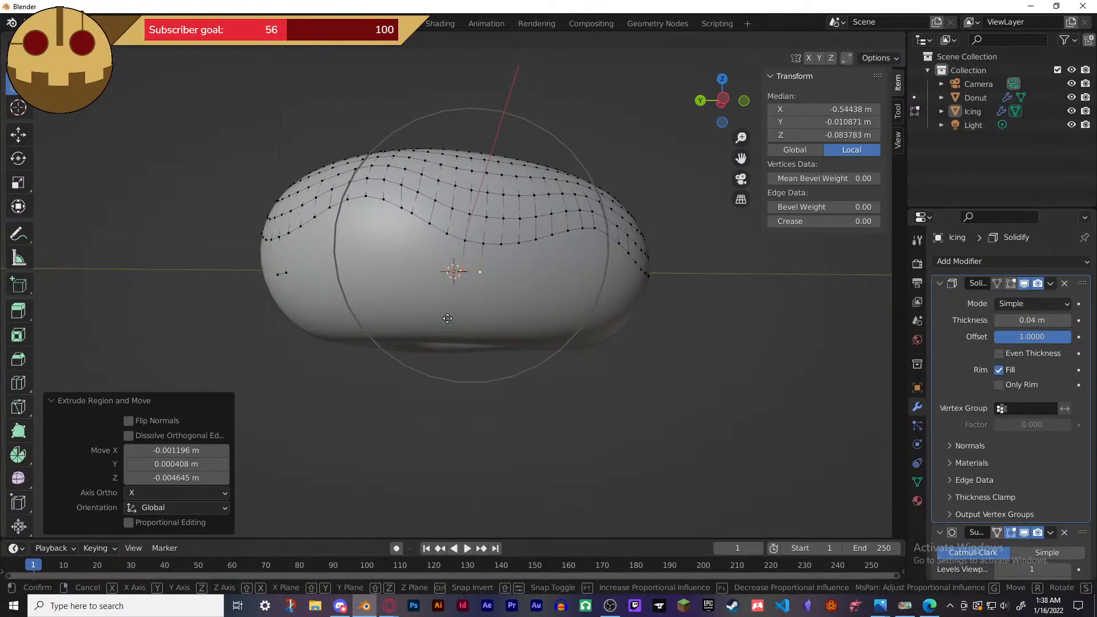
pyautogui.click(447, 318)
pyautogui.moveTo(484, 300); pyautogui.dragTo(478, 353, button='middle')
pyautogui.moveTo(478, 364); pyautogui.dragTo(489, 298, button='middle')
pyautogui.press('Tab')
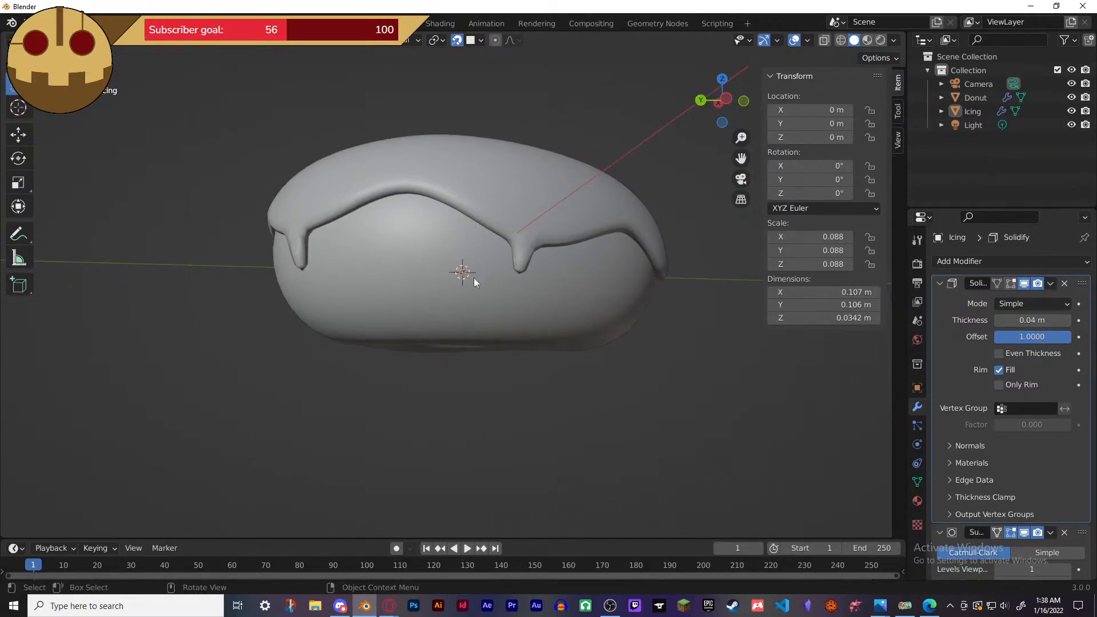
# - Lower the raised crest of the icing edge between the second and third drips with two proportional moves, and check it in Object Mode
pyautogui.click(418, 181)
pyautogui.press('Tab')
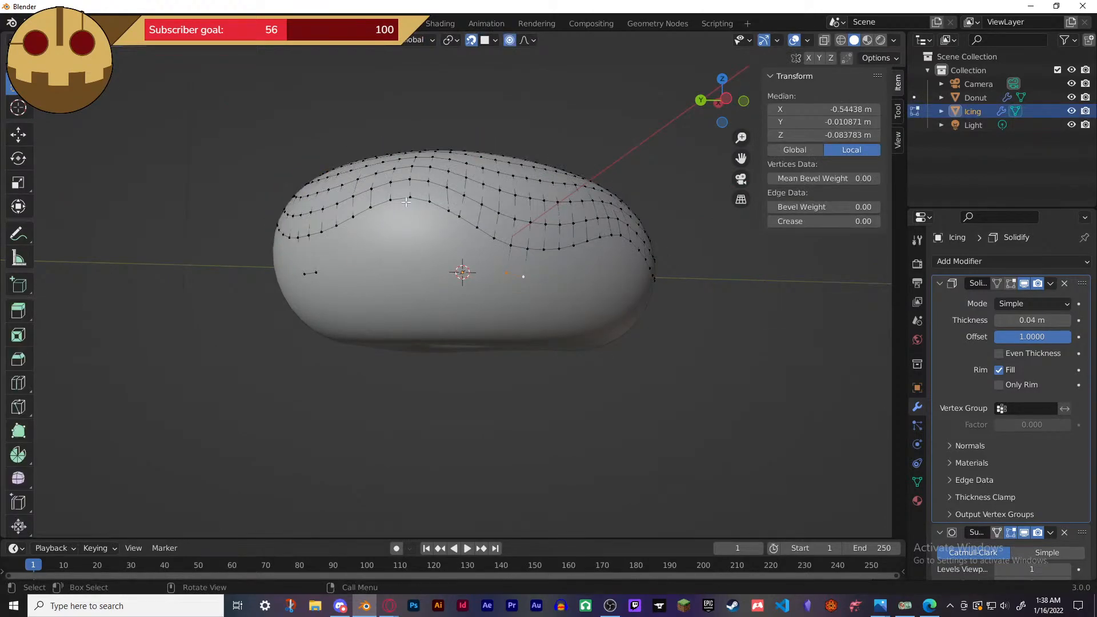
pyautogui.click(410, 196)
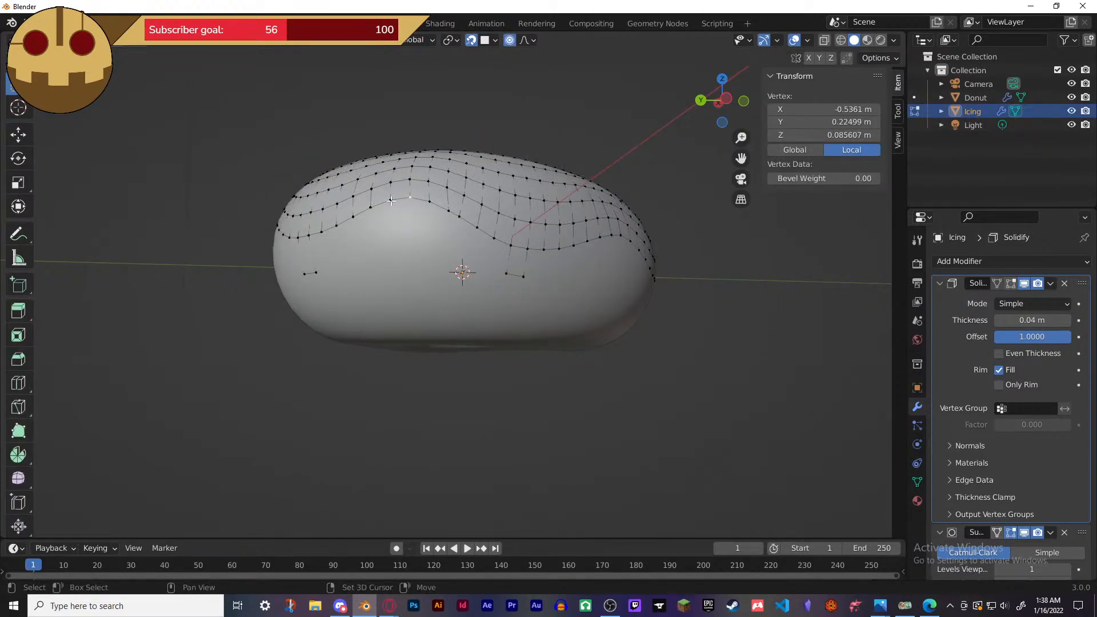
pyautogui.press('g')
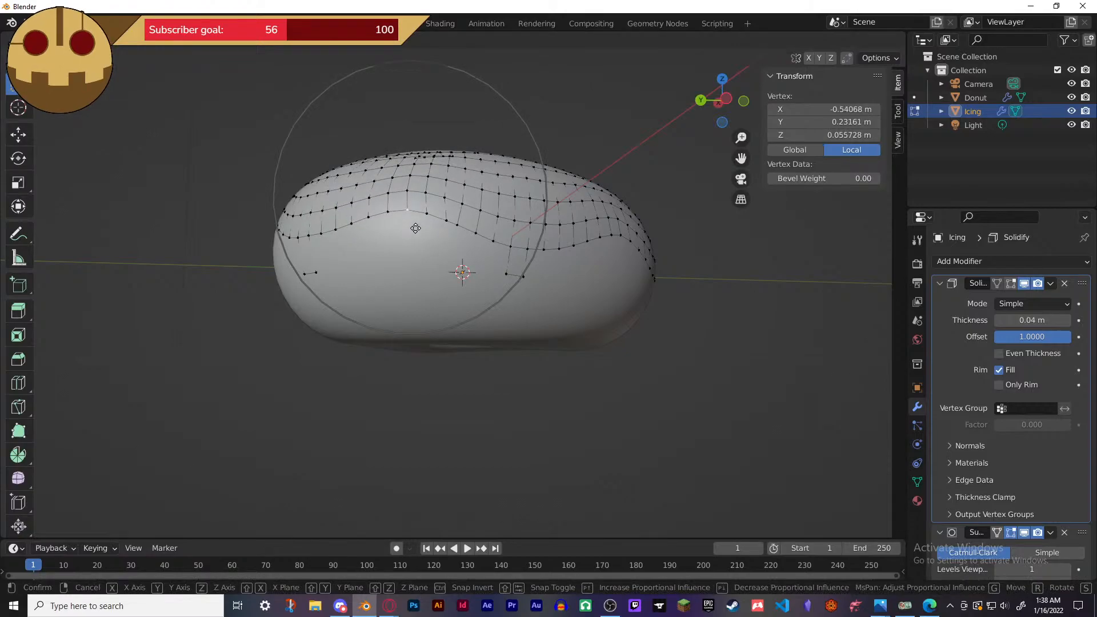
pyautogui.click(418, 220)
pyautogui.moveTo(418, 224); pyautogui.dragTo(417, 285, button='middle')
pyautogui.press('g')
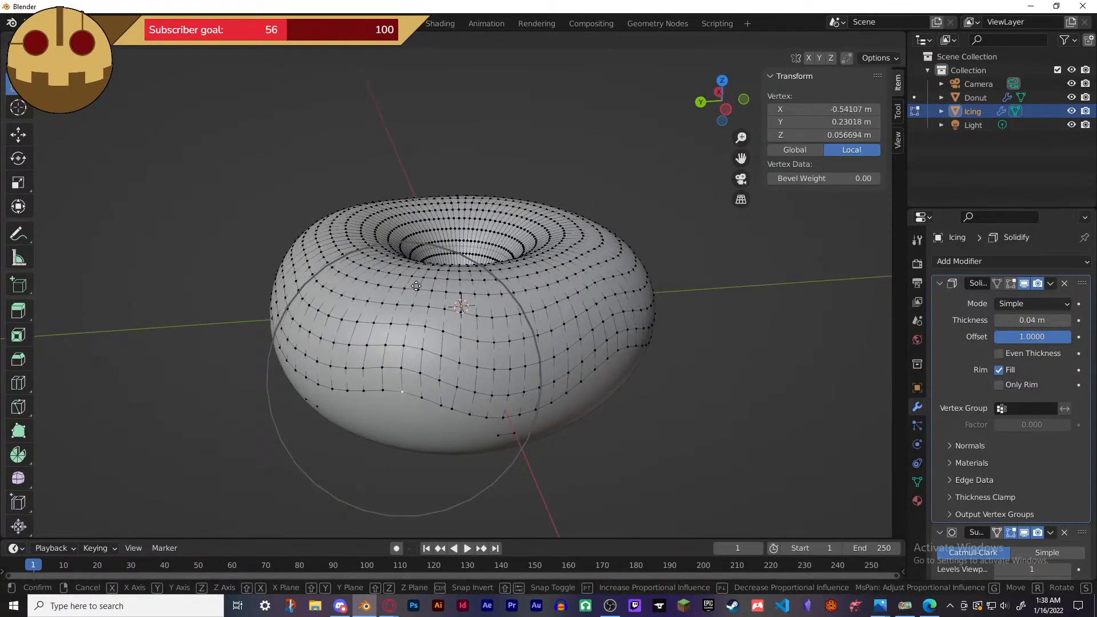
pyautogui.click(417, 292)
pyautogui.moveTo(417, 293); pyautogui.dragTo(433, 268, button='middle')
pyautogui.moveTo(543, 268); pyautogui.dragTo(421, 300, button='middle')
pyautogui.press('Tab')
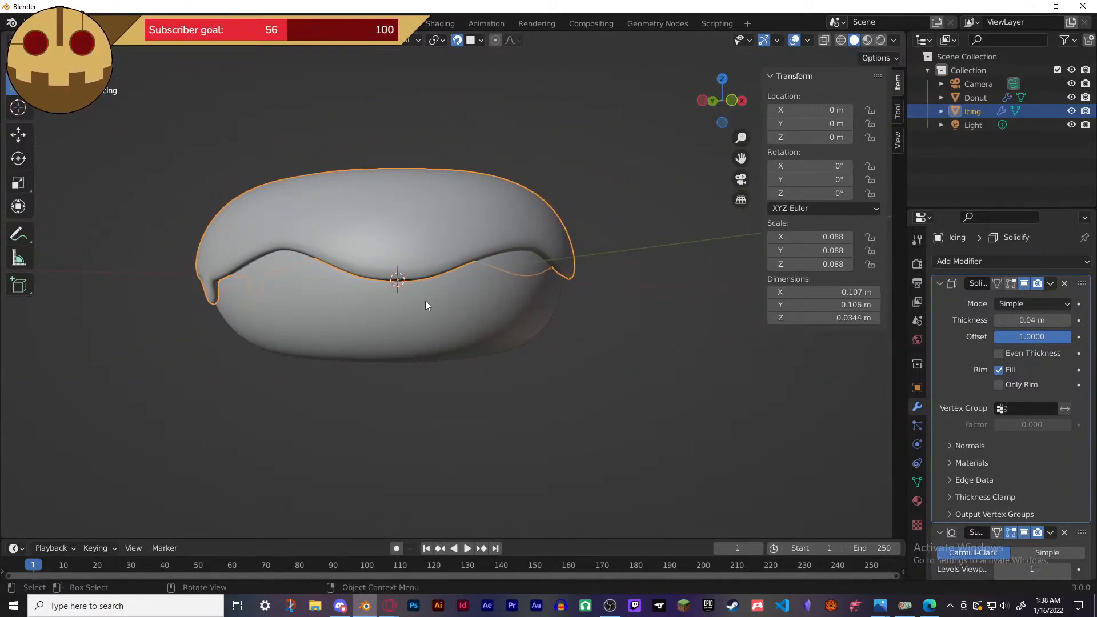
# - Extrude two adjacent vertices at the low point of the icing's -Y side about 0.01 m downward into a fourth drip
pyautogui.press('Tab')
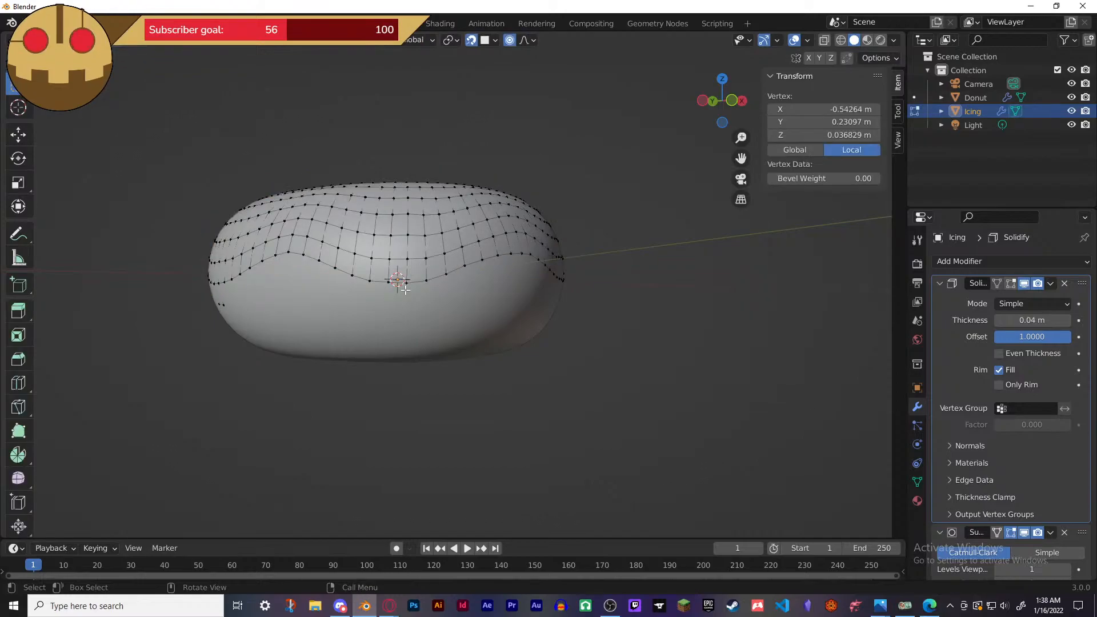
pyautogui.moveTo(406, 286); pyautogui.dragTo(410, 306, button='middle')
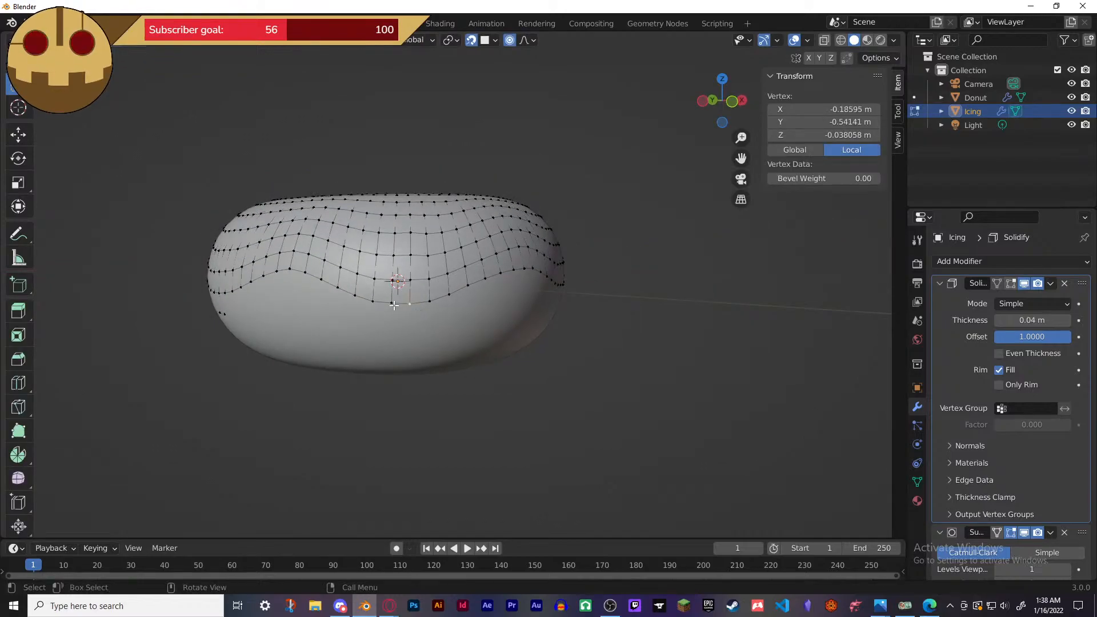
pyautogui.keyDown('shift'); pyautogui.click(393, 304); pyautogui.keyUp('shift')
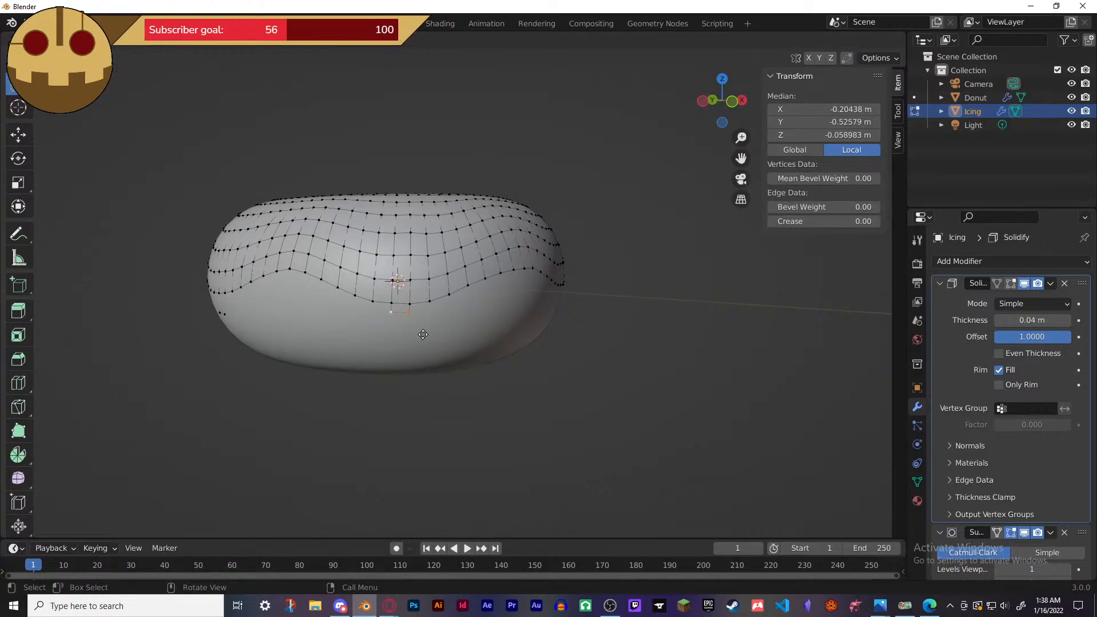
pyautogui.click(423, 374)
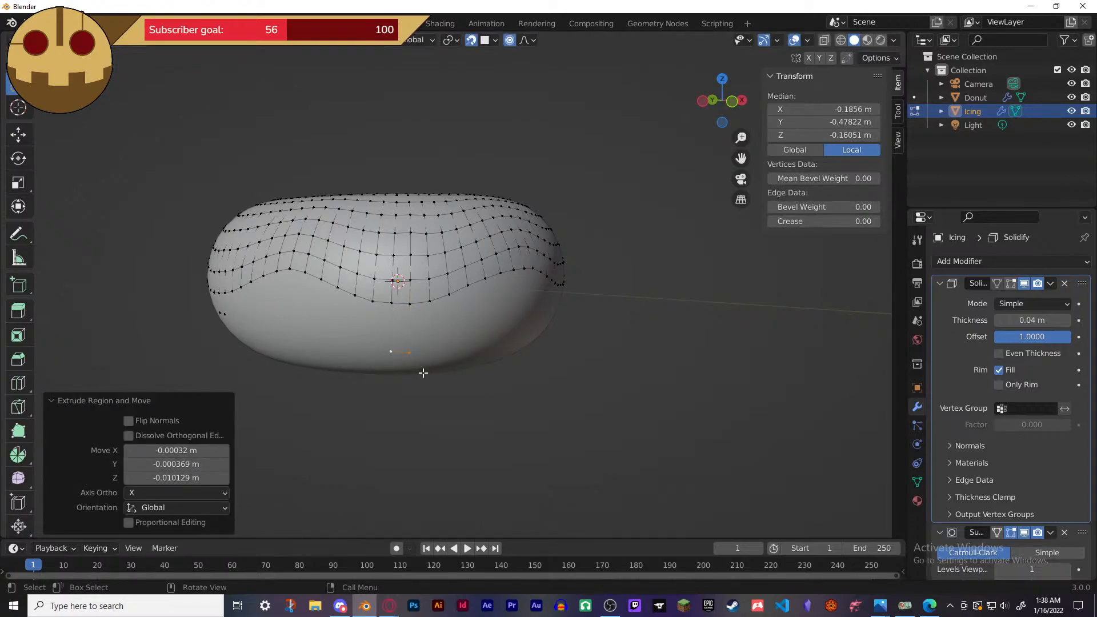
# - Scale the fourth drip's tip narrower with a reduced proportional influence, and check it in Object Mode
pyautogui.press('s')
pyautogui.scroll(10, 427, 376)
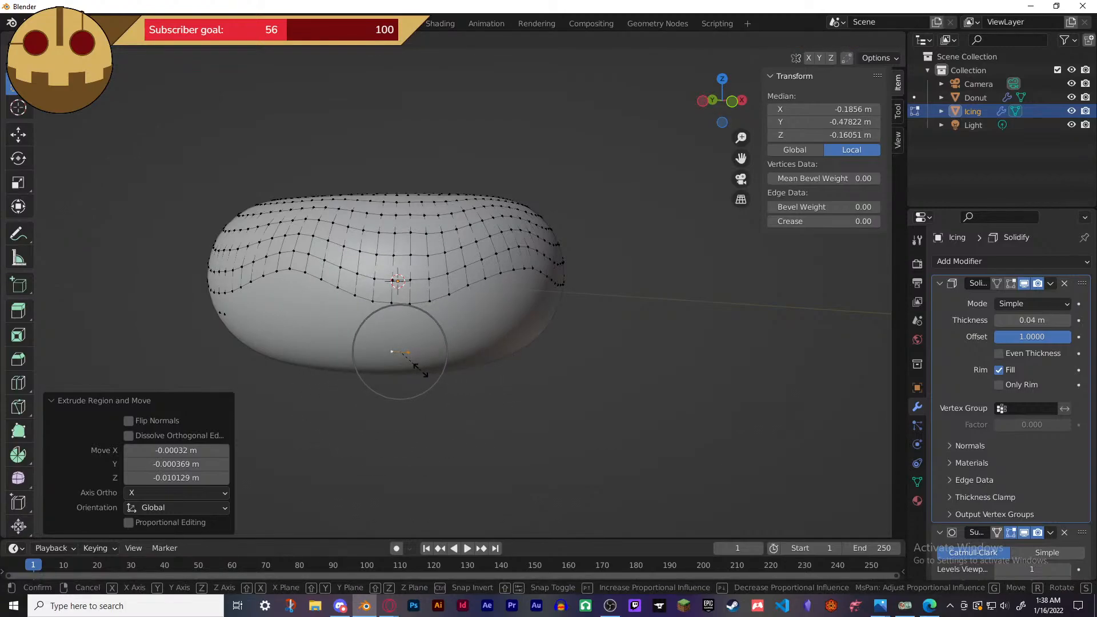
pyautogui.click(416, 363)
pyautogui.press('Tab')
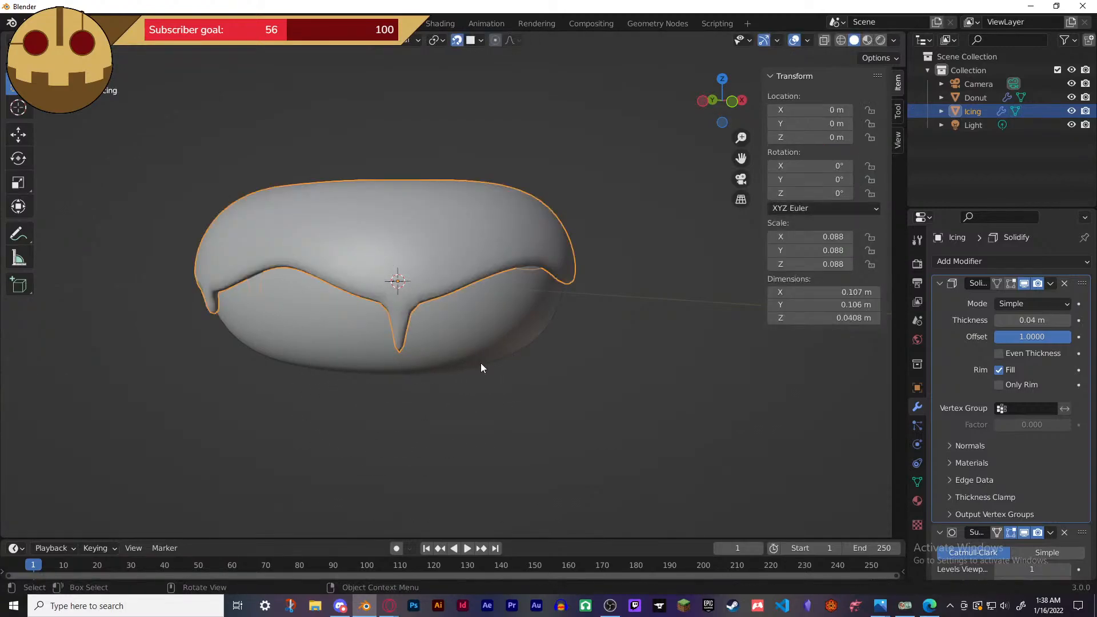
# - Inspect the icing edge between the -Y and +X sides in Object Mode, and reopen the icing for editing there
pyautogui.moveTo(491, 350); pyautogui.dragTo(395, 403, button='middle')
pyautogui.click(480, 377)
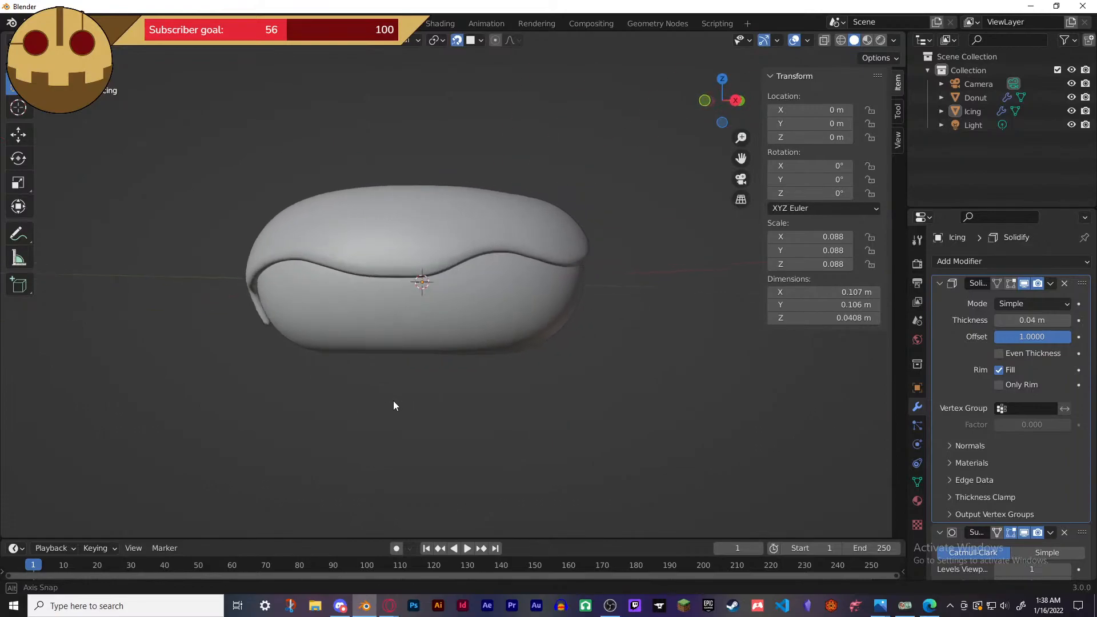
pyautogui.click(393, 258)
pyautogui.press('Tab')
pyautogui.moveTo(398, 286); pyautogui.dragTo(401, 299, button='middle')
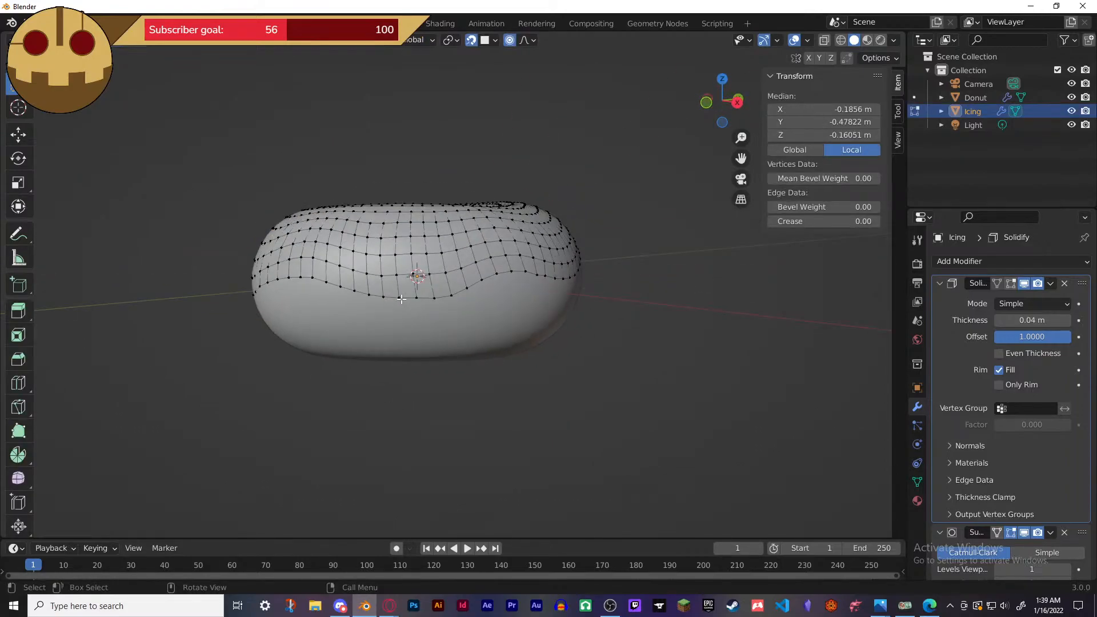
pyautogui.press('shift')
pyautogui.keyDown('shift'); pyautogui.click(402, 298); pyautogui.keyUp('shift')
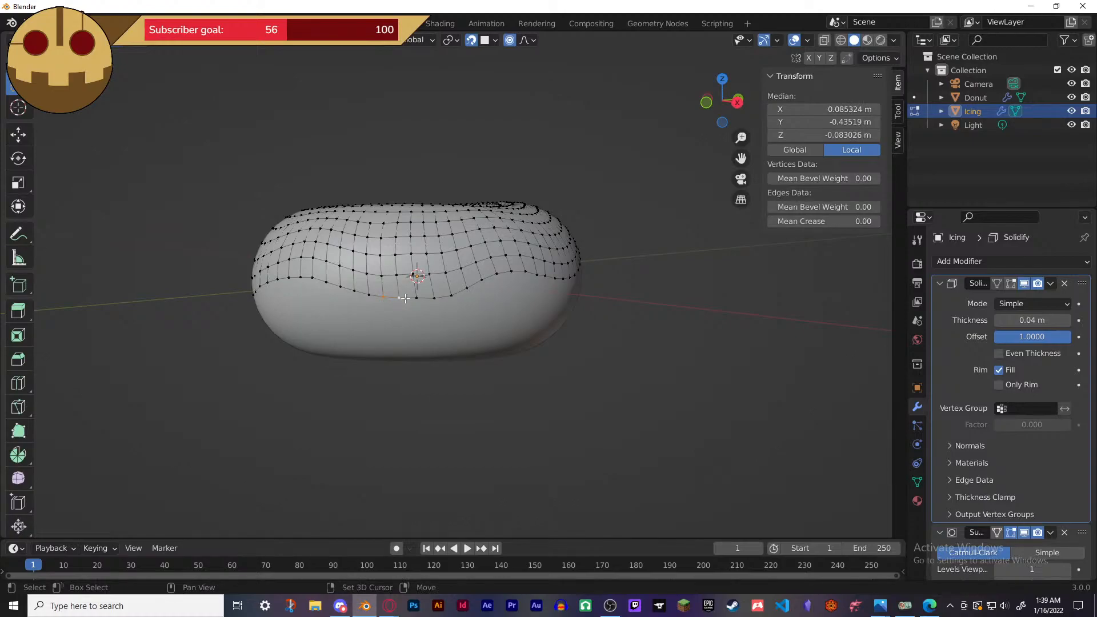
pyautogui.keyDown('shift'); pyautogui.click(418, 298); pyautogui.keyUp('shift')
pyautogui.press('e')
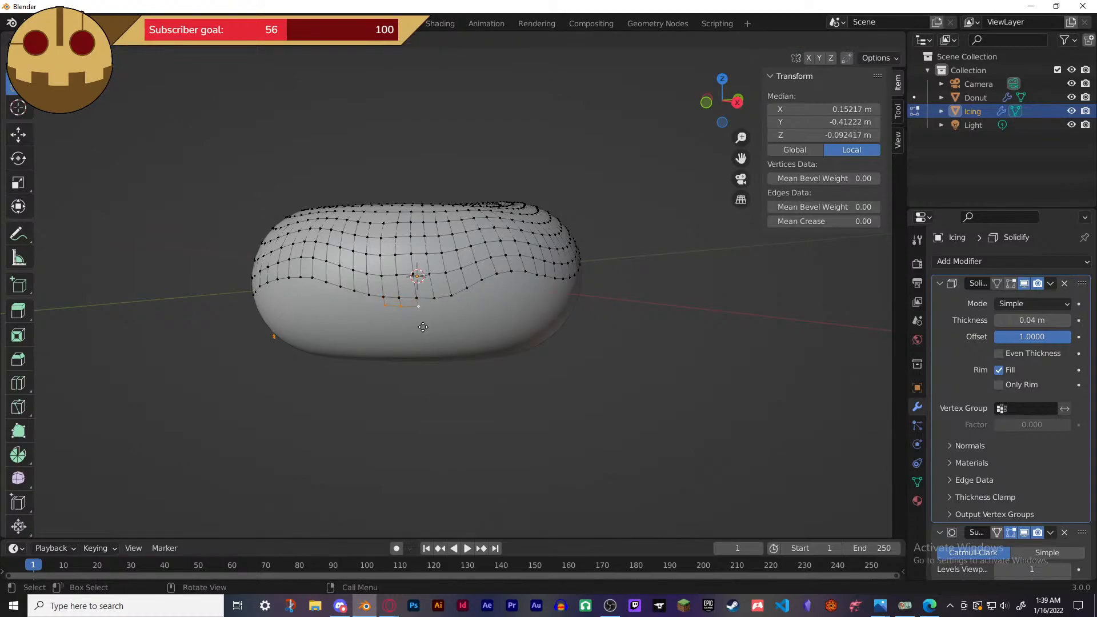
pyautogui.rightClick(423, 335)
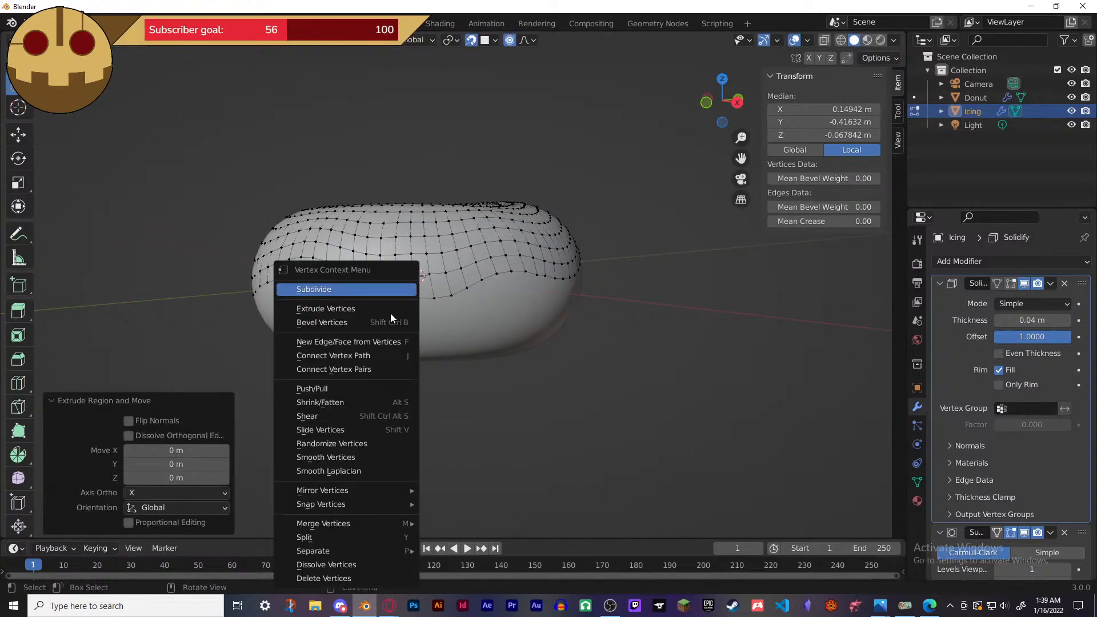
pyautogui.click(489, 384)
# - Try to extrude three adjacent lower-edge vertices between the icing's -Y and +X sides downward into a short, wide drip
pyautogui.click(388, 299)
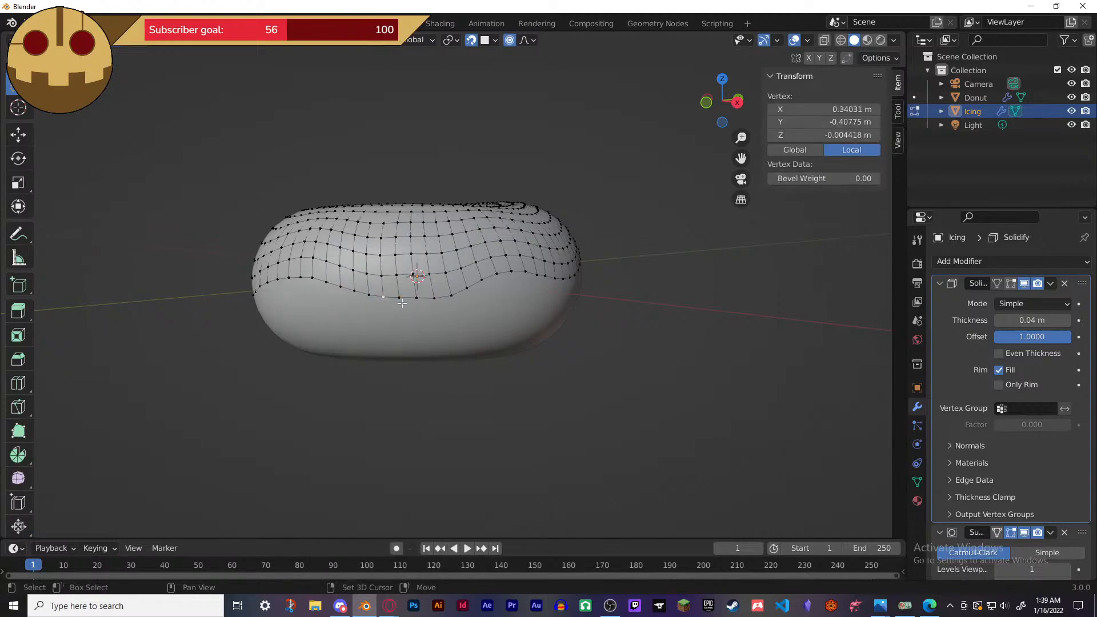
pyautogui.keyDown('shift'); pyautogui.click(414, 297); pyautogui.keyUp('shift')
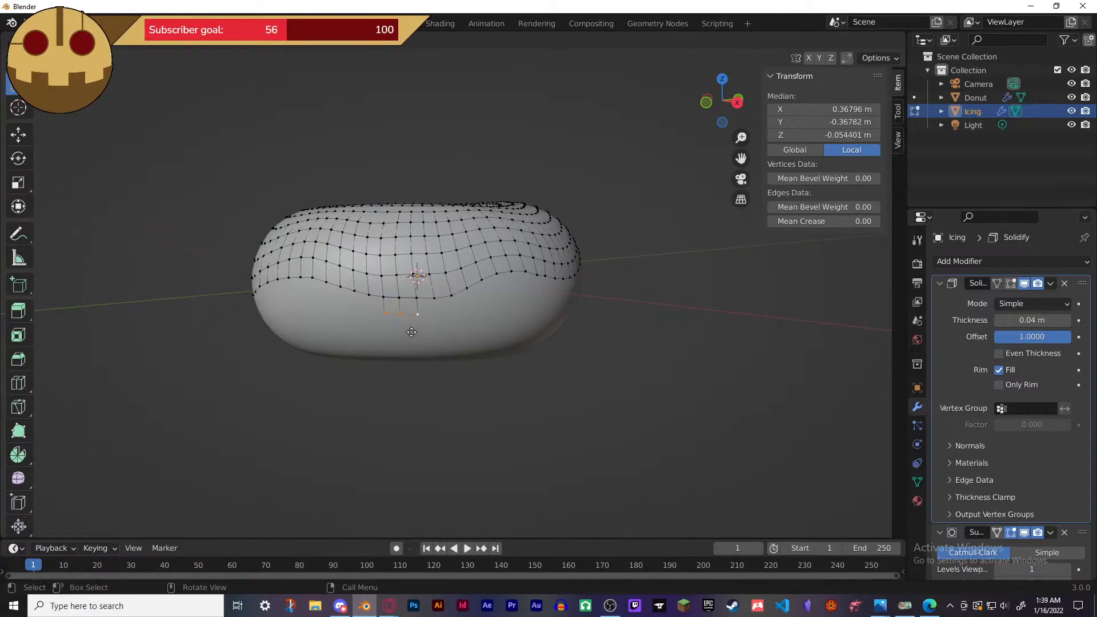
pyautogui.click(412, 331)
# - Try to split the wide drip's tip by extruding two of its vertices far down and the third less, and check it in Object Mode
pyautogui.click(401, 315)
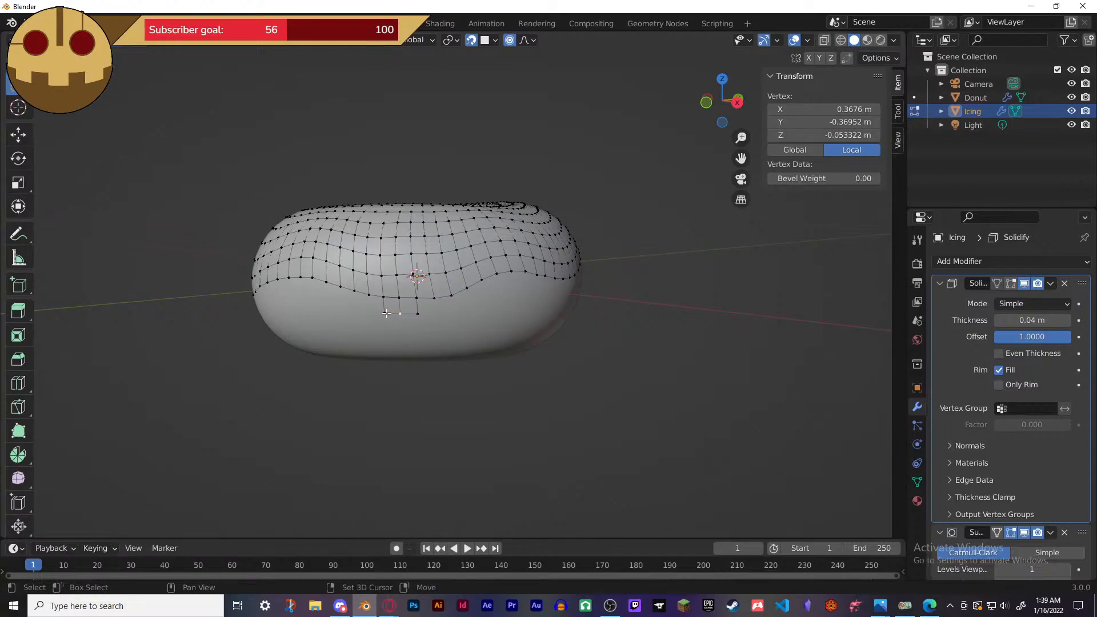
pyautogui.keyDown('shift'); pyautogui.click(398, 322); pyautogui.keyUp('shift')
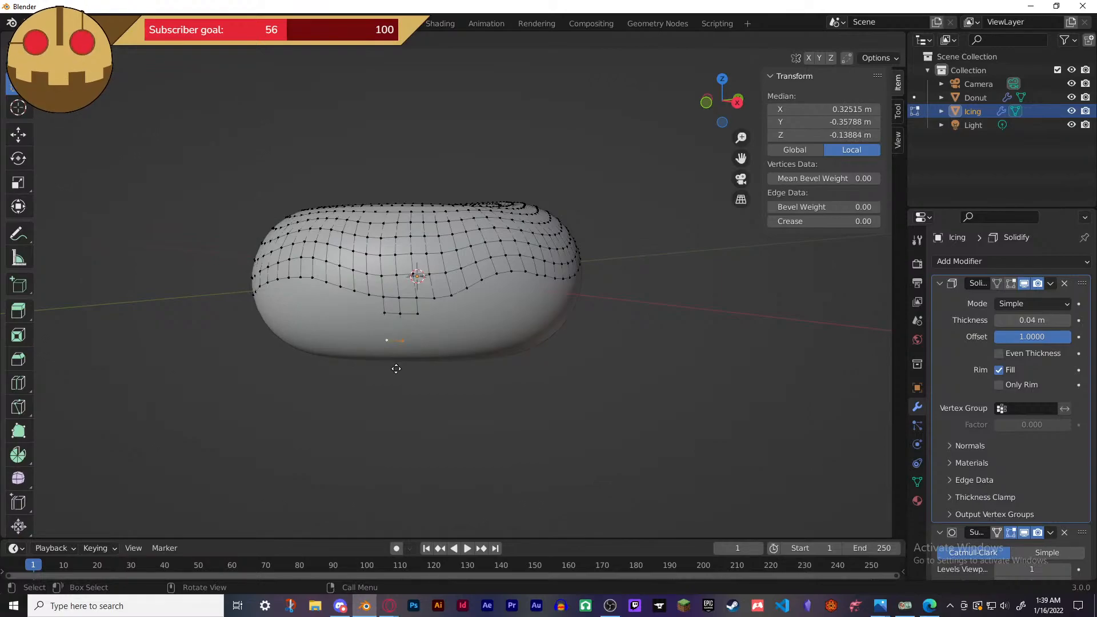
pyautogui.click(397, 367)
pyautogui.click(418, 321)
pyautogui.press('g')
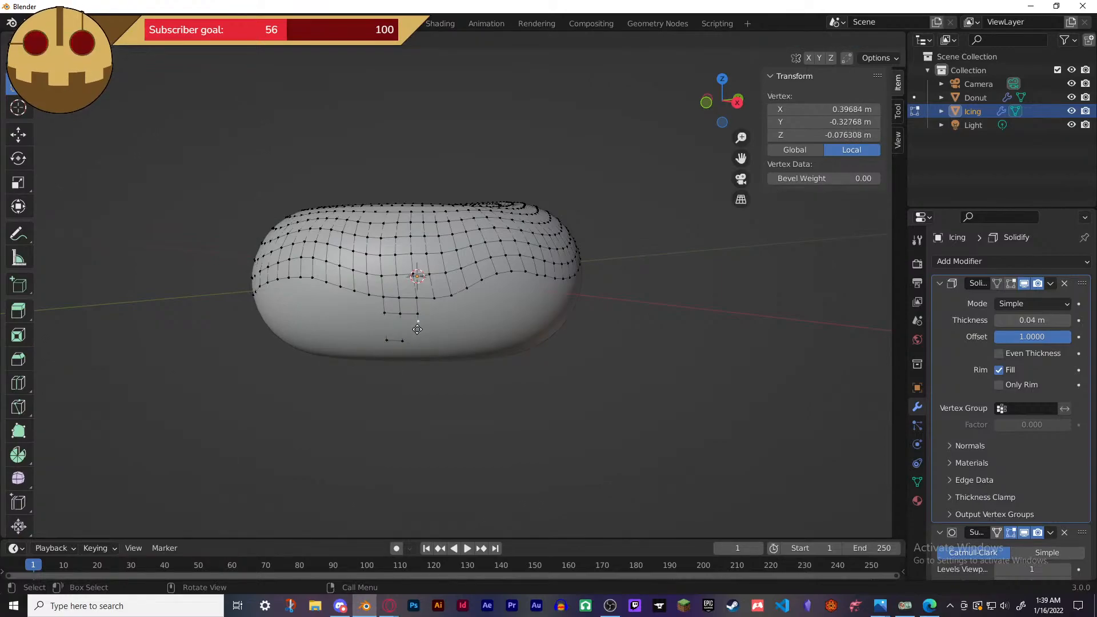
pyautogui.click(418, 339)
pyautogui.press('Tab')
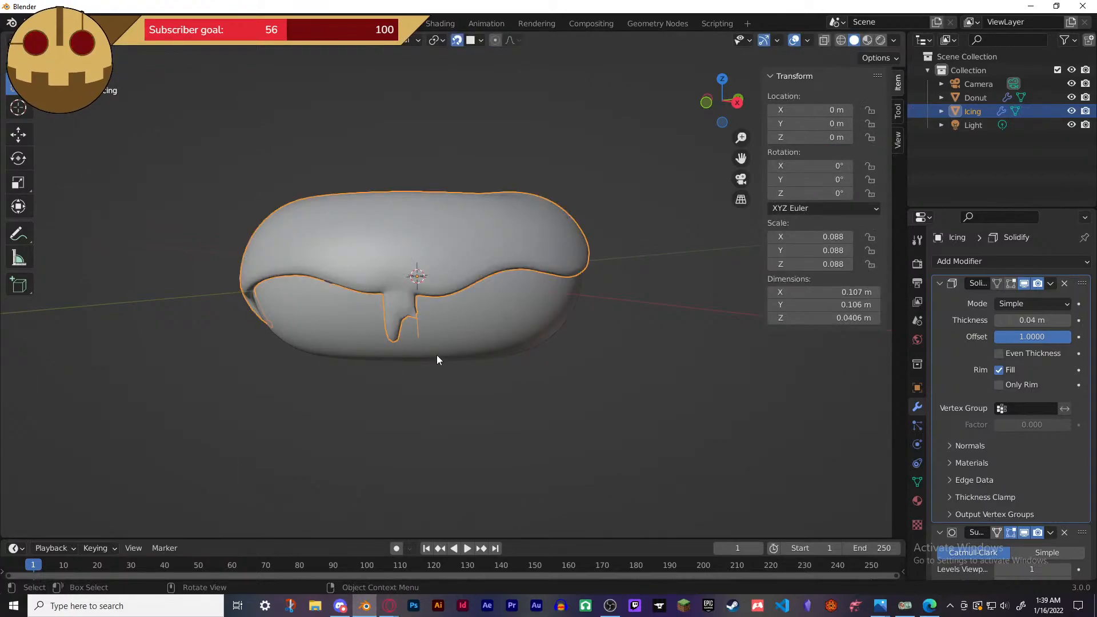
# - Compare the split drip in Object and Edit Mode, and undo all its extrusions back to the plain icing edge
pyautogui.press('Tab')
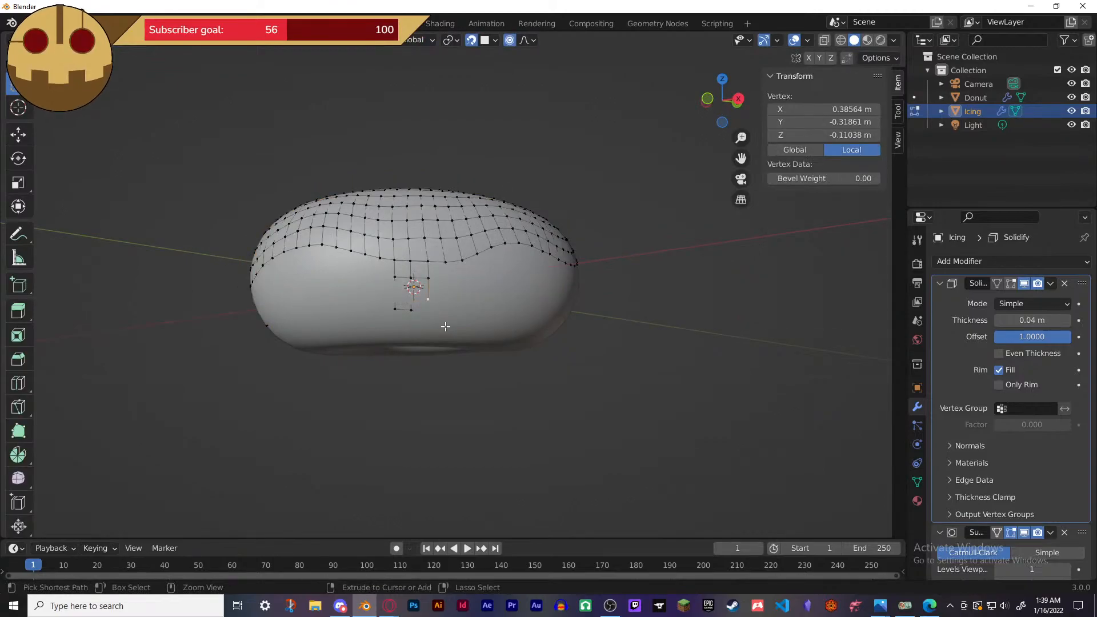
pyautogui.press('Tab')
pyautogui.press('Tab')
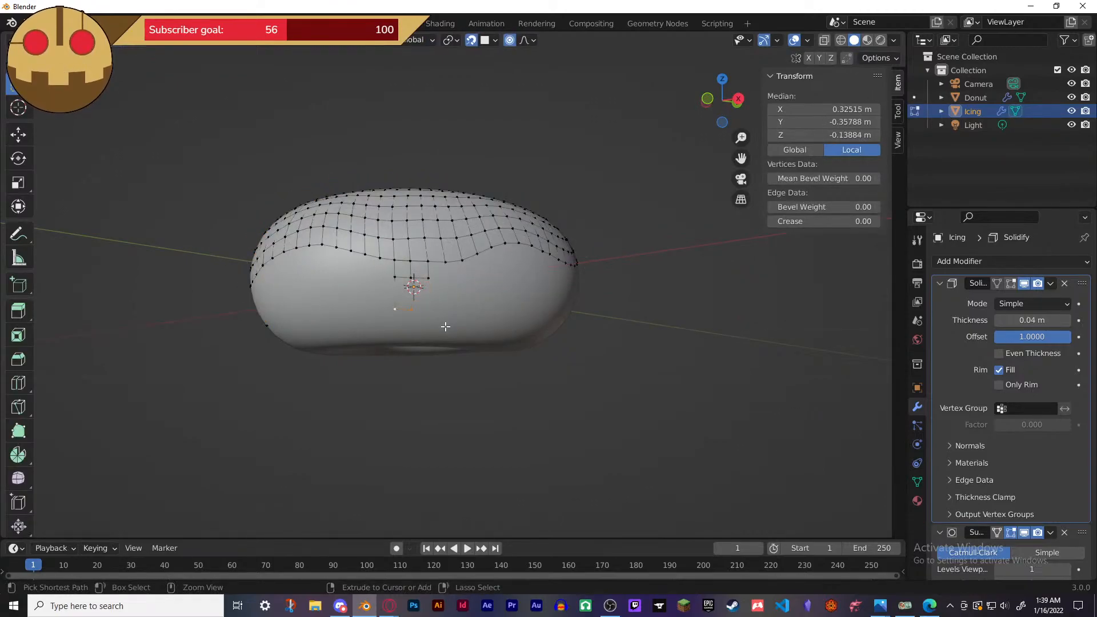
pyautogui.press('Tab')
pyautogui.moveTo(465, 342); pyautogui.dragTo(455, 315, button='middle')
pyautogui.press('Tab')
pyautogui.hotkey('ctrl', 'z')
pyautogui.hotkey('ctrl', 'z')
pyautogui.hotkey('ctrl', 'z')
pyautogui.hotkey('ctrl', 'z')
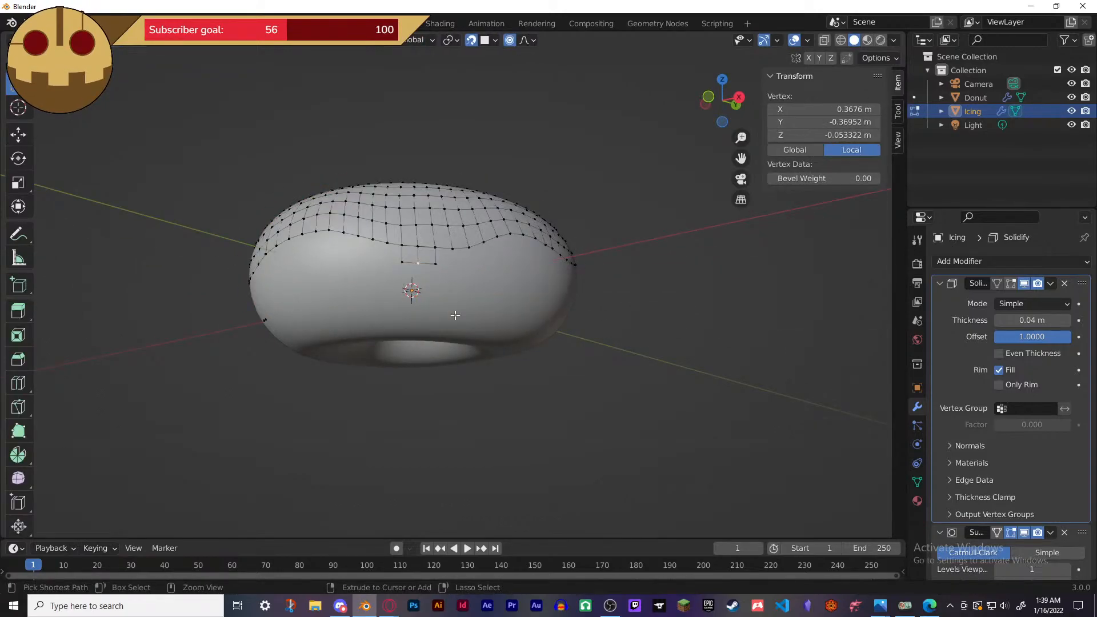
pyautogui.hotkey('ctrl', 'z')
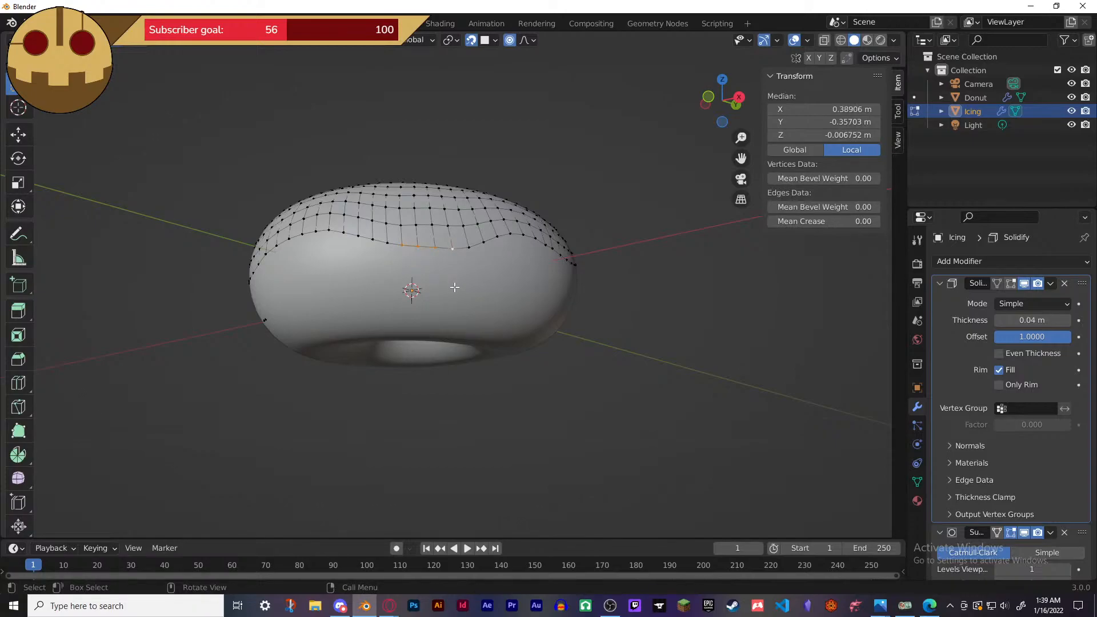
pyautogui.hotkey('ctrl', 'z')
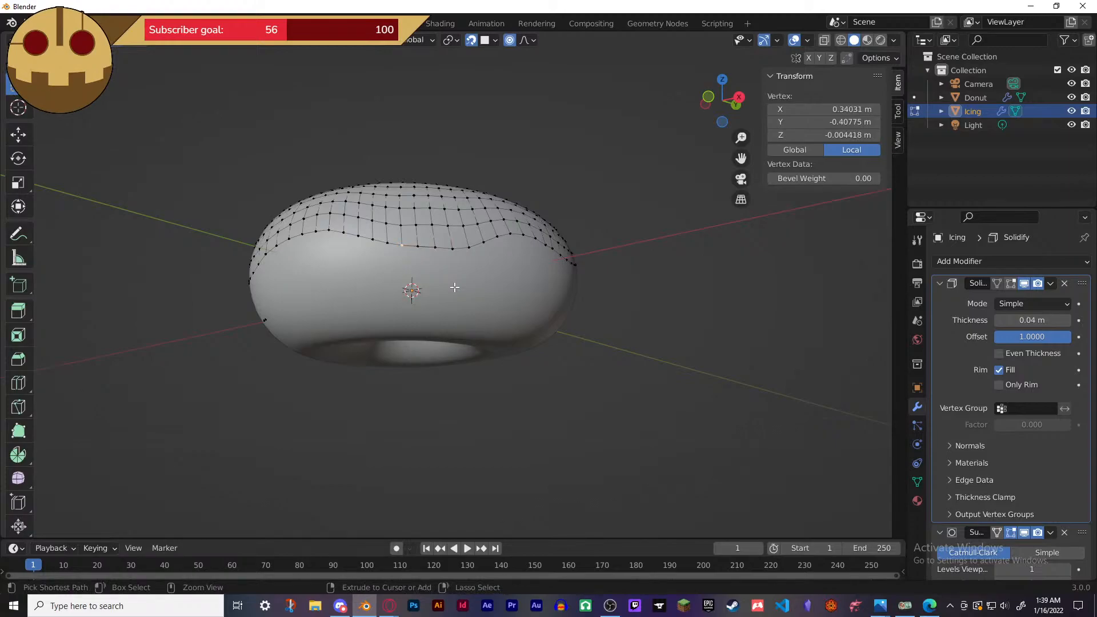
# - Extrude four adjacent lower-edge vertices between the icing's -Y and +X sides slightly downward as the base of a wider drip
pyautogui.keyDown('shift'); pyautogui.click(436, 246); pyautogui.keyUp('shift')
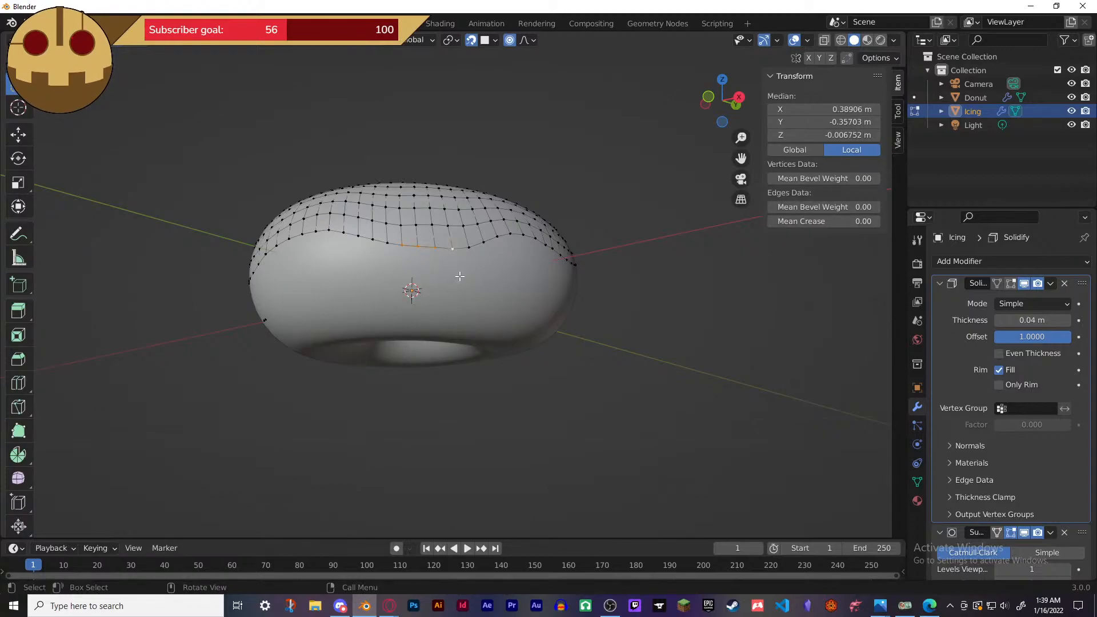
pyautogui.press('g')
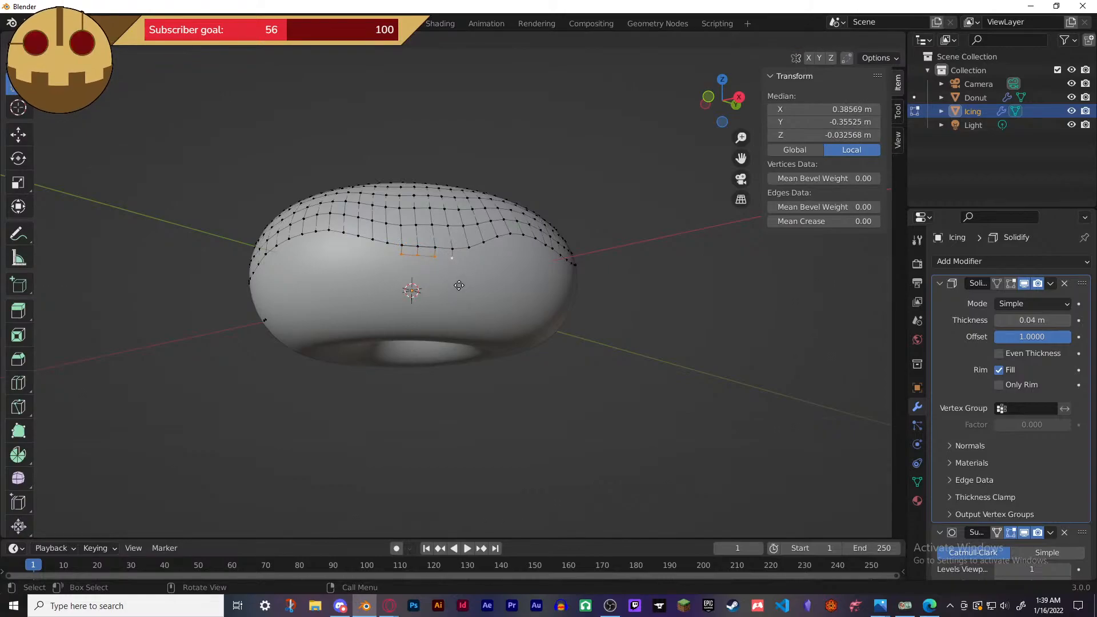
pyautogui.click(453, 300)
pyautogui.click(443, 280)
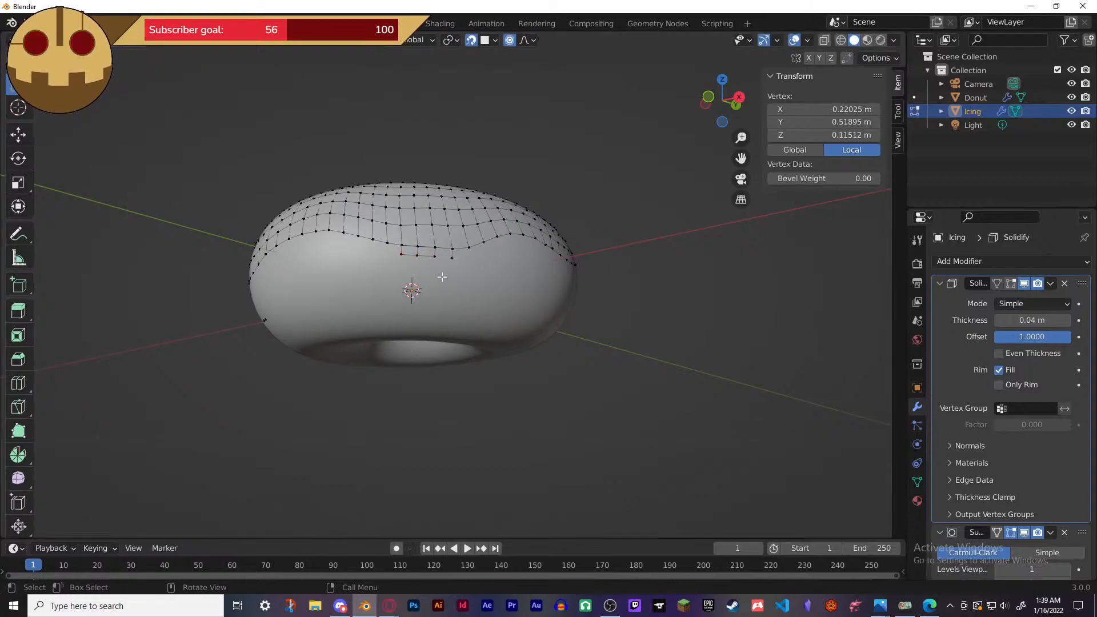
# - Try to extrude the two vertices at the +X end of the drip base downward, then clear the selection
pyautogui.keyDown('shift'); pyautogui.click(452, 258); pyautogui.keyUp('shift')
pyautogui.press('e')
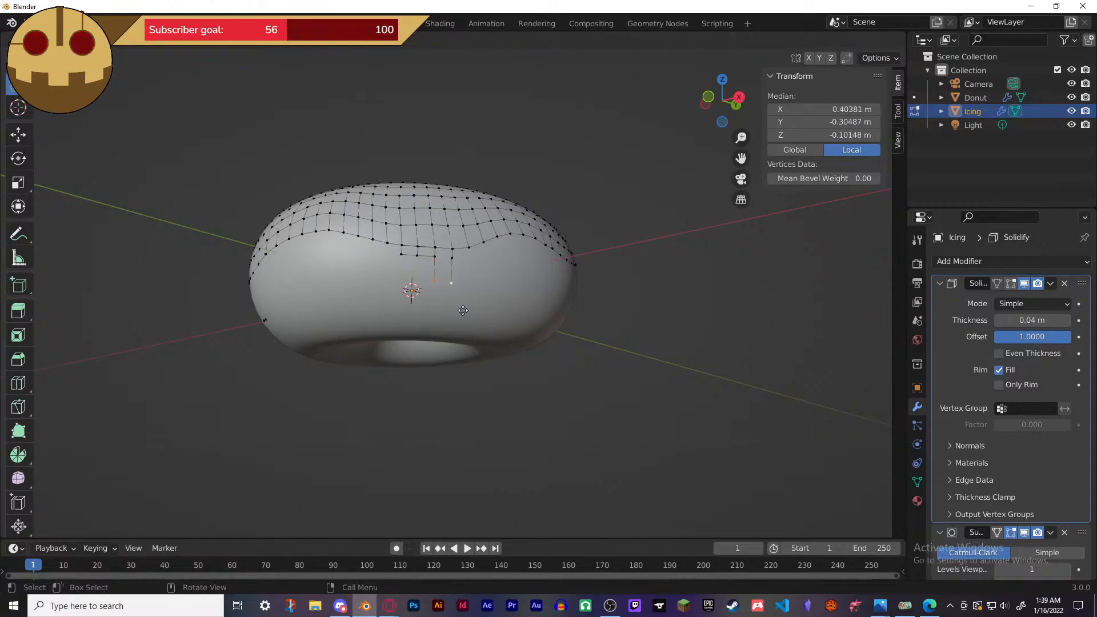
pyautogui.rightClick(460, 371)
pyautogui.rightClick(459, 398)
pyautogui.click(693, 380)
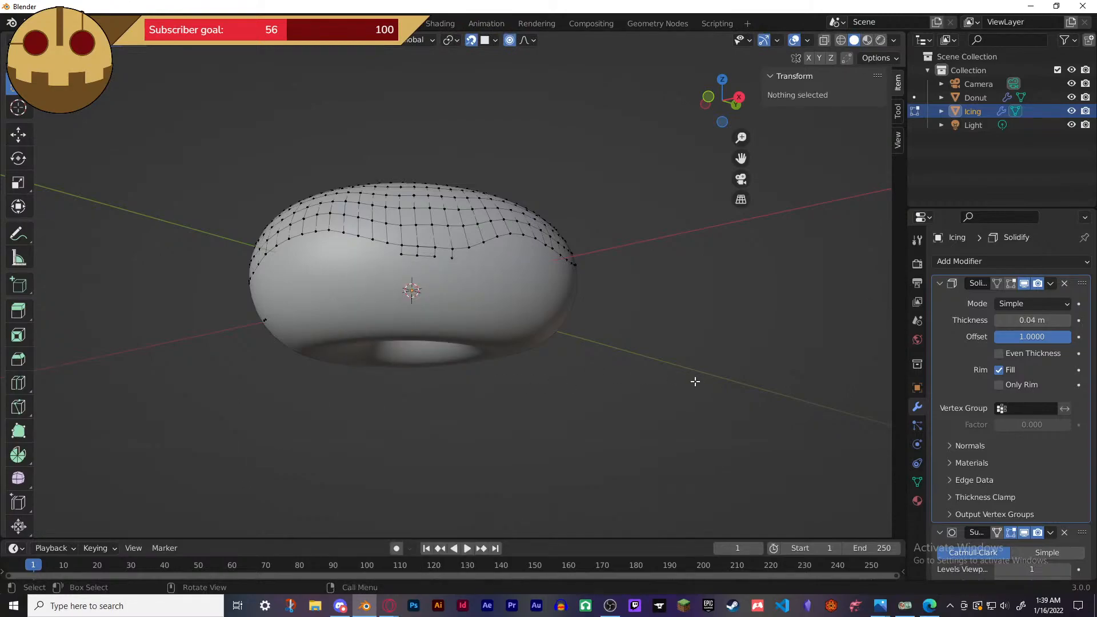
# - Undo the drip base back to the plain icing edge, and check which geometry is linked to the edge vertices
pyautogui.hotkey('ctrl', 'z')
pyautogui.hotkey('ctrl', 'z')
pyautogui.hotkey('ctrl', 'z')
pyautogui.hotkey('ctrl', 'z')
pyautogui.hotkey('ctrl', 'z')
pyautogui.moveTo(668, 338); pyautogui.dragTo(662, 378, button='middle')
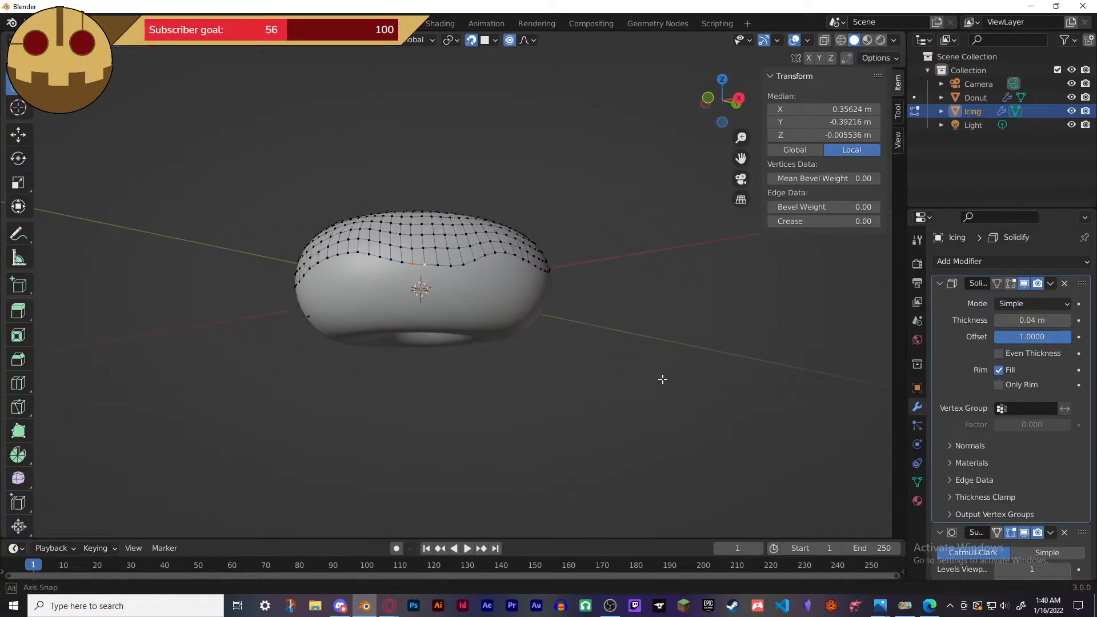
pyautogui.hotkey('ctrl', 'l')
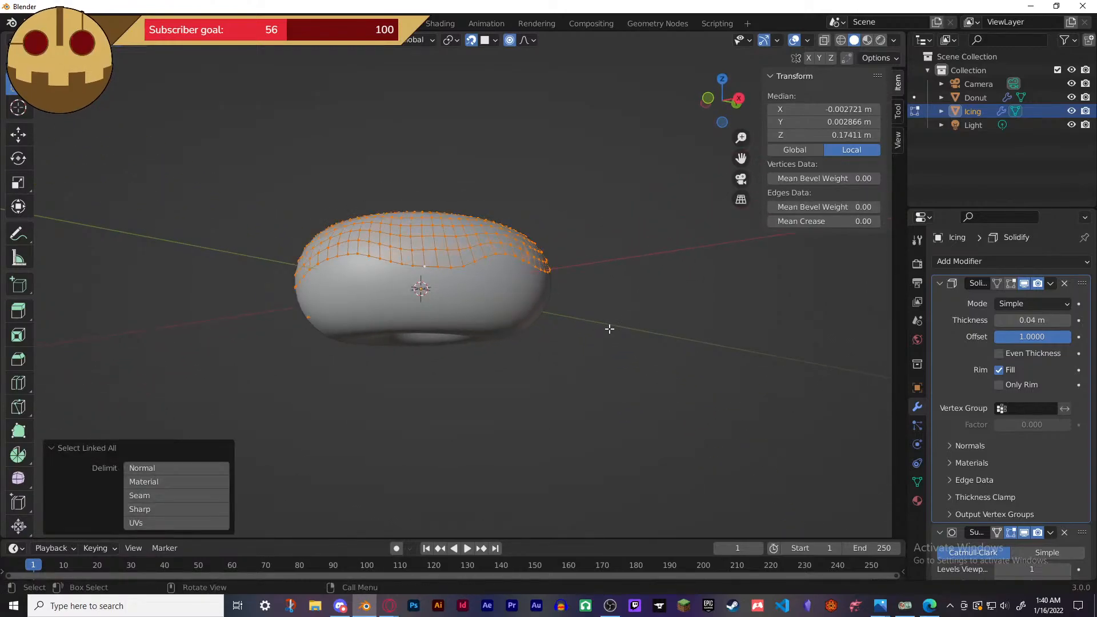
pyautogui.hotkey('alt', 'a')
pyautogui.scroll(3, 547, 341)
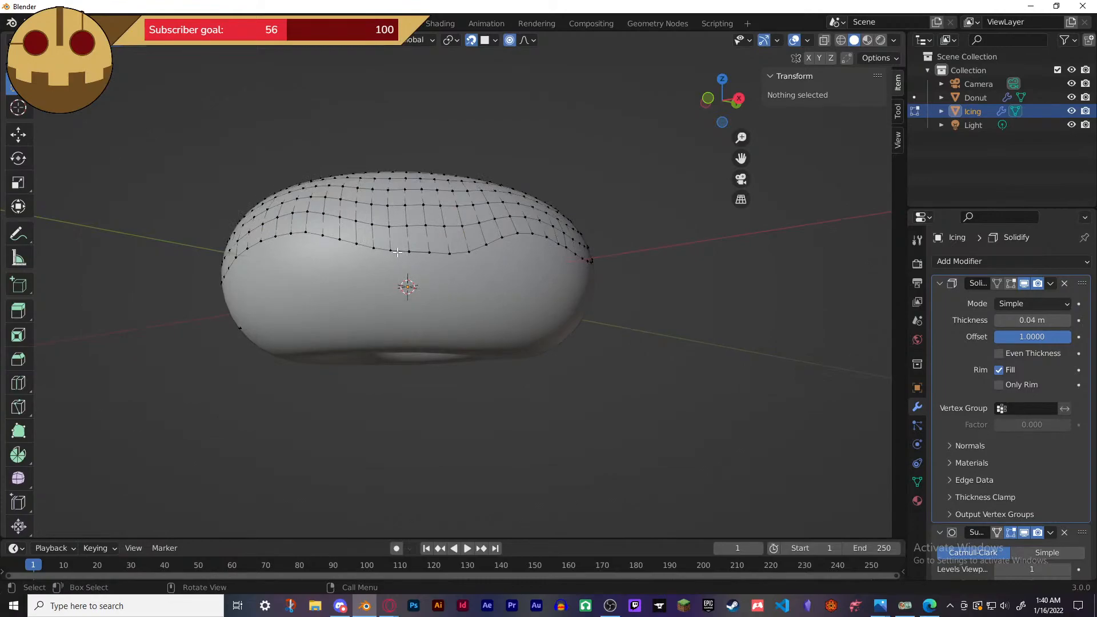
# - Try to extrude four adjacent lower-edge vertices between the icing's -Y and +X sides far down
pyautogui.click(392, 250)
pyautogui.keyDown('shift'); pyautogui.click(410, 251); pyautogui.keyUp('shift')
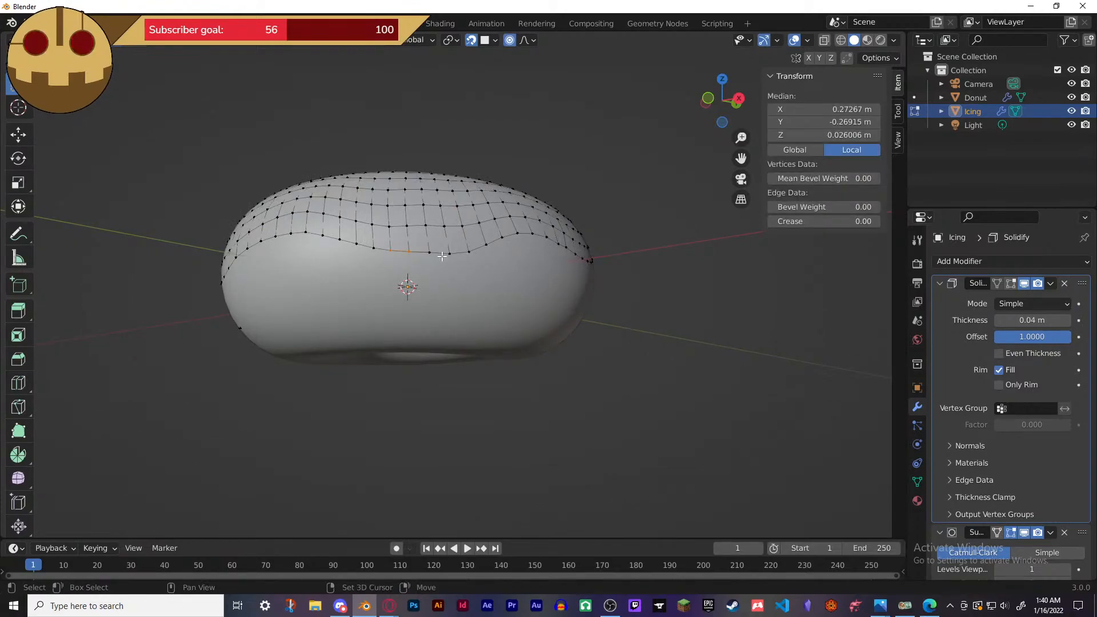
pyautogui.keyDown('shift'); pyautogui.click(432, 251); pyautogui.keyUp('shift')
pyautogui.moveTo(452, 256); pyautogui.dragTo(595, 206, button='middle')
pyautogui.press('g')
pyautogui.click(590, 211)
pyautogui.press('e')
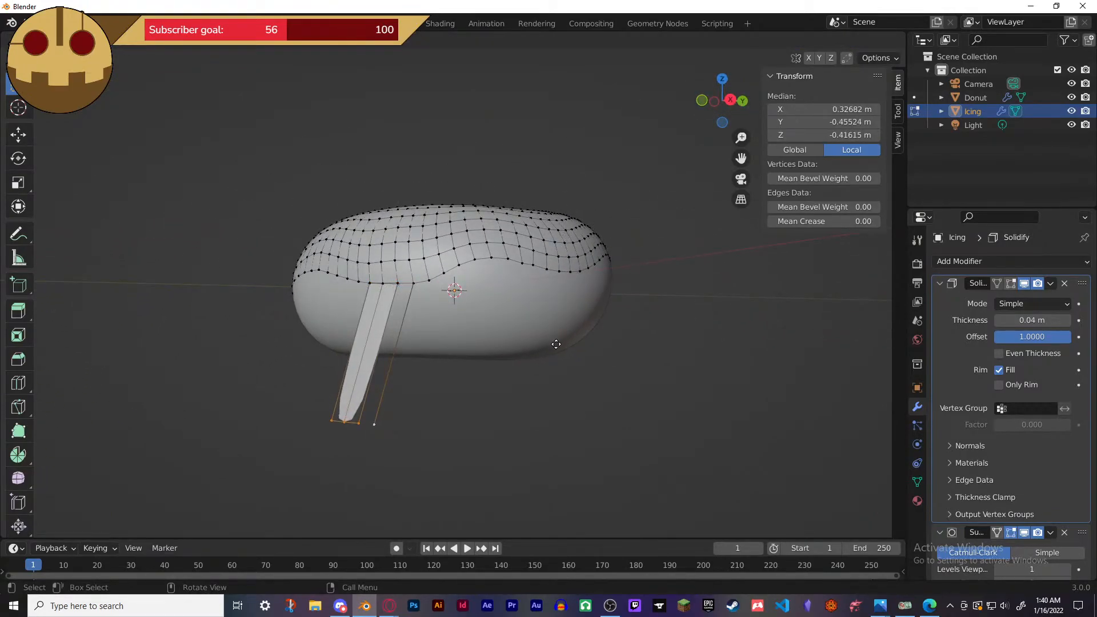
pyautogui.rightClick(581, 381)
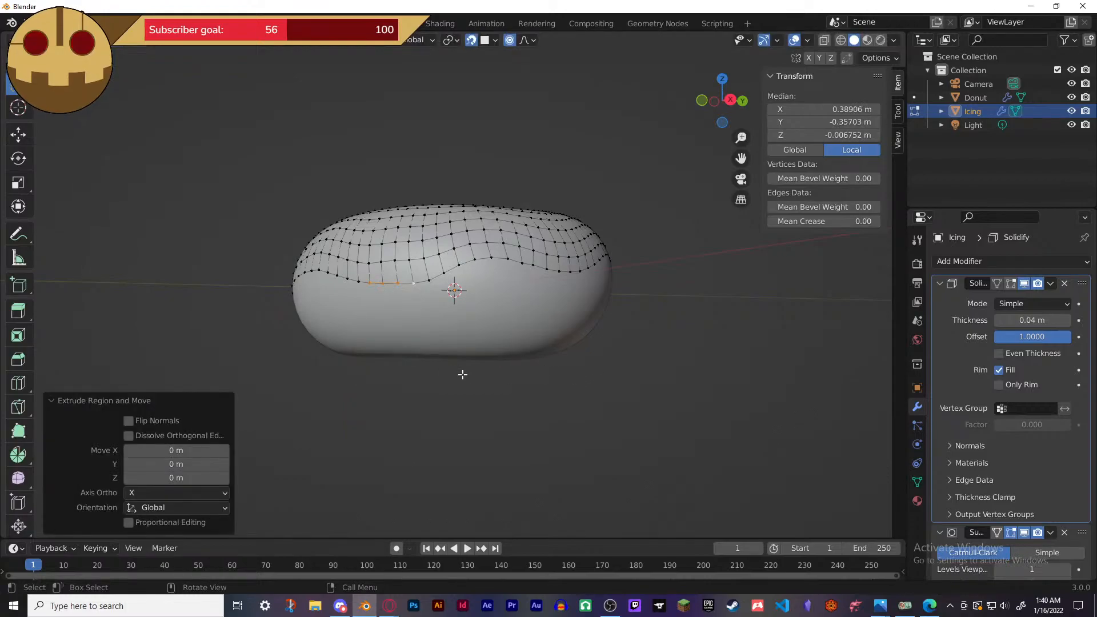
# - Try to remove the cancelled extrusion's leftover geometry by deleting faces at one edge vertex and edges across three adjacent vertices
pyautogui.click(413, 284)
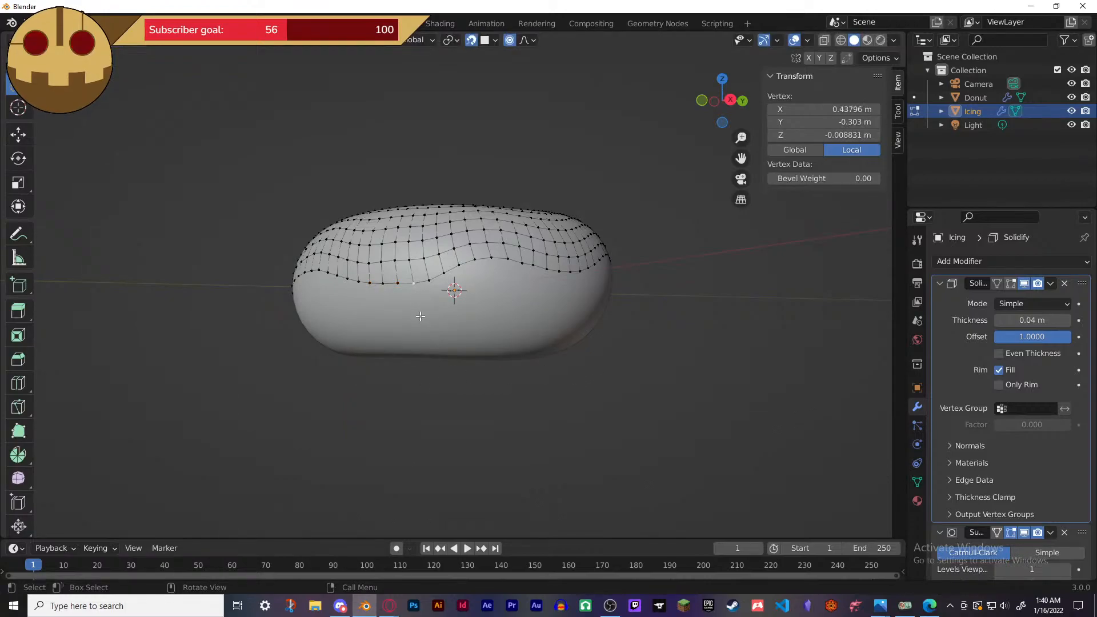
pyautogui.press('x')
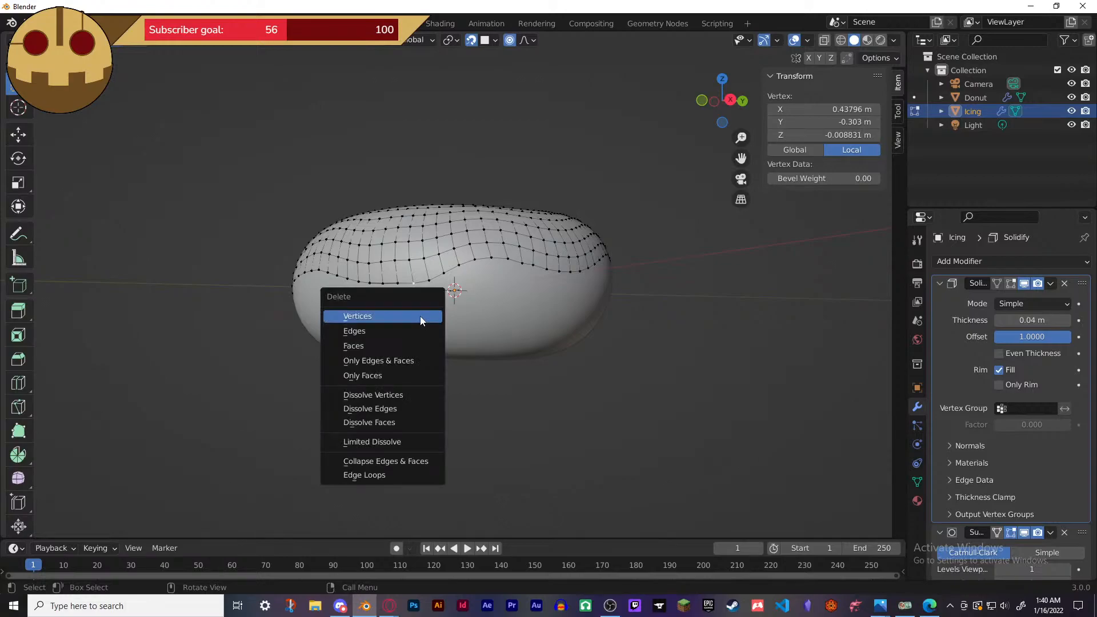
pyautogui.click(404, 346)
pyautogui.moveTo(399, 318)
pyautogui.mouseDown(button='middle')
pyautogui.moveTo(472, 414)
pyautogui.moveTo(410, 303)
pyautogui.mouseUp(button='middle')
pyautogui.click(426, 307)
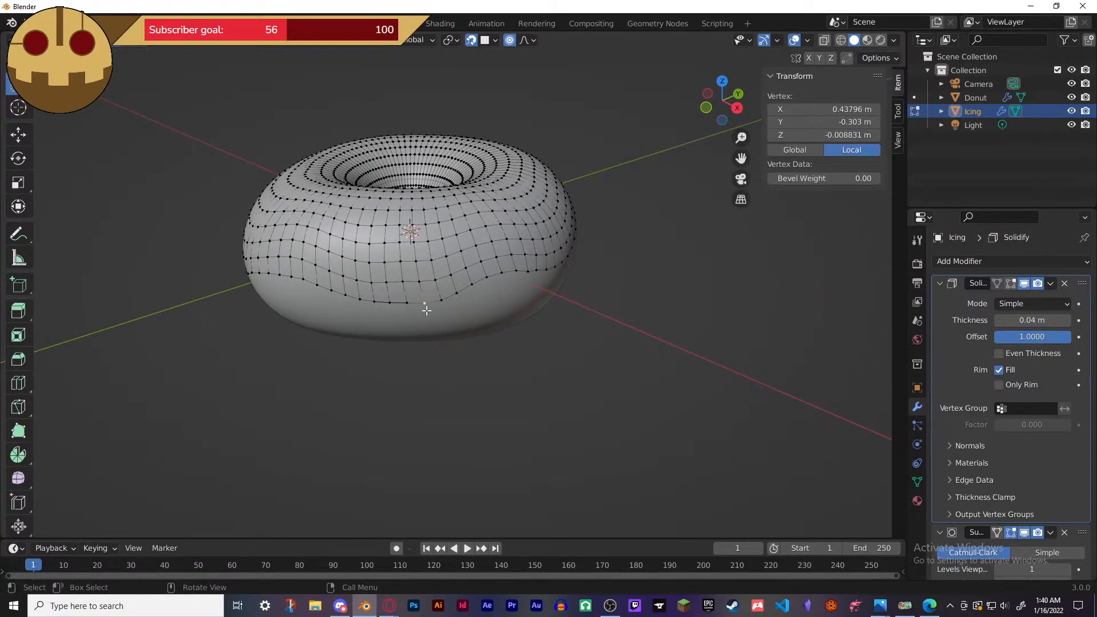
pyautogui.keyDown('shift'); pyautogui.click(389, 305); pyautogui.keyUp('shift')
pyautogui.keyDown('shift'); pyautogui.click(375, 300); pyautogui.keyUp('shift')
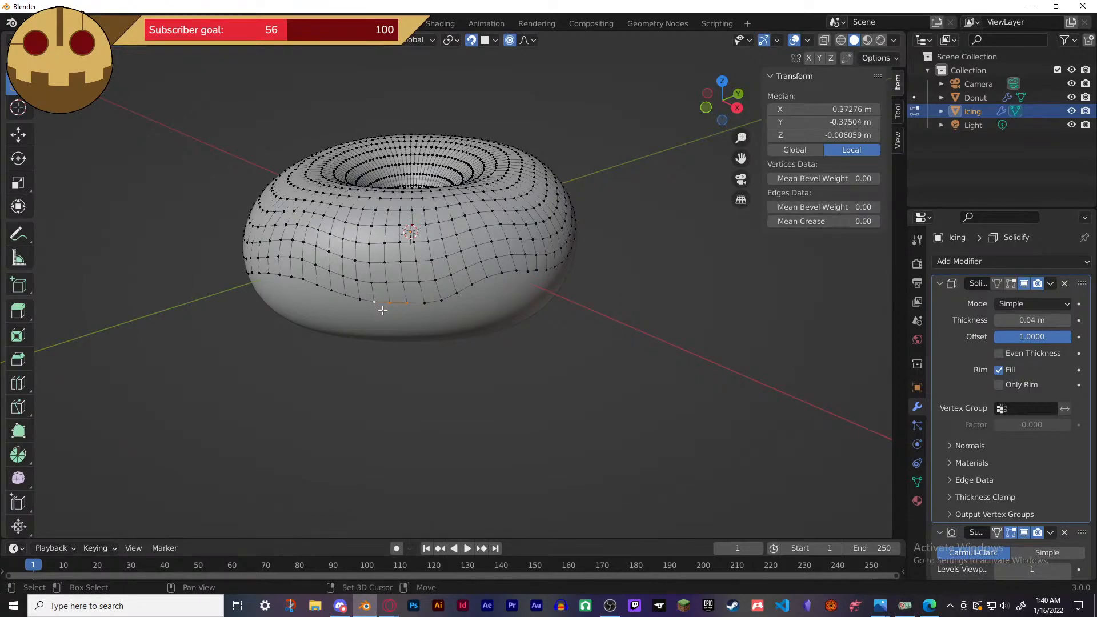
pyautogui.press('x')
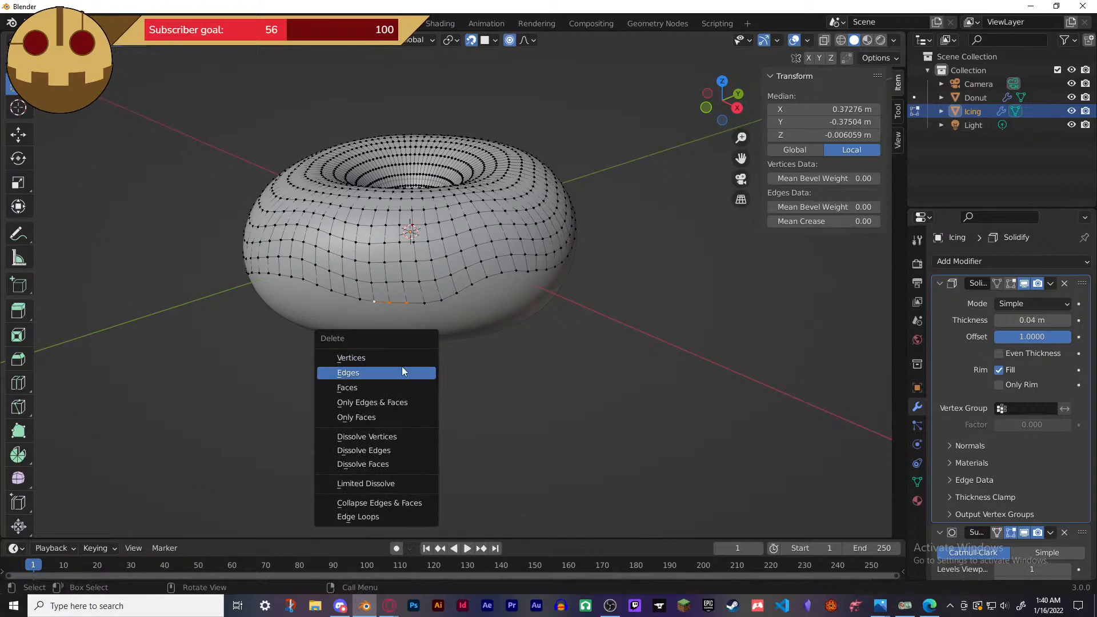
pyautogui.click(413, 372)
# - Inspect the geometry linked to two of the lower-edge vertices, then clear the selection
pyautogui.click(406, 305)
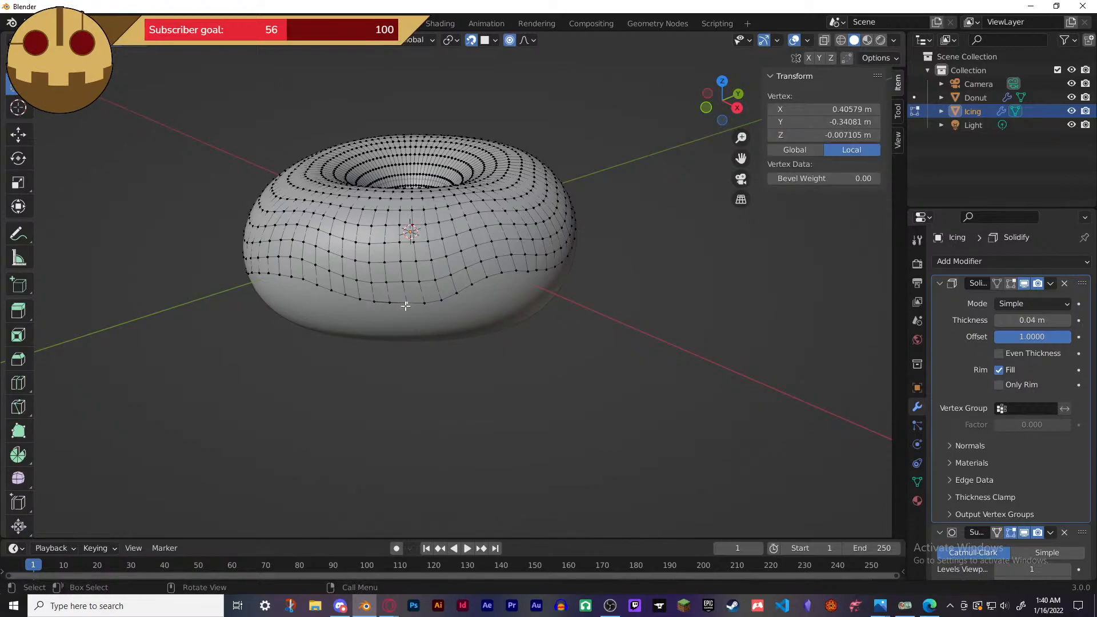
pyautogui.hotkey('ctrl', 'l')
pyautogui.click(407, 306)
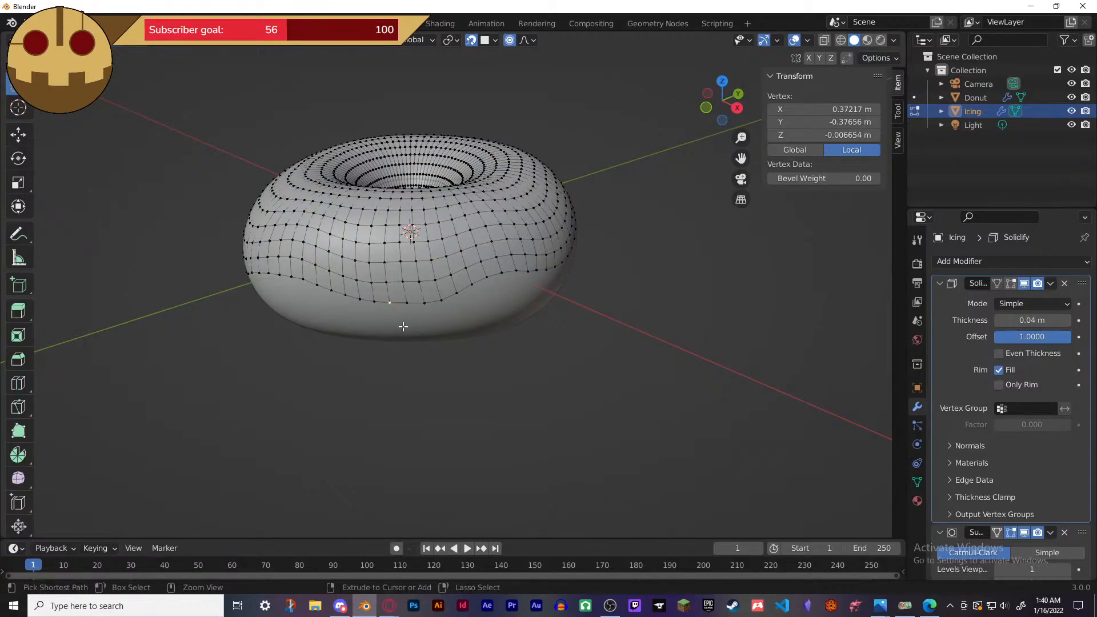
pyautogui.hotkey('ctrl', 'l')
pyautogui.hotkey('alt', 'a')
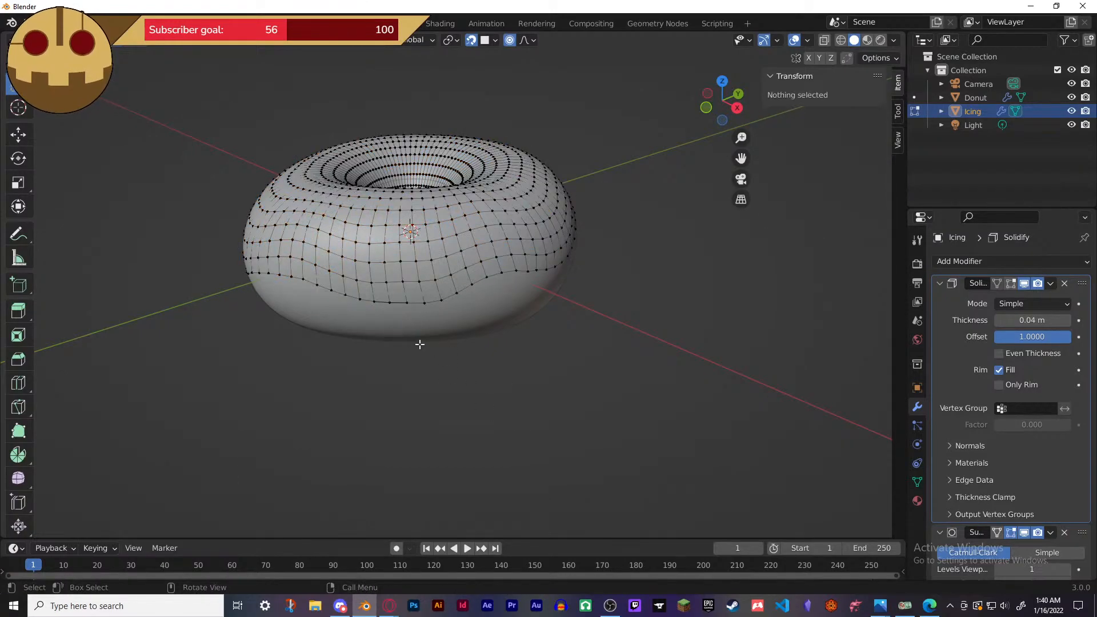
# - Try to delete the leftover edges along three adjacent lower-edge vertices between the icing's -Y and +X sides
pyautogui.scroll(2, 418, 341)
pyautogui.moveTo(418, 341); pyautogui.dragTo(369, 279, button='middle')
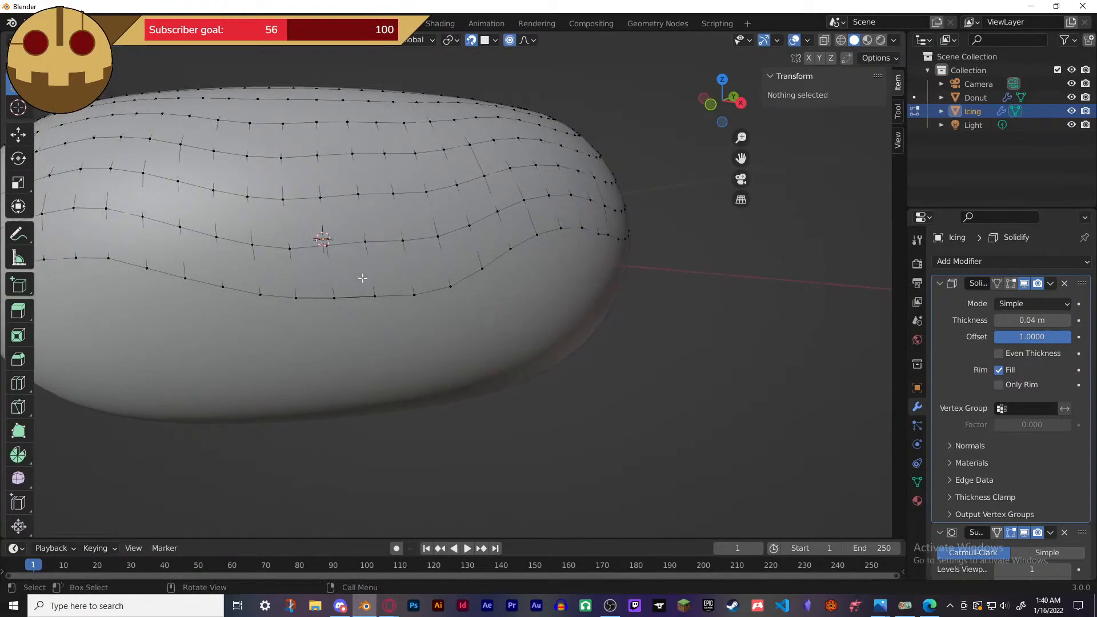
pyautogui.click(295, 297)
pyautogui.keyDown('shift'); pyautogui.click(334, 298); pyautogui.keyUp('shift')
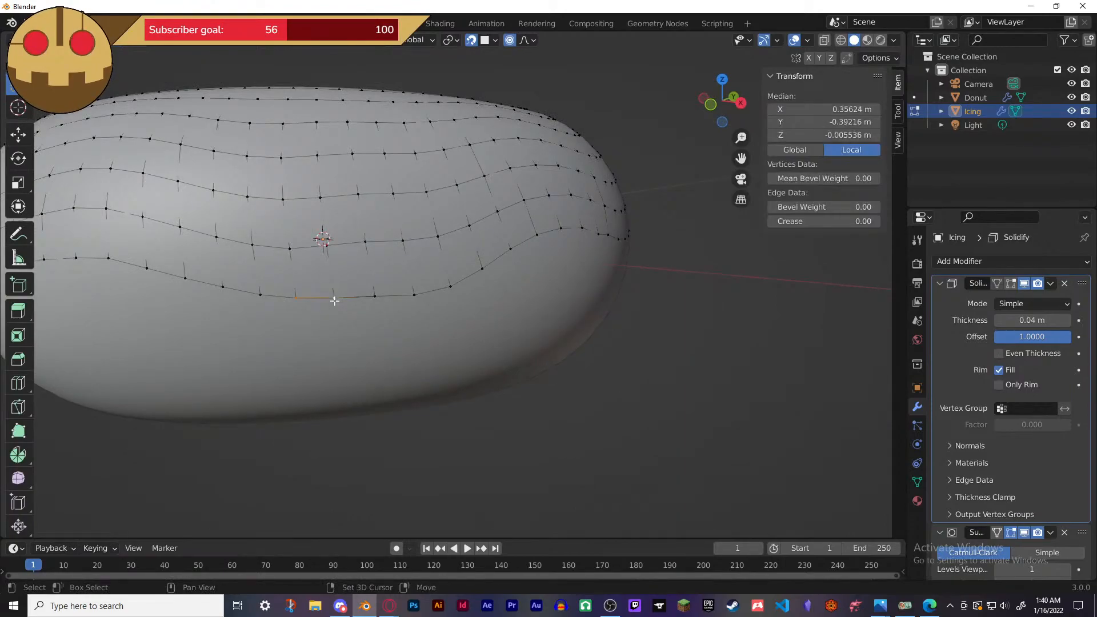
pyautogui.keyDown('shift'); pyautogui.click(376, 296); pyautogui.keyUp('shift')
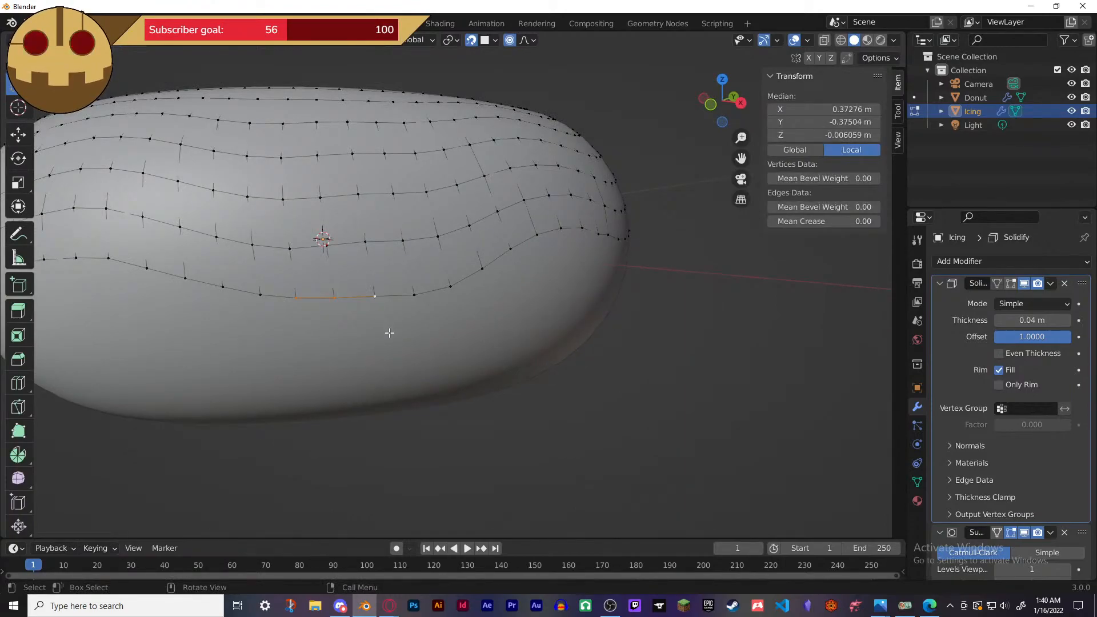
pyautogui.press('g')
pyautogui.press('Escape')
pyautogui.press('x')
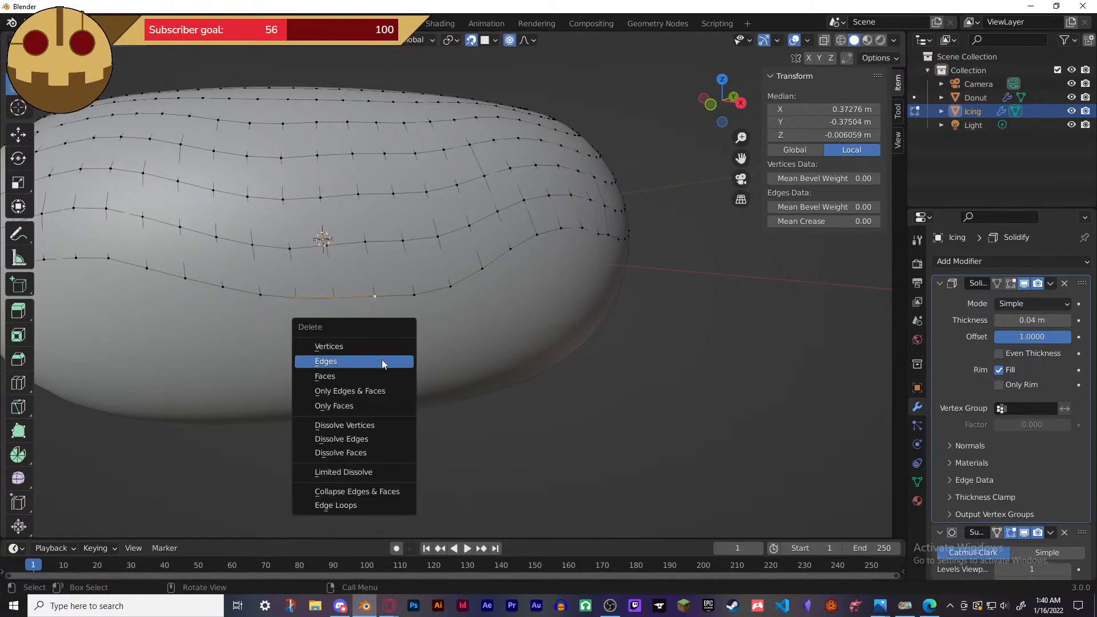
pyautogui.click(381, 360)
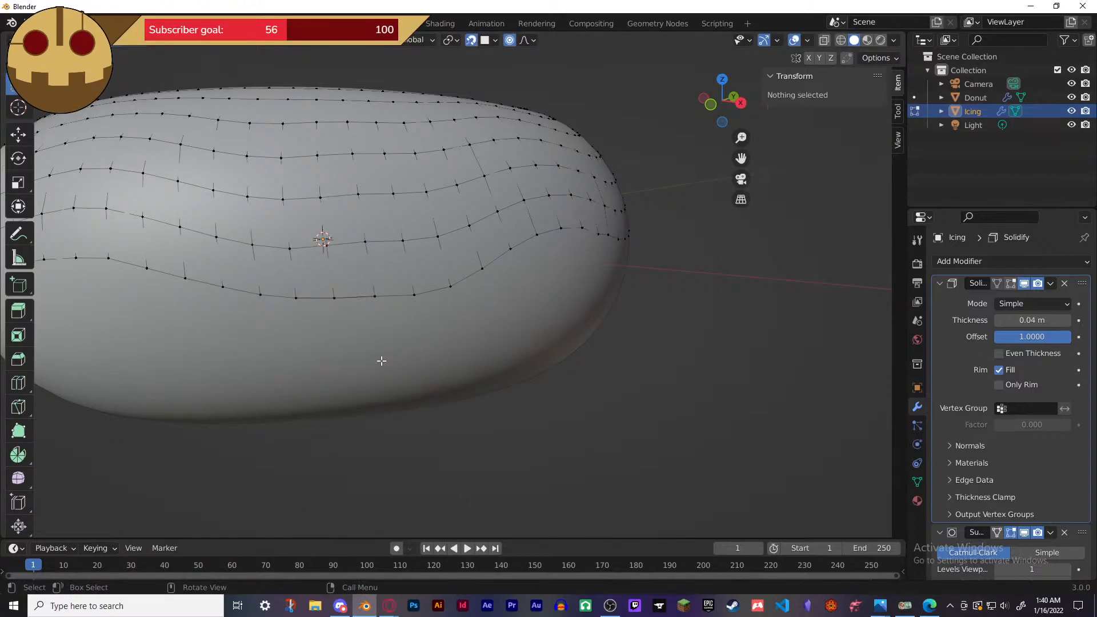
# - Try to delete the leftover geometry again using a shortest-path selection of the three edge vertices, and check it in Object Mode
pyautogui.click(296, 297)
pyautogui.keyDown('ctrl'); pyautogui.click(374, 297); pyautogui.keyUp('ctrl')
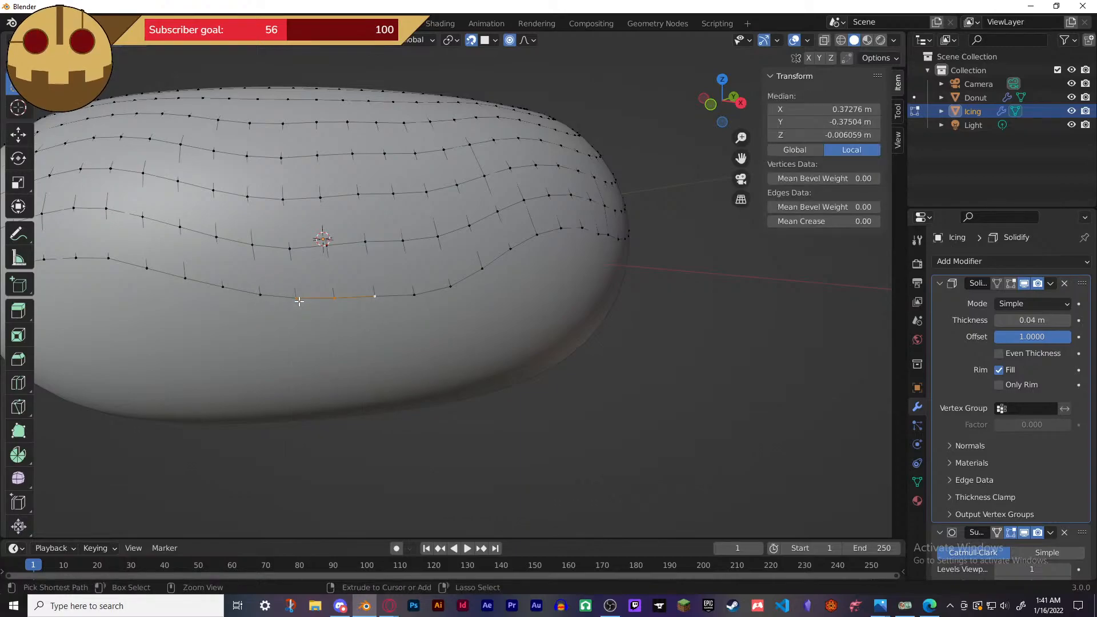
pyautogui.press('x')
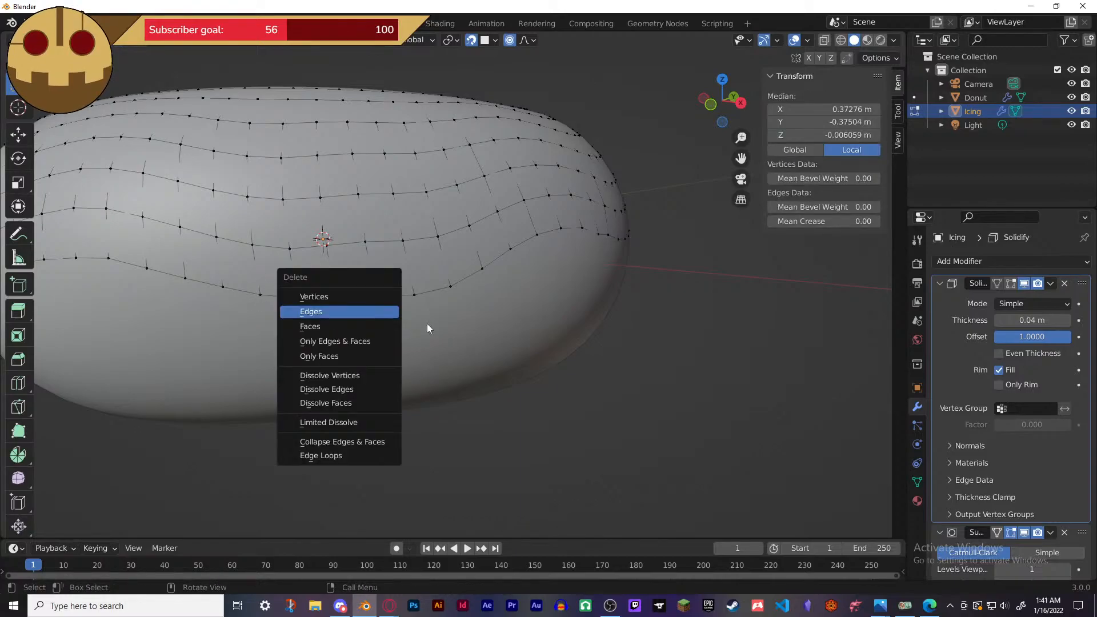
pyautogui.click(382, 298)
pyautogui.press('`')
pyautogui.press('Tab')
pyautogui.press('Tab')
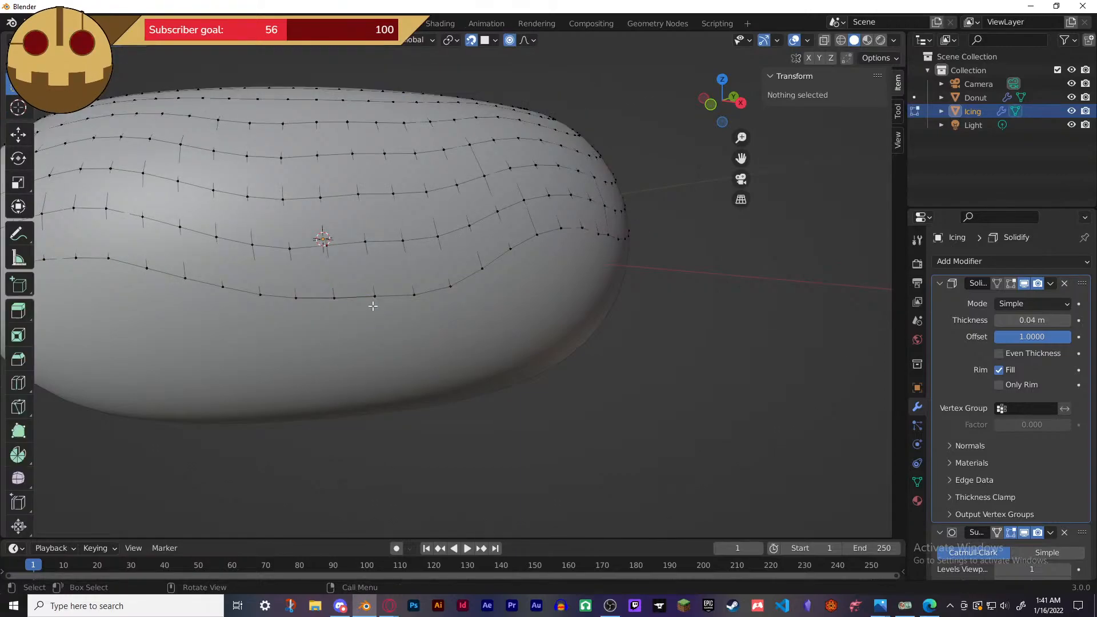
pyautogui.press('Tab')
pyautogui.press('Tab')
# - Repeat the leftover-geometry deletion on the same three edge vertices, switching between Object and Edit Mode to check the icing
pyautogui.keyDown('ctrl'); pyautogui.click(372, 307); pyautogui.keyUp('ctrl')
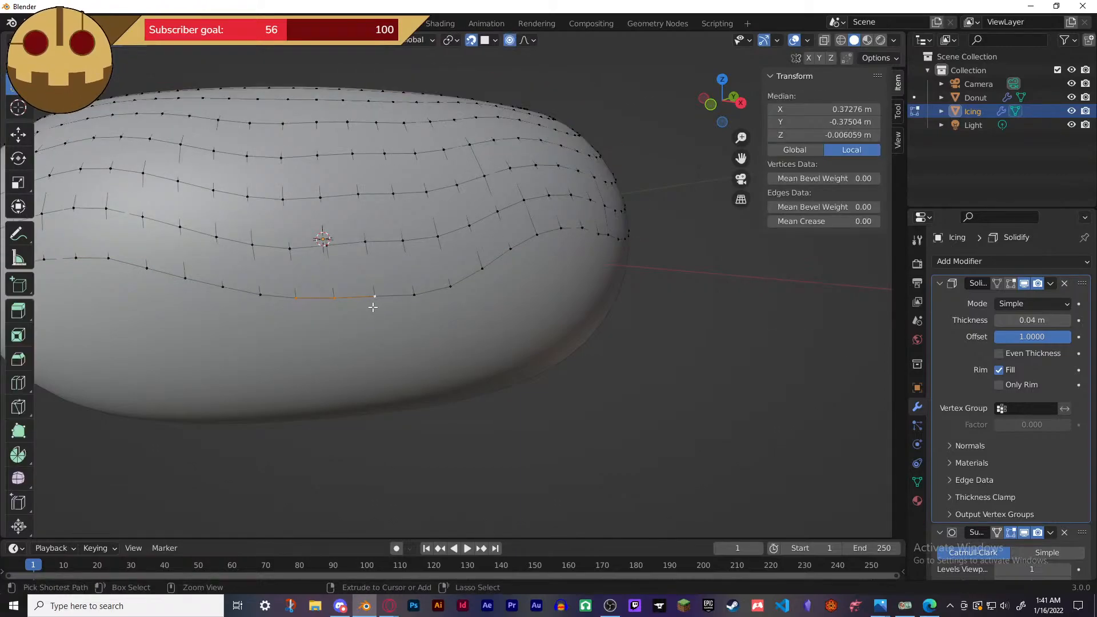
pyautogui.press('x')
pyautogui.click(372, 309)
pyautogui.press('Tab')
pyautogui.press('Tab')
pyautogui.press('Tab')
pyautogui.press('Tab')
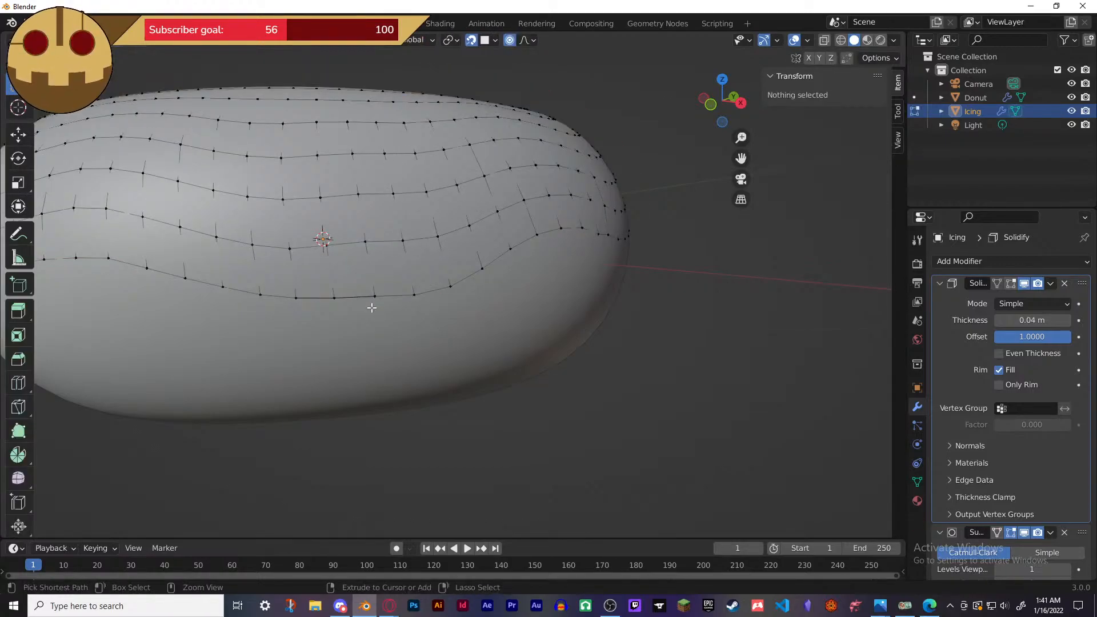
pyautogui.press('a')
pyautogui.click(371, 308)
pyautogui.press('Tab')
pyautogui.press('Tab')
pyautogui.press('Tab')
pyautogui.press('Tab')
# - Undo the deletions, the selection changes and the cancelled extrusion, going back to the earlier Object Mode state
pyautogui.hotkey('ctrl', 'z')
pyautogui.hotkey('ctrl', 'z')
pyautogui.hotkey('ctrl', 'z')
pyautogui.hotkey('ctrl', 'z')
pyautogui.hotkey('ctrl', 'z')
pyautogui.hotkey('ctrl', 'z')
pyautogui.hotkey('ctrl', 'z')
pyautogui.hotkey('ctrl', 'z')
pyautogui.hotkey('ctrl', 'z')
pyautogui.hotkey('ctrl', 'z')
pyautogui.hotkey('ctrl', 'z')
pyautogui.hotkey('ctrl', 'z')
pyautogui.hotkey('ctrl', 'z')
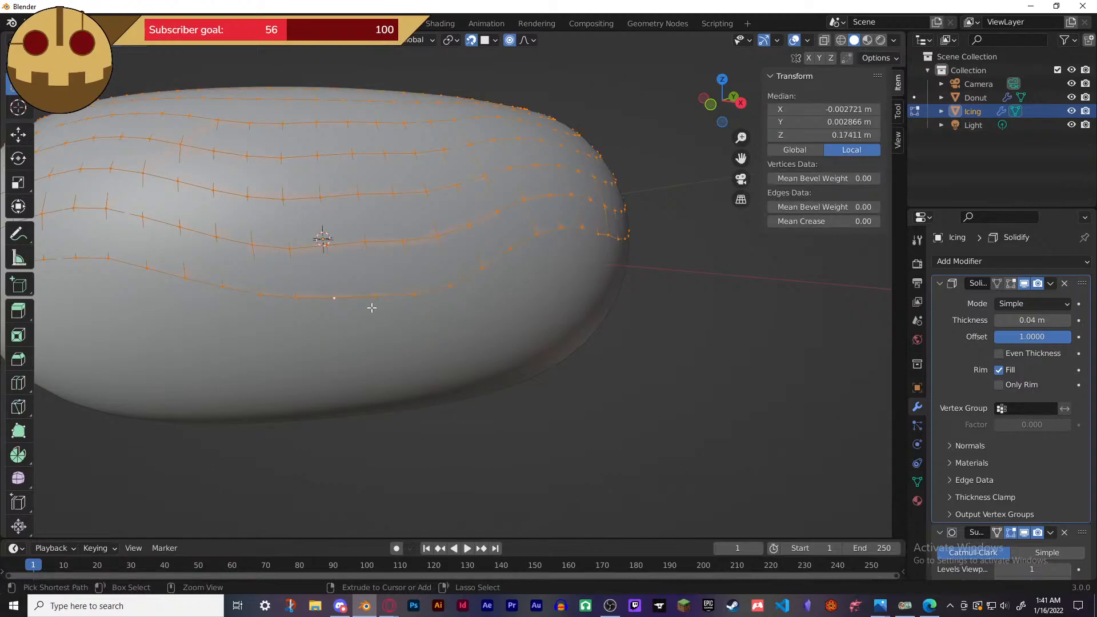
pyautogui.hotkey('ctrl', 'z')
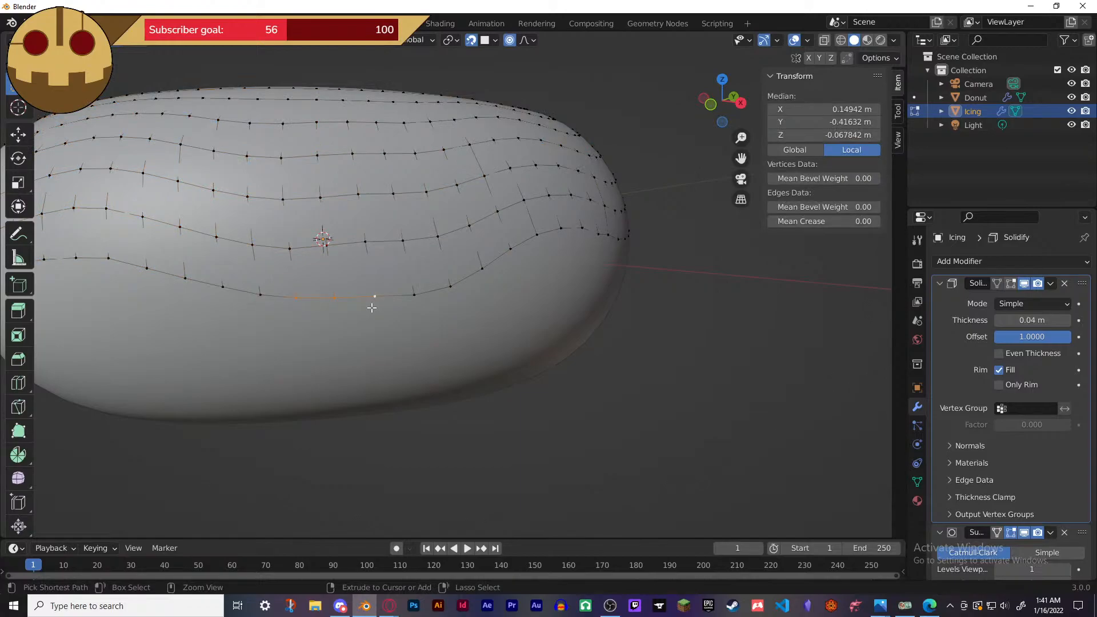
pyautogui.hotkey('ctrl', 'z')
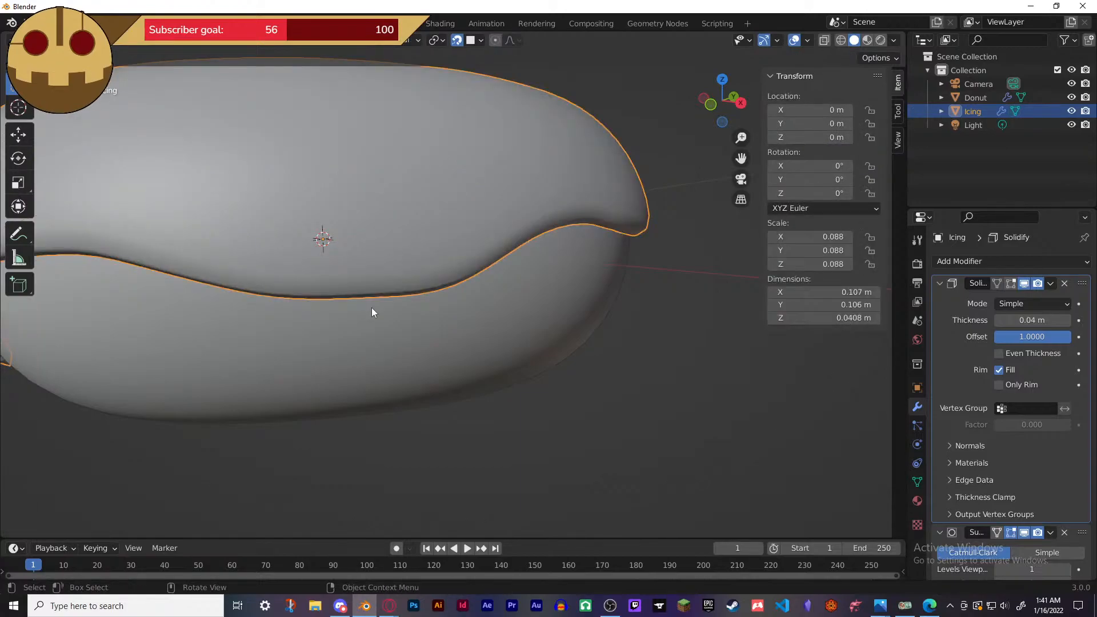
# - In Edit Mode, extrude four adjacent lower-edge vertices about 0.002 m downward as the base of a wide drip
pyautogui.press('Tab')
pyautogui.press('e')
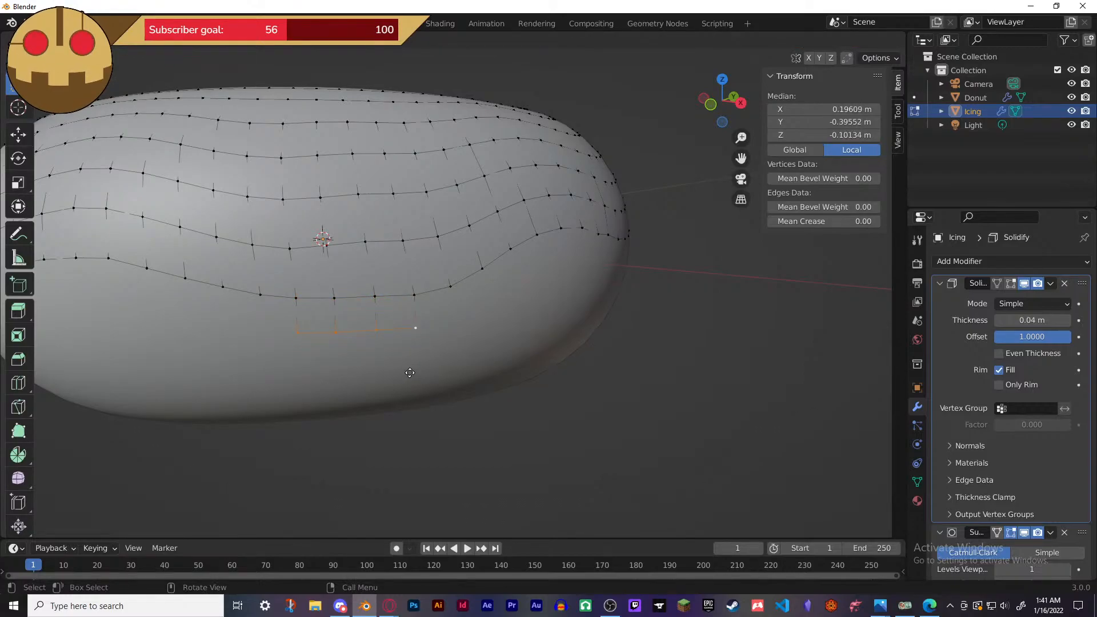
pyautogui.click(413, 372)
pyautogui.moveTo(417, 370)
pyautogui.mouseDown(button='middle')
pyautogui.moveTo(427, 377)
pyautogui.moveTo(431, 367)
pyautogui.mouseUp(button='middle')
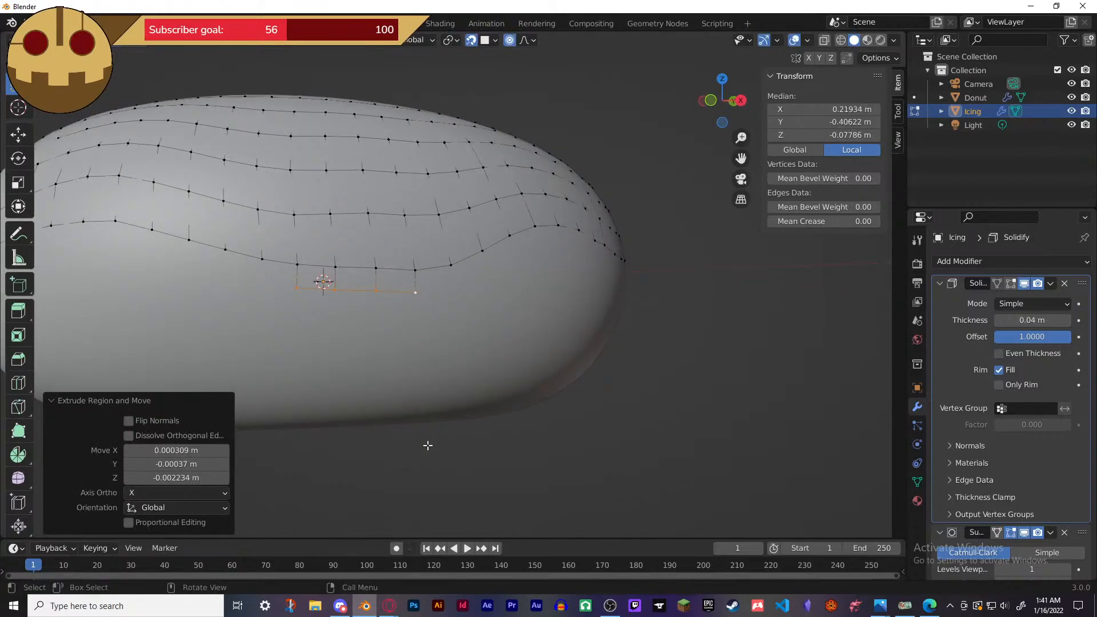
pyautogui.click(333, 357)
# - Extrude the two drip-base vertices nearest the -Y side about 0.006 m downward to form a longer drip
pyautogui.click(299, 287)
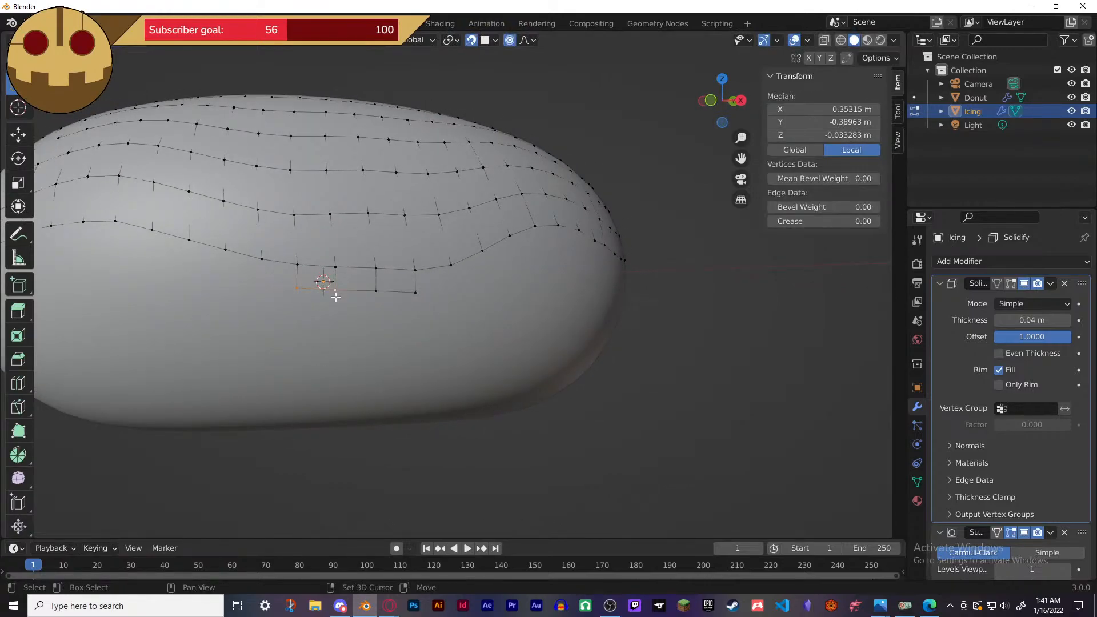
pyautogui.press('g')
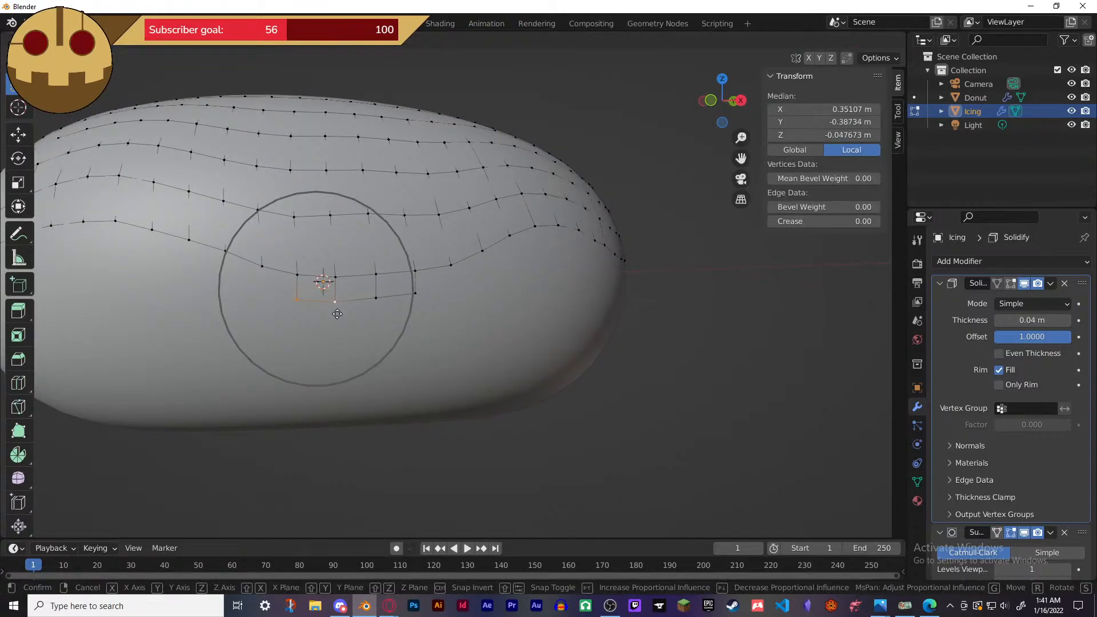
pyautogui.rightClick(337, 314)
pyautogui.press('g')
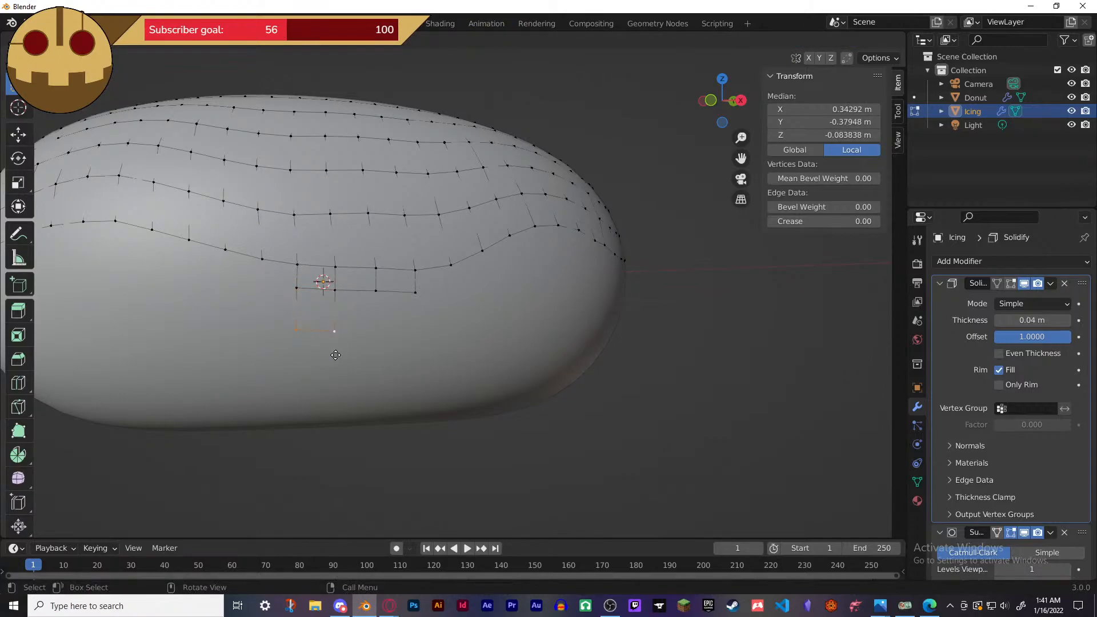
pyautogui.click(334, 370)
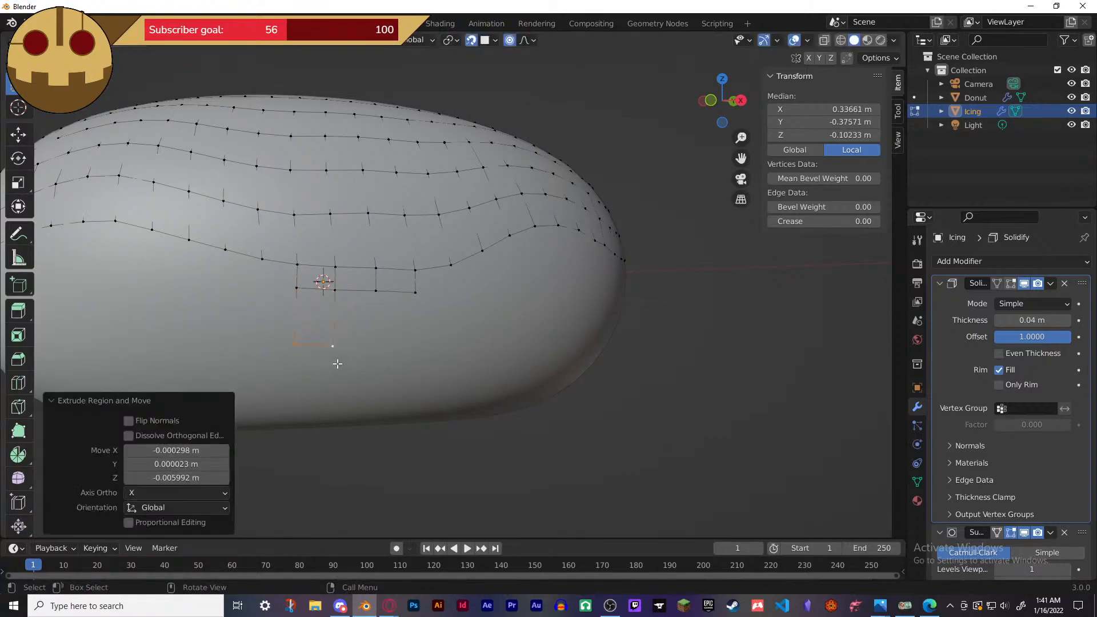
# - Extrude the two drip-base vertices nearest the +X side downward as a shorter drip, and check the icing in Object Mode
pyautogui.click(374, 292)
pyautogui.keyDown('shift'); pyautogui.click(416, 292); pyautogui.keyUp('shift')
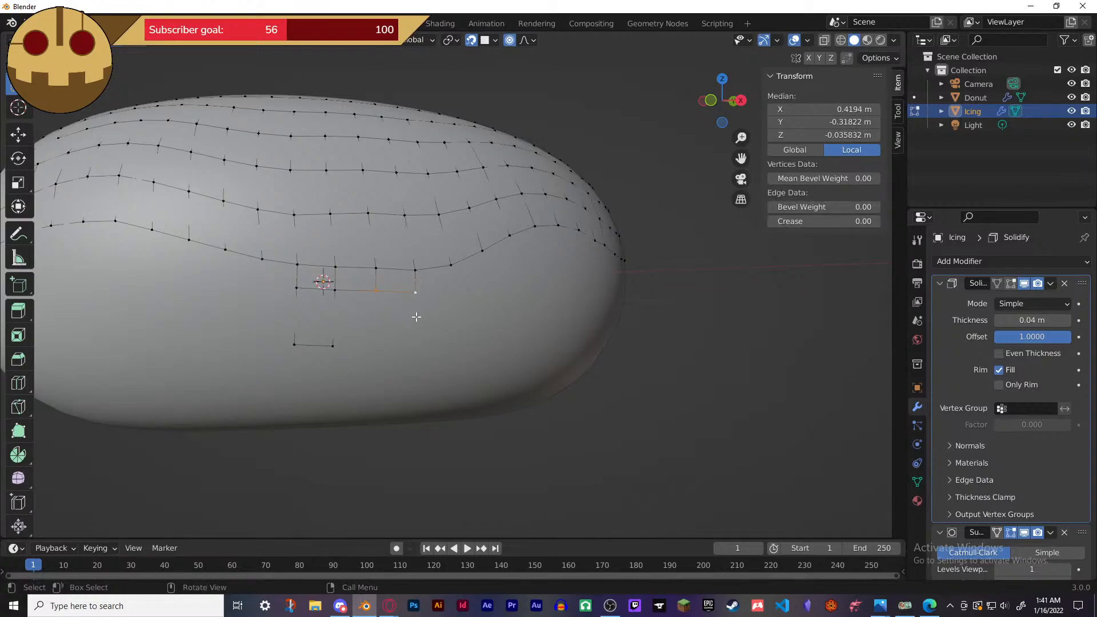
pyautogui.press('e')
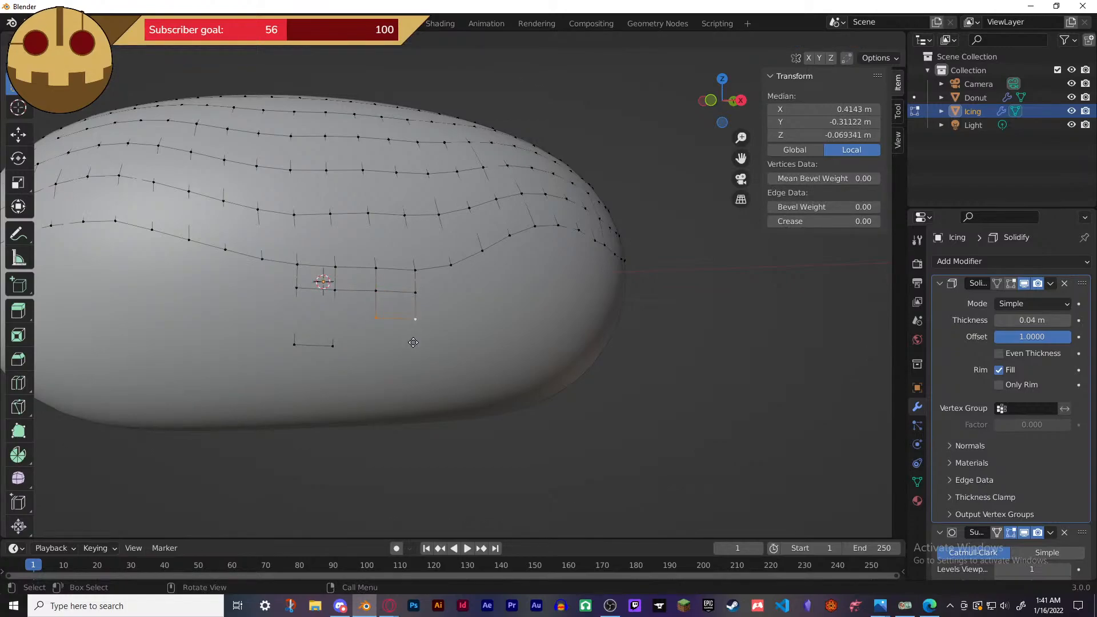
pyautogui.click(413, 341)
pyautogui.press('Tab')
pyautogui.moveTo(539, 433); pyautogui.dragTo(511, 424, button='middle')
pyautogui.press('Tab')
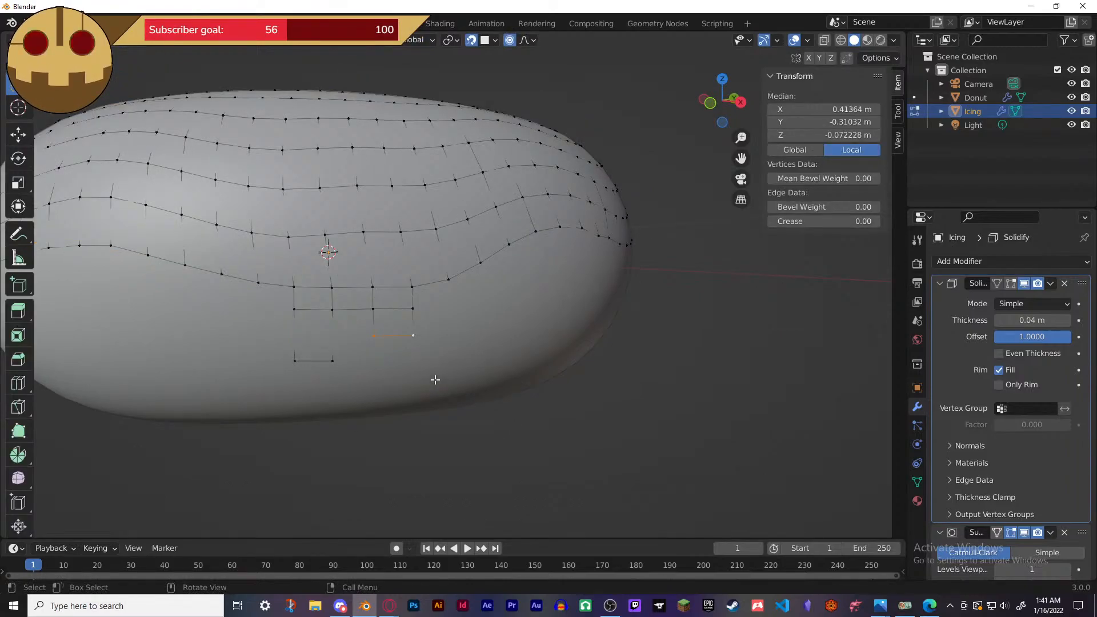
# - Reduce the proportional editing influence and lower the shorter drip's two end vertices to about -0.10 m local Z
pyautogui.press('g')
pyautogui.scroll(3, 435, 383)
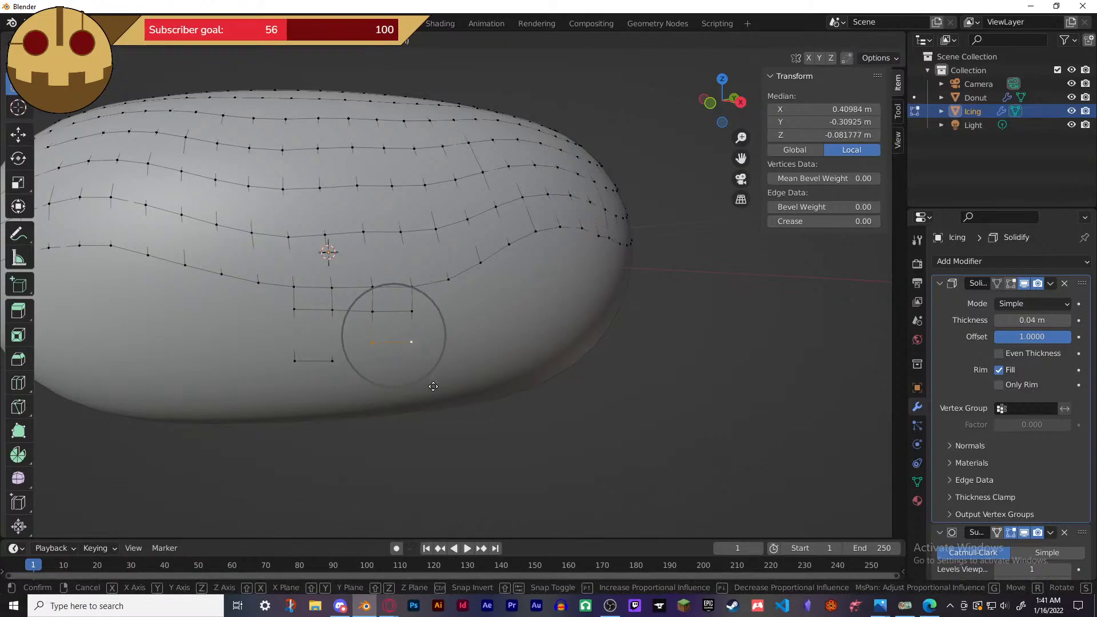
pyautogui.scroll(1, 423, 383)
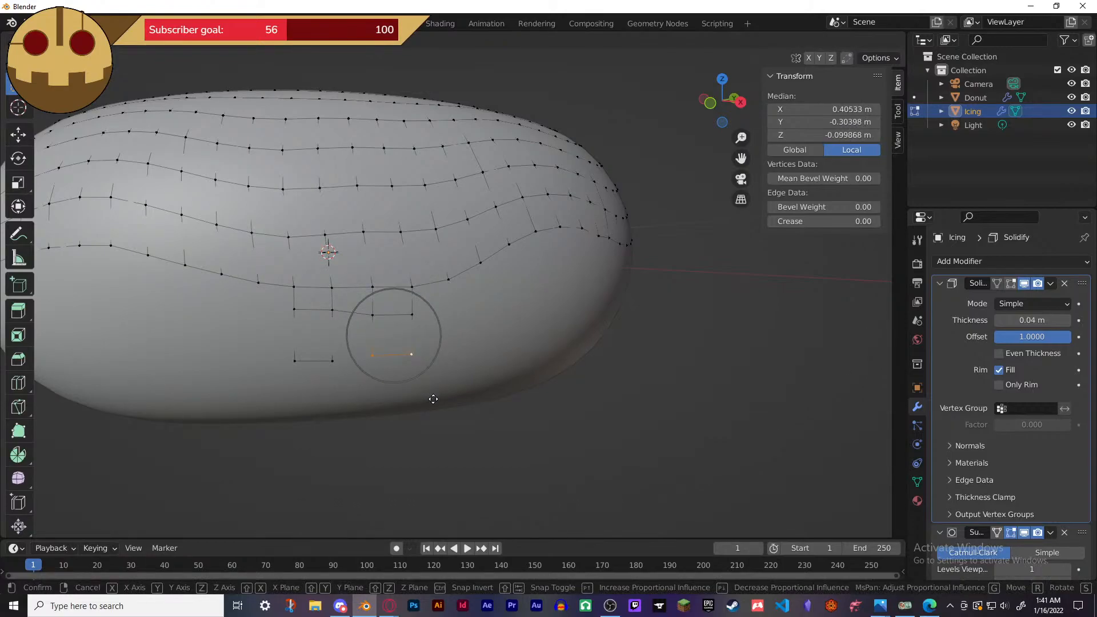
pyautogui.click(433, 399)
# - Move the longer drip's two end vertices further downward and inspect the finished double drip in Object Mode
pyautogui.click(328, 362)
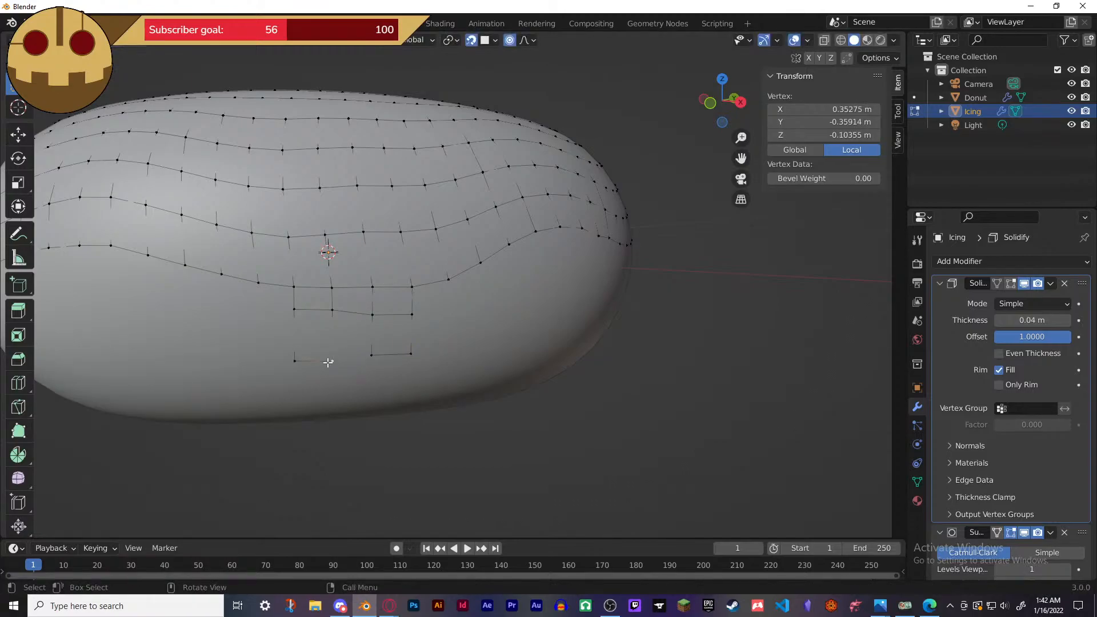
pyautogui.keyDown('shift'); pyautogui.click(296, 362); pyautogui.keyUp('shift')
pyautogui.press('g')
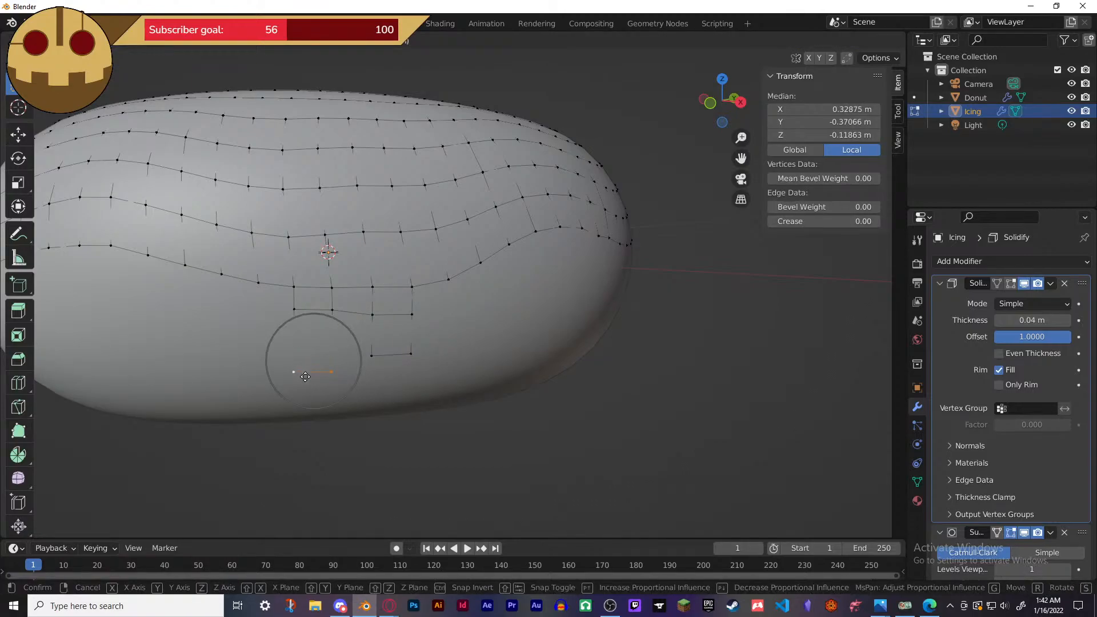
pyautogui.click(305, 385)
pyautogui.click(443, 451)
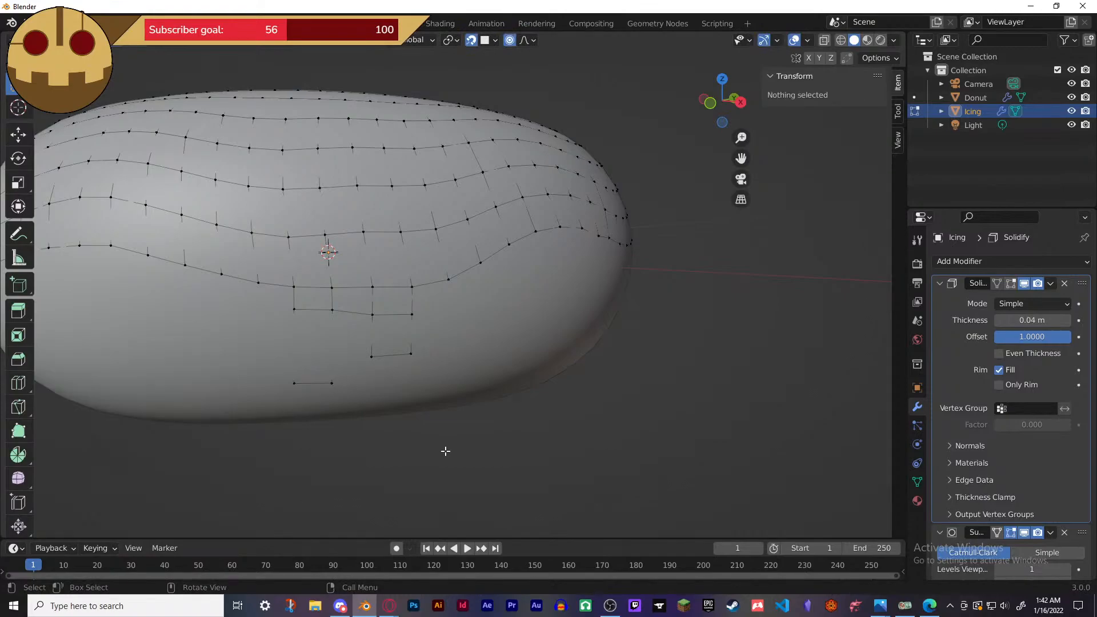
pyautogui.press('Tab')
pyautogui.moveTo(444, 451); pyautogui.dragTo(418, 426, button='middle')
pyautogui.moveTo(384, 370); pyautogui.dragTo(619, 352, button='middle')
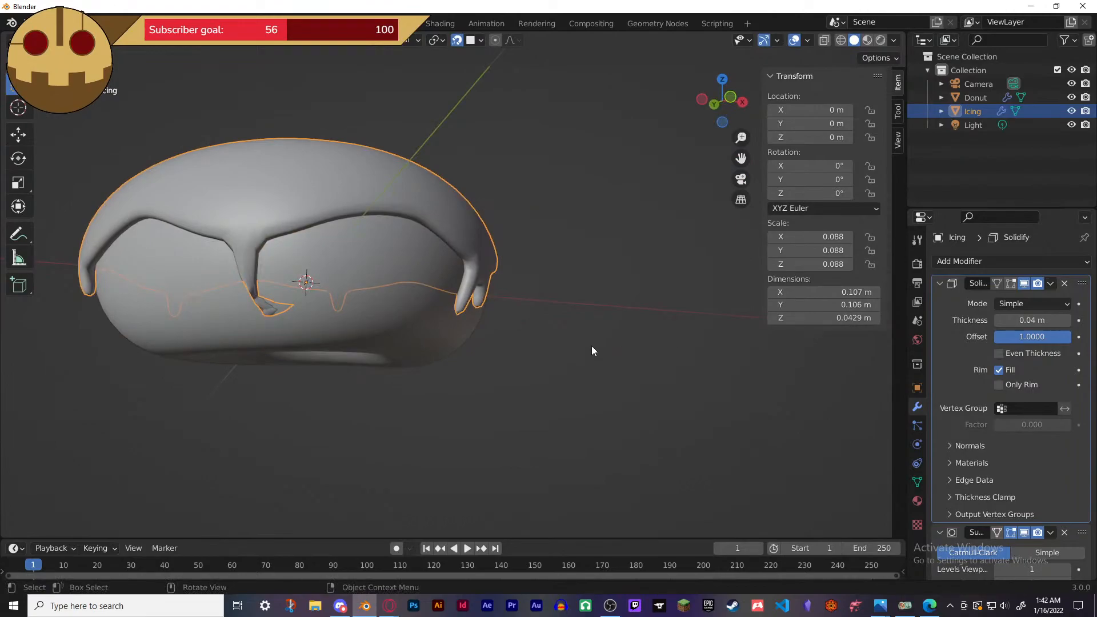
pyautogui.click(240, 236)
pyautogui.press('Tab')
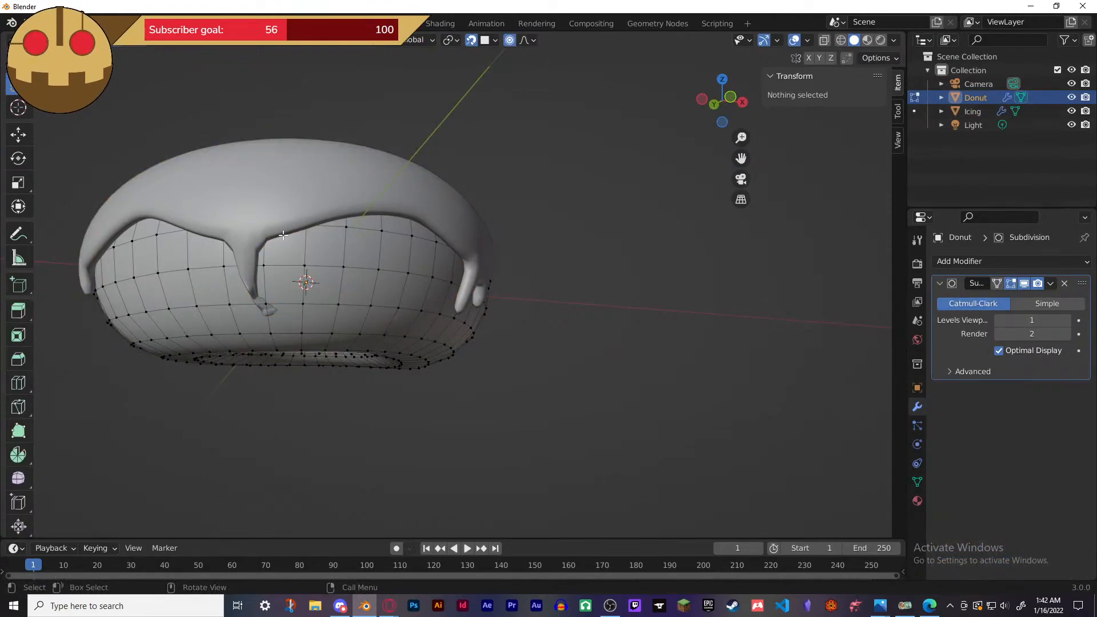
pyautogui.click(283, 232)
pyautogui.press('Tab')
# - In the icing's Edit Mode, delete the three stray vertices hanging below its -Y edge and return to Object Mode
pyautogui.click(265, 178)
pyautogui.press('Tab')
pyautogui.moveTo(293, 293); pyautogui.dragTo(365, 274, button='middle')
pyautogui.click(366, 276)
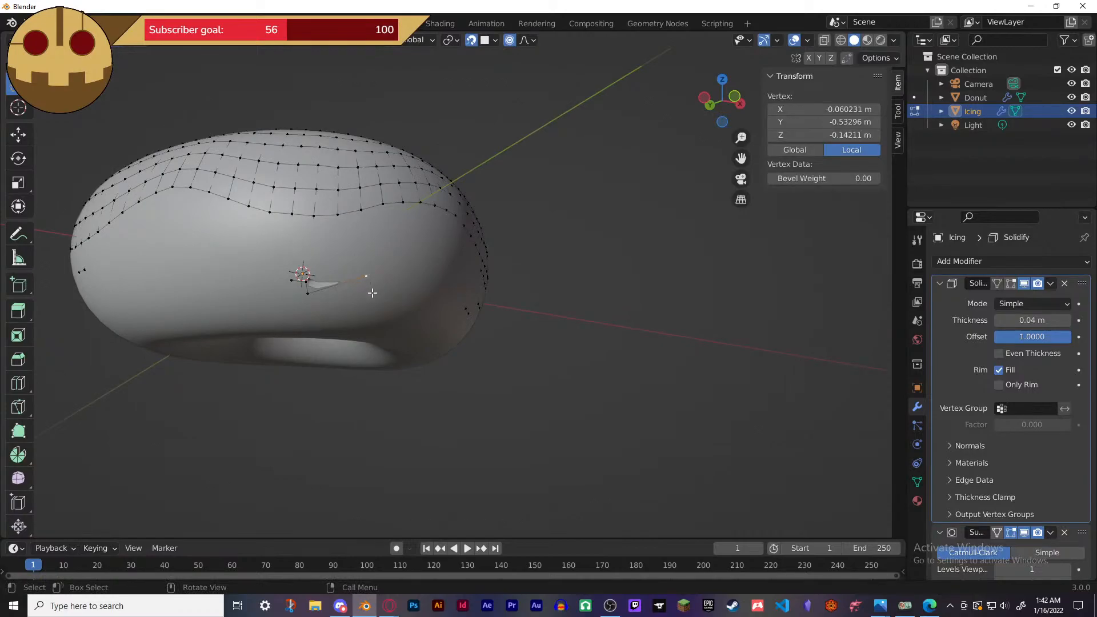
pyautogui.keyDown('shift'); pyautogui.click(308, 293); pyautogui.keyUp('shift')
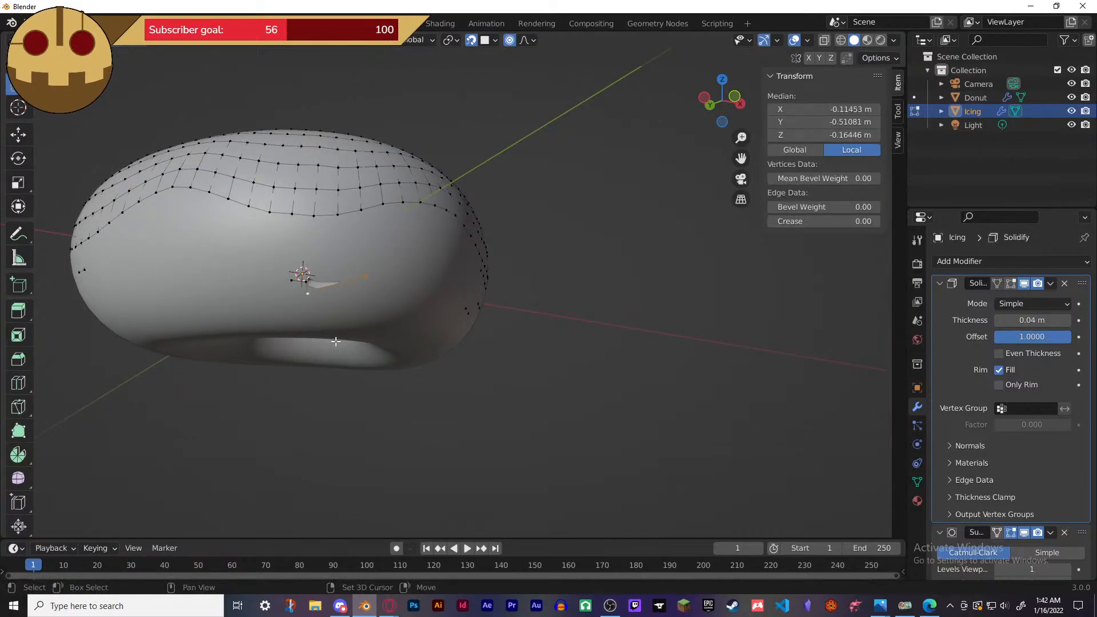
pyautogui.keyDown('shift'); pyautogui.moveTo(305, 284); pyautogui.dragTo(318, 325, button='middle'); pyautogui.keyUp('shift')
pyautogui.keyDown('shift'); pyautogui.click(317, 325); pyautogui.keyUp('shift')
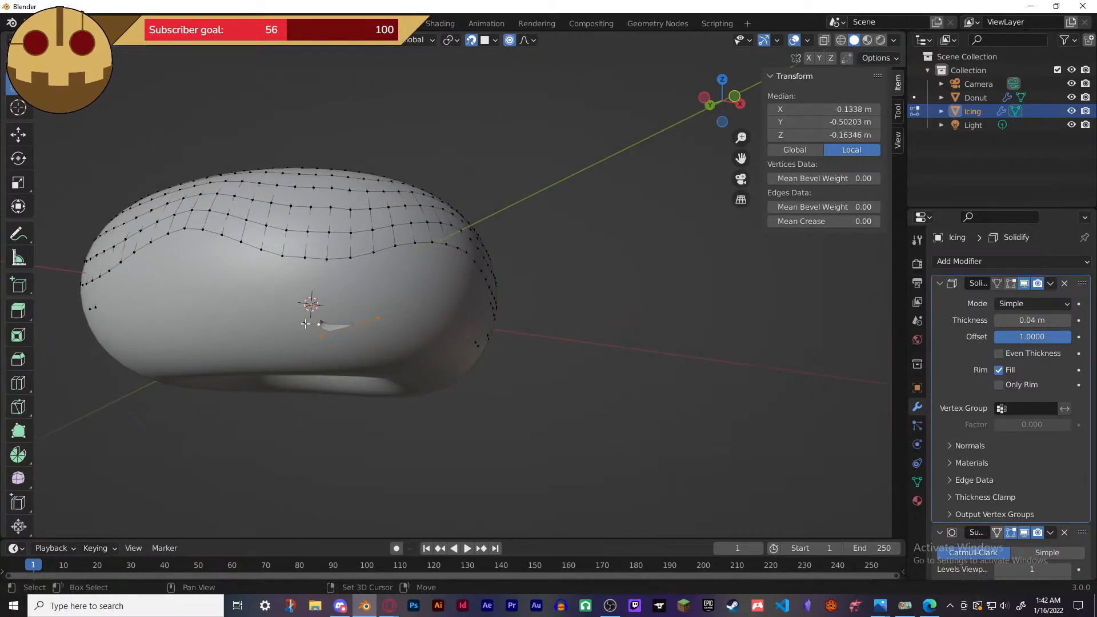
pyautogui.press('x')
pyautogui.click(363, 338)
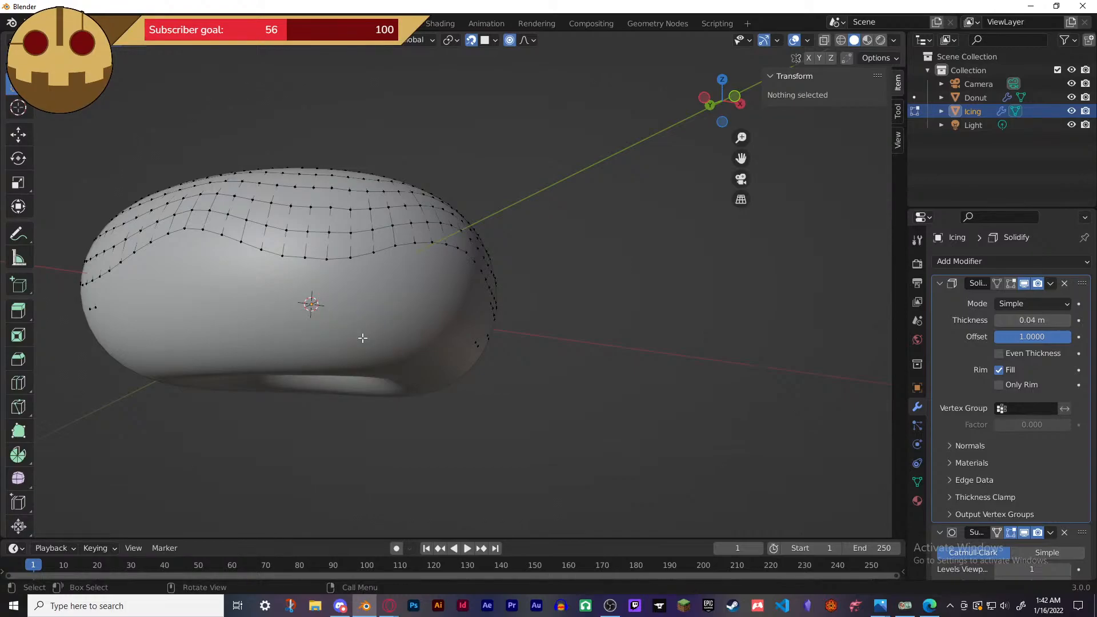
pyautogui.press('Tab')
pyautogui.press('Tab')
pyautogui.press('Tab')
# - Extrude two adjacent lower-edge vertices on the icing's -Y side about 0.0035 m downward as a drip, then return to Object Mode
pyautogui.moveTo(378, 431); pyautogui.dragTo(414, 359, button='middle')
pyautogui.click(376, 228)
pyautogui.click(376, 228)
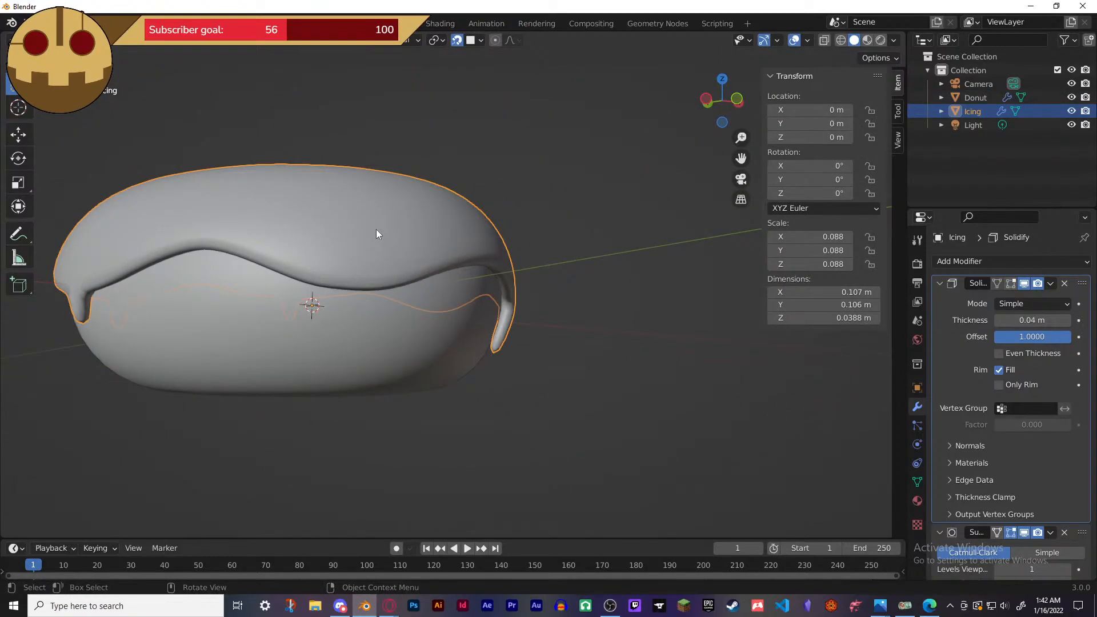
pyautogui.press('Tab')
pyautogui.click(356, 292)
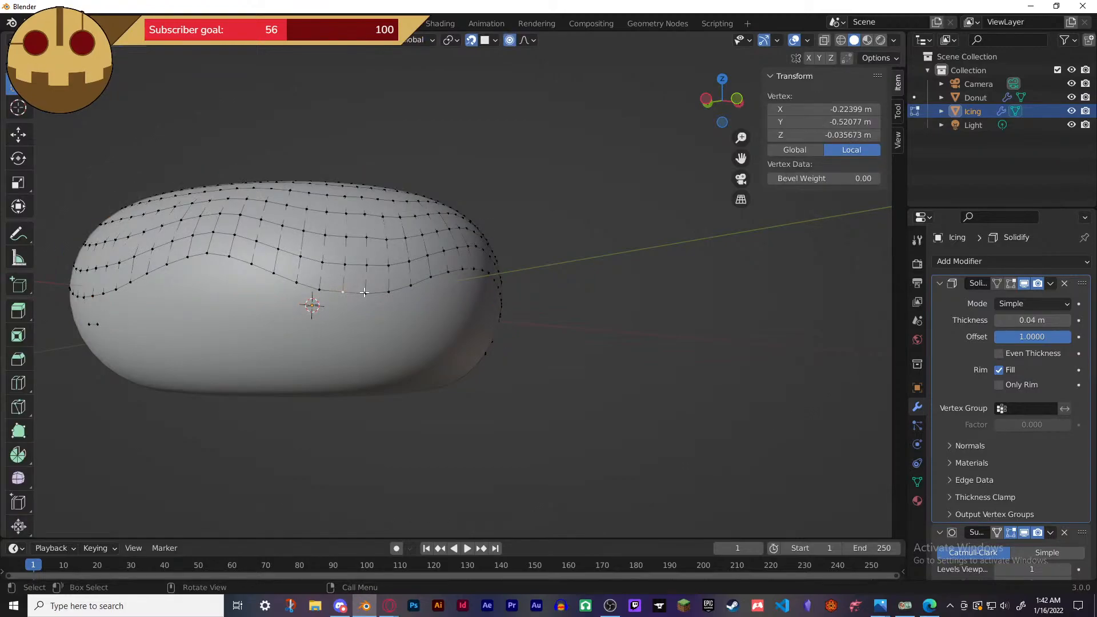
pyautogui.keyDown('shift'); pyautogui.click(365, 294); pyautogui.keyUp('shift')
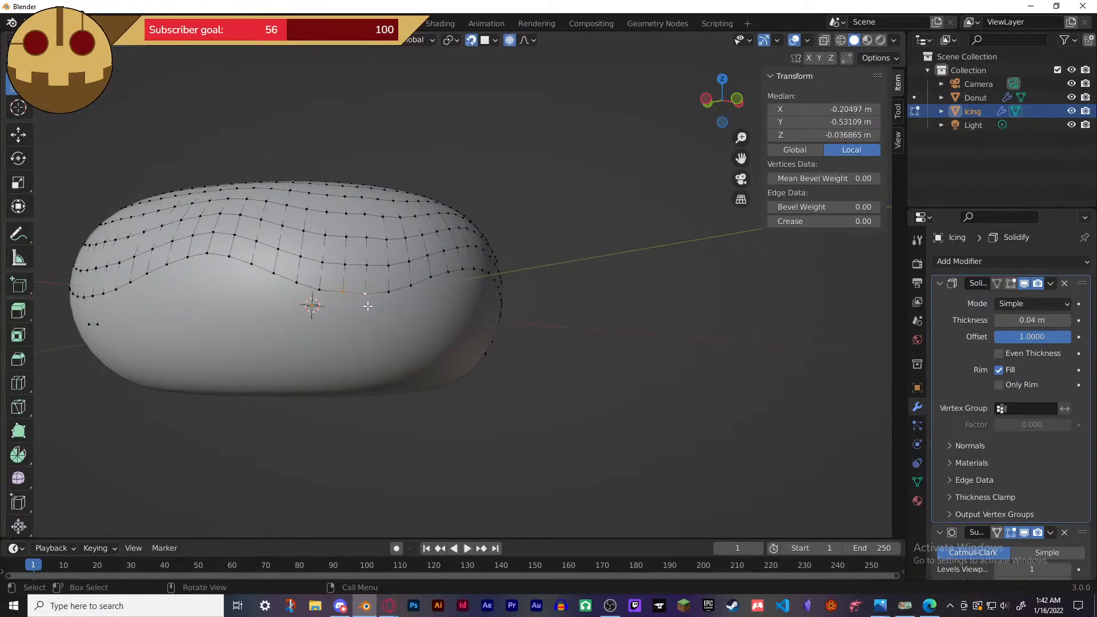
pyautogui.press('g')
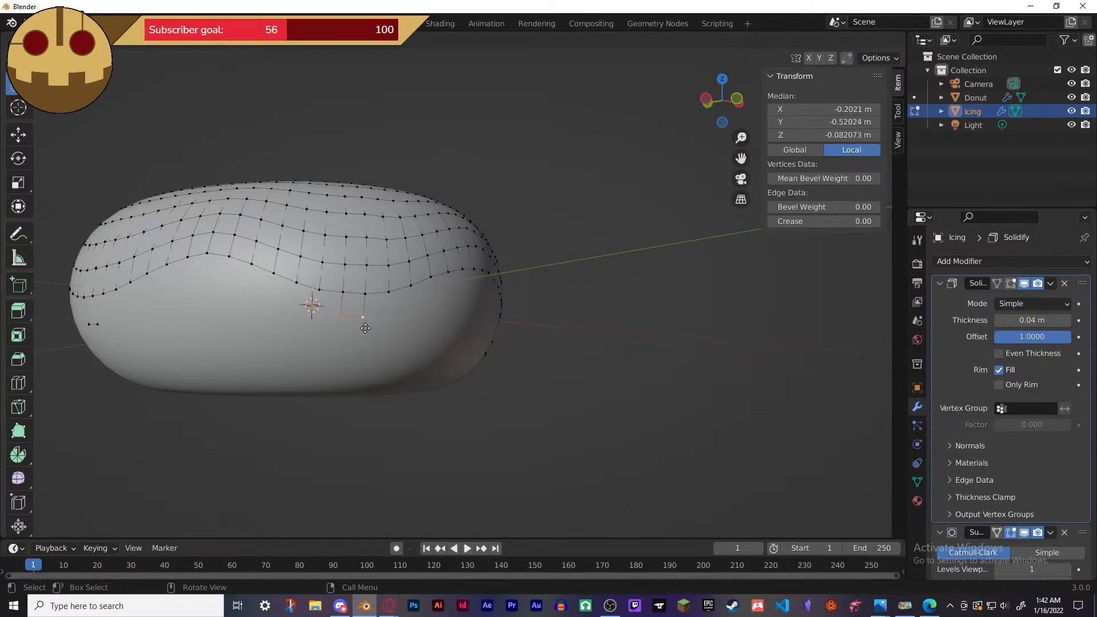
pyautogui.click(366, 326)
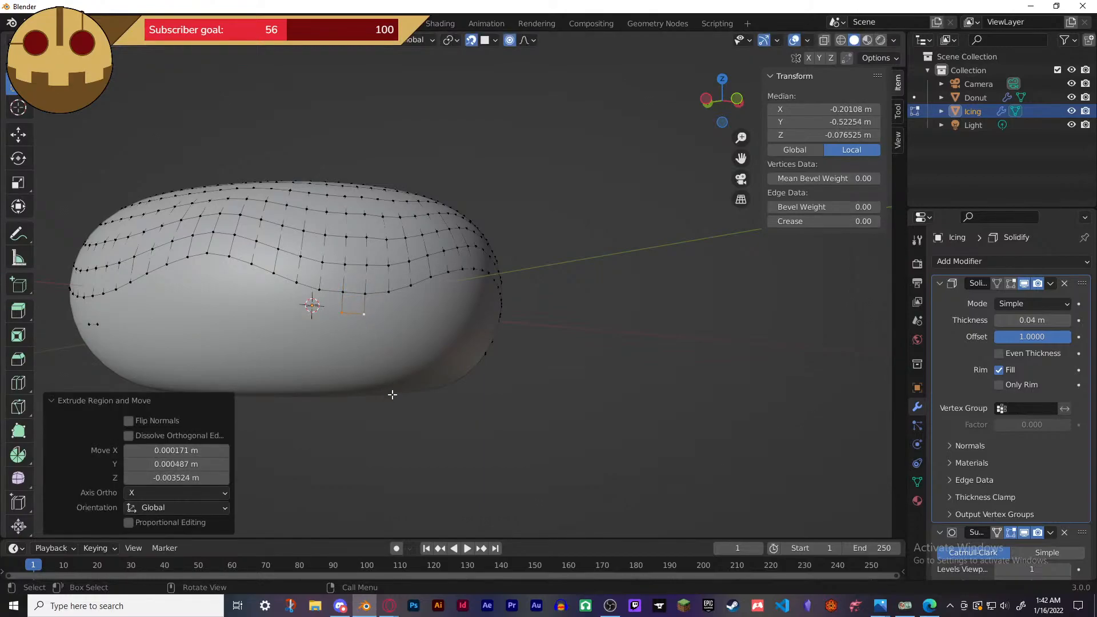
pyautogui.press('Tab')
pyautogui.moveTo(407, 408); pyautogui.dragTo(620, 409, button='middle')
pyautogui.moveTo(706, 404); pyautogui.dragTo(617, 422, button='middle')
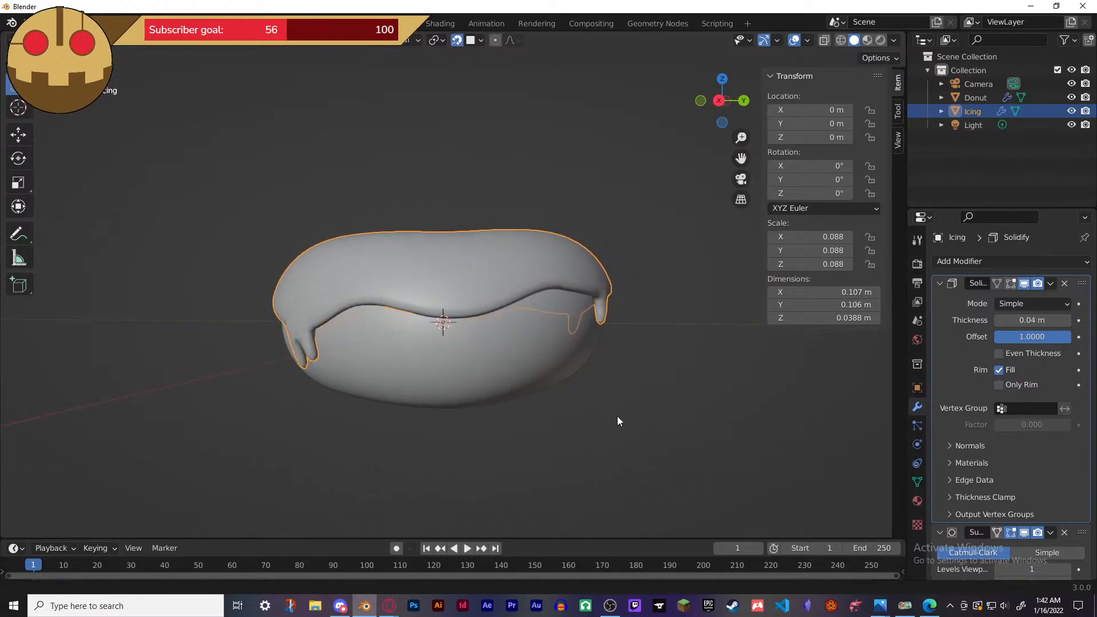
# - Extrude two adjacent lower-edge vertices on the icing's +X side about 0.0046 m downward as a drip, then inspect it in Object Mode
pyautogui.click(493, 275)
pyautogui.click(494, 276)
pyautogui.press('Tab')
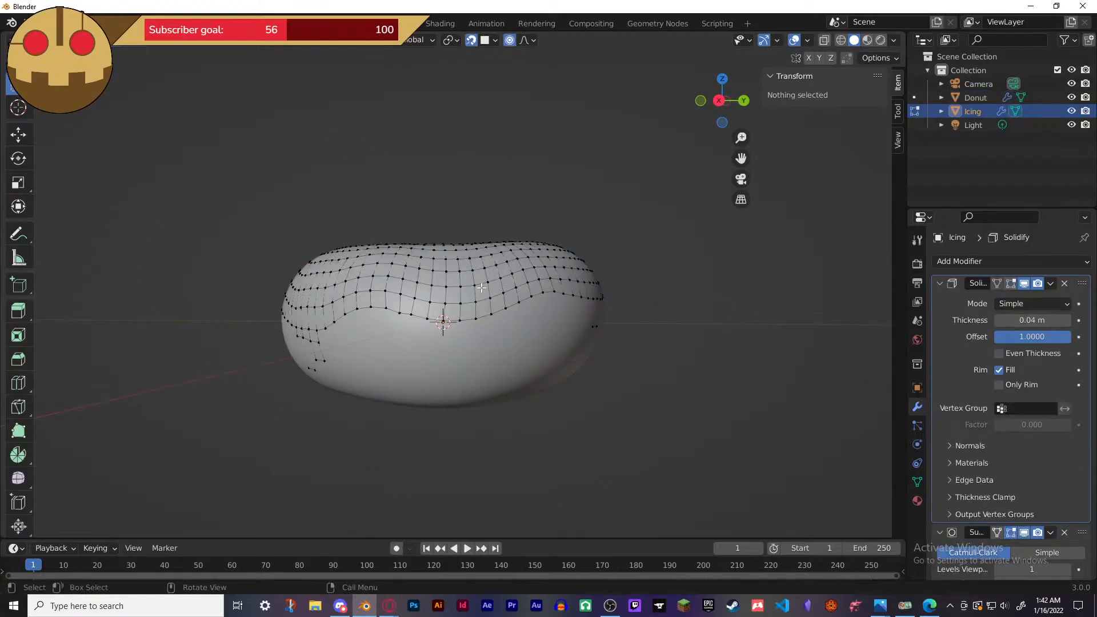
pyautogui.click(457, 321)
pyautogui.keyDown('shift'); pyautogui.click(443, 322); pyautogui.keyUp('shift')
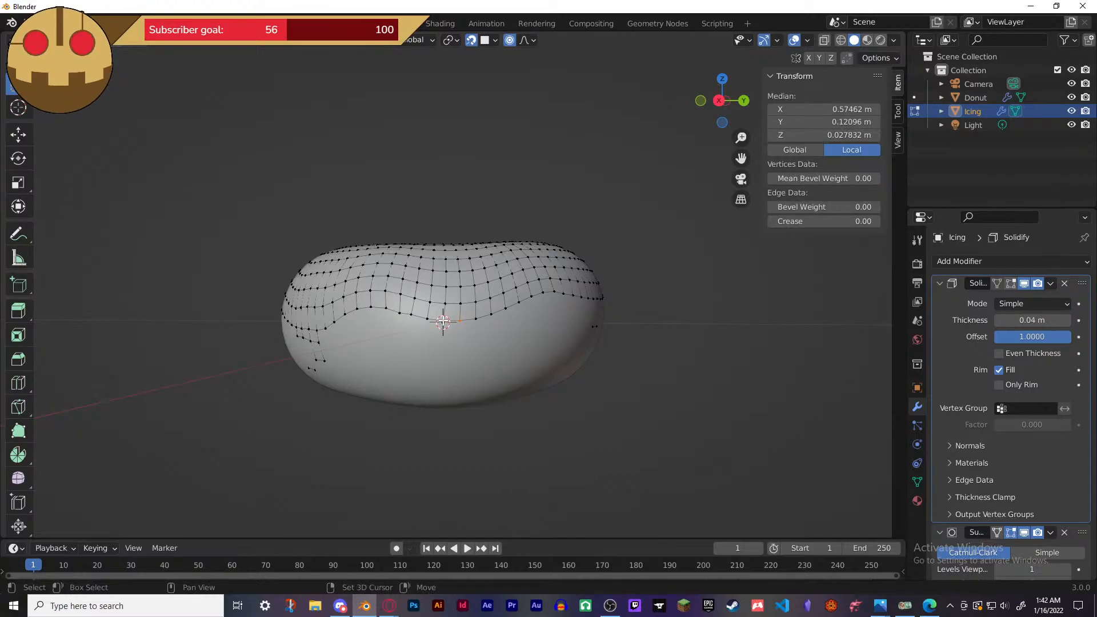
pyautogui.press('g')
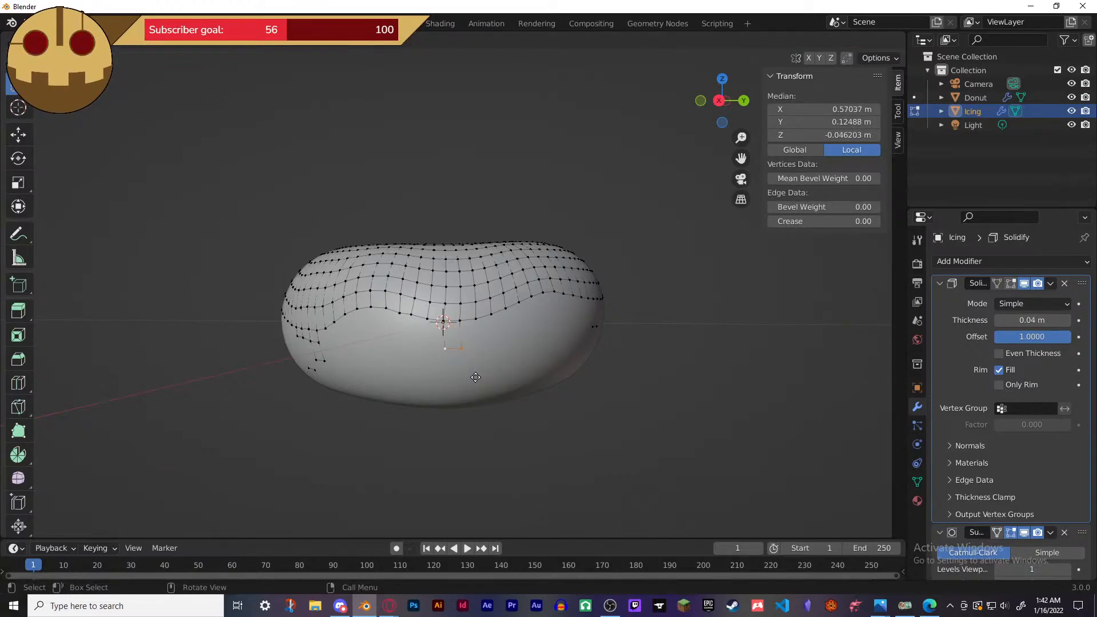
pyautogui.click(473, 369)
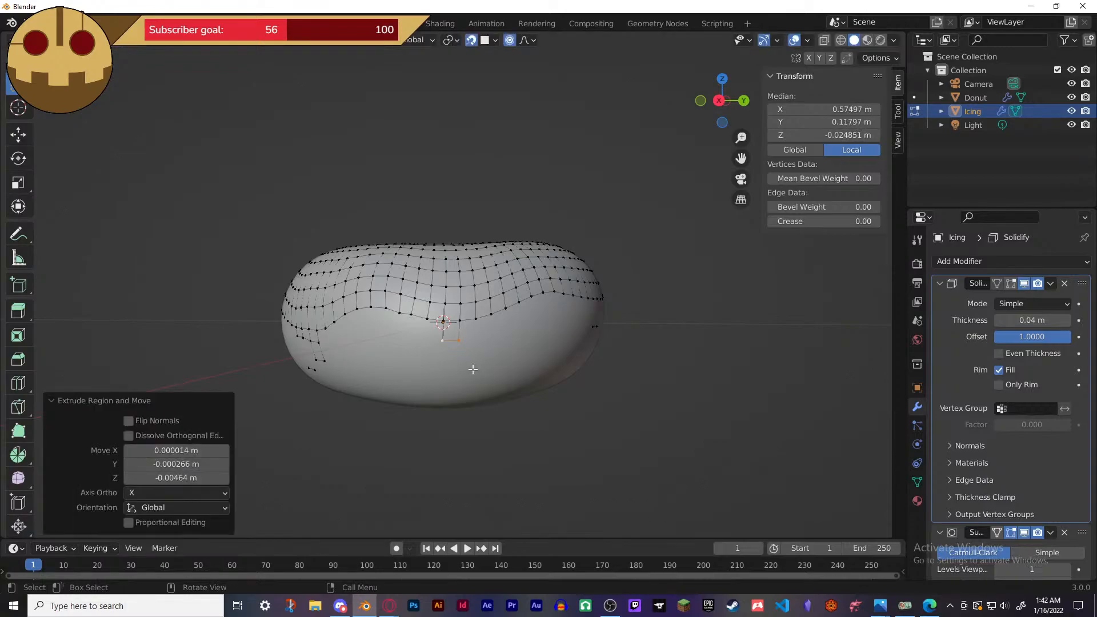
pyautogui.click(593, 411)
pyautogui.moveTo(643, 412)
pyautogui.mouseDown(button='middle')
pyautogui.moveTo(573, 397)
pyautogui.moveTo(621, 410)
pyautogui.moveTo(680, 399)
pyautogui.moveTo(615, 413)
pyautogui.moveTo(685, 411)
pyautogui.moveTo(604, 387)
pyautogui.moveTo(639, 426)
pyautogui.mouseUp(button='middle')
pyautogui.press('Tab')
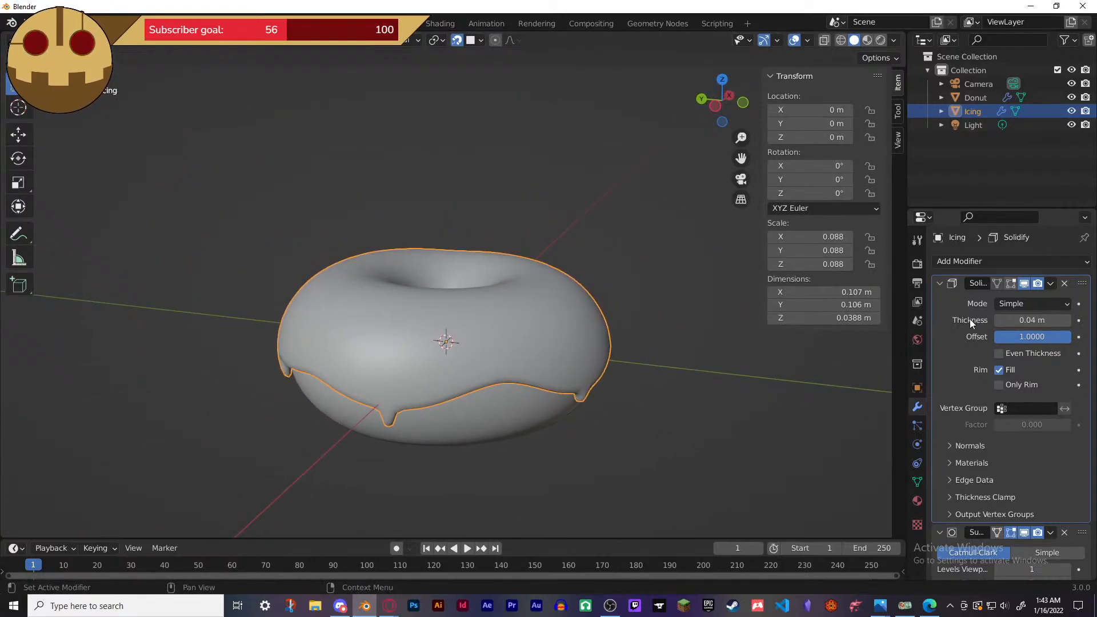
pyautogui.moveTo(787, 335); pyautogui.dragTo(615, 348, button='middle')
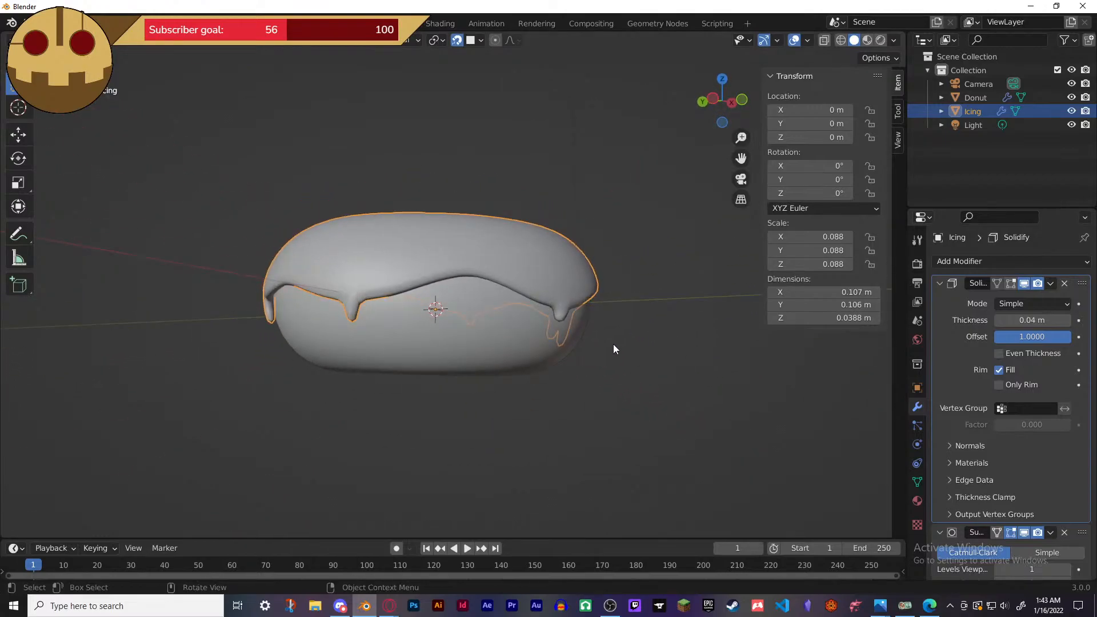
# - In the donut's Edit Mode, select the edge loop just under the icing edge and shrink it slightly inward, then return to Object Mode
pyautogui.click(478, 331)
pyautogui.press('Tab')
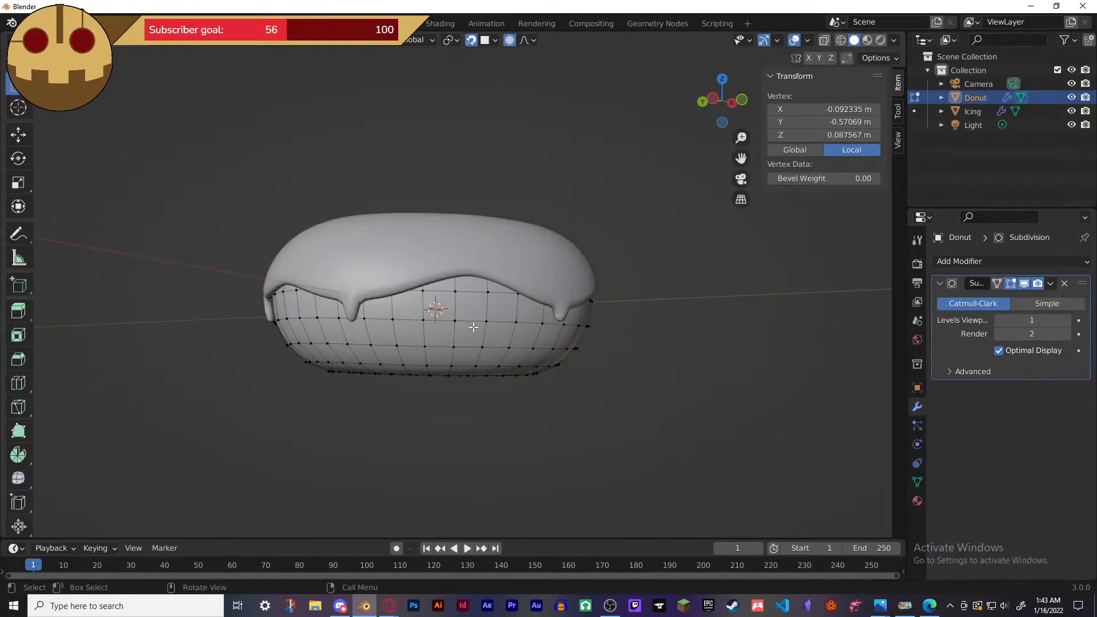
pyautogui.moveTo(457, 300); pyautogui.dragTo(460, 331, button='middle')
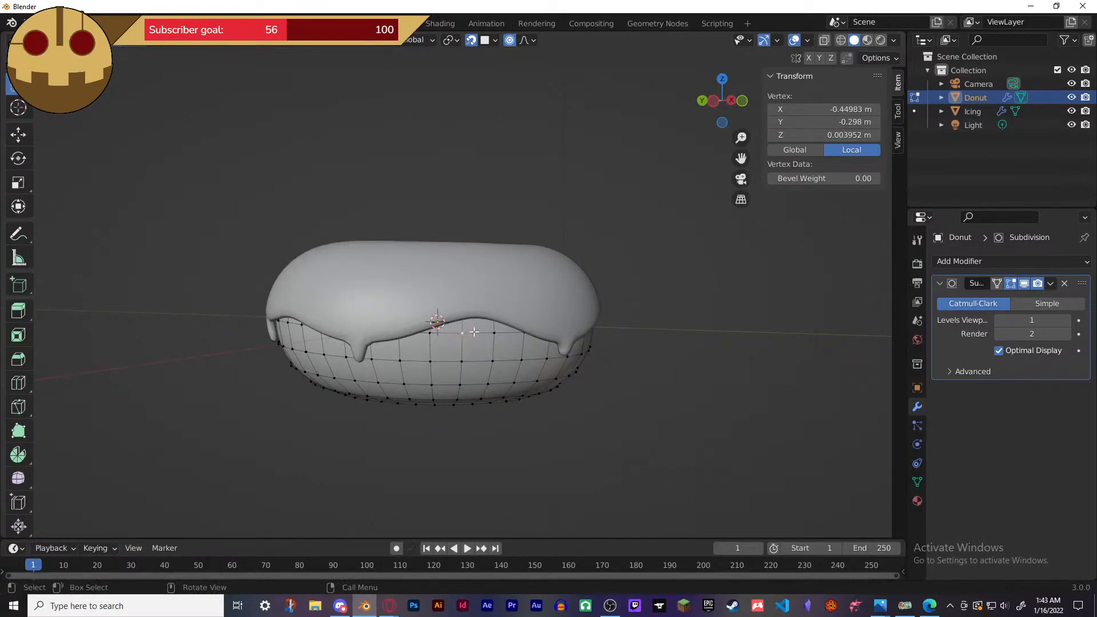
pyautogui.keyDown('alt'); pyautogui.click(477, 334); pyautogui.keyUp('alt')
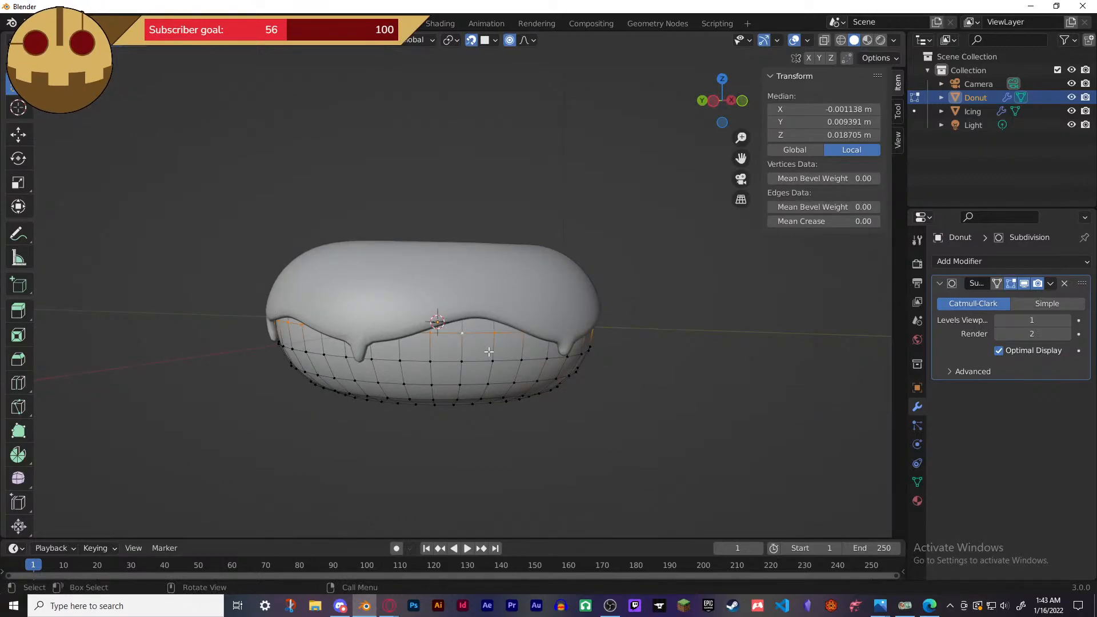
pyautogui.press('g')
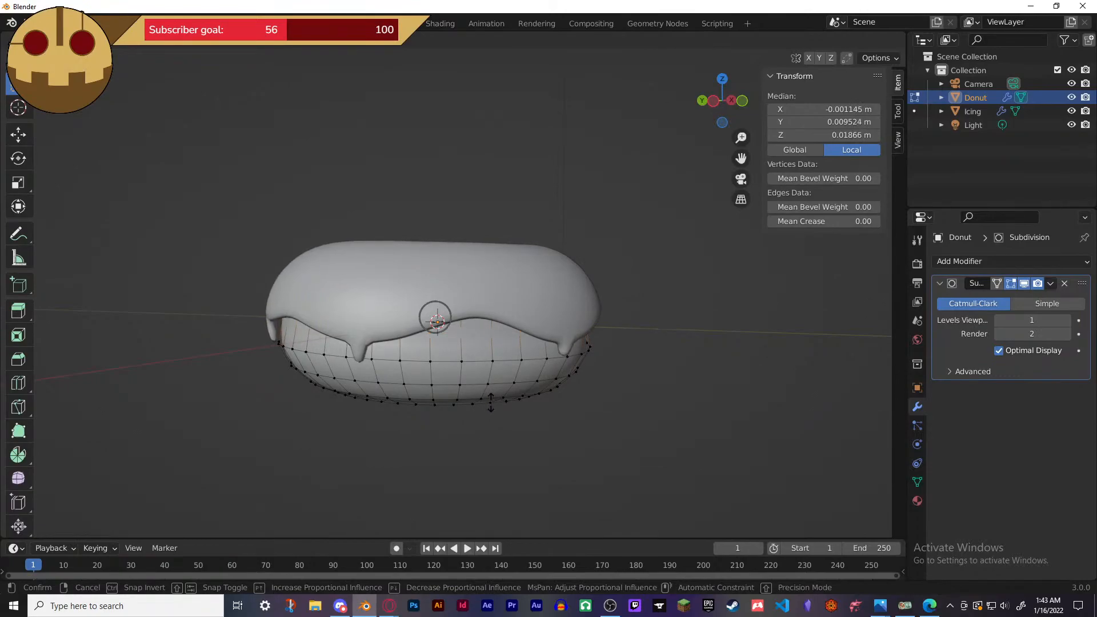
pyautogui.click(491, 403)
pyautogui.moveTo(491, 403); pyautogui.dragTo(664, 329, button='middle')
pyautogui.keyDown('alt'); pyautogui.moveTo(635, 278); pyautogui.dragTo(700, 268, button='middle'); pyautogui.keyUp('alt')
pyautogui.scroll(5, 681, 367)
pyautogui.click(700, 267)
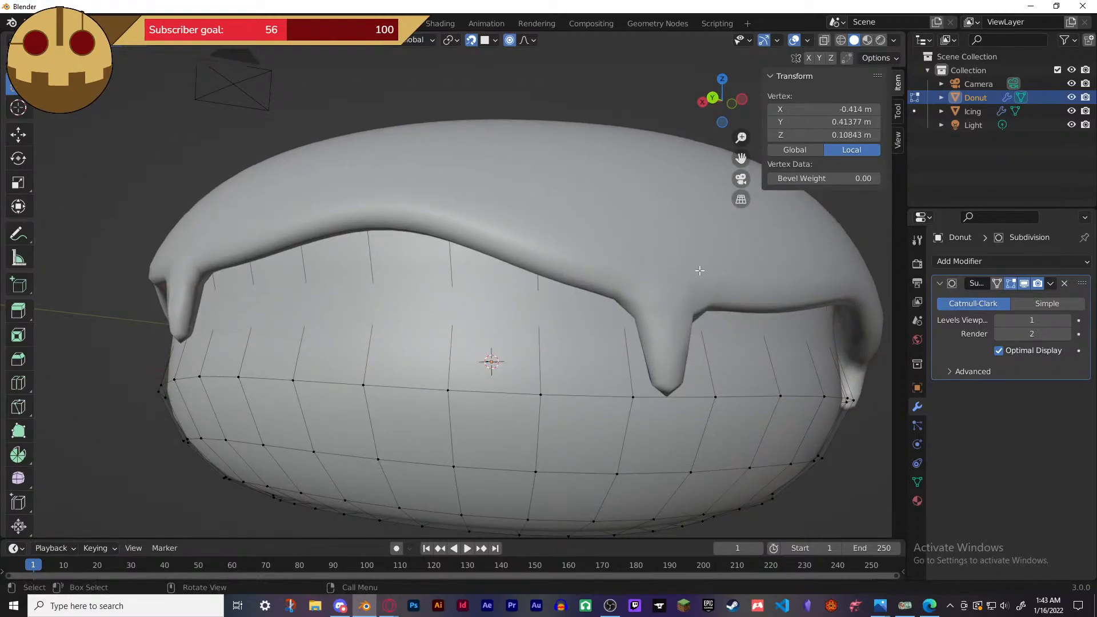
pyautogui.press('Tab')
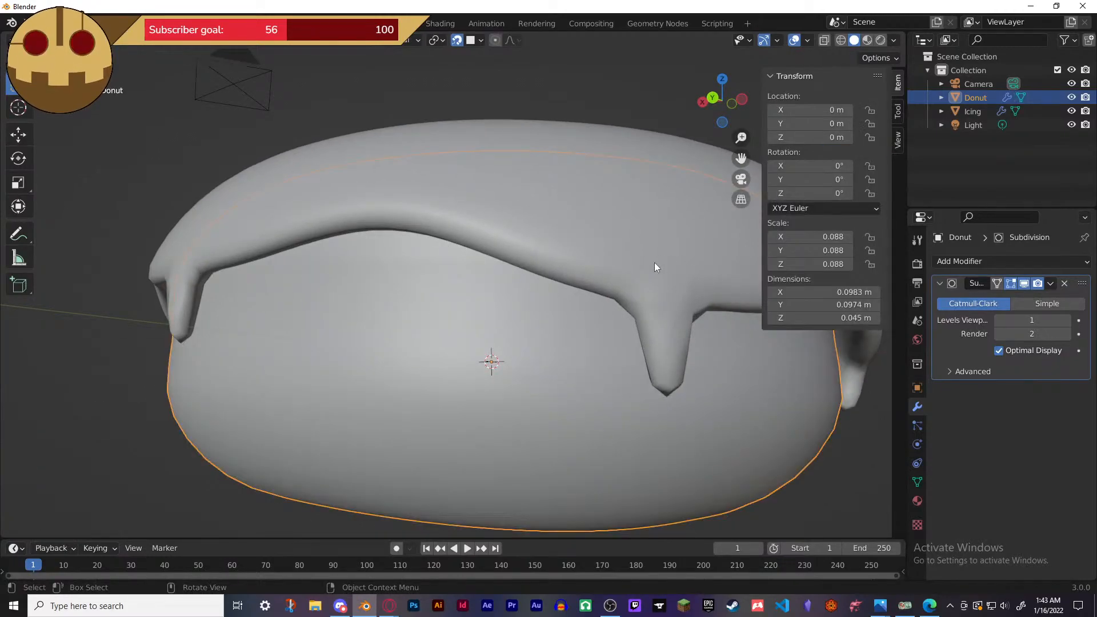
# - Add a Shrinkwrap modifier to the icing
pyautogui.click(657, 265)
pyautogui.moveTo(683, 335); pyautogui.dragTo(873, 379, button='middle')
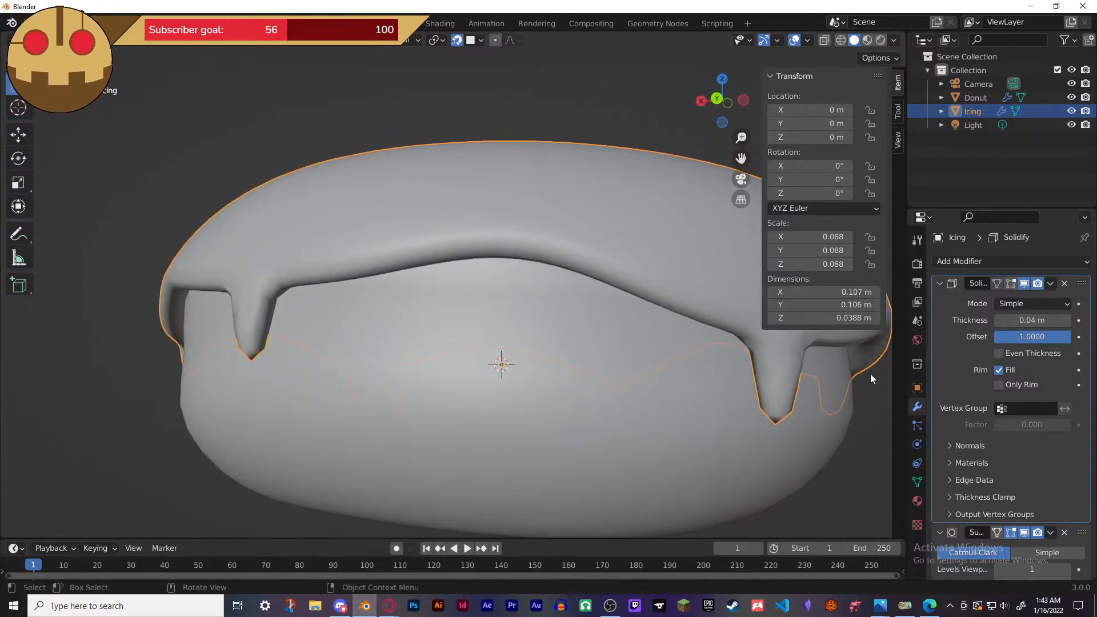
pyautogui.click(993, 266)
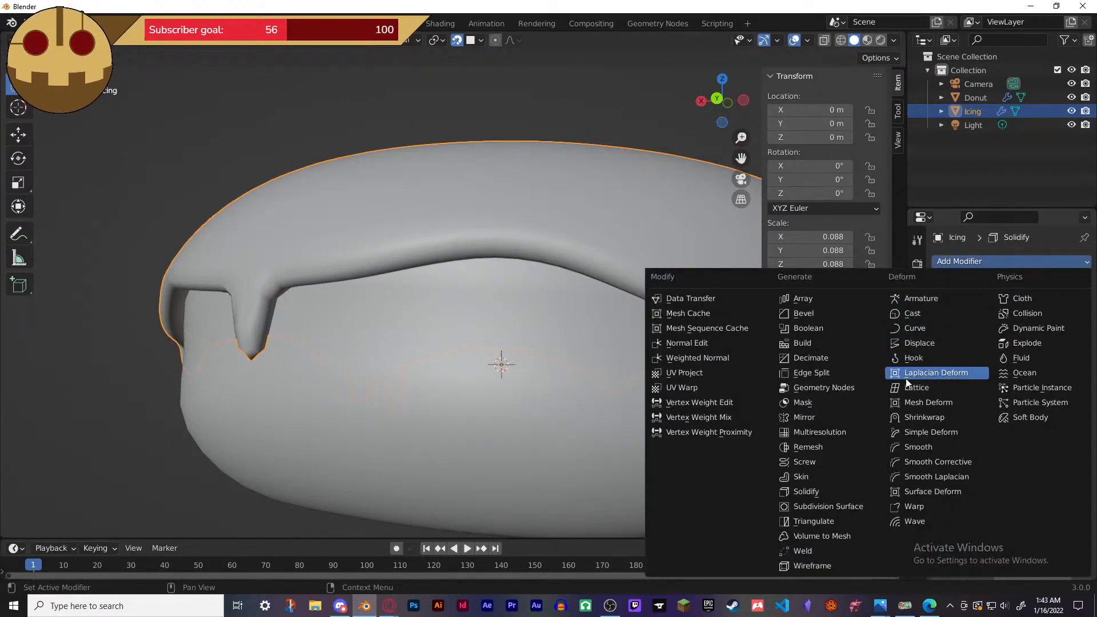
pyautogui.click(941, 419)
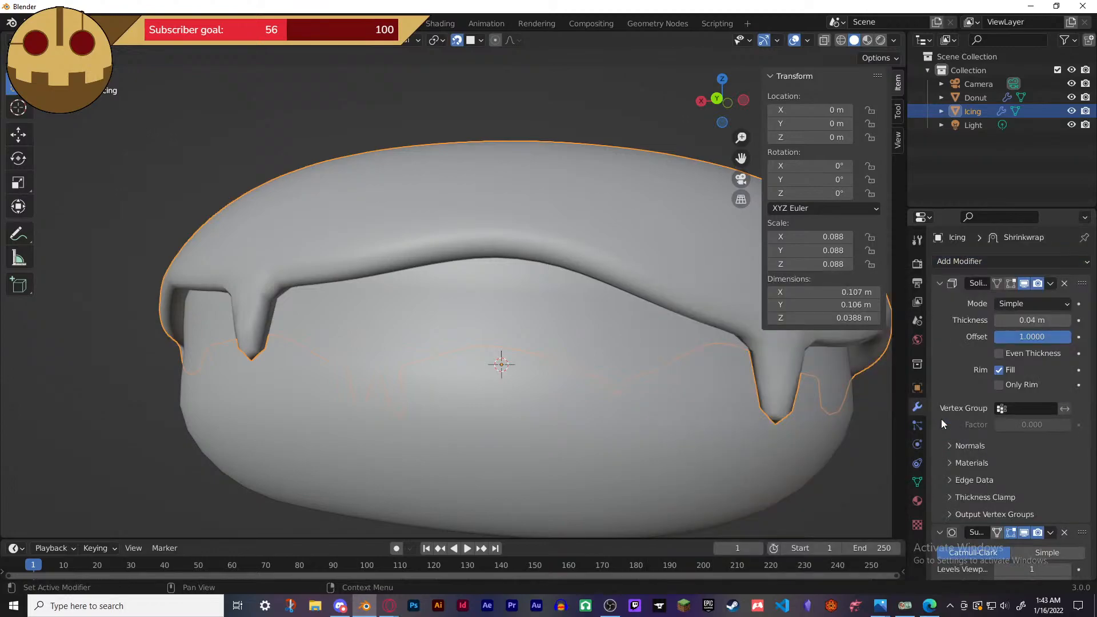
# - Move the icing's Shrinkwrap modifier to the start of the modifier stack and set its target to the Donut object
pyautogui.scroll(-2, 1029, 455)
pyautogui.scroll(-1, 1017, 452)
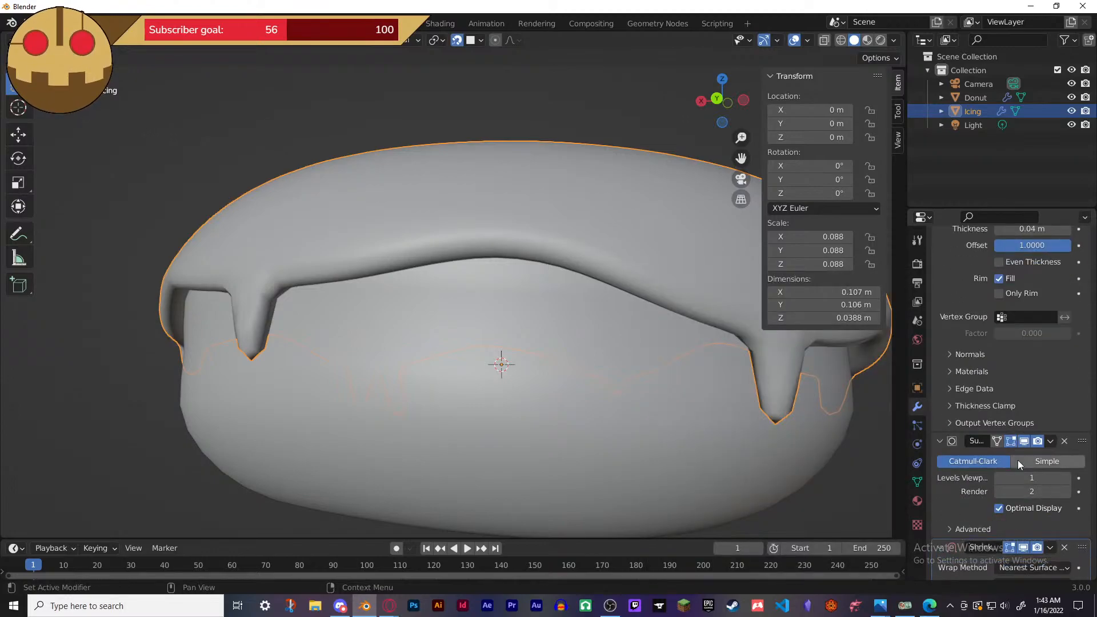
pyautogui.moveTo(1080, 550); pyautogui.dragTo(1078, 193)
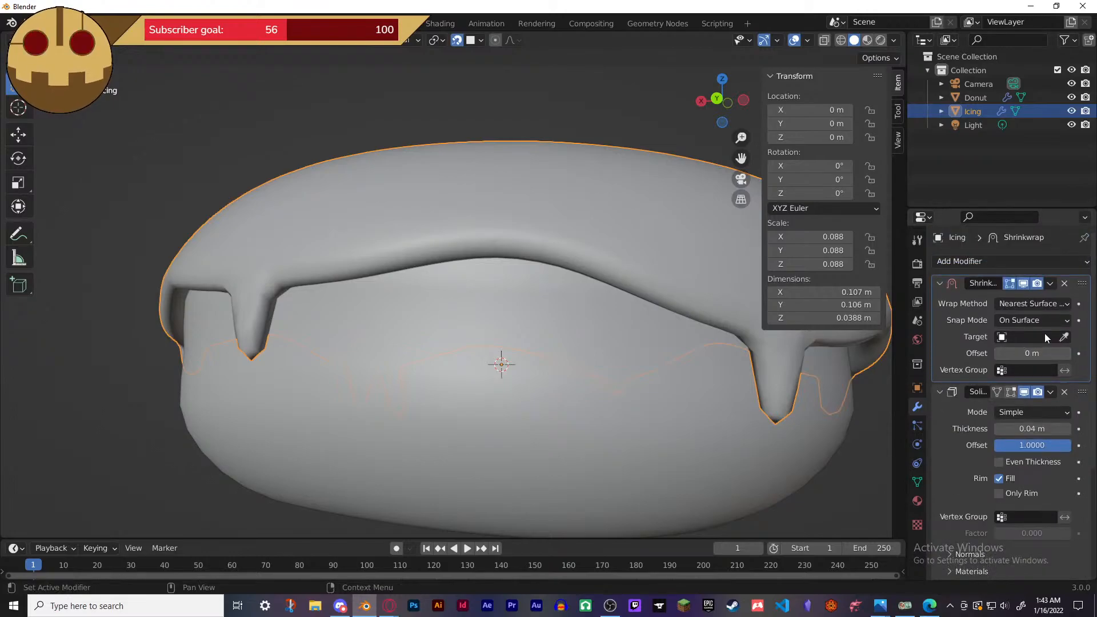
pyautogui.click(1064, 336)
pyautogui.click(672, 383)
pyautogui.moveTo(672, 388); pyautogui.dragTo(661, 427, button='middle')
pyautogui.keyDown('shift'); pyautogui.moveTo(678, 469); pyautogui.dragTo(520, 408, button='middle'); pyautogui.keyUp('shift')
pyautogui.moveTo(584, 428); pyautogui.dragTo(629, 429, button='middle')
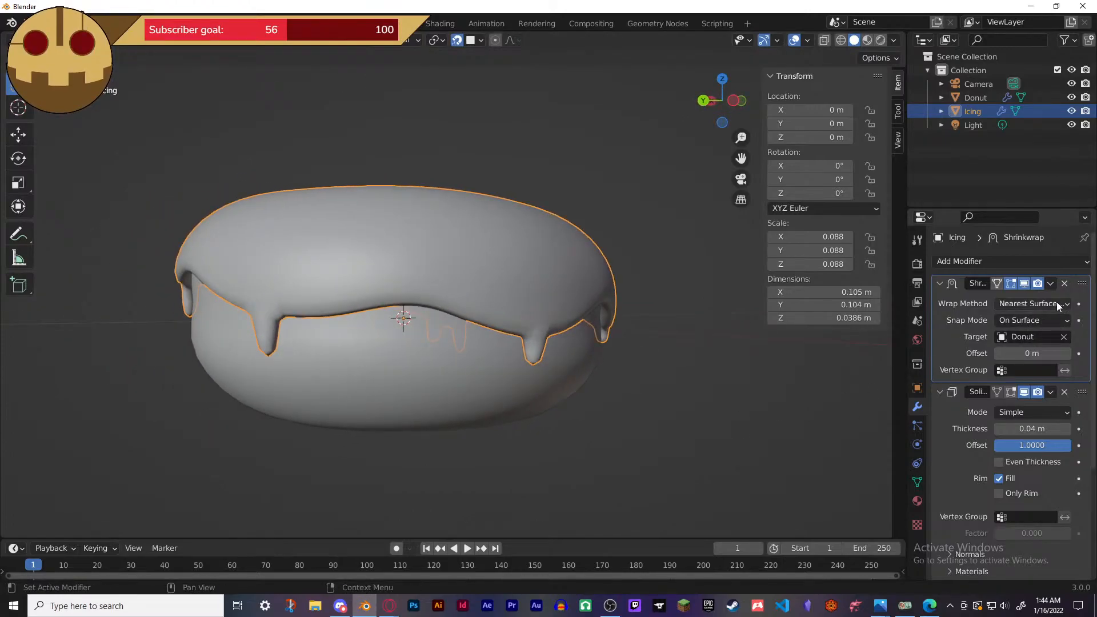
# - Apply the icing's Shrinkwrap, Solidify and Subdivision modifiers in stack order
pyautogui.hotkey('ctrl', 'a')
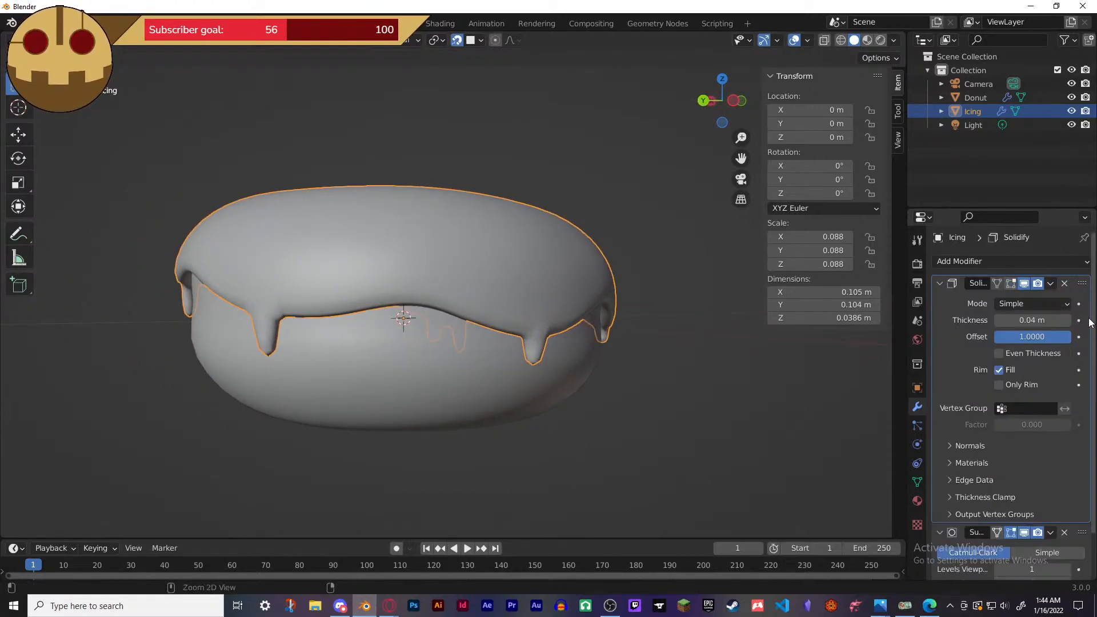
pyautogui.hotkey('ctrl', 'a')
pyautogui.hotkey('ctrl', 'a')
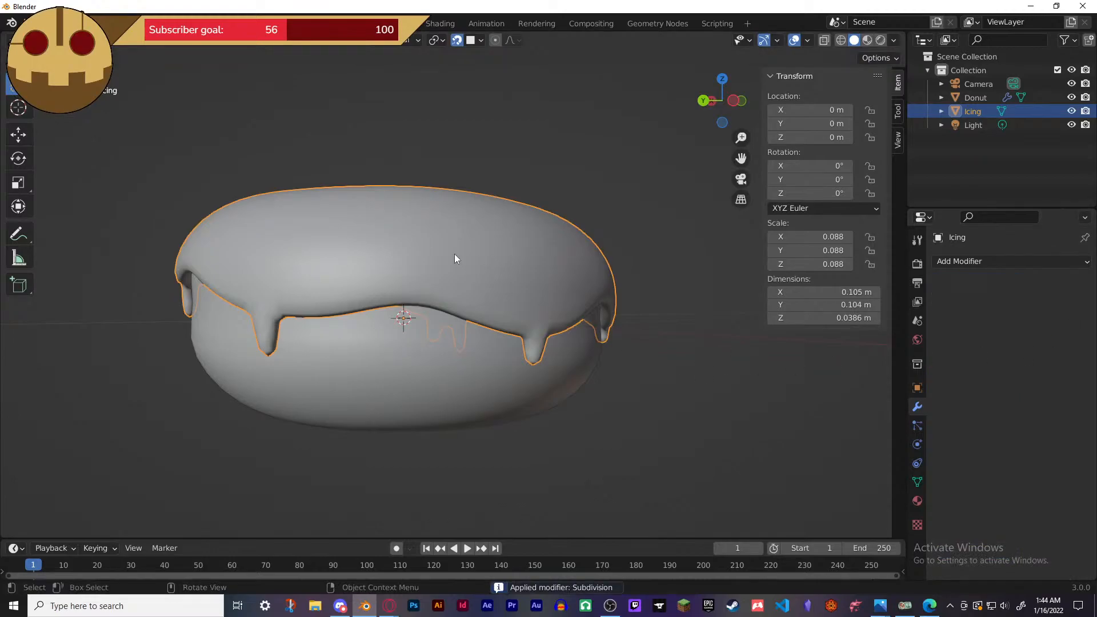
pyautogui.moveTo(335, 151); pyautogui.dragTo(403, 169, button='middle')
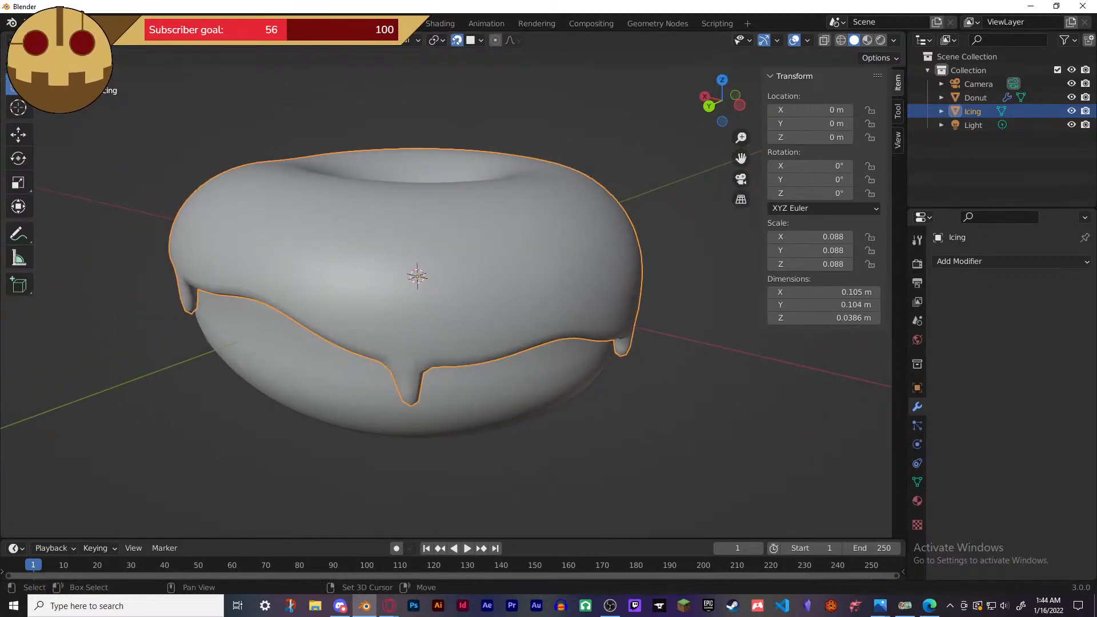
# - Switch to the Sculpting workspace and nudge the icing's two adjacent drips slightly with the Grab brush
pyautogui.click(303, 22)
pyautogui.scroll(15, 462, 296)
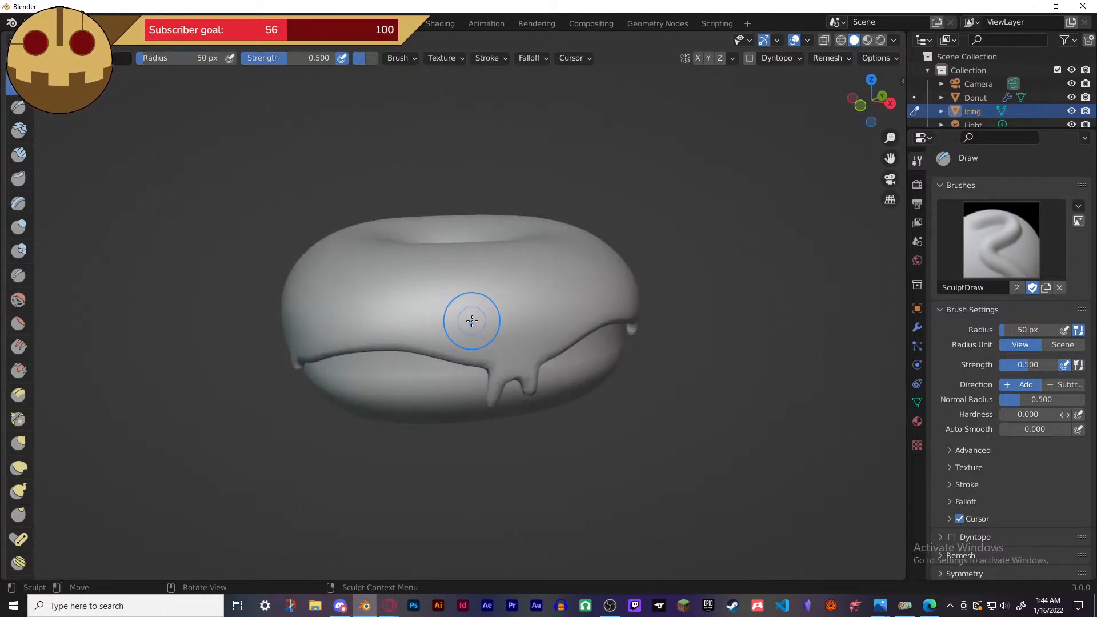
pyautogui.moveTo(473, 318); pyautogui.dragTo(478, 319, button='middle')
pyautogui.moveTo(735, 460); pyautogui.dragTo(660, 421, button='middle')
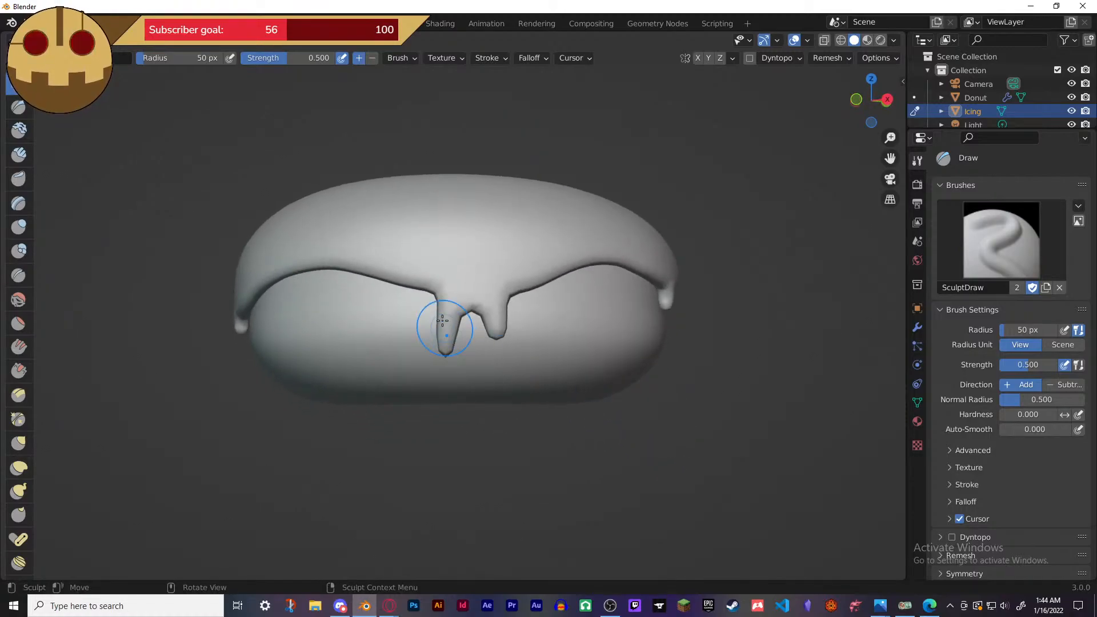
pyautogui.click(19, 442)
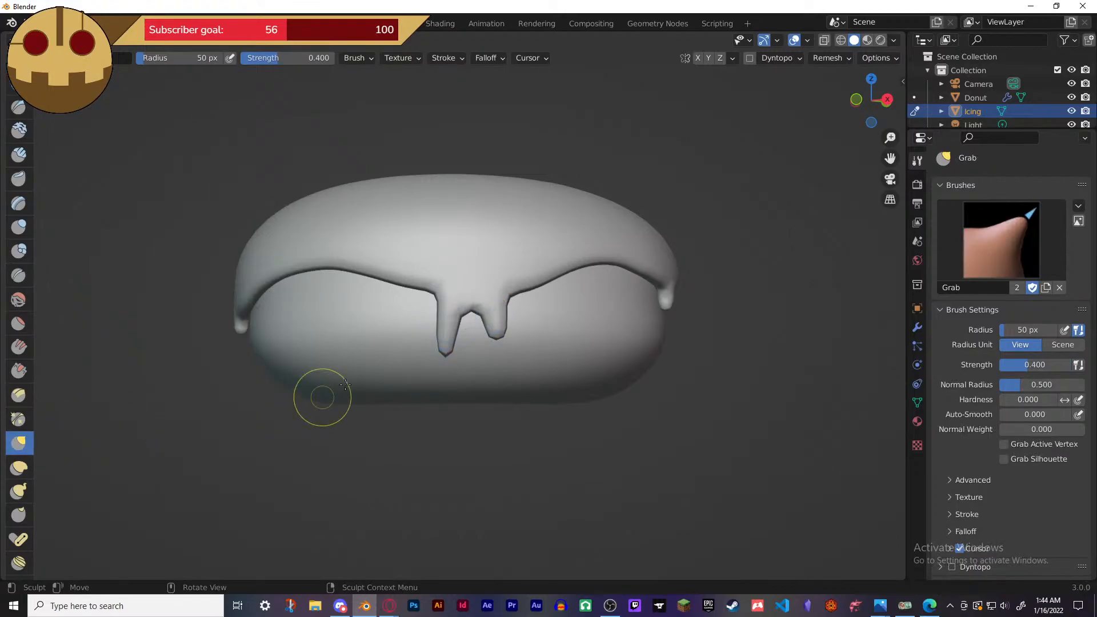
pyautogui.moveTo(498, 330); pyautogui.dragTo(449, 360)
pyautogui.moveTo(446, 323); pyautogui.dragTo(461, 322)
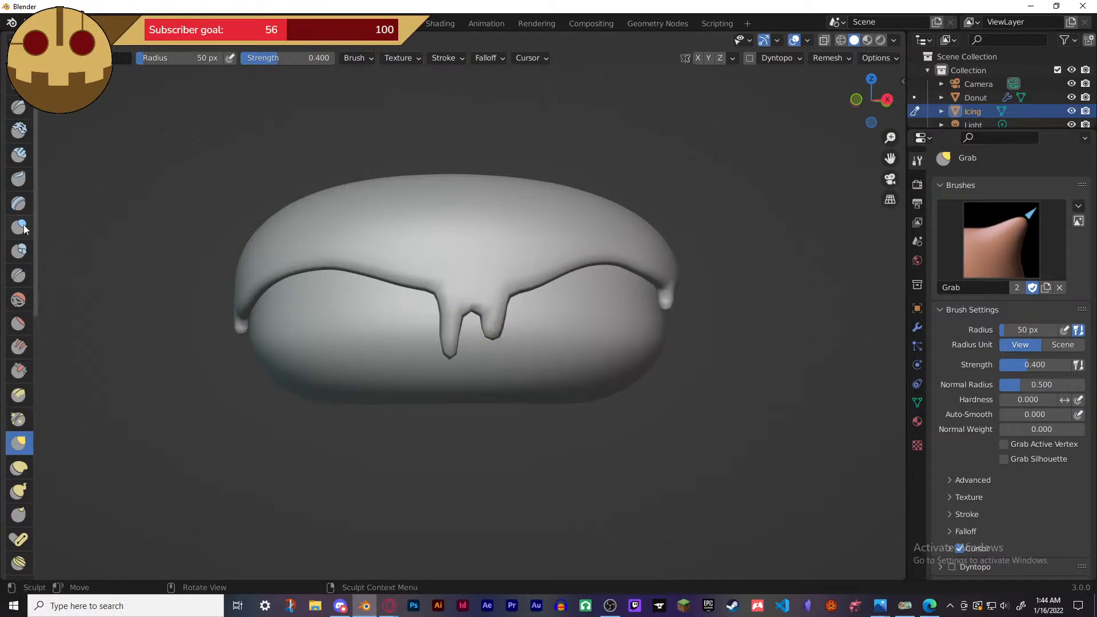
# - Narrow the two adjacent drips with the Pinch brush at 50 px radius and 0.5 strength, mainly the longer one
pyautogui.click(21, 423)
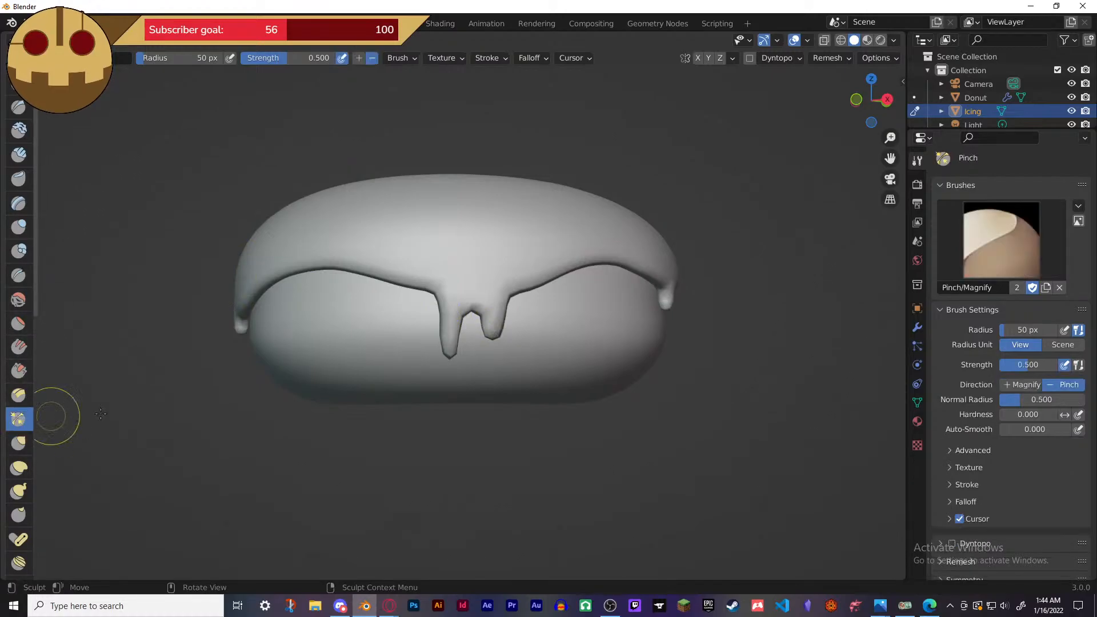
pyautogui.click(493, 332)
pyautogui.moveTo(516, 337); pyautogui.dragTo(492, 325)
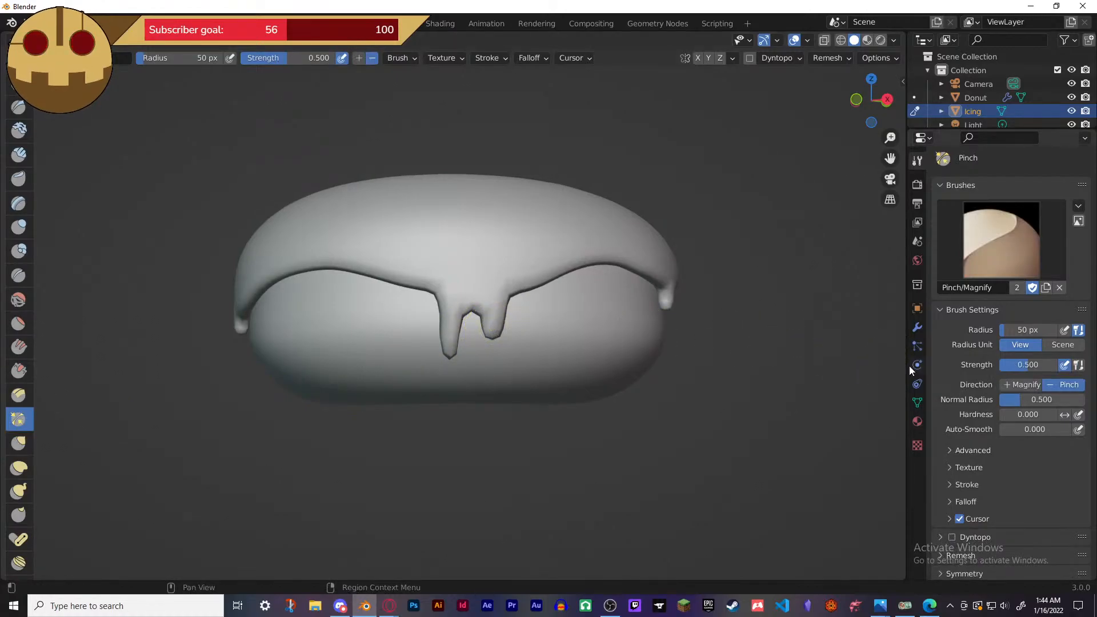
pyautogui.scroll(-2, 975, 365)
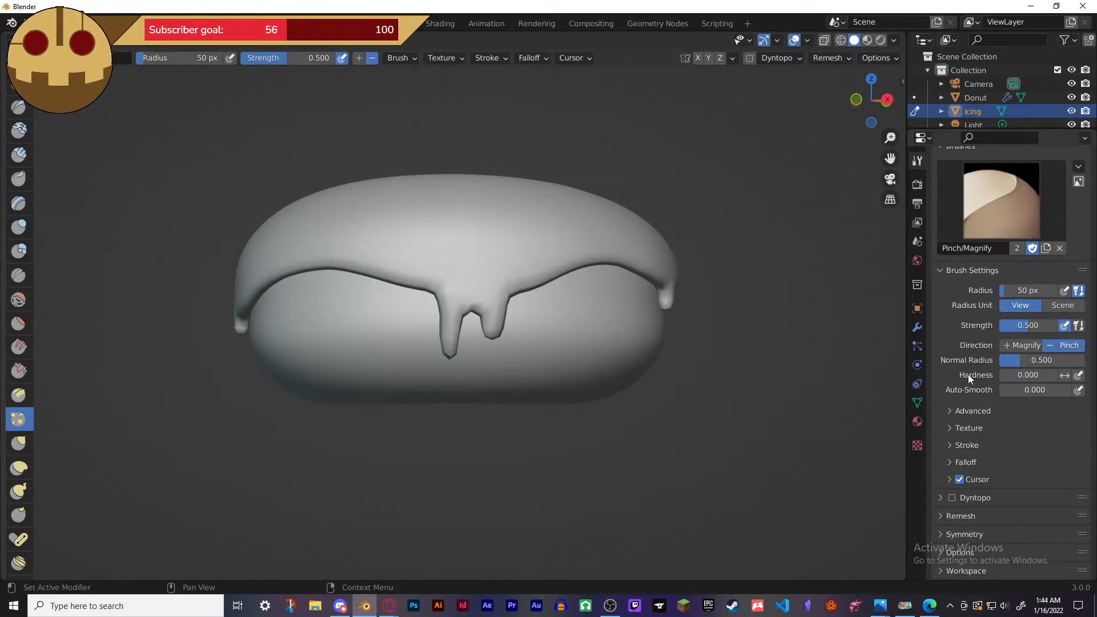
pyautogui.scroll(2, 1020, 423)
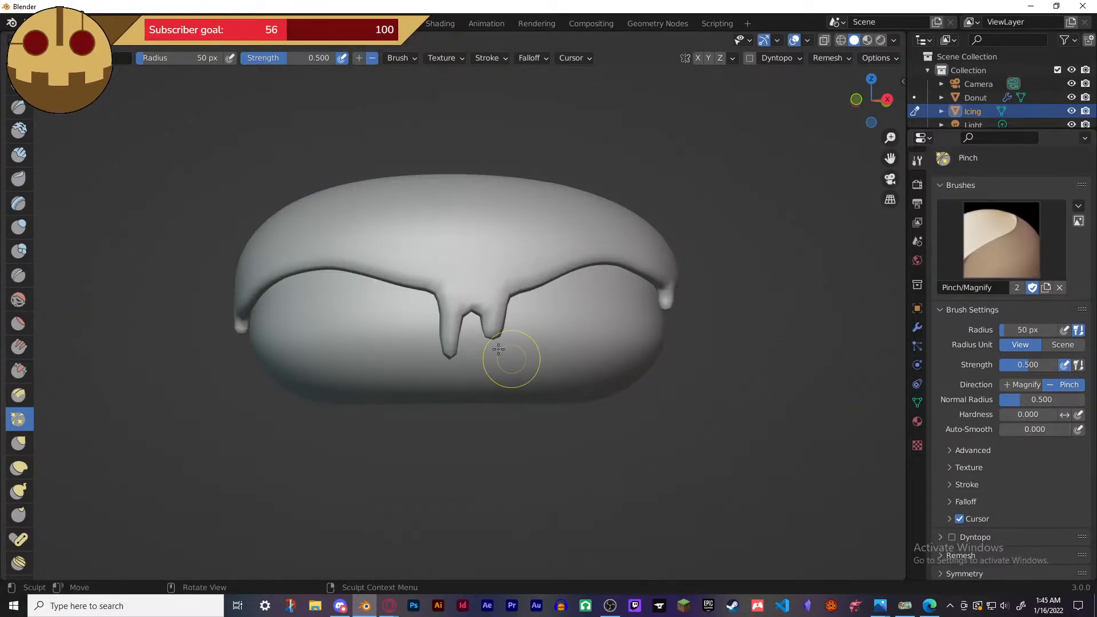
pyautogui.moveTo(485, 327); pyautogui.dragTo(460, 330)
pyautogui.moveTo(389, 331)
pyautogui.mouseDown()
pyautogui.moveTo(502, 318)
pyautogui.moveTo(490, 336)
pyautogui.mouseUp()
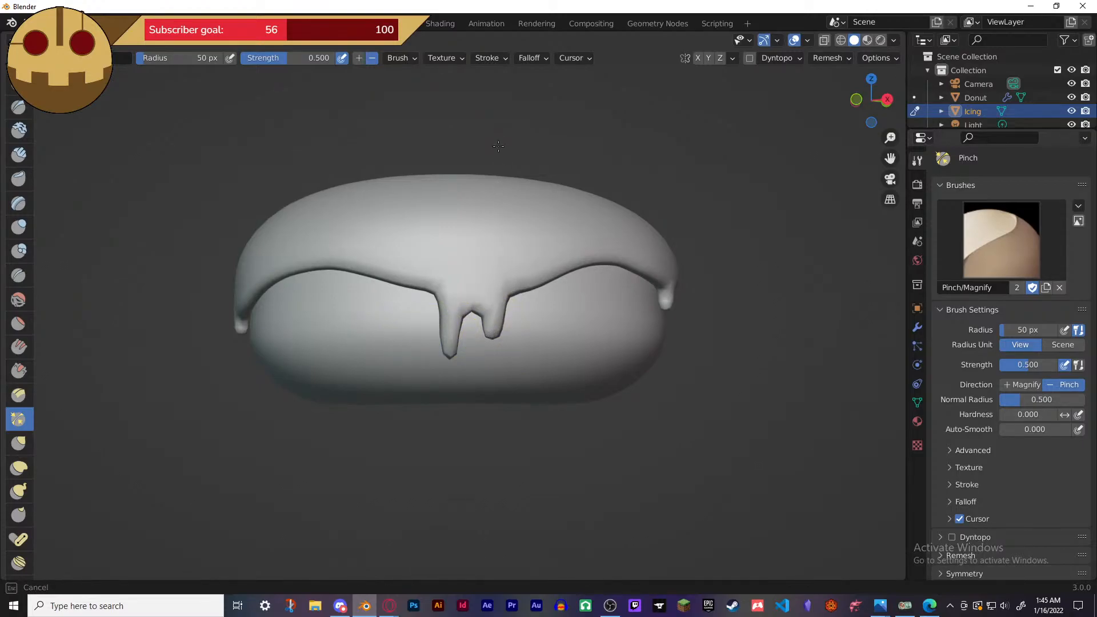
pyautogui.moveTo(487, 540); pyautogui.dragTo(488, 405)
pyautogui.moveTo(493, 330)
pyautogui.mouseDown()
pyautogui.moveTo(497, 318)
pyautogui.moveTo(451, 331)
pyautogui.moveTo(444, 362)
pyautogui.moveTo(448, 326)
pyautogui.moveTo(453, 380)
pyautogui.mouseUp()
# - Choose the Inflate brush and try it on the tip of the longer drip
pyautogui.click(10, 225)
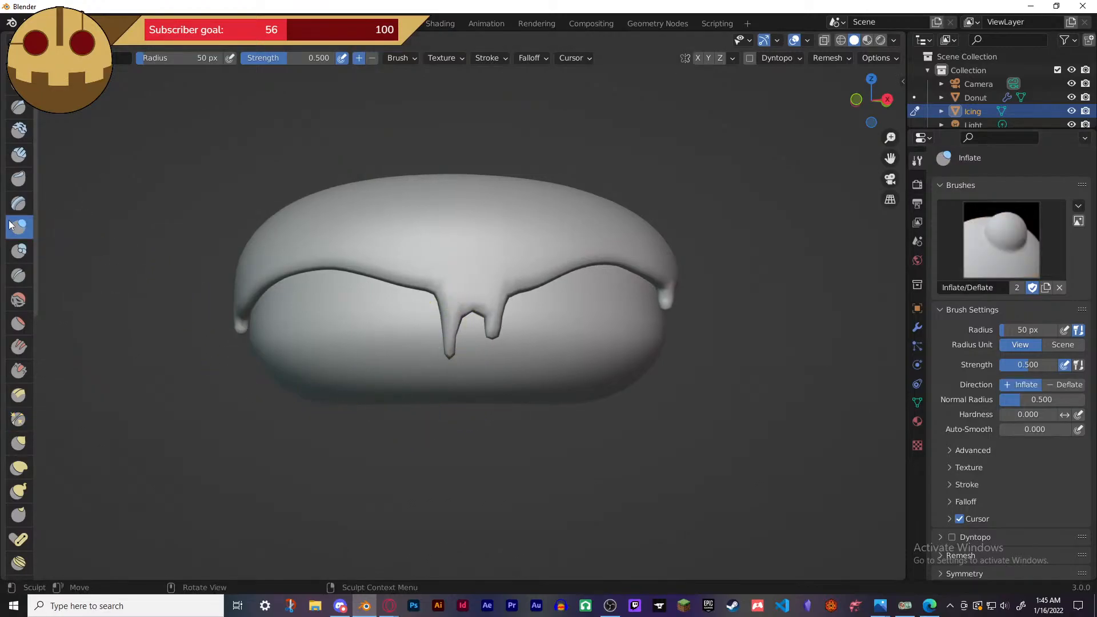
pyautogui.moveTo(451, 353); pyautogui.dragTo(451, 356)
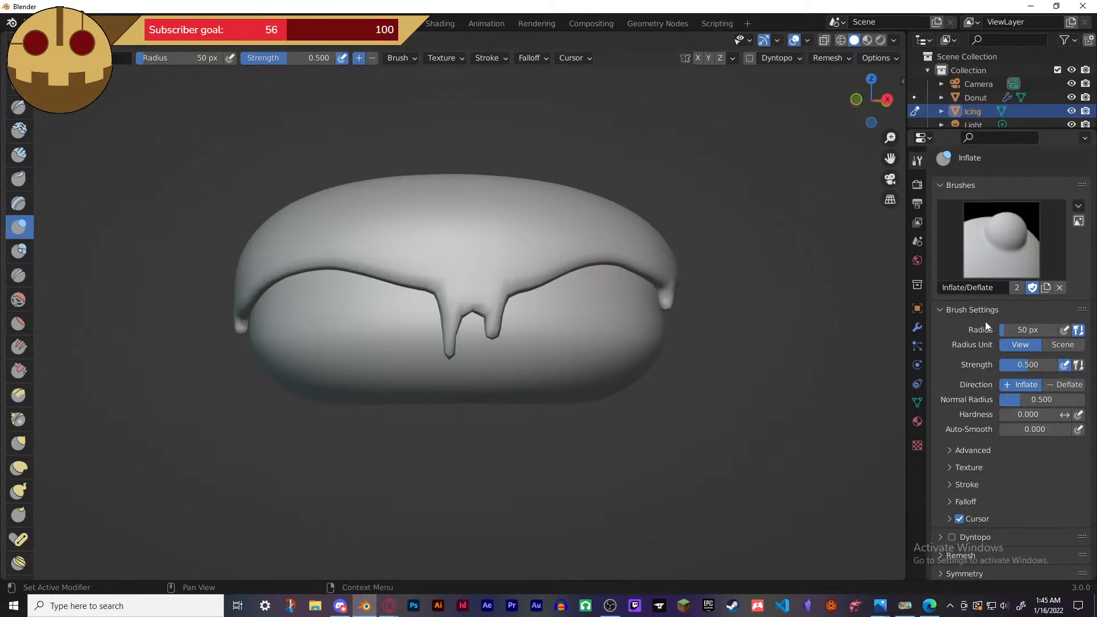
# - Examine the Inflate brush's settings, including its stroke, falloff, cursor and symmetry options
pyautogui.scroll(-2, 979, 318)
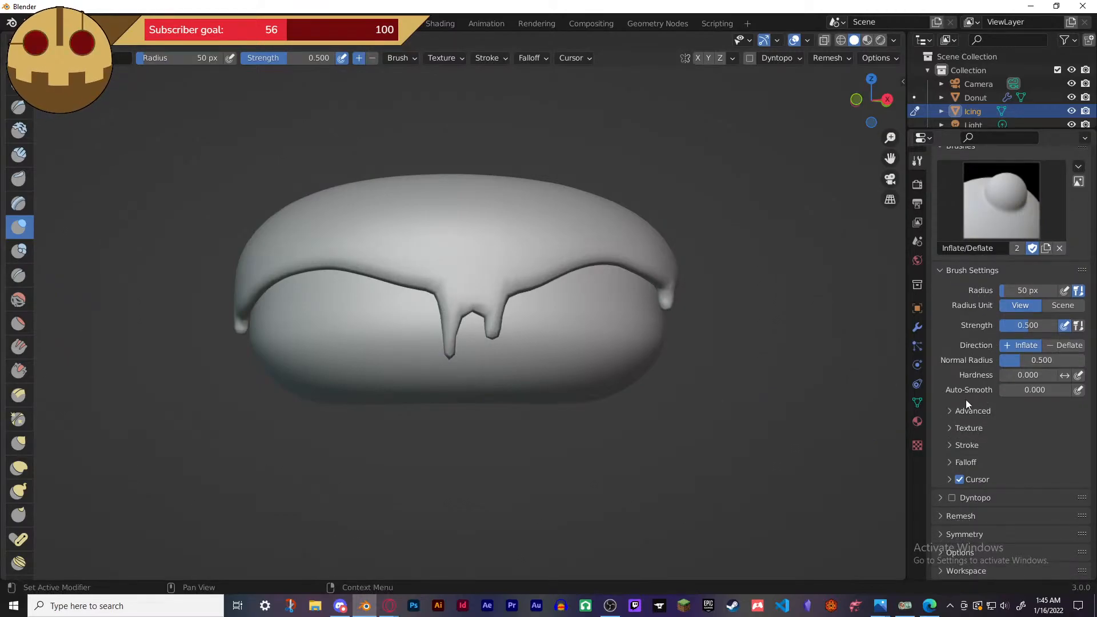
pyautogui.scroll(2, 968, 398)
pyautogui.scroll(-2, 969, 398)
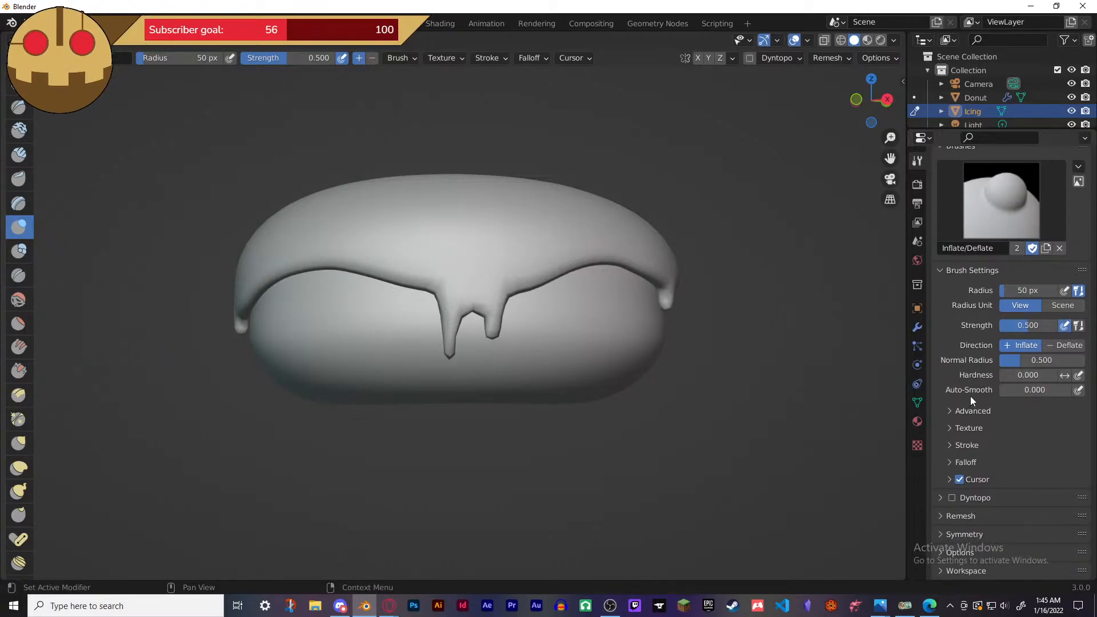
pyautogui.click(979, 534)
pyautogui.scroll(-1, 978, 515)
pyautogui.click(978, 515)
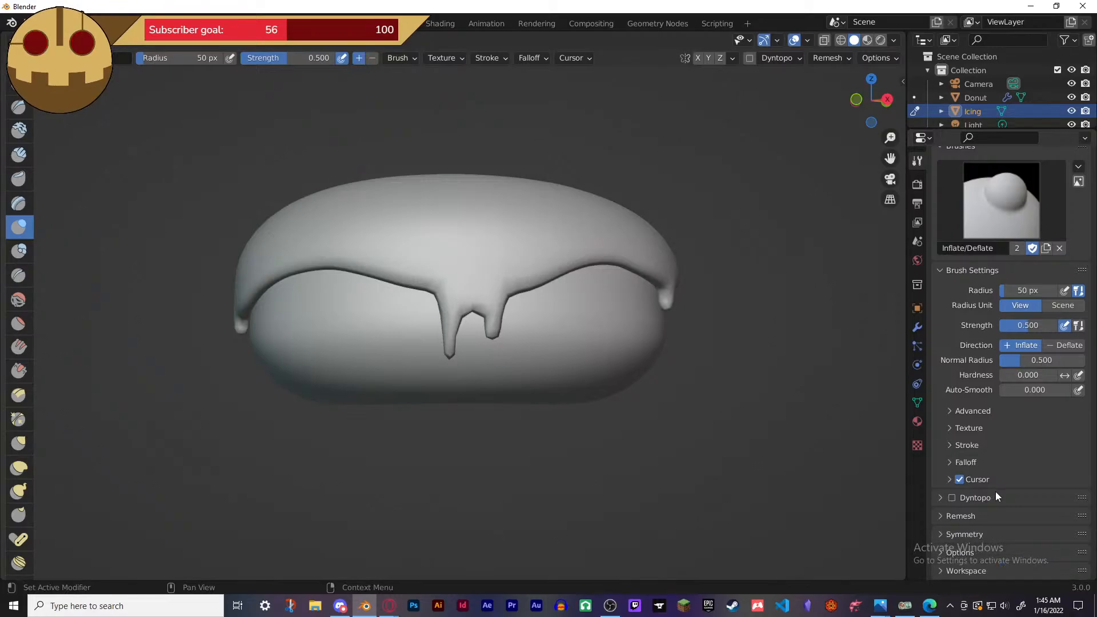
pyautogui.scroll(2, 989, 231)
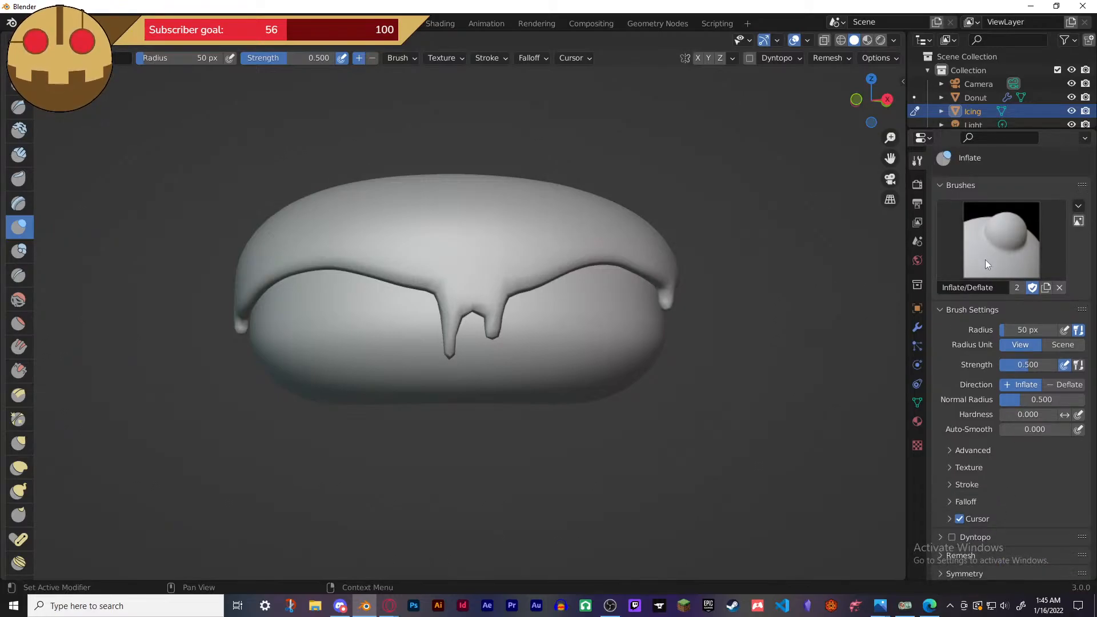
pyautogui.press('n')
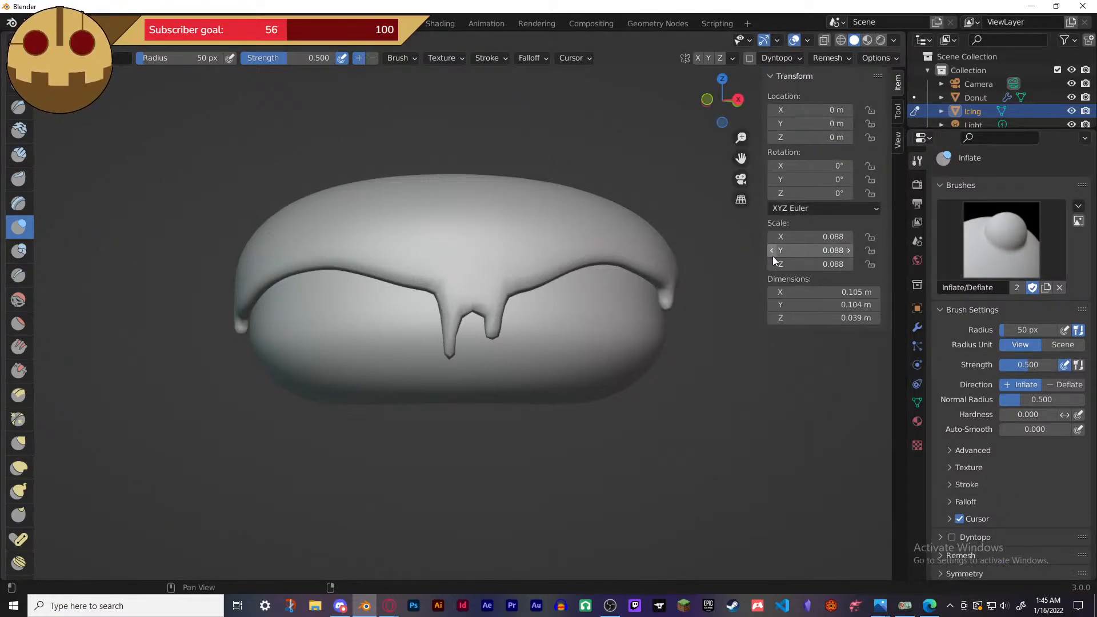
pyautogui.click(899, 114)
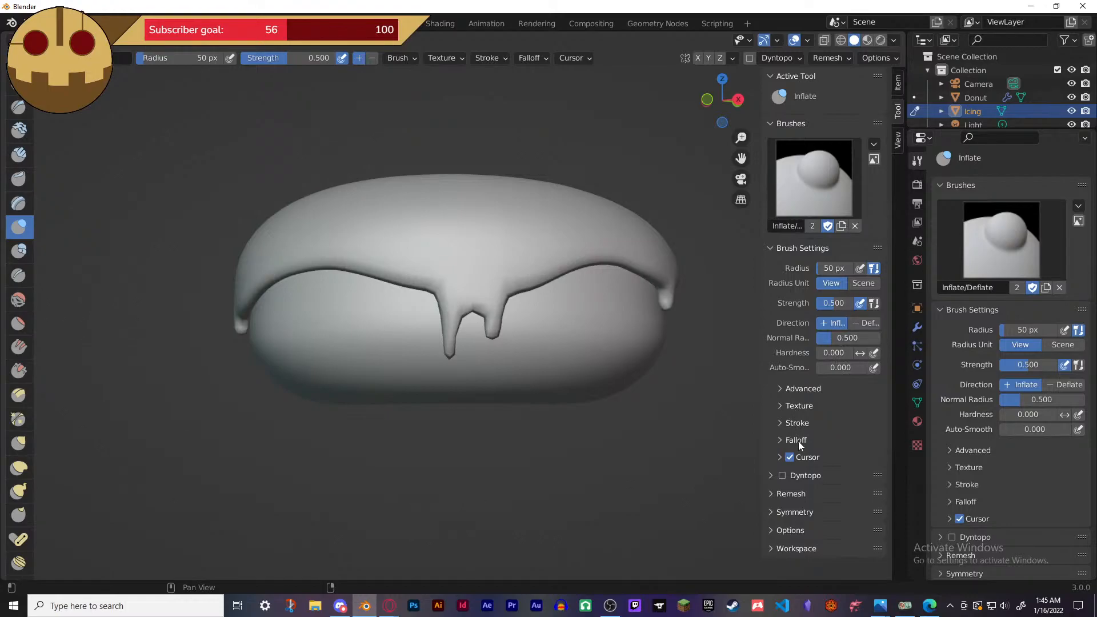
pyautogui.click(806, 457)
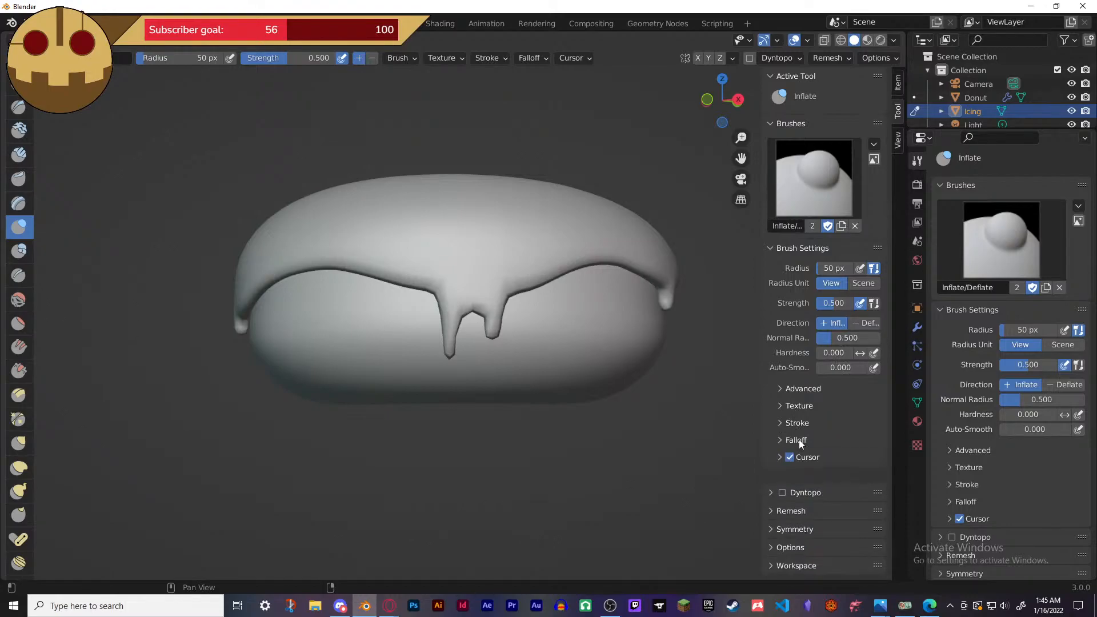
pyautogui.click(807, 457)
pyautogui.click(801, 423)
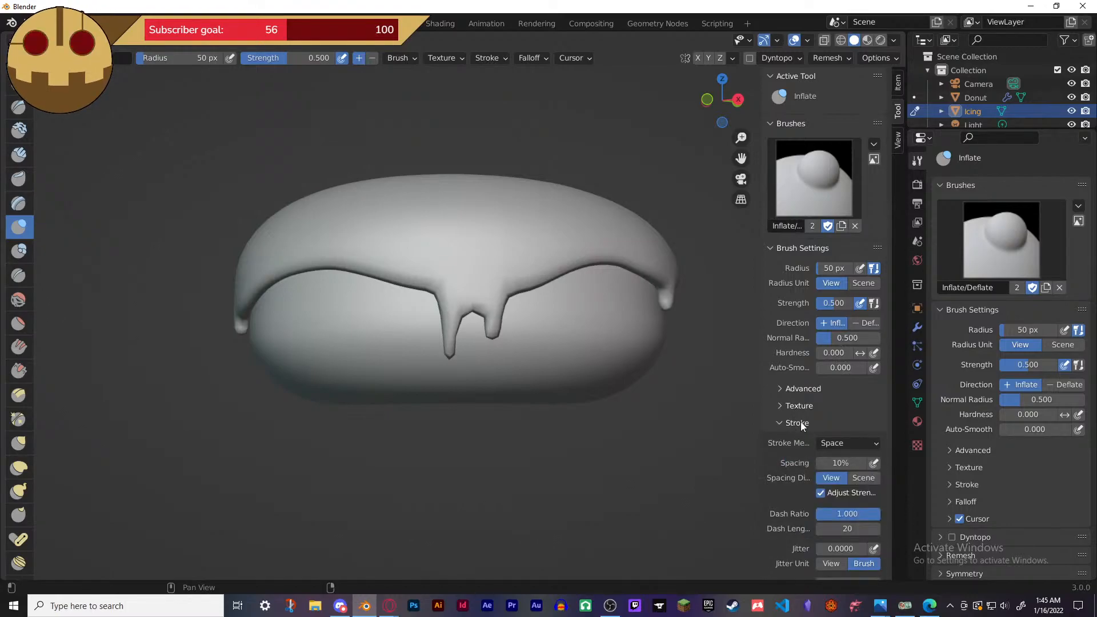
pyautogui.click(805, 421)
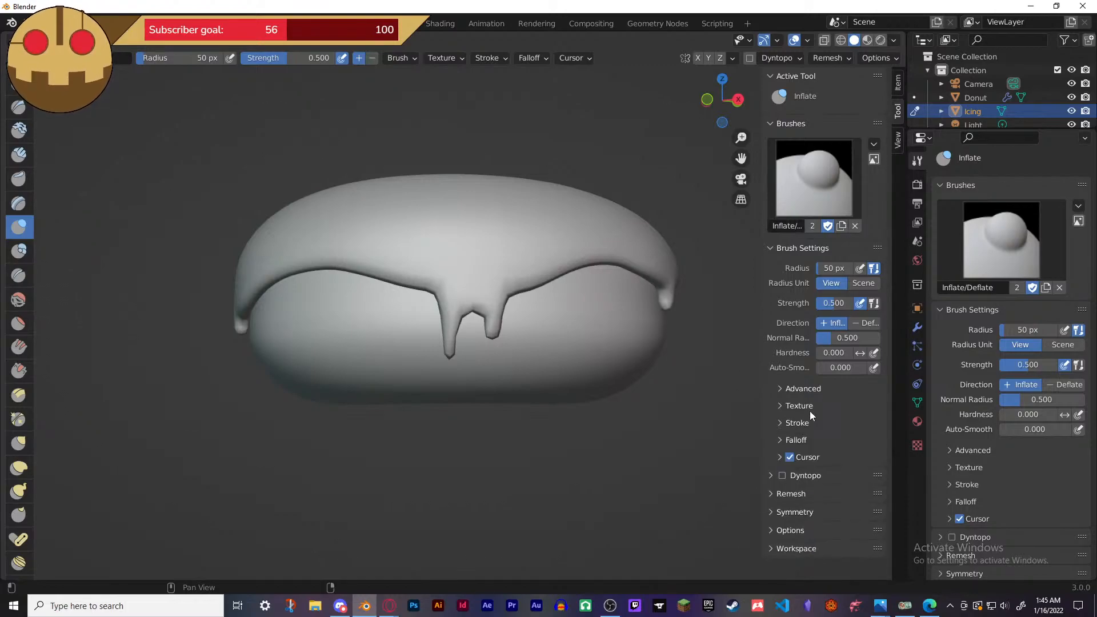
pyautogui.press('n')
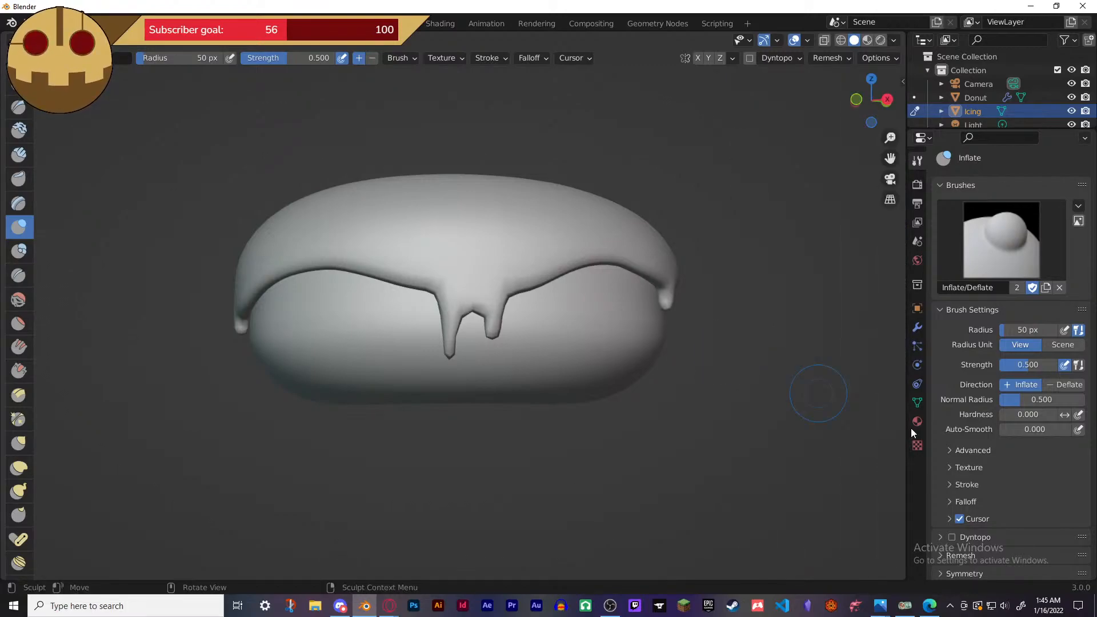
# - Set the Inflate brush's stroke method to Airbrush and its strength to 0.25, testing it on the longer drip
pyautogui.click(987, 484)
pyautogui.scroll(-8, 989, 472)
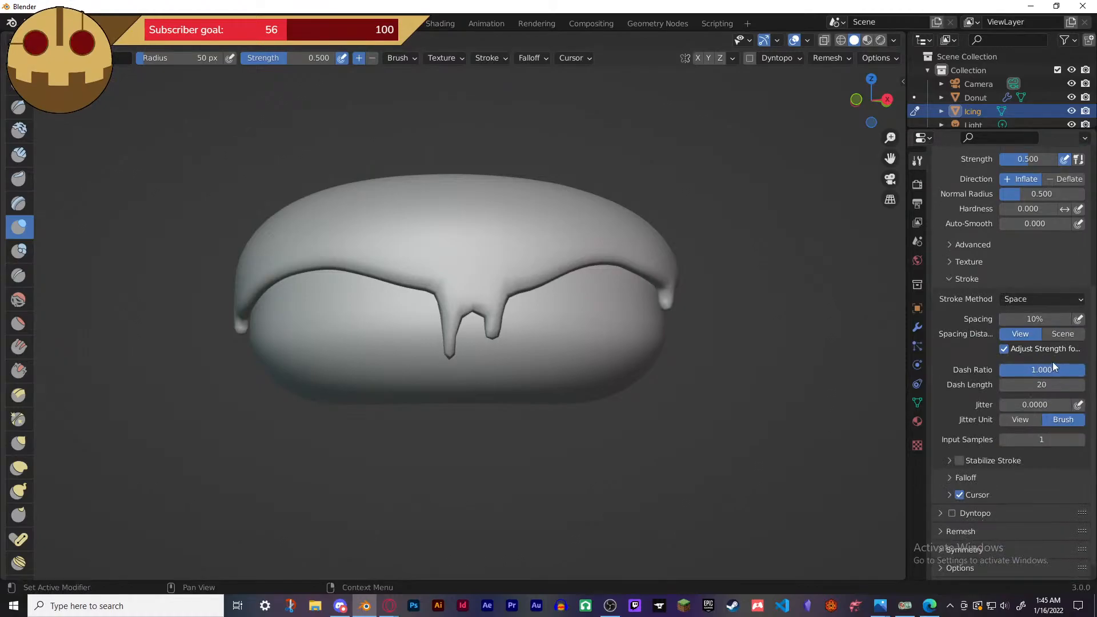
pyautogui.click(1046, 300)
pyautogui.click(1036, 361)
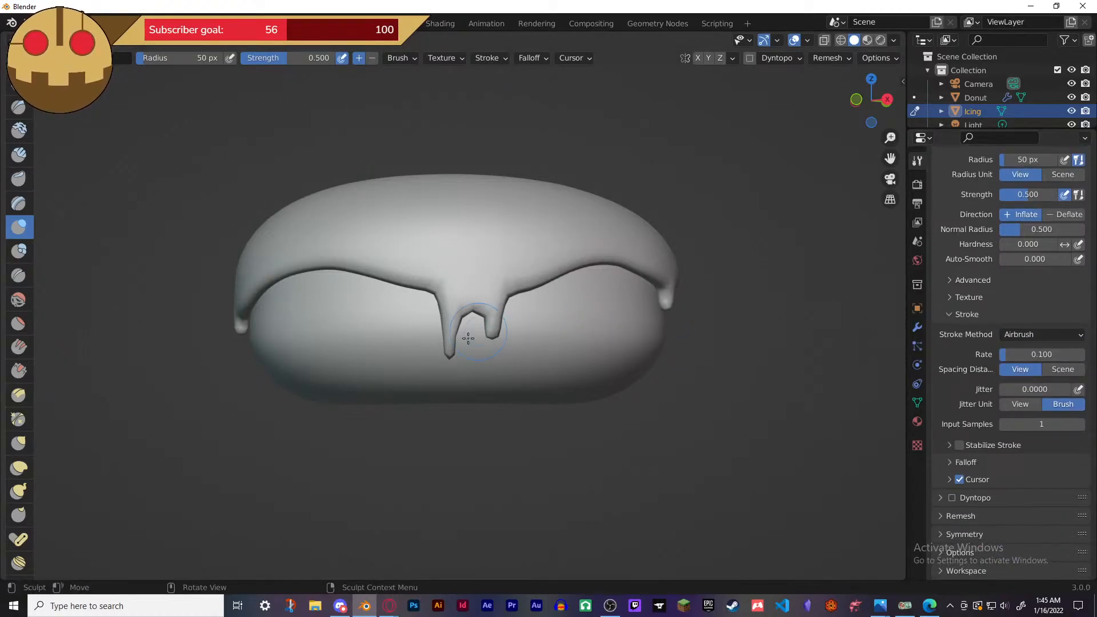
pyautogui.moveTo(448, 350); pyautogui.dragTo(449, 359)
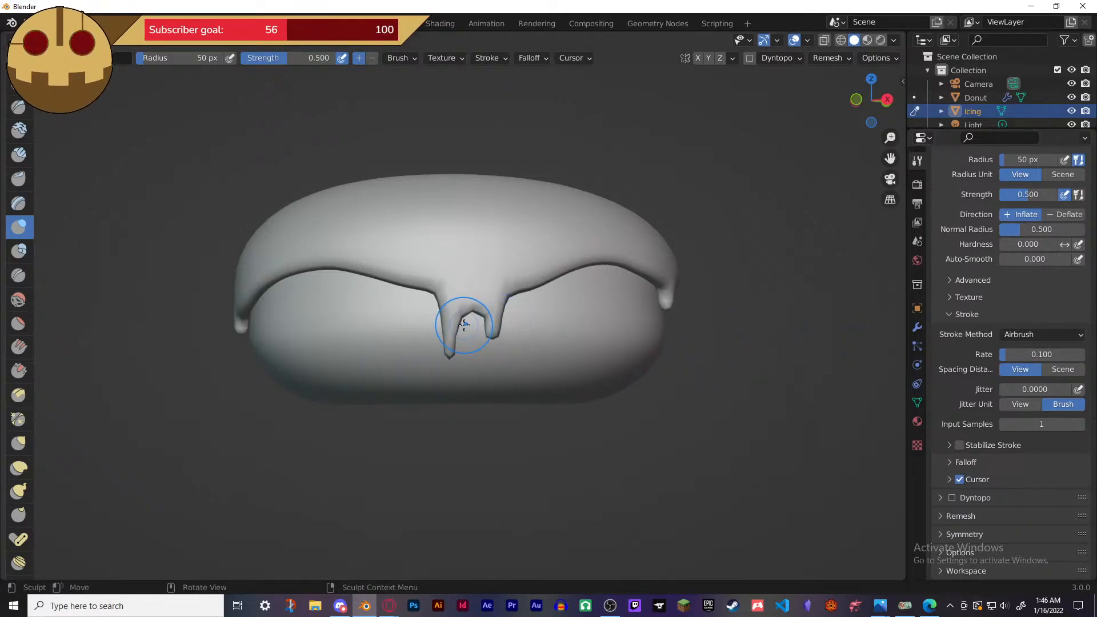
pyautogui.hotkey('shift', 'f')
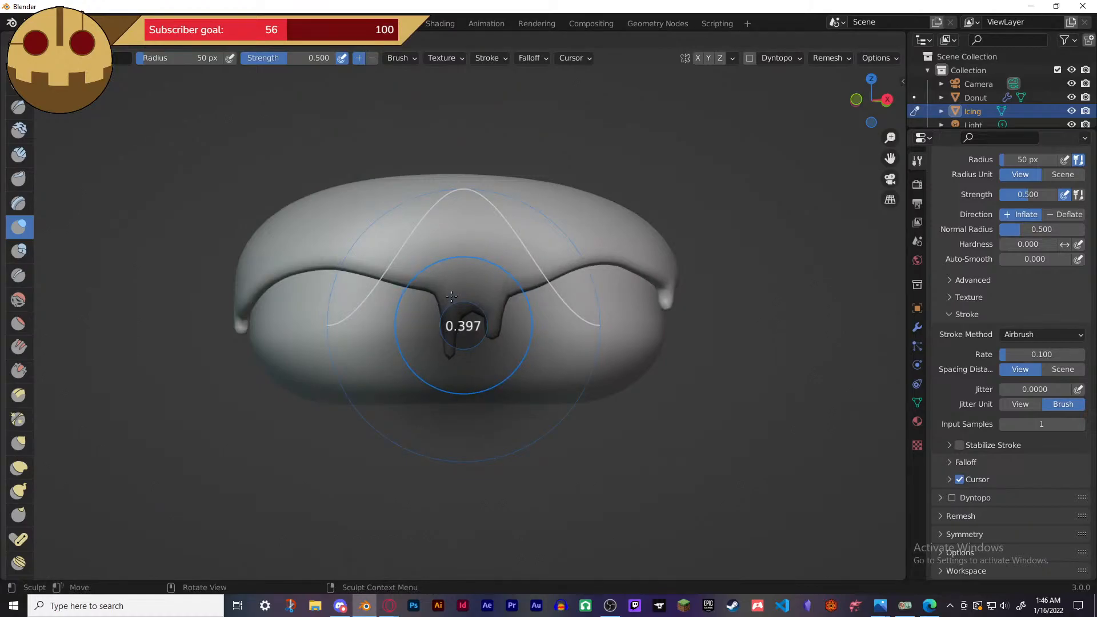
pyautogui.click(464, 326)
# - Inflate the tips of the two adjacent drips with the Inflate brush at 50 px radius and 0.25 strength
pyautogui.moveTo(446, 340)
pyautogui.mouseDown()
pyautogui.moveTo(447, 351)
pyautogui.moveTo(448, 329)
pyautogui.moveTo(452, 349)
pyautogui.mouseUp()
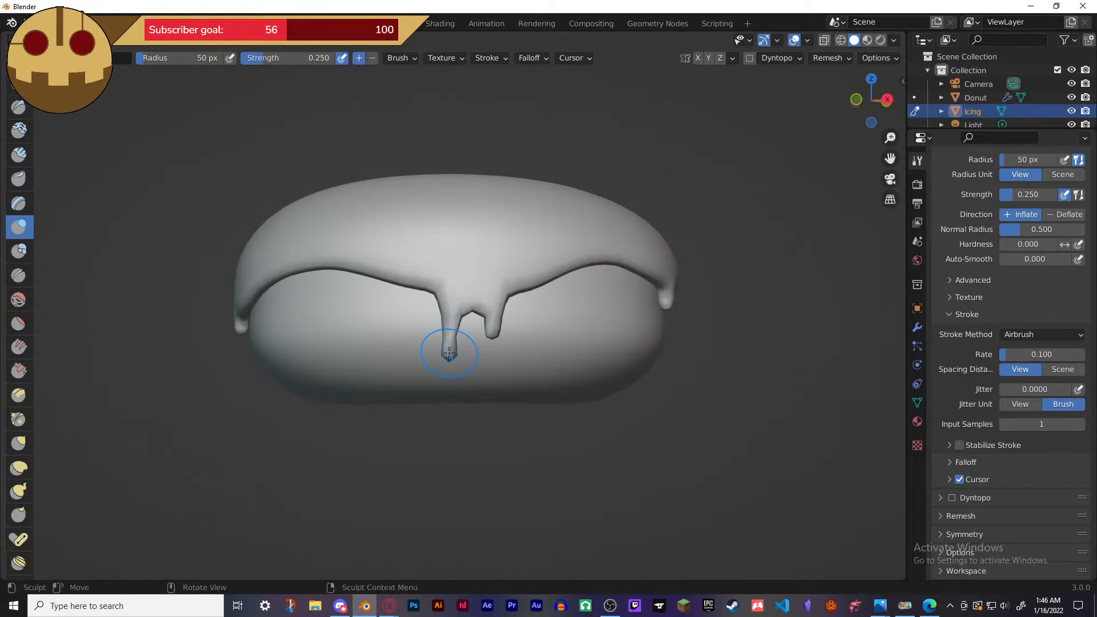
pyautogui.moveTo(451, 350)
pyautogui.mouseDown(button='middle')
pyautogui.moveTo(575, 361)
pyautogui.moveTo(500, 348)
pyautogui.mouseUp(button='middle')
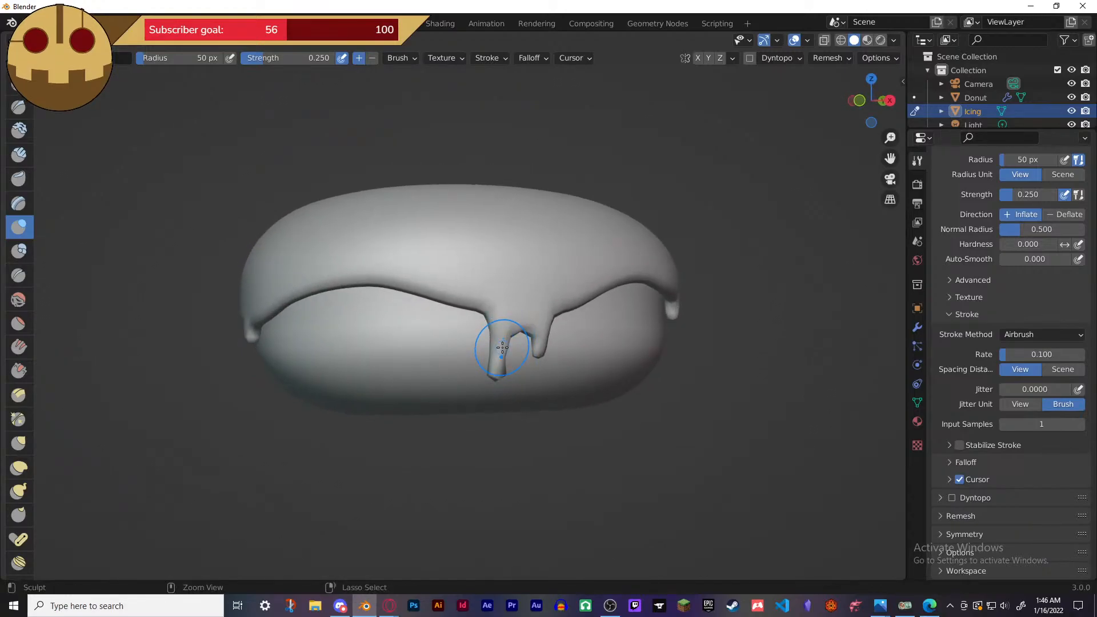
pyautogui.moveTo(501, 344); pyautogui.dragTo(501, 344)
pyautogui.moveTo(502, 347)
pyautogui.mouseDown(button='middle')
pyautogui.moveTo(563, 405)
pyautogui.moveTo(544, 406)
pyautogui.moveTo(698, 396)
pyautogui.moveTo(486, 356)
pyautogui.moveTo(511, 377)
pyautogui.mouseUp(button='middle')
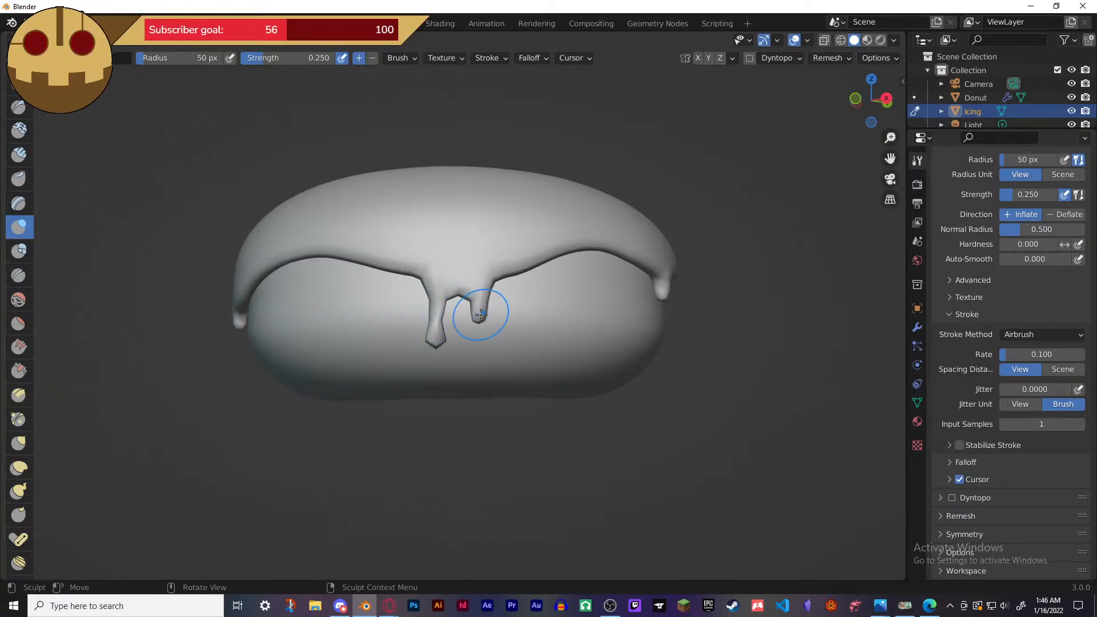
pyautogui.moveTo(480, 318); pyautogui.dragTo(481, 303)
pyautogui.moveTo(502, 350)
pyautogui.mouseDown(button='middle')
pyautogui.moveTo(383, 363)
pyautogui.moveTo(585, 357)
pyautogui.moveTo(535, 321)
pyautogui.moveTo(568, 360)
pyautogui.moveTo(635, 358)
pyautogui.moveTo(552, 322)
pyautogui.moveTo(446, 323)
pyautogui.mouseUp(button='middle')
pyautogui.moveTo(446, 324)
pyautogui.mouseDown()
pyautogui.moveTo(456, 317)
pyautogui.moveTo(452, 290)
pyautogui.moveTo(459, 316)
pyautogui.moveTo(454, 294)
pyautogui.mouseUp()
# - Inflate the tips of the single drips around the rest of the icing's edge
pyautogui.moveTo(455, 294)
pyautogui.mouseDown(button='middle')
pyautogui.moveTo(520, 311)
pyautogui.moveTo(580, 306)
pyautogui.moveTo(499, 306)
pyautogui.moveTo(551, 301)
pyautogui.mouseUp(button='middle')
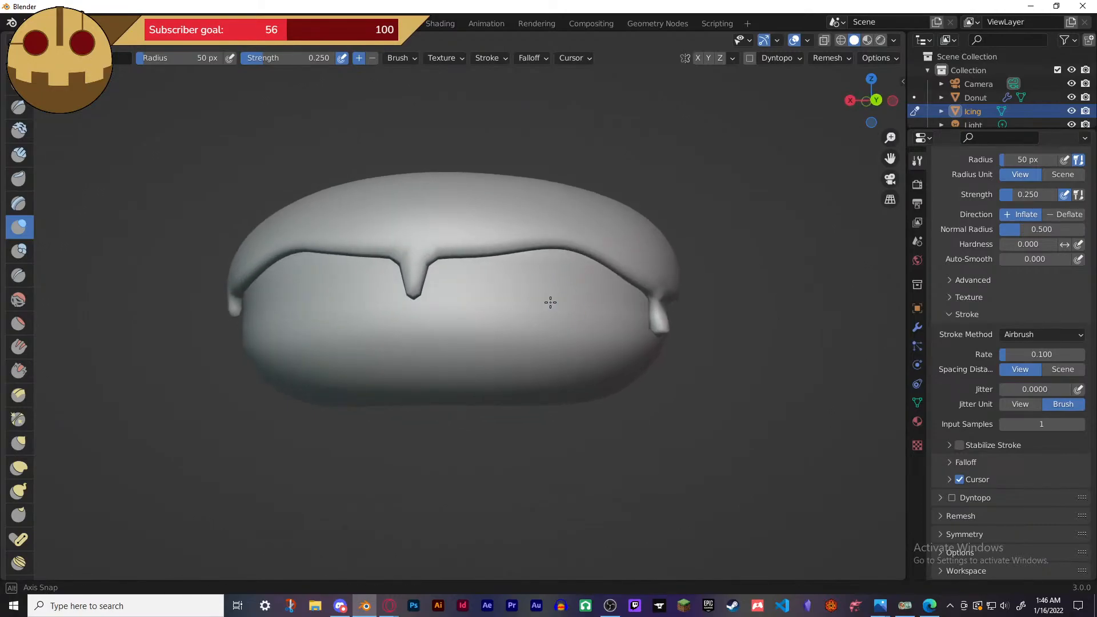
pyautogui.moveTo(411, 284)
pyautogui.mouseDown()
pyautogui.moveTo(405, 265)
pyautogui.moveTo(413, 292)
pyautogui.moveTo(417, 260)
pyautogui.moveTo(405, 268)
pyautogui.moveTo(441, 282)
pyautogui.mouseUp()
pyautogui.moveTo(441, 282); pyautogui.dragTo(362, 262, button='middle')
pyautogui.scroll(3, 405, 294)
pyautogui.moveTo(403, 296)
pyautogui.mouseDown(button='middle')
pyautogui.moveTo(373, 303)
pyautogui.moveTo(455, 296)
pyautogui.moveTo(444, 314)
pyautogui.moveTo(491, 308)
pyautogui.mouseUp(button='middle')
pyautogui.scroll(-2, 443, 303)
pyautogui.moveTo(438, 284)
pyautogui.mouseDown()
pyautogui.moveTo(431, 257)
pyautogui.moveTo(442, 262)
pyautogui.moveTo(437, 289)
pyautogui.moveTo(446, 262)
pyautogui.mouseUp()
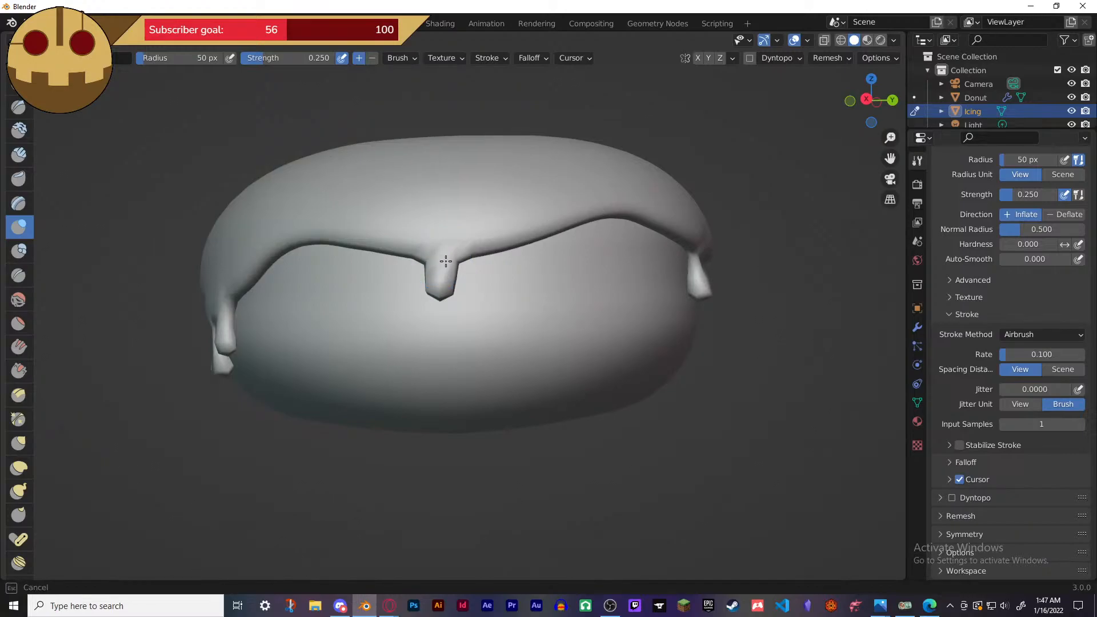
pyautogui.moveTo(438, 262)
pyautogui.mouseDown(button='middle')
pyautogui.moveTo(411, 284)
pyautogui.moveTo(358, 294)
pyautogui.moveTo(392, 289)
pyautogui.moveTo(288, 295)
pyautogui.mouseUp(button='middle')
pyautogui.moveTo(257, 303); pyautogui.dragTo(258, 303)
pyautogui.moveTo(257, 303)
pyautogui.mouseDown(button='middle')
pyautogui.moveTo(340, 314)
pyautogui.moveTo(320, 306)
pyautogui.mouseUp(button='middle')
pyautogui.moveTo(269, 286); pyautogui.dragTo(281, 291)
pyautogui.moveTo(282, 291); pyautogui.dragTo(389, 310, button='middle')
pyautogui.moveTo(464, 311)
pyautogui.mouseDown(button='middle')
pyautogui.moveTo(534, 314)
pyautogui.moveTo(541, 304)
pyautogui.moveTo(427, 316)
pyautogui.mouseUp(button='middle')
pyautogui.moveTo(312, 323); pyautogui.dragTo(317, 325)
pyautogui.moveTo(406, 326)
pyautogui.mouseDown(button='middle')
pyautogui.moveTo(371, 312)
pyautogui.moveTo(336, 320)
pyautogui.moveTo(486, 318)
pyautogui.mouseUp(button='middle')
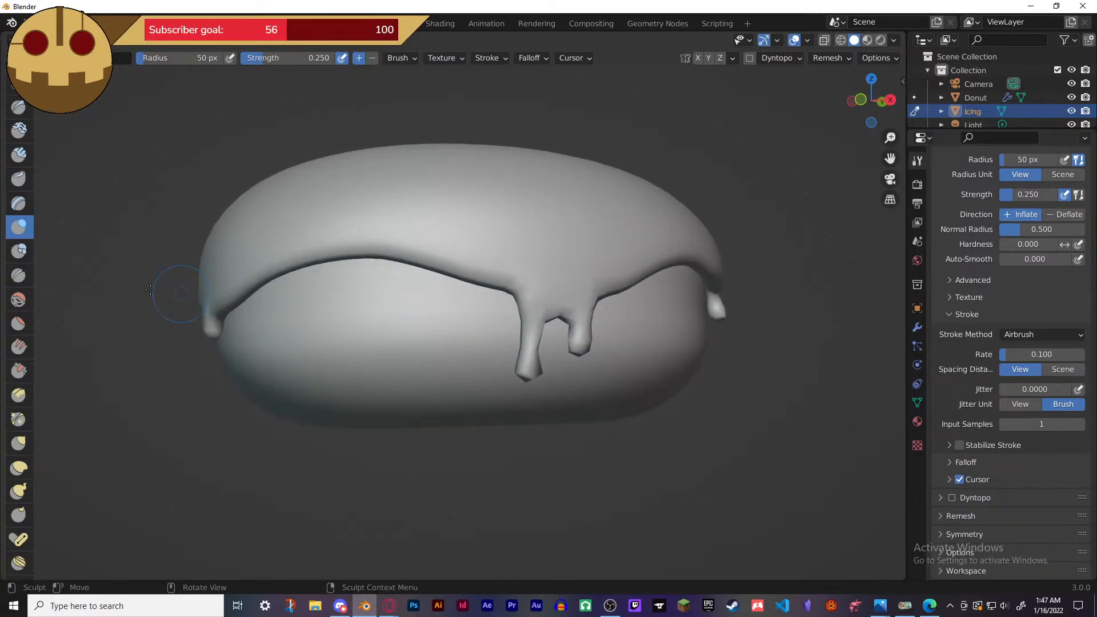
# - Choose the Blob brush and try it on the tip of the longer of the two adjacent drips
pyautogui.click(18, 251)
pyautogui.moveTo(526, 365); pyautogui.dragTo(534, 382)
pyautogui.moveTo(550, 427)
pyautogui.mouseDown(button='middle')
pyautogui.moveTo(366, 379)
pyautogui.moveTo(616, 424)
pyautogui.moveTo(753, 417)
pyautogui.moveTo(502, 426)
pyautogui.mouseUp(button='middle')
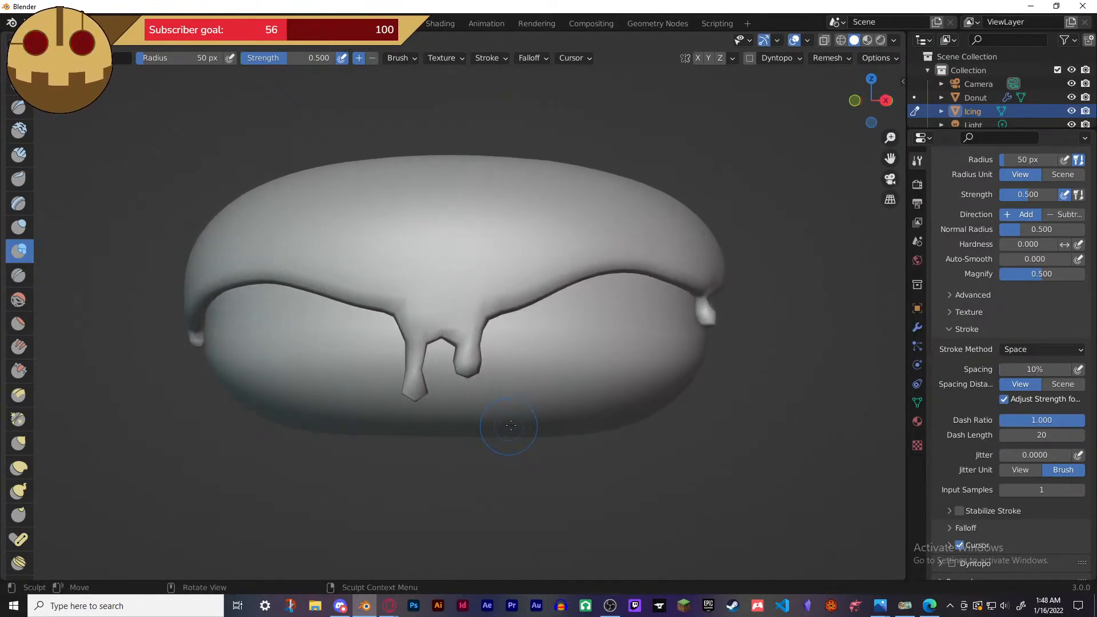
# - Smooth the two adjacent drips with the Smooth brush, reducing its strength to 0.153
pyautogui.click(19, 300)
pyautogui.moveTo(469, 361); pyautogui.dragTo(479, 369)
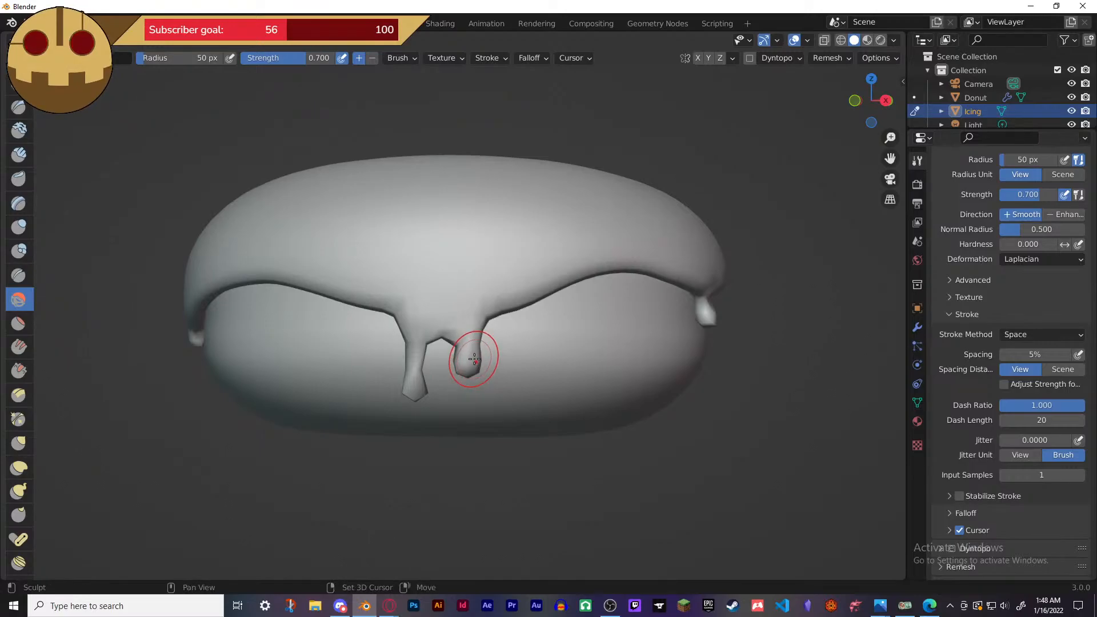
pyautogui.hotkey('shift', 'f')
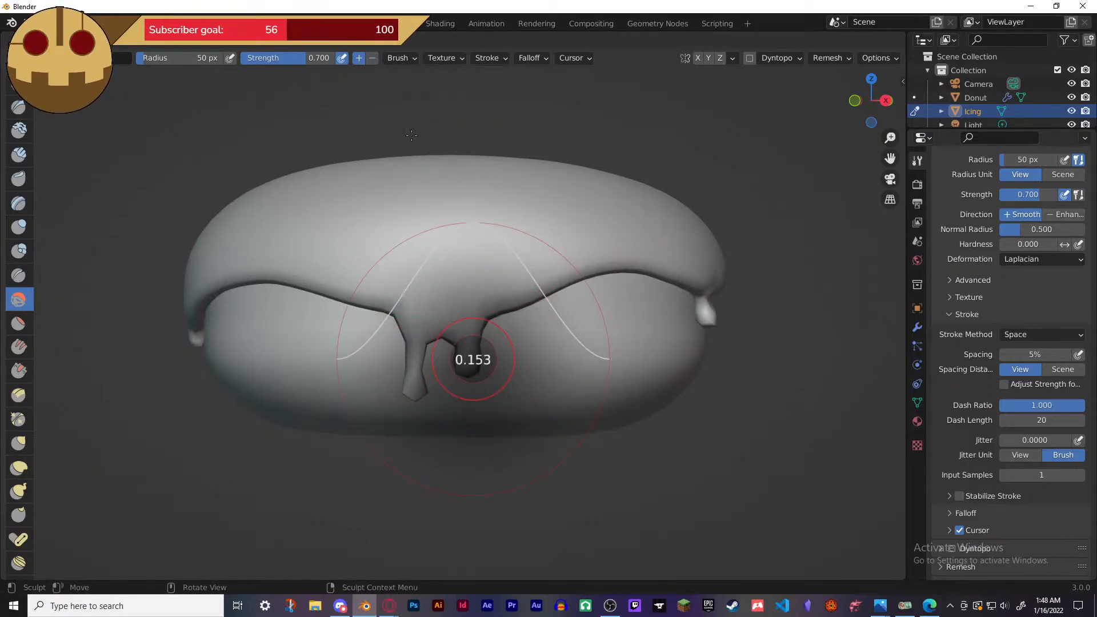
pyautogui.click(412, 135)
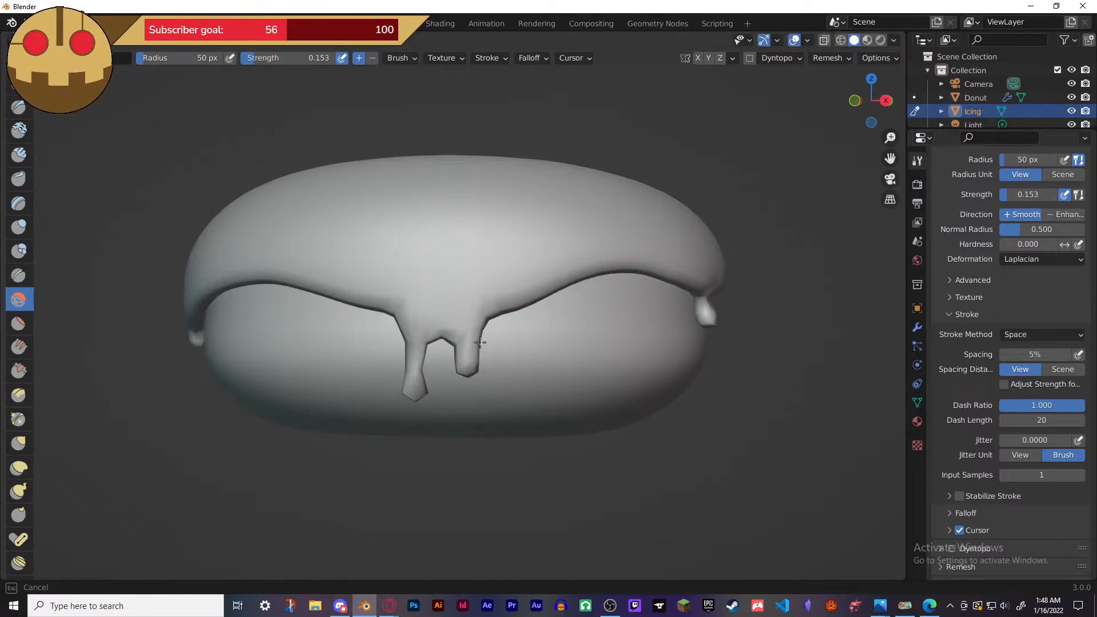
pyautogui.moveTo(467, 351); pyautogui.dragTo(466, 358)
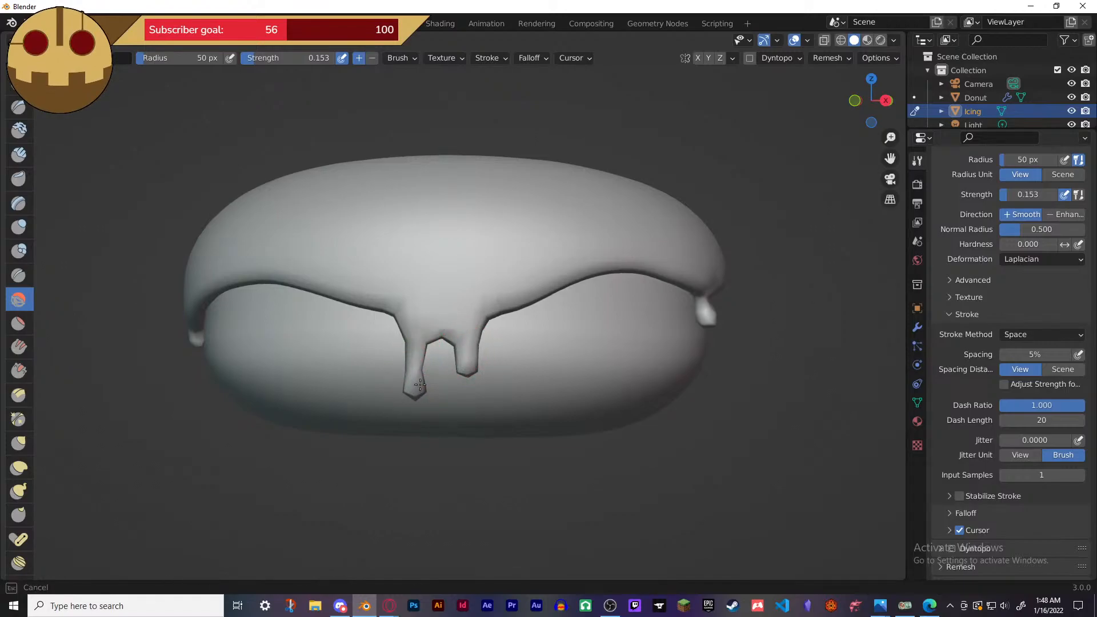
# - Smooth the remaining drips and the places where they join the icing's edge, working around the donut
pyautogui.moveTo(484, 405)
pyautogui.mouseDown(button='middle')
pyautogui.moveTo(421, 404)
pyautogui.moveTo(612, 384)
pyautogui.mouseUp(button='middle')
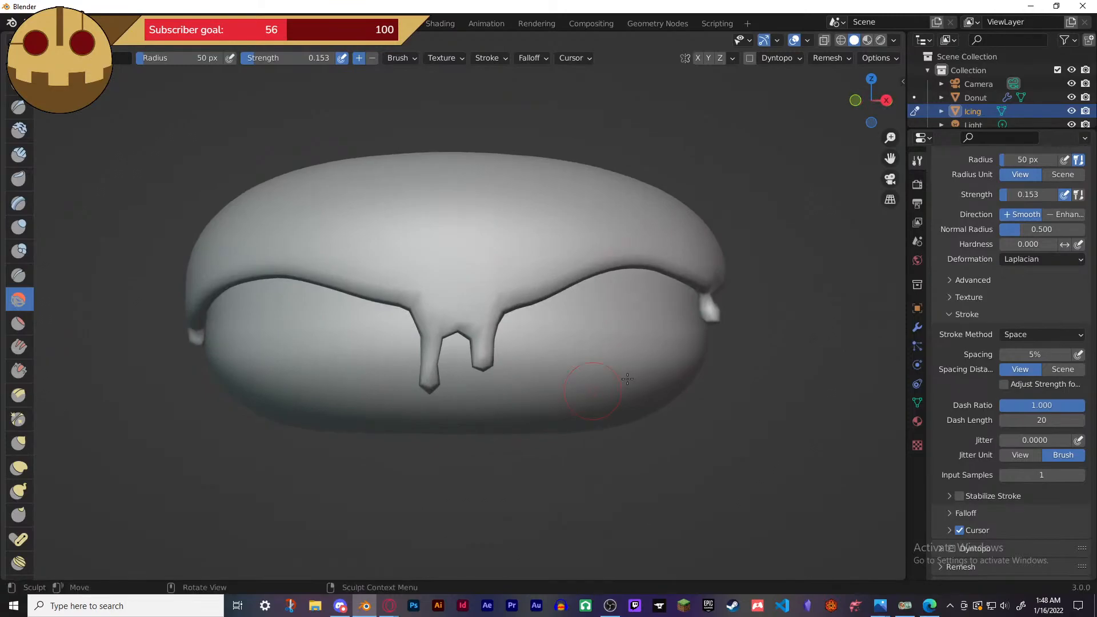
pyautogui.moveTo(735, 331); pyautogui.dragTo(689, 349, button='middle')
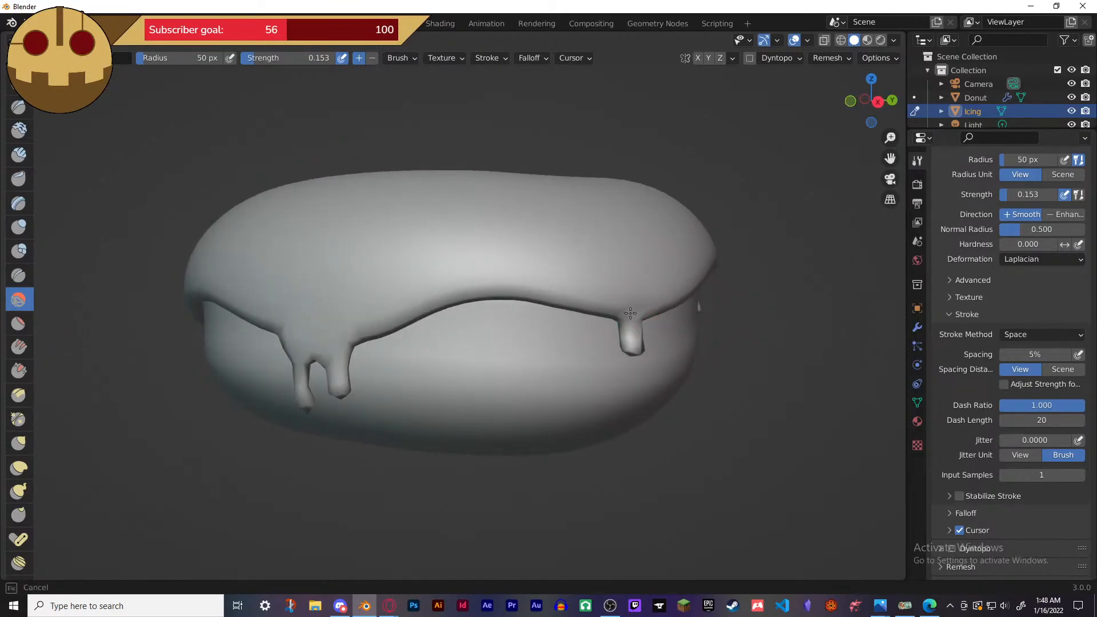
pyautogui.moveTo(645, 300)
pyautogui.mouseDown(button='middle')
pyautogui.moveTo(751, 338)
pyautogui.moveTo(704, 291)
pyautogui.mouseUp(button='middle')
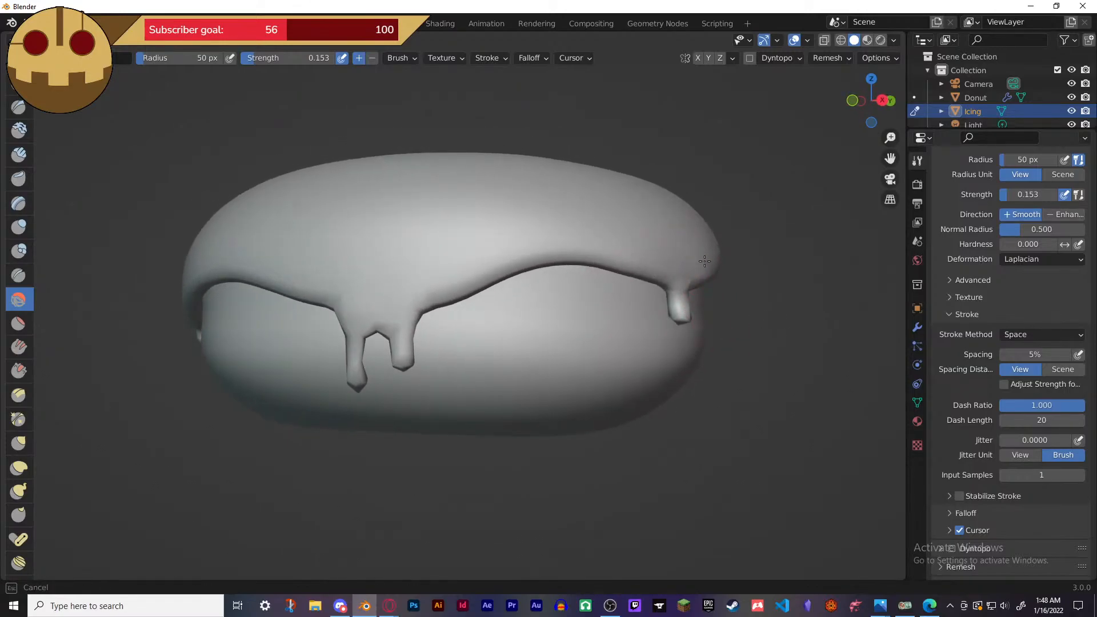
pyautogui.moveTo(730, 321)
pyautogui.mouseDown(button='middle')
pyautogui.moveTo(474, 331)
pyautogui.moveTo(573, 345)
pyautogui.moveTo(534, 345)
pyautogui.moveTo(561, 279)
pyautogui.mouseUp(button='middle')
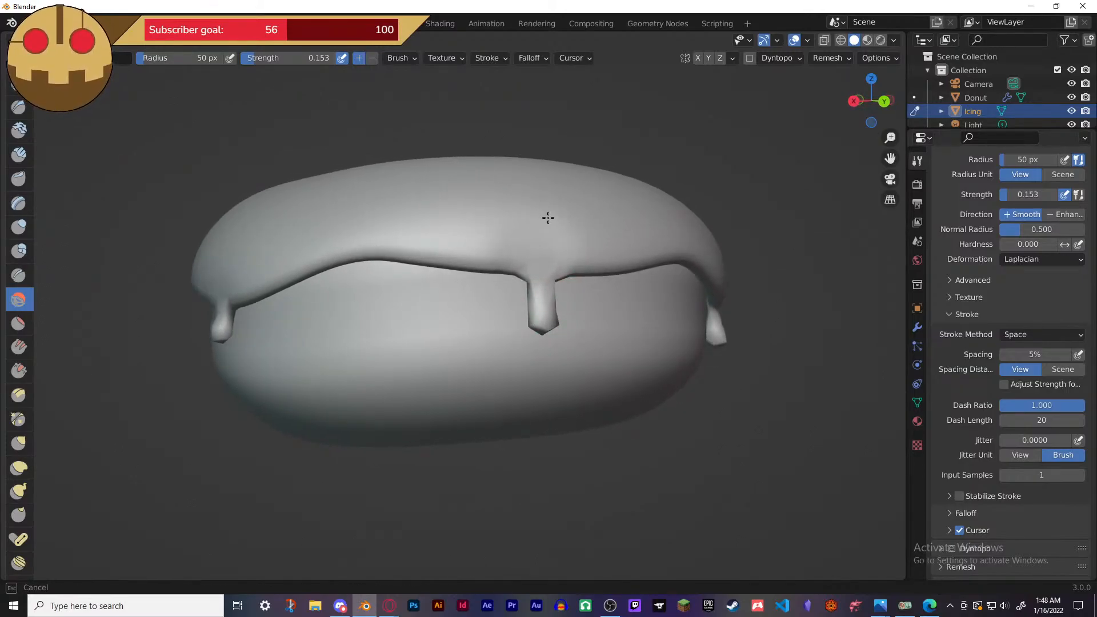
pyautogui.moveTo(543, 231)
pyautogui.mouseDown(button='middle')
pyautogui.moveTo(627, 276)
pyautogui.moveTo(647, 243)
pyautogui.mouseUp(button='middle')
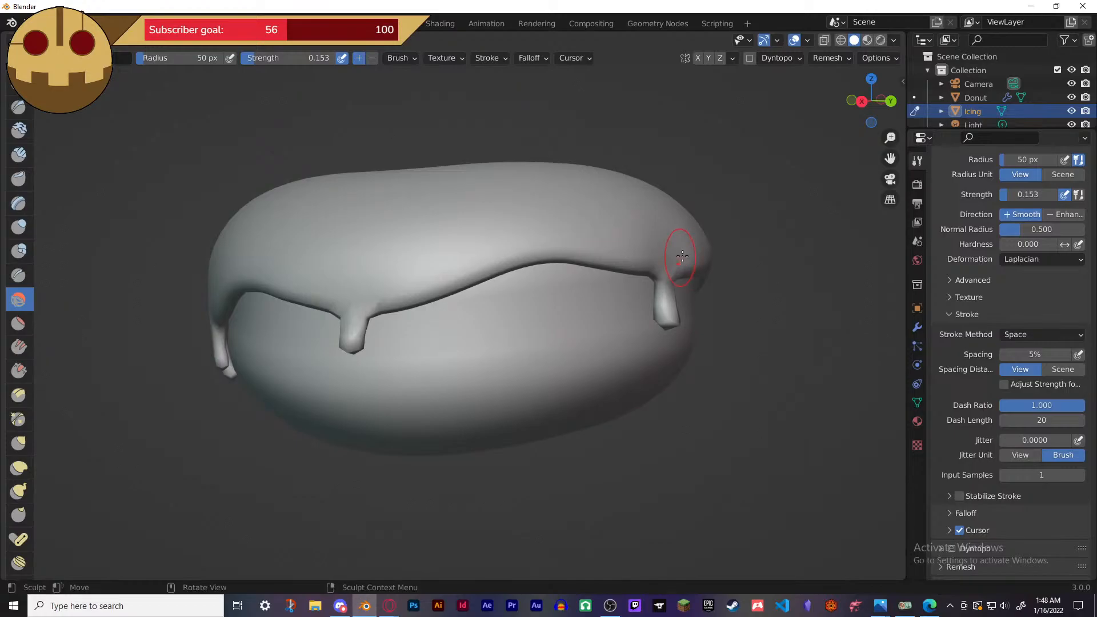
pyautogui.moveTo(695, 269); pyautogui.dragTo(633, 264, button='middle')
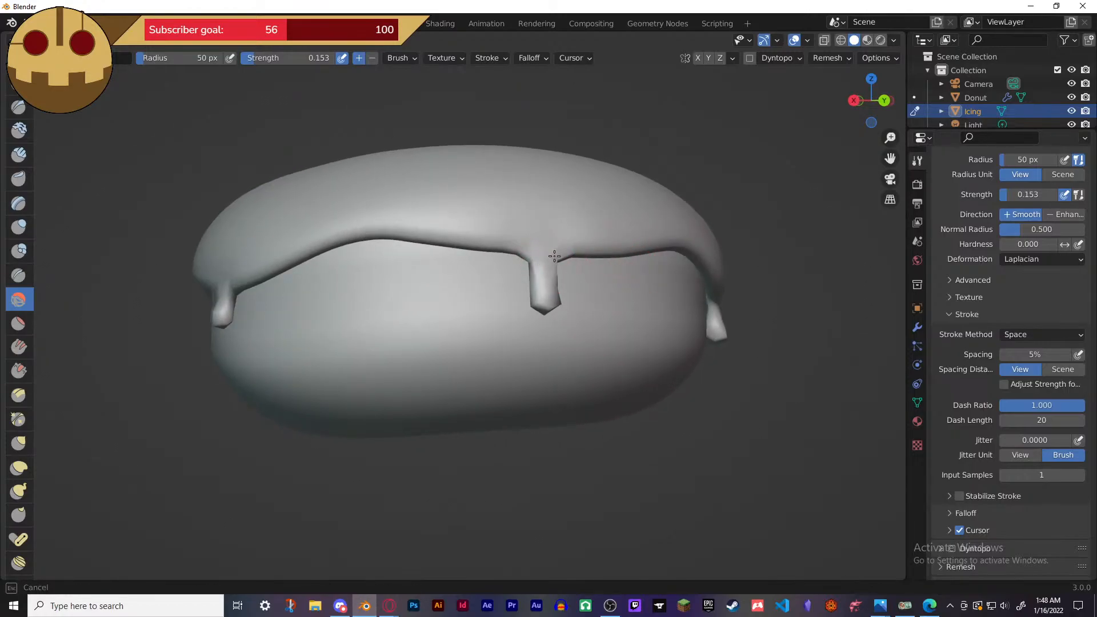
pyautogui.moveTo(558, 317); pyautogui.dragTo(457, 342, button='middle')
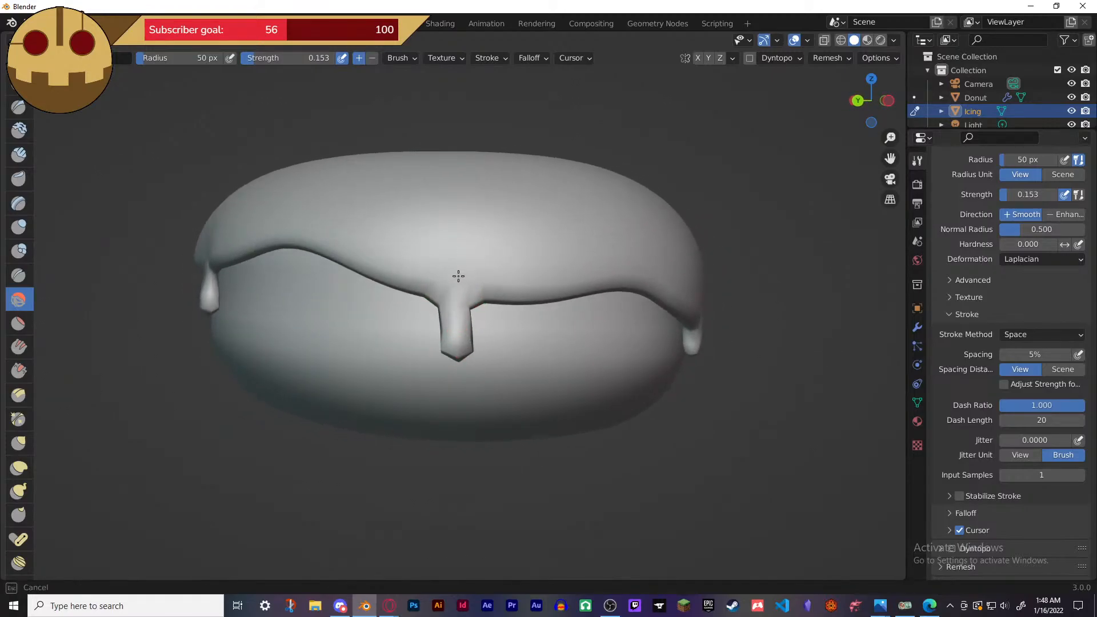
pyautogui.moveTo(482, 360); pyautogui.dragTo(547, 346, button='middle')
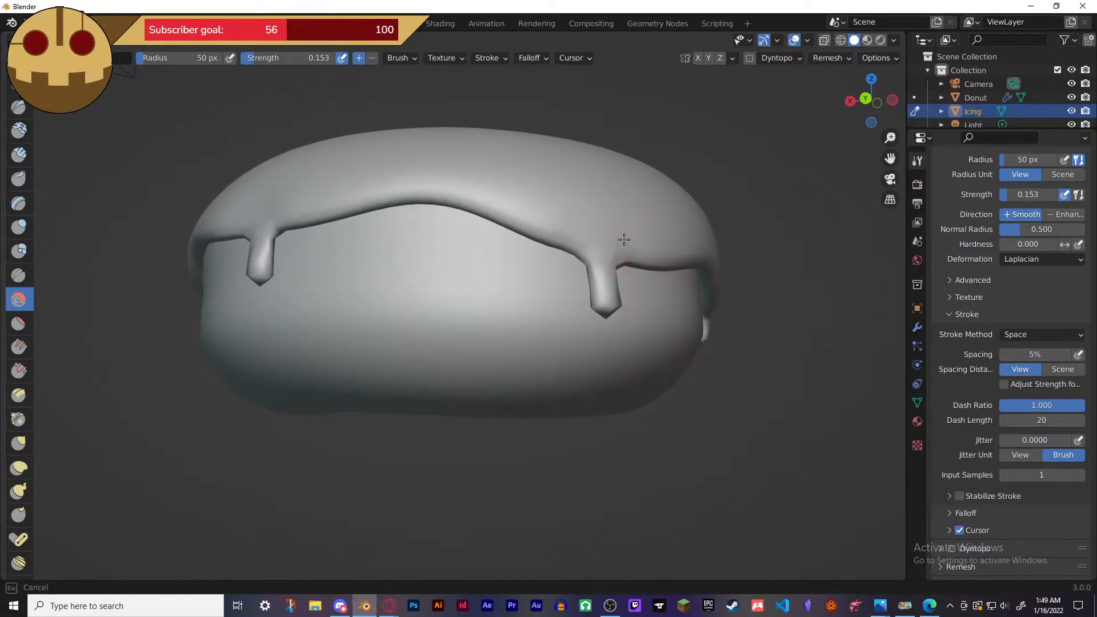
pyautogui.moveTo(639, 253); pyautogui.dragTo(331, 306, button='middle')
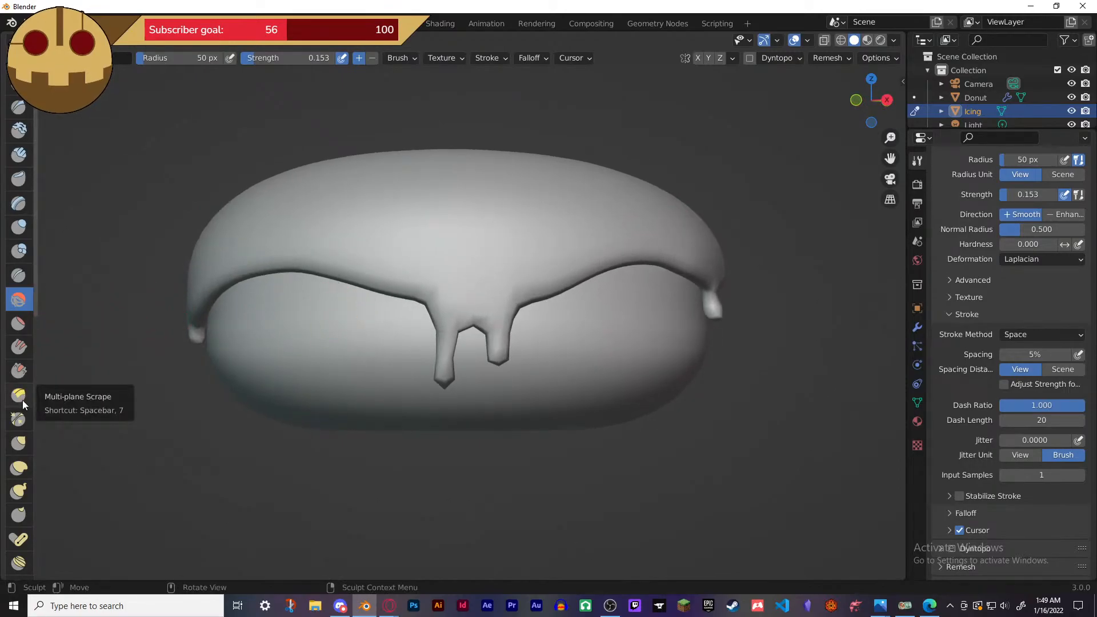
# - Nudge the tips of the drips into shape with the Grab brush at 50 px radius and 0.4 strength
pyautogui.click(19, 443)
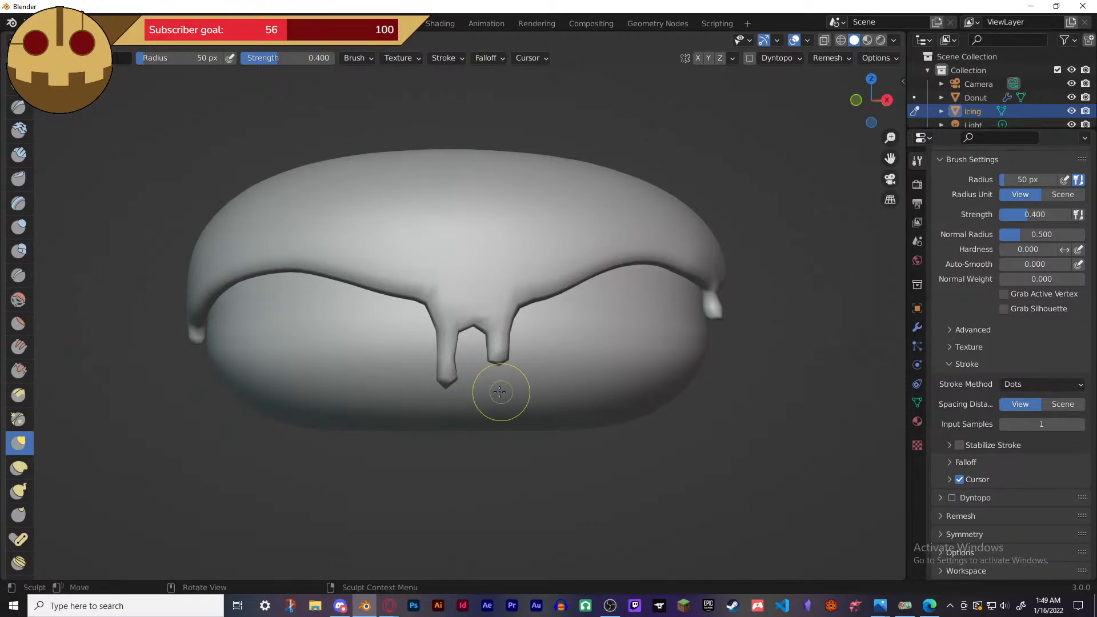
pyautogui.moveTo(502, 392); pyautogui.dragTo(420, 387, button='middle')
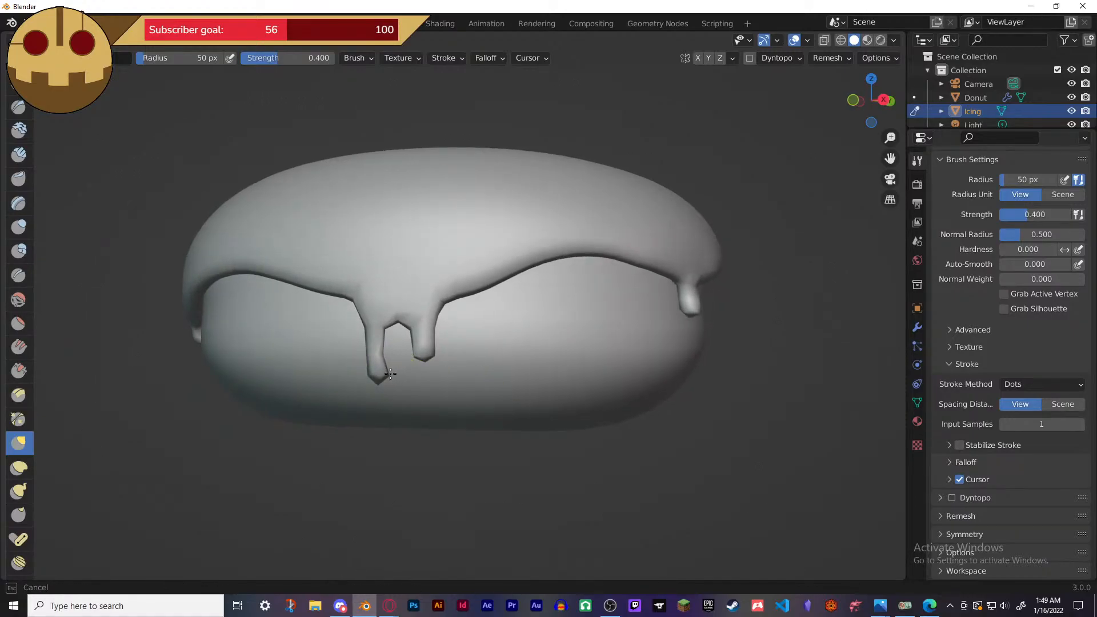
pyautogui.moveTo(420, 411); pyautogui.dragTo(482, 421, button='middle')
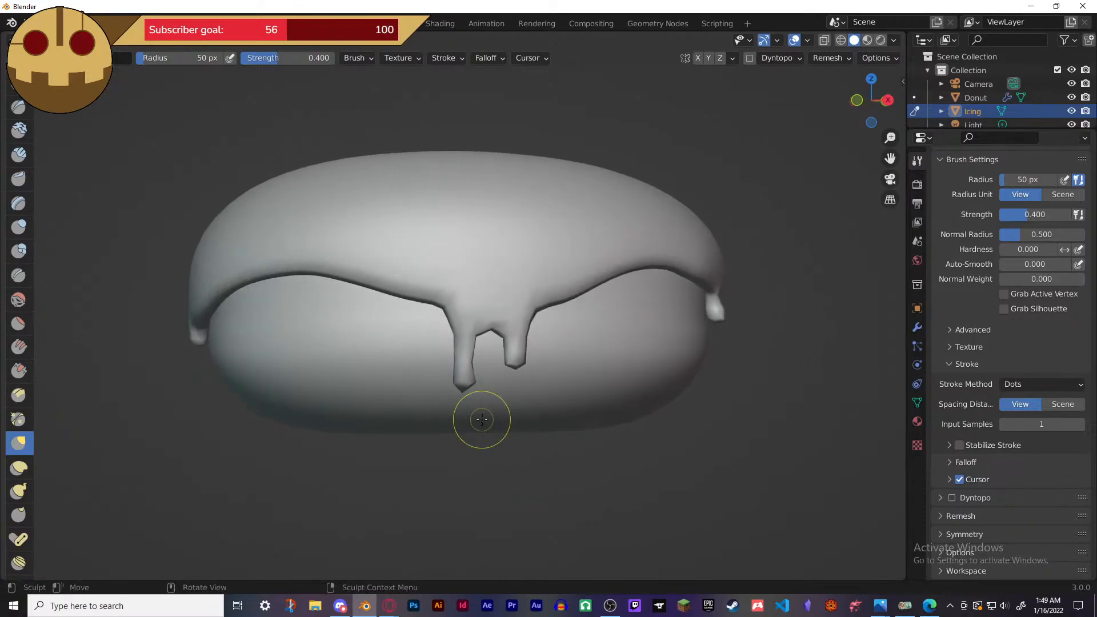
pyautogui.scroll(-2, 488, 413)
pyautogui.moveTo(520, 352)
pyautogui.mouseDown(button='middle')
pyautogui.moveTo(561, 364)
pyautogui.moveTo(595, 435)
pyautogui.moveTo(657, 323)
pyautogui.moveTo(645, 337)
pyautogui.moveTo(657, 323)
pyautogui.moveTo(503, 257)
pyautogui.mouseUp(button='middle')
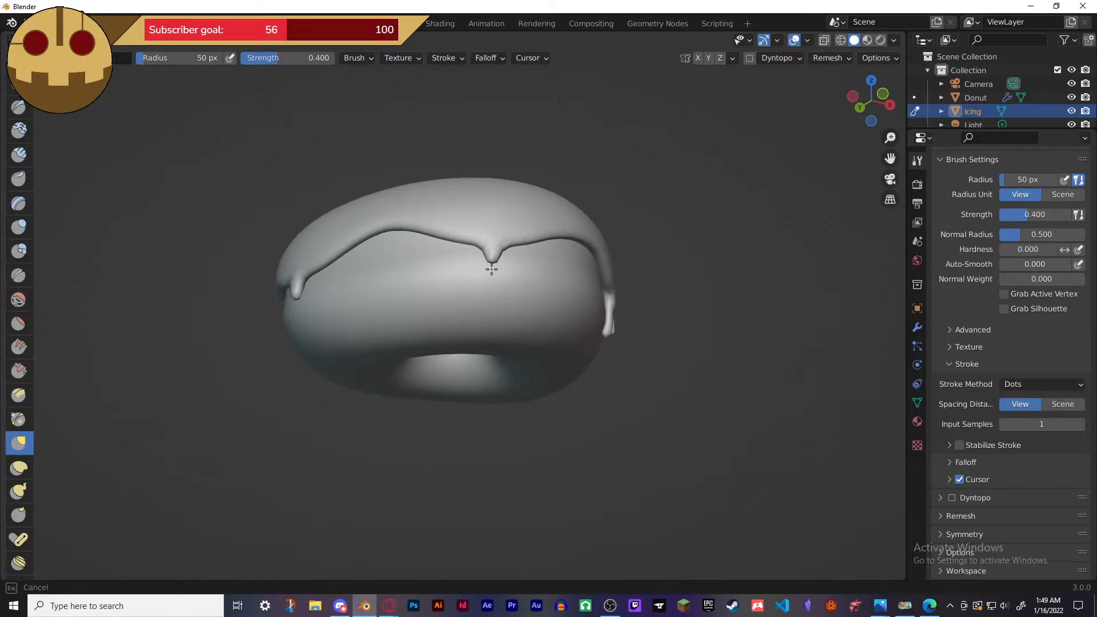
pyautogui.moveTo(491, 275)
pyautogui.mouseDown(button='middle')
pyautogui.moveTo(504, 325)
pyautogui.moveTo(489, 293)
pyautogui.mouseUp(button='middle')
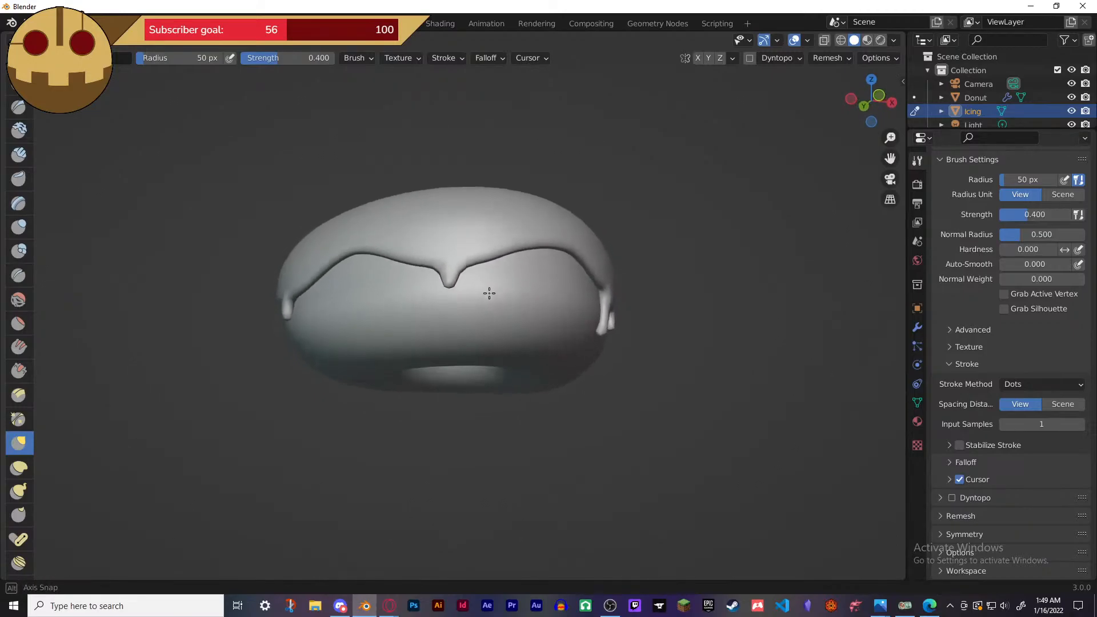
# - Round out the small single drips again with the Inflate brush at 0.25 strength
pyautogui.click(17, 229)
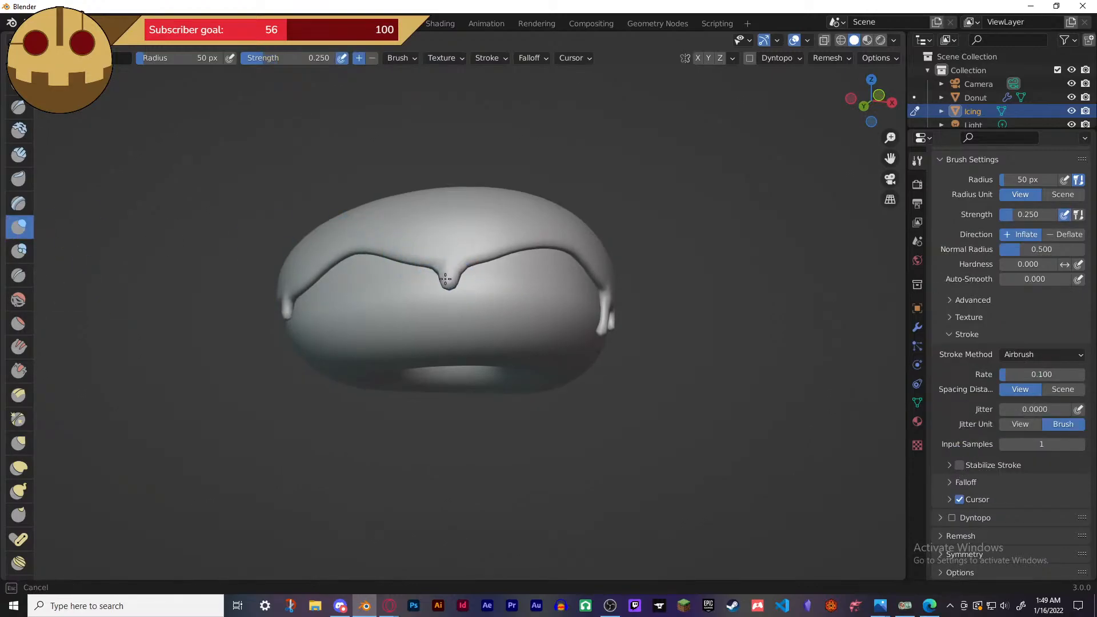
pyautogui.moveTo(460, 286); pyautogui.dragTo(459, 310, button='middle')
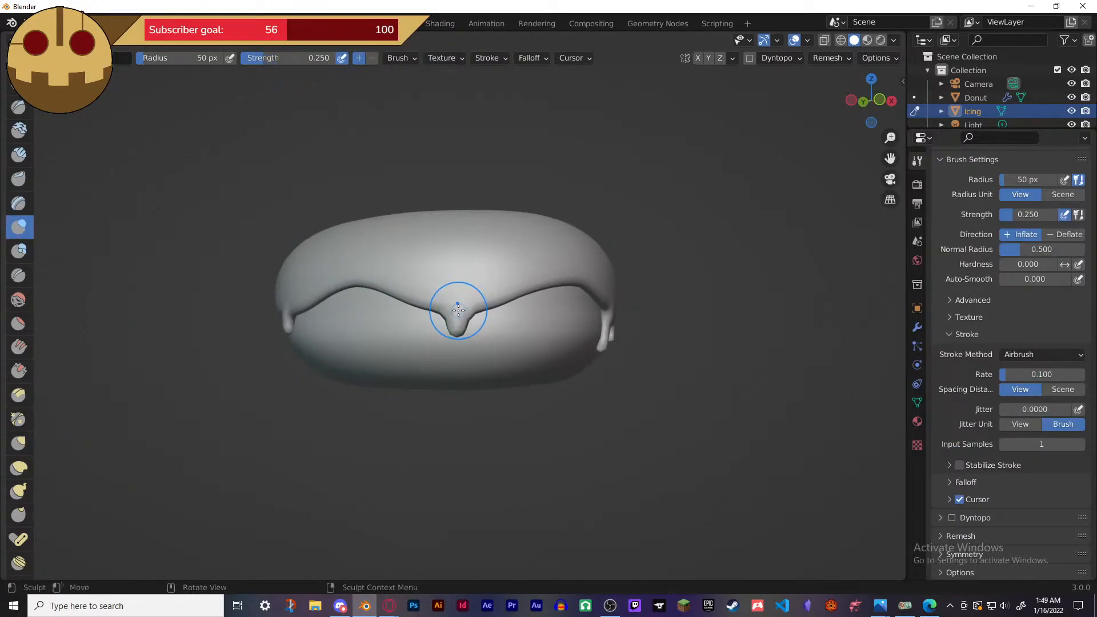
pyautogui.moveTo(459, 309); pyautogui.dragTo(461, 307)
pyautogui.moveTo(472, 329)
pyautogui.mouseDown(button='middle')
pyautogui.moveTo(534, 302)
pyautogui.moveTo(601, 318)
pyautogui.moveTo(562, 332)
pyautogui.moveTo(617, 336)
pyautogui.moveTo(605, 326)
pyautogui.moveTo(581, 341)
pyautogui.moveTo(511, 333)
pyautogui.moveTo(473, 314)
pyautogui.moveTo(440, 323)
pyautogui.moveTo(509, 304)
pyautogui.moveTo(478, 318)
pyautogui.mouseUp(button='middle')
pyautogui.scroll(5, 559, 317)
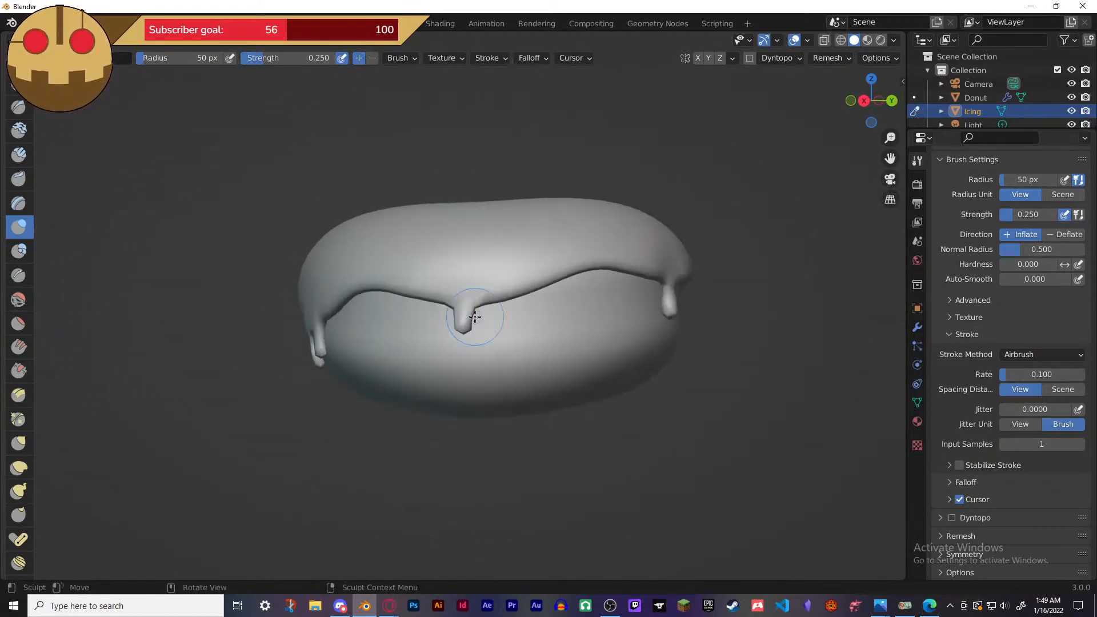
pyautogui.moveTo(560, 320); pyautogui.dragTo(691, 305, button='middle')
pyautogui.moveTo(600, 327); pyautogui.dragTo(669, 380, button='middle')
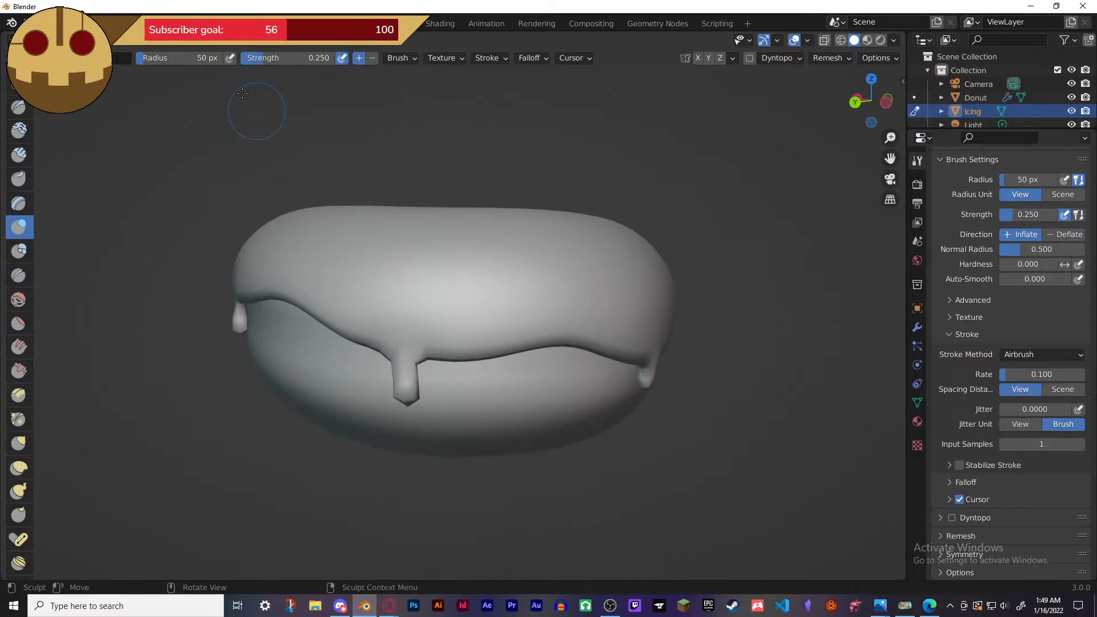
# - Switch to the Layout workspace, show the render properties and display the donut with Rendered viewport shading
pyautogui.click(186, 24)
pyautogui.scroll(-3, 662, 341)
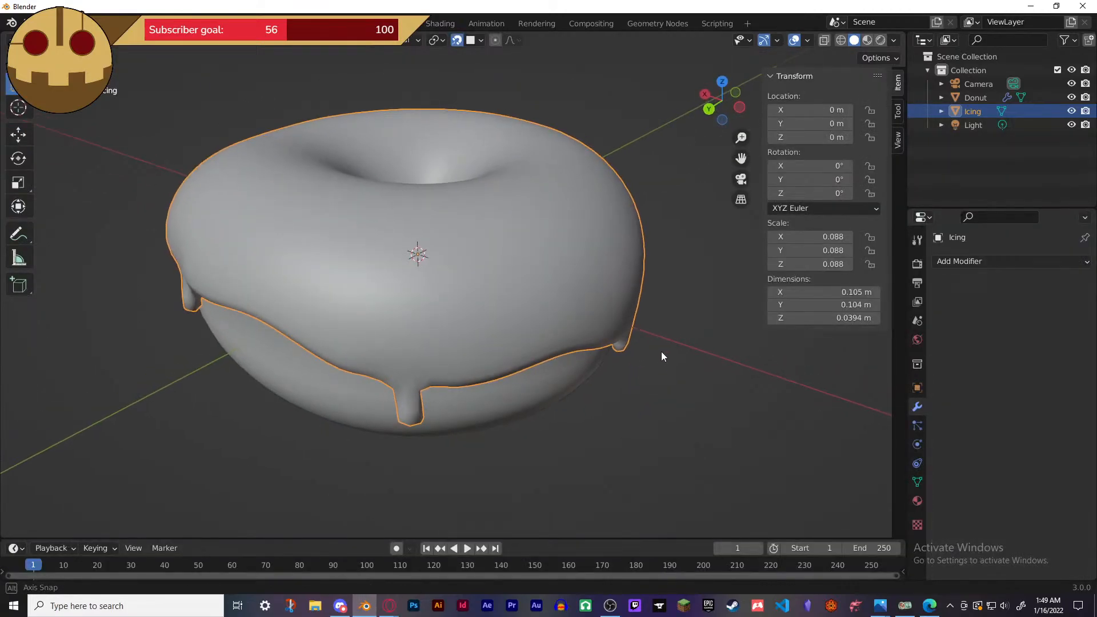
pyautogui.click(917, 263)
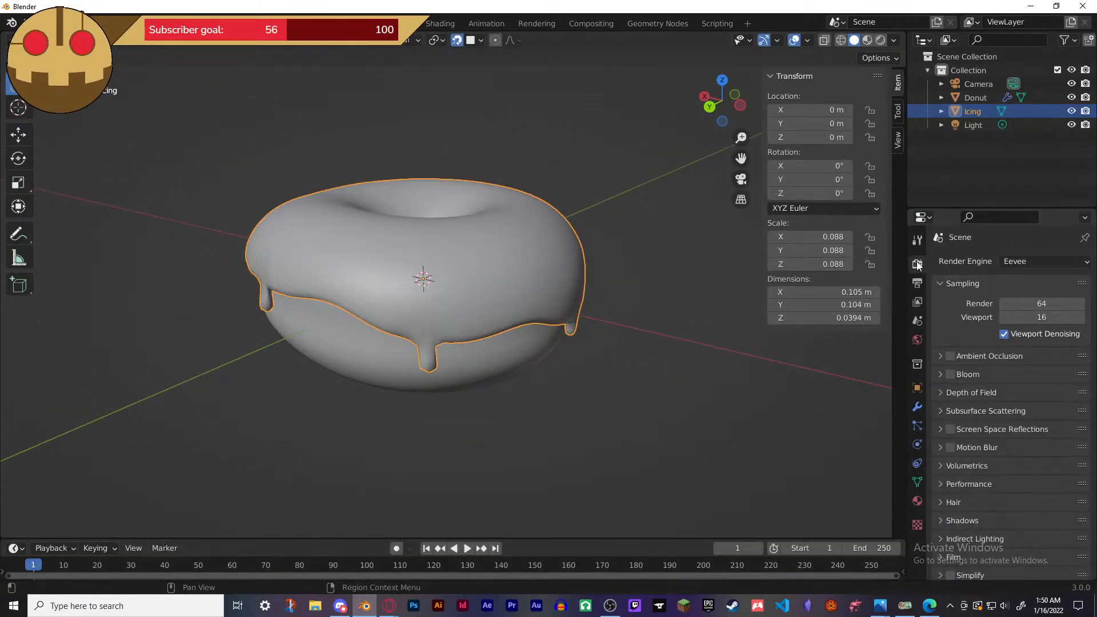
pyautogui.click(879, 41)
pyautogui.moveTo(644, 242)
pyautogui.mouseDown(button='middle')
pyautogui.moveTo(598, 337)
pyautogui.moveTo(653, 350)
pyautogui.moveTo(537, 384)
pyautogui.moveTo(651, 362)
pyautogui.moveTo(600, 372)
pyautogui.moveTo(639, 358)
pyautogui.moveTo(615, 354)
pyautogui.moveTo(602, 375)
pyautogui.moveTo(599, 323)
pyautogui.moveTo(621, 368)
pyautogui.moveTo(601, 372)
pyautogui.moveTo(610, 360)
pyautogui.mouseUp(button='middle')
pyautogui.scroll(-3, 629, 358)
# - Select the icing and set the scene's render engine to Cycles
pyautogui.click(600, 322)
pyautogui.click(527, 296)
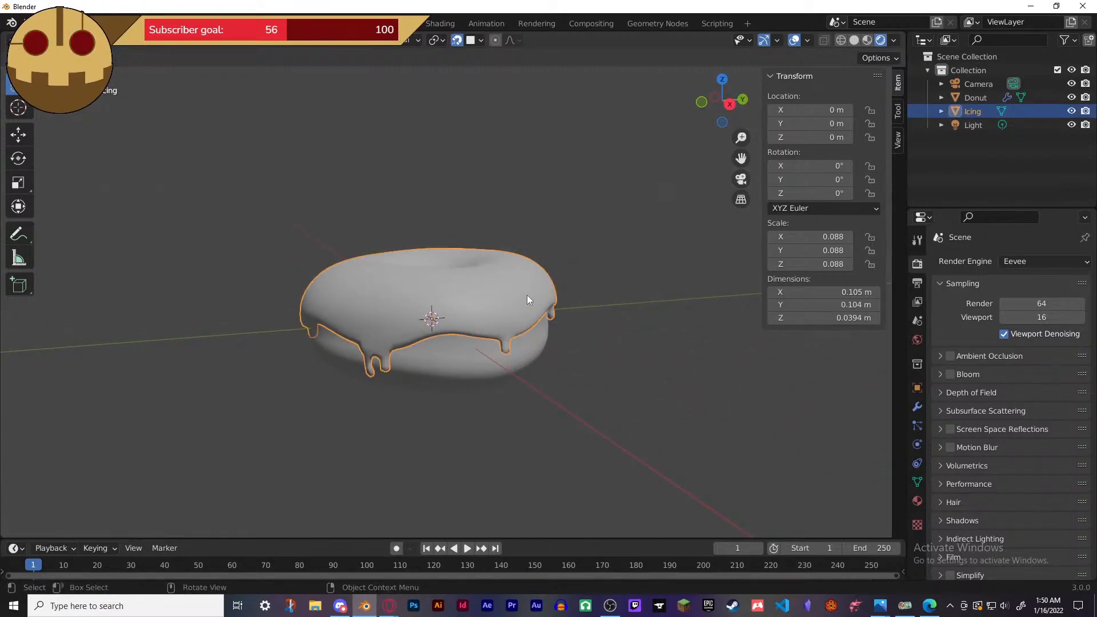
pyautogui.click(1027, 264)
pyautogui.click(1035, 307)
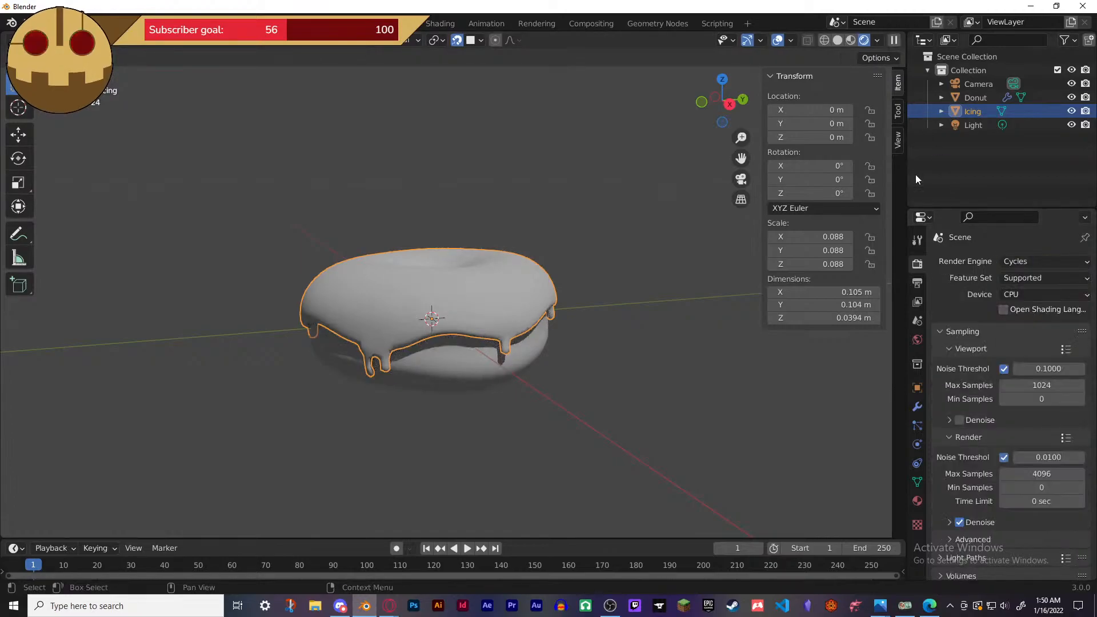
# - Set the viewport to Material Preview shading with Scene Lights and Scene World enabled
pyautogui.click(851, 41)
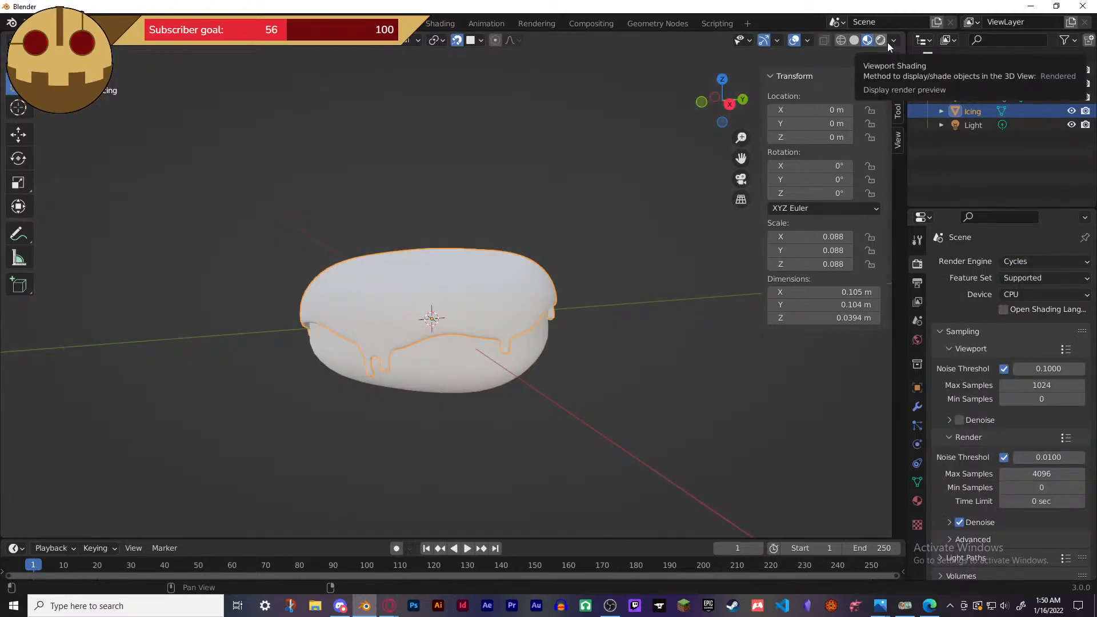
pyautogui.click(888, 42)
pyautogui.click(843, 121)
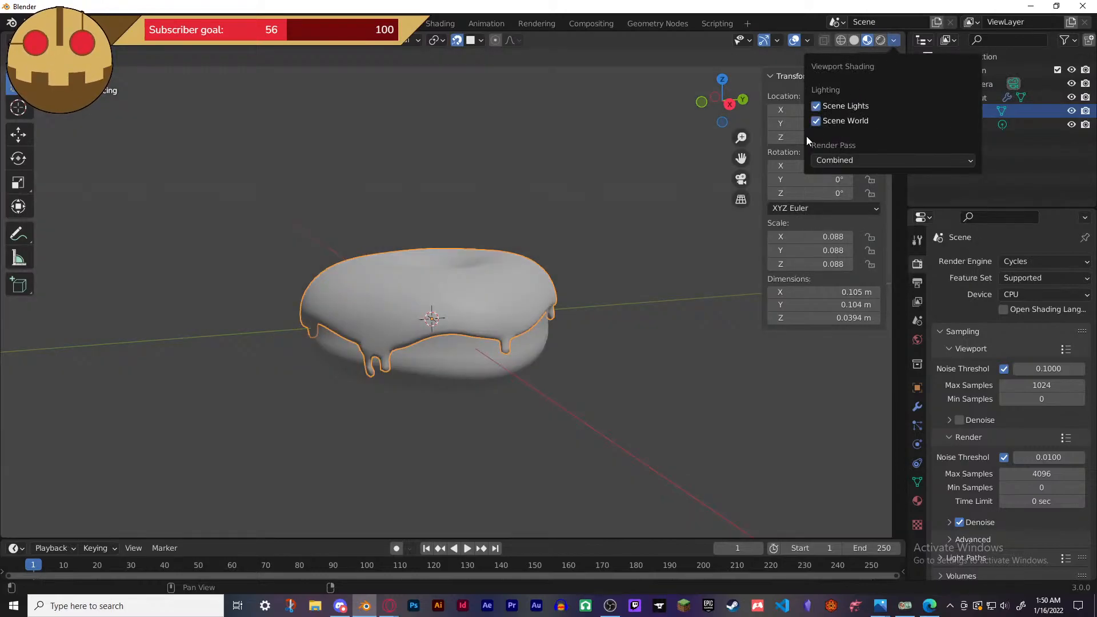
# - Select the donut and icing and raise them together along Z to a location of about 0.0217 m
pyautogui.moveTo(643, 266); pyautogui.dragTo(641, 301, button='middle')
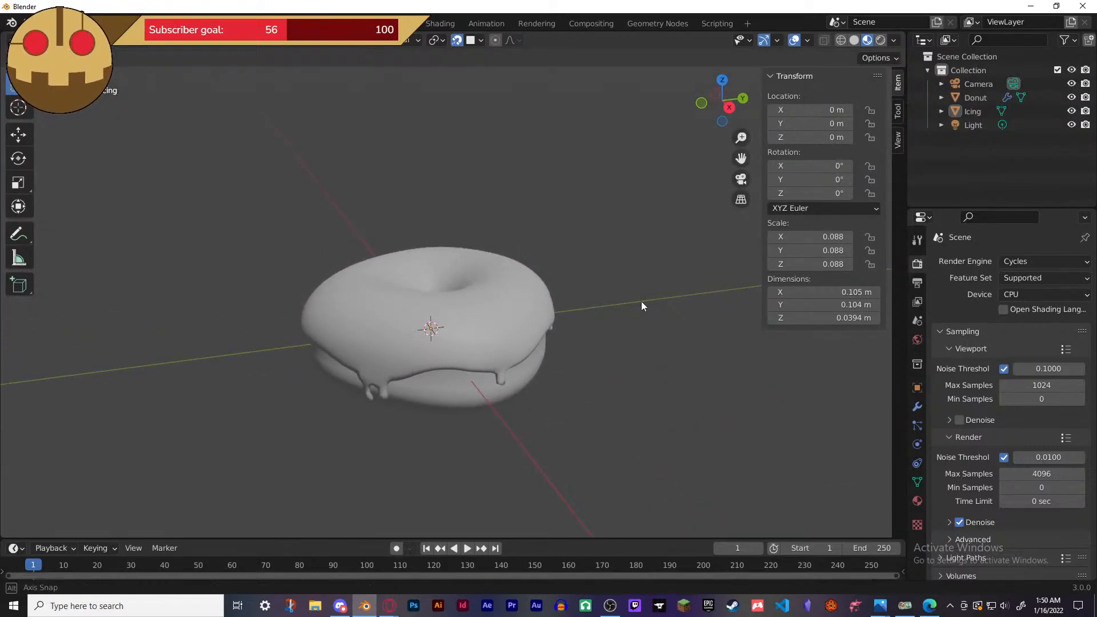
pyautogui.click(983, 98)
pyautogui.keyDown('shift'); pyautogui.click(978, 110); pyautogui.keyUp('shift')
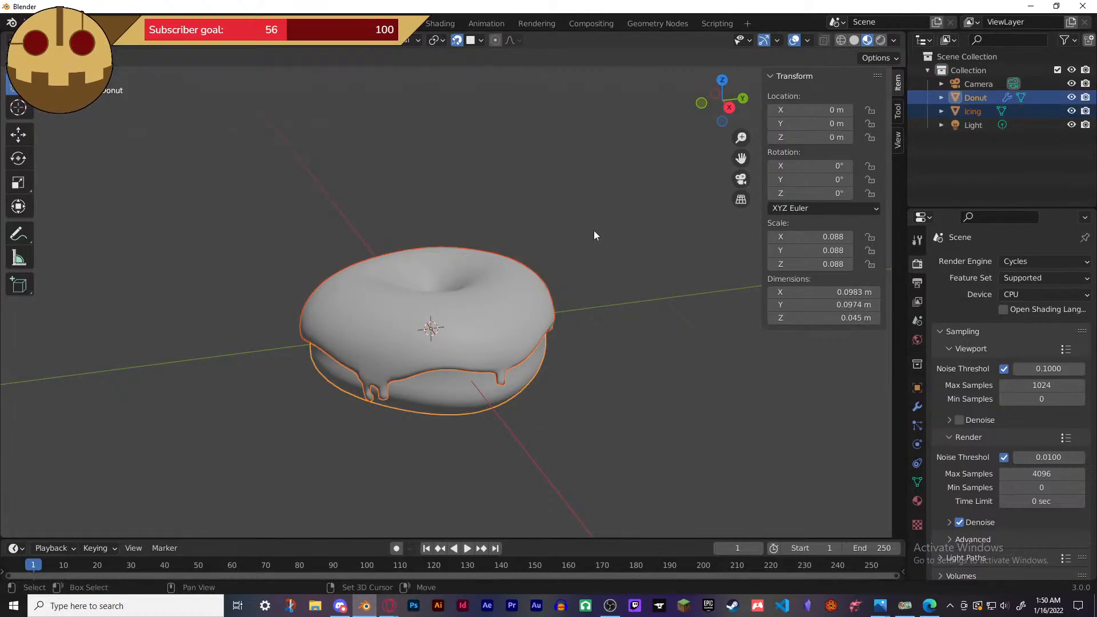
pyautogui.press('g')
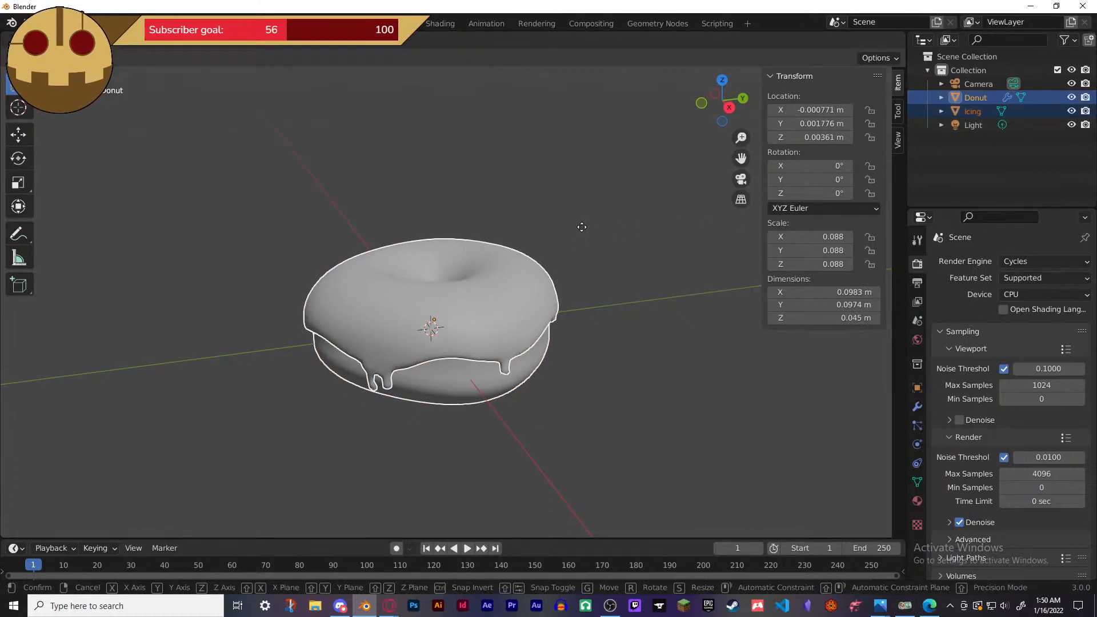
pyautogui.press('z')
pyautogui.click(581, 200)
pyautogui.keyDown('alt'); pyautogui.moveTo(581, 200); pyautogui.dragTo(587, 288, button='middle'); pyautogui.keyUp('alt')
pyautogui.press('g')
pyautogui.press('z')
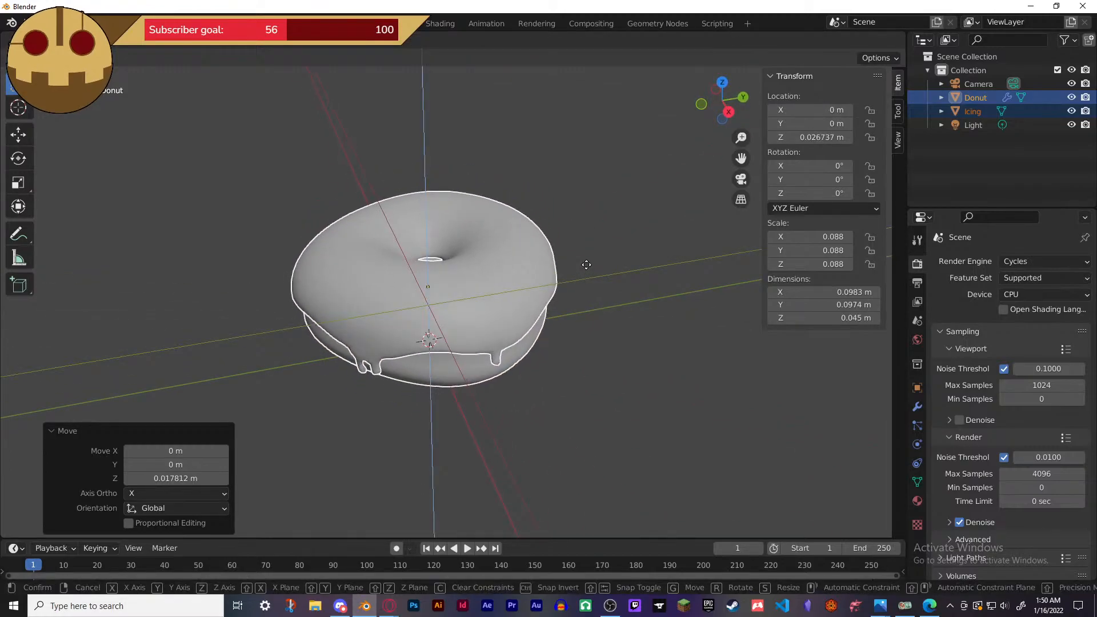
pyautogui.click(591, 280)
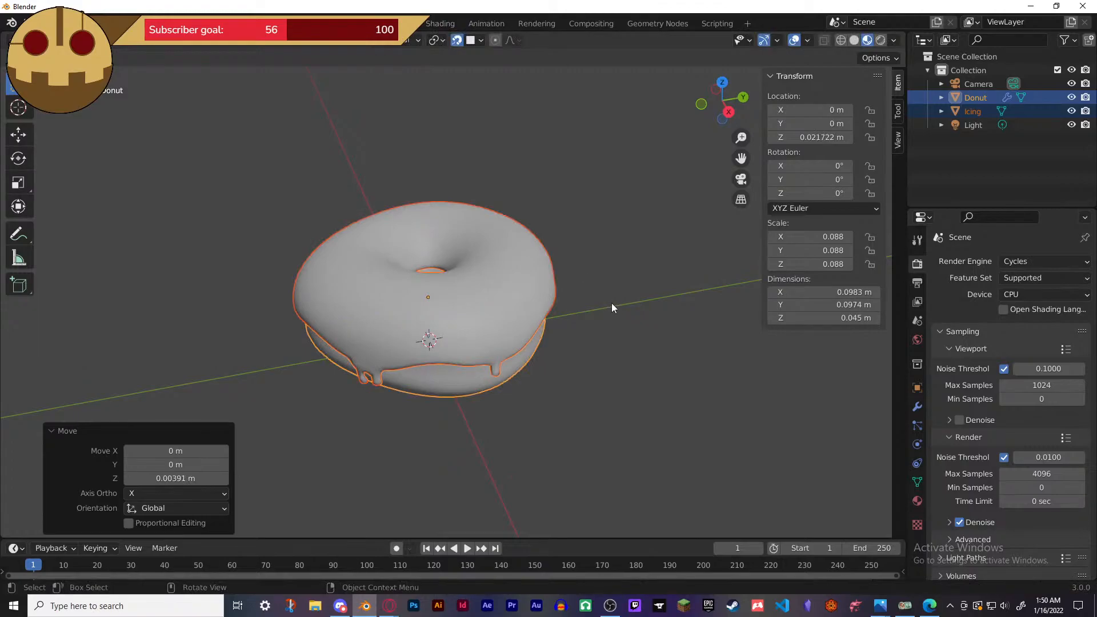
# - Add a plane mesh beneath the donut and scale it uniformly by about 3.11
pyautogui.moveTo(611, 307); pyautogui.dragTo(615, 257, button='middle')
pyautogui.moveTo(561, 297)
pyautogui.mouseDown(button='middle')
pyautogui.moveTo(565, 280)
pyautogui.moveTo(568, 301)
pyautogui.mouseUp(button='middle')
pyautogui.hotkey('shift', 'a')
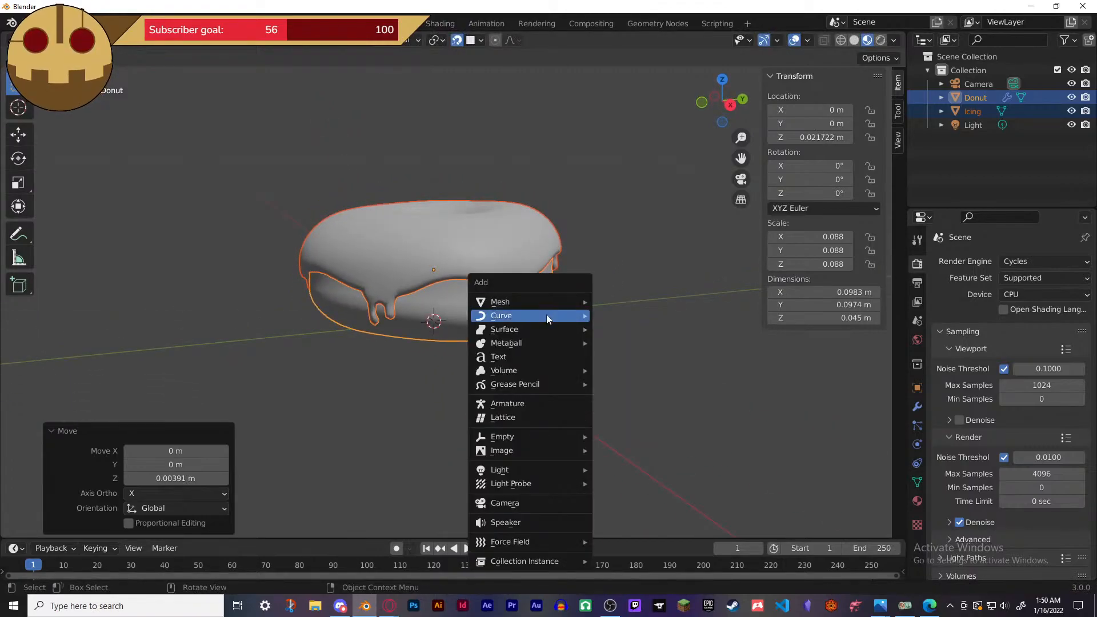
pyautogui.moveTo(551, 302)
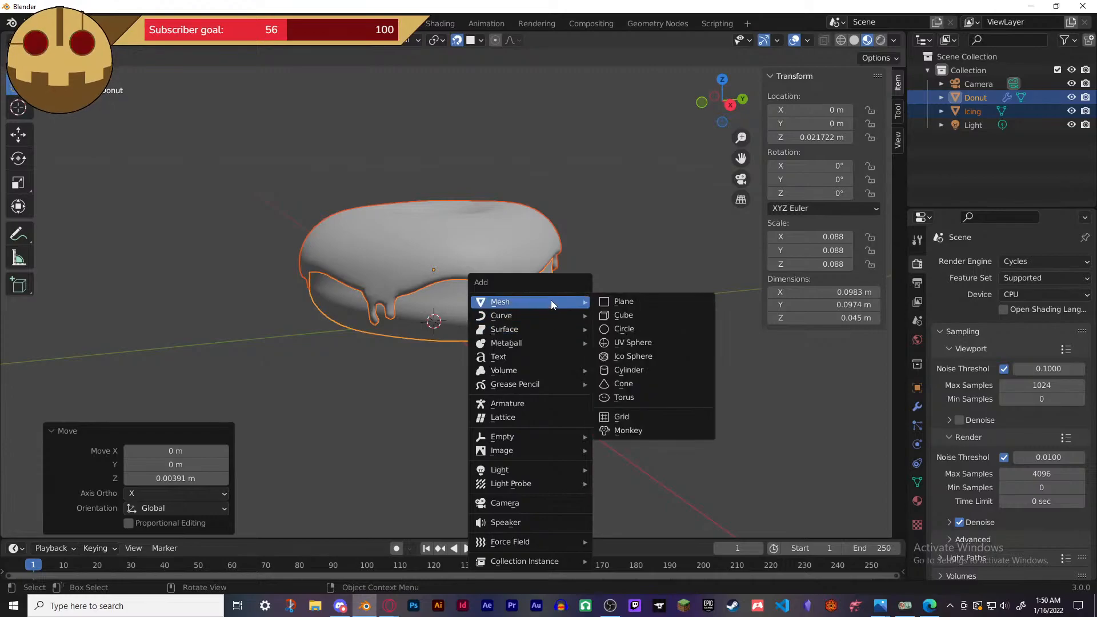
pyautogui.click(614, 301)
pyautogui.moveTo(618, 290); pyautogui.dragTo(522, 295, button='middle')
pyautogui.scroll(-5, 595, 320)
pyautogui.click(520, 297)
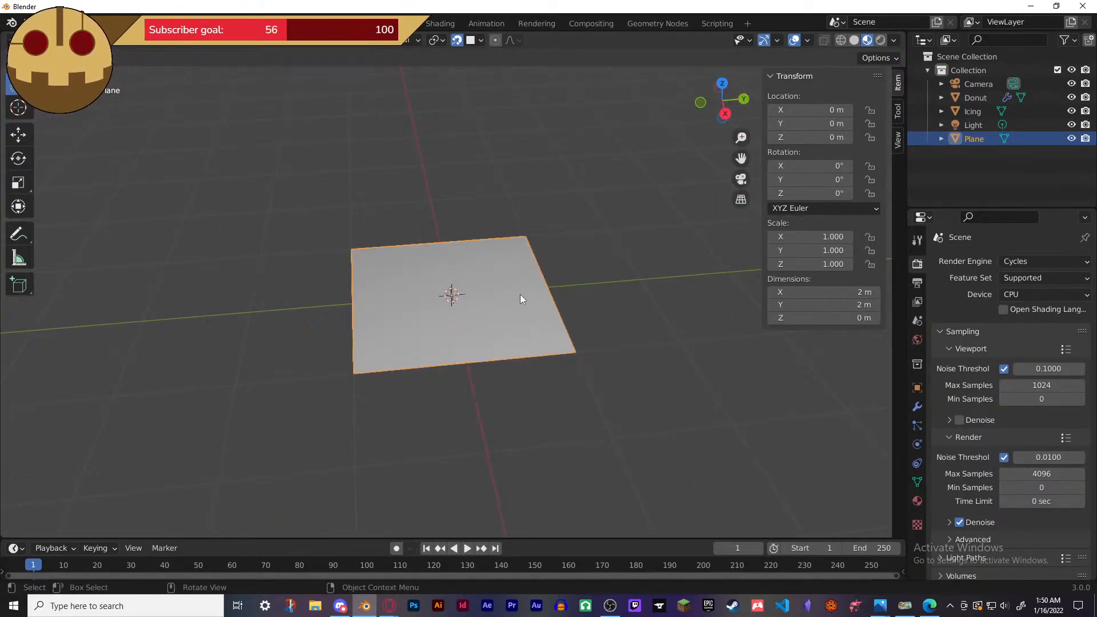
pyautogui.press('s')
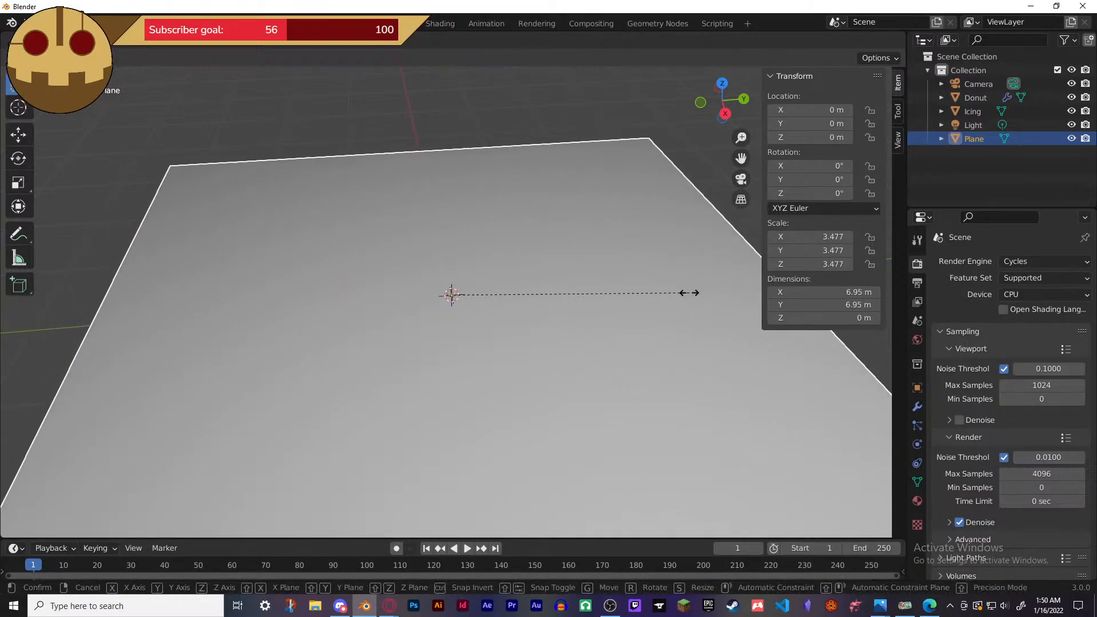
pyautogui.click(662, 294)
# - Move the light in over the plane to about X 1.59 m, Y 1.64 m and Z 1.72 m
pyautogui.scroll(4, 629, 314)
pyautogui.scroll(5, 617, 320)
pyautogui.moveTo(619, 328); pyautogui.dragTo(615, 287, button='middle')
pyautogui.scroll(5, 534, 297)
pyautogui.moveTo(543, 294); pyautogui.dragTo(431, 301, button='middle')
pyautogui.scroll(-3, 444, 286)
pyautogui.scroll(-8, 455, 282)
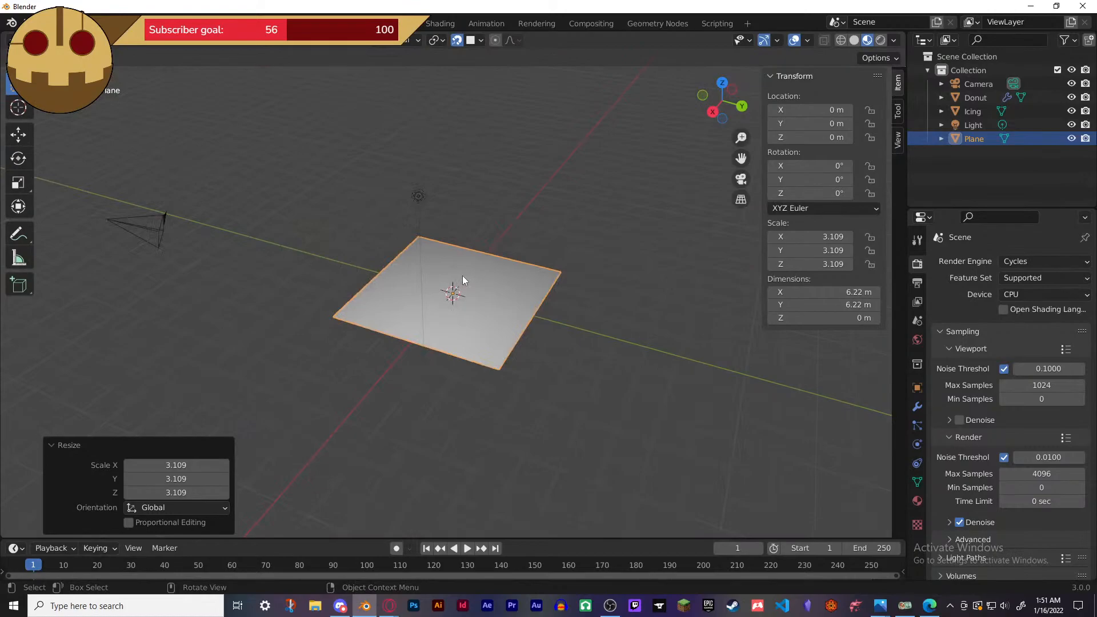
pyautogui.moveTo(463, 280); pyautogui.dragTo(463, 388, button='middle')
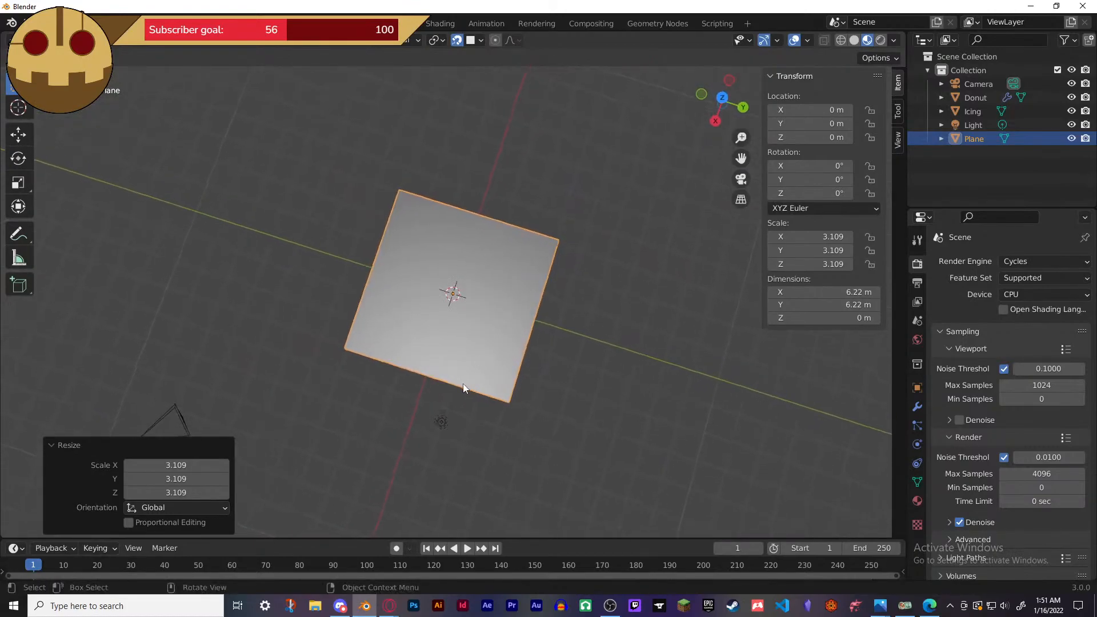
pyautogui.click(441, 423)
pyautogui.press('g')
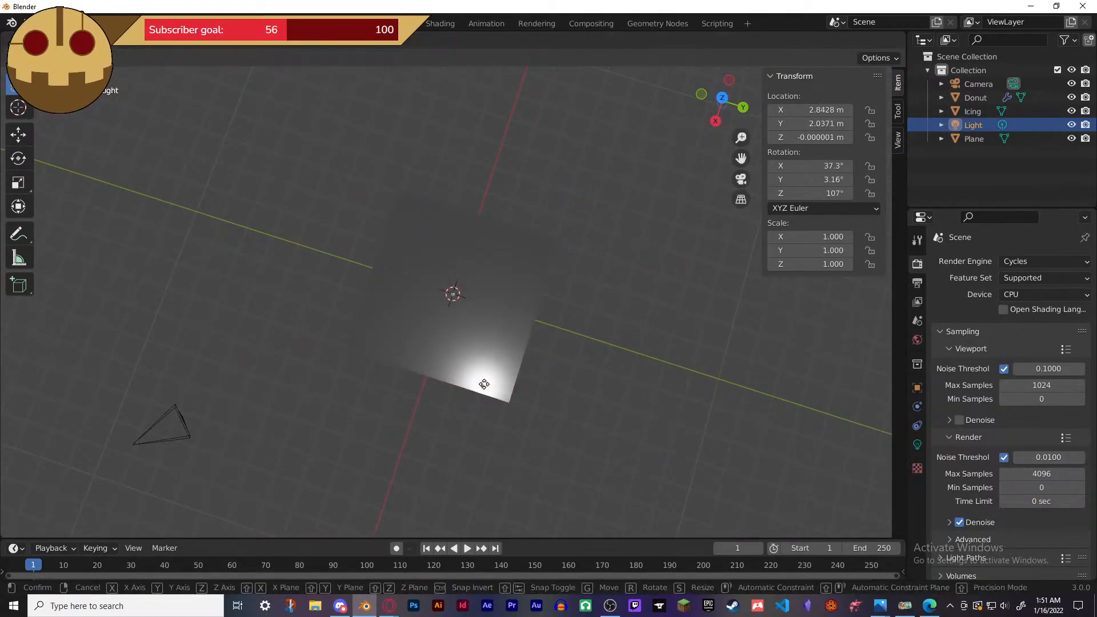
pyautogui.click(480, 351)
pyautogui.moveTo(480, 355); pyautogui.dragTo(577, 227, button='middle')
pyautogui.press('g')
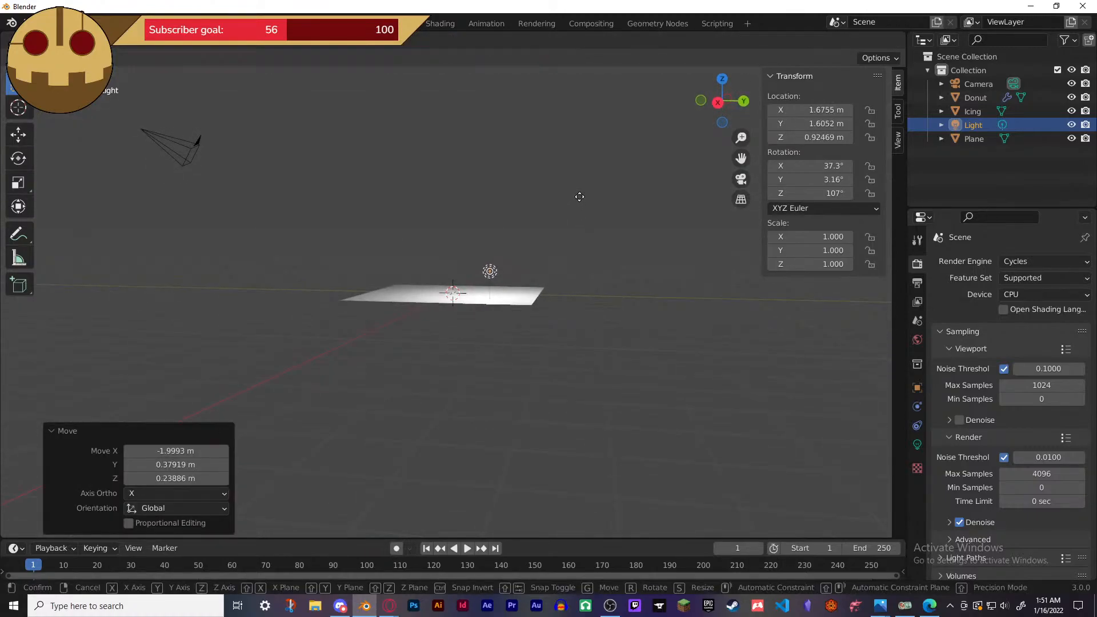
pyautogui.click(581, 172)
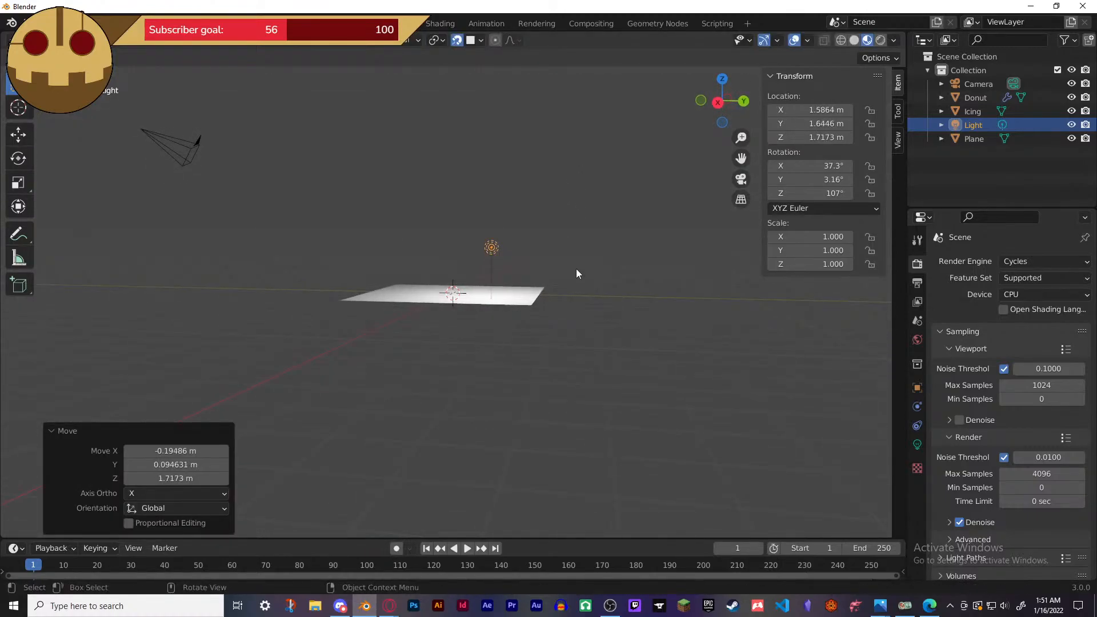
# - Lower the light along Z to about 1.16 m and shift it along Y to about 1.16 m
pyautogui.scroll(6, 573, 314)
pyautogui.moveTo(562, 321); pyautogui.dragTo(587, 250, button='middle')
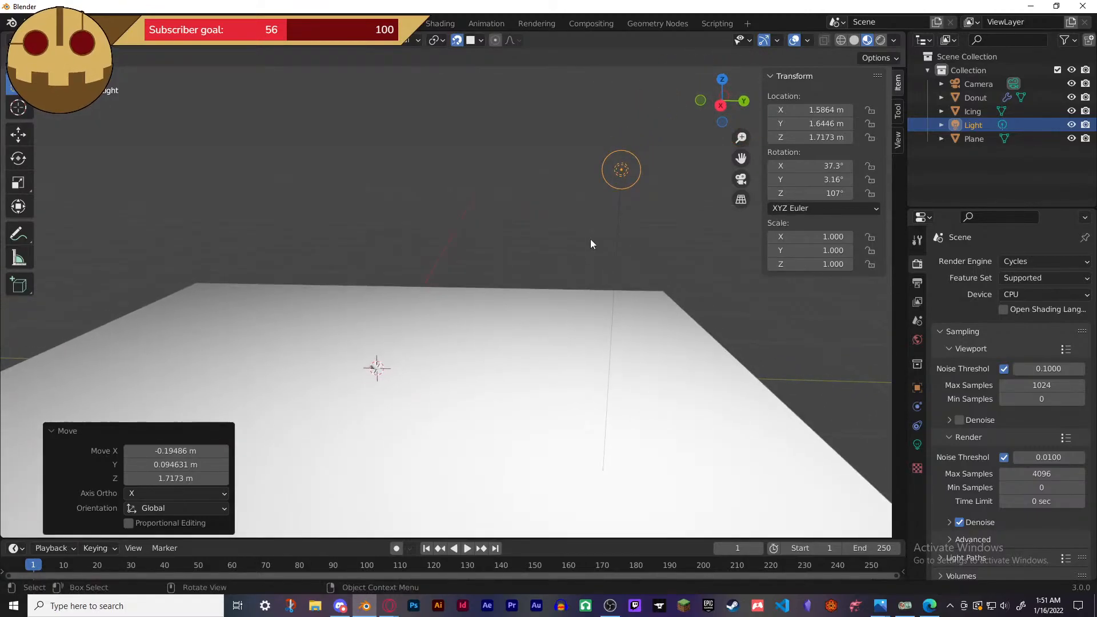
pyautogui.press('g')
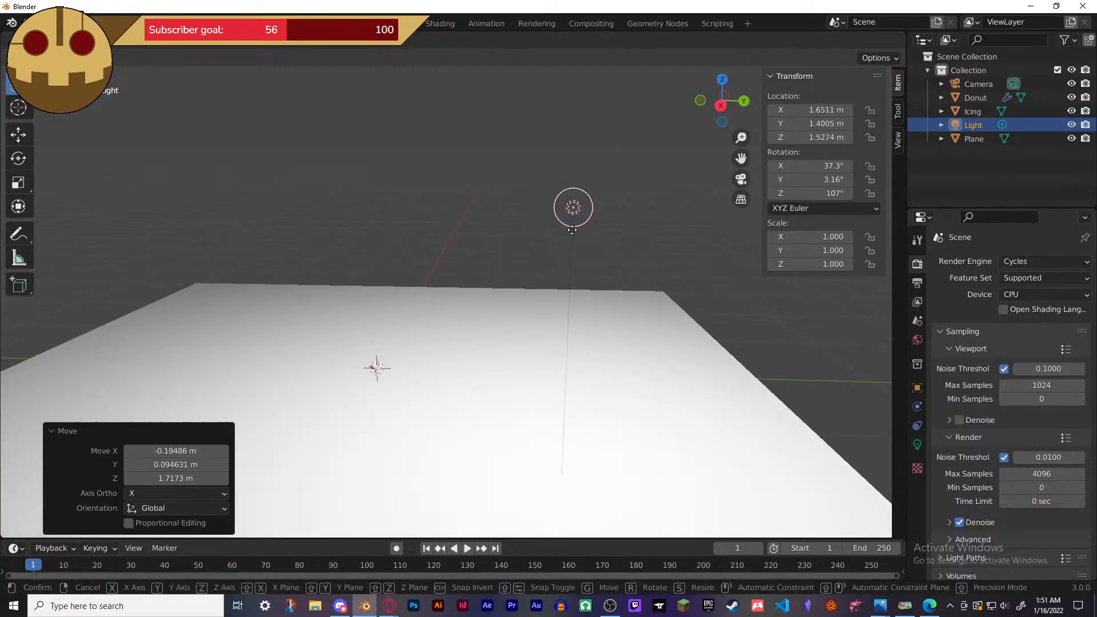
pyautogui.press('y')
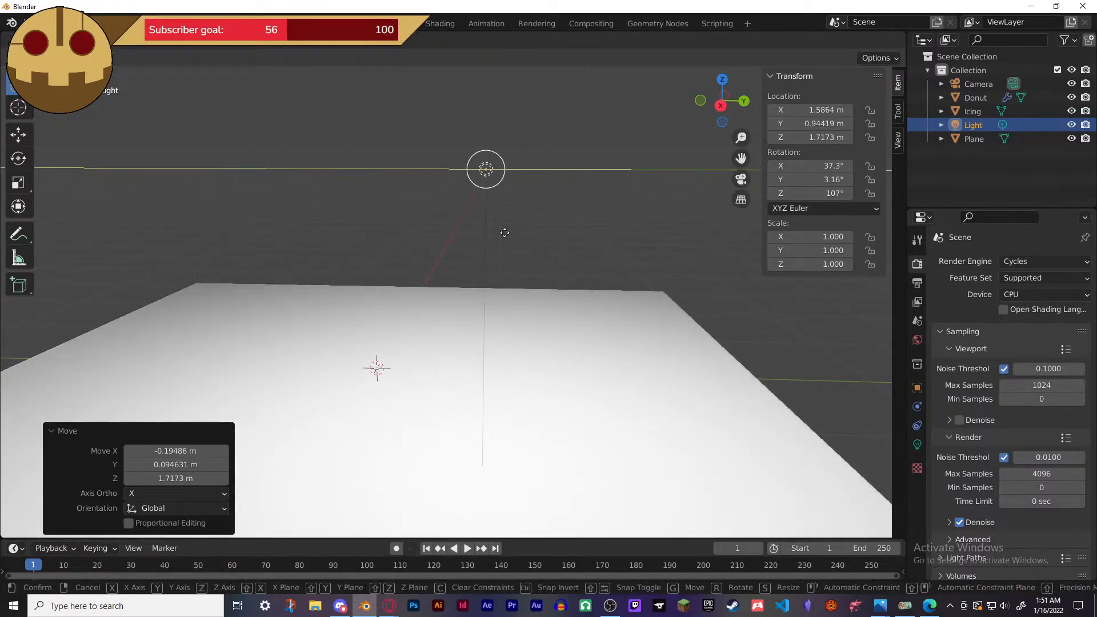
pyautogui.click(655, 240)
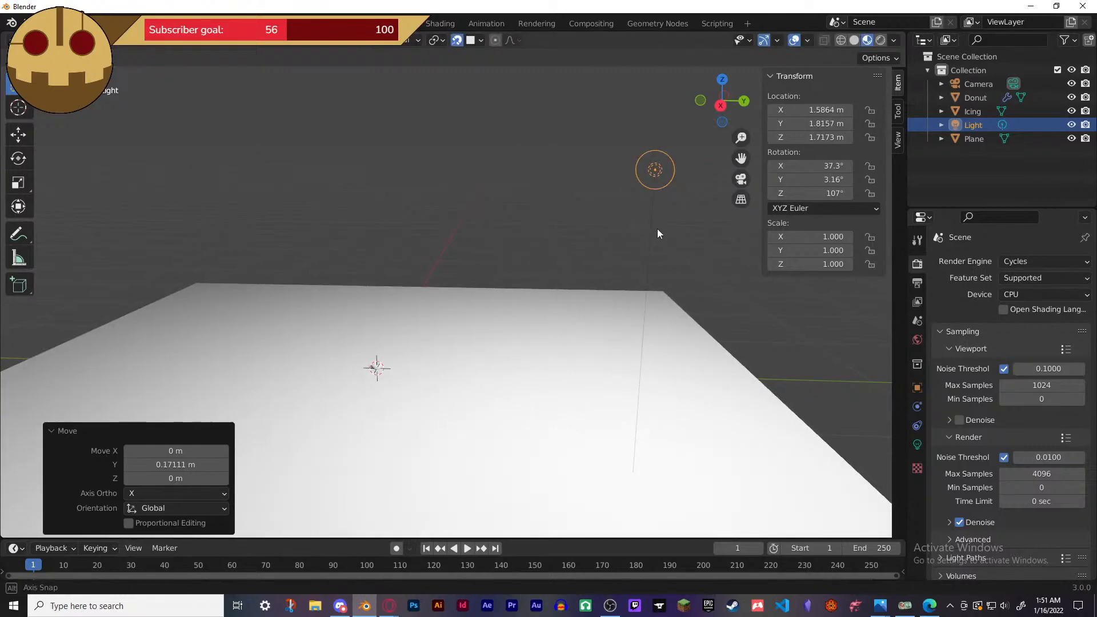
pyautogui.press('g')
pyautogui.press('z')
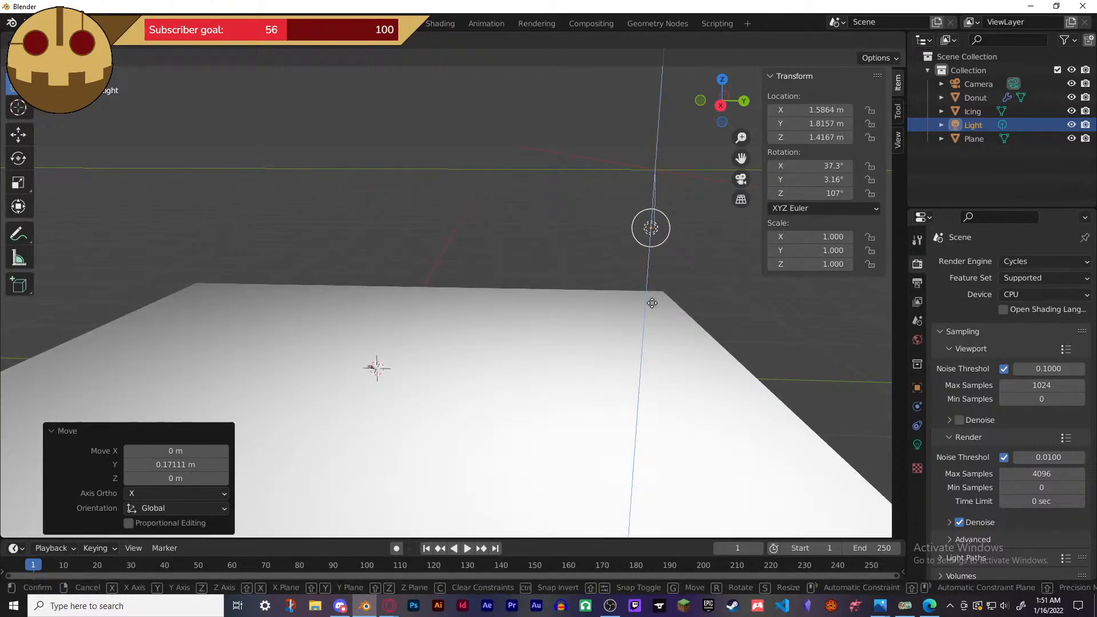
pyautogui.press('g')
pyautogui.press('y')
pyautogui.click(519, 355)
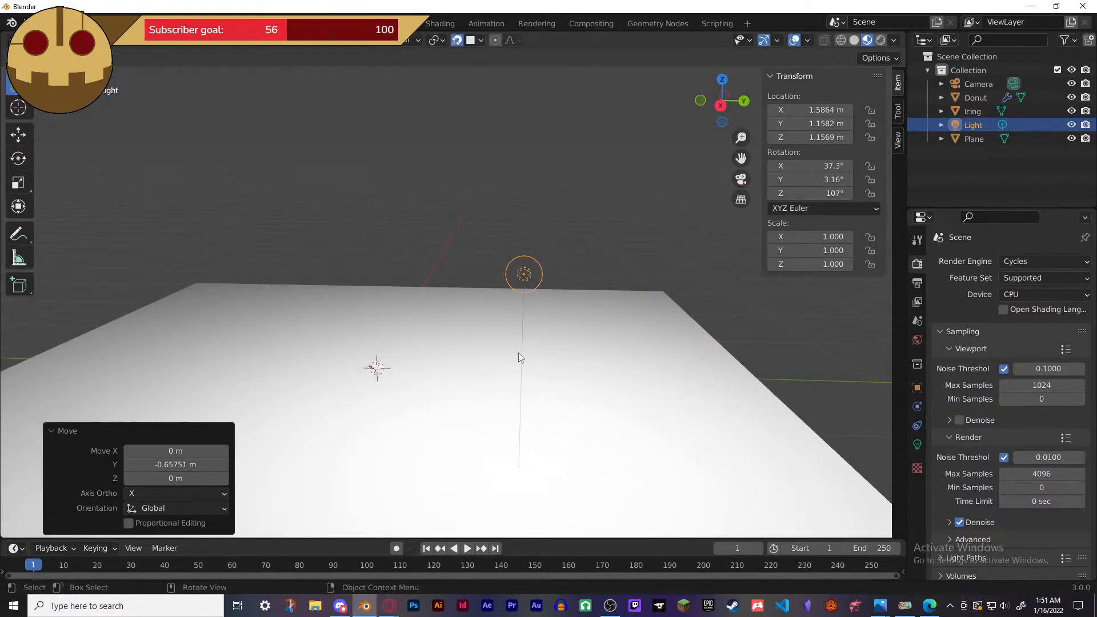
# - Nudge the light along the Y axis to about 1.21 m
pyautogui.press('g')
pyautogui.press('z')
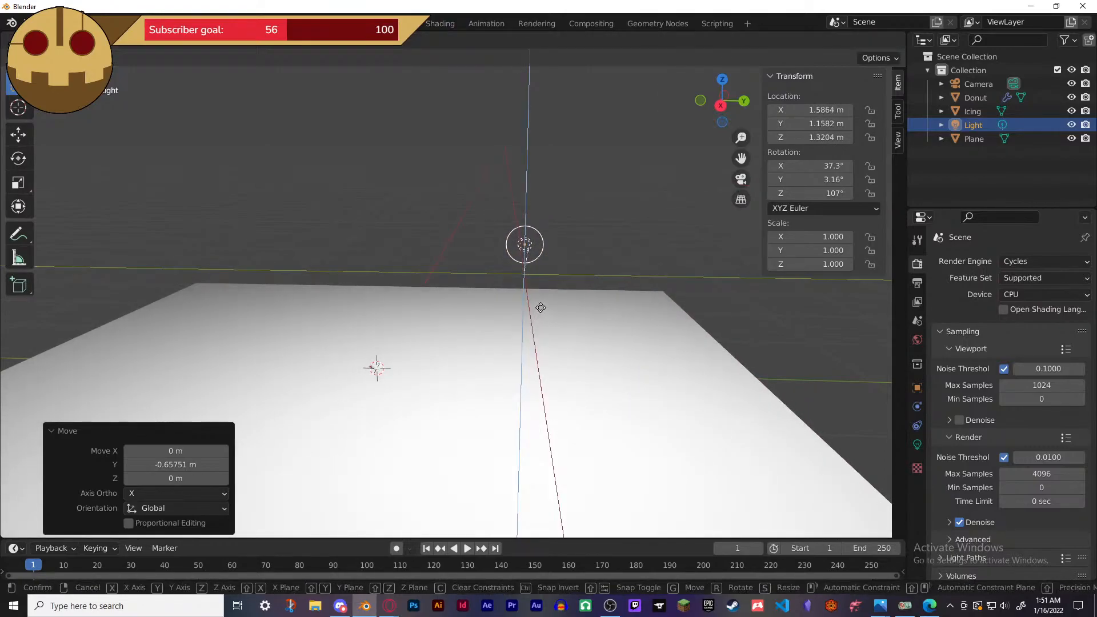
pyautogui.press('z')
pyautogui.press('z')
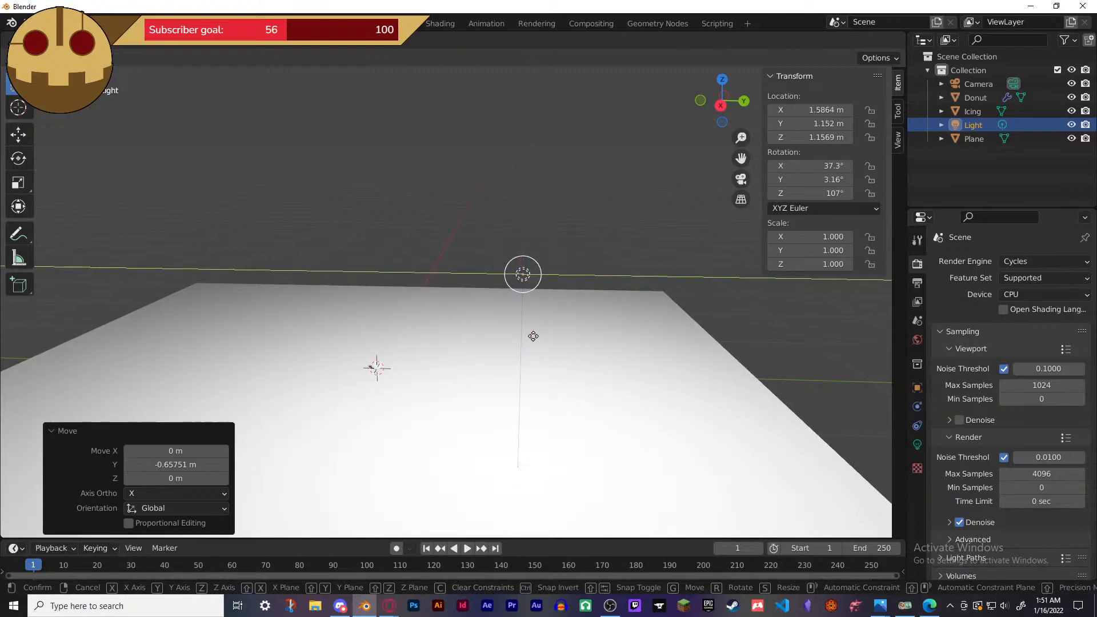
pyautogui.click(545, 329)
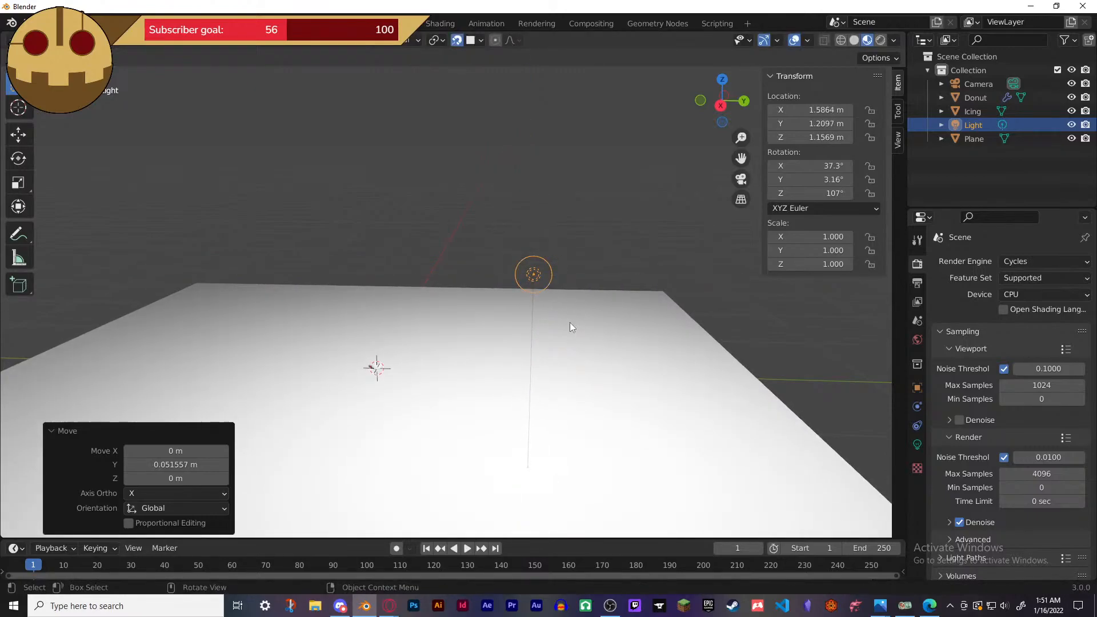
pyautogui.moveTo(570, 323); pyautogui.dragTo(572, 388, button='middle')
pyautogui.press('g')
pyautogui.press('x')
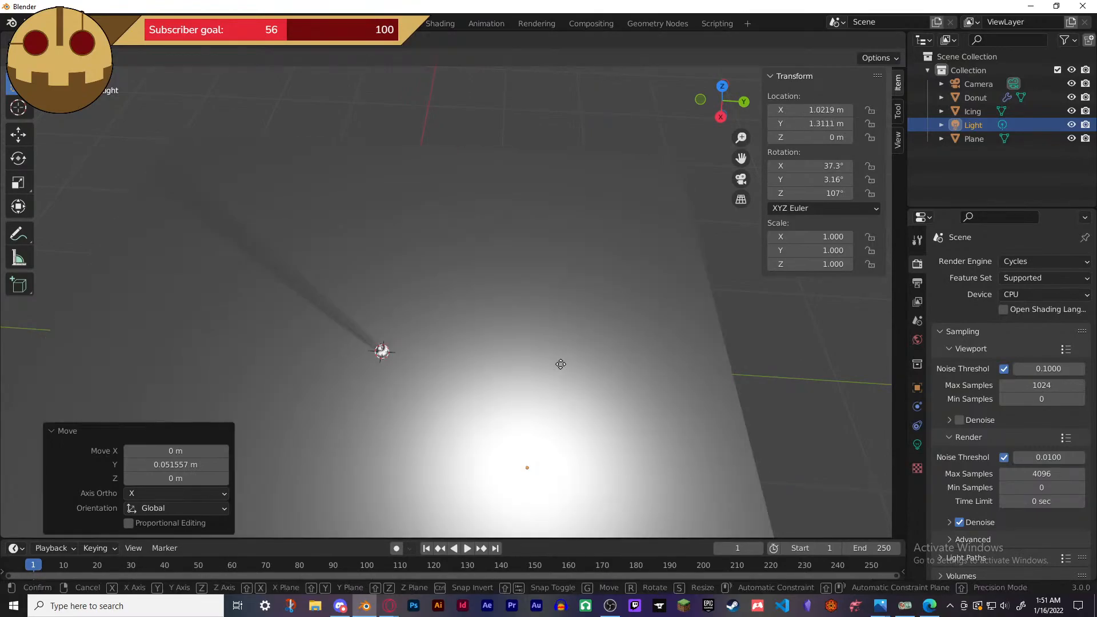
pyautogui.rightClick(560, 364)
# - Move the light along the X axis closer to the donut, to about 0.88 m
pyautogui.moveTo(561, 365); pyautogui.dragTo(715, 294, button='middle')
pyautogui.press('g')
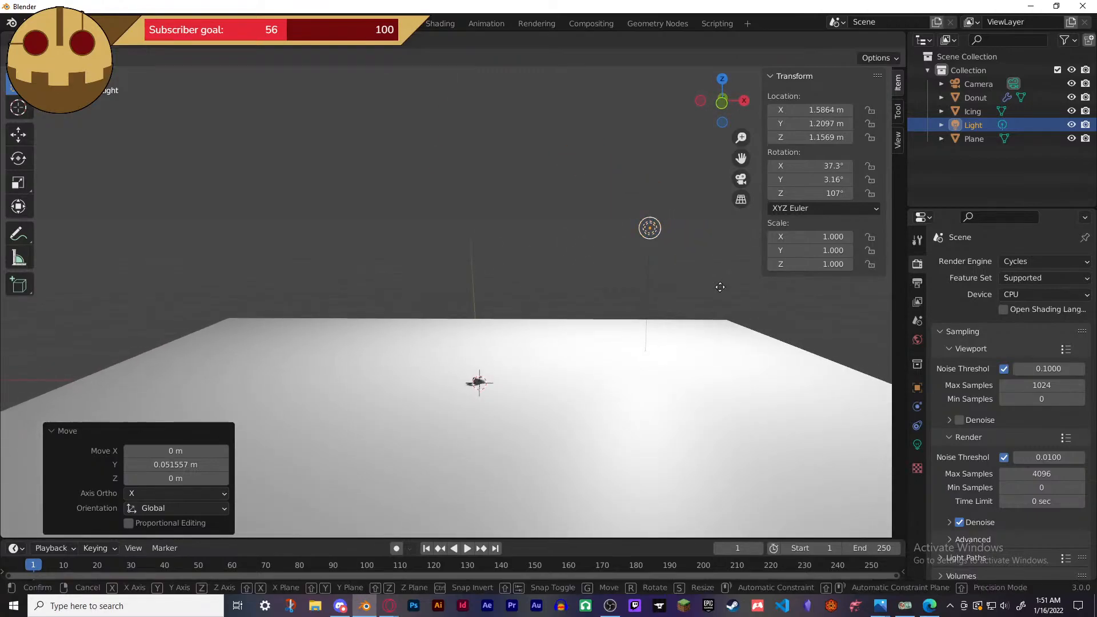
pyautogui.press('x')
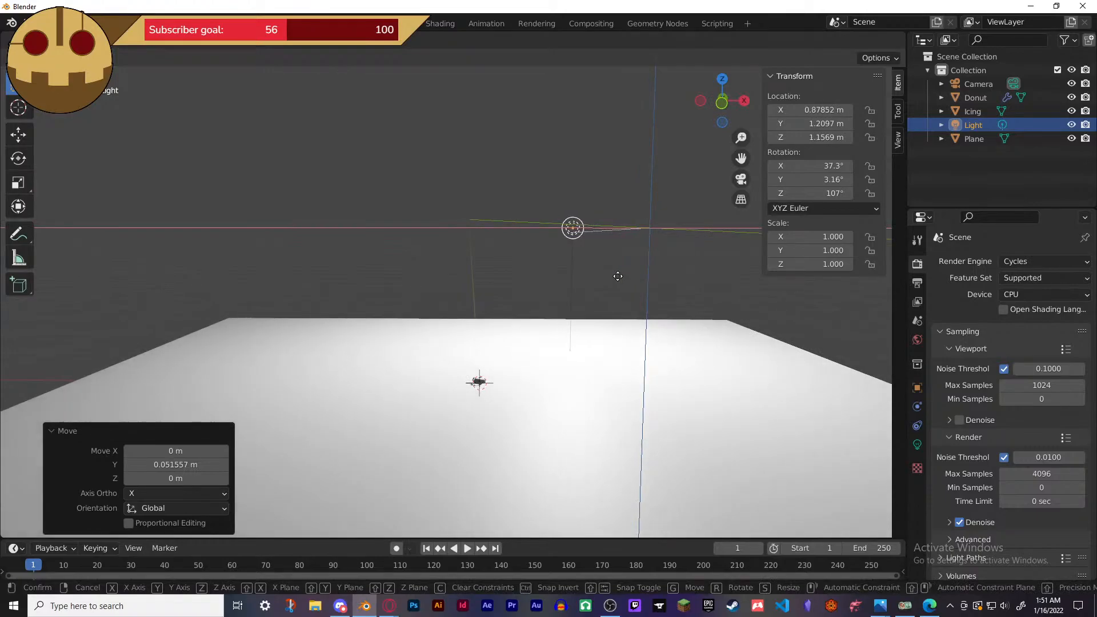
pyautogui.click(639, 269)
# - Set the point light's power to 132.1 W while viewing the donut up close, and open the light's color settings
pyautogui.moveTo(638, 269); pyautogui.dragTo(491, 310, button='middle')
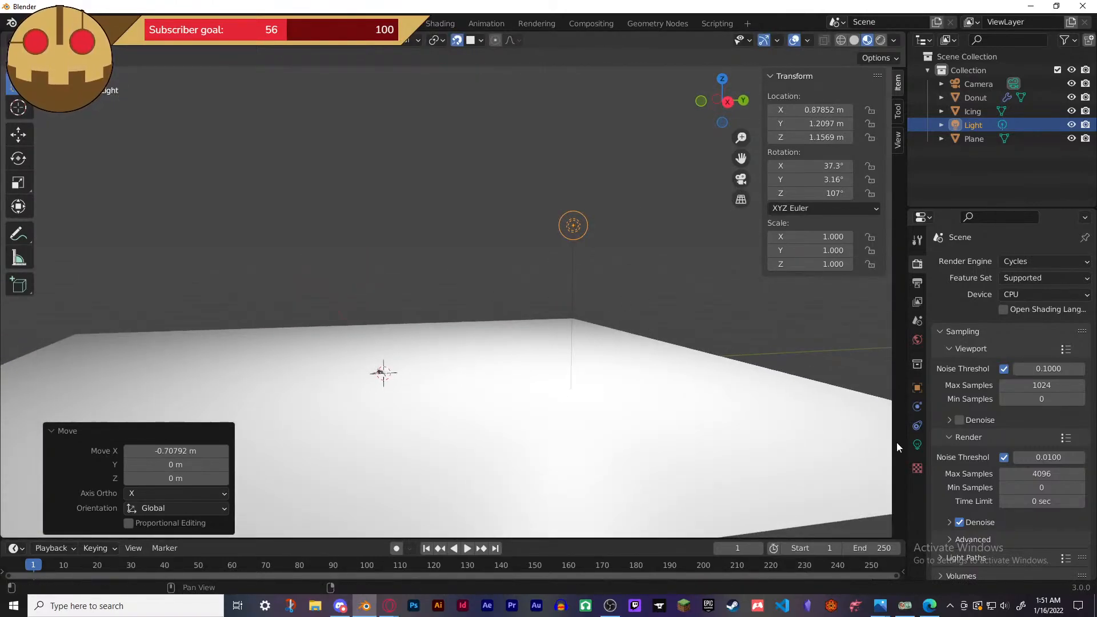
pyautogui.click(917, 445)
pyautogui.scroll(5, 448, 382)
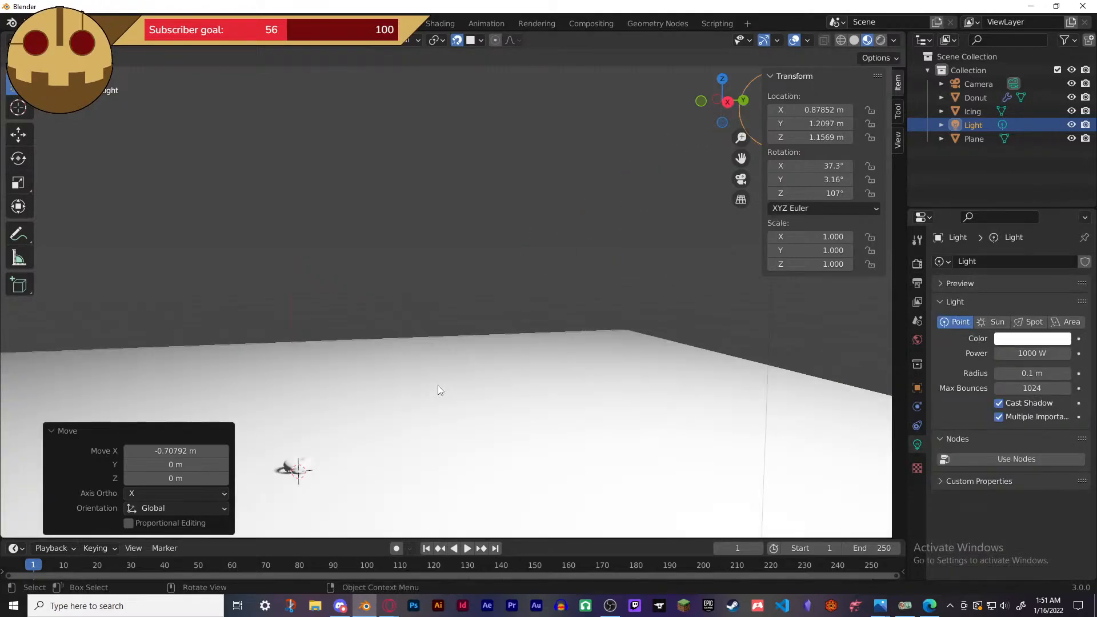
pyautogui.keyDown('shift'); pyautogui.moveTo(453, 384); pyautogui.dragTo(627, 318, button='middle'); pyautogui.keyUp('shift')
pyautogui.scroll(-1, 597, 393)
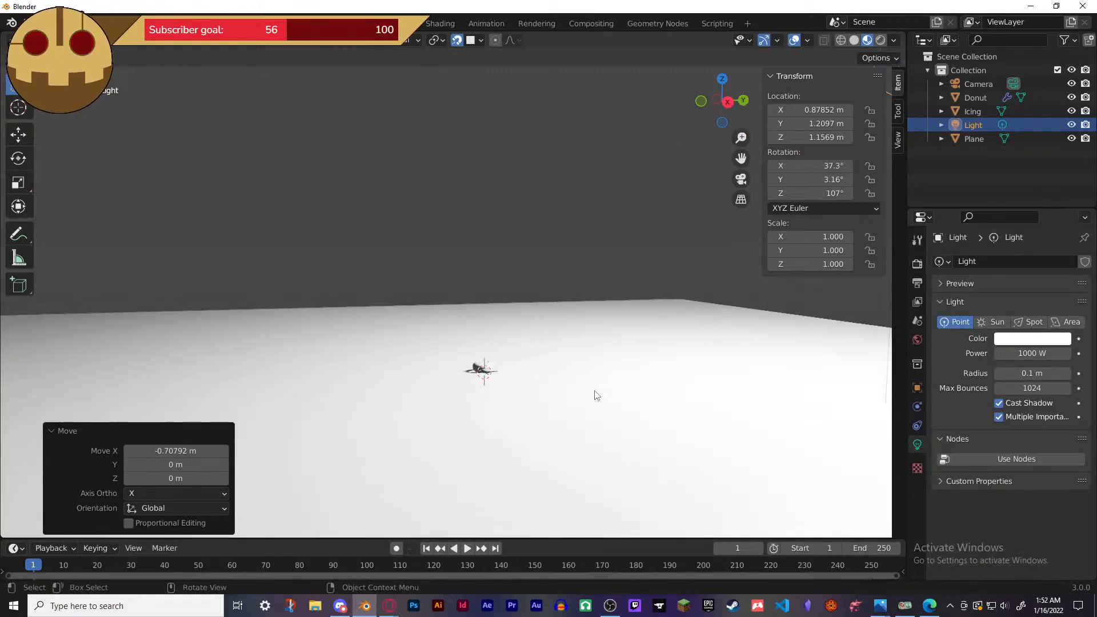
pyautogui.scroll(6, 595, 400)
pyautogui.keyDown('shift'); pyautogui.moveTo(626, 432); pyautogui.dragTo(578, 289, button='middle'); pyautogui.keyUp('shift')
pyautogui.scroll(5, 578, 309)
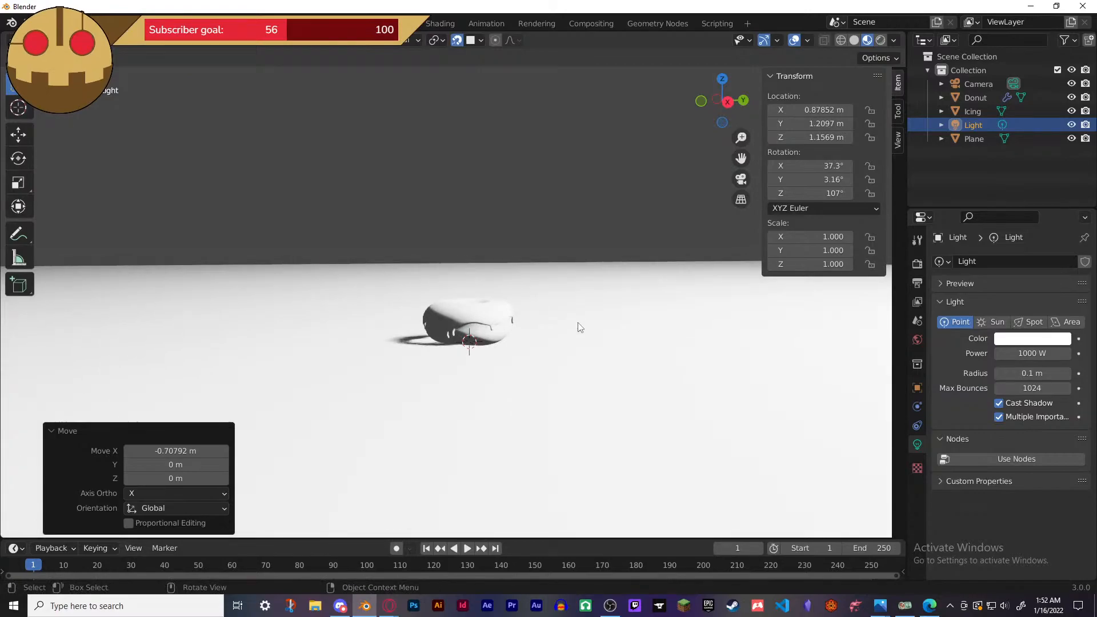
pyautogui.scroll(-3, 577, 331)
pyautogui.keyDown('shift'); pyautogui.moveTo(610, 370); pyautogui.dragTo(594, 351, button='middle'); pyautogui.keyUp('shift')
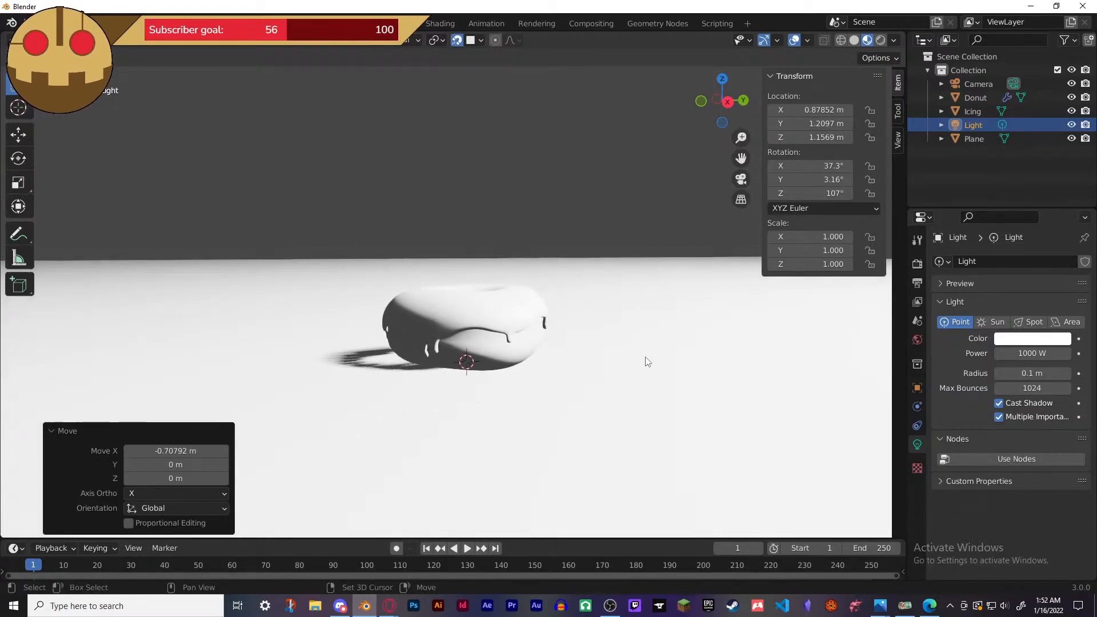
pyautogui.moveTo(1041, 352); pyautogui.dragTo(1028, 353)
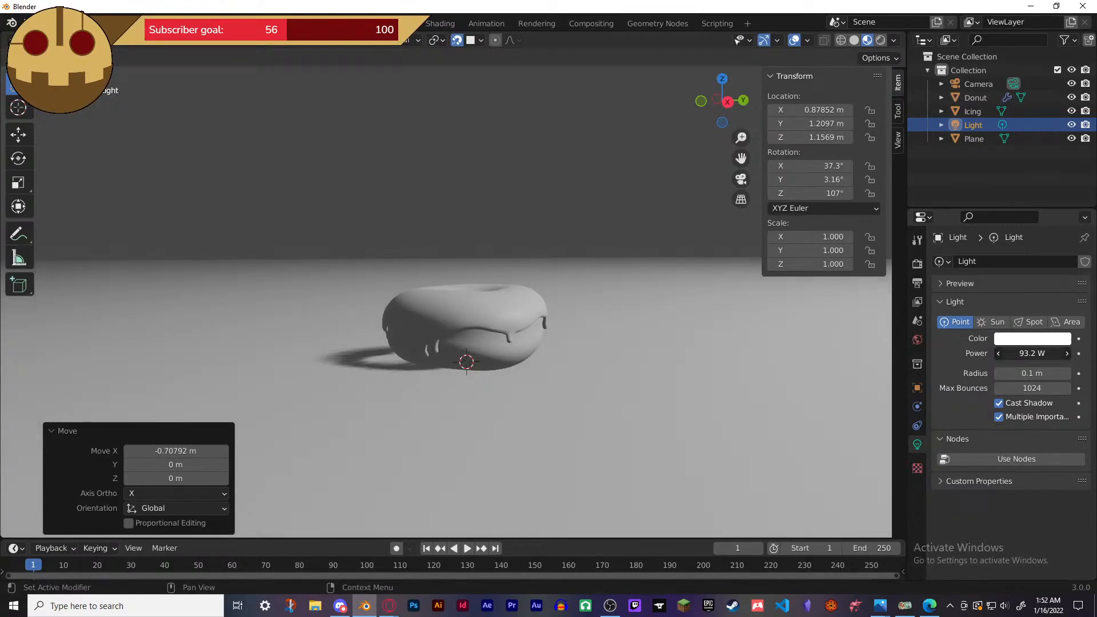
pyautogui.moveTo(1028, 353); pyautogui.dragTo(1028, 353)
pyautogui.click(1013, 339)
pyautogui.moveTo(1007, 243); pyautogui.dragTo(1000, 207)
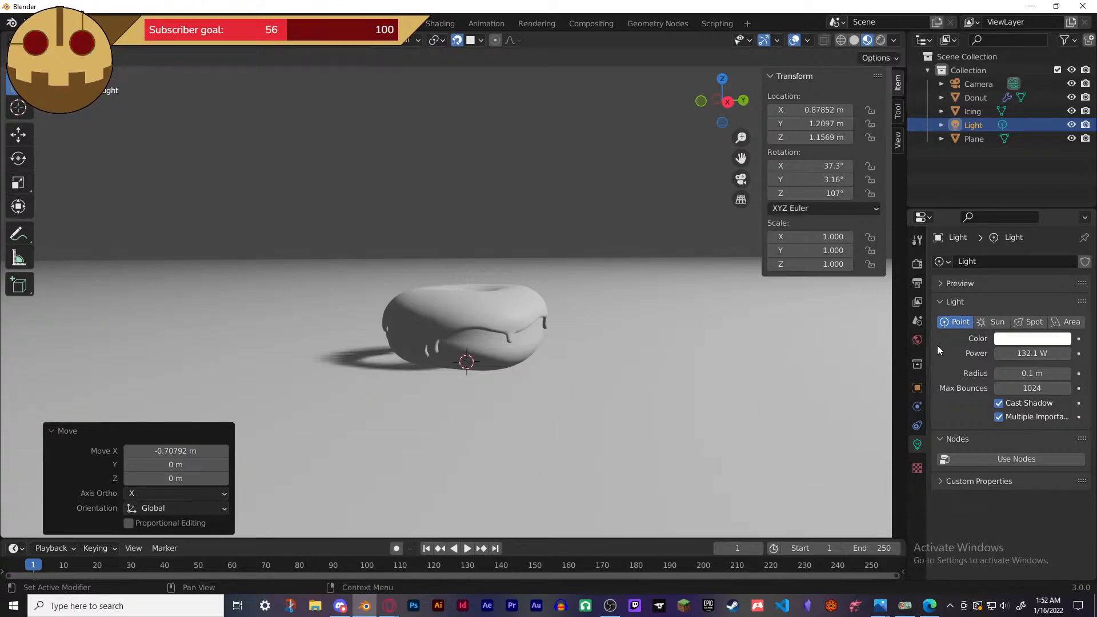
# - Set the scene's render engine to Eevee in the render properties
pyautogui.click(918, 265)
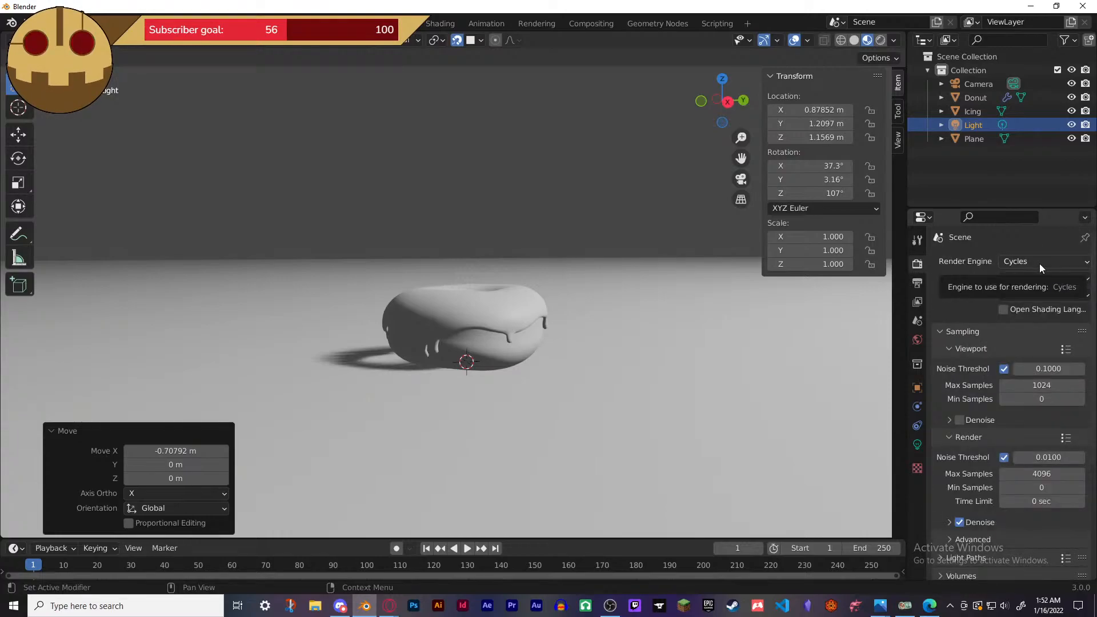
pyautogui.click(1017, 261)
pyautogui.click(1021, 279)
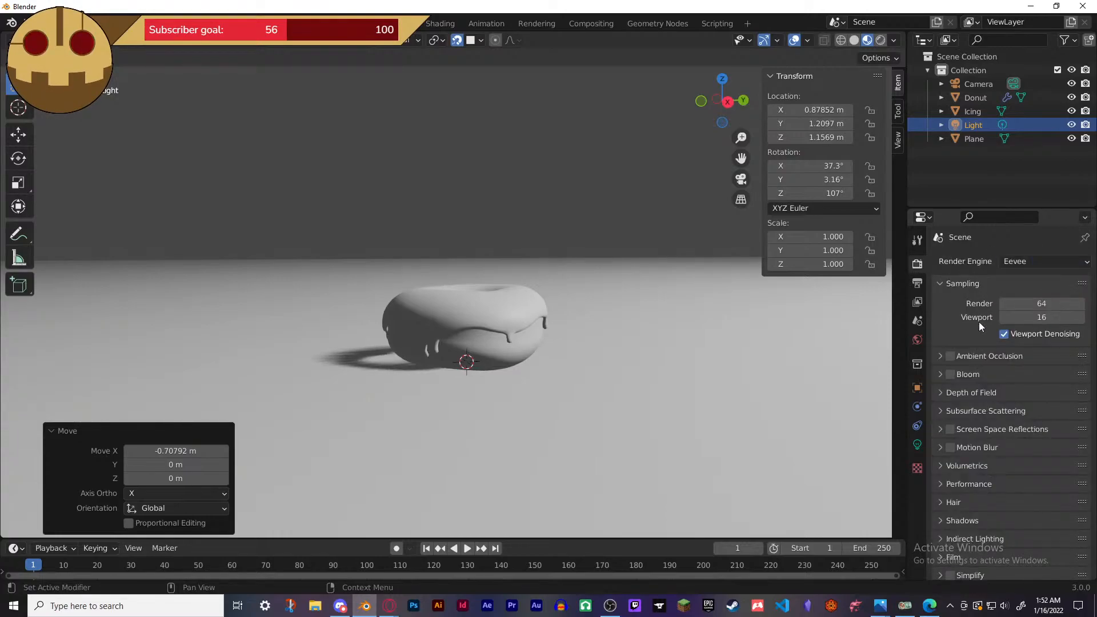
# - Enable Ambient Occlusion and Bloom in the Eevee render settings
pyautogui.click(952, 357)
pyautogui.click(951, 375)
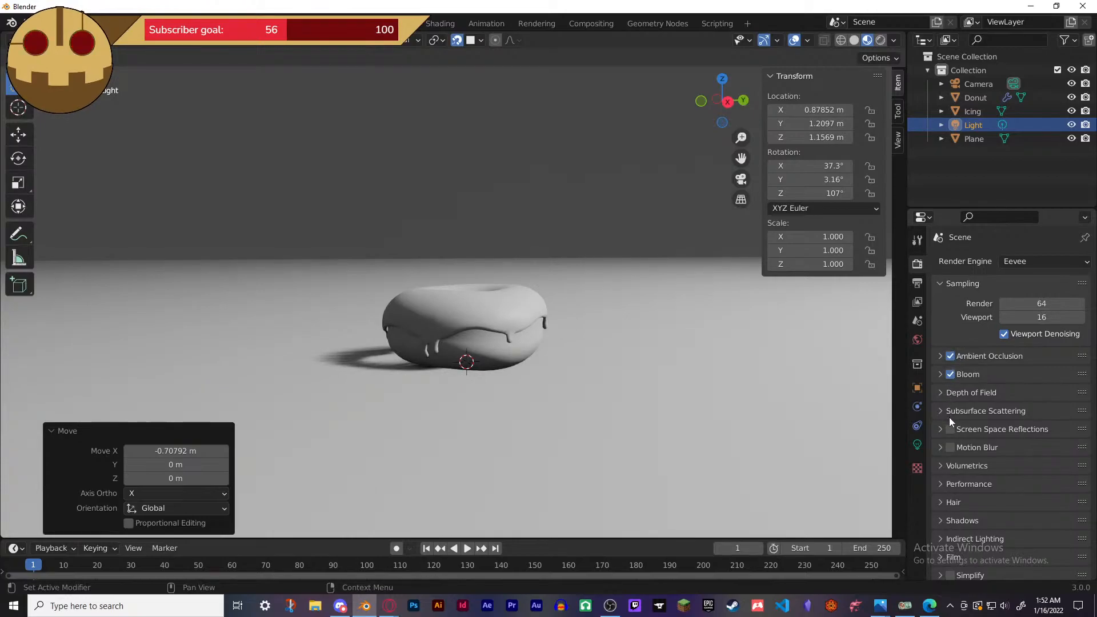
pyautogui.scroll(-3, 951, 432)
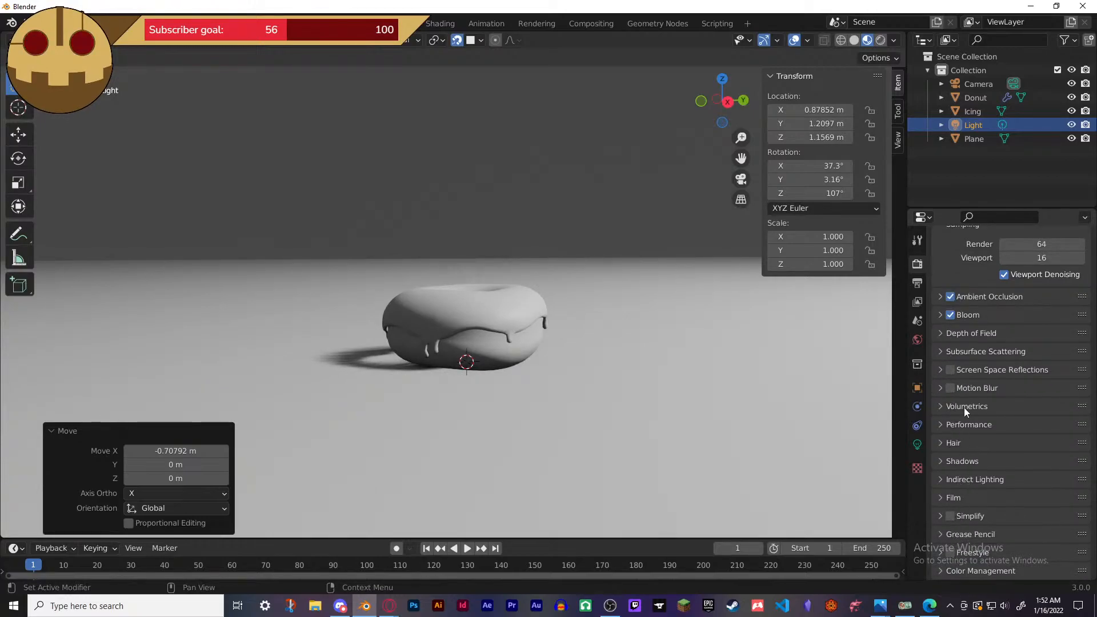
# - Set the Eevee shadow cube size to 4096 px
pyautogui.click(947, 462)
pyautogui.scroll(-3, 971, 451)
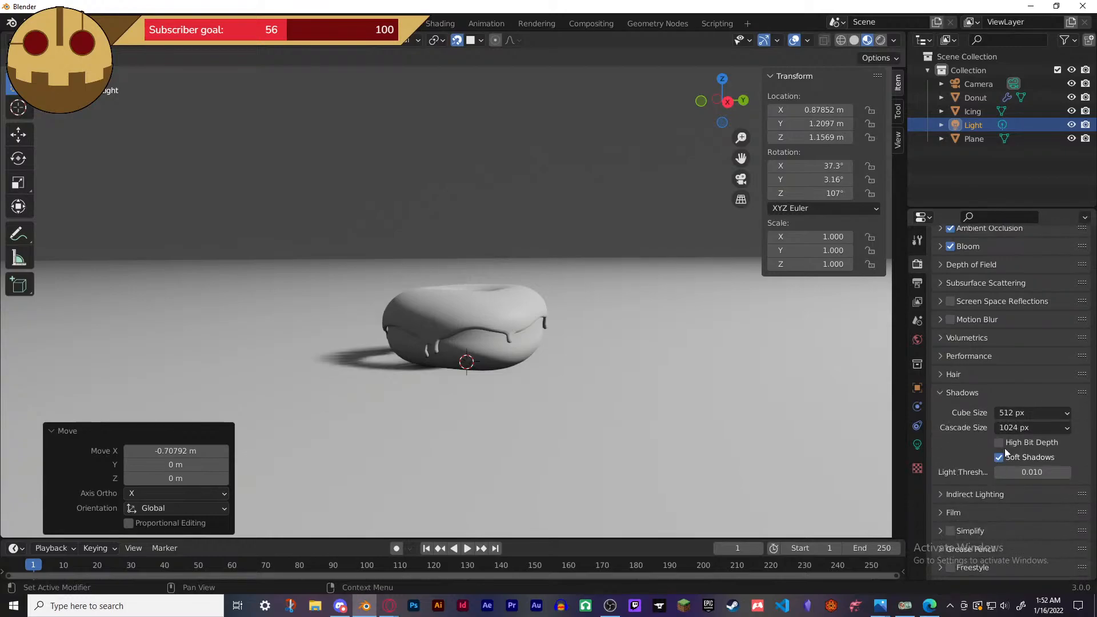
pyautogui.click(1010, 412)
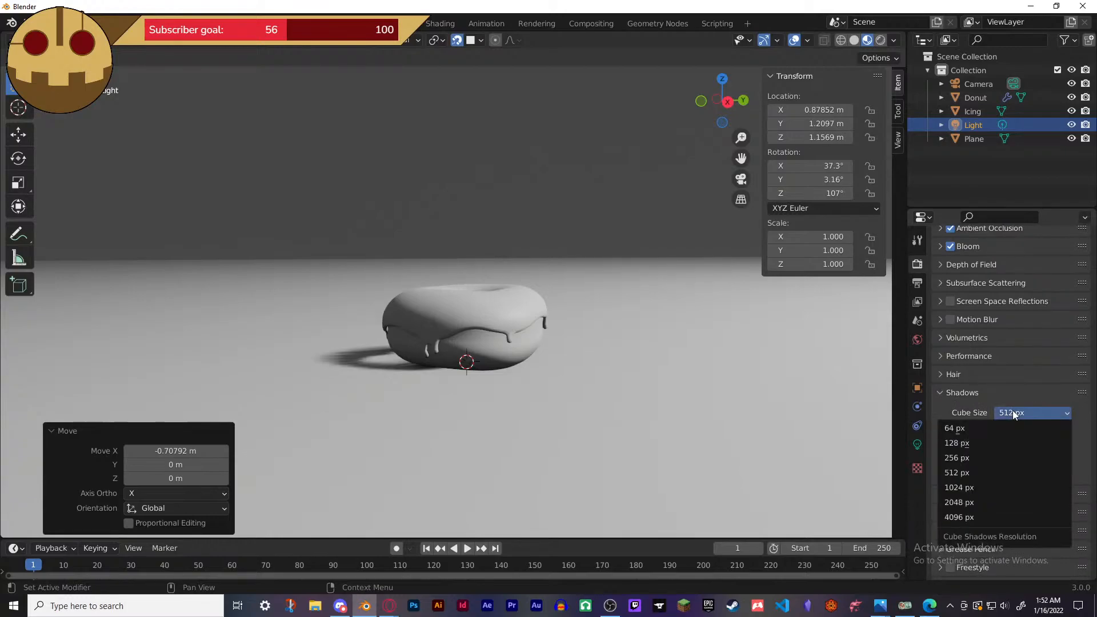
pyautogui.click(956, 518)
pyautogui.click(1030, 429)
pyautogui.click(1029, 429)
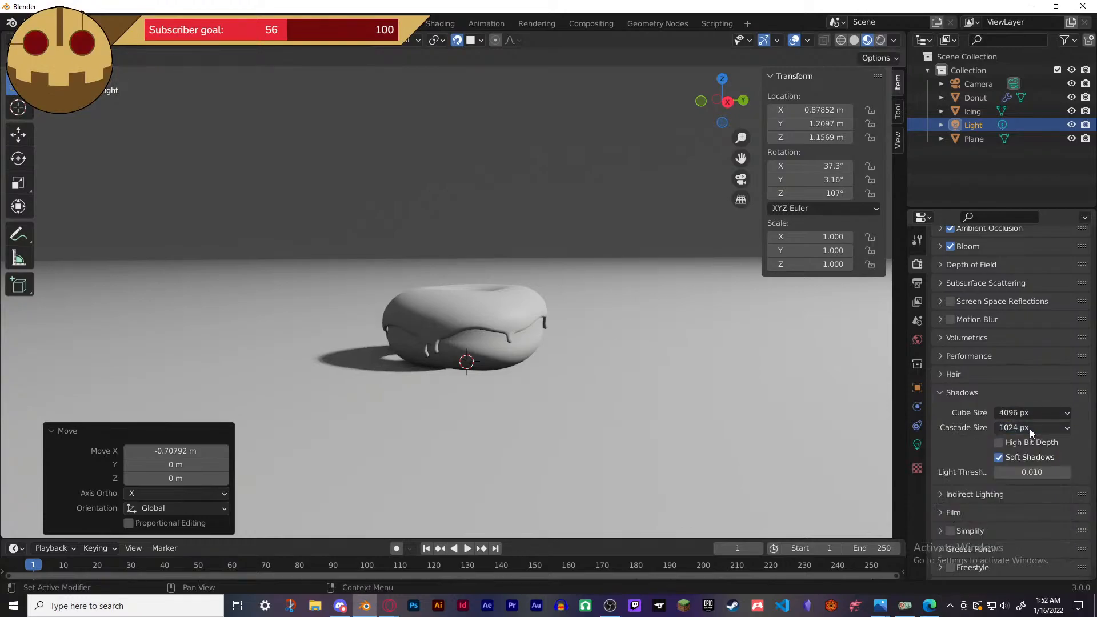
pyautogui.click(940, 393)
pyautogui.scroll(5, 989, 434)
# - Frame the donut from slightly above and align the scene camera to that view
pyautogui.moveTo(574, 404); pyautogui.dragTo(573, 366, button='middle')
pyautogui.moveTo(571, 251); pyautogui.dragTo(671, 225, button='middle')
pyautogui.scroll(2, 651, 233)
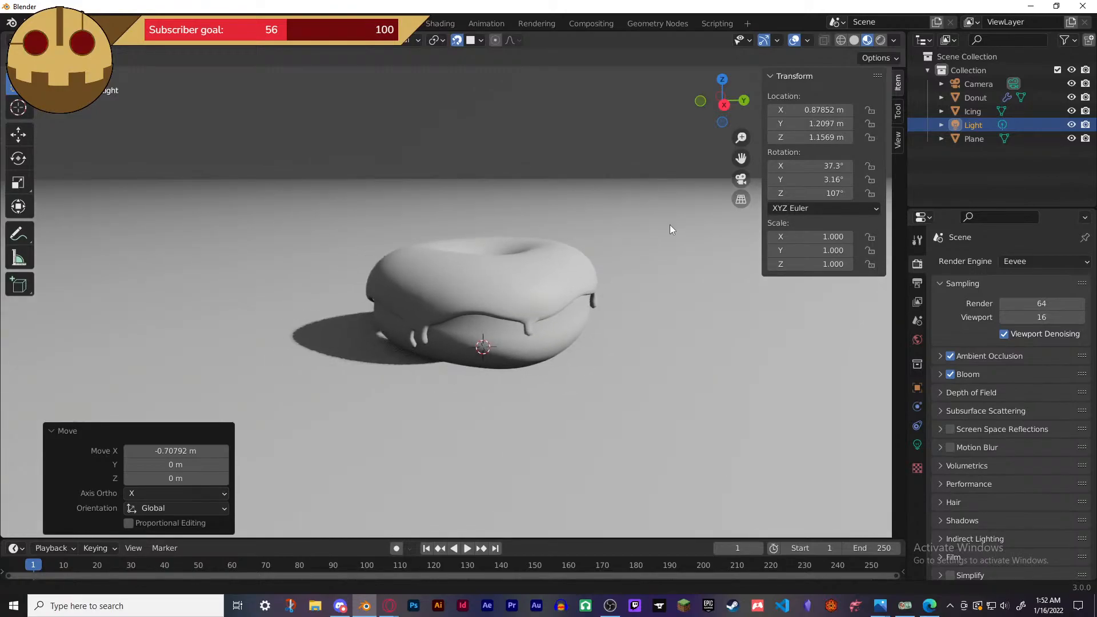
pyautogui.press('KP_0')
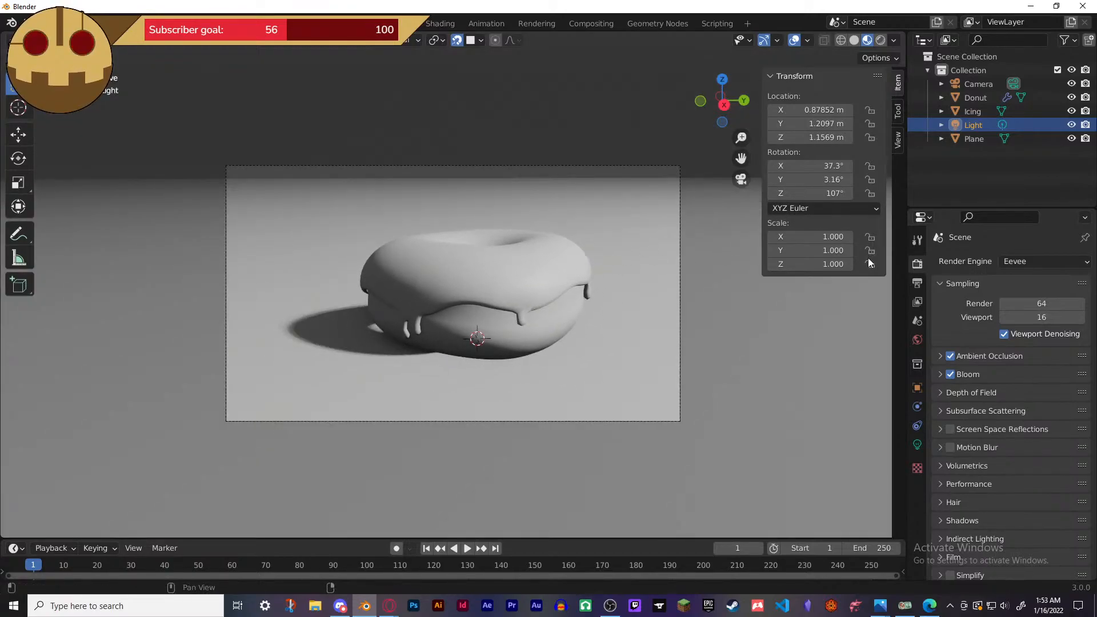
# - Lock the camera to the view so that navigating the viewport moves the camera
pyautogui.press('n')
pyautogui.press('n')
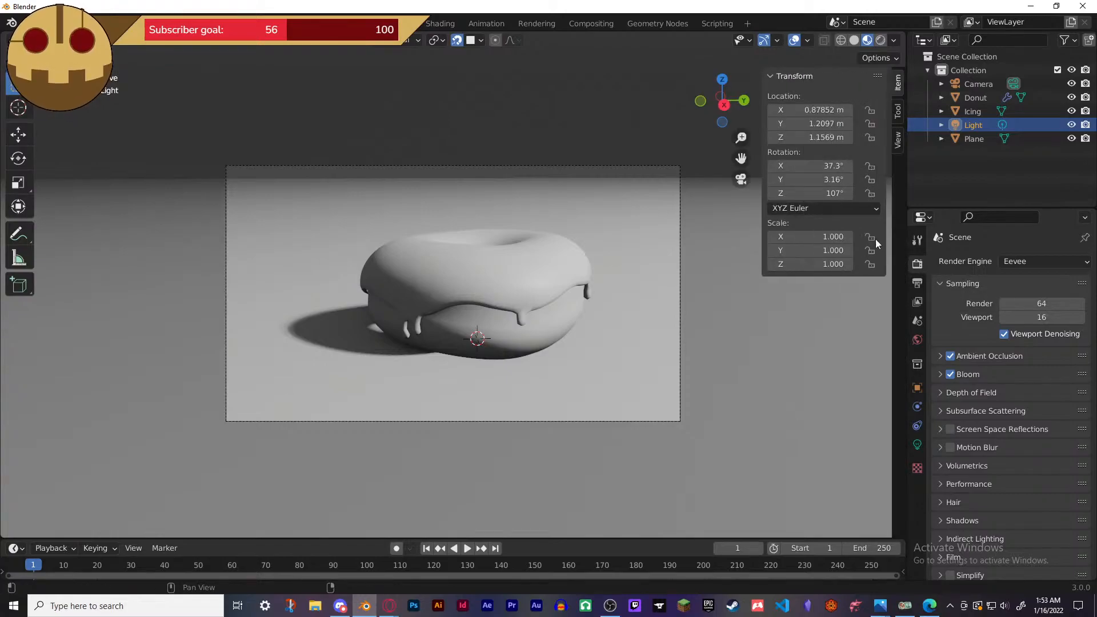
pyautogui.click(899, 140)
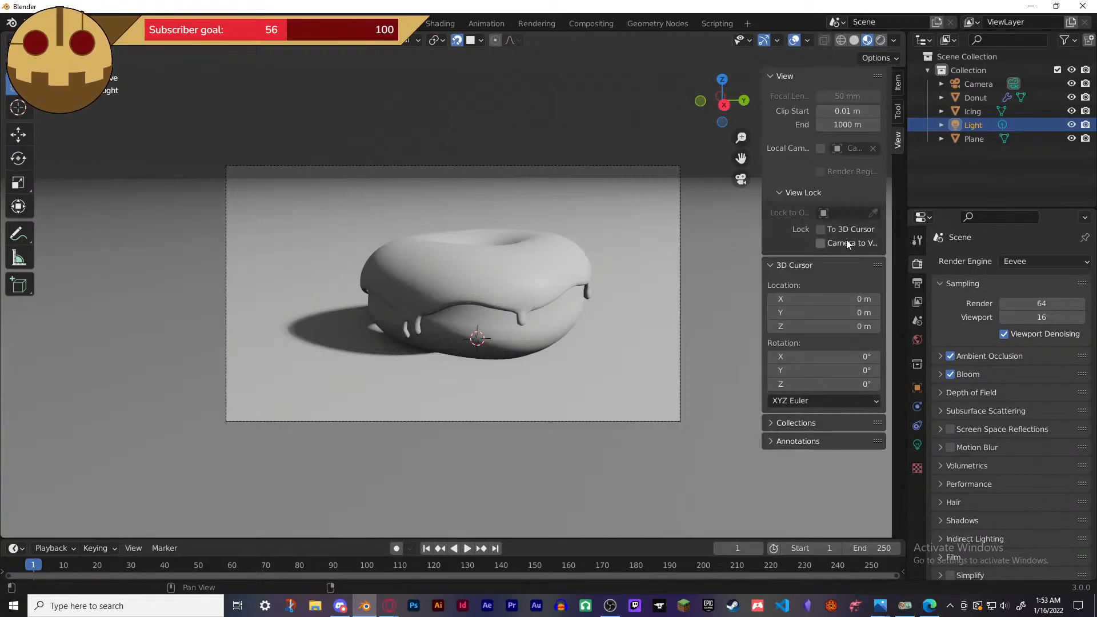
pyautogui.click(821, 243)
# - Adjust the locked camera's angle, position and distance to frame the donut close up
pyautogui.moveTo(608, 300); pyautogui.dragTo(547, 257, button='middle')
pyautogui.scroll(3, 524, 266)
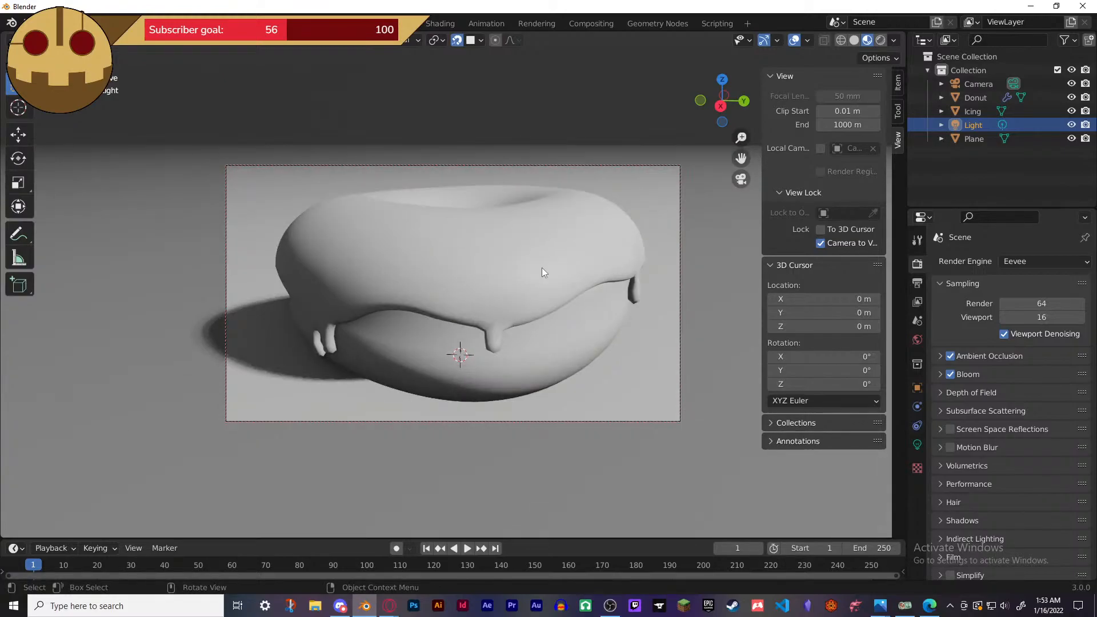
pyautogui.press('Right')
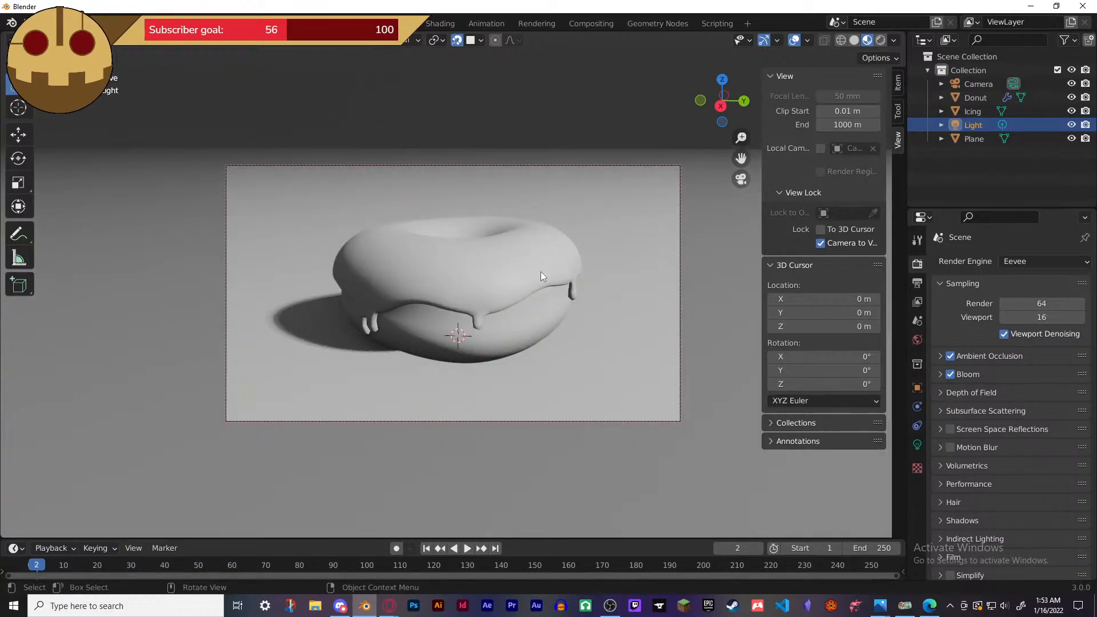
pyautogui.moveTo(537, 272); pyautogui.dragTo(534, 272, button='middle')
pyautogui.scroll(-2, 534, 273)
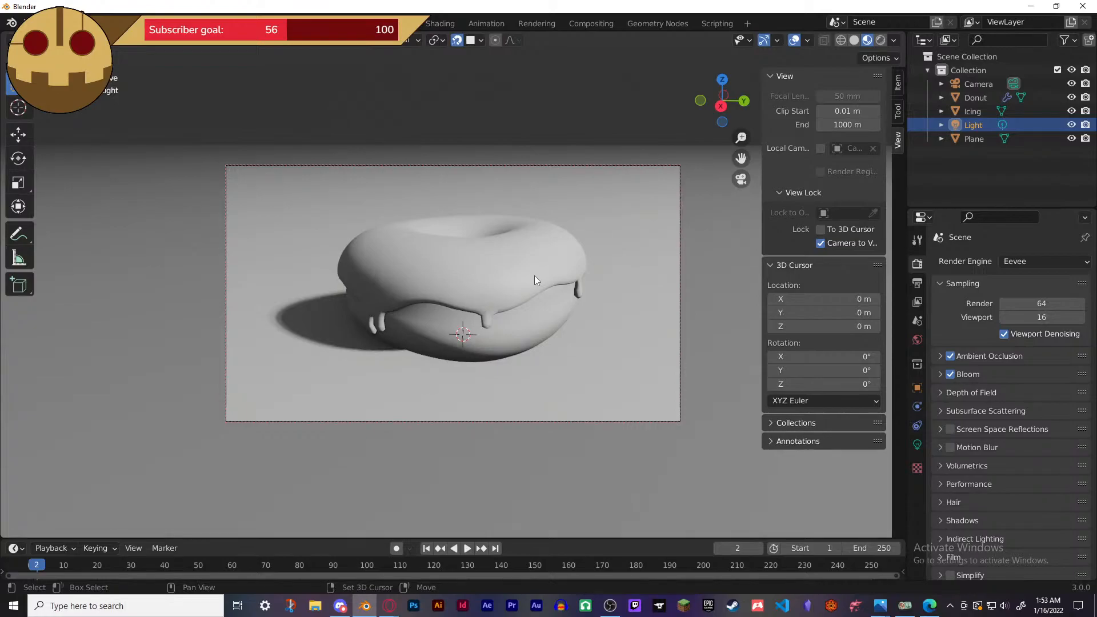
pyautogui.scroll(1, 534, 277)
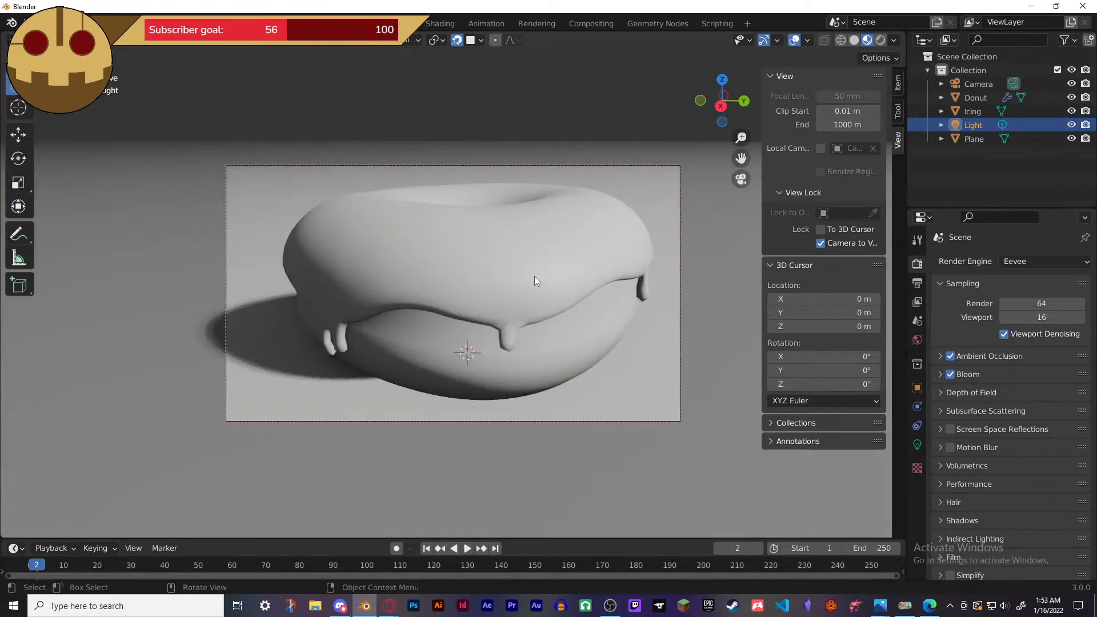
pyautogui.scroll(-1, 534, 278)
pyautogui.scroll(1, 533, 276)
pyautogui.scroll(-1, 533, 276)
pyautogui.scroll(1, 532, 276)
pyautogui.keyDown('shift'); pyautogui.moveTo(533, 276); pyautogui.dragTo(529, 278, button='middle'); pyautogui.keyUp('shift')
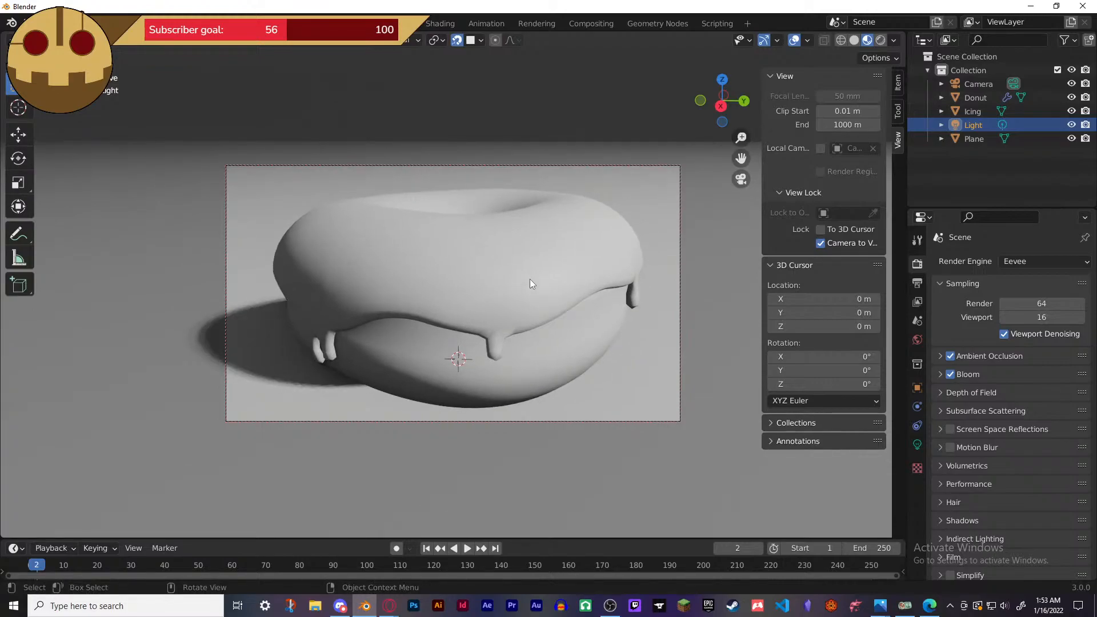
pyautogui.scroll(-1, 530, 286)
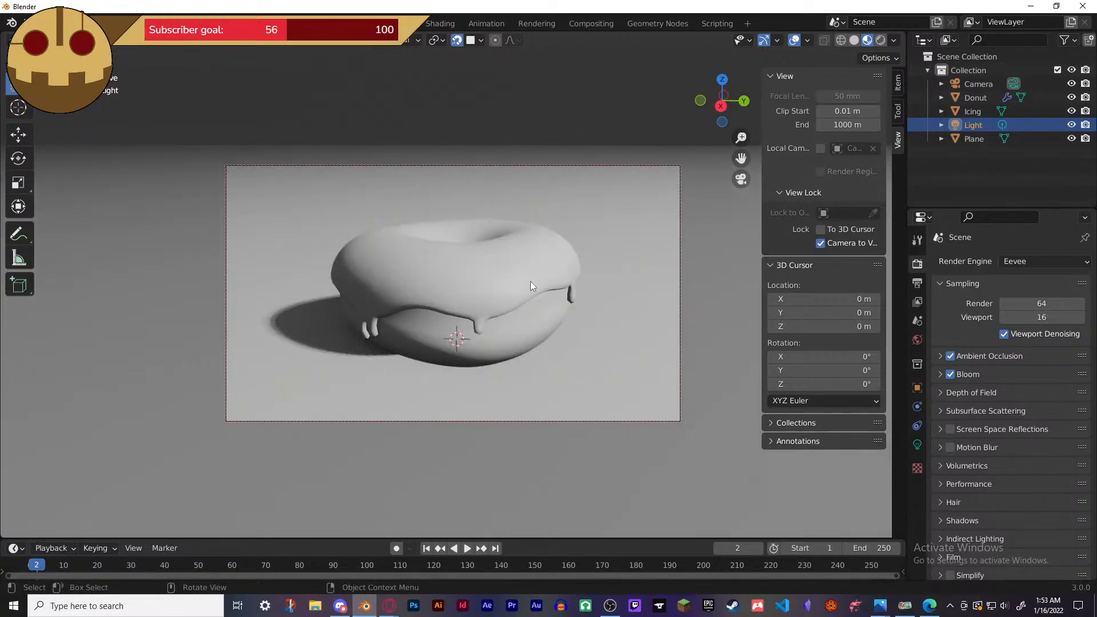
pyautogui.scroll(1, 530, 285)
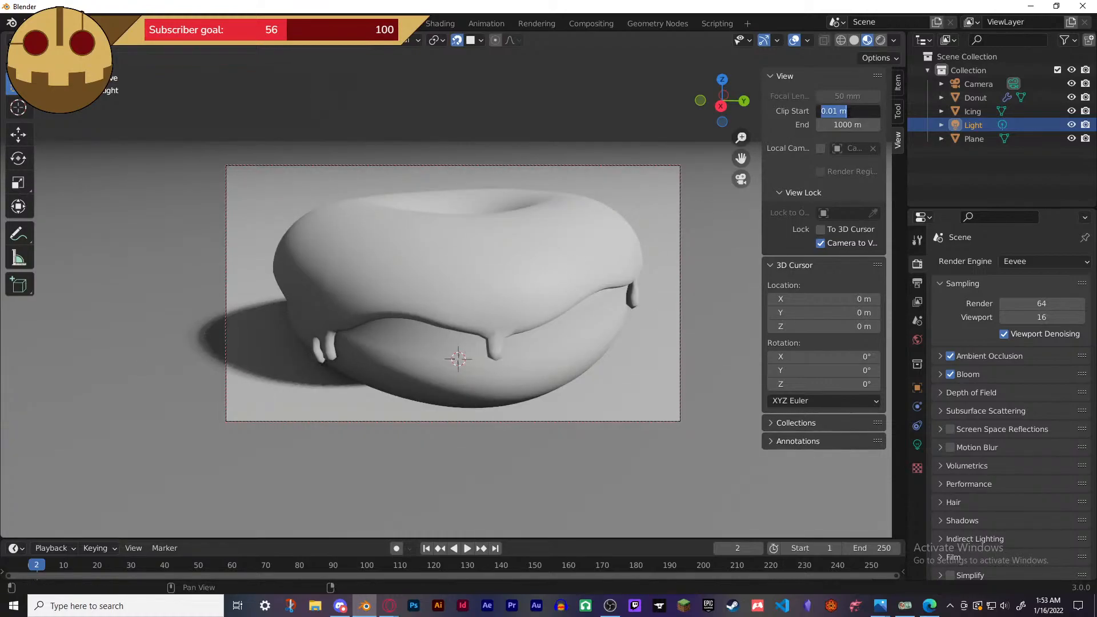
# - Set the viewport's clip start to 0.001 m and test it by moving the camera in and back out
pyautogui.write('0')
pyautogui.press('Return')
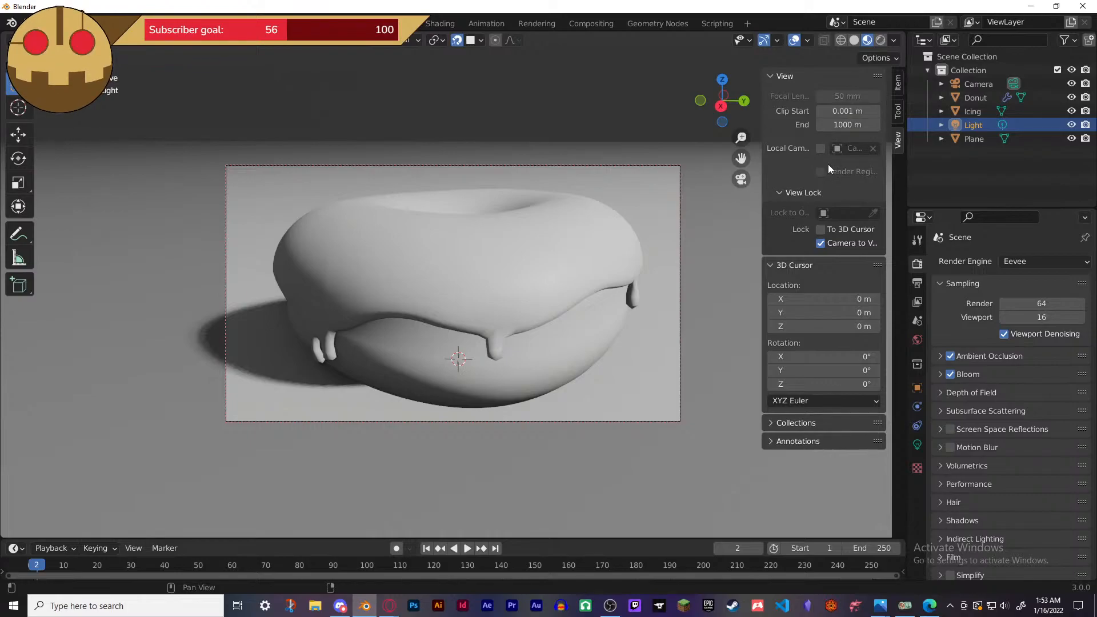
pyautogui.scroll(5, 527, 272)
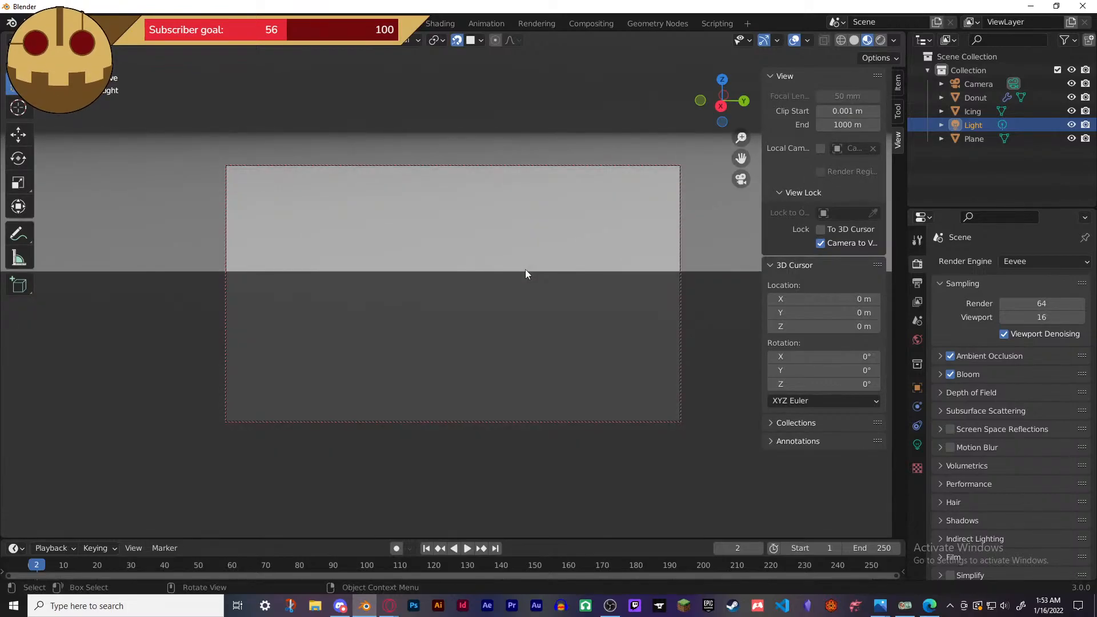
pyautogui.scroll(-5, 519, 270)
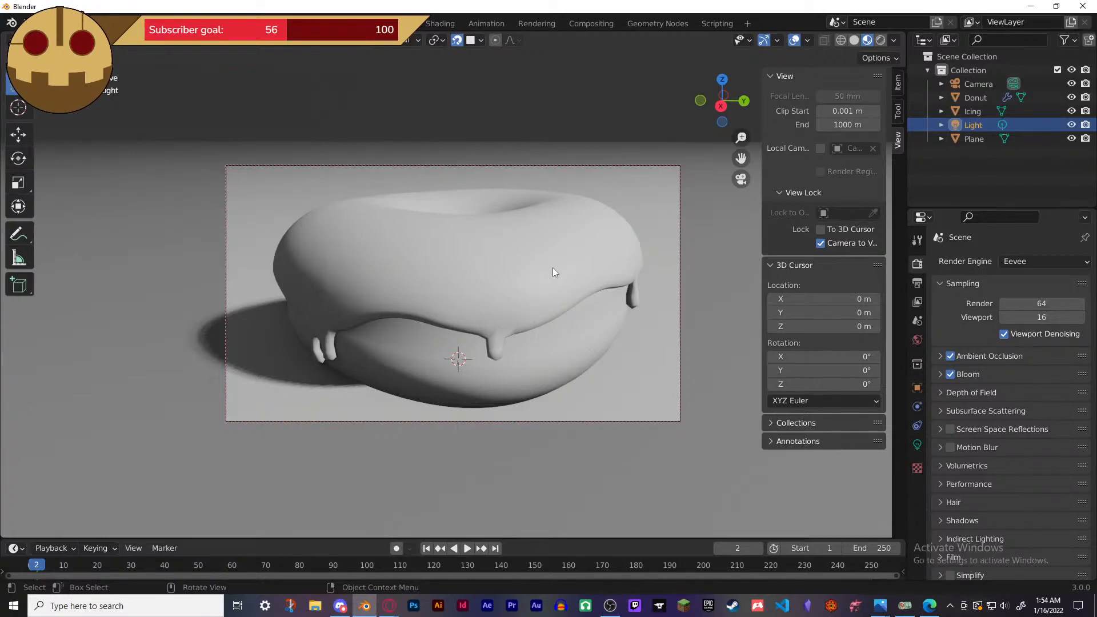
# - Select the camera and pull it back so the whole donut and its shadow fit in the frame
pyautogui.press('g')
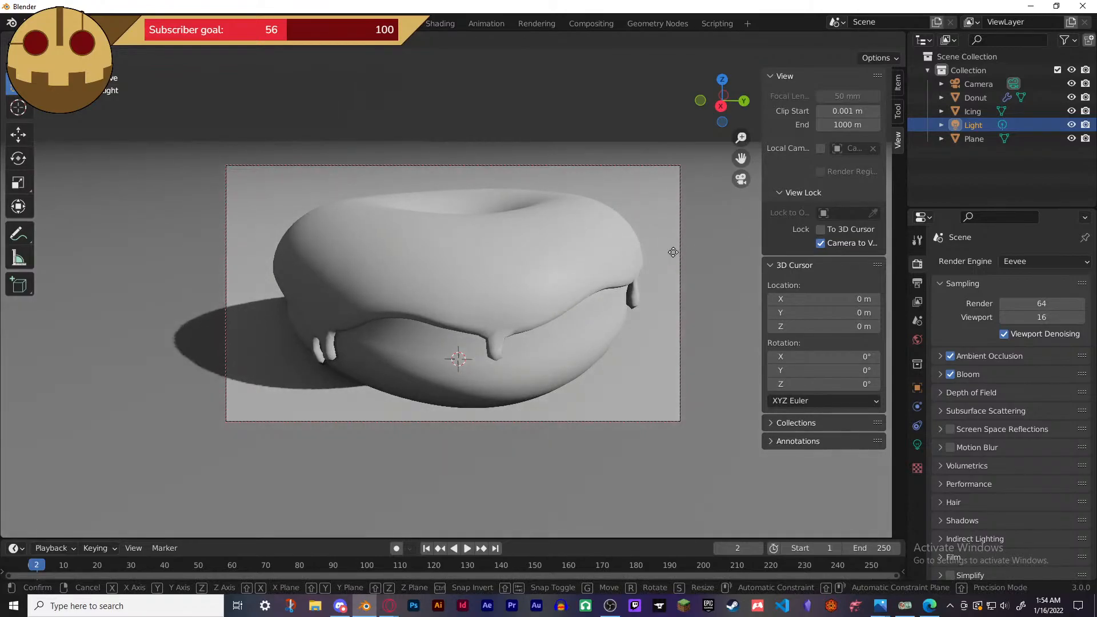
pyautogui.click(227, 267)
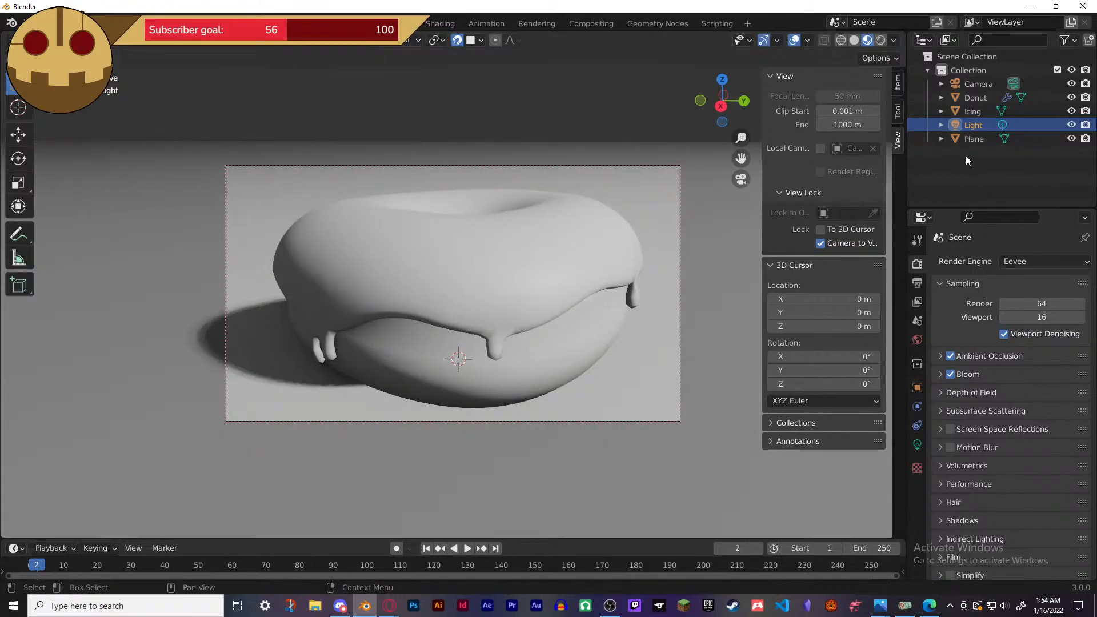
pyautogui.click(975, 83)
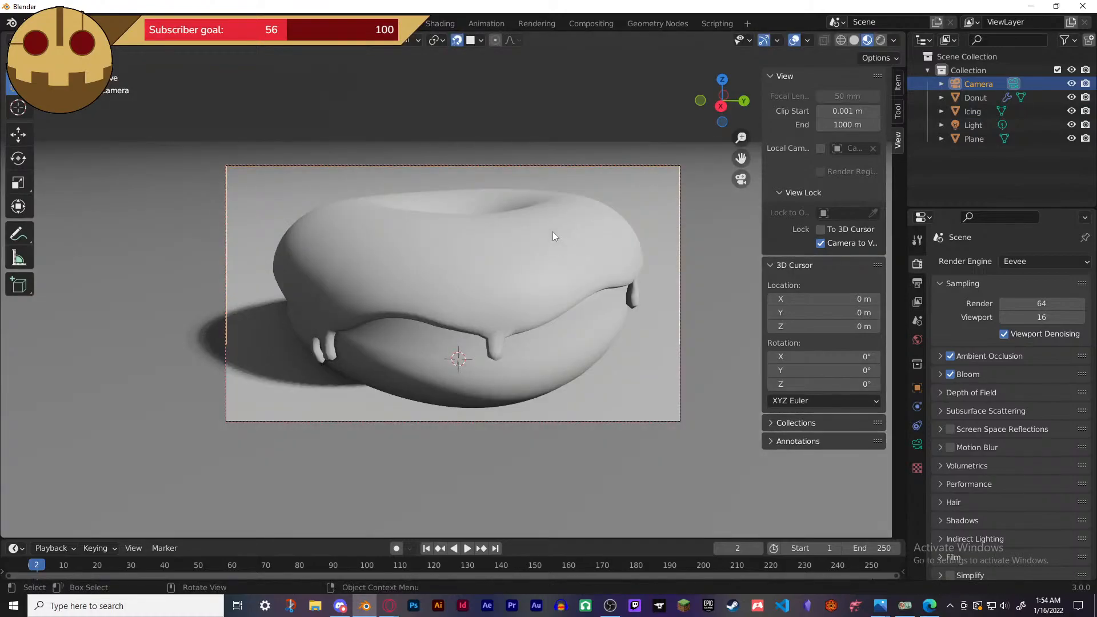
pyautogui.moveTo(571, 259); pyautogui.dragTo(569, 270, button='middle')
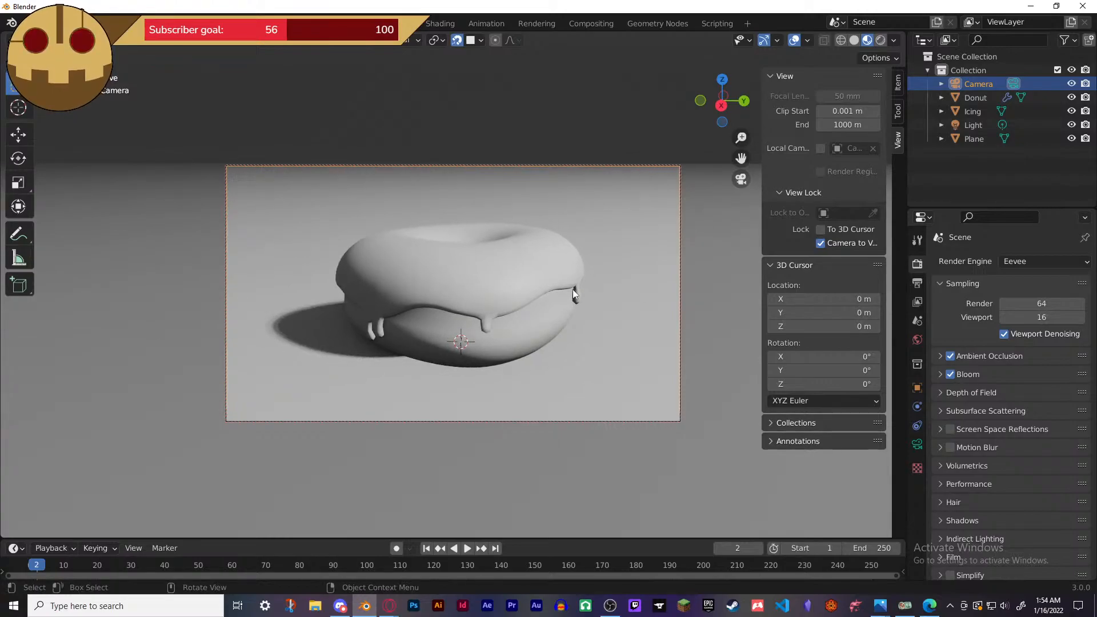
# - Add a new material to the ground plane with a red base color, about HSV 0.000, 0.901, 0.800
pyautogui.click(974, 143)
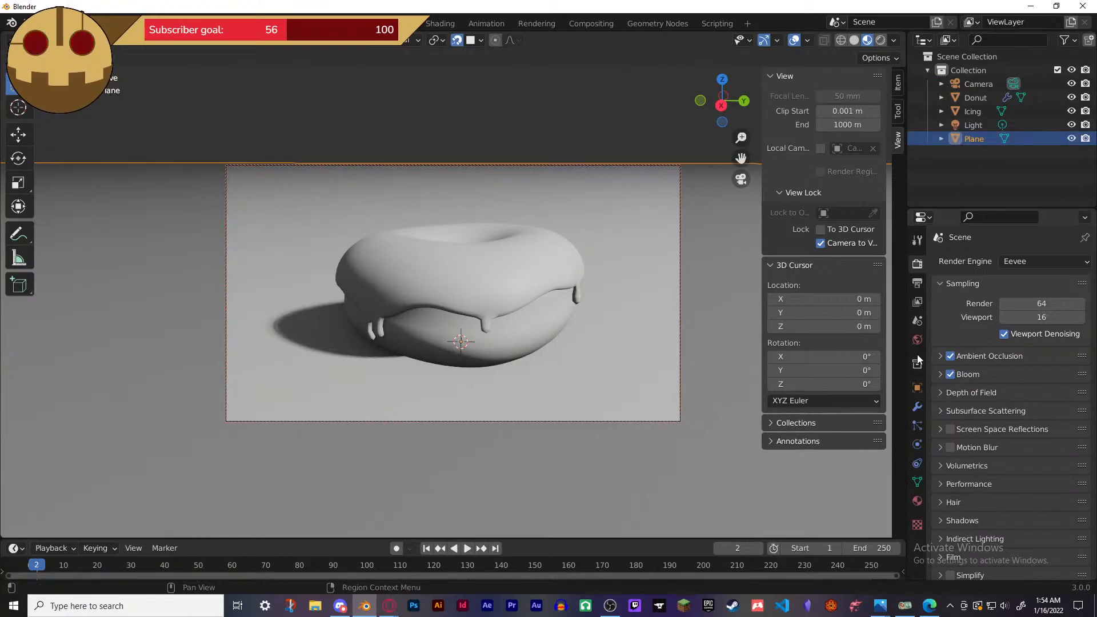
pyautogui.click(918, 501)
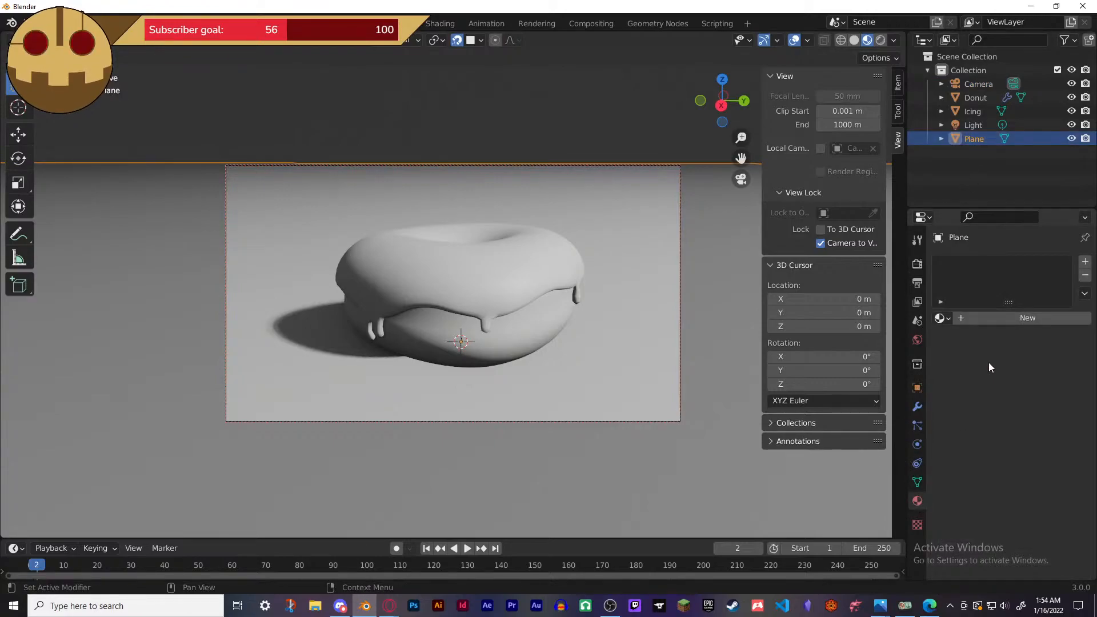
pyautogui.click(999, 318)
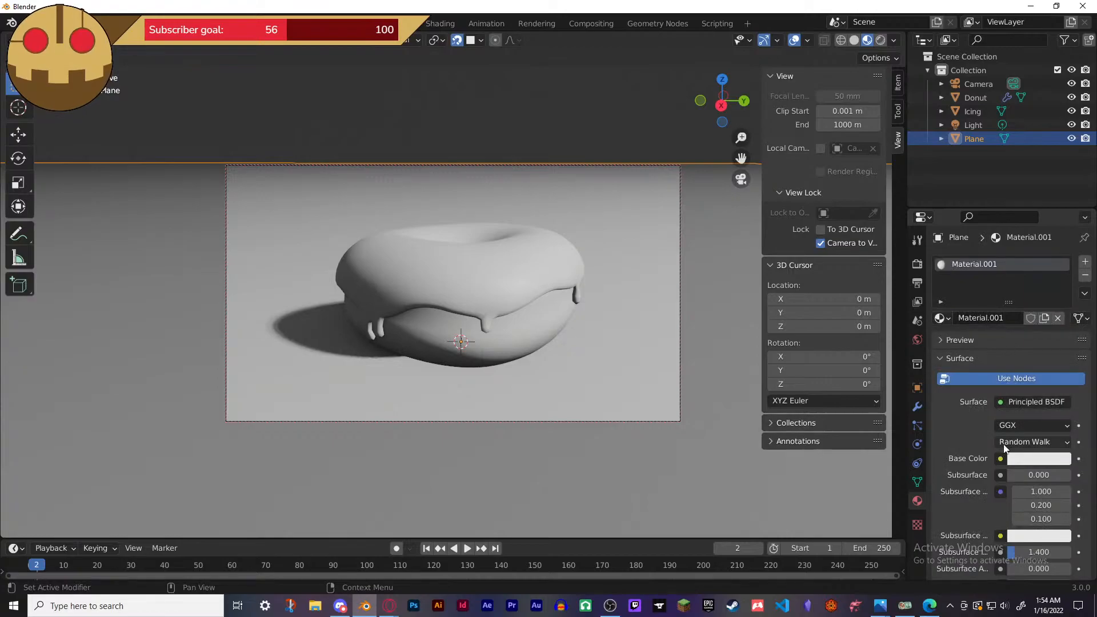
pyautogui.click(1020, 461)
pyautogui.moveTo(999, 341)
pyautogui.mouseDown()
pyautogui.moveTo(999, 329)
pyautogui.moveTo(1007, 354)
pyautogui.moveTo(1000, 346)
pyautogui.mouseUp()
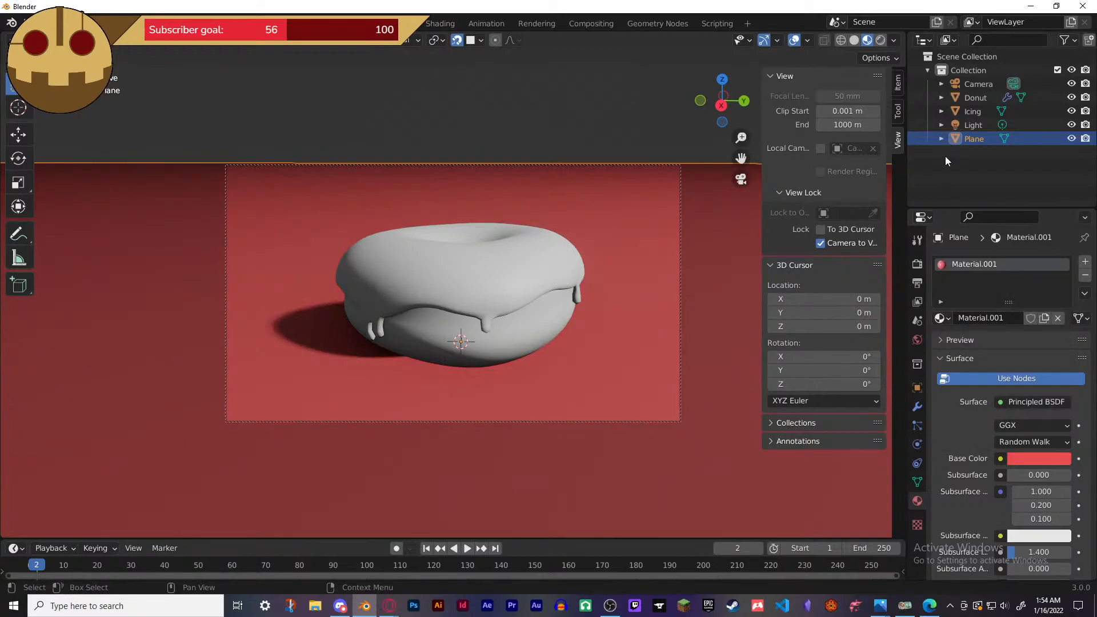
# - Add a new material to the donut with a golden-brown base color, about HSV 0.056, 0.859, 0.800
pyautogui.click(970, 96)
pyautogui.click(965, 317)
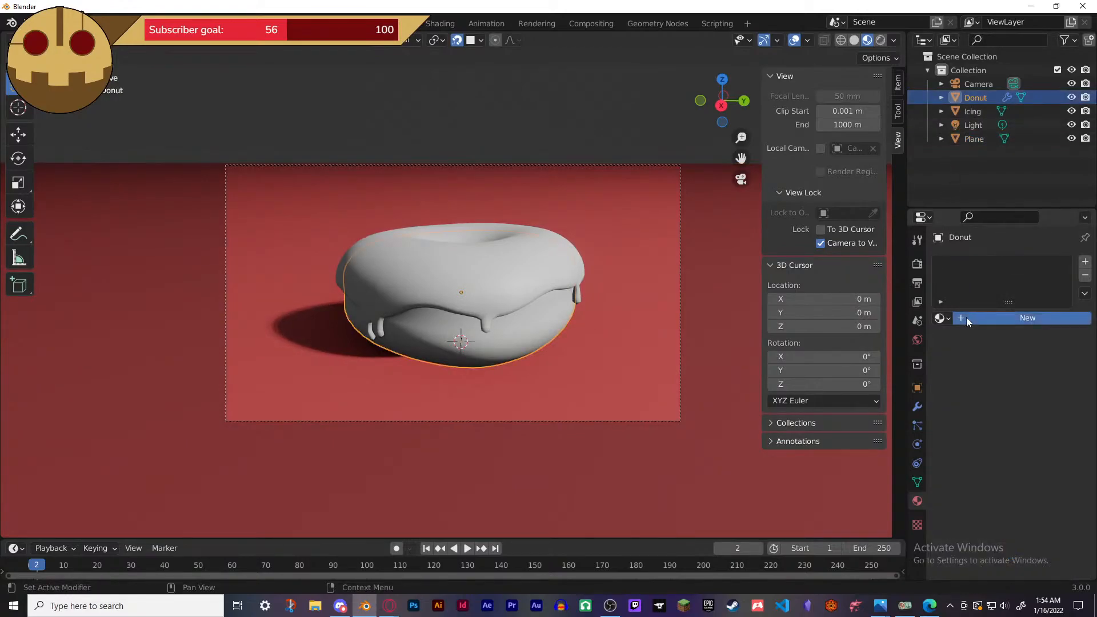
pyautogui.click(1026, 463)
pyautogui.moveTo(1006, 320); pyautogui.dragTo(987, 336)
pyautogui.moveTo(986, 342); pyautogui.dragTo(985, 339)
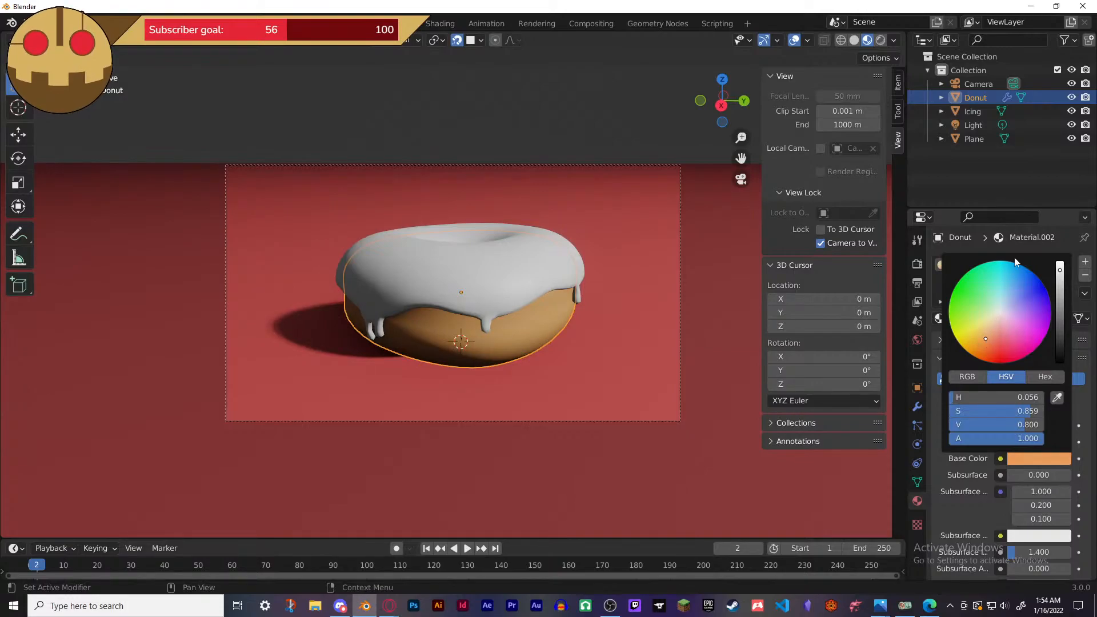
# - Add a new material to the icing with a pinkish-red base color, about HSV 0.990, 0.860, 0.800
pyautogui.click(571, 275)
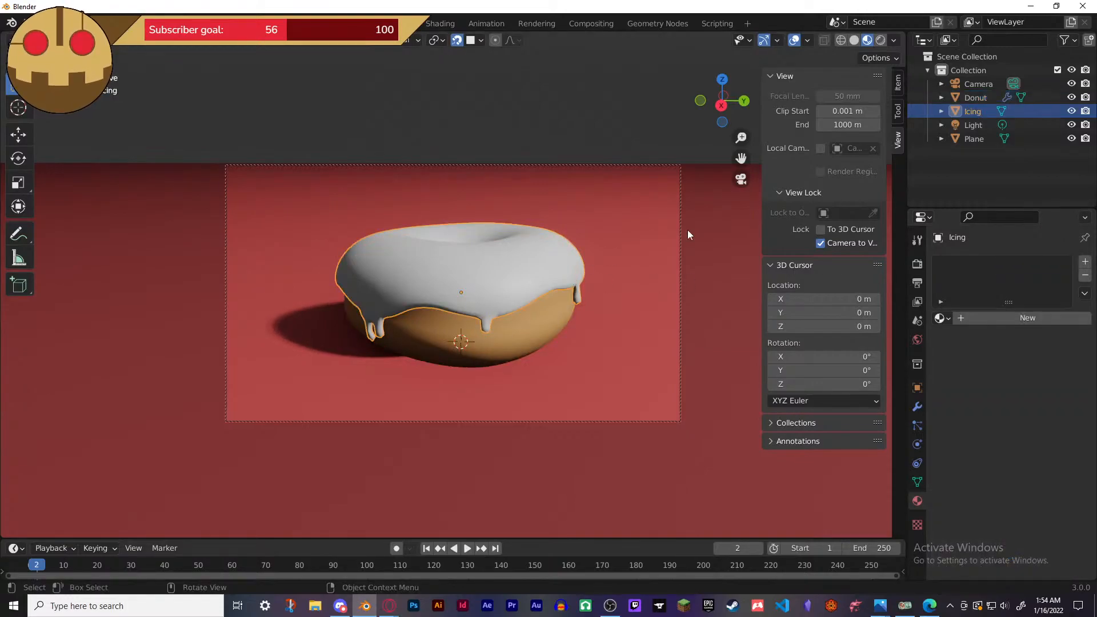
pyautogui.click(993, 319)
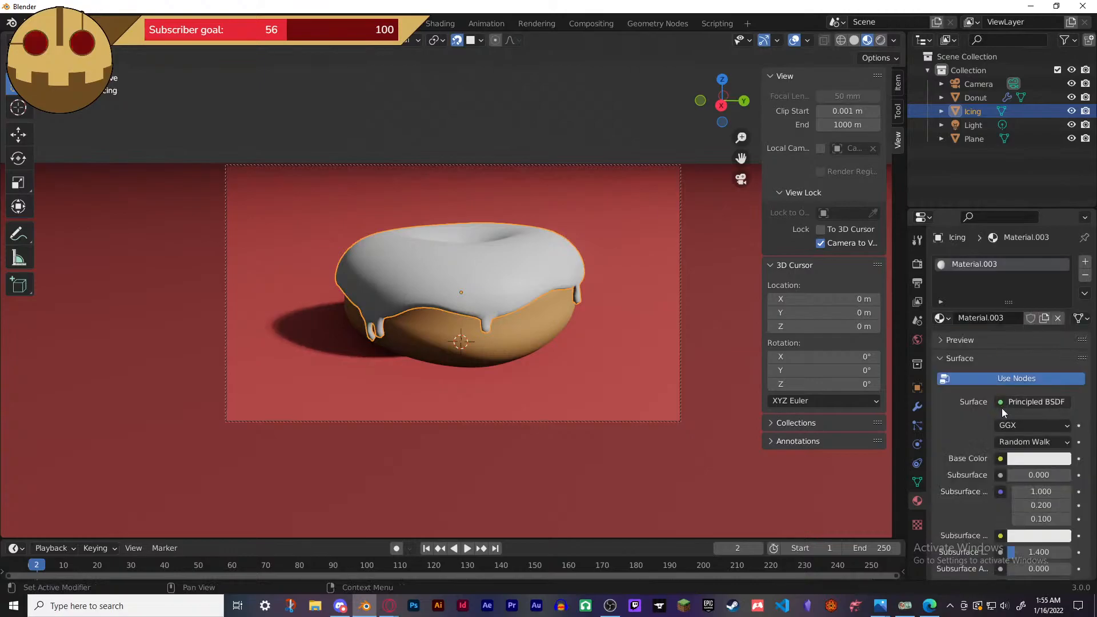
pyautogui.click(1023, 460)
pyautogui.moveTo(986, 323)
pyautogui.mouseDown()
pyautogui.moveTo(992, 347)
pyautogui.moveTo(1002, 345)
pyautogui.mouseUp()
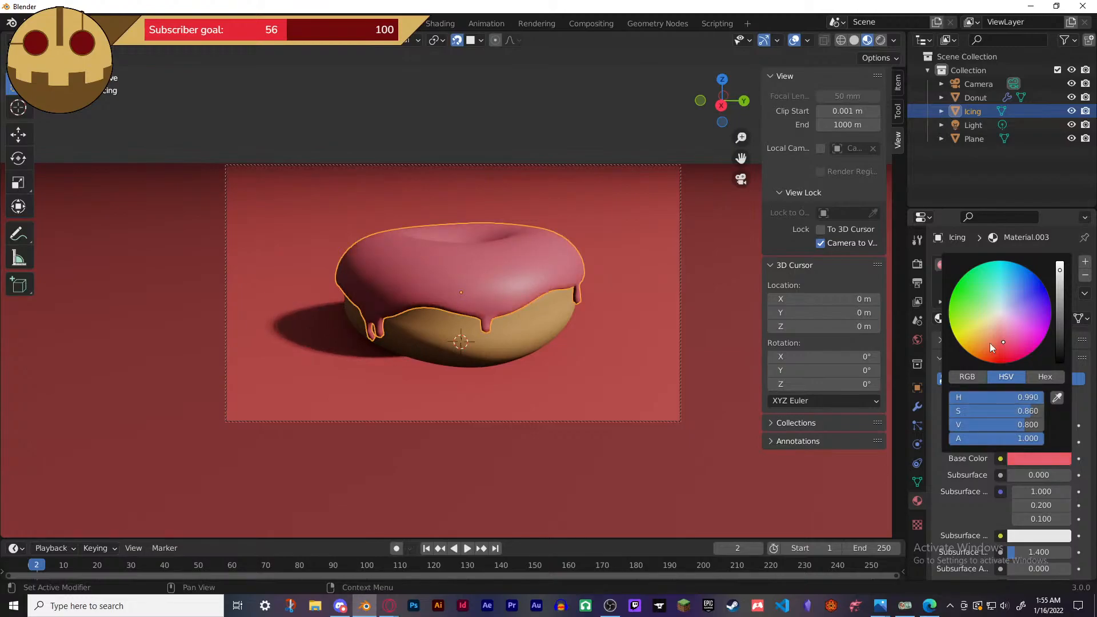
# - Change the ground plane's base color to light pink, about HSV 0.918, 0.557, 0.800, after slightly adjusting the camera angle
pyautogui.click(666, 341)
pyautogui.moveTo(716, 321); pyautogui.dragTo(703, 289, button='middle')
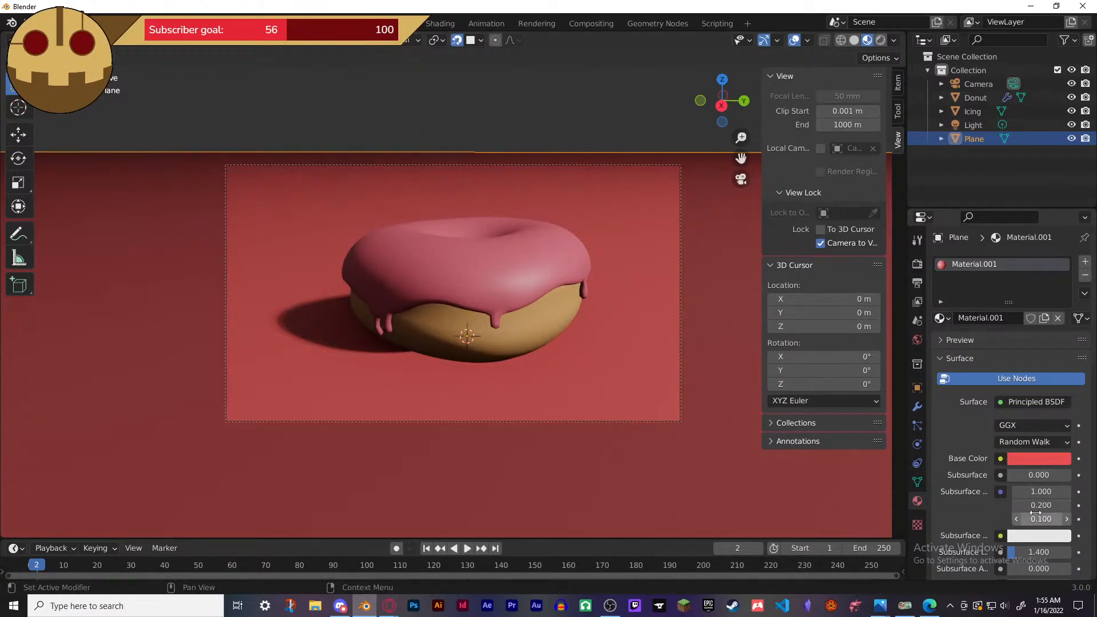
pyautogui.moveTo(1023, 475)
pyautogui.mouseDown()
pyautogui.moveTo(1046, 475)
pyautogui.moveTo(1012, 475)
pyautogui.mouseUp()
pyautogui.click(1038, 459)
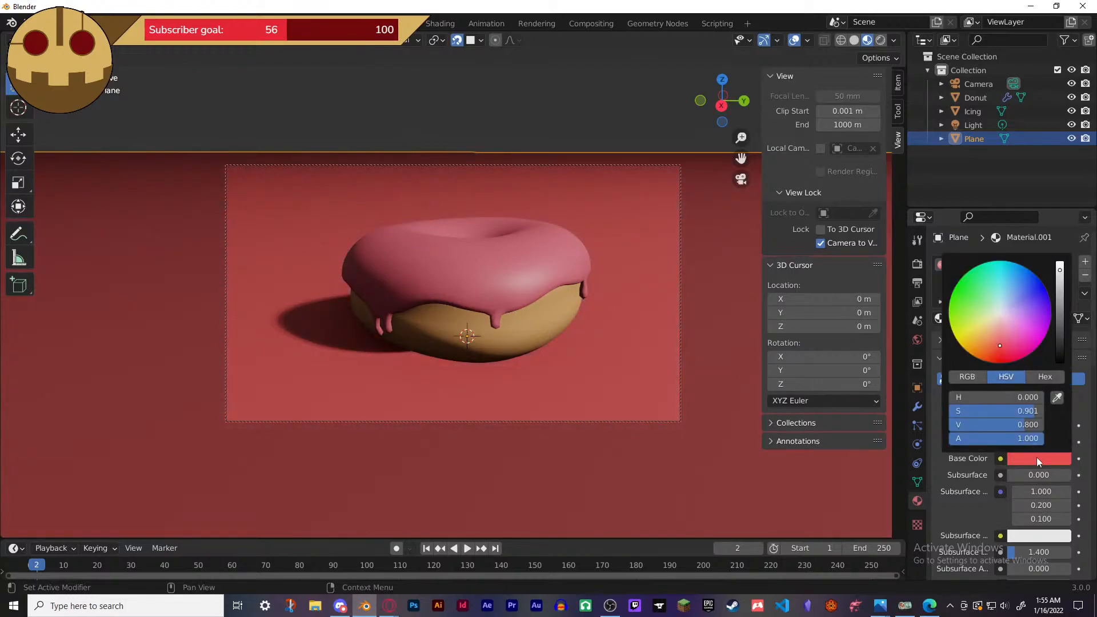
pyautogui.moveTo(1003, 351)
pyautogui.mouseDown()
pyautogui.moveTo(986, 339)
pyautogui.moveTo(1009, 303)
pyautogui.moveTo(1008, 323)
pyautogui.mouseUp()
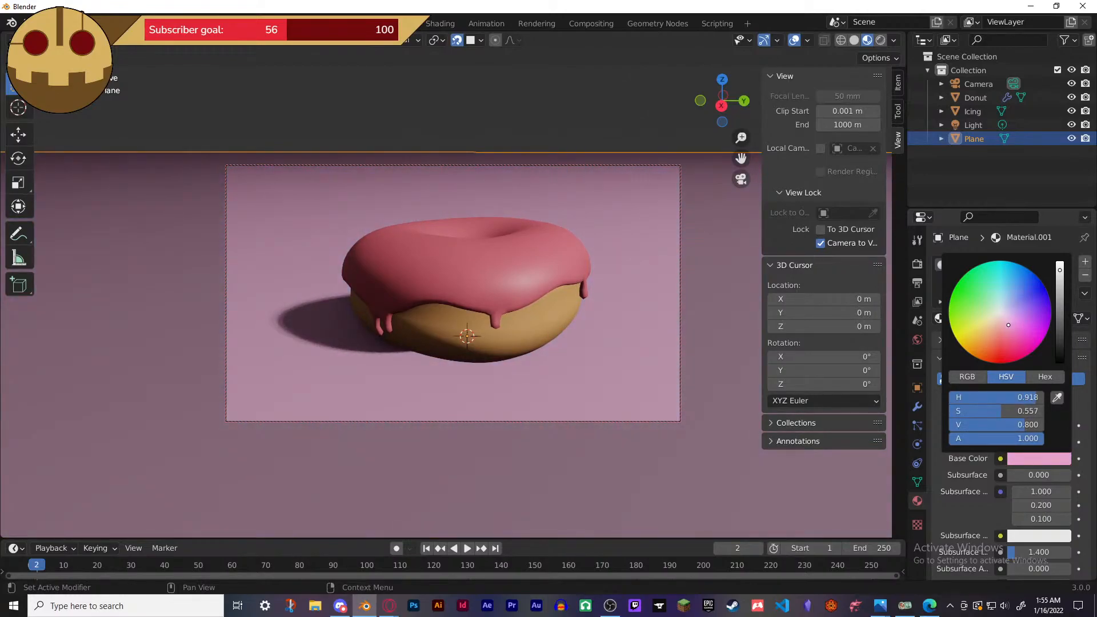
# - Move the camera closer to the donut and try a subsurface amount of 0.150 on the icing before resetting it to 0
pyautogui.scroll(2, 557, 367)
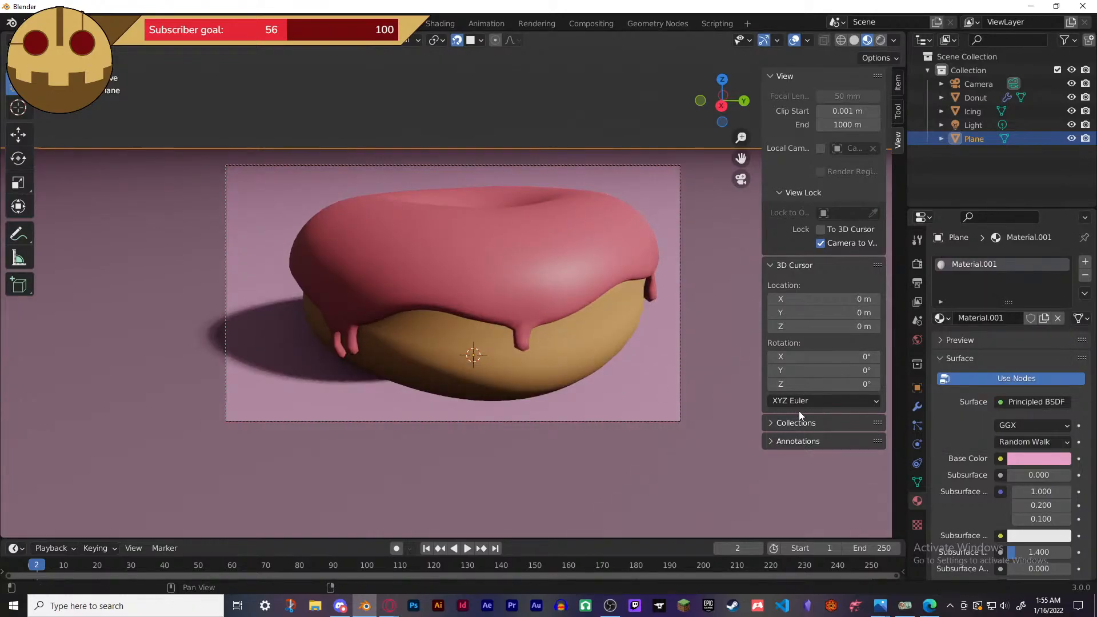
pyautogui.click(564, 266)
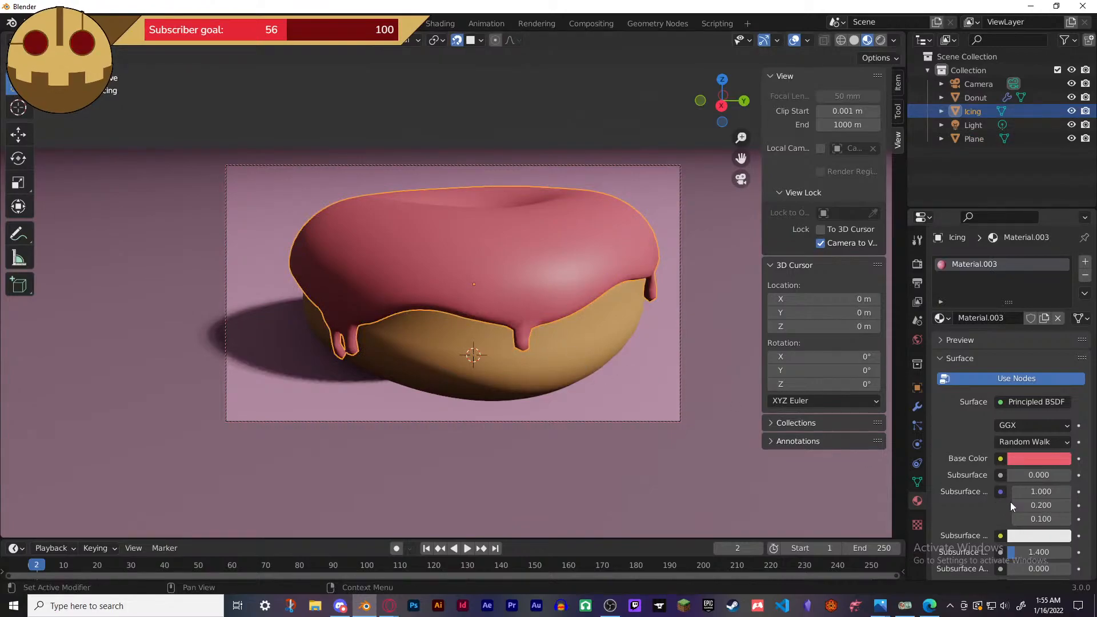
pyautogui.moveTo(1039, 482); pyautogui.dragTo(1049, 482)
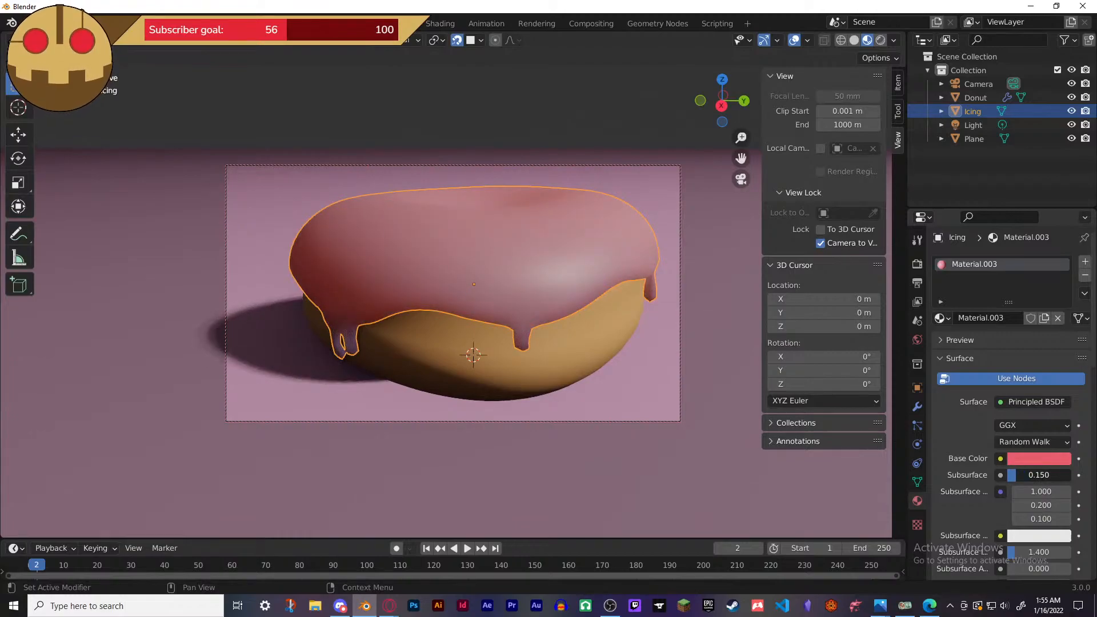
pyautogui.scroll(-1, 968, 516)
pyautogui.scroll(-2, 970, 514)
pyautogui.moveTo(1038, 408); pyautogui.dragTo(1007, 408)
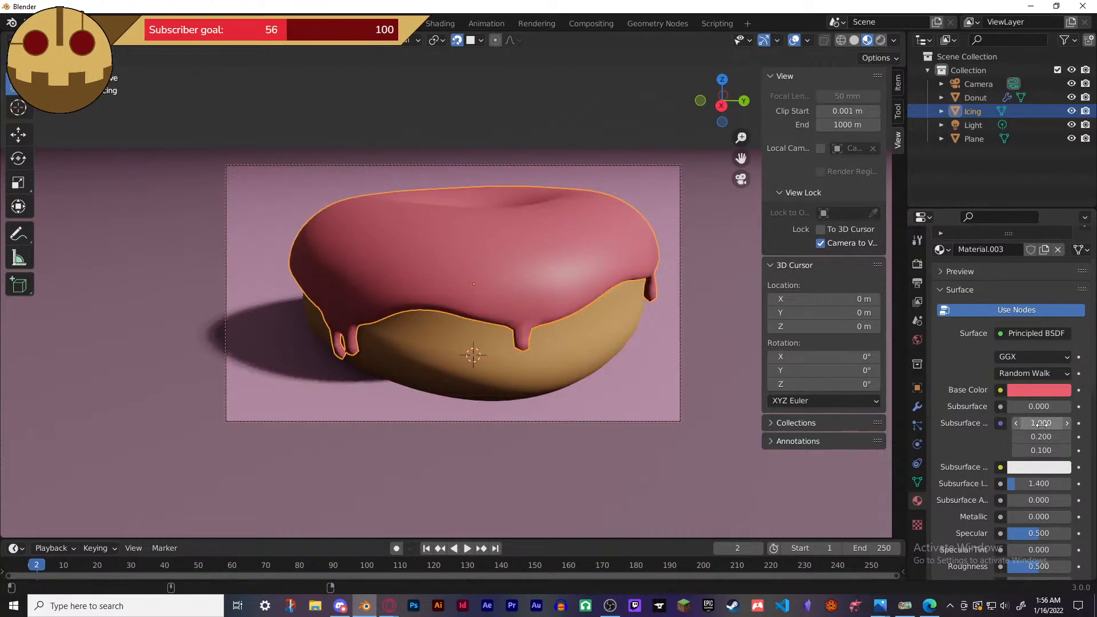
# - Set all three subsurface radius values of the icing material to 1.0
pyautogui.click(1044, 423)
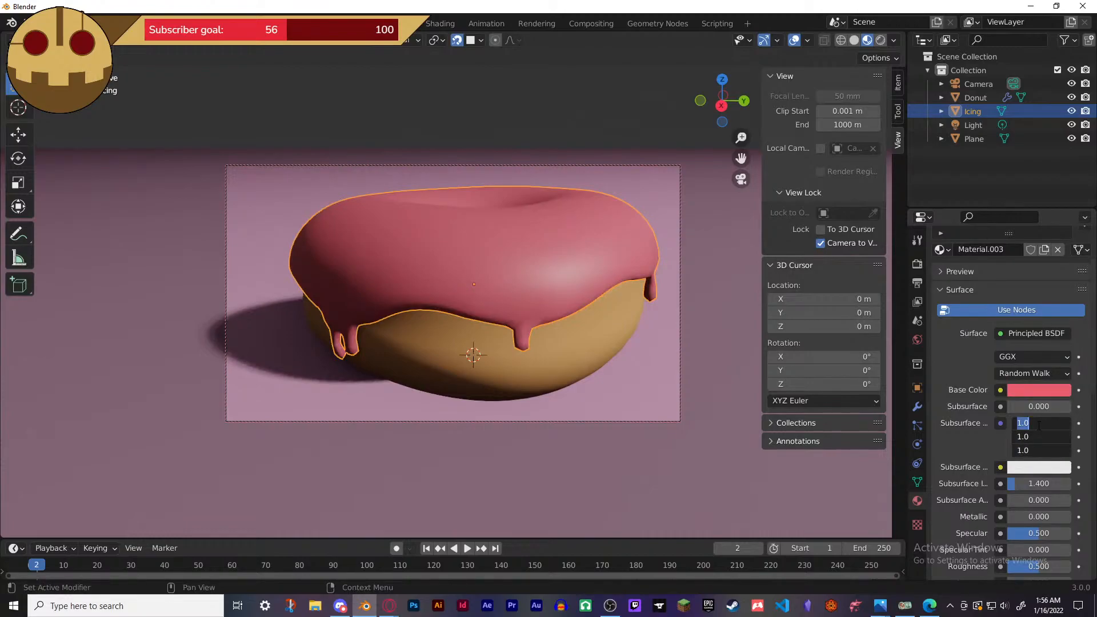
pyautogui.press('Return')
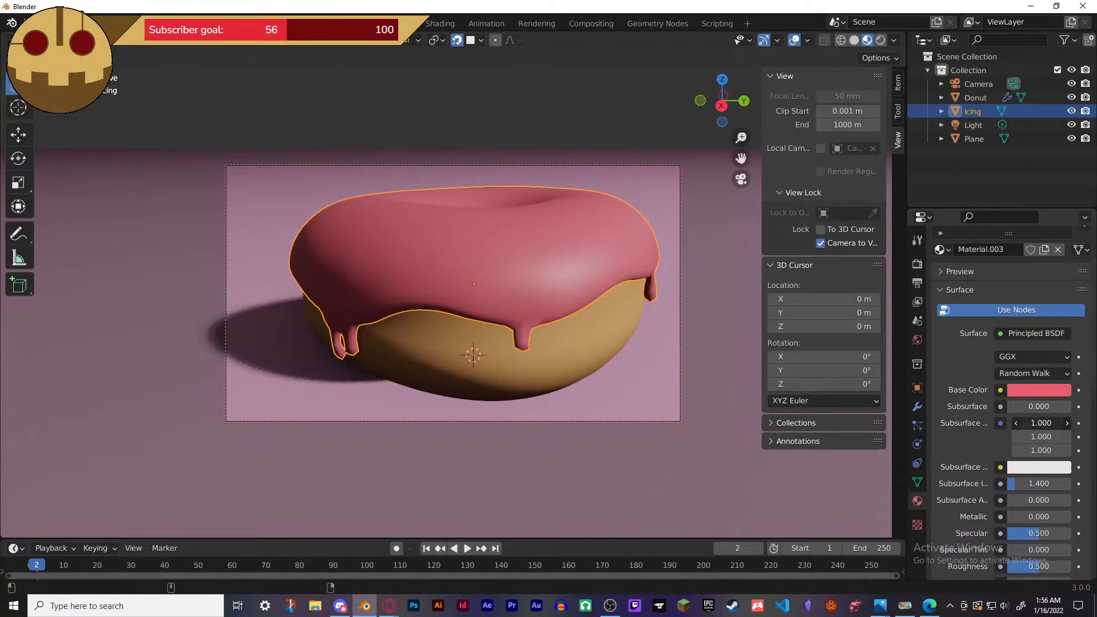
pyautogui.click(1040, 423)
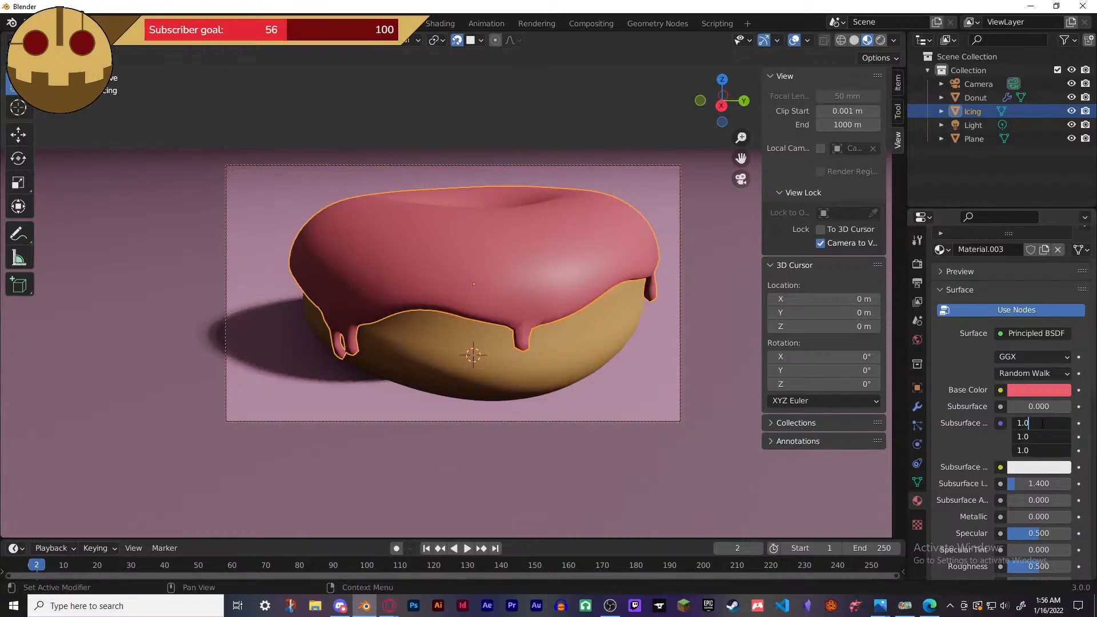
pyautogui.click(985, 450)
# - Set all three subsurface radius values of the icing material to 0.200 and its subsurface color to saturated red
pyautogui.moveTo(1039, 426)
pyautogui.mouseDown(button='middle')
pyautogui.moveTo(1037, 440)
pyautogui.moveTo(1037, 420)
pyautogui.mouseUp(button='middle')
pyautogui.click(1037, 419)
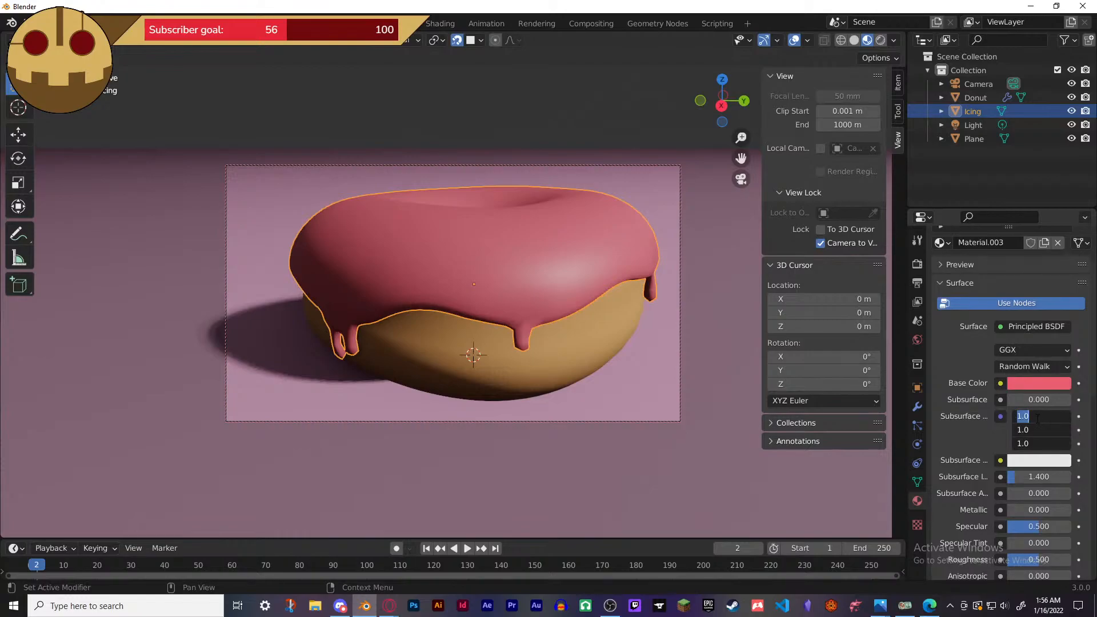
pyautogui.click(1038, 434)
pyautogui.click(1037, 421)
pyautogui.click(1033, 435)
pyautogui.scroll(-1, 1031, 433)
pyautogui.scroll(2, 1031, 433)
pyautogui.scroll(-1, 1031, 432)
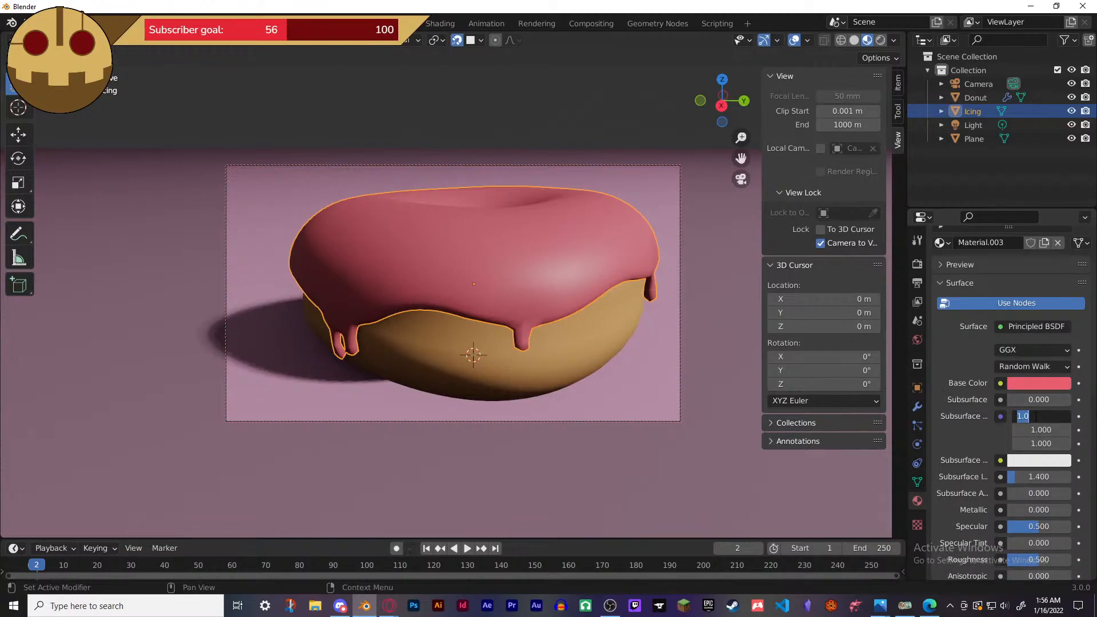
pyautogui.click(1014, 437)
pyautogui.moveTo(1034, 417); pyautogui.dragTo(1012, 444)
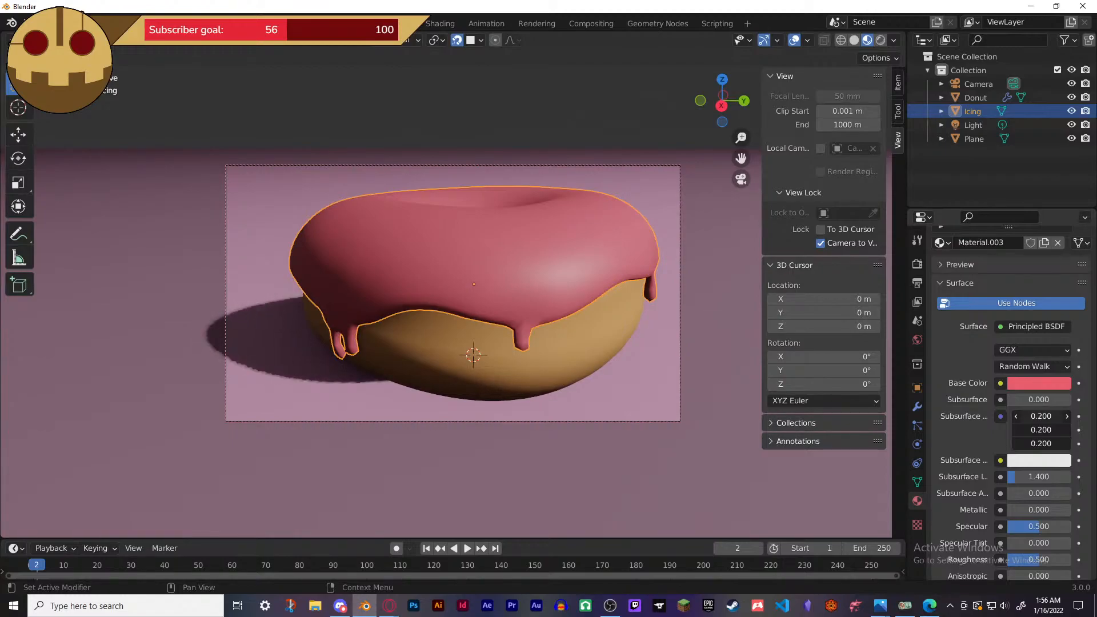
pyautogui.click(1023, 464)
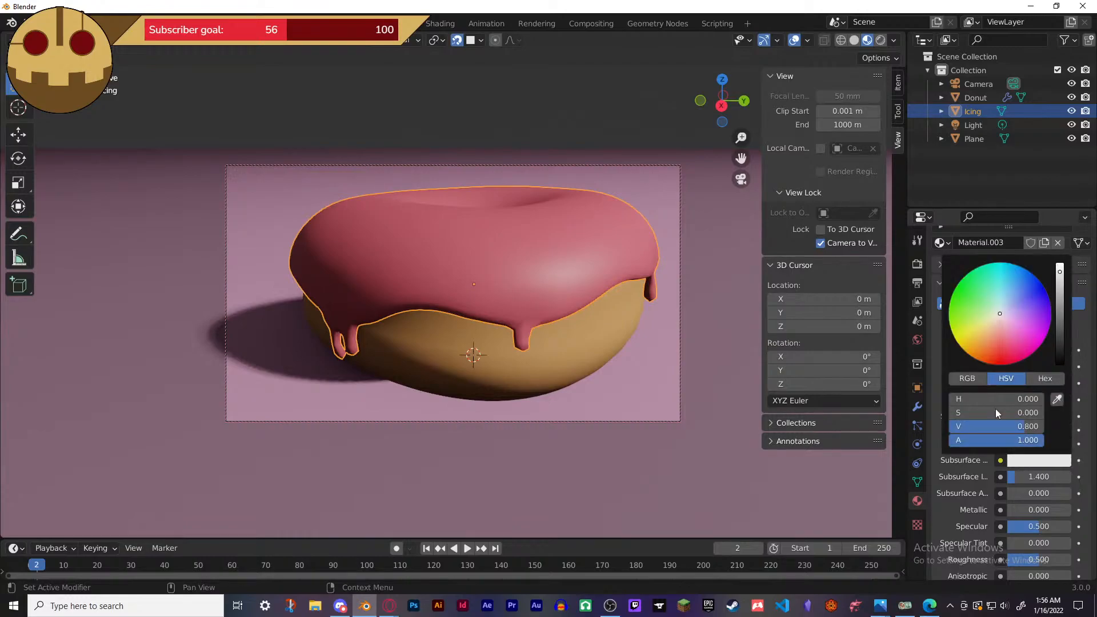
pyautogui.click(1001, 352)
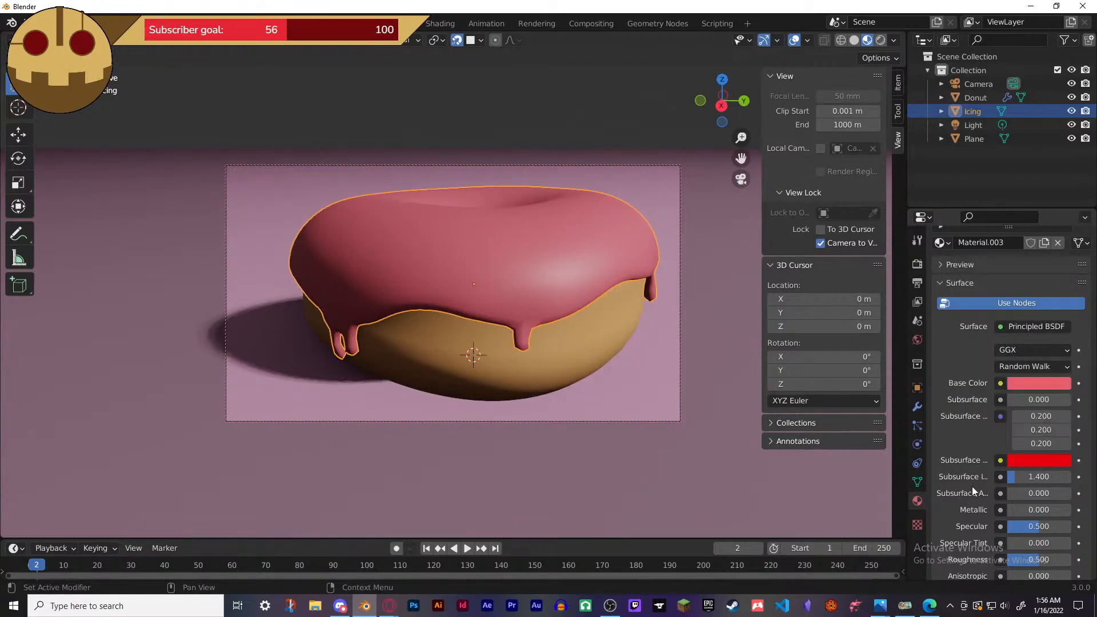
# - Display the viewport in rendered shading and change the render engine to Cycles
pyautogui.click(881, 40)
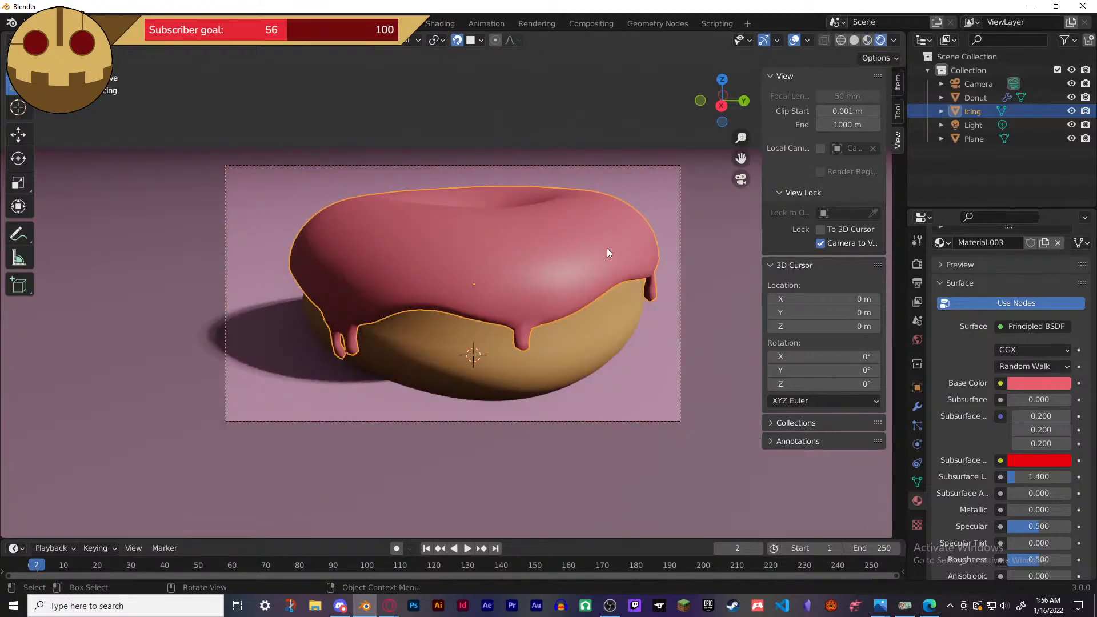
pyautogui.click(917, 263)
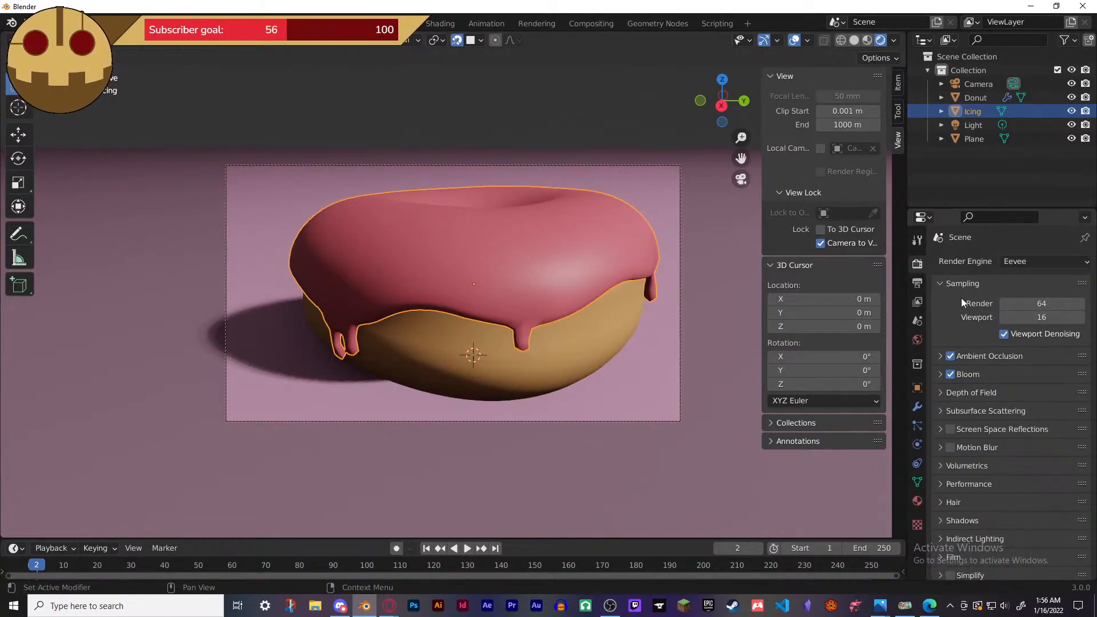
pyautogui.click(1014, 261)
pyautogui.click(1015, 306)
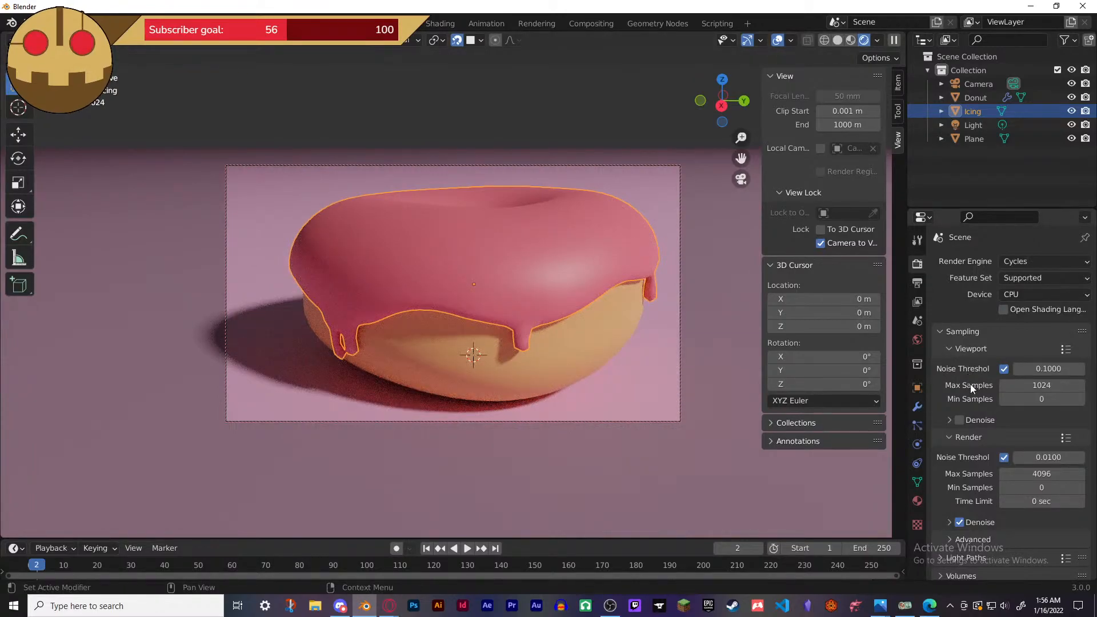
# - Set the Cycles max samples to 1024 for the final render and 512 for the viewport
pyautogui.click(1058, 476)
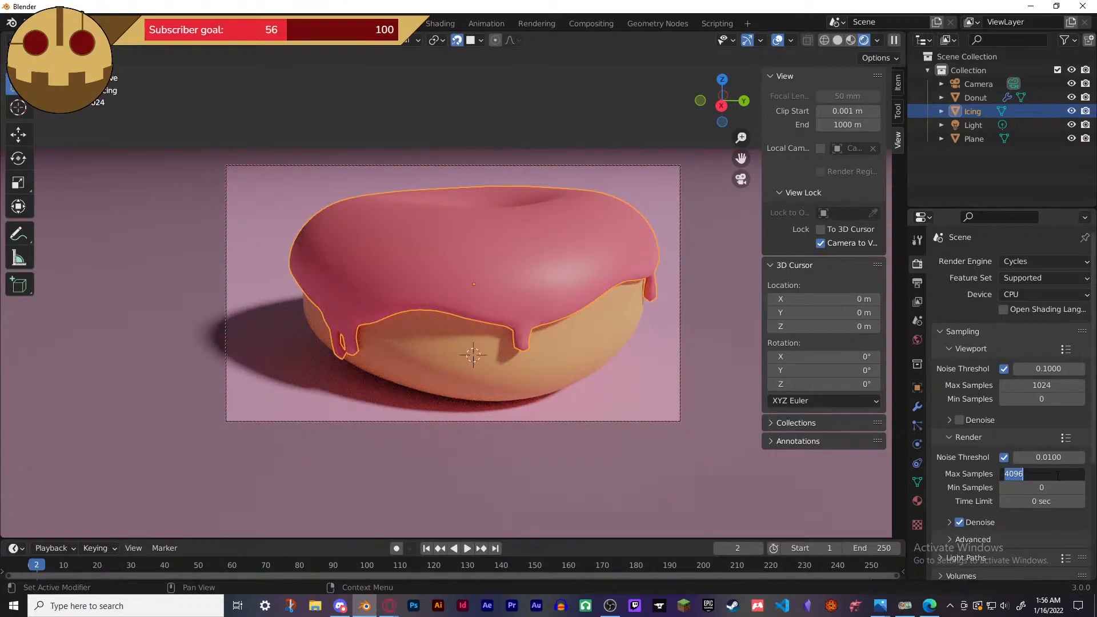
pyautogui.write('1024')
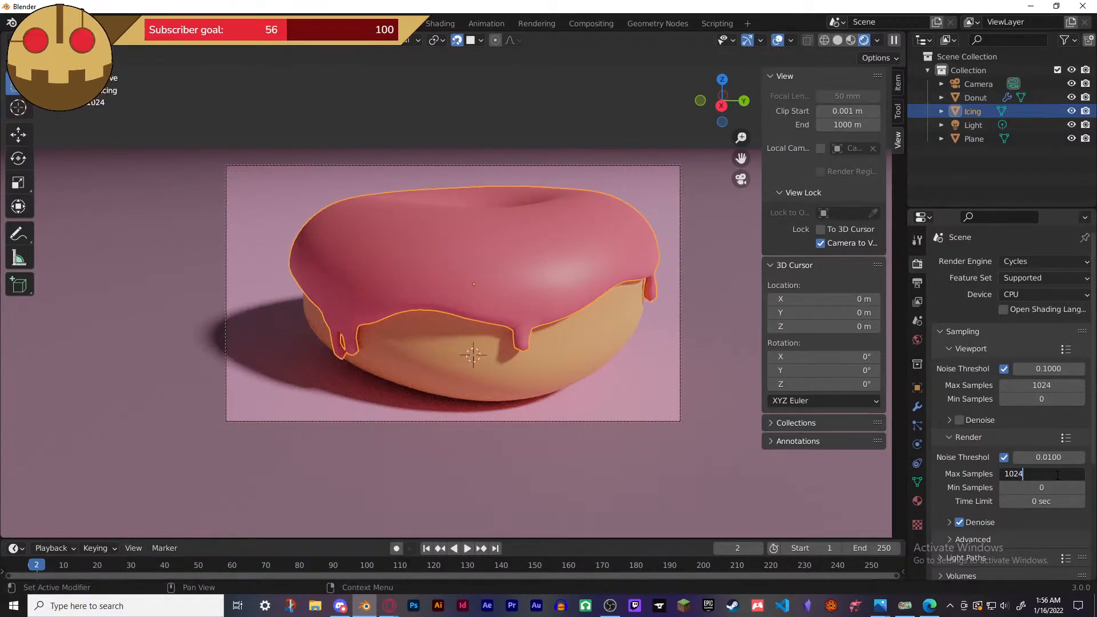
pyautogui.click(1052, 386)
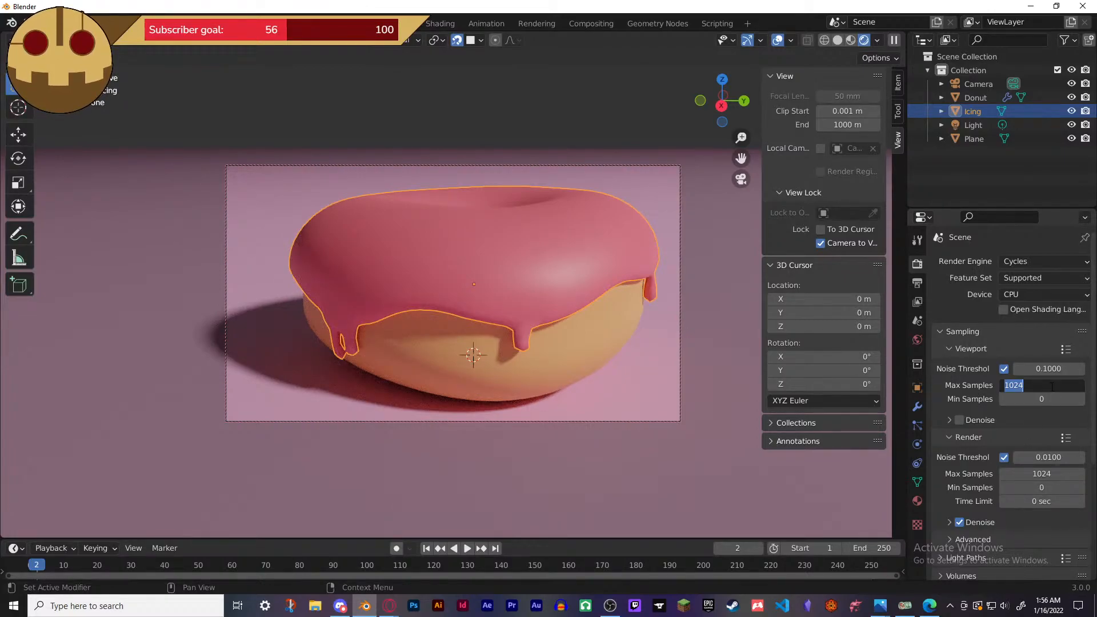
pyautogui.write('512')
pyautogui.press('Return')
# - Enable viewport denoising and set its start sample to 256
pyautogui.click(960, 421)
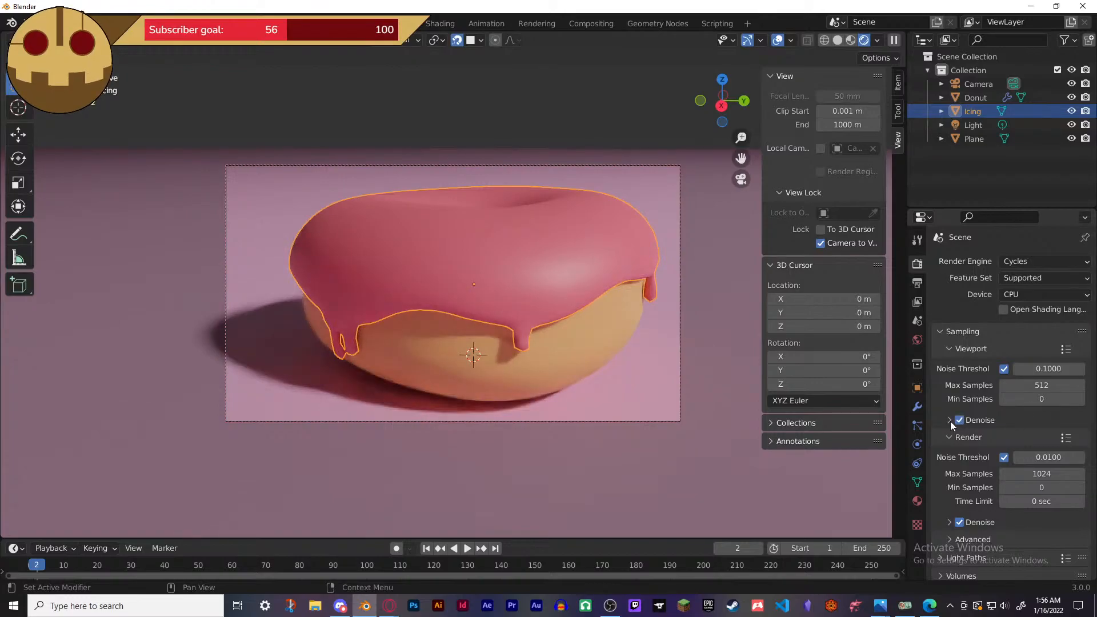
pyautogui.click(950, 421)
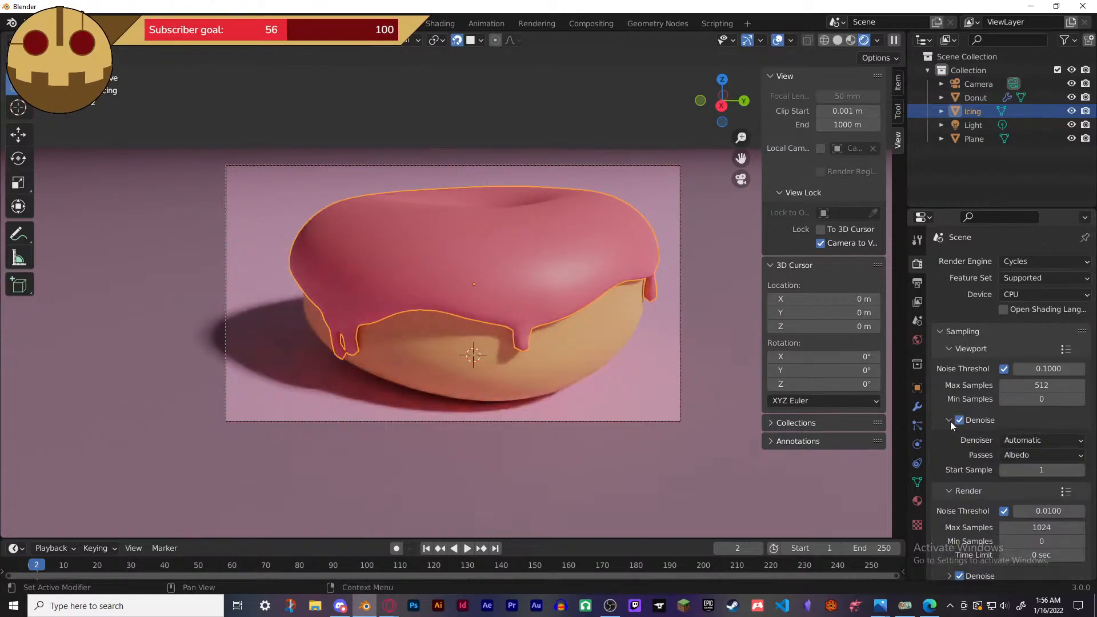
pyautogui.click(1045, 470)
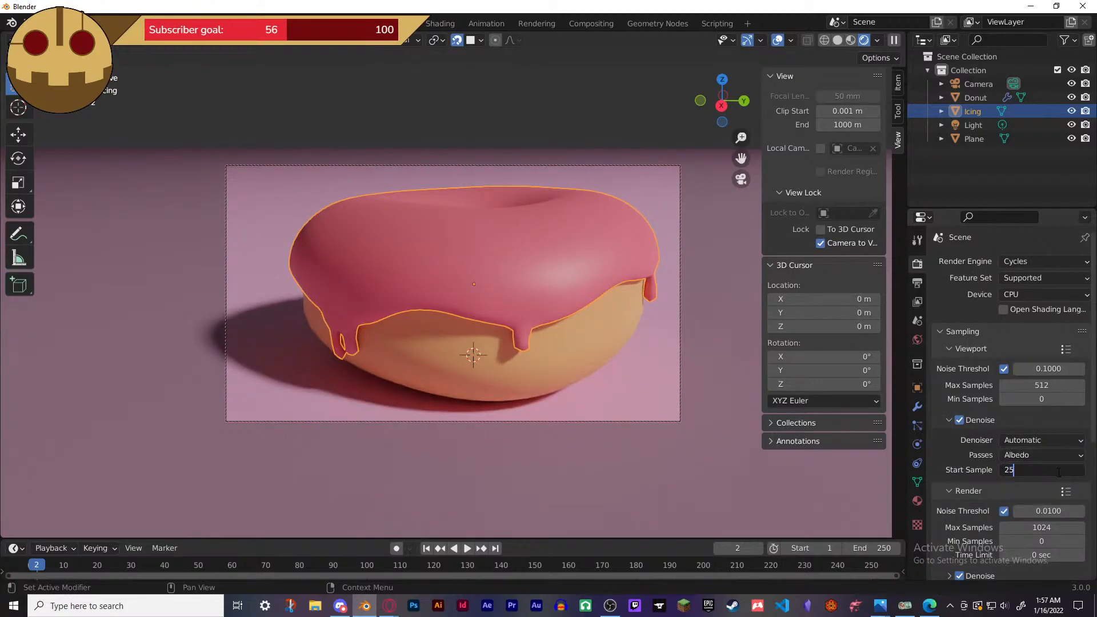
pyautogui.write('256')
pyautogui.press('Return')
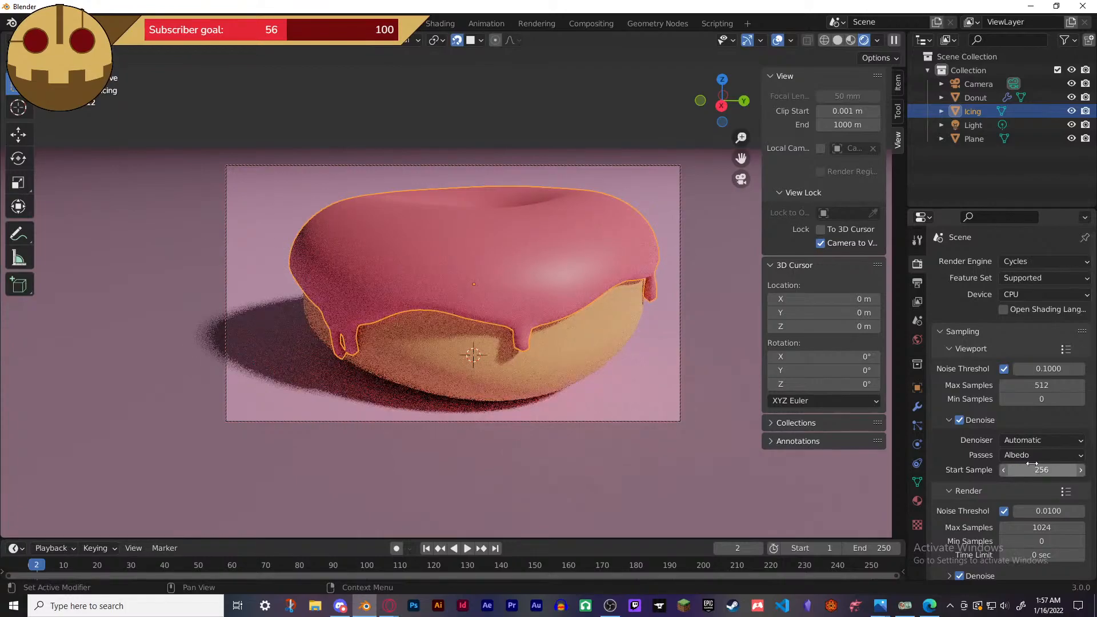
# - Lower the viewport denoising start sample to 0
pyautogui.scroll(-1, 993, 454)
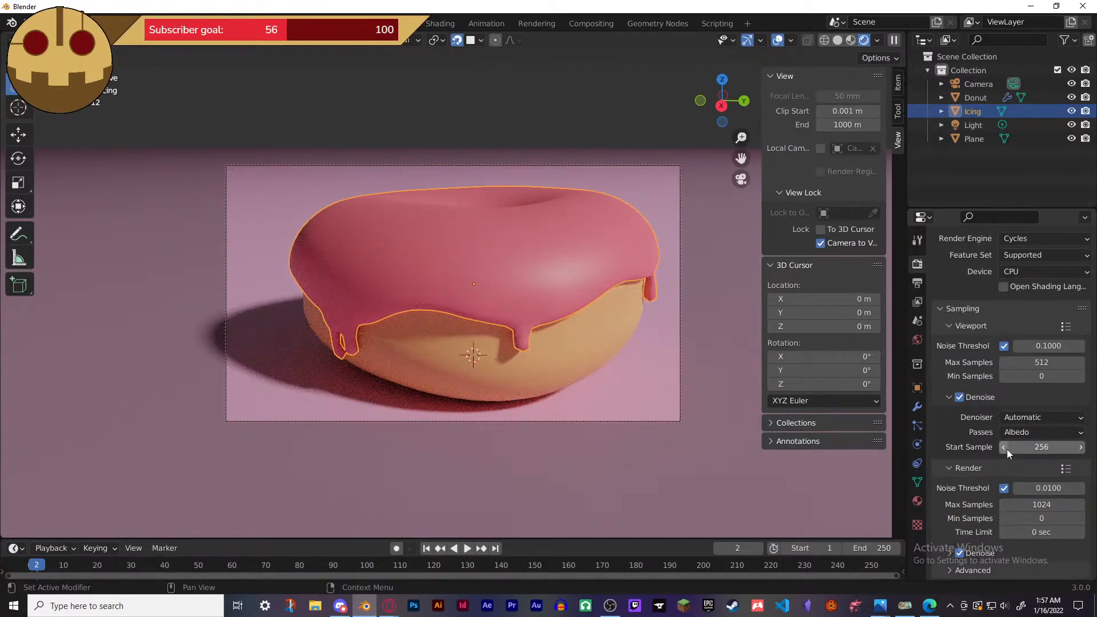
pyautogui.moveTo(1027, 451)
pyautogui.mouseDown()
pyautogui.moveTo(969, 451)
pyautogui.moveTo(1048, 450)
pyautogui.mouseUp()
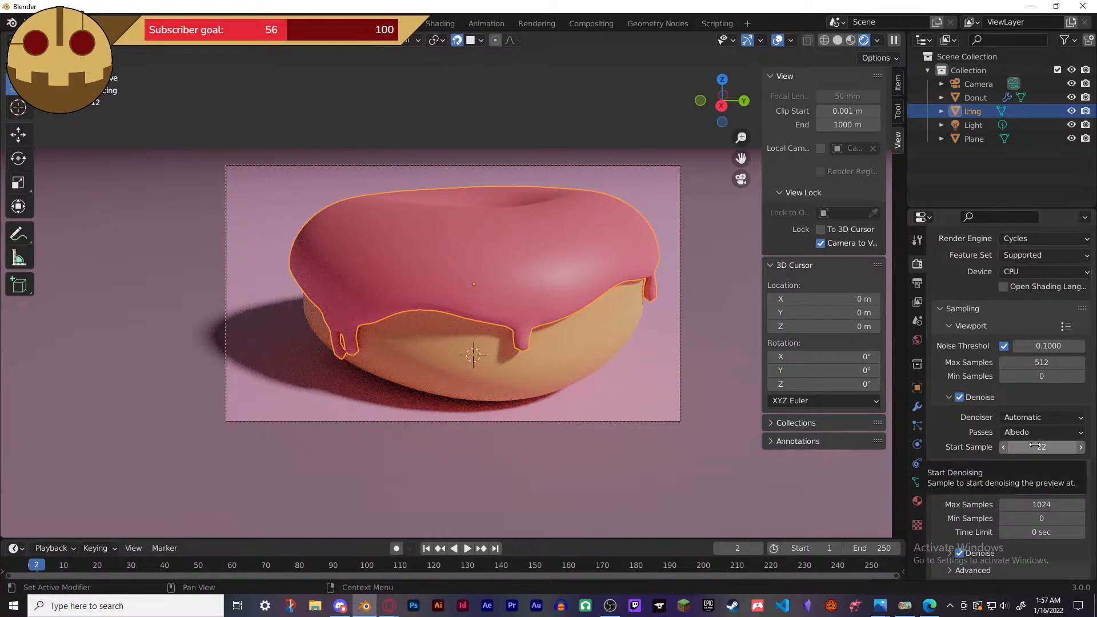
pyautogui.moveTo(1037, 444); pyautogui.dragTo(1024, 455)
pyautogui.scroll(-5, 991, 406)
pyautogui.scroll(3, 977, 419)
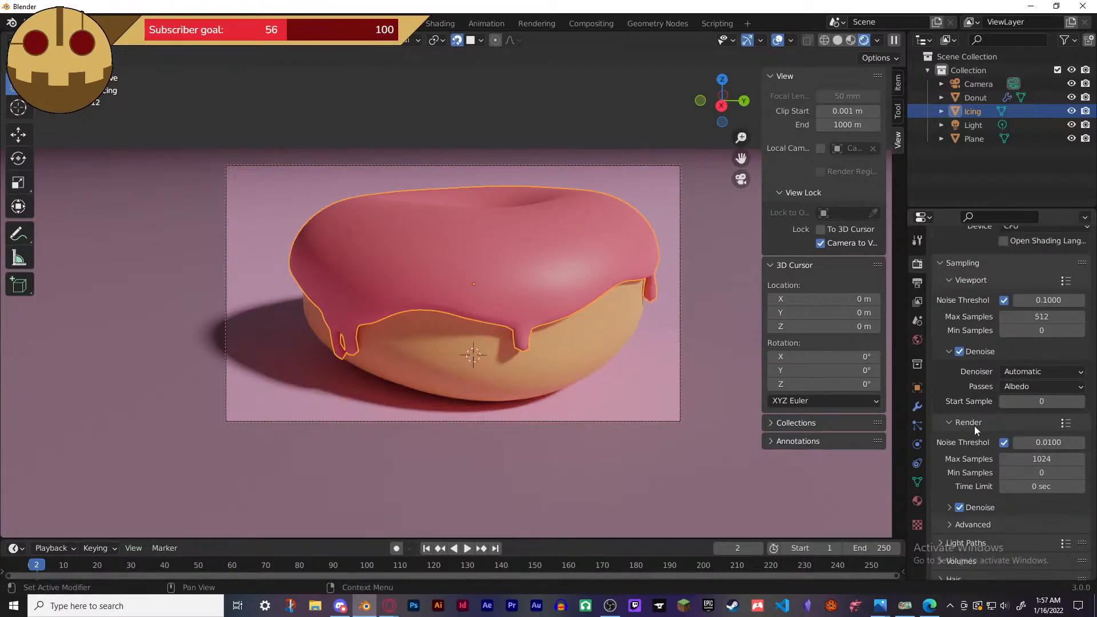
# - Check the denoiser, passes and prefilter options used for the final render
pyautogui.click(977, 509)
pyautogui.scroll(-1, 976, 490)
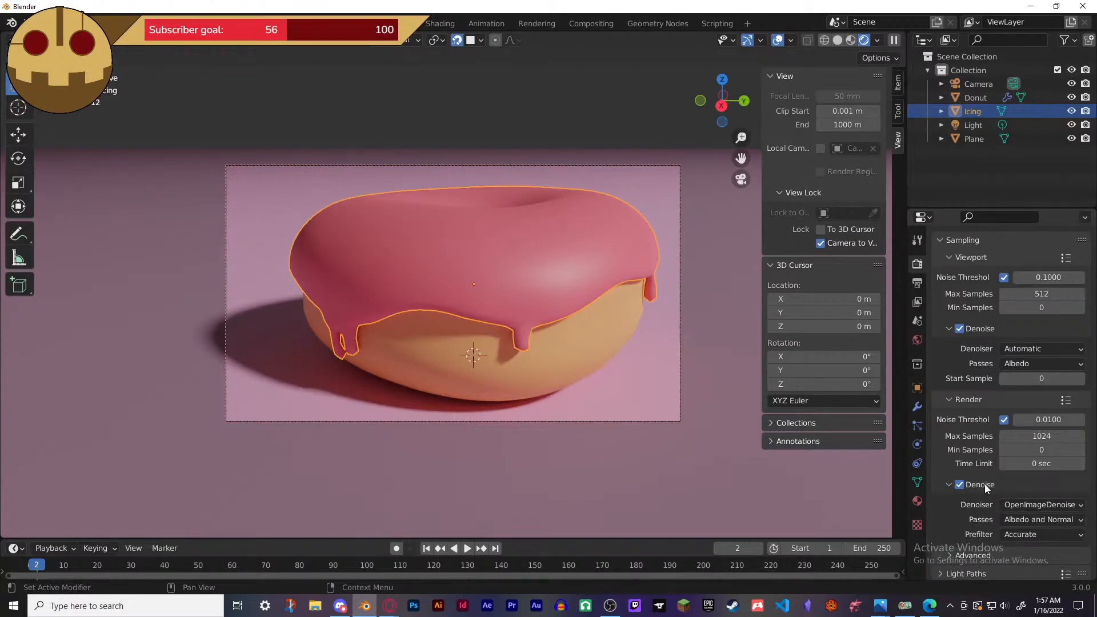
pyautogui.click(986, 486)
pyautogui.scroll(3, 986, 490)
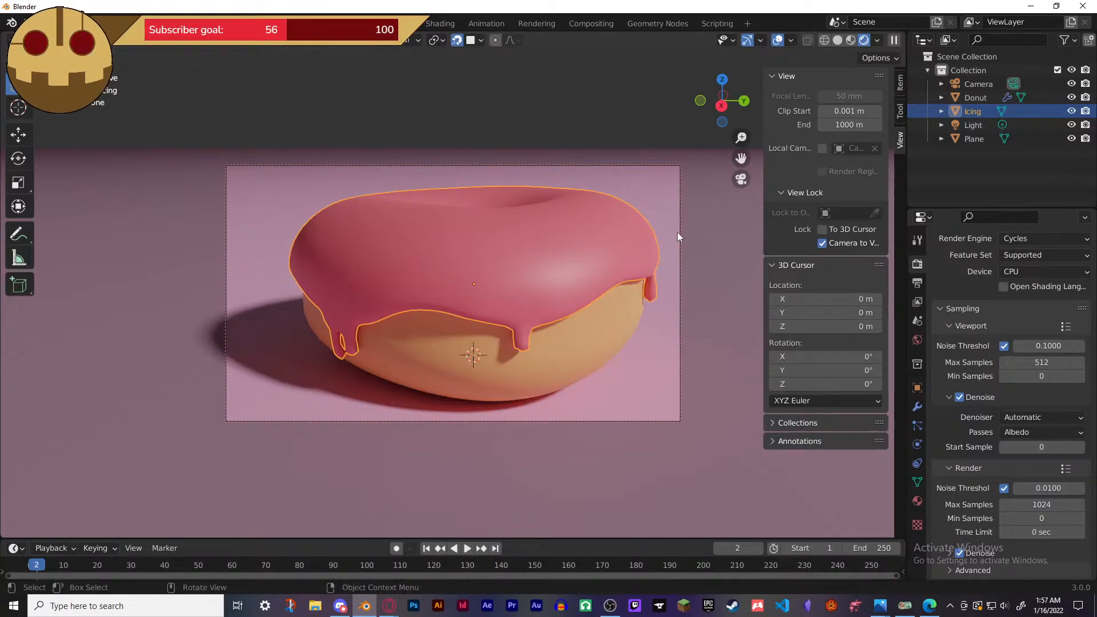
# - Hide the viewport sidebar, keeping the icing selected
pyautogui.press('n')
pyautogui.click(610, 266)
pyautogui.click(544, 261)
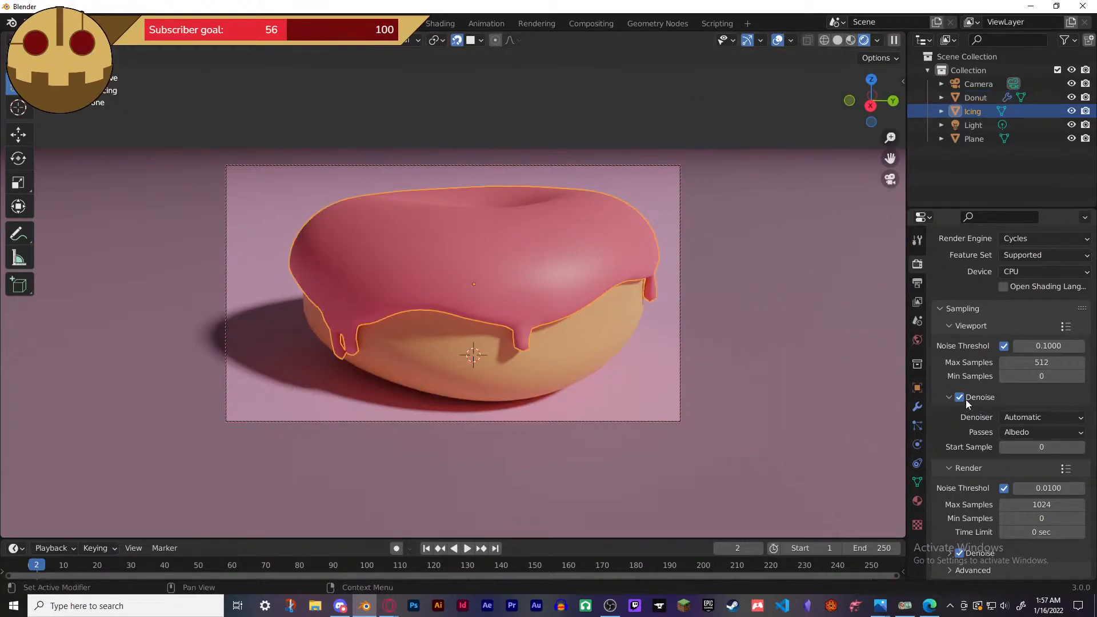
# - Lower the roughness of the icing material to about 0.146 for a glossier surface
pyautogui.scroll(-1, 953, 326)
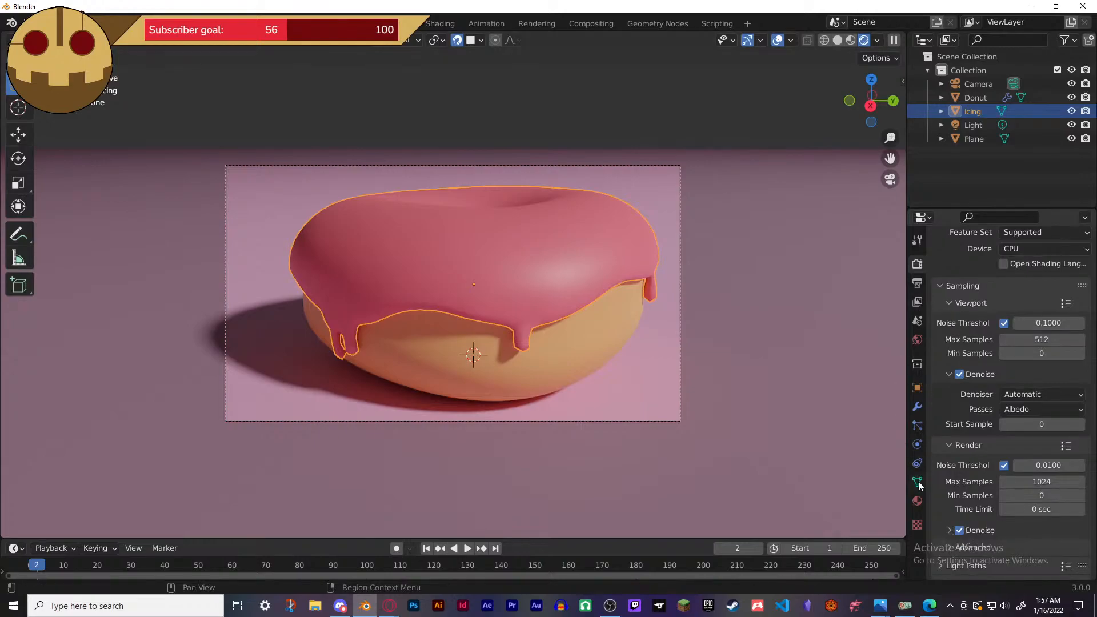
pyautogui.click(917, 501)
pyautogui.scroll(-5, 966, 399)
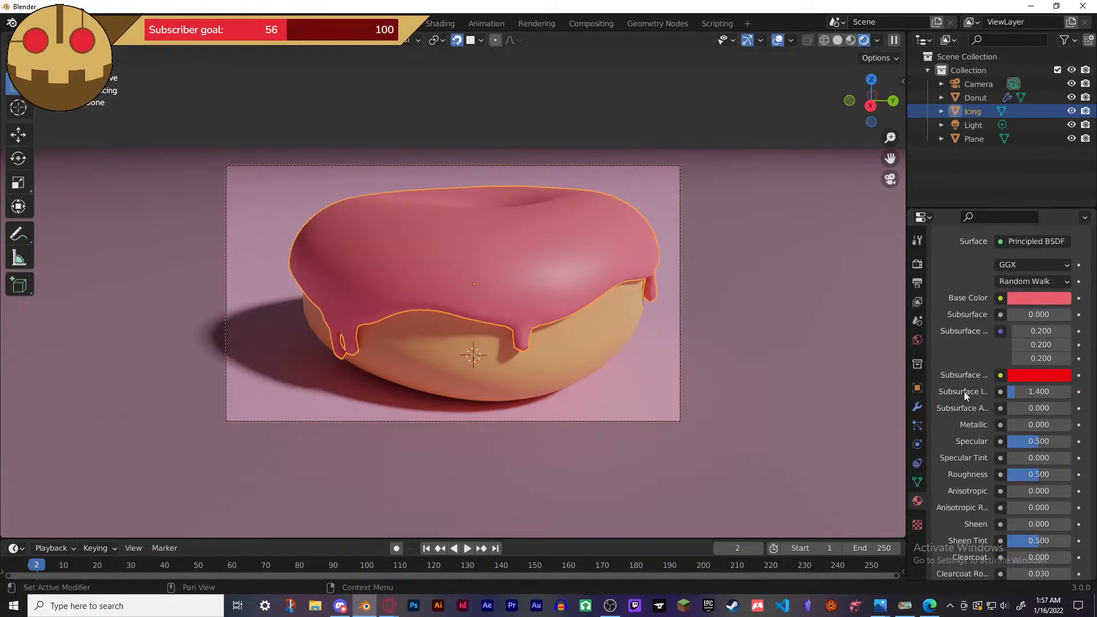
pyautogui.scroll(-1, 965, 389)
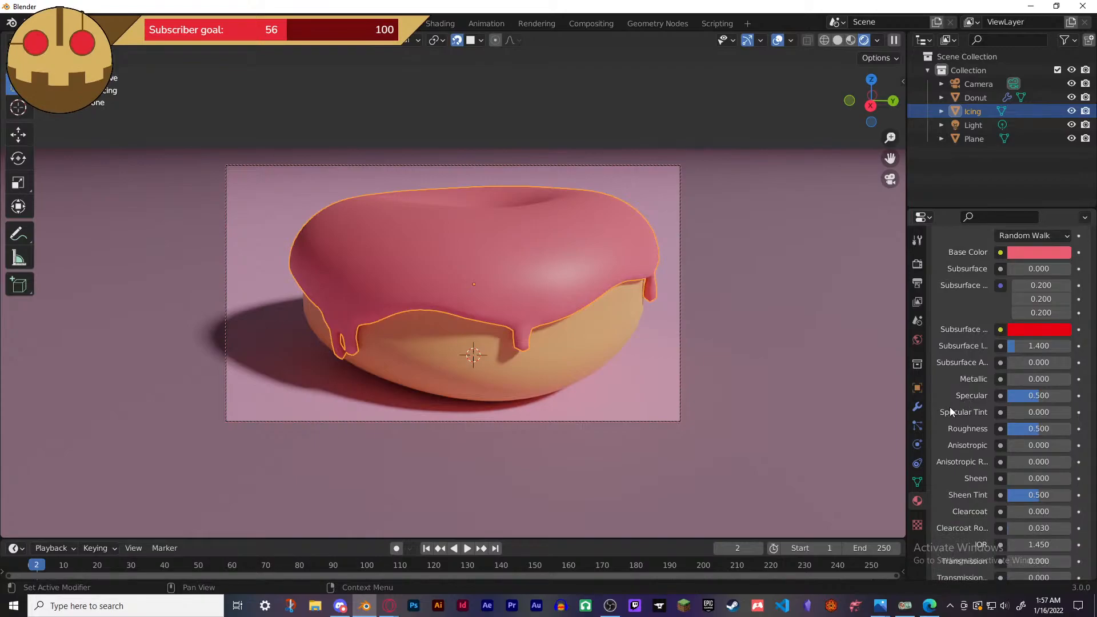
pyautogui.scroll(-1, 954, 403)
pyautogui.moveTo(1039, 405); pyautogui.dragTo(1007, 411)
# - Compare the glossy icing in material preview and in rendered shading
pyautogui.click(851, 40)
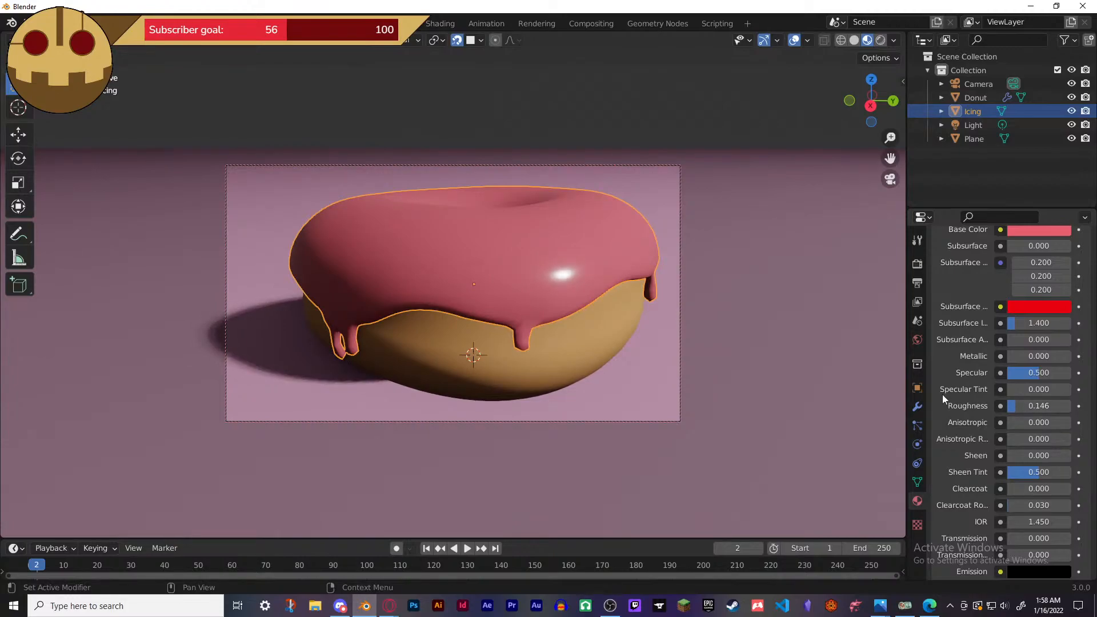
pyautogui.click(881, 40)
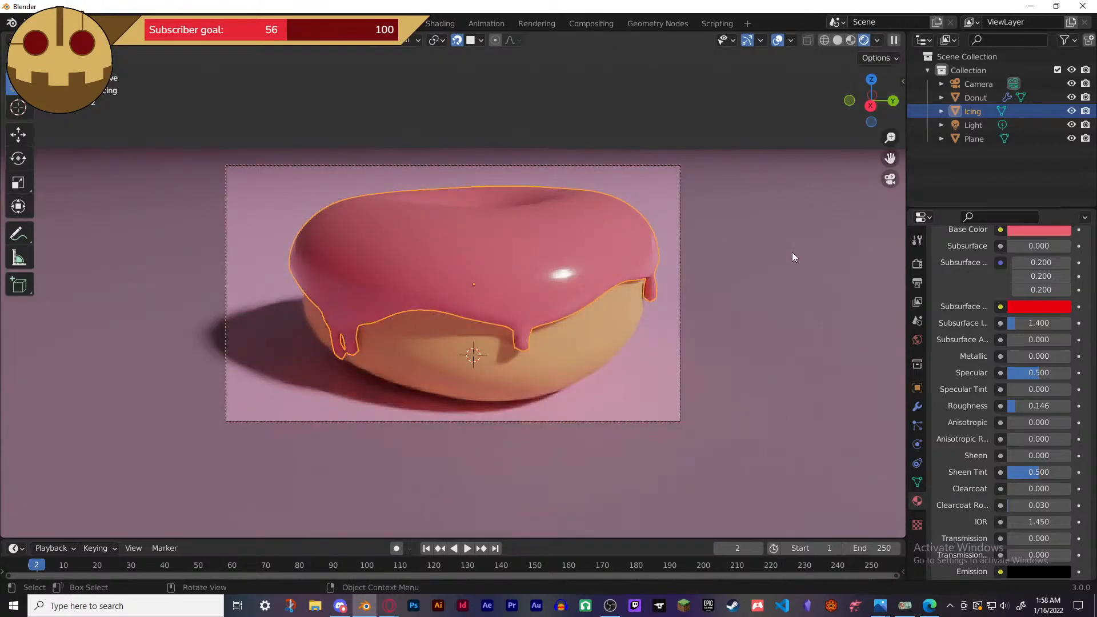
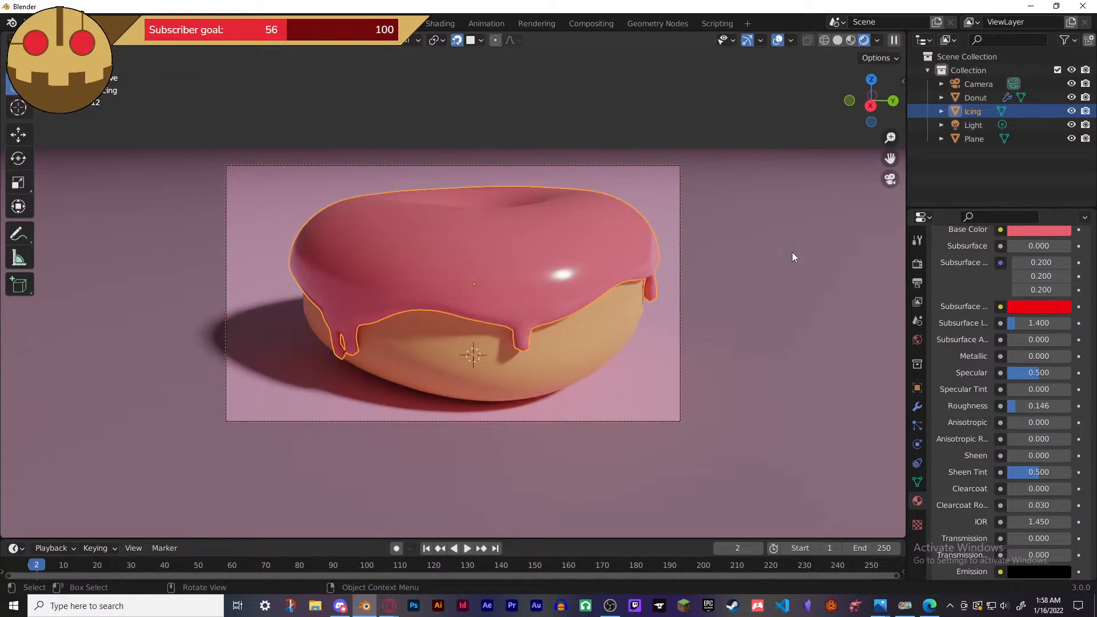
pyautogui.scroll(1, 949, 307)
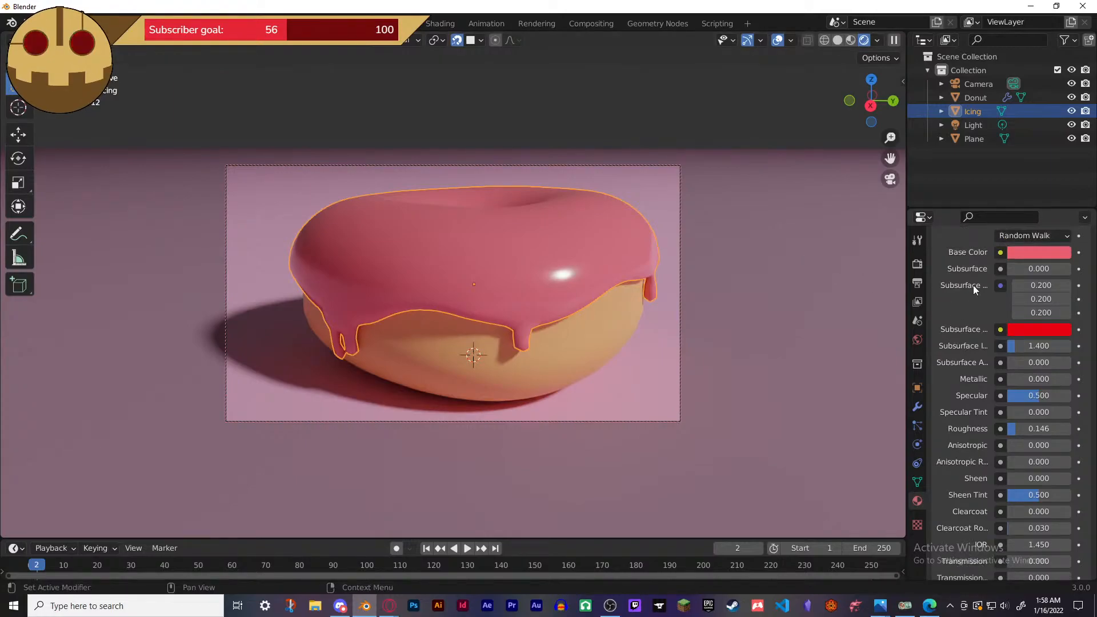
# - Change the icing material's base color to red, with hue about 0.002 and saturation about 0.972
pyautogui.click(1033, 256)
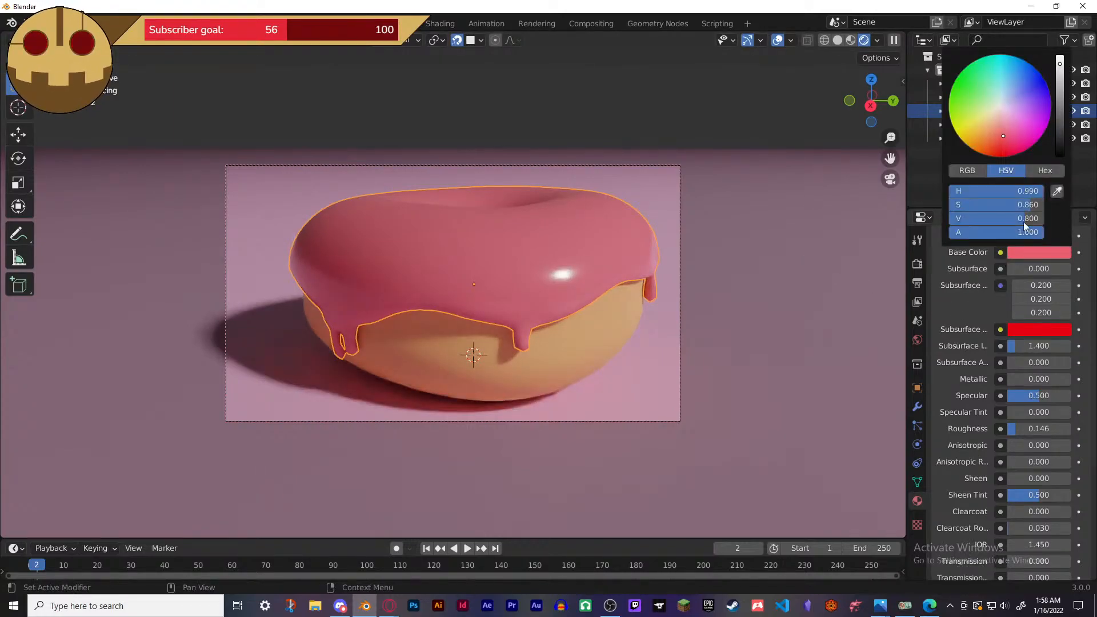
pyautogui.moveTo(1003, 136); pyautogui.dragTo(998, 148)
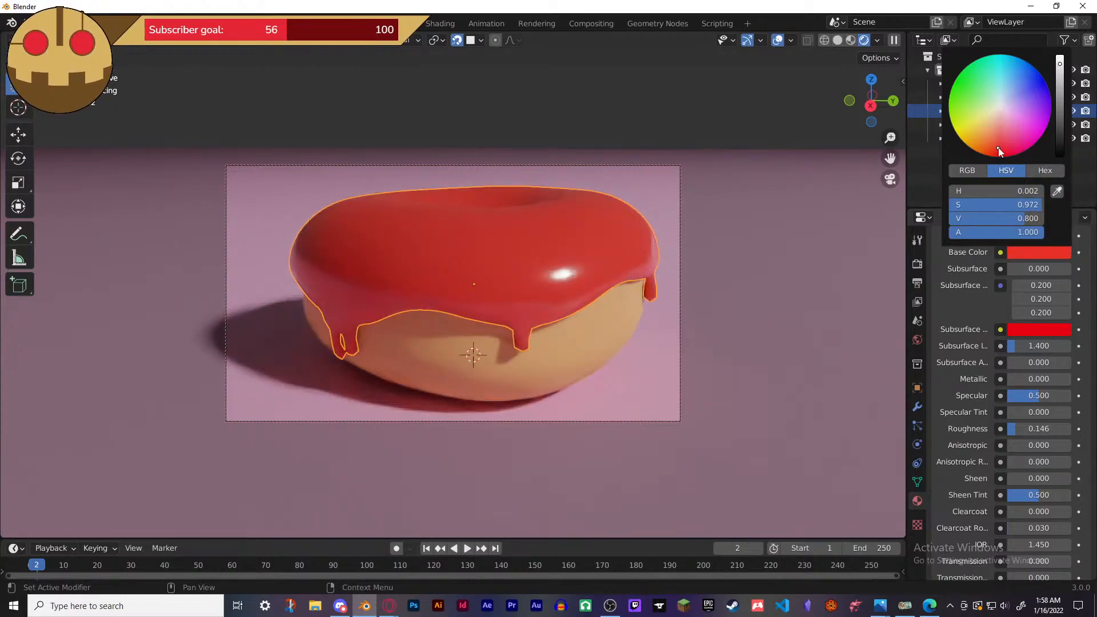
pyautogui.click(733, 122)
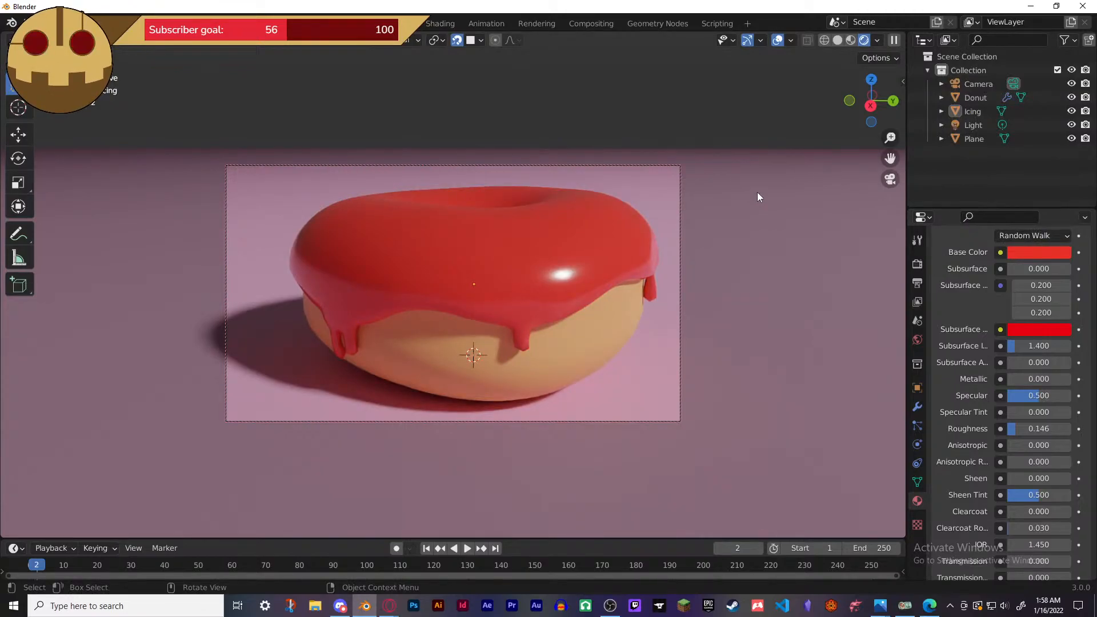
# - Add a Subdivision Surface modifier to the icing, apply it with its default levels, and clear the selection
pyautogui.click(588, 238)
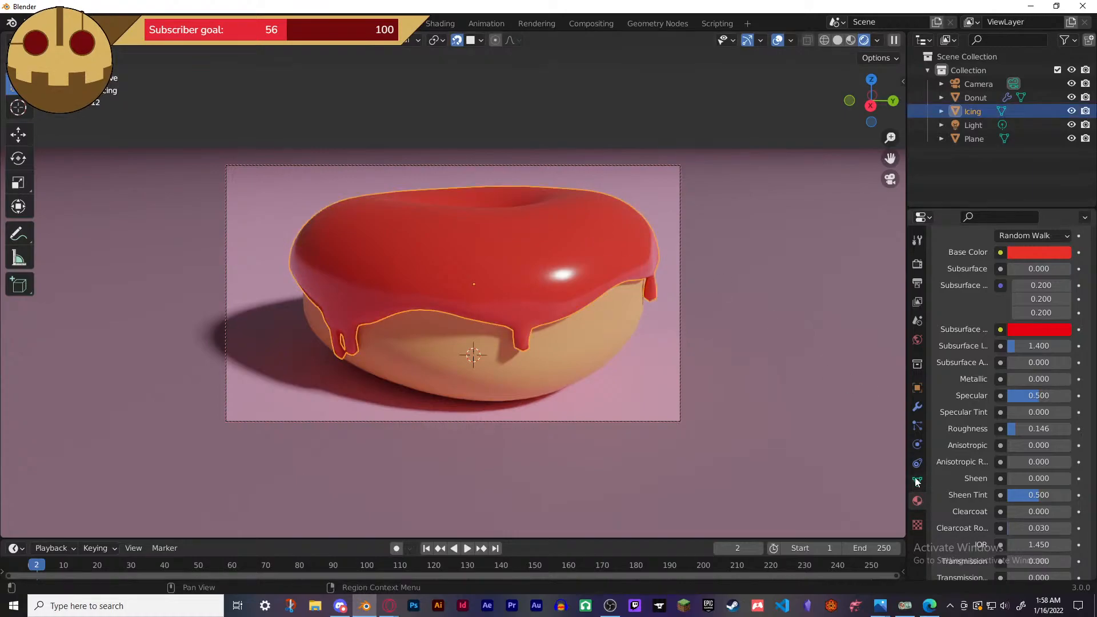
pyautogui.click(918, 408)
pyautogui.click(986, 260)
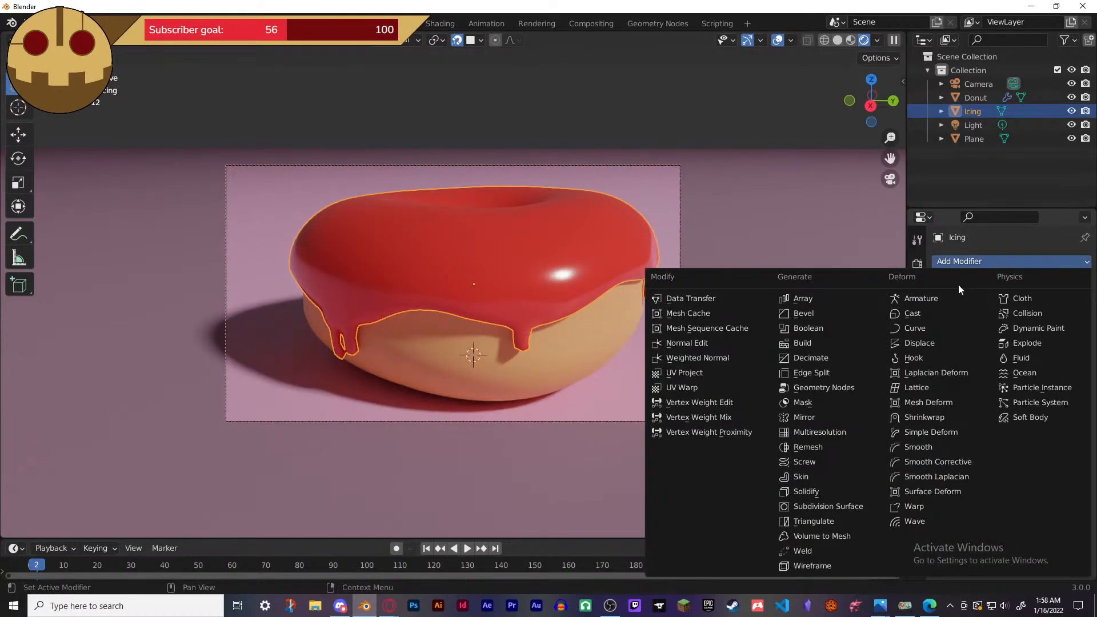
pyautogui.click(817, 507)
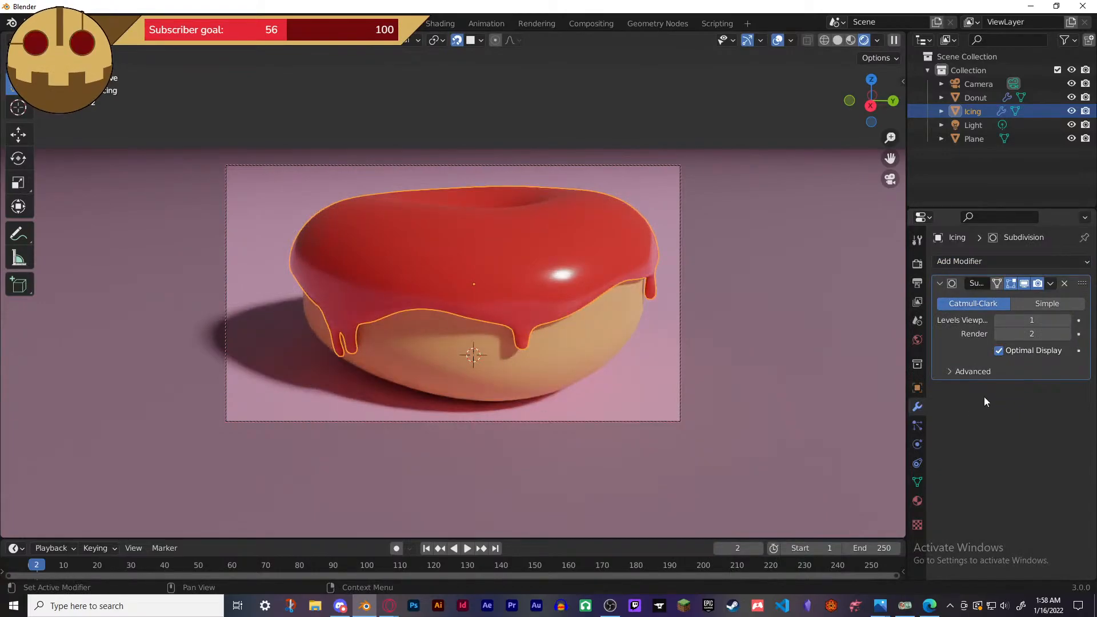
pyautogui.click(1051, 284)
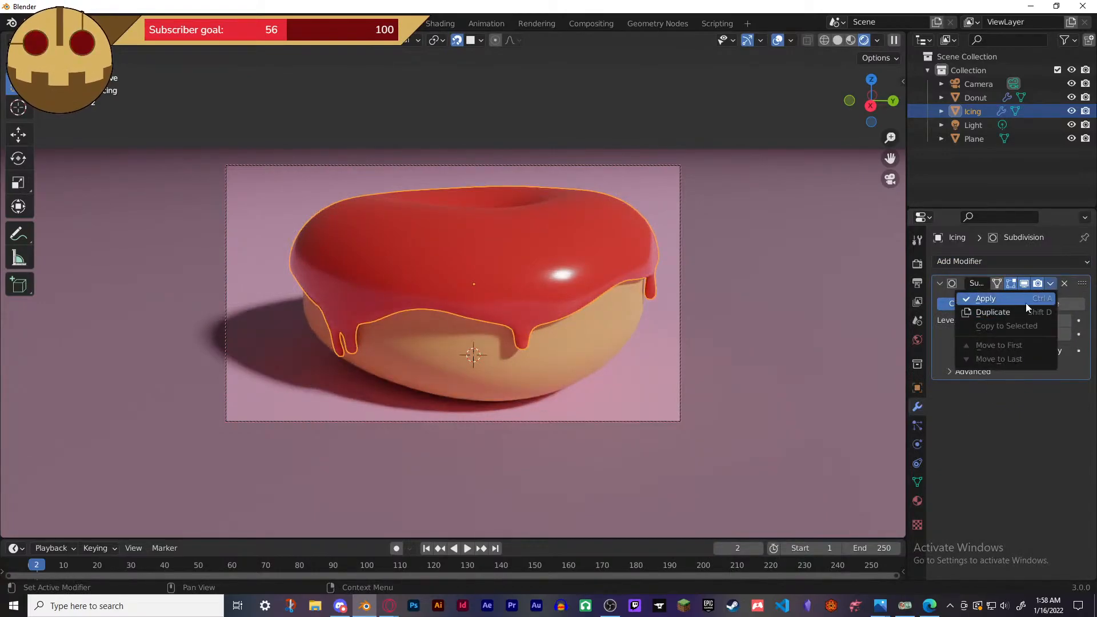
pyautogui.click(1023, 299)
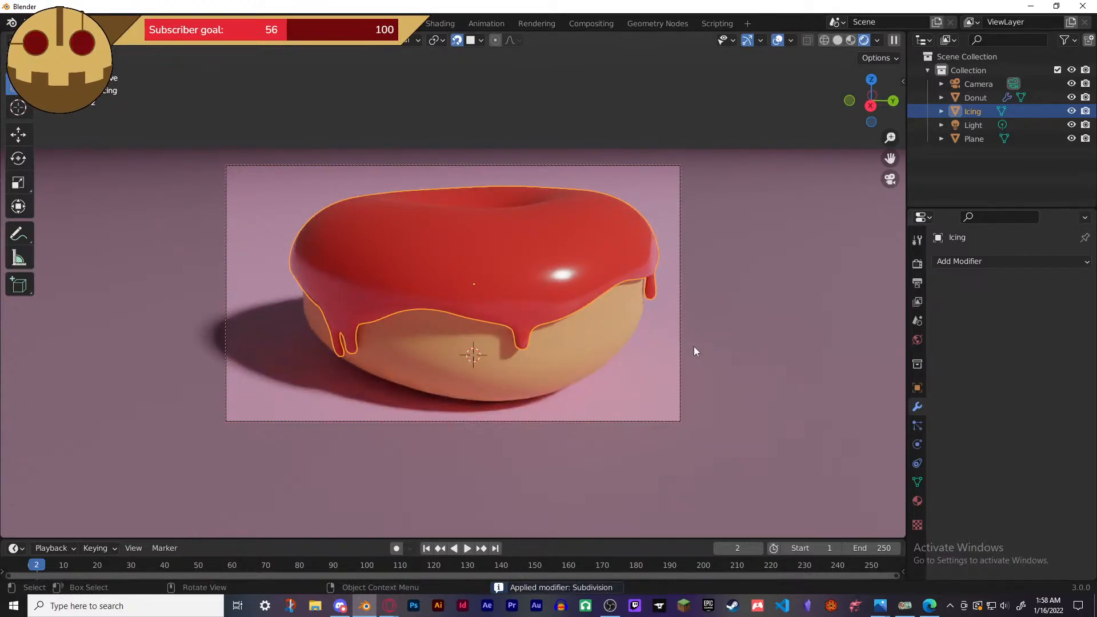
pyautogui.click(735, 269)
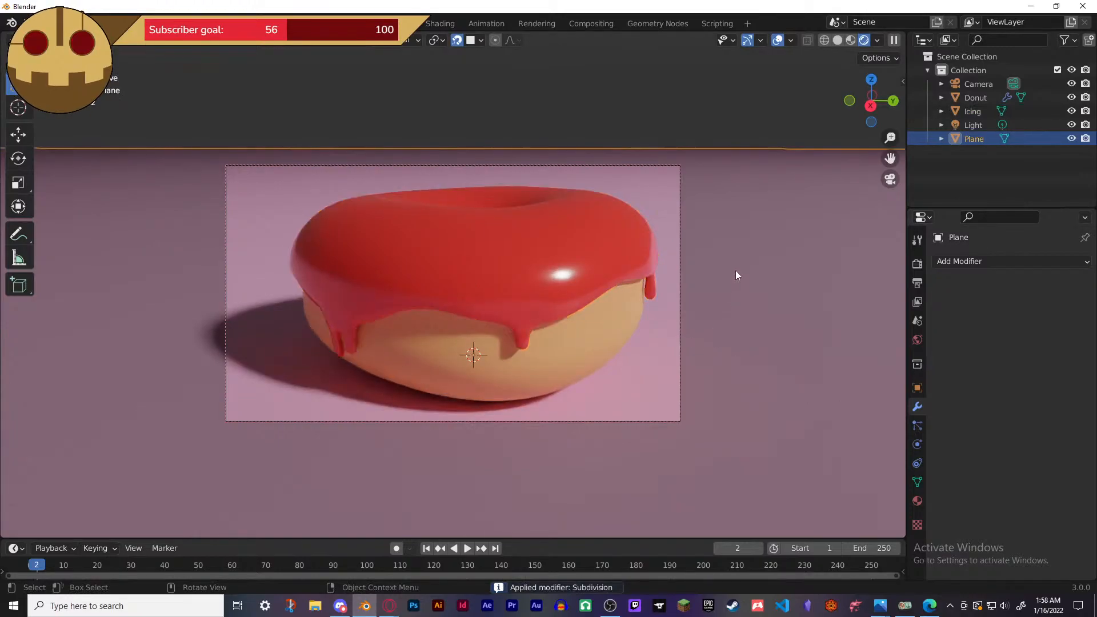
pyautogui.click(711, 119)
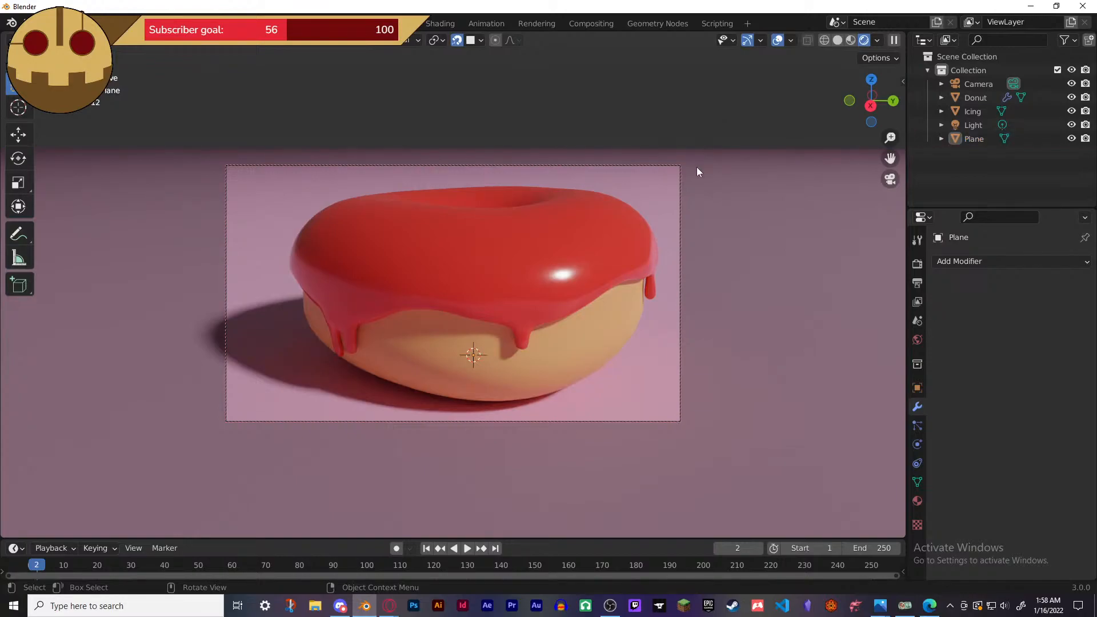
# - Shift the camera framing slightly and save the project in the Donut2 folder as Donut2.3.blend
pyautogui.keyDown('shift'); pyautogui.moveTo(625, 253); pyautogui.dragTo(615, 251, button='middle'); pyautogui.keyUp('shift')
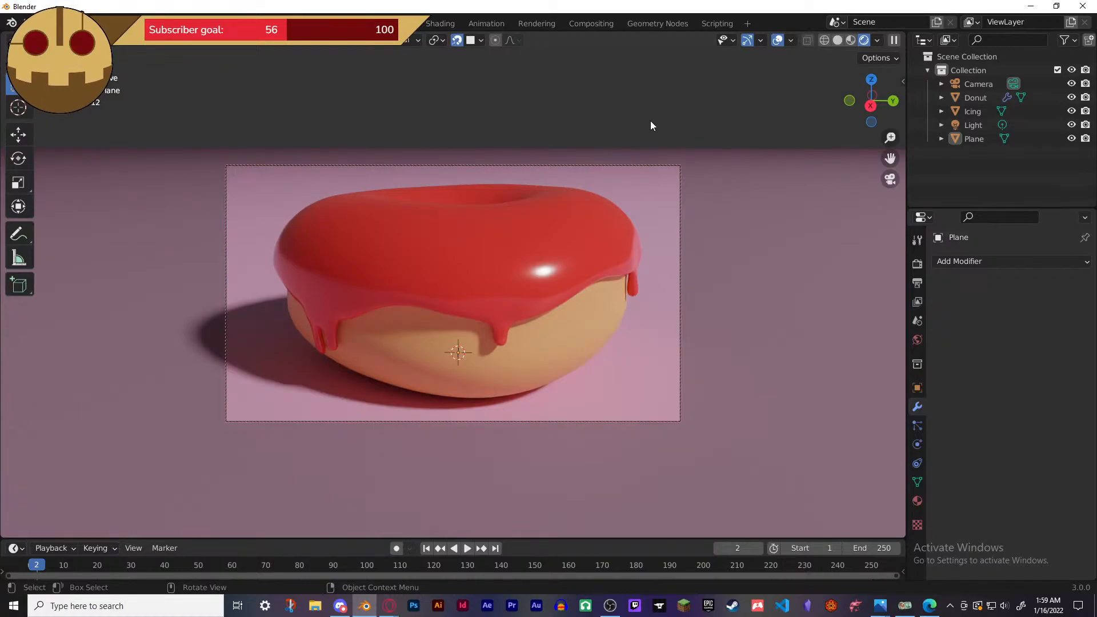
pyautogui.click(26, 20)
pyautogui.click(50, 113)
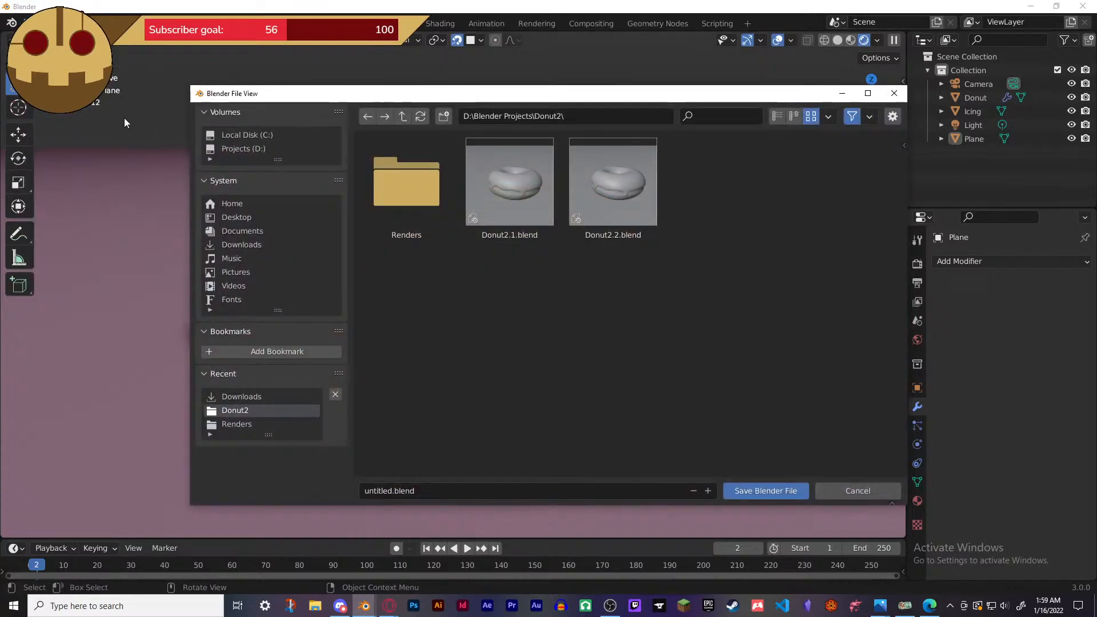
pyautogui.click(631, 197)
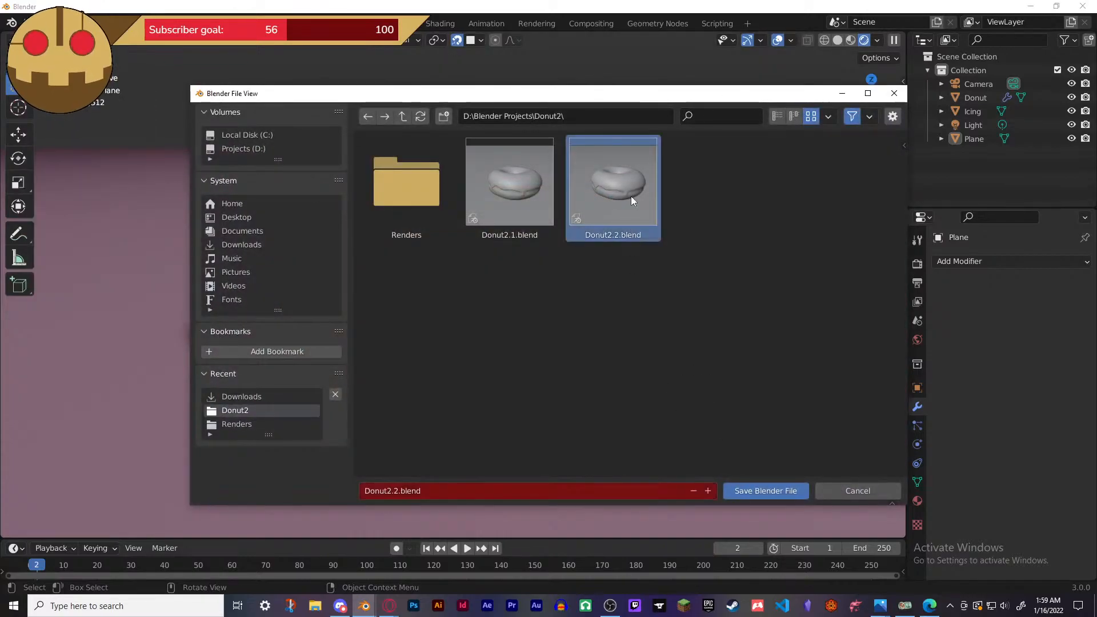
pyautogui.click(401, 495)
pyautogui.click(395, 495)
pyautogui.press('BackSpace')
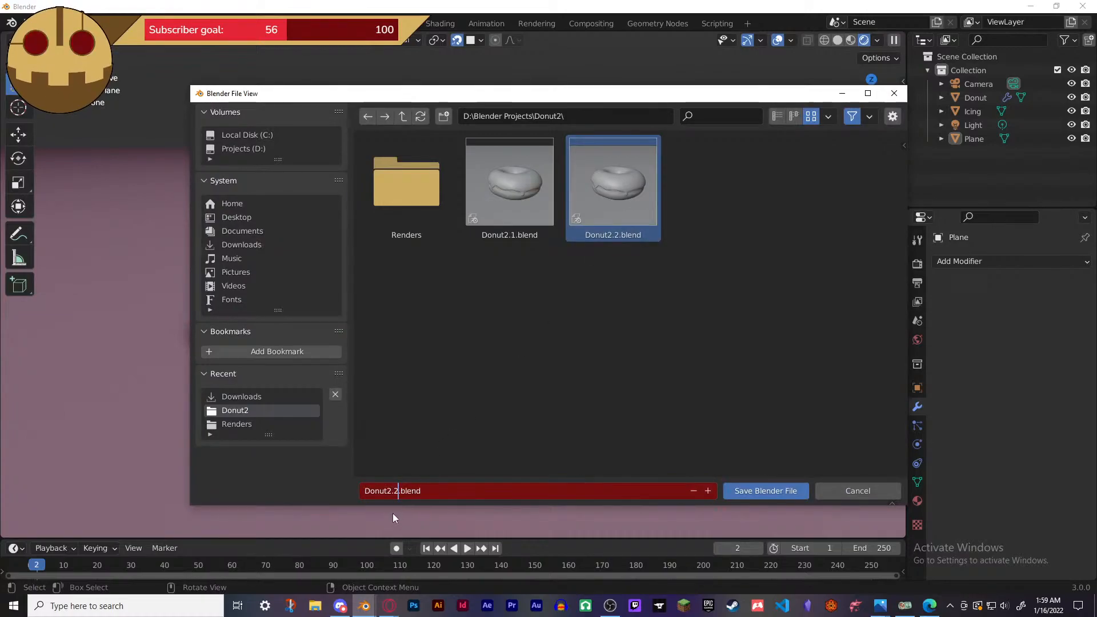
pyautogui.write('3')
pyautogui.press('Return')
pyautogui.click(752, 491)
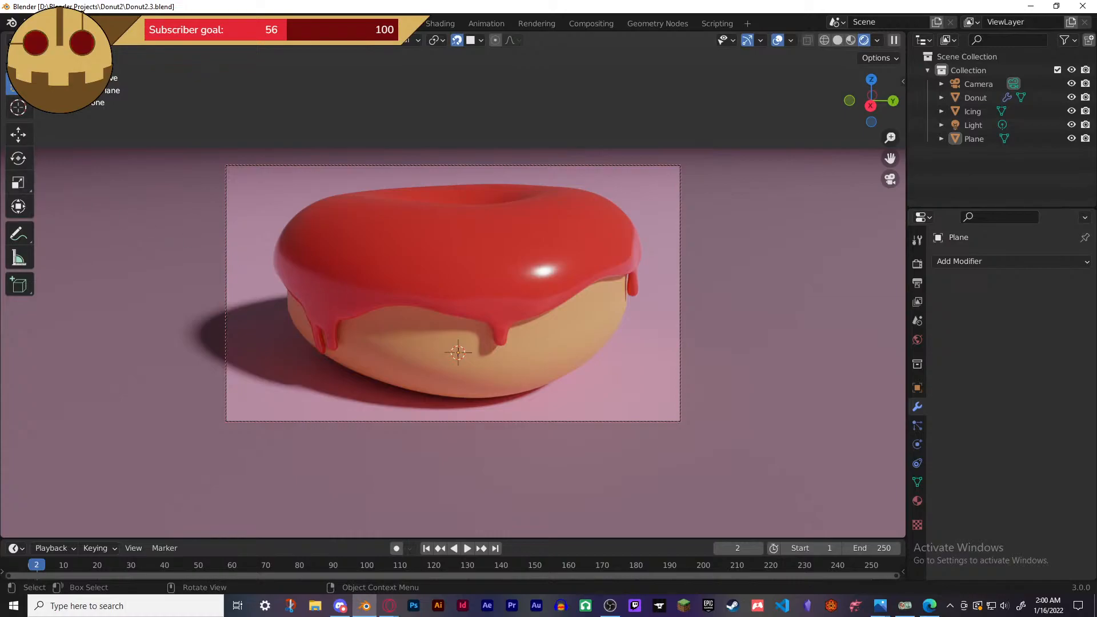
# - Save the current project file again before rendering
pyautogui.click(27, 23)
pyautogui.moveTo(86, 92)
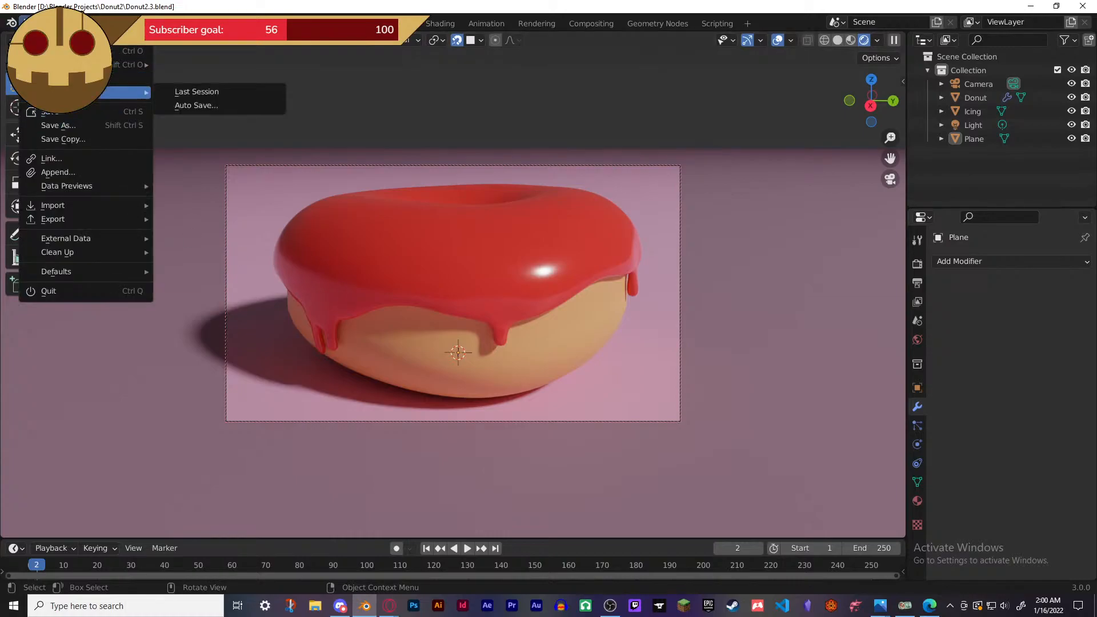
pyautogui.click(56, 115)
pyautogui.click(27, 23)
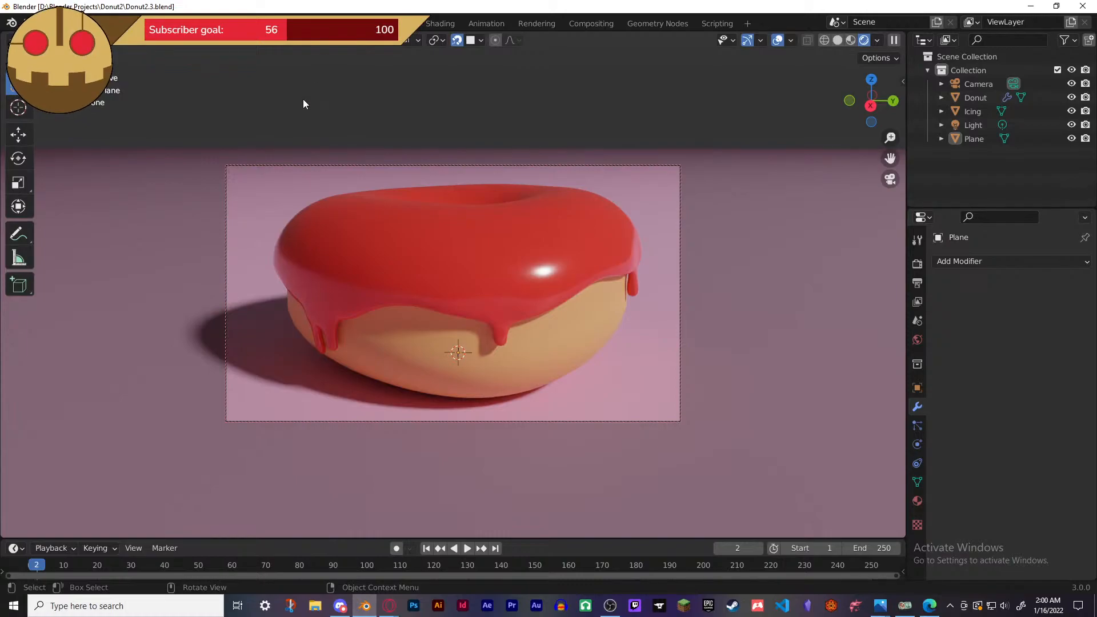
# - Abandon the close-up render, pull the camera back until the donut and its whole shadow fit the frame, and render the image
pyautogui.press('F12')
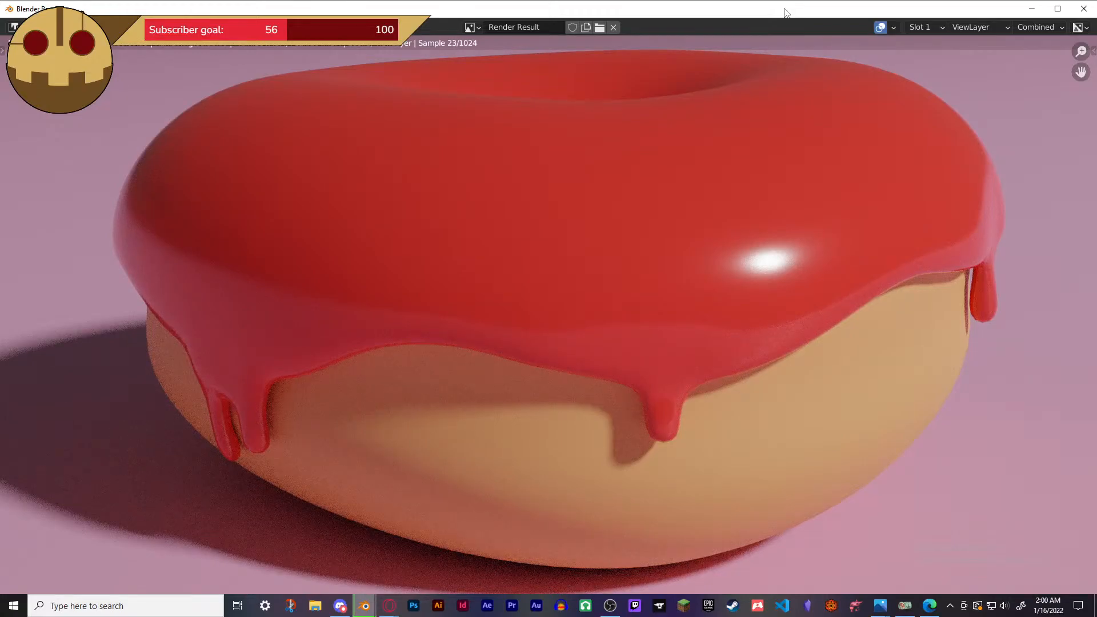
pyautogui.click(1084, 8)
pyautogui.scroll(-3, 533, 321)
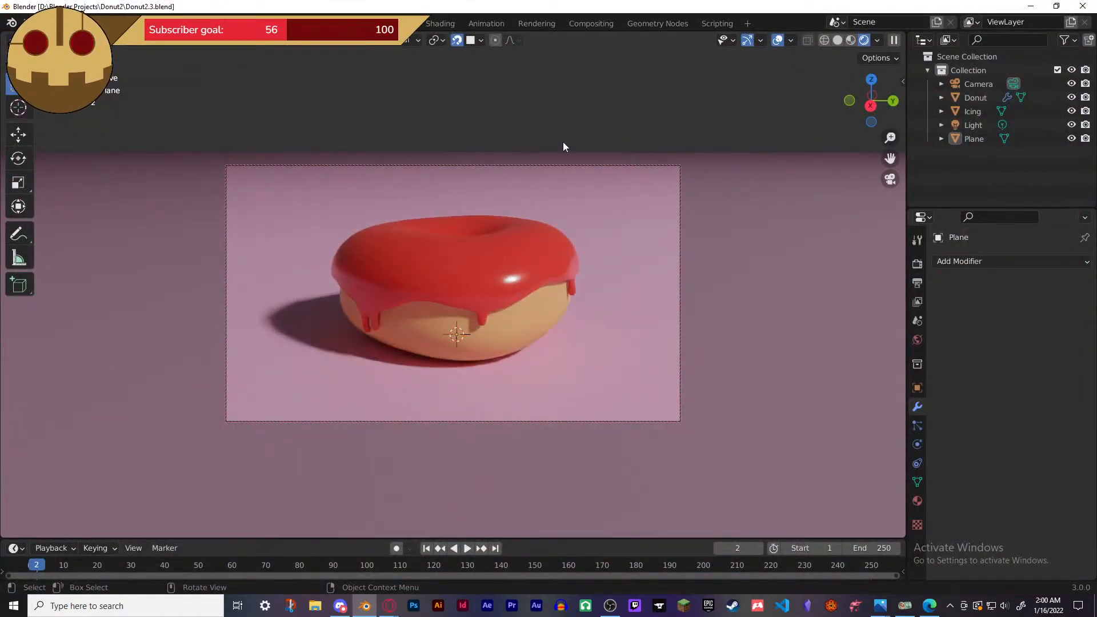
pyautogui.press('F12')
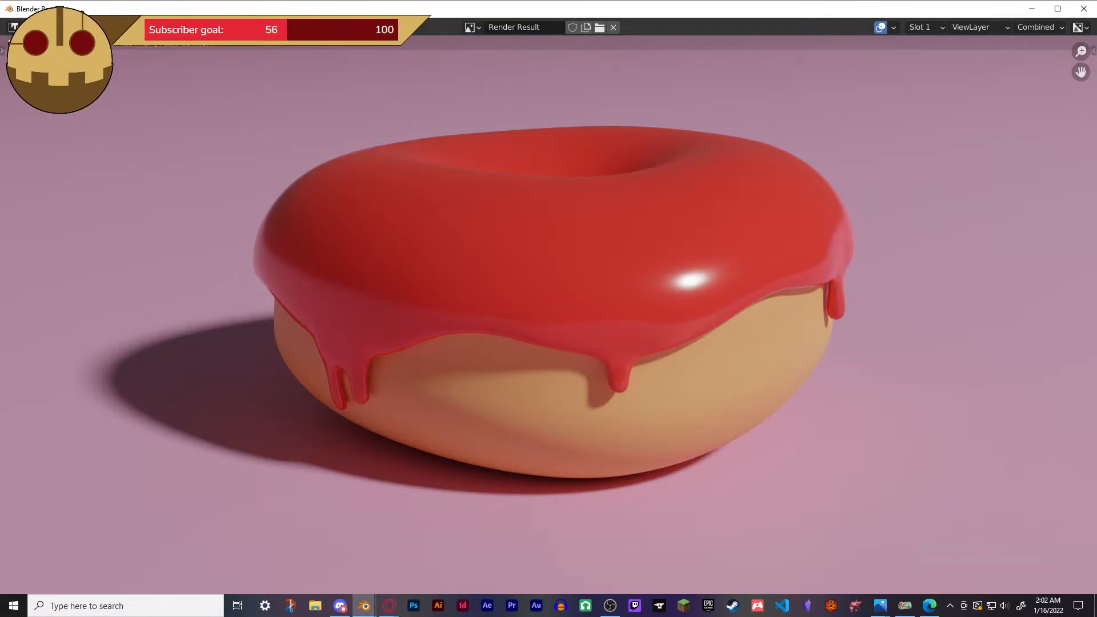
# - Save the render as a PNG in the Donut2 Renders folder under a name combining Donut2.2 and Render, and maximize the render window
pyautogui.click(115, 27)
pyautogui.click(114, 27)
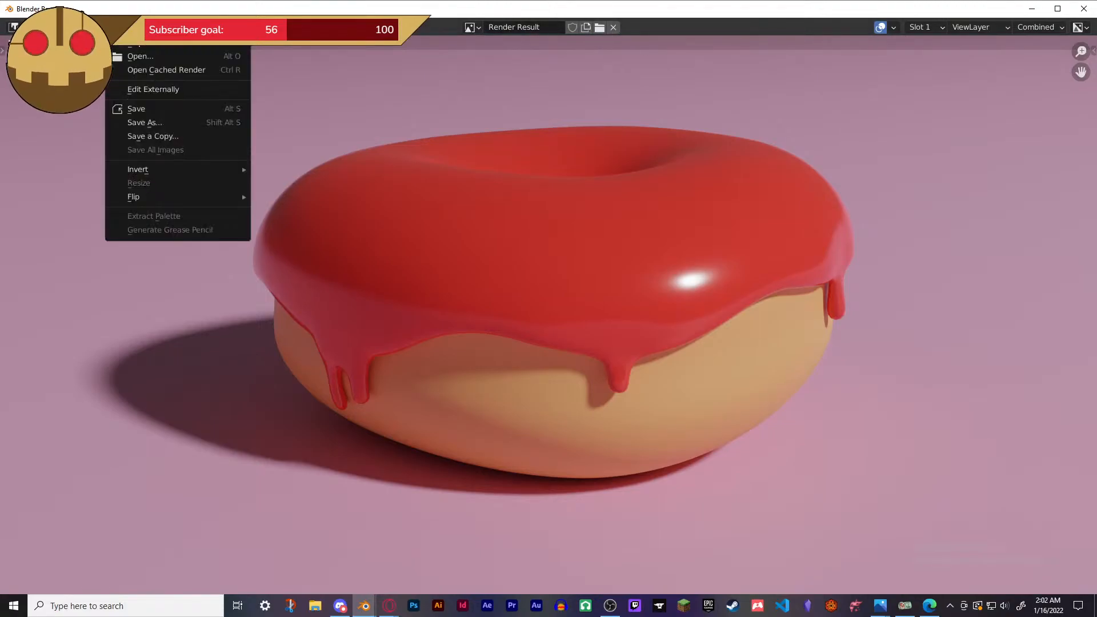
pyautogui.click(157, 112)
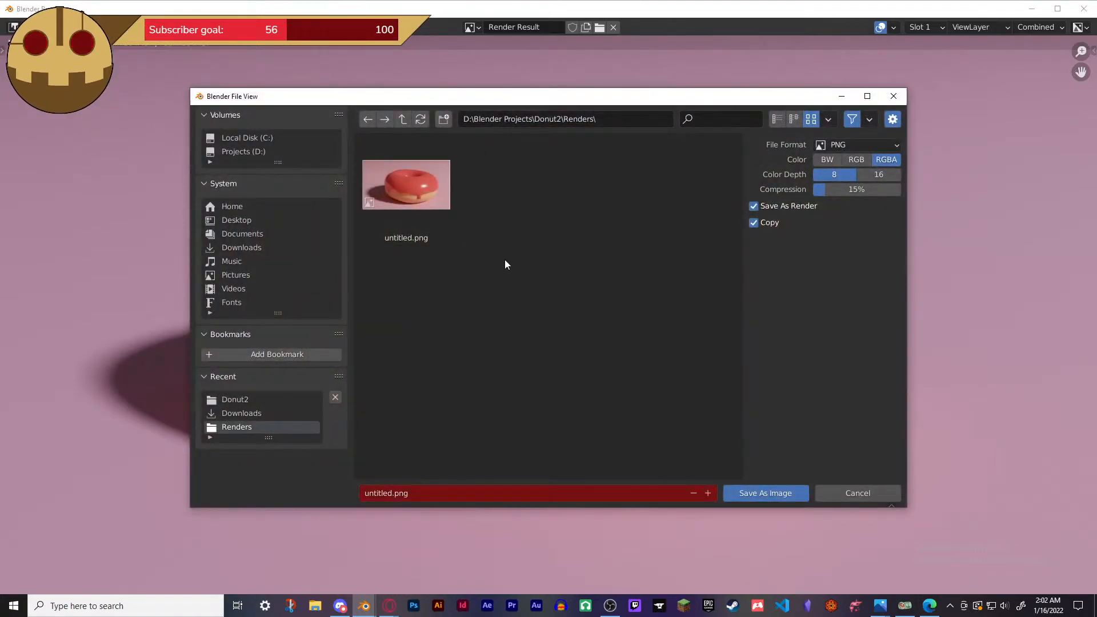
pyautogui.click(403, 184)
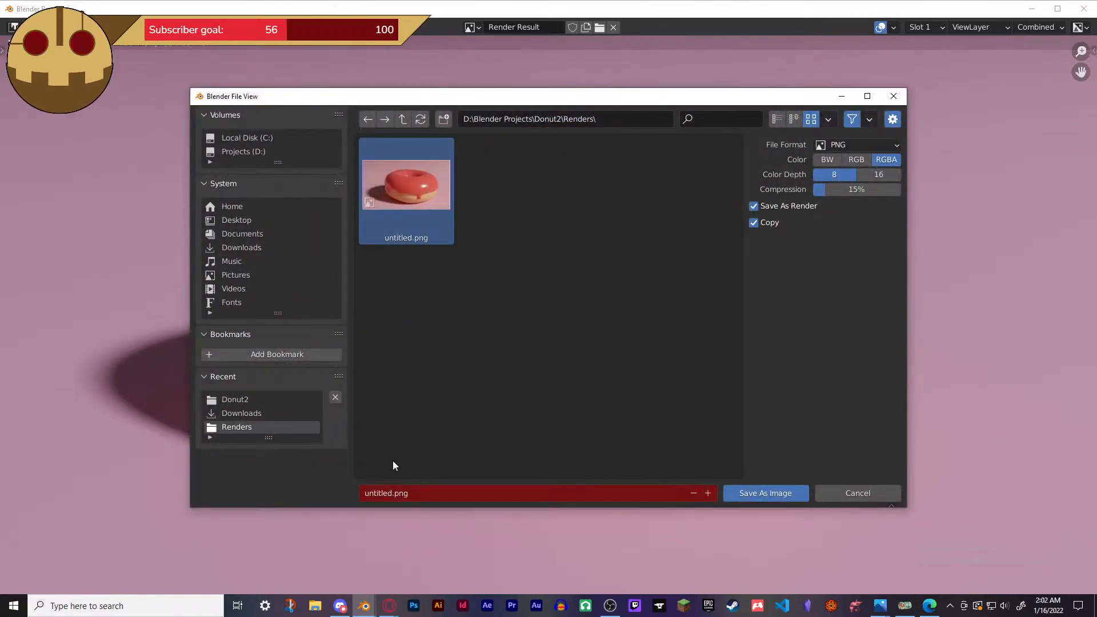
pyautogui.click(392, 495)
pyautogui.press('BackSpace')
pyautogui.press('BackSpace')
pyautogui.press('BackSpace')
pyautogui.press('BackSpace')
pyautogui.press('BackSpace')
pyautogui.press('BackSpace')
pyautogui.press('BackSpace')
pyautogui.press('BackSpace')
pyautogui.write('Donut2.2')
pyautogui.press('Left')
pyautogui.press('Left')
pyautogui.write('Render')
pyautogui.click(761, 493)
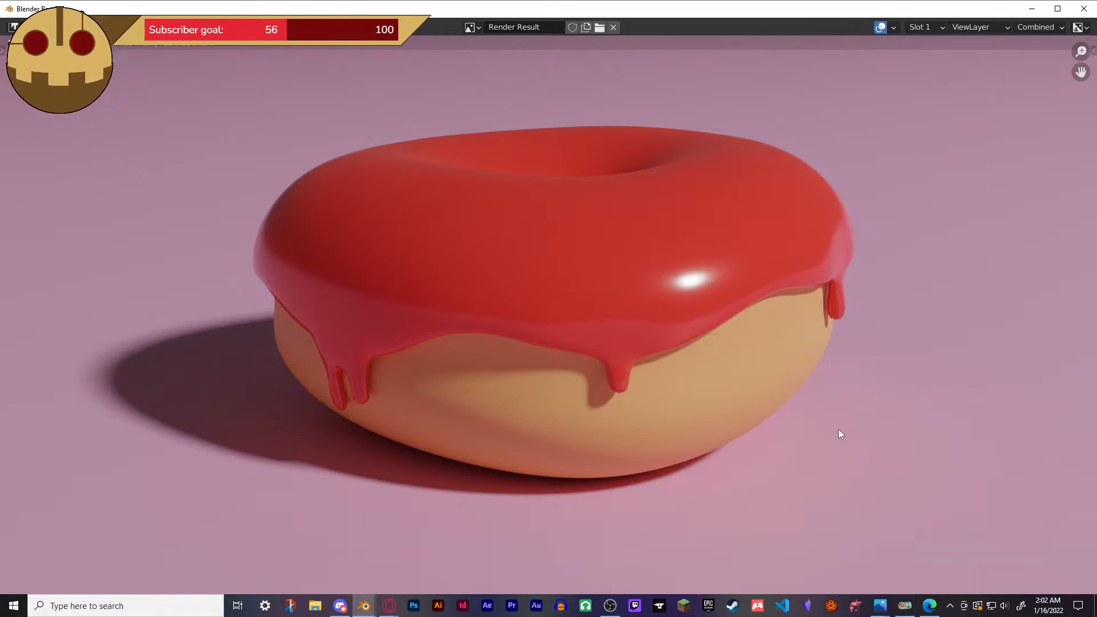
pyautogui.click(1057, 9)
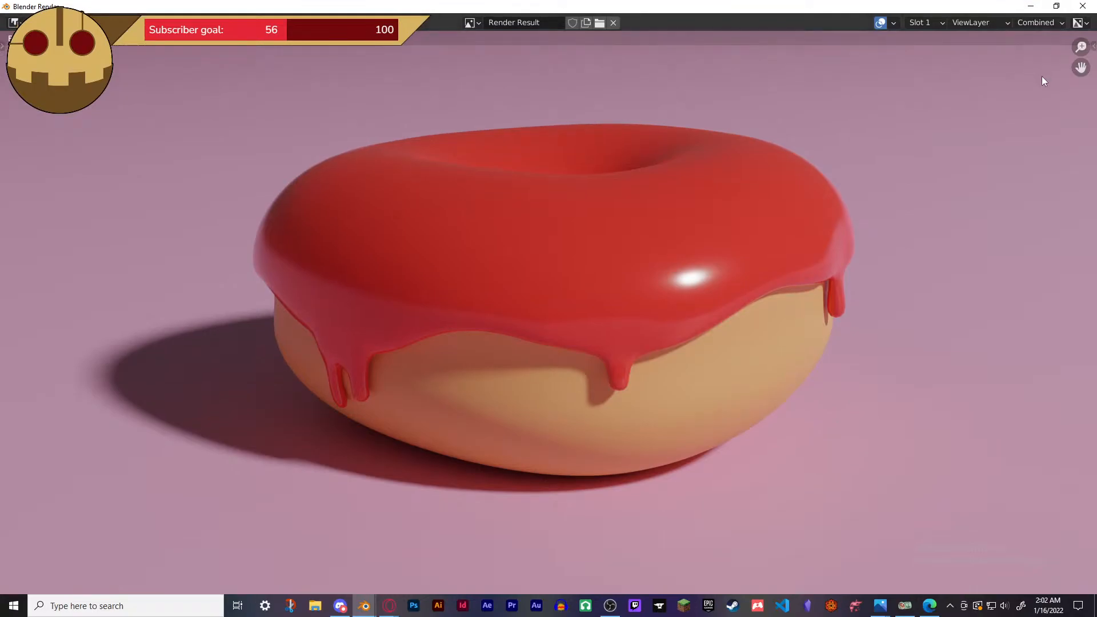